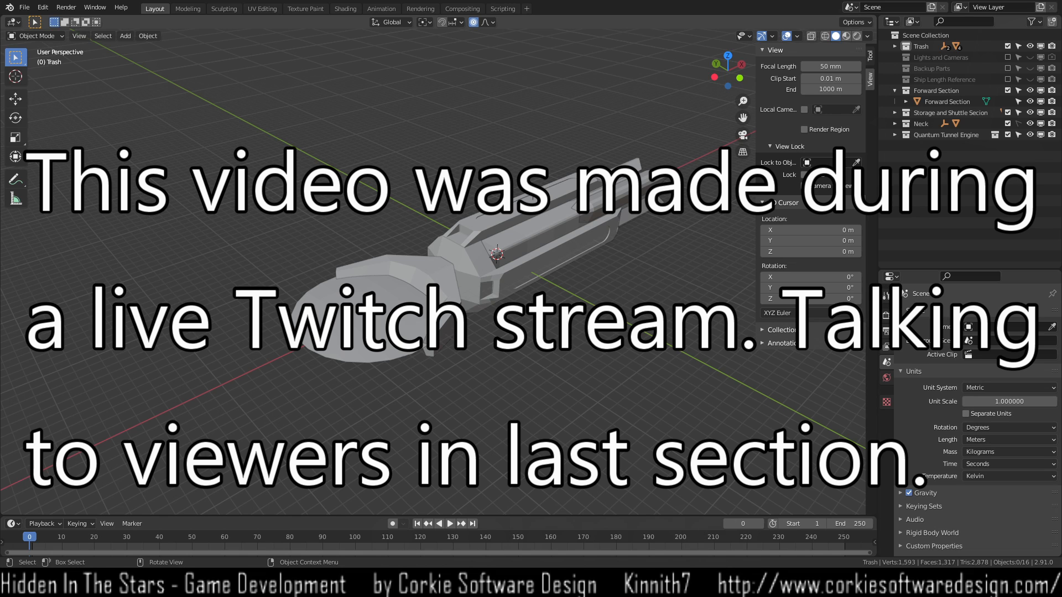
# Examine the whole spaceship model from above, the front and the side.
pyautogui.scroll(3, 432, 271)
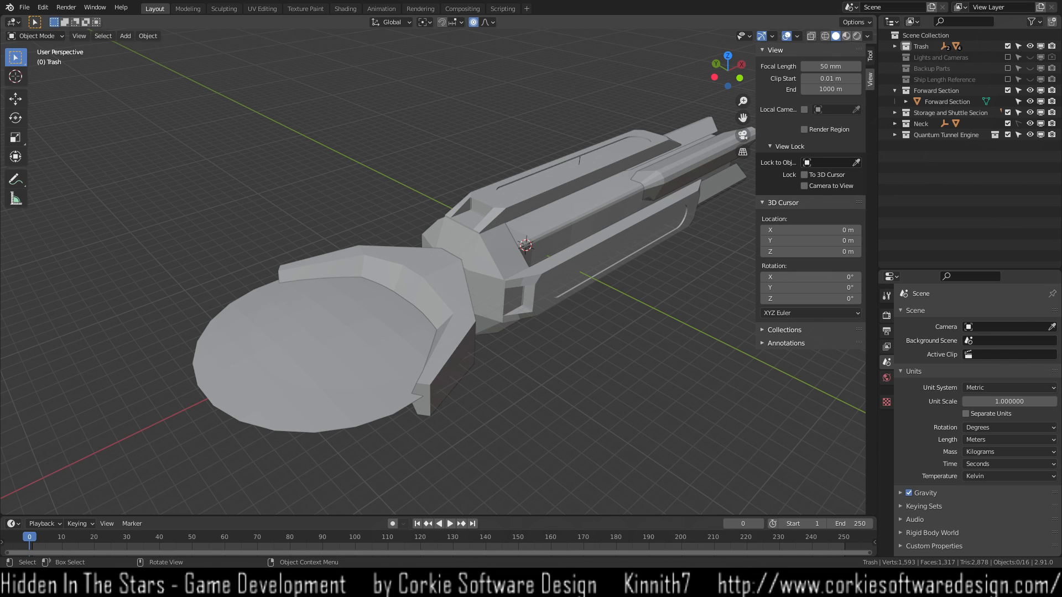
pyautogui.moveTo(543, 340)
pyautogui.mouseDown(button='middle')
pyautogui.moveTo(536, 312)
pyautogui.moveTo(535, 322)
pyautogui.mouseUp(button='middle')
pyautogui.scroll(2, 509, 243)
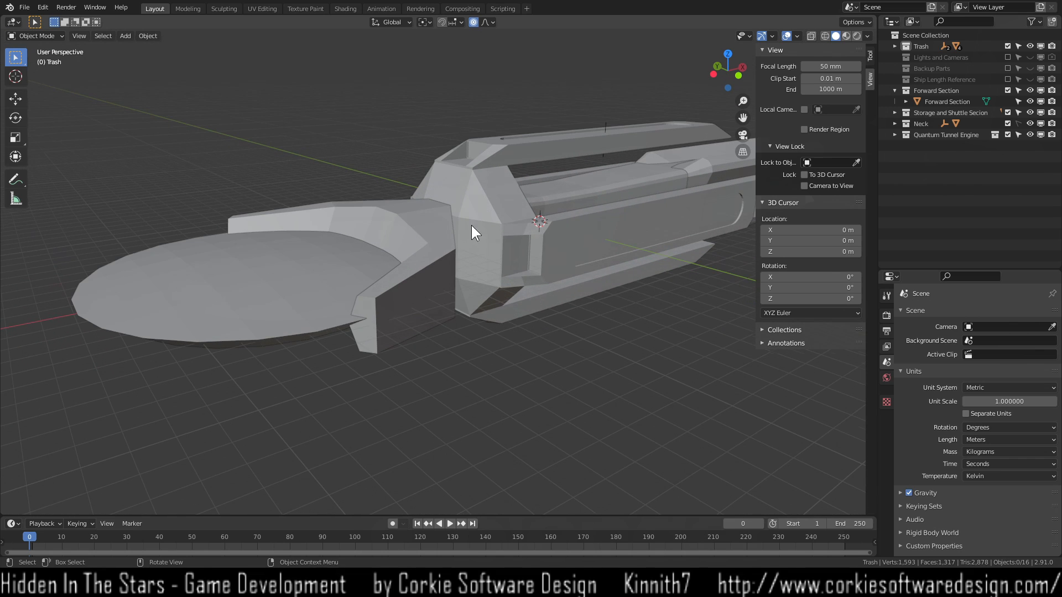
pyautogui.scroll(1, 578, 274)
pyautogui.keyDown('shift'); pyautogui.moveTo(592, 266); pyautogui.dragTo(471, 307, button='middle'); pyautogui.keyUp('shift')
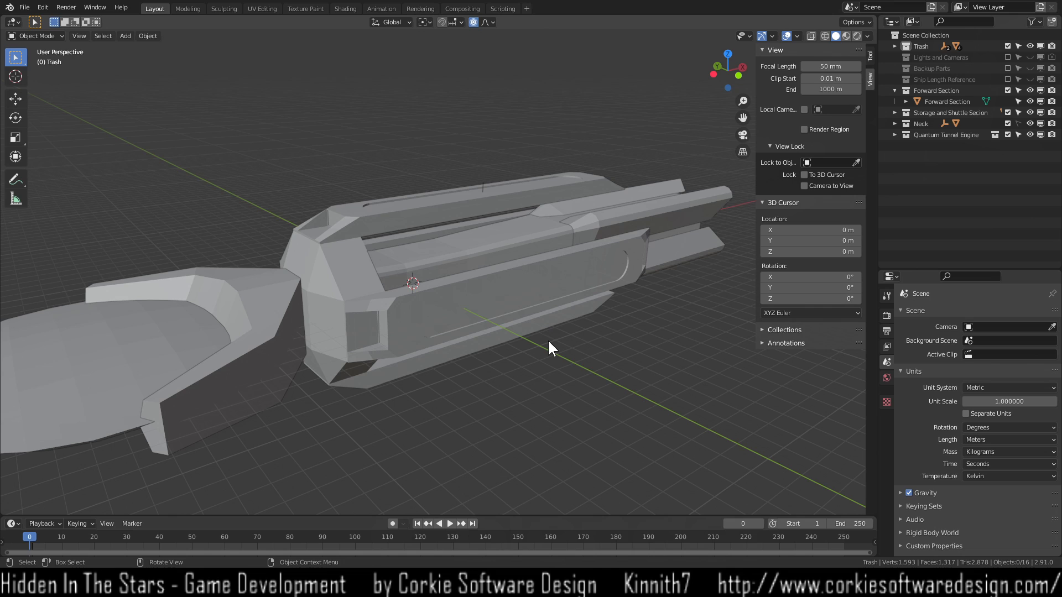
pyautogui.moveTo(548, 340); pyautogui.dragTo(596, 371, button='middle')
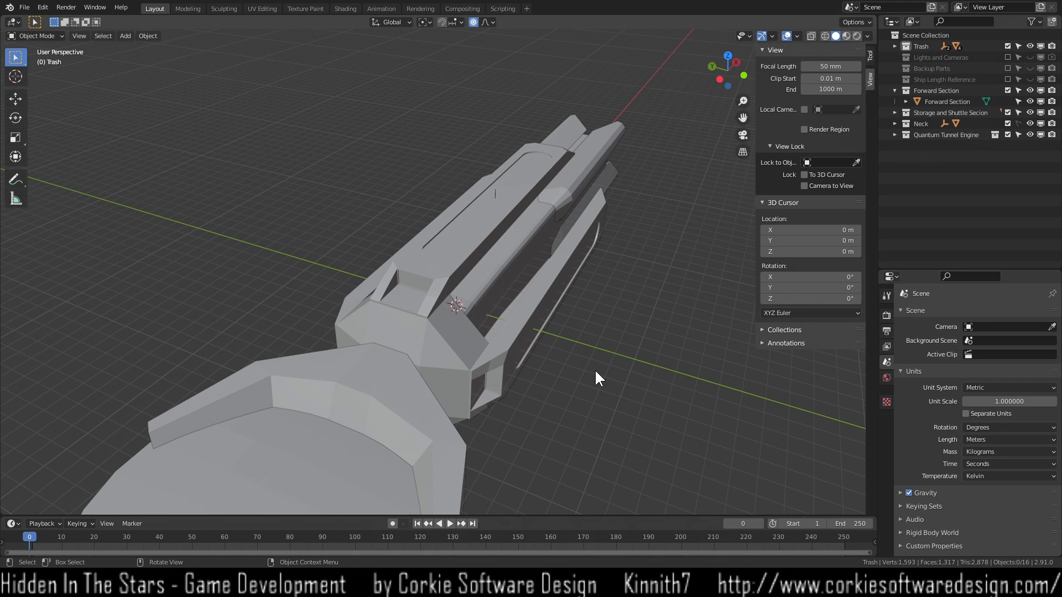
pyautogui.scroll(-3, 595, 369)
pyautogui.moveTo(595, 375); pyautogui.dragTo(542, 367, button='middle')
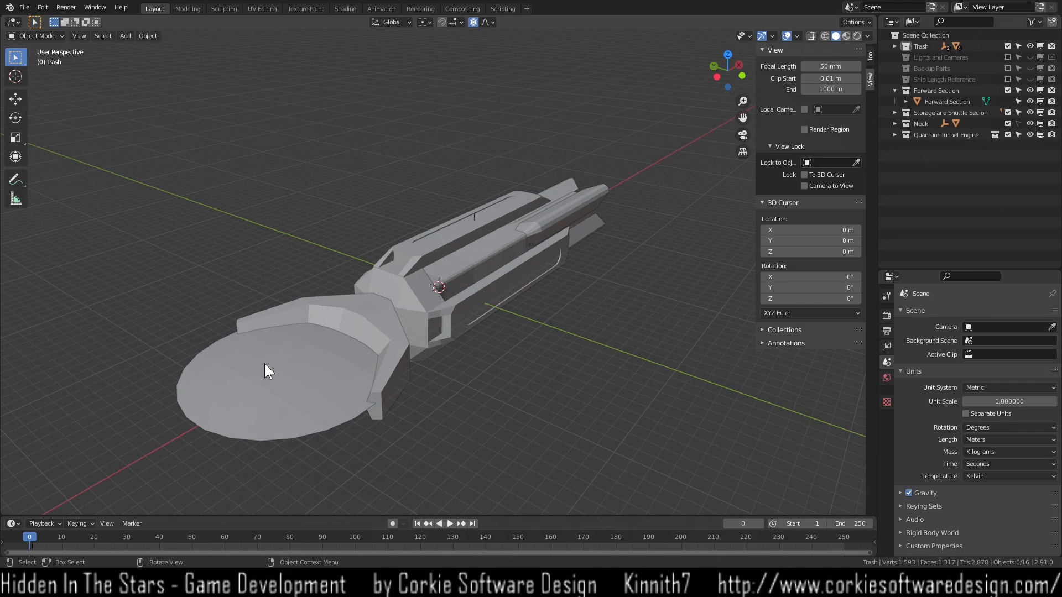
pyautogui.moveTo(549, 443)
pyautogui.mouseDown(button='middle')
pyautogui.moveTo(488, 451)
pyautogui.moveTo(562, 434)
pyautogui.moveTo(553, 428)
pyautogui.mouseUp(button='middle')
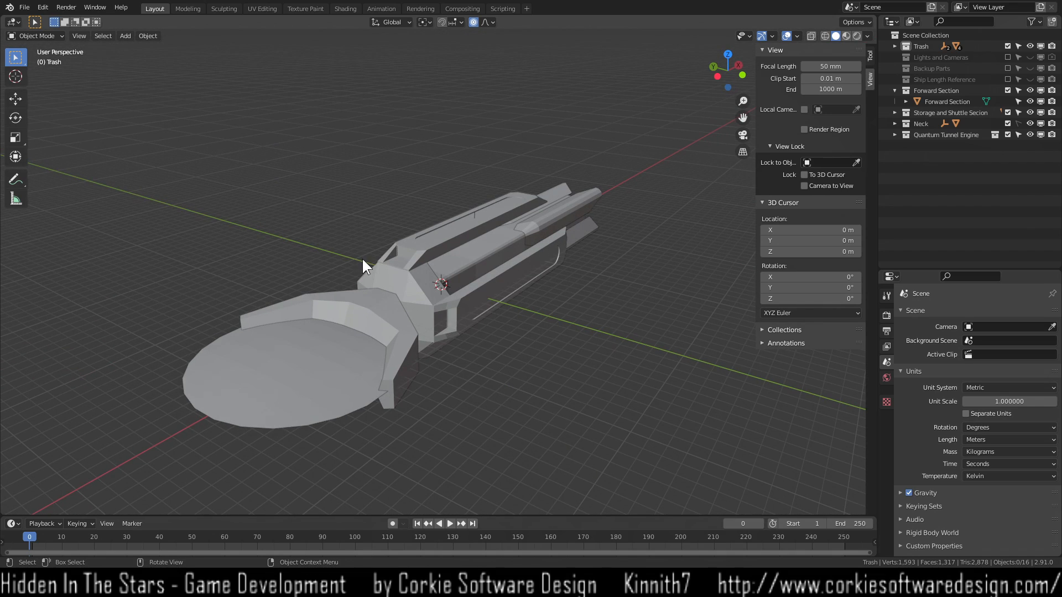
# Inspect the glowing panels at the ship's rear in Rendered shading, then return the viewport to Solid shading.
pyautogui.moveTo(582, 321); pyautogui.dragTo(403, 314, button='middle')
pyautogui.click(401, 313)
pyautogui.press('z')
pyautogui.click(432, 251)
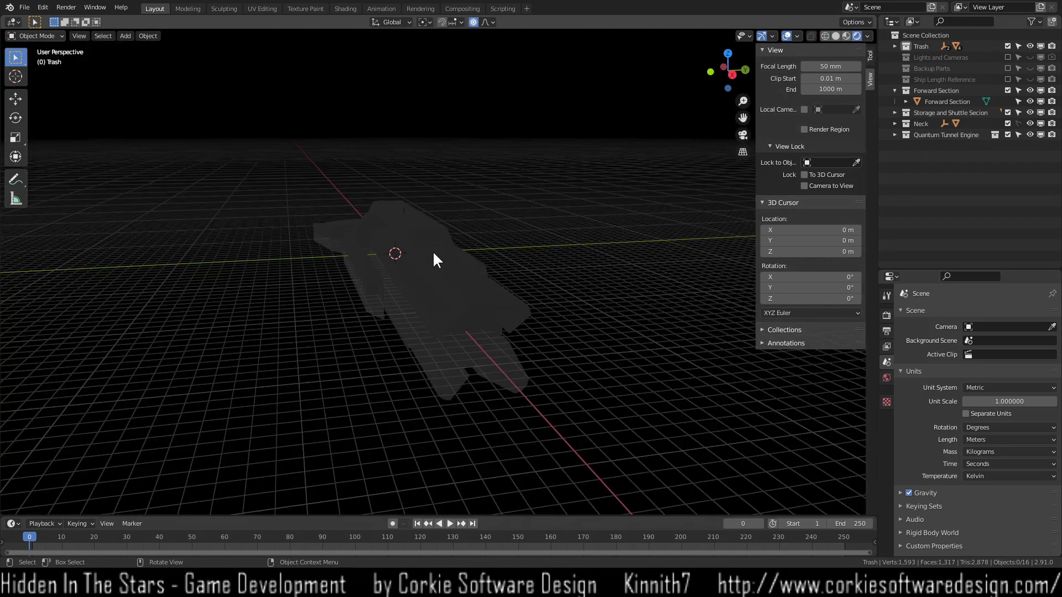
pyautogui.click(552, 324)
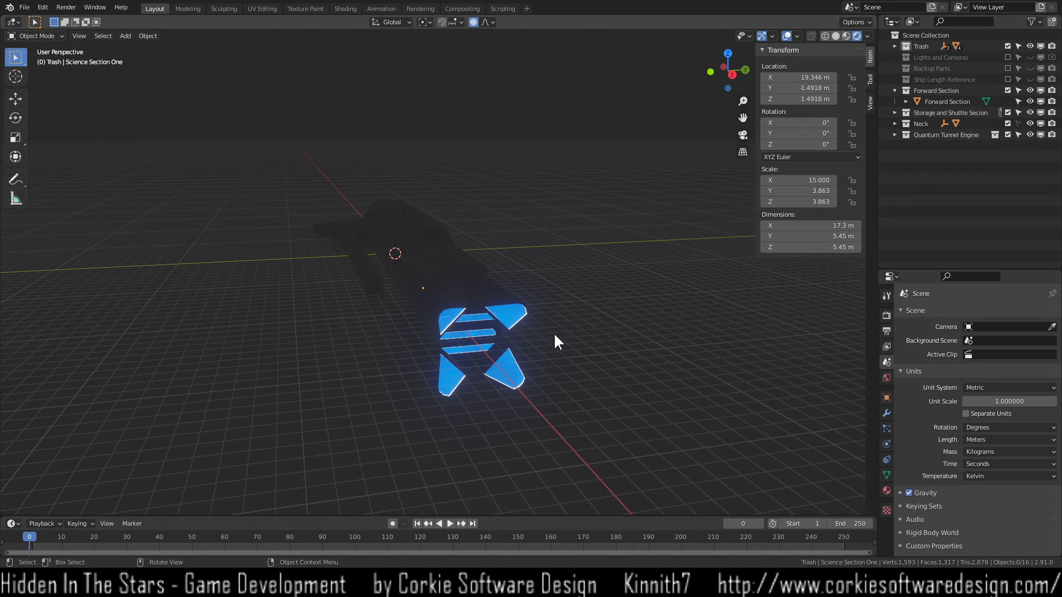
pyautogui.scroll(6, 555, 336)
pyautogui.scroll(-5, 597, 382)
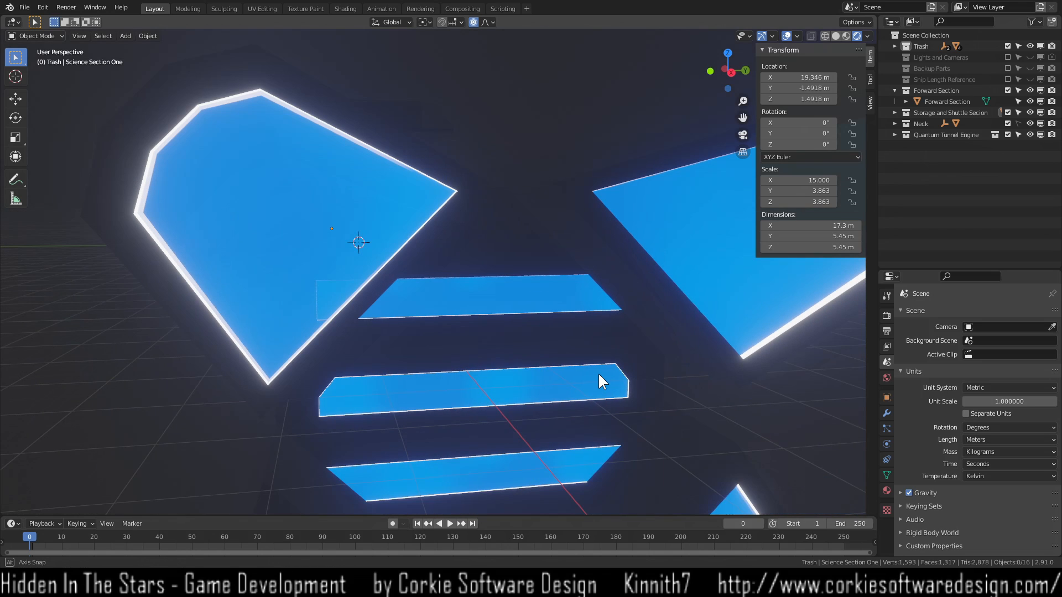
pyautogui.scroll(-4, 602, 383)
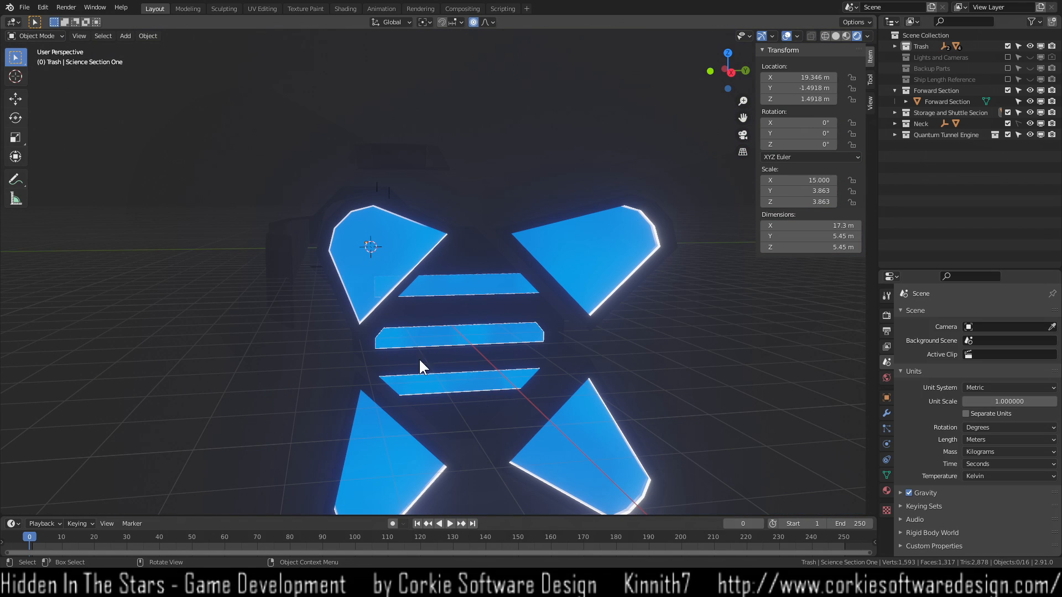
pyautogui.press('z')
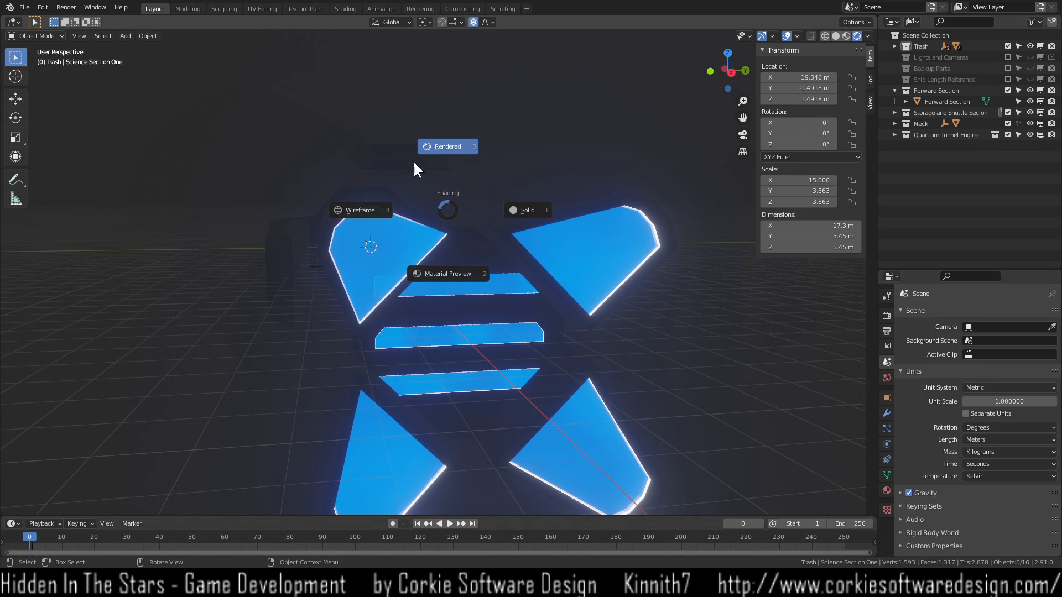
pyautogui.click(524, 206)
# Examine the full length of the ship in solid shading, from the front disc back to the rear engine section.
pyautogui.moveTo(293, 237)
pyautogui.mouseDown(button='middle')
pyautogui.moveTo(423, 271)
pyautogui.moveTo(446, 290)
pyautogui.moveTo(407, 360)
pyautogui.moveTo(493, 313)
pyautogui.moveTo(353, 315)
pyautogui.mouseUp(button='middle')
pyautogui.moveTo(462, 359)
pyautogui.mouseDown(button='middle')
pyautogui.moveTo(450, 296)
pyautogui.moveTo(454, 346)
pyautogui.mouseUp(button='middle')
pyautogui.scroll(-2, 592, 385)
pyautogui.scroll(-1, 592, 385)
pyautogui.scroll(2, 607, 354)
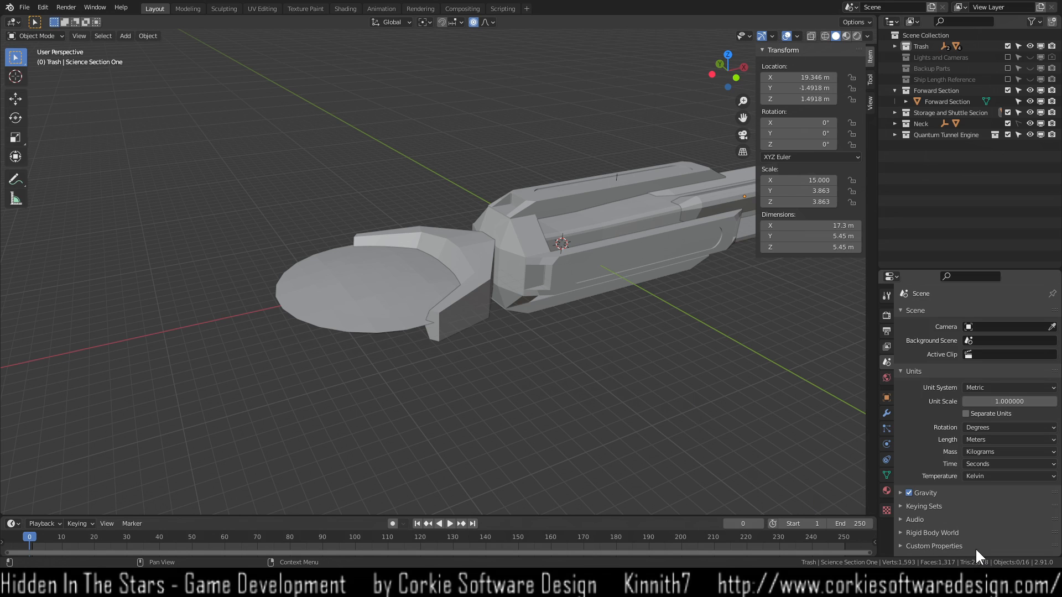
pyautogui.scroll(-1, 573, 275)
pyautogui.scroll(-1, 572, 274)
pyautogui.scroll(1, 556, 275)
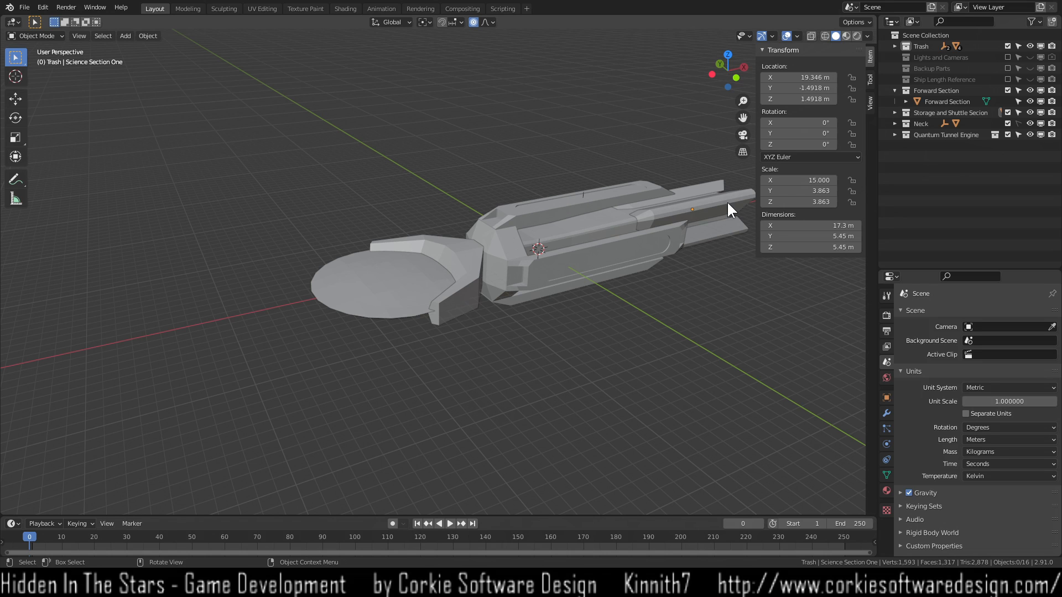
pyautogui.scroll(2, 545, 261)
pyautogui.moveTo(616, 320); pyautogui.dragTo(520, 385, button='middle')
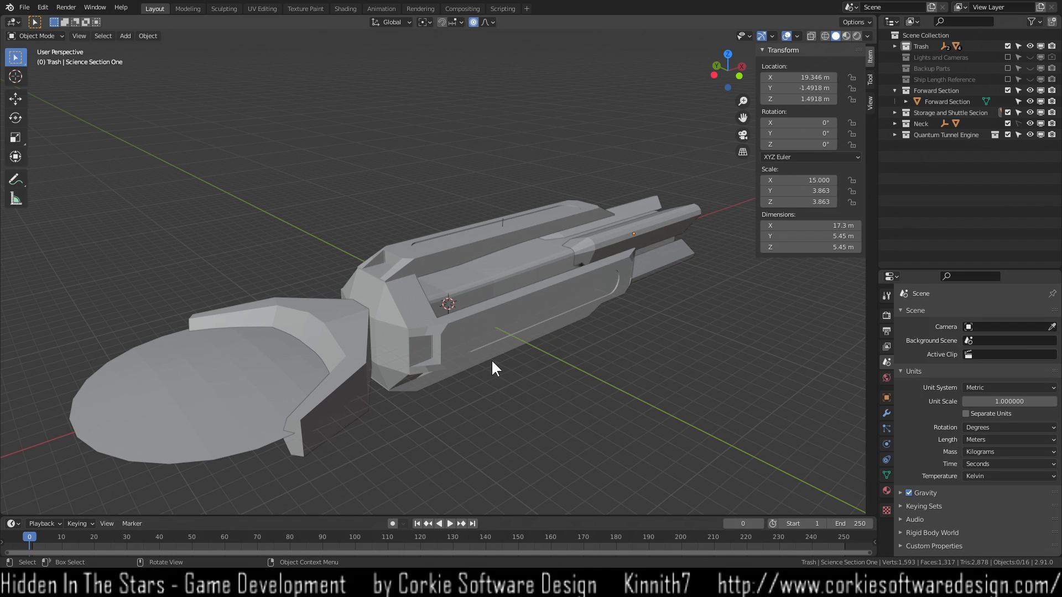
# Examine the ship's front disc, neck and midsection from low side angles and from underneath.
pyautogui.moveTo(476, 382)
pyautogui.mouseDown(button='middle')
pyautogui.moveTo(472, 355)
pyautogui.moveTo(485, 368)
pyautogui.mouseUp(button='middle')
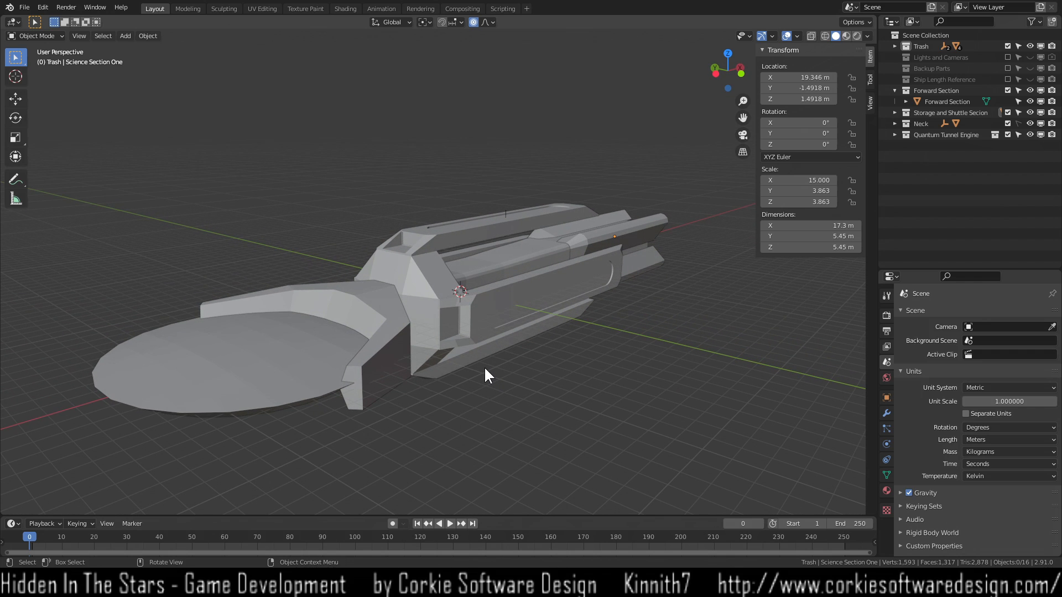
pyautogui.moveTo(372, 427); pyautogui.dragTo(420, 341, button='middle')
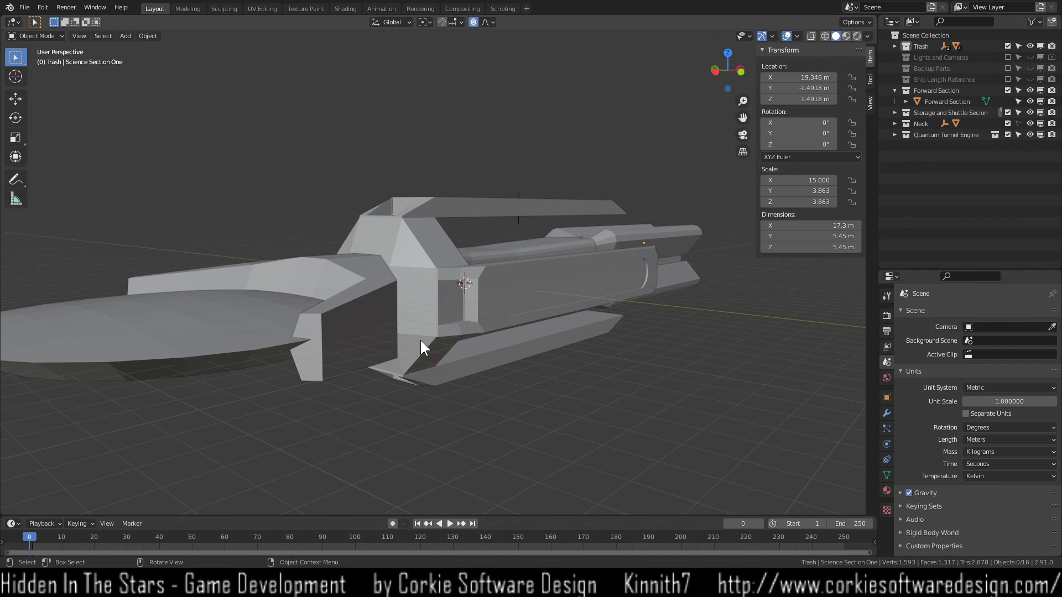
pyautogui.moveTo(536, 354)
pyautogui.mouseDown(button='middle')
pyautogui.moveTo(515, 338)
pyautogui.moveTo(511, 303)
pyautogui.moveTo(531, 340)
pyautogui.mouseUp(button='middle')
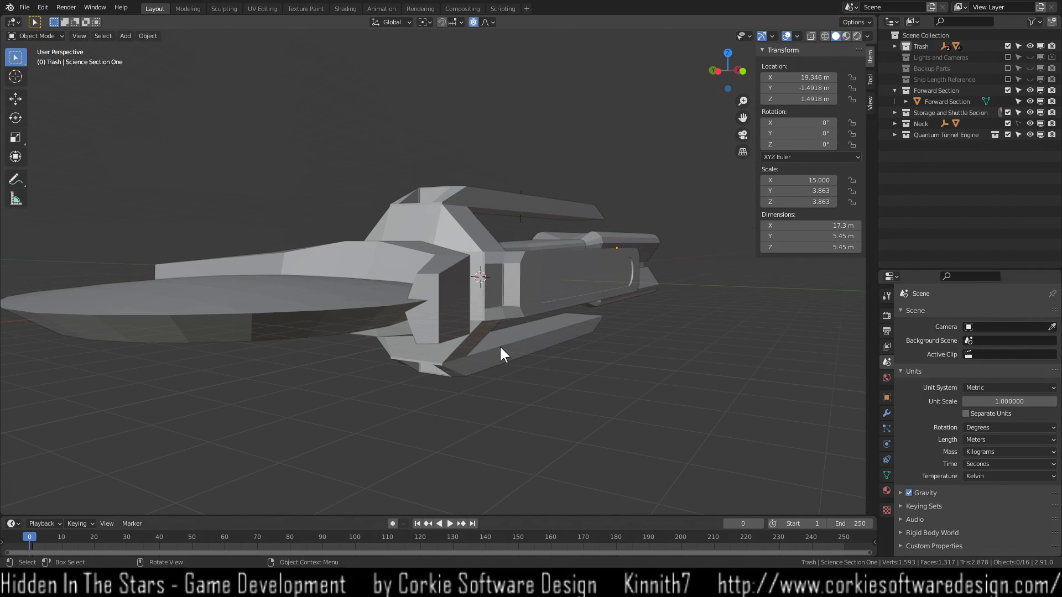
pyautogui.moveTo(355, 297)
pyautogui.mouseDown(button='middle')
pyautogui.moveTo(439, 300)
pyautogui.moveTo(347, 294)
pyautogui.moveTo(357, 300)
pyautogui.mouseUp(button='middle')
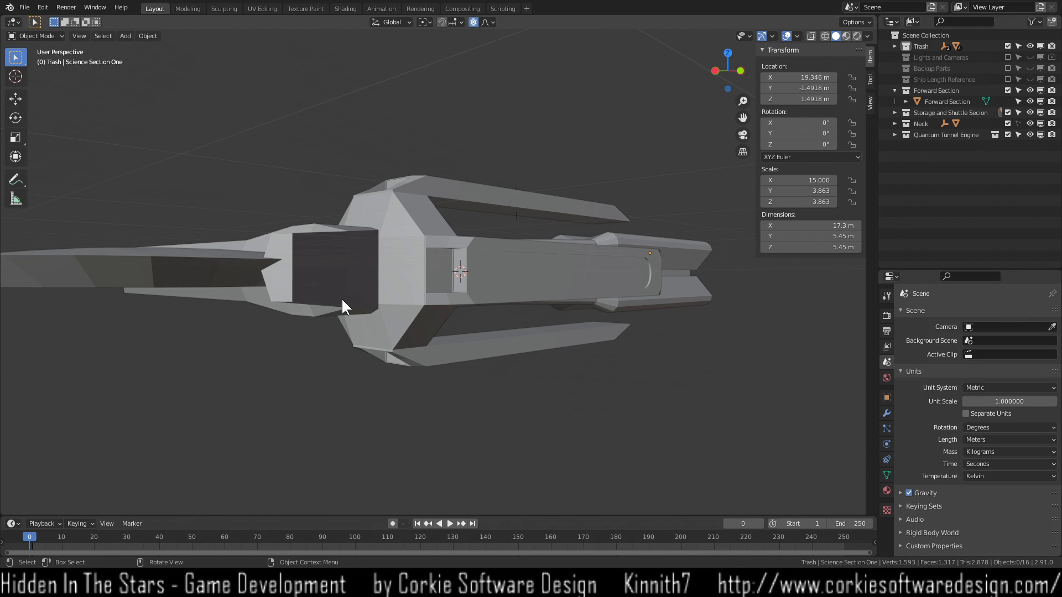
pyautogui.moveTo(286, 317); pyautogui.dragTo(464, 350, button='middle')
pyautogui.moveTo(391, 373); pyautogui.dragTo(368, 288, button='middle')
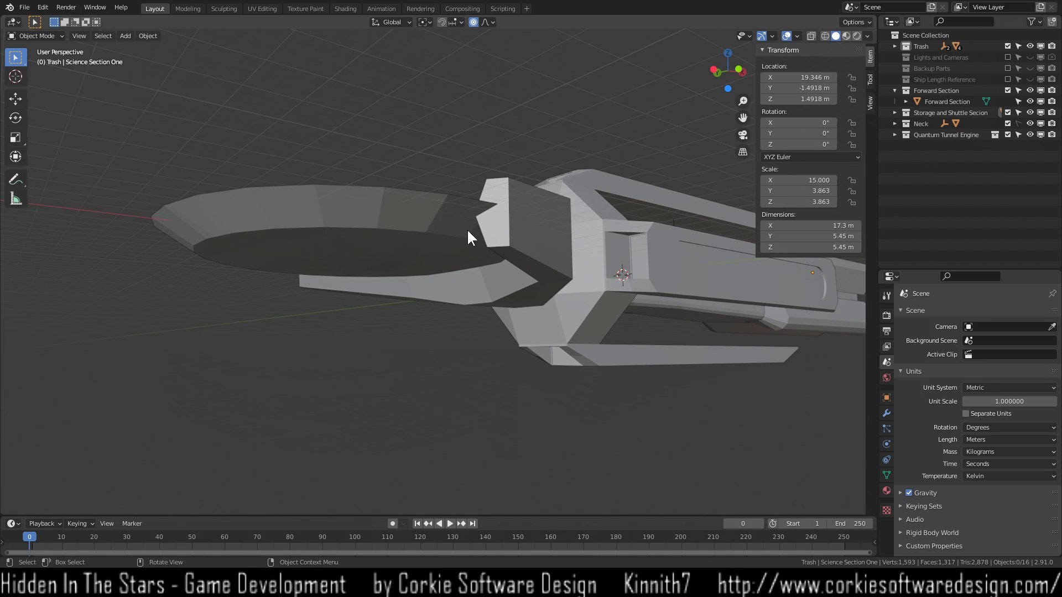
pyautogui.moveTo(490, 239); pyautogui.dragTo(484, 267, button='middle')
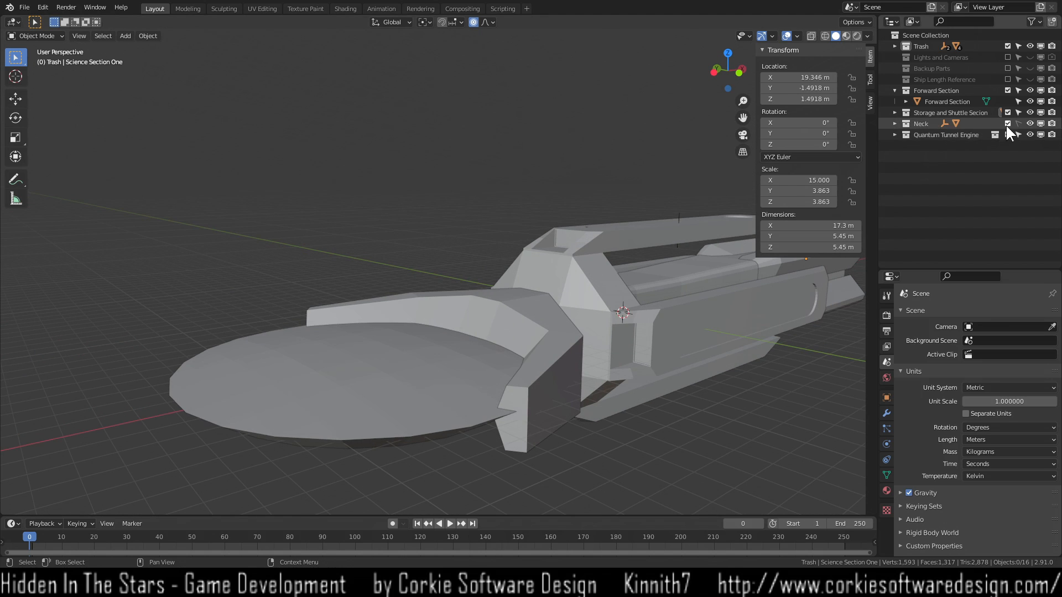
# Exclude the Storage and Shuttle Secion, Neck and Quantum Tunnel Engine collections from the view layer.
pyautogui.moveTo(1007, 113); pyautogui.dragTo(1008, 134)
pyautogui.moveTo(516, 439); pyautogui.dragTo(494, 438, button='middle')
pyautogui.scroll(2, 357, 419)
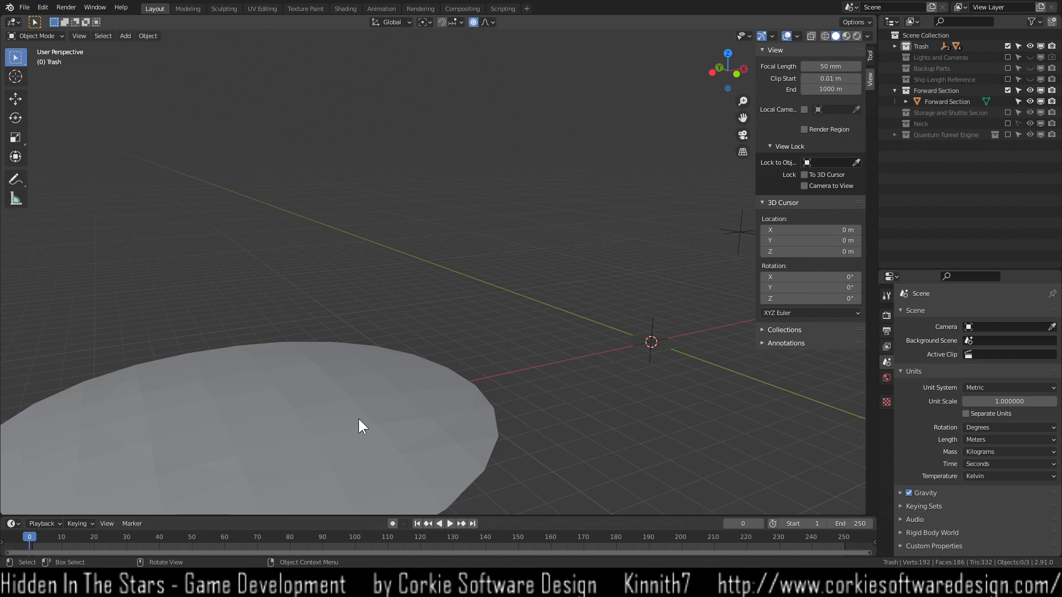
pyautogui.moveTo(354, 425)
pyautogui.mouseDown(button='middle')
pyautogui.moveTo(502, 351)
pyautogui.moveTo(434, 359)
pyautogui.moveTo(354, 406)
pyautogui.mouseUp(button='middle')
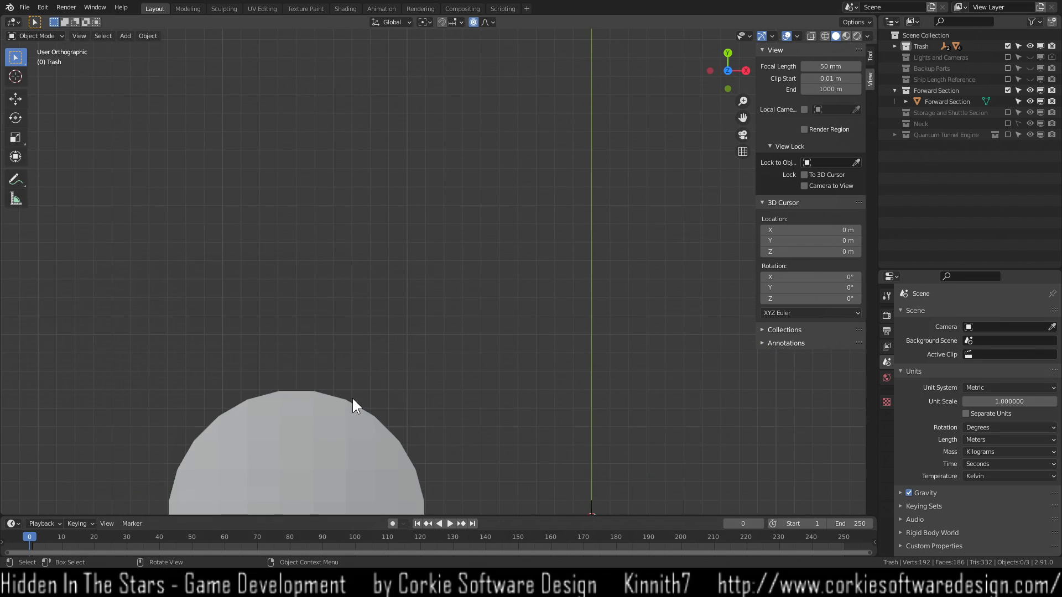
pyautogui.scroll(-2, 437, 403)
pyautogui.keyDown('shift'); pyautogui.moveTo(455, 456); pyautogui.dragTo(486, 271, button='middle'); pyautogui.keyUp('shift')
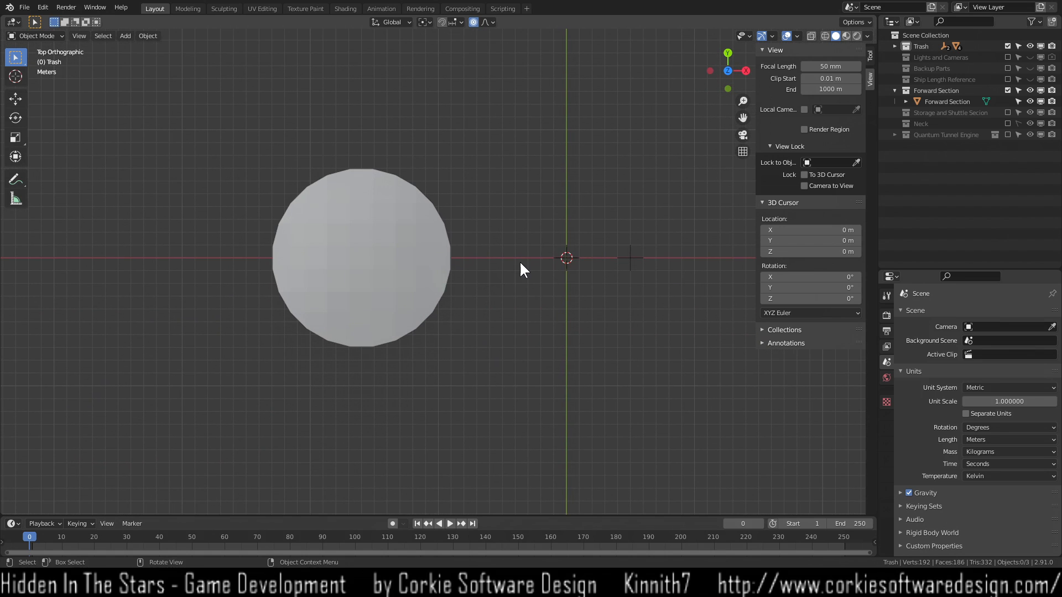
# Add a mesh cylinder at the world origin with 8 vertices.
pyautogui.hotkey('shift', 'a')
pyautogui.moveTo(521, 264)
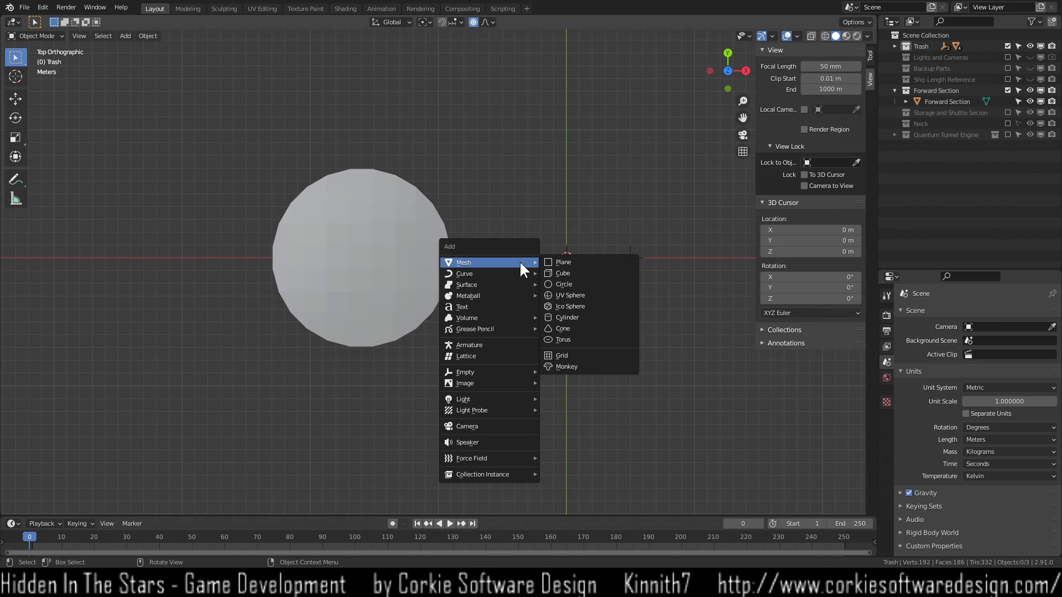
pyautogui.click(590, 319)
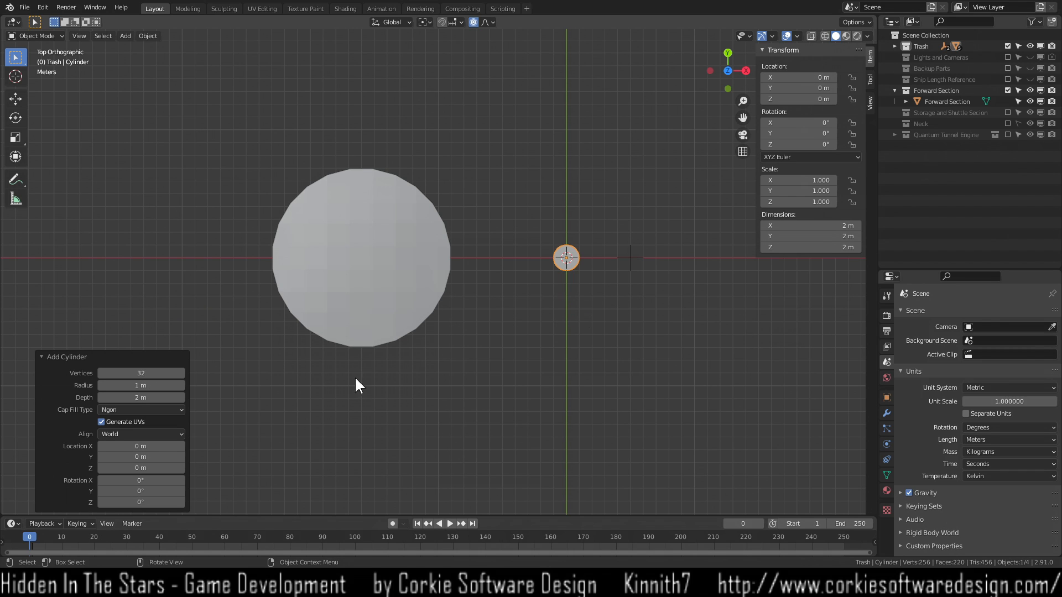
pyautogui.scroll(7, 588, 308)
pyautogui.keyDown('shift'); pyautogui.moveTo(642, 281); pyautogui.dragTo(306, 324, button='middle'); pyautogui.keyUp('shift')
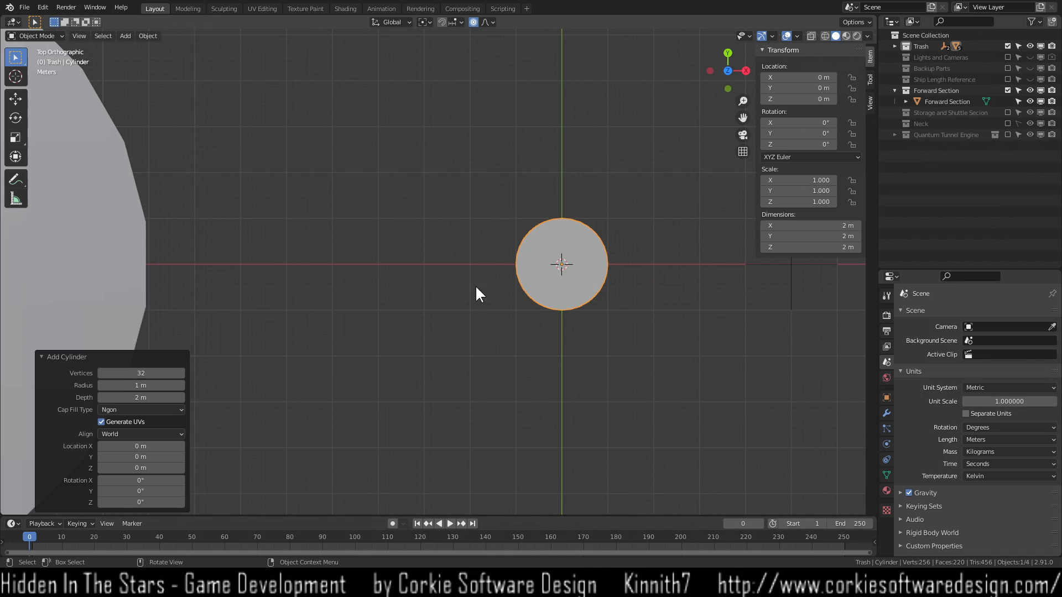
pyautogui.scroll(3, 507, 279)
pyautogui.click(143, 374)
pyautogui.write('8')
pyautogui.press('Tab')
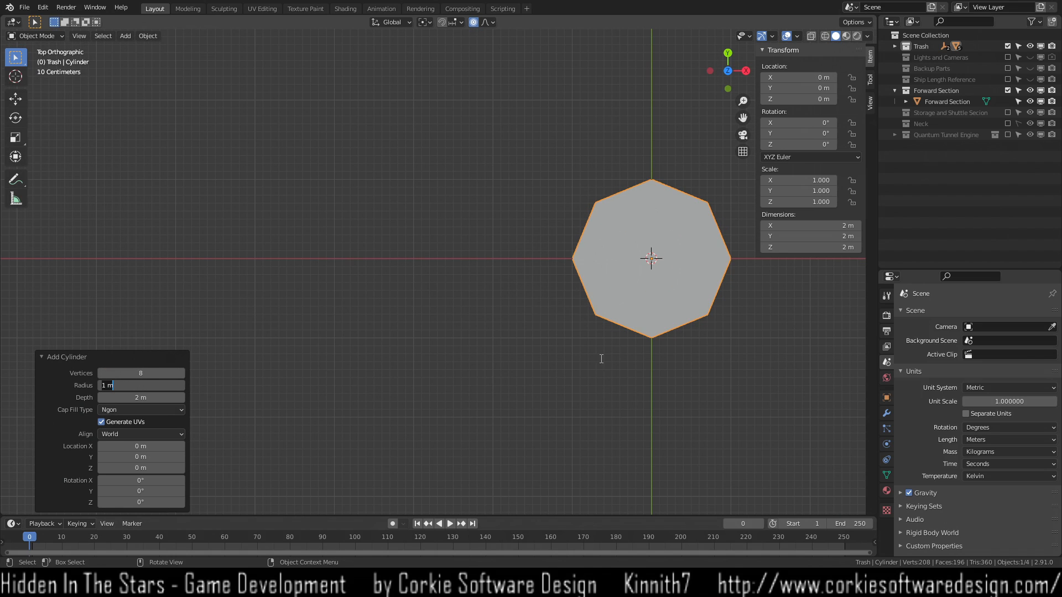
pyautogui.press('Return')
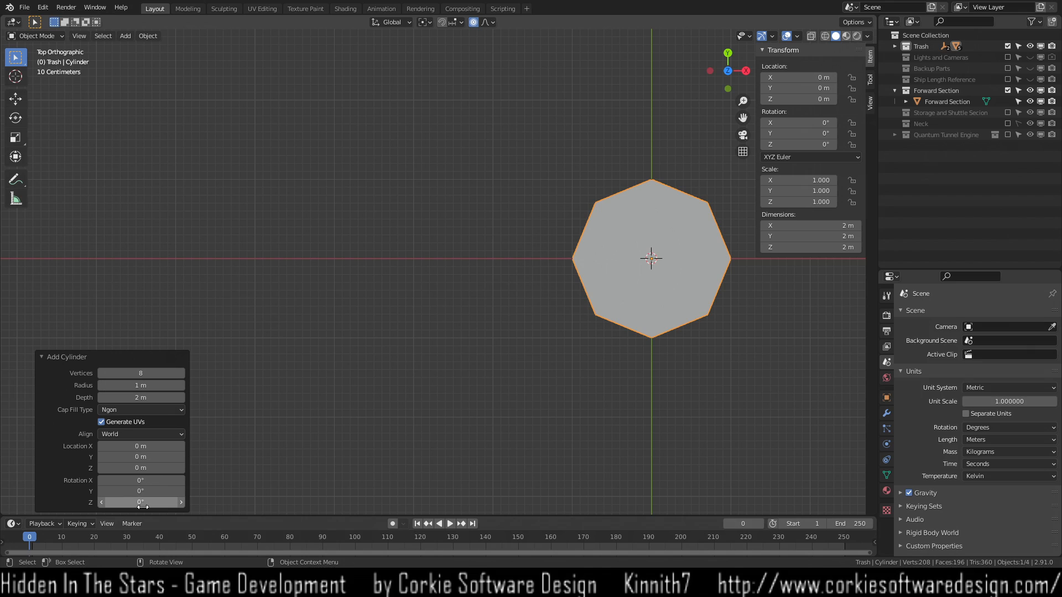
# Set the new cylinder's Z rotation to 22.5° so its flat sides align with the axes.
pyautogui.click(137, 507)
pyautogui.write('22.5')
pyautogui.press('Return')
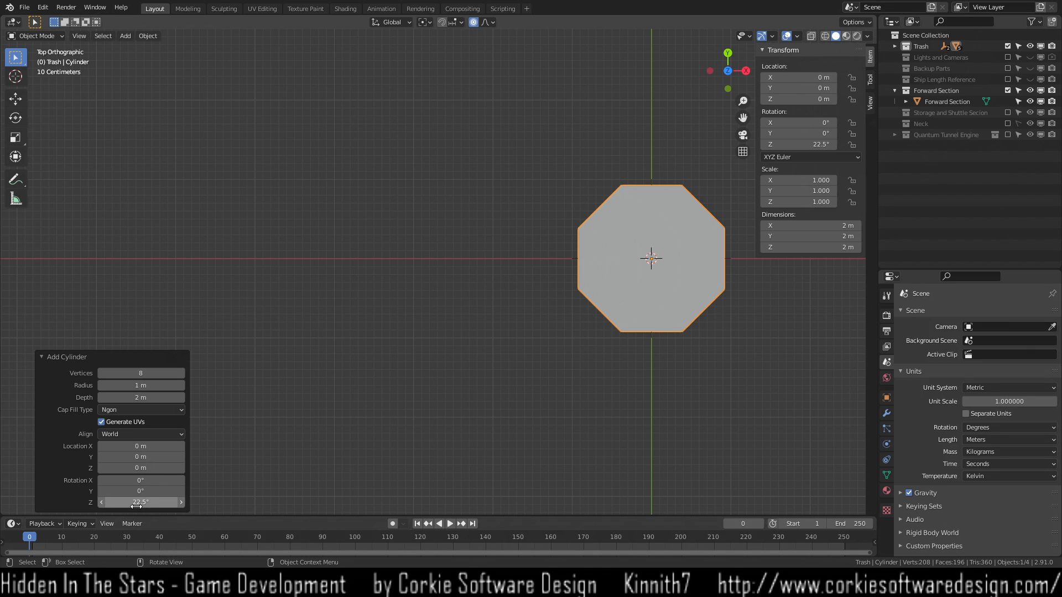
pyautogui.scroll(-3, 551, 340)
pyautogui.press('g')
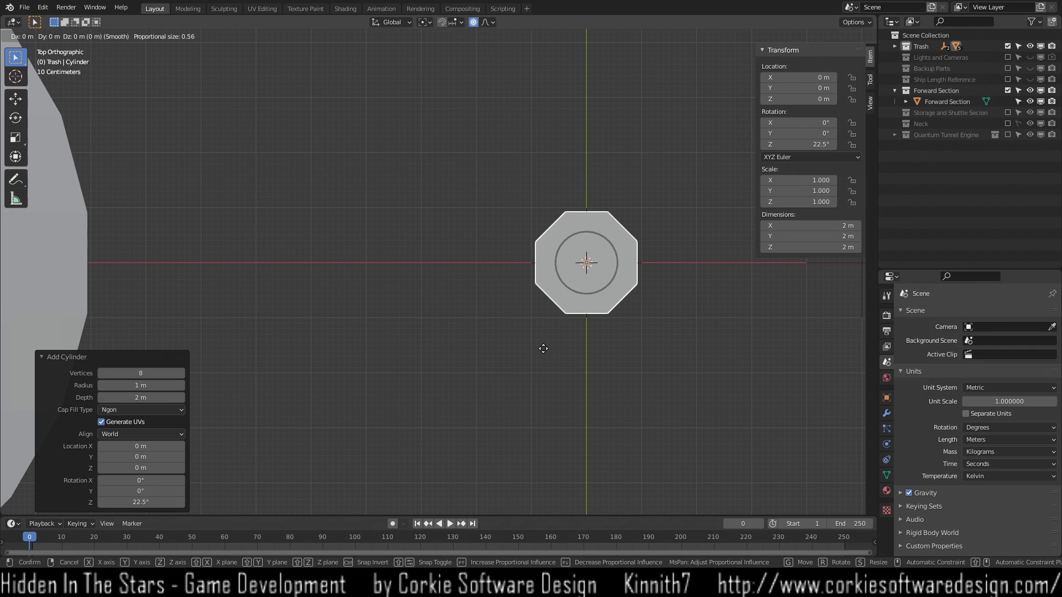
pyautogui.press('x')
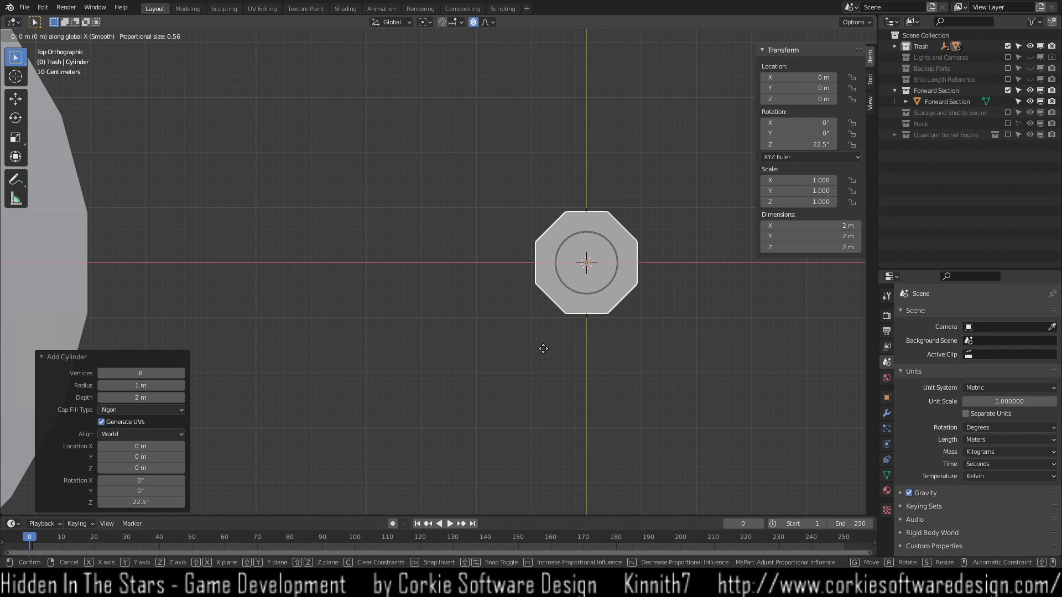
pyautogui.hotkey('shift', 'x')
pyautogui.write('-16')
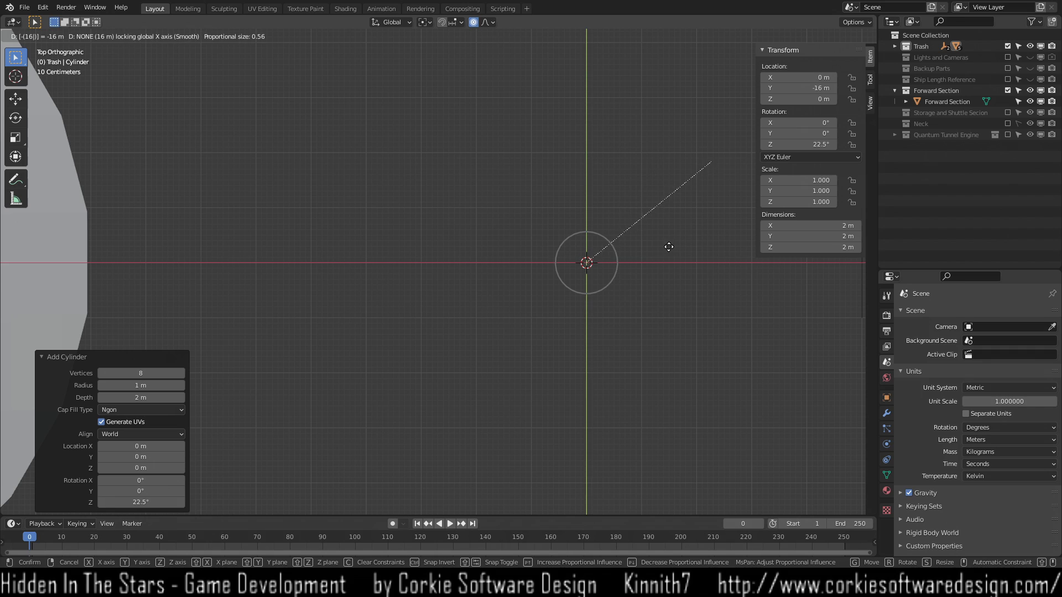
pyautogui.press('Escape')
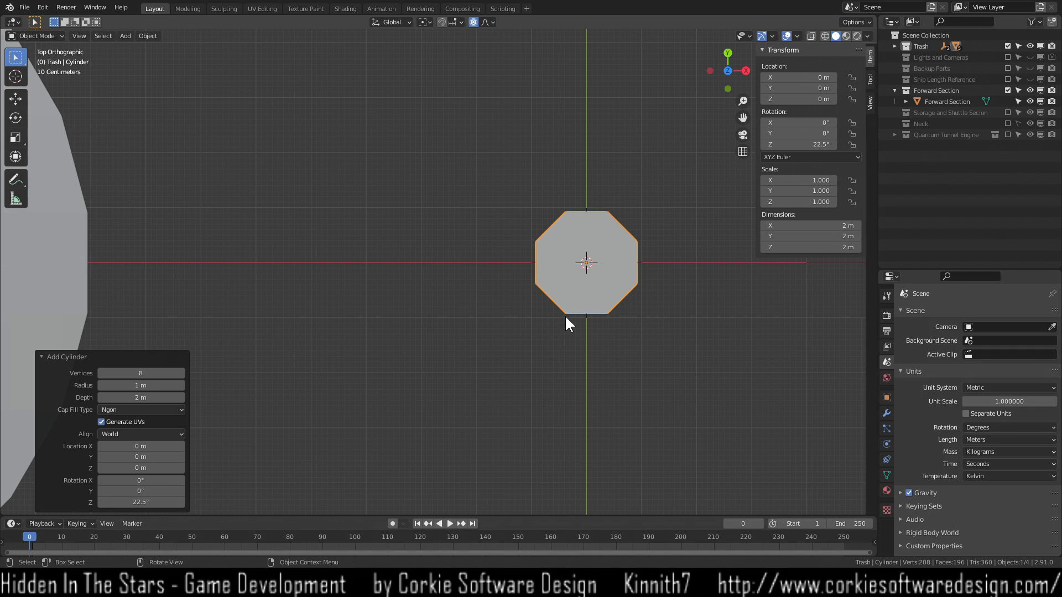
# Move the octagonal cylinder -16 m along the X axis to the centre of the front disc.
pyautogui.write('gx')
pyautogui.write('-16')
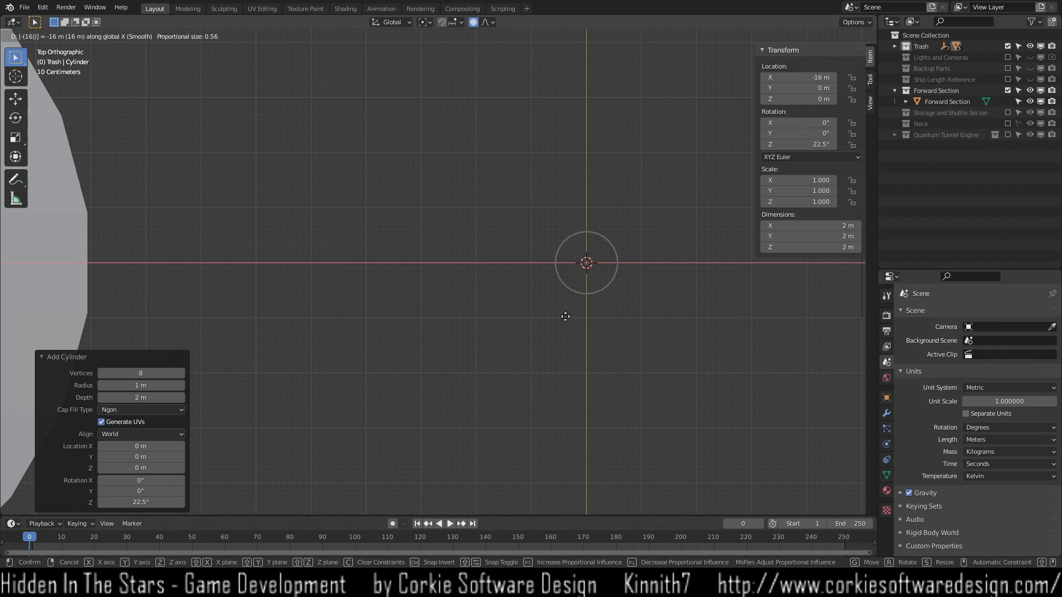
pyautogui.press('Return')
pyautogui.scroll(-2, 566, 316)
pyautogui.keyDown('shift'); pyautogui.moveTo(97, 291); pyautogui.dragTo(599, 276, button='middle'); pyautogui.keyUp('shift')
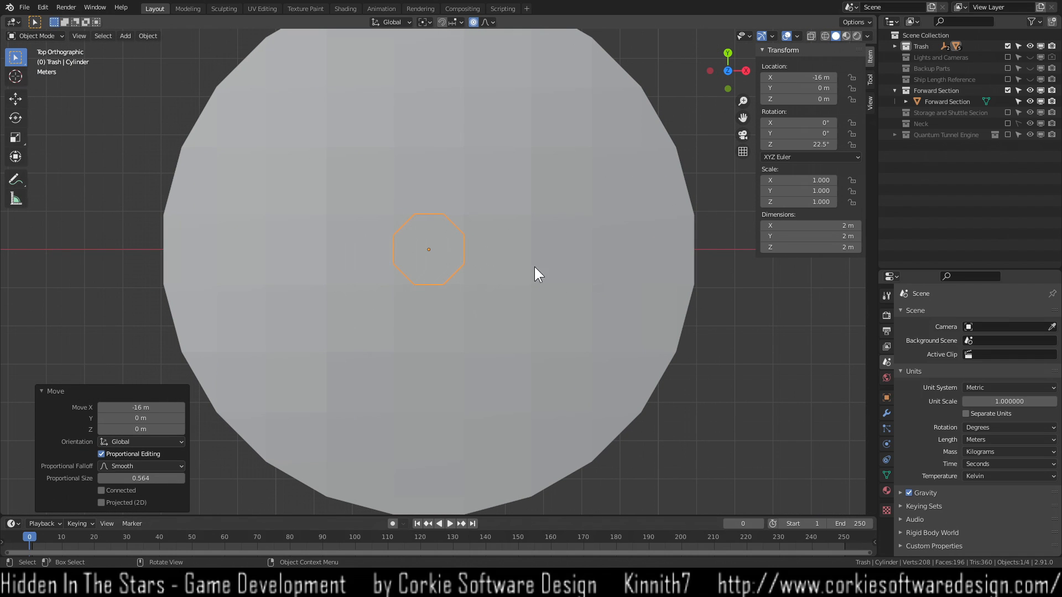
# Show the disc and octagonal cylinder straight from the front in wireframe shading.
pyautogui.moveTo(452, 294); pyautogui.dragTo(447, 183, button='middle')
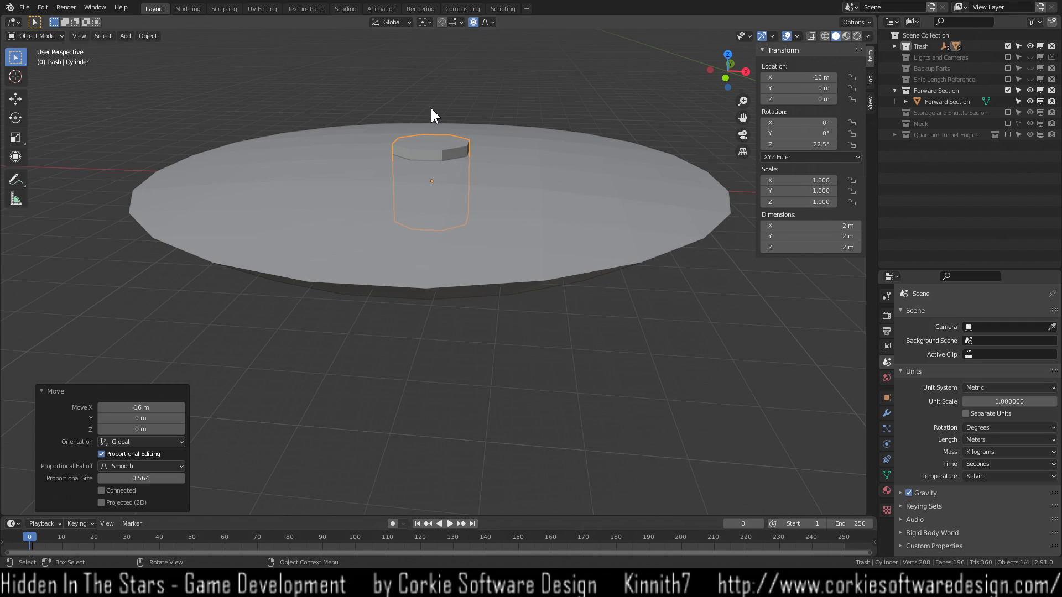
pyautogui.scroll(3, 431, 161)
pyautogui.press('KP_1')
pyautogui.scroll(2, 418, 174)
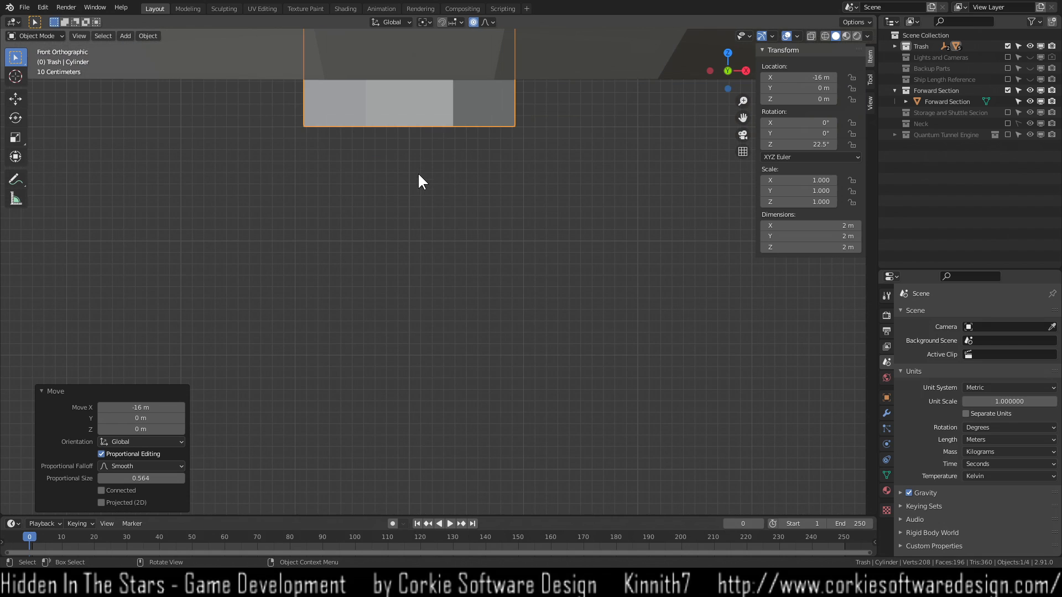
pyautogui.keyDown('shift'); pyautogui.moveTo(429, 165); pyautogui.dragTo(484, 260, button='middle'); pyautogui.keyUp('shift')
pyautogui.scroll(-4, 480, 414)
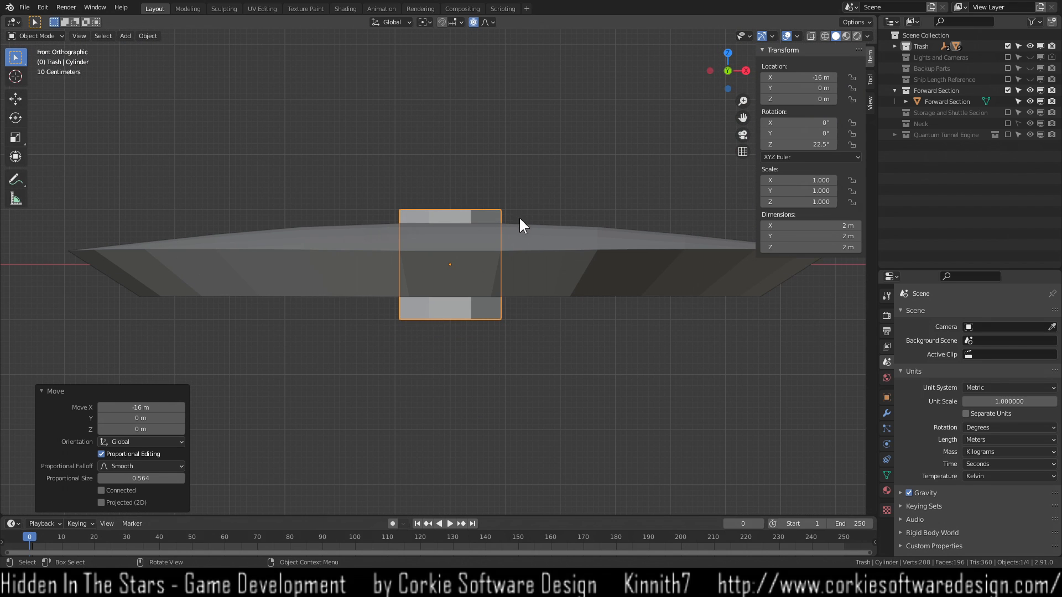
pyautogui.press('z')
pyautogui.click(403, 326)
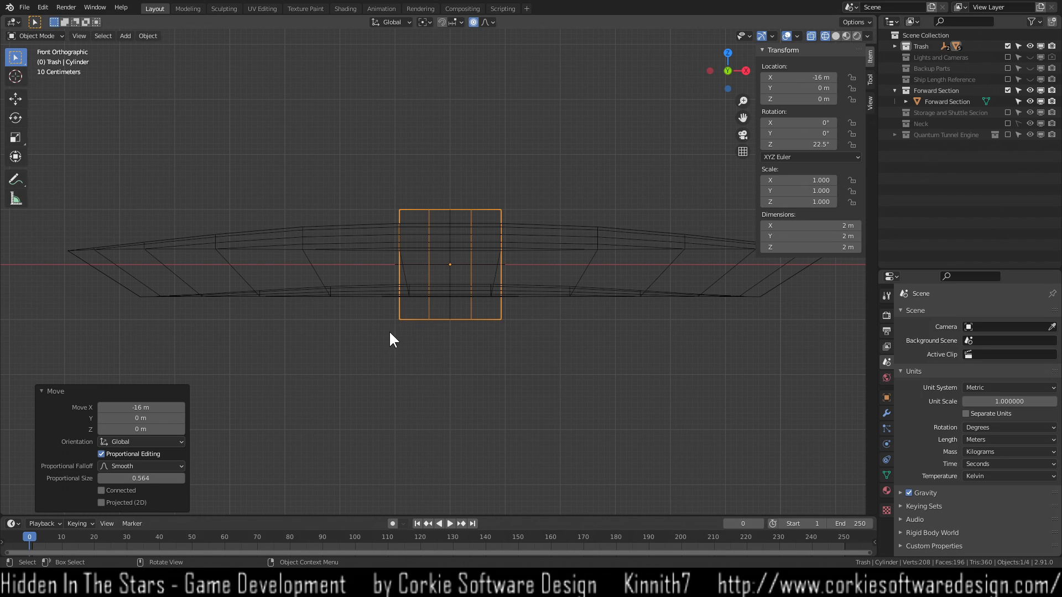
# Lower the octagonal cylinder about 0.99 m along Z so it projects below the disc's underside.
pyautogui.scroll(1, 469, 255)
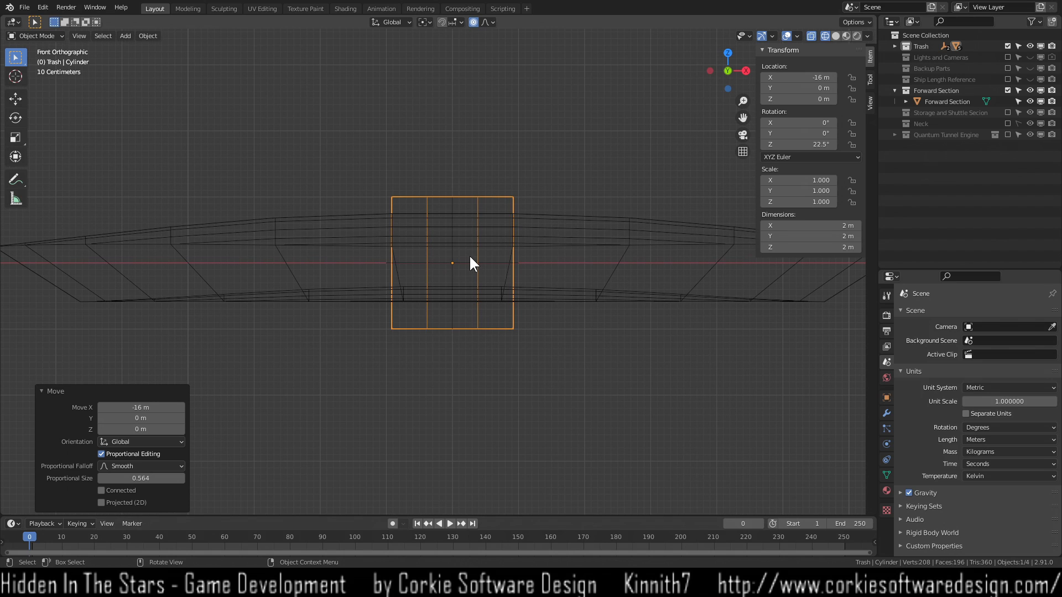
pyautogui.press('g')
pyautogui.press('z')
pyautogui.press('Escape')
pyautogui.press('g')
pyautogui.press('z')
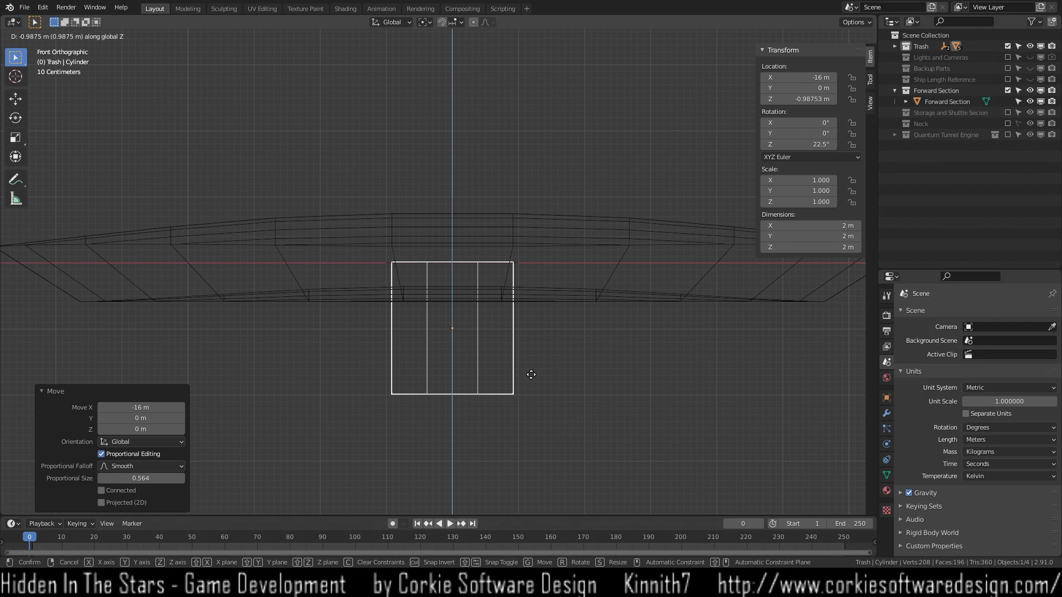
pyautogui.click(531, 375)
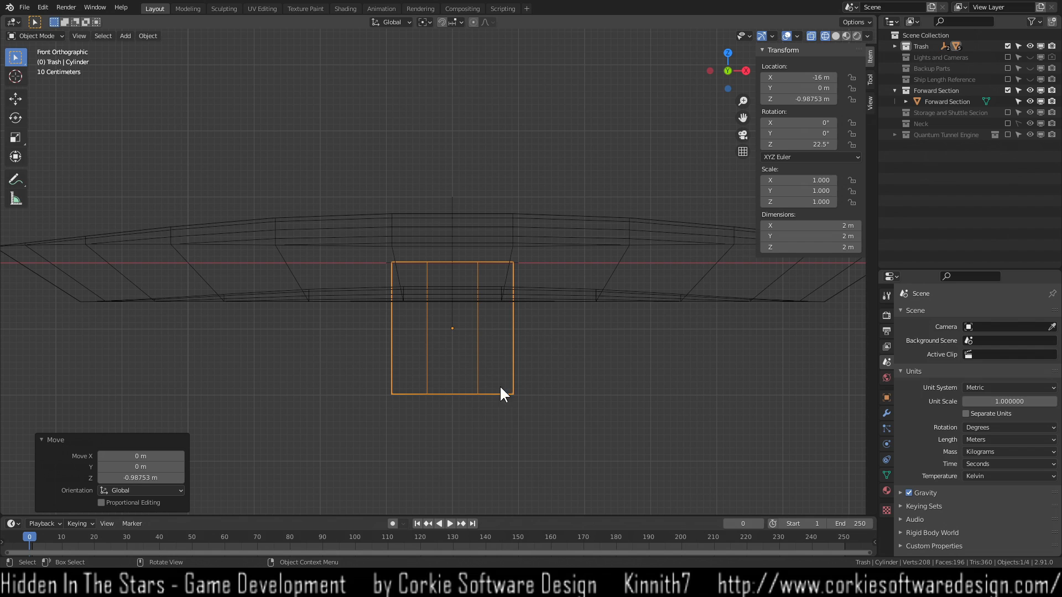
pyautogui.scroll(1, 512, 435)
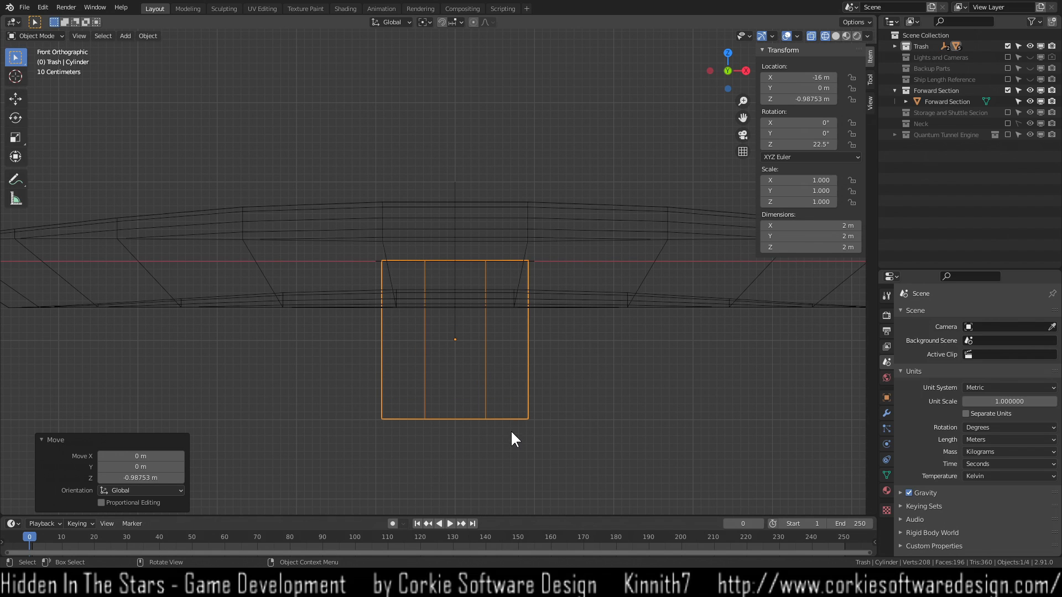
# Return to solid shading and open the Forward Section disc for mesh editing in face selection mode.
pyautogui.moveTo(615, 373); pyautogui.dragTo(605, 314, button='middle')
pyautogui.press('z')
pyautogui.click(666, 311)
pyautogui.scroll(-4, 542, 346)
pyautogui.click(563, 257)
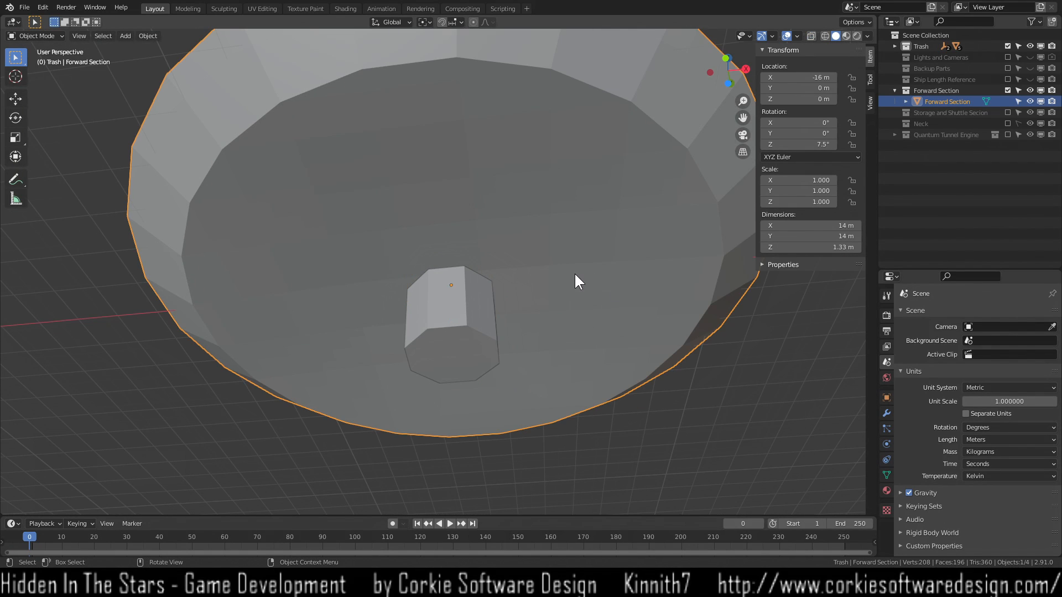
pyautogui.scroll(-2, 564, 275)
pyautogui.press('c')
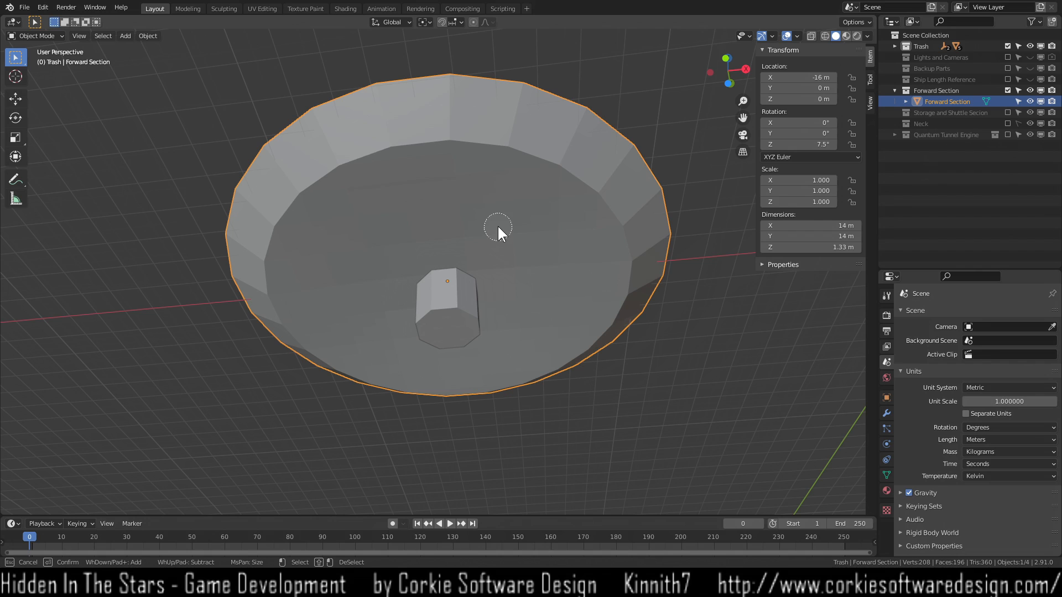
pyautogui.press('Tab')
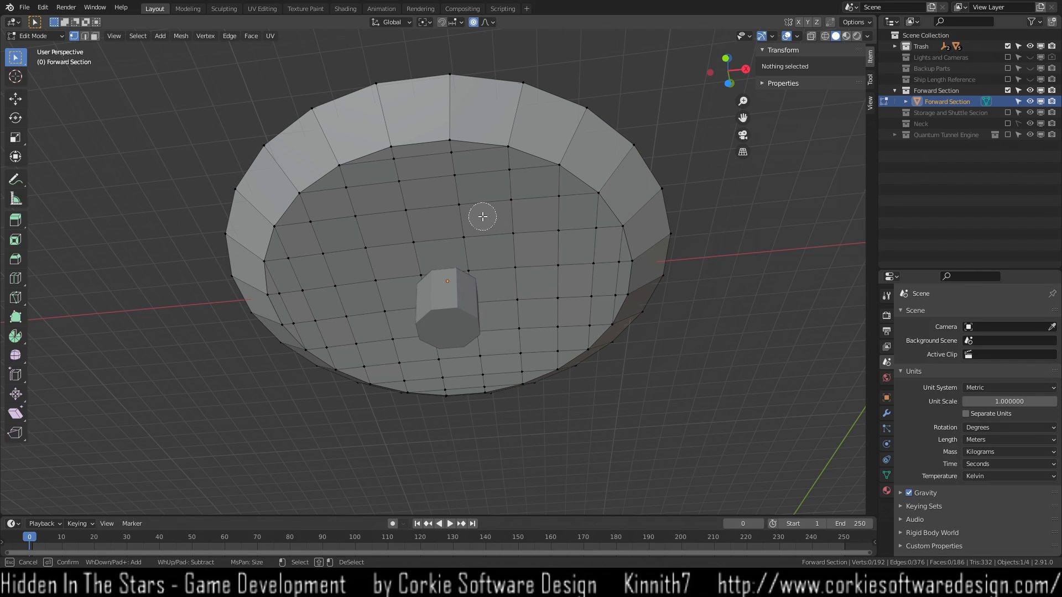
pyautogui.moveTo(482, 216); pyautogui.dragTo(439, 215)
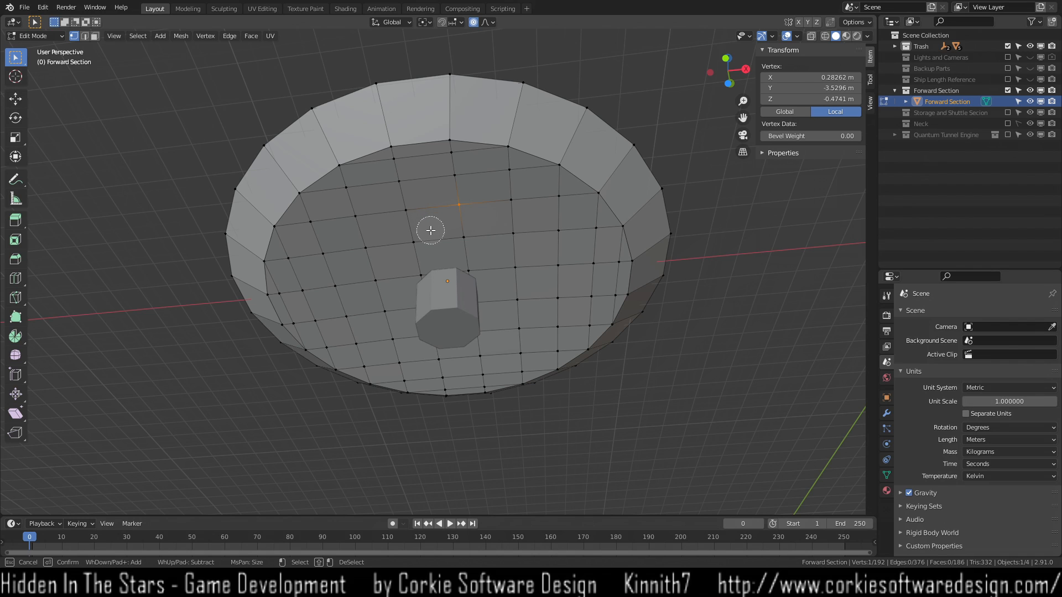
pyautogui.press('Escape')
pyautogui.press('3')
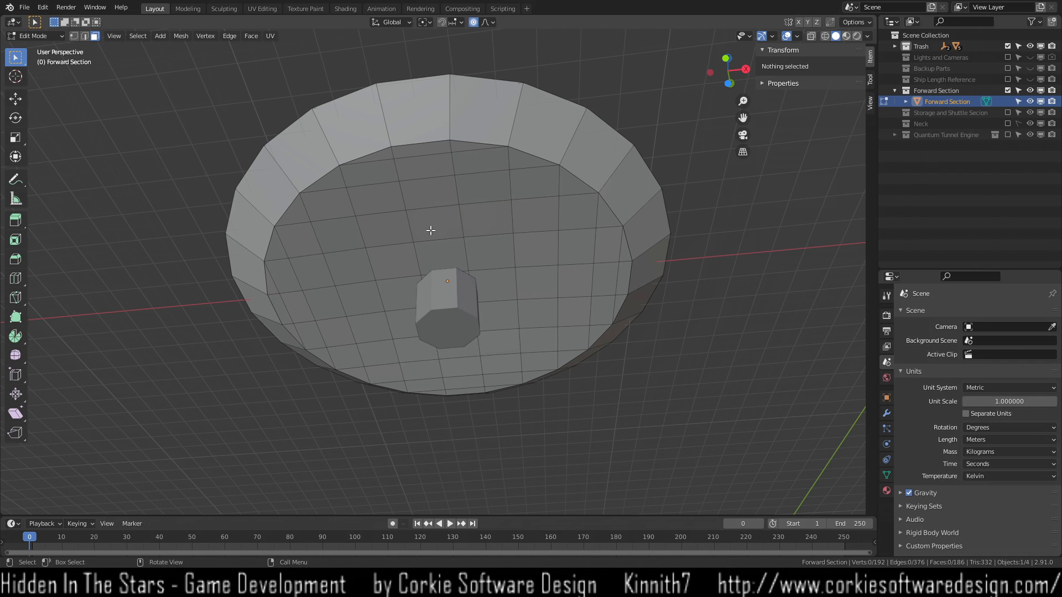
# Circle-select all faces of the disc's recessed underside, leaving the sloped rim faces out of the selection.
pyautogui.press('c')
pyautogui.moveTo(430, 228)
pyautogui.mouseDown()
pyautogui.moveTo(431, 196)
pyautogui.moveTo(405, 168)
pyautogui.moveTo(490, 168)
pyautogui.moveTo(544, 184)
pyautogui.moveTo(597, 235)
pyautogui.moveTo(605, 281)
pyautogui.moveTo(562, 343)
pyautogui.moveTo(441, 381)
pyautogui.moveTo(351, 359)
pyautogui.moveTo(304, 327)
pyautogui.moveTo(287, 293)
pyautogui.moveTo(291, 244)
pyautogui.moveTo(339, 202)
pyautogui.moveTo(429, 288)
pyautogui.moveTo(437, 354)
pyautogui.moveTo(523, 262)
pyautogui.moveTo(451, 229)
pyautogui.mouseUp()
pyautogui.moveTo(354, 279)
pyautogui.keyDown('shift'); pyautogui.mouseDown()
pyautogui.moveTo(391, 244)
pyautogui.moveTo(381, 241)
pyautogui.moveTo(391, 225)
pyautogui.moveTo(370, 242)
pyautogui.moveTo(306, 249)
pyautogui.moveTo(410, 234)
pyautogui.moveTo(391, 291)
pyautogui.mouseUp(); pyautogui.keyUp('shift')
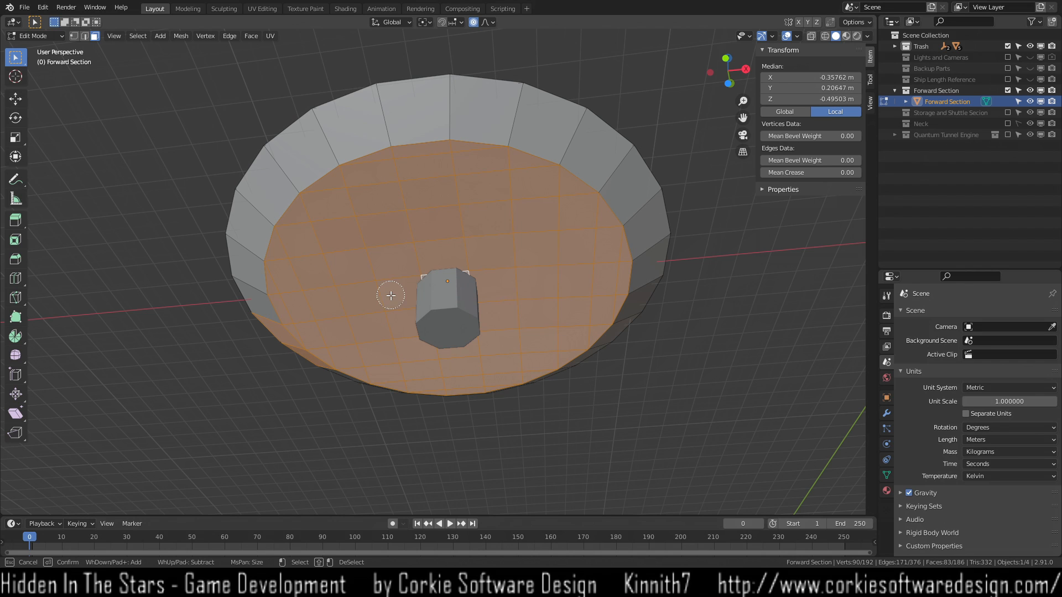
pyautogui.press('Escape')
pyautogui.moveTo(405, 288); pyautogui.dragTo(495, 423, button='middle')
pyautogui.keyDown('shift'); pyautogui.click(344, 91); pyautogui.keyUp('shift')
pyautogui.keyDown('shift'); pyautogui.click(376, 78); pyautogui.keyUp('shift')
pyautogui.hotkey('shift', 'd')
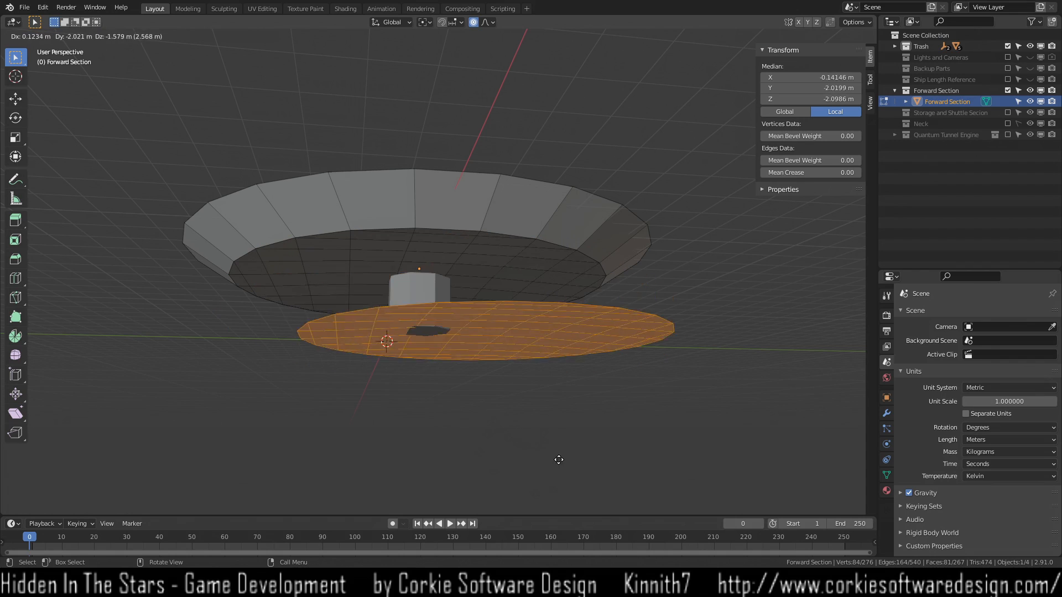
pyautogui.rightClick(532, 448)
pyautogui.click(533, 448)
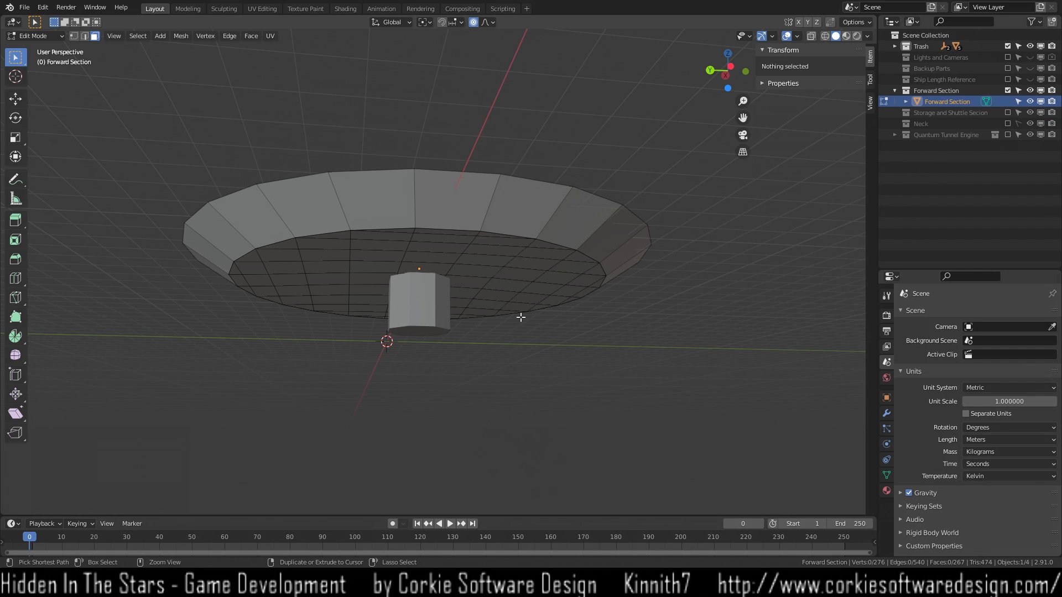
pyautogui.hotkey('ctrl', 'z')
pyautogui.hotkey('ctrl', 'z')
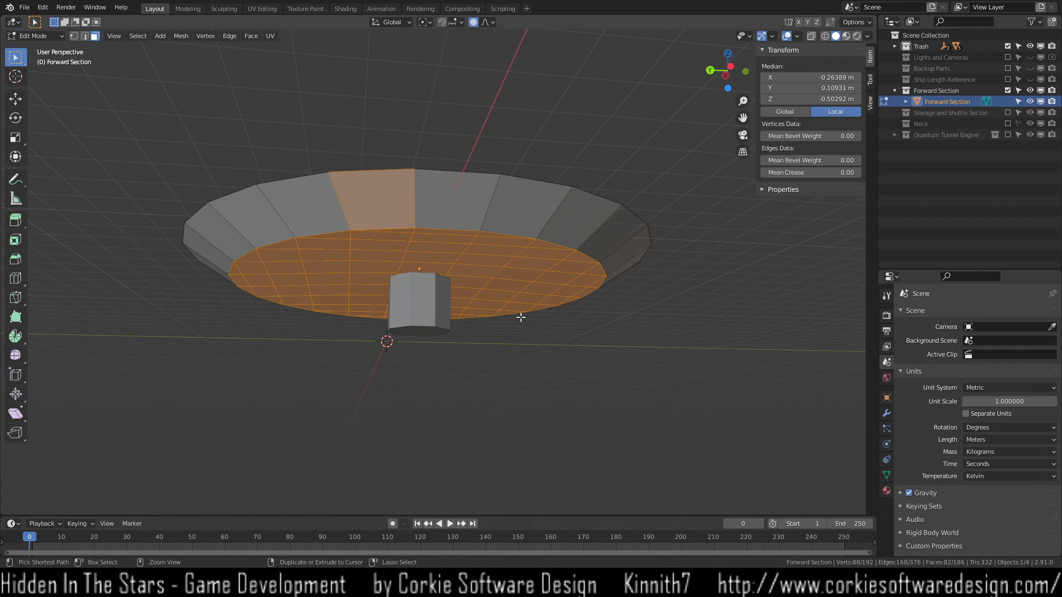
pyautogui.hotkey('ctrl', 'z')
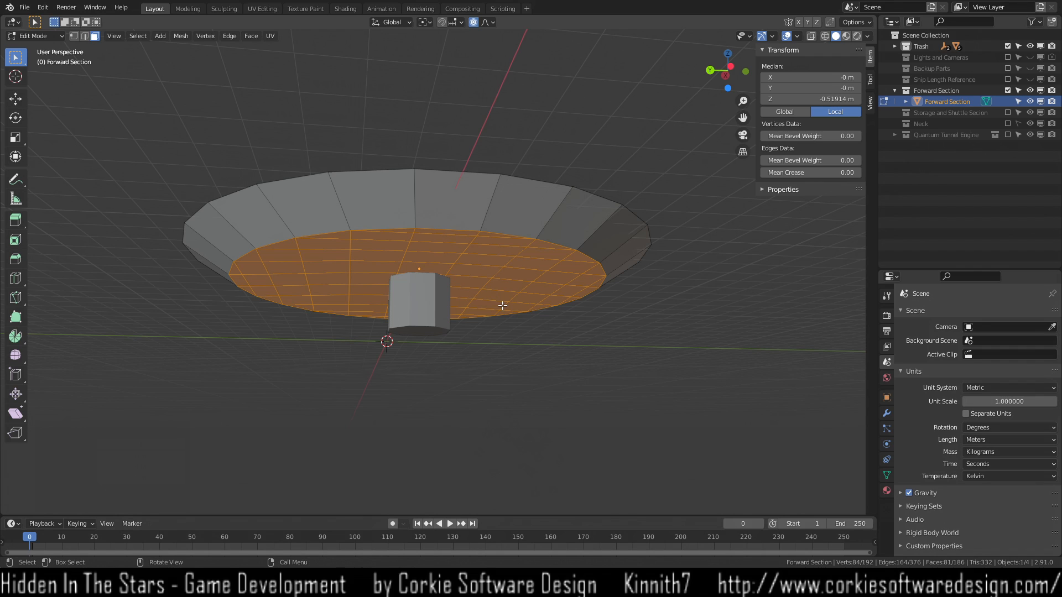
# Duplicate the selected underside faces in place and separate the copy into its own object.
pyautogui.press('e')
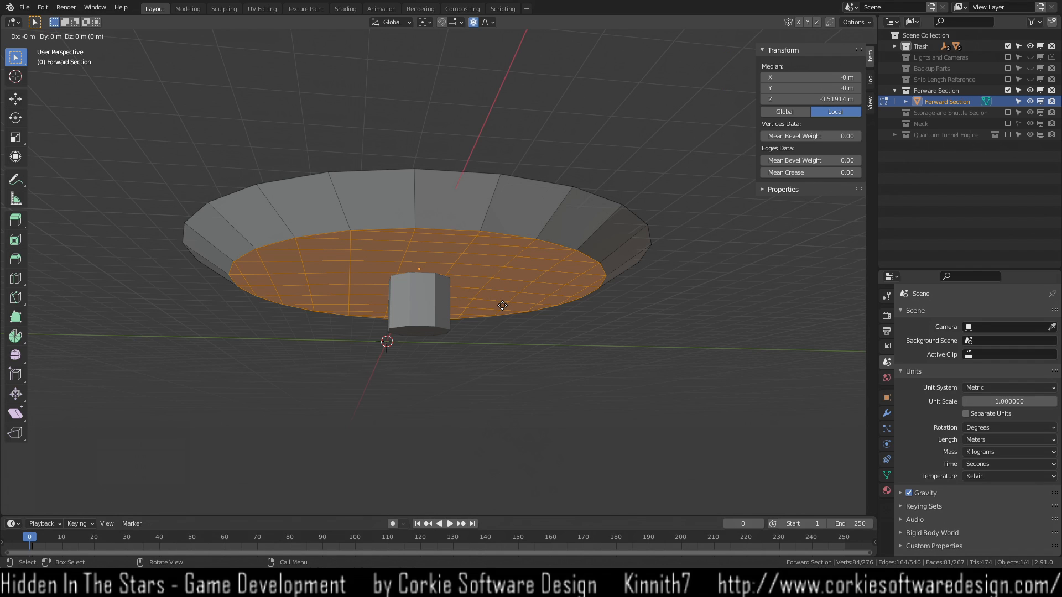
pyautogui.rightClick(502, 305)
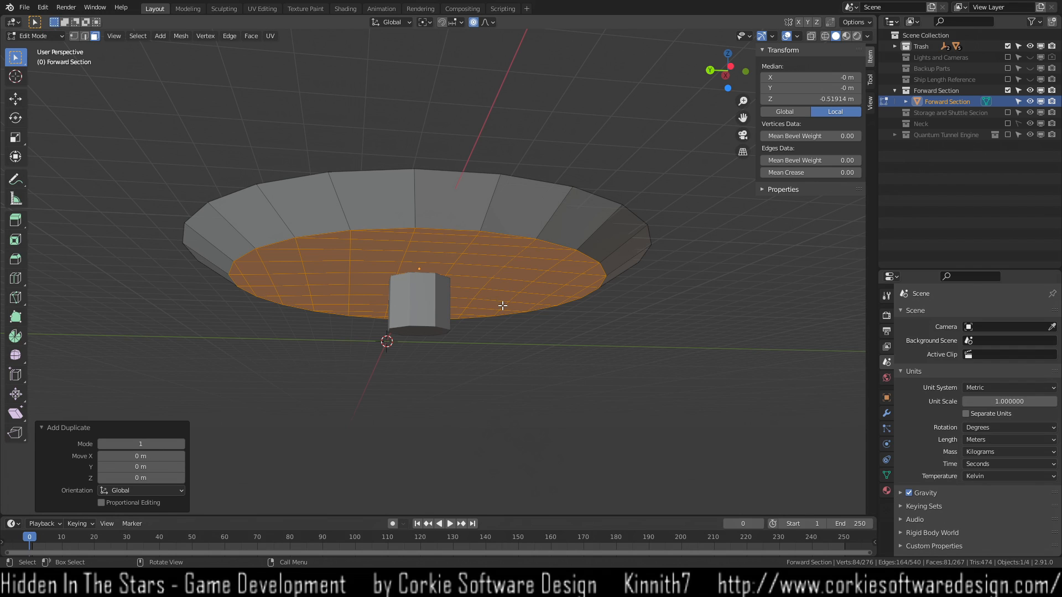
pyautogui.press('p')
pyautogui.click(502, 306)
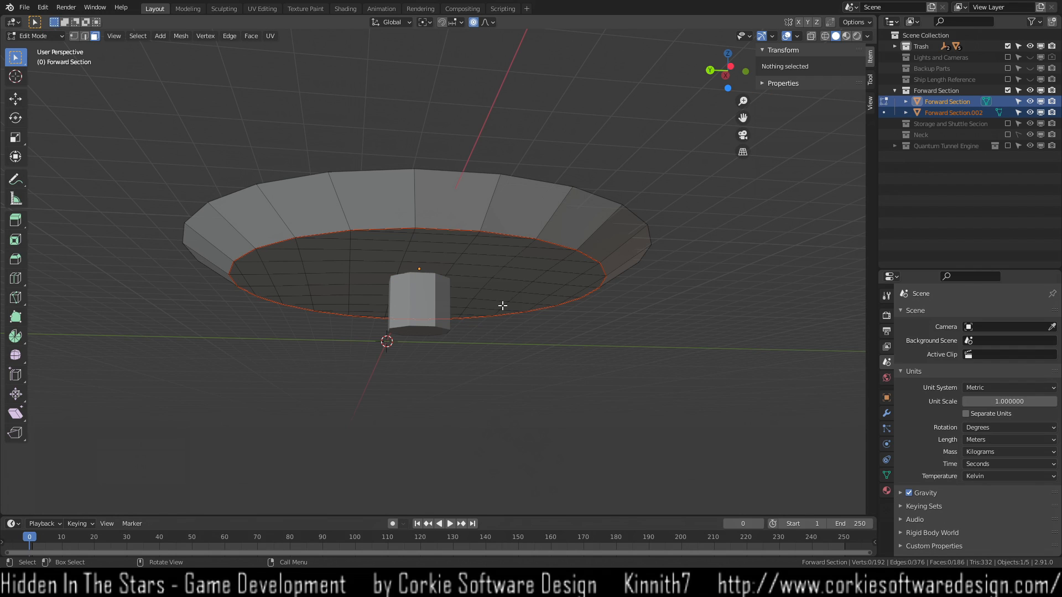
# Rename the separated underside object as Forward Bottom Sensors.
pyautogui.click(942, 113)
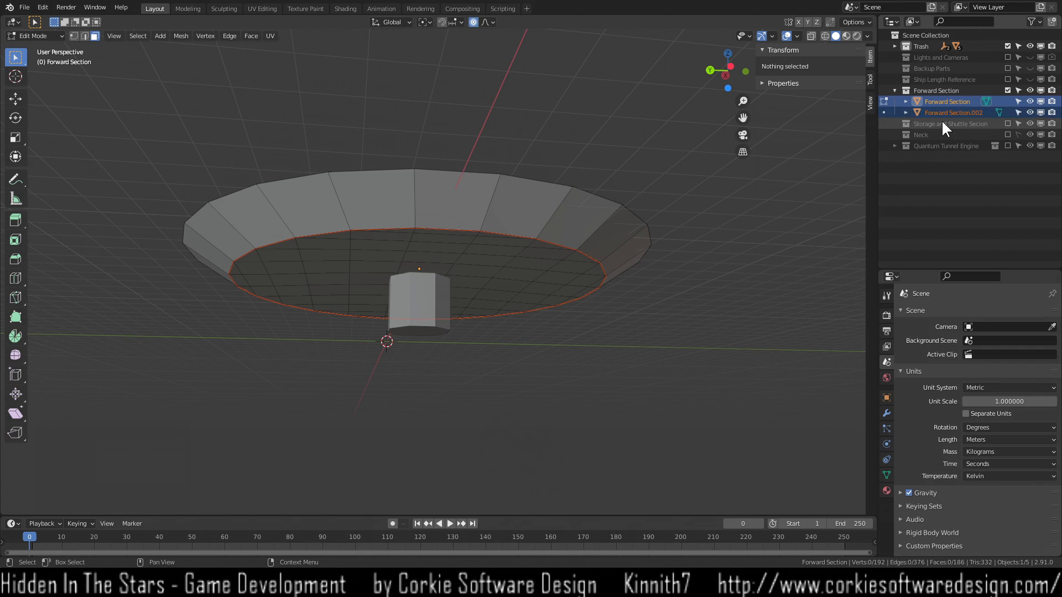
pyautogui.doubleClick(940, 113)
pyautogui.press('BackSpace')
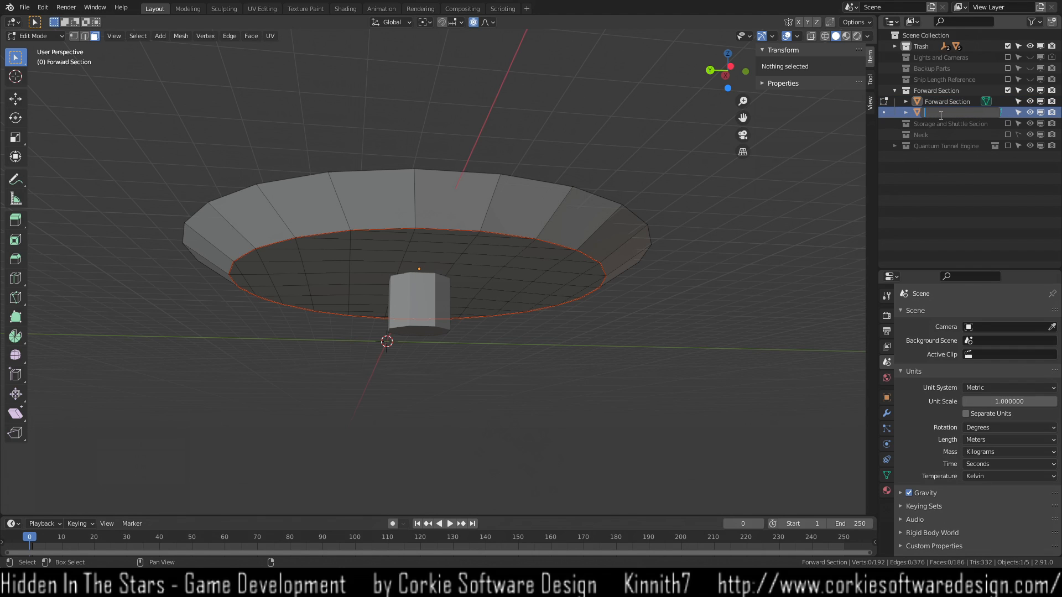
pyautogui.write('Un')
pyautogui.write('F')
pyautogui.write('orward Tract')
pyautogui.write('or Bea')
pyautogui.press('BackSpace')
pyautogui.press('BackSpace')
pyautogui.press('BackSpace')
pyautogui.press('BackSpace')
pyautogui.press('BackSpace')
pyautogui.press('BackSpace')
pyautogui.press('BackSpace')
pyautogui.press('BackSpace')
pyautogui.press('BackSpace')
pyautogui.press('BackSpace')
pyautogui.press('BackSpace')
pyautogui.write('Com')
pyautogui.press('BackSpace')
pyautogui.press('BackSpace')
pyautogui.press('BackSpace')
pyautogui.press('BackSpace')
pyautogui.press('BackSpace')
pyautogui.press('BackSpace')
pyautogui.press('BackSpace')
pyautogui.press('BackSpace')
pyautogui.write('D Bottom')
pyautogui.press('Return')
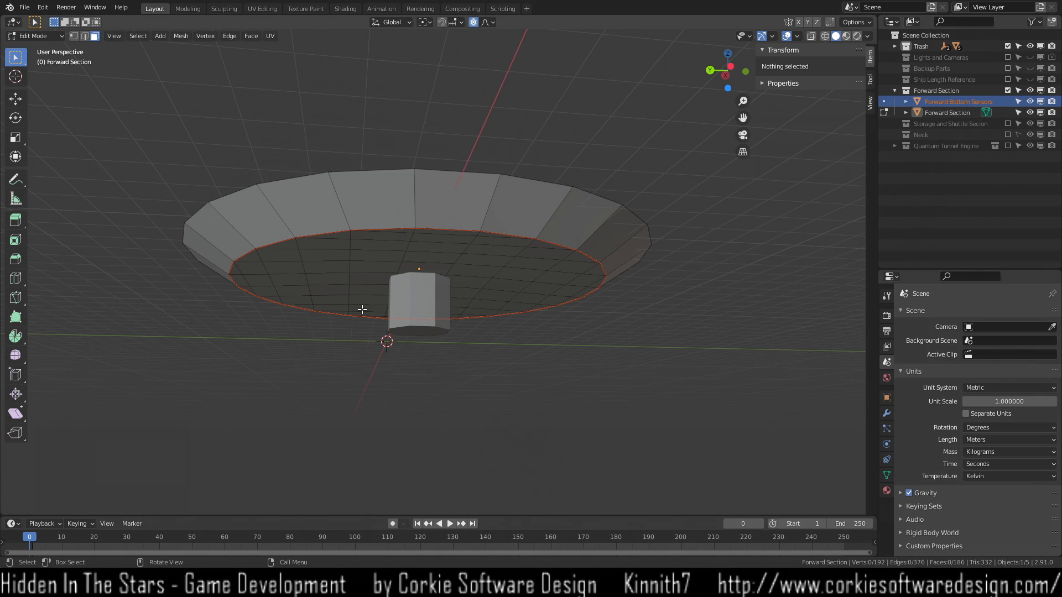
# Rename the separated underside object as Forward Borrom Cutter.
pyautogui.doubleClick(947, 101)
pyautogui.press('BackSpace')
pyautogui.write('For')
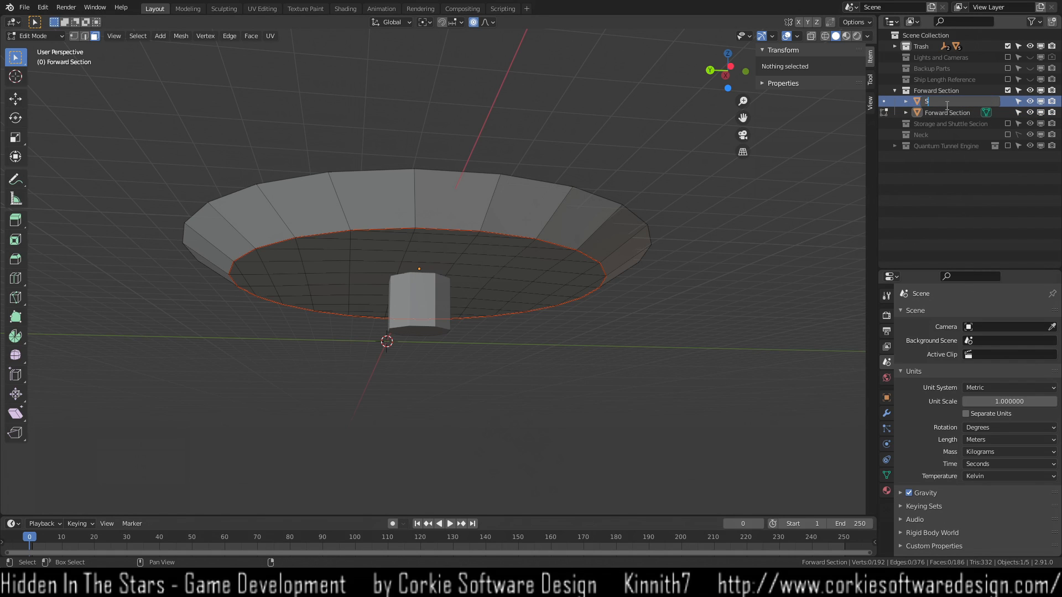
pyautogui.write('ward Borrom Cutter')
pyautogui.press('Return')
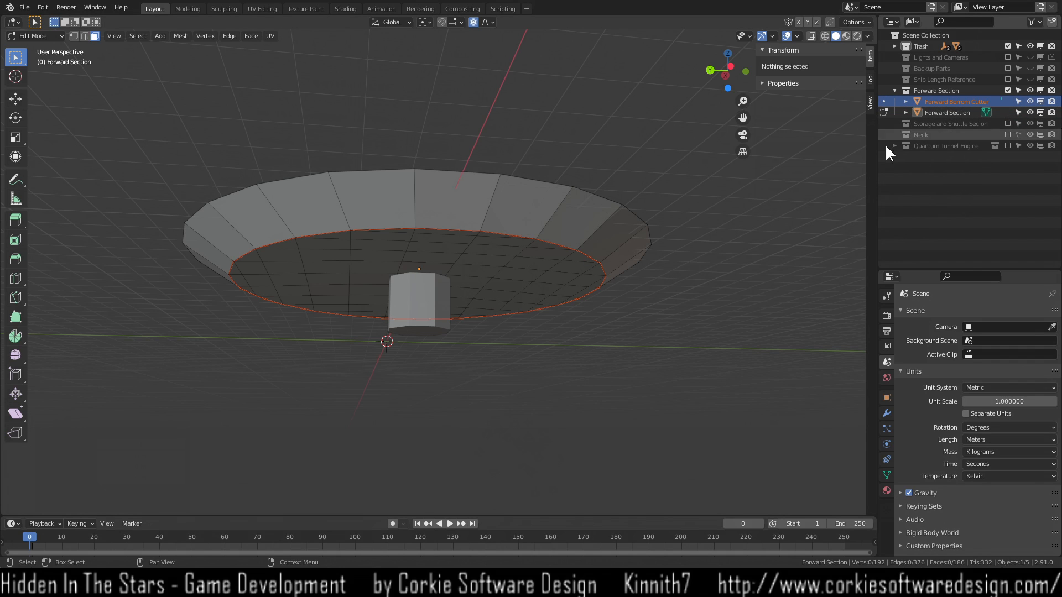
# Leave mesh editing and move Forward Borrom Cutter down about 0.35 m along Z, clear of the disc.
pyautogui.press('Tab')
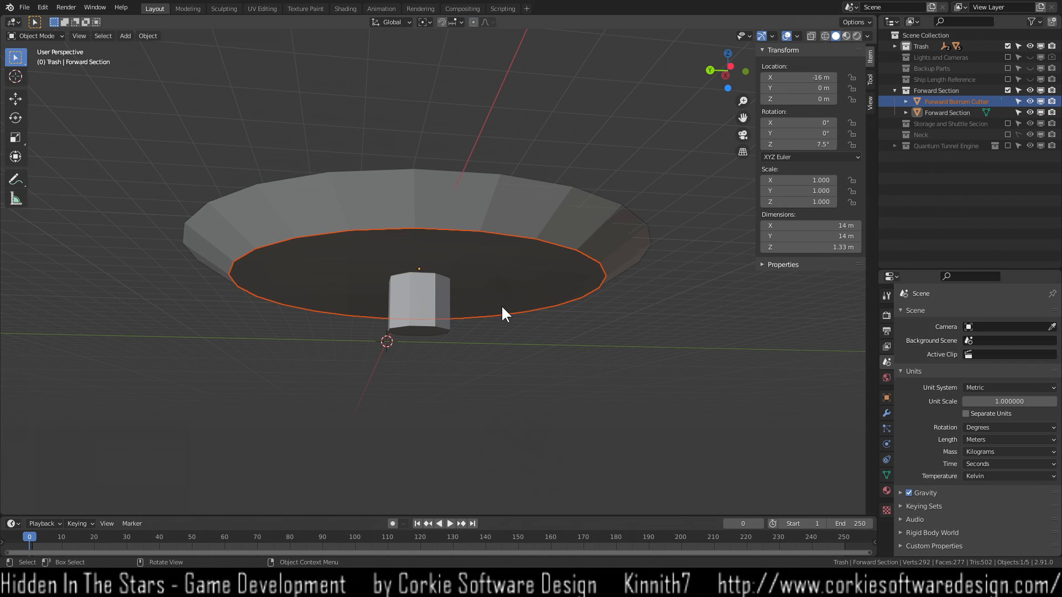
pyautogui.moveTo(507, 318); pyautogui.dragTo(509, 336, button='middle')
pyautogui.press('g')
pyautogui.press('z')
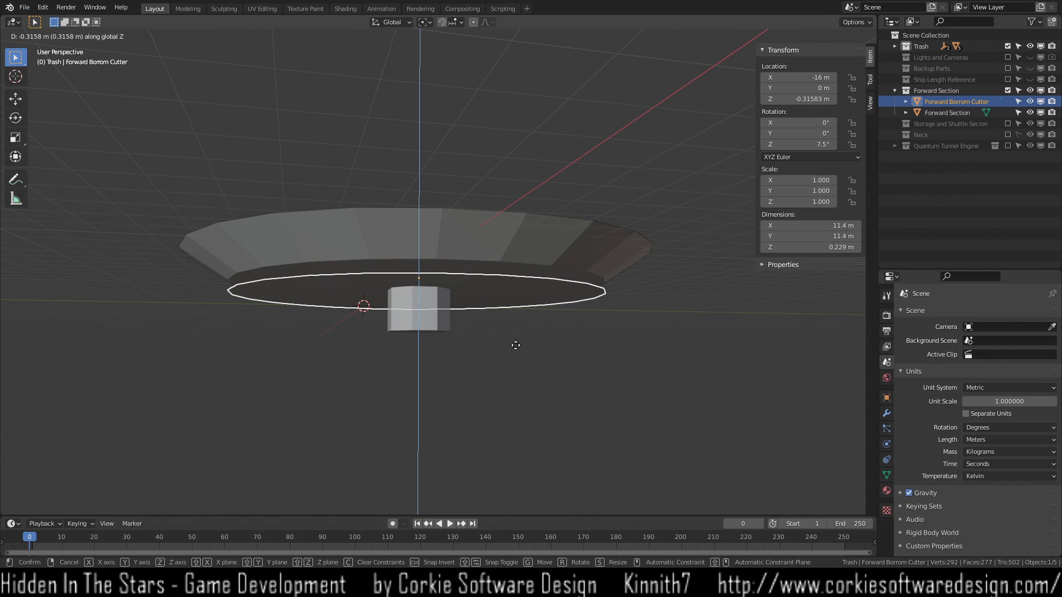
pyautogui.click(517, 351)
pyautogui.moveTo(434, 300); pyautogui.dragTo(426, 313, button='middle')
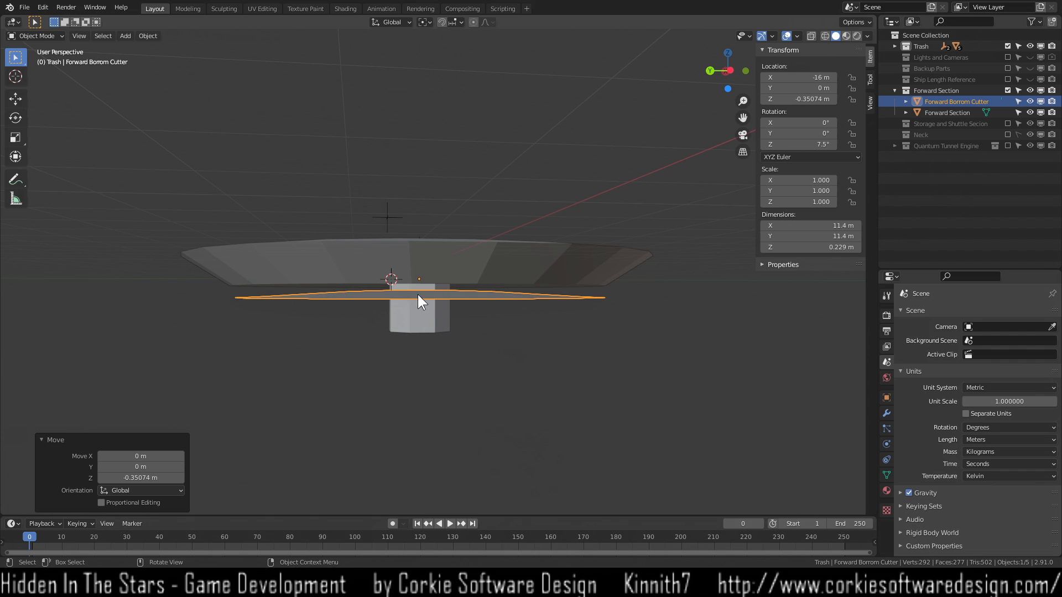
pyautogui.moveTo(389, 432); pyautogui.dragTo(464, 379, button='middle')
pyautogui.scroll(1, 465, 388)
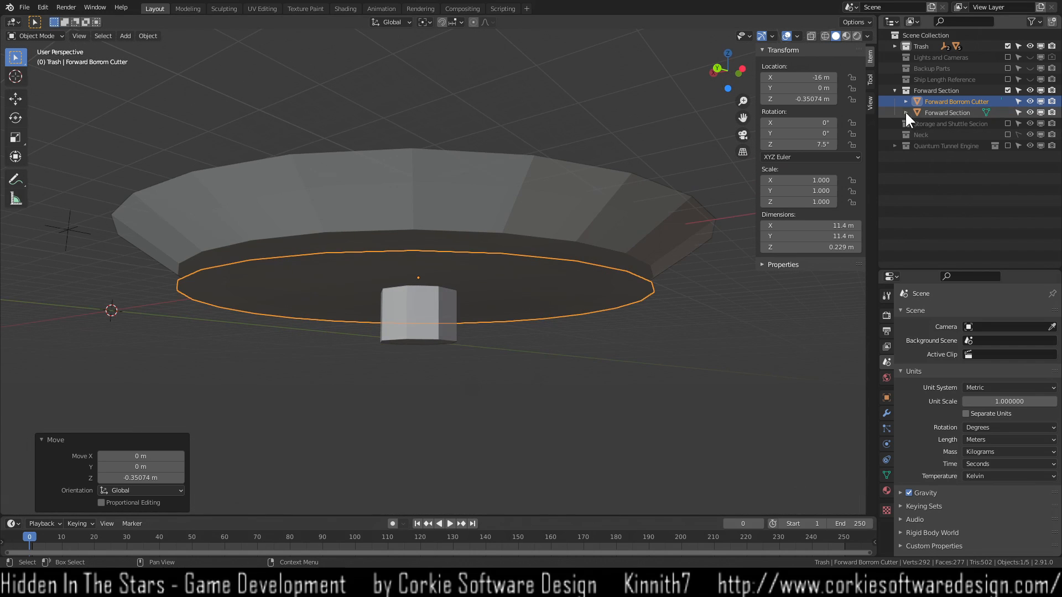
# Hide Forward Borrom Cutter and open the octagonal cylinder for mesh editing, seen from below the disc.
pyautogui.click(1031, 101)
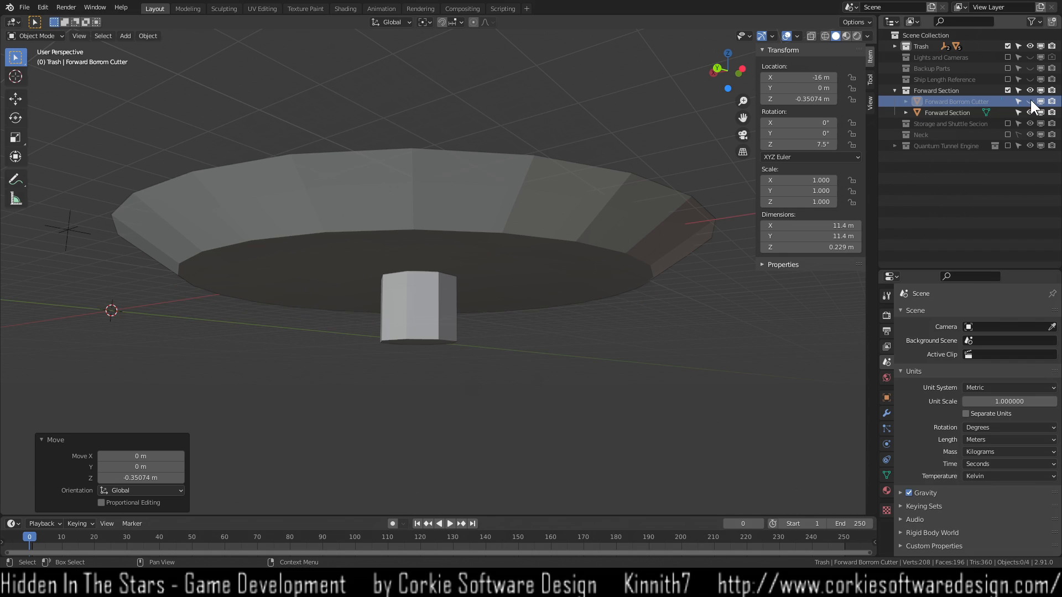
pyautogui.scroll(4, 406, 353)
pyautogui.click(410, 366)
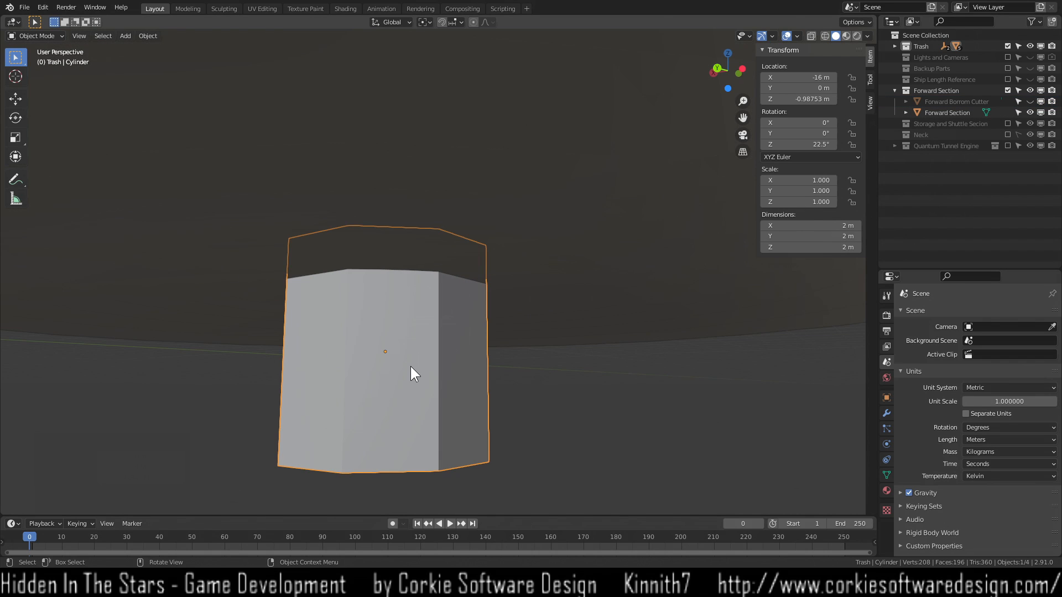
pyautogui.press('Tab')
pyautogui.moveTo(364, 360)
pyautogui.mouseDown(button='middle')
pyautogui.moveTo(373, 375)
pyautogui.moveTo(374, 361)
pyautogui.mouseUp(button='middle')
pyautogui.scroll(-3, 383, 360)
pyautogui.scroll(-2, 383, 361)
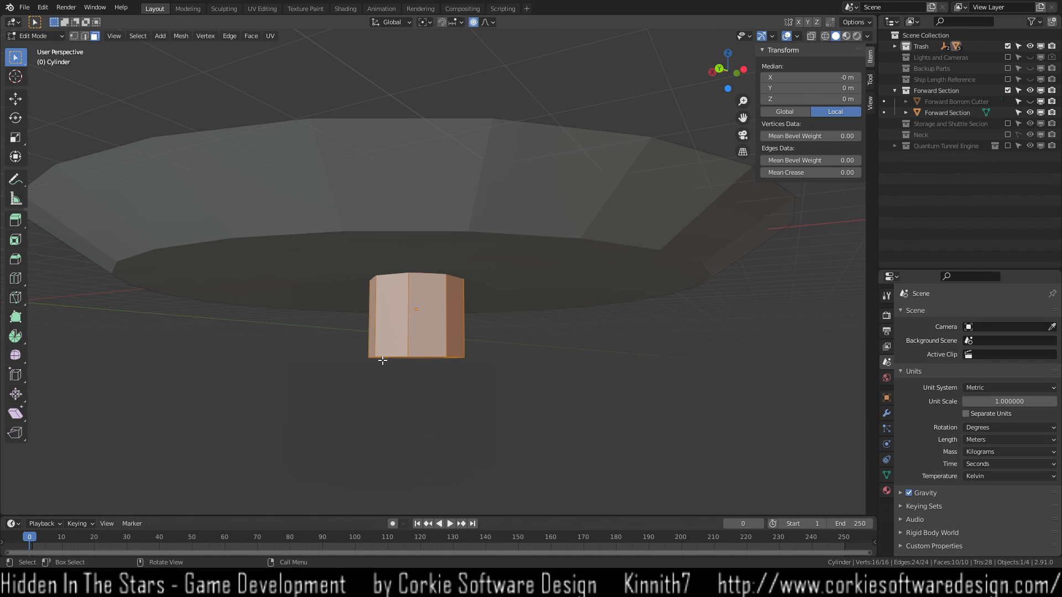
pyautogui.press('ctrl+KP_7')
pyautogui.scroll(-2, 383, 361)
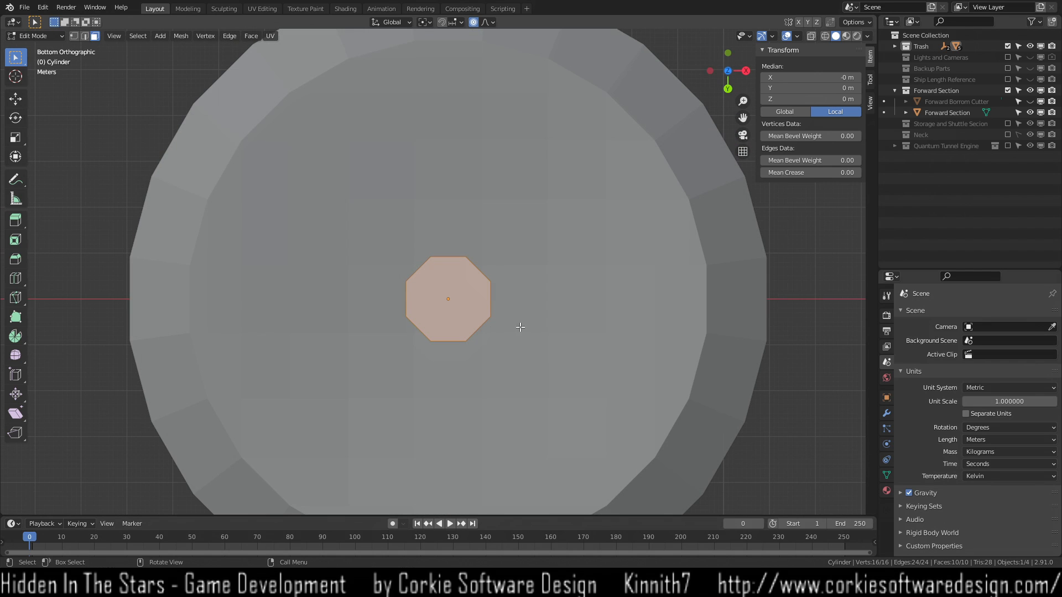
pyautogui.scroll(-2, 526, 314)
pyautogui.moveTo(487, 260)
pyautogui.mouseDown(button='middle')
pyautogui.moveTo(510, 340)
pyautogui.moveTo(491, 300)
pyautogui.moveTo(468, 286)
pyautogui.moveTo(486, 275)
pyautogui.mouseUp(button='middle')
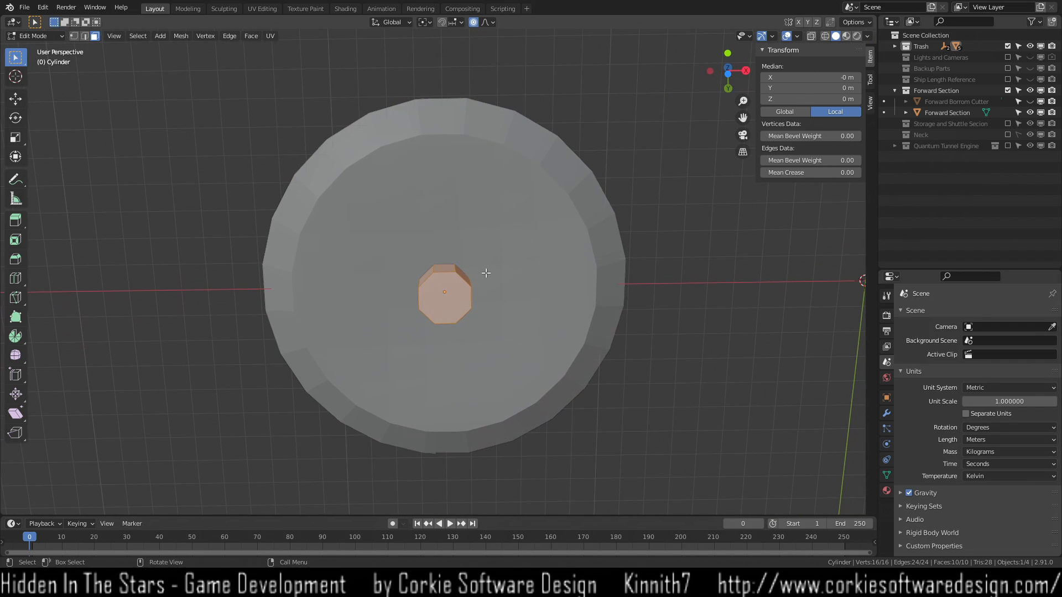
# Extrude the octagonal cylinder's negative-X side face outward across the disc's underside to about X -3.52 m.
pyautogui.press('ctrl+KP_7')
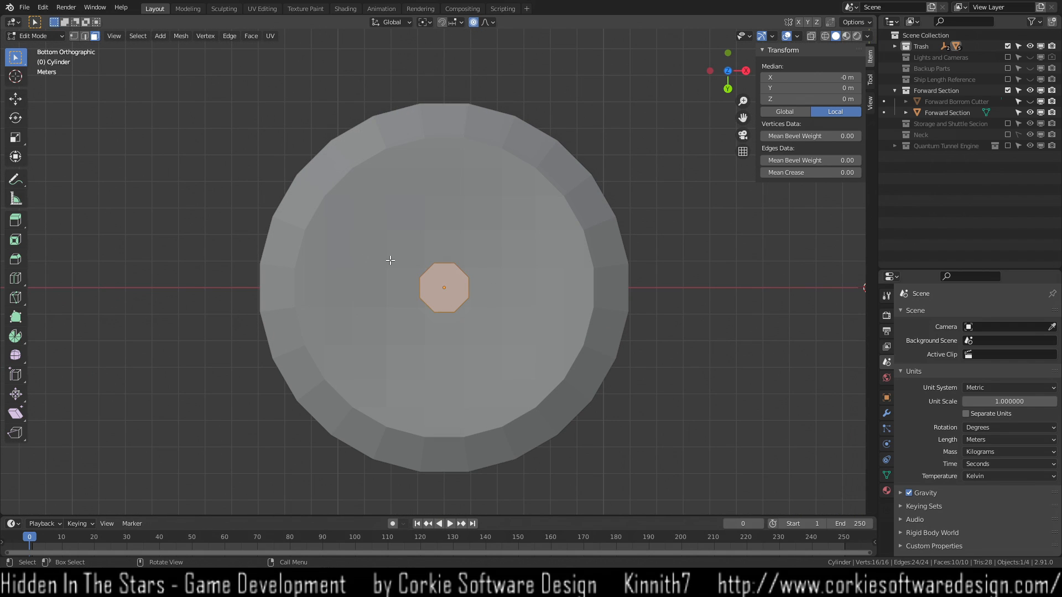
pyautogui.scroll(4, 408, 285)
pyautogui.moveTo(402, 305)
pyautogui.mouseDown(button='middle')
pyautogui.moveTo(365, 285)
pyautogui.moveTo(334, 330)
pyautogui.moveTo(389, 293)
pyautogui.mouseUp(button='middle')
pyautogui.click(411, 297)
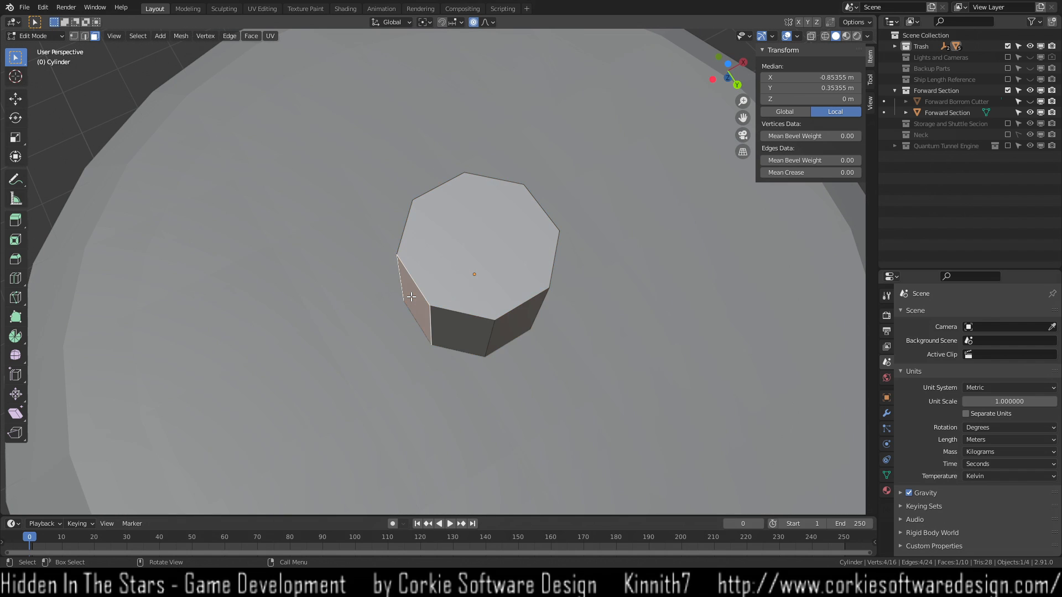
pyautogui.press('e')
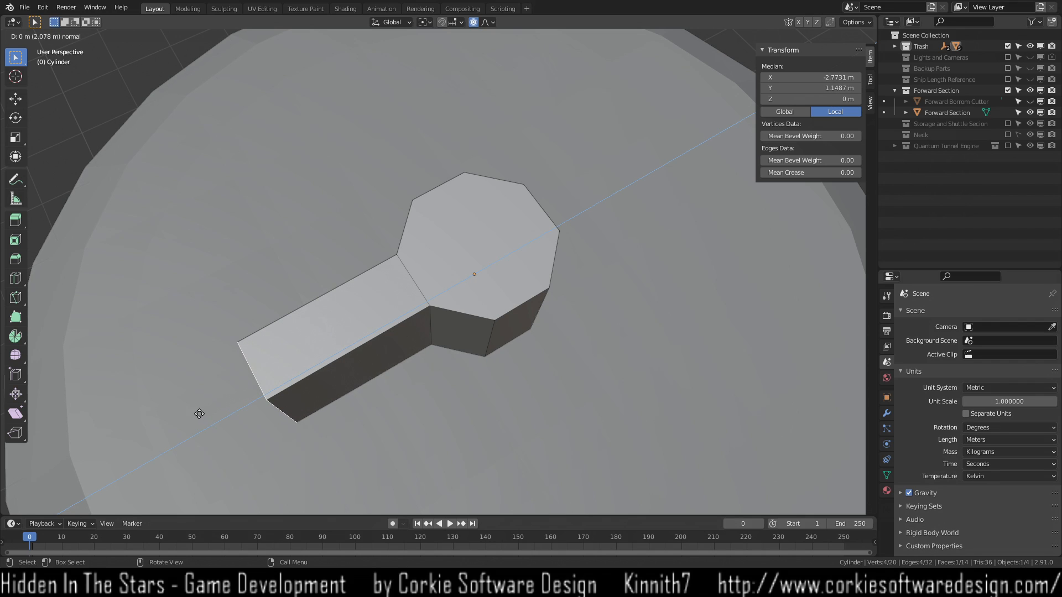
pyautogui.click(135, 440)
pyautogui.scroll(-3, 469, 395)
# Try to extrude the cylinder's positive-Y side face as a second arm, and select the first arm's end face.
pyautogui.click(479, 301)
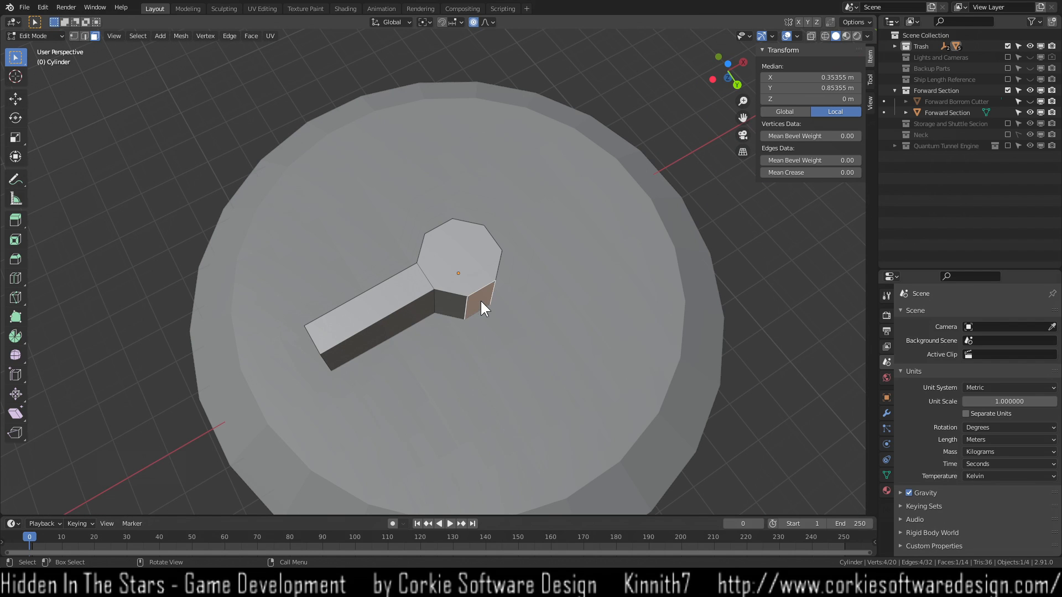
pyautogui.press('e')
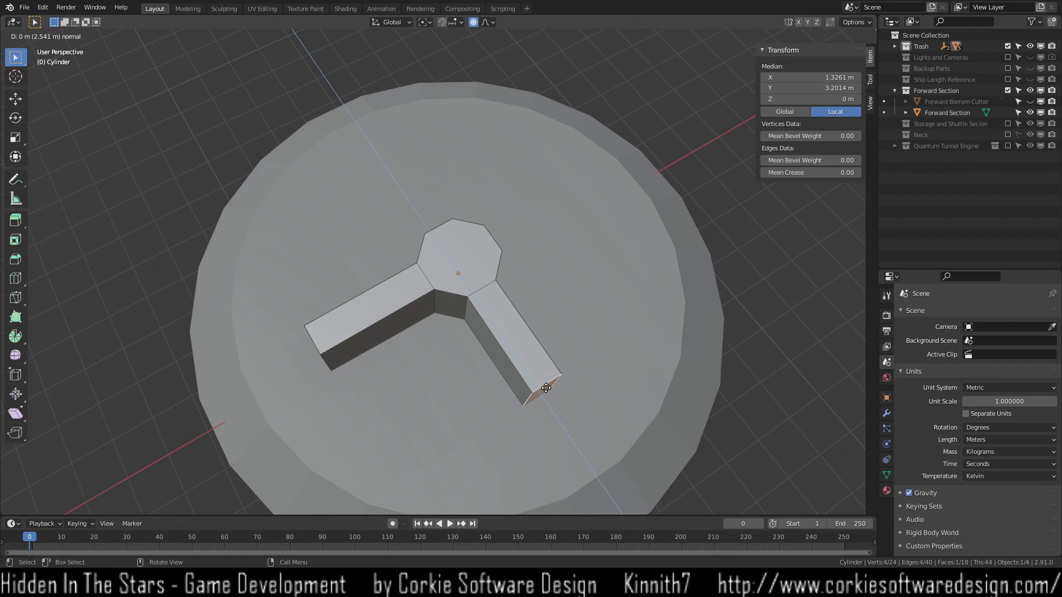
pyautogui.press('Escape')
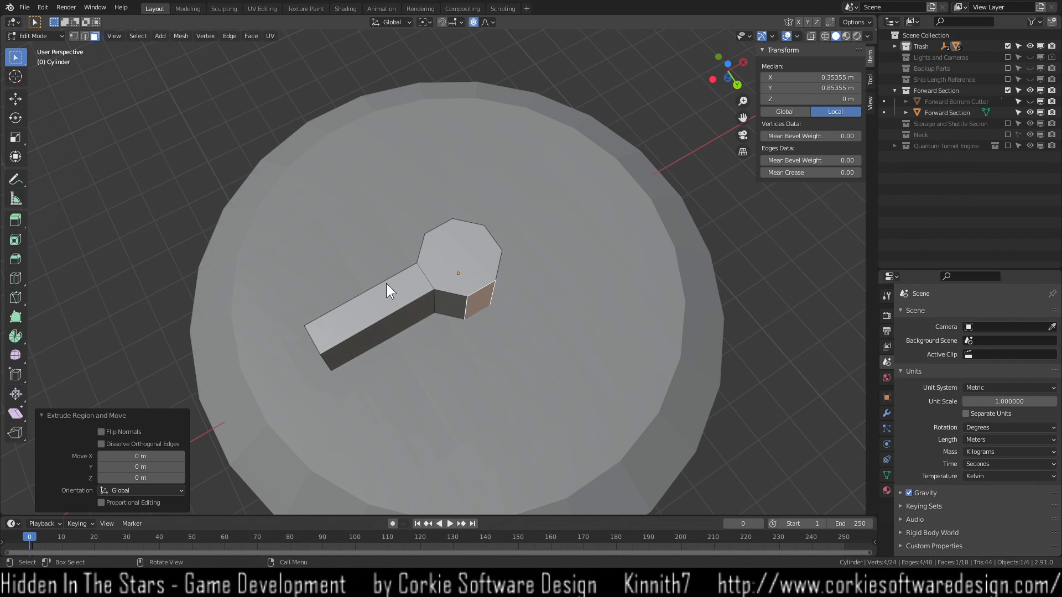
pyautogui.click(333, 333)
pyautogui.moveTo(330, 364); pyautogui.dragTo(340, 351, button='middle')
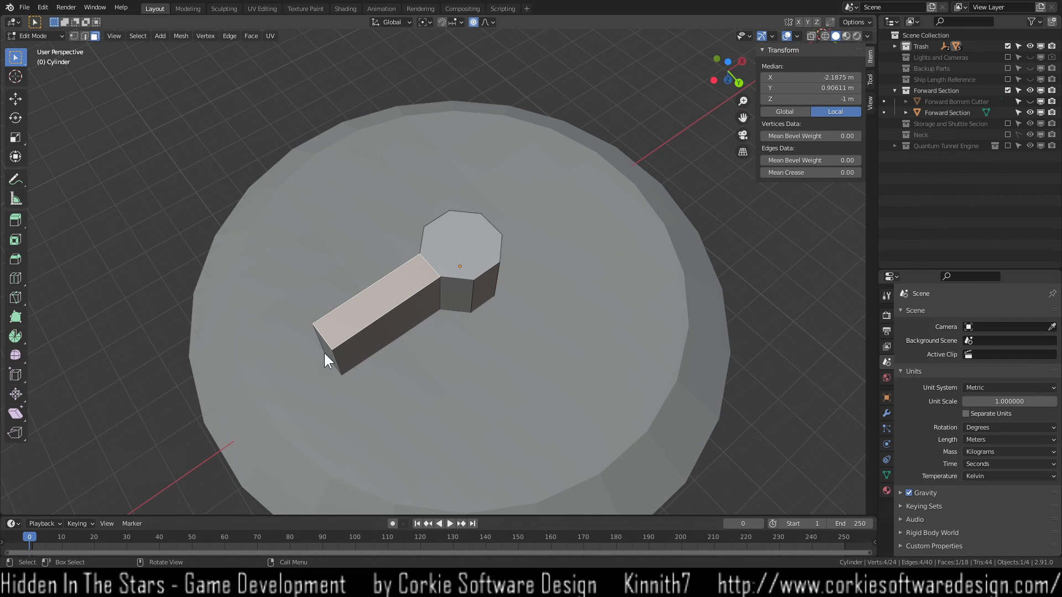
pyautogui.click(326, 351)
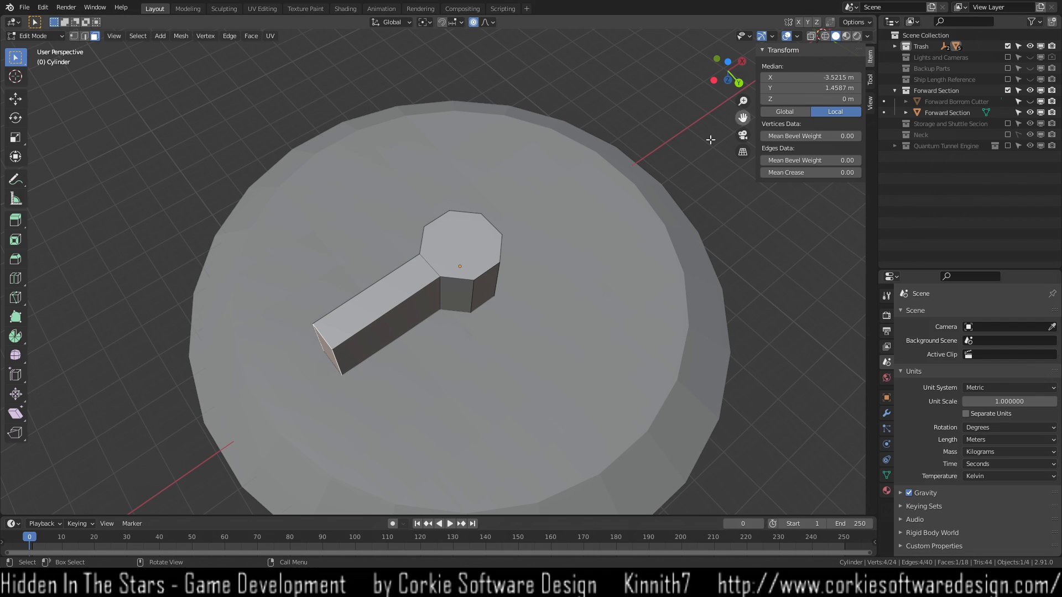
# Undo the arm extrusions back to the plain octagonal cylinder with its negative-X side face selected.
pyautogui.hotkey('ctrl', 'z')
pyautogui.hotkey('ctrl', 'z')
pyautogui.hotkey('ctrl', 'z')
pyautogui.hotkey('ctrl', 'z')
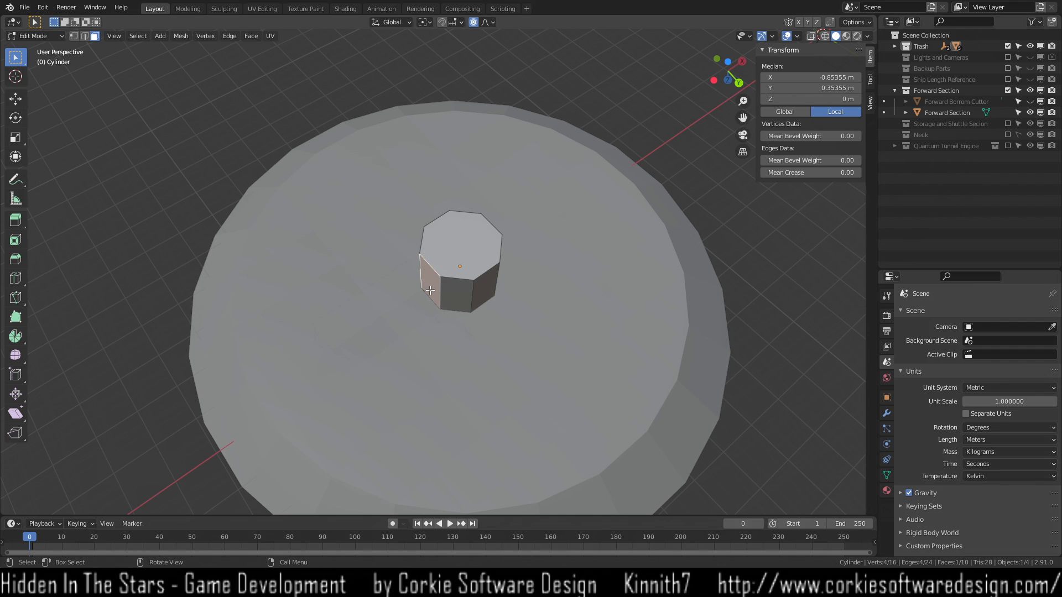
# Try to form the arm by extruding the negative-X side face and setting its median X to -3 m.
pyautogui.press('e')
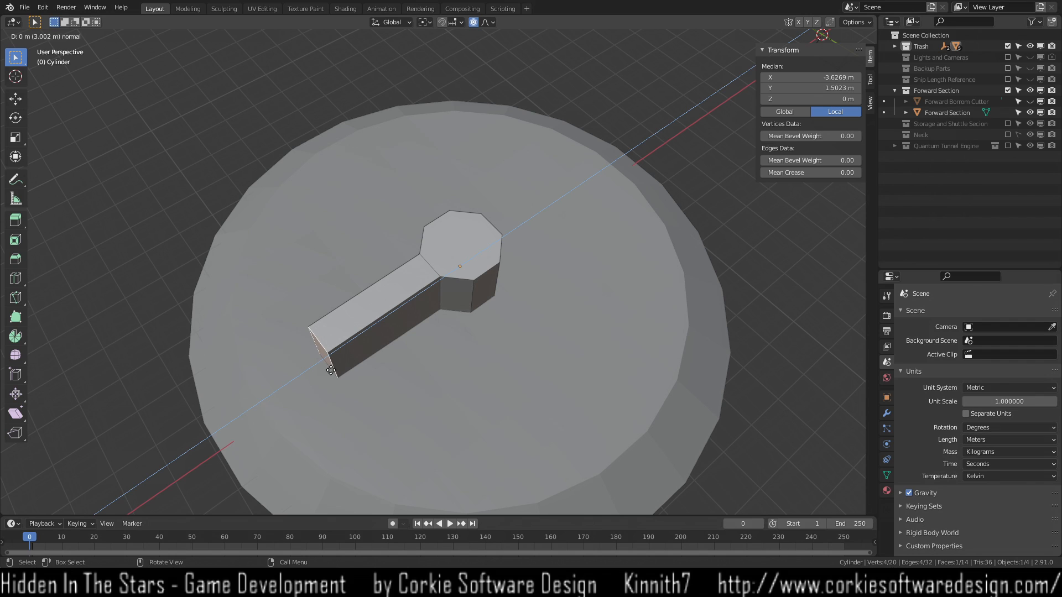
pyautogui.rightClick(350, 360)
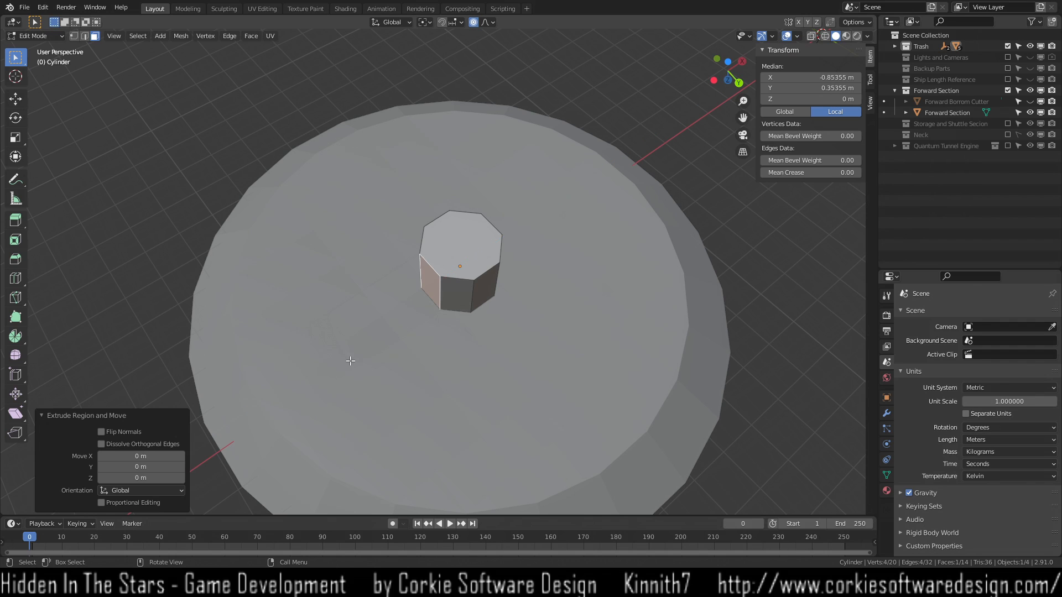
pyautogui.click(826, 77)
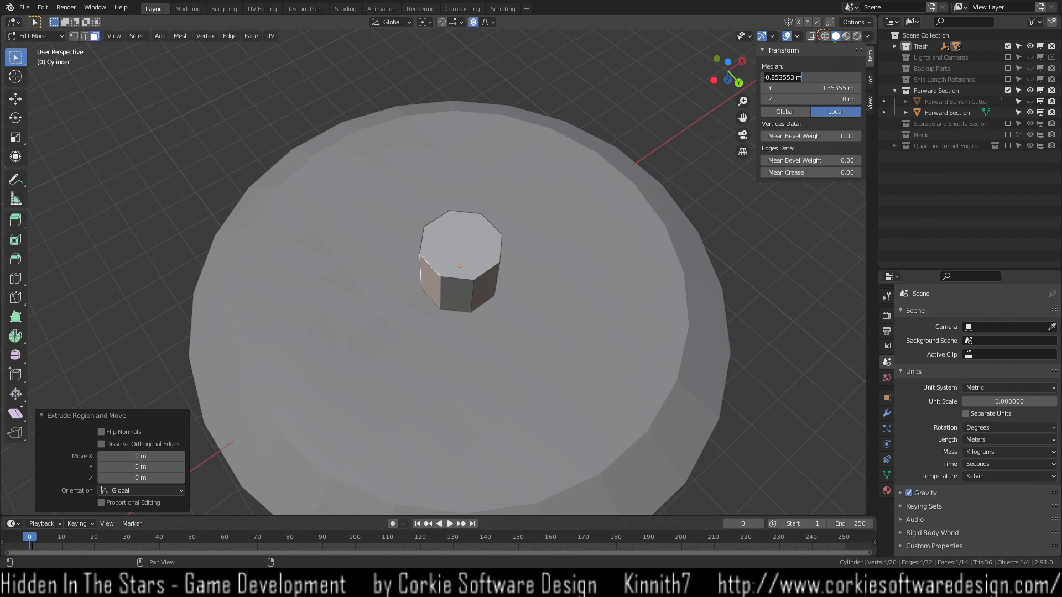
pyautogui.write('-3')
pyautogui.press('Return')
pyautogui.moveTo(572, 304); pyautogui.dragTo(595, 303, button='middle')
pyautogui.hotkey('ctrl', 'z')
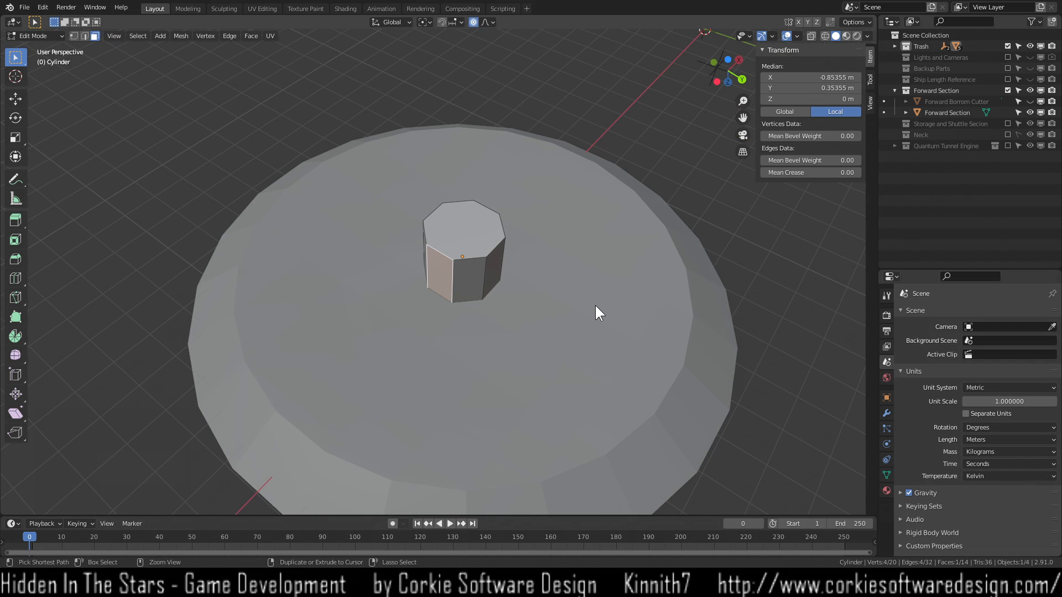
# Extrude the cylinder's negative-X side face about 4.03 m and its positive-Y side face about 4.56 m.
pyautogui.press('e')
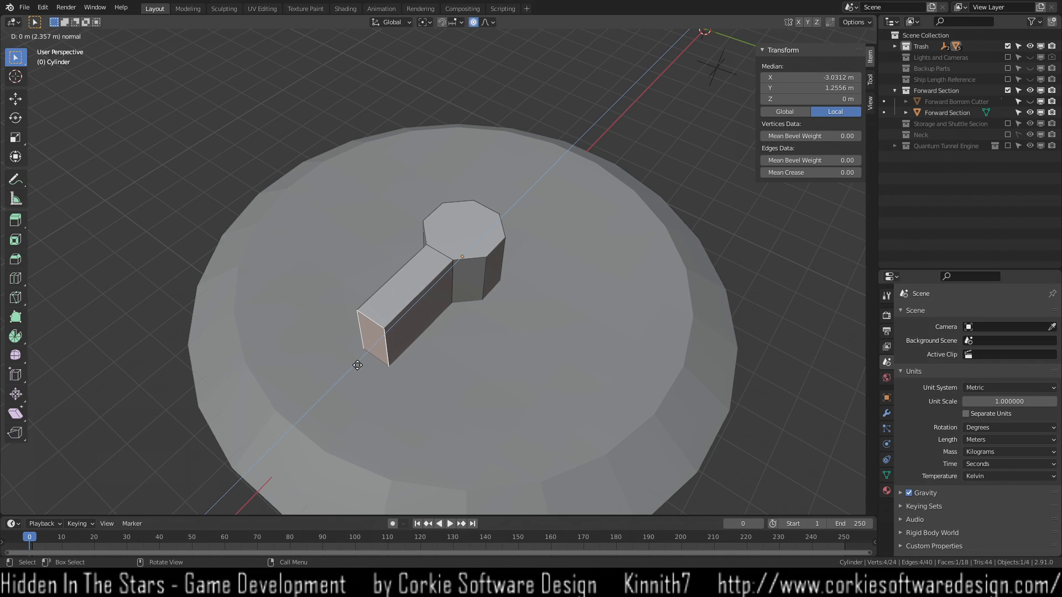
pyautogui.click(290, 405)
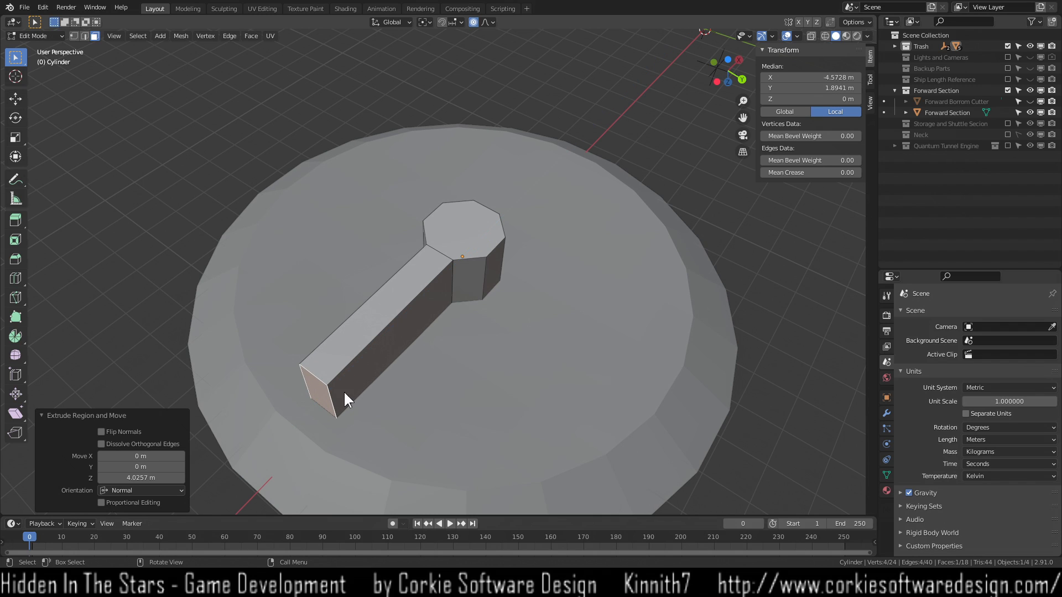
pyautogui.click(492, 265)
pyautogui.press('e')
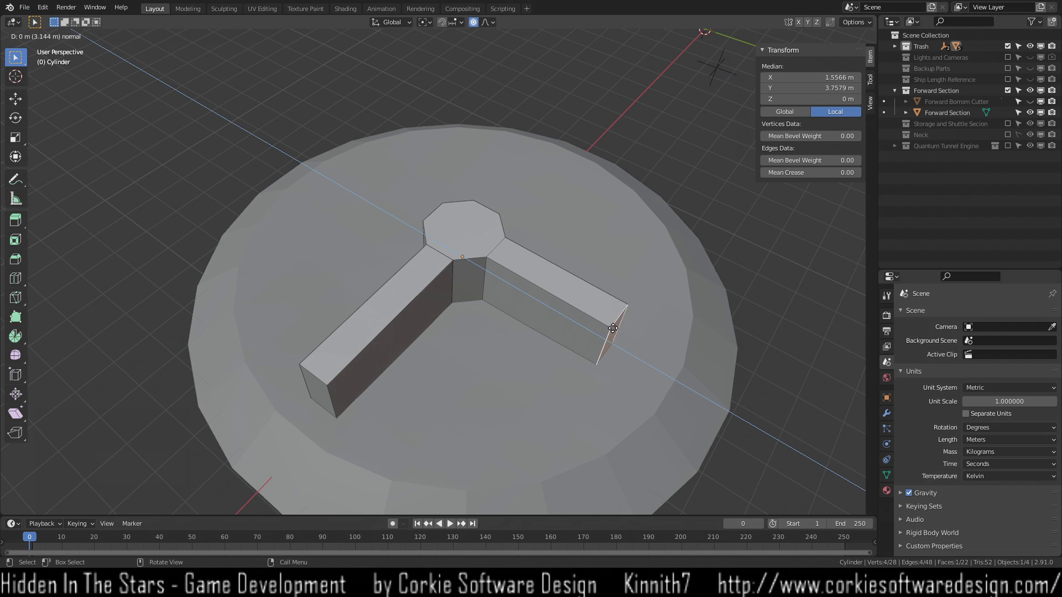
pyautogui.click(673, 360)
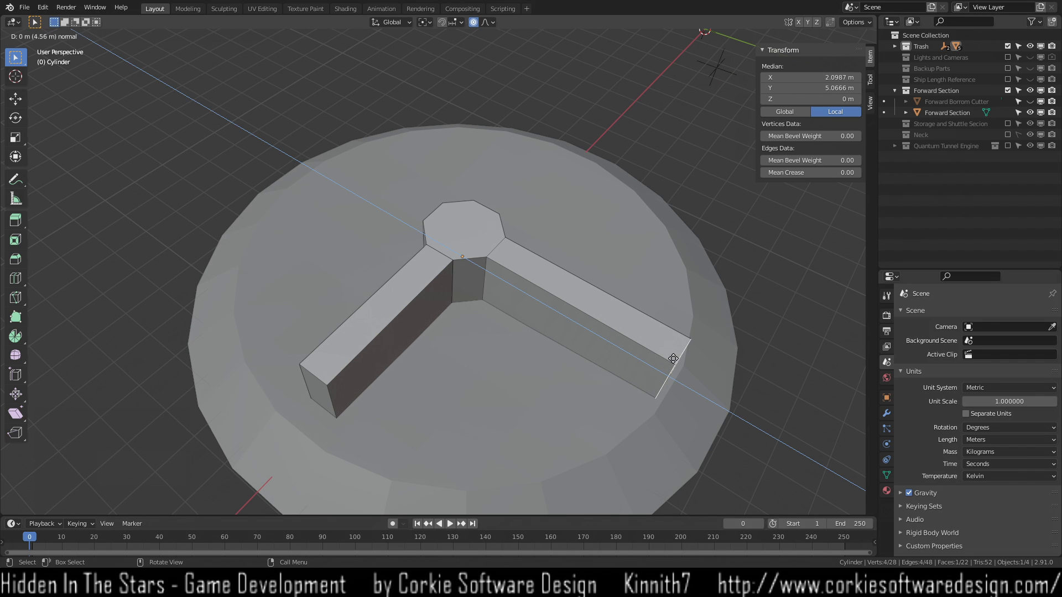
# Extrude the positive-X side face about 4.47 m and the negative-Y side face about 4.51 m to complete a cross.
pyautogui.moveTo(610, 228); pyautogui.dragTo(480, 210, button='middle')
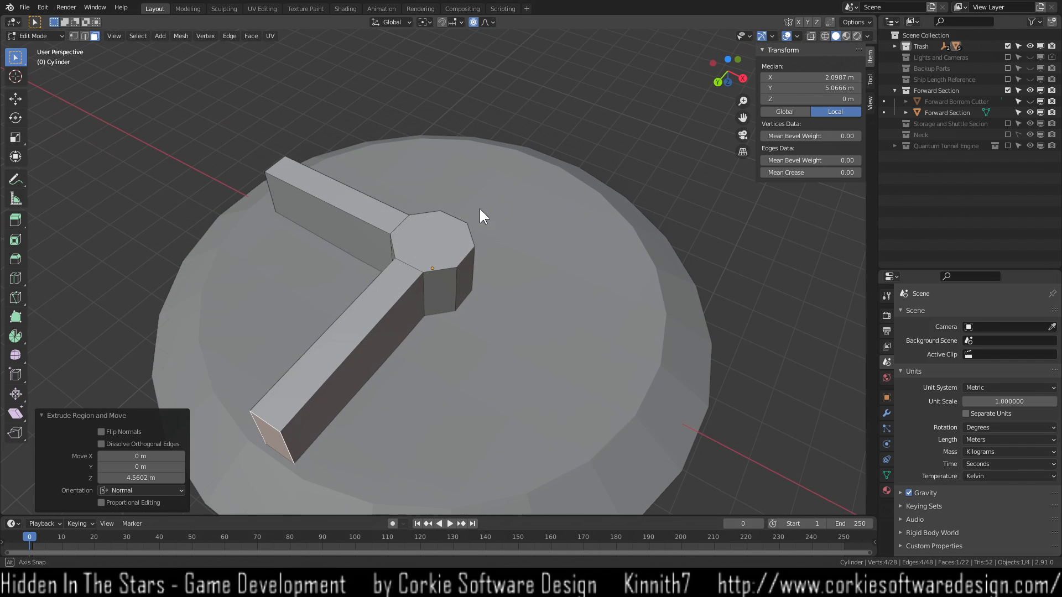
pyautogui.click(458, 275)
pyautogui.press('e')
pyautogui.click(629, 336)
pyautogui.moveTo(629, 336); pyautogui.dragTo(488, 275, button='middle')
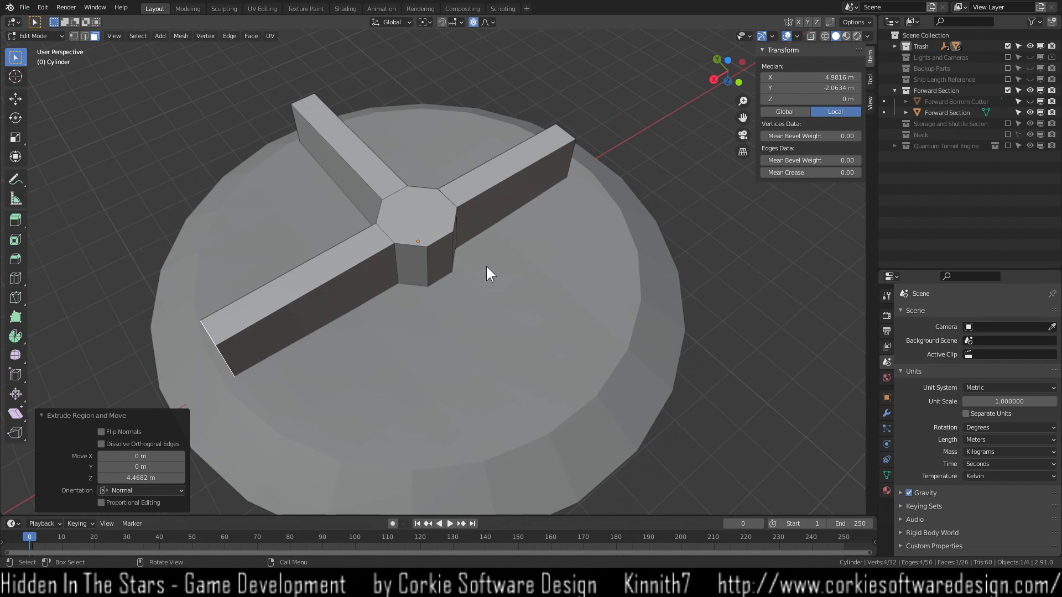
pyautogui.click(440, 261)
pyautogui.press('e')
pyautogui.click(465, 336)
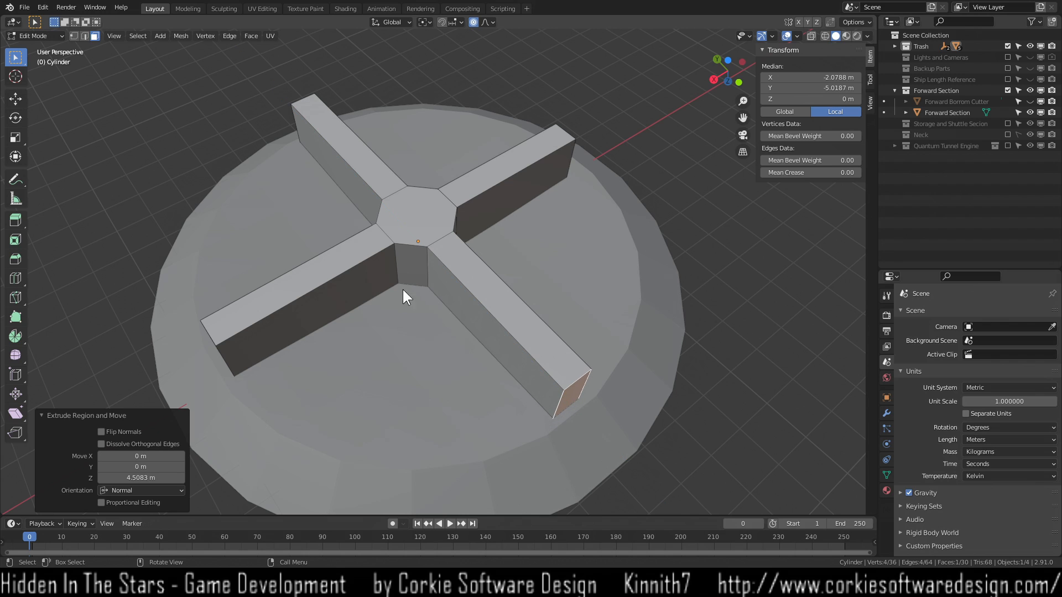
# Undo all four arm extrusions back to the octagonal cylinder.
pyautogui.moveTo(312, 260); pyautogui.dragTo(508, 306, button='middle')
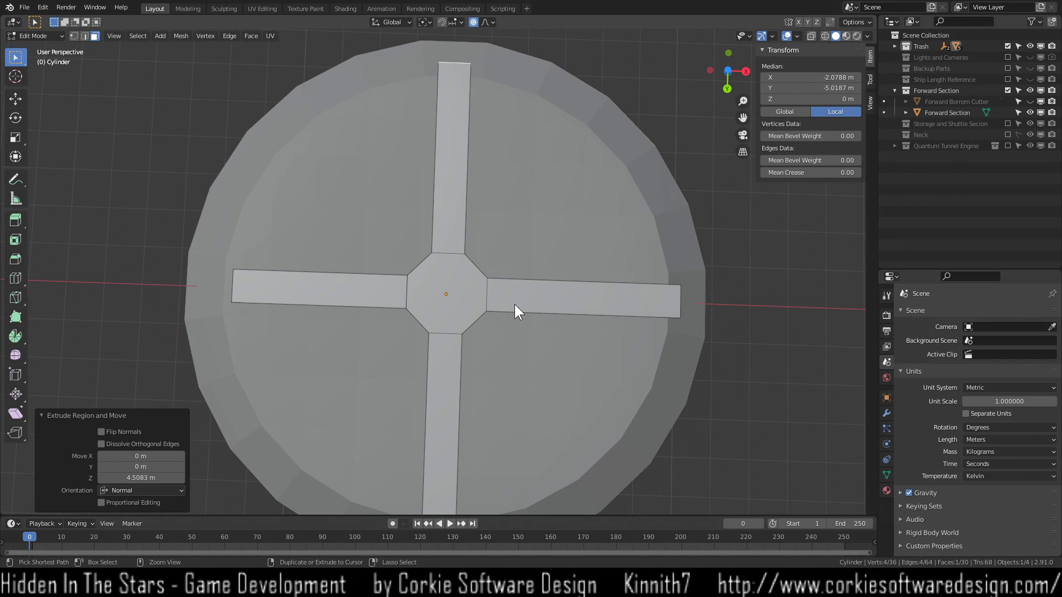
pyautogui.hotkey('ctrl', 'z')
pyautogui.hotkey('ctrl', 'z')
pyautogui.hotkey('ctrl', 'z')
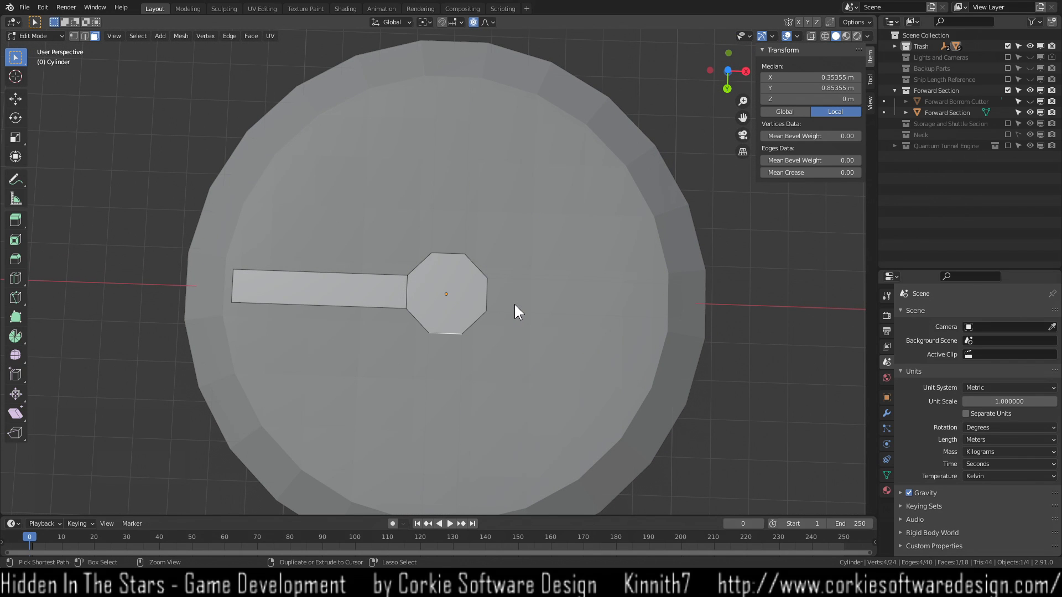
pyautogui.moveTo(403, 362); pyautogui.dragTo(509, 304, button='middle')
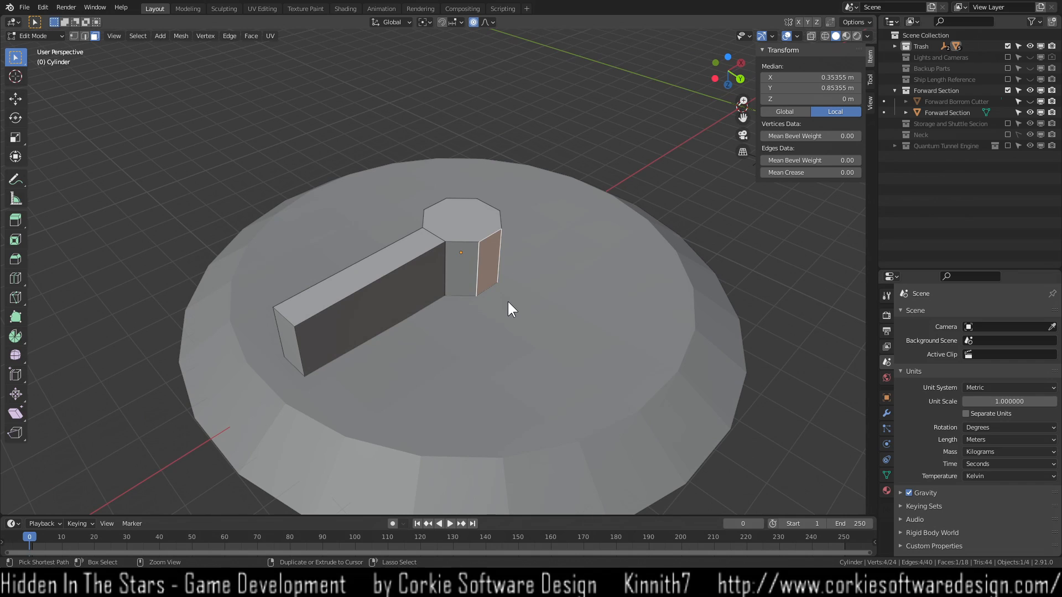
pyautogui.hotkey('ctrl', 'z')
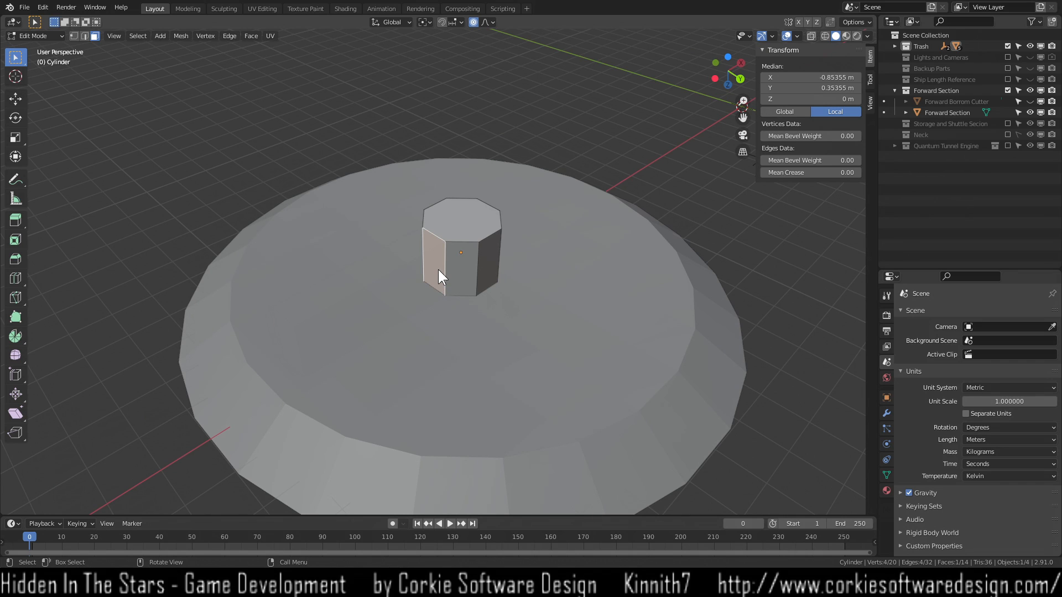
# Extrude the cylinder's negative-X side face outward about 1.7 m and the opposite positive-X face about 0.38 m.
pyautogui.press('e')
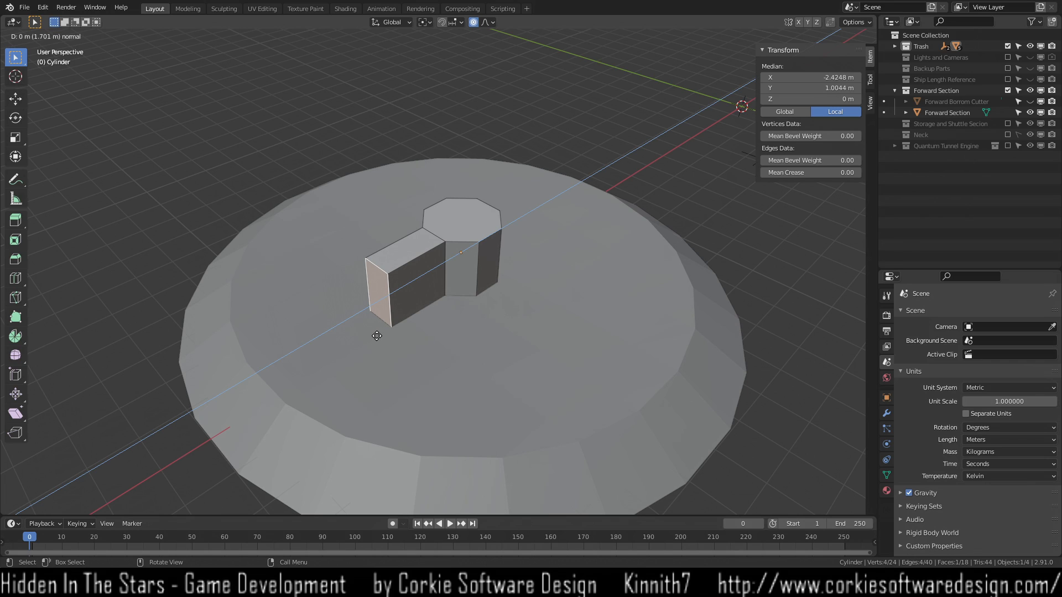
pyautogui.click(377, 335)
pyautogui.moveTo(594, 259); pyautogui.dragTo(475, 288, button='middle')
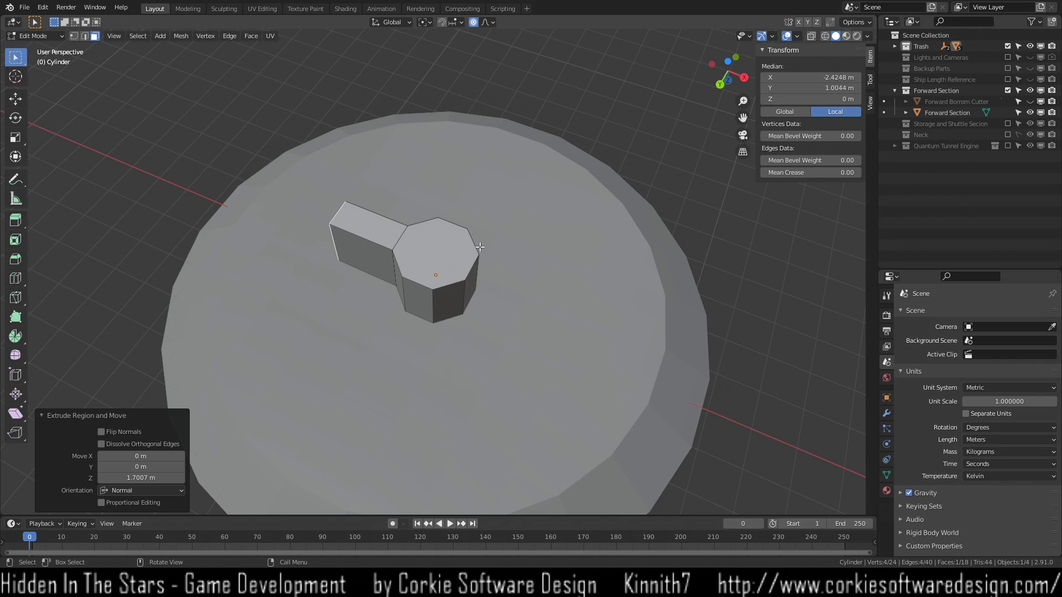
pyautogui.click(473, 284)
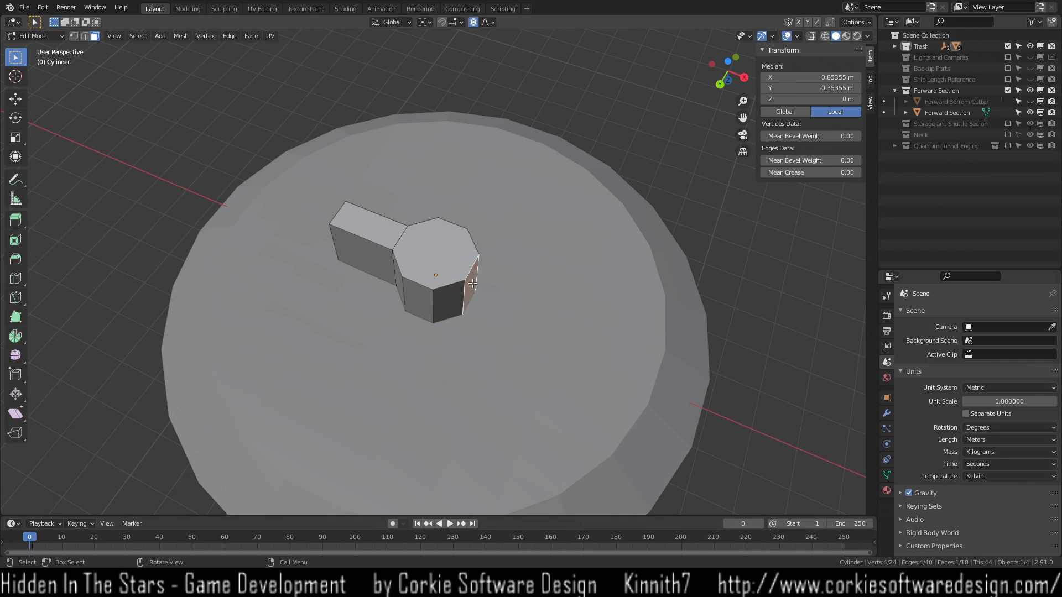
pyautogui.press('e')
pyautogui.click(503, 313)
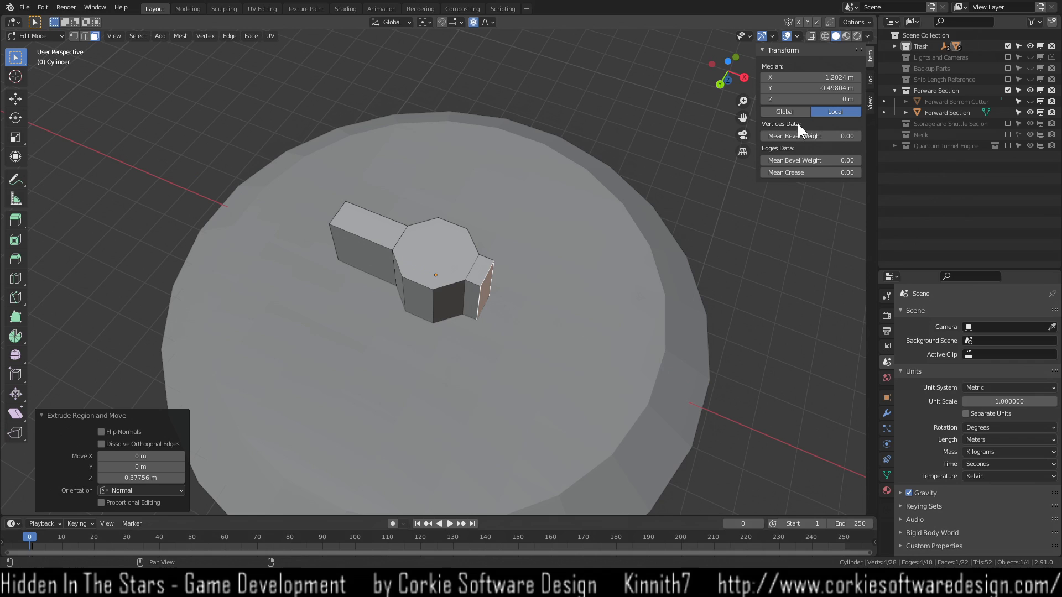
# Set the positive-X arm's end face median to X 2.4248 m and Y -1.0044 m, and deselect it.
pyautogui.click(828, 78)
pyautogui.write('2.4248')
pyautogui.press('Return')
pyautogui.click(829, 87)
pyautogui.press('BackSpace')
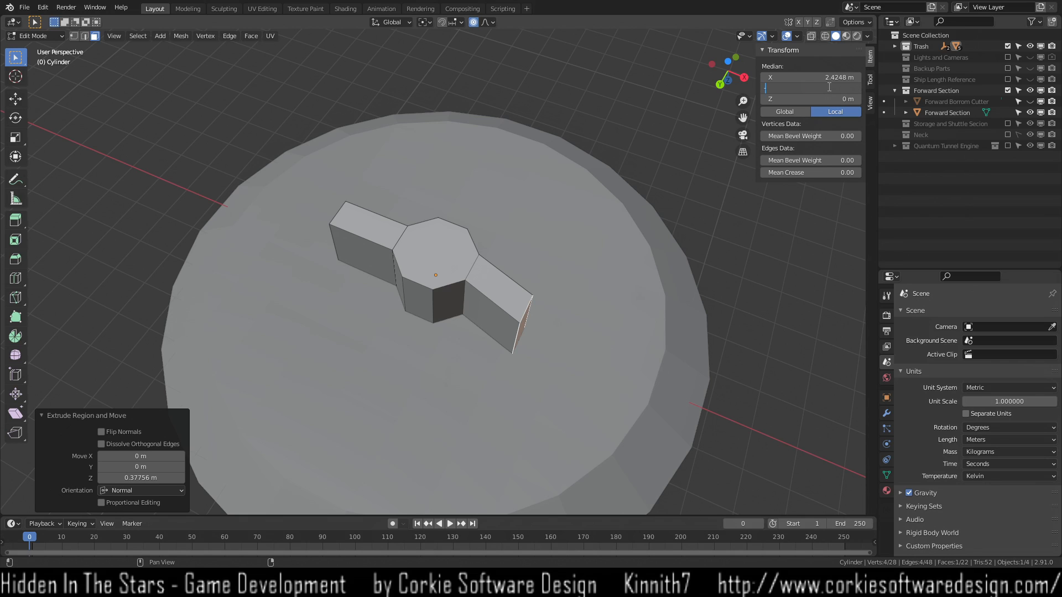
pyautogui.write('-1.0044')
pyautogui.press('Return')
pyautogui.click(730, 225)
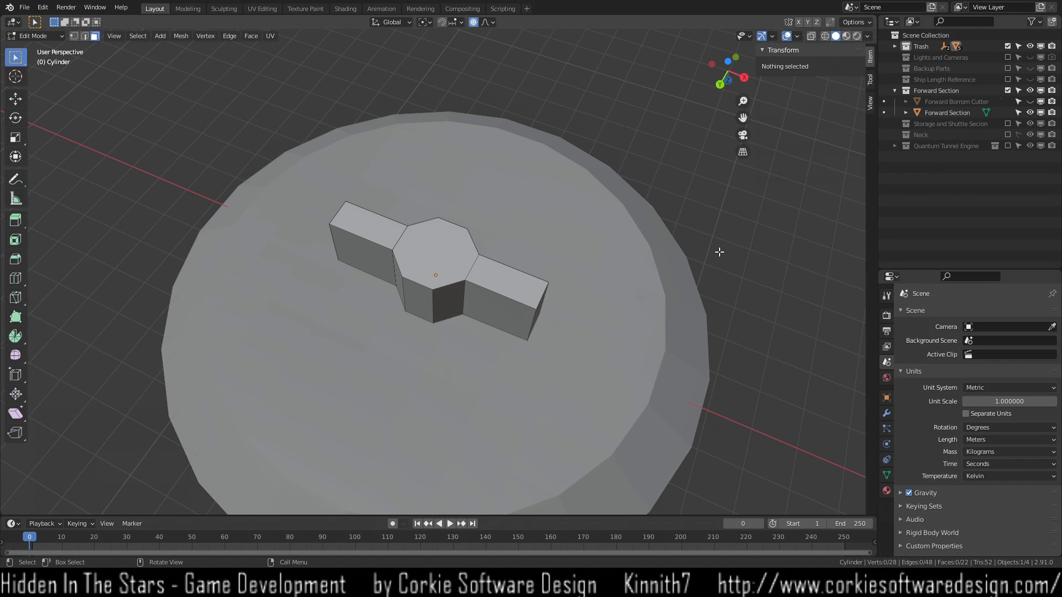
# Extrude the cylinder's negative-Y side face outward about 1.73 m as a third arm.
pyautogui.moveTo(550, 301); pyautogui.dragTo(436, 294, button='middle')
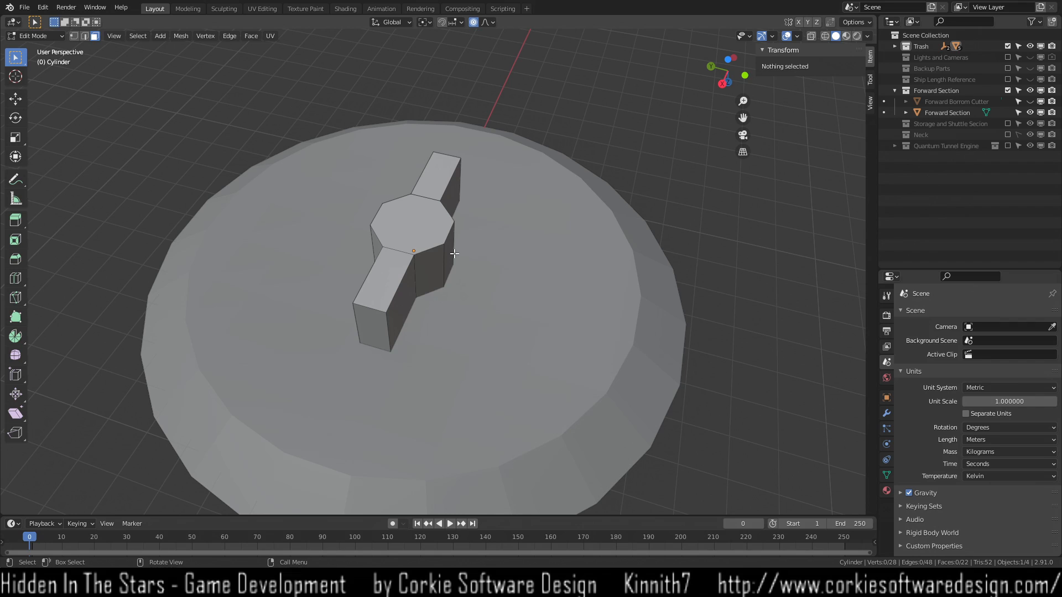
pyautogui.click(446, 254)
pyautogui.press('e')
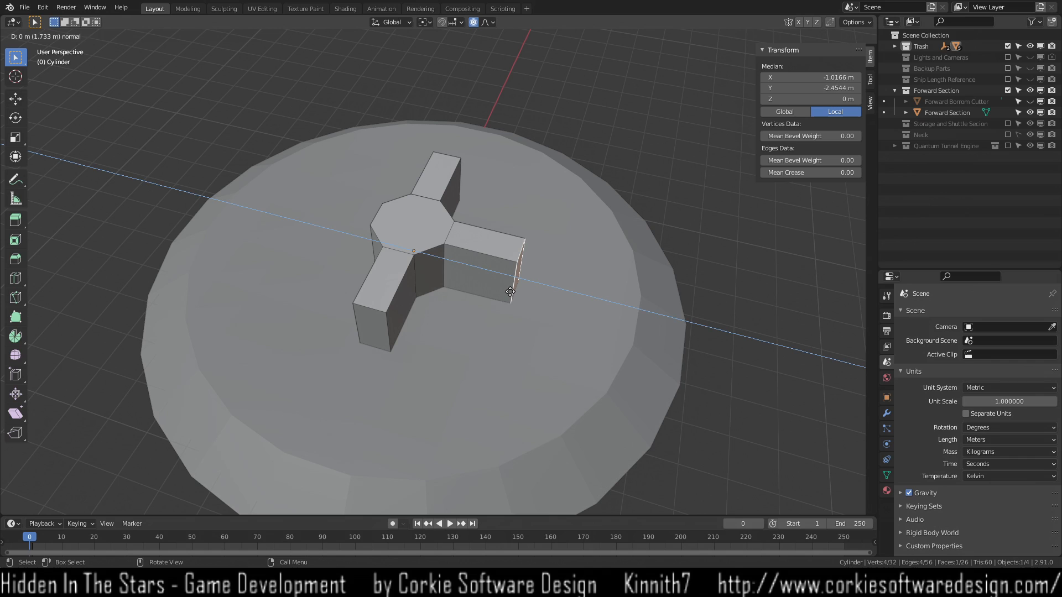
pyautogui.click(510, 292)
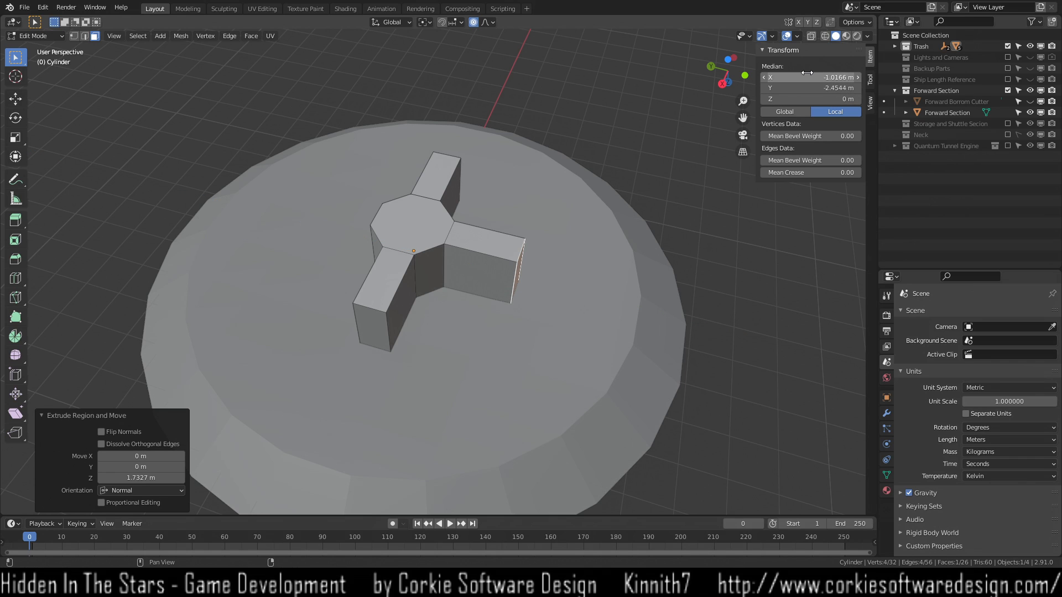
# Set the negative-Y arm's end face median to X -1.0044 m and Y -2.4248 m.
pyautogui.click(807, 73)
pyautogui.press('BackSpace')
pyautogui.write('-1.0044')
pyautogui.press('Return')
pyautogui.click(805, 86)
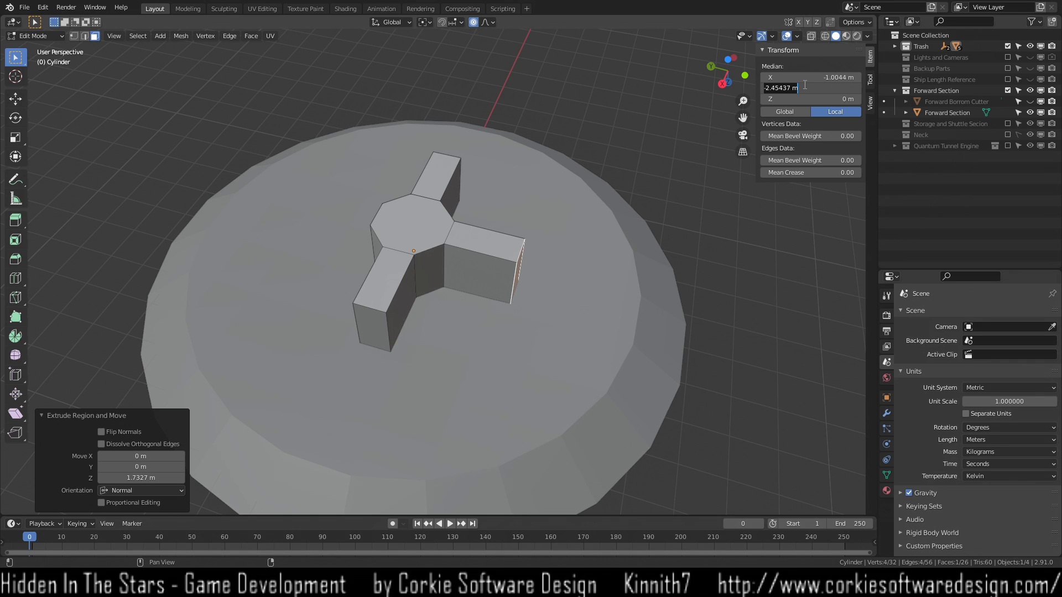
pyautogui.press('BackSpace')
pyautogui.write('.34248')
pyautogui.press('BackSpace')
pyautogui.press('BackSpace')
pyautogui.press('BackSpace')
pyautogui.press('BackSpace')
pyautogui.press('BackSpace')
pyautogui.write('4248')
pyautogui.press('Return')
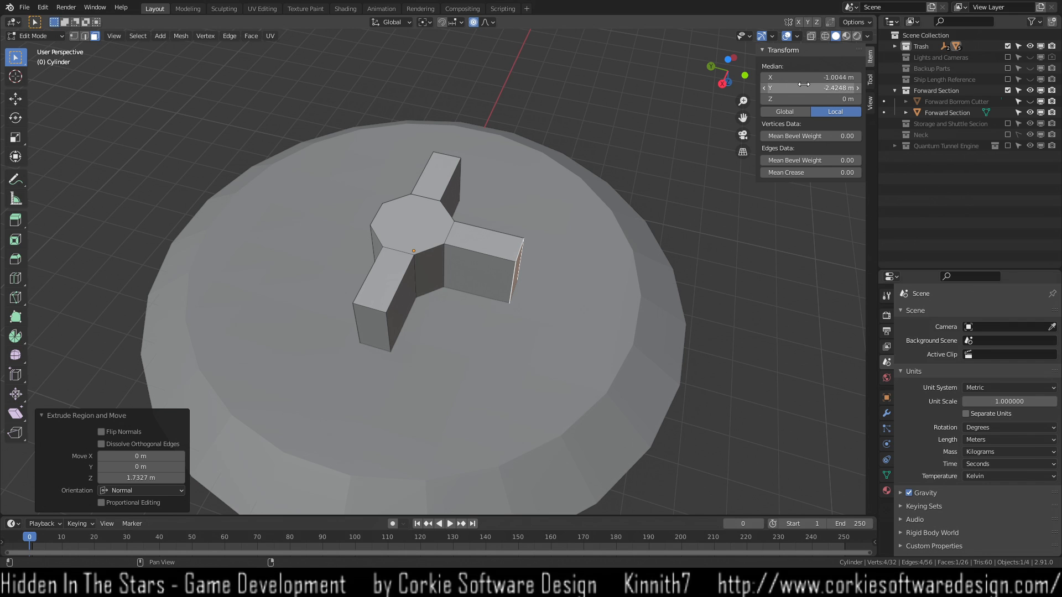
# Deselect the negative-Y arm's end face and select the cylinder's remaining positive-Y side face.
pyautogui.click(808, 287)
pyautogui.moveTo(615, 293); pyautogui.dragTo(420, 288, button='middle')
pyautogui.click(409, 286)
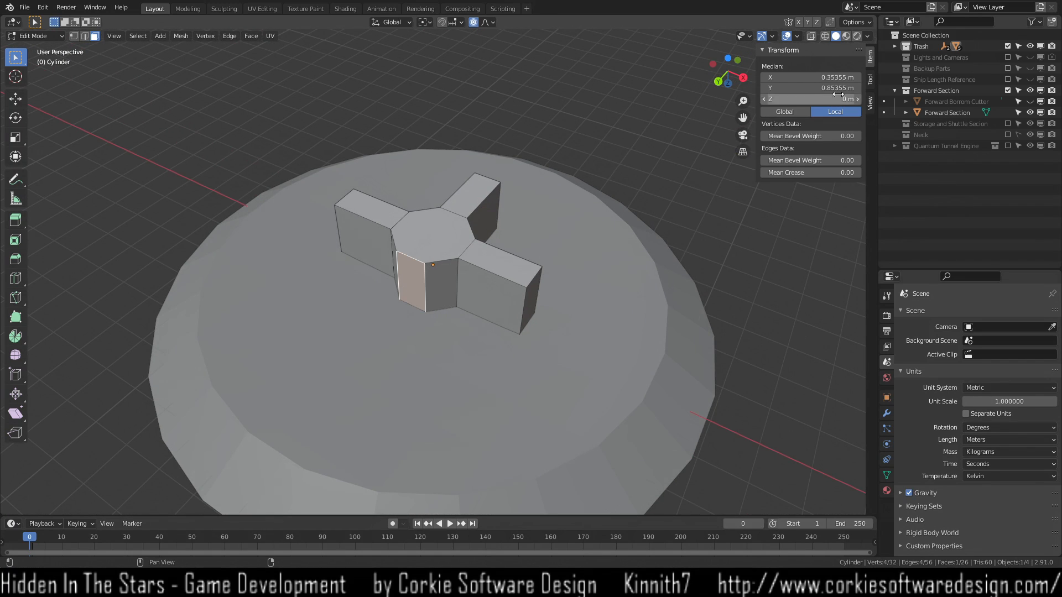
pyautogui.click(828, 78)
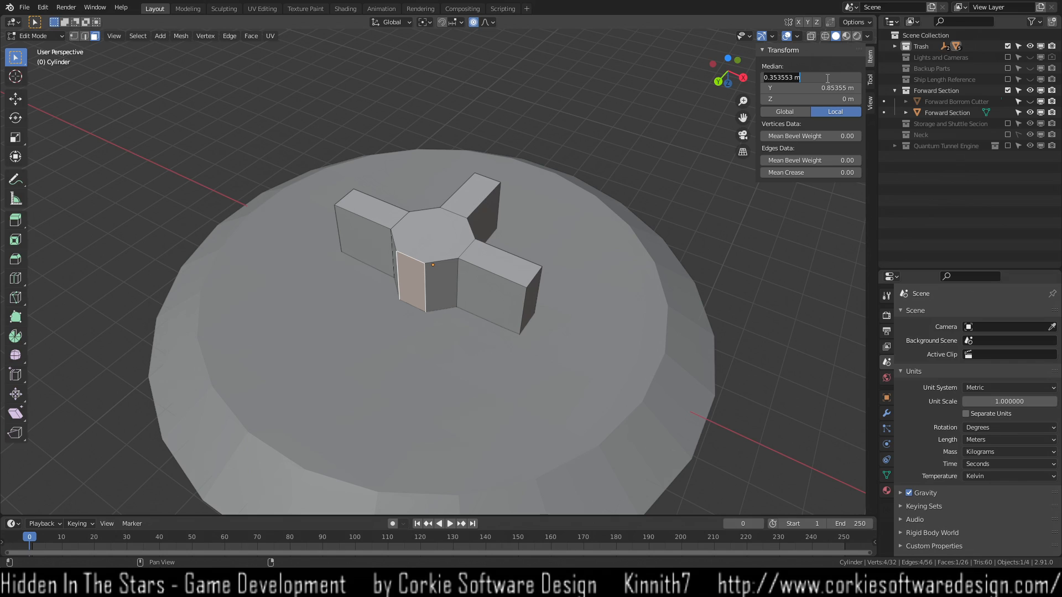
pyautogui.write('2')
pyautogui.press('BackSpace')
pyautogui.write('1.0044')
pyautogui.press('Return')
pyautogui.press('Up')
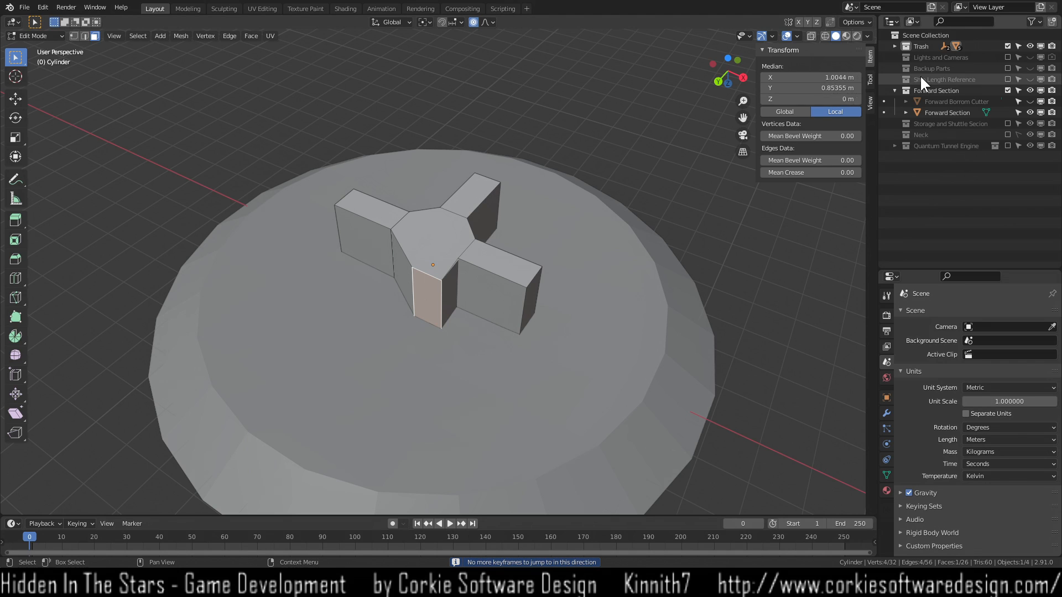
pyautogui.click(794, 94)
pyautogui.write('2.4248')
pyautogui.press('Return')
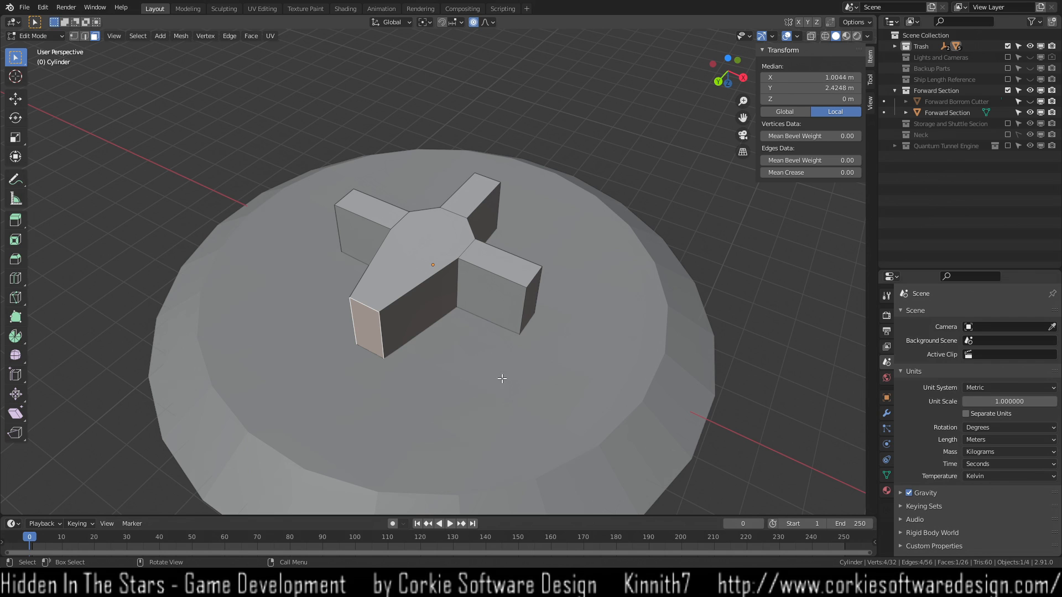
pyautogui.moveTo(464, 368)
pyautogui.mouseDown(button='middle')
pyautogui.moveTo(528, 326)
pyautogui.moveTo(451, 362)
pyautogui.mouseUp(button='middle')
pyautogui.hotkey('ctrl', 'z')
pyautogui.hotkey('ctrl', 'z')
# Extrude the cylinder's positive-Y side face outward about 0.65 m as the fourth arm.
pyautogui.scroll(3, 523, 322)
pyautogui.press('e')
pyautogui.click(362, 318)
# Set the positive-Y arm's end face median to X 1.0044 m and Y 2.4248 m, and deselect it.
pyautogui.click(825, 78)
pyautogui.write('1.0044')
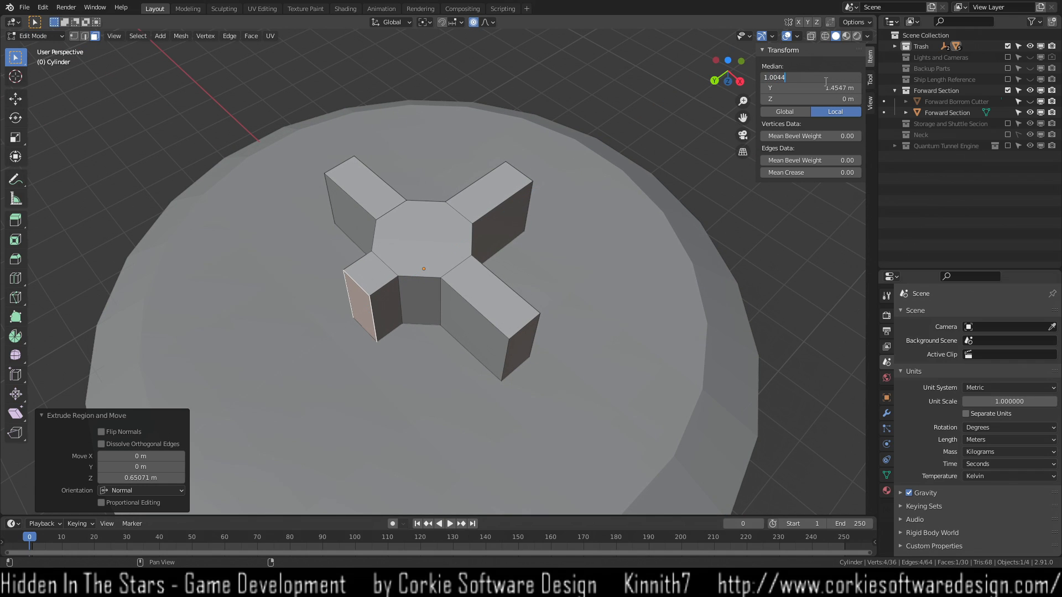
pyautogui.press('Return')
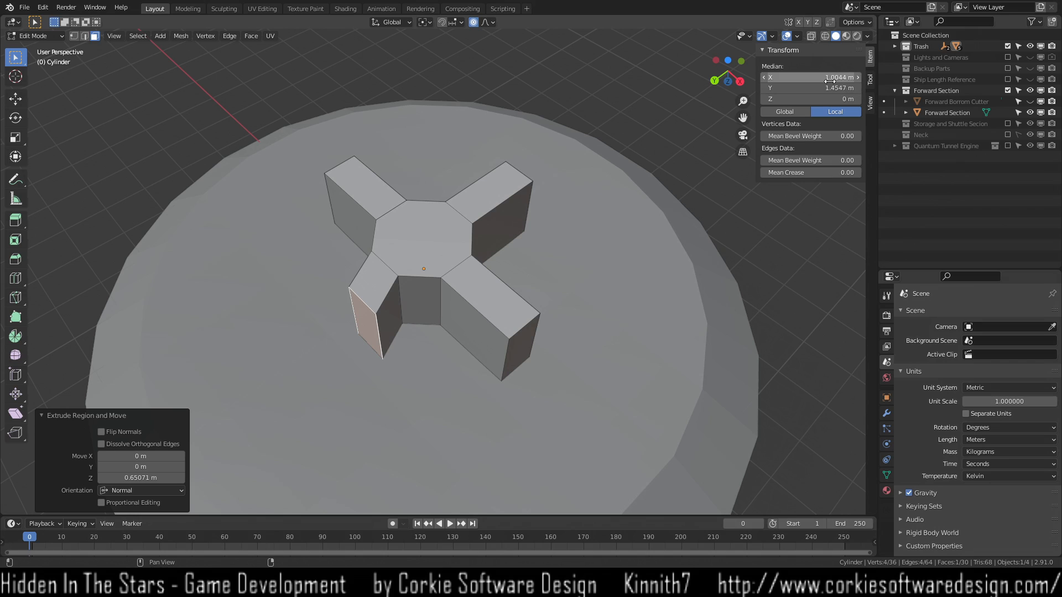
pyautogui.click(830, 86)
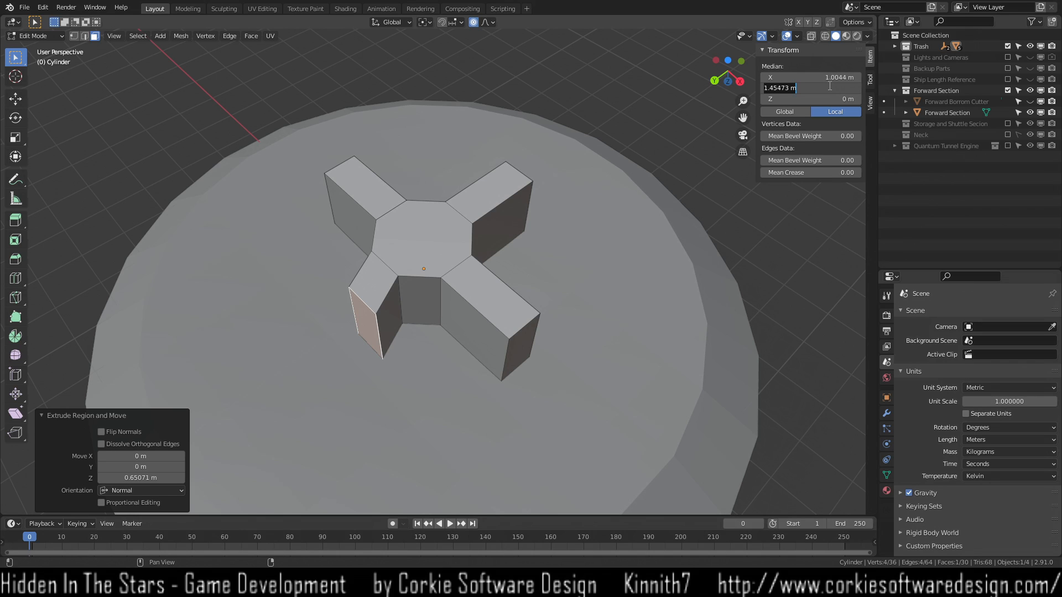
pyautogui.write('2.2248')
pyautogui.press('Return')
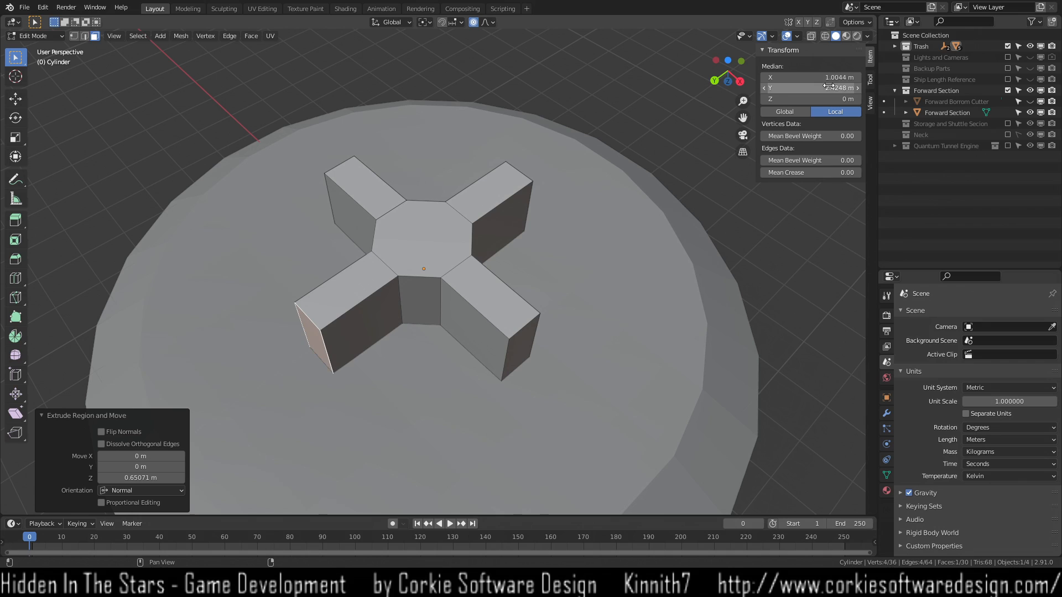
pyautogui.click(635, 76)
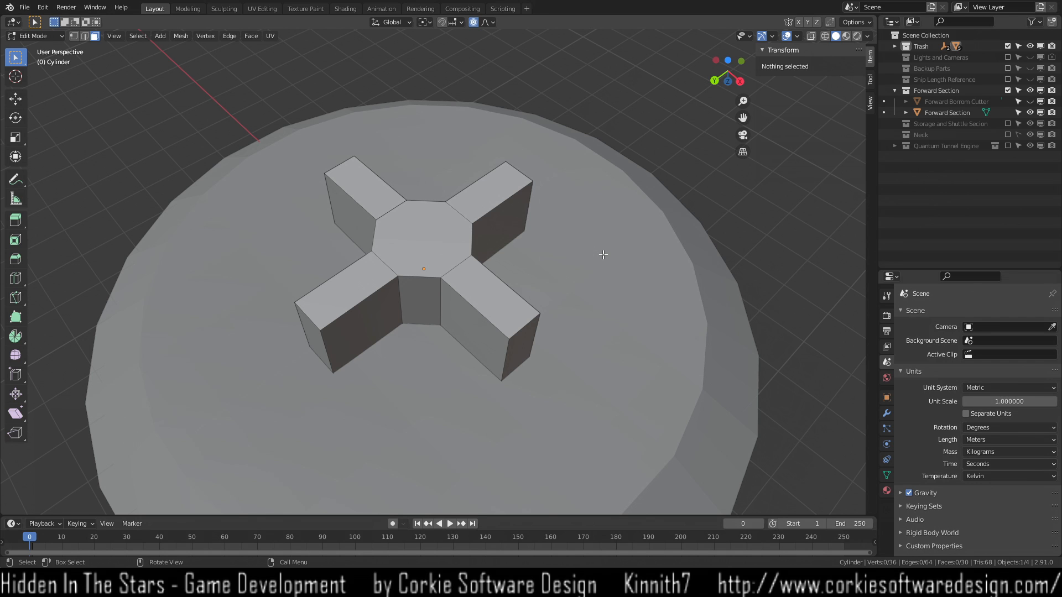
# Unhide the Forward Borrom Cutter, compare it with the cross from the front, and save the file.
pyautogui.moveTo(529, 260); pyautogui.dragTo(437, 429, button='middle')
pyautogui.click(1029, 101)
pyautogui.press('KP_1')
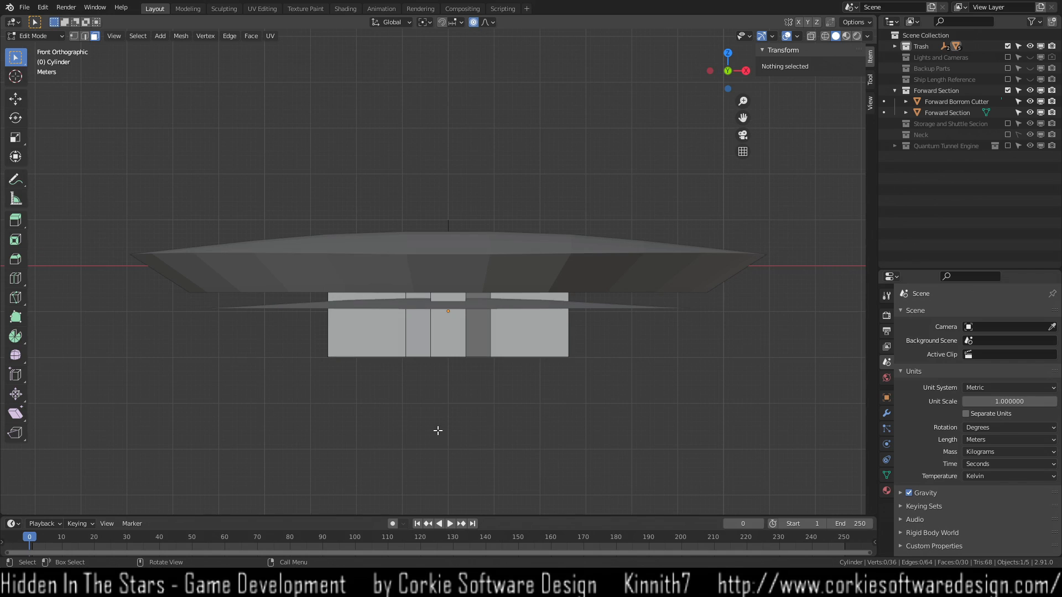
pyautogui.scroll(3, 456, 367)
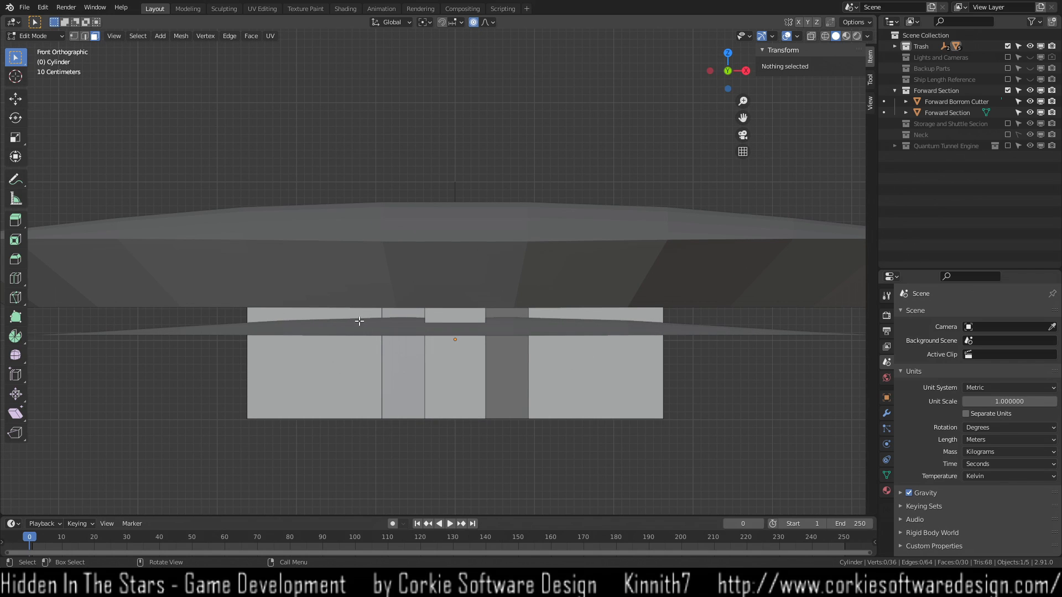
pyautogui.moveTo(477, 370); pyautogui.dragTo(477, 364, button='middle')
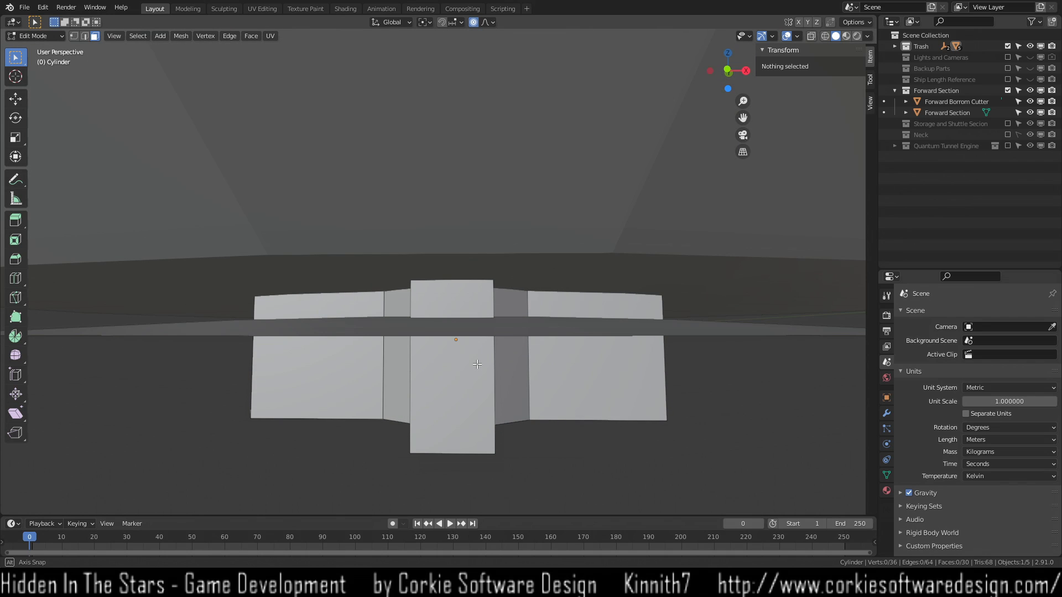
pyautogui.click(25, 6)
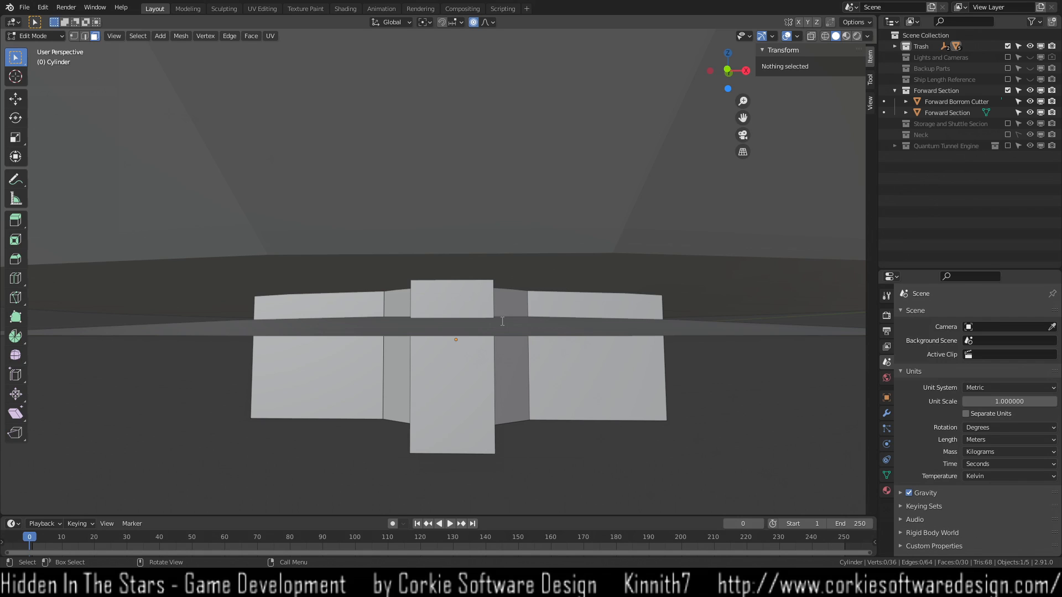
pyautogui.hotkey('ctrl', 's')
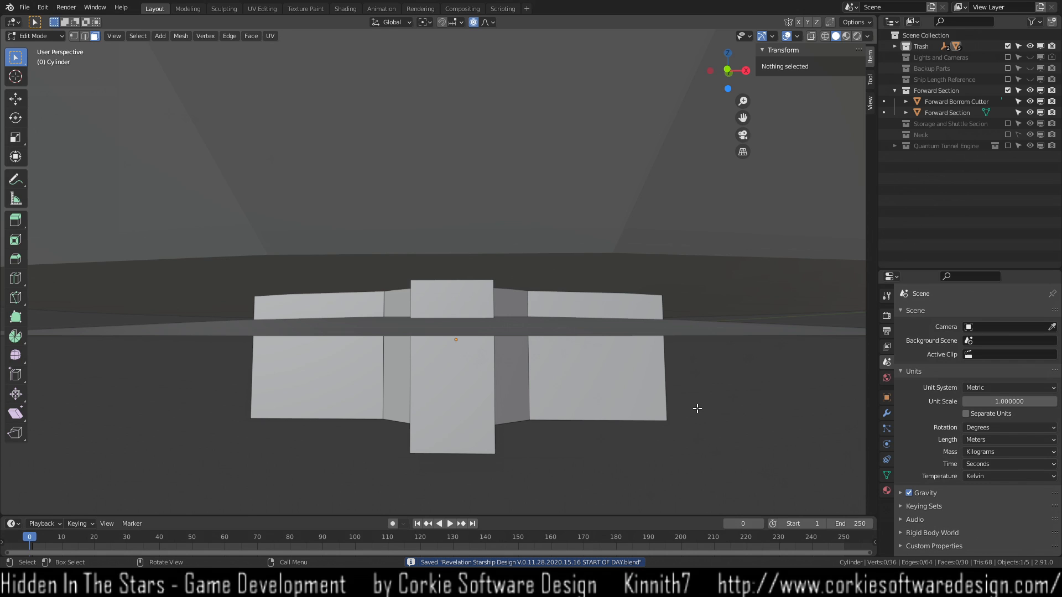
# Examine how the cross and the cutter overlap the disc in a front wireframe view, and return to solid shading.
pyautogui.moveTo(690, 396); pyautogui.dragTo(547, 371, button='middle')
pyautogui.press('z')
pyautogui.click(487, 370)
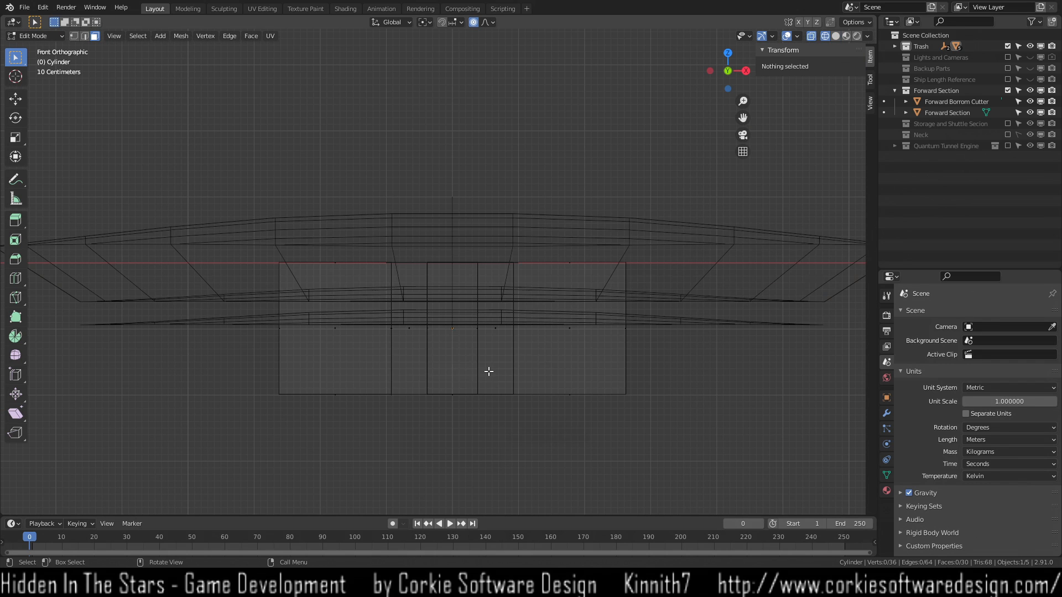
pyautogui.scroll(1, 440, 357)
pyautogui.scroll(1, 441, 356)
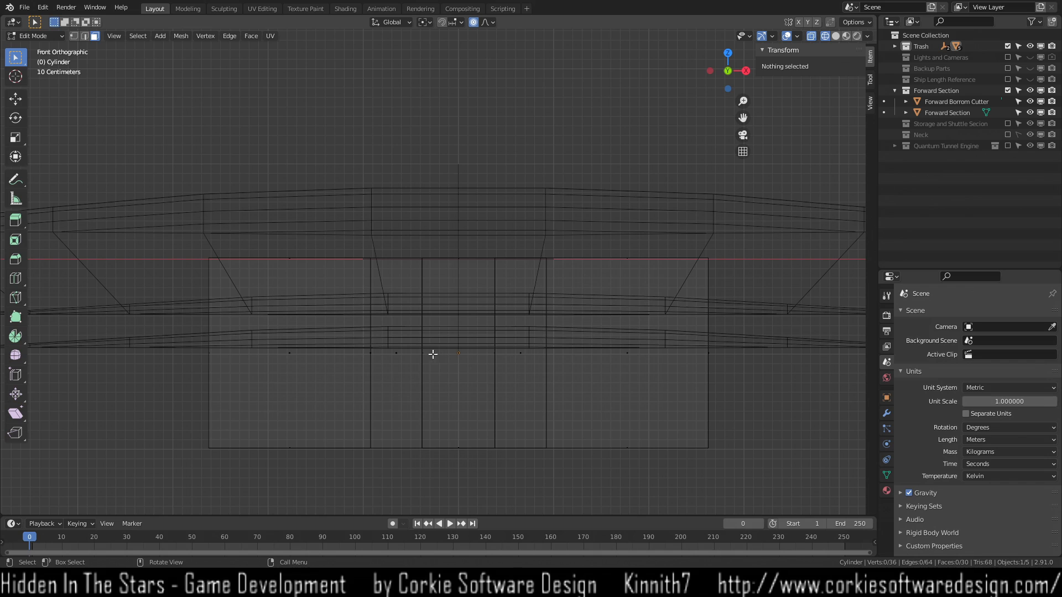
pyautogui.press('z')
pyautogui.click(530, 364)
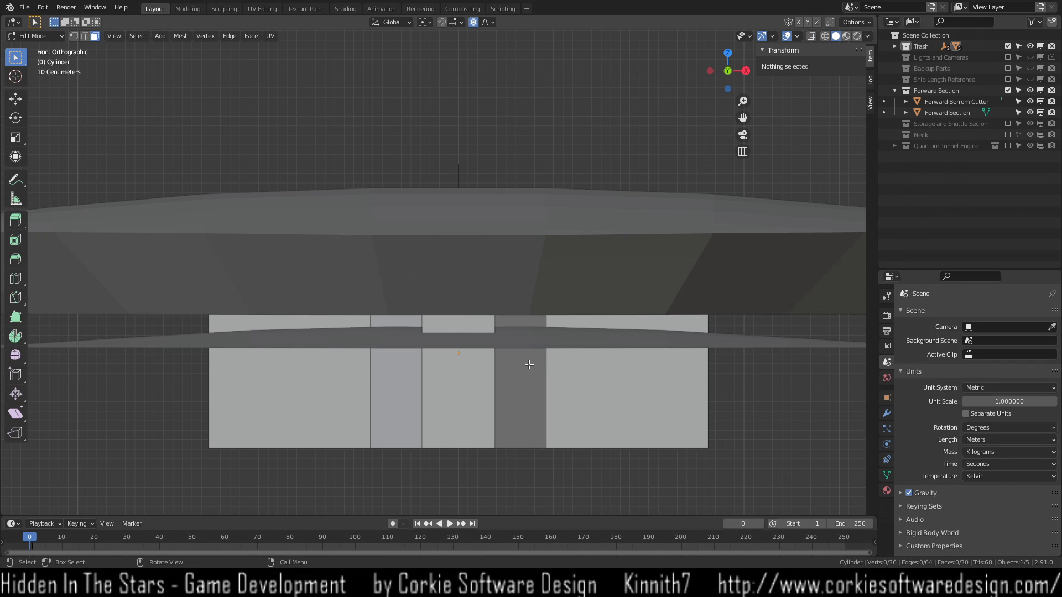
# Leave mesh editing of the cross and move the Forward Borrom Cutter up about 0.099 m along global Z.
pyautogui.press('Tab')
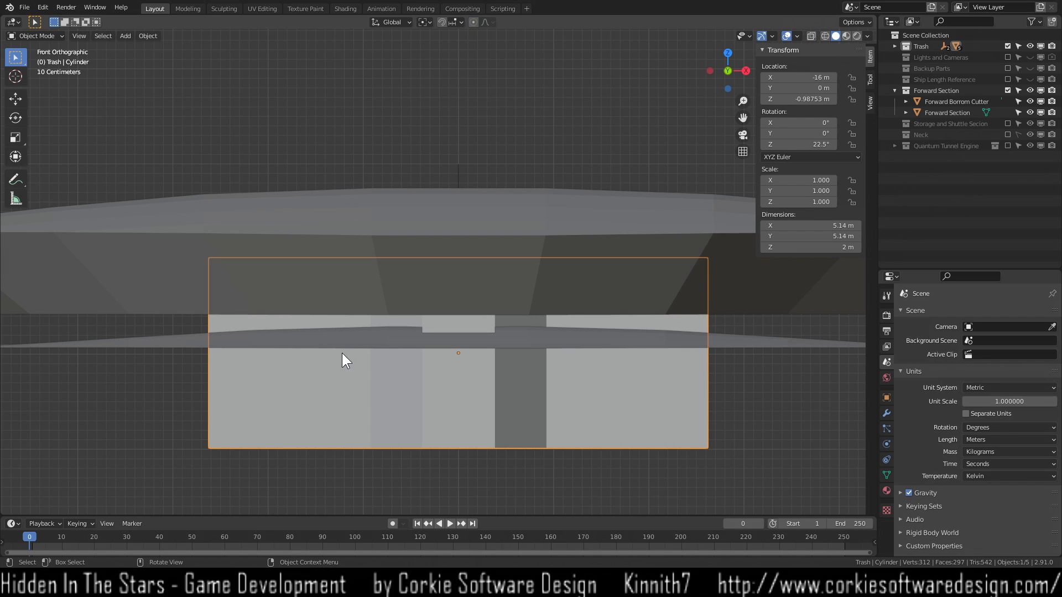
pyautogui.click(155, 343)
pyautogui.press('g')
pyautogui.press('z')
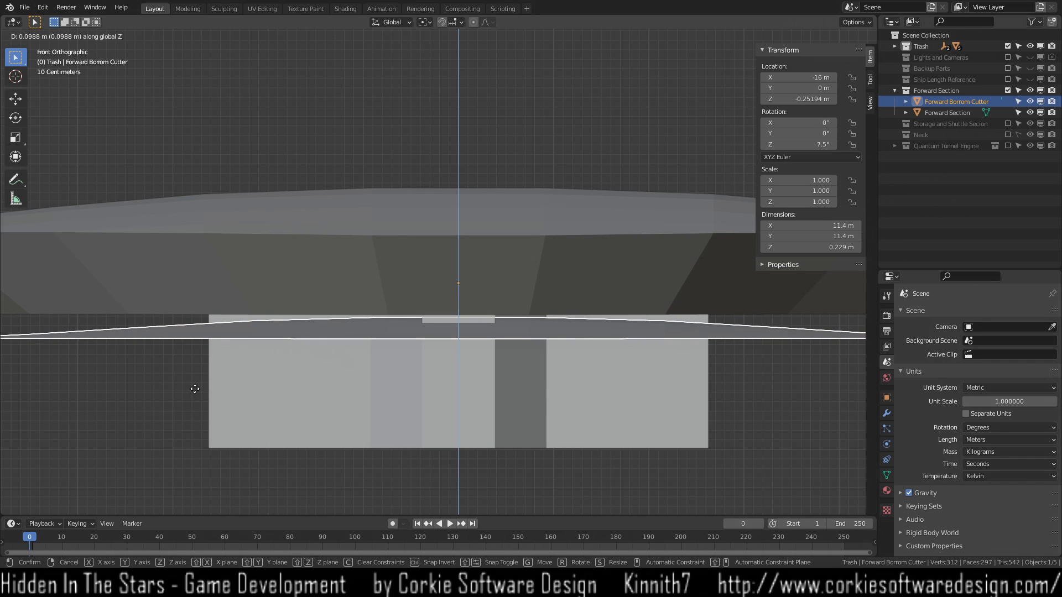
pyautogui.click(194, 389)
pyautogui.moveTo(442, 378); pyautogui.dragTo(445, 363, button='middle')
pyautogui.moveTo(396, 429)
pyautogui.mouseDown(button='middle')
pyautogui.moveTo(379, 429)
pyautogui.moveTo(448, 436)
pyautogui.moveTo(376, 427)
pyautogui.mouseUp(button='middle')
pyautogui.moveTo(561, 420); pyautogui.dragTo(633, 421, button='middle')
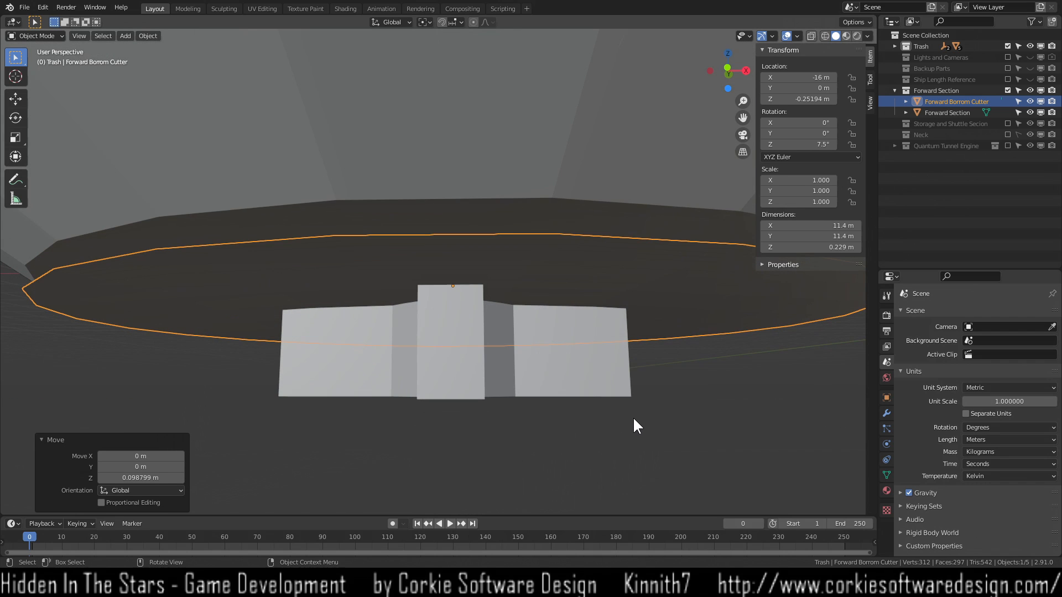
pyautogui.scroll(-5, 695, 419)
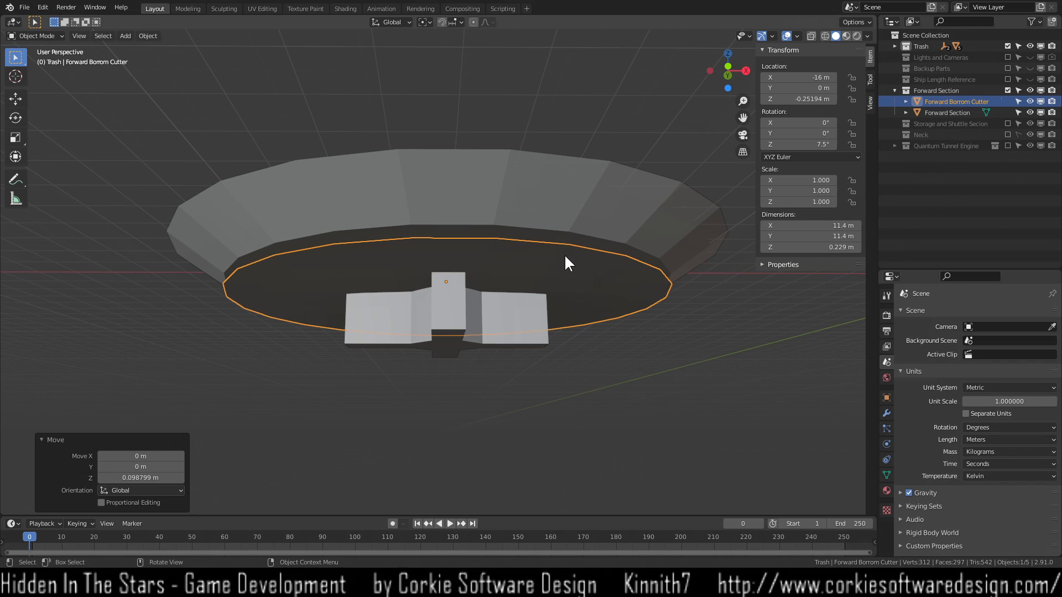
# Extrude all linked faces of the Forward Borrom Cutter downward about 2.87 m, and return to Object Mode.
pyautogui.click(566, 260)
pyautogui.click(567, 276)
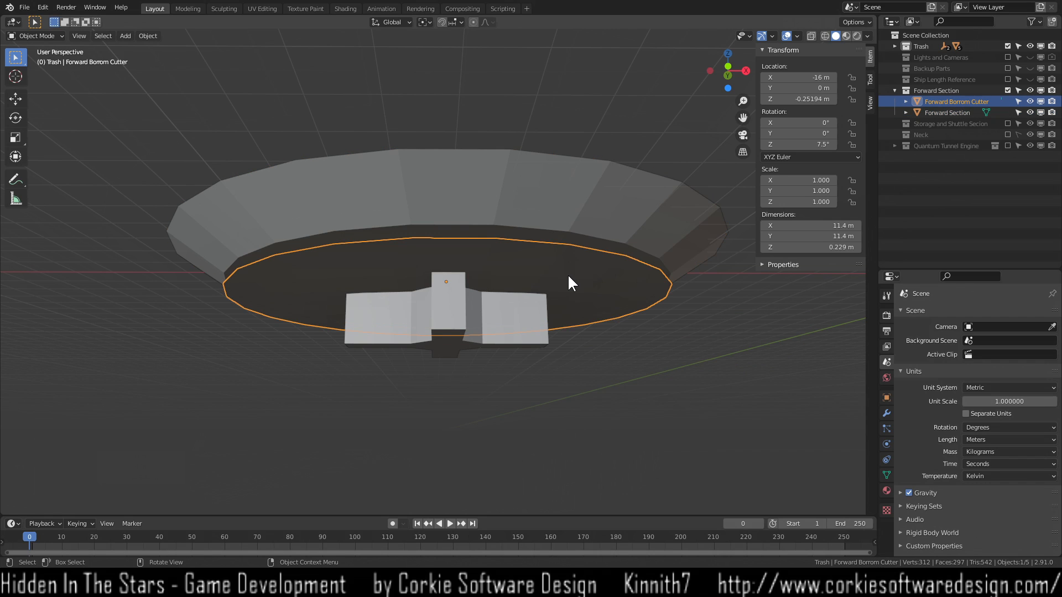
pyautogui.press('Tab')
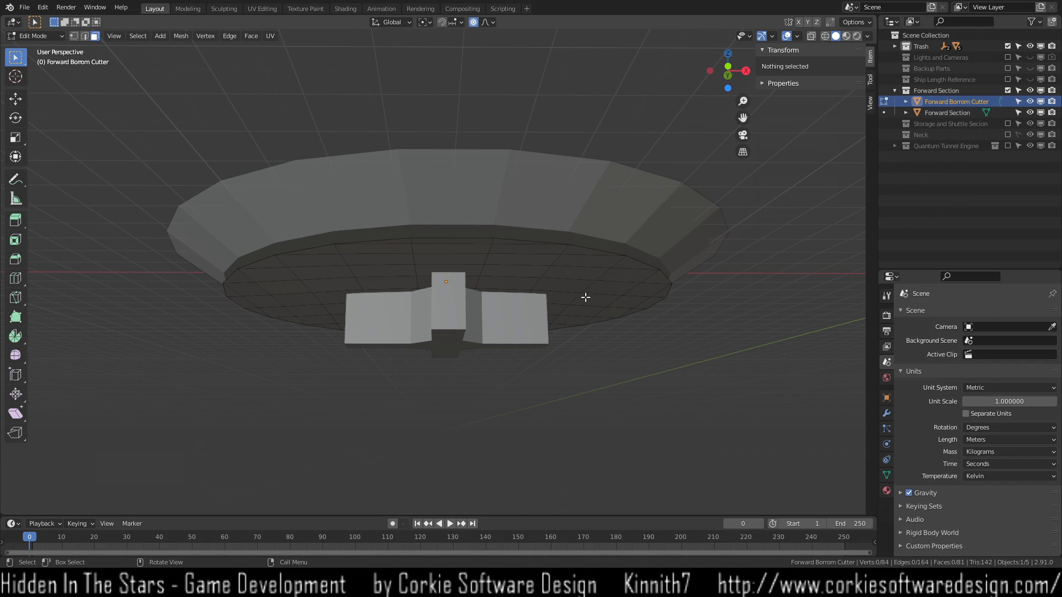
pyautogui.press('Tab')
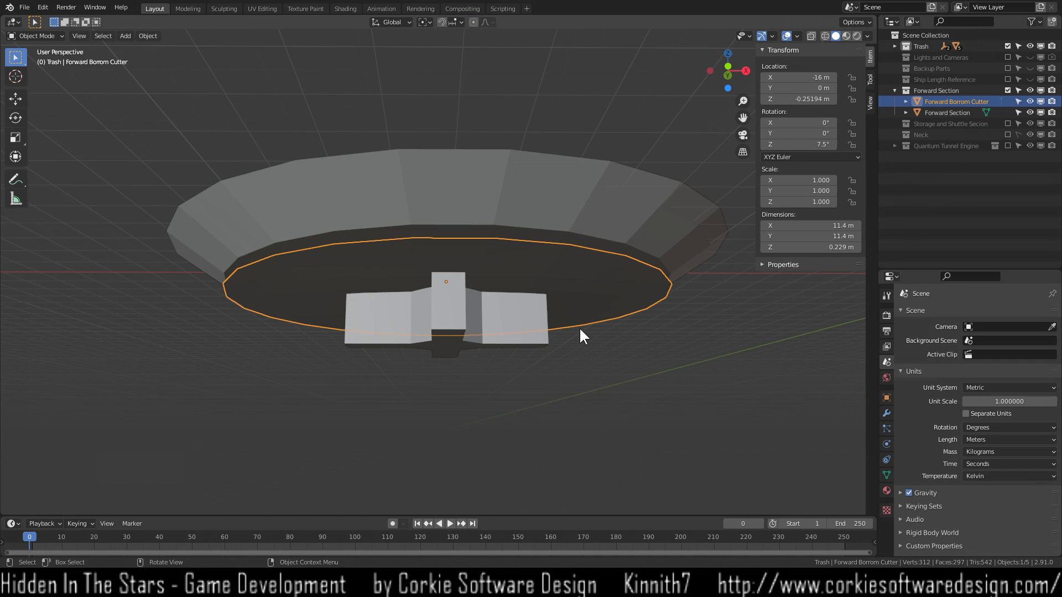
pyautogui.press('Tab')
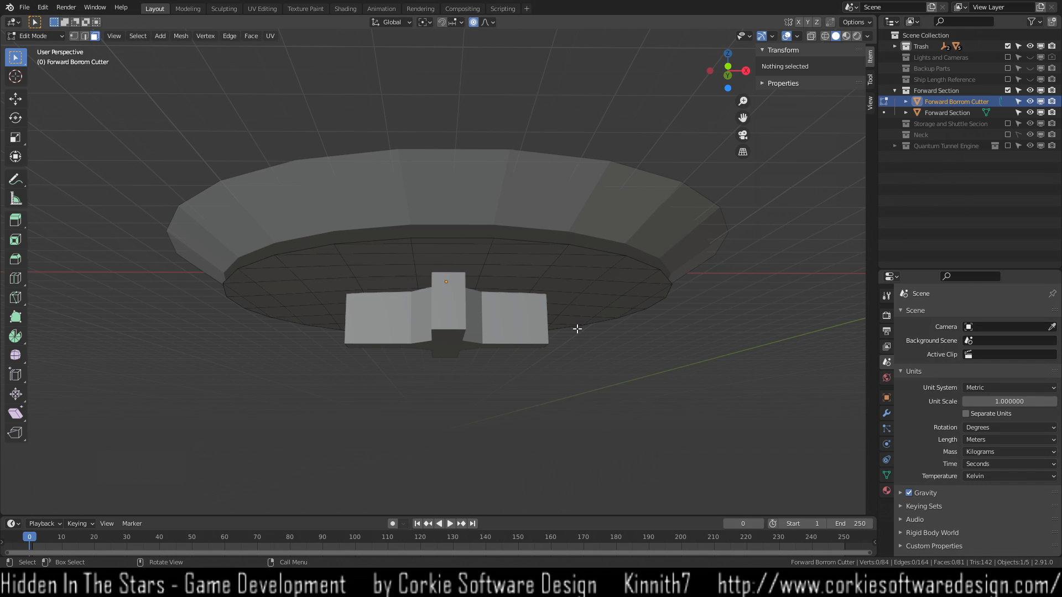
pyautogui.moveTo(580, 346); pyautogui.dragTo(590, 283, button='middle')
pyautogui.click(590, 282)
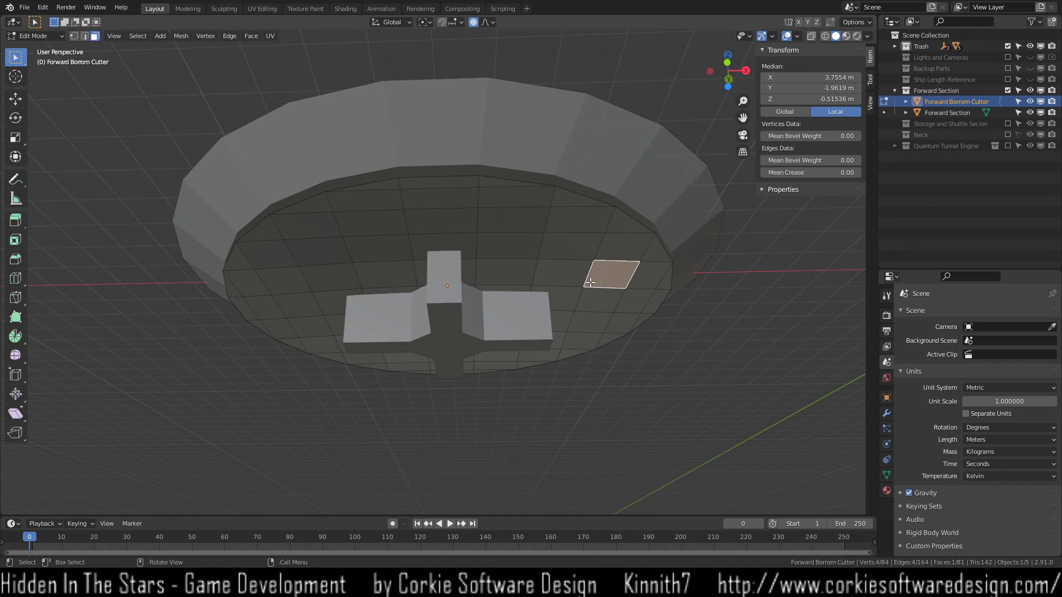
pyautogui.hotkey('ctrl', 'l')
pyautogui.press('e')
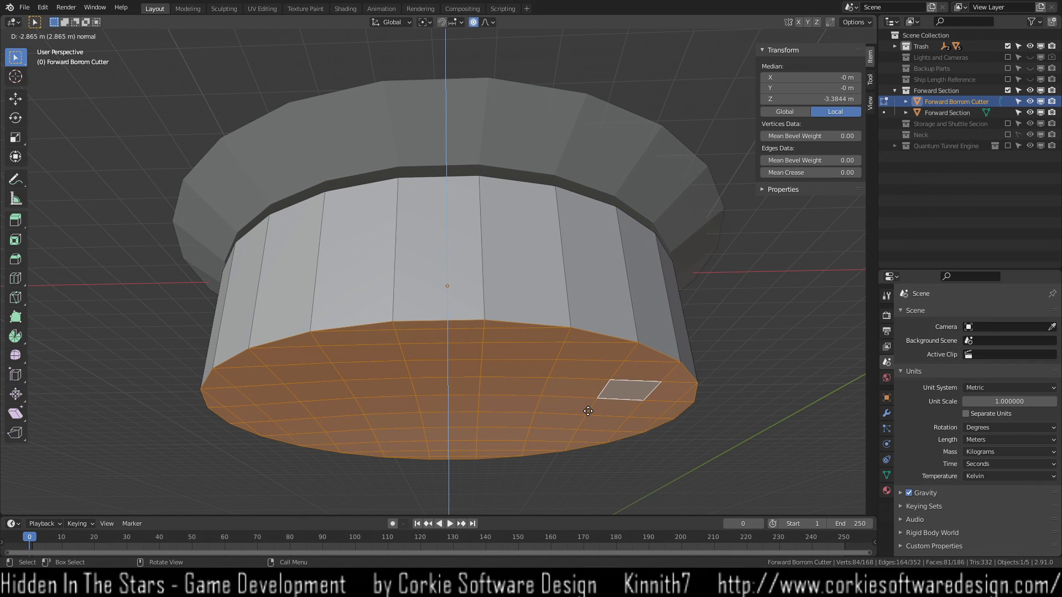
pyautogui.click(589, 408)
pyautogui.moveTo(514, 358); pyautogui.dragTo(525, 408, button='middle')
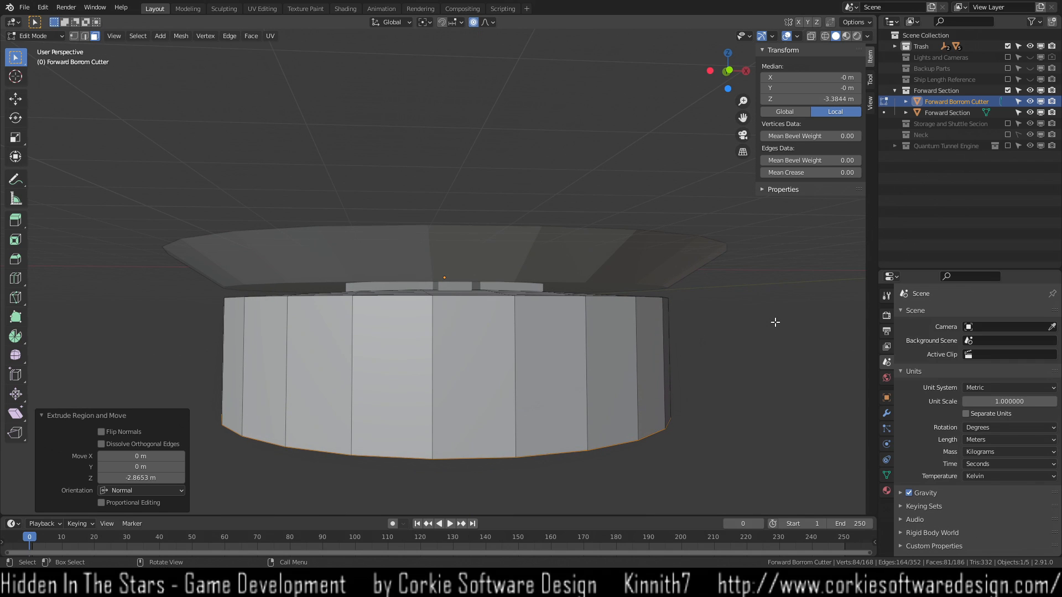
pyautogui.press('Tab')
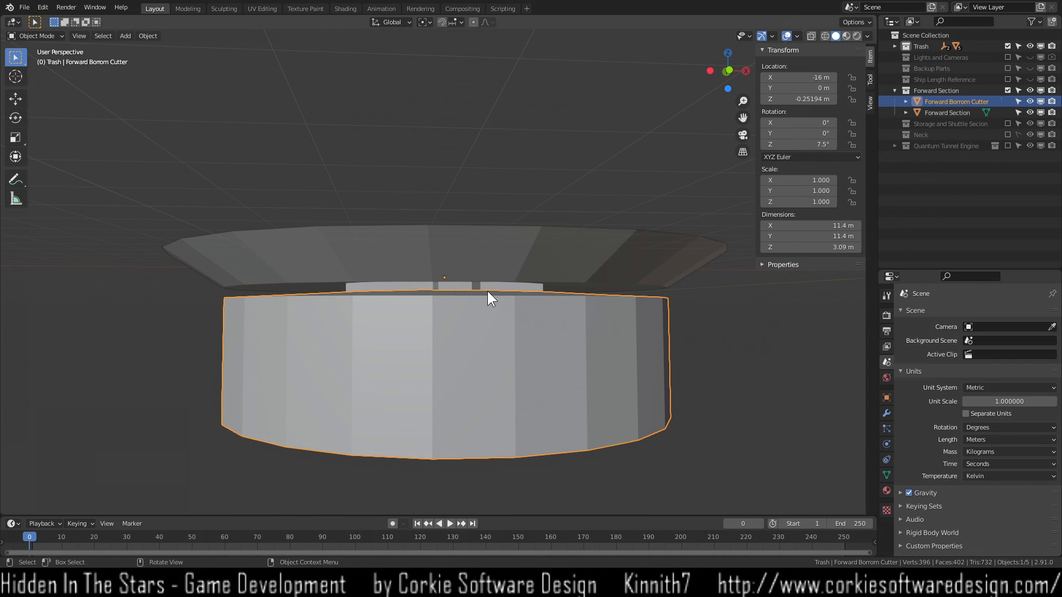
# Select the cross-shaped cylinder and move it from the Trash collection into the Forward Section collection.
pyautogui.click(489, 285)
pyautogui.click(480, 287)
pyautogui.moveTo(606, 327); pyautogui.dragTo(422, 310, button='middle')
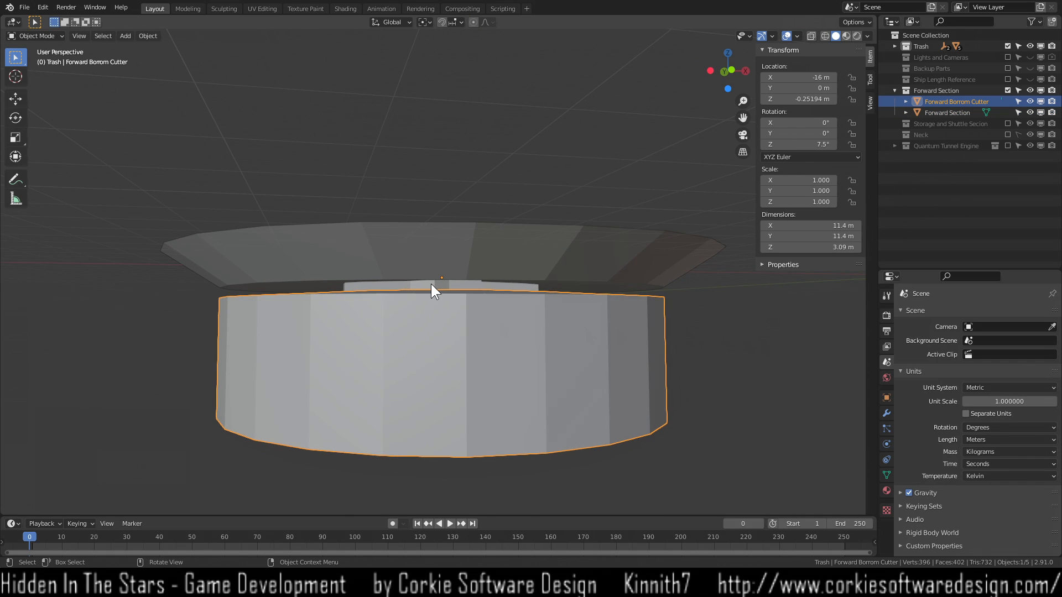
pyautogui.click(431, 284)
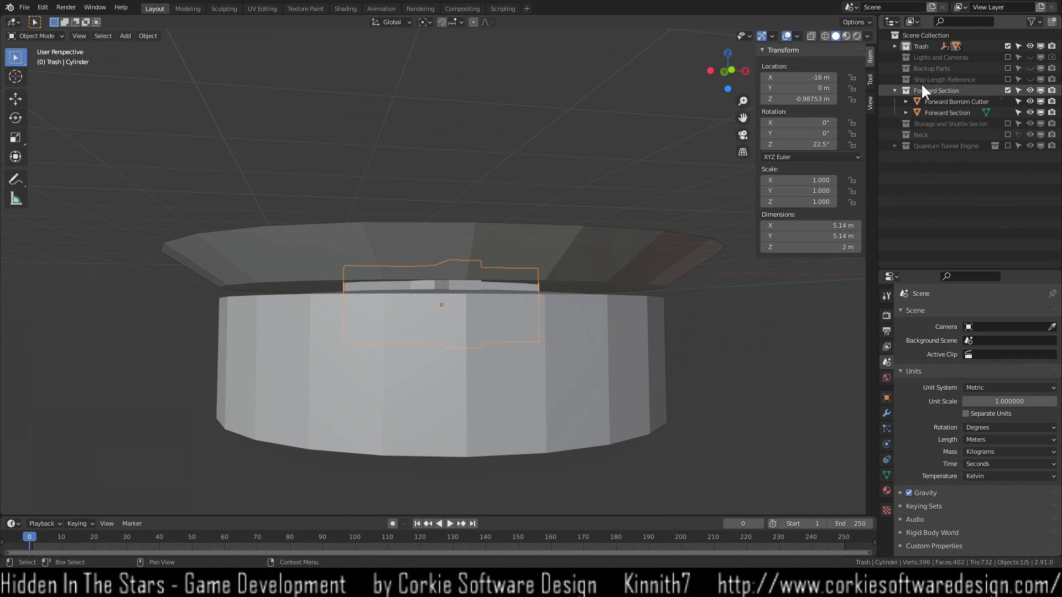
pyautogui.click(895, 46)
pyautogui.moveTo(937, 90); pyautogui.dragTo(937, 168)
pyautogui.click(895, 46)
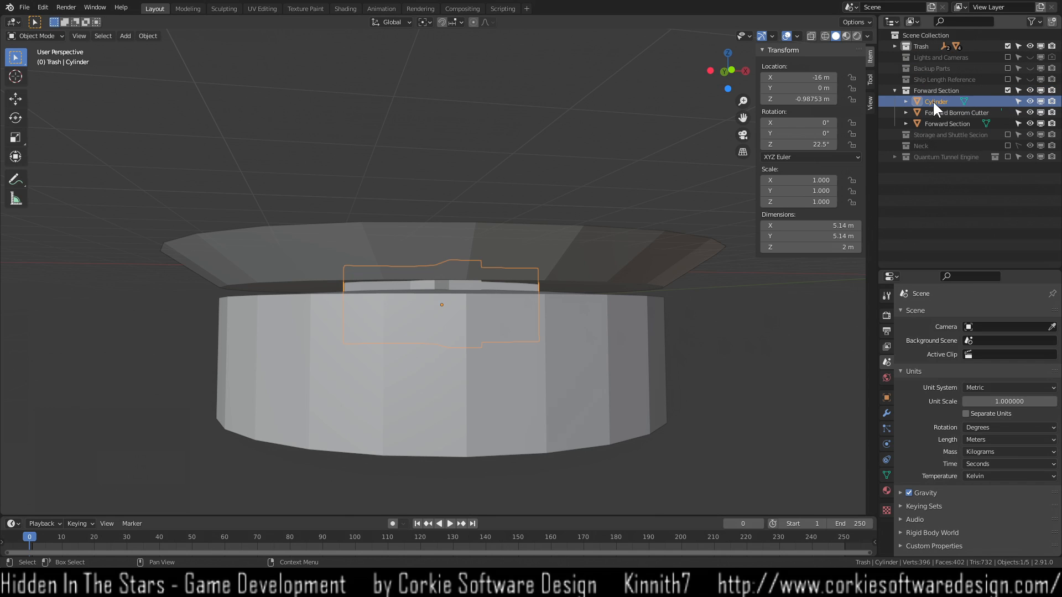
# Rename the cross-shaped cylinder "For Bottom Sensor Assembly".
pyautogui.doubleClick(936, 105)
pyautogui.write('For Bottom Sensor')
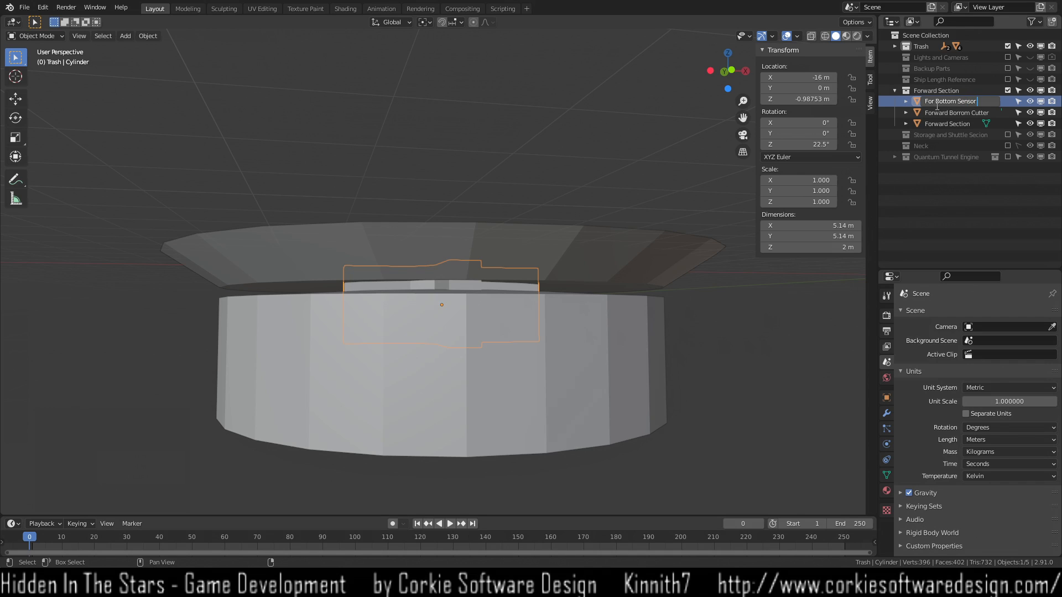
pyautogui.write(' Assembly')
pyautogui.press('Return')
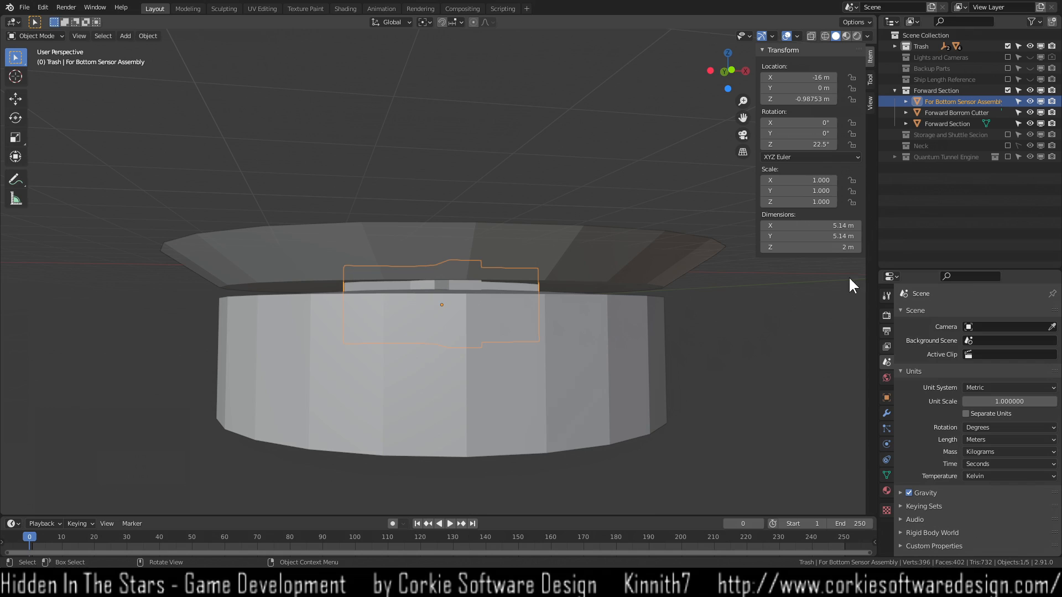
# Try a Boolean Difference modifier on For Bottom Sensor Assembly with the Forward Borrom Cutter as its object.
pyautogui.click(887, 415)
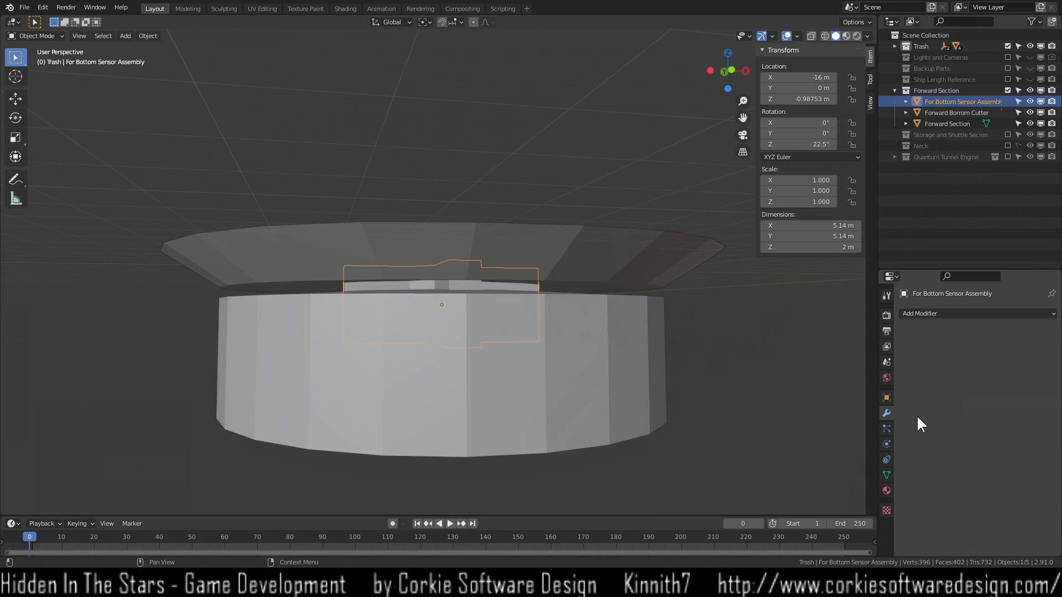
pyautogui.click(964, 313)
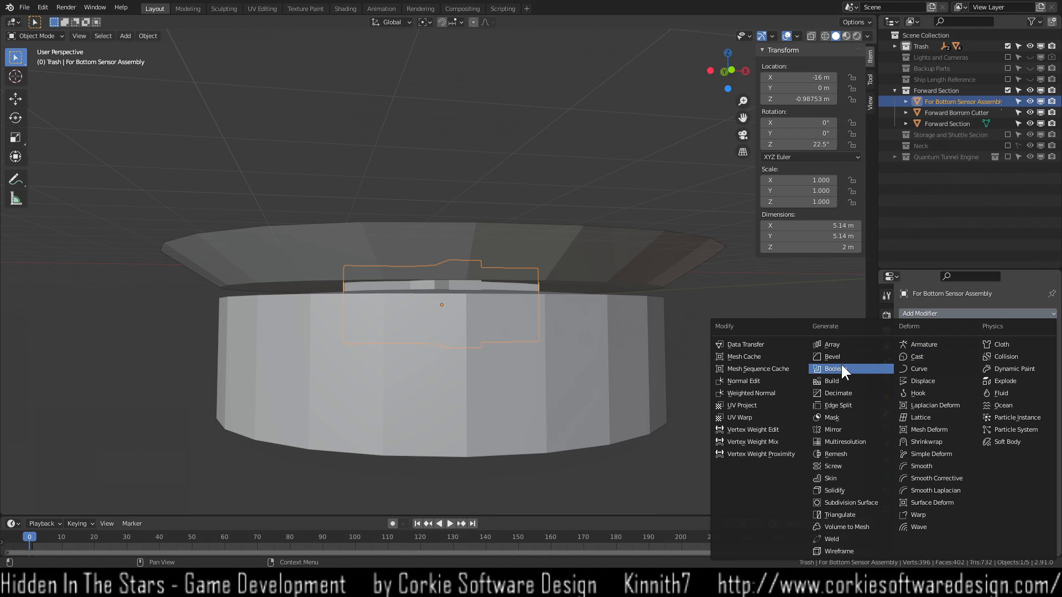
pyautogui.click(841, 369)
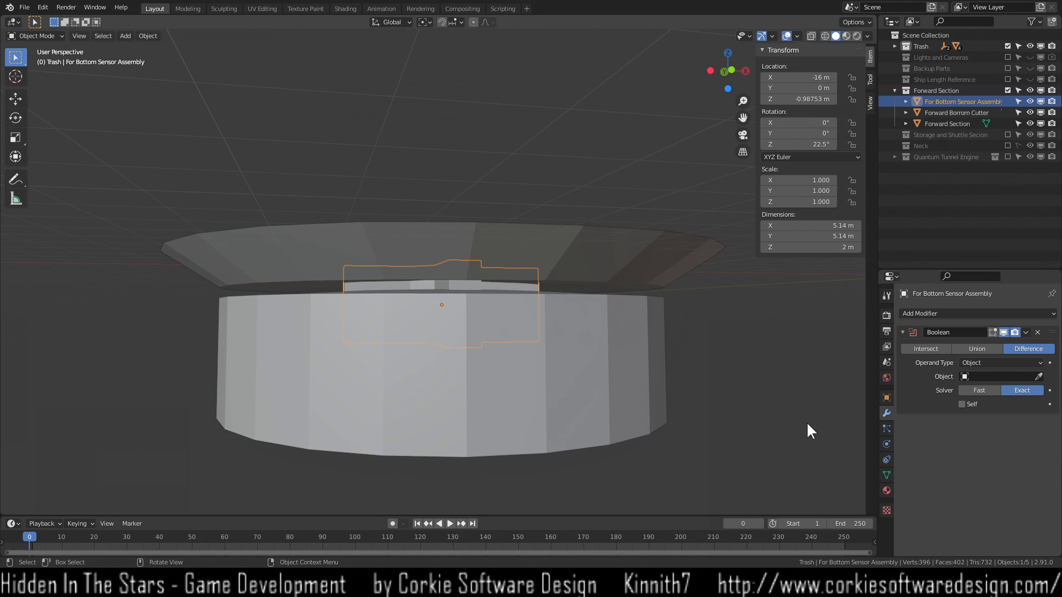
pyautogui.click(1038, 377)
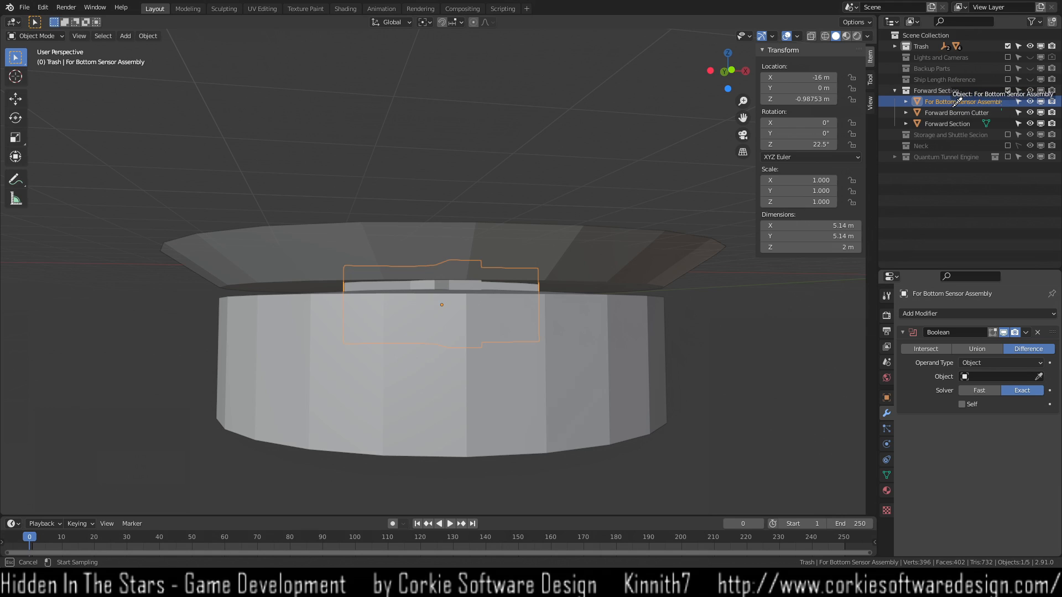
pyautogui.click(643, 326)
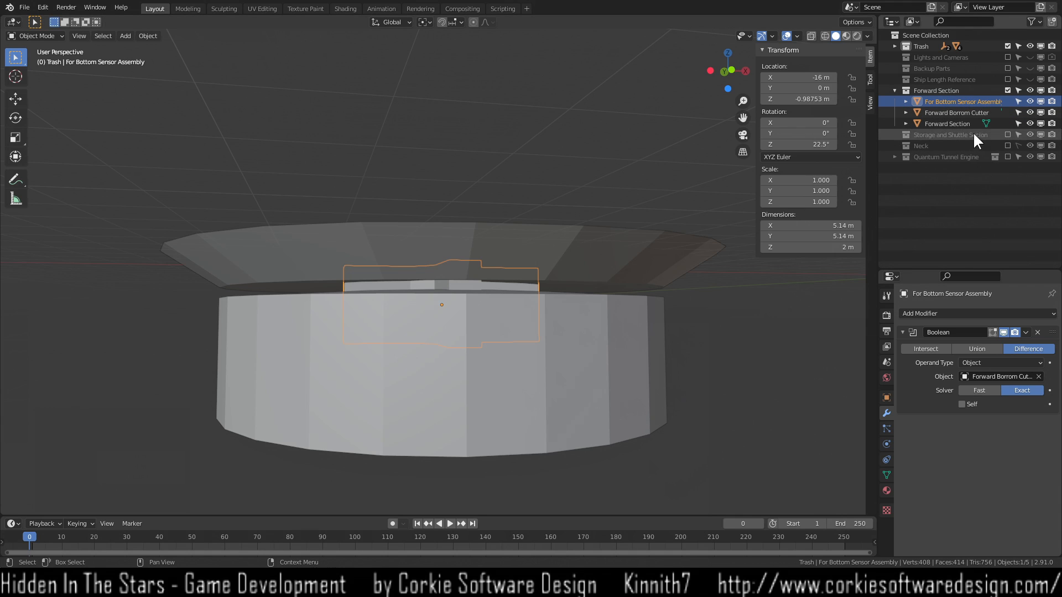
# Hide the Forward Borrom Cutter, check the cross-shaped assembly, and remove its Boolean modifier.
pyautogui.click(1030, 112)
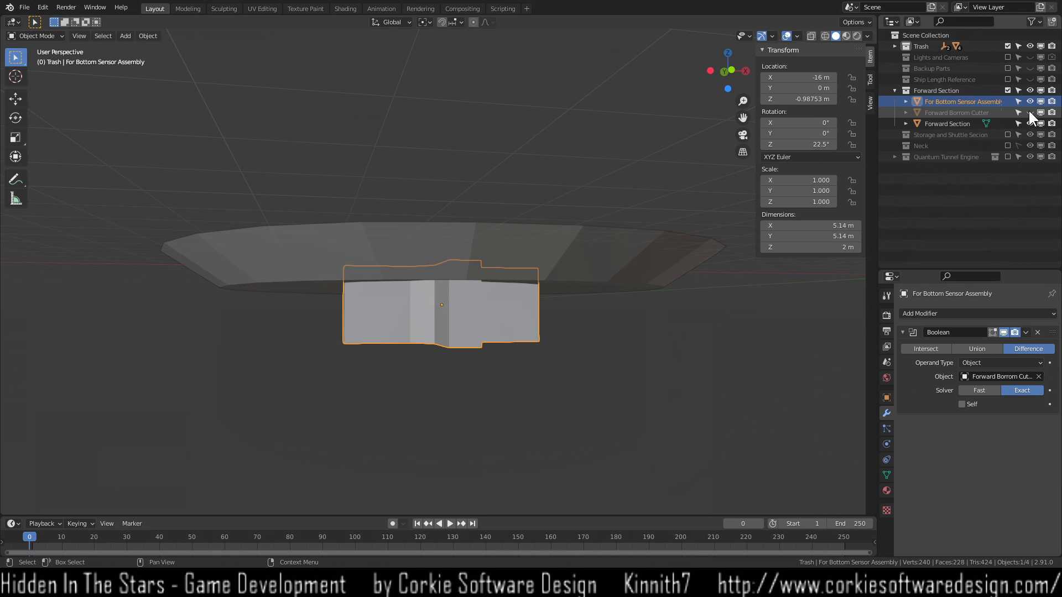
pyautogui.press('Tab')
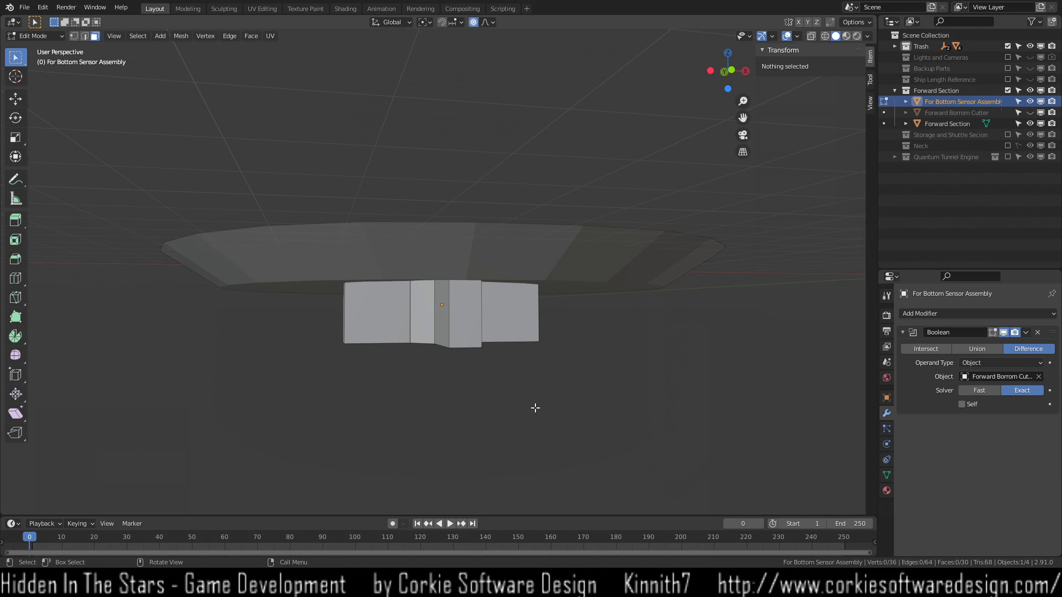
pyautogui.press('Tab')
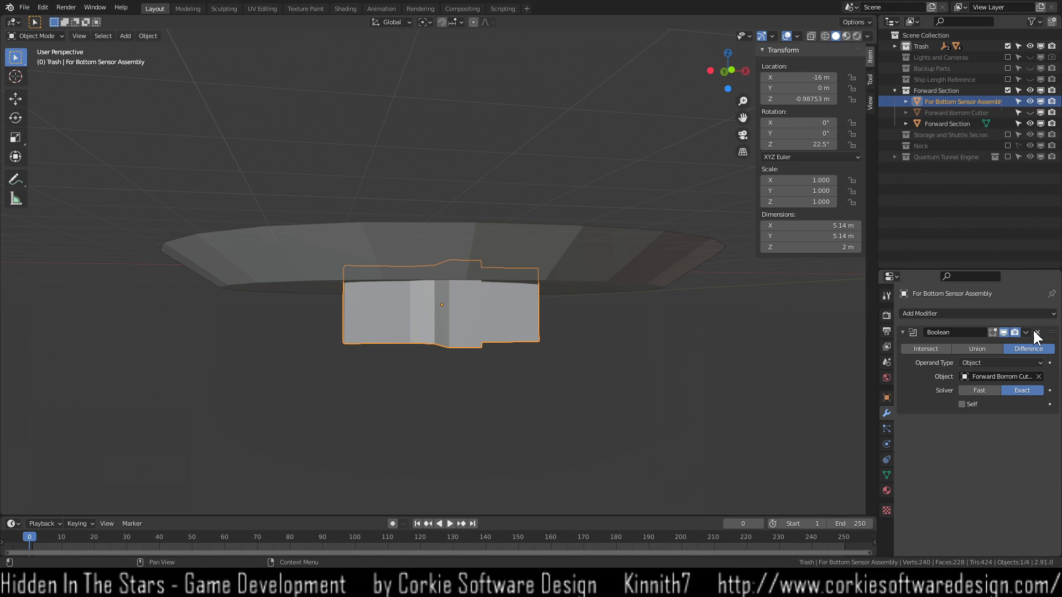
pyautogui.hotkey('ctrl', 'a')
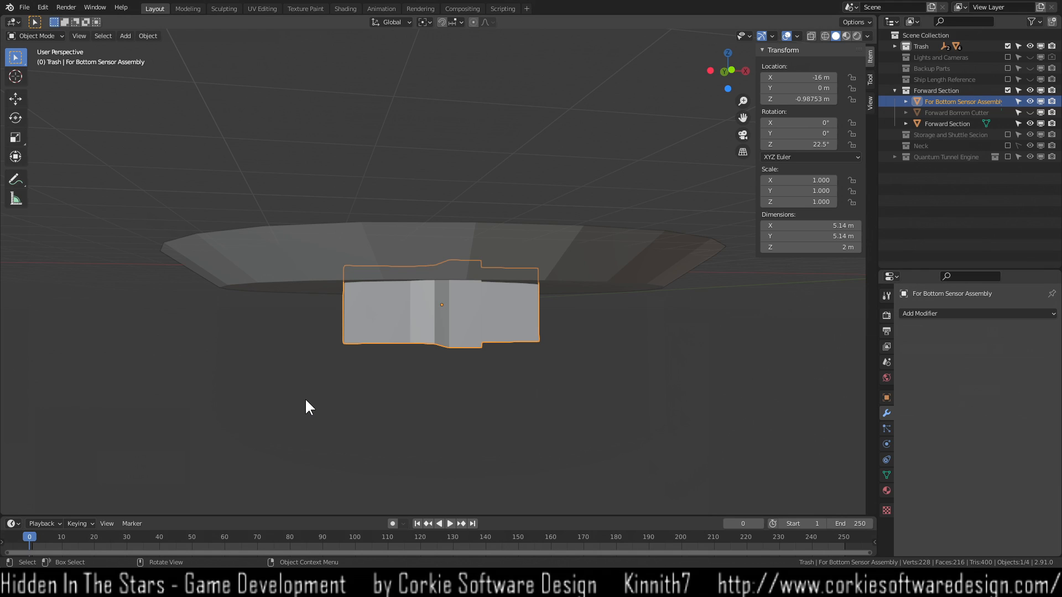
# Show the Forward Borrom Cutter again and return to Object Mode.
pyautogui.press('Tab')
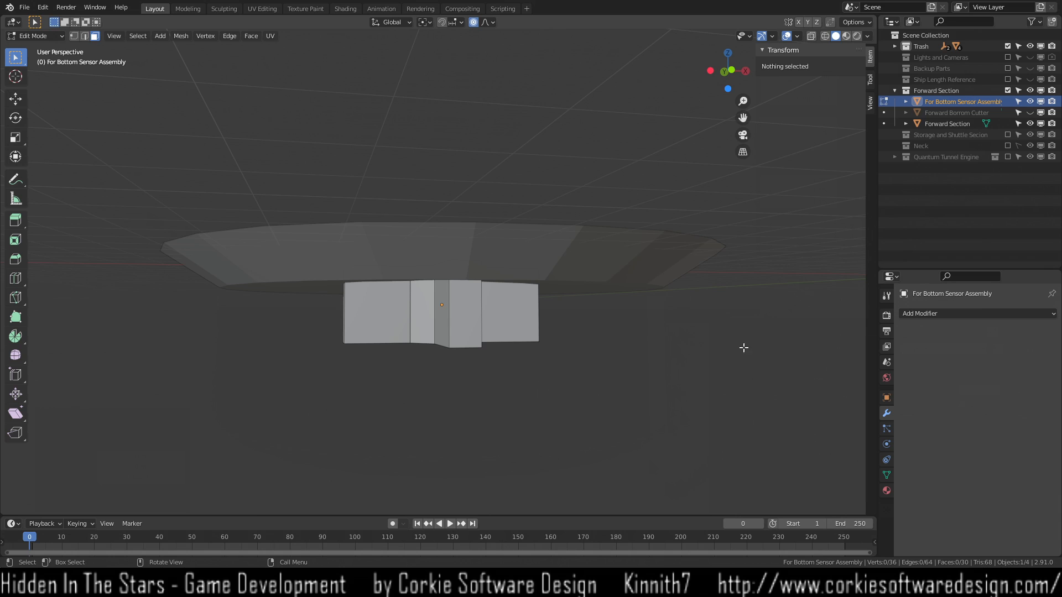
pyautogui.click(1030, 113)
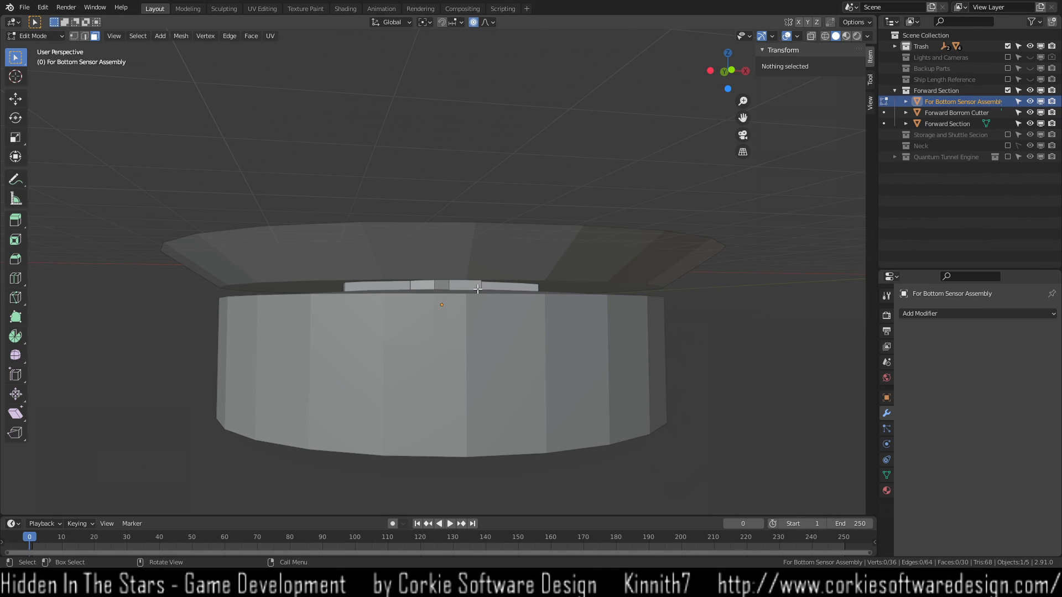
pyautogui.press('Tab')
pyautogui.moveTo(446, 384); pyautogui.dragTo(474, 385, button='middle')
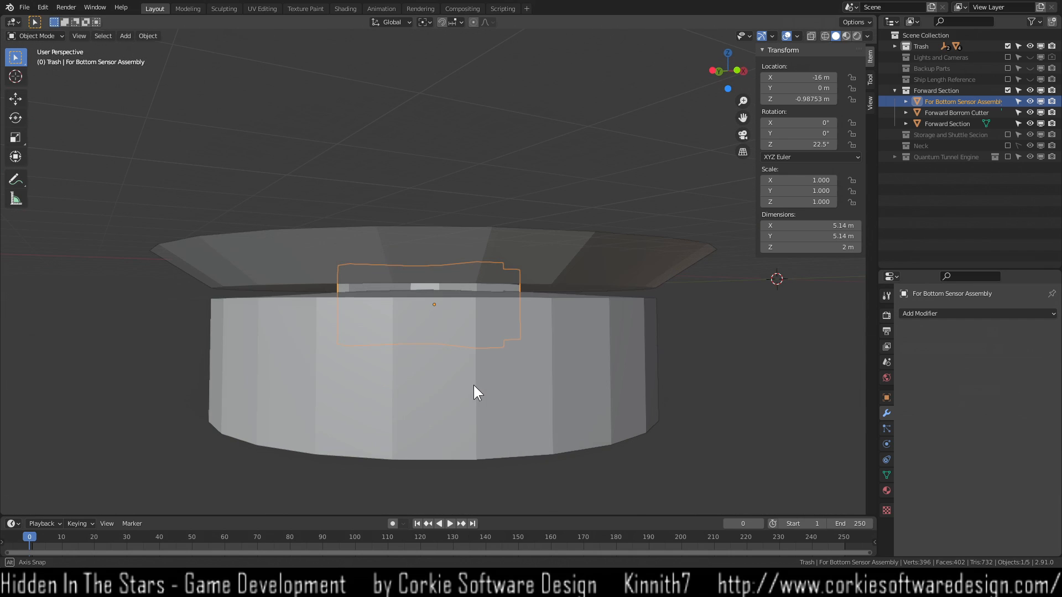
pyautogui.click(940, 313)
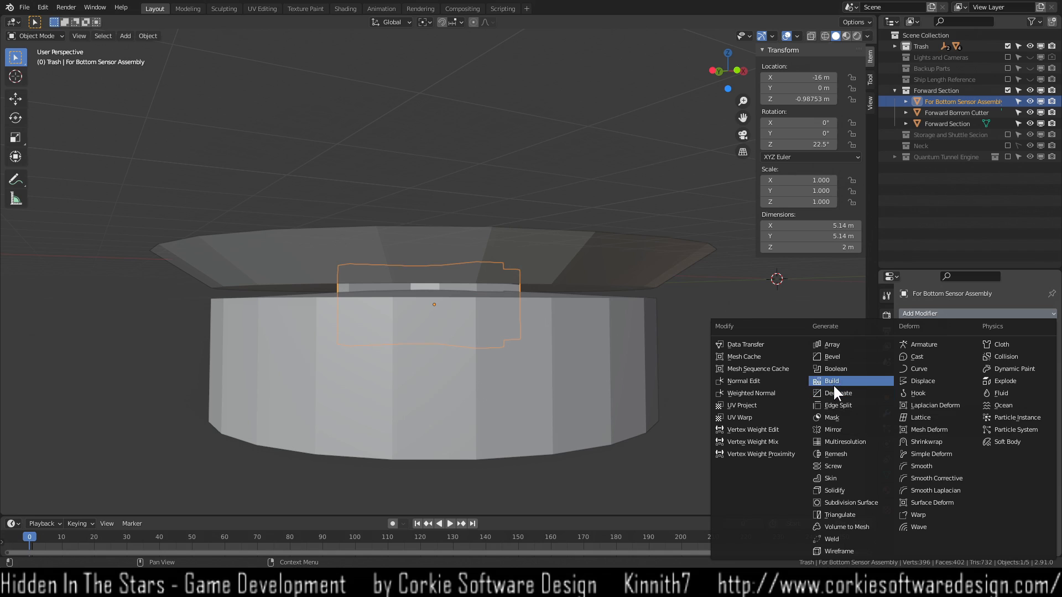
pyautogui.press('Escape')
# Select all faces of the cross in Edit Mode and add a Boolean Difference modifier using the Forward Borrom Cutter.
pyautogui.press('Tab')
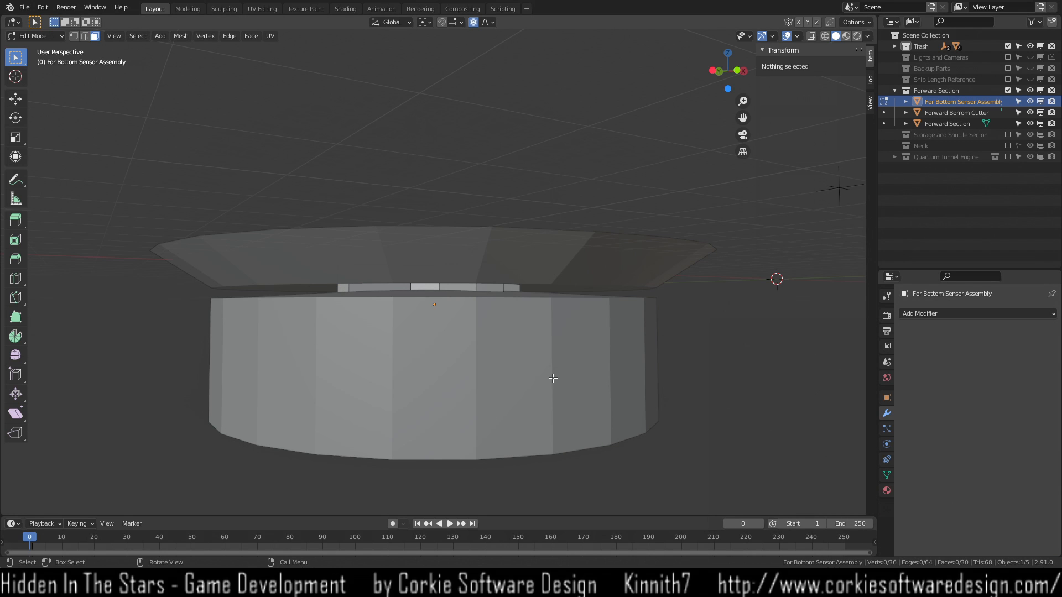
pyautogui.click(480, 286)
pyautogui.press('a')
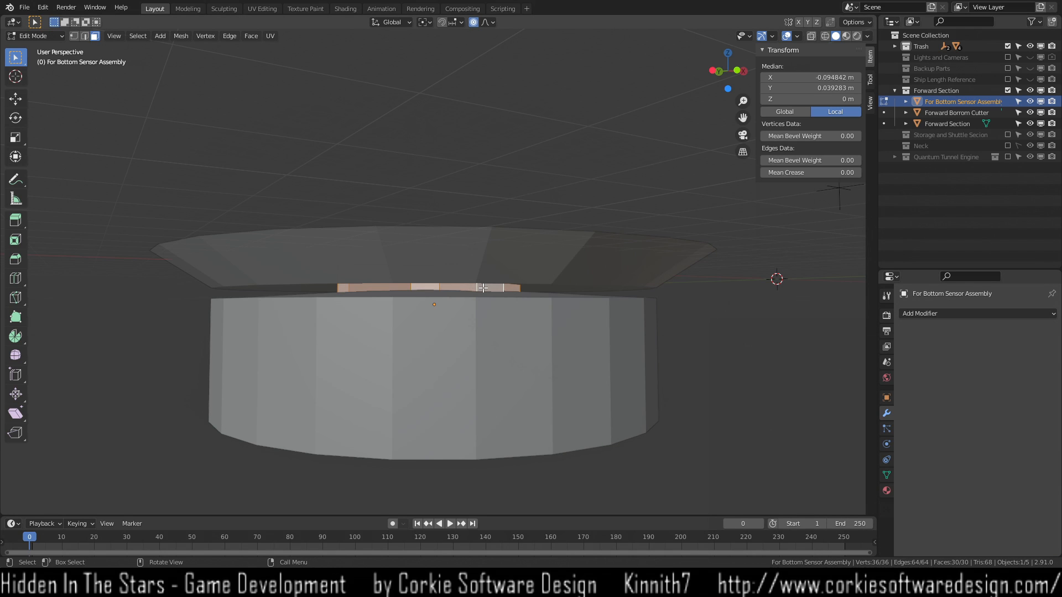
pyautogui.click(924, 313)
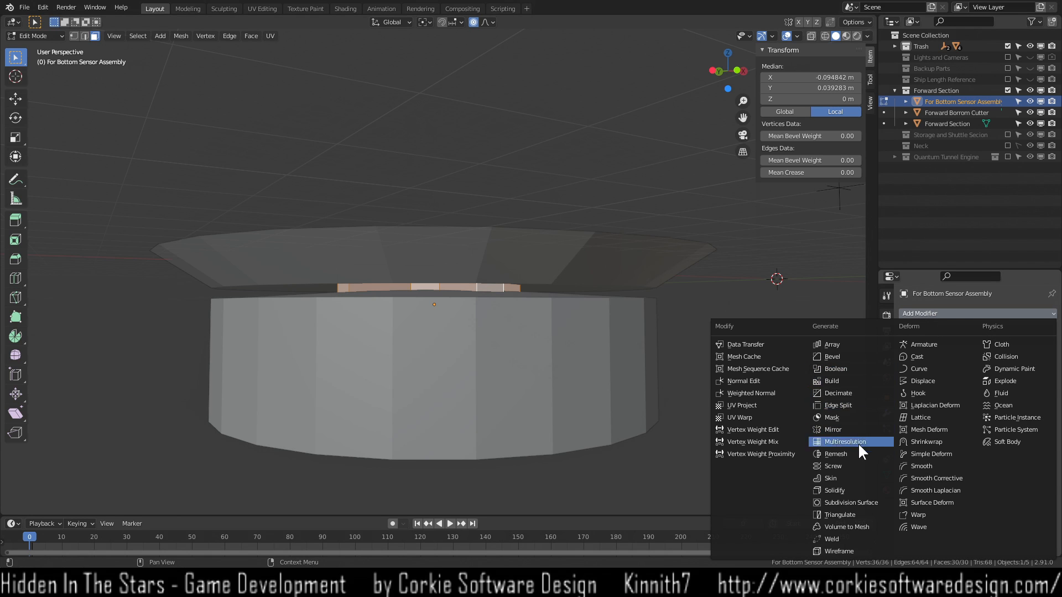
pyautogui.click(844, 370)
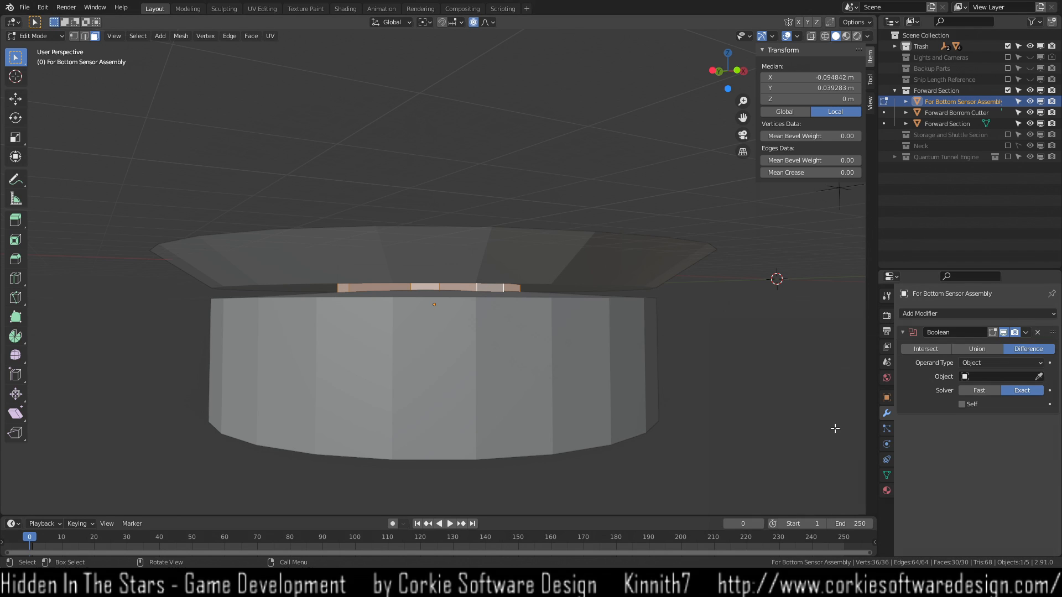
pyautogui.click(1023, 376)
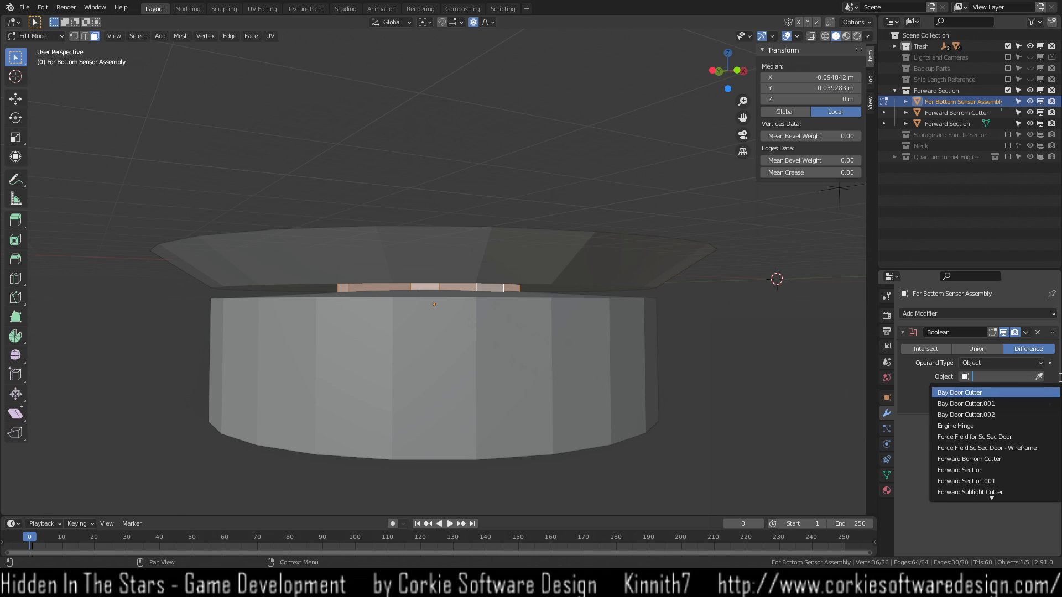
pyautogui.click(1039, 377)
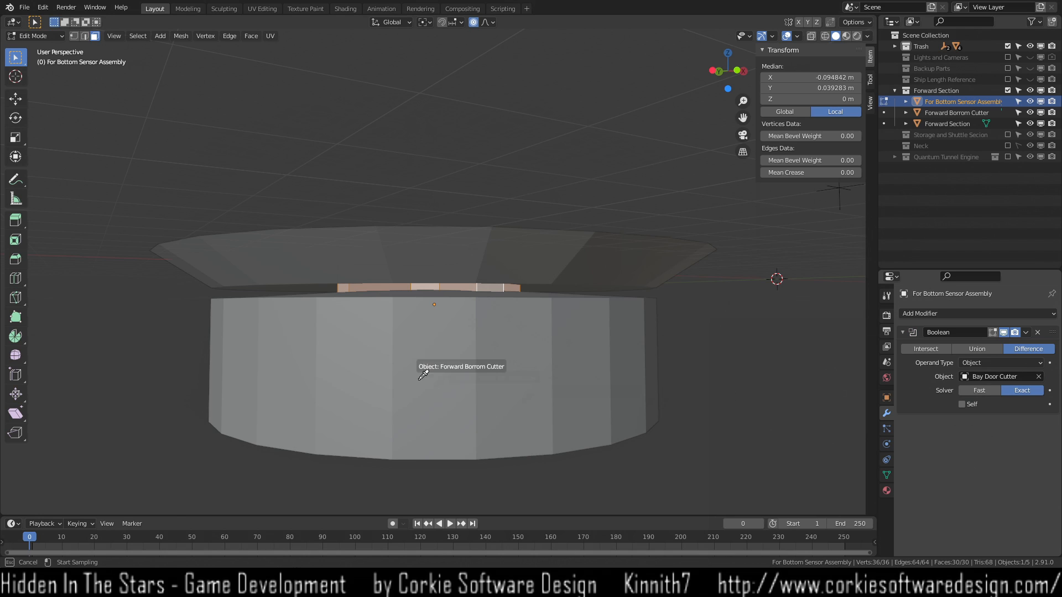
pyautogui.click(438, 379)
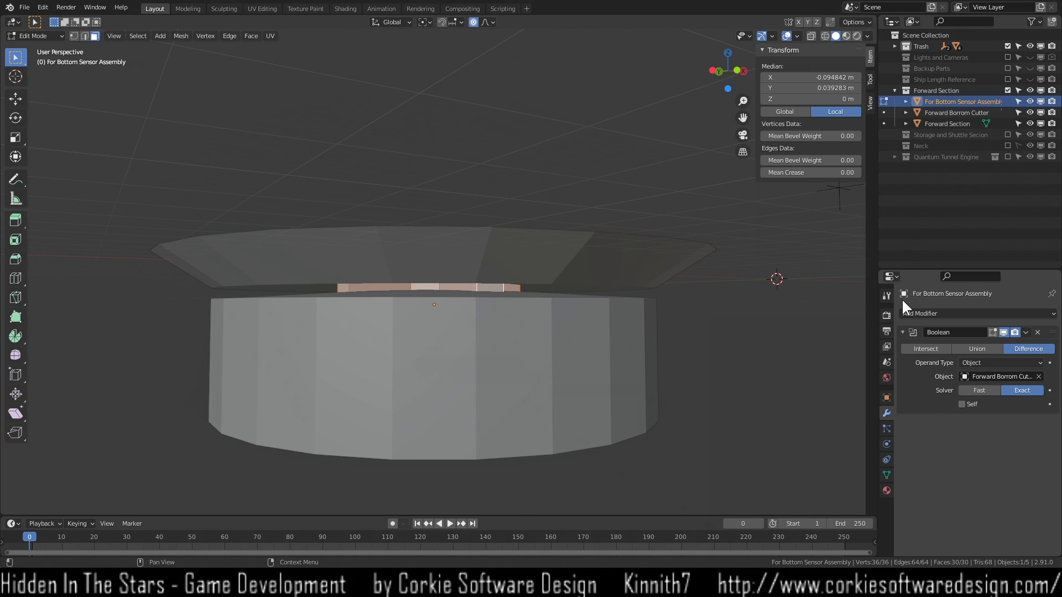
# Inspect the cross from below in Object Mode with the Forward Borrom Cutter temporarily hidden.
pyautogui.click(1030, 101)
pyautogui.click(1030, 101)
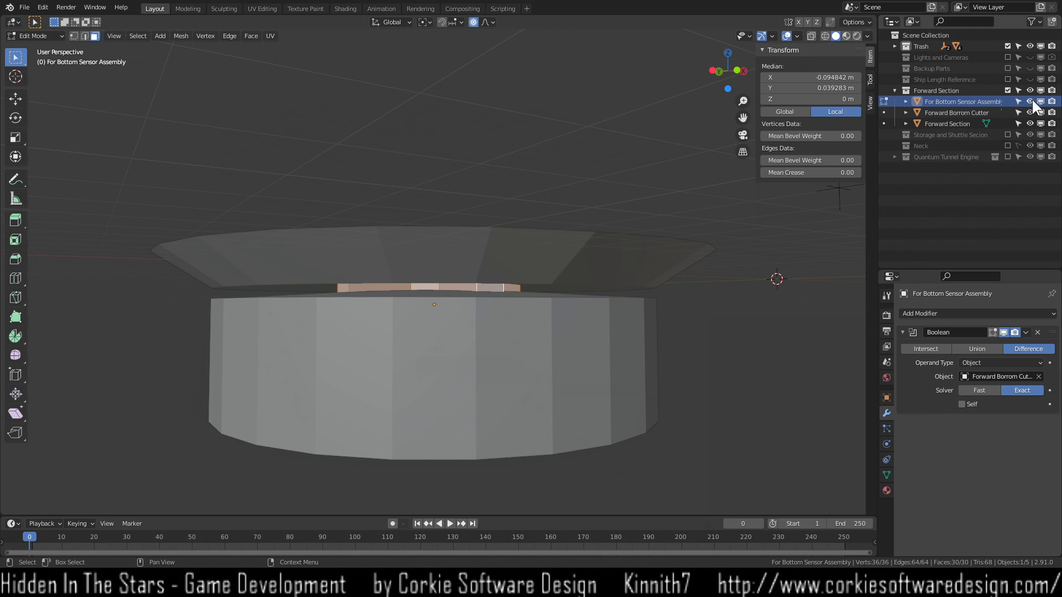
pyautogui.click(1030, 113)
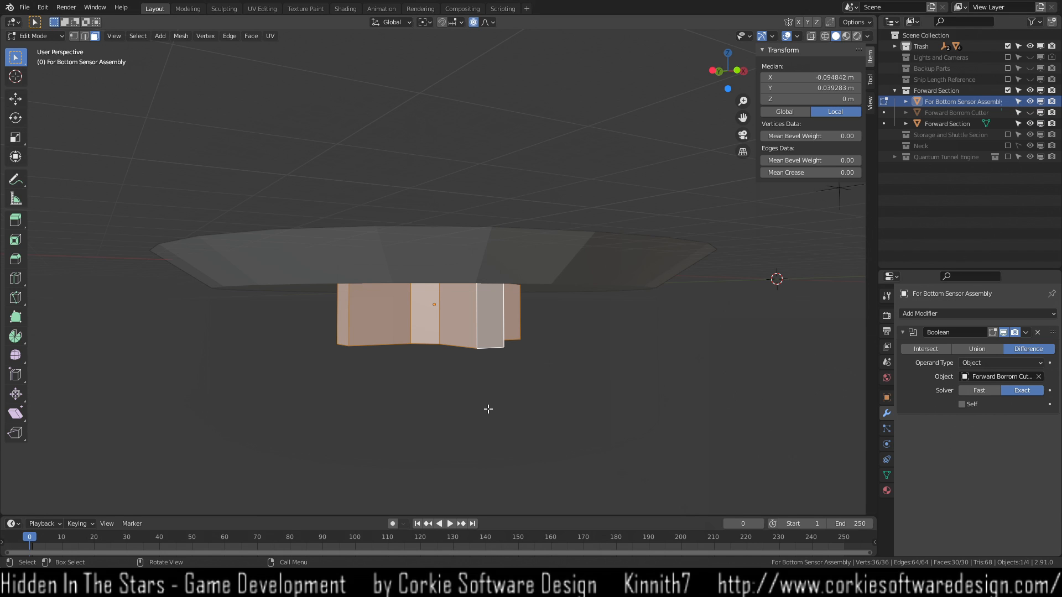
pyautogui.press('Tab')
pyautogui.moveTo(492, 419); pyautogui.dragTo(507, 319, button='middle')
pyautogui.click(505, 313)
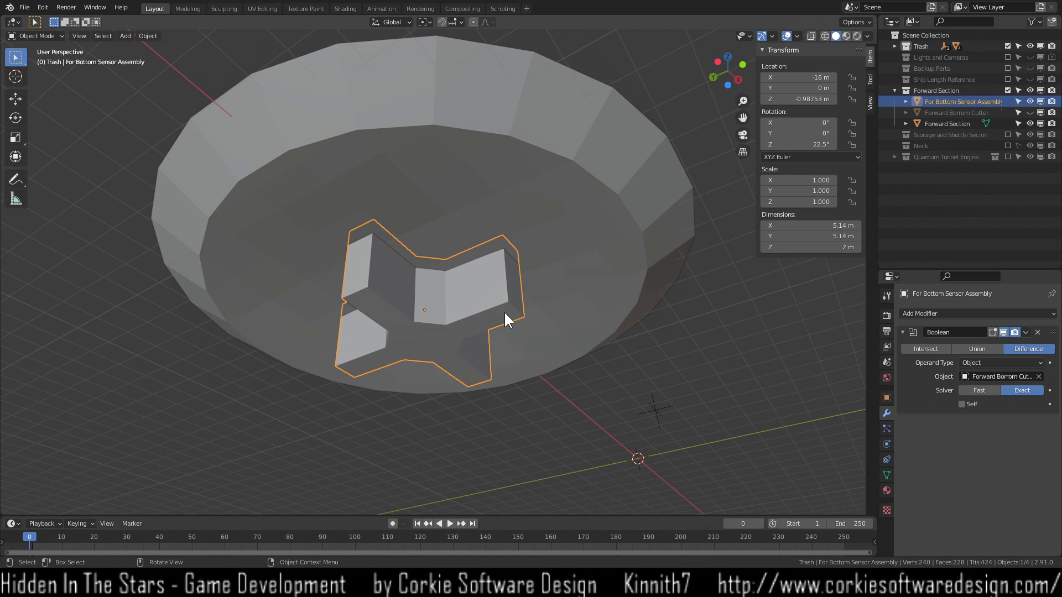
pyautogui.scroll(2, 543, 363)
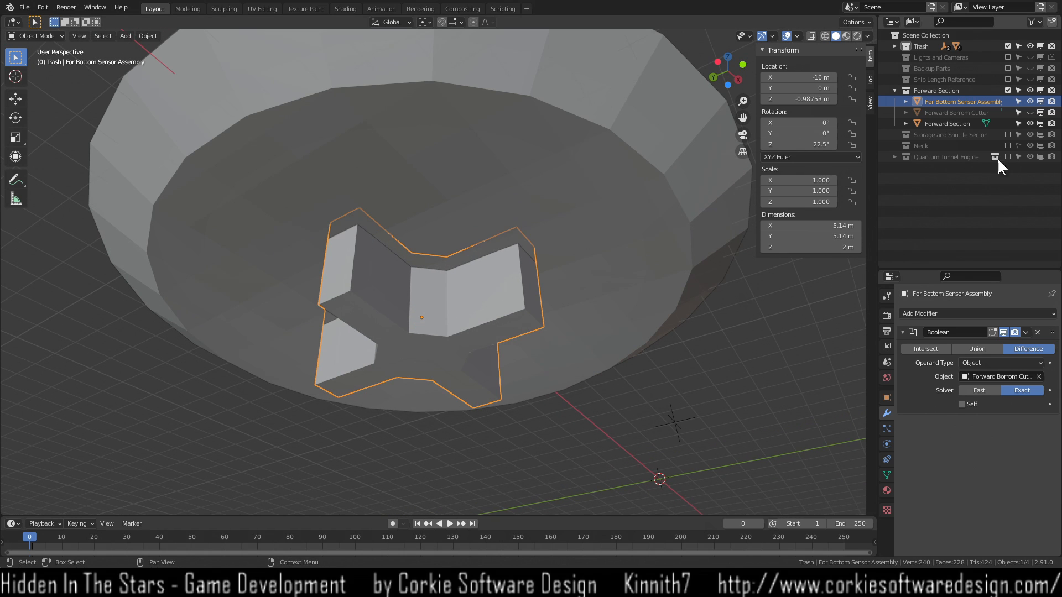
pyautogui.click(1030, 112)
pyautogui.moveTo(670, 332); pyautogui.dragTo(666, 387, button='middle')
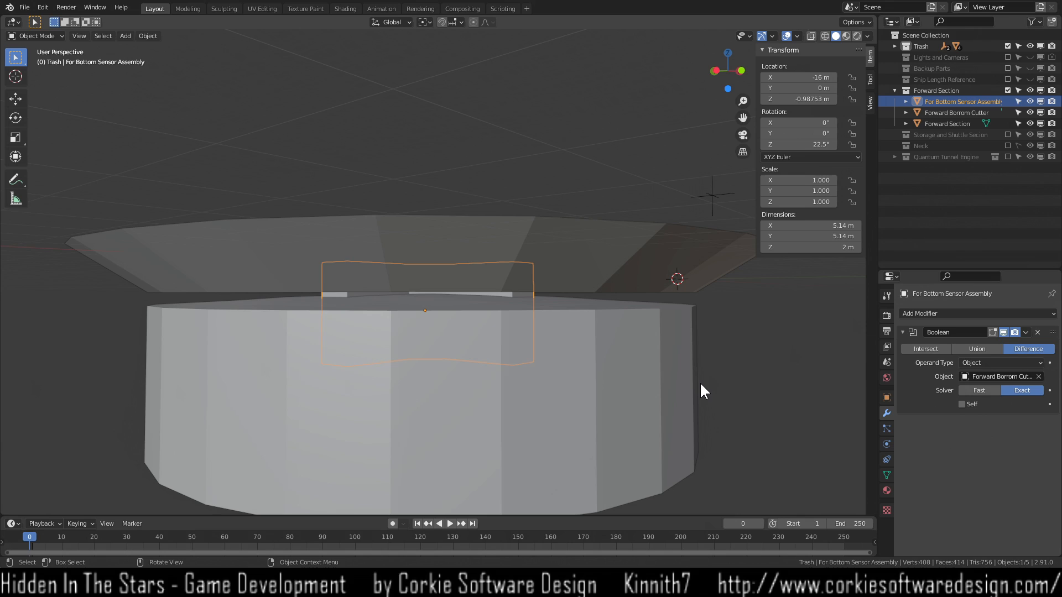
# Clear the Boolean modifier's object and reassign the Forward Borrom Cutter while in Edit Mode.
pyautogui.click(1038, 377)
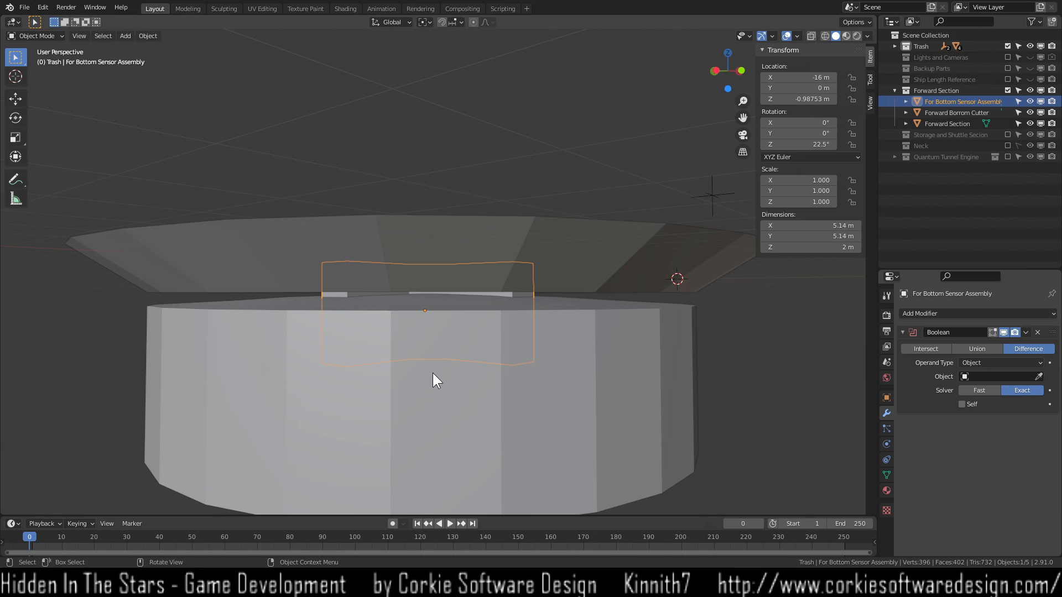
pyautogui.press('Tab')
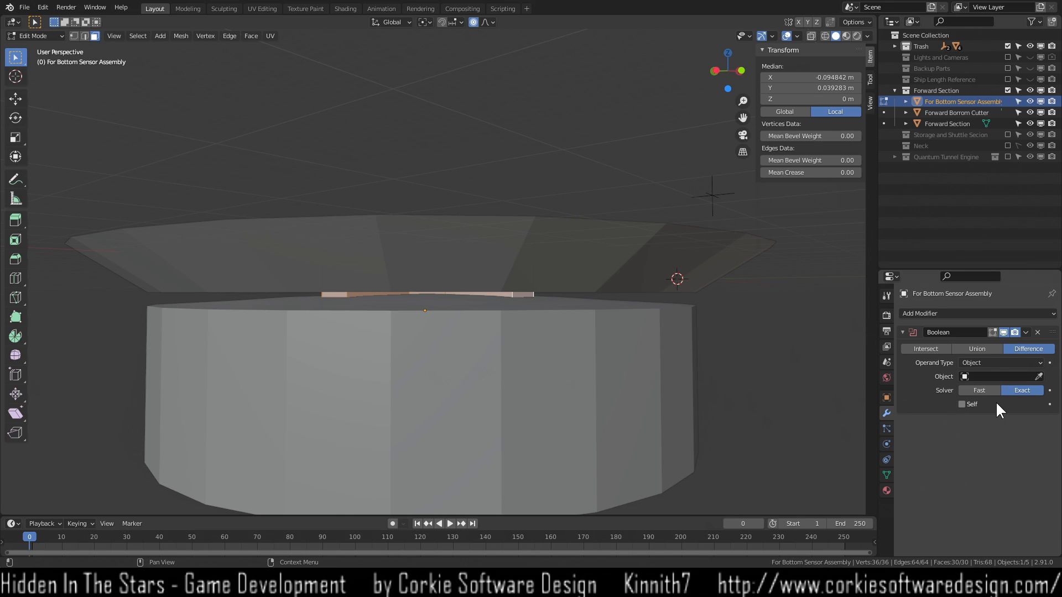
pyautogui.click(1039, 377)
pyautogui.click(623, 428)
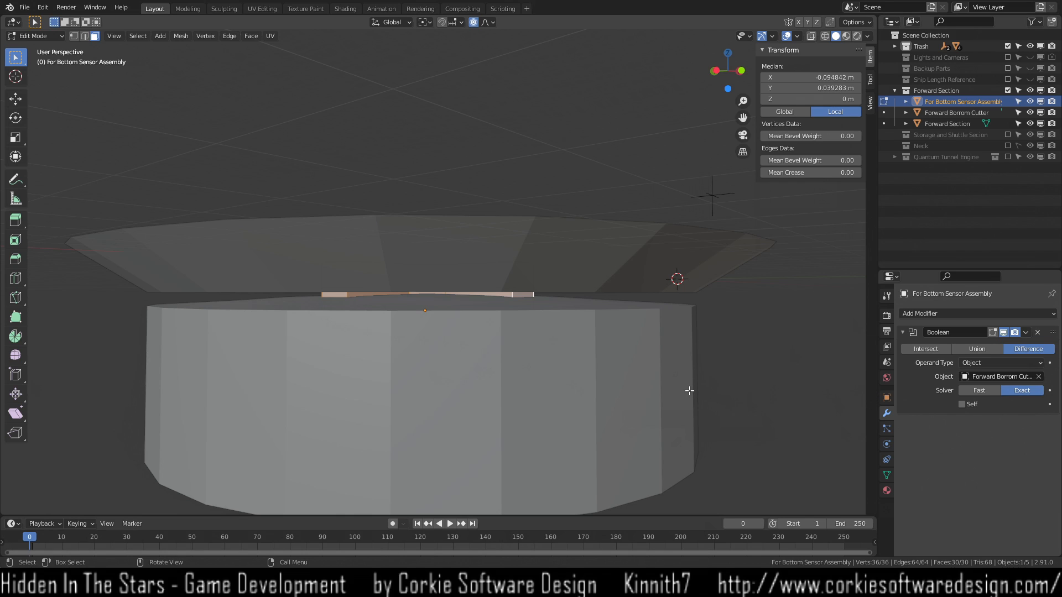
# Return to Object Mode, apply the Boolean modifier to For Bottom Sensor Assembly, and hide the Forward Borrom Cutter.
pyautogui.click(1025, 331)
pyautogui.press('Tab')
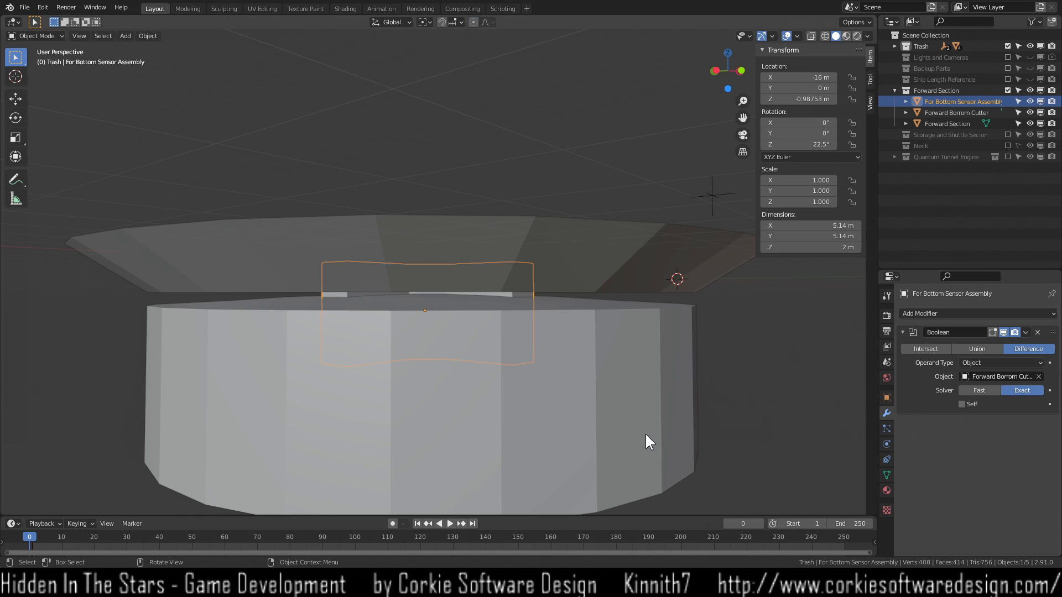
pyautogui.click(1021, 332)
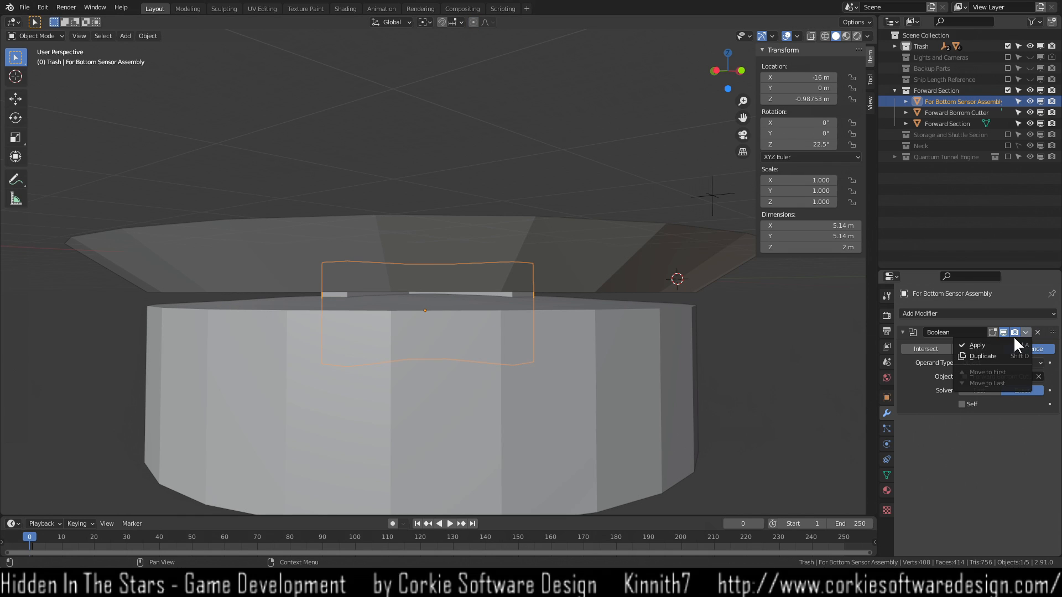
pyautogui.click(1013, 340)
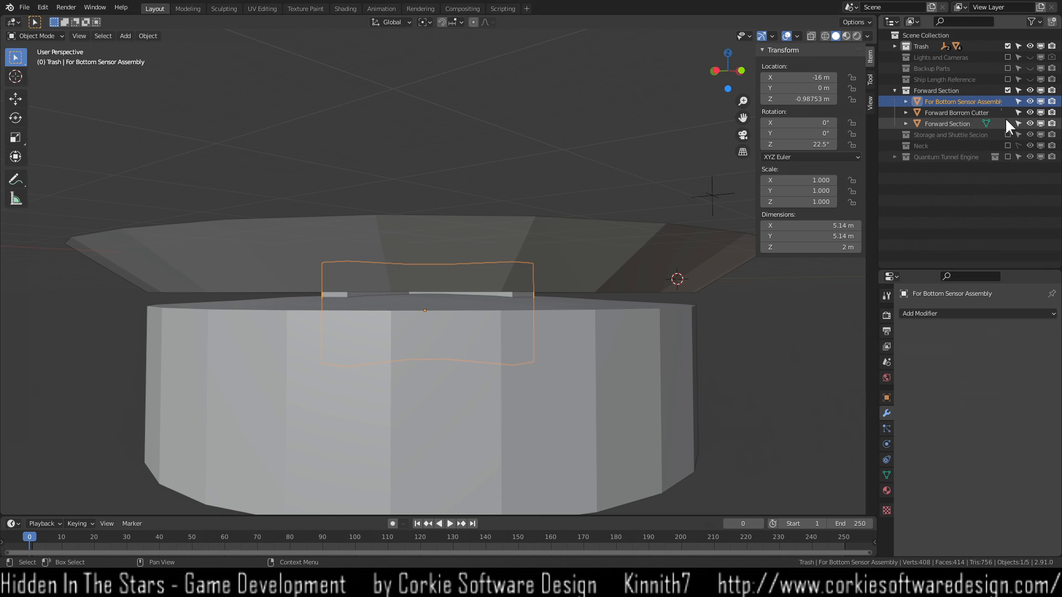
pyautogui.click(1030, 113)
# Examine the sensor assembly from below, toggling the Forward Section's visibility to compare the two.
pyautogui.moveTo(547, 459); pyautogui.dragTo(528, 387, button='middle')
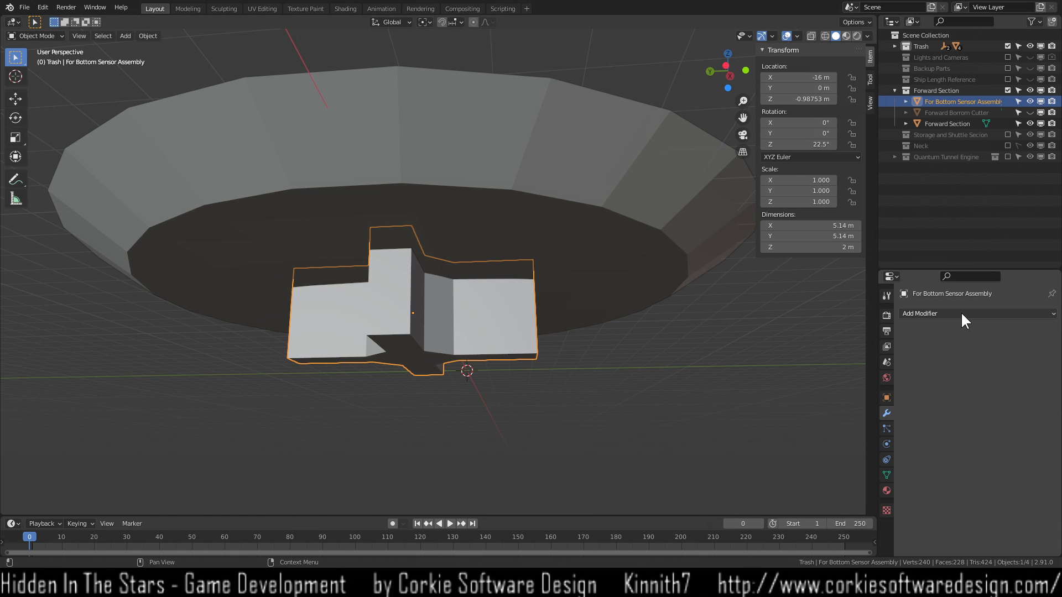
pyautogui.moveTo(631, 397); pyautogui.dragTo(575, 396, button='middle')
pyautogui.click(1027, 123)
pyautogui.click(1027, 122)
pyautogui.click(1026, 122)
pyautogui.click(1026, 122)
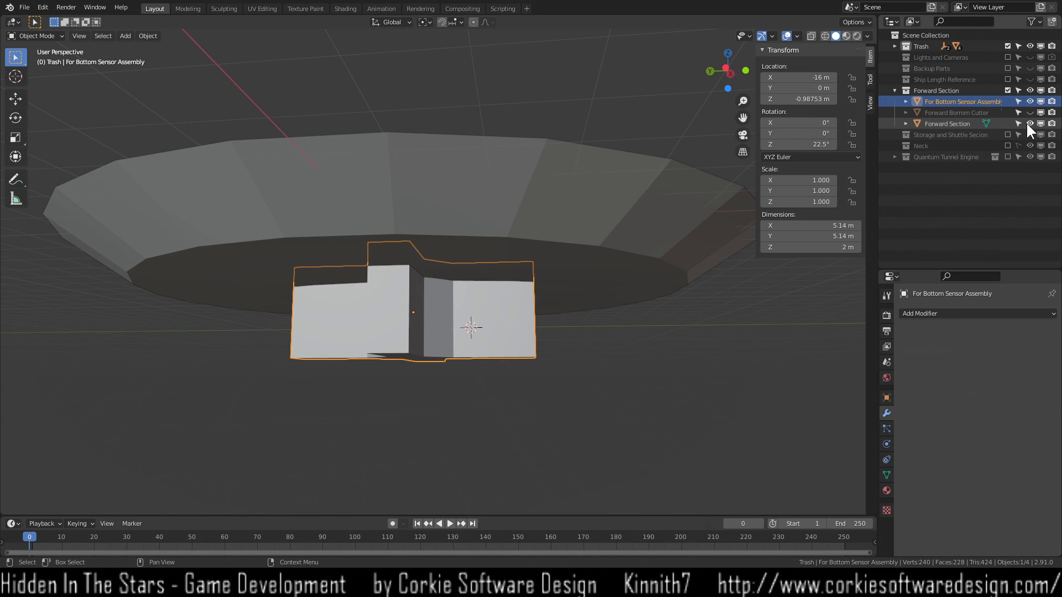
# Hide the Forward Sublight Eng Mirror.001 empty in the Trash collection.
pyautogui.moveTo(692, 252); pyautogui.dragTo(684, 288, button='middle')
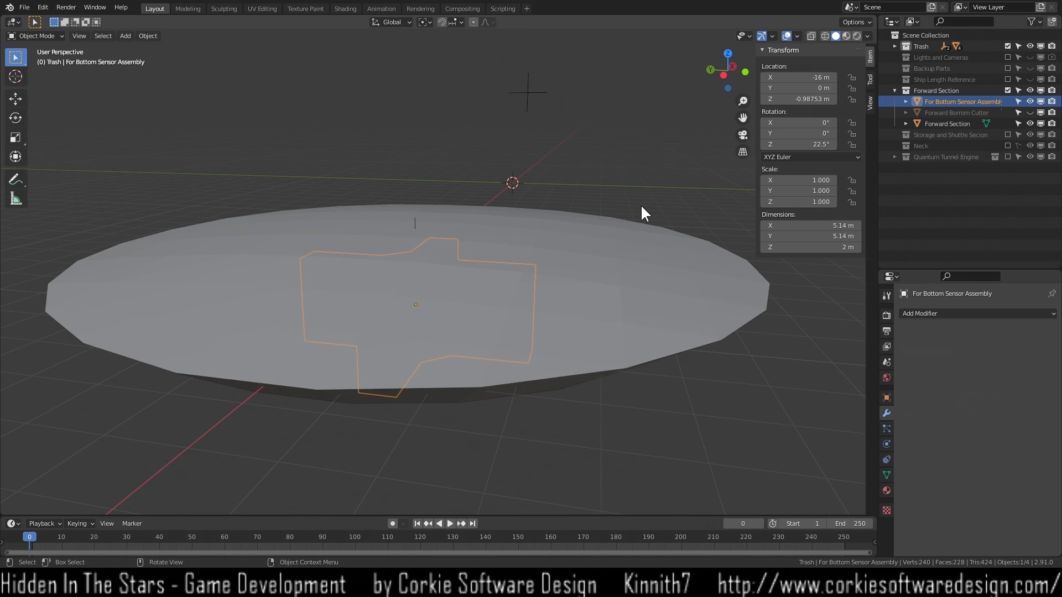
pyautogui.click(525, 109)
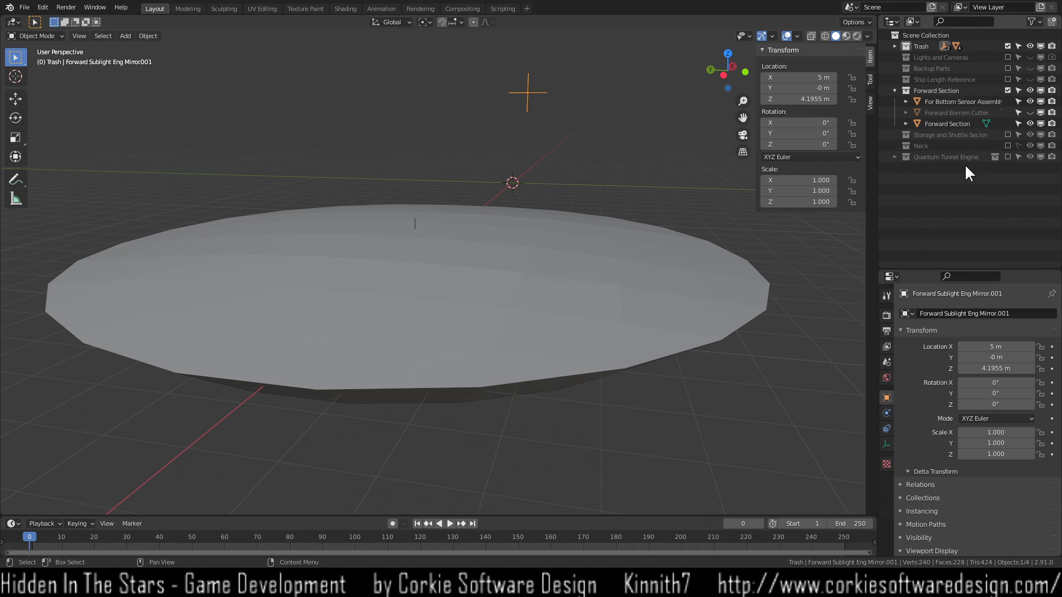
pyautogui.click(894, 47)
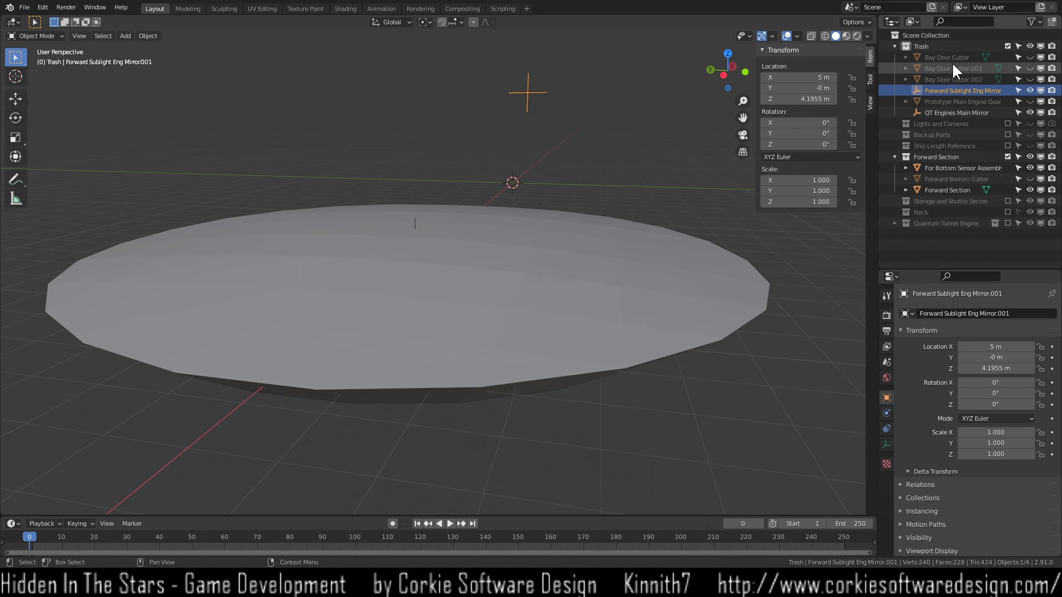
pyautogui.click(1030, 90)
pyautogui.click(895, 46)
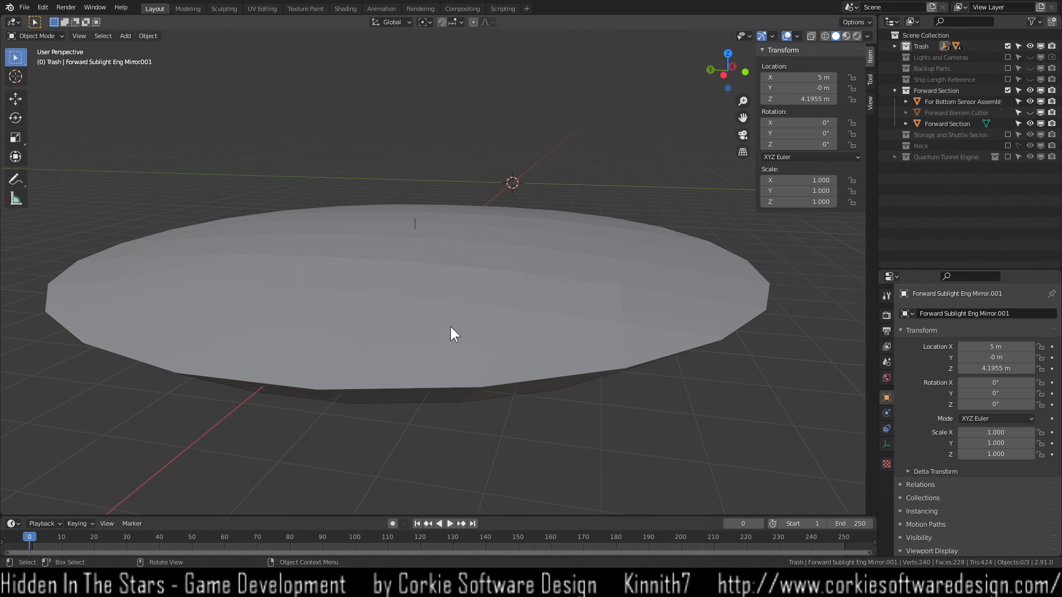
# Put For Bottom Sensor Assembly into Edit Mode with face selection and examine its lower side faces.
pyautogui.moveTo(553, 358); pyautogui.dragTo(517, 347, button='middle')
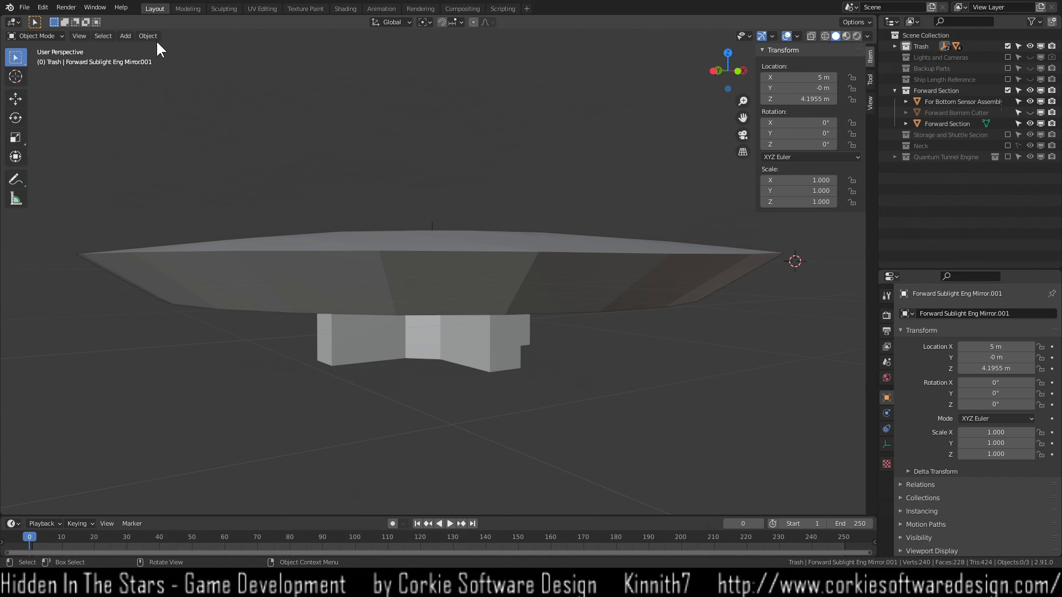
pyautogui.click(478, 338)
pyautogui.press('Tab')
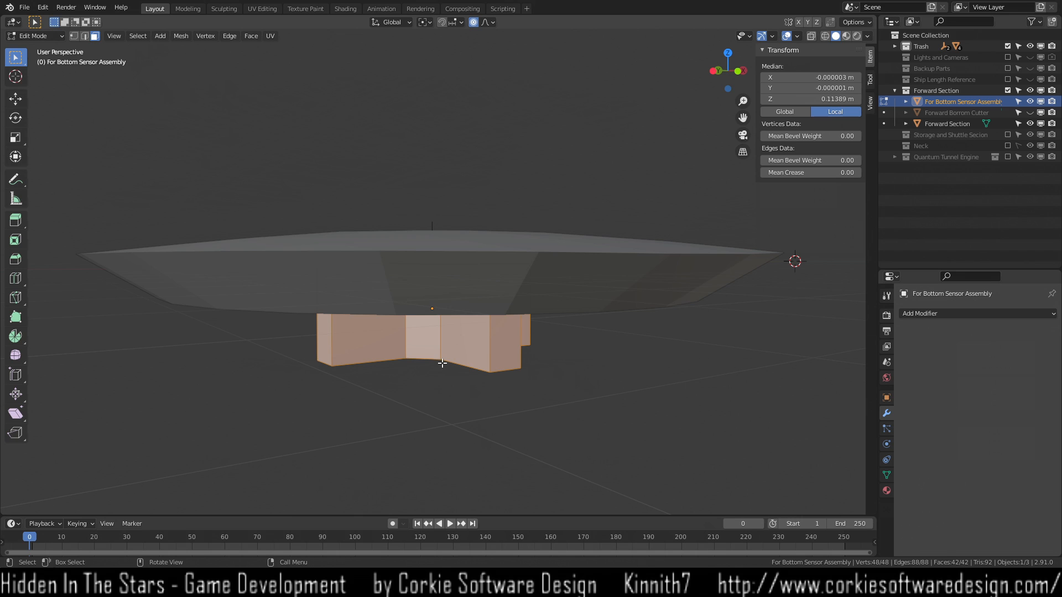
pyautogui.moveTo(439, 362); pyautogui.dragTo(662, 350, button='middle')
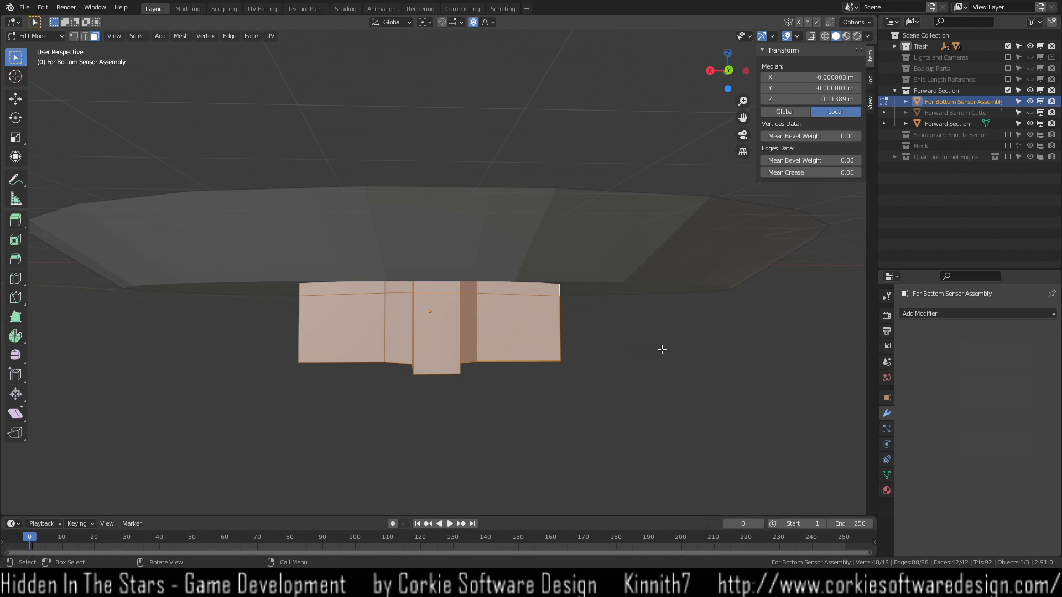
pyautogui.scroll(3, 539, 385)
pyautogui.moveTo(539, 385); pyautogui.dragTo(321, 362, button='middle')
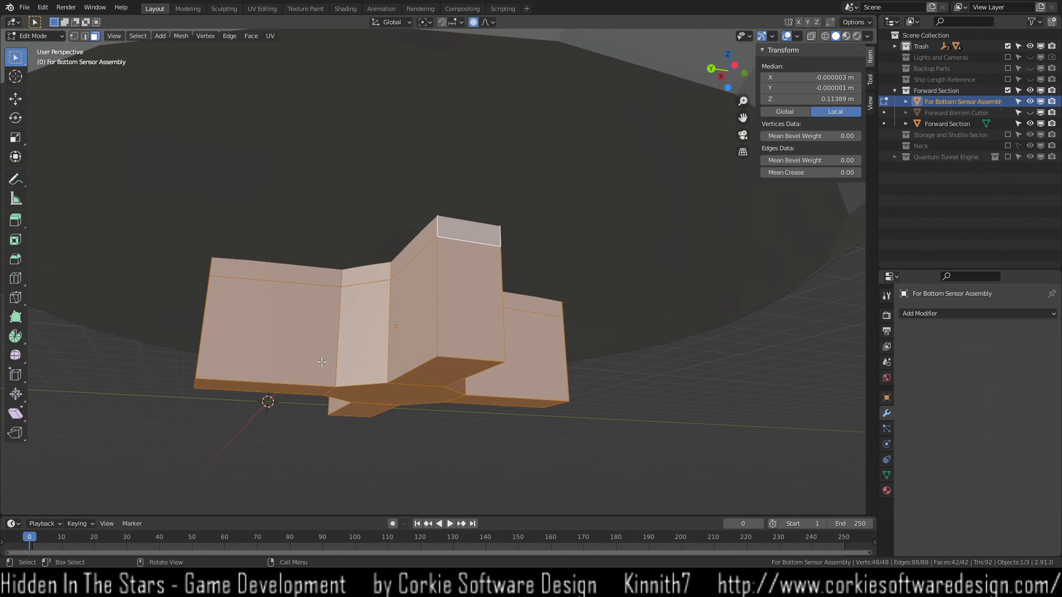
pyautogui.click(477, 392)
pyautogui.moveTo(415, 428); pyautogui.dragTo(438, 429, button='middle')
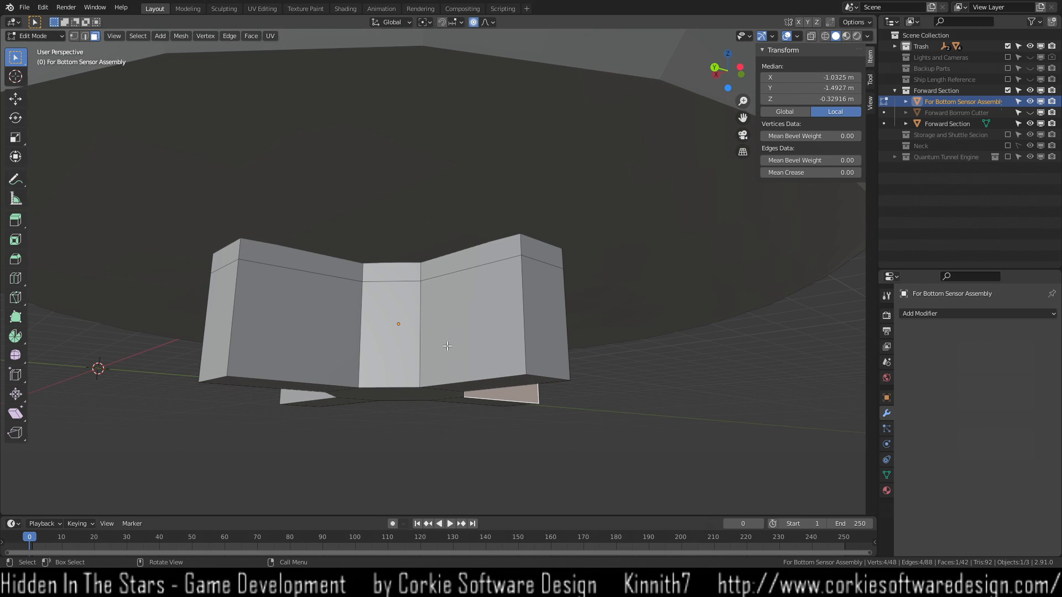
pyautogui.press('1')
pyautogui.moveTo(421, 394); pyautogui.dragTo(470, 432, button='middle')
pyautogui.press('3')
# Delete the bottom faces and all side faces below the cut line of the cross, keeping only the thin upper band.
pyautogui.click(432, 361)
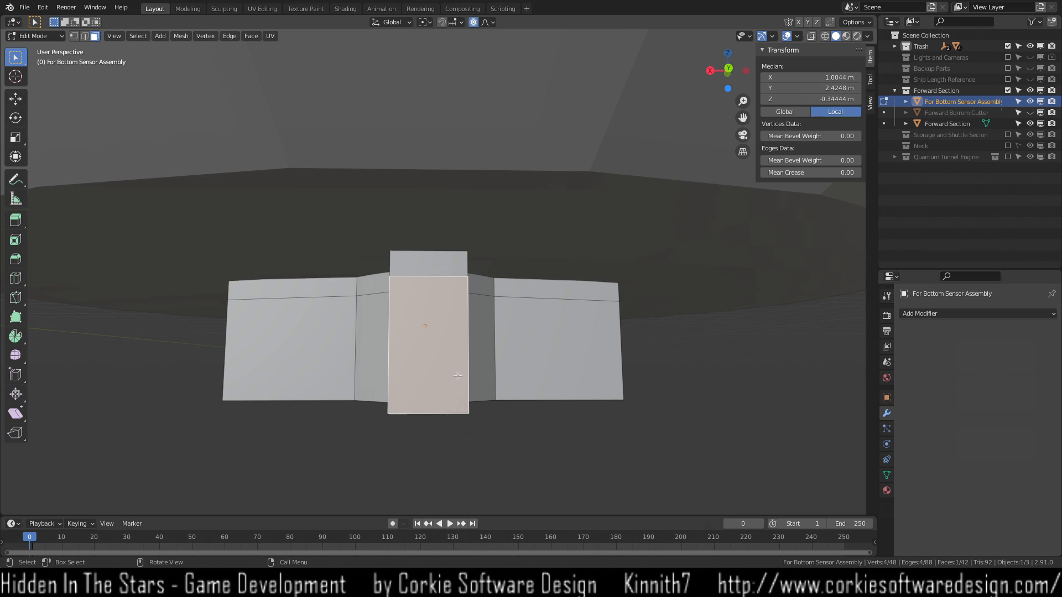
pyautogui.keyDown('shift'); pyautogui.click(483, 360); pyautogui.keyUp('shift')
pyautogui.moveTo(484, 360); pyautogui.dragTo(370, 361, button='middle')
pyautogui.click(348, 357)
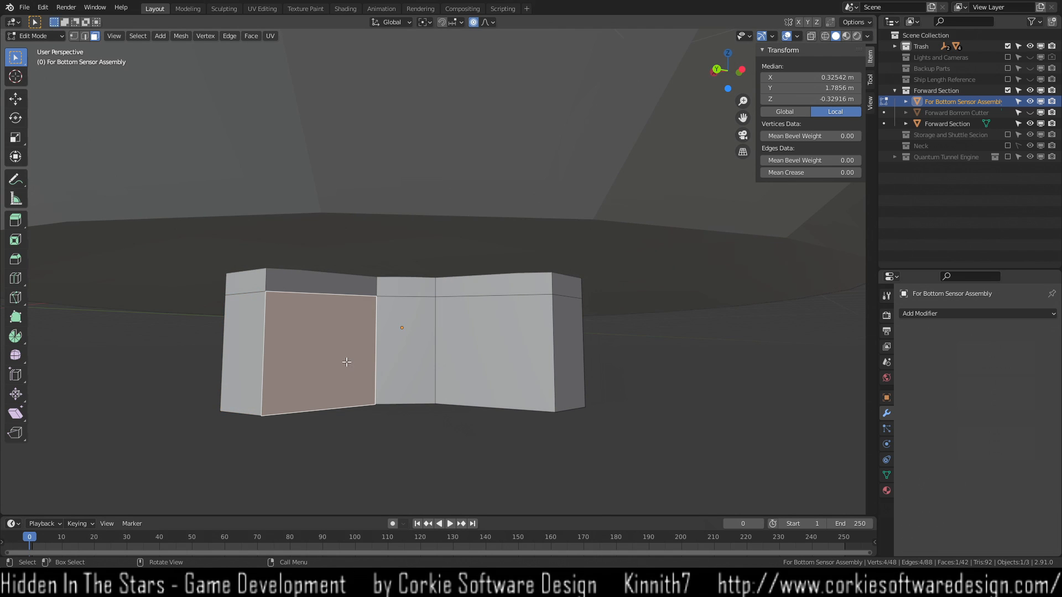
pyautogui.keyDown('shift'); pyautogui.click(490, 360); pyautogui.keyUp('shift')
pyautogui.keyDown('shift'); pyautogui.click(434, 360); pyautogui.keyUp('shift')
pyautogui.moveTo(434, 360); pyautogui.dragTo(401, 361, button='middle')
pyautogui.keyDown('shift'); pyautogui.click(416, 361); pyautogui.keyUp('shift')
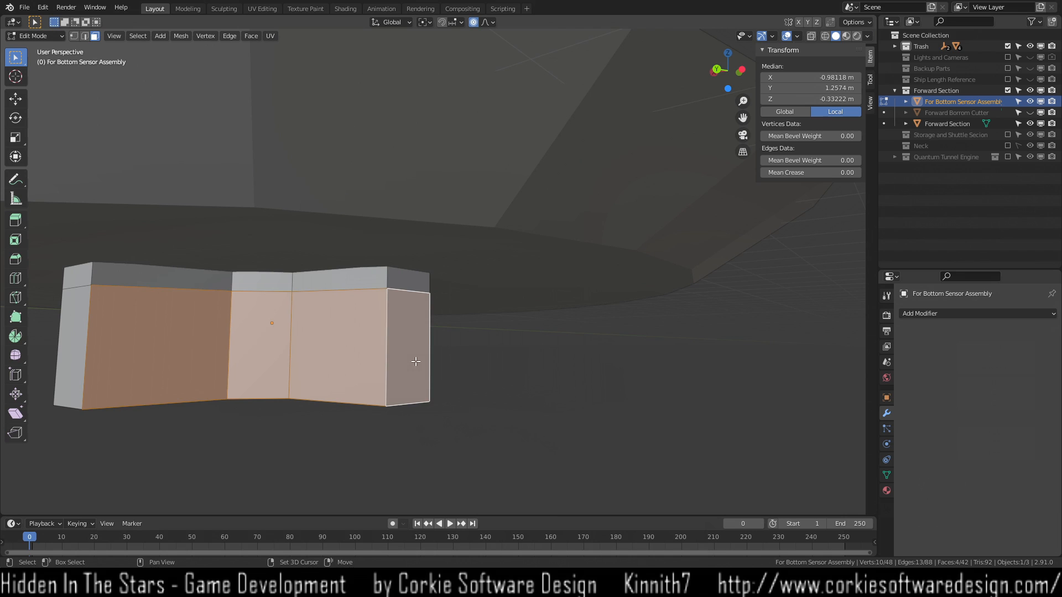
pyautogui.keyDown('shift'); pyautogui.click(85, 361); pyautogui.keyUp('shift')
pyautogui.moveTo(121, 370); pyautogui.dragTo(686, 337, button='middle')
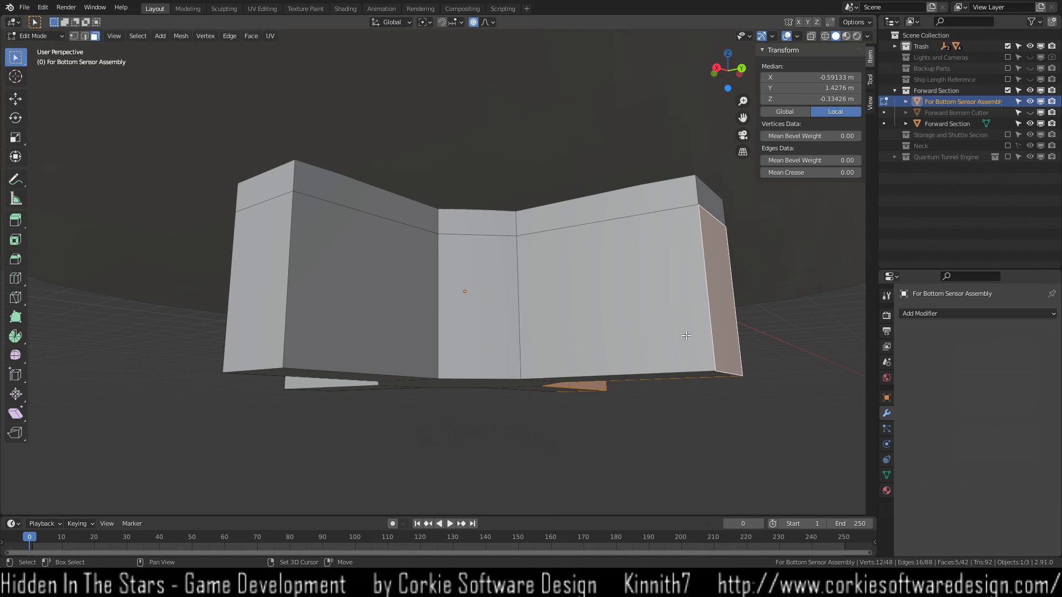
pyautogui.keyDown('shift'); pyautogui.click(687, 300); pyautogui.keyUp('shift')
pyautogui.keyDown('shift'); pyautogui.click(450, 352); pyautogui.keyUp('shift')
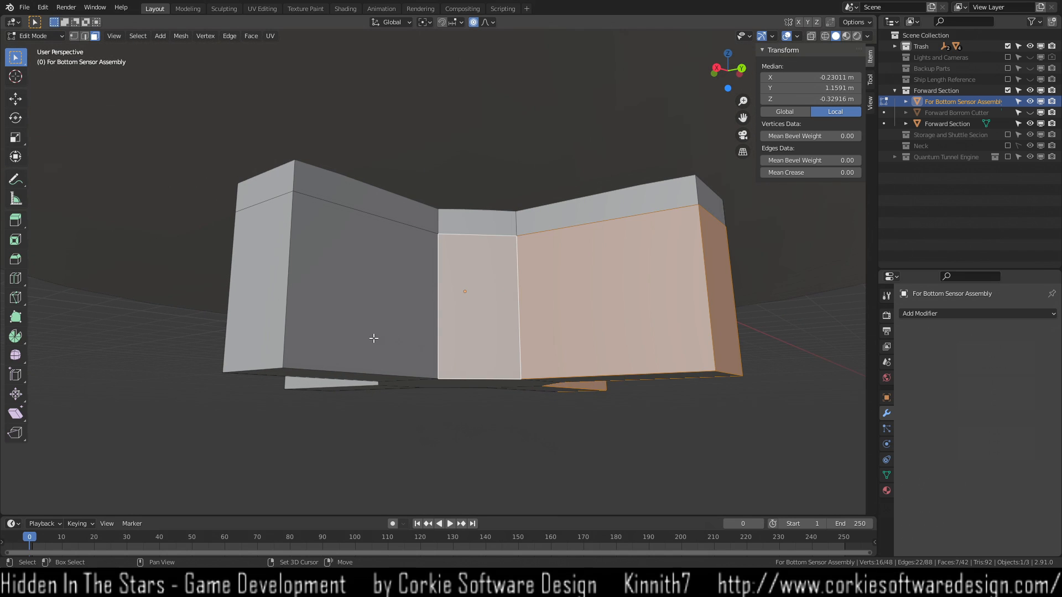
pyautogui.keyDown('shift'); pyautogui.click(269, 331); pyautogui.keyUp('shift')
pyautogui.keyDown('shift'); pyautogui.click(344, 332); pyautogui.keyUp('shift')
pyautogui.moveTo(344, 332); pyautogui.dragTo(398, 380, button='middle')
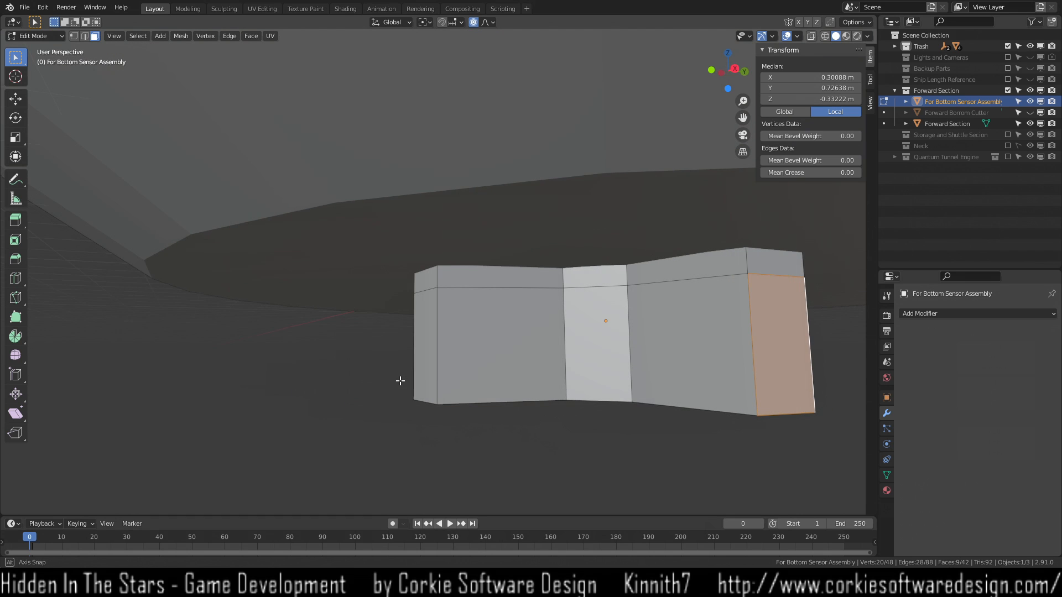
pyautogui.keyDown('shift'); pyautogui.click(713, 359); pyautogui.keyUp('shift')
pyautogui.keyDown('shift'); pyautogui.click(620, 360); pyautogui.keyUp('shift')
pyautogui.keyDown('shift'); pyautogui.click(495, 367); pyautogui.keyUp('shift')
pyautogui.keyDown('shift'); pyautogui.click(423, 376); pyautogui.keyUp('shift')
pyautogui.moveTo(474, 402); pyautogui.dragTo(490, 356, button='middle')
pyautogui.keyDown('shift'); pyautogui.click(491, 356); pyautogui.keyUp('shift')
pyautogui.keyDown('shift'); pyautogui.click(475, 358); pyautogui.keyUp('shift')
pyautogui.keyDown('shift'); pyautogui.click(410, 354); pyautogui.keyUp('shift')
pyautogui.moveTo(524, 410); pyautogui.dragTo(577, 372, button='middle')
pyautogui.keyDown('shift'); pyautogui.click(577, 372); pyautogui.keyUp('shift')
pyautogui.keyDown('shift'); pyautogui.click(534, 449); pyautogui.keyUp('shift')
pyautogui.keyDown('shift'); pyautogui.click(420, 453); pyautogui.keyUp('shift')
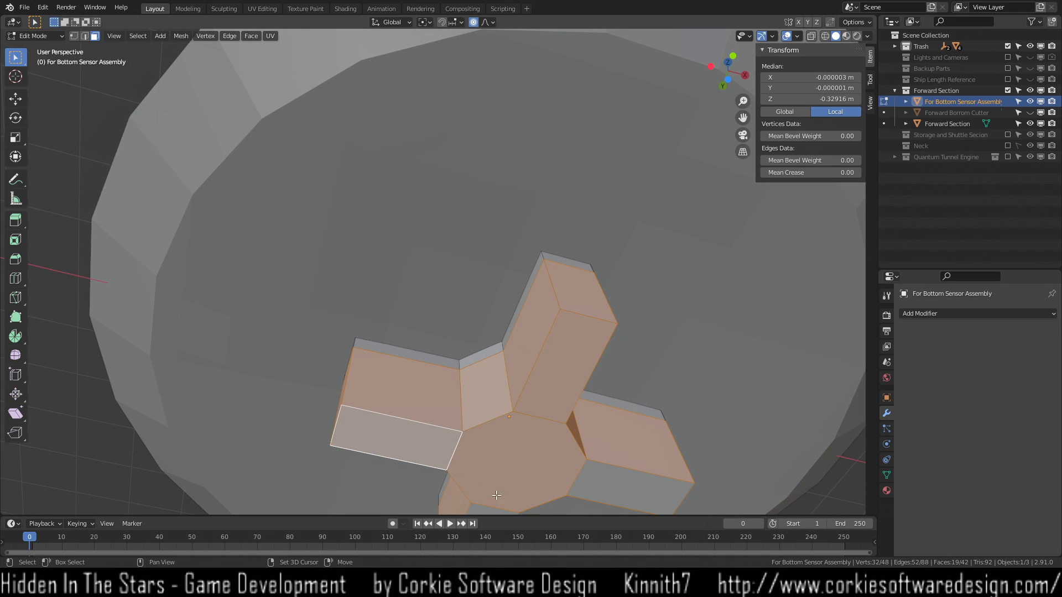
pyautogui.keyDown('shift'); pyautogui.moveTo(479, 486); pyautogui.dragTo(484, 359, button='middle'); pyautogui.keyUp('shift')
pyautogui.keyDown('shift'); pyautogui.click(454, 429); pyautogui.keyUp('shift')
pyautogui.keyDown('shift'); pyautogui.click(592, 388); pyautogui.keyUp('shift')
pyautogui.moveTo(592, 387); pyautogui.dragTo(533, 444, button='middle')
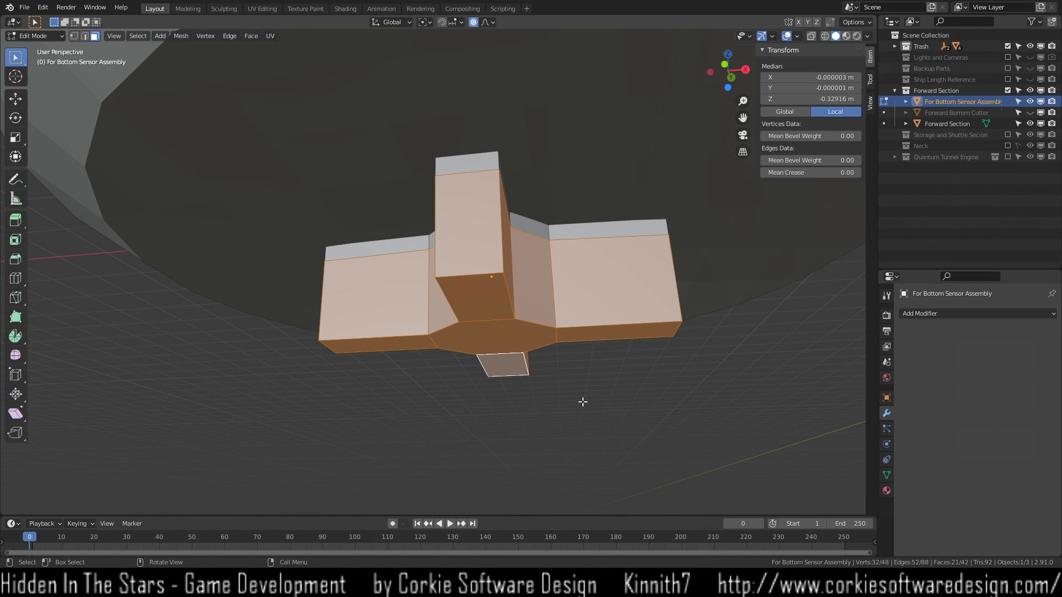
pyautogui.press('x')
pyautogui.click(570, 429)
# Fill the open undersides of two neighbouring cross arms, each with a face from its four lower corner vertices.
pyautogui.moveTo(569, 429); pyautogui.dragTo(540, 343, button='middle')
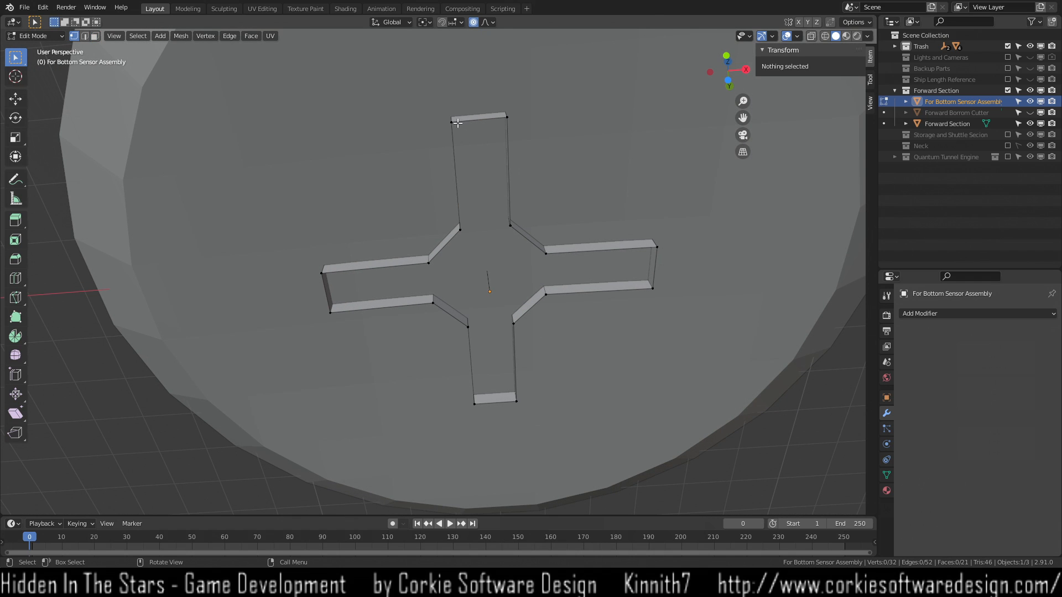
pyautogui.click(453, 121)
pyautogui.keyDown('shift'); pyautogui.click(460, 228); pyautogui.keyUp('shift')
pyautogui.keyDown('shift'); pyautogui.click(510, 225); pyautogui.keyUp('shift')
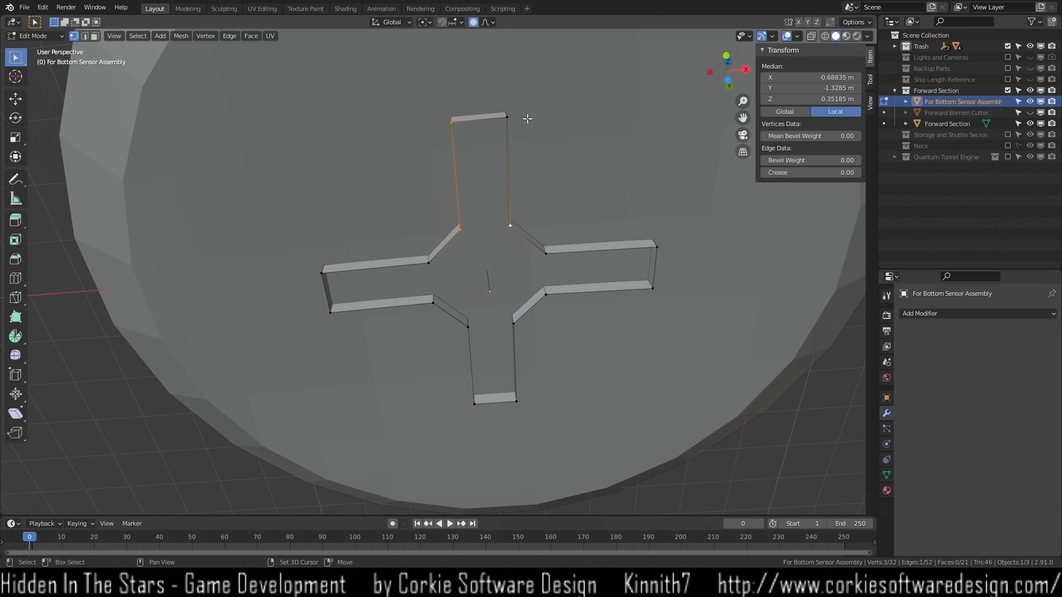
pyautogui.keyDown('shift'); pyautogui.click(507, 118); pyautogui.keyUp('shift')
pyautogui.press('f')
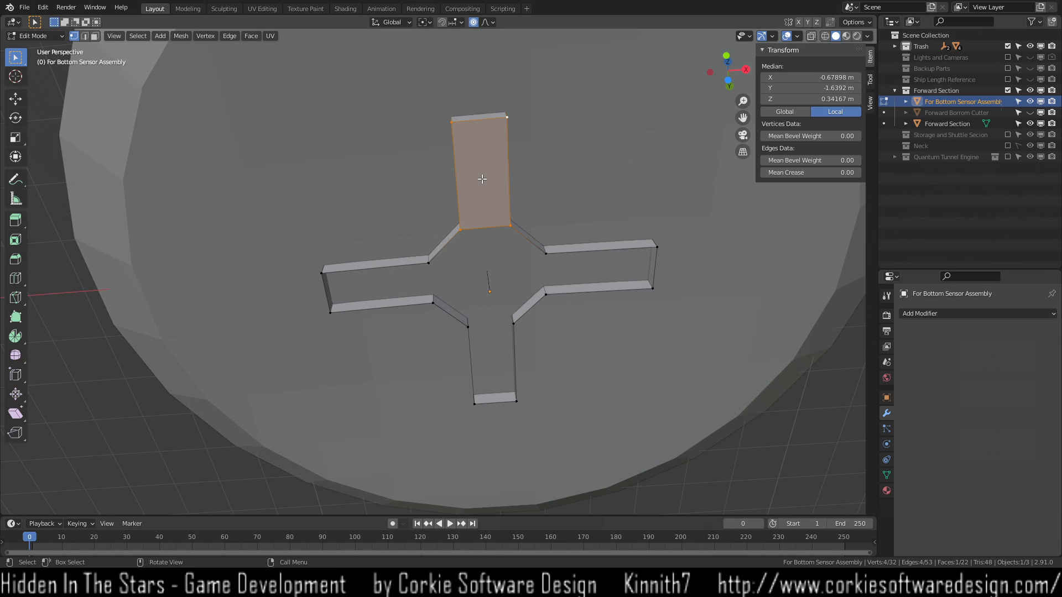
pyautogui.click(429, 263)
pyautogui.keyDown('shift'); pyautogui.click(328, 276); pyautogui.keyUp('shift')
pyautogui.keyDown('shift'); pyautogui.click(330, 308); pyautogui.keyUp('shift')
pyautogui.keyDown('shift'); pyautogui.click(432, 303); pyautogui.keyUp('shift')
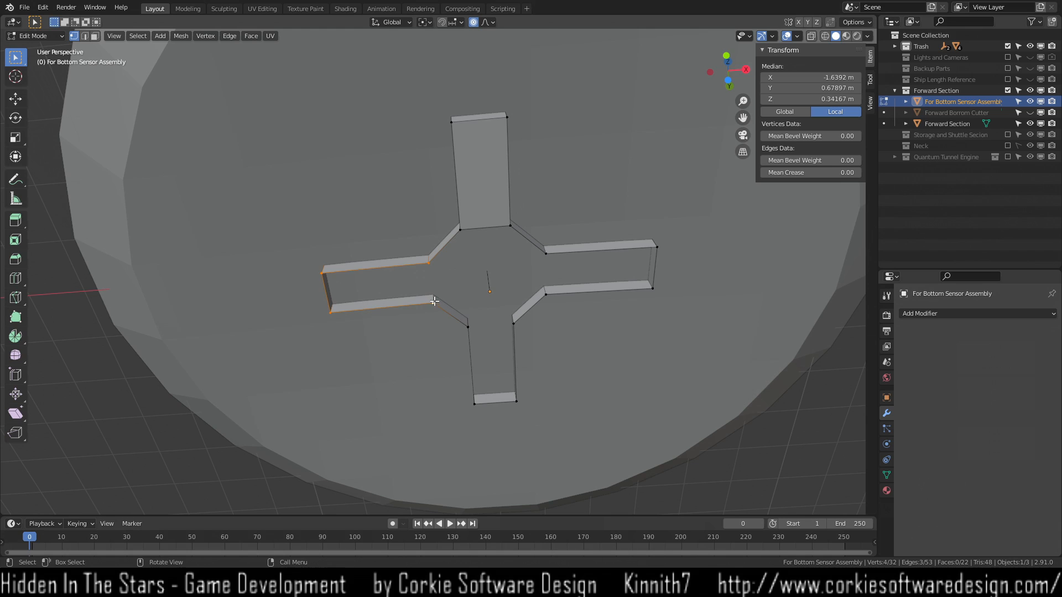
pyautogui.press('f')
# Close the undersides of the remaining two cross arms with one four-vertex face each.
pyautogui.click(470, 329)
pyautogui.keyDown('shift'); pyautogui.click(514, 324); pyautogui.keyUp('shift')
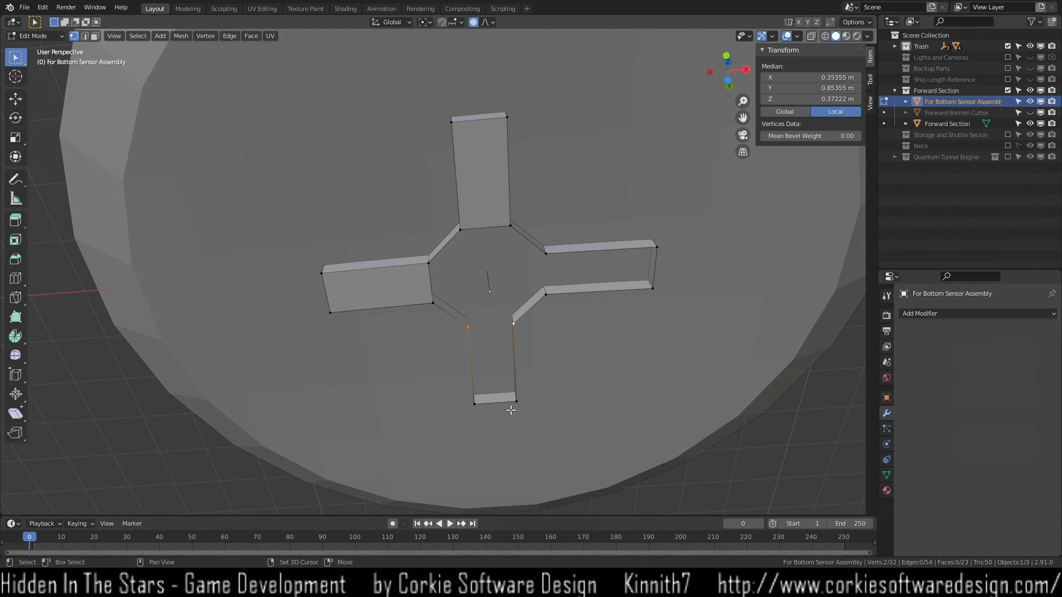
pyautogui.keyDown('shift'); pyautogui.click(517, 401); pyautogui.keyUp('shift')
pyautogui.keyDown('shift'); pyautogui.click(475, 405); pyautogui.keyUp('shift')
pyautogui.press('f')
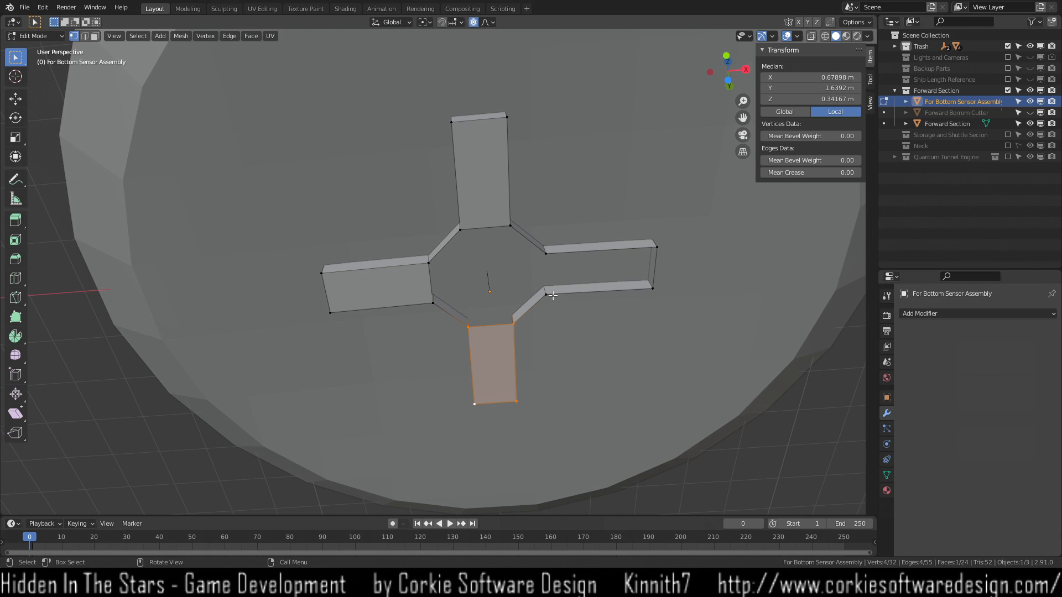
pyautogui.click(546, 294)
pyautogui.keyDown('shift'); pyautogui.click(547, 255); pyautogui.keyUp('shift')
pyautogui.keyDown('shift'); pyautogui.click(656, 246); pyautogui.keyUp('shift')
pyautogui.keyDown('shift'); pyautogui.click(653, 288); pyautogui.keyUp('shift')
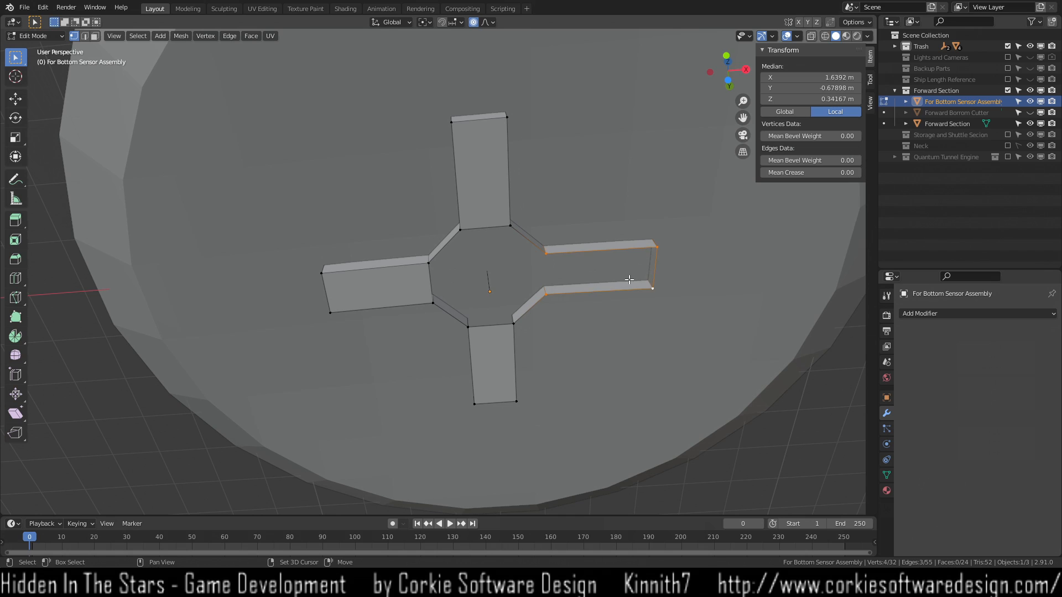
pyautogui.press('f')
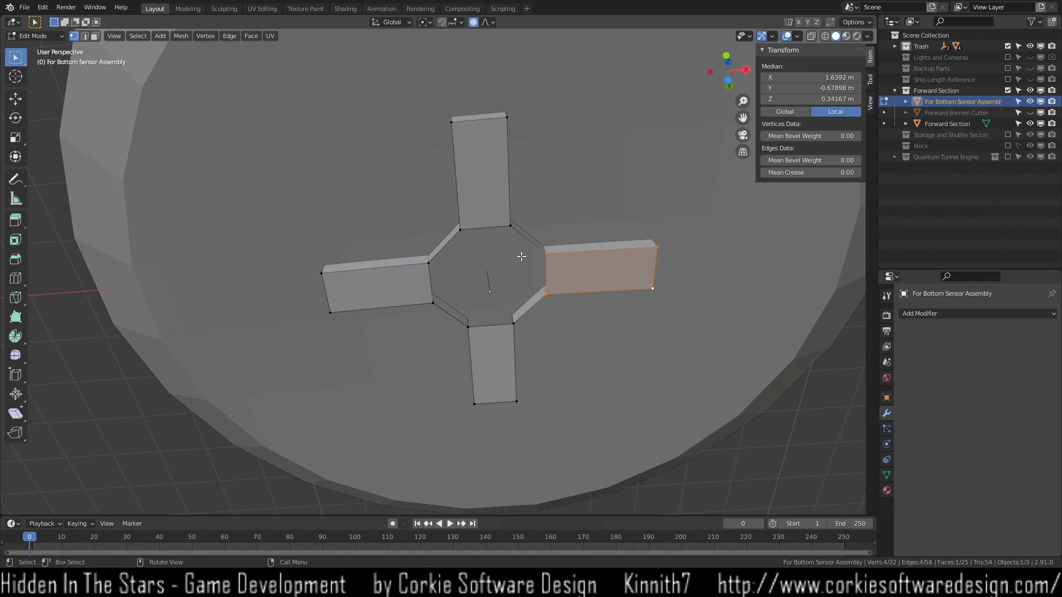
# Fill one trapezoidal end of the cross's open central octagon with a four-vertex face, undoing the three-vertex attempt.
pyautogui.click(428, 265)
pyautogui.keyDown('shift'); pyautogui.click(460, 229); pyautogui.keyUp('shift')
pyautogui.keyDown('shift'); pyautogui.click(510, 225); pyautogui.keyUp('shift')
pyautogui.press('f')
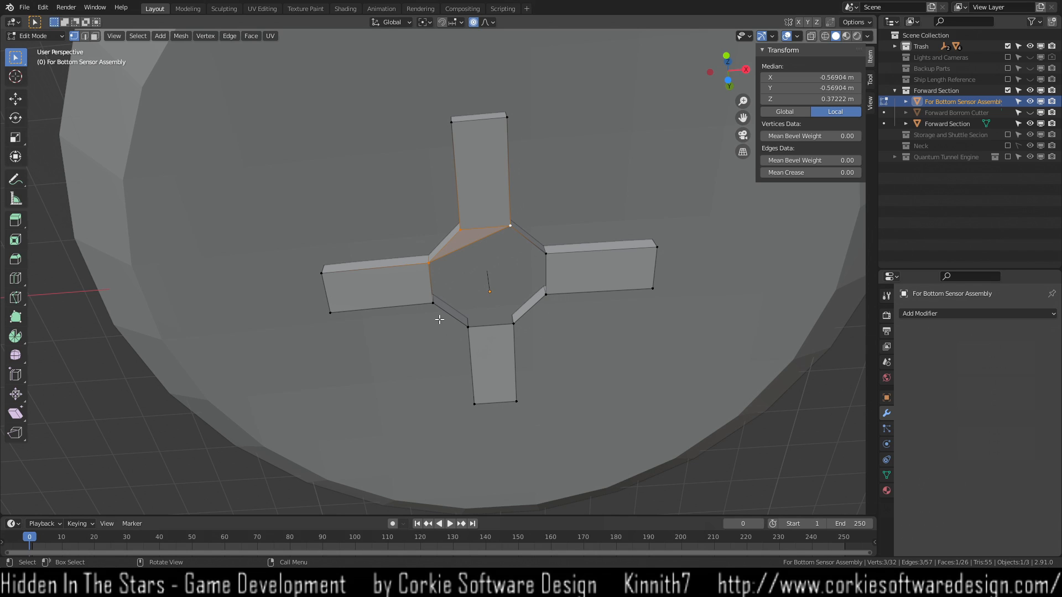
pyautogui.hotkey('ctrl', 'z')
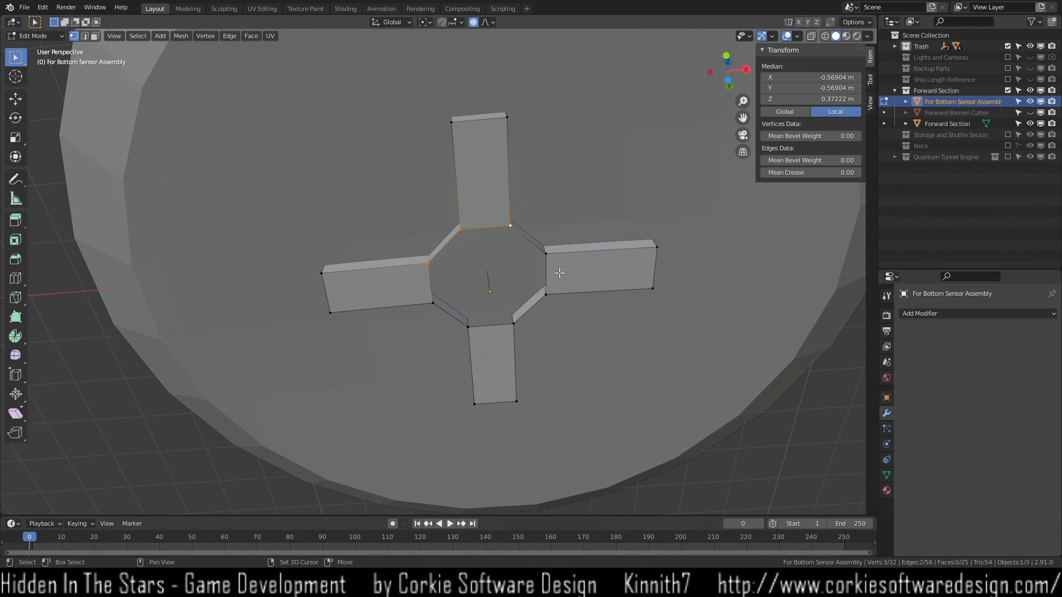
pyautogui.keyDown('shift'); pyautogui.click(548, 255); pyautogui.keyUp('shift')
pyautogui.press('f')
# Fill the opposite trapezoidal end of the central octagon with a four-vertex face.
pyautogui.click(433, 303)
pyautogui.keyDown('shift'); pyautogui.click(468, 327); pyautogui.keyUp('shift')
pyautogui.keyDown('shift'); pyautogui.click(513, 324); pyautogui.keyUp('shift')
pyautogui.keyDown('shift'); pyautogui.click(546, 293); pyautogui.keyUp('shift')
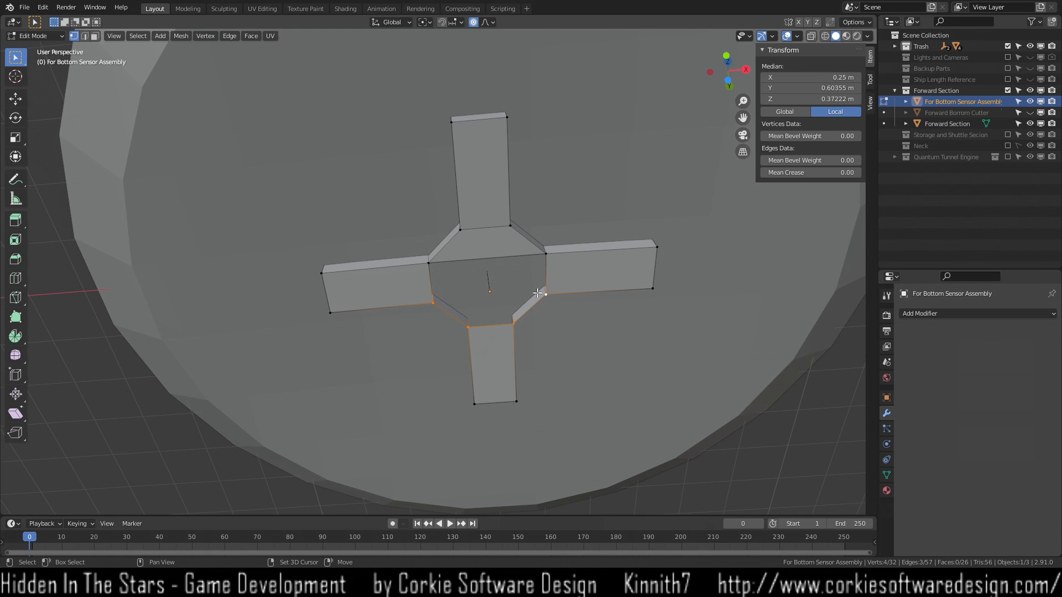
pyautogui.press('f')
# Close the rectangular gap between the two trapezoids with a four-vertex face and clear the selection.
pyautogui.click(430, 264)
pyautogui.keyDown('shift'); pyautogui.click(433, 303); pyautogui.keyUp('shift')
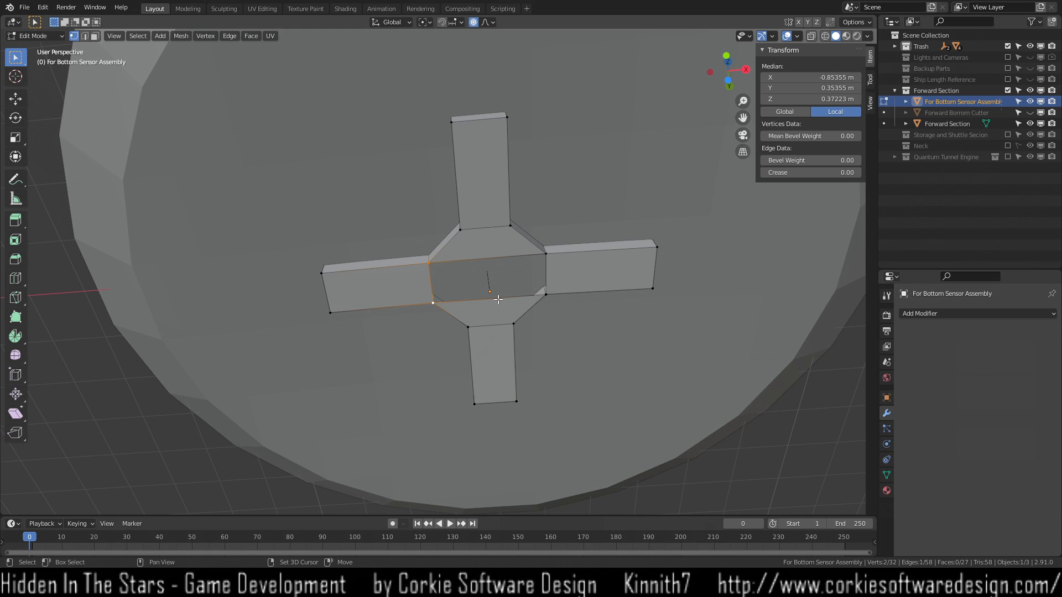
pyautogui.keyDown('shift'); pyautogui.click(546, 294); pyautogui.keyUp('shift')
pyautogui.keyDown('shift'); pyautogui.click(546, 254); pyautogui.keyUp('shift')
pyautogui.press('f')
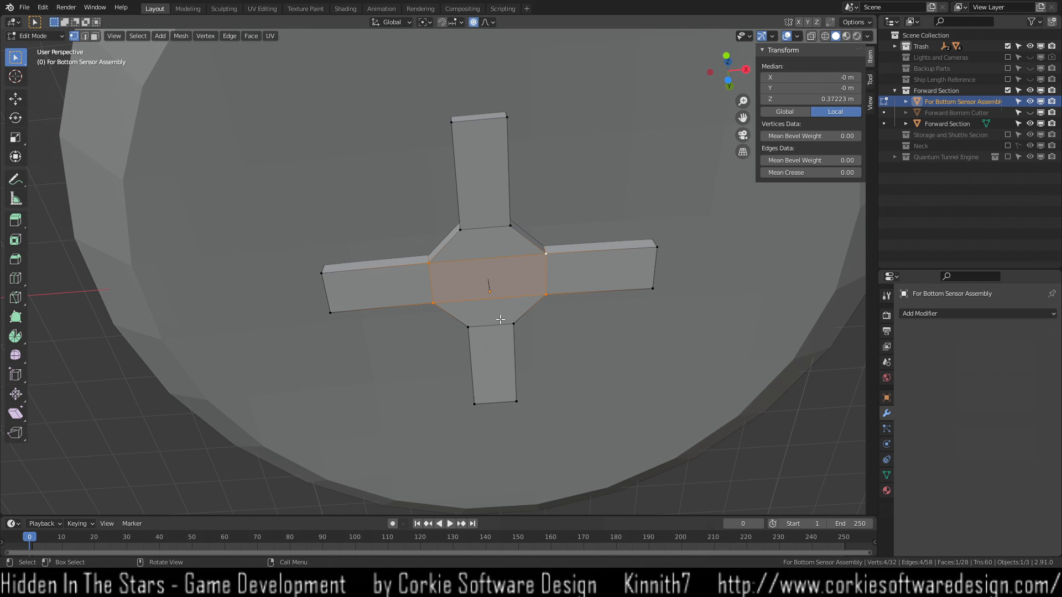
pyautogui.click(559, 363)
# Inspect the thinned sensor assembly beneath the disc from several angles in Object Mode and in Edit Mode.
pyautogui.moveTo(603, 406); pyautogui.dragTo(517, 441, button='middle')
pyautogui.moveTo(405, 275); pyautogui.dragTo(406, 303, button='middle')
pyautogui.press('Tab')
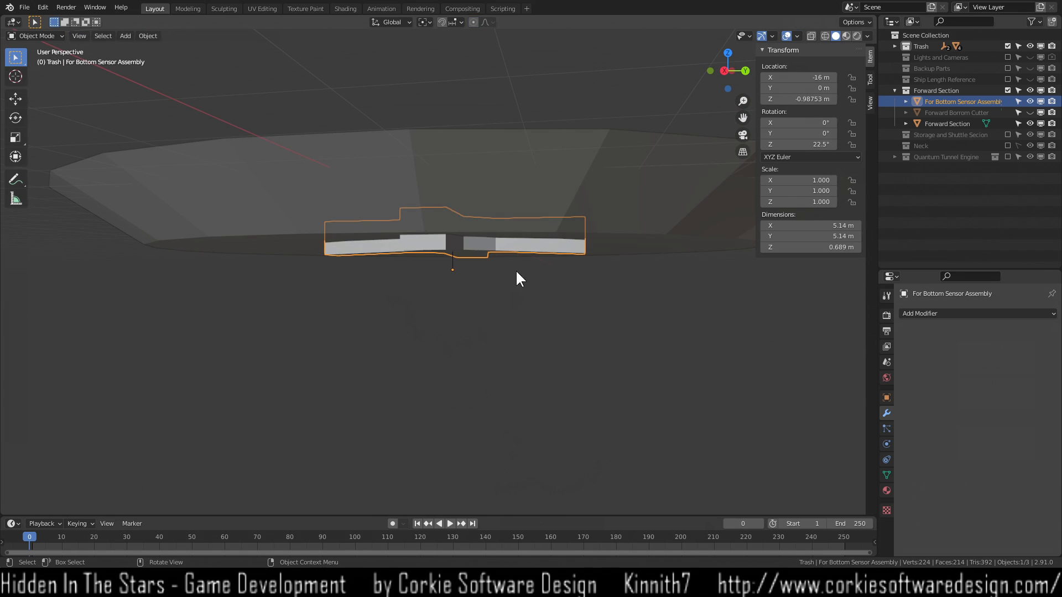
pyautogui.moveTo(505, 310); pyautogui.dragTo(508, 367, button='middle')
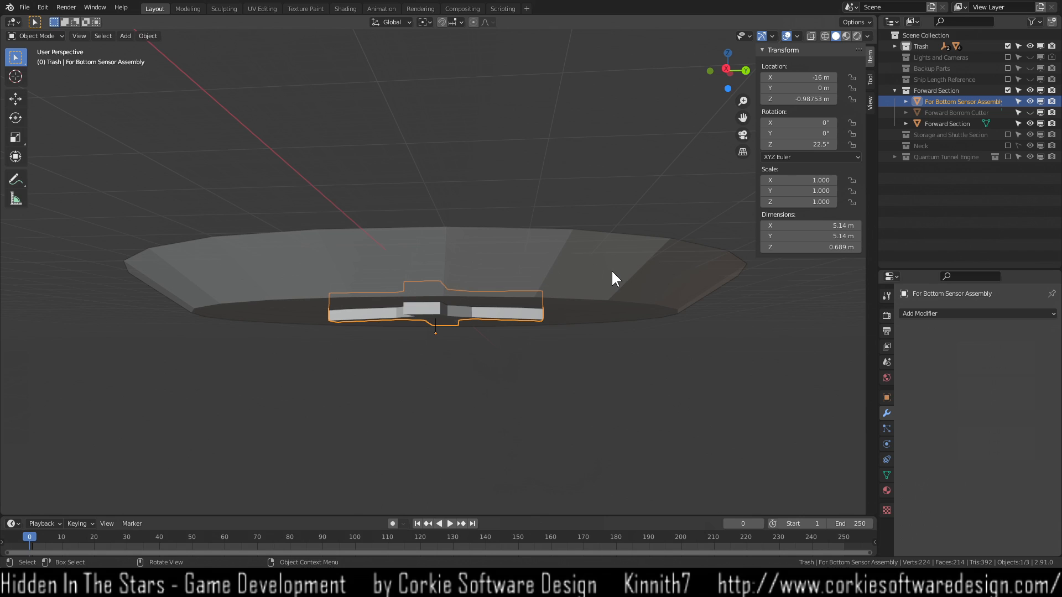
pyautogui.press('Tab')
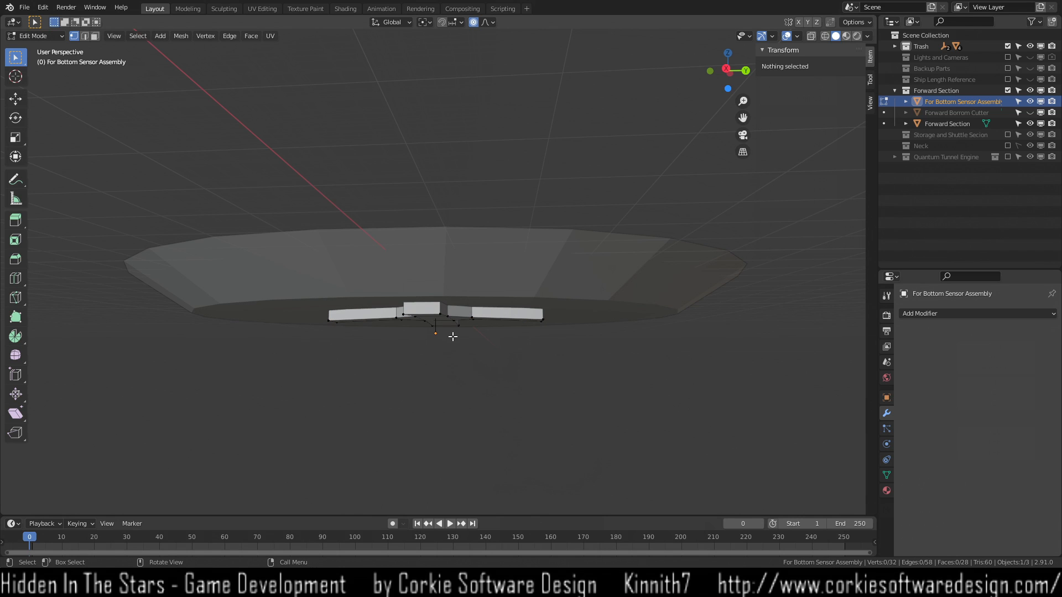
pyautogui.scroll(6, 454, 330)
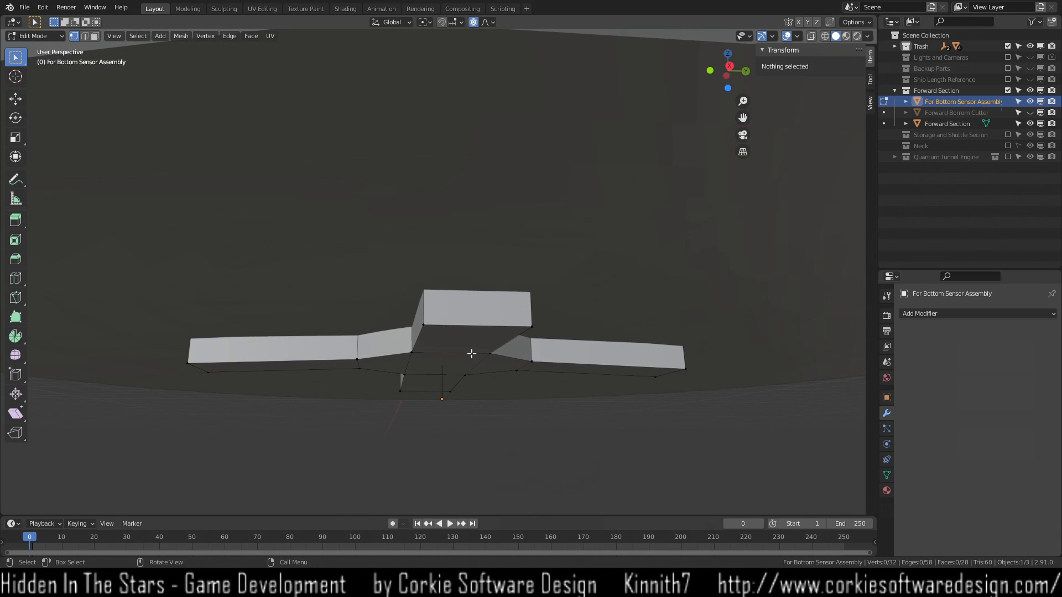
pyautogui.moveTo(476, 417); pyautogui.dragTo(411, 421, button='middle')
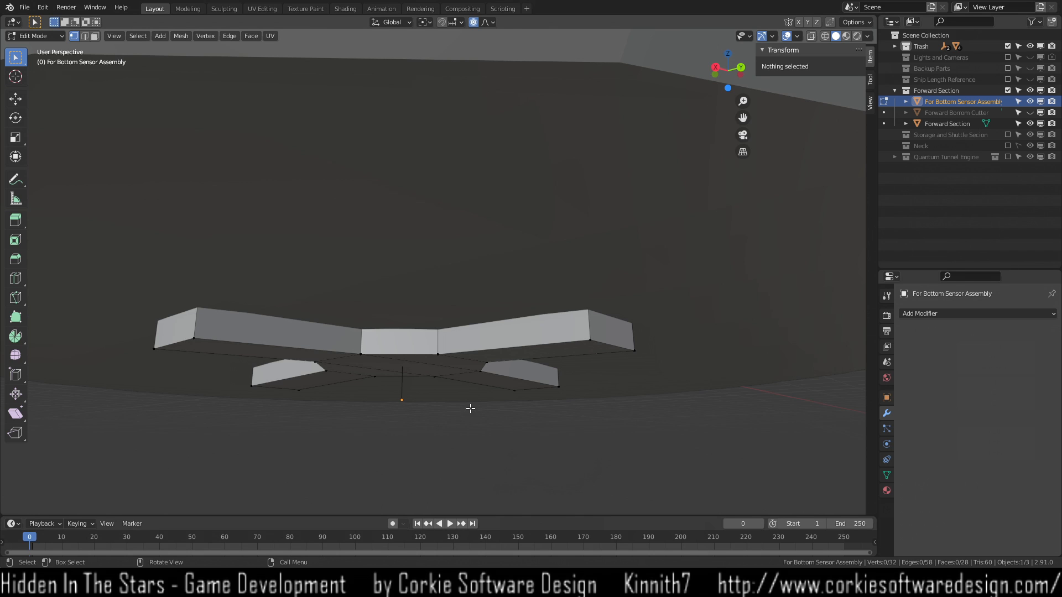
pyautogui.moveTo(414, 404); pyautogui.dragTo(509, 256, button='middle')
pyautogui.press('x')
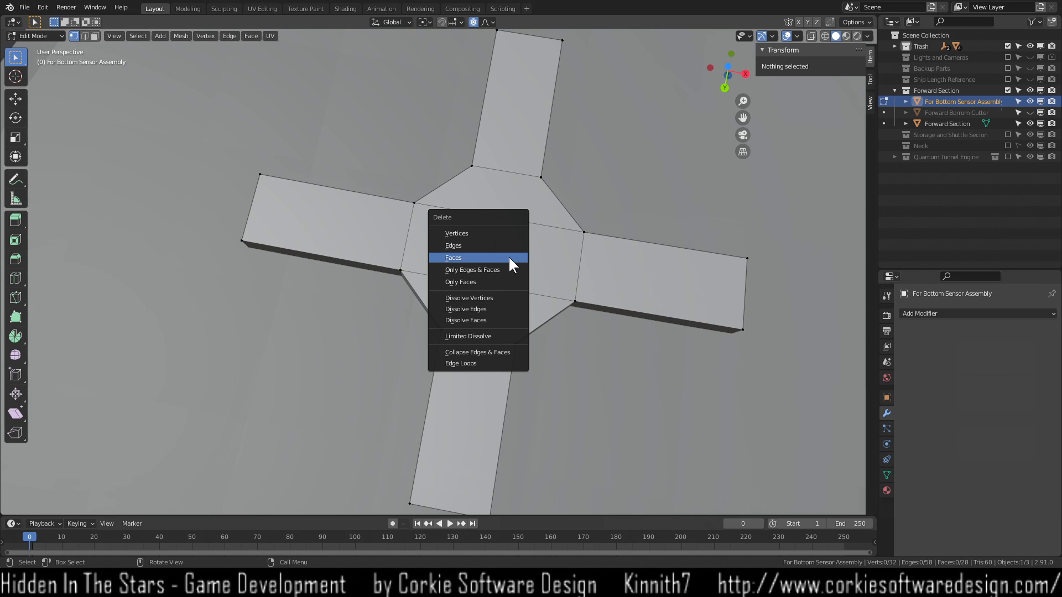
pyautogui.click(510, 233)
pyautogui.moveTo(527, 270); pyautogui.dragTo(429, 365, button='middle')
pyautogui.press('x')
pyautogui.click(502, 161)
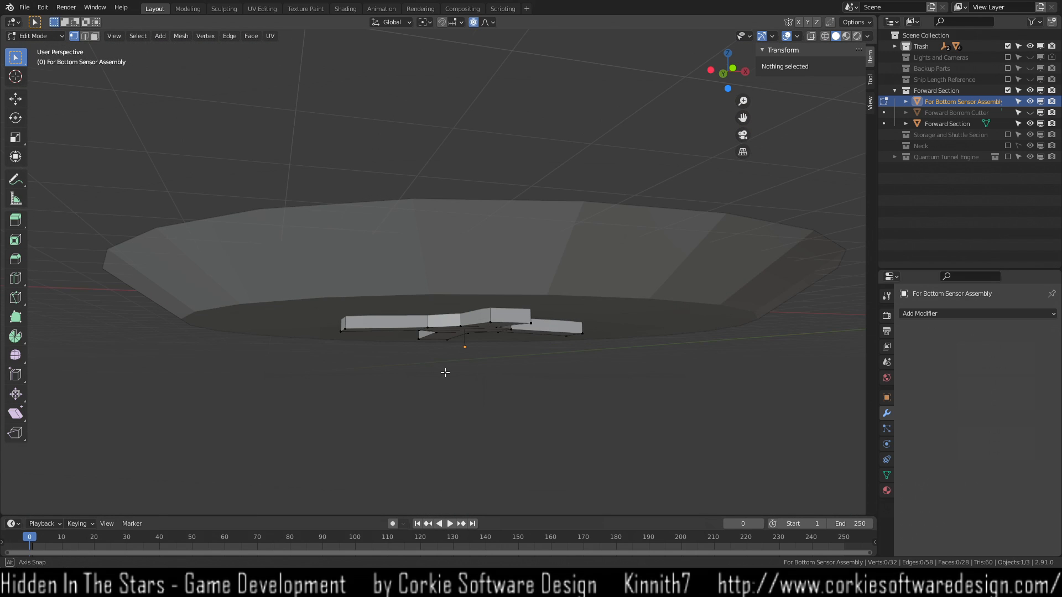
# Examine the sensor assembly in wireframe, selecting an upper edge of its central octagon in edge select mode.
pyautogui.scroll(2, 443, 368)
pyautogui.press('z')
pyautogui.click(367, 372)
pyautogui.moveTo(358, 391); pyautogui.dragTo(496, 293, button='middle')
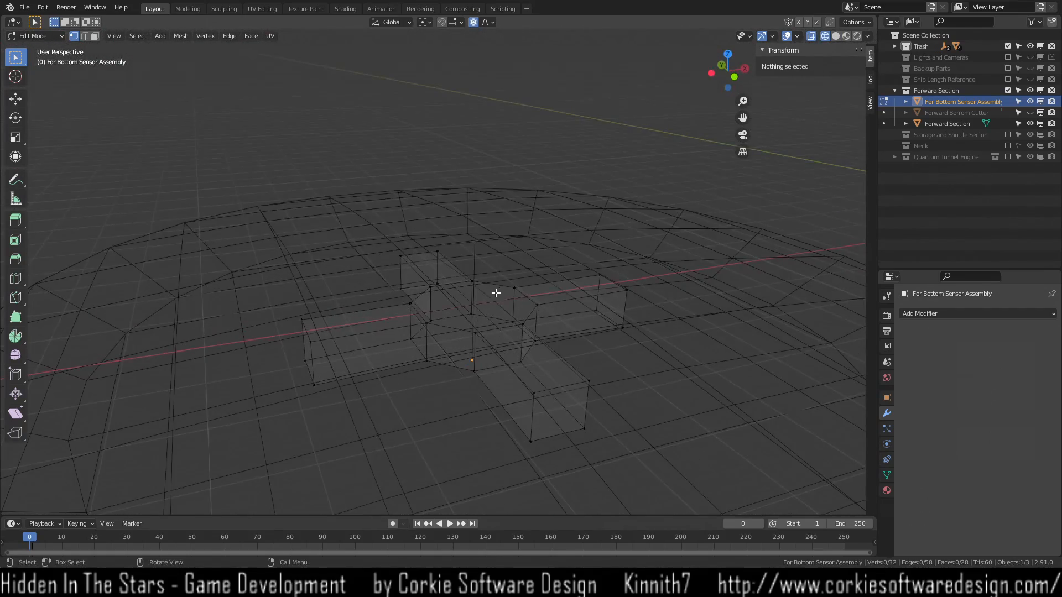
pyautogui.press('2')
pyautogui.click(475, 264)
pyautogui.click(474, 284)
pyautogui.moveTo(472, 301); pyautogui.dragTo(473, 291, button='middle')
pyautogui.scroll(4, 470, 299)
pyautogui.moveTo(508, 364); pyautogui.dragTo(511, 328, button='middle')
pyautogui.click(513, 328)
pyautogui.moveTo(464, 496); pyautogui.dragTo(496, 17, button='middle')
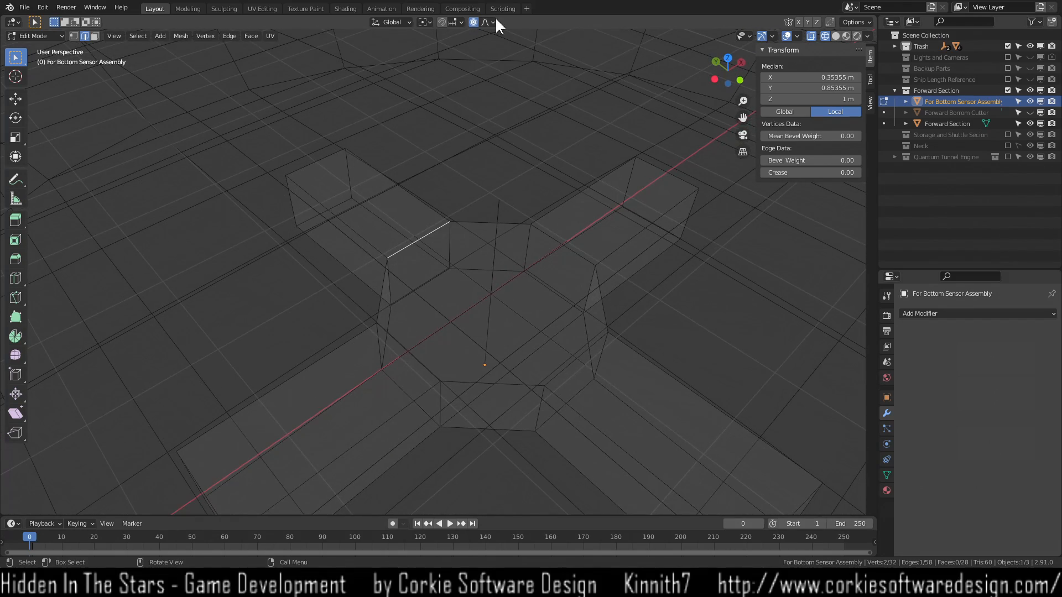
# Return to Object Mode and hide the QT Engines Main Mirror empty in the Trash collection.
pyautogui.press('Tab')
pyautogui.click(490, 292)
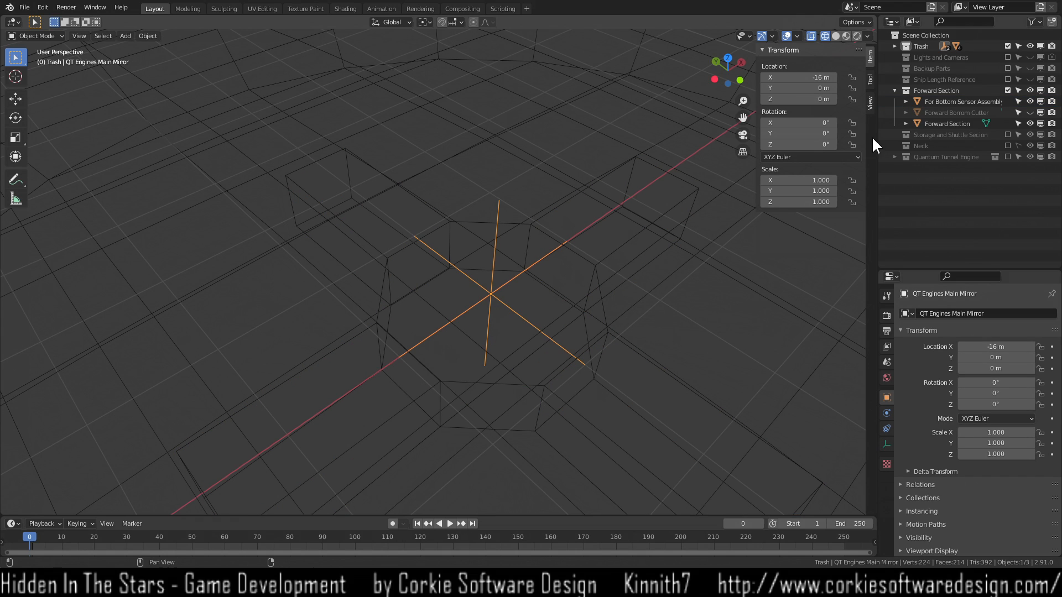
pyautogui.click(895, 46)
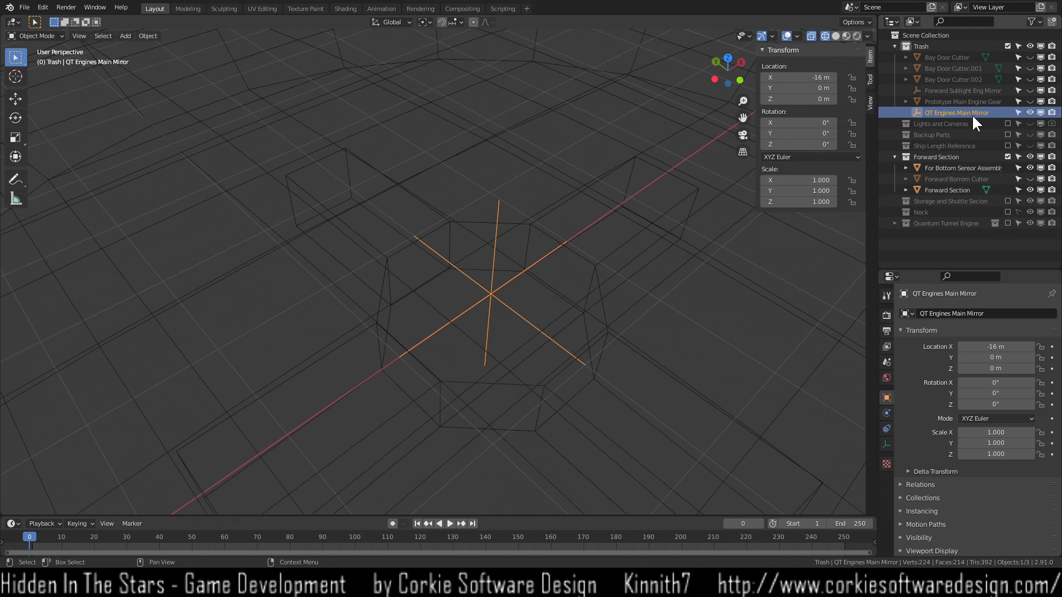
pyautogui.click(1030, 112)
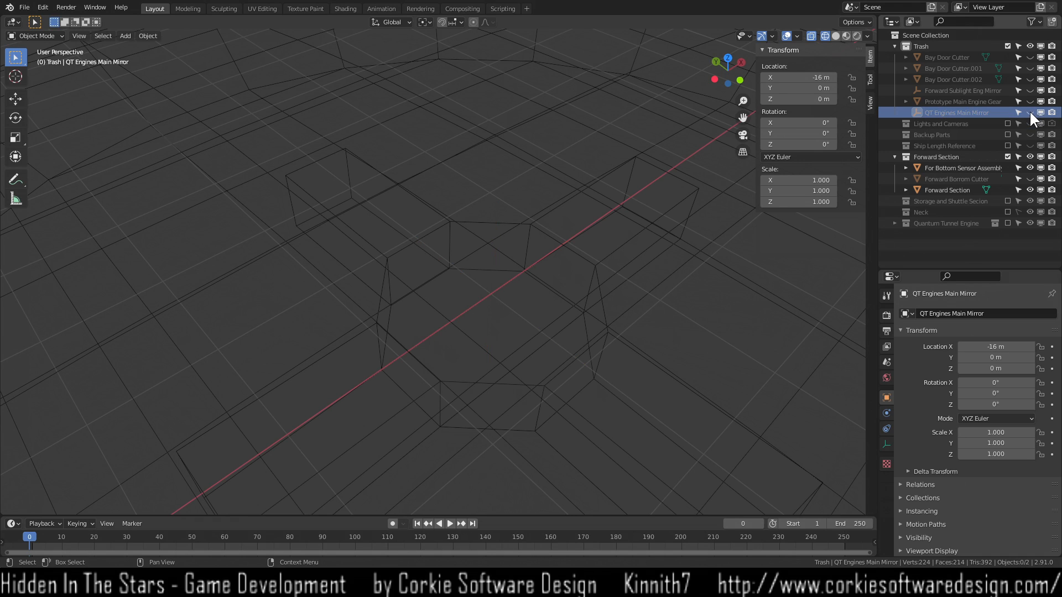
pyautogui.click(894, 46)
# Compare the disc and sensor assembly wireframes with both objects selected, and return to solid shading.
pyautogui.moveTo(479, 309); pyautogui.dragTo(495, 263, button='middle')
pyautogui.scroll(-8, 494, 263)
pyautogui.press('a')
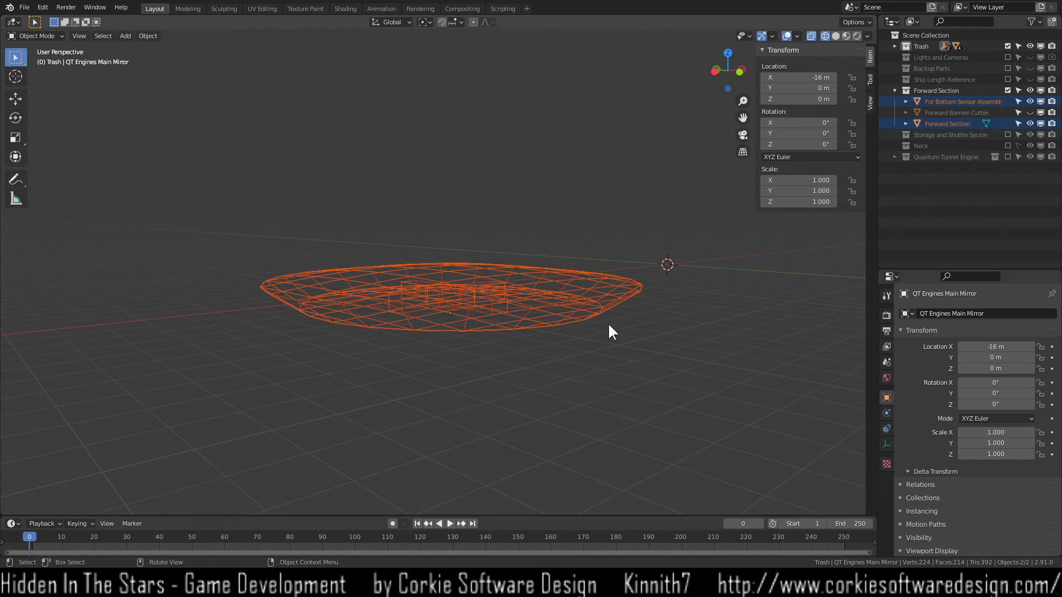
pyautogui.hotkey('alt', 'a')
pyautogui.moveTo(504, 378); pyautogui.dragTo(505, 349, button='middle')
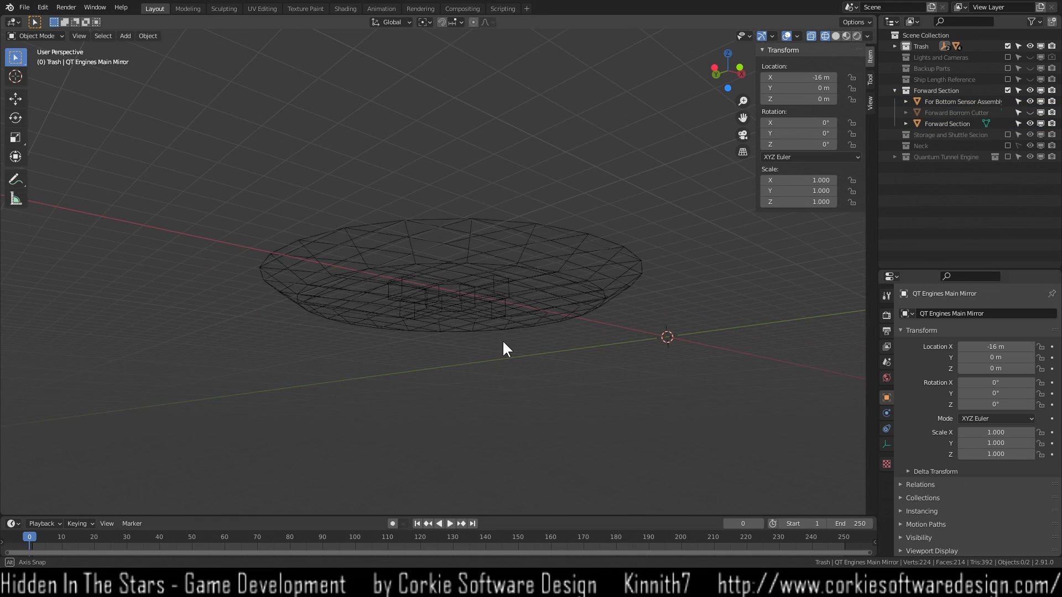
pyautogui.click(439, 306)
pyautogui.scroll(6, 465, 329)
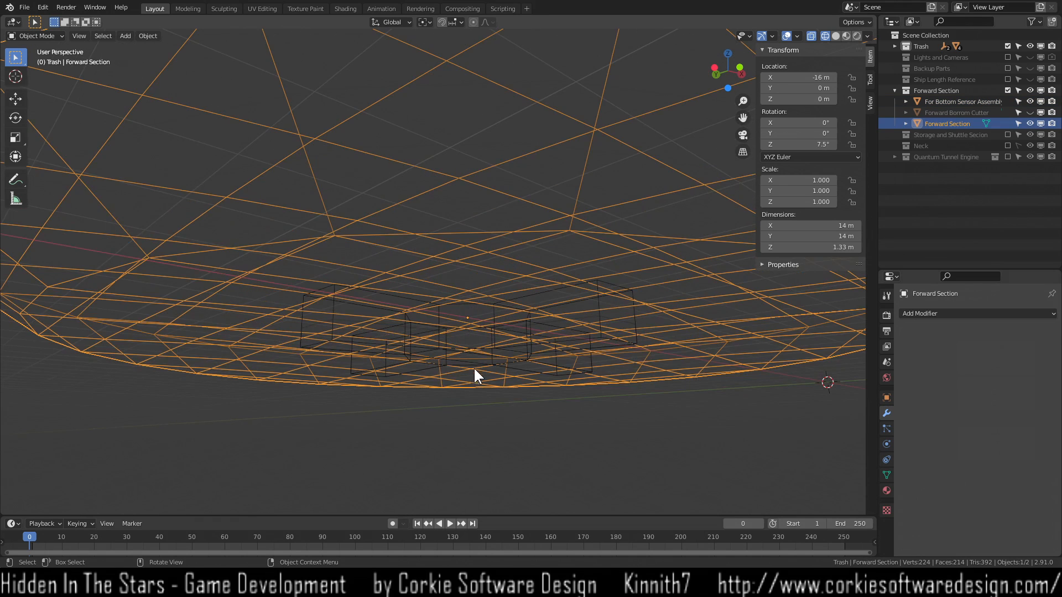
pyautogui.keyDown('shift'); pyautogui.click(489, 372); pyautogui.keyUp('shift')
pyautogui.press('z')
pyautogui.click(567, 366)
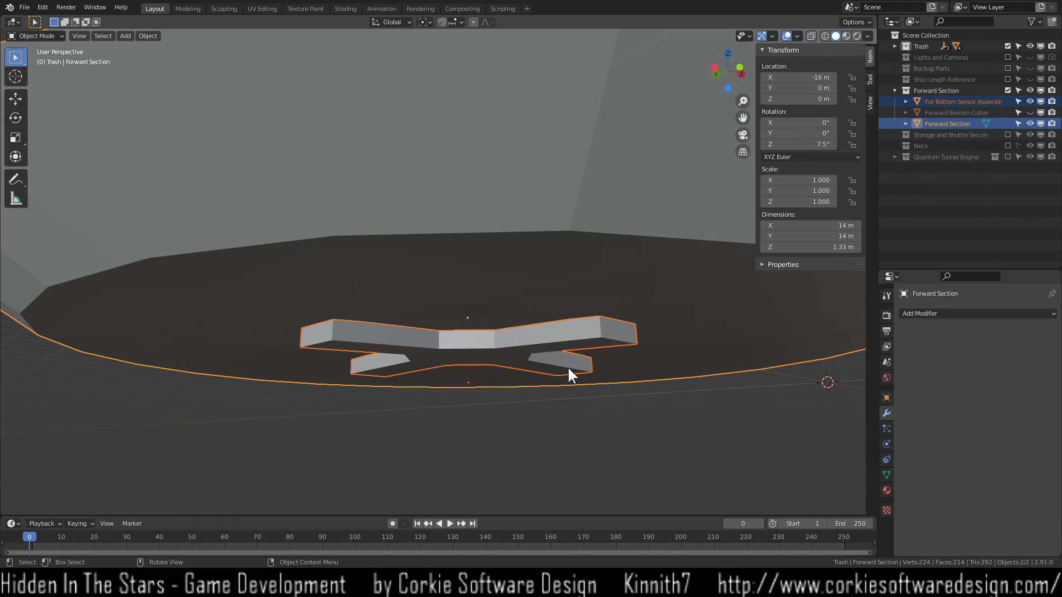
# Select only the bottom sensor assembly and enter Edit Mode.
pyautogui.click(500, 347)
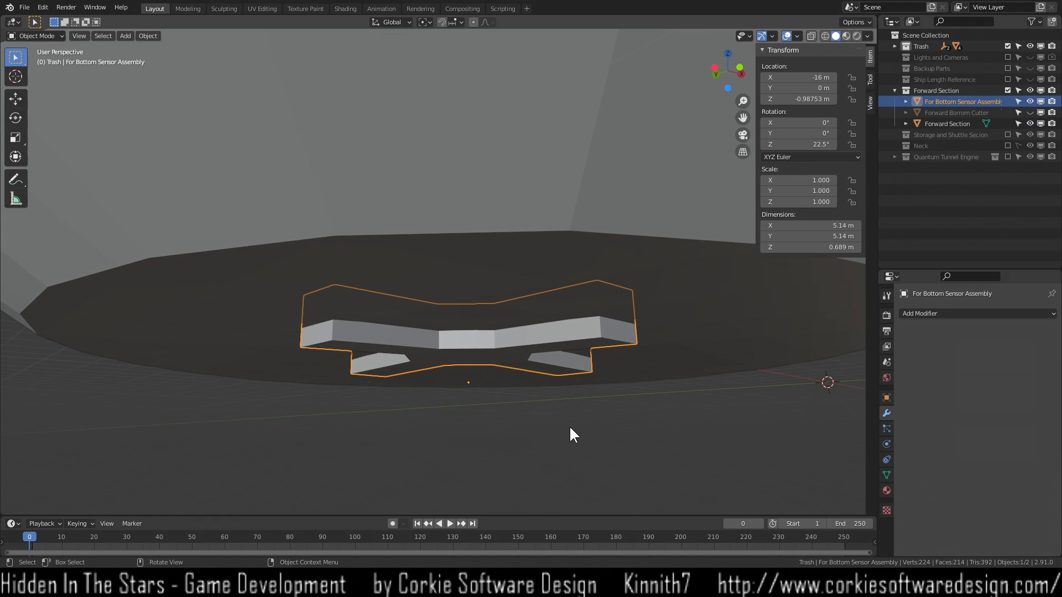
pyautogui.press('Tab')
pyautogui.scroll(-4, 570, 424)
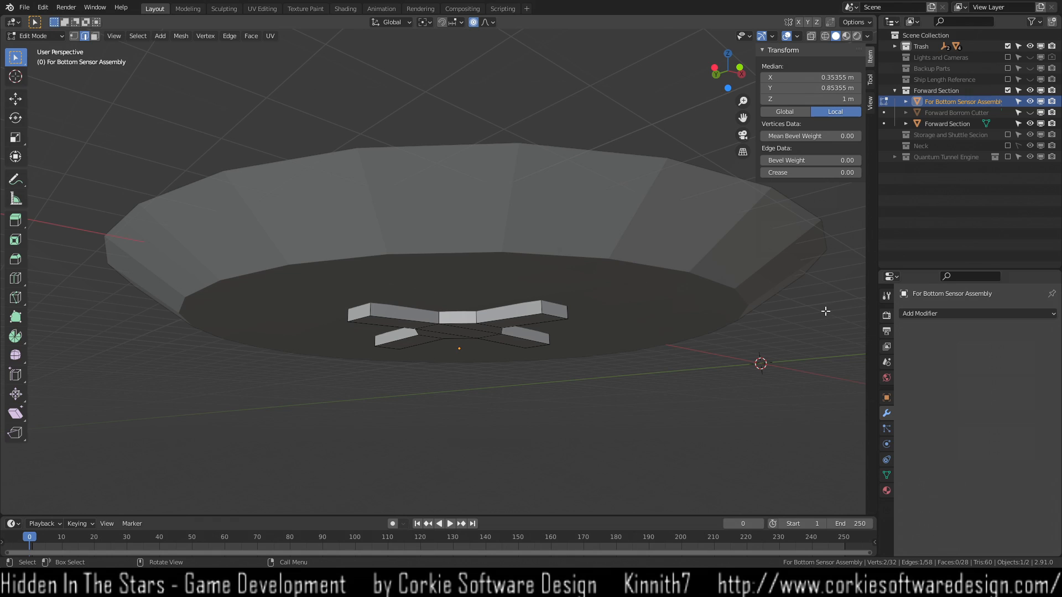
pyautogui.click(935, 313)
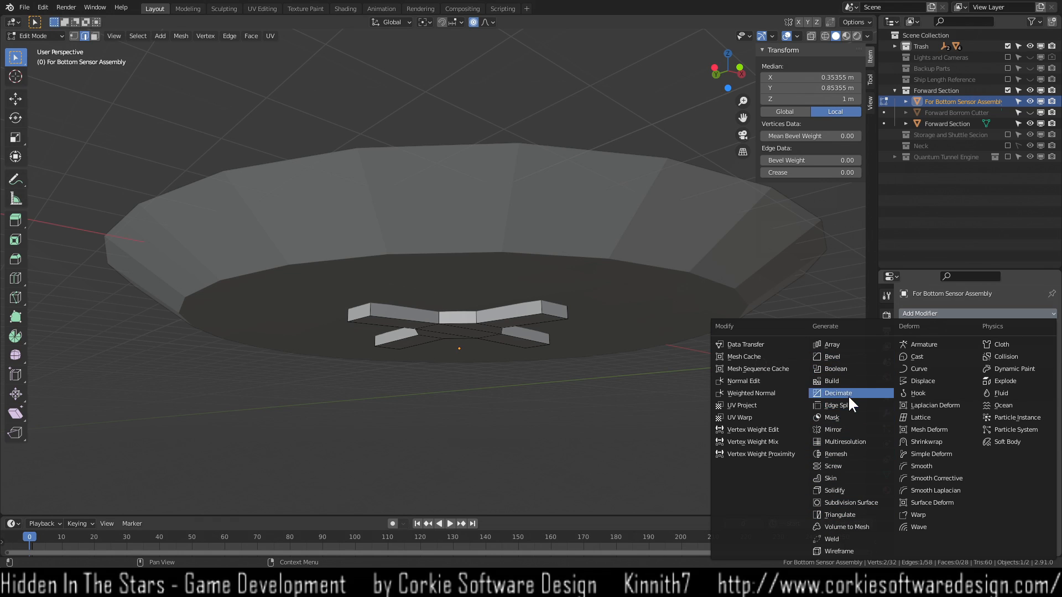
pyautogui.click(841, 425)
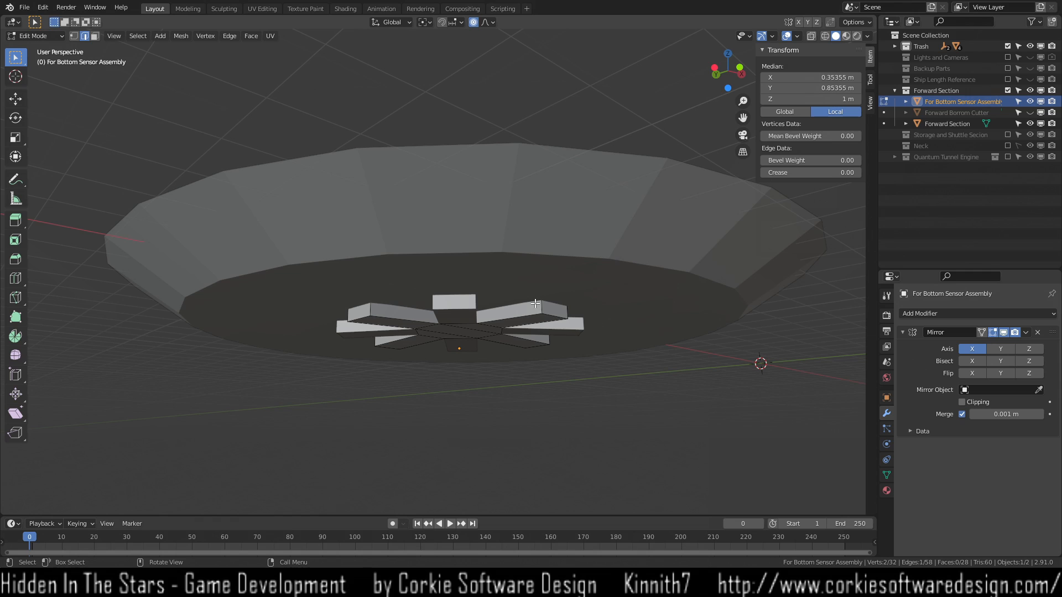
pyautogui.click(1038, 333)
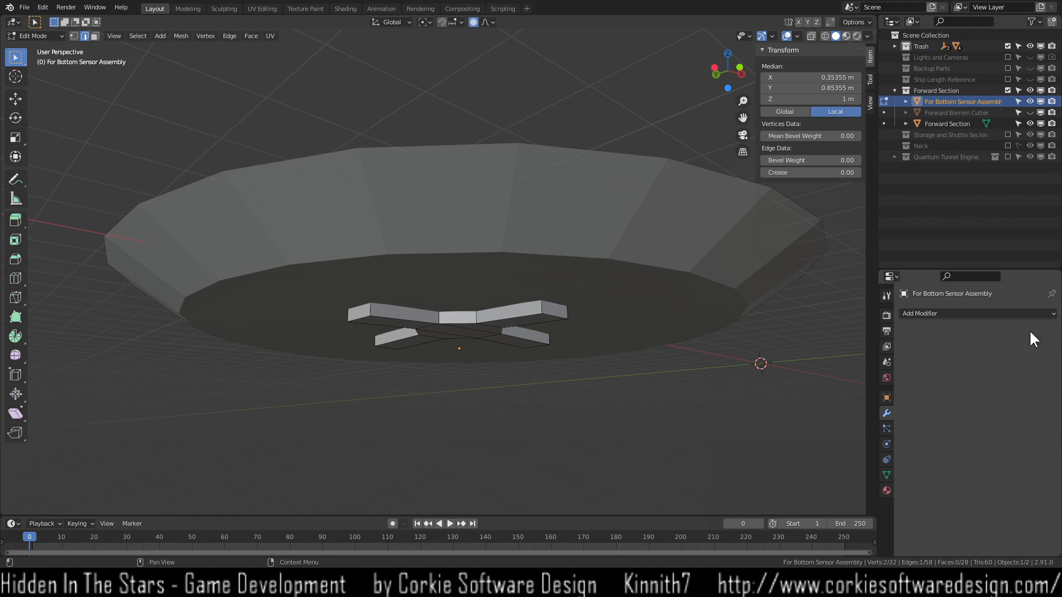
# Add a Boolean Difference modifier to the sensor assembly with Forward Section as its object.
pyautogui.click(960, 313)
pyautogui.click(838, 369)
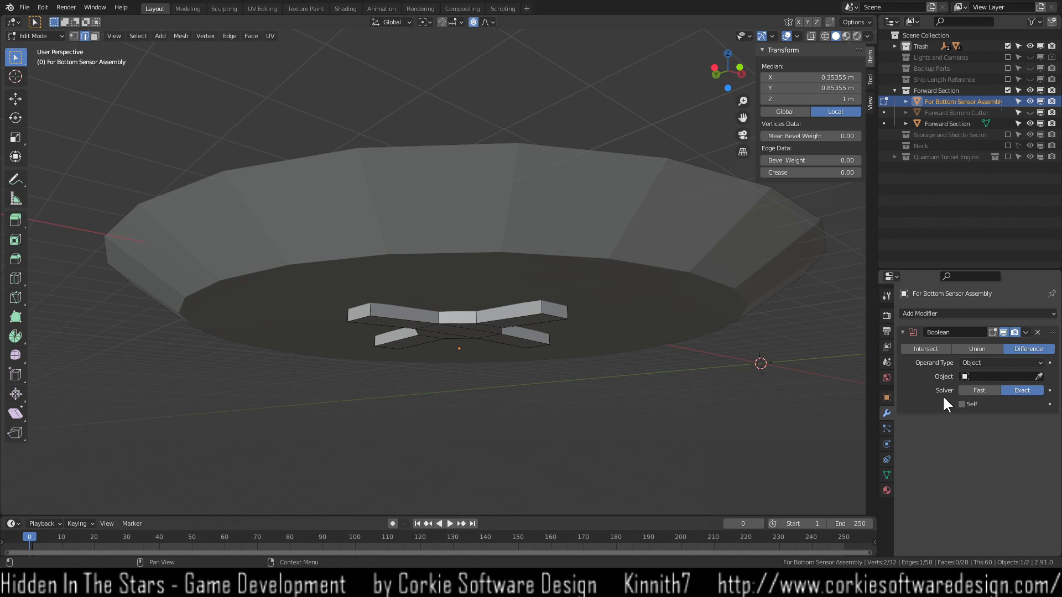
pyautogui.click(1038, 377)
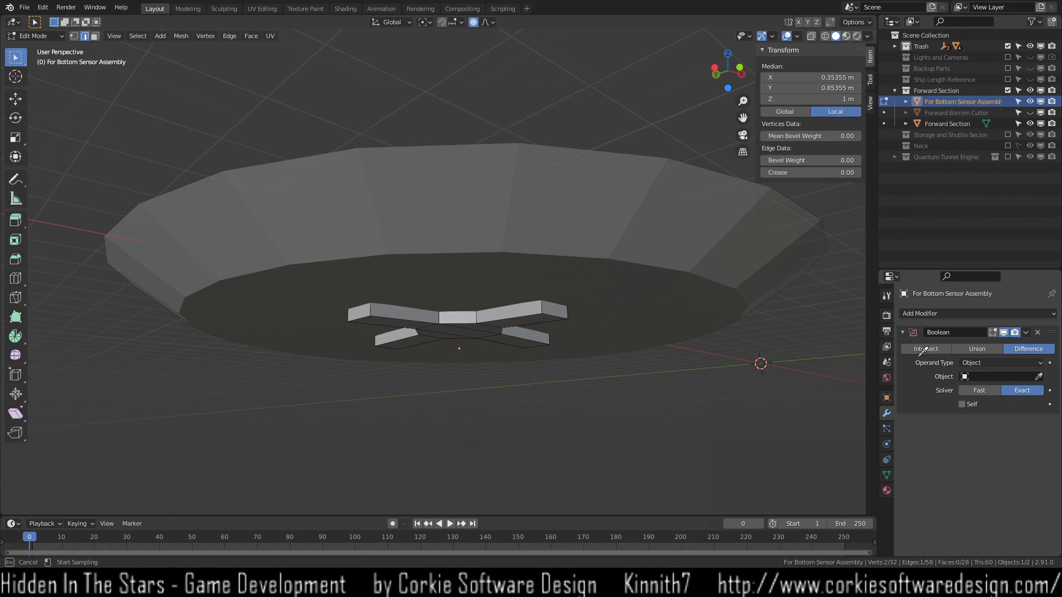
pyautogui.click(613, 196)
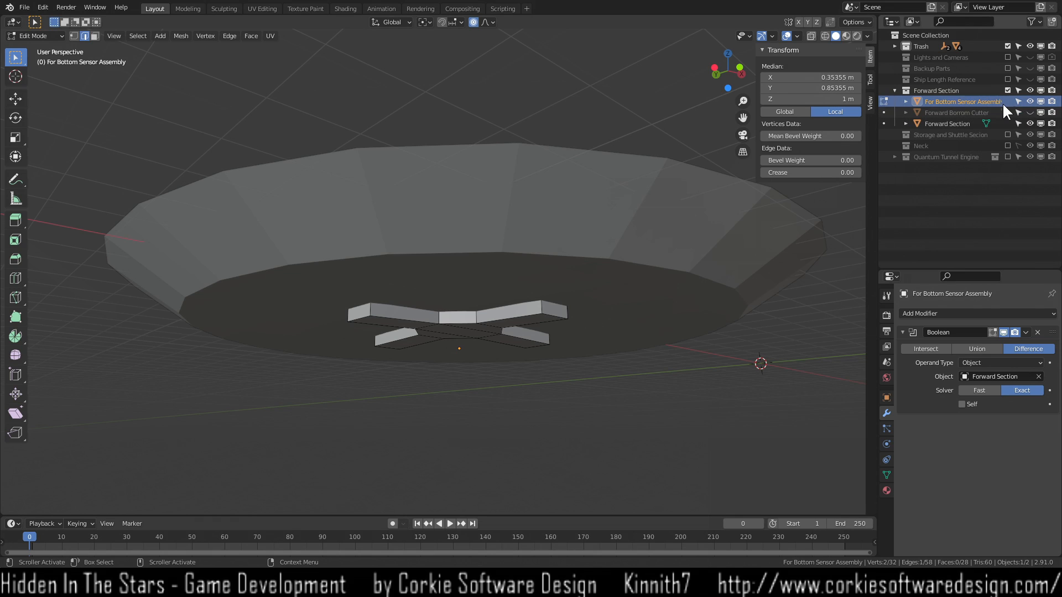
# Check the Boolean cut by toggling the Forward Section's visibility in Edit Mode and in Object Mode.
pyautogui.click(1030, 123)
pyautogui.click(1029, 123)
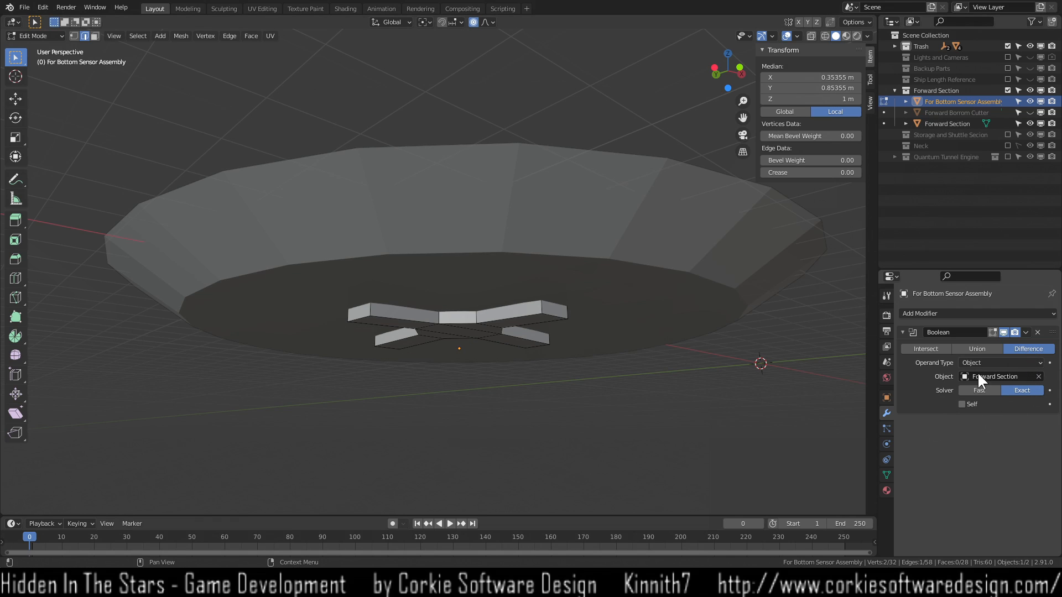
pyautogui.press('Tab')
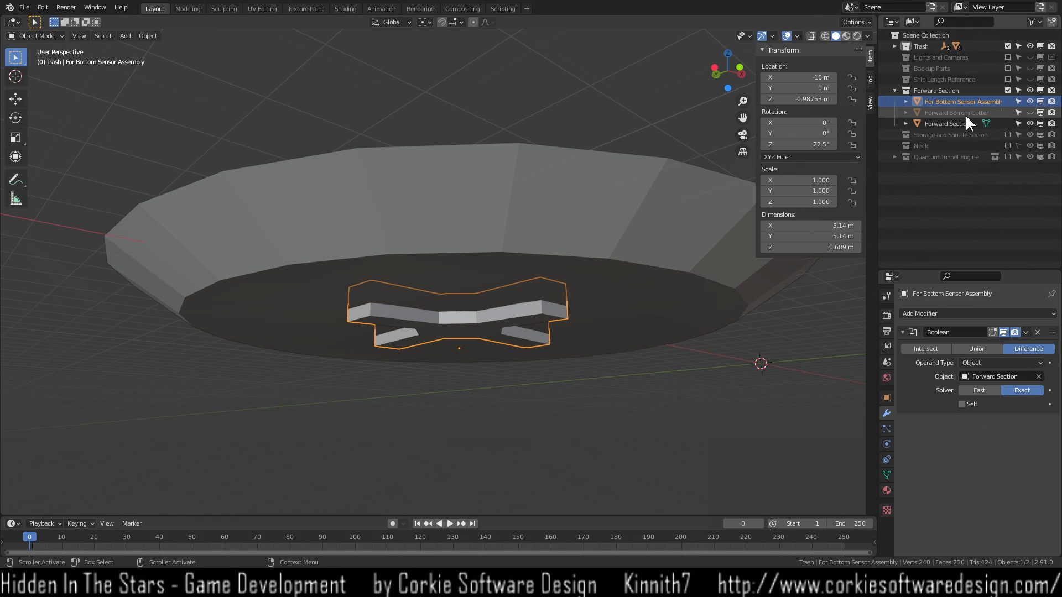
pyautogui.click(1029, 122)
pyautogui.click(1029, 122)
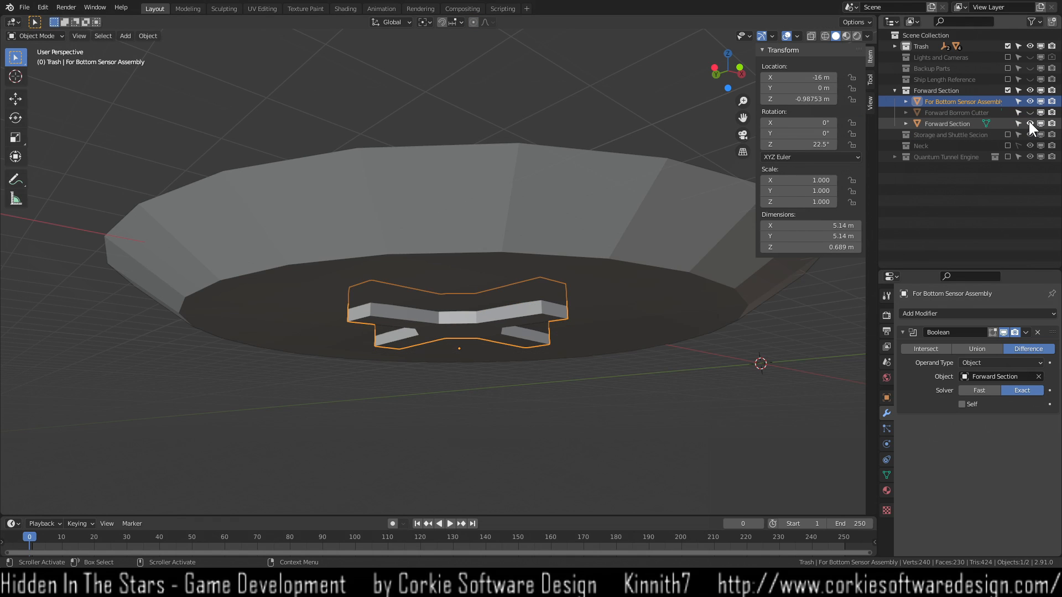
pyautogui.moveTo(571, 303); pyautogui.dragTo(579, 327, button='middle')
pyautogui.press('Tab')
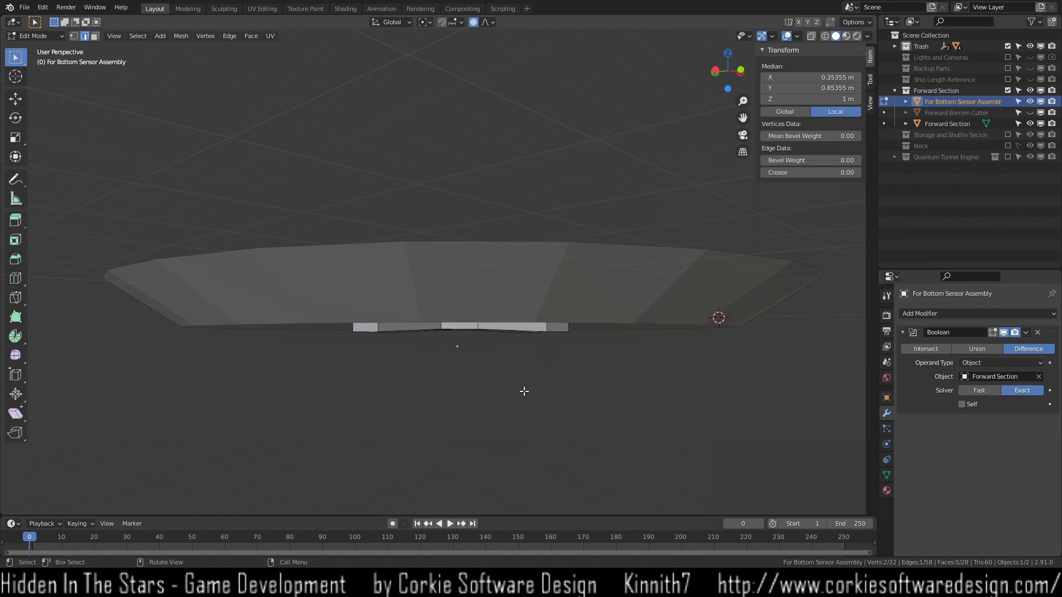
# Hide the Forward Section to examine the sensor cross on its own, and show the disc again.
pyautogui.moveTo(524, 391); pyautogui.dragTo(527, 375, button='middle')
pyautogui.click(1022, 122)
pyautogui.moveTo(574, 285); pyautogui.dragTo(571, 313, button='middle')
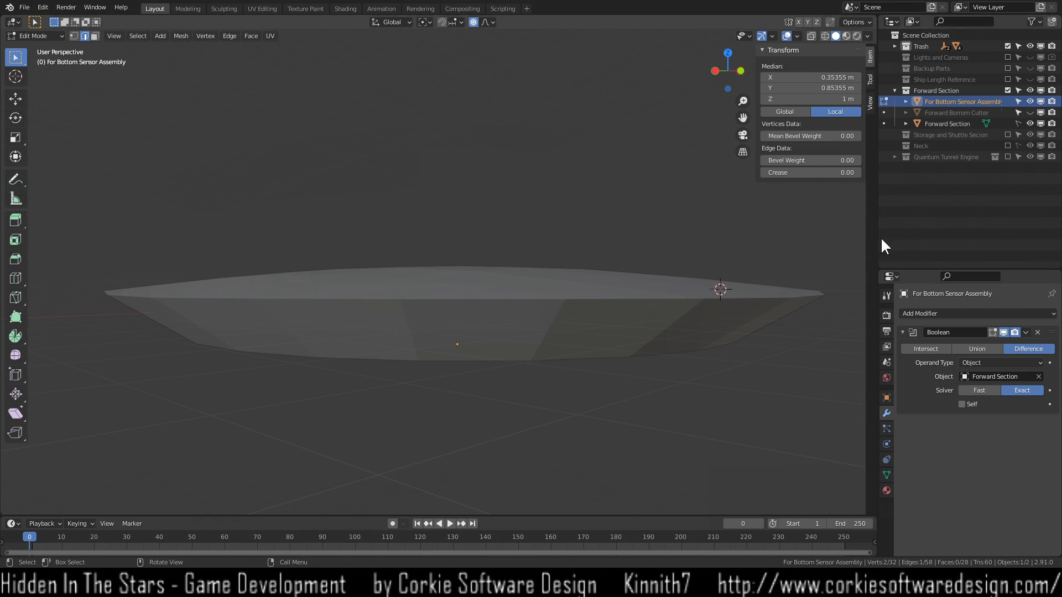
pyautogui.click(1029, 123)
pyautogui.scroll(4, 545, 355)
pyautogui.moveTo(468, 351)
pyautogui.mouseDown(button='middle')
pyautogui.moveTo(509, 337)
pyautogui.moveTo(531, 359)
pyautogui.moveTo(541, 330)
pyautogui.moveTo(468, 347)
pyautogui.moveTo(478, 359)
pyautogui.mouseUp(button='middle')
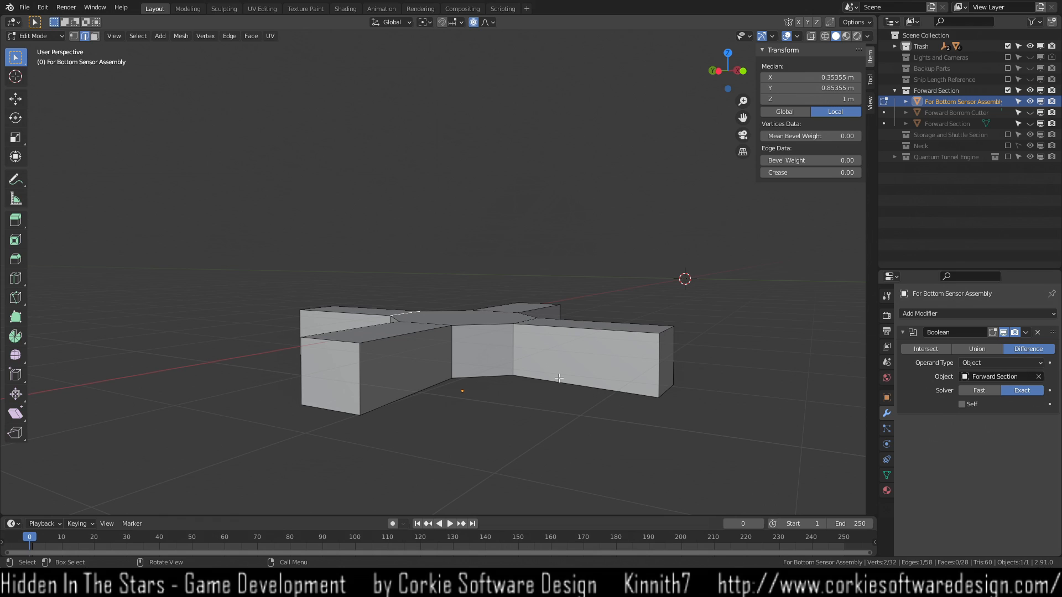
pyautogui.moveTo(415, 404)
pyautogui.mouseDown(button='middle')
pyautogui.moveTo(502, 396)
pyautogui.moveTo(433, 403)
pyautogui.mouseUp(button='middle')
pyautogui.click(1029, 123)
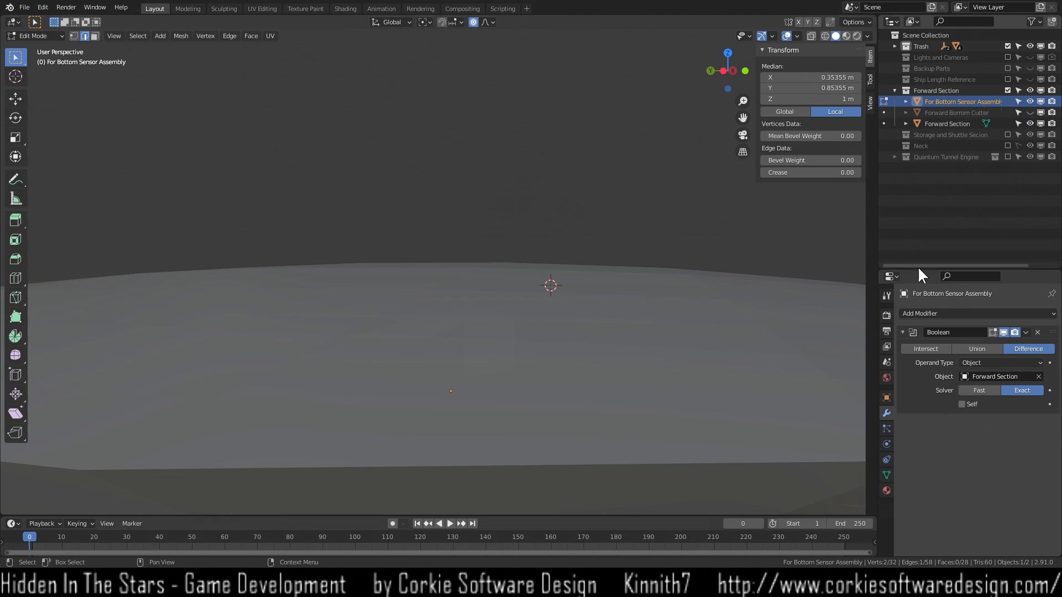
# Select the whole linked sensor mesh in wireframe and examine how it sits inside the disc.
pyautogui.moveTo(565, 429)
pyautogui.mouseDown(button='middle')
pyautogui.moveTo(570, 354)
pyautogui.moveTo(555, 417)
pyautogui.mouseUp(button='middle')
pyautogui.press('z')
pyautogui.click(483, 419)
pyautogui.moveTo(470, 413); pyautogui.dragTo(609, 363, button='middle')
pyautogui.click(488, 346)
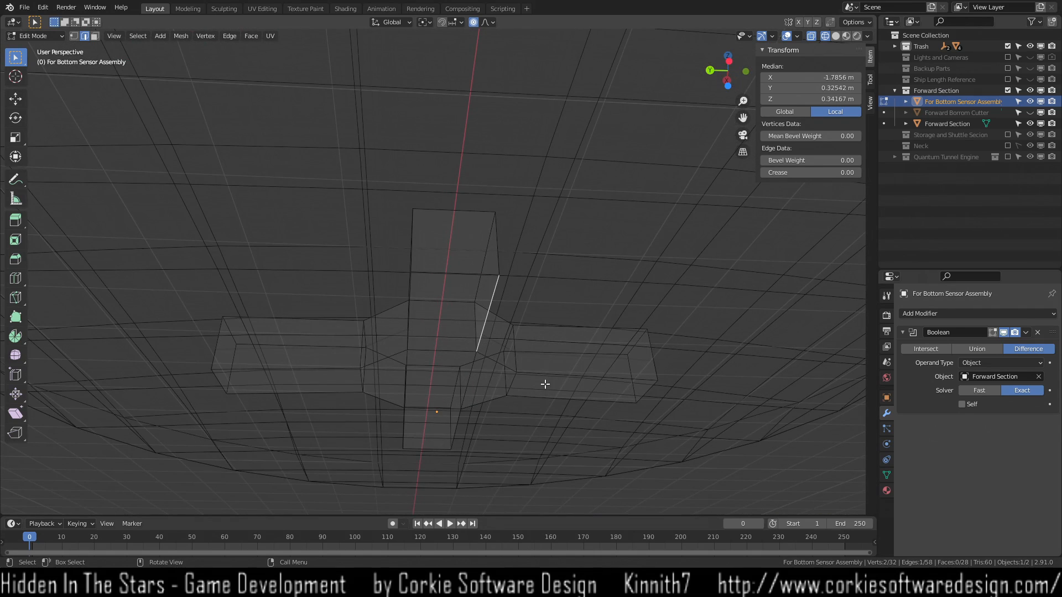
pyautogui.press('l')
pyautogui.moveTo(503, 373); pyautogui.dragTo(470, 399, button='middle')
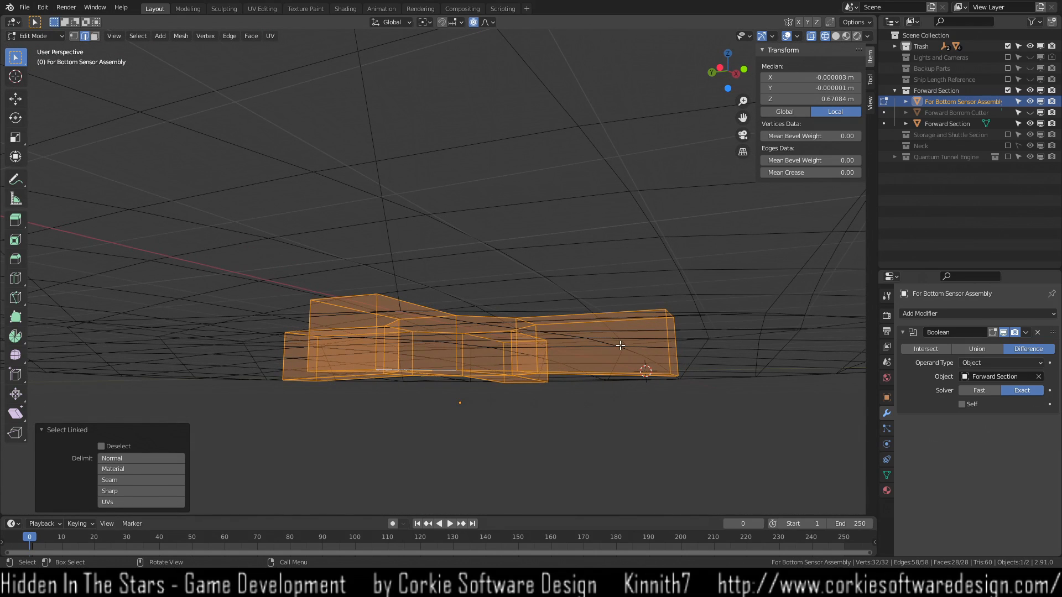
pyautogui.moveTo(576, 352); pyautogui.dragTo(468, 358, button='middle')
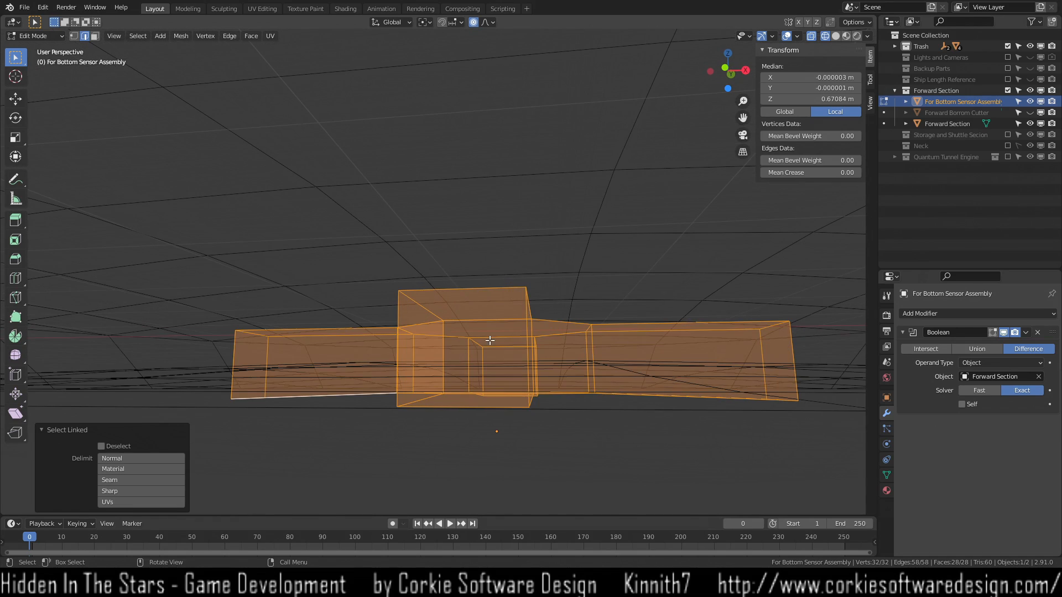
pyautogui.moveTo(376, 353); pyautogui.dragTo(379, 367, button='middle')
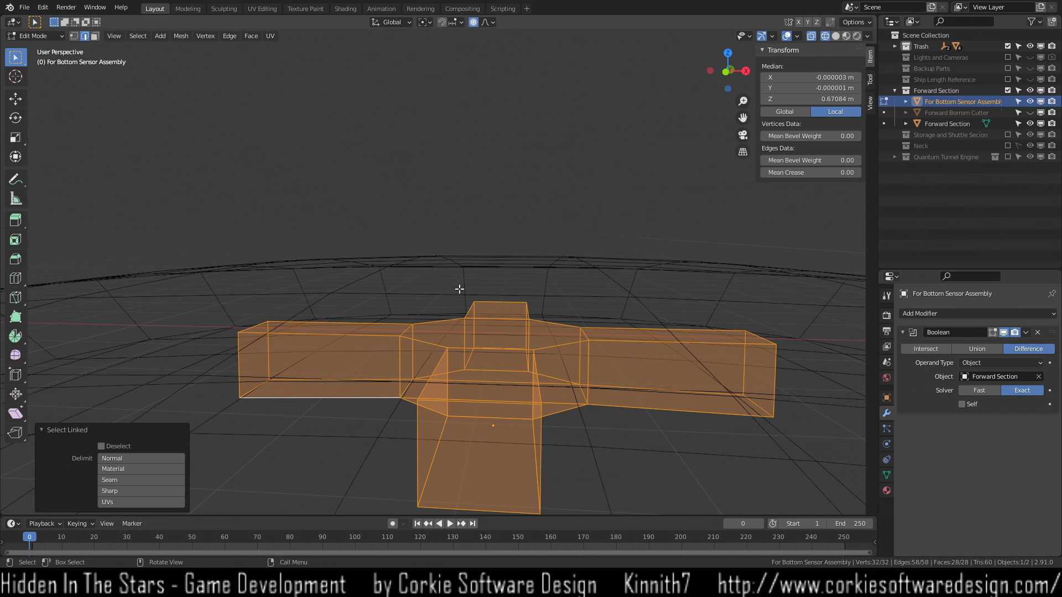
pyautogui.moveTo(312, 397); pyautogui.dragTo(368, 409, button='middle')
# Delete the five top faces of the sensor cross: the central octagon and its four arms.
pyautogui.press('3')
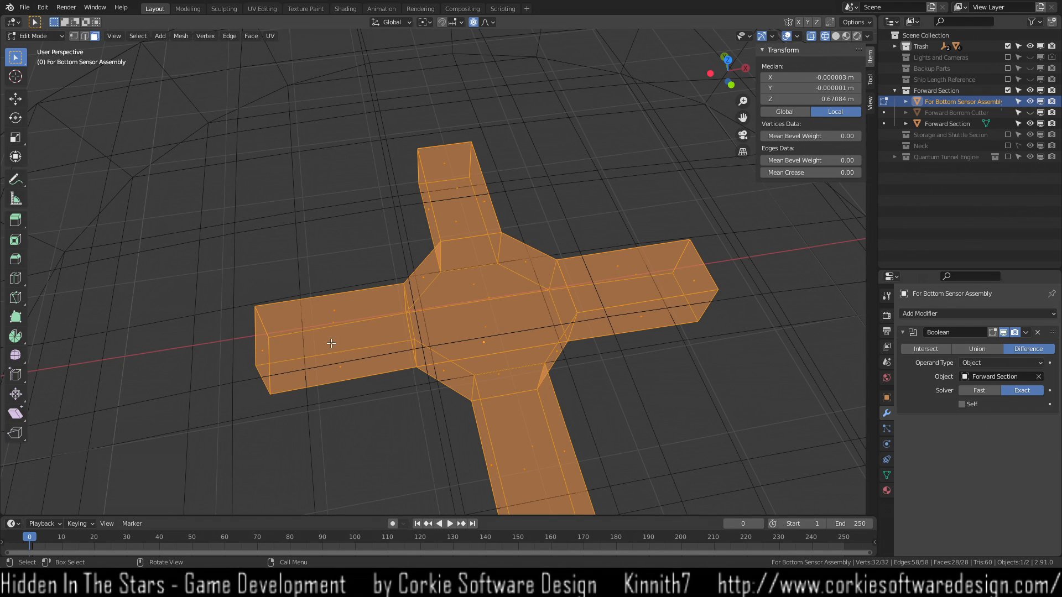
pyautogui.click(333, 311)
pyautogui.scroll(2, 391, 351)
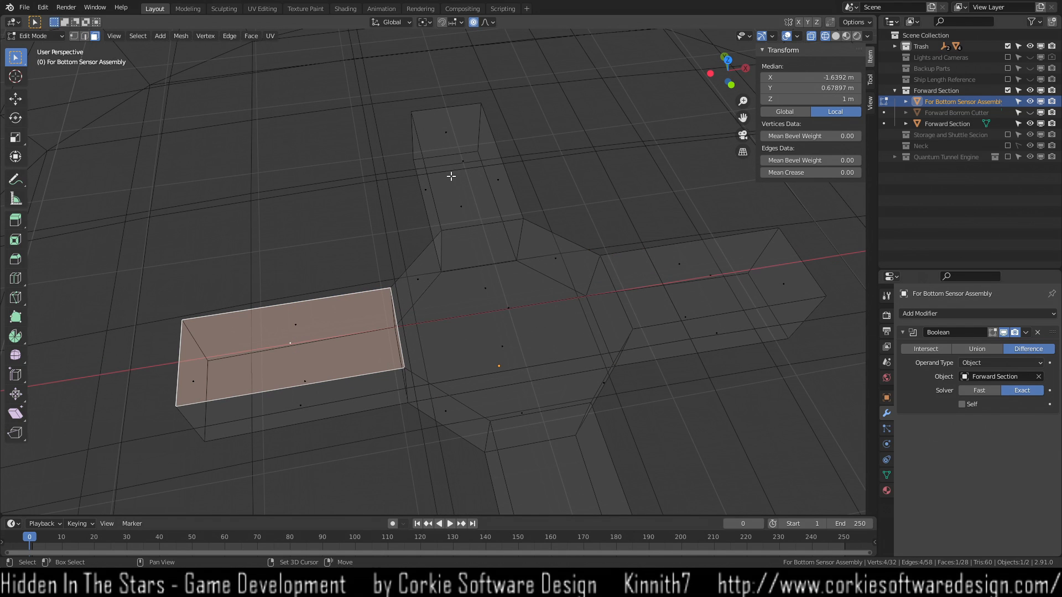
pyautogui.keyDown('shift'); pyautogui.click(463, 160); pyautogui.keyUp('shift')
pyautogui.keyDown('shift'); pyautogui.click(508, 310); pyautogui.keyUp('shift')
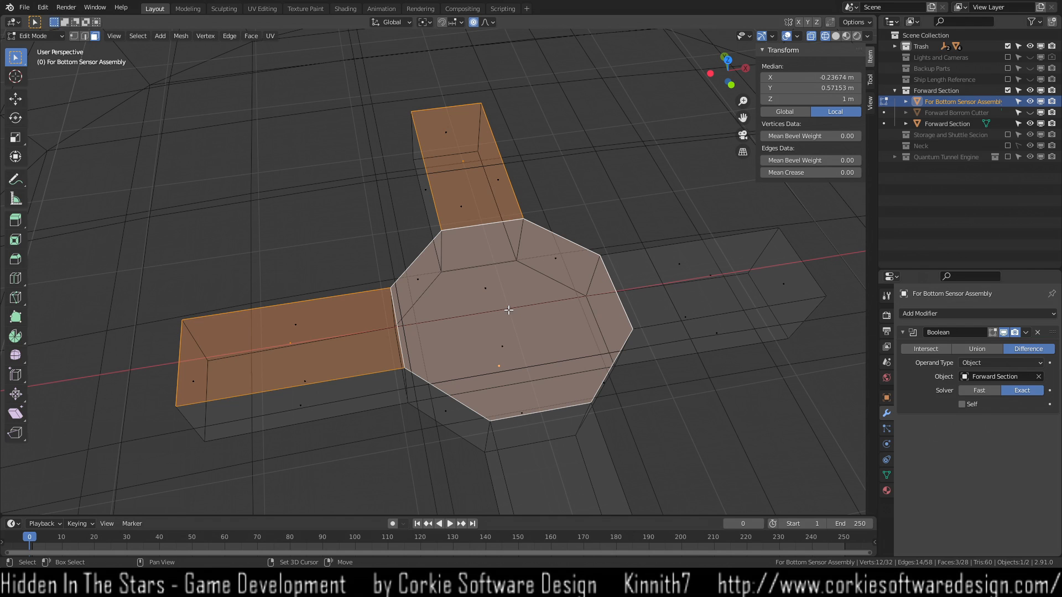
pyautogui.keyDown('shift'); pyautogui.click(750, 284); pyautogui.keyUp('shift')
pyautogui.moveTo(617, 458); pyautogui.dragTo(636, 376, button='middle')
pyautogui.keyDown('shift'); pyautogui.click(681, 405); pyautogui.keyUp('shift')
pyautogui.press('x')
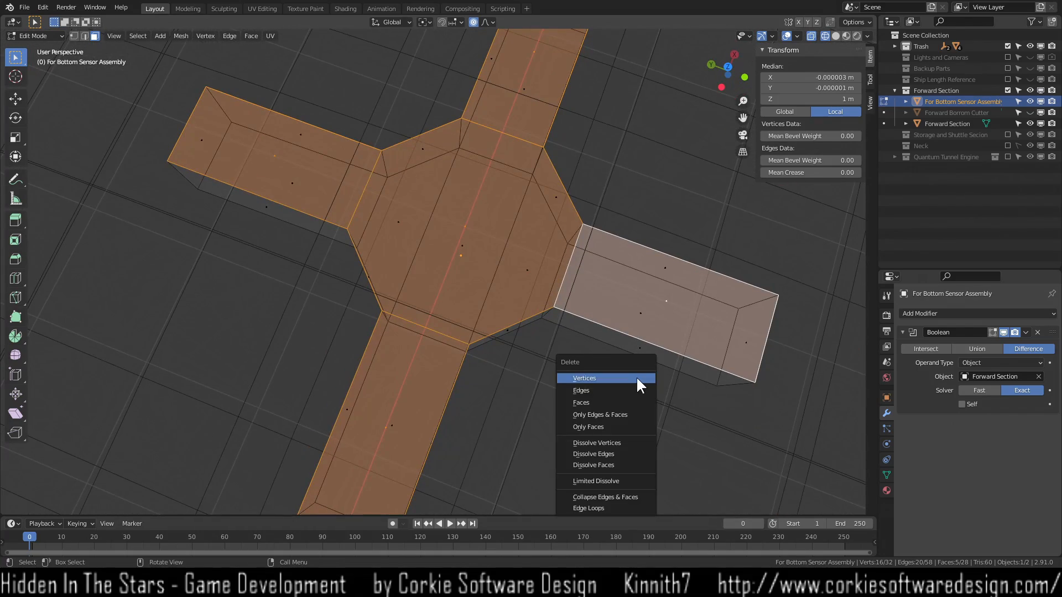
pyautogui.click(633, 402)
# Return to solid shading and Object Mode, and clear the selection.
pyautogui.moveTo(619, 436)
pyautogui.mouseDown(button='middle')
pyautogui.moveTo(592, 241)
pyautogui.moveTo(611, 315)
pyautogui.moveTo(612, 386)
pyautogui.moveTo(597, 377)
pyautogui.moveTo(611, 430)
pyautogui.moveTo(588, 441)
pyautogui.moveTo(602, 388)
pyautogui.moveTo(603, 299)
pyautogui.moveTo(609, 467)
pyautogui.mouseUp(button='middle')
pyautogui.press('z')
pyautogui.click(680, 387)
pyautogui.scroll(-1, 680, 388)
pyautogui.press('Tab')
pyautogui.click(745, 461)
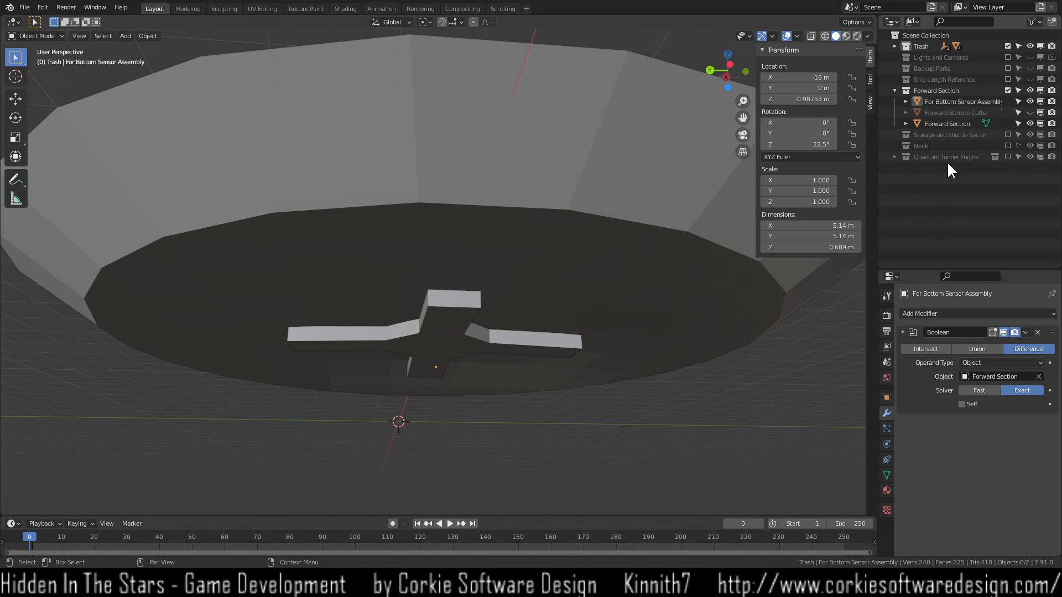
# Hide the Forward Section to inspect the trimmed sensor cross from several angles, and show the disc again.
pyautogui.click(1030, 123)
pyautogui.moveTo(503, 340); pyautogui.dragTo(524, 295, button='middle')
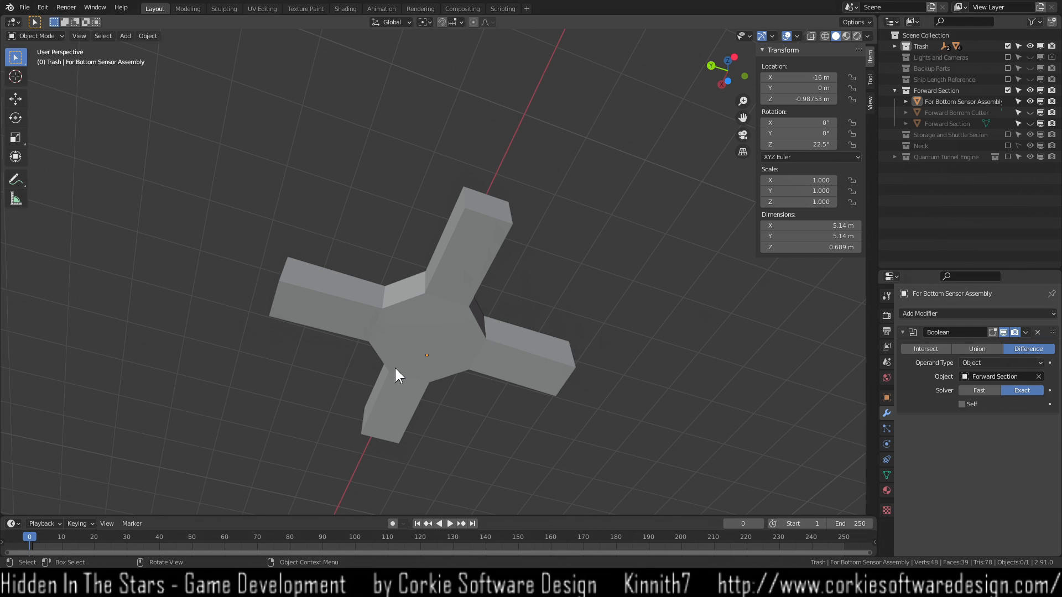
pyautogui.moveTo(591, 354); pyautogui.dragTo(664, 359, button='middle')
pyautogui.click(1031, 123)
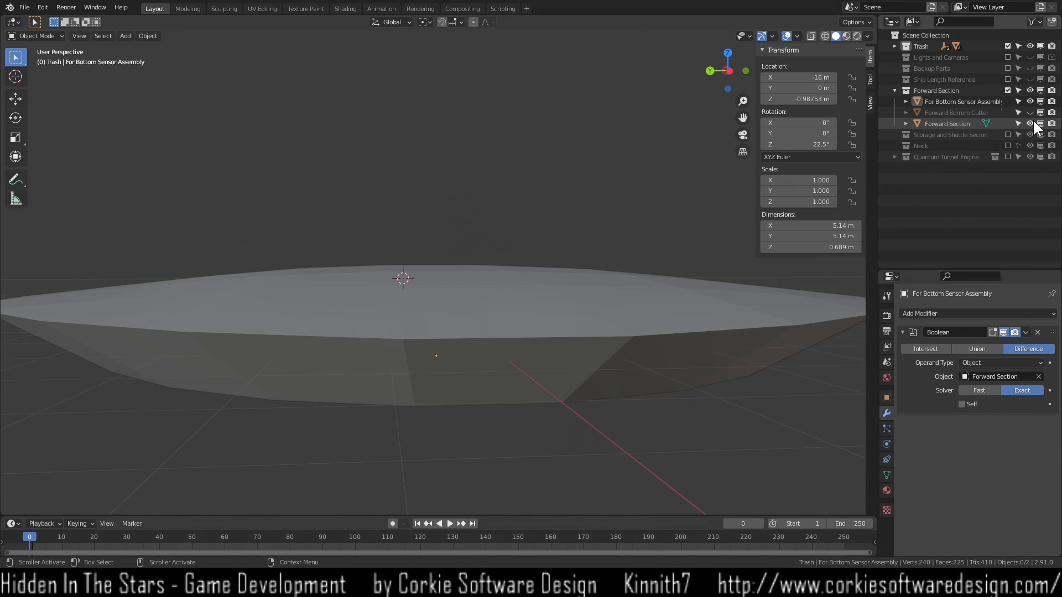
pyautogui.moveTo(467, 387); pyautogui.dragTo(546, 371, button='middle')
# Try the Boolean's Fast solver and Intersect operation on the sensor assembly, and return to Exact and Difference.
pyautogui.click(504, 337)
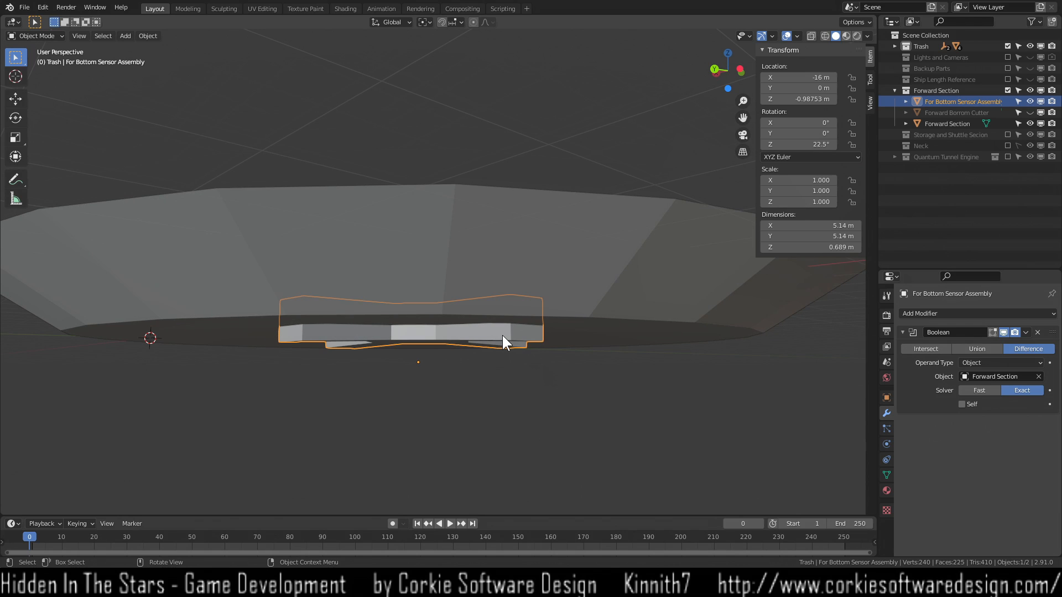
pyautogui.press('Tab')
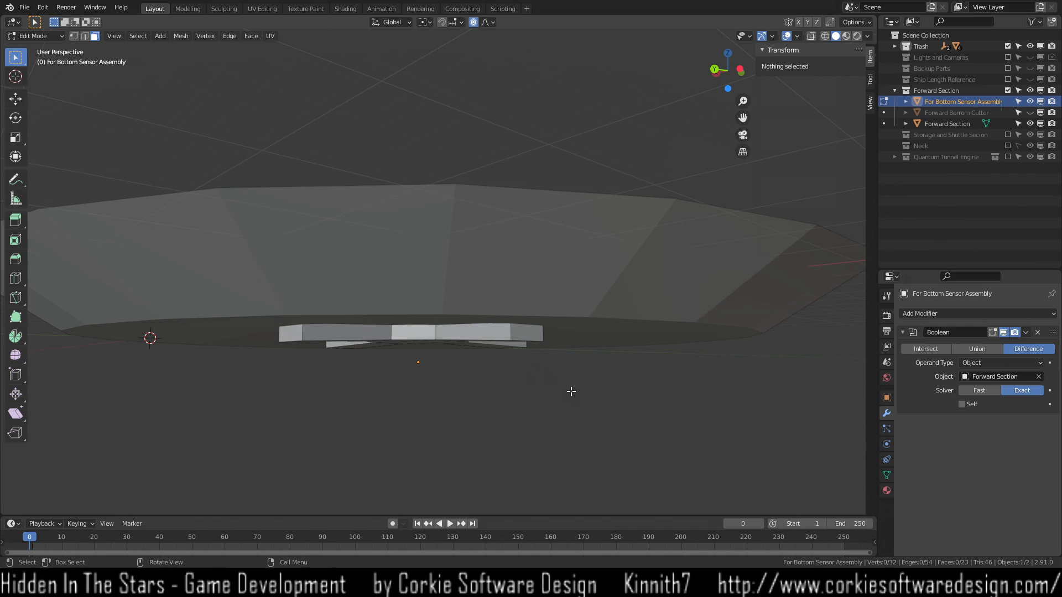
pyautogui.click(970, 393)
pyautogui.click(1017, 388)
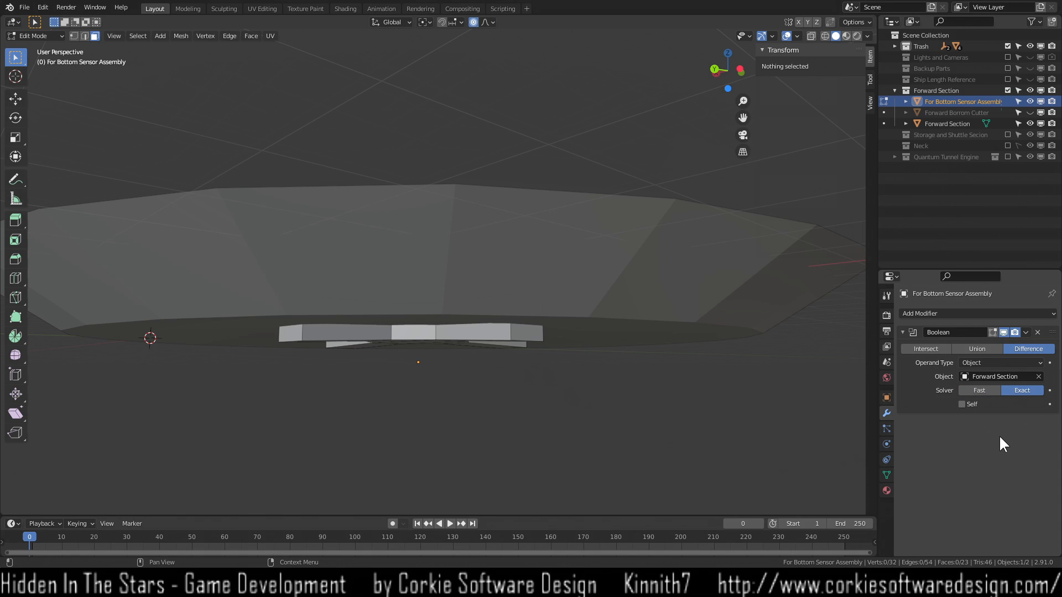
pyautogui.click(926, 349)
pyautogui.click(1031, 349)
pyautogui.click(346, 334)
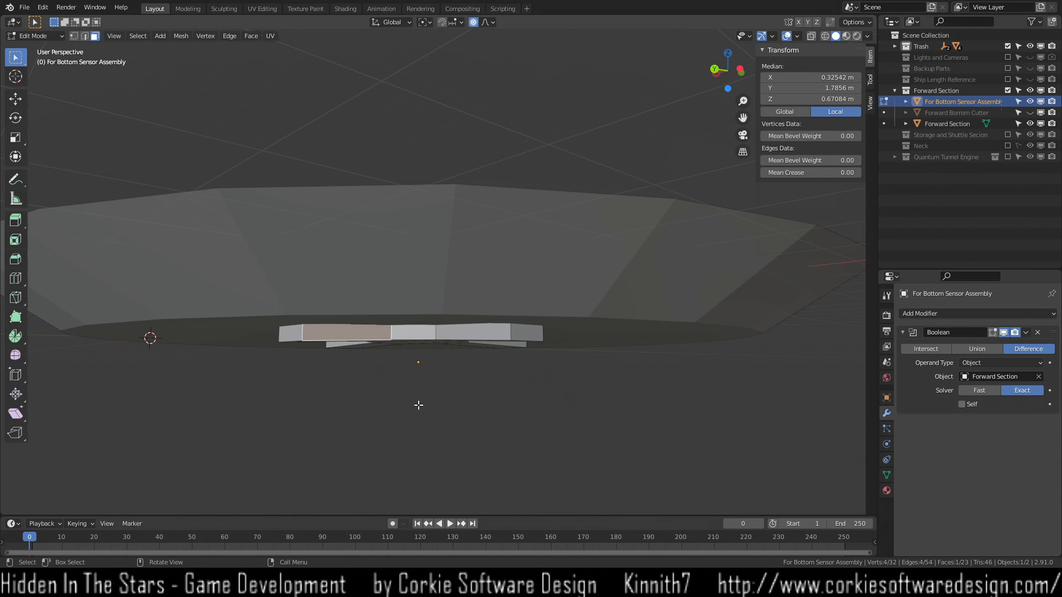
pyautogui.press('Tab')
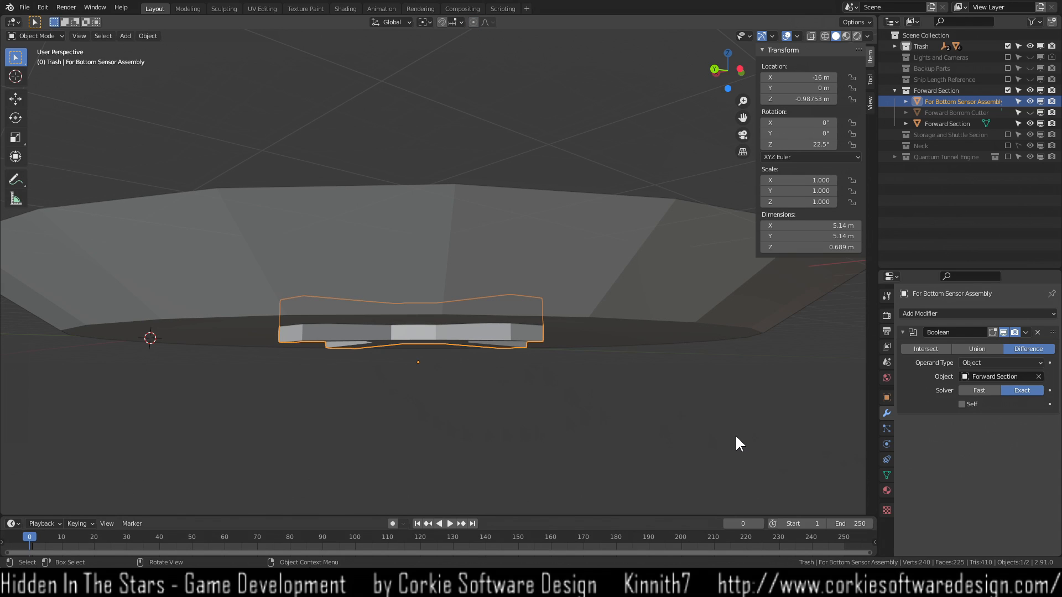
# Apply the Boolean modifier on the bottom sensor assembly and hide the Forward Section.
pyautogui.click(1027, 333)
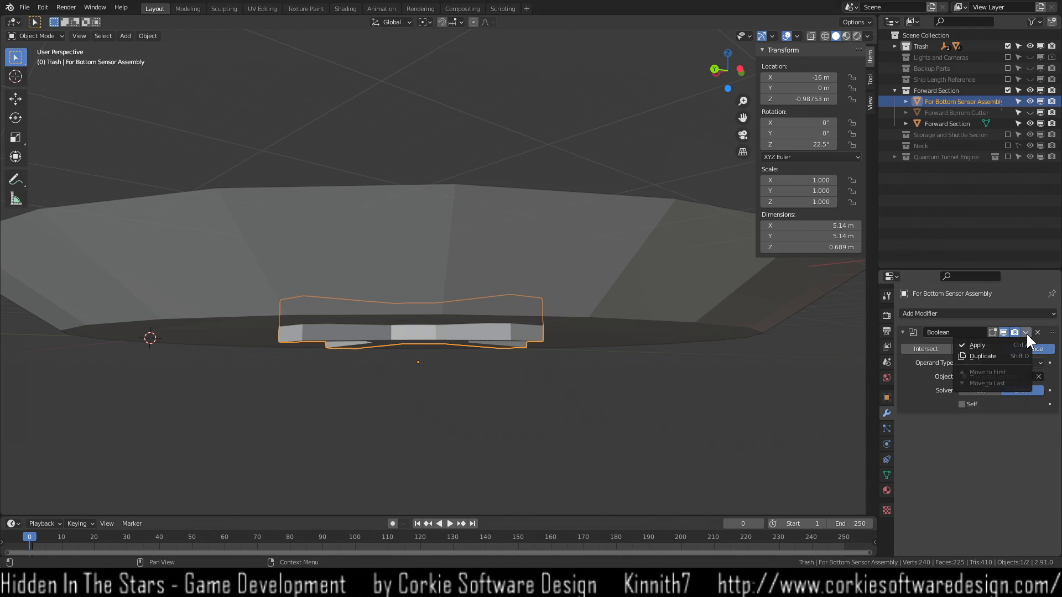
pyautogui.click(998, 344)
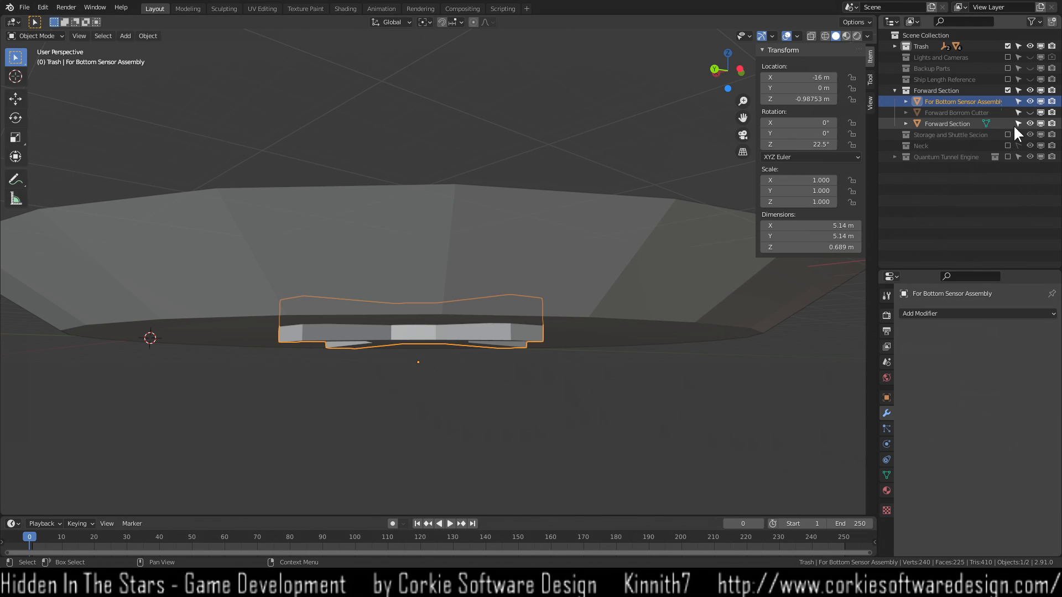
pyautogui.click(1031, 123)
# Delete the upper band of sixteen side faces running around the sensor cross.
pyautogui.scroll(4, 420, 304)
pyautogui.moveTo(405, 356); pyautogui.dragTo(432, 369, button='middle')
pyautogui.press('Tab')
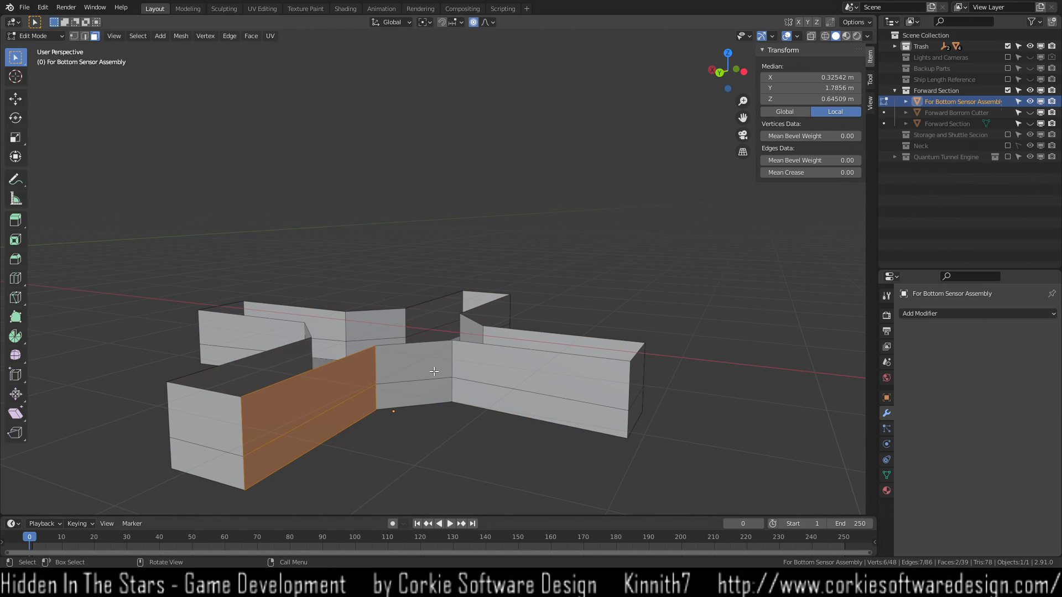
pyautogui.moveTo(404, 435); pyautogui.dragTo(379, 444, button='middle')
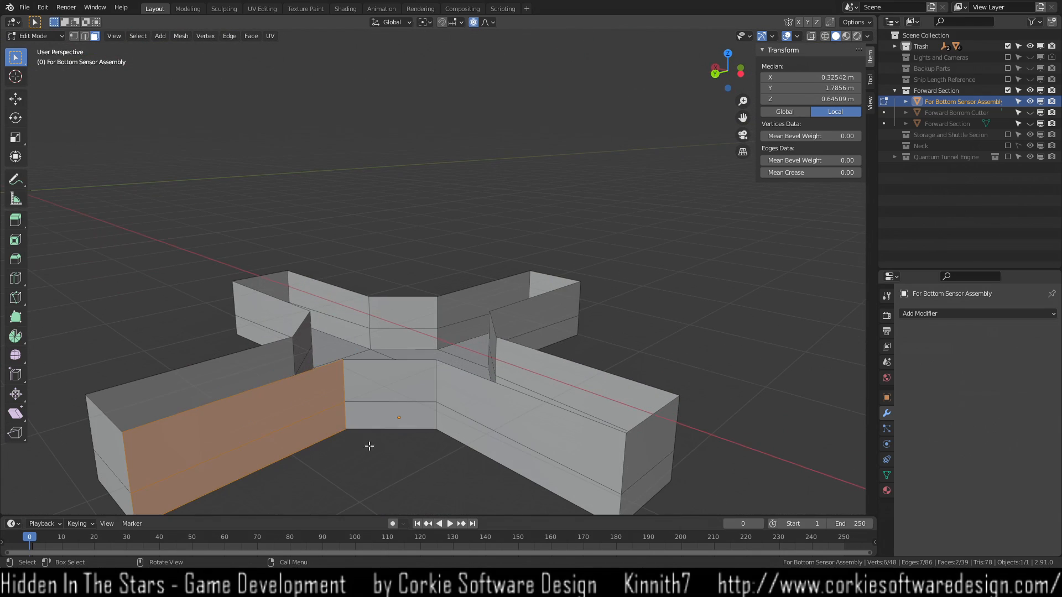
pyautogui.click(269, 391)
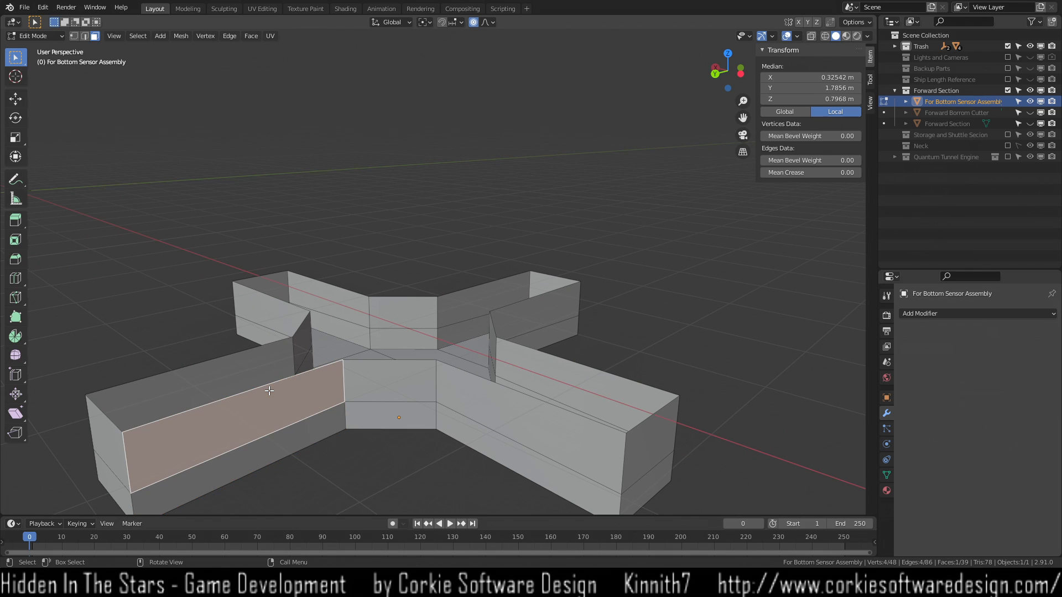
pyautogui.keyDown('shift'); pyautogui.click(389, 407); pyautogui.keyUp('shift')
pyautogui.keyDown('shift'); pyautogui.click(520, 405); pyautogui.keyUp('shift')
pyautogui.moveTo(520, 405); pyautogui.dragTo(406, 427, button='middle')
pyautogui.keyDown('shift'); pyautogui.click(512, 445); pyautogui.keyUp('shift')
pyautogui.keyDown('shift'); pyautogui.click(382, 402); pyautogui.keyUp('shift')
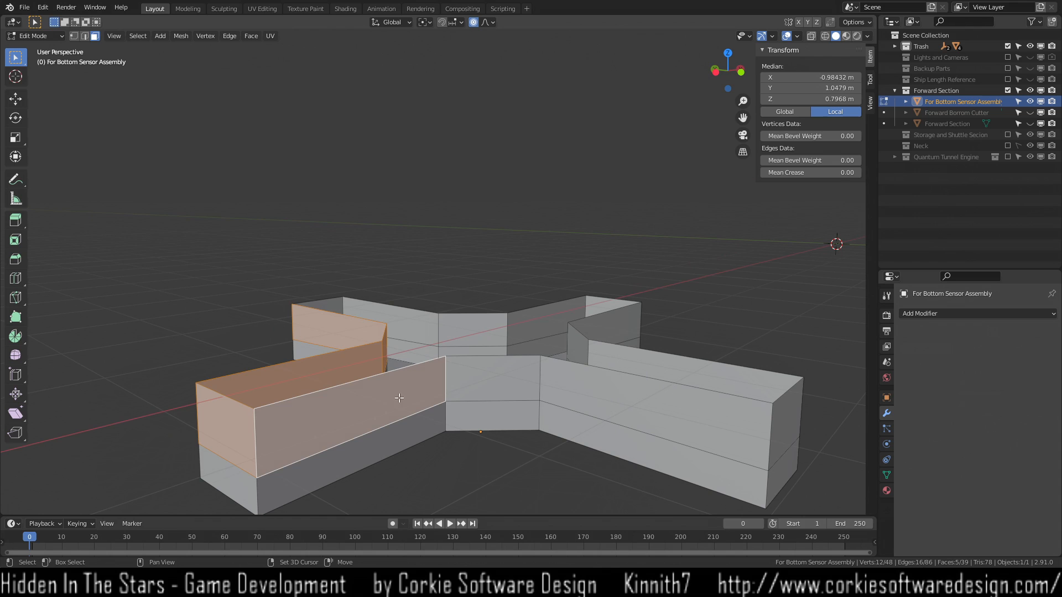
pyautogui.keyDown('shift'); pyautogui.click(492, 382); pyautogui.keyUp('shift')
pyautogui.keyDown('shift'); pyautogui.click(609, 400); pyautogui.keyUp('shift')
pyautogui.moveTo(609, 400); pyautogui.dragTo(592, 444, button='middle')
pyautogui.keyDown('shift'); pyautogui.click(592, 444); pyautogui.keyUp('shift')
pyautogui.moveTo(699, 433); pyautogui.dragTo(443, 436, button='middle')
pyautogui.keyDown('shift'); pyautogui.click(443, 436); pyautogui.keyUp('shift')
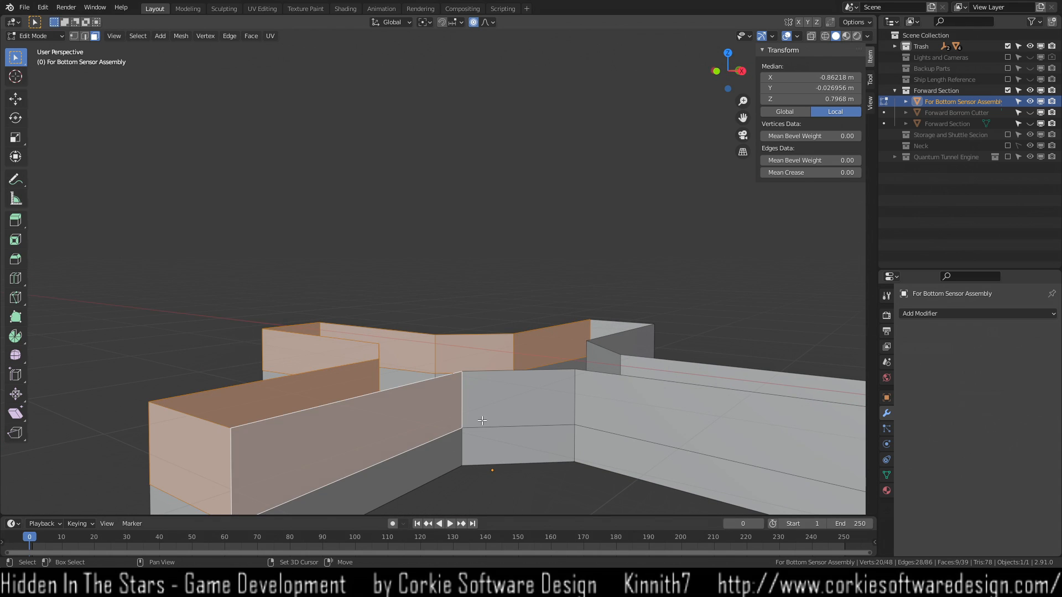
pyautogui.keyDown('shift'); pyautogui.click(461, 424); pyautogui.keyUp('shift')
pyautogui.keyDown('shift'); pyautogui.click(691, 437); pyautogui.keyUp('shift')
pyautogui.moveTo(691, 437); pyautogui.dragTo(813, 373, button='middle')
pyautogui.keyDown('shift'); pyautogui.click(812, 372); pyautogui.keyUp('shift')
pyautogui.keyDown('shift'); pyautogui.click(722, 350); pyautogui.keyUp('shift')
pyautogui.keyDown('shift'); pyautogui.click(588, 331); pyautogui.keyUp('shift')
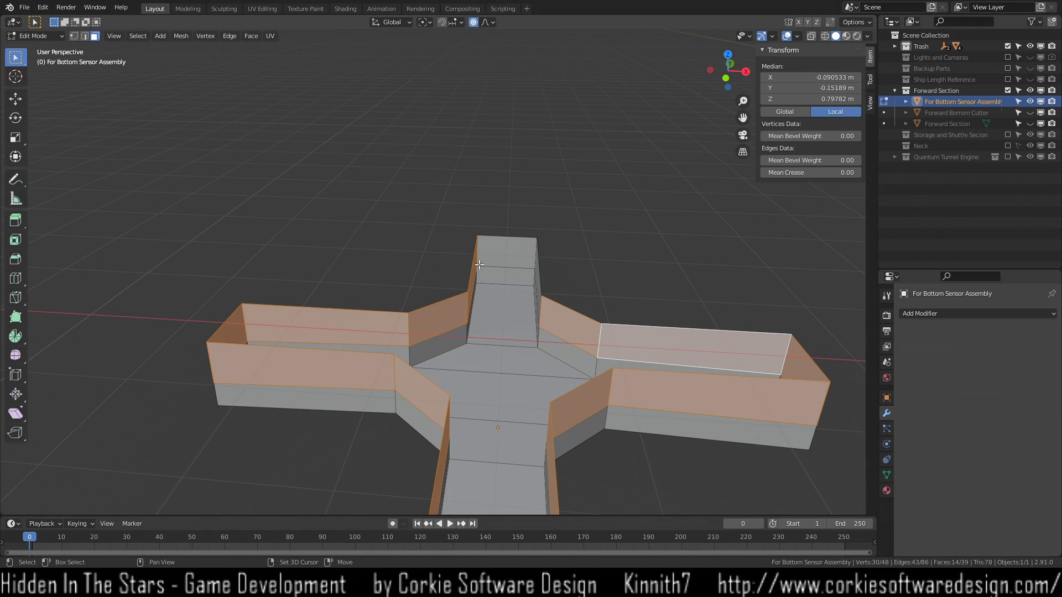
pyautogui.keyDown('shift'); pyautogui.click(497, 252); pyautogui.keyUp('shift')
pyautogui.keyDown('shift'); pyautogui.click(537, 274); pyautogui.keyUp('shift')
pyautogui.press('x')
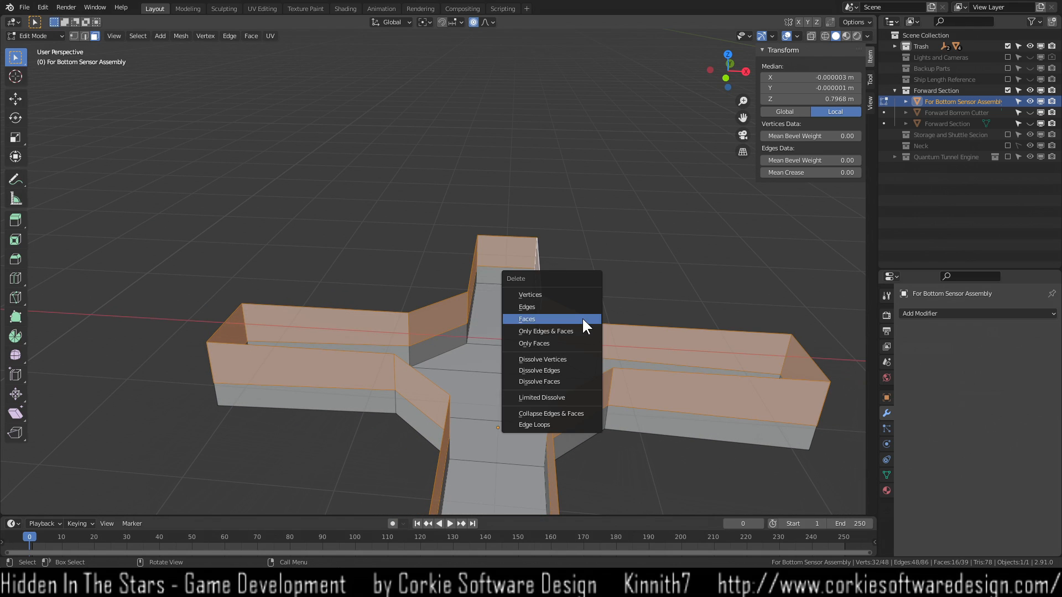
pyautogui.click(583, 319)
# Cap the open tops of two adjacent arms of the cross, each with a face between its four upper corner vertices.
pyautogui.moveTo(675, 377); pyautogui.dragTo(449, 423, button='middle')
pyautogui.press('1')
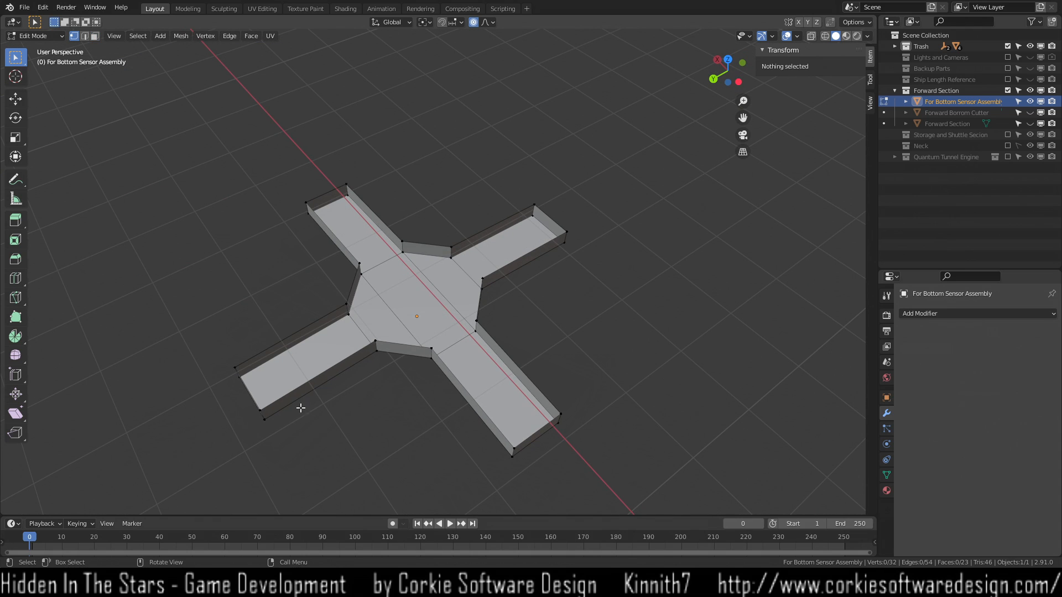
pyautogui.click(236, 368)
pyautogui.keyDown('shift'); pyautogui.click(261, 408); pyautogui.keyUp('shift')
pyautogui.keyDown('shift'); pyautogui.click(375, 341); pyautogui.keyUp('shift')
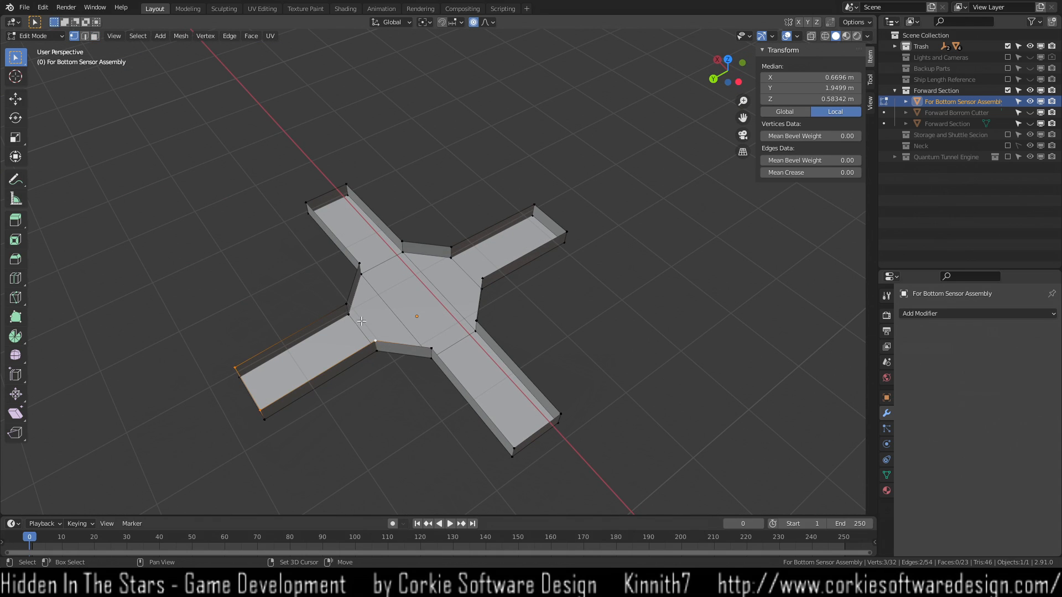
pyautogui.keyDown('shift'); pyautogui.click(347, 305); pyautogui.keyUp('shift')
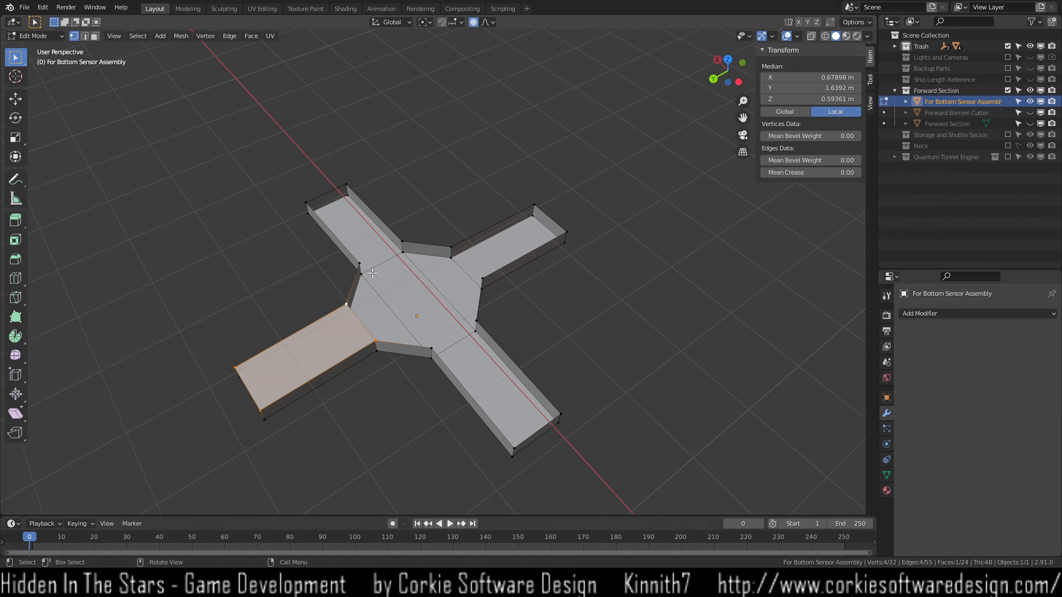
pyautogui.click(306, 202)
pyautogui.keyDown('shift'); pyautogui.click(347, 183); pyautogui.keyUp('shift')
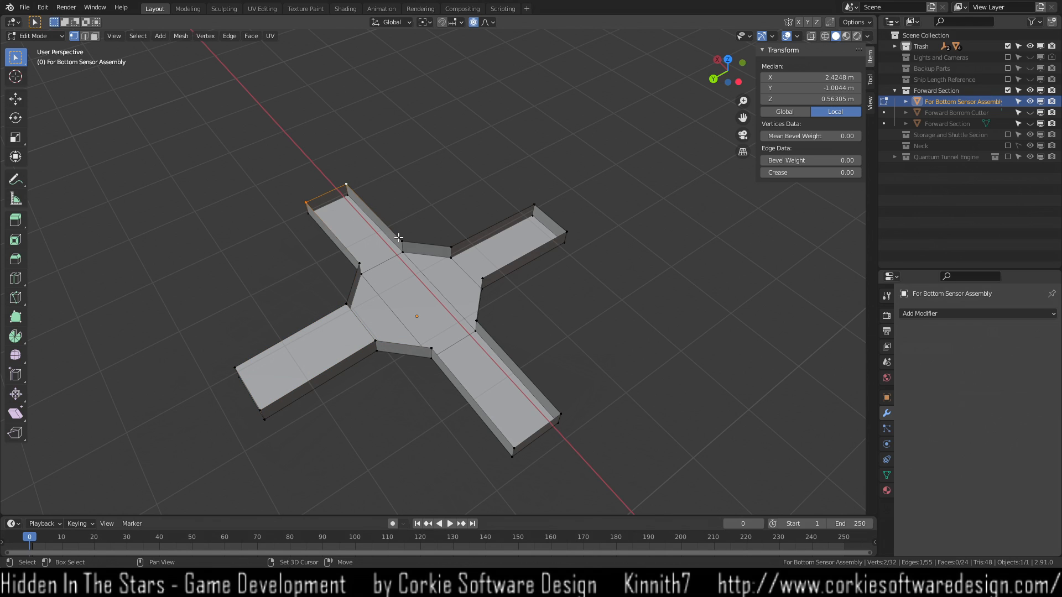
pyautogui.keyDown('shift'); pyautogui.click(401, 240); pyautogui.keyUp('shift')
pyautogui.keyDown('shift'); pyautogui.click(359, 262); pyautogui.keyUp('shift')
pyautogui.press('f')
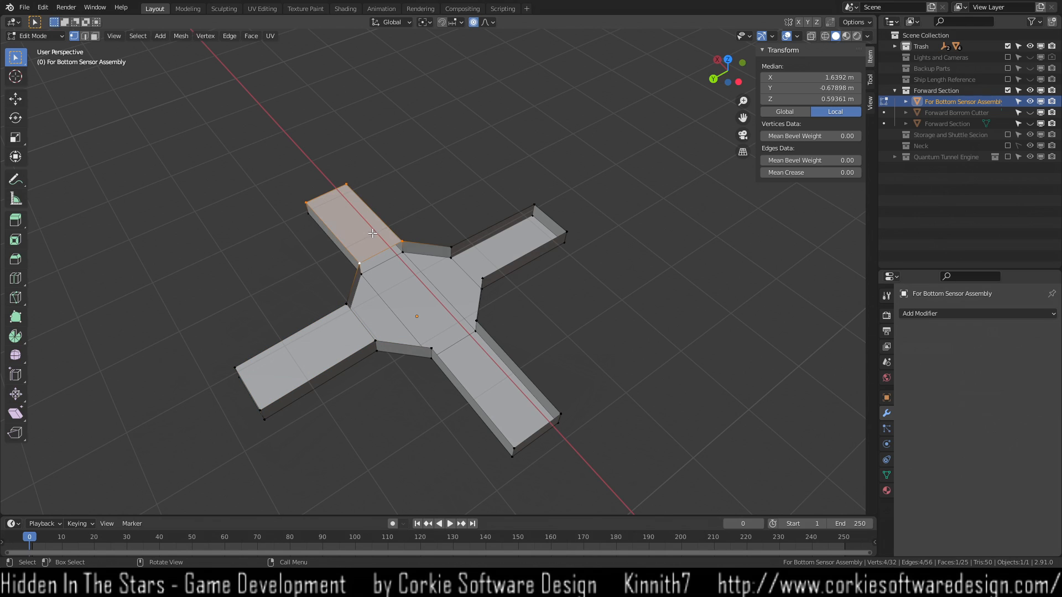
# Cap the remaining two arms of the cross with faces between their upper corner vertices, and clear the selection.
pyautogui.click(450, 248)
pyautogui.keyDown('shift'); pyautogui.click(534, 204); pyautogui.keyUp('shift')
pyautogui.keyDown('shift'); pyautogui.click(566, 231); pyautogui.keyUp('shift')
pyautogui.keyDown('shift'); pyautogui.click(482, 278); pyautogui.keyUp('shift')
pyautogui.press('f')
pyautogui.click(476, 321)
pyautogui.keyDown('shift'); pyautogui.click(431, 349); pyautogui.keyUp('shift')
pyautogui.keyDown('shift'); pyautogui.click(513, 448); pyautogui.keyUp('shift')
pyautogui.keyDown('shift'); pyautogui.click(560, 415); pyautogui.keyUp('shift')
pyautogui.press('f')
pyautogui.click(332, 448)
# Show the Forward Section and check in wireframe, from the front and from below, how the capped cross sits in the disc.
pyautogui.moveTo(382, 459); pyautogui.dragTo(407, 433, button='middle')
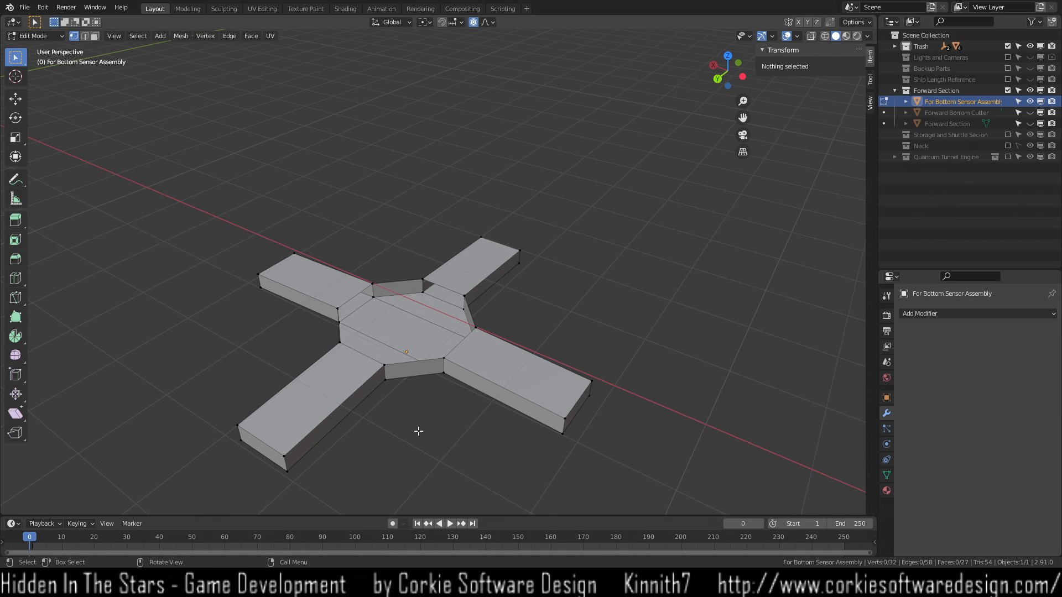
pyautogui.moveTo(481, 400); pyautogui.dragTo(464, 337, button='middle')
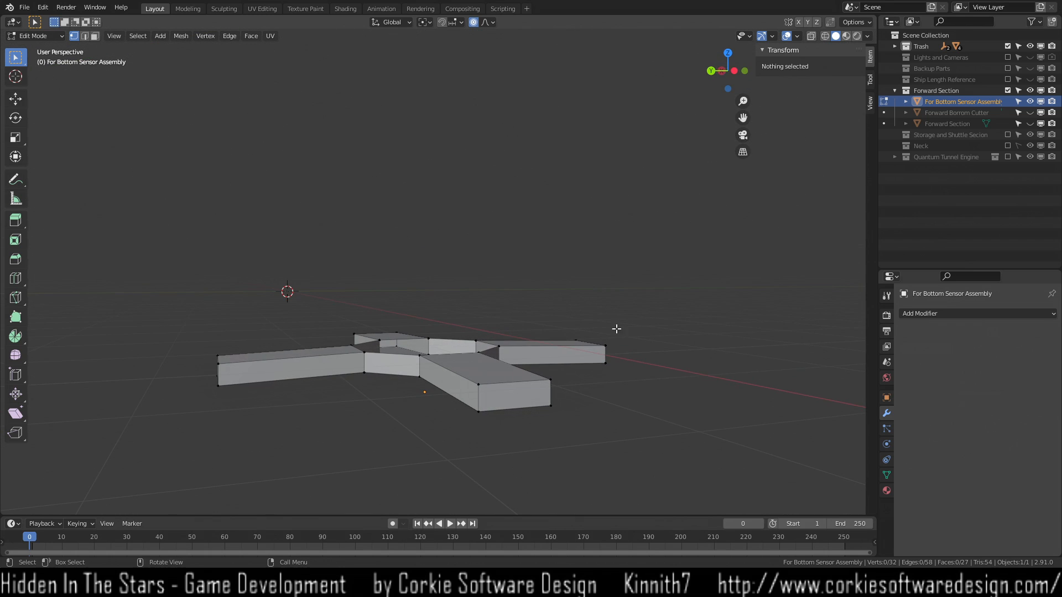
pyautogui.click(1030, 124)
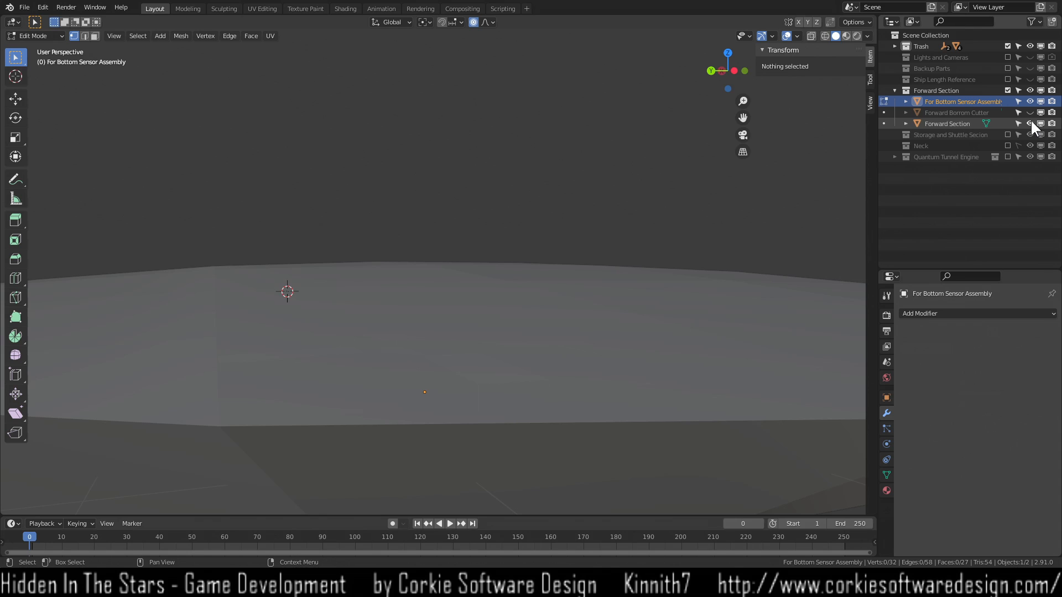
pyautogui.keyDown('shift'); pyautogui.moveTo(549, 379); pyautogui.dragTo(544, 306, button='middle'); pyautogui.keyUp('shift')
pyautogui.press('KP_1')
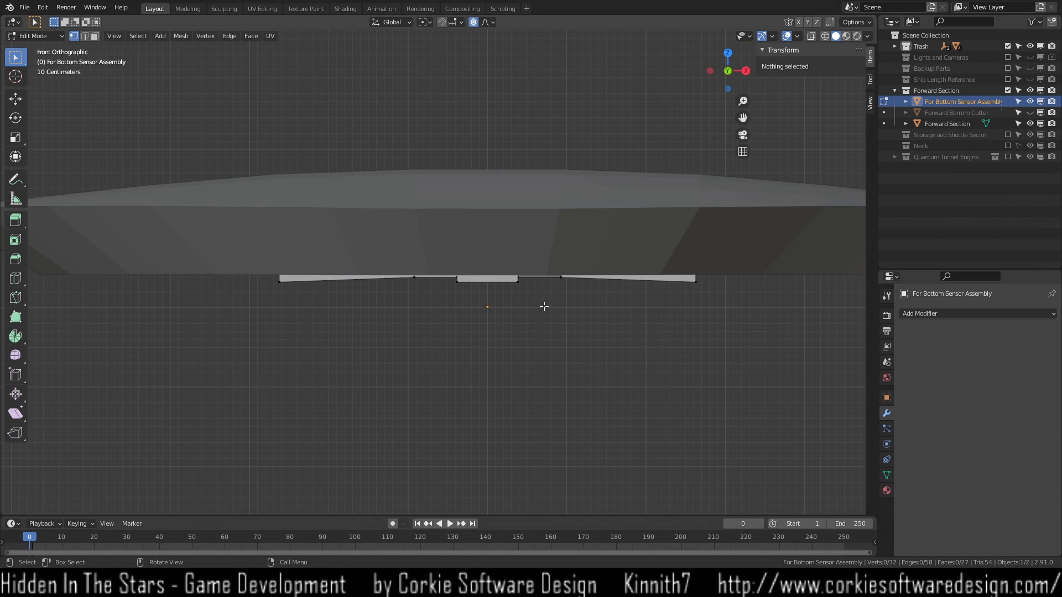
pyautogui.click(458, 291)
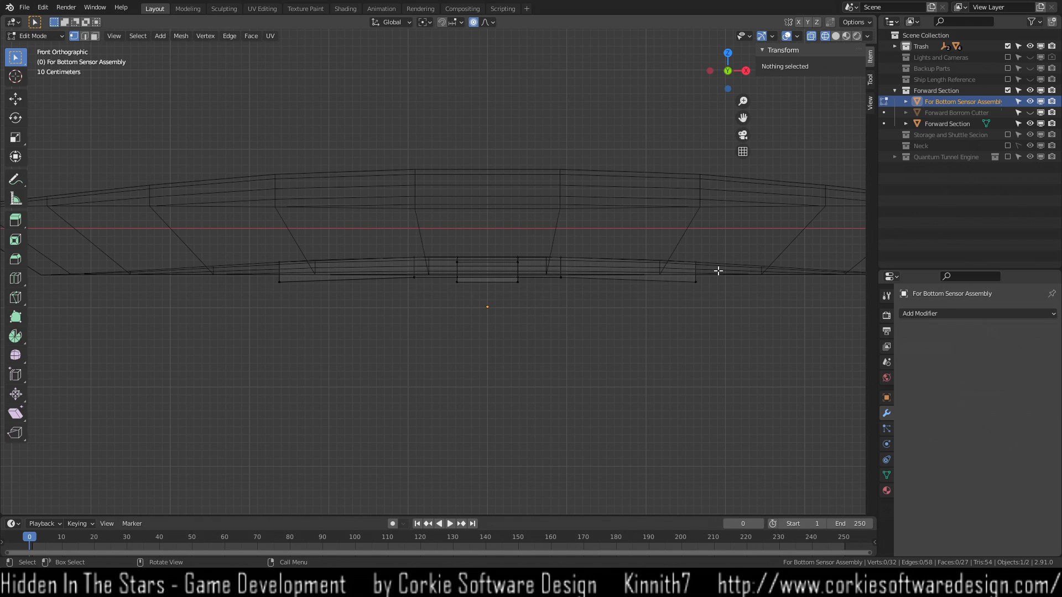
pyautogui.moveTo(591, 377); pyautogui.dragTo(564, 360, button='middle')
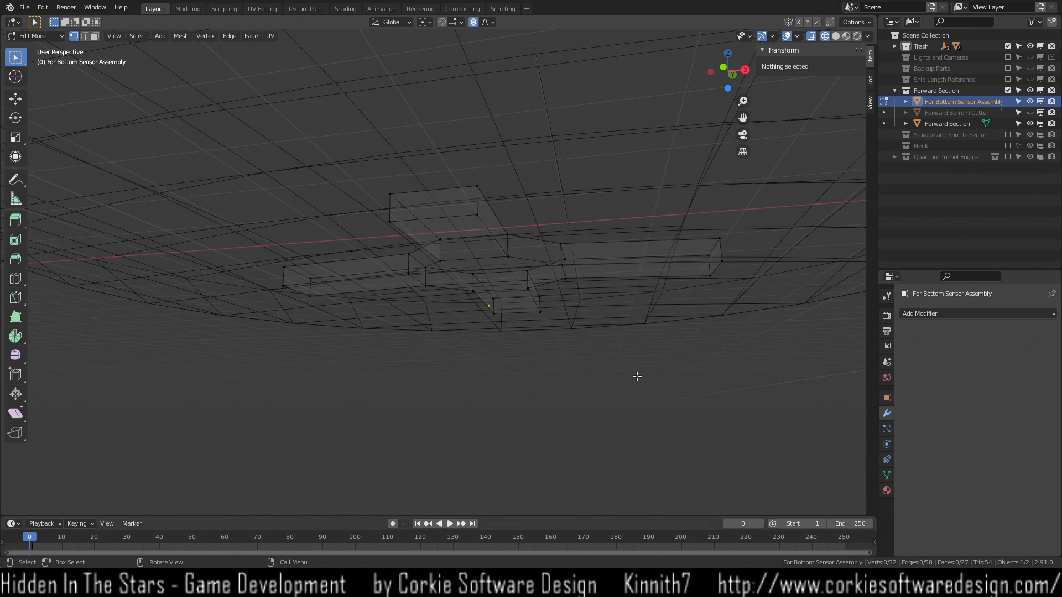
pyautogui.moveTo(603, 395); pyautogui.dragTo(612, 339, button='middle')
pyautogui.press('z')
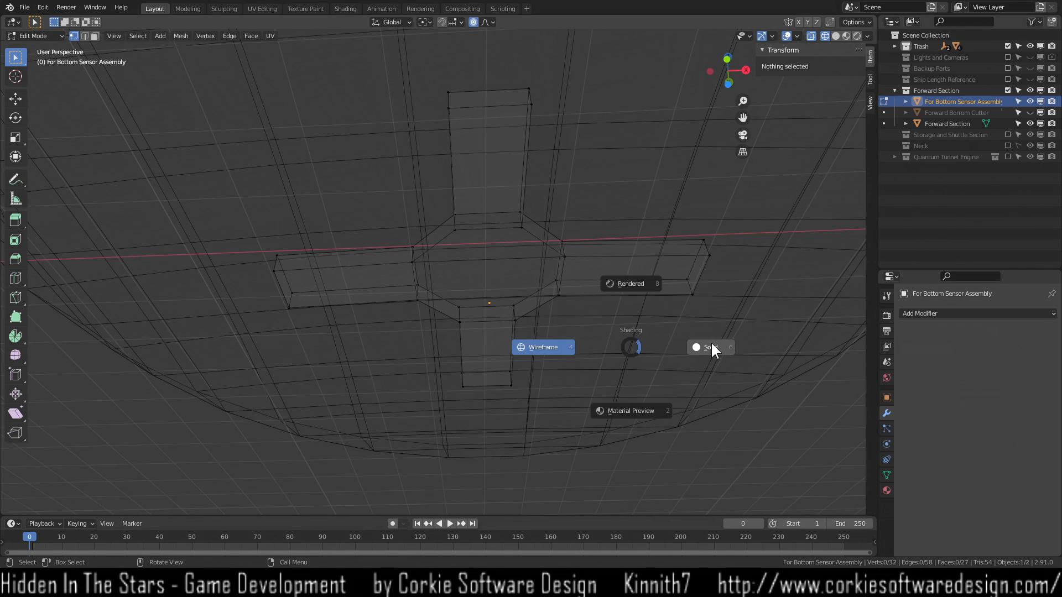
pyautogui.click(712, 343)
# Save the project file and rename the sensor assembly object to For Bottom Sensor Array.
pyautogui.click(25, 7)
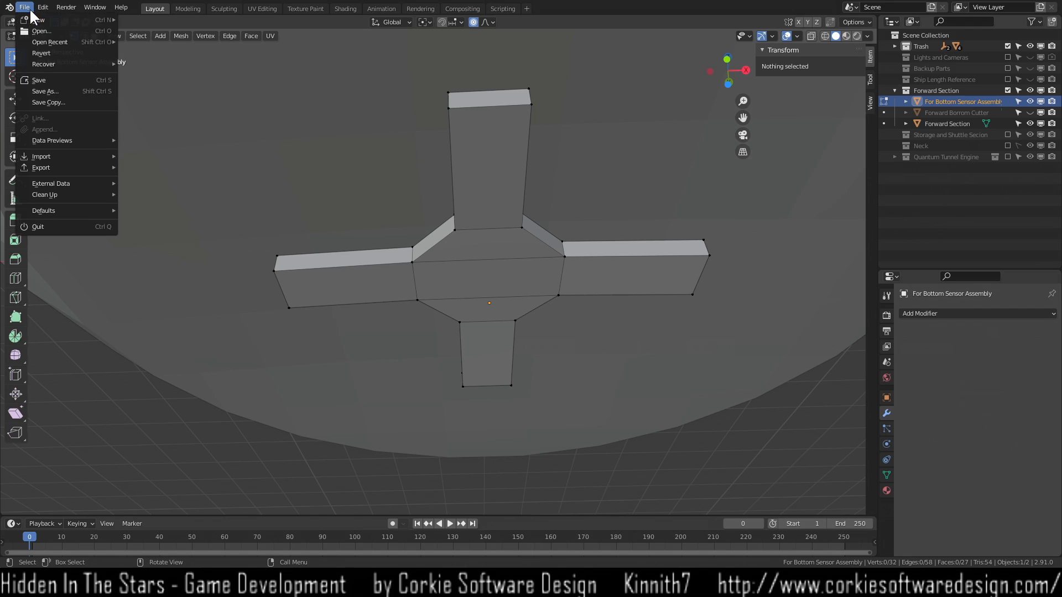
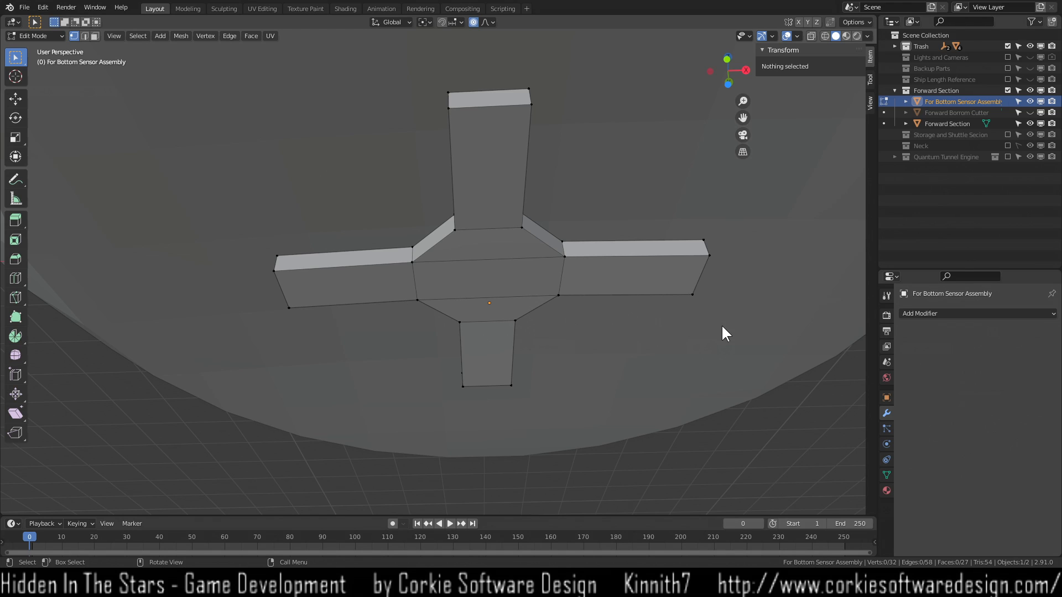
pyautogui.hotkey('ctrl', 's')
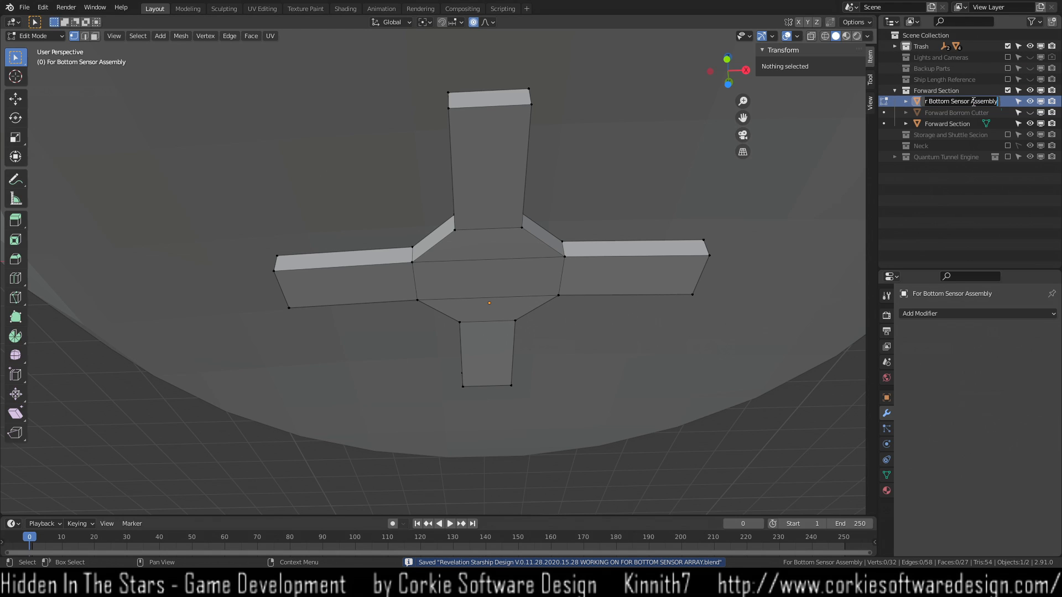
pyautogui.click(975, 101)
pyautogui.hotkey('ctrl', 'Delete')
pyautogui.write('rray')
pyautogui.press('Return')
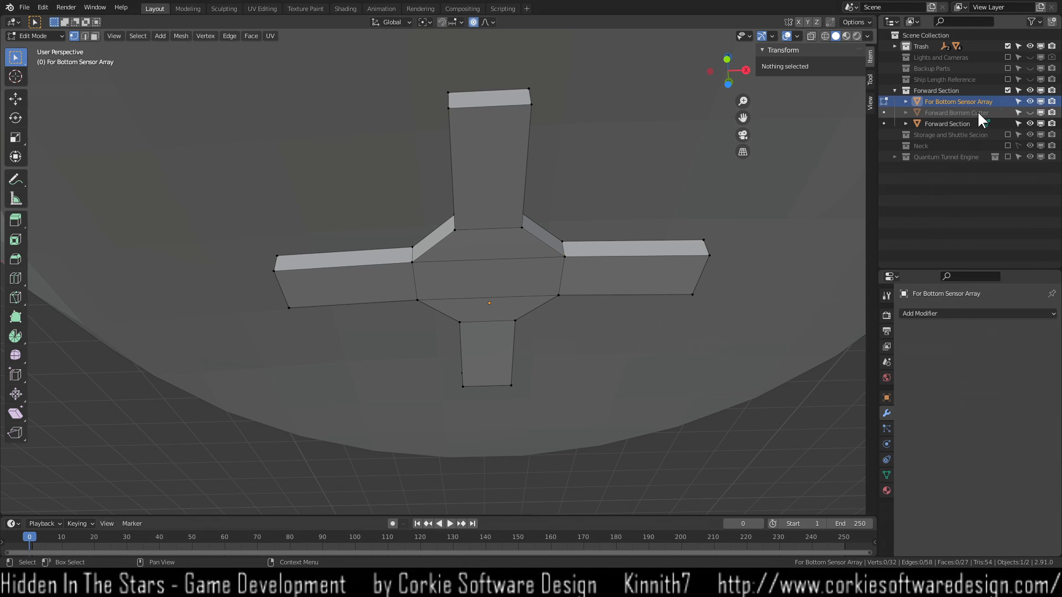
# Examine the sensor cross on the underside of the disc, ending in the orthographic bottom view of the whole disc.
pyautogui.moveTo(540, 350); pyautogui.dragTo(582, 324, button='middle')
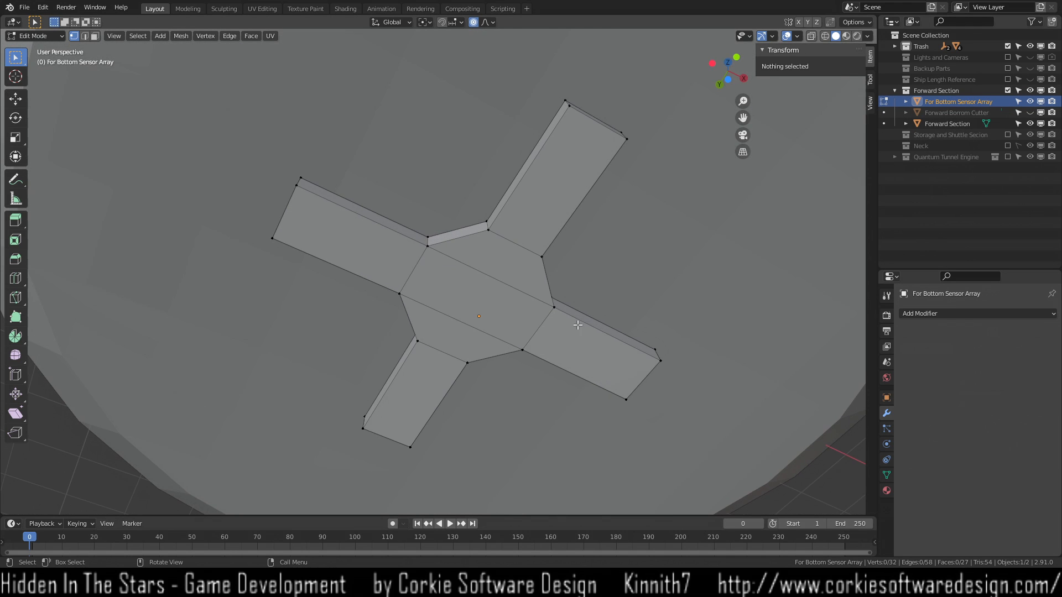
pyautogui.click(522, 351)
pyautogui.click(546, 422)
pyautogui.moveTo(546, 423); pyautogui.dragTo(493, 340, button='middle')
pyautogui.scroll(-5, 493, 339)
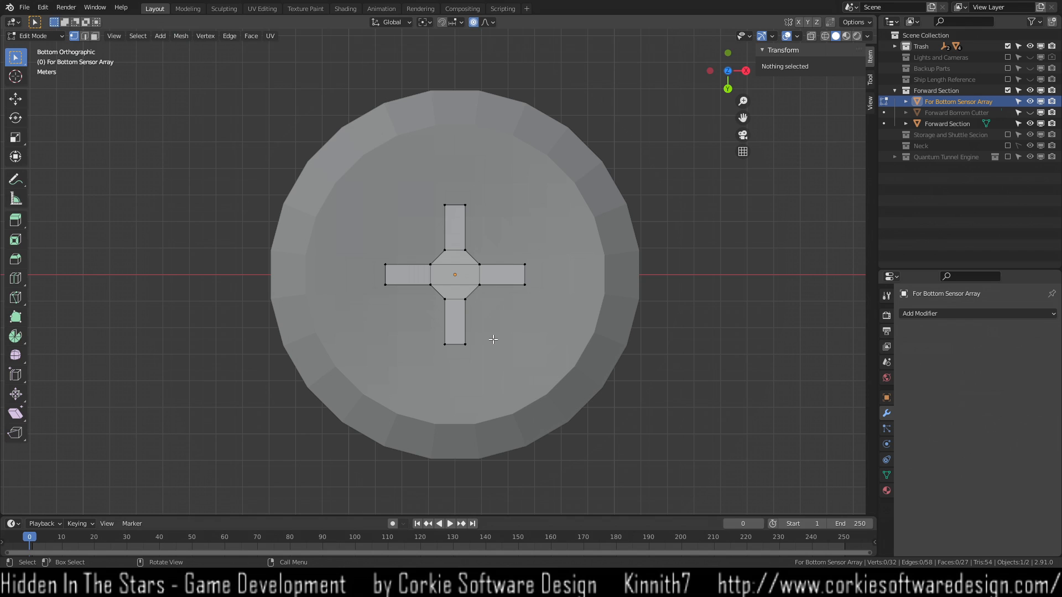
pyautogui.press('KP_7')
pyautogui.press('ctrl+KP_7')
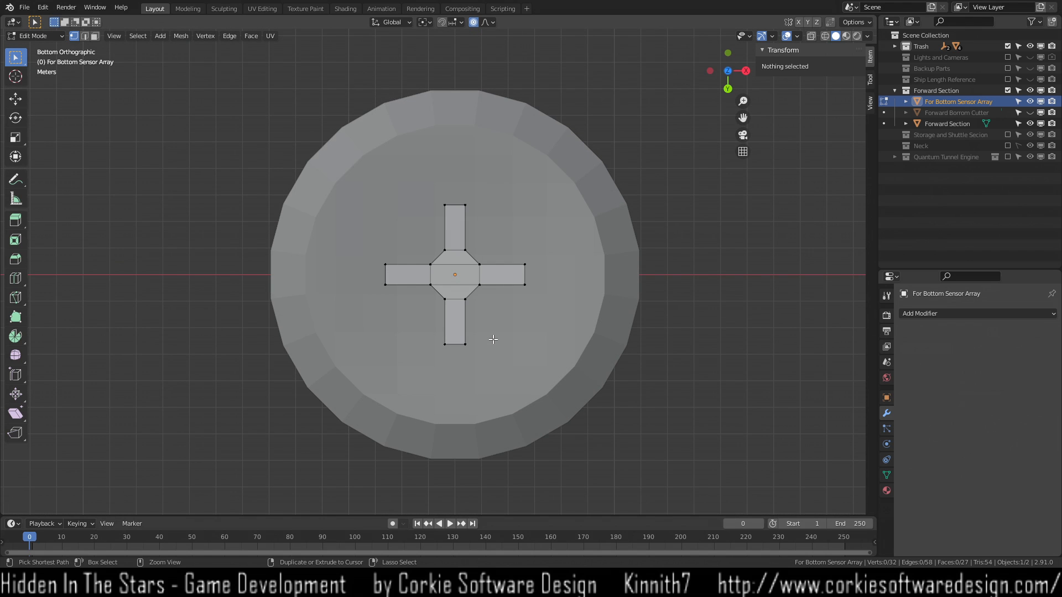
# Add one centred loop cut across one arm of the sensor cross and clear the selection.
pyautogui.press('KP_7')
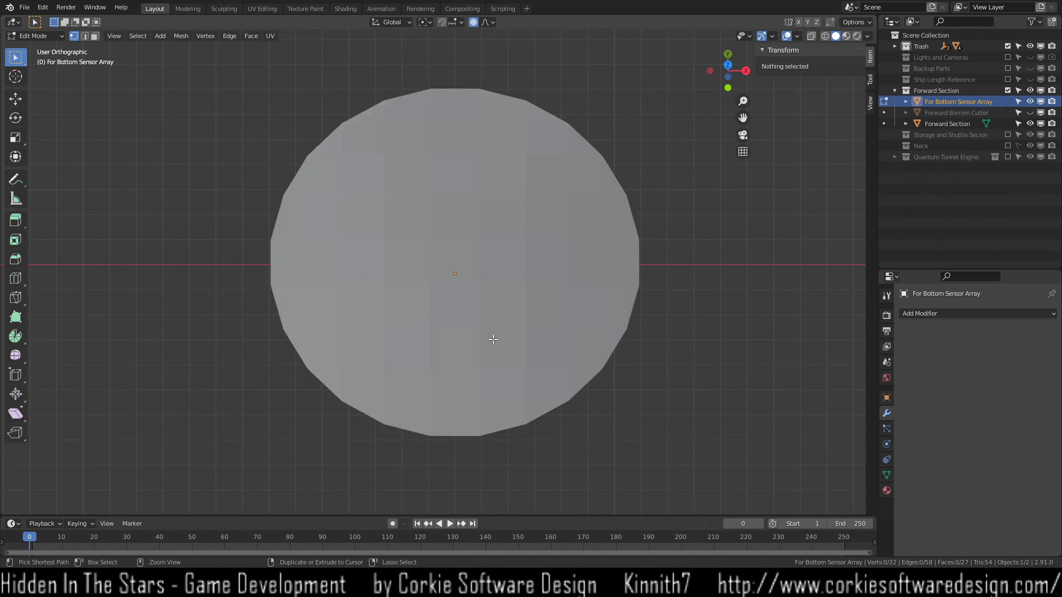
pyautogui.press('ctrl+KP_7')
pyautogui.scroll(9, 298, 350)
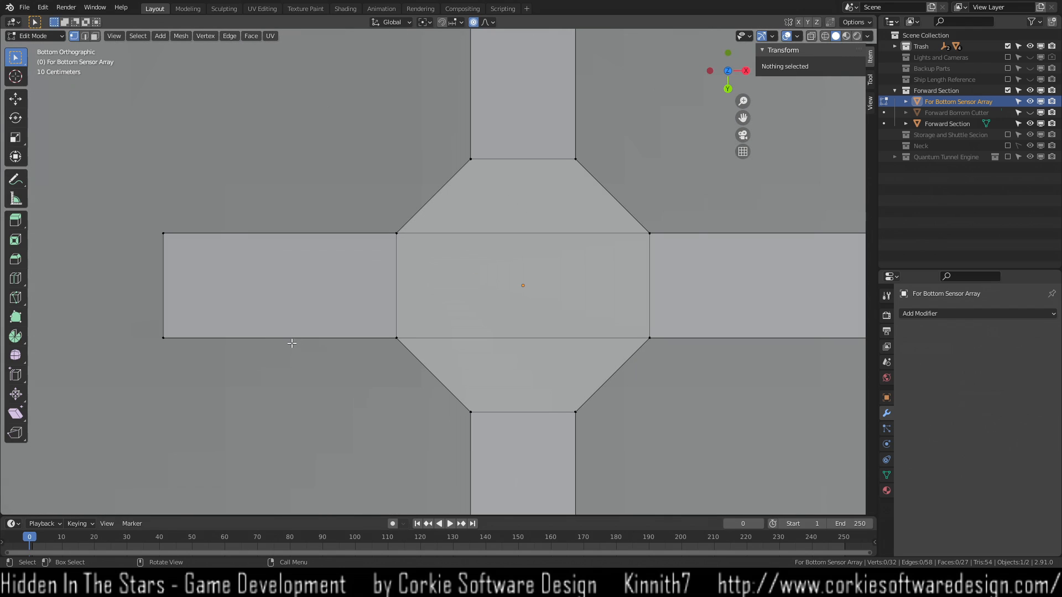
pyautogui.keyDown('shift'); pyautogui.moveTo(257, 335); pyautogui.dragTo(584, 402, button='middle'); pyautogui.keyUp('shift')
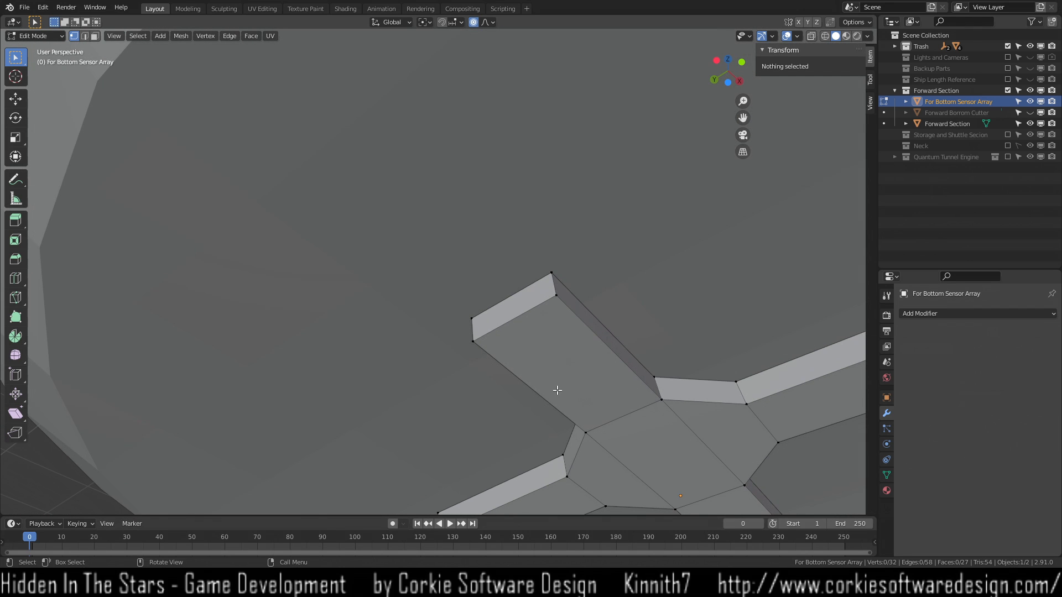
pyautogui.moveTo(411, 383); pyautogui.dragTo(557, 197, button='middle')
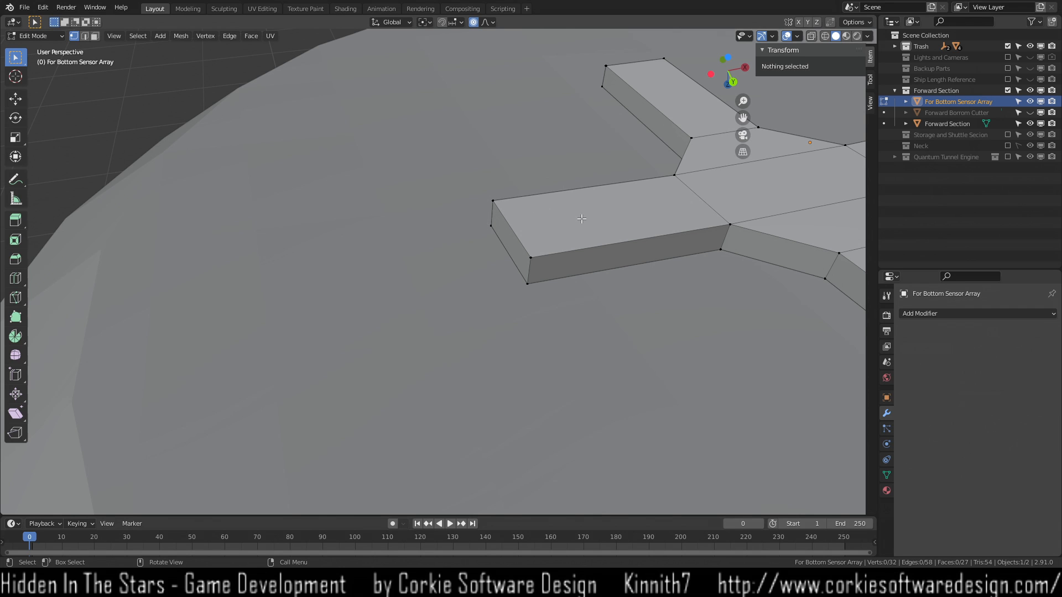
pyautogui.scroll(-4, 573, 207)
pyautogui.scroll(3, 570, 257)
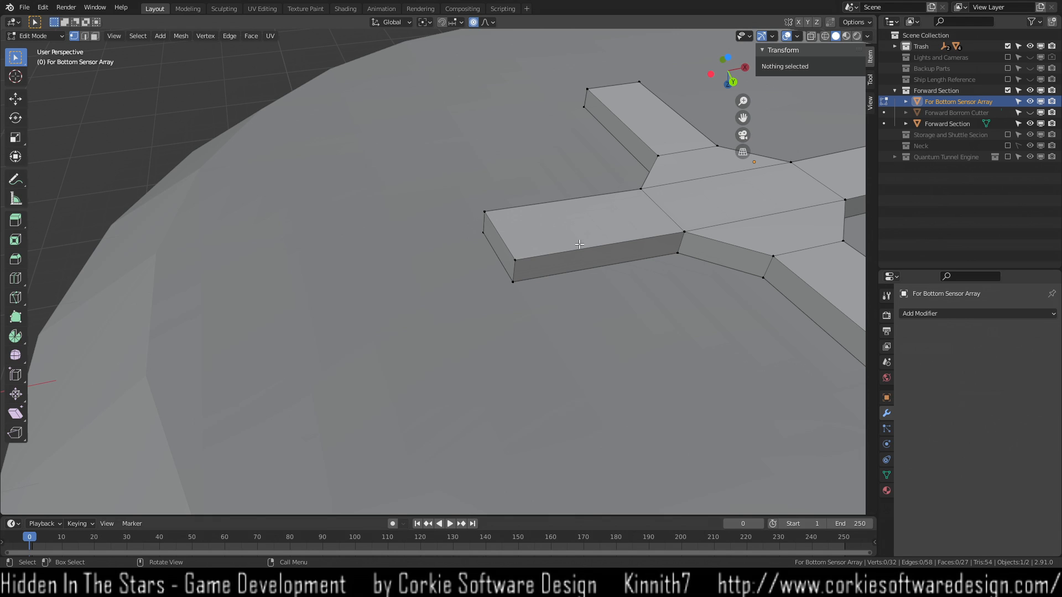
pyautogui.moveTo(559, 271); pyautogui.dragTo(520, 273, button='middle')
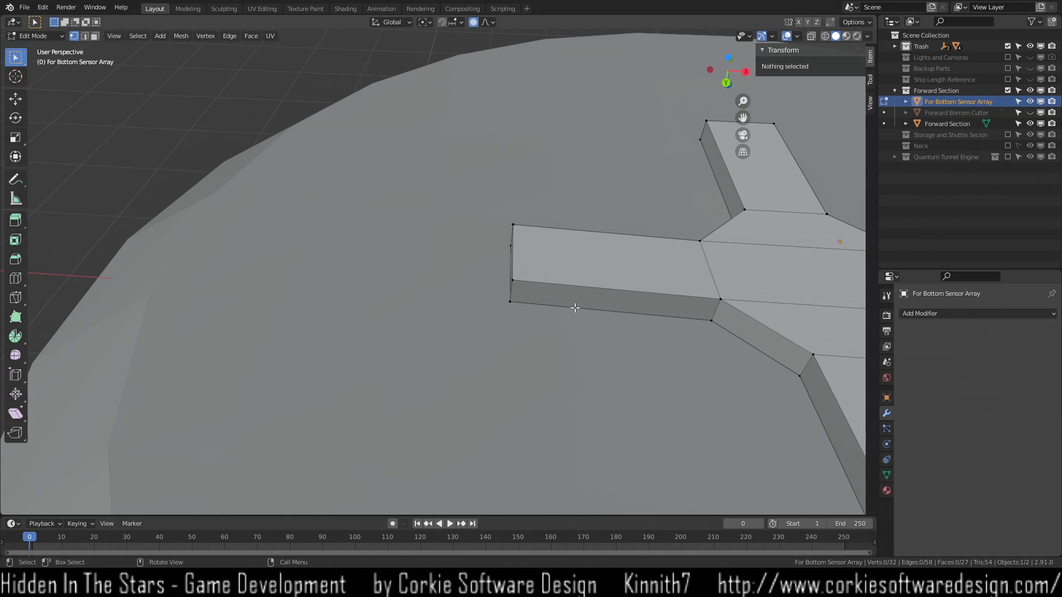
pyautogui.hotkey('ctrl', 'r')
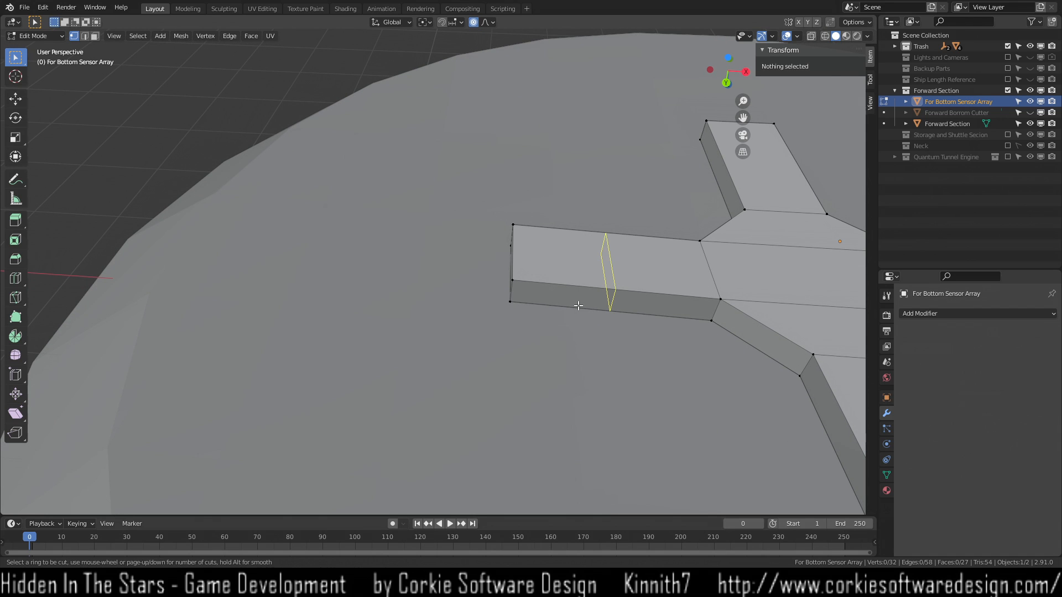
pyautogui.click(577, 307)
pyautogui.click(570, 362)
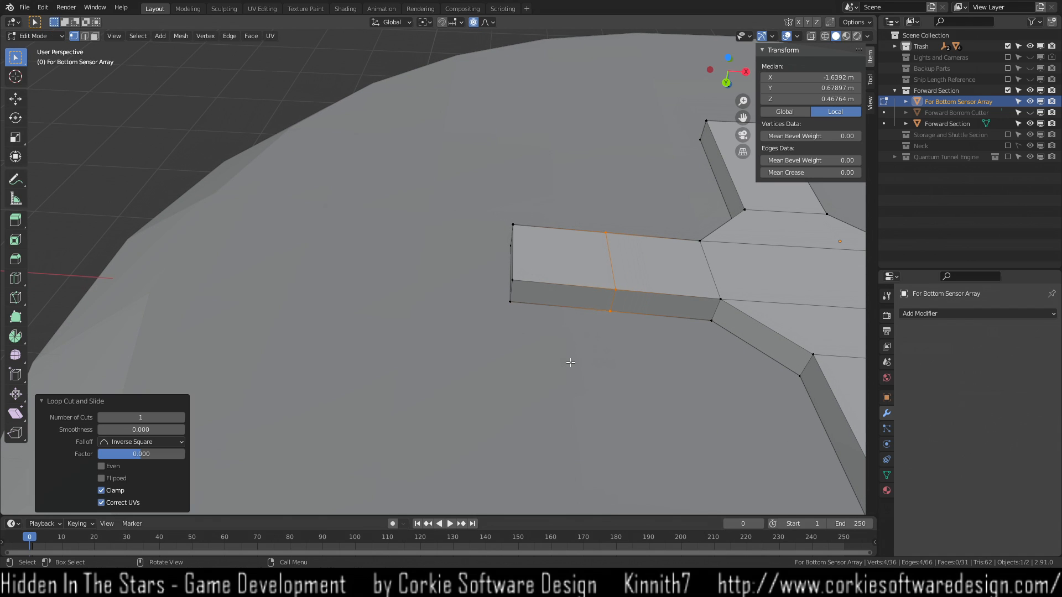
pyautogui.hotkey('alt', 'a')
# Try to extrude the end face of the subdivided arm outward by about 0.97 m, and undo the extrusion.
pyautogui.moveTo(570, 363); pyautogui.dragTo(638, 335, button='middle')
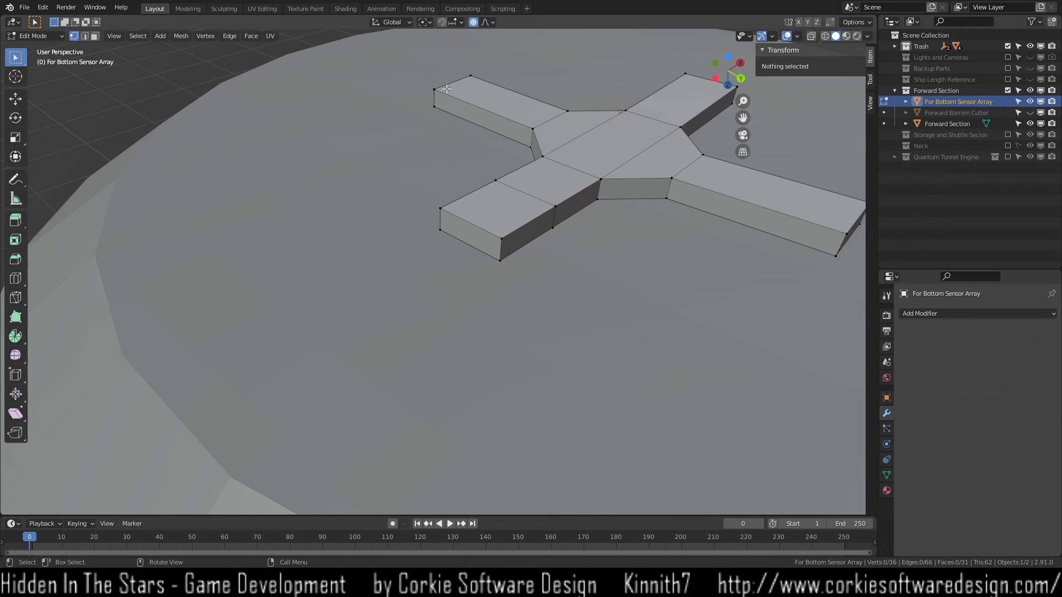
pyautogui.moveTo(597, 272); pyautogui.dragTo(547, 289, button='middle')
pyautogui.moveTo(639, 280); pyautogui.dragTo(443, 313, button='middle')
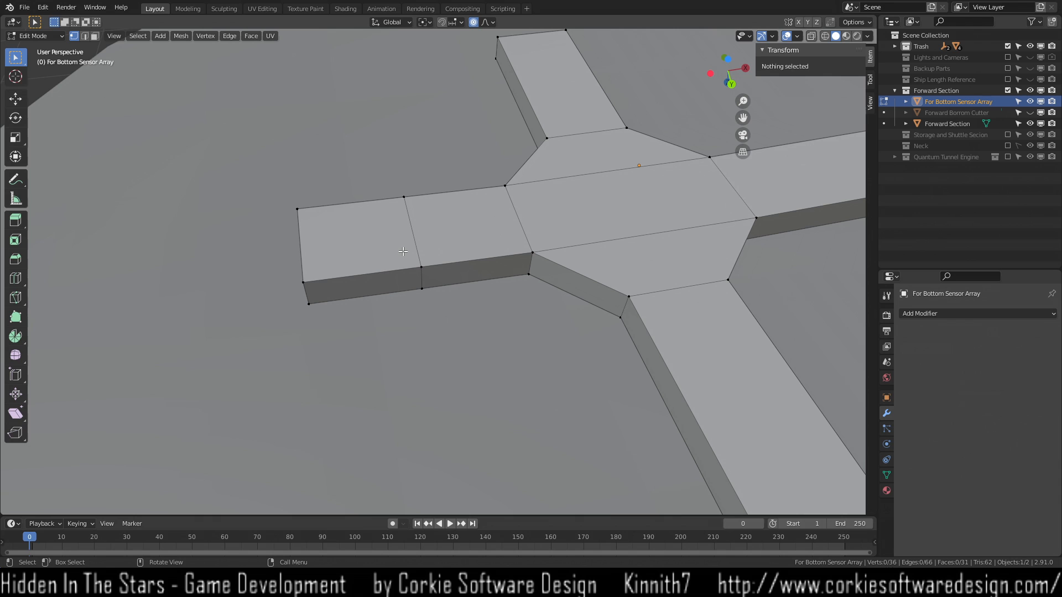
pyautogui.scroll(-2, 416, 211)
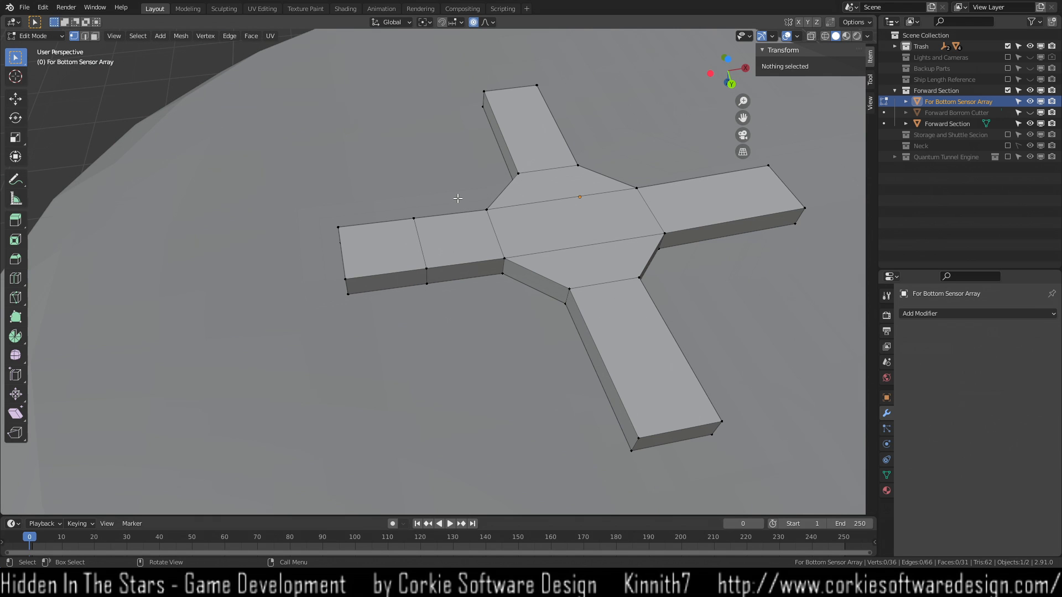
pyautogui.moveTo(457, 221); pyautogui.dragTo(489, 191, button='middle')
pyautogui.moveTo(314, 277); pyautogui.dragTo(347, 294, button='middle')
pyautogui.press('3')
pyautogui.click(343, 282)
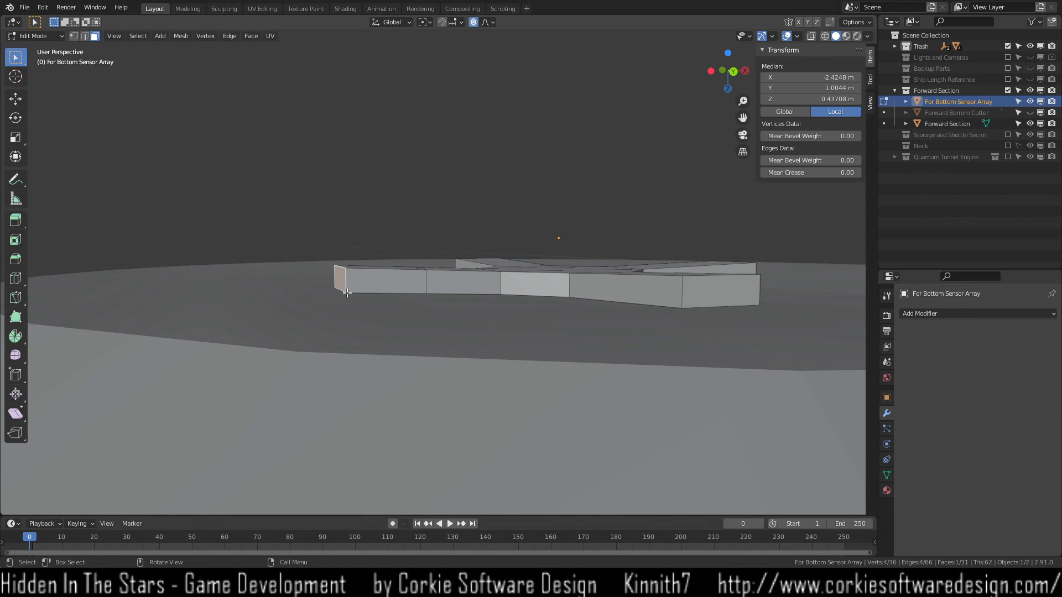
pyautogui.moveTo(310, 310)
pyautogui.mouseDown(button='middle')
pyautogui.moveTo(320, 367)
pyautogui.moveTo(283, 332)
pyautogui.moveTo(332, 329)
pyautogui.moveTo(319, 327)
pyautogui.mouseUp(button='middle')
pyautogui.press('e')
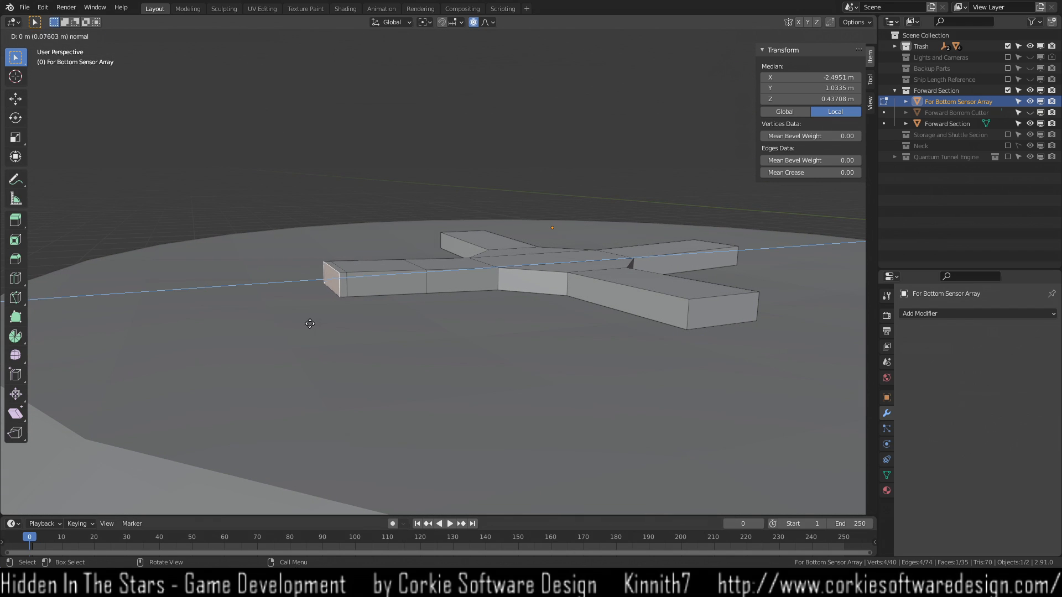
pyautogui.click(222, 316)
pyautogui.moveTo(209, 321); pyautogui.dragTo(287, 320, button='middle')
pyautogui.moveTo(317, 351); pyautogui.dragTo(254, 354, button='middle')
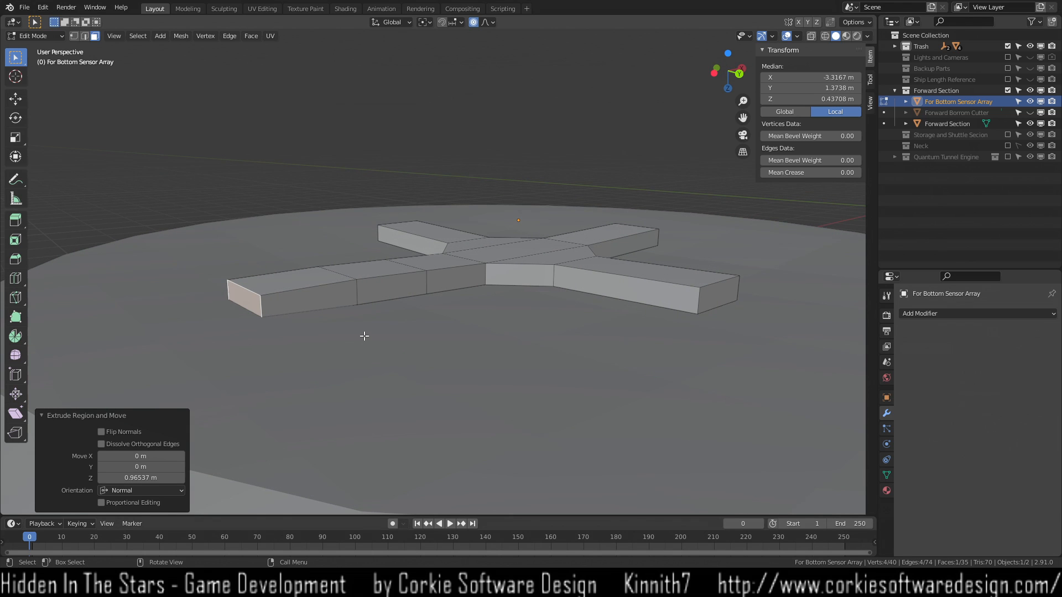
pyautogui.hotkey('ctrl', 'z')
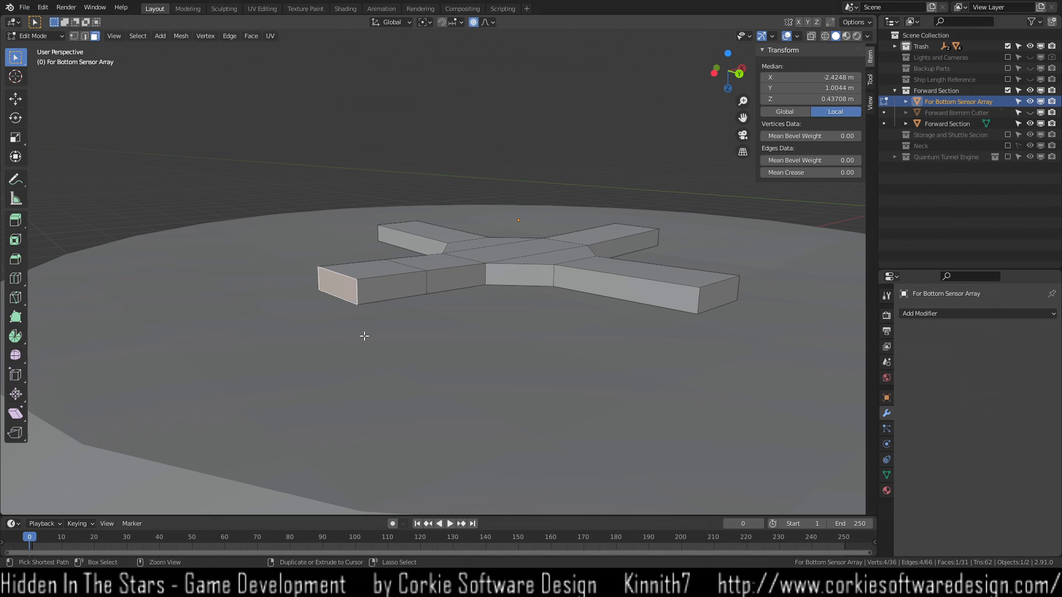
# Delete the selected top, side and end faces of the three arms that have no loop cut.
pyautogui.moveTo(392, 340); pyautogui.dragTo(438, 389, button='middle')
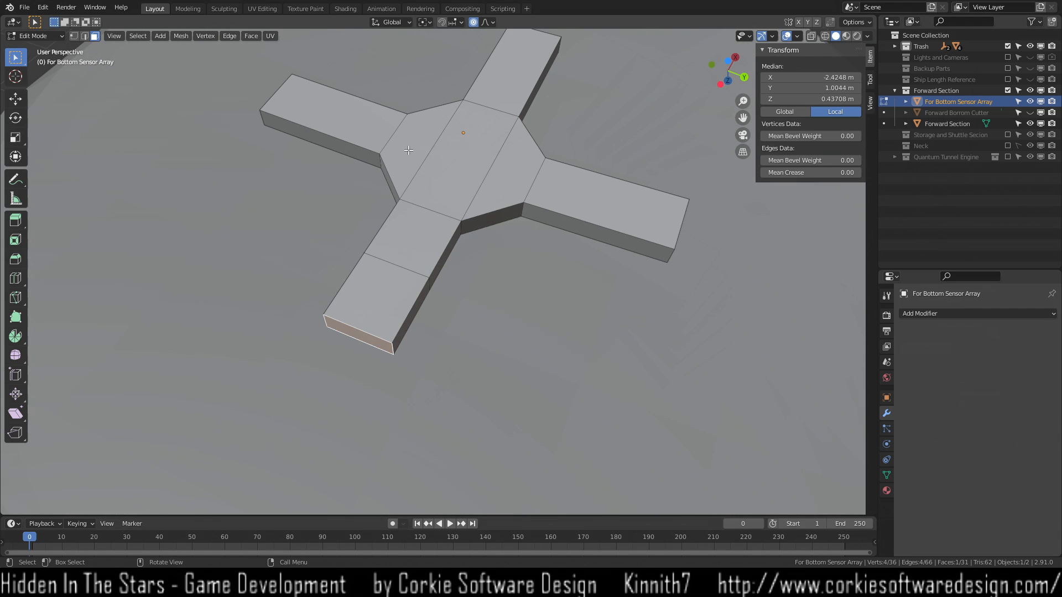
pyautogui.click(373, 116)
pyautogui.moveTo(330, 154); pyautogui.dragTo(516, 98, button='middle')
pyautogui.keyDown('shift'); pyautogui.click(290, 197); pyautogui.keyUp('shift')
pyautogui.keyDown('shift'); pyautogui.click(523, 77); pyautogui.keyUp('shift')
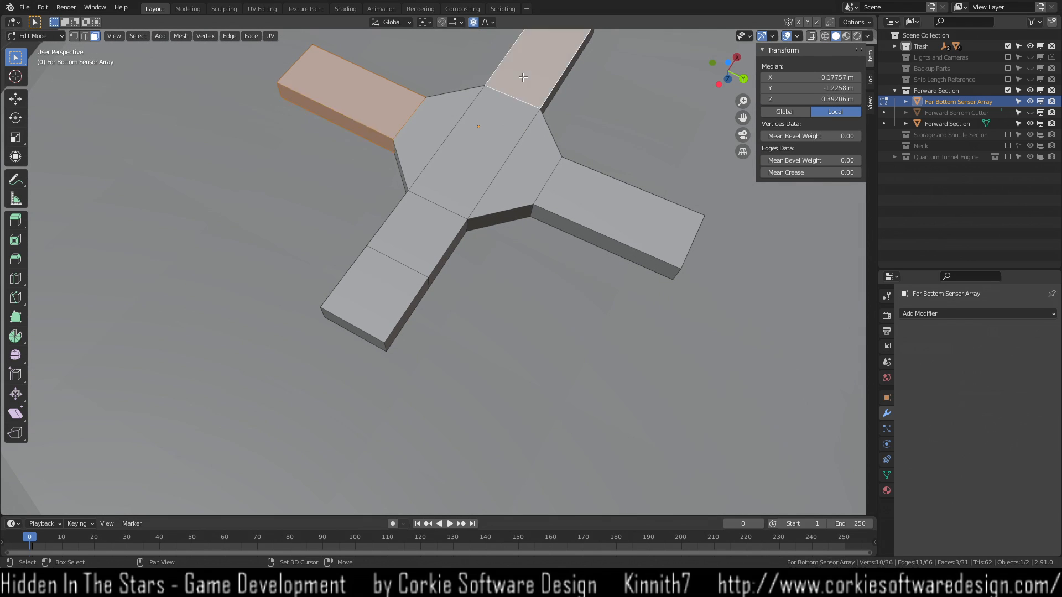
pyautogui.keyDown('shift'); pyautogui.click(589, 209); pyautogui.keyUp('shift')
pyautogui.keyDown('shift'); pyautogui.click(584, 232); pyautogui.keyUp('shift')
pyautogui.moveTo(584, 231); pyautogui.dragTo(597, 254, button='middle')
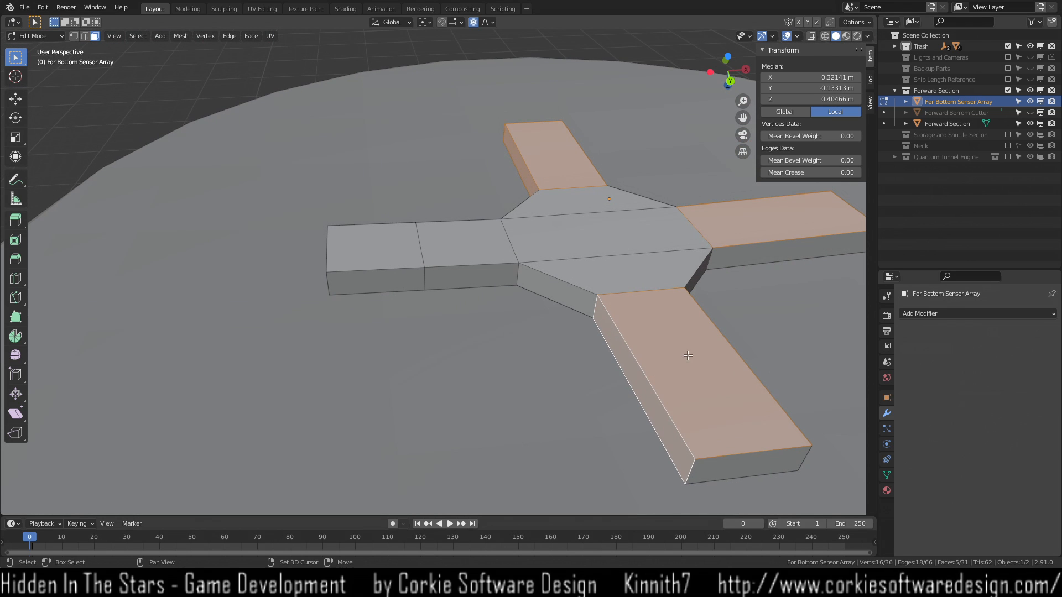
pyautogui.keyDown('shift'); pyautogui.click(759, 467); pyautogui.keyUp('shift')
pyautogui.keyDown('shift'); pyautogui.click(765, 255); pyautogui.keyUp('shift')
pyautogui.moveTo(765, 255); pyautogui.dragTo(667, 307, button='middle')
pyautogui.scroll(-3, 667, 307)
pyautogui.keyDown('shift'); pyautogui.click(699, 456); pyautogui.keyUp('shift')
pyautogui.moveTo(714, 413); pyautogui.dragTo(586, 377, button='middle')
pyautogui.keyDown('shift'); pyautogui.click(584, 357); pyautogui.keyUp('shift')
pyautogui.keyDown('shift'); pyautogui.click(325, 327); pyautogui.keyUp('shift')
pyautogui.moveTo(457, 391); pyautogui.dragTo(553, 394, button='middle')
pyautogui.keyDown('shift'); pyautogui.click(456, 393); pyautogui.keyUp('shift')
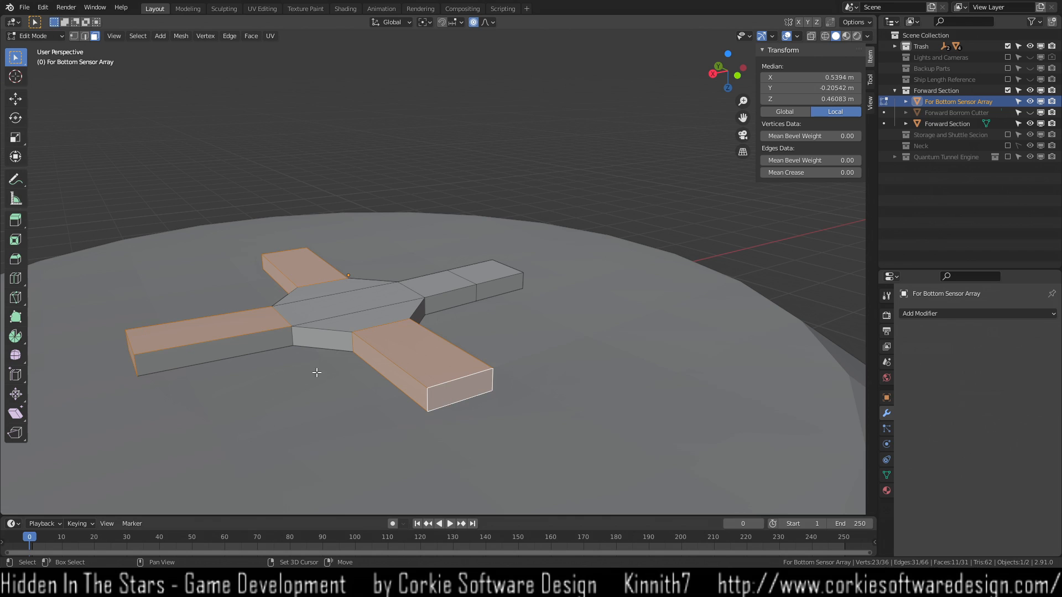
pyautogui.keyDown('shift'); pyautogui.click(259, 345); pyautogui.keyUp('shift')
pyautogui.moveTo(507, 353); pyautogui.dragTo(215, 249, button='middle')
pyautogui.press('x')
pyautogui.click(420, 370)
# Delete the three flat faces left over from the removed arms around the octagonal hub.
pyautogui.click(214, 248)
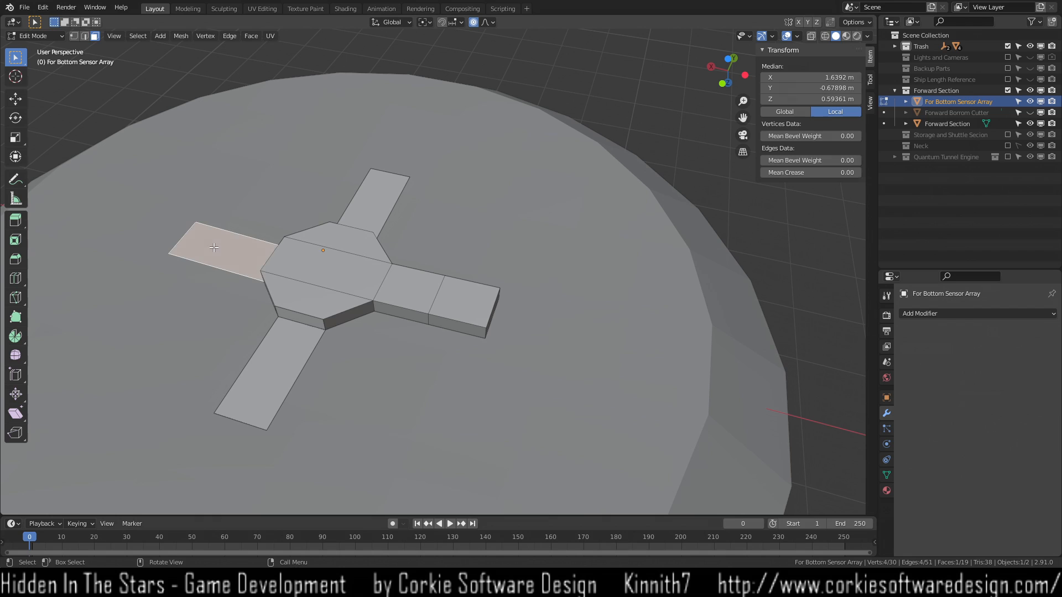
pyautogui.keyDown('shift'); pyautogui.click(375, 211); pyautogui.keyUp('shift')
pyautogui.keyDown('shift'); pyautogui.click(284, 357); pyautogui.keyUp('shift')
pyautogui.press('x')
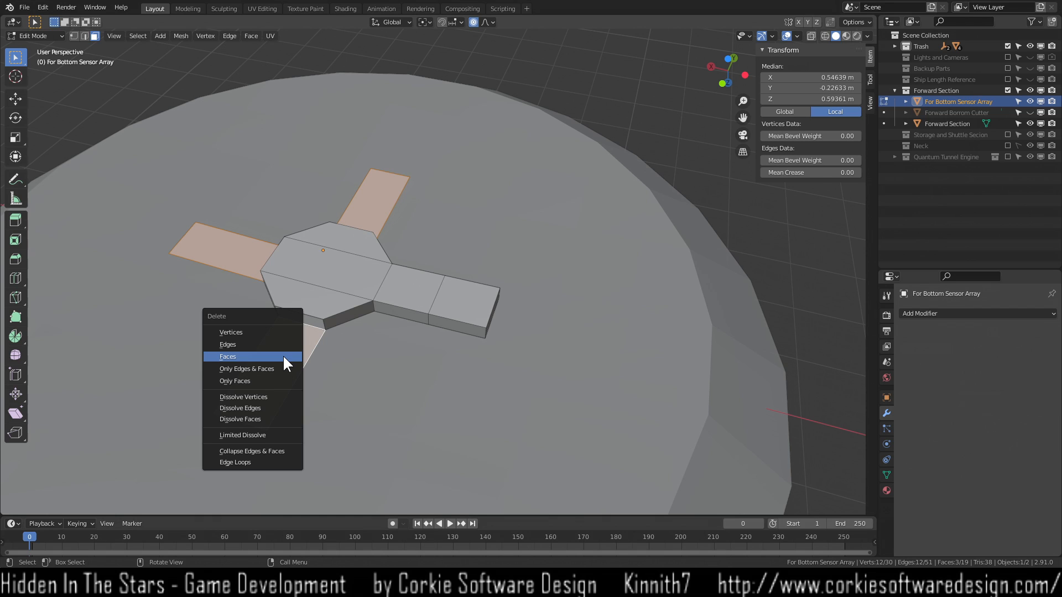
pyautogui.click(284, 354)
# Select all vertices of the remaining subdivided arm and separate them from the octagonal hub into a new object.
pyautogui.press('KP_7')
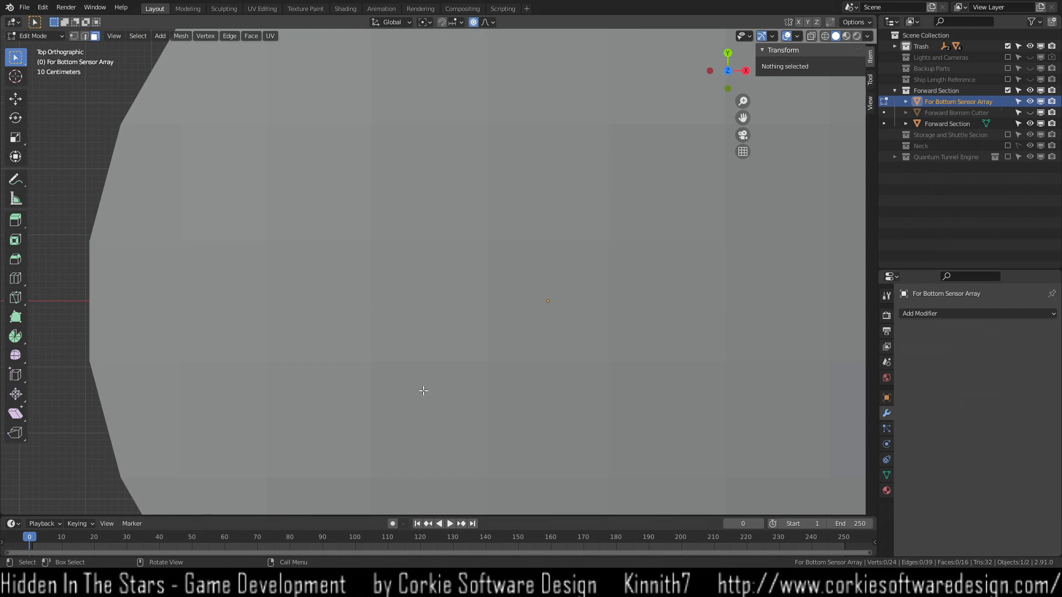
pyautogui.scroll(-6, 424, 391)
pyautogui.press('ctrl+KP_7')
pyautogui.scroll(-5, 501, 352)
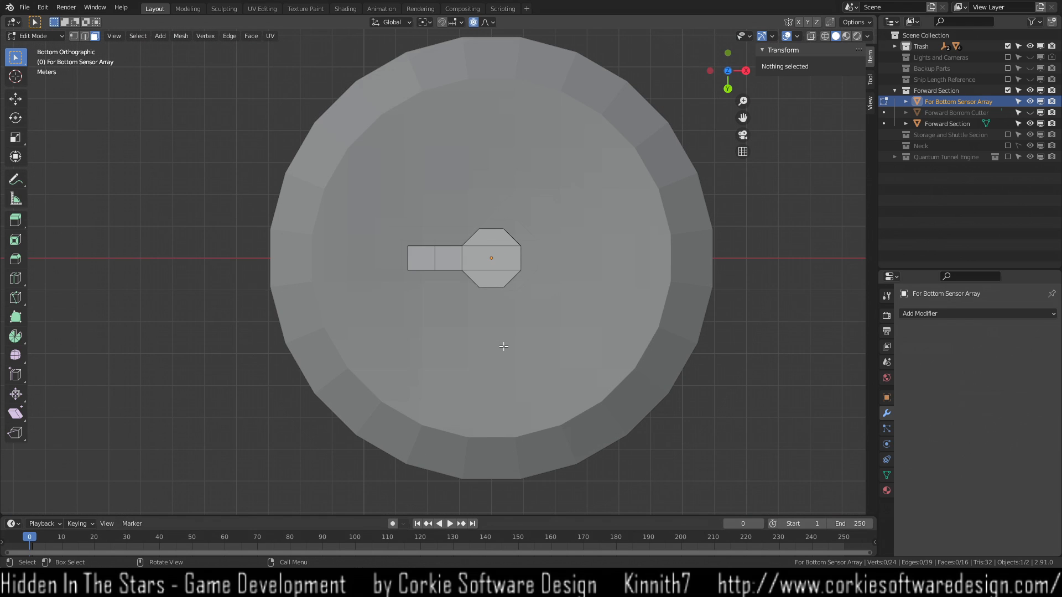
pyautogui.scroll(6, 501, 349)
pyautogui.moveTo(553, 370); pyautogui.dragTo(547, 287, button='middle')
pyautogui.press('1')
pyautogui.moveTo(475, 254); pyautogui.dragTo(496, 289, button='middle')
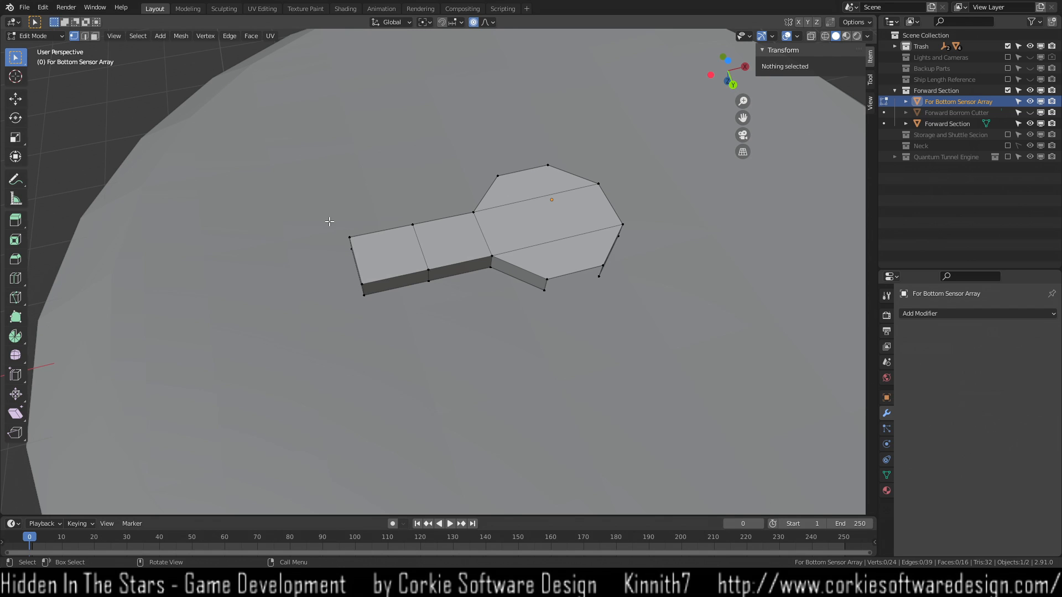
pyautogui.click(351, 239)
pyautogui.moveTo(352, 239); pyautogui.dragTo(341, 275, button='middle')
pyautogui.keyDown('shift'); pyautogui.click(343, 273); pyautogui.keyUp('shift')
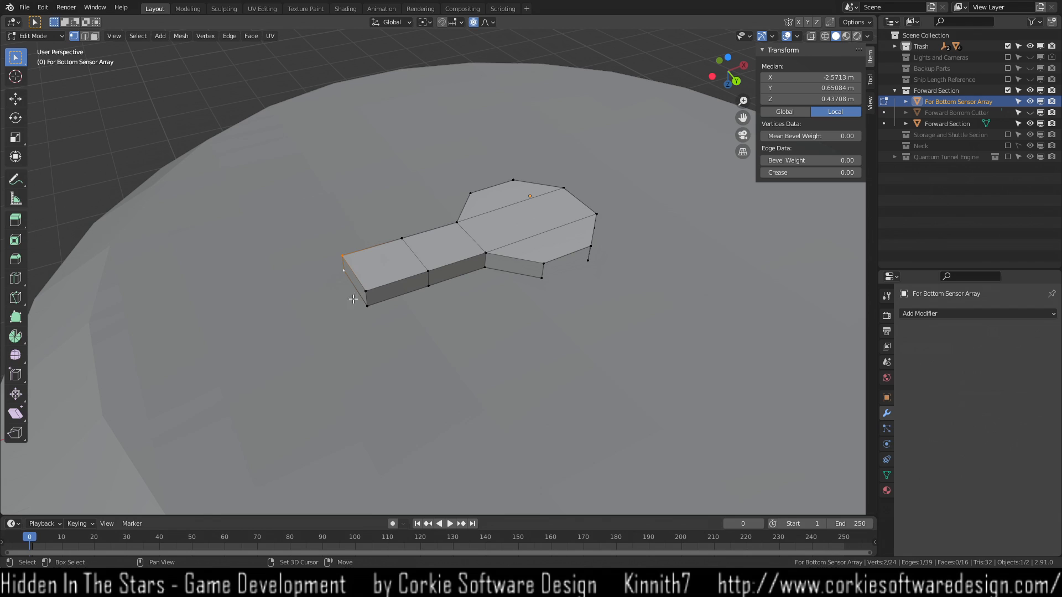
pyautogui.keyDown('shift'); pyautogui.click(365, 305); pyautogui.keyUp('shift')
pyautogui.keyDown('shift'); pyautogui.click(367, 292); pyautogui.keyUp('shift')
pyautogui.keyDown('shift'); pyautogui.click(429, 286); pyautogui.keyUp('shift')
pyautogui.keyDown('shift'); pyautogui.click(428, 271); pyautogui.keyUp('shift')
pyautogui.keyDown('shift'); pyautogui.click(485, 267); pyautogui.keyUp('shift')
pyautogui.keyDown('shift'); pyautogui.click(486, 252); pyautogui.keyUp('shift')
pyautogui.keyDown('shift'); pyautogui.click(457, 223); pyautogui.keyUp('shift')
pyautogui.keyDown('shift'); pyautogui.click(402, 239); pyautogui.keyUp('shift')
pyautogui.moveTo(402, 238); pyautogui.dragTo(308, 301, button='middle')
pyautogui.keyDown('shift'); pyautogui.click(353, 289); pyautogui.keyUp('shift')
pyautogui.keyDown('shift'); pyautogui.click(398, 323); pyautogui.keyUp('shift')
pyautogui.moveTo(492, 311); pyautogui.dragTo(573, 265, button='middle')
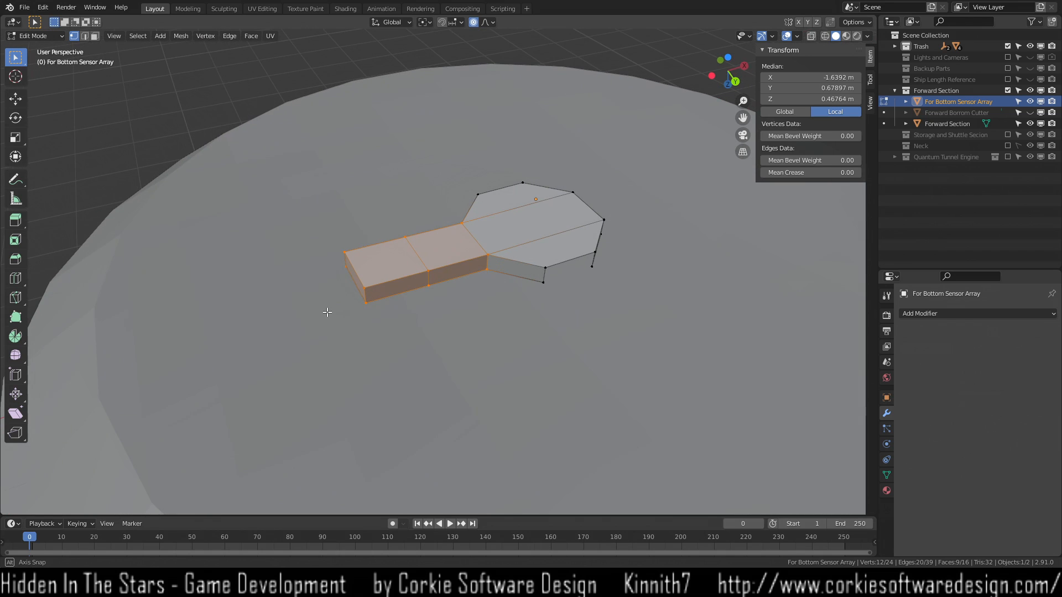
pyautogui.press('p')
pyautogui.click(412, 316)
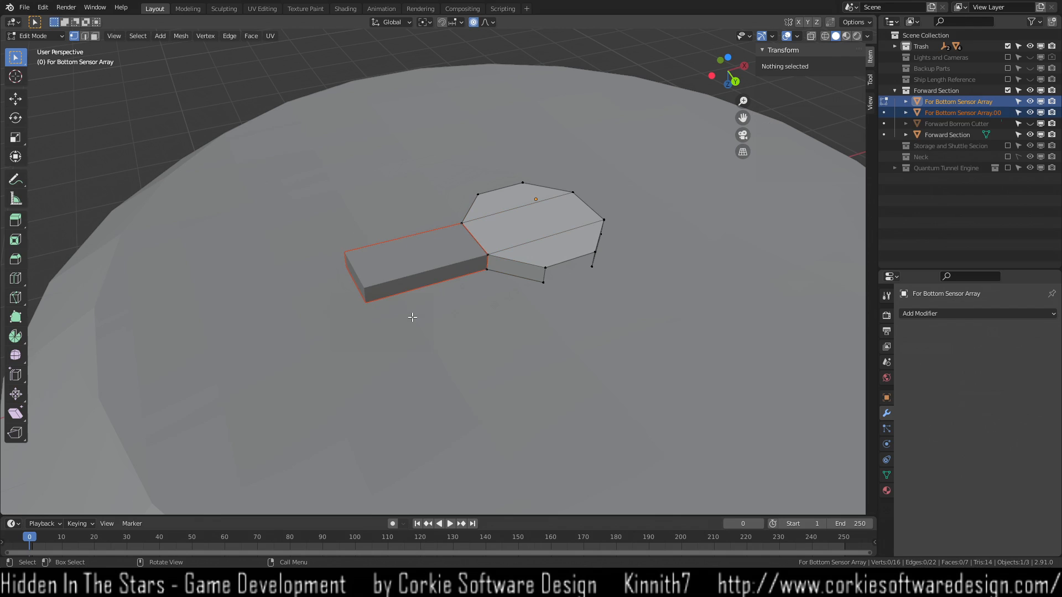
# Toggle the visibility of the hub and arm objects to tell them apart, and rename the separated arm For Bottom Antenna One.
pyautogui.click(974, 103)
pyautogui.click(1030, 101)
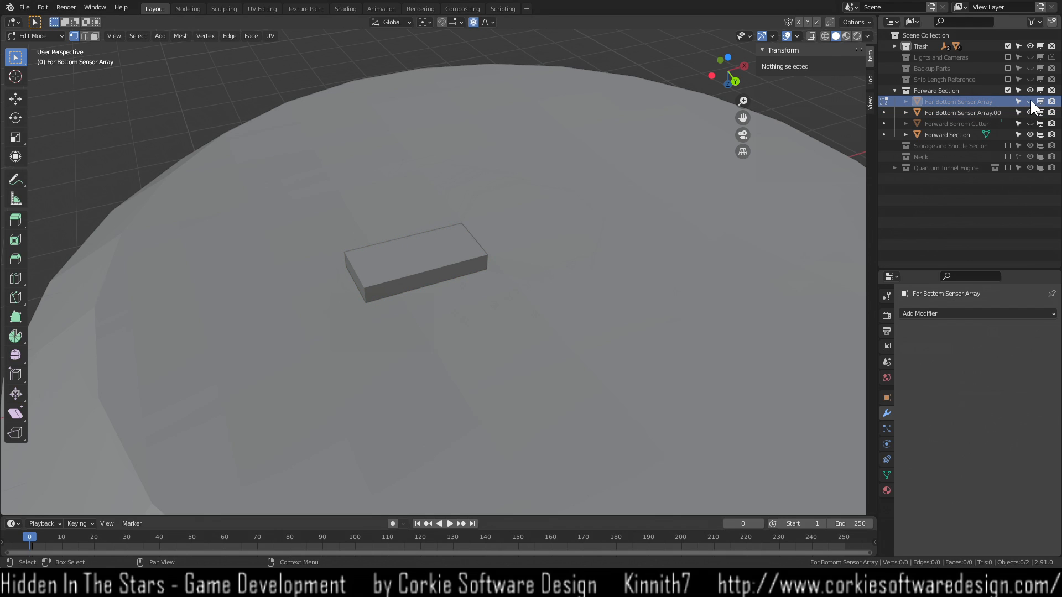
pyautogui.click(1031, 101)
pyautogui.click(961, 112)
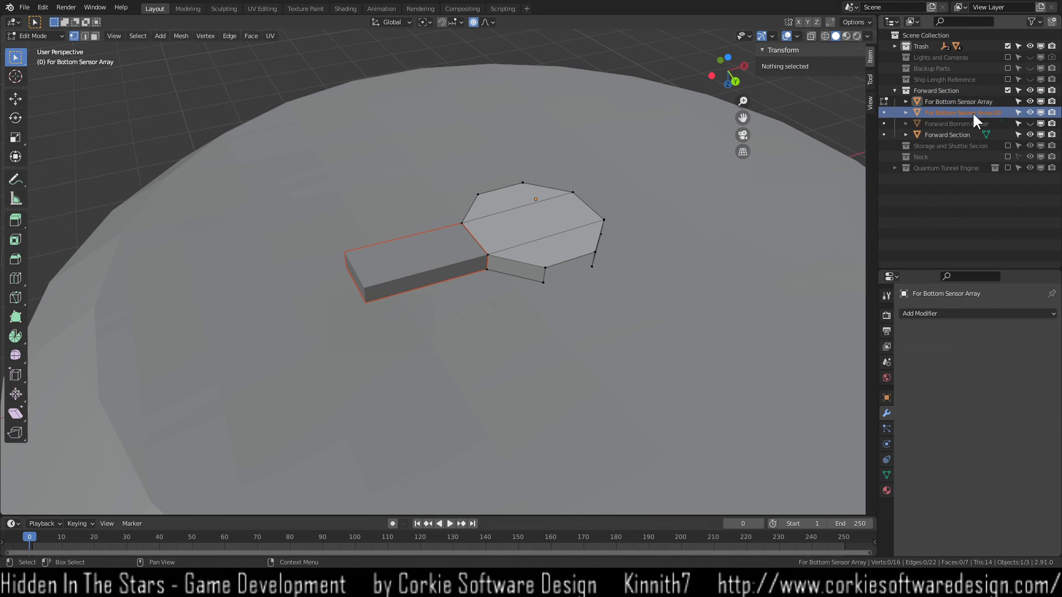
pyautogui.click(1030, 112)
pyautogui.click(1030, 113)
pyautogui.doubleClick(973, 110)
pyautogui.write('For B')
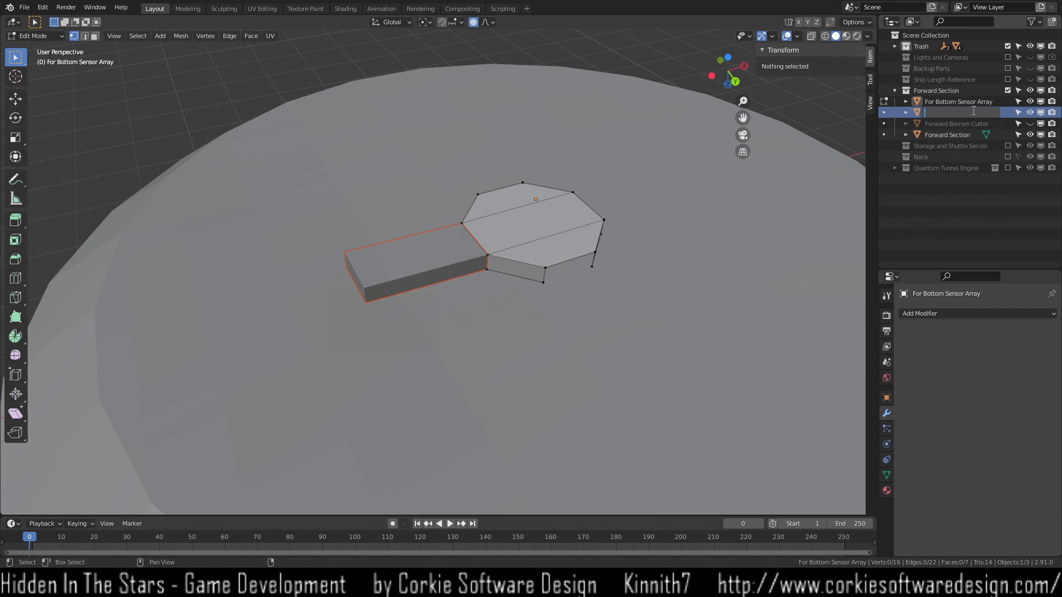
pyautogui.write('ottom')
pyautogui.write('Antenna One')
pyautogui.press('Return')
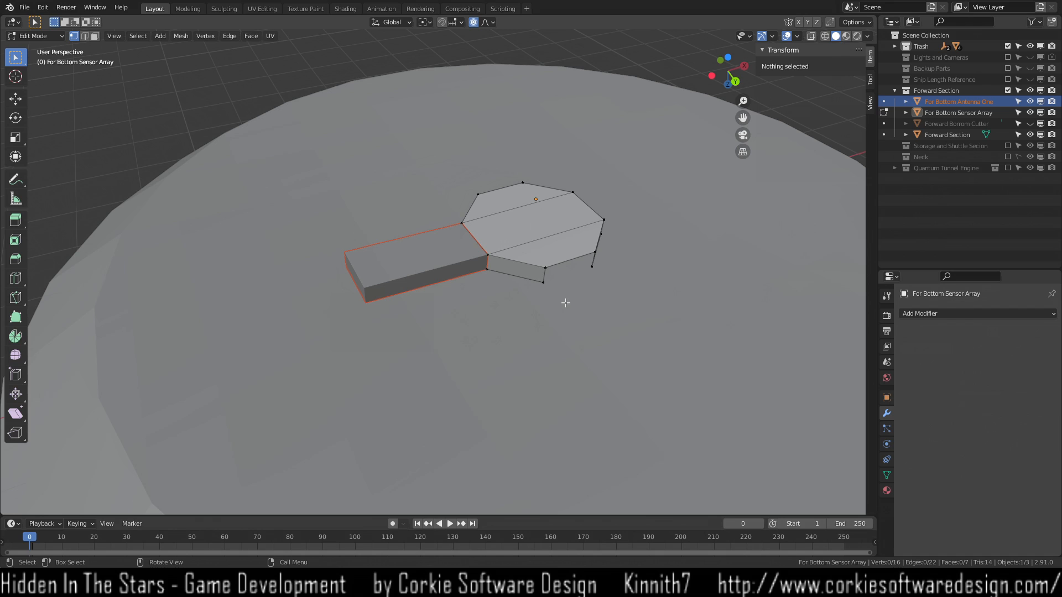
# Add a Mirror modifier to the octagonal hub of the sensor array, keeping the X axis.
pyautogui.scroll(3, 425, 264)
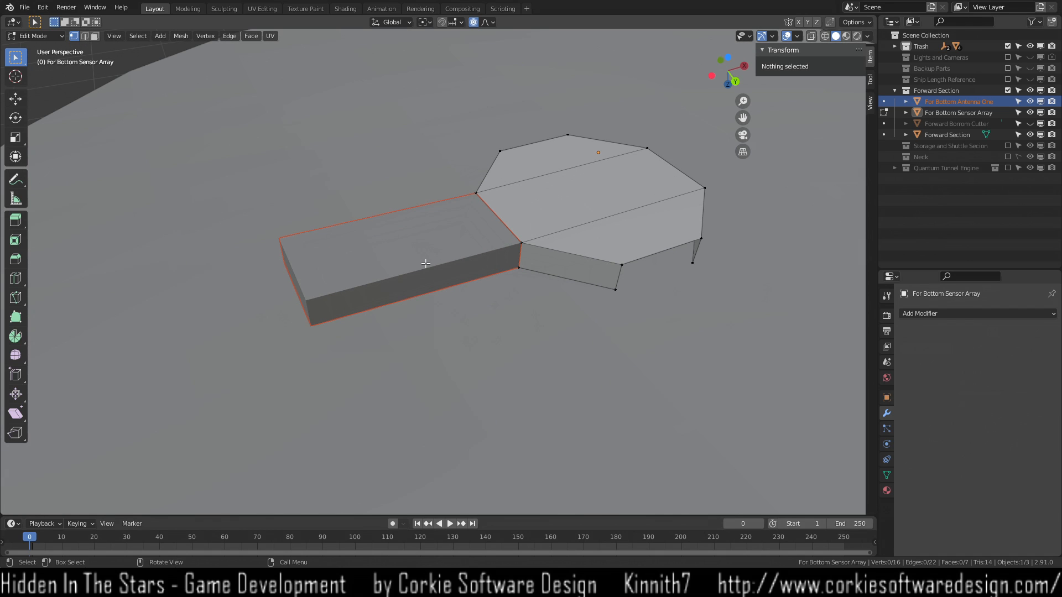
pyautogui.scroll(-2, 489, 250)
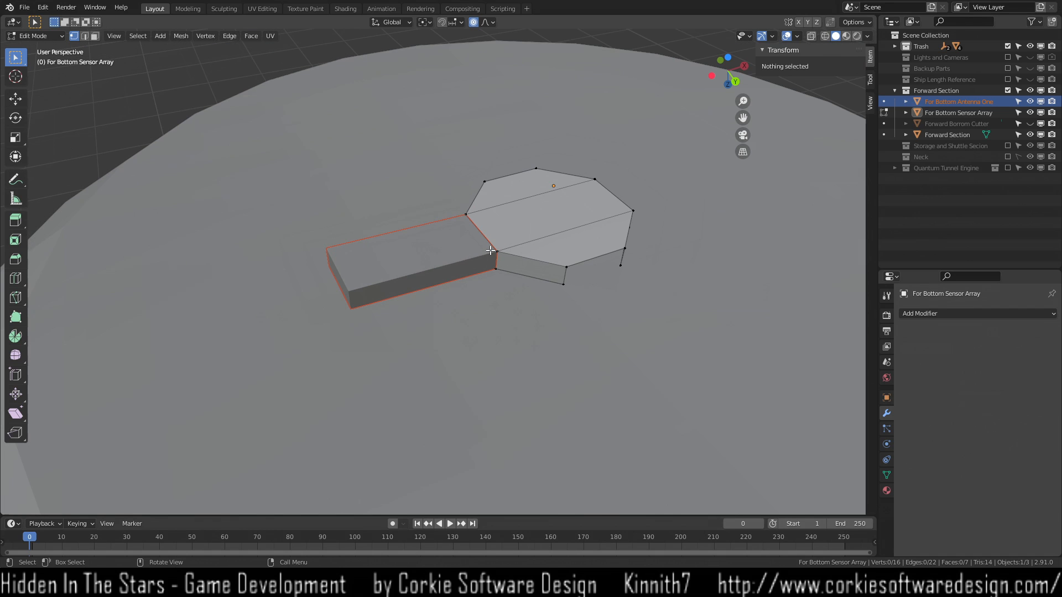
pyautogui.click(978, 314)
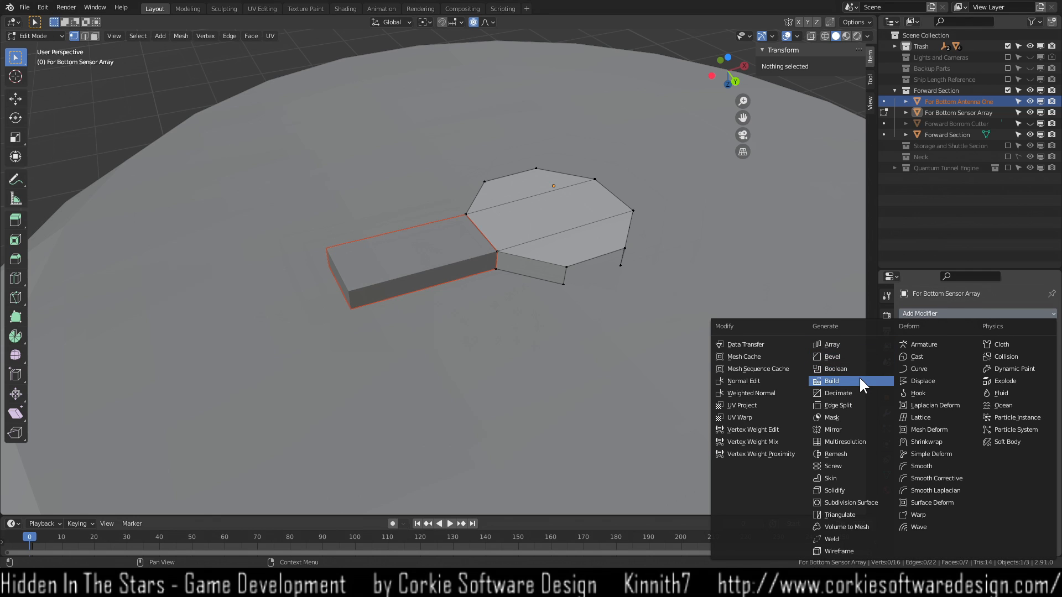
pyautogui.click(845, 429)
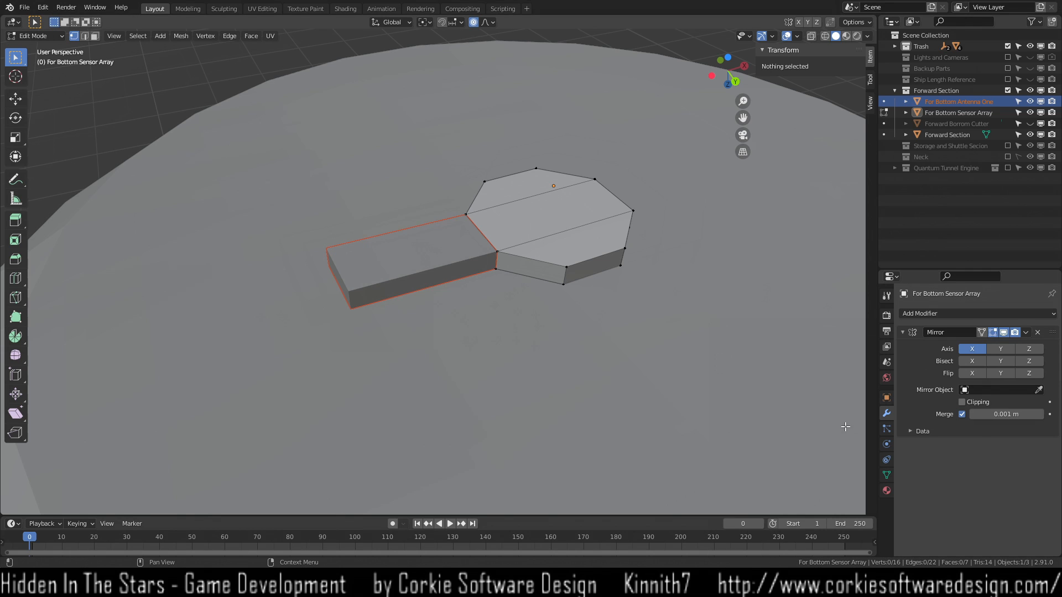
# Try the hub's Mirror modifier on the Y and Z axes, then enable both X and Y.
pyautogui.click(969, 352)
pyautogui.click(1000, 351)
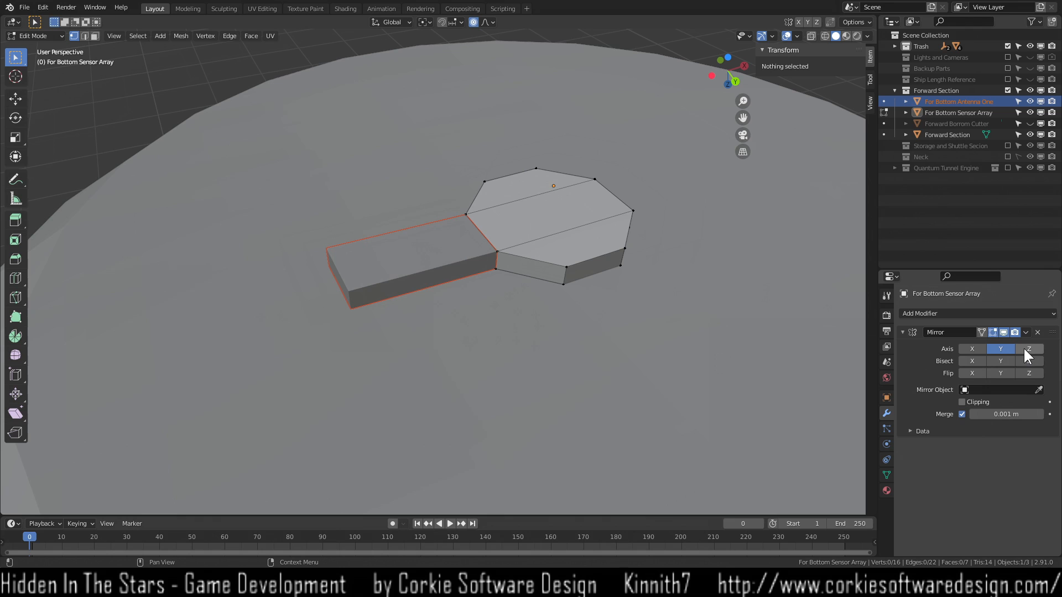
pyautogui.click(1024, 347)
pyautogui.moveTo(819, 425); pyautogui.dragTo(710, 381, button='middle')
pyautogui.click(1029, 349)
pyautogui.click(974, 350)
# Assign Bay Door Cutter as the hub's mirror object, then try to pick the hub itself as the mirror object.
pyautogui.click(1021, 390)
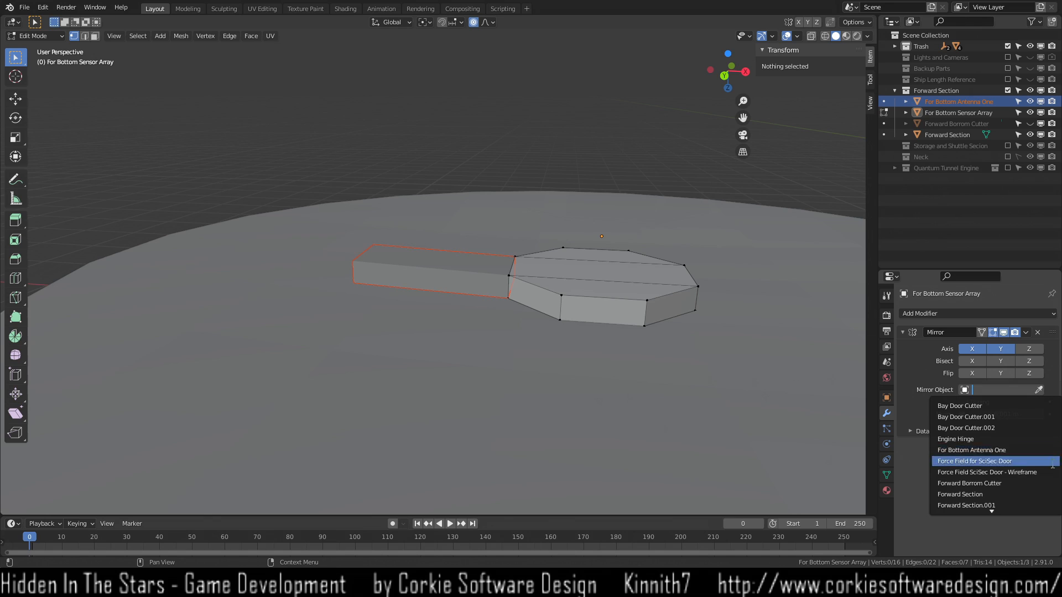
pyautogui.press('Return')
pyautogui.click(1038, 390)
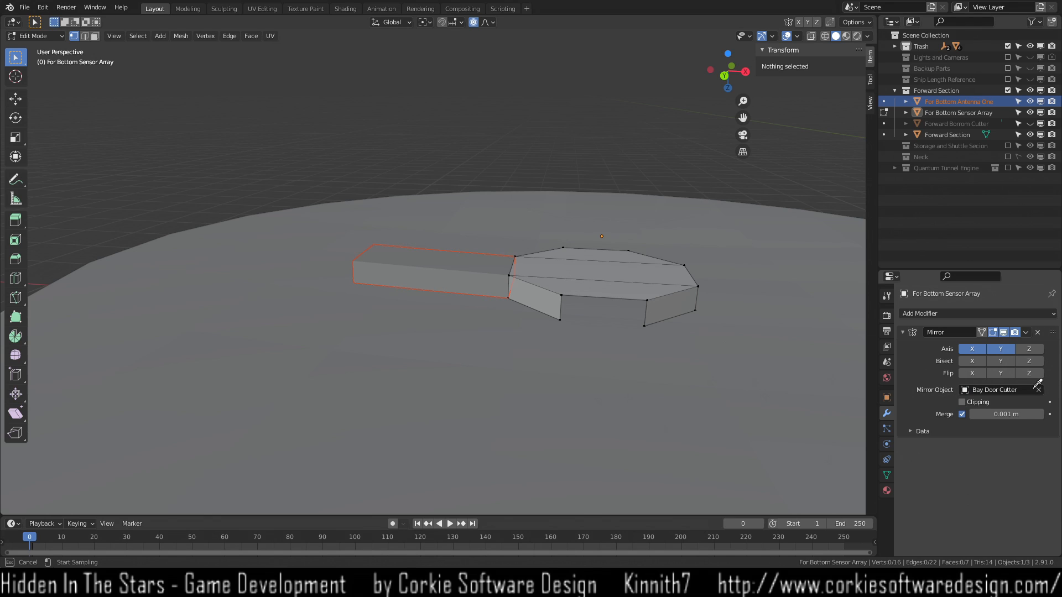
pyautogui.click(578, 278)
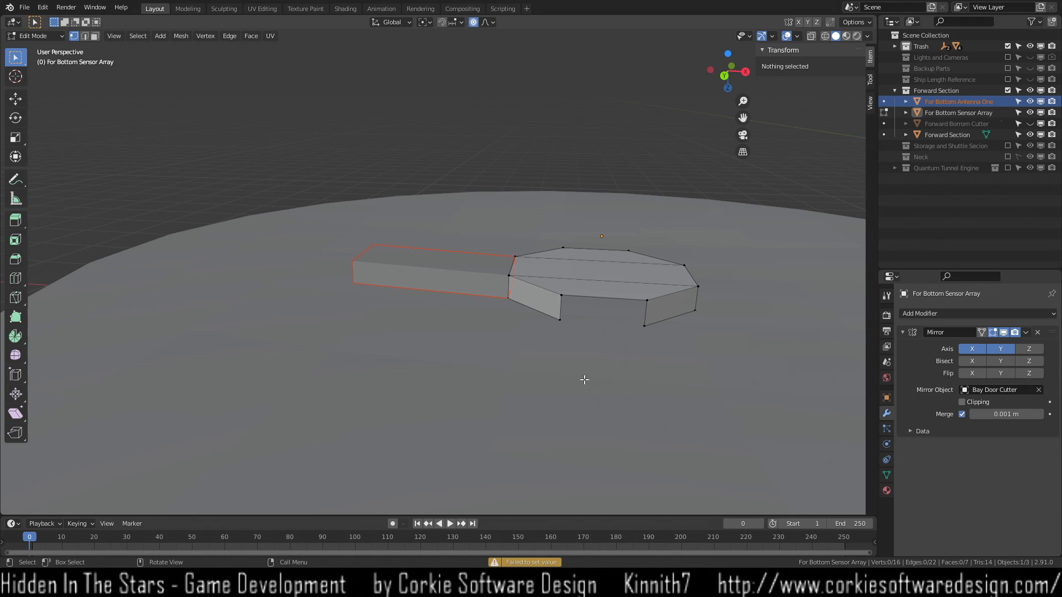
pyautogui.moveTo(857, 368); pyautogui.dragTo(722, 415, button='middle')
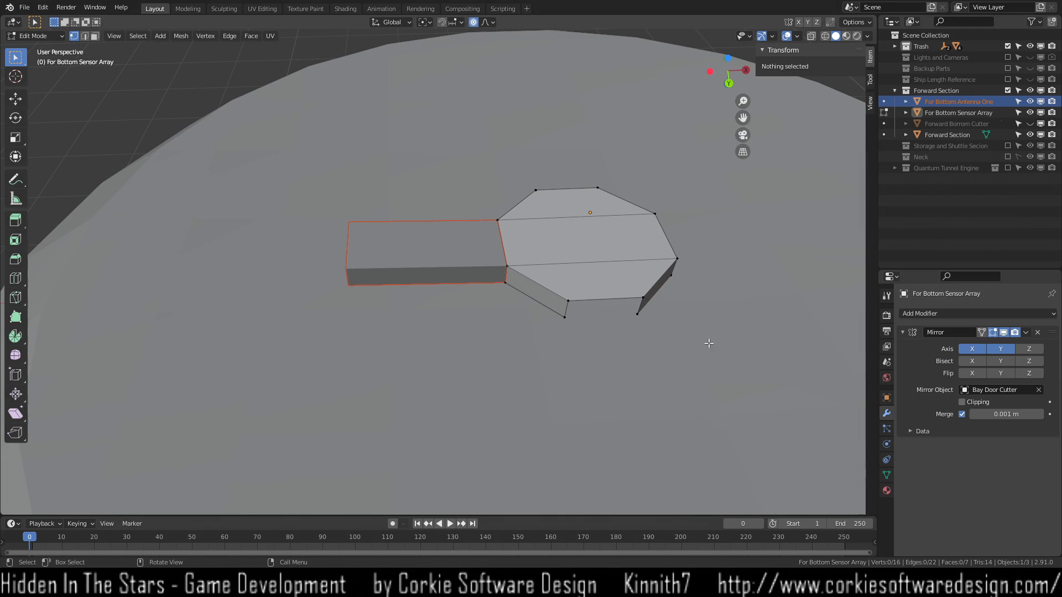
# Hide the Forward Section hull to isolate the hub and the arm.
pyautogui.click(1028, 134)
pyautogui.moveTo(632, 408); pyautogui.dragTo(645, 356, button='middle')
pyautogui.scroll(-5, 645, 356)
pyautogui.scroll(-3, 645, 355)
pyautogui.scroll(10, 471, 316)
pyautogui.moveTo(536, 345)
pyautogui.mouseDown(button='middle')
pyautogui.moveTo(516, 351)
pyautogui.moveTo(526, 348)
pyautogui.mouseUp(button='middle')
# Try mirroring the hub on the Z axis only, then remove the hub's Mirror modifier.
pyautogui.click(975, 349)
pyautogui.moveTo(614, 366); pyautogui.dragTo(735, 391, button='middle')
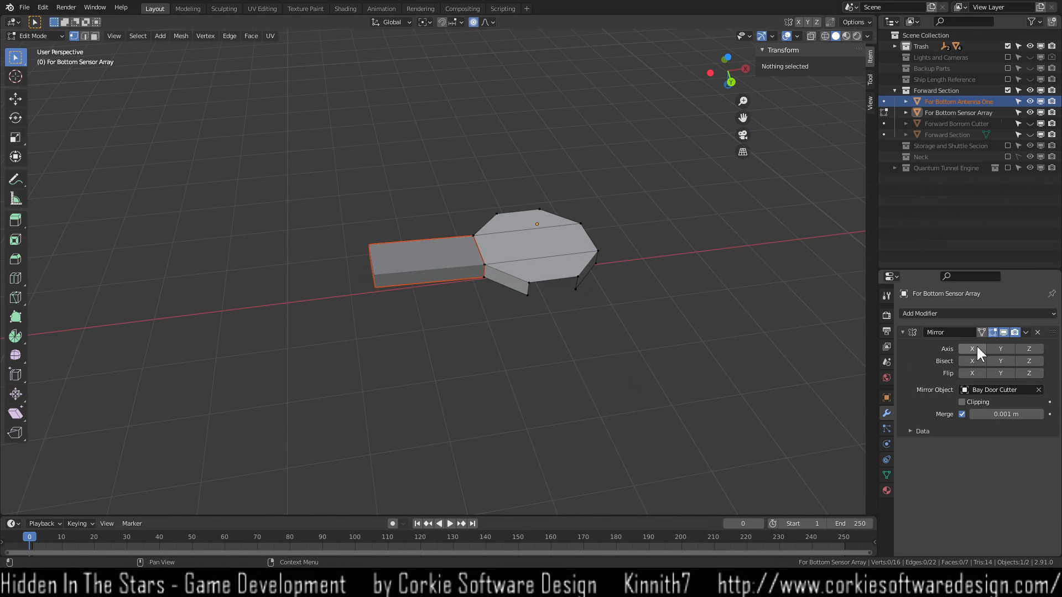
pyautogui.click(1030, 349)
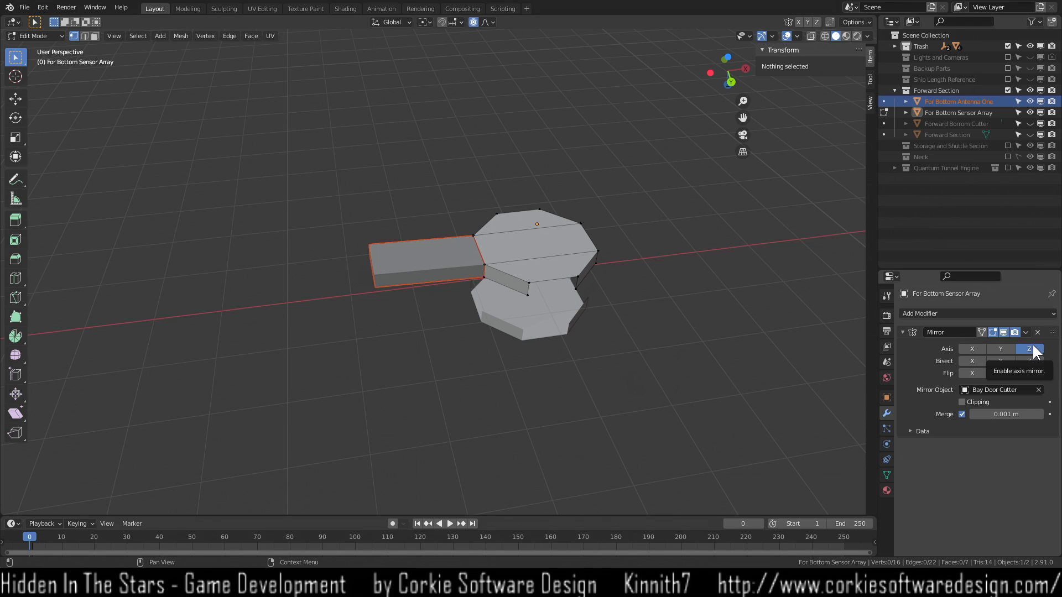
pyautogui.click(1032, 350)
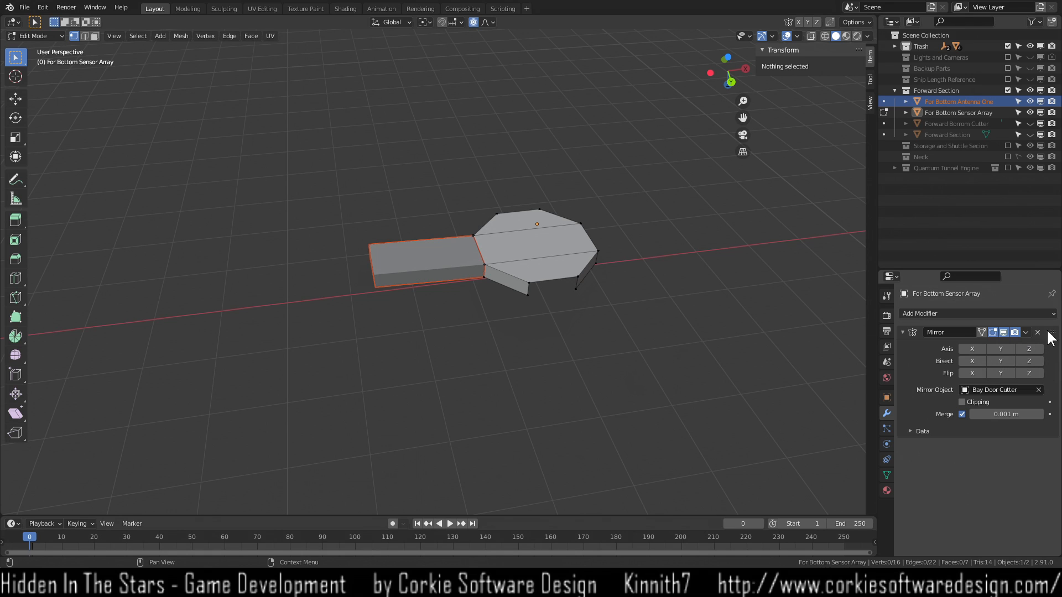
pyautogui.click(1038, 333)
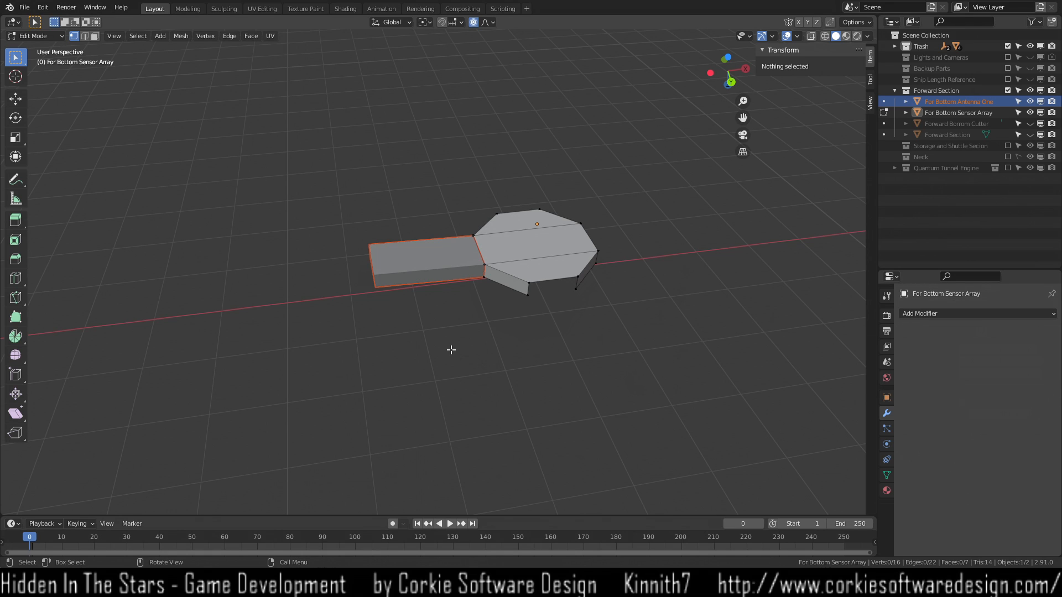
# Return to Object Mode, select the separated antenna arm and rename it For Bottom SA One.
pyautogui.press('Tab')
pyautogui.click(435, 279)
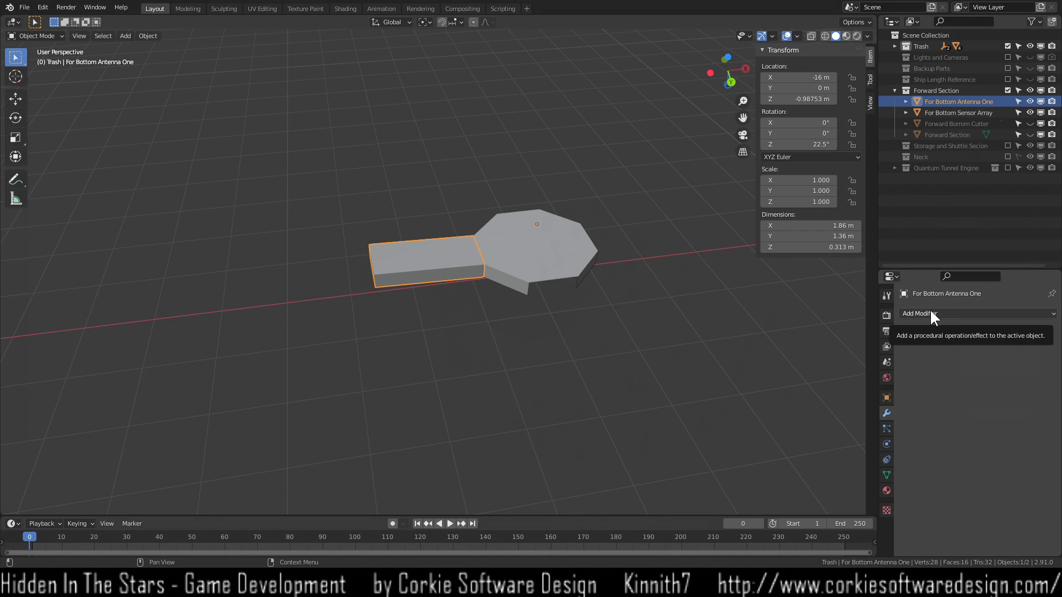
pyautogui.doubleClick(959, 101)
pyautogui.moveTo(959, 103); pyautogui.dragTo(1004, 109)
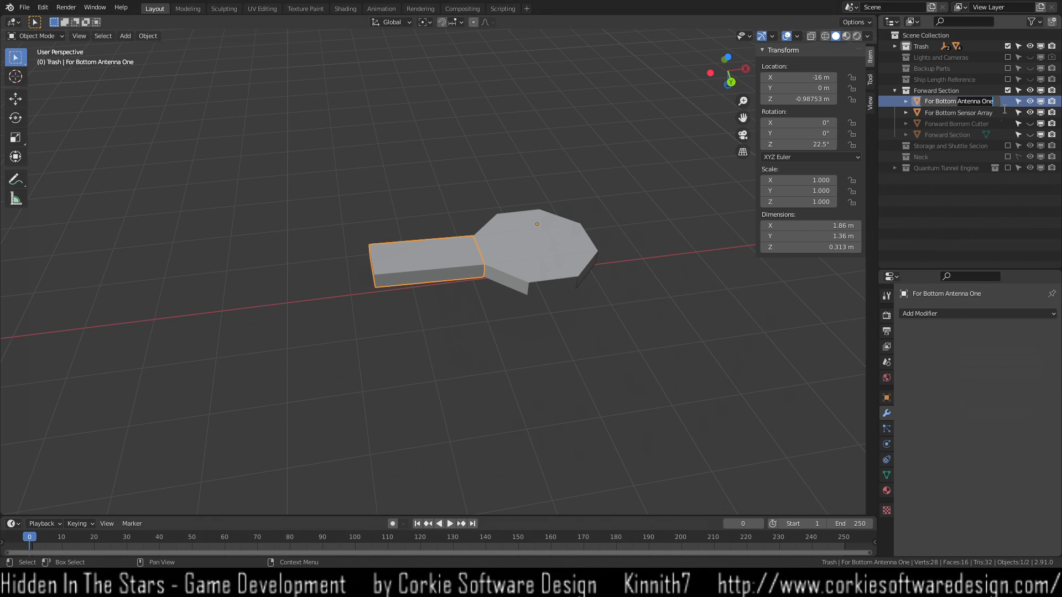
pyautogui.write('SA')
pyautogui.write('One')
pyautogui.press('Return')
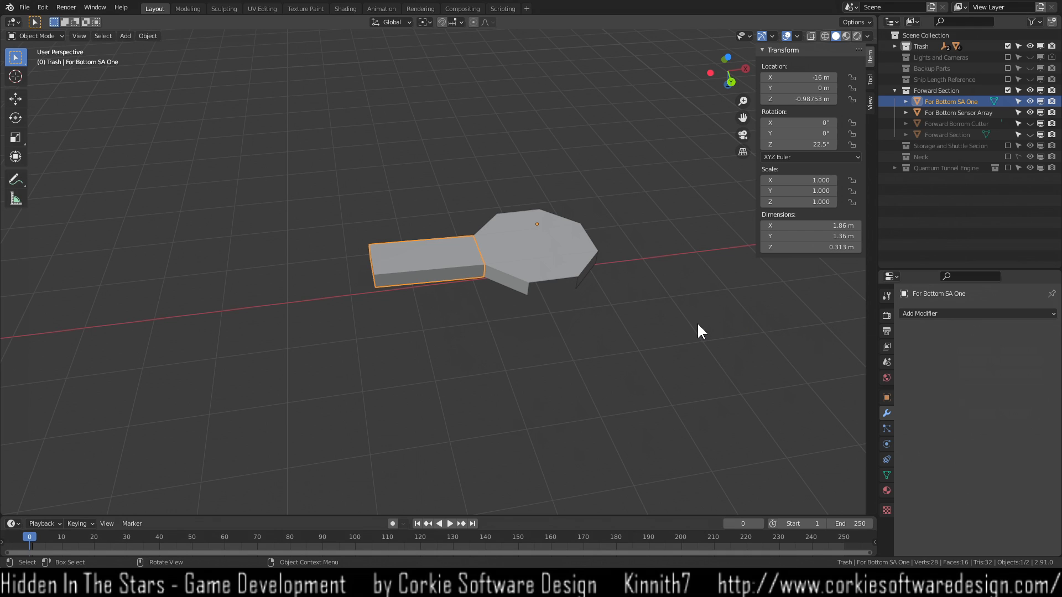
# Add a Mirror modifier to the For Bottom SA One arm.
pyautogui.click(937, 313)
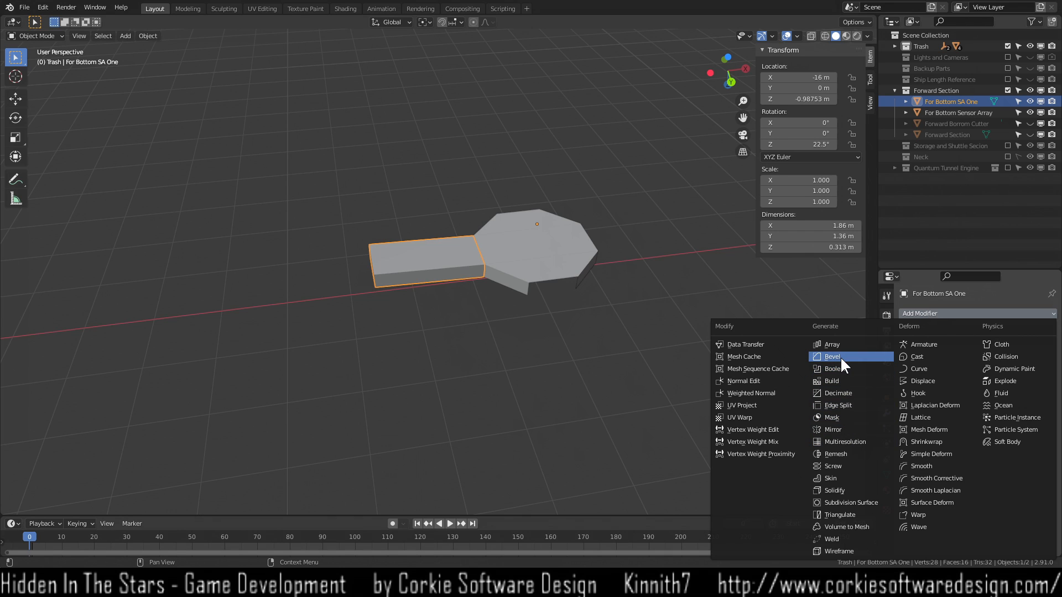
pyautogui.click(967, 222)
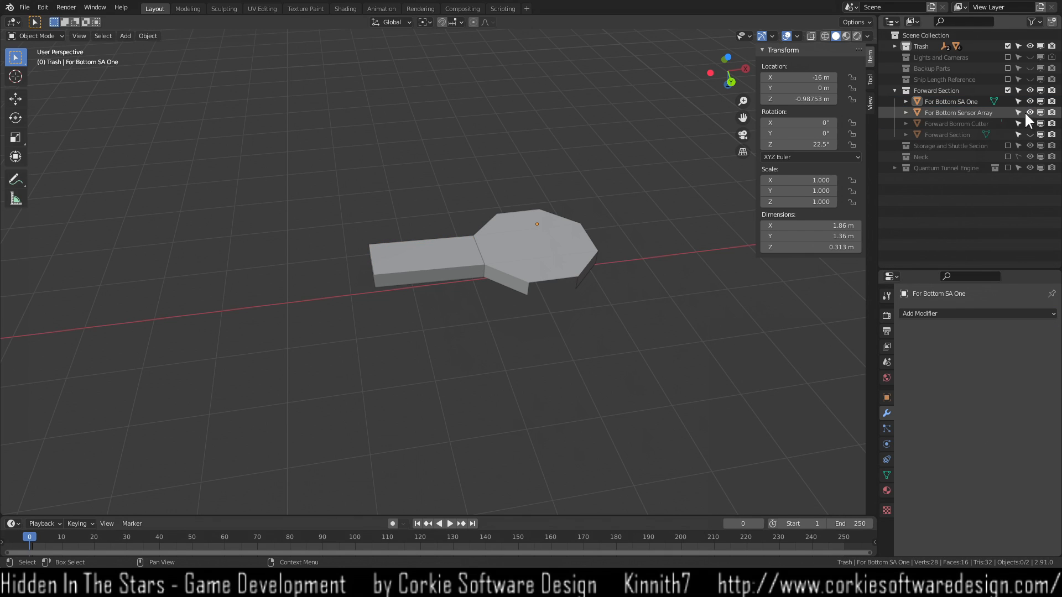
pyautogui.click(940, 311)
pyautogui.click(426, 260)
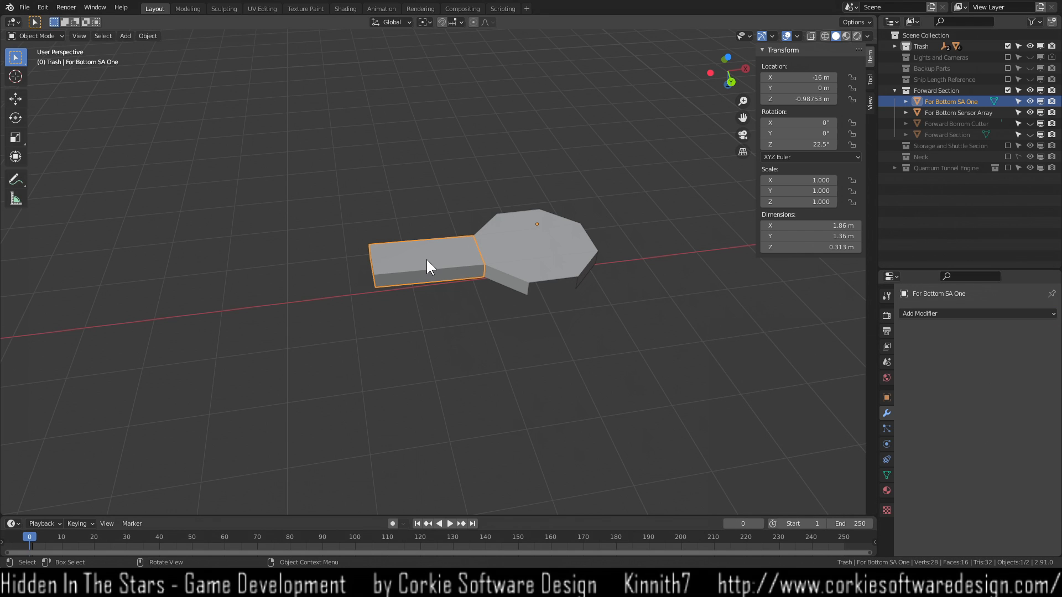
pyautogui.click(926, 313)
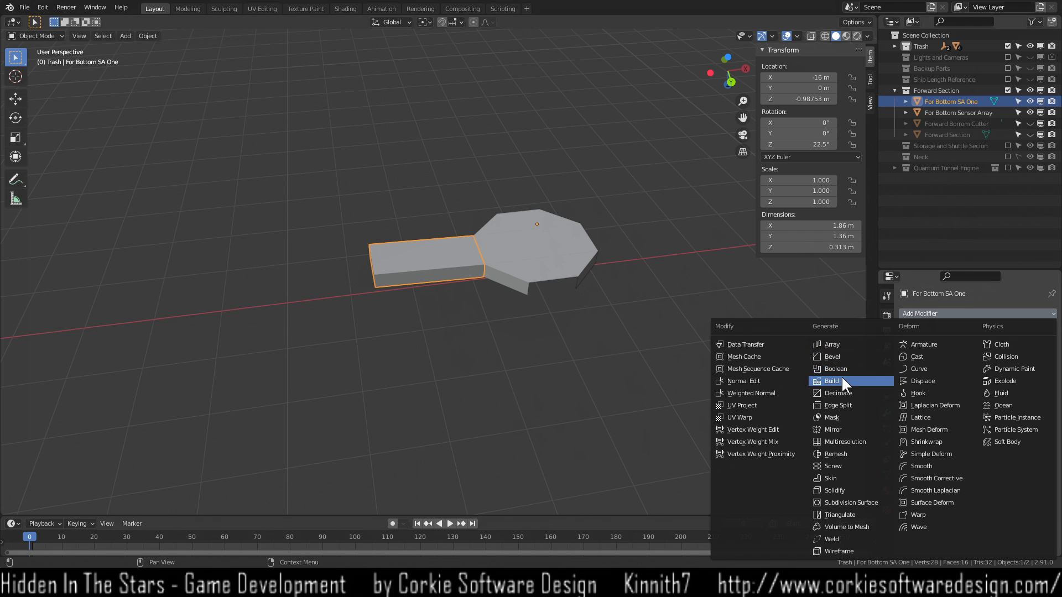
pyautogui.click(844, 430)
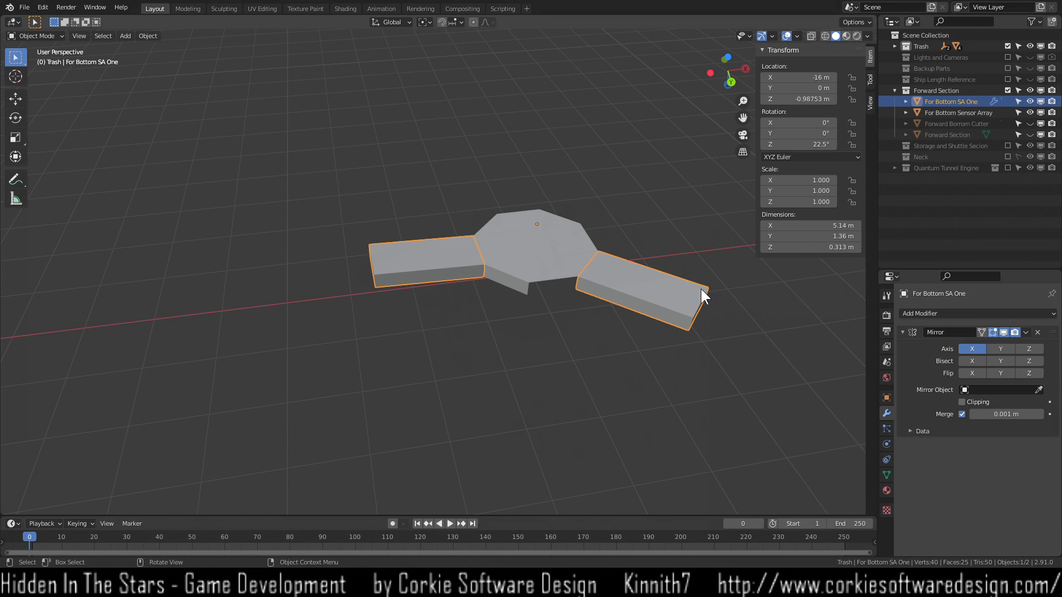
# Set the arm's Mirror modifier to the X and Y axes with the octagonal hub as the mirror object.
pyautogui.click(972, 348)
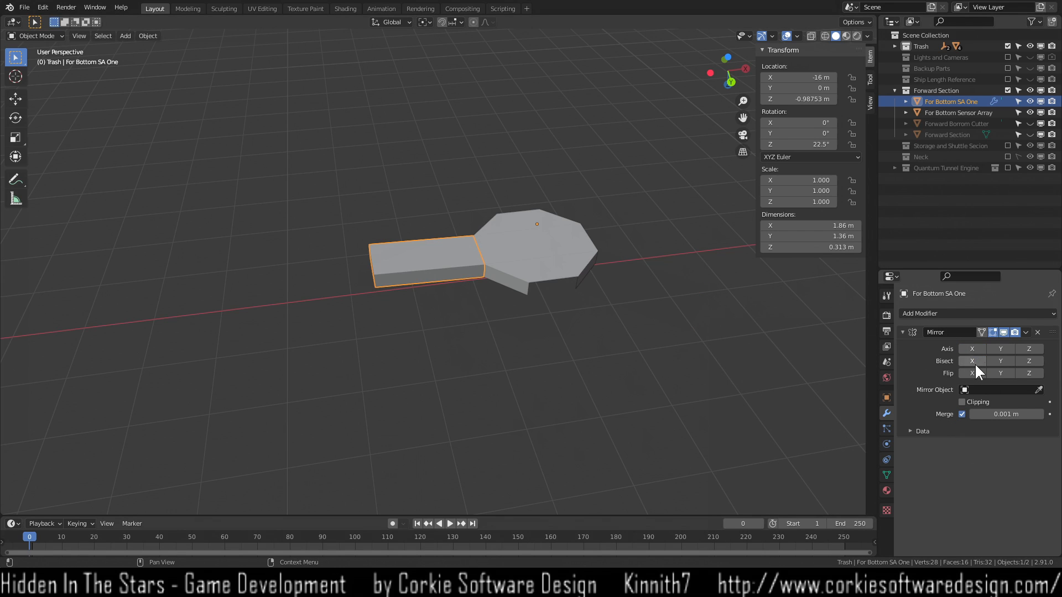
pyautogui.click(1000, 348)
pyautogui.click(1039, 390)
pyautogui.click(566, 248)
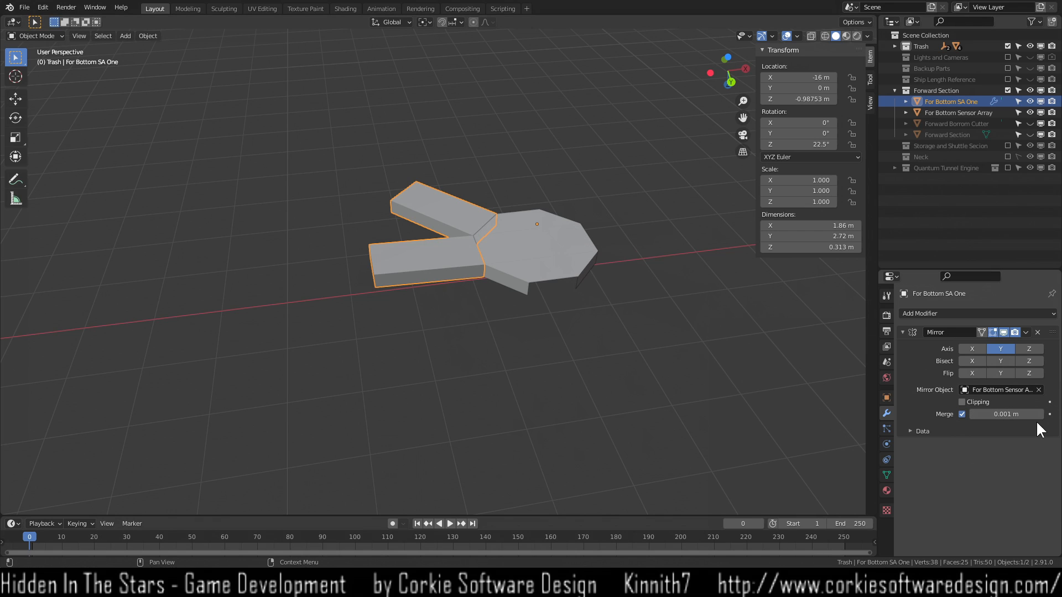
pyautogui.click(971, 348)
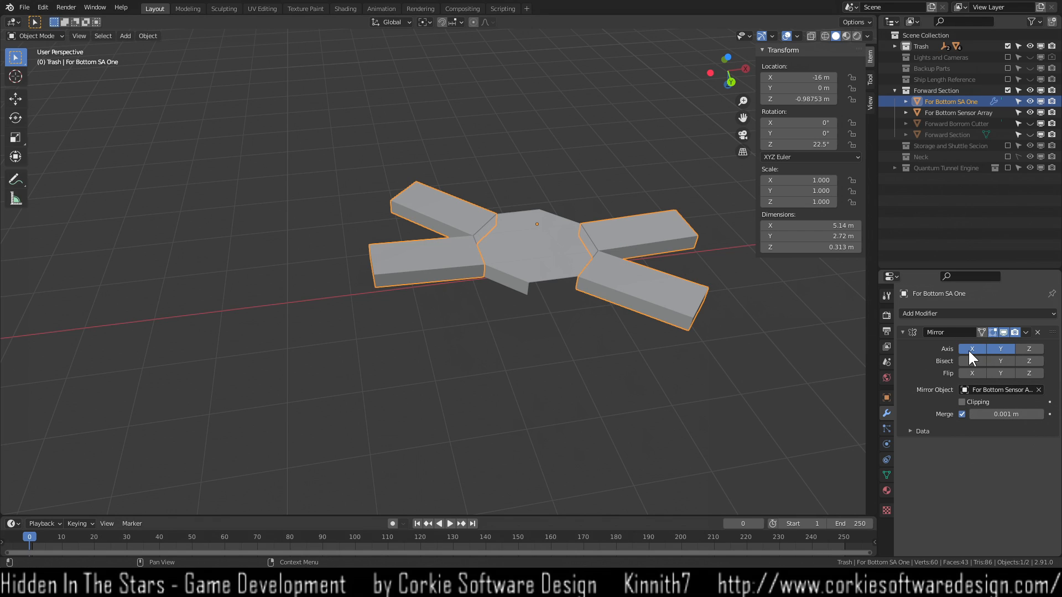
# Switch the arm's Y-axis mirroring off and on again to compare how the copies sit around the hub.
pyautogui.moveTo(469, 386); pyautogui.dragTo(520, 401, button='middle')
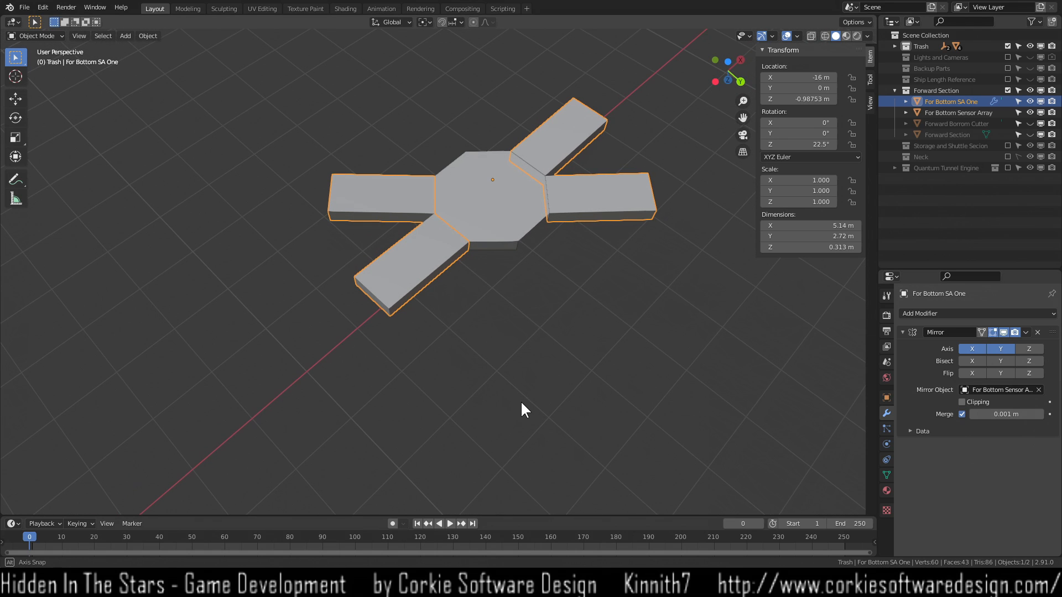
pyautogui.click(999, 352)
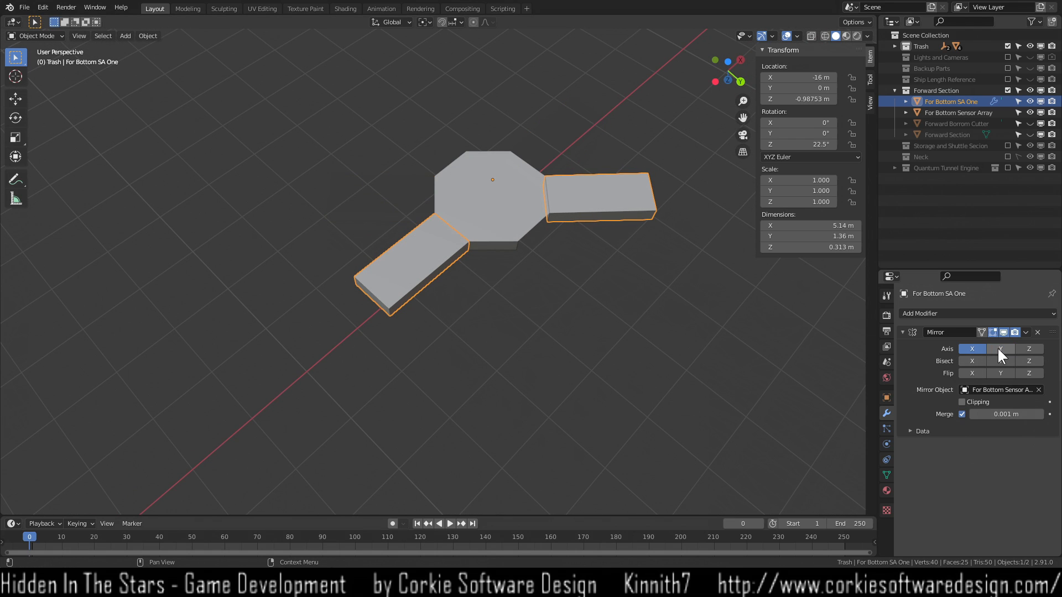
pyautogui.click(998, 349)
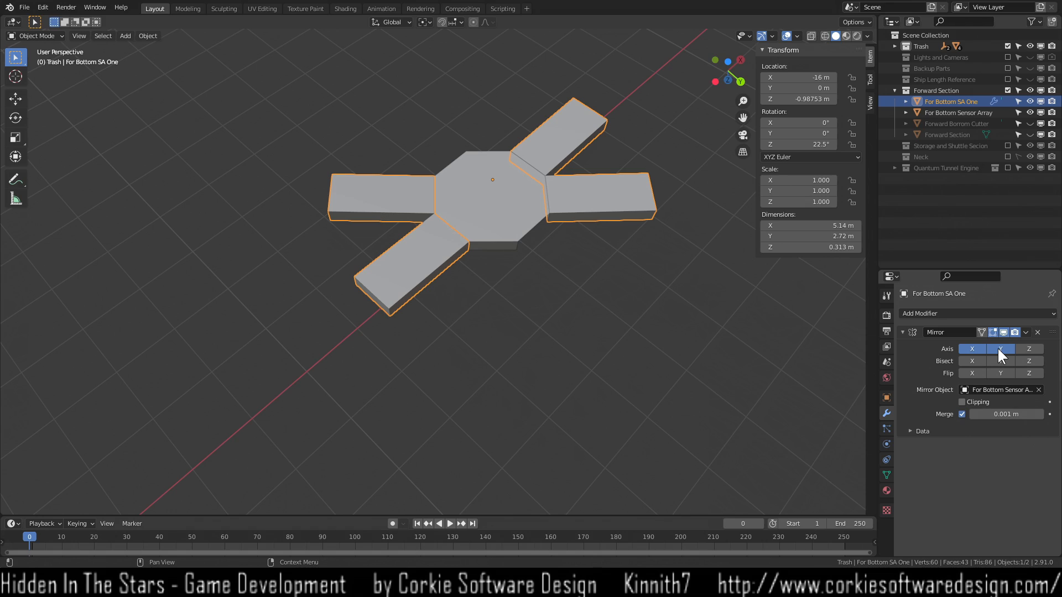
pyautogui.moveTo(409, 333); pyautogui.dragTo(543, 237, button='middle')
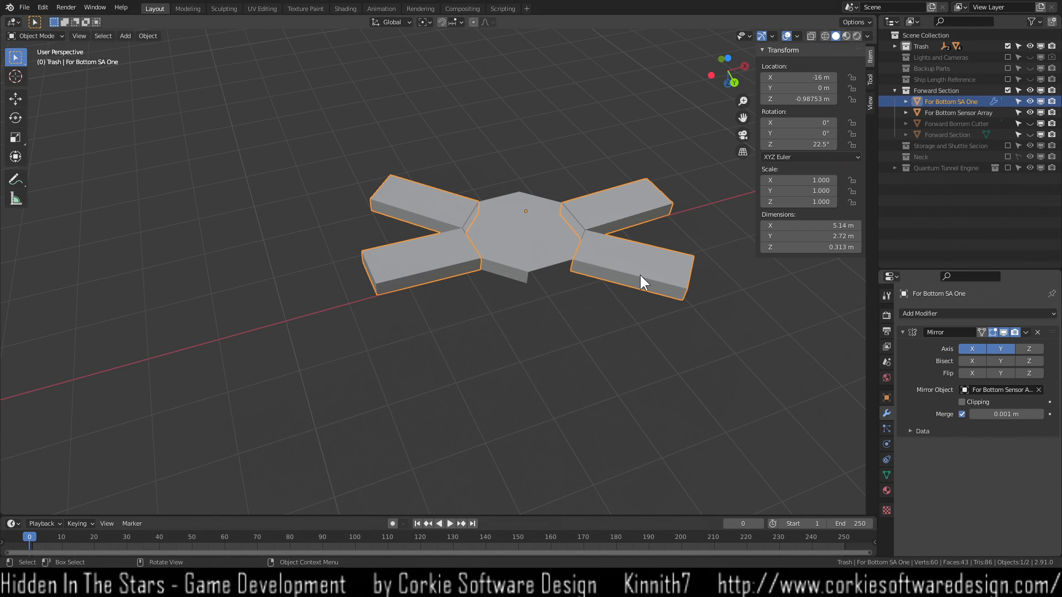
# Select the For Bottom SA One arm and set its origin to its geometry.
pyautogui.click(509, 239)
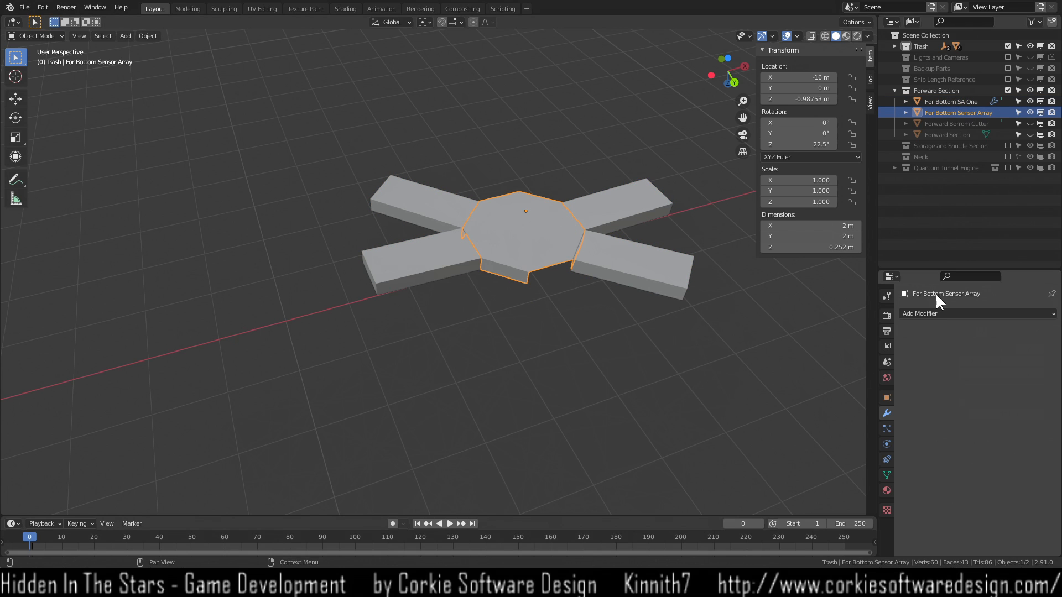
pyautogui.click(422, 262)
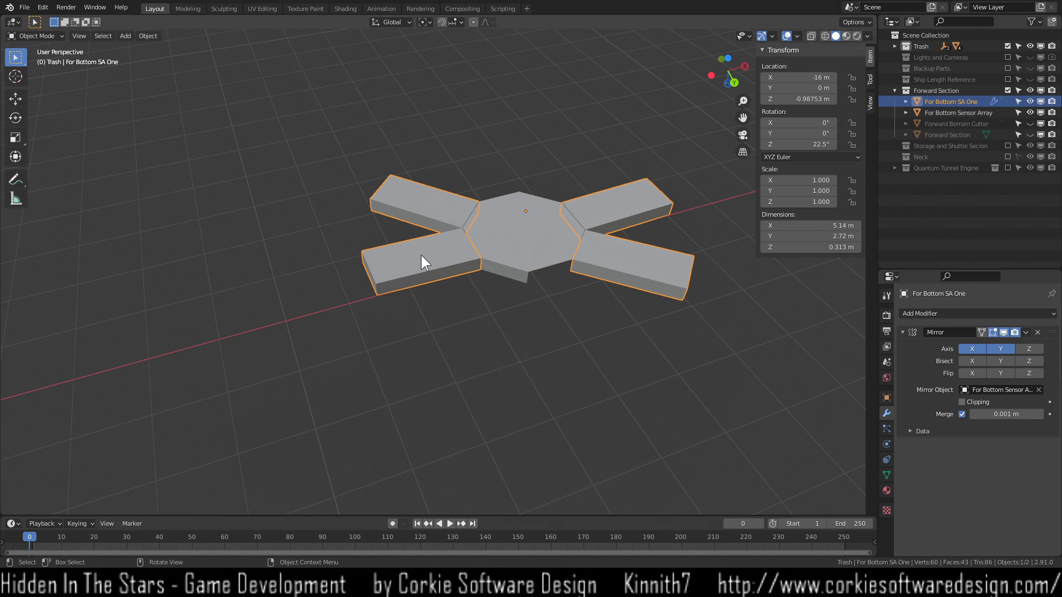
pyautogui.moveTo(623, 375); pyautogui.dragTo(509, 239, button='middle')
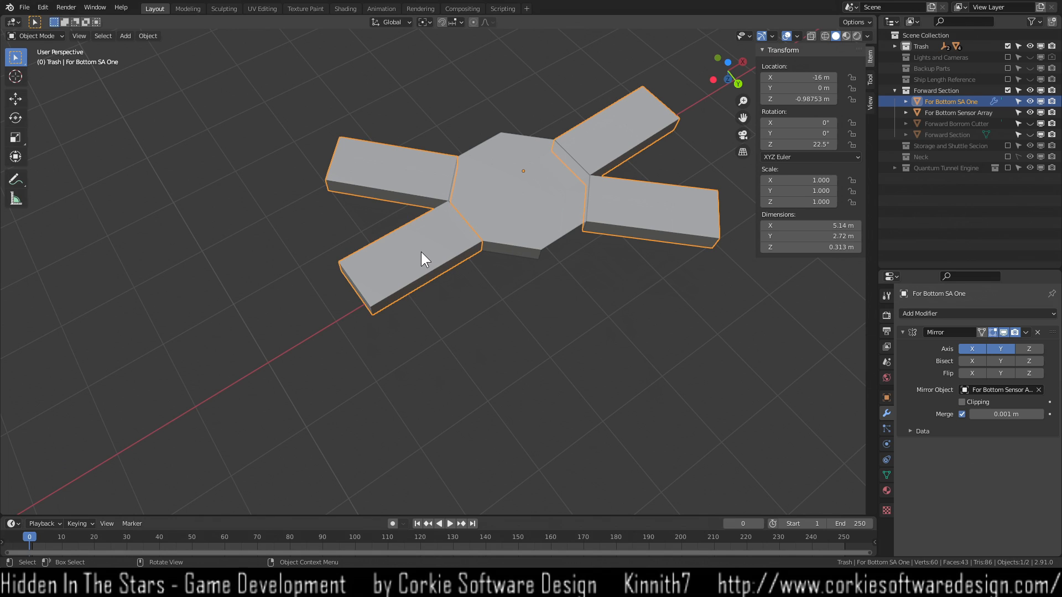
pyautogui.click(153, 35)
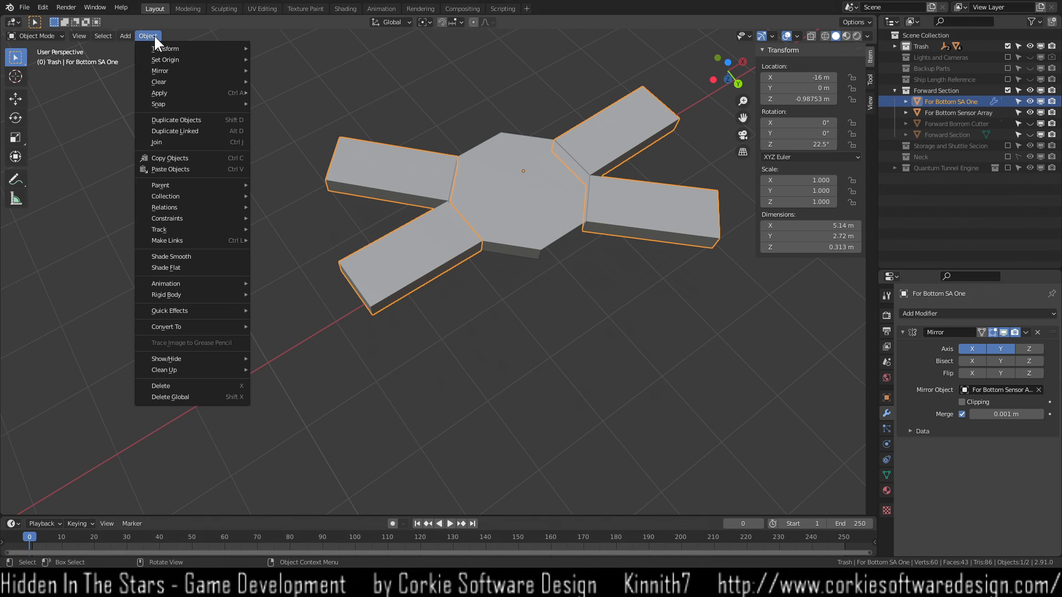
pyautogui.moveTo(184, 59)
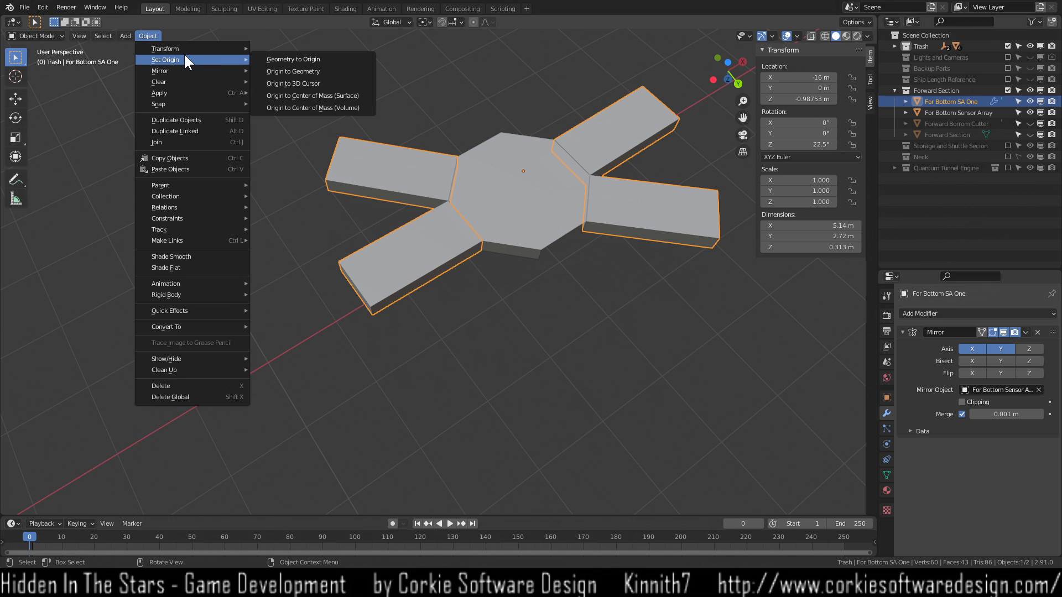
pyautogui.click(294, 72)
pyautogui.moveTo(586, 341)
pyautogui.mouseDown(button='middle')
pyautogui.moveTo(589, 248)
pyautogui.moveTo(571, 113)
pyautogui.moveTo(578, 354)
pyautogui.mouseUp(button='middle')
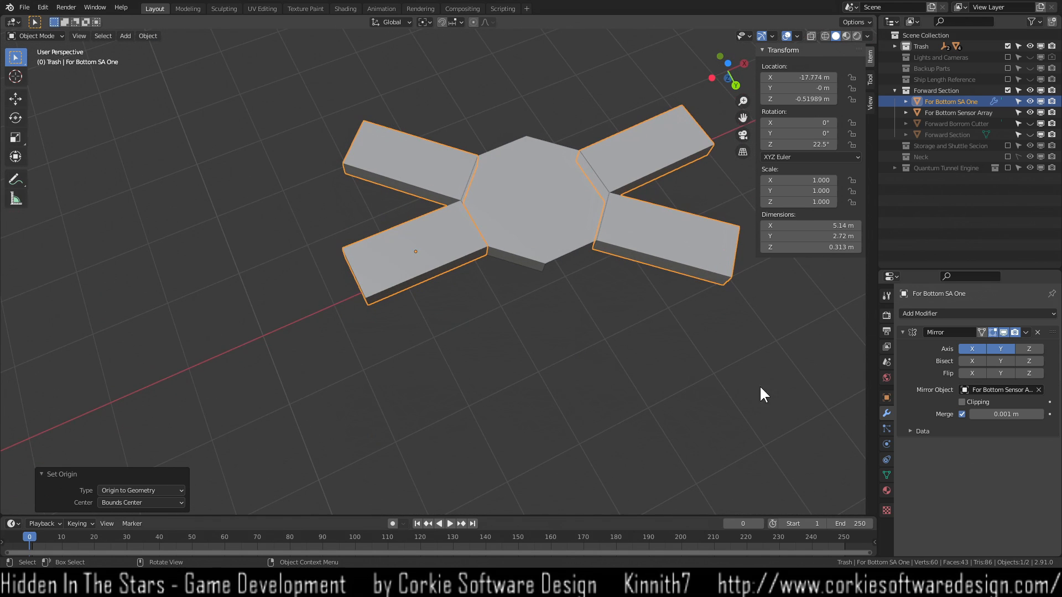
# Replace the arm's Mirror modifier with a new one on the X axis, using the octagonal hub as the mirror object.
pyautogui.click(1038, 333)
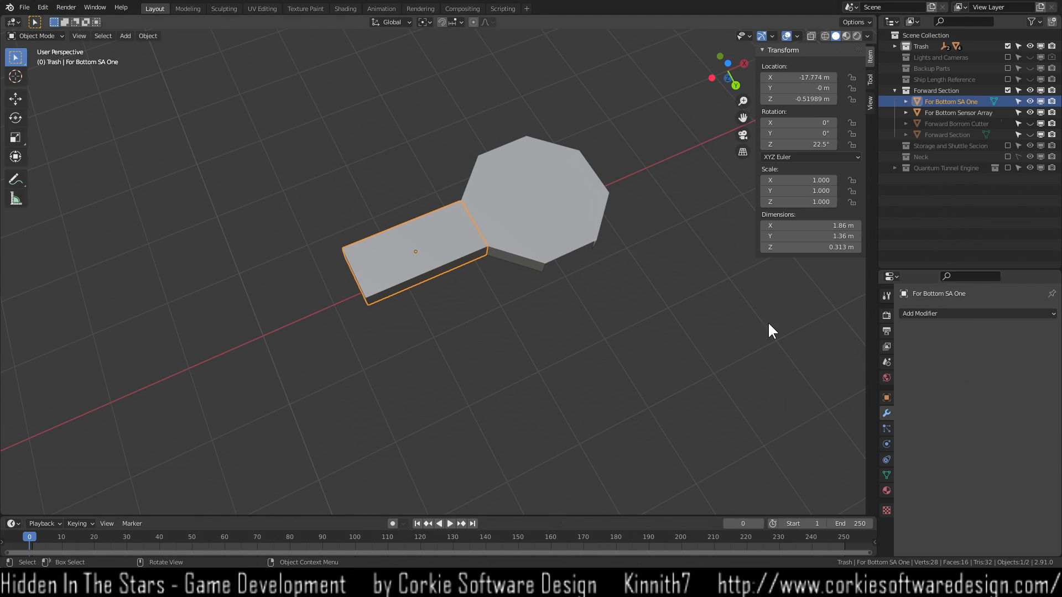
pyautogui.click(978, 313)
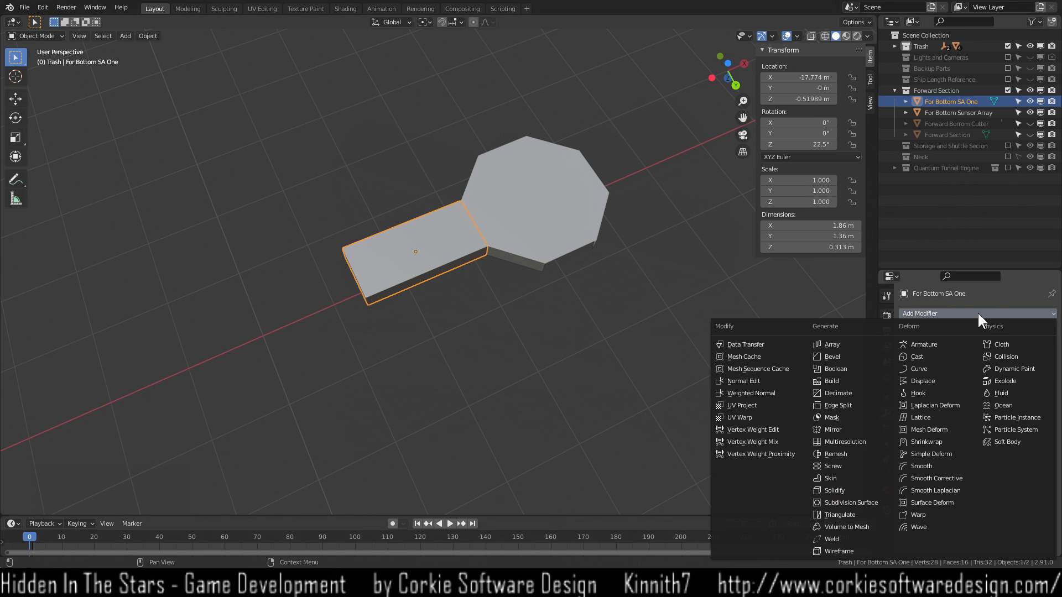
pyautogui.click(835, 428)
pyautogui.click(1038, 390)
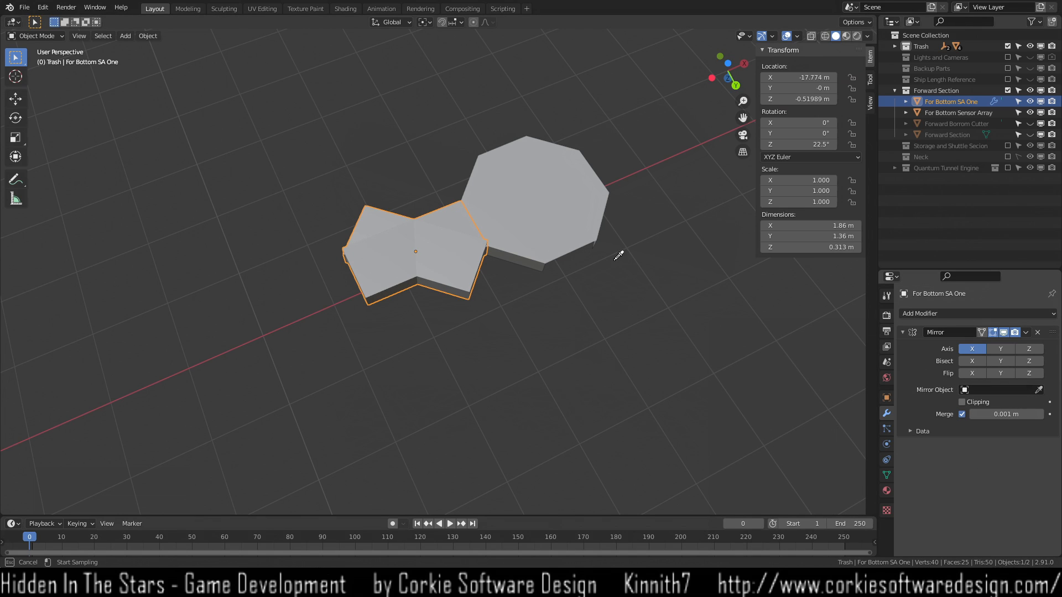
pyautogui.click(540, 192)
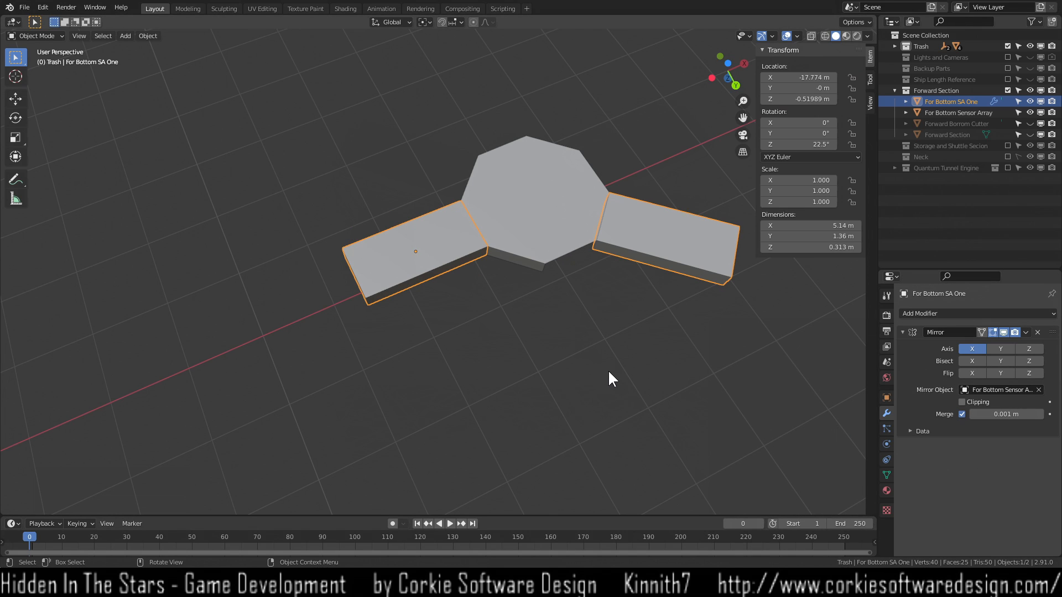
pyautogui.moveTo(468, 323)
pyautogui.mouseDown(button='middle')
pyautogui.moveTo(462, 219)
pyautogui.moveTo(465, 306)
pyautogui.mouseUp(button='middle')
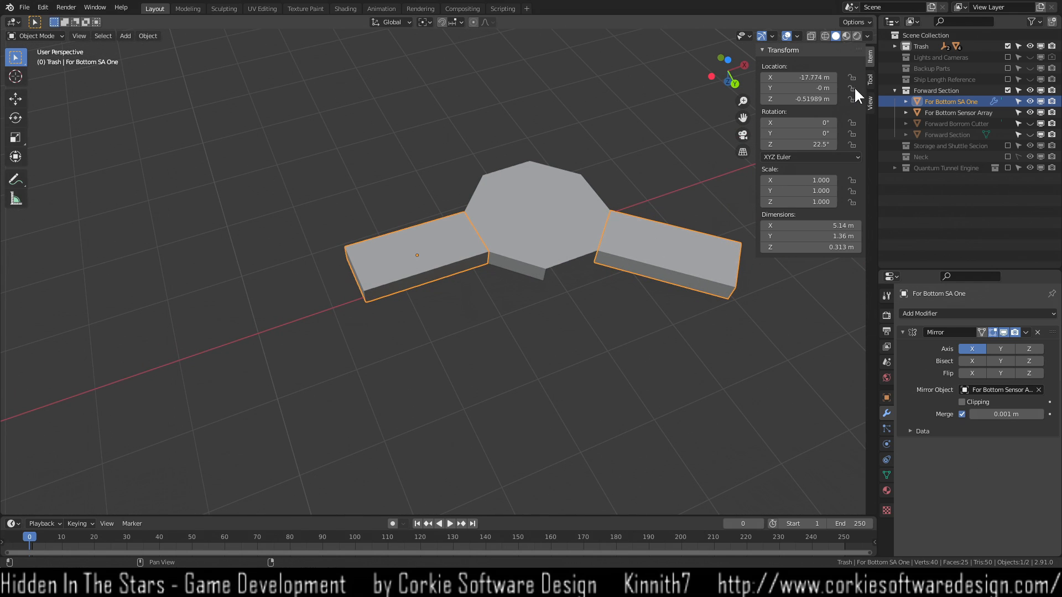
pyautogui.click(391, 21)
pyautogui.click(387, 67)
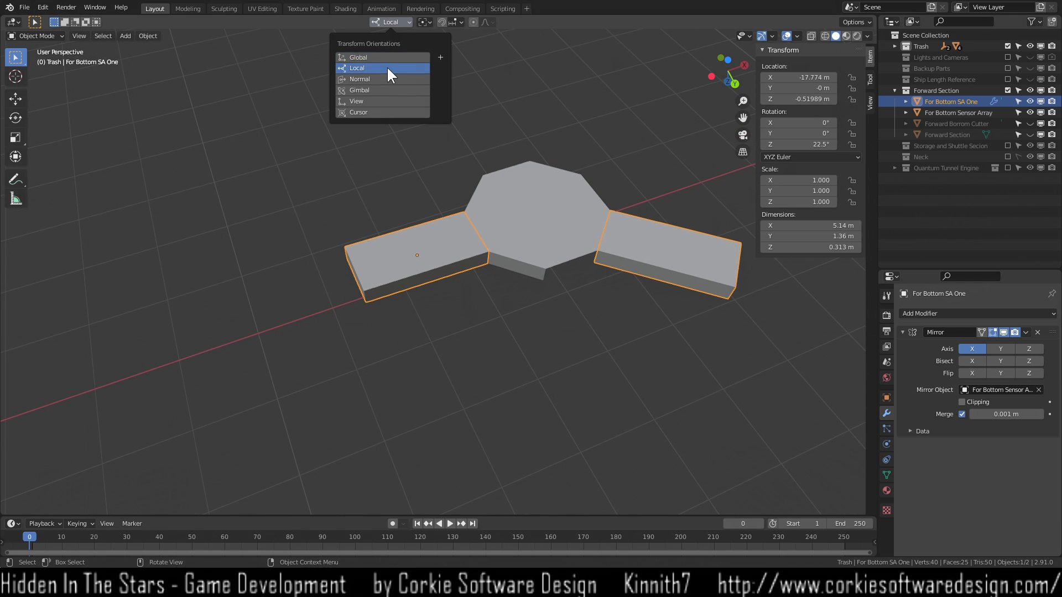
pyautogui.click(387, 56)
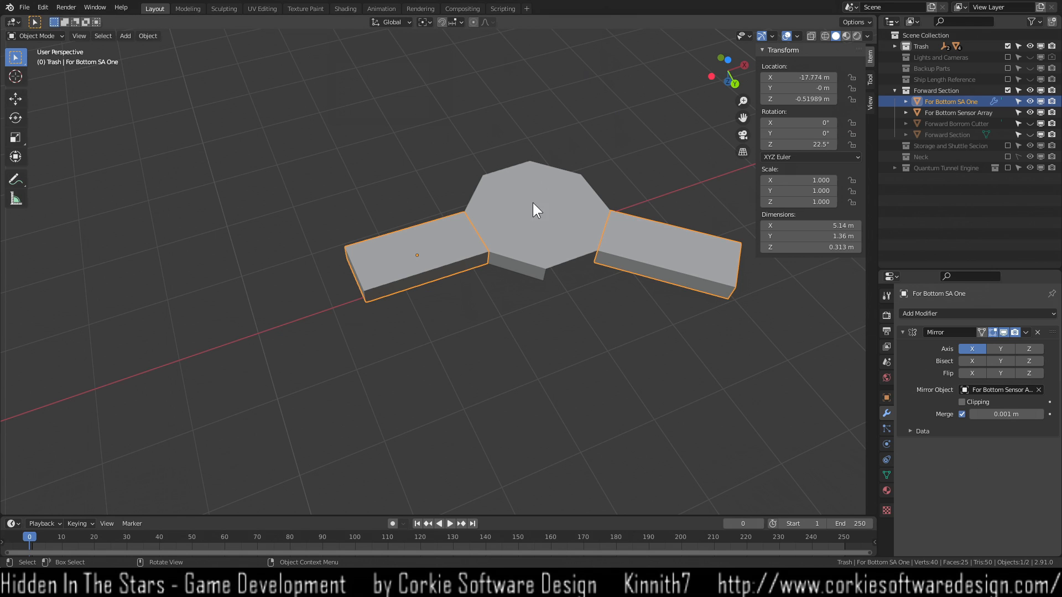
pyautogui.moveTo(698, 377); pyautogui.dragTo(664, 304, button='middle')
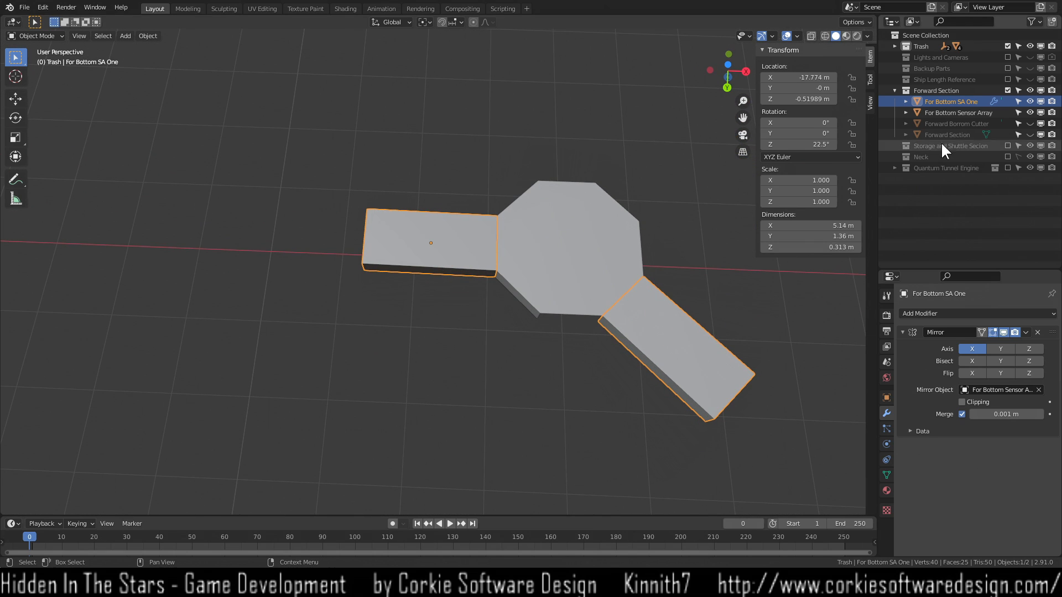
pyautogui.click(868, 80)
pyautogui.click(869, 98)
pyautogui.click(871, 57)
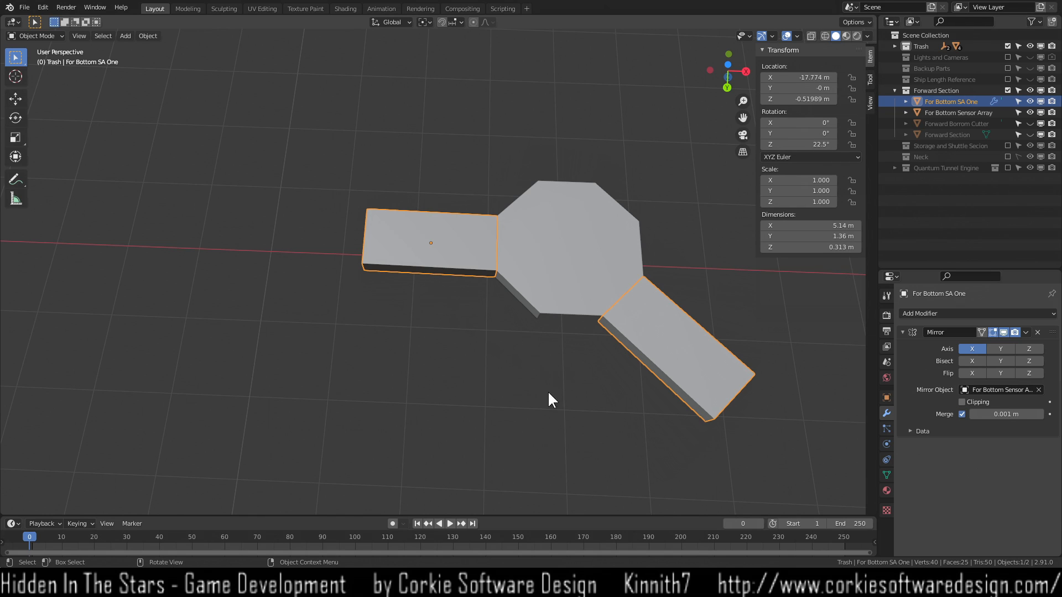
# Try X and Y axis combinations in the arm's Mirror modifier, ending with only the Y axis enabled.
pyautogui.click(1000, 349)
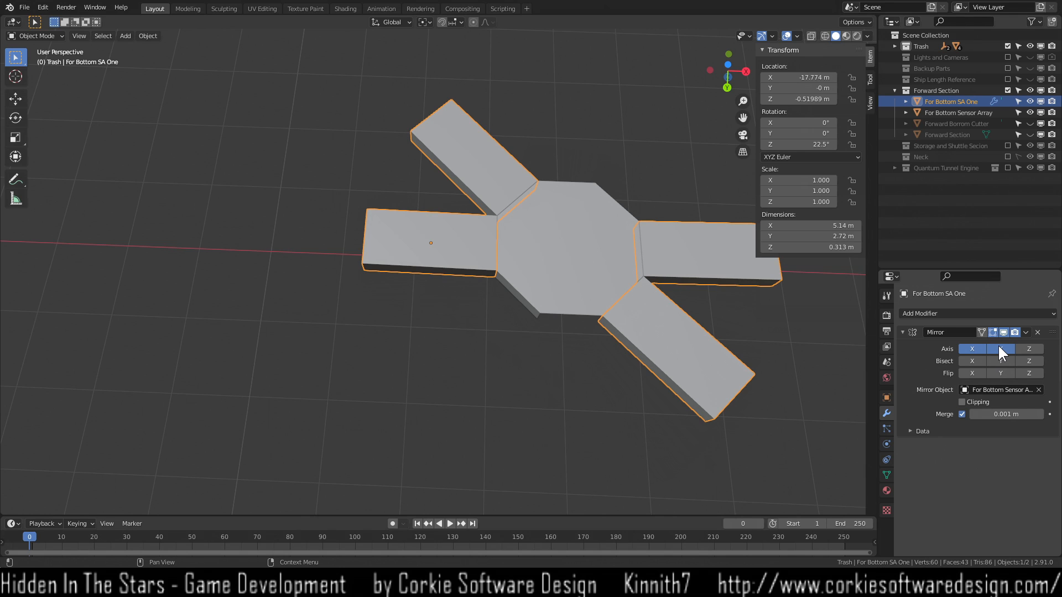
pyautogui.click(999, 347)
pyautogui.click(999, 347)
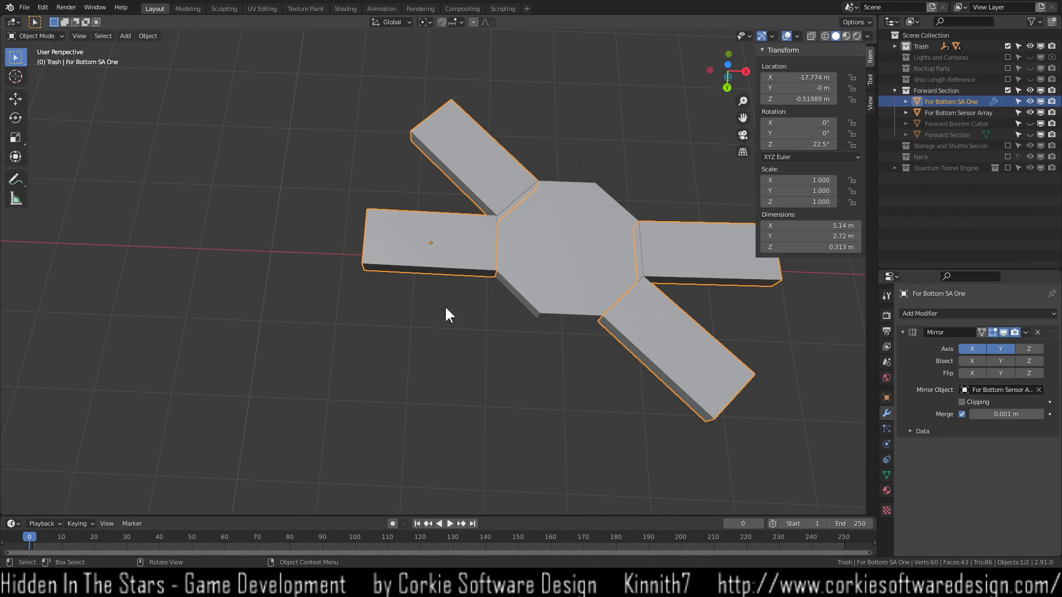
pyautogui.click(969, 348)
pyautogui.click(968, 348)
pyautogui.click(968, 347)
pyautogui.click(998, 347)
pyautogui.click(994, 346)
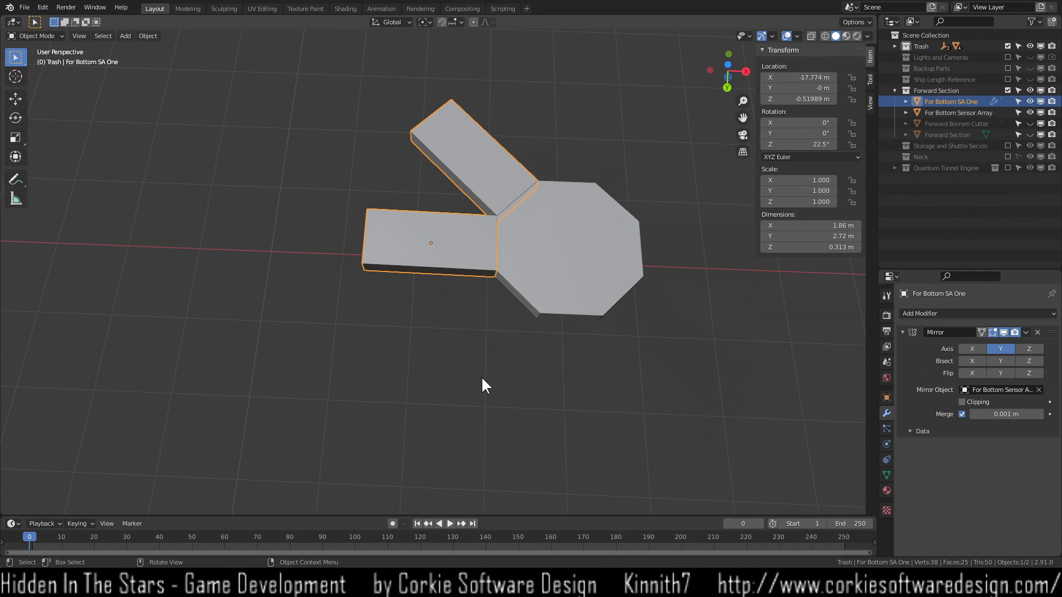
pyautogui.moveTo(486, 366); pyautogui.dragTo(485, 304, button='middle')
pyautogui.moveTo(483, 247); pyautogui.dragTo(500, 351, button='middle')
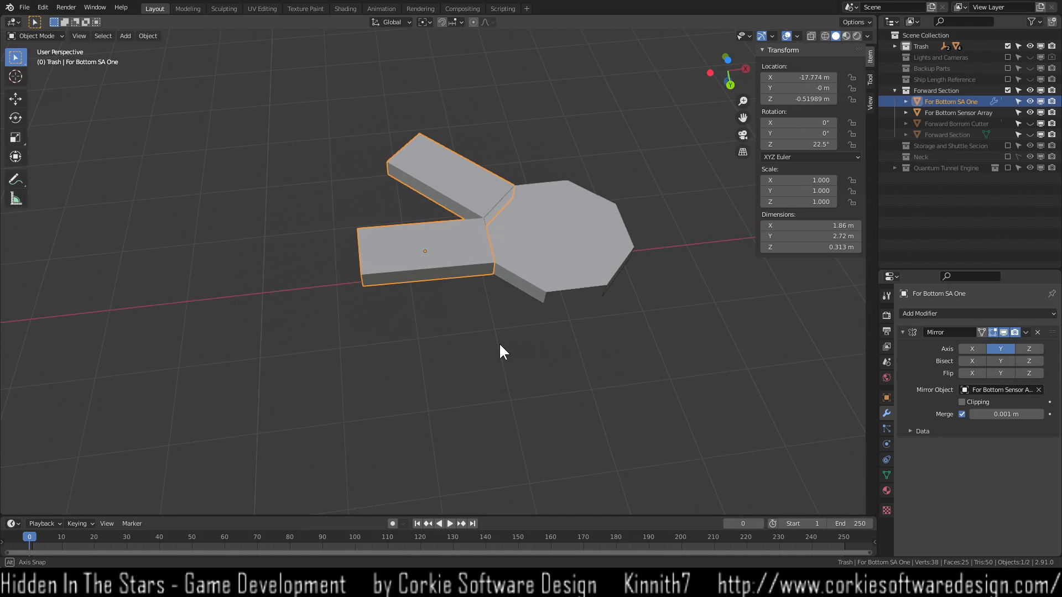
# Select the octagonal For Bottom Sensor Array hub and set its origin to its geometry.
pyautogui.moveTo(666, 216); pyautogui.dragTo(628, 359, button='middle')
pyautogui.click(631, 307)
pyautogui.moveTo(623, 404); pyautogui.dragTo(638, 371, button='middle')
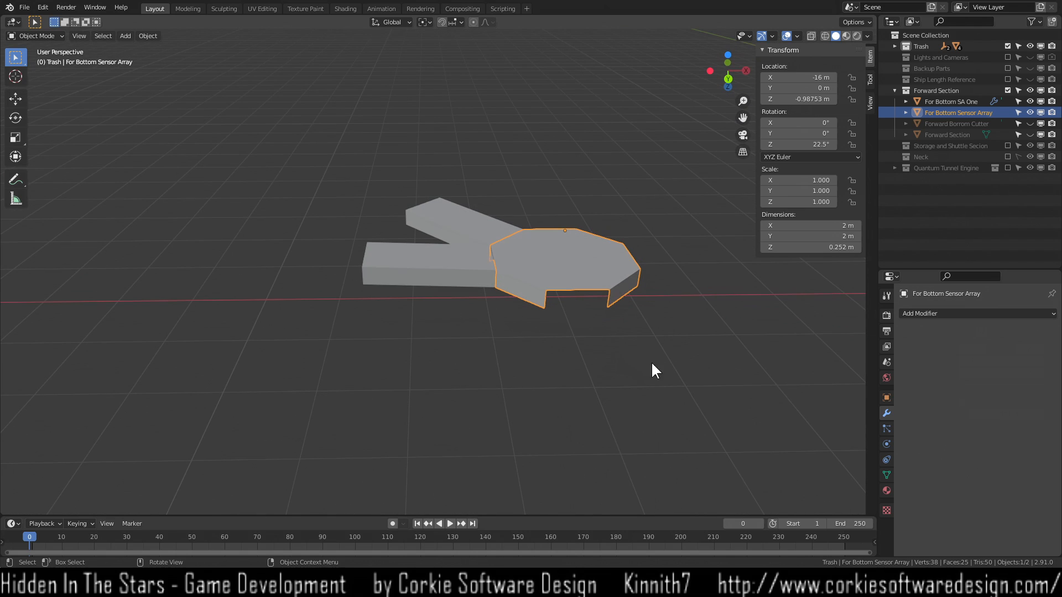
pyautogui.click(151, 35)
pyautogui.moveTo(185, 60)
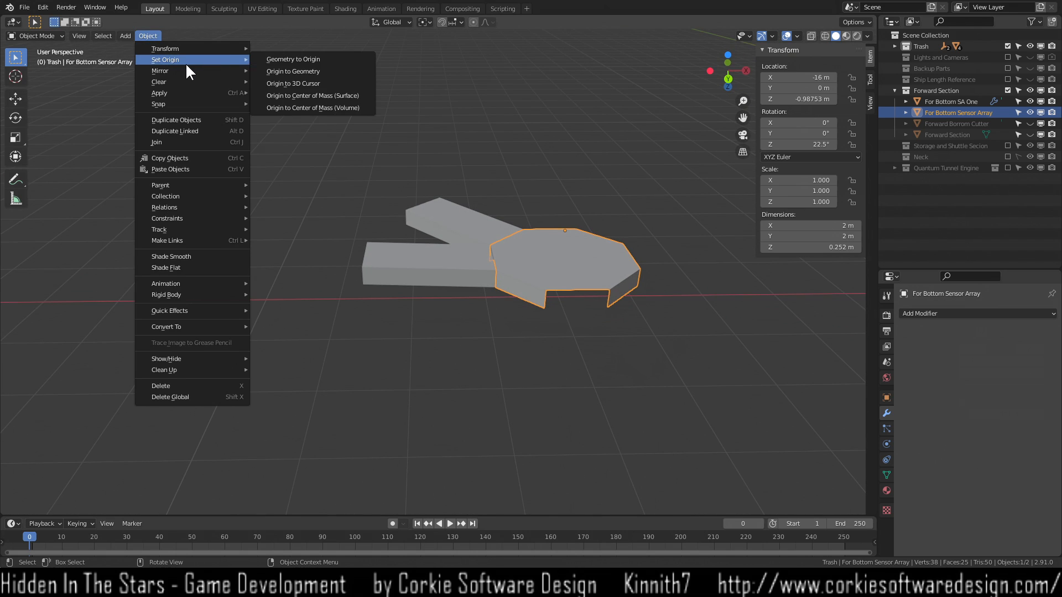
pyautogui.click(319, 71)
pyautogui.click(546, 355)
pyautogui.moveTo(499, 340); pyautogui.dragTo(486, 310, button='middle')
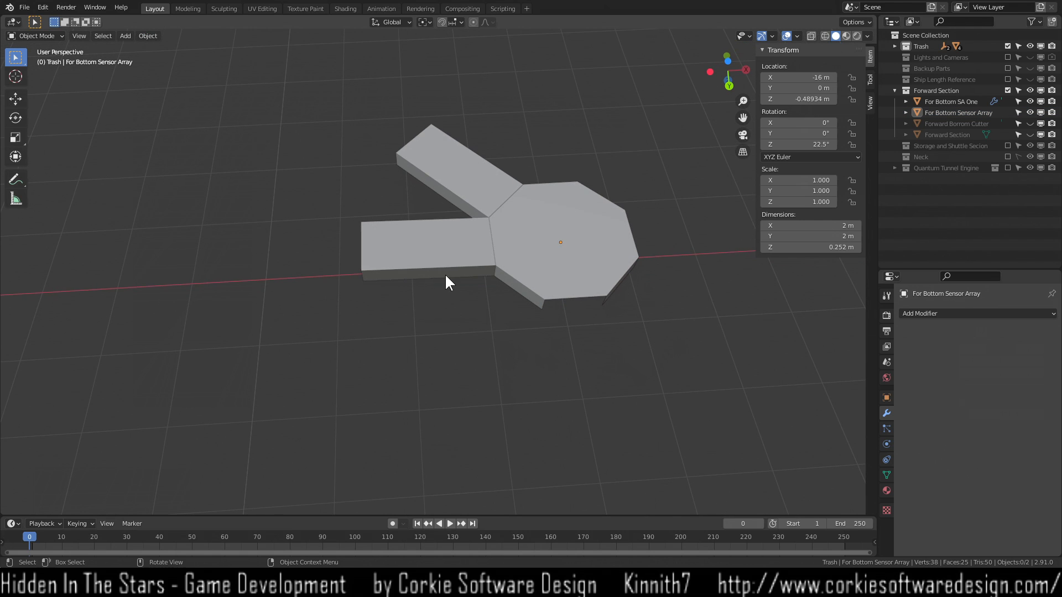
# Disable the arm's Y-axis mirroring and reassign the octagonal hub as the Mirror modifier's mirror object.
pyautogui.click(435, 242)
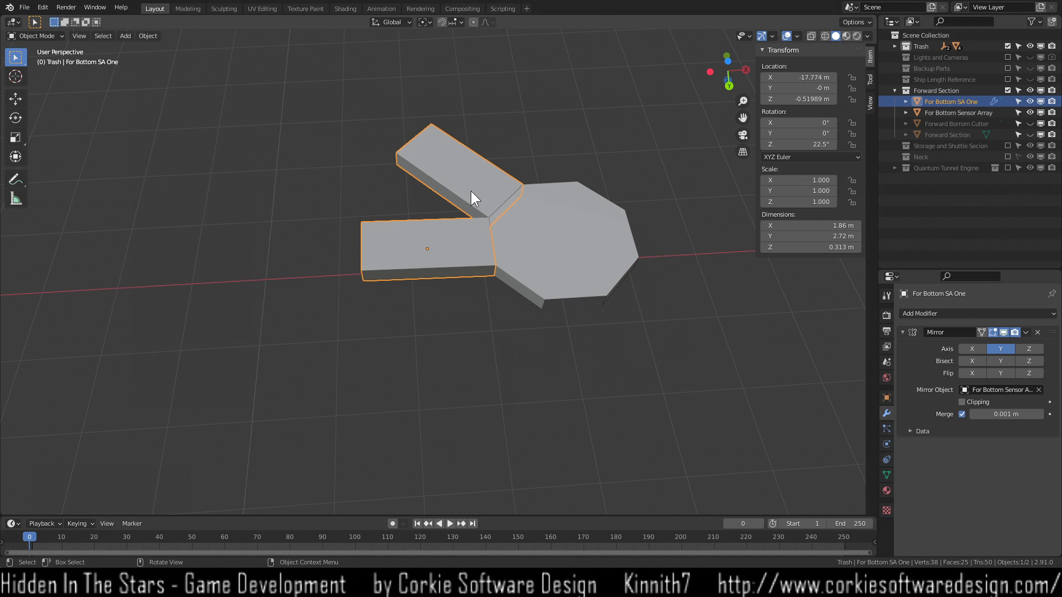
pyautogui.click(1002, 348)
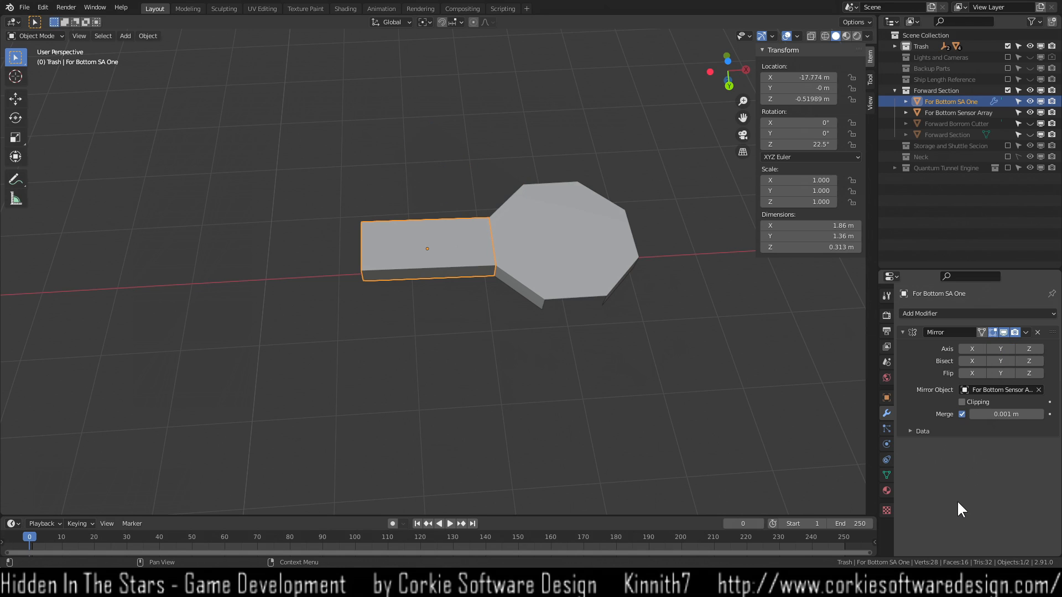
pyautogui.click(1039, 390)
pyautogui.click(1039, 390)
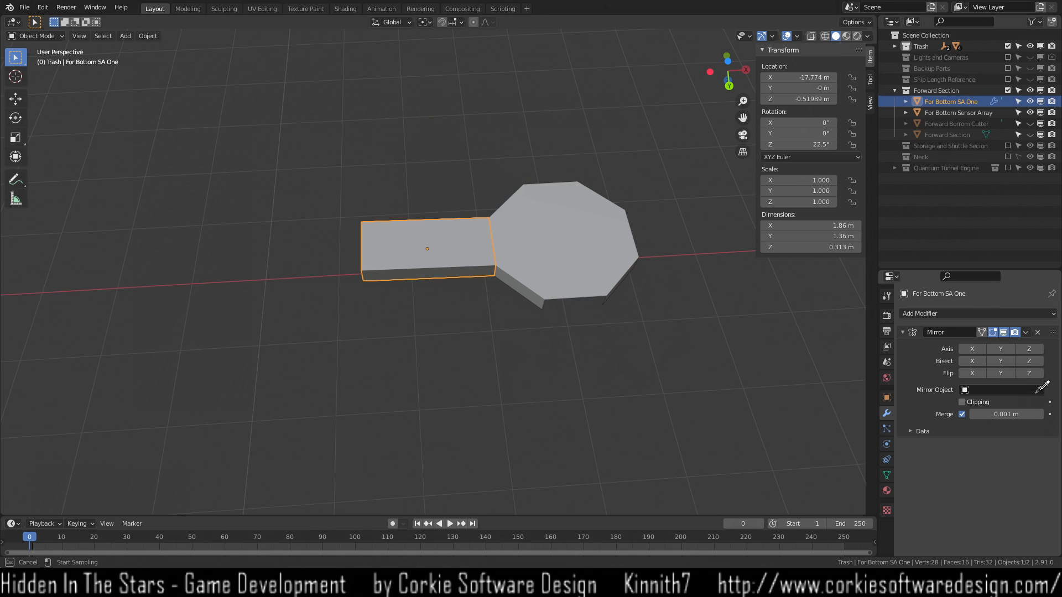
pyautogui.click(564, 238)
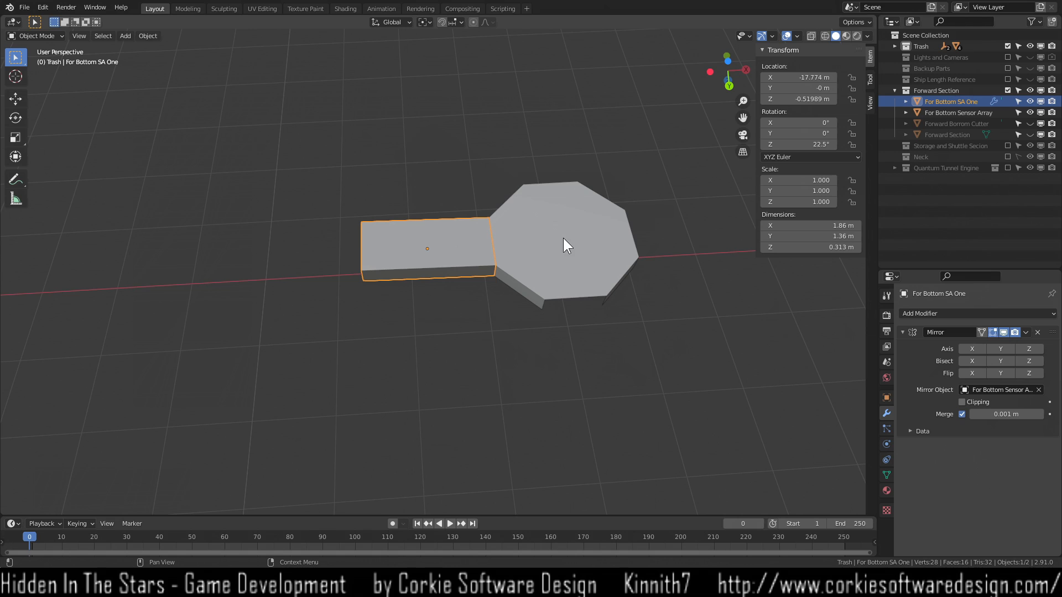
# Test the arm's mirroring on the Y axis and on the X axis, switching each one off again.
pyautogui.click(1003, 348)
pyautogui.click(1005, 349)
pyautogui.click(972, 349)
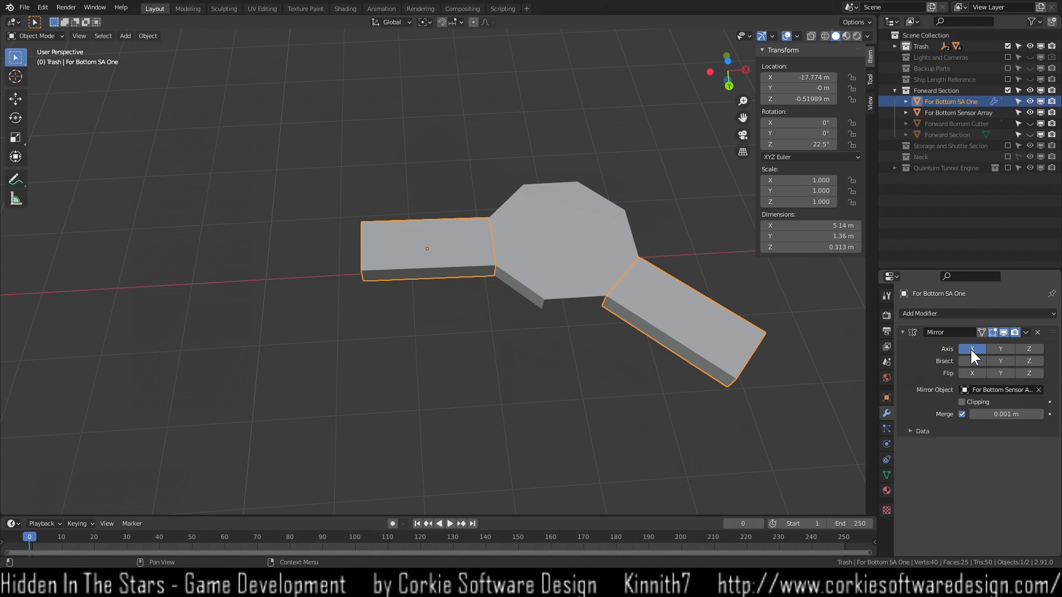
pyautogui.click(962, 349)
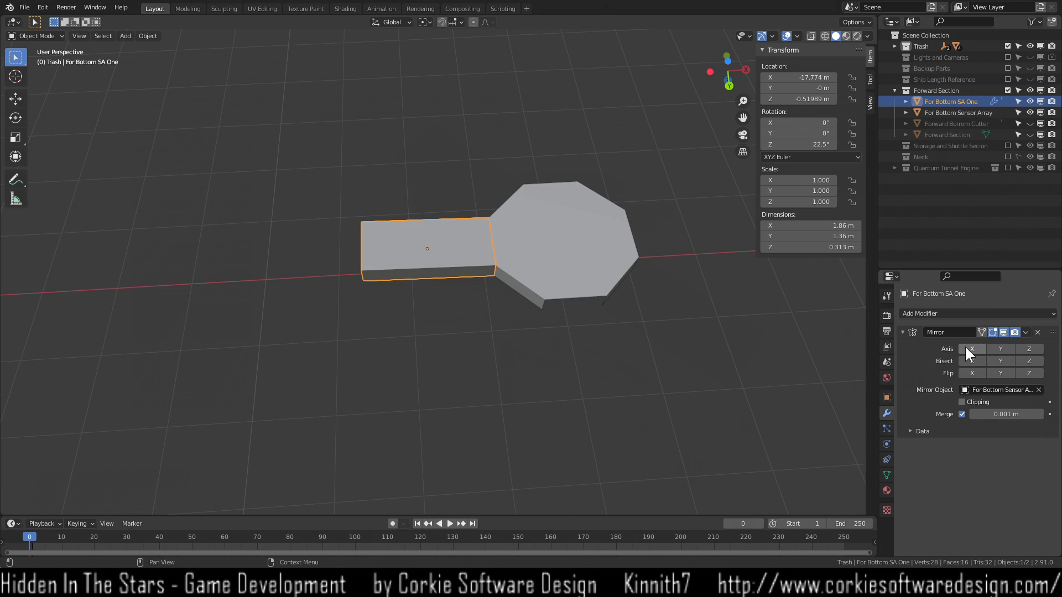
# Set the transform orientation to Local and test the arm's mirroring on the Y and Z axes, leaving all mirror axes off.
pyautogui.moveTo(403, 321); pyautogui.dragTo(449, 309, button='middle')
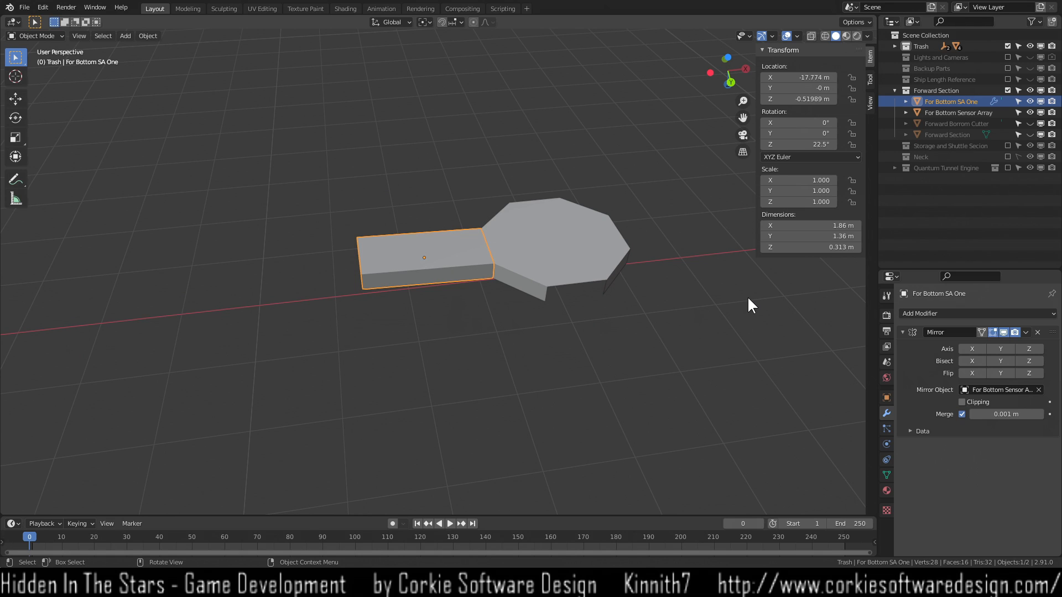
pyautogui.click(384, 21)
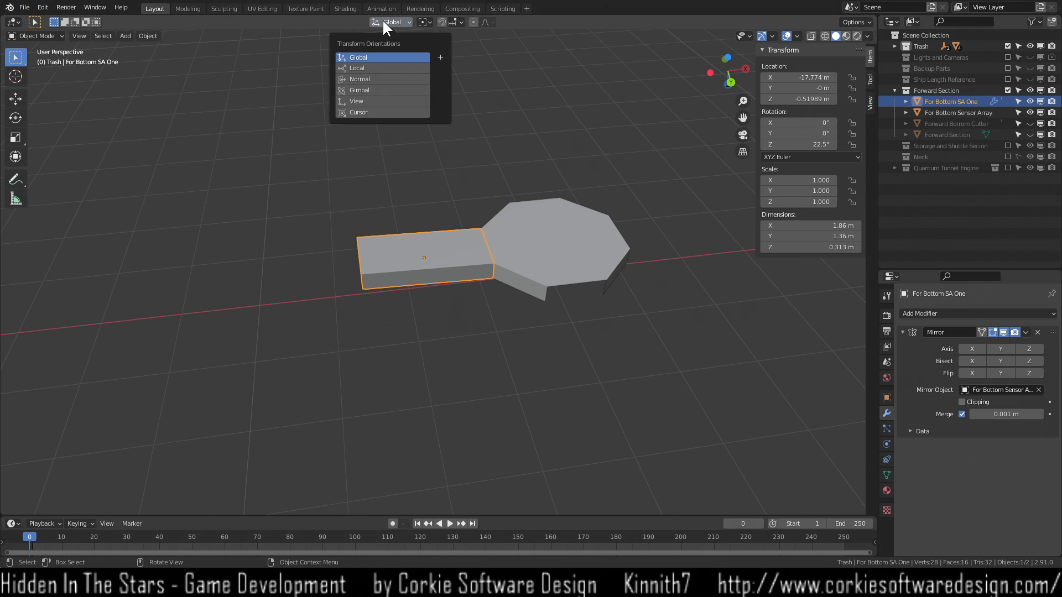
pyautogui.click(370, 68)
pyautogui.click(999, 349)
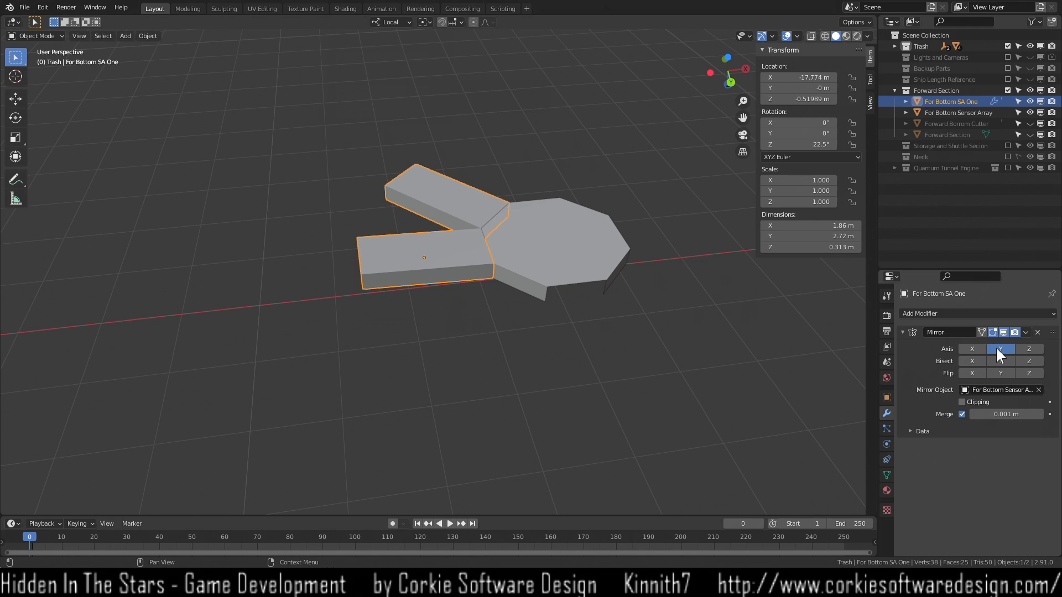
pyautogui.click(997, 349)
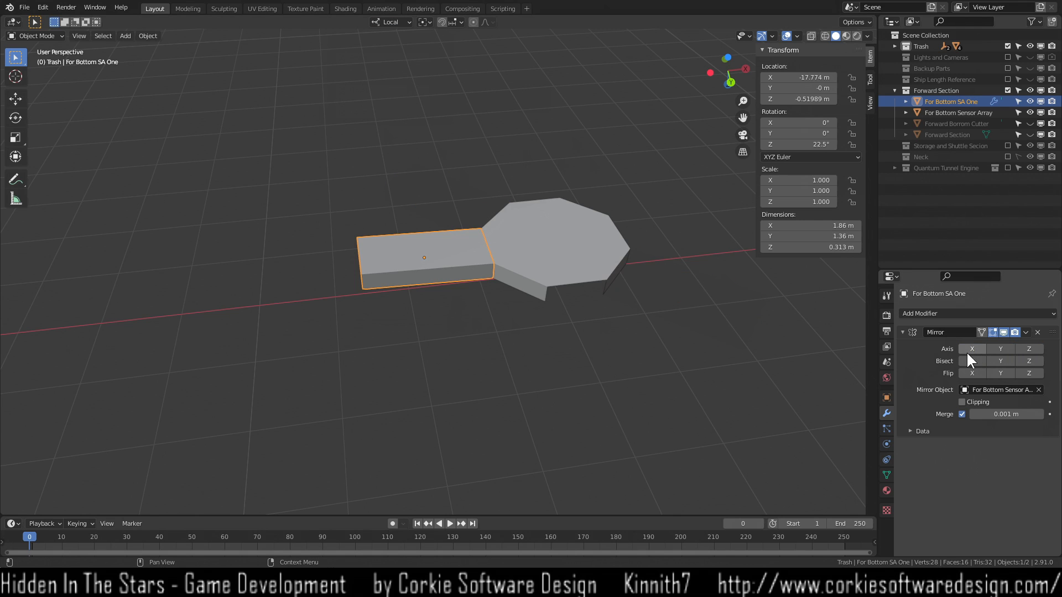
pyautogui.moveTo(666, 399); pyautogui.dragTo(642, 326, button='middle')
pyautogui.click(1029, 348)
pyautogui.click(1028, 348)
pyautogui.moveTo(536, 347); pyautogui.dragTo(544, 426, button='middle')
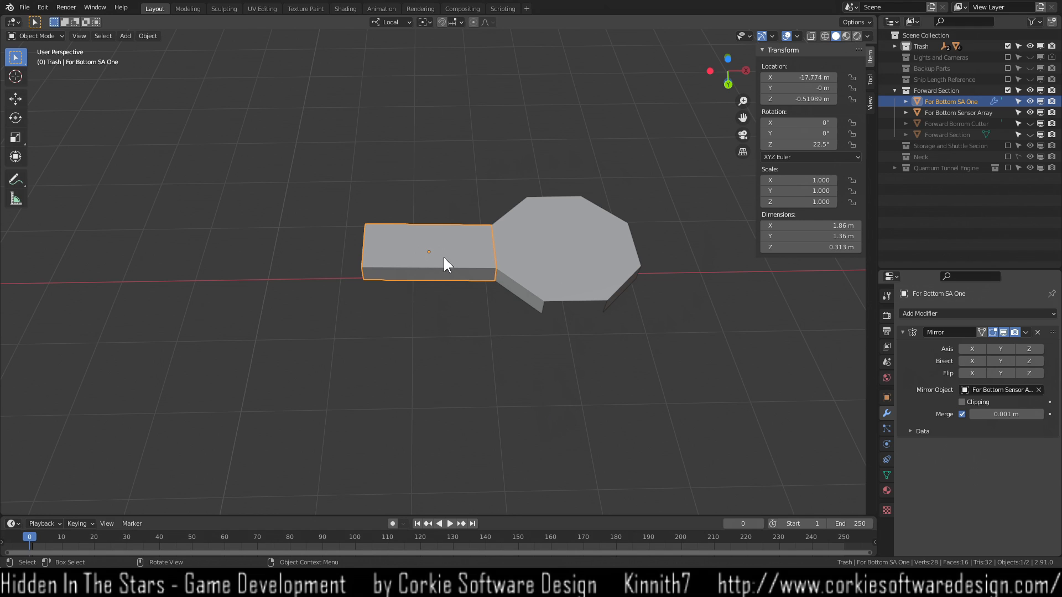
# Rename the For Bottom SA One object to For Bottom SA Arm One.
pyautogui.doubleClick(972, 100)
pyautogui.click(966, 101)
pyautogui.write('Arm')
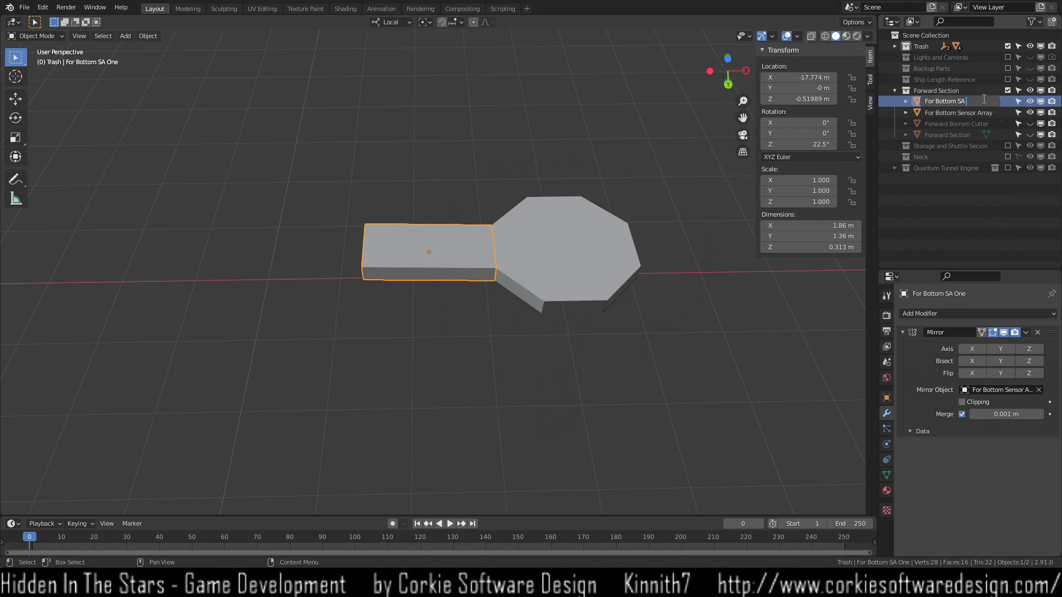
pyautogui.press('Return')
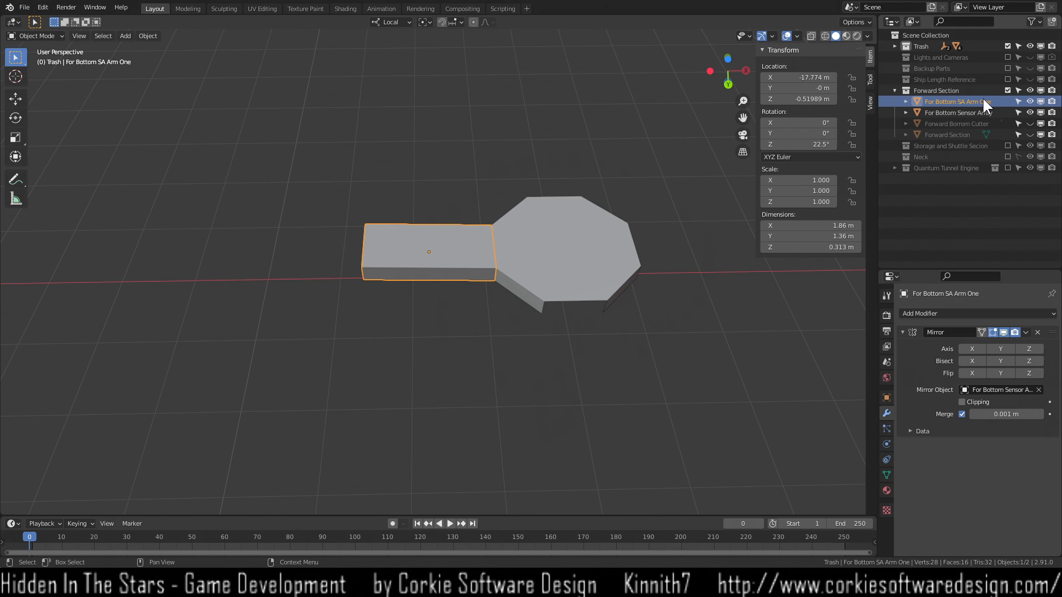
# Set the transform pivot point to Bounding Box Center.
pyautogui.moveTo(415, 284); pyautogui.dragTo(422, 235, button='middle')
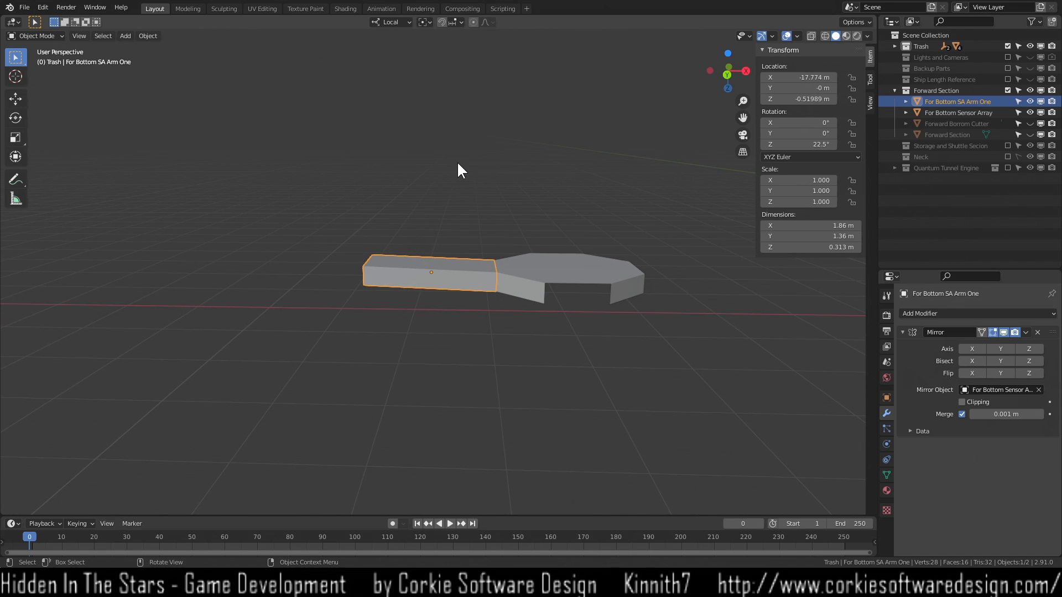
pyautogui.click(424, 22)
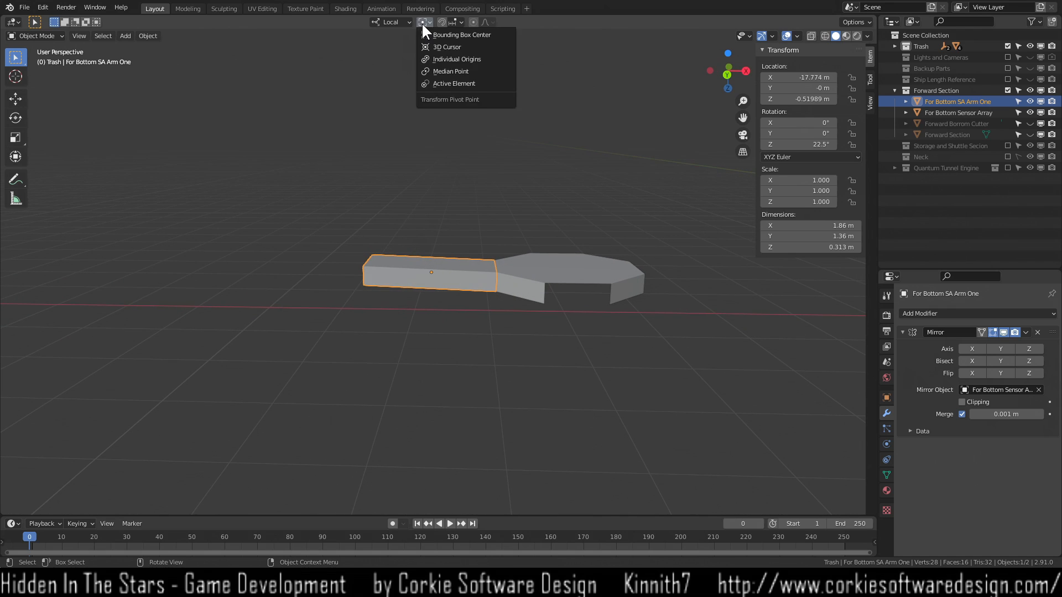
pyautogui.click(457, 34)
# Snap the 3D cursor to the octagonal sensor array and add a Plain Axes empty there.
pyautogui.moveTo(467, 168); pyautogui.dragTo(523, 202, button='middle')
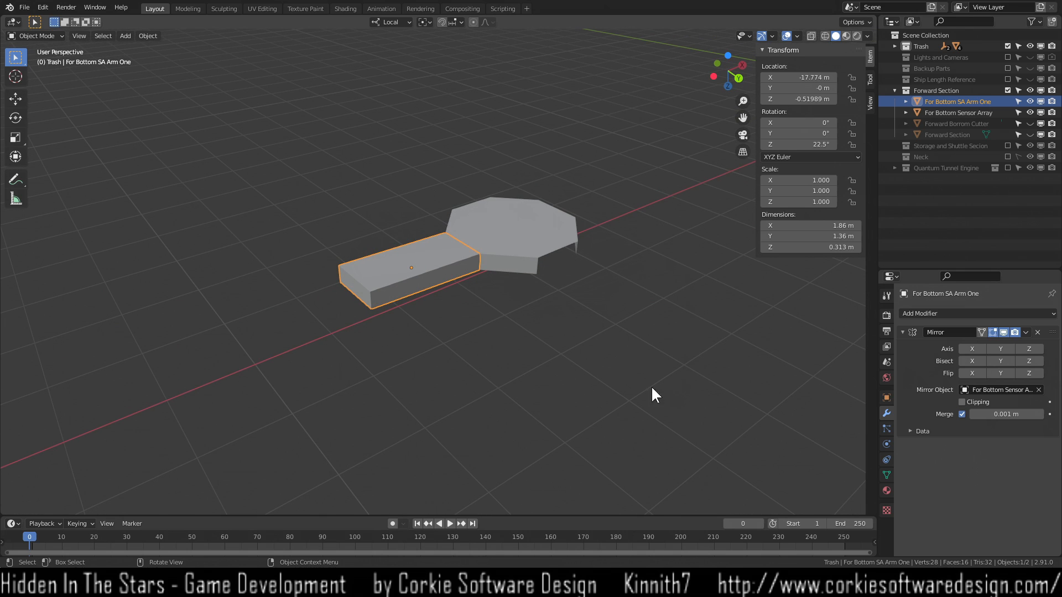
pyautogui.click(560, 236)
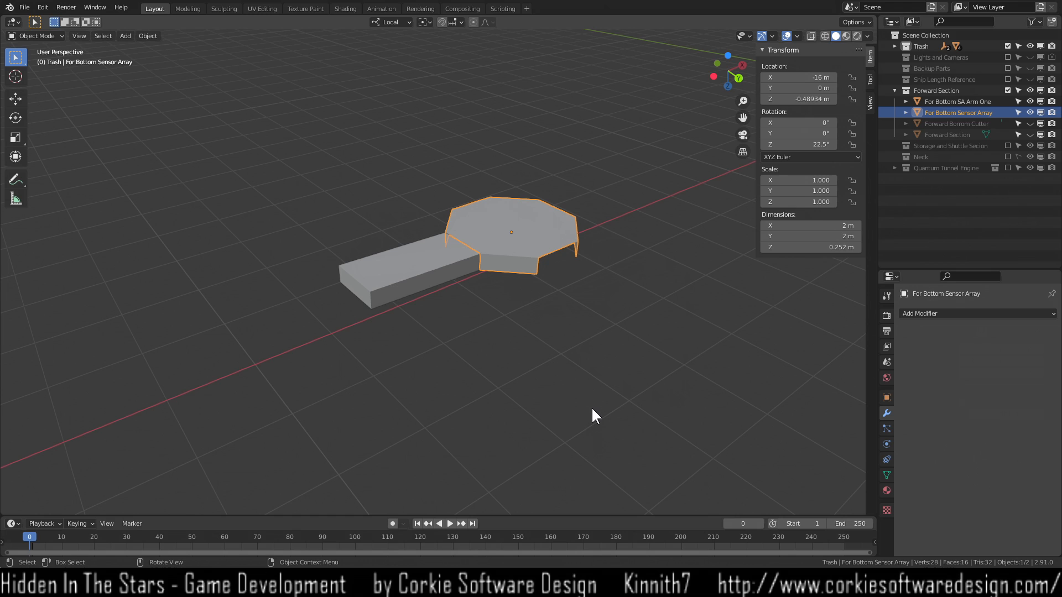
pyautogui.hotkey('shift', 's')
pyautogui.click(585, 470)
pyautogui.hotkey('shift', 'a')
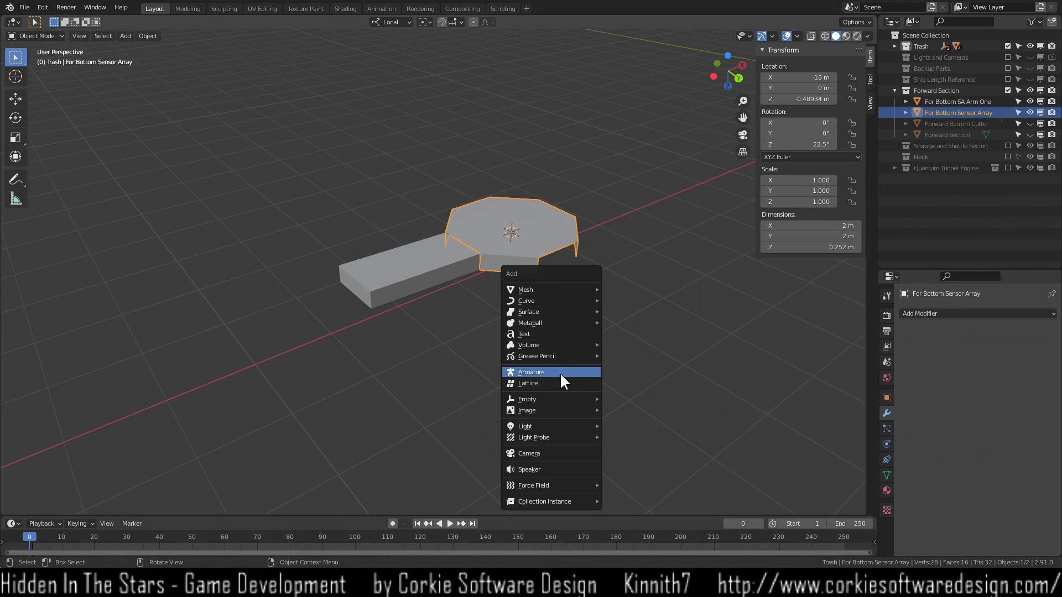
pyautogui.moveTo(560, 400)
pyautogui.click(662, 398)
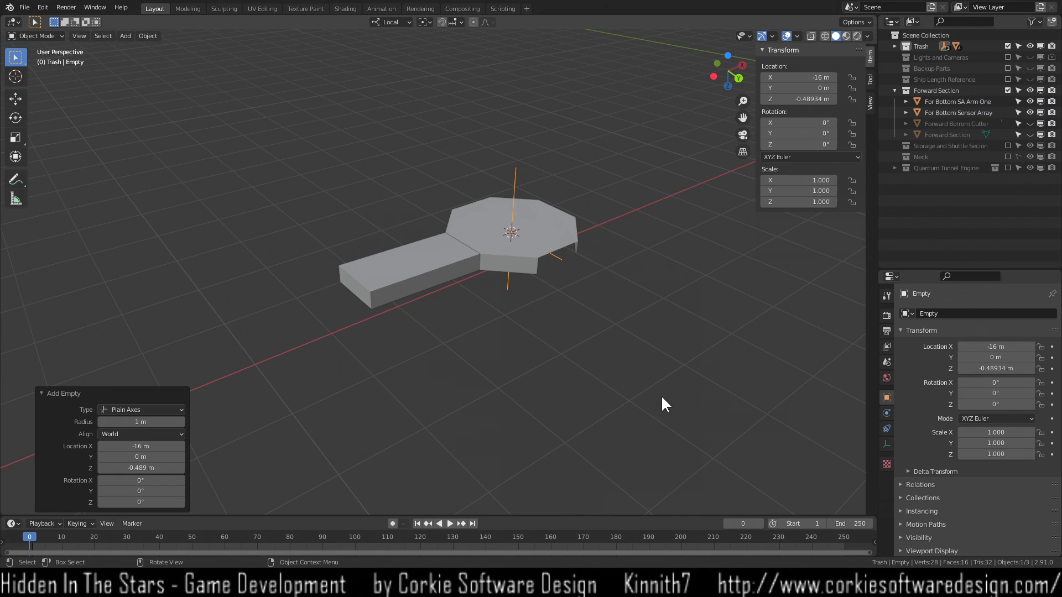
# Move the new empty from the Trash collection into Forward Section and rename it Sensor Array Mirror.
pyautogui.click(895, 46)
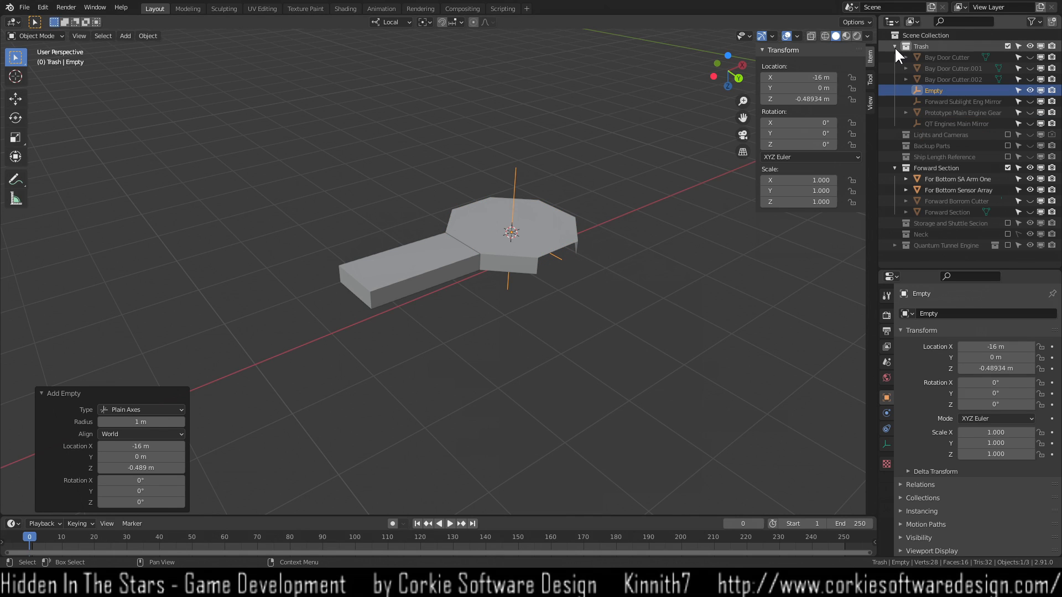
pyautogui.moveTo(946, 91); pyautogui.dragTo(945, 167)
pyautogui.doubleClick(941, 169)
pyautogui.press('BackSpace')
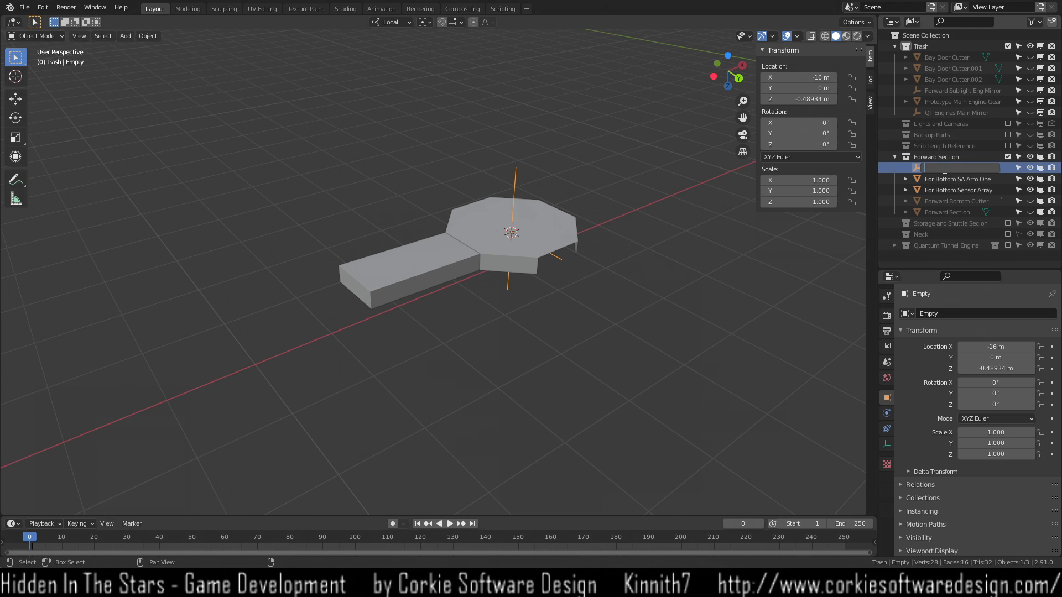
pyautogui.write('Sensor Array Mirror')
pyautogui.press('Return')
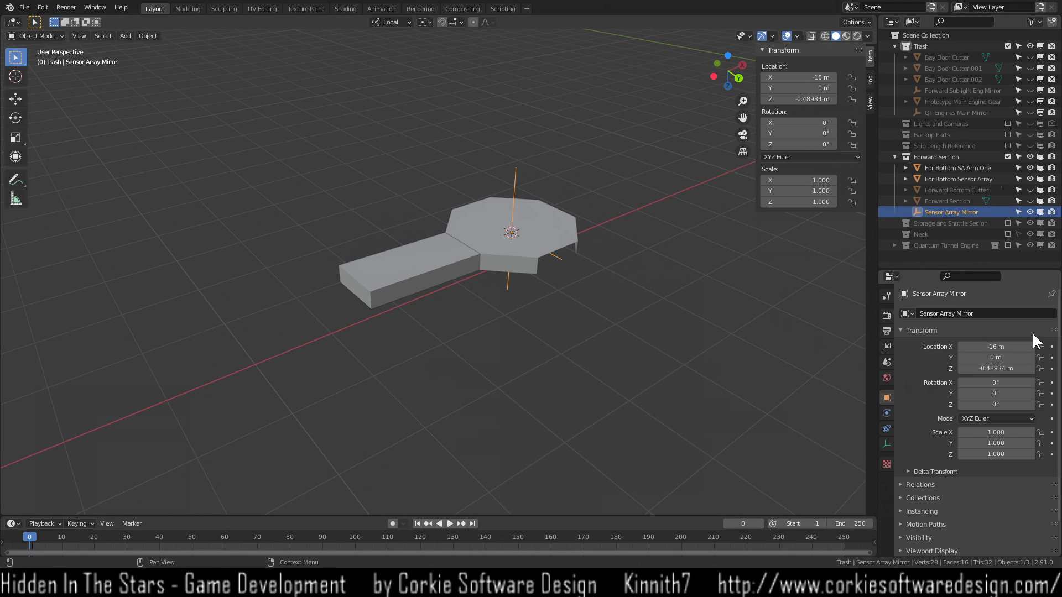
# Replace the mirror object in the arm's Mirror modifier with the Sensor Array Mirror empty.
pyautogui.click(443, 252)
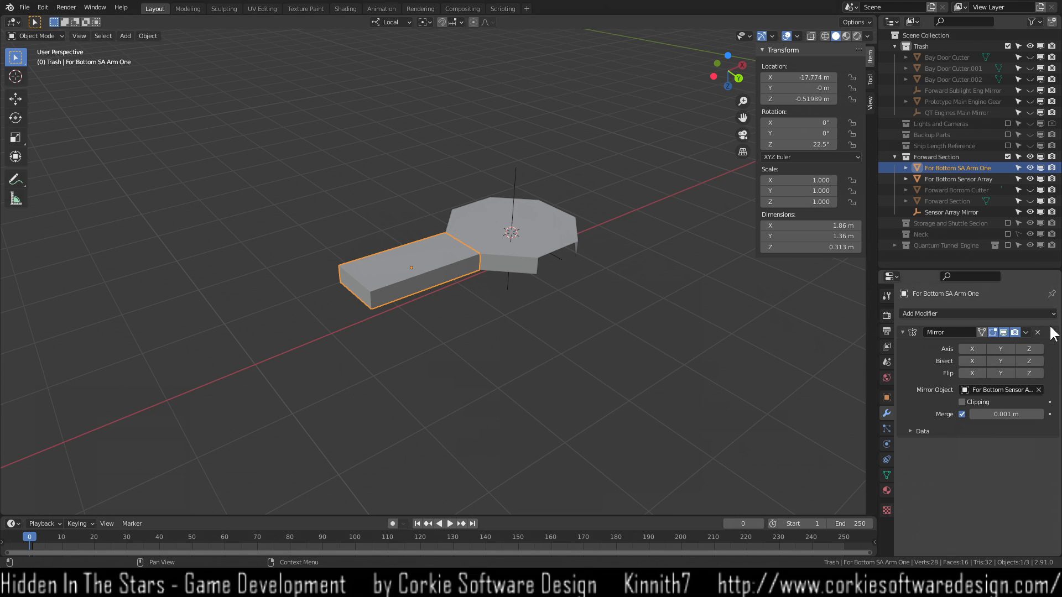
pyautogui.click(1038, 390)
pyautogui.click(1039, 390)
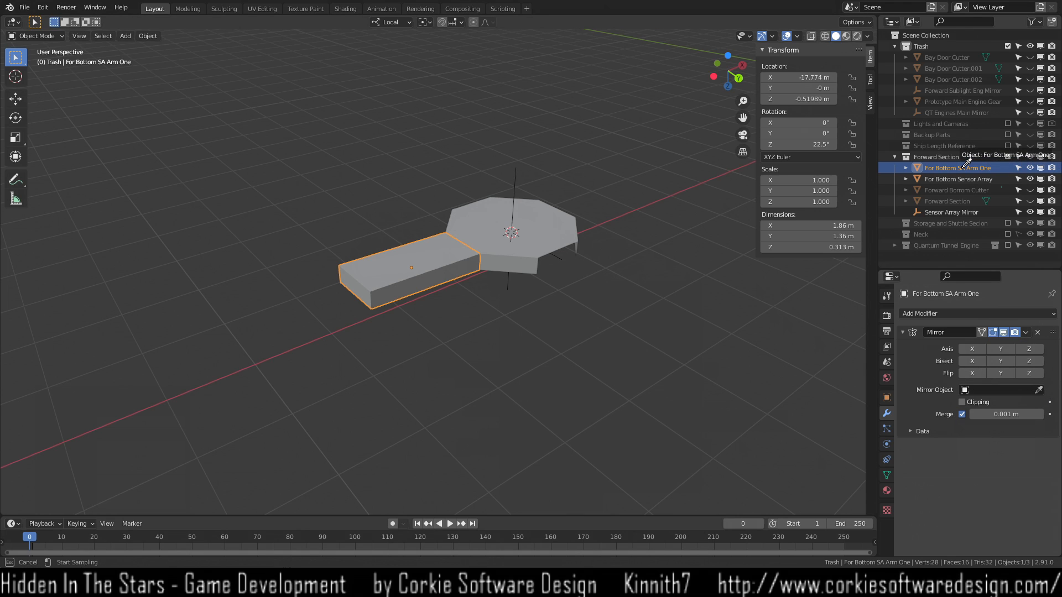
pyautogui.click(961, 211)
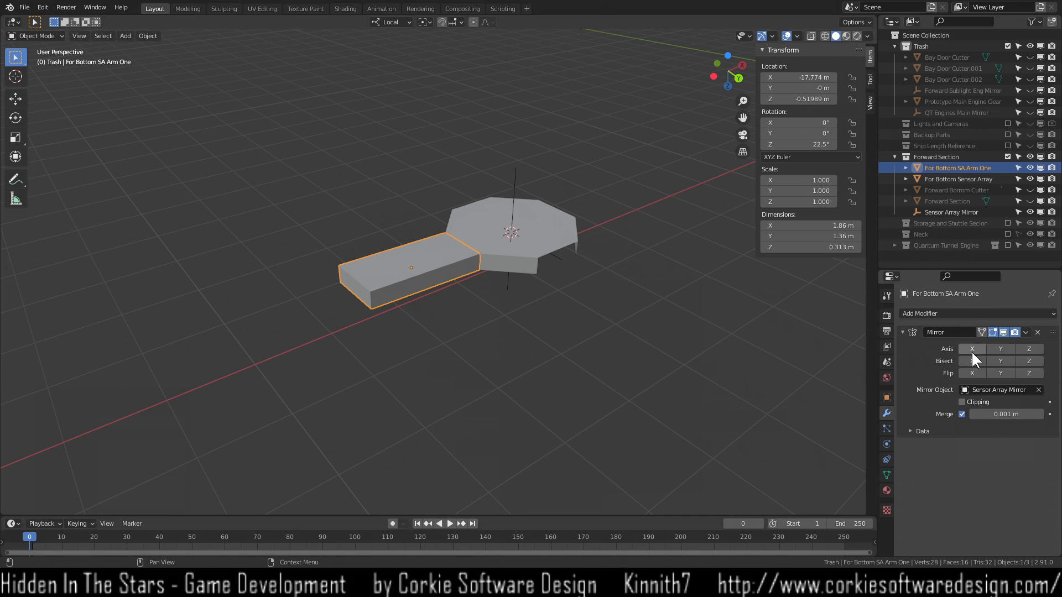
# Mirror the arm across the sensor array using only the X axis in its Mirror modifier.
pyautogui.moveTo(675, 393); pyautogui.dragTo(851, 376, button='middle')
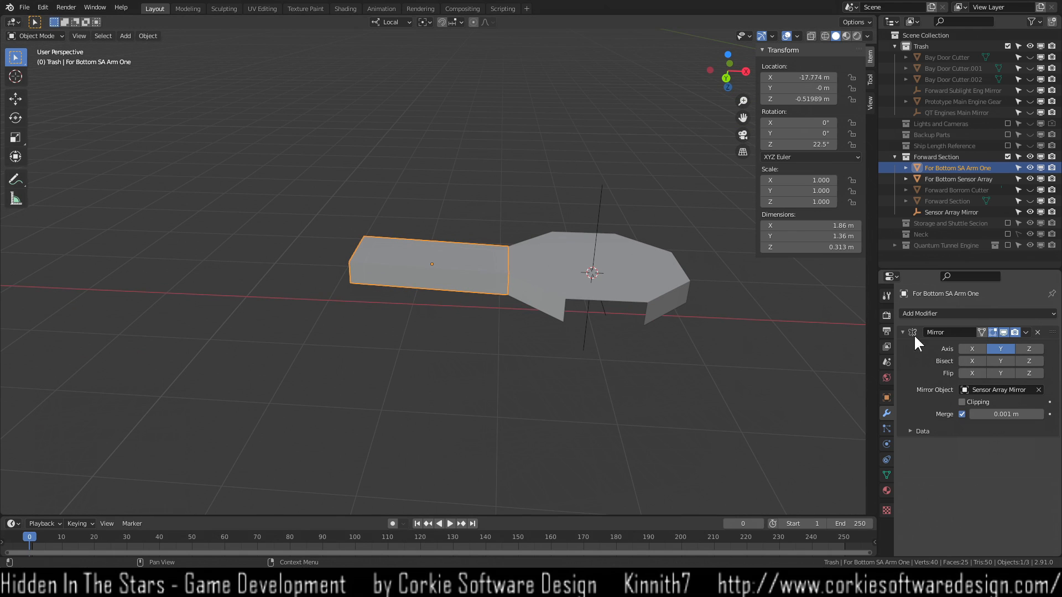
pyautogui.click(974, 348)
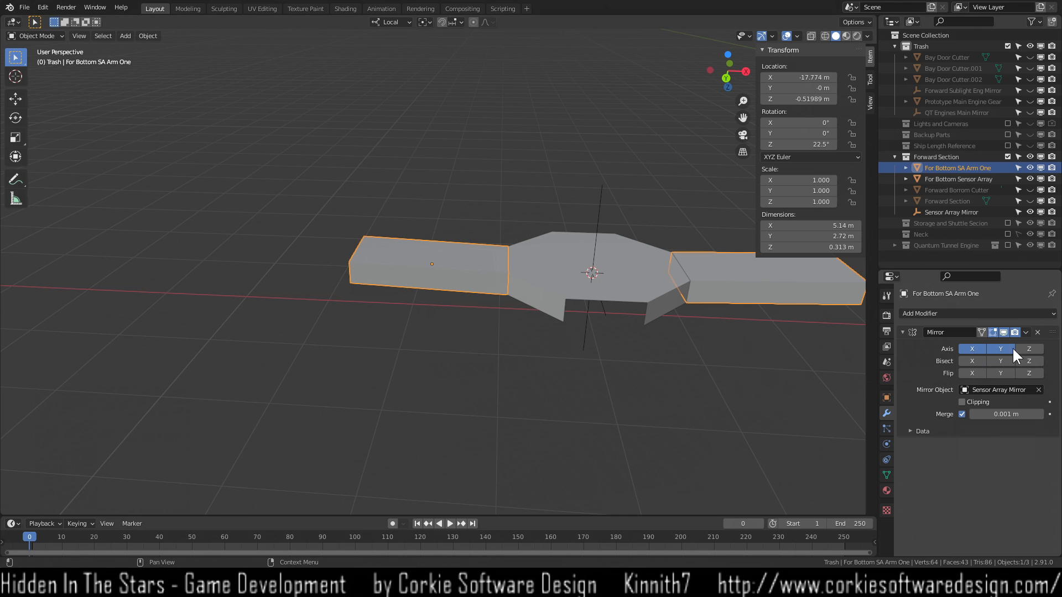
pyautogui.click(1001, 349)
pyautogui.moveTo(599, 400); pyautogui.dragTo(622, 436, button='middle')
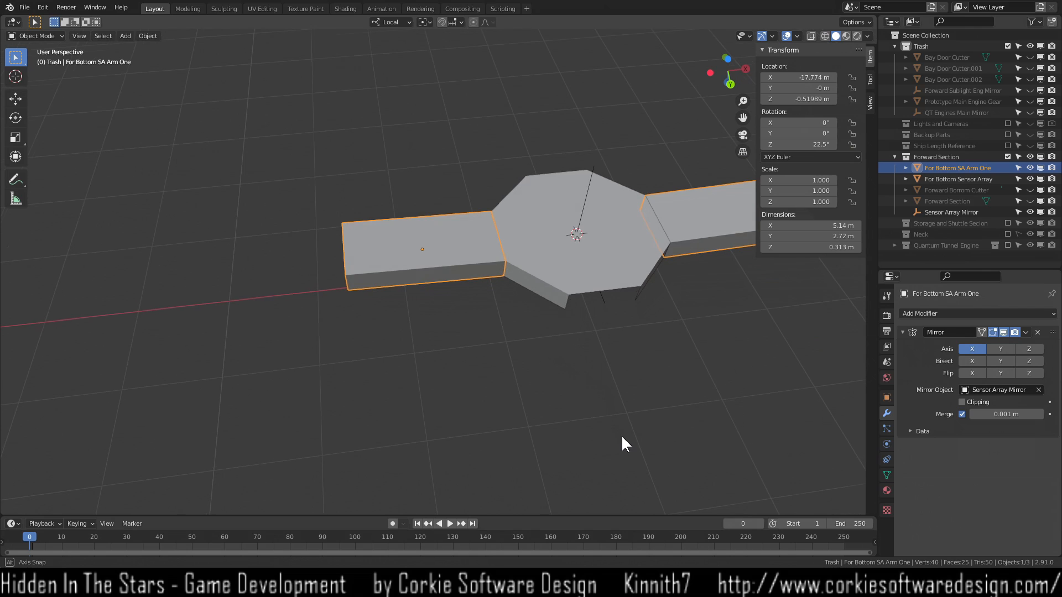
# Try the Y and Z axes in the arm's Mirror modifier.
pyautogui.click(1007, 349)
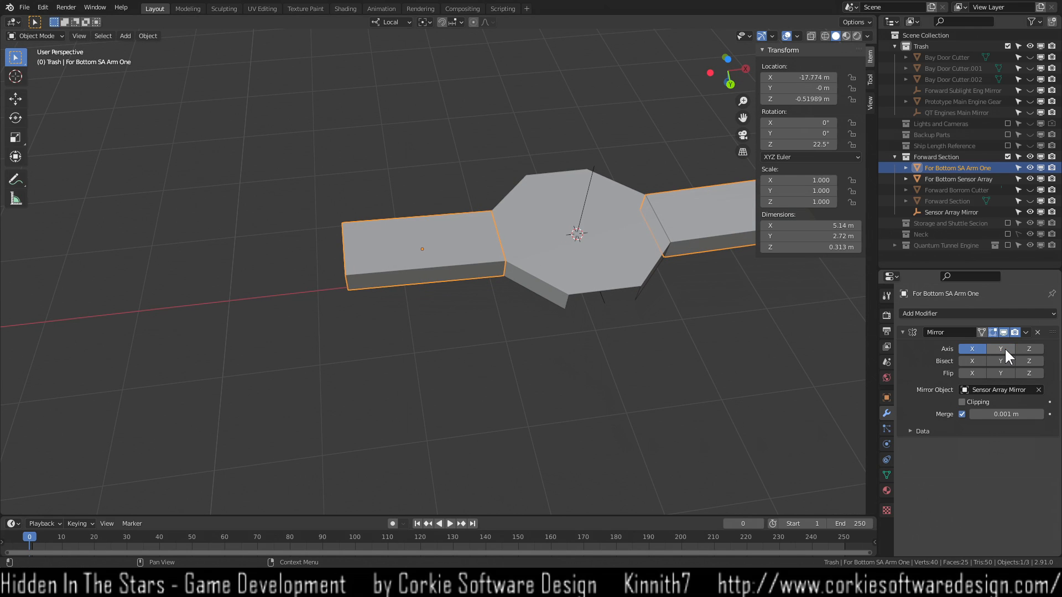
pyautogui.click(1030, 349)
pyautogui.click(1030, 349)
# Create a linked duplicate of For Bottom SA Arm One, keeping it in the original's position.
pyautogui.moveTo(540, 463); pyautogui.dragTo(577, 434, button='middle')
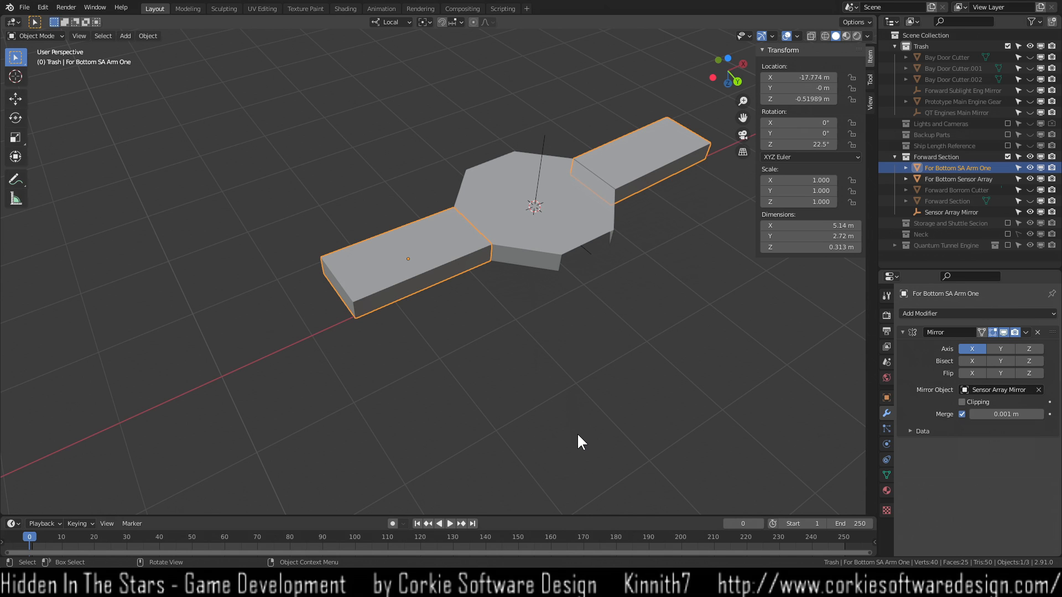
pyautogui.moveTo(619, 379); pyautogui.dragTo(643, 375, button='middle')
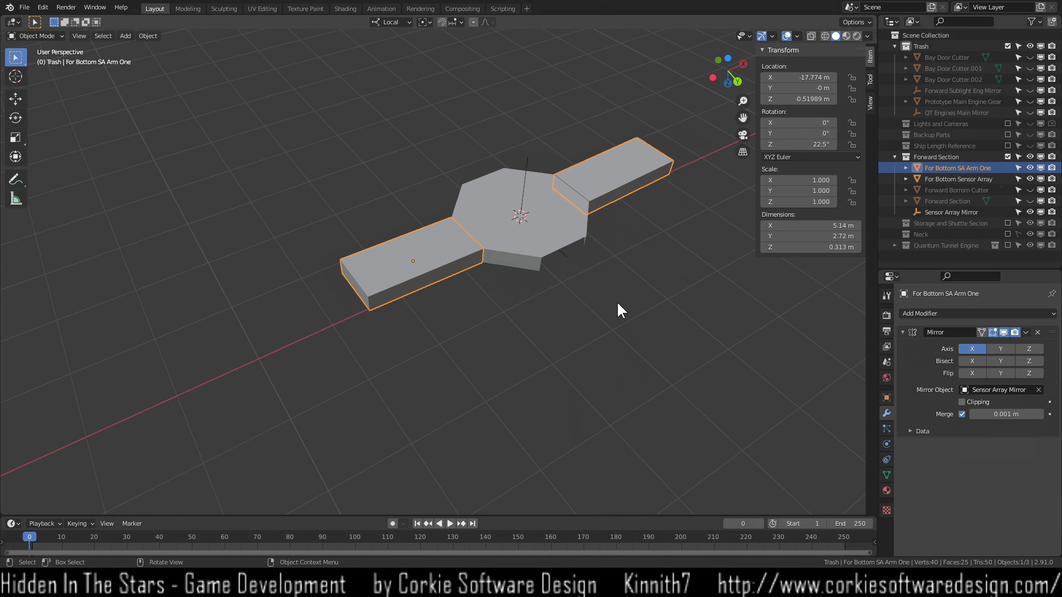
pyautogui.moveTo(625, 304); pyautogui.dragTo(341, 325, button='middle')
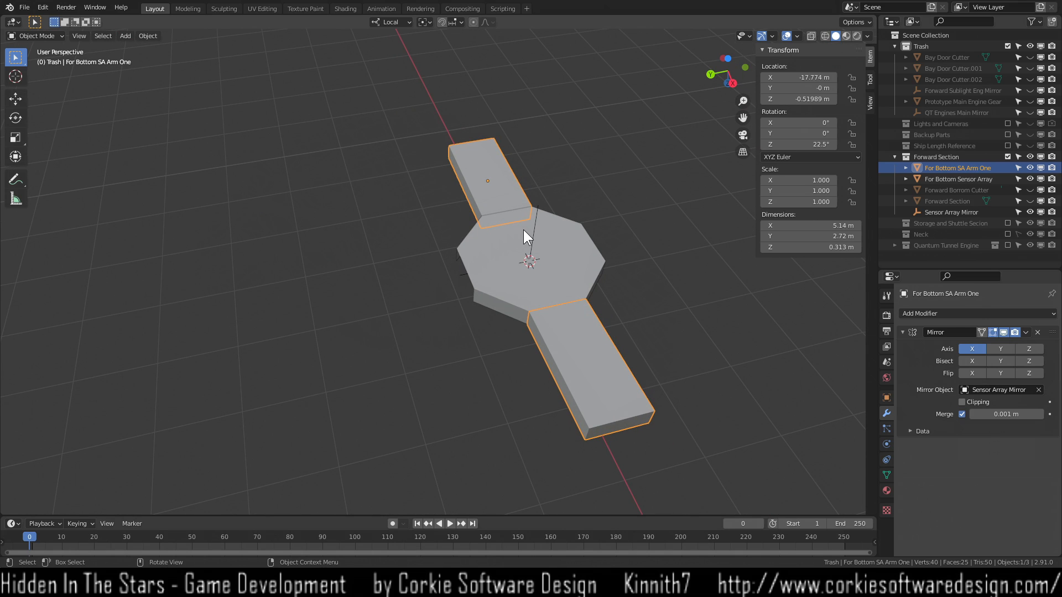
pyautogui.rightClick(505, 187)
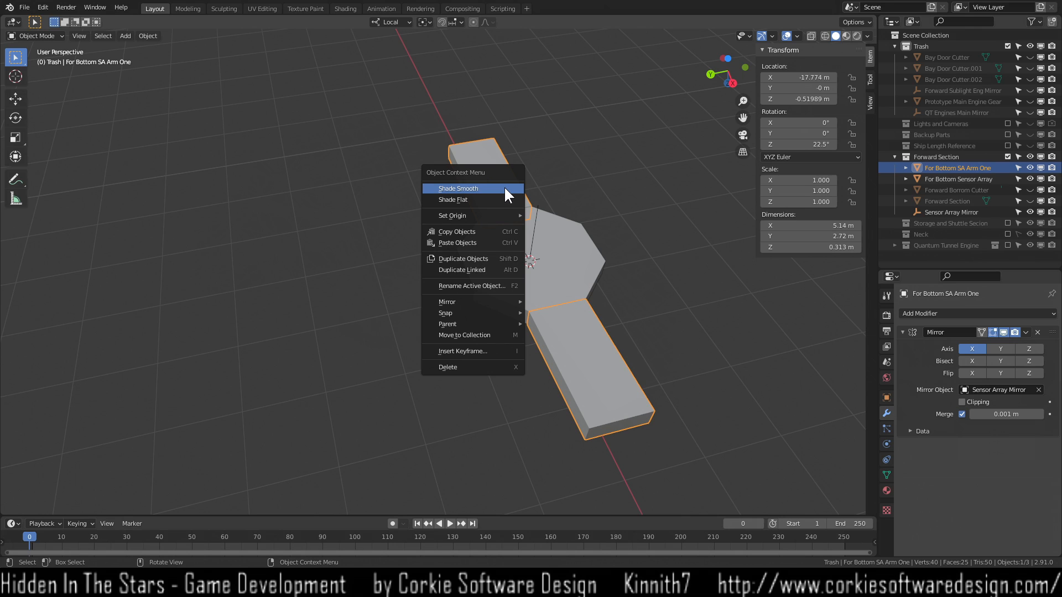
pyautogui.click(487, 264)
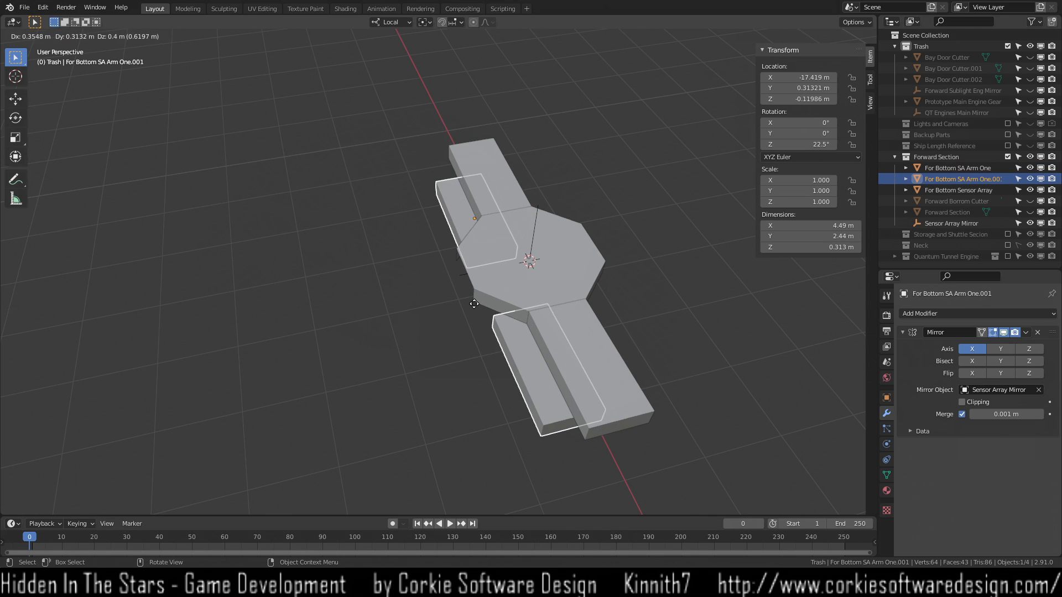
pyautogui.rightClick(483, 267)
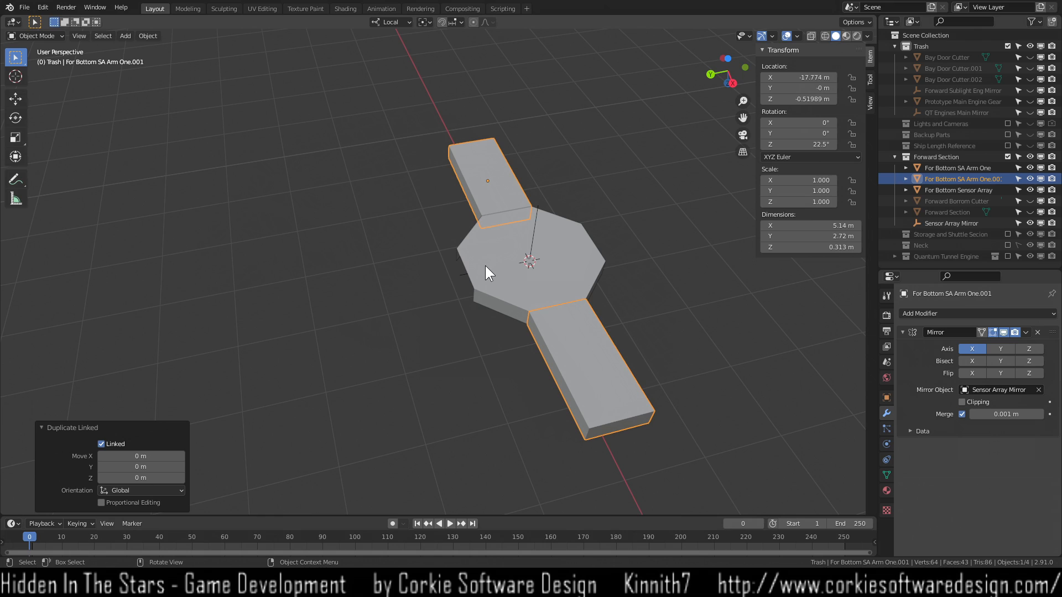
# Set the transform orientation to Global.
pyautogui.press('r')
pyautogui.press('z')
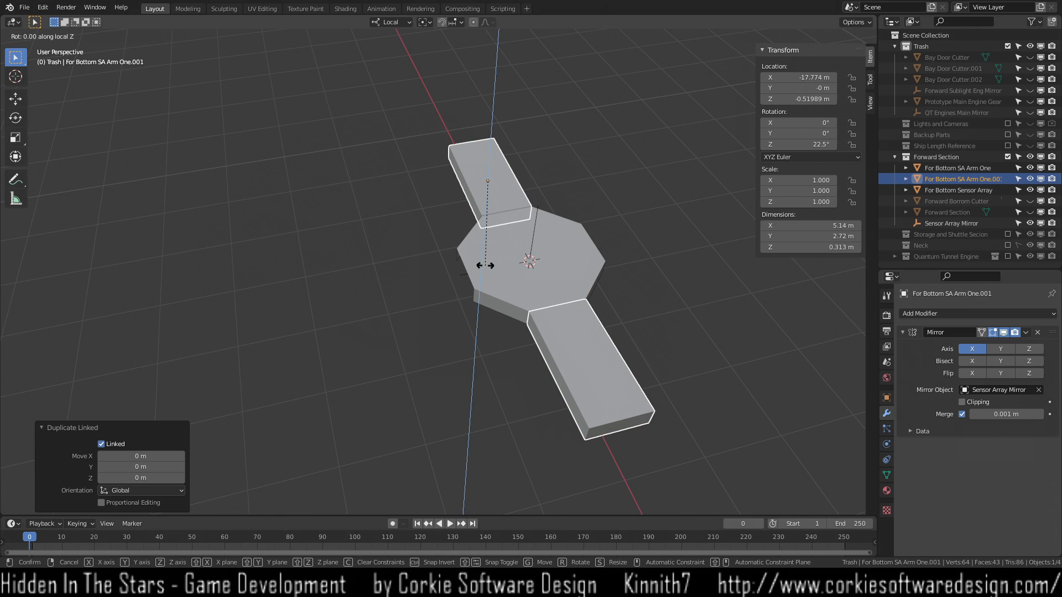
pyautogui.rightClick(485, 265)
pyautogui.click(391, 21)
pyautogui.click(387, 56)
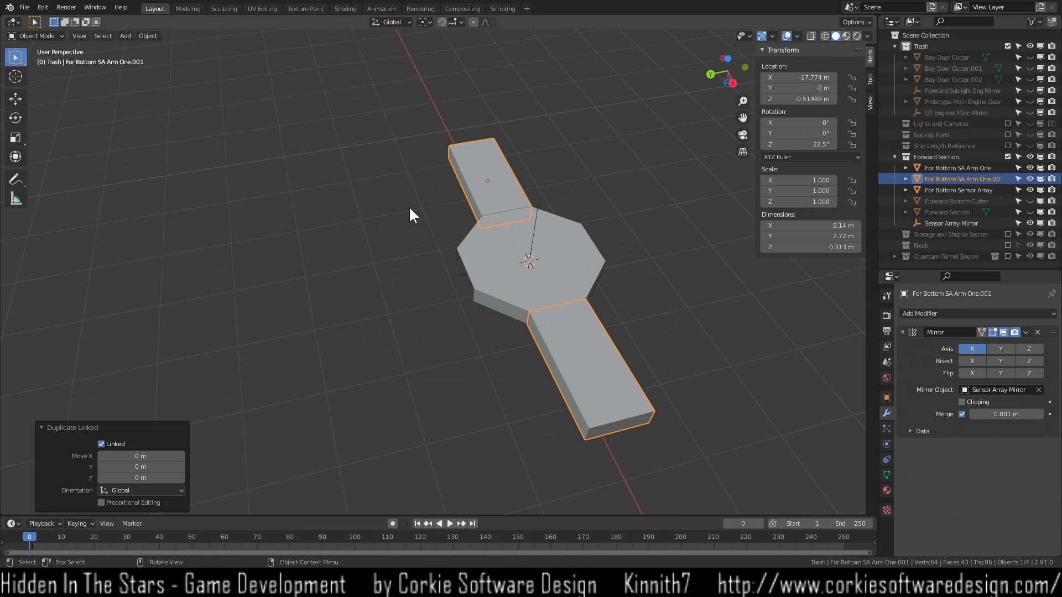
pyautogui.press('r')
pyautogui.press('z')
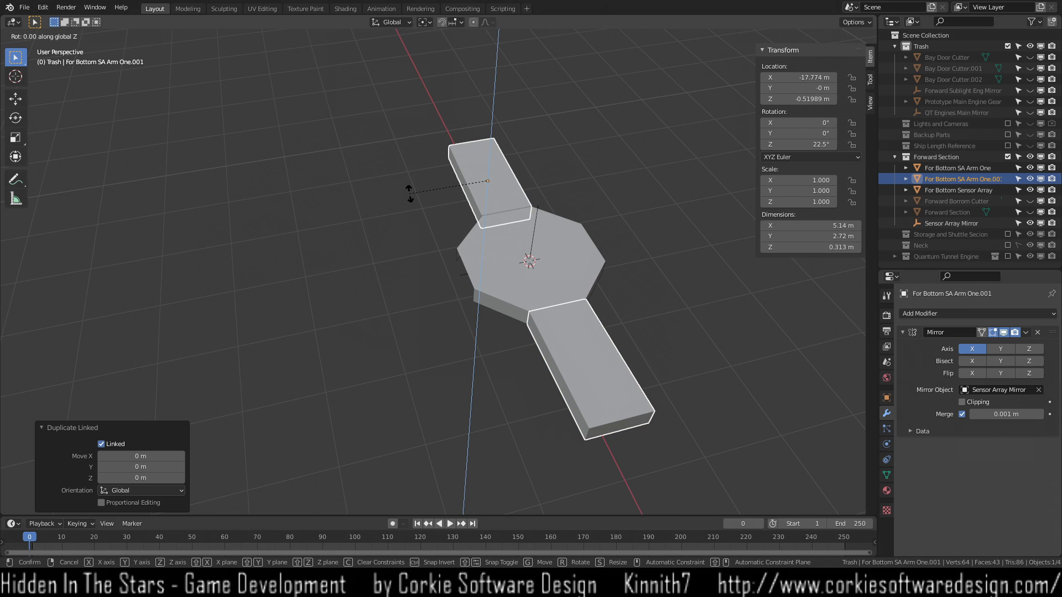
pyautogui.write('90')
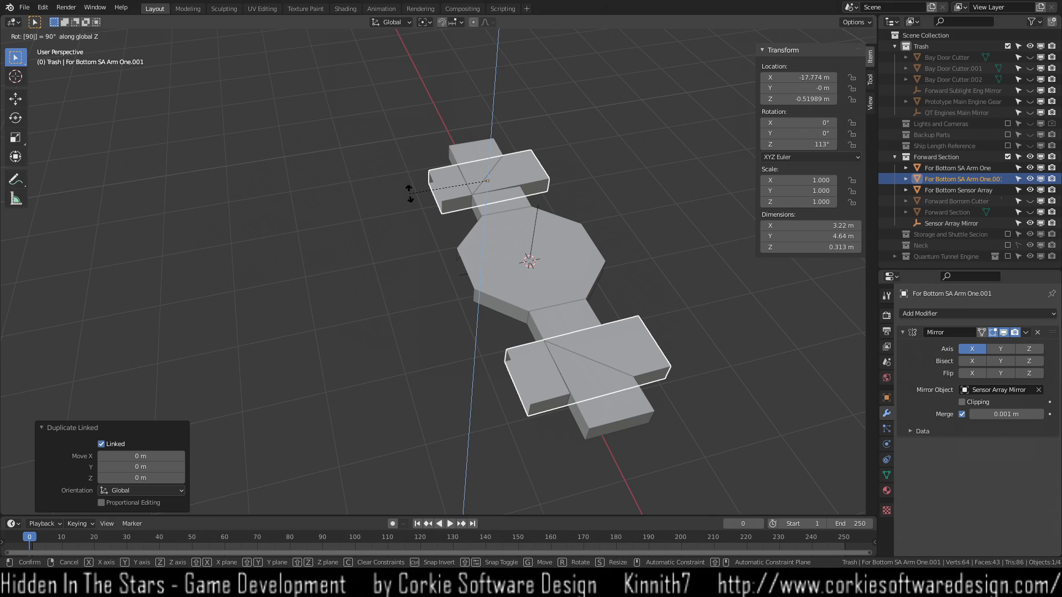
pyautogui.rightClick(410, 193)
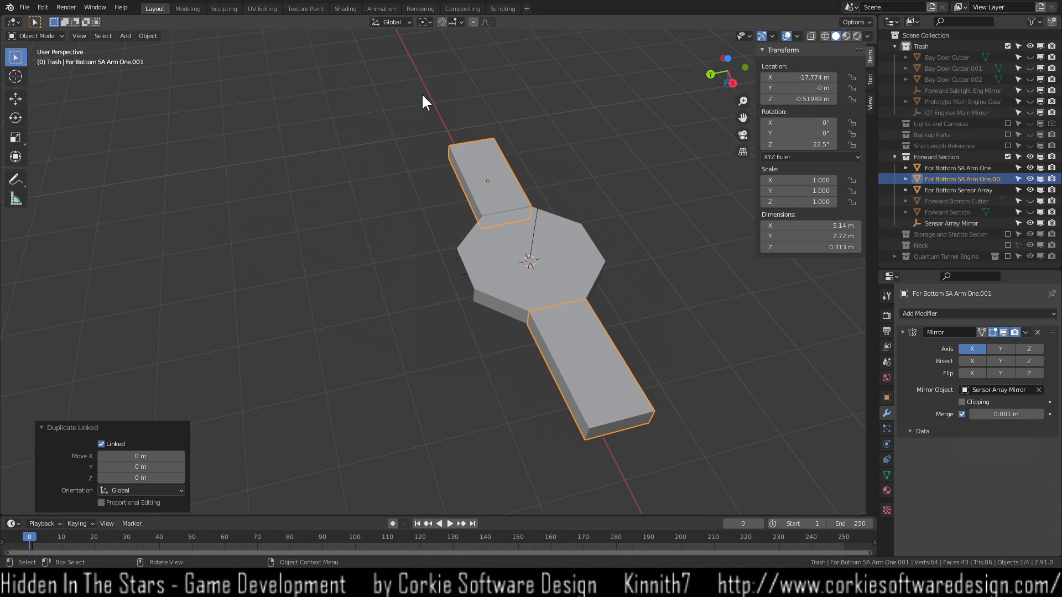
# Set the pivot point to 3D Cursor and rotate the duplicated arm 90° about the global Z axis.
pyautogui.click(424, 22)
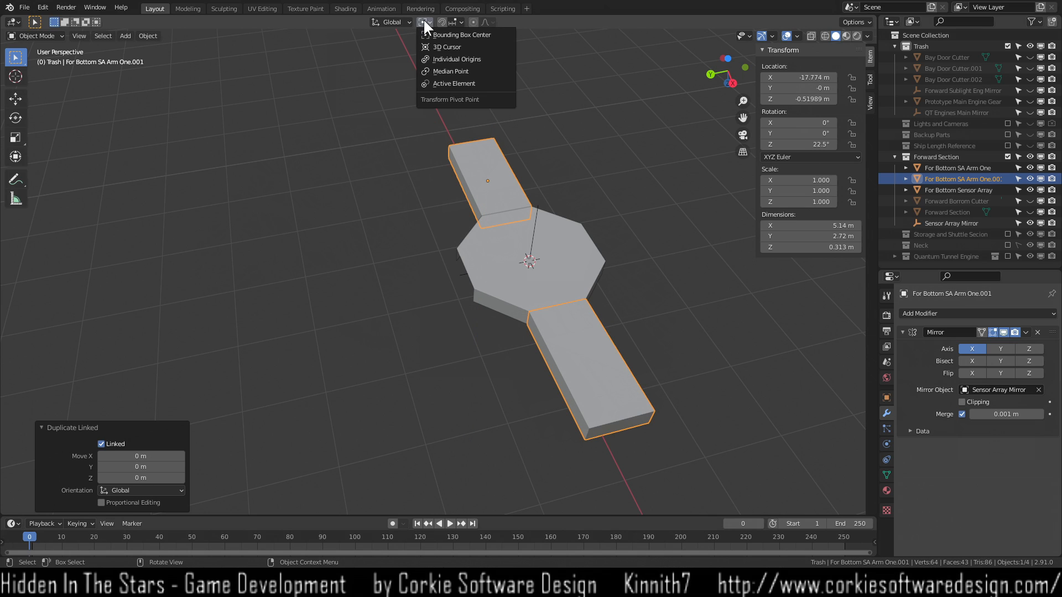
pyautogui.click(437, 47)
pyautogui.write('rz')
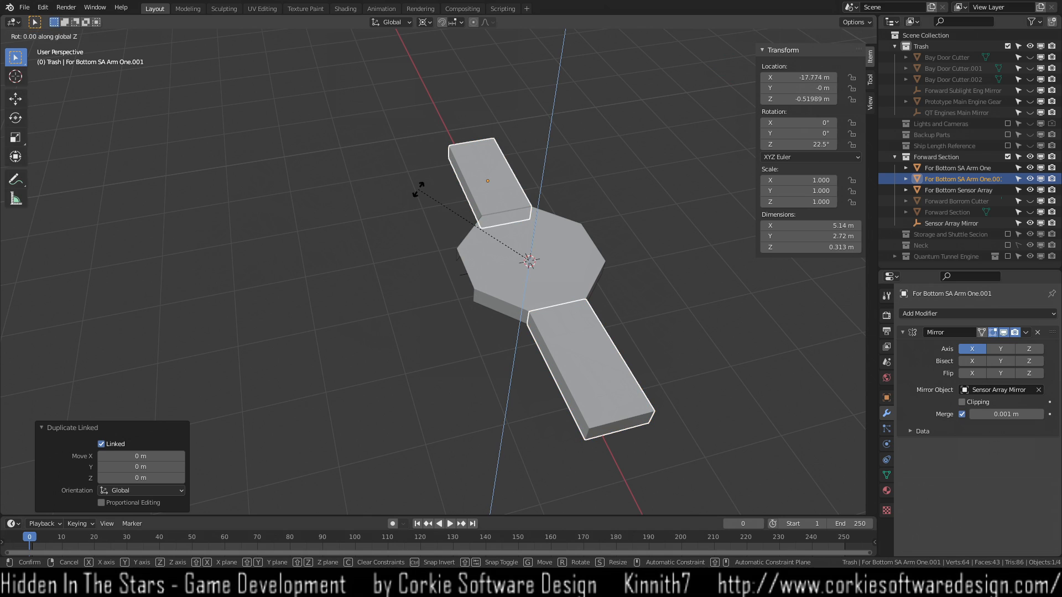
pyautogui.write('90')
pyautogui.press('Return')
# Switch the duplicated arm's Mirror modifier axis from X to Y.
pyautogui.moveTo(404, 354); pyautogui.dragTo(675, 303, button='middle')
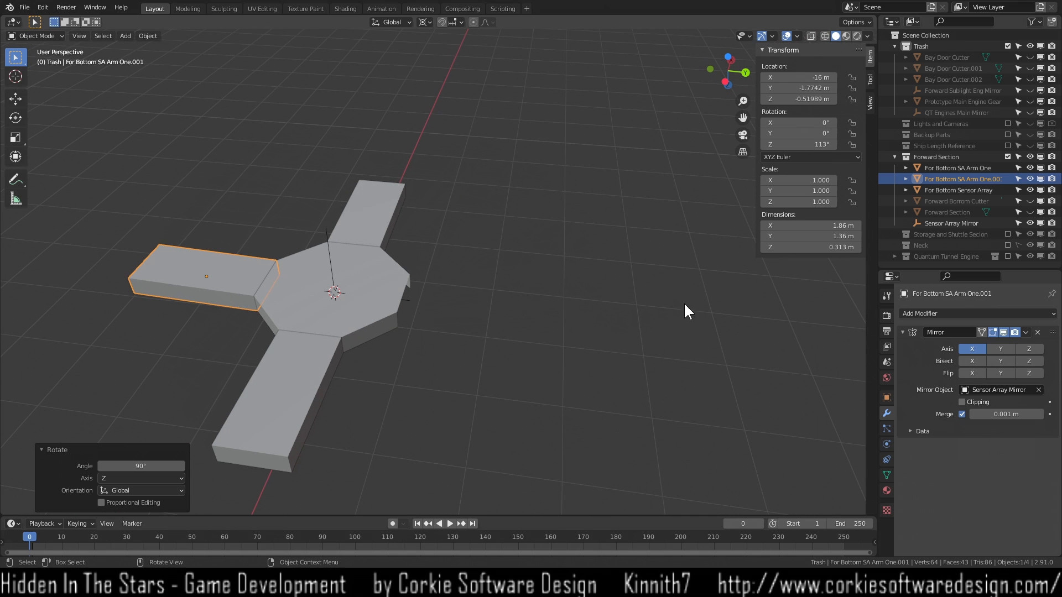
pyautogui.click(977, 350)
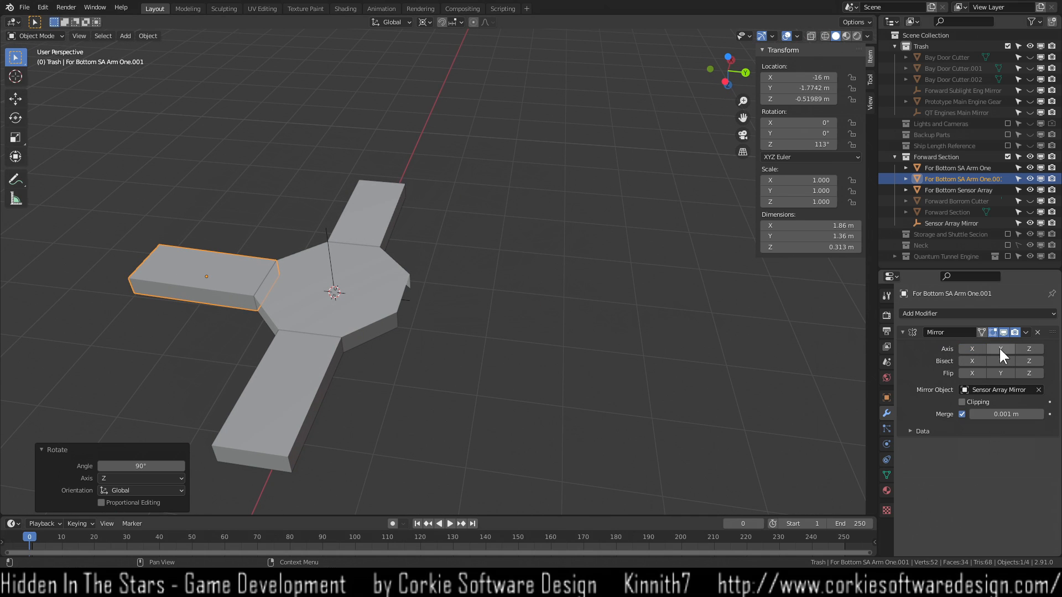
pyautogui.click(999, 348)
pyautogui.click(633, 397)
# Try moving an outer-end corner vertex of For Bottom SA Arm One to test the linked arms, and undo the move.
pyautogui.moveTo(476, 410); pyautogui.dragTo(527, 394, button='middle')
pyautogui.click(526, 393)
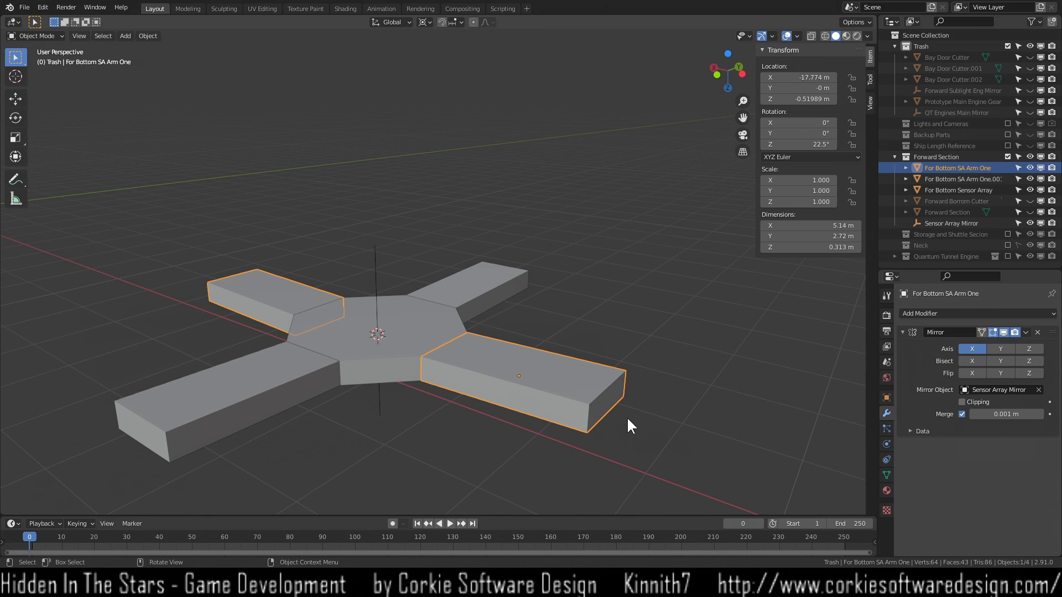
pyautogui.press('Tab')
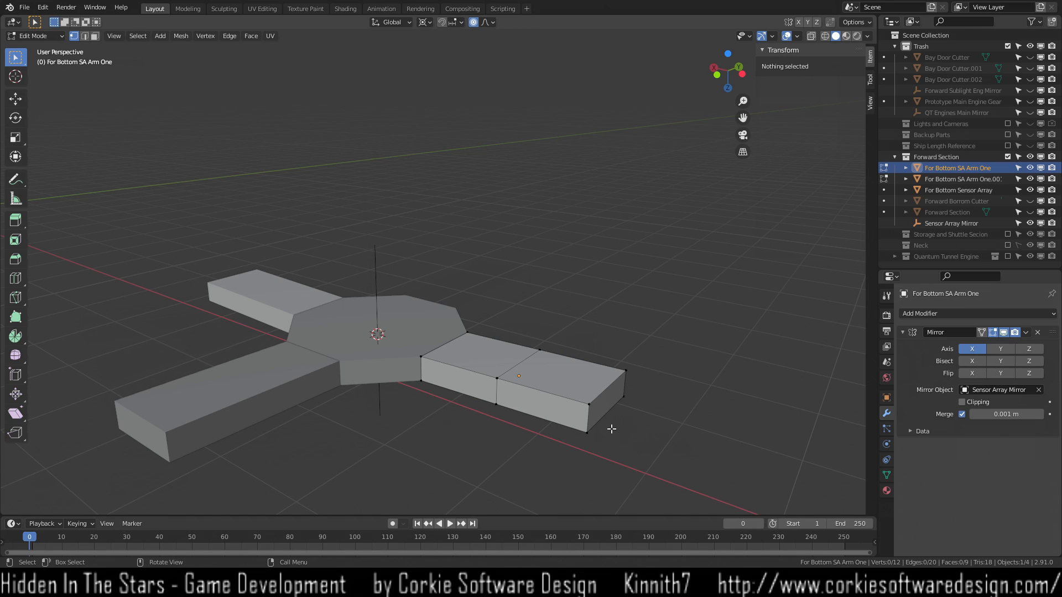
pyautogui.click(607, 406)
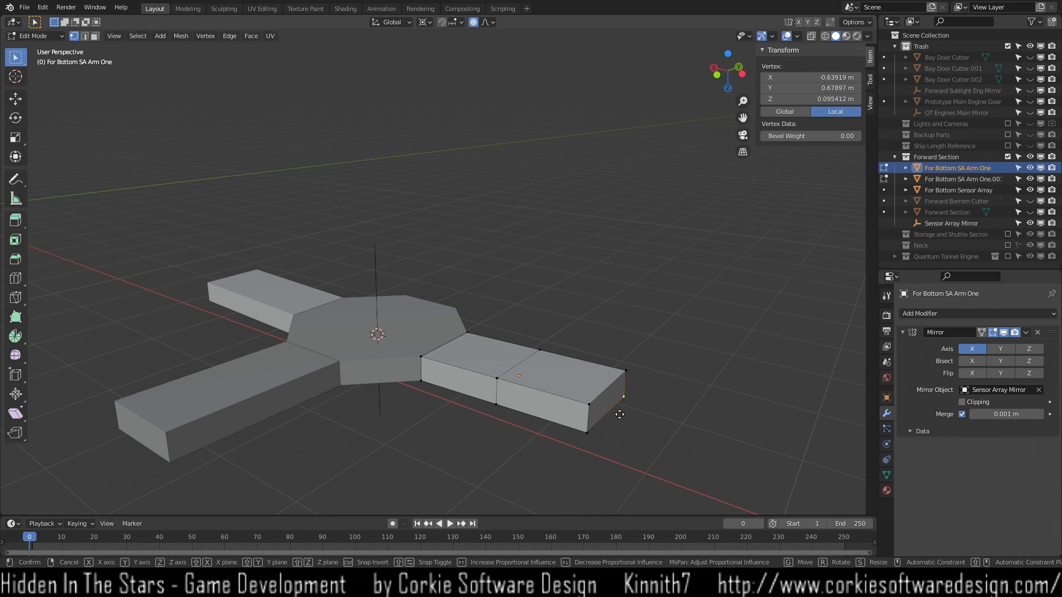
pyautogui.press('g')
pyautogui.click(676, 441)
pyautogui.moveTo(685, 400); pyautogui.dragTo(275, 297, button='middle')
pyautogui.hotkey('ctrl', 'z')
pyautogui.press('Tab')
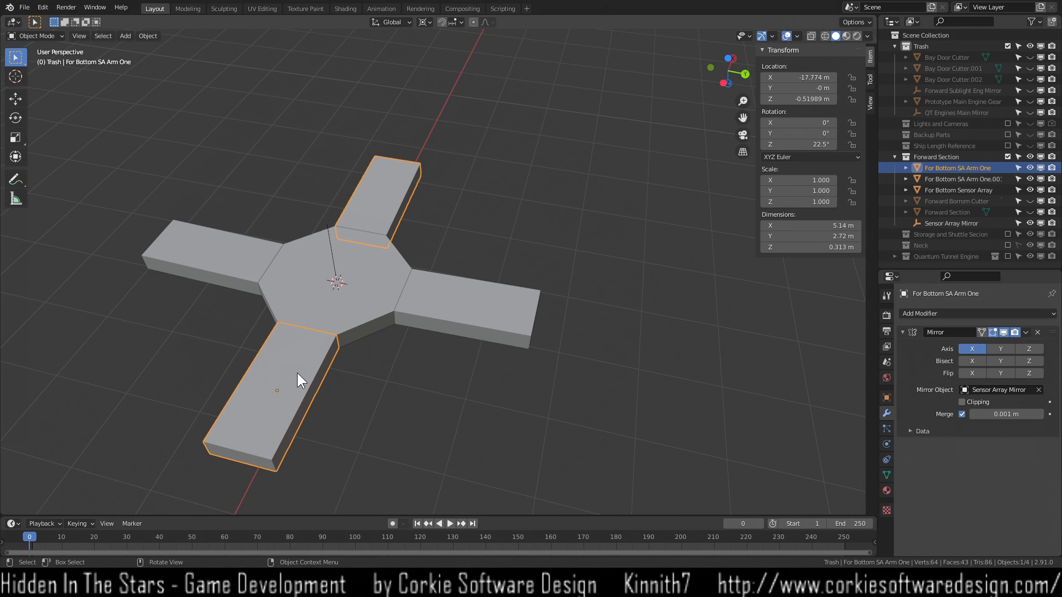
# Deselect the arm and unhide the Forward Section object in the viewport.
pyautogui.moveTo(410, 382); pyautogui.dragTo(277, 242, button='middle')
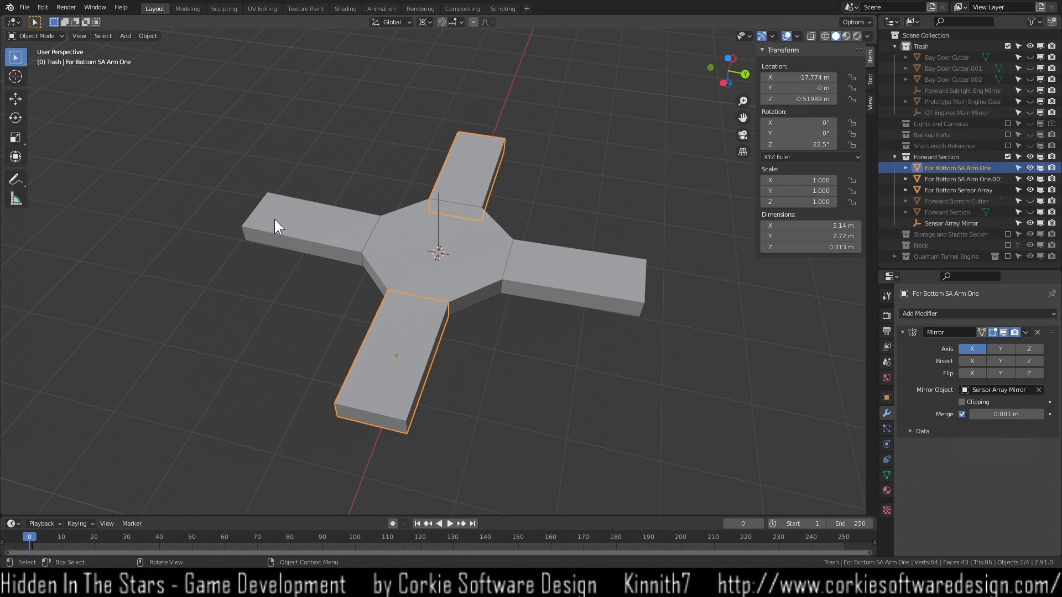
pyautogui.moveTo(492, 377); pyautogui.dragTo(505, 337, button='middle')
pyautogui.click(506, 337)
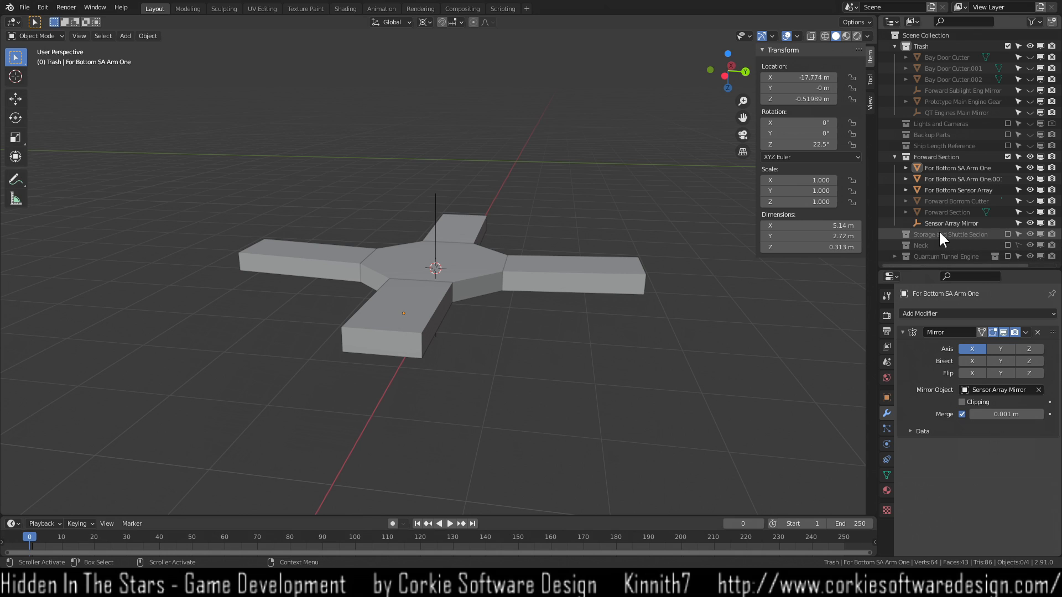
pyautogui.click(1029, 212)
# Examine how the sensor array's hub and arms sit on the Forward Section, with For Bottom SA Arm One selected.
pyautogui.moveTo(636, 378); pyautogui.dragTo(570, 403, button='middle')
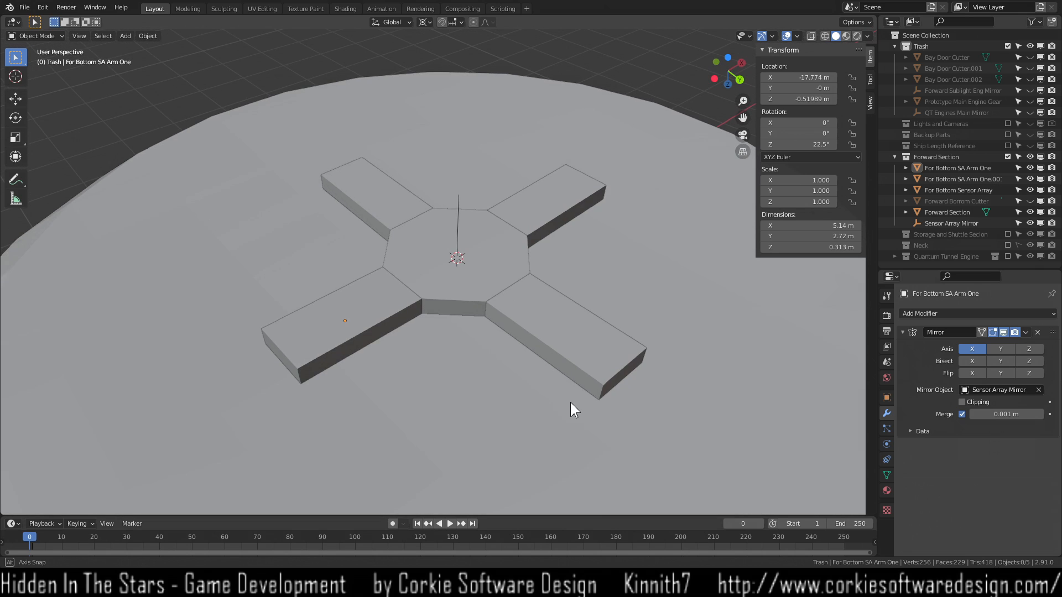
pyautogui.scroll(-5, 571, 414)
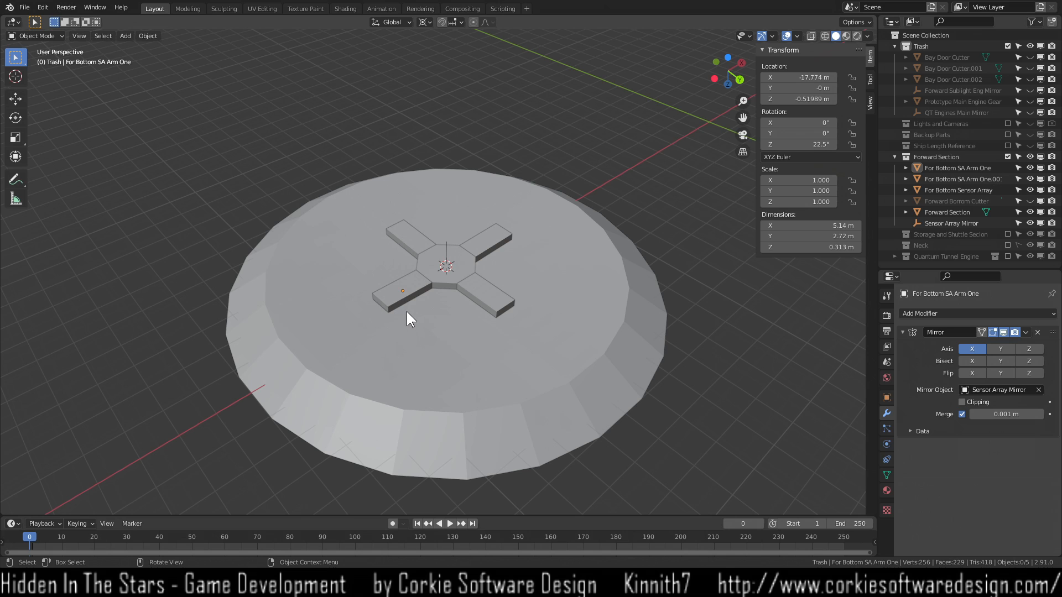
pyautogui.scroll(7, 440, 271)
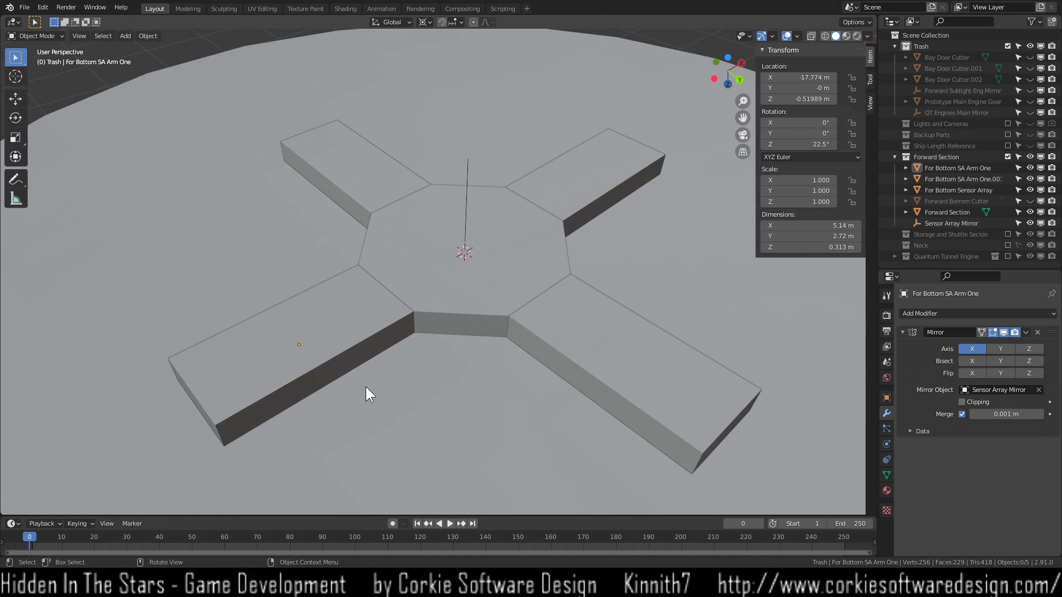
pyautogui.keyDown('shift'); pyautogui.moveTo(367, 388); pyautogui.dragTo(435, 308, button='middle'); pyautogui.keyUp('shift')
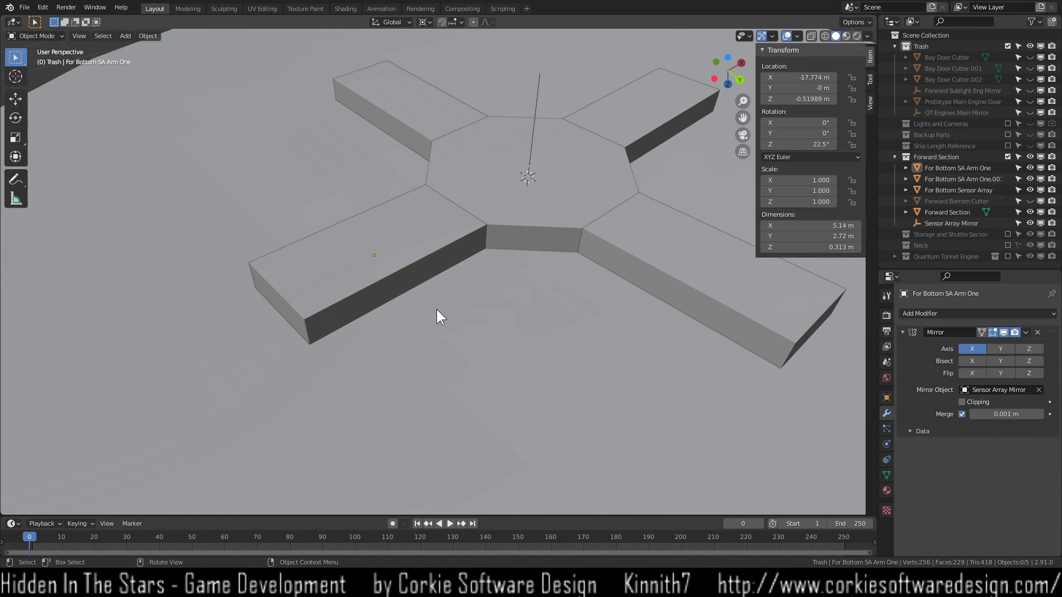
pyautogui.click(402, 273)
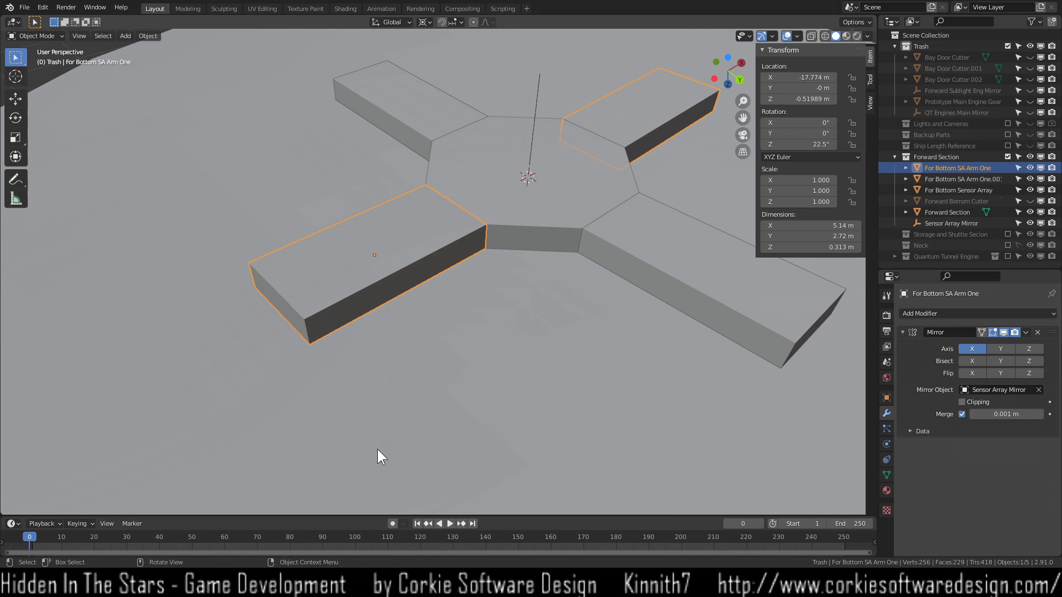
pyautogui.scroll(-5, 444, 323)
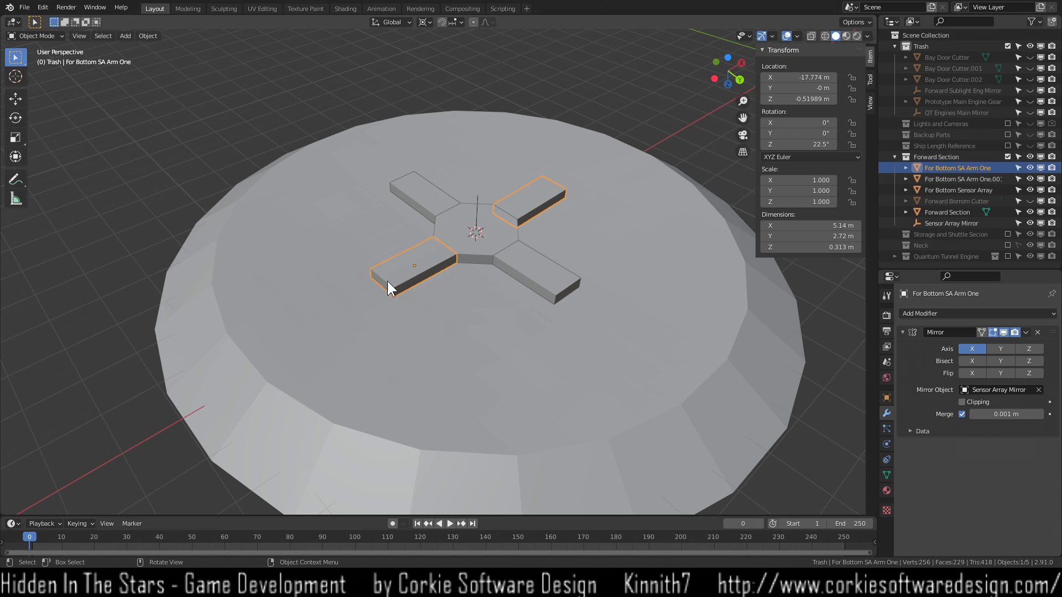
pyautogui.scroll(6, 387, 276)
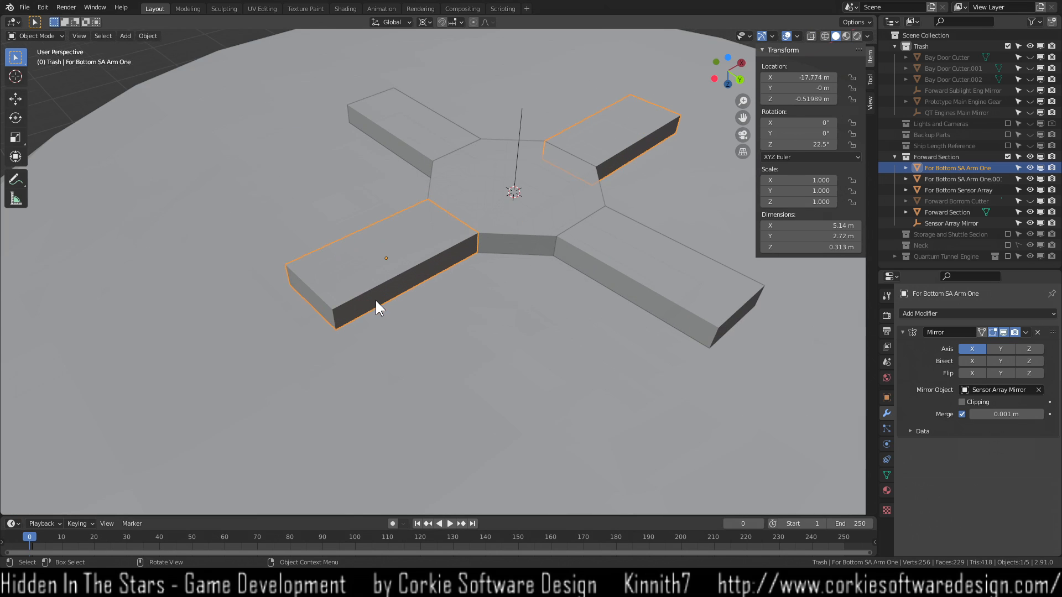
pyautogui.scroll(-6, 368, 311)
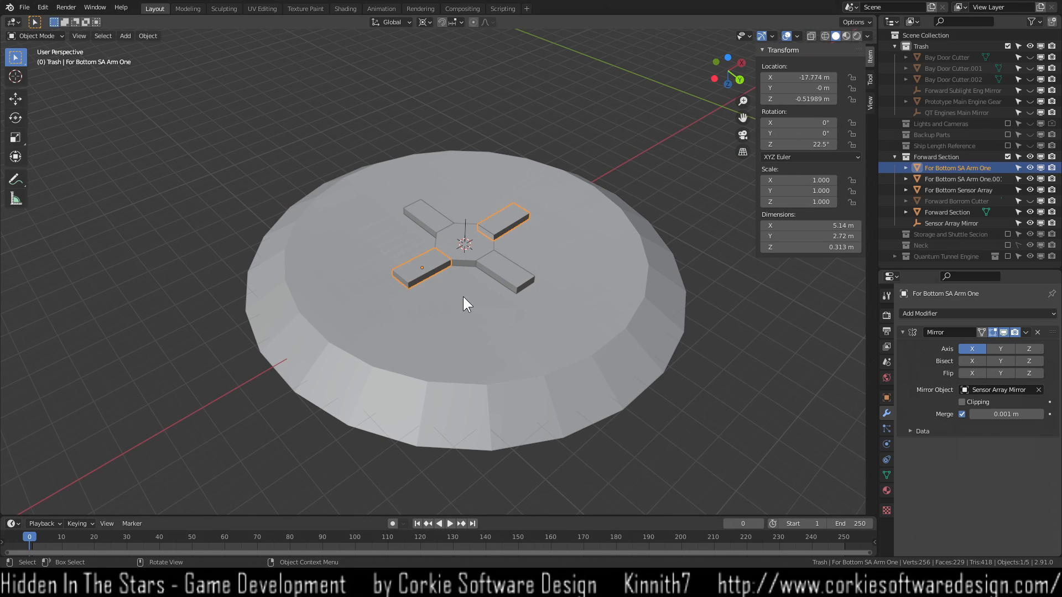
# Save the current starship design file.
pyautogui.hotkey('shift', 'a')
pyautogui.moveTo(452, 187)
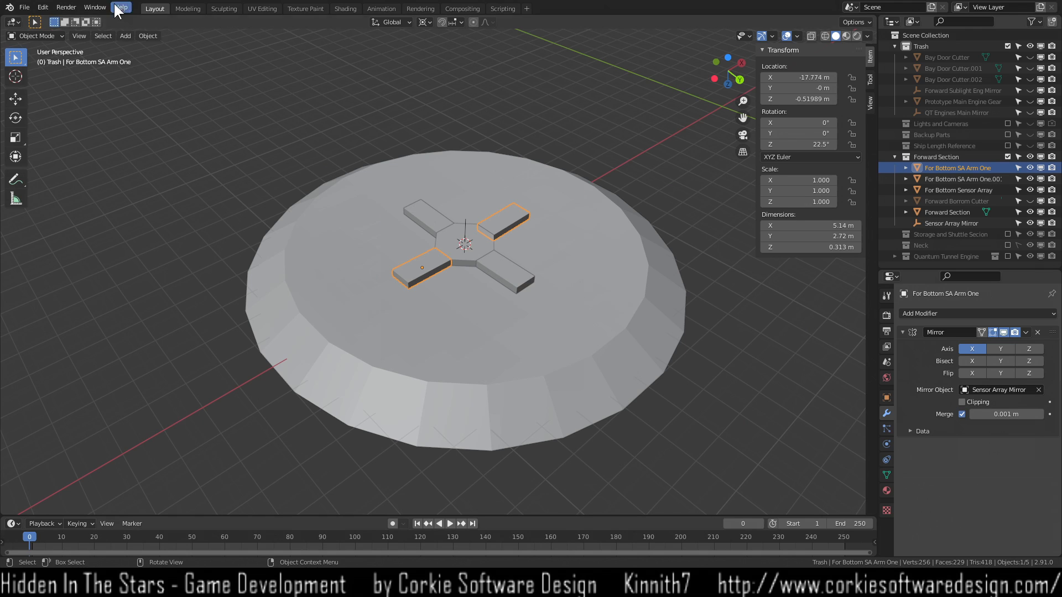
pyautogui.click(24, 7)
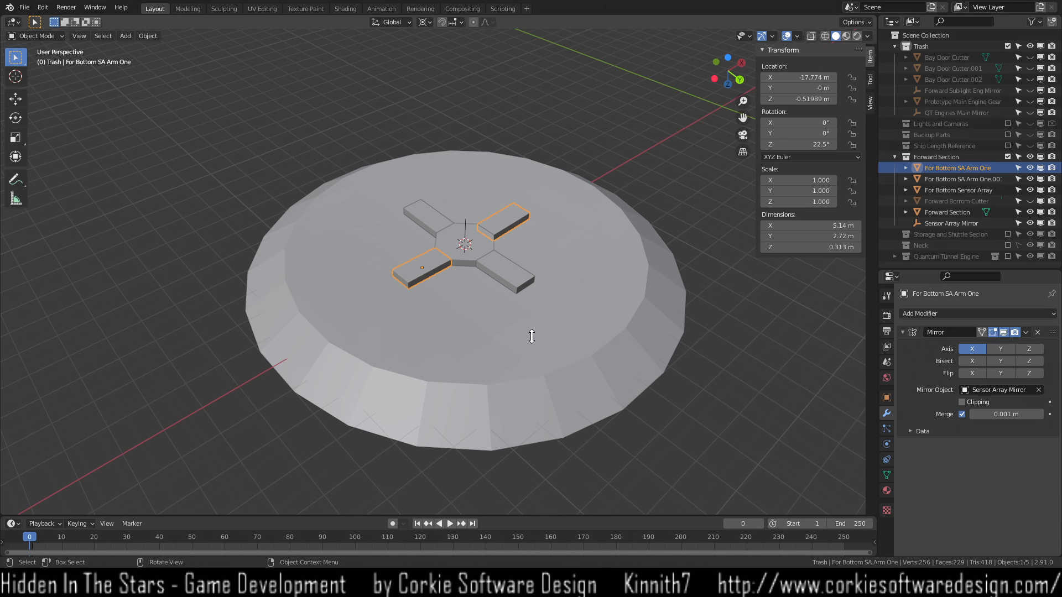
pyautogui.hotkey('ctrl', 's')
# Add a 2 m mesh cube at the 3D cursor and move it about -2.36 m along the global X axis.
pyautogui.scroll(5, 342, 258)
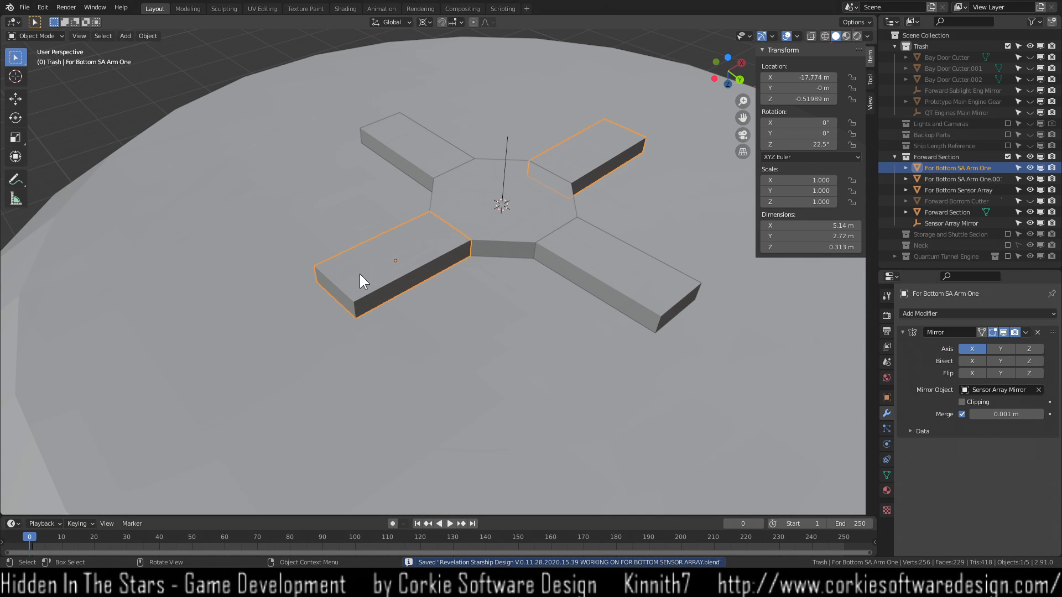
pyautogui.hotkey('shift', 'a')
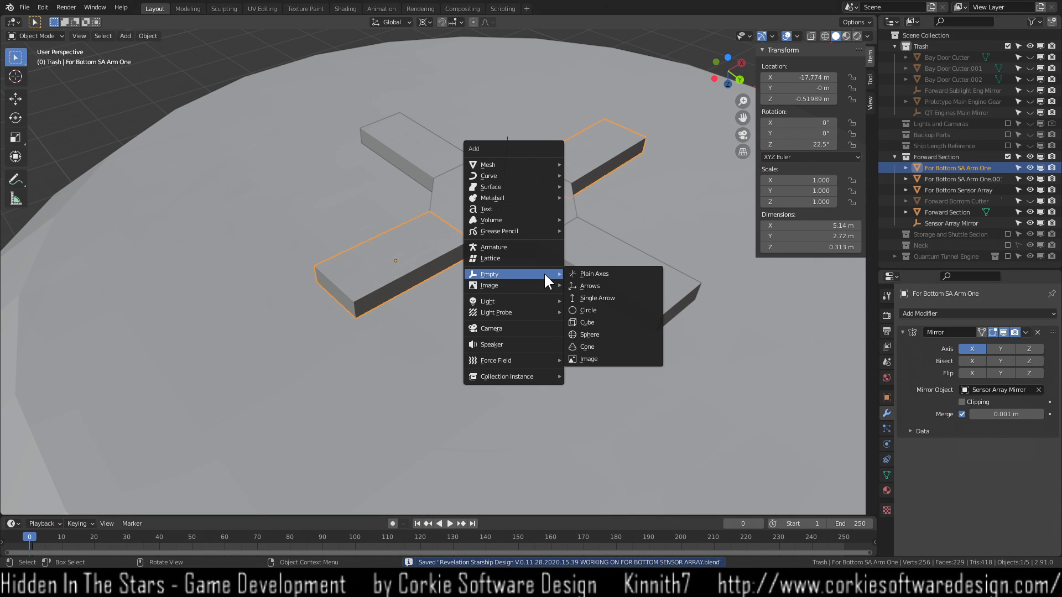
pyautogui.moveTo(516, 166)
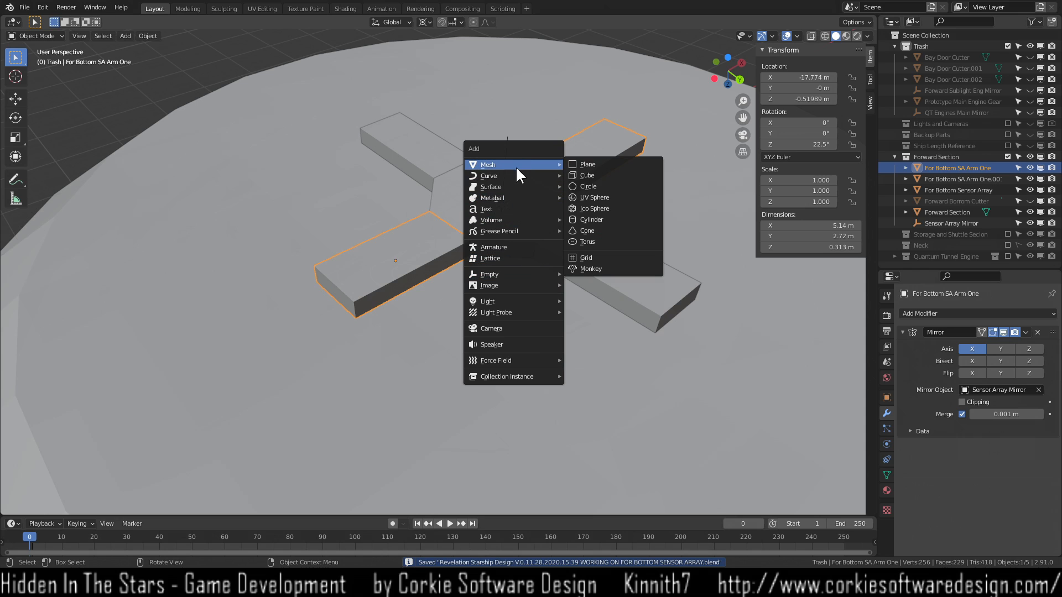
pyautogui.click(615, 176)
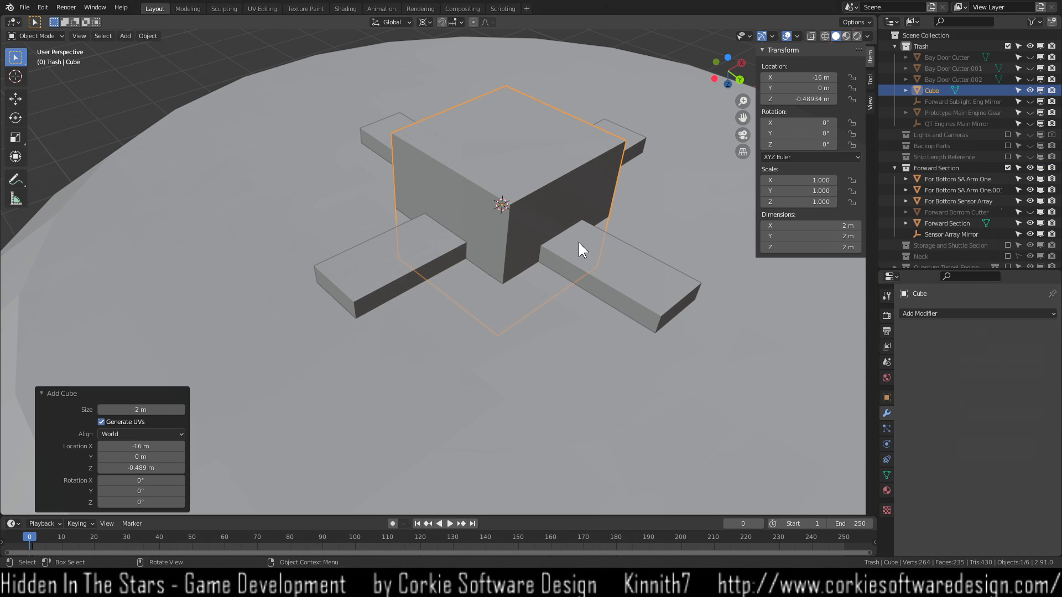
pyautogui.press('g')
pyautogui.press('x')
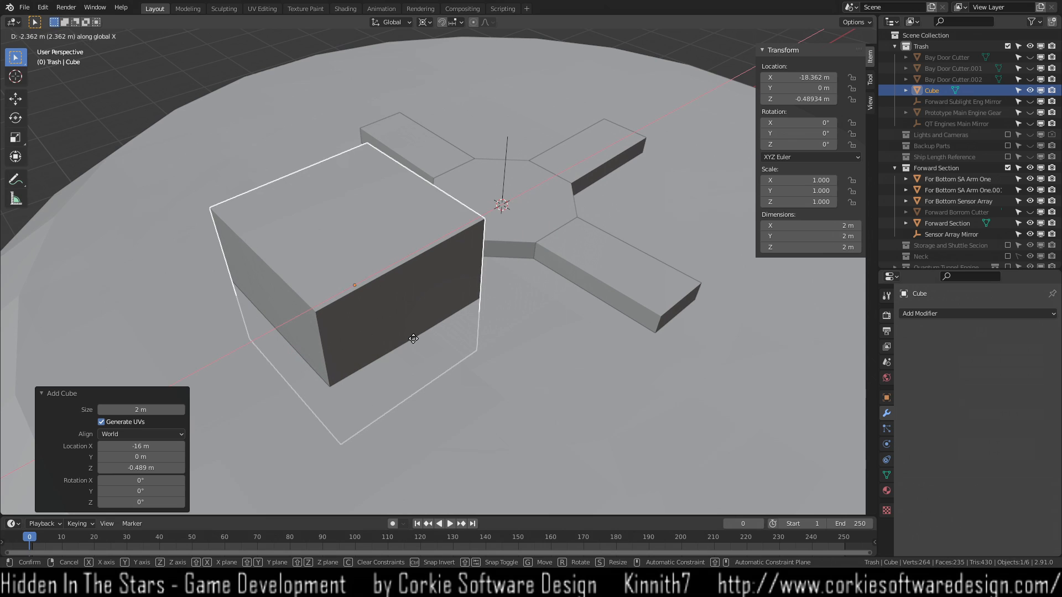
pyautogui.click(427, 345)
# Scale the cube uniformly to about 0.196 and move it about -2.35 m along X to the arm's outer end.
pyautogui.press('s')
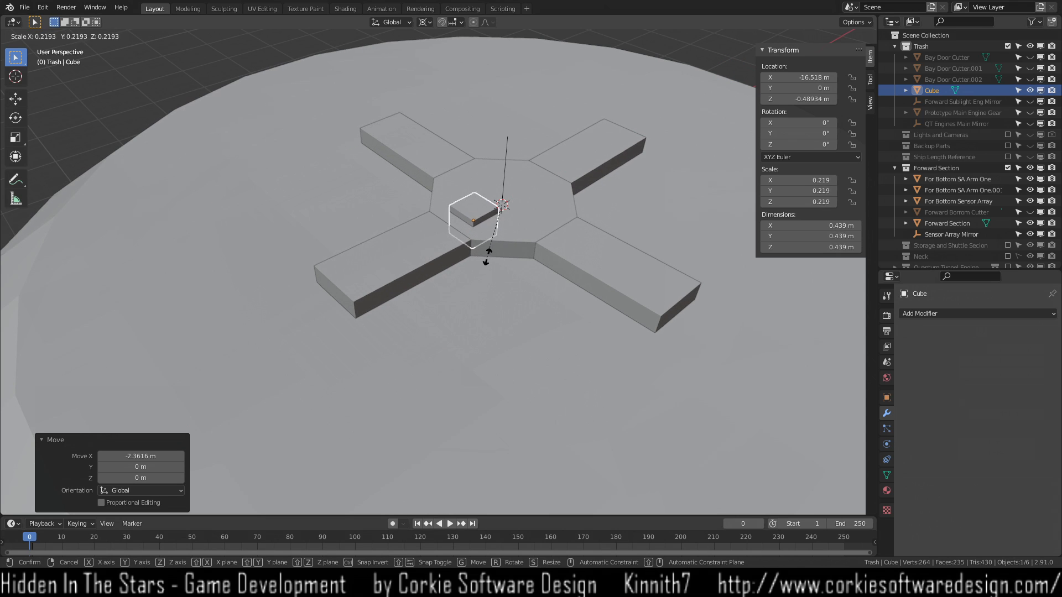
pyautogui.click(485, 261)
pyautogui.press('g')
pyautogui.press('x')
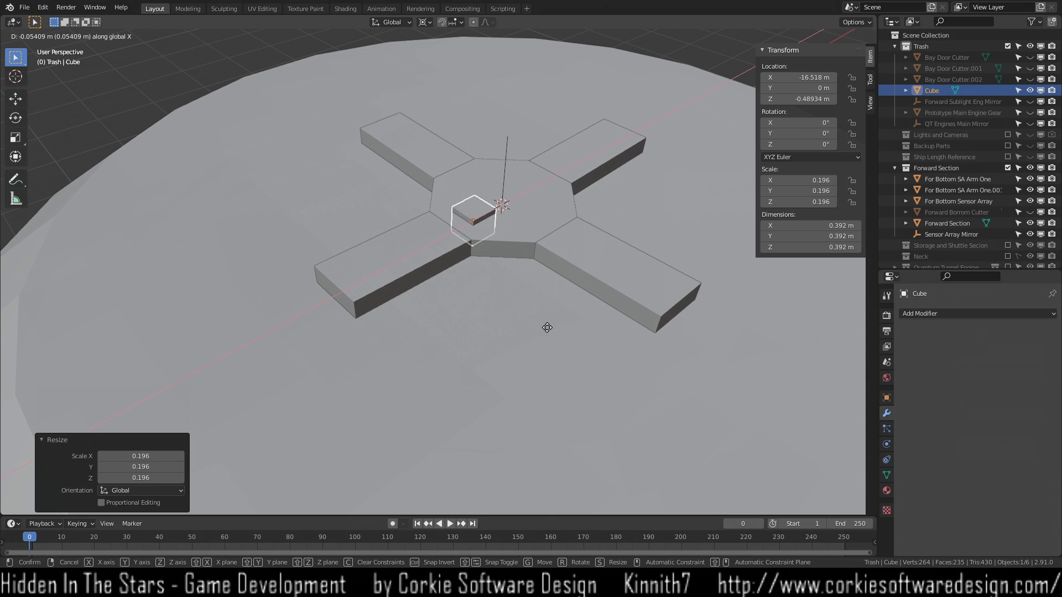
pyautogui.click(403, 403)
# Change the pivot point from 3D Cursor and move the cube along global Z to about -0.677 m.
pyautogui.click(423, 22)
pyautogui.click(431, 35)
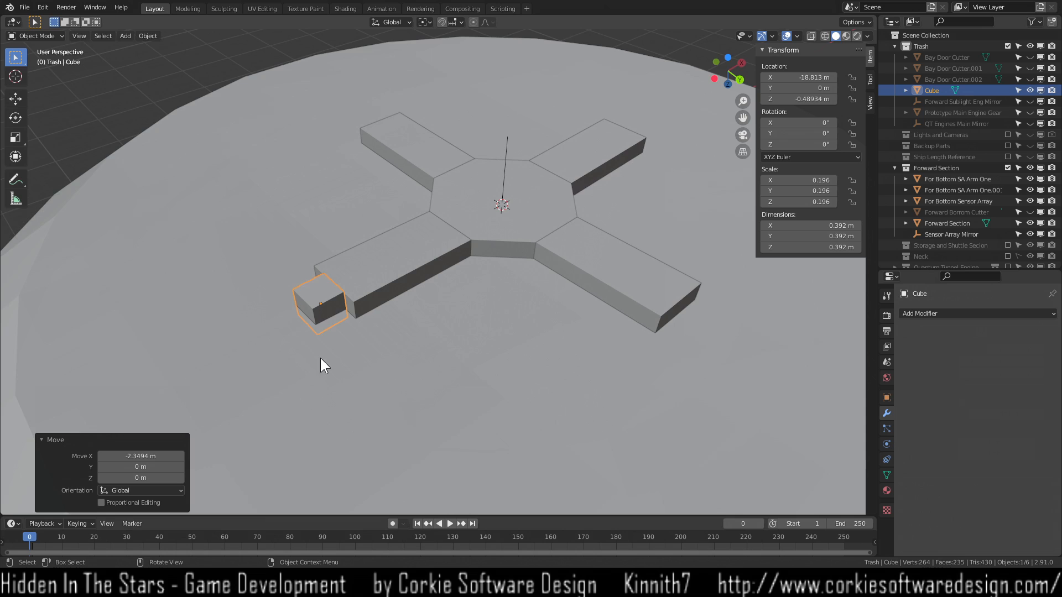
pyautogui.scroll(4, 328, 353)
pyautogui.moveTo(320, 344); pyautogui.dragTo(410, 330, button='middle')
pyautogui.press('g')
pyautogui.press('z')
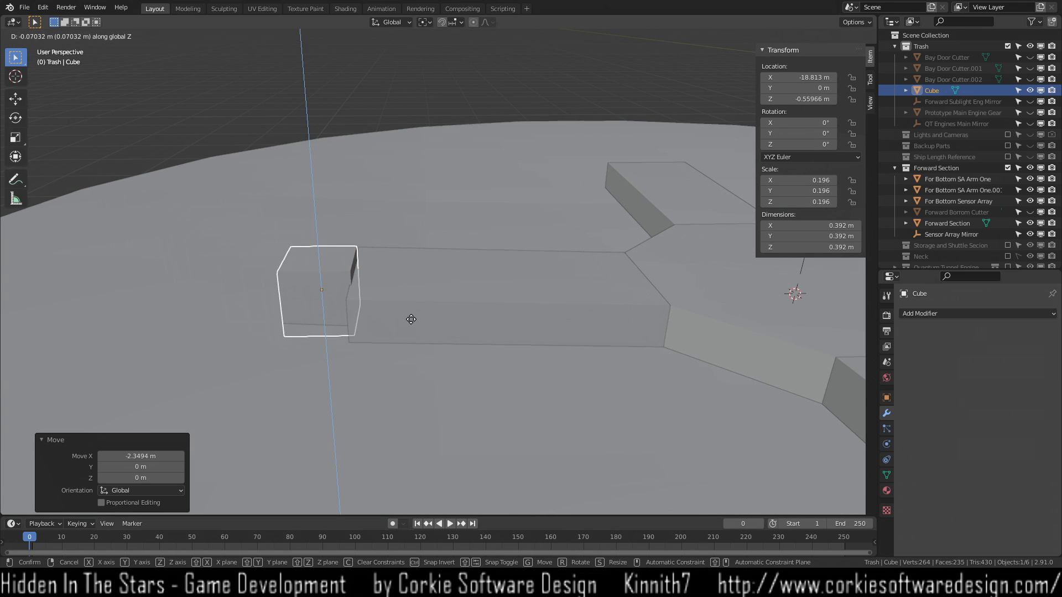
pyautogui.click(412, 306)
pyautogui.moveTo(411, 306); pyautogui.dragTo(486, 381, button='middle')
pyautogui.press('g')
pyautogui.press('z')
pyautogui.click(464, 382)
pyautogui.moveTo(463, 383); pyautogui.dragTo(437, 193, button='middle')
pyautogui.scroll(8, 439, 332)
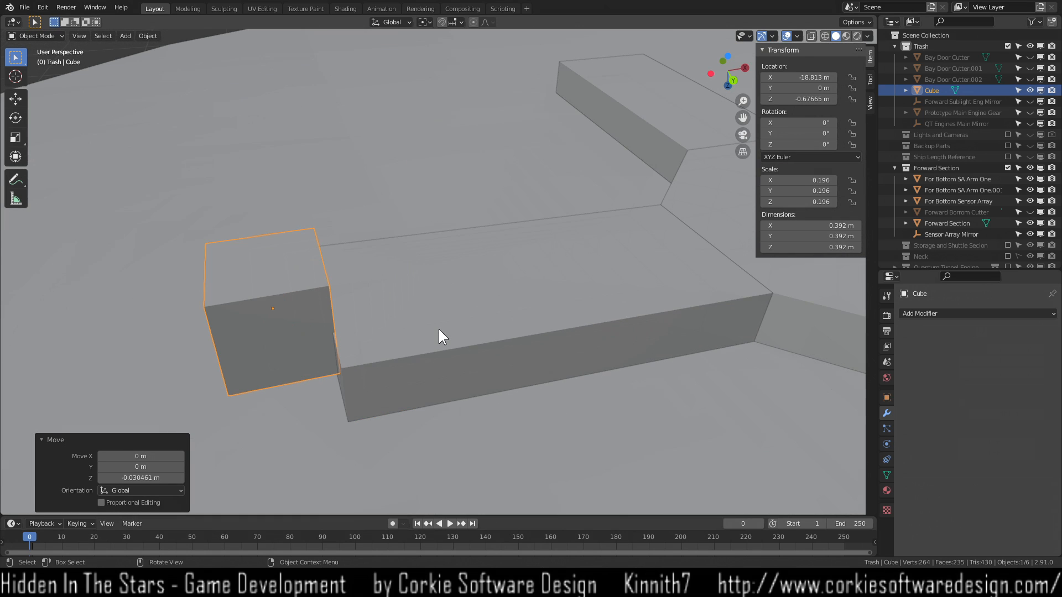
# Try to extrude the cube's inner end face along the arm toward the hub.
pyautogui.moveTo(356, 366); pyautogui.dragTo(346, 357, button='middle')
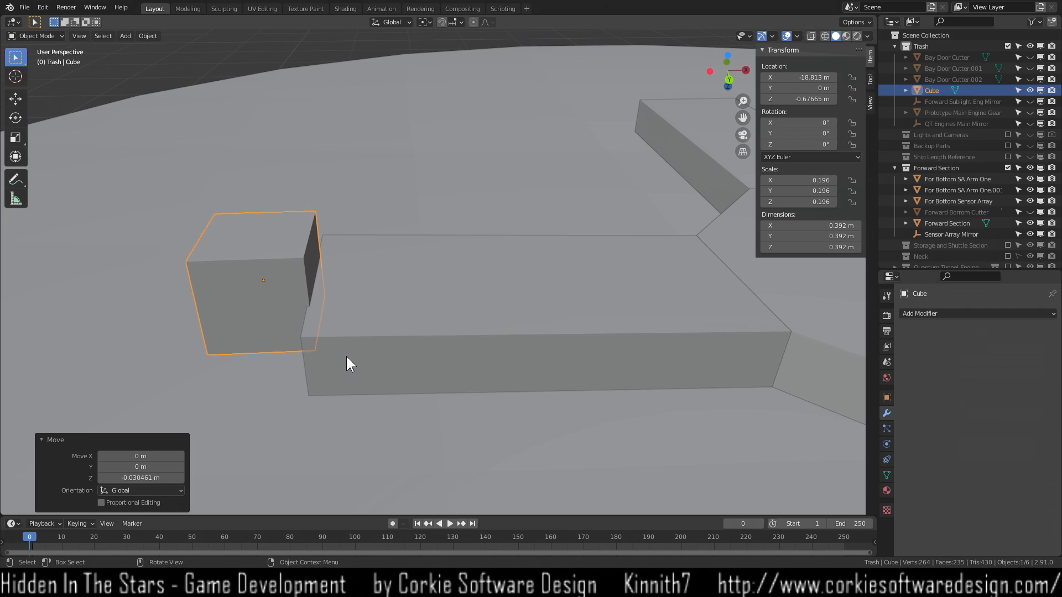
pyautogui.press('Tab')
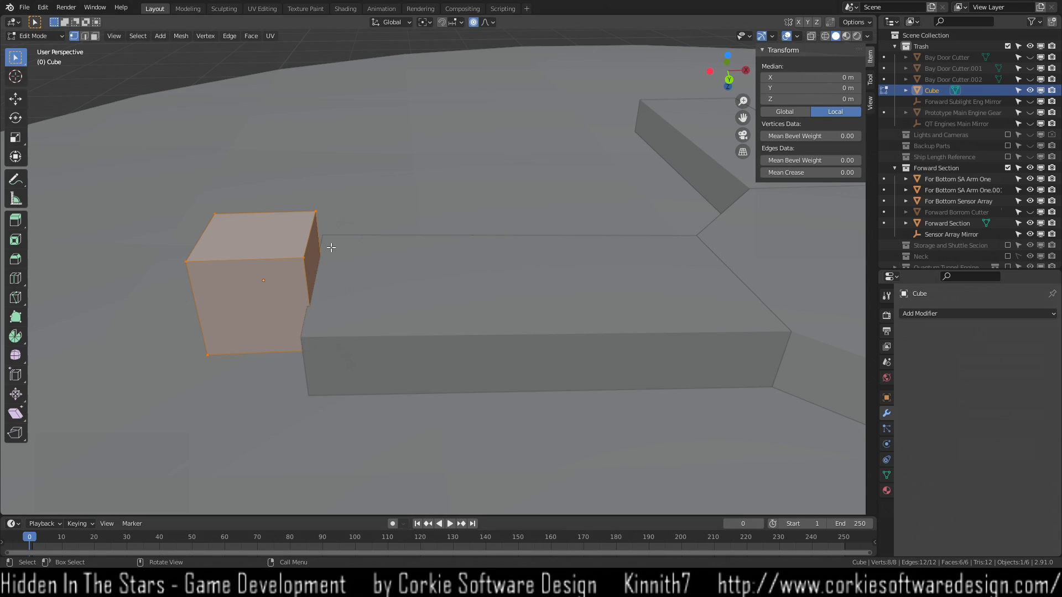
pyautogui.hotkey('alt', 'a')
pyautogui.press('3')
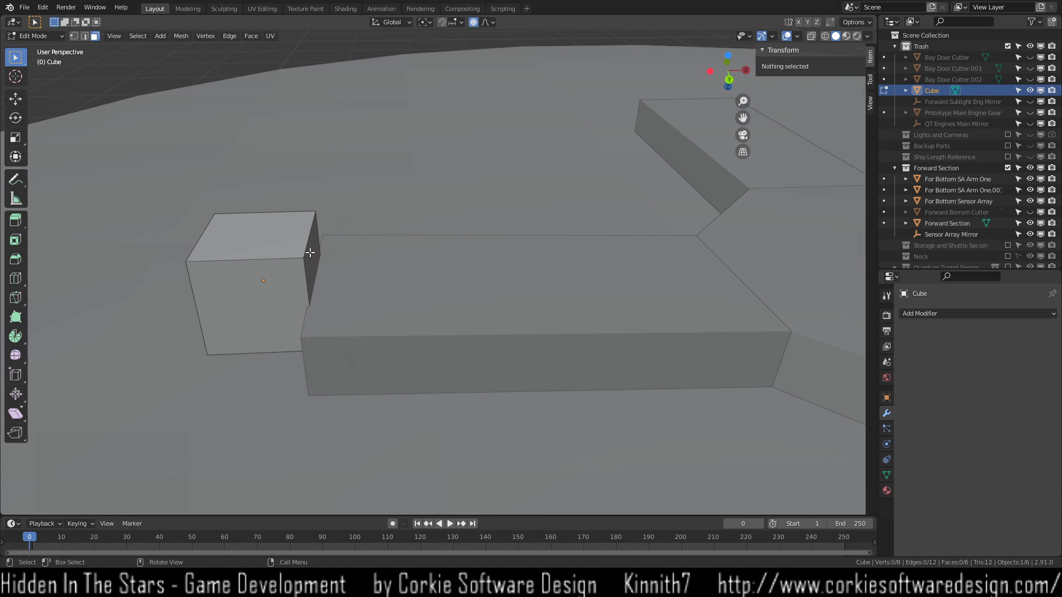
pyautogui.click(310, 252)
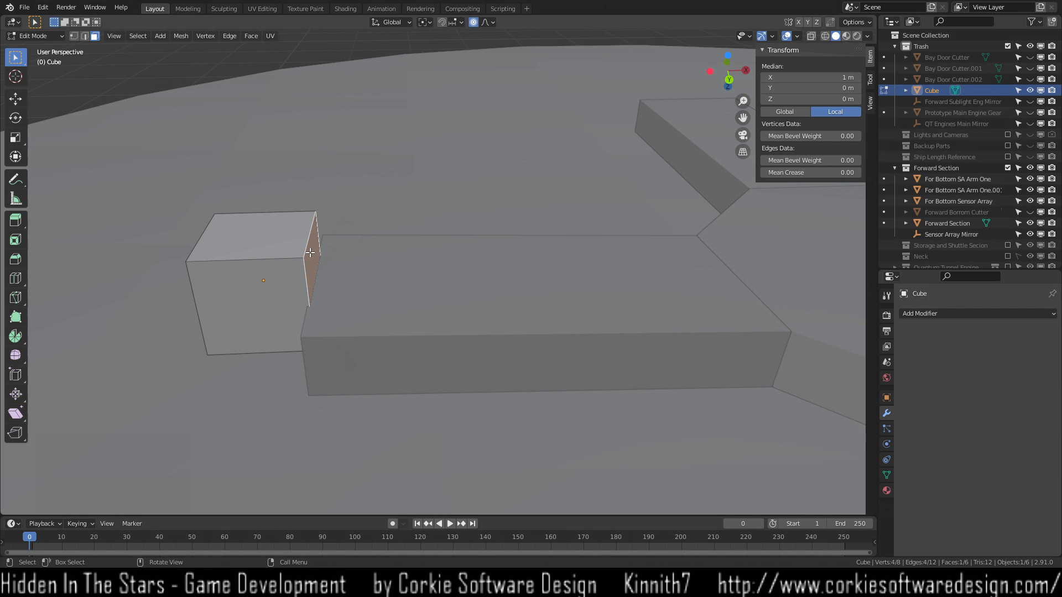
pyautogui.press('g')
pyautogui.press('z')
pyautogui.rightClick(320, 256)
pyautogui.press('e')
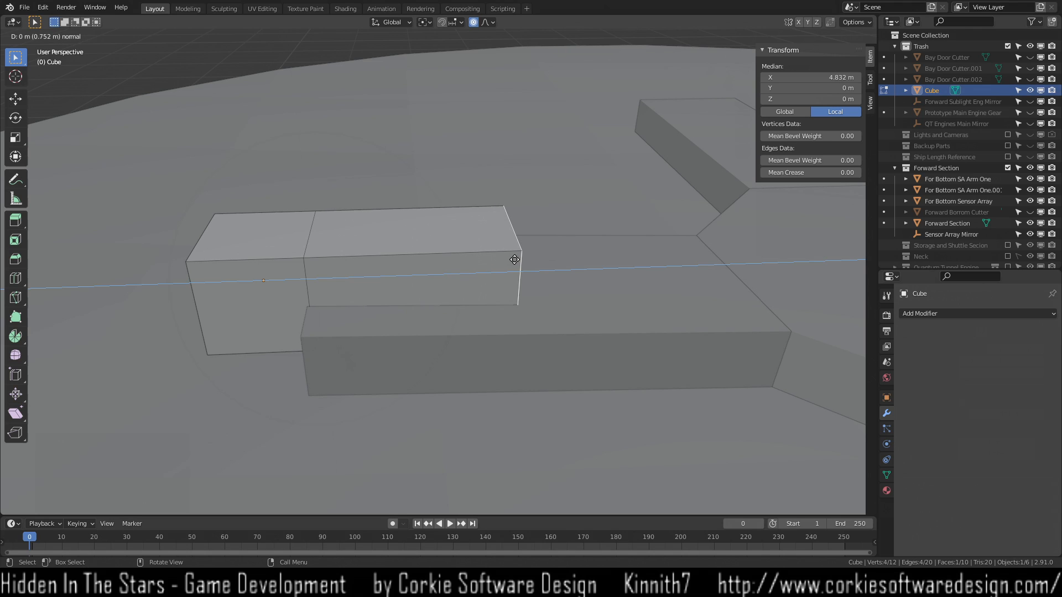
pyautogui.rightClick(409, 274)
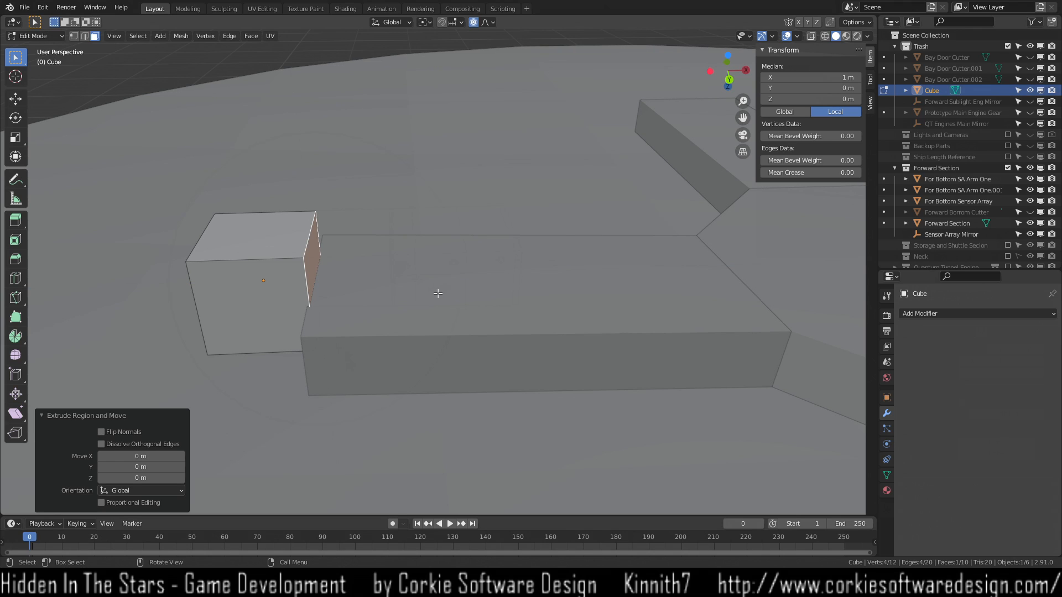
# Return to Object Mode and move the cube about -0.318 m along global X, away from the arm's outer end.
pyautogui.click(437, 293)
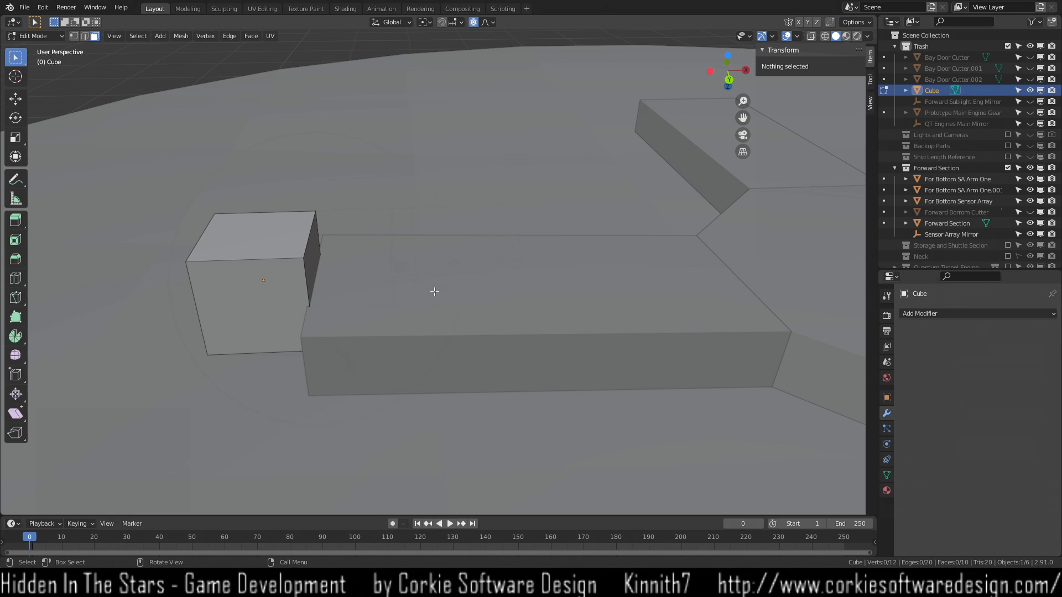
pyautogui.click(289, 285)
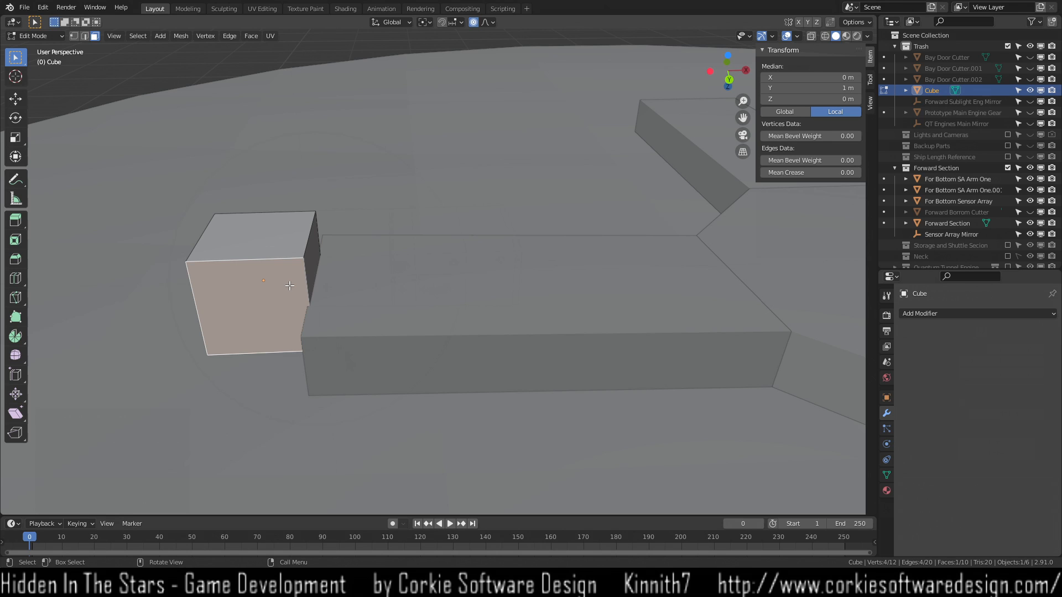
pyautogui.press('Tab')
pyautogui.press('g')
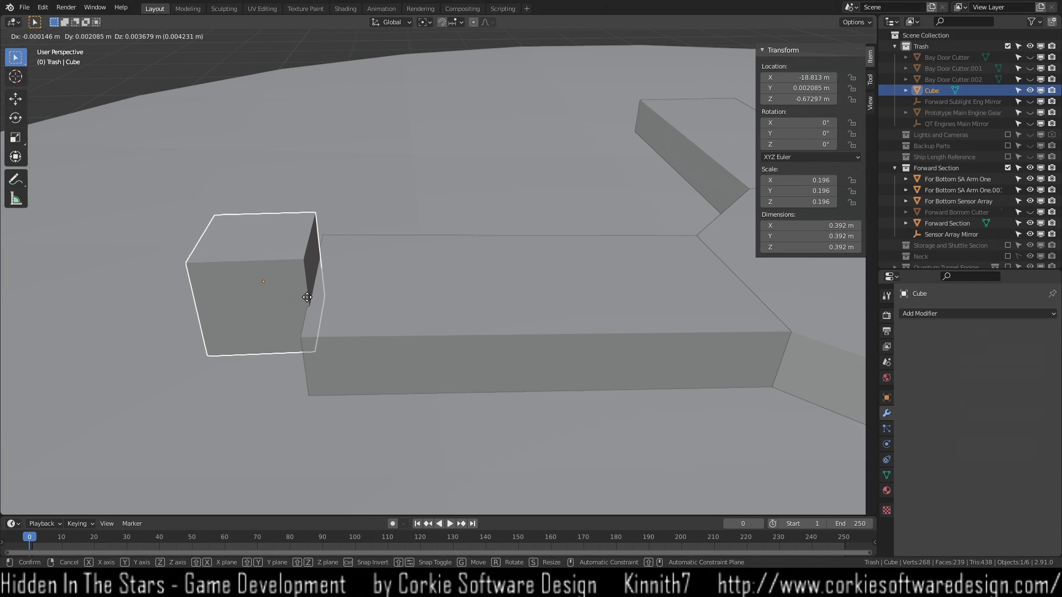
pyautogui.press('x')
pyautogui.click(274, 334)
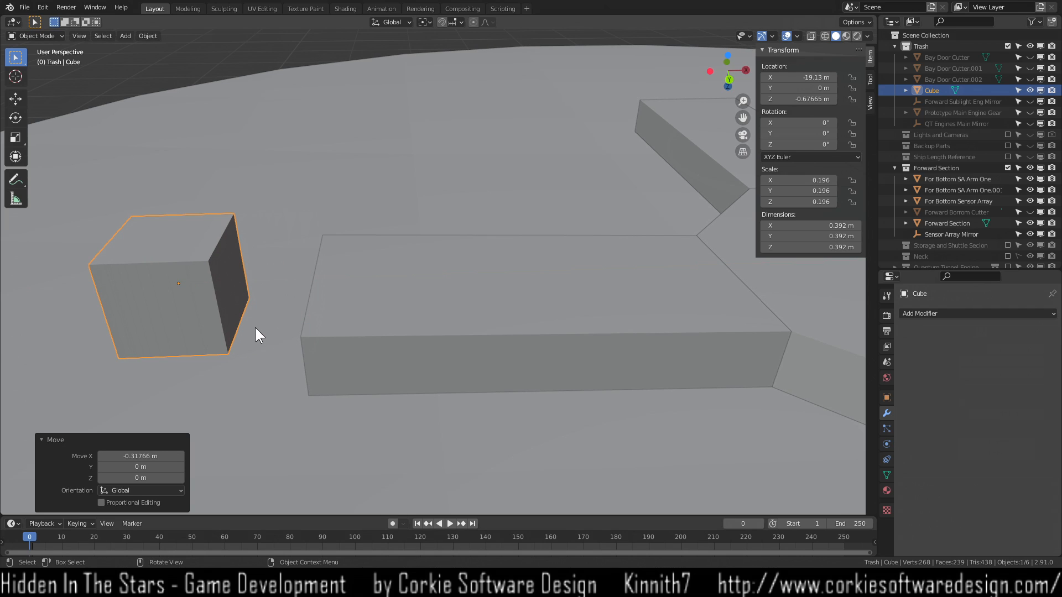
# Shift the cube along global Y to about 0.593 m so it sits clear of the arm's side.
pyautogui.scroll(-3, 247, 343)
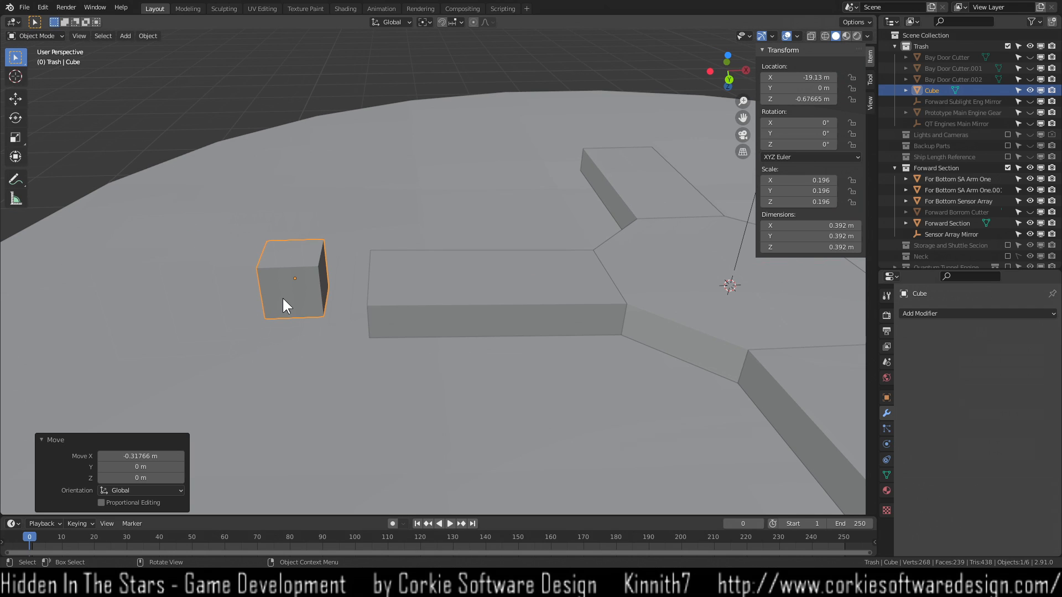
pyautogui.press('g')
pyautogui.press('y')
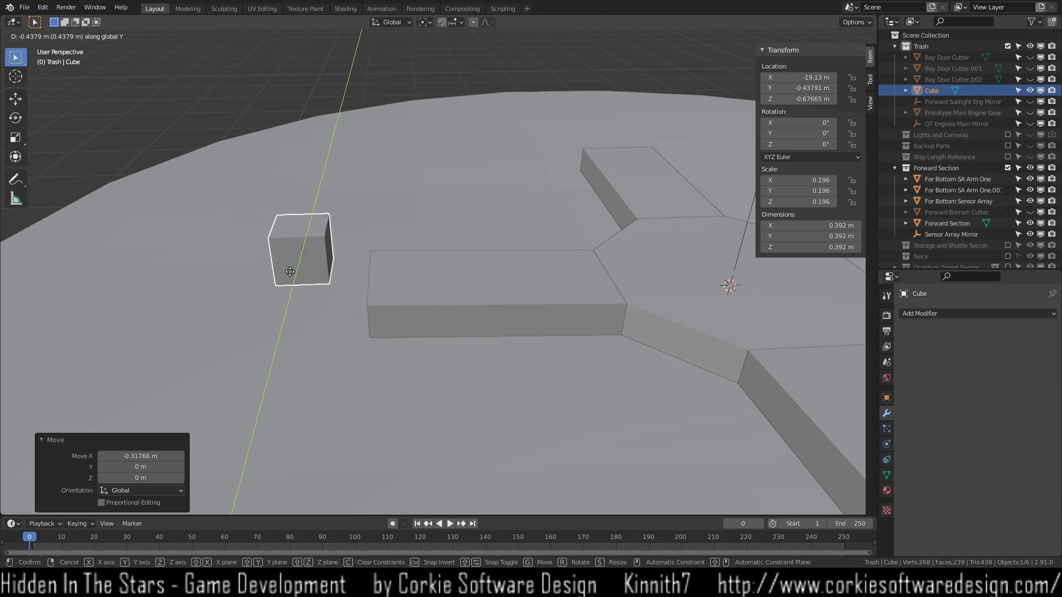
pyautogui.click(308, 284)
pyautogui.moveTo(224, 255)
pyautogui.mouseDown(button='middle')
pyautogui.moveTo(262, 266)
pyautogui.moveTo(222, 256)
pyautogui.mouseUp(button='middle')
pyautogui.press('g')
pyautogui.press('y')
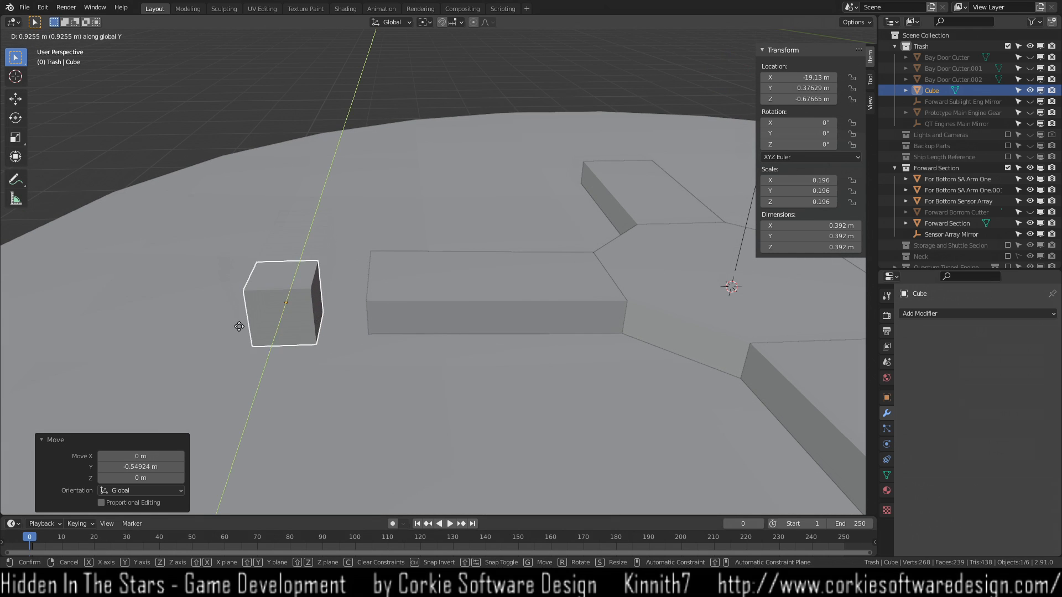
pyautogui.click(250, 349)
# Move the cube about 0.309 m along global X, back level with the arm's outer end.
pyautogui.press('g')
pyautogui.press('x')
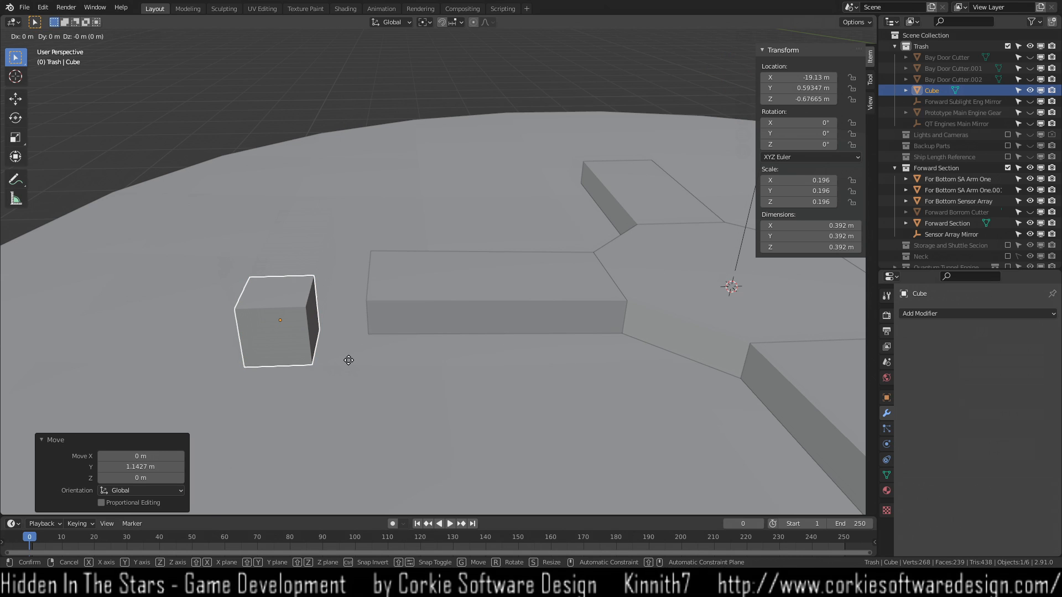
pyautogui.click(400, 360)
pyautogui.moveTo(401, 361); pyautogui.dragTo(393, 309, button='middle')
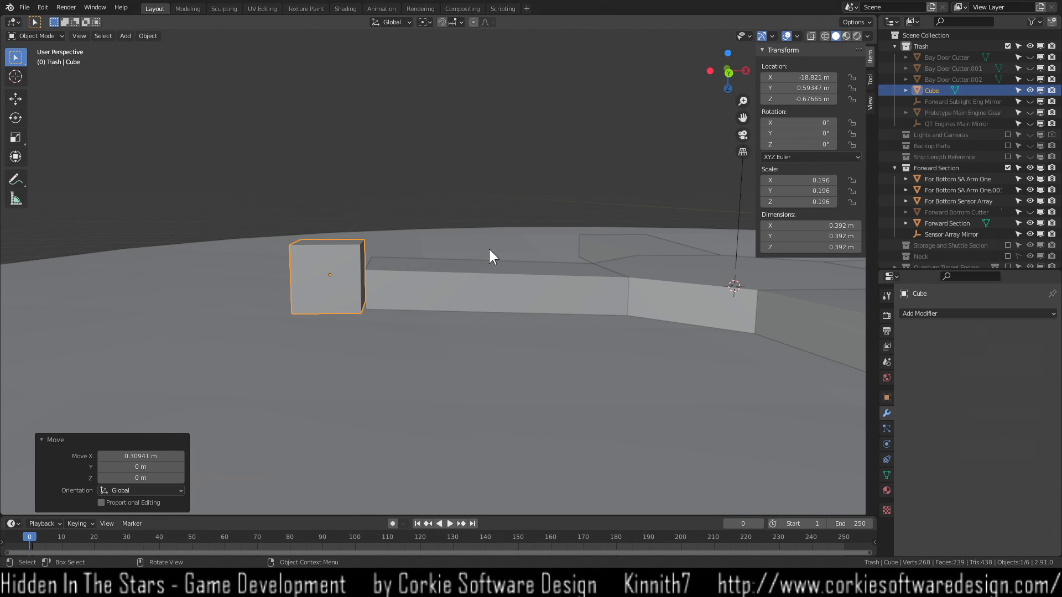
# Extrude the cube's hub-facing side about 1.106 m along its normal, parallel to the arm.
pyautogui.moveTo(373, 299); pyautogui.dragTo(363, 311, button='middle')
pyautogui.press('Tab')
pyautogui.click(342, 296)
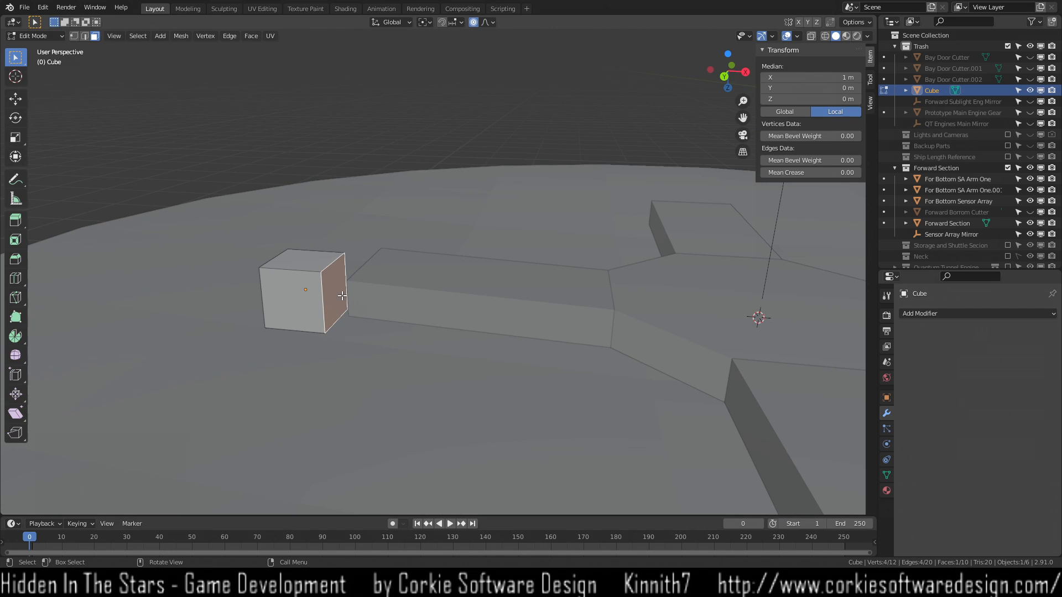
pyautogui.press('e')
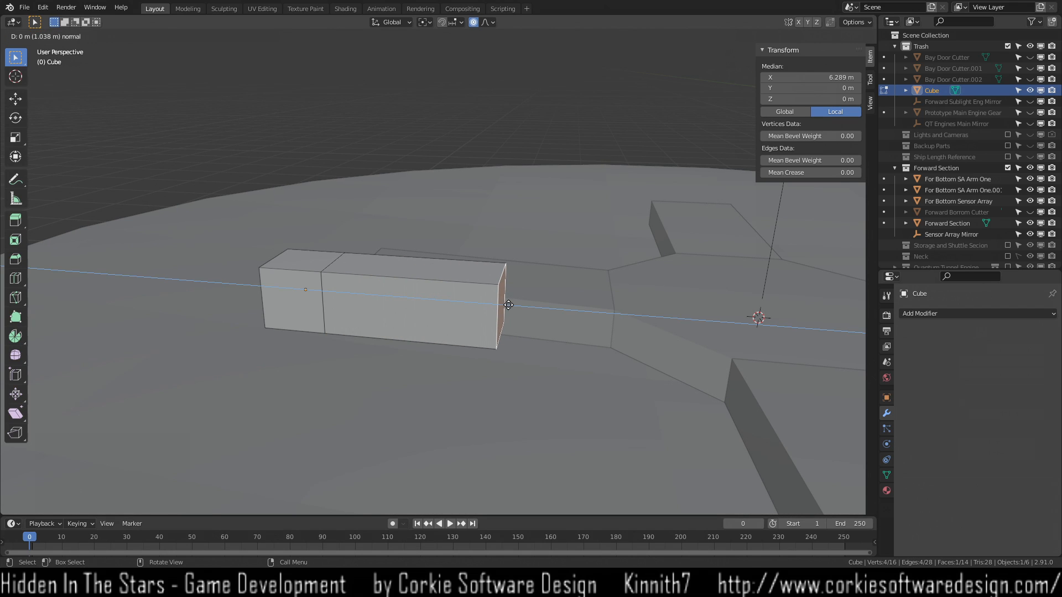
pyautogui.click(520, 305)
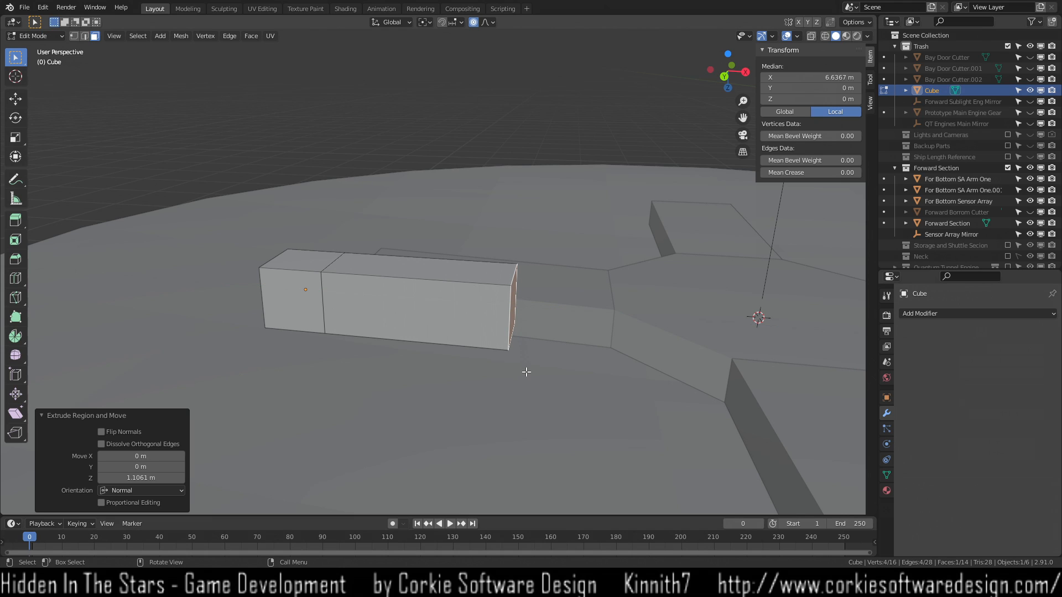
# Merge each vertical vertex pair on the extruded inner end with At Last, tapering the block to a single edge.
pyautogui.press('1')
pyautogui.click(510, 352)
pyautogui.keyDown('shift'); pyautogui.click(519, 325); pyautogui.keyUp('shift')
pyautogui.moveTo(519, 351); pyautogui.dragTo(504, 359, button='middle')
pyautogui.click(469, 355)
pyautogui.keyDown('shift'); pyautogui.click(469, 297); pyautogui.keyUp('shift')
pyautogui.press('m')
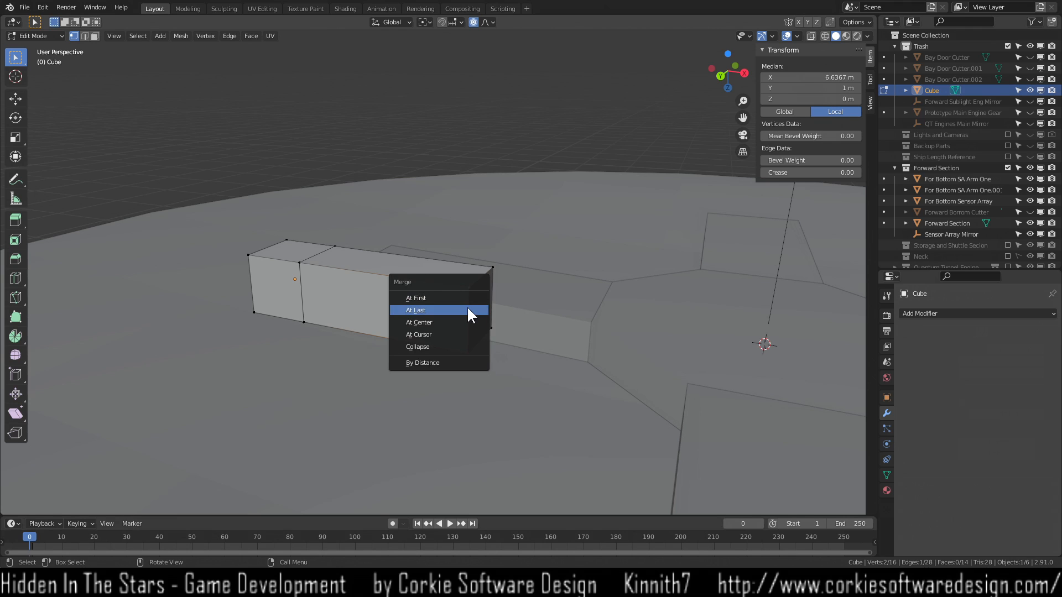
pyautogui.click(468, 307)
pyautogui.click(490, 327)
pyautogui.keyDown('shift'); pyautogui.click(494, 271); pyautogui.keyUp('shift')
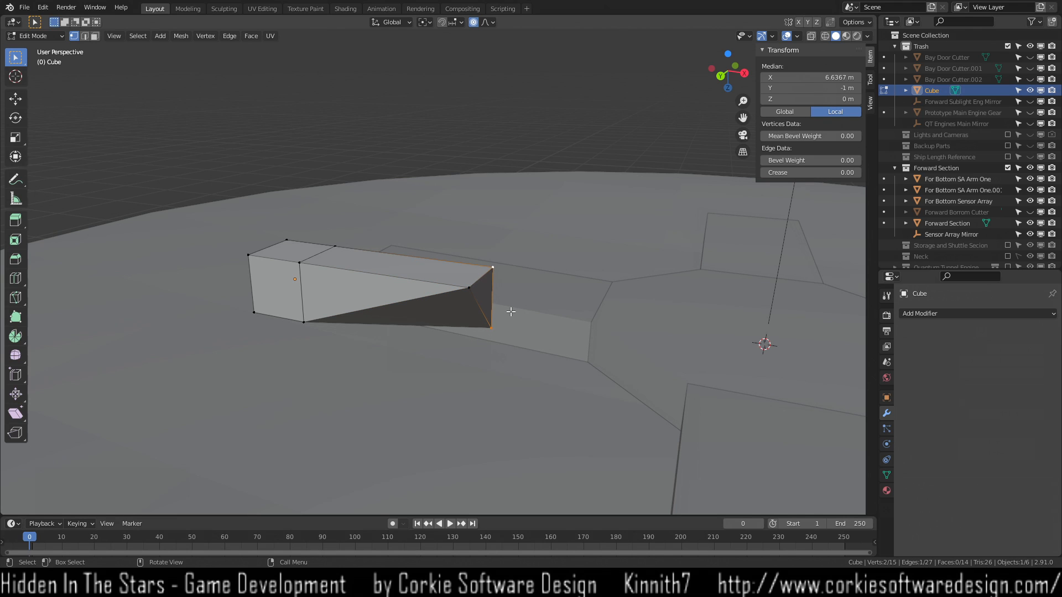
pyautogui.press('m')
pyautogui.click(510, 309)
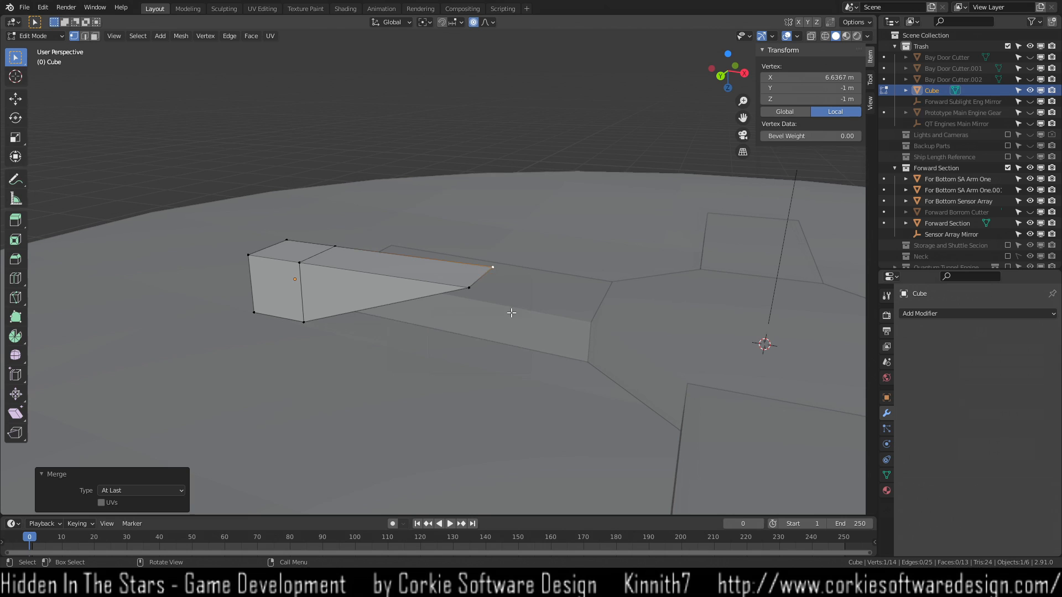
# Return to Object Mode and move the wedge about -0.589 m along global Y to centre it on the arm.
pyautogui.moveTo(510, 309); pyautogui.dragTo(417, 333, button='middle')
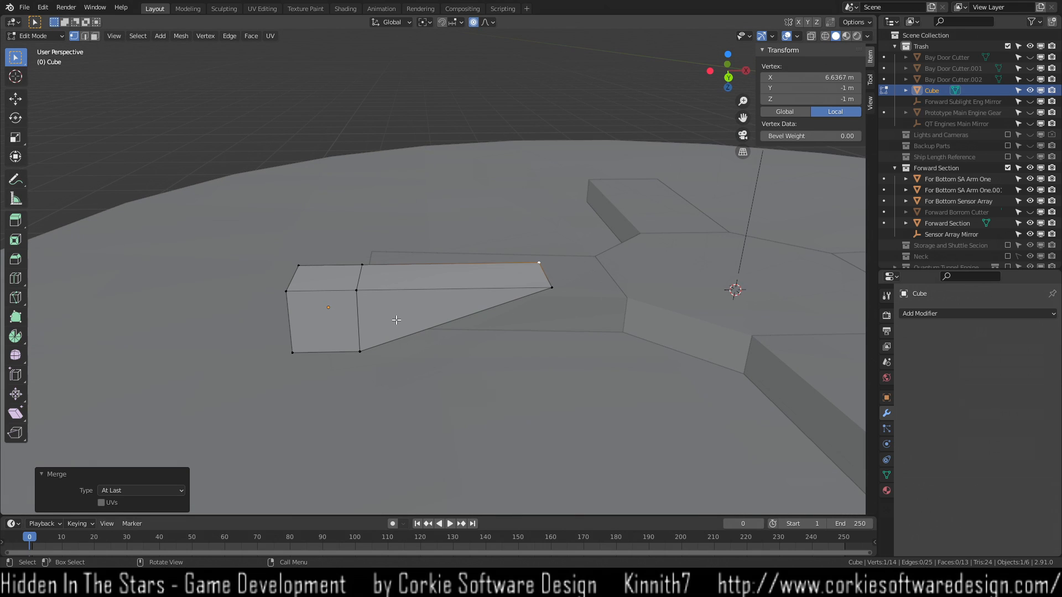
pyautogui.click(368, 316)
pyautogui.press('Tab')
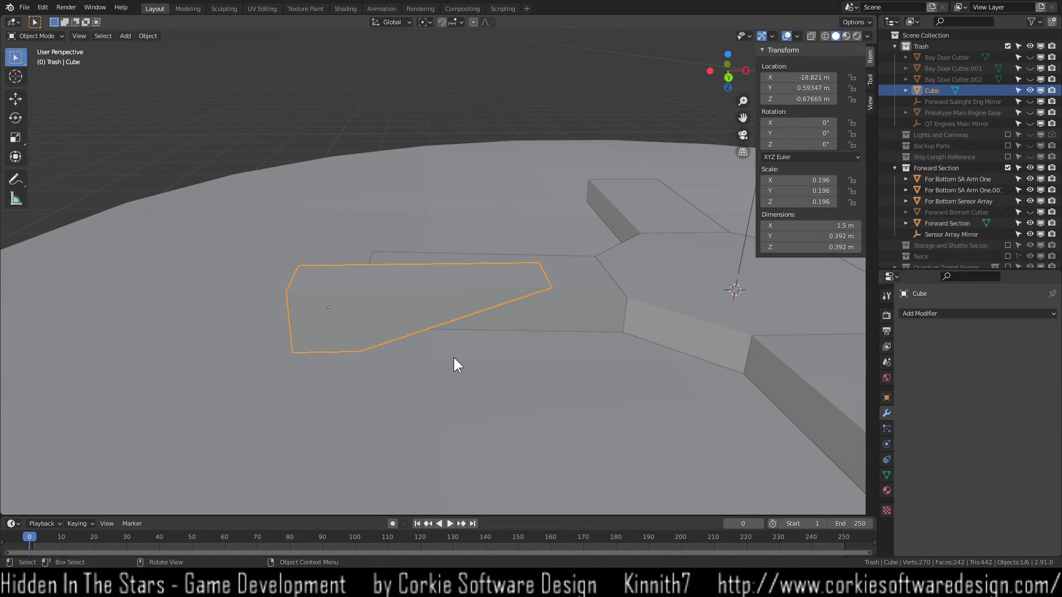
pyautogui.press('g')
pyautogui.press('y')
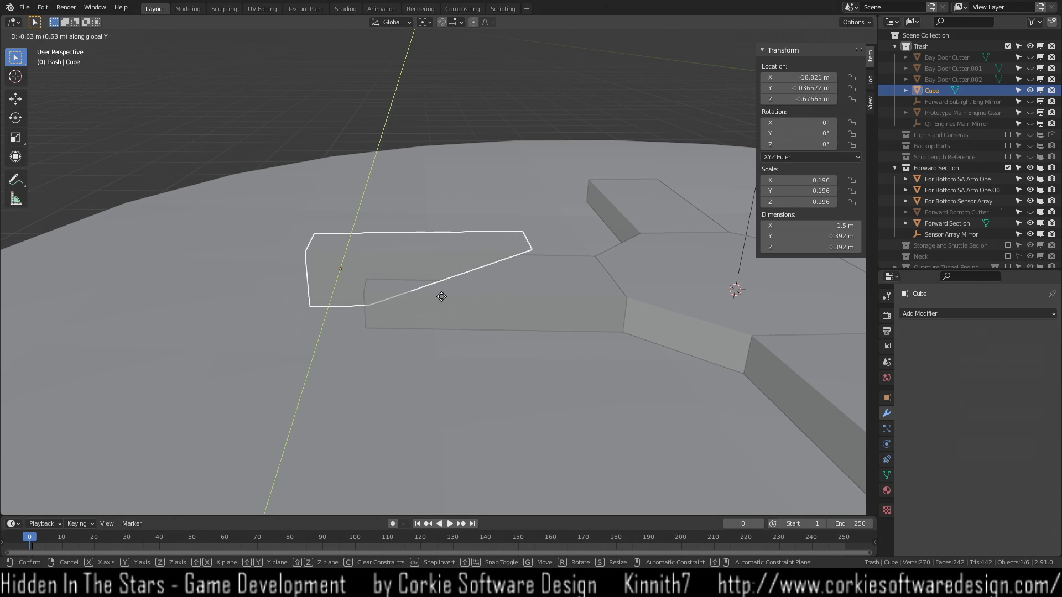
pyautogui.click(442, 297)
# Scale the wedge by 1.430 along global Y to widen it across the arm.
pyautogui.moveTo(340, 330); pyautogui.dragTo(452, 356, button='middle')
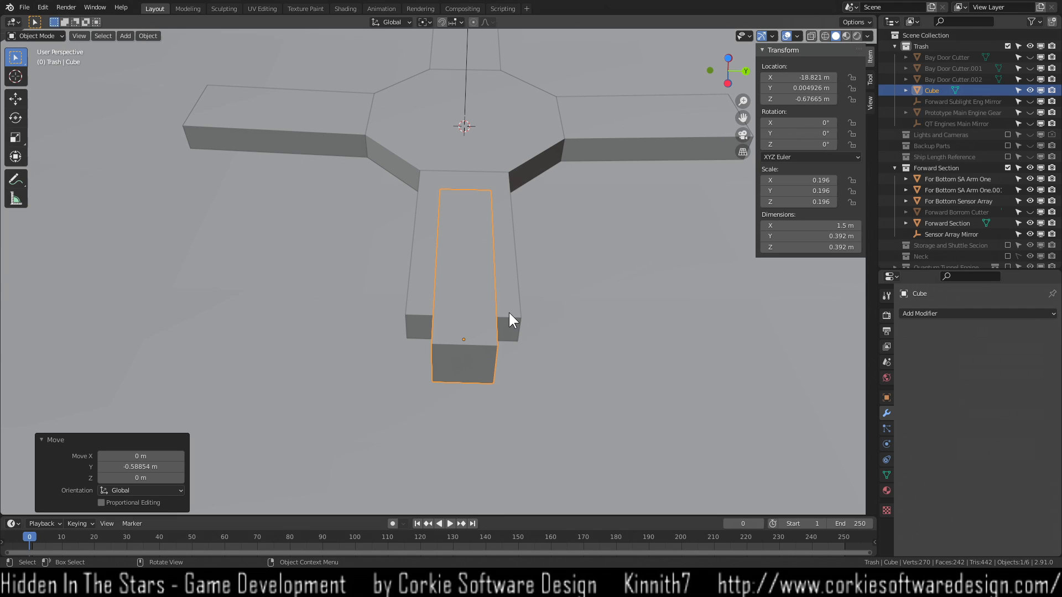
pyautogui.press('s')
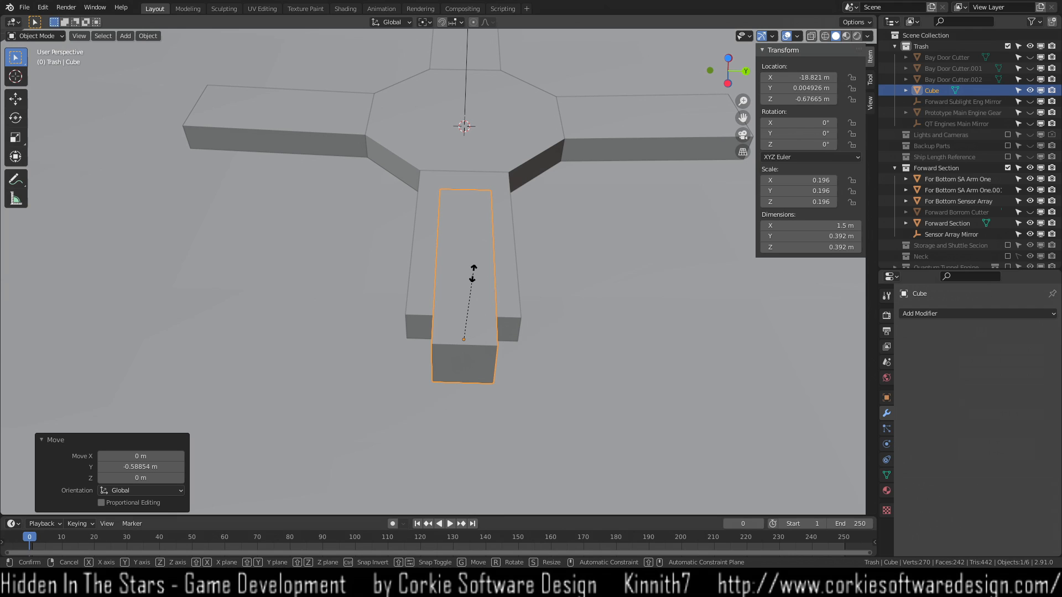
pyautogui.press('y')
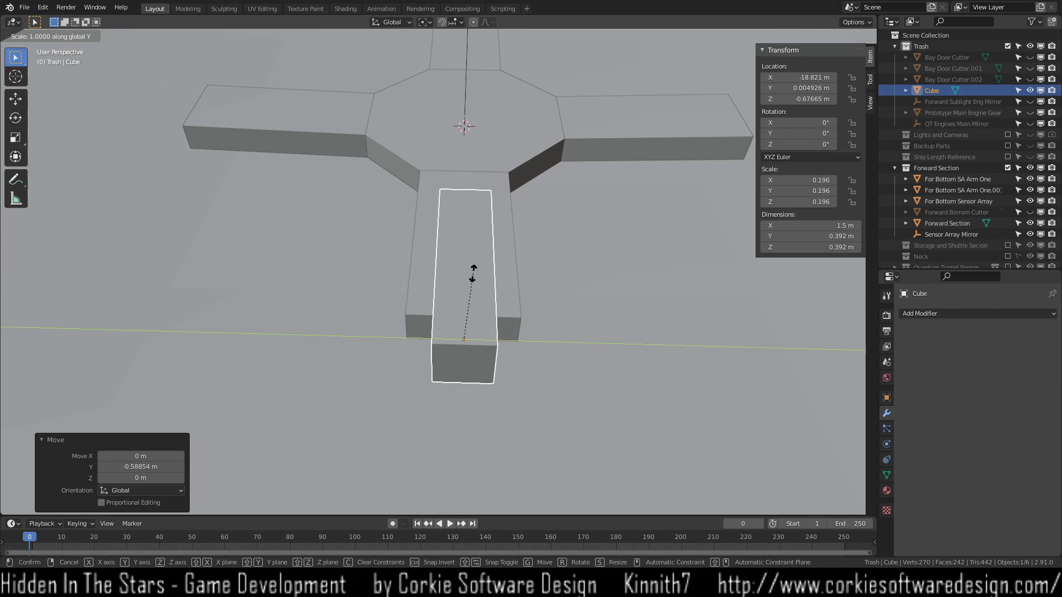
pyautogui.click(526, 268)
# Move the wedge about 0.162 m along global Z, sinking it into the arm.
pyautogui.moveTo(527, 268); pyautogui.dragTo(466, 240, button='middle')
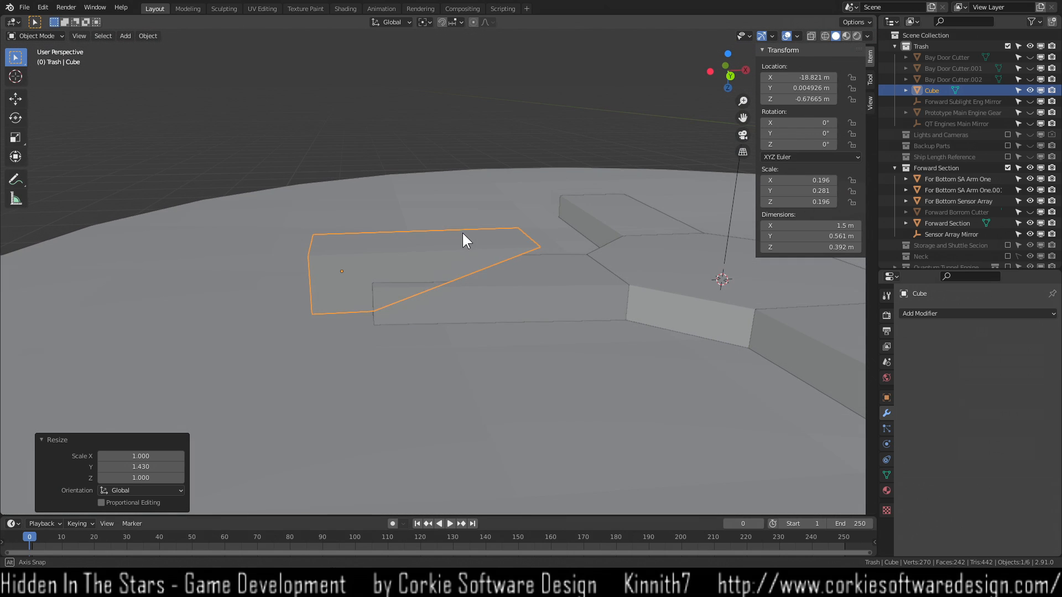
pyautogui.press('g')
pyautogui.press('z')
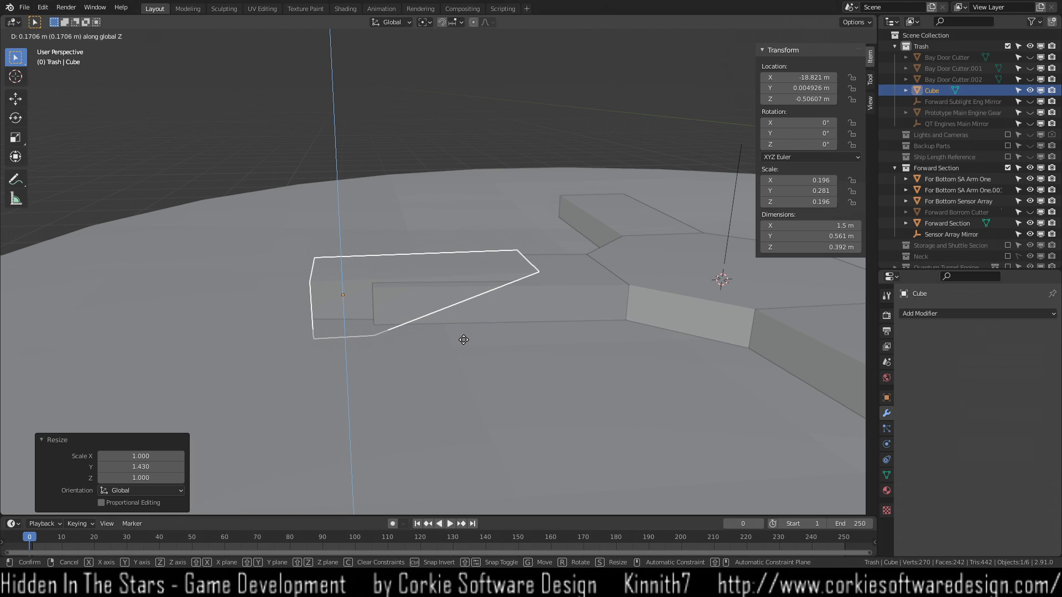
pyautogui.click(463, 339)
# Rotate the wedge about -2.07° around the global Y axis and check its tilt from the back view.
pyautogui.press('y')
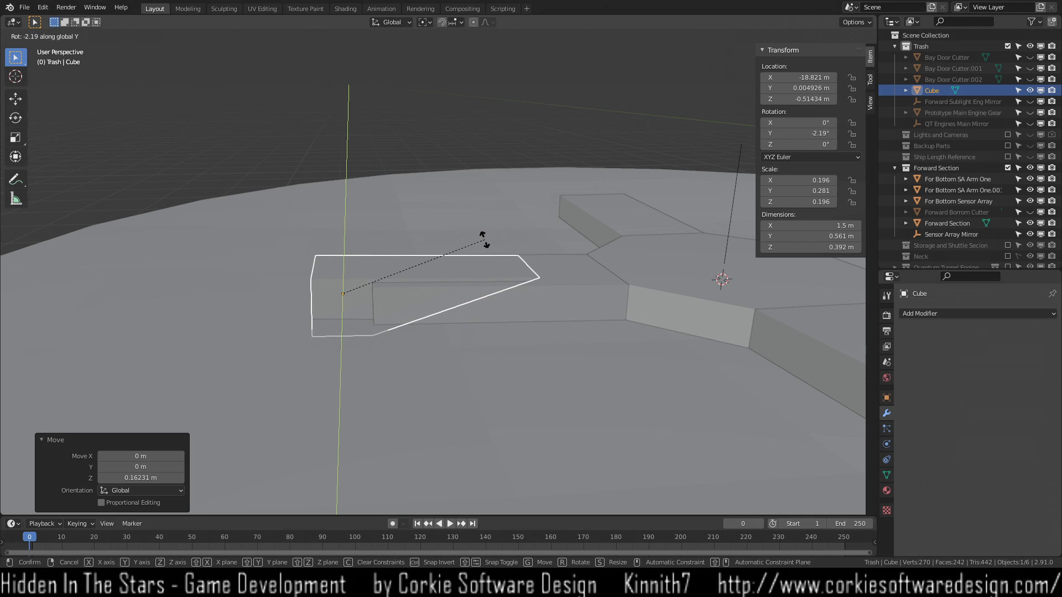
pyautogui.click(470, 237)
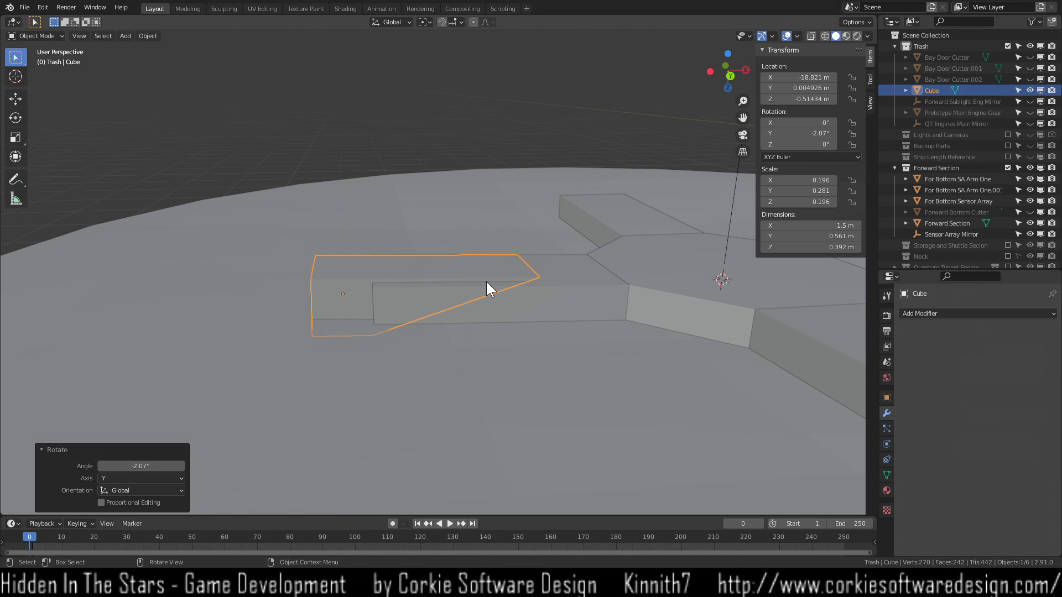
pyautogui.scroll(3, 499, 311)
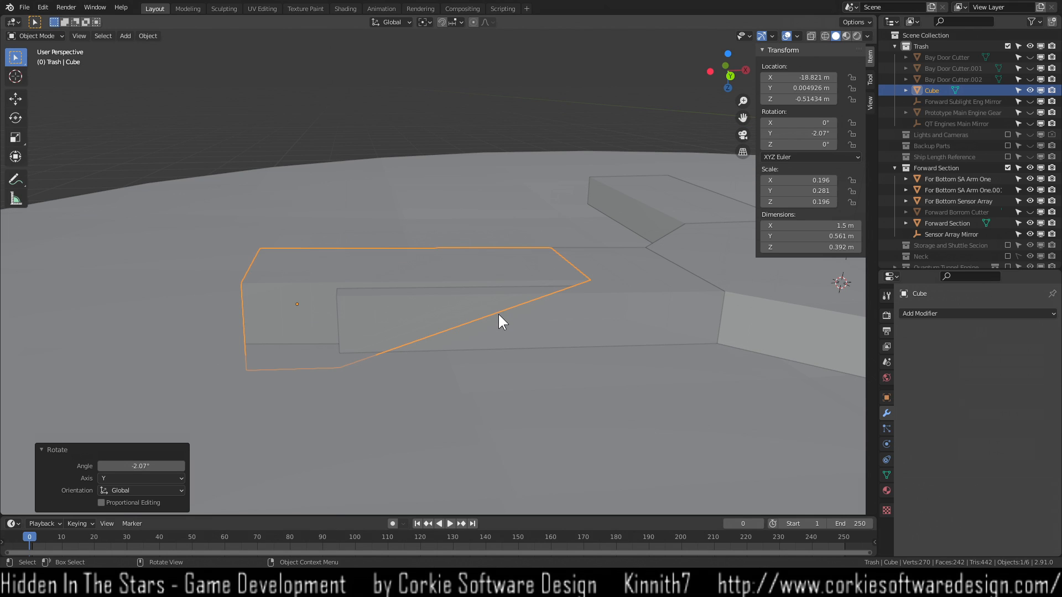
pyautogui.press('ctrl+KP_1')
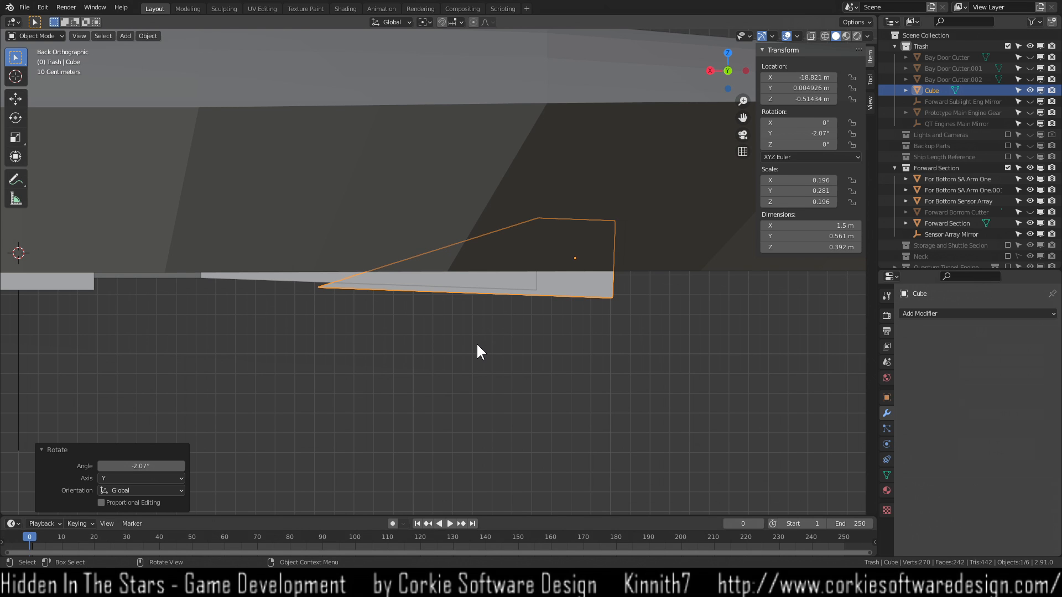
pyautogui.moveTo(476, 347); pyautogui.dragTo(232, 158, button='middle')
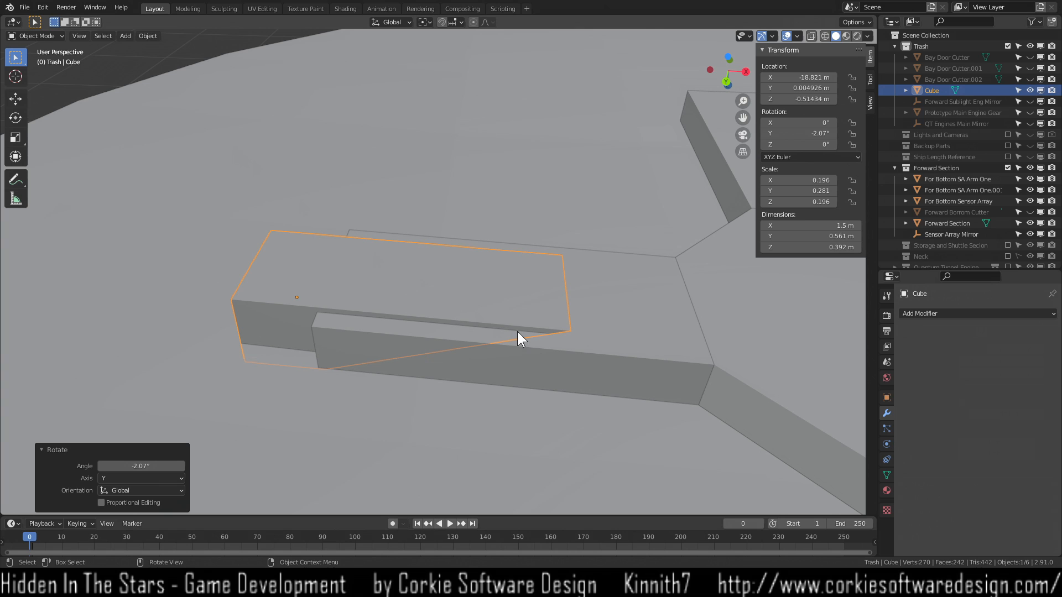
# In Edit Mode, select the four hull-side corner vertices of the wedge's outer block.
pyautogui.moveTo(481, 409); pyautogui.dragTo(476, 362, button='middle')
pyautogui.moveTo(379, 391); pyautogui.dragTo(377, 338, button='middle')
pyautogui.press('Tab')
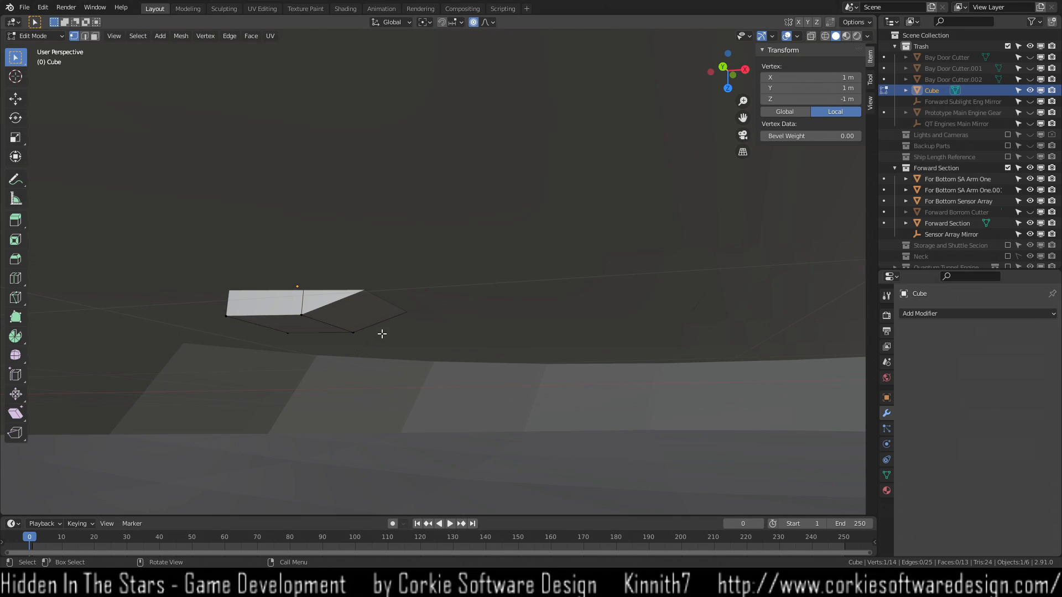
pyautogui.click(353, 336)
pyautogui.keyDown('shift'); pyautogui.click(300, 317); pyautogui.keyUp('shift')
pyautogui.keyDown('shift'); pyautogui.click(227, 319); pyautogui.keyUp('shift')
pyautogui.keyDown('shift'); pyautogui.click(287, 333); pyautogui.keyUp('shift')
pyautogui.moveTo(289, 349); pyautogui.dragTo(323, 367, button='middle')
pyautogui.press('g')
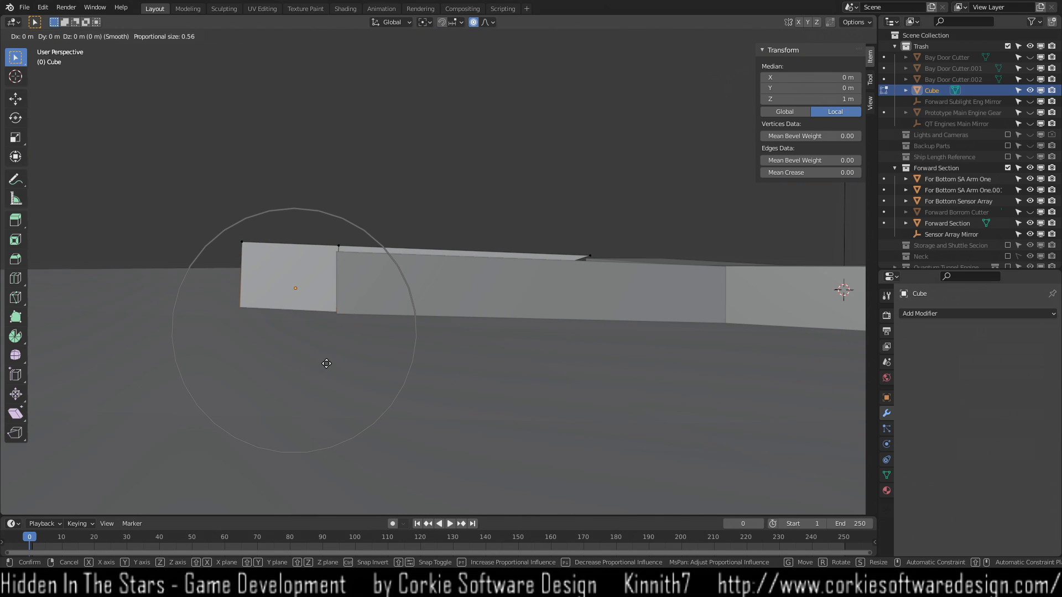
pyautogui.press('z')
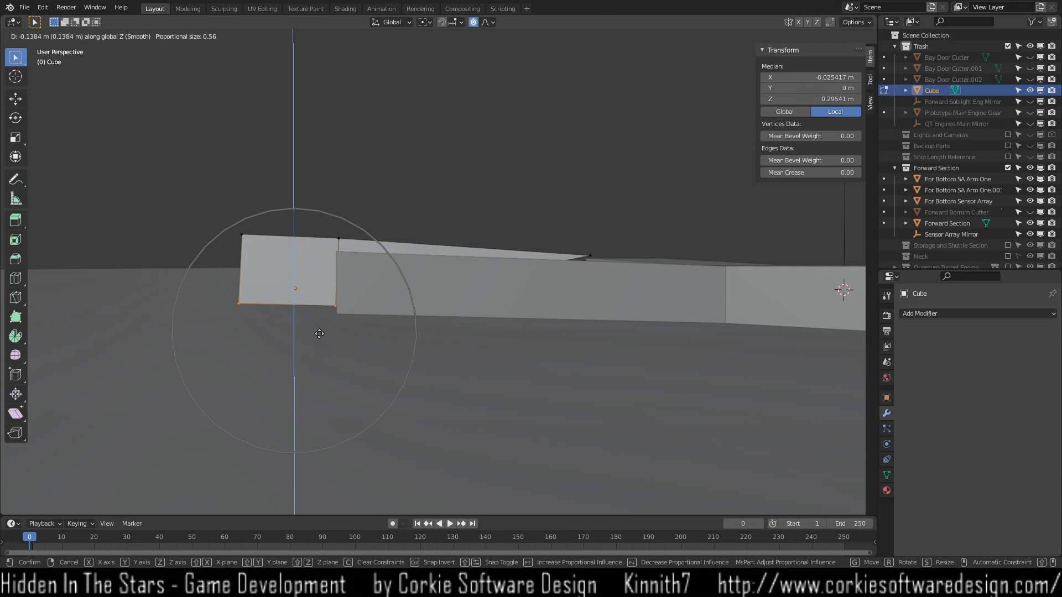
pyautogui.rightClick(319, 365)
pyautogui.moveTo(319, 365)
pyautogui.mouseDown(button='middle')
pyautogui.moveTo(277, 360)
pyautogui.moveTo(332, 386)
pyautogui.moveTo(348, 315)
pyautogui.moveTo(282, 355)
pyautogui.moveTo(287, 367)
pyautogui.moveTo(332, 360)
pyautogui.mouseUp(button='middle')
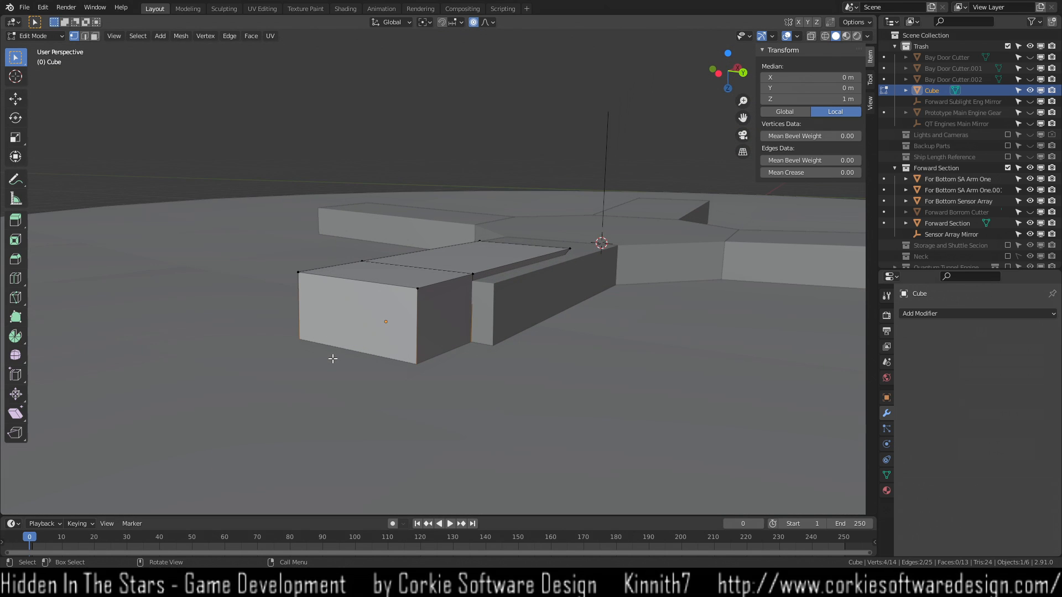
pyautogui.press('g')
pyautogui.press('z')
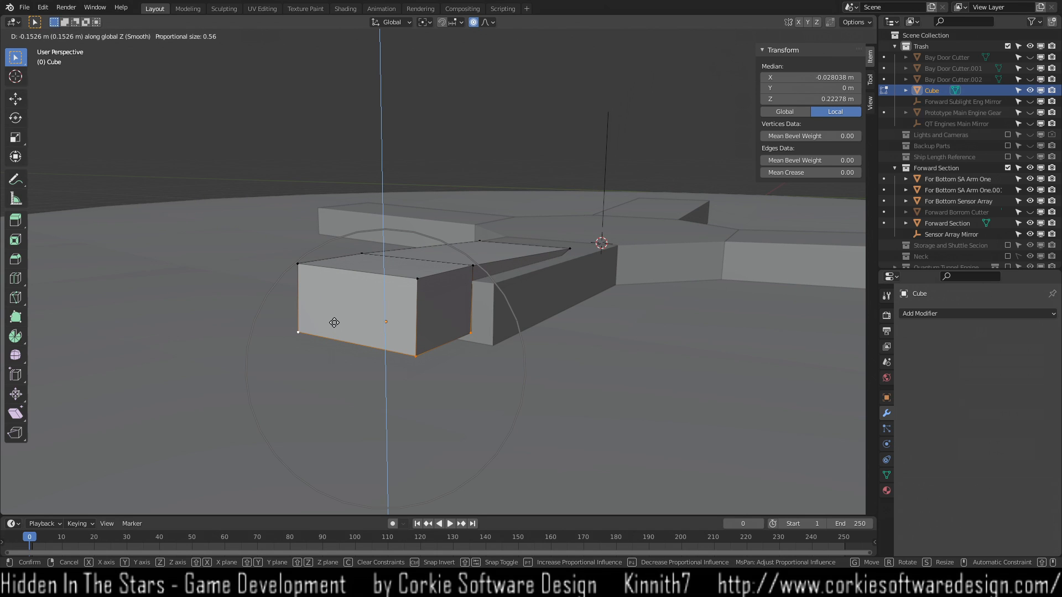
pyautogui.rightClick(334, 323)
# Turn off proportional editing and move the four selected base vertices about -0.157 m along global Z.
pyautogui.moveTo(432, 369); pyautogui.dragTo(372, 344, button='middle')
pyautogui.click(473, 22)
pyautogui.moveTo(347, 237); pyautogui.dragTo(360, 327, button='middle')
pyautogui.press('g')
pyautogui.press('z')
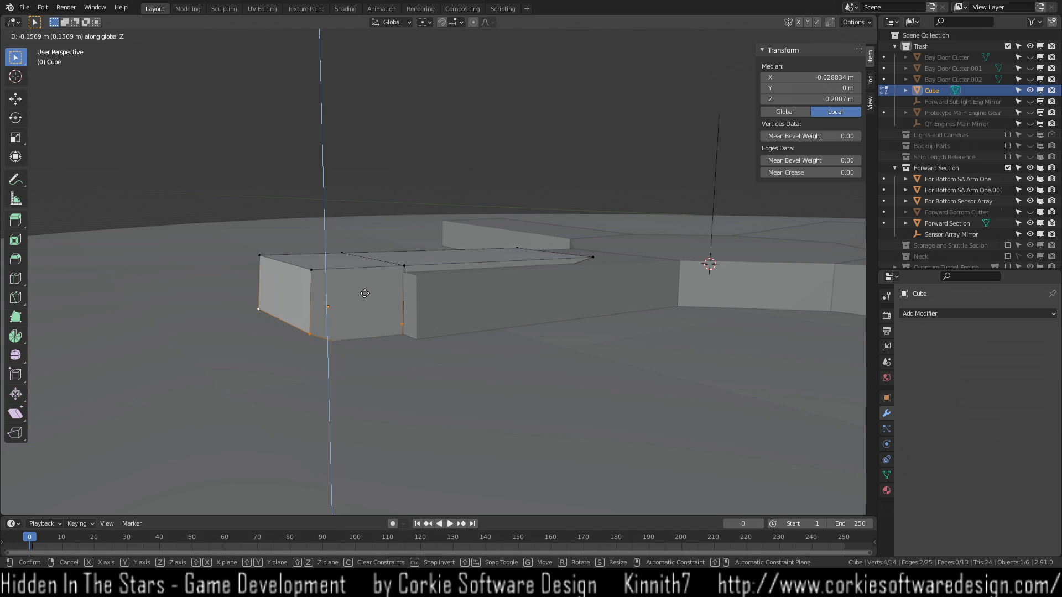
pyautogui.click(364, 293)
# Undo the last vertex move and fill the open base between the four selected vertices with a face.
pyautogui.moveTo(364, 291); pyautogui.dragTo(370, 382, button='middle')
pyautogui.hotkey('ctrl', 'z')
# Try to move the four selected base vertices about -0.171 m along global Z and undo the attempt.
pyautogui.press('g')
pyautogui.press('z')
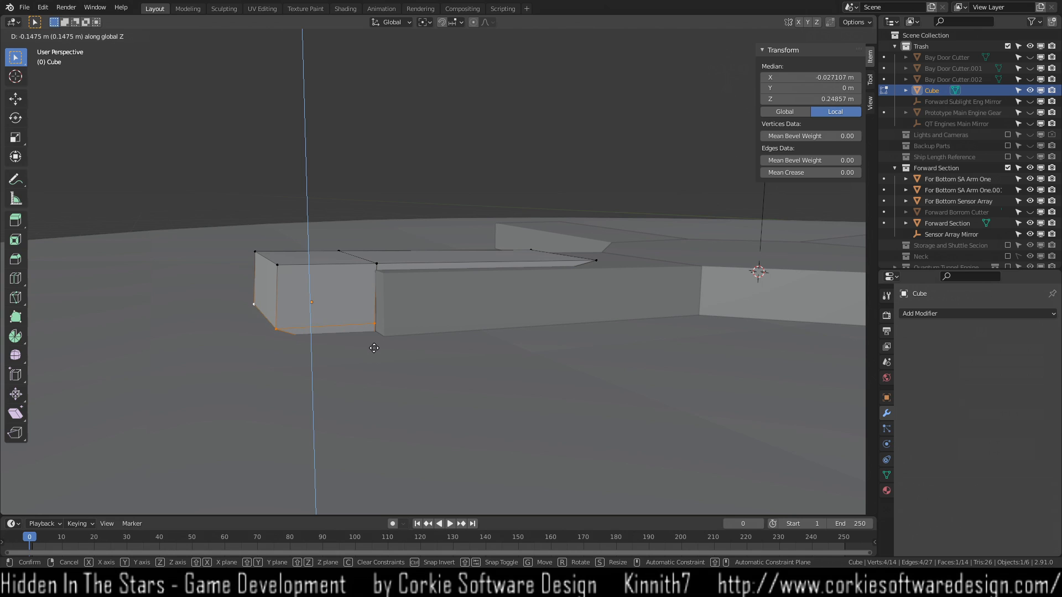
pyautogui.click(377, 336)
pyautogui.moveTo(375, 332); pyautogui.dragTo(295, 352, button='middle')
pyautogui.moveTo(311, 390); pyautogui.dragTo(408, 409, button='middle')
pyautogui.press('g')
pyautogui.press('z')
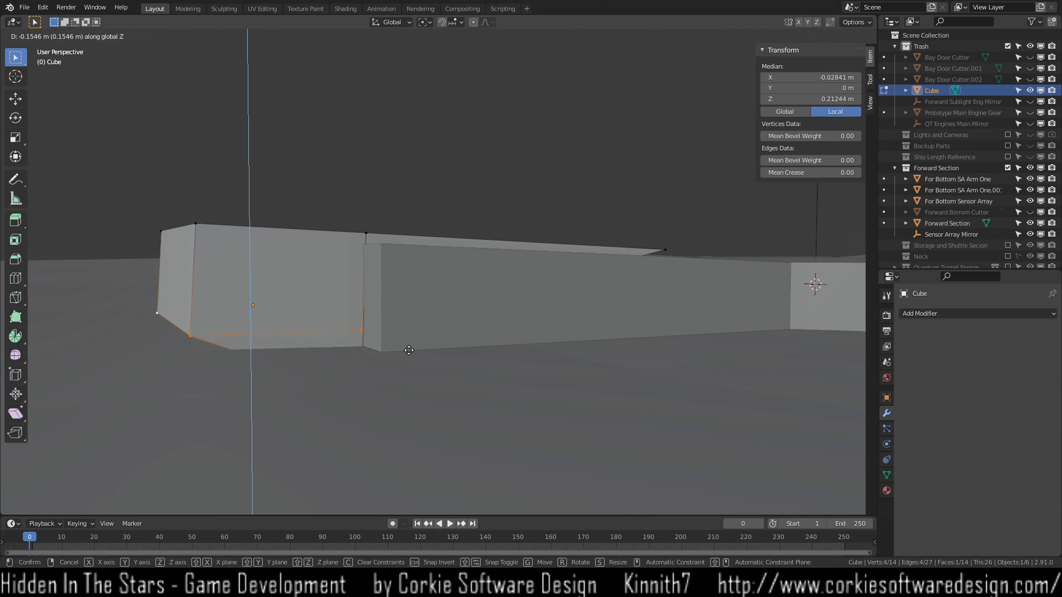
pyautogui.click(403, 344)
pyautogui.moveTo(403, 344); pyautogui.dragTo(358, 399, button='middle')
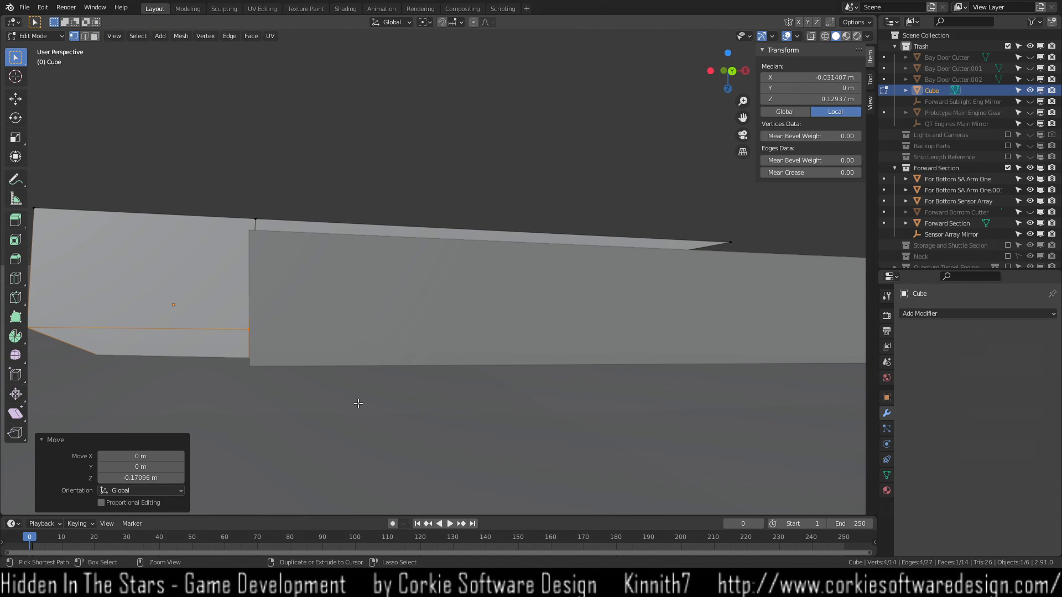
pyautogui.hotkey('ctrl', 'z')
pyautogui.scroll(-3, 358, 403)
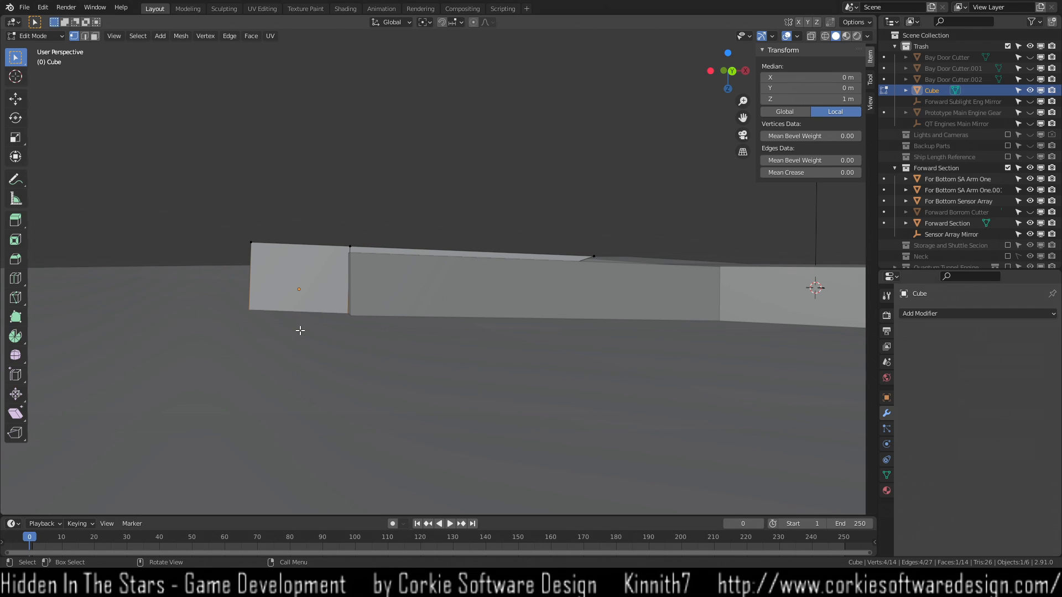
# Select the whole linked wedge mesh and merge its vertices by distance at 0.0001 m.
pyautogui.click(308, 277)
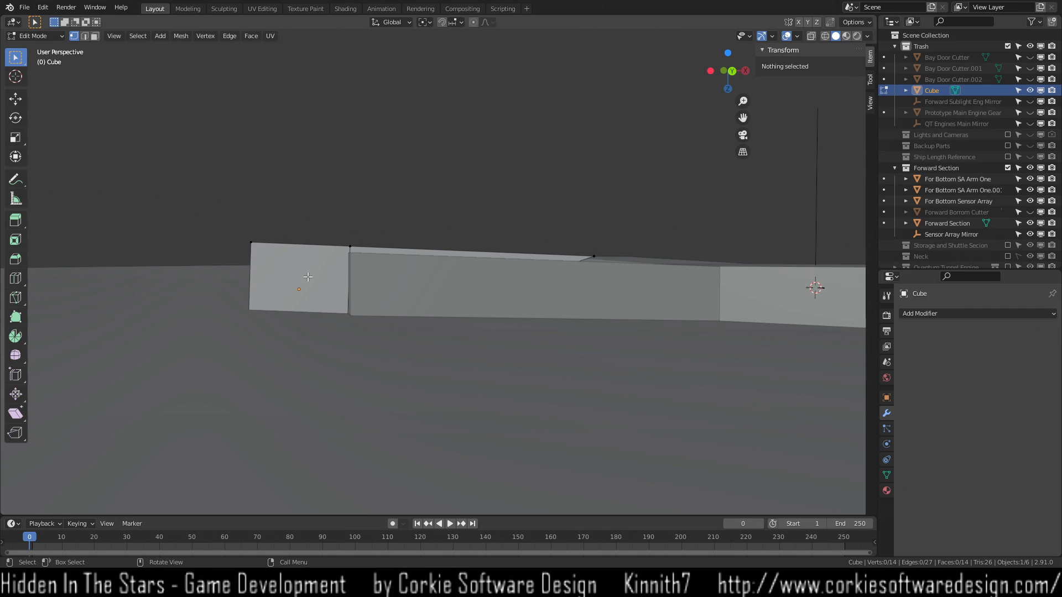
pyautogui.click(260, 247)
pyautogui.hotkey('ctrl', 'l')
pyautogui.moveTo(260, 247); pyautogui.dragTo(199, 145, button='middle')
pyautogui.click(176, 35)
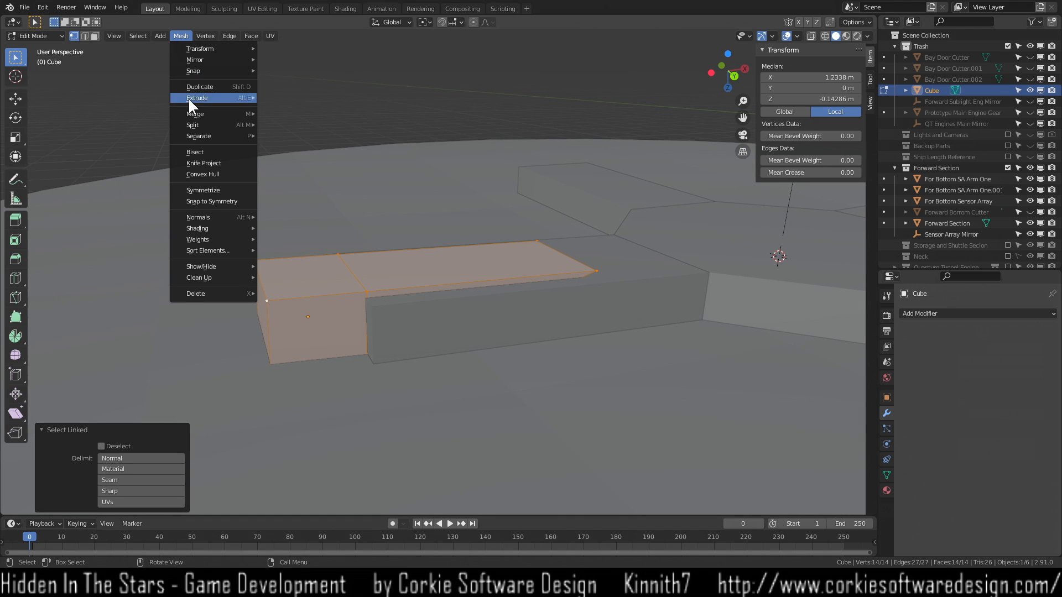
pyautogui.moveTo(215, 269)
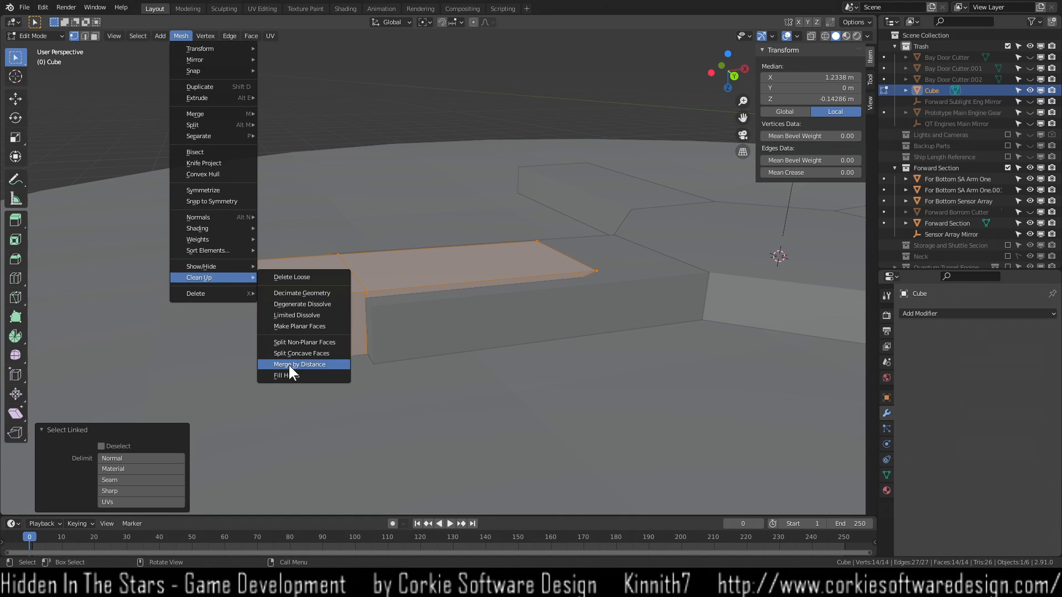
pyautogui.click(294, 364)
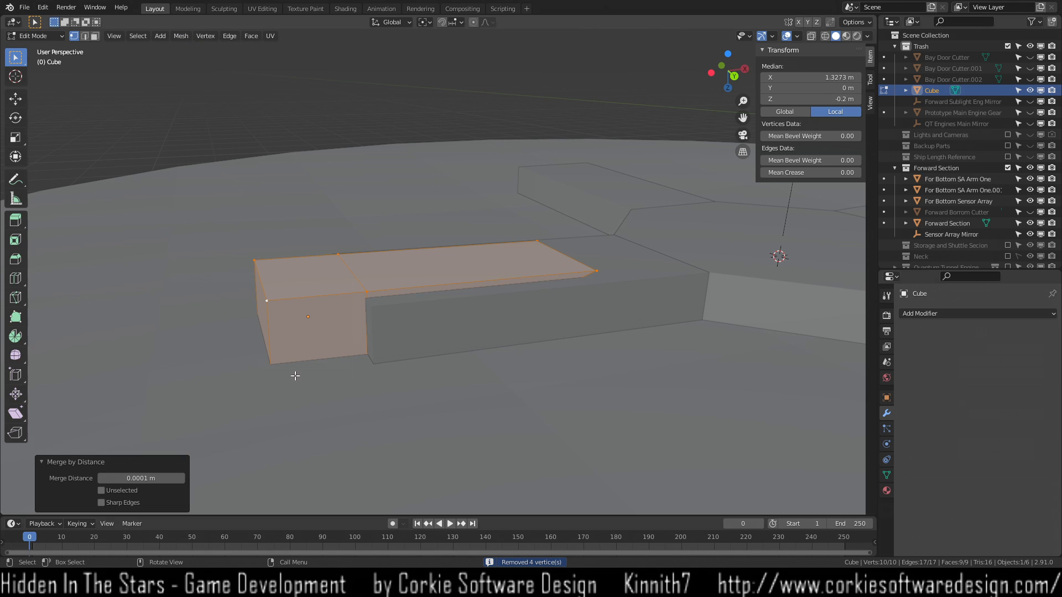
# Select the four vertices of the outer block's hull-side base face and move them about -0.151 m along global Z.
pyautogui.moveTo(305, 417); pyautogui.dragTo(296, 372, button='middle')
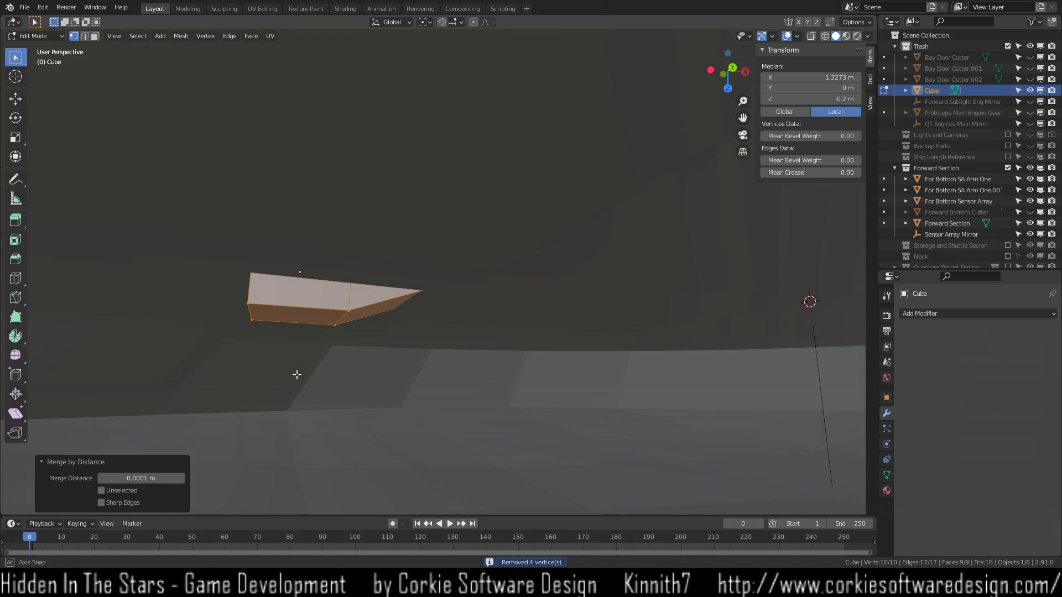
pyautogui.click(311, 366)
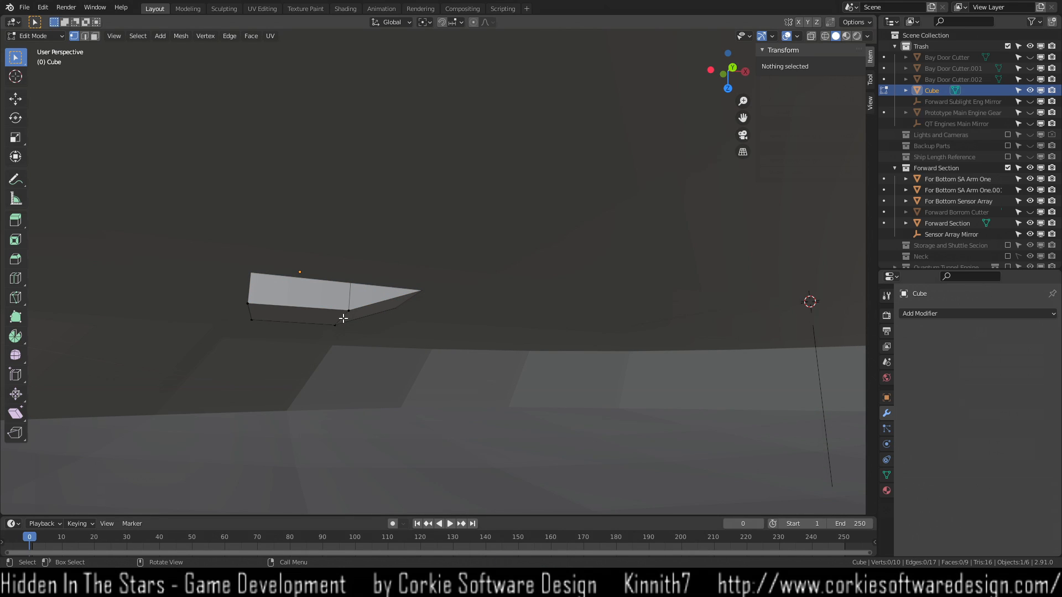
pyautogui.click(347, 313)
pyautogui.keyDown('shift'); pyautogui.click(333, 325); pyautogui.keyUp('shift')
pyautogui.keyDown('shift'); pyautogui.click(252, 320); pyautogui.keyUp('shift')
pyautogui.keyDown('shift'); pyautogui.click(247, 304); pyautogui.keyUp('shift')
pyautogui.press('g')
pyautogui.press('z')
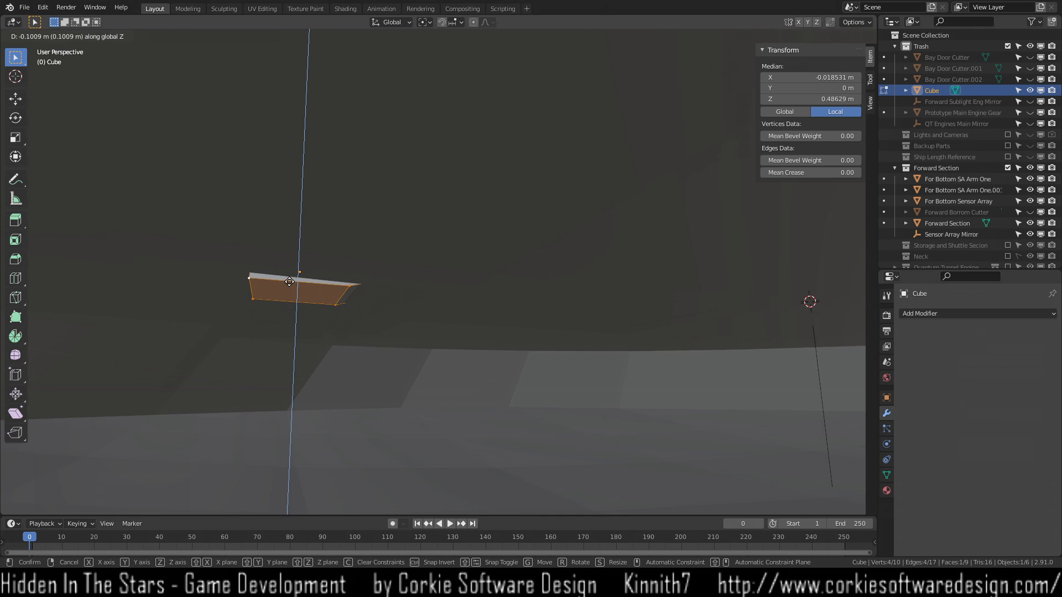
pyautogui.click(293, 270)
pyautogui.moveTo(292, 270); pyautogui.dragTo(328, 351, button='middle')
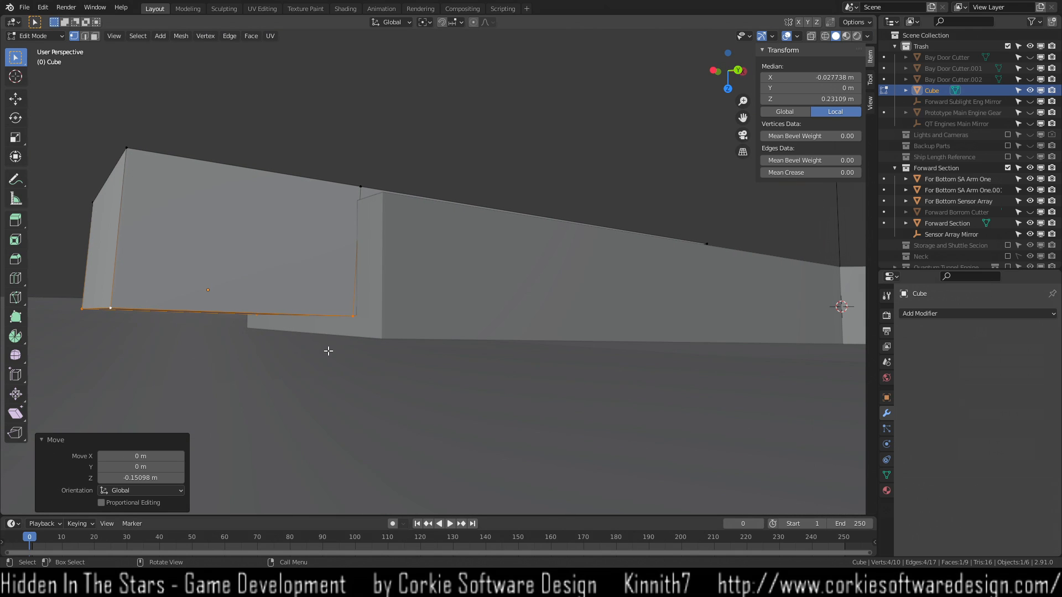
# Shift the four selected base vertices by about 0.022 m along global Z.
pyautogui.press('g')
pyautogui.press('z')
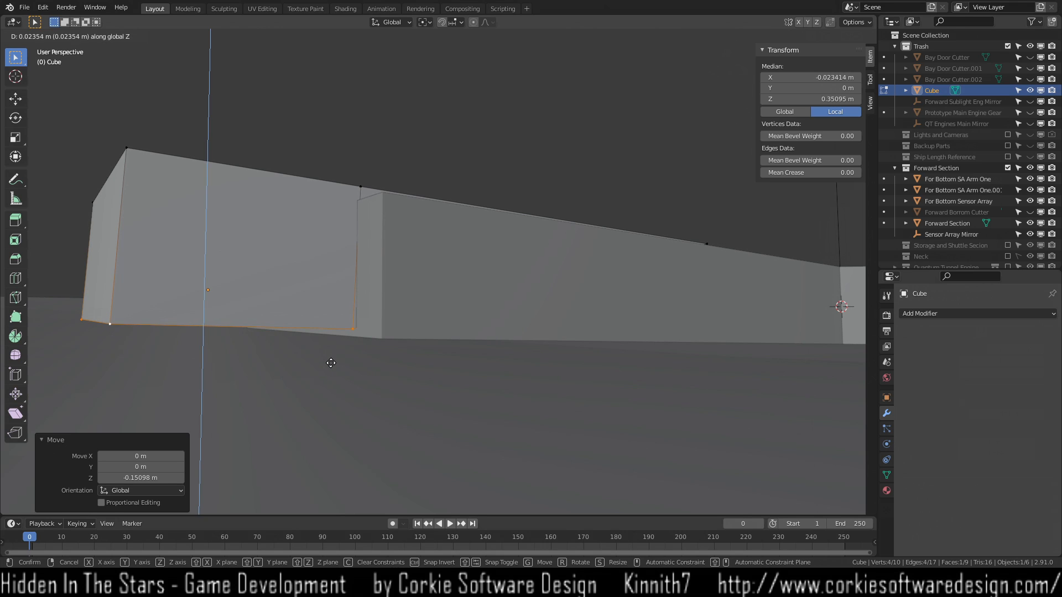
pyautogui.click(331, 362)
pyautogui.moveTo(310, 348); pyautogui.dragTo(384, 378, button='middle')
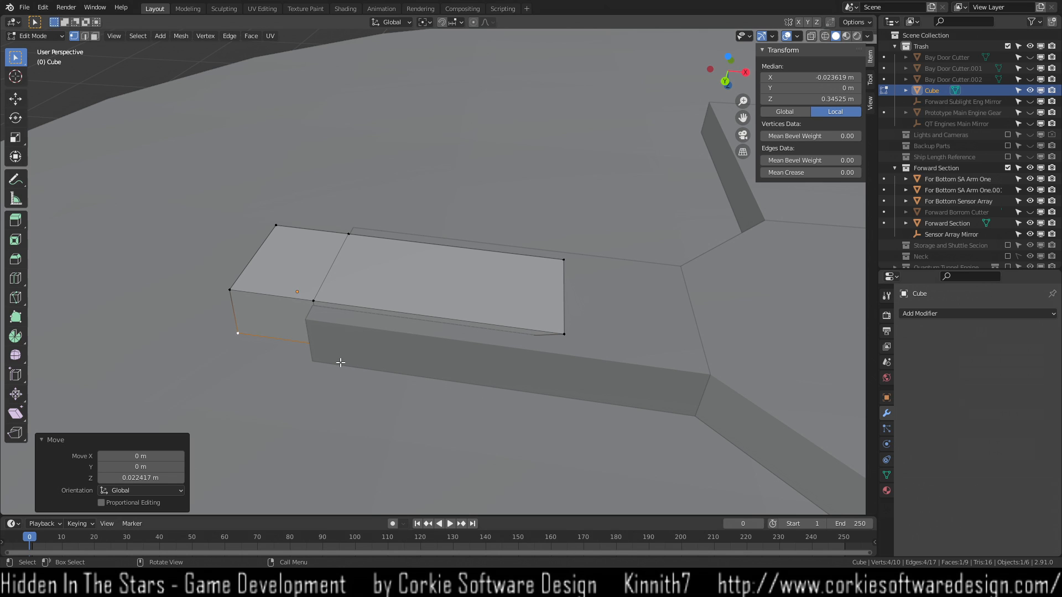
pyautogui.moveTo(330, 372); pyautogui.dragTo(367, 360, button='middle')
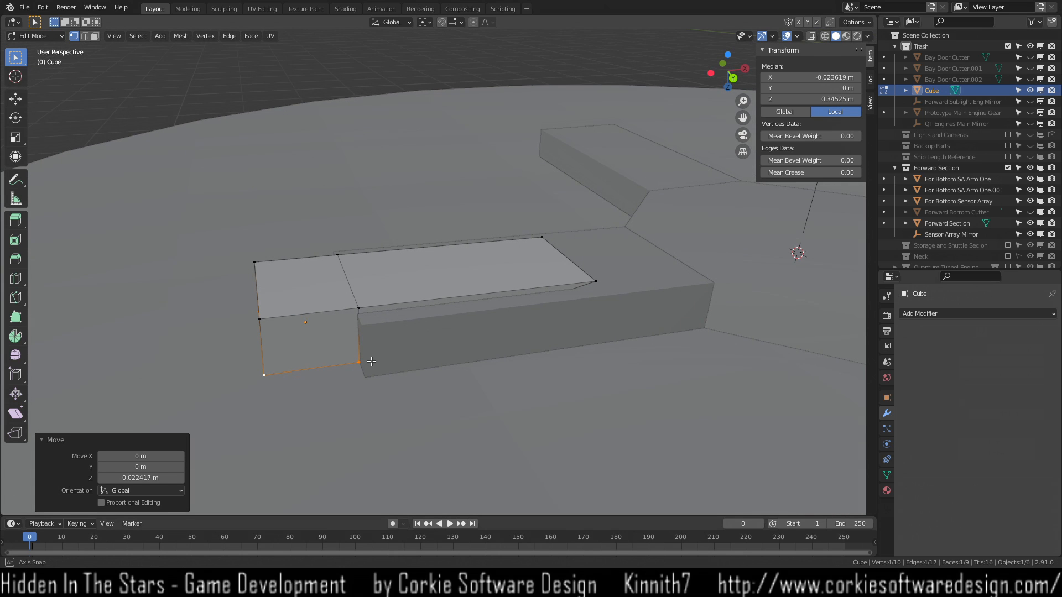
# Select the entire linked wedge mesh and move it about 0.0008 m along global X.
pyautogui.hotkey('alt', 'a')
pyautogui.rightClick(318, 340)
pyautogui.press('Escape')
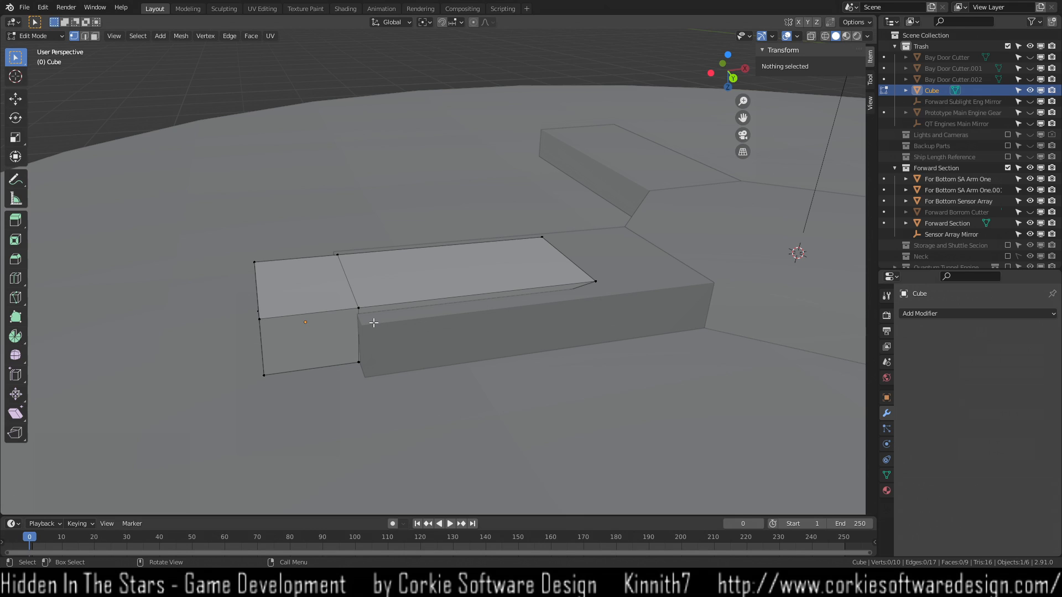
pyautogui.click(357, 308)
pyautogui.press('l')
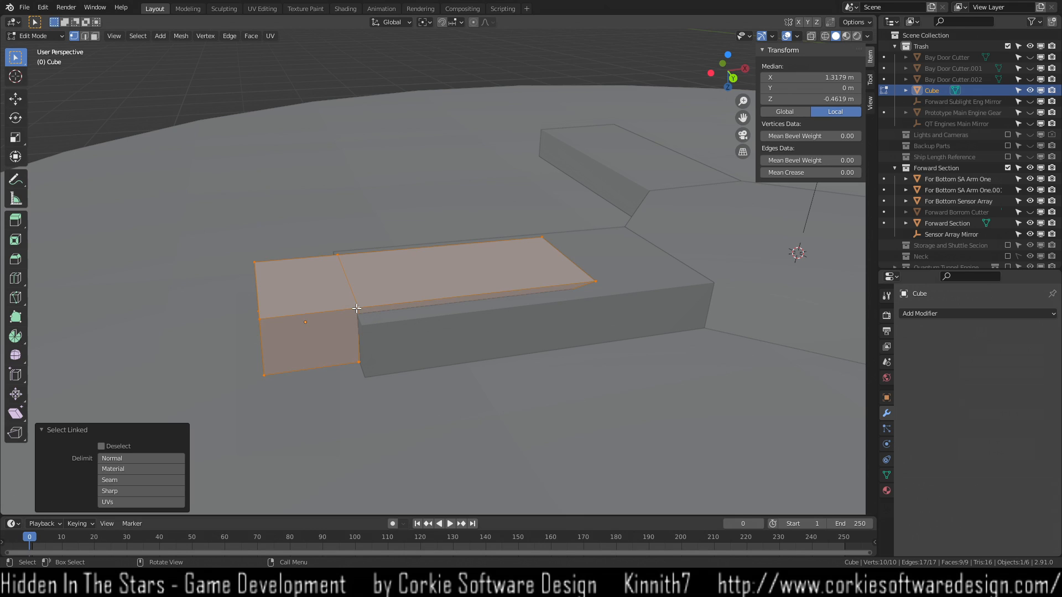
pyautogui.press('g')
pyautogui.press('x')
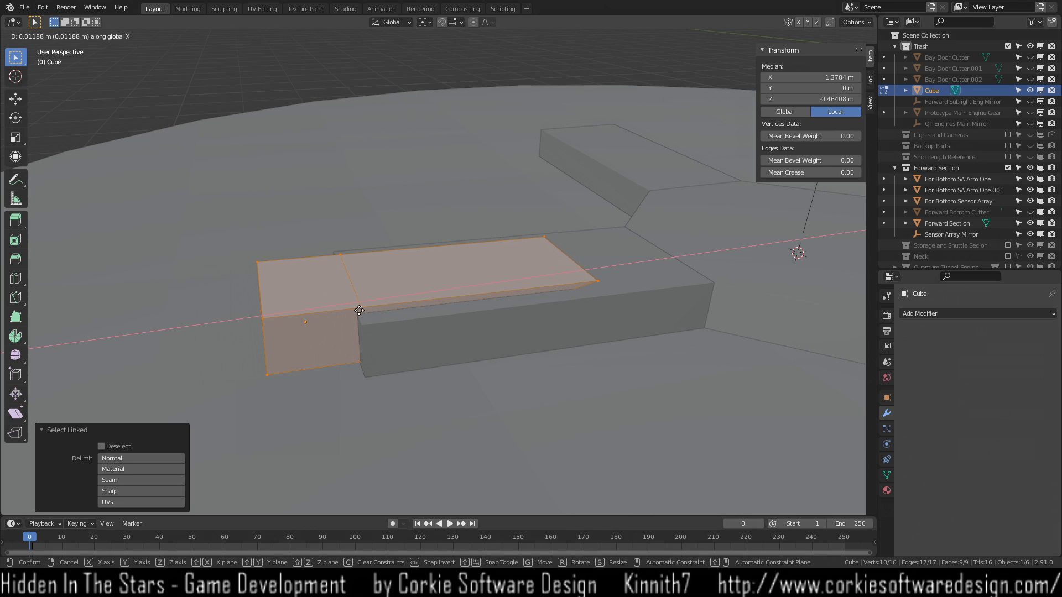
pyautogui.click(377, 330)
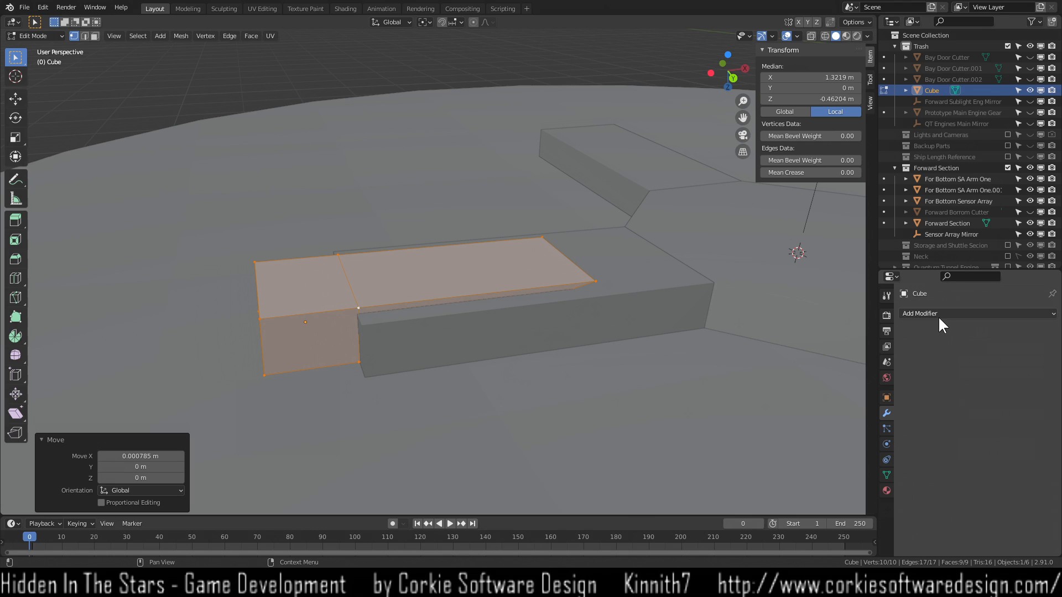
# Return to Object Mode and select the arm For Bottom SA Arm One.
pyautogui.click(712, 344)
pyautogui.press('Tab')
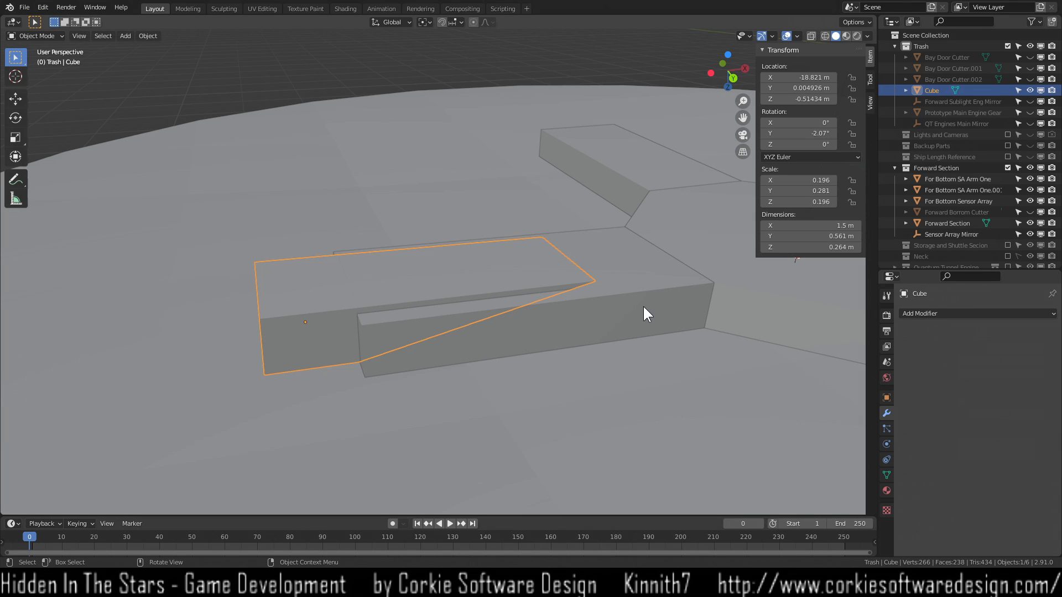
pyautogui.click(644, 308)
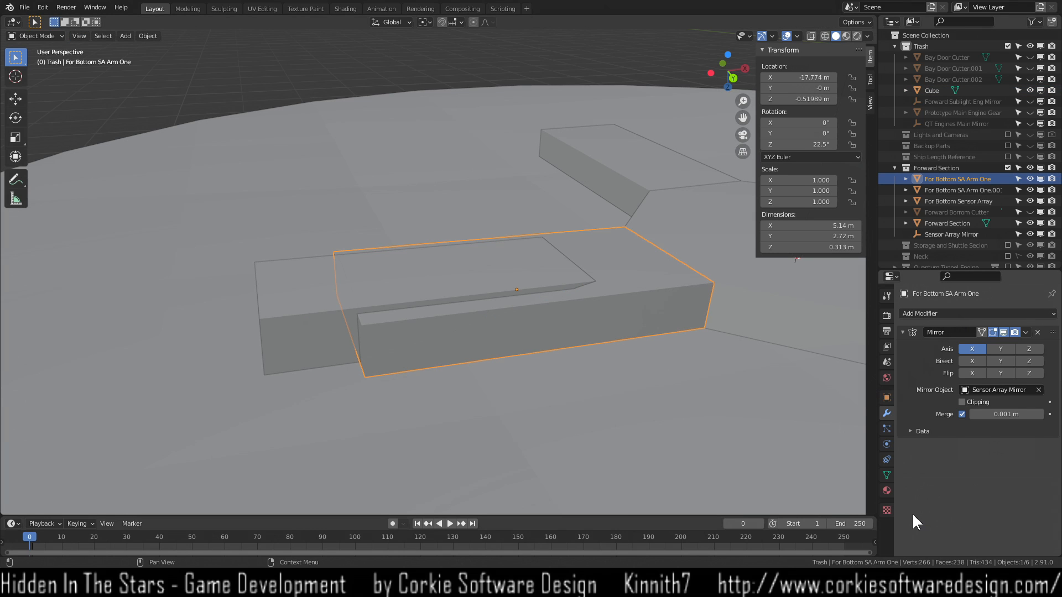
pyautogui.click(963, 313)
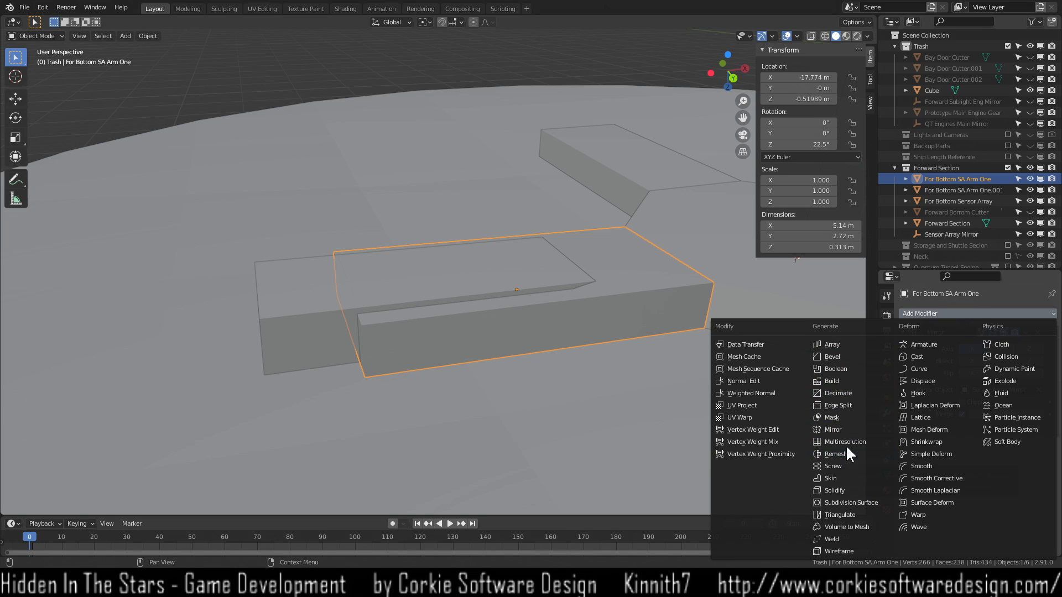
pyautogui.click(850, 430)
pyautogui.scroll(-2, 754, 445)
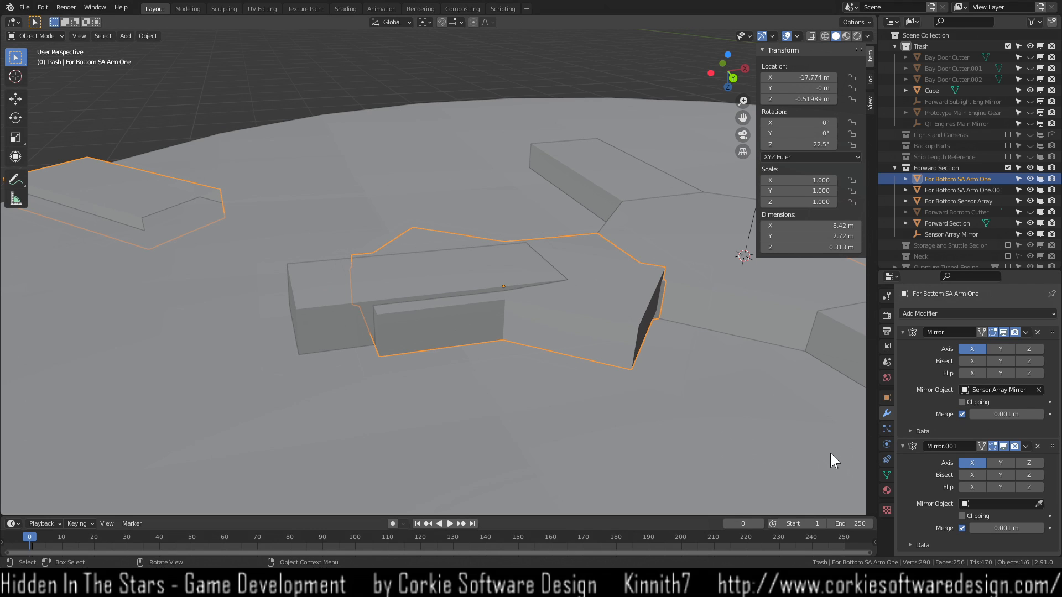
pyautogui.click(1037, 446)
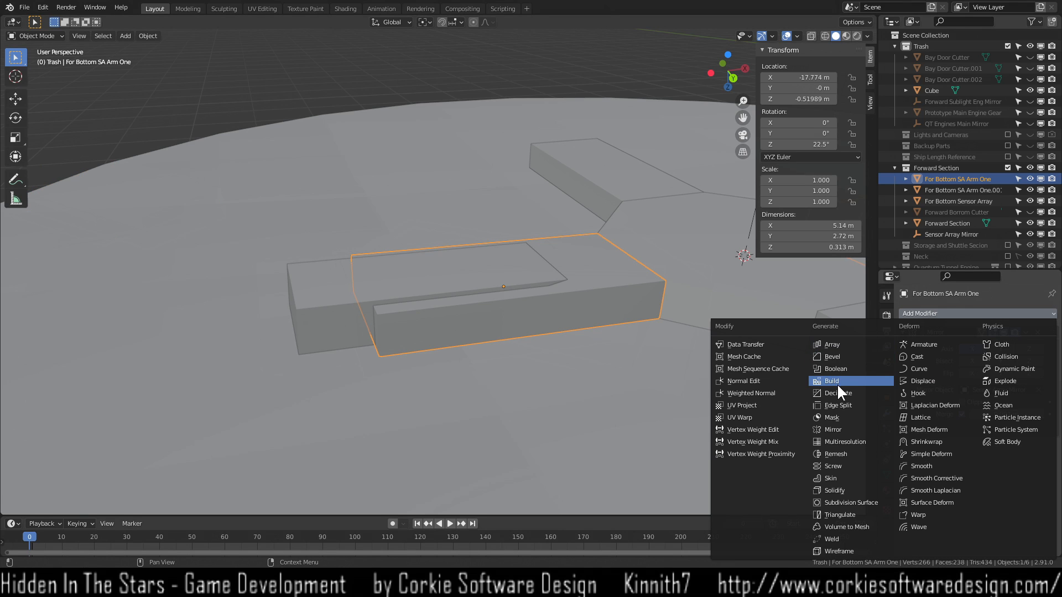
# Add a Boolean Difference modifier to the arm, with the wedge-shaped Cube as its cutting object.
pyautogui.click(839, 369)
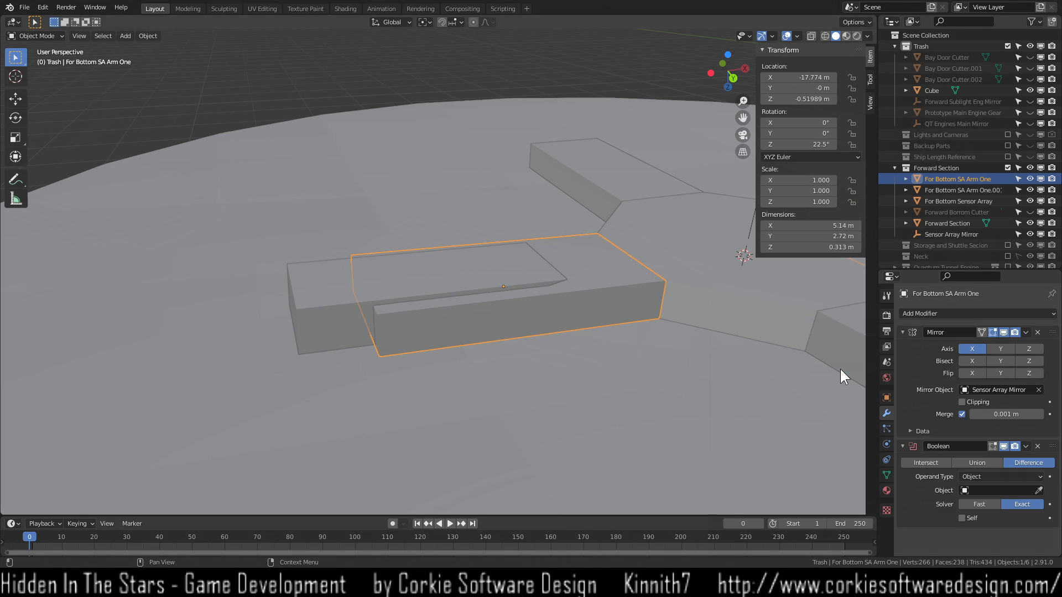
pyautogui.click(1040, 491)
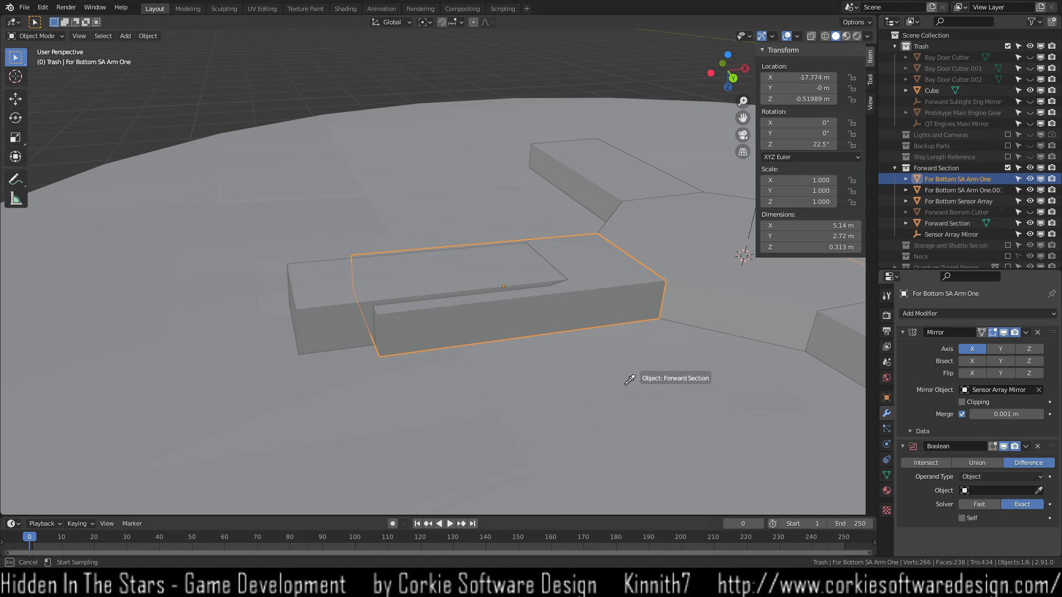
pyautogui.click(349, 282)
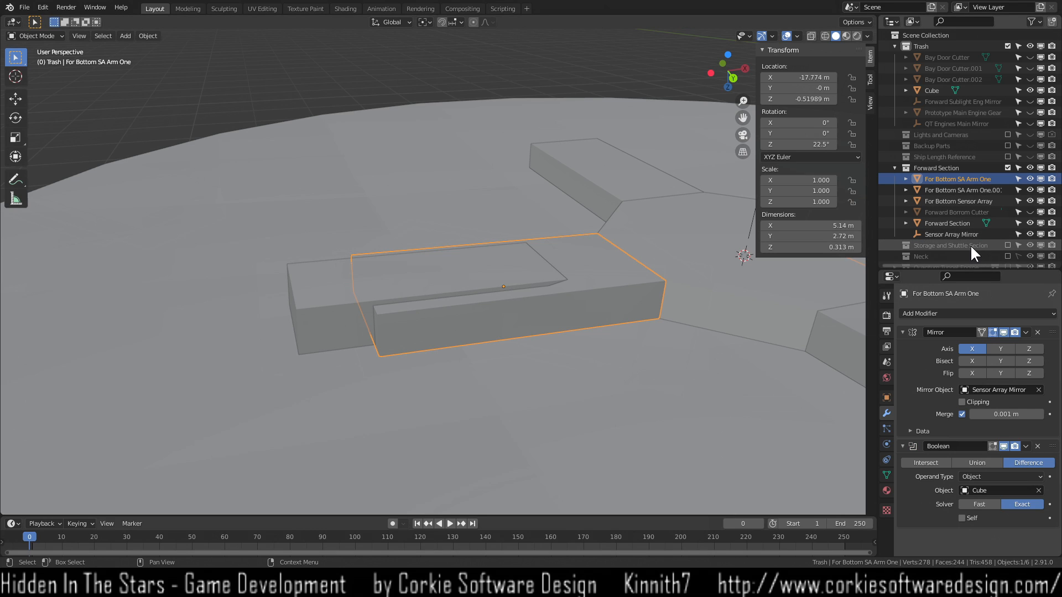
# Rename the Cube as For Bottom SA Arm Cutter, move it into the Forward Section collection and collapse the Trash collection.
pyautogui.click(927, 93)
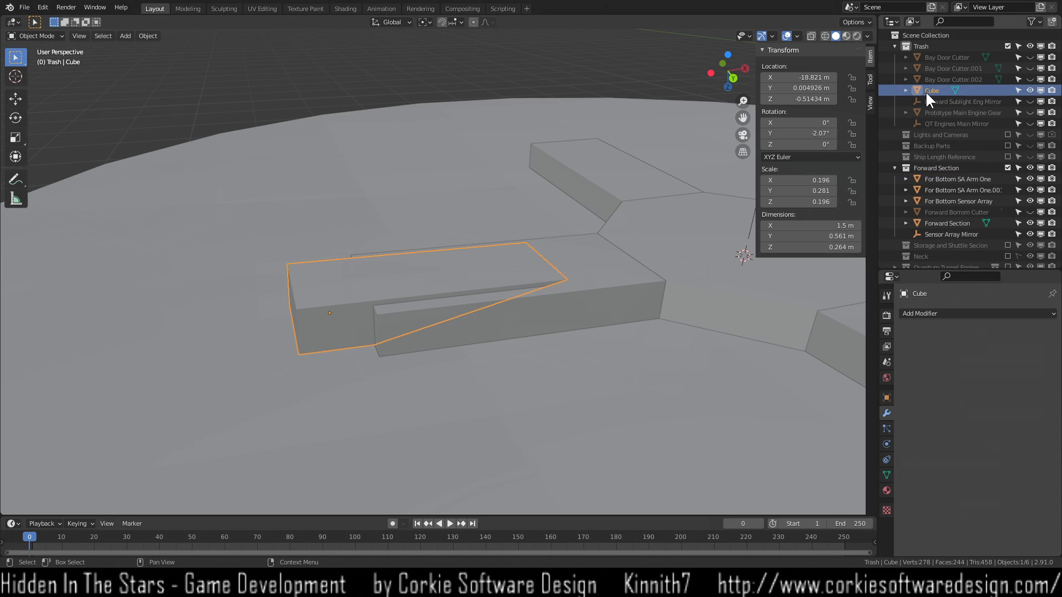
pyautogui.doubleClick(927, 92)
pyautogui.press('BackSpace')
pyautogui.write('For Bottom S')
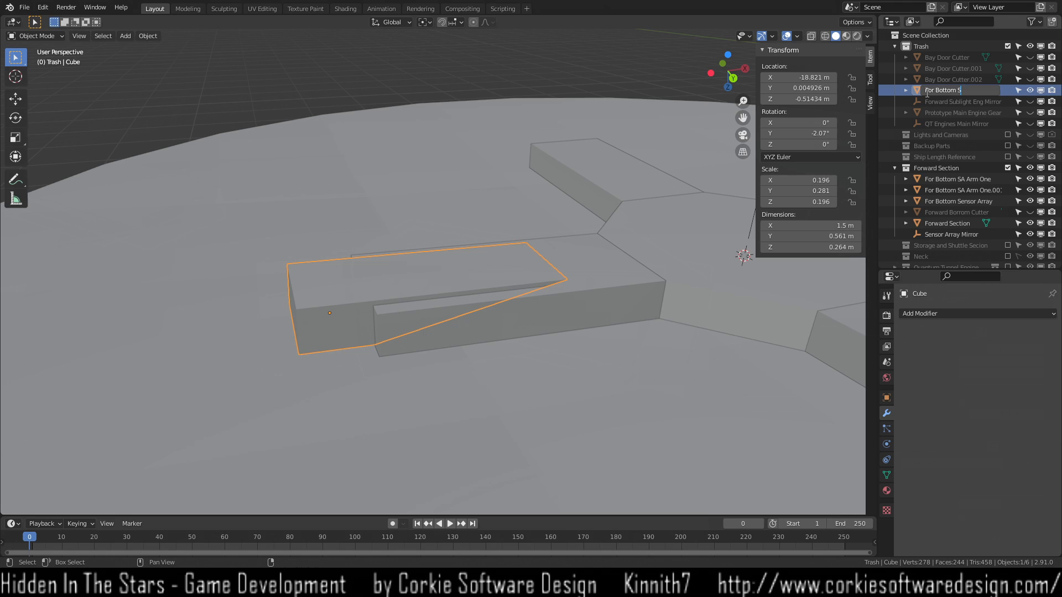
pyautogui.write('A Arm Cutter')
pyautogui.press('Return')
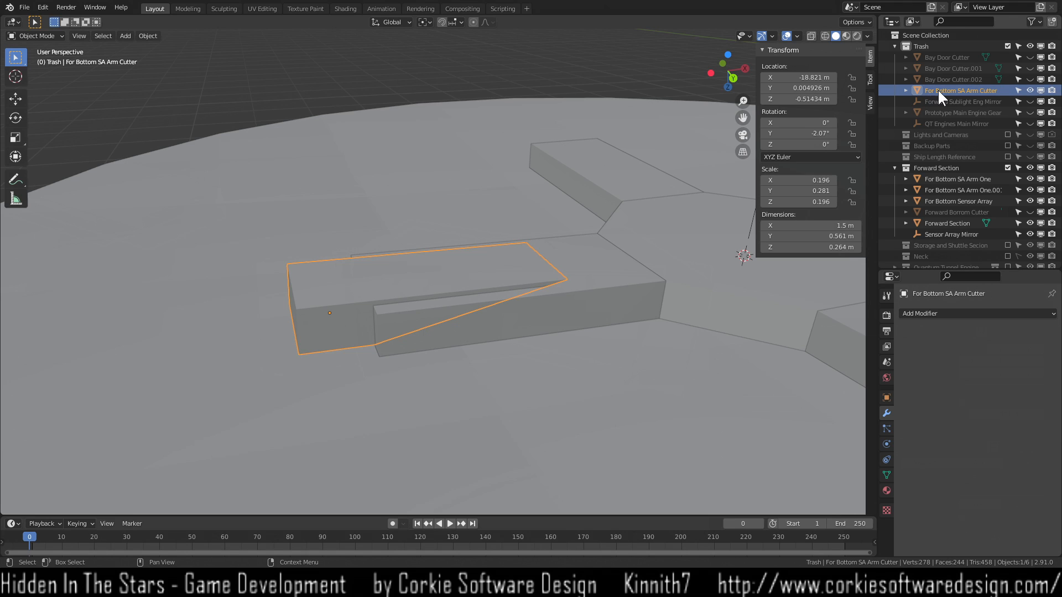
pyautogui.moveTo(953, 89); pyautogui.dragTo(952, 180)
pyautogui.click(895, 46)
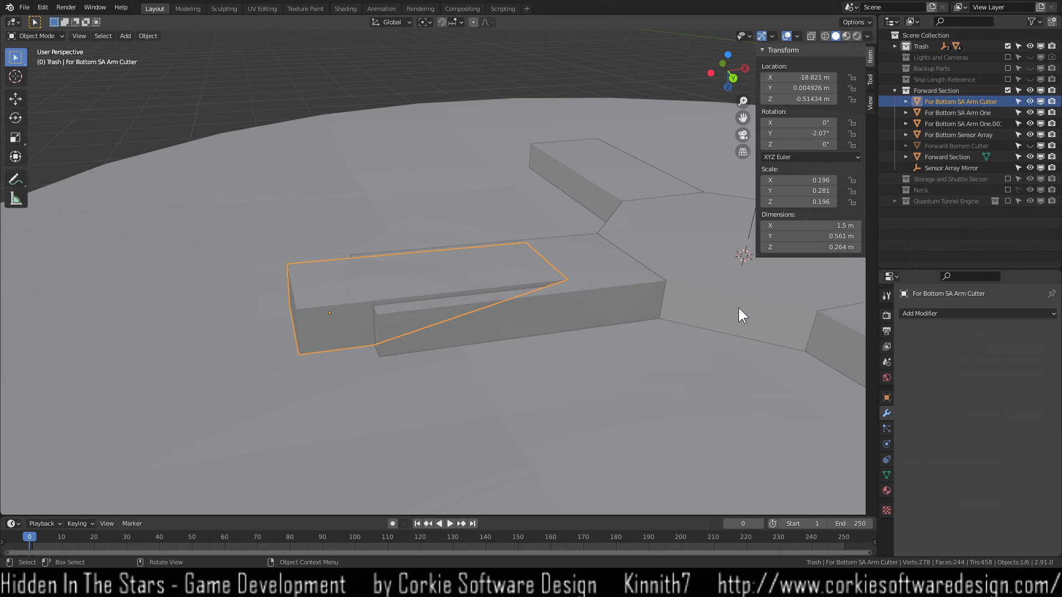
# Select For Bottom SA Arm One, move its Boolean modifier to first in the stack and collapse the Mirror settings.
pyautogui.click(619, 269)
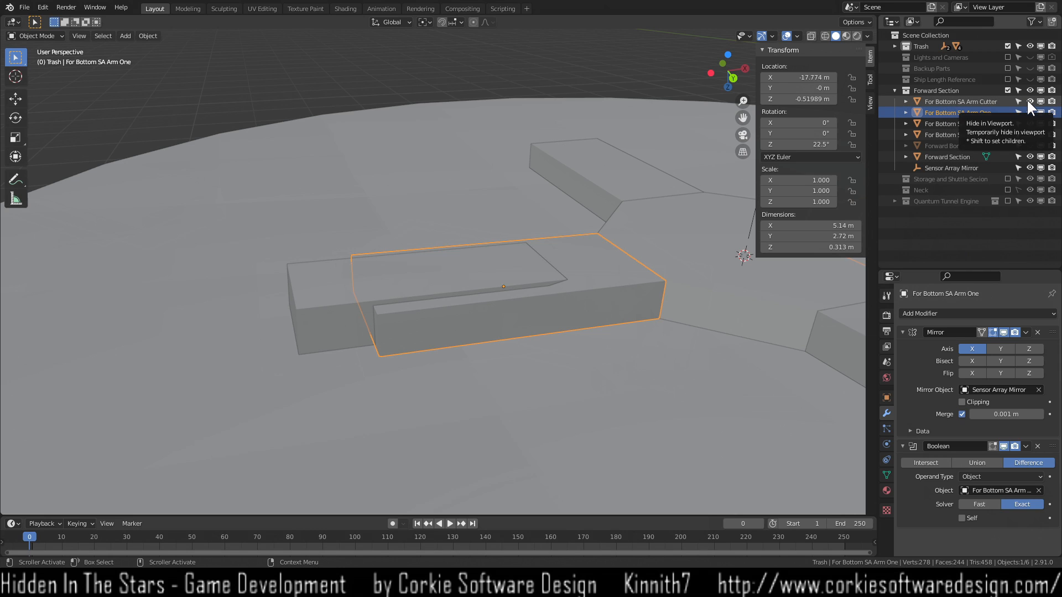
pyautogui.click(1026, 445)
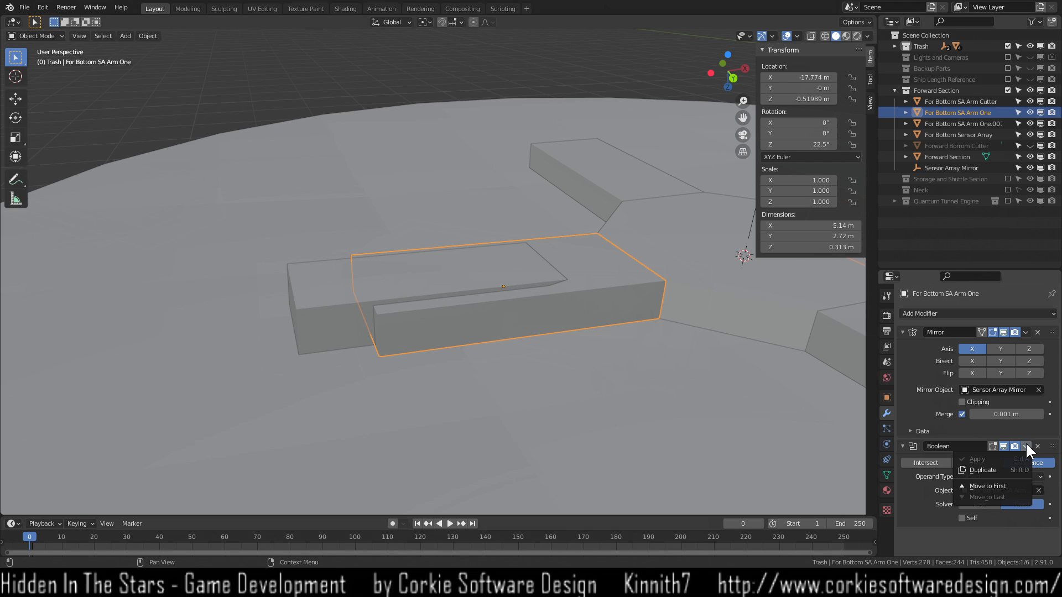
pyautogui.click(1026, 445)
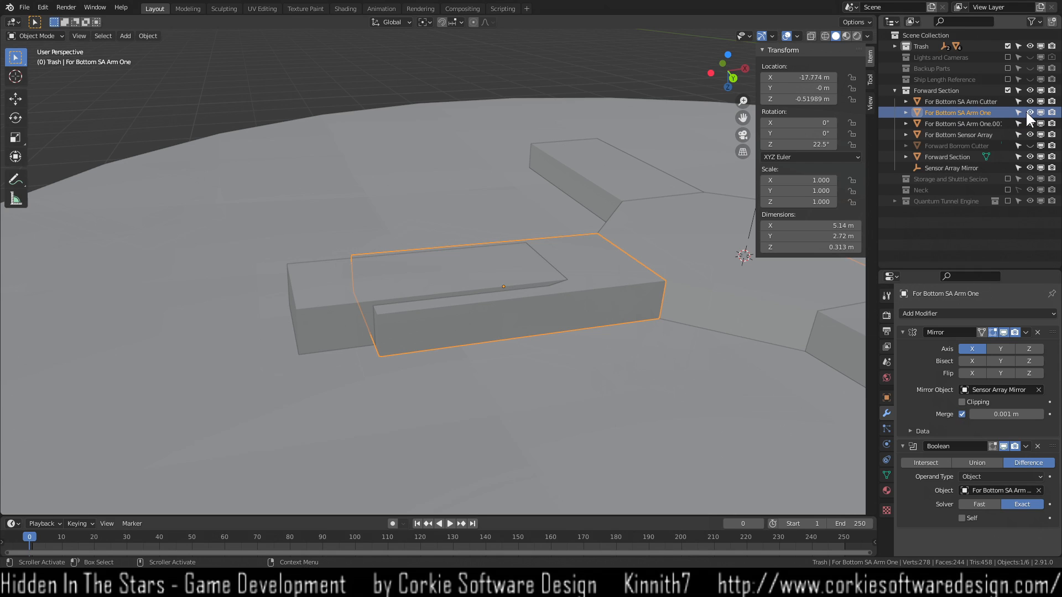
pyautogui.click(1026, 446)
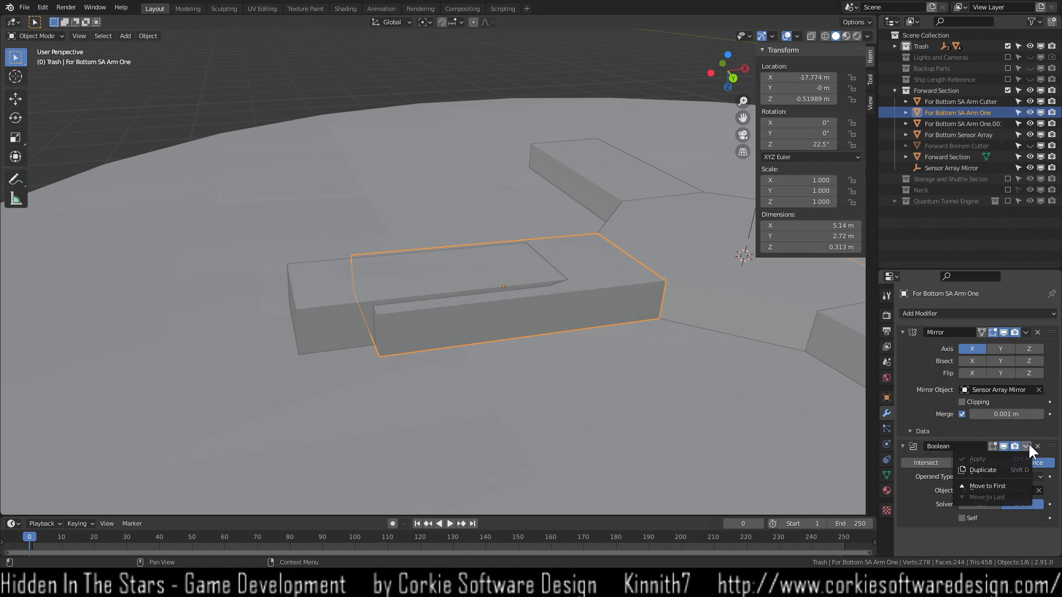
pyautogui.click(1005, 487)
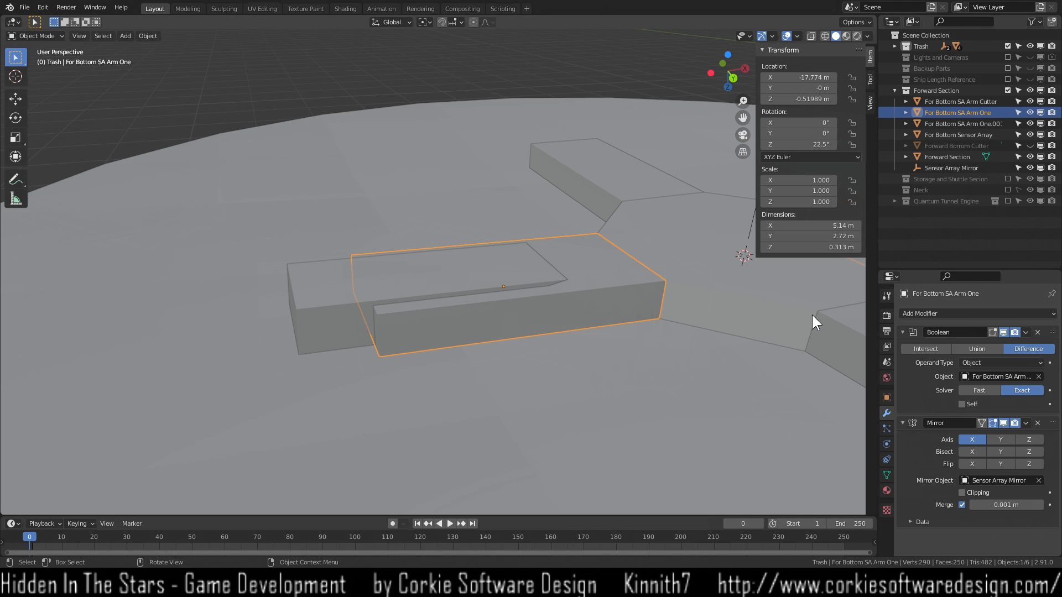
pyautogui.click(902, 423)
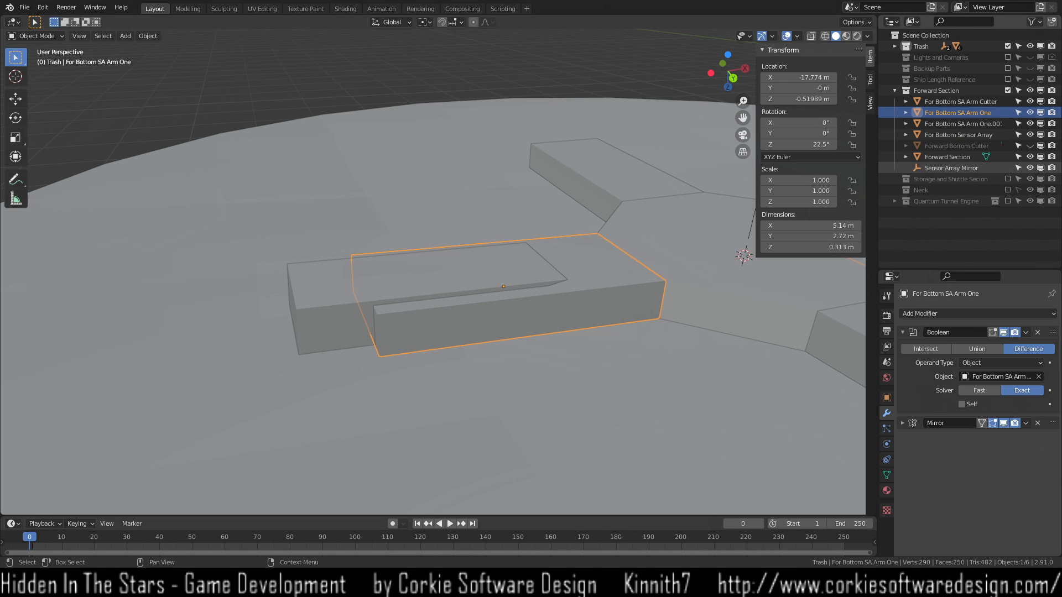
# Hide For Bottom SA Arm Cutter in the viewport and view the recess cut into both mirrored arms.
pyautogui.click(1031, 101)
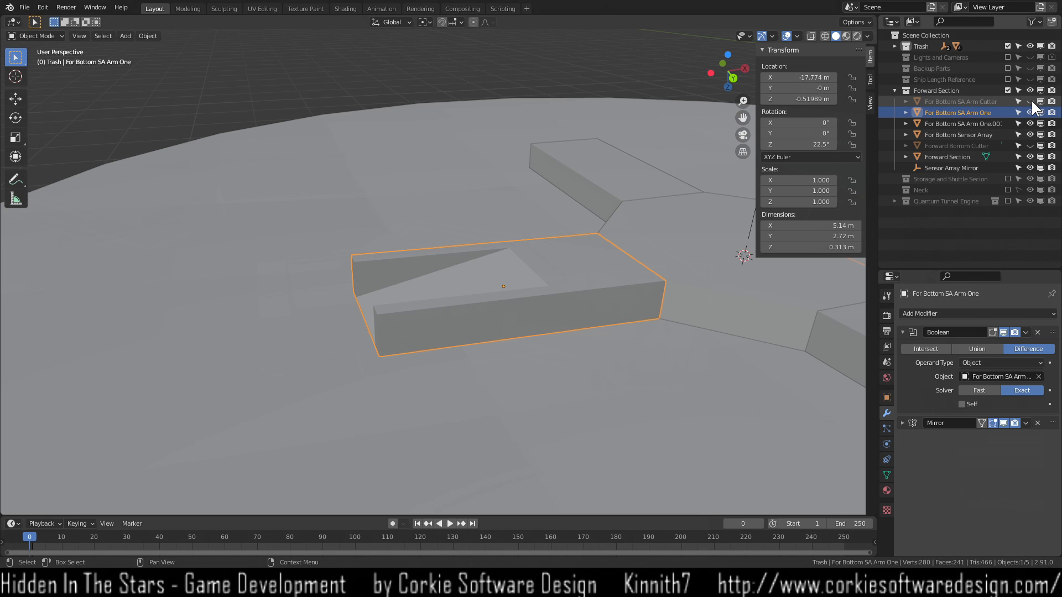
pyautogui.click(1031, 101)
pyautogui.click(1031, 100)
pyautogui.click(1031, 100)
pyautogui.click(1031, 99)
pyautogui.moveTo(628, 379); pyautogui.dragTo(615, 427, button='middle')
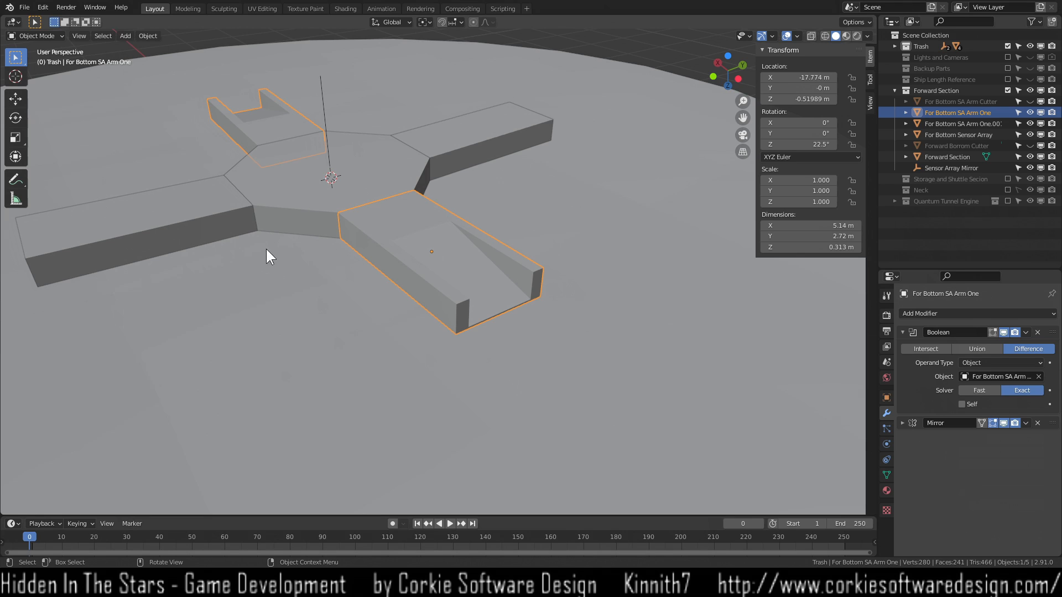
# Delete the uncut arm pair For Bottom SA Arm One.001 and select For Bottom SA Arm One again.
pyautogui.click(140, 244)
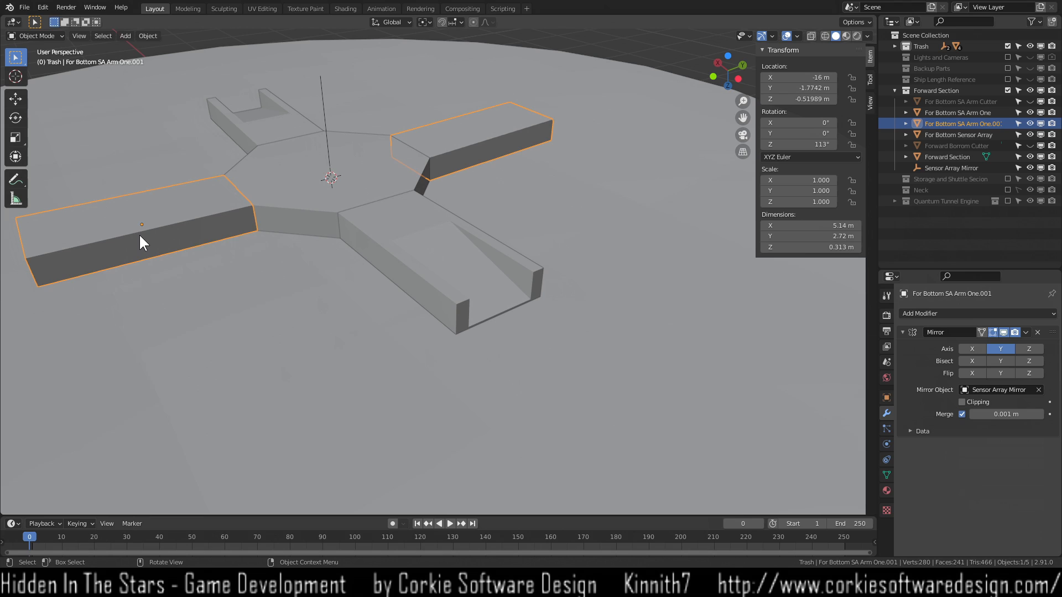
pyautogui.press('Delete')
pyautogui.click(469, 278)
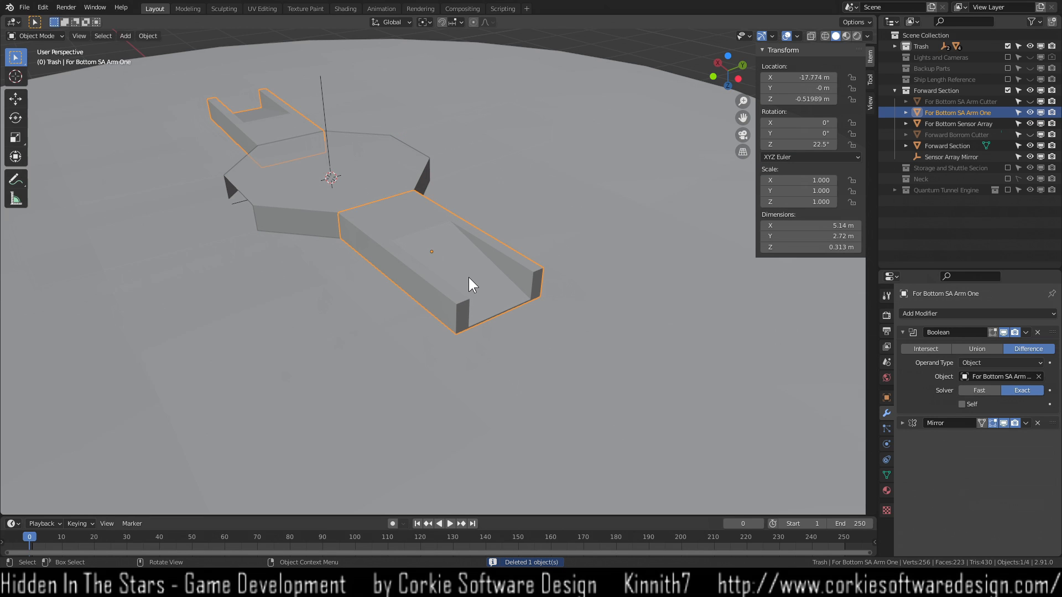
# Examine the wedge recess in the arm from several angles on its open side and outer end.
pyautogui.moveTo(357, 344); pyautogui.dragTo(402, 305, button='middle')
pyautogui.scroll(6, 380, 280)
pyautogui.moveTo(492, 275); pyautogui.dragTo(499, 259, button='middle')
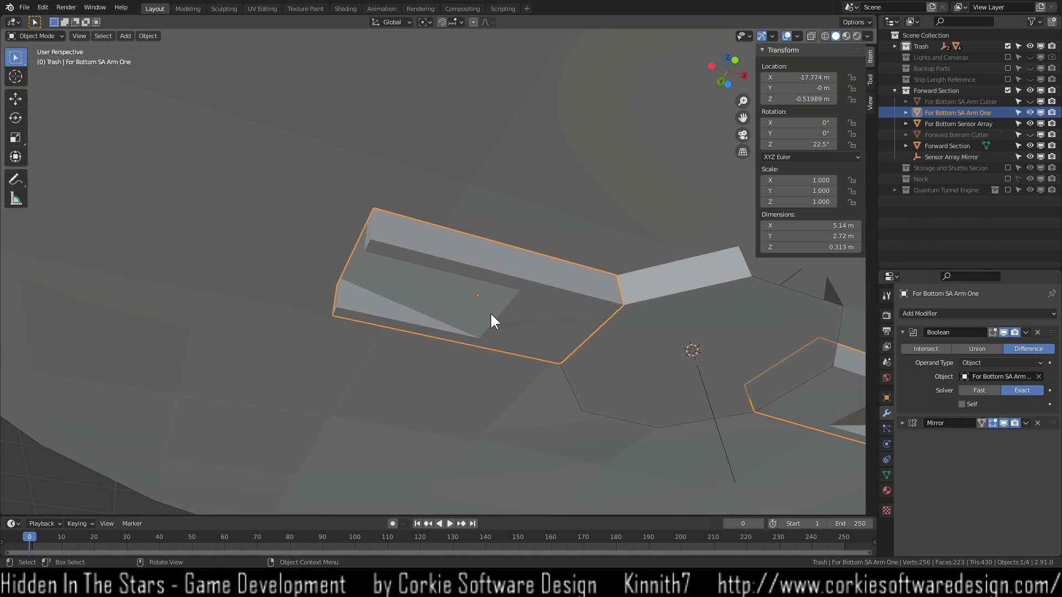
pyautogui.click(474, 376)
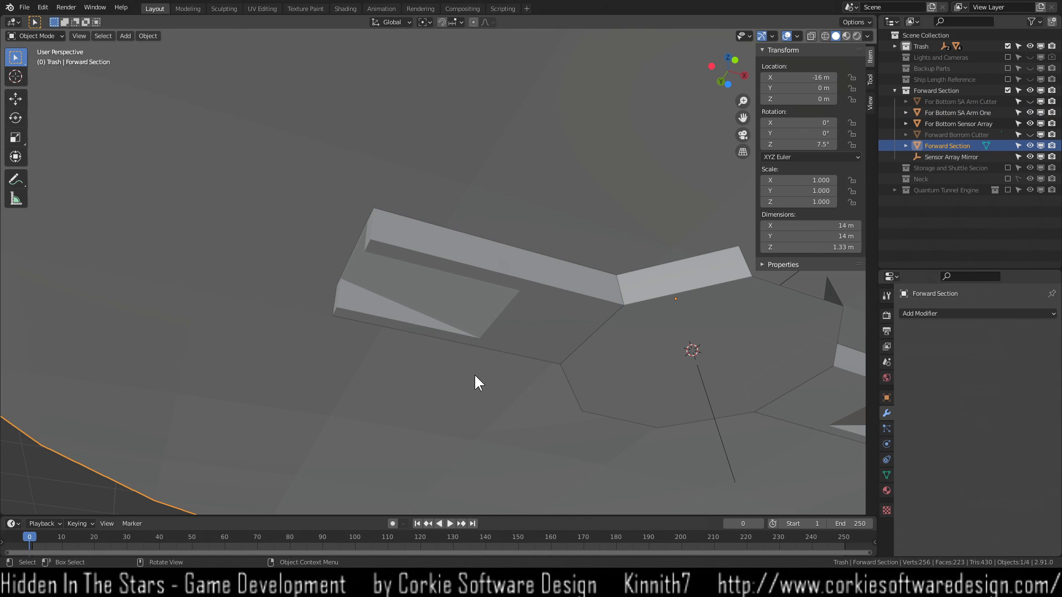
pyautogui.moveTo(384, 377); pyautogui.dragTo(422, 397, button='middle')
pyautogui.click(473, 260)
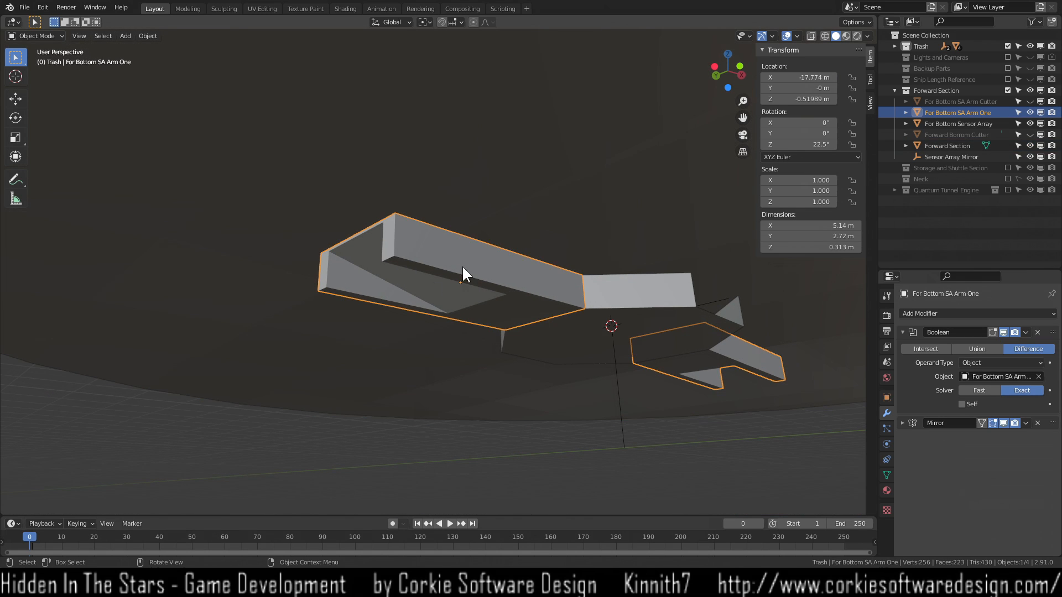
pyautogui.press('1')
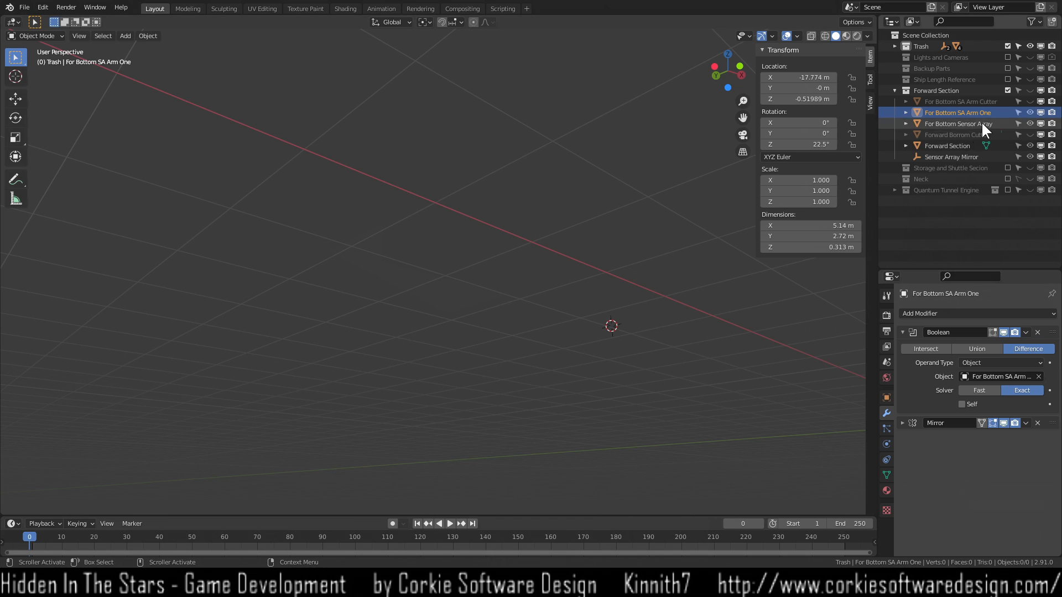
pyautogui.click(1029, 90)
# Apply the Boolean modifier on For Bottom SA Arm One in Object Mode and enter Edit Mode on the cut mesh.
pyautogui.press('Tab')
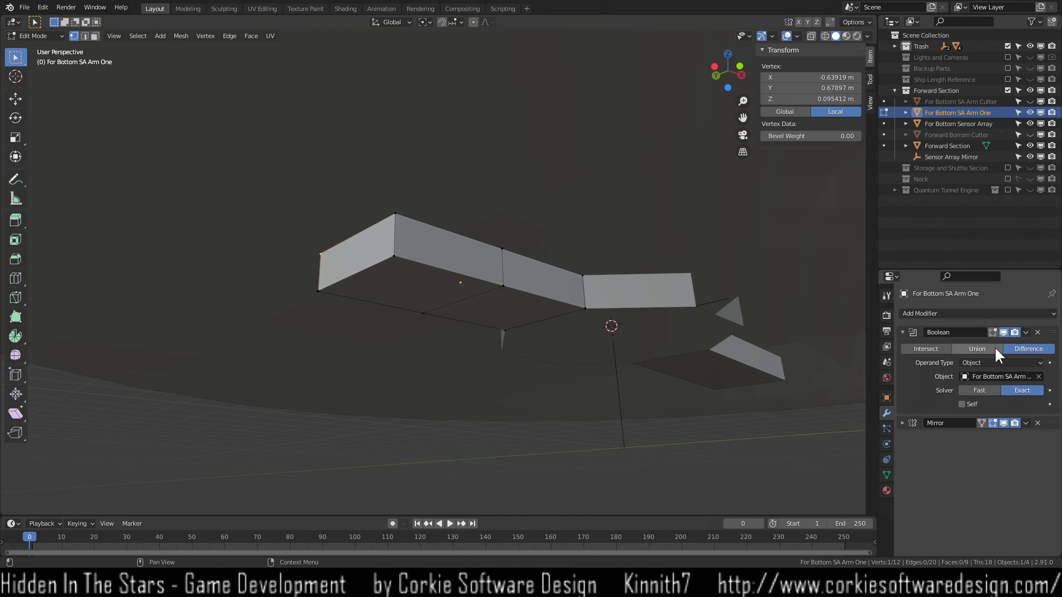
pyautogui.click(1026, 330)
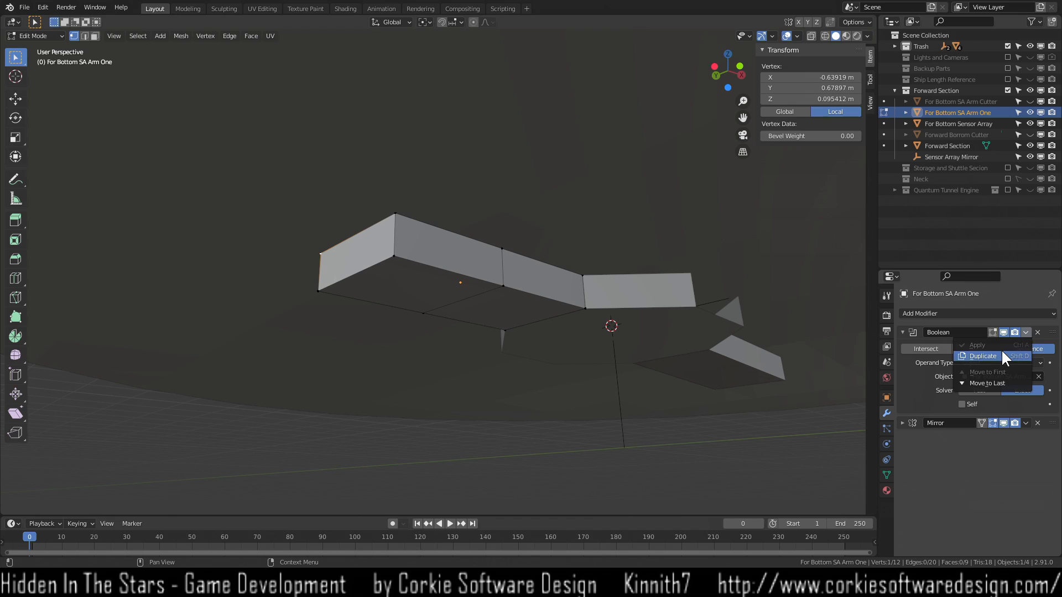
pyautogui.press('Tab')
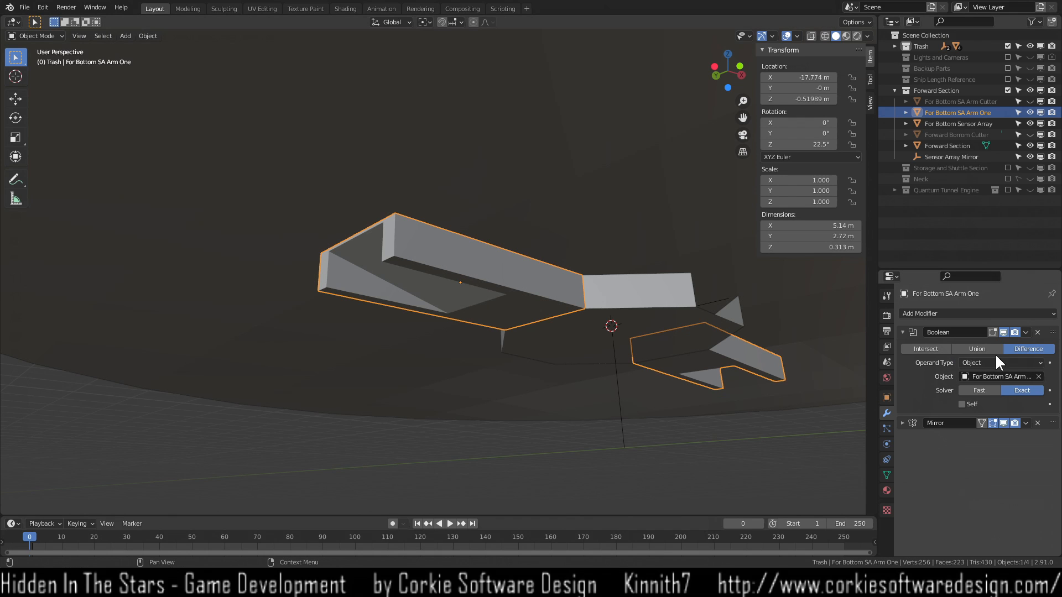
pyautogui.click(1025, 332)
pyautogui.click(1018, 343)
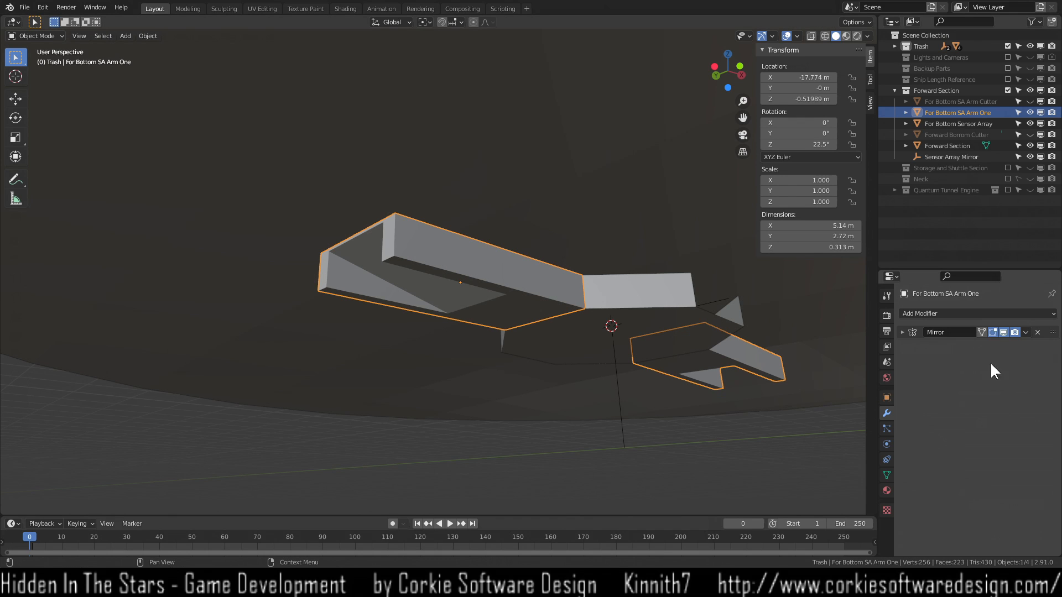
pyautogui.press('Tab')
pyautogui.moveTo(301, 294); pyautogui.dragTo(334, 308, button='middle')
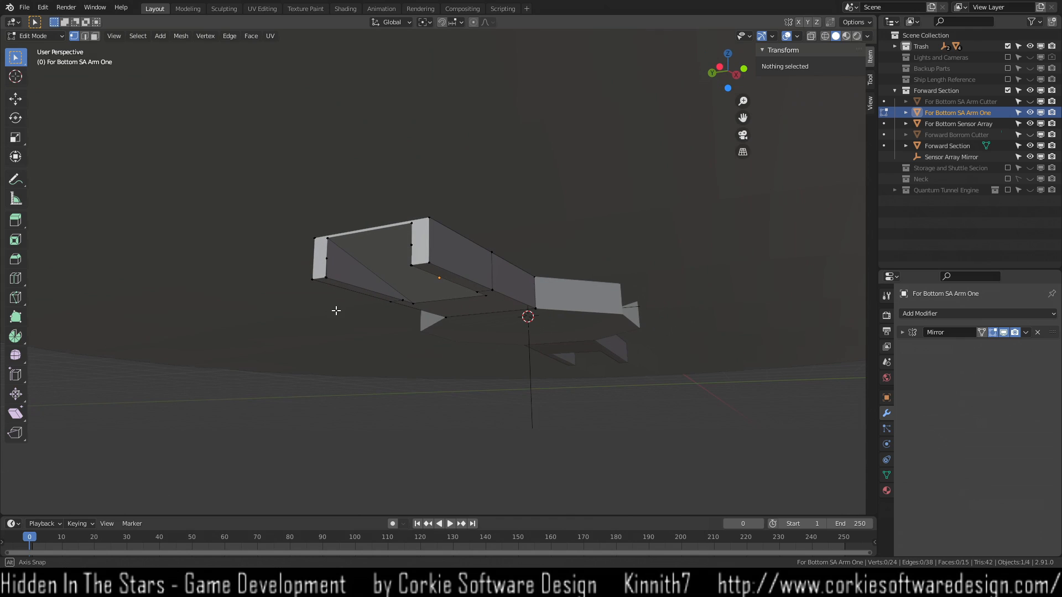
# Try Dissolve Edges on the two stray midpoint vertices at the recess's open end, both together and one alone.
pyautogui.click(329, 259)
pyautogui.scroll(3, 380, 274)
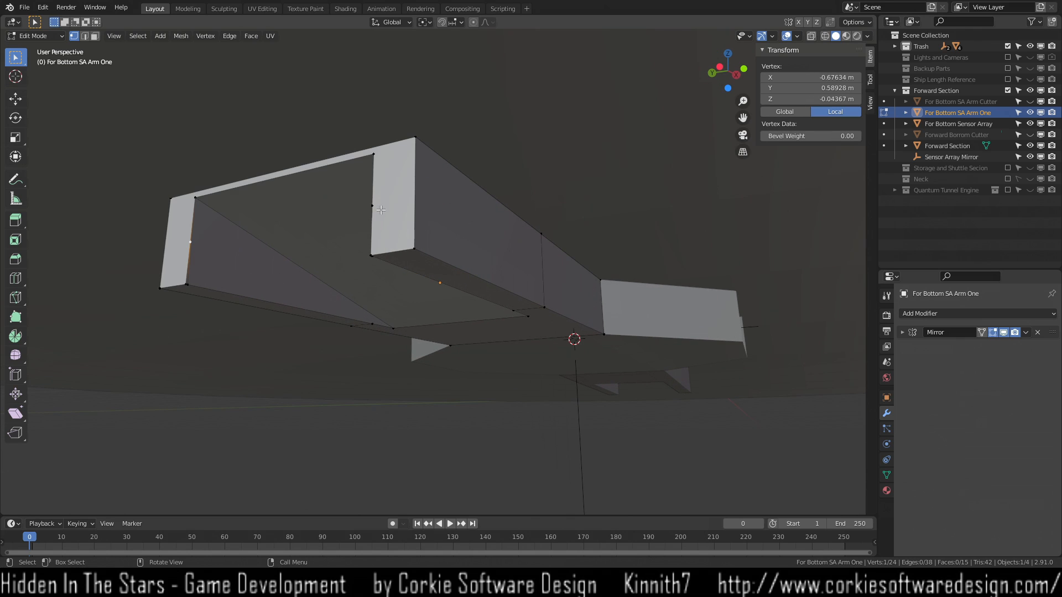
pyautogui.keyDown('shift'); pyautogui.click(372, 206); pyautogui.keyUp('shift')
pyautogui.press('x')
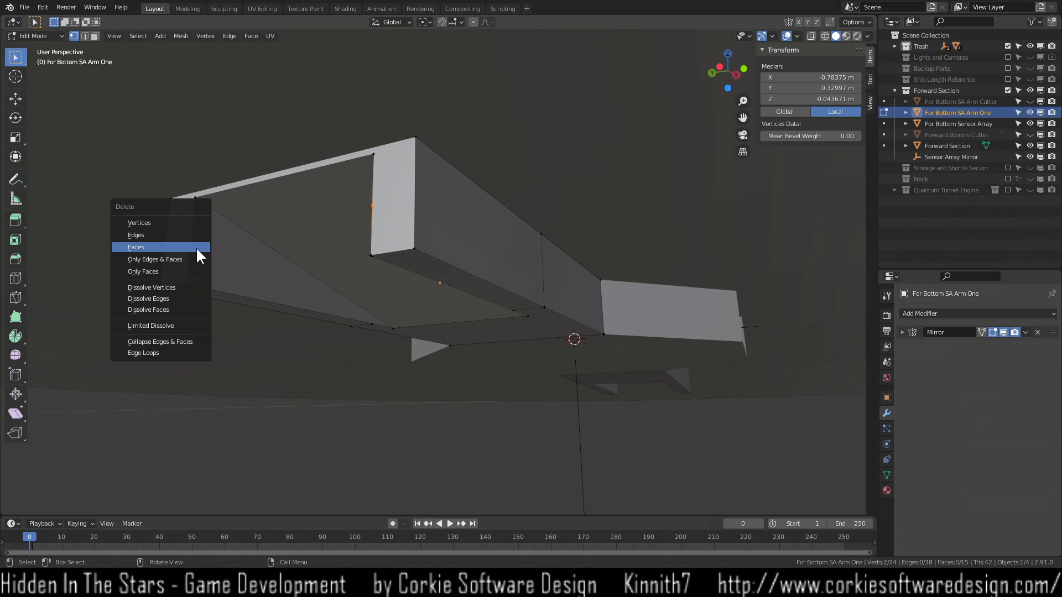
pyautogui.click(166, 299)
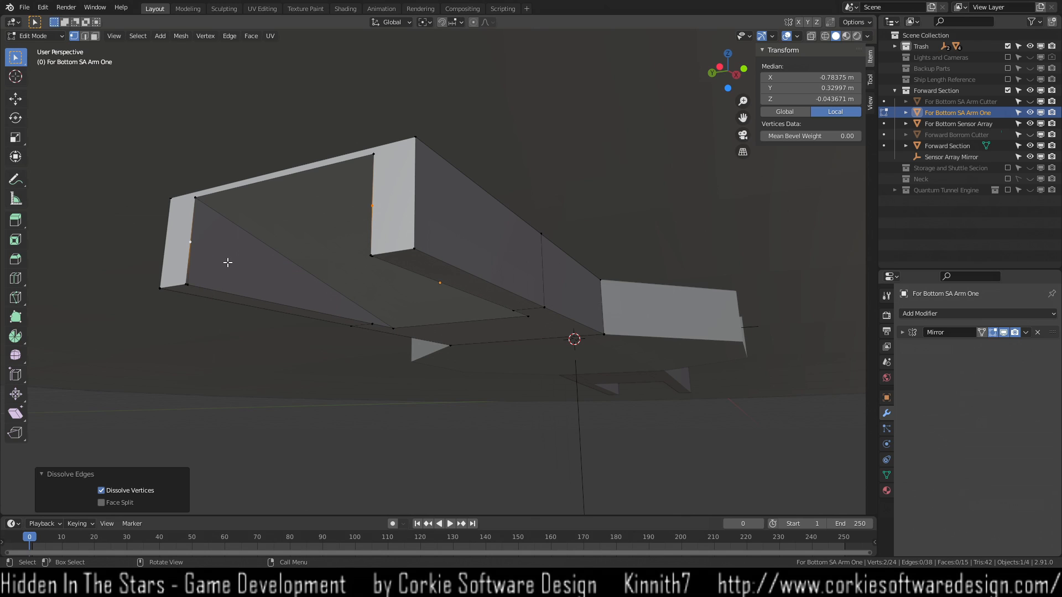
pyautogui.click(194, 238)
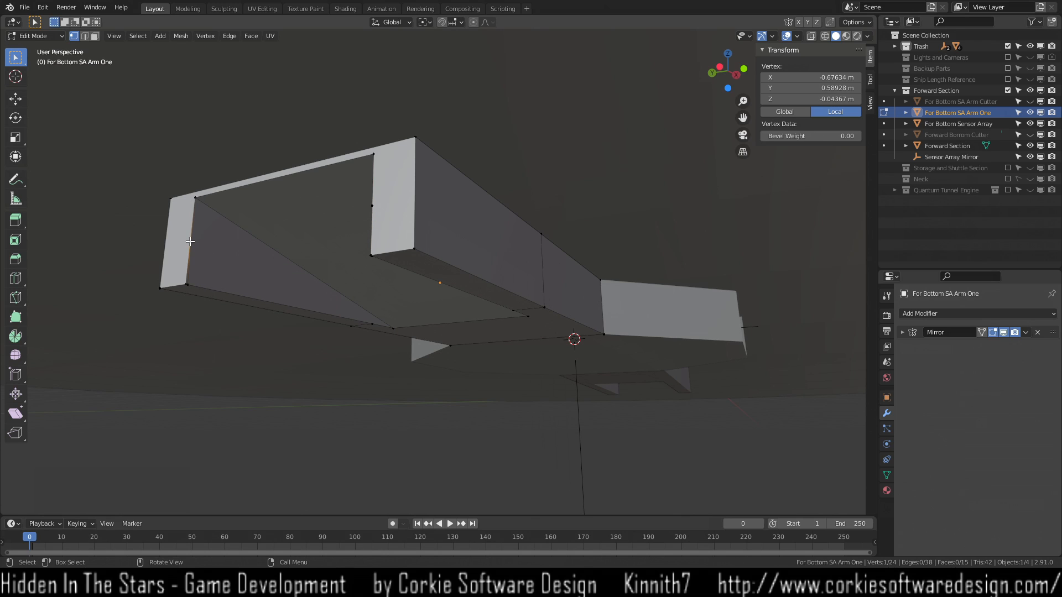
pyautogui.press('x')
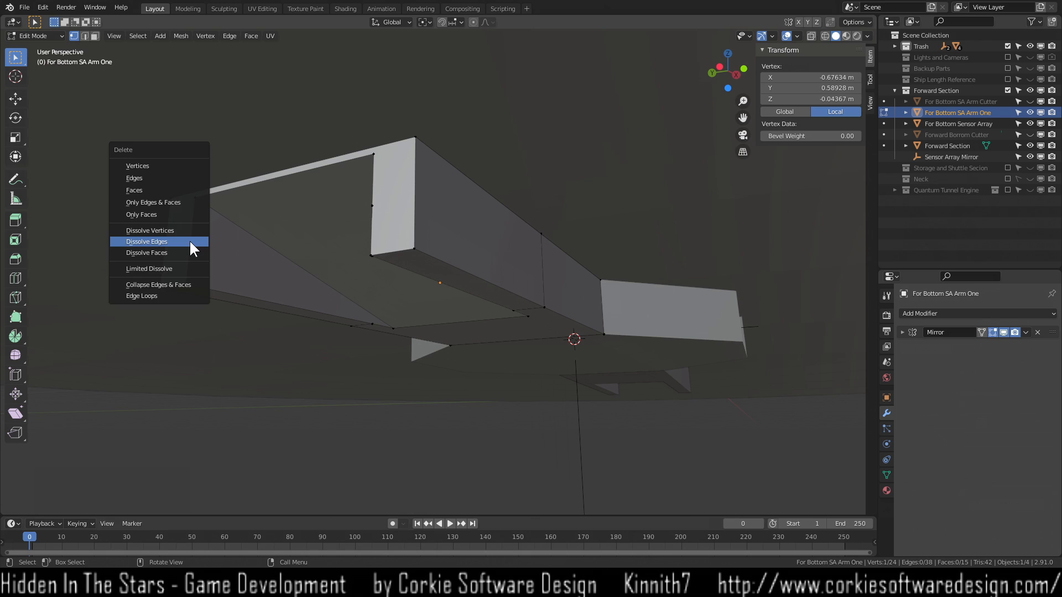
pyautogui.click(189, 240)
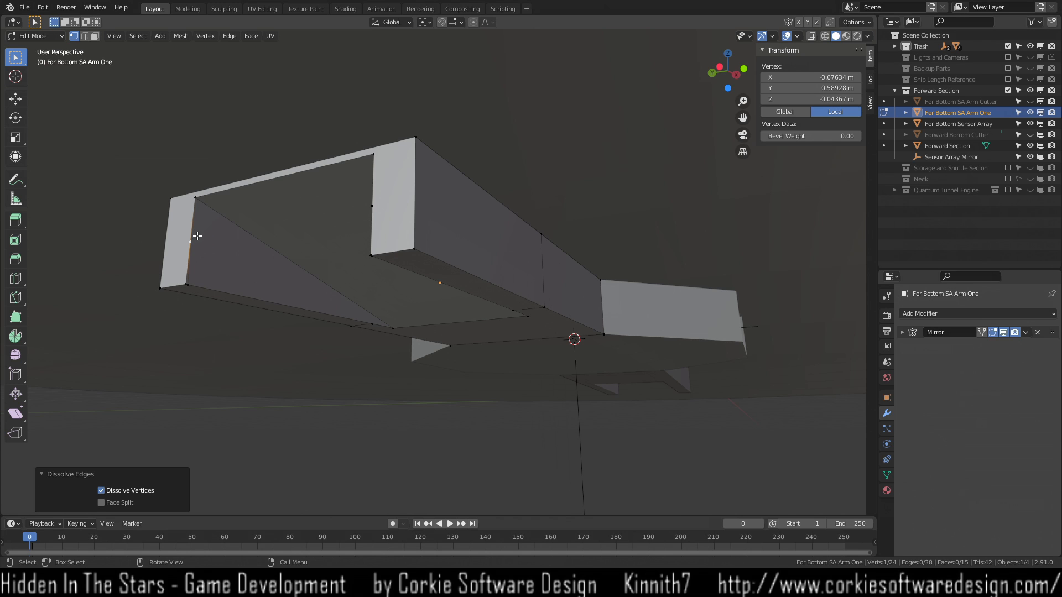
pyautogui.click(198, 236)
pyautogui.moveTo(200, 285); pyautogui.dragTo(230, 301, button='middle')
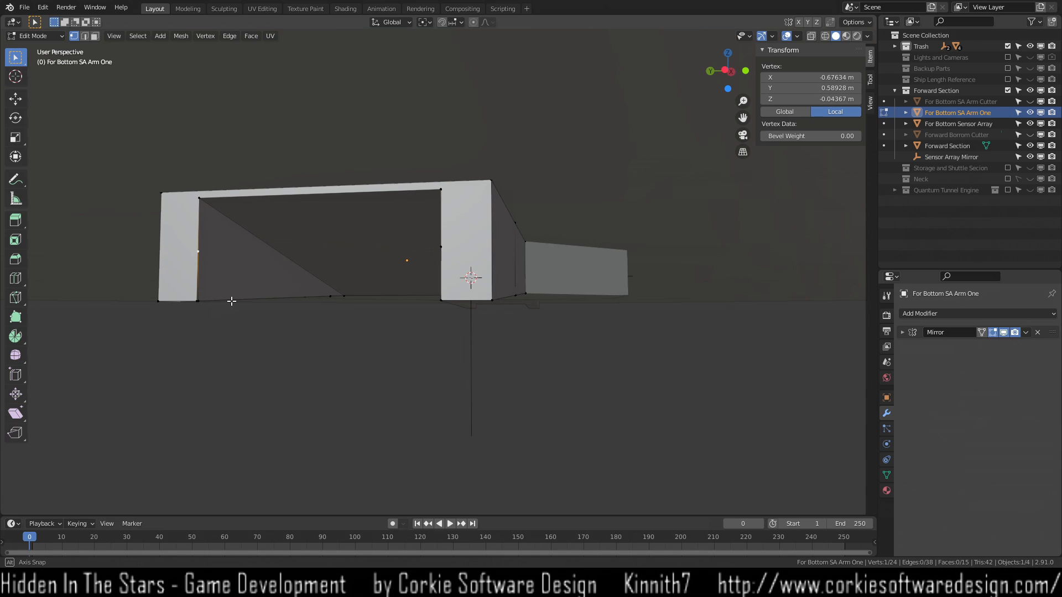
pyautogui.moveTo(429, 345); pyautogui.dragTo(351, 354, button='middle')
# Select the linked arm mesh, clear the selection and run Merge by Distance at 0.0001 m.
pyautogui.click(410, 250)
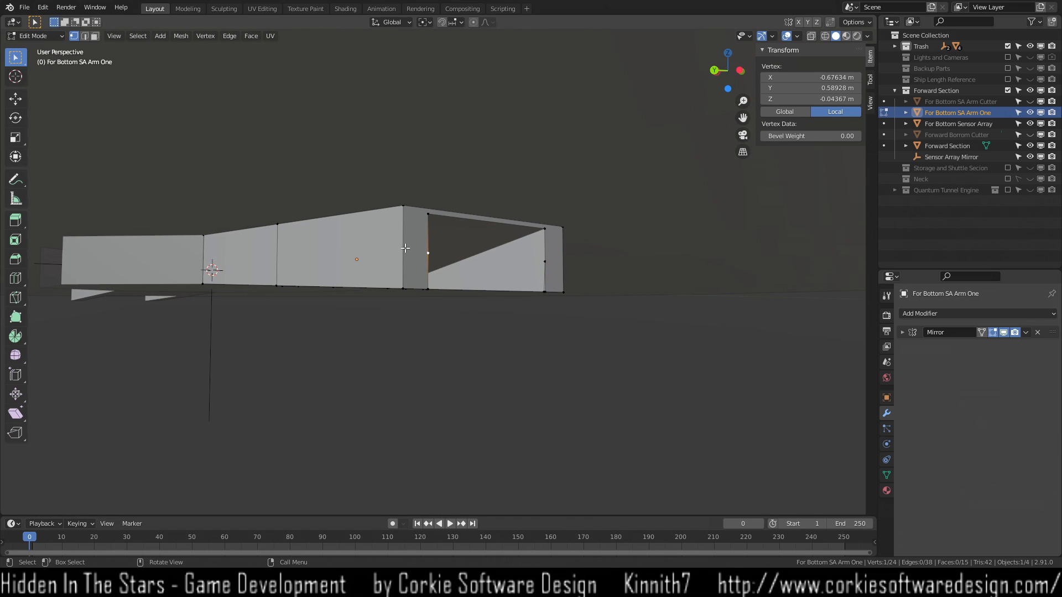
pyautogui.press('l')
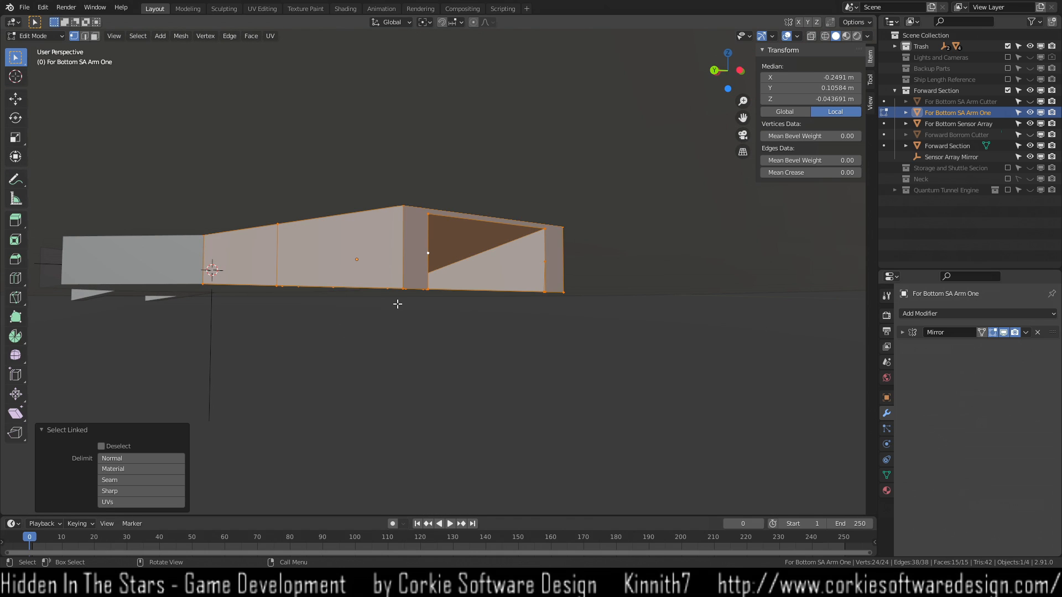
pyautogui.hotkey('alt', 'a')
pyautogui.click(180, 35)
pyautogui.moveTo(195, 276)
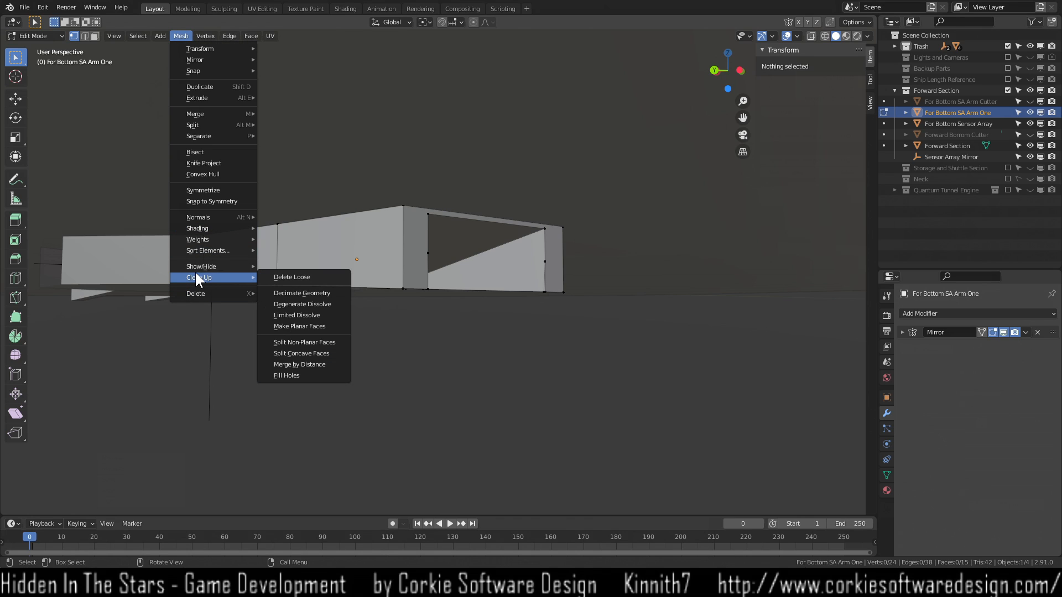
pyautogui.click(298, 365)
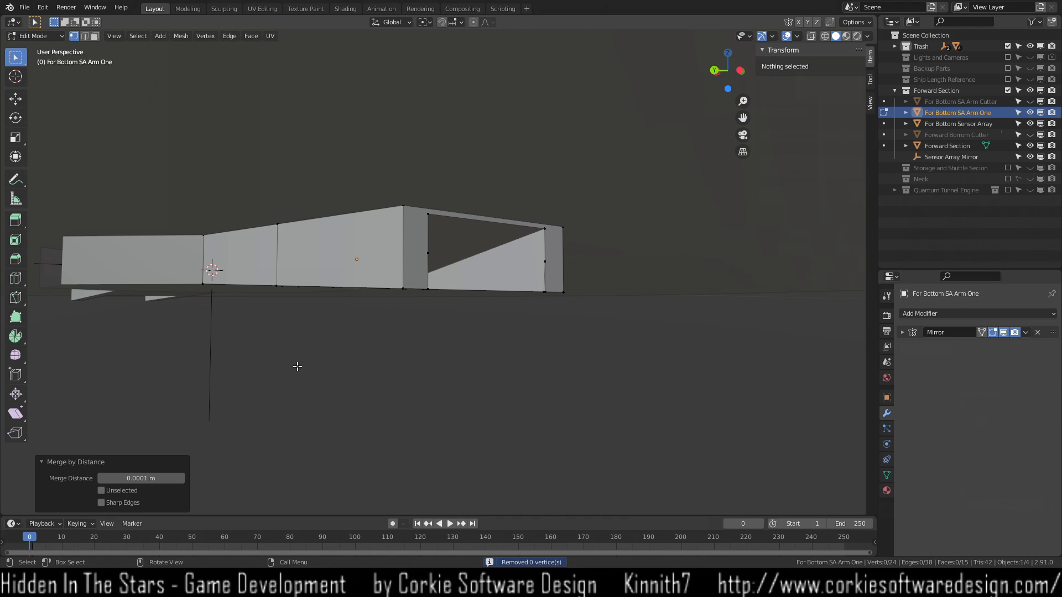
pyautogui.moveTo(403, 313); pyautogui.dragTo(393, 286, button='middle')
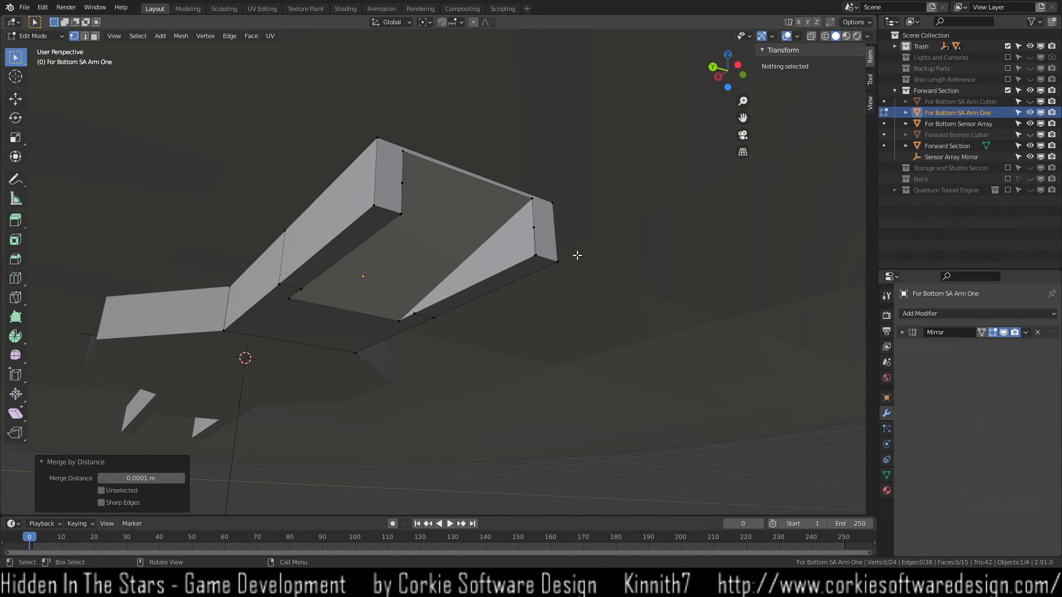
# Dissolve the midpoint vertex and the adjacent corner vertex on one inner edge of the recess's open end.
pyautogui.click(1030, 112)
pyautogui.click(1030, 112)
pyautogui.scroll(4, 382, 288)
pyautogui.moveTo(368, 166); pyautogui.dragTo(317, 194, button='middle')
pyautogui.scroll(1, 317, 194)
pyautogui.scroll(-2, 199, 259)
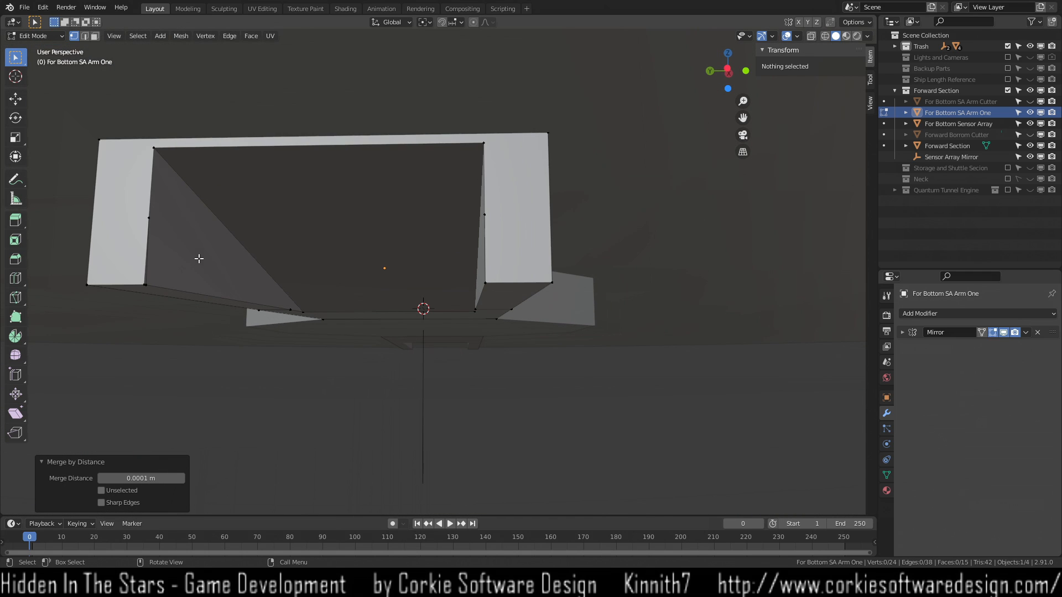
pyautogui.click(149, 219)
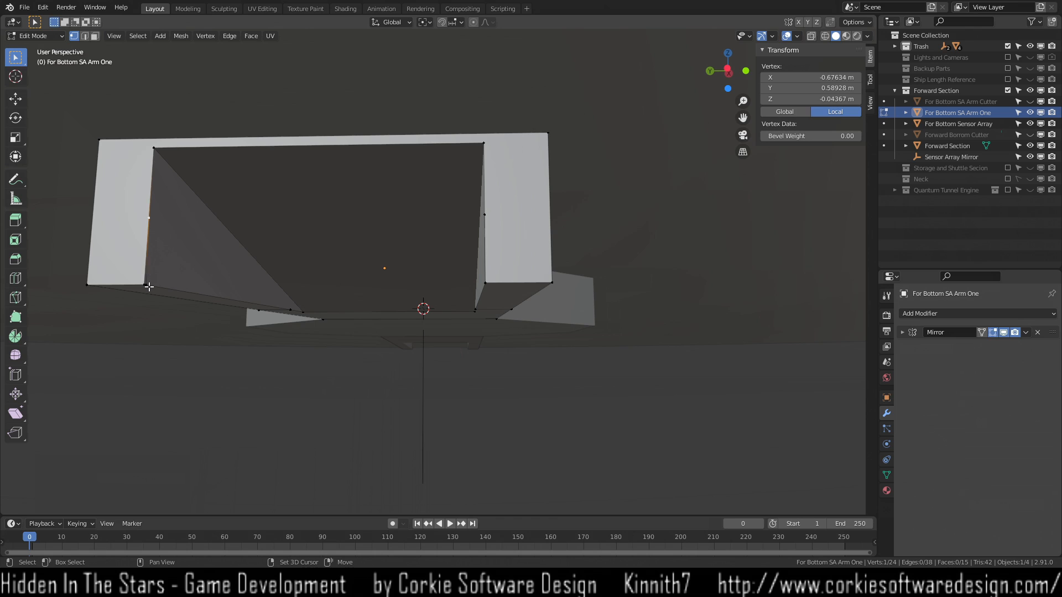
pyautogui.keyDown('shift'); pyautogui.click(149, 286); pyautogui.keyUp('shift')
pyautogui.press('x')
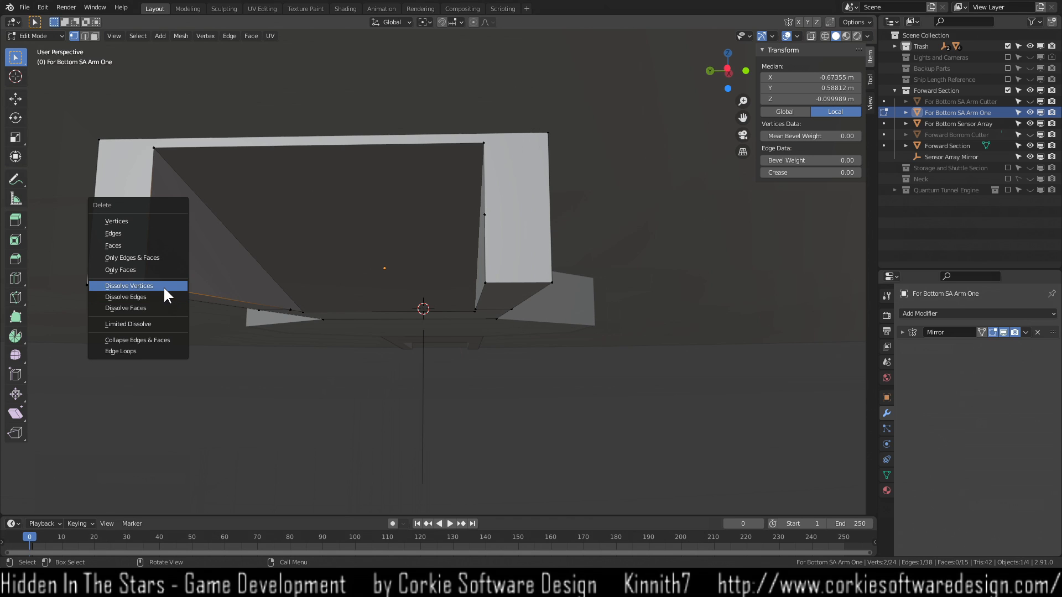
pyautogui.click(164, 288)
pyautogui.moveTo(185, 332); pyautogui.dragTo(254, 313, button='middle')
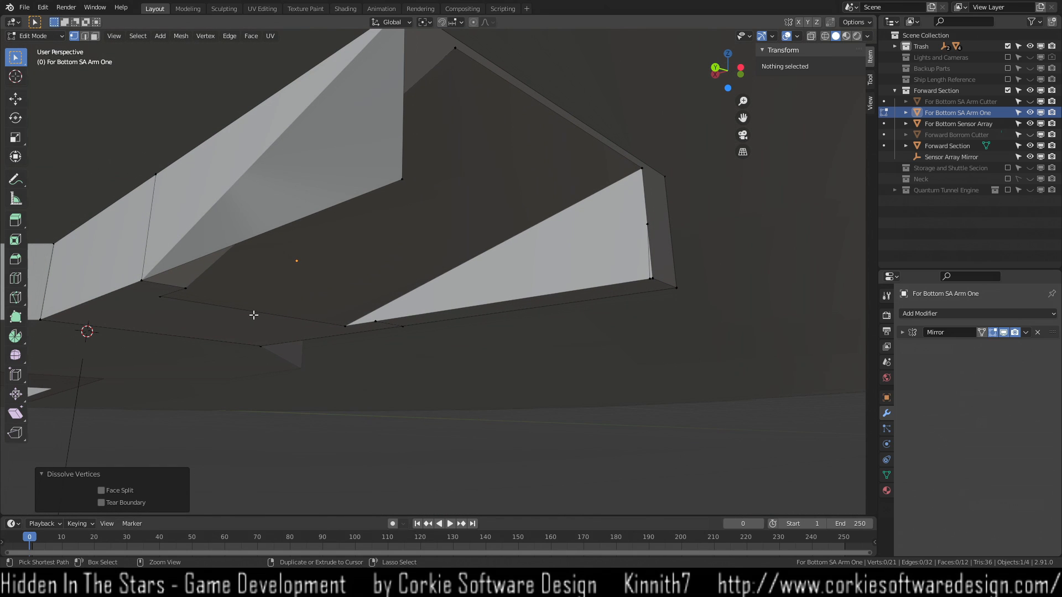
# Undo the last vertex dissolve and merge the two nearly coincident wall-corner vertices on one side of the recess's open end At Last.
pyautogui.hotkey('ctrl', 'z')
pyautogui.moveTo(385, 269); pyautogui.dragTo(296, 301, button='middle')
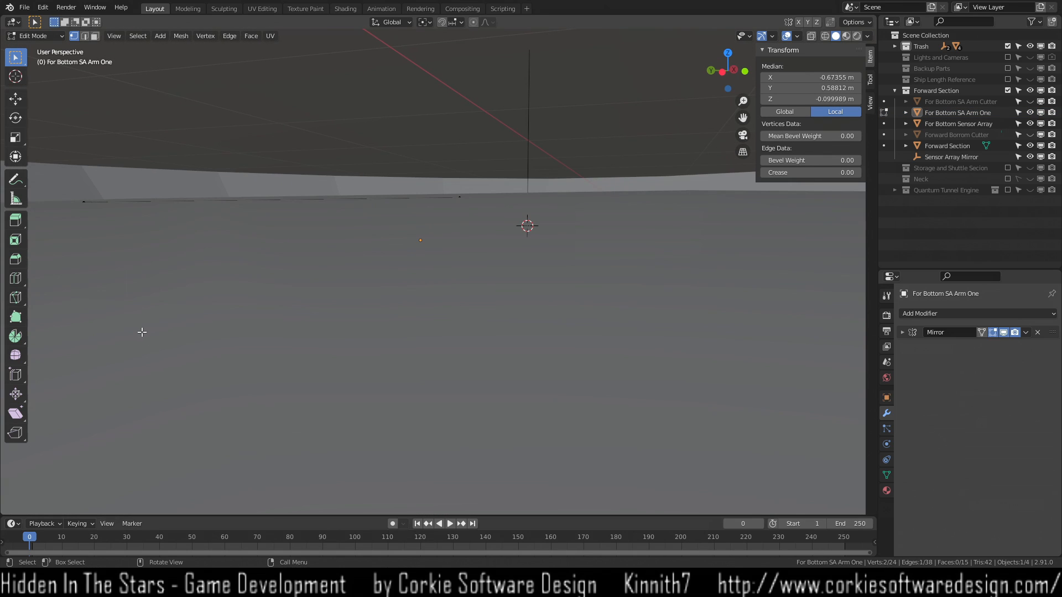
pyautogui.moveTo(142, 333); pyautogui.dragTo(173, 335, button='middle')
pyautogui.scroll(-2, 181, 335)
pyautogui.keyDown('shift'); pyautogui.moveTo(181, 340); pyautogui.dragTo(275, 357, button='middle'); pyautogui.keyUp('shift')
pyautogui.scroll(2, 276, 357)
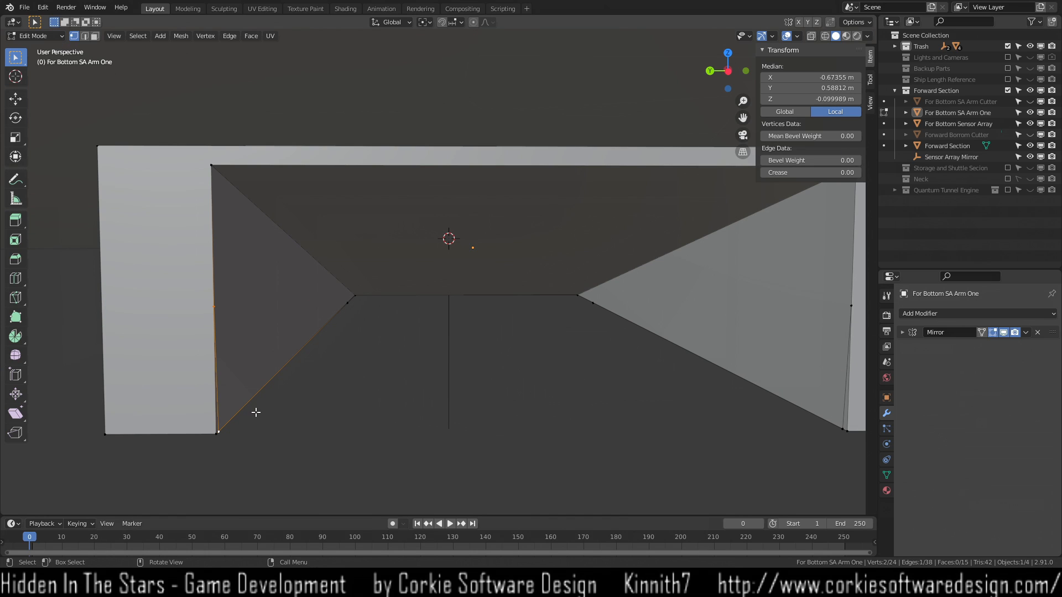
pyautogui.click(220, 433)
pyautogui.keyDown('shift'); pyautogui.click(216, 436); pyautogui.keyUp('shift')
pyautogui.press('m')
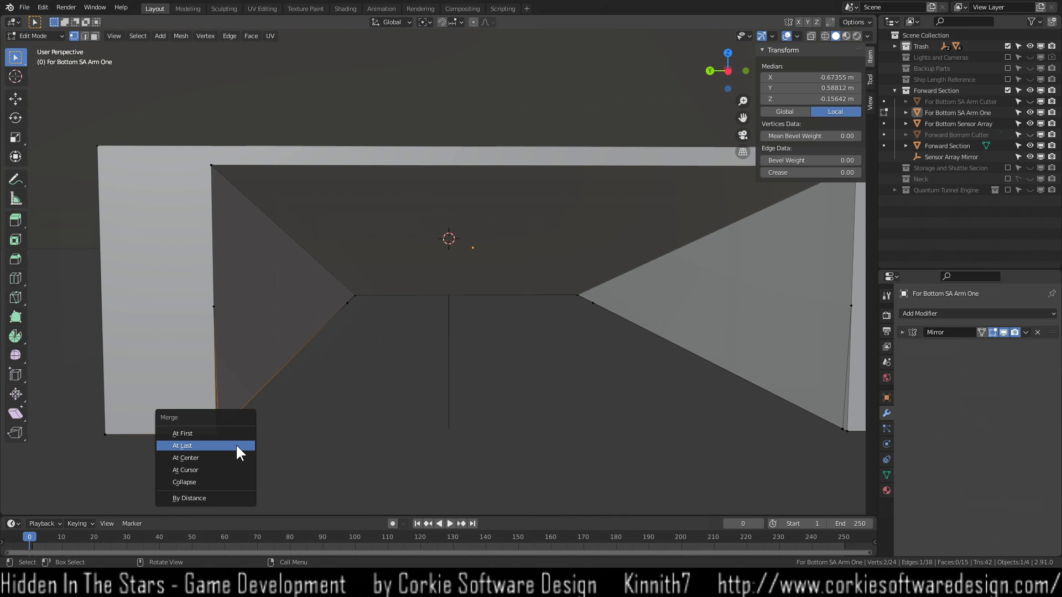
pyautogui.click(236, 445)
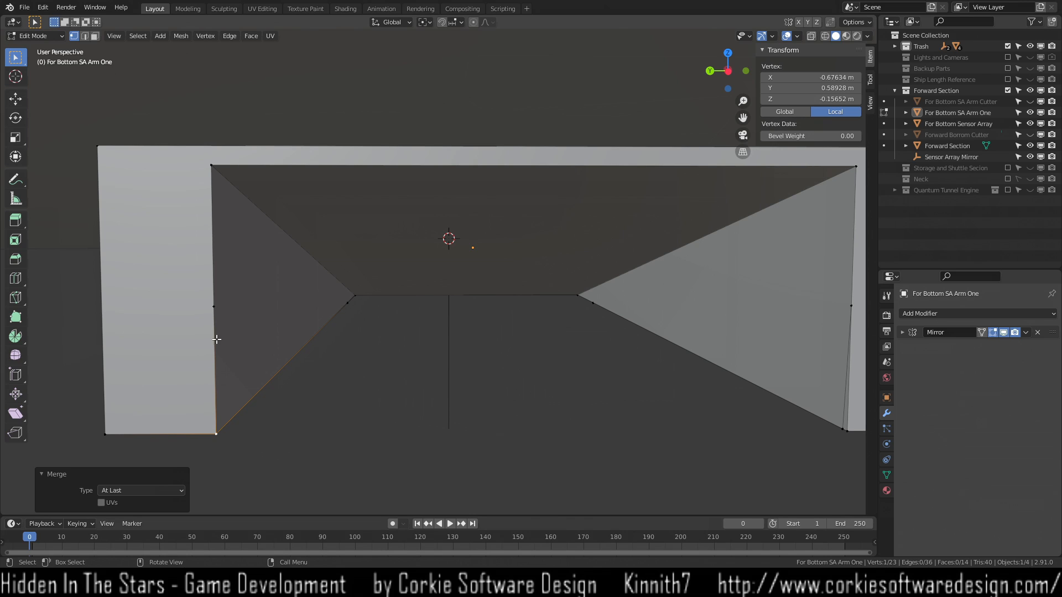
# Merge the stray midpoint vertex on that side of the recess's open end into the wall-corner vertex.
pyautogui.keyDown('shift'); pyautogui.click(211, 308); pyautogui.keyUp('shift')
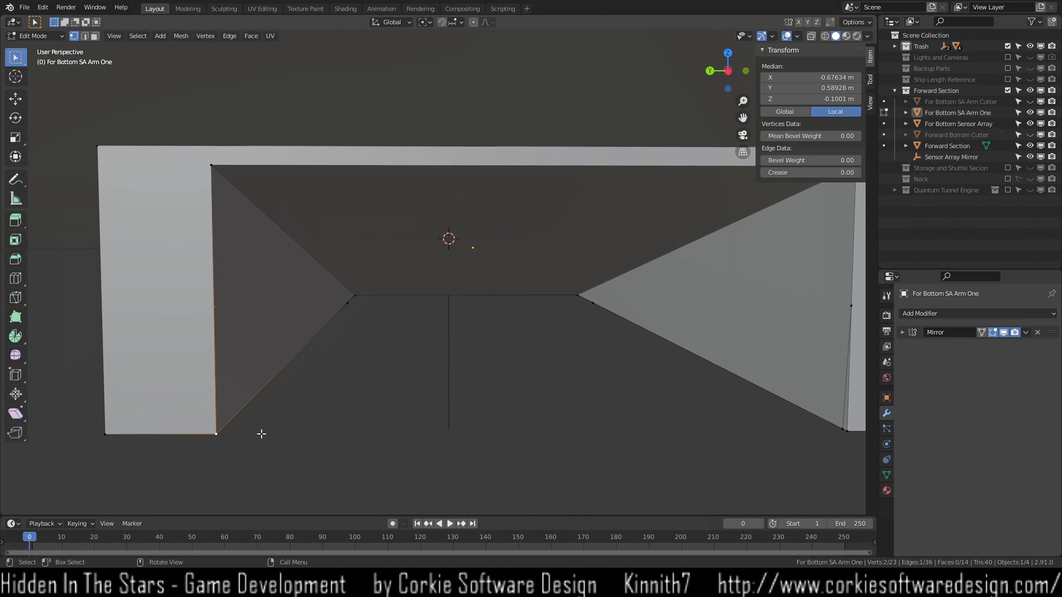
pyautogui.press('n')
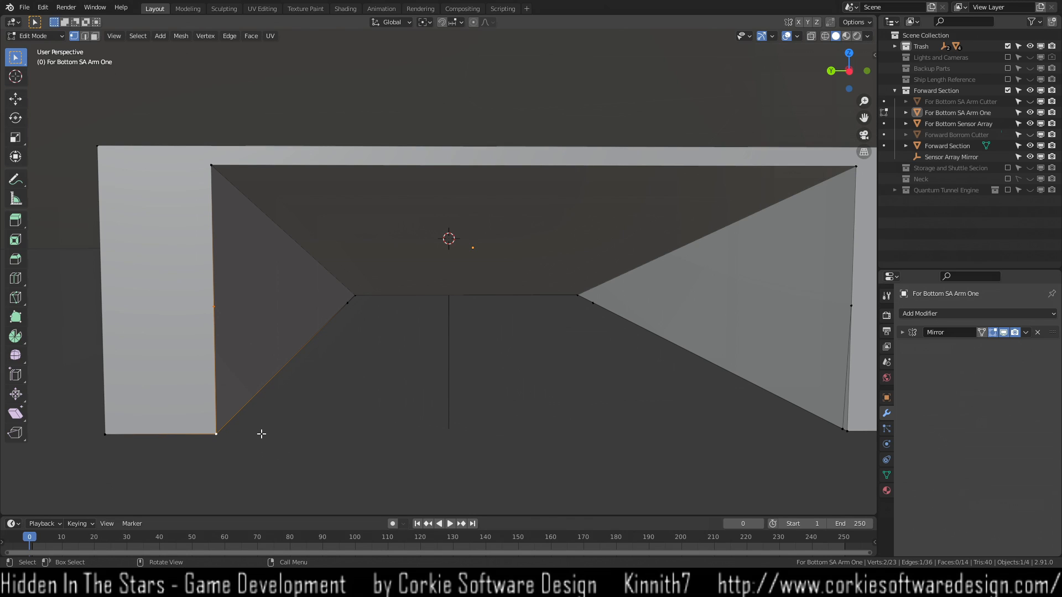
pyautogui.press('m')
pyautogui.click(225, 432)
# Merge the opposite midpoint vertex and its doubled corner vertices into one wall-corner vertex of the recess's open end, At Last.
pyautogui.moveTo(247, 448)
pyautogui.mouseDown(button='middle')
pyautogui.moveTo(298, 425)
pyautogui.moveTo(235, 441)
pyautogui.mouseUp(button='middle')
pyautogui.click(795, 260)
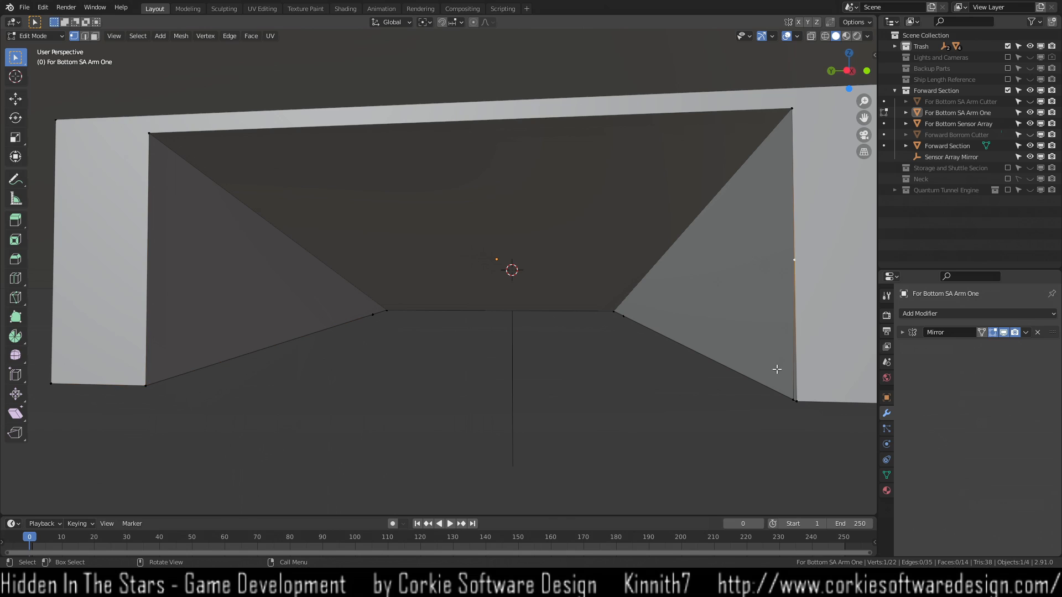
pyautogui.keyDown('shift'); pyautogui.click(795, 400); pyautogui.keyUp('shift')
pyautogui.press('m')
pyautogui.click(794, 410)
pyautogui.keyDown('shift'); pyautogui.click(801, 400); pyautogui.keyUp('shift')
pyautogui.press('m')
pyautogui.click(801, 404)
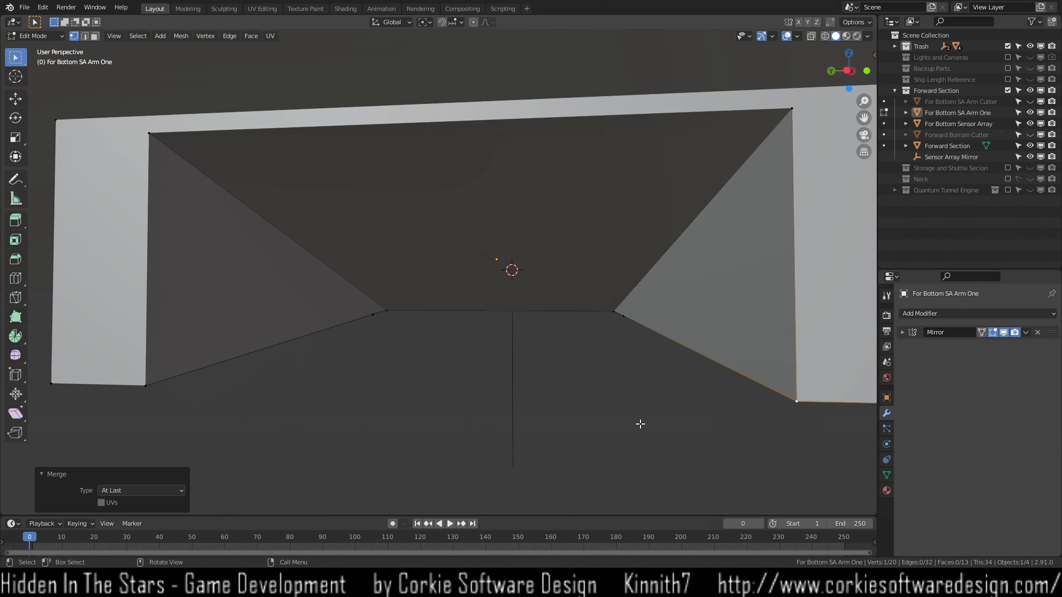
# Select the two long floor edges of the recess in edge select mode.
pyautogui.moveTo(581, 443); pyautogui.dragTo(352, 246, button='middle')
pyautogui.scroll(-3, 352, 248)
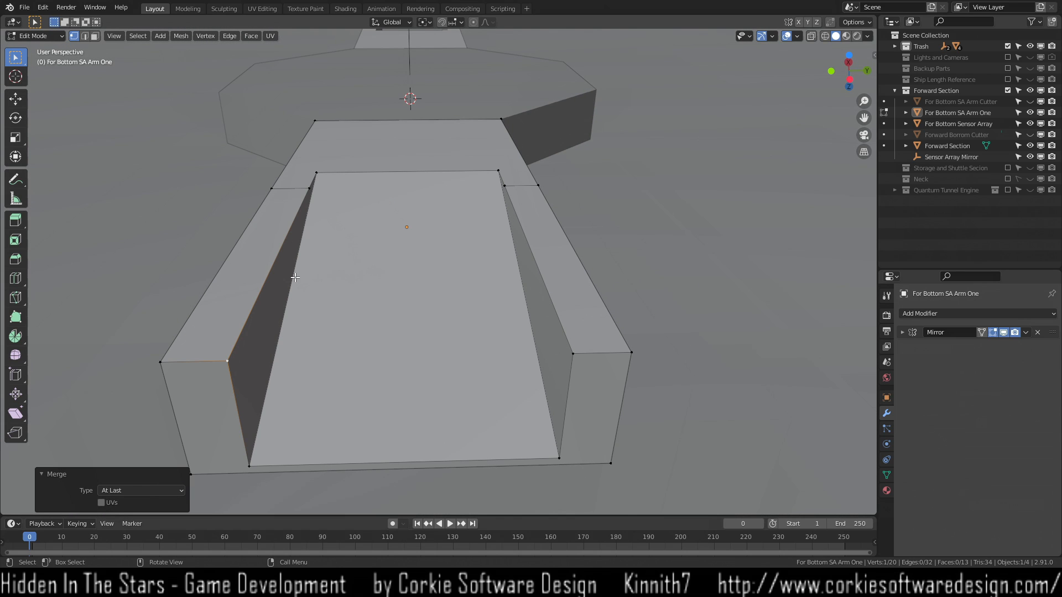
pyautogui.click(295, 278)
pyautogui.press('2')
pyautogui.click(293, 278)
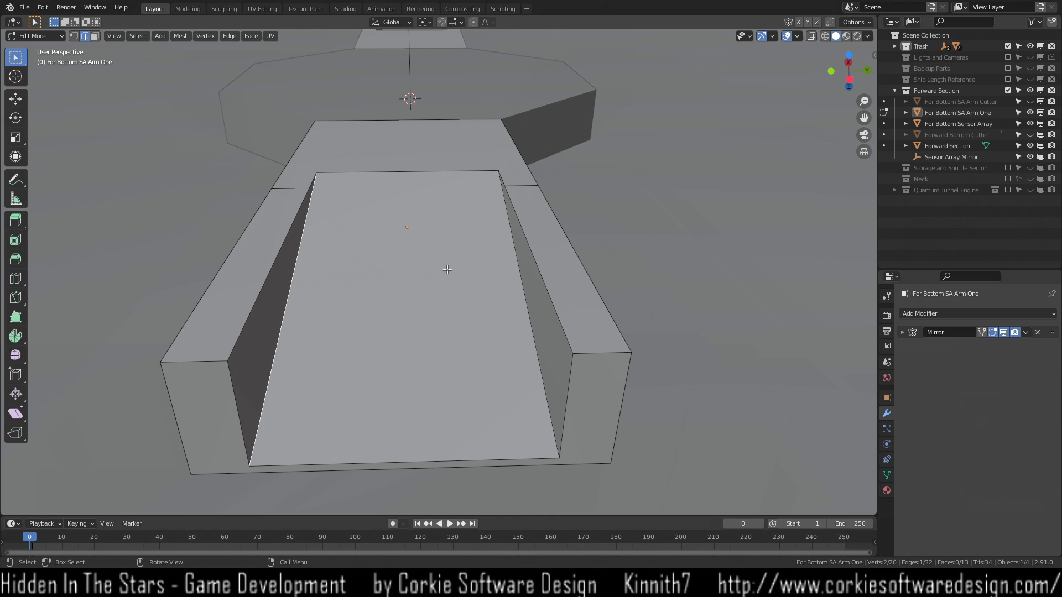
pyautogui.keyDown('shift'); pyautogui.click(518, 262); pyautogui.keyUp('shift')
pyautogui.moveTo(388, 261); pyautogui.dragTo(396, 310, button='middle')
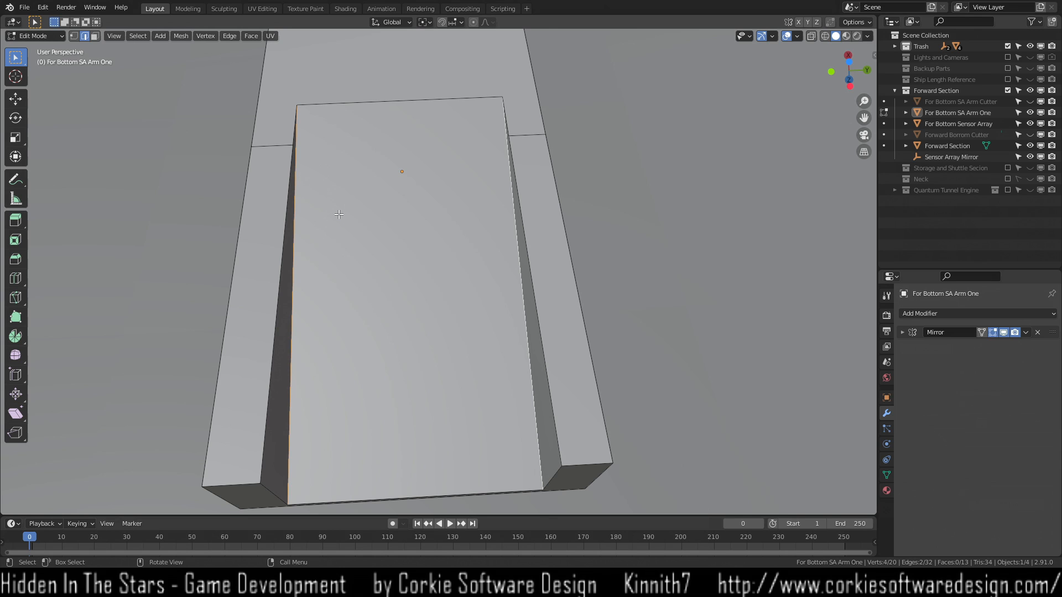
pyautogui.moveTo(319, 348); pyautogui.dragTo(344, 280, button='middle')
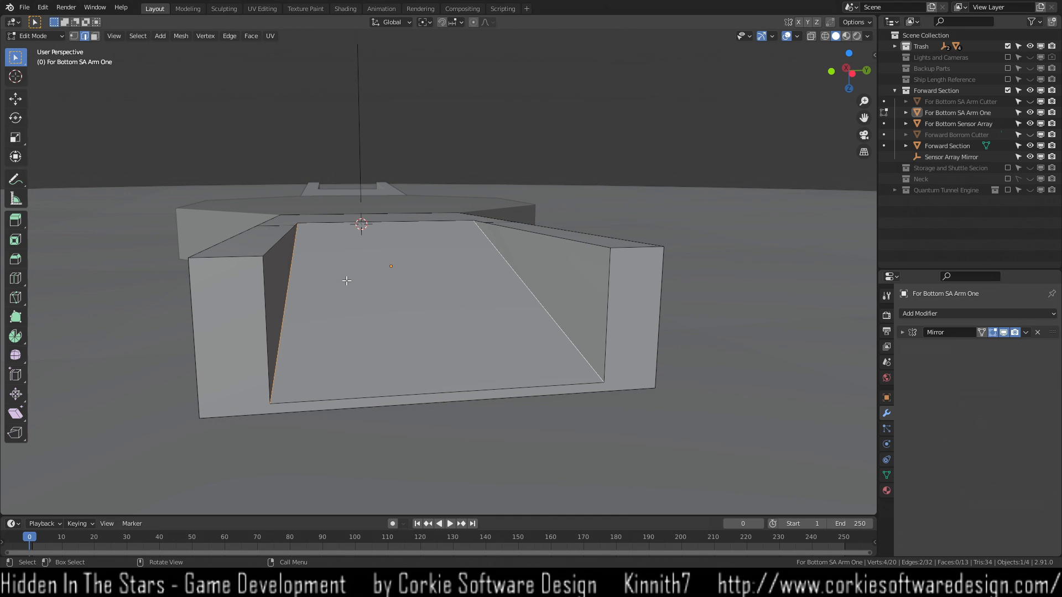
pyautogui.moveTo(323, 279); pyautogui.dragTo(325, 289, button='middle')
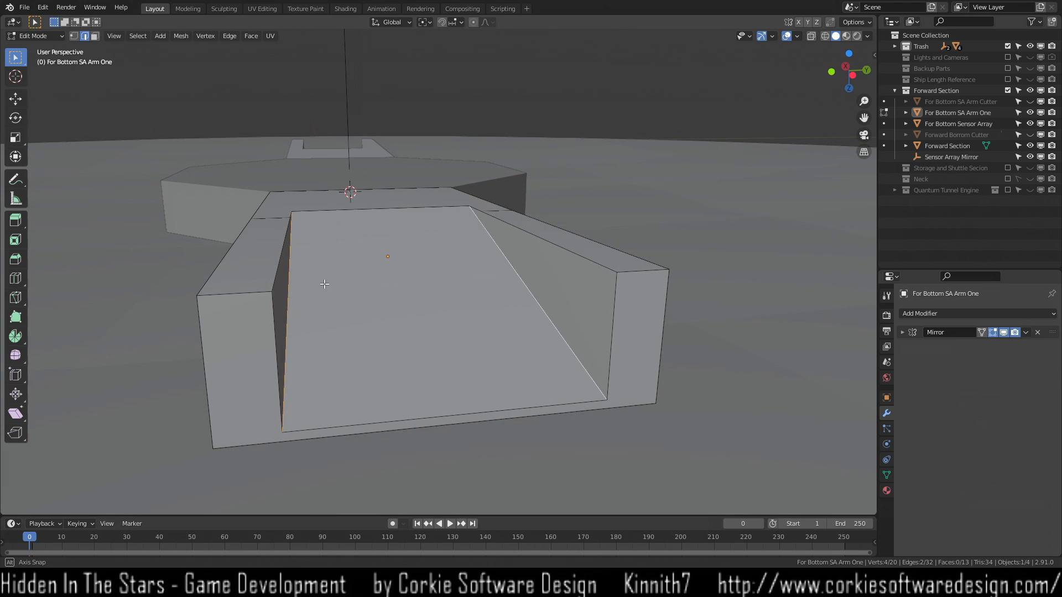
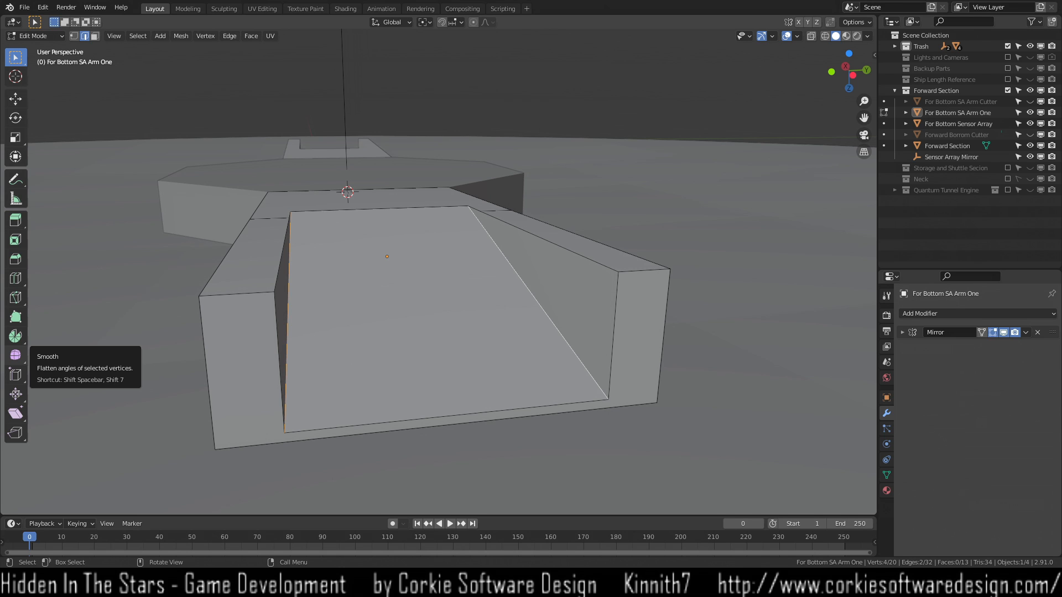
# In vertex select mode, merge one wall's inner end-corner vertex into the recess floor's corner below it, At Last.
pyautogui.scroll(-4, 470, 228)
pyautogui.moveTo(433, 236); pyautogui.dragTo(461, 214, button='middle')
pyautogui.click(462, 213)
pyautogui.press('1')
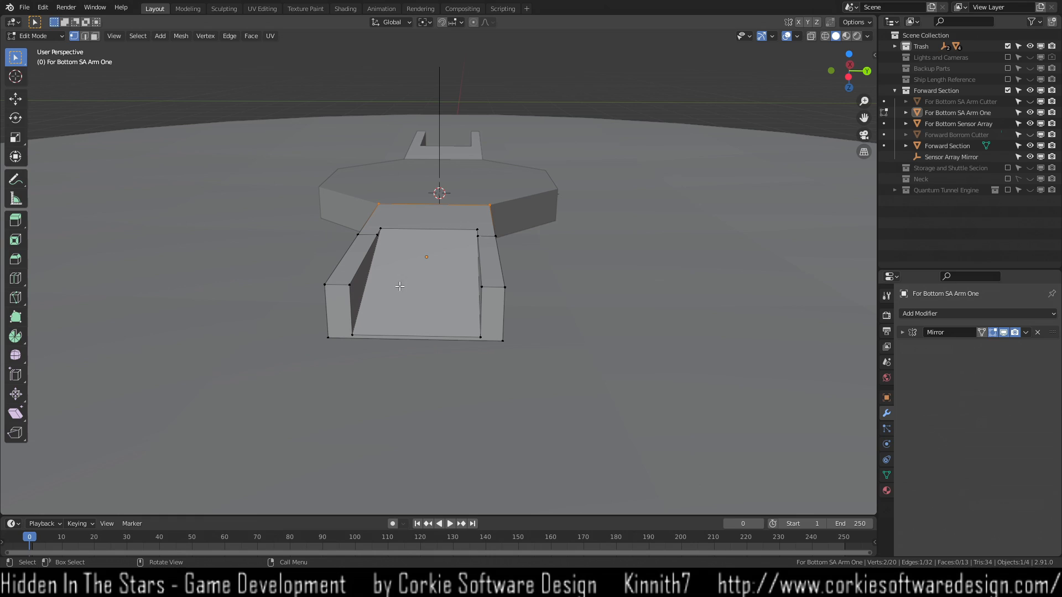
pyautogui.click(335, 286)
pyautogui.keyDown('shift'); pyautogui.click(347, 286); pyautogui.keyUp('shift')
pyautogui.click(349, 285)
pyautogui.keyDown('shift'); pyautogui.click(353, 334); pyautogui.keyUp('shift')
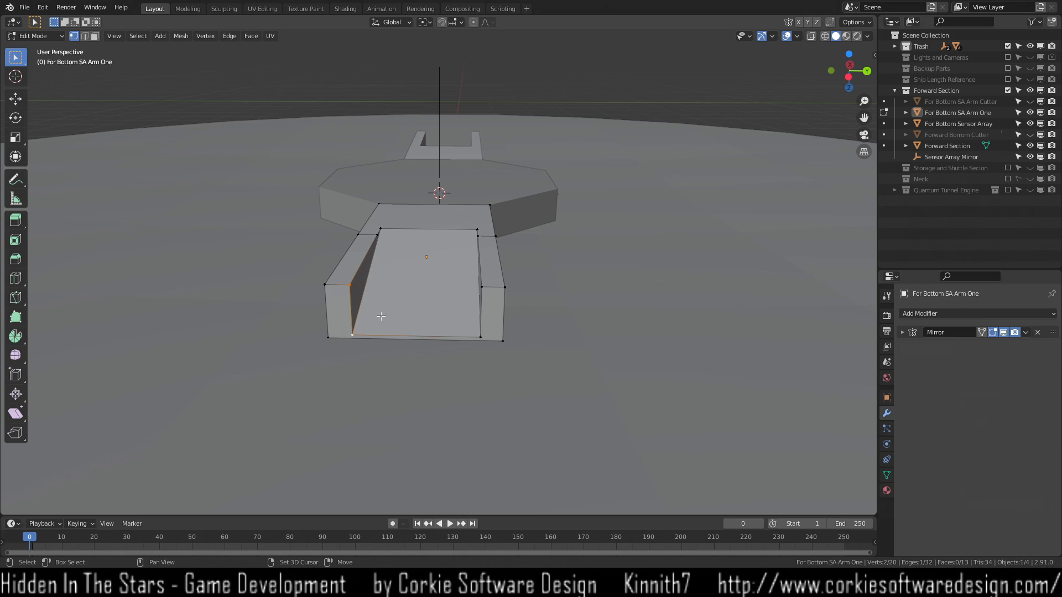
pyautogui.press('m')
pyautogui.click(379, 318)
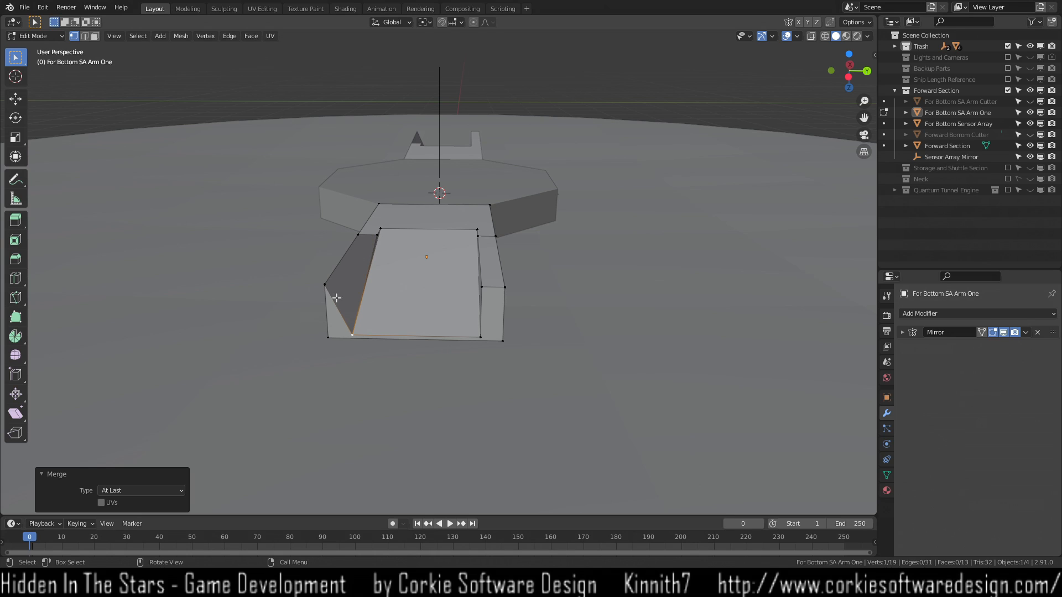
# Merge the same wall's outer end-corner vertex into the arm's base corner below it, At Last.
pyautogui.click(326, 286)
pyautogui.keyDown('shift'); pyautogui.click(326, 339); pyautogui.keyUp('shift')
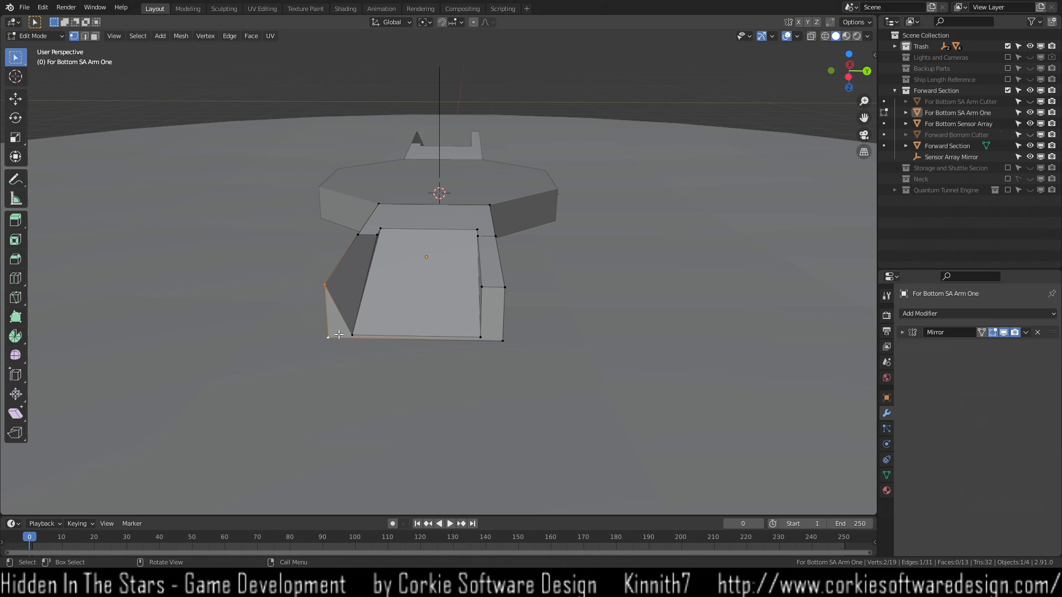
pyautogui.press('m')
pyautogui.click(339, 334)
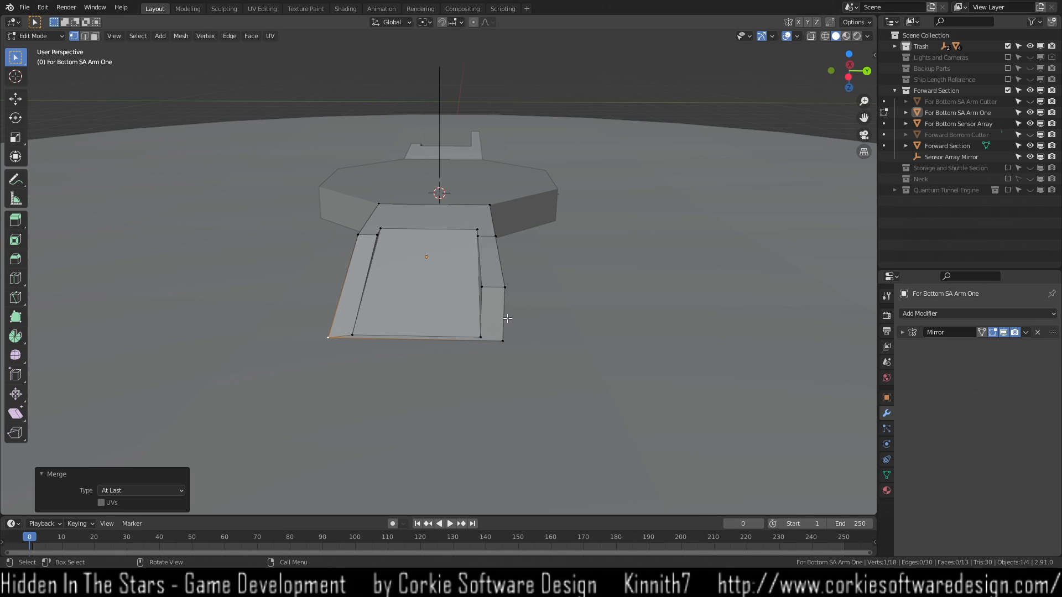
# Merge the opposite wall's inner and outer end-corner vertices into the floor and base corners below them, At Last.
pyautogui.click(481, 287)
pyautogui.keyDown('shift'); pyautogui.click(480, 337); pyautogui.keyUp('shift')
pyautogui.press('m')
pyautogui.click(471, 338)
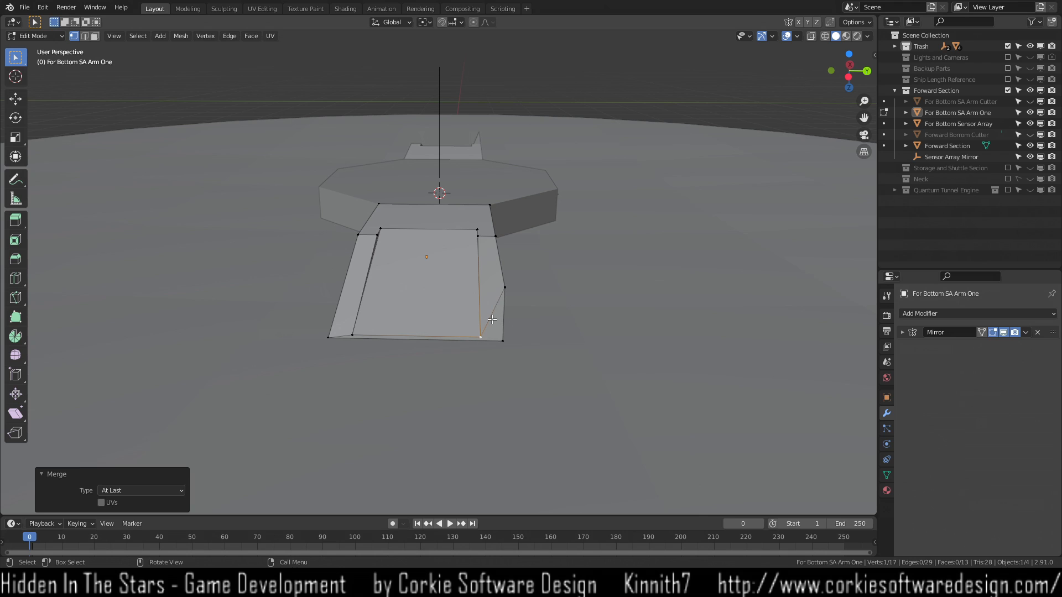
pyautogui.keyDown('shift'); pyautogui.click(502, 341); pyautogui.keyUp('shift')
pyautogui.press('m')
pyautogui.click(503, 346)
# Subdivide one long floor edge of the recess with 1 cut.
pyautogui.moveTo(560, 363); pyautogui.dragTo(496, 256, button='middle')
pyautogui.scroll(6, 497, 256)
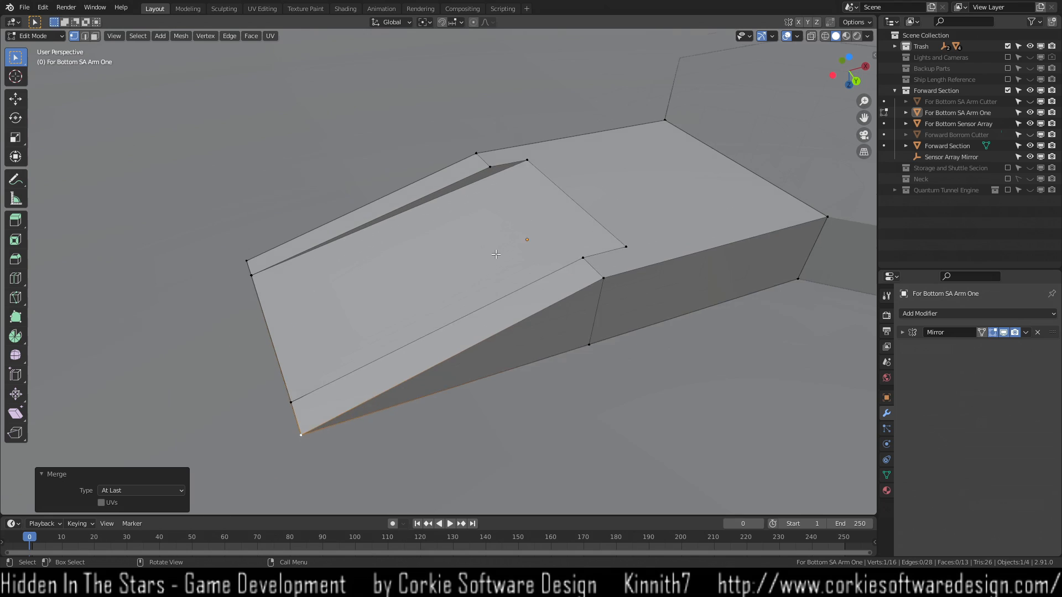
pyautogui.moveTo(481, 216); pyautogui.dragTo(496, 212, button='middle')
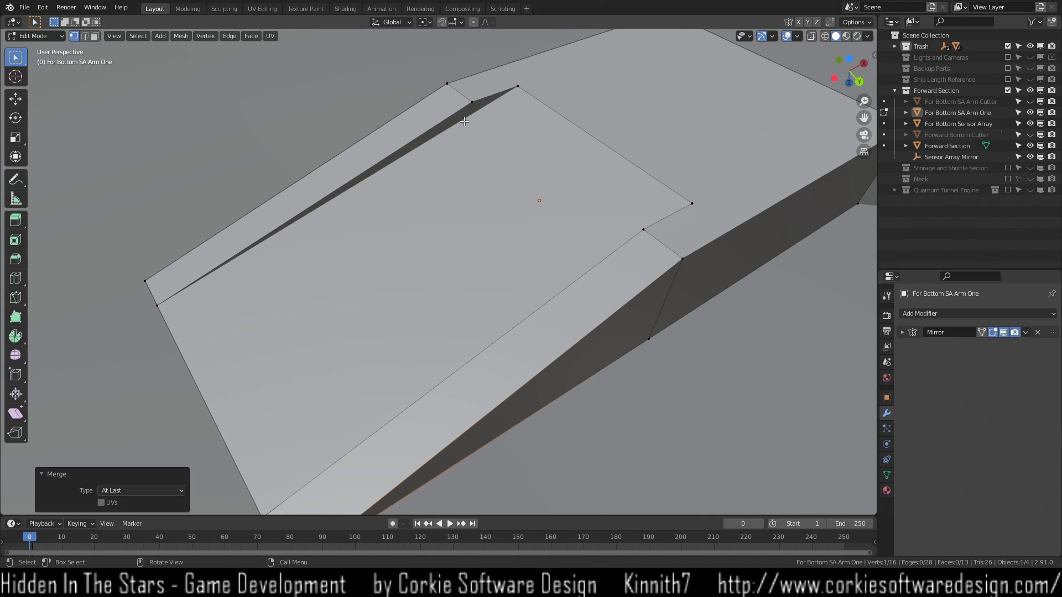
pyautogui.press('2')
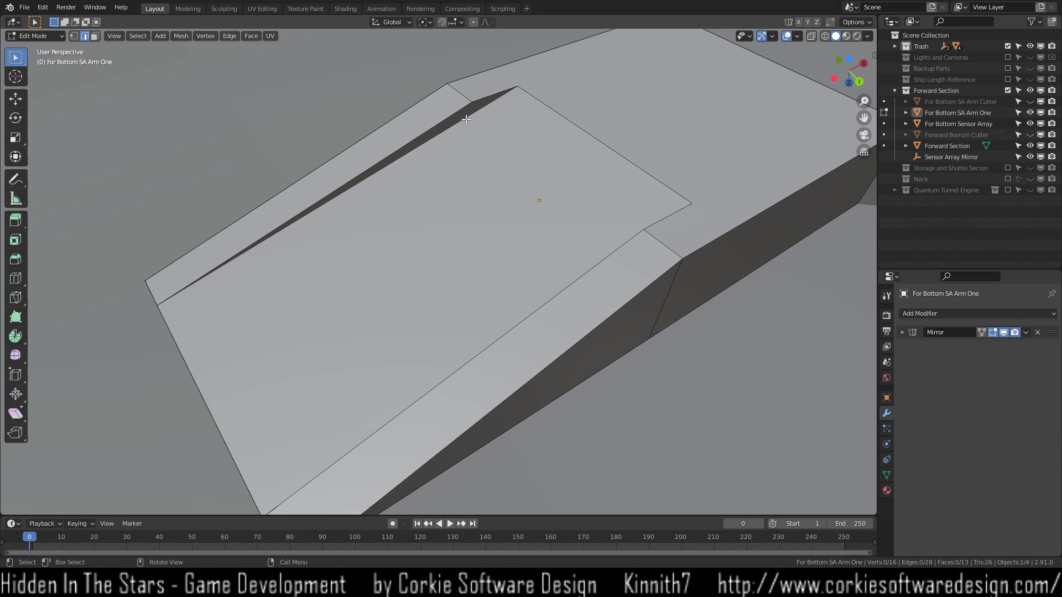
pyautogui.click(467, 119)
pyautogui.moveTo(477, 159); pyautogui.dragTo(553, 161, button='middle')
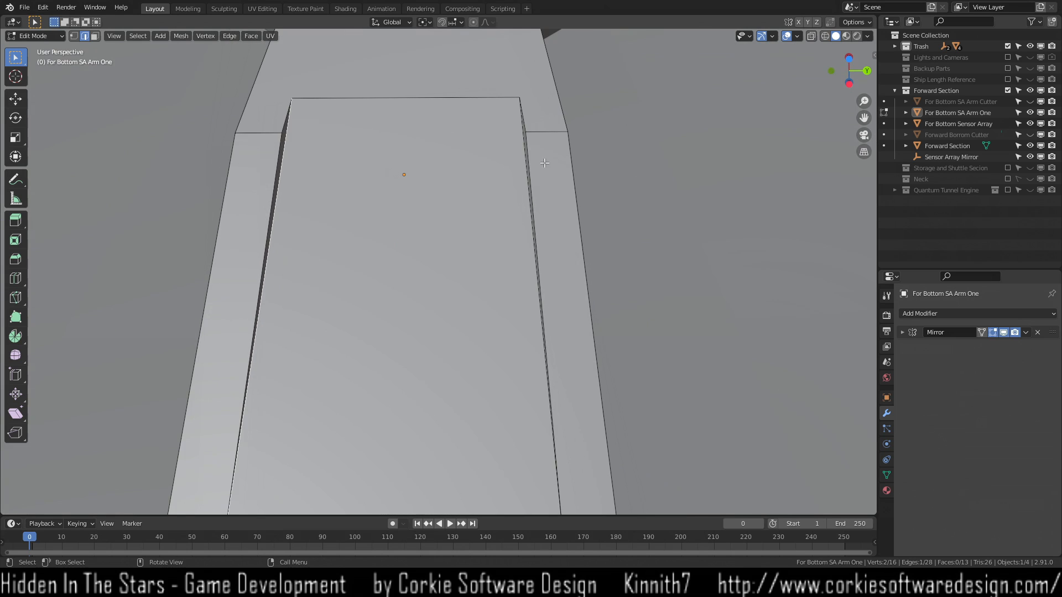
pyautogui.moveTo(361, 146); pyautogui.dragTo(329, 145, button='middle')
pyautogui.rightClick(327, 145)
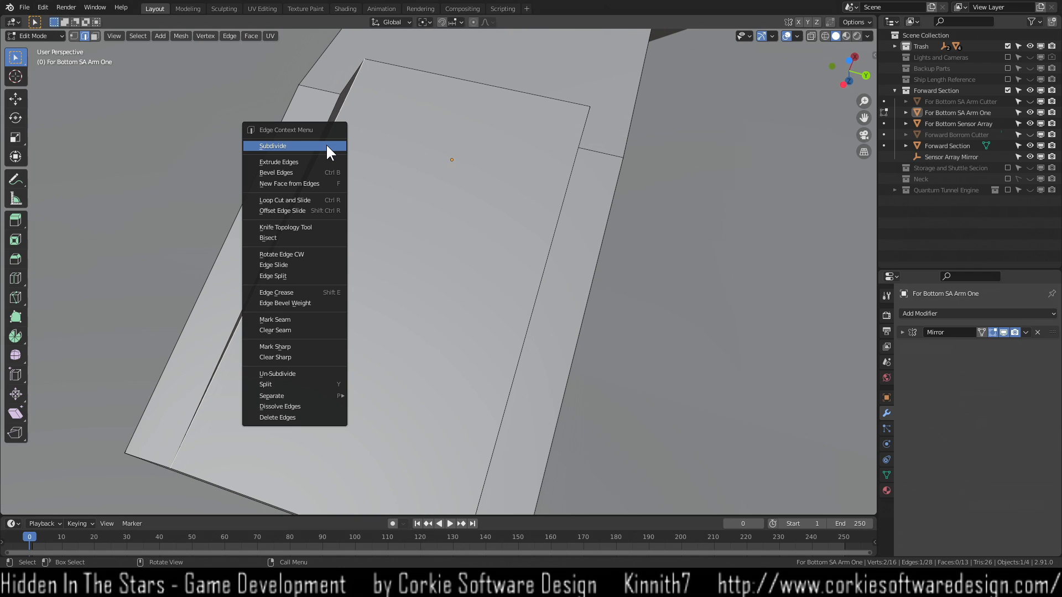
pyautogui.click(327, 146)
# Subdivide the opposite long floor edge of the recess with 1 cut.
pyautogui.moveTo(393, 202); pyautogui.dragTo(483, 199, button='middle')
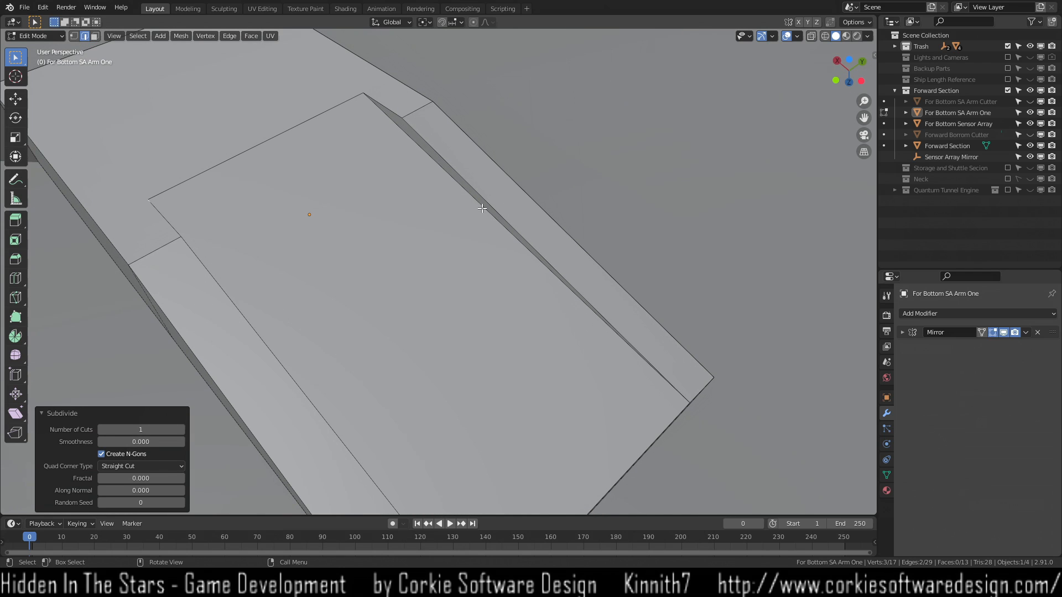
pyautogui.click(482, 208)
pyautogui.rightClick(482, 209)
pyautogui.click(481, 207)
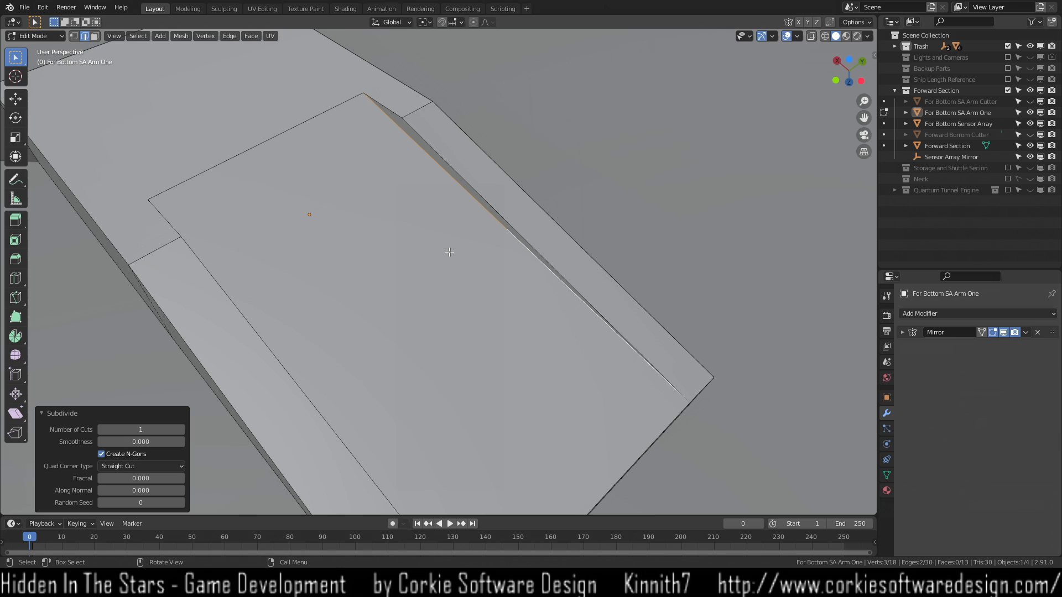
# Slide the two new mid-edge vertices along the recess's floor edges toward the hub by a factor of about 0.58.
pyautogui.moveTo(362, 244); pyautogui.dragTo(238, 249, button='middle')
pyautogui.press('1')
pyautogui.moveTo(481, 183); pyautogui.dragTo(524, 235, button='middle')
pyautogui.moveTo(497, 271); pyautogui.dragTo(408, 287, button='middle')
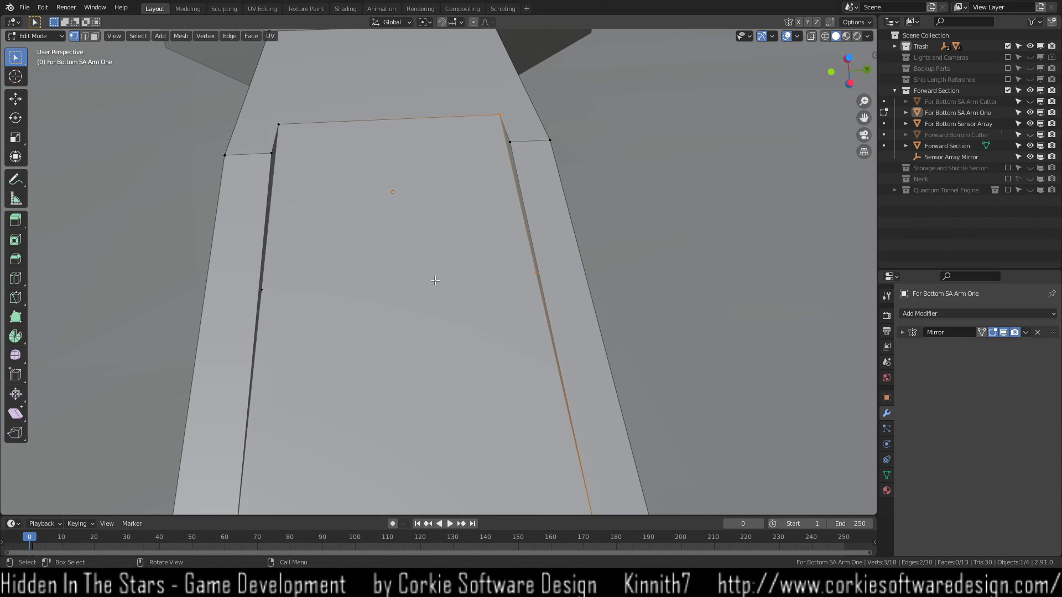
pyautogui.click(534, 273)
pyautogui.keyDown('shift'); pyautogui.click(261, 289); pyautogui.keyUp('shift')
pyautogui.press('g')
pyautogui.press('g')
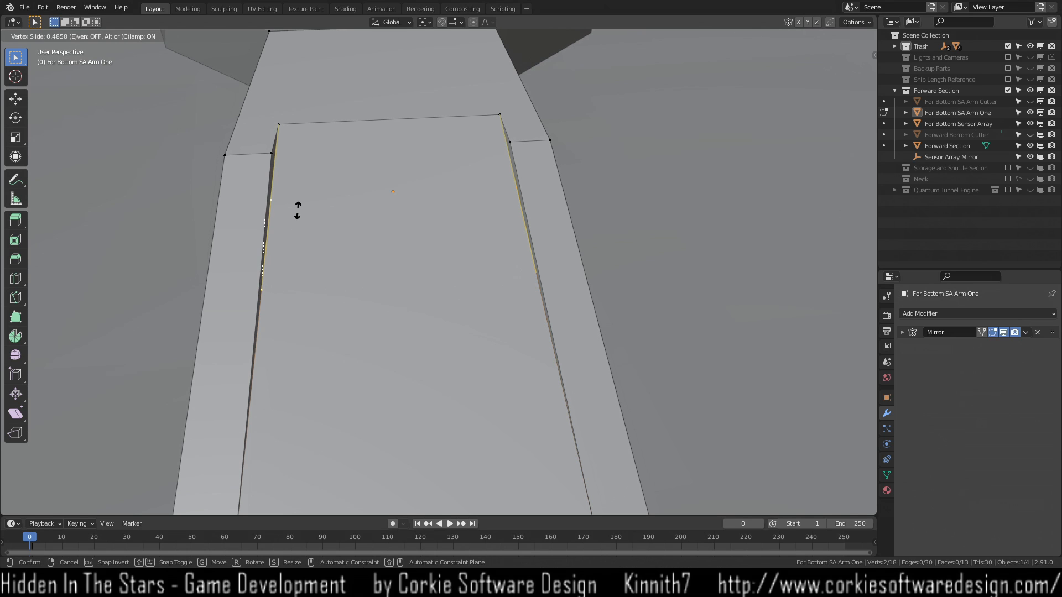
pyautogui.click(297, 197)
# Move the two slid vertices about 0.17 m along global Z to deepen the recess floor.
pyautogui.moveTo(297, 197)
pyautogui.mouseDown(button='middle')
pyautogui.moveTo(343, 249)
pyautogui.moveTo(564, 225)
pyautogui.moveTo(223, 182)
pyautogui.moveTo(294, 199)
pyautogui.mouseUp(button='middle')
pyautogui.press('g')
pyautogui.press('z')
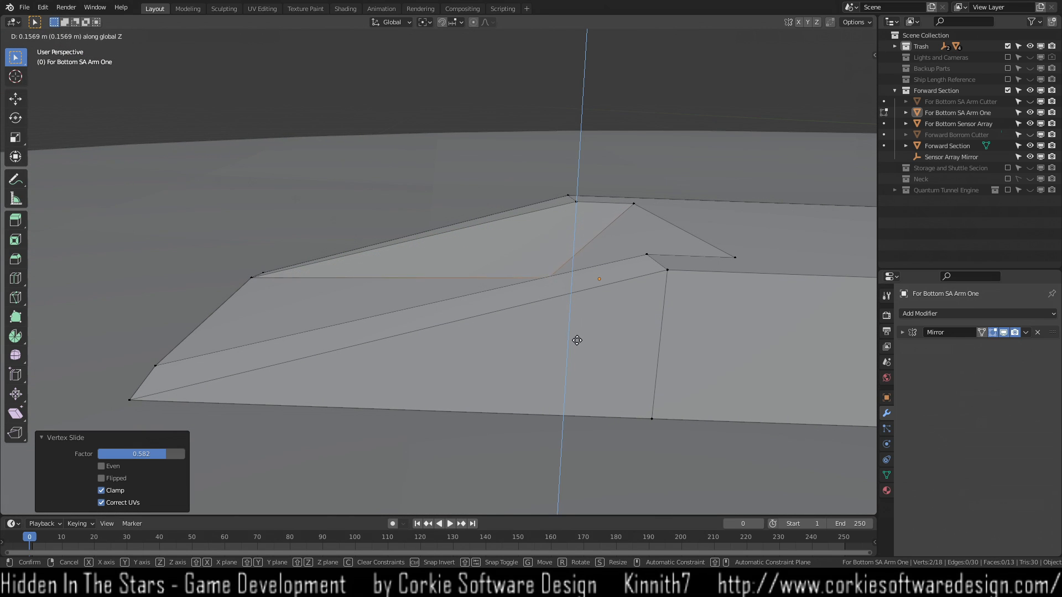
pyautogui.click(578, 346)
pyautogui.moveTo(578, 346); pyautogui.dragTo(509, 373, button='middle')
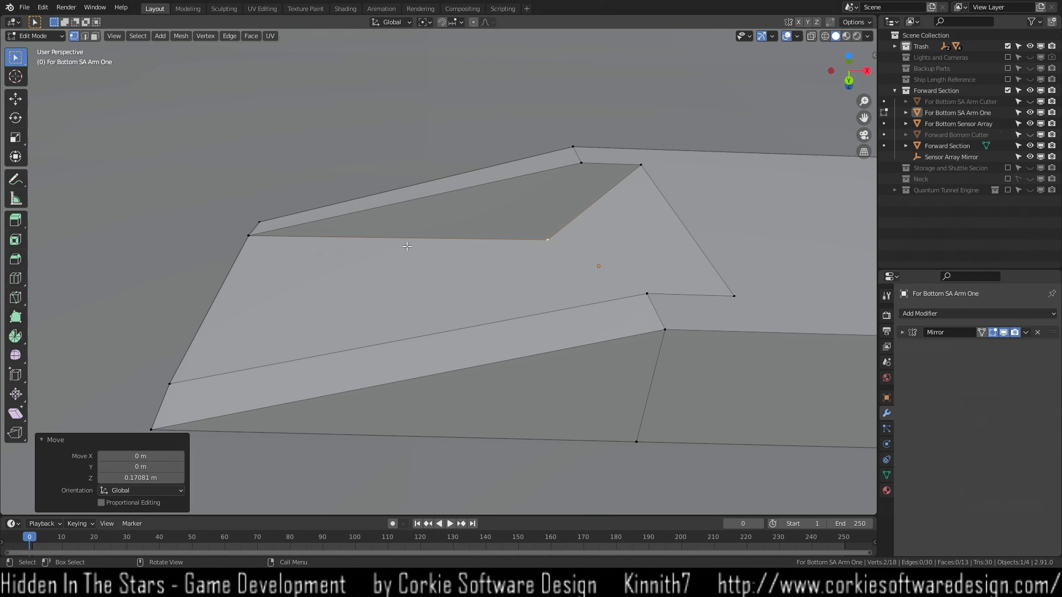
# Set the local Z of one deepened mid-floor vertex to 0.078837 m, matching the recess's outer corner vertex.
pyautogui.moveTo(223, 340); pyautogui.dragTo(256, 301, button='middle')
pyautogui.click(482, 380)
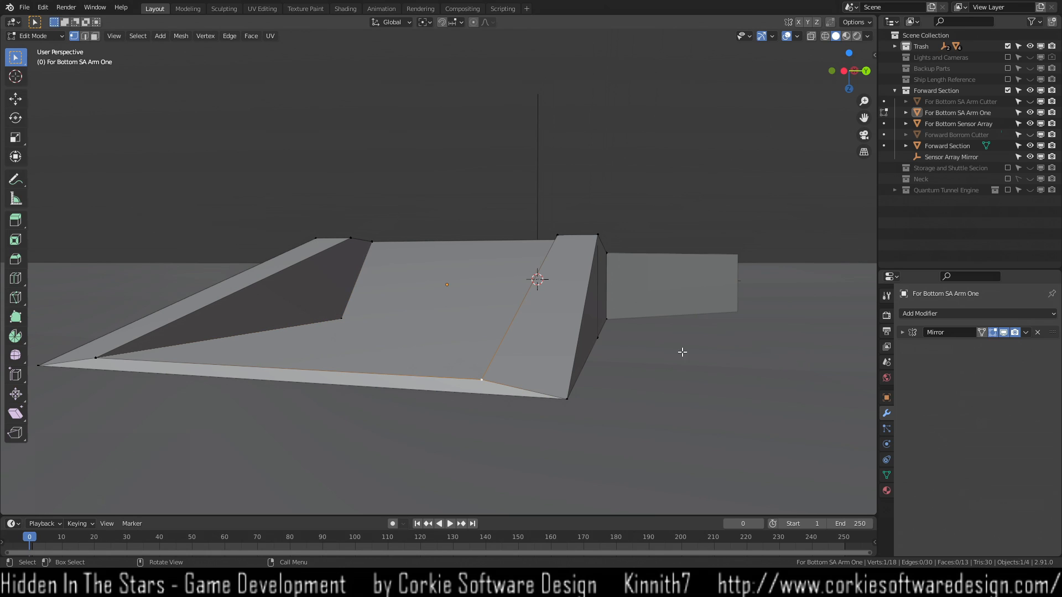
pyautogui.press('n')
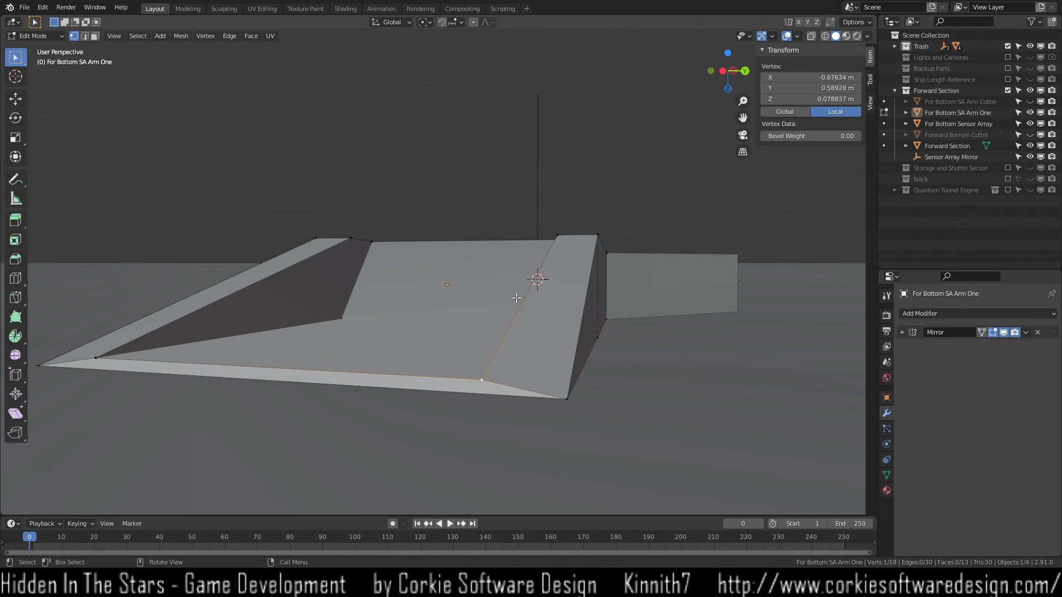
pyautogui.moveTo(486, 280); pyautogui.dragTo(479, 186, button='middle')
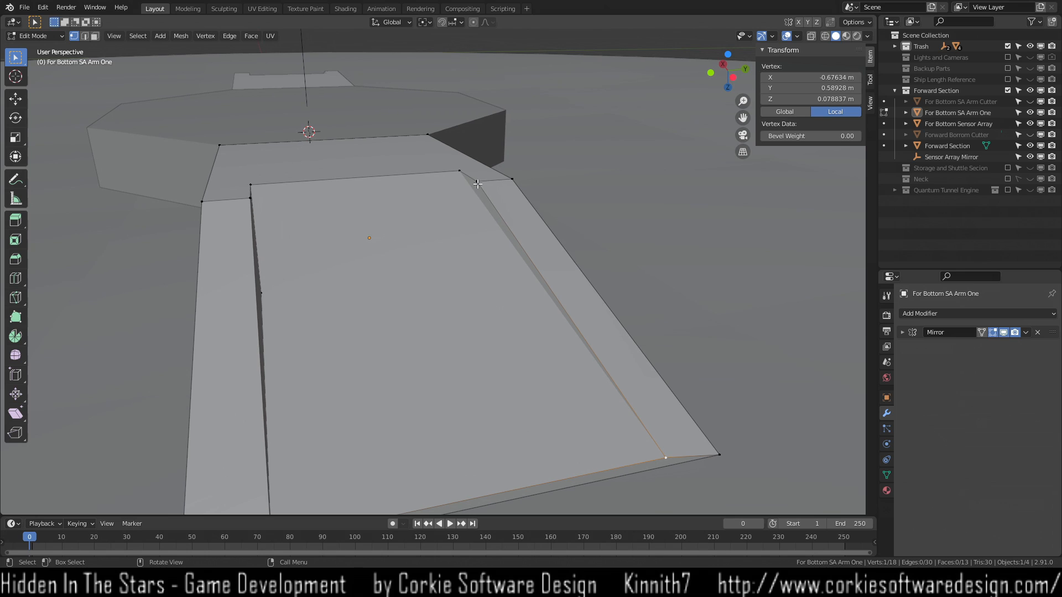
pyautogui.moveTo(455, 231); pyautogui.dragTo(409, 270, button='middle')
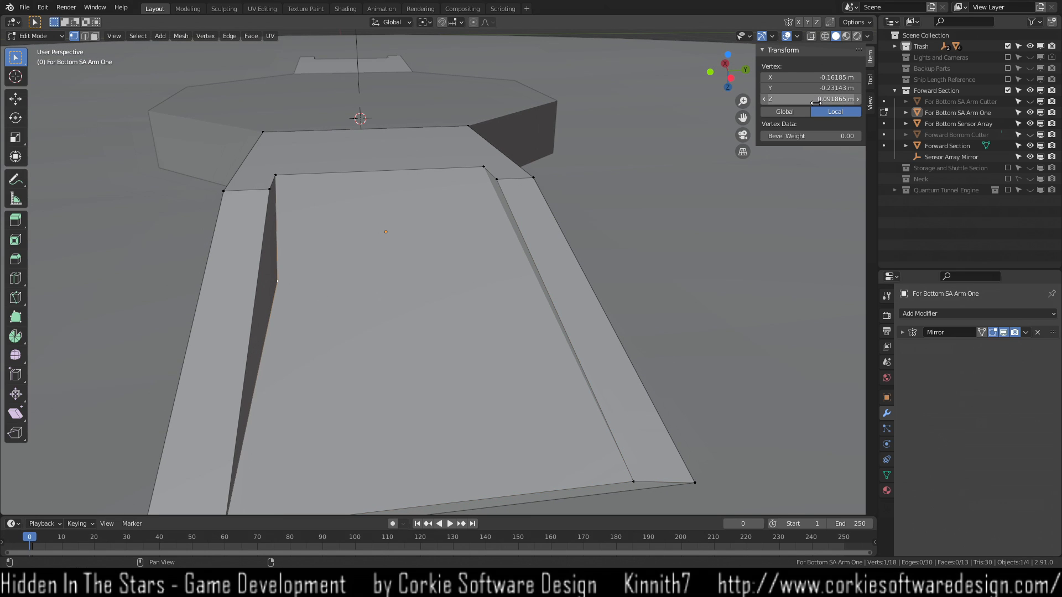
pyautogui.write('0.078837 m')
pyautogui.moveTo(490, 323)
pyautogui.mouseDown(button='middle')
pyautogui.moveTo(533, 317)
pyautogui.moveTo(493, 308)
pyautogui.mouseUp(button='middle')
# Set the opposite deepened mid-floor vertex's local Z to 0.078837 m in wireframe display, and return to solid shading.
pyautogui.press('z')
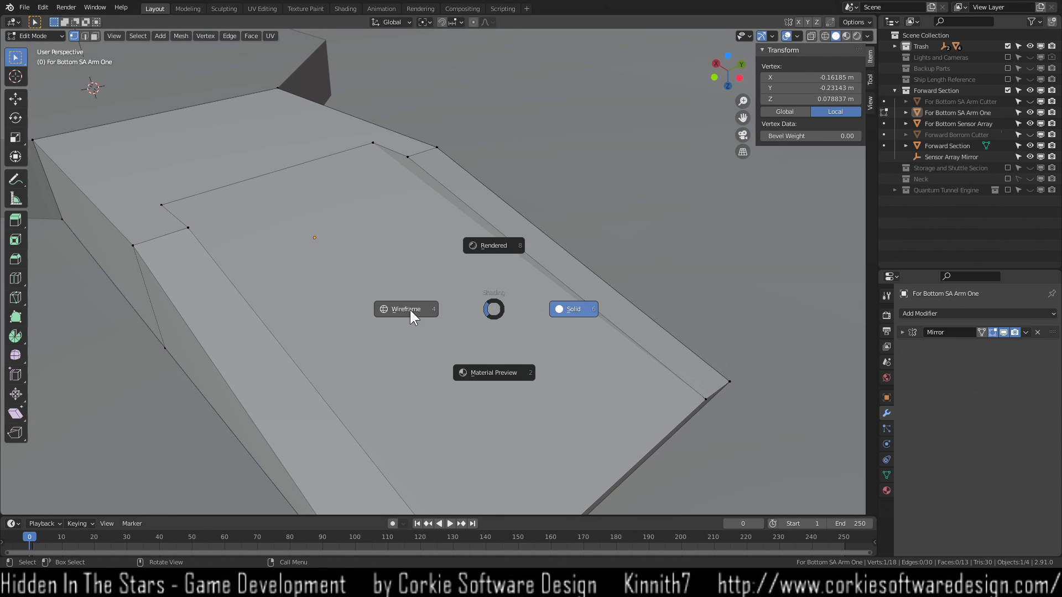
pyautogui.click(410, 309)
pyautogui.click(425, 240)
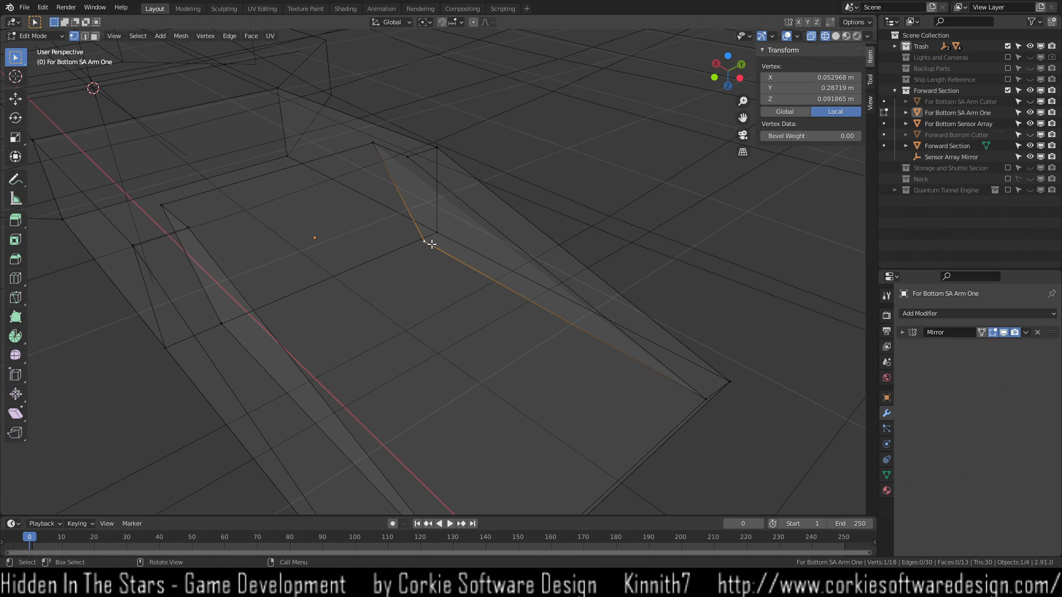
pyautogui.write('0.078837 m')
pyautogui.click(473, 321)
pyautogui.press('z')
pyautogui.click(555, 339)
# Delete the single bent face forming the recess floor.
pyautogui.moveTo(484, 333)
pyautogui.mouseDown(button='middle')
pyautogui.moveTo(397, 291)
pyautogui.moveTo(429, 280)
pyautogui.moveTo(422, 315)
pyautogui.moveTo(386, 320)
pyautogui.moveTo(446, 325)
pyautogui.moveTo(434, 284)
pyautogui.moveTo(413, 288)
pyautogui.moveTo(428, 286)
pyautogui.mouseUp(button='middle')
pyautogui.press('3')
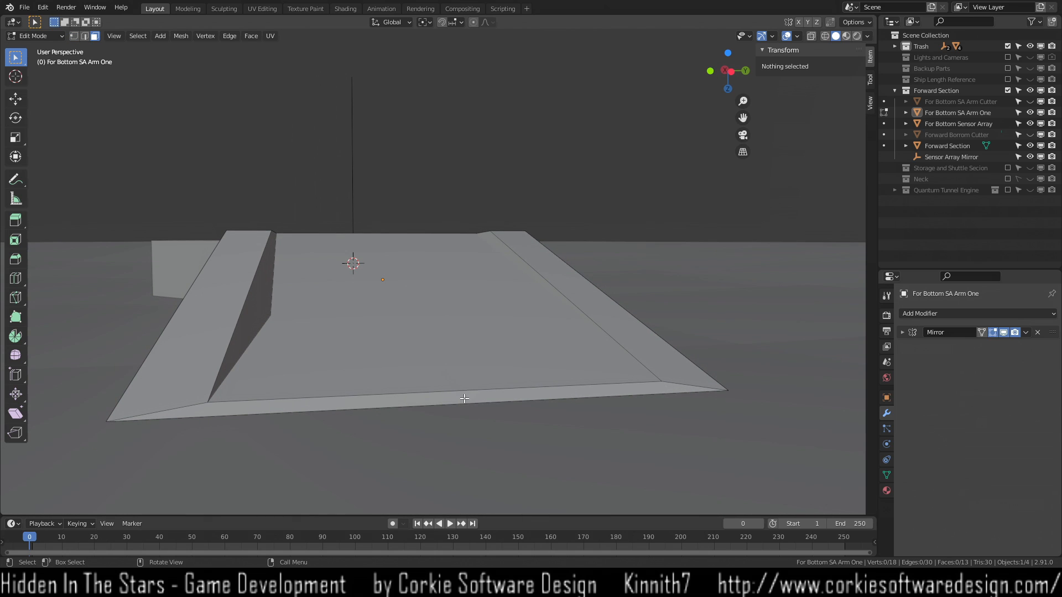
pyautogui.click(476, 284)
pyautogui.moveTo(448, 295); pyautogui.dragTo(451, 326, button='middle')
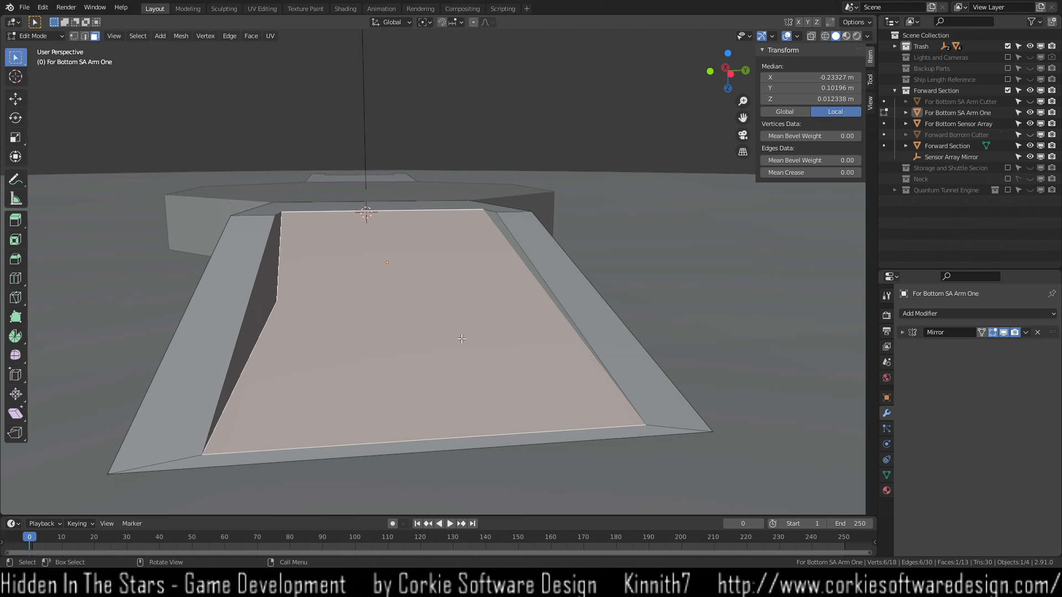
pyautogui.press('x')
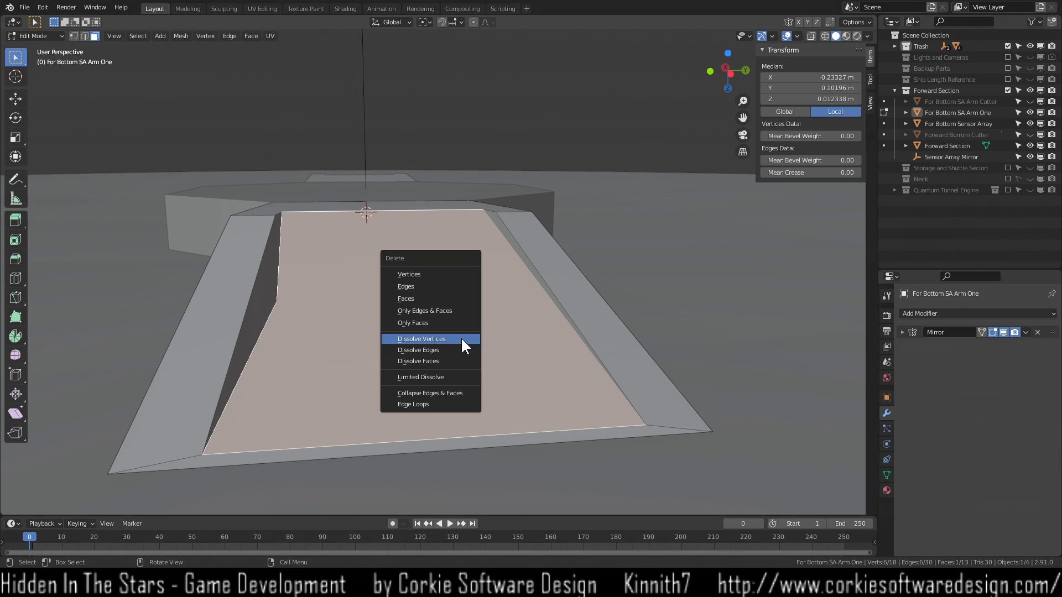
pyautogui.click(452, 299)
pyautogui.moveTo(453, 300); pyautogui.dragTo(454, 336, button='middle')
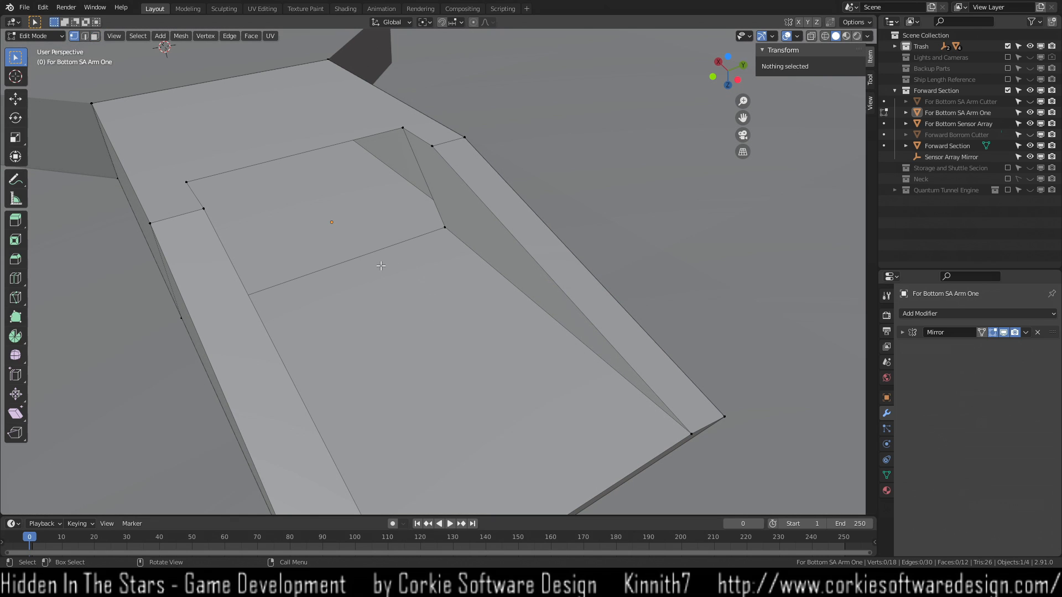
# Fill a new sloped face between the recess's hub-end edge and the two deepened mid-floor vertices.
pyautogui.moveTo(381, 266); pyautogui.dragTo(387, 282, button='middle')
pyautogui.click(325, 141)
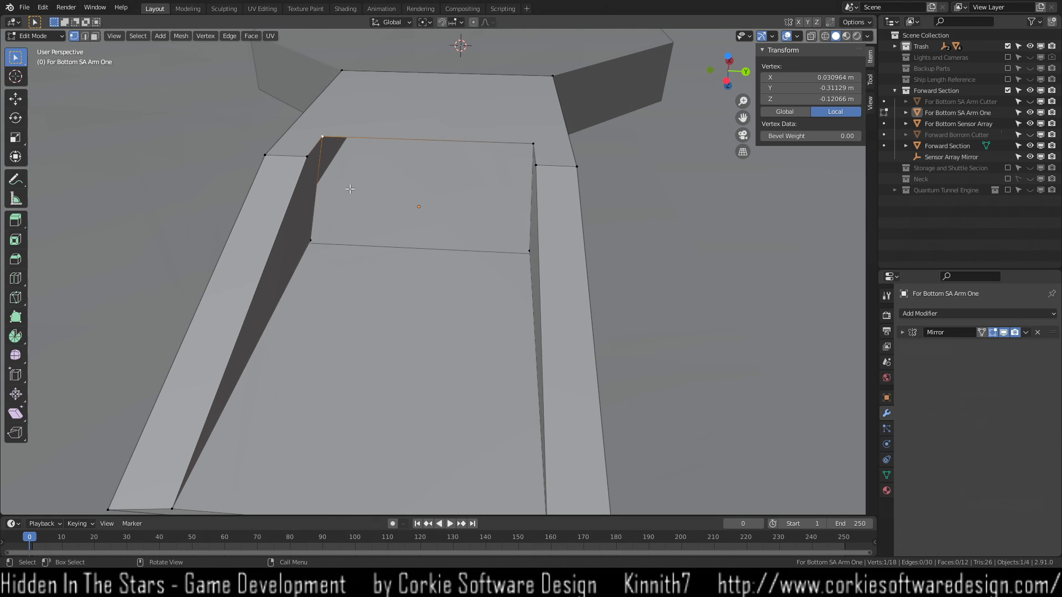
pyautogui.keyDown('shift'); pyautogui.click(326, 241); pyautogui.keyUp('shift')
pyautogui.keyDown('shift'); pyautogui.click(529, 250); pyautogui.keyUp('shift')
pyautogui.press('f')
pyautogui.moveTo(443, 260); pyautogui.dragTo(159, 350, button='middle')
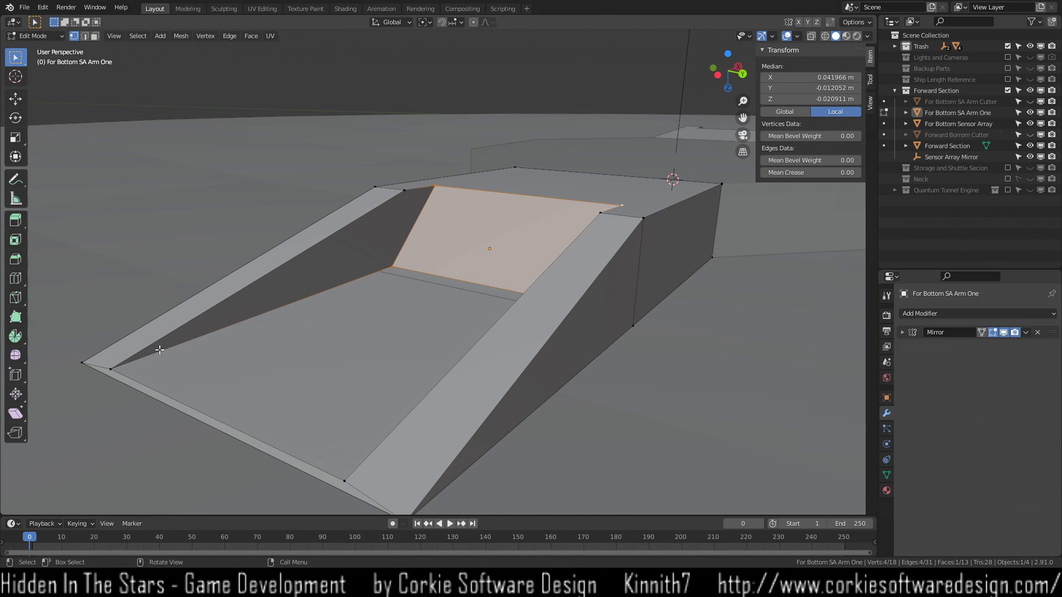
# Fill the remaining recess floor with a face between the two mid-floor vertices and the two outer corner vertices.
pyautogui.click(114, 368)
pyautogui.keyDown('shift'); pyautogui.click(392, 265); pyautogui.keyUp('shift')
pyautogui.moveTo(392, 266); pyautogui.dragTo(452, 299, button='middle')
pyautogui.keyDown('shift'); pyautogui.click(495, 263); pyautogui.keyUp('shift')
pyautogui.keyDown('shift'); pyautogui.click(638, 480); pyautogui.keyUp('shift')
pyautogui.click(757, 264)
# Merge one outer tip vertex of the arm into the adjacent recess corner vertex with Merge At Last.
pyautogui.moveTo(604, 339); pyautogui.dragTo(484, 330, button='middle')
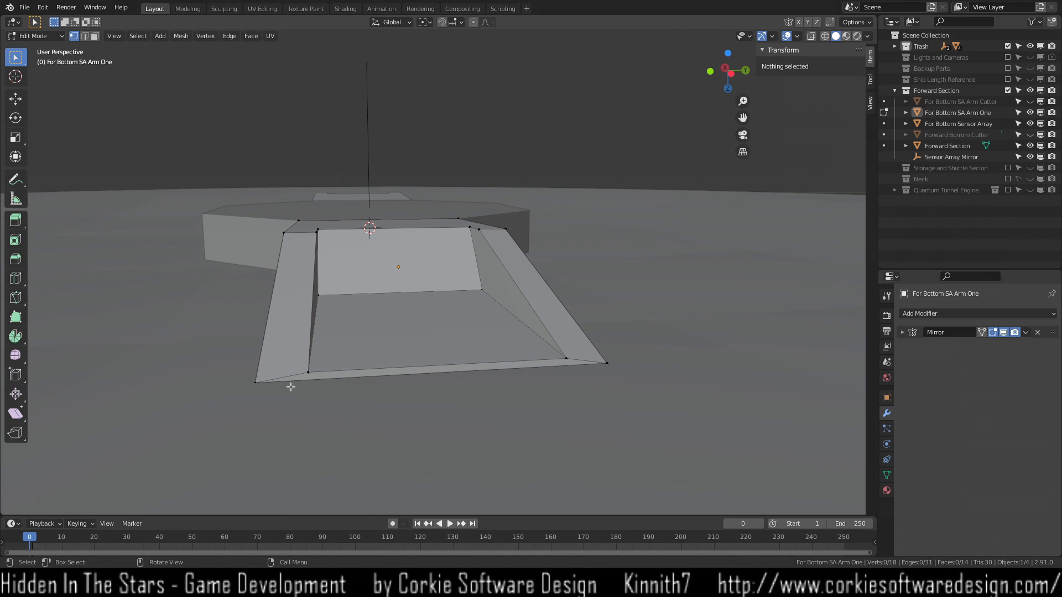
pyautogui.click(257, 381)
pyautogui.keyDown('shift'); pyautogui.click(308, 373); pyautogui.keyUp('shift')
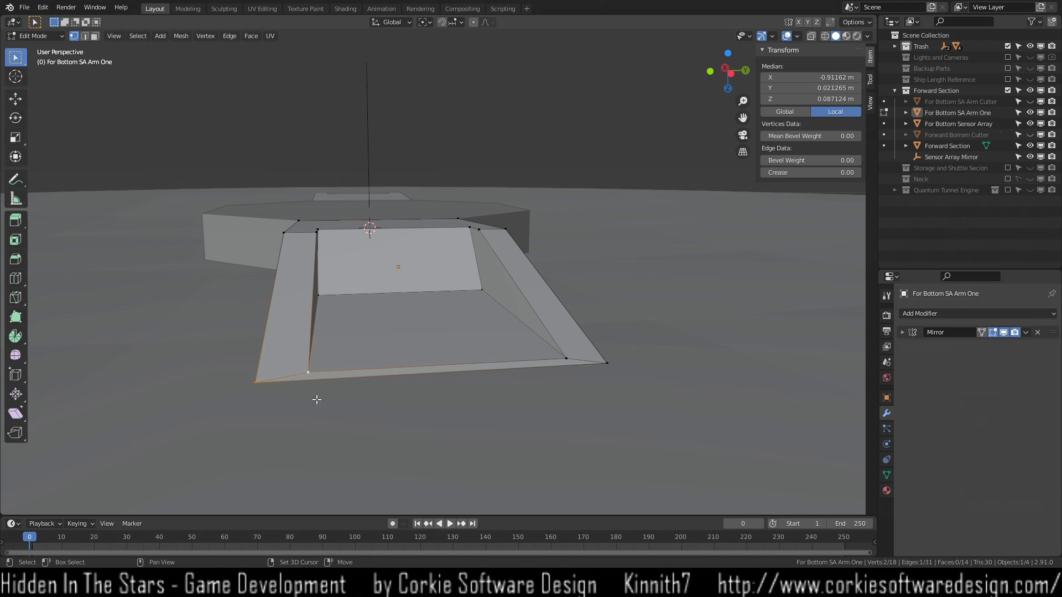
pyautogui.press('m')
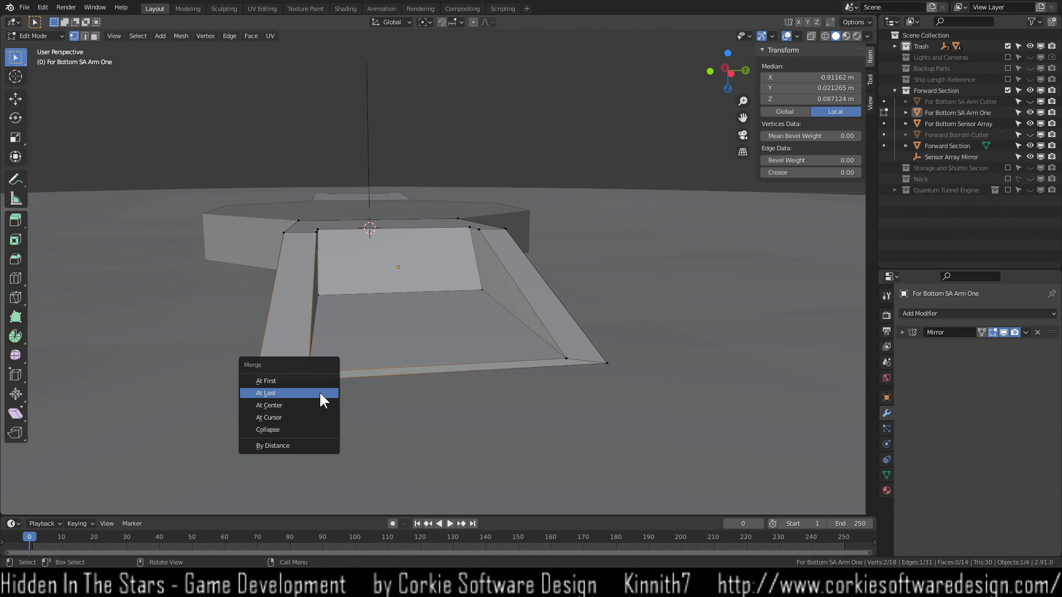
pyautogui.click(319, 392)
pyautogui.moveTo(320, 394)
pyautogui.mouseDown(button='middle')
pyautogui.moveTo(326, 404)
pyautogui.moveTo(315, 400)
pyautogui.mouseUp(button='middle')
# Merge the opposite outer tip vertex into its neighbouring recess corner vertex and clear the selection.
pyautogui.click(587, 412)
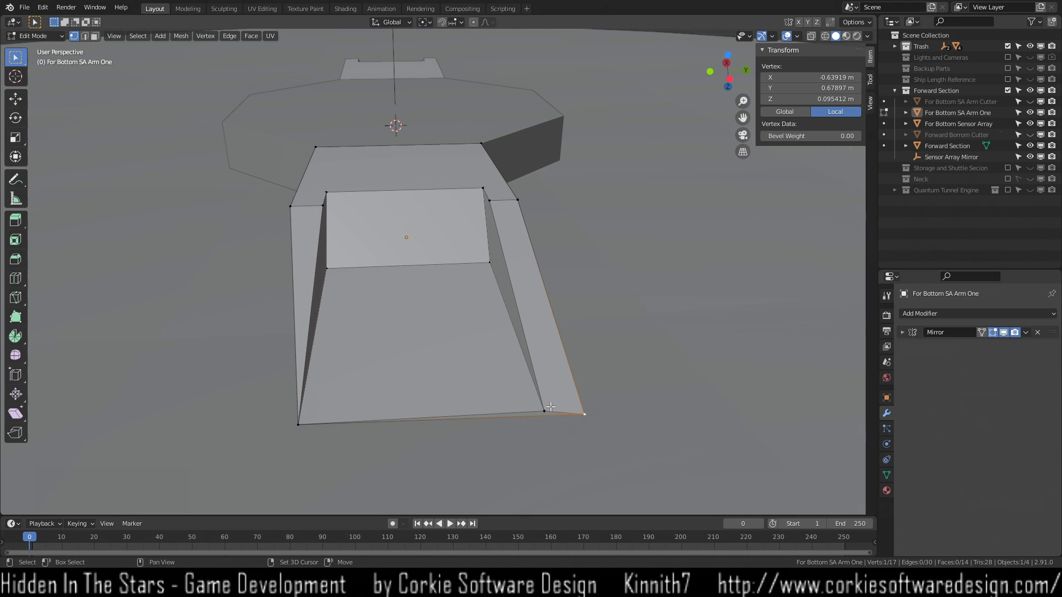
pyautogui.keyDown('shift'); pyautogui.click(545, 410); pyautogui.keyUp('shift')
pyautogui.press('m')
pyautogui.click(548, 409)
pyautogui.click(582, 377)
# Return to Object Mode and hide the Sensor Array Mirror empty.
pyautogui.moveTo(611, 362); pyautogui.dragTo(399, 303, button='middle')
pyautogui.scroll(-7, 604, 345)
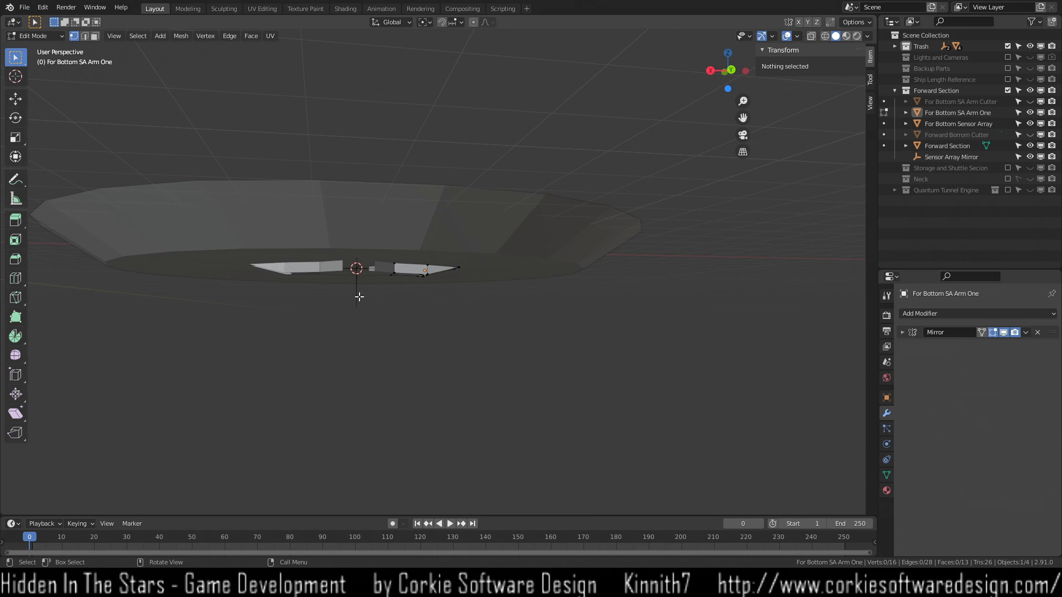
pyautogui.moveTo(411, 306); pyautogui.dragTo(365, 300, button='middle')
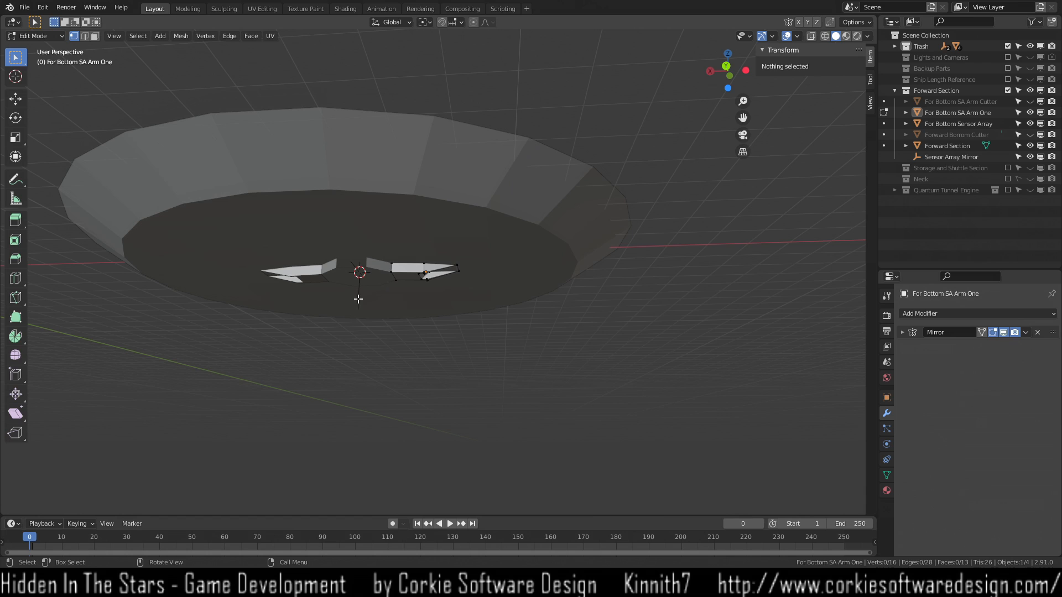
pyautogui.press('Tab')
pyautogui.click(358, 300)
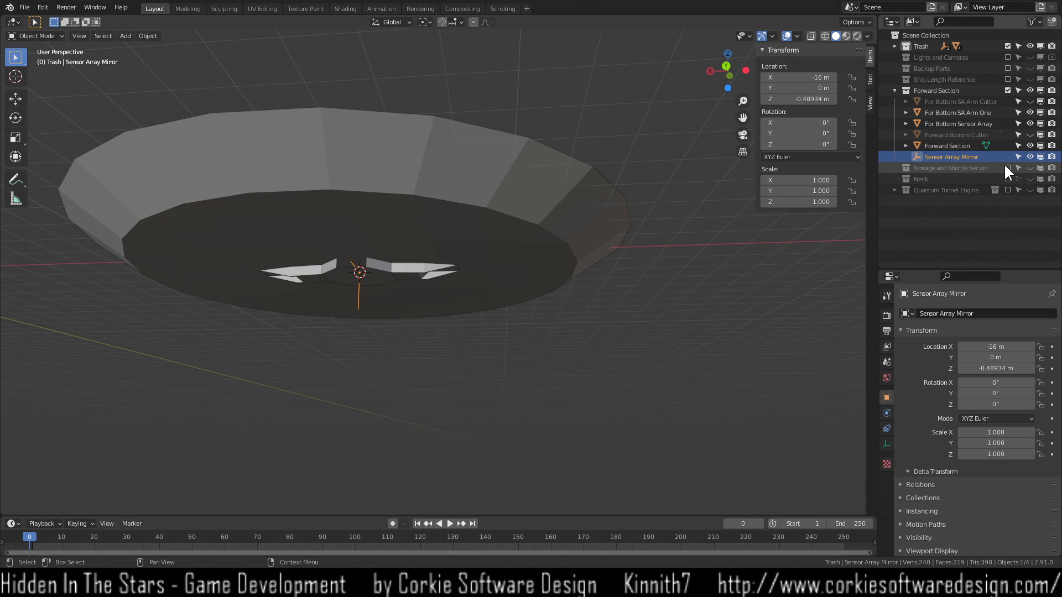
pyautogui.click(1029, 157)
# Show the Storage and Shuttle Secion, Neck and Quantum Tunnel Engine collections and examine the sensor array on the complete ship.
pyautogui.moveTo(445, 318); pyautogui.dragTo(557, 403, button='middle')
pyautogui.moveTo(1007, 167); pyautogui.dragTo(1030, 167)
pyautogui.click(1030, 189)
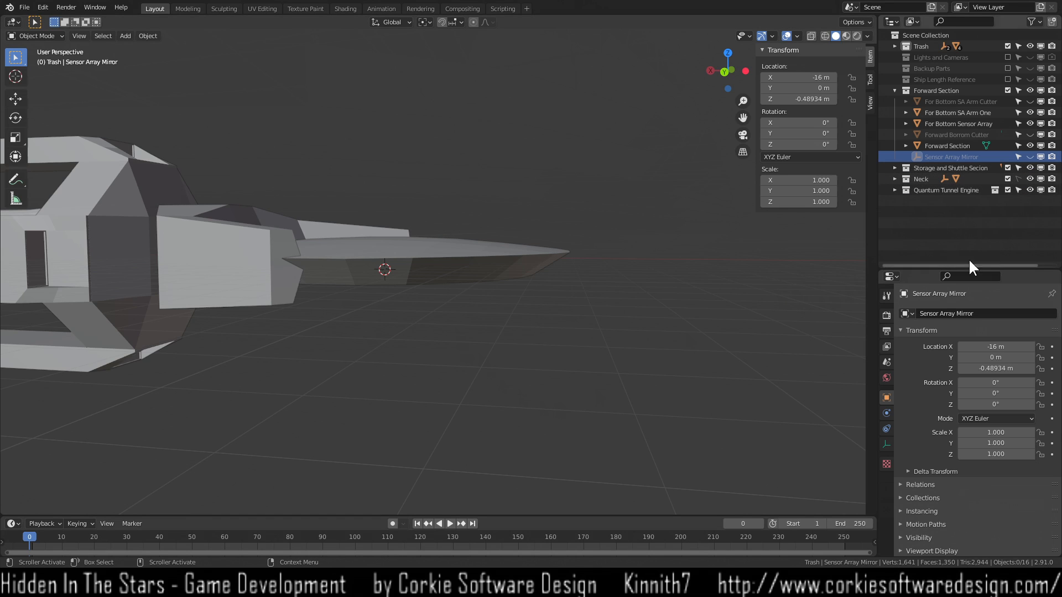
pyautogui.moveTo(404, 365); pyautogui.dragTo(343, 401, button='middle')
pyautogui.moveTo(167, 97); pyautogui.dragTo(484, 304)
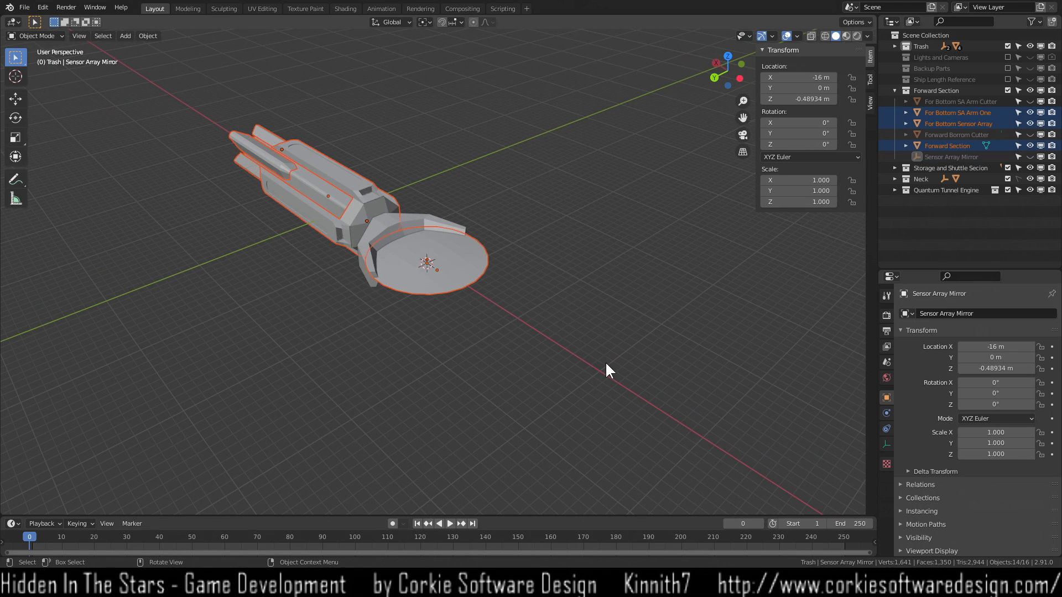
pyautogui.click(329, 373)
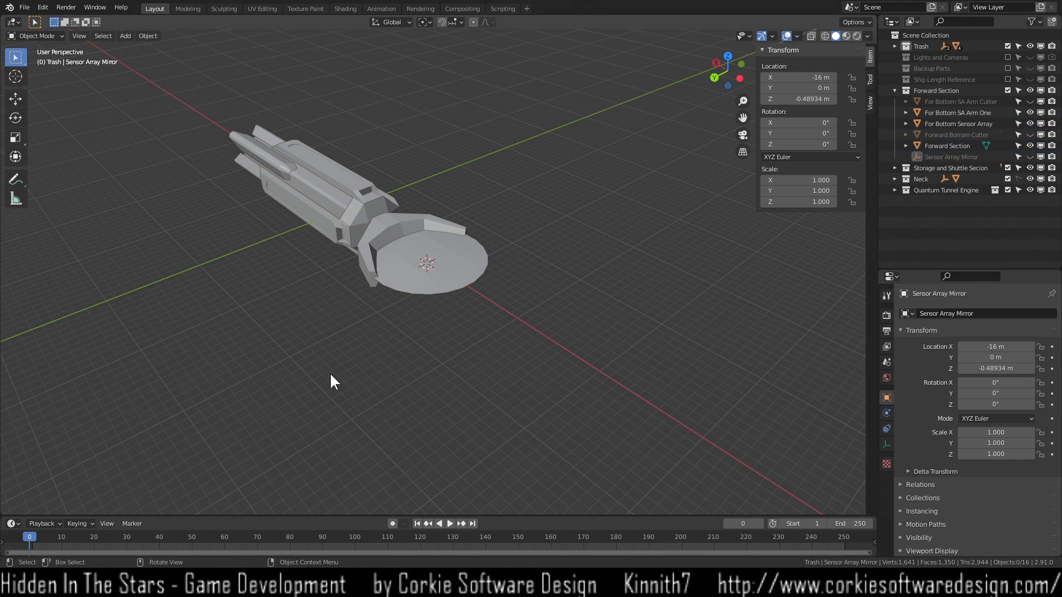
pyautogui.moveTo(369, 385); pyautogui.dragTo(409, 321, button='middle')
pyautogui.scroll(3, 409, 321)
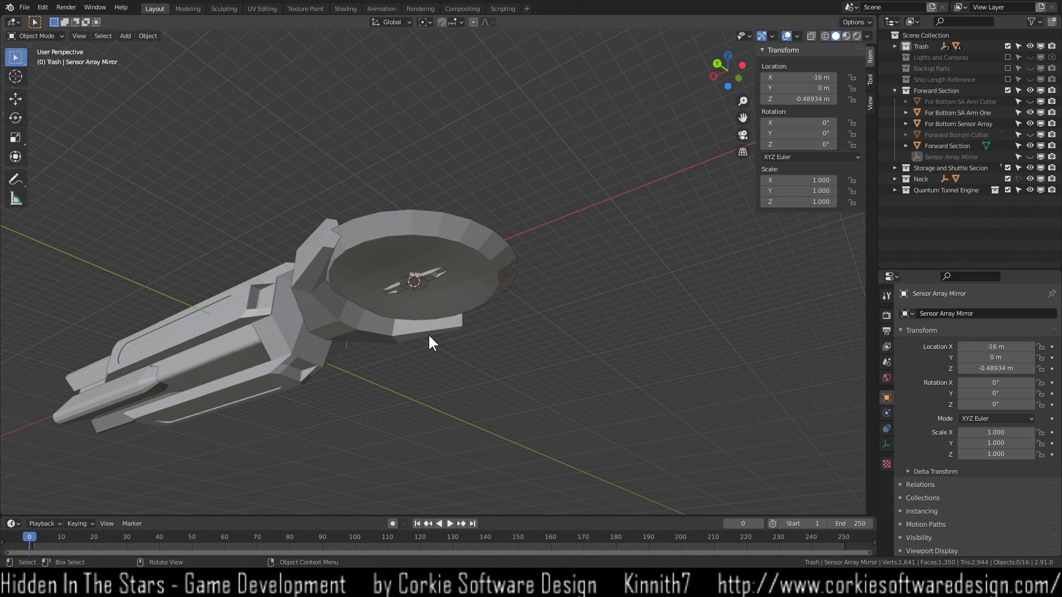
pyautogui.scroll(5, 429, 337)
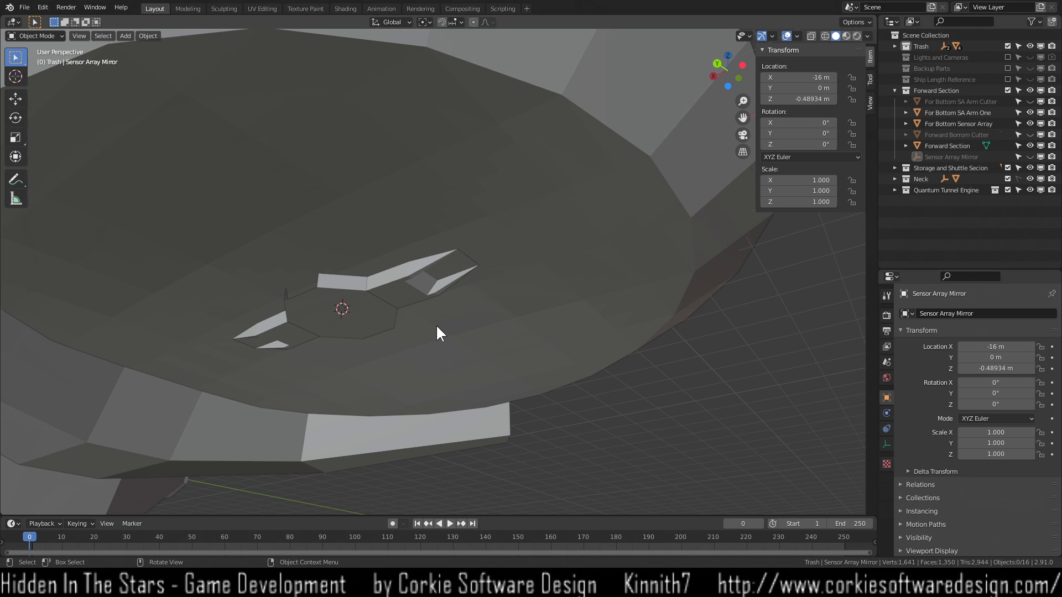
pyautogui.scroll(6, 436, 327)
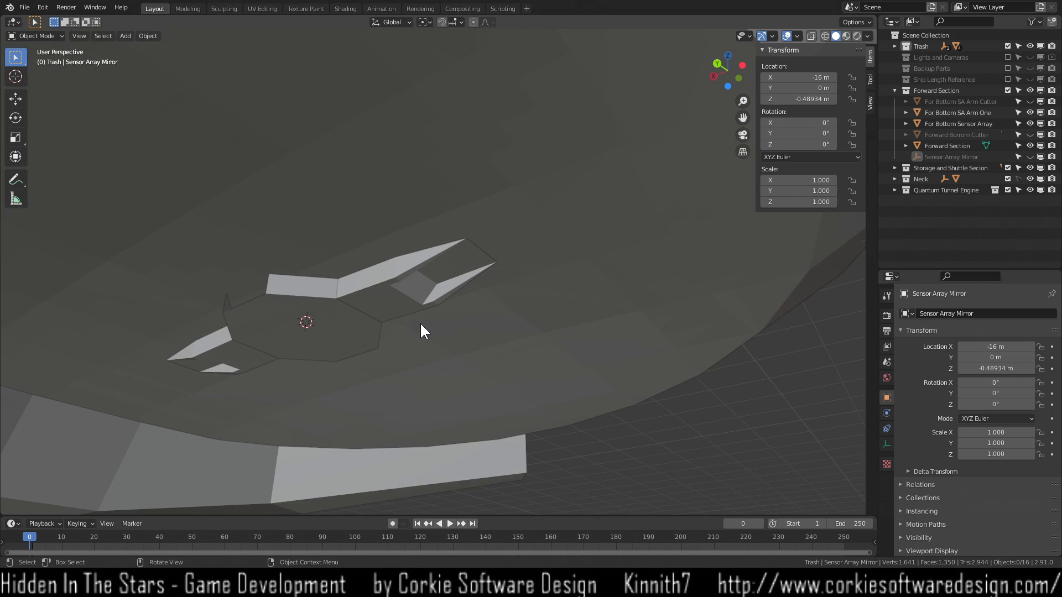
pyautogui.moveTo(413, 340); pyautogui.dragTo(594, 204, button='middle')
pyautogui.scroll(3, 430, 208)
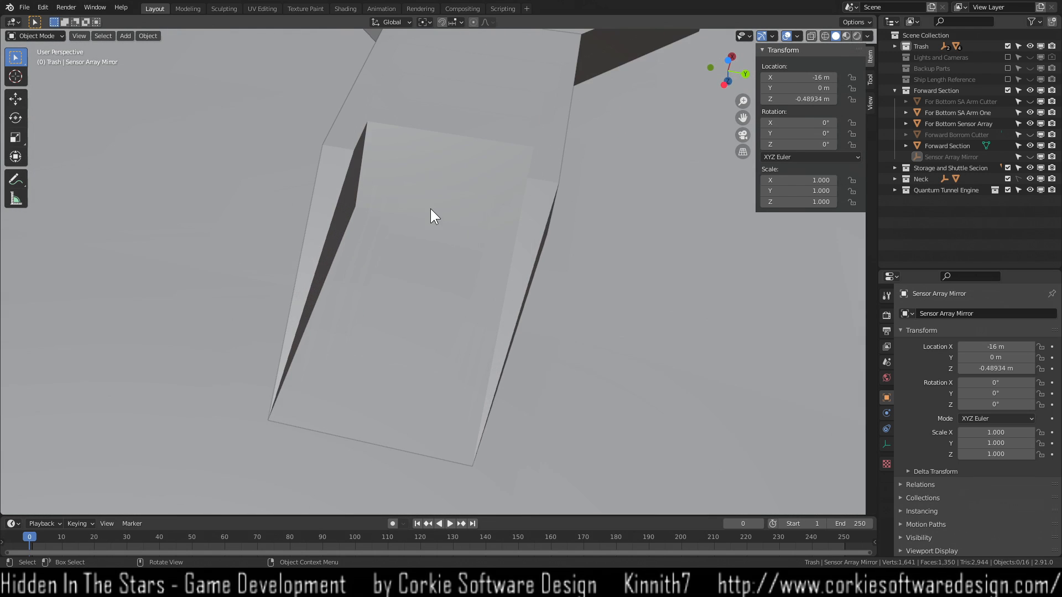
pyautogui.click(438, 162)
pyautogui.press('3')
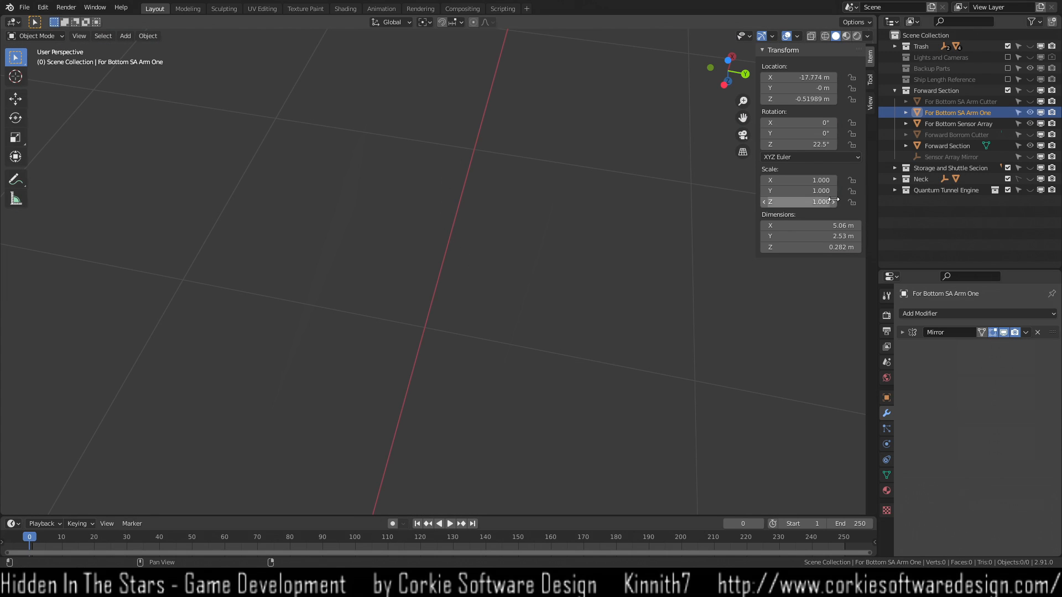
pyautogui.click(1030, 90)
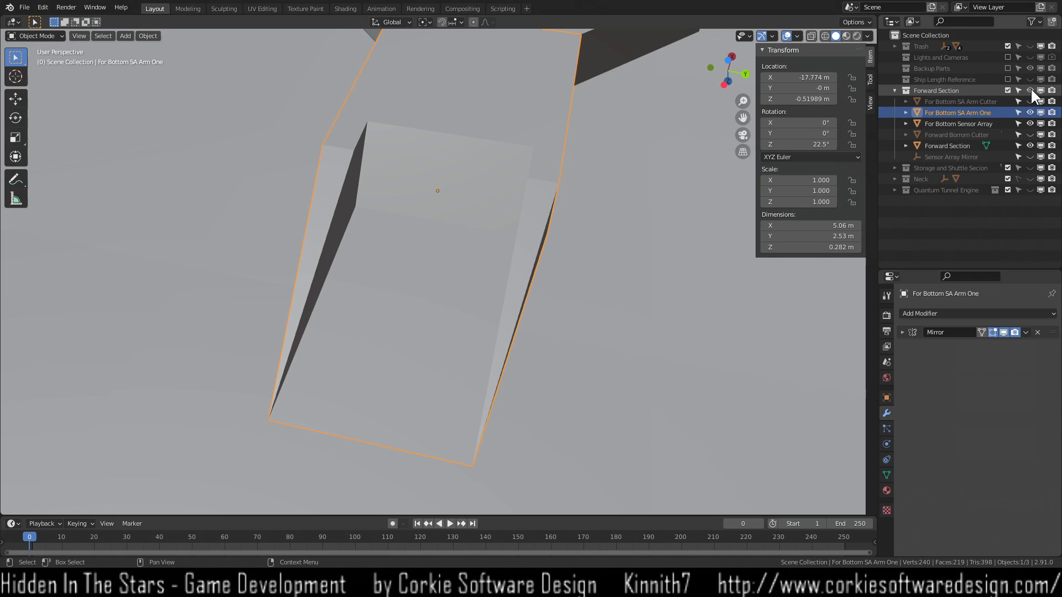
# Exclude the Storage and Shuttle Secion, Neck and Quantum Tunnel Engine collections from the view layer and reset their viewport visibility to on.
pyautogui.scroll(-3, 388, 347)
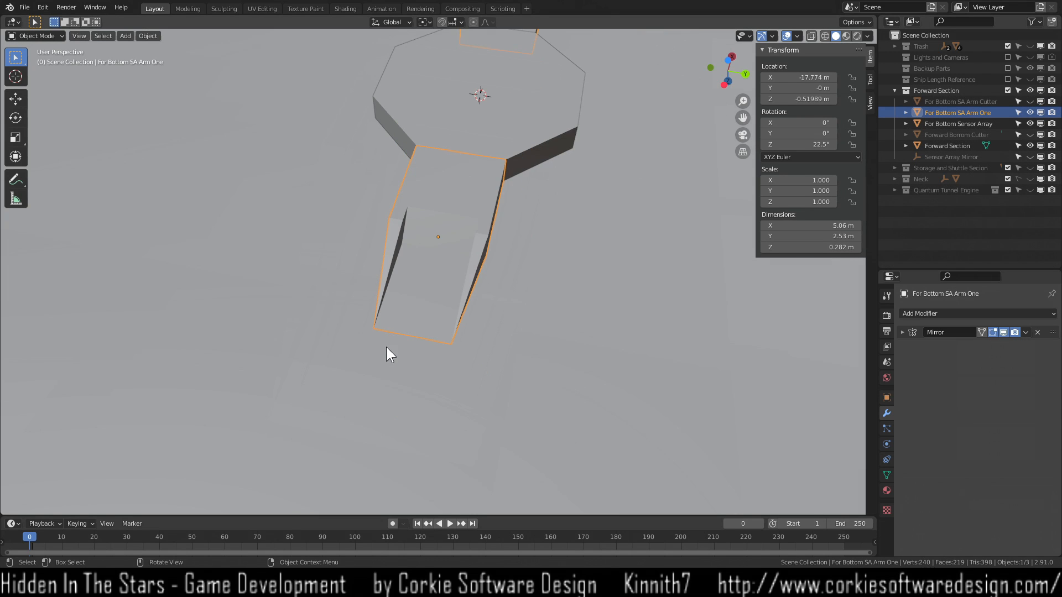
pyautogui.click(1008, 168)
pyautogui.click(1008, 179)
pyautogui.click(1008, 189)
pyautogui.click(1030, 168)
pyautogui.click(1030, 179)
pyautogui.click(1030, 190)
pyautogui.scroll(-5, 476, 248)
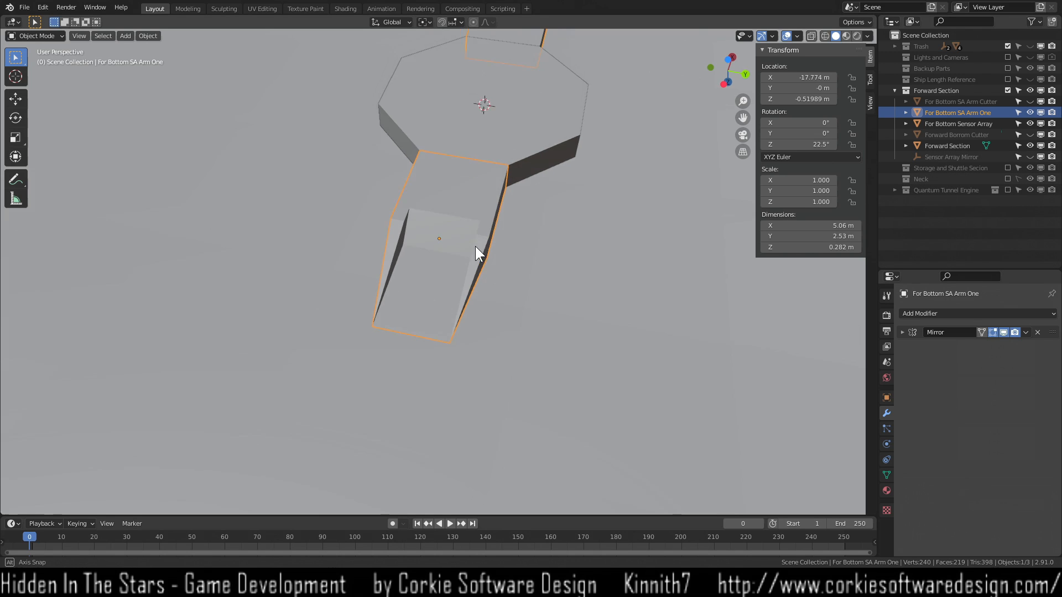
pyautogui.click(457, 260)
pyautogui.press('3')
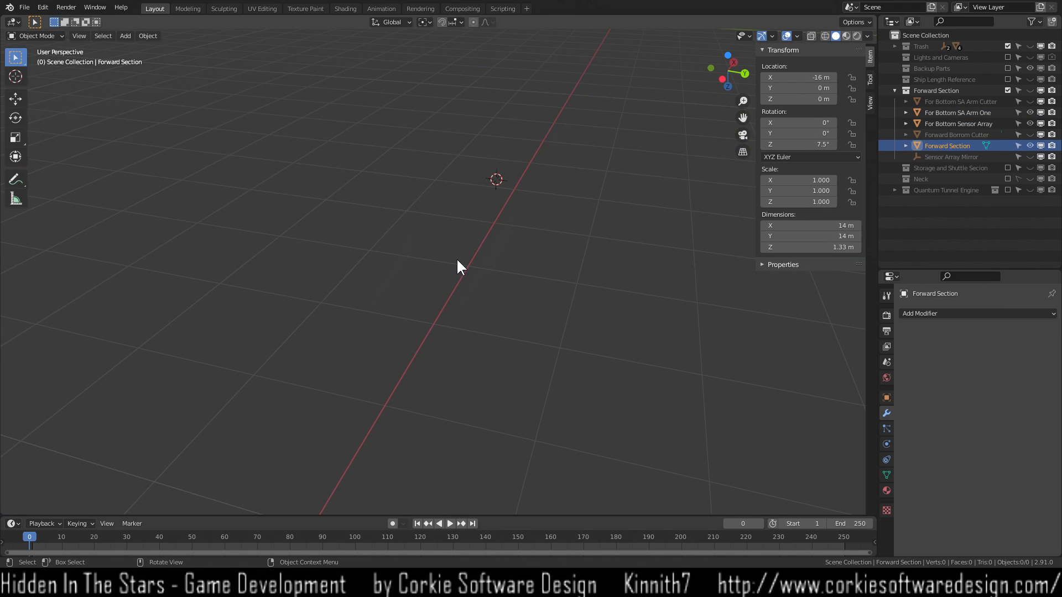
pyautogui.keyDown('ctrl'); pyautogui.click(1027, 88); pyautogui.keyUp('ctrl')
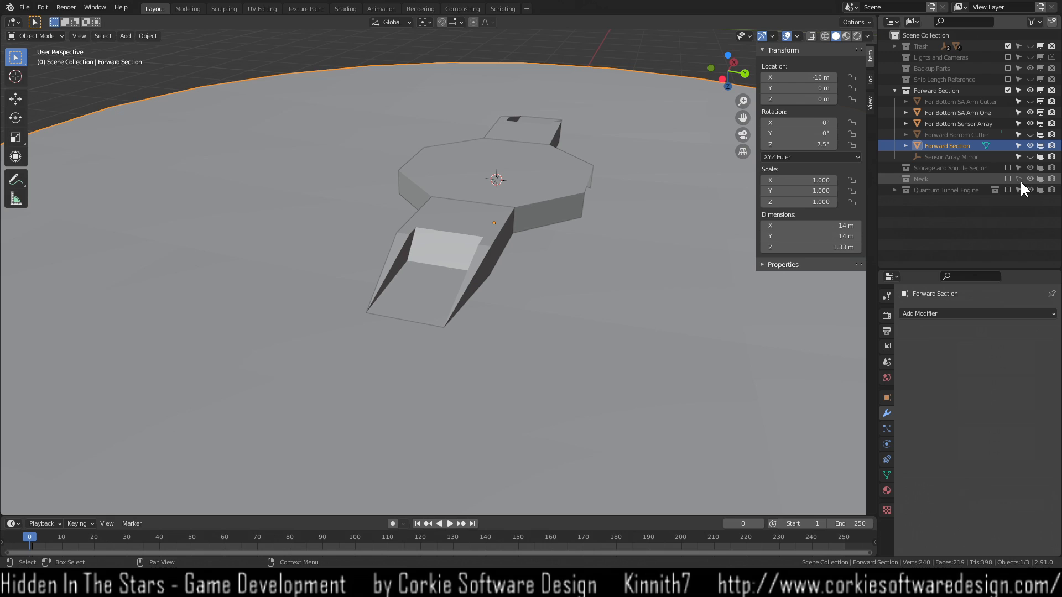
# Inset the sloped end face of the For Bottom SA Arm One recess by about 0.011 m.
pyautogui.click(492, 228)
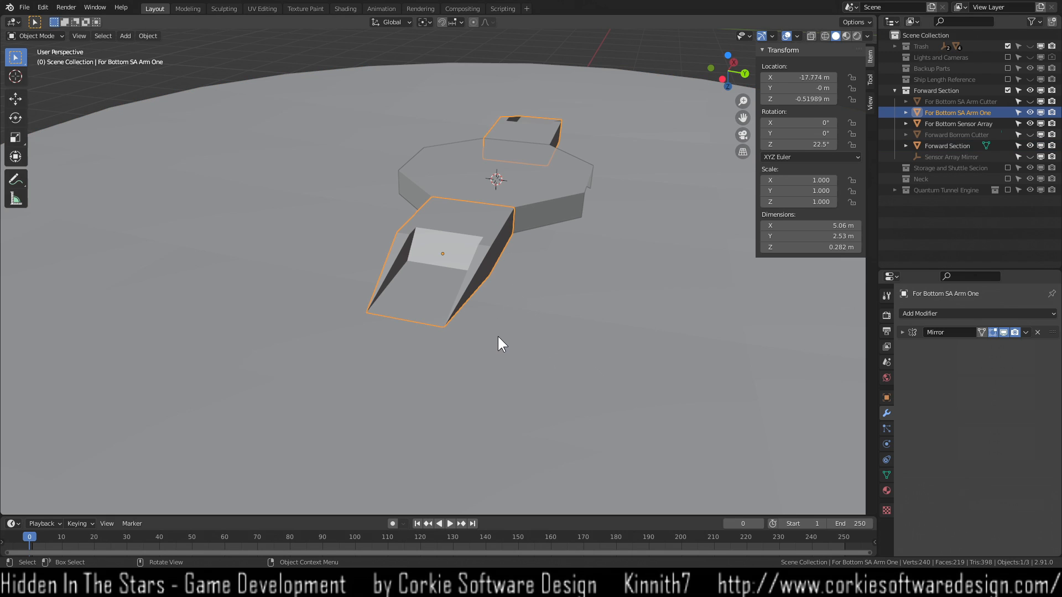
pyautogui.moveTo(549, 252); pyautogui.dragTo(512, 281, button='middle')
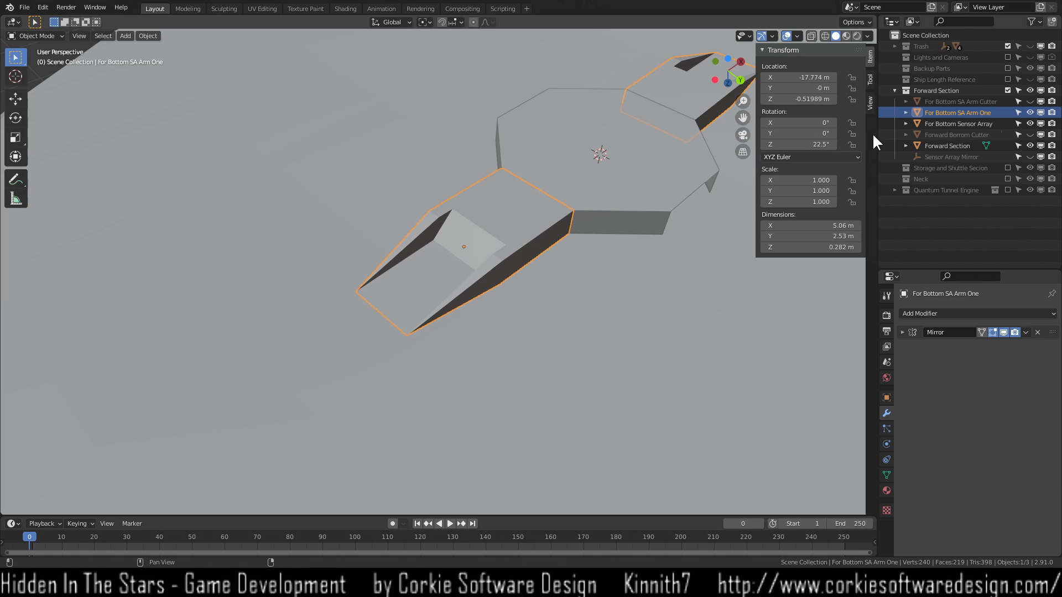
pyautogui.scroll(3, 470, 184)
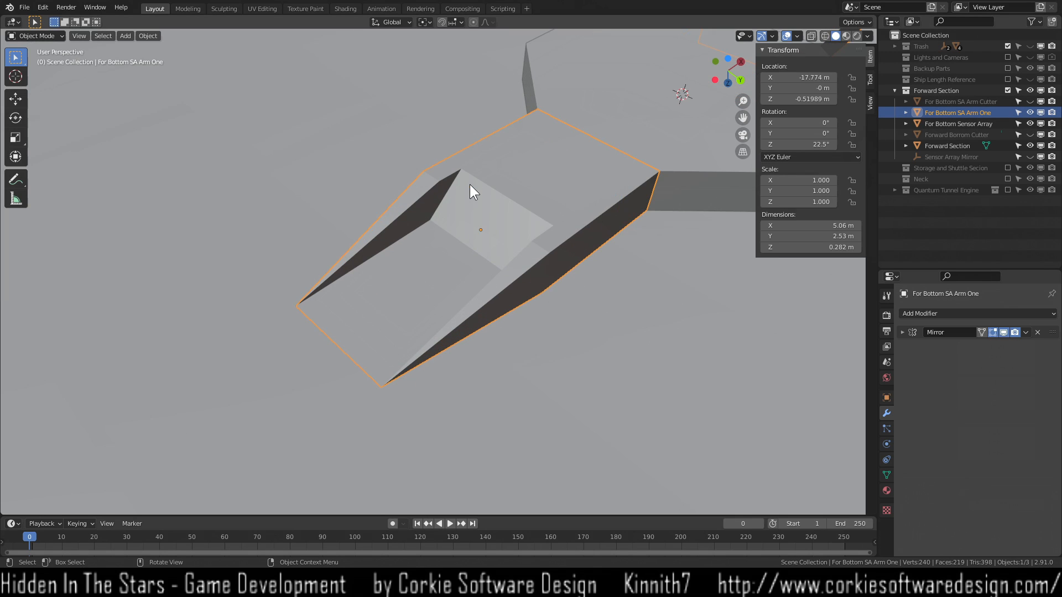
pyautogui.press('Tab')
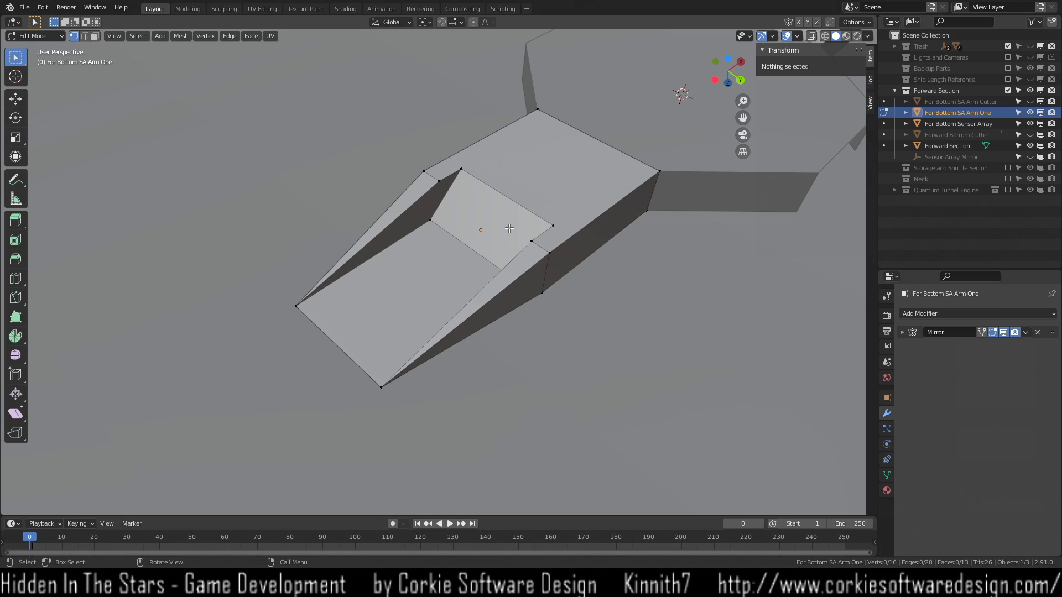
pyautogui.press('3')
pyautogui.click(510, 228)
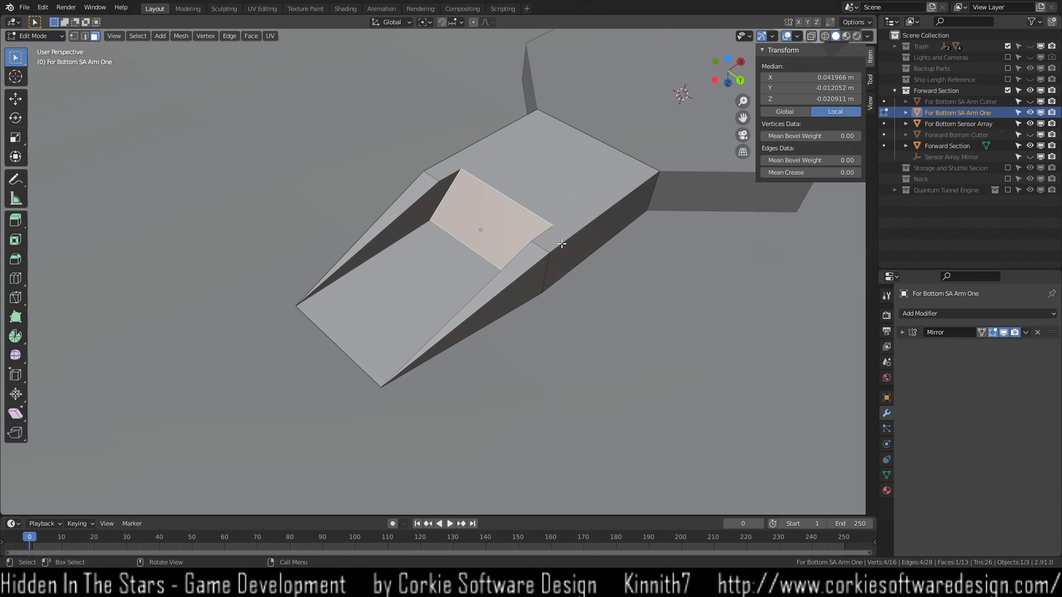
pyautogui.press('i')
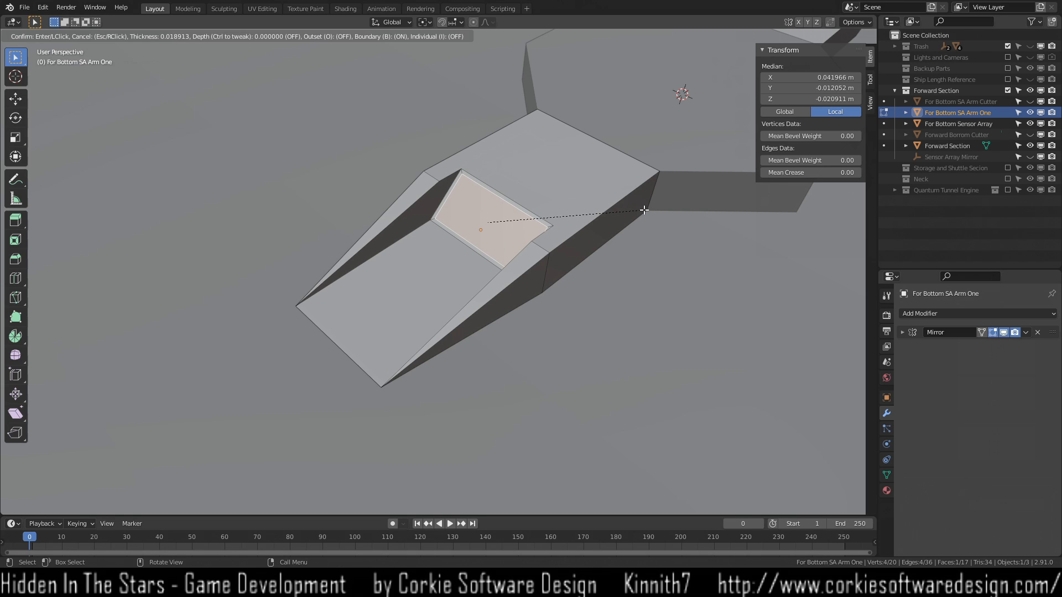
pyautogui.click(645, 211)
# Set the transform orientation to Local and extrude the inset recess face about 0.031 m inward along local X.
pyautogui.scroll(4, 525, 219)
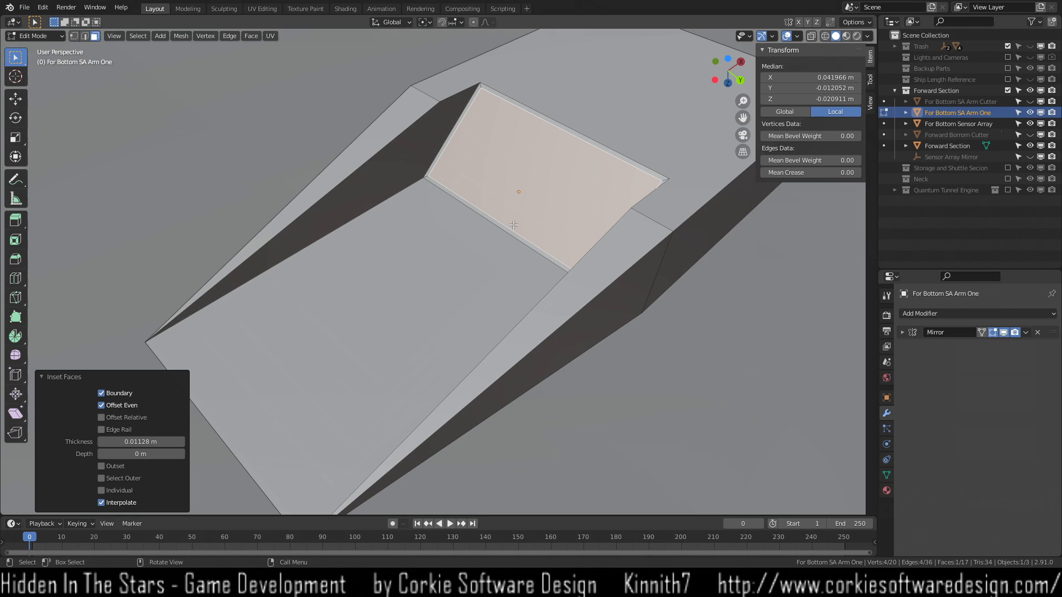
pyautogui.press('e')
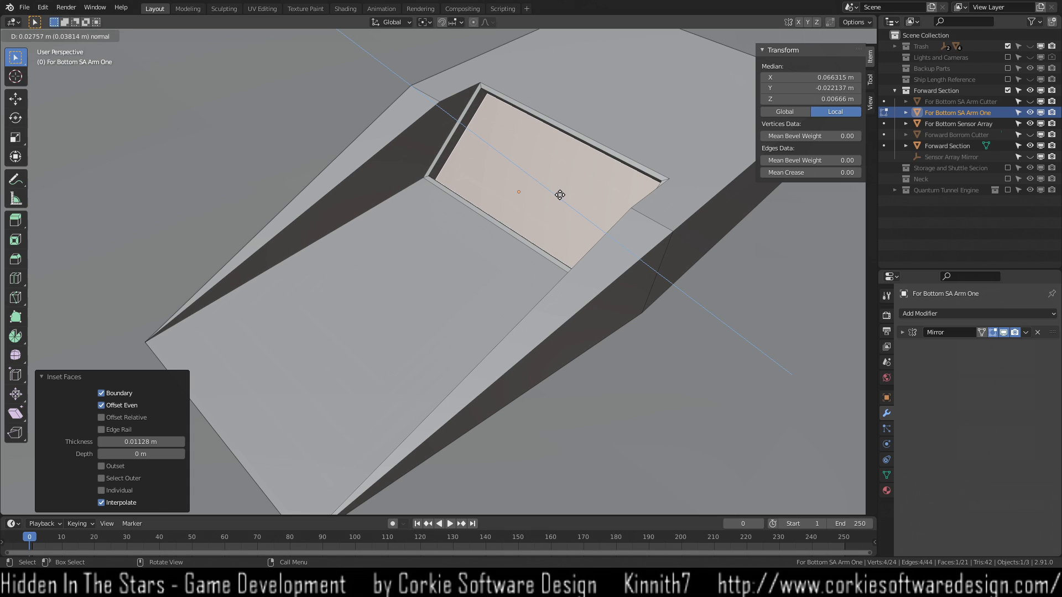
pyautogui.press('Escape')
pyautogui.click(397, 22)
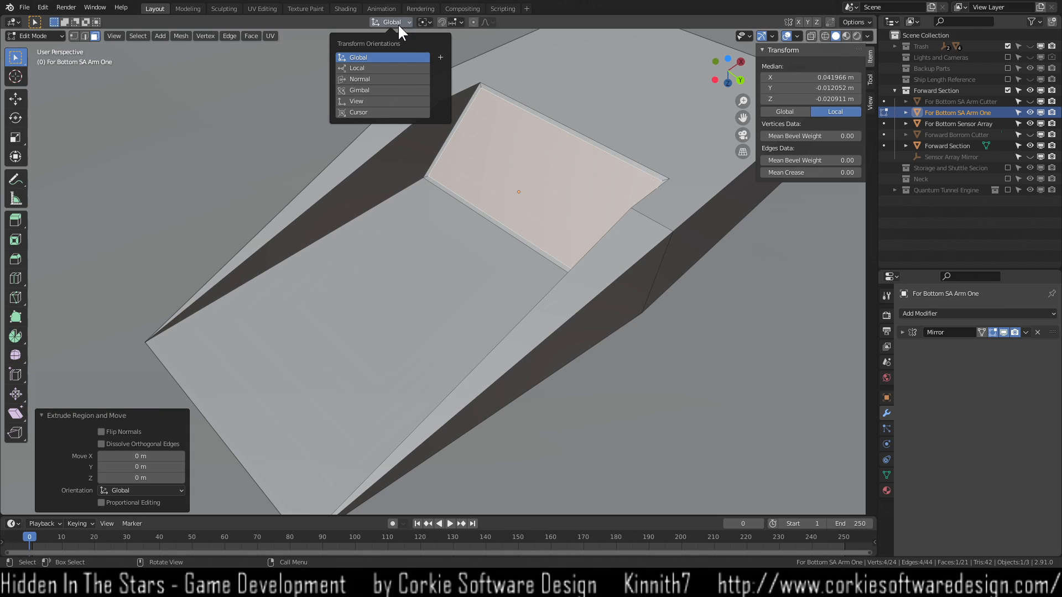
pyautogui.click(395, 66)
pyautogui.press('e')
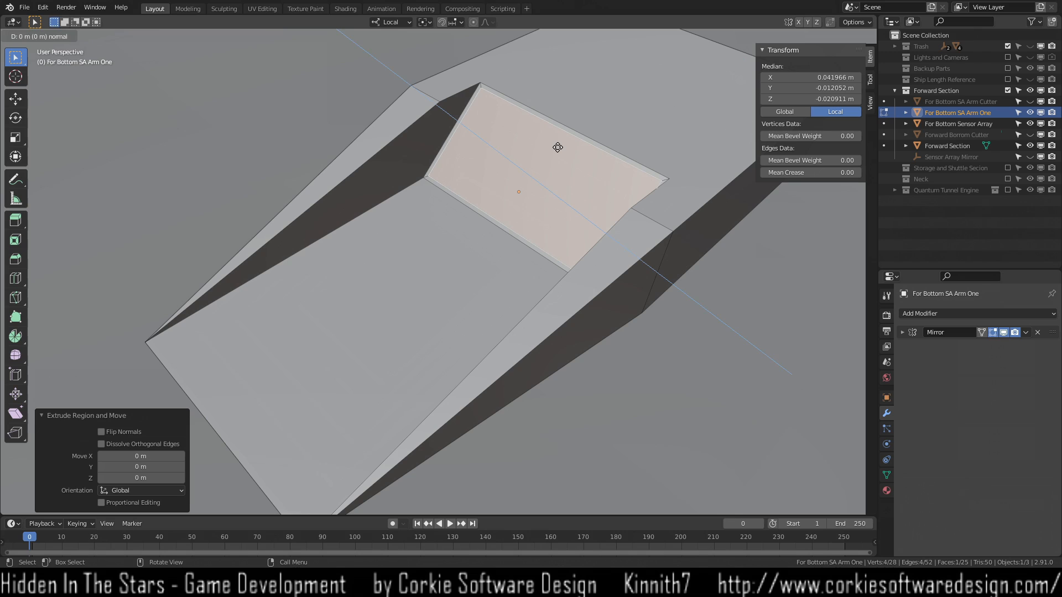
pyautogui.press('y')
pyautogui.press('x')
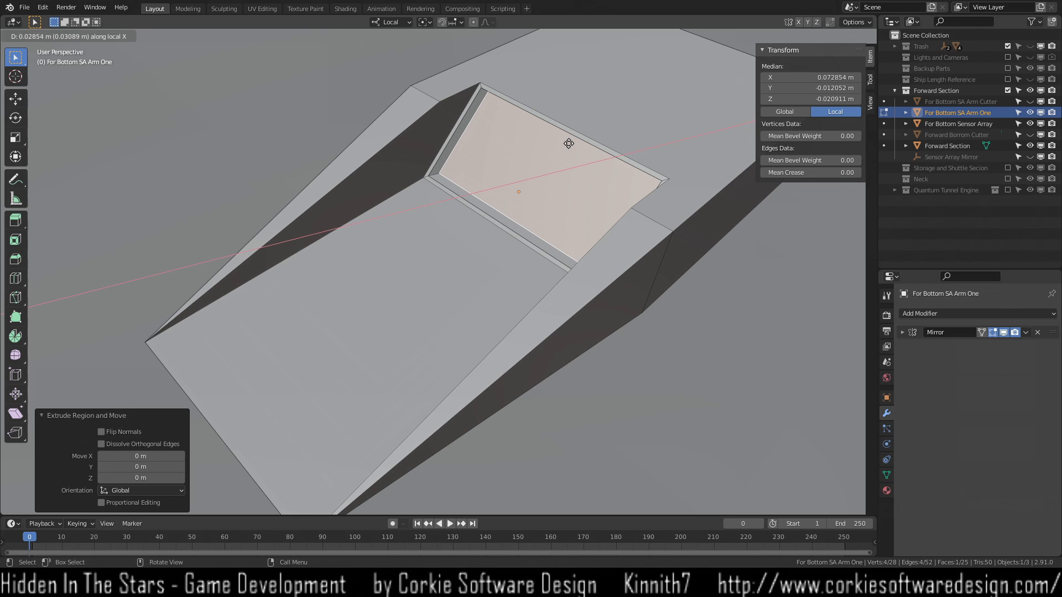
pyautogui.click(569, 144)
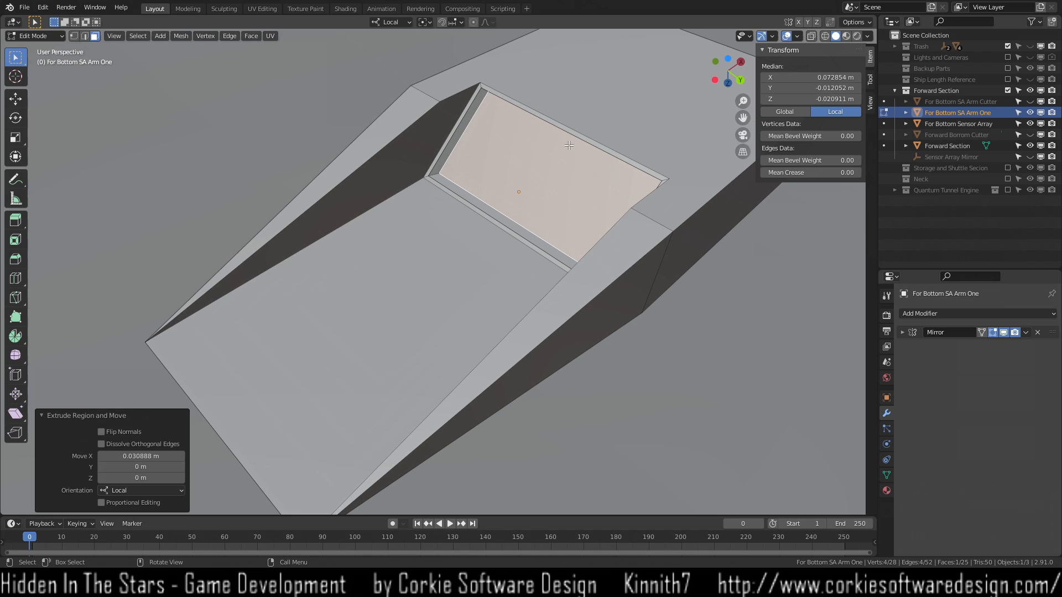
# Clear the face selection and return the arm to Object Mode.
pyautogui.scroll(-6, 637, 280)
pyautogui.click(476, 298)
pyautogui.moveTo(520, 325); pyautogui.dragTo(507, 294, button='middle')
pyautogui.press('Tab')
pyautogui.click(502, 373)
# Duplicate For Bottom SA Arm One in place and try to rotate the copy by 90°.
pyautogui.scroll(5, 506, 295)
pyautogui.moveTo(386, 217); pyautogui.dragTo(393, 297, button='middle')
pyautogui.click(320, 211)
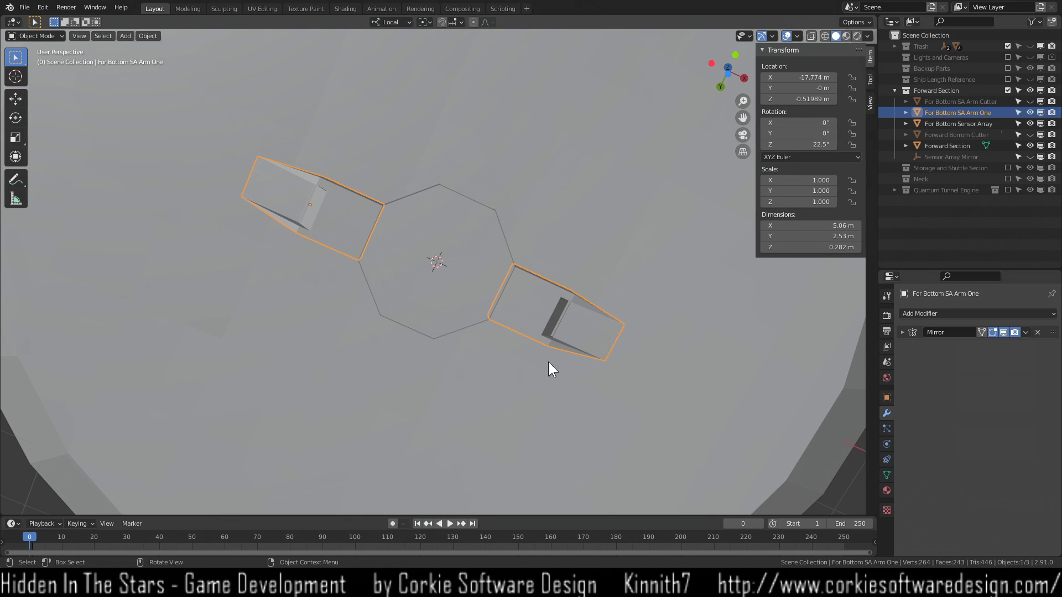
pyautogui.rightClick(490, 311)
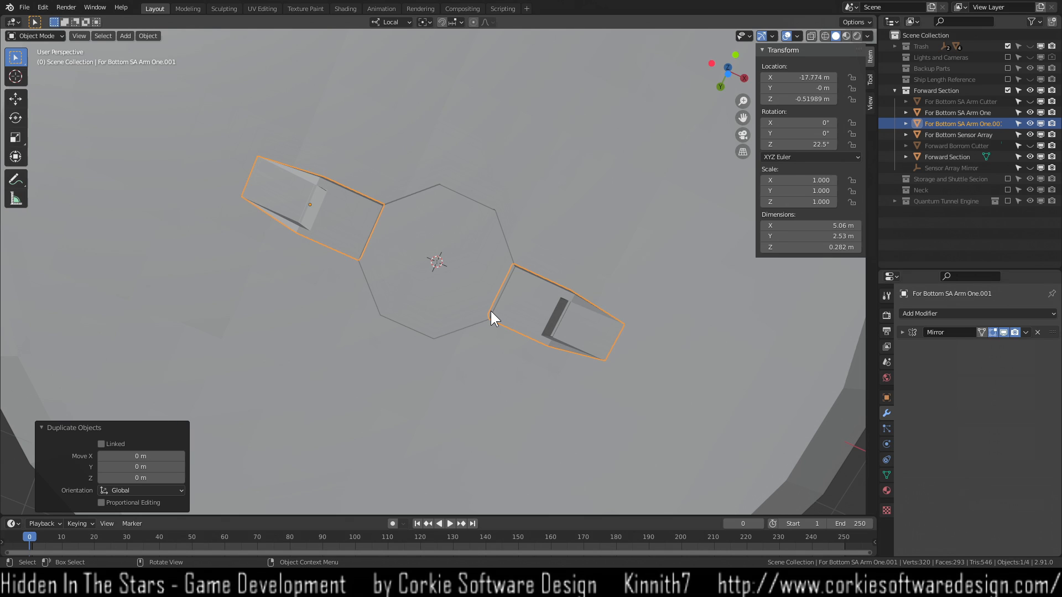
pyautogui.write('r90')
pyautogui.press('Return')
# Set the transform pivot point to 3D Cursor and try to rotate the duplicated arm 90° about it.
pyautogui.click(427, 21)
pyautogui.click(428, 46)
pyautogui.write('r90')
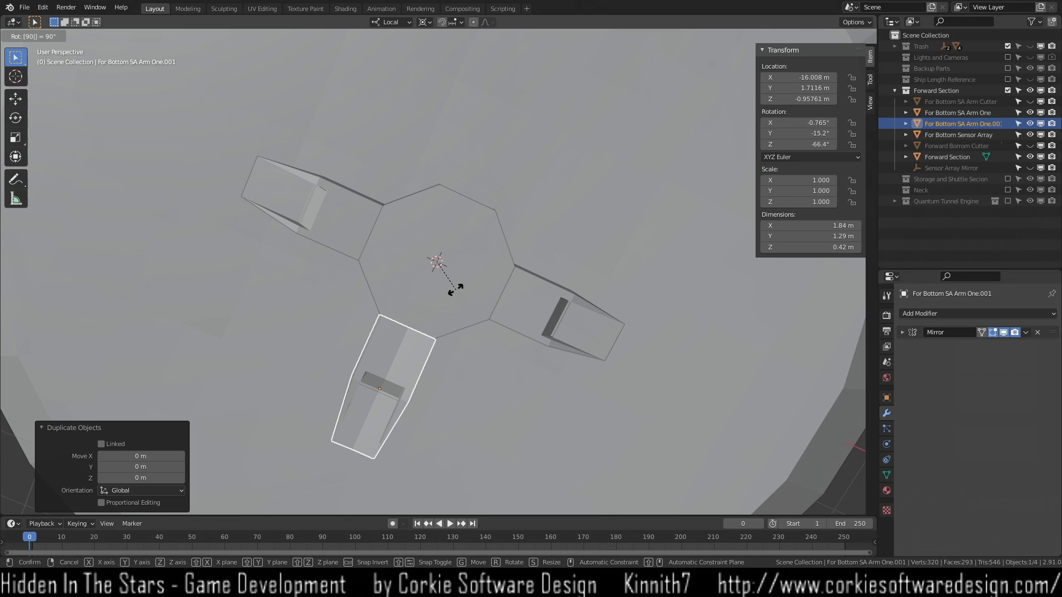
pyautogui.press('Escape')
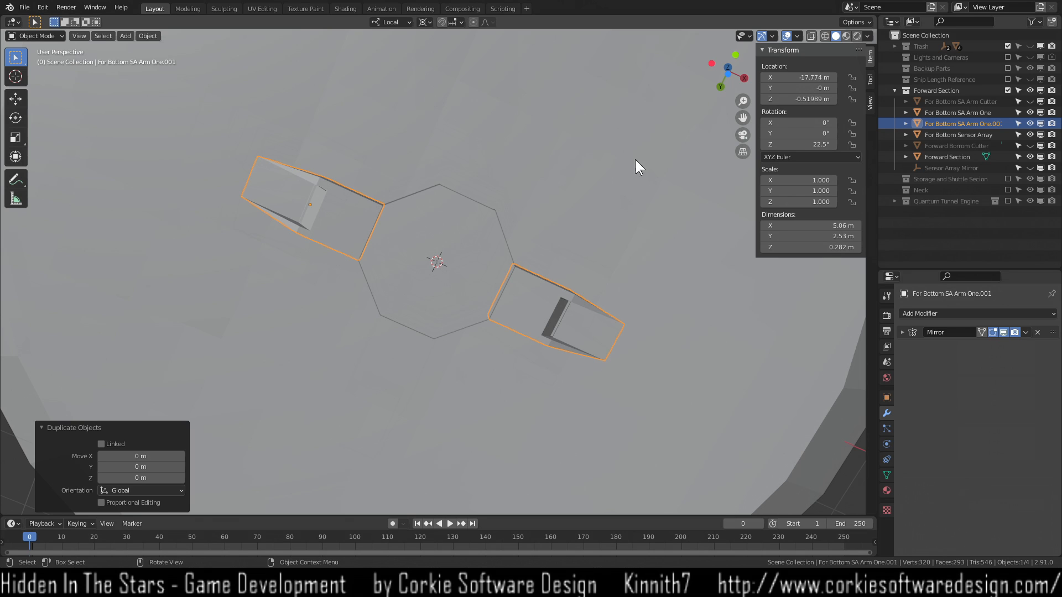
pyautogui.press('r')
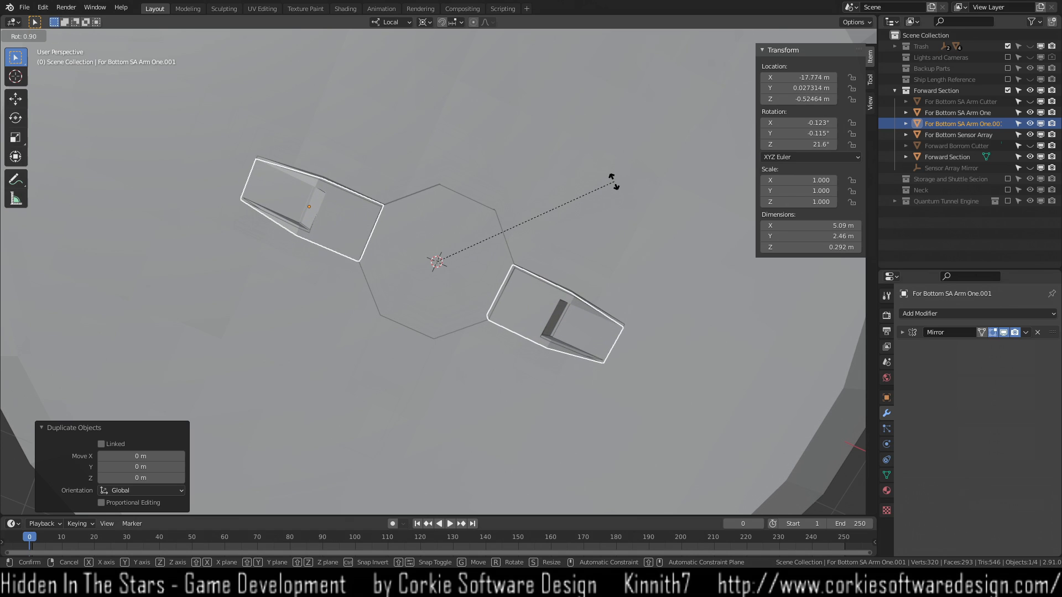
pyautogui.press('Escape')
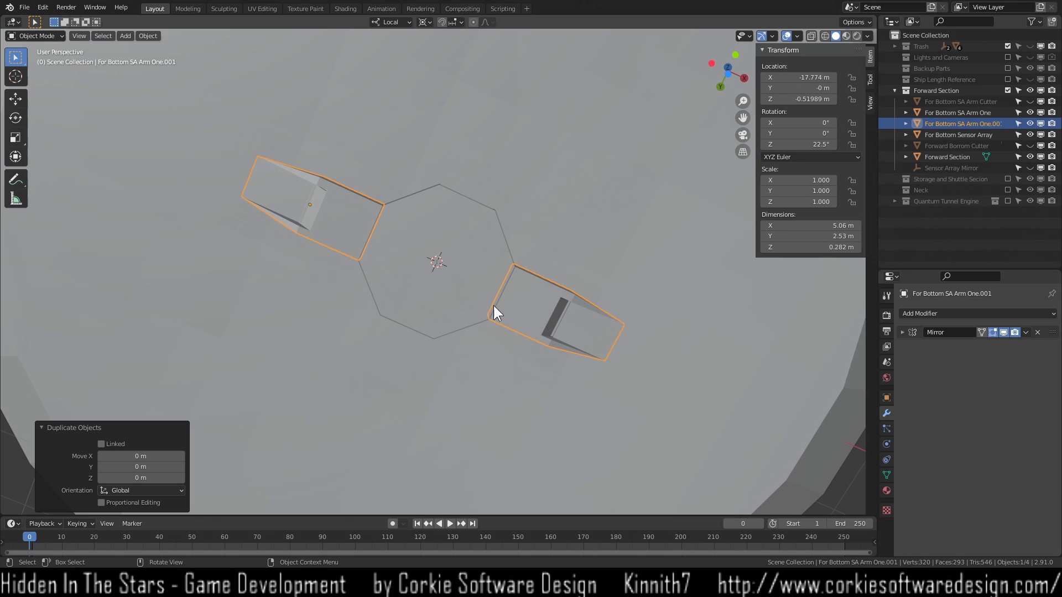
# Delete the duplicate For Bottom SA Arm One.001.
pyautogui.click(651, 346)
pyautogui.click(964, 123)
pyautogui.press('Delete')
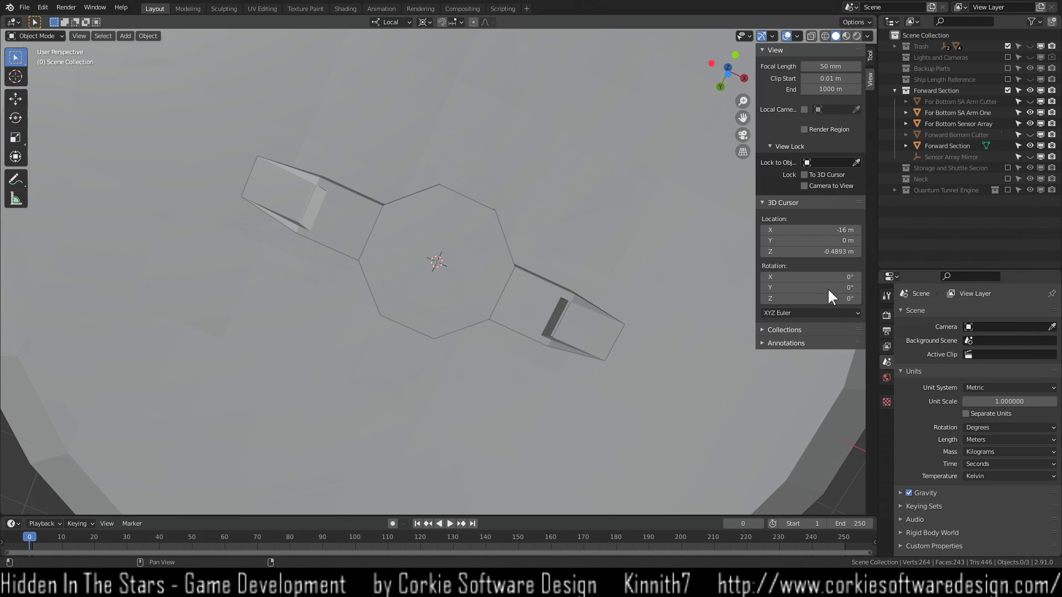
pyautogui.click(867, 59)
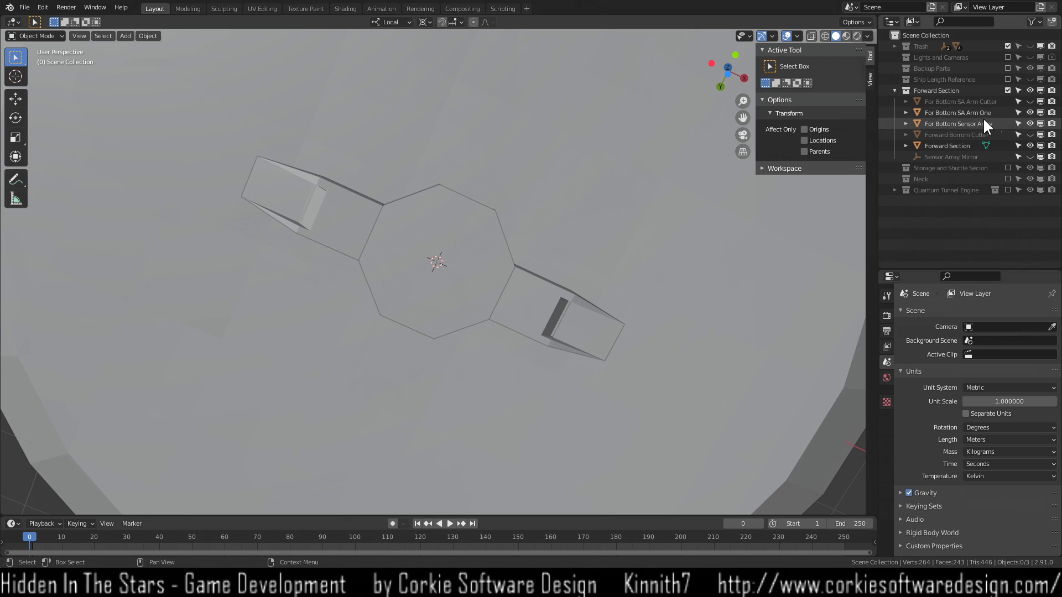
# Duplicate For Bottom SA Arm One in place and apply the Mirror modifier on the copy.
pyautogui.scroll(-1, 646, 378)
pyautogui.scroll(-1, 646, 377)
pyautogui.click(557, 319)
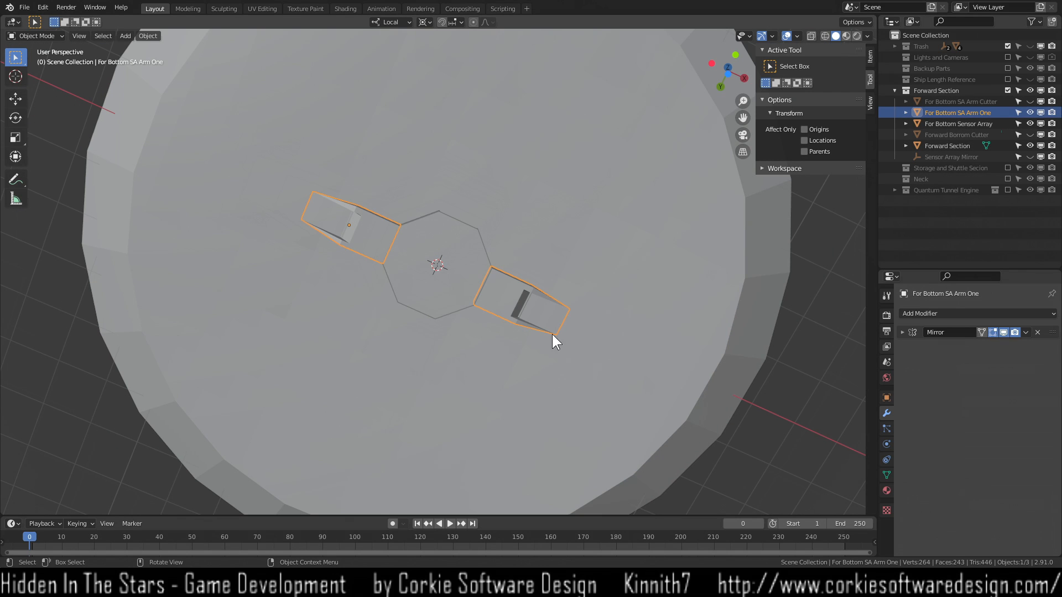
pyautogui.hotkey('alt', 'a')
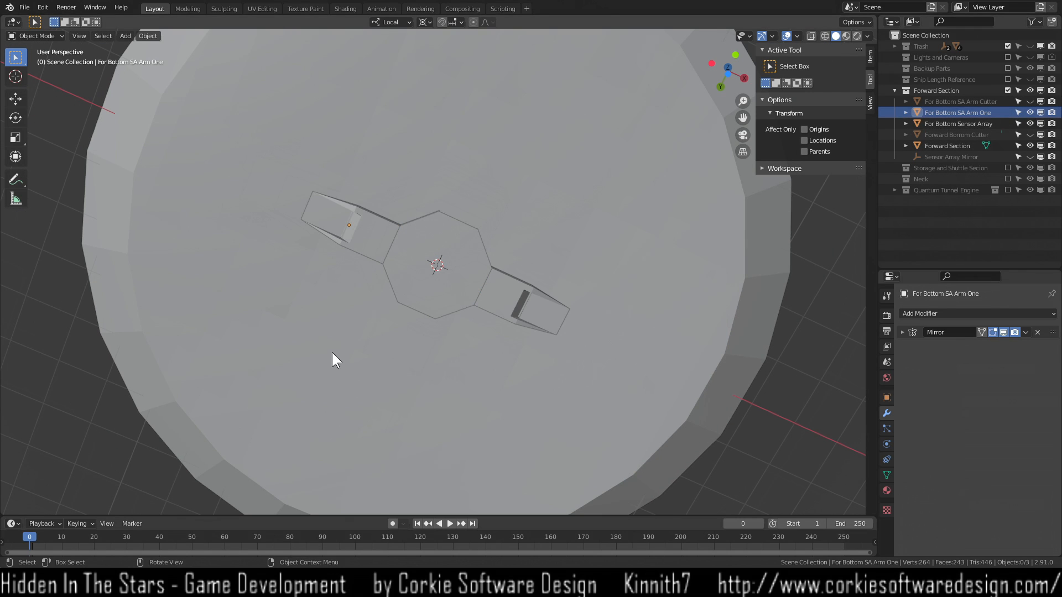
pyautogui.scroll(5, 332, 353)
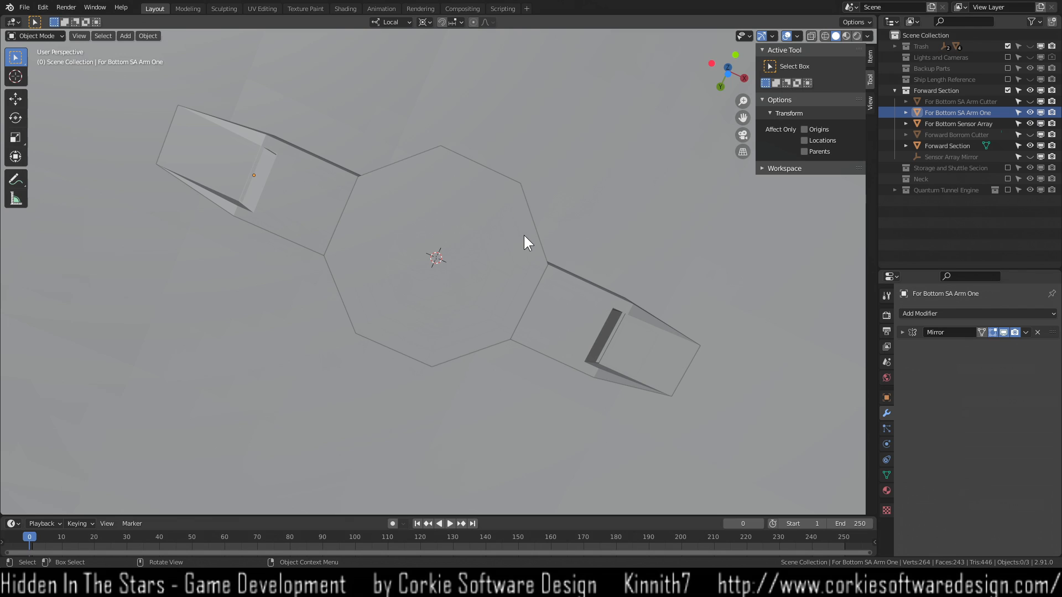
pyautogui.click(327, 191)
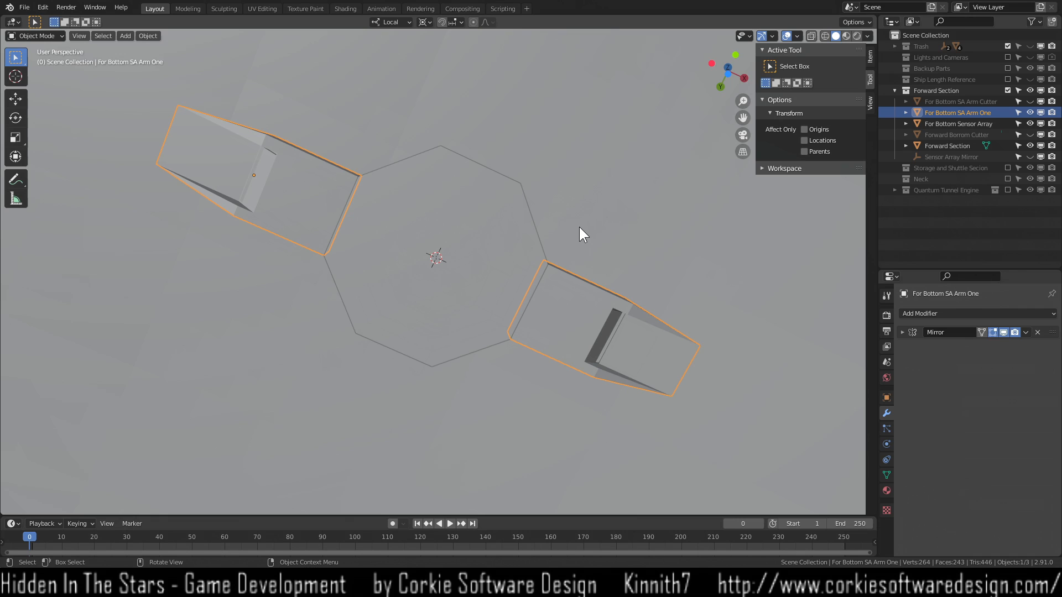
pyautogui.hotkey('shift', 'd')
pyautogui.press('Escape')
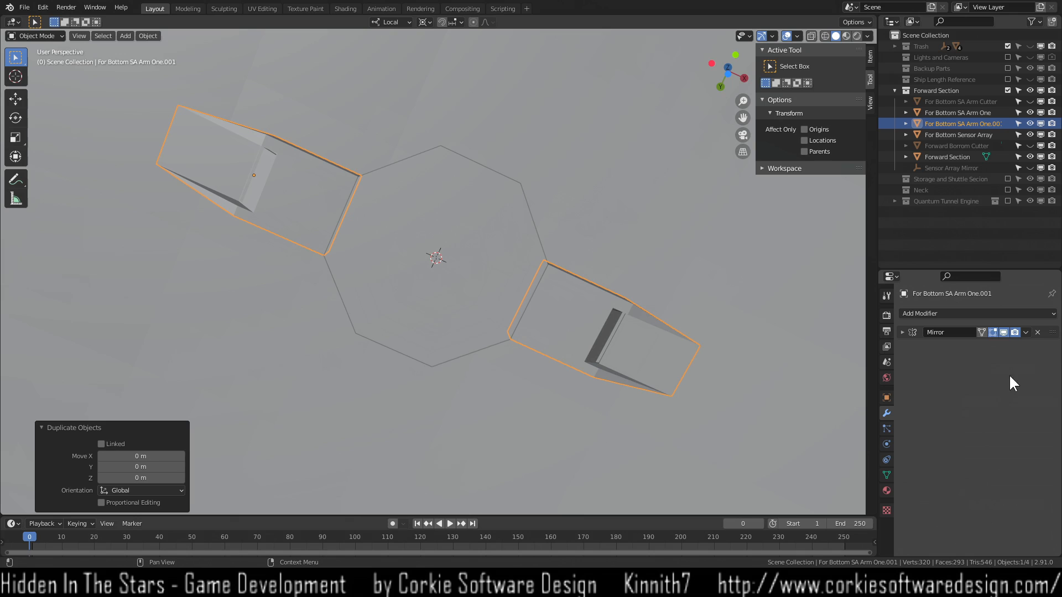
pyautogui.click(1026, 332)
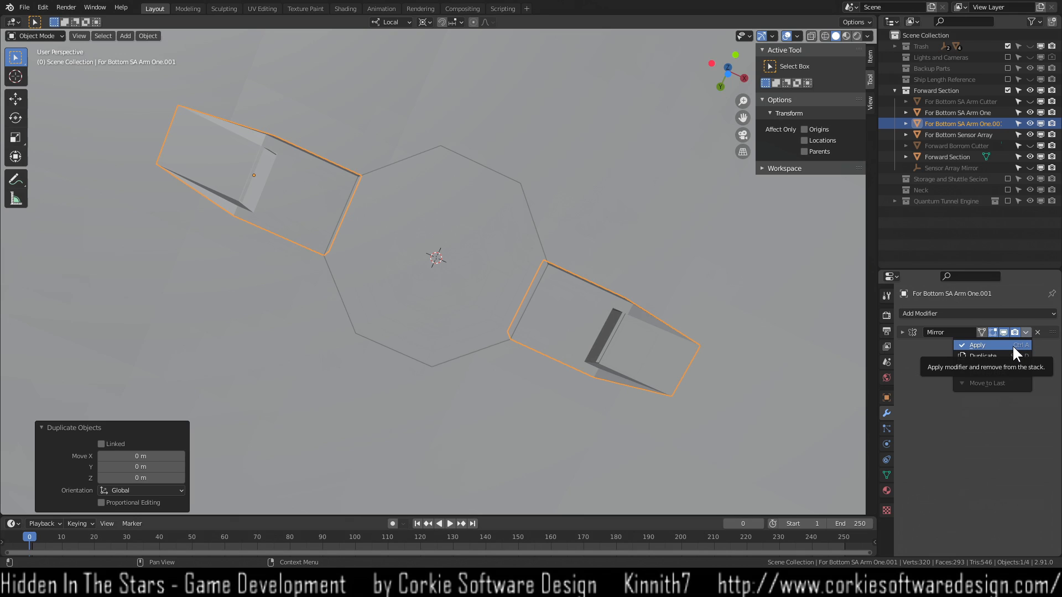
pyautogui.click(1014, 345)
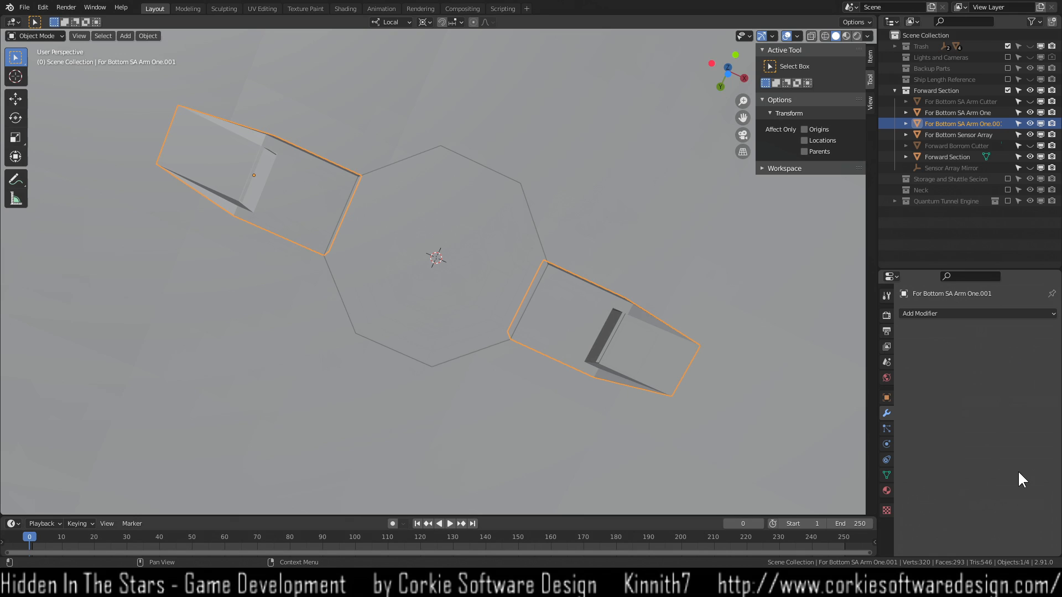
# Rotate the duplicated arm pair 90° around its local Z axis.
pyautogui.press('r')
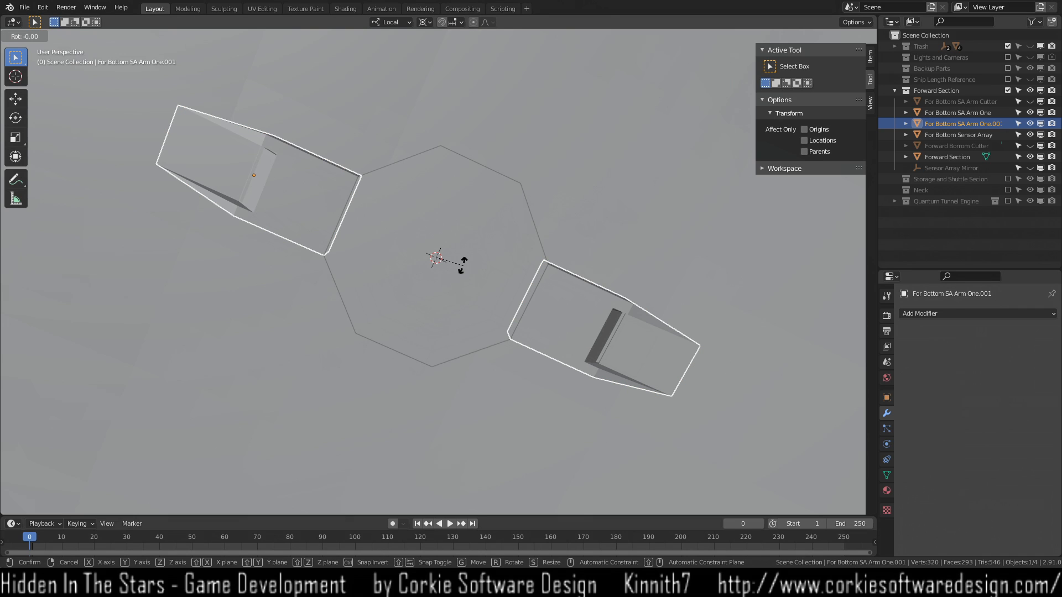
pyautogui.write('z')
pyautogui.write('90')
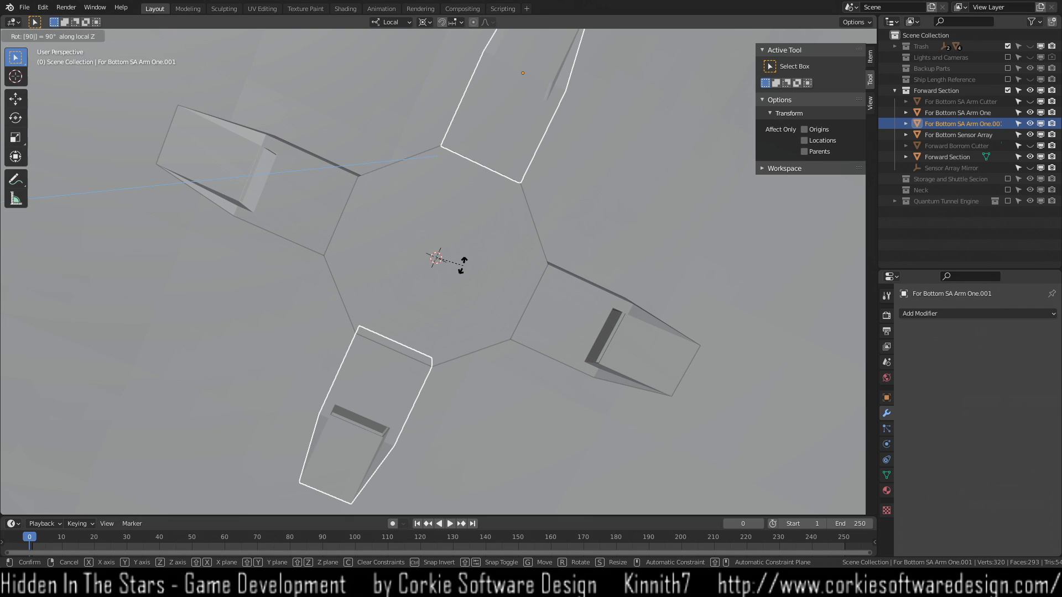
pyautogui.press('Return')
pyautogui.click(665, 238)
# Examine the two arm pairs around the octagonal hub and the sensor array's profile beneath the hull.
pyautogui.moveTo(412, 254); pyautogui.dragTo(473, 327, button='middle')
pyautogui.click(388, 167)
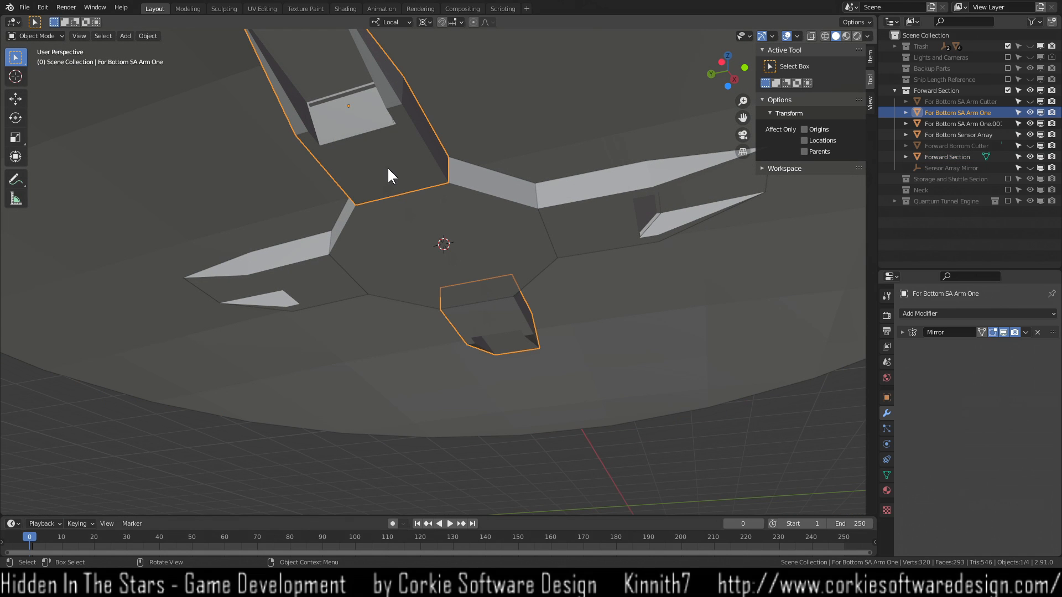
pyautogui.click(622, 221)
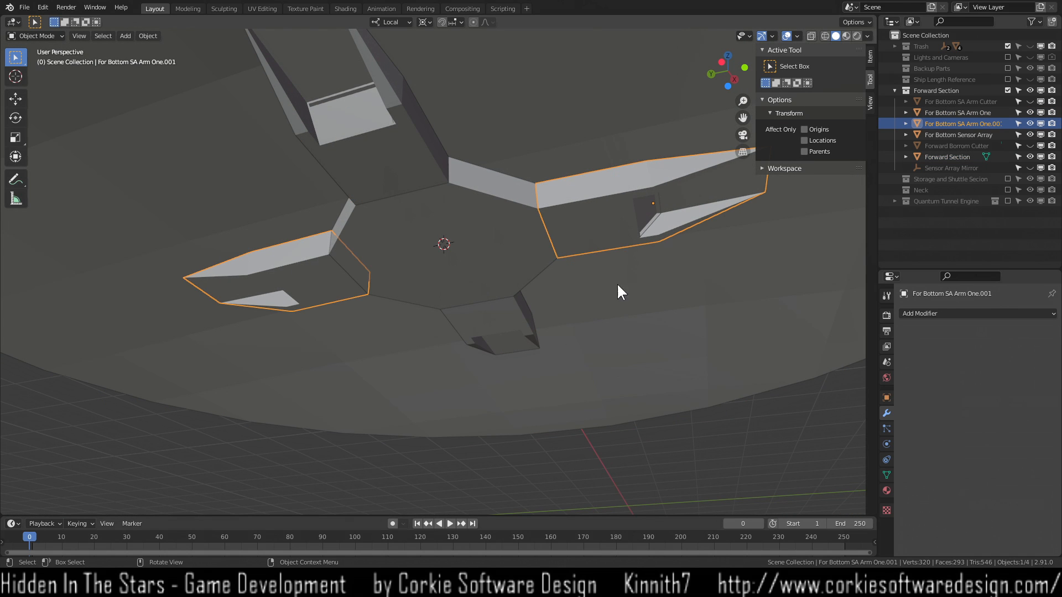
pyautogui.click(406, 350)
pyautogui.scroll(-4, 520, 370)
pyautogui.click(625, 420)
pyautogui.moveTo(625, 420); pyautogui.dragTo(533, 372, button='middle')
pyautogui.moveTo(446, 151); pyautogui.dragTo(432, 213, button='middle')
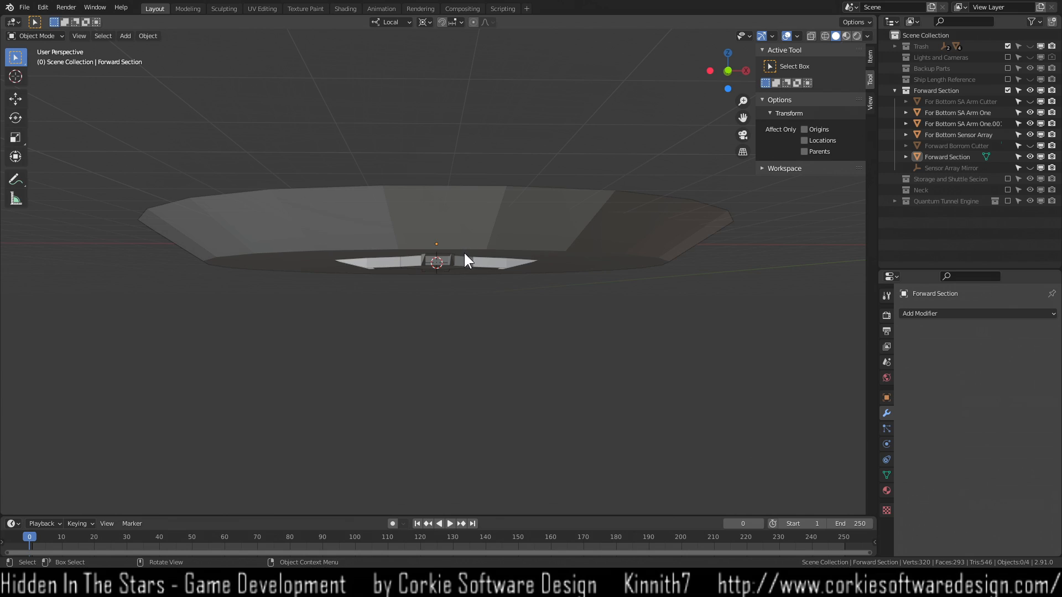
pyautogui.click(315, 230)
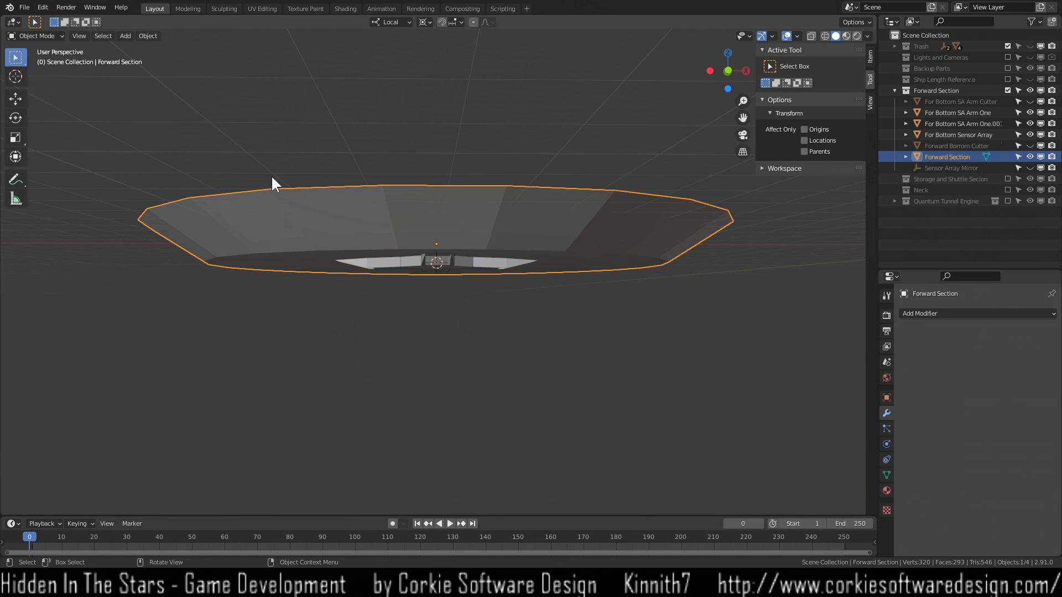
pyautogui.click(62, 61)
# Save the Blender file.
pyautogui.click(24, 7)
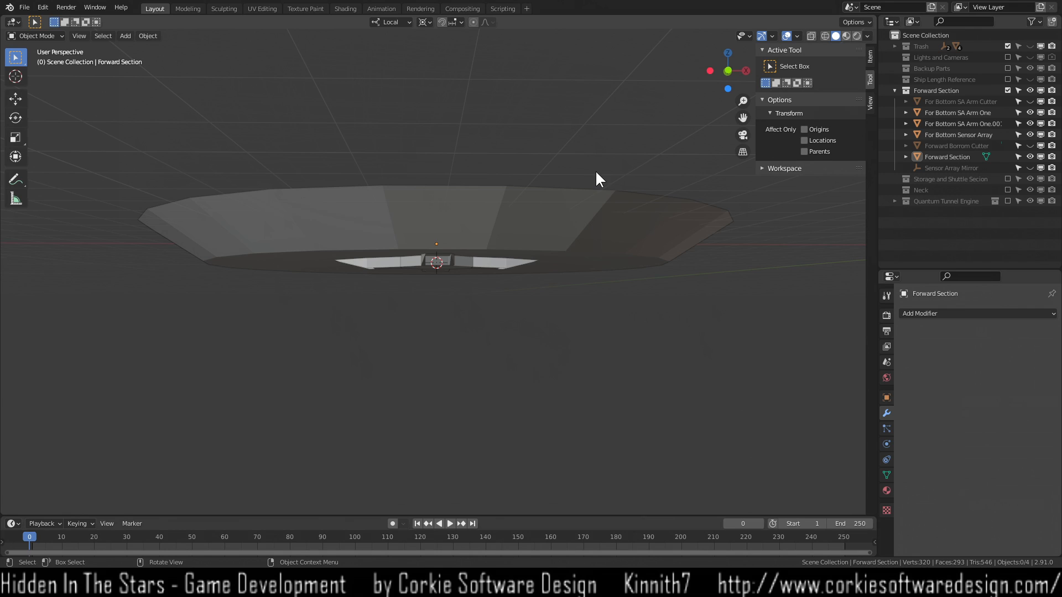
pyautogui.hotkey('ctrl', 's')
pyautogui.moveTo(432, 293); pyautogui.dragTo(441, 327, button='middle')
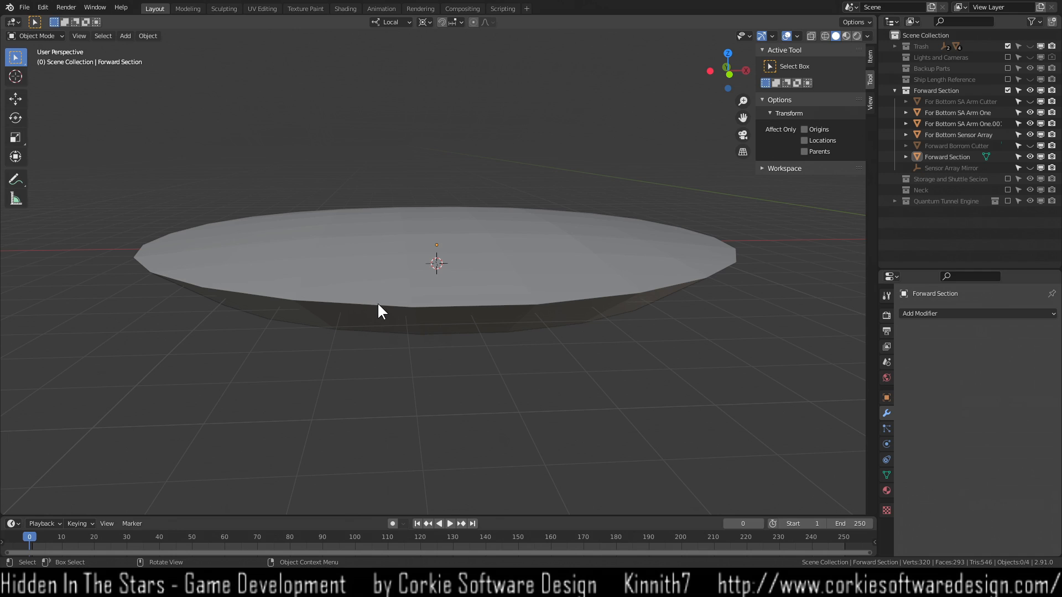
# Restore the viewport visibility of the Forward Section, Storage and Shuttle Section, Neck and Quantum Tunnel Engine collections.
pyautogui.press('2')
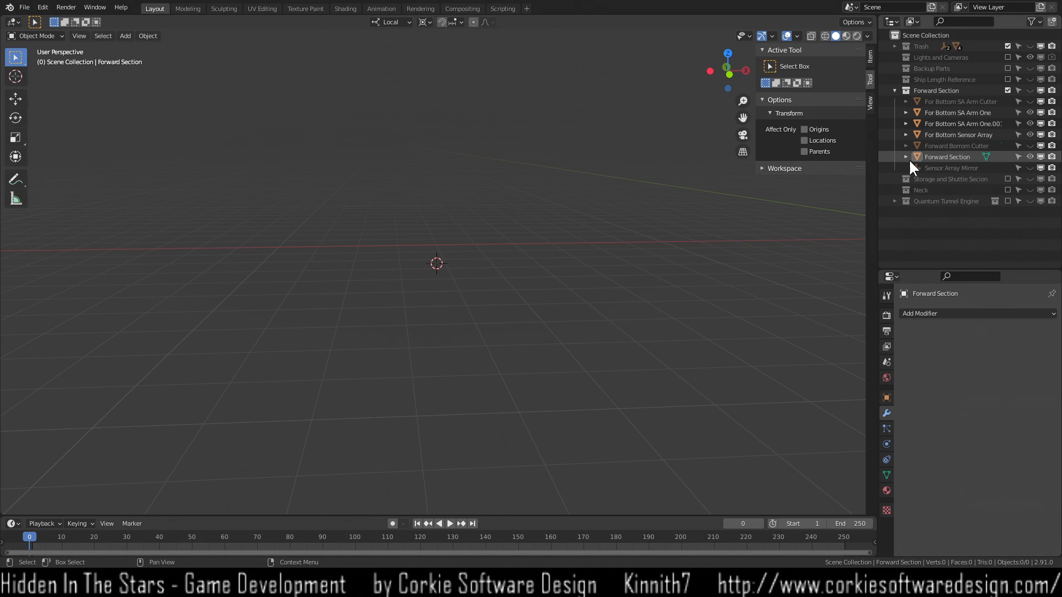
pyautogui.click(1030, 89)
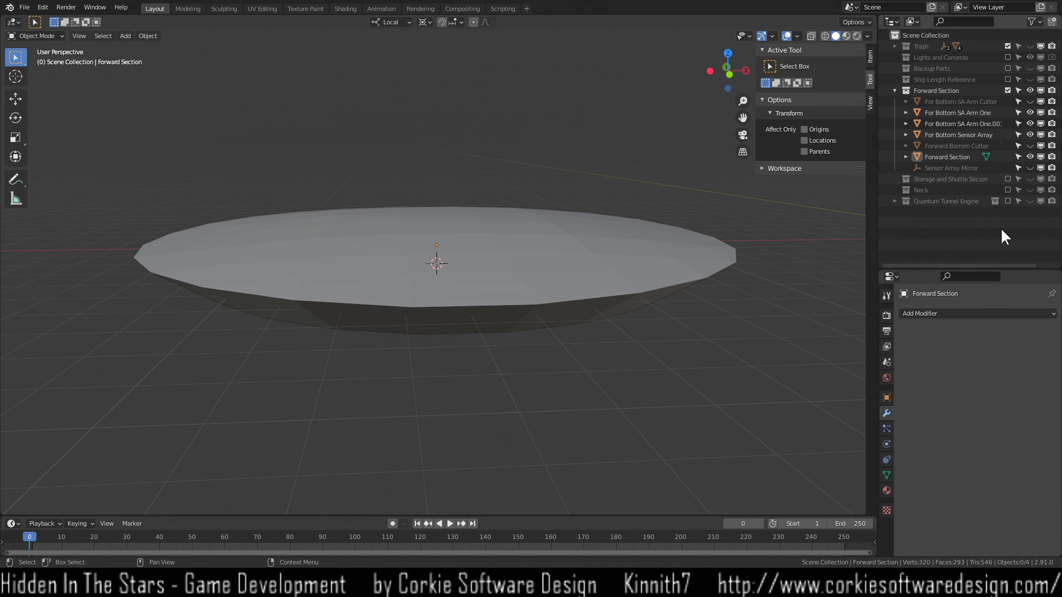
pyautogui.click(1030, 179)
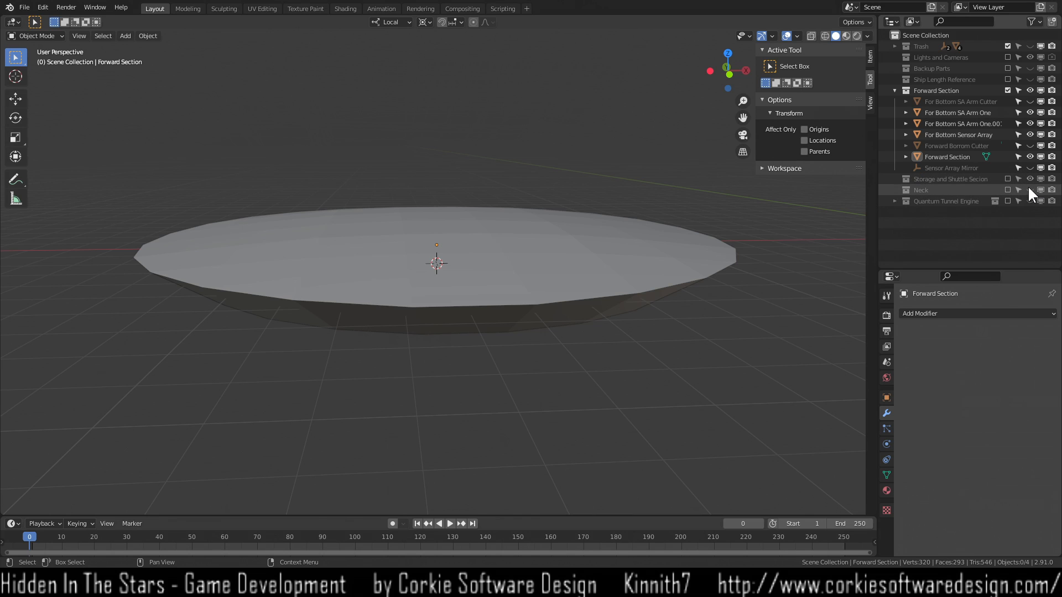
pyautogui.click(1029, 190)
pyautogui.click(1030, 201)
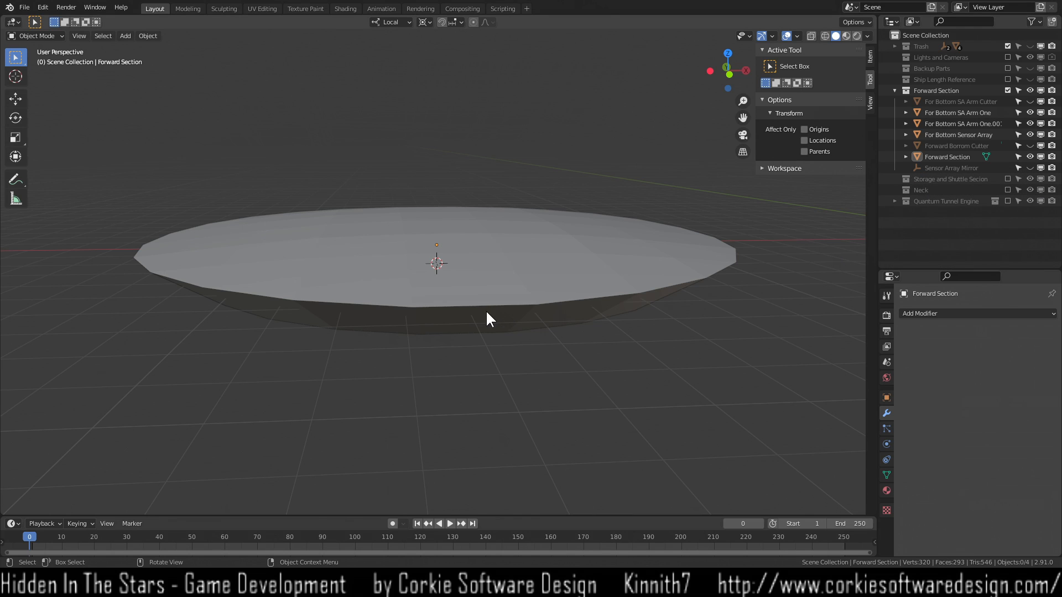
# In Edit Mode, select every edge around the upper rim of the Forward Section hull.
pyautogui.click(470, 296)
pyautogui.press('Tab')
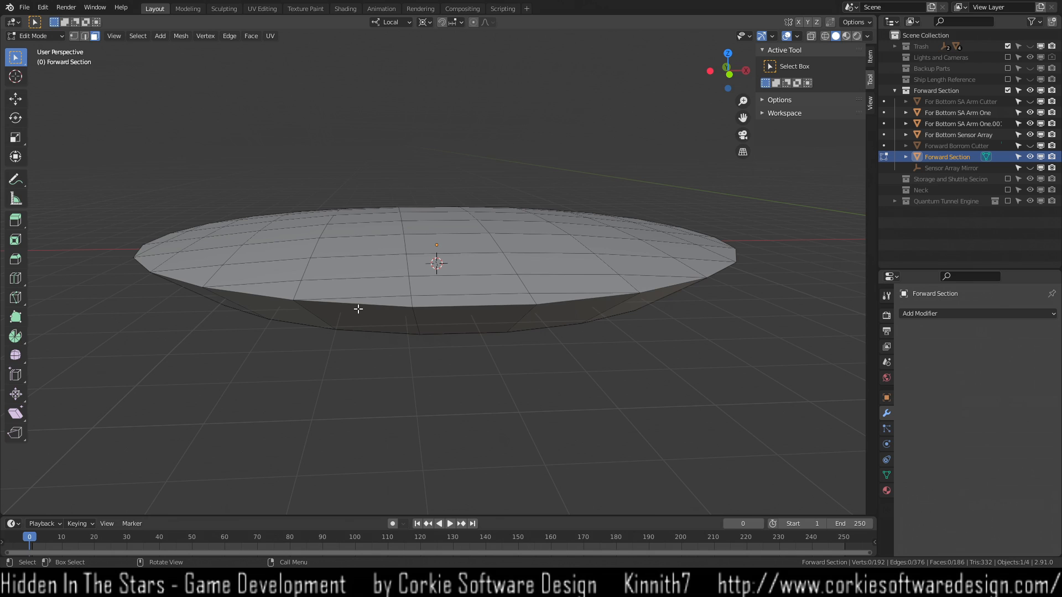
pyautogui.keyDown('alt'); pyautogui.click(463, 305); pyautogui.keyUp('alt')
pyautogui.click(656, 288)
pyautogui.moveTo(652, 301); pyautogui.dragTo(498, 315, button='middle')
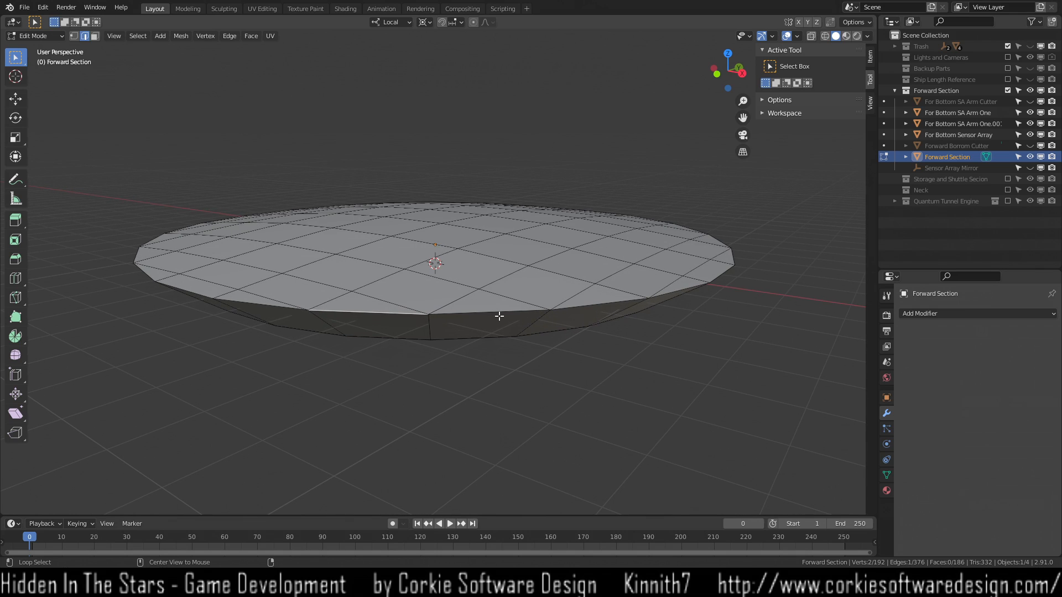
pyautogui.click(385, 313)
pyautogui.keyDown('ctrl'); pyautogui.click(276, 309); pyautogui.keyUp('ctrl')
pyautogui.moveTo(272, 308); pyautogui.dragTo(356, 334, button='middle')
pyautogui.keyDown('ctrl'); pyautogui.click(519, 281); pyautogui.keyUp('ctrl')
pyautogui.keyDown('ctrl'); pyautogui.click(397, 285); pyautogui.keyUp('ctrl')
pyautogui.keyDown('ctrl'); pyautogui.click(284, 278); pyautogui.keyUp('ctrl')
pyautogui.keyDown('shift'); pyautogui.moveTo(184, 310); pyautogui.dragTo(453, 355, button='middle'); pyautogui.keyUp('shift')
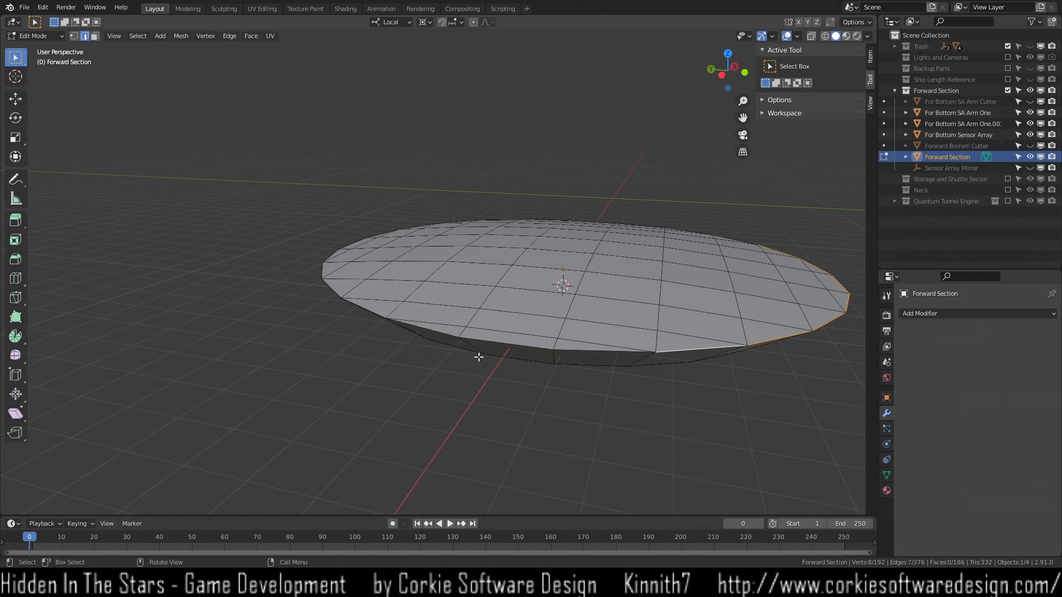
pyautogui.keyDown('ctrl'); pyautogui.click(603, 349); pyautogui.keyUp('ctrl')
pyautogui.keyDown('ctrl'); pyautogui.click(530, 347); pyautogui.keyUp('ctrl')
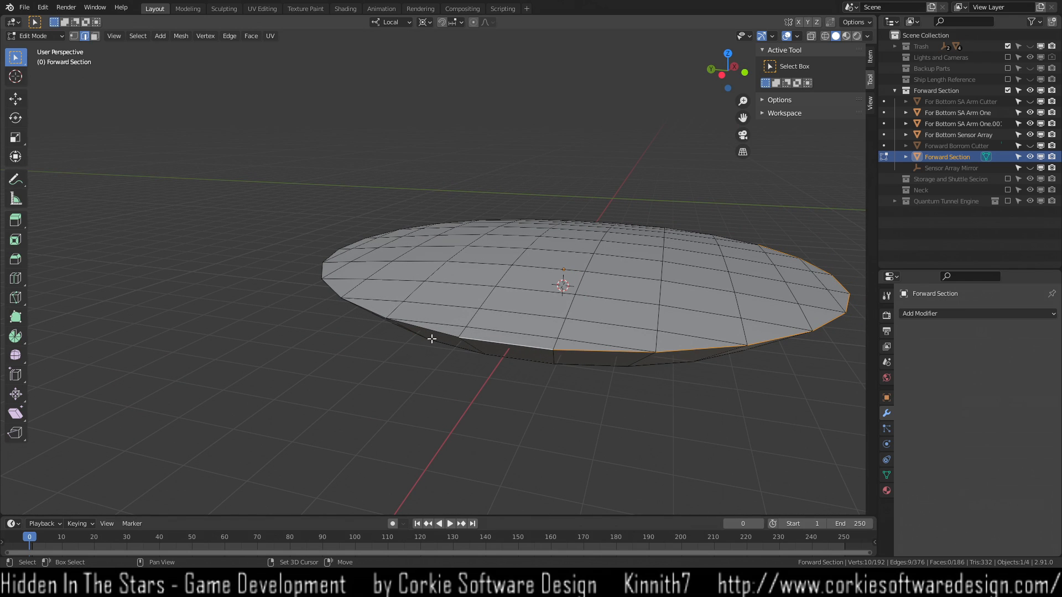
pyautogui.keyDown('ctrl'); pyautogui.click(404, 324); pyautogui.keyUp('ctrl')
pyautogui.keyDown('ctrl'); pyautogui.click(370, 315); pyautogui.keyUp('ctrl')
pyautogui.moveTo(287, 332); pyautogui.dragTo(463, 345, button='middle')
pyautogui.keyDown('ctrl'); pyautogui.click(506, 341); pyautogui.keyUp('ctrl')
pyautogui.keyDown('ctrl'); pyautogui.click(422, 346); pyautogui.keyUp('ctrl')
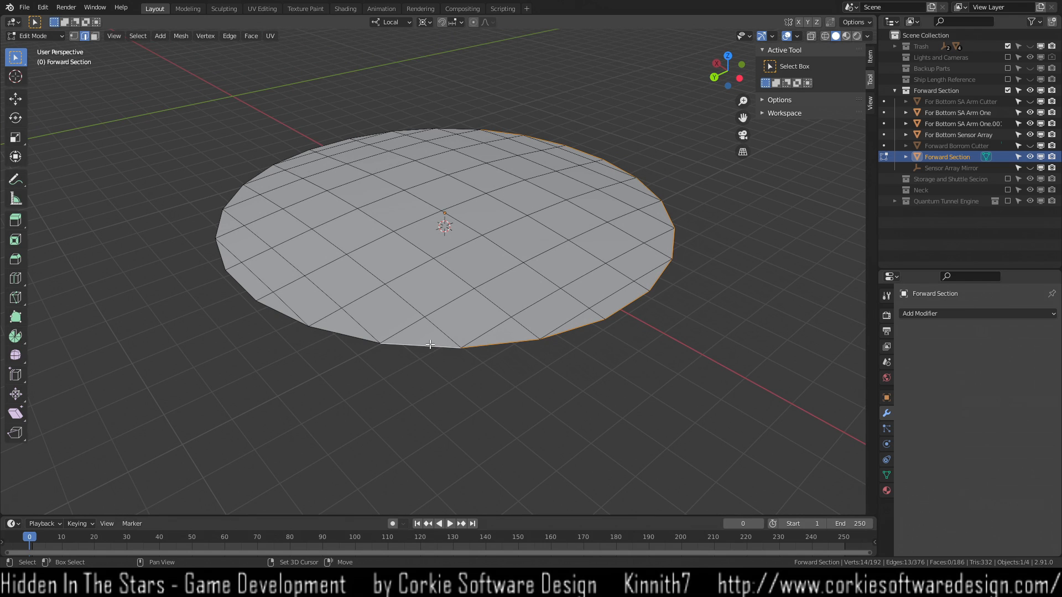
pyautogui.keyDown('ctrl'); pyautogui.click(344, 334); pyautogui.keyUp('ctrl')
pyautogui.keyDown('ctrl'); pyautogui.click(277, 312); pyautogui.keyUp('ctrl')
pyautogui.moveTo(276, 312); pyautogui.dragTo(326, 276, button='middle')
pyautogui.keyDown('ctrl'); pyautogui.click(389, 314); pyautogui.keyUp('ctrl')
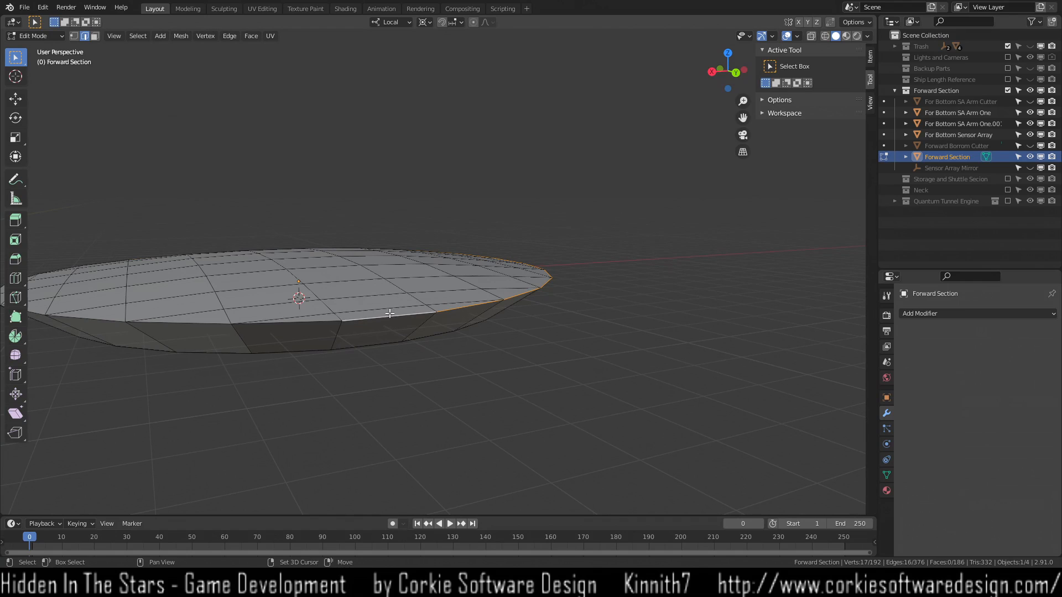
pyautogui.keyDown('ctrl'); pyautogui.click(275, 322); pyautogui.keyUp('ctrl')
pyautogui.keyDown('ctrl'); pyautogui.click(196, 325); pyautogui.keyUp('ctrl')
pyautogui.moveTo(122, 347); pyautogui.dragTo(189, 341, button='middle')
pyautogui.keyDown('shift'); pyautogui.click(437, 342); pyautogui.keyUp('shift')
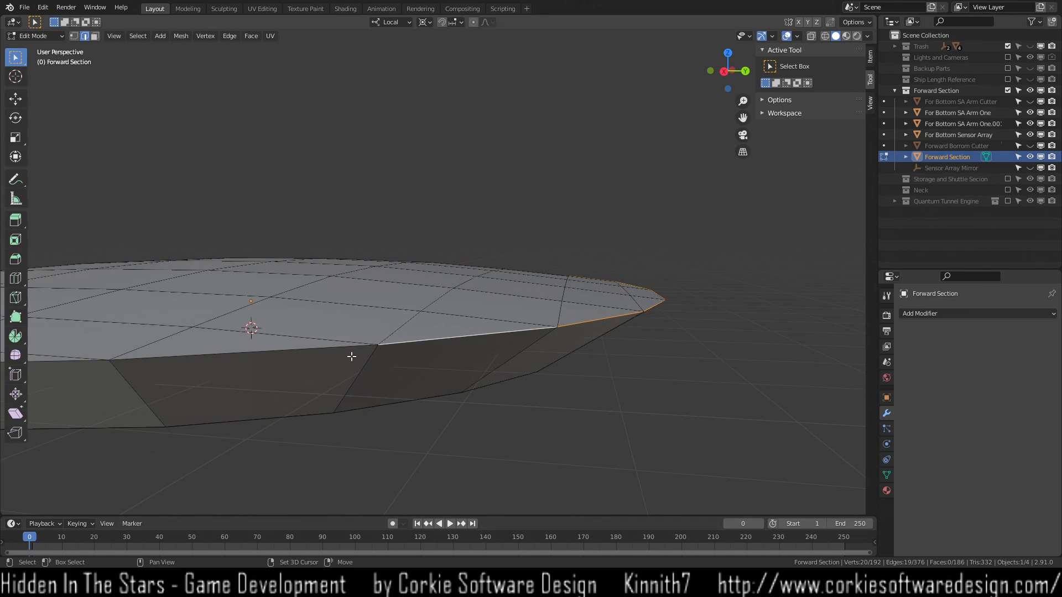
pyautogui.keyDown('shift'); pyautogui.click(303, 349); pyautogui.keyUp('shift')
pyautogui.scroll(-4, 289, 359)
pyautogui.scroll(2, 277, 359)
pyautogui.moveTo(261, 360); pyautogui.dragTo(421, 389, button='middle')
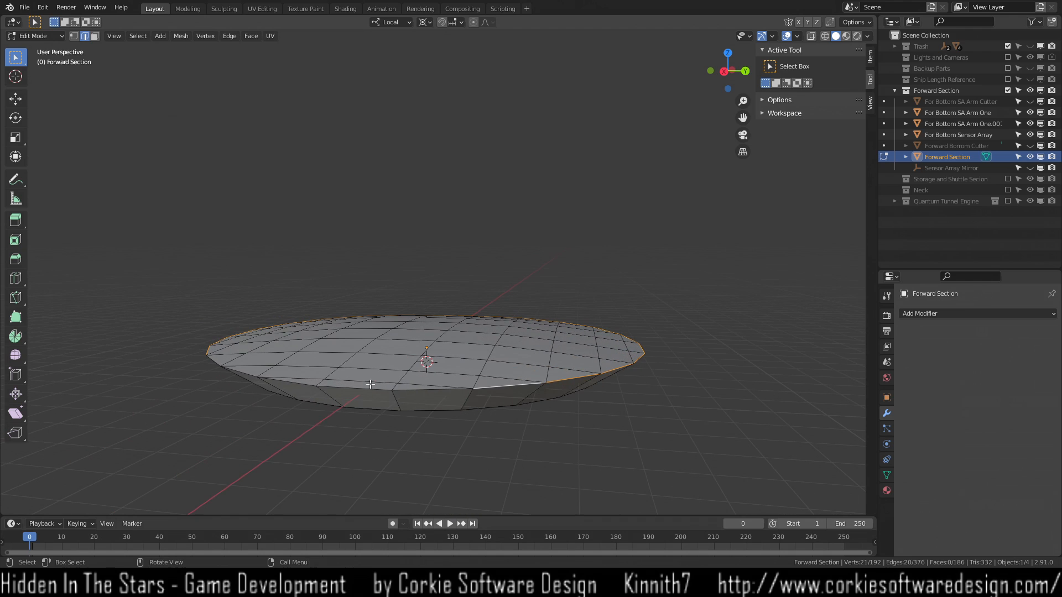
pyautogui.keyDown('shift'); pyautogui.click(408, 391); pyautogui.keyUp('shift')
pyautogui.keyDown('shift'); pyautogui.click(356, 389); pyautogui.keyUp('shift')
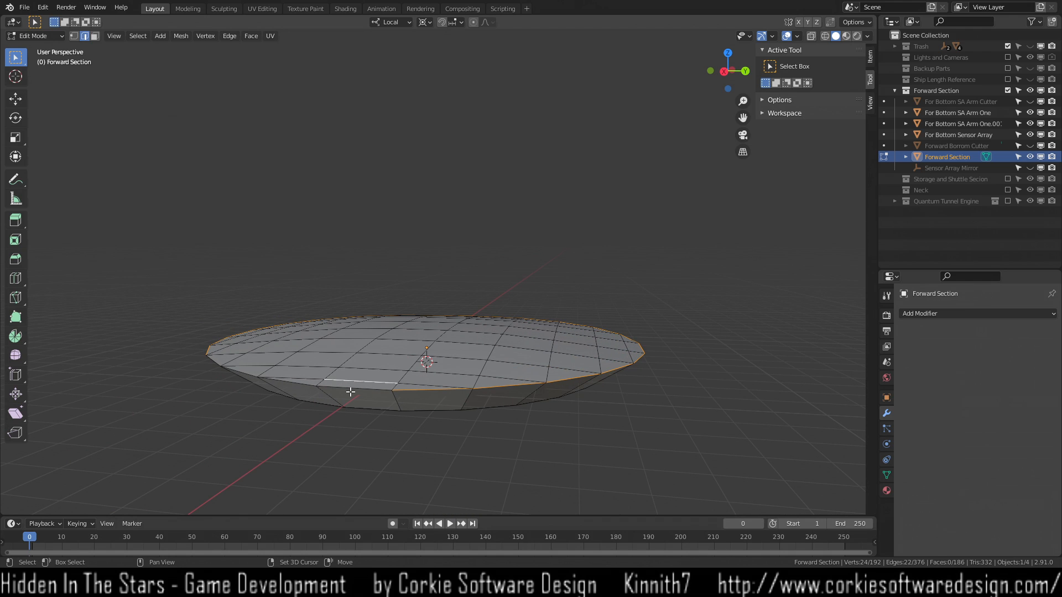
pyautogui.keyDown('shift'); pyautogui.click(289, 383); pyautogui.keyUp('shift')
pyautogui.moveTo(215, 393); pyautogui.dragTo(232, 425, button='middle')
pyautogui.keyDown('shift'); pyautogui.click(401, 395); pyautogui.keyUp('shift')
pyautogui.keyDown('shift'); pyautogui.click(475, 394); pyautogui.keyUp('shift')
pyautogui.scroll(5, 232, 424)
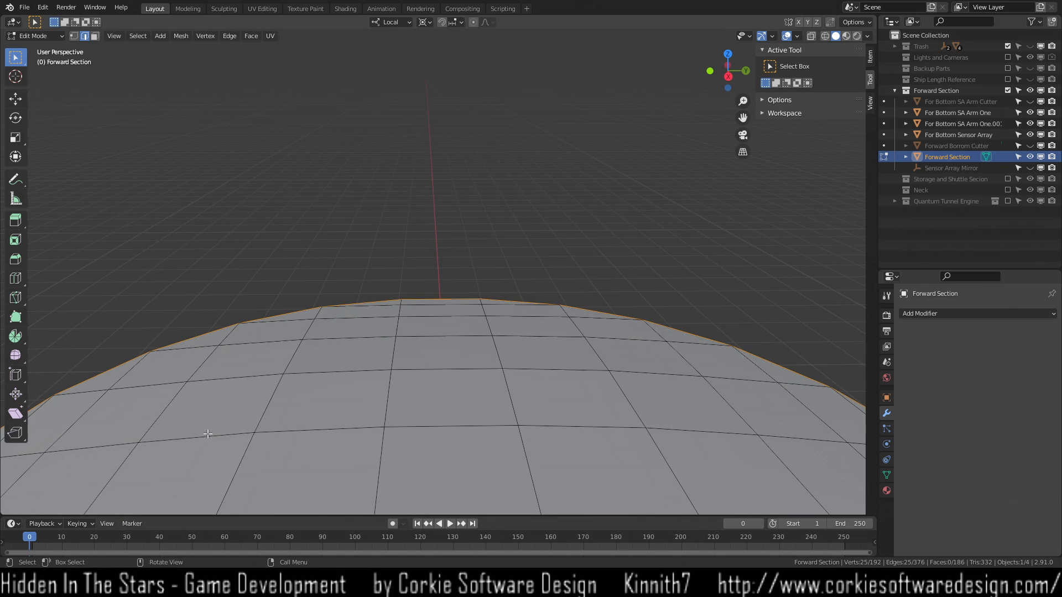
# Bevel the hull's upper rim edges about 0.151 m wide with 3 segments, and return to Object Mode.
pyautogui.moveTo(273, 396); pyautogui.dragTo(356, 387, button='middle')
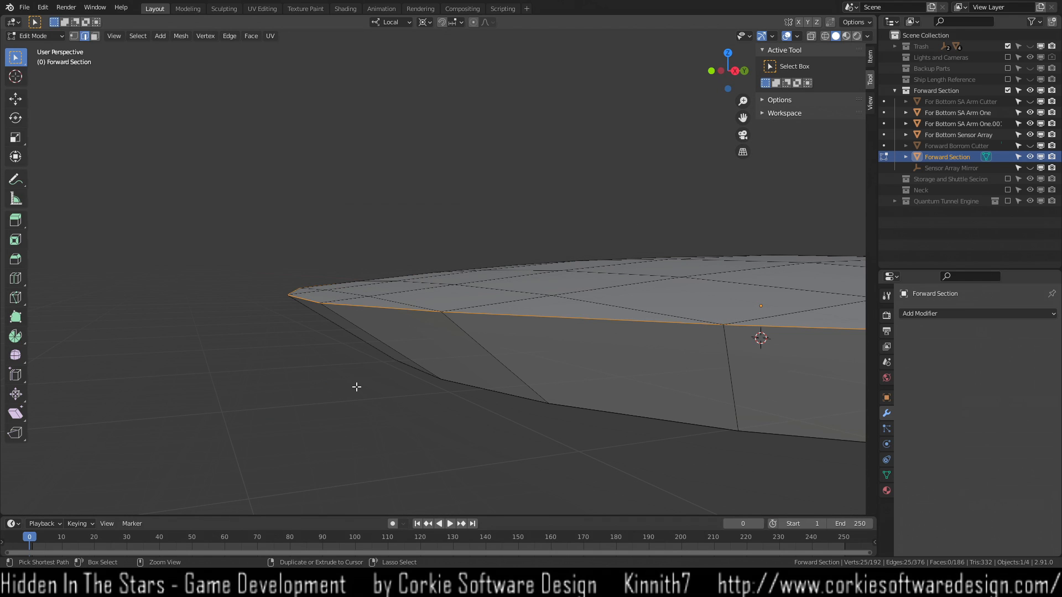
pyautogui.hotkey('ctrl', 'b')
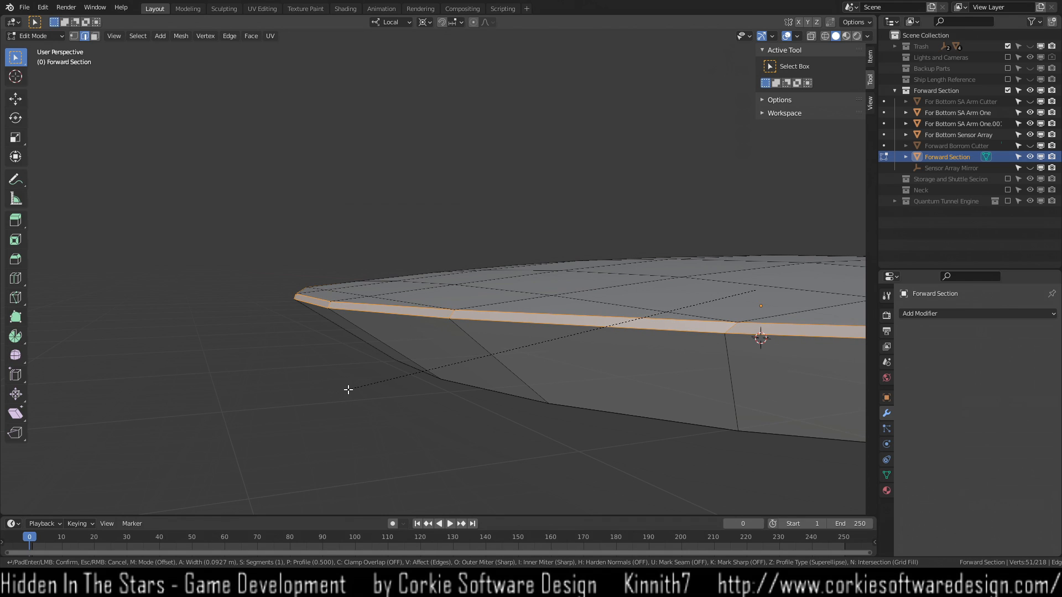
pyautogui.scroll(2, 348, 390)
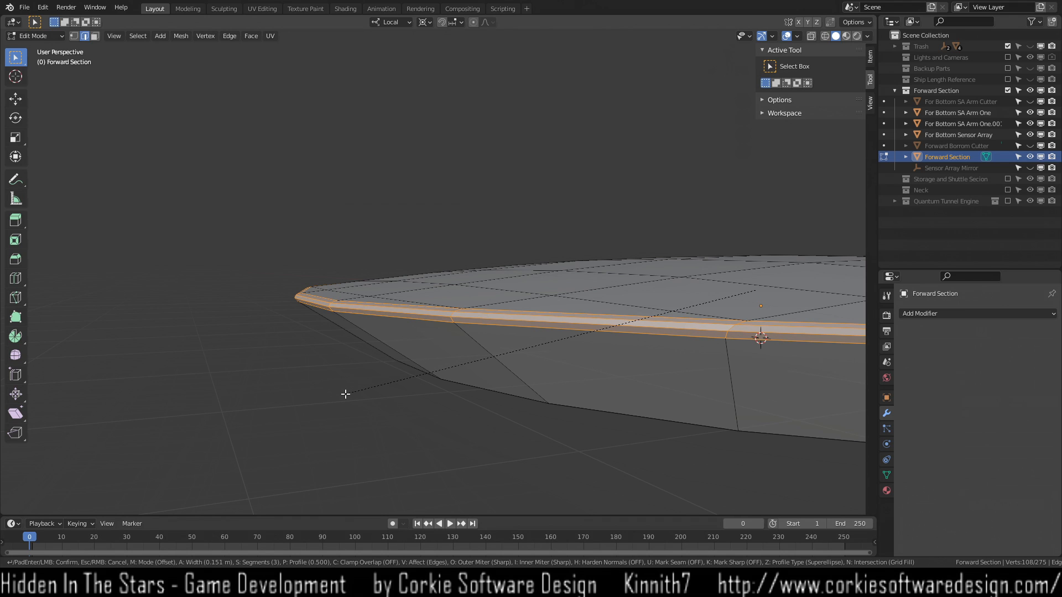
pyautogui.click(345, 394)
pyautogui.moveTo(332, 397); pyautogui.dragTo(439, 373, button='middle')
pyautogui.scroll(3, 438, 373)
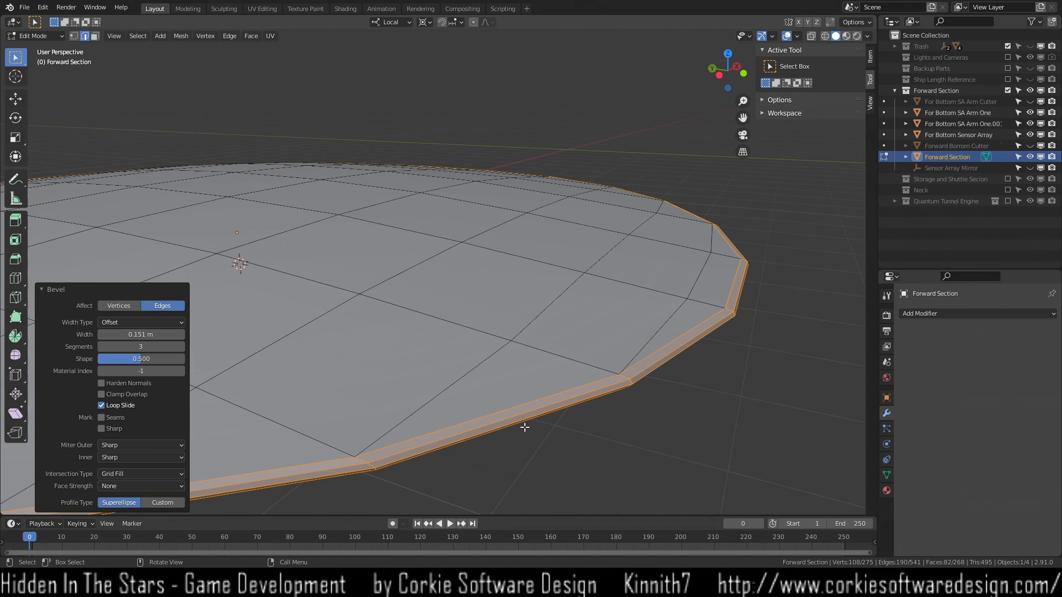
pyautogui.moveTo(548, 456); pyautogui.dragTo(541, 419, button='middle')
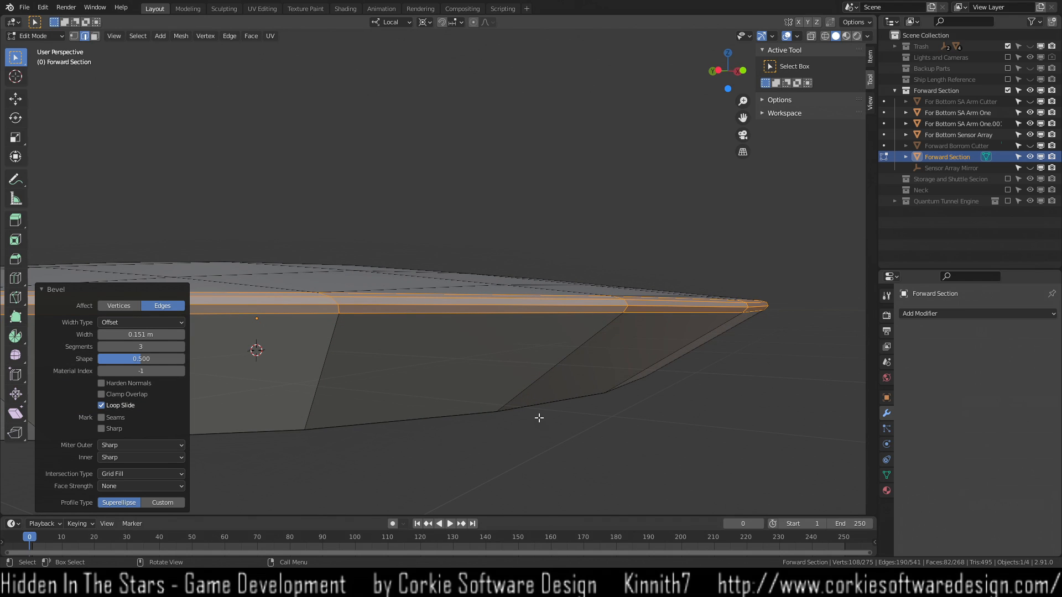
pyautogui.click(516, 447)
pyautogui.scroll(-3, 386, 477)
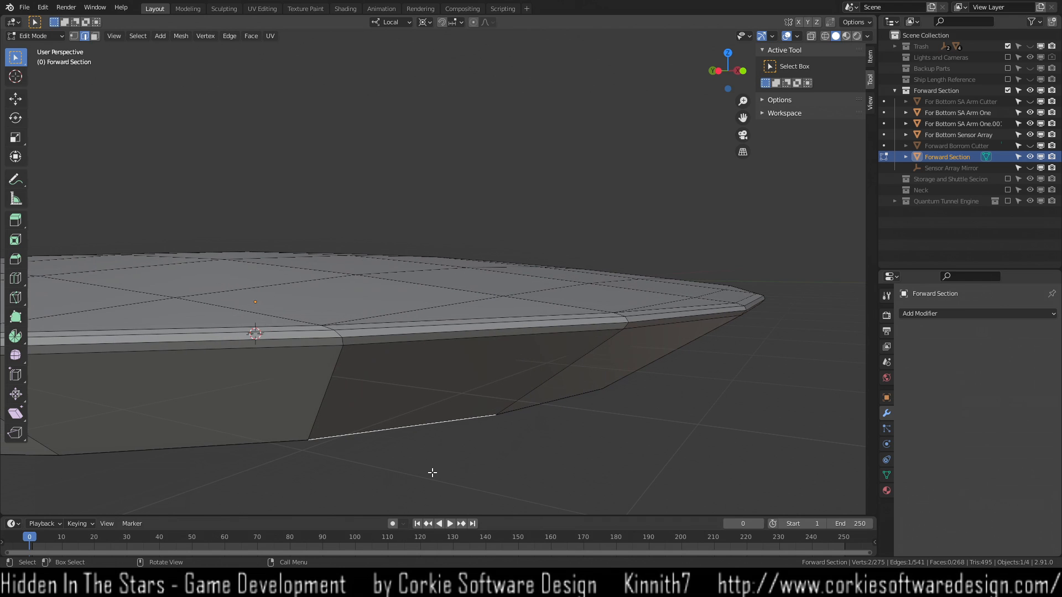
pyautogui.click(458, 450)
pyautogui.scroll(-1, 336, 443)
pyautogui.press('Tab')
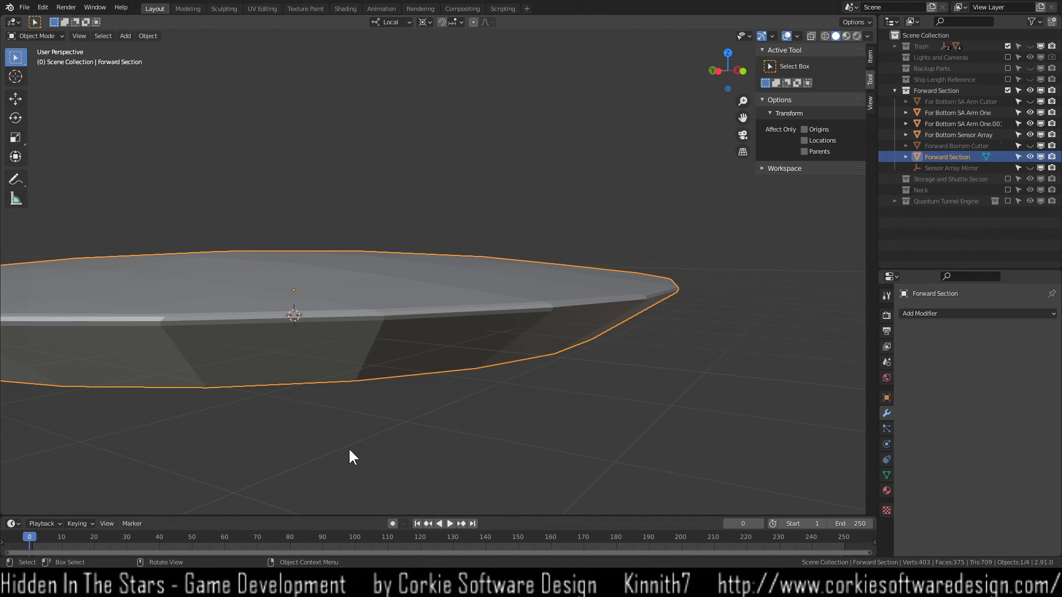
# Try to bevel the edge loop around the hull's underside where it meets the sloped side faces, using 3 segments.
pyautogui.scroll(4, 337, 447)
pyautogui.scroll(-3, 402, 441)
pyautogui.moveTo(404, 437); pyautogui.dragTo(302, 397, button='middle')
pyautogui.press('Tab')
pyautogui.click(342, 326)
pyautogui.keyDown('alt'); pyautogui.click(486, 314); pyautogui.keyUp('alt')
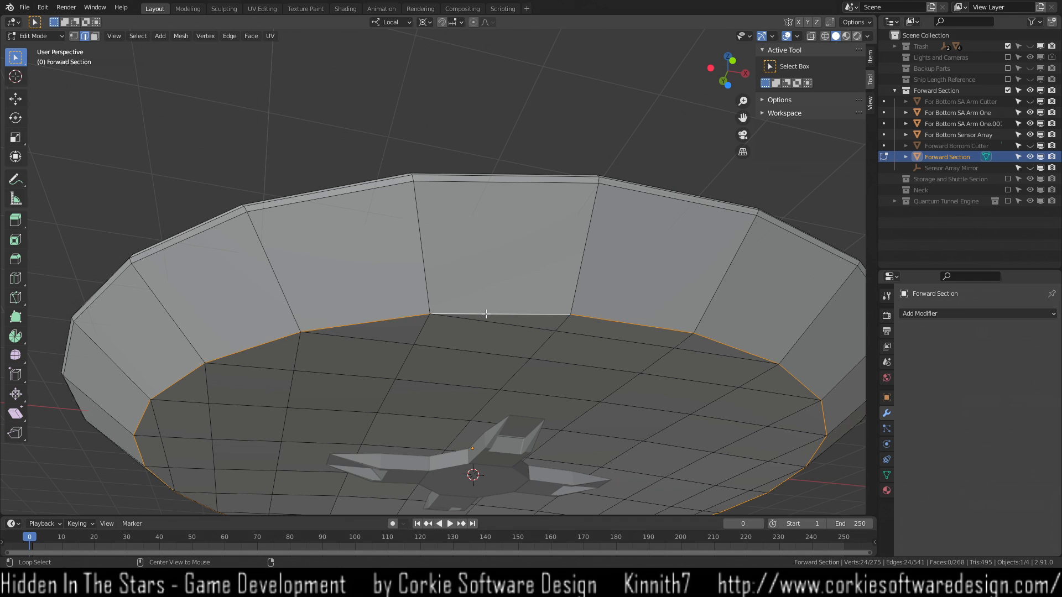
pyautogui.moveTo(446, 320); pyautogui.dragTo(341, 363, button='middle')
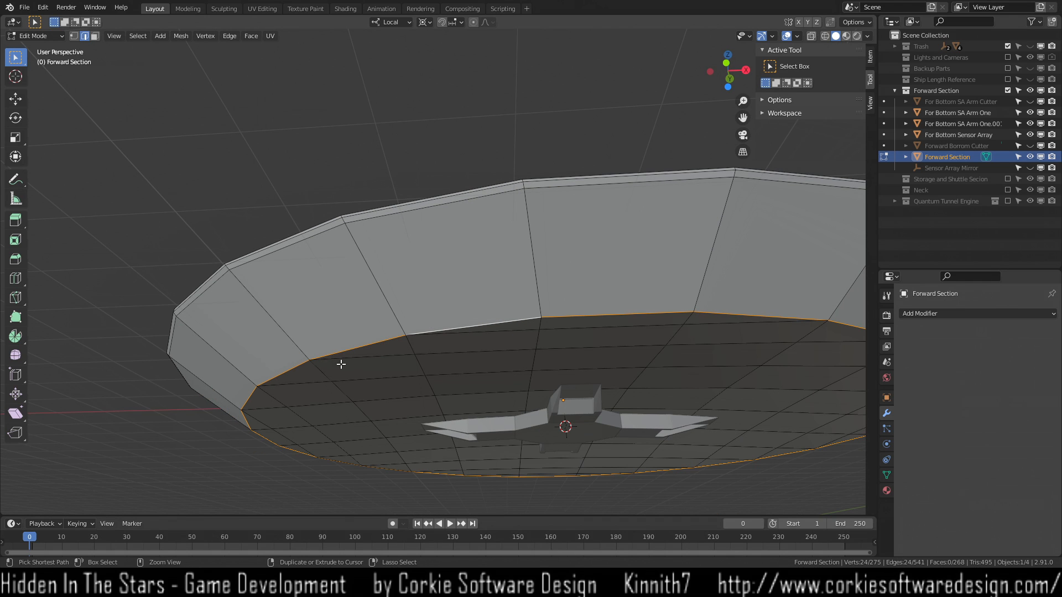
pyautogui.hotkey('ctrl', 'b')
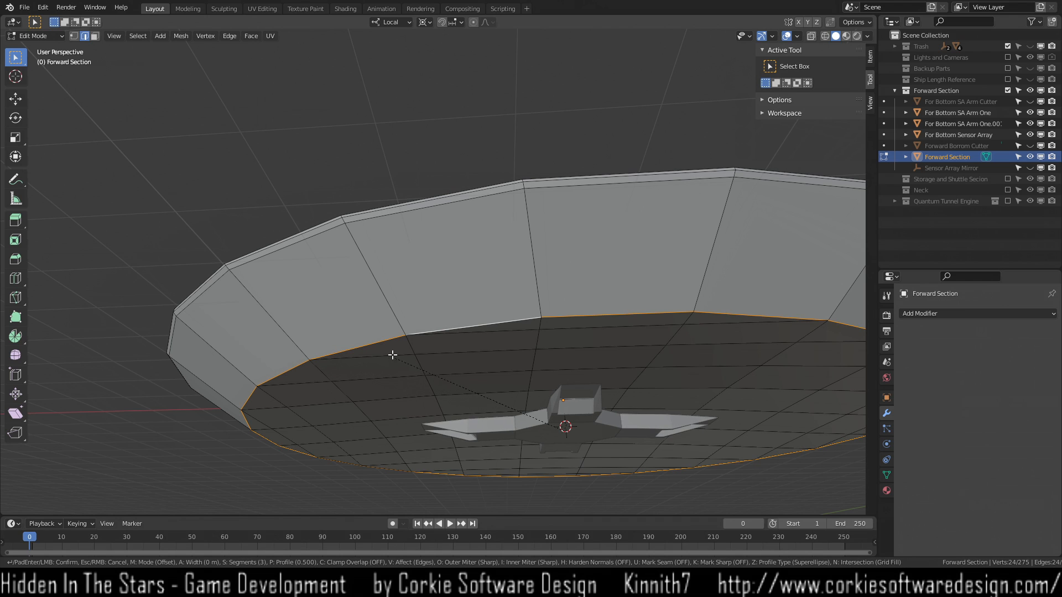
pyautogui.click(332, 396)
pyautogui.scroll(-2, 273, 483)
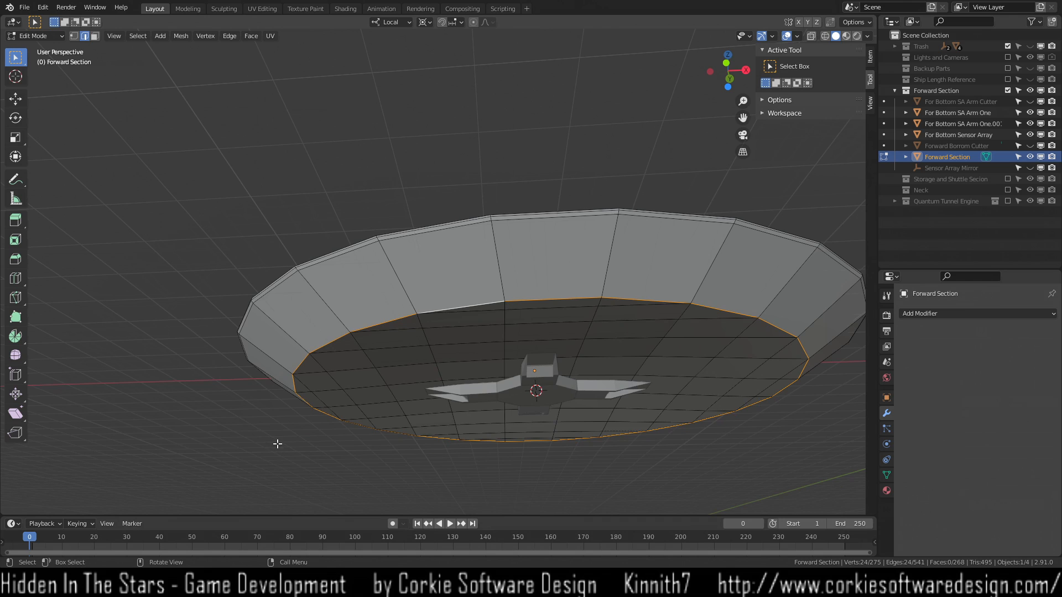
pyautogui.moveTo(277, 444); pyautogui.dragTo(267, 458, button='middle')
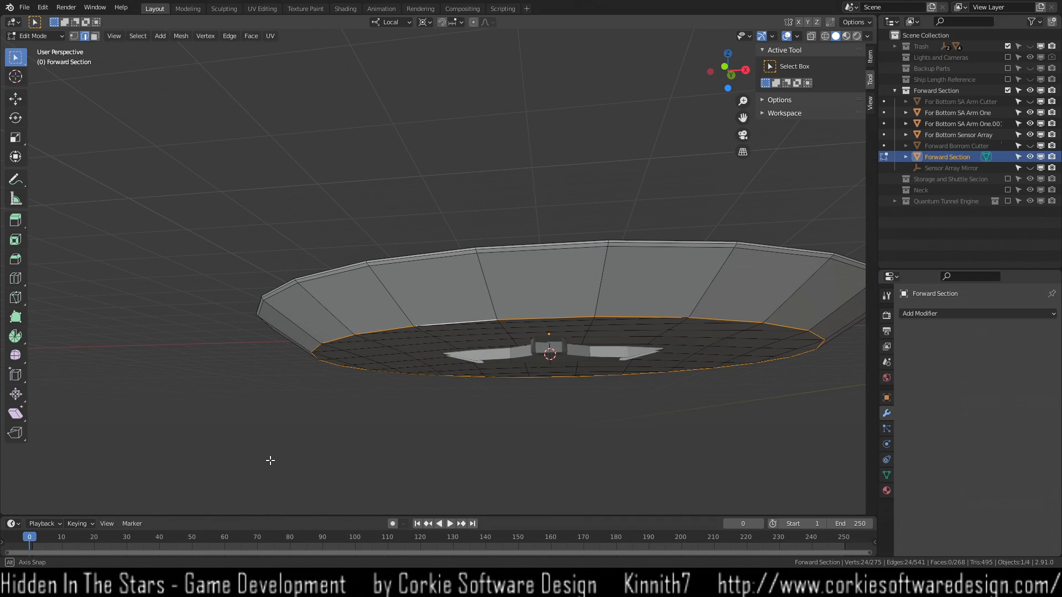
# Try the Bevel Edges command on the selected underside loop and clear the selection.
pyautogui.rightClick(319, 367)
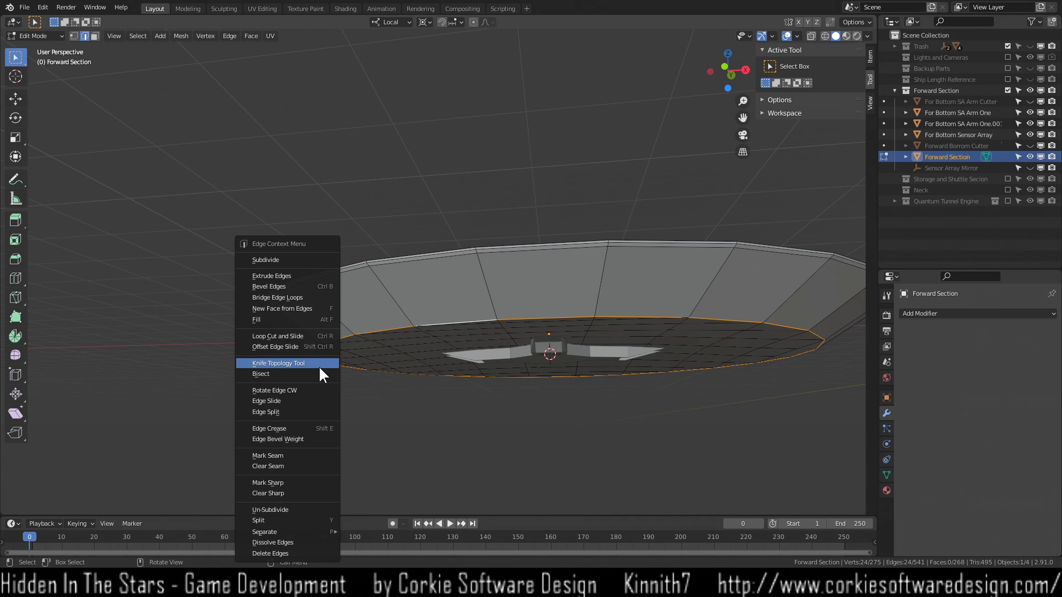
pyautogui.click(280, 286)
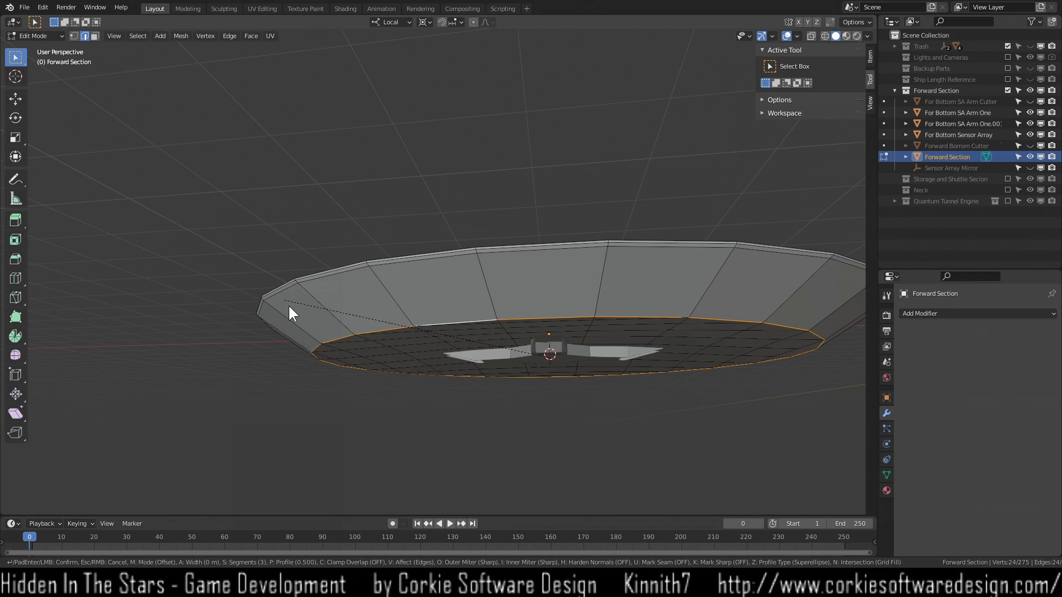
pyautogui.rightClick(449, 417)
pyautogui.scroll(1, 381, 369)
pyautogui.click(345, 418)
# Reselect the underside edge loop, try a bevel with its segments raised to 27, and drop the loop selection.
pyautogui.moveTo(346, 418); pyautogui.dragTo(304, 227, button='middle')
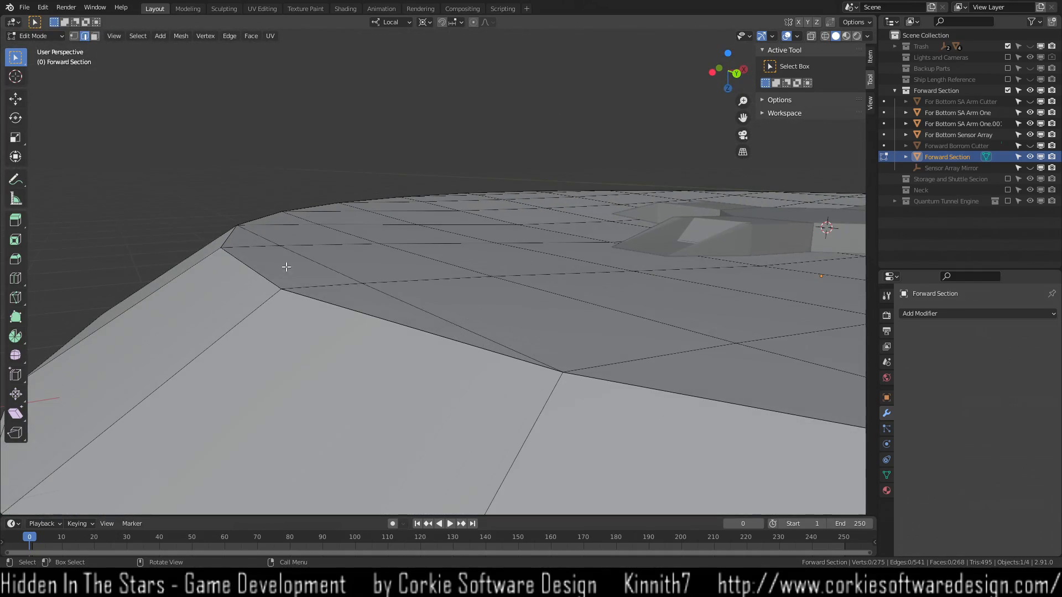
pyautogui.keyDown('alt'); pyautogui.click(347, 312); pyautogui.keyUp('alt')
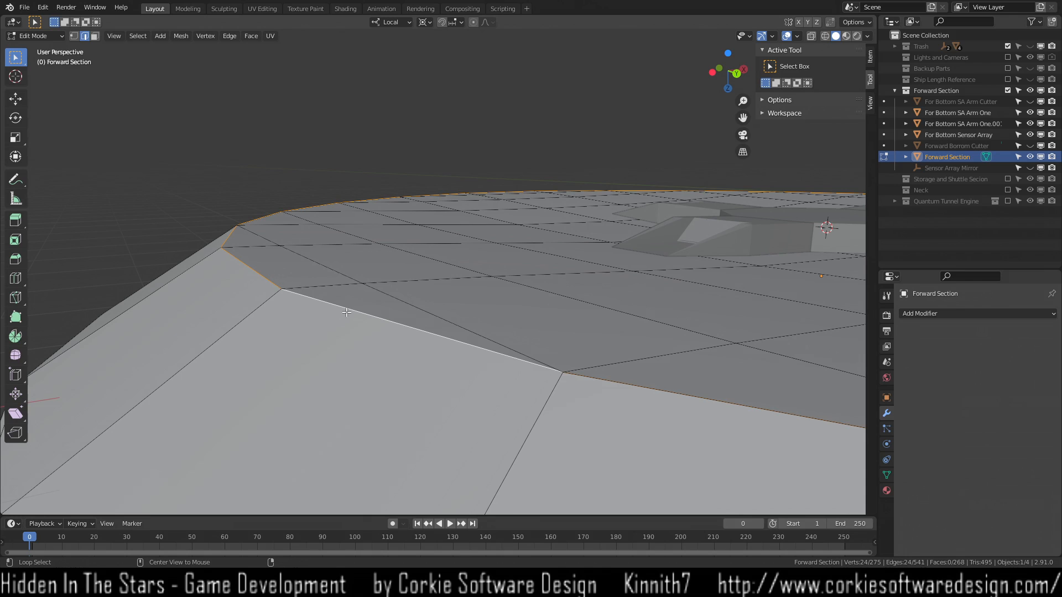
pyautogui.hotkey('ctrl', 'b')
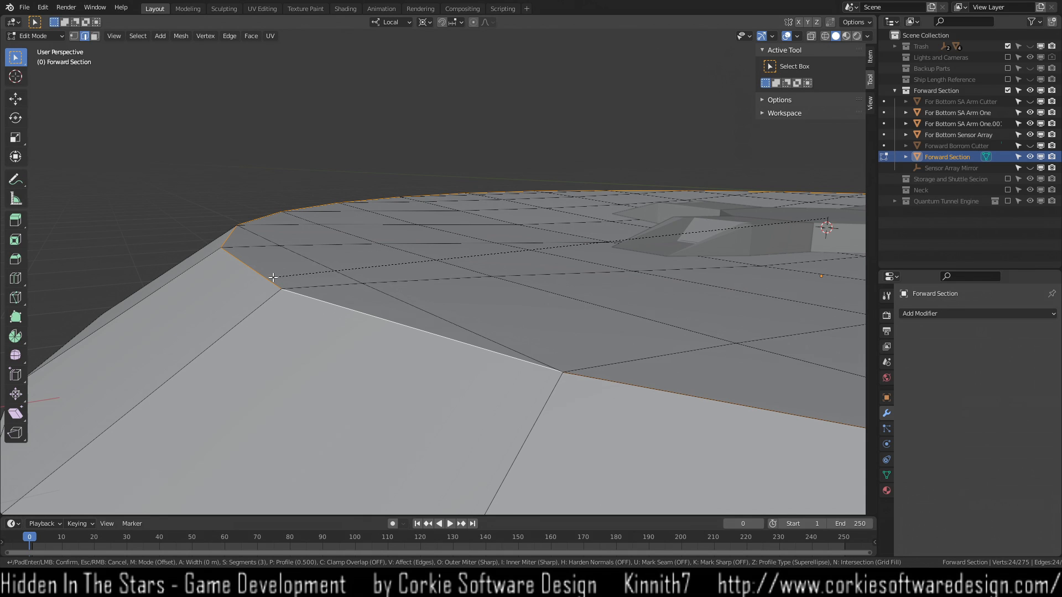
pyautogui.scroll(-2, 318, 266)
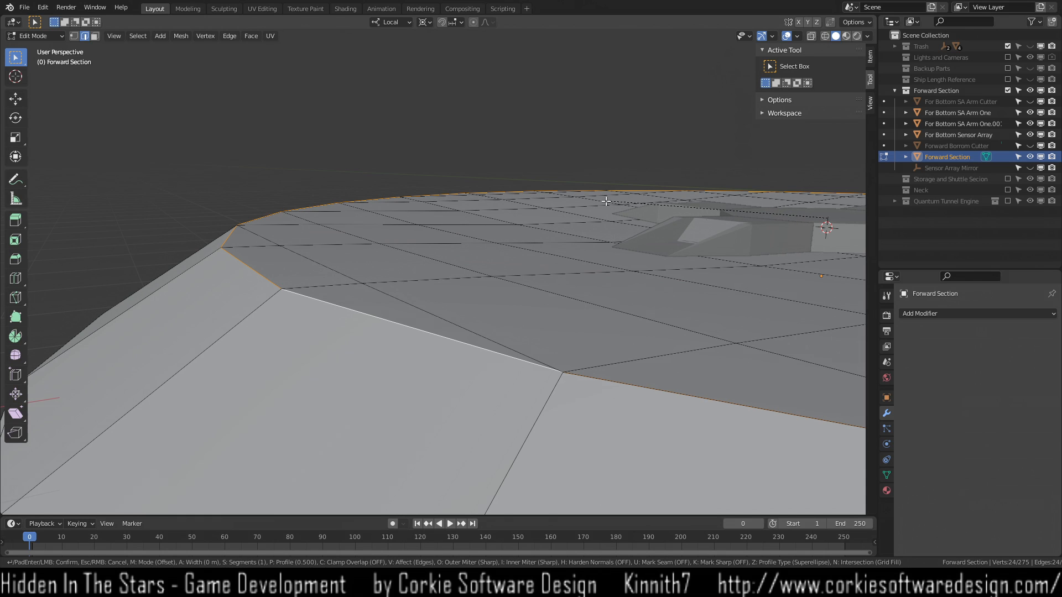
pyautogui.scroll(9, 608, 202)
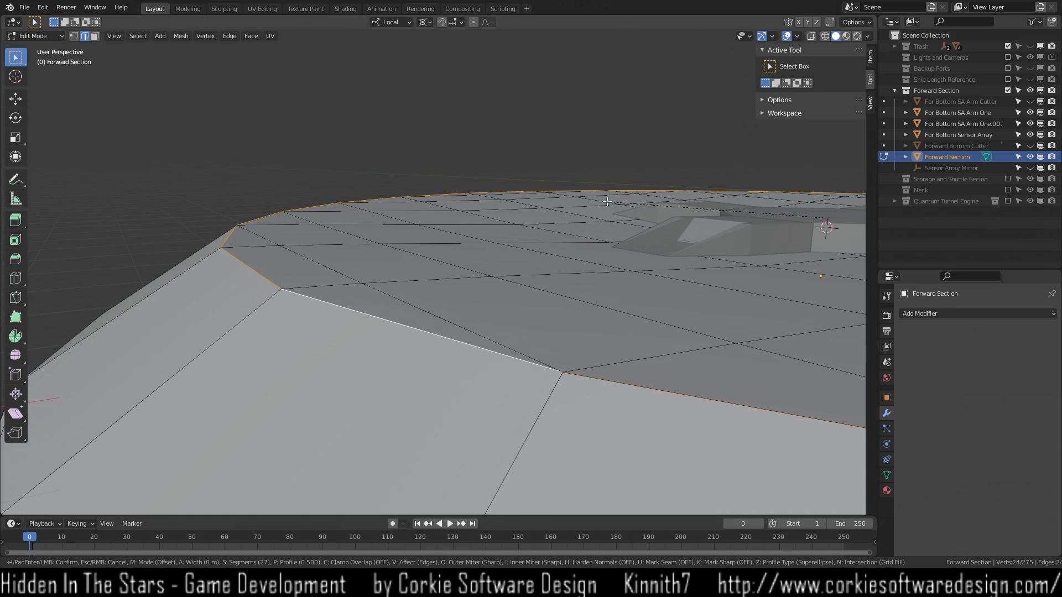
pyautogui.rightClick(608, 202)
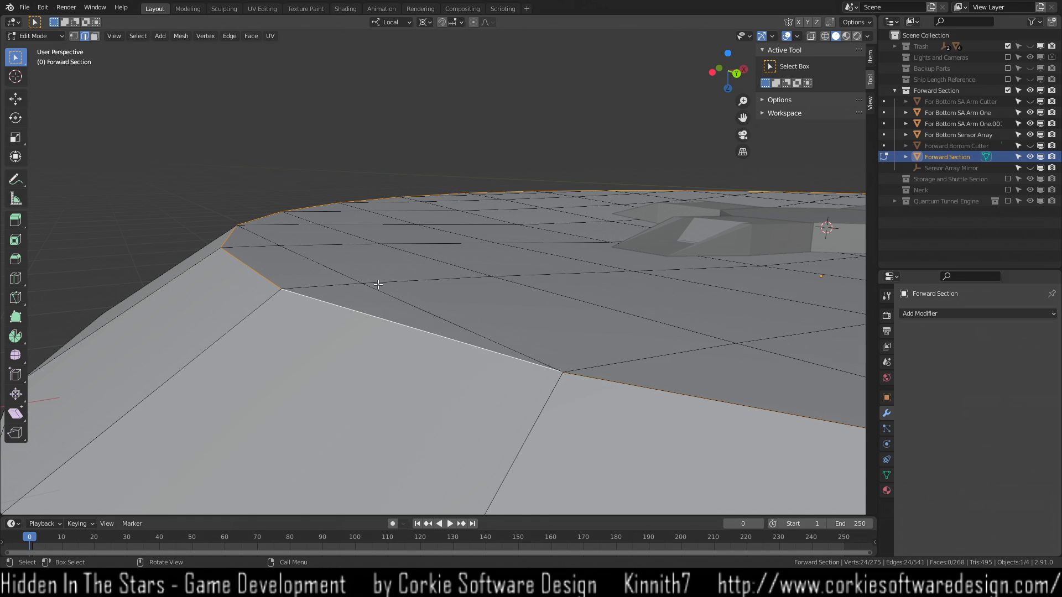
pyautogui.click(163, 234)
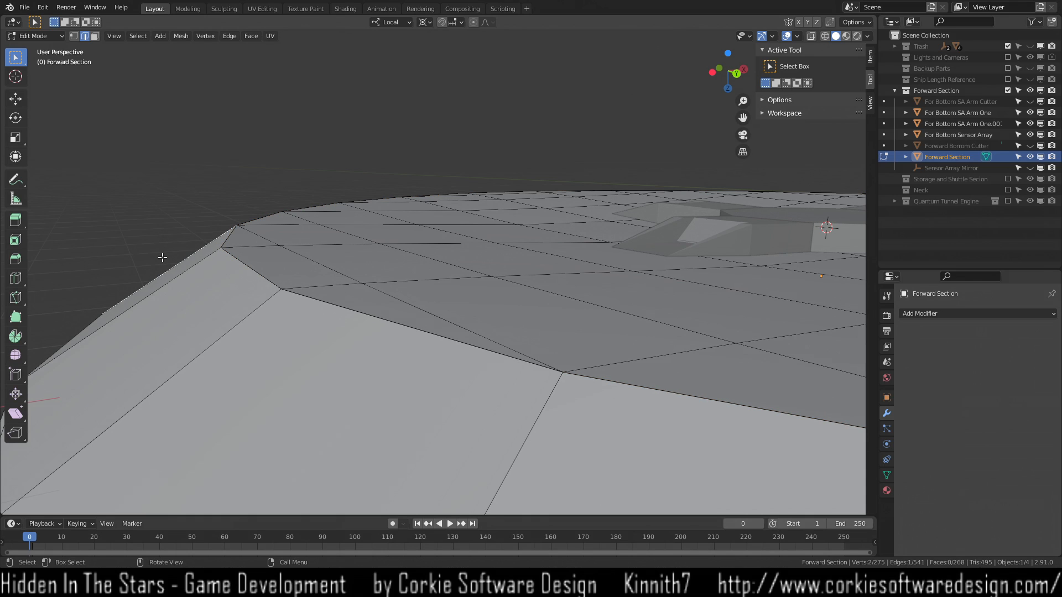
# Try to bevel a single edge between the hull's underside and a sloped side face, using 3 segments.
pyautogui.moveTo(562, 285); pyautogui.dragTo(570, 294, button='middle')
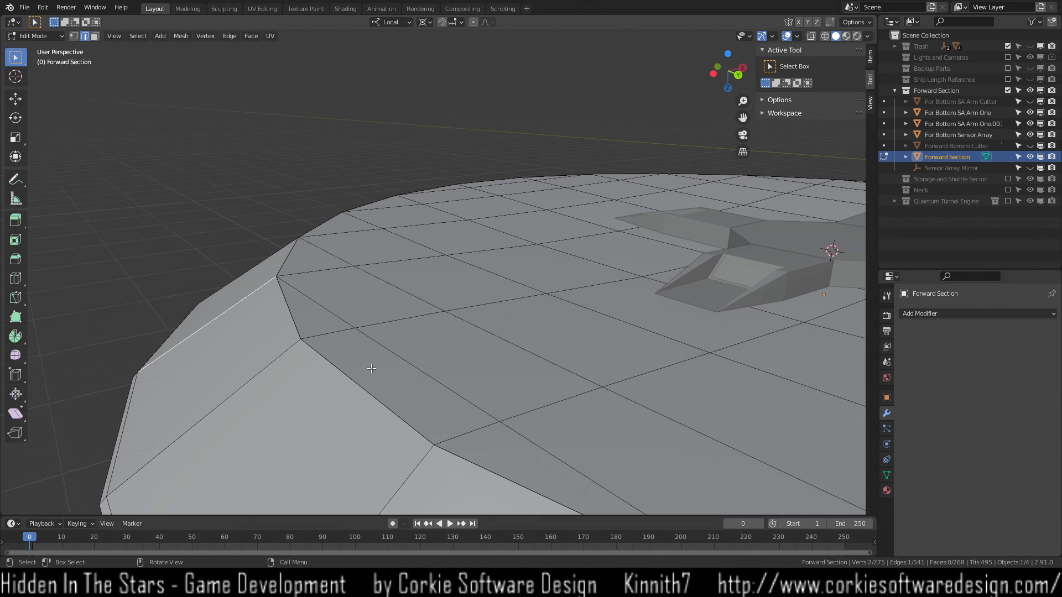
pyautogui.click(350, 377)
pyautogui.moveTo(366, 425); pyautogui.dragTo(372, 415, button='middle')
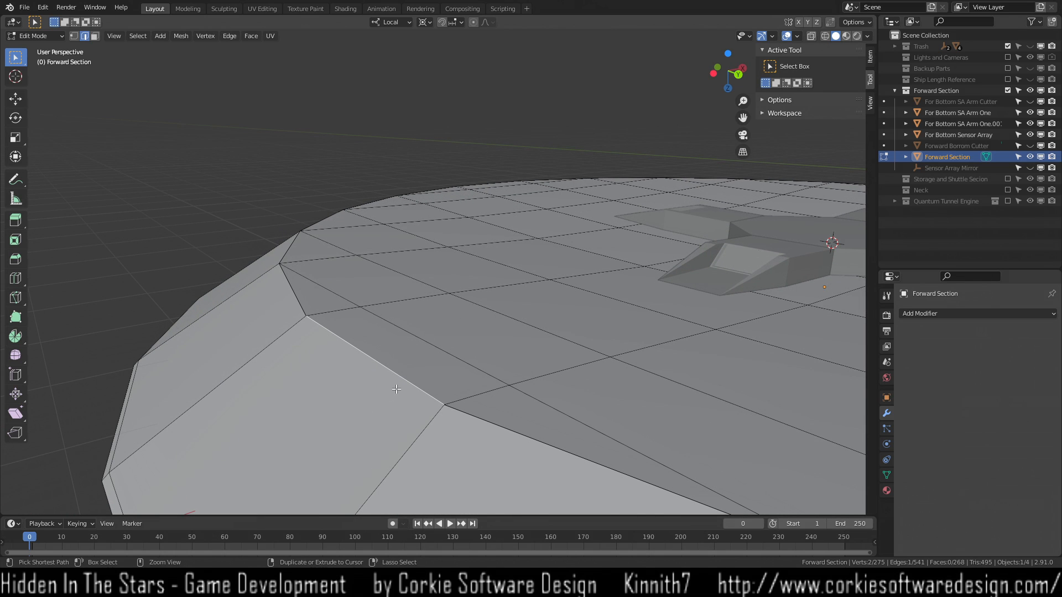
pyautogui.hotkey('ctrl', 'b')
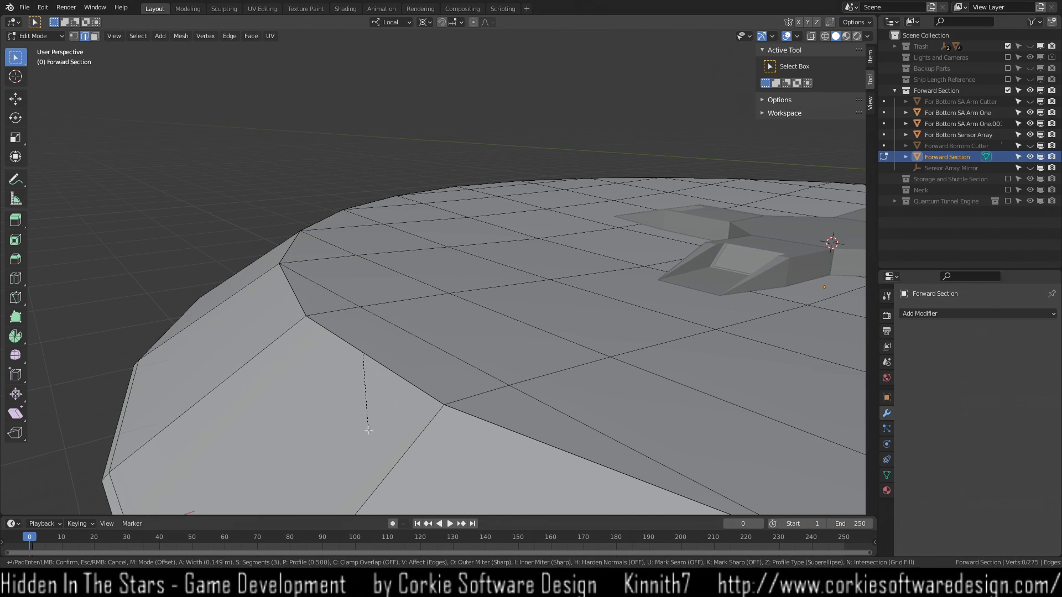
pyautogui.press('Escape')
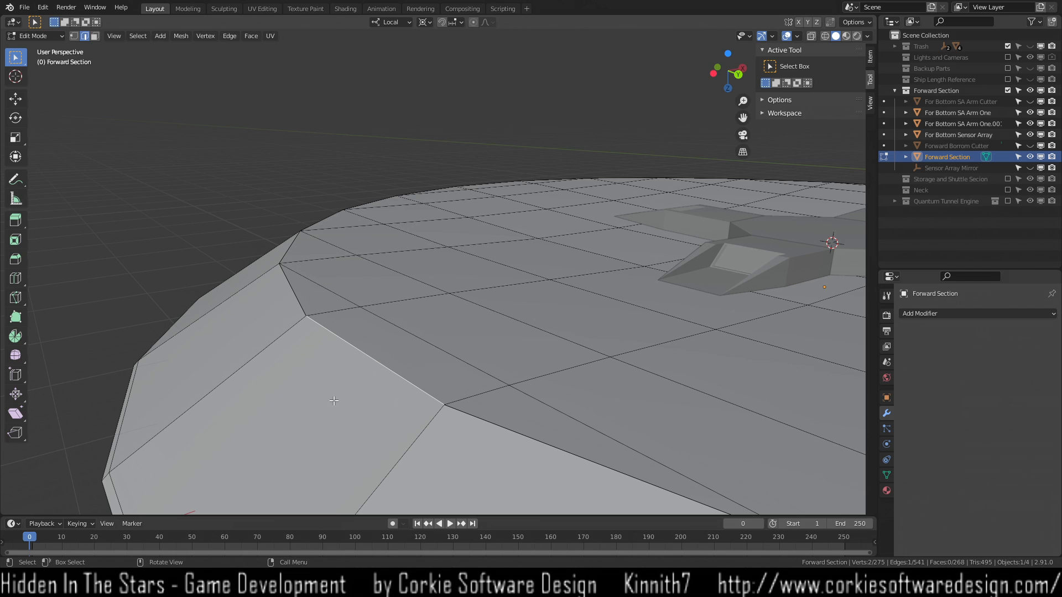
# Select the edge loop where the hull's underside meets the sloped side faces.
pyautogui.moveTo(333, 399); pyautogui.dragTo(311, 337, button='middle')
pyautogui.scroll(3, 361, 352)
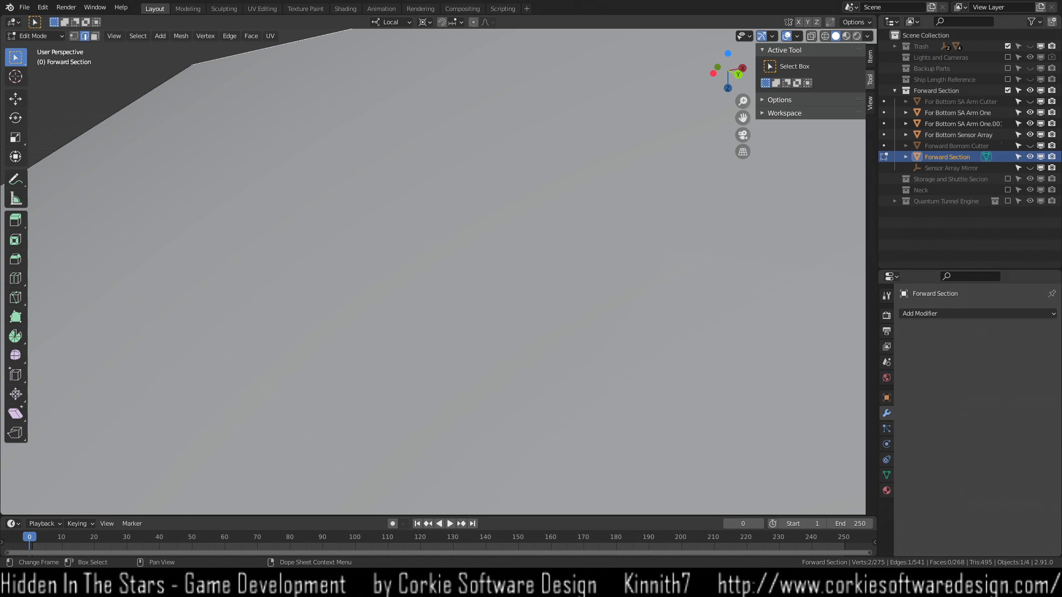
pyautogui.scroll(-5, 433, 271)
pyautogui.scroll(3, 433, 271)
pyautogui.scroll(-2, 433, 271)
pyautogui.moveTo(433, 271); pyautogui.dragTo(407, 215, button='middle')
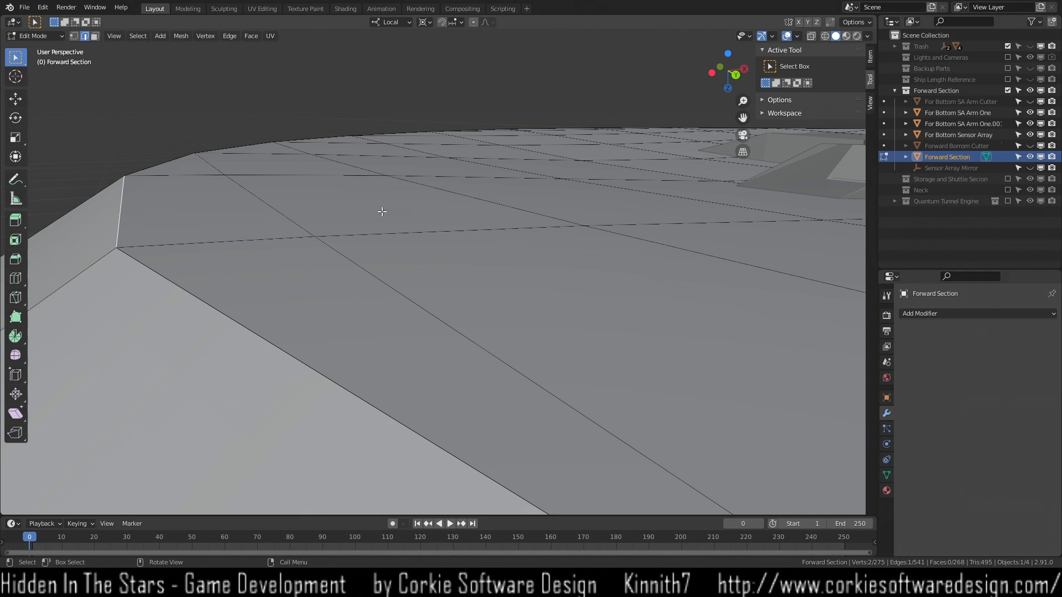
pyautogui.keyDown('alt'); pyautogui.click(230, 319); pyautogui.keyUp('alt')
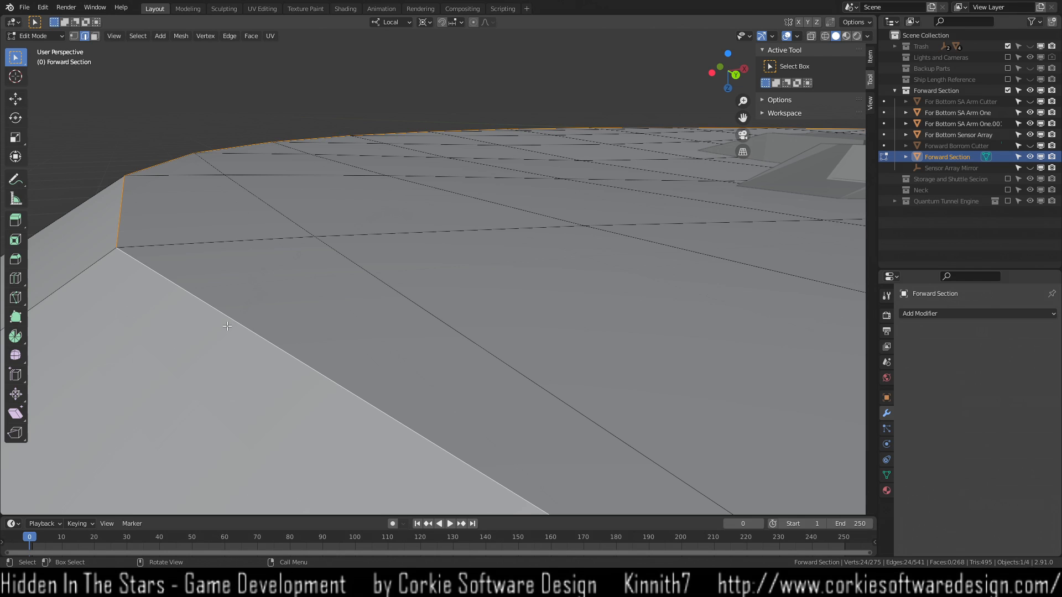
pyautogui.scroll(-2, 227, 327)
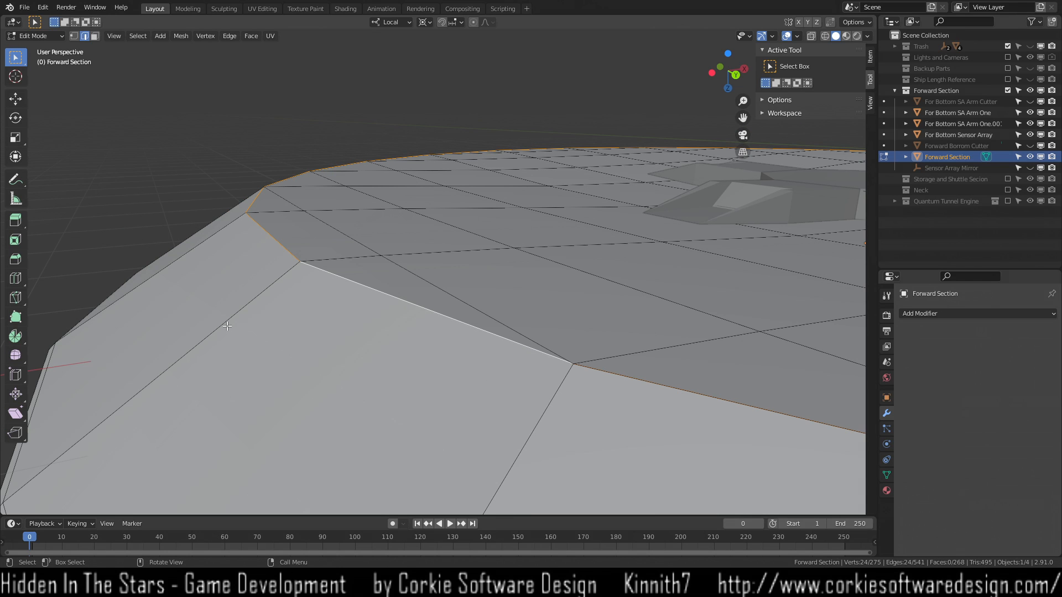
# Clear the loop selection and examine the extra parallel edges running across the hull's sloped side.
pyautogui.click(406, 238)
pyautogui.scroll(-4, 407, 238)
pyautogui.click(523, 380)
pyautogui.click(610, 435)
pyautogui.moveTo(612, 433); pyautogui.dragTo(522, 381, button='middle')
pyautogui.moveTo(797, 355); pyautogui.dragTo(686, 351, button='middle')
pyautogui.scroll(3, 501, 368)
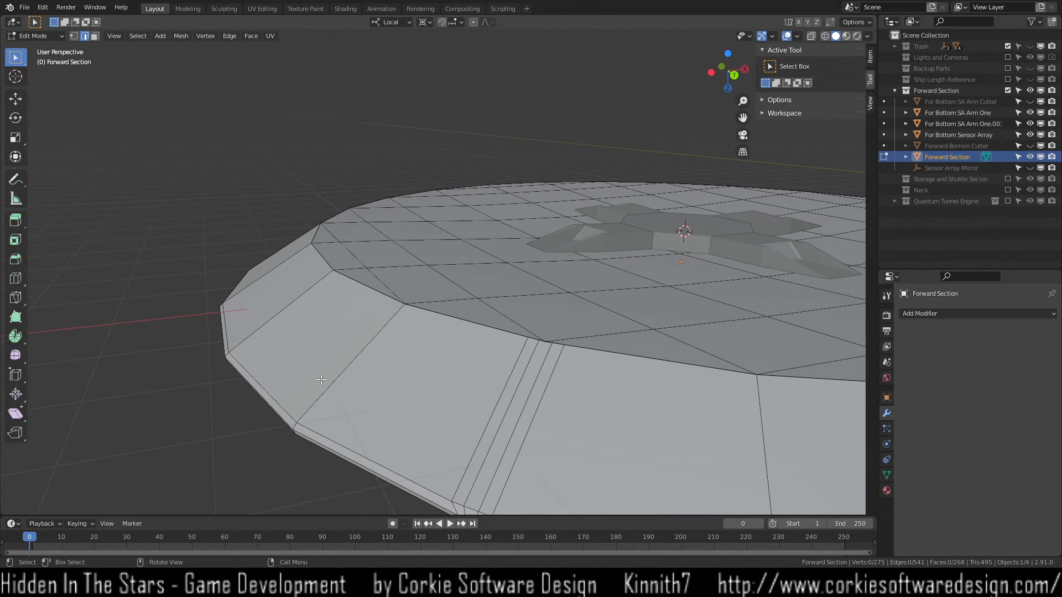
pyautogui.scroll(-2, 540, 451)
pyautogui.moveTo(542, 460); pyautogui.dragTo(562, 405, button='middle')
pyautogui.moveTo(667, 282); pyautogui.dragTo(651, 341, button='middle')
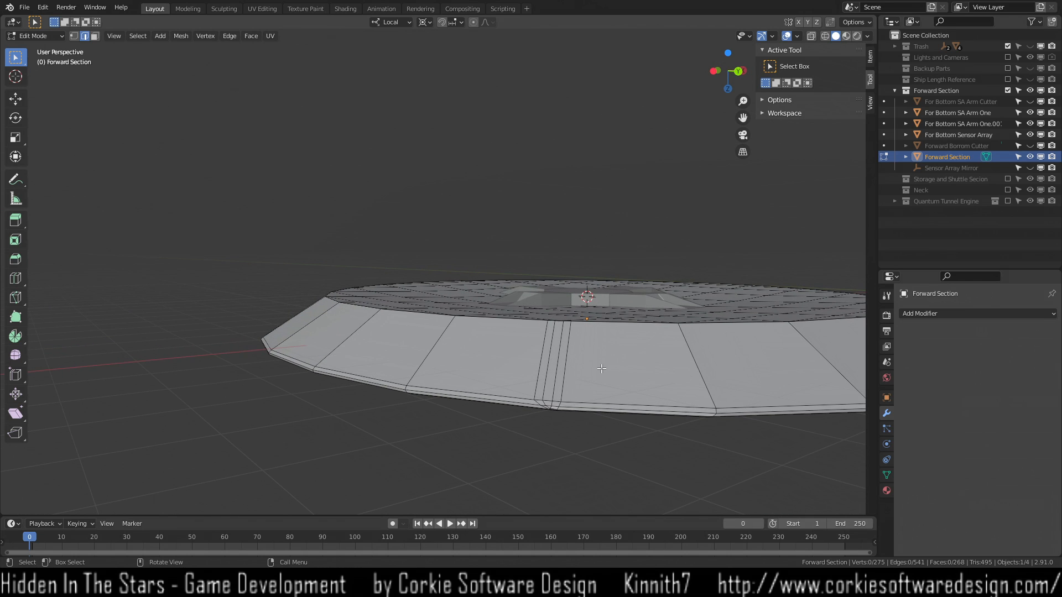
# Undo the hull's rim bevel, going back to the edge selection made before it.
pyautogui.keyDown('ctrl'); pyautogui.click(602, 368); pyautogui.keyUp('ctrl')
pyautogui.hotkey('ctrl', 'z')
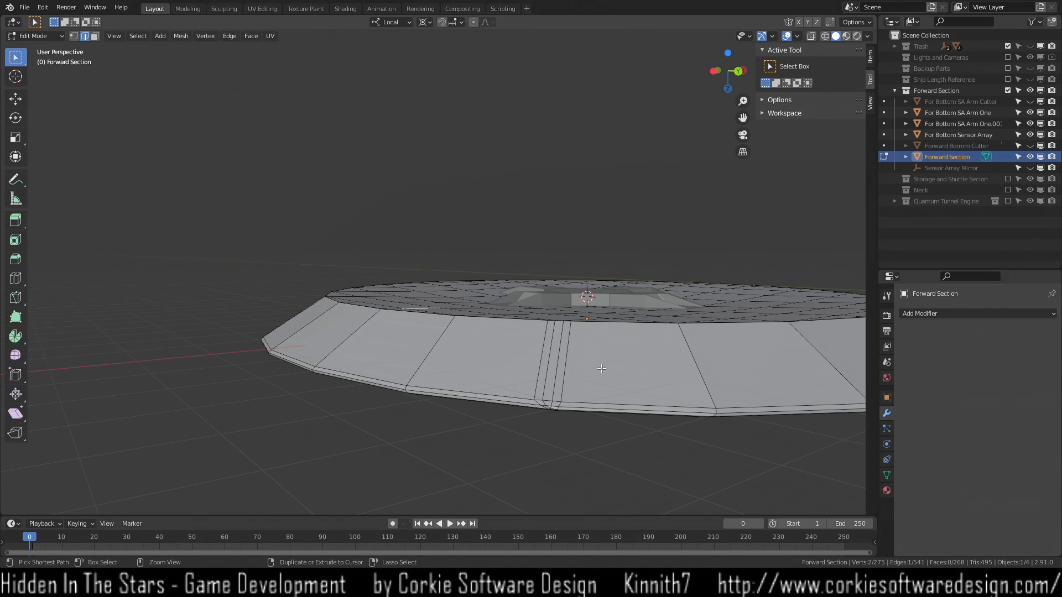
pyautogui.keyDown('ctrl'); pyautogui.click(601, 369); pyautogui.keyUp('ctrl')
pyautogui.hotkey('ctrl', 'z')
pyautogui.hotkey('ctrl', 'z')
pyautogui.hotkey('ctrl', 'z')
pyautogui.press('Tab')
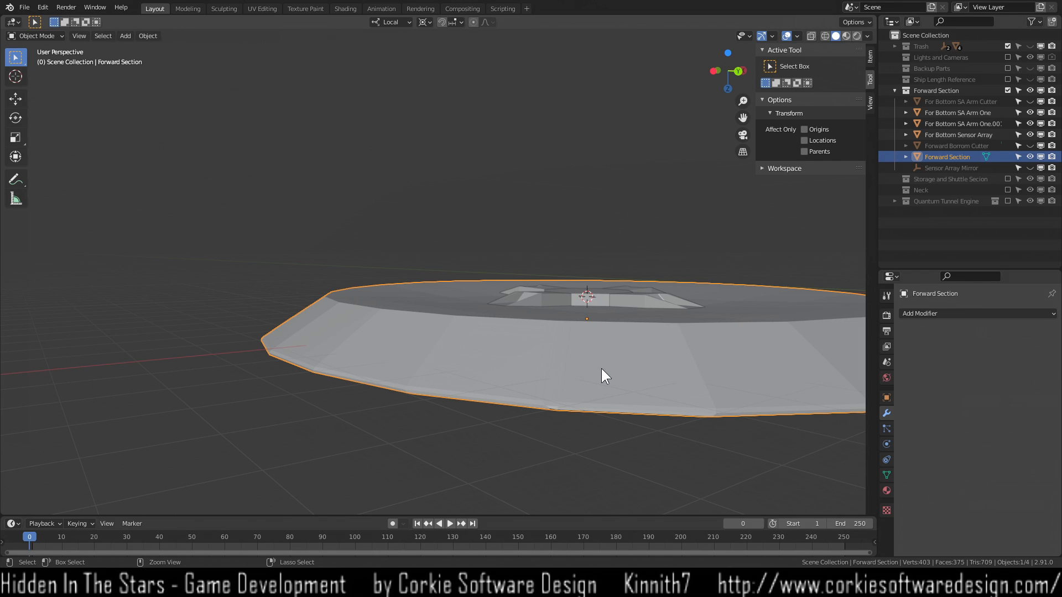
pyautogui.press('Tab')
pyautogui.hotkey('ctrl', 'z')
pyautogui.hotkey('ctrl', 'z')
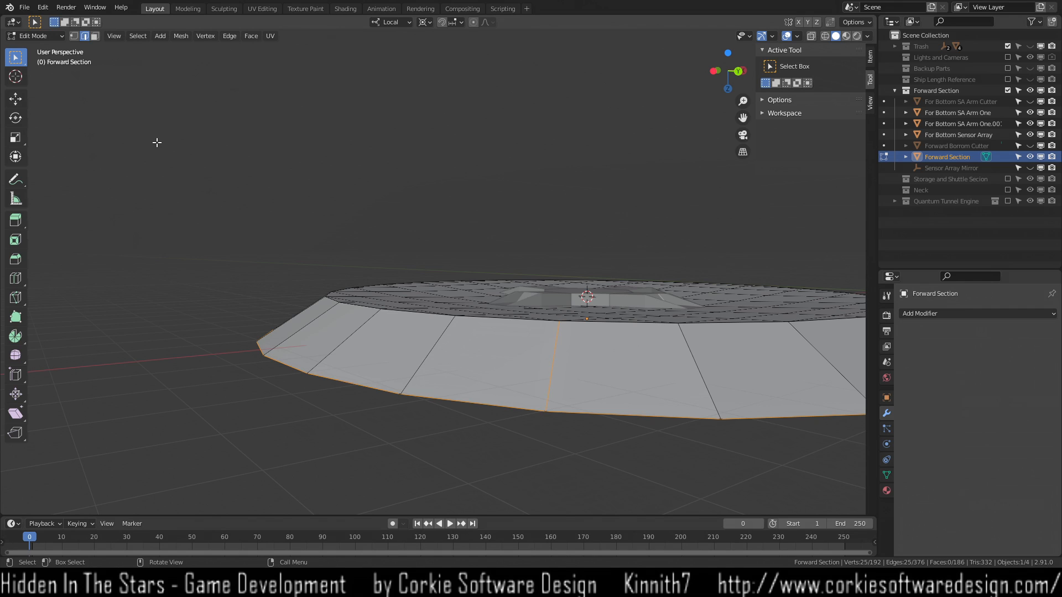
# Remove the stray side-face edge from the selection, keeping only the hull's rim loop, and check it from both ends.
pyautogui.keyDown('shift'); pyautogui.click(551, 362); pyautogui.keyUp('shift')
pyautogui.moveTo(551, 362); pyautogui.dragTo(607, 371, button='middle')
pyautogui.keyDown('shift'); pyautogui.moveTo(768, 340); pyautogui.dragTo(614, 320, button='middle'); pyautogui.keyUp('shift')
pyautogui.scroll(6, 636, 322)
pyautogui.scroll(-6, 719, 357)
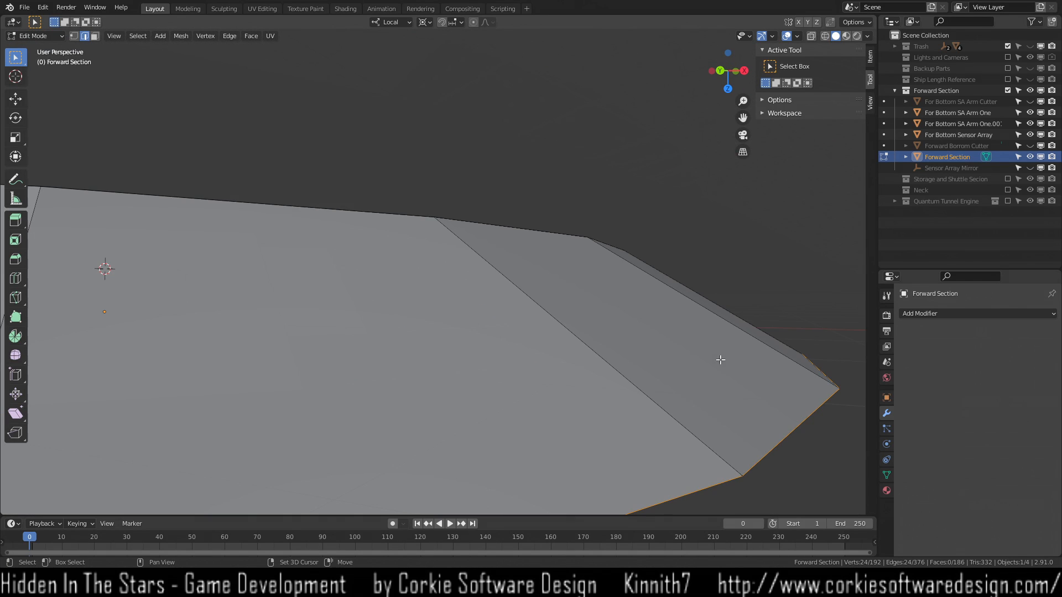
pyautogui.moveTo(641, 328); pyautogui.dragTo(547, 393, button='middle')
pyautogui.moveTo(494, 216); pyautogui.dragTo(374, 271, button='middle')
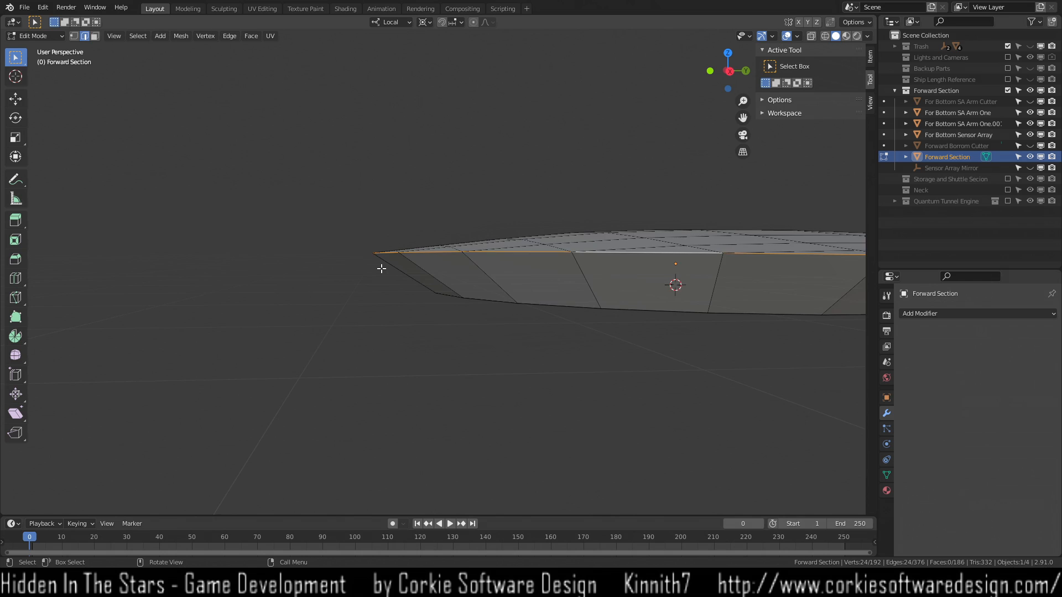
# Bevel the hull's upper rim loop about 0.098 m wide with 3 segments.
pyautogui.scroll(5, 381, 269)
pyautogui.moveTo(397, 298); pyautogui.dragTo(486, 372, button='middle')
pyautogui.hotkey('ctrl', 'b')
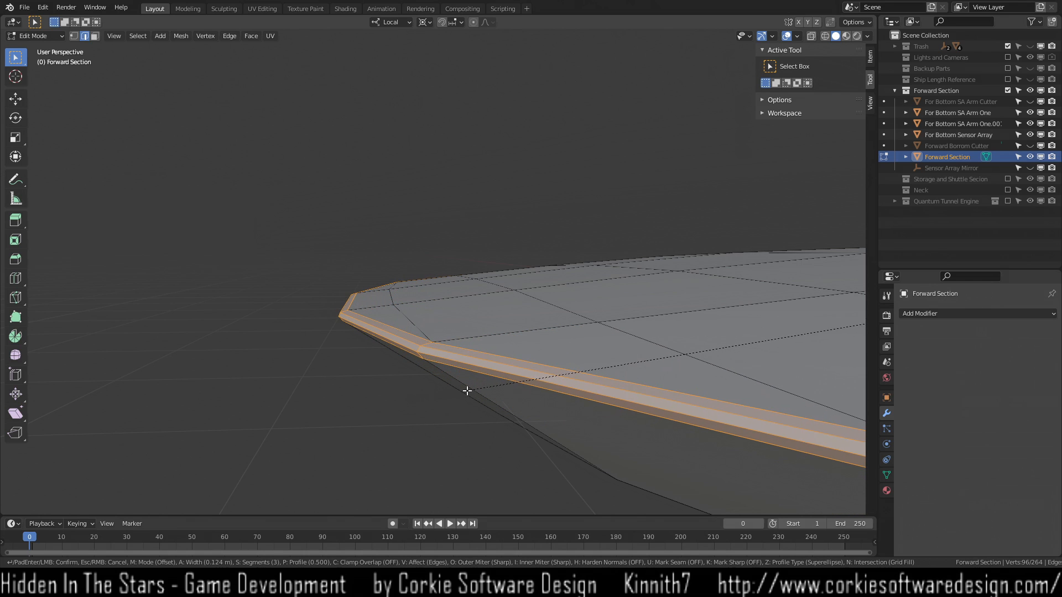
pyautogui.scroll(-1, 468, 390)
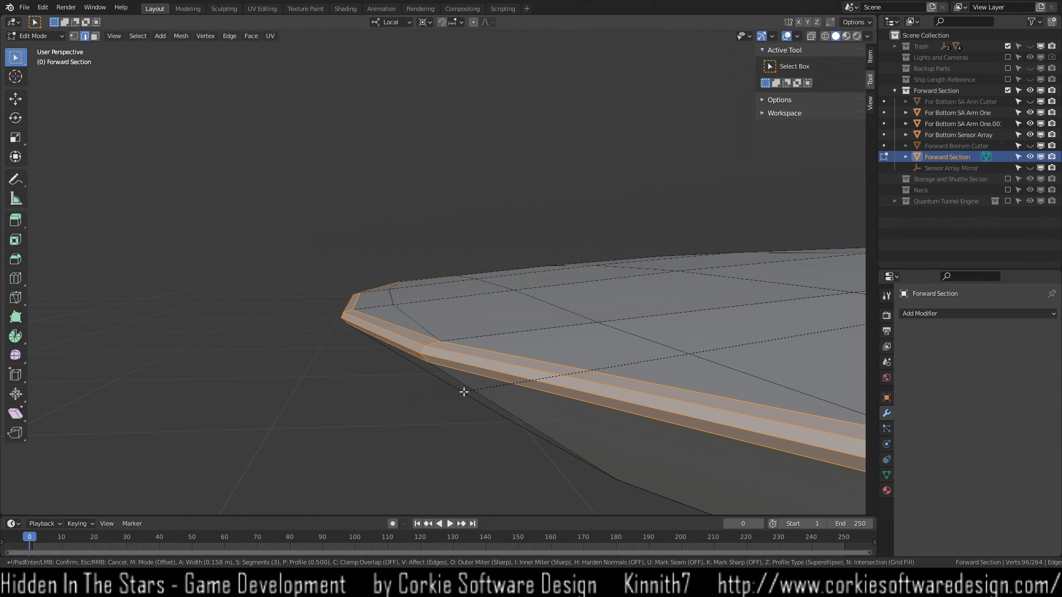
pyautogui.scroll(1, 455, 392)
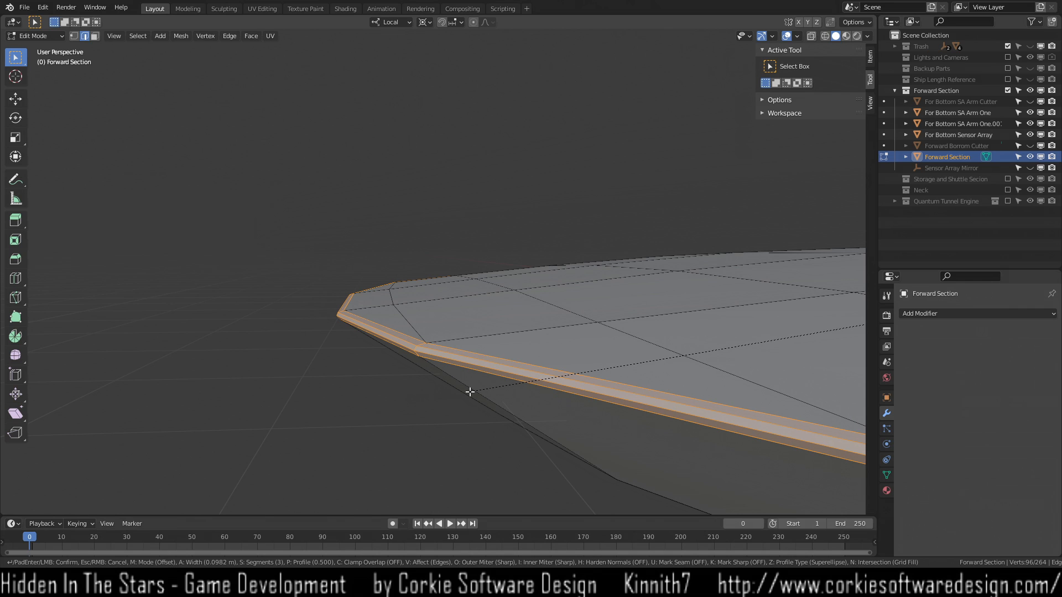
pyautogui.click(470, 392)
# Clear the rim selection and try a 3-segment bevel on the hull's underside edge loop.
pyautogui.moveTo(402, 440); pyautogui.dragTo(533, 410, button='middle')
pyautogui.click(414, 402)
pyautogui.click(379, 435)
pyautogui.keyDown('alt'); pyautogui.click(600, 340); pyautogui.keyUp('alt')
pyautogui.hotkey('ctrl', 'b')
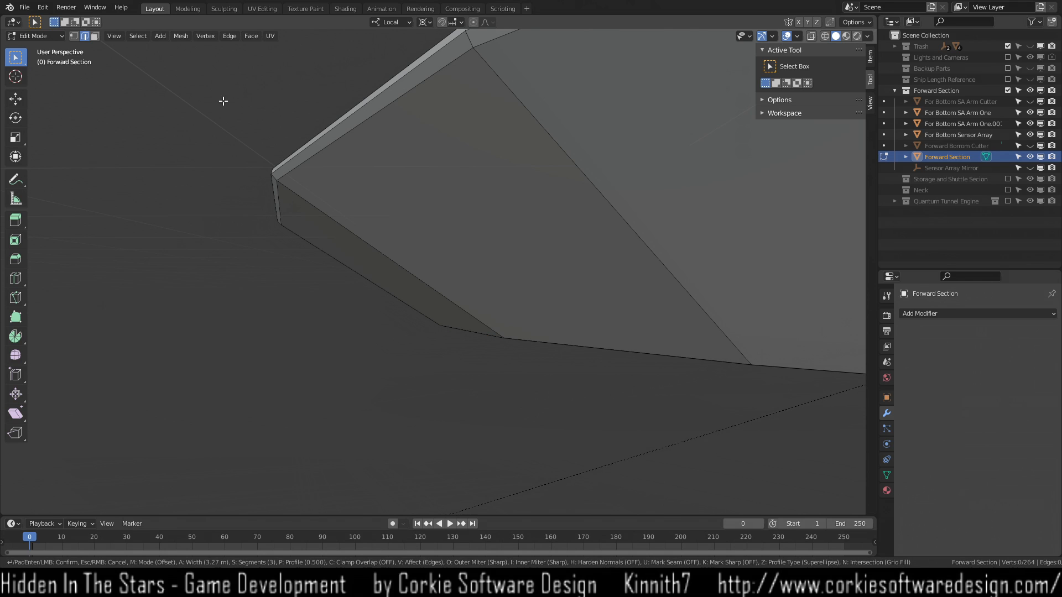
pyautogui.rightClick(274, 201)
# Examine the underside loop from below, clear the selection, and inspect the beveled rim's profile in front orthographic view.
pyautogui.moveTo(601, 291); pyautogui.dragTo(586, 211, button='middle')
pyautogui.scroll(-6, 586, 210)
pyautogui.scroll(-1, 636, 270)
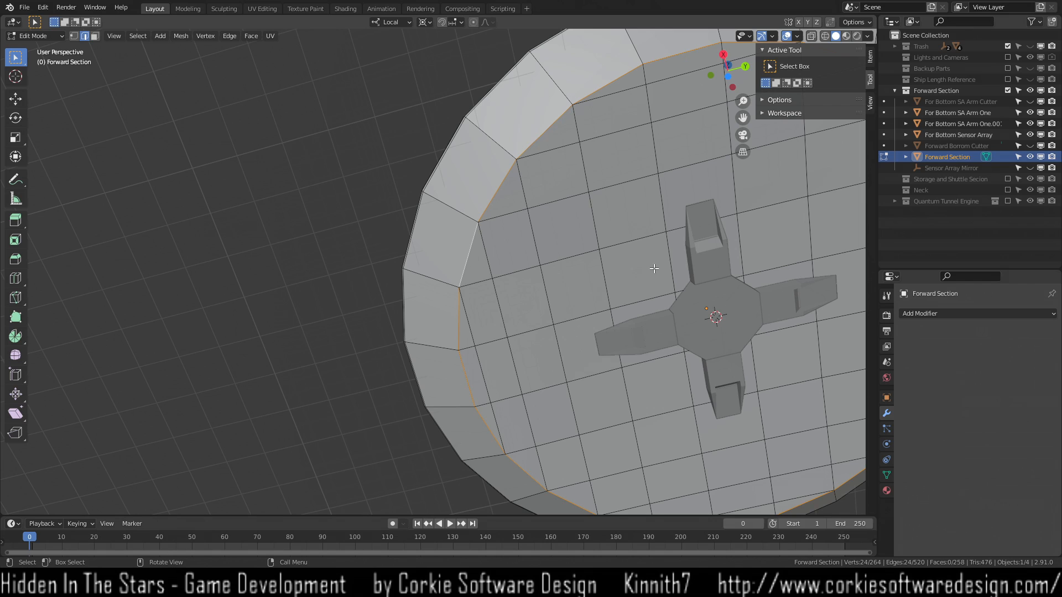
pyautogui.moveTo(572, 239); pyautogui.dragTo(508, 331, button='middle')
pyautogui.hotkey('alt', 'a')
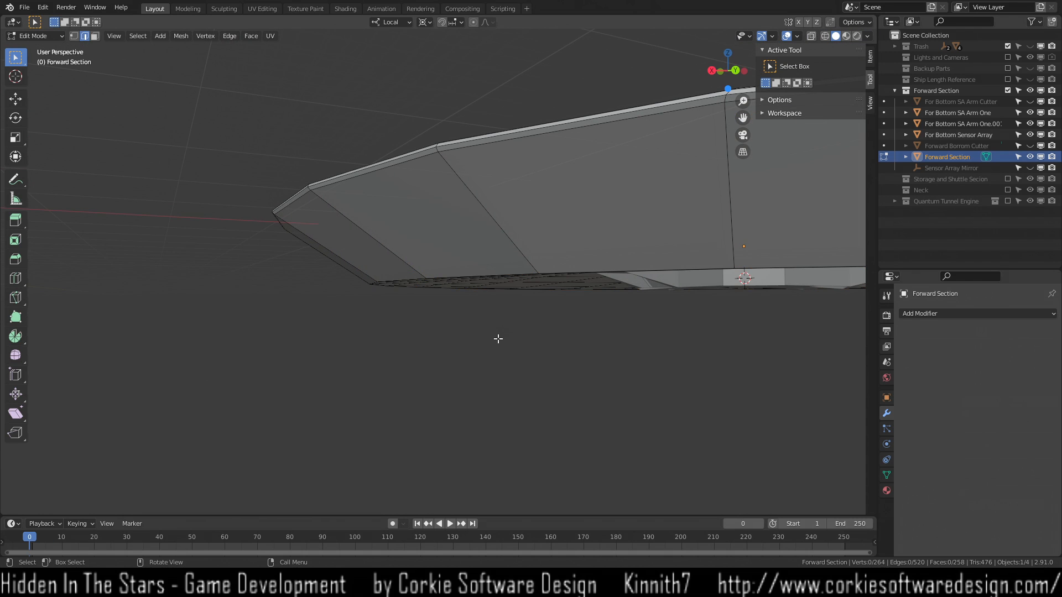
pyautogui.moveTo(343, 277); pyautogui.dragTo(290, 271, button='middle')
pyautogui.scroll(-4, 474, 323)
pyautogui.press('KP_1')
pyautogui.scroll(5, 354, 276)
pyautogui.keyDown('shift'); pyautogui.moveTo(508, 318); pyautogui.dragTo(469, 329, button='middle'); pyautogui.keyUp('shift')
pyautogui.scroll(5, 597, 288)
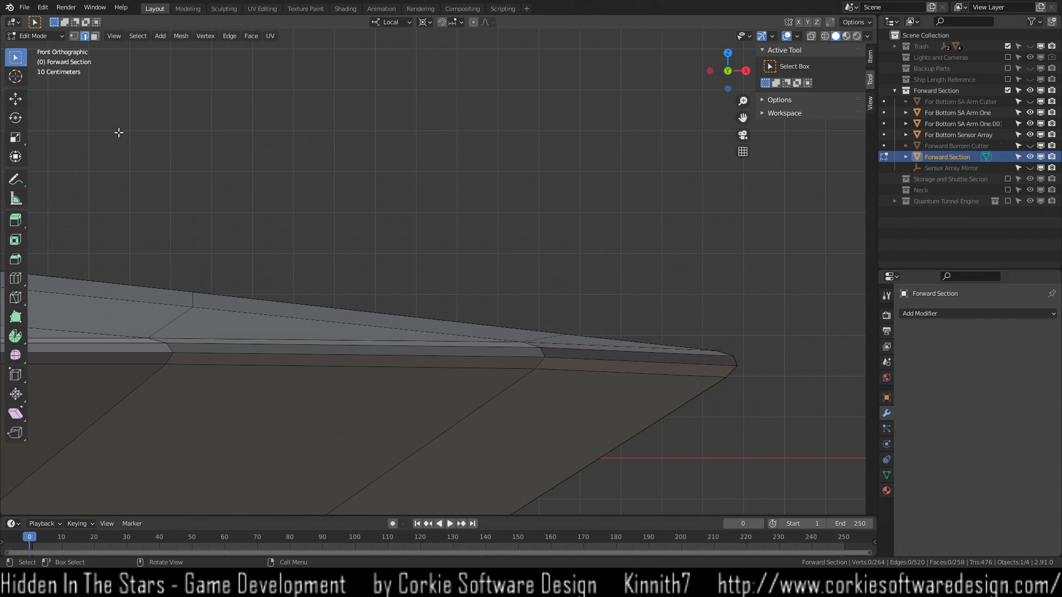
# Select the hull's bottom edge loop in front view and try to bevel it with 3 segments.
pyautogui.click(23, 7)
pyautogui.scroll(-4, 725, 331)
pyautogui.keyDown('shift'); pyautogui.moveTo(367, 453); pyautogui.dragTo(667, 367, button='middle'); pyautogui.keyUp('shift')
pyautogui.keyDown('alt'); pyautogui.click(480, 376); pyautogui.keyUp('alt')
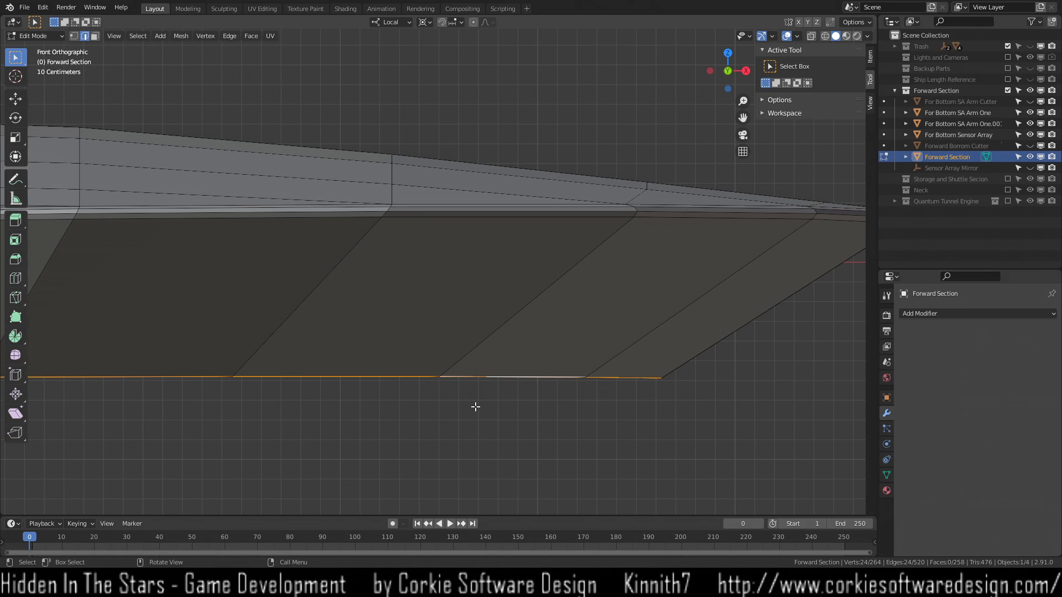
pyautogui.hotkey('ctrl', 'b')
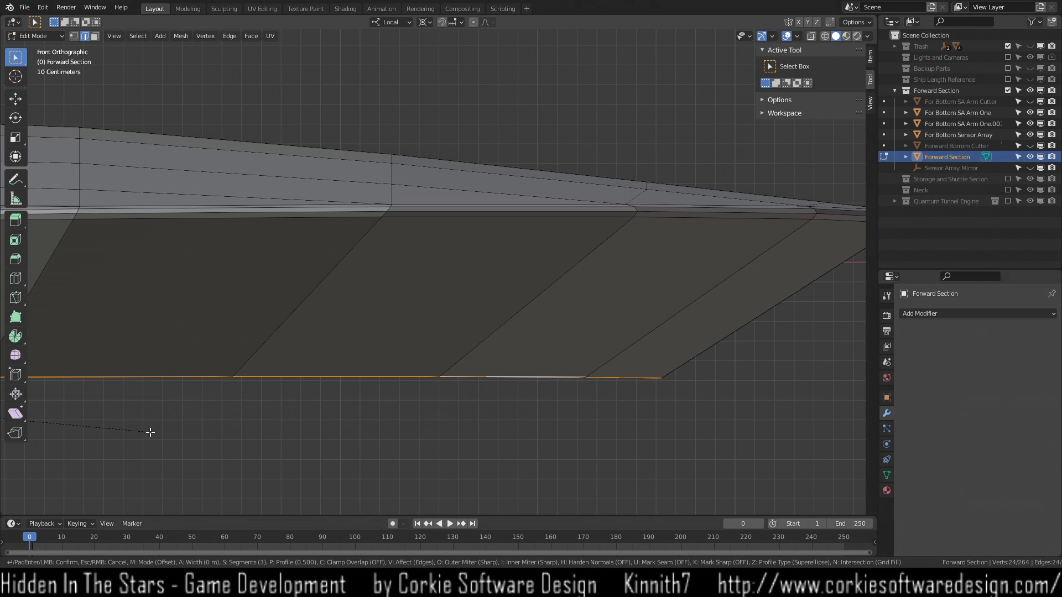
pyautogui.rightClick(129, 431)
# Retry the 3-segment bevel on the bottom loop from an angled perspective view, and drop the loop selection.
pyautogui.moveTo(306, 434); pyautogui.dragTo(474, 393, button='middle')
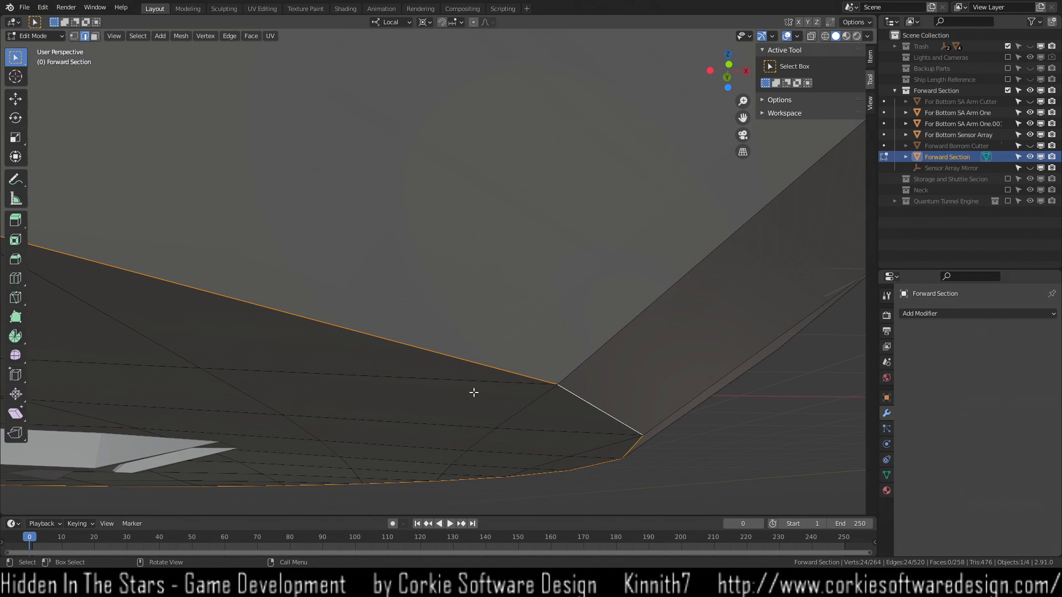
pyautogui.hotkey('ctrl', 'b')
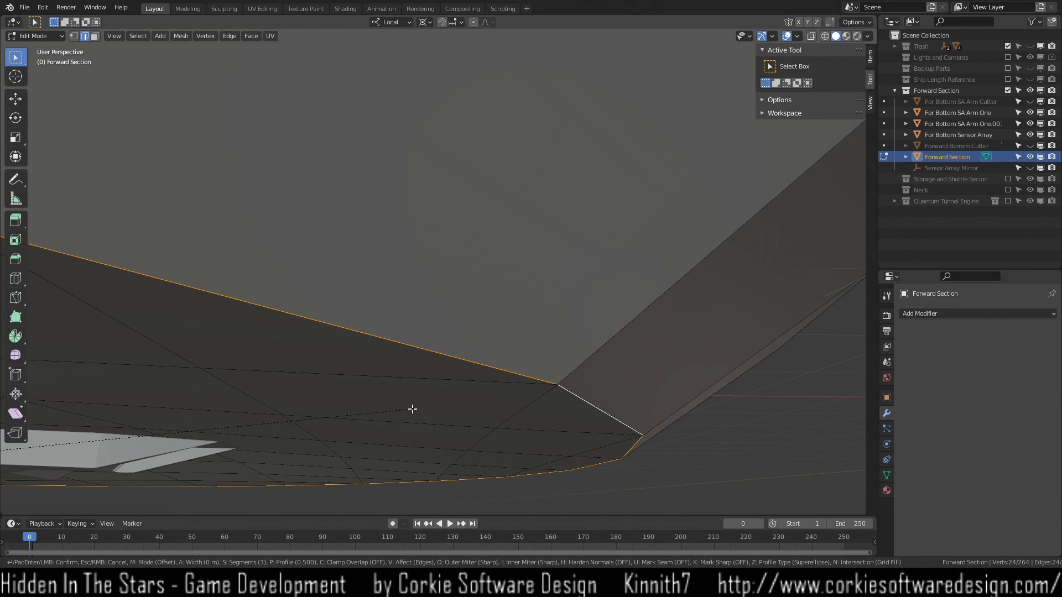
pyautogui.rightClick(285, 448)
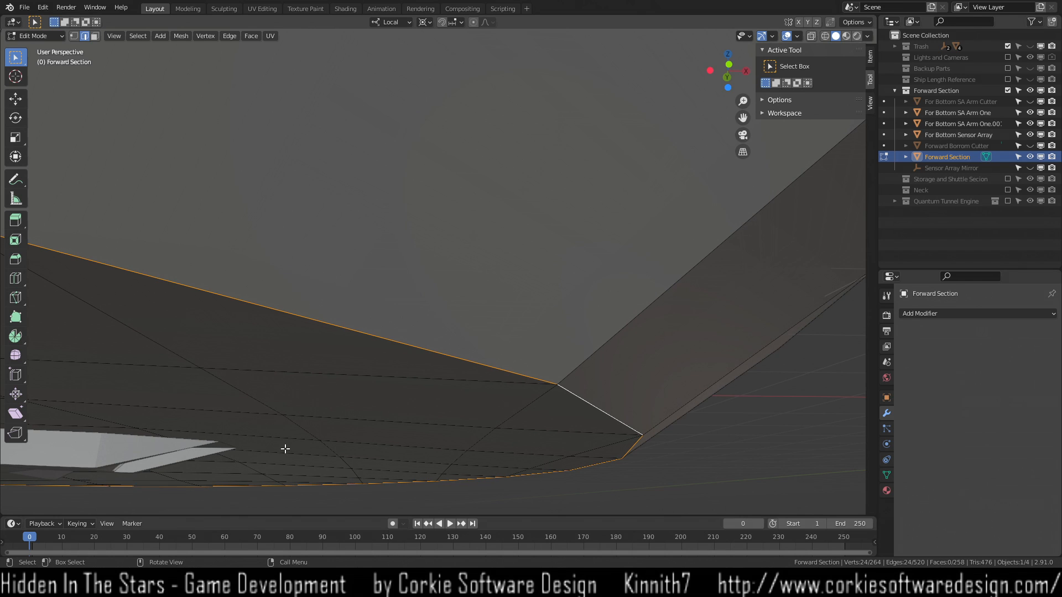
pyautogui.click(638, 452)
# Reselect the underside edge loop as seen from below, try beveling it with 3 segments, and clear the selection.
pyautogui.moveTo(438, 453); pyautogui.dragTo(359, 441, button='middle')
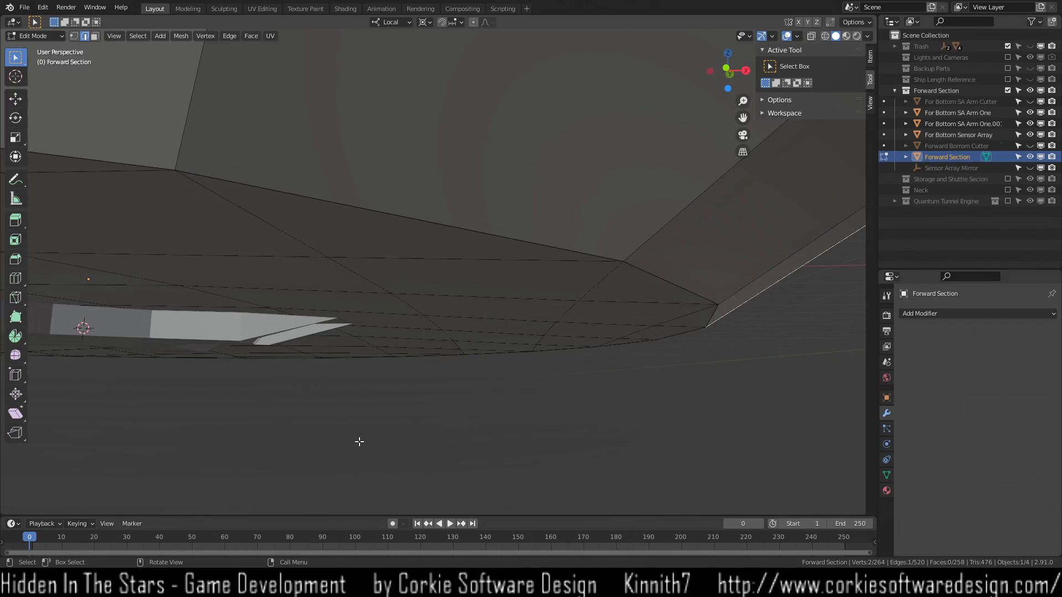
pyautogui.scroll(-5, 360, 441)
pyautogui.moveTo(310, 399); pyautogui.dragTo(260, 312, button='middle')
pyautogui.moveTo(448, 389)
pyautogui.keyDown('shift'); pyautogui.mouseDown(button='middle')
pyautogui.moveTo(483, 317)
pyautogui.moveTo(536, 105)
pyautogui.moveTo(451, 304)
pyautogui.moveTo(434, 308)
pyautogui.moveTo(431, 370)
pyautogui.moveTo(456, 403)
pyautogui.moveTo(460, 379)
pyautogui.mouseUp(button='middle'); pyautogui.keyUp('shift')
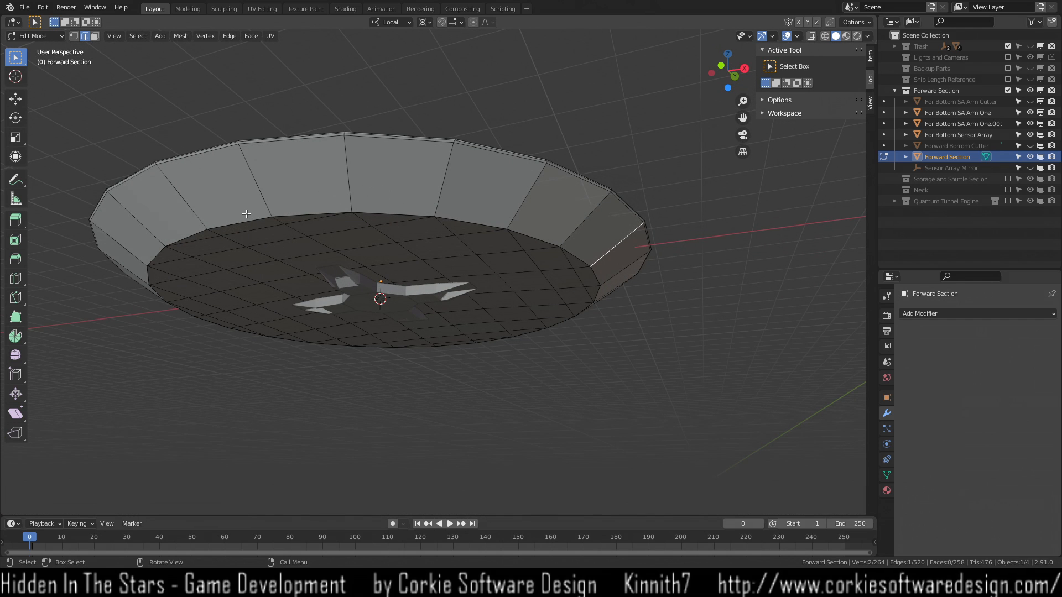
pyautogui.moveTo(232, 242); pyautogui.dragTo(697, 437, button='middle')
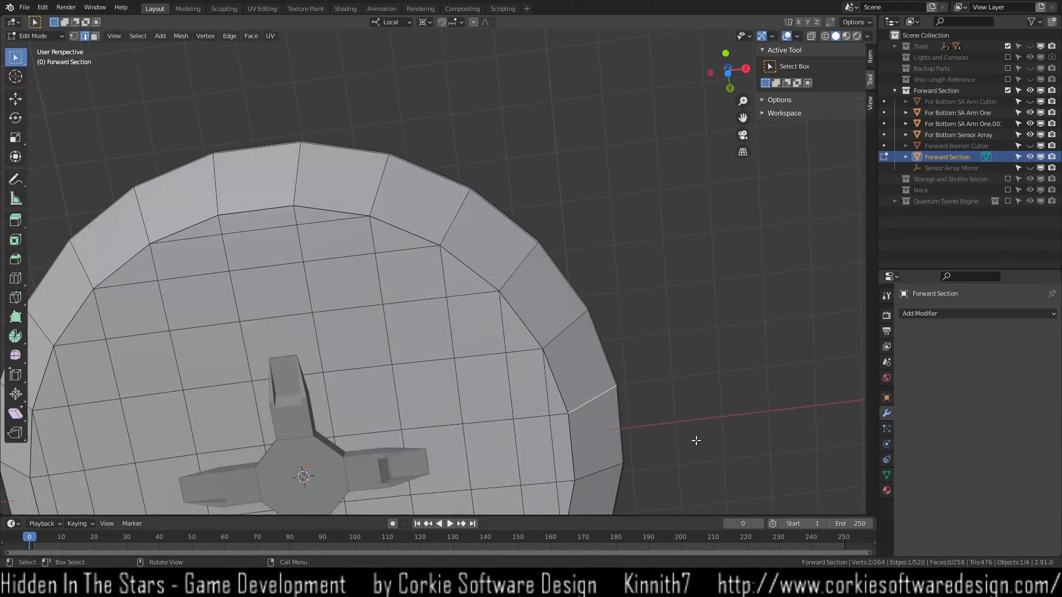
pyautogui.scroll(-3, 676, 482)
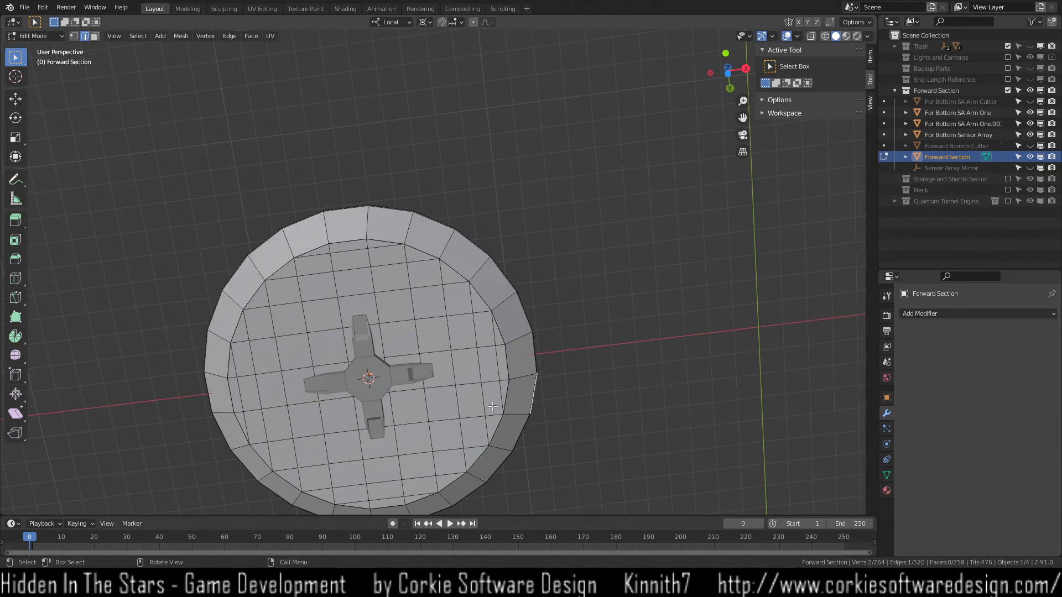
pyautogui.keyDown('alt'); pyautogui.click(506, 367); pyautogui.keyUp('alt')
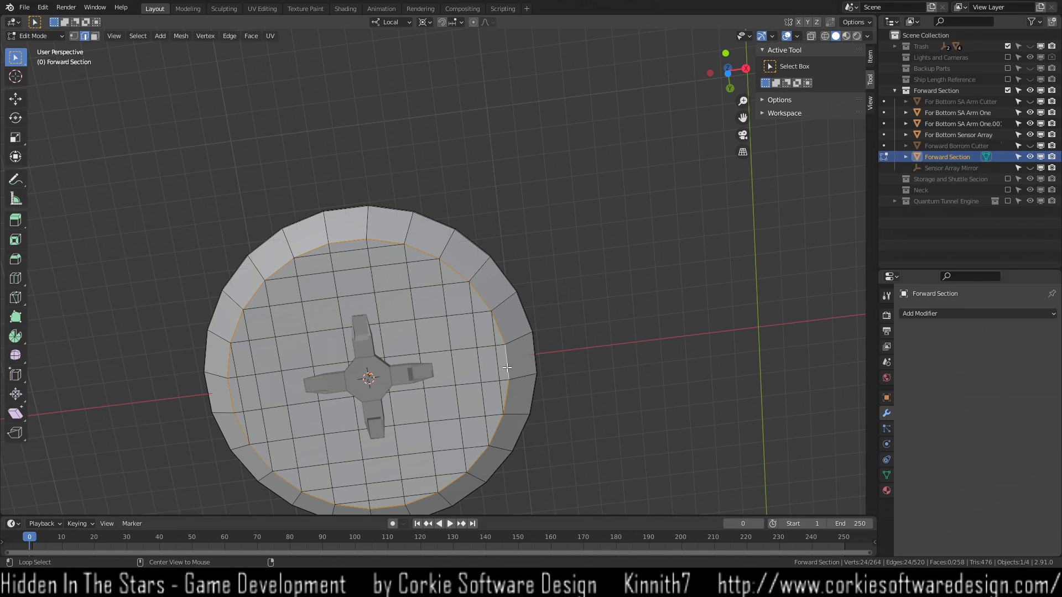
pyautogui.hotkey('ctrl', 'b')
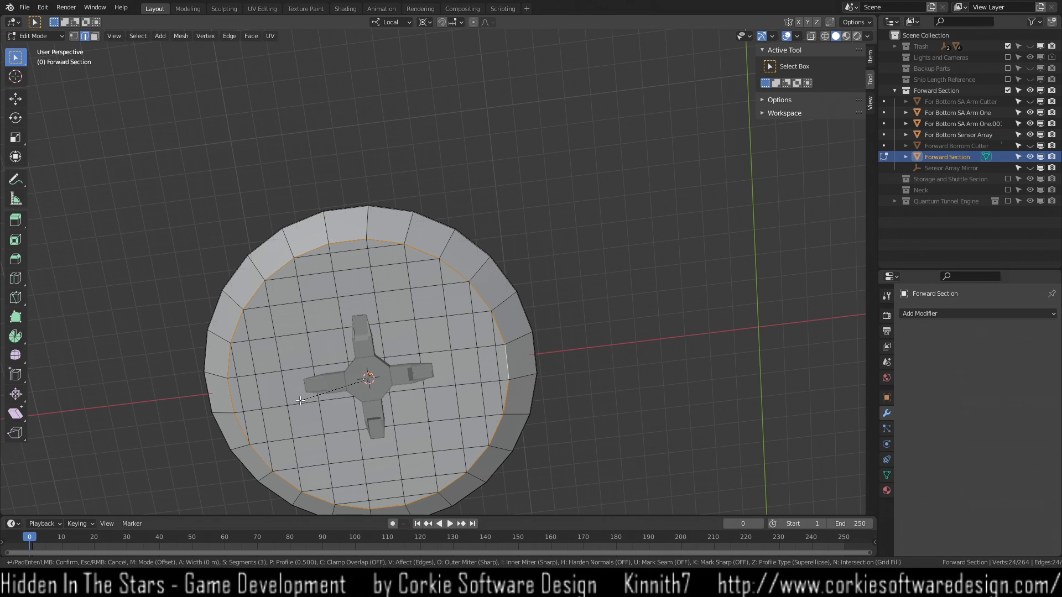
pyautogui.press('Escape')
pyautogui.click(622, 339)
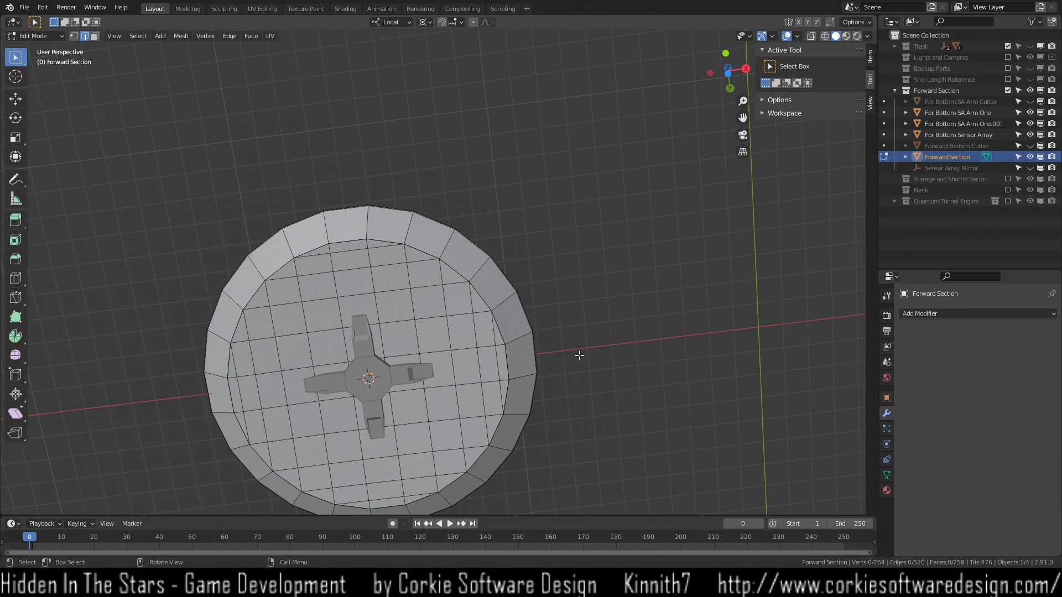
# Try deleting a single edge of the hull's underside loop, and undo the deletion.
pyautogui.scroll(10, 579, 356)
pyautogui.click(566, 245)
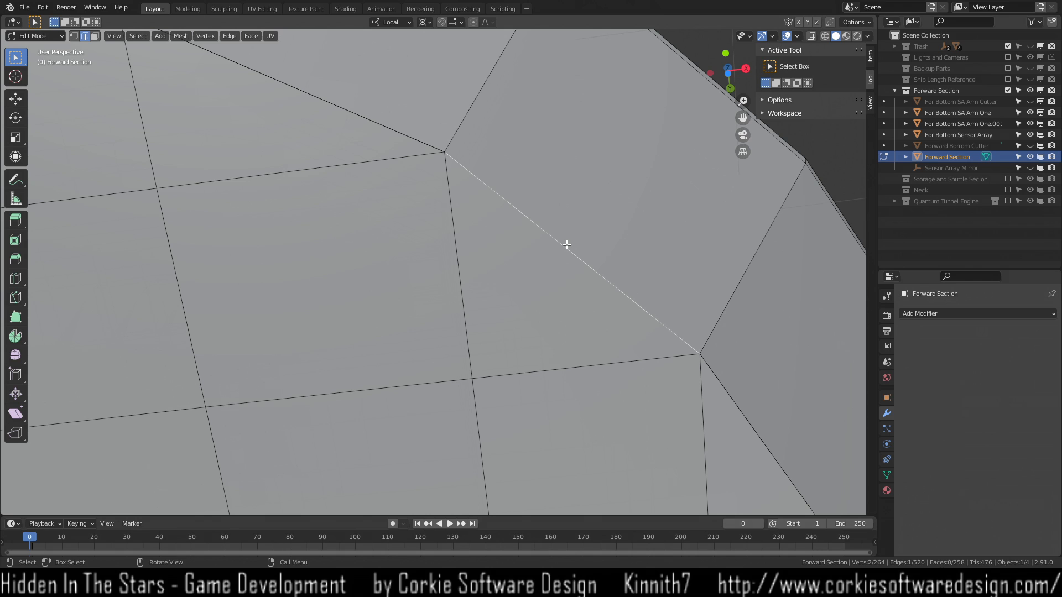
pyautogui.press('x')
pyautogui.click(562, 235)
pyautogui.moveTo(562, 355); pyautogui.dragTo(592, 338, button='middle')
pyautogui.hotkey('ctrl', 'z')
pyautogui.scroll(-2, 727, 440)
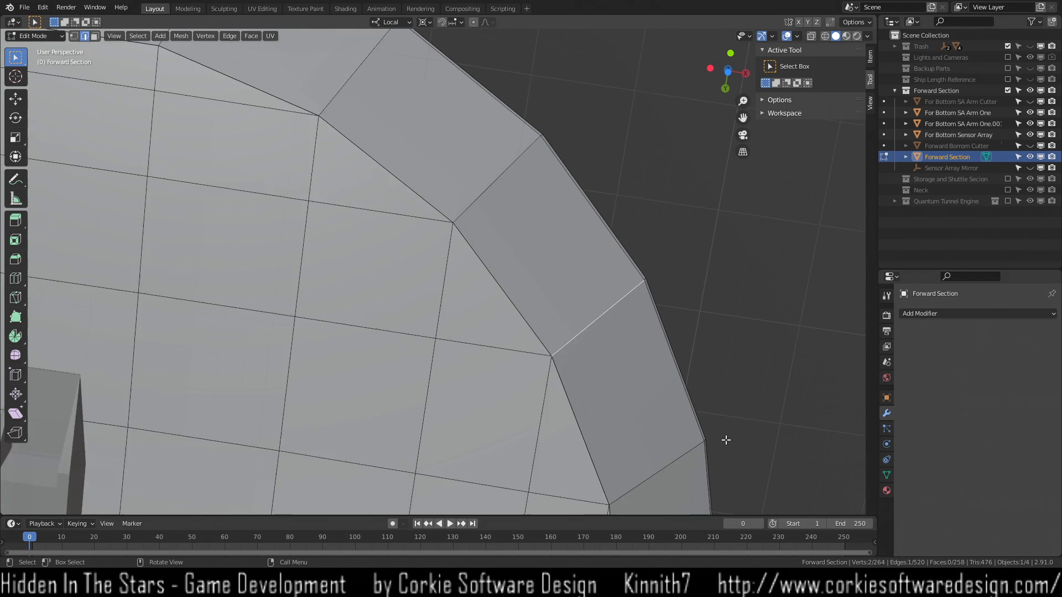
# Examine the hull's underside loop and rim from several angles and in front orthographic view, clearing the edge selection.
pyautogui.scroll(-3, 726, 440)
pyautogui.keyDown('shift'); pyautogui.moveTo(354, 385); pyautogui.dragTo(569, 263, button='middle'); pyautogui.keyUp('shift')
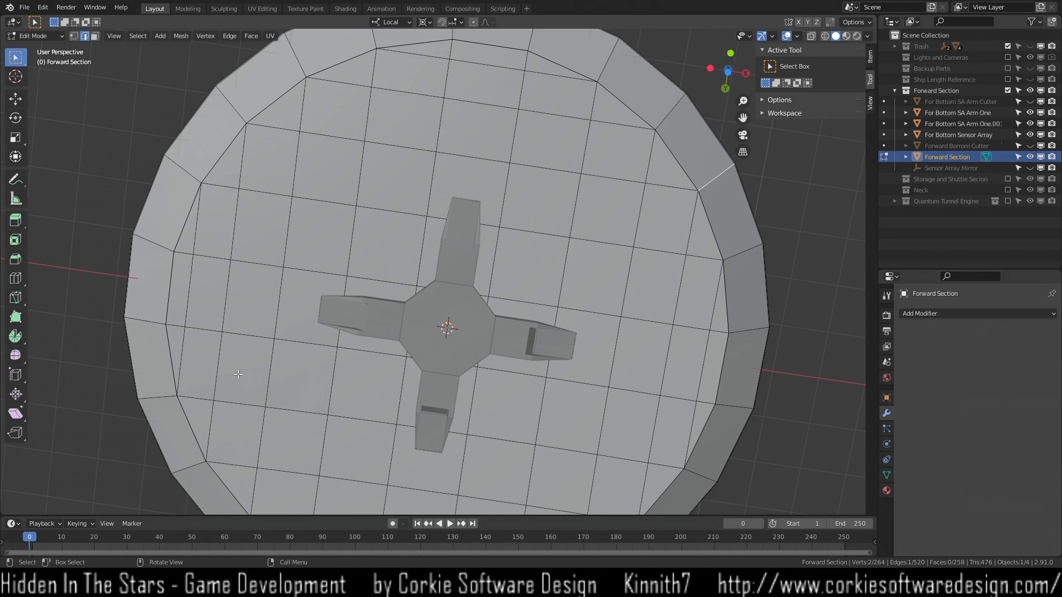
pyautogui.keyDown('shift'); pyautogui.moveTo(236, 374); pyautogui.dragTo(293, 276, button='middle'); pyautogui.keyUp('shift')
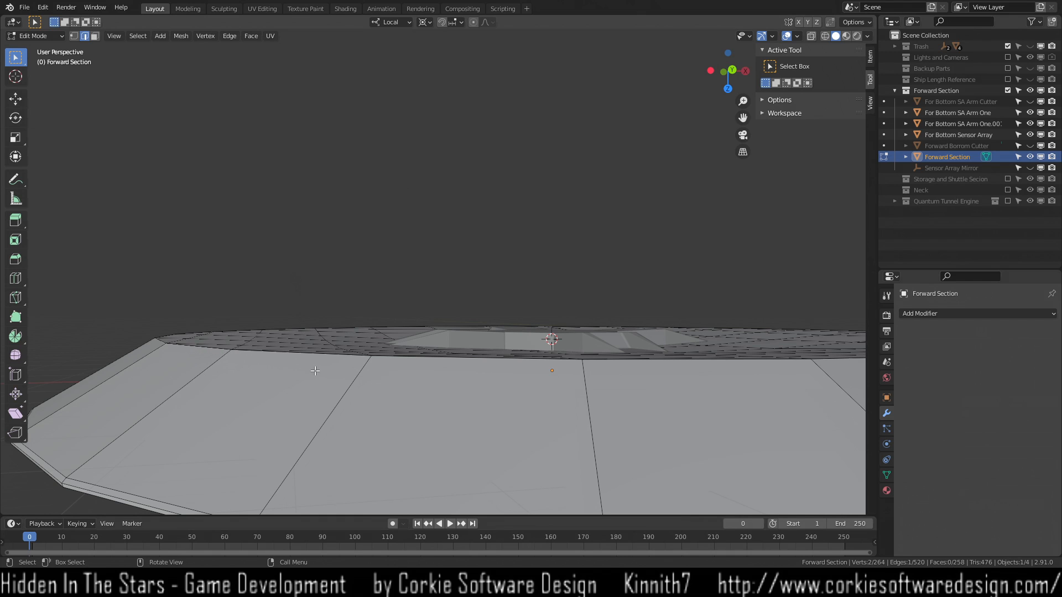
pyautogui.moveTo(464, 402); pyautogui.dragTo(475, 360, button='middle')
pyautogui.moveTo(401, 345); pyautogui.dragTo(412, 354, button='middle')
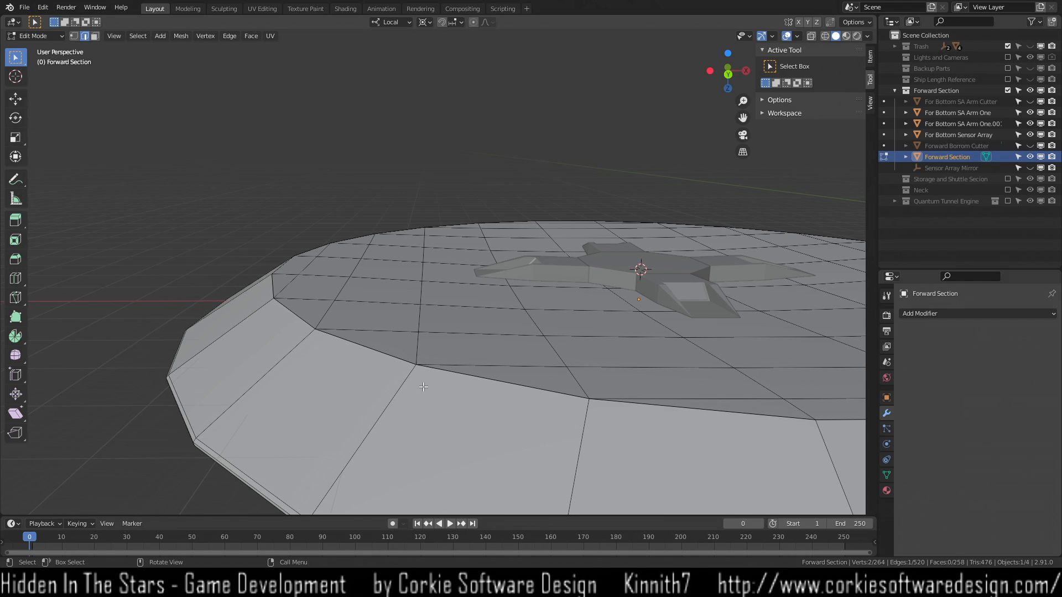
pyautogui.moveTo(366, 399); pyautogui.dragTo(446, 394, button='middle')
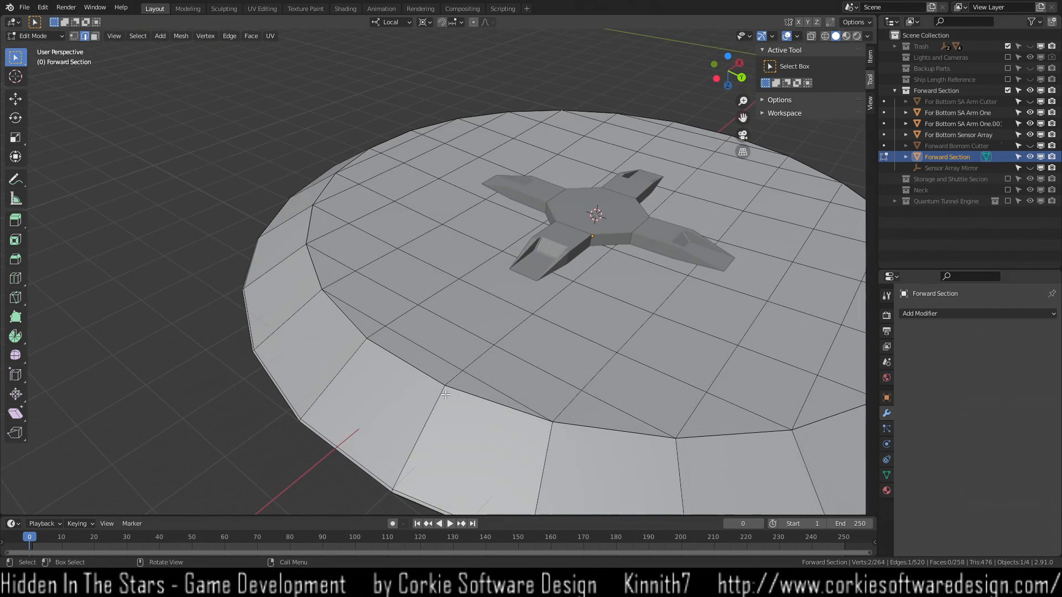
pyautogui.press('KP_1')
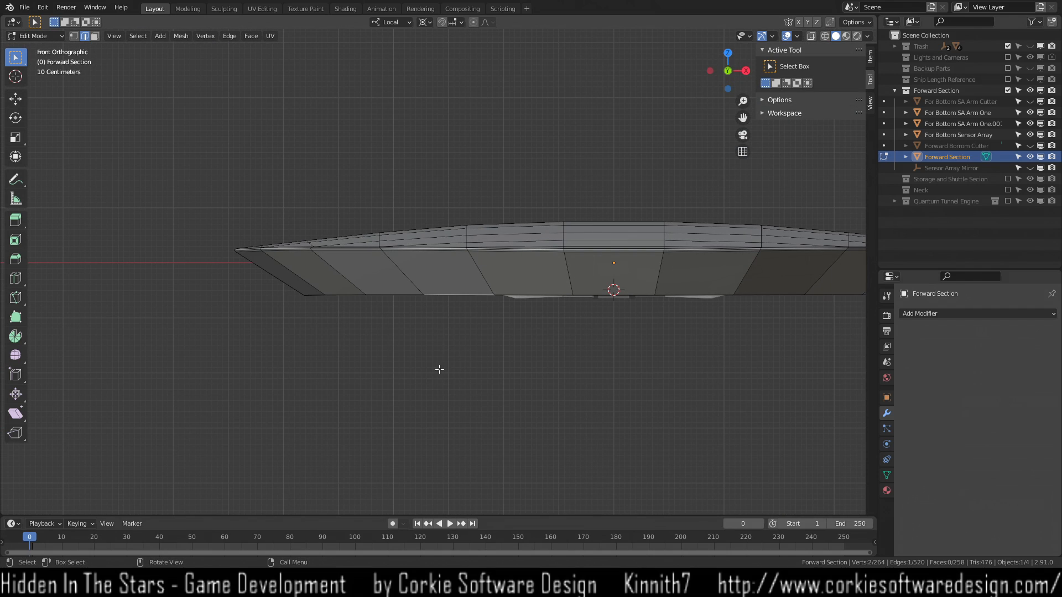
pyautogui.hotkey('alt', 'a')
pyautogui.moveTo(400, 369); pyautogui.dragTo(441, 397, button='middle')
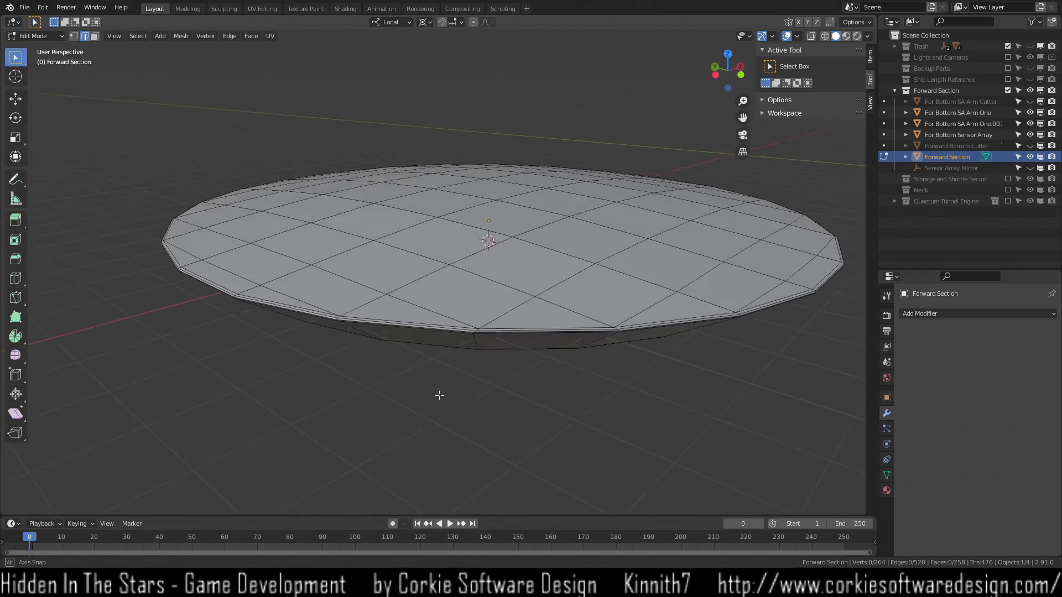
pyautogui.scroll(-3, 553, 367)
pyautogui.scroll(-1, 554, 367)
pyautogui.moveTo(552, 352); pyautogui.dragTo(533, 272, button='middle')
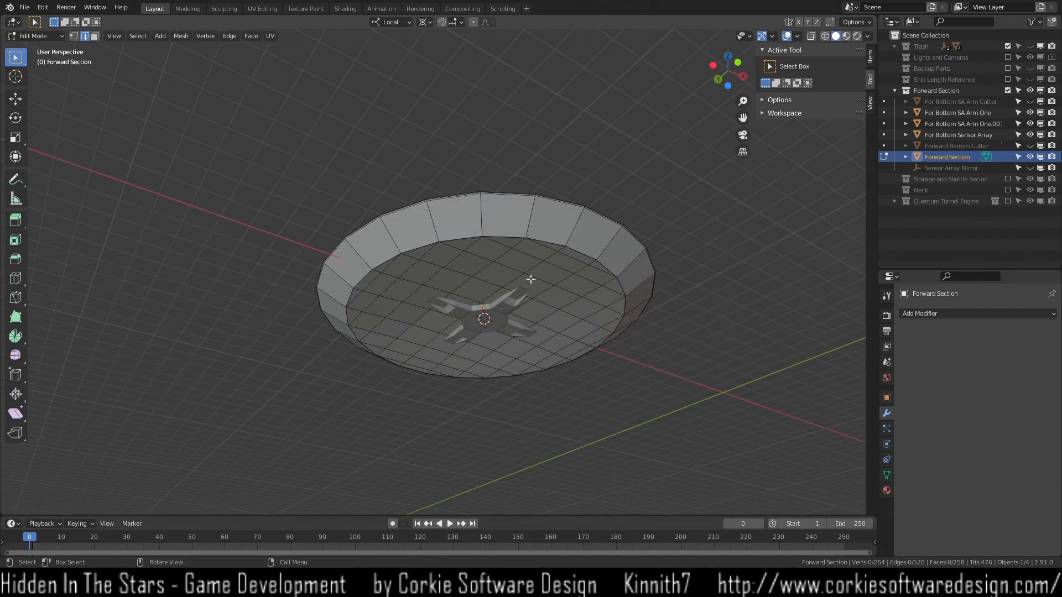
pyautogui.scroll(4, 499, 367)
pyautogui.scroll(1, 499, 367)
# Return to Object Mode, deselect the hull, and bring the bottom sensor array's central hub into close view.
pyautogui.press('Tab')
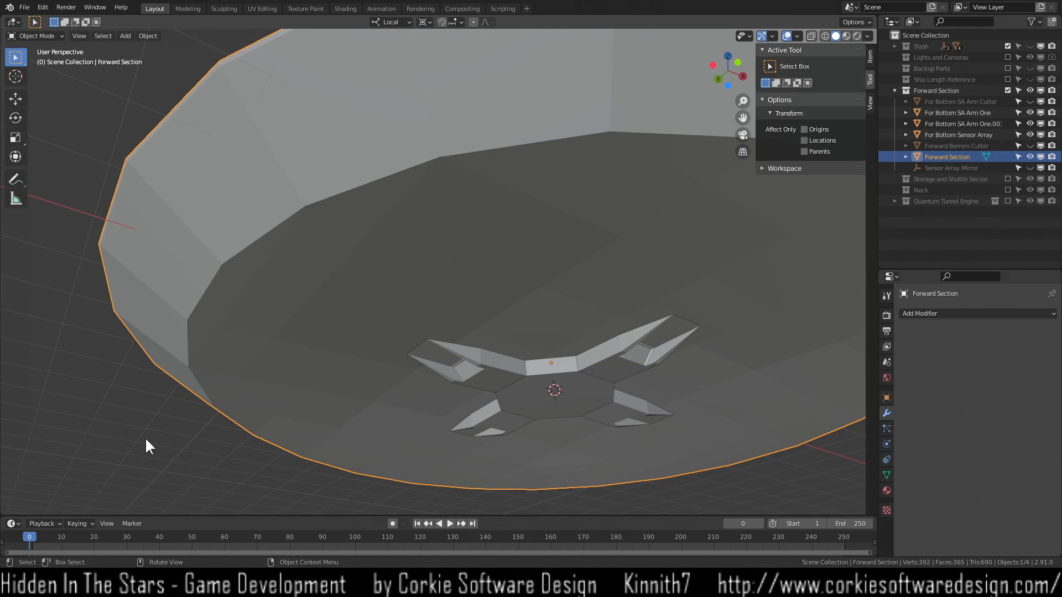
pyautogui.click(147, 430)
pyautogui.moveTo(134, 434); pyautogui.dragTo(355, 303, button='middle')
pyautogui.scroll(4, 355, 303)
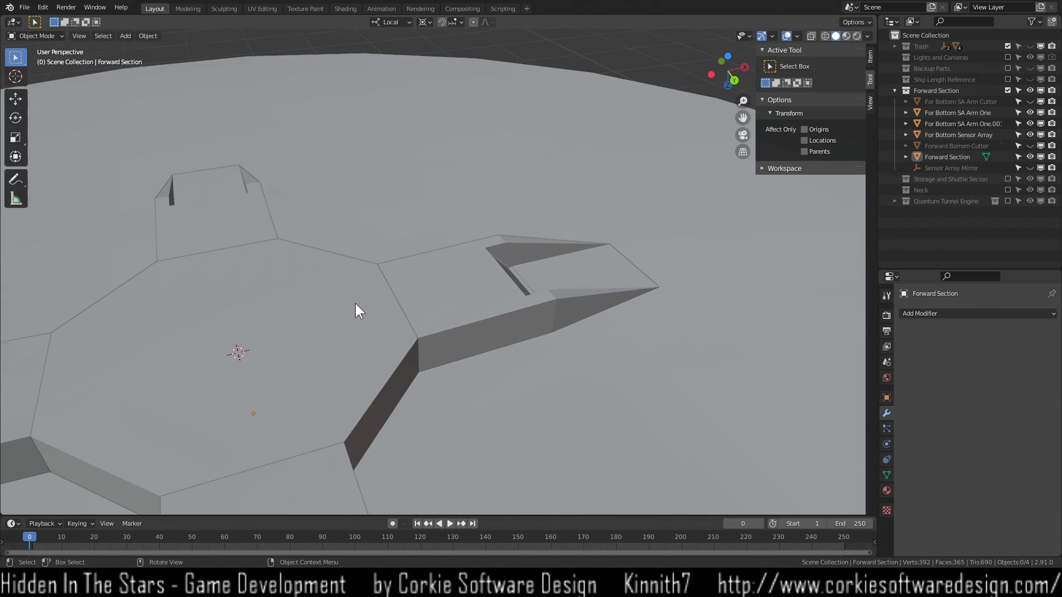
pyautogui.scroll(-2, 363, 343)
pyautogui.keyDown('shift'); pyautogui.moveTo(444, 353); pyautogui.dragTo(505, 235, button='middle'); pyautogui.keyUp('shift')
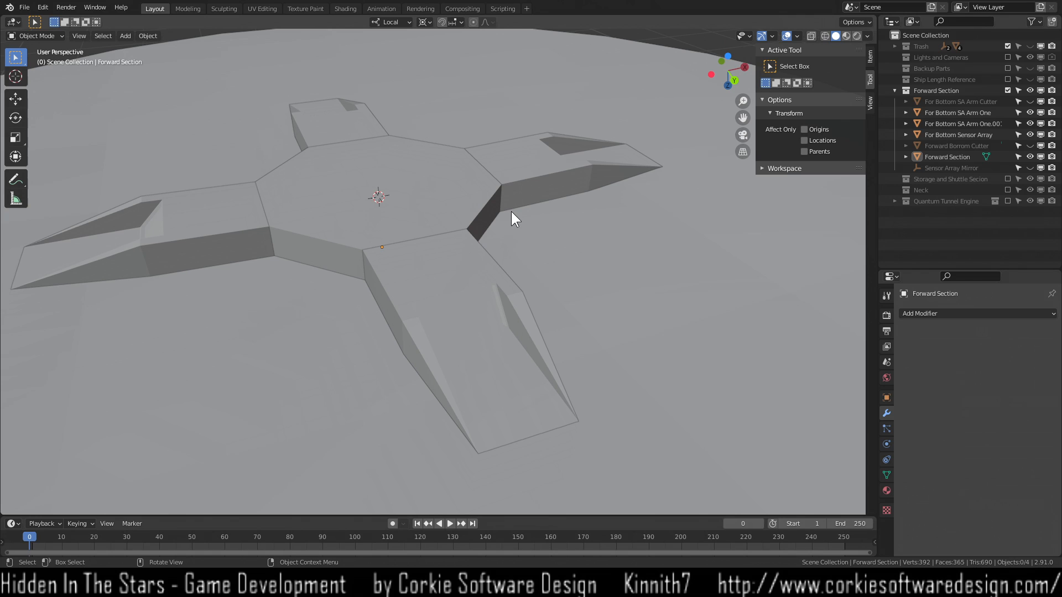
# Add an ico sphere at the sensor array's centre and scale it by 0.696, and again by 1.197 to fit the hub.
pyautogui.hotkey('shift', 'a')
pyautogui.moveTo(511, 212)
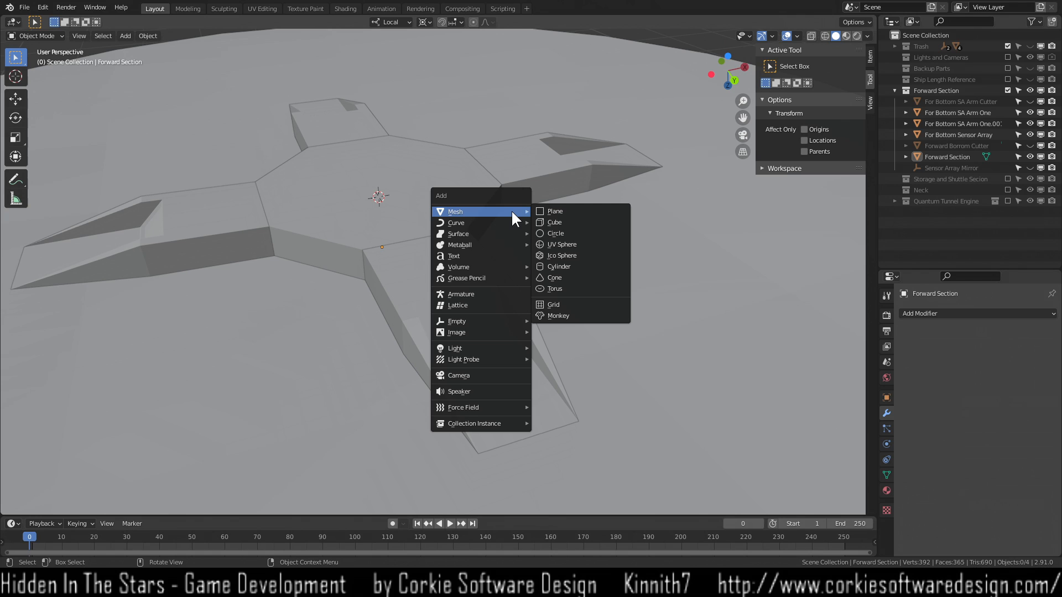
pyautogui.click(595, 256)
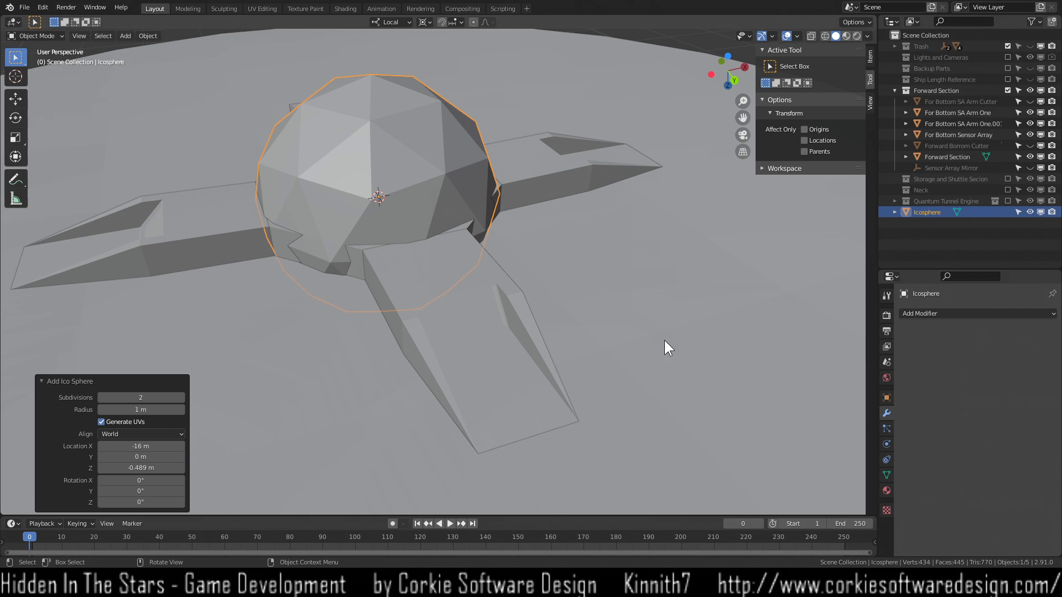
pyautogui.press('s')
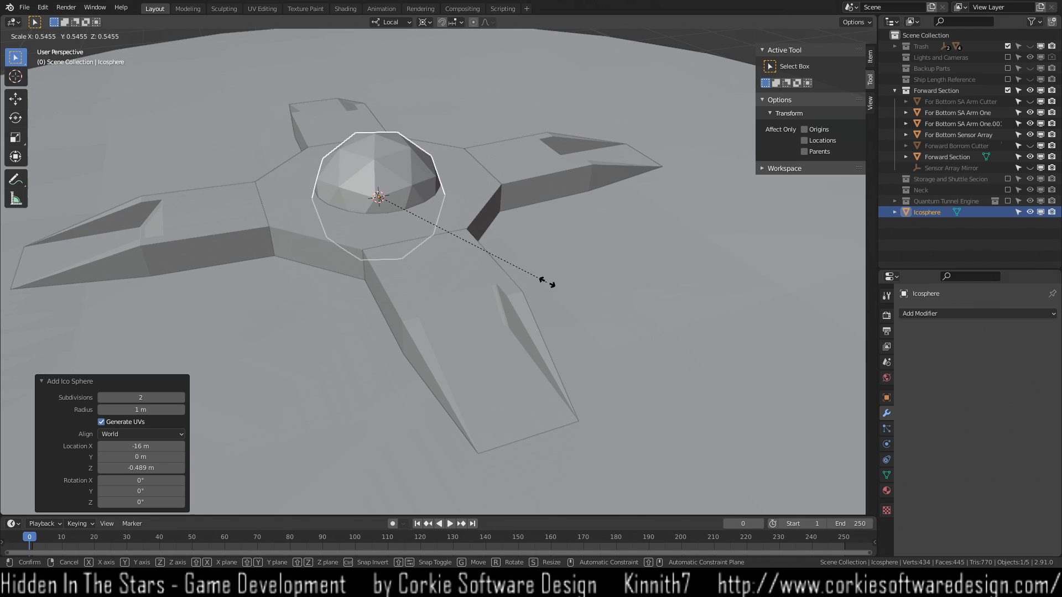
pyautogui.click(597, 297)
pyautogui.moveTo(542, 295); pyautogui.dragTo(591, 345, button='middle')
pyautogui.press('s')
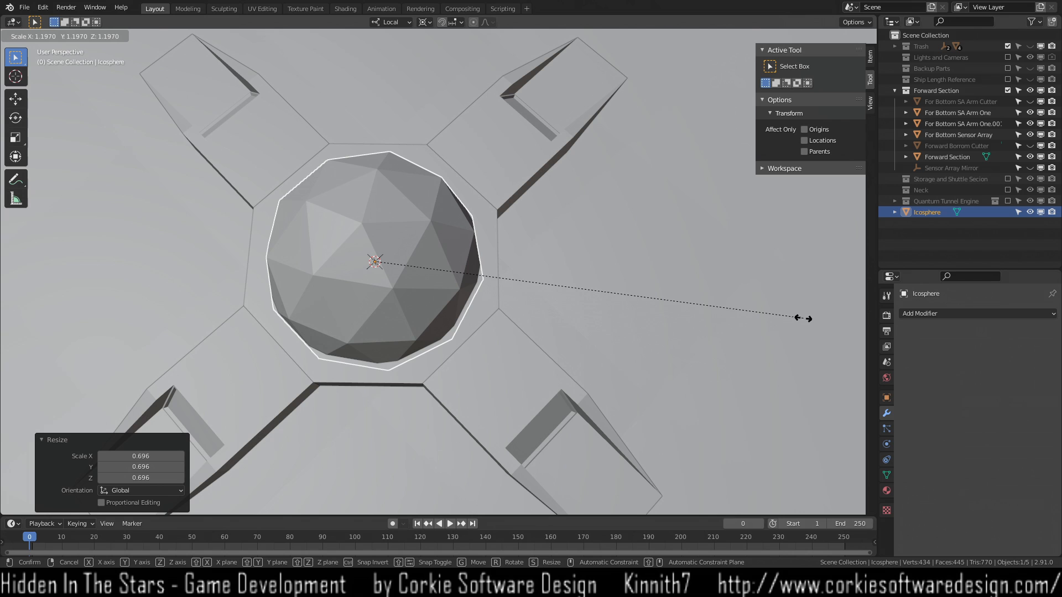
pyautogui.click(803, 319)
# Flatten the ico sphere by scaling it 0.442 along its local Z axis in front orthographic view.
pyautogui.moveTo(745, 348); pyautogui.dragTo(442, 382, button='middle')
pyautogui.press('KP_1')
pyautogui.scroll(4, 442, 383)
pyautogui.scroll(2, 452, 362)
pyautogui.keyDown('shift'); pyautogui.moveTo(480, 391); pyautogui.dragTo(484, 354, button='middle'); pyautogui.keyUp('shift')
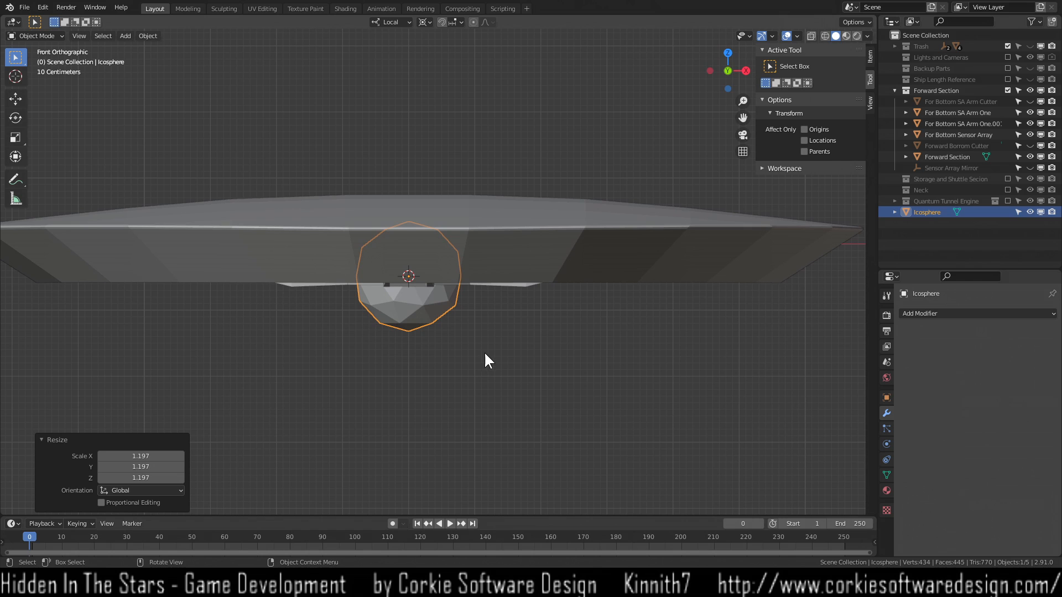
pyautogui.press('s')
pyautogui.press('z')
pyautogui.press('z')
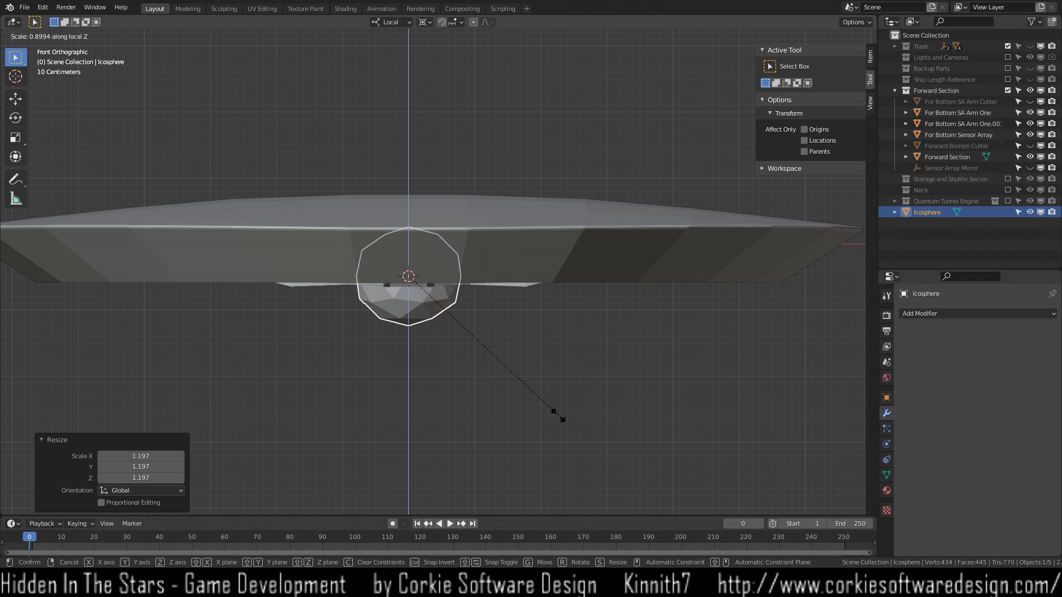
pyautogui.click(461, 362)
# Move the flattened ico sphere -0.1438 m along its Z axis so it protrudes from the hub.
pyautogui.moveTo(460, 364); pyautogui.dragTo(494, 323, button='middle')
pyautogui.scroll(6, 493, 323)
pyautogui.moveTo(520, 416); pyautogui.dragTo(518, 273, button='middle')
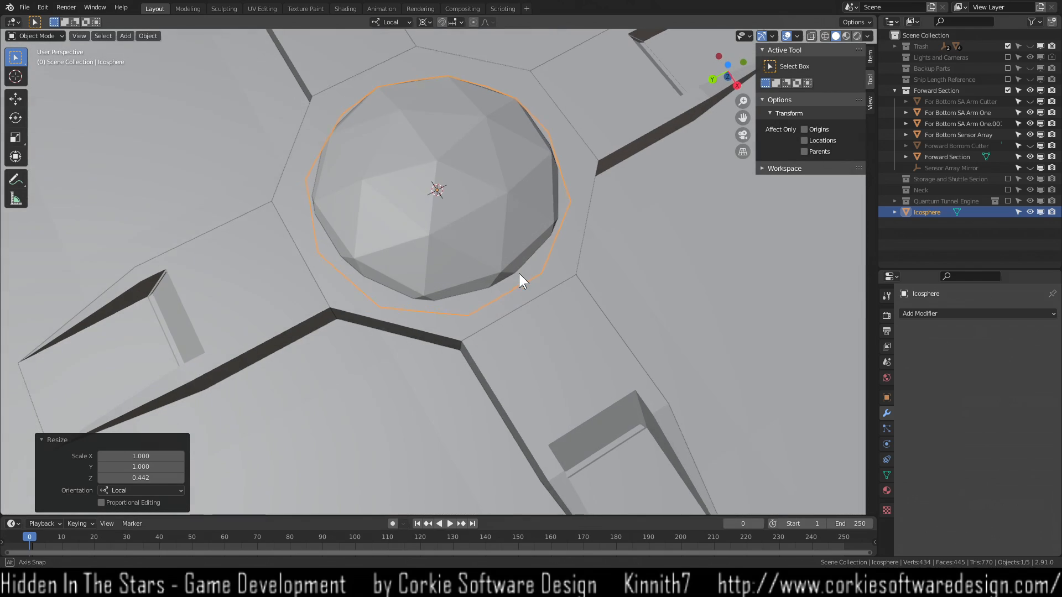
pyautogui.moveTo(582, 369); pyautogui.dragTo(513, 428, button='middle')
pyautogui.press('g')
pyautogui.press('z')
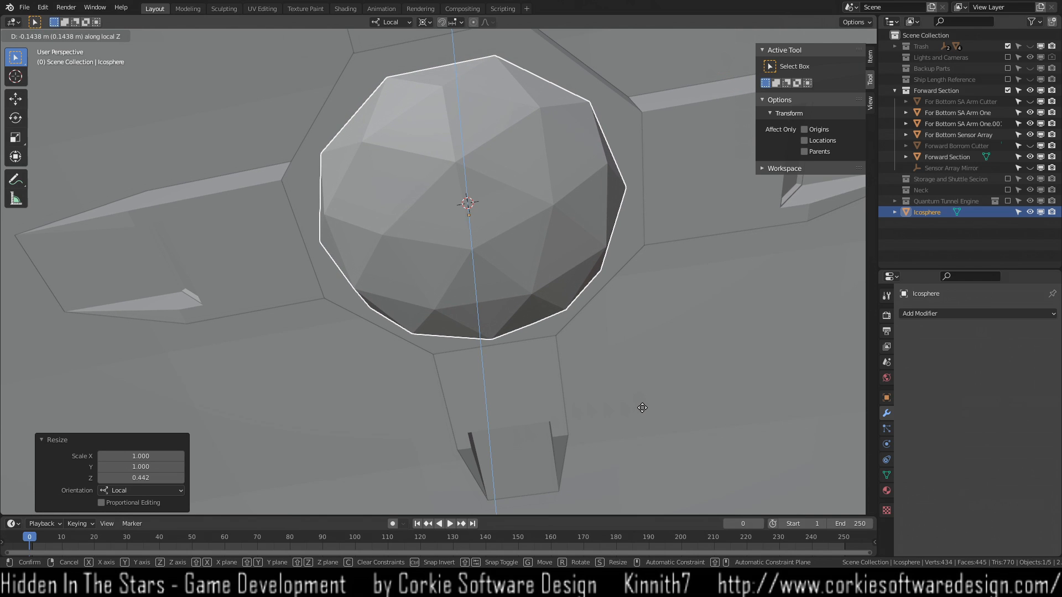
pyautogui.click(642, 408)
# Check the ico sphere's profile in front orthographic view and delete it.
pyautogui.moveTo(601, 331); pyautogui.dragTo(611, 396, button='middle')
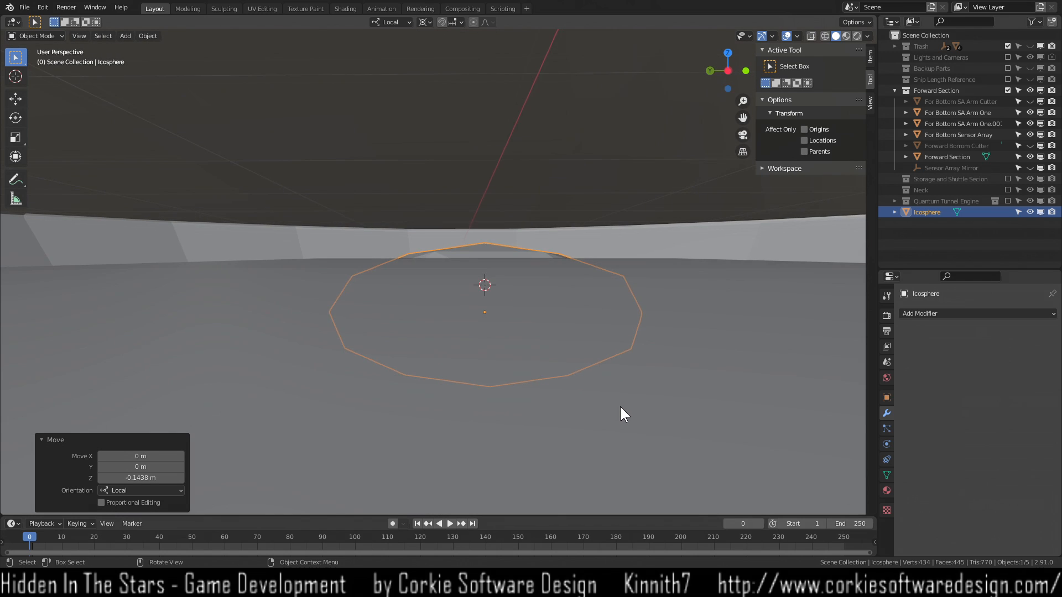
pyautogui.scroll(-2, 620, 414)
pyautogui.press('KP_1')
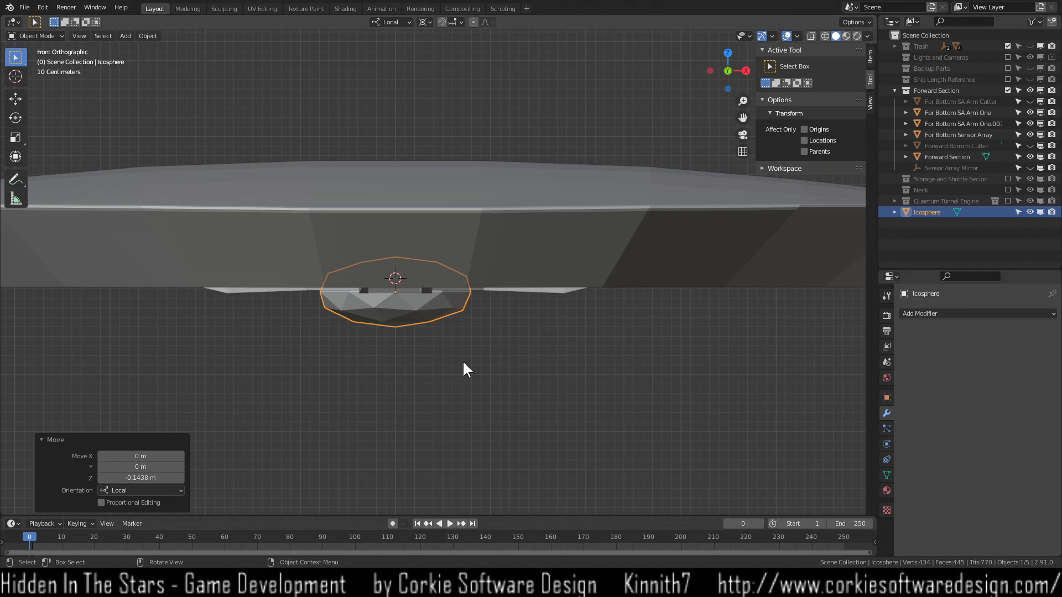
pyautogui.scroll(1, 463, 363)
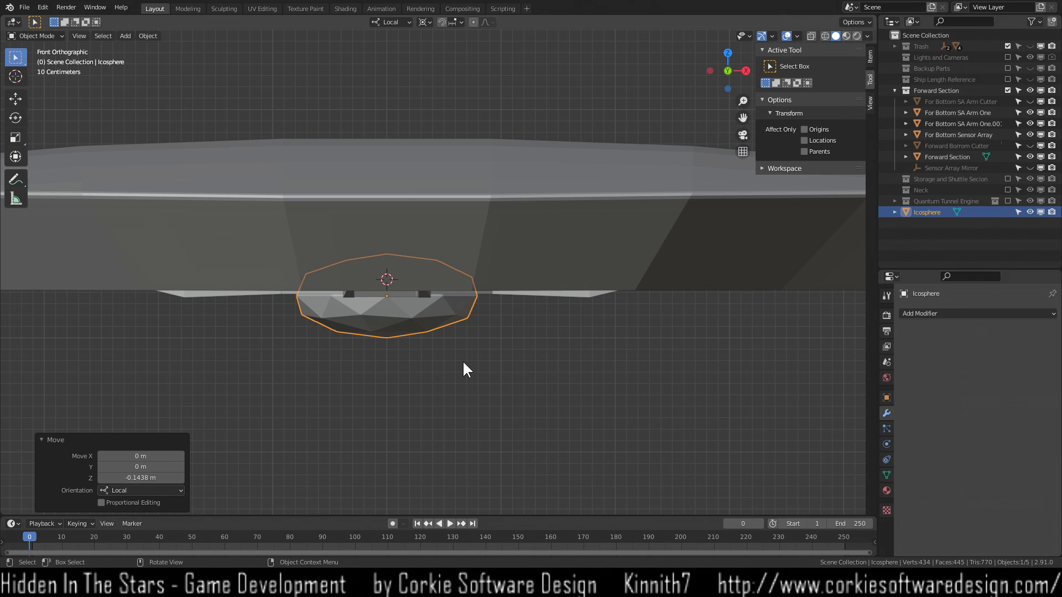
pyautogui.press('x')
pyautogui.click(464, 363)
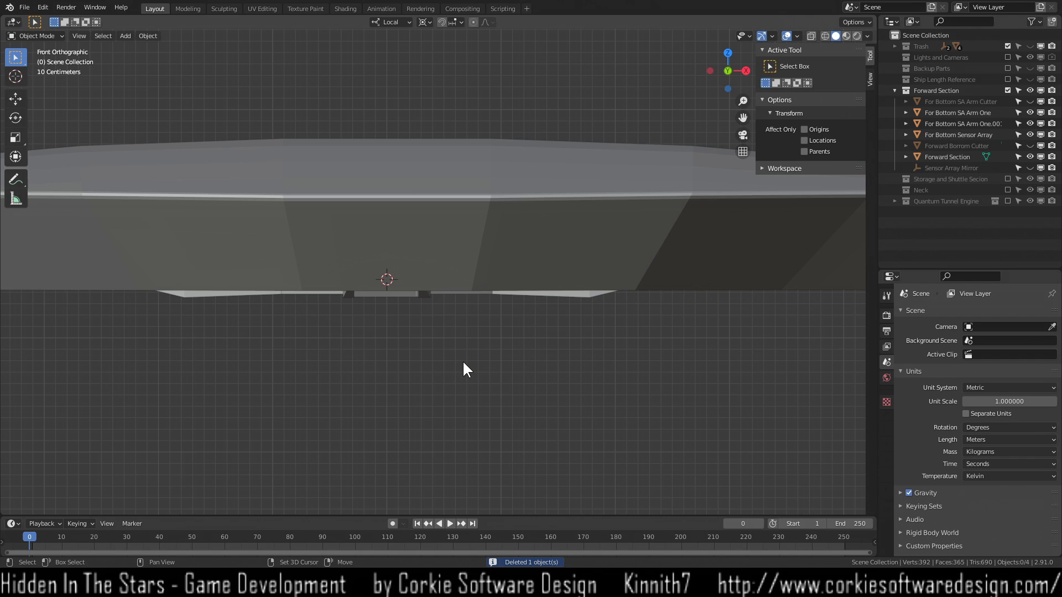
# Add a UV sphere with 32 segments and 16 rings at the array's centre, and scale it by 0.288.
pyautogui.hotkey('shift', 'a')
pyautogui.moveTo(476, 343)
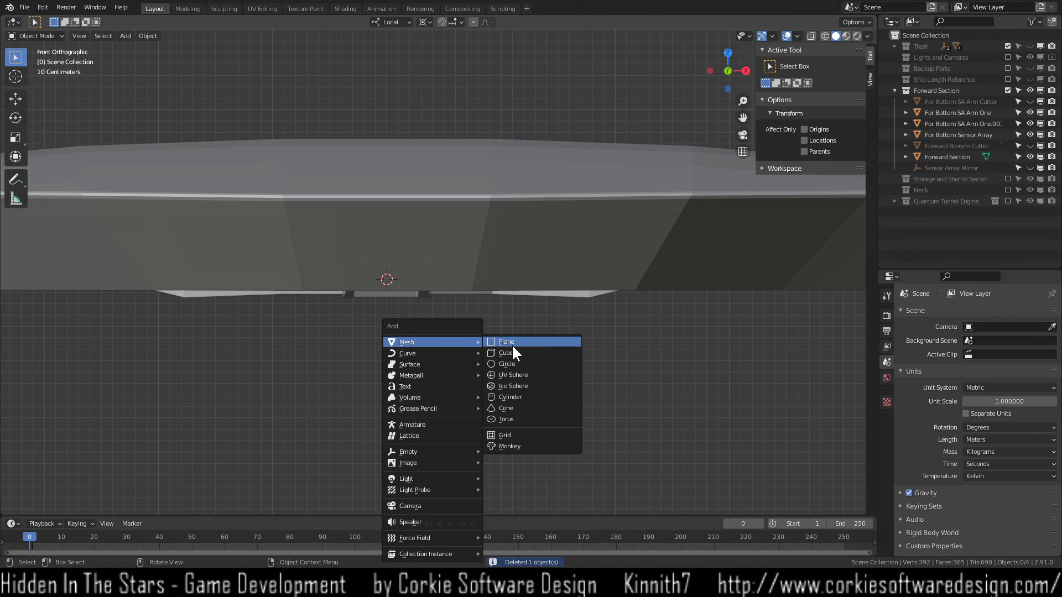
pyautogui.click(540, 376)
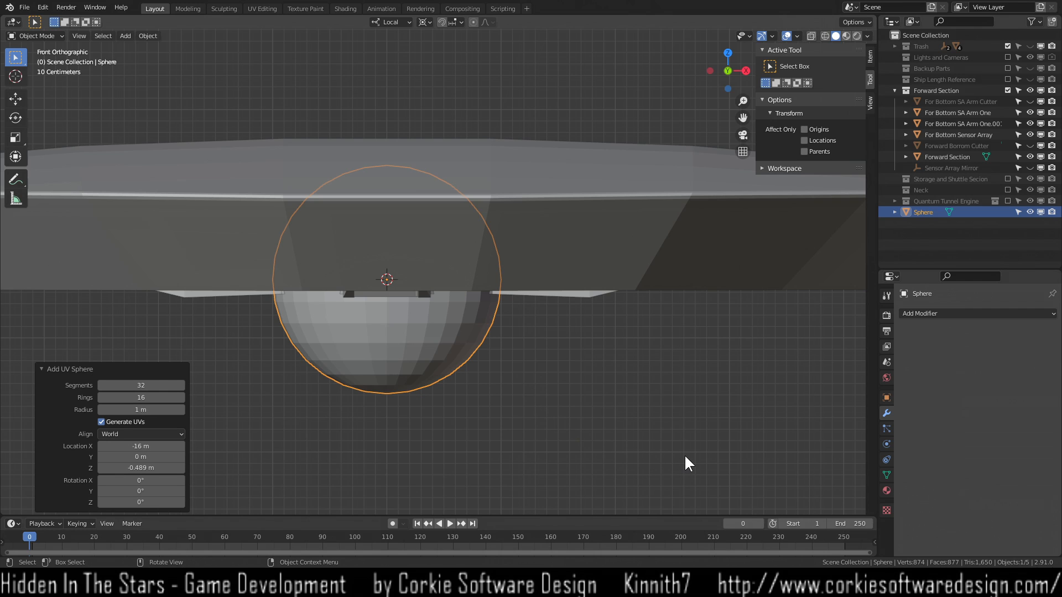
pyautogui.press('s')
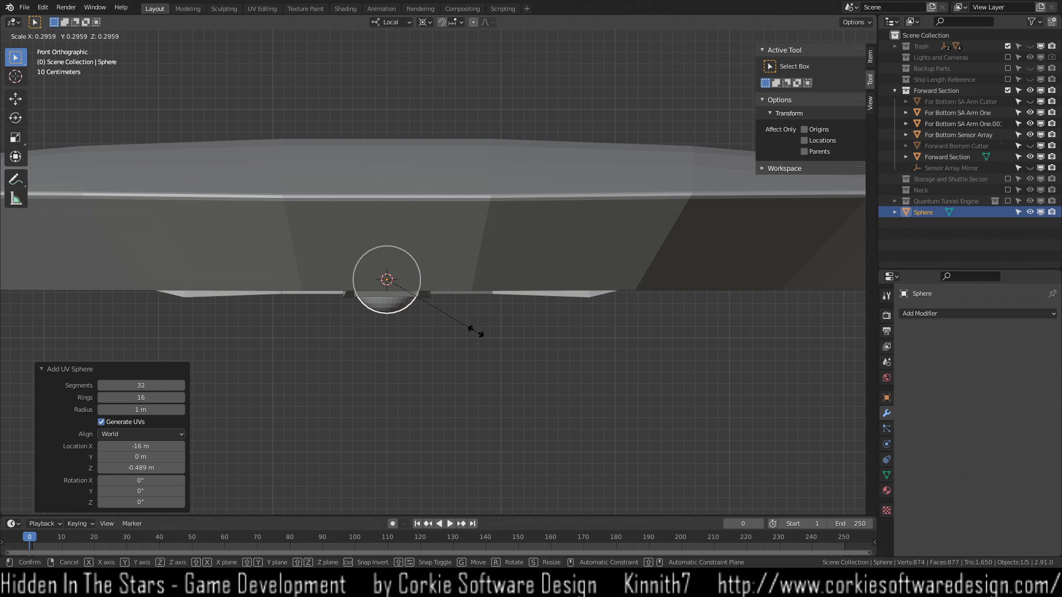
pyautogui.click(470, 330)
# Enlarge the UV sphere by 2.608 and again by 1.175 so it nearly fills the octagonal hub.
pyautogui.moveTo(469, 331); pyautogui.dragTo(526, 169, button='middle')
pyautogui.scroll(3, 351, 267)
pyautogui.press('s')
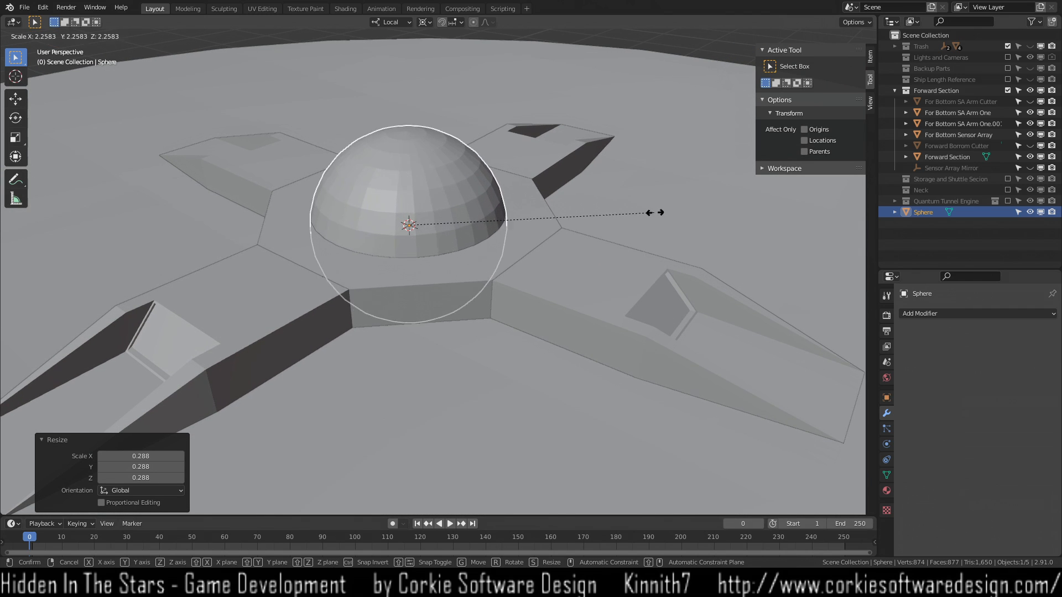
pyautogui.click(689, 218)
pyautogui.moveTo(569, 237); pyautogui.dragTo(589, 318, button='middle')
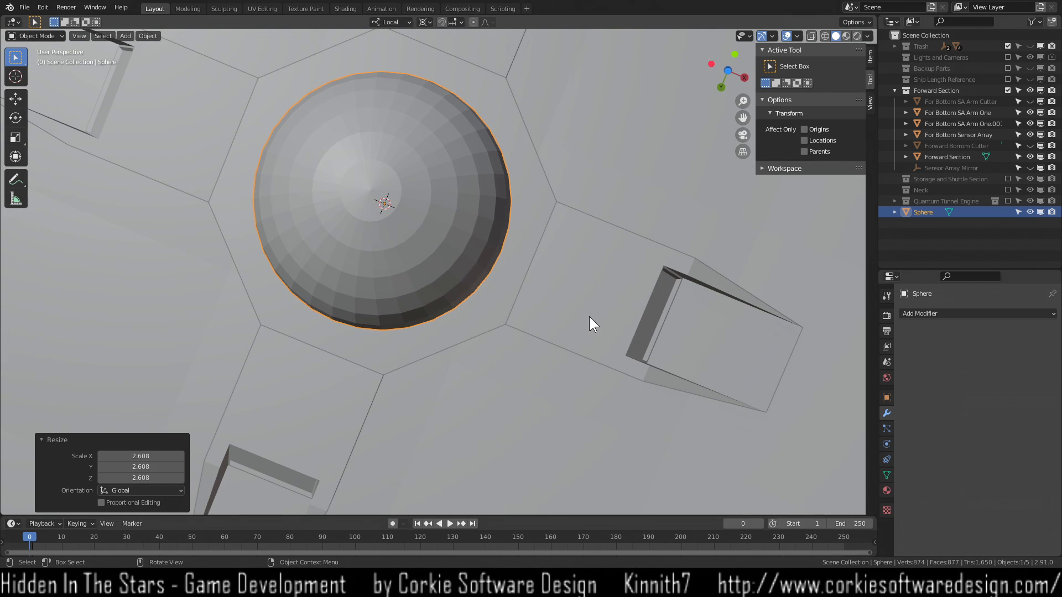
pyautogui.press('s')
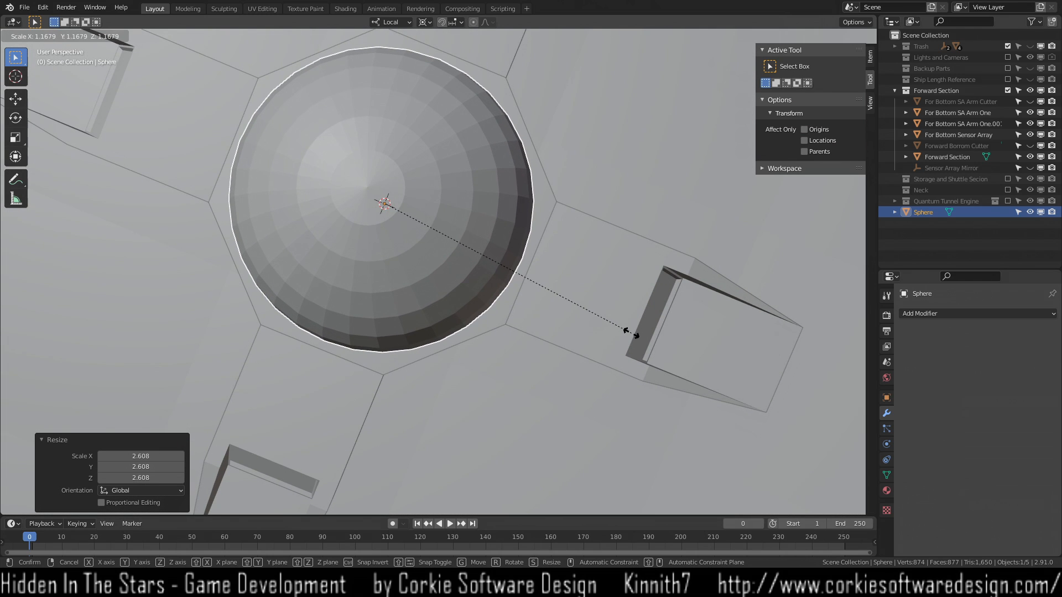
pyautogui.click(632, 336)
# Flatten the UV sphere into a shallow dome by scaling it 0.099 along its local Z axis.
pyautogui.moveTo(564, 368); pyautogui.dragTo(500, 289, button='middle')
pyautogui.press('s')
pyautogui.press('z')
pyautogui.press('z')
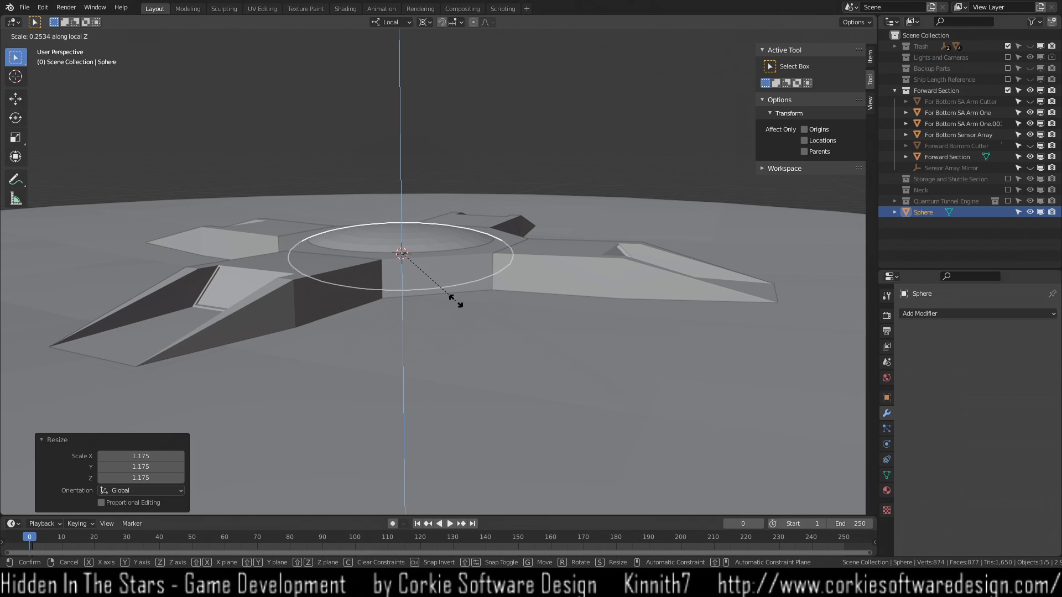
pyautogui.click(422, 272)
# Move the flattened sphere -0.12586 m along its local Z axis onto the hub's face, and nudge it slightly along the same axis.
pyautogui.press('g')
pyautogui.press('z')
pyautogui.press('z')
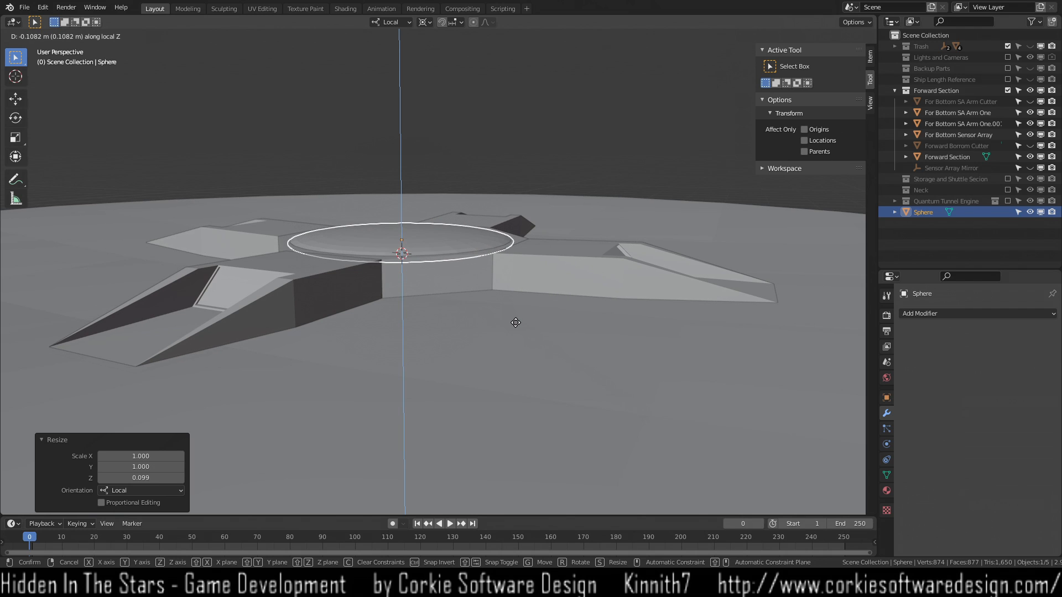
pyautogui.click(515, 320)
pyautogui.moveTo(516, 318); pyautogui.dragTo(491, 376, button='middle')
pyautogui.scroll(2, 504, 327)
pyautogui.scroll(4, 464, 303)
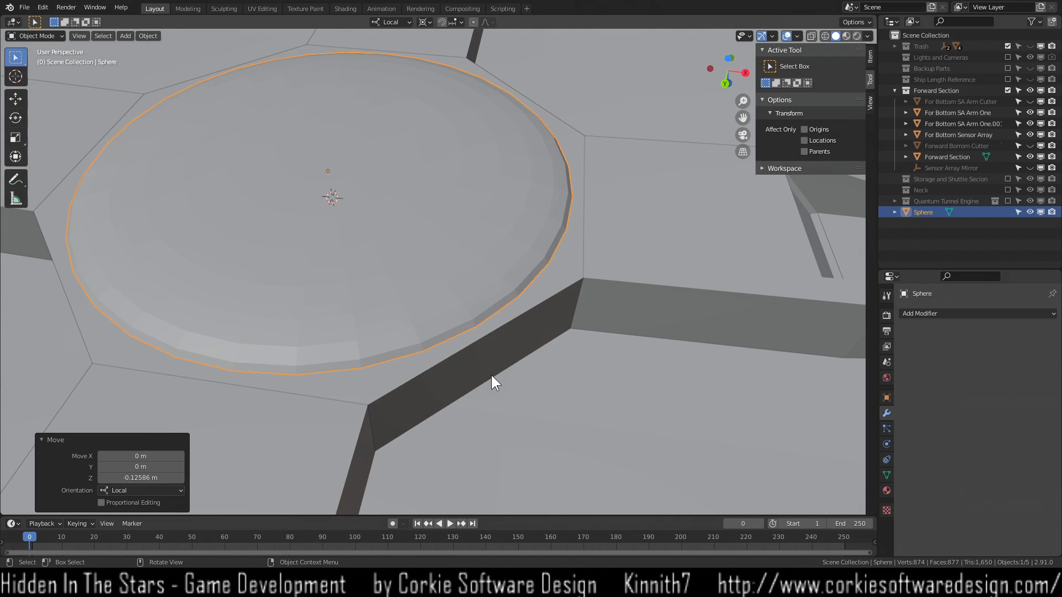
pyautogui.press('g')
pyautogui.press('z')
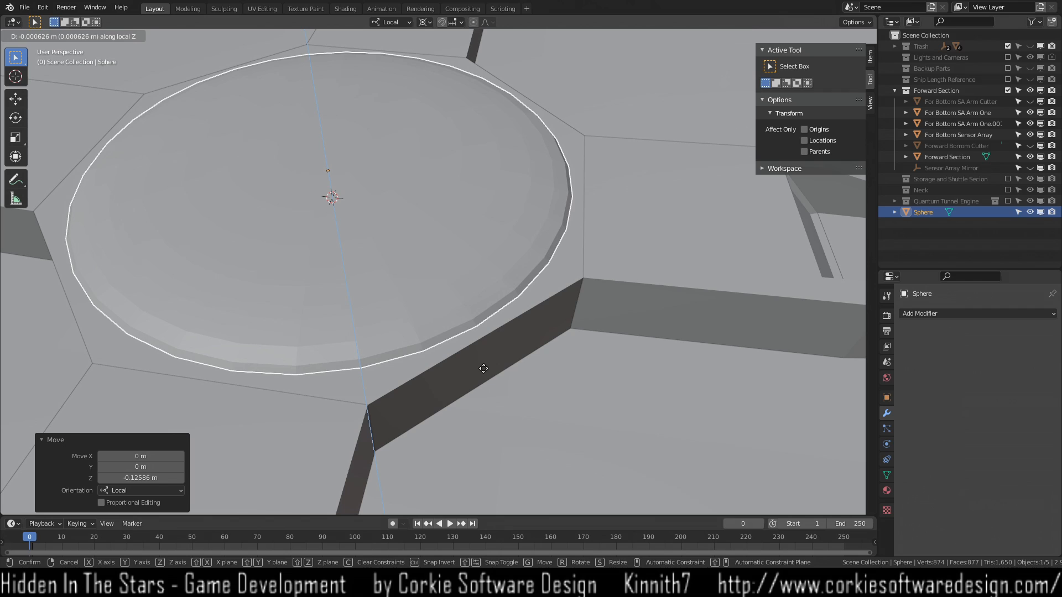
pyautogui.click(483, 369)
# Deselect the flattened sphere, examine how it sits on the sensor array from below, and reselect it.
pyautogui.moveTo(496, 376); pyautogui.dragTo(450, 375, button='middle')
pyautogui.scroll(-5, 519, 390)
pyautogui.click(504, 394)
pyautogui.scroll(8, 508, 368)
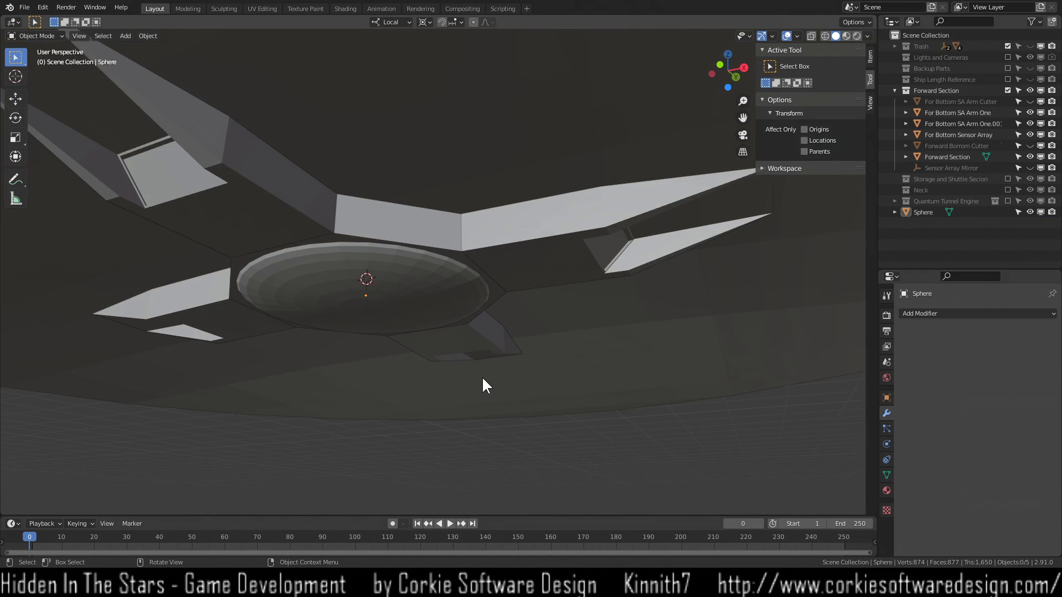
pyautogui.moveTo(479, 415); pyautogui.dragTo(479, 372, button='middle')
pyautogui.scroll(-5, 479, 387)
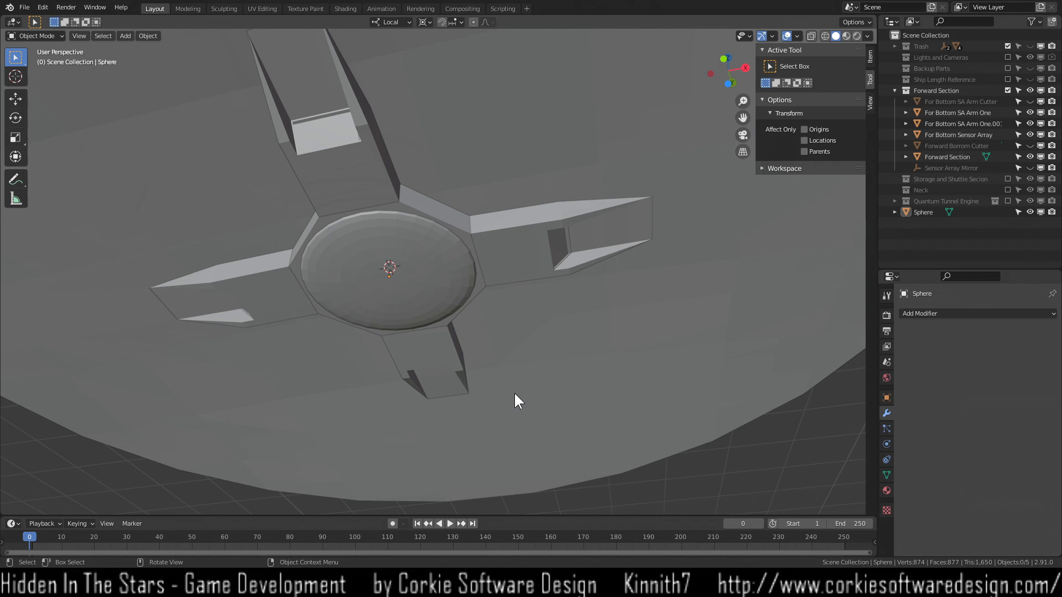
pyautogui.click(423, 311)
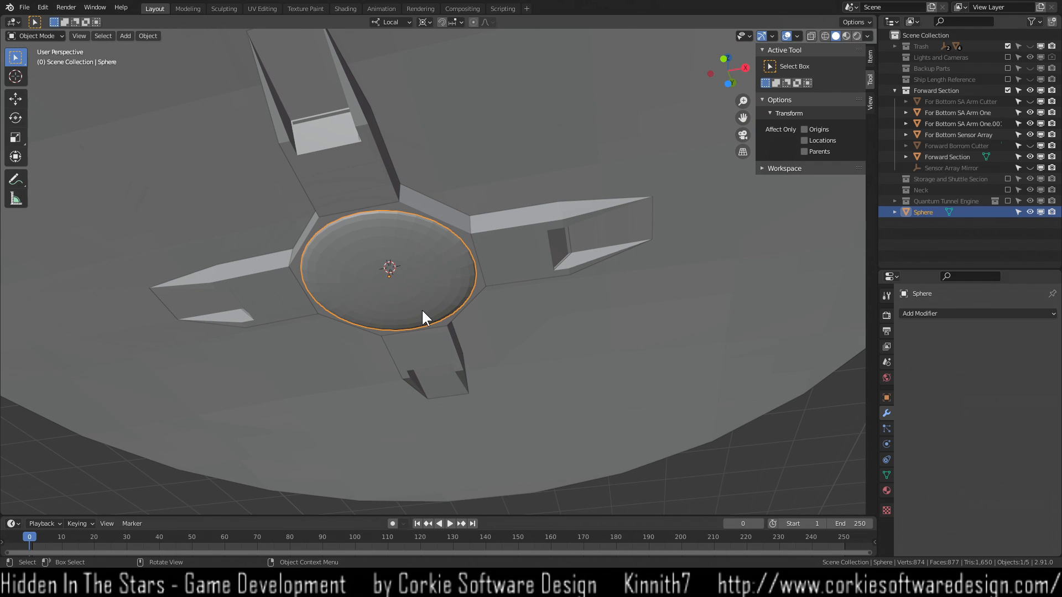
# Delete the smooth sphere at the centre of the bottom sensor array.
pyautogui.click(536, 369)
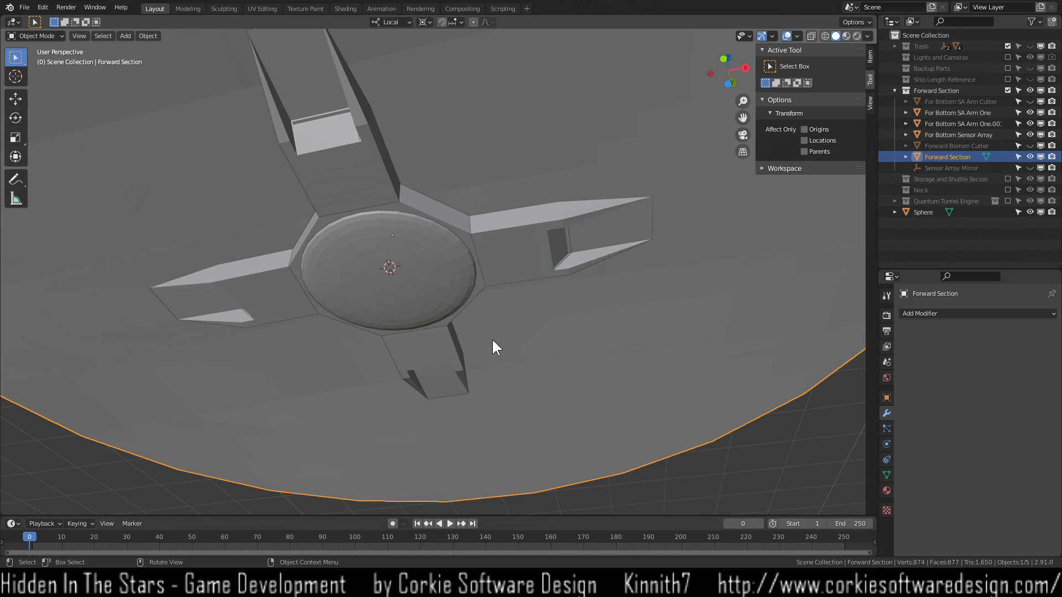
pyautogui.moveTo(432, 341); pyautogui.dragTo(448, 310, button='middle')
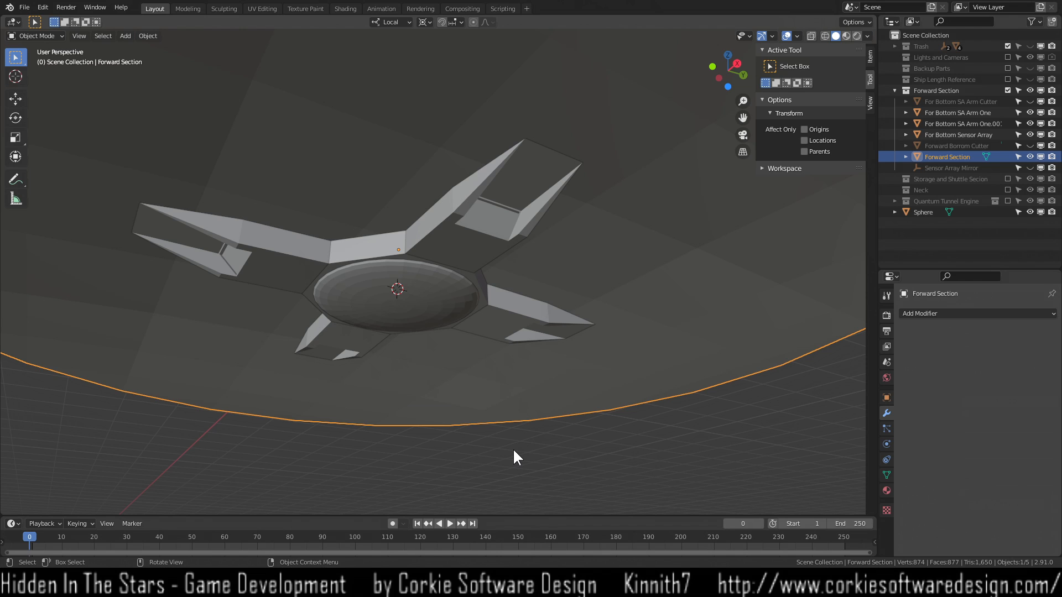
pyautogui.click(430, 310)
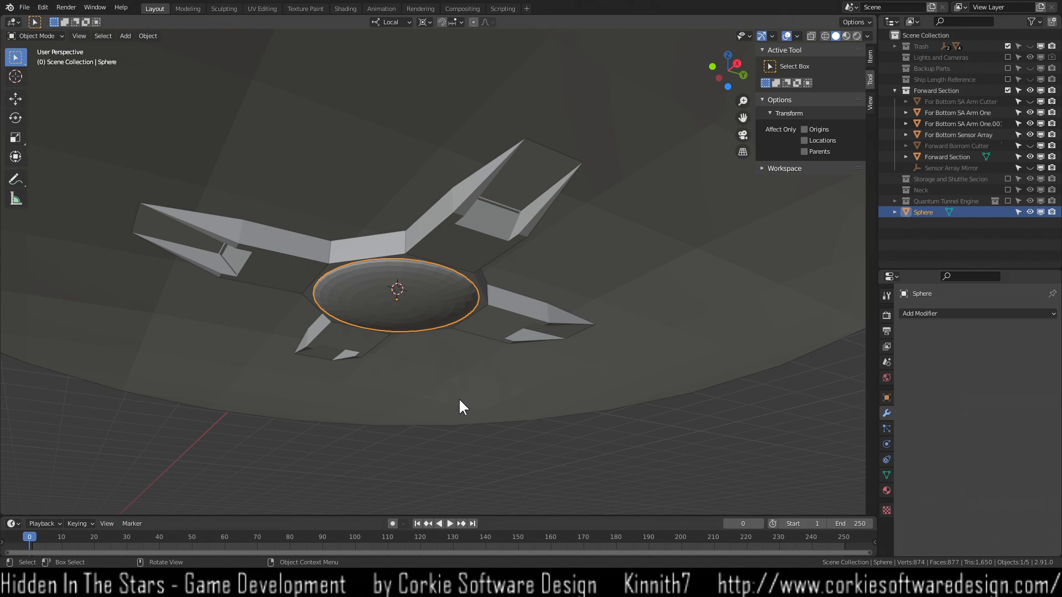
pyautogui.moveTo(461, 398); pyautogui.dragTo(575, 298, button='middle')
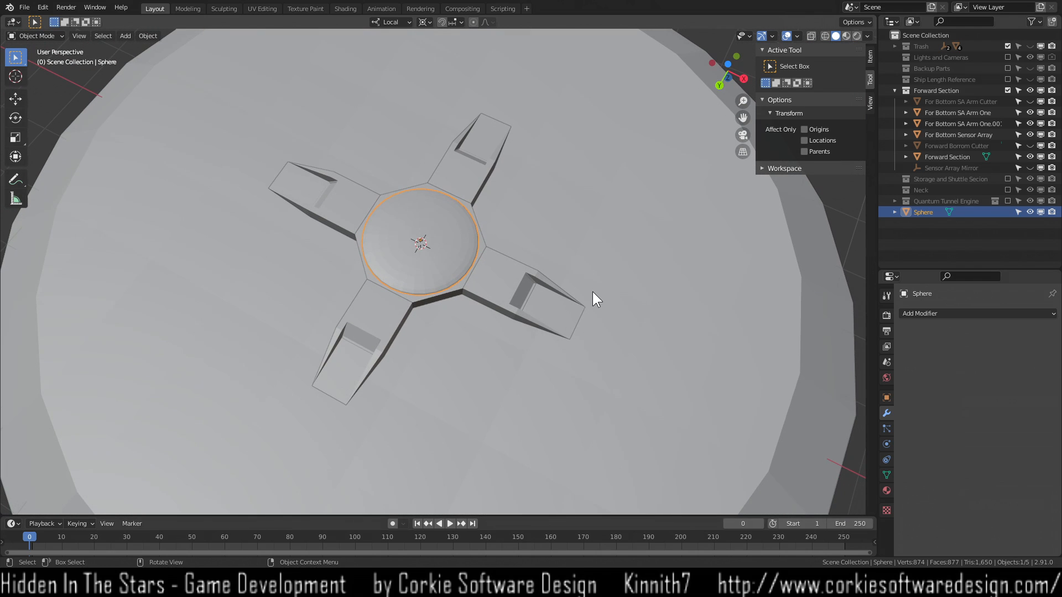
pyautogui.press('x')
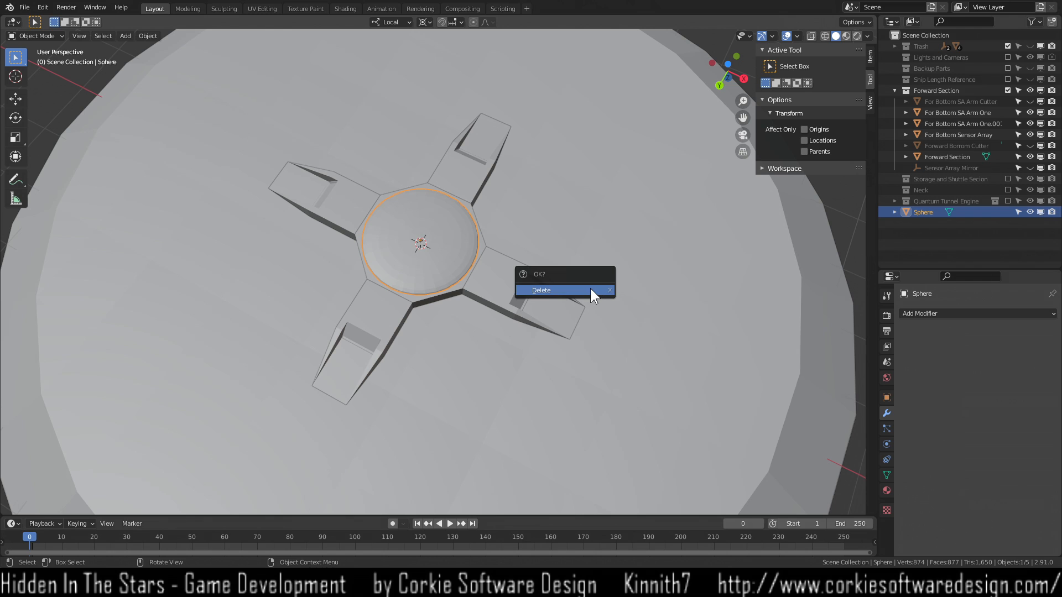
pyautogui.click(590, 292)
# Add a UV sphere at the array's centre with 8 segments and 8 rings.
pyautogui.moveTo(479, 301); pyautogui.dragTo(458, 430, button='middle')
pyautogui.hotkey('shift', 'a')
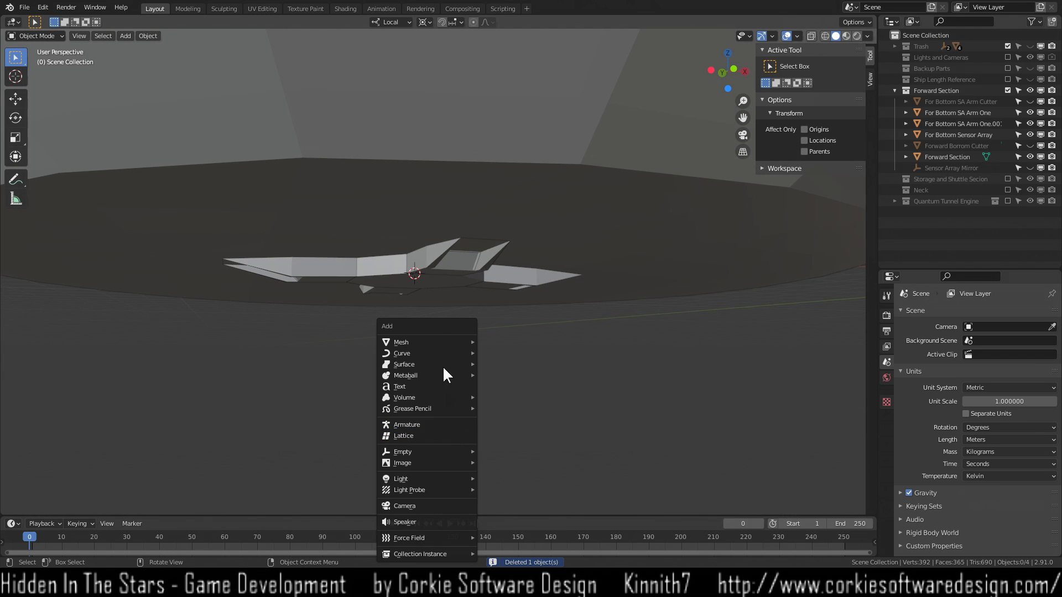
pyautogui.moveTo(431, 340)
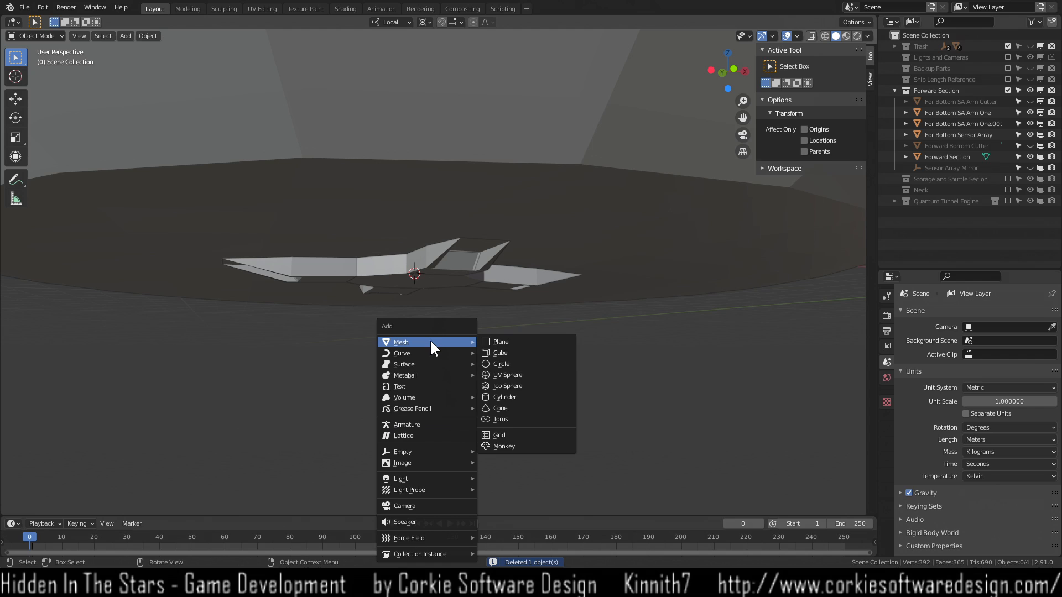
pyautogui.click(539, 376)
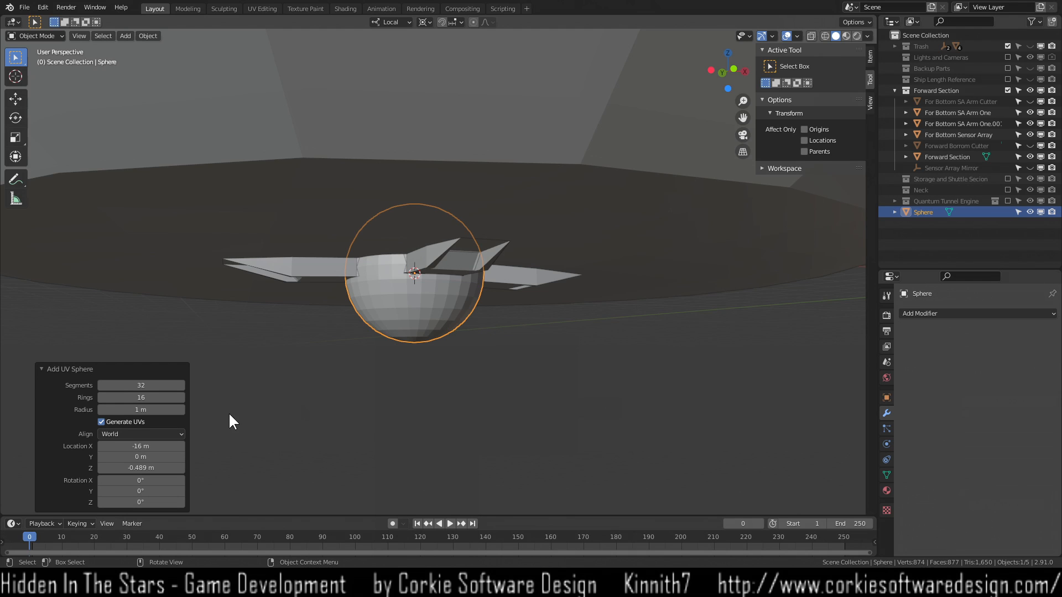
pyautogui.click(141, 386)
pyautogui.write('8')
pyautogui.press('Return')
pyautogui.click(133, 398)
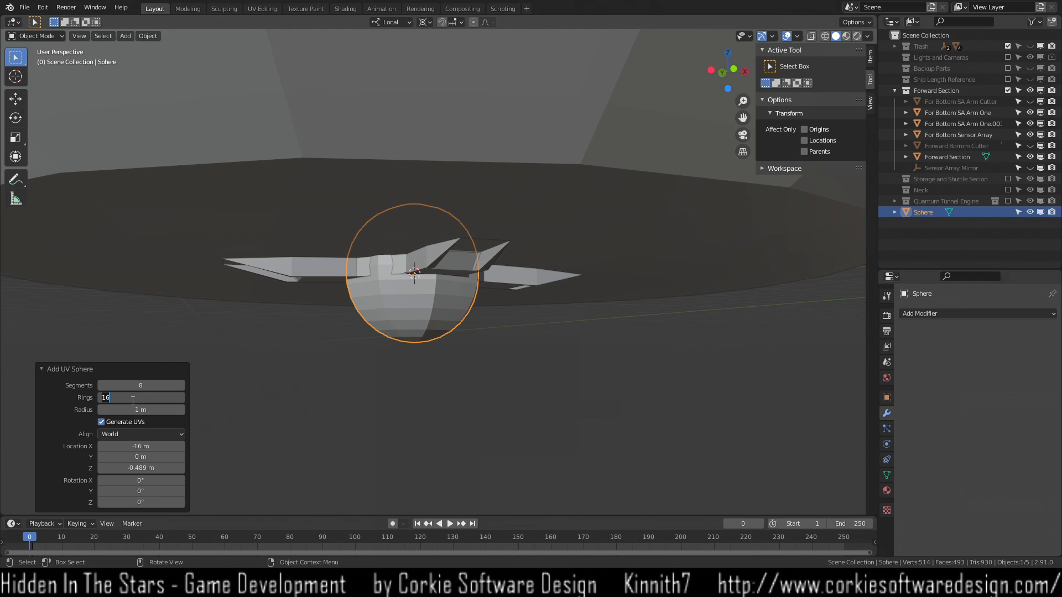
pyautogui.press('Return')
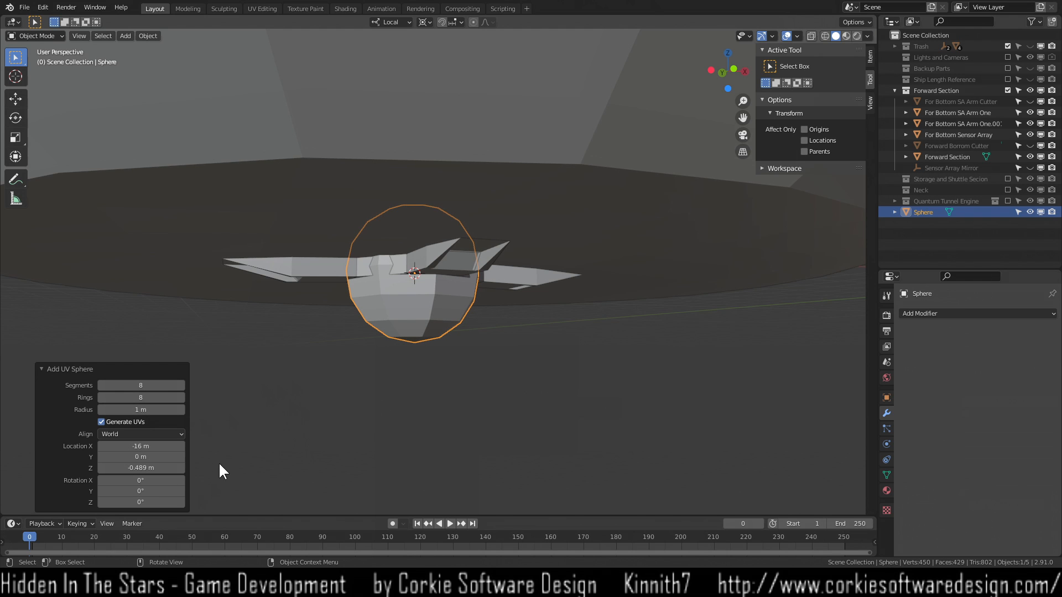
# Flatten the new sphere by scaling it along its local Z axis to about 0.278.
pyautogui.moveTo(386, 393); pyautogui.dragTo(412, 368, button='middle')
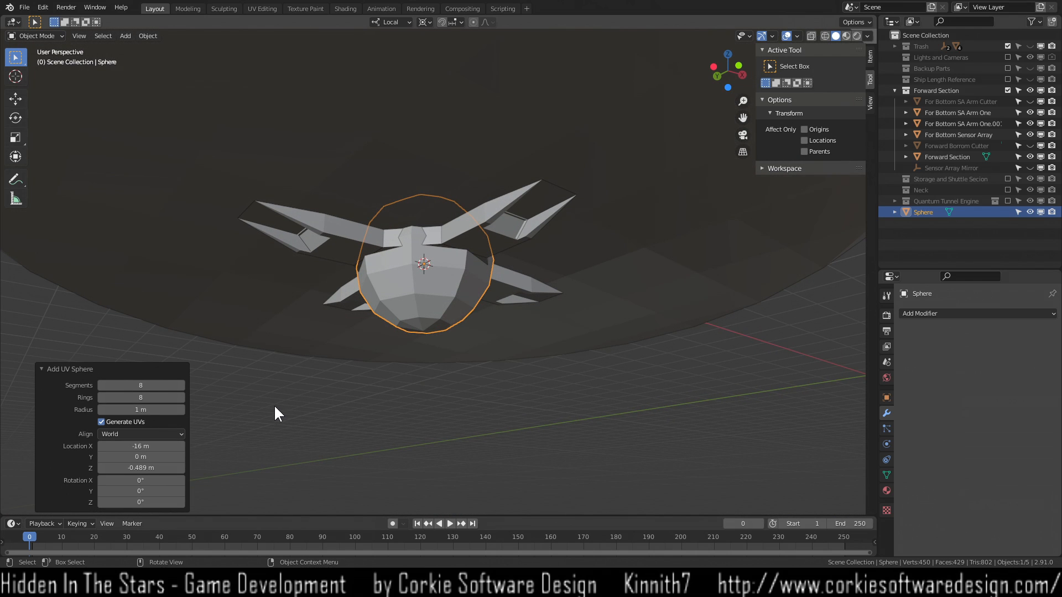
pyautogui.moveTo(540, 329); pyautogui.dragTo(568, 385, button='middle')
pyautogui.press('s')
pyautogui.press('z')
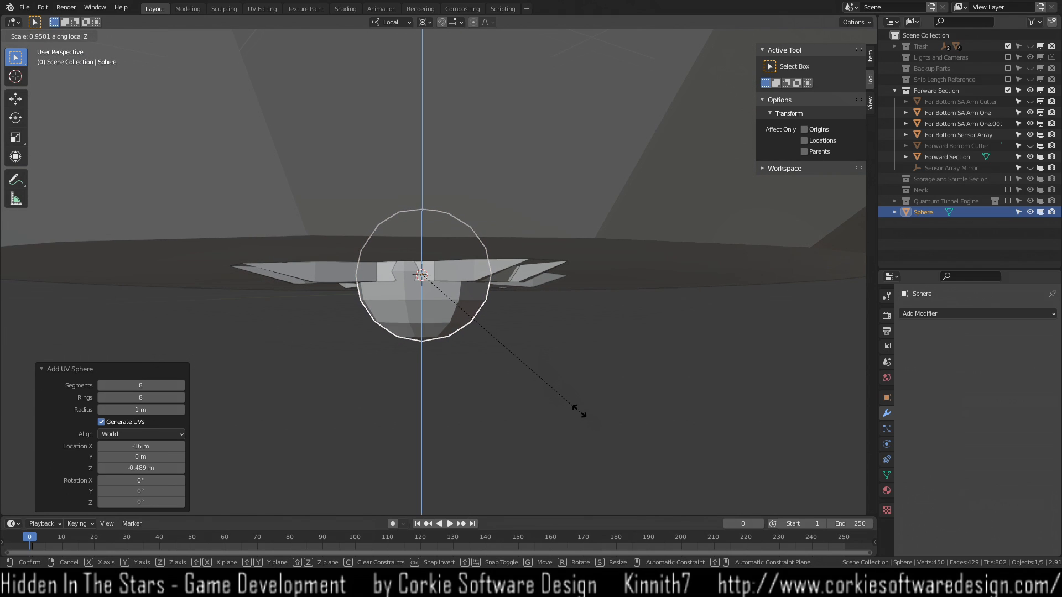
pyautogui.click(425, 343)
# Rotate the flattened sphere 22° about its local Z axis to align its edges with the octagonal hub.
pyautogui.moveTo(471, 371); pyautogui.dragTo(431, 194, button='middle')
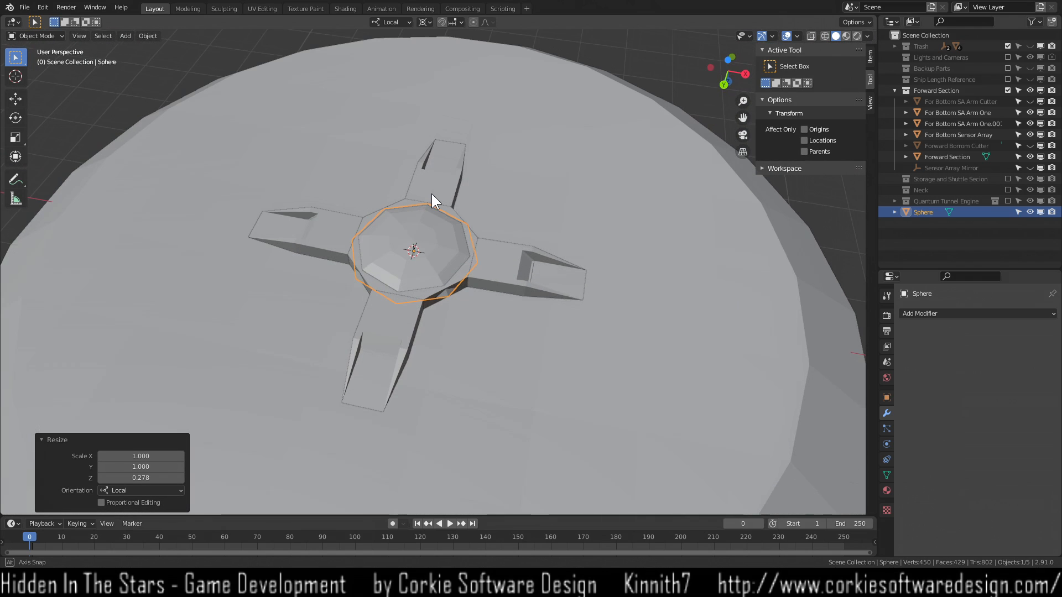
pyautogui.scroll(3, 445, 313)
pyautogui.moveTo(445, 313); pyautogui.dragTo(553, 350, button='middle')
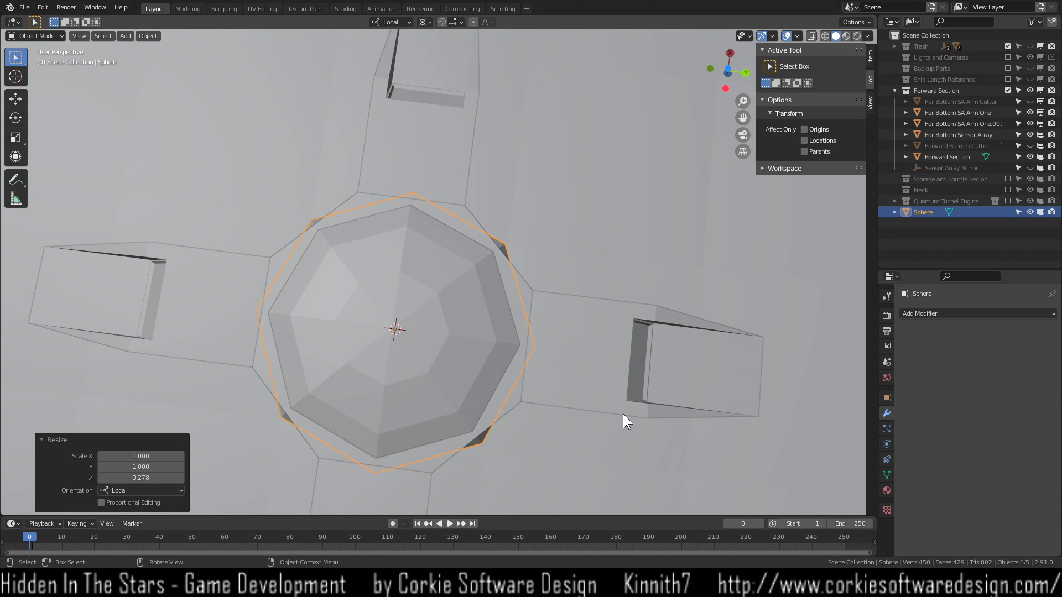
pyautogui.click(565, 390)
pyautogui.scroll(-3, 565, 389)
pyautogui.click(752, 367)
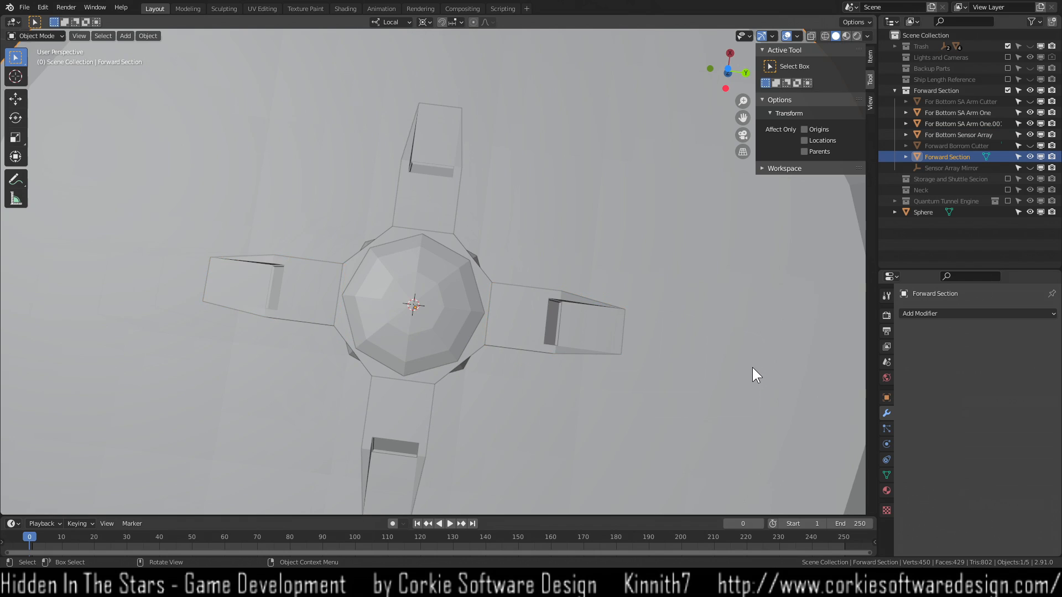
pyautogui.scroll(-4, 752, 368)
pyautogui.scroll(5, 469, 377)
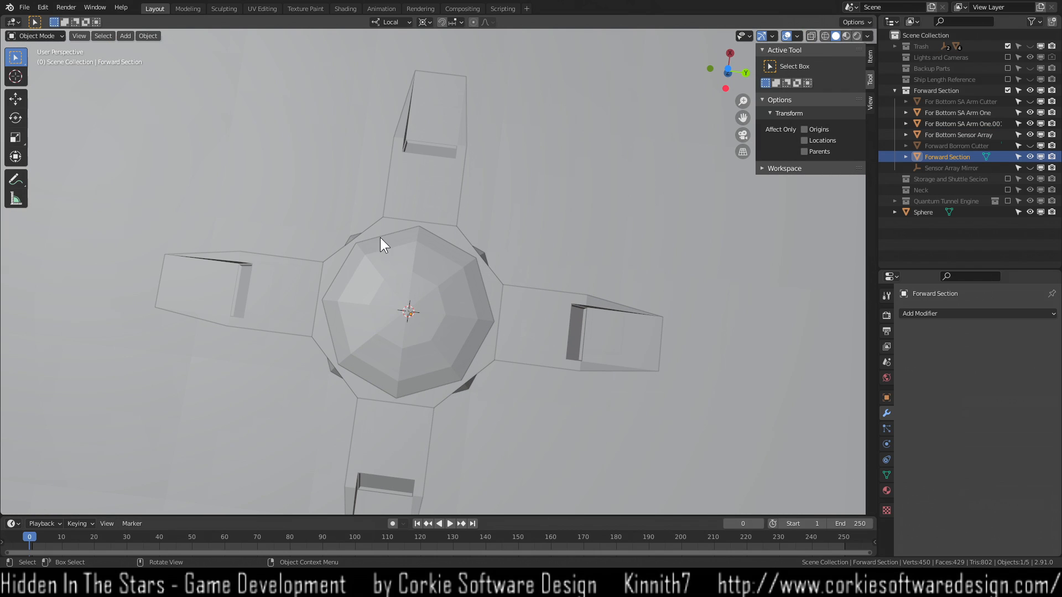
pyautogui.click(455, 299)
pyautogui.write('r')
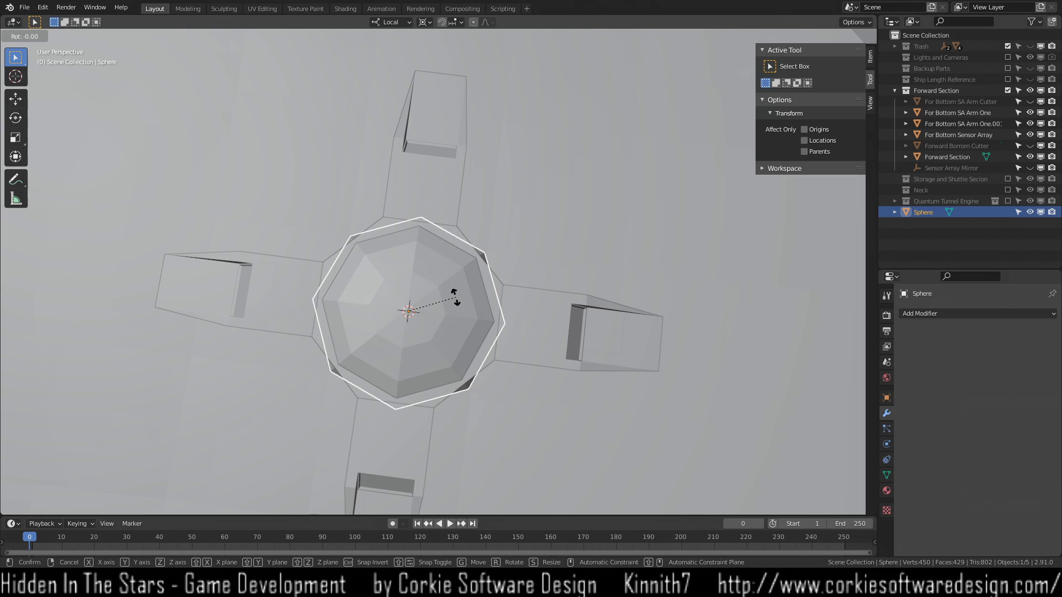
pyautogui.write('z88')
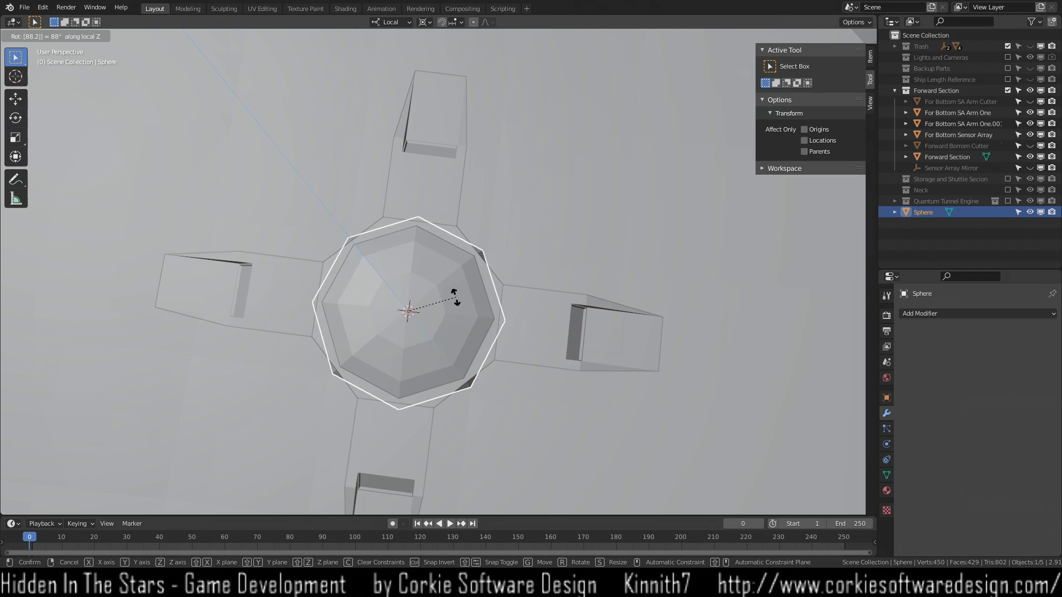
pyautogui.press('BackSpace')
pyautogui.press('BackSpace')
pyautogui.write('22.')
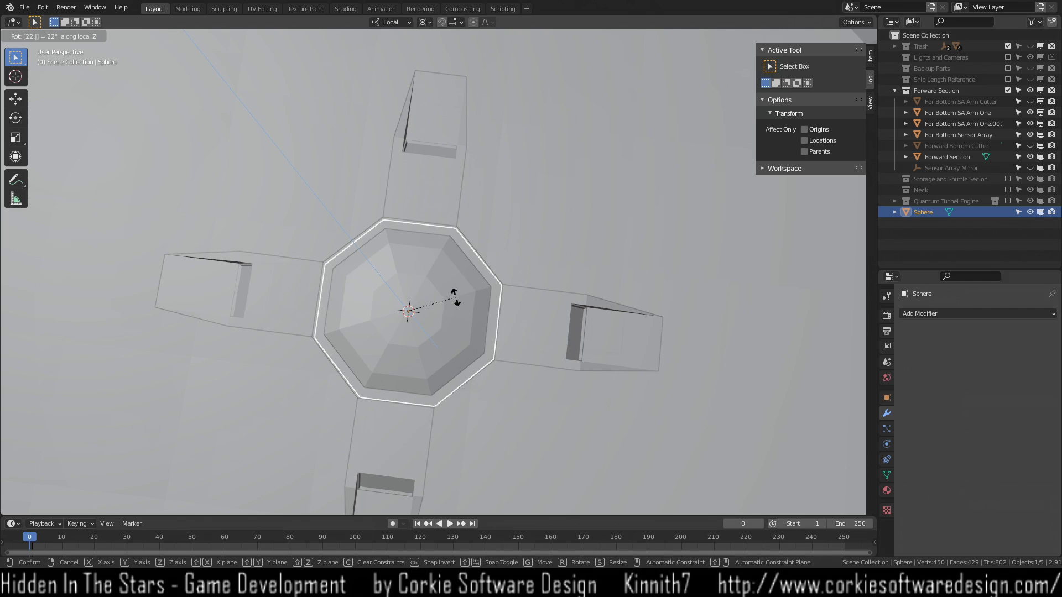
pyautogui.press('Return')
pyautogui.click(573, 341)
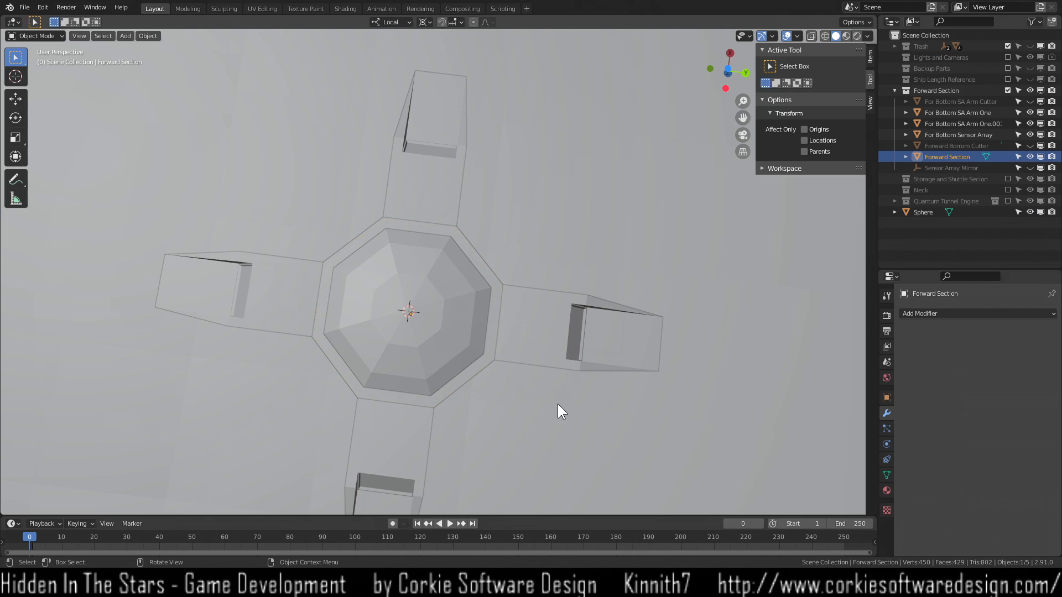
# Move the sphere about -0.12 m along the Z axis so it protrudes from the hub's underside.
pyautogui.moveTo(453, 306); pyautogui.dragTo(466, 230, button='middle')
pyautogui.click(463, 259)
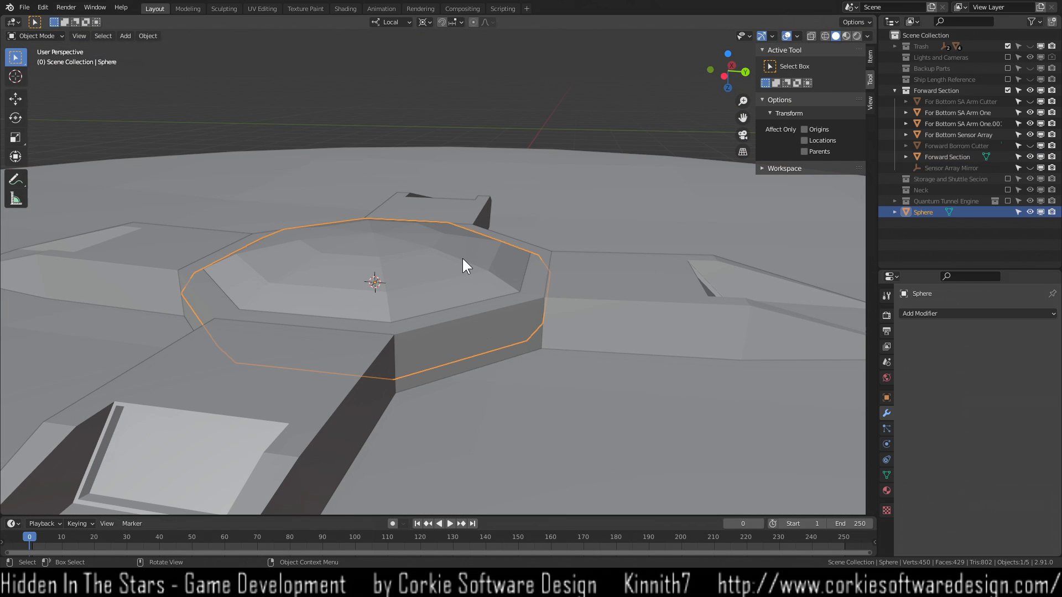
pyautogui.press('g')
pyautogui.press('z')
pyautogui.press('z')
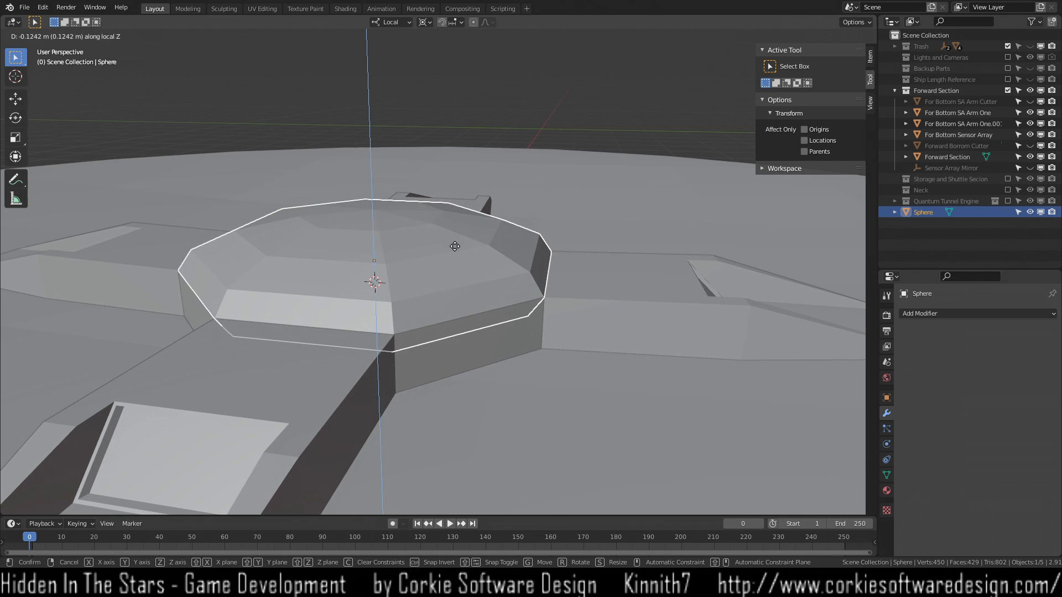
pyautogui.click(456, 244)
pyautogui.moveTo(458, 328); pyautogui.dragTo(471, 472, button='middle')
pyautogui.press('KP_1')
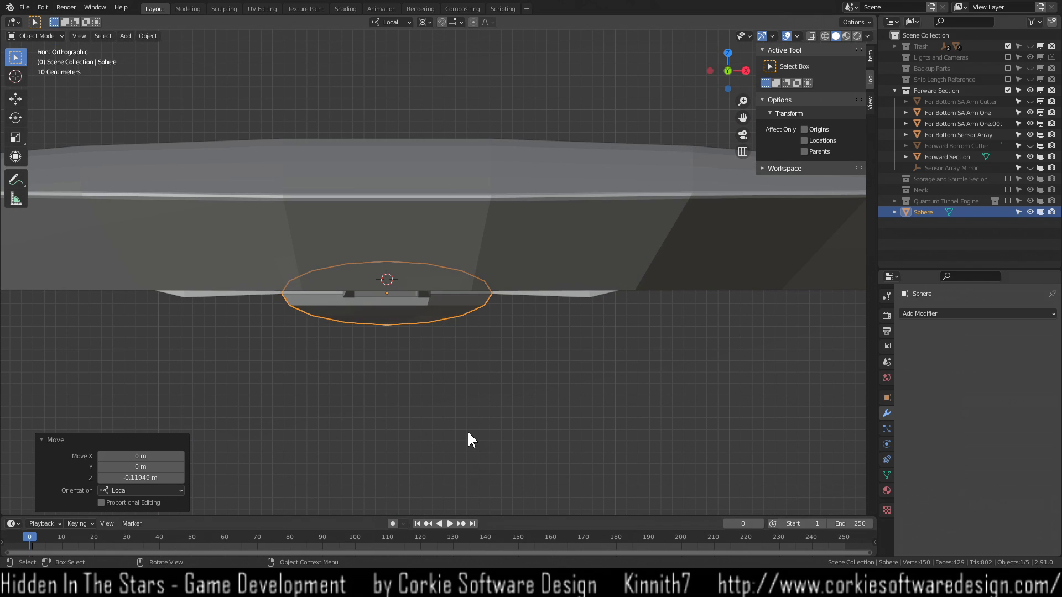
# Enable the Storage and Shuttle Secion, Neck and Quantum Tunnel Engine collections and examine the sensor dome against the whole ship.
pyautogui.scroll(-7, 469, 432)
pyautogui.moveTo(397, 405); pyautogui.dragTo(430, 370, button='middle')
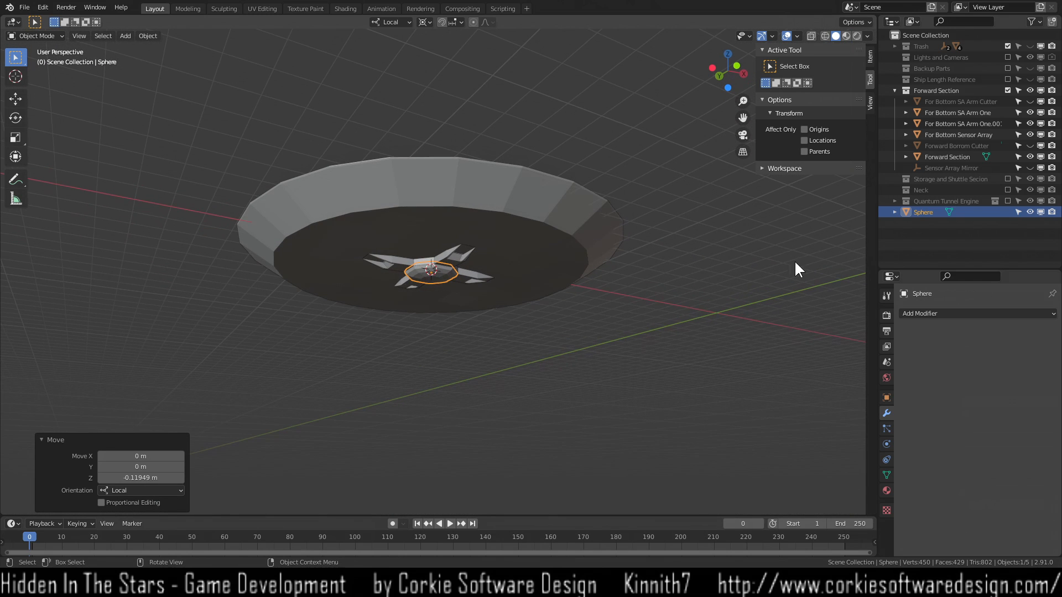
pyautogui.click(1008, 180)
pyautogui.click(1007, 193)
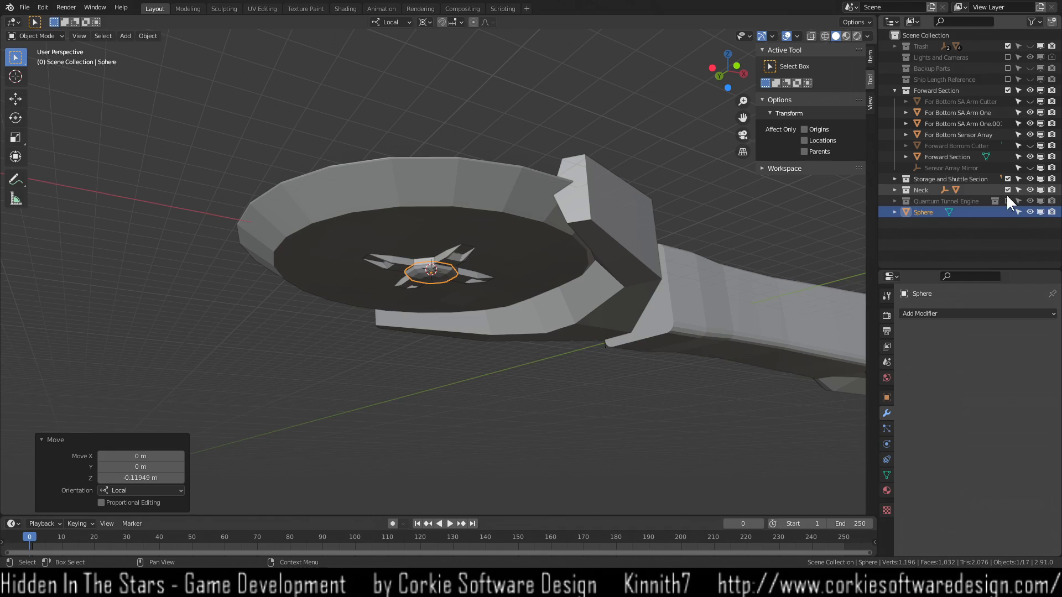
pyautogui.click(1007, 200)
pyautogui.moveTo(613, 440); pyautogui.dragTo(541, 399, button='middle')
pyautogui.click(584, 449)
pyautogui.scroll(6, 427, 304)
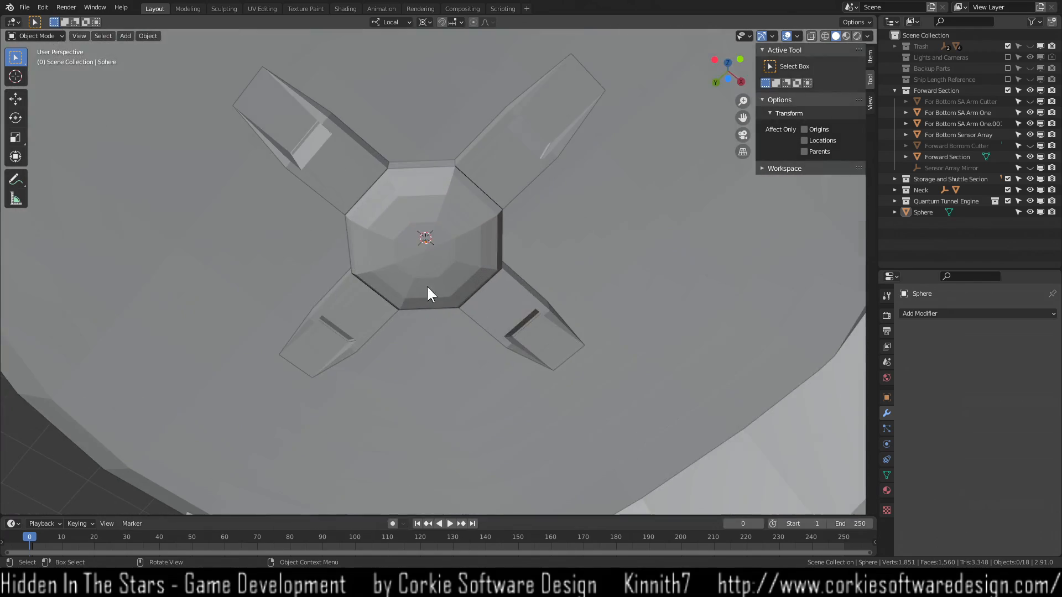
pyautogui.click(432, 282)
pyautogui.moveTo(454, 343); pyautogui.dragTo(438, 422, button='middle')
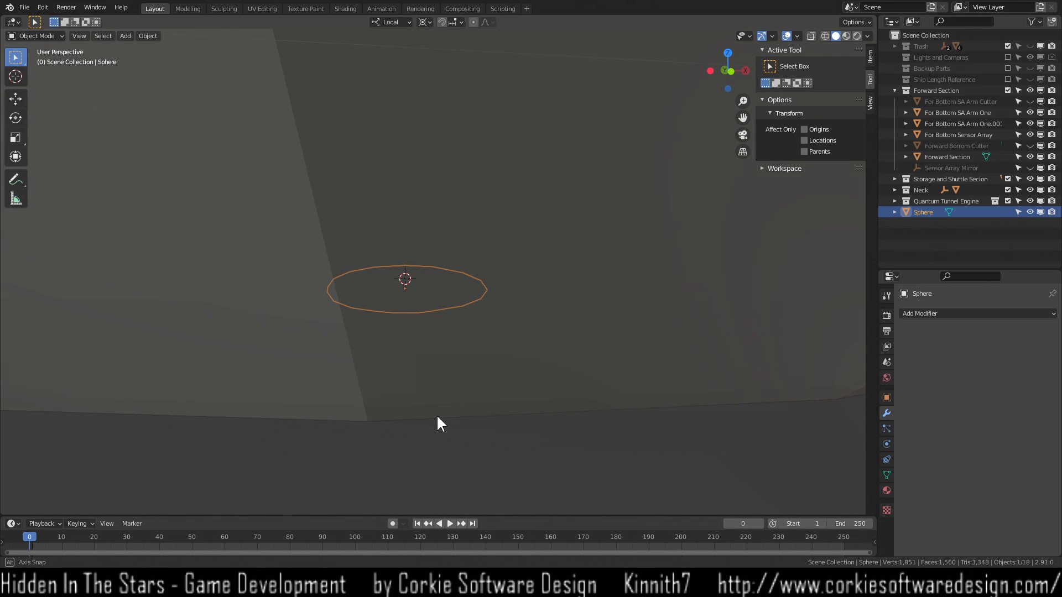
# Hide the storage, neck and engine collections plus the Forward Section object, and display the sensor array in wireframe.
pyautogui.click(1008, 179)
pyautogui.click(1007, 189)
pyautogui.click(1007, 201)
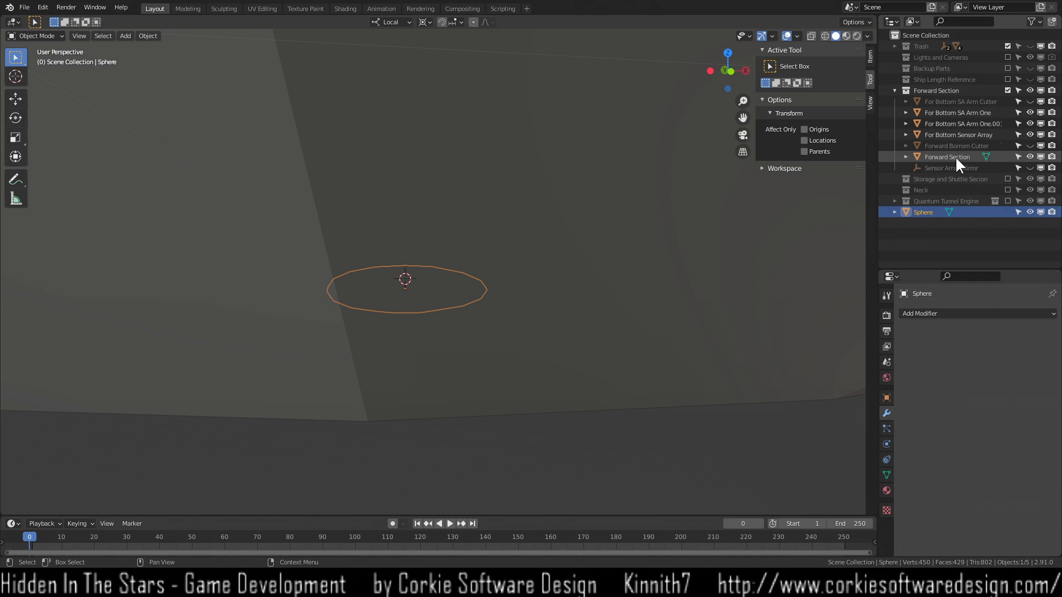
pyautogui.click(1031, 155)
pyautogui.press('z')
pyautogui.scroll(4, 426, 360)
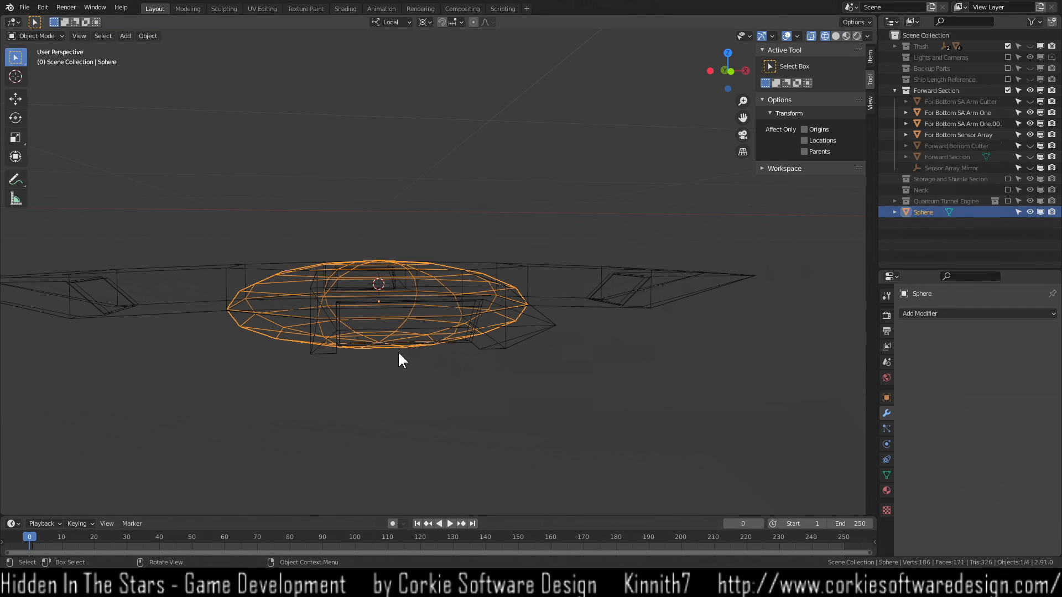
pyautogui.moveTo(354, 371); pyautogui.dragTo(393, 391, button='middle')
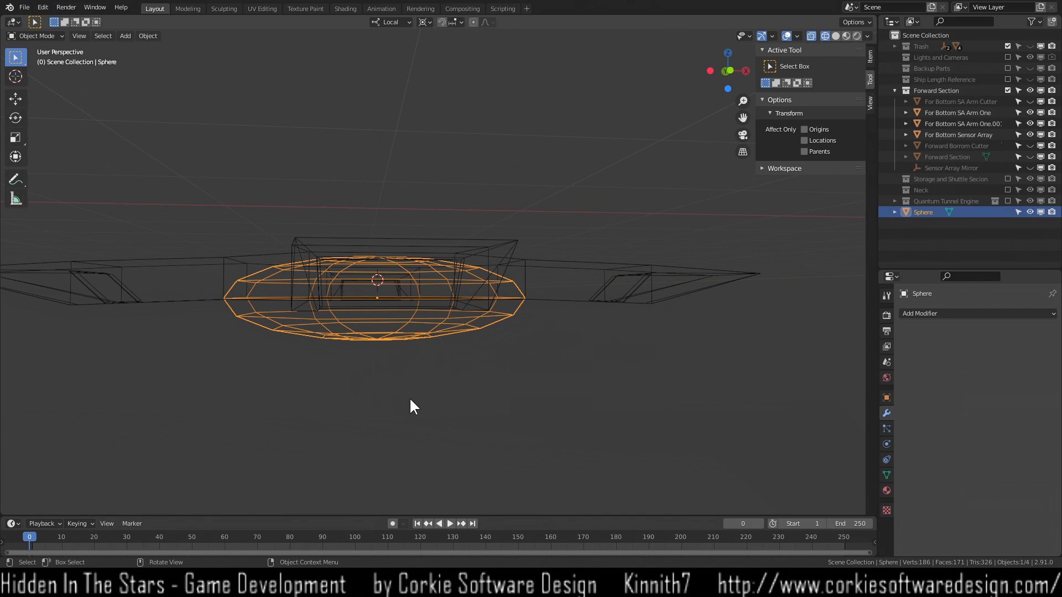
# Delete the sphere's vertices above its widest ring, keeping only the lower dome.
pyautogui.press('Tab')
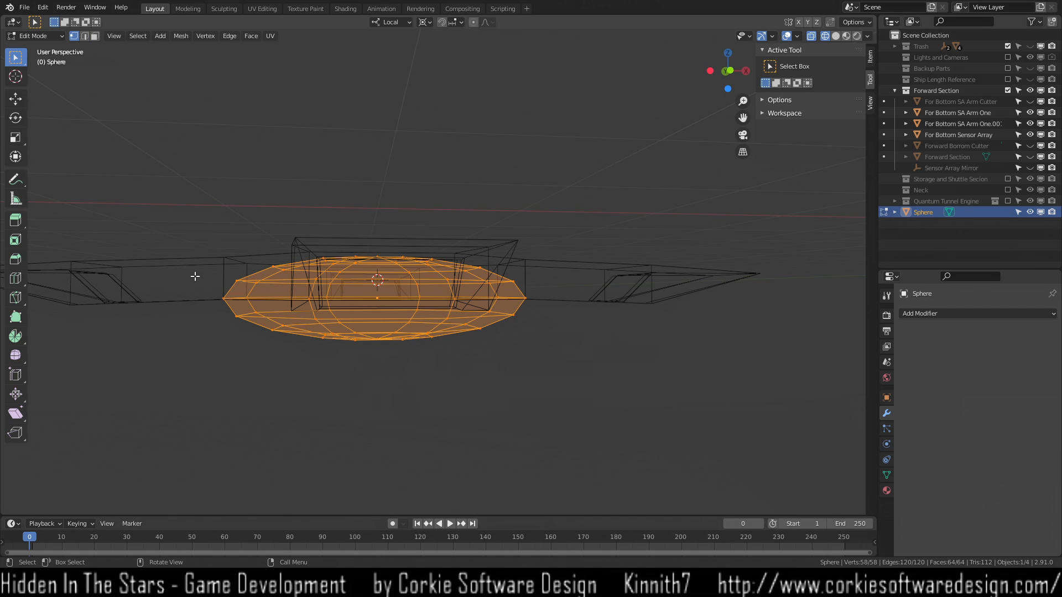
pyautogui.moveTo(208, 285); pyautogui.dragTo(550, 241)
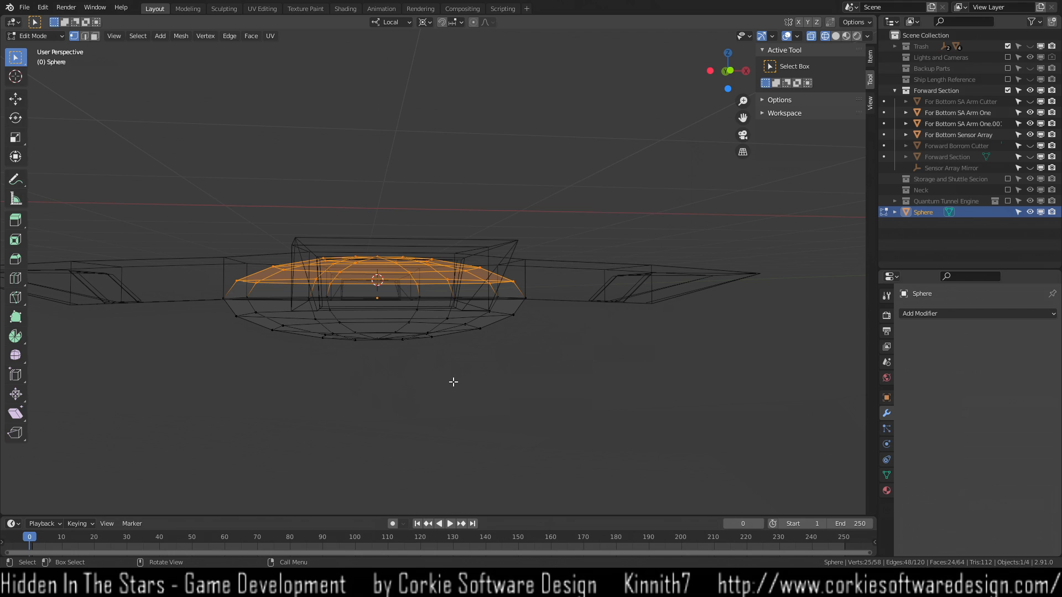
pyautogui.press('x')
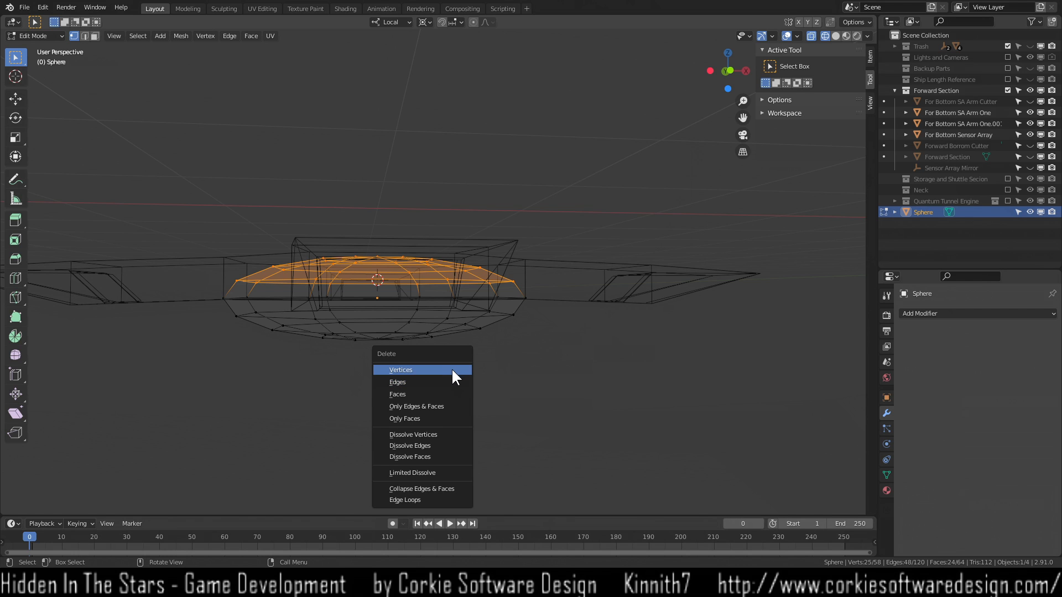
pyautogui.click(451, 368)
pyautogui.moveTo(410, 405); pyautogui.dragTo(417, 339, button='middle')
pyautogui.press('Tab')
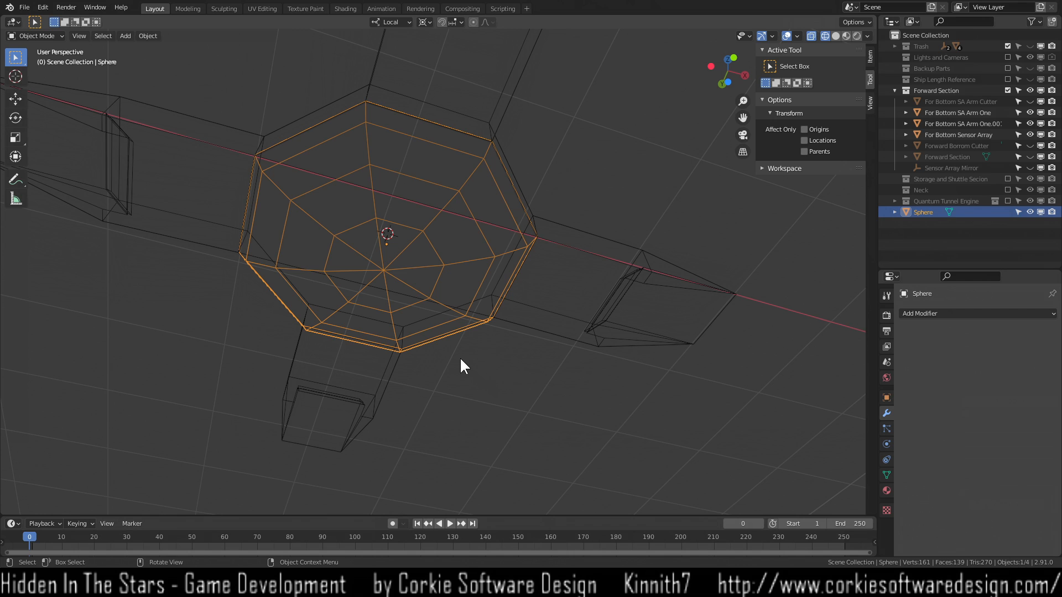
pyautogui.moveTo(469, 360); pyautogui.dragTo(494, 386, button='middle')
pyautogui.scroll(-5, 527, 384)
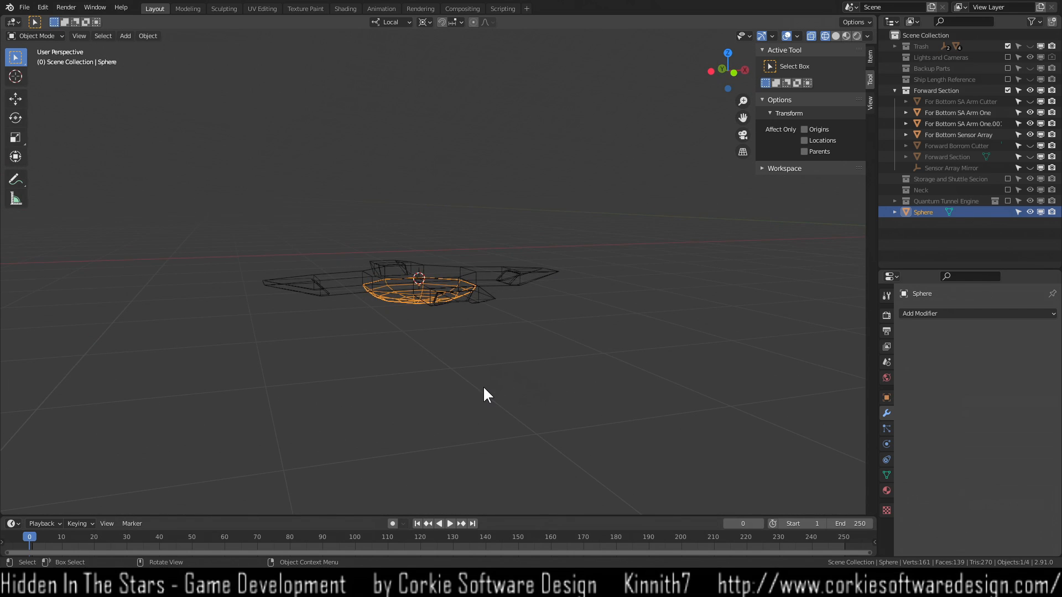
# Show the Storage and Shuttle Secion, Neck and Quantum Tunnel Engine collections plus the Forward Section object, all in solid shading.
pyautogui.click(1008, 178)
pyautogui.moveTo(1007, 189); pyautogui.dragTo(1007, 201)
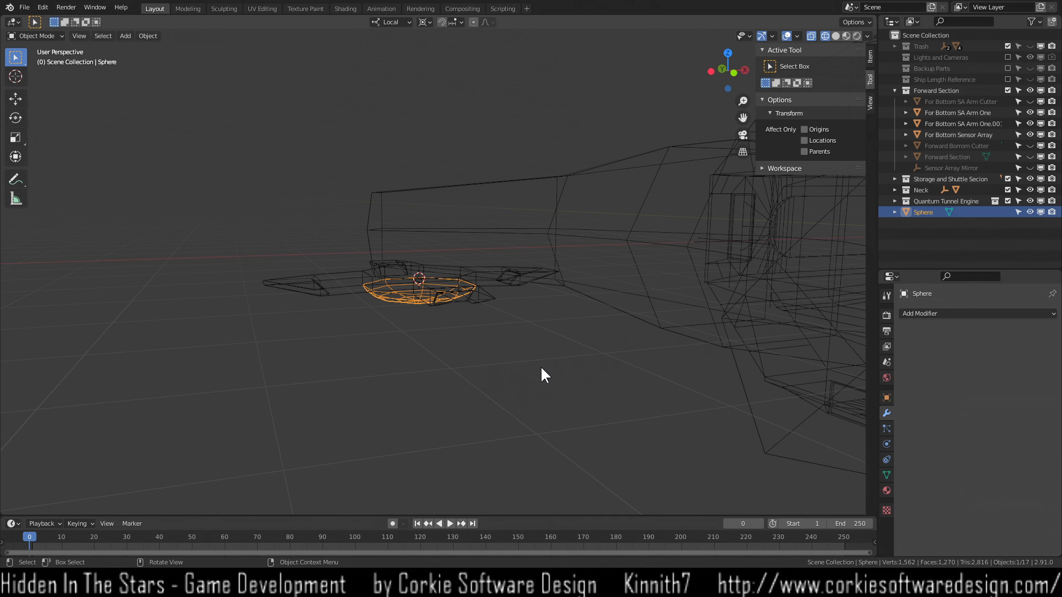
pyautogui.moveTo(540, 373); pyautogui.dragTo(509, 331, button='middle')
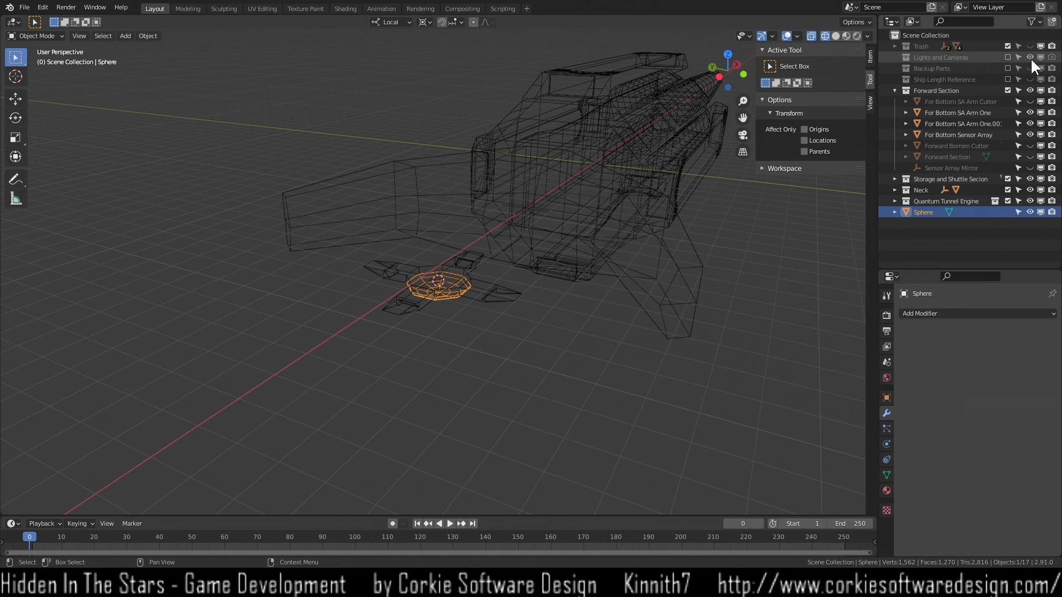
pyautogui.click(1029, 157)
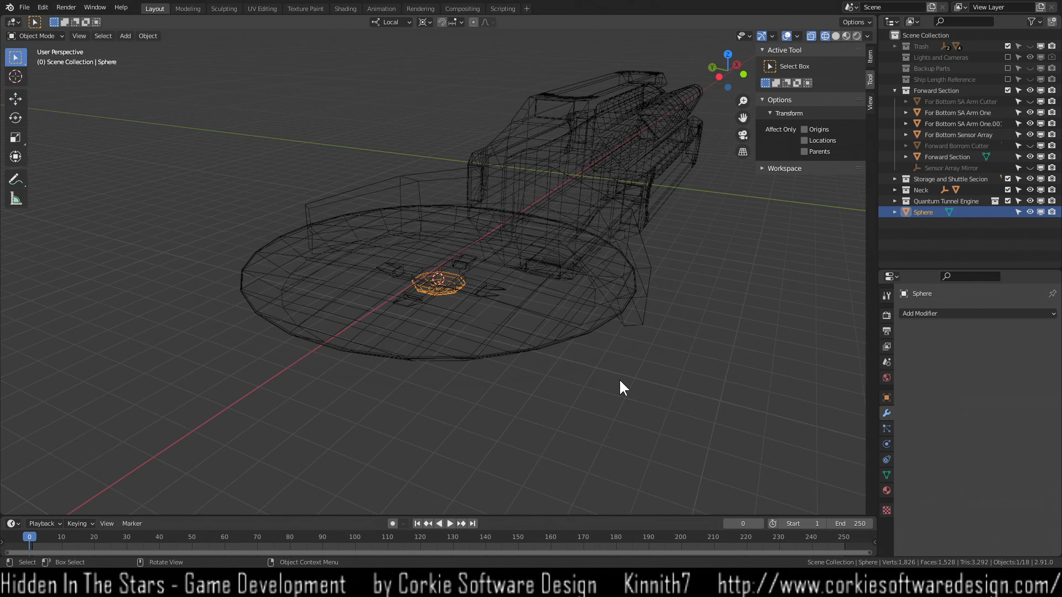
pyautogui.press('z')
pyautogui.click(719, 375)
pyautogui.click(568, 387)
# Examine the sensor dome and its arms from beneath the ship, and the upper surface of the forward disc.
pyautogui.moveTo(568, 388); pyautogui.dragTo(547, 344, button='middle')
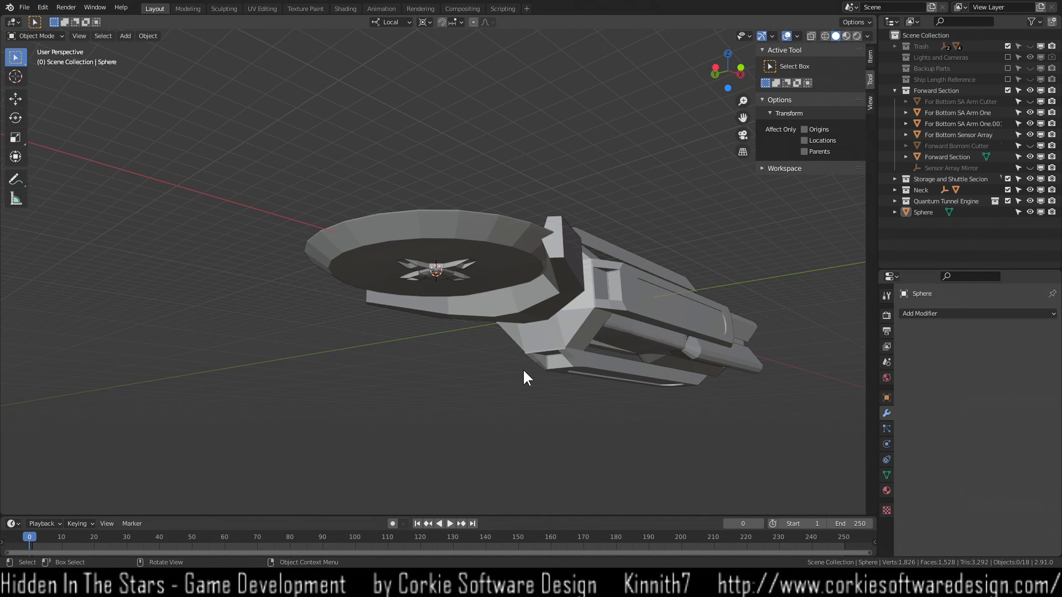
pyautogui.scroll(2, 525, 378)
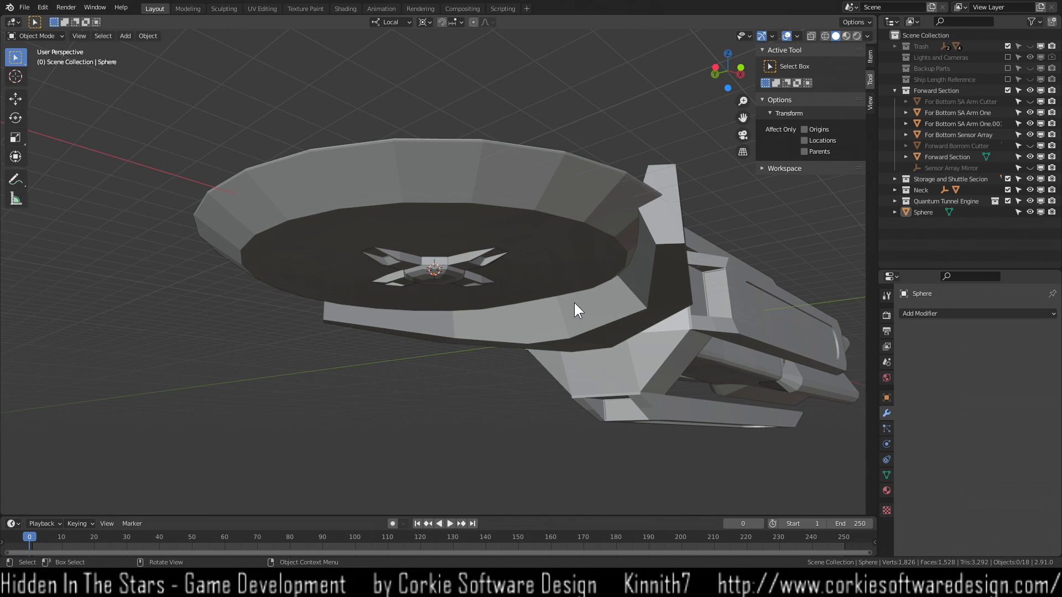
pyautogui.moveTo(692, 320); pyautogui.dragTo(656, 264, button='middle')
pyautogui.scroll(3, 485, 267)
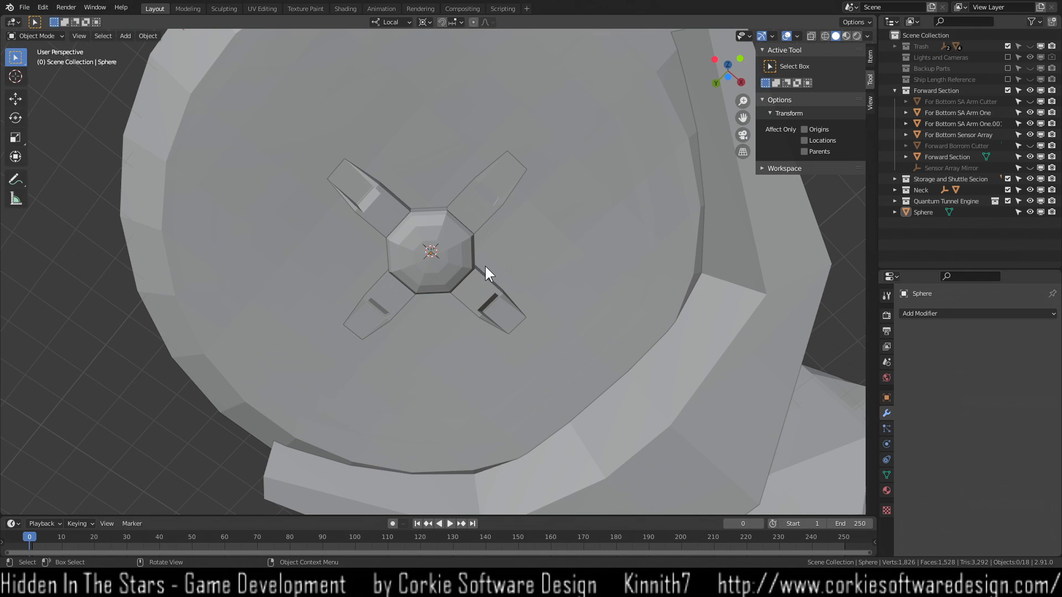
pyautogui.scroll(-5, 486, 267)
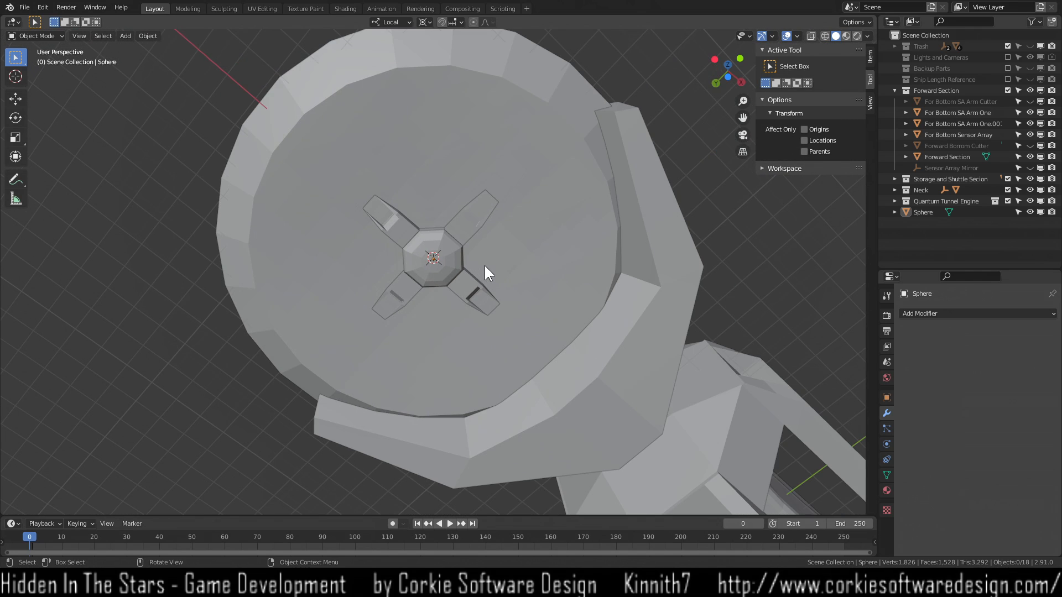
pyautogui.moveTo(483, 267); pyautogui.dragTo(487, 394, button='middle')
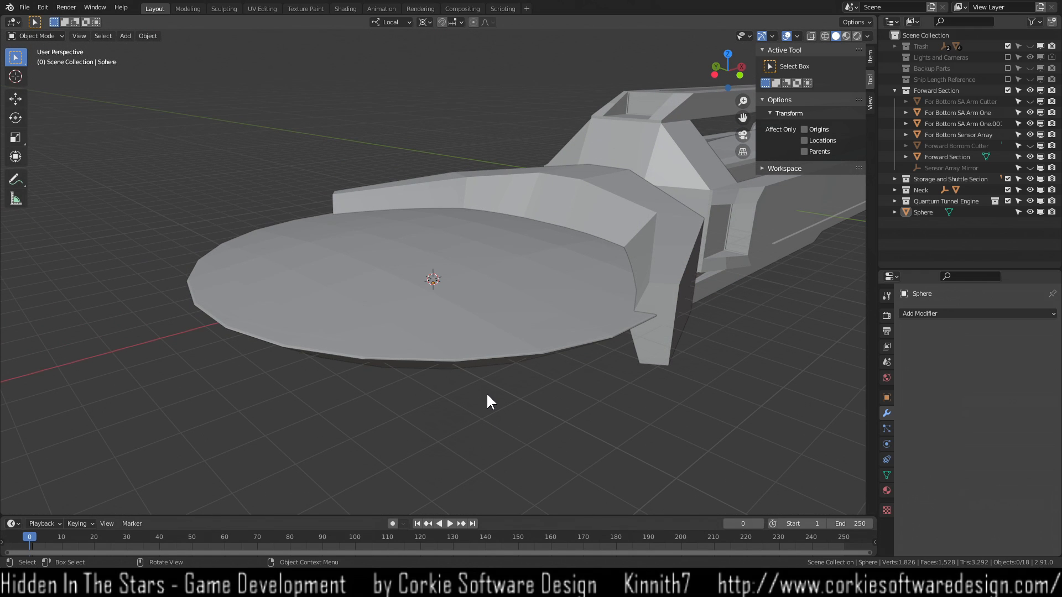
pyautogui.moveTo(542, 249); pyautogui.dragTo(547, 274, button='middle')
# In Edit Mode on the Forward Section, select the central three-by-three block of faces on the disc's upper surface.
pyautogui.click(547, 275)
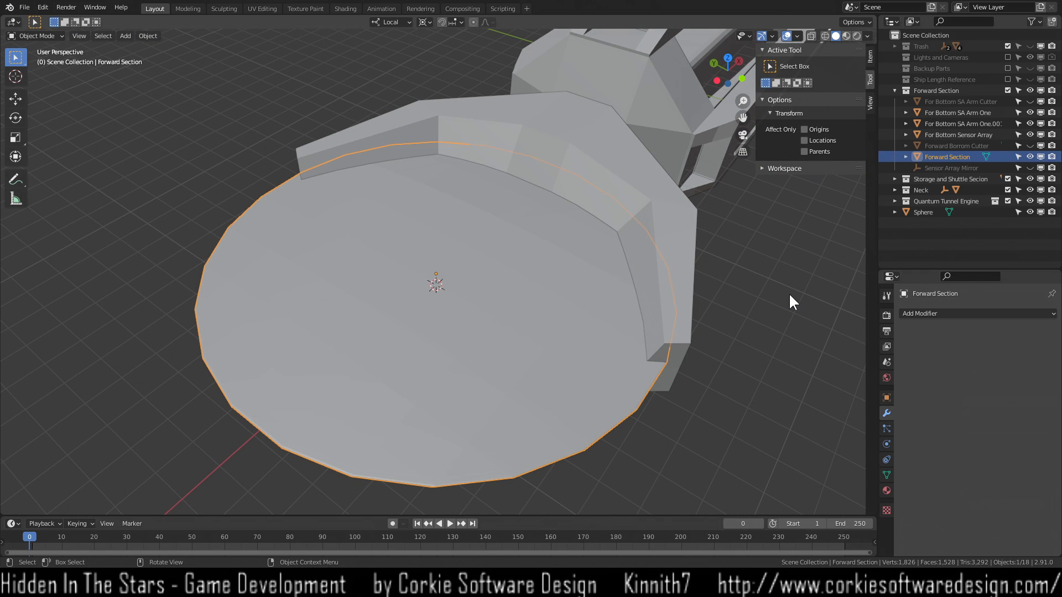
pyautogui.press('Tab')
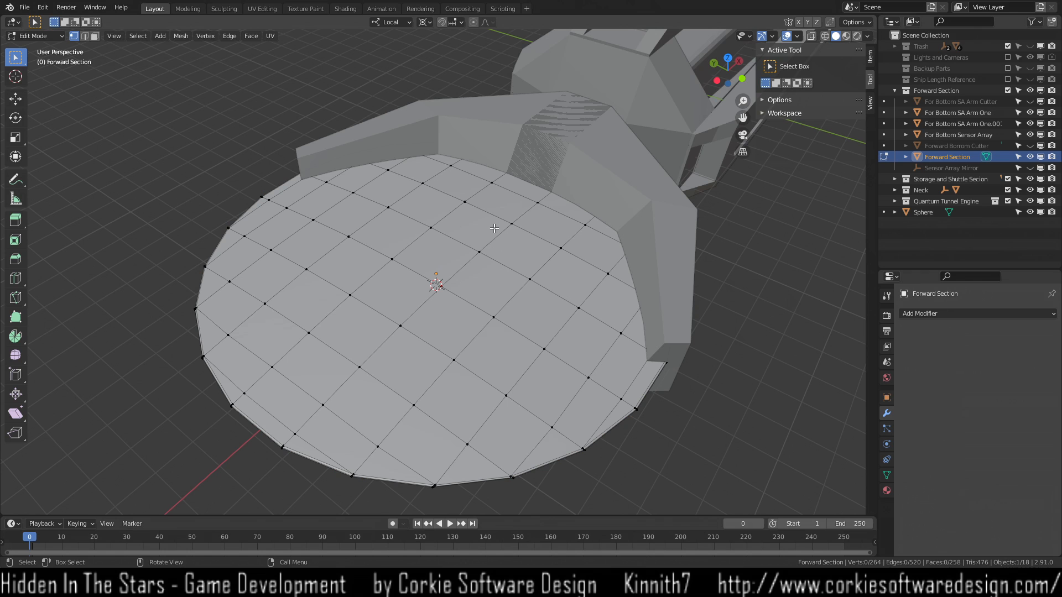
pyautogui.moveTo(443, 308); pyautogui.dragTo(420, 315, button='middle')
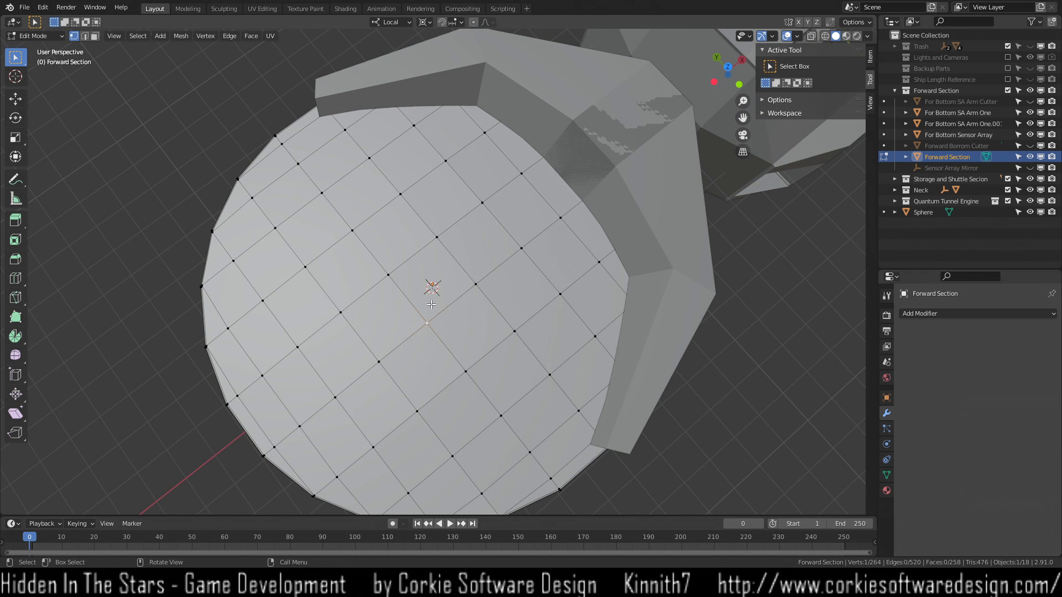
pyautogui.press('3')
pyautogui.click(420, 235)
pyautogui.keyDown('shift'); pyautogui.click(433, 283); pyautogui.keyUp('shift')
pyautogui.keyDown('shift'); pyautogui.click(467, 326); pyautogui.keyUp('shift')
pyautogui.keyDown('shift'); pyautogui.click(423, 365); pyautogui.keyUp('shift')
pyautogui.keyDown('shift'); pyautogui.click(402, 324); pyautogui.keyUp('shift')
pyautogui.keyDown('shift'); pyautogui.click(347, 271); pyautogui.keyUp('shift')
pyautogui.keyDown('shift'); pyautogui.click(447, 195); pyautogui.keyUp('shift')
pyautogui.keyDown('shift'); pyautogui.click(487, 243); pyautogui.keyUp('shift')
pyautogui.keyDown('shift'); pyautogui.click(521, 287); pyautogui.keyUp('shift')
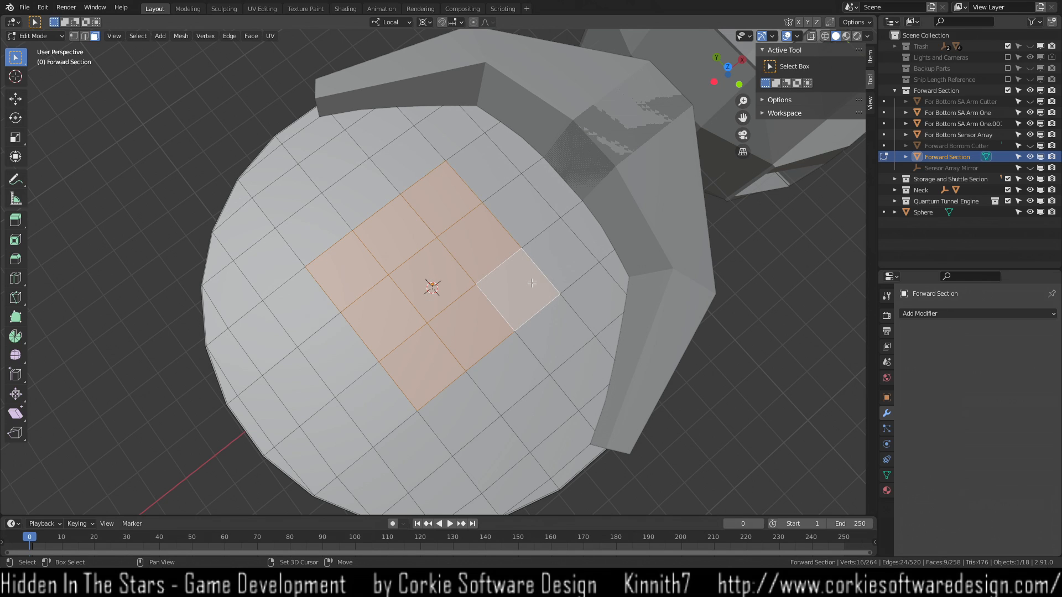
# Extend the face selection from the central block back to the disc's rear edge beside the neck, including one outer face group per side.
pyautogui.keyDown('shift'); pyautogui.click(555, 269); pyautogui.keyUp('shift')
pyautogui.keyDown('shift'); pyautogui.click(587, 292); pyautogui.keyUp('shift')
pyautogui.keyDown('shift'); pyautogui.click(593, 247); pyautogui.keyUp('shift')
pyautogui.keyDown('shift'); pyautogui.click(563, 231); pyautogui.keyUp('shift')
pyautogui.keyDown('shift'); pyautogui.click(515, 221); pyautogui.keyUp('shift')
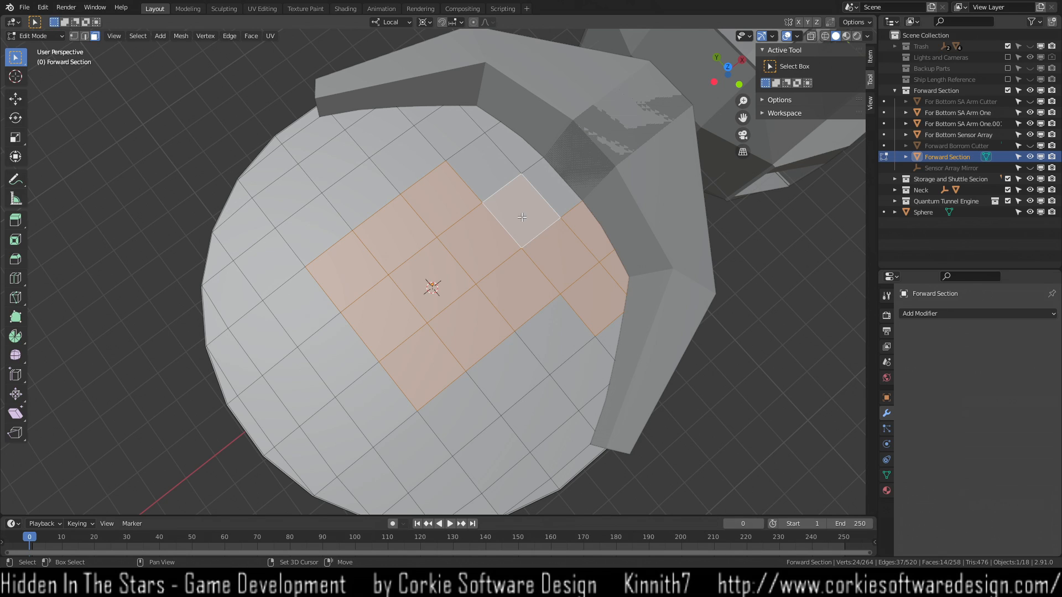
pyautogui.keyDown('shift'); pyautogui.click(542, 184); pyautogui.keyUp('shift')
pyautogui.keyDown('shift'); pyautogui.click(502, 161); pyautogui.keyUp('shift')
pyautogui.keyDown('shift'); pyautogui.click(502, 150); pyautogui.keyUp('shift')
pyautogui.keyDown('shift'); pyautogui.click(482, 119); pyautogui.keyUp('shift')
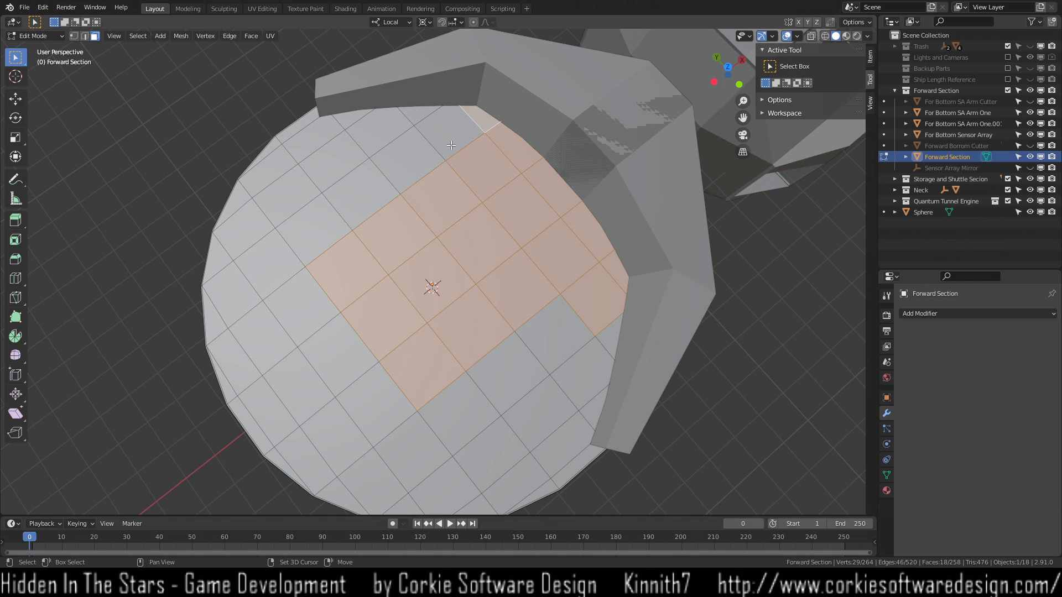
pyautogui.keyDown('shift'); pyautogui.click(449, 146); pyautogui.keyUp('shift')
pyautogui.moveTo(626, 132); pyautogui.dragTo(426, 271, button='middle')
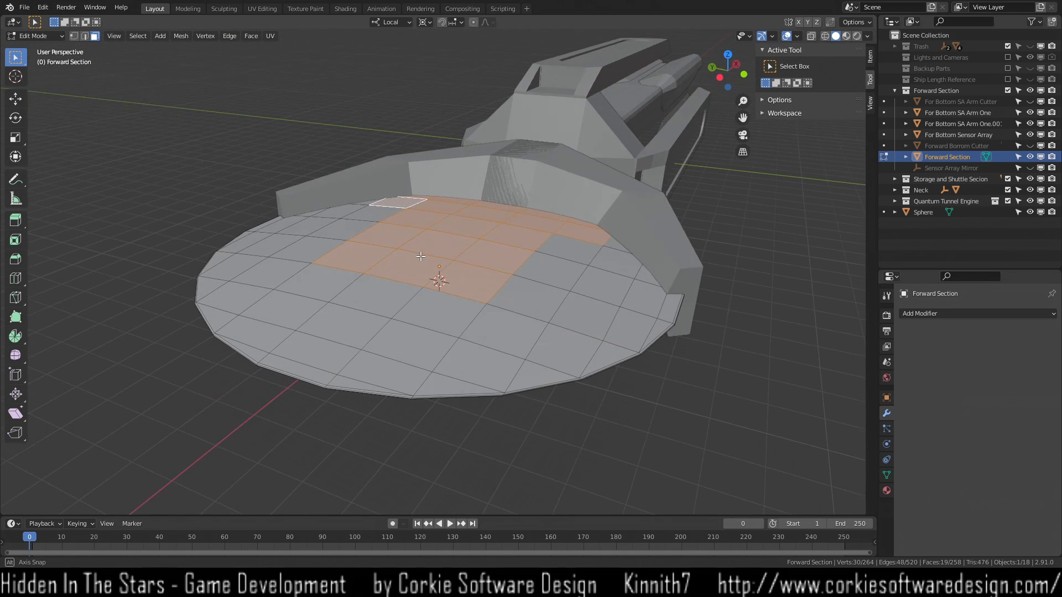
pyautogui.press('e')
pyautogui.press('z')
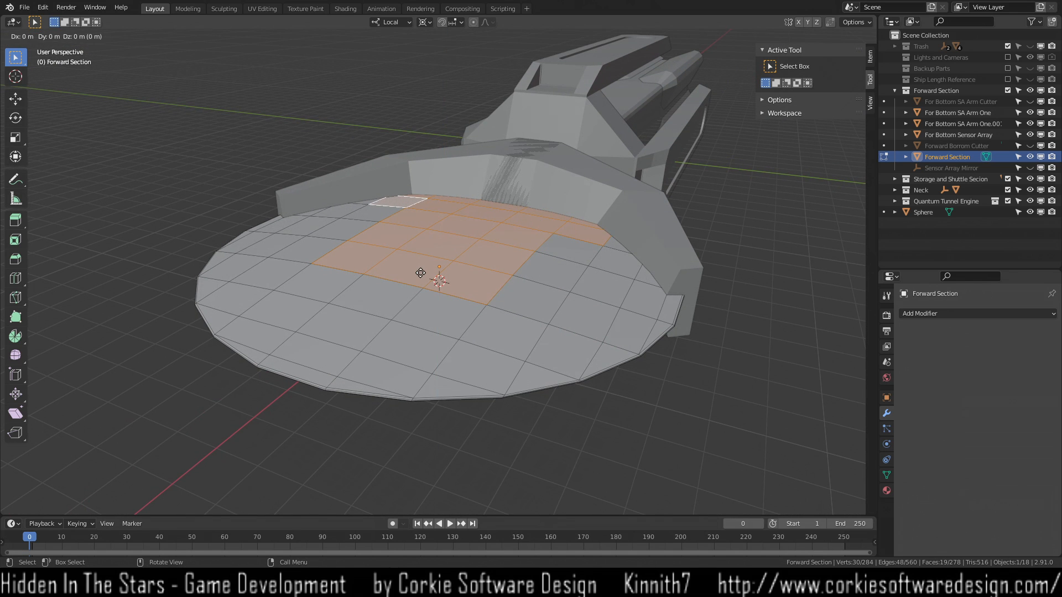
pyautogui.rightClick(421, 274)
# Set the transform orientation to Global and extrude the selected disc faces upward by about 0.10 m.
pyautogui.click(395, 22)
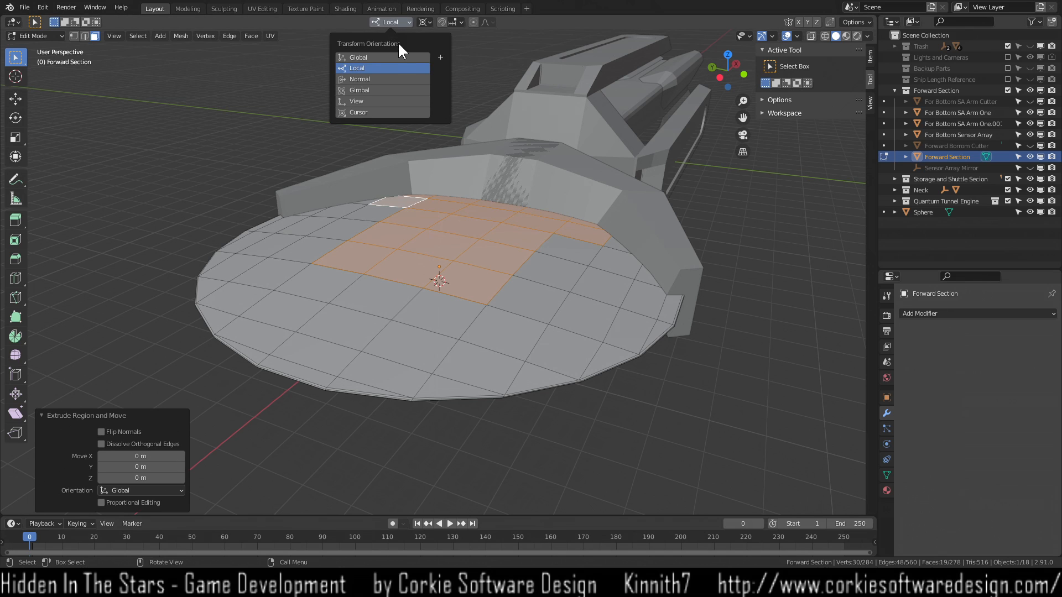
pyautogui.click(398, 58)
pyautogui.press('e')
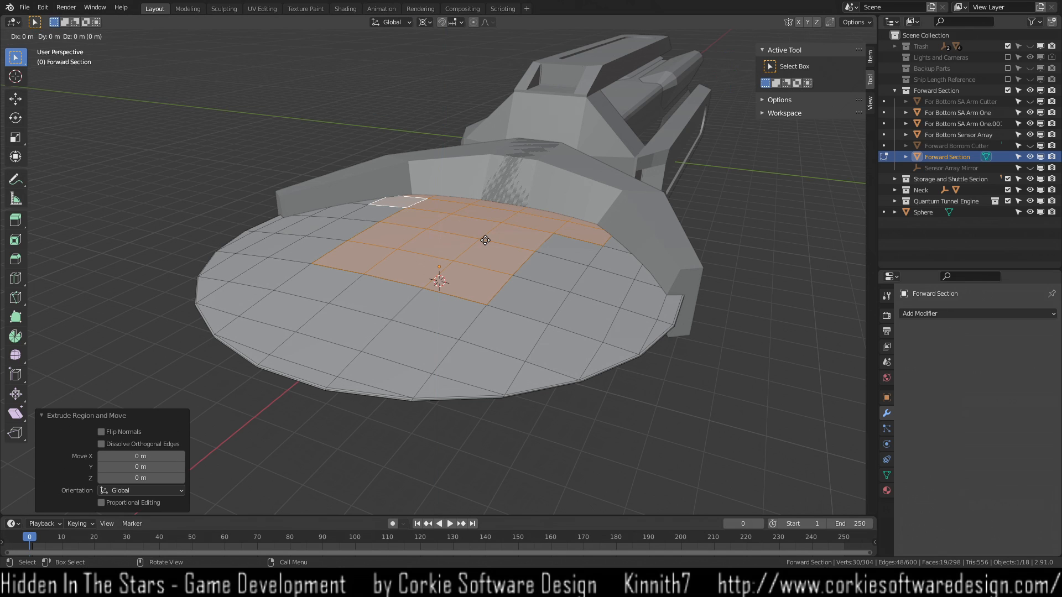
pyautogui.click(484, 204)
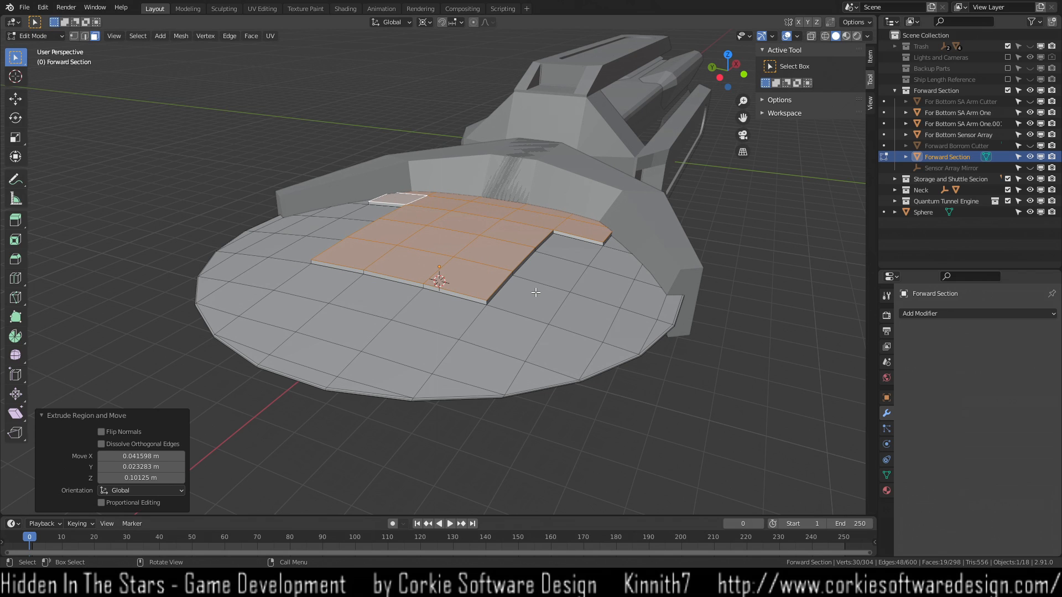
pyautogui.click(563, 496)
# Merge the upper and lower vertices at one front corner of the raised panel, using At Last.
pyautogui.moveTo(640, 428)
pyautogui.mouseDown(button='middle')
pyautogui.moveTo(640, 462)
pyautogui.moveTo(654, 439)
pyautogui.mouseUp(button='middle')
pyautogui.press('1')
pyautogui.click(325, 280)
pyautogui.keyDown('shift'); pyautogui.click(324, 280); pyautogui.keyUp('shift')
pyautogui.click(324, 278)
pyautogui.keyDown('shift'); pyautogui.click(325, 284); pyautogui.keyUp('shift')
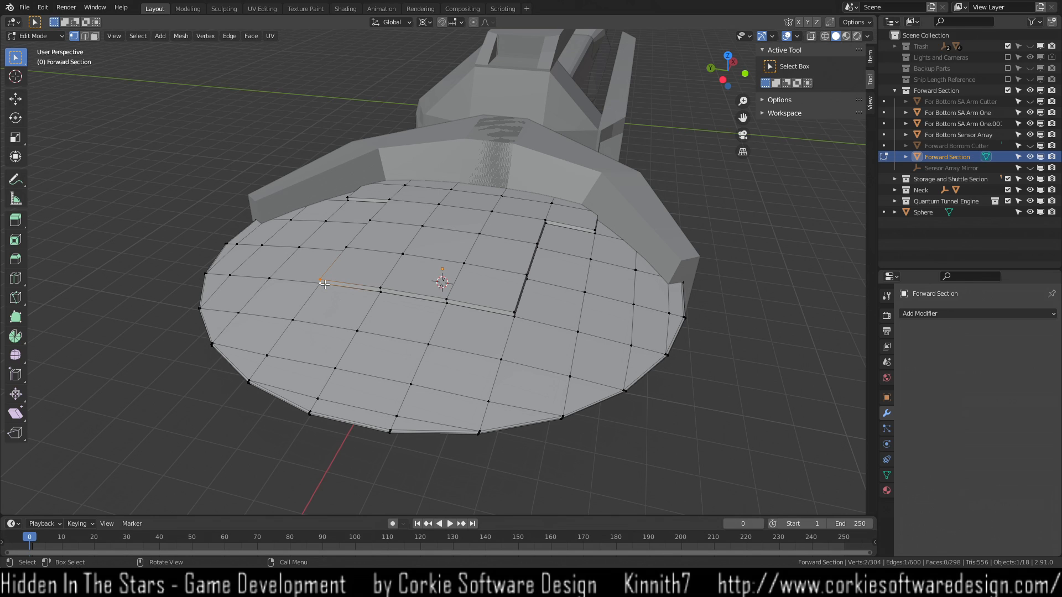
pyautogui.press('m')
pyautogui.click(324, 284)
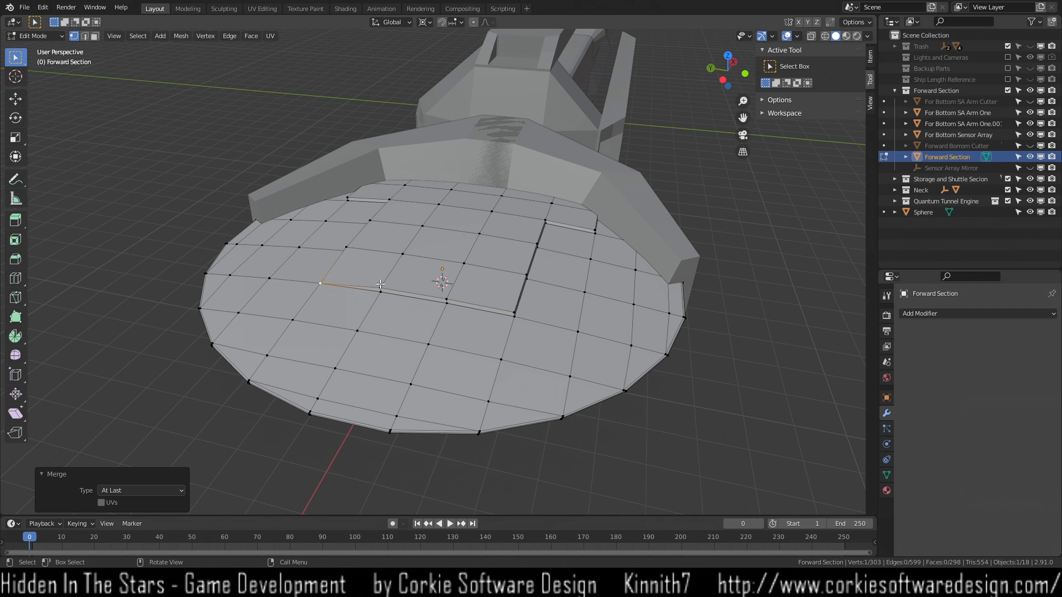
# Merge the two middle pairs of upper and lower vertices along the raised panel's front edge, using At Last.
pyautogui.keyDown('shift'); pyautogui.click(382, 288); pyautogui.keyUp('shift')
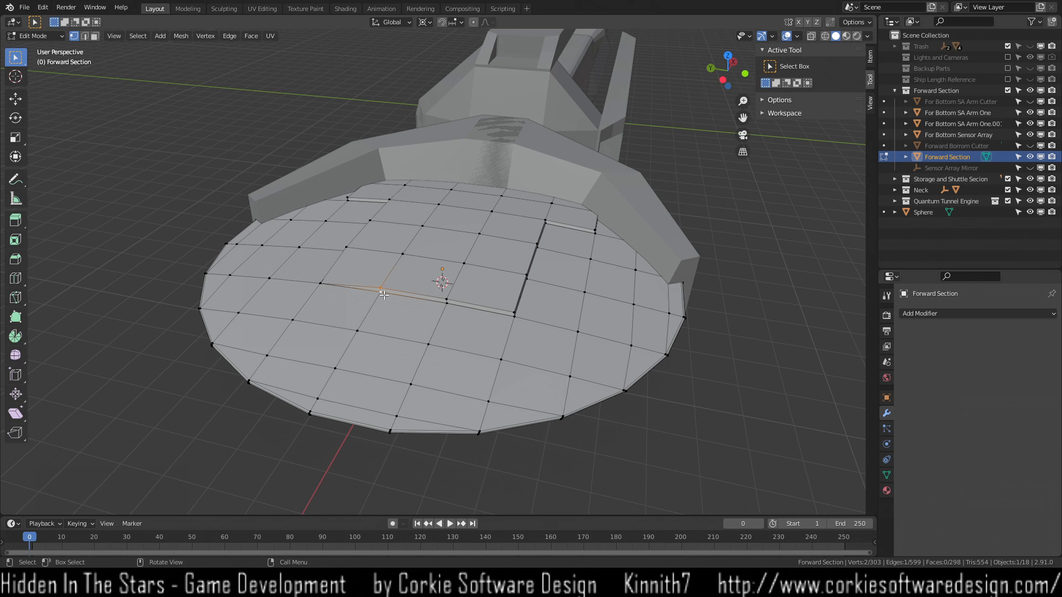
pyautogui.press('m')
pyautogui.click(381, 296)
pyautogui.keyDown('shift'); pyautogui.click(452, 297); pyautogui.keyUp('shift')
pyautogui.press('m')
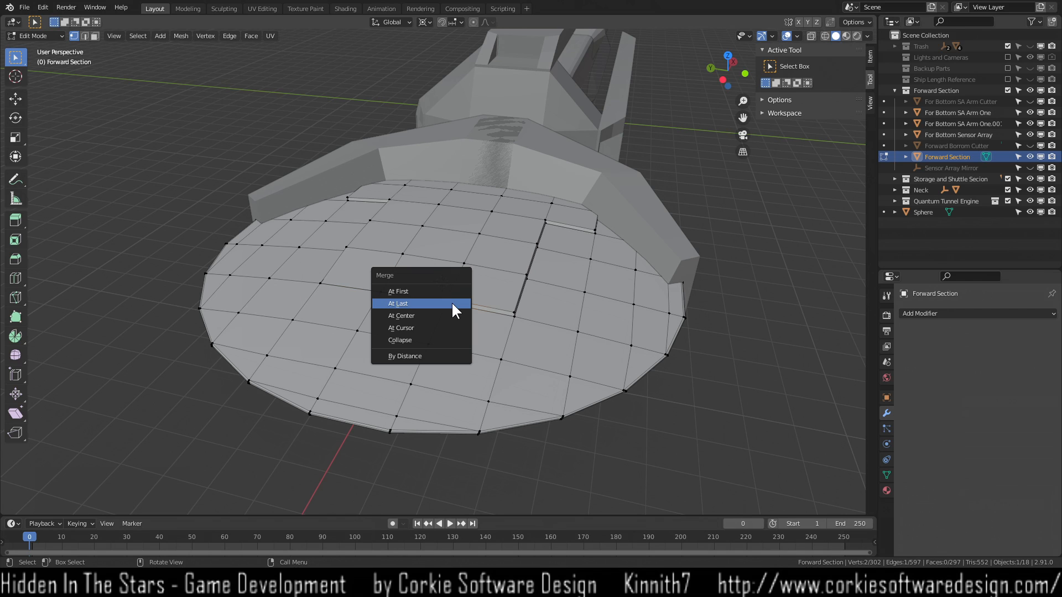
pyautogui.click(451, 302)
# Try merging the upper and lower vertices at the raised panel's remaining front corner with At Last, and undo it.
pyautogui.keyDown('shift'); pyautogui.click(515, 314); pyautogui.keyUp('shift')
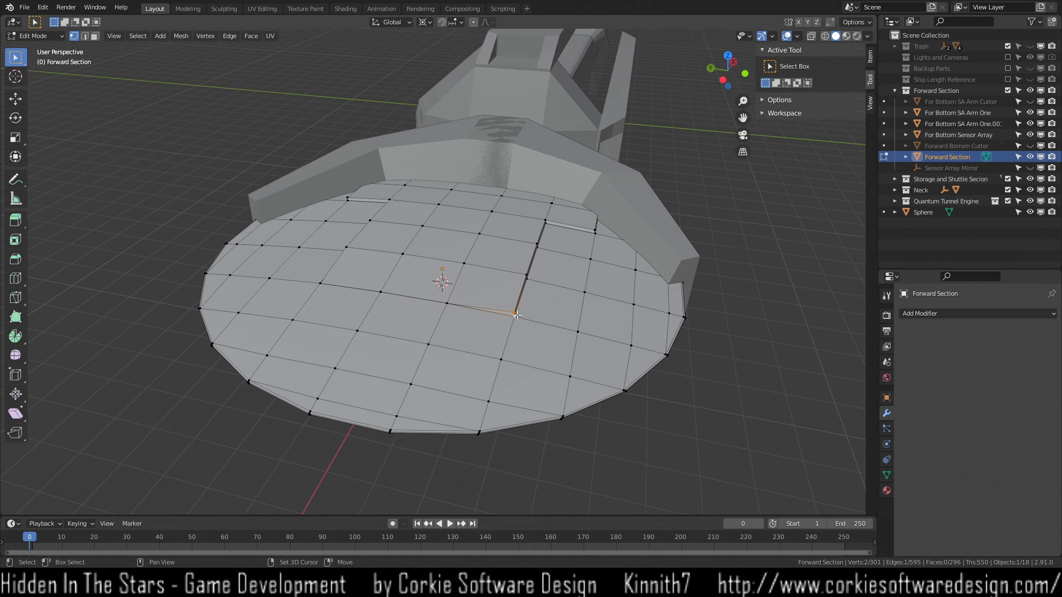
pyautogui.press('m')
pyautogui.click(517, 318)
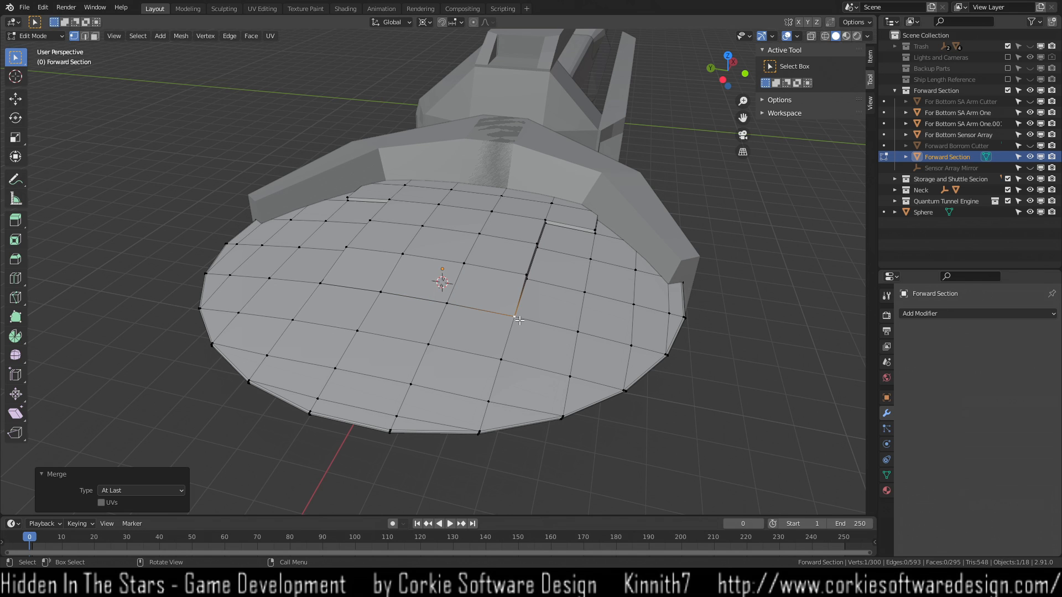
pyautogui.moveTo(699, 433); pyautogui.dragTo(772, 432, button='middle')
pyautogui.moveTo(526, 312); pyautogui.dragTo(407, 339, button='middle')
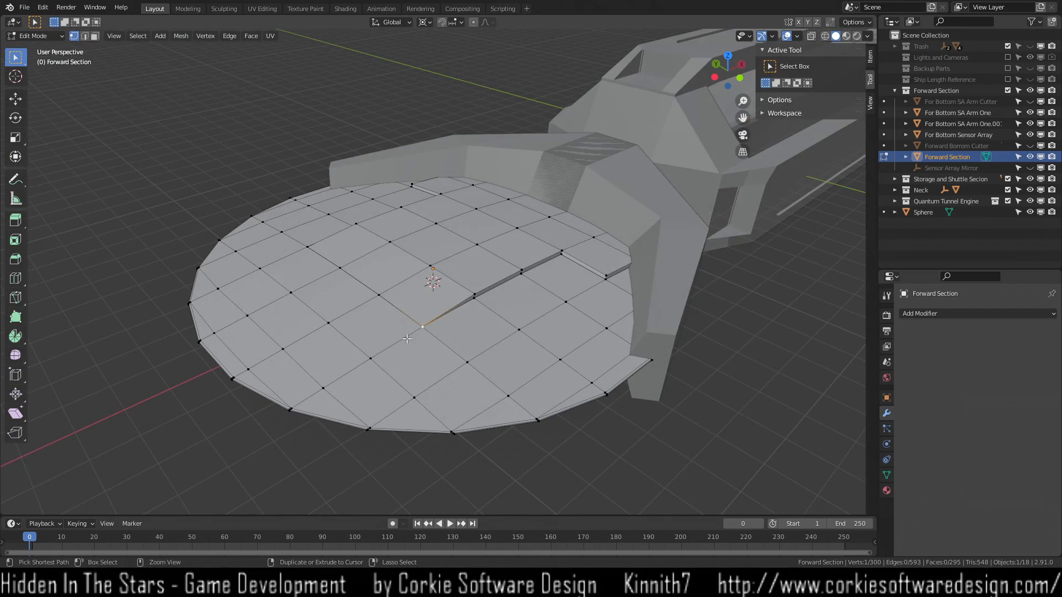
pyautogui.hotkey('ctrl', 'z')
# Bevel the short vertical edge at the raised panel's unmerged front corner with a width of 0.68 m and 3 segments.
pyautogui.scroll(2, 430, 332)
pyautogui.hotkey('alt', 'a')
pyautogui.press('2')
pyautogui.click(414, 360)
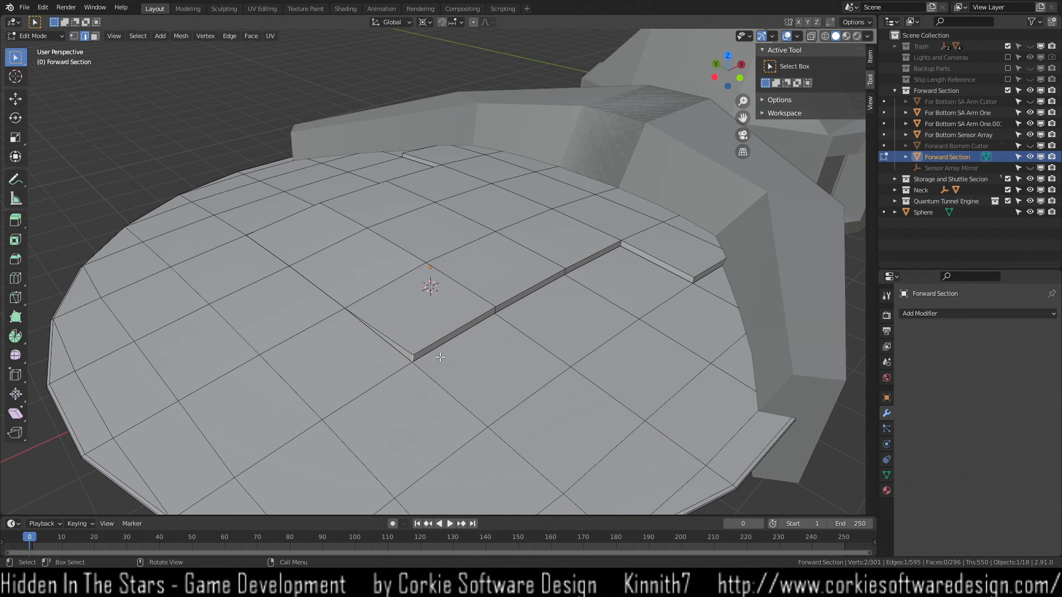
pyautogui.scroll(2, 441, 362)
pyautogui.moveTo(422, 393); pyautogui.dragTo(423, 373, button='middle')
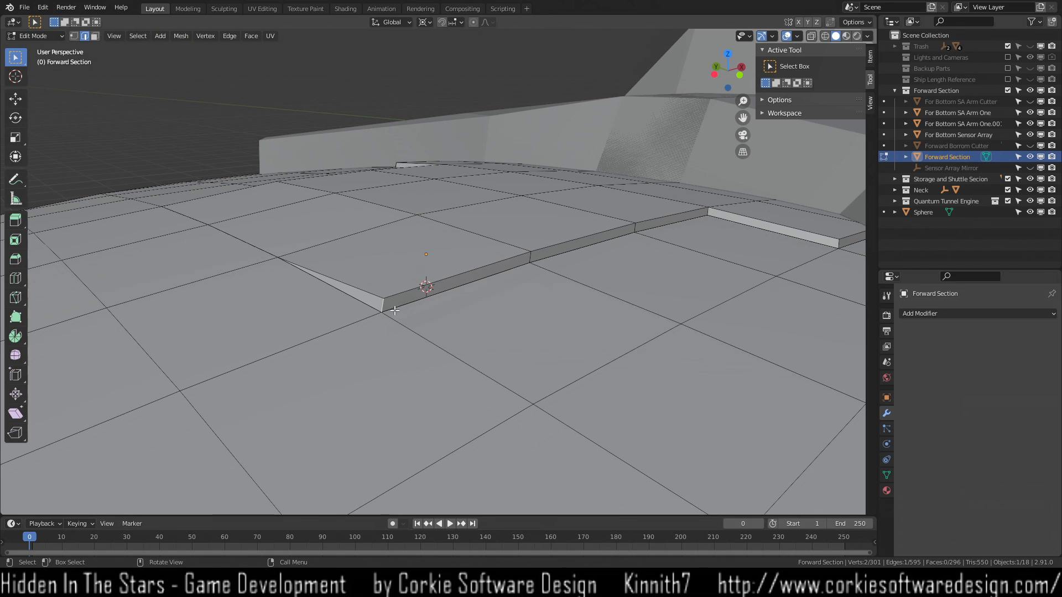
pyautogui.press('ctrl')
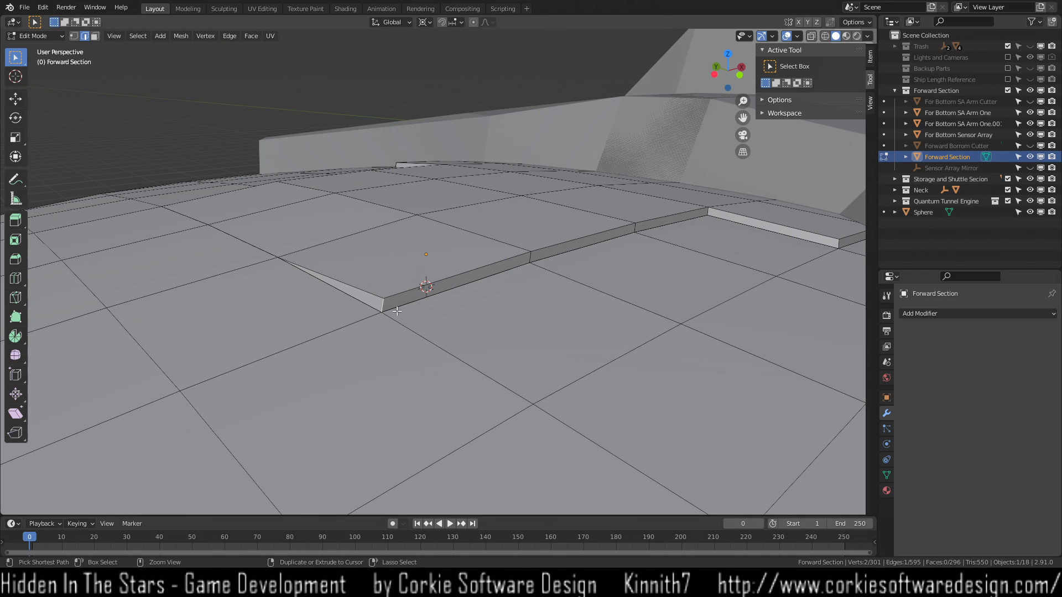
pyautogui.hotkey('ctrl', 'b')
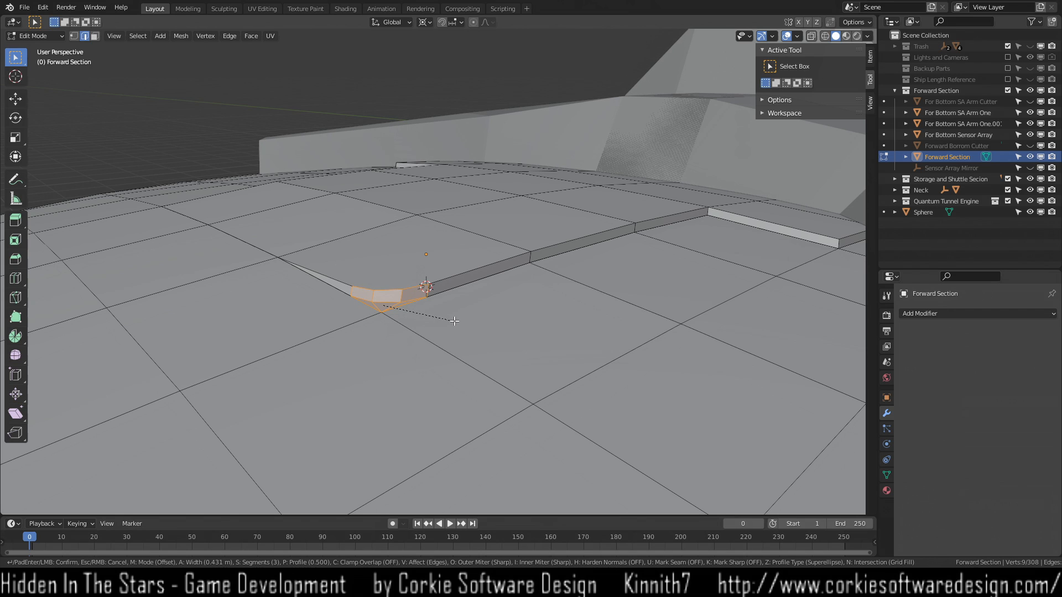
pyautogui.click(485, 320)
pyautogui.moveTo(485, 320); pyautogui.dragTo(476, 367, button='middle')
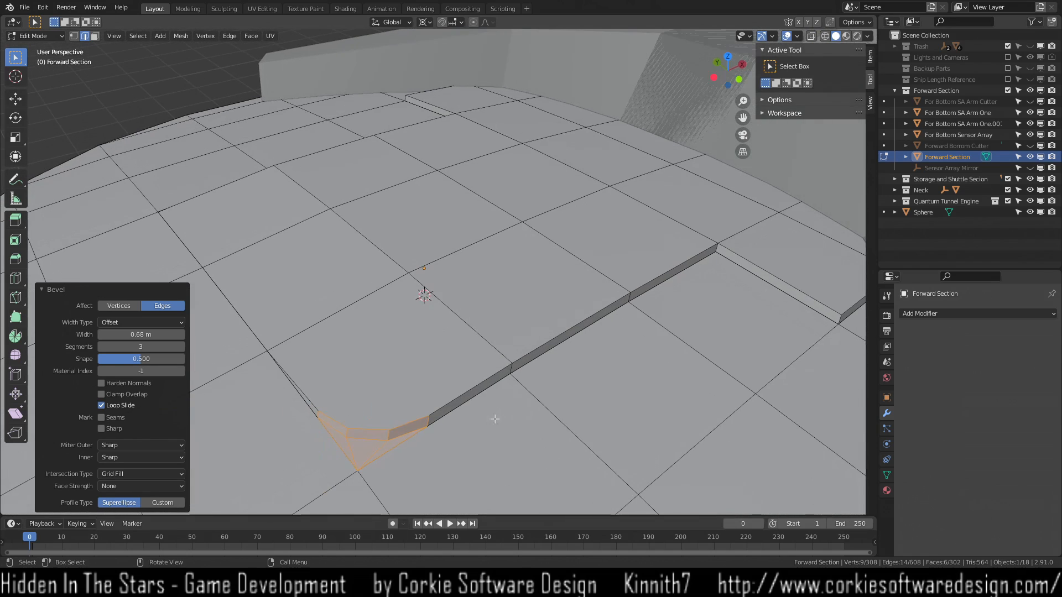
pyautogui.click(496, 423)
# Merge the first two pairs of upper and lower vertices around the bevelled corner, starting from the front edge, using At Last.
pyautogui.moveTo(366, 450); pyautogui.dragTo(455, 288, button='middle')
pyautogui.press('1')
pyautogui.click(670, 280)
pyautogui.keyDown('shift'); pyautogui.click(670, 286); pyautogui.keyUp('shift')
pyautogui.press('m')
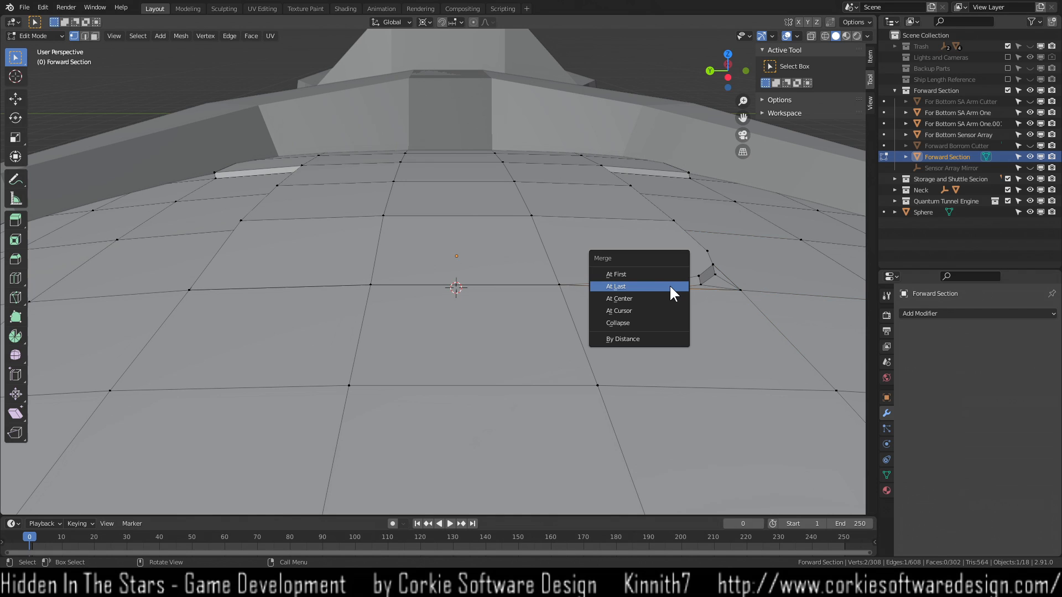
pyautogui.click(669, 286)
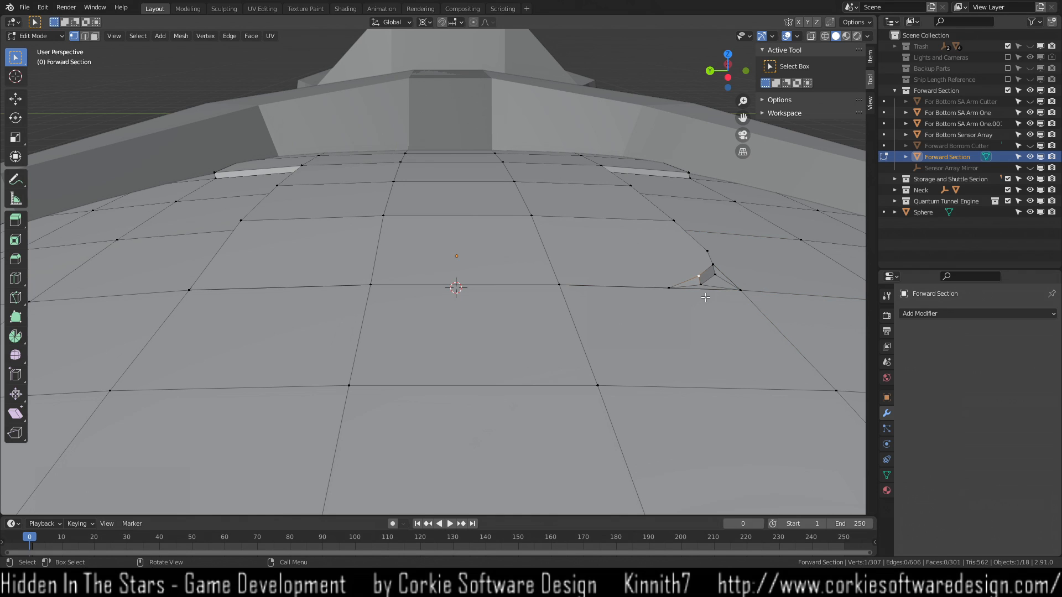
pyautogui.moveTo(720, 321); pyautogui.dragTo(692, 336, button='middle')
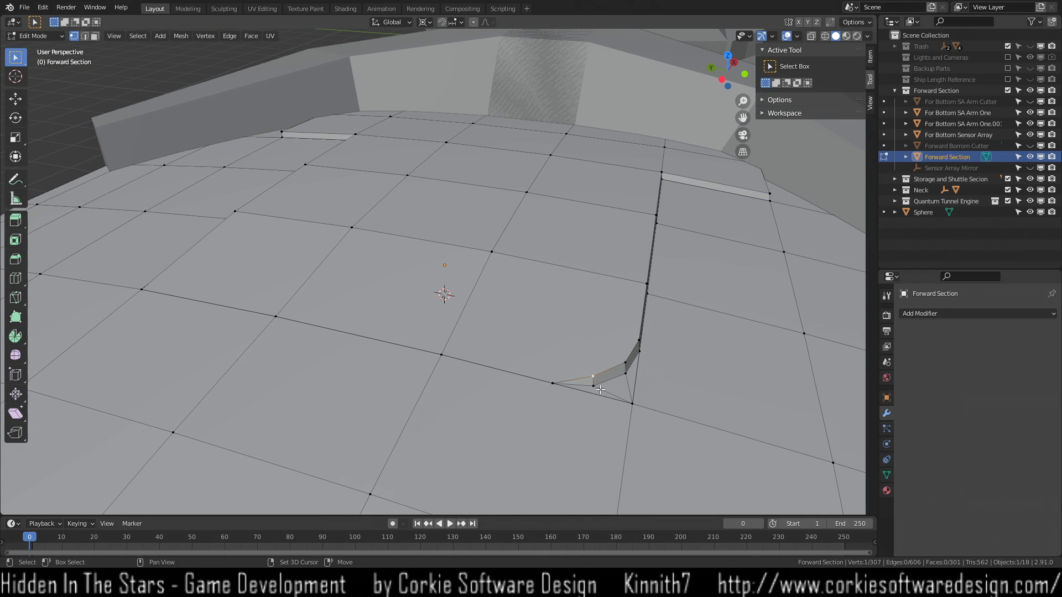
pyautogui.press('m')
pyautogui.click(596, 386)
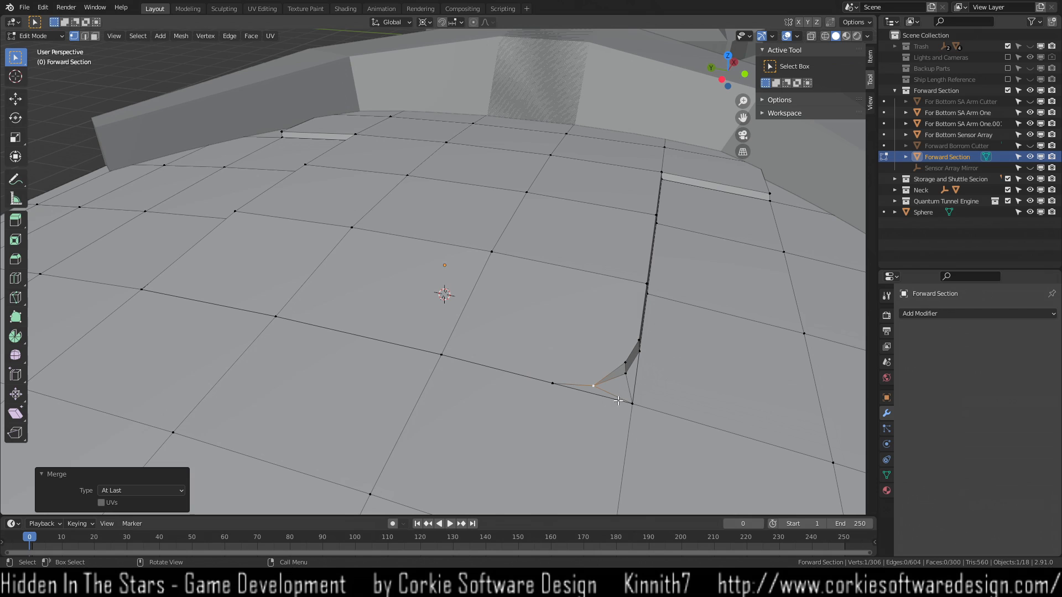
# Merge the last two pairs of upper and lower vertices around the bevelled corner of the raised panel, using At Last.
pyautogui.keyDown('shift'); pyautogui.click(628, 363); pyautogui.keyUp('shift')
pyautogui.press('m')
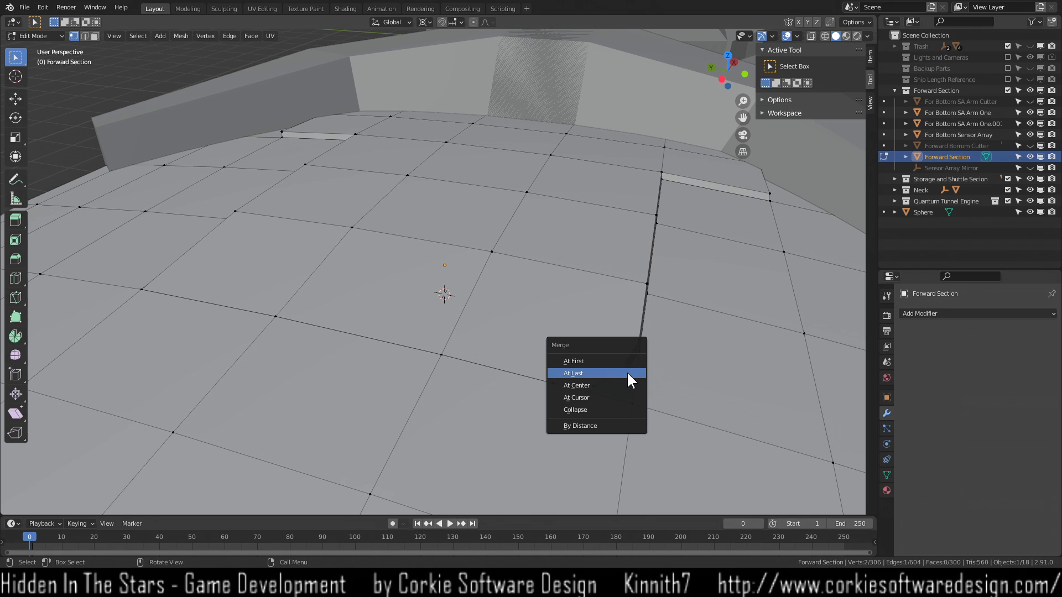
pyautogui.click(628, 377)
pyautogui.keyDown('shift'); pyautogui.click(640, 339); pyautogui.keyUp('shift')
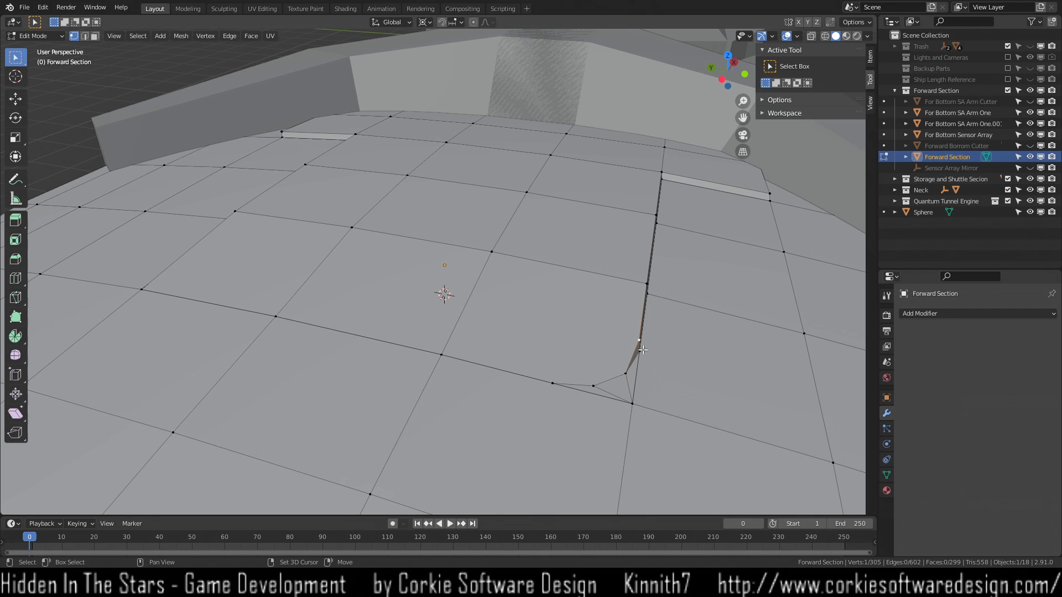
pyautogui.press('m')
pyautogui.click(644, 352)
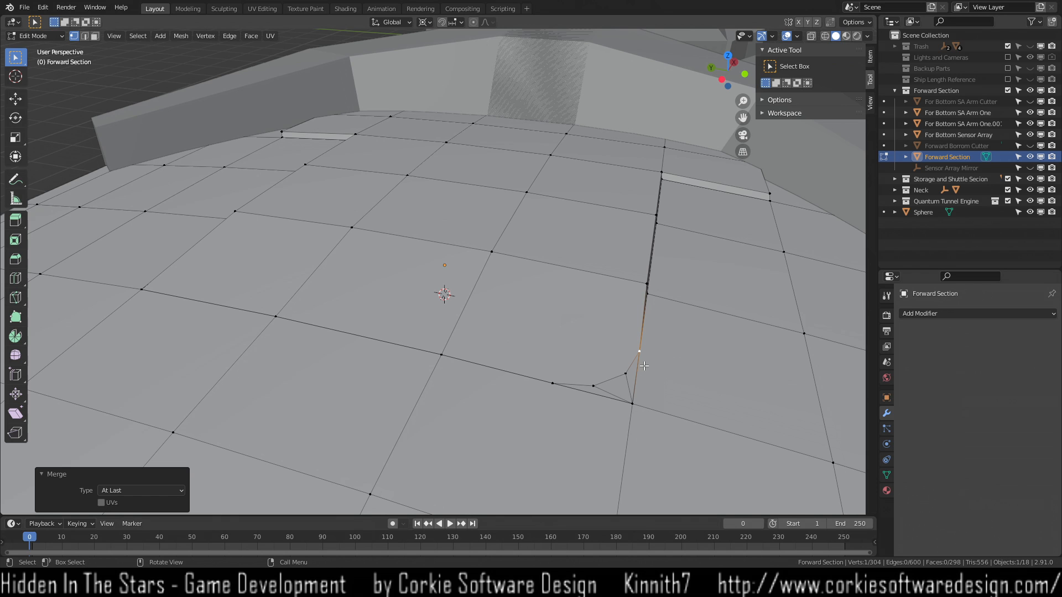
# Inspect the bevelled and merged front corner of the raised panel in Object Mode from several angles, and return to Edit Mode.
pyautogui.scroll(-6, 637, 419)
pyautogui.press('Tab')
pyautogui.moveTo(623, 363); pyautogui.dragTo(529, 344, button='middle')
pyautogui.moveTo(613, 359); pyautogui.dragTo(518, 382, button='middle')
pyautogui.moveTo(515, 341); pyautogui.dragTo(631, 343, button='middle')
pyautogui.press('Tab')
pyautogui.moveTo(542, 354); pyautogui.dragTo(490, 329, button='middle')
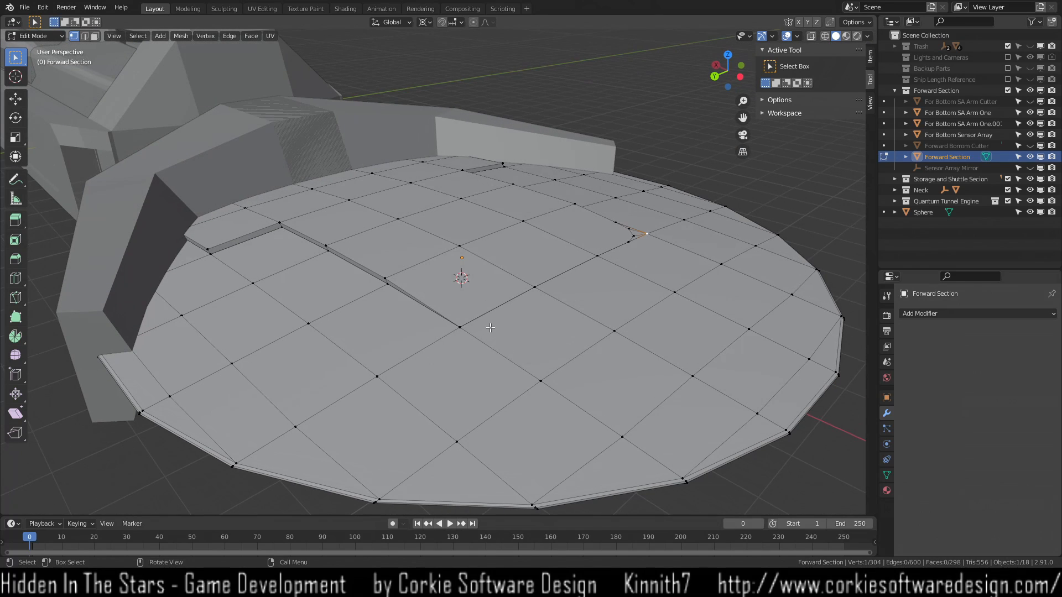
# Undo the corner bevel and all vertex merges made along the raised panel's front edge.
pyautogui.hotkey('ctrl', 'z')
pyautogui.hotkey('ctrl', 'z')
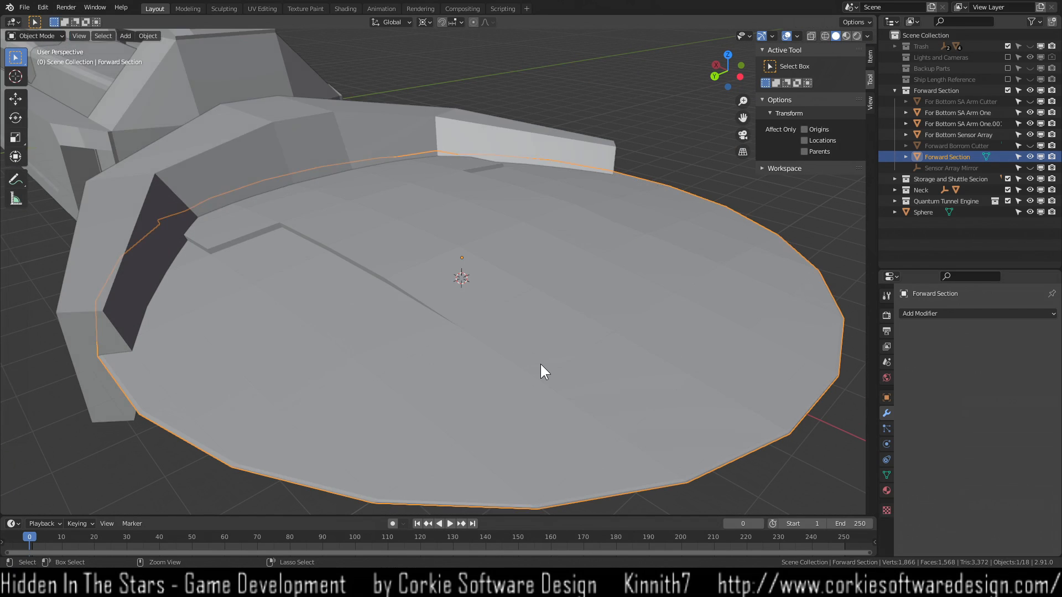
pyautogui.hotkey('ctrl', 'z')
pyautogui.hotkey('ctrl', 'z')
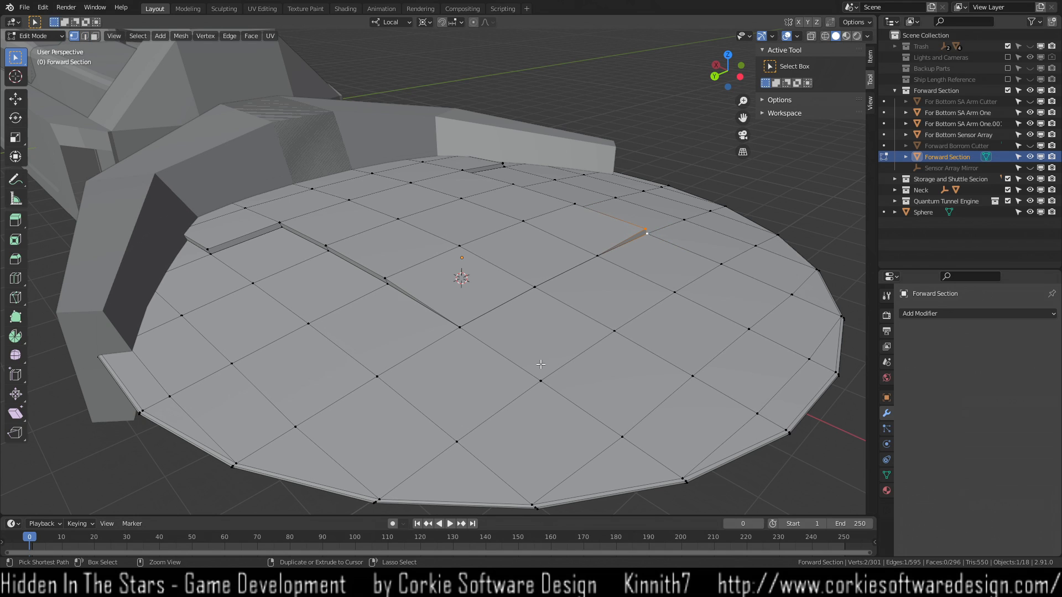
pyautogui.hotkey('ctrl', 'z')
pyautogui.hotkey('ctrl', 'z')
pyautogui.hotkey('ctrl', 'z')
pyautogui.hotkey('ctrl', 'z')
pyautogui.hotkey('ctrl', 'z')
pyautogui.hotkey('ctrl', 'z')
pyautogui.hotkey('ctrl', 'z')
pyautogui.hotkey('ctrl', 'z')
# Merge the upper and lower vertices at each of the raised panel's two front corners, using At Last.
pyautogui.moveTo(584, 396); pyautogui.dragTo(634, 395, button='middle')
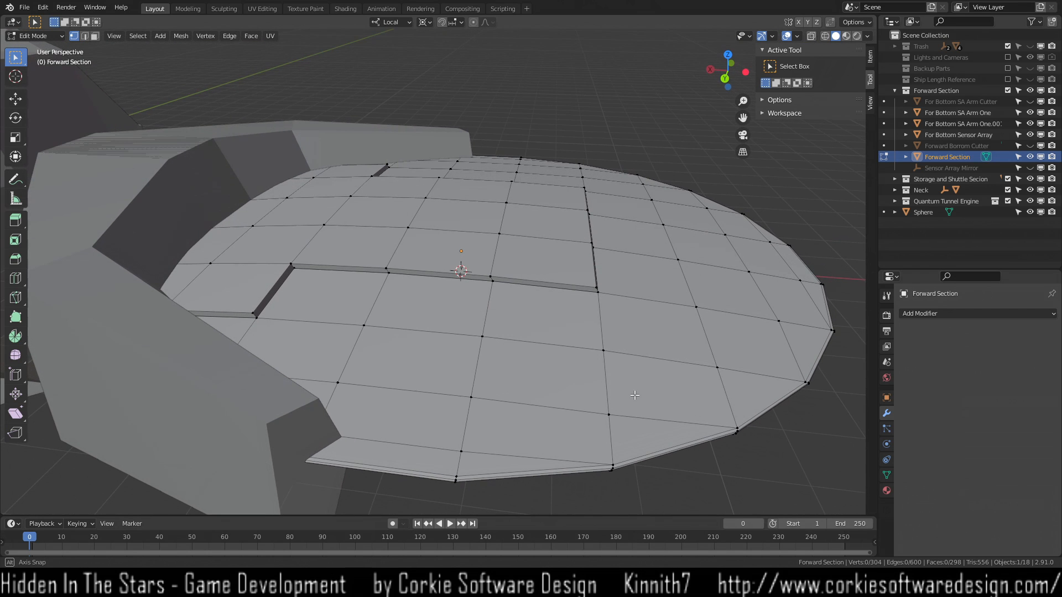
pyautogui.click(596, 288)
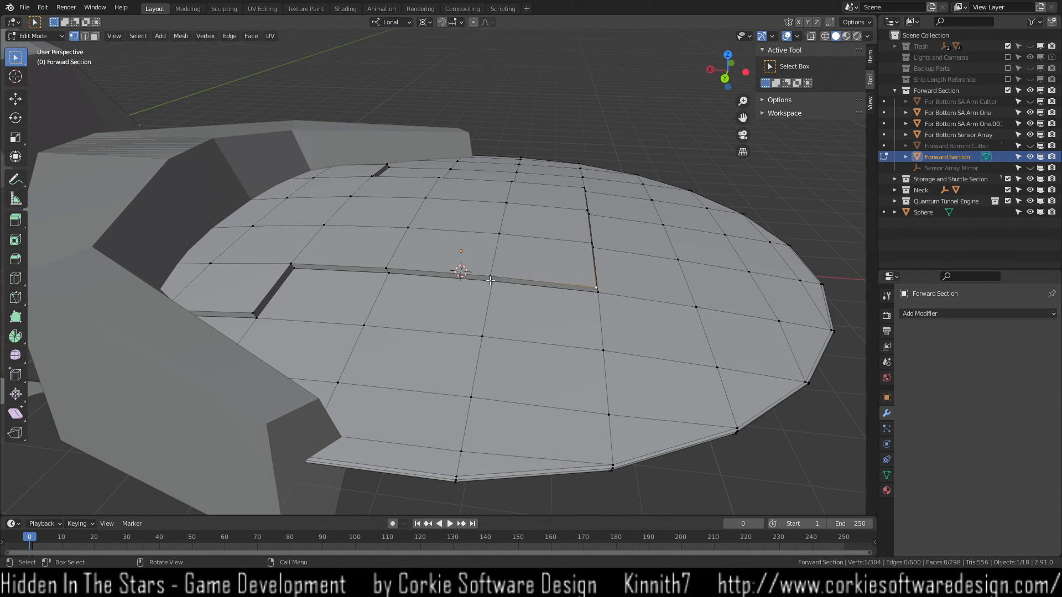
pyautogui.press('m')
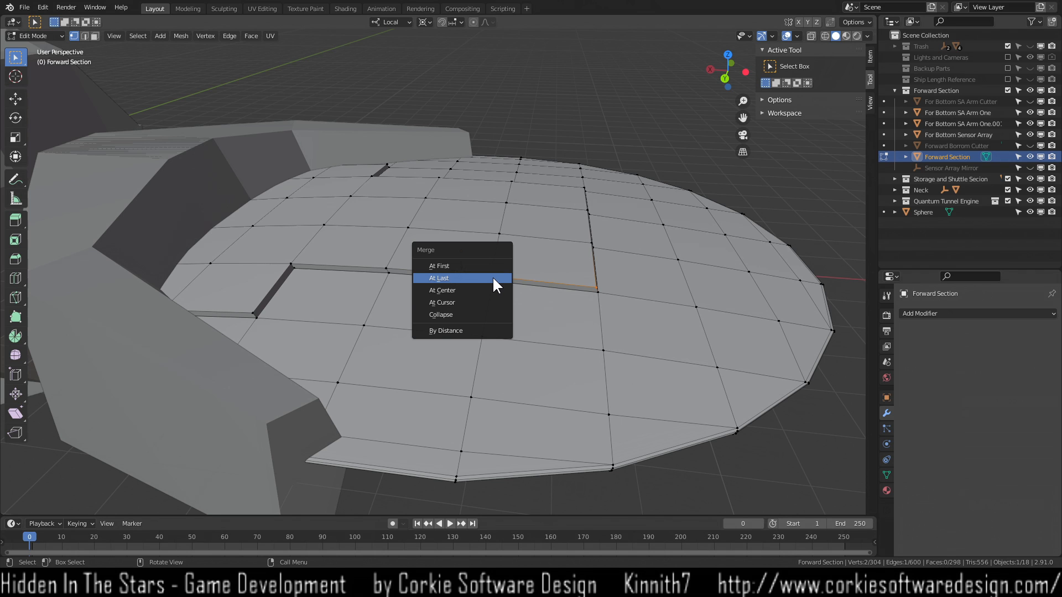
pyautogui.click(494, 279)
pyautogui.moveTo(494, 279); pyautogui.dragTo(430, 307, button='middle')
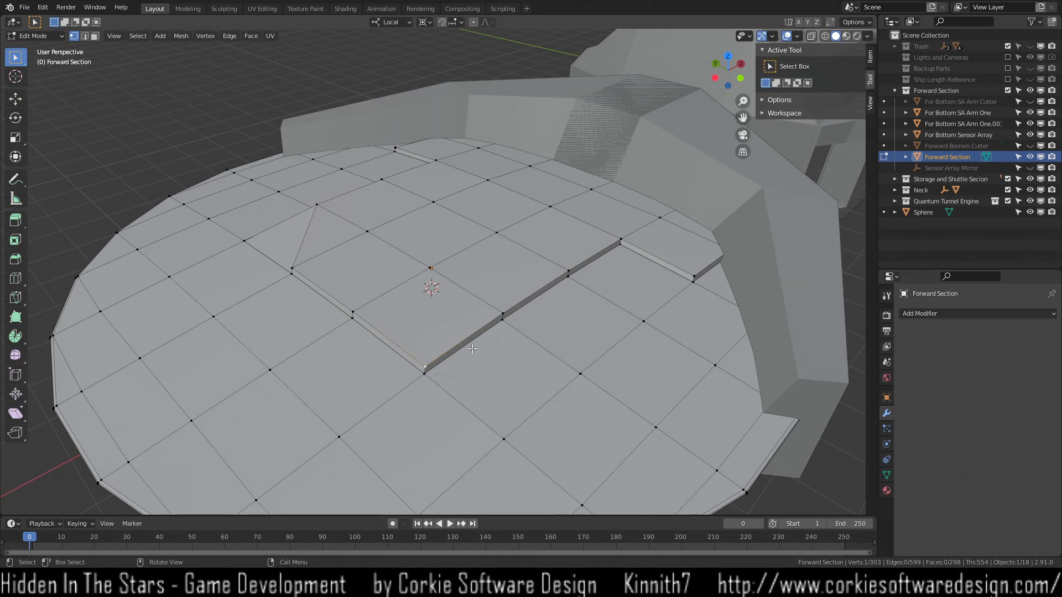
pyautogui.press('m')
pyautogui.click(502, 341)
# Examine the raised panel's two merged front corners in Object Mode from the front and side.
pyautogui.moveTo(352, 409); pyautogui.dragTo(408, 386, button='middle')
pyautogui.press('Tab')
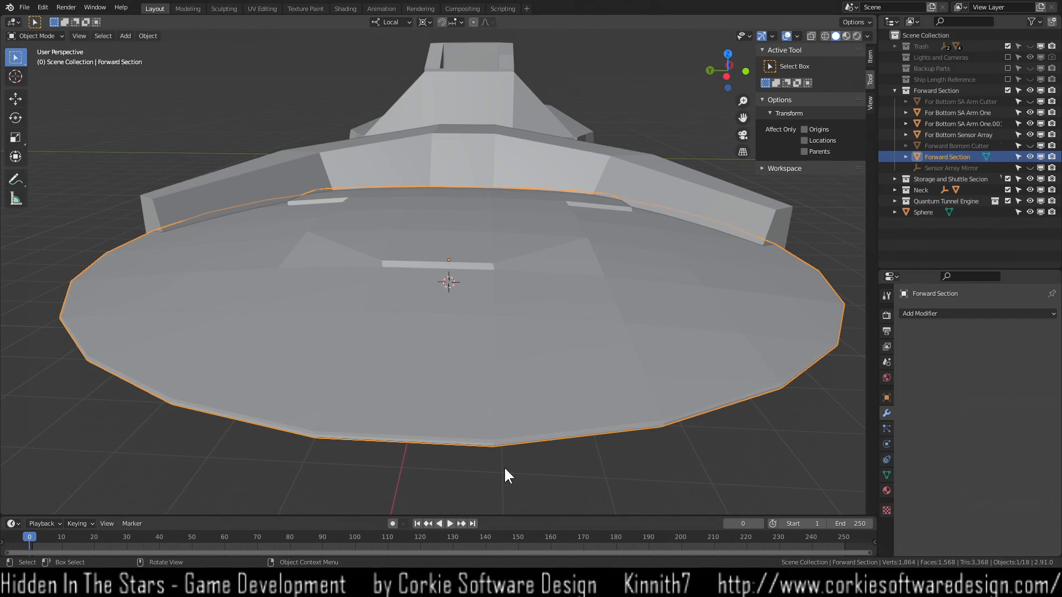
pyautogui.moveTo(433, 460); pyautogui.dragTo(476, 458, button='middle')
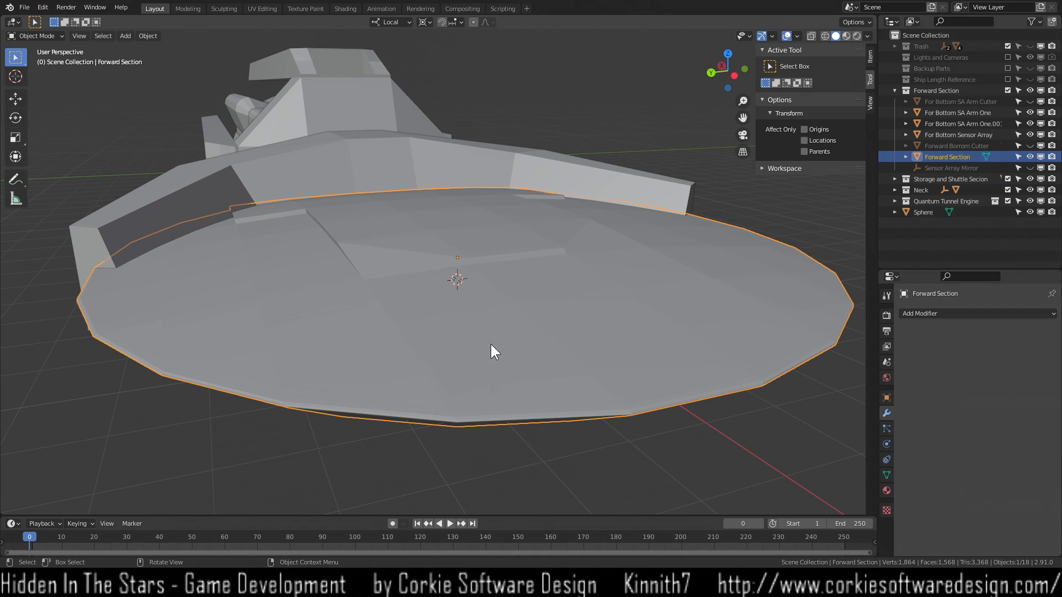
pyautogui.moveTo(528, 287); pyautogui.dragTo(550, 310)
# Check the faces, vertices and edges around the raised panel's merged front corners up close in Edit Mode.
pyautogui.press('Tab')
pyautogui.moveTo(549, 309); pyautogui.dragTo(563, 328, button='middle')
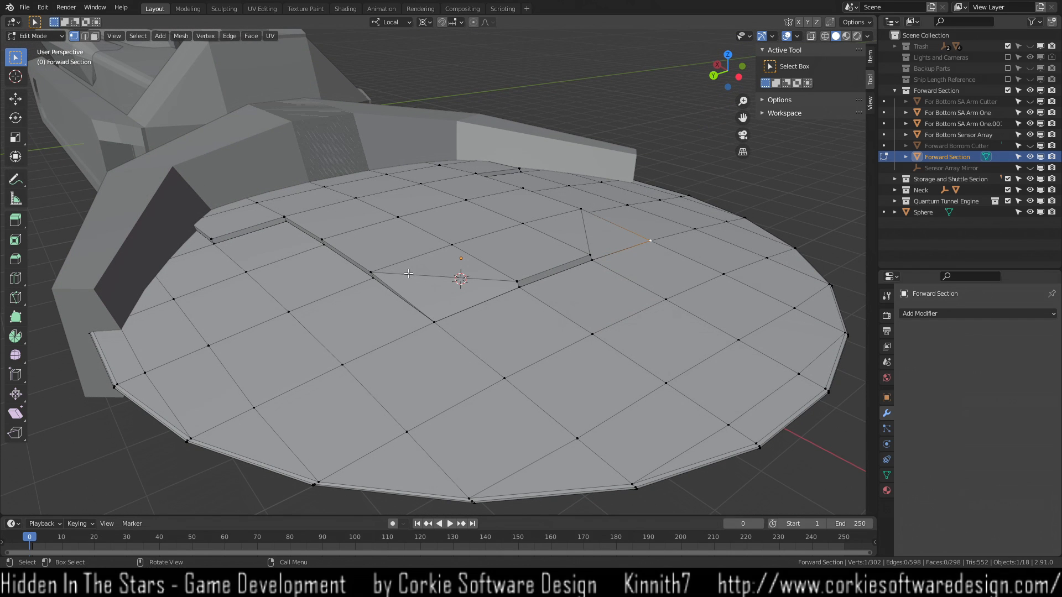
pyautogui.scroll(4, 518, 286)
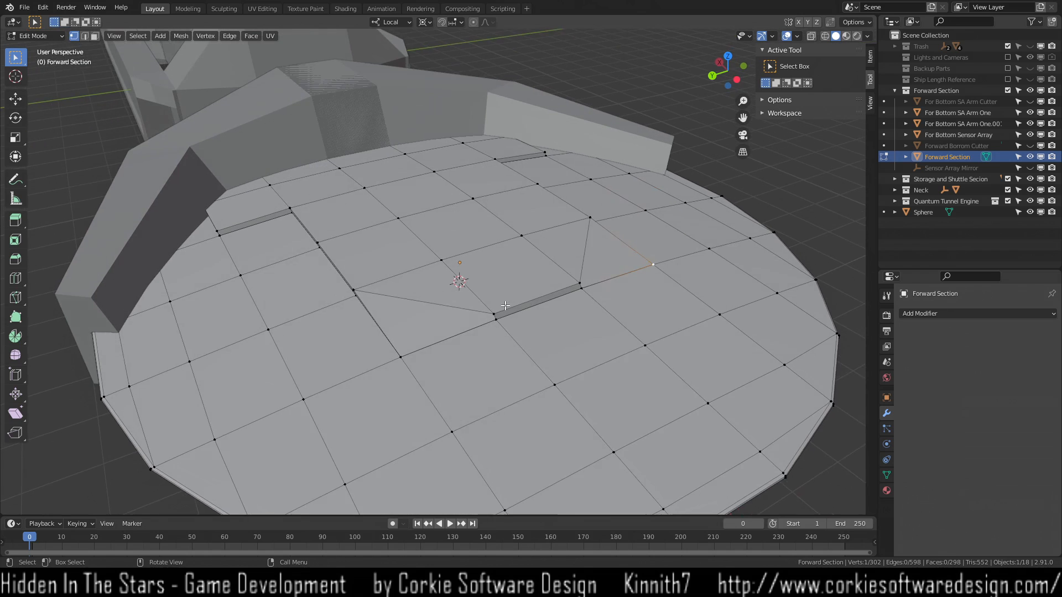
pyautogui.moveTo(562, 418); pyautogui.dragTo(572, 250, button='middle')
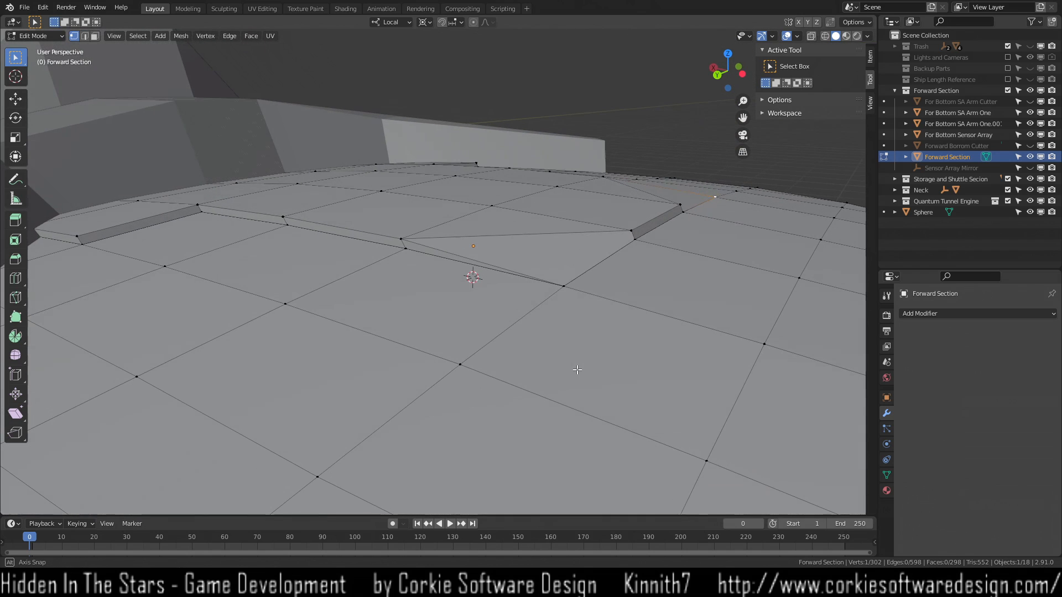
pyautogui.press('3')
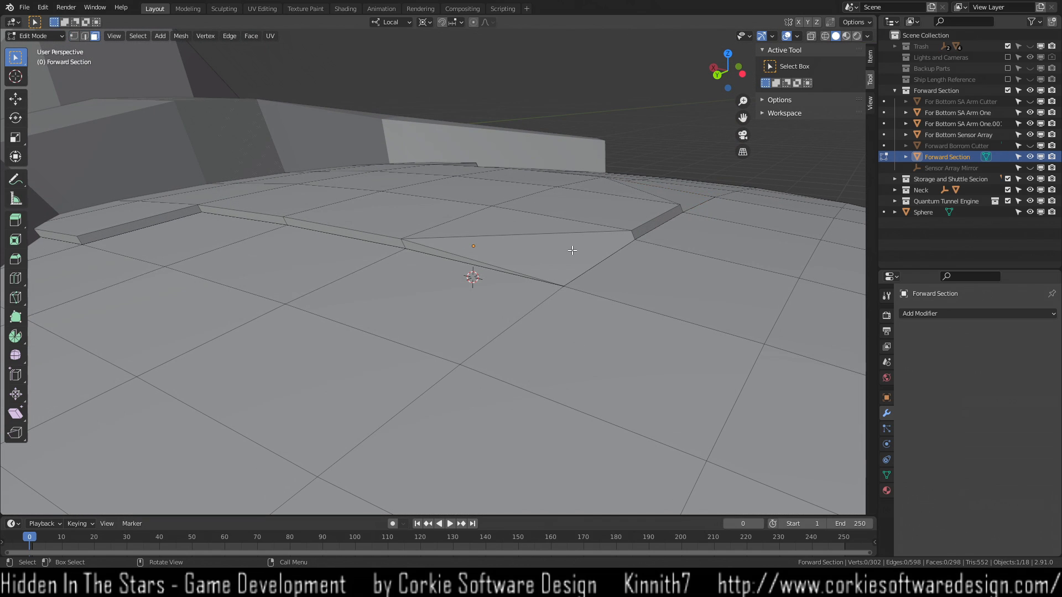
pyautogui.click(572, 250)
pyautogui.moveTo(572, 250); pyautogui.dragTo(583, 385, button='middle')
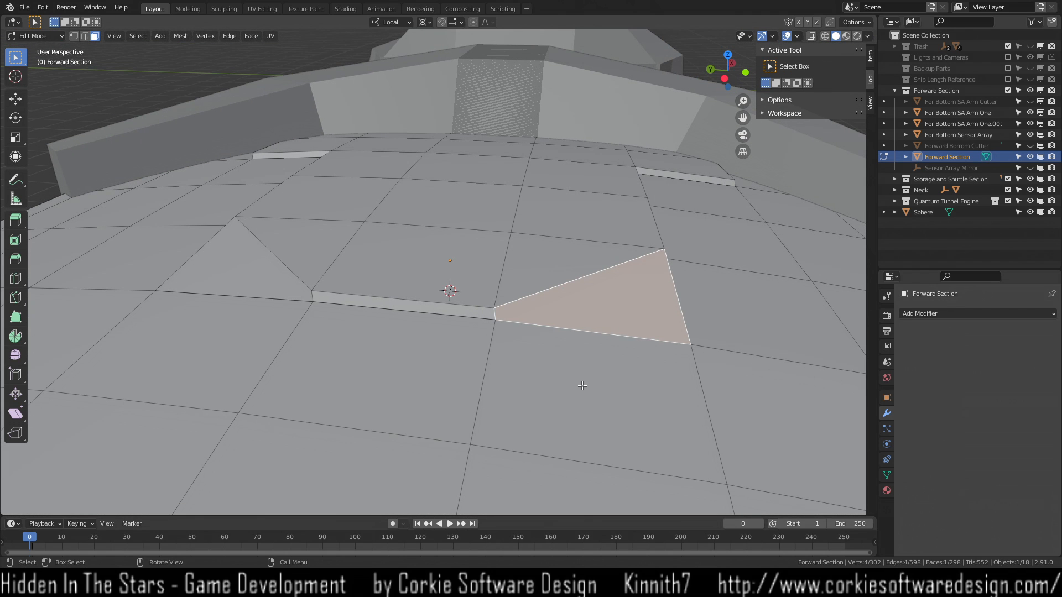
pyautogui.click(583, 386)
pyautogui.press('1')
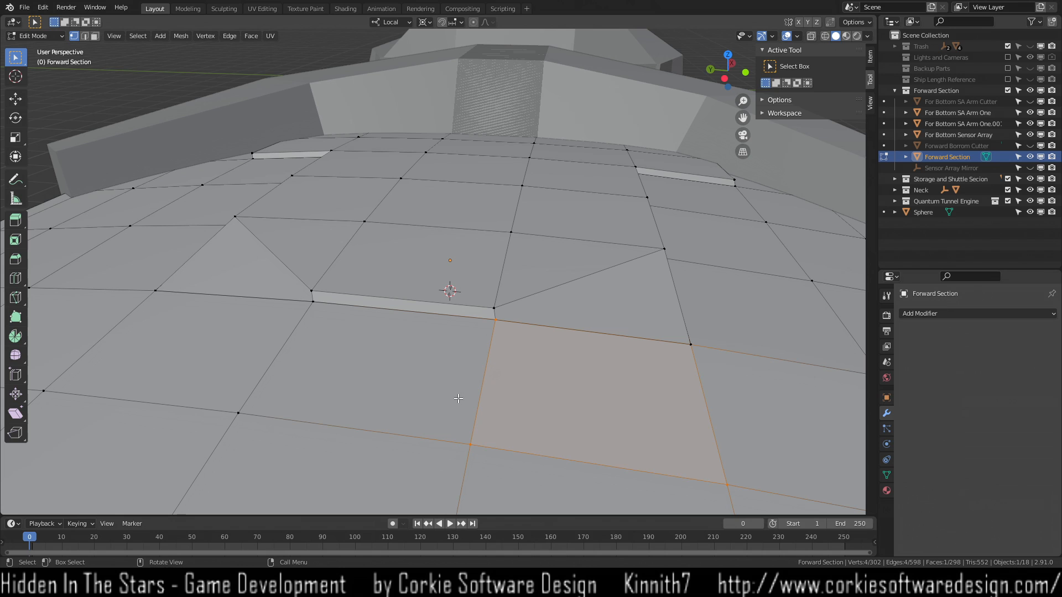
pyautogui.click(417, 389)
pyautogui.moveTo(386, 380); pyautogui.dragTo(387, 393, button='middle')
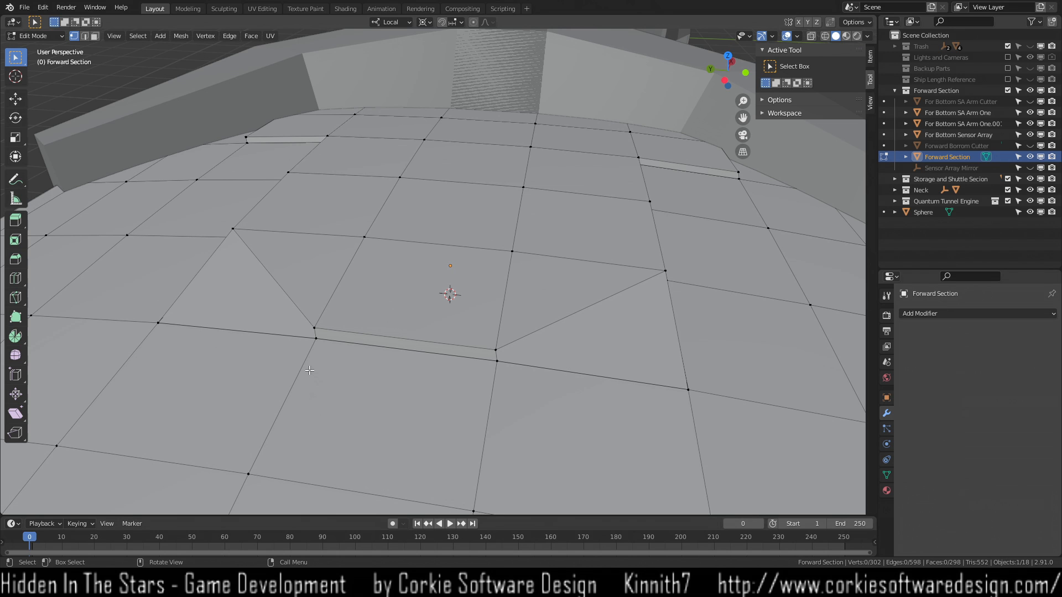
pyautogui.moveTo(536, 264); pyautogui.dragTo(422, 281, button='middle')
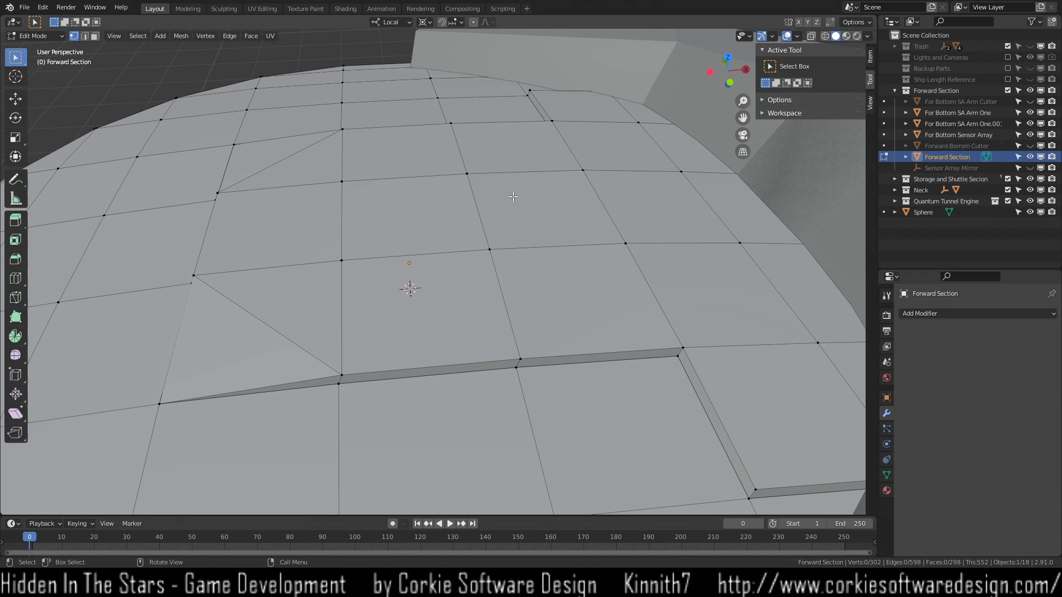
pyautogui.moveTo(502, 200)
pyautogui.mouseDown(button='middle')
pyautogui.moveTo(515, 221)
pyautogui.moveTo(480, 227)
pyautogui.moveTo(500, 218)
pyautogui.mouseUp(button='middle')
# Hide the Quantum Tunnel Engine collection and move the Sphere object into the Forward Section collection.
pyautogui.scroll(-8, 515, 224)
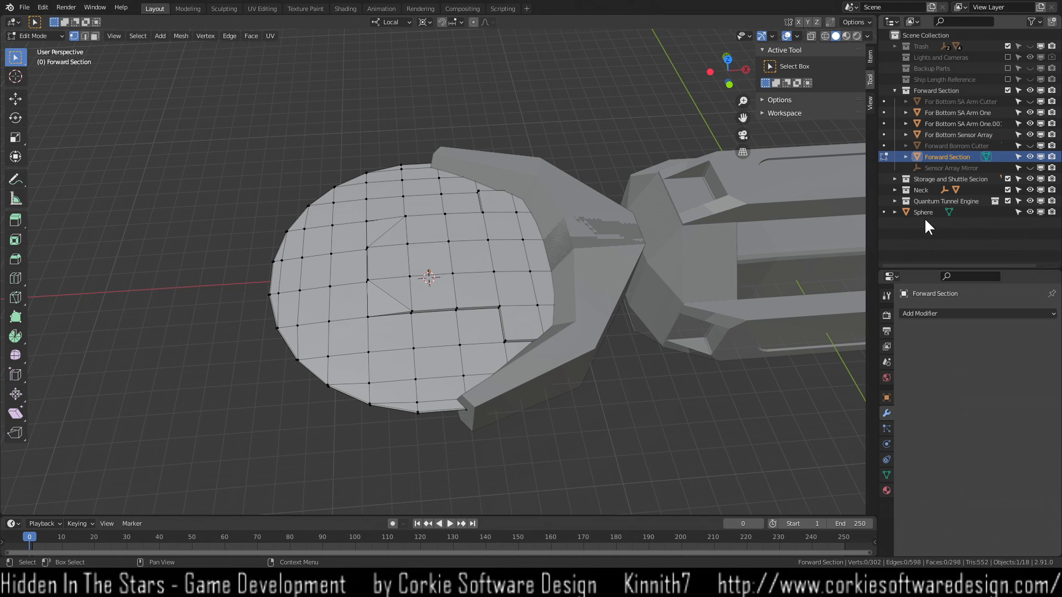
pyautogui.click(1030, 202)
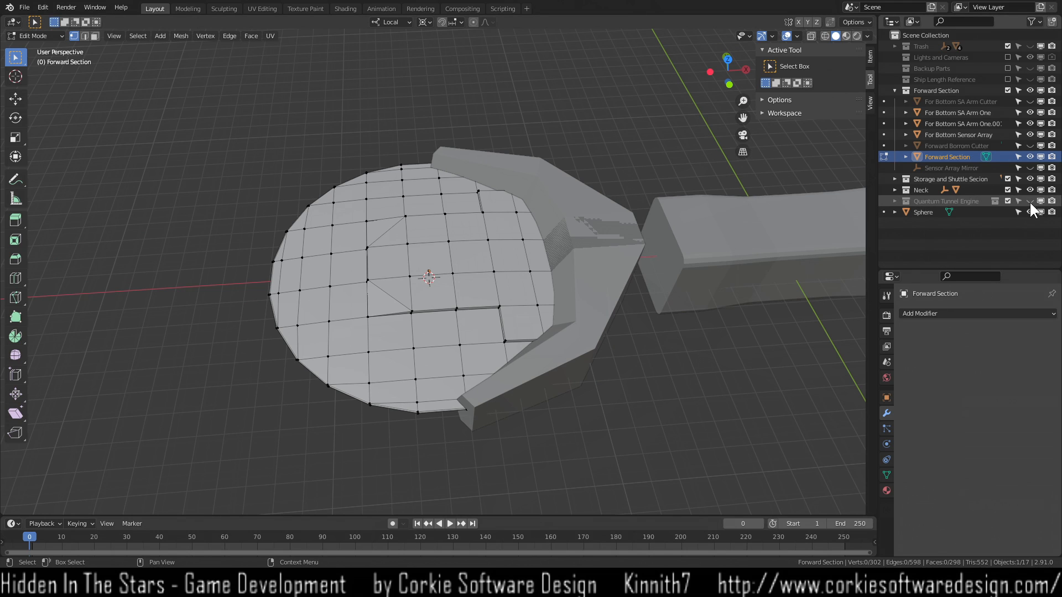
pyautogui.click(915, 214)
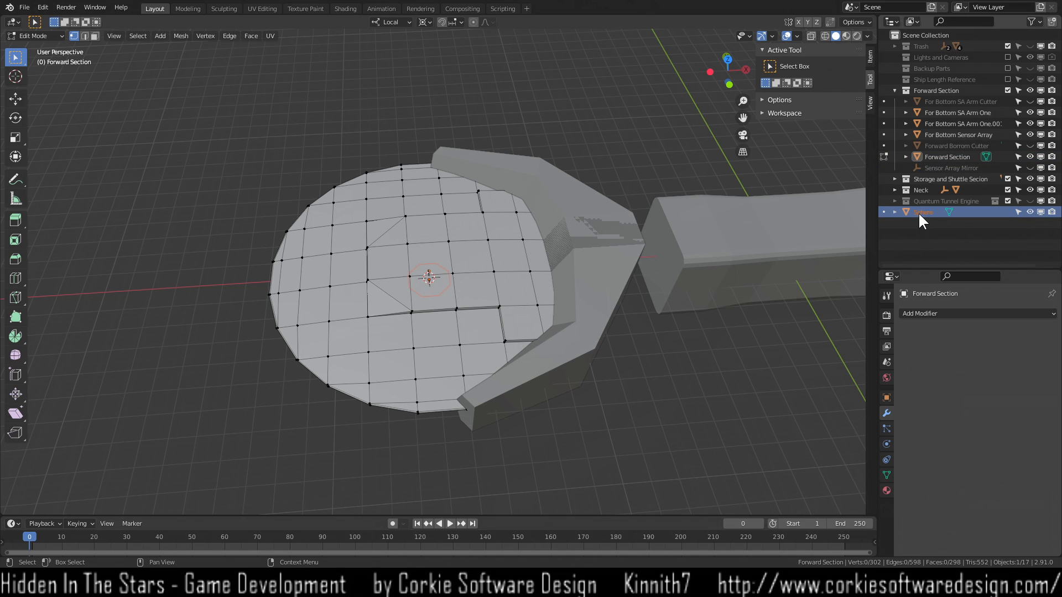
pyautogui.moveTo(918, 211); pyautogui.dragTo(927, 113)
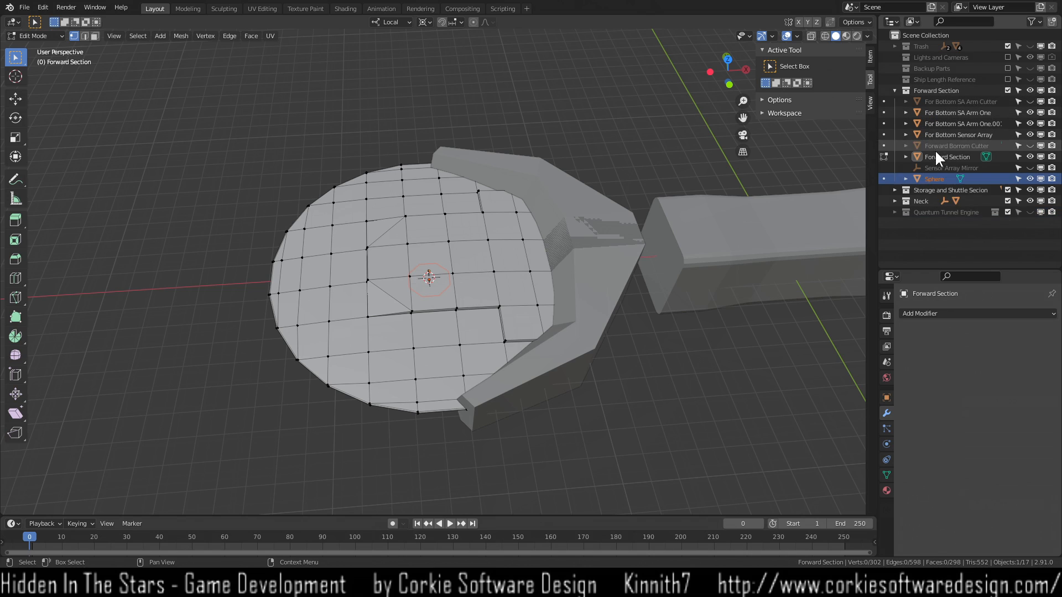
# Rename the Sphere object as Main Sensor Dome.
pyautogui.doubleClick(943, 179)
pyautogui.press('BackSpace')
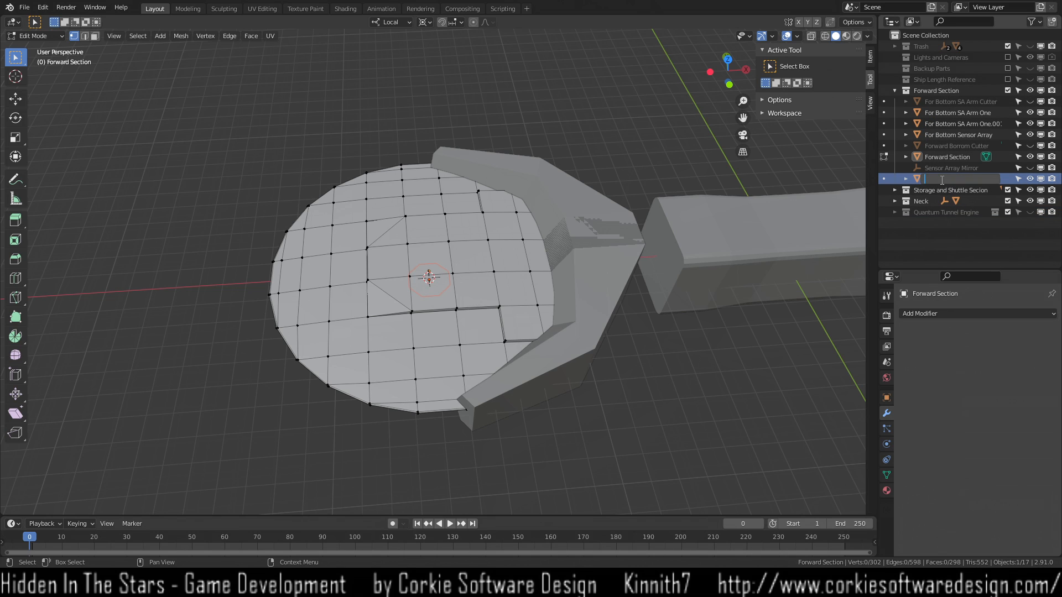
pyautogui.write('Fo')
pyautogui.write('rward Bo')
pyautogui.write('ttom Main Sensor')
pyautogui.write(' Dome')
pyautogui.press('BackSpace')
pyautogui.press('BackSpace')
pyautogui.press('BackSpace')
pyautogui.press('BackSpace')
pyautogui.press('BackSpace')
pyautogui.press('BackSpace')
pyautogui.press('BackSpace')
pyautogui.press('BackSpace')
pyautogui.press('BackSpace')
pyautogui.press('BackSpace')
pyautogui.press('BackSpace')
pyautogui.press('BackSpace')
pyautogui.press('BackSpace')
pyautogui.press('BackSpace')
pyautogui.press('BackSpace')
pyautogui.press('Return')
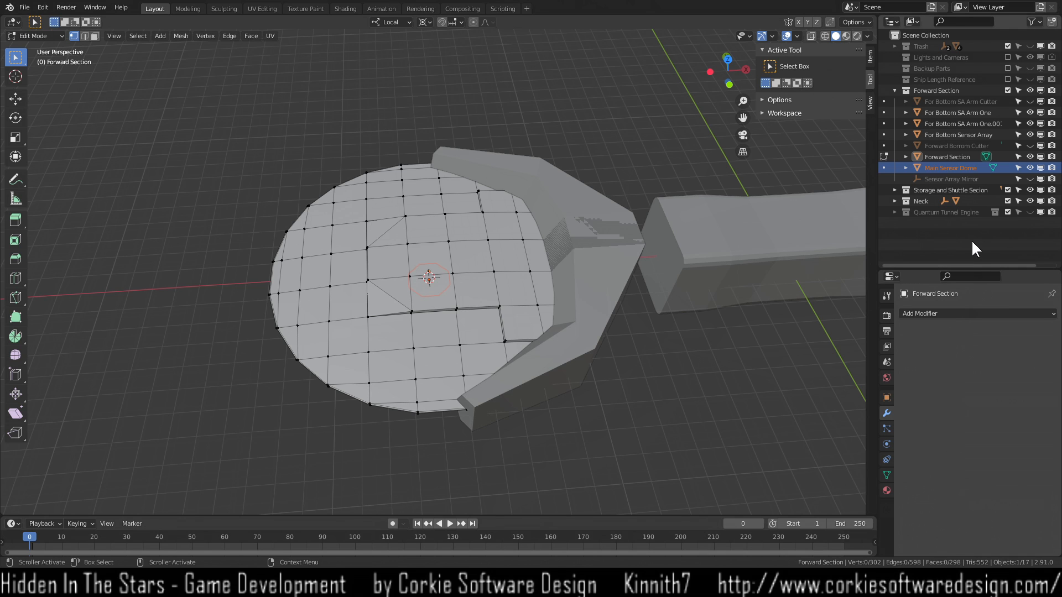
# Expand the Neck collection, select the Neck - 1st Section object, and leave Edit Mode.
pyautogui.moveTo(531, 392); pyautogui.dragTo(540, 350, button='middle')
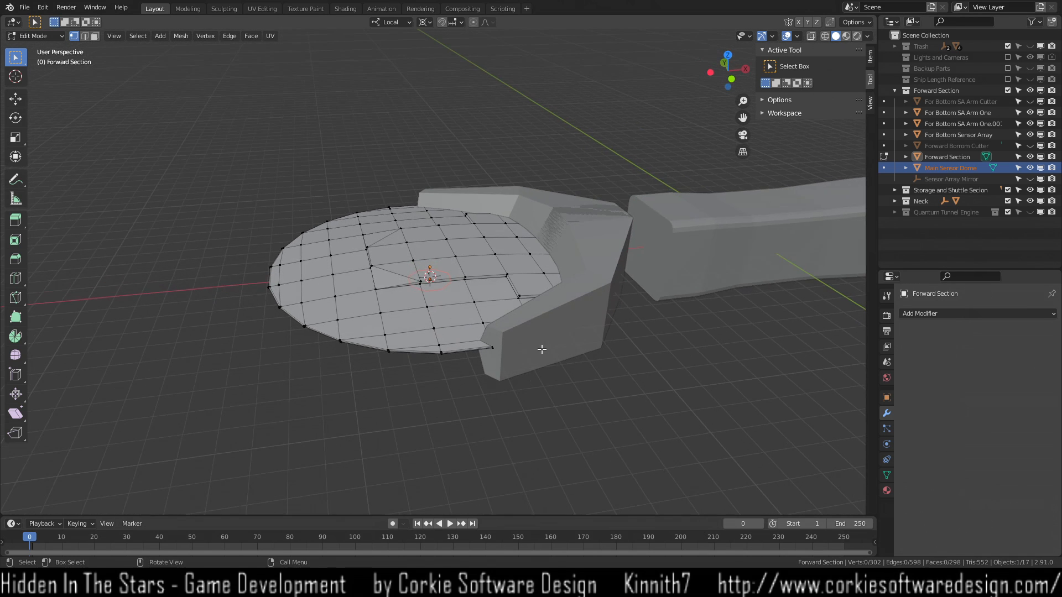
pyautogui.scroll(6, 629, 210)
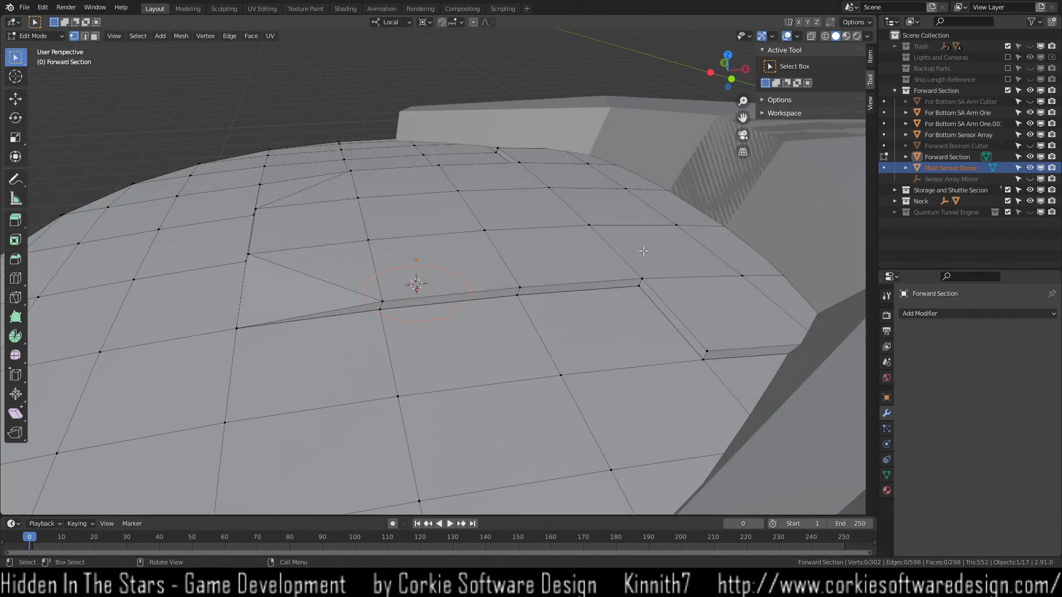
pyautogui.scroll(-2, 633, 252)
pyautogui.keyDown('shift'); pyautogui.moveTo(707, 222); pyautogui.dragTo(691, 332, button='middle'); pyautogui.keyUp('shift')
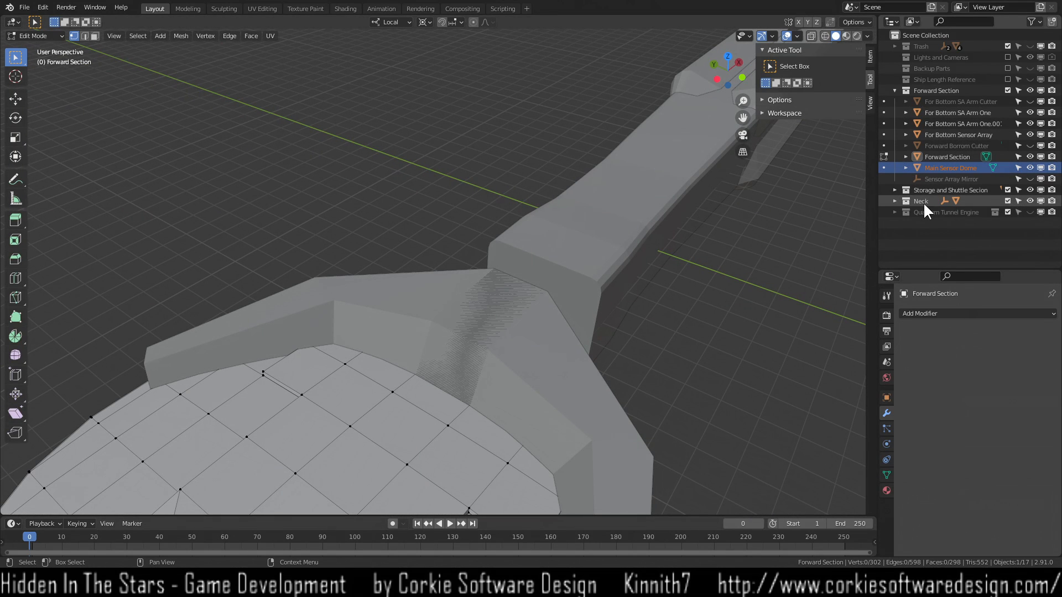
pyautogui.click(893, 201)
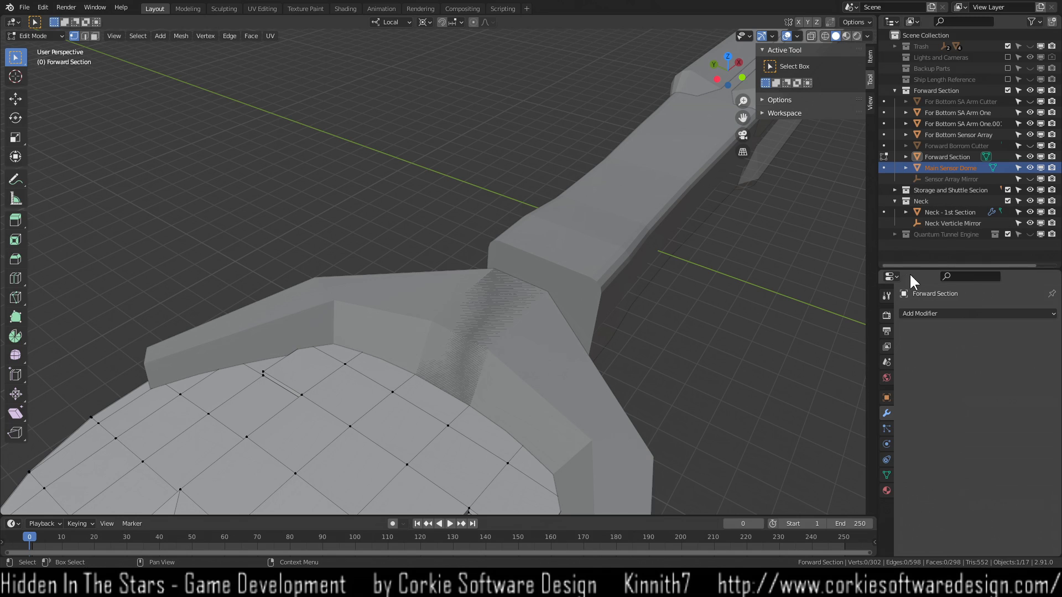
pyautogui.click(940, 211)
pyautogui.press('Tab')
pyautogui.scroll(2, 495, 374)
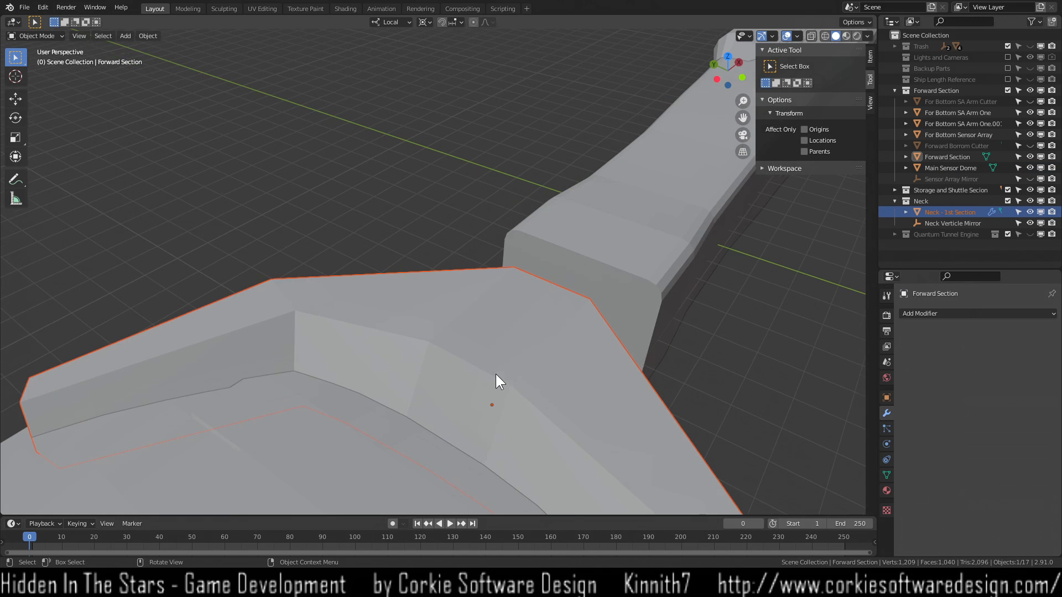
# Restore the hidden collections' visibility, and exclude the Storage and Shuttle Secion and Quantum Tunnel Engine collections from the view layer.
pyautogui.press('3')
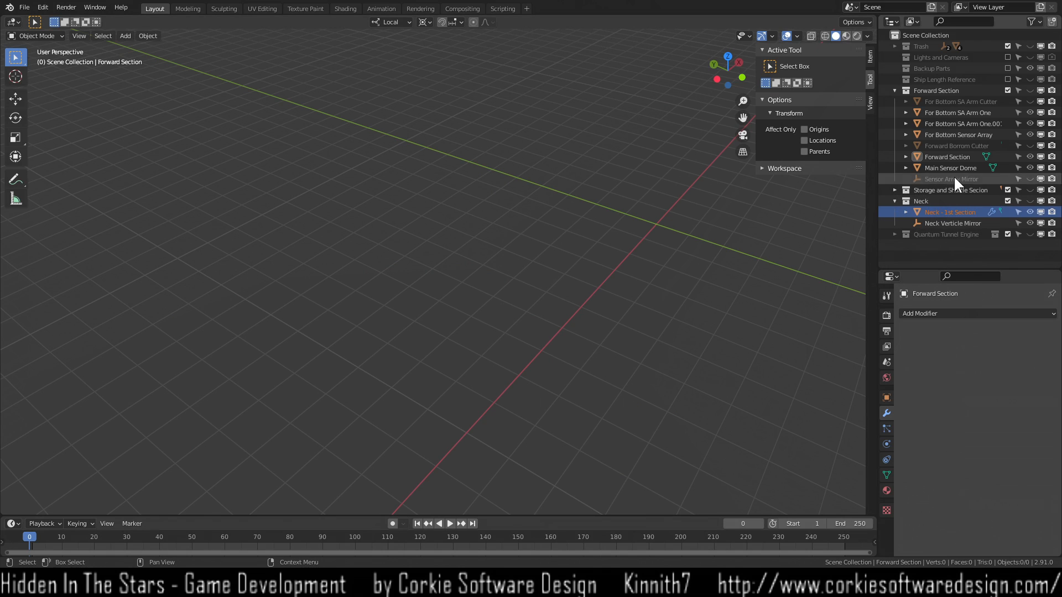
pyautogui.click(1031, 90)
pyautogui.moveTo(1028, 182); pyautogui.dragTo(1025, 230)
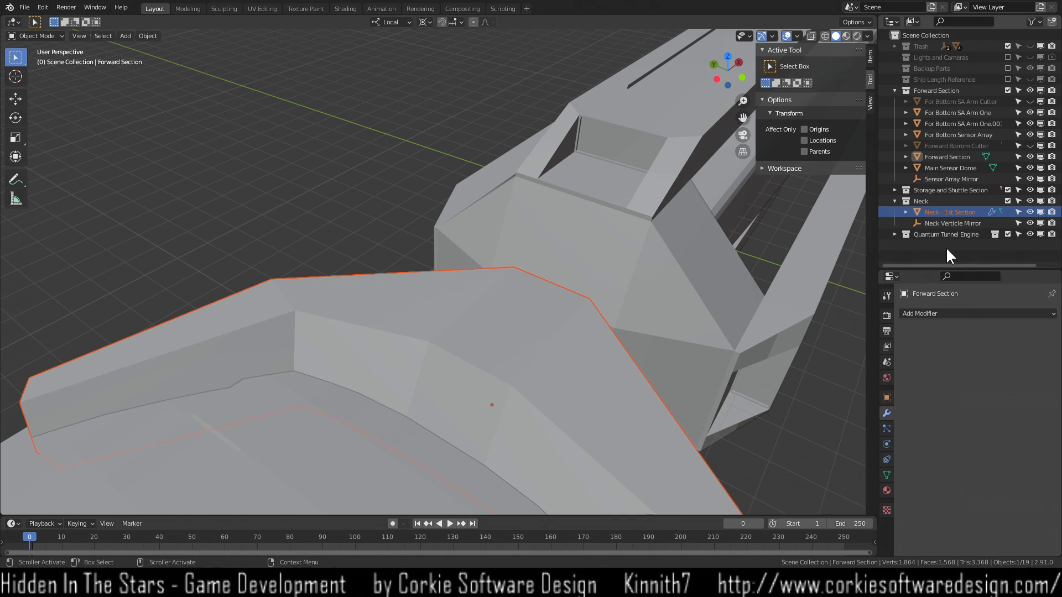
pyautogui.click(1030, 189)
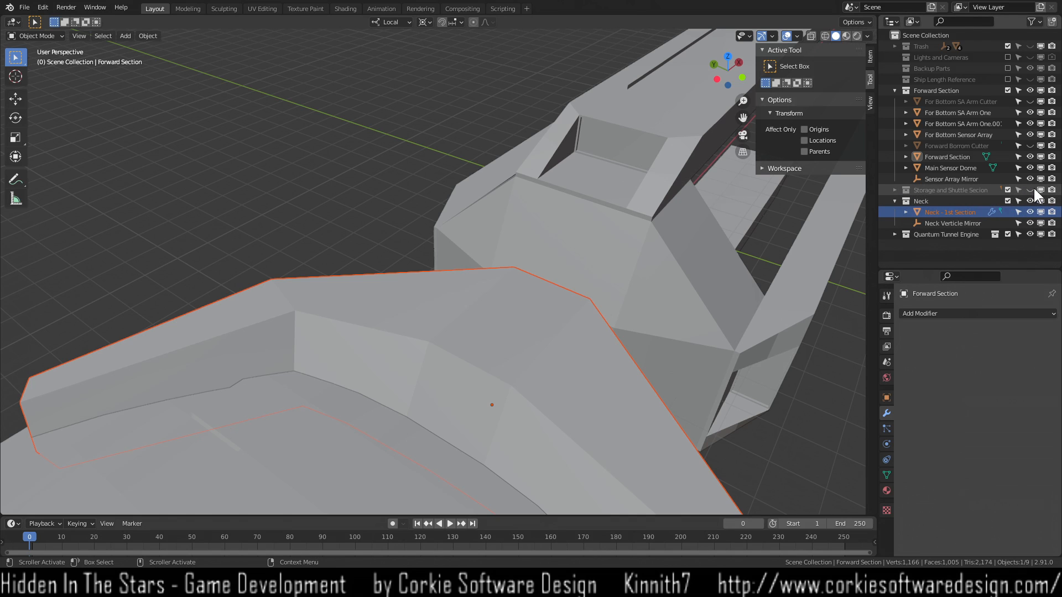
pyautogui.click(1008, 190)
pyautogui.click(1007, 234)
pyautogui.scroll(-2, 587, 374)
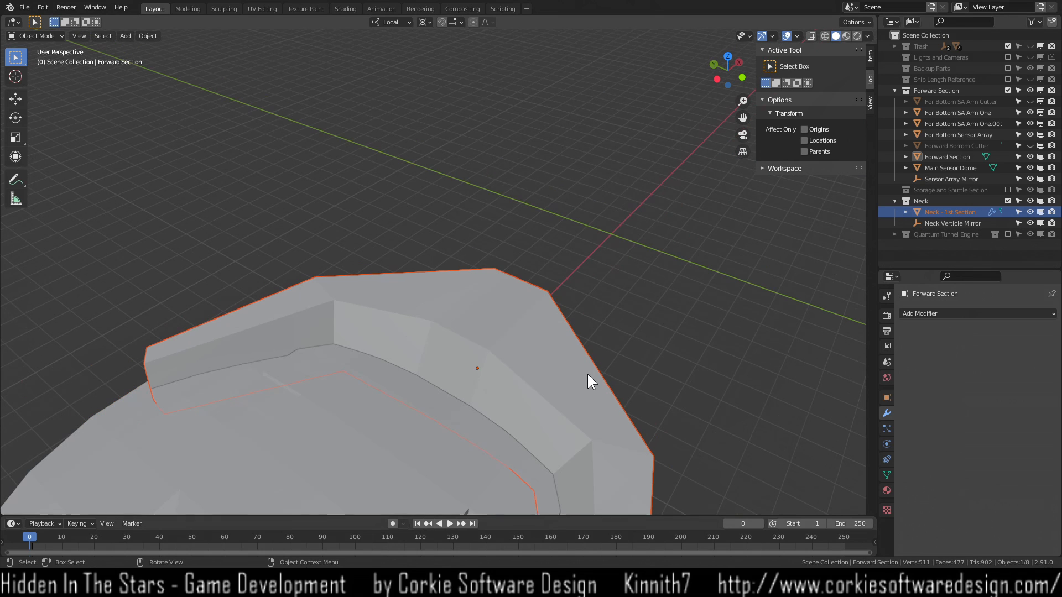
# Try deleting the narrow top face in the middle of the Neck - 1st Section's arch in Edit Mode.
pyautogui.click(542, 356)
pyautogui.press('Tab')
pyautogui.scroll(3, 536, 375)
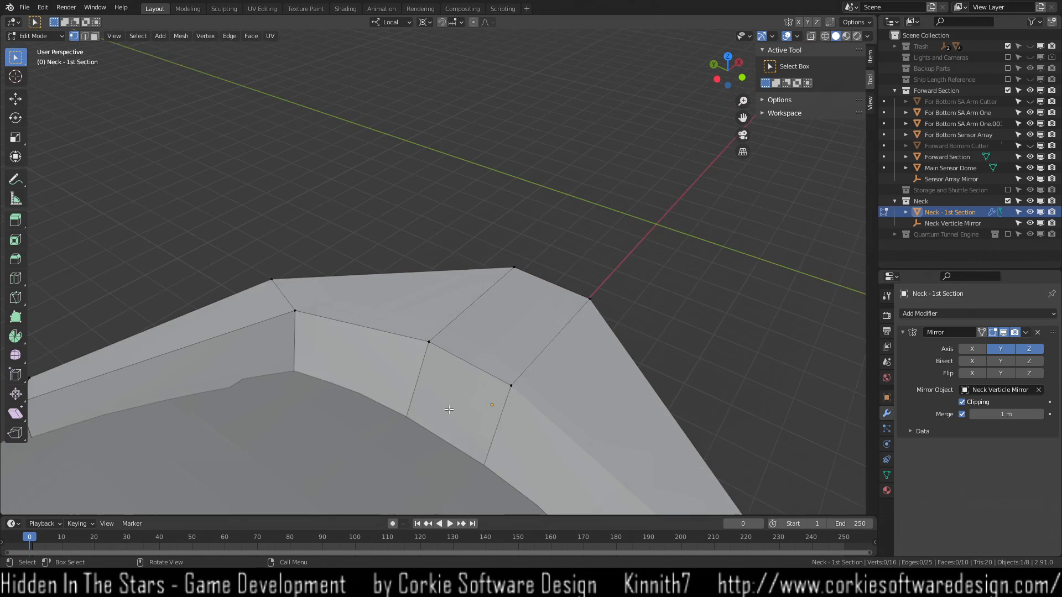
pyautogui.press('3')
pyautogui.scroll(-2, 536, 375)
pyautogui.moveTo(536, 375); pyautogui.dragTo(491, 319, button='middle')
pyautogui.click(492, 307)
pyautogui.press('x')
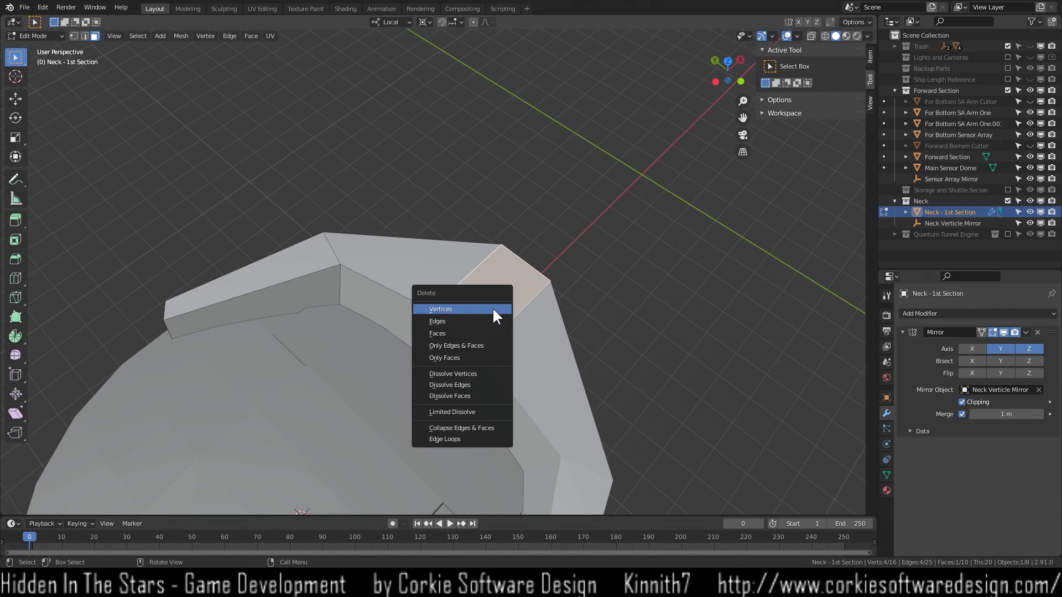
pyautogui.click(490, 333)
pyautogui.moveTo(586, 335); pyautogui.dragTo(594, 422, button='middle')
pyautogui.scroll(5, 447, 402)
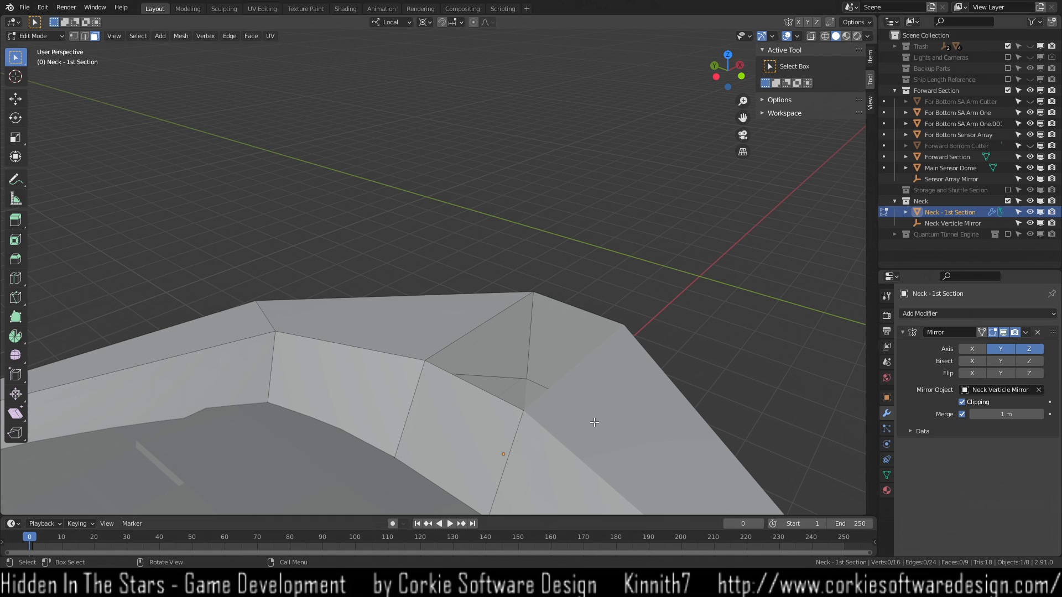
pyautogui.keyDown('shift'); pyautogui.moveTo(574, 377); pyautogui.dragTo(462, 339, button='middle'); pyautogui.keyUp('shift')
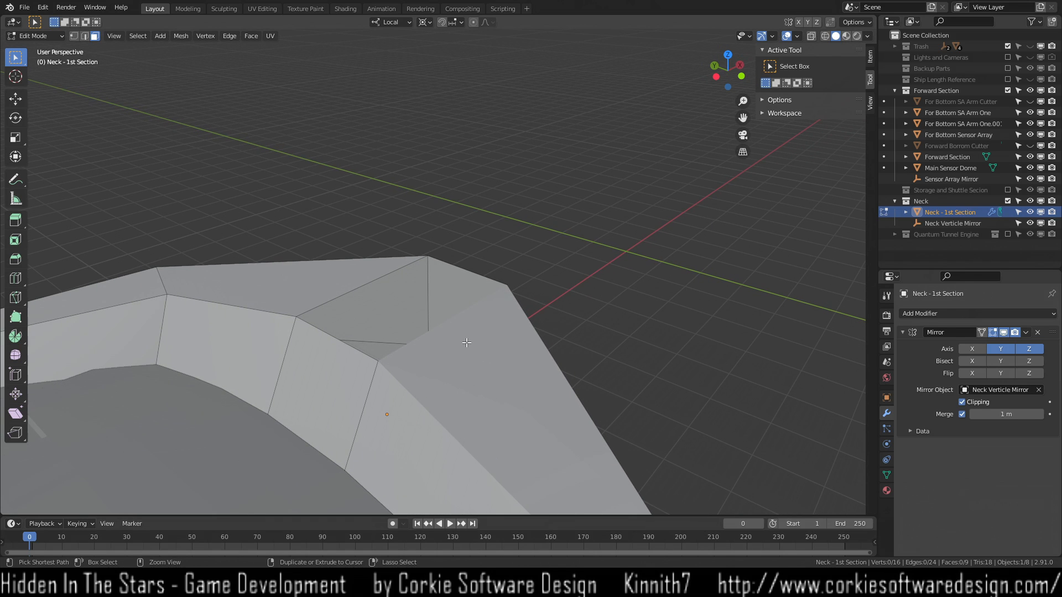
# Undo the face deletion on the neck section, leave Edit Mode and deselect everything.
pyautogui.hotkey('ctrl', 'z')
pyautogui.click(684, 312)
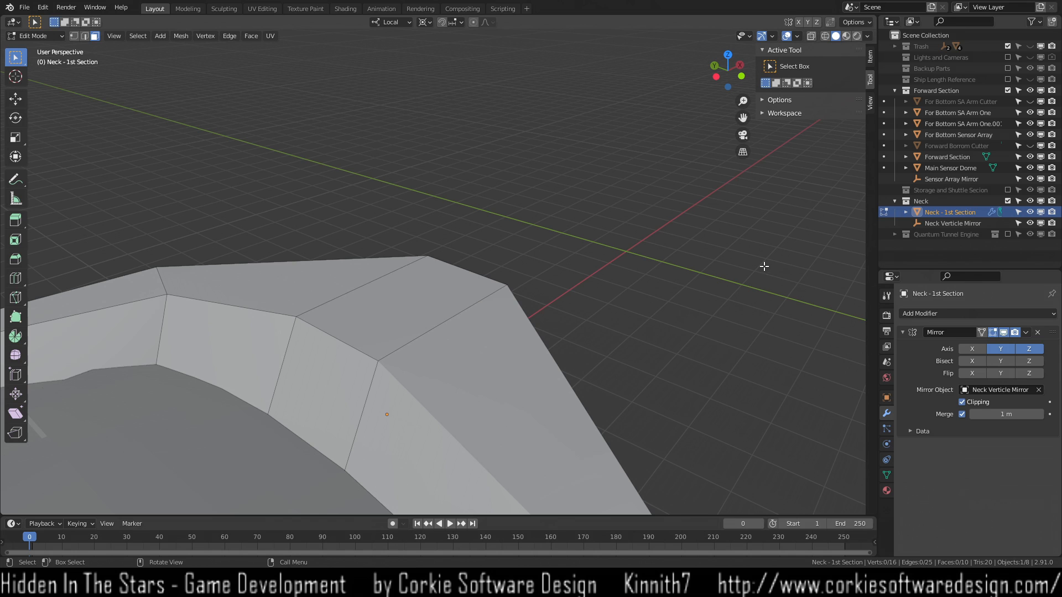
pyautogui.scroll(-2, 763, 265)
pyautogui.moveTo(612, 304); pyautogui.dragTo(468, 370, button='middle')
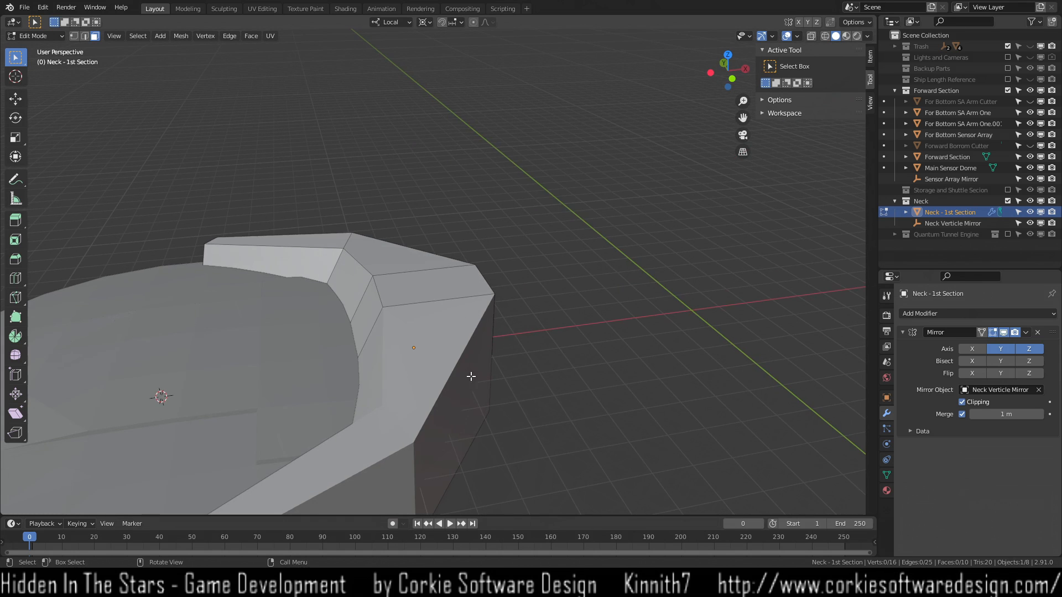
pyautogui.scroll(-4, 468, 370)
pyautogui.press('Tab')
pyautogui.click(304, 181)
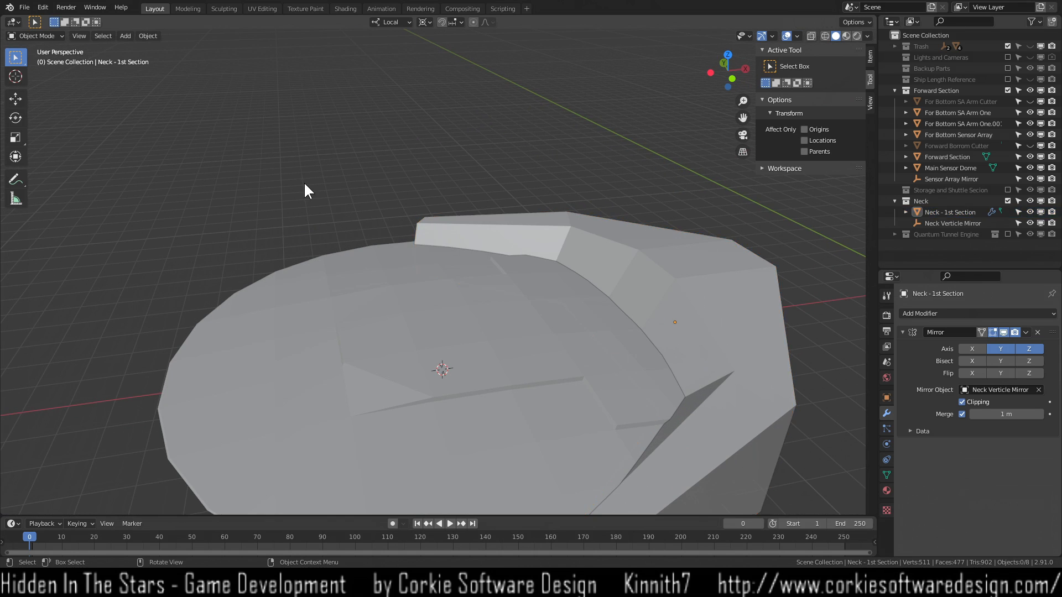
pyautogui.moveTo(356, 303); pyautogui.dragTo(410, 293, button='middle')
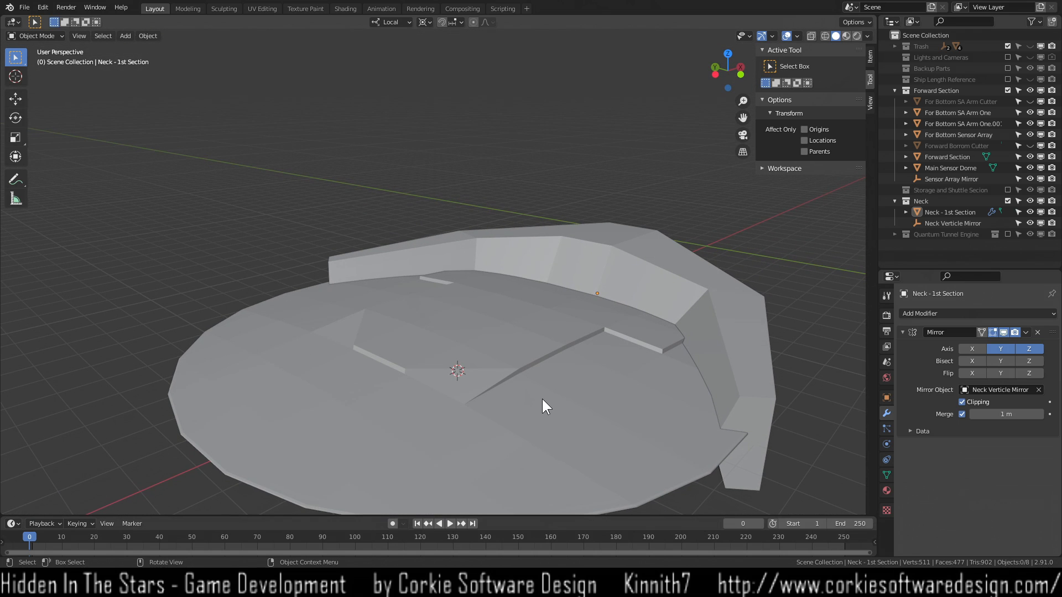
# Try merging the upper and lower corner vertices of the Forward Section's raised step at the last selected vertex.
pyautogui.click(609, 361)
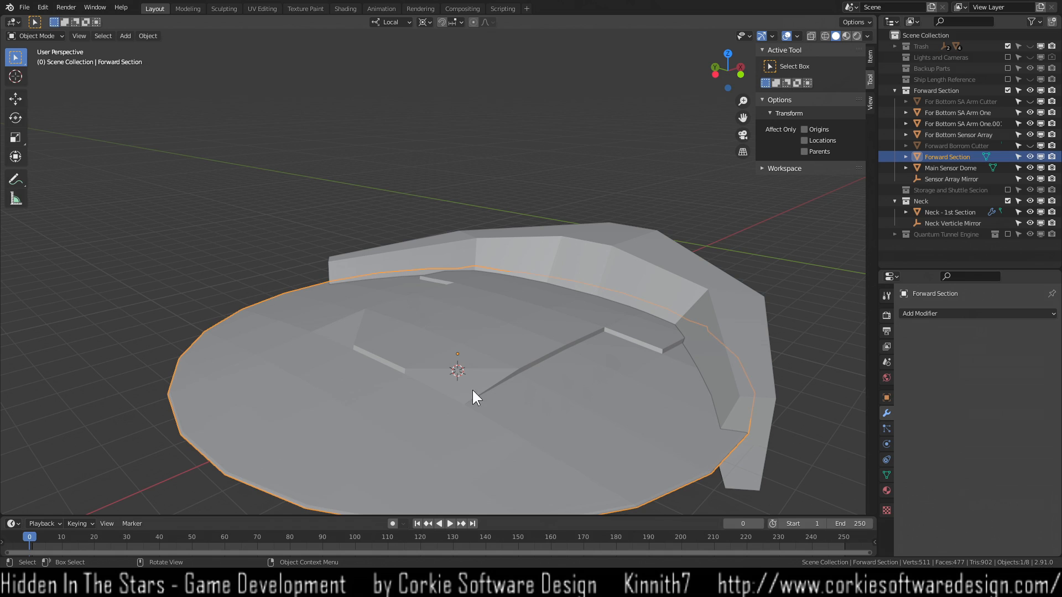
pyautogui.moveTo(604, 363); pyautogui.dragTo(603, 389, button='middle')
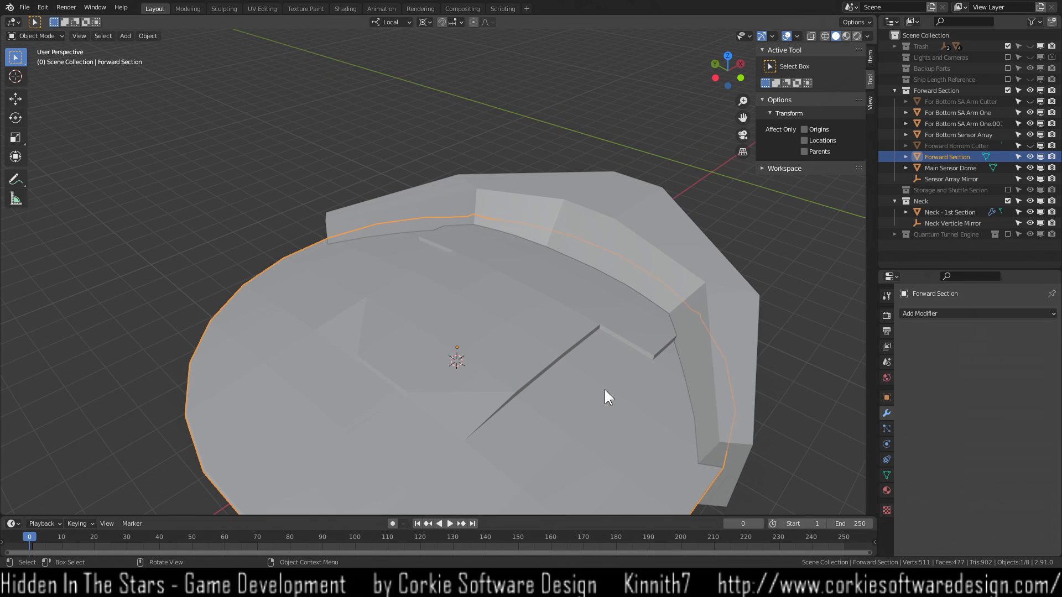
pyautogui.press('Tab')
pyautogui.press('1')
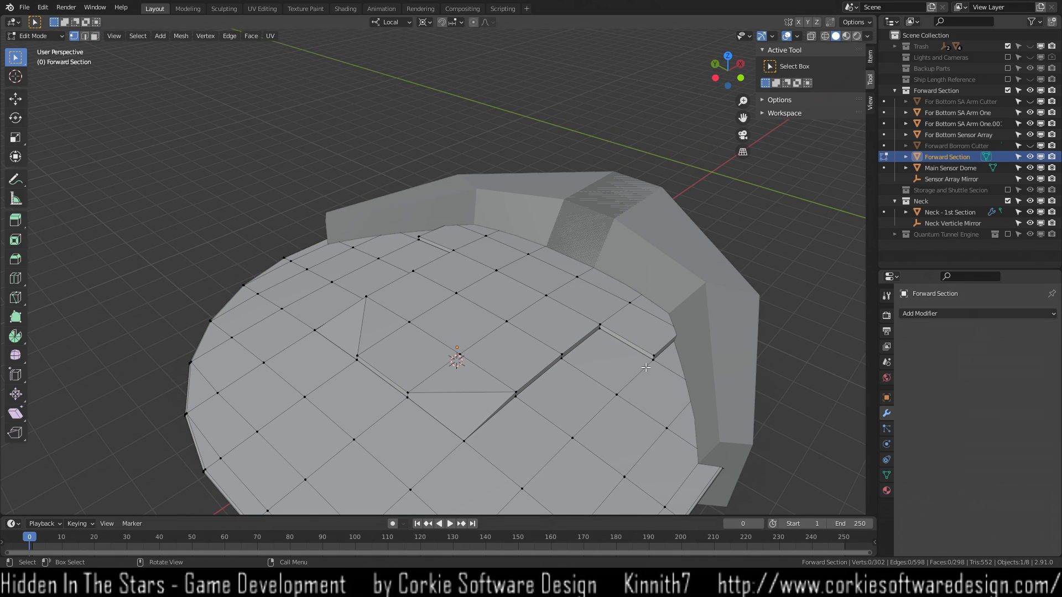
pyautogui.click(655, 357)
pyautogui.keyDown('shift'); pyautogui.click(655, 358); pyautogui.keyUp('shift')
pyautogui.keyDown('shift'); pyautogui.click(653, 369); pyautogui.keyUp('shift')
pyautogui.press('m')
pyautogui.click(655, 370)
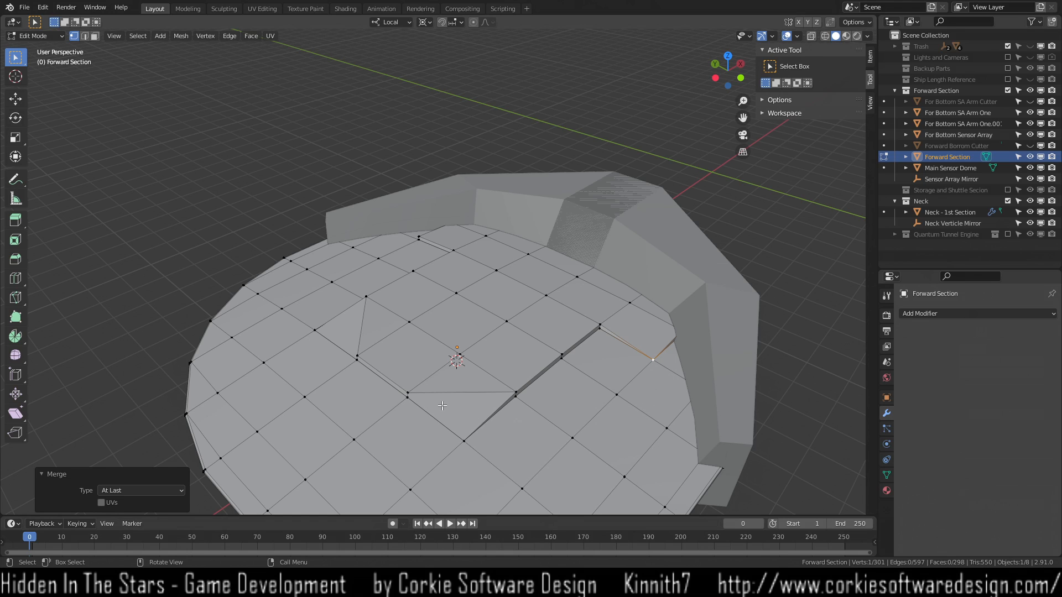
# Undo that merge and try merging the step's upper corner vertex into a neighbouring panel vertex, using At Last.
pyautogui.keyDown('ctrl'); pyautogui.rightClick(655, 359); pyautogui.keyUp('ctrl')
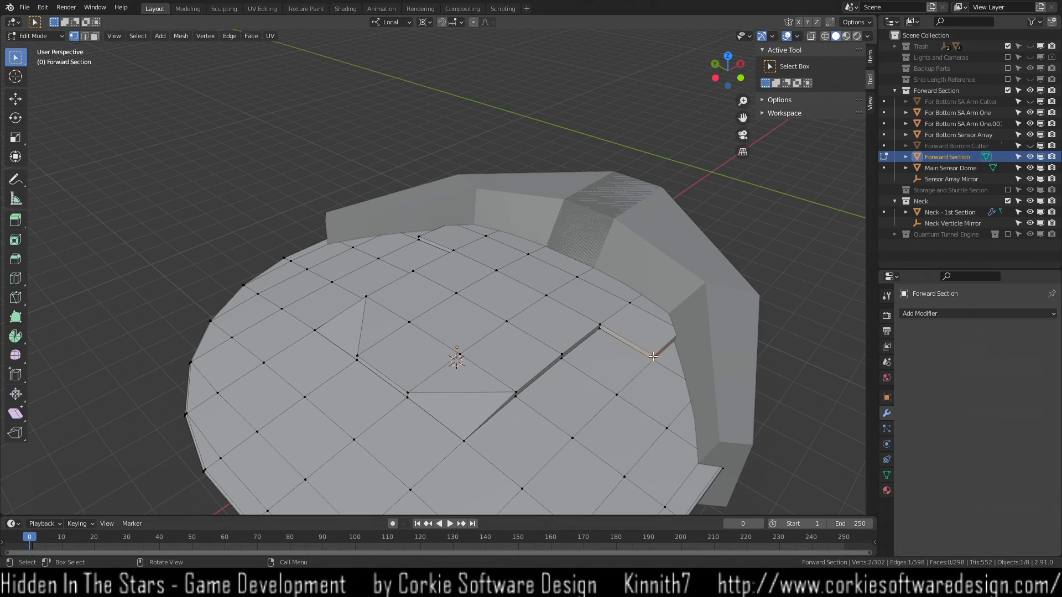
pyautogui.keyDown('shift'); pyautogui.click(633, 305); pyautogui.keyUp('shift')
pyautogui.press('m')
pyautogui.click(644, 334)
pyautogui.moveTo(613, 401); pyautogui.dragTo(656, 364, button='middle')
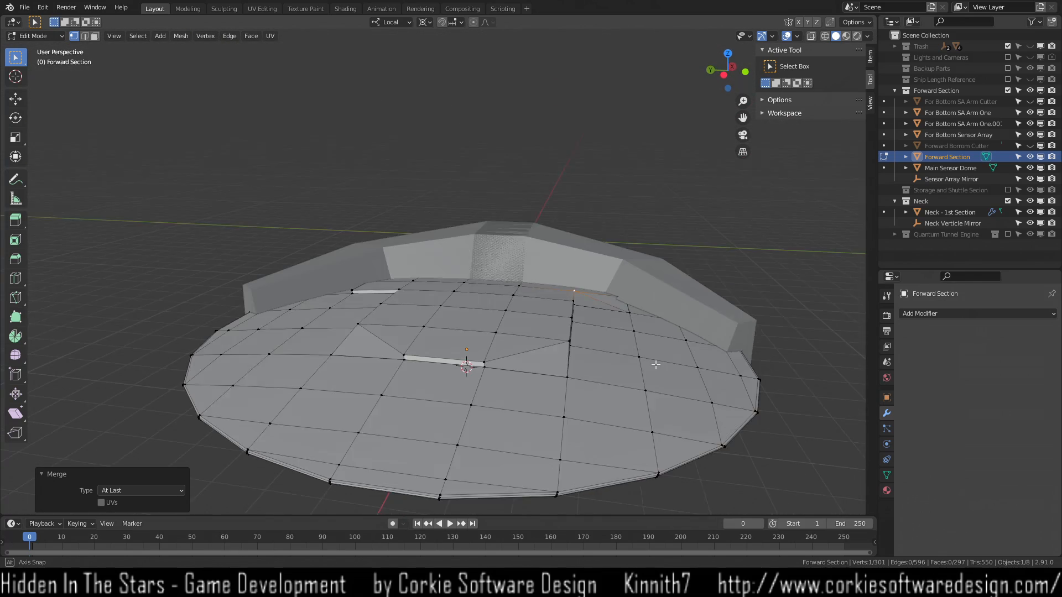
pyautogui.scroll(7, 656, 363)
pyautogui.keyDown('shift'); pyautogui.moveTo(719, 372); pyautogui.dragTo(77, 350, button='middle'); pyautogui.keyUp('shift')
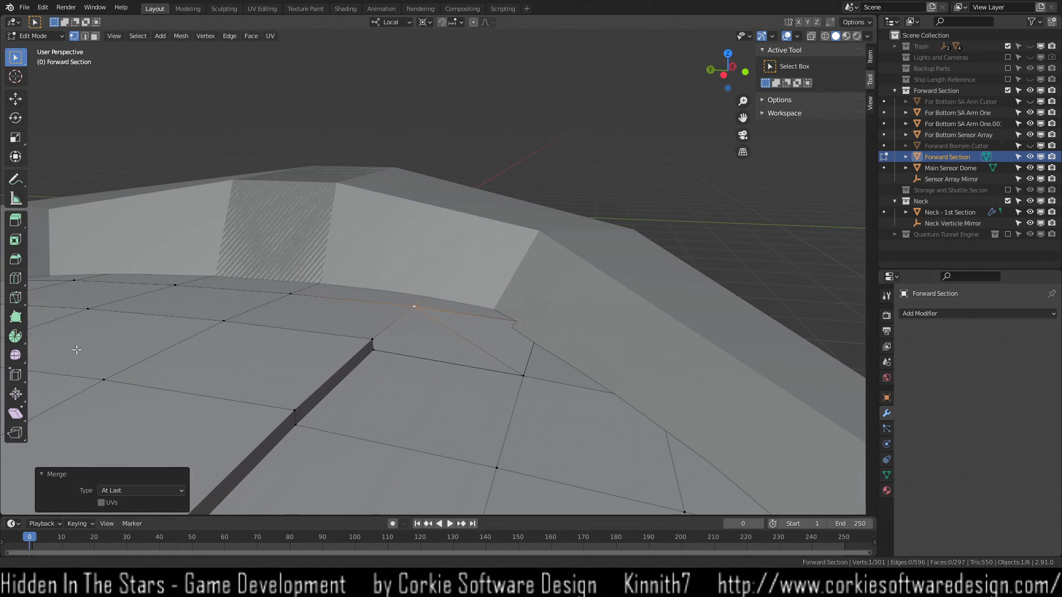
pyautogui.click(466, 403)
pyautogui.moveTo(463, 402)
pyautogui.mouseDown(button='middle')
pyautogui.moveTo(519, 449)
pyautogui.moveTo(474, 420)
pyautogui.mouseUp(button='middle')
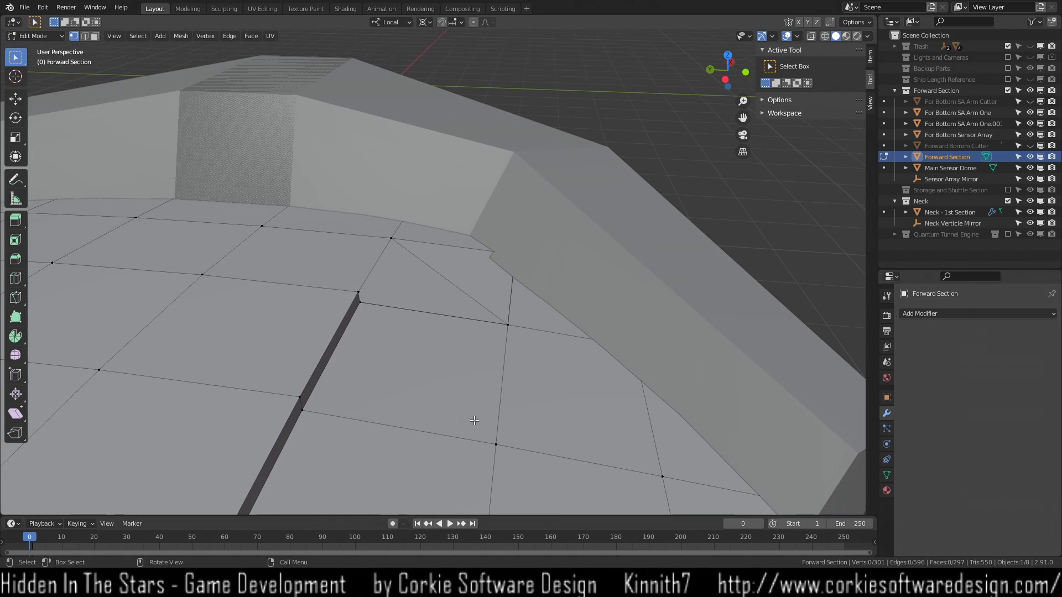
# Undo the merge into the neighbouring panel vertex and clear the vertex selection.
pyautogui.keyDown('ctrl'); pyautogui.rightClick(474, 421); pyautogui.keyUp('ctrl')
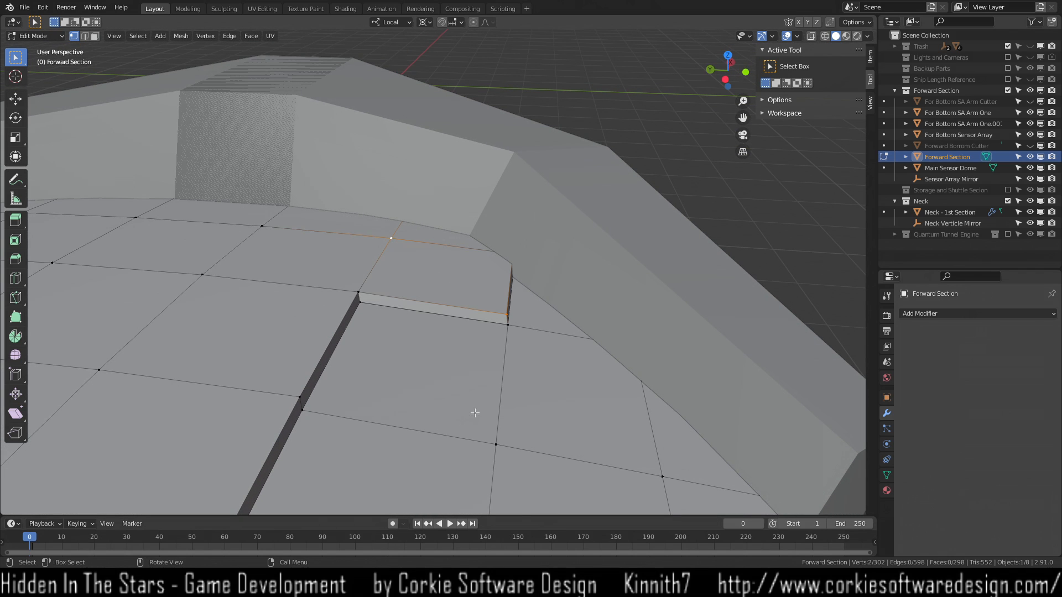
pyautogui.click(474, 399)
pyautogui.click(506, 317)
pyautogui.keyDown('shift'); pyautogui.click(510, 326); pyautogui.keyUp('shift')
pyautogui.click(462, 374)
# Examine the raised panel's steps and their fit against the neck from several angles, in both Edit and Object Mode.
pyautogui.keyDown('shift'); pyautogui.moveTo(321, 353); pyautogui.dragTo(448, 274, button='middle'); pyautogui.keyUp('shift')
pyautogui.scroll(1, 448, 274)
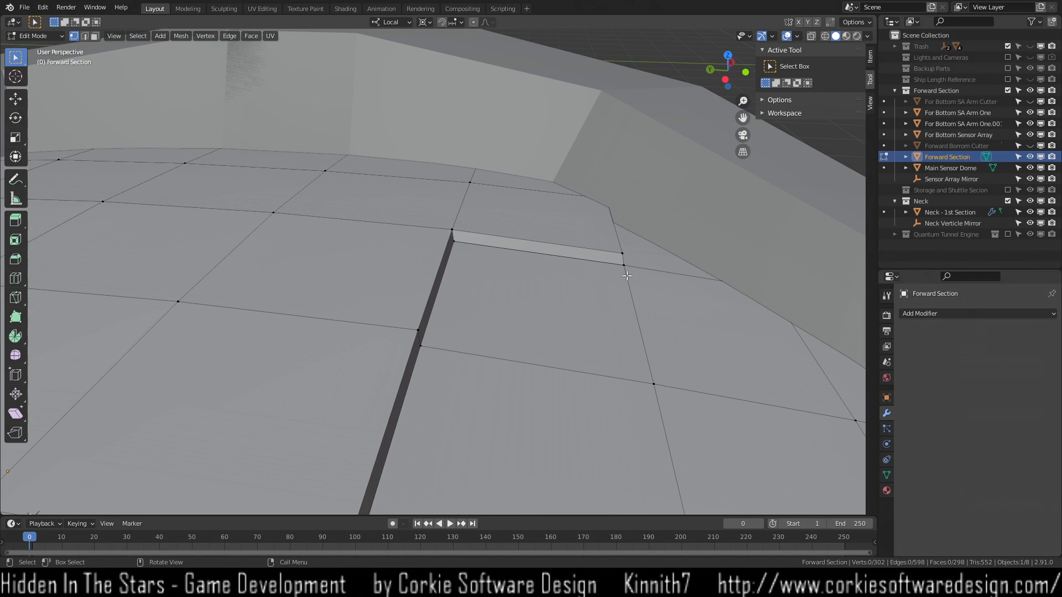
pyautogui.scroll(-5, 663, 313)
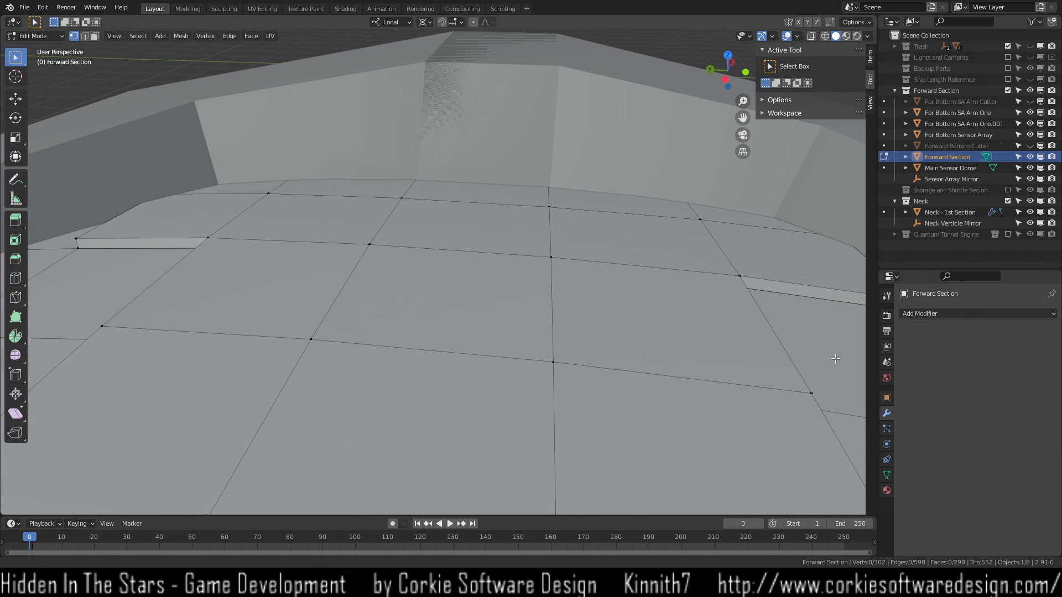
pyautogui.scroll(-2, 656, 345)
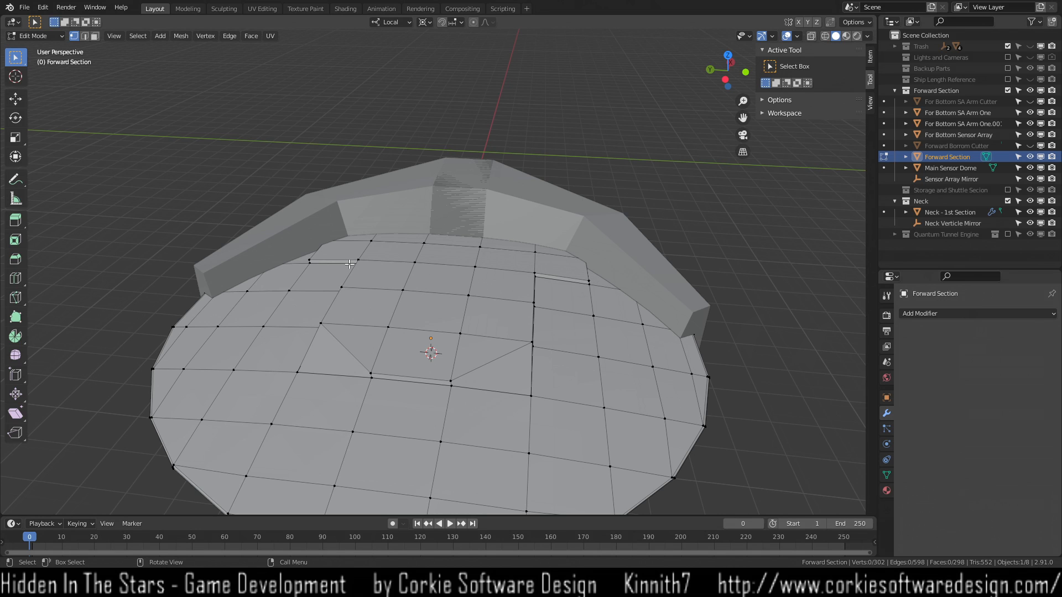
pyautogui.scroll(3, 537, 296)
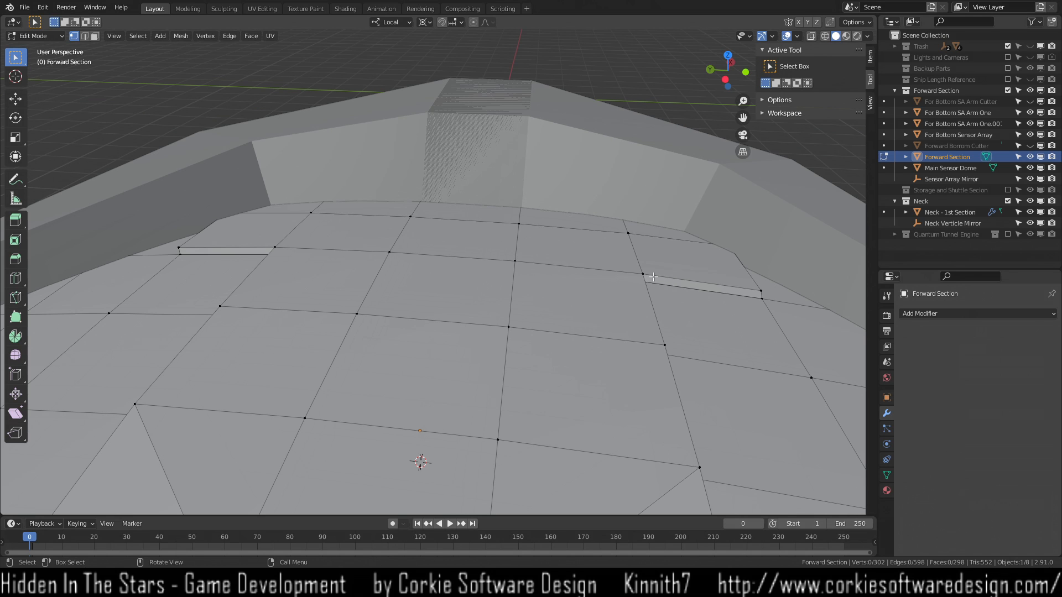
pyautogui.moveTo(477, 250)
pyautogui.mouseDown(button='middle')
pyautogui.moveTo(400, 209)
pyautogui.moveTo(434, 264)
pyautogui.moveTo(500, 201)
pyautogui.moveTo(396, 367)
pyautogui.moveTo(460, 260)
pyautogui.moveTo(470, 267)
pyautogui.mouseUp(button='middle')
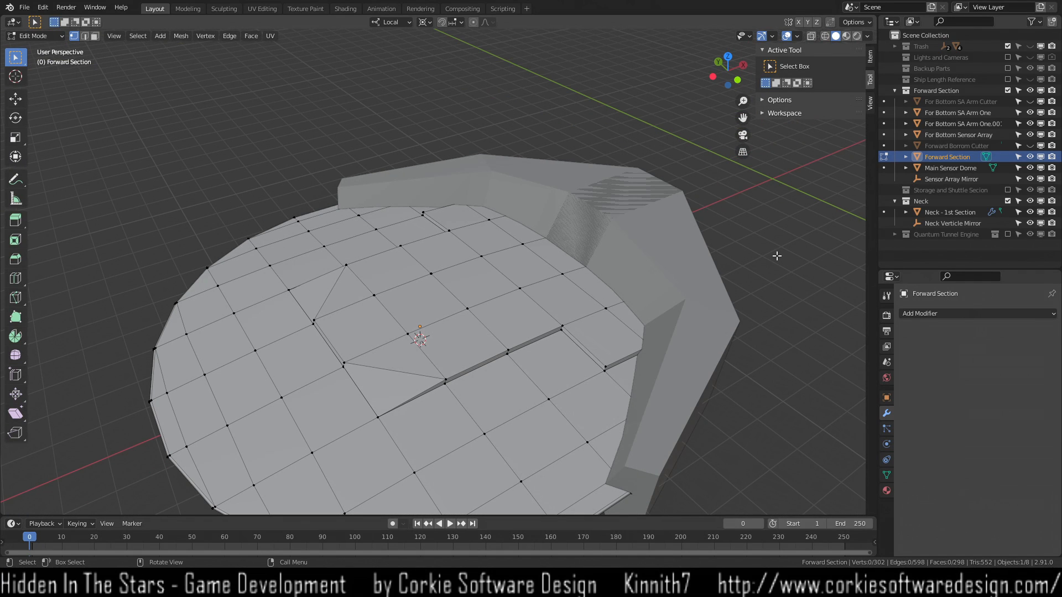
pyautogui.press('Tab')
pyautogui.press('Tab')
pyautogui.press('Tab')
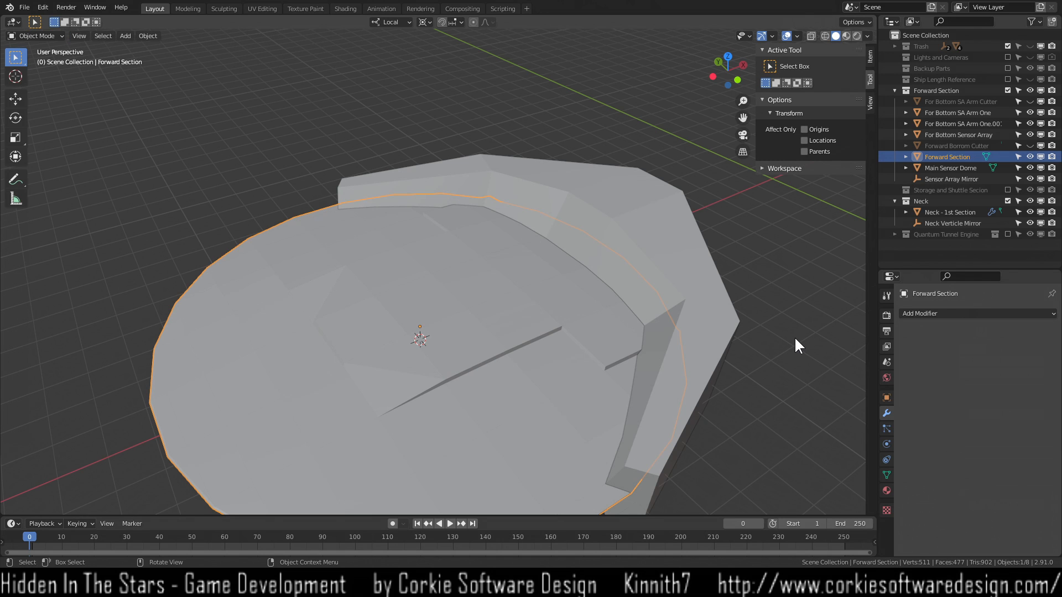
pyautogui.click(795, 338)
pyautogui.moveTo(788, 344)
pyautogui.mouseDown(button='middle')
pyautogui.moveTo(767, 282)
pyautogui.moveTo(792, 335)
pyautogui.mouseUp(button='middle')
pyautogui.press('Tab')
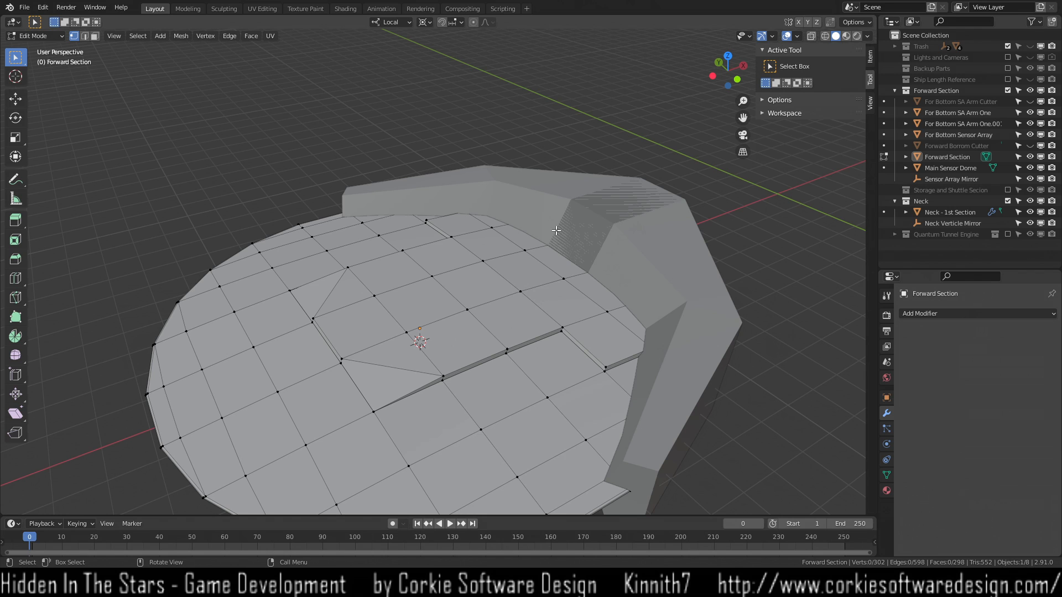
pyautogui.moveTo(621, 255); pyautogui.dragTo(685, 295, button='middle')
pyautogui.moveTo(531, 272); pyautogui.dragTo(575, 299, button='middle')
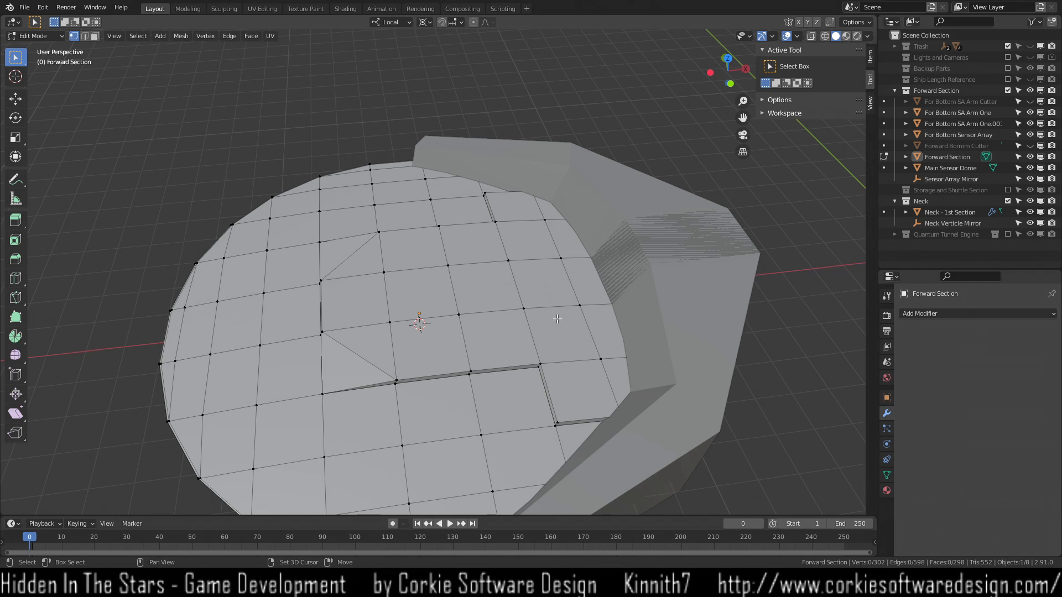
# Add an 8-vertex cylinder of radius 1 m and depth 2 m to the Forward Section mesh, raising it to Z 0.151 m.
pyautogui.hotkey('shift', 'a')
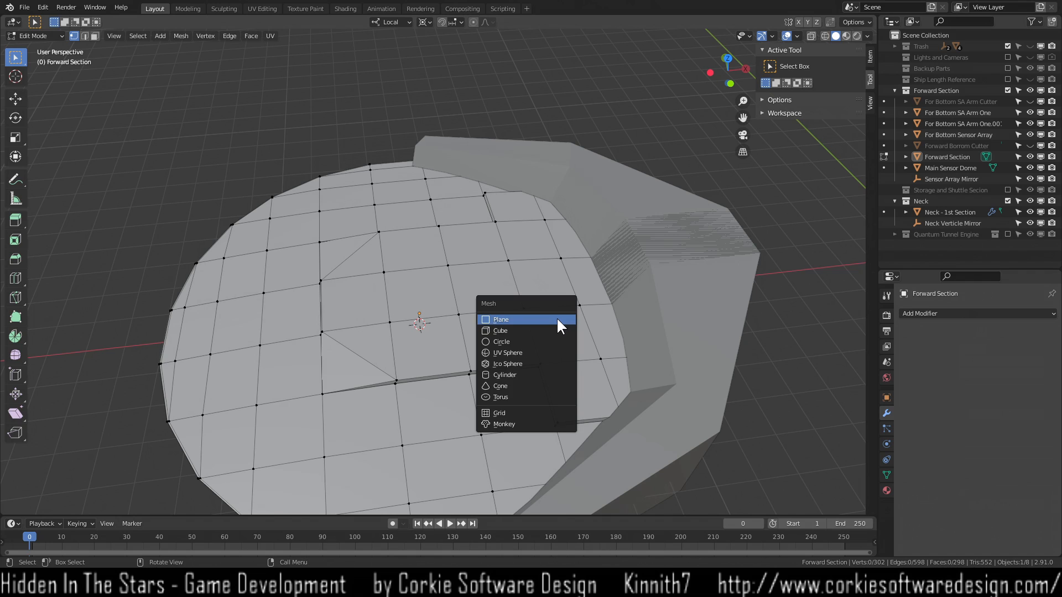
pyautogui.click(555, 374)
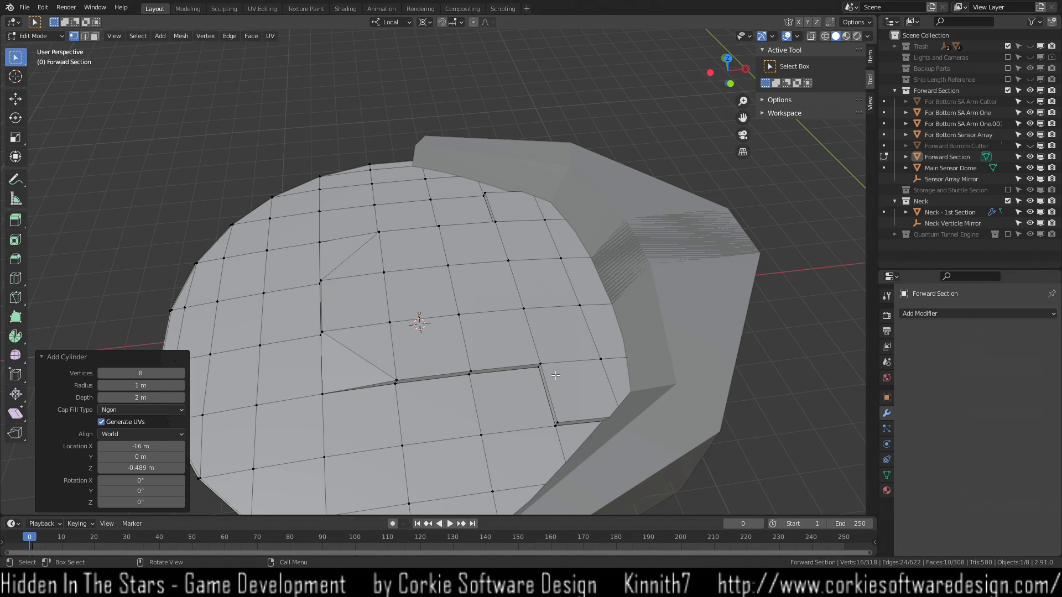
pyautogui.moveTo(552, 377)
pyautogui.mouseDown(button='middle')
pyautogui.moveTo(545, 337)
pyautogui.moveTo(538, 365)
pyautogui.moveTo(561, 370)
pyautogui.mouseUp(button='middle')
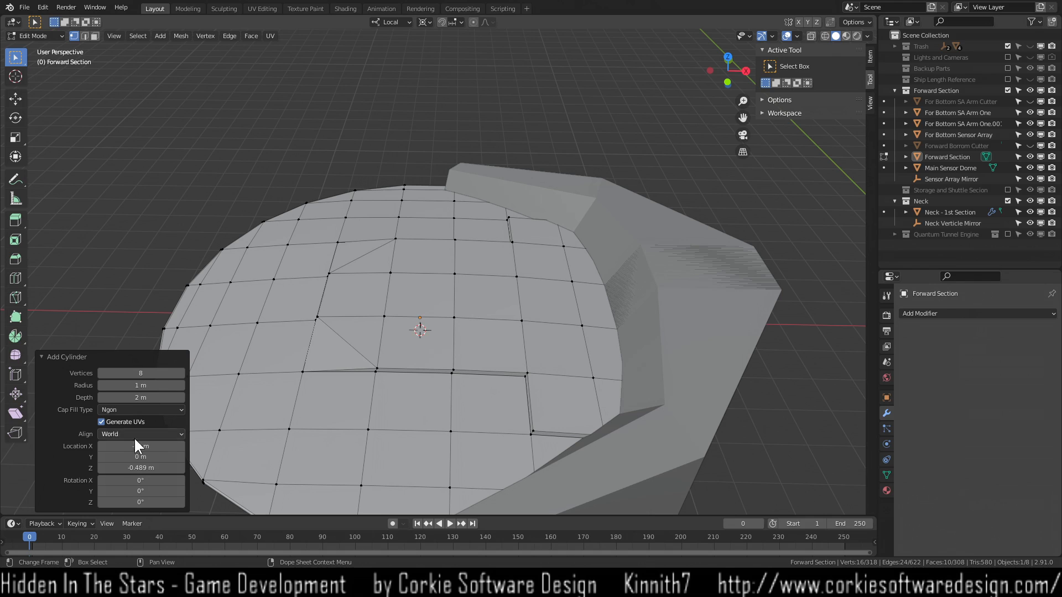
pyautogui.moveTo(133, 469); pyautogui.dragTo(156, 469)
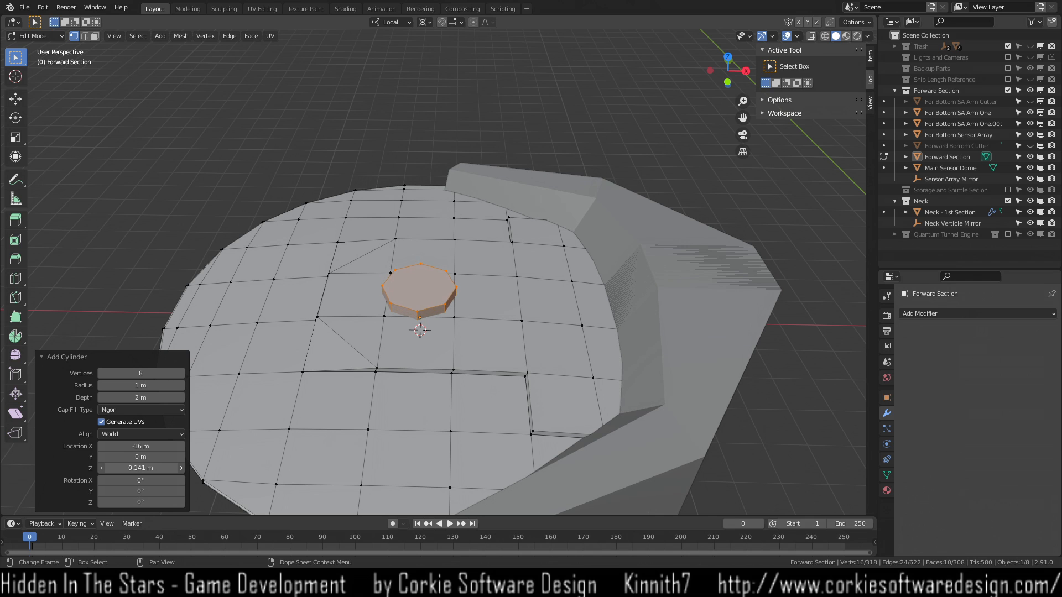
pyautogui.moveTo(416, 387)
pyautogui.mouseDown(button='middle')
pyautogui.moveTo(419, 342)
pyautogui.moveTo(409, 351)
pyautogui.moveTo(416, 401)
pyautogui.mouseUp(button='middle')
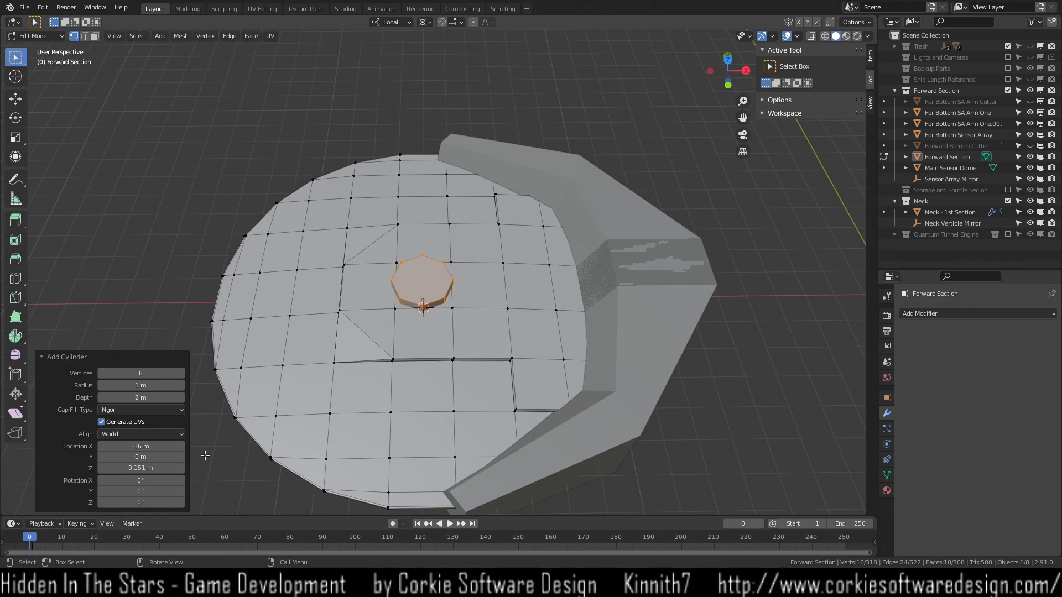
# Set the cylinder's vertex count to 10.
pyautogui.click(156, 502)
pyautogui.press('Return')
pyautogui.click(146, 375)
pyautogui.write('10')
pyautogui.press('Return')
# Inspect the cylinder on the disc, undo adding it to the Forward Section mesh, and leave Edit Mode.
pyautogui.moveTo(413, 297); pyautogui.dragTo(353, 213, button='middle')
pyautogui.click(441, 338)
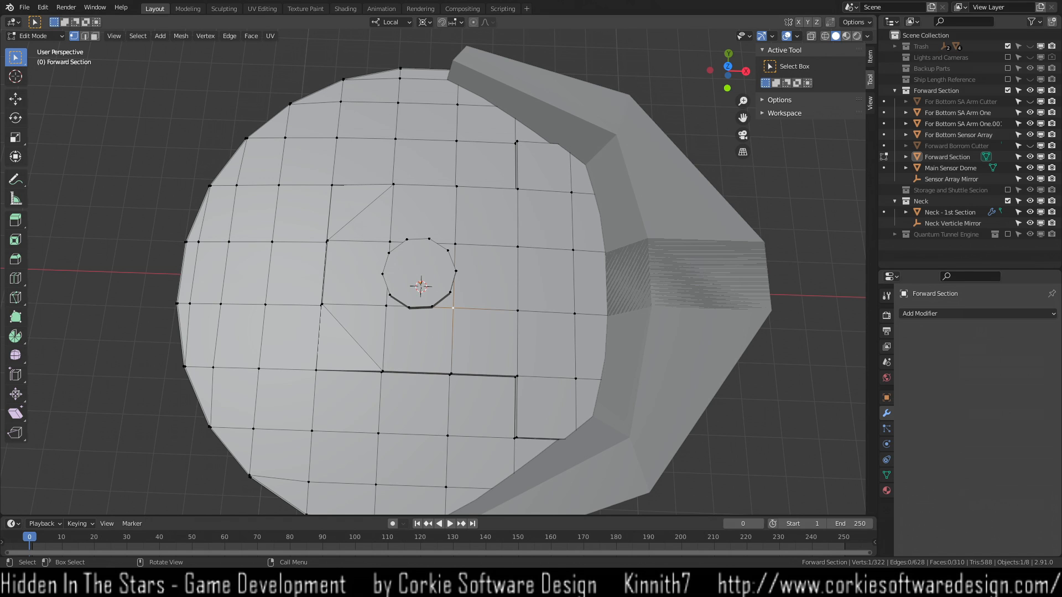
pyautogui.moveTo(477, 274)
pyautogui.mouseDown(button='middle')
pyautogui.moveTo(476, 243)
pyautogui.moveTo(477, 275)
pyautogui.moveTo(459, 275)
pyautogui.moveTo(476, 275)
pyautogui.mouseUp(button='middle')
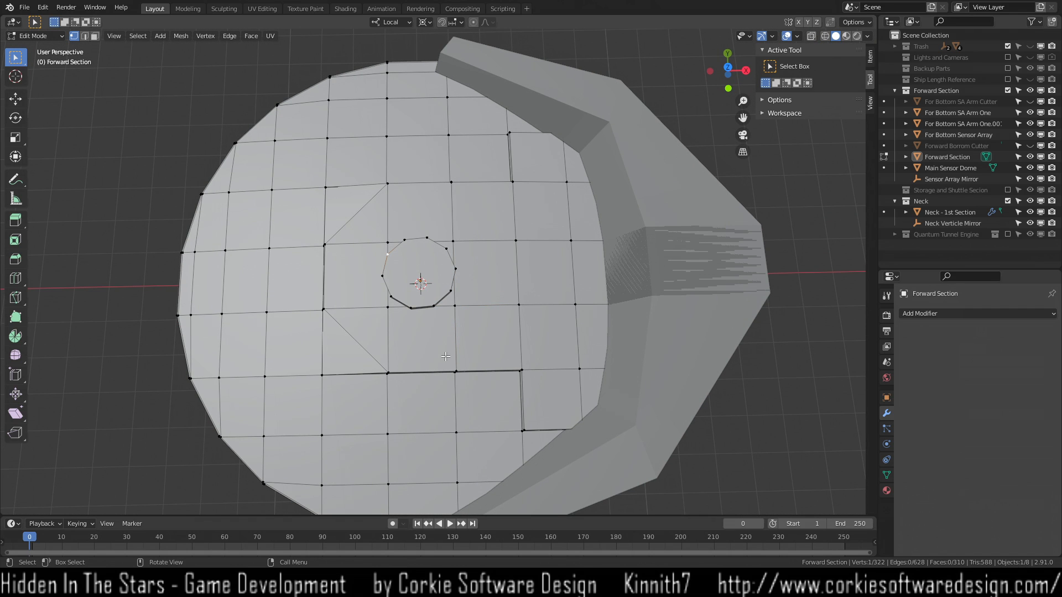
pyautogui.moveTo(443, 381); pyautogui.dragTo(430, 288, button='middle')
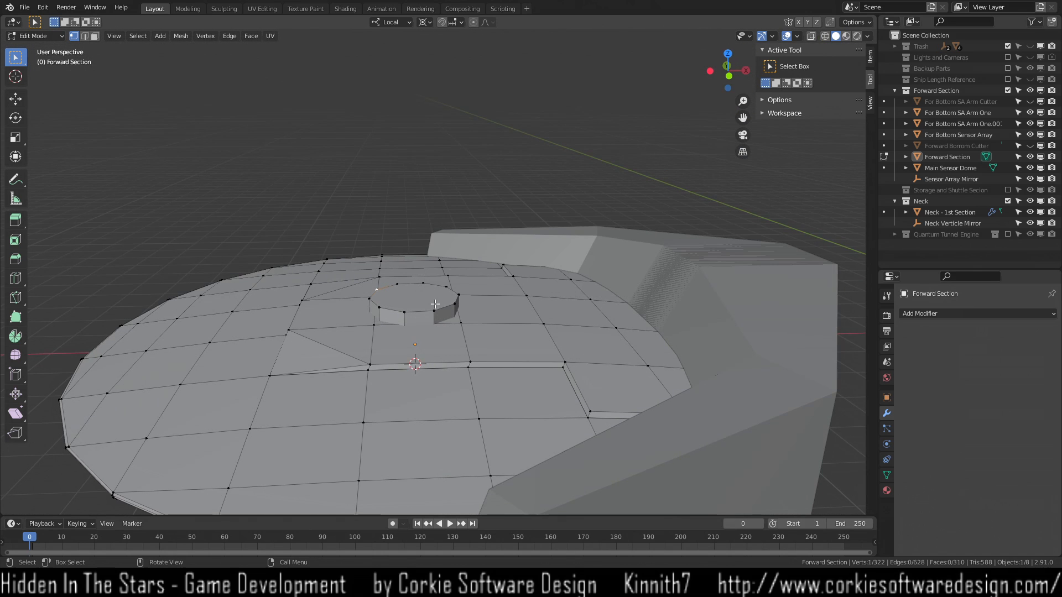
pyautogui.moveTo(449, 345); pyautogui.dragTo(419, 339, button='middle')
pyautogui.hotkey('ctrl', 'l')
pyautogui.hotkey('ctrl', 'z')
pyautogui.press('Tab')
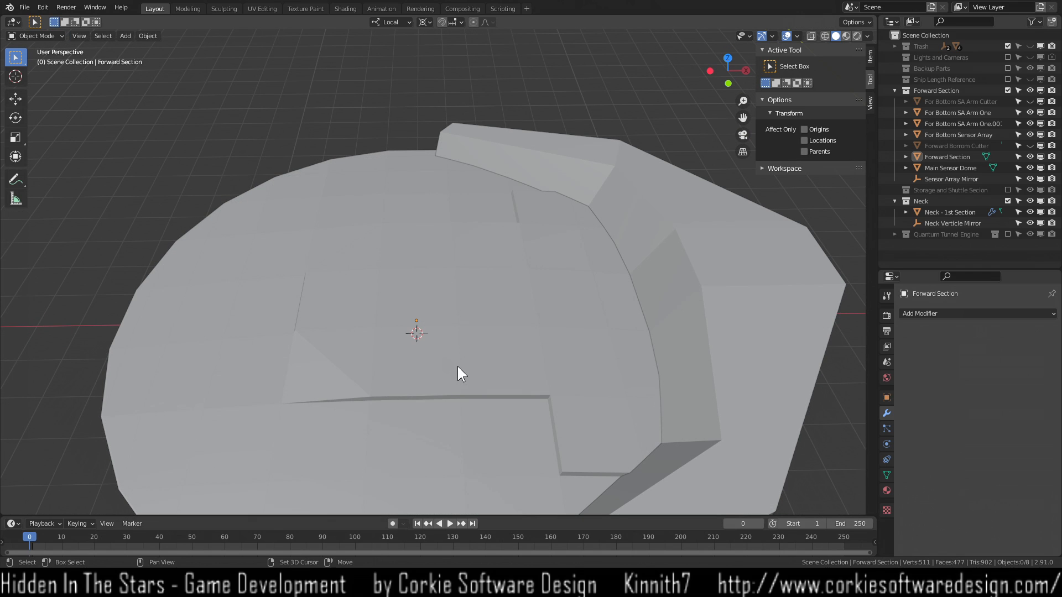
# Add a separate 10-vertex cylinder of radius 1 m and depth 2 m at the disc's centre, raised to Z 0.151 m.
pyautogui.hotkey('shift', 'a')
pyautogui.moveTo(449, 347)
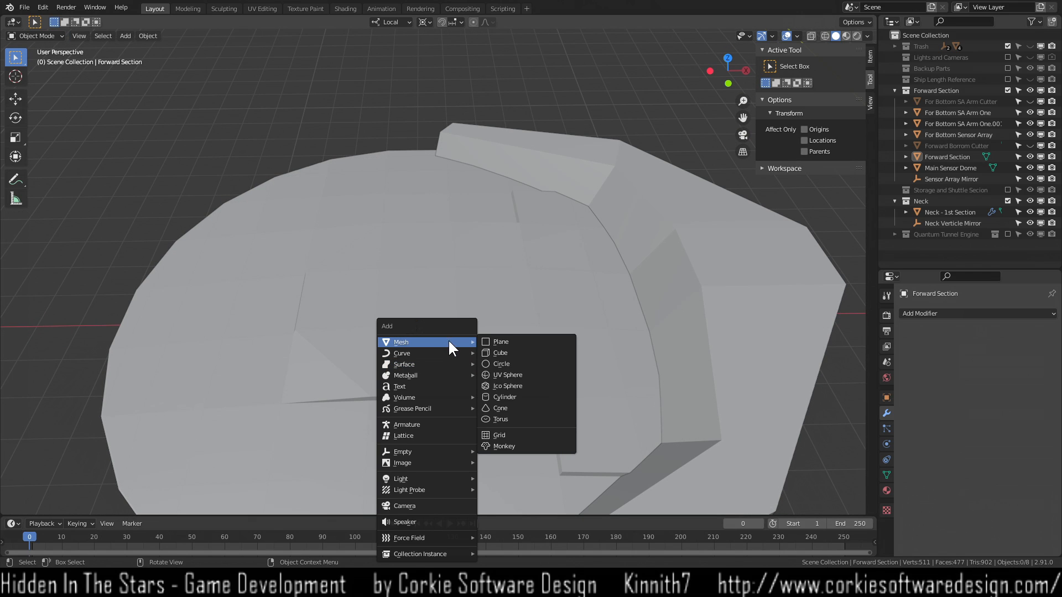
pyautogui.click(507, 405)
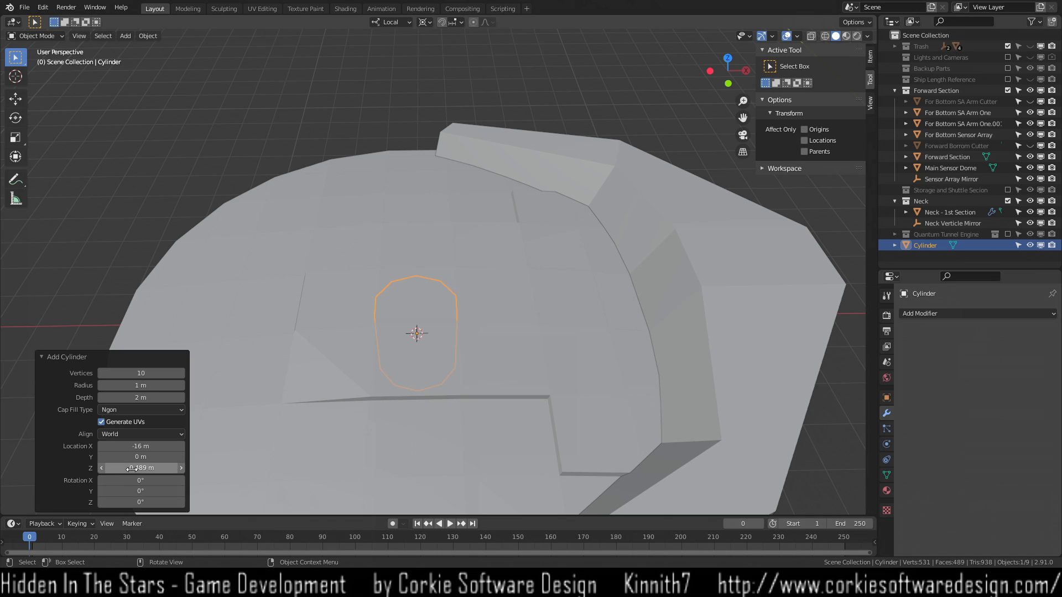
pyautogui.moveTo(139, 468); pyautogui.dragTo(170, 465)
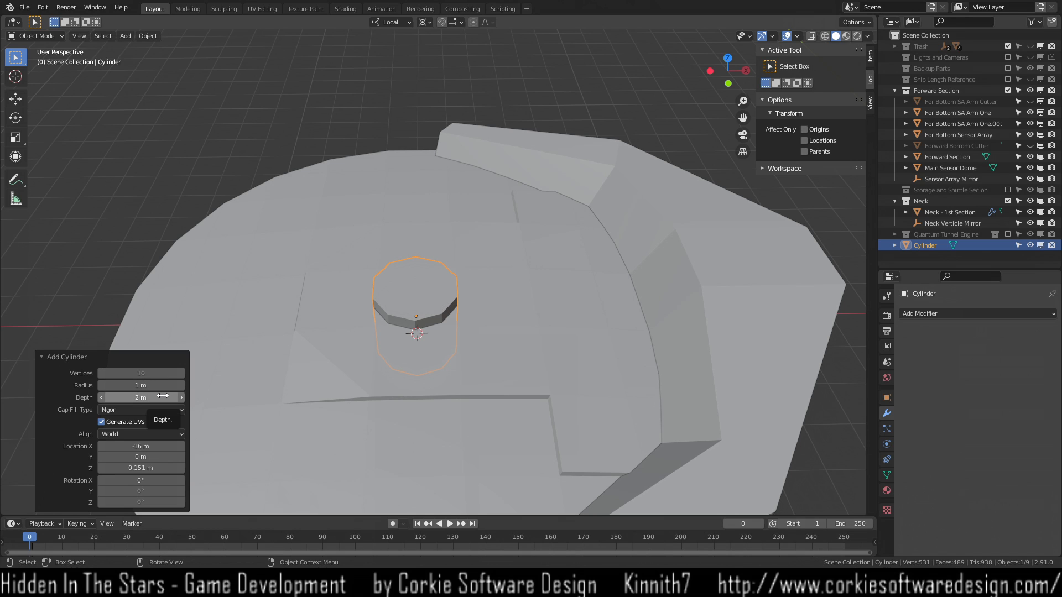
# Try an 18° Z rotation on the new cylinder and set it to 36°.
pyautogui.click(148, 503)
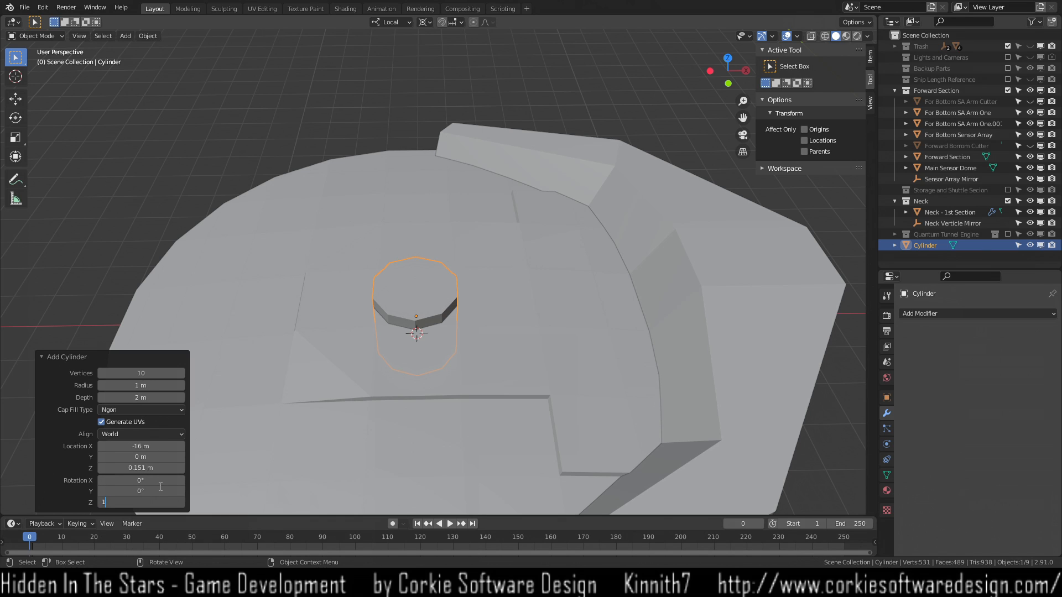
pyautogui.write('18')
pyautogui.press('Return')
pyautogui.moveTo(373, 351); pyautogui.dragTo(416, 314, button='middle')
pyautogui.click(151, 502)
pyautogui.write('36')
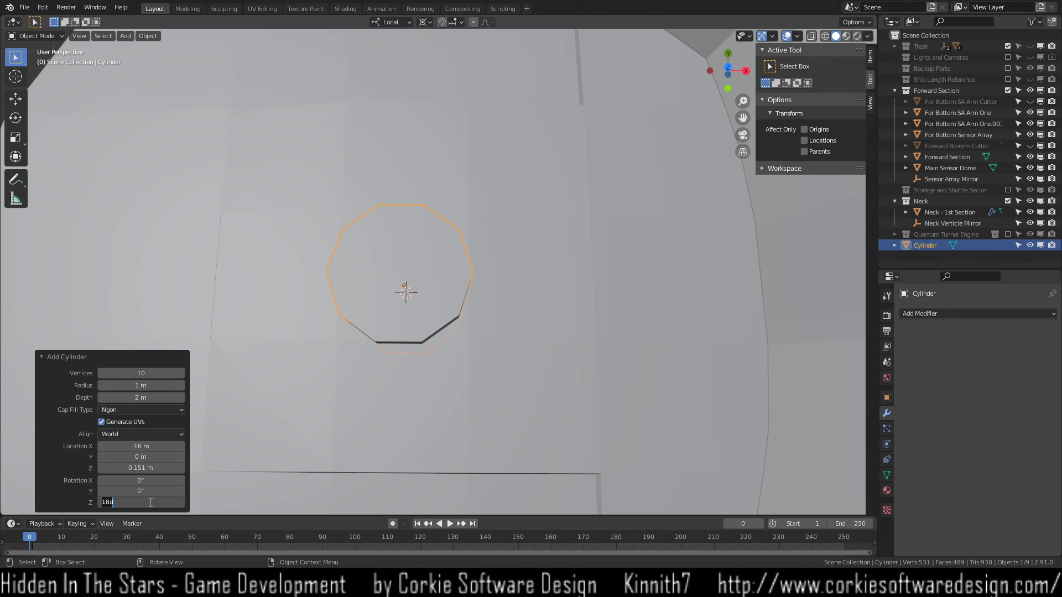
pyautogui.press('Return')
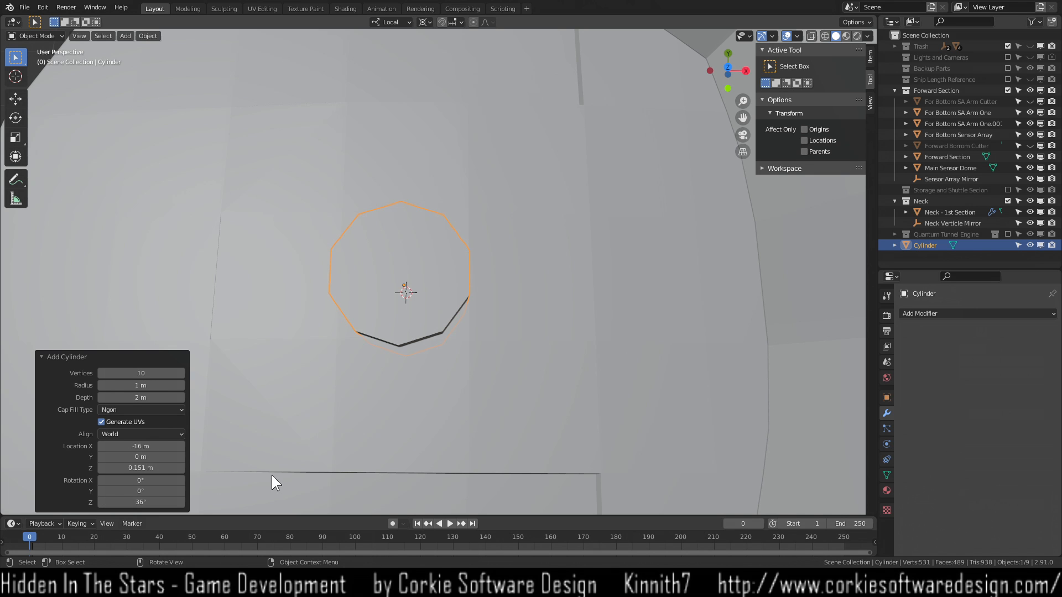
# Open the cylinder in Edit Mode and hide the Forward Section, Main Sensor Dome and Sensor Array Mirror.
pyautogui.click(345, 420)
pyautogui.scroll(-3, 338, 425)
pyautogui.moveTo(380, 422); pyautogui.dragTo(394, 355, button='middle')
pyautogui.click(453, 264)
pyautogui.press('Tab')
pyautogui.moveTo(493, 296)
pyautogui.mouseDown(button='middle')
pyautogui.moveTo(468, 293)
pyautogui.moveTo(480, 299)
pyautogui.mouseUp(button='middle')
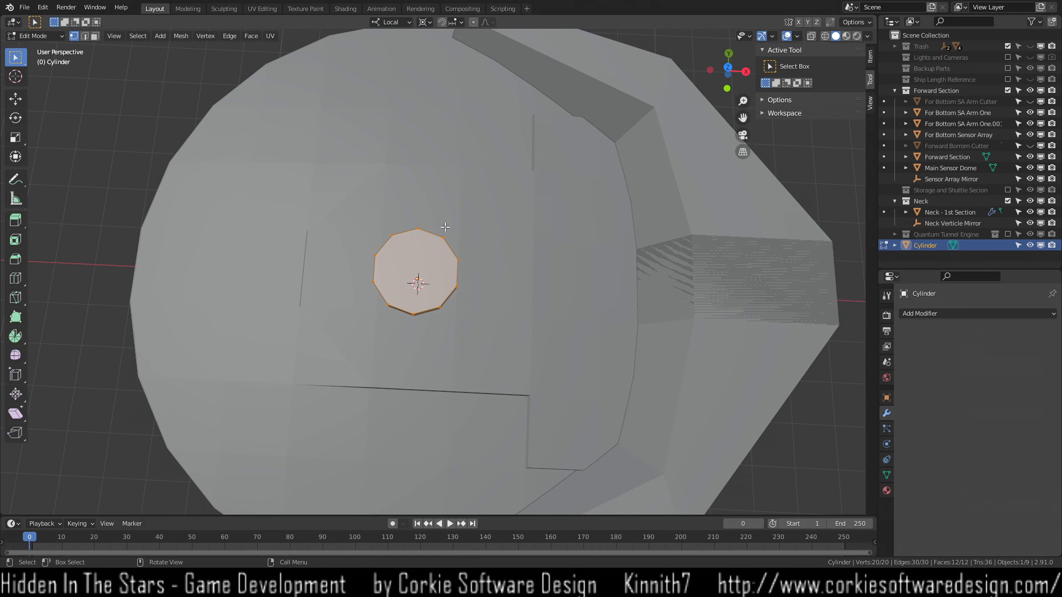
pyautogui.click(421, 206)
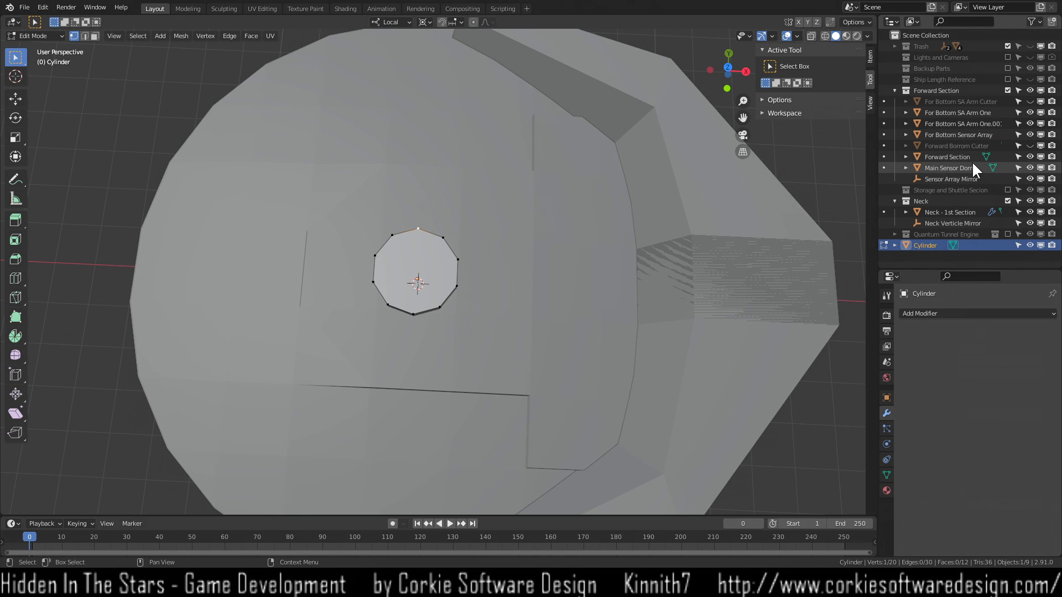
pyautogui.click(1030, 157)
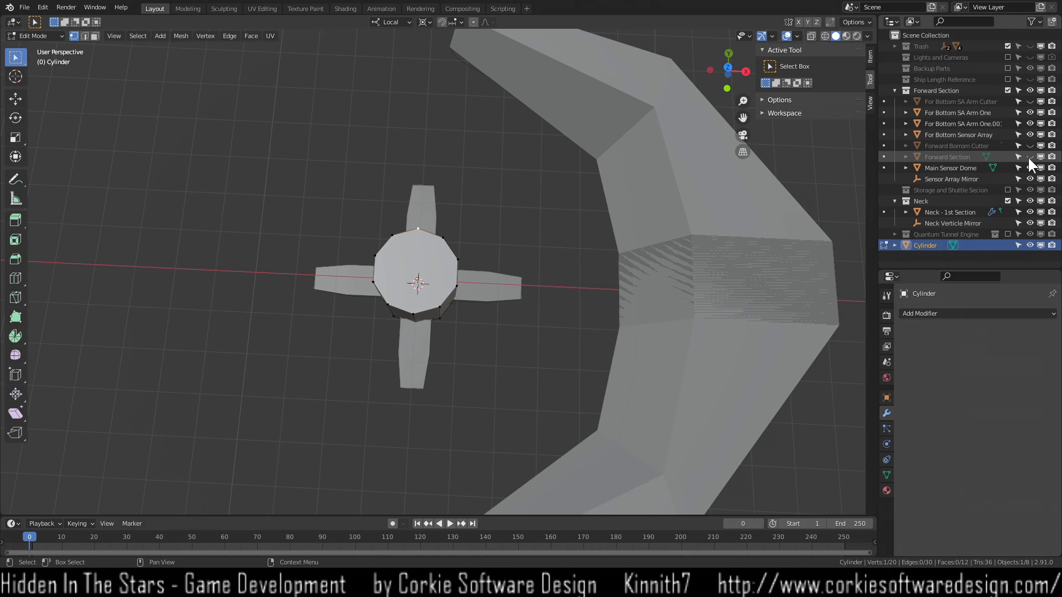
pyautogui.click(1029, 167)
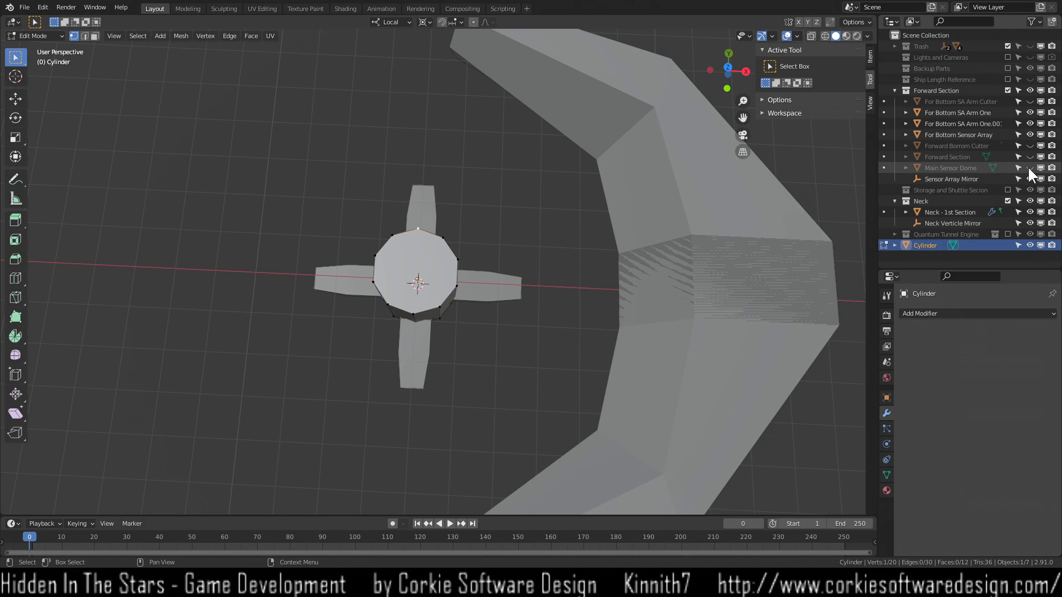
pyautogui.click(1029, 178)
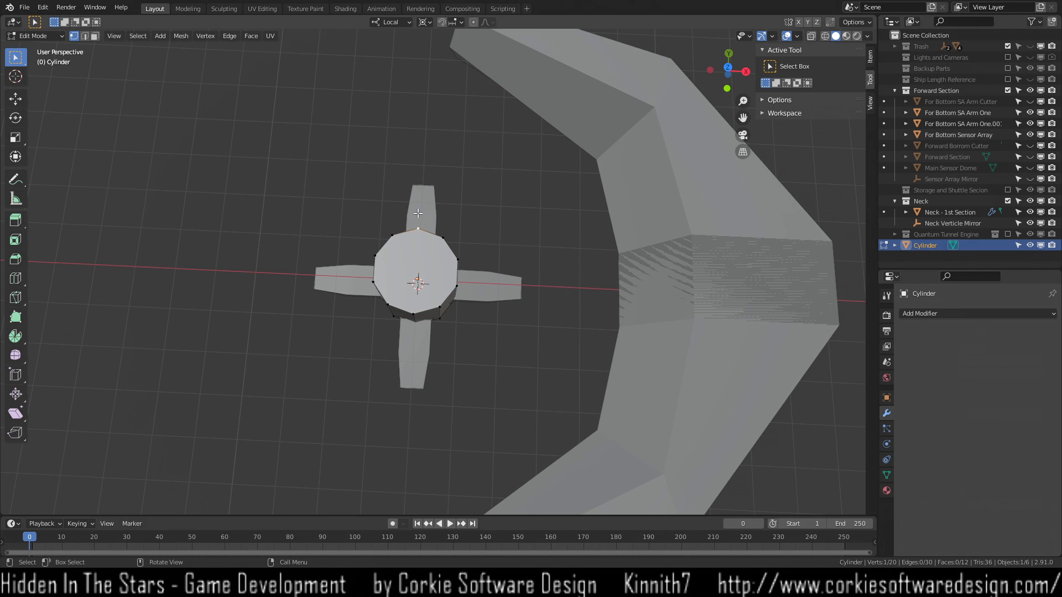
# Return to Object Mode and hide both bottom sensor array arms and the bottom sensor array, leaving the cylinder and neck.
pyautogui.press('Tab')
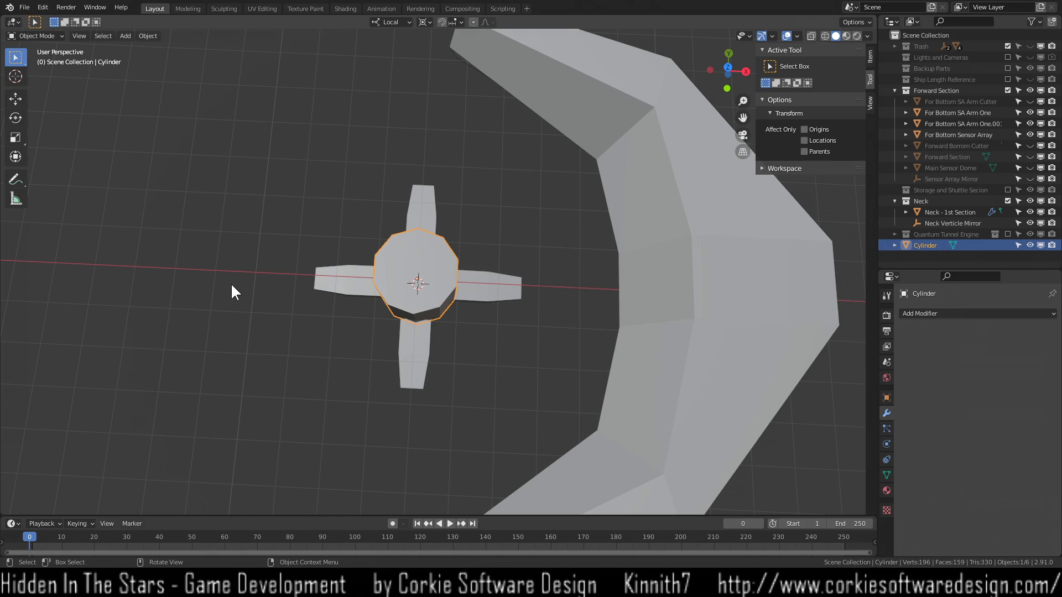
pyautogui.click(332, 286)
pyautogui.press('h')
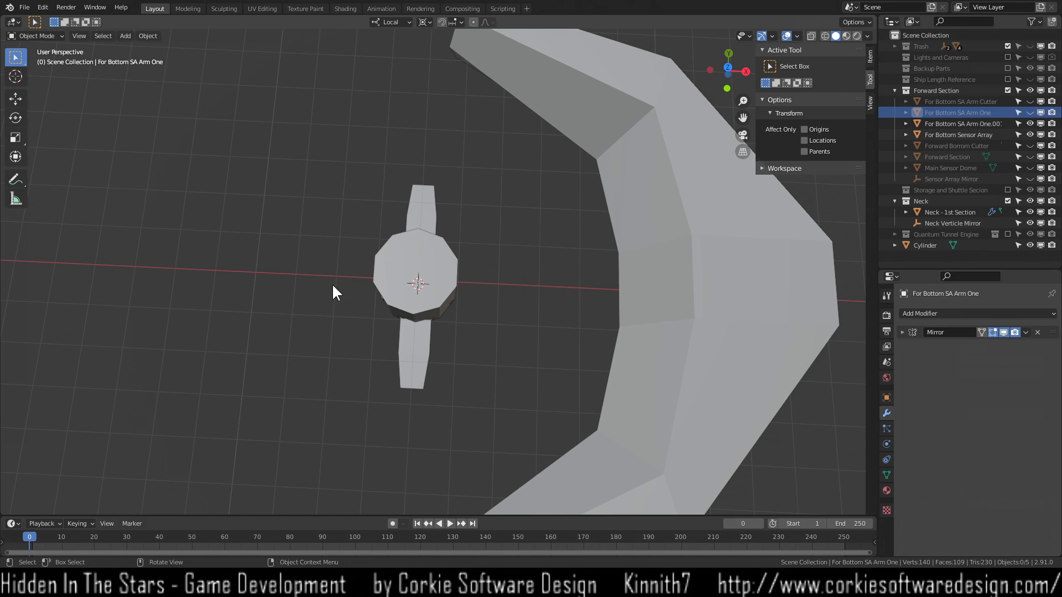
pyautogui.click(416, 353)
pyautogui.press('h')
pyautogui.click(437, 298)
pyautogui.moveTo(445, 352); pyautogui.dragTo(473, 248, button='middle')
pyautogui.click(409, 387)
pyautogui.moveTo(409, 390); pyautogui.dragTo(407, 459, button='middle')
pyautogui.click(409, 462)
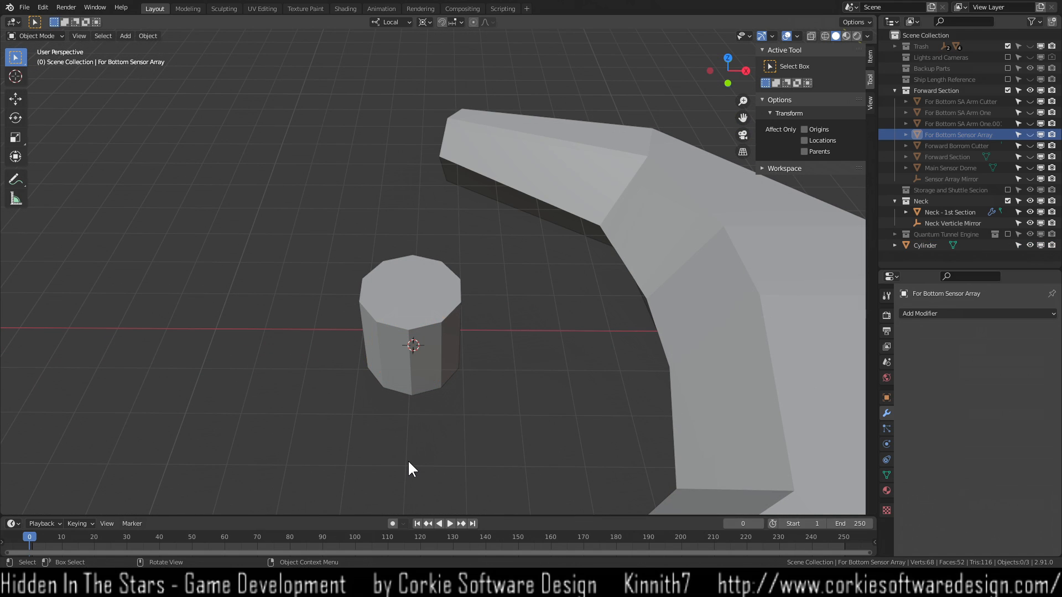
# Reopen the cylinder in Edit Mode from below, select its neck-side vertices and set the transform orientation to Global.
pyautogui.click(424, 290)
pyautogui.moveTo(425, 291); pyautogui.dragTo(516, 417, button='middle')
pyautogui.press('ctrl+KP_7')
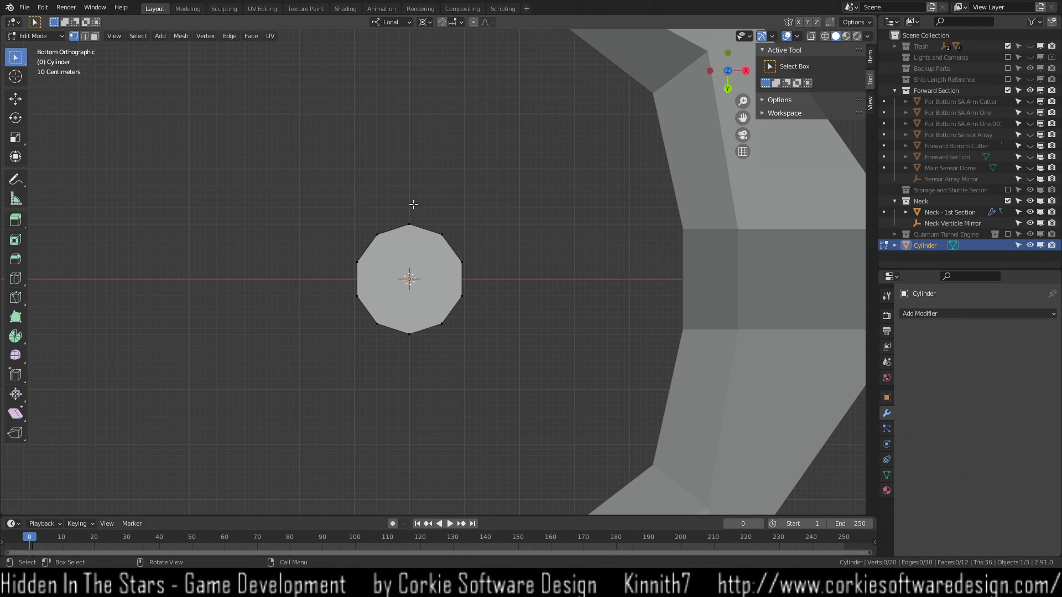
pyautogui.moveTo(425, 186); pyautogui.dragTo(499, 375)
pyautogui.press('g')
pyautogui.press('x')
pyautogui.press('x')
pyautogui.press('Escape')
pyautogui.click(389, 23)
pyautogui.click(390, 56)
# Try to move only the cylinder's four bottom neck-side vertices along global X towards the neck.
pyautogui.press('g')
pyautogui.press('x')
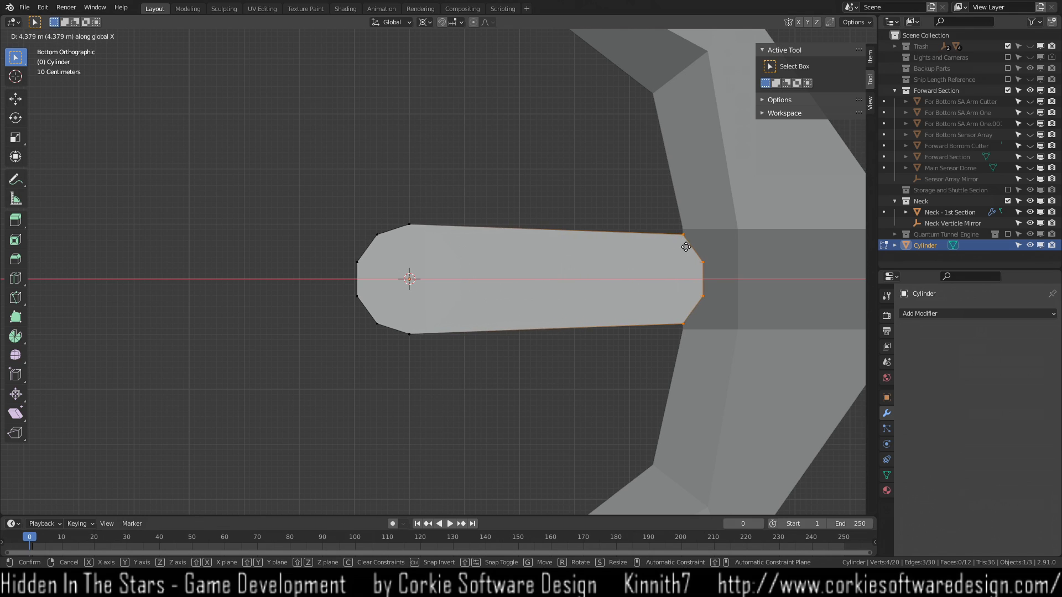
pyautogui.click(711, 248)
pyautogui.moveTo(579, 367)
pyautogui.mouseDown(button='middle')
pyautogui.moveTo(570, 272)
pyautogui.moveTo(562, 321)
pyautogui.moveTo(524, 273)
pyautogui.moveTo(516, 327)
pyautogui.moveTo(539, 327)
pyautogui.moveTo(537, 318)
pyautogui.mouseUp(button='middle')
pyautogui.hotkey('ctrl', 'z')
# In wireframe shading, select all eight neck-side vertices of the cylinder and move them 5.3527 m along global X.
pyautogui.press('z')
pyautogui.click(410, 340)
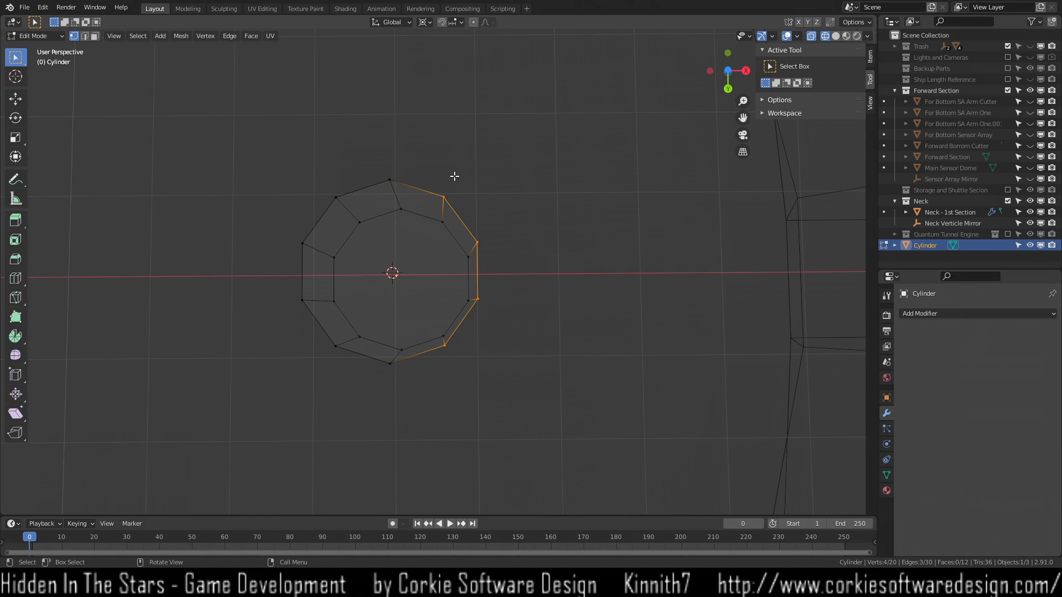
pyautogui.moveTo(422, 156); pyautogui.dragTo(506, 412)
pyautogui.scroll(-2, 603, 415)
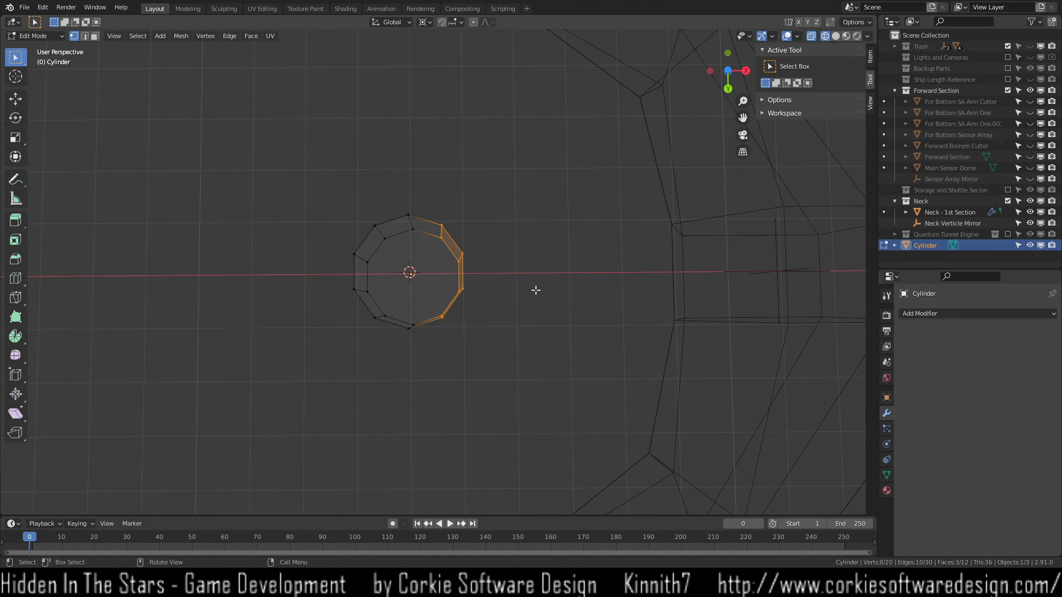
pyautogui.press('e')
pyautogui.press('x')
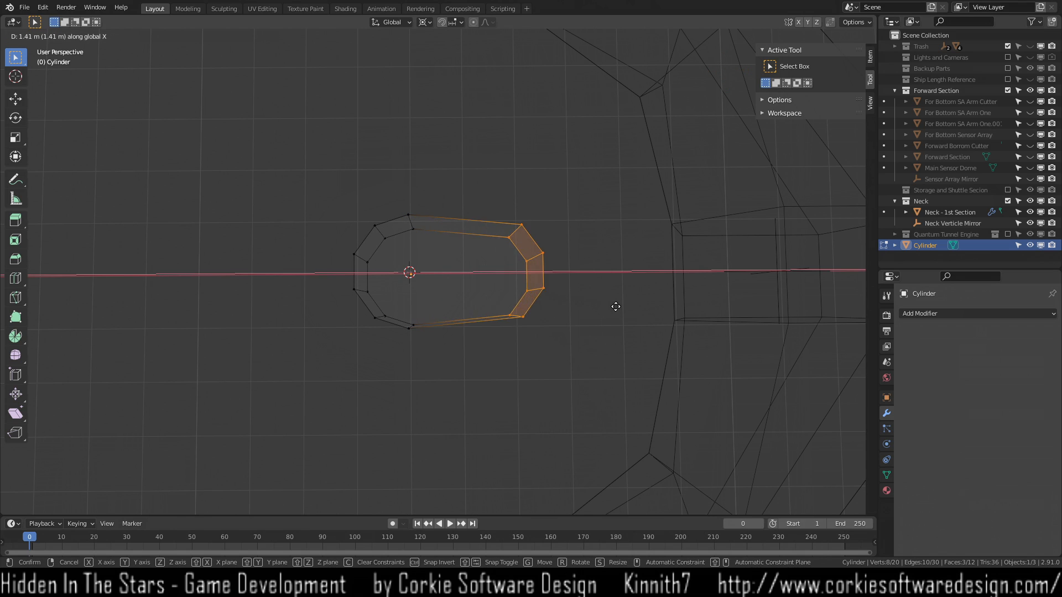
pyautogui.click(833, 327)
pyautogui.moveTo(771, 349); pyautogui.dragTo(685, 332, button='middle')
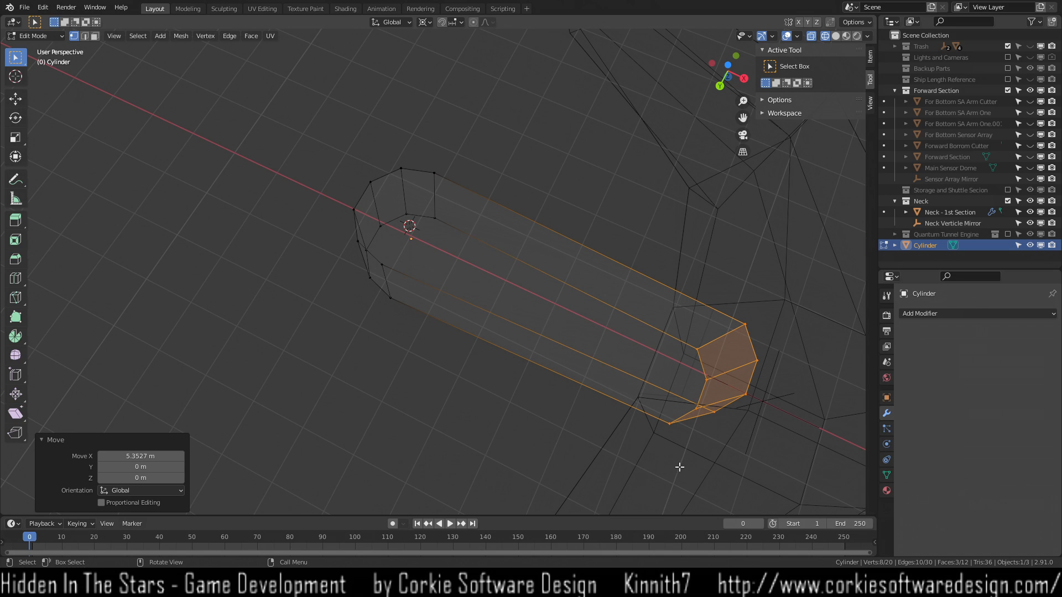
# Taper the cylinder's stretched end by scaling its vertices to 0.468 along global Y.
pyautogui.press('s')
pyautogui.press('y')
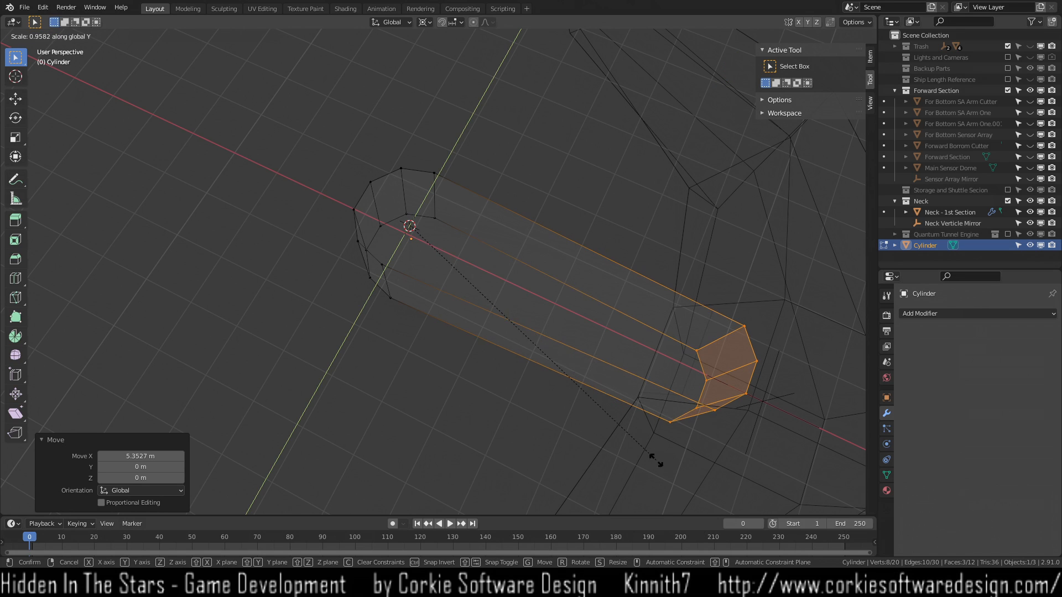
pyautogui.click(513, 355)
pyautogui.moveTo(526, 396); pyautogui.dragTo(749, 320, button='middle')
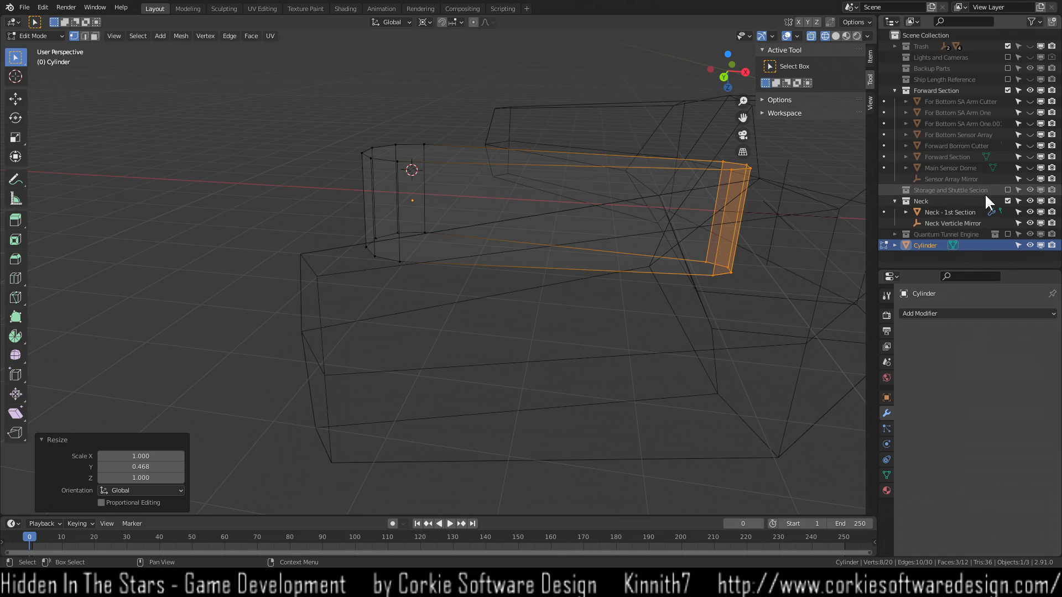
# Show the Forward Section again and switch to solid shading to check how the tapered cylinder sits on the disc.
pyautogui.click(1029, 157)
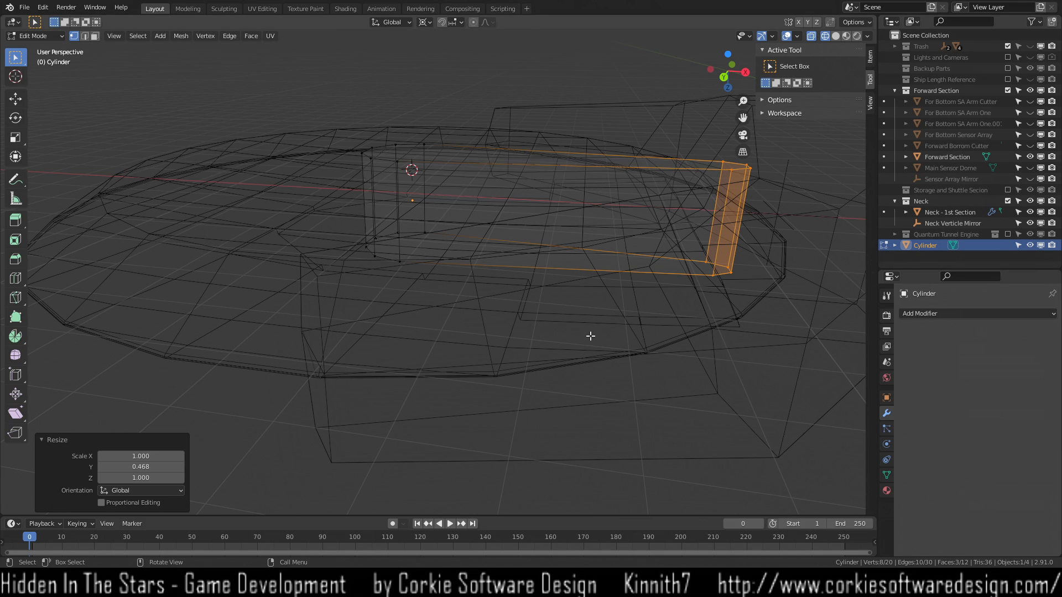
pyautogui.press('z')
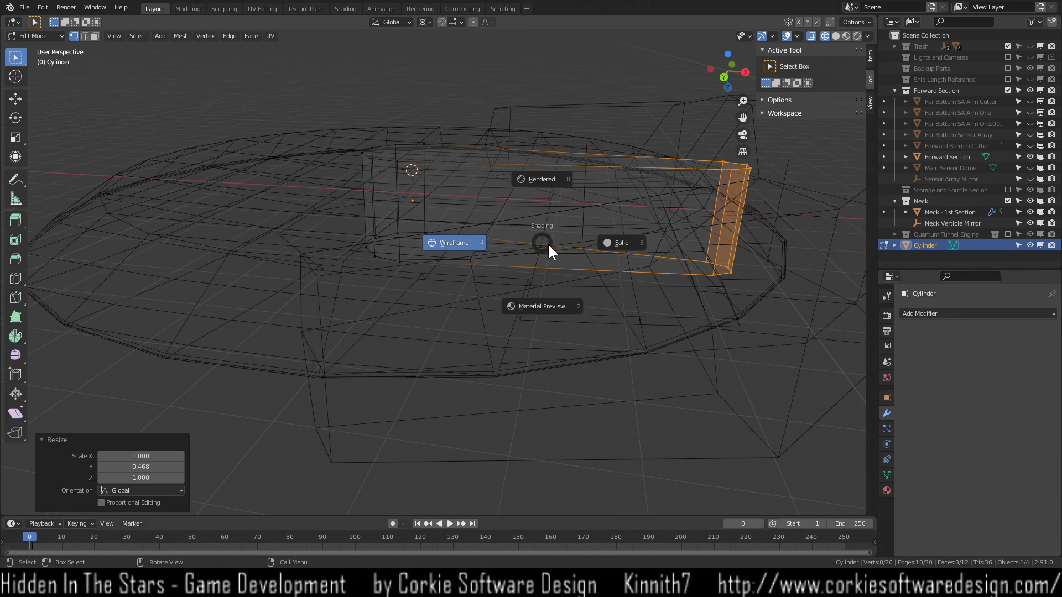
pyautogui.click(614, 243)
pyautogui.moveTo(585, 232)
pyautogui.mouseDown(button='middle')
pyautogui.moveTo(535, 237)
pyautogui.moveTo(535, 396)
pyautogui.moveTo(541, 382)
pyautogui.moveTo(529, 401)
pyautogui.moveTo(556, 405)
pyautogui.mouseUp(button='middle')
pyautogui.scroll(-3, 556, 405)
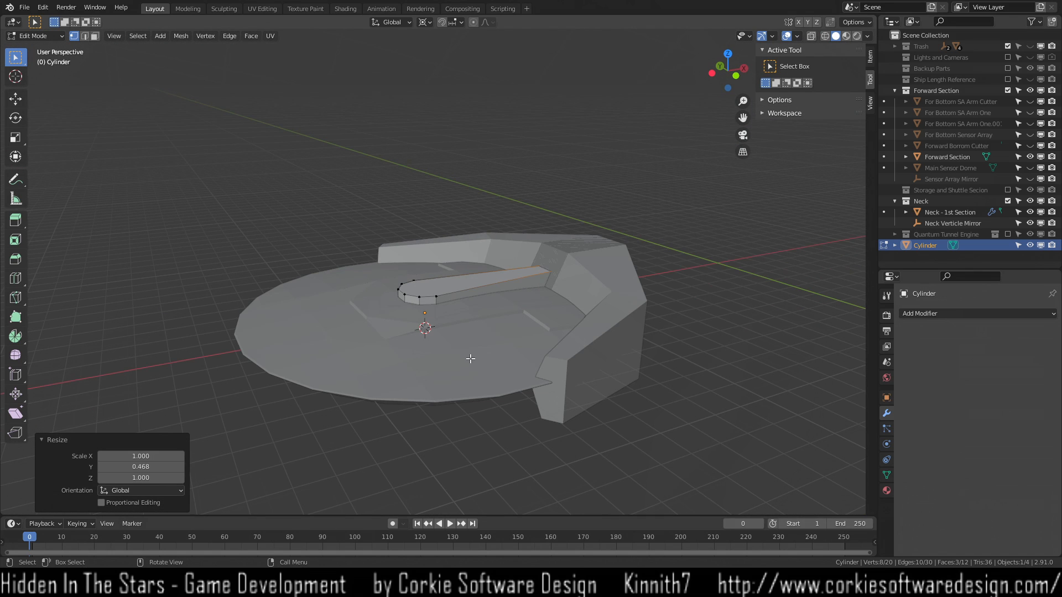
pyautogui.scroll(5, 416, 338)
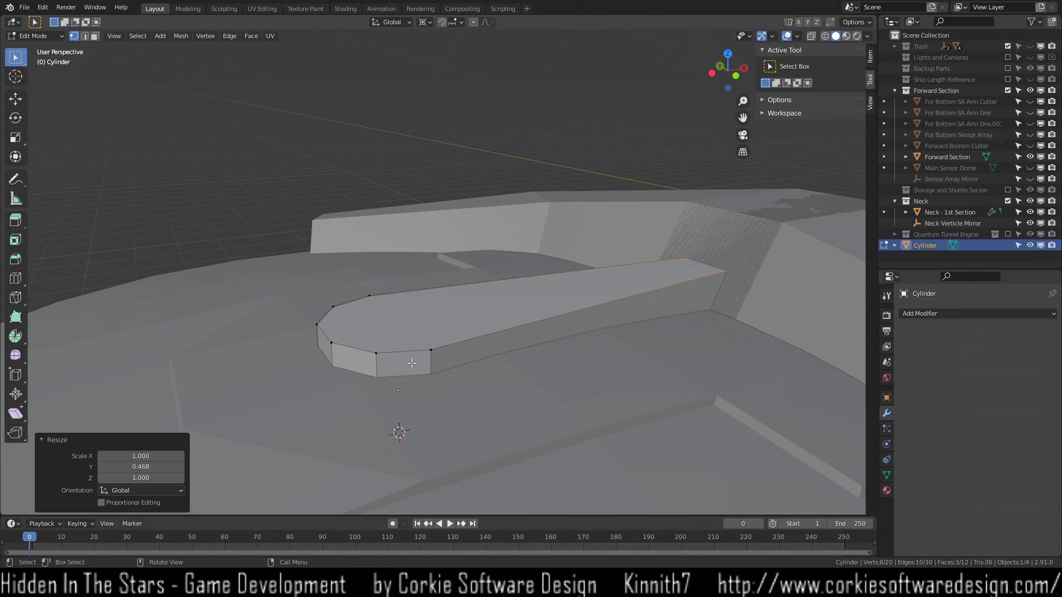
# Bevel the tapered cylinder's top edge loop with three segments and a width of about 0.29 m.
pyautogui.press('2')
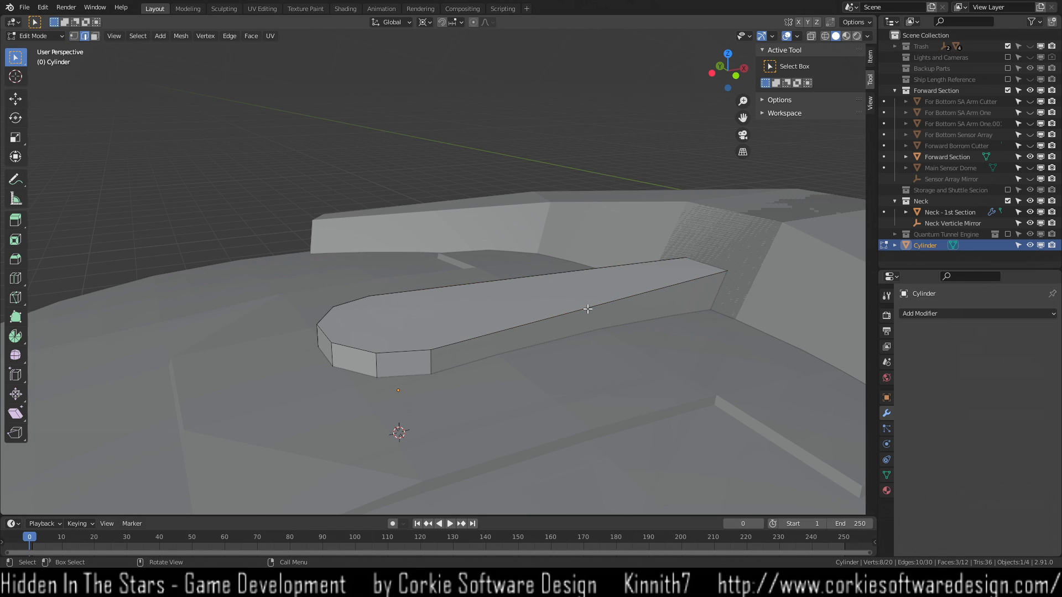
pyautogui.keyDown('alt'); pyautogui.click(588, 309); pyautogui.keyUp('alt')
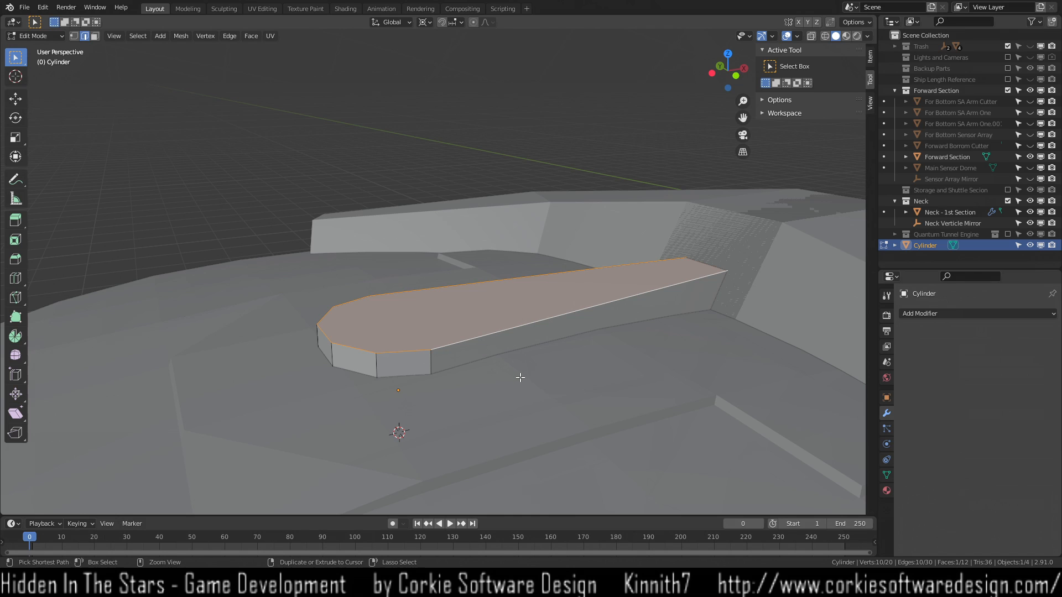
pyautogui.hotkey('ctrl', 'b')
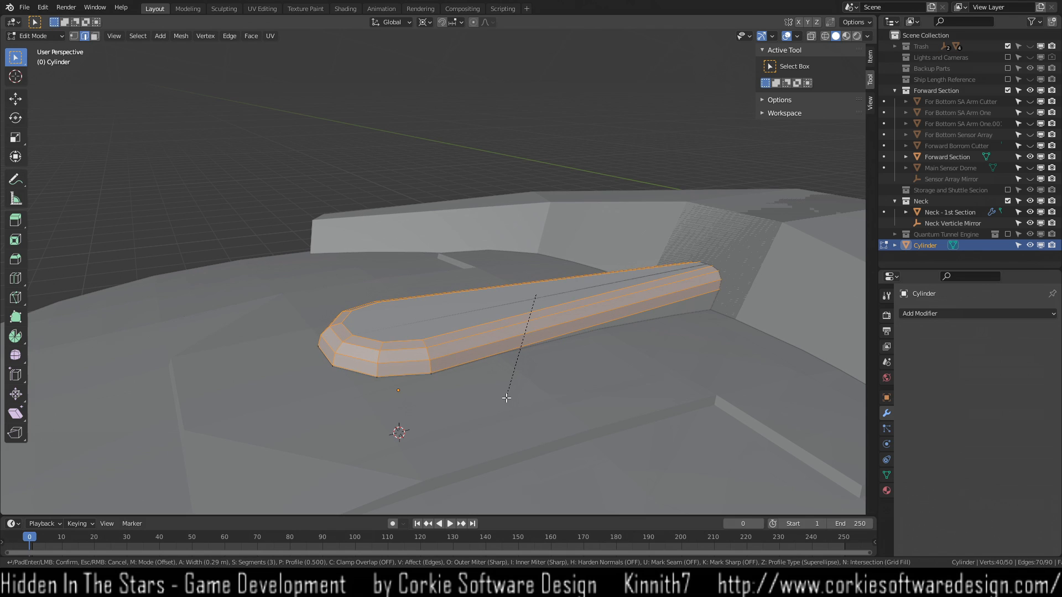
pyautogui.click(505, 399)
# Inspect the bevelled edges and an upper long edge in wireframe shading, and restore solid shading.
pyautogui.moveTo(559, 363)
pyautogui.mouseDown(button='middle')
pyautogui.moveTo(568, 358)
pyautogui.moveTo(531, 367)
pyautogui.moveTo(673, 405)
pyautogui.moveTo(652, 460)
pyautogui.moveTo(554, 425)
pyautogui.moveTo(409, 446)
pyautogui.moveTo(629, 422)
pyautogui.mouseUp(button='middle')
pyautogui.click(569, 359)
pyautogui.press('z')
pyautogui.click(470, 330)
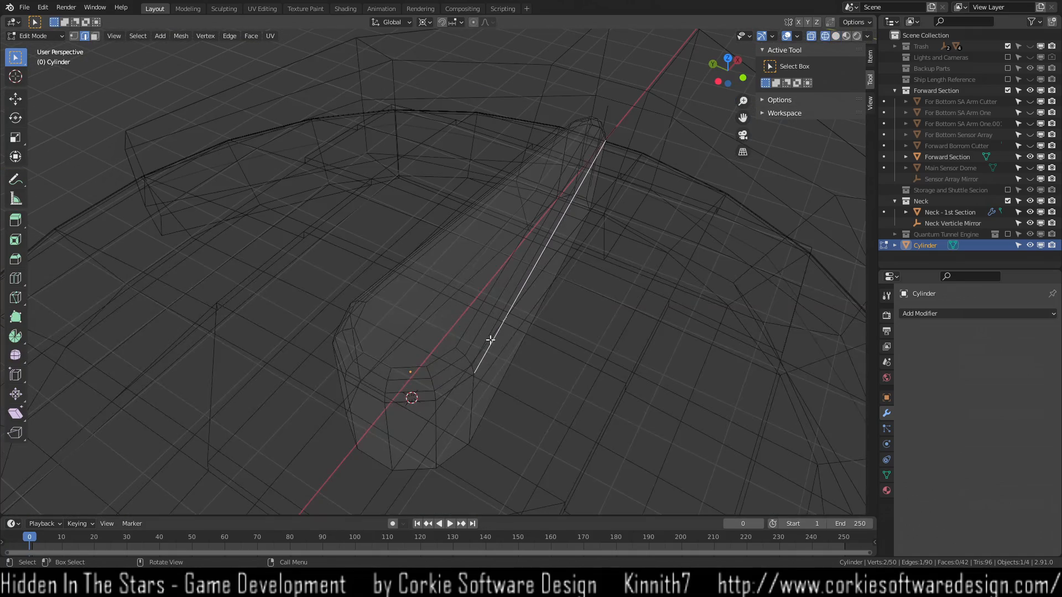
pyautogui.moveTo(496, 364)
pyautogui.mouseDown(button='middle')
pyautogui.moveTo(505, 334)
pyautogui.moveTo(536, 323)
pyautogui.moveTo(619, 318)
pyautogui.moveTo(567, 325)
pyautogui.mouseUp(button='middle')
pyautogui.press('z')
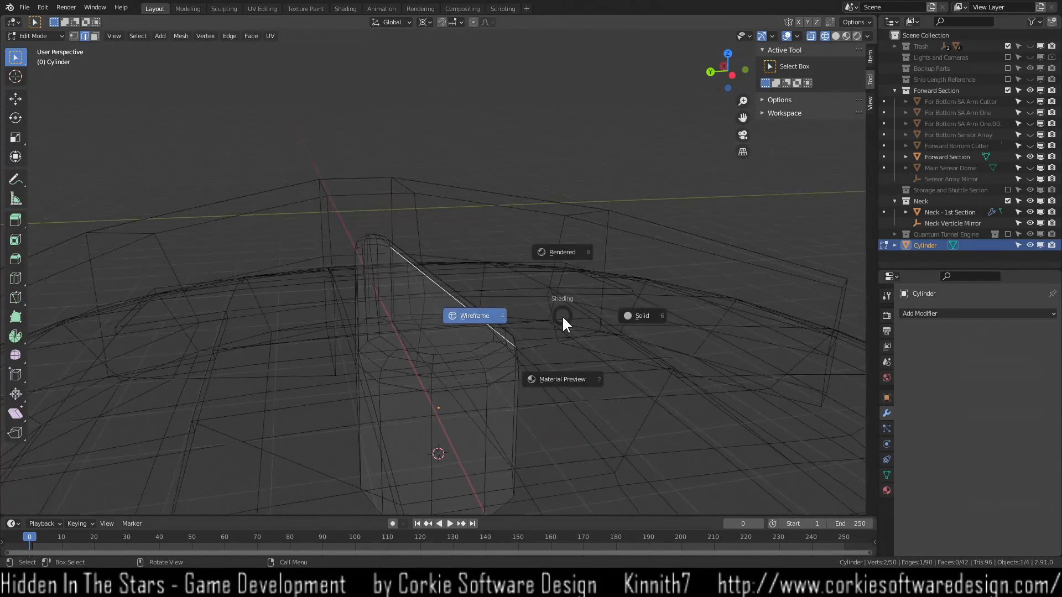
pyautogui.click(652, 319)
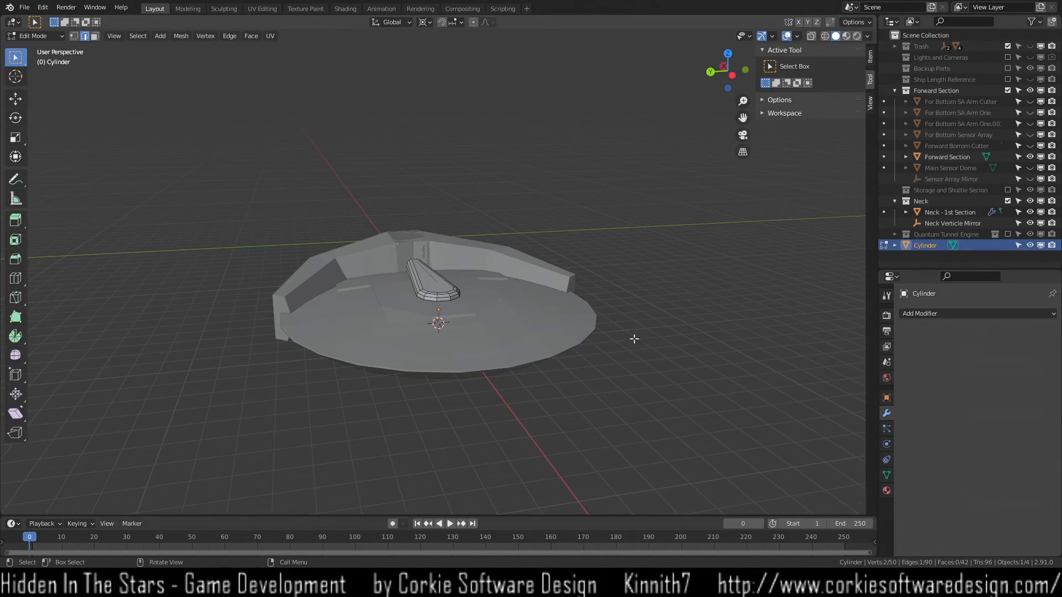
# Leave Edit Mode and examine the bevelled cylinder's shape and where it meets the neck from several angles.
pyautogui.press('Tab')
pyautogui.moveTo(697, 298); pyautogui.dragTo(698, 354, button='middle')
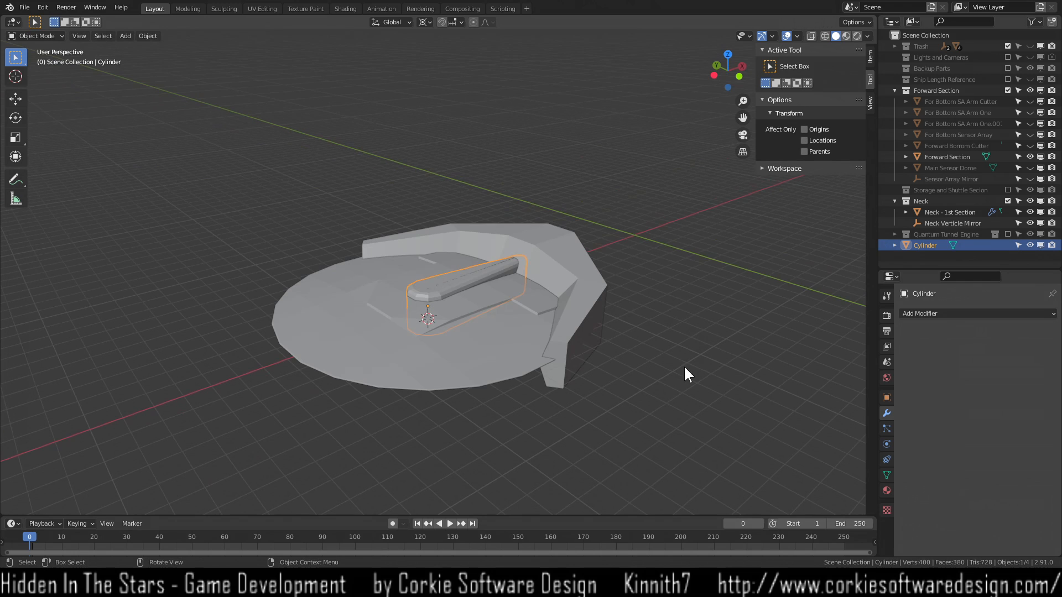
pyautogui.click(658, 390)
pyautogui.scroll(8, 649, 364)
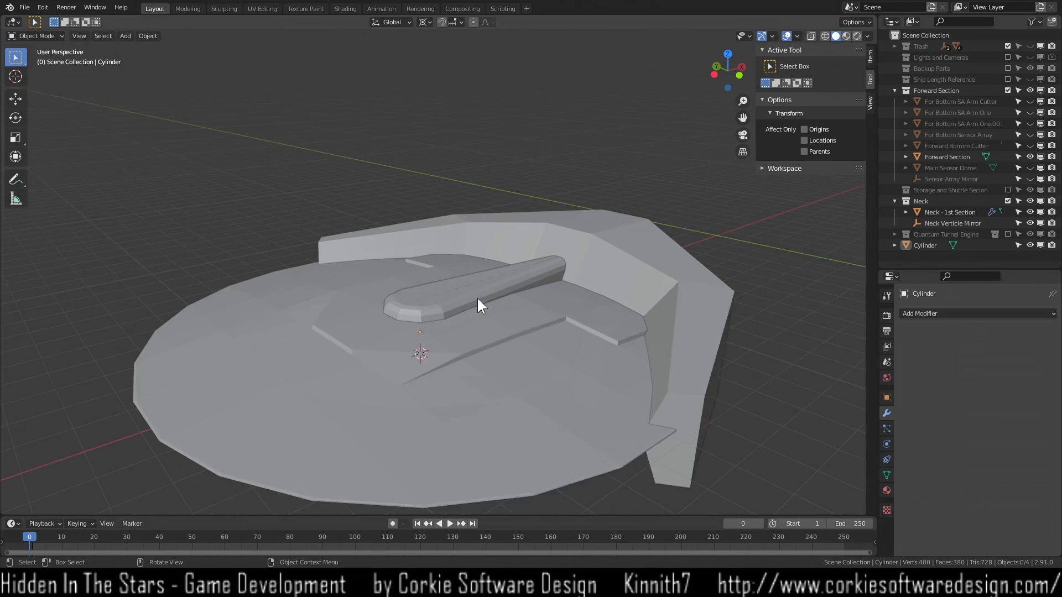
pyautogui.scroll(3, 523, 341)
pyautogui.moveTo(526, 354); pyautogui.dragTo(592, 362, button='middle')
pyautogui.click(449, 340)
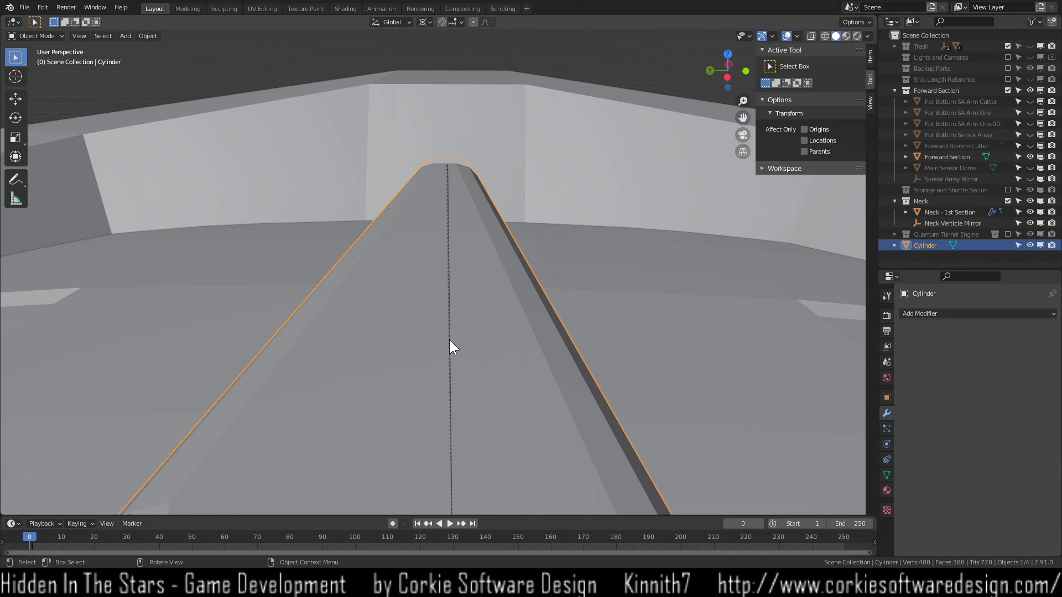
# Examine the tapered cylinder's bevelled top and rounded end on the disc from several angles.
pyautogui.scroll(-2, 449, 340)
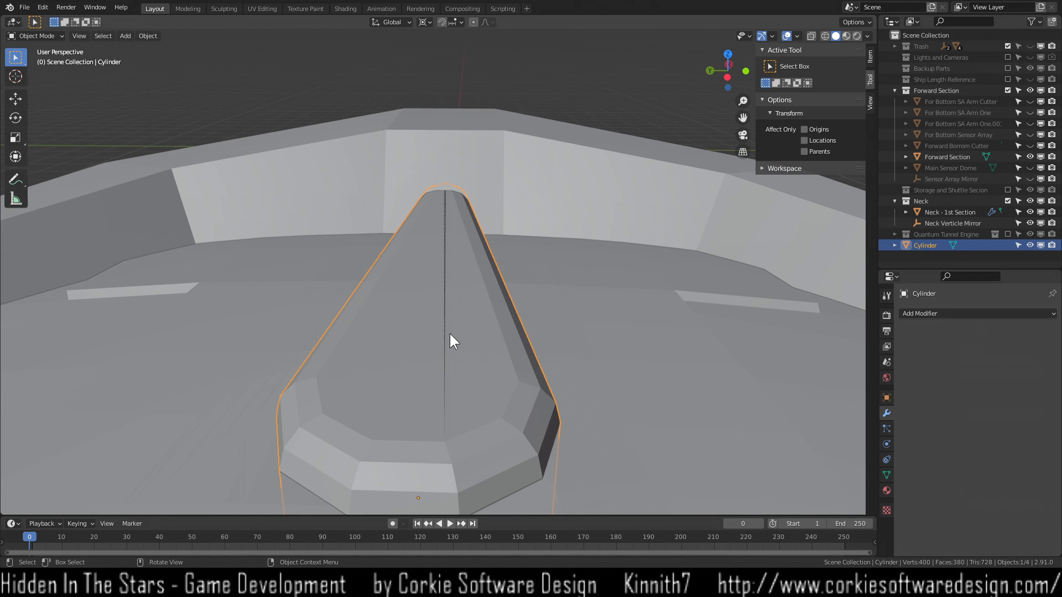
pyautogui.moveTo(449, 334); pyautogui.dragTo(551, 325, button='middle')
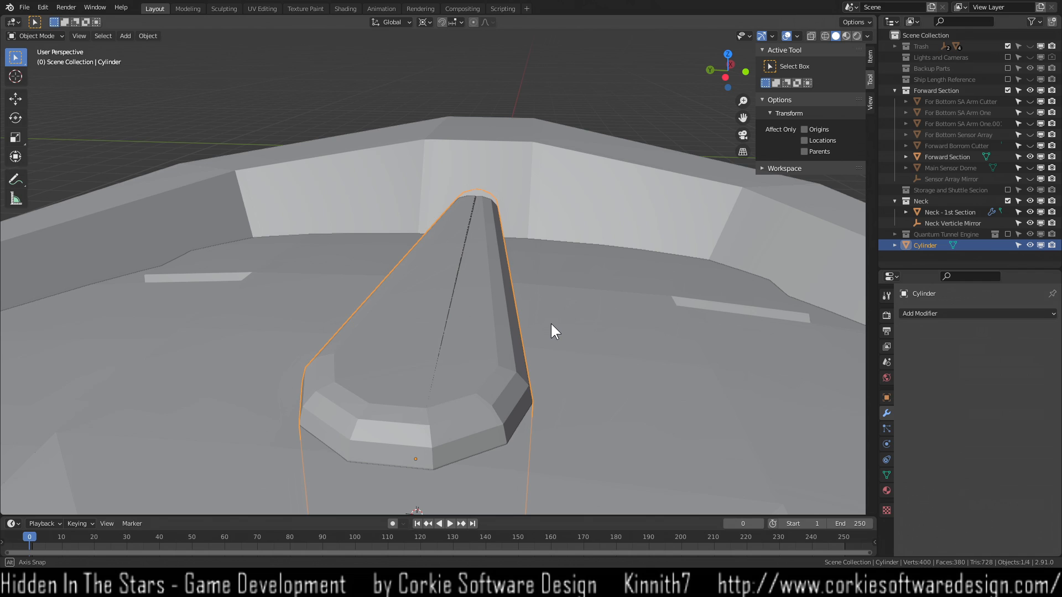
pyautogui.moveTo(621, 356); pyautogui.dragTo(531, 342, button='middle')
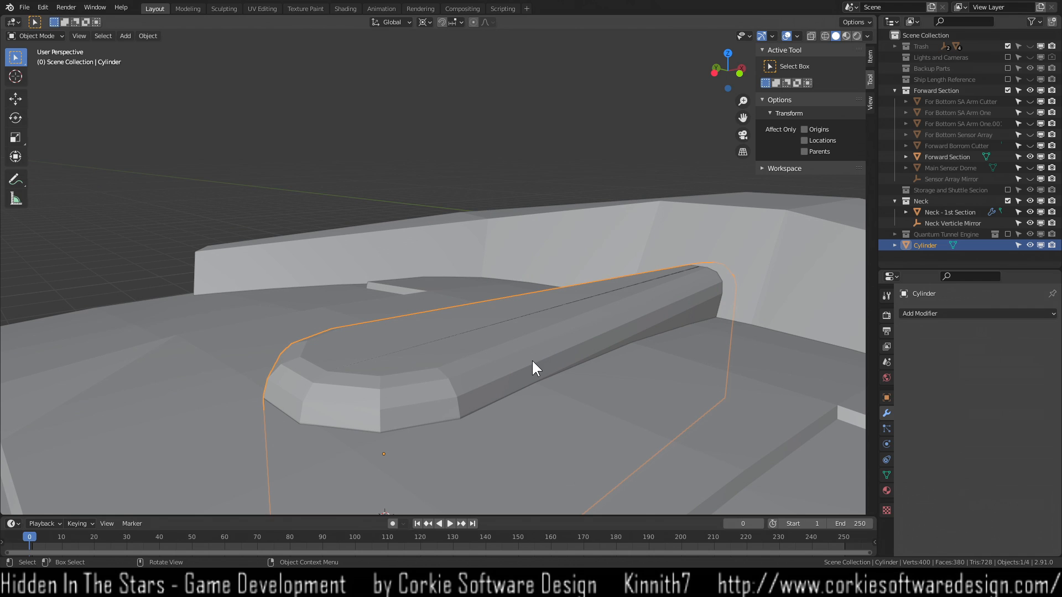
pyautogui.moveTo(380, 371); pyautogui.dragTo(480, 365, button='middle')
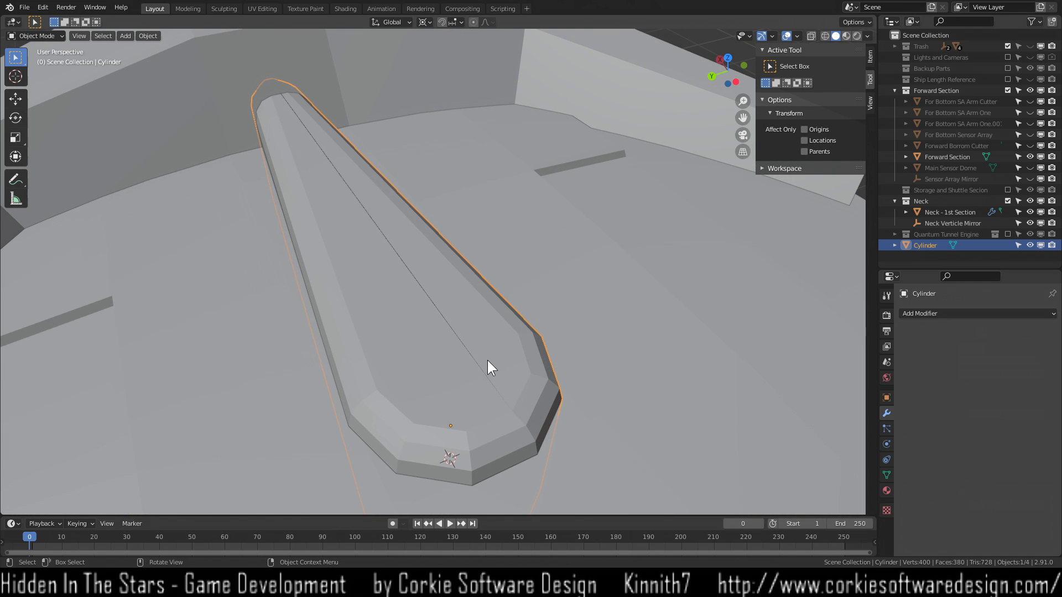
# Enter Edit Mode on the tapered cylinder and hide the Forward Section to expose its side walls.
pyautogui.press('Tab')
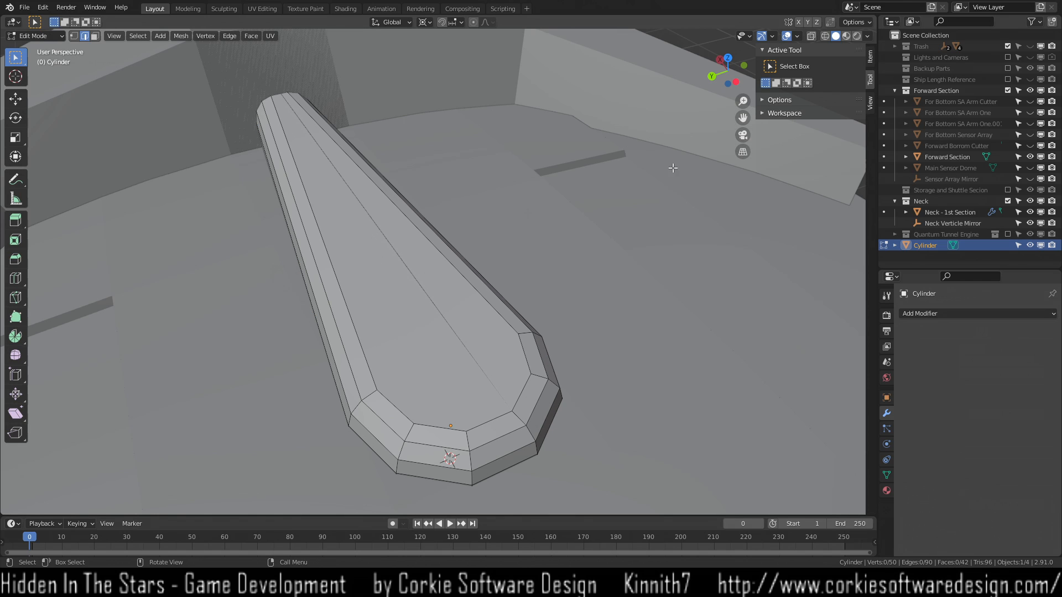
pyautogui.click(1028, 155)
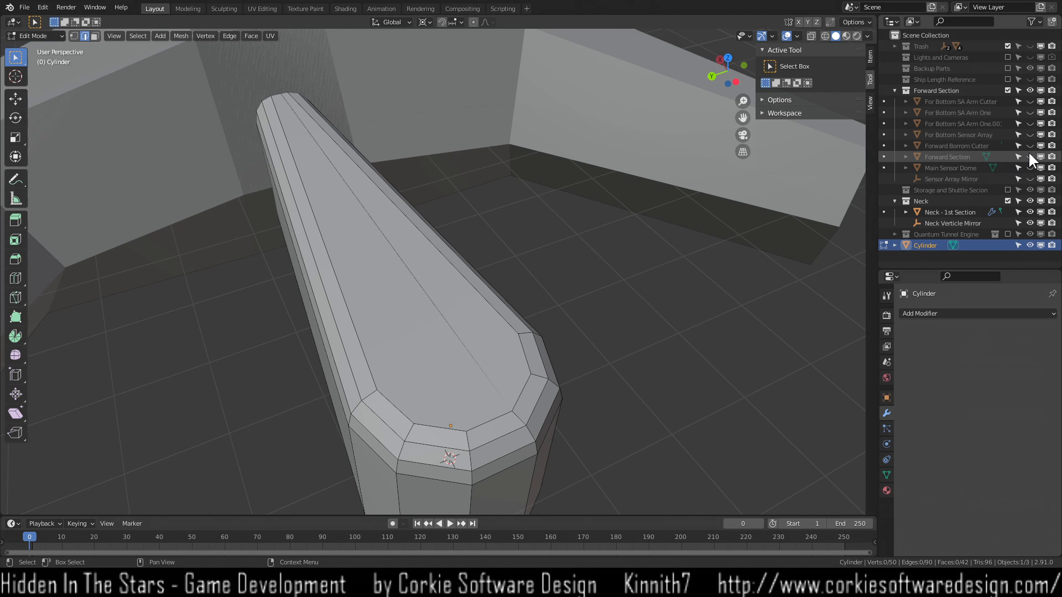
pyautogui.moveTo(269, 284); pyautogui.dragTo(490, 313, button='middle')
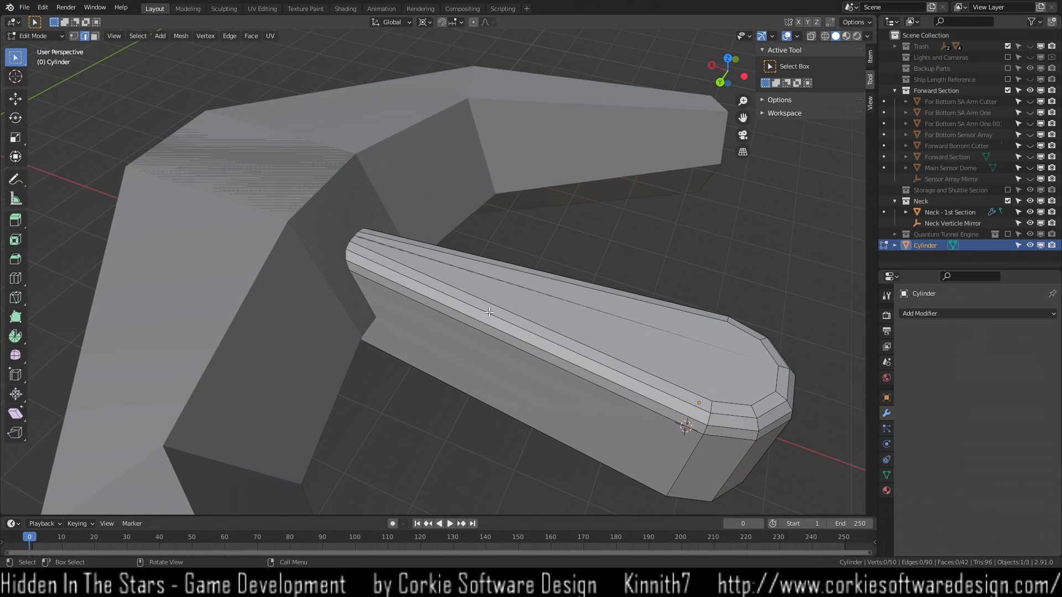
pyautogui.scroll(2, 525, 378)
pyautogui.keyDown('shift'); pyautogui.moveTo(659, 386); pyautogui.dragTo(522, 310, button='middle'); pyautogui.keyUp('shift')
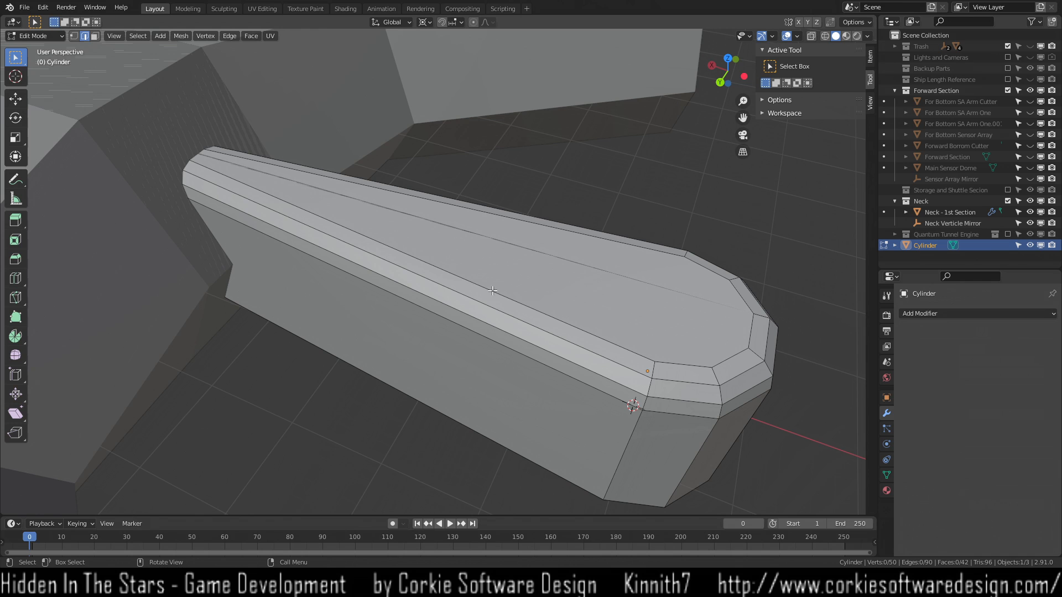
pyautogui.scroll(-8, 407, 231)
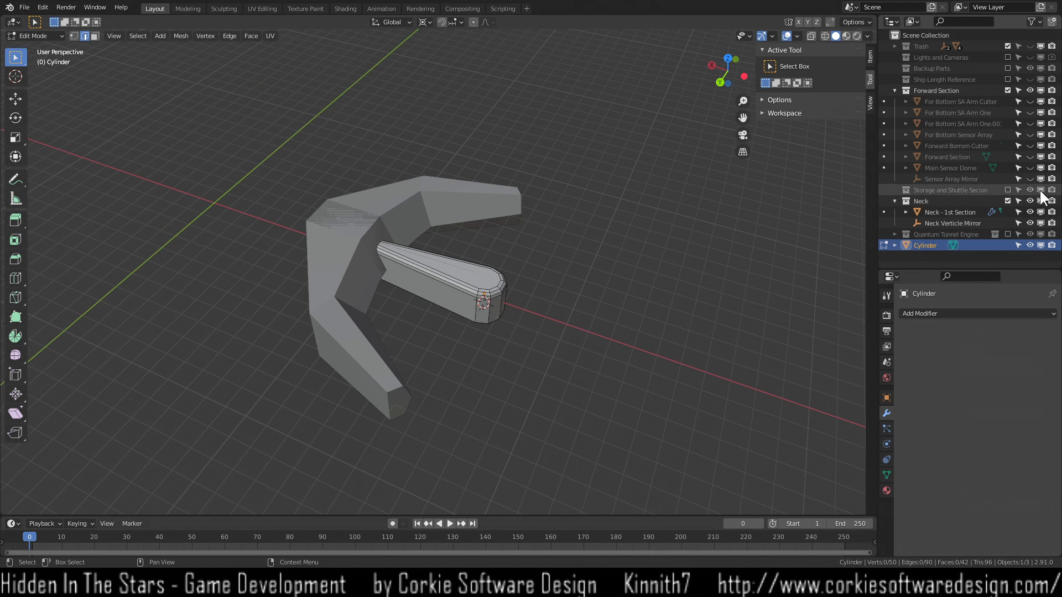
# Show the Forward Section again and check how the cylinder sits on the disc.
pyautogui.click(1028, 157)
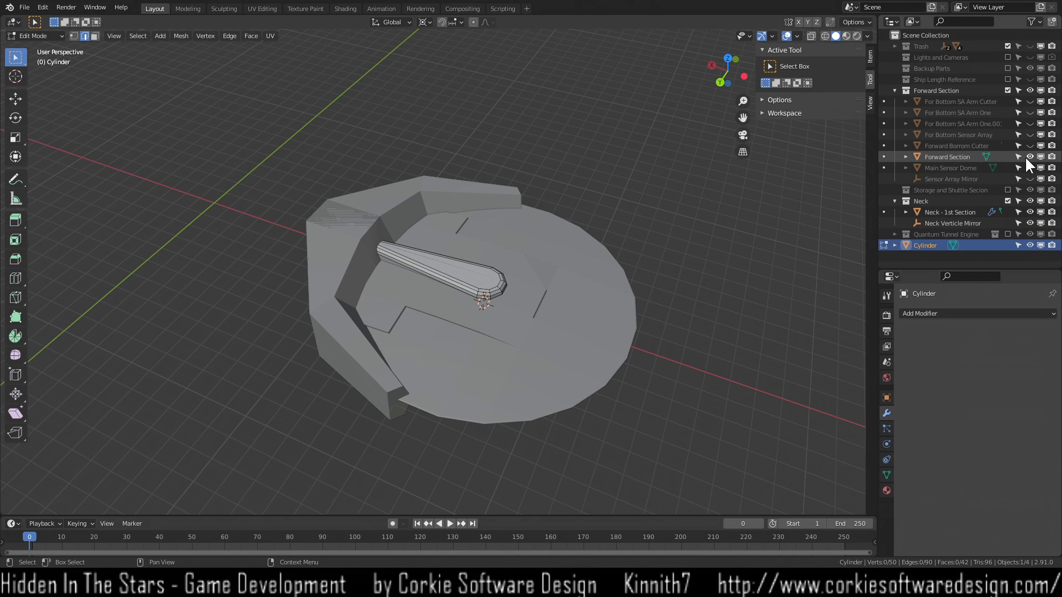
pyautogui.moveTo(661, 354); pyautogui.dragTo(600, 306, button='middle')
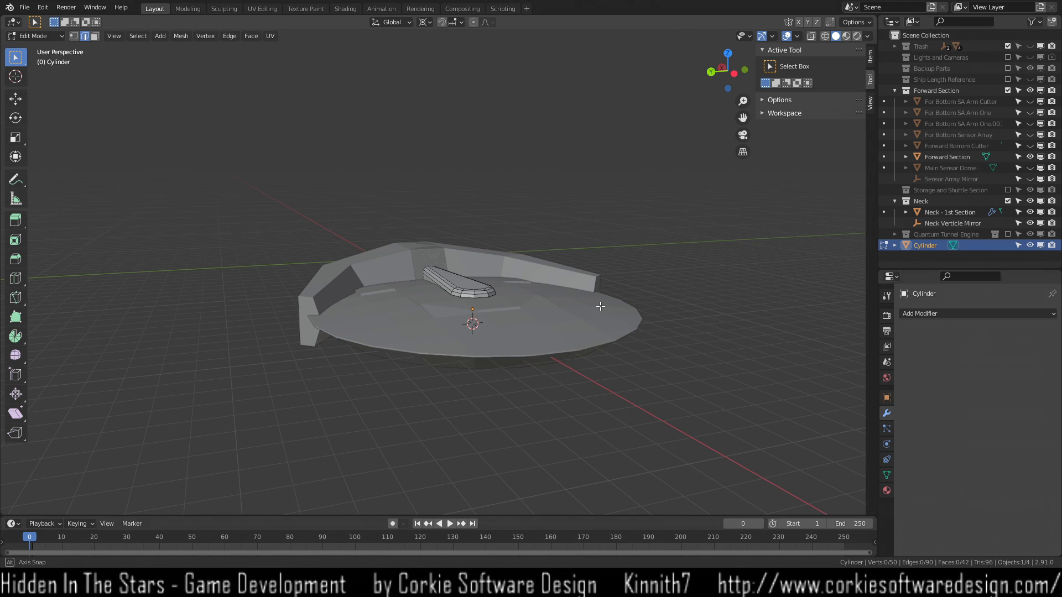
pyautogui.moveTo(600, 306); pyautogui.dragTo(601, 306, button='middle')
pyautogui.scroll(6, 468, 292)
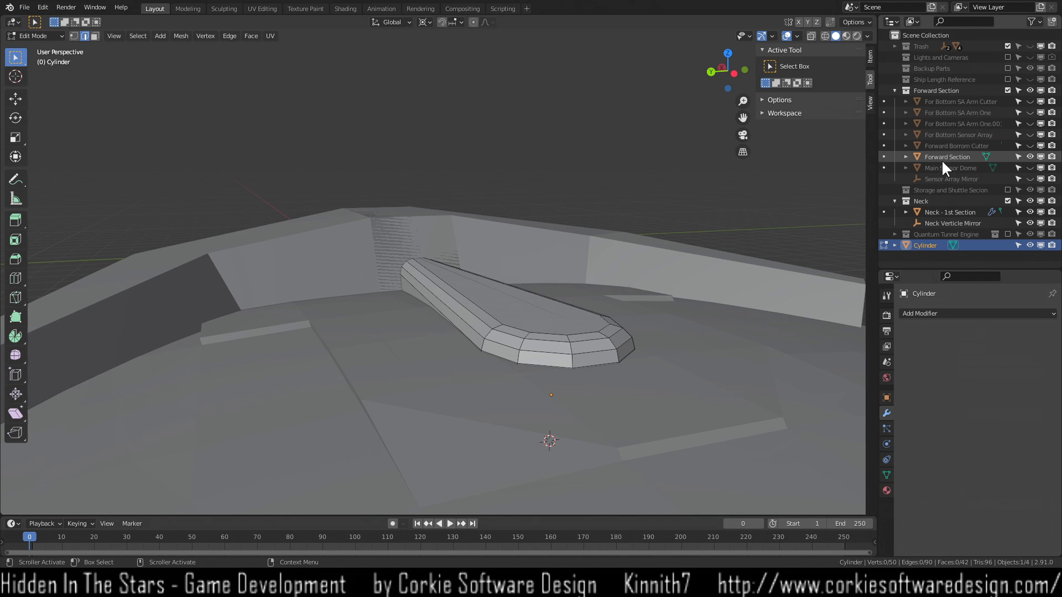
# Hide the Forward Section and delete the flat top face of the tapered cylinder.
pyautogui.click(1030, 157)
pyautogui.moveTo(584, 349); pyautogui.dragTo(542, 339, button='middle')
pyautogui.press('1')
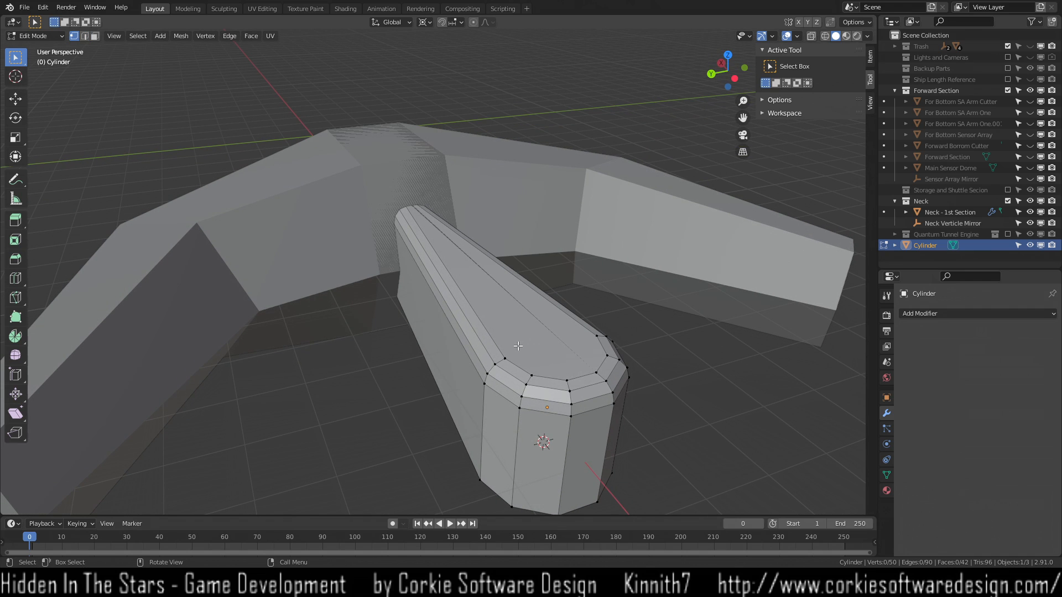
pyautogui.press('3')
pyautogui.click(528, 335)
pyautogui.press('x')
pyautogui.click(529, 334)
pyautogui.moveTo(530, 336)
pyautogui.mouseDown(button='middle')
pyautogui.moveTo(562, 351)
pyautogui.moveTo(498, 316)
pyautogui.moveTo(487, 332)
pyautogui.moveTo(512, 344)
pyautogui.mouseUp(button='middle')
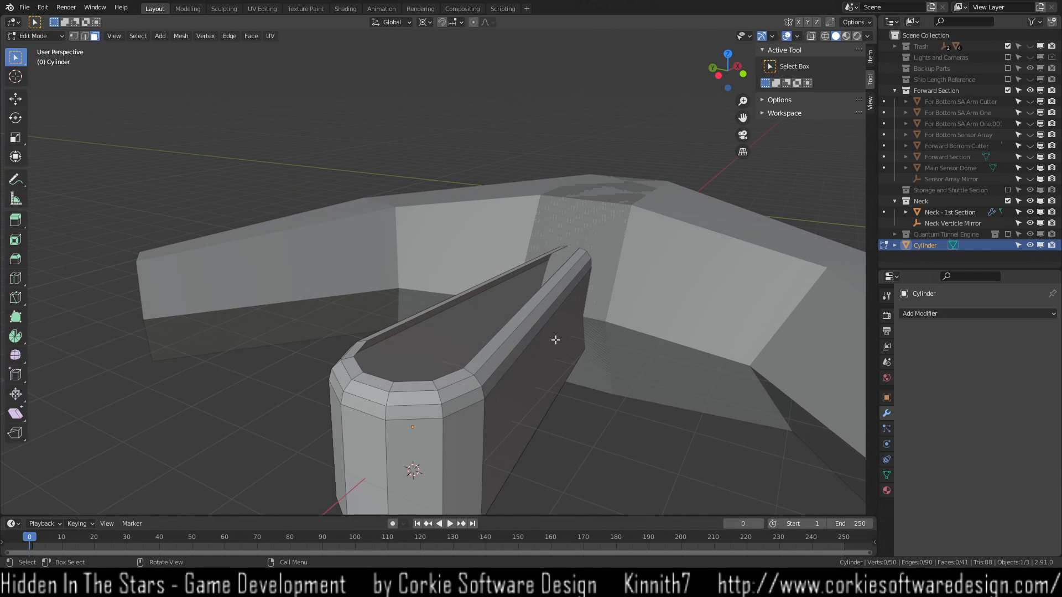
# Exclude the Neck collection from the view layer and inspect the cylinder's open top at its narrow end.
pyautogui.click(1007, 201)
pyautogui.moveTo(648, 379); pyautogui.dragTo(463, 373, button='middle')
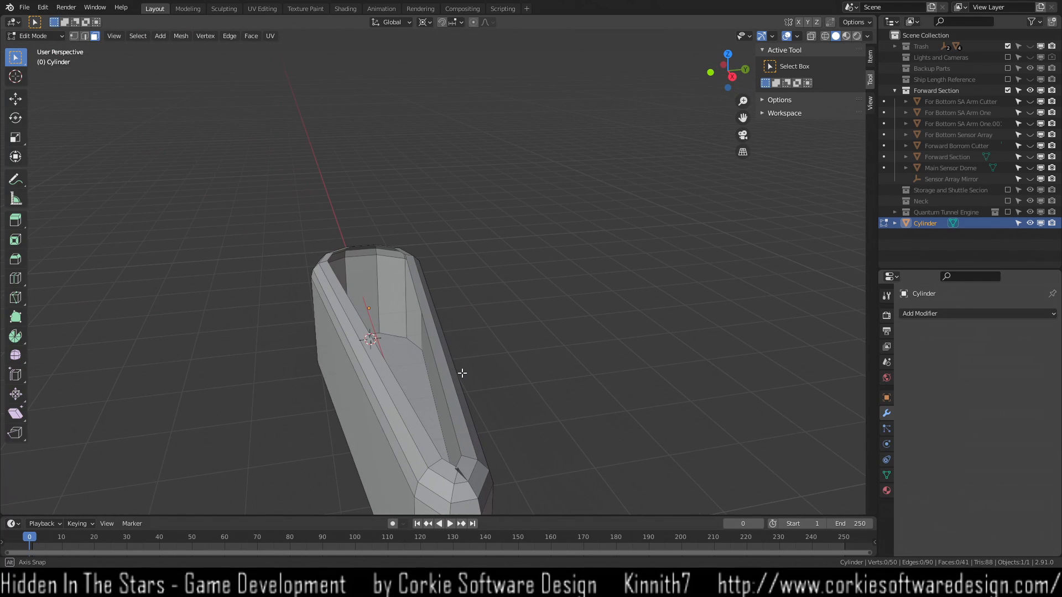
pyautogui.scroll(1, 478, 506)
pyautogui.keyDown('shift'); pyautogui.moveTo(480, 476); pyautogui.dragTo(448, 345, button='middle'); pyautogui.keyUp('shift')
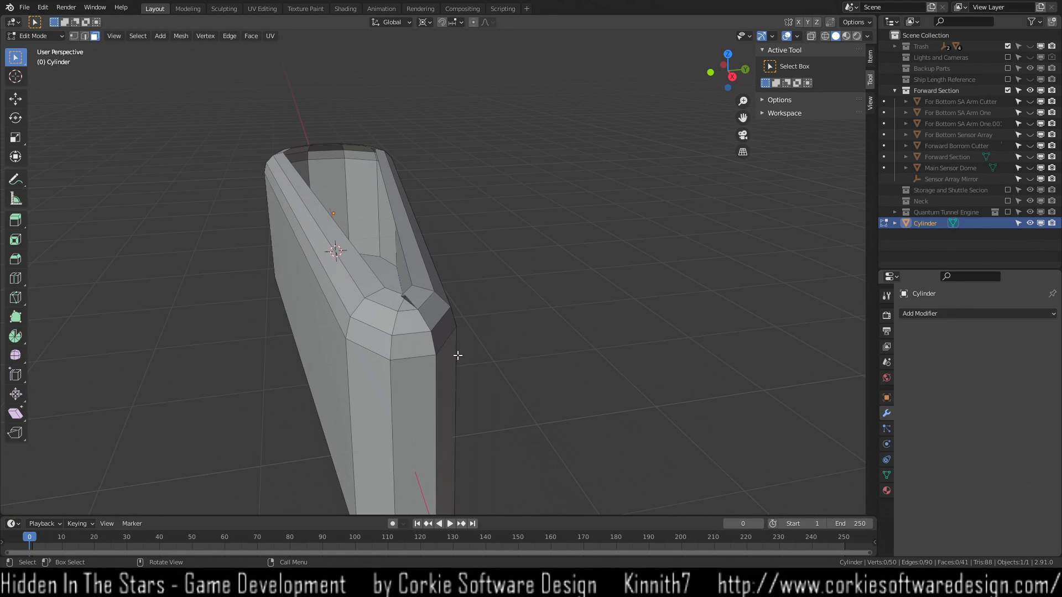
pyautogui.scroll(-1, 459, 354)
pyautogui.moveTo(449, 299)
pyautogui.mouseDown(button='middle')
pyautogui.moveTo(458, 324)
pyautogui.moveTo(573, 368)
pyautogui.moveTo(572, 380)
pyautogui.moveTo(586, 384)
pyautogui.mouseUp(button='middle')
# Display the cylinder in wireframe shading from the top orthographic view.
pyautogui.press('z')
pyautogui.click(503, 384)
pyautogui.moveTo(695, 421)
pyautogui.mouseDown(button='middle')
pyautogui.moveTo(663, 411)
pyautogui.moveTo(684, 398)
pyautogui.moveTo(676, 417)
pyautogui.mouseUp(button='middle')
pyautogui.press('KP_7')
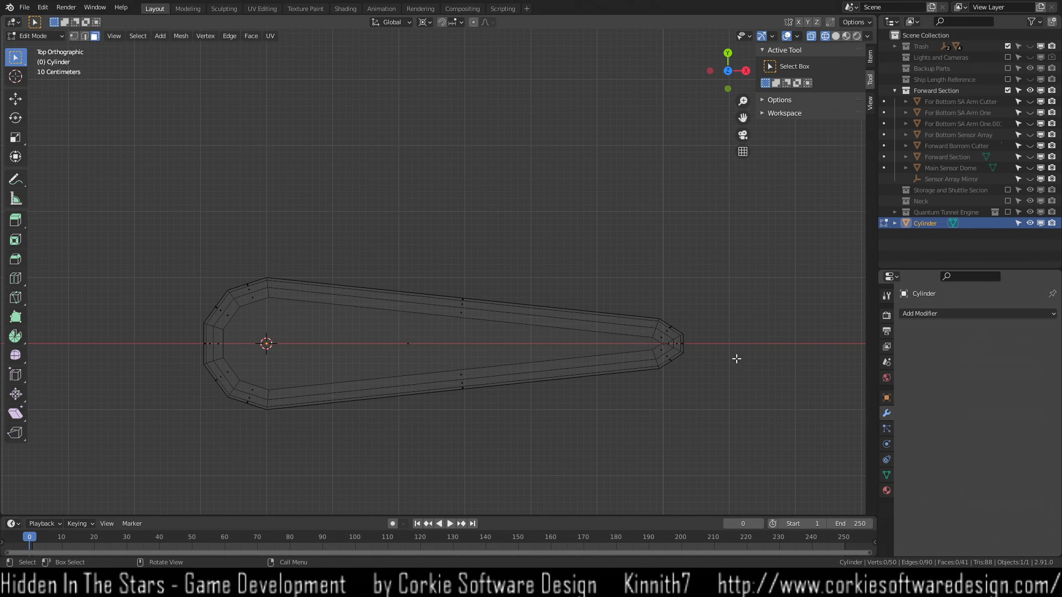
pyautogui.moveTo(612, 267); pyautogui.dragTo(742, 385)
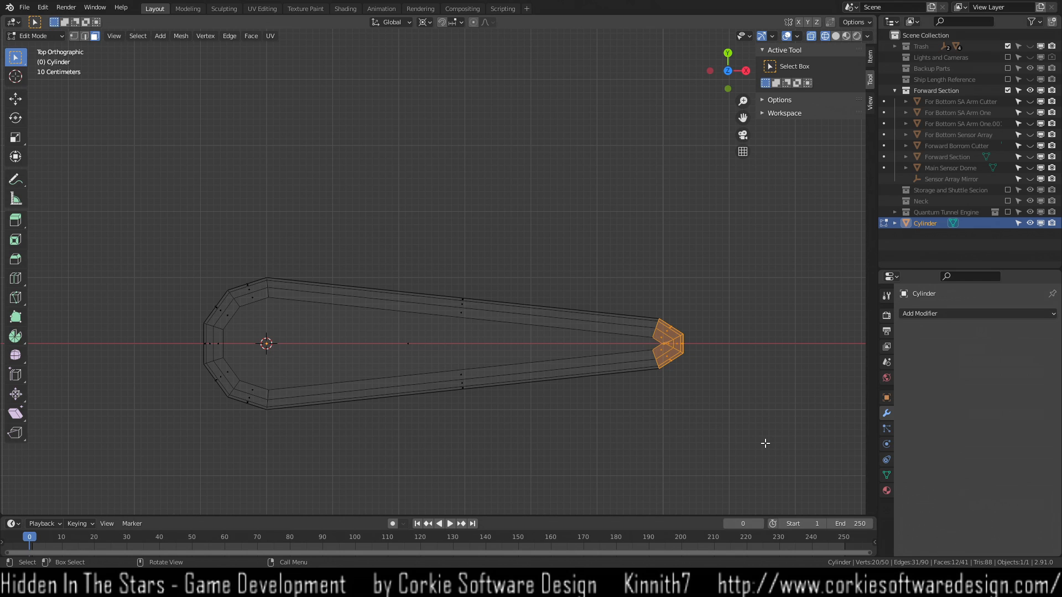
pyautogui.press('s')
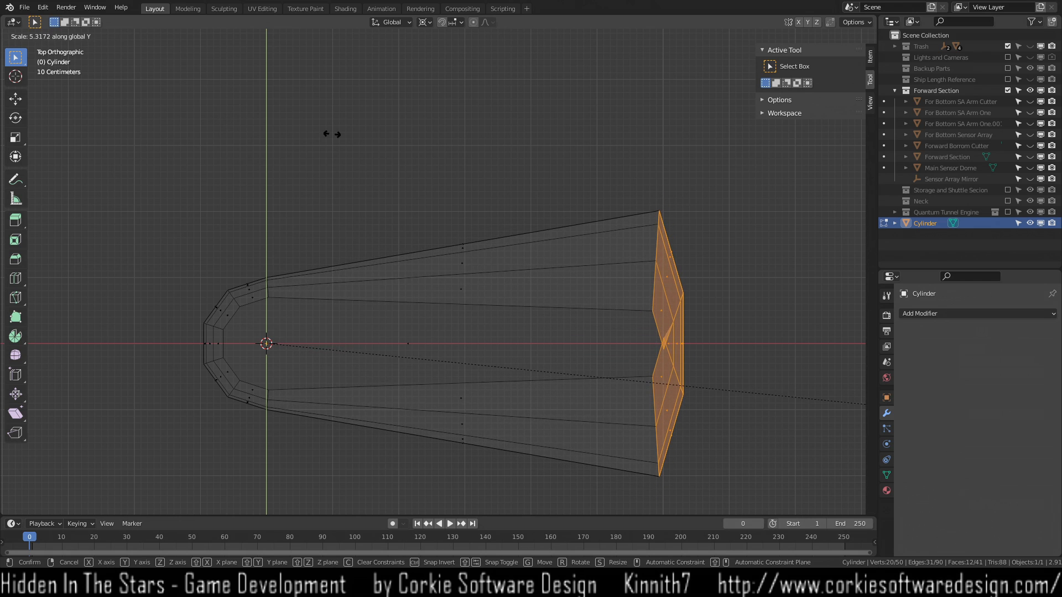
pyautogui.click(667, 501)
# Merge the two overlapping inner vertices at the cylinder's narrow end using At Last, and clear the selection.
pyautogui.scroll(3, 666, 374)
pyautogui.scroll(2, 667, 374)
pyautogui.keyDown('shift'); pyautogui.moveTo(742, 410); pyautogui.dragTo(206, 275, button='middle'); pyautogui.keyUp('shift')
pyautogui.scroll(2, 465, 332)
pyautogui.scroll(2, 587, 374)
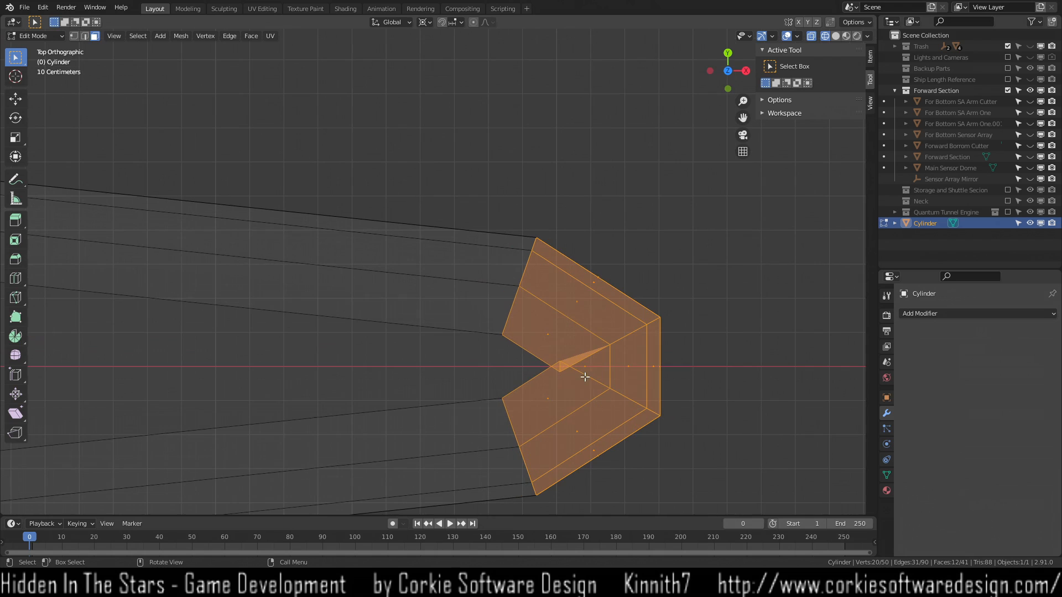
pyautogui.press('1')
pyautogui.click(560, 362)
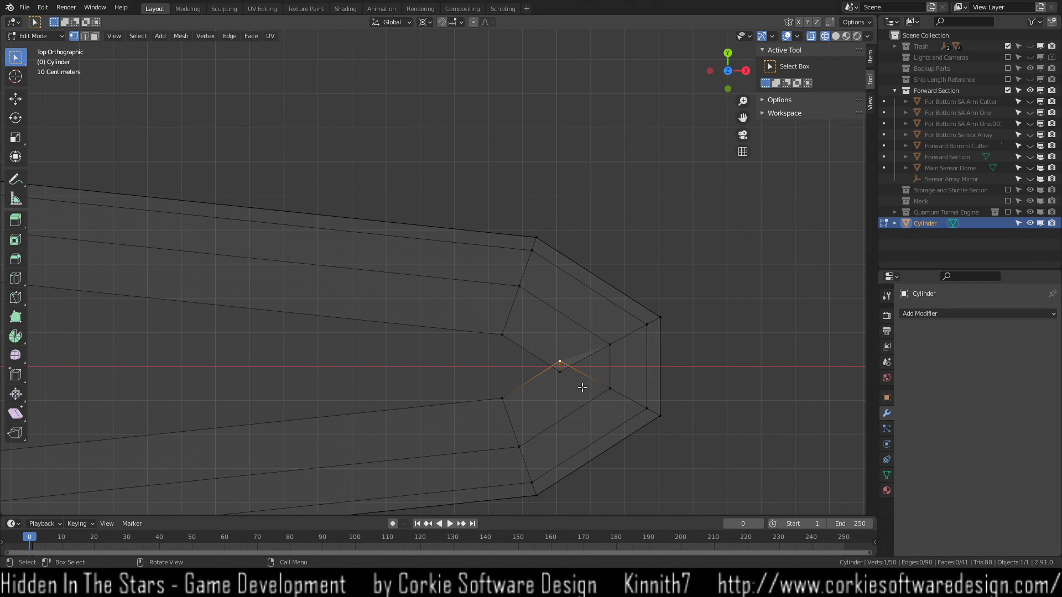
pyautogui.keyDown('shift'); pyautogui.click(560, 372); pyautogui.keyUp('shift')
pyautogui.press('m')
pyautogui.click(576, 390)
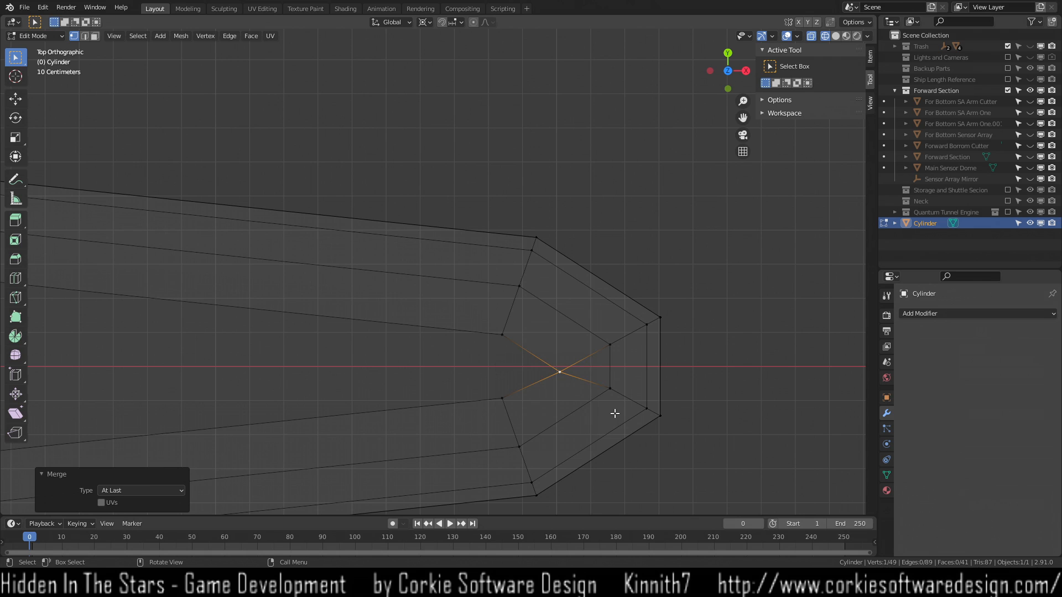
pyautogui.click(695, 415)
# Try to connect the two opposite inner-rim vertices across the cylinder's wide end.
pyautogui.scroll(-6, 405, 444)
pyautogui.keyDown('shift'); pyautogui.moveTo(307, 411); pyautogui.dragTo(687, 418, button='middle'); pyautogui.keyUp('shift')
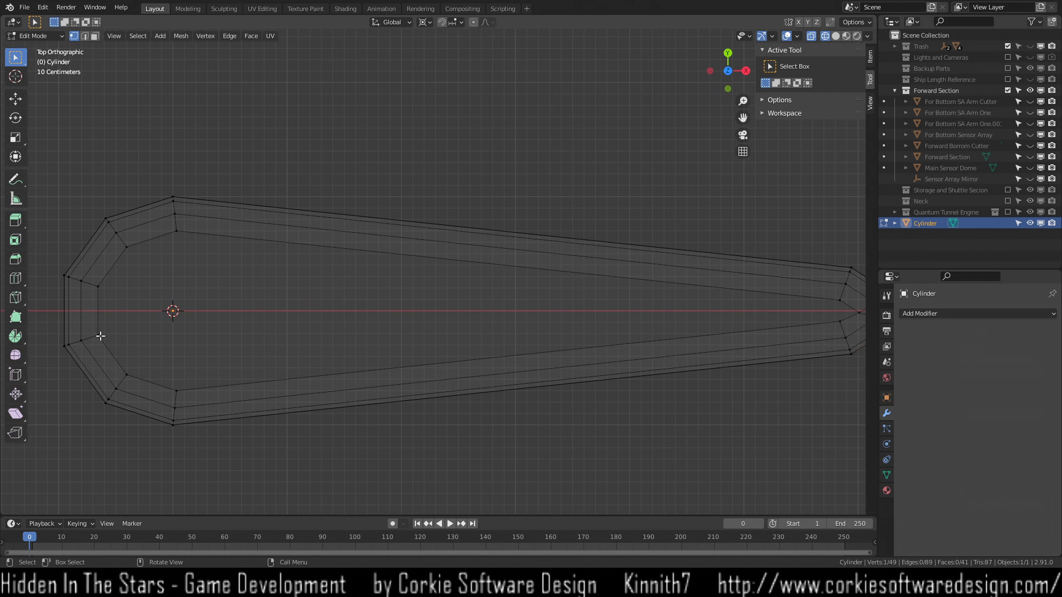
pyautogui.click(126, 376)
pyautogui.keyDown('shift'); pyautogui.click(98, 335); pyautogui.keyUp('shift')
pyautogui.keyDown('shift'); pyautogui.click(98, 286); pyautogui.keyUp('shift')
pyautogui.keyDown('shift'); pyautogui.click(128, 248); pyautogui.keyUp('shift')
pyautogui.hotkey('alt', 'a')
pyautogui.click(126, 376)
pyautogui.keyDown('shift'); pyautogui.click(126, 247); pyautogui.keyUp('shift')
pyautogui.press('j')
# Fill a four-sided face across the wide end between the two opposite pairs of inner-rim vertices.
pyautogui.click(126, 247)
pyautogui.keyDown('shift'); pyautogui.click(127, 375); pyautogui.keyUp('shift')
pyautogui.keyDown('shift'); pyautogui.click(176, 391); pyautogui.keyUp('shift')
pyautogui.keyDown('shift'); pyautogui.click(176, 231); pyautogui.keyUp('shift')
pyautogui.press('f')
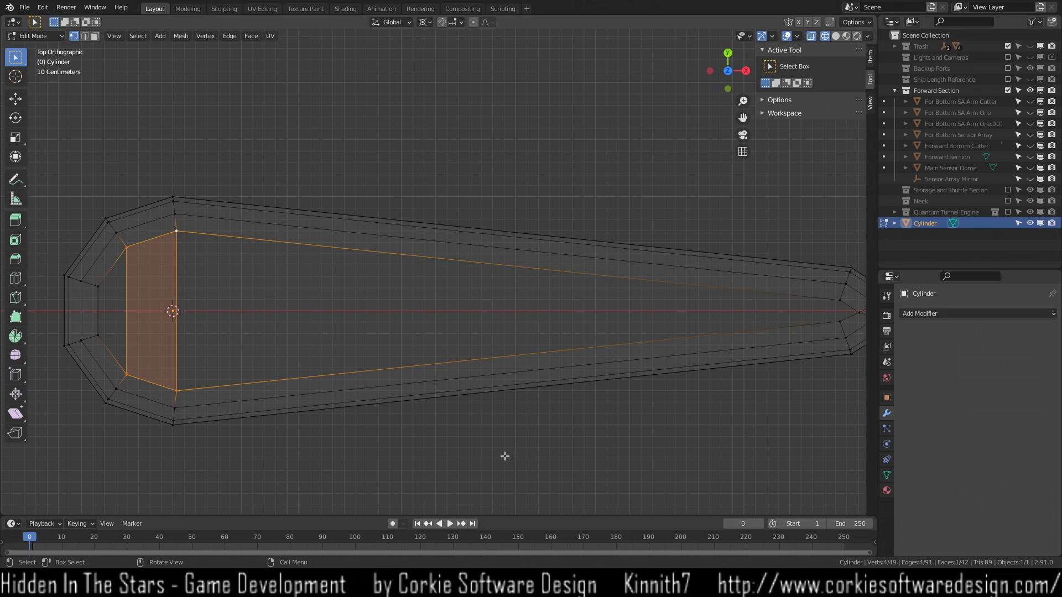
# Fill the long tapered part of the top opening with one four-sided face reaching the narrow end's inner vertices.
pyautogui.scroll(-1, 504, 456)
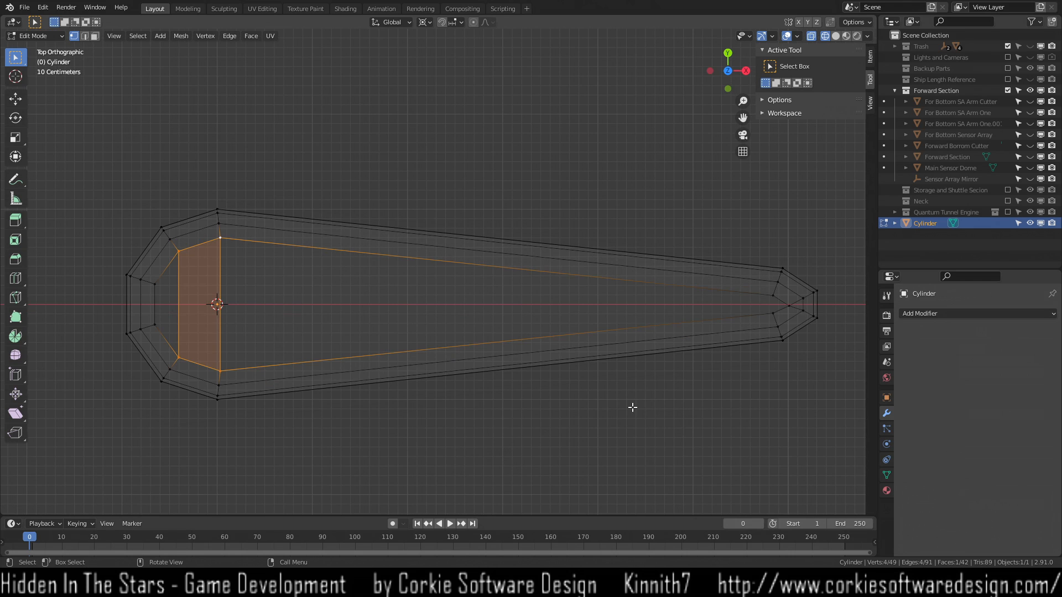
pyautogui.click(224, 238)
pyautogui.keyDown('shift'); pyautogui.click(221, 370); pyautogui.keyUp('shift')
pyautogui.keyDown('shift'); pyautogui.click(773, 314); pyautogui.keyUp('shift')
pyautogui.keyDown('shift'); pyautogui.click(774, 296); pyautogui.keyUp('shift')
pyautogui.press('f')
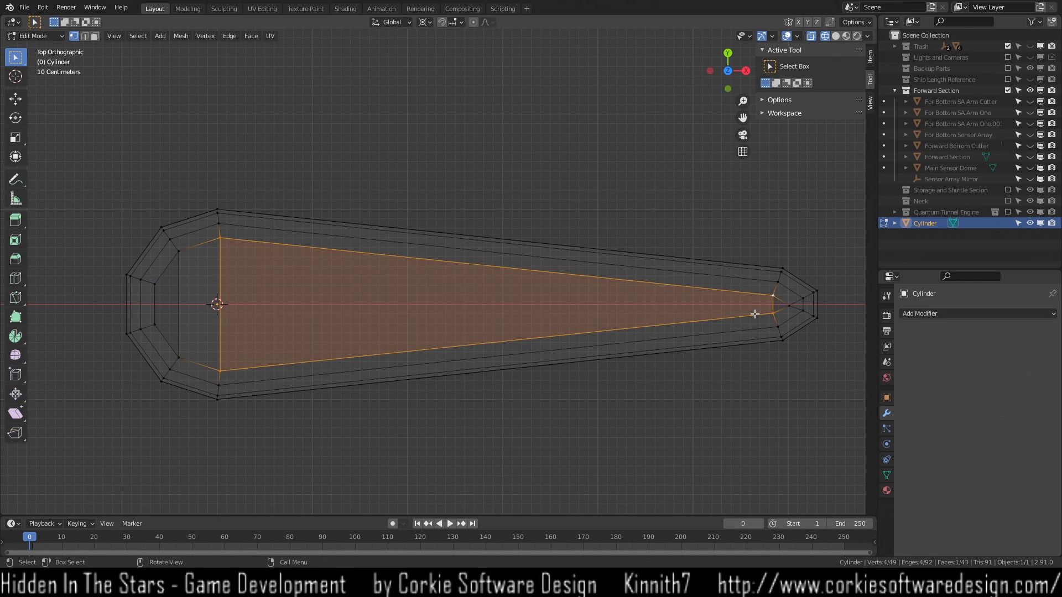
pyautogui.click(751, 384)
pyautogui.click(773, 313)
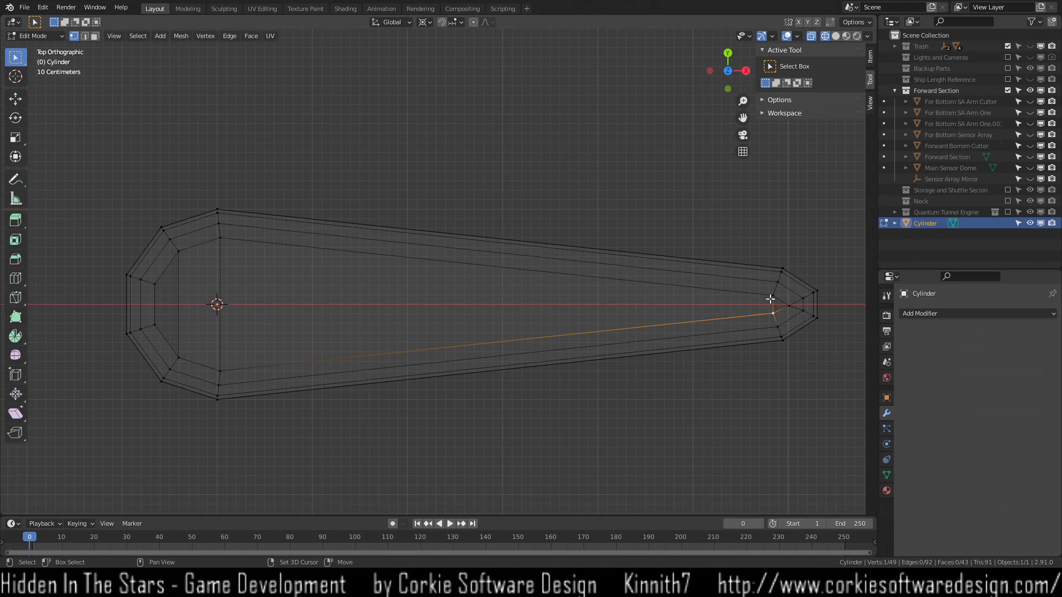
pyautogui.keyDown('shift'); pyautogui.click(773, 296); pyautogui.keyUp('shift')
pyautogui.keyDown('shift'); pyautogui.click(789, 305); pyautogui.keyUp('shift')
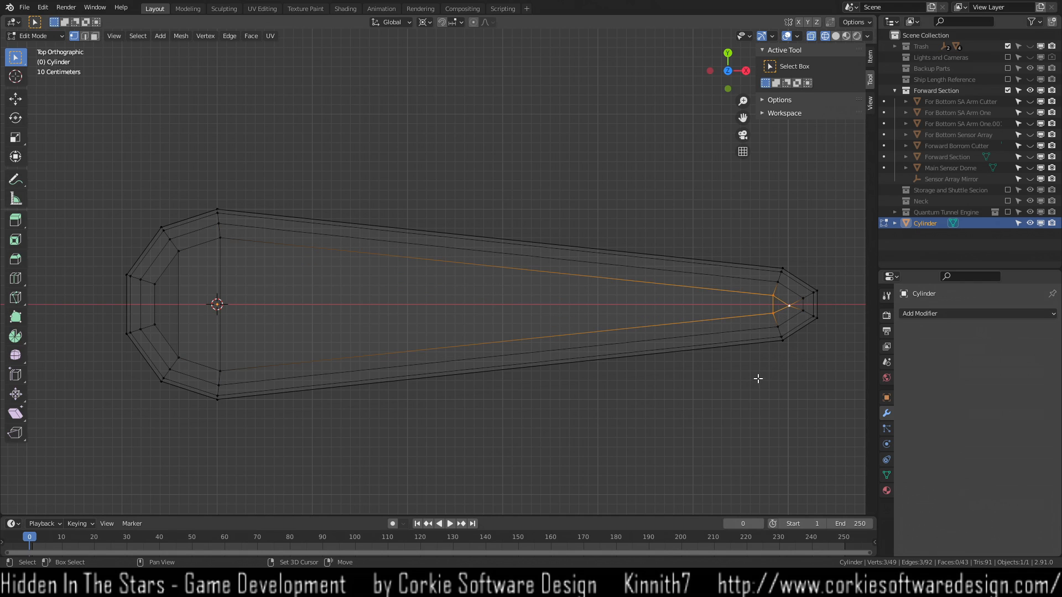
pyautogui.click(743, 396)
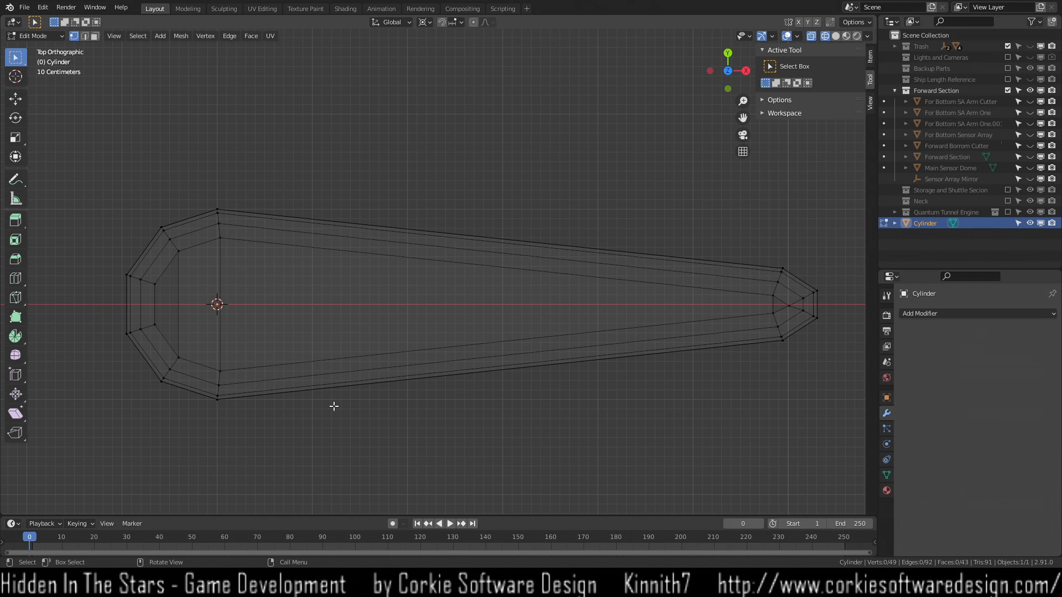
# Delete the merged centre vertex at the cylinder's narrow end and return to solid shading.
pyautogui.moveTo(424, 427); pyautogui.dragTo(469, 353, button='middle')
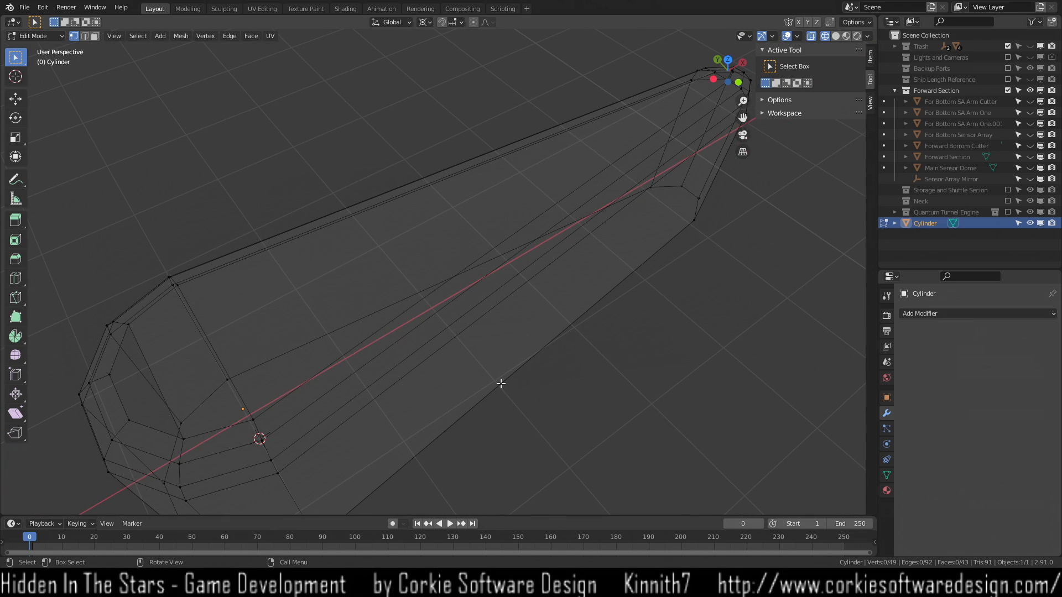
pyautogui.scroll(-2, 655, 324)
pyautogui.moveTo(683, 254); pyautogui.dragTo(629, 287, button='middle')
pyautogui.scroll(3, 726, 303)
pyautogui.keyDown('shift'); pyautogui.moveTo(777, 344); pyautogui.dragTo(441, 299, button='middle'); pyautogui.keyUp('shift')
pyautogui.scroll(2, 577, 278)
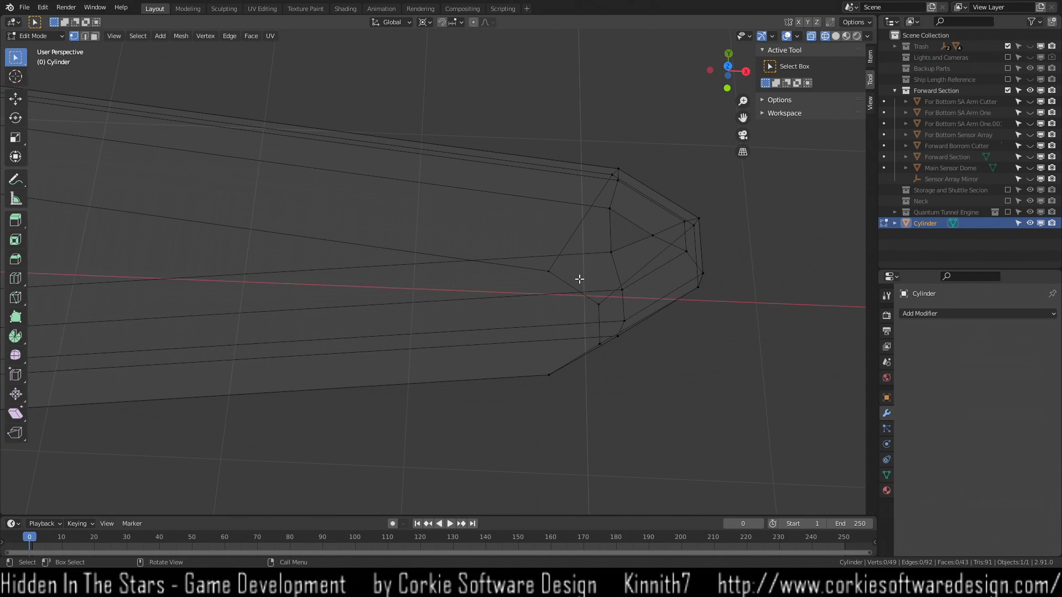
pyautogui.keyDown('shift'); pyautogui.moveTo(676, 246); pyautogui.dragTo(524, 260, button='middle'); pyautogui.keyUp('shift')
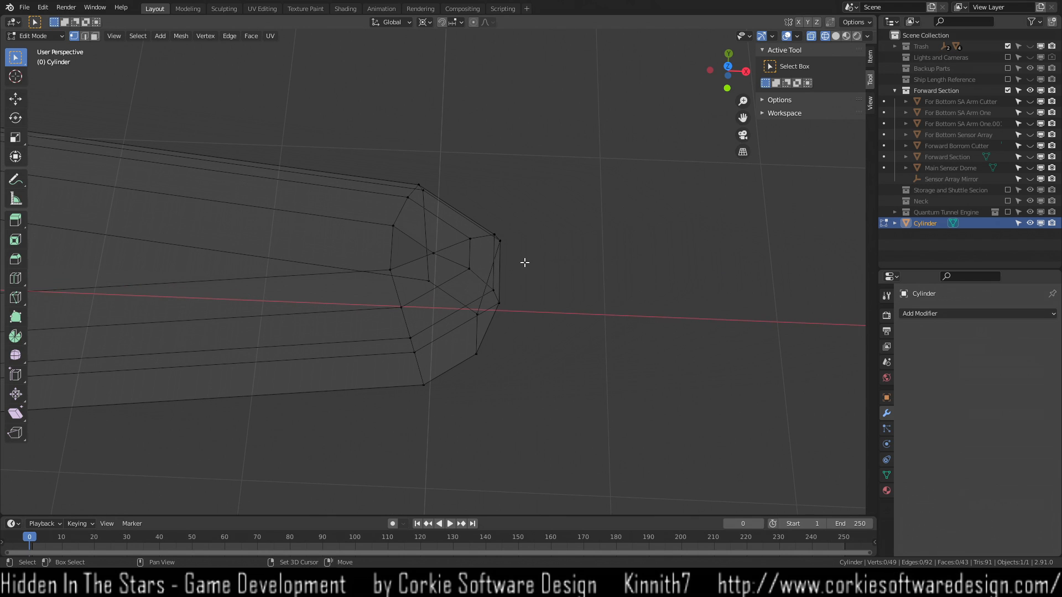
pyautogui.click(434, 254)
pyautogui.press('z')
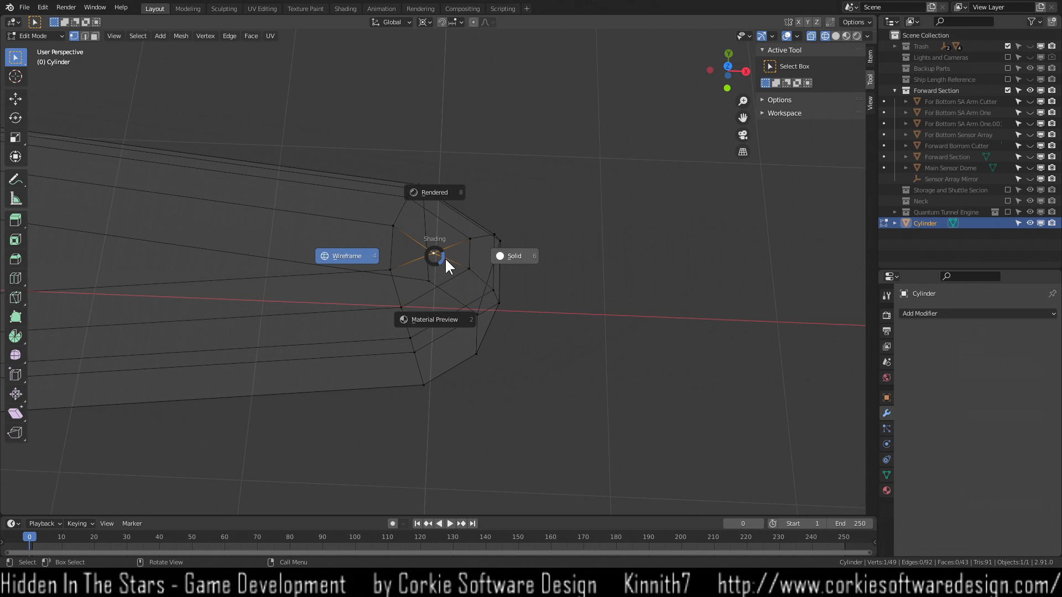
pyautogui.press('x')
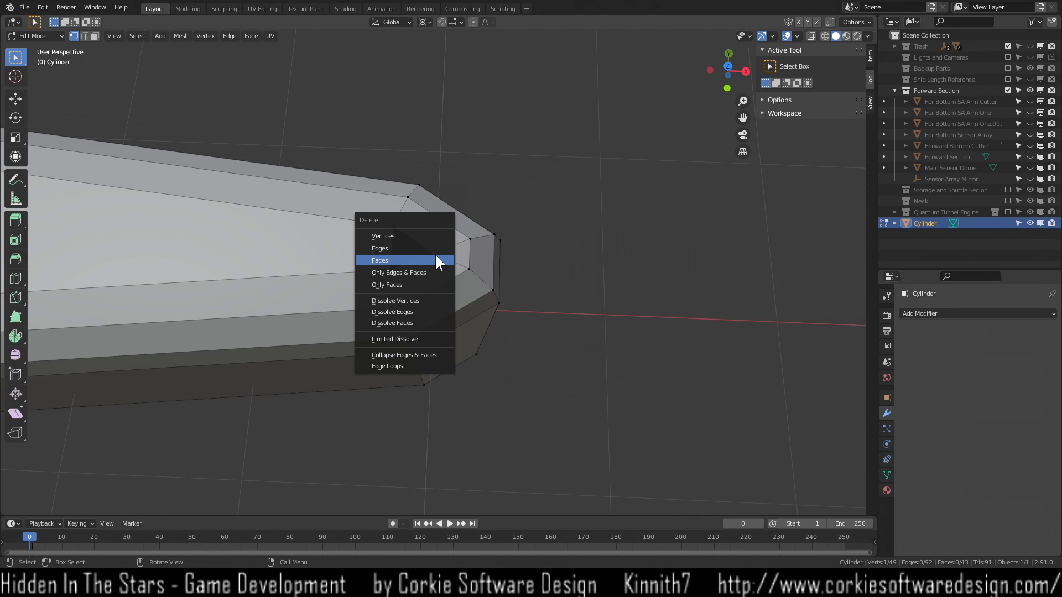
pyautogui.click(432, 234)
pyautogui.moveTo(429, 293)
pyautogui.mouseDown(button='middle')
pyautogui.moveTo(445, 286)
pyautogui.moveTo(417, 276)
pyautogui.mouseUp(button='middle')
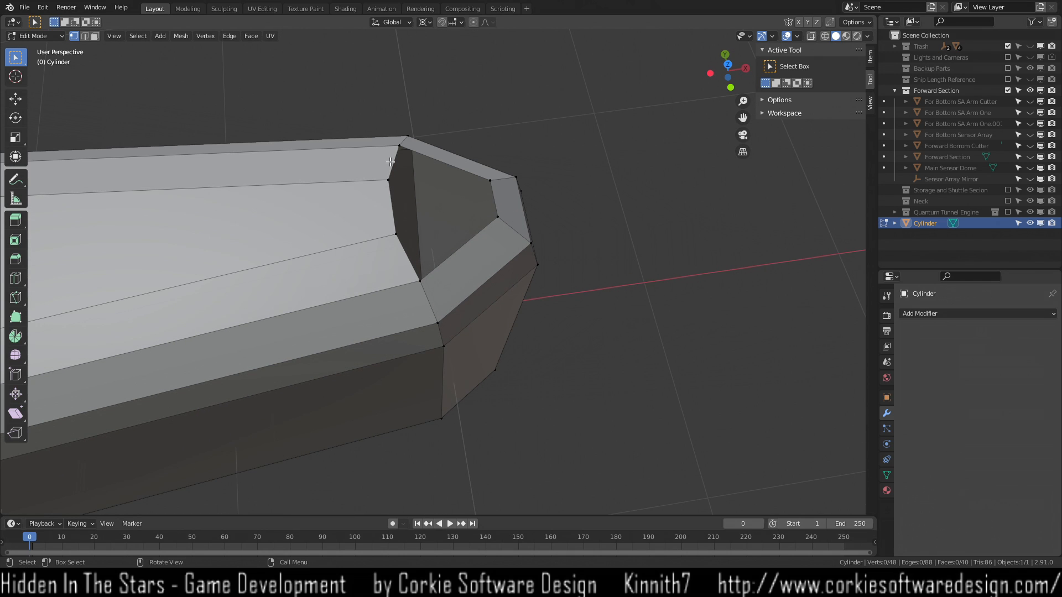
# Try to subdivide the two opposite short inner-rim edges at the cylinder's narrow end, and undo it.
pyautogui.click(493, 199)
pyautogui.press('2')
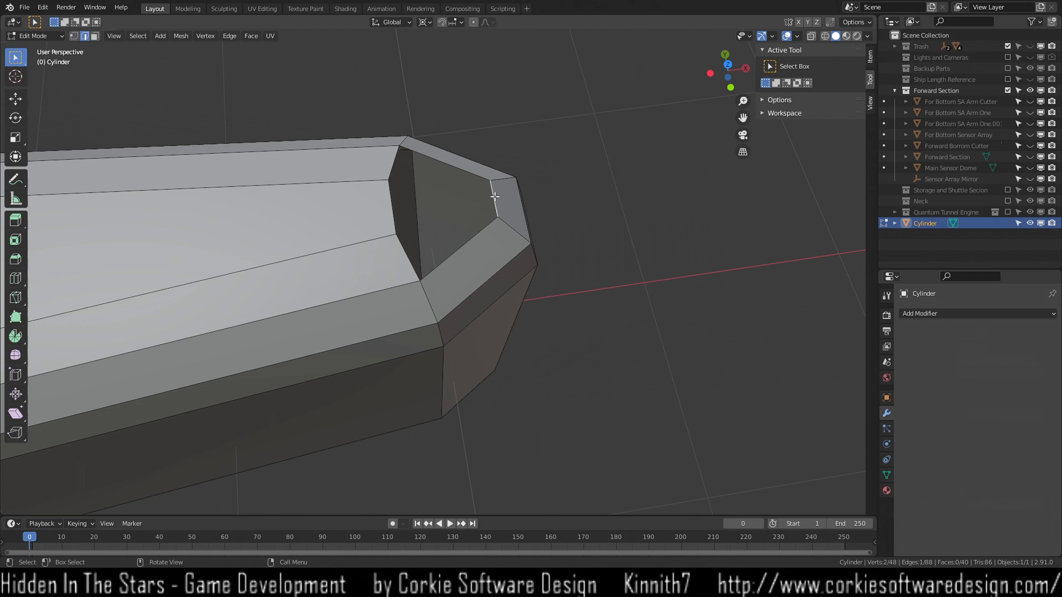
pyautogui.keyDown('shift'); pyautogui.click(392, 205); pyautogui.keyUp('shift')
pyautogui.rightClick(393, 204)
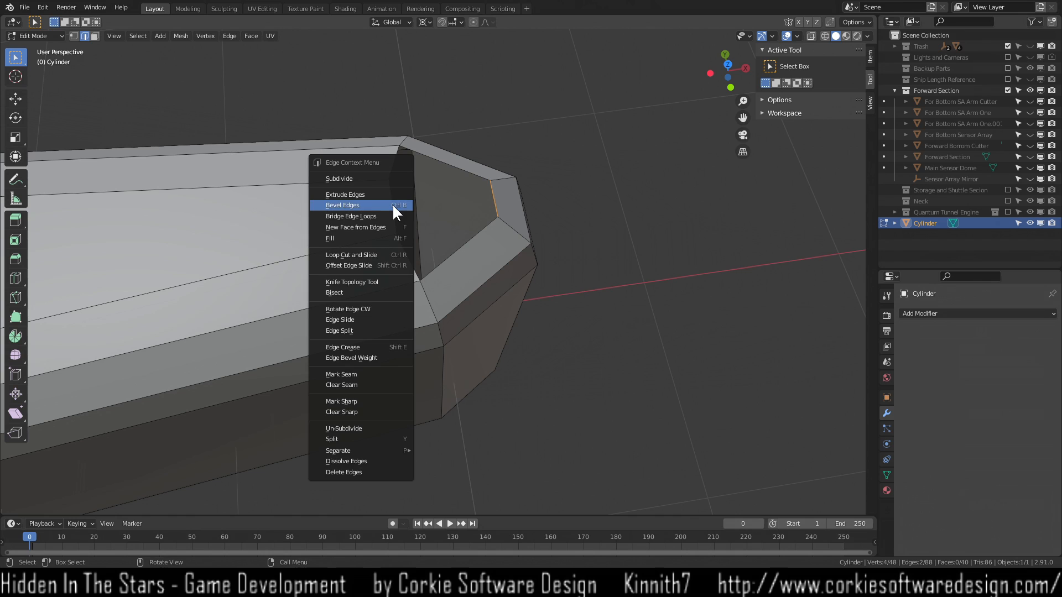
pyautogui.click(378, 179)
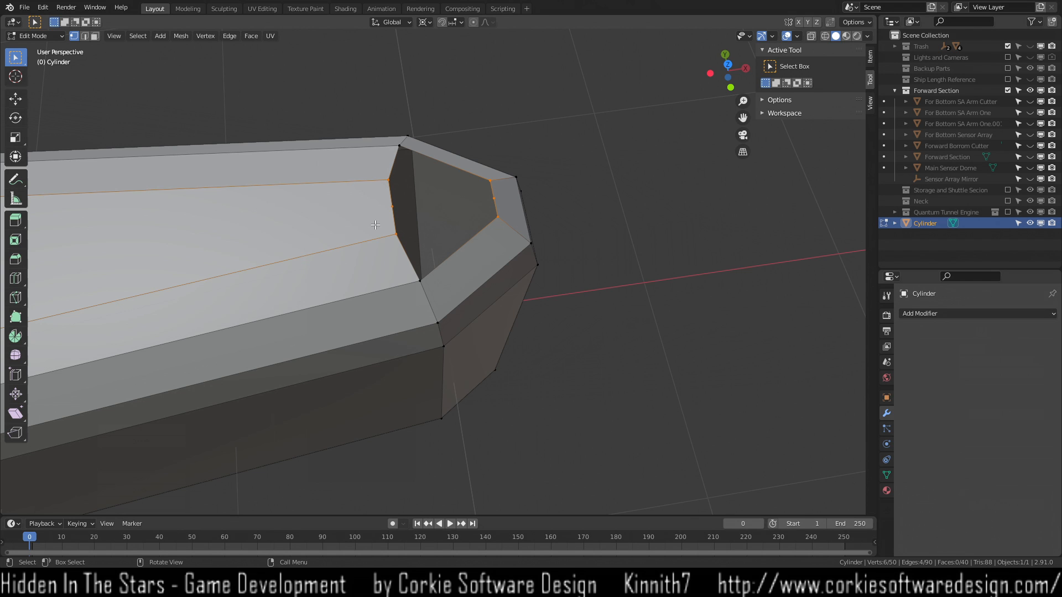
pyautogui.scroll(-5, 291, 225)
pyautogui.keyDown('shift'); pyautogui.moveTo(257, 286); pyautogui.dragTo(434, 320, button='middle'); pyautogui.keyUp('shift')
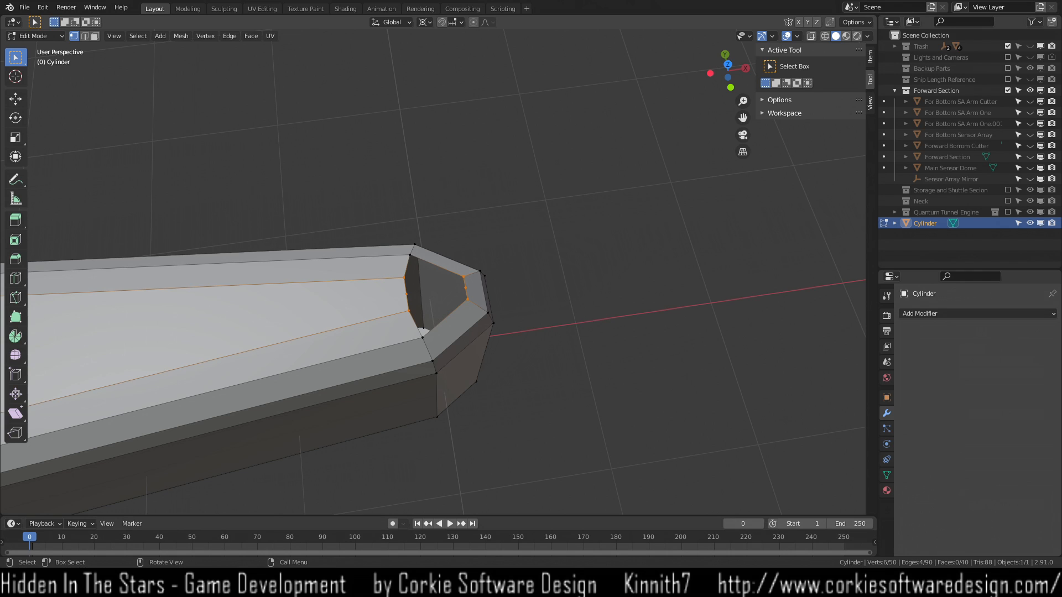
pyautogui.press('2')
pyautogui.hotkey('ctrl', 'z')
pyautogui.scroll(3, 463, 314)
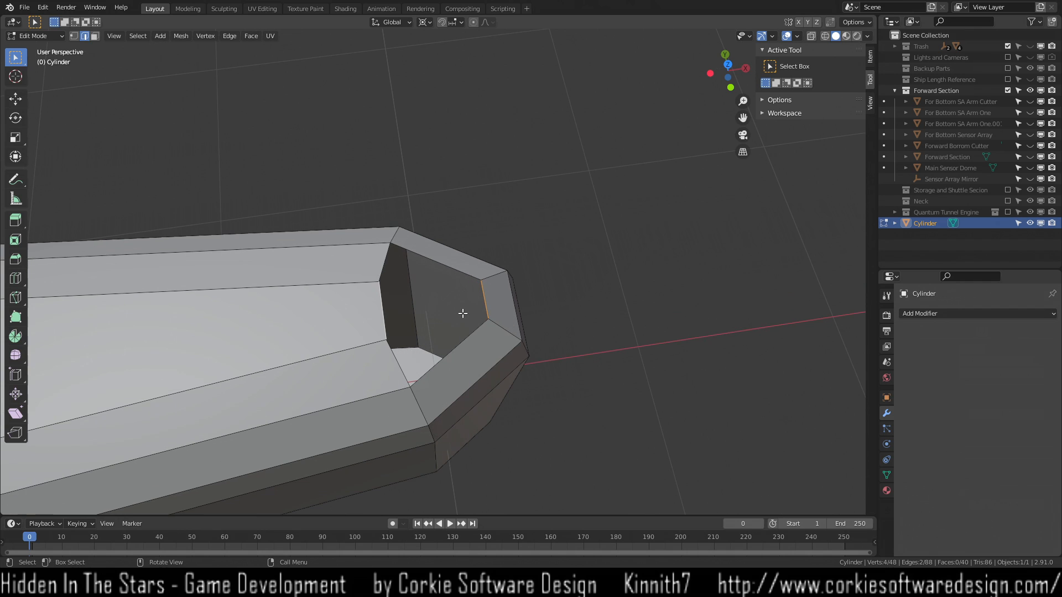
# Fill a four-sided face across the narrow-end opening between the four vertices of the two opposite short inner-rim edges.
pyautogui.press('1')
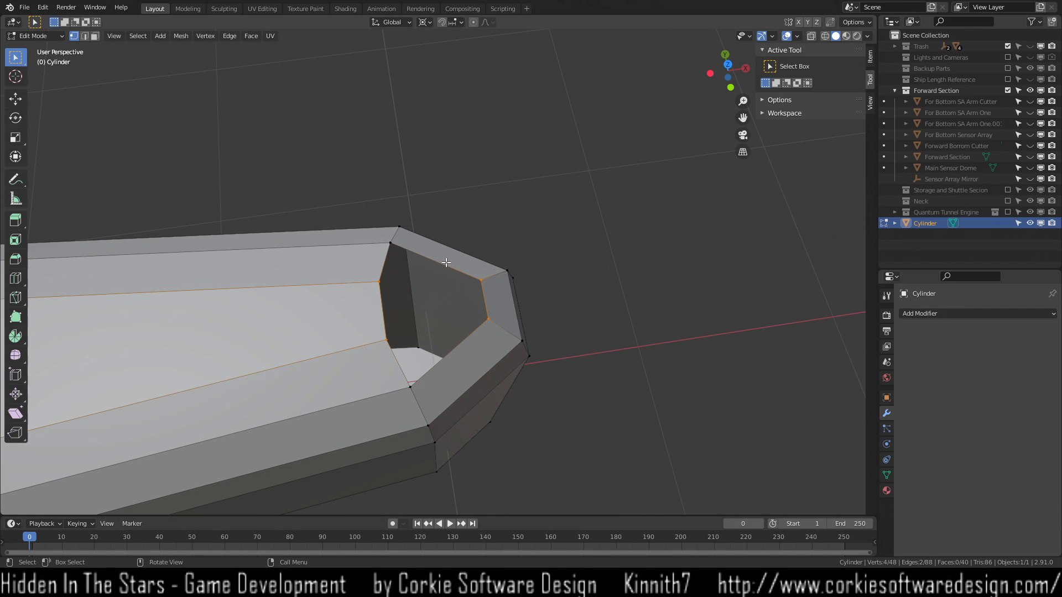
pyautogui.moveTo(446, 297); pyautogui.dragTo(397, 307, button='middle')
pyautogui.click(362, 281)
pyautogui.keyDown('shift'); pyautogui.click(356, 339); pyautogui.keyUp('shift')
pyautogui.keyDown('shift'); pyautogui.click(456, 331); pyautogui.keyUp('shift')
pyautogui.keyDown('shift'); pyautogui.click(459, 292); pyautogui.keyUp('shift')
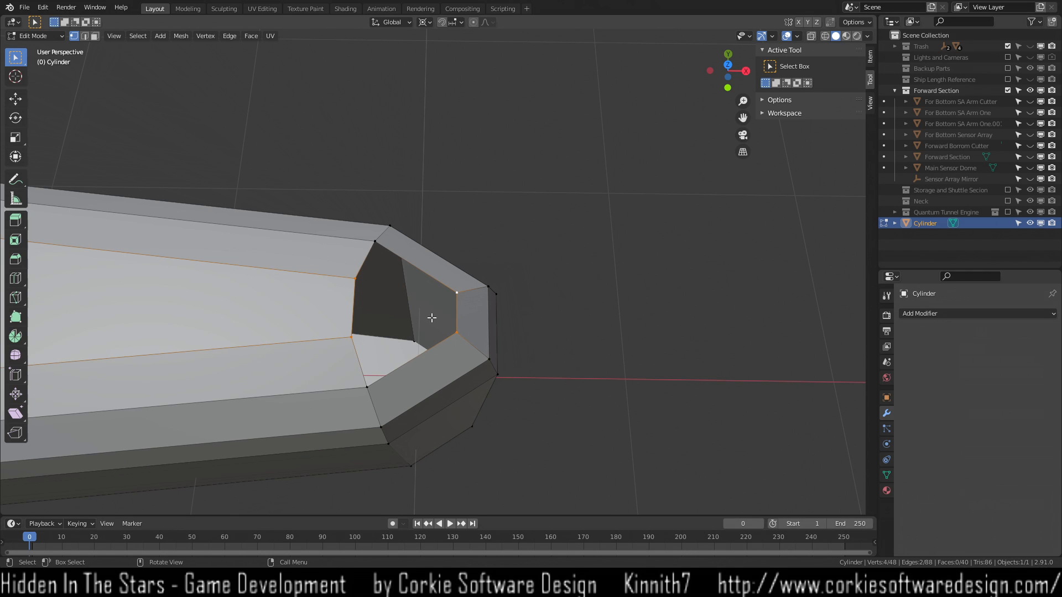
pyautogui.press('f')
pyautogui.click(565, 292)
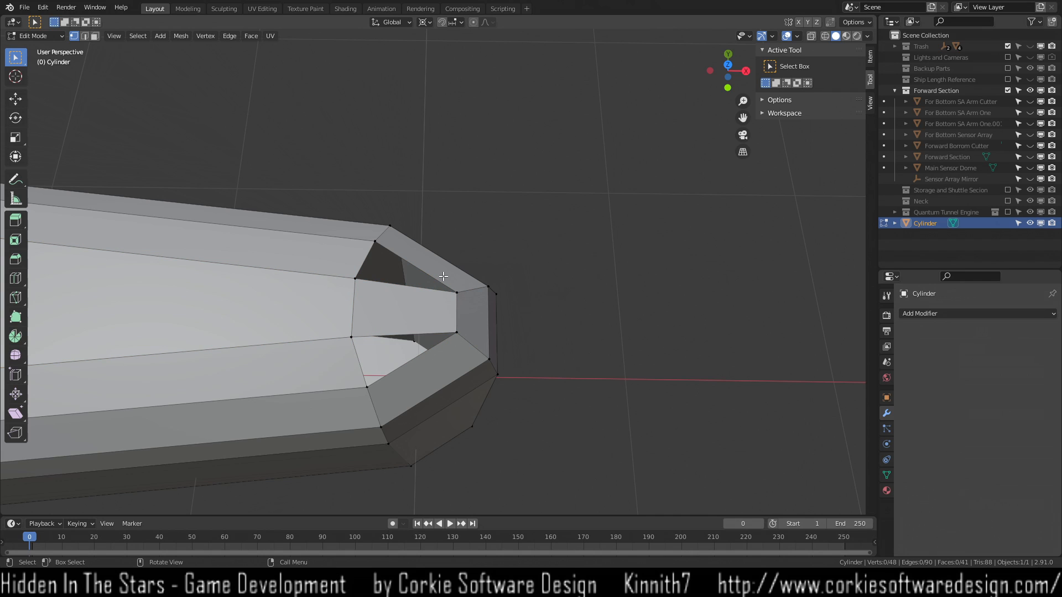
# Subdivide the two long edges of the new narrow-end face with one cut.
pyautogui.press('2')
pyautogui.click(396, 284)
pyautogui.keyDown('shift'); pyautogui.click(396, 336); pyautogui.keyUp('shift')
pyautogui.rightClick(398, 340)
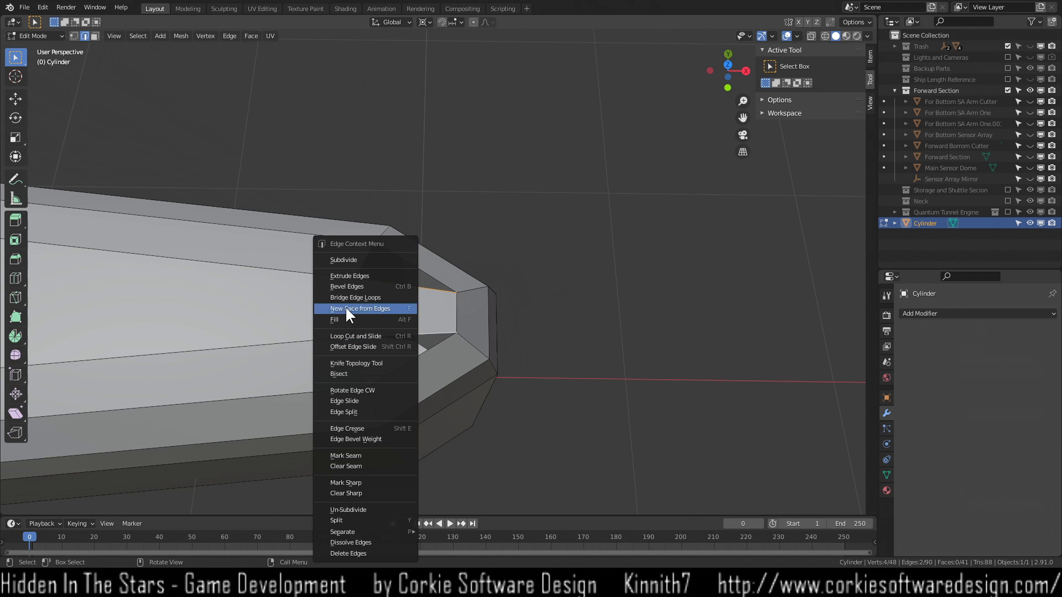
pyautogui.click(370, 265)
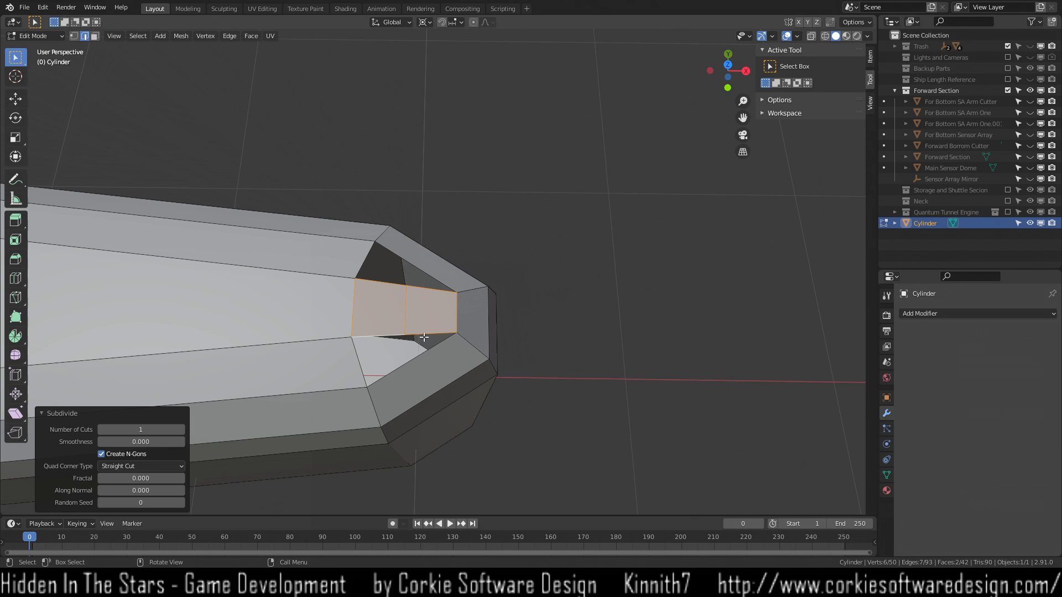
# Fill the gap on one side of the subdivided strip with a four-sided face reaching the adjacent inner-rim corner.
pyautogui.click(405, 283)
pyautogui.keyDown('shift'); pyautogui.click(359, 275); pyautogui.keyUp('shift')
pyautogui.keyDown('shift'); pyautogui.click(379, 248); pyautogui.keyUp('shift')
pyautogui.keyDown('shift'); pyautogui.click(456, 292); pyautogui.keyUp('shift')
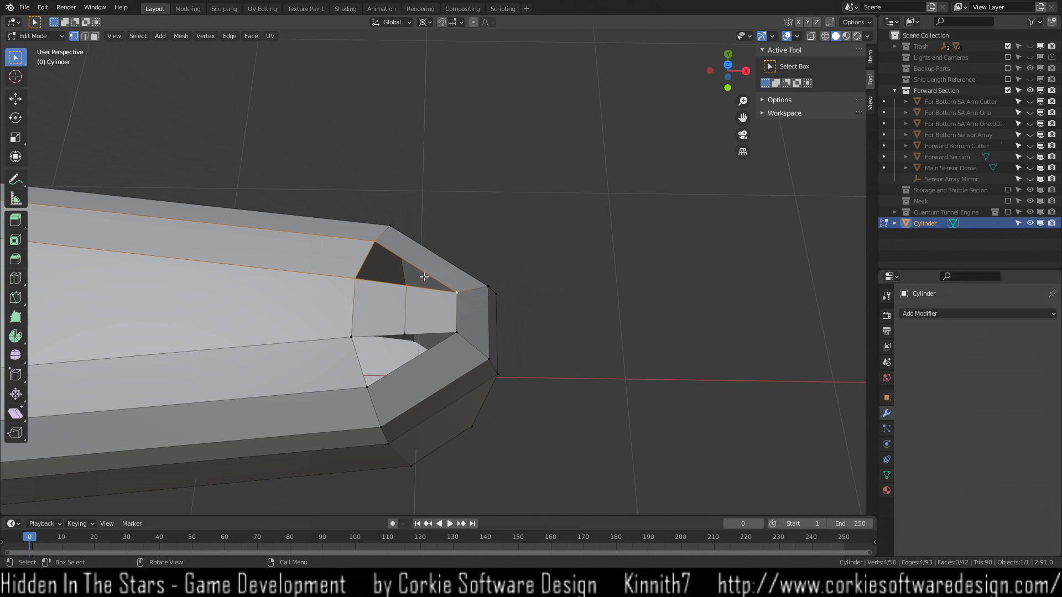
pyautogui.press('f')
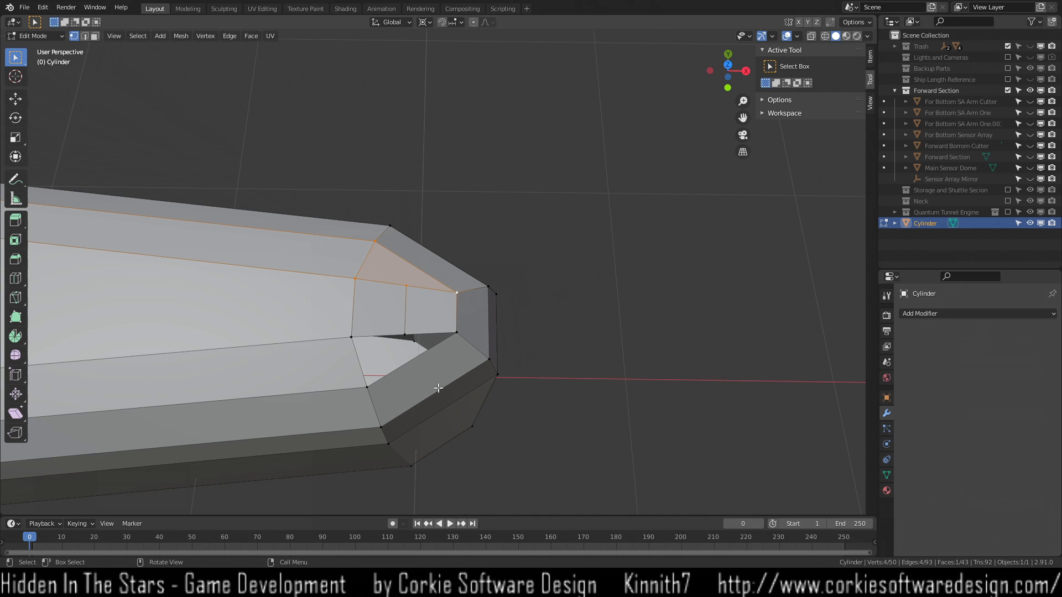
# Fill the matching gap on the opposite side of the subdivided strip with a four-sided face.
pyautogui.moveTo(534, 348); pyautogui.dragTo(423, 356, button='middle')
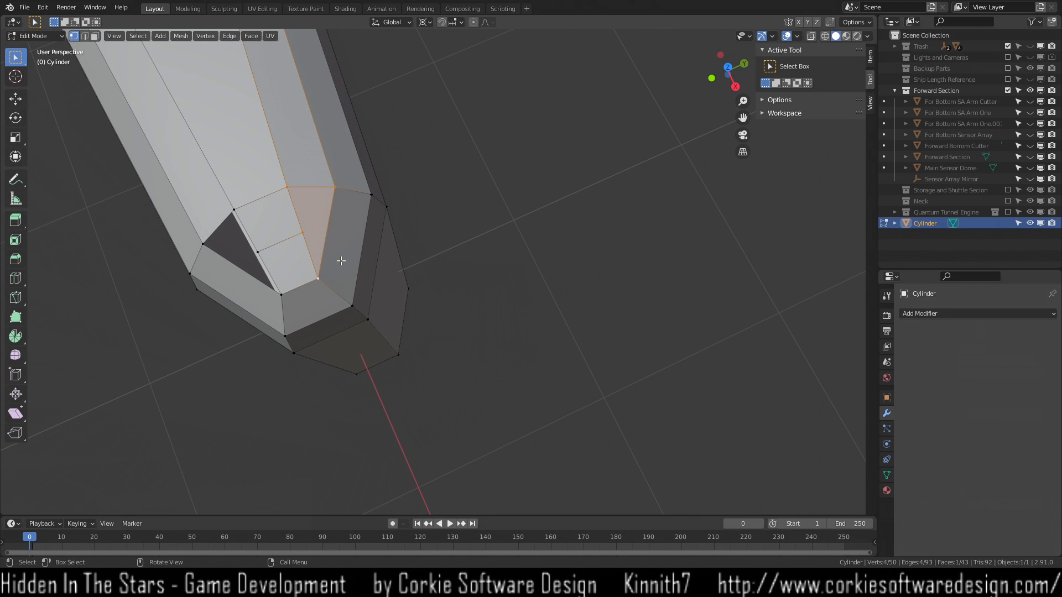
pyautogui.click(255, 252)
pyautogui.keyDown('shift'); pyautogui.click(203, 243); pyautogui.keyUp('shift')
pyautogui.keyDown('shift'); pyautogui.click(282, 294); pyautogui.keyUp('shift')
pyautogui.press('f')
pyautogui.moveTo(227, 364); pyautogui.dragTo(429, 357, button='middle')
pyautogui.click(572, 318)
# Fill the remaining opening at the cylinder's wide end with a four-sided face from its inner-rim vertices.
pyautogui.scroll(-7, 557, 322)
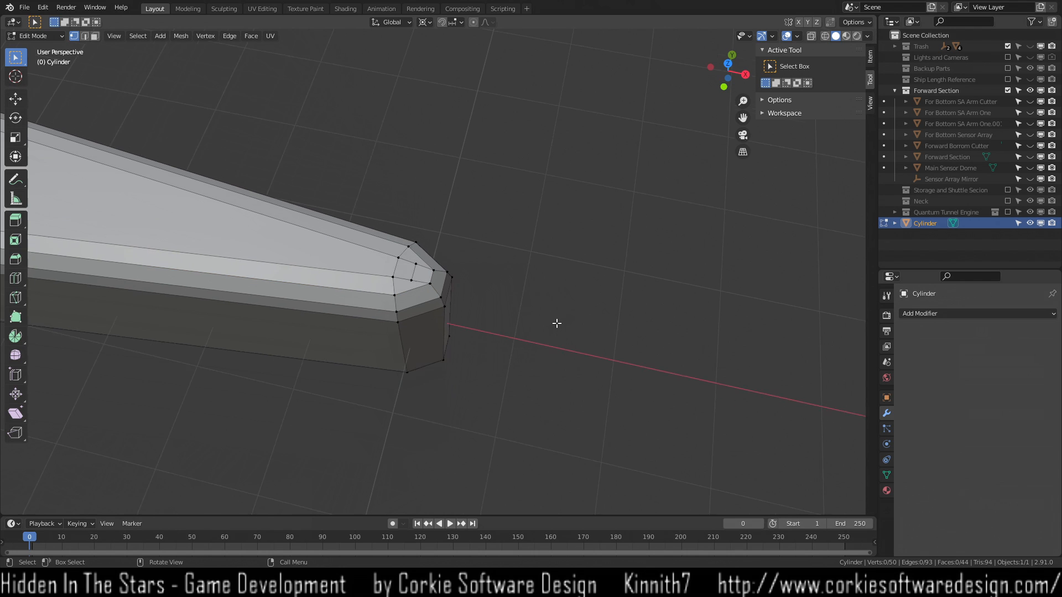
pyautogui.keyDown('shift'); pyautogui.moveTo(341, 344); pyautogui.dragTo(534, 379, button='middle'); pyautogui.keyUp('shift')
pyautogui.moveTo(436, 385); pyautogui.dragTo(475, 372, button='middle')
pyautogui.scroll(2, 464, 363)
pyautogui.click(261, 282)
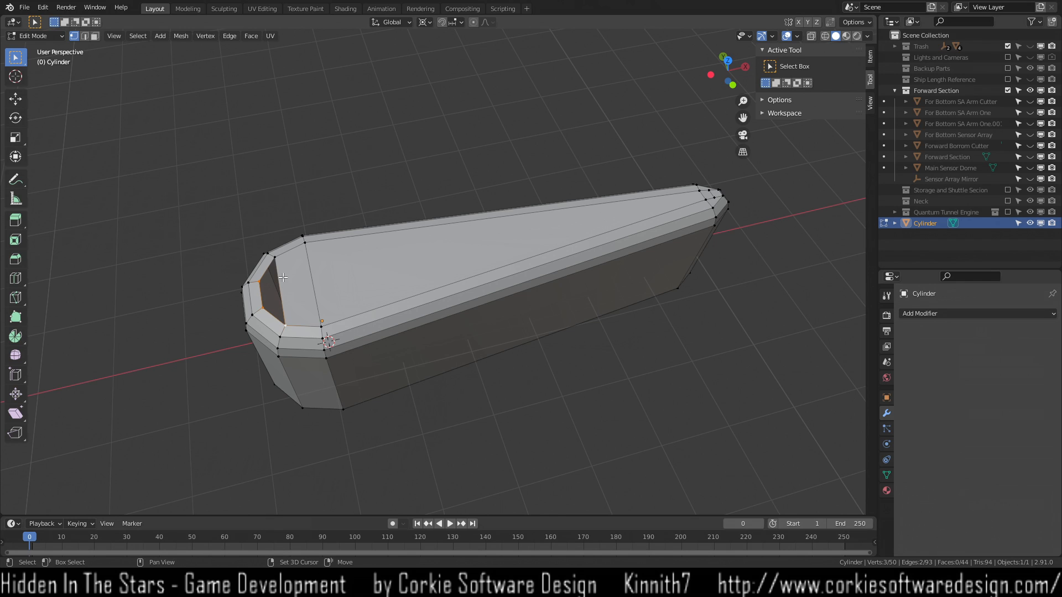
pyautogui.keyDown('shift'); pyautogui.click(277, 259); pyautogui.keyUp('shift')
pyautogui.press('f')
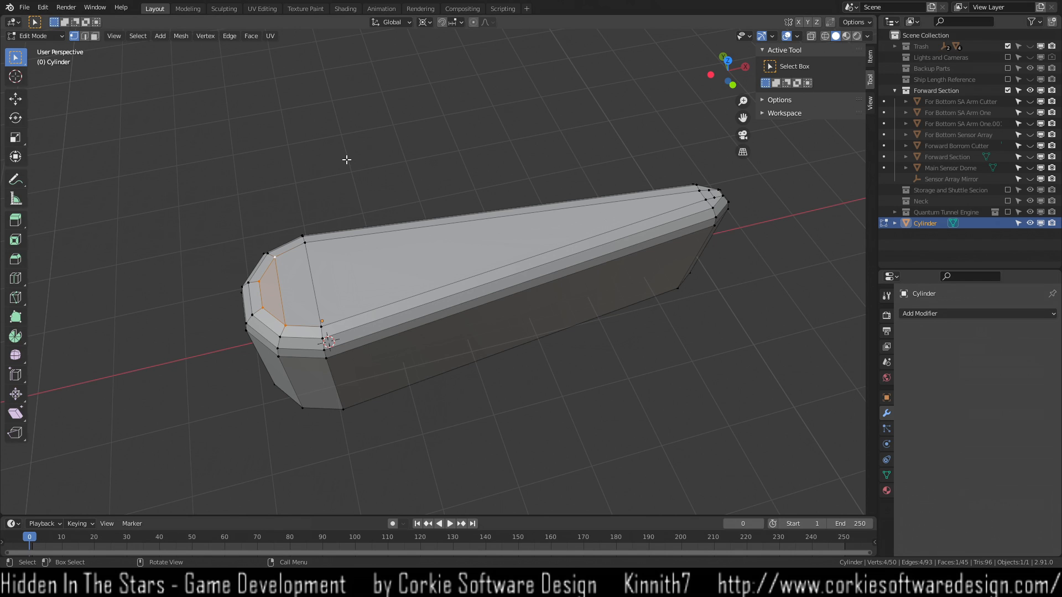
# Check the cylinder's topology by selecting faces by sides, equal to 4 and then equal to 3 vertices.
pyautogui.click(135, 36)
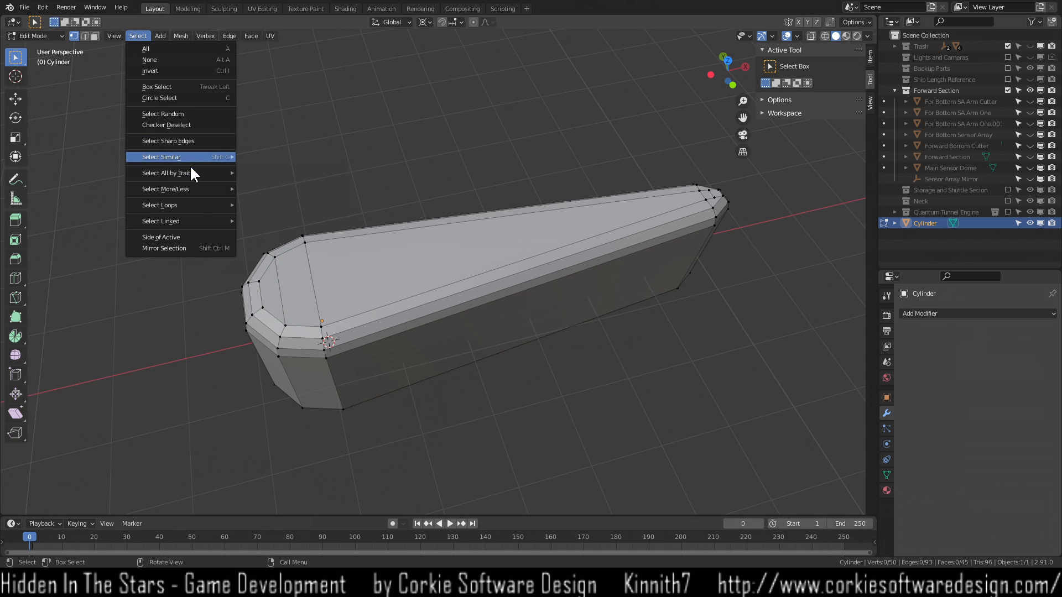
pyautogui.moveTo(187, 175)
pyautogui.click(265, 210)
pyautogui.moveTo(278, 452); pyautogui.dragTo(208, 439, button='middle')
pyautogui.click(165, 479)
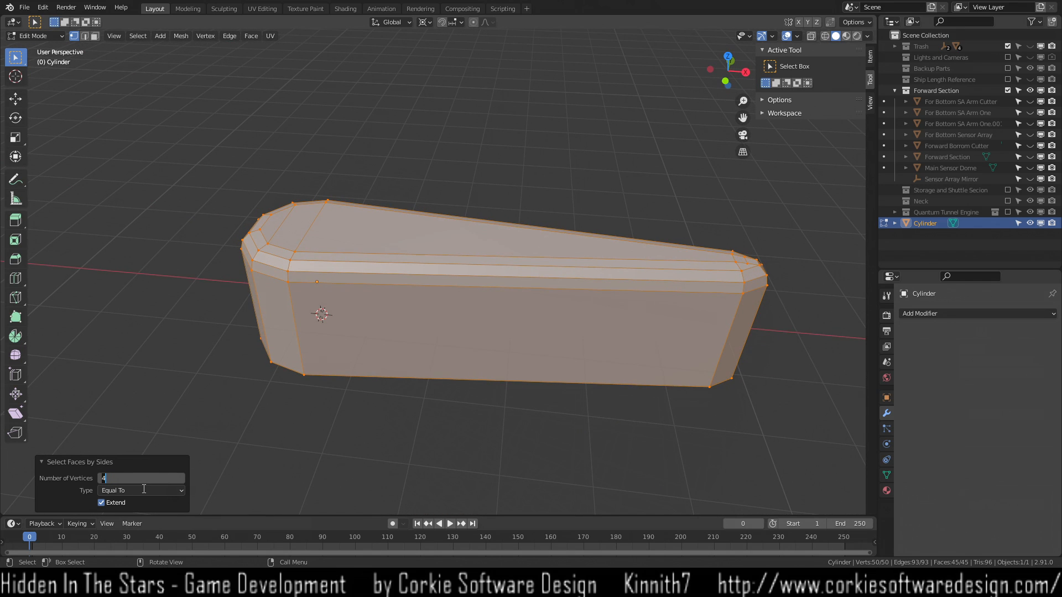
pyautogui.write('3')
pyautogui.press('Return')
pyautogui.moveTo(299, 427); pyautogui.dragTo(385, 418, button='middle')
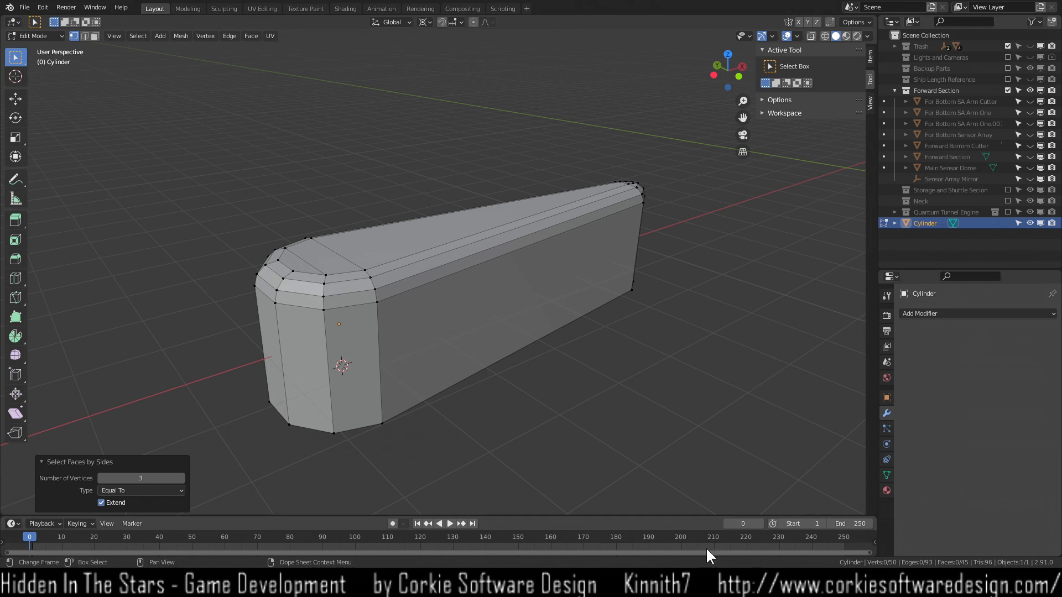
pyautogui.moveTo(512, 403); pyautogui.dragTo(464, 379, button='middle')
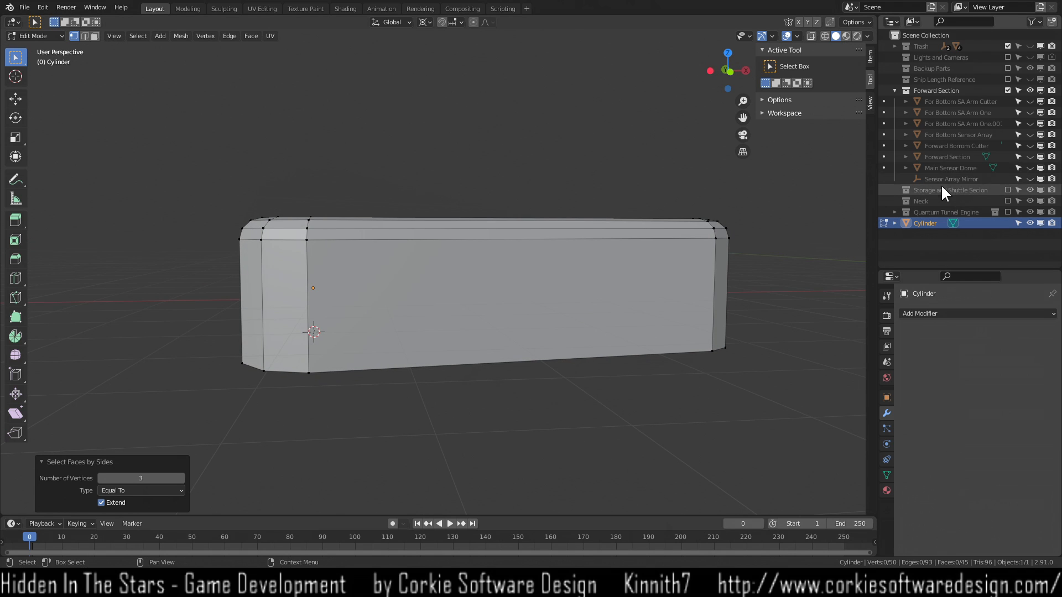
# Show the Forward Section object and raise the cylinder's bottom vertices about 1.39 m along global Z.
pyautogui.click(1030, 157)
pyautogui.moveTo(490, 312); pyautogui.dragTo(466, 286, button='middle')
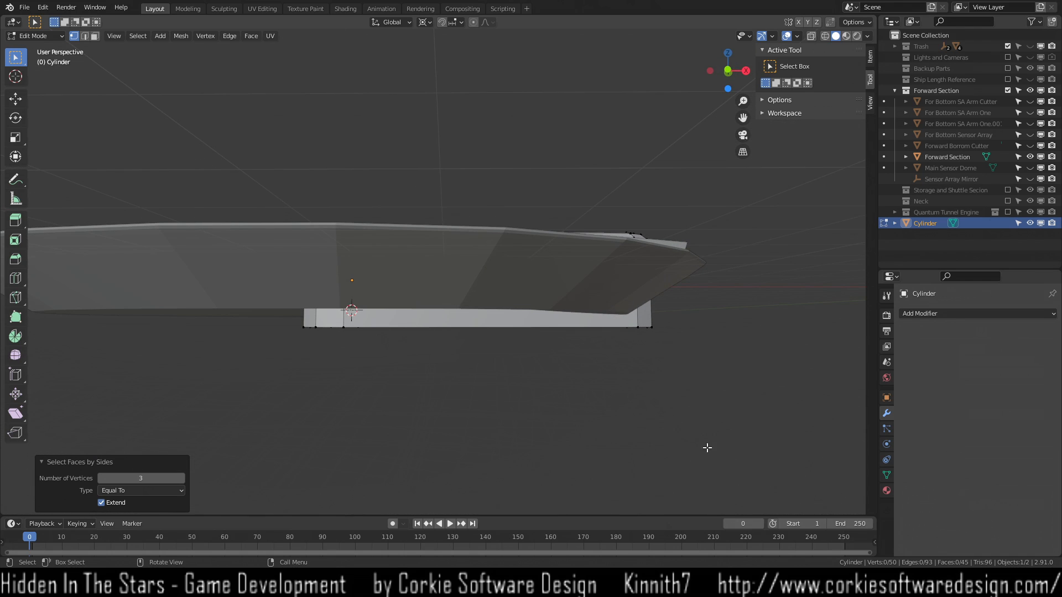
pyautogui.moveTo(763, 389); pyautogui.dragTo(197, 299)
pyautogui.press('z')
pyautogui.click(408, 391)
pyautogui.moveTo(750, 403); pyautogui.dragTo(173, 305)
pyautogui.moveTo(333, 379)
pyautogui.mouseDown(button='middle')
pyautogui.moveTo(336, 408)
pyautogui.moveTo(348, 396)
pyautogui.mouseUp(button='middle')
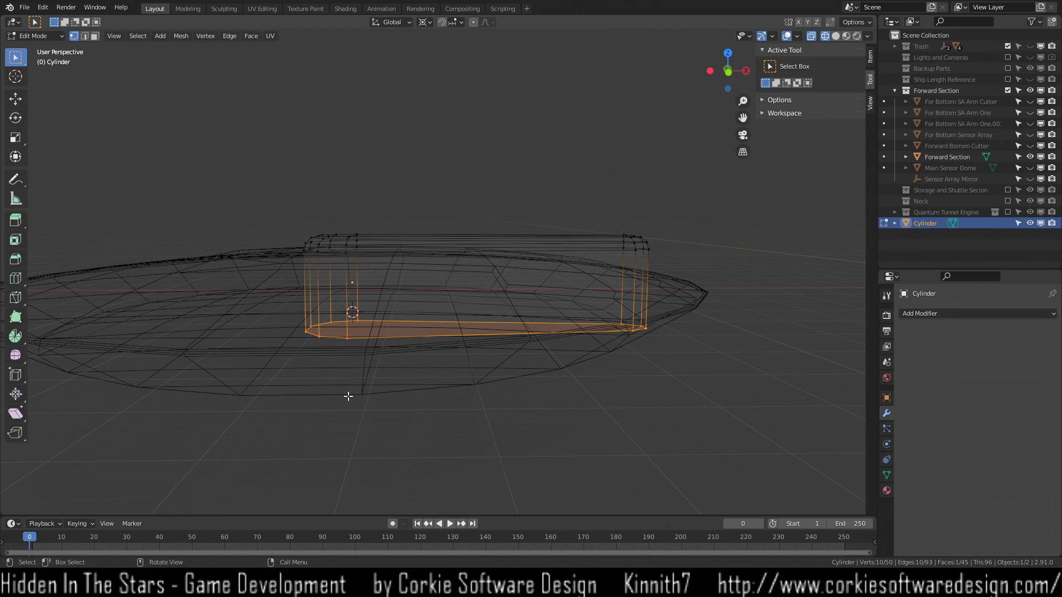
pyautogui.press('g')
pyautogui.press('z')
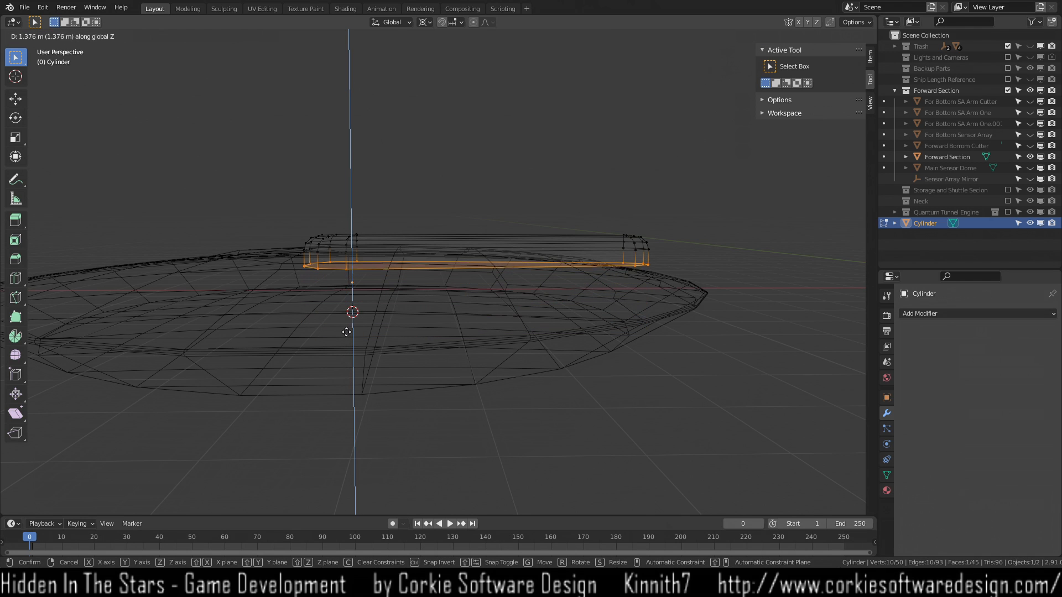
pyautogui.click(349, 330)
pyautogui.moveTo(458, 305)
pyautogui.mouseDown(button='middle')
pyautogui.moveTo(458, 294)
pyautogui.moveTo(460, 305)
pyautogui.mouseUp(button='middle')
# Return to solid shading and enable the Neck collection to compare the cylinder's narrow end with the neck.
pyautogui.press('z')
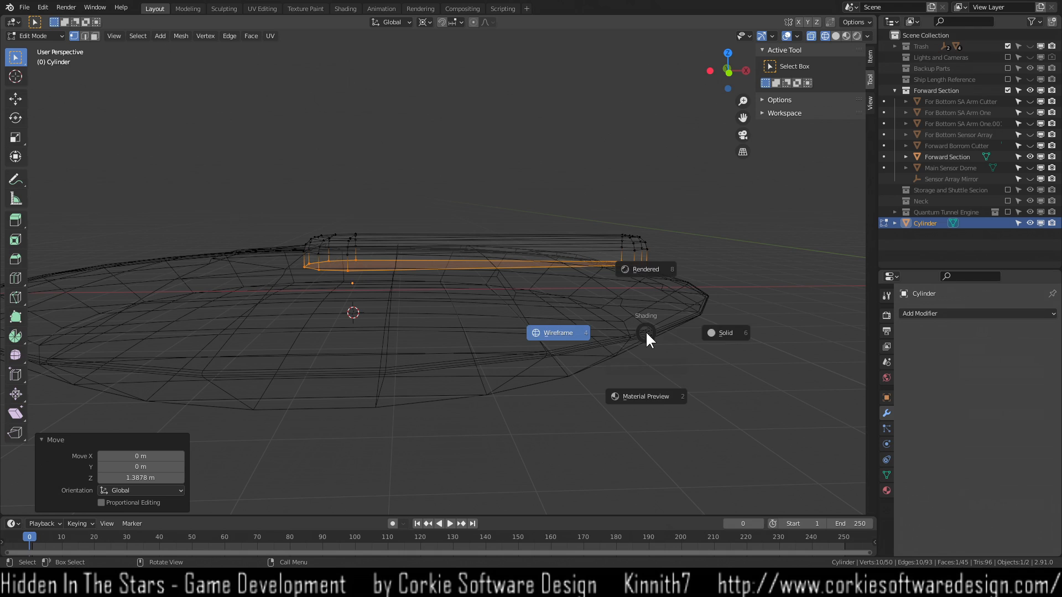
pyautogui.click(716, 335)
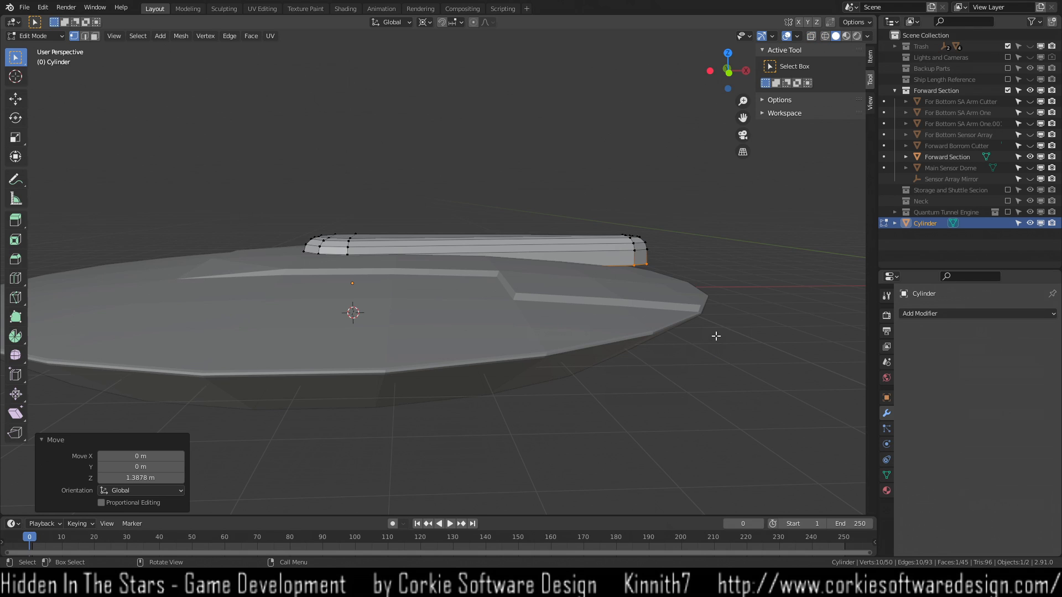
pyautogui.click(1008, 201)
pyautogui.scroll(4, 496, 280)
pyautogui.moveTo(636, 250); pyautogui.dragTo(553, 282, button='middle')
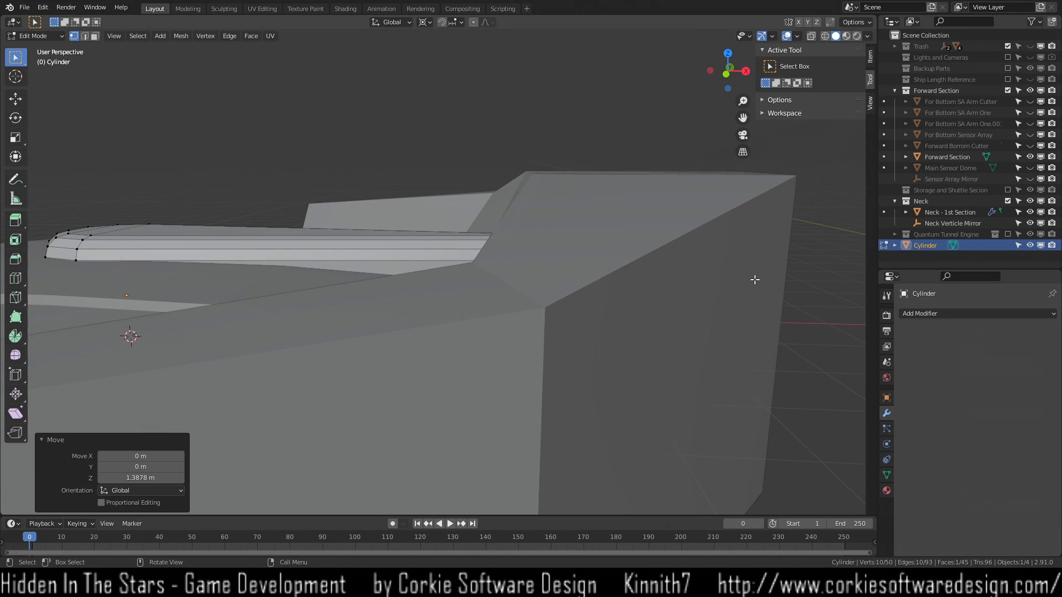
# In wireframe, delete the ten outermost vertices that close the cylinder's narrow end inside the neck.
pyautogui.press('z')
pyautogui.click(628, 283)
pyautogui.press('g')
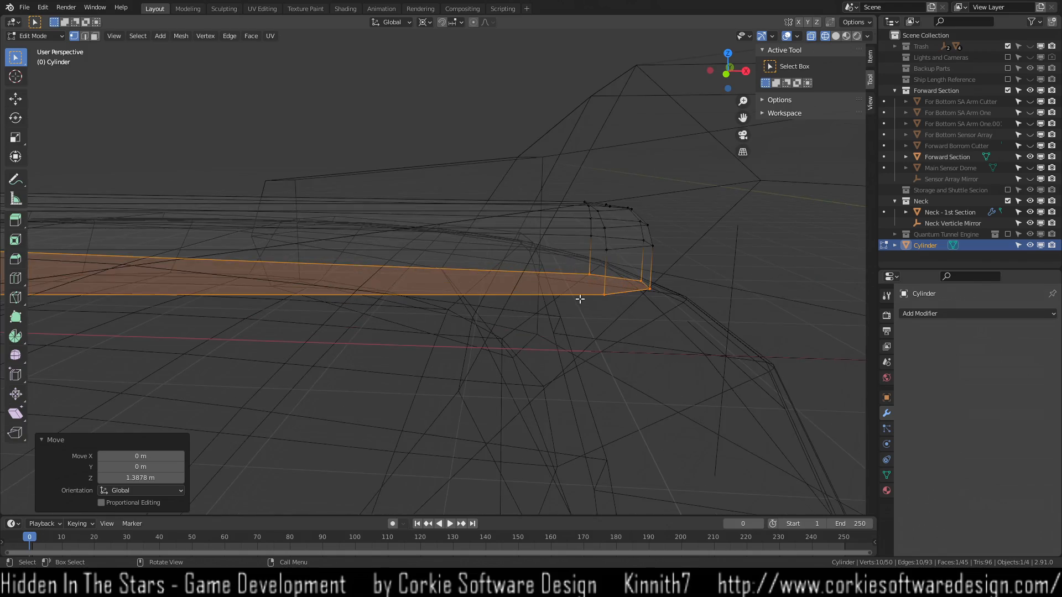
pyautogui.moveTo(609, 273); pyautogui.dragTo(531, 319, button='middle')
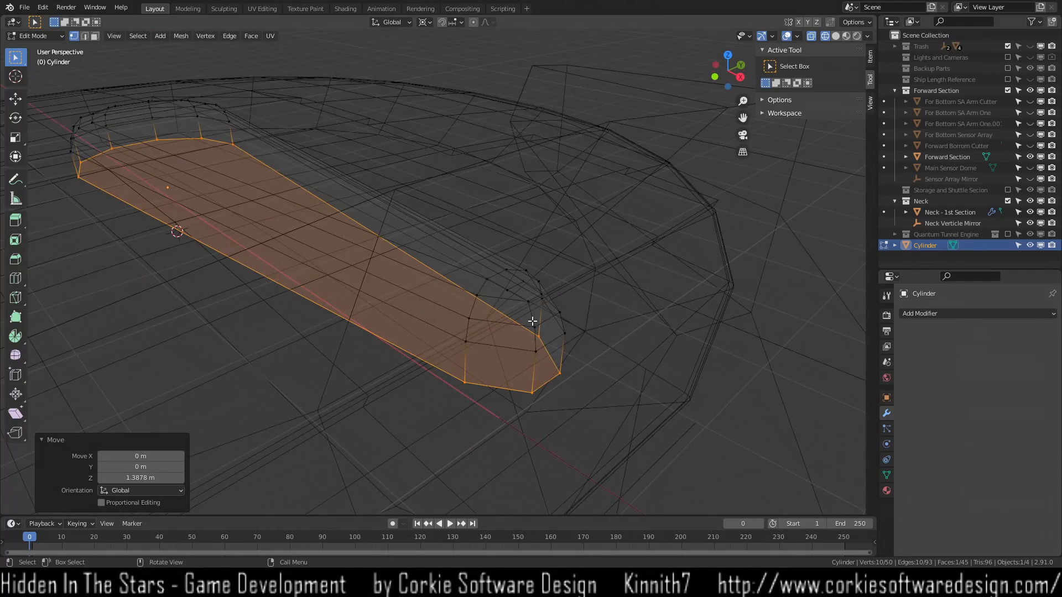
pyautogui.click(510, 290)
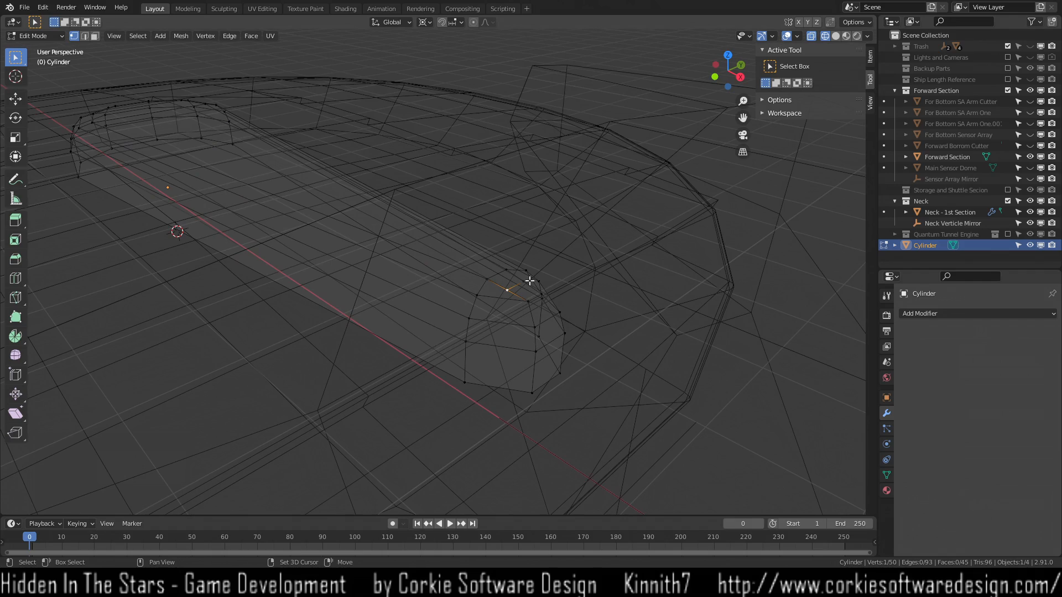
pyautogui.moveTo(527, 305); pyautogui.dragTo(548, 441, button='middle')
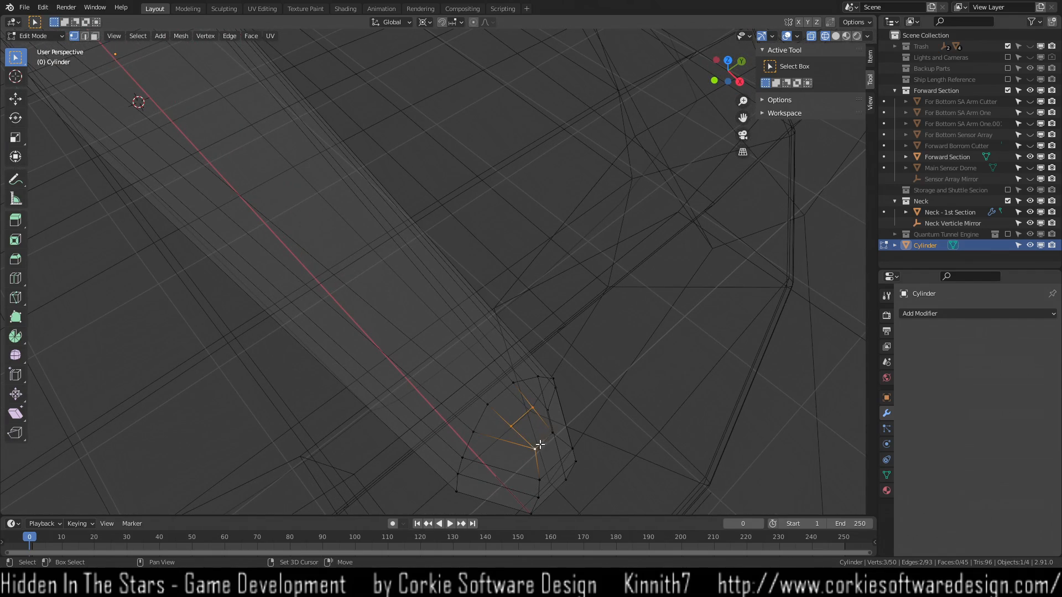
pyautogui.keyDown('shift'); pyautogui.click(556, 438); pyautogui.keyUp('shift')
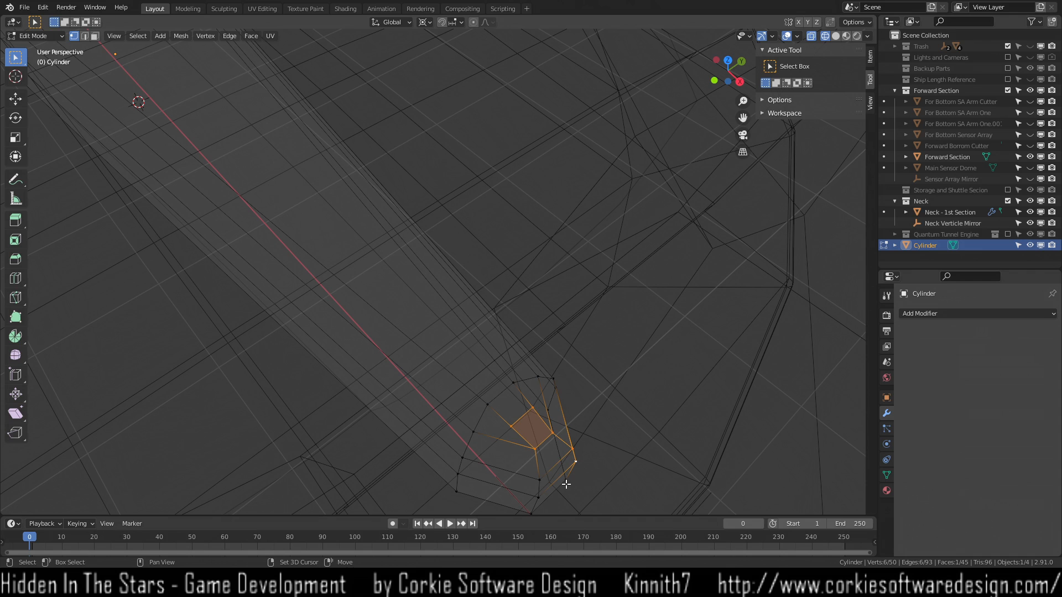
pyautogui.keyDown('shift'); pyautogui.click(538, 483); pyautogui.keyUp('shift')
pyautogui.moveTo(557, 482); pyautogui.dragTo(562, 459, button='middle')
pyautogui.keyDown('shift'); pyautogui.click(551, 471); pyautogui.keyUp('shift')
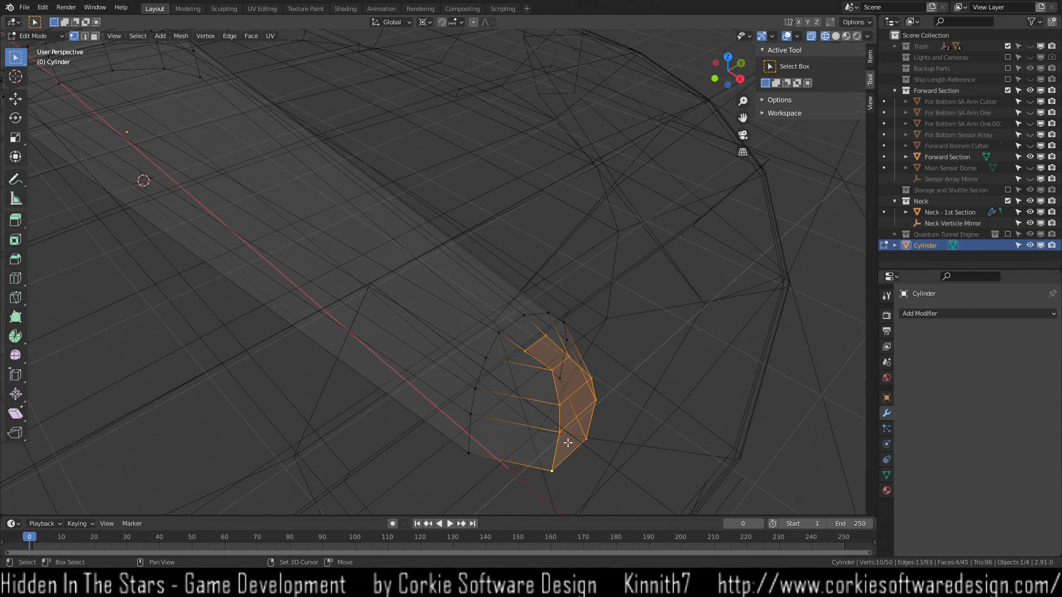
pyautogui.press('x')
pyautogui.click(555, 423)
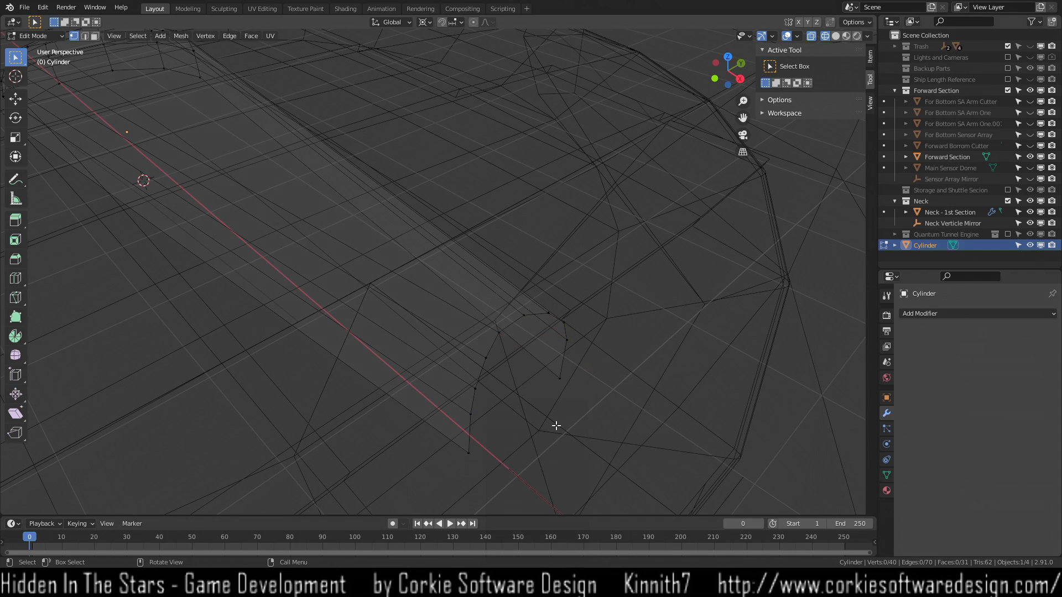
# Inspect the cylinder's cut narrow end against the neck in solid shading and wireframe, ending in face selection.
pyautogui.moveTo(503, 404)
pyautogui.mouseDown(button='middle')
pyautogui.moveTo(521, 393)
pyautogui.moveTo(557, 422)
pyautogui.mouseUp(button='middle')
pyautogui.press('z')
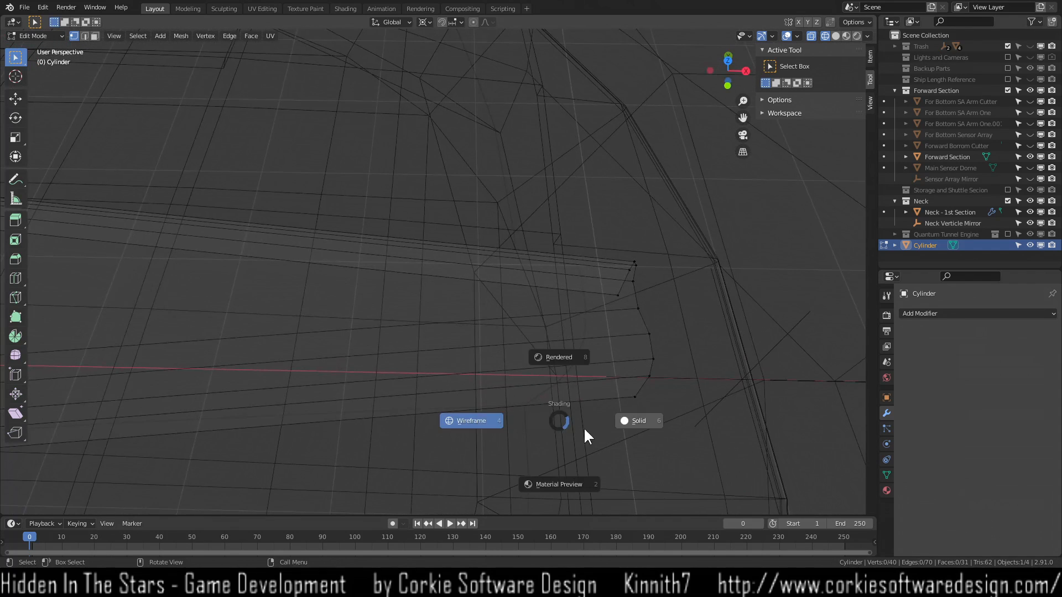
pyautogui.click(641, 423)
pyautogui.moveTo(640, 424)
pyautogui.mouseDown(button='middle')
pyautogui.moveTo(189, 85)
pyautogui.moveTo(256, 308)
pyautogui.moveTo(222, 310)
pyautogui.moveTo(221, 351)
pyautogui.moveTo(363, 357)
pyautogui.moveTo(396, 310)
pyautogui.moveTo(401, 332)
pyautogui.moveTo(462, 265)
pyautogui.moveTo(471, 305)
pyautogui.mouseUp(button='middle')
pyautogui.press('z')
pyautogui.click(393, 320)
pyautogui.moveTo(394, 321)
pyautogui.mouseDown(button='middle')
pyautogui.moveTo(401, 327)
pyautogui.moveTo(408, 294)
pyautogui.moveTo(334, 256)
pyautogui.moveTo(372, 280)
pyautogui.moveTo(429, 292)
pyautogui.moveTo(325, 232)
pyautogui.moveTo(267, 273)
pyautogui.moveTo(267, 284)
pyautogui.moveTo(237, 260)
pyautogui.moveTo(258, 297)
pyautogui.moveTo(261, 335)
pyautogui.mouseUp(button='middle')
pyautogui.press('3')
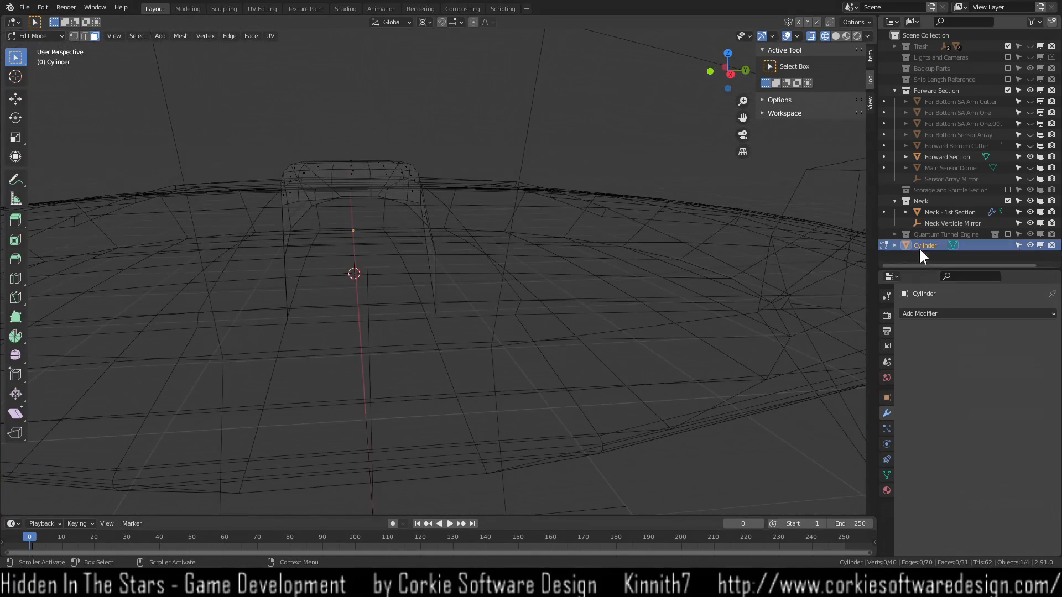
# Hide the Neck collection and the Forward Section object, and inspect the isolated tapered cylinder in solid shading.
pyautogui.click(1007, 201)
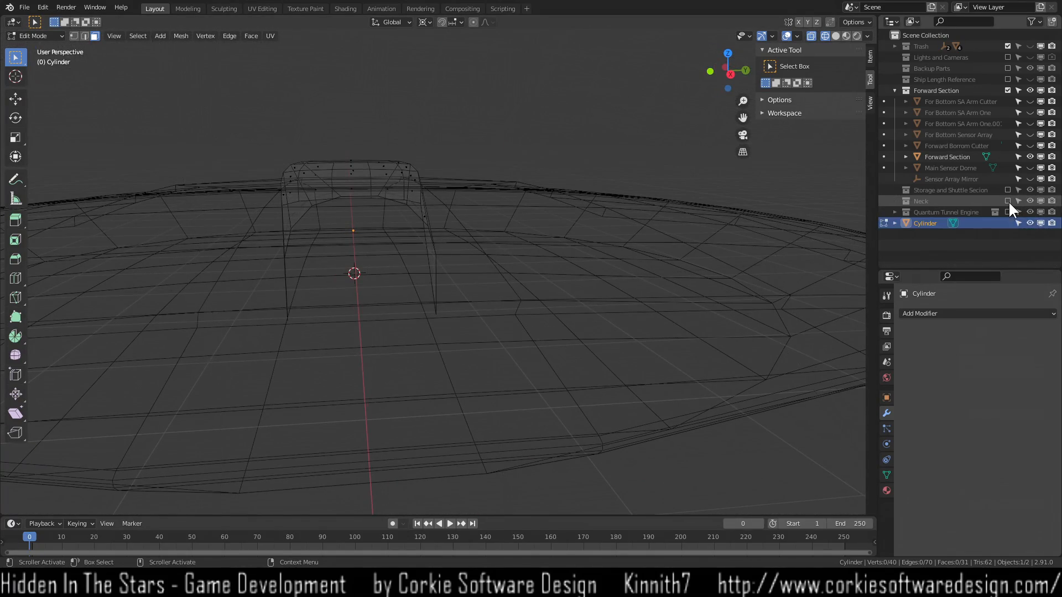
pyautogui.click(1030, 156)
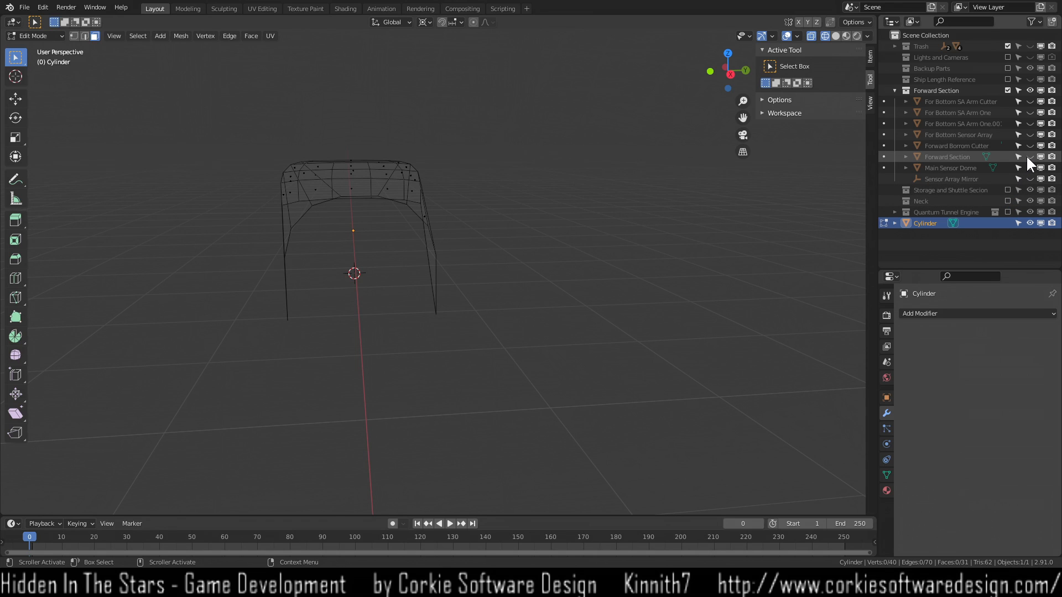
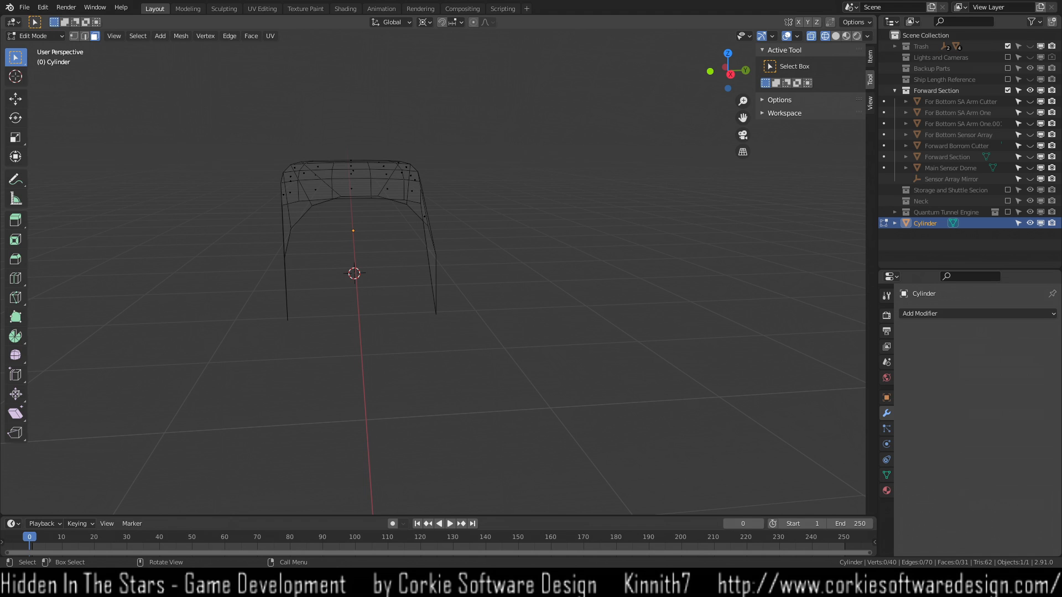
pyautogui.moveTo(332, 328); pyautogui.dragTo(288, 303, button='middle')
pyautogui.press('z')
pyautogui.click(368, 303)
pyautogui.moveTo(391, 306)
pyautogui.mouseDown(button='middle')
pyautogui.moveTo(374, 263)
pyautogui.moveTo(431, 306)
pyautogui.moveTo(403, 323)
pyautogui.moveTo(433, 334)
pyautogui.mouseUp(button='middle')
pyautogui.scroll(4, 471, 345)
pyautogui.scroll(-3, 471, 344)
pyautogui.moveTo(247, 263); pyautogui.dragTo(278, 283, button='middle')
pyautogui.scroll(2, 278, 283)
pyautogui.scroll(-4, 486, 305)
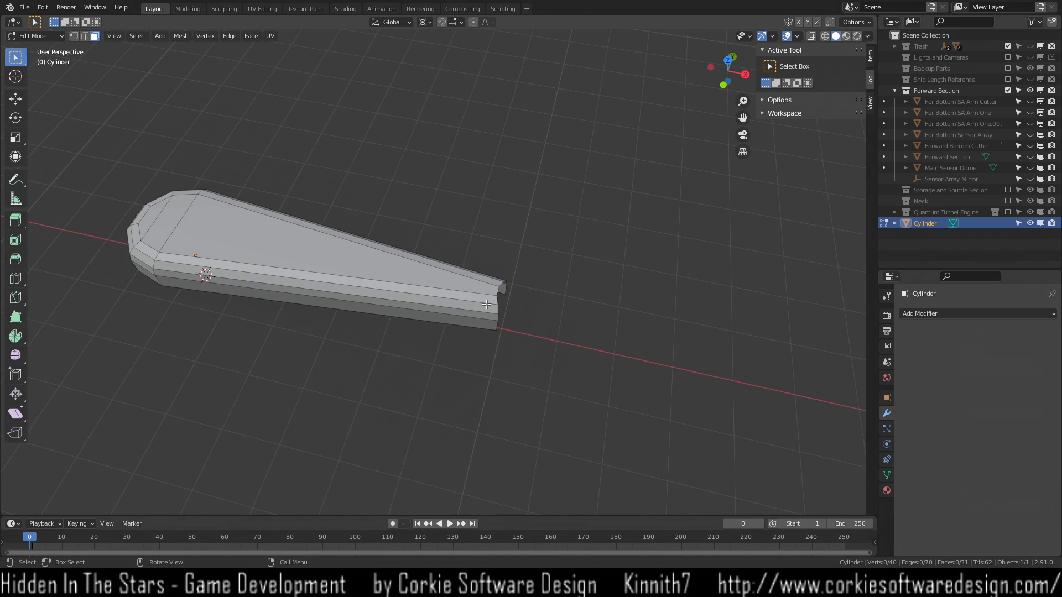
pyautogui.scroll(-1, 486, 305)
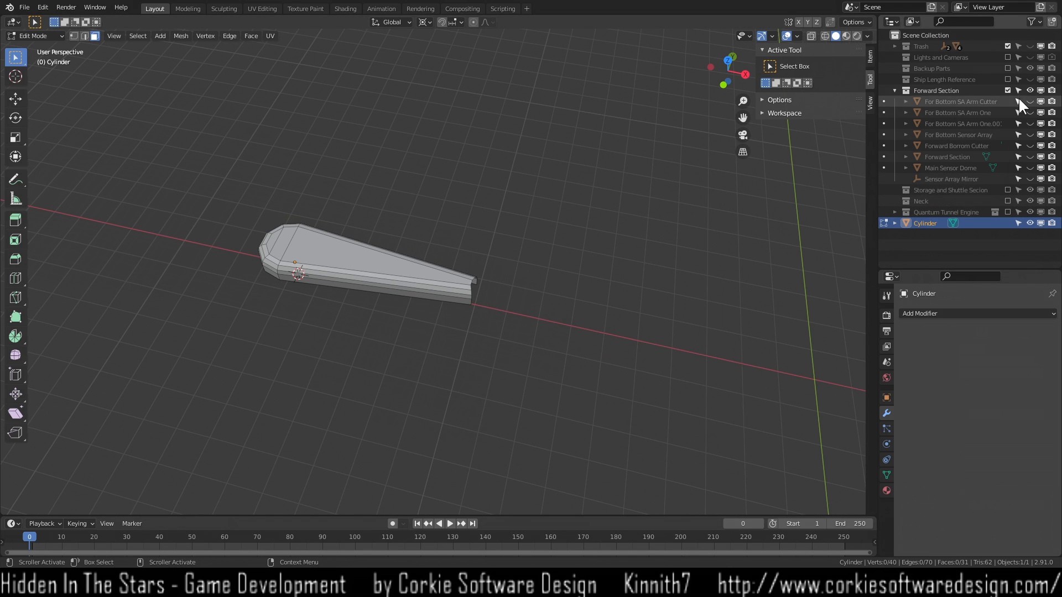
# Enable the storage and shuttle, Neck and Quantum Tunnel Engine collections, show Forward Section, and return to Object Mode with nothing selected.
pyautogui.click(1008, 190)
pyautogui.click(1007, 201)
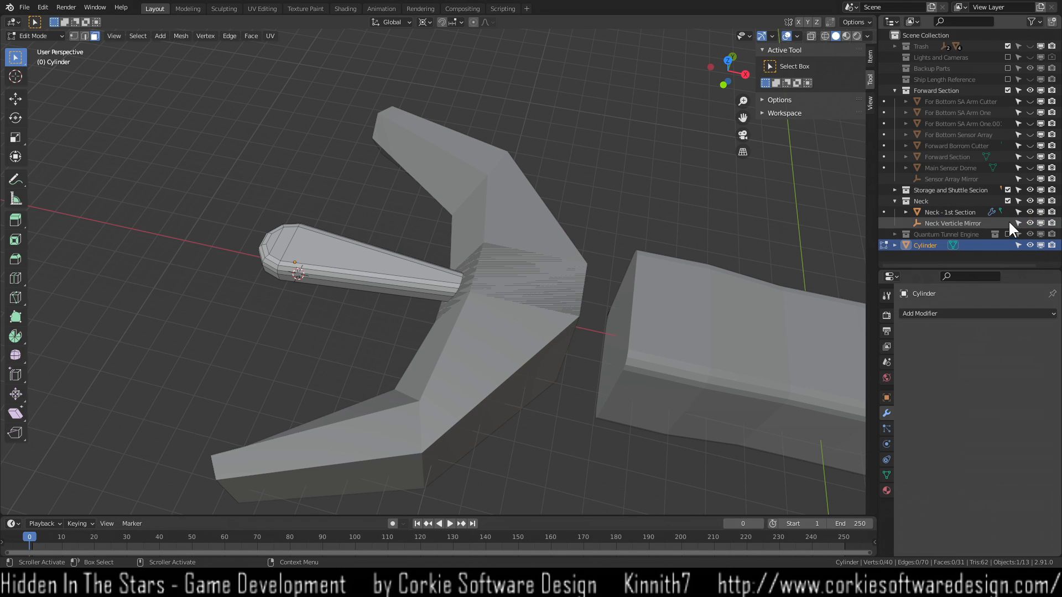
pyautogui.click(1008, 234)
pyautogui.click(895, 201)
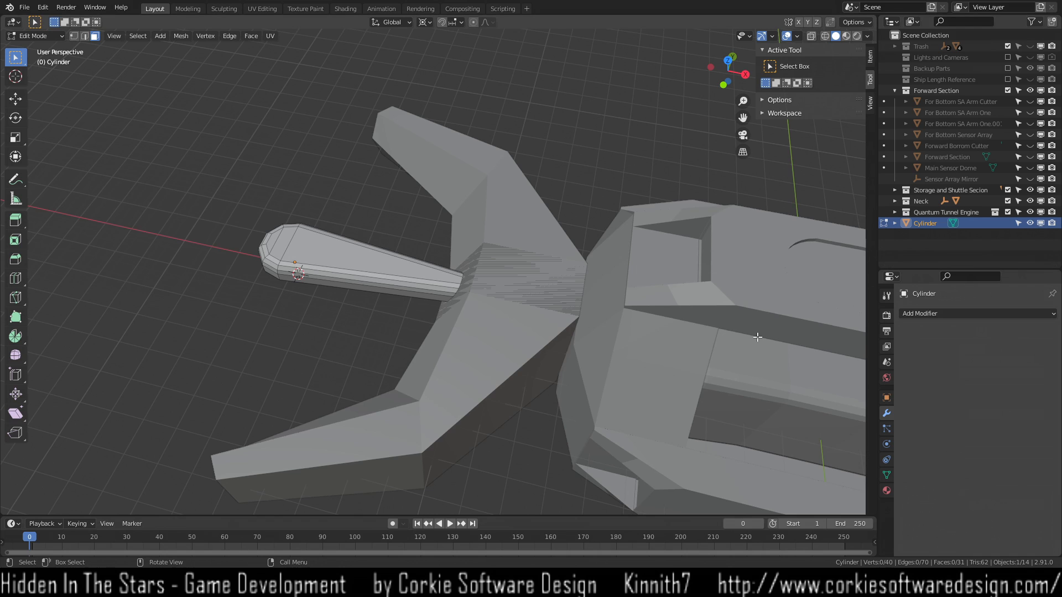
pyautogui.scroll(-4, 584, 368)
pyautogui.moveTo(495, 377); pyautogui.dragTo(543, 352, button='middle')
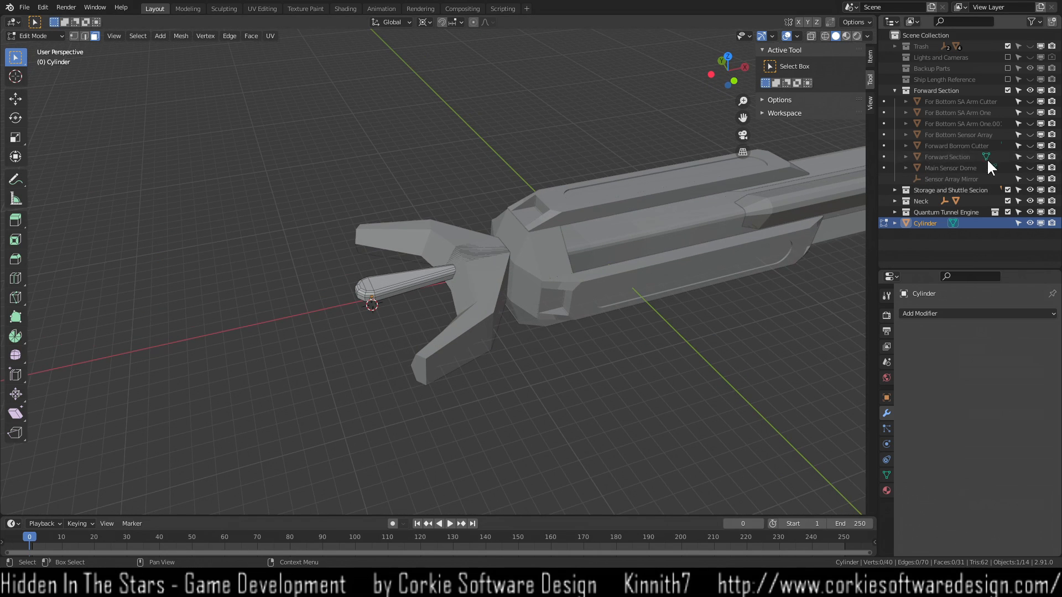
pyautogui.click(1030, 156)
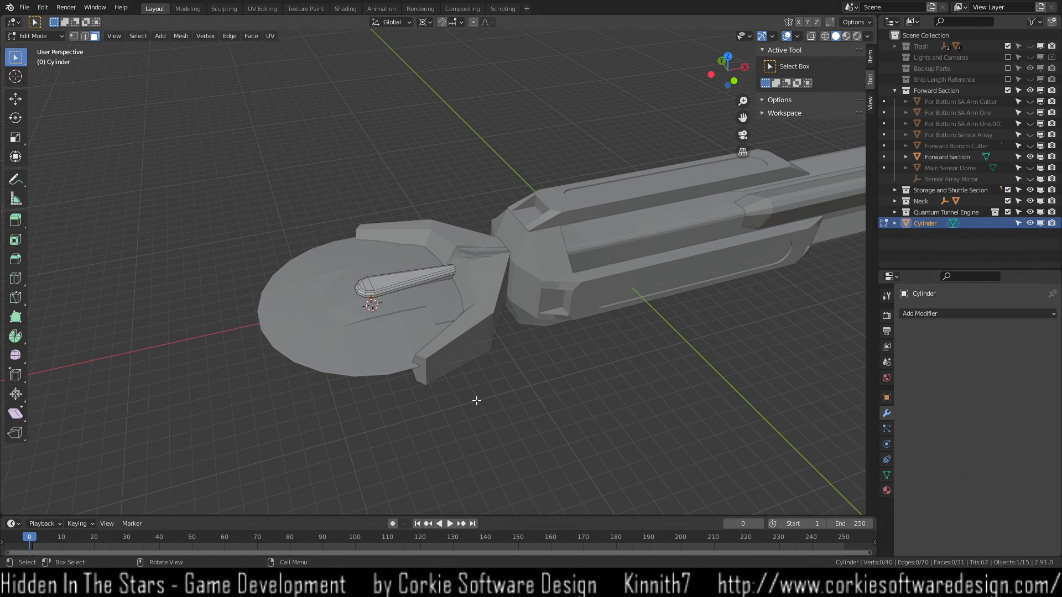
pyautogui.press('Tab')
pyautogui.click(428, 440)
pyautogui.moveTo(428, 439); pyautogui.dragTo(430, 400, button='middle')
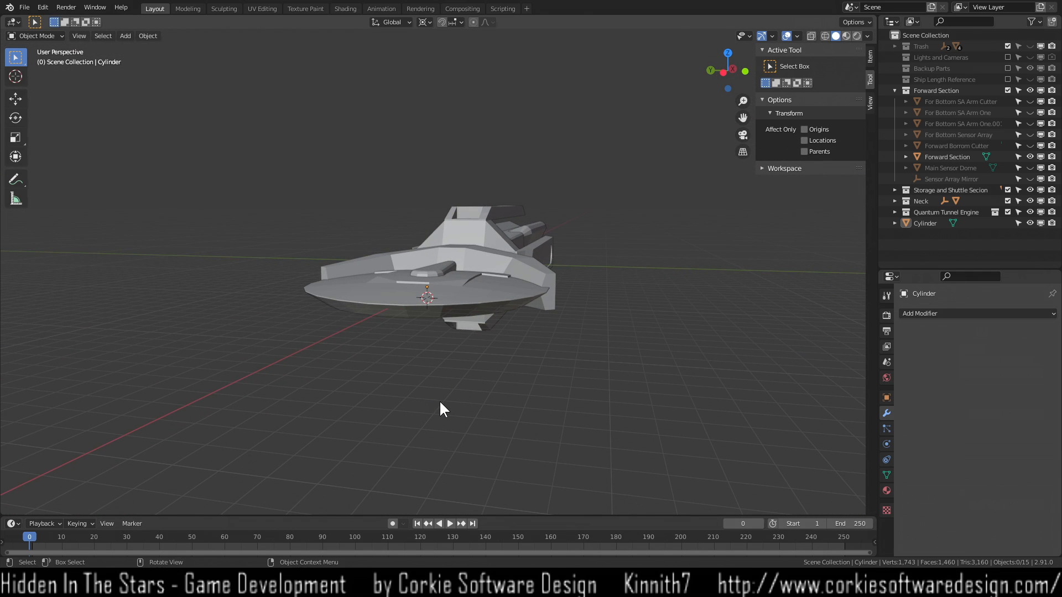
# Move the For Bottom SA Arm Cutter and Forward Borrom Cutter objects into the Trash collection.
pyautogui.click(959, 145)
pyautogui.keyDown('shift'); pyautogui.click(974, 101); pyautogui.keyUp('shift')
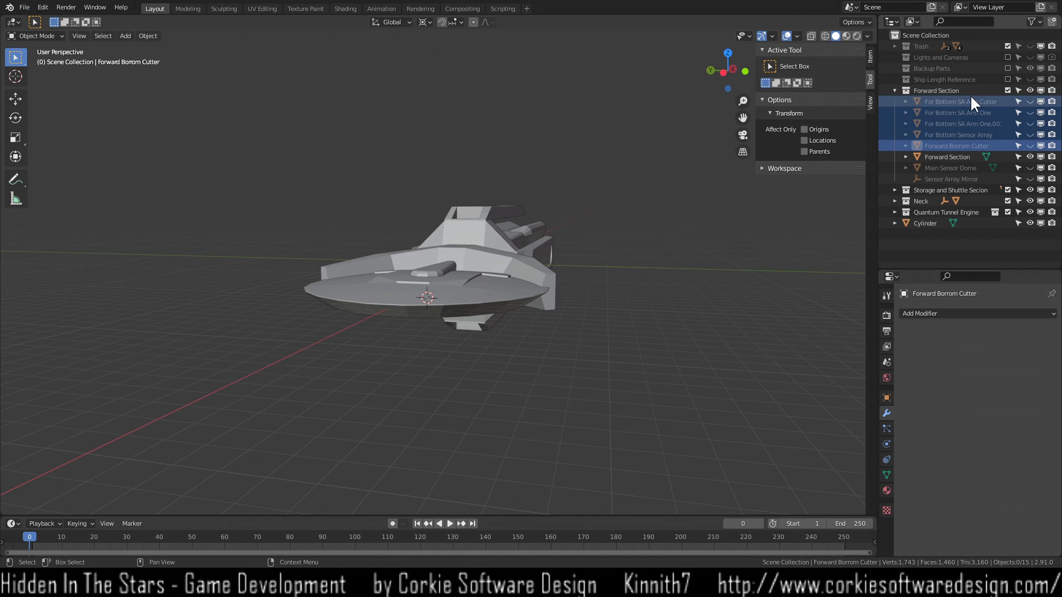
pyautogui.click(970, 99)
pyautogui.keyDown('ctrl'); pyautogui.click(967, 145); pyautogui.keyUp('ctrl')
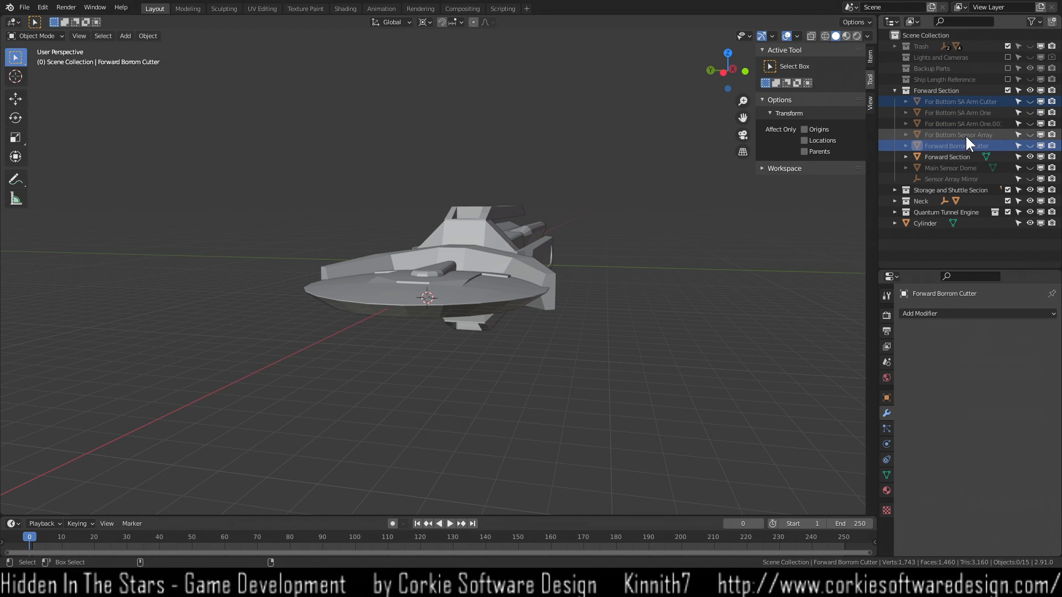
pyautogui.moveTo(968, 99); pyautogui.dragTo(920, 48)
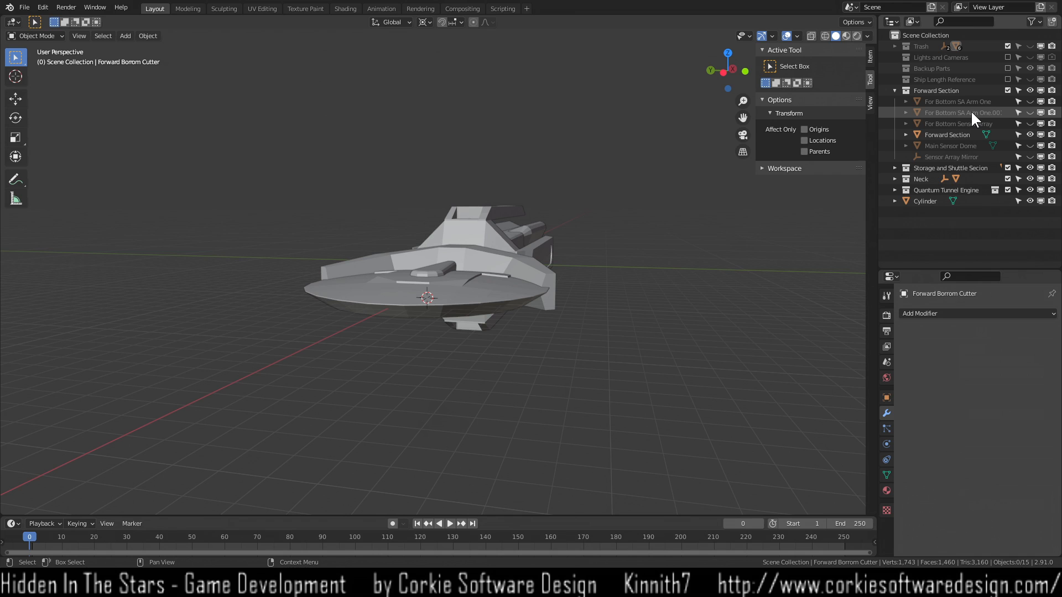
# Show the For Bottom Sensor Array and both For Bottom SA Arm objects in the Forward Section collection.
pyautogui.moveTo(449, 353); pyautogui.dragTo(482, 283, button='middle')
pyautogui.click(1030, 123)
pyautogui.click(1029, 113)
pyautogui.click(1030, 101)
# Examine the assembled ship from the forward disc back to the engine end.
pyautogui.scroll(-4, 637, 307)
pyautogui.moveTo(586, 236); pyautogui.dragTo(401, 315, button='middle')
pyautogui.scroll(5, 485, 313)
pyautogui.scroll(-2, 395, 318)
pyautogui.keyDown('shift'); pyautogui.moveTo(650, 297); pyautogui.dragTo(529, 321, button='middle'); pyautogui.keyUp('shift')
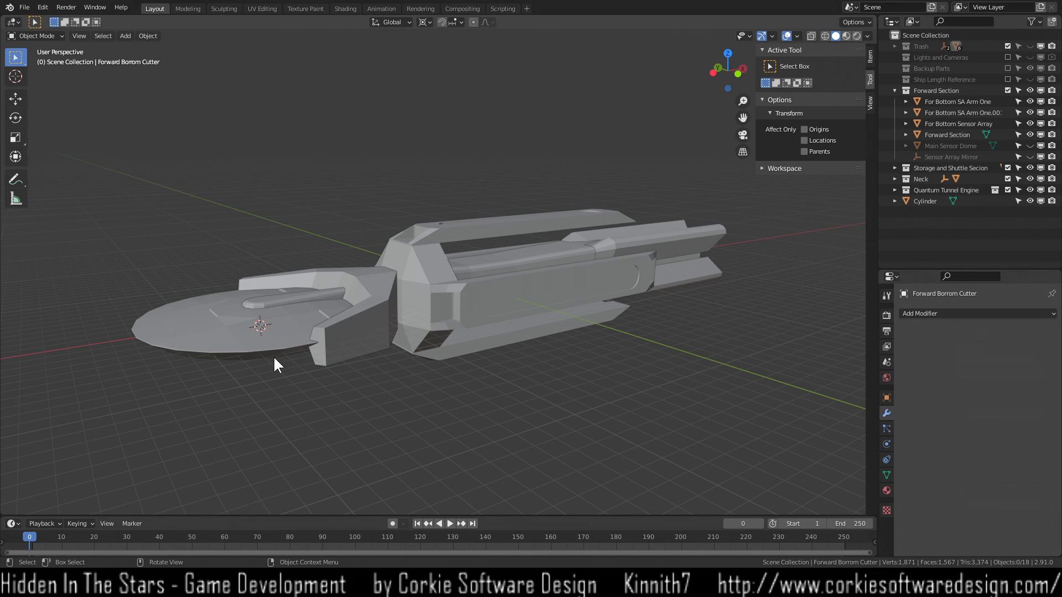
pyautogui.moveTo(289, 369); pyautogui.dragTo(378, 391, button='middle')
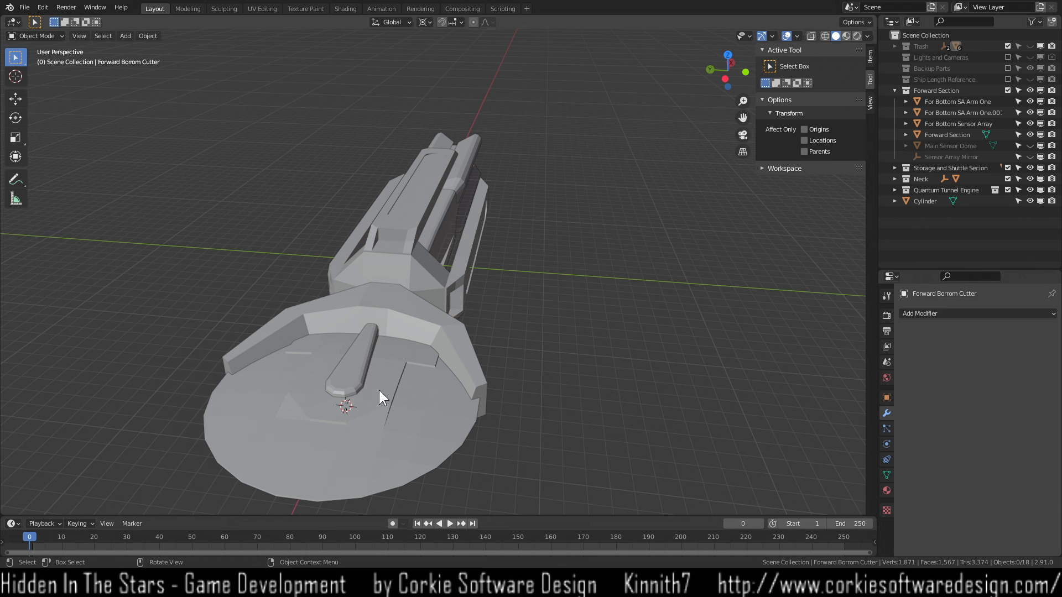
pyautogui.moveTo(498, 211); pyautogui.dragTo(553, 232, button='middle')
pyautogui.moveTo(737, 277); pyautogui.dragTo(425, 320, button='middle')
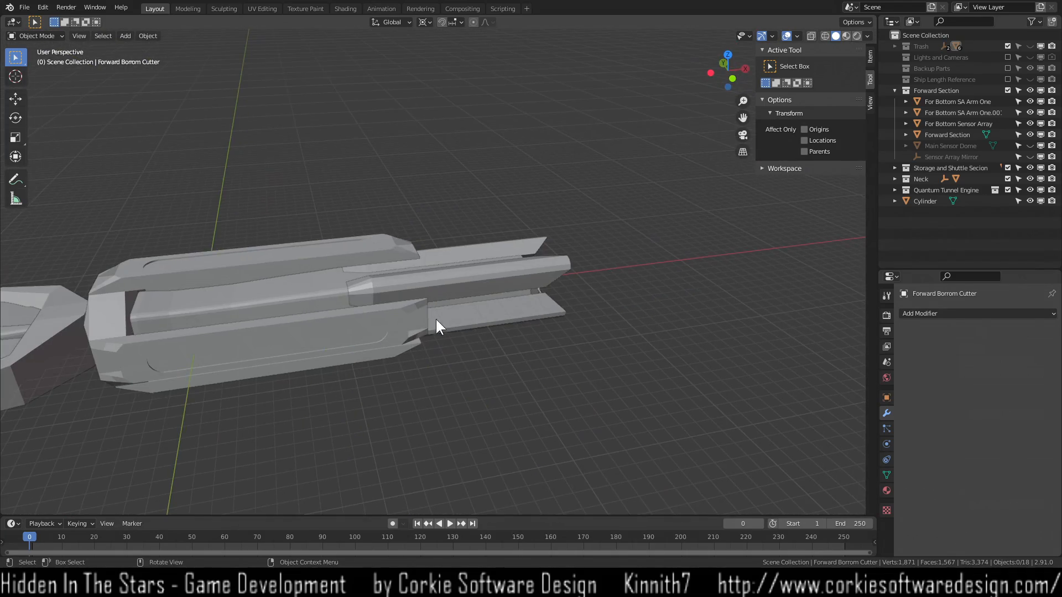
pyautogui.moveTo(544, 310)
pyautogui.mouseDown(button='middle')
pyautogui.moveTo(439, 322)
pyautogui.moveTo(370, 293)
pyautogui.moveTo(360, 278)
pyautogui.moveTo(410, 304)
pyautogui.moveTo(546, 252)
pyautogui.mouseUp(button='middle')
# Preview the ship in rendered shading with the Lights and Cameras collection enabled and visible.
pyautogui.press('z')
pyautogui.click(540, 202)
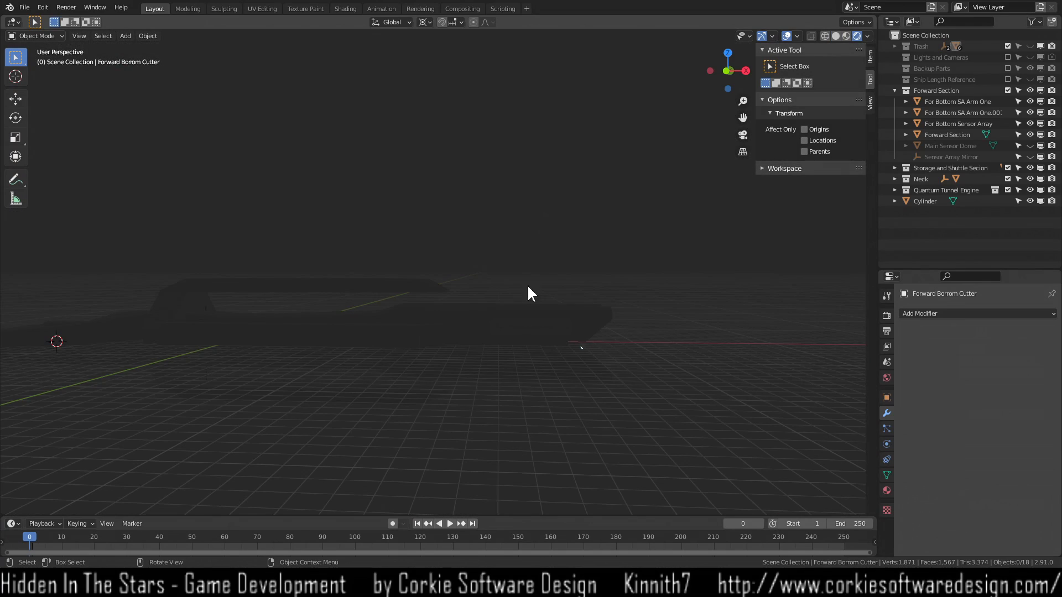
pyautogui.moveTo(524, 310); pyautogui.dragTo(445, 310, button='middle')
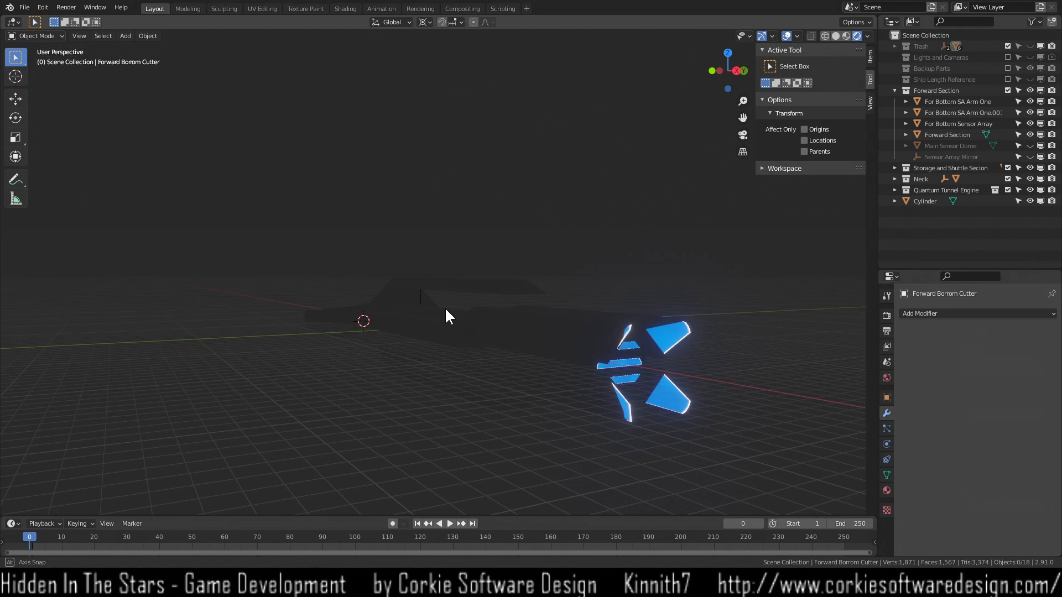
pyautogui.click(1007, 56)
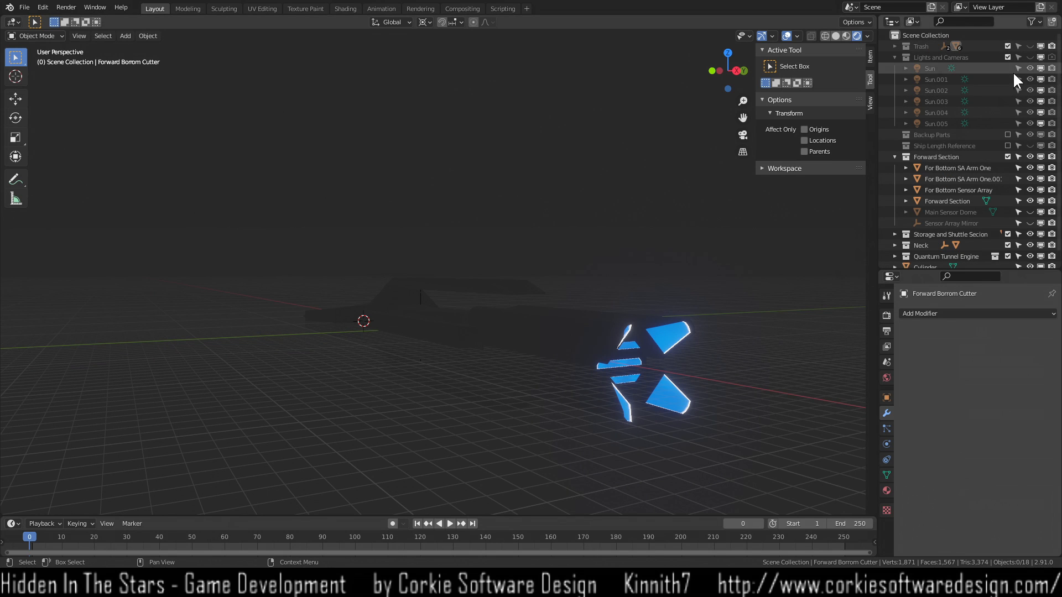
pyautogui.click(1030, 57)
pyautogui.moveTo(704, 293); pyautogui.dragTo(610, 398, button='middle')
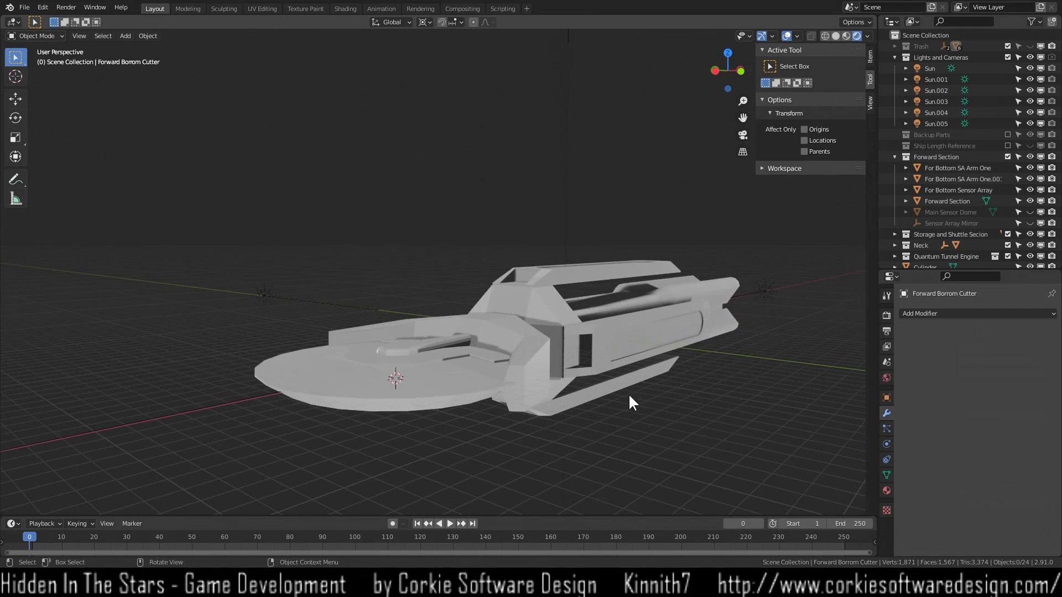
# Disable the Lights and Cameras collection and return to solid shading.
pyautogui.click(1007, 57)
pyautogui.press('z')
pyautogui.click(588, 257)
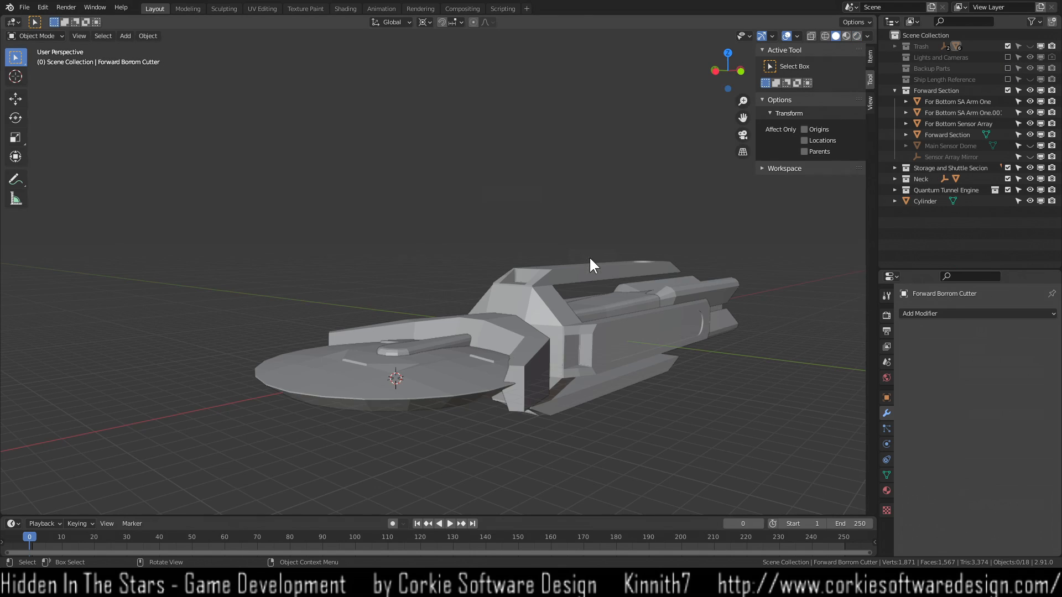
# Examine the forward disc's front rim from above and at an angle.
pyautogui.scroll(4, 382, 338)
pyautogui.moveTo(300, 337); pyautogui.dragTo(262, 394, button='middle')
pyautogui.keyDown('shift'); pyautogui.moveTo(321, 431); pyautogui.dragTo(593, 240, button='middle'); pyautogui.keyUp('shift')
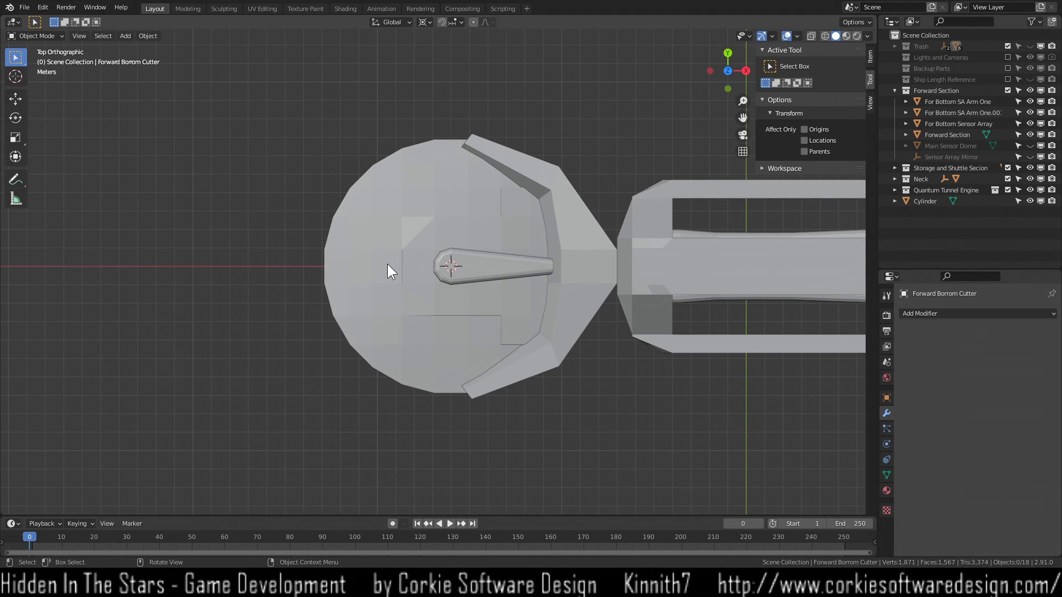
pyautogui.scroll(4, 387, 264)
pyautogui.scroll(2, 299, 279)
pyautogui.keyDown('shift'); pyautogui.moveTo(191, 271); pyautogui.dragTo(472, 260, button='middle'); pyautogui.keyUp('shift')
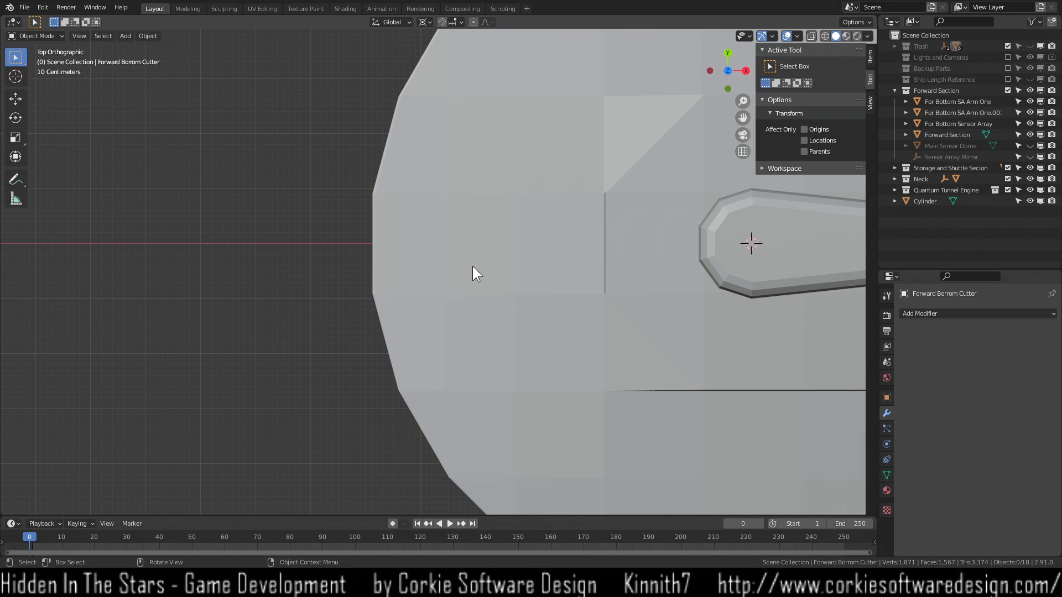
pyautogui.scroll(4, 451, 255)
pyautogui.scroll(-2, 435, 248)
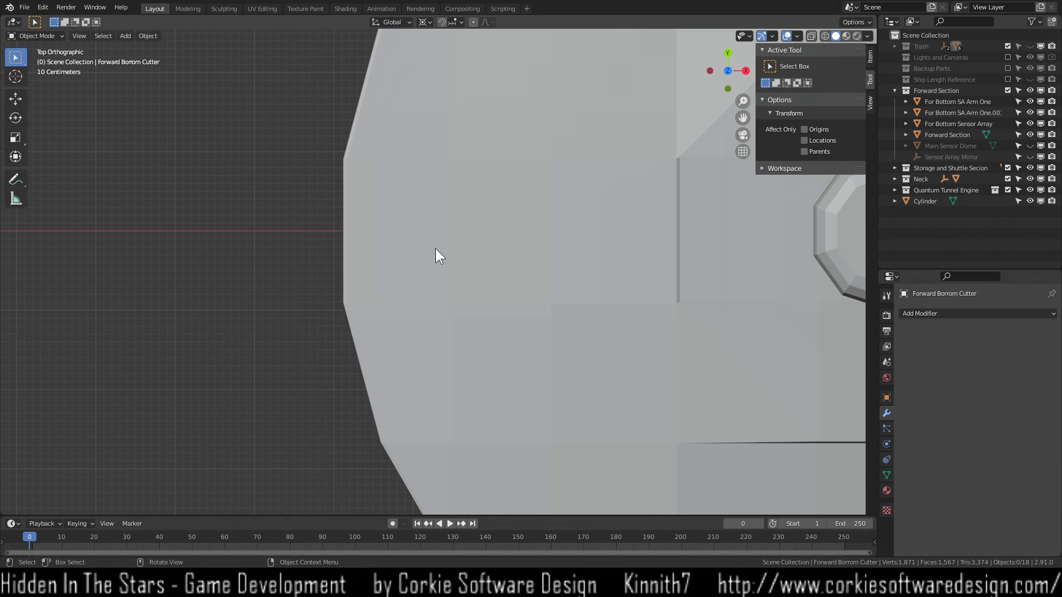
pyautogui.scroll(-2, 426, 250)
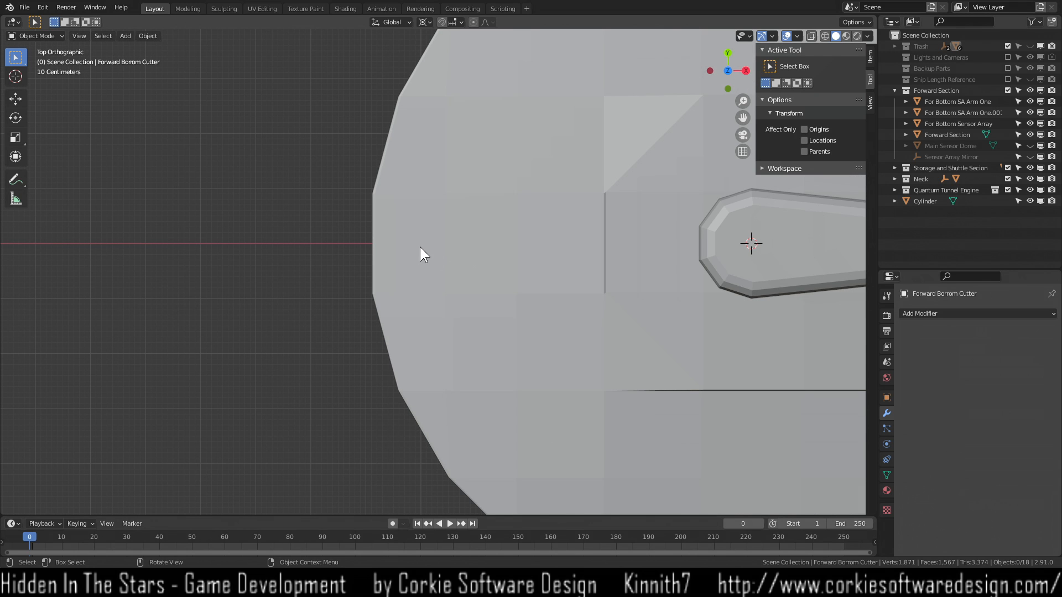
pyautogui.moveTo(410, 290); pyautogui.dragTo(633, 167, button='middle')
pyautogui.keyDown('shift'); pyautogui.moveTo(526, 330); pyautogui.dragTo(275, 296, button='middle'); pyautogui.keyUp('shift')
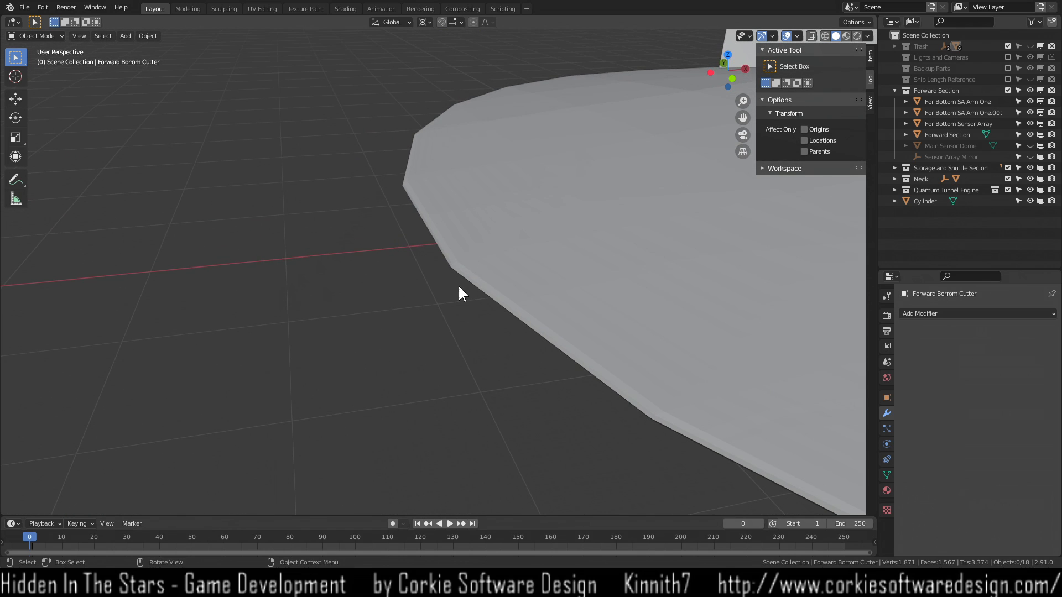
pyautogui.scroll(-4, 470, 282)
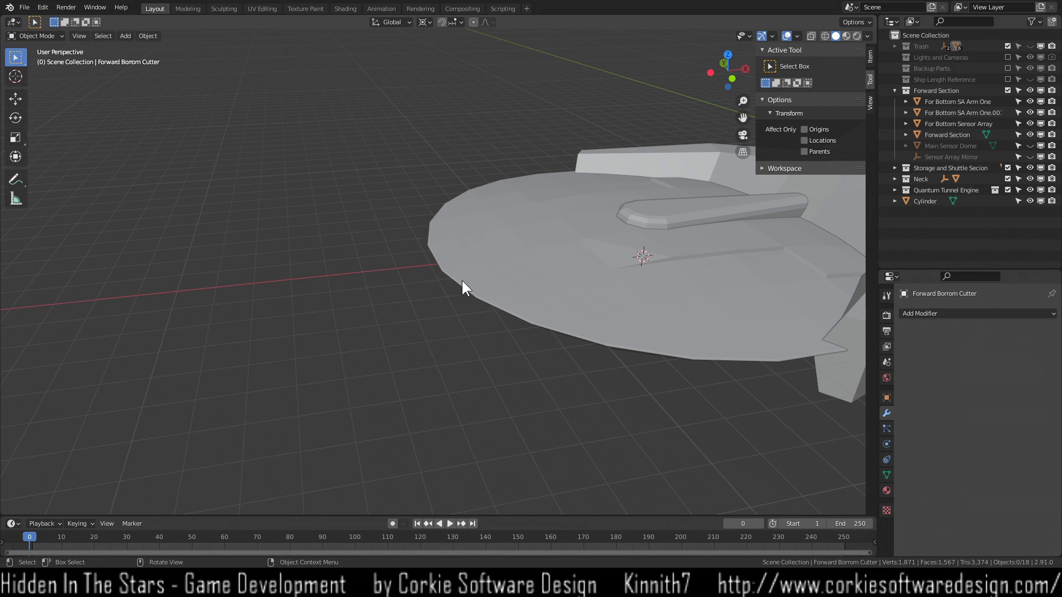
# Add a 10-vertex cylinder of 1 m radius and 2 m depth and raise it about 0.77 m along global Z.
pyautogui.hotkey('shift', 'a')
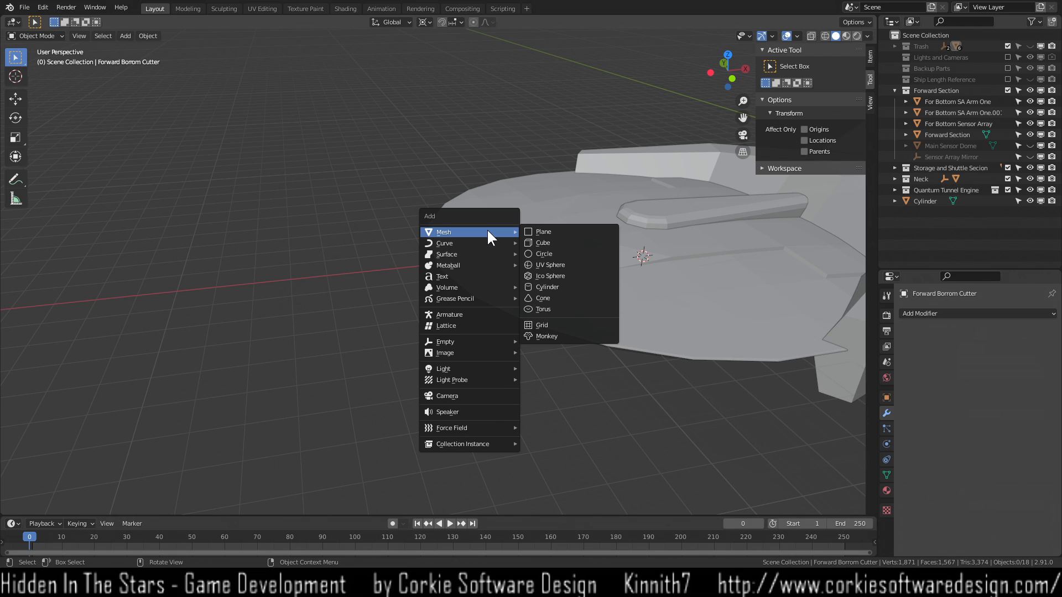
pyautogui.click(561, 286)
pyautogui.scroll(3, 574, 263)
pyautogui.moveTo(574, 263); pyautogui.dragTo(539, 293, button='middle')
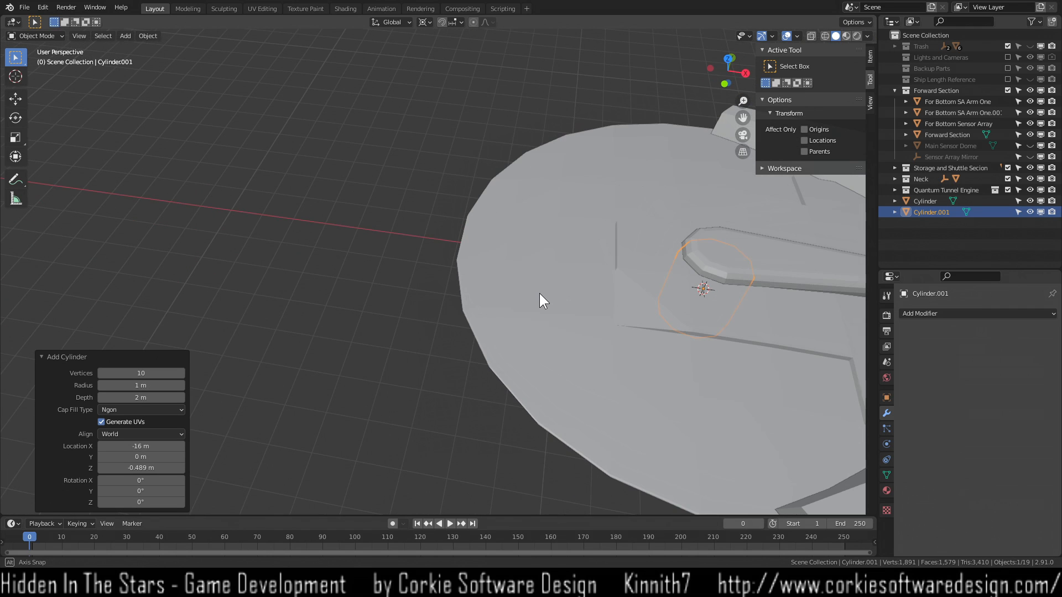
pyautogui.press('g')
pyautogui.press('z')
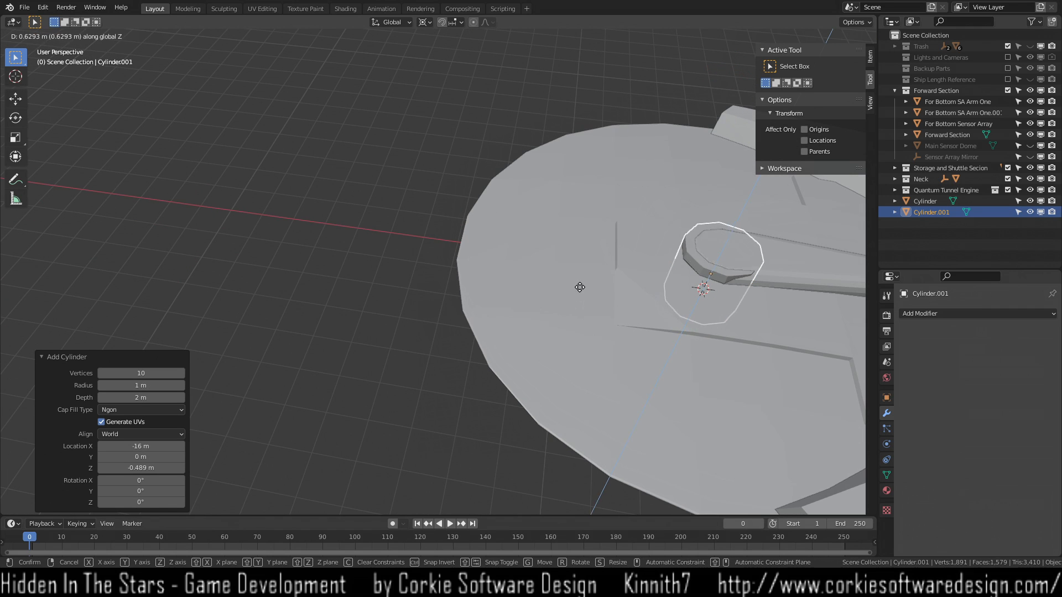
pyautogui.click(579, 283)
# Move the new cylinder about -6.32 m along global X to the disc's front rim and check its position from the top.
pyautogui.press('g')
pyautogui.press('x')
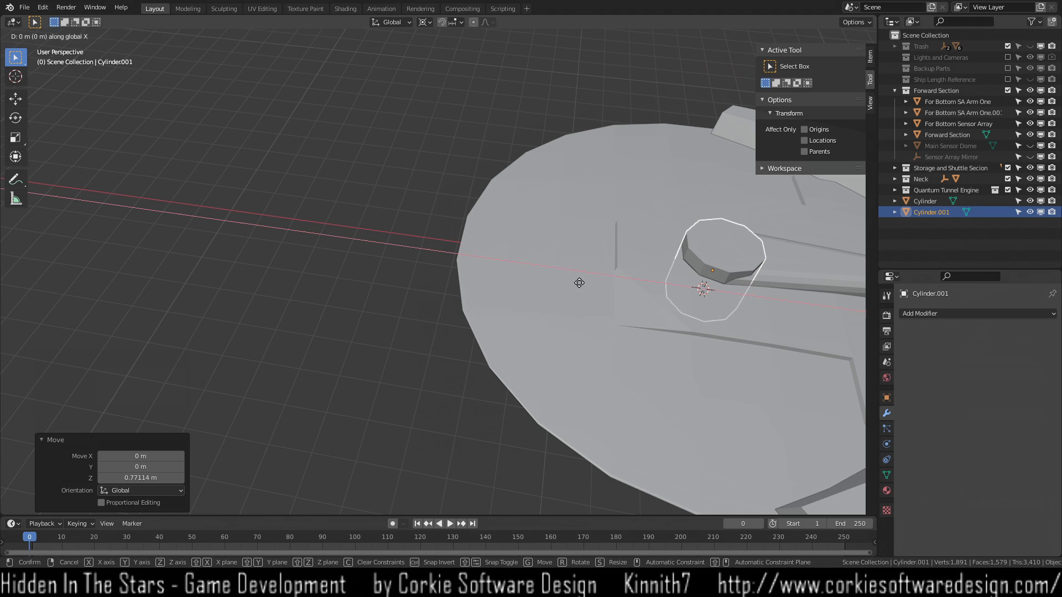
pyautogui.click(354, 273)
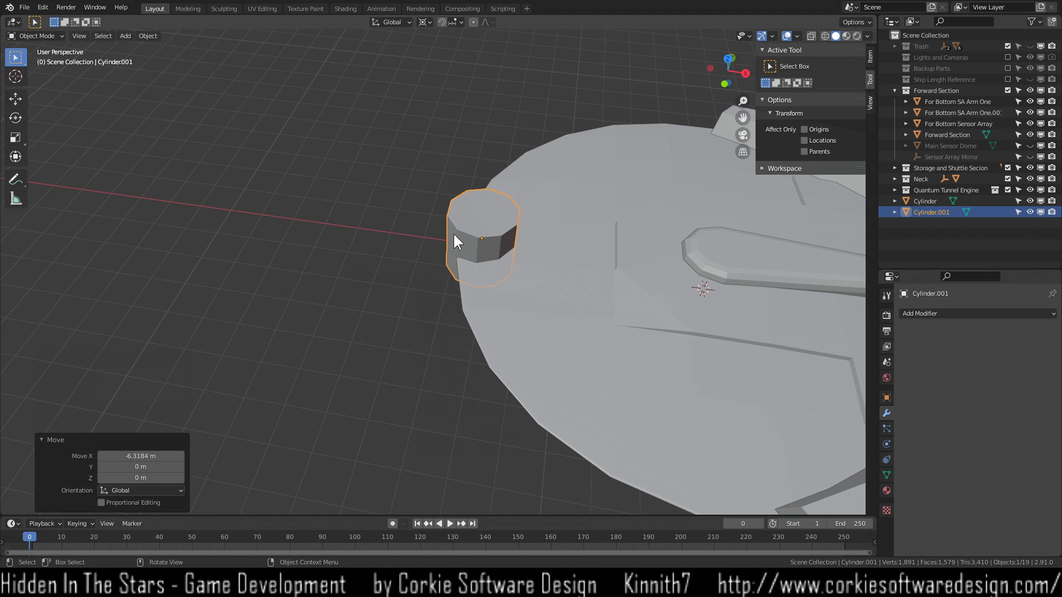
pyautogui.scroll(5, 455, 242)
pyautogui.keyDown('shift'); pyautogui.moveTo(622, 159); pyautogui.dragTo(584, 325, button='middle'); pyautogui.keyUp('shift')
pyautogui.scroll(1, 584, 326)
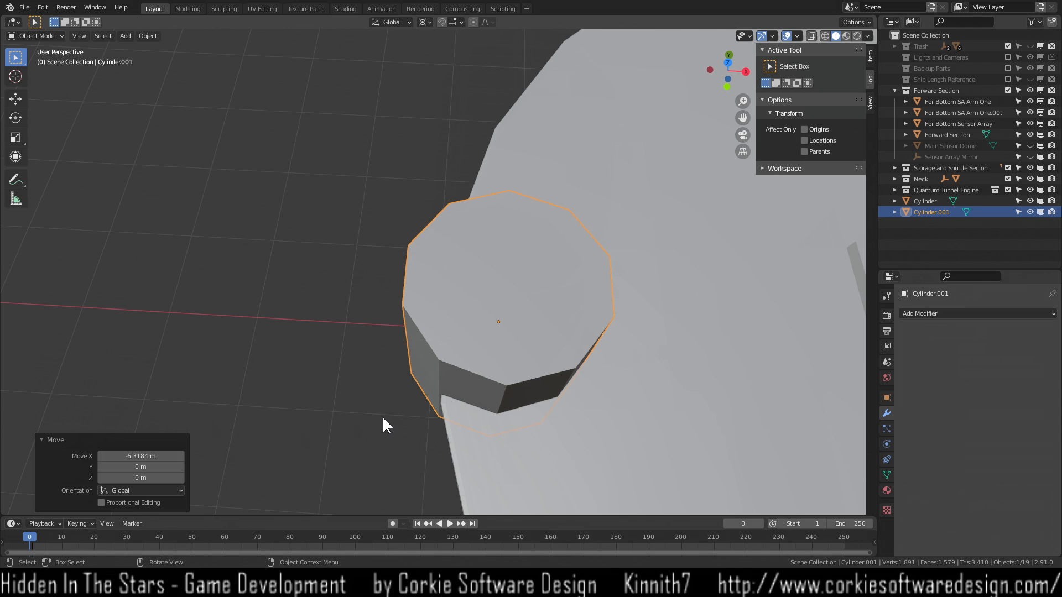
pyautogui.scroll(-2, 554, 279)
pyautogui.scroll(2, 539, 321)
pyautogui.moveTo(525, 348); pyautogui.dragTo(547, 380, button='middle')
pyautogui.press('KP_7')
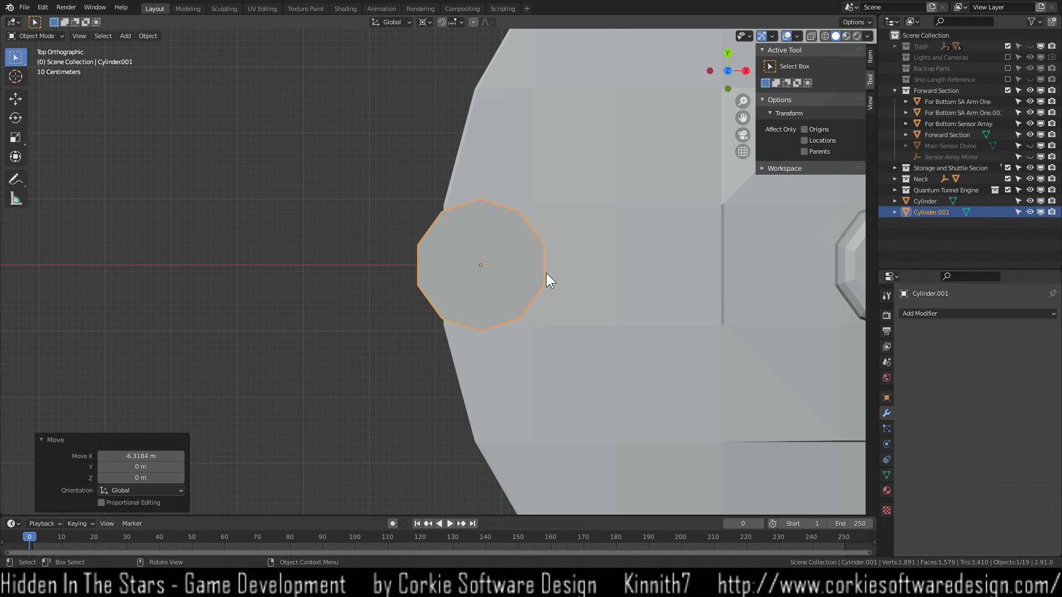
# Delete the 10-vertex cylinder placed at the disc's front rim.
pyautogui.press('ctrl')
pyautogui.press('x')
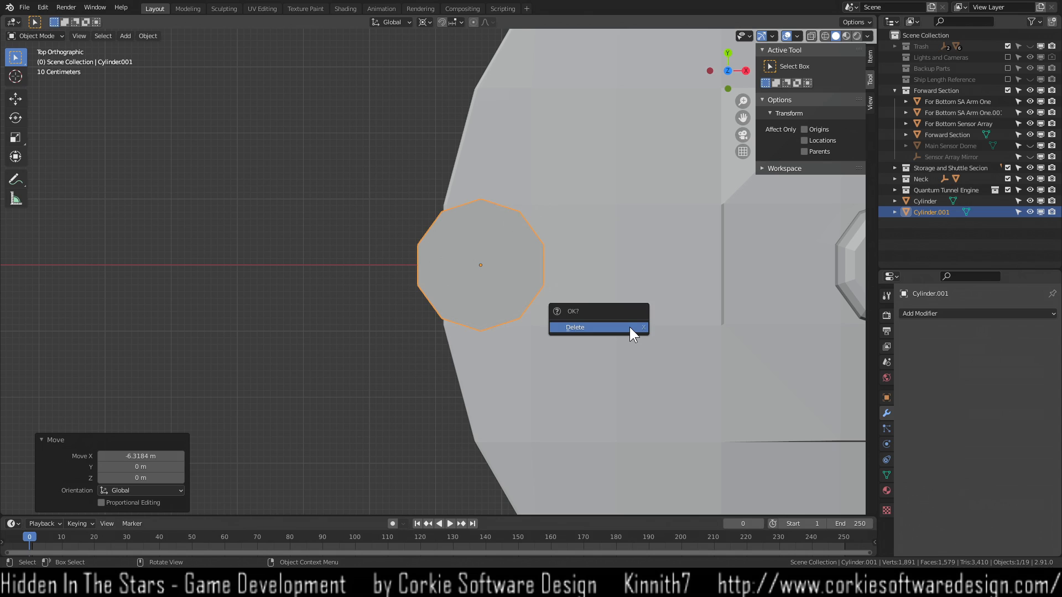
pyautogui.click(631, 330)
pyautogui.scroll(-2, 645, 330)
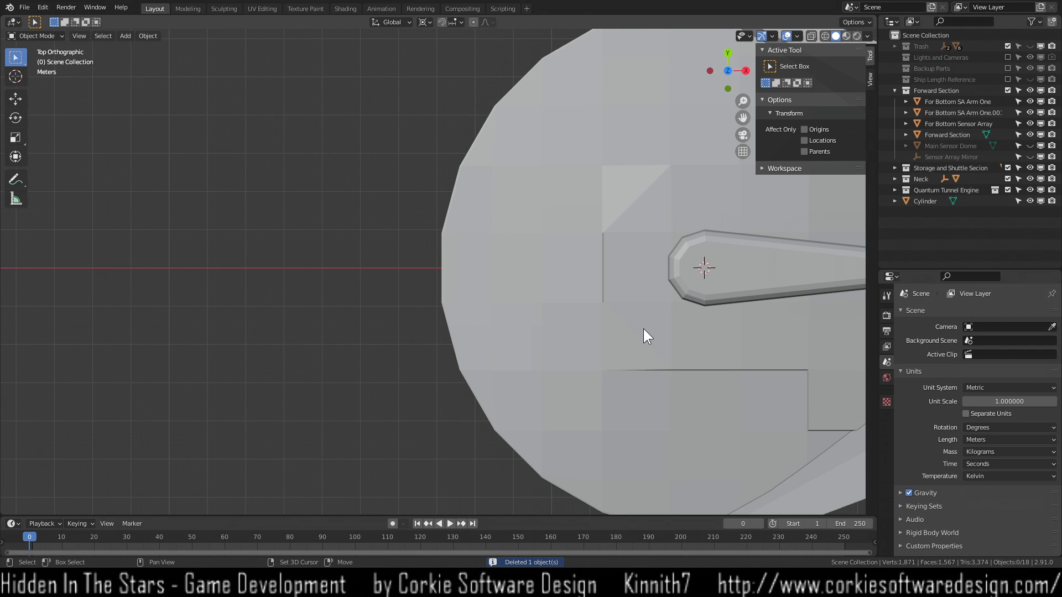
# Add a 10-vertex cylinder of 1 m radius and 2 m depth and raise it about 1.33 m along global Z.
pyautogui.hotkey('shift', 'a')
pyautogui.moveTo(643, 327)
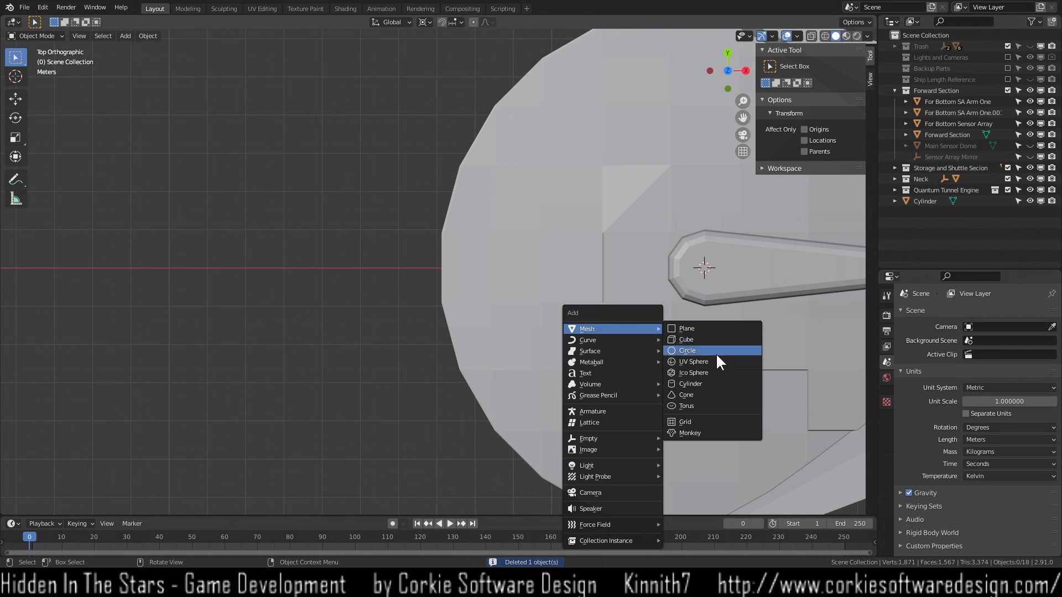
pyautogui.click(711, 382)
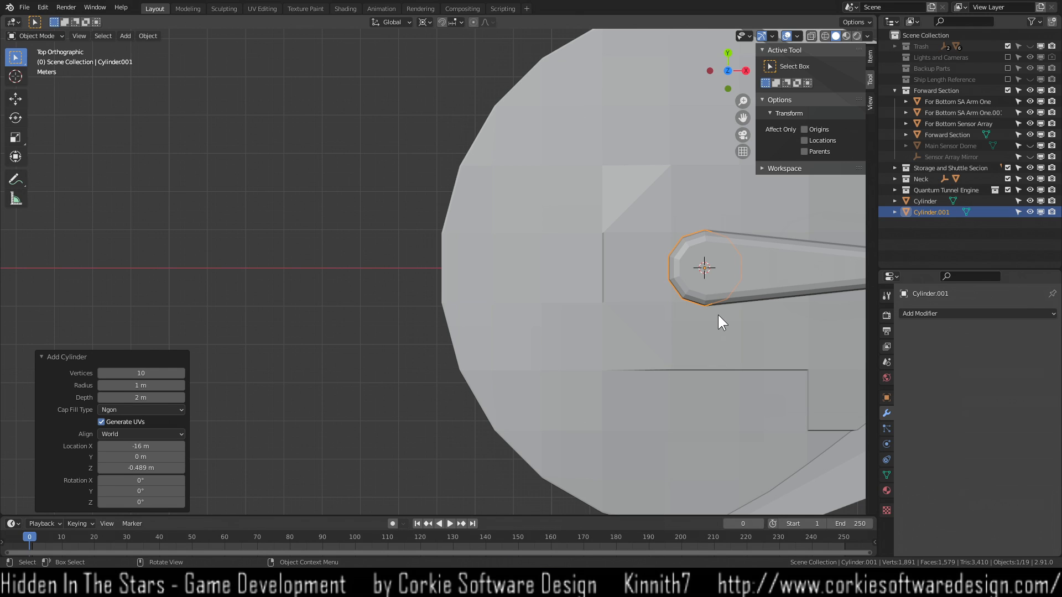
pyautogui.press('g')
pyautogui.press('z')
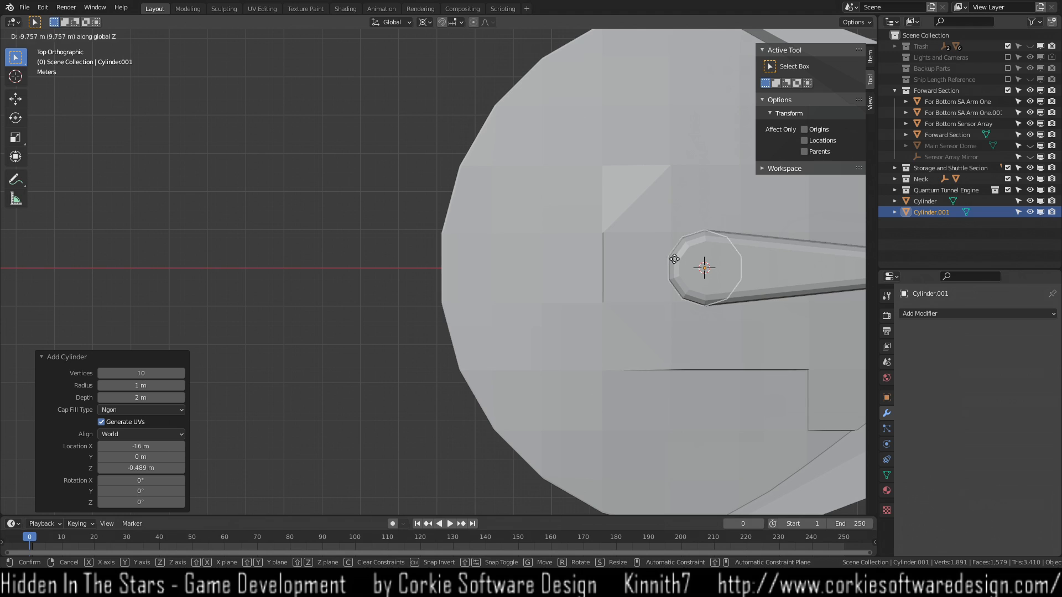
pyautogui.click(669, 318)
pyautogui.moveTo(669, 318); pyautogui.dragTo(693, 280, button='middle')
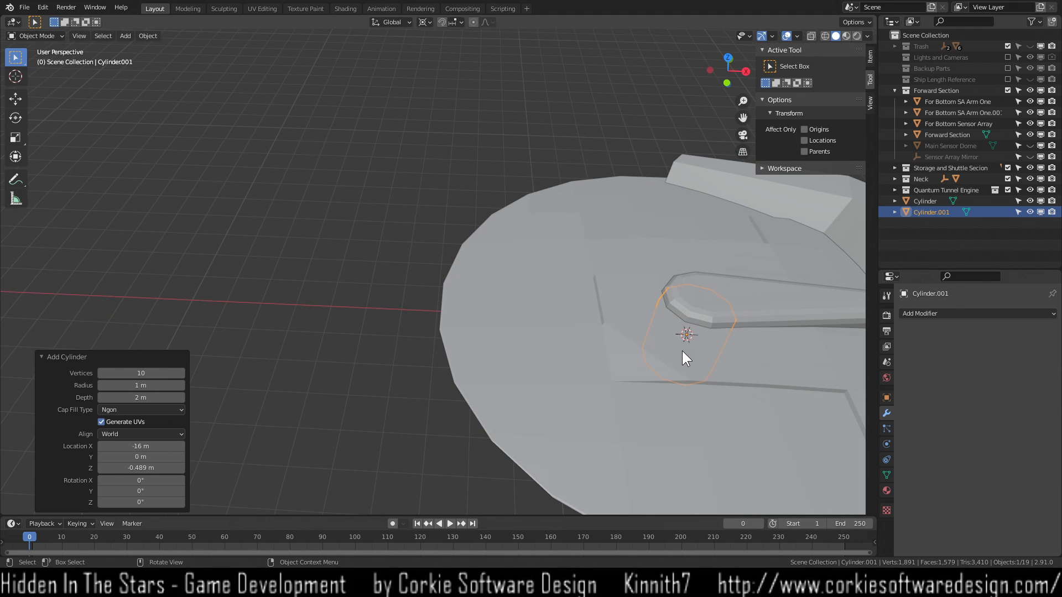
pyautogui.press('g')
pyautogui.press('z')
pyautogui.click(676, 336)
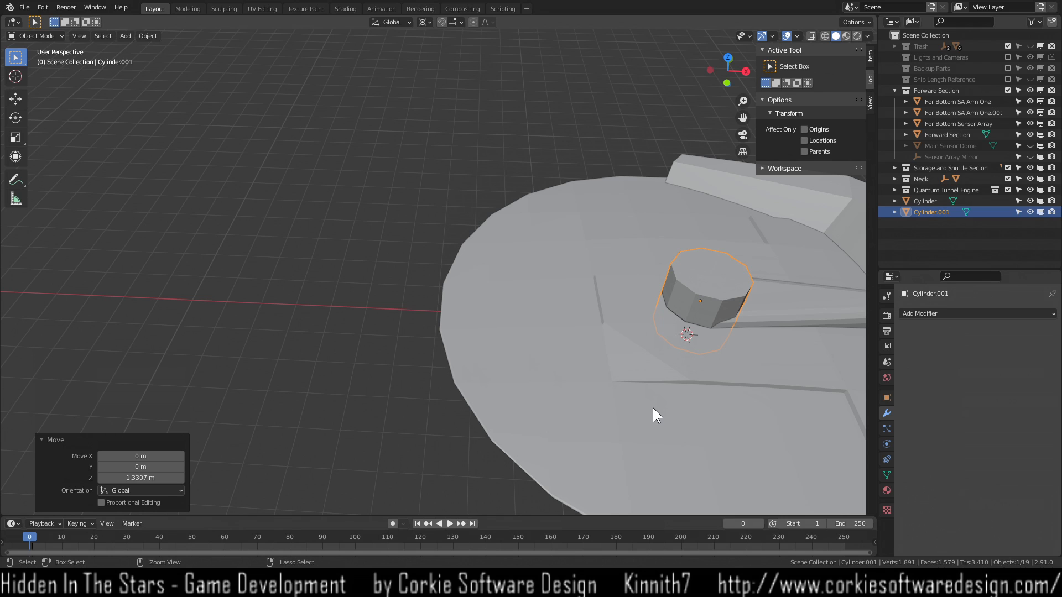
# Delete the newly raised 10-vertex cylinder.
pyautogui.click(351, 396)
pyautogui.press('x')
pyautogui.click(716, 268)
pyautogui.press('x')
pyautogui.click(715, 267)
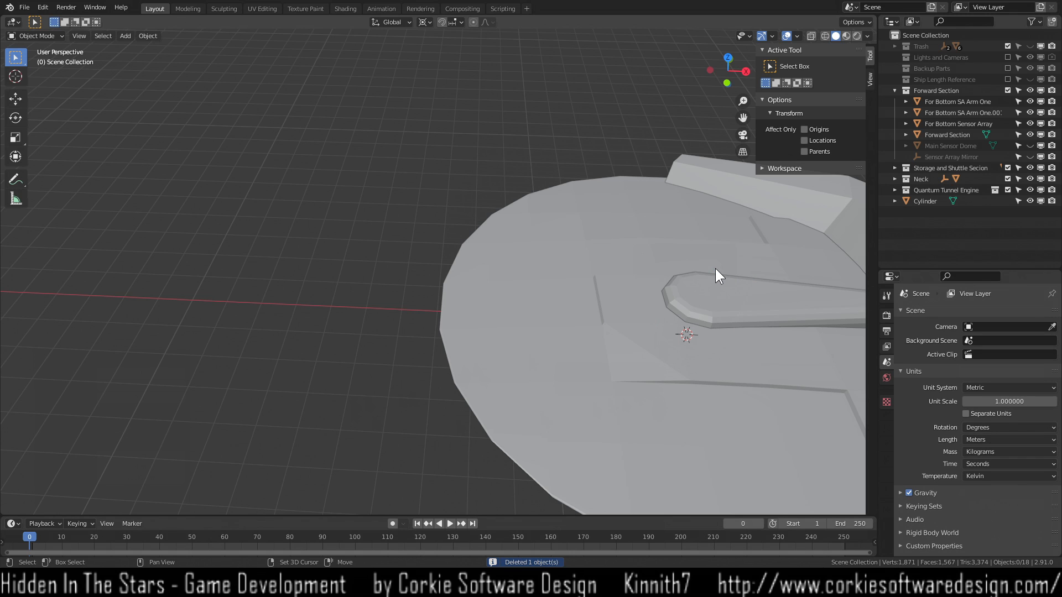
# Add a new cylinder mesh at the 3D cursor.
pyautogui.hotkey('shift', 'a')
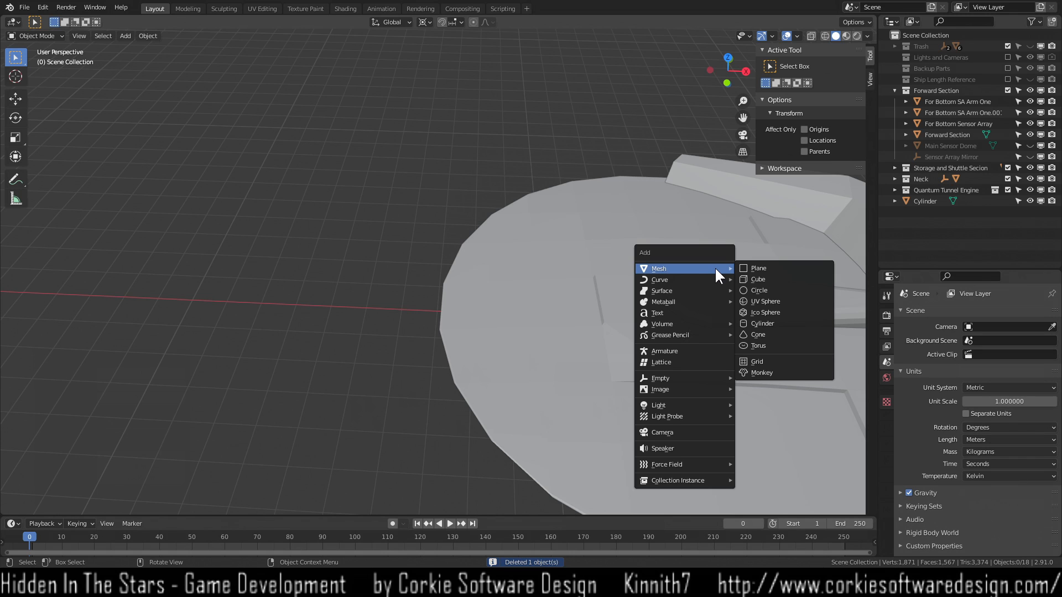
pyautogui.click(774, 322)
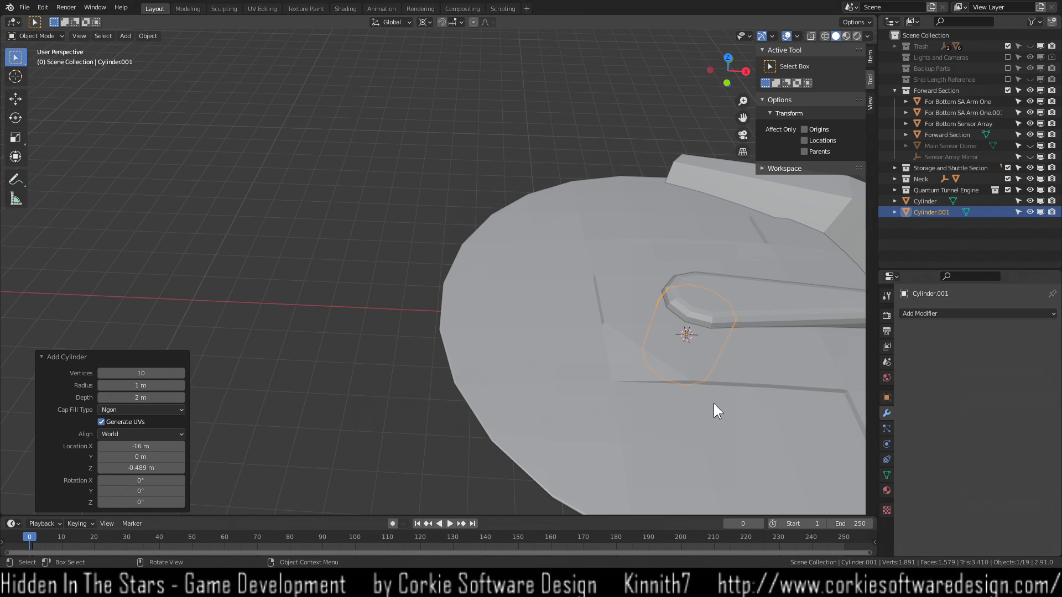
pyautogui.press('g')
pyautogui.press('z')
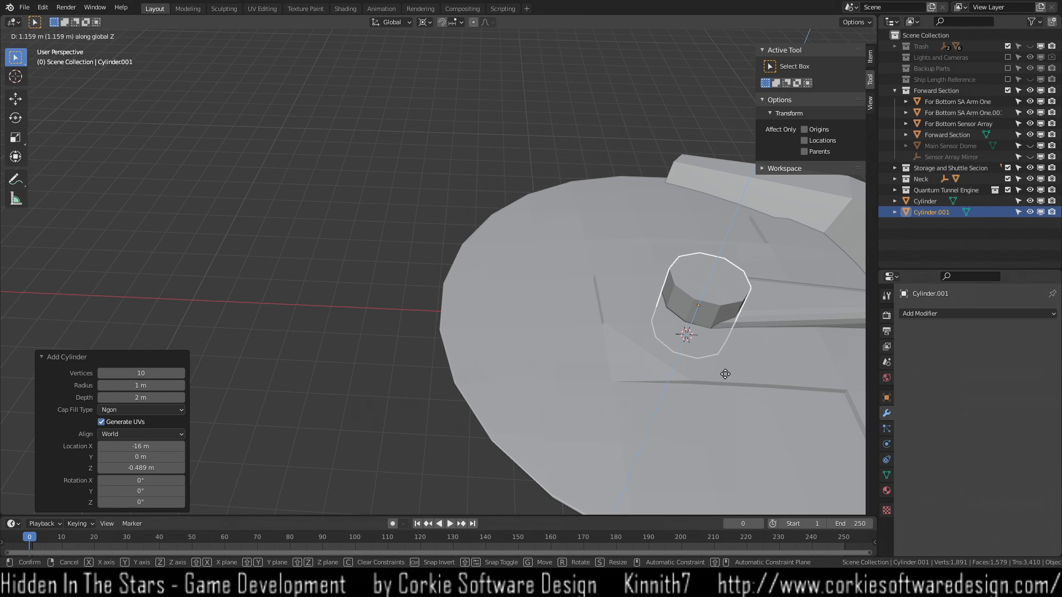
pyautogui.rightClick(725, 374)
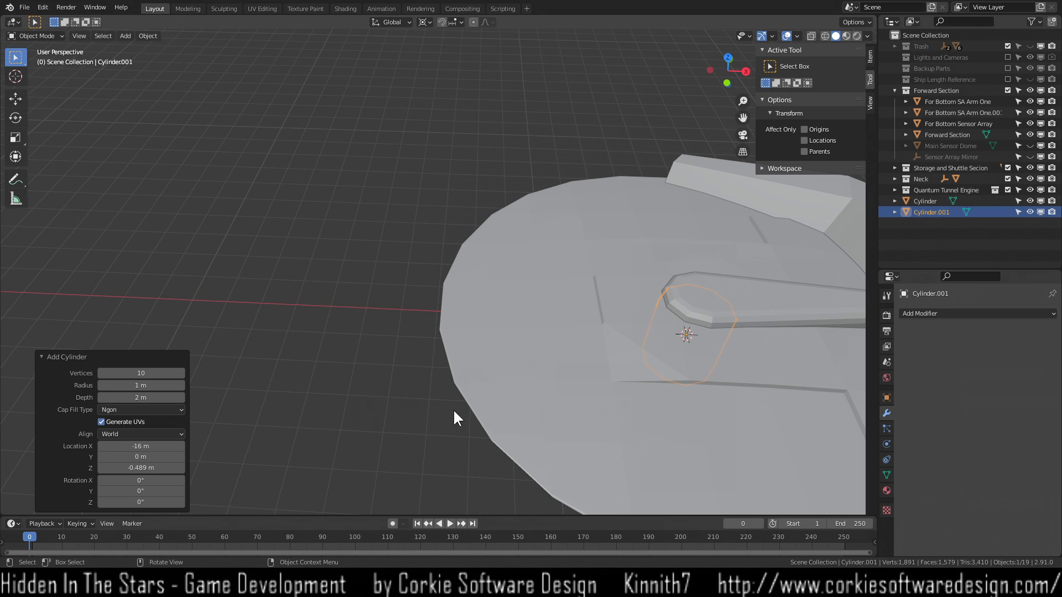
# Set the new cylinder to 8 vertices, its Z rotation to 22.5° and its Z location to about 0.62 m.
pyautogui.click(166, 373)
pyautogui.press('Tab')
pyautogui.click(141, 507)
pyautogui.click(141, 504)
pyautogui.press('Return')
pyautogui.moveTo(135, 467); pyautogui.dragTo(200, 465)
# Move the octagonal cylinder about -6.03 m along global X to the disc's front rim and check its placement from above.
pyautogui.click(748, 316)
pyautogui.moveTo(748, 315); pyautogui.dragTo(739, 347, button='middle')
pyautogui.click(711, 320)
pyautogui.press('g')
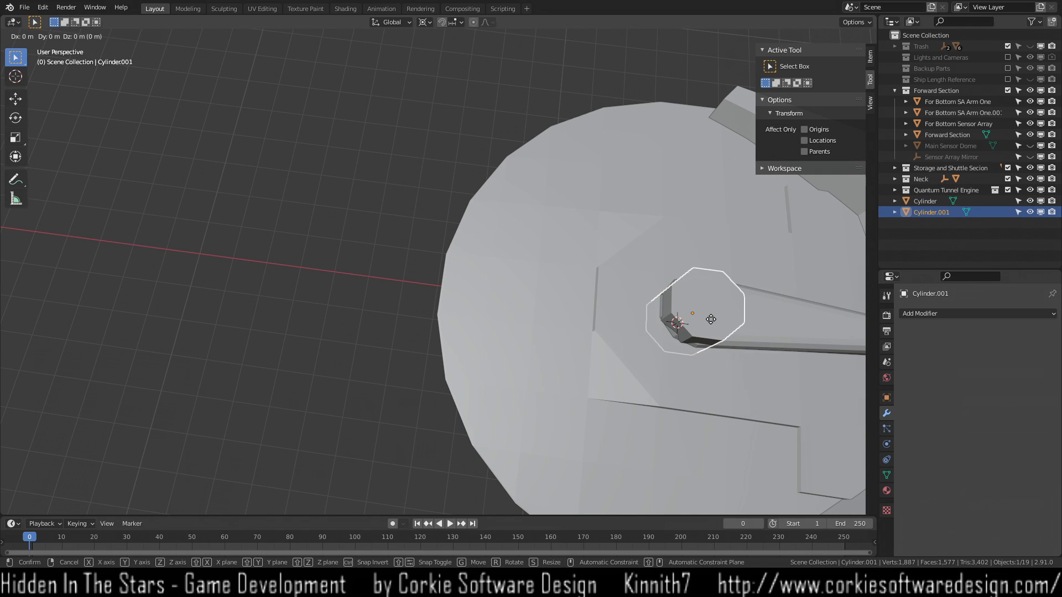
pyautogui.press('x')
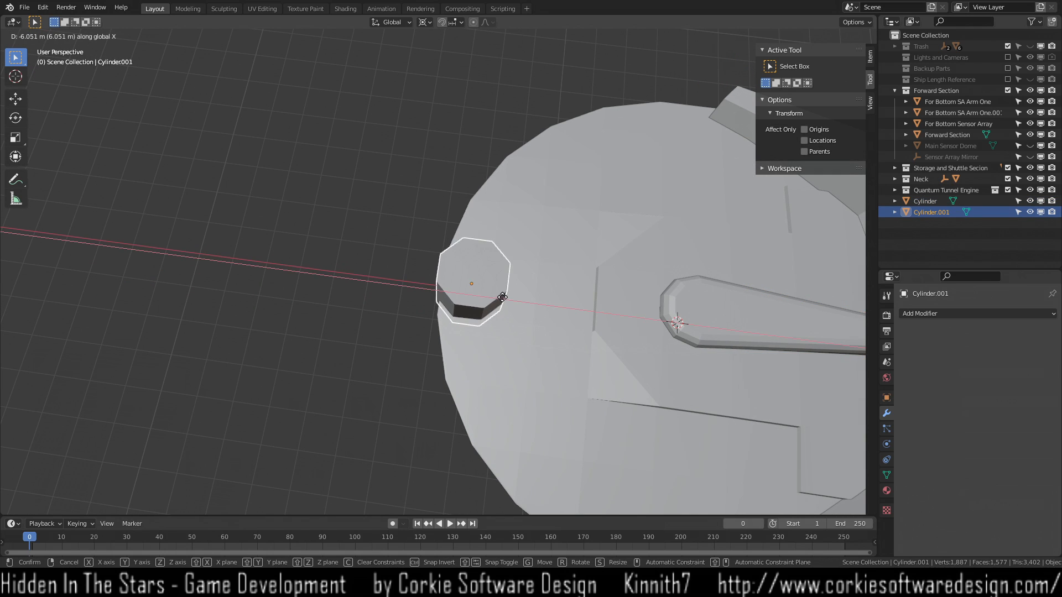
pyautogui.click(503, 310)
pyautogui.moveTo(502, 308); pyautogui.dragTo(502, 275, button='middle')
pyautogui.scroll(8, 487, 282)
pyautogui.scroll(-5, 450, 274)
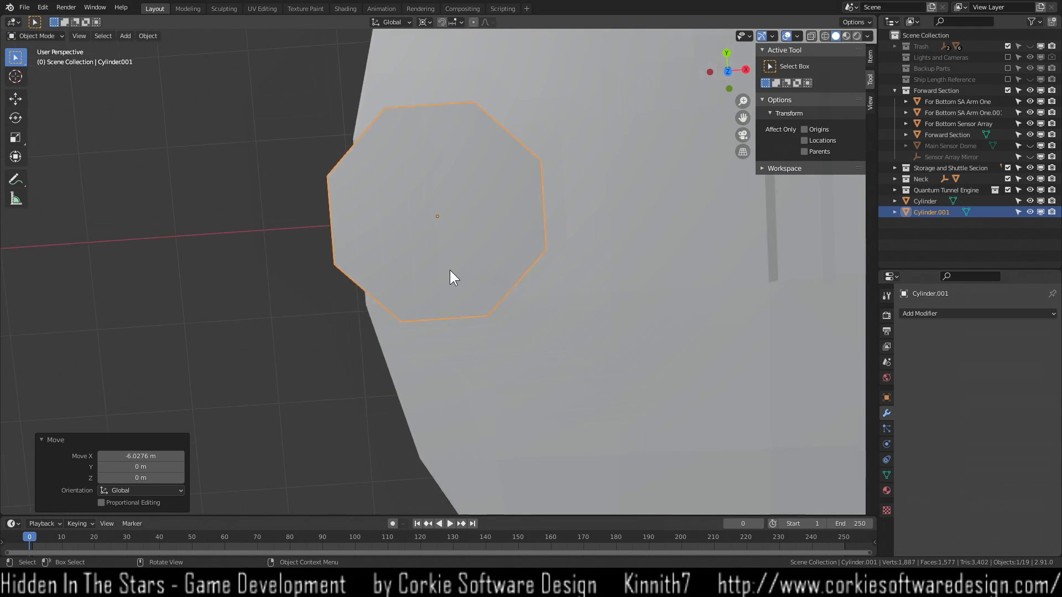
# Change the transform pivot point so that scaling is centred on the cylinder itself.
pyautogui.press('s')
pyautogui.press('Escape')
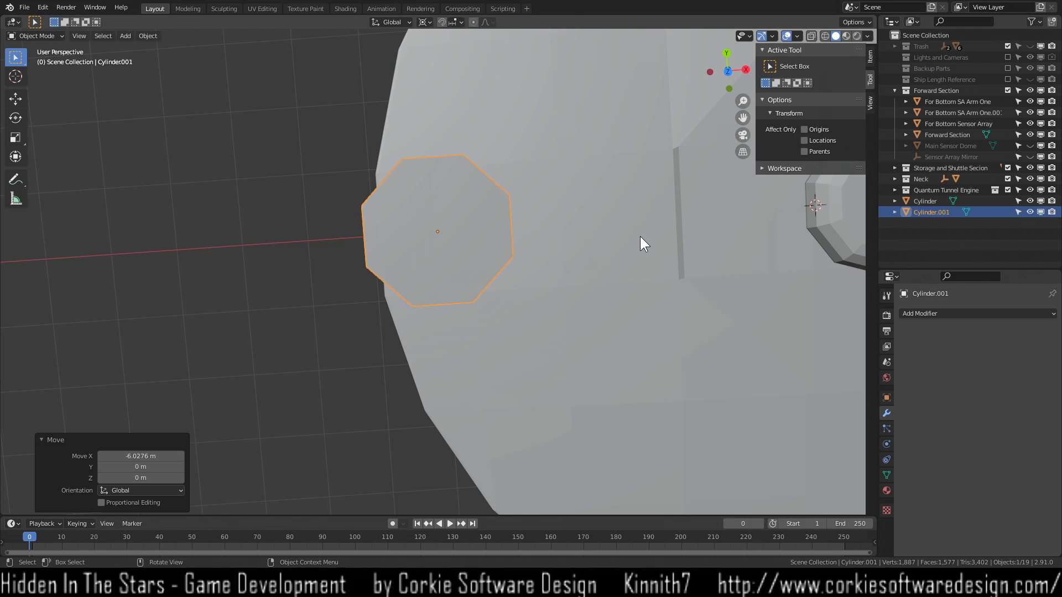
pyautogui.click(418, 22)
pyautogui.click(448, 35)
pyautogui.press('s')
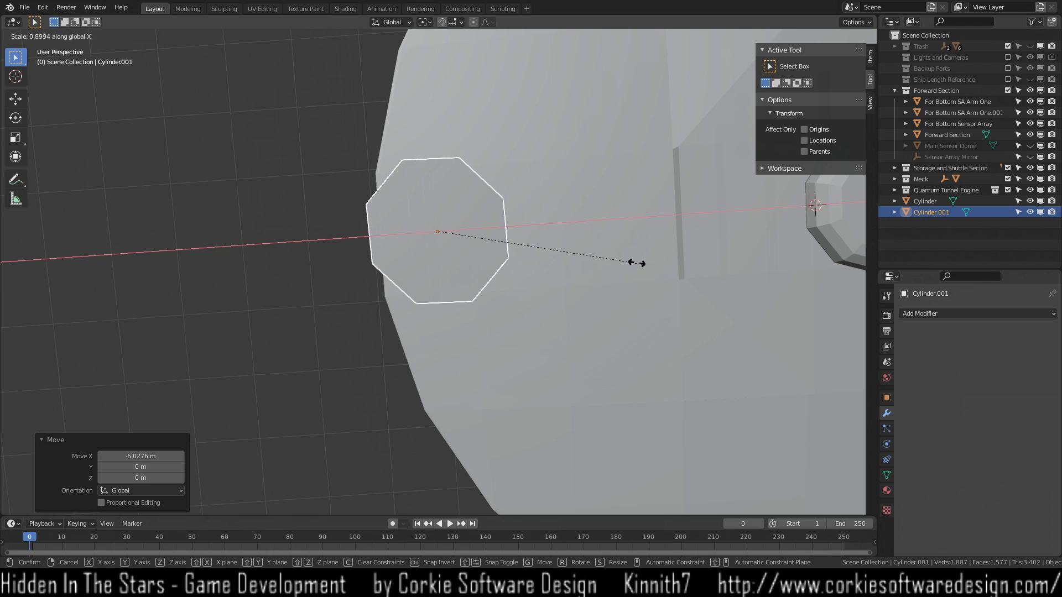
pyautogui.press('Escape')
pyautogui.moveTo(593, 259); pyautogui.dragTo(509, 280, button='middle')
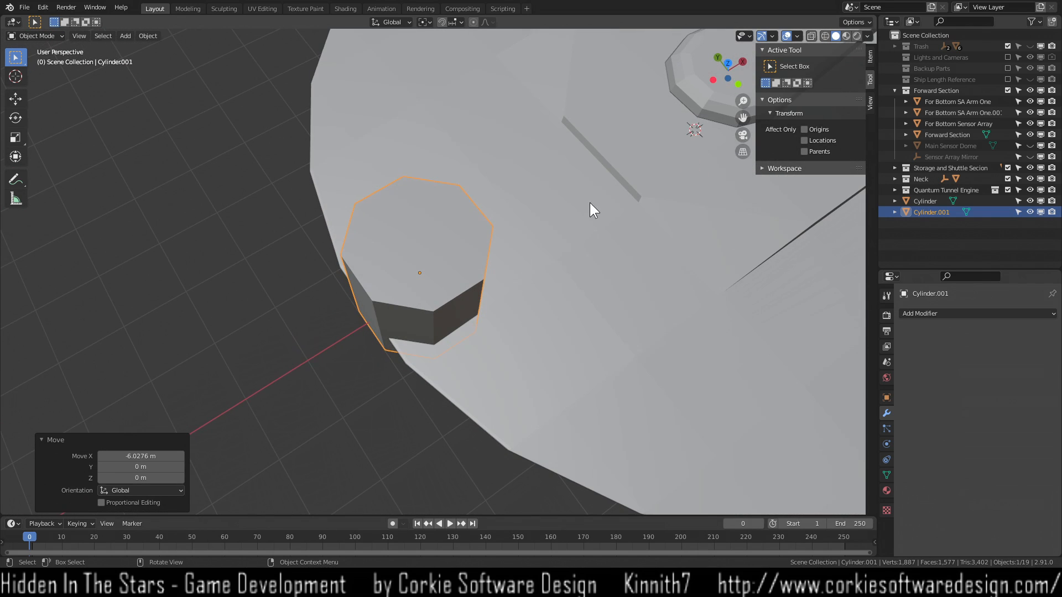
pyautogui.press('s')
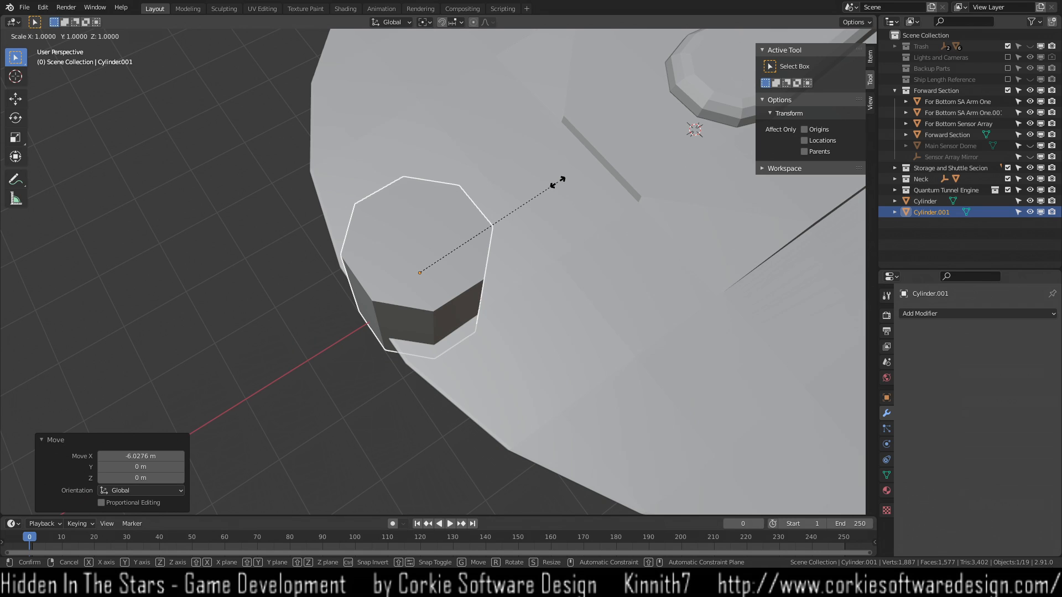
pyautogui.press('x')
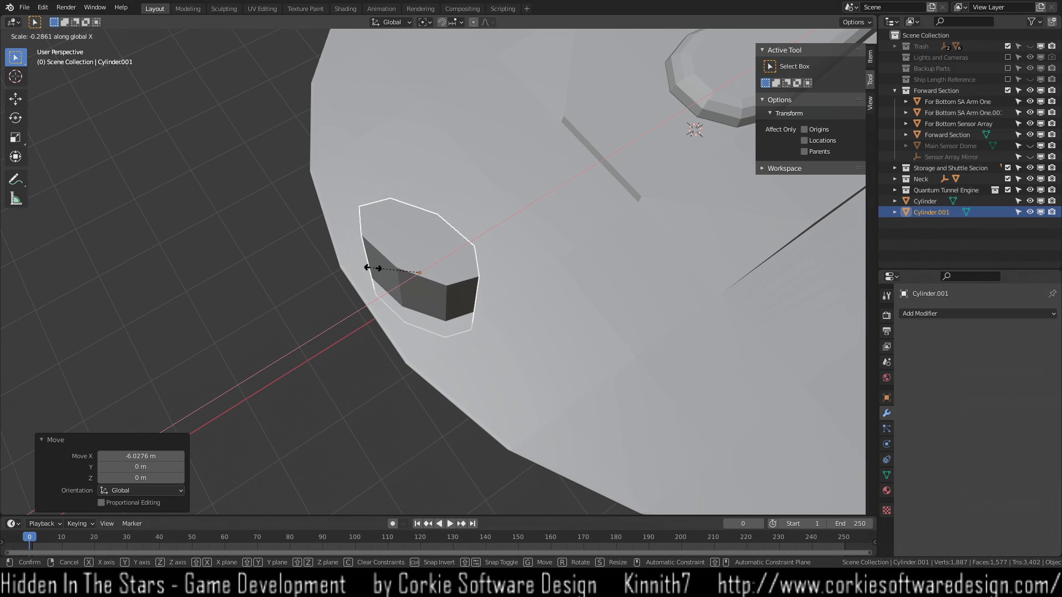
pyautogui.press('Escape')
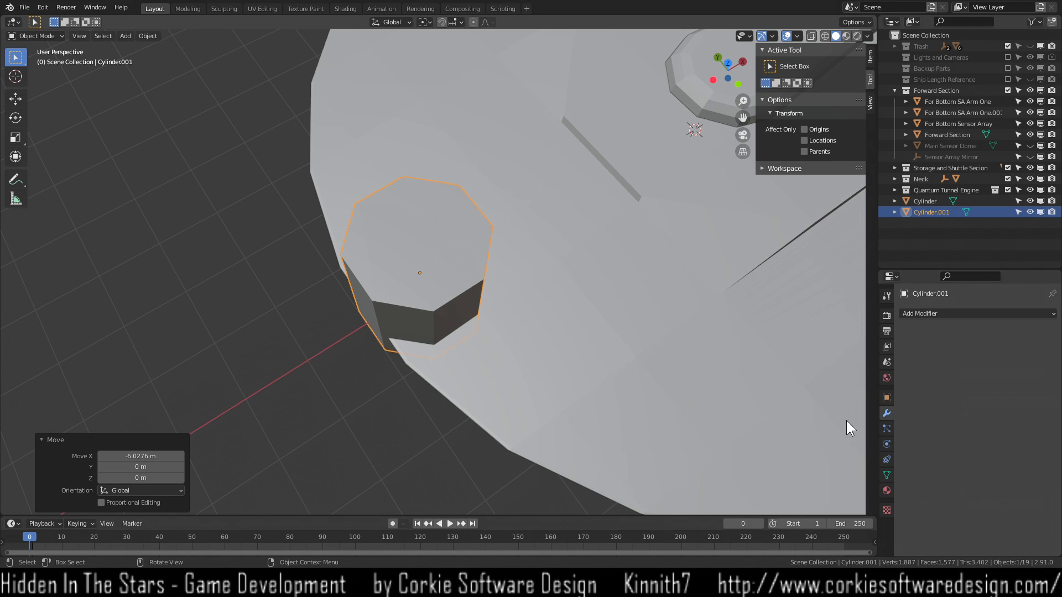
pyautogui.press('s')
pyautogui.press('Escape')
pyautogui.press('s')
pyautogui.press('x')
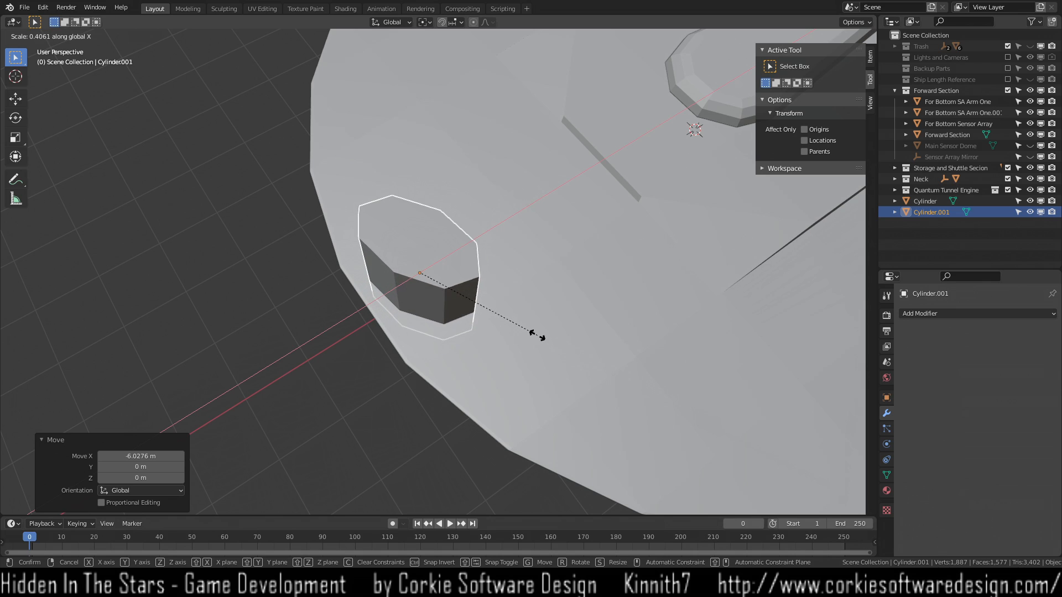
pyautogui.press('Escape')
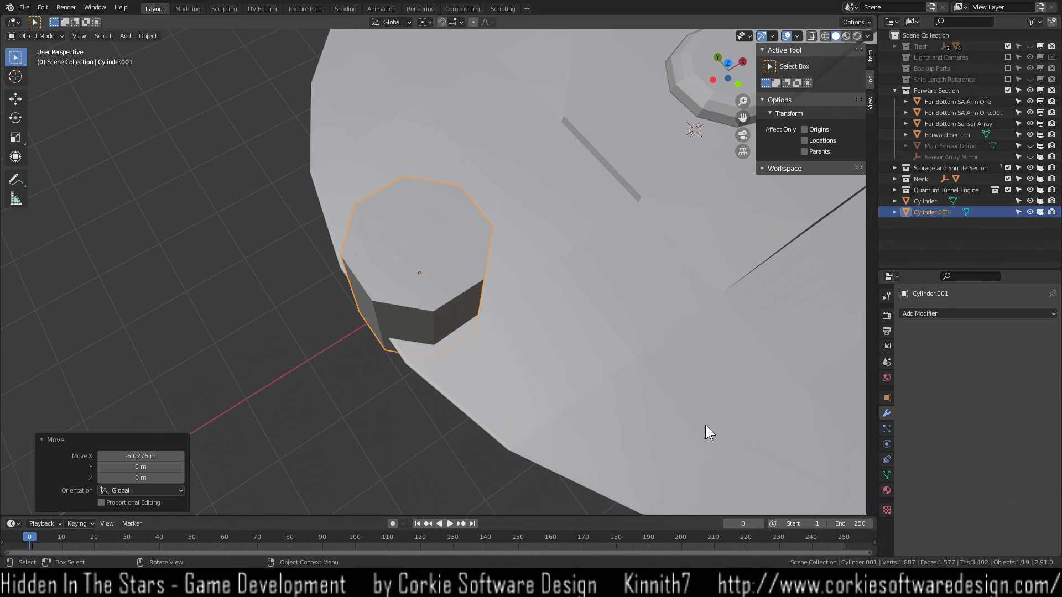
# Flatten the cylinder by scaling it to 0.033 along global X and to 0.184 along its local X.
pyautogui.scroll(-5, 755, 442)
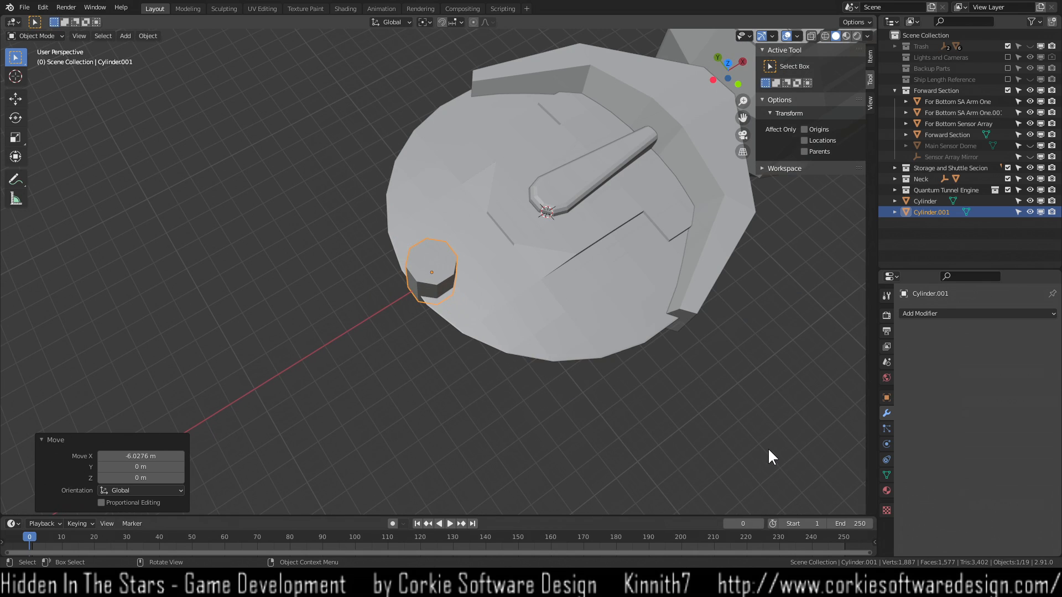
pyautogui.press('s')
pyautogui.press('x')
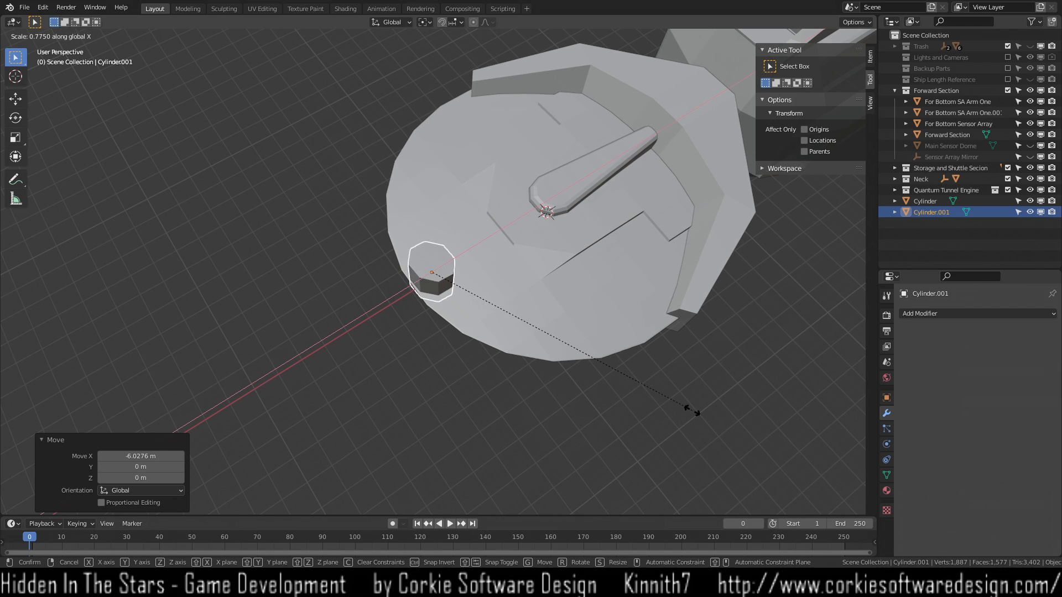
pyautogui.click(441, 288)
pyautogui.scroll(3, 441, 288)
pyautogui.press('s')
pyautogui.press('x')
pyautogui.press('x')
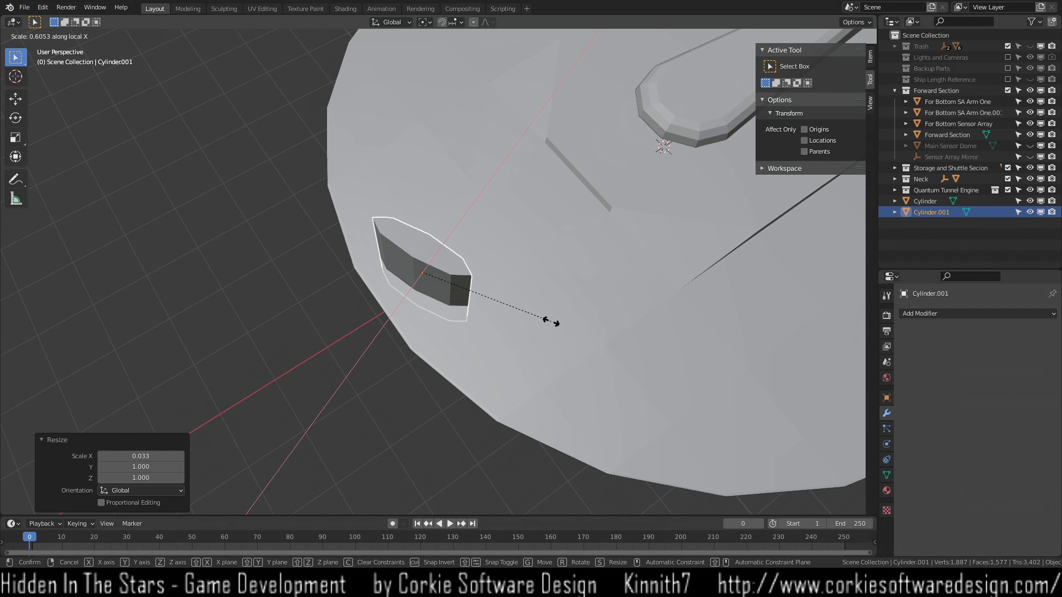
pyautogui.click(460, 293)
# Rotate the flattened cylinder -22.5° about the view axis and set its X location to -22.5 m.
pyautogui.moveTo(513, 254); pyautogui.dragTo(338, 280, button='middle')
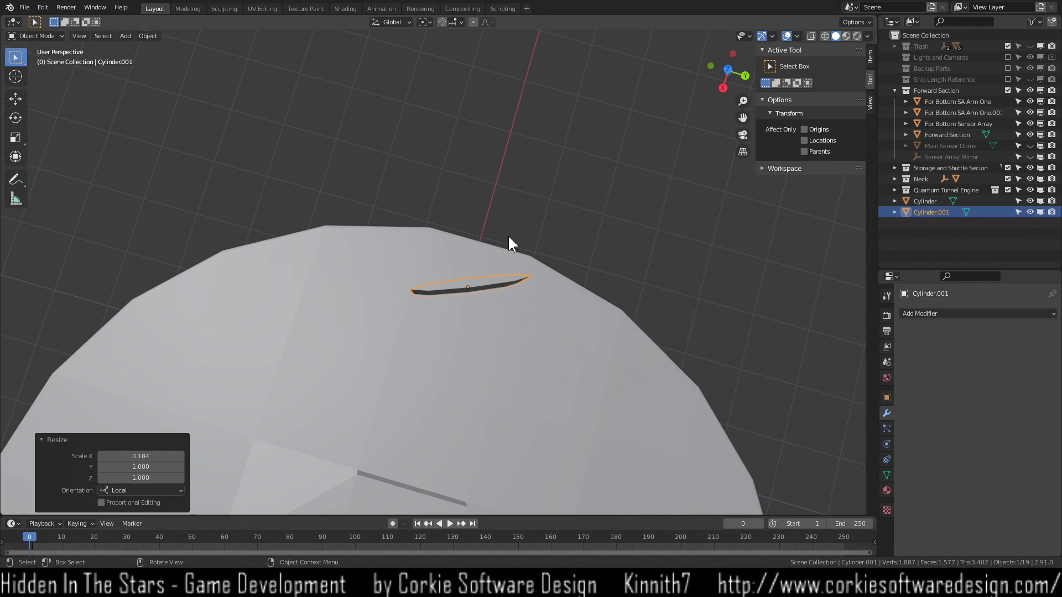
pyautogui.press('r')
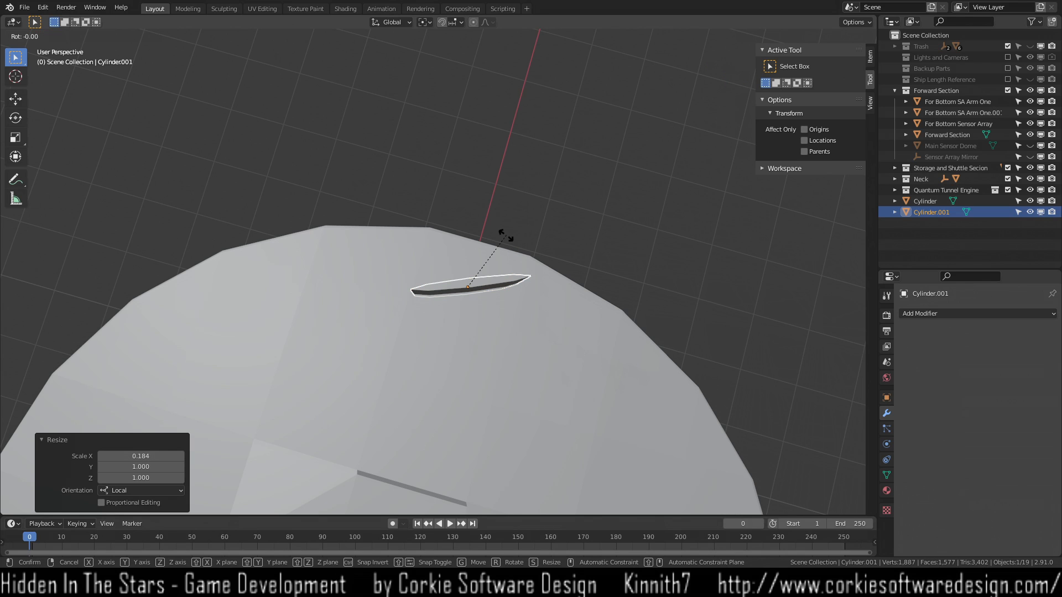
pyautogui.rightClick(506, 235)
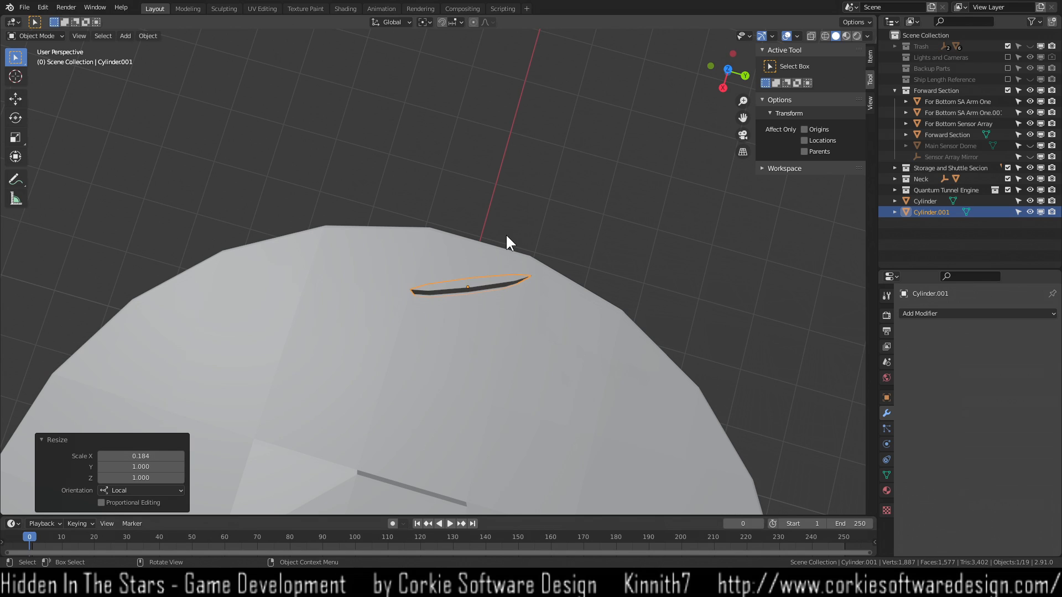
pyautogui.click(870, 57)
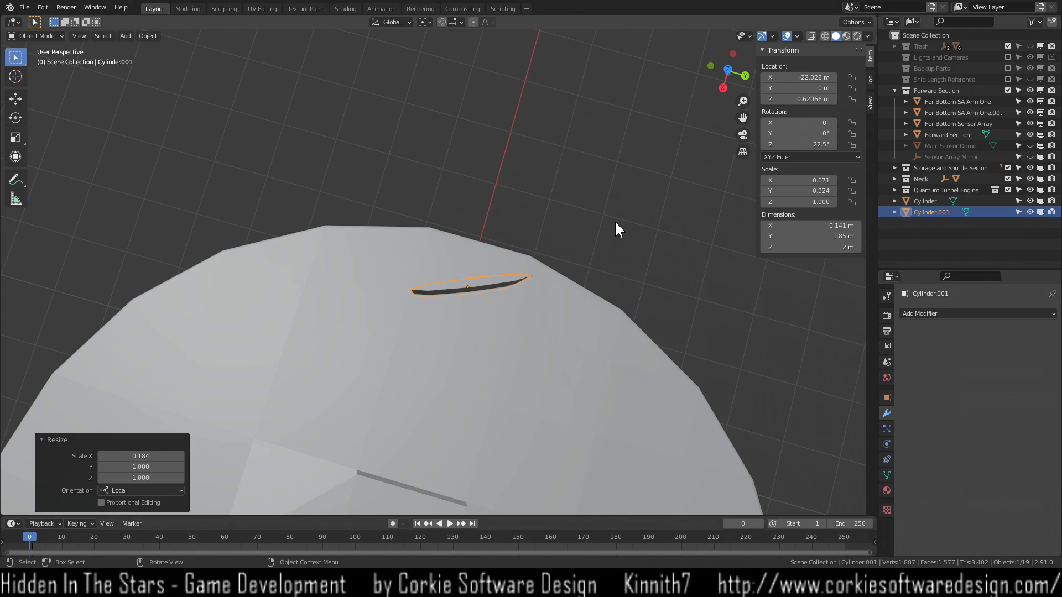
pyautogui.press('r')
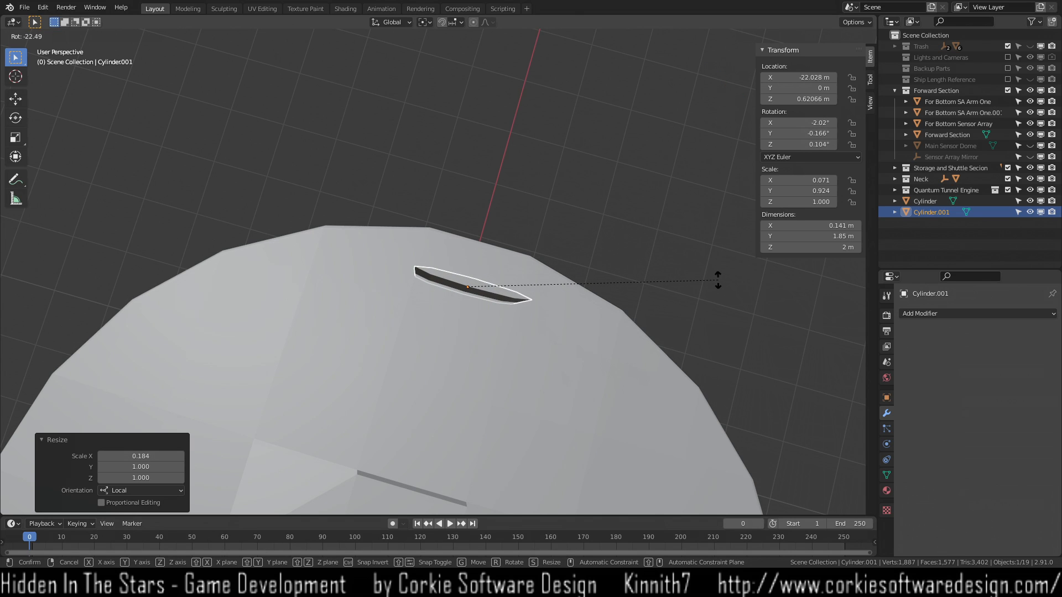
pyautogui.click(718, 279)
pyautogui.click(801, 78)
pyautogui.press('BackSpace')
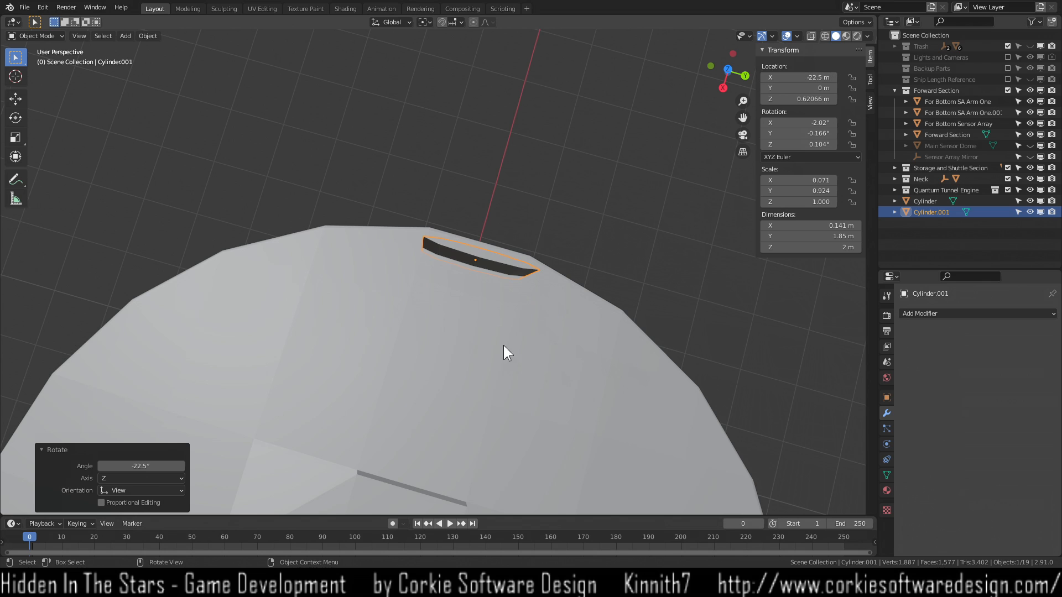
# Open the flattened cylinder's mesh for editing and switch the viewport to wireframe shading.
pyautogui.scroll(6, 530, 261)
pyautogui.moveTo(474, 260); pyautogui.dragTo(588, 305, button='middle')
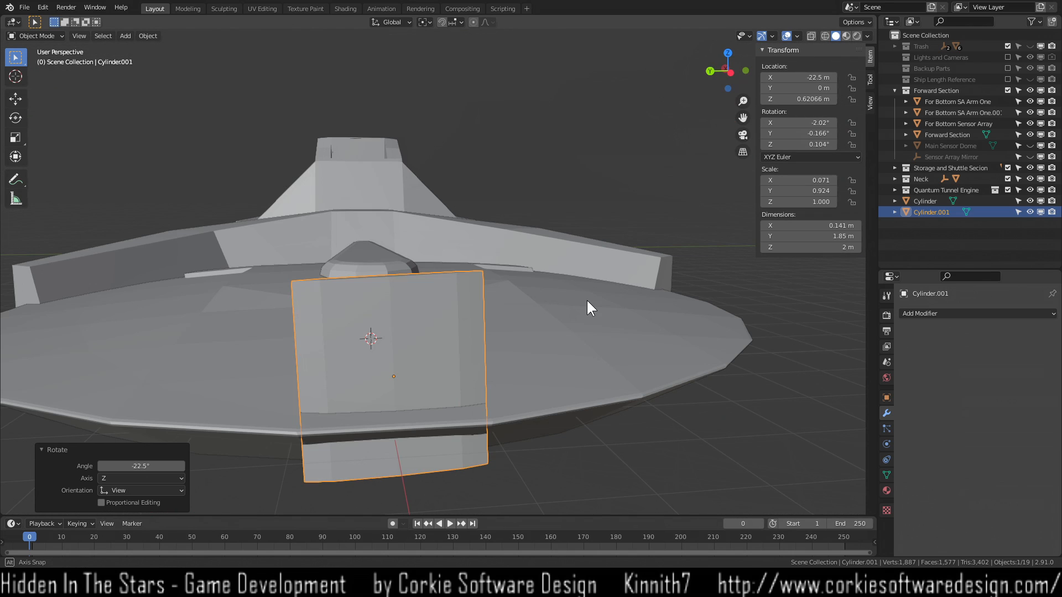
pyautogui.moveTo(541, 485); pyautogui.dragTo(512, 466, button='middle')
pyautogui.press('Tab')
pyautogui.press('z')
pyautogui.click(397, 495)
pyautogui.moveTo(397, 495)
pyautogui.mouseDown(button='middle')
pyautogui.moveTo(436, 491)
pyautogui.moveTo(420, 498)
pyautogui.mouseUp(button='middle')
pyautogui.press('1')
pyautogui.moveTo(228, 463); pyautogui.dragTo(596, 499)
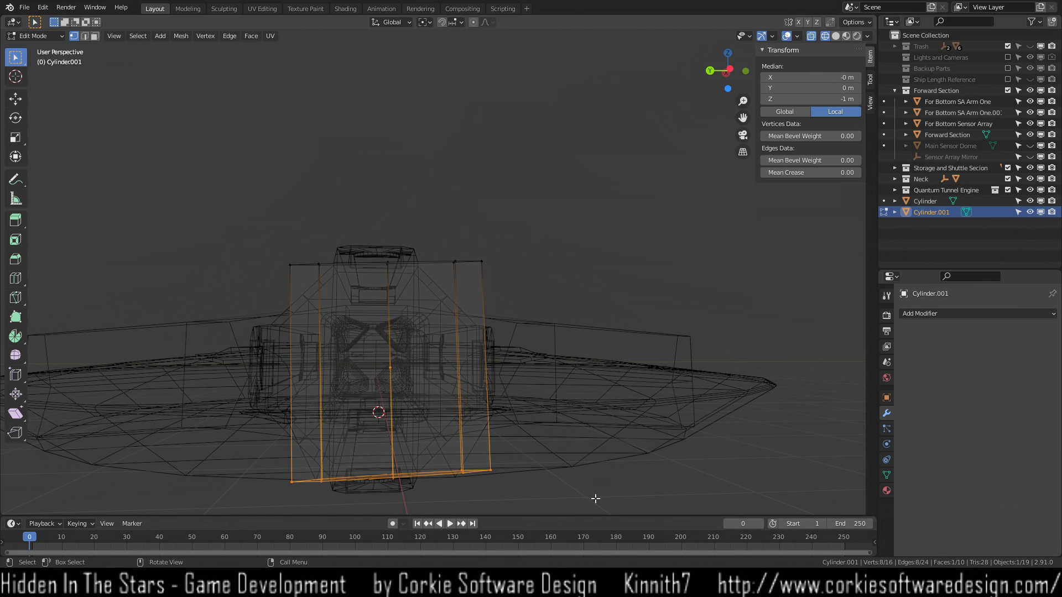
pyautogui.press('g')
pyautogui.press('x')
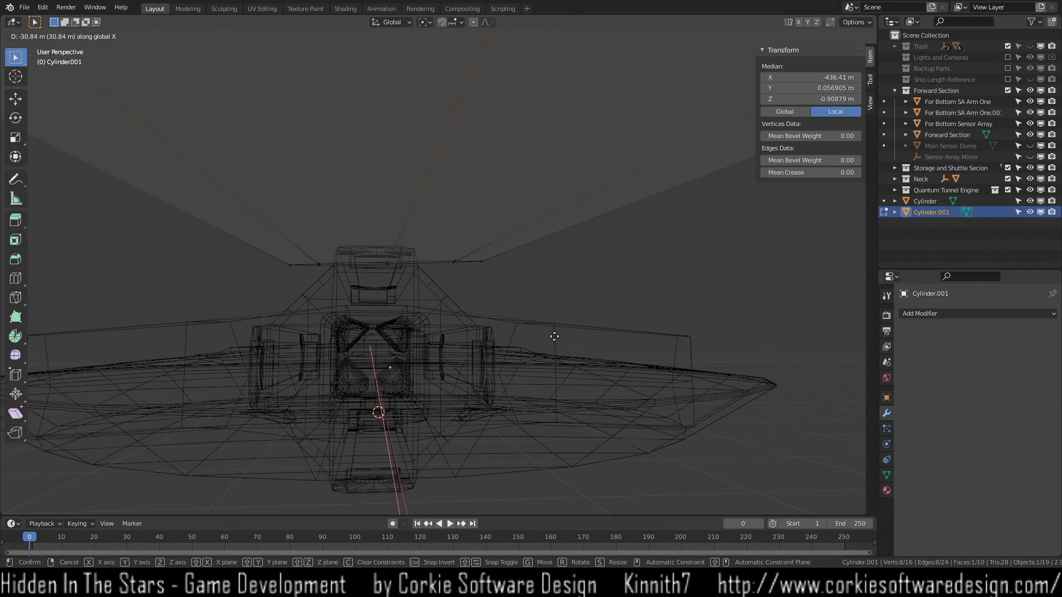
pyautogui.press('z')
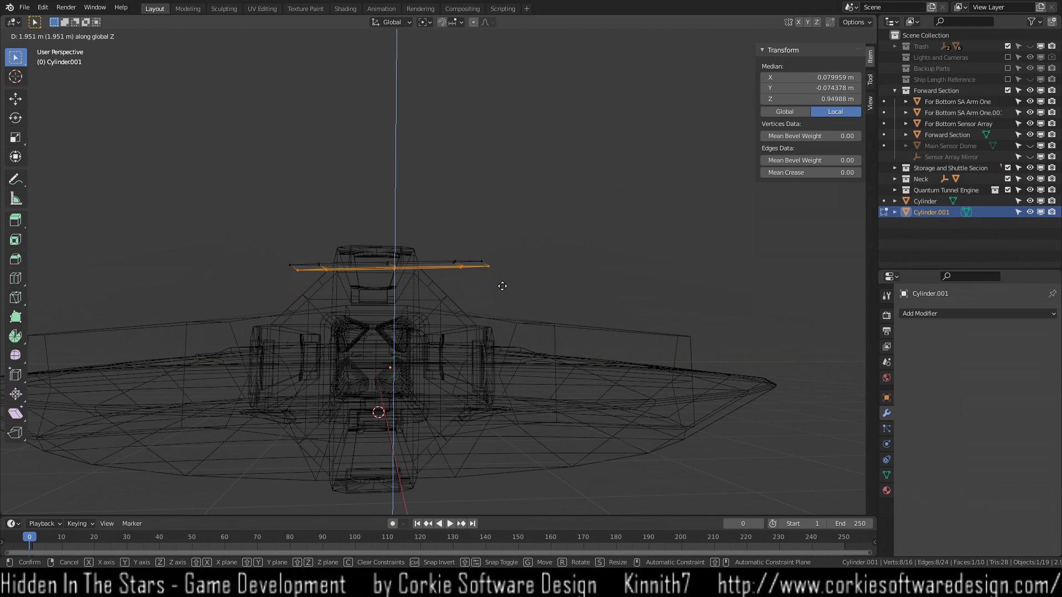
pyautogui.rightClick(495, 330)
pyautogui.moveTo(496, 316); pyautogui.dragTo(394, 305, button='middle')
pyautogui.hotkey('alt', 'a')
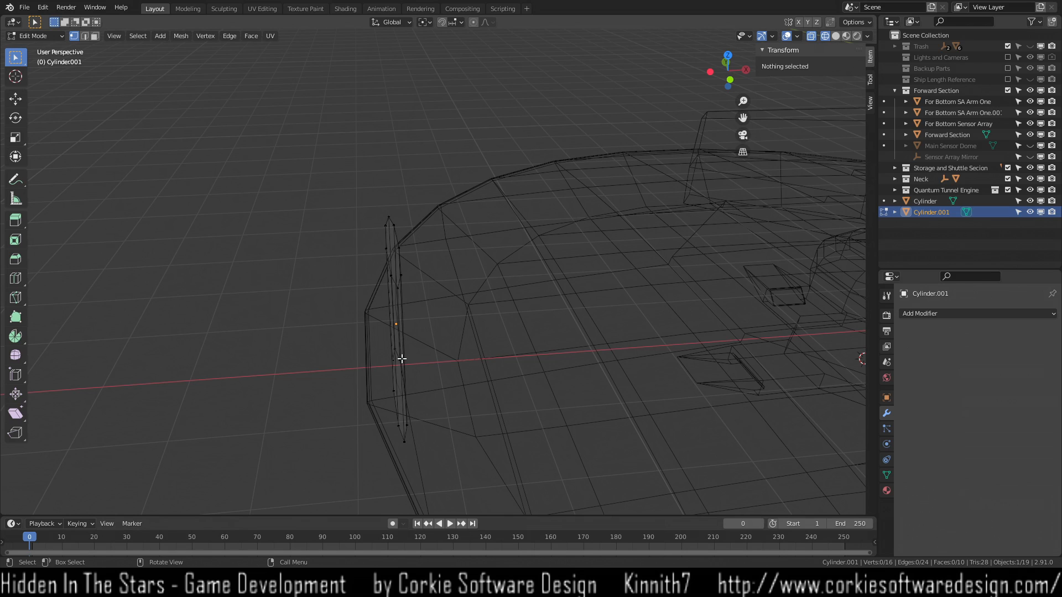
pyautogui.press('Tab')
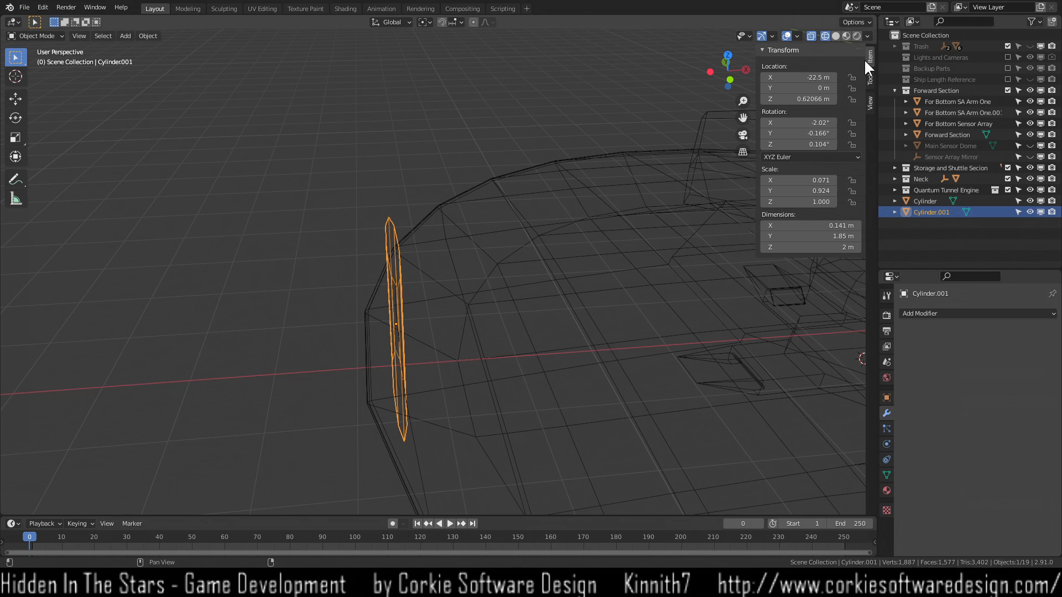
# Restore the visibility of the Forward Section, Storage and Shuttle, Neck and Quantum Tunnel Engine collections.
pyautogui.moveTo(416, 323); pyautogui.dragTo(500, 288, button='middle')
pyautogui.press('1')
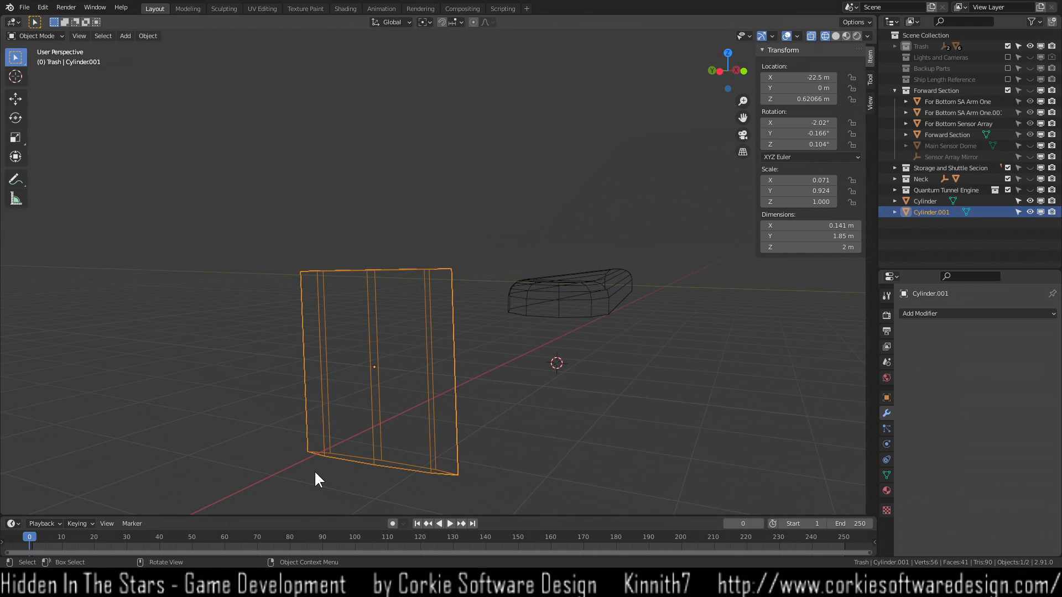
pyautogui.click(1030, 90)
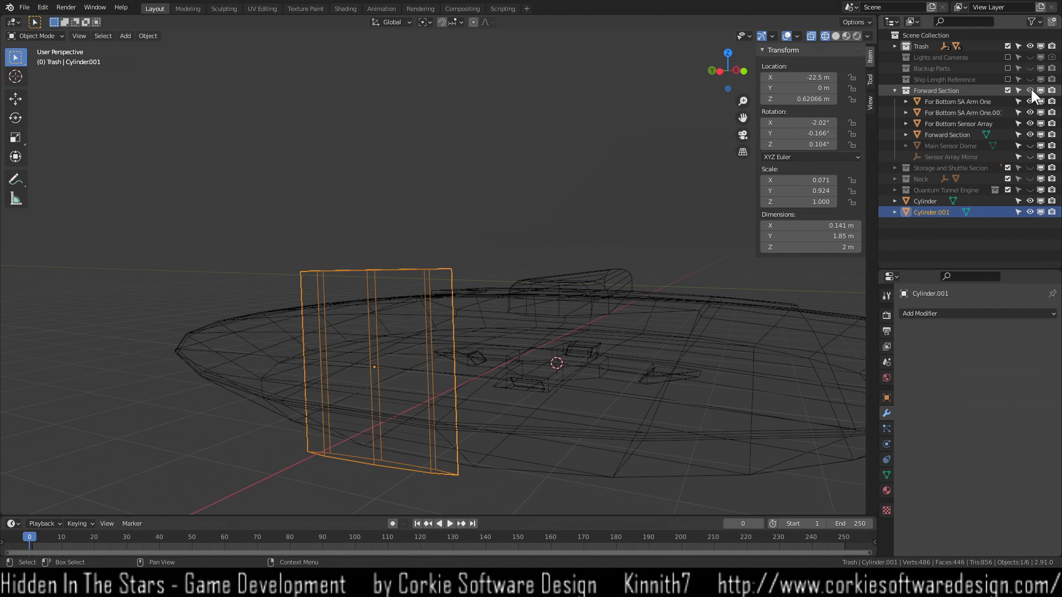
pyautogui.click(1030, 168)
pyautogui.moveTo(1031, 174); pyautogui.dragTo(1031, 191)
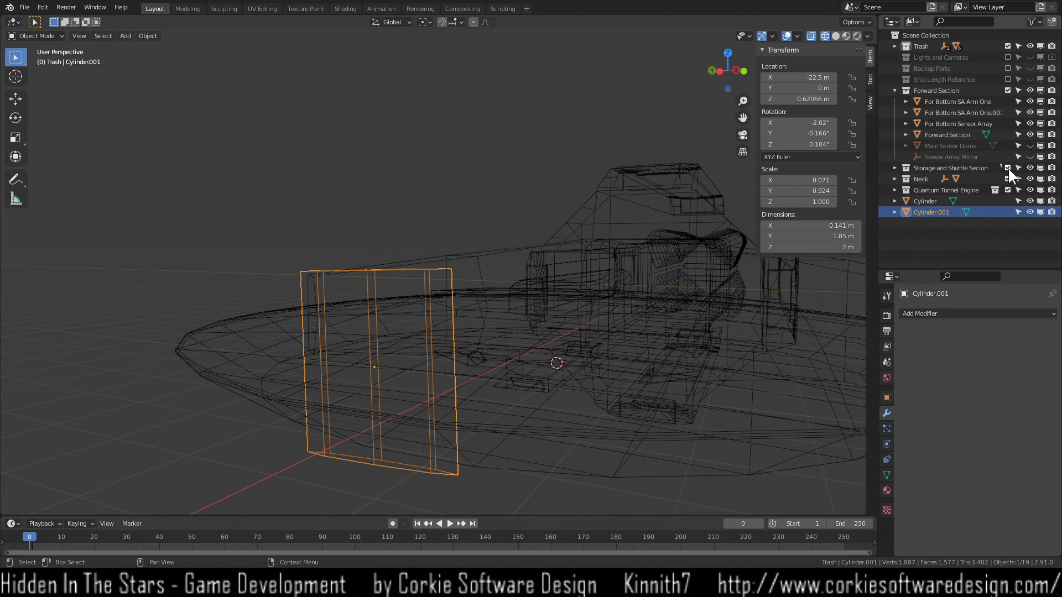
# Exclude the Storage and Shuttle, Neck and Quantum Tunnel Engine collections from the view layer.
pyautogui.click(1008, 168)
pyautogui.click(1008, 179)
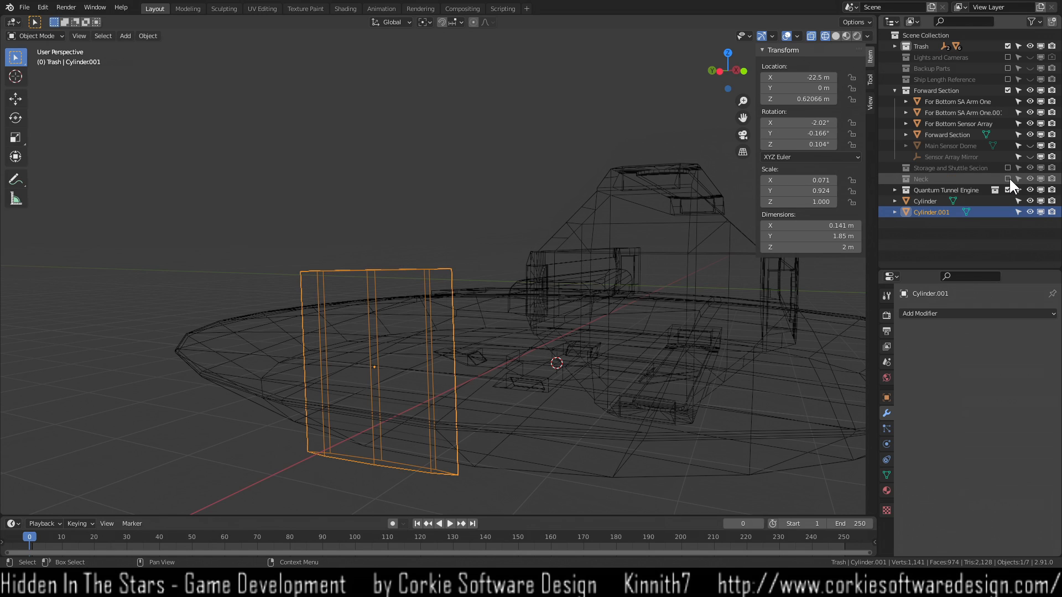
pyautogui.click(1008, 190)
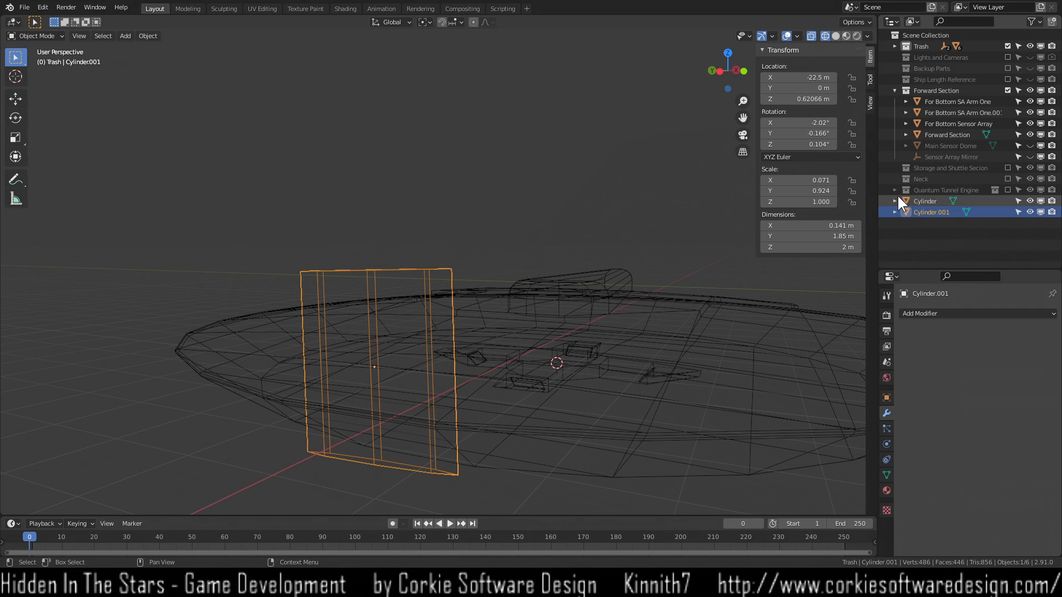
# Move the Cylinder object into the Forward Section collection and rename it Bridge.
pyautogui.click(921, 201)
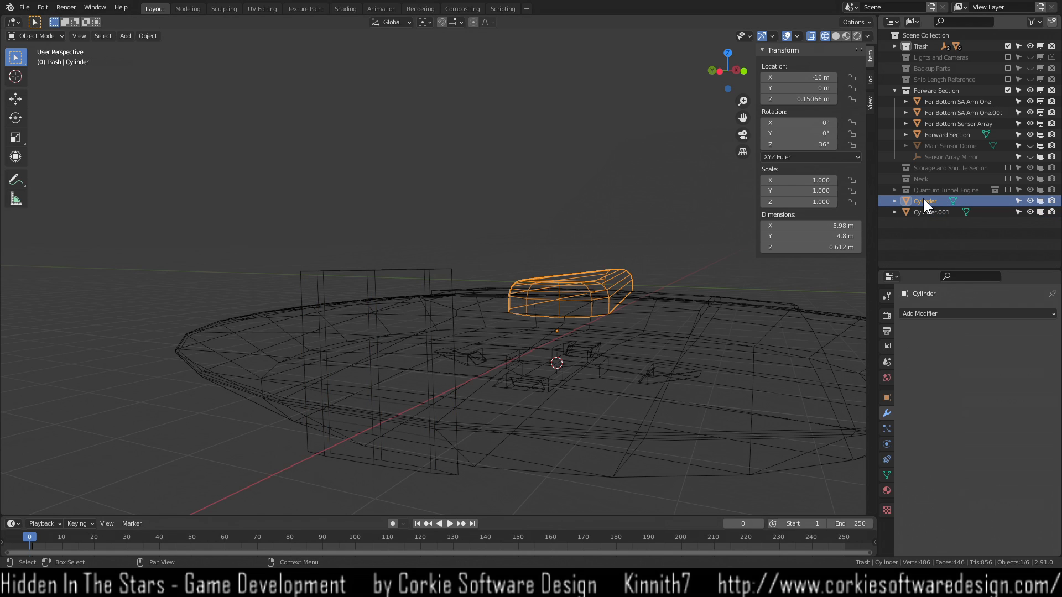
pyautogui.moveTo(924, 201); pyautogui.dragTo(933, 108)
pyautogui.doubleClick(943, 100)
pyautogui.press('BackSpace')
pyautogui.write('Bridge')
pyautogui.press('Return')
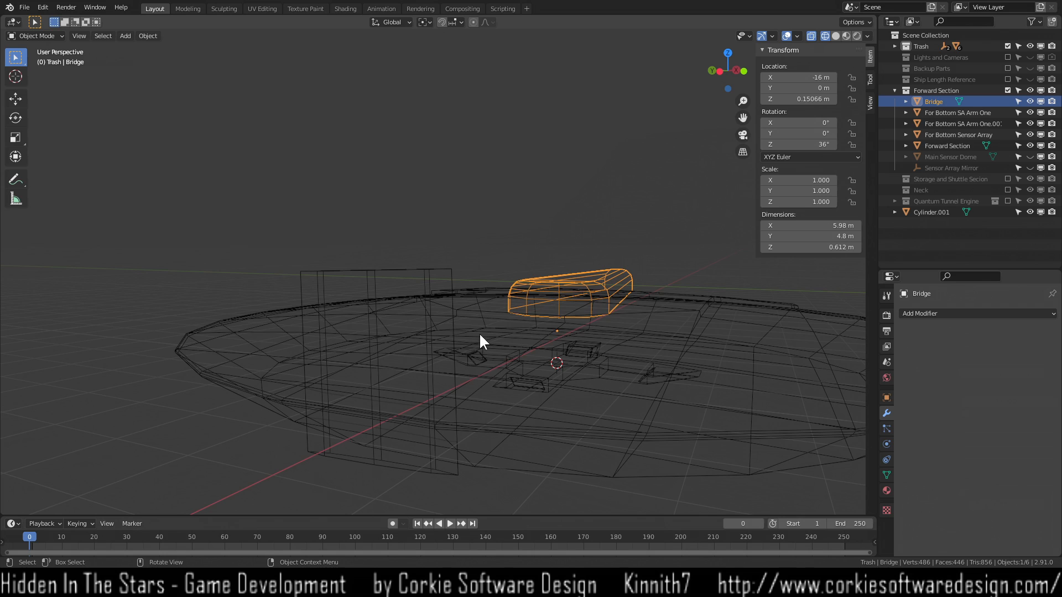
# Rename the flattened cylinder at the disc's front rim as Component Socket One.
pyautogui.click(412, 321)
pyautogui.click(425, 268)
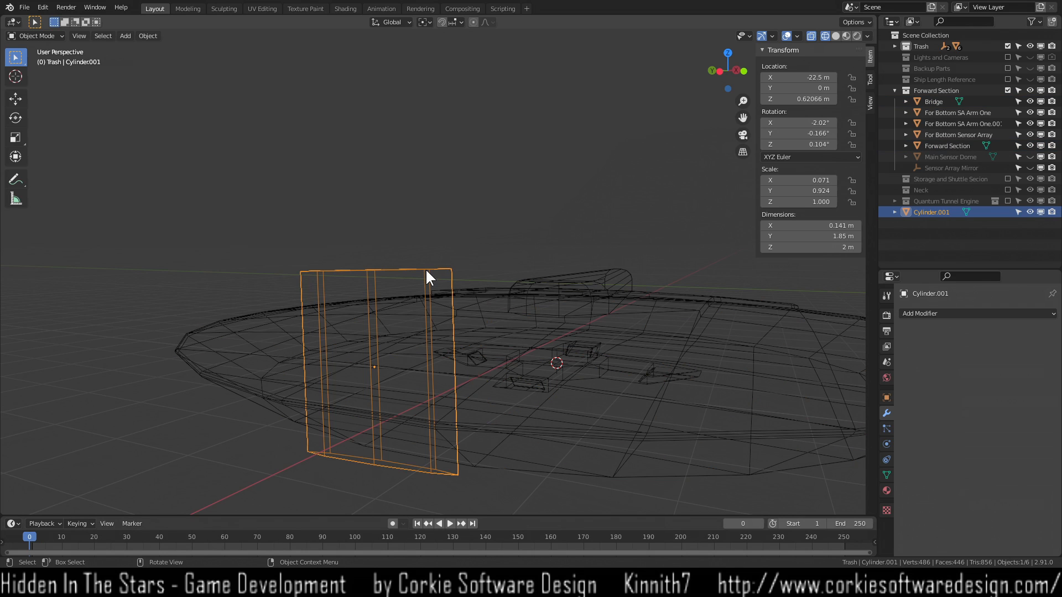
pyautogui.doubleClick(920, 213)
pyautogui.press('BackSpace')
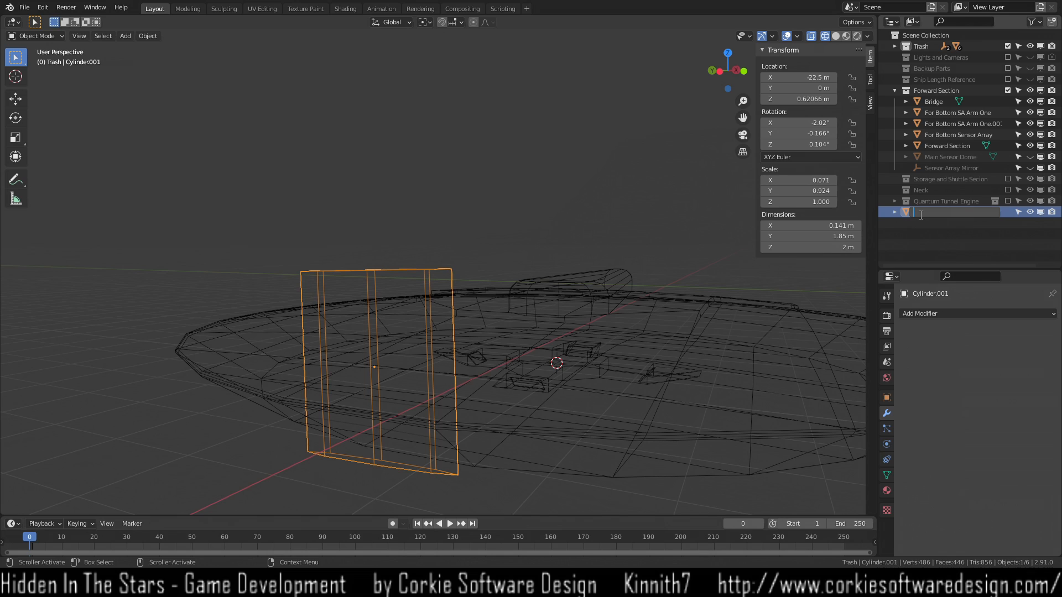
pyautogui.write('En')
pyautogui.write('Cu')
pyautogui.write('mponent Socket')
pyautogui.press('Return')
pyautogui.doubleClick(944, 211)
pyautogui.click(974, 212)
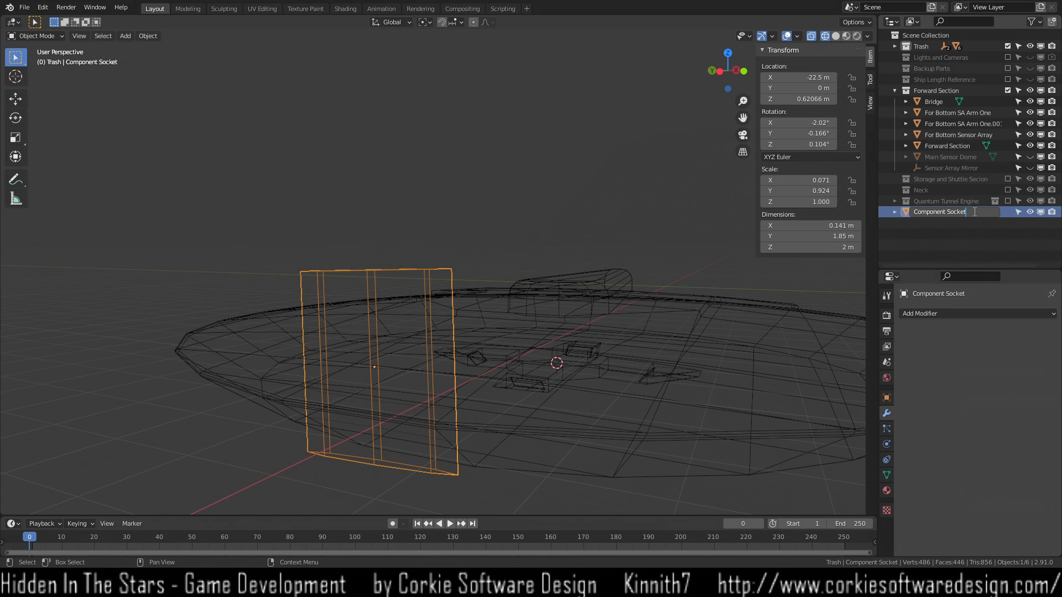
pyautogui.write('One')
pyautogui.press('Return')
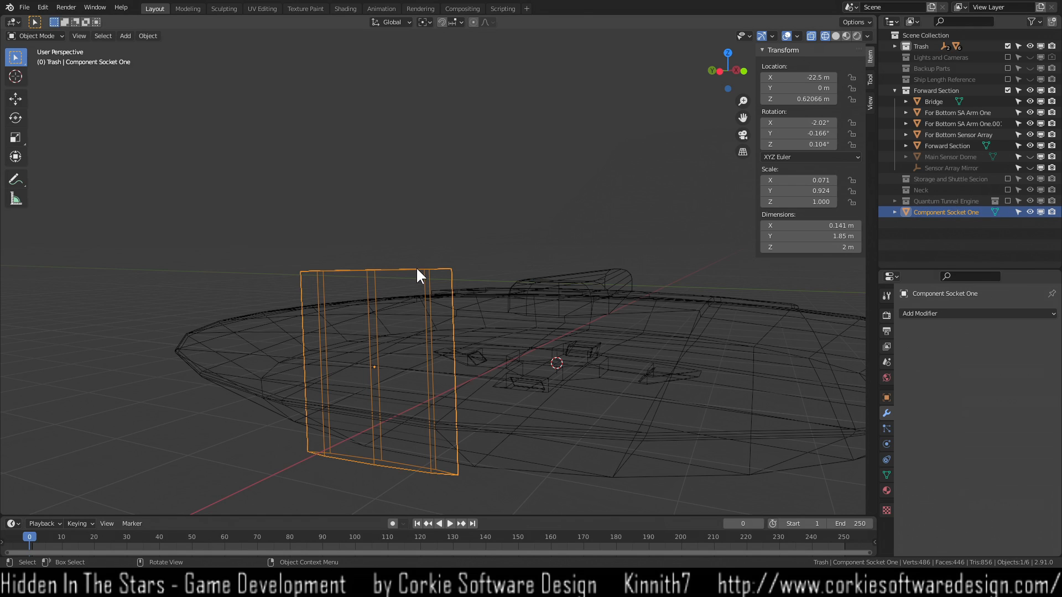
# Raise the lower ring of vertices of Component Socket One about 1.93 m along global Z.
pyautogui.moveTo(339, 474); pyautogui.dragTo(375, 469, button='middle')
pyautogui.press('Tab')
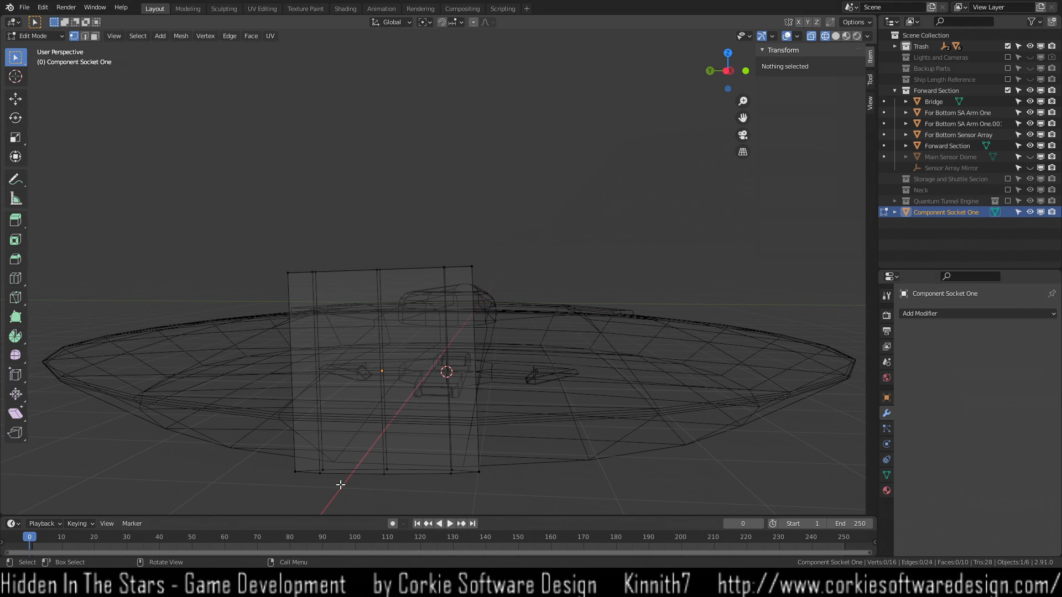
pyautogui.moveTo(268, 453); pyautogui.dragTo(549, 497)
pyautogui.moveTo(522, 460); pyautogui.dragTo(413, 466, button='middle')
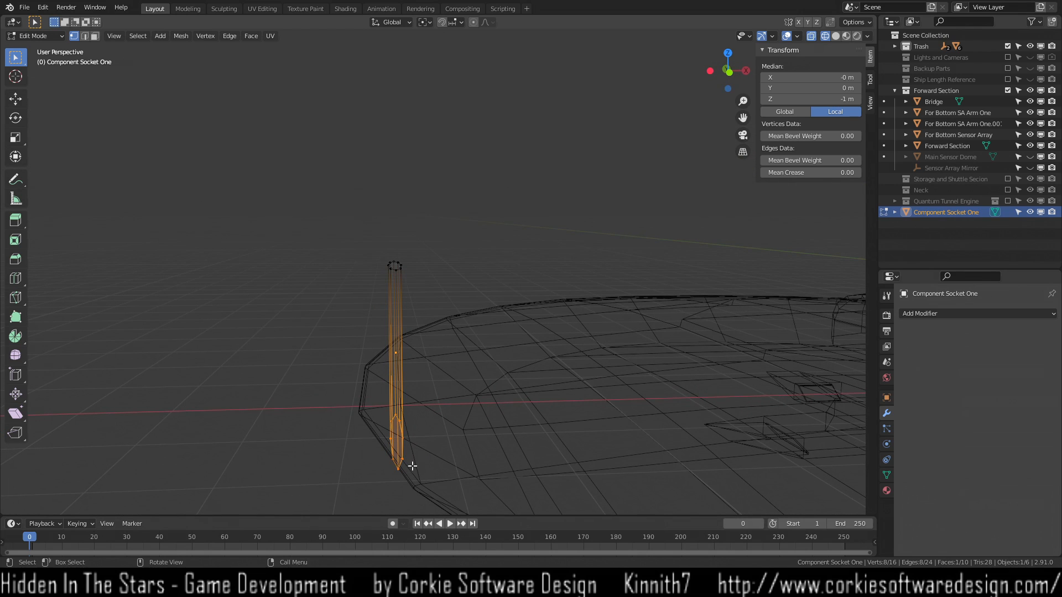
pyautogui.click(788, 111)
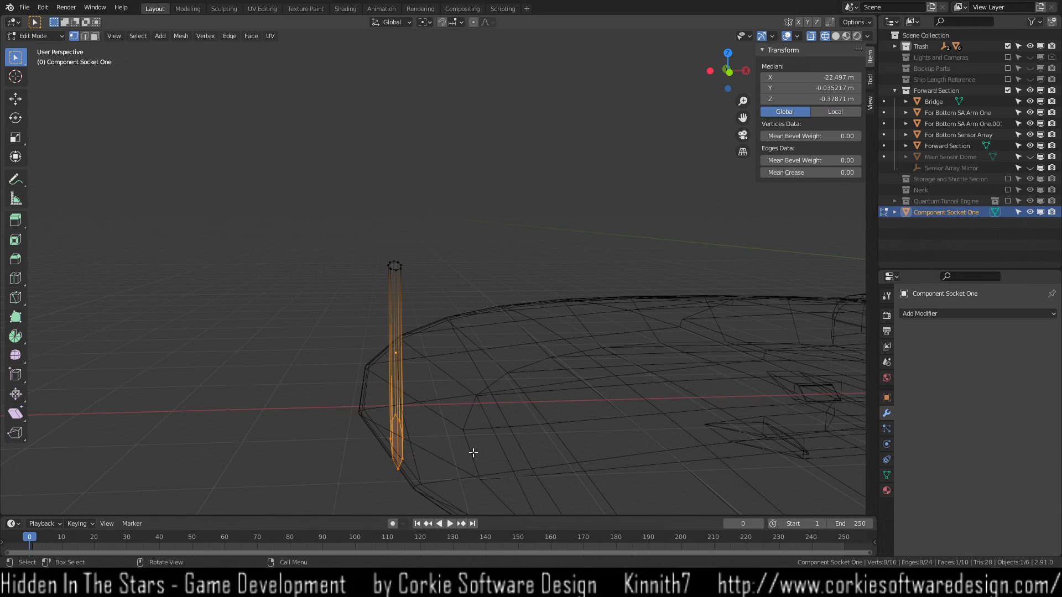
pyautogui.press('g')
pyautogui.press('x')
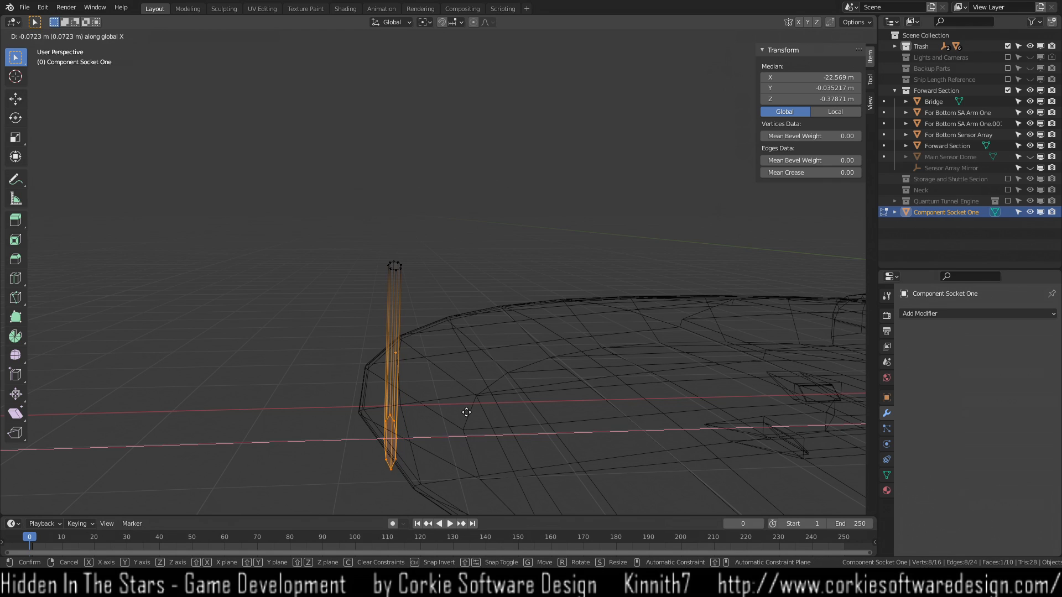
pyautogui.press('z')
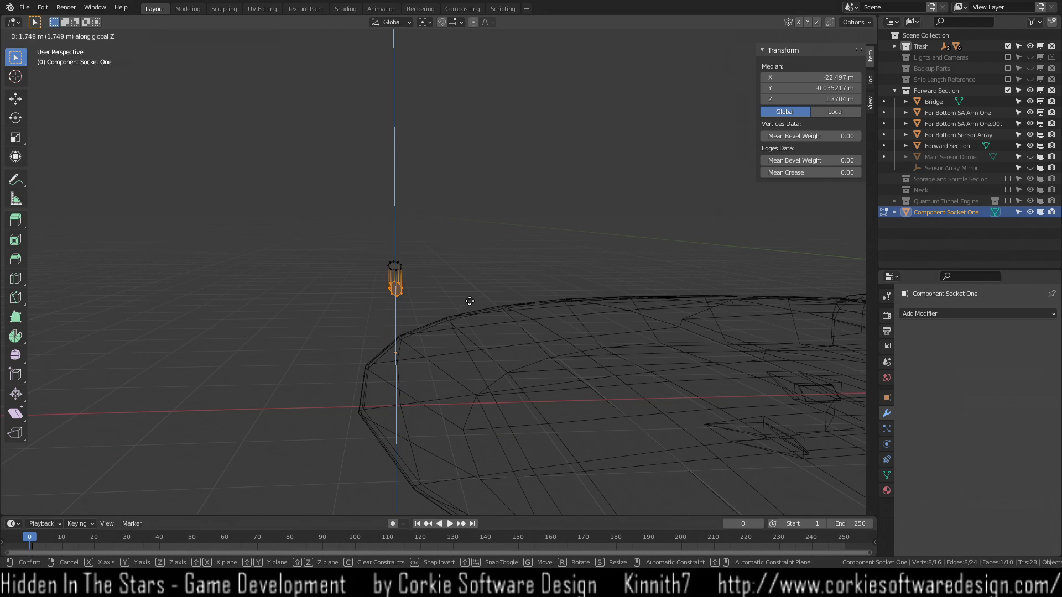
pyautogui.click(469, 286)
# Set the global median Y of the raised vertices to 0 m.
pyautogui.moveTo(382, 349); pyautogui.dragTo(535, 342, button='middle')
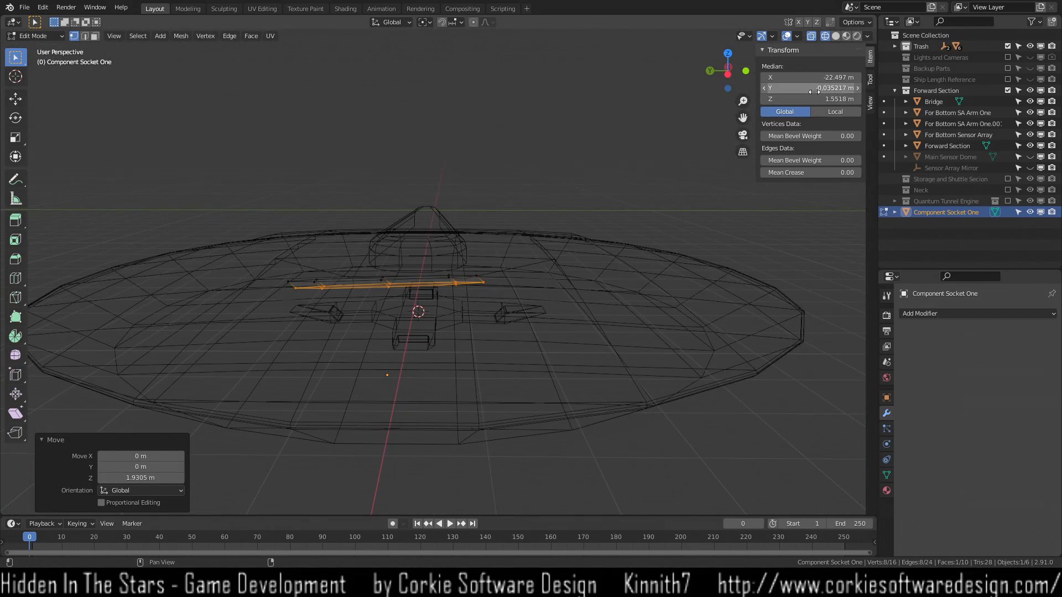
pyautogui.moveTo(807, 85); pyautogui.dragTo(846, 86)
pyautogui.click(840, 87)
pyautogui.write('0')
pyautogui.press('Return')
pyautogui.scroll(3, 493, 318)
pyautogui.moveTo(473, 401)
pyautogui.mouseDown(button='middle')
pyautogui.moveTo(420, 384)
pyautogui.moveTo(410, 346)
pyautogui.moveTo(418, 309)
pyautogui.moveTo(486, 391)
pyautogui.moveTo(483, 374)
pyautogui.moveTo(470, 395)
pyautogui.mouseUp(button='middle')
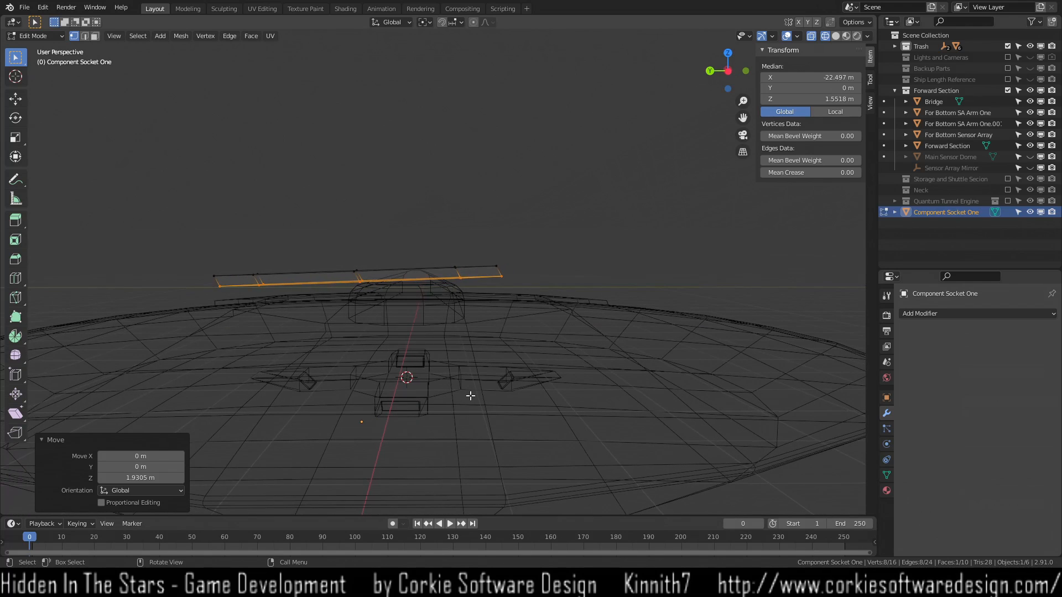
# Undo the median Y change and the vertical move of the lower vertices.
pyautogui.hotkey('ctrl', 'z')
pyautogui.hotkey('ctrl', 'z')
pyautogui.hotkey('ctrl', 'z')
pyautogui.scroll(-3, 472, 402)
pyautogui.scroll(-2, 472, 402)
pyautogui.click(501, 435)
pyautogui.moveTo(307, 225); pyautogui.dragTo(517, 466)
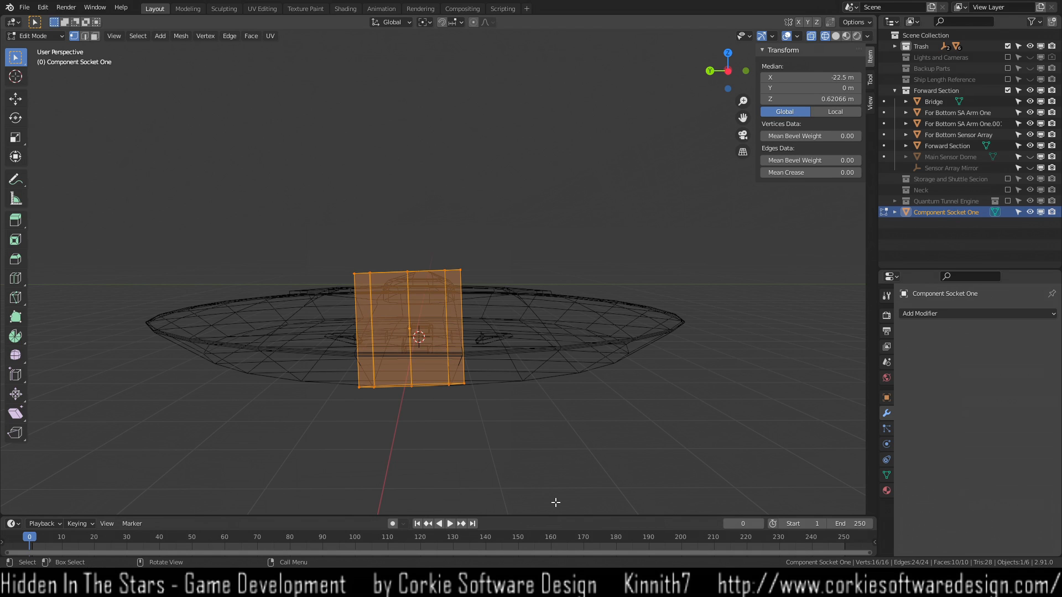
pyautogui.press('s')
pyautogui.press('z')
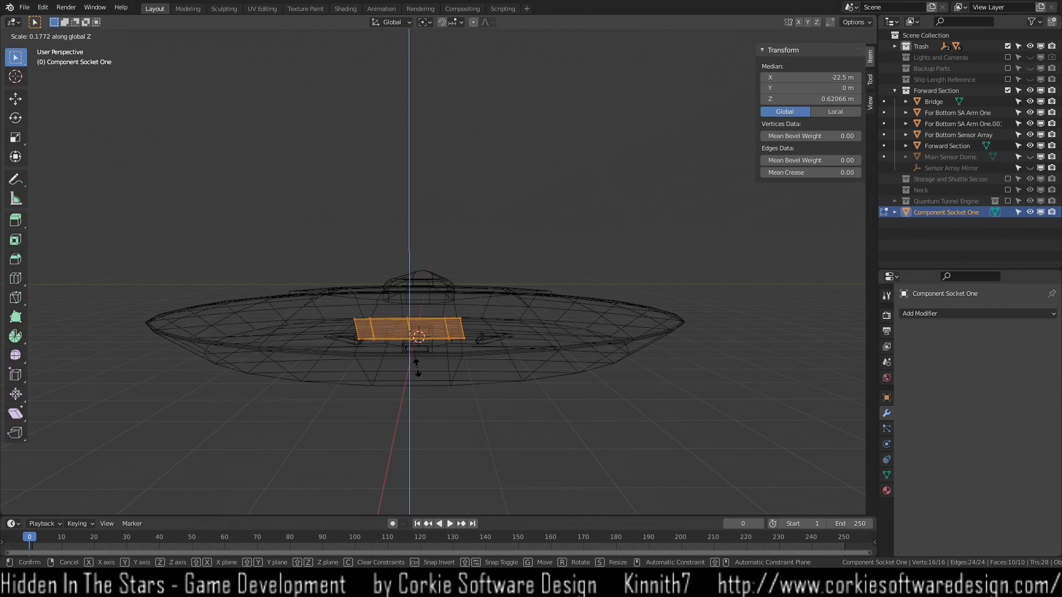
pyautogui.press('Escape')
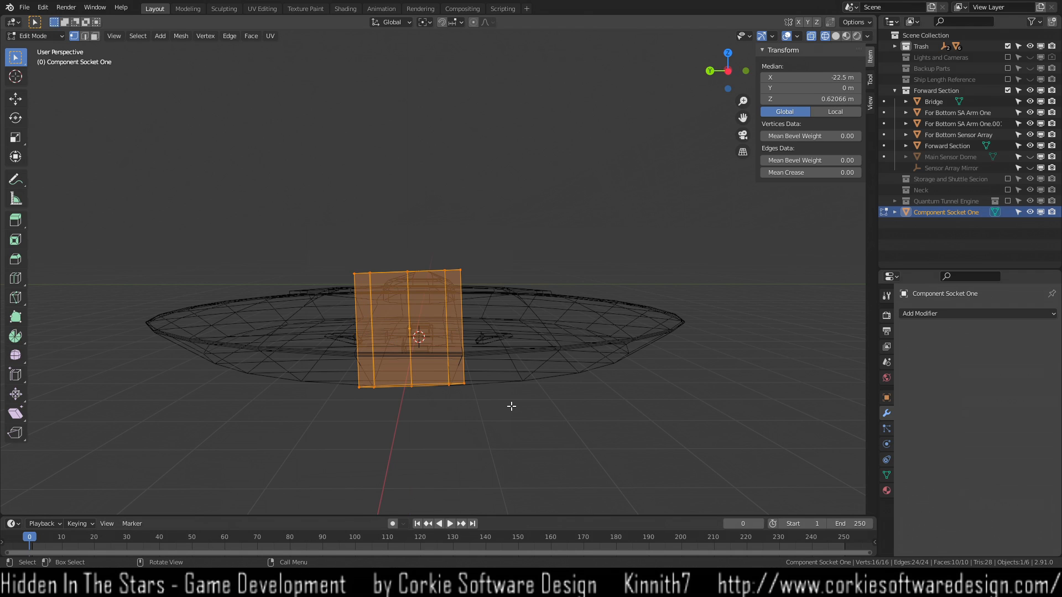
# Try scaling the whole socket mesh to about 0.03 along global Z, and undo it.
pyautogui.click(824, 112)
pyautogui.press('z')
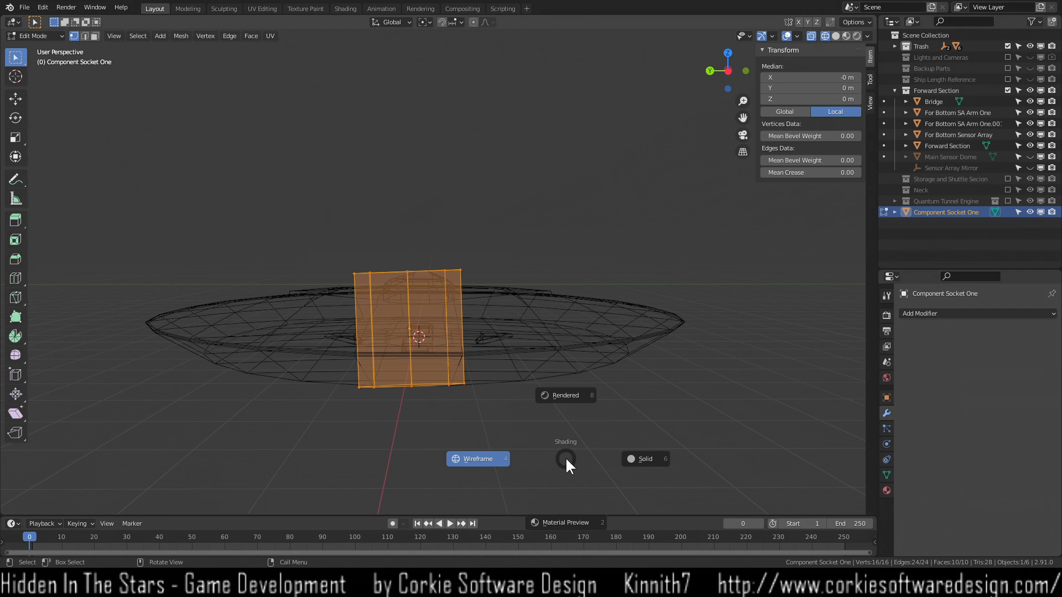
pyautogui.press('Escape')
pyautogui.press('s')
pyautogui.press('z')
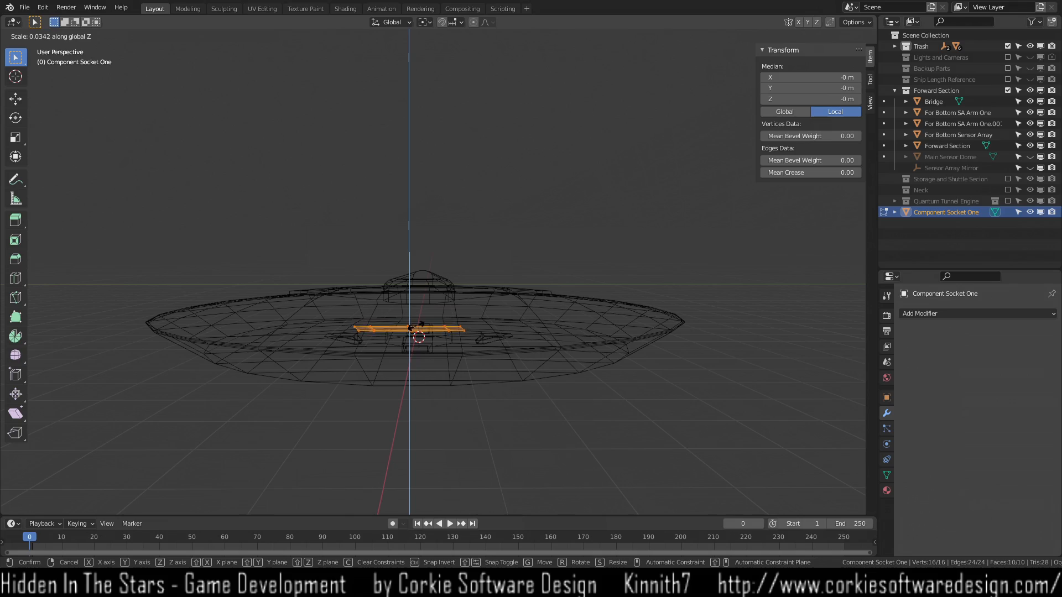
pyautogui.click(427, 336)
pyautogui.moveTo(446, 359); pyautogui.dragTo(458, 380, button='middle')
pyautogui.hotkey('ctrl', 'z')
# Delete the lower ring of vertices of Component Socket One.
pyautogui.moveTo(521, 403); pyautogui.dragTo(443, 365, button='middle')
pyautogui.click(417, 374)
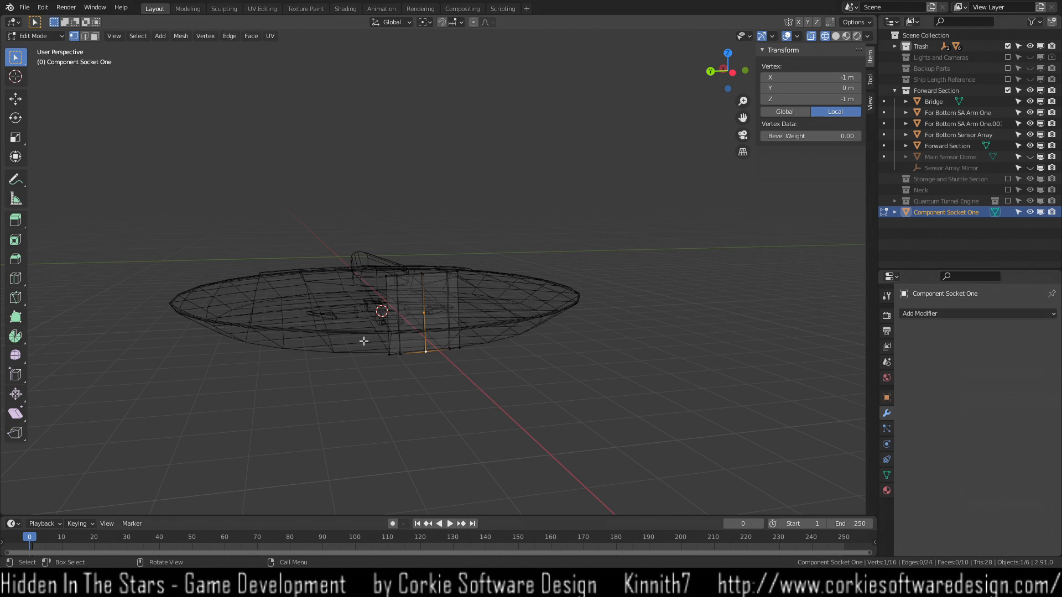
pyautogui.moveTo(364, 341); pyautogui.dragTo(502, 379)
pyautogui.press('x')
pyautogui.click(492, 376)
pyautogui.scroll(2, 458, 294)
# Select the remaining octagonal face of the socket and try extruding it freely.
pyautogui.moveTo(332, 226); pyautogui.dragTo(498, 294)
pyautogui.moveTo(493, 325); pyautogui.dragTo(476, 244, button='middle')
pyautogui.press('3')
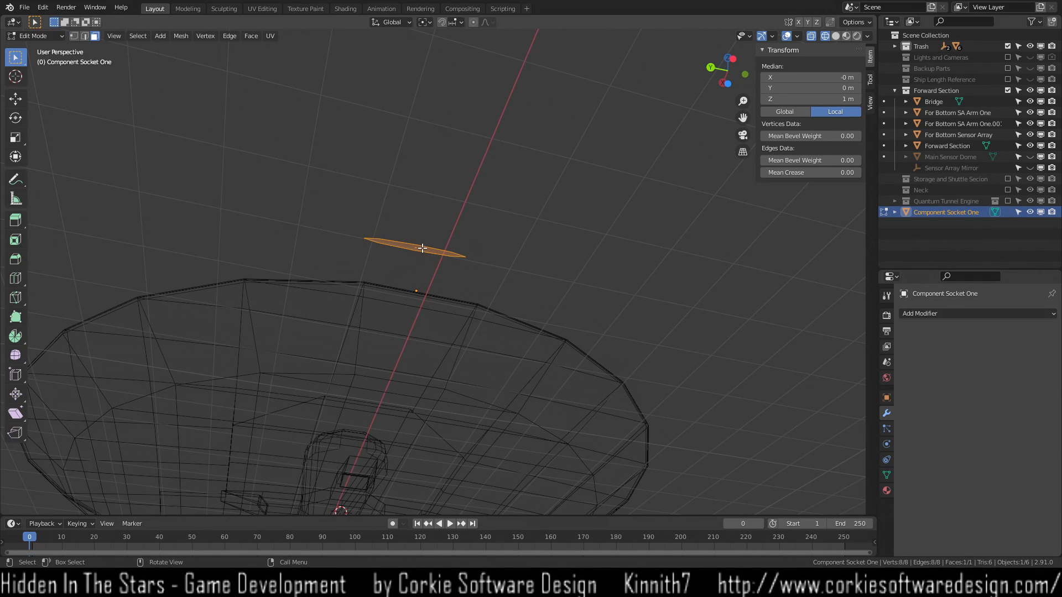
pyautogui.press('e')
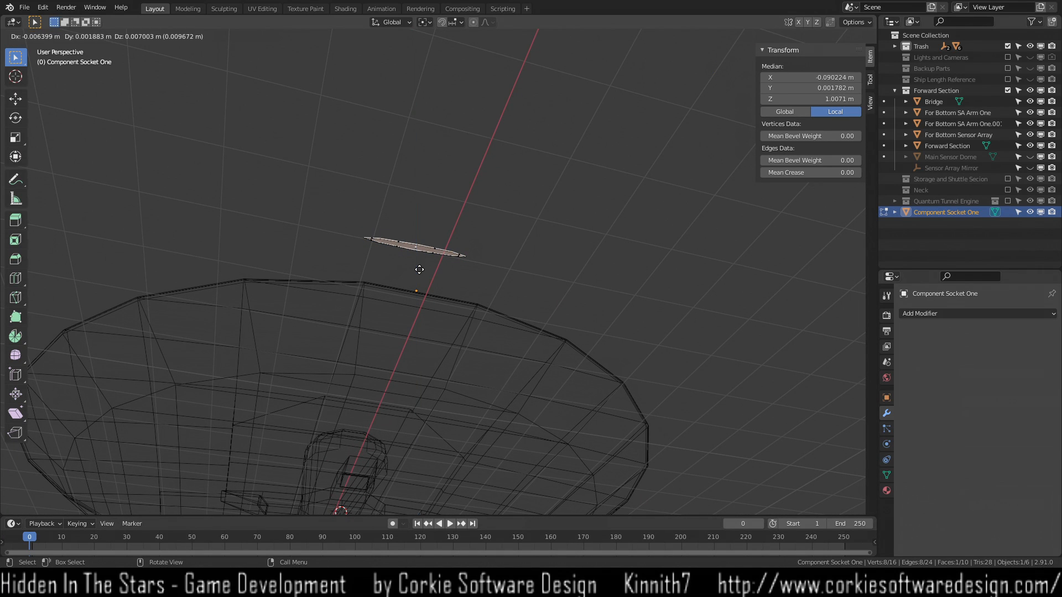
pyautogui.click(418, 284)
pyautogui.moveTo(414, 301); pyautogui.dragTo(349, 372, button='middle')
# Undo the face extrusion and the deletion of the lower vertices, and clear the selection.
pyautogui.hotkey('ctrl', 'z')
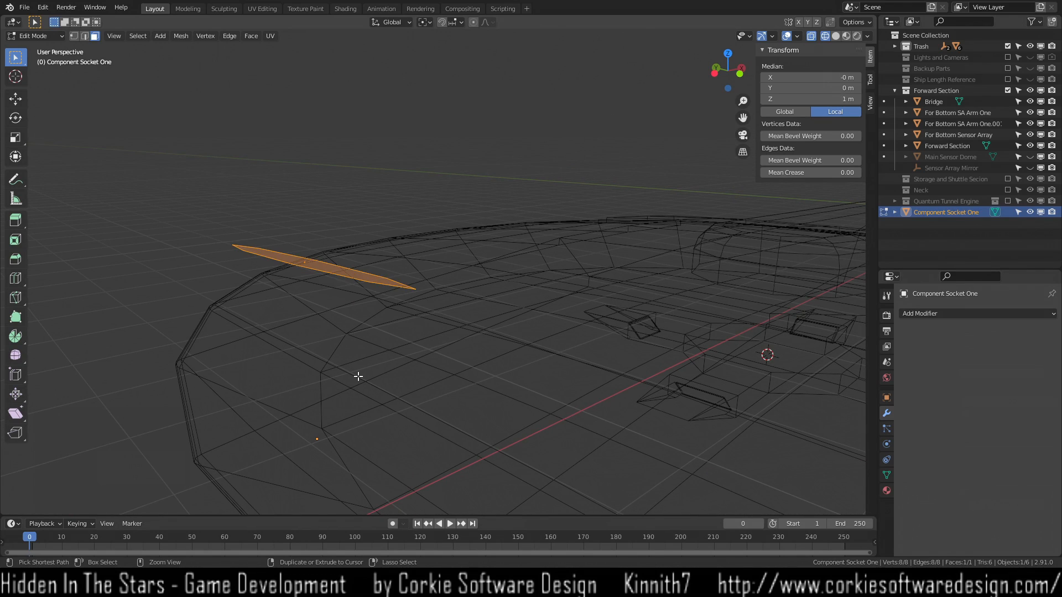
pyautogui.hotkey('ctrl', 'z')
pyautogui.hotkey('ctrl', 'z')
pyautogui.hotkey('ctrl', 'z')
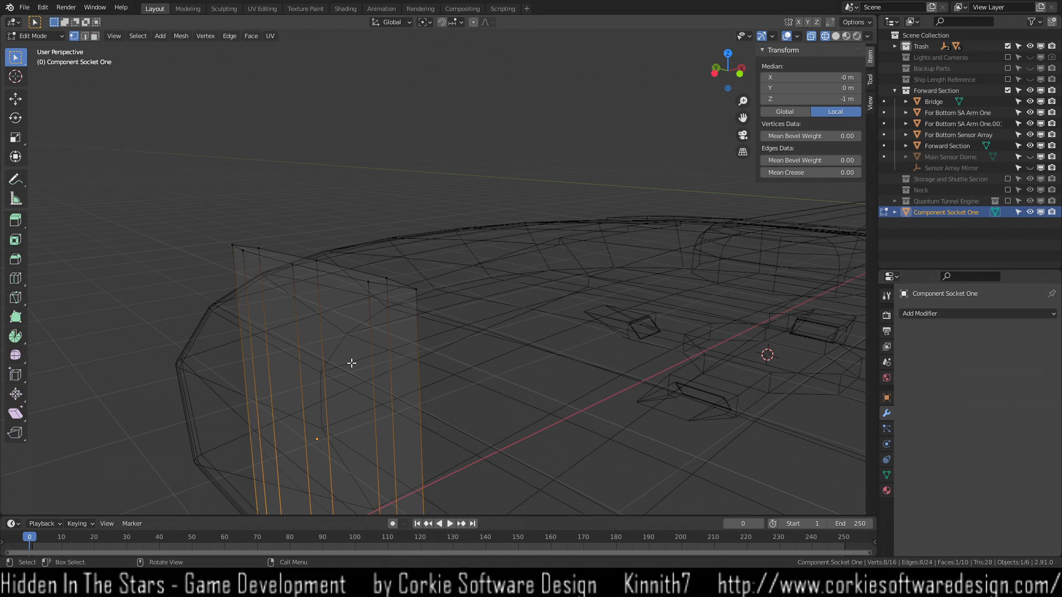
pyautogui.hotkey('alt', 'a')
pyautogui.moveTo(194, 372); pyautogui.dragTo(180, 434, button='middle')
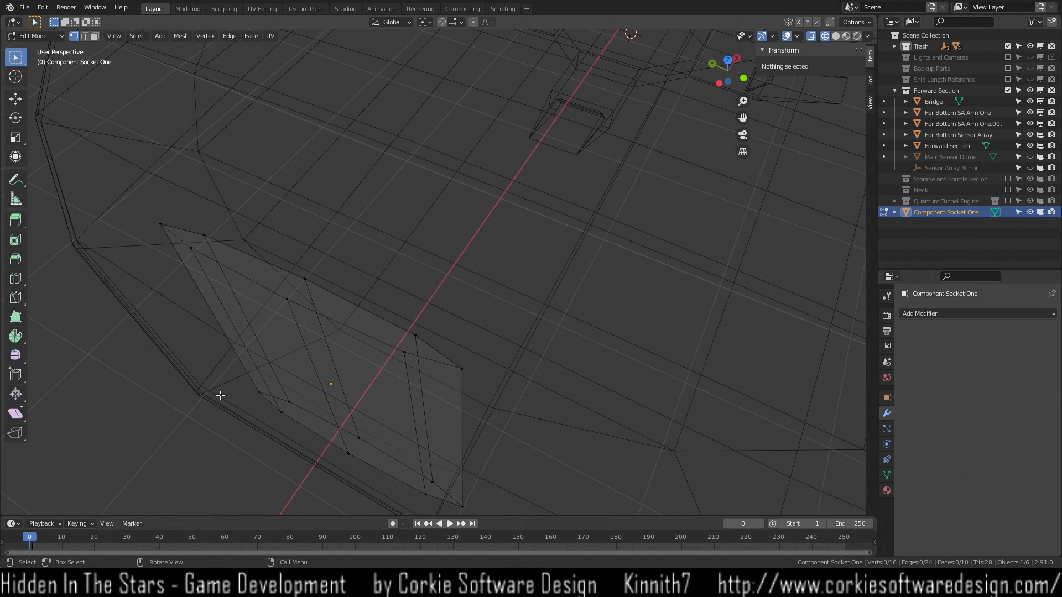
# Re-enable the Storage and Shuttle Section, Neck and Quantum Tunnel Engine collections and display the ship in solid shading.
pyautogui.scroll(-10, 431, 330)
pyautogui.moveTo(657, 239); pyautogui.dragTo(796, 183, button='middle')
pyautogui.click(1008, 179)
pyautogui.click(1008, 190)
pyautogui.click(1008, 200)
pyautogui.press('z')
pyautogui.click(656, 324)
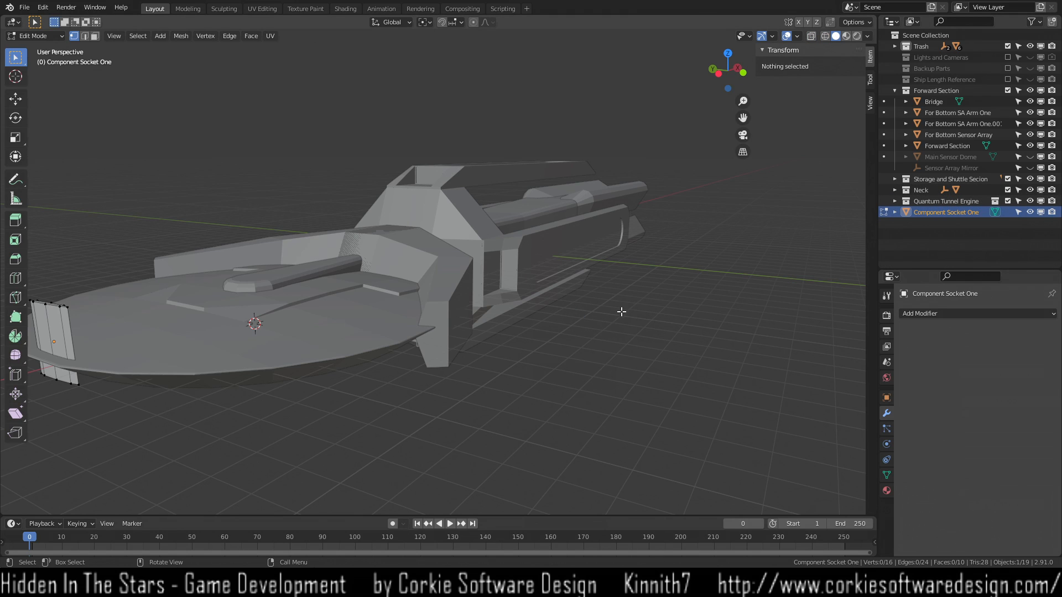
# Display the scene in rendered shading and make the lights of the Lights and Cameras collection visible.
pyautogui.press('z')
pyautogui.click(658, 266)
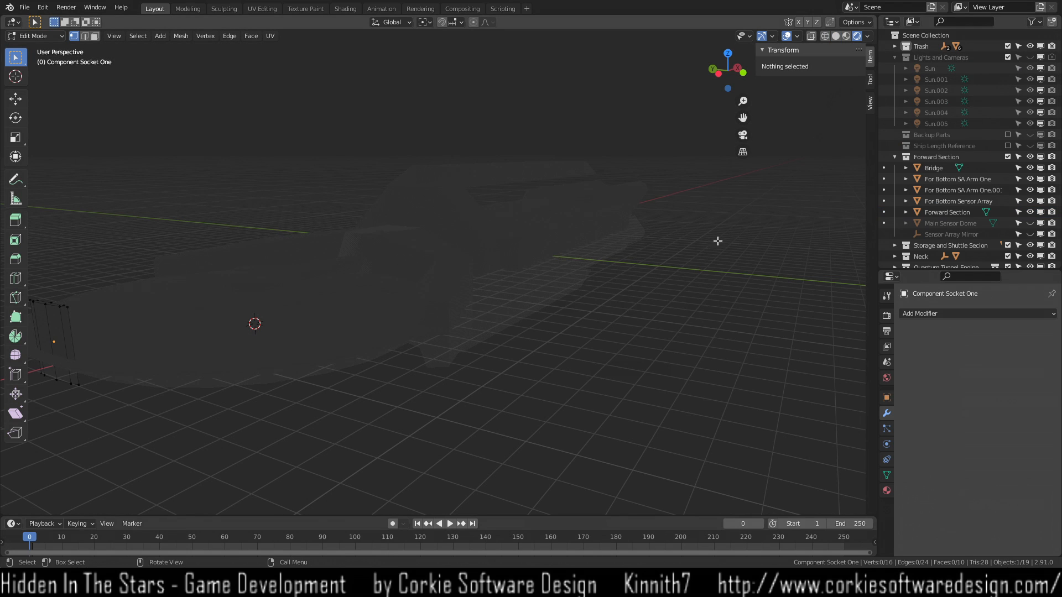
pyautogui.click(1029, 57)
# Examine the lit ship from the side and close up, including the disc, neck and the socket at the front rim.
pyautogui.moveTo(608, 257); pyautogui.dragTo(414, 256, button='middle')
pyautogui.scroll(4, 498, 271)
pyautogui.scroll(-6, 451, 279)
pyautogui.scroll(7, 507, 287)
pyautogui.moveTo(507, 287); pyautogui.dragTo(742, 335, button='middle')
pyautogui.scroll(5, 416, 325)
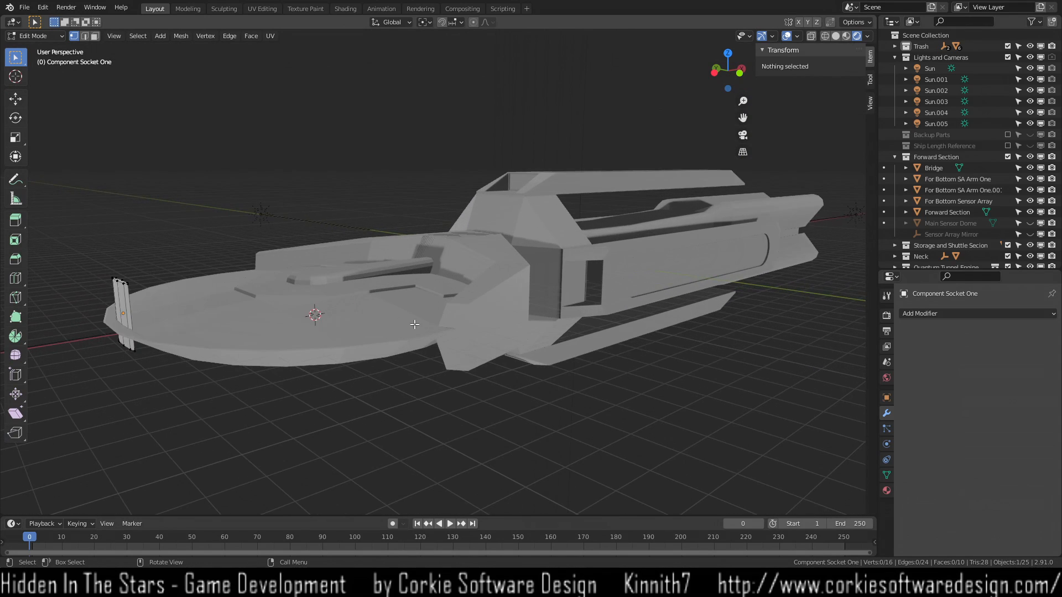
pyautogui.scroll(2, 416, 325)
pyautogui.moveTo(307, 380); pyautogui.dragTo(296, 406, button='middle')
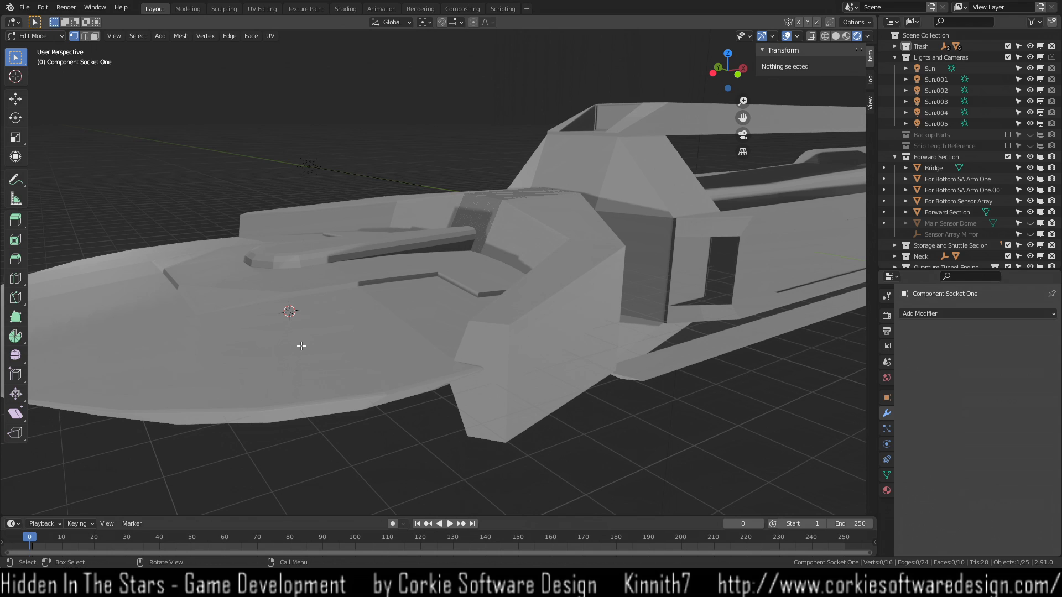
pyautogui.moveTo(314, 347); pyautogui.dragTo(311, 315, button='middle')
pyautogui.scroll(-4, 372, 294)
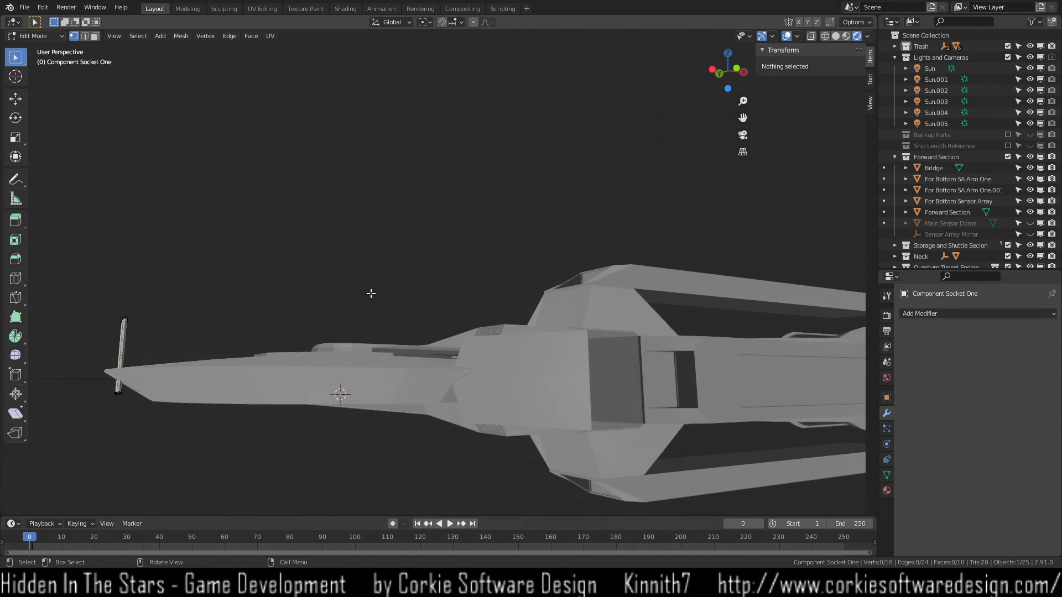
# Return to Object Mode and select all visible objects, including the lights and the ship's parts.
pyautogui.press('Tab')
pyautogui.moveTo(399, 382); pyautogui.dragTo(281, 379, button='middle')
pyautogui.press('a')
pyautogui.scroll(3, 281, 378)
pyautogui.scroll(-3, 270, 375)
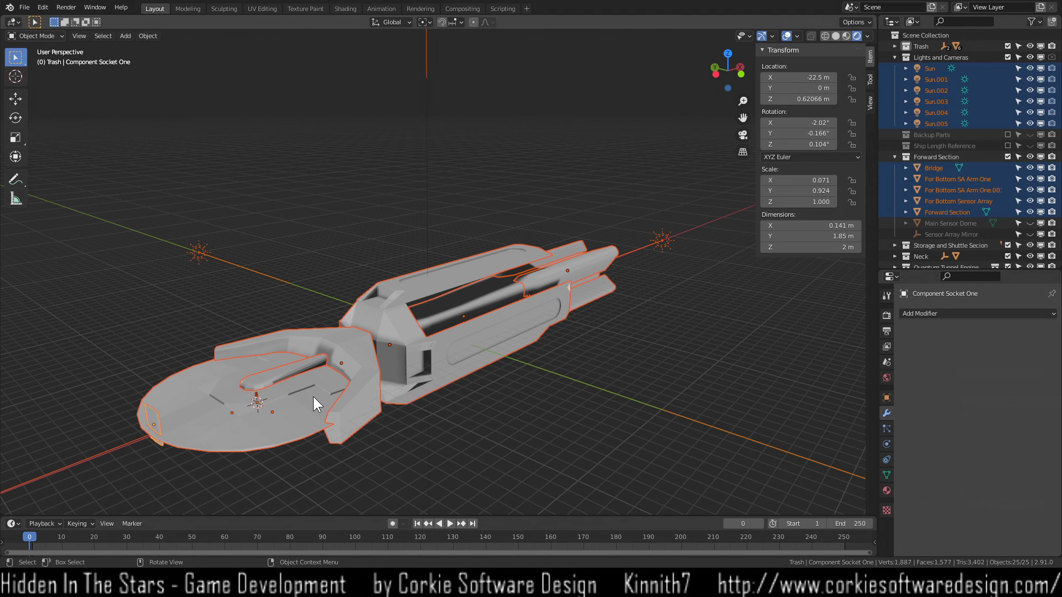
pyautogui.moveTo(281, 443); pyautogui.dragTo(415, 177, button='middle')
pyautogui.scroll(5, 262, 434)
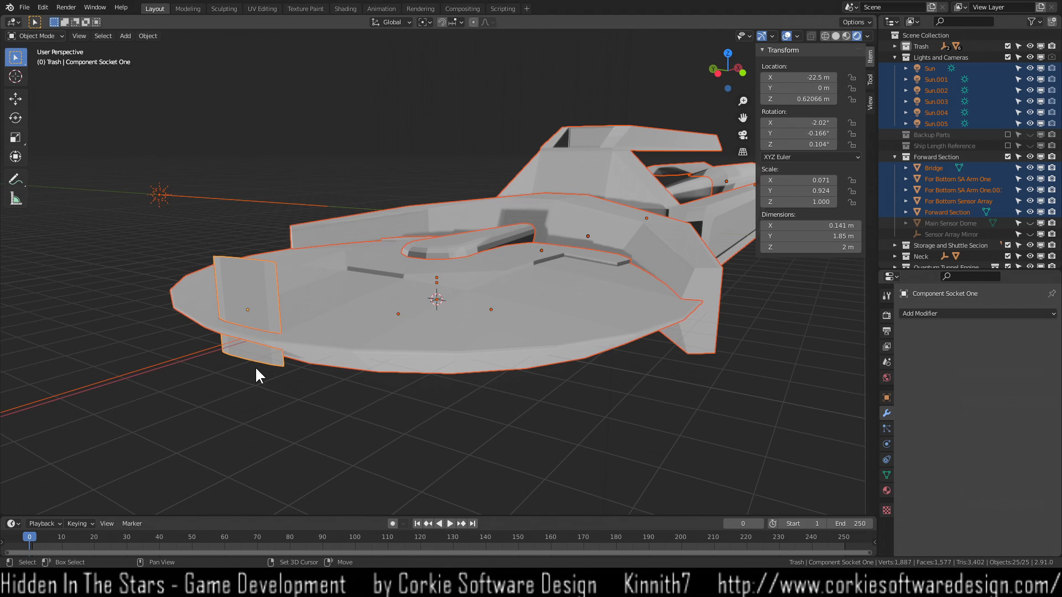
pyautogui.moveTo(256, 372); pyautogui.dragTo(387, 343, button='middle')
pyautogui.scroll(4, 426, 304)
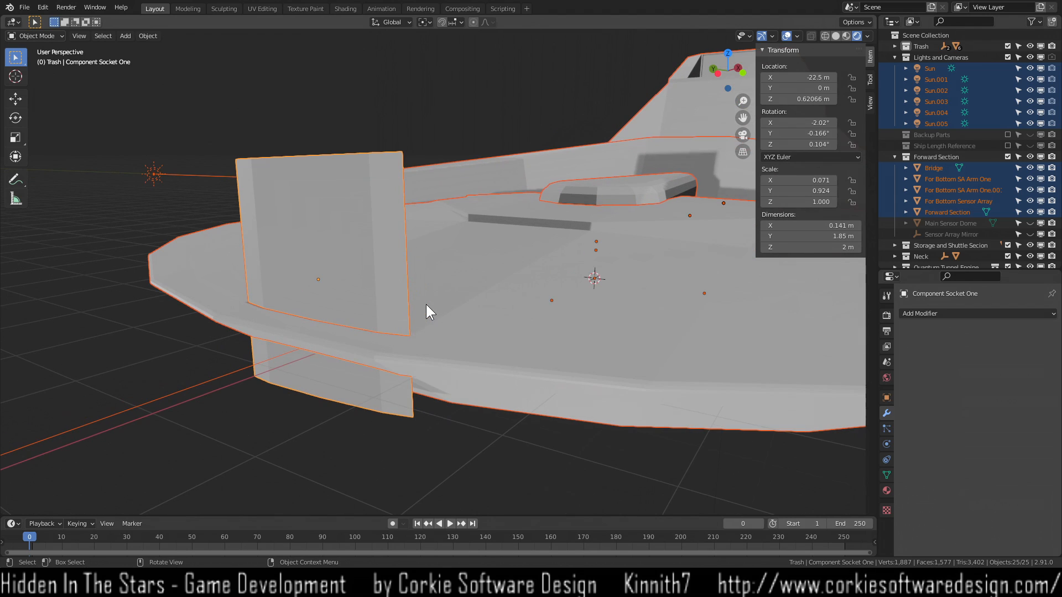
# Reduce the selection to Component Socket One, the upright octagonal piece at the disc's front rim.
pyautogui.click(362, 269)
pyautogui.press('Tab')
pyautogui.press('Tab')
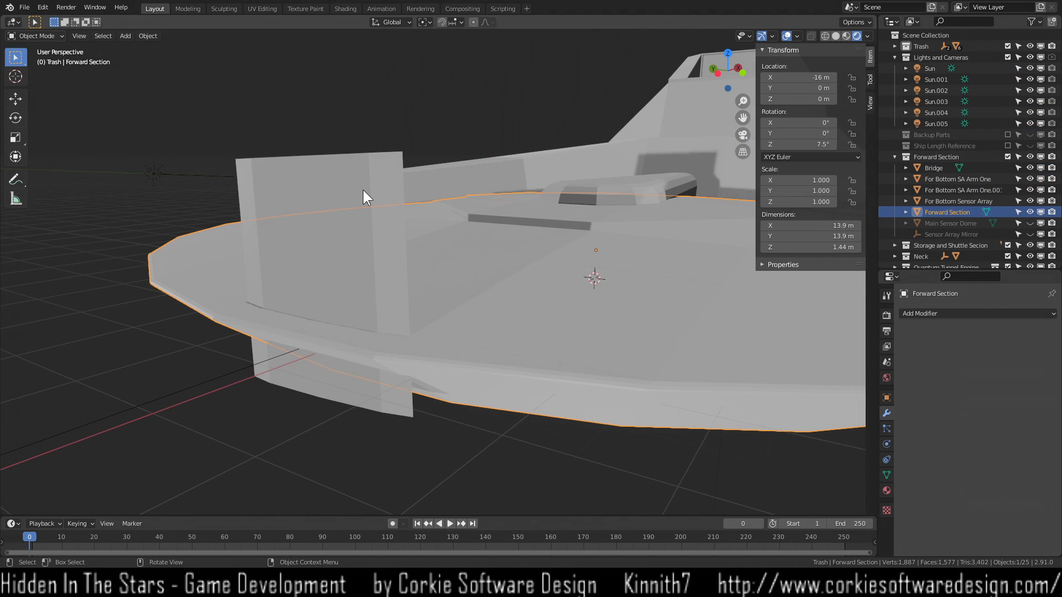
pyautogui.click(363, 190)
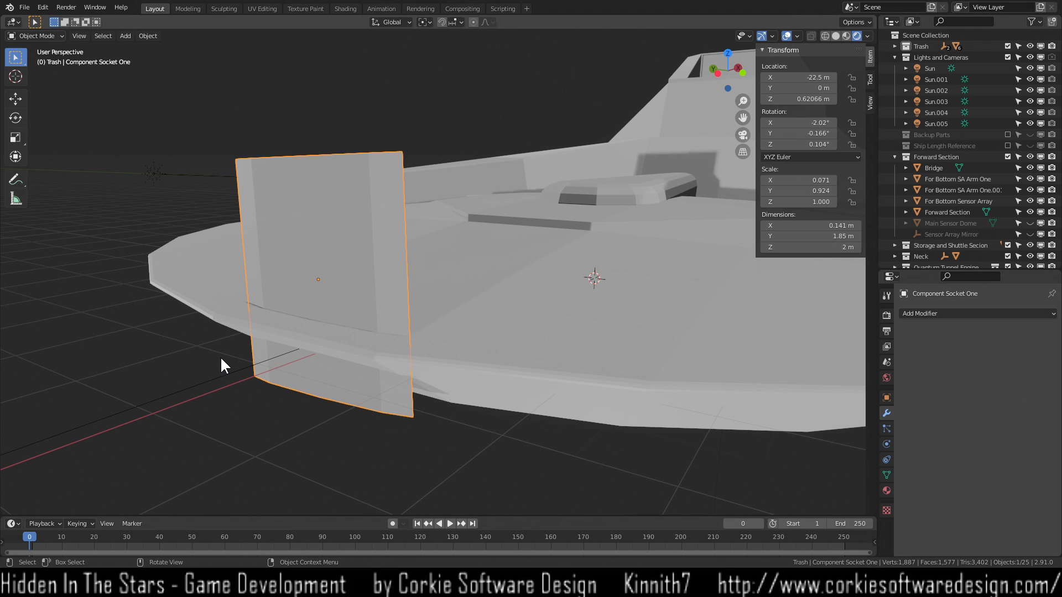
# Try scaling Component Socket One to about 0.017 along global Z from the front view, and undo it.
pyautogui.scroll(-2, 220, 365)
pyautogui.moveTo(357, 308); pyautogui.dragTo(286, 319, button='middle')
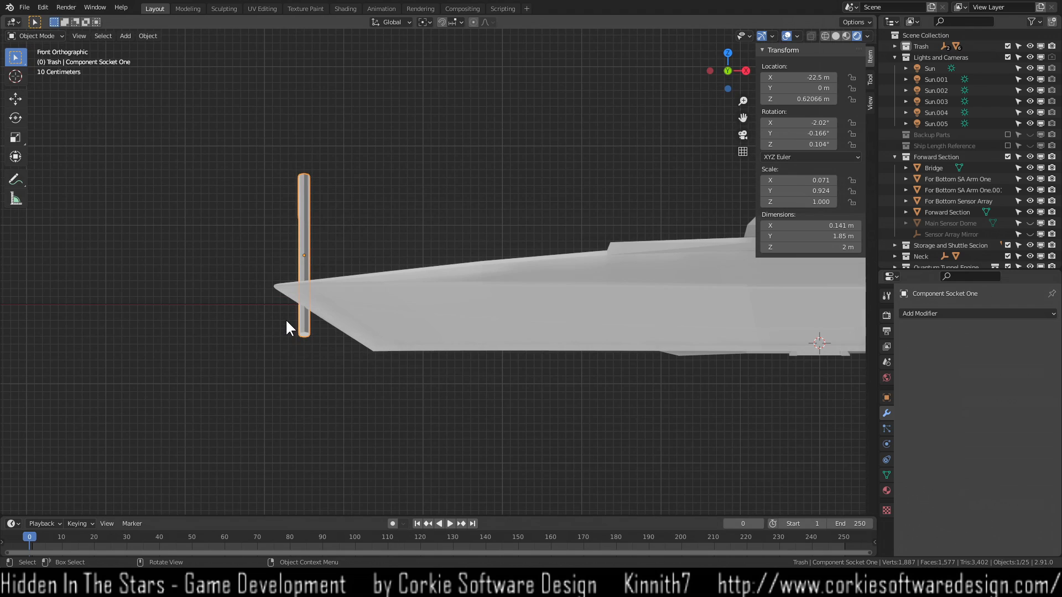
pyautogui.scroll(2, 288, 276)
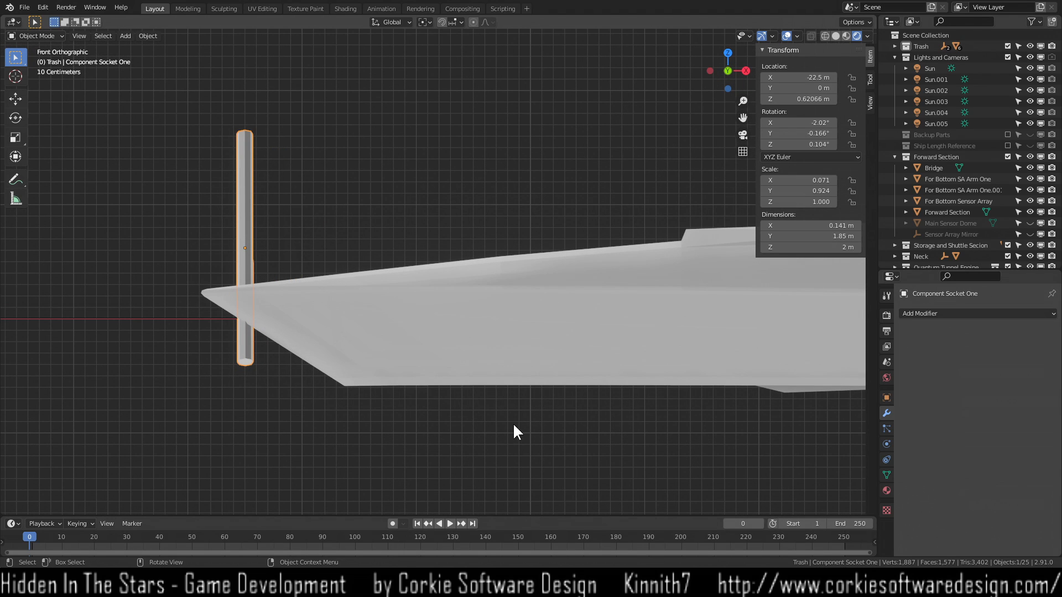
pyautogui.press('s')
pyautogui.press('z')
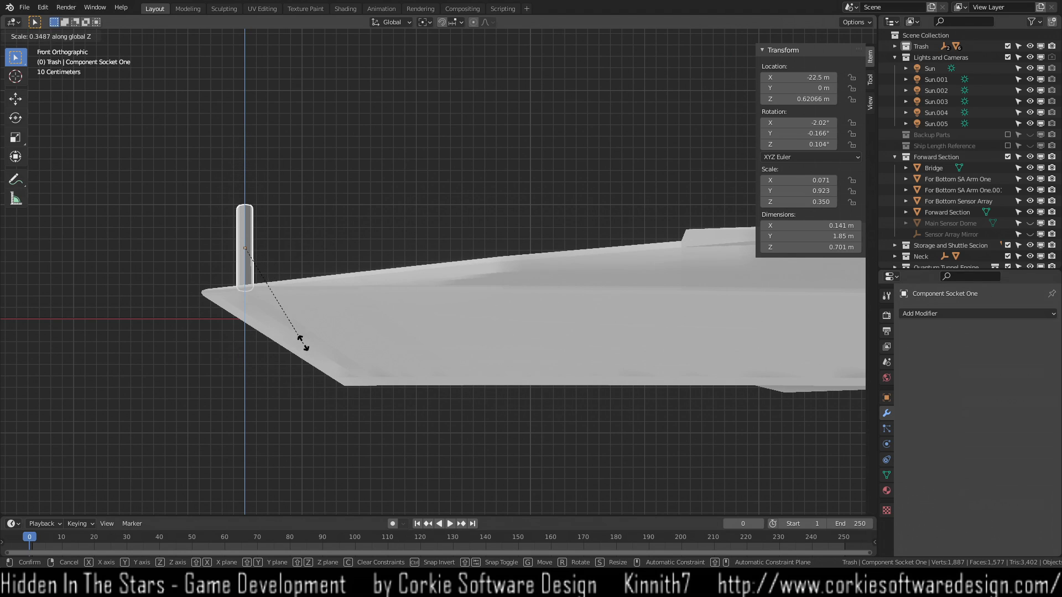
pyautogui.click(248, 250)
pyautogui.moveTo(247, 251); pyautogui.dragTo(417, 292, button='middle')
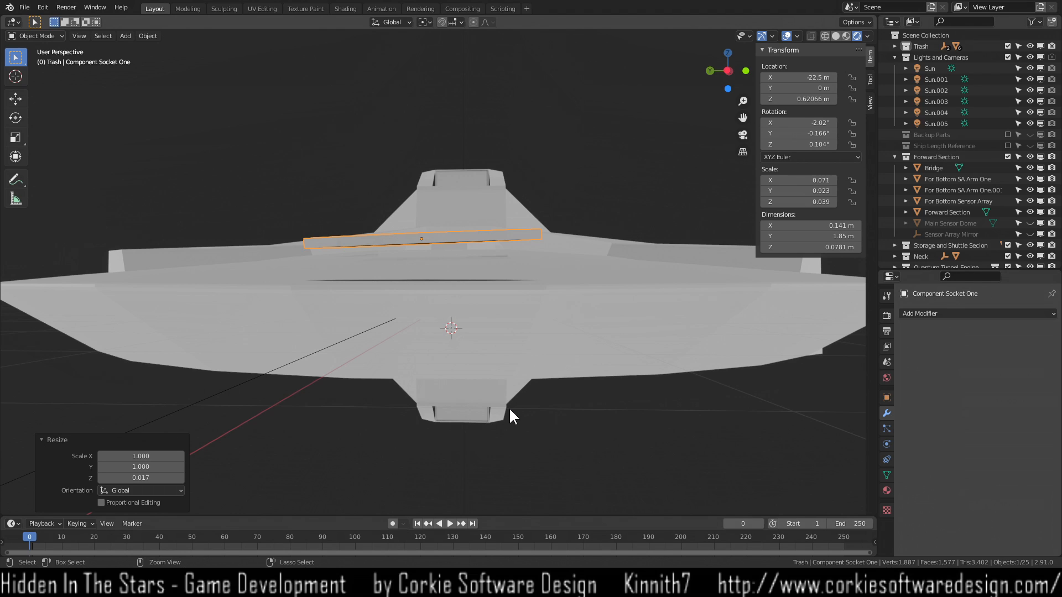
pyautogui.hotkey('ctrl', 'z')
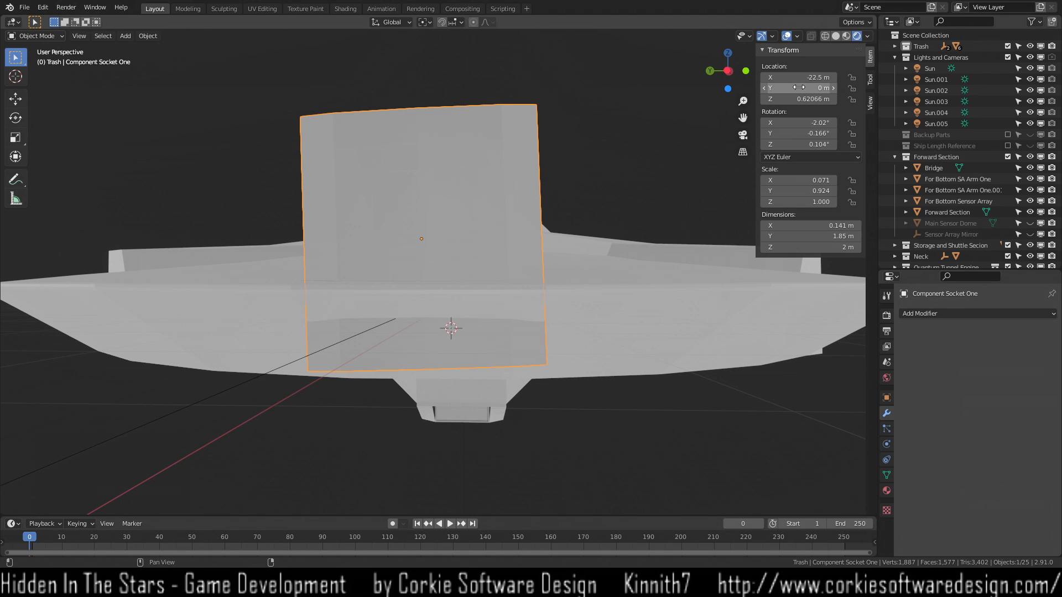
# Rotate Component Socket One by about -2.26° in the view, and clear its rotation to 0° on all axes.
pyautogui.press('r')
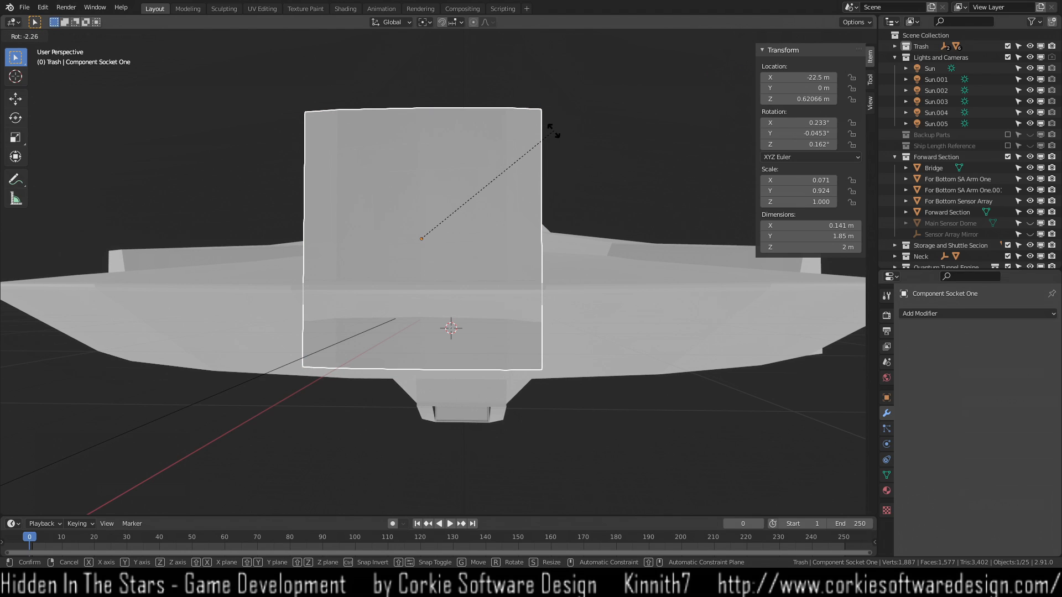
pyautogui.click(550, 147)
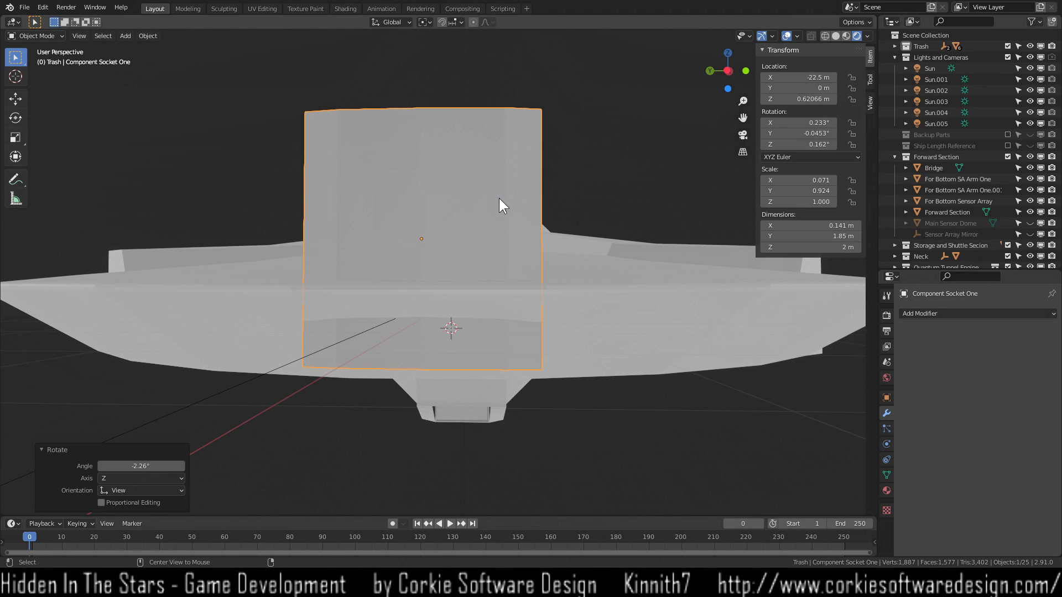
pyautogui.hotkey('alt', 'r')
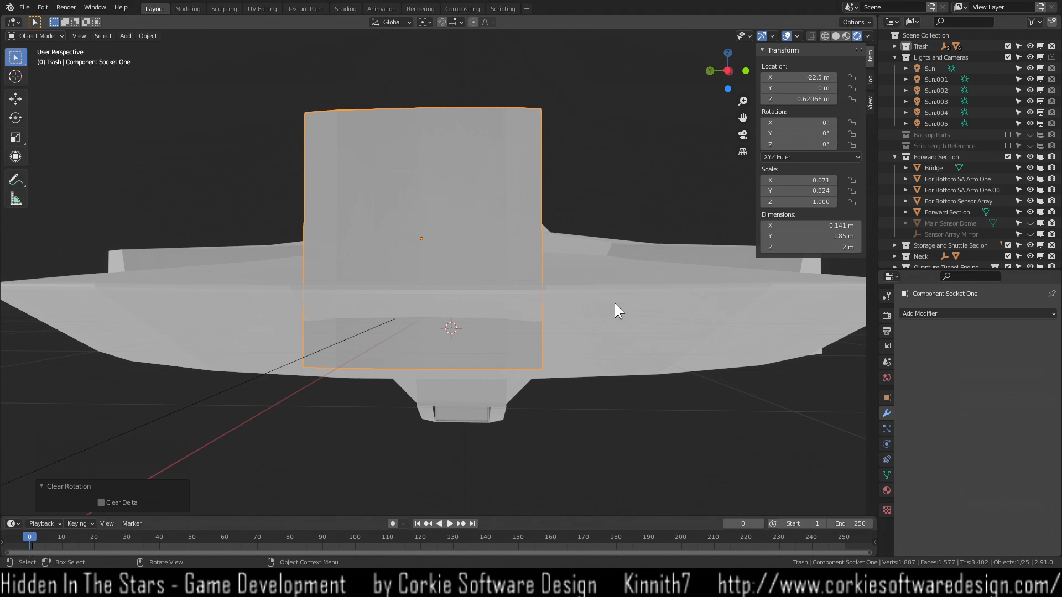
# Flatten Component Socket One by scaling it to about 0.019 along global Z, and check its shape above the rim.
pyautogui.click(605, 446)
pyautogui.moveTo(606, 446); pyautogui.dragTo(503, 405, button='middle')
pyautogui.click(556, 235)
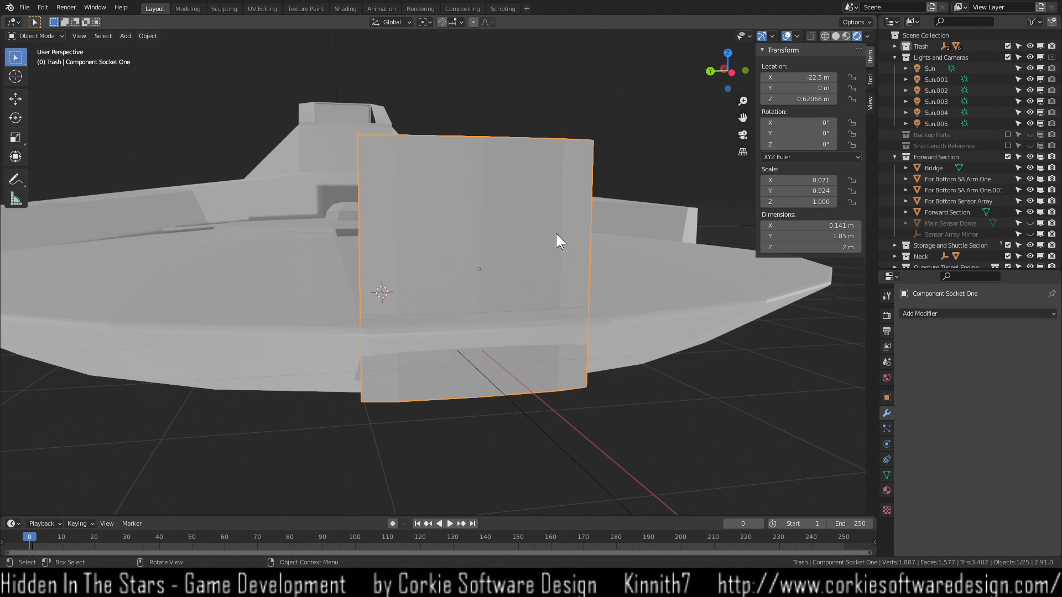
pyautogui.press('s')
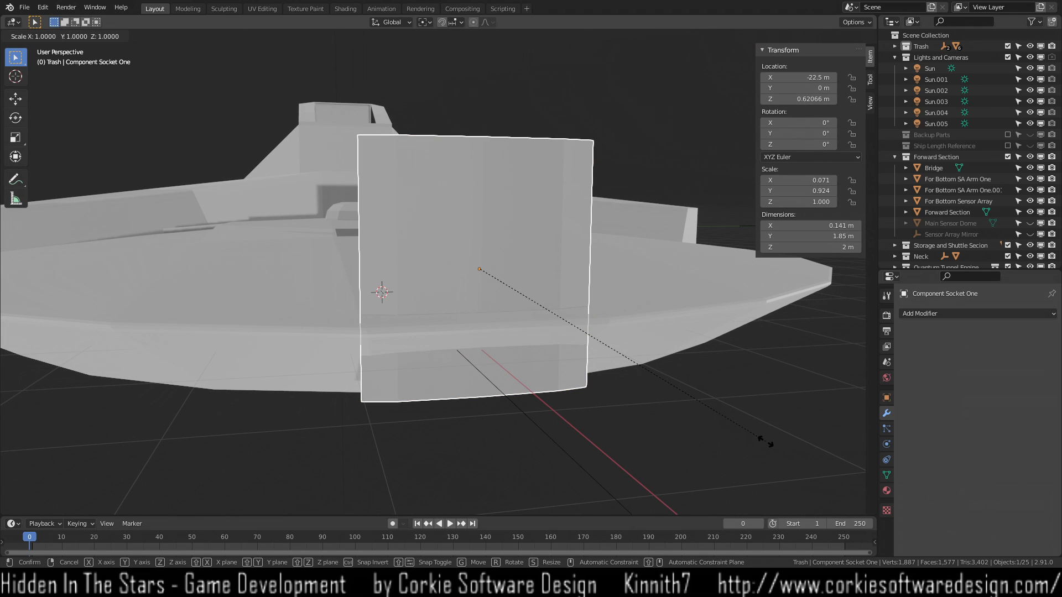
pyautogui.press('z')
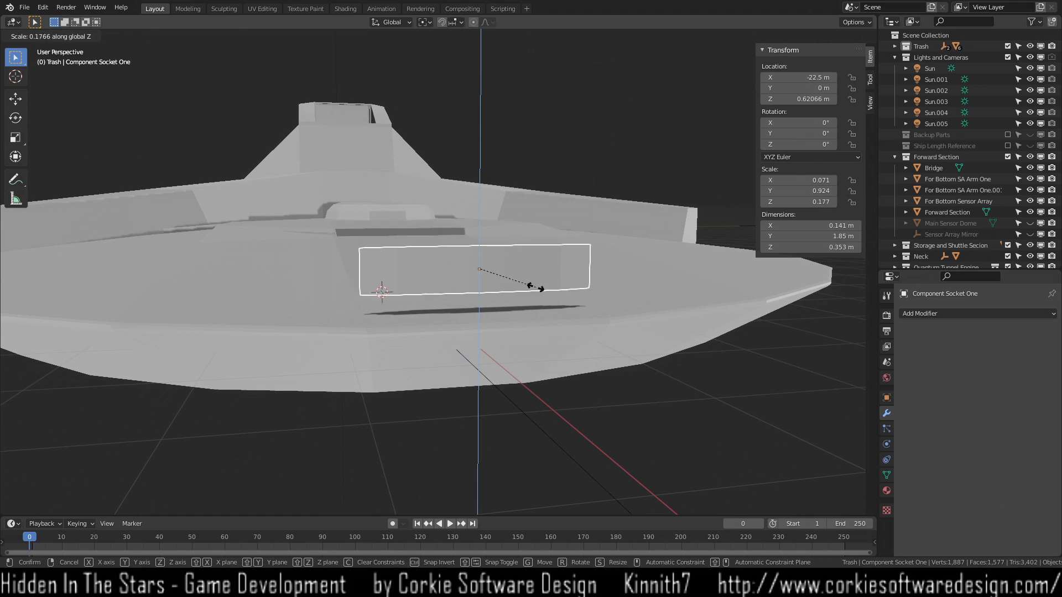
pyautogui.click(481, 273)
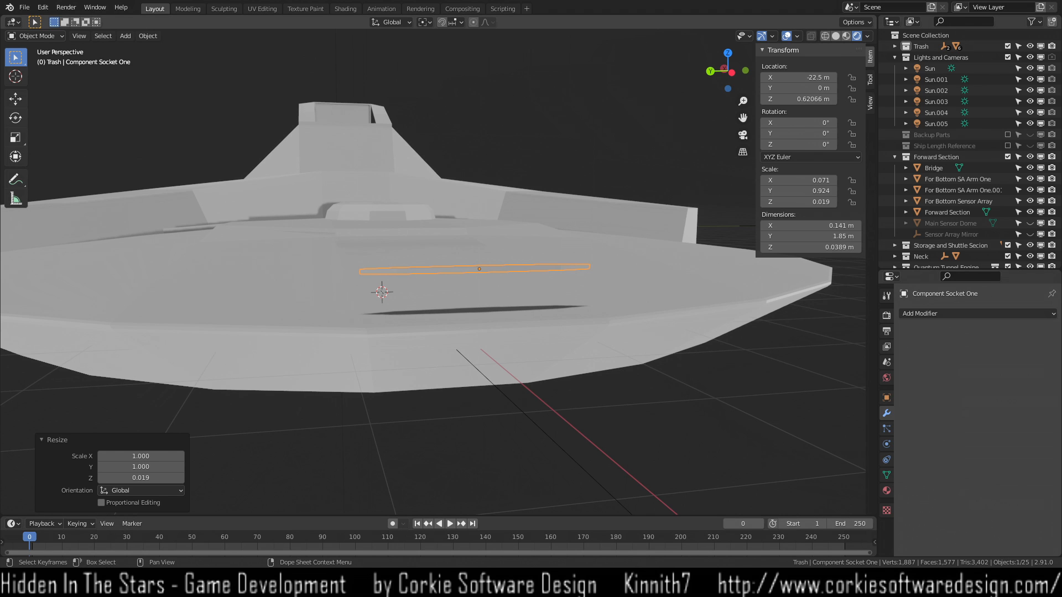
pyautogui.moveTo(459, 354); pyautogui.dragTo(526, 380, button='middle')
pyautogui.scroll(5, 525, 379)
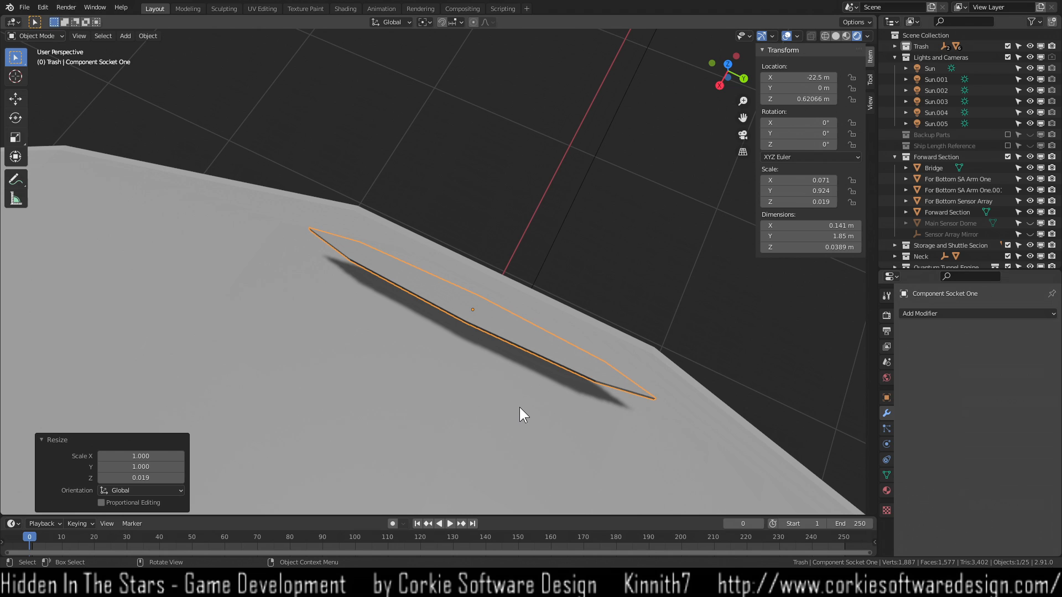
# Lower Component Socket One about 0.403 m along Z toward the forward section's hull surface.
pyautogui.scroll(2, 522, 395)
pyautogui.scroll(-4, 525, 400)
pyautogui.moveTo(533, 398); pyautogui.dragTo(371, 332, button='middle')
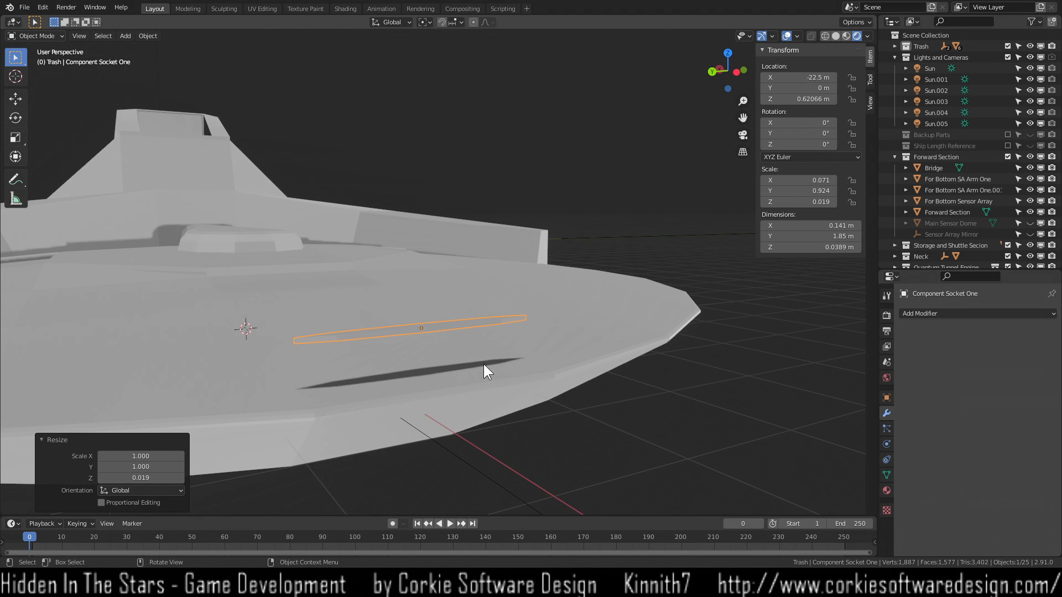
pyautogui.press('g')
pyautogui.press('z')
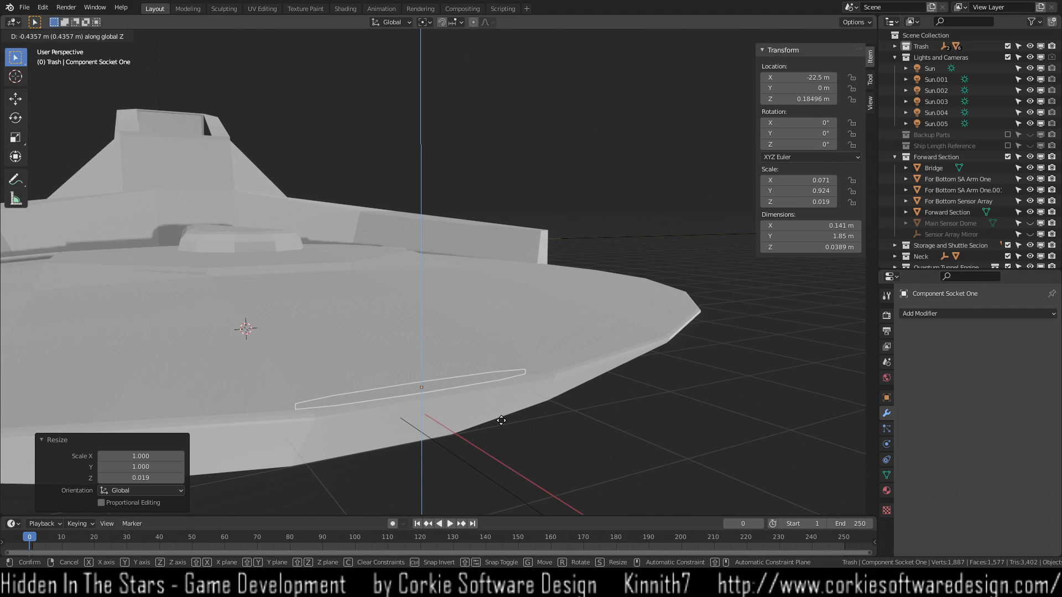
pyautogui.click(501, 415)
# Scale Component Socket One along Z by about 2.88 to thicken it.
pyautogui.moveTo(493, 410); pyautogui.dragTo(364, 428, button='middle')
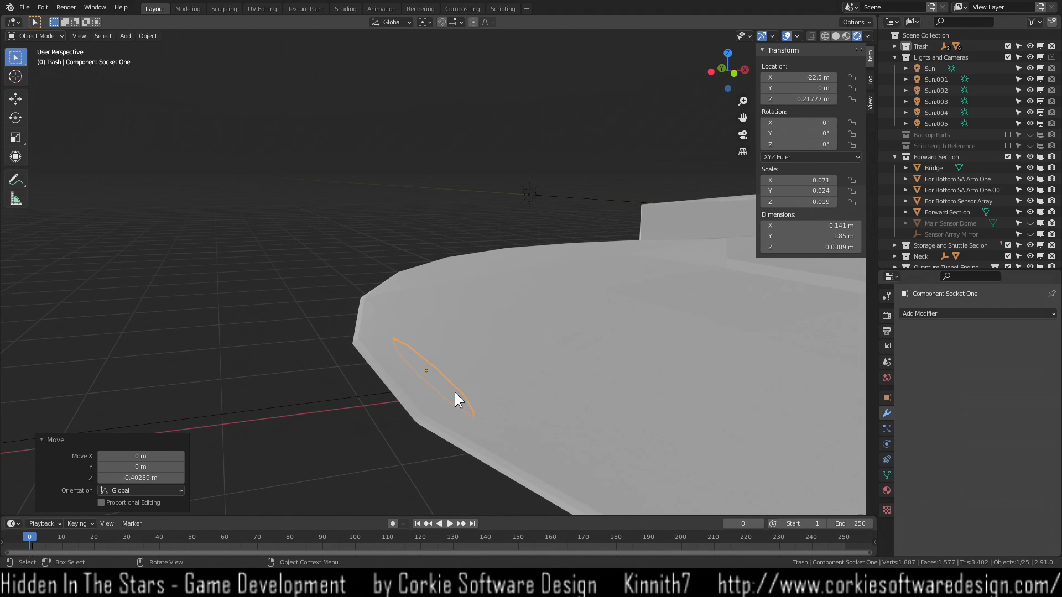
pyautogui.press('s')
pyautogui.press('z')
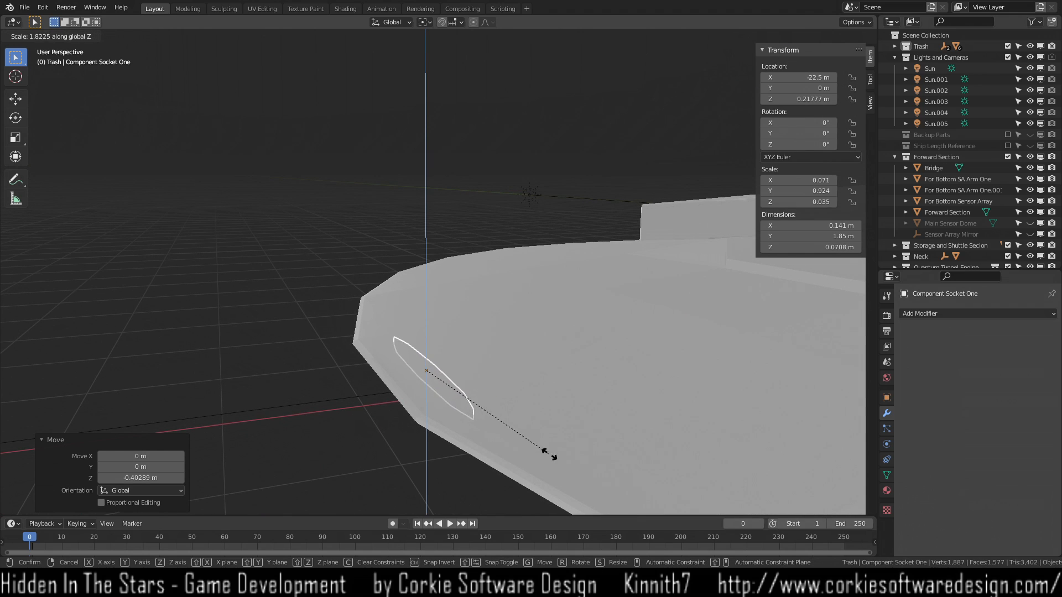
pyautogui.click(541, 440)
pyautogui.moveTo(539, 438); pyautogui.dragTo(601, 398, button='middle')
# Show the model in wireframe and raise Component Socket One about 0.138 m along Z.
pyautogui.press('z')
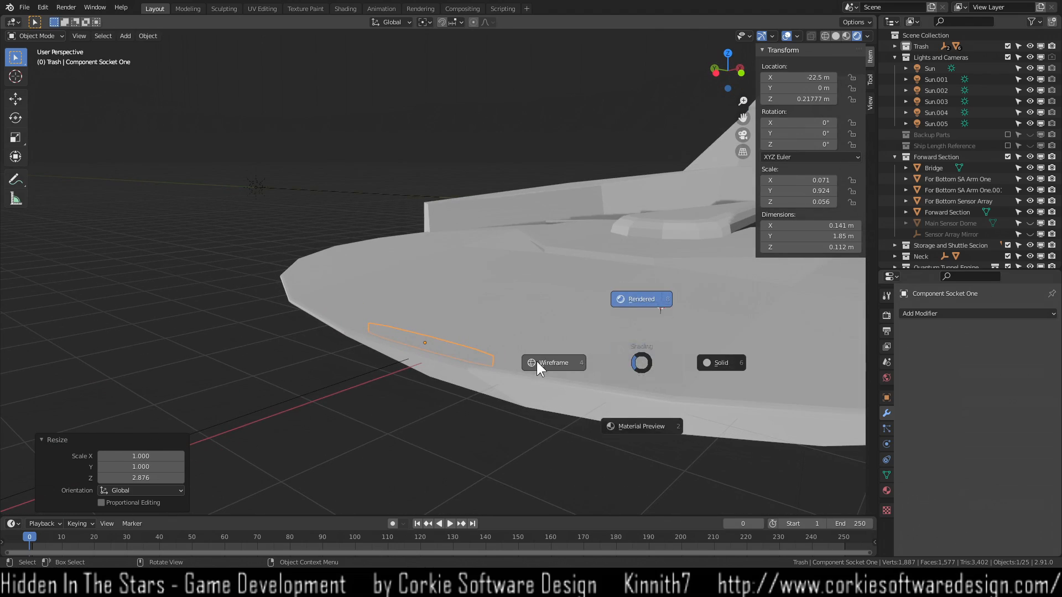
pyautogui.click(543, 361)
pyautogui.moveTo(535, 370)
pyautogui.mouseDown(button='middle')
pyautogui.moveTo(447, 425)
pyautogui.moveTo(456, 402)
pyautogui.moveTo(491, 407)
pyautogui.mouseUp(button='middle')
pyautogui.press('g')
pyautogui.press('z')
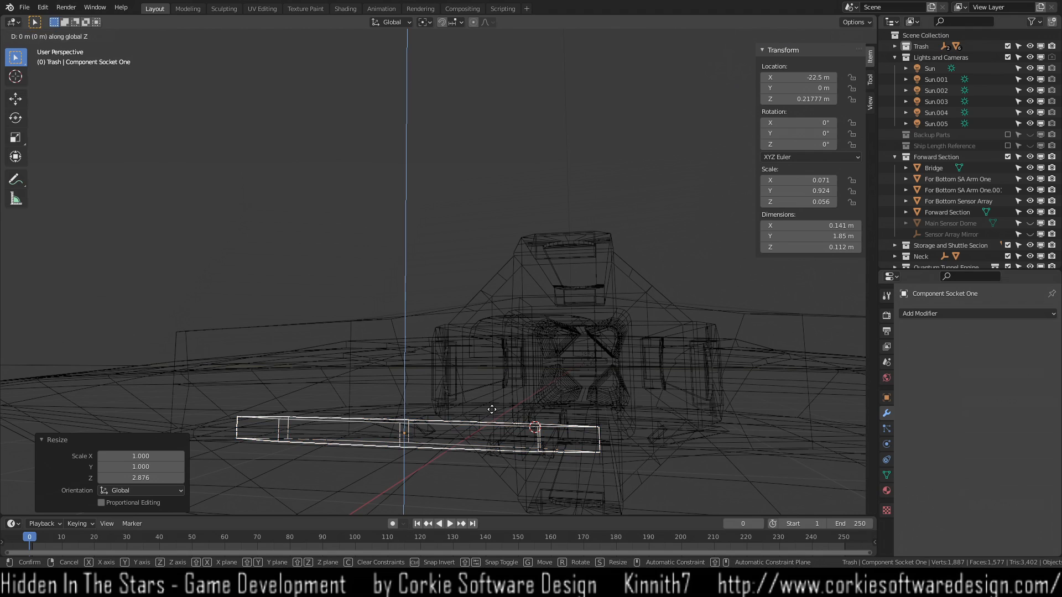
pyautogui.click(490, 381)
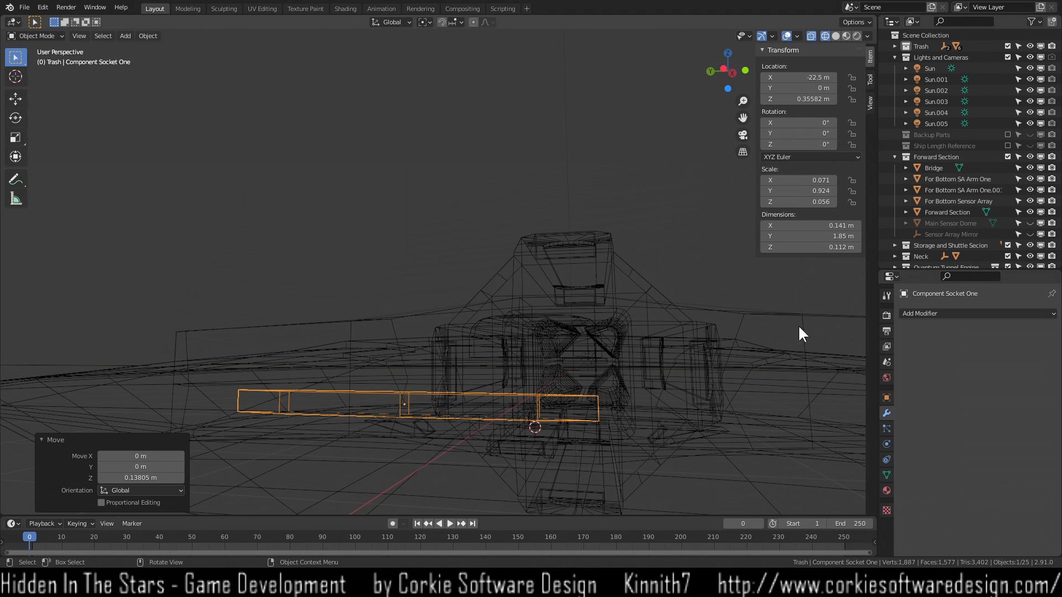
# Return to solid shading and lower Component Socket One about 0.021 m along Z.
pyautogui.press('z')
pyautogui.click(715, 358)
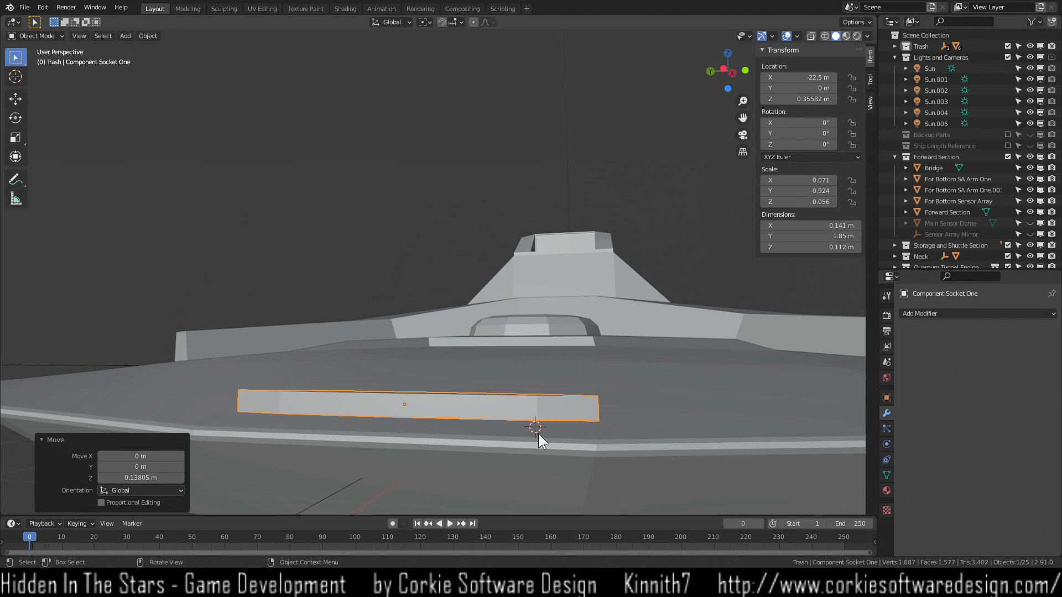
pyautogui.click(486, 410)
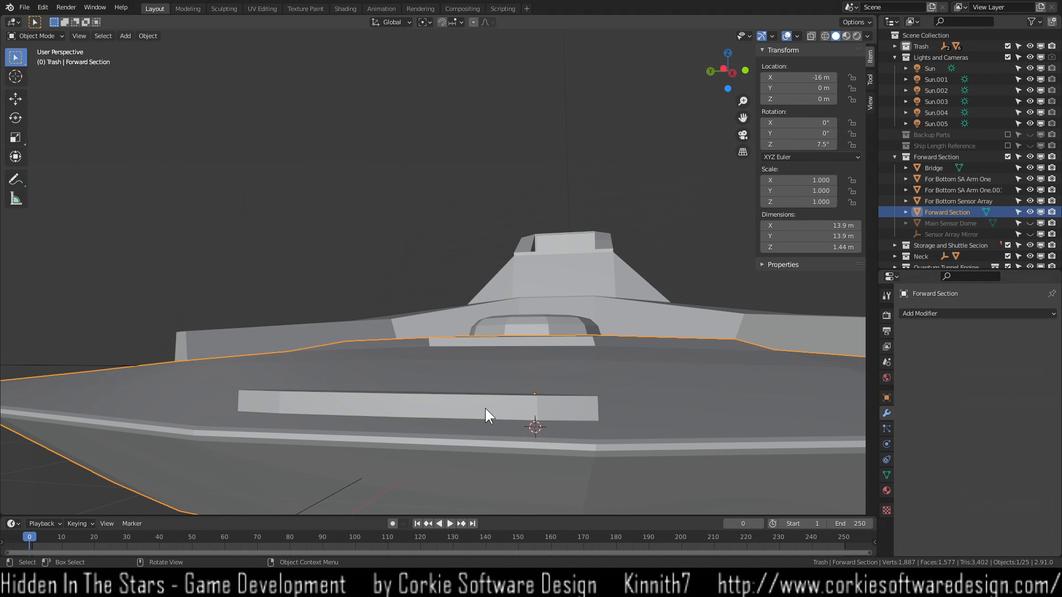
pyautogui.click(485, 408)
pyautogui.click(452, 401)
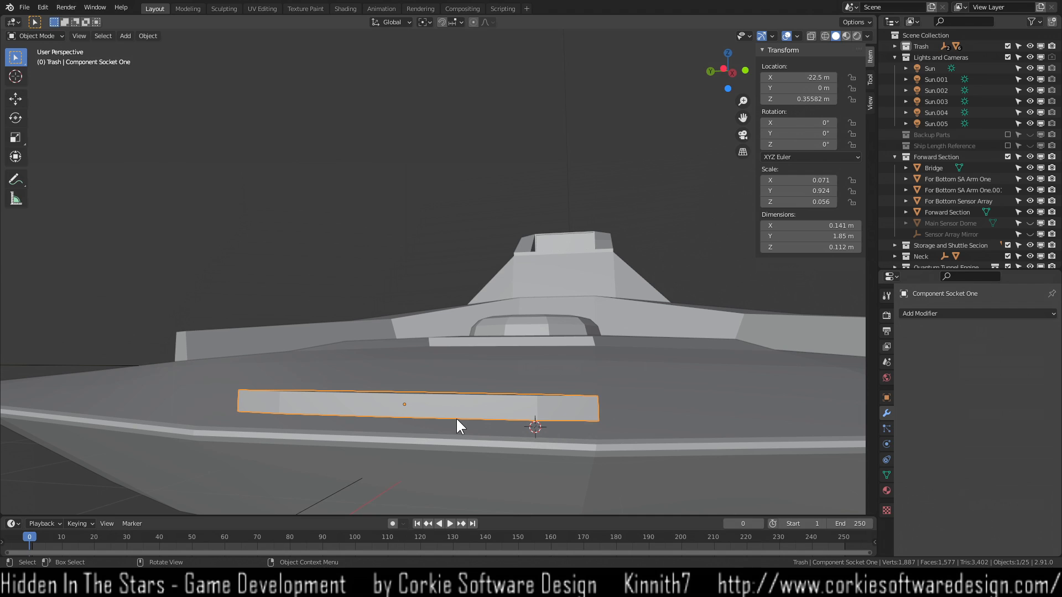
pyautogui.press('g')
pyautogui.press('z')
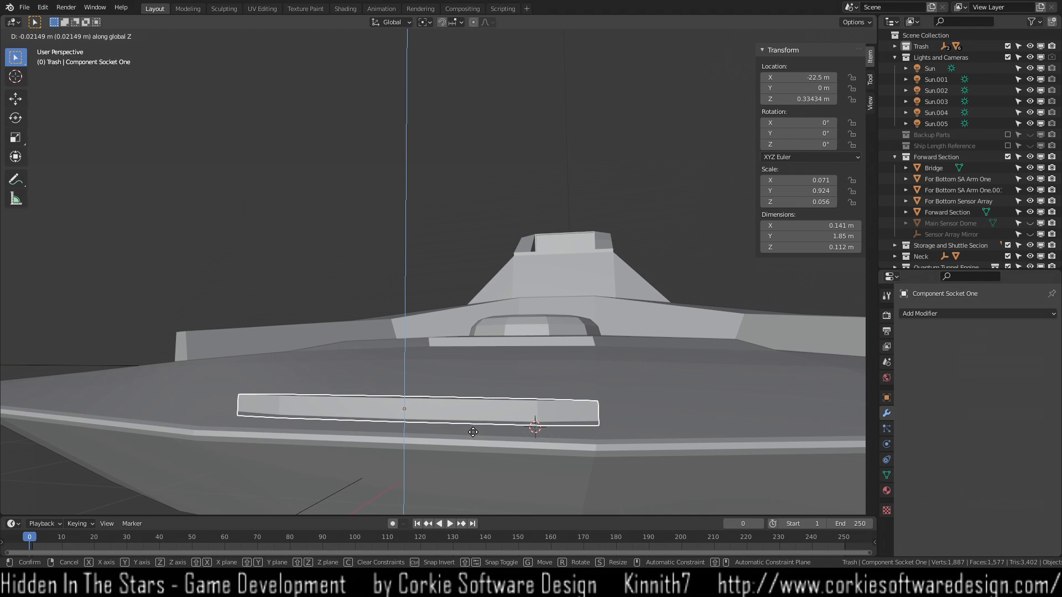
pyautogui.click(473, 432)
# Scale Component Socket One along Z by about 0.52 to make it thinner.
pyautogui.scroll(-3, 519, 400)
pyautogui.moveTo(520, 400); pyautogui.dragTo(509, 425, button='middle')
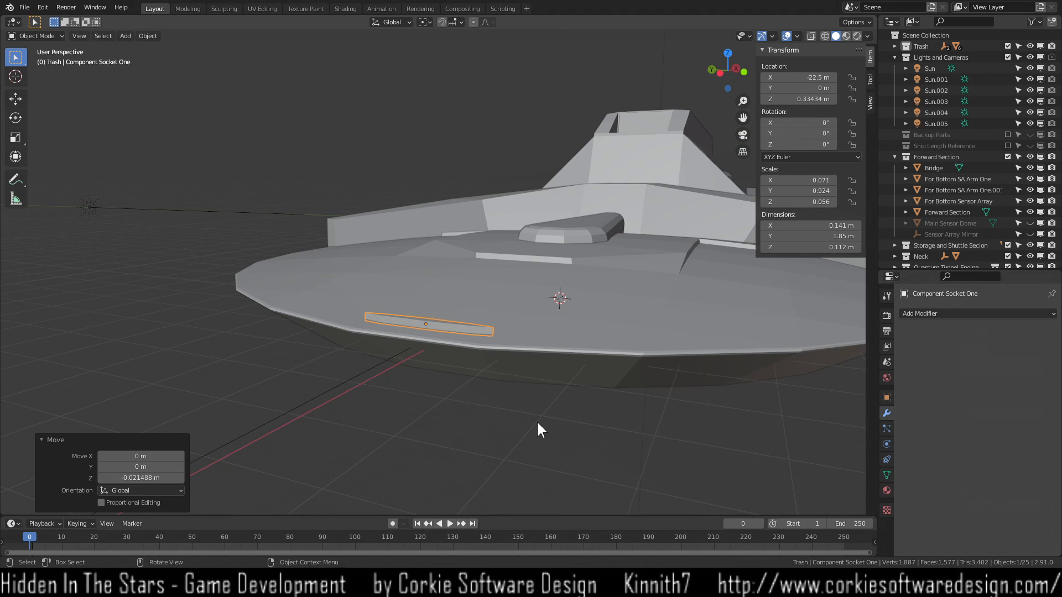
pyautogui.scroll(-1, 582, 312)
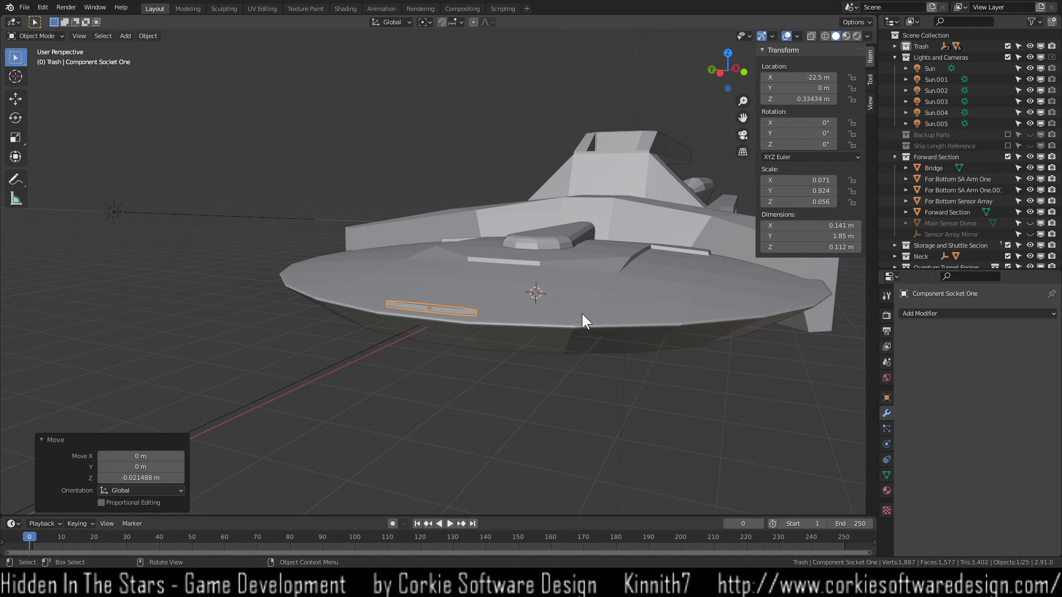
pyautogui.click(553, 437)
pyautogui.moveTo(553, 437)
pyautogui.mouseDown(button='middle')
pyautogui.moveTo(445, 453)
pyautogui.moveTo(665, 441)
pyautogui.moveTo(568, 445)
pyautogui.mouseUp(button='middle')
pyautogui.scroll(5, 517, 370)
pyautogui.click(492, 361)
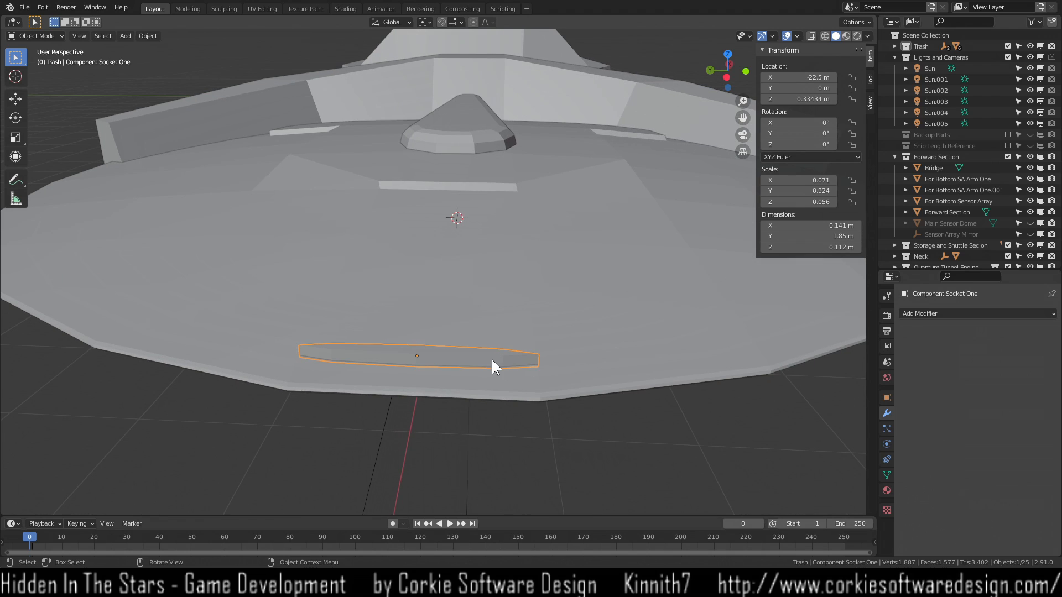
pyautogui.press('s')
pyautogui.press('z')
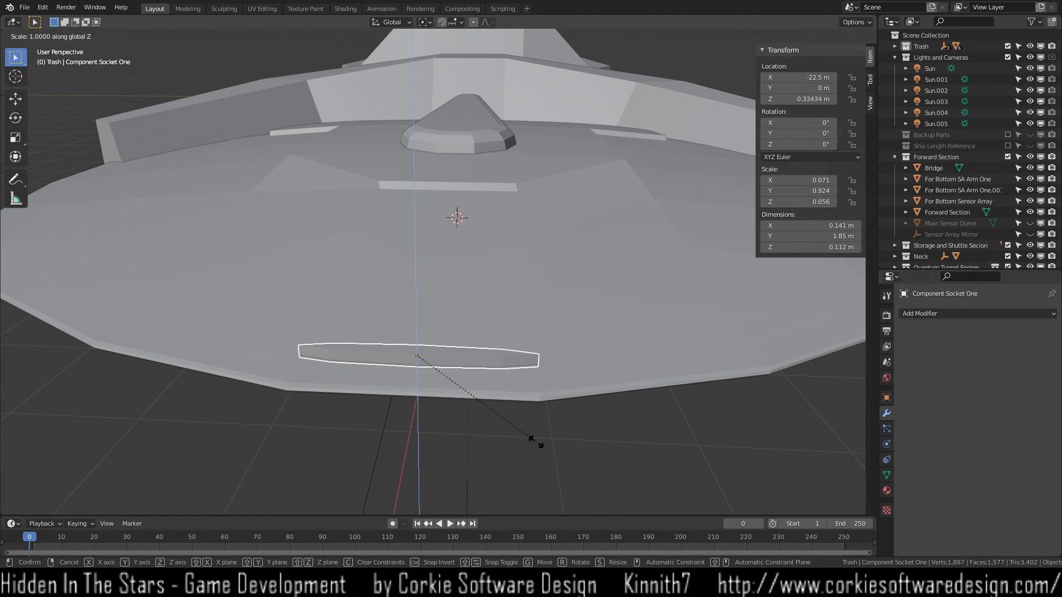
pyautogui.click(473, 408)
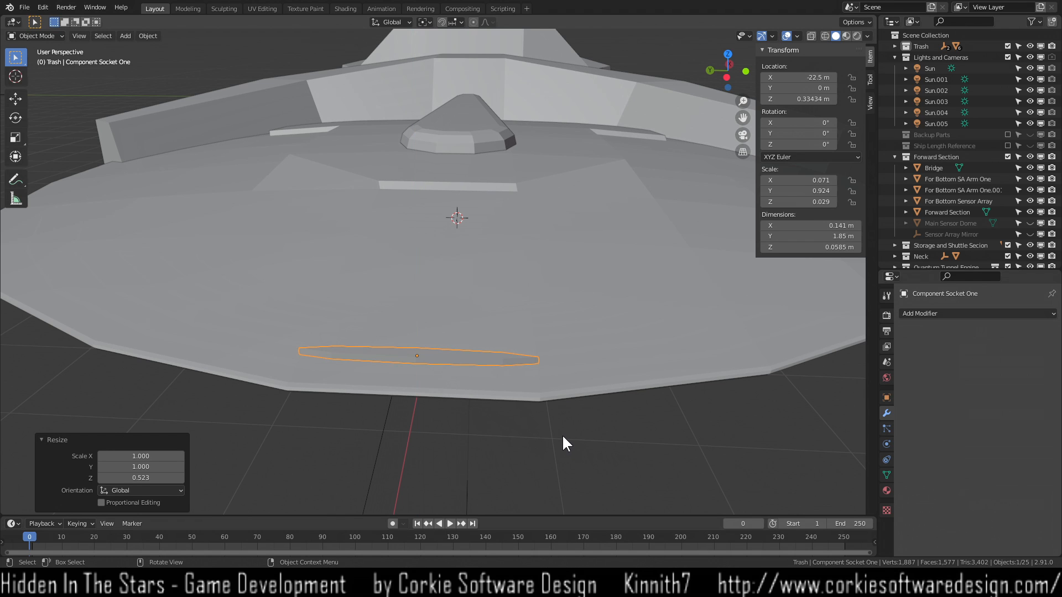
# Lower Component Socket One about 0.052 m along Z into the hull's surface.
pyautogui.scroll(2, 549, 443)
pyautogui.moveTo(430, 455); pyautogui.dragTo(389, 420, button='middle')
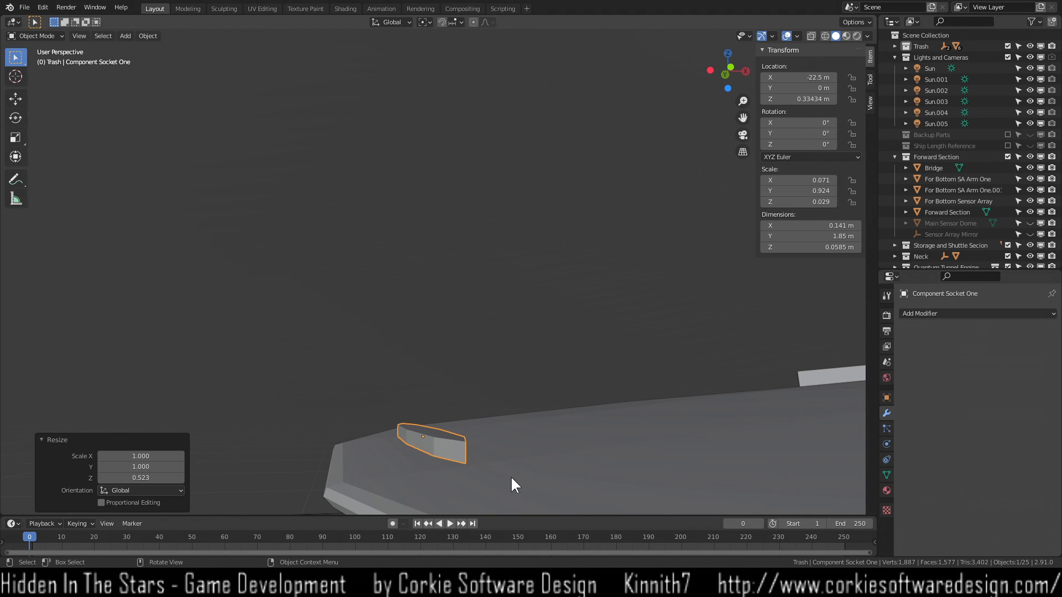
pyautogui.press('g')
pyautogui.press('z')
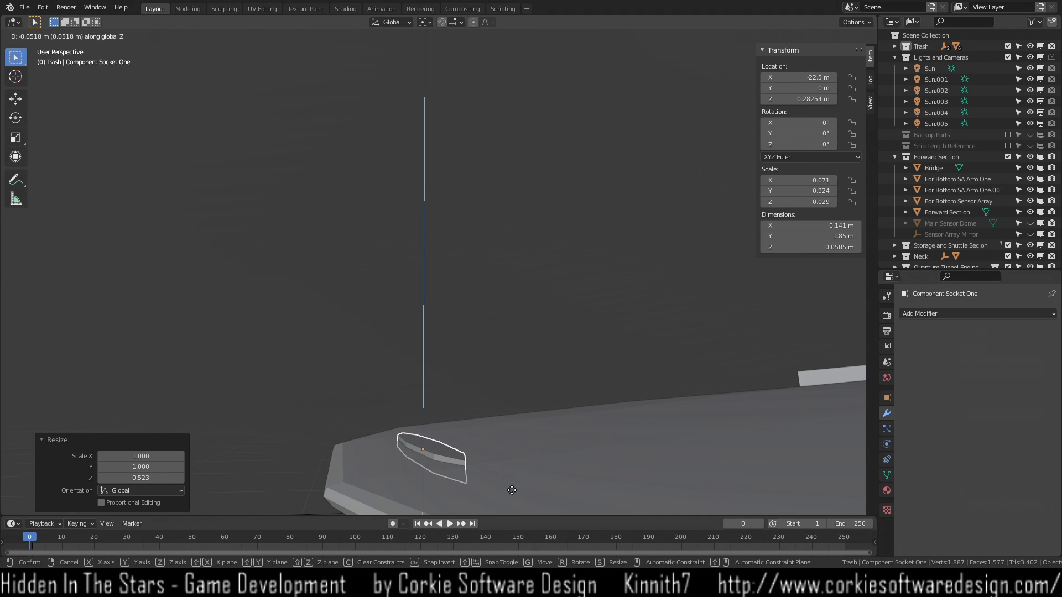
pyautogui.click(511, 490)
# Inspect how the socket sits in the hull near the front rim, from the side and from the top.
pyautogui.moveTo(392, 446); pyautogui.dragTo(394, 444, button='middle')
pyautogui.moveTo(456, 449); pyautogui.dragTo(374, 446, button='middle')
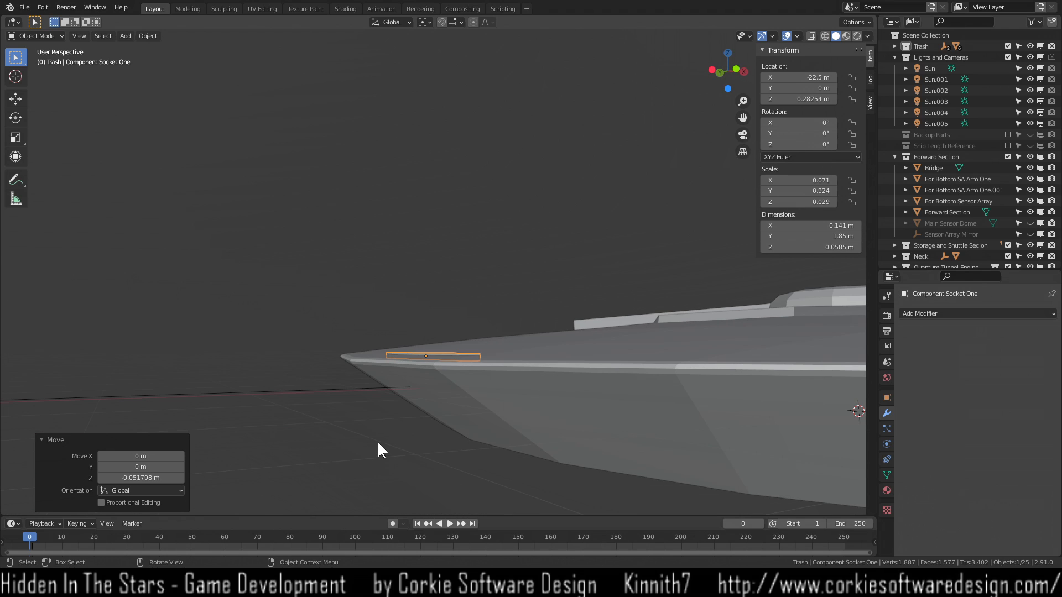
pyautogui.moveTo(533, 384); pyautogui.dragTo(526, 427, button='middle')
pyautogui.scroll(-4, 596, 396)
pyautogui.click(615, 374)
pyautogui.scroll(5, 616, 377)
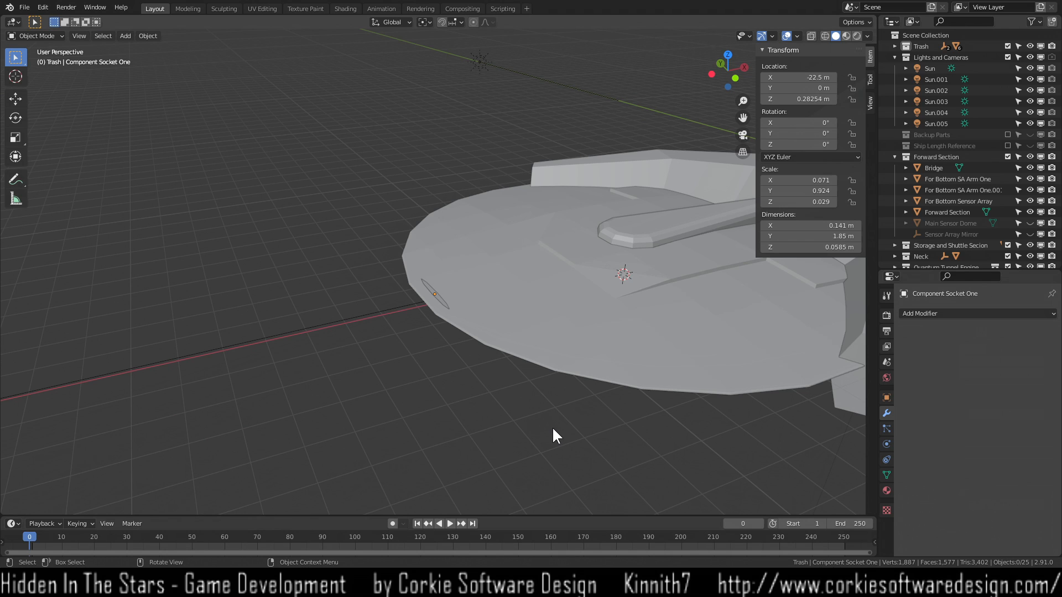
pyautogui.scroll(6, 432, 308)
pyautogui.moveTo(431, 355); pyautogui.dragTo(337, 367, button='middle')
pyautogui.press('KP_7')
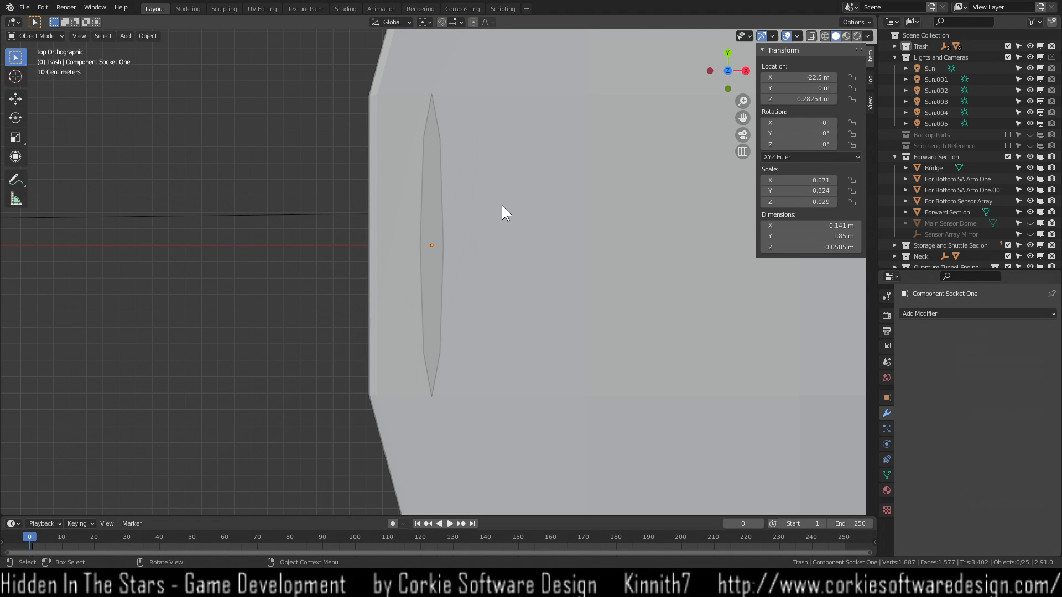
pyautogui.scroll(-2, 502, 205)
pyautogui.scroll(4, 445, 248)
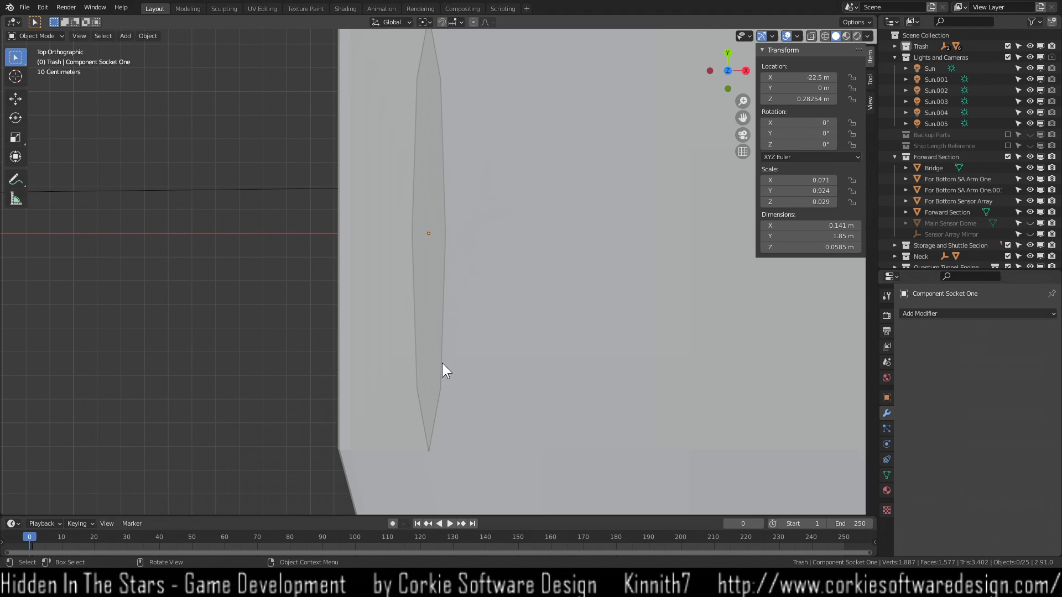
# Hide everything except Component Socket One and make the Forward Section collection visible again.
pyautogui.click(443, 278)
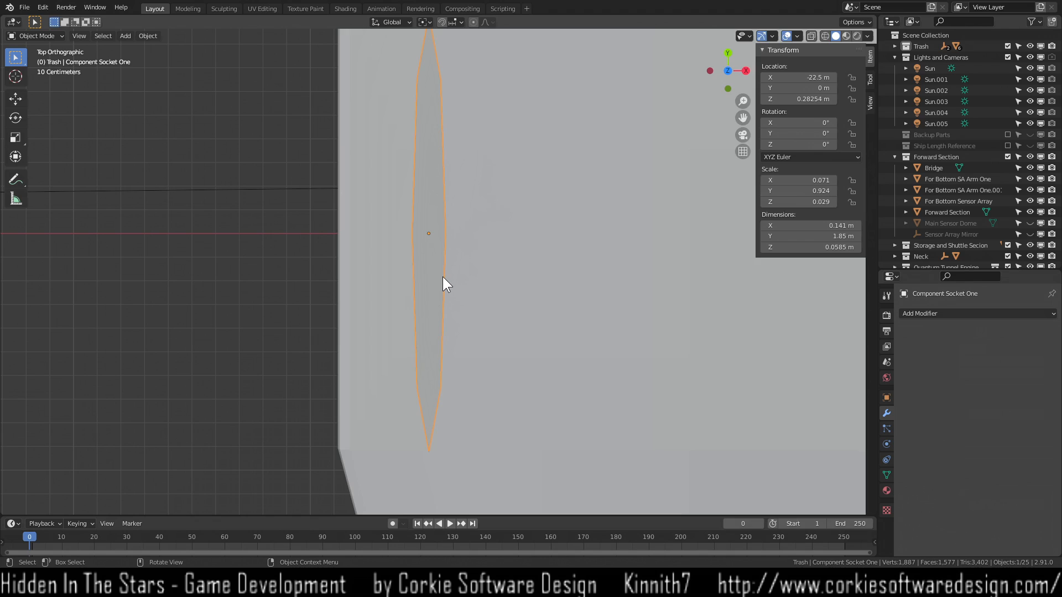
pyautogui.hotkey('shift', 'h')
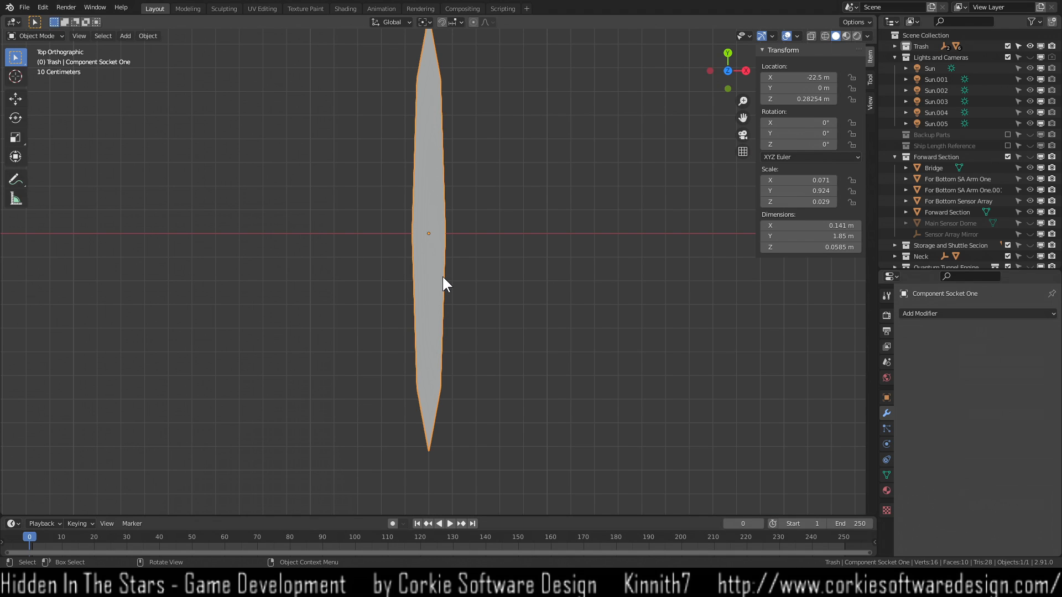
pyautogui.click(1029, 156)
# Exclude the Storage and Shuttle Secion, Neck and Quantum Tunnel Engine collections, and put Component Socket One into the Forward Section collection.
pyautogui.scroll(-2, 1028, 244)
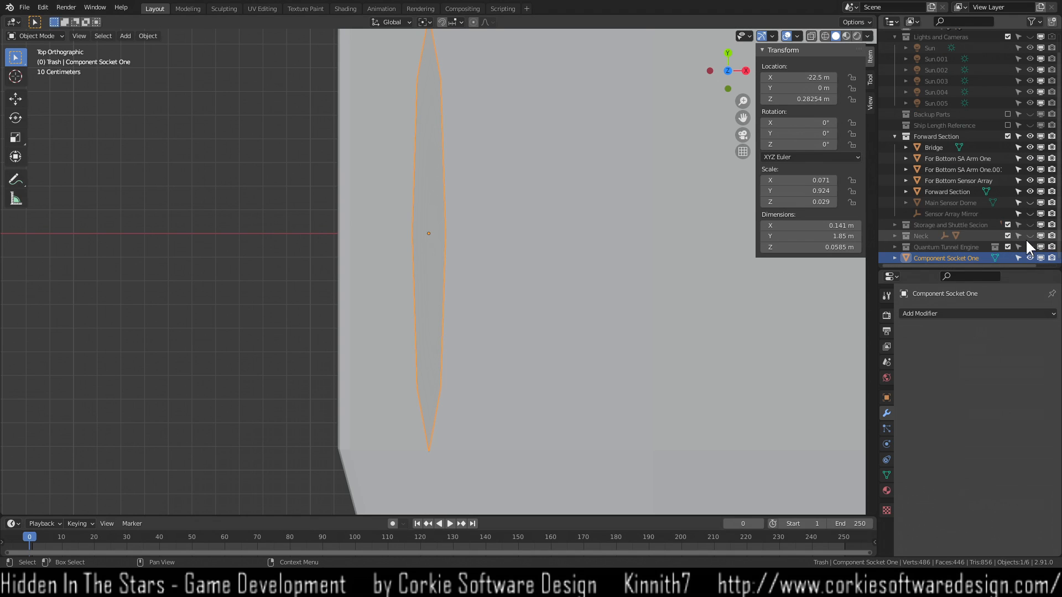
pyautogui.click(1031, 225)
pyautogui.click(1032, 237)
pyautogui.click(1030, 248)
pyautogui.click(1008, 226)
pyautogui.click(1008, 236)
pyautogui.click(1009, 247)
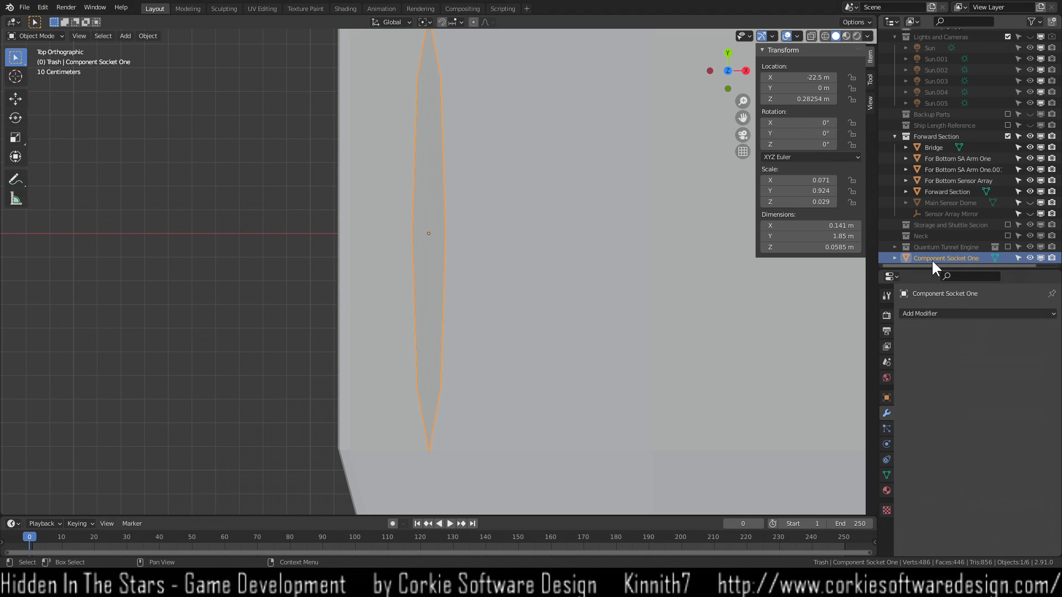
pyautogui.moveTo(932, 258); pyautogui.dragTo(941, 143)
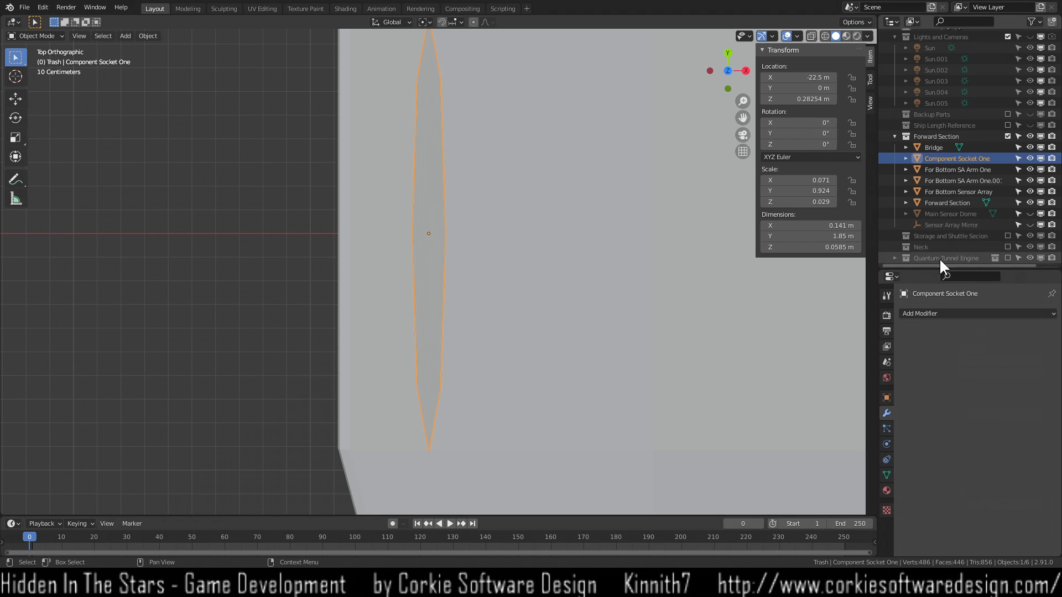
# Raise Component Socket One slightly along Z above the hull surface and enter Edit Mode on it.
pyautogui.moveTo(621, 376); pyautogui.dragTo(692, 266, button='middle')
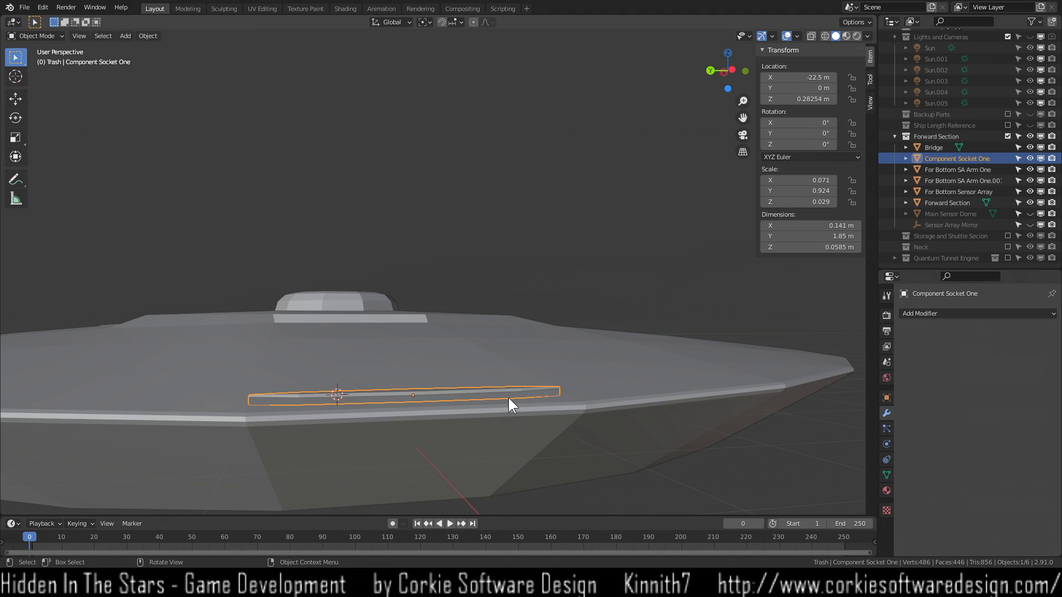
pyautogui.press('g')
pyautogui.press('z')
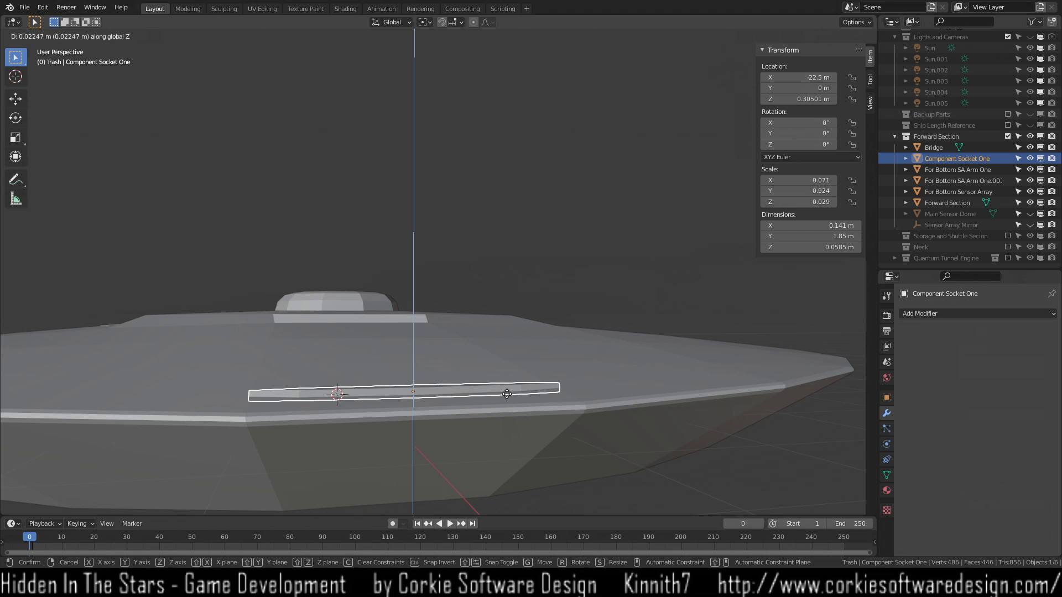
pyautogui.click(523, 387)
pyautogui.moveTo(523, 387); pyautogui.dragTo(482, 320, button='middle')
pyautogui.press('Tab')
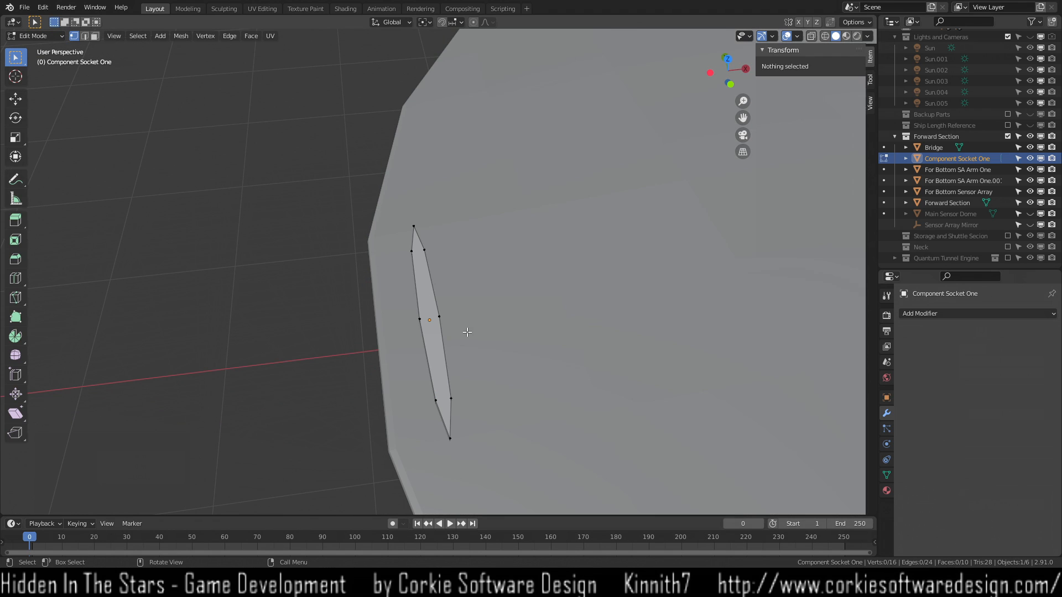
pyautogui.moveTo(404, 309); pyautogui.dragTo(458, 329)
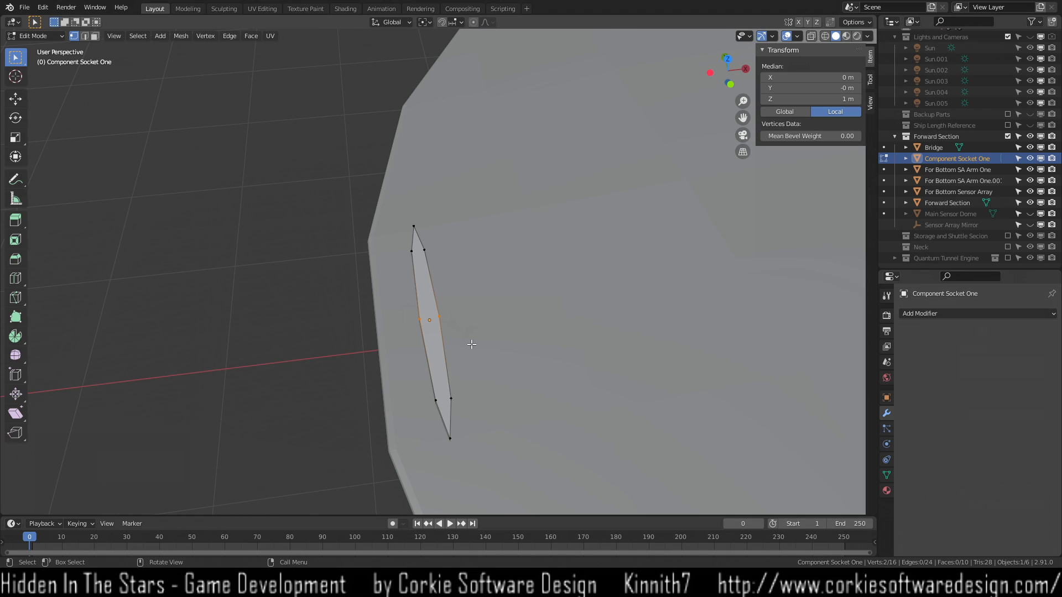
pyautogui.press('g')
pyautogui.press('x')
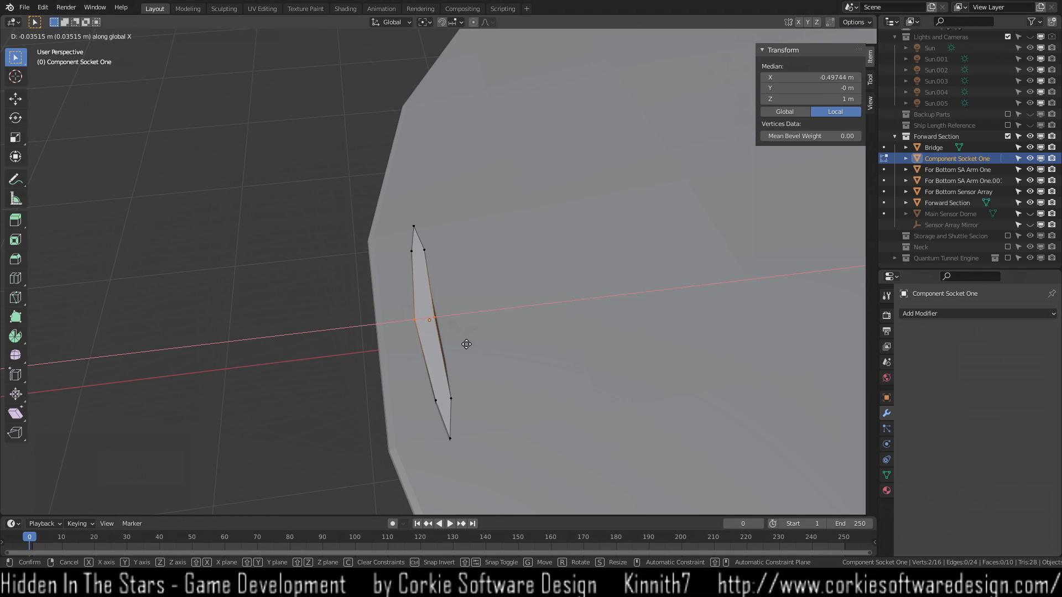
pyautogui.rightClick(462, 345)
# In wireframe shading, move the socket's four middle vertices about -0.117 m along X towards the hull rim.
pyautogui.press('z')
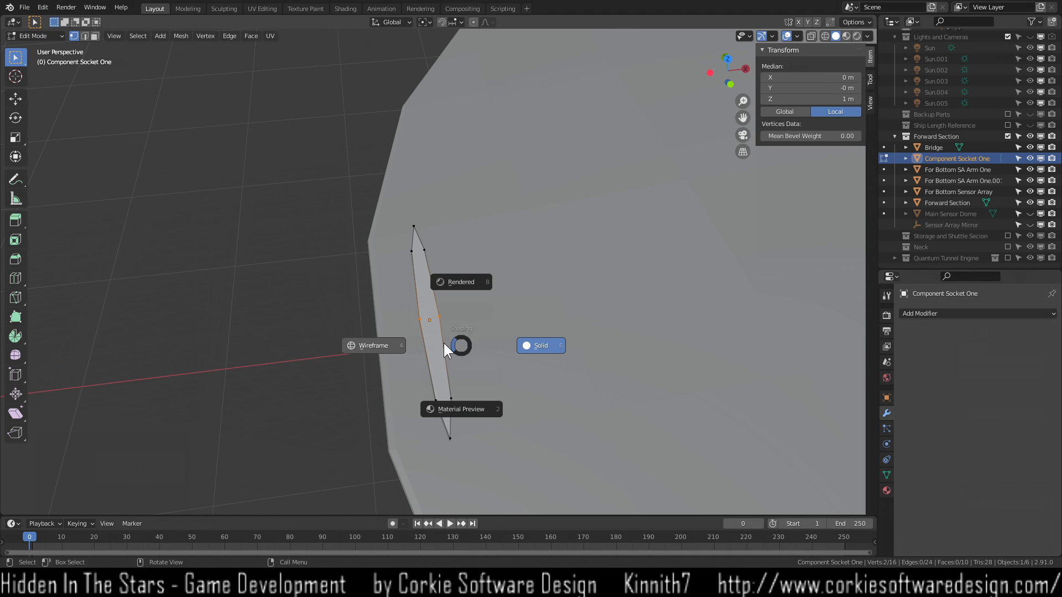
pyautogui.click(381, 345)
pyautogui.moveTo(393, 346)
pyautogui.mouseDown(button='middle')
pyautogui.moveTo(355, 350)
pyautogui.moveTo(401, 351)
pyautogui.mouseUp(button='middle')
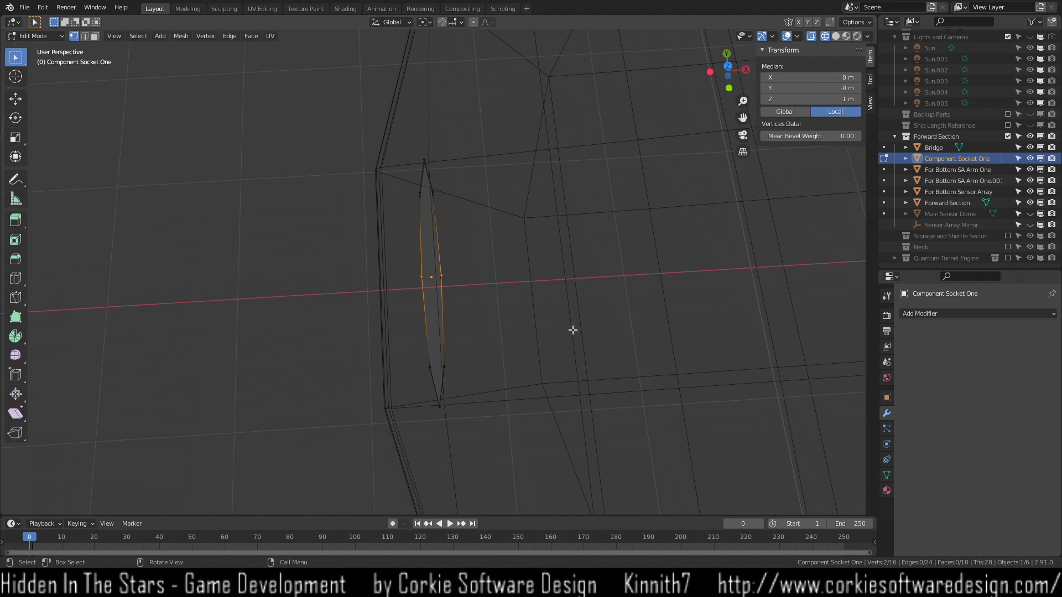
pyautogui.moveTo(401, 267); pyautogui.dragTo(484, 314)
pyautogui.press('g')
pyautogui.press('y')
pyautogui.press('x')
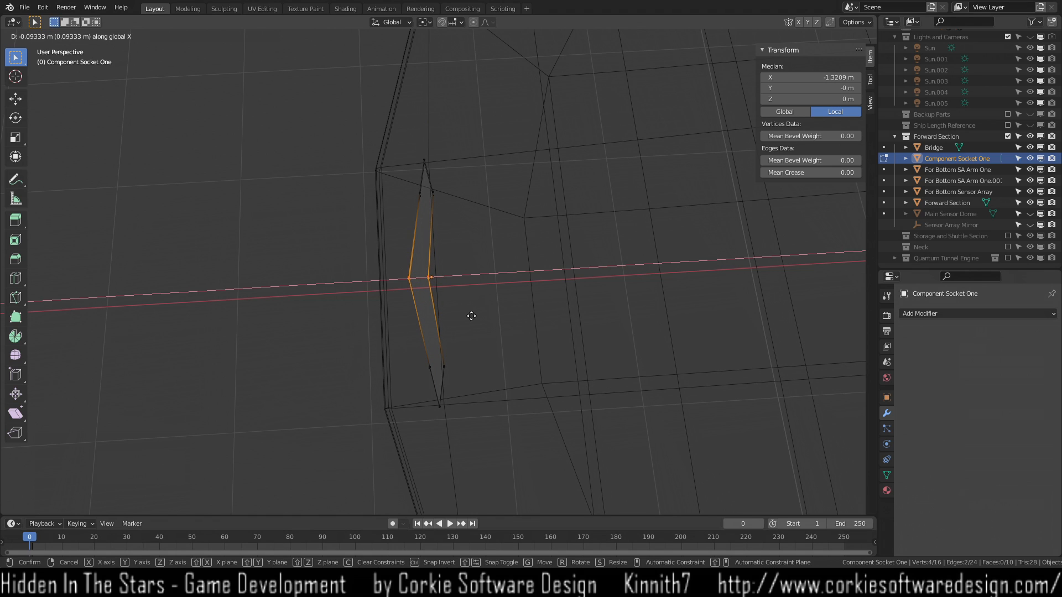
pyautogui.click(468, 315)
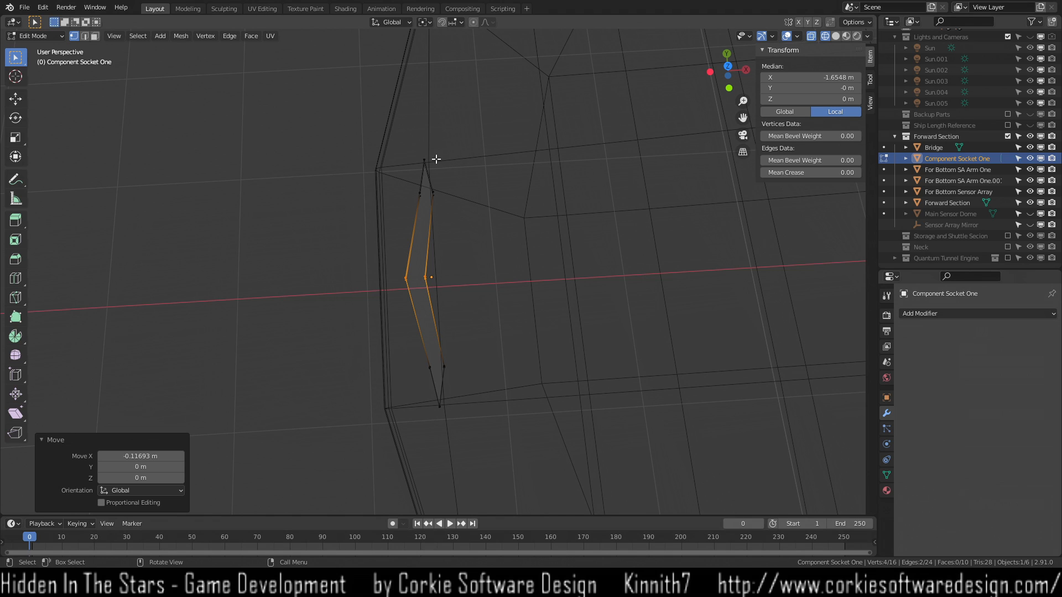
# Move the vertex pair at the socket's +Y tip about 0.053 m along X.
pyautogui.moveTo(412, 152); pyautogui.dragTo(451, 173)
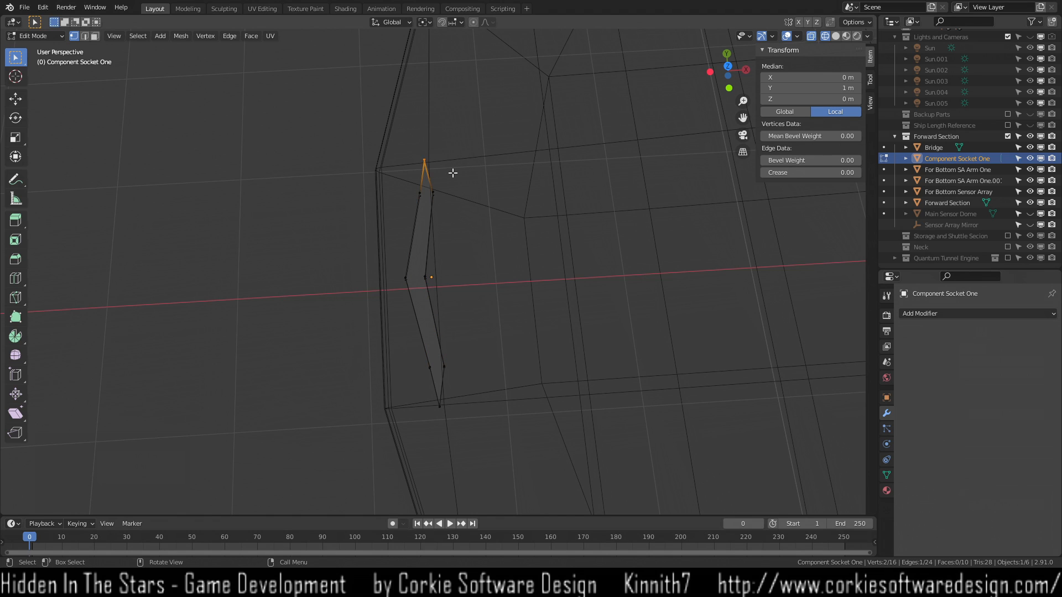
pyautogui.press('g')
pyautogui.press('x')
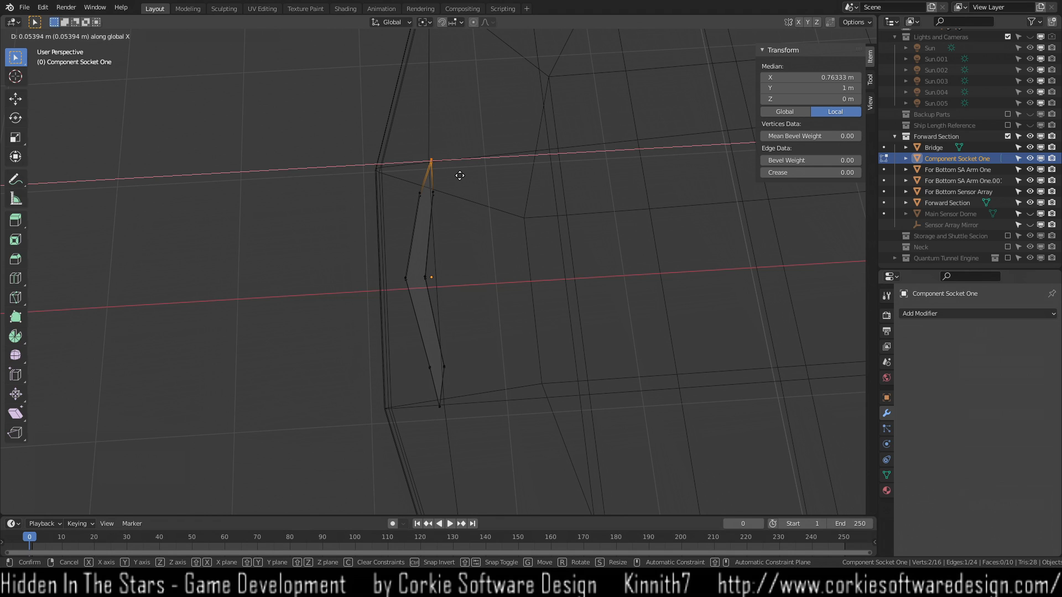
pyautogui.click(459, 177)
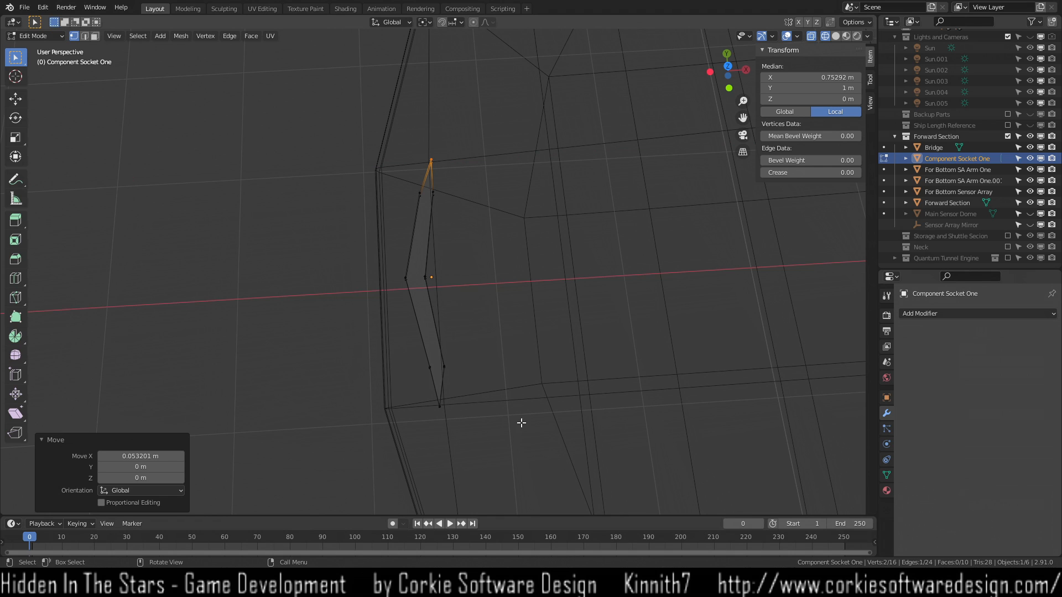
# Move the socket's -Y tip vertices along X and set their local X to 0.75292 m, matching the opposite tip.
pyautogui.moveTo(416, 399); pyautogui.dragTo(497, 416)
pyautogui.press('g')
pyautogui.press('x')
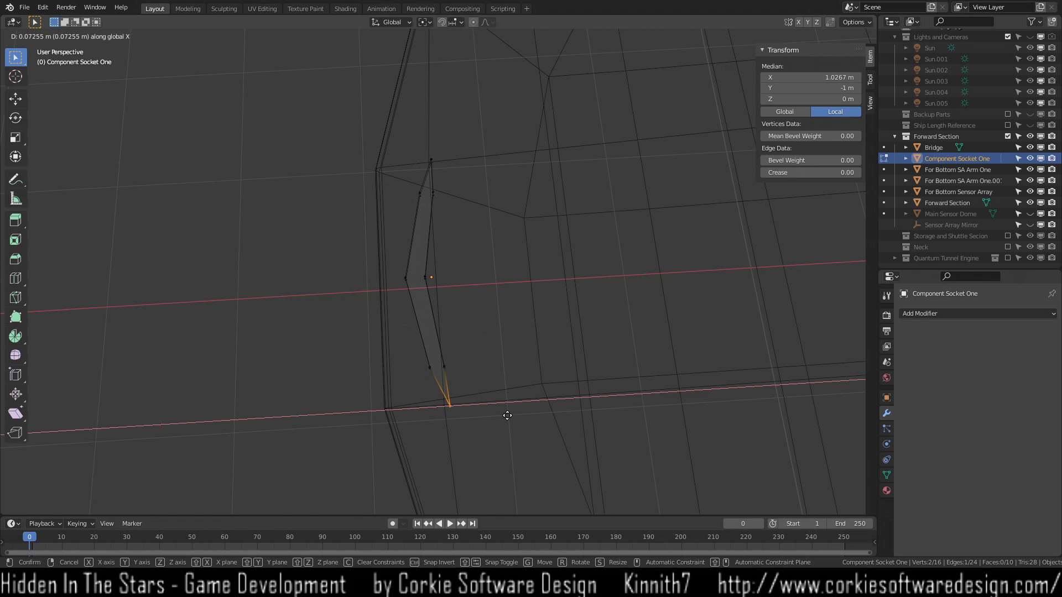
pyautogui.click(508, 415)
pyautogui.moveTo(408, 151); pyautogui.dragTo(455, 172)
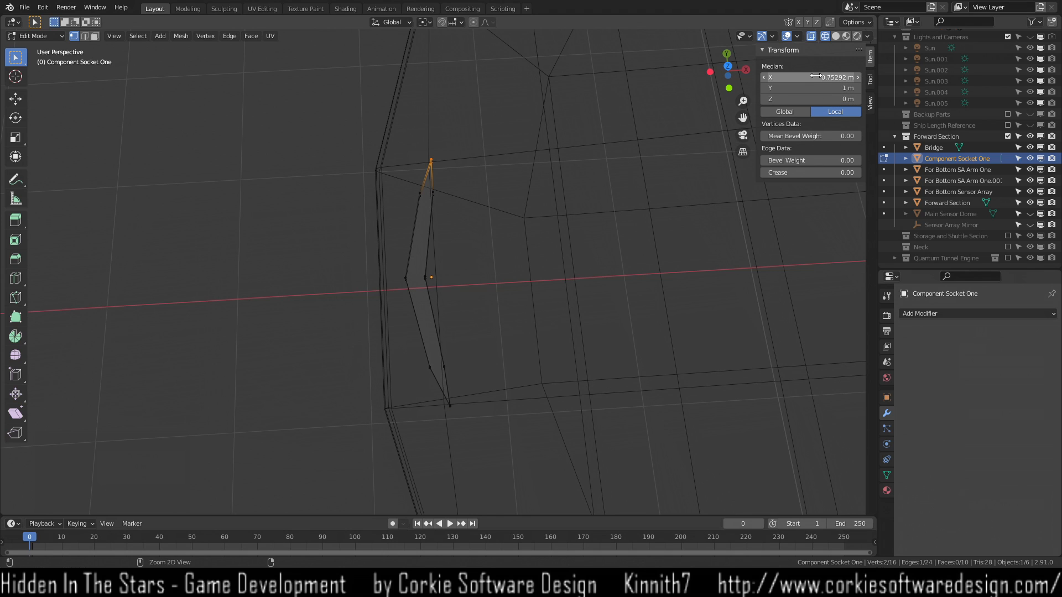
pyautogui.moveTo(419, 394); pyautogui.dragTo(455, 412)
pyautogui.moveTo(809, 80); pyautogui.dragTo(793, 80)
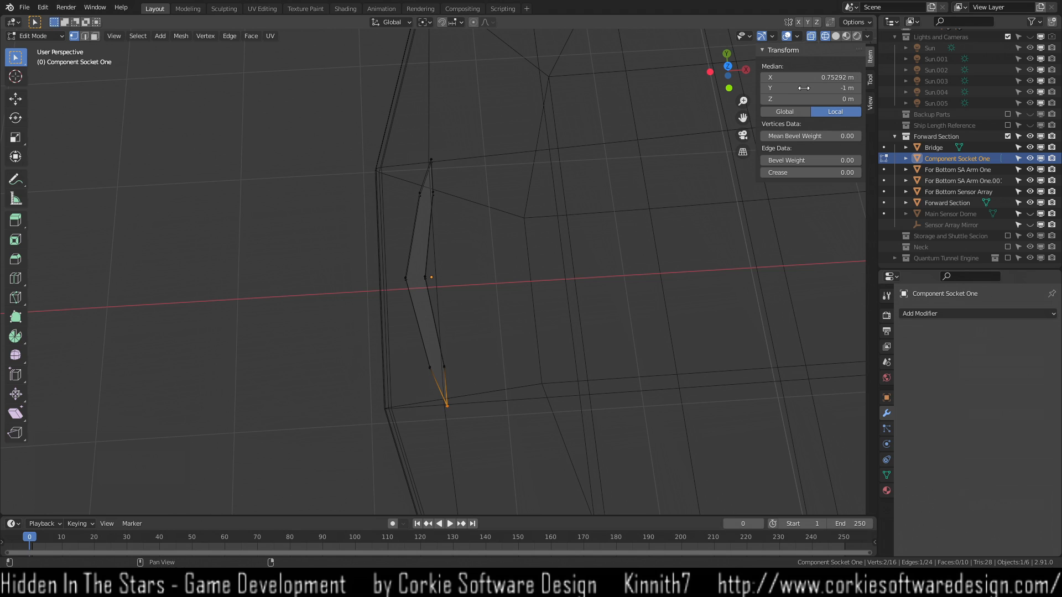
pyautogui.click(571, 375)
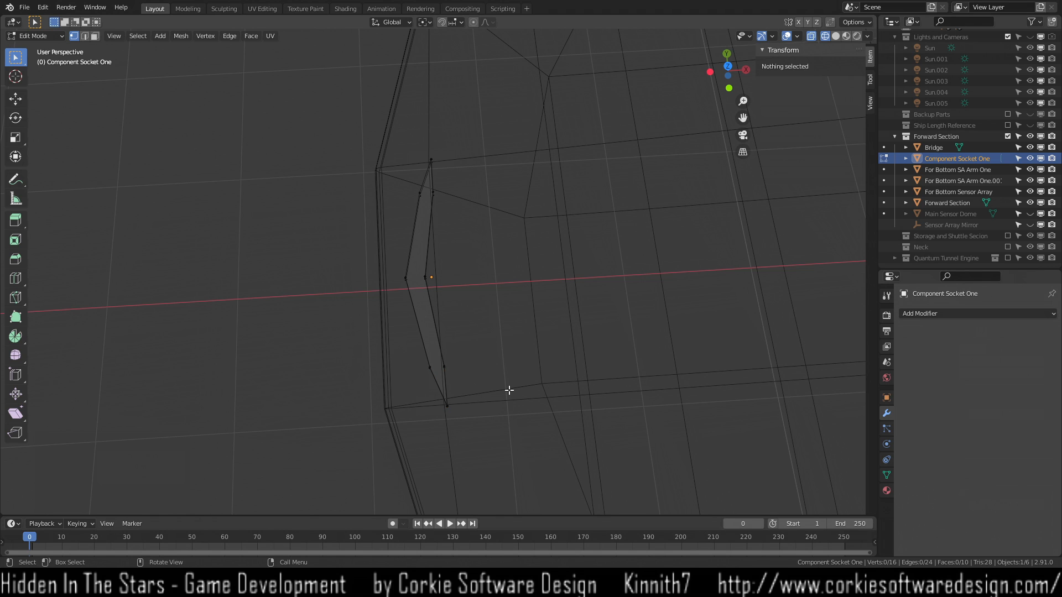
# Return to solid shading, leave Edit Mode and inspect the bent socket on the hull from several angles.
pyautogui.moveTo(508, 391); pyautogui.dragTo(587, 343, button='middle')
pyautogui.press('z')
pyautogui.click(680, 342)
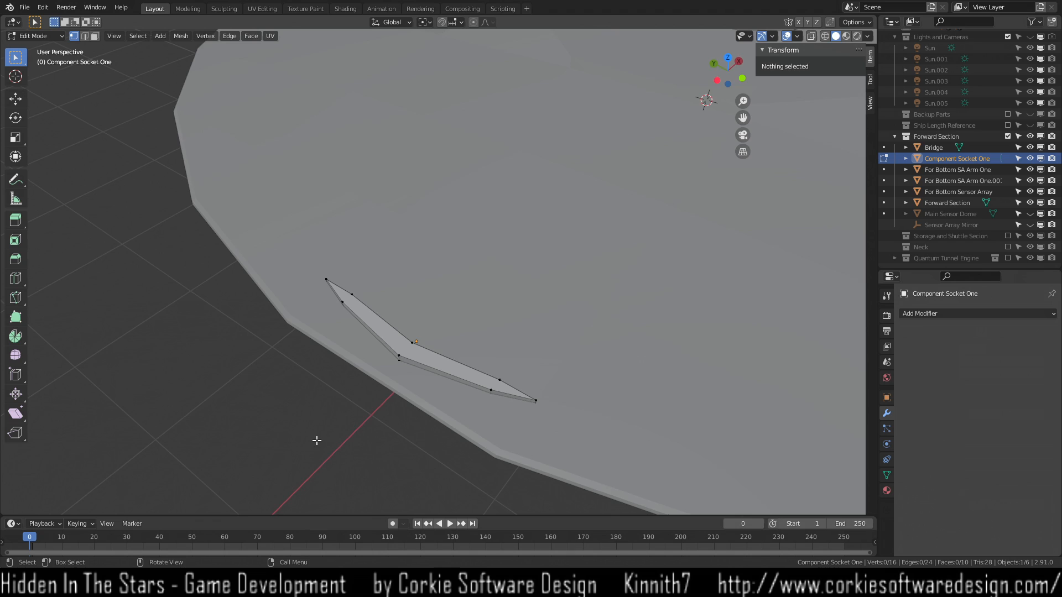
pyautogui.moveTo(317, 441); pyautogui.dragTo(349, 402, button='middle')
pyautogui.scroll(-3, 355, 398)
pyautogui.moveTo(410, 380); pyautogui.dragTo(475, 385, button='middle')
pyautogui.press('Tab')
pyautogui.click(637, 364)
pyautogui.scroll(-4, 477, 386)
pyautogui.scroll(4, 412, 329)
pyautogui.moveTo(649, 311); pyautogui.dragTo(526, 311, button='middle')
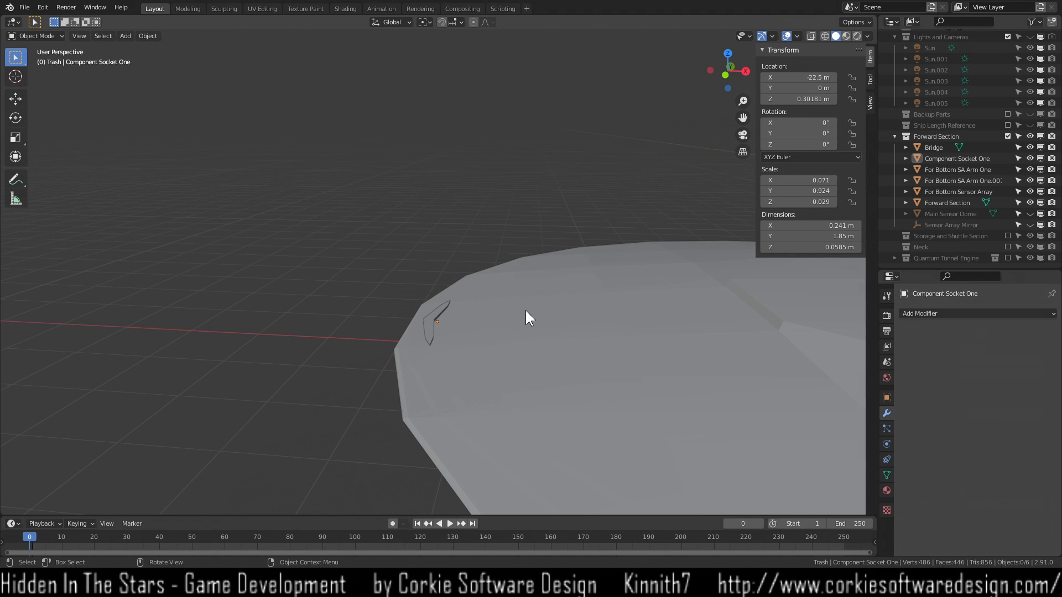
pyautogui.scroll(3, 498, 324)
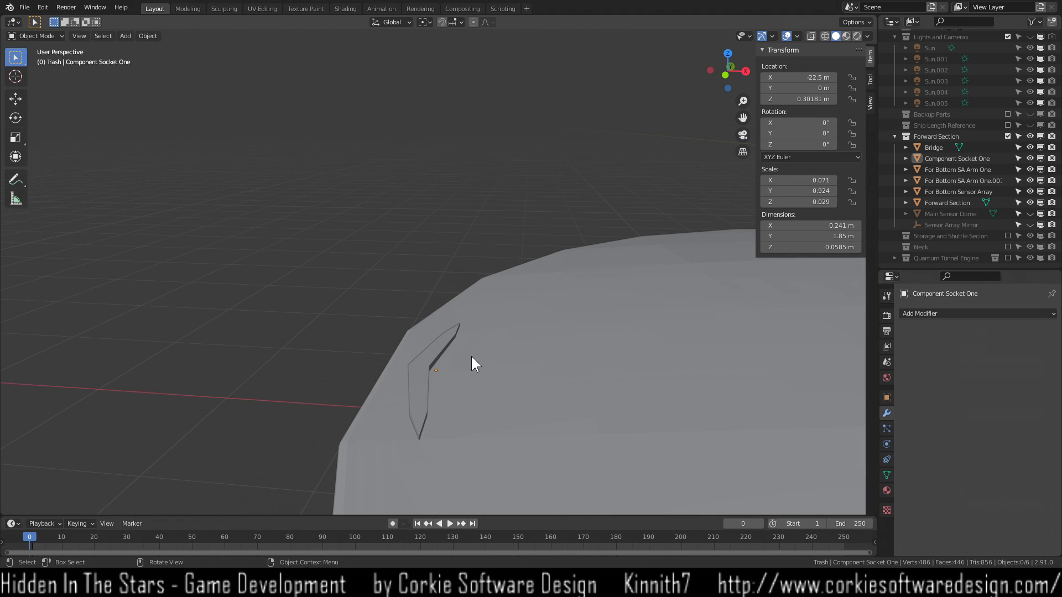
pyautogui.scroll(-5, 472, 364)
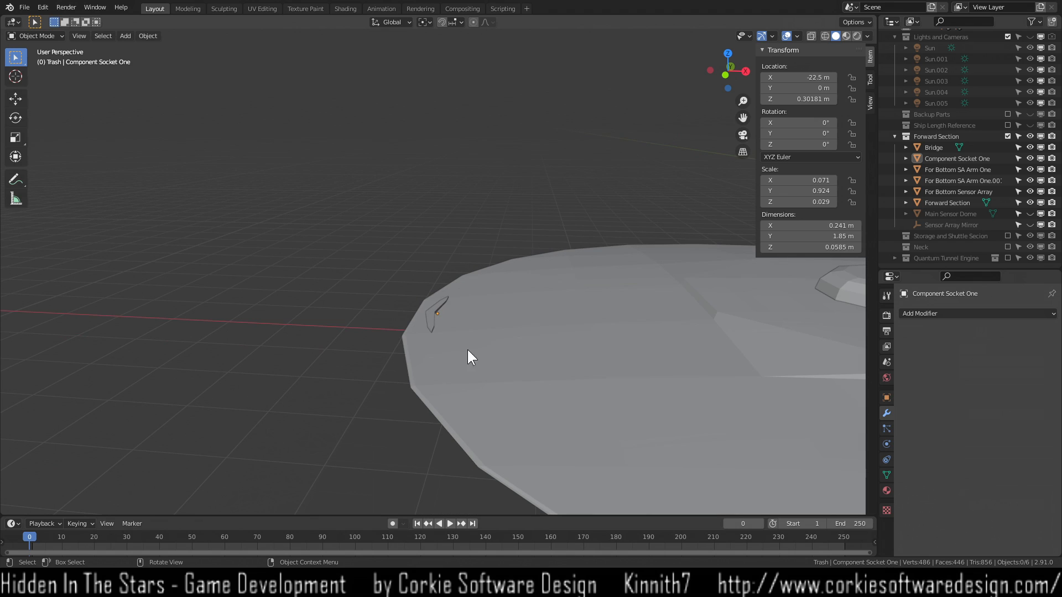
# Duplicate Component Socket One in place, with the forward section seen from the top.
pyautogui.click(432, 326)
pyautogui.press('KP_7')
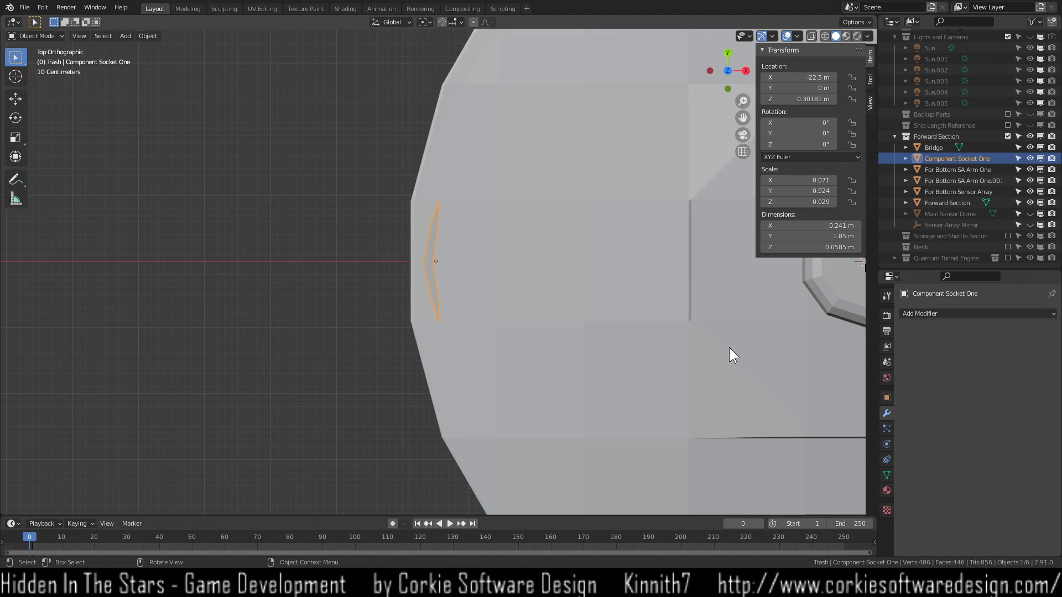
pyautogui.scroll(-4, 719, 313)
pyautogui.keyDown('shift'); pyautogui.moveTo(486, 333); pyautogui.dragTo(497, 312, button='middle'); pyautogui.keyUp('shift')
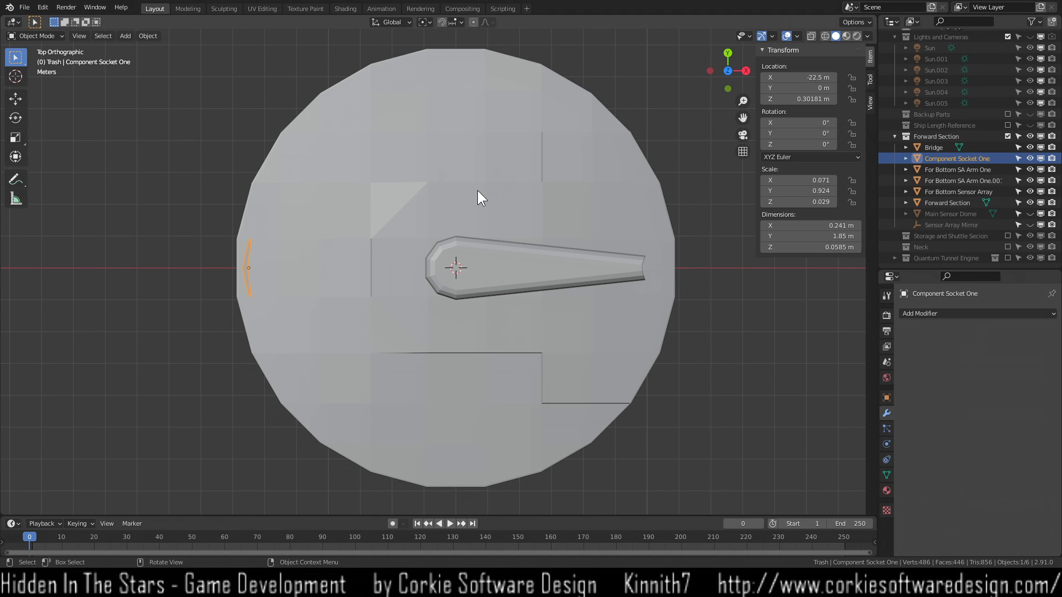
pyautogui.hotkey('shift', 'd')
pyautogui.rightClick(414, 217)
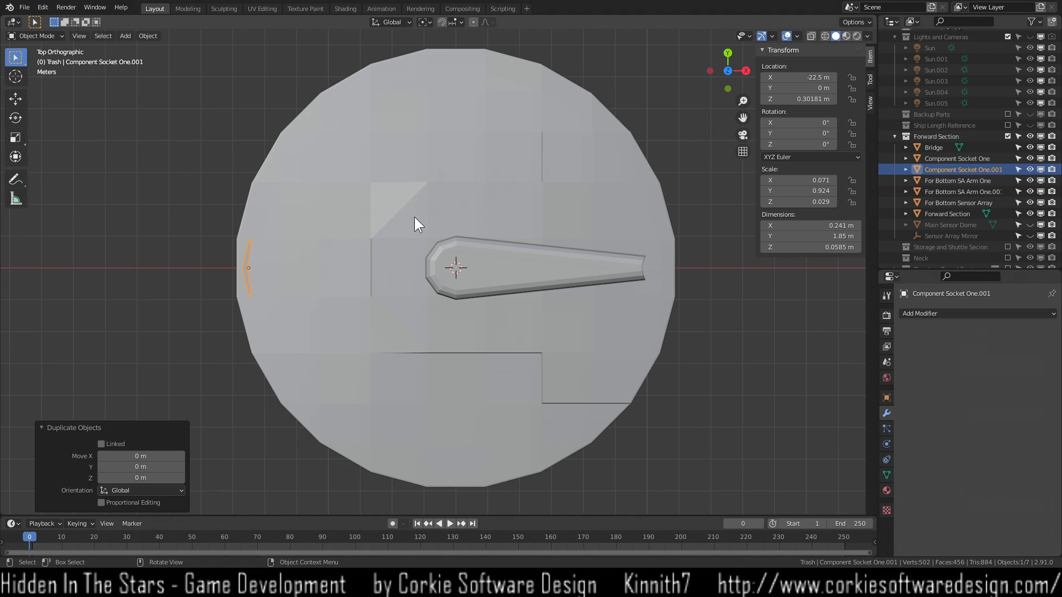
# Set the pivot point to the 3D cursor and rotate the duplicated socket 90° around the hull's centre.
pyautogui.write('r90')
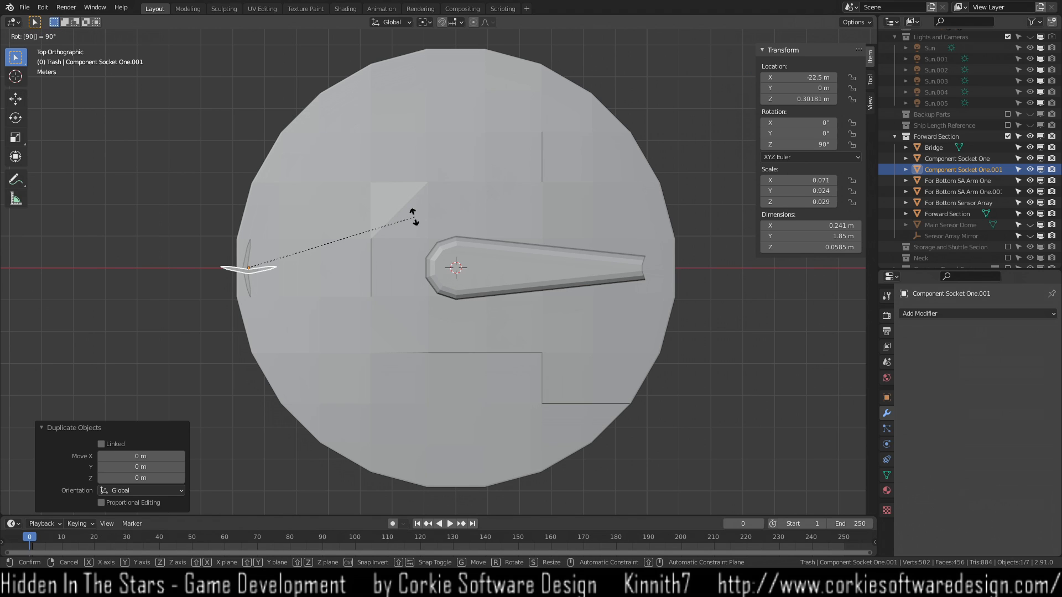
pyautogui.rightClick(413, 217)
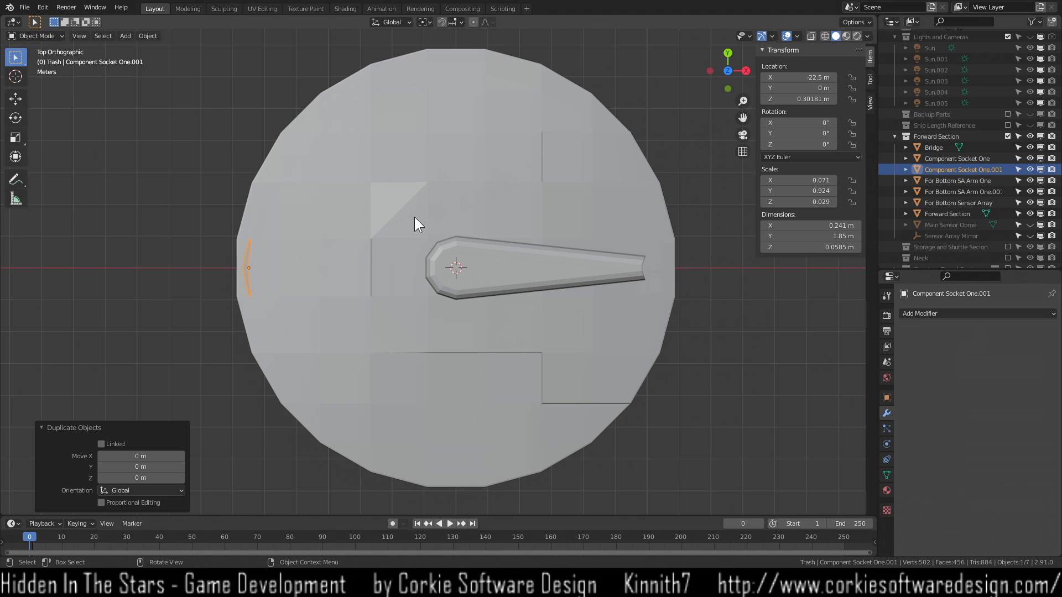
pyautogui.click(427, 22)
pyautogui.click(431, 50)
pyautogui.write('r')
pyautogui.write('90')
pyautogui.press('Return')
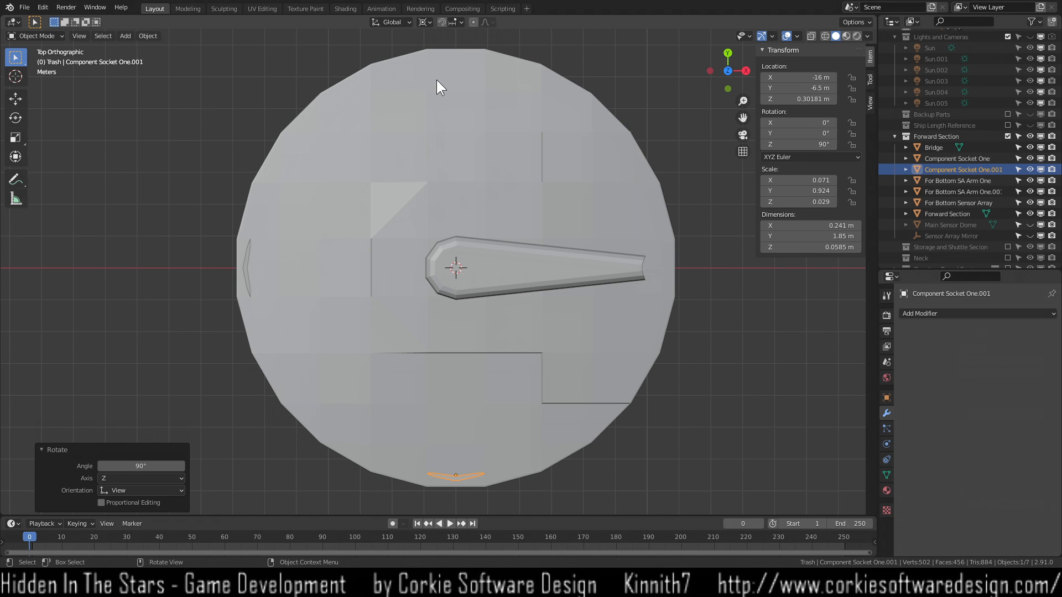
# Duplicate the original front socket in place and rotate the copy -90° around the 3D cursor, leaving it deselected.
pyautogui.click(466, 324)
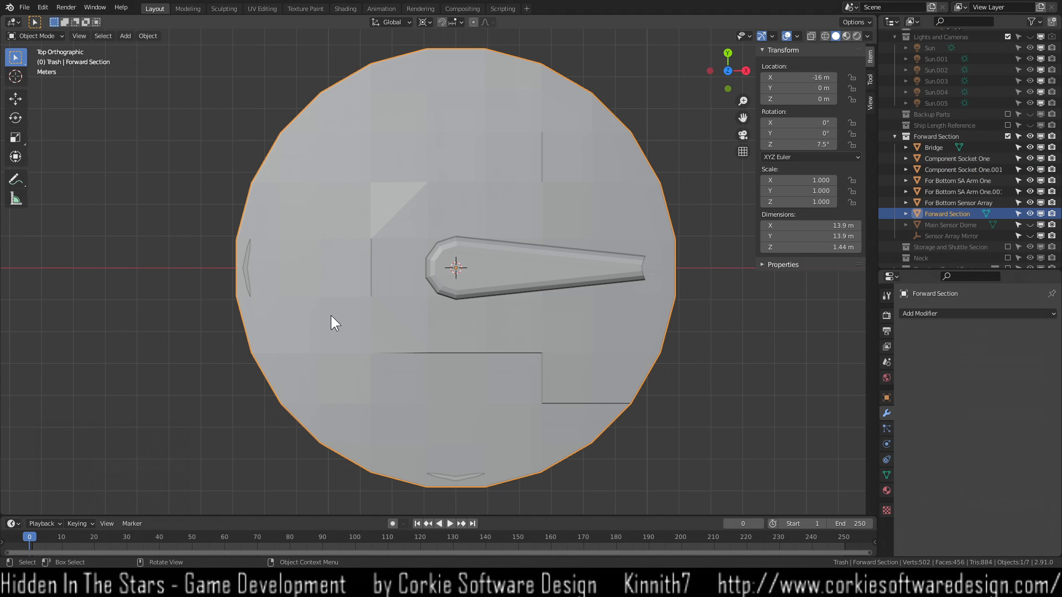
pyautogui.click(245, 274)
pyautogui.hotkey('shift', 'd')
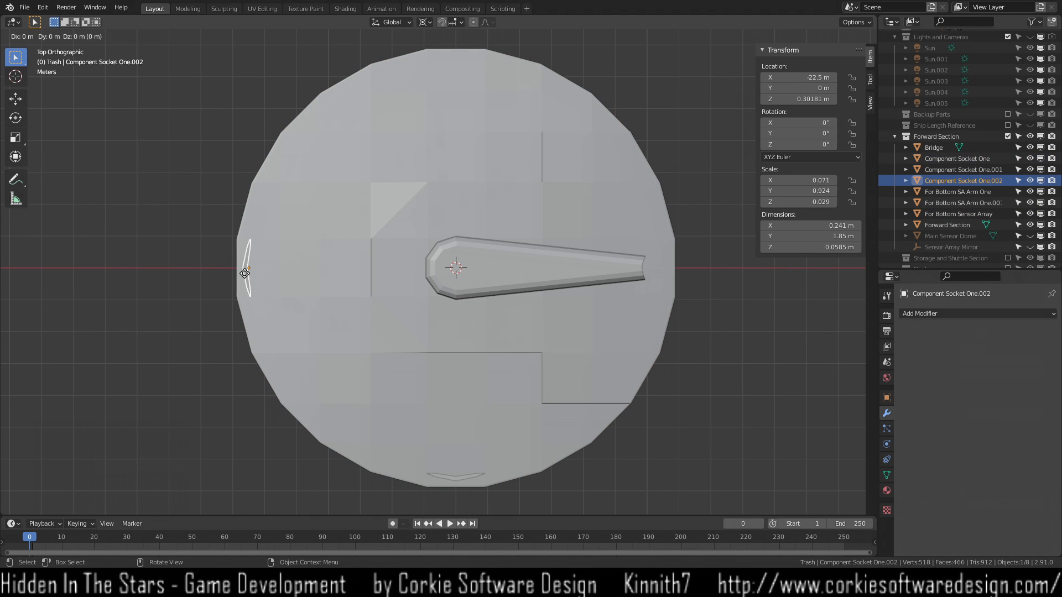
pyautogui.rightClick(245, 274)
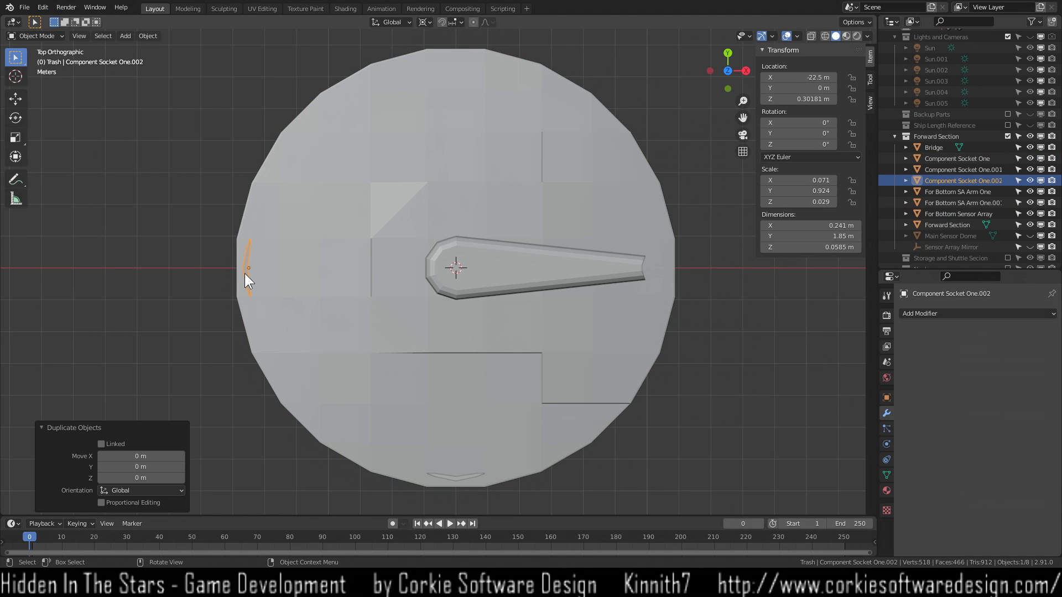
pyautogui.write('r90')
pyautogui.press('Return')
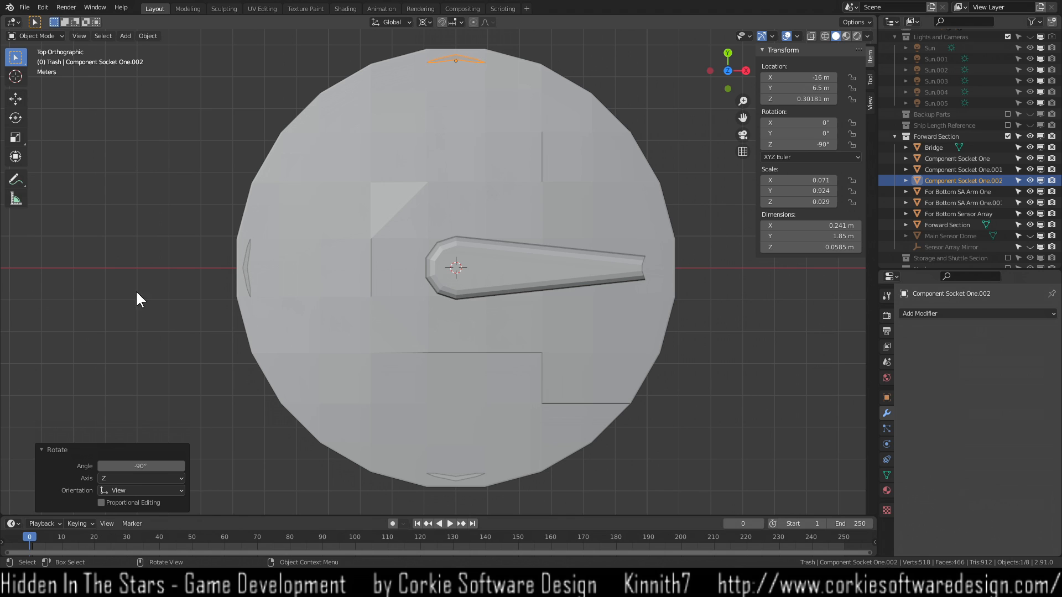
pyautogui.hotkey('alt', 'a')
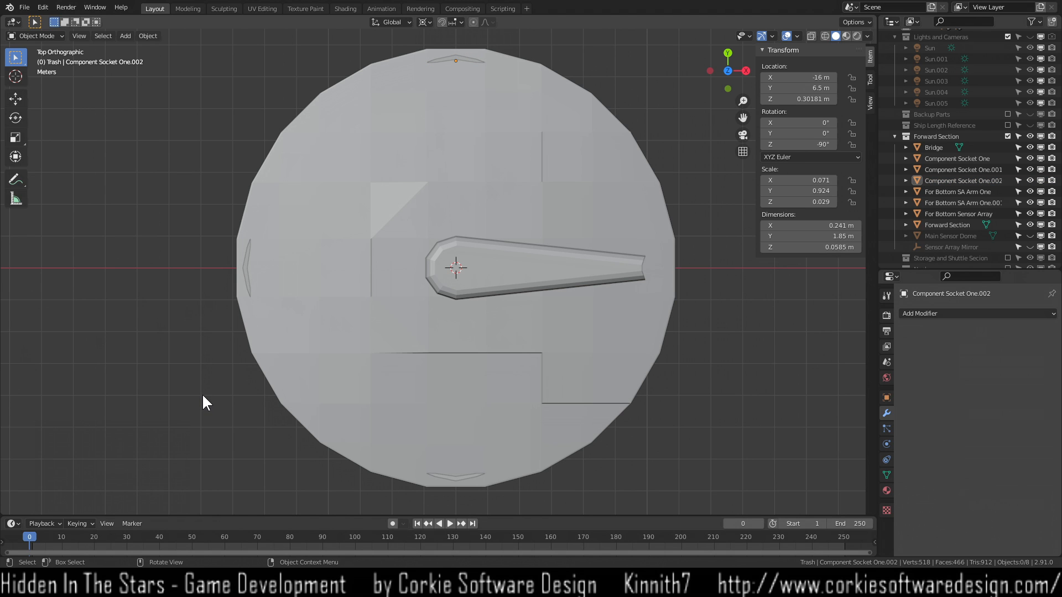
# Duplicate the front Component Socket One and move the copy about -0.69 m along Z towards the hull's underside.
pyautogui.moveTo(222, 415); pyautogui.dragTo(205, 332, button='middle')
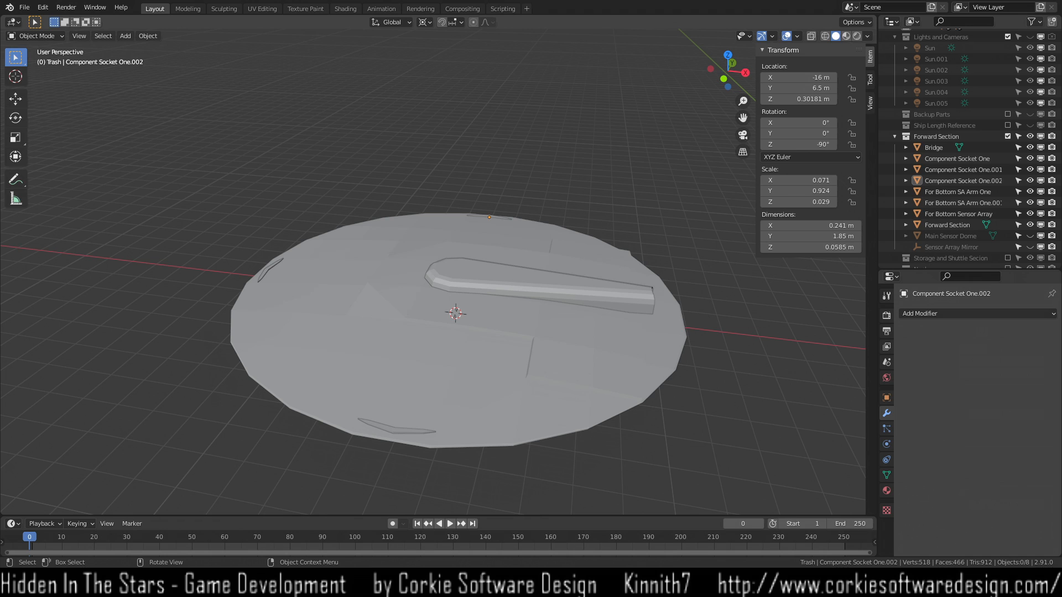
pyautogui.moveTo(274, 148); pyautogui.dragTo(635, 197, button='middle')
pyautogui.moveTo(507, 371); pyautogui.dragTo(352, 345, button='middle')
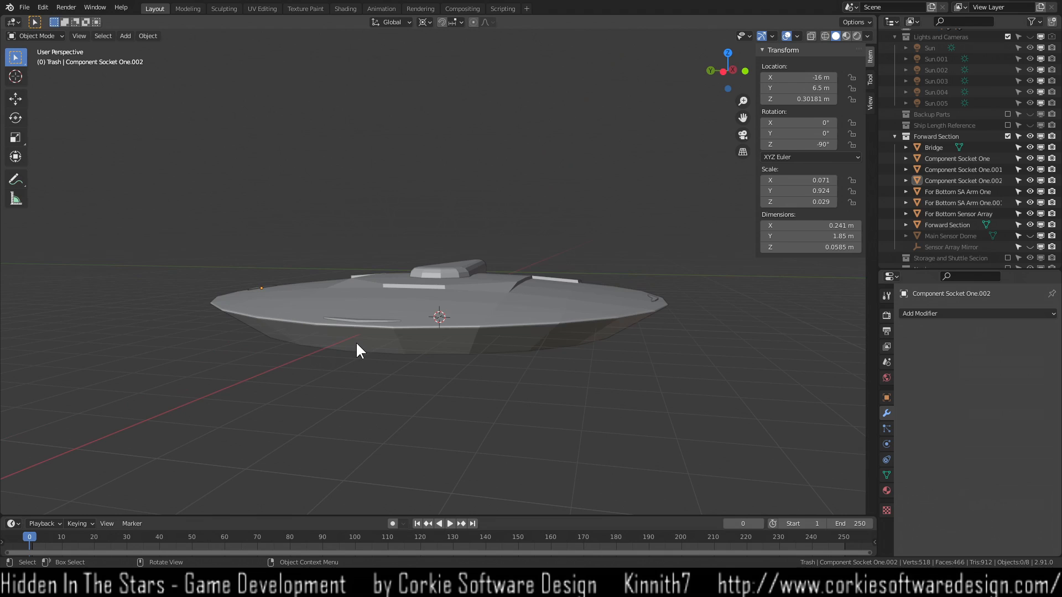
pyautogui.click(357, 325)
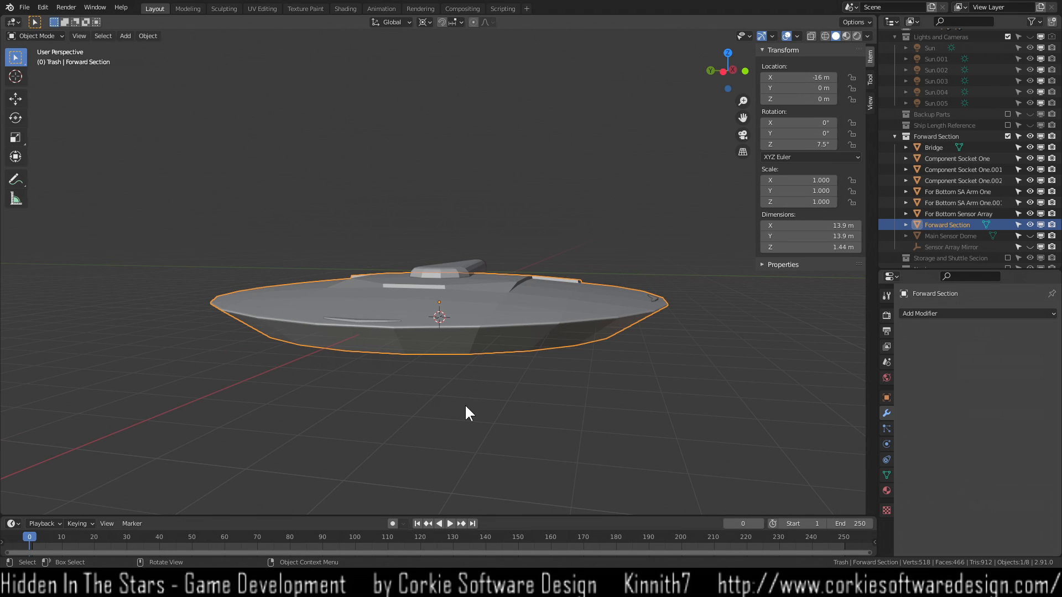
pyautogui.click(366, 324)
pyautogui.moveTo(360, 348); pyautogui.dragTo(372, 365, button='middle')
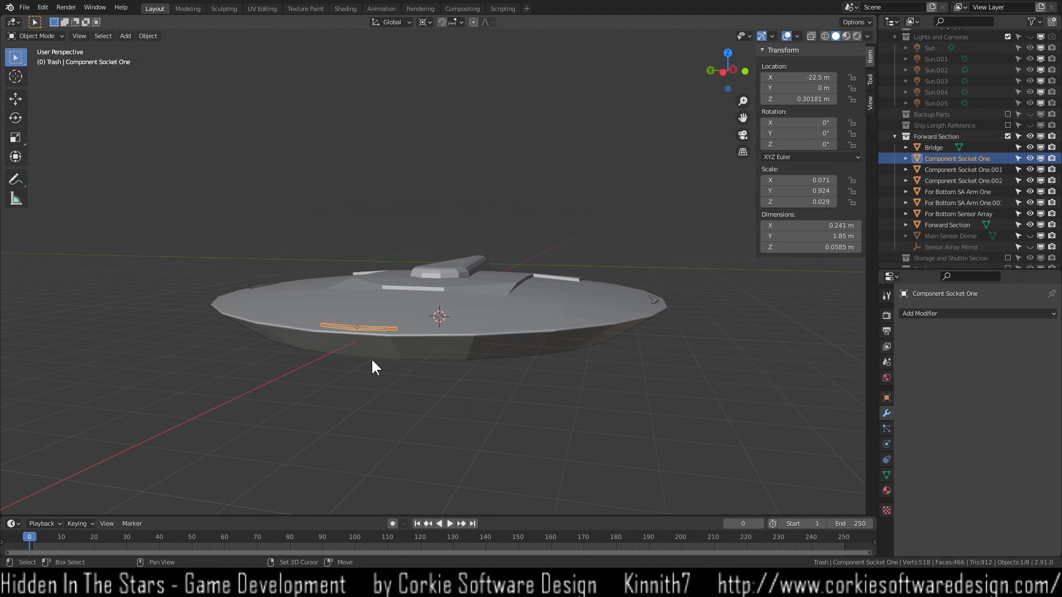
pyautogui.hotkey('shift', 'd')
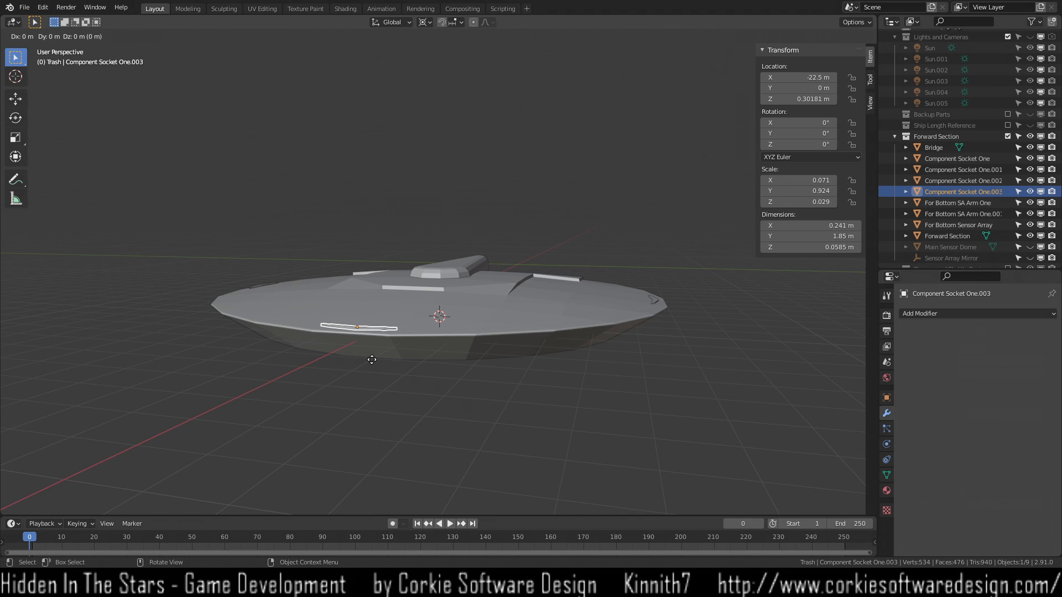
pyautogui.rightClick(372, 360)
pyautogui.press('g')
pyautogui.press('z')
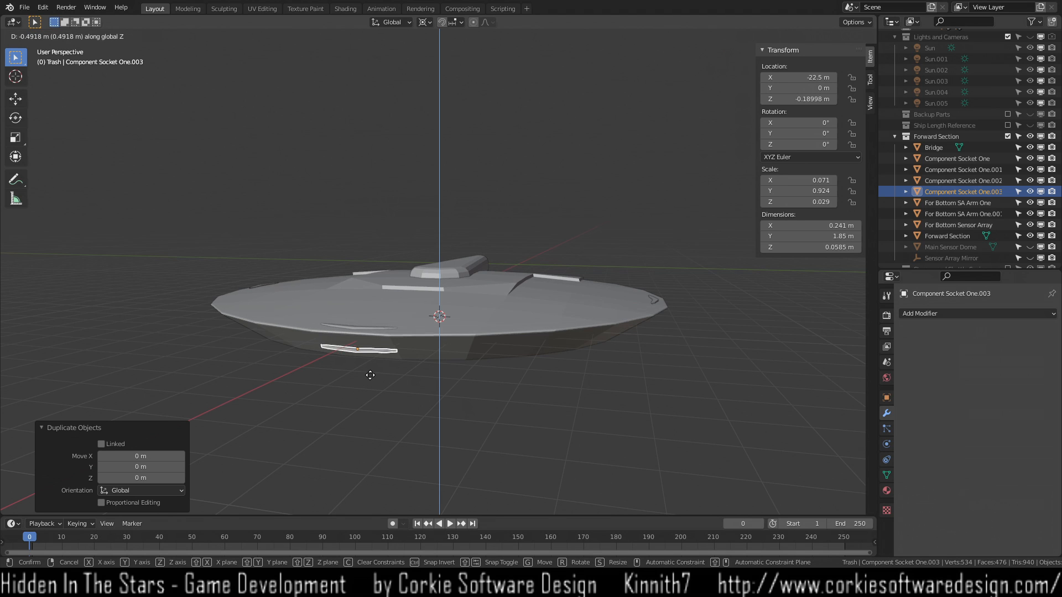
pyautogui.click(387, 385)
# Move the underside socket copy about 2.58 m along X, inwards from the hull's front edge.
pyautogui.moveTo(413, 394); pyautogui.dragTo(396, 314, button='middle')
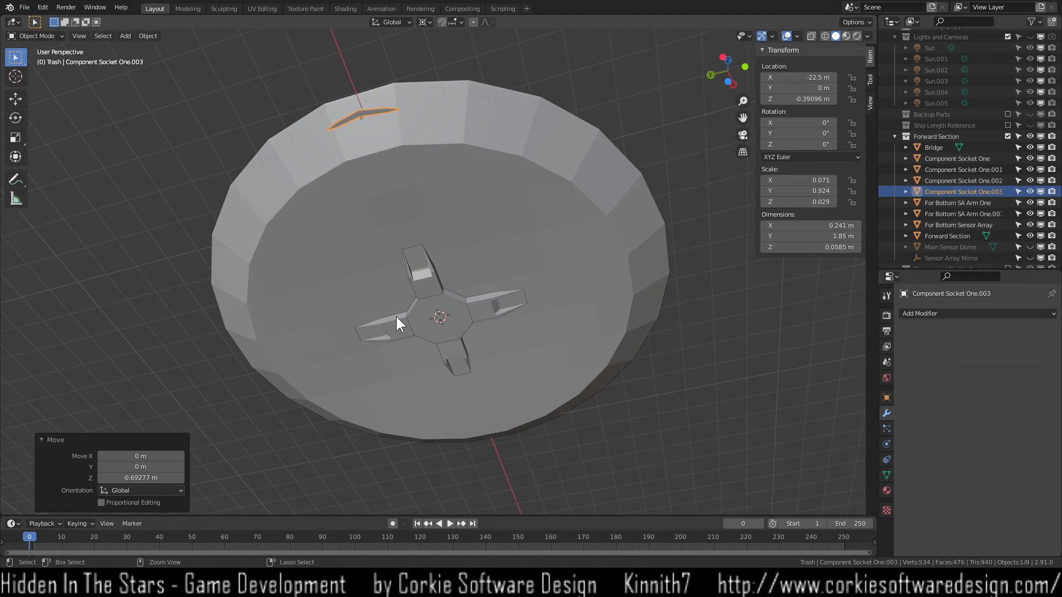
pyautogui.press('ctrl+KP_7')
pyautogui.scroll(2, 185, 285)
pyautogui.moveTo(195, 287); pyautogui.dragTo(130, 221, button='middle')
pyautogui.press('g')
pyautogui.press('x')
pyautogui.moveTo(424, 236); pyautogui.dragTo(348, 314, button='middle')
# Move the underside socket about -1.42 m along X, back towards the front rim, in the bottom view.
pyautogui.press('ctrl+KP_7')
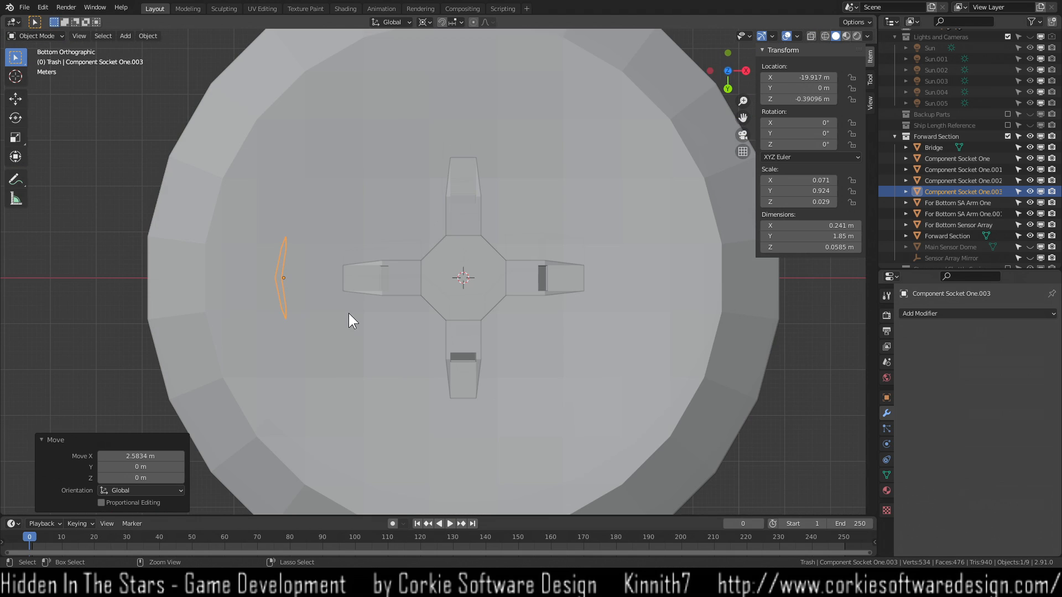
pyautogui.press('g')
pyautogui.press('x')
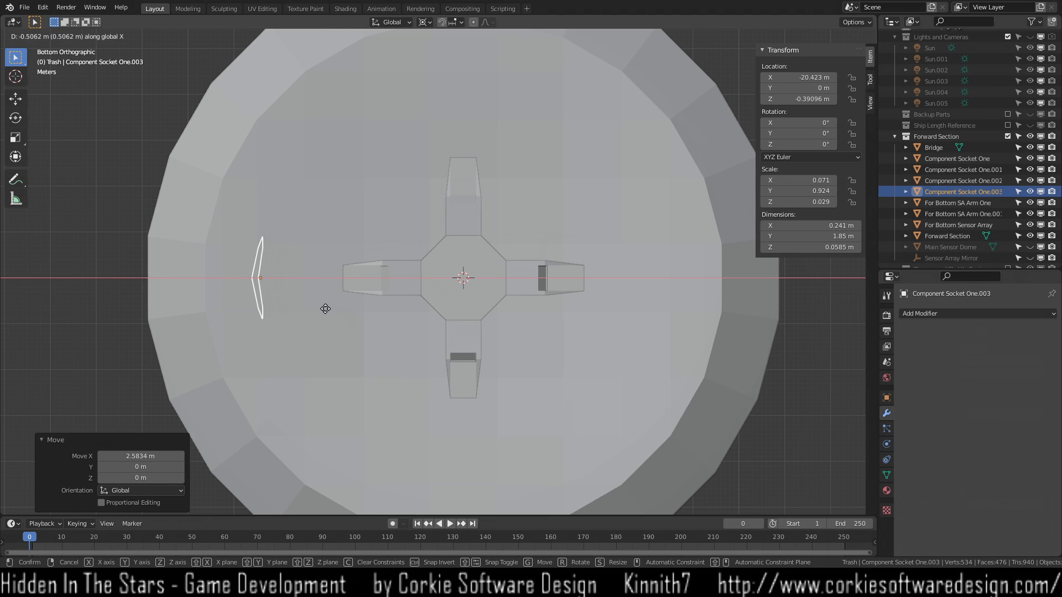
pyautogui.click(283, 310)
pyautogui.moveTo(200, 336); pyautogui.dragTo(326, 247, button='middle')
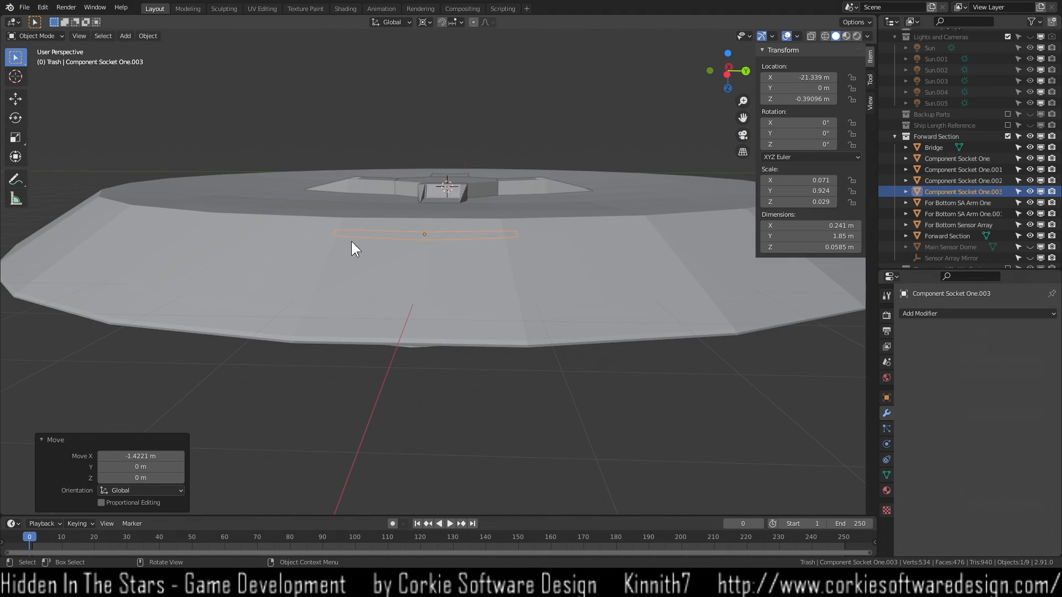
# Move the underside socket about -0.19 m along Z so it sits on the underside's surface.
pyautogui.scroll(5, 393, 271)
pyautogui.moveTo(413, 273); pyautogui.dragTo(427, 395, button='middle')
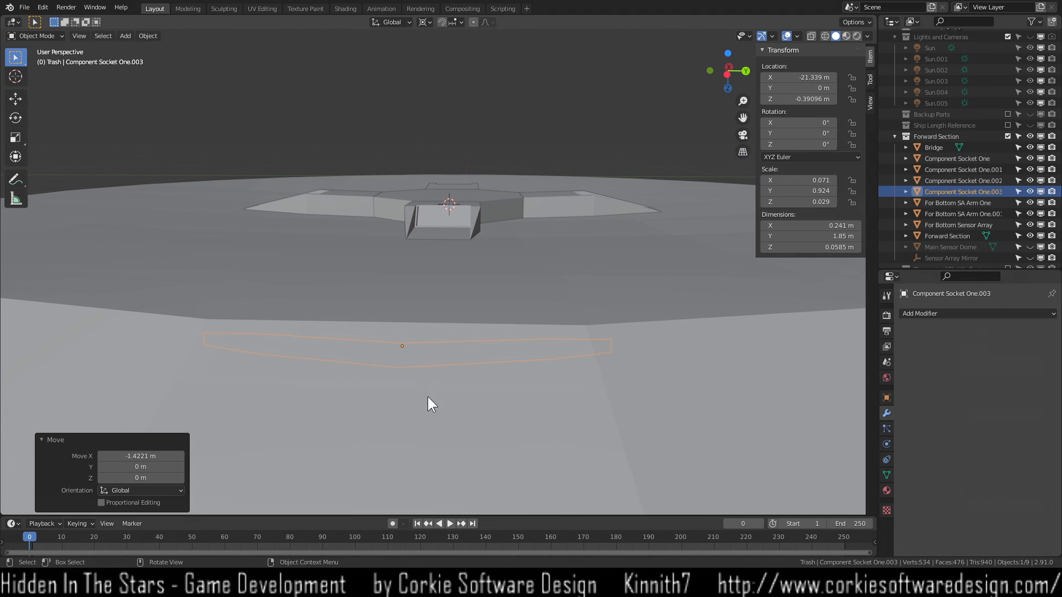
pyautogui.press('g')
pyautogui.press('z')
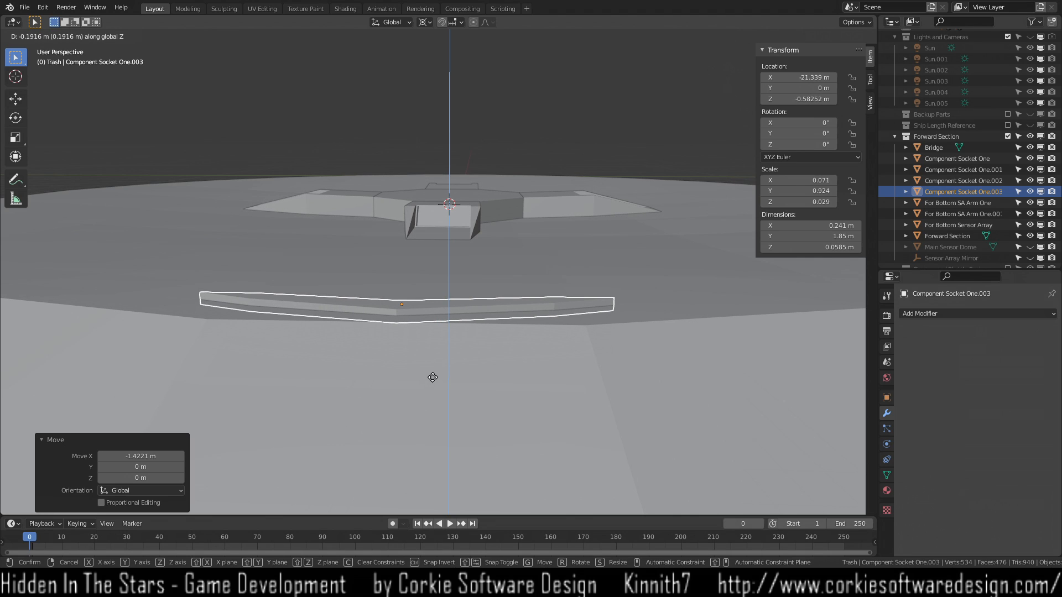
pyautogui.click(433, 377)
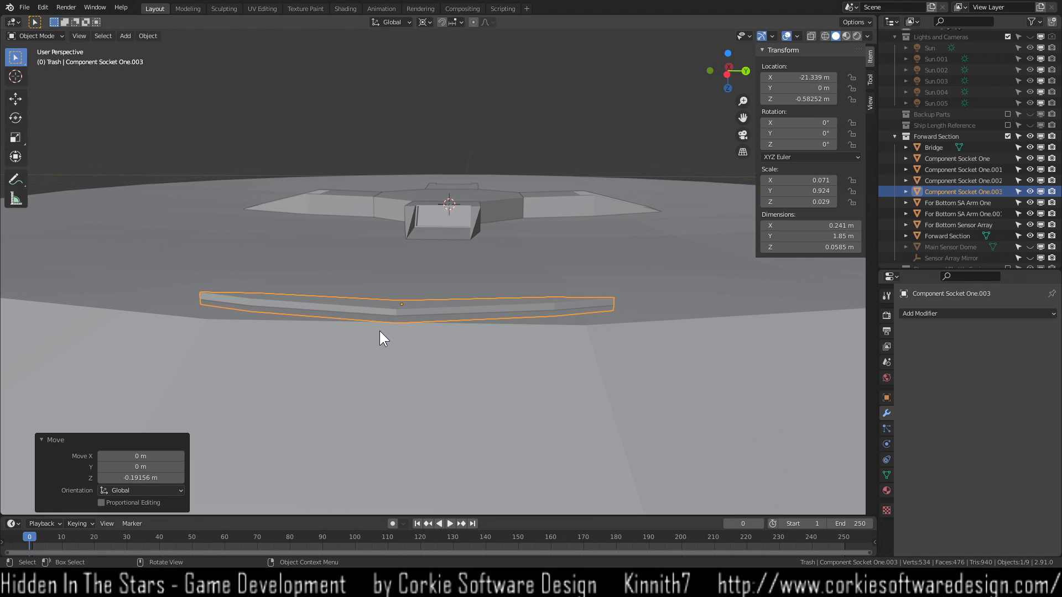
# Duplicate the underside socket in place and rotate the copy -90° around the 3D cursor in the angled underside view.
pyautogui.moveTo(605, 351); pyautogui.dragTo(386, 421, button='middle')
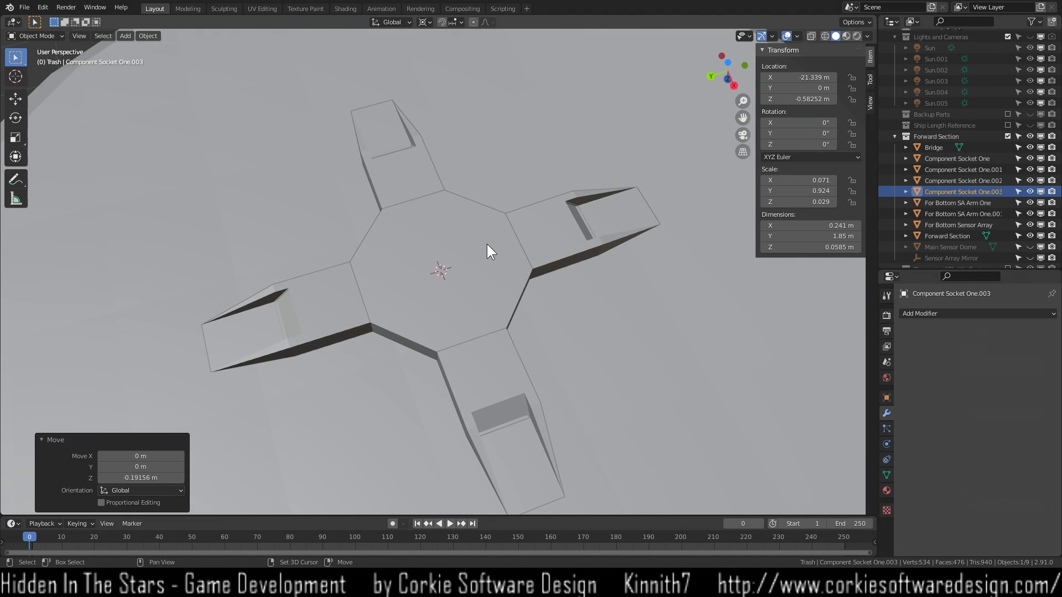
pyautogui.scroll(-4, 486, 244)
pyautogui.moveTo(467, 211); pyautogui.dragTo(451, 245, button='middle')
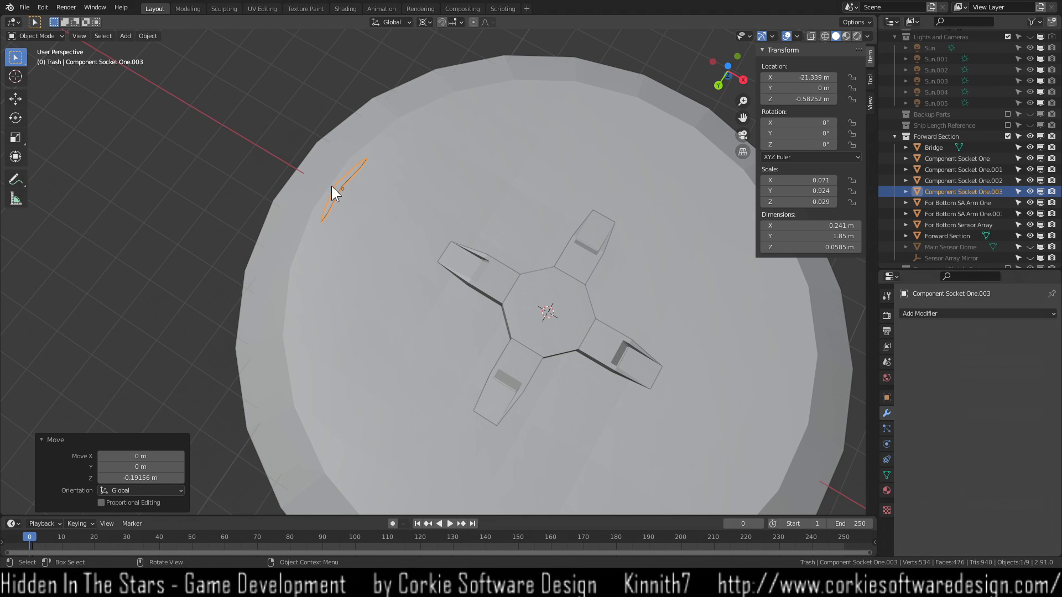
pyautogui.click(471, 219)
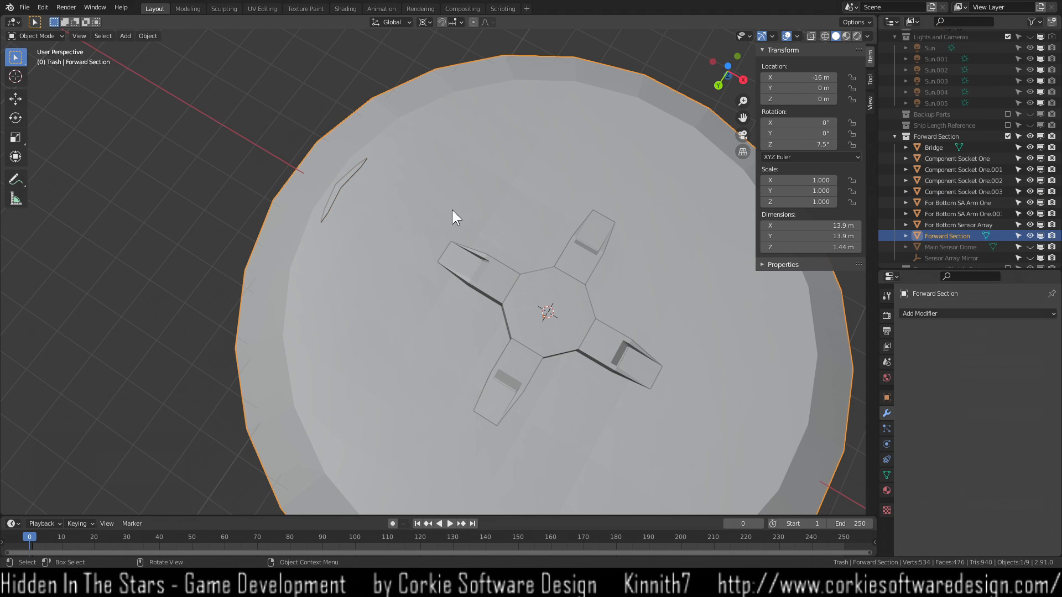
pyautogui.click(343, 184)
pyautogui.press('g')
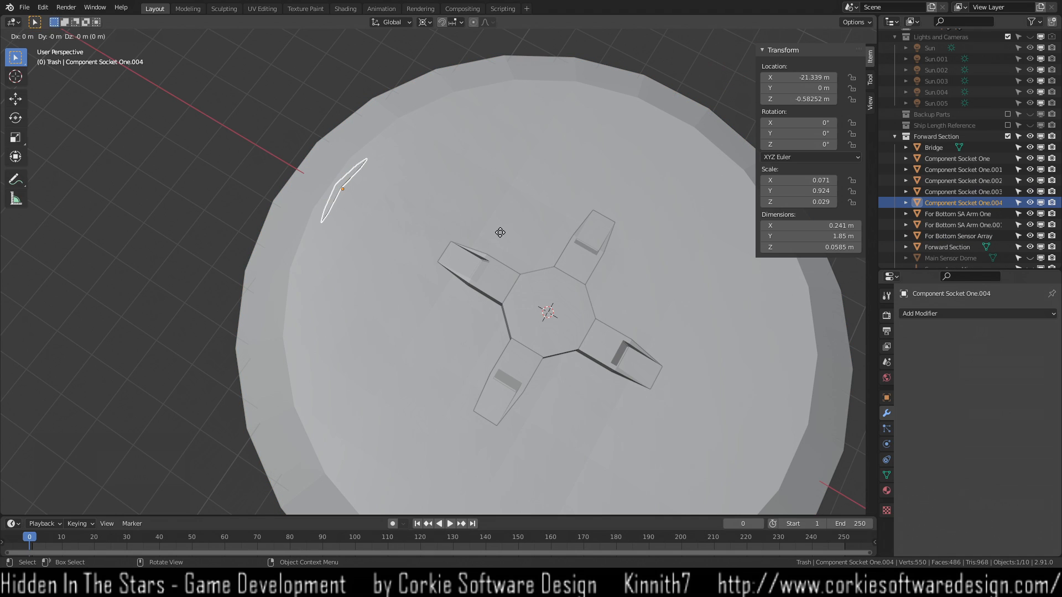
pyautogui.press('Escape')
pyautogui.write('r-90')
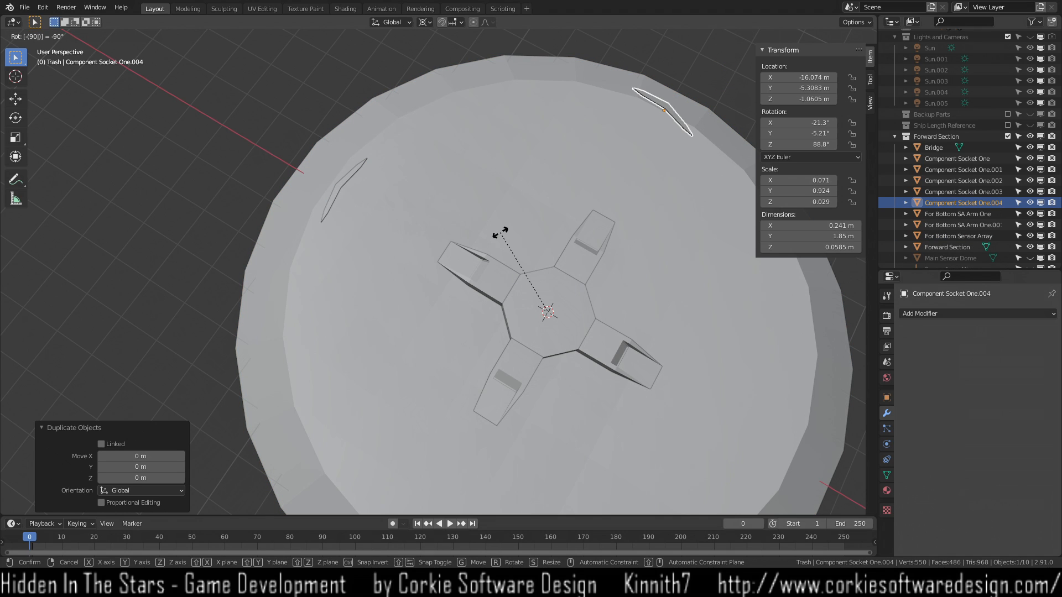
pyautogui.press('Return')
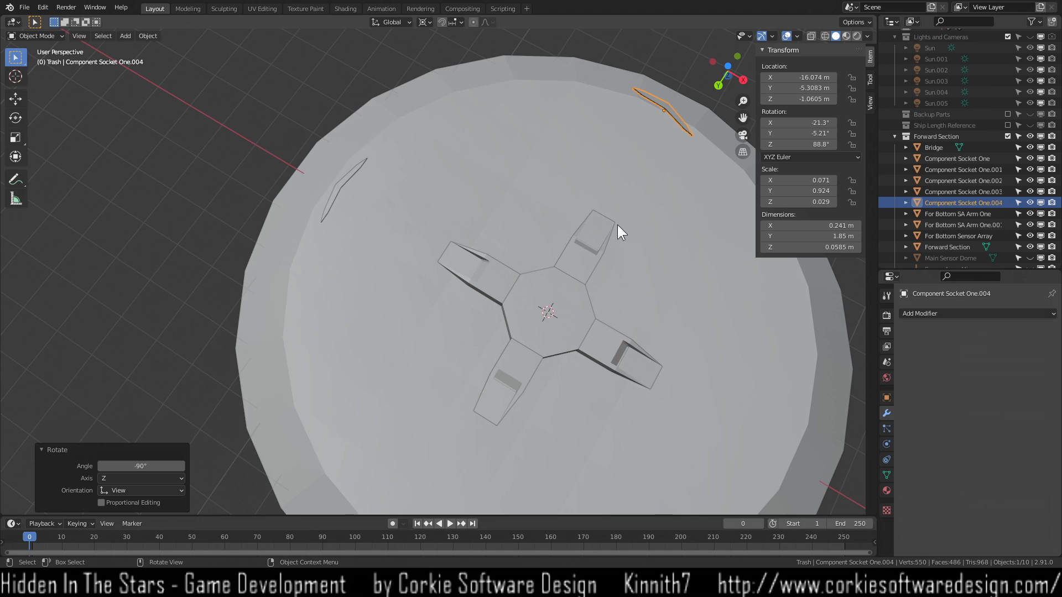
# Examine the rotated underside copy's alignment with the hull and the original underside socket from directly below.
pyautogui.scroll(-2, 598, 230)
pyautogui.press('KP_7')
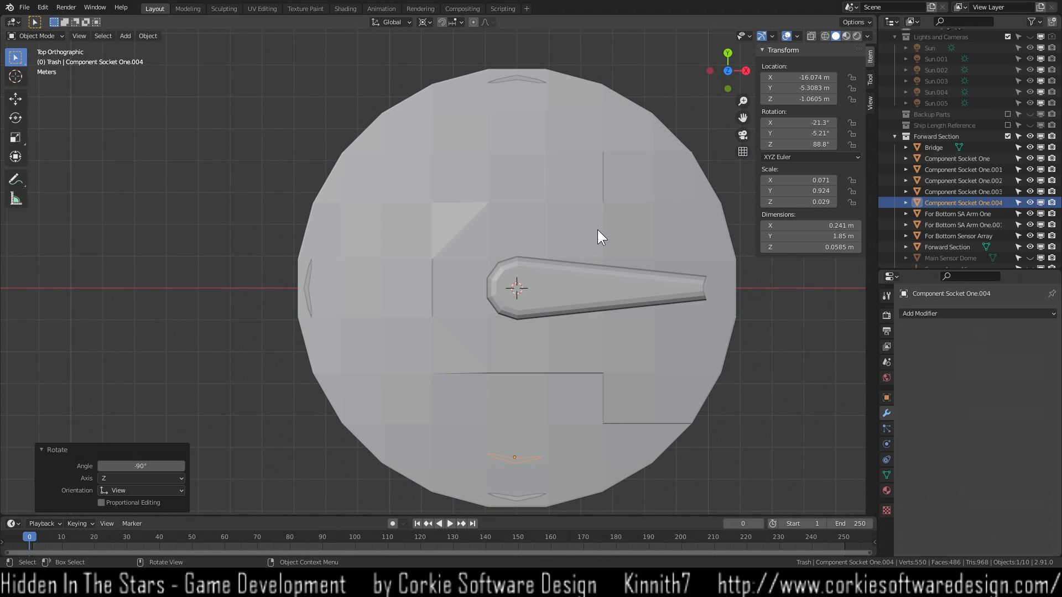
pyautogui.press('ctrl+KP_7')
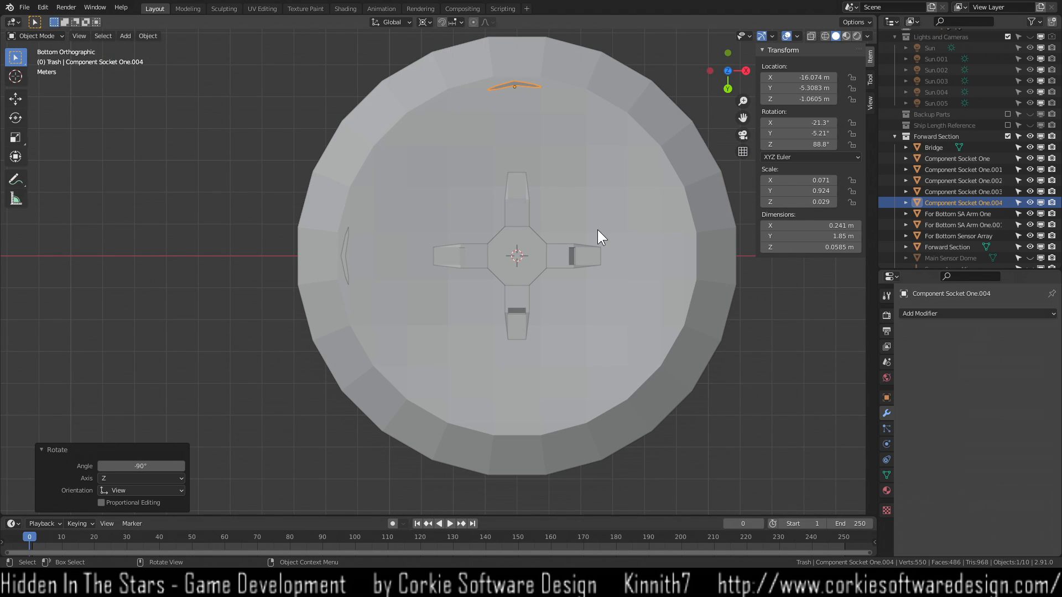
pyautogui.scroll(3, 532, 108)
pyautogui.keyDown('shift'); pyautogui.moveTo(534, 131); pyautogui.dragTo(454, 363, button='middle'); pyautogui.keyUp('shift')
pyautogui.scroll(5, 490, 212)
pyautogui.scroll(-5, 490, 212)
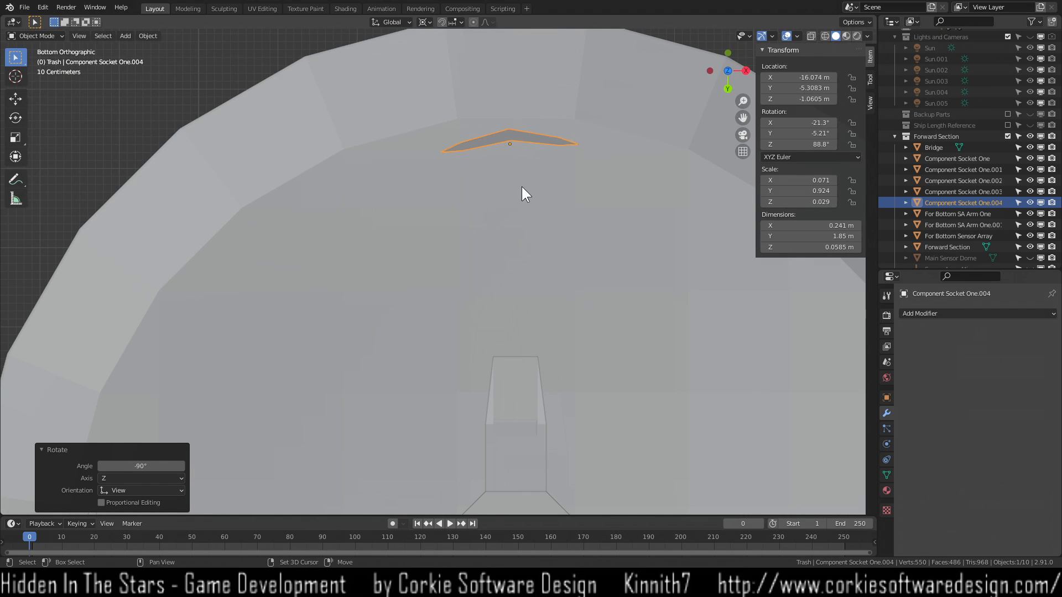
pyautogui.keyDown('shift'); pyautogui.moveTo(524, 190); pyautogui.dragTo(522, 256, button='middle'); pyautogui.keyUp('shift')
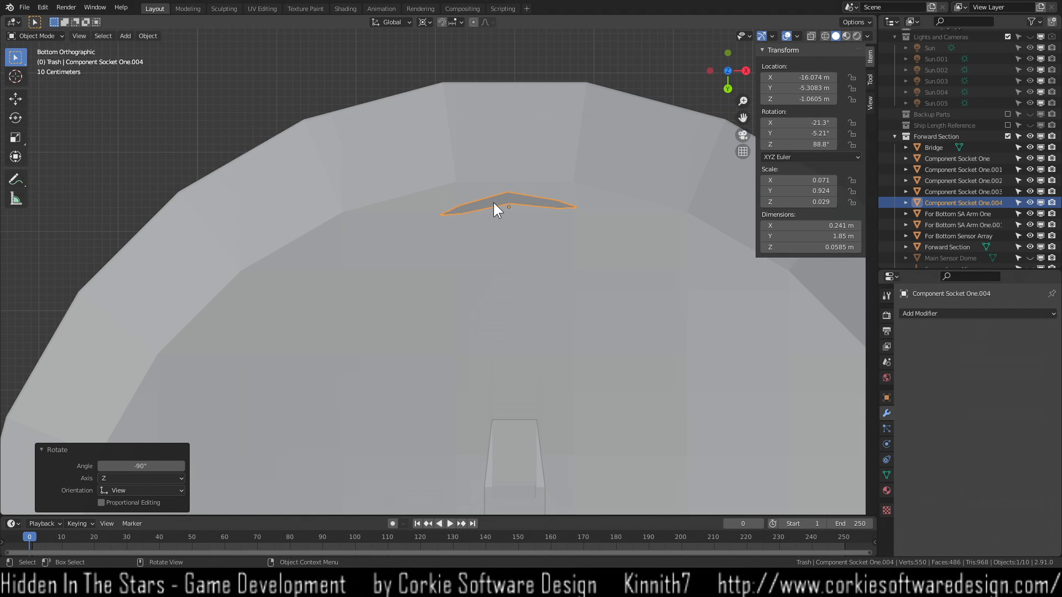
pyautogui.scroll(-4, 494, 204)
pyautogui.scroll(1, 553, 260)
pyautogui.keyDown('shift'); pyautogui.moveTo(437, 427); pyautogui.dragTo(549, 251, button='middle'); pyautogui.keyUp('shift')
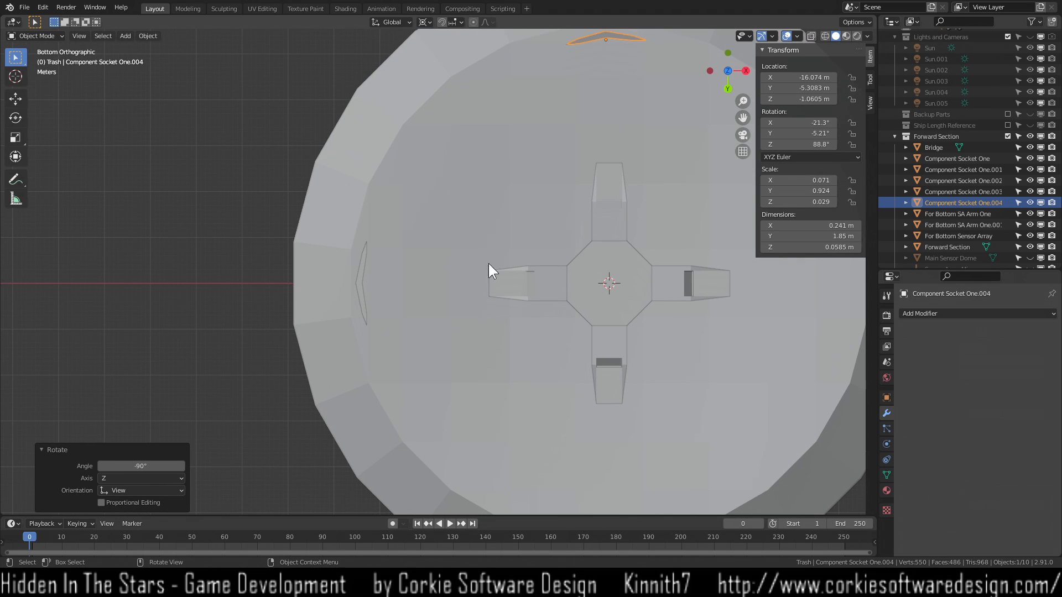
# Delete the rotated copy of the underside socket.
pyautogui.click(361, 297)
pyautogui.moveTo(493, 159); pyautogui.dragTo(656, 67, button='middle')
pyautogui.click(641, 39)
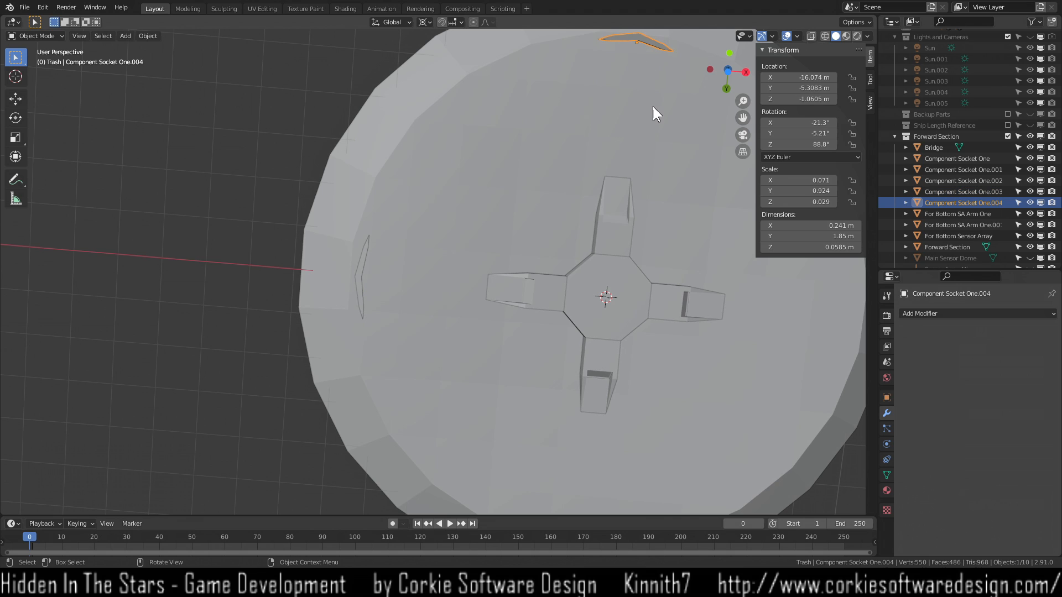
pyautogui.press('x')
pyautogui.click(652, 105)
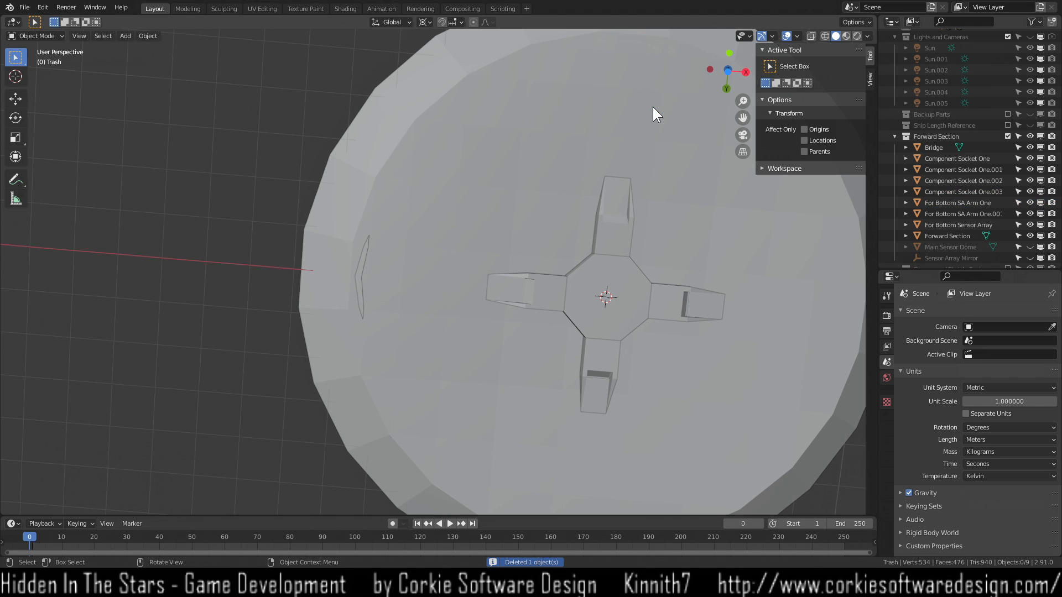
# Delete Component Socket One.002 from the hull's positive Y side.
pyautogui.moveTo(533, 186); pyautogui.dragTo(521, 408, button='middle')
pyautogui.keyDown('shift'); pyautogui.moveTo(542, 274); pyautogui.dragTo(349, 464, button='middle'); pyautogui.keyUp('shift')
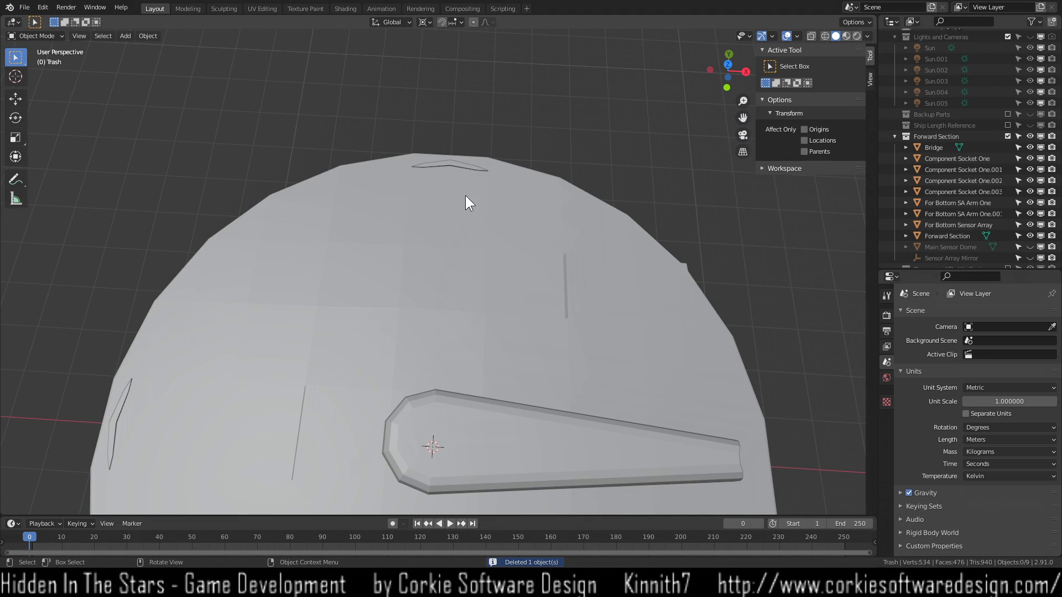
pyautogui.click(465, 167)
pyautogui.moveTo(446, 209); pyautogui.dragTo(446, 250, button='middle')
pyautogui.press('KP_7')
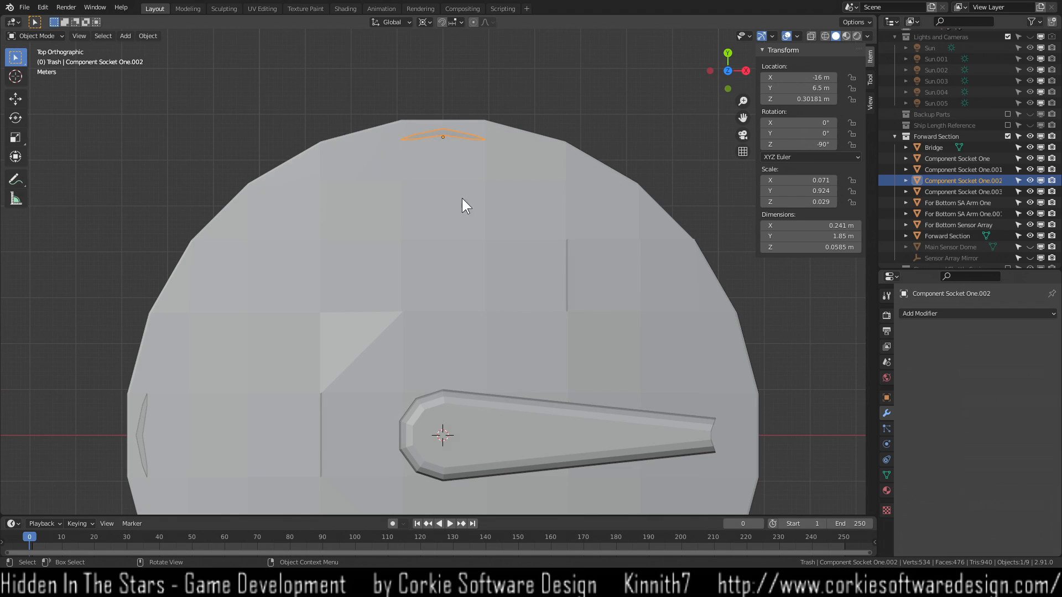
pyautogui.scroll(1, 441, 166)
pyautogui.press('x')
pyautogui.click(465, 112)
# Delete Component Socket One.001 from the hull's negative Y side.
pyautogui.keyDown('shift'); pyautogui.moveTo(477, 396); pyautogui.dragTo(440, 84, button='middle'); pyautogui.keyUp('shift')
pyautogui.keyDown('shift'); pyautogui.moveTo(437, 396); pyautogui.dragTo(427, 258, button='middle'); pyautogui.keyUp('shift')
pyautogui.click(413, 398)
pyautogui.press('x')
pyautogui.click(413, 397)
# Set the origin of the front Component Socket One to its geometry.
pyautogui.keyDown('shift'); pyautogui.moveTo(291, 224); pyautogui.dragTo(584, 508, button='middle'); pyautogui.keyUp('shift')
pyautogui.click(331, 291)
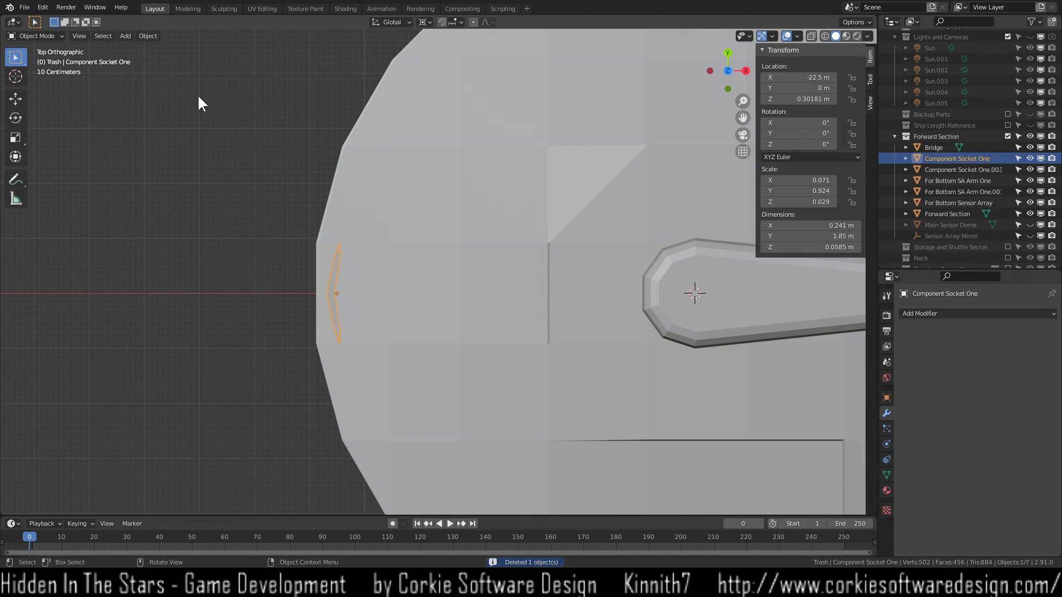
pyautogui.click(152, 36)
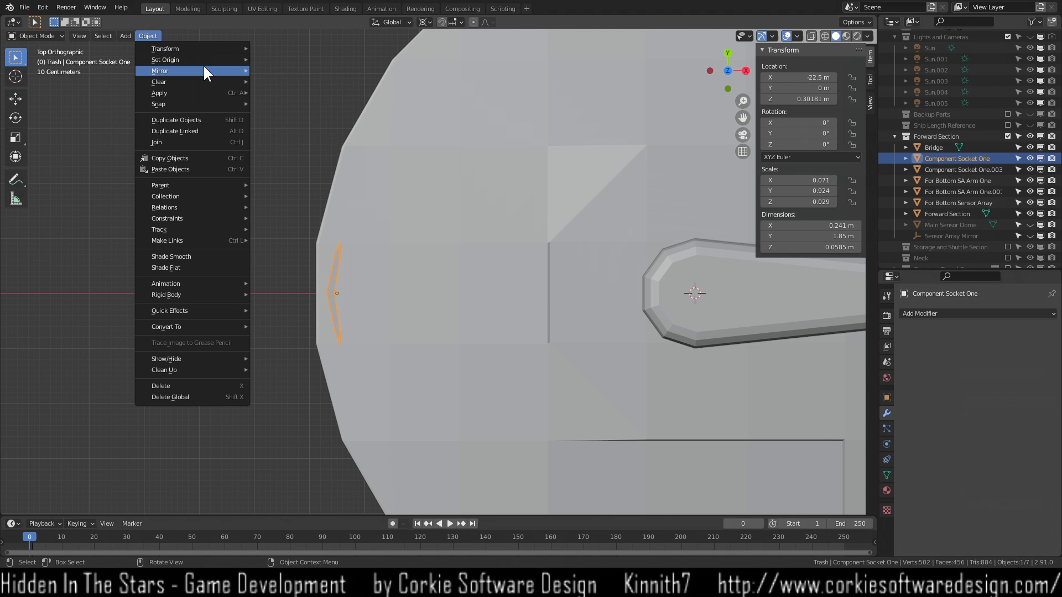
pyautogui.moveTo(205, 60)
pyautogui.click(311, 72)
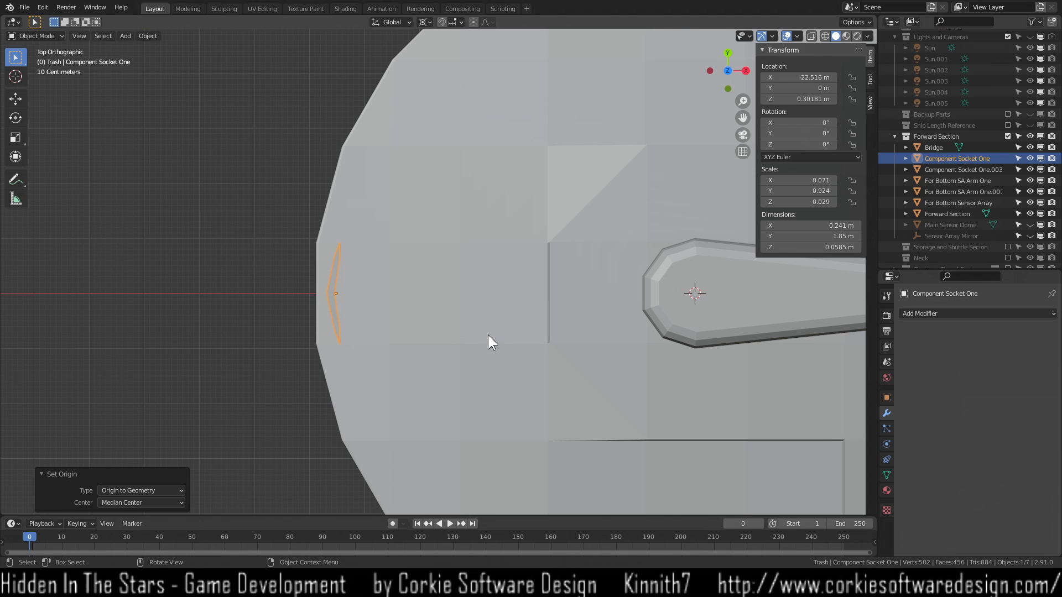
# Duplicate the front Component Socket One in place and rotate the copy -90° around the 3D cursor in the top view.
pyautogui.scroll(-2, 487, 336)
pyautogui.keyDown('shift'); pyautogui.moveTo(536, 403); pyautogui.dragTo(353, 348, button='middle'); pyautogui.keyUp('shift')
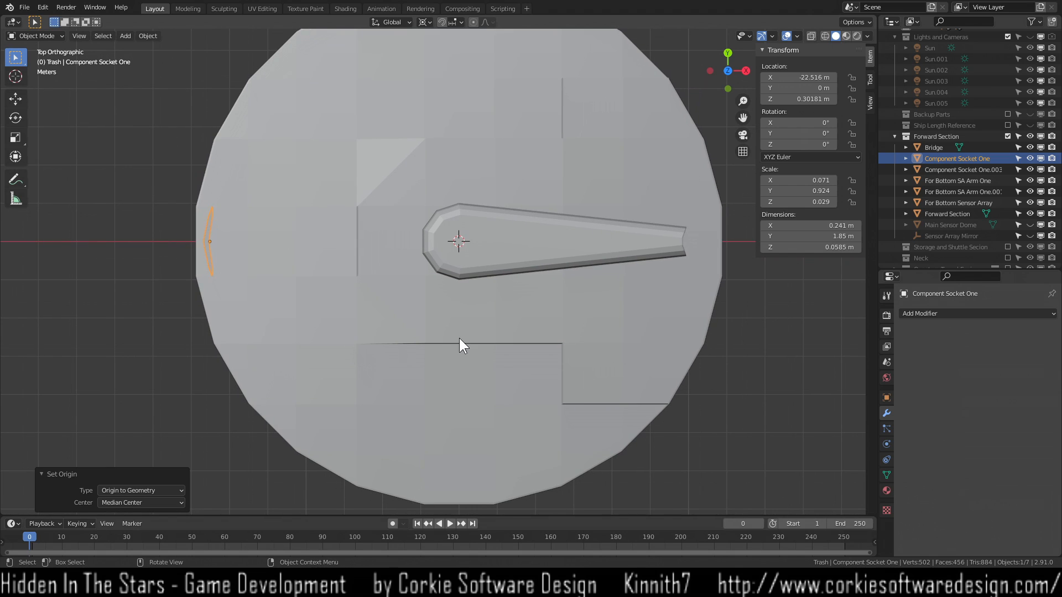
pyautogui.hotkey('shift', 'd')
pyautogui.rightClick(442, 295)
pyautogui.write('r-90')
pyautogui.press('Return')
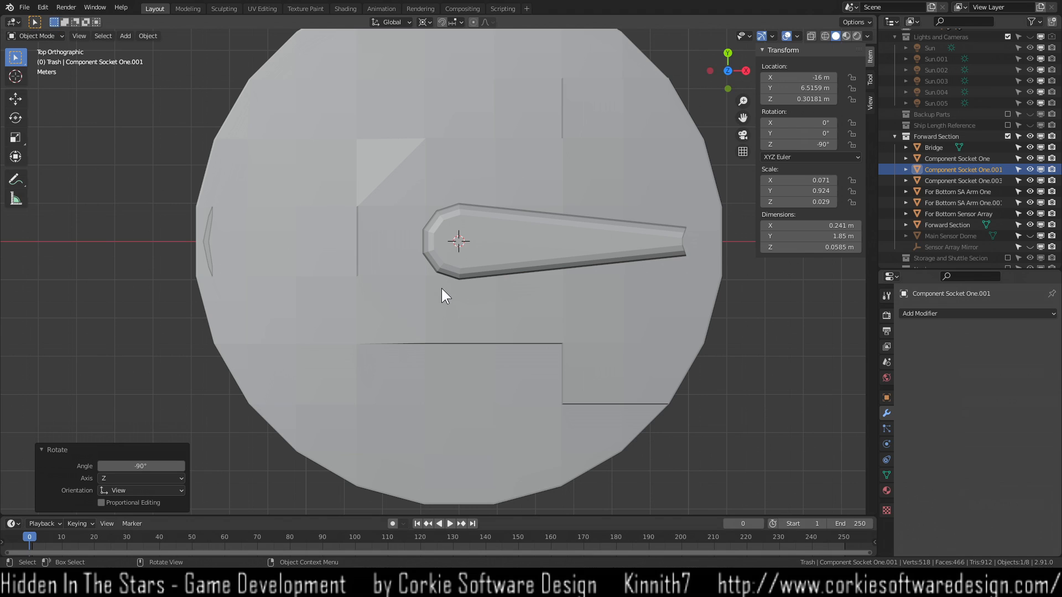
# Duplicate the socket on the hull's positive Y side in place.
pyautogui.keyDown('shift'); pyautogui.moveTo(467, 221); pyautogui.dragTo(472, 266, button='middle'); pyautogui.keyUp('shift')
pyautogui.scroll(-1, 473, 267)
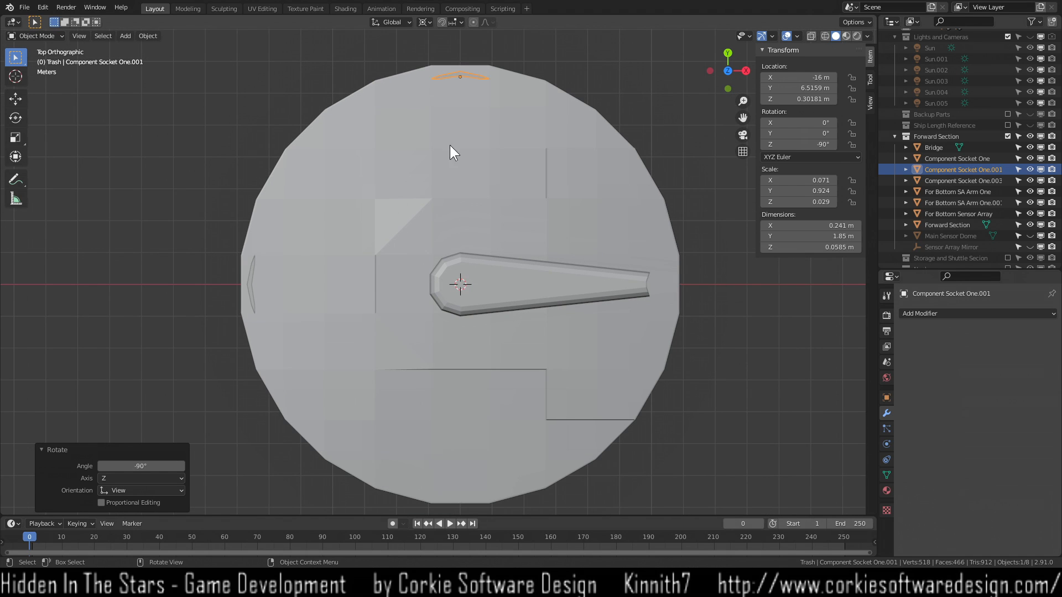
pyautogui.hotkey('shift', 'd')
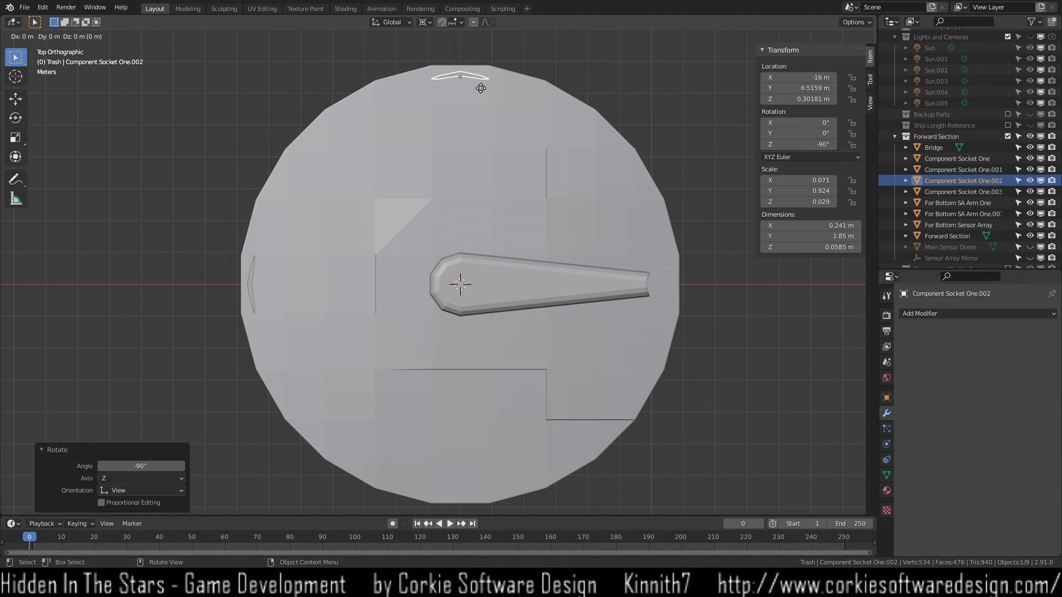
pyautogui.rightClick(481, 88)
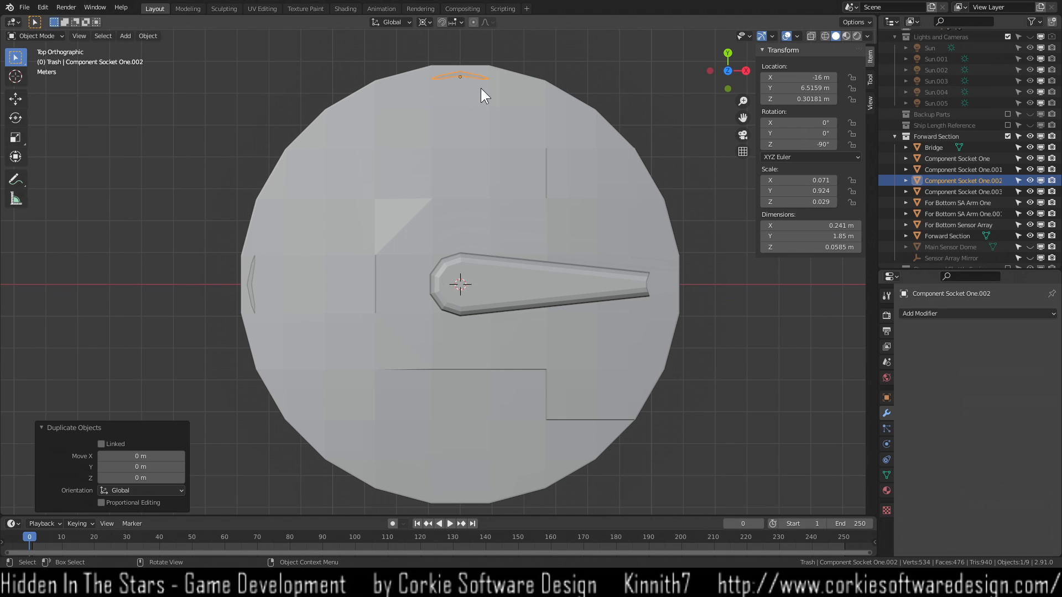
# Delete Component Socket One.003 from the forward section's underside.
pyautogui.press('KP_1')
pyautogui.press('KP_8')
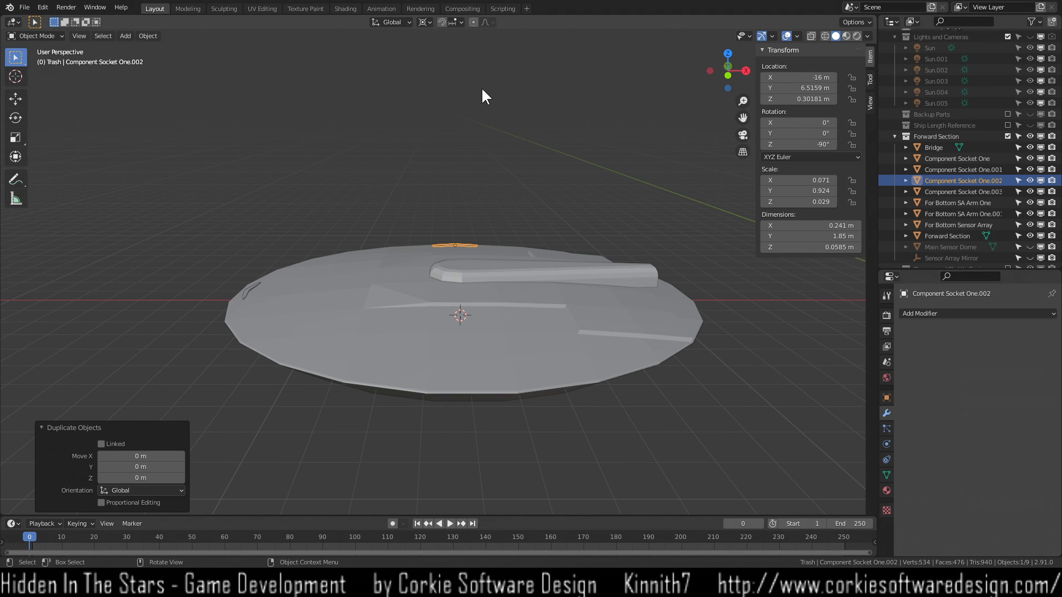
pyautogui.click(636, 354)
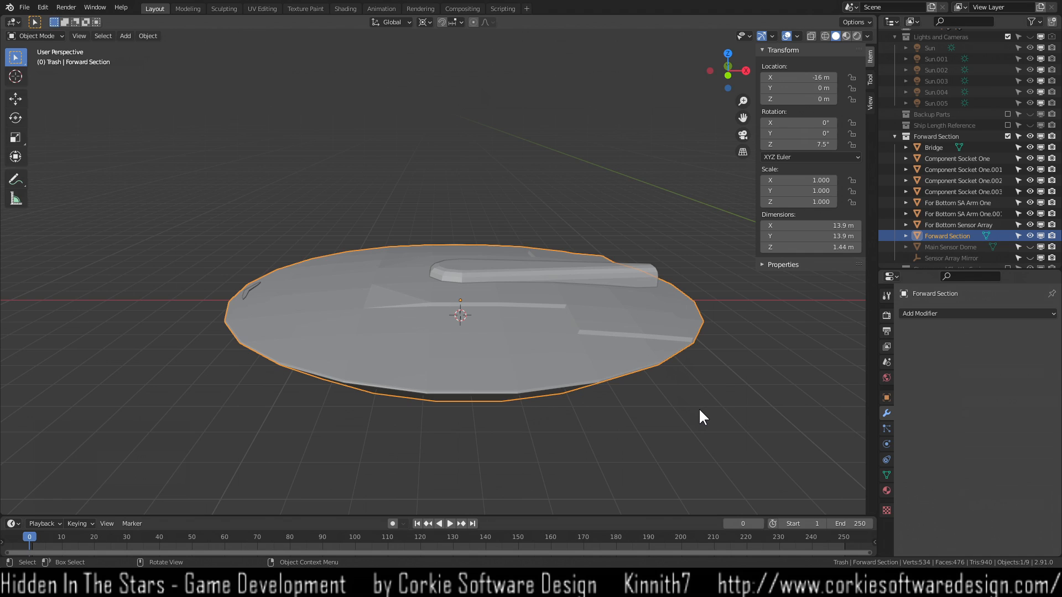
pyautogui.press('KP_7')
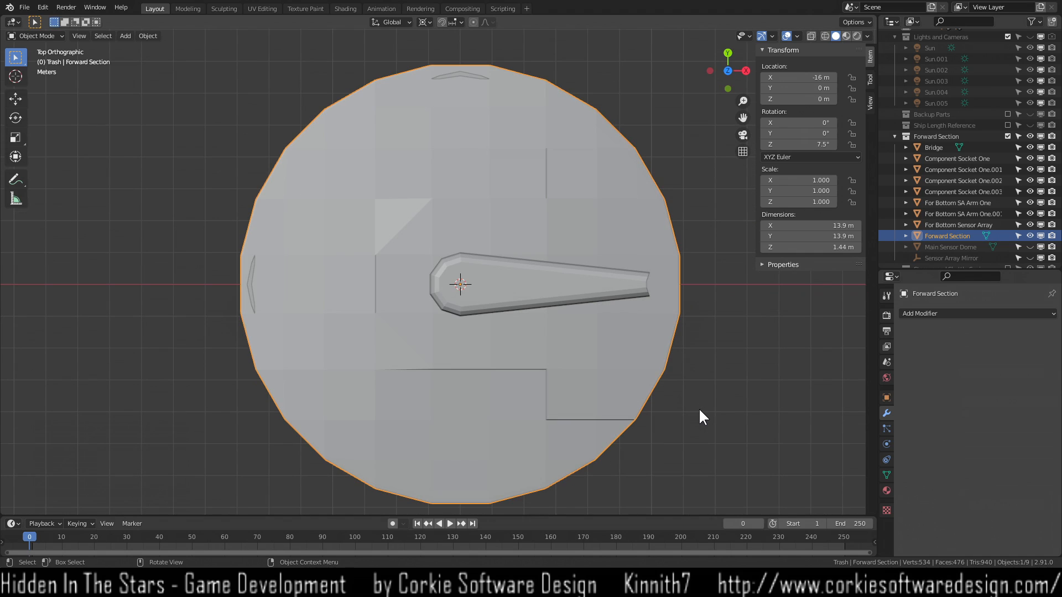
pyautogui.click(469, 78)
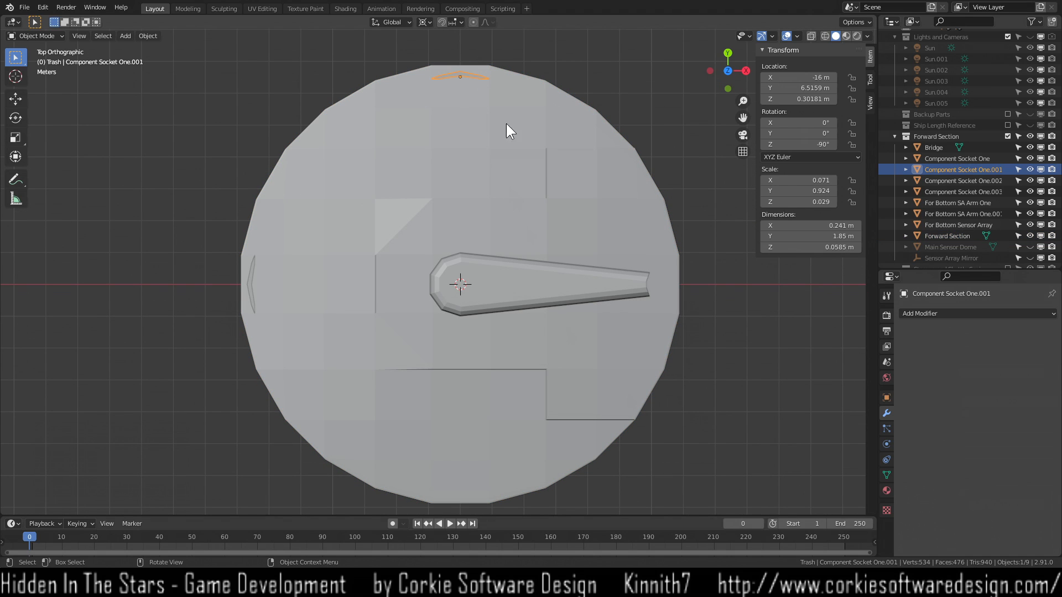
pyautogui.click(981, 190)
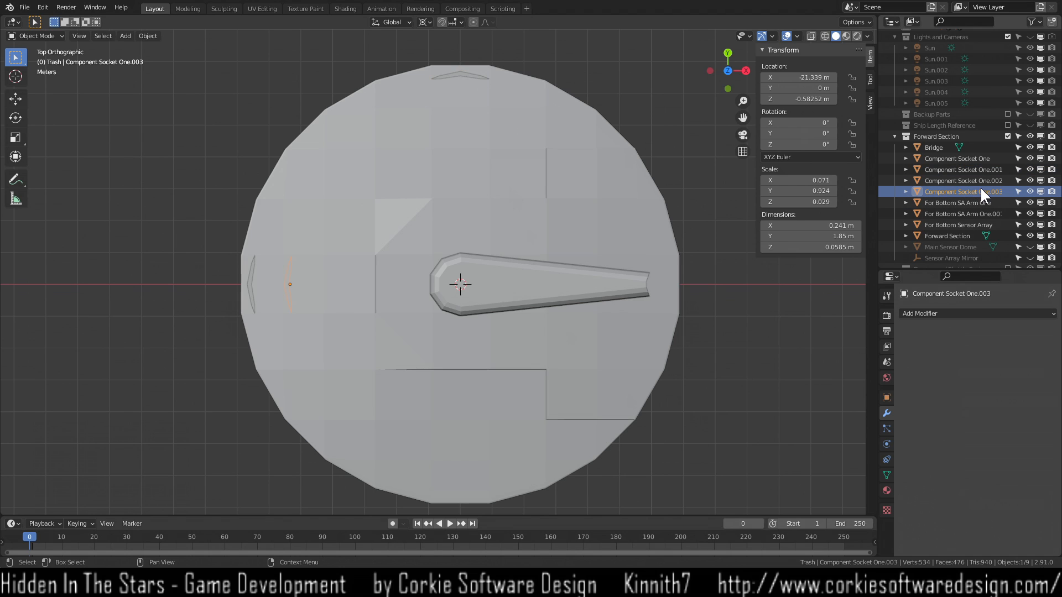
pyautogui.press('x')
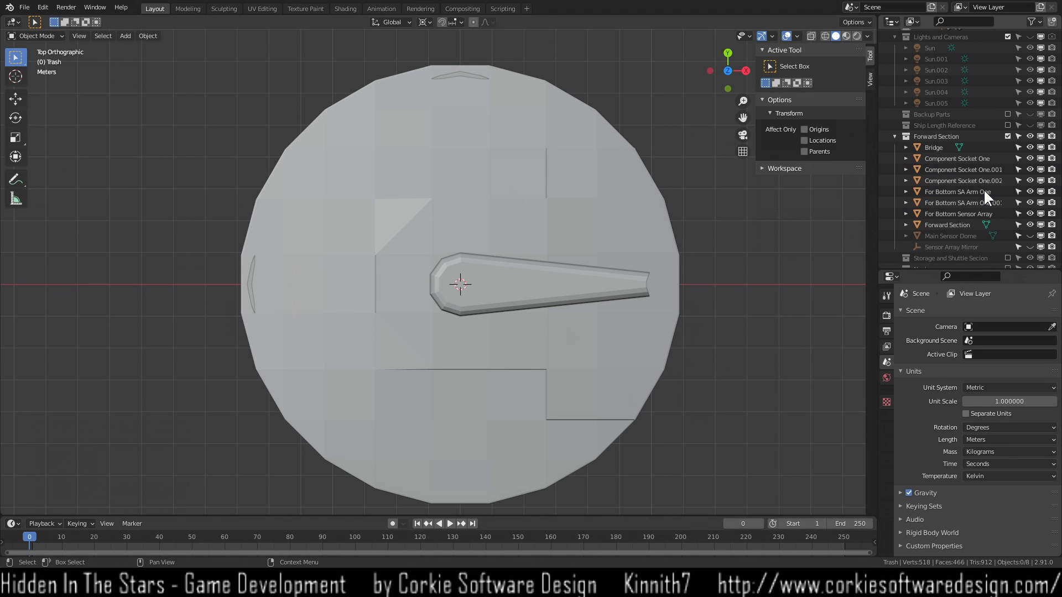
# Delete Component Socket One.002, the surplus in-place copy on the hull's positive Y side.
pyautogui.click(974, 180)
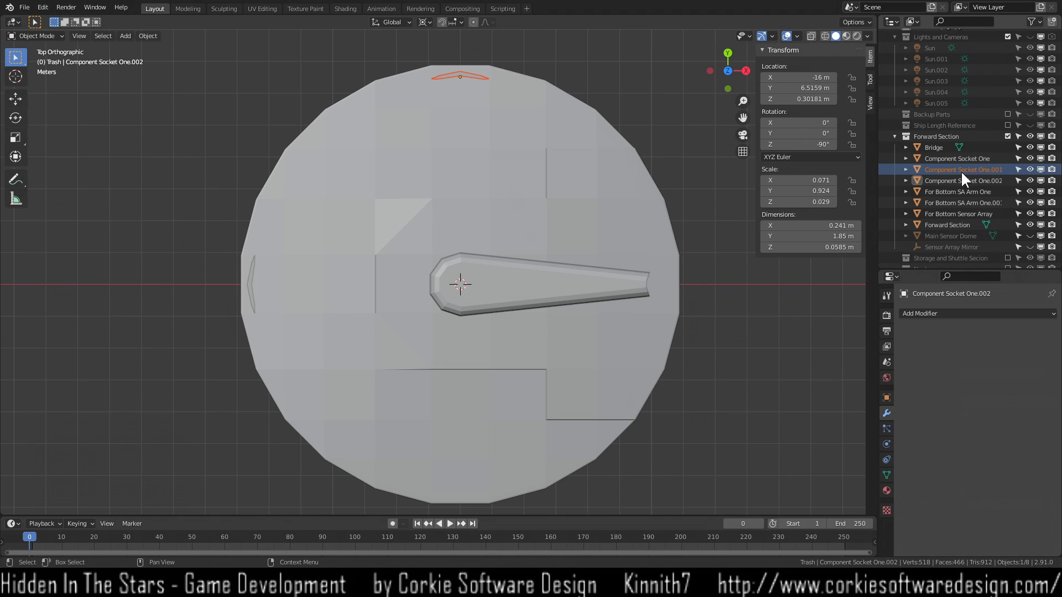
pyautogui.click(960, 159)
pyautogui.click(969, 180)
pyautogui.click(958, 160)
pyautogui.click(956, 169)
pyautogui.click(956, 181)
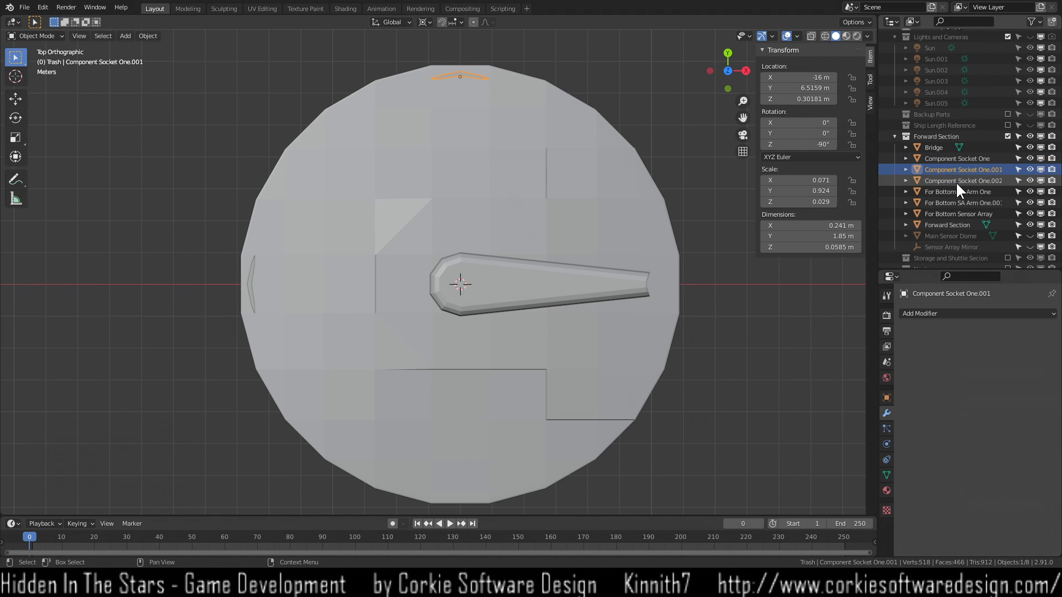
pyautogui.press('Delete')
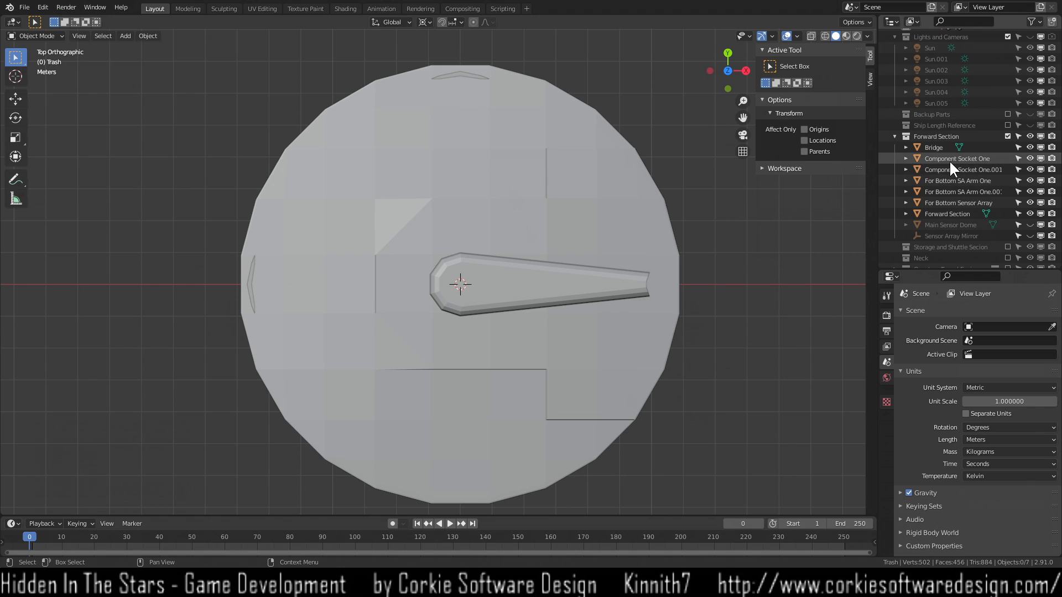
# Duplicate Component Socket One.001 in place and rotate the copy 180° around the 3D cursor in the top view.
pyautogui.click(949, 160)
pyautogui.click(949, 168)
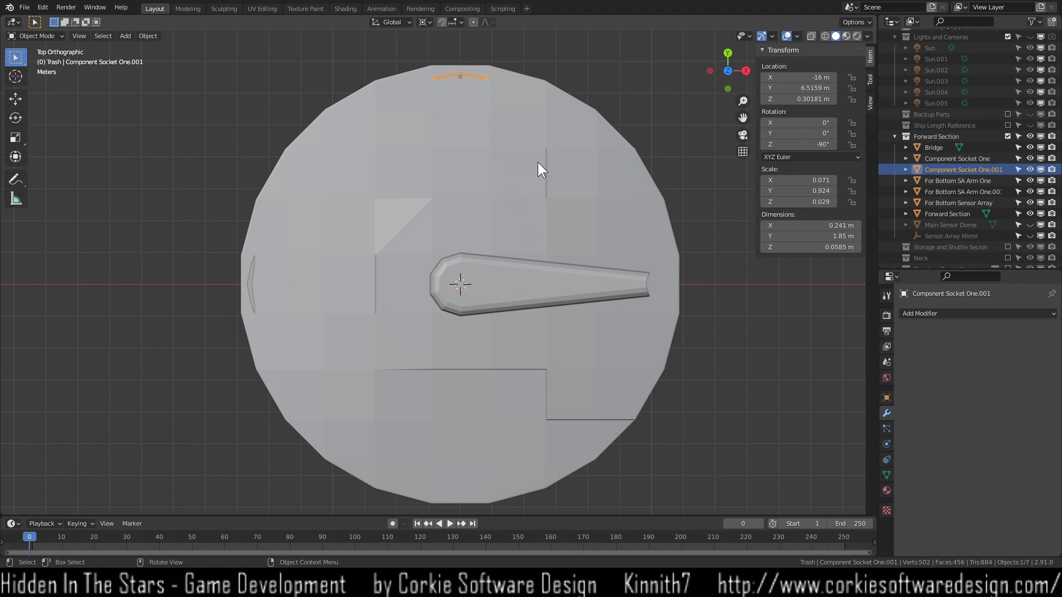
pyautogui.hotkey('shift', 'd')
pyautogui.rightClick(552, 195)
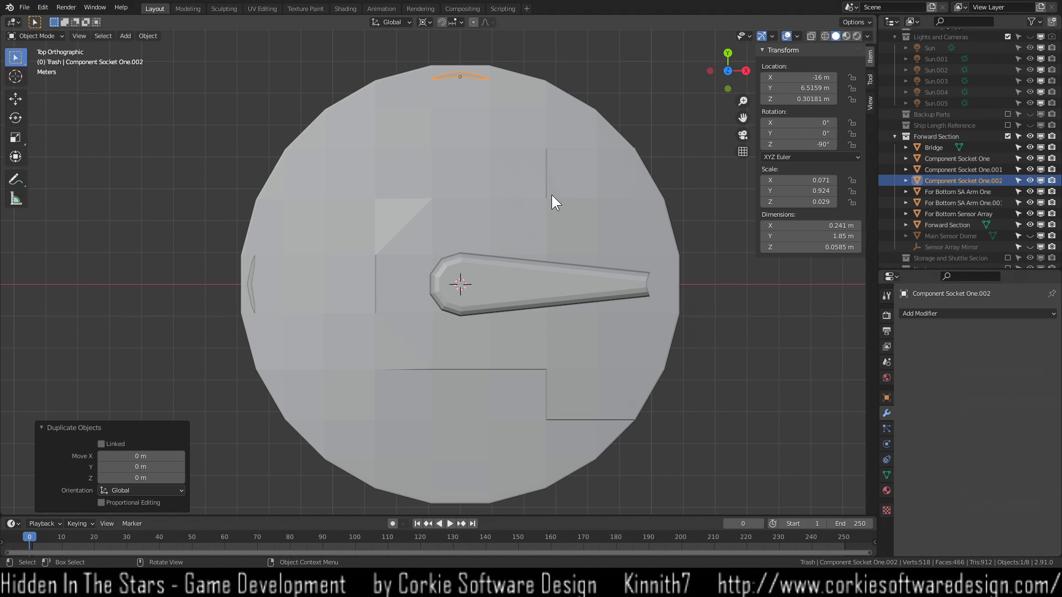
pyautogui.write('r180')
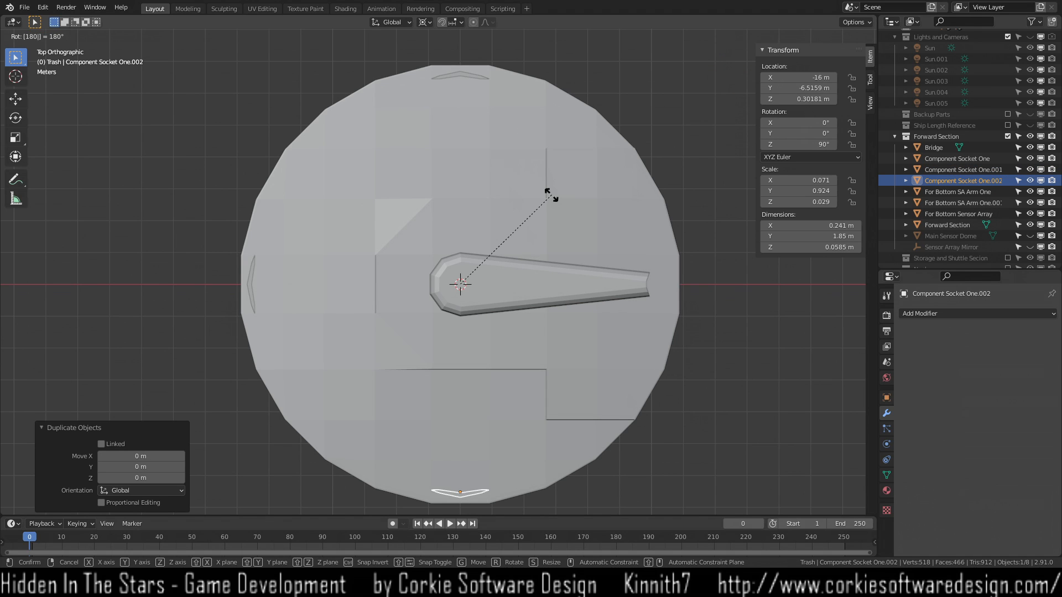
pyautogui.press('Return')
pyautogui.moveTo(734, 401); pyautogui.dragTo(703, 359, button='middle')
pyautogui.click(703, 358)
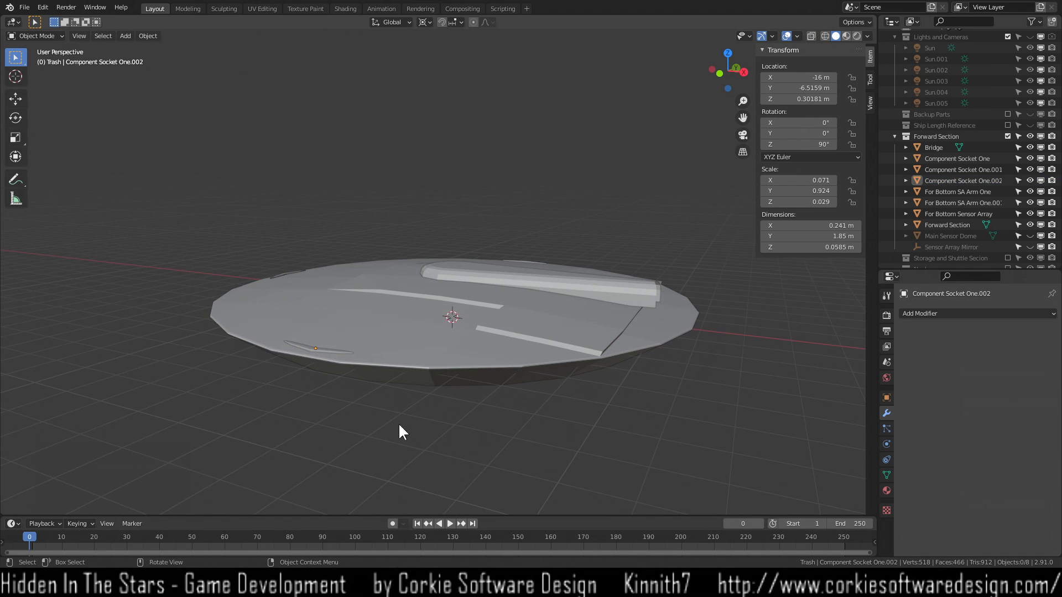
# Enable the Storage and Shuttle Secion, Neck and Quantum Tunnel Engine collections in the scene.
pyautogui.moveTo(242, 412); pyautogui.dragTo(619, 419, button='middle')
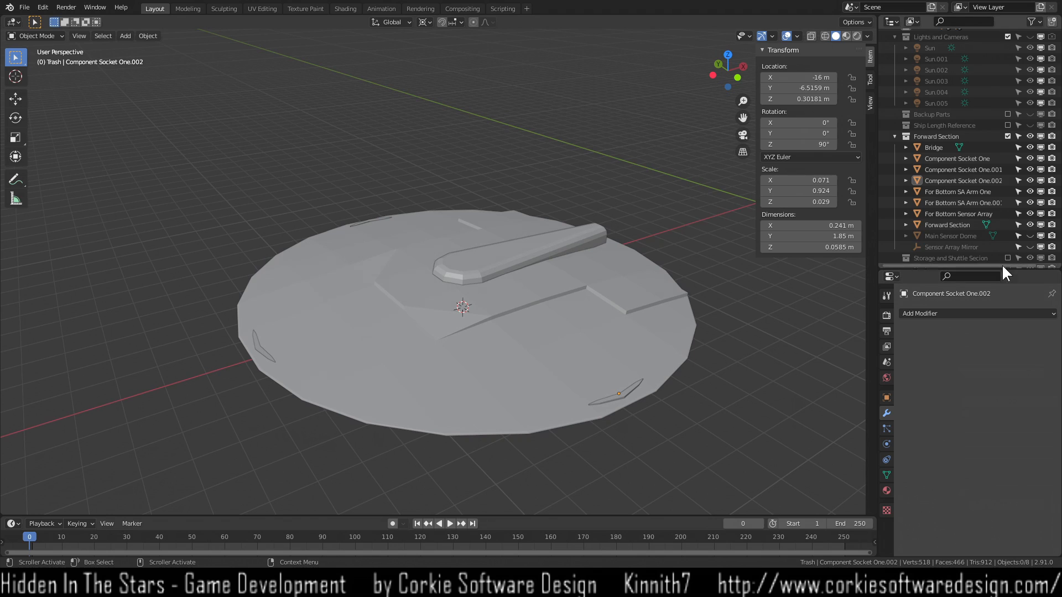
pyautogui.scroll(-2, 1032, 231)
pyautogui.click(1006, 236)
pyautogui.click(1007, 248)
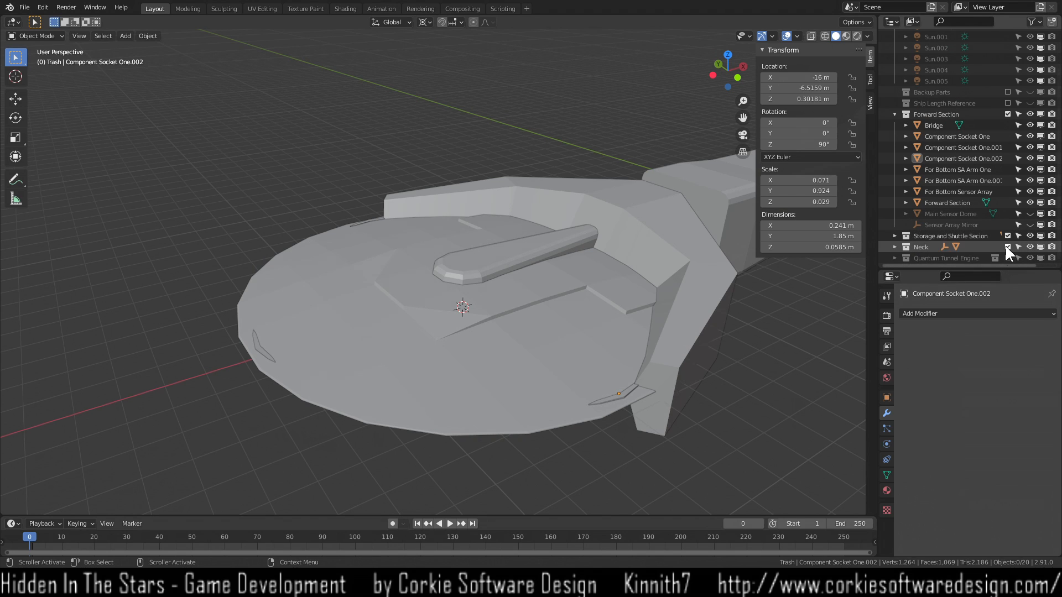
pyautogui.click(1007, 258)
pyautogui.scroll(-2, 708, 384)
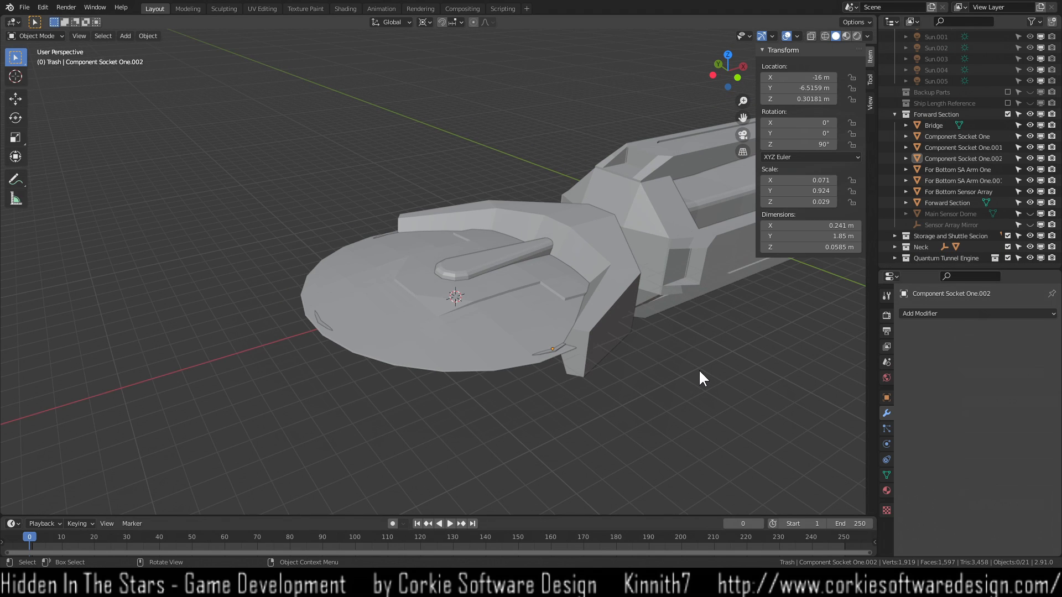
# Duplicate the front Component Socket One on the hull's top rim in place.
pyautogui.moveTo(627, 364); pyautogui.dragTo(665, 343, button='middle')
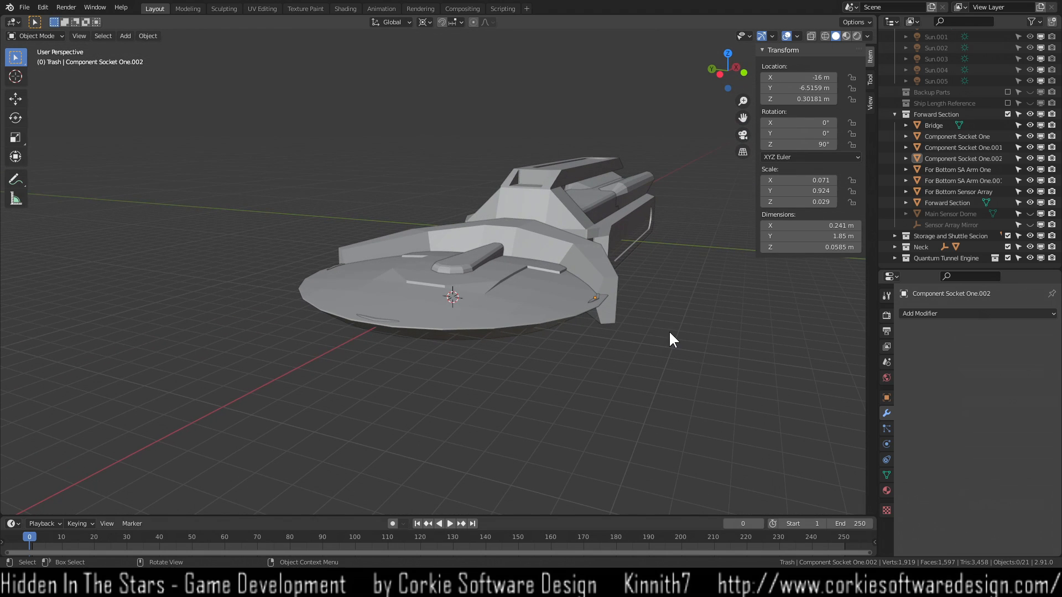
pyautogui.moveTo(717, 320); pyautogui.dragTo(470, 325, button='middle')
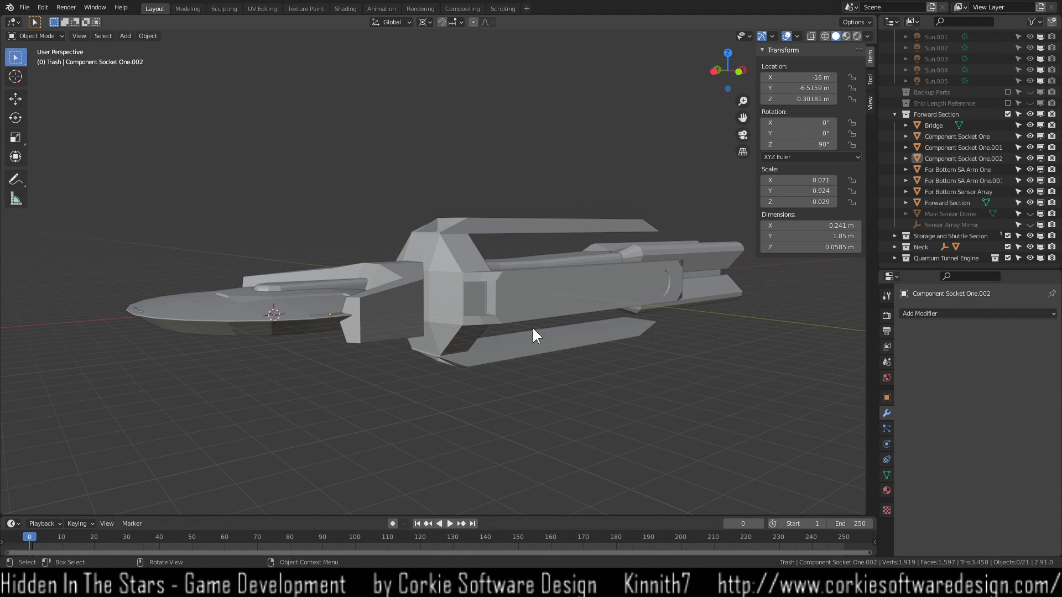
pyautogui.moveTo(562, 367); pyautogui.dragTo(325, 413, button='middle')
pyautogui.keyDown('shift'); pyautogui.moveTo(439, 290); pyautogui.dragTo(594, 412, button='middle'); pyautogui.keyUp('shift')
pyautogui.scroll(2, 473, 352)
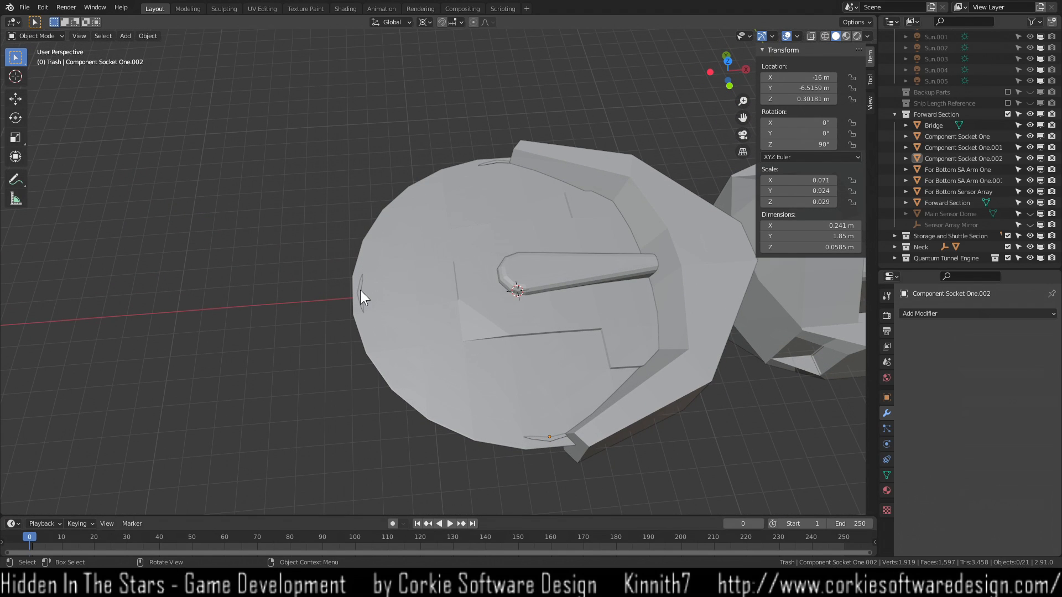
pyautogui.click(360, 290)
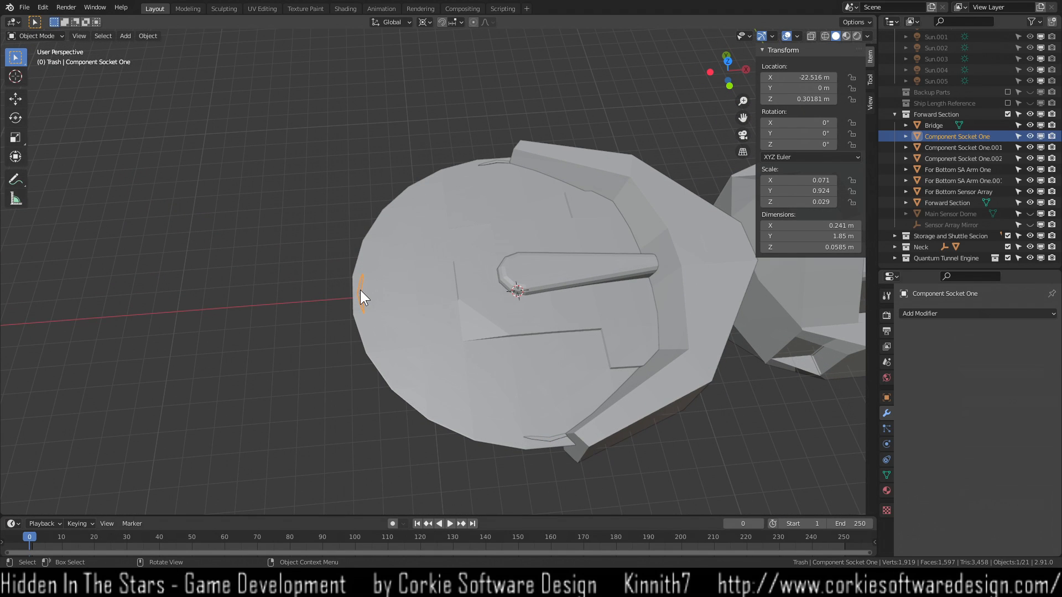
pyautogui.moveTo(341, 393); pyautogui.dragTo(448, 369, button='middle')
pyautogui.hotkey('shift', 'd')
pyautogui.rightClick(380, 357)
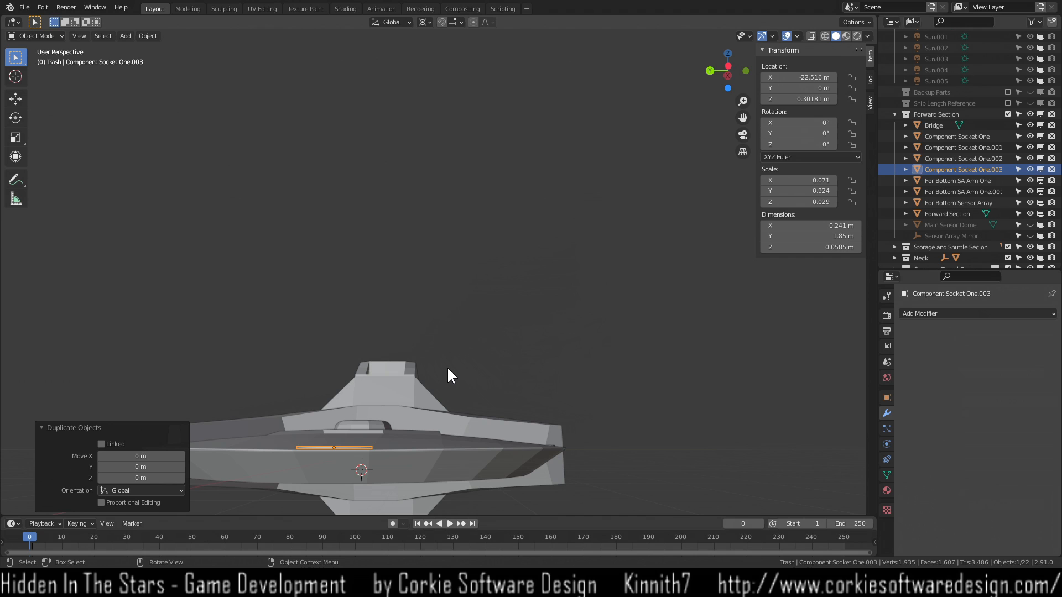
# Move the front socket copy down about 0.9 m along Z to the hull's underside in the left view.
pyautogui.press('ctrl+KP_3')
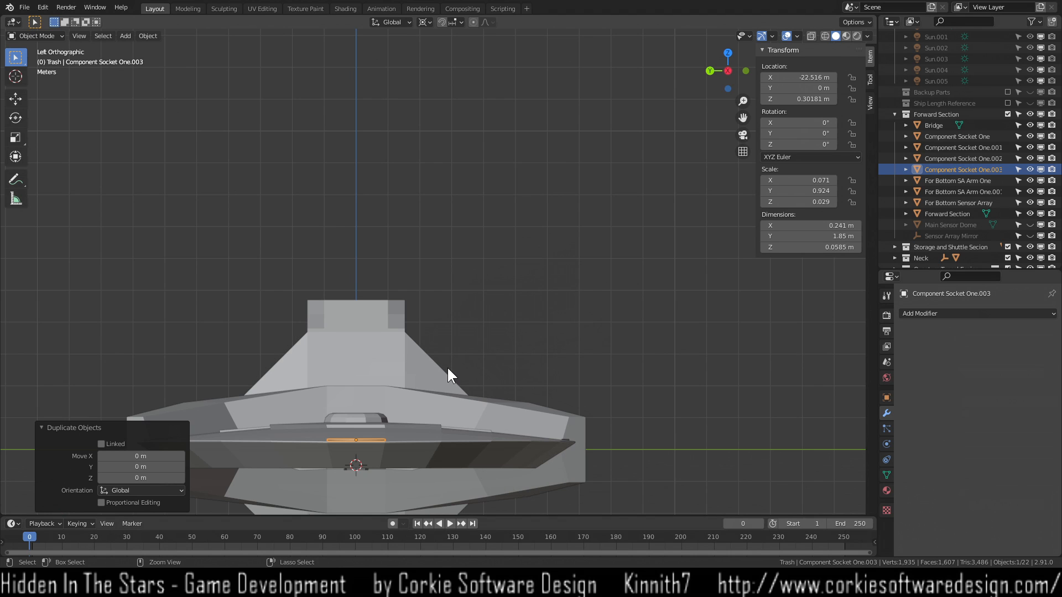
pyautogui.scroll(6, 429, 469)
pyautogui.keyDown('shift'); pyautogui.moveTo(370, 478); pyautogui.dragTo(600, 116, button='middle'); pyautogui.keyUp('shift')
pyautogui.keyDown('shift'); pyautogui.moveTo(457, 403); pyautogui.dragTo(510, 280, button='middle'); pyautogui.keyUp('shift')
pyautogui.scroll(2, 483, 304)
pyautogui.scroll(3, 481, 299)
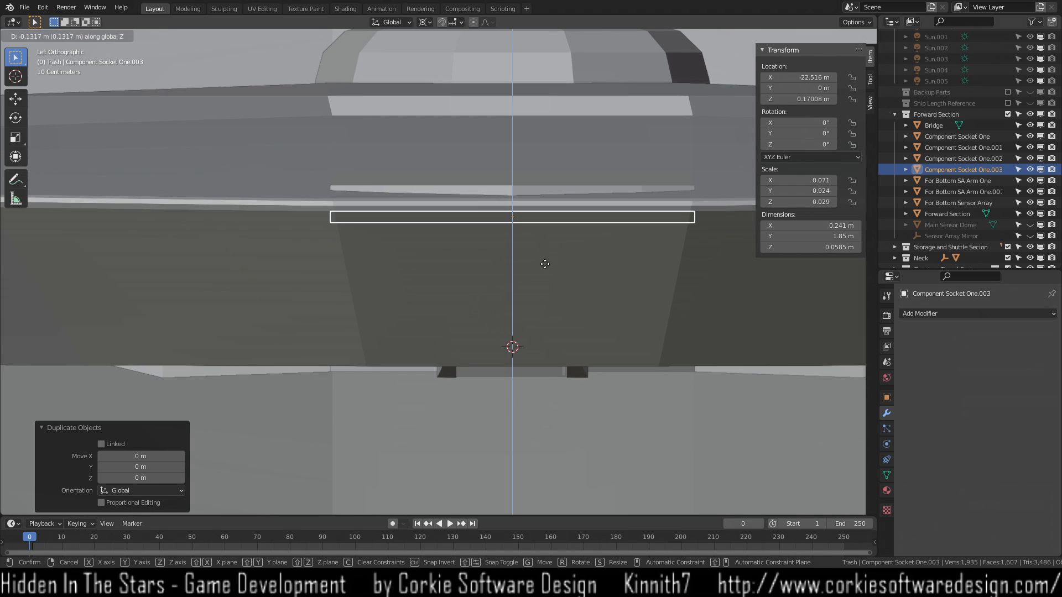
pyautogui.click(570, 414)
# Lower the front socket copy about another 0.05 m along Z and shift it about 1.15 m along X toward the hull's centre.
pyautogui.moveTo(568, 439); pyautogui.dragTo(564, 262, button='middle')
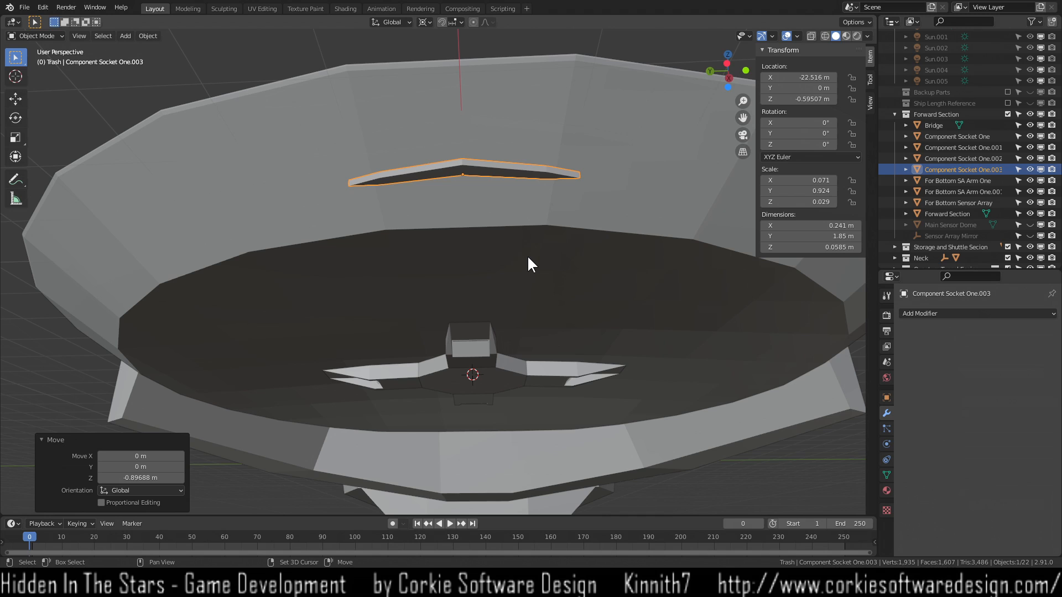
pyautogui.press('g')
pyautogui.press('z')
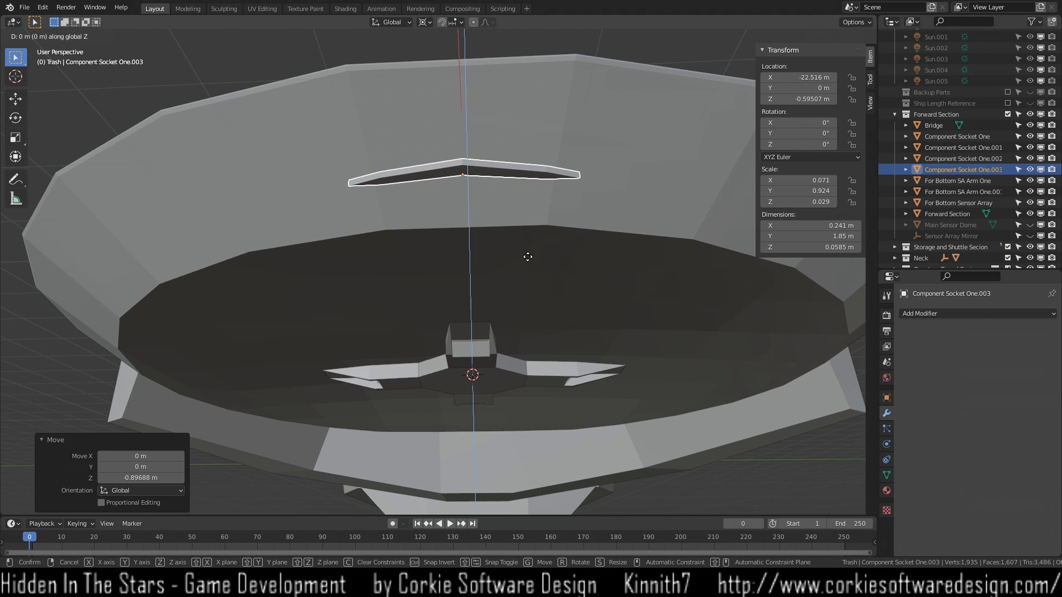
pyautogui.click(546, 249)
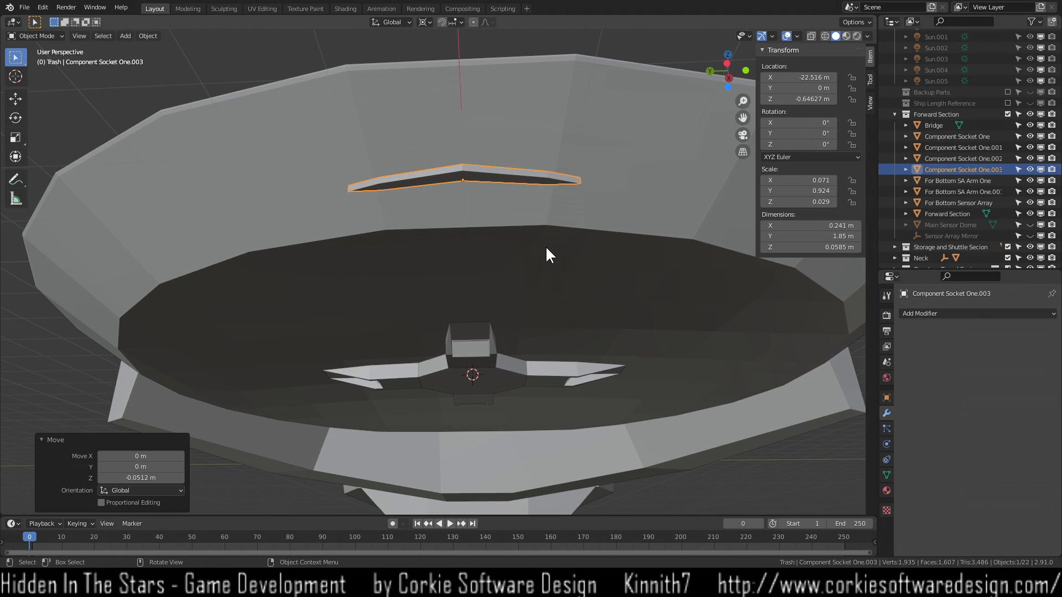
pyautogui.press('ctrl+KP_7')
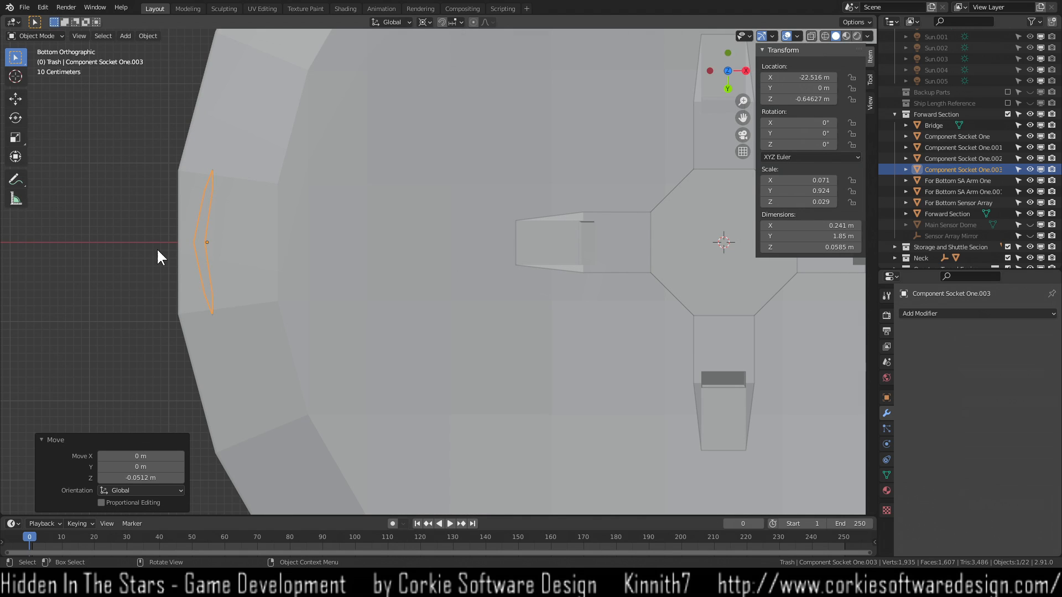
pyautogui.press('g')
pyautogui.press('x')
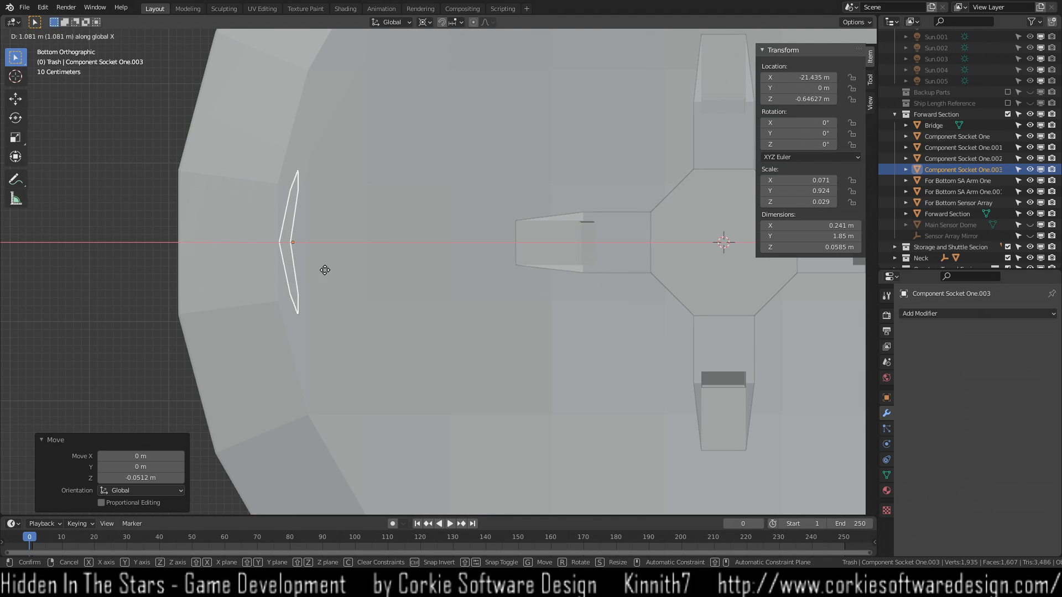
pyautogui.click(330, 270)
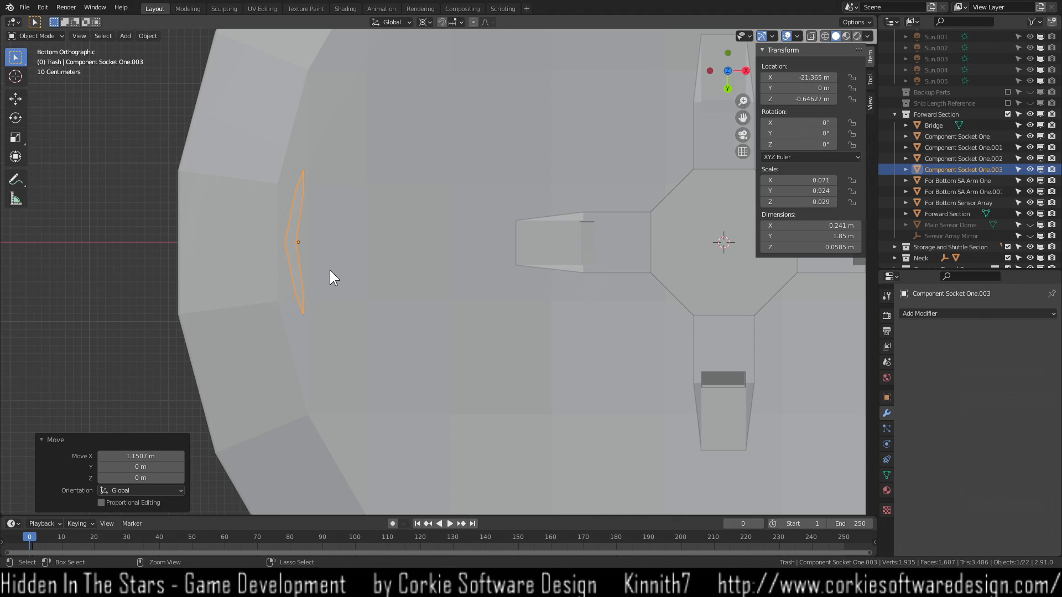
pyautogui.press('ctrl+KP_3')
pyautogui.scroll(4, 524, 386)
pyautogui.moveTo(524, 387); pyautogui.dragTo(553, 298, button='middle')
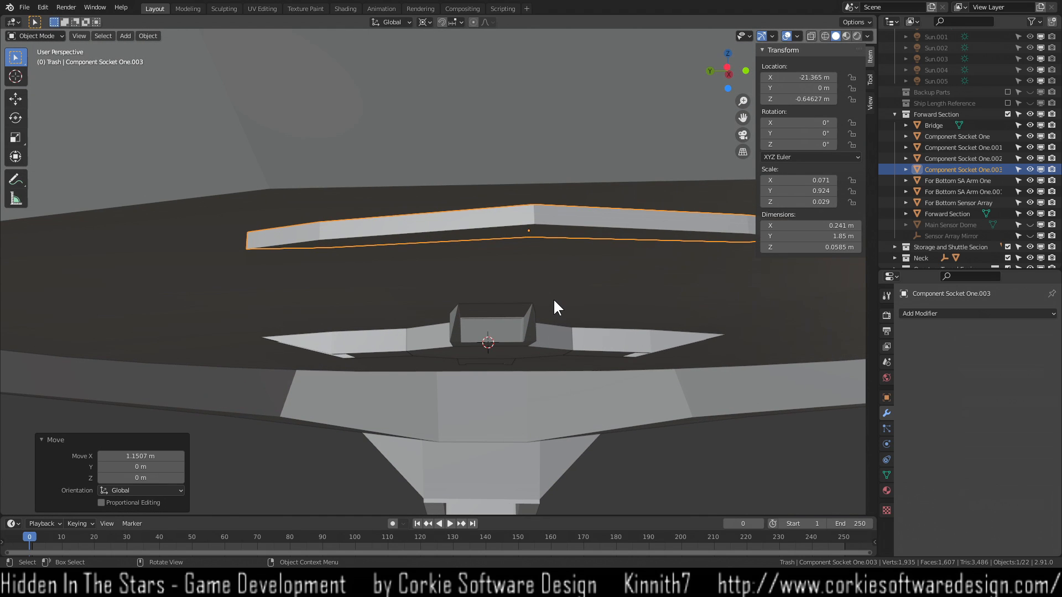
pyautogui.scroll(-1, 553, 298)
pyautogui.moveTo(531, 372); pyautogui.dragTo(510, 381, button='middle')
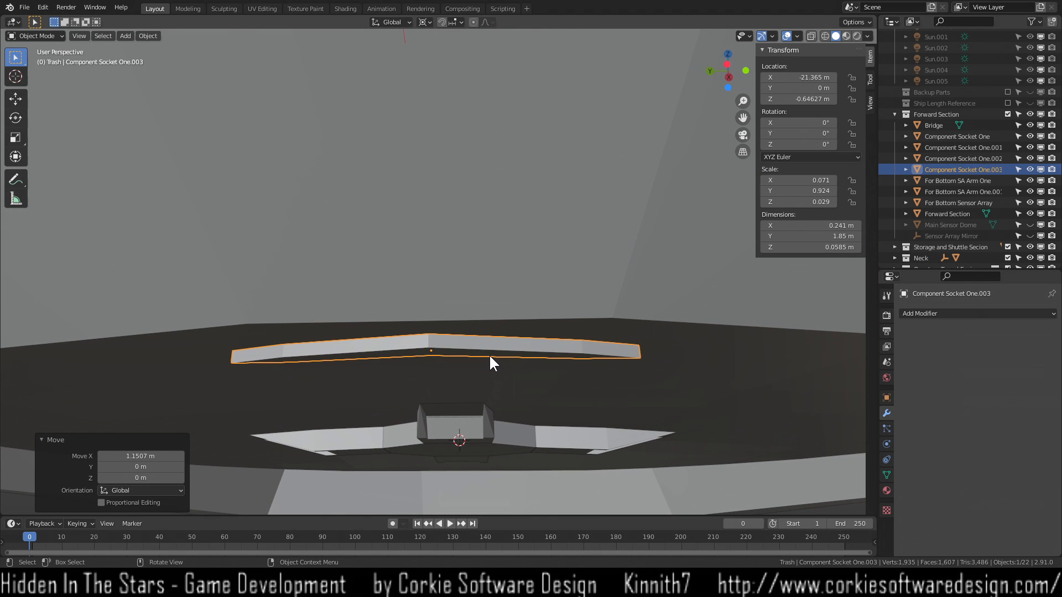
pyautogui.moveTo(488, 353); pyautogui.dragTo(489, 356)
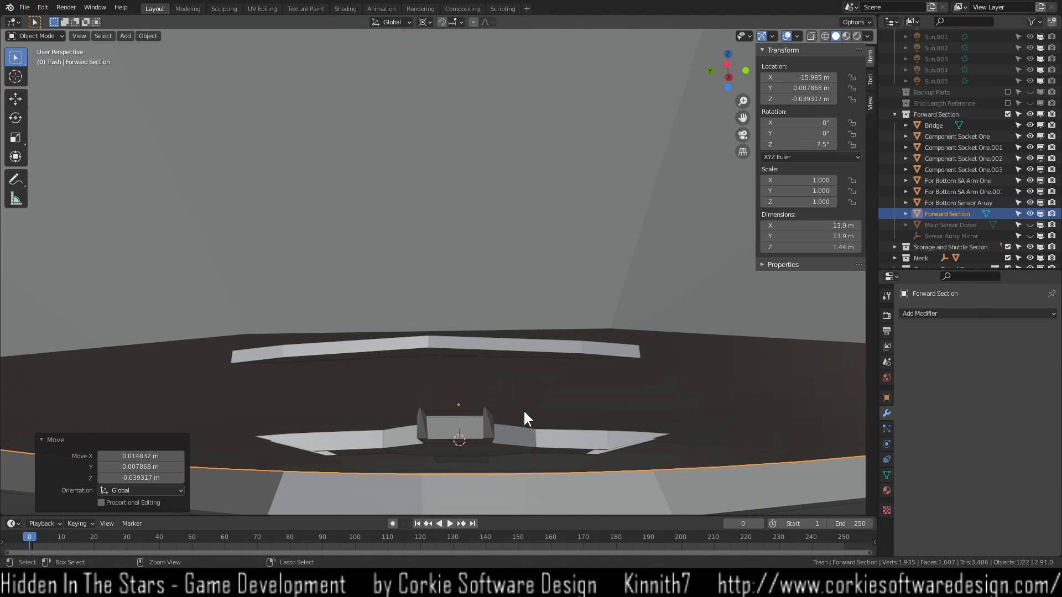
pyautogui.hotkey('ctrl', 'z')
# Raise the front underside socket about 0.08 m along Z to embed it in the hull's bottom face.
pyautogui.moveTo(482, 379); pyautogui.dragTo(534, 382, button='middle')
pyautogui.click(539, 345)
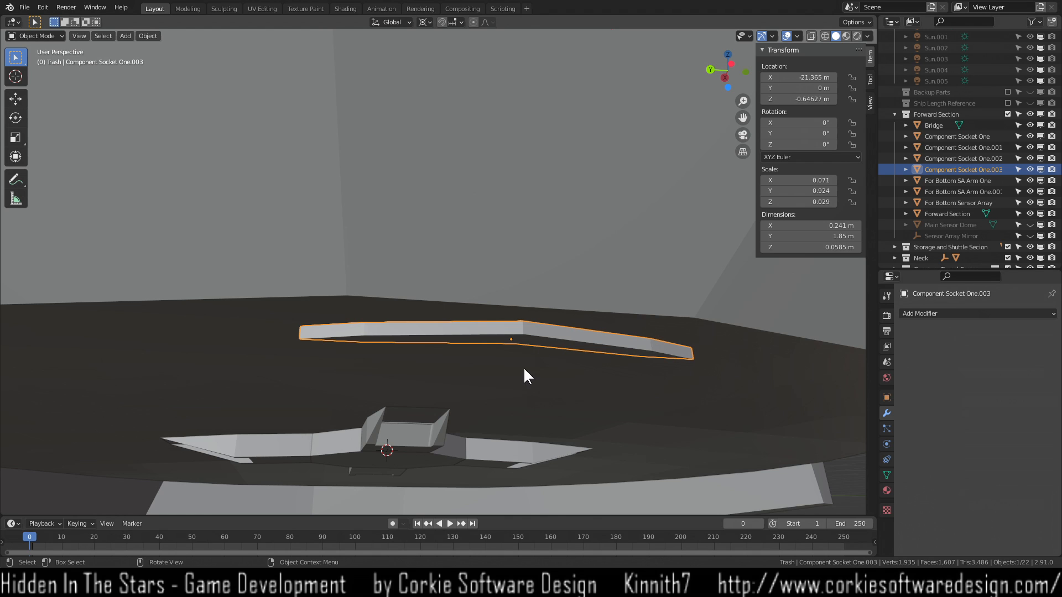
pyautogui.moveTo(513, 370); pyautogui.dragTo(565, 378, button='middle')
pyautogui.press('g')
pyautogui.press('z')
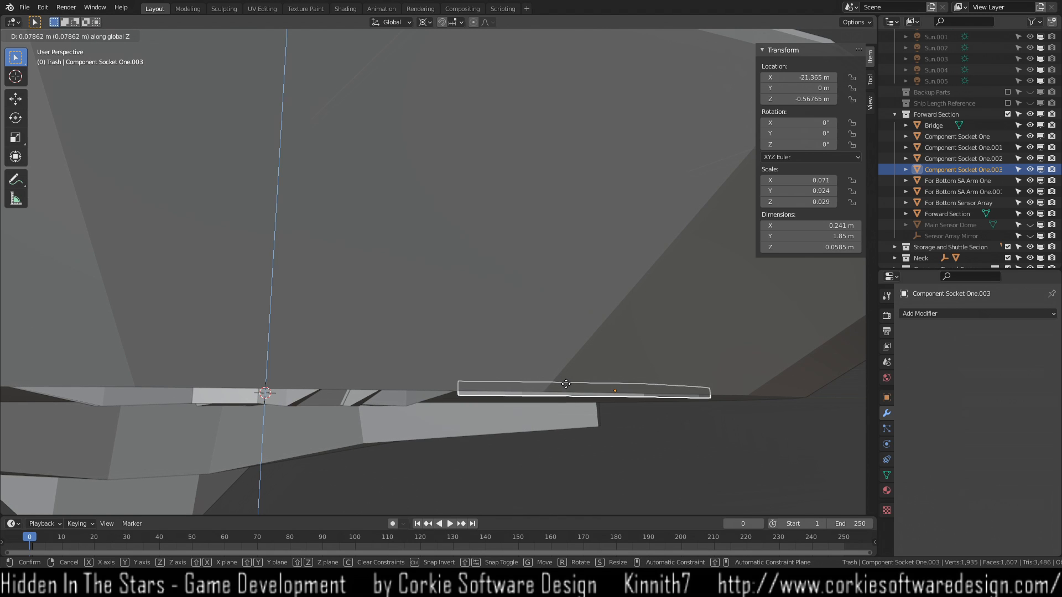
pyautogui.click(567, 391)
pyautogui.moveTo(565, 383); pyautogui.dragTo(566, 430, button='middle')
pyautogui.scroll(-3, 567, 430)
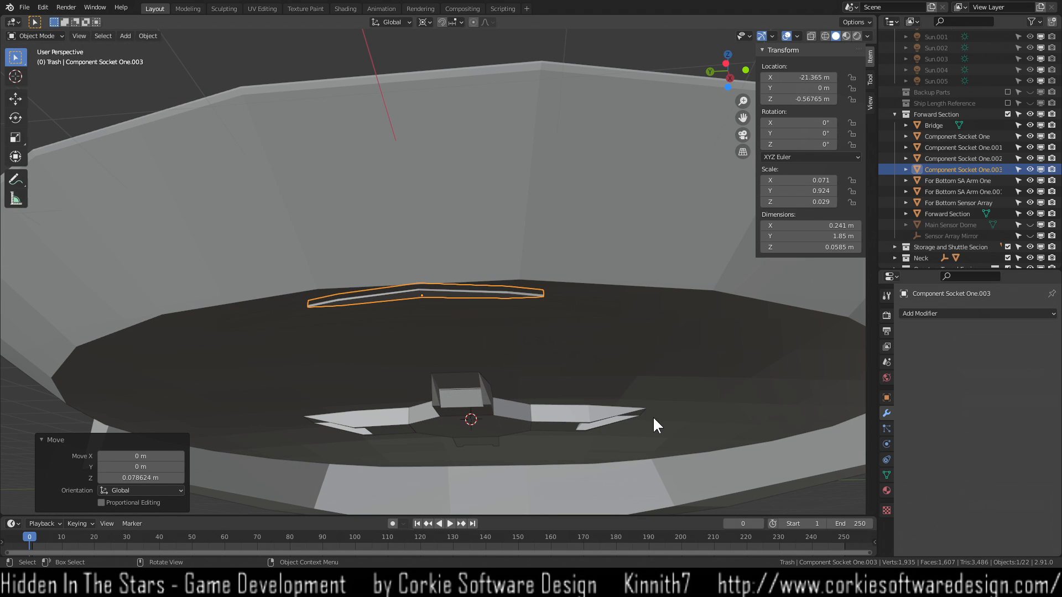
# Lower the front underside socket about 0.003 m along Z on the hull's bottom face.
pyautogui.click(490, 366)
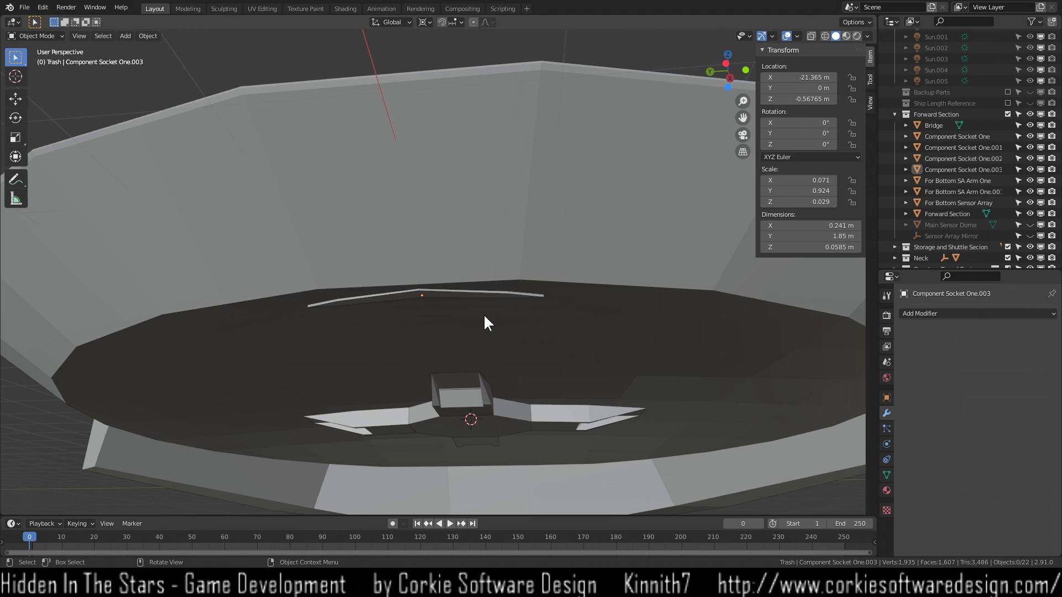
pyautogui.click(467, 296)
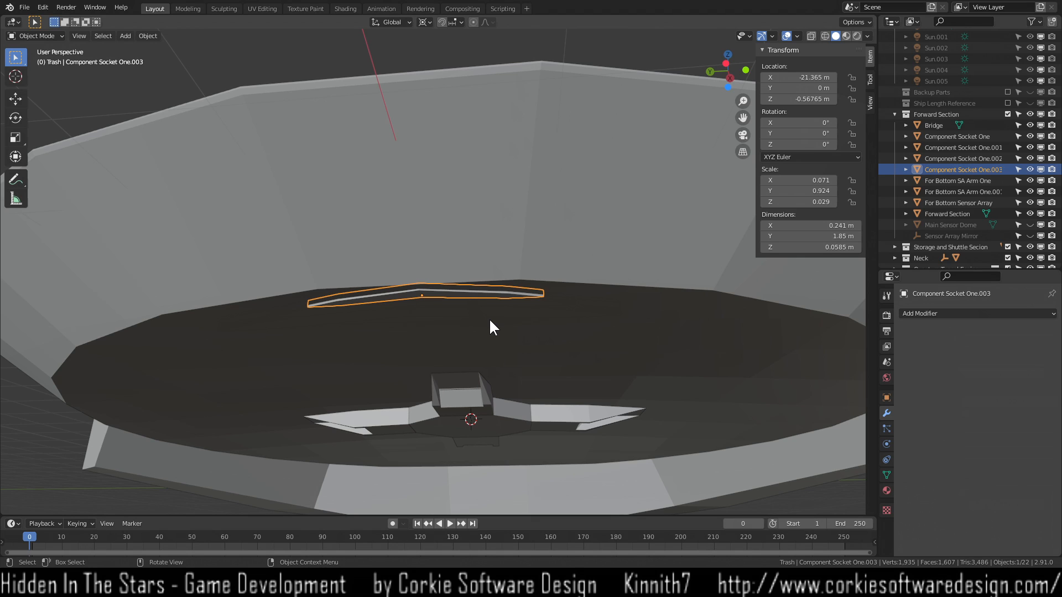
pyautogui.moveTo(523, 400); pyautogui.dragTo(563, 397, button='middle')
pyautogui.press('g')
pyautogui.press('z')
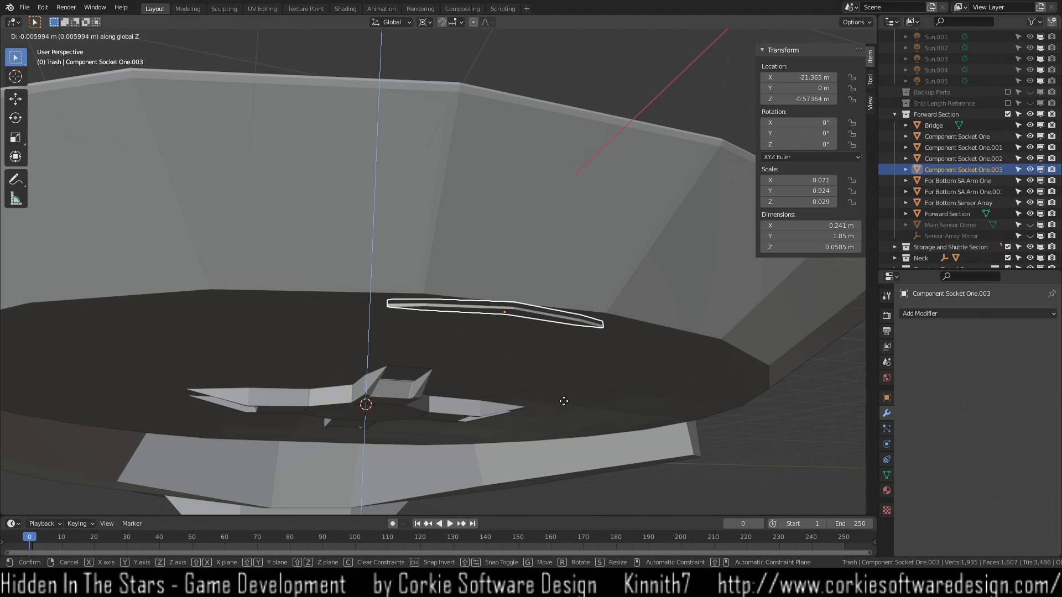
pyautogui.click(565, 394)
pyautogui.moveTo(574, 353); pyautogui.dragTo(548, 383, button='middle')
pyautogui.click(560, 409)
# Lower the front underside socket about another 0.009 m along Z.
pyautogui.moveTo(579, 415); pyautogui.dragTo(556, 289, button='middle')
pyautogui.click(511, 228)
pyautogui.click(511, 230)
pyautogui.press('g')
pyautogui.press('z')
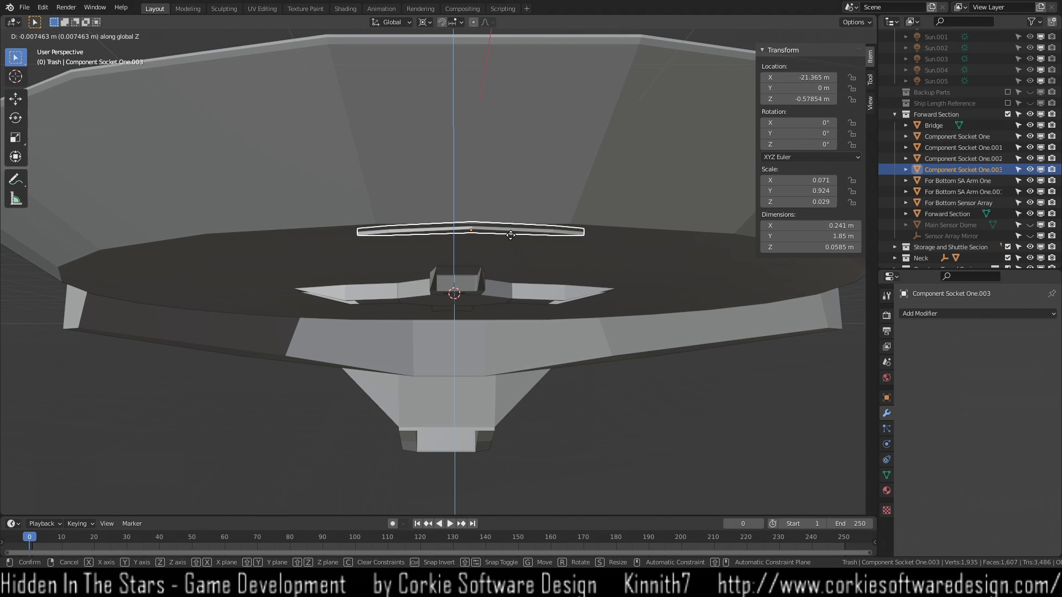
pyautogui.click(510, 236)
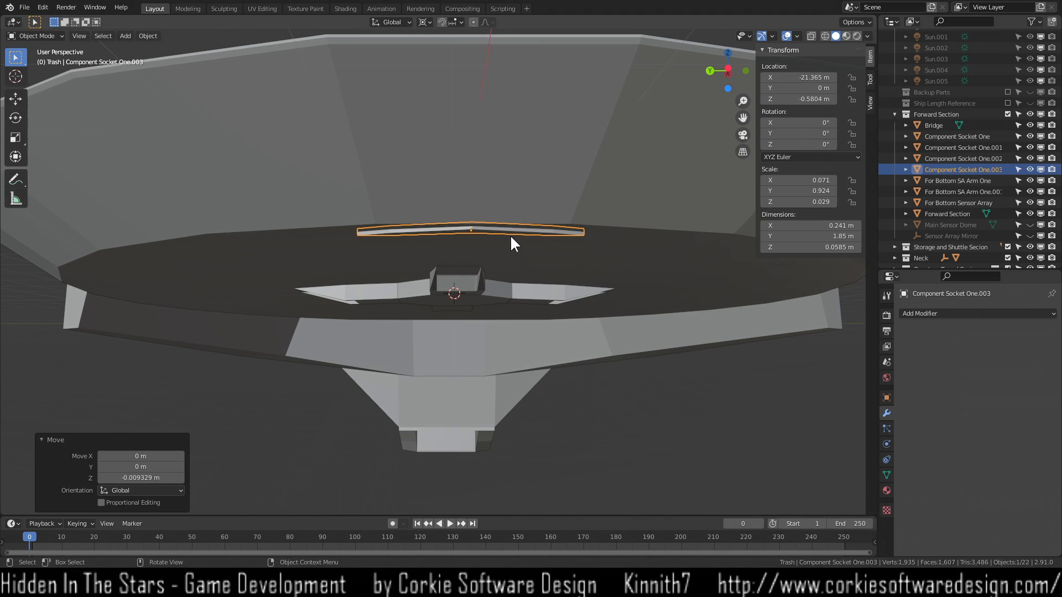
# Examine how the front socket sits on the hull's underside from several angles below and beside the ship.
pyautogui.click(548, 296)
pyautogui.click(608, 431)
pyautogui.moveTo(615, 433); pyautogui.dragTo(573, 475, button='middle')
pyautogui.scroll(-2, 586, 437)
pyautogui.moveTo(595, 404); pyautogui.dragTo(663, 274, button='middle')
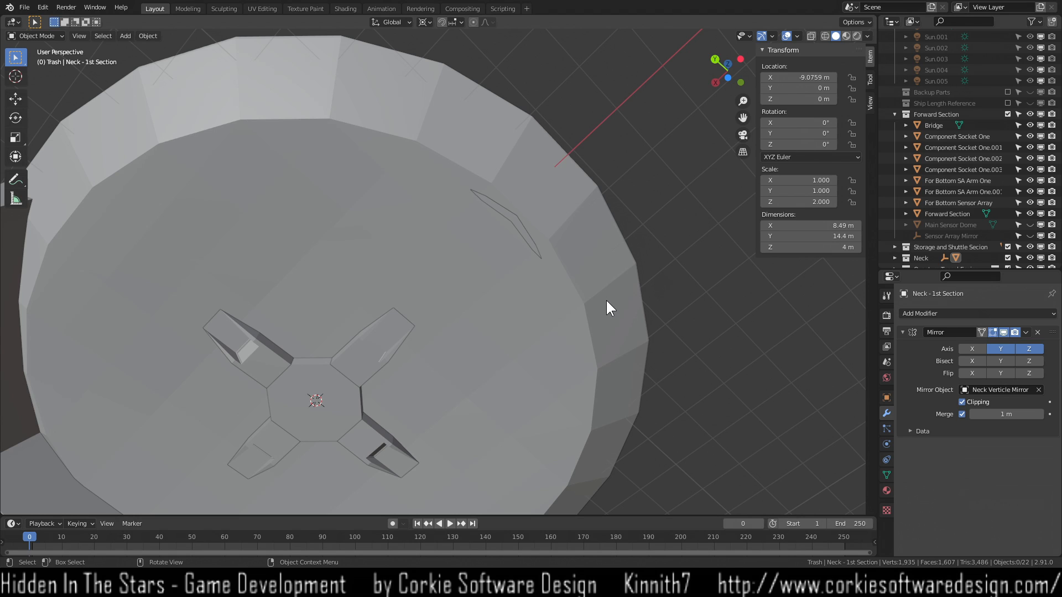
pyautogui.keyDown('shift'); pyautogui.moveTo(506, 344); pyautogui.dragTo(508, 214, button='middle'); pyautogui.keyUp('shift')
pyautogui.scroll(-1, 503, 280)
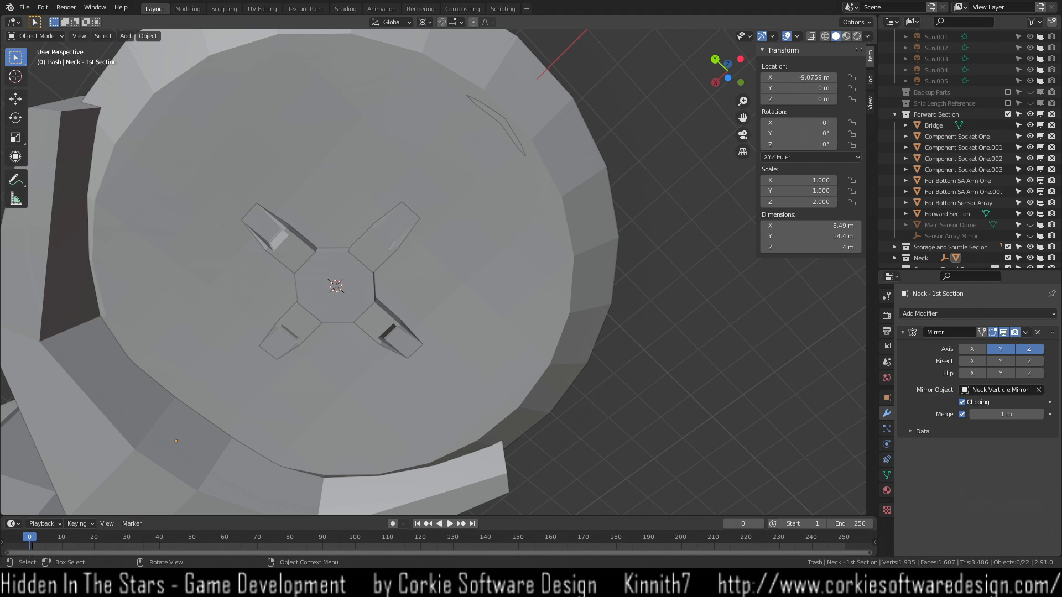
pyautogui.moveTo(641, 278); pyautogui.dragTo(691, 343, button='middle')
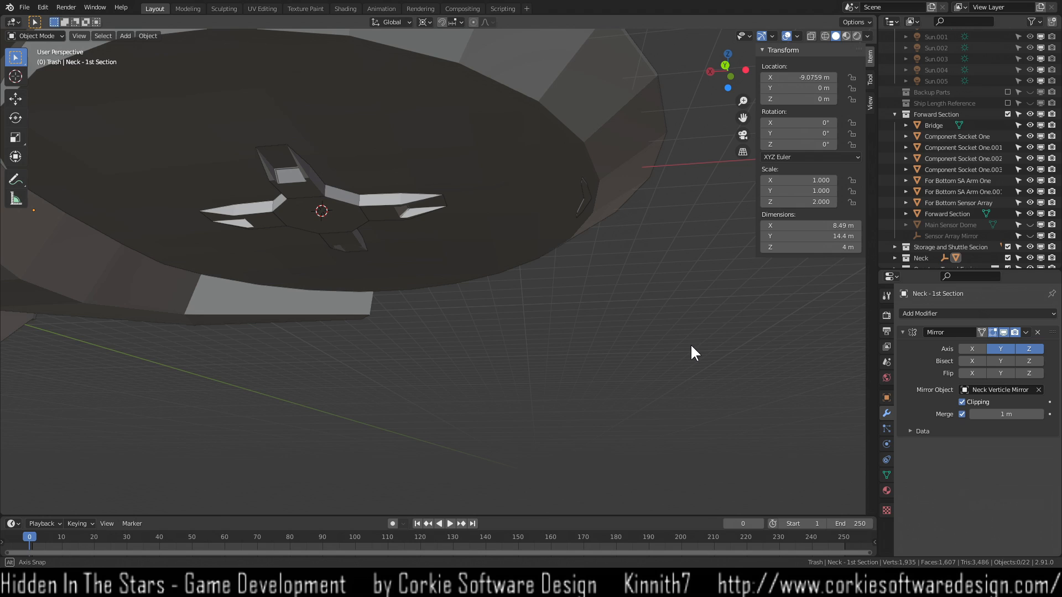
pyautogui.moveTo(693, 351); pyautogui.dragTo(670, 263, button='middle')
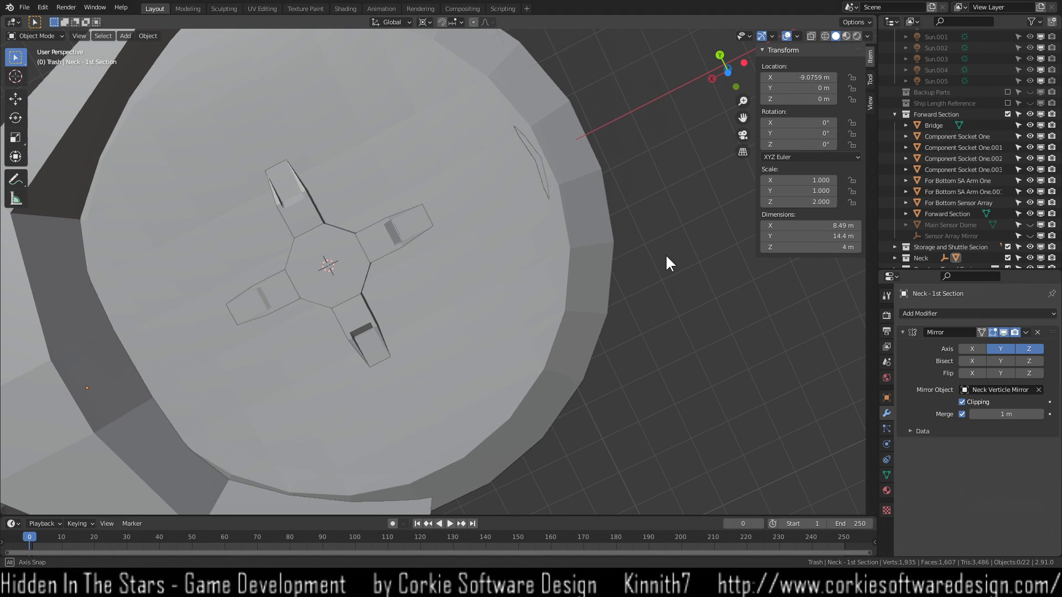
pyautogui.moveTo(666, 254); pyautogui.dragTo(664, 356, button='middle')
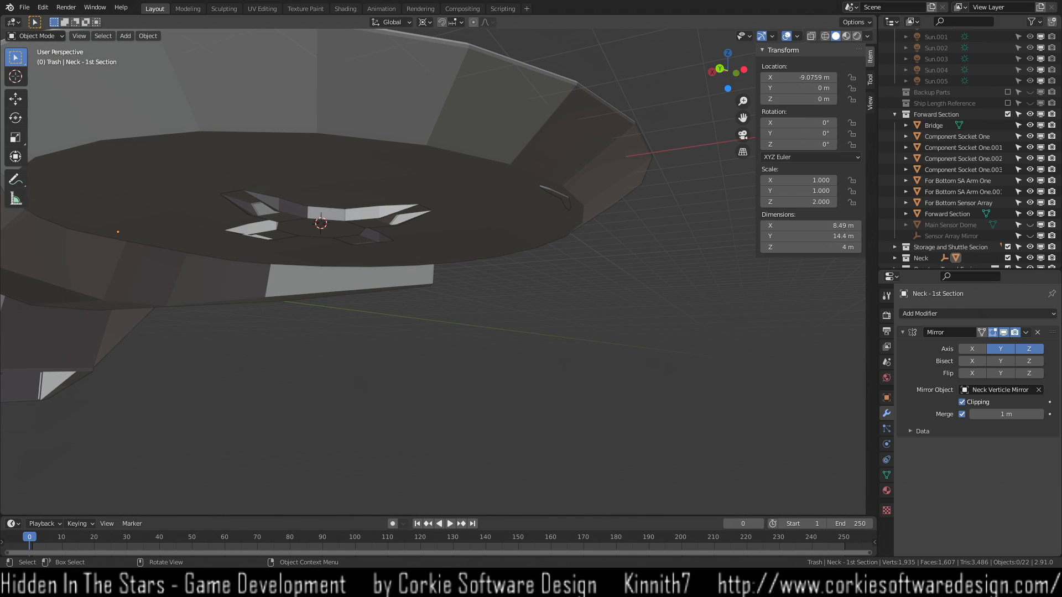
pyautogui.moveTo(423, 381); pyautogui.dragTo(533, 224, button='middle')
pyautogui.scroll(-2, 534, 224)
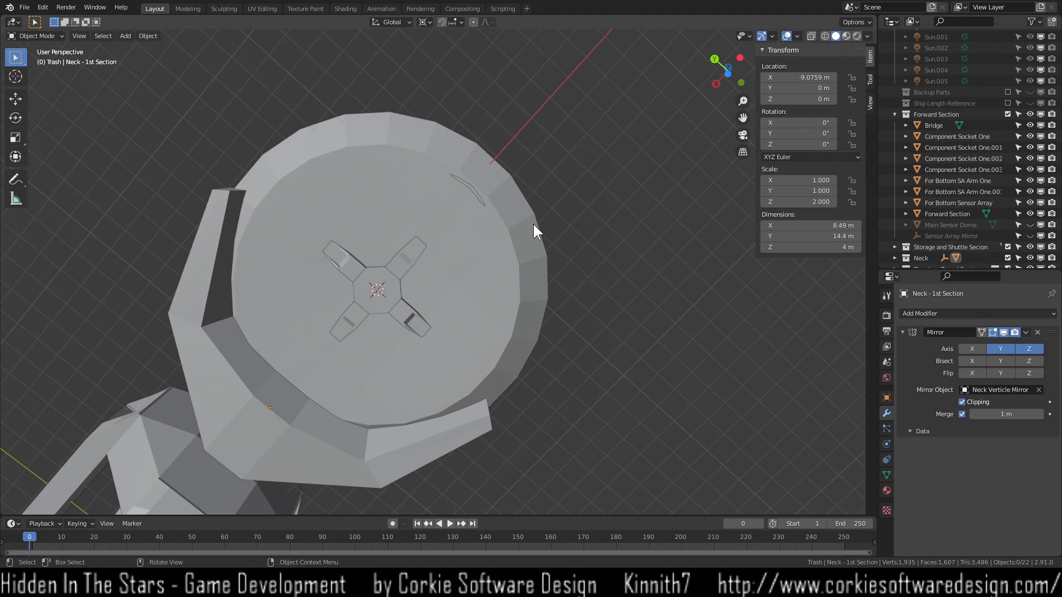
# Duplicate the front underside socket in place and rotate the copy -90° around the hull's centre in the bottom view.
pyautogui.click(469, 191)
pyautogui.moveTo(450, 318); pyautogui.dragTo(510, 301, button='middle')
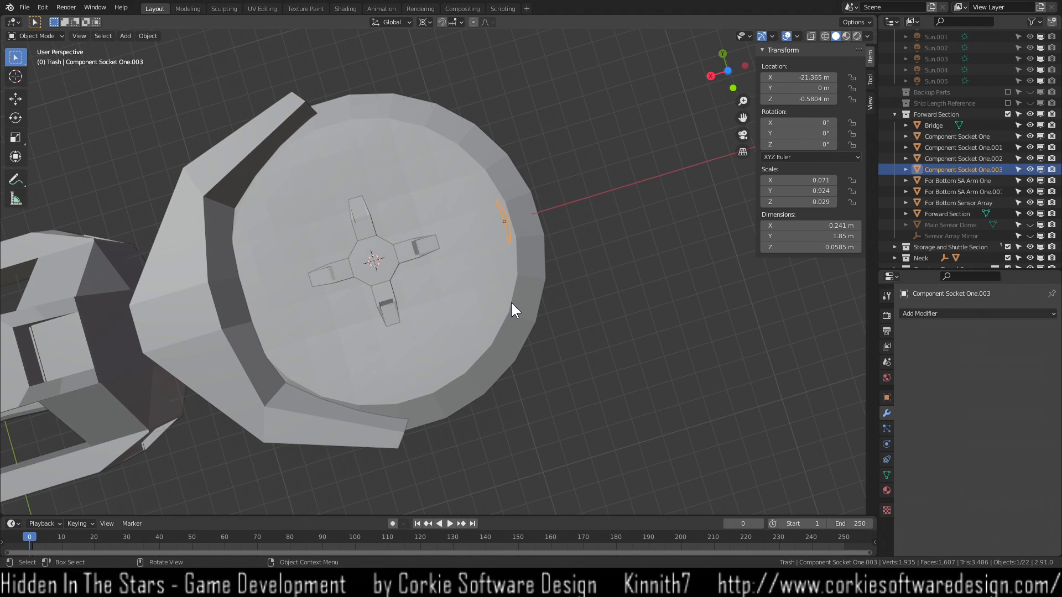
pyautogui.press('ctrl+KP_7')
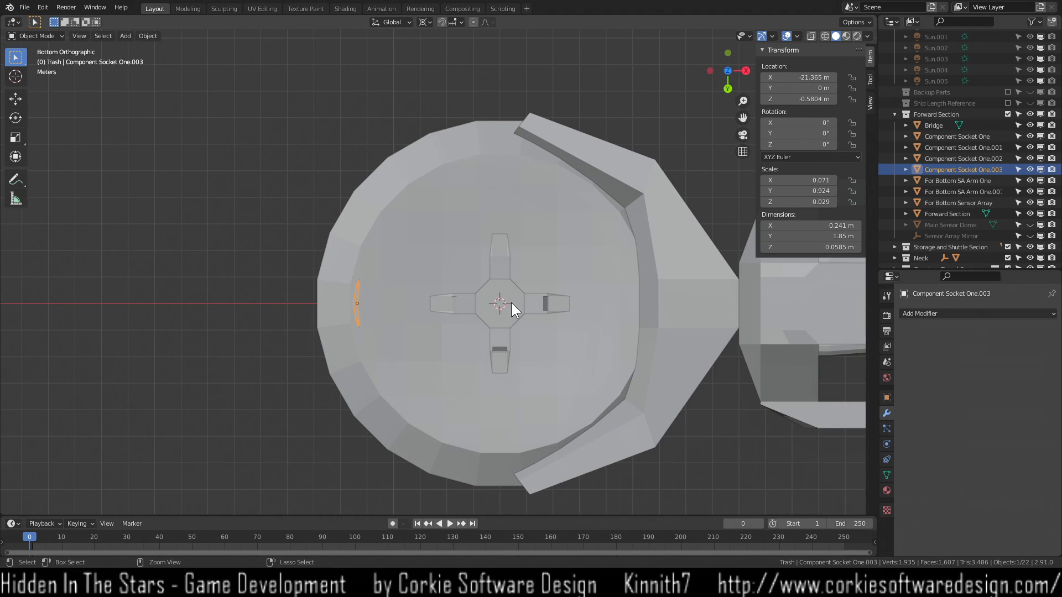
pyautogui.hotkey('shift', 'd')
pyautogui.rightClick(452, 316)
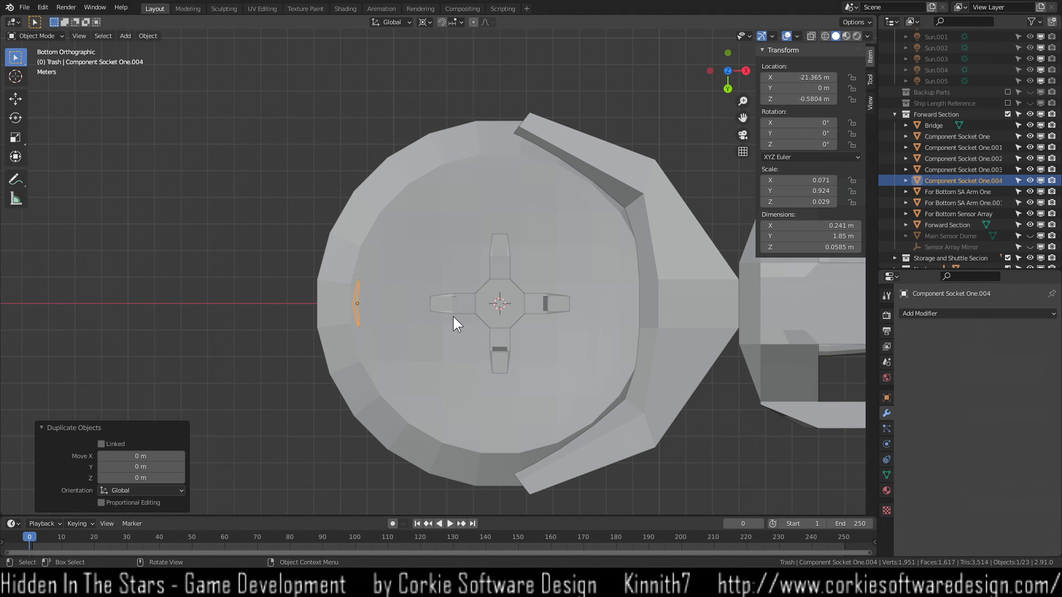
pyautogui.write('r-90')
pyautogui.press('Return')
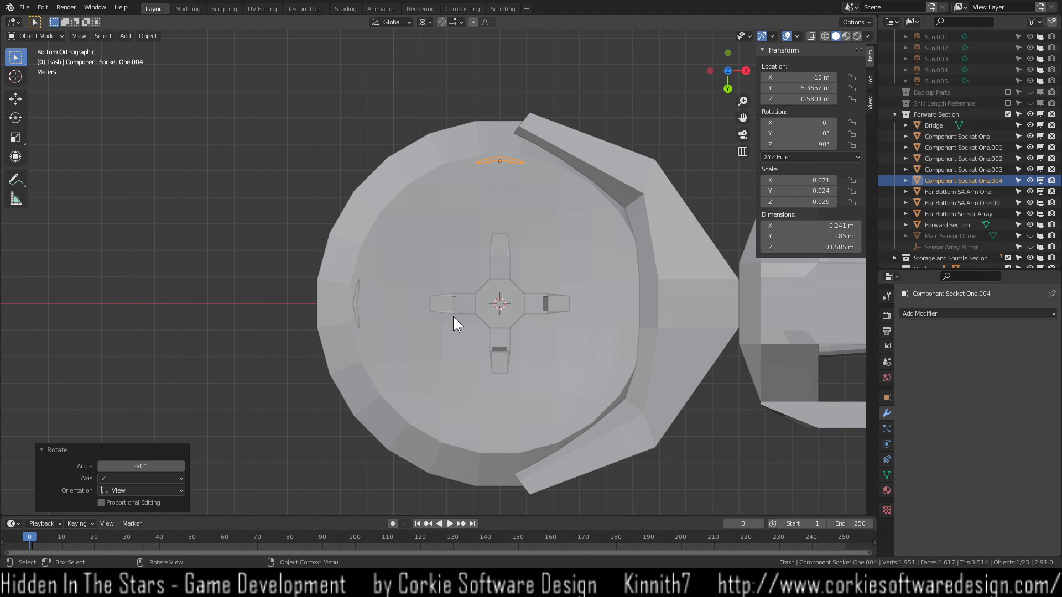
pyautogui.scroll(7, 453, 317)
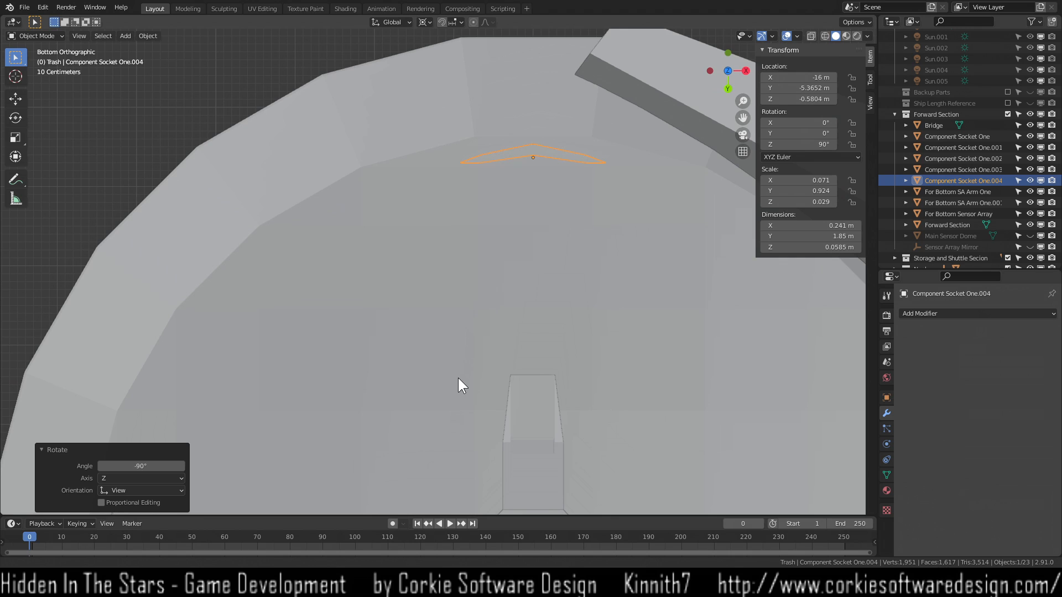
pyautogui.scroll(-8, 506, 290)
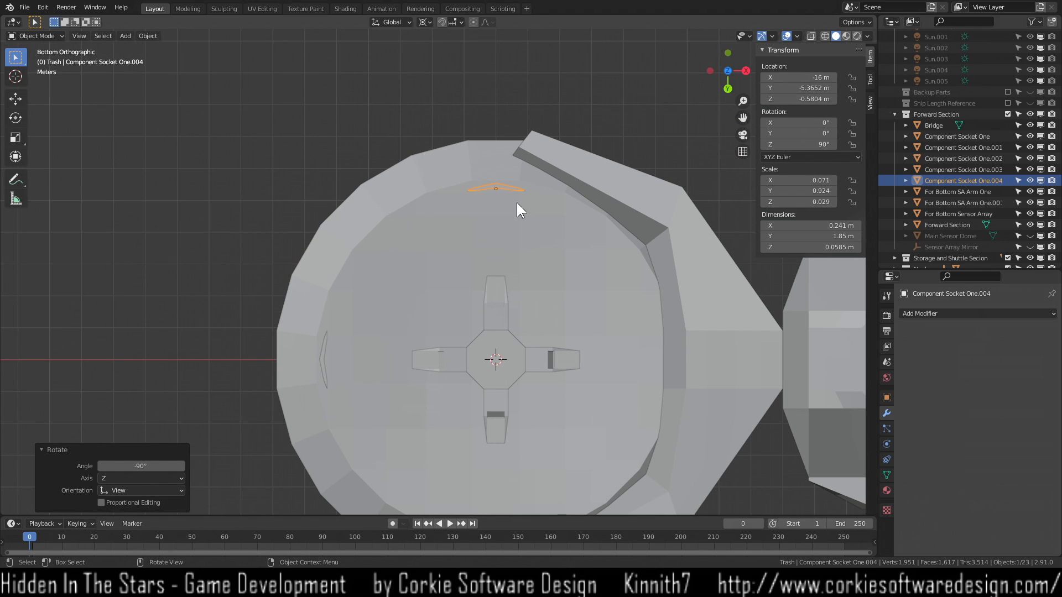
# Duplicate the side underside socket and rotate the copy 180° to the opposite side of the hull.
pyautogui.click(505, 188)
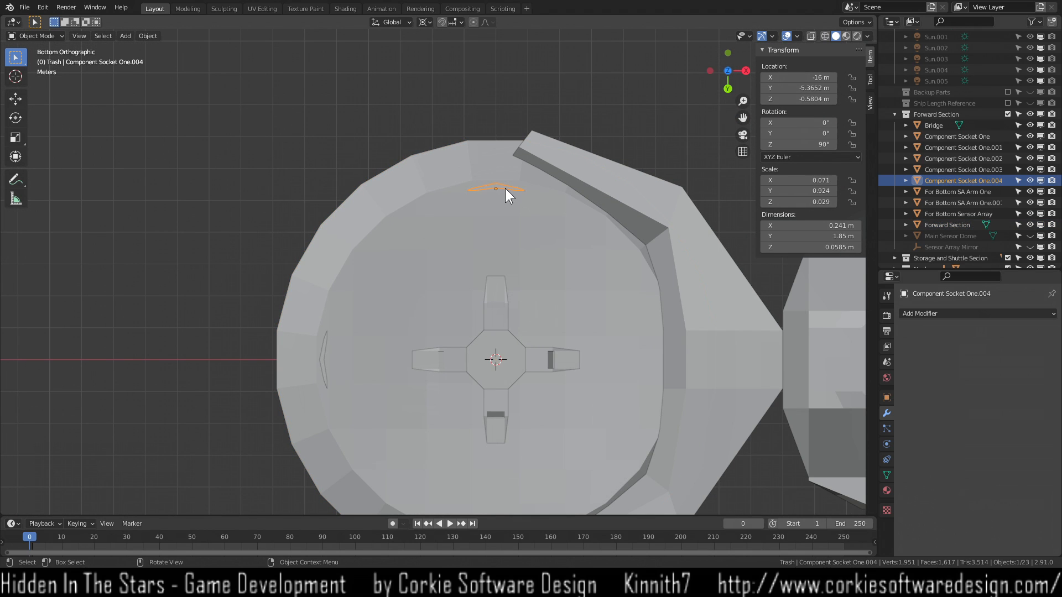
pyautogui.hotkey('shift', 'd')
pyautogui.write('r180')
pyautogui.press('Return')
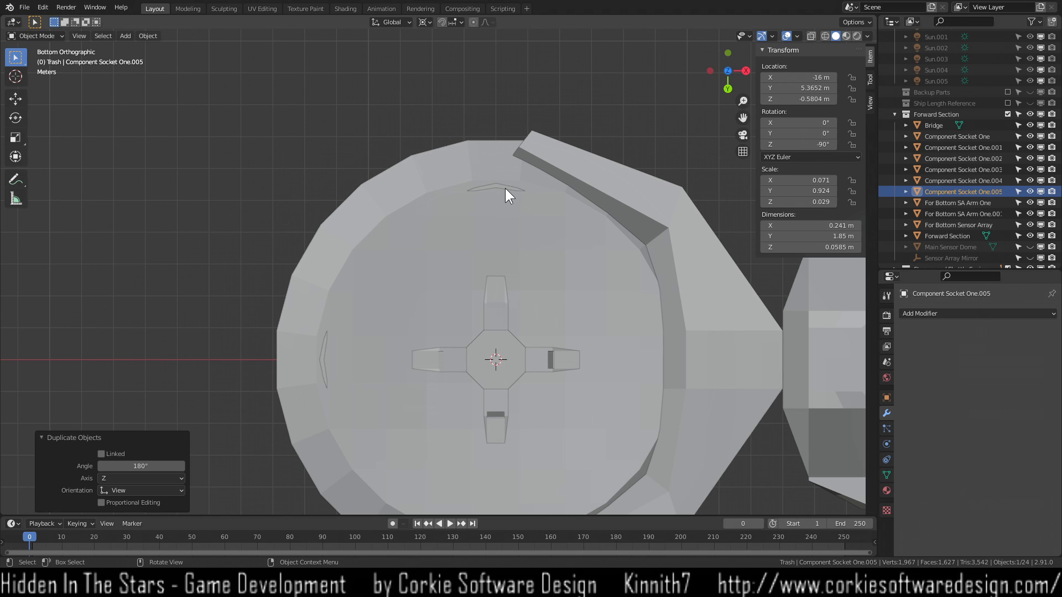
pyautogui.scroll(-2, 514, 276)
pyautogui.click(308, 390)
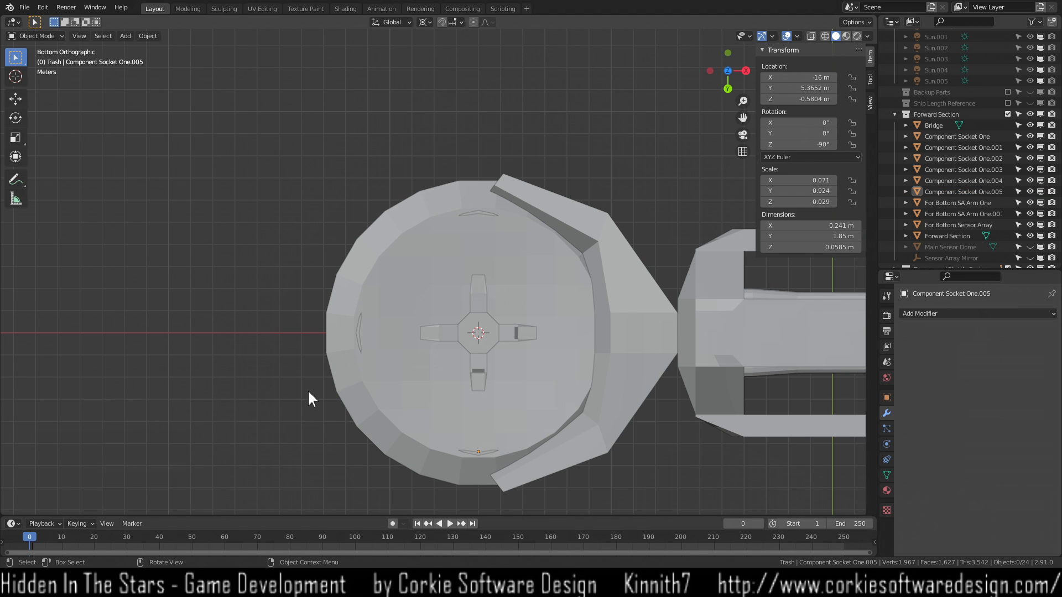
# Preview QT Engine.001 spinning about its long axis by sweeping its X rotation through several turns.
pyautogui.moveTo(454, 460); pyautogui.dragTo(668, 494, button='middle')
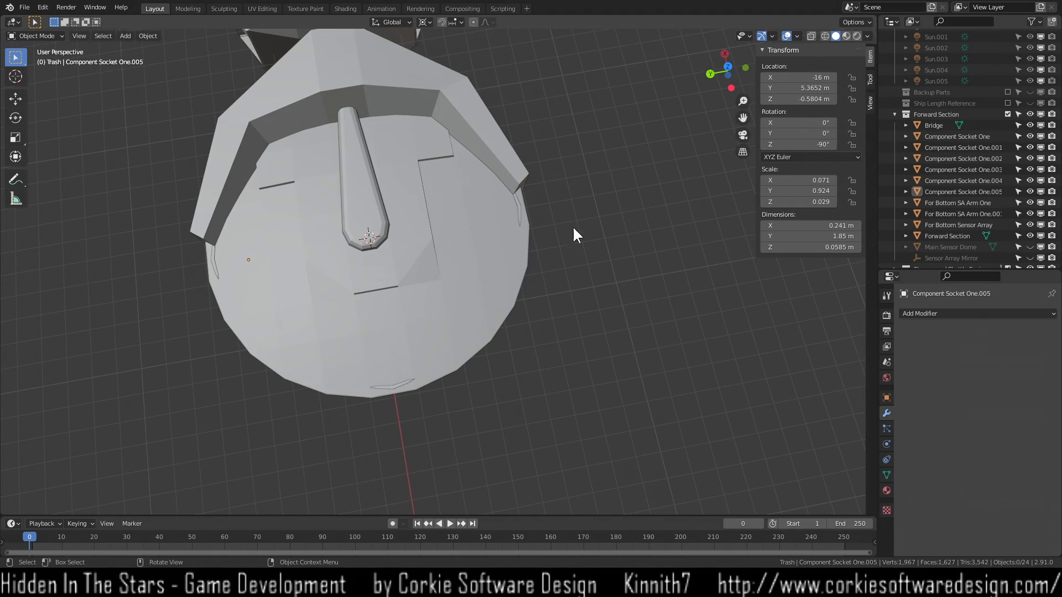
pyautogui.moveTo(555, 221); pyautogui.dragTo(306, 243, button='middle')
pyautogui.moveTo(379, 360); pyautogui.dragTo(540, 338, button='middle')
pyautogui.scroll(-5, 329, 409)
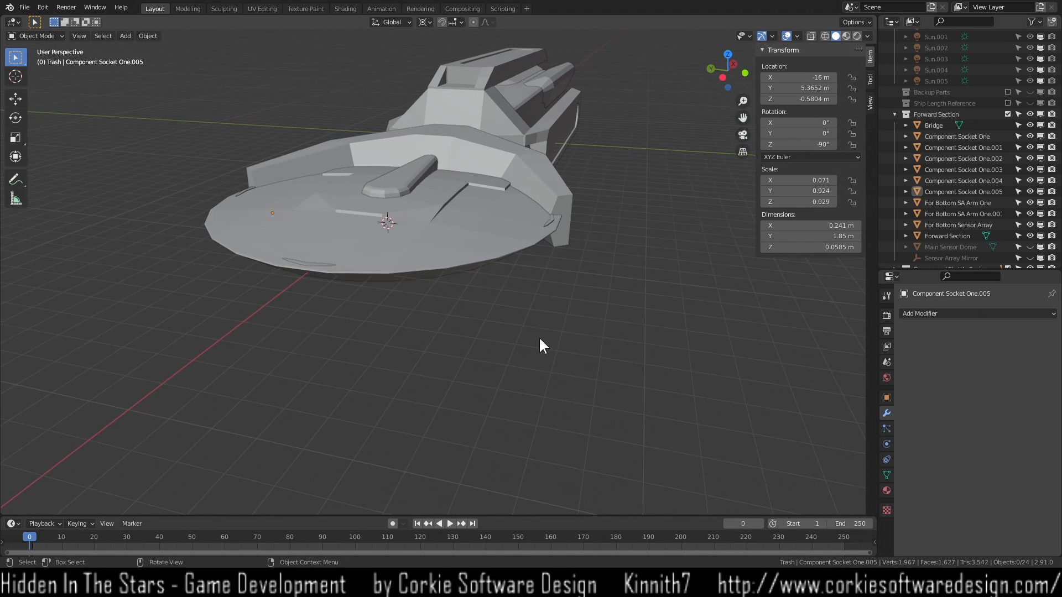
pyautogui.moveTo(640, 207); pyautogui.dragTo(532, 374, button='middle')
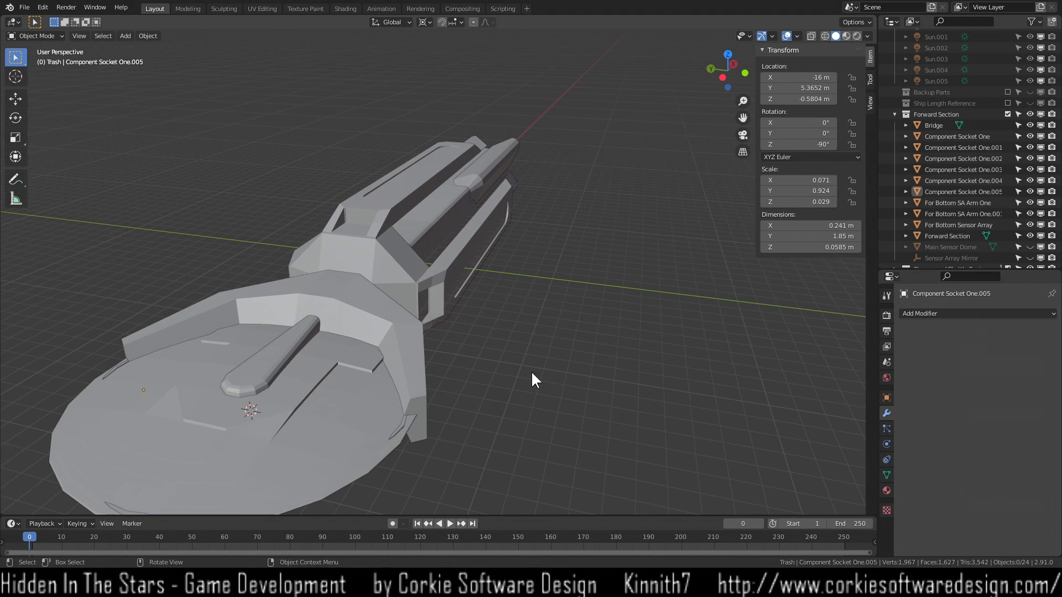
pyautogui.click(403, 243)
pyautogui.click(630, 380)
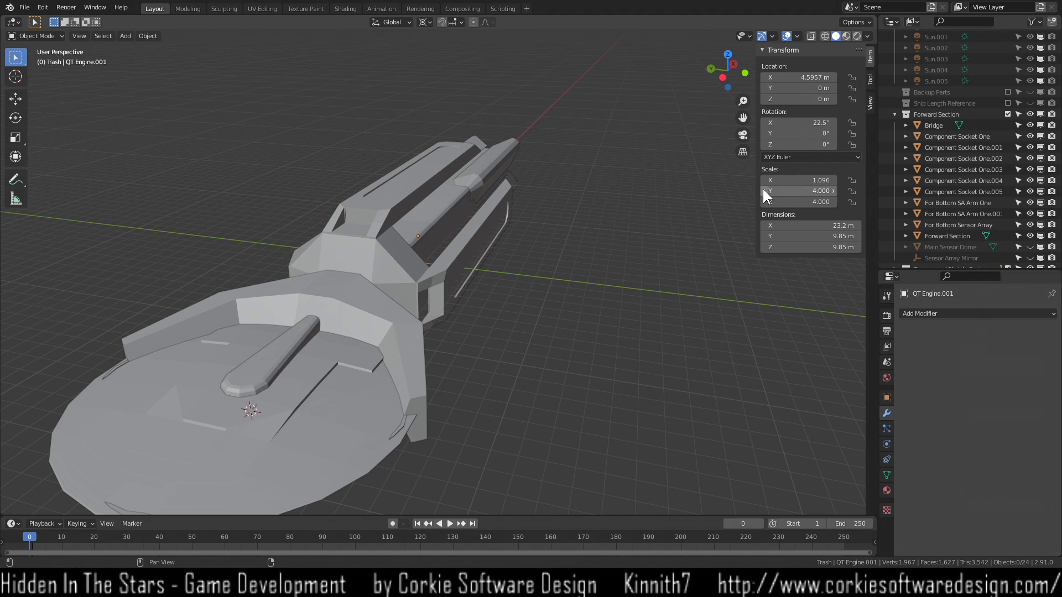
pyautogui.moveTo(802, 123); pyautogui.dragTo(956, 122)
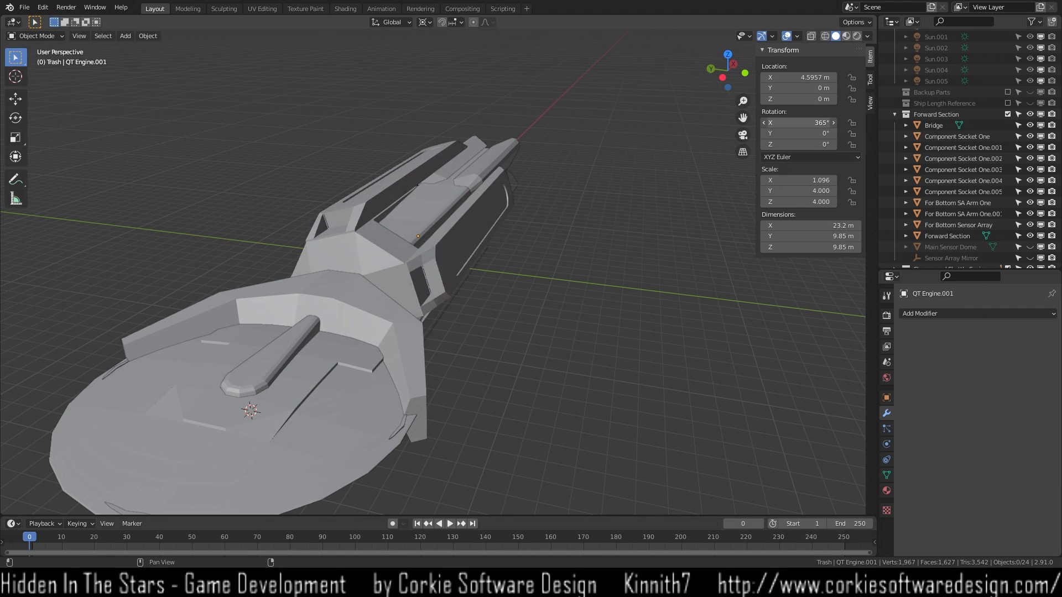
pyautogui.moveTo(962, 122); pyautogui.dragTo(989, 123)
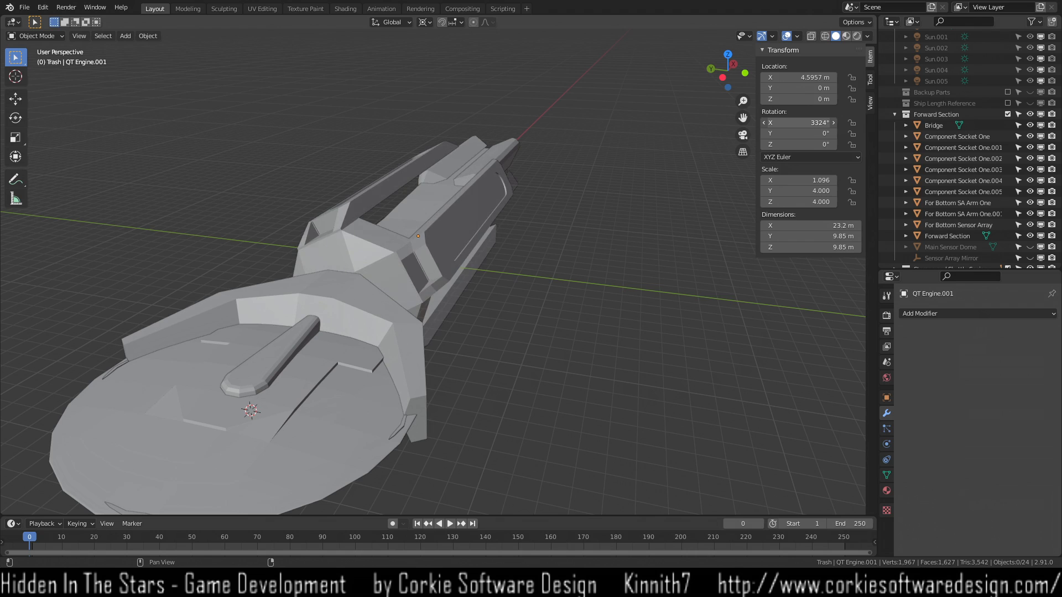
pyautogui.moveTo(801, 123); pyautogui.dragTo(816, 122)
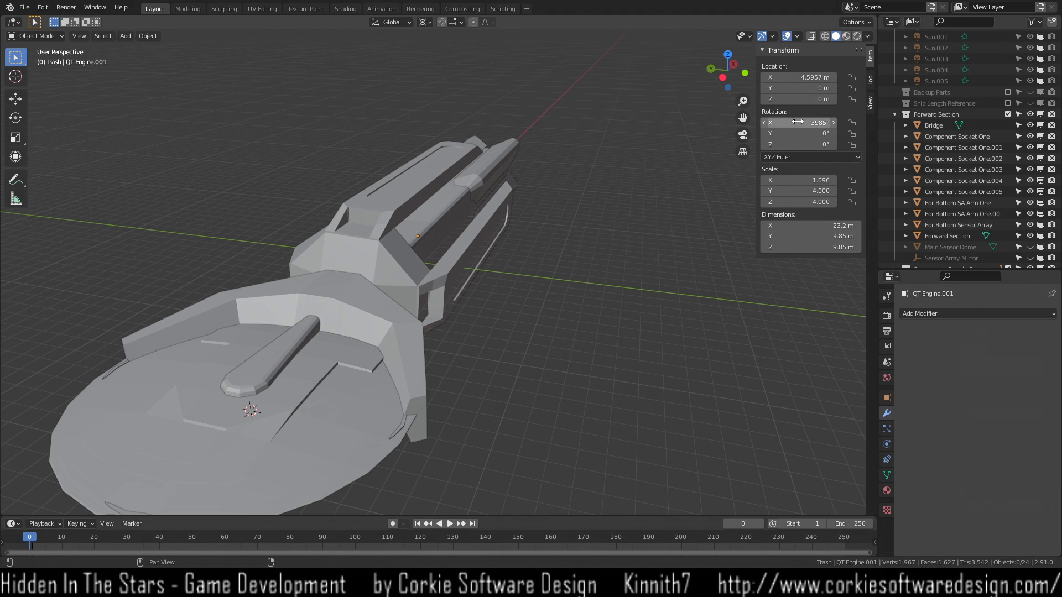
# Set QT Engine.001's X rotation to 22.5°.
pyautogui.click(812, 120)
pyautogui.write('22.5')
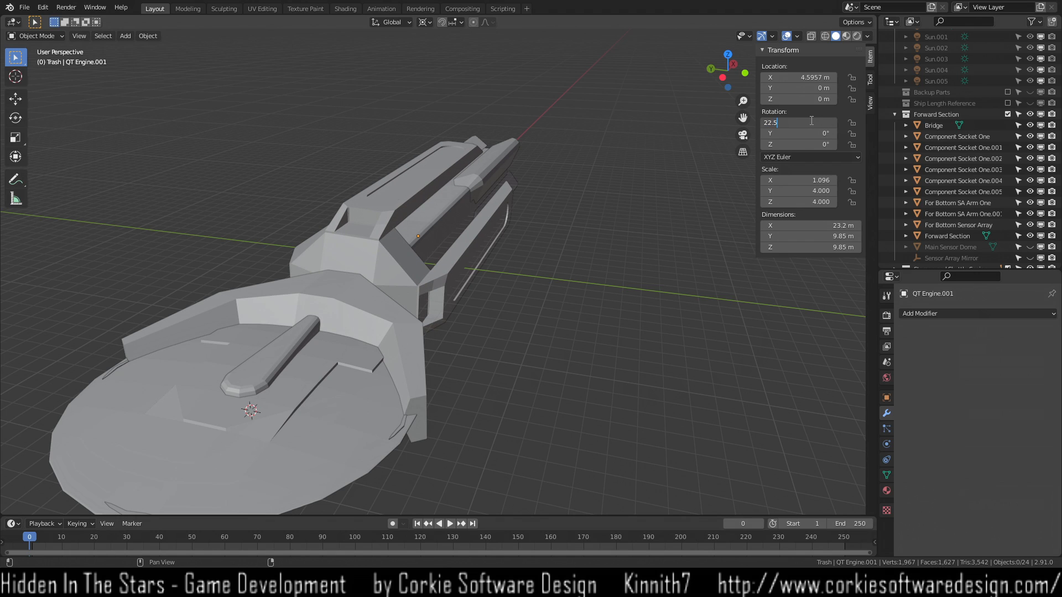
pyautogui.press('Return')
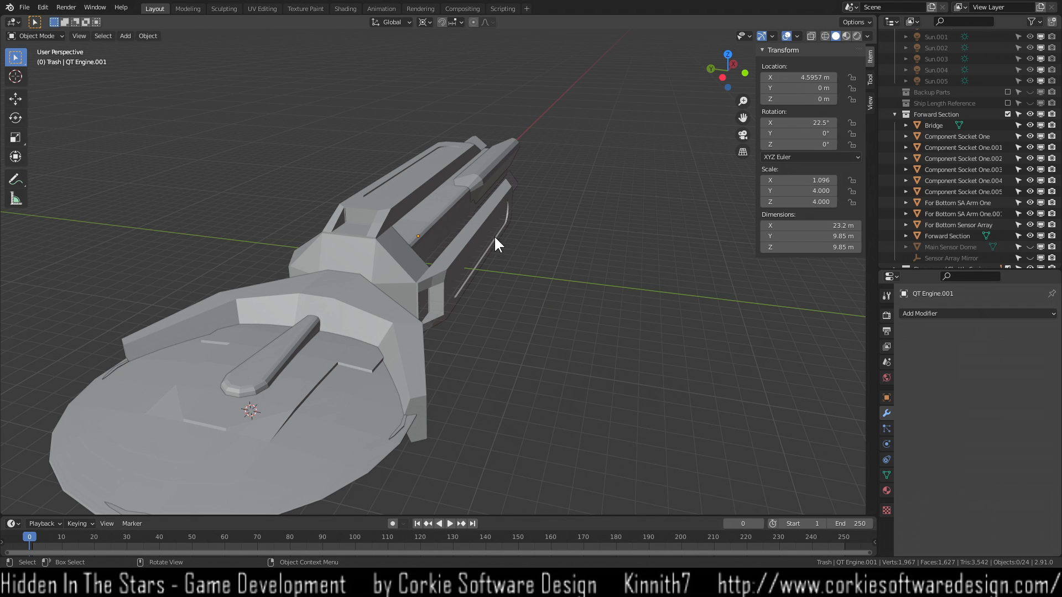
# Switch the viewport to rendered shading and make the Lights and Cameras collection visible.
pyautogui.moveTo(576, 235)
pyautogui.mouseDown(button='middle')
pyautogui.moveTo(592, 208)
pyautogui.moveTo(467, 220)
pyautogui.mouseUp(button='middle')
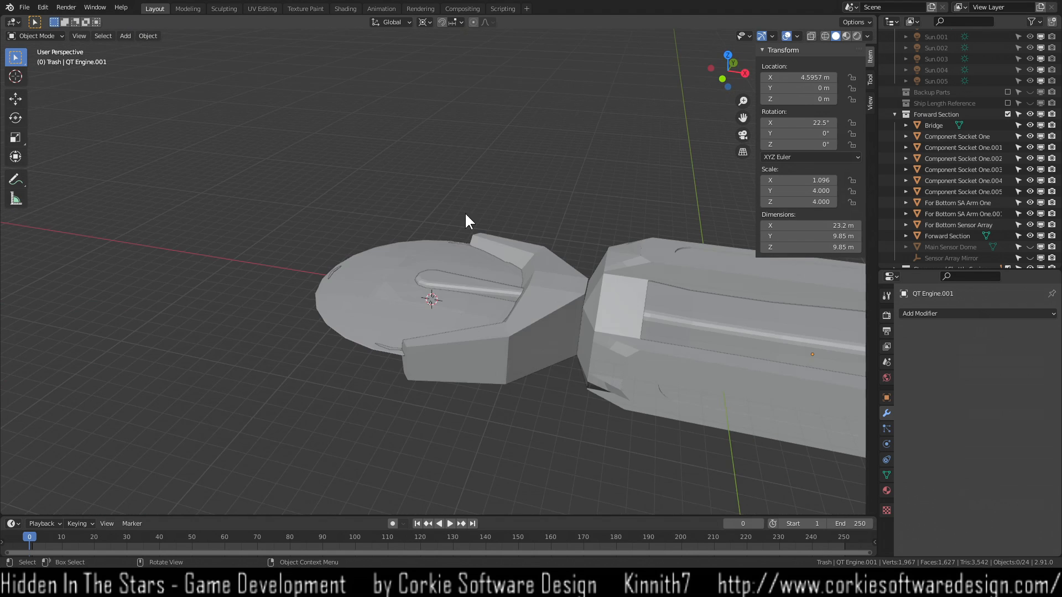
pyautogui.press('z')
pyautogui.click(460, 149)
pyautogui.moveTo(616, 332)
pyautogui.keyDown('shift'); pyautogui.mouseDown(button='middle')
pyautogui.moveTo(577, 321)
pyautogui.moveTo(863, 210)
pyautogui.mouseUp(button='middle'); pyautogui.keyUp('shift')
pyautogui.moveTo(702, 408); pyautogui.dragTo(663, 188, button='middle')
pyautogui.scroll(5, 454, 287)
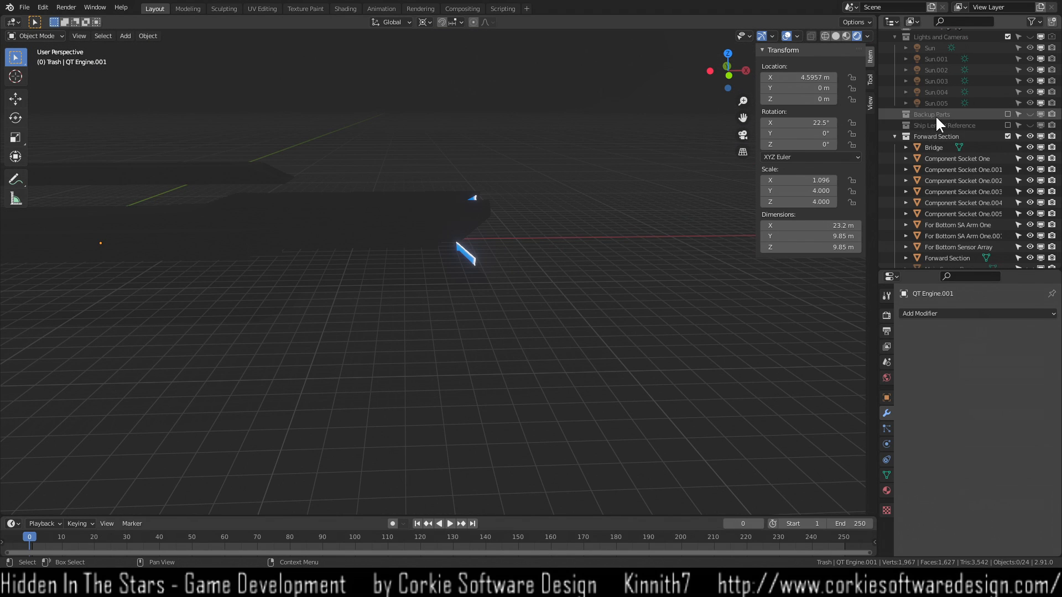
pyautogui.scroll(3, 962, 110)
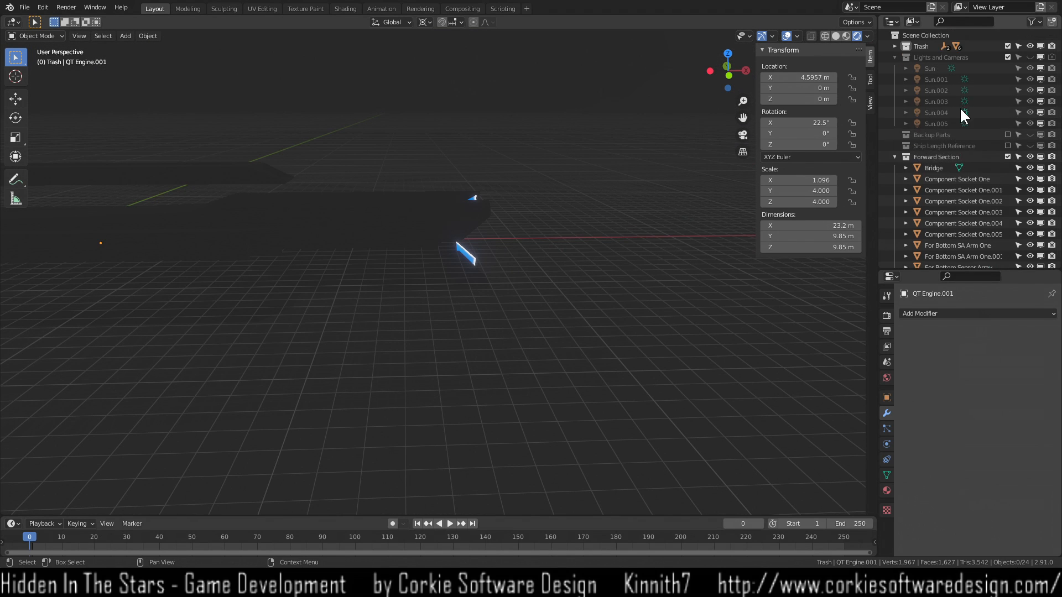
pyautogui.click(1030, 55)
# Preview QT Engine.001 spinning in the lit, rendered view by sweeping its X rotation.
pyautogui.moveTo(421, 317); pyautogui.dragTo(489, 346, button='middle')
pyautogui.scroll(4, 488, 337)
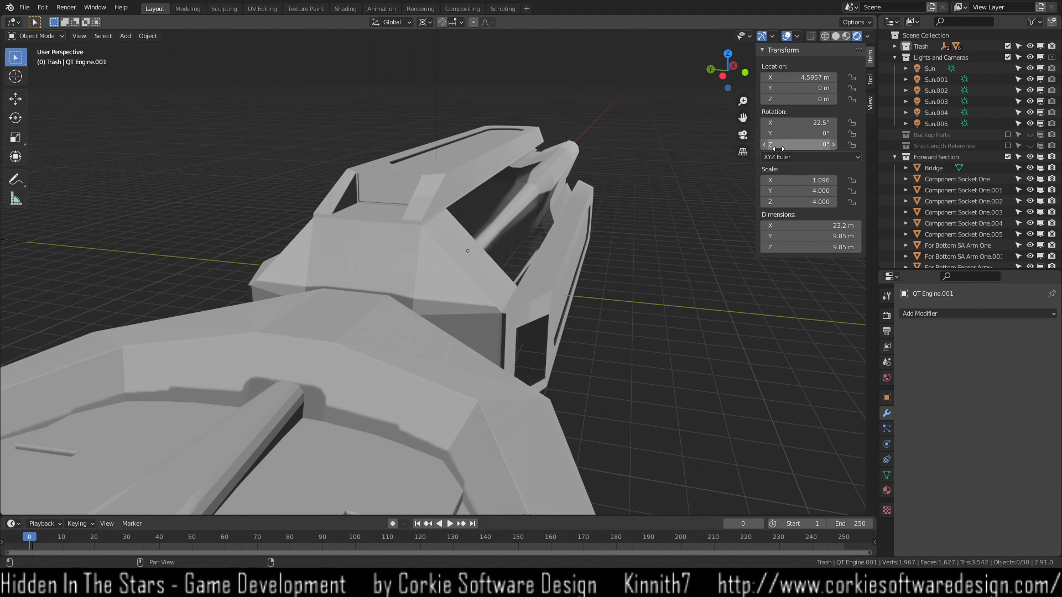
pyautogui.moveTo(786, 123); pyautogui.dragTo(907, 123)
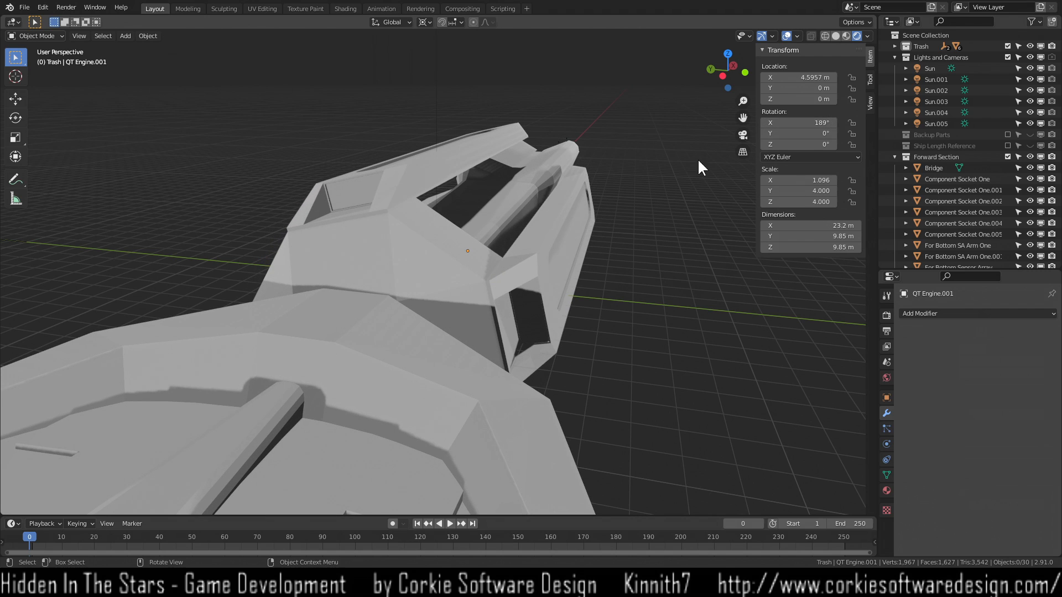
# Set QT Engine.001's X rotation to 22.5°.
pyautogui.click(794, 124)
pyautogui.write('22.5')
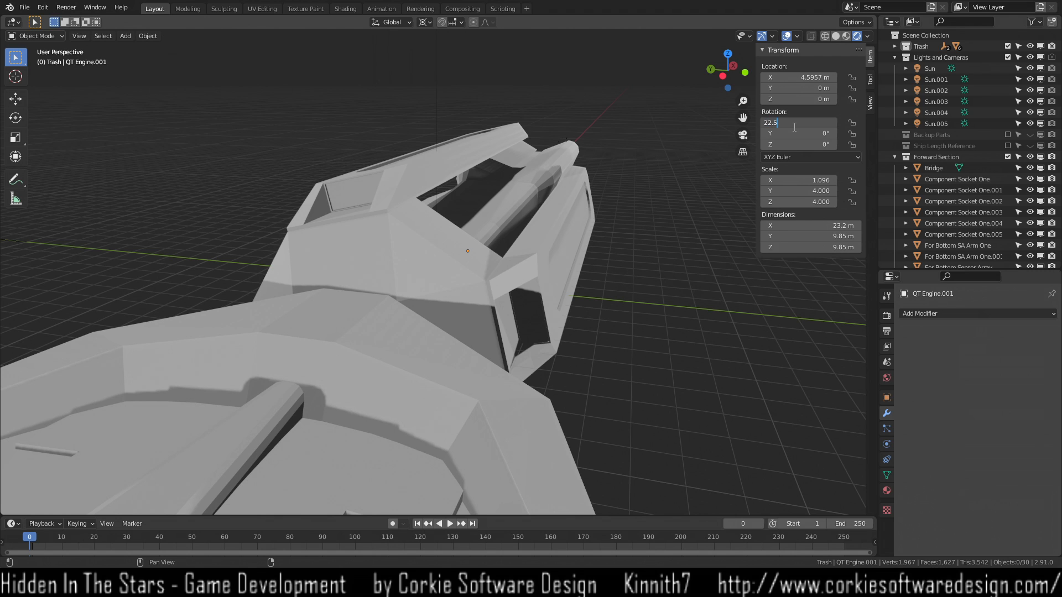
pyautogui.press('Return')
pyautogui.scroll(-8, 549, 237)
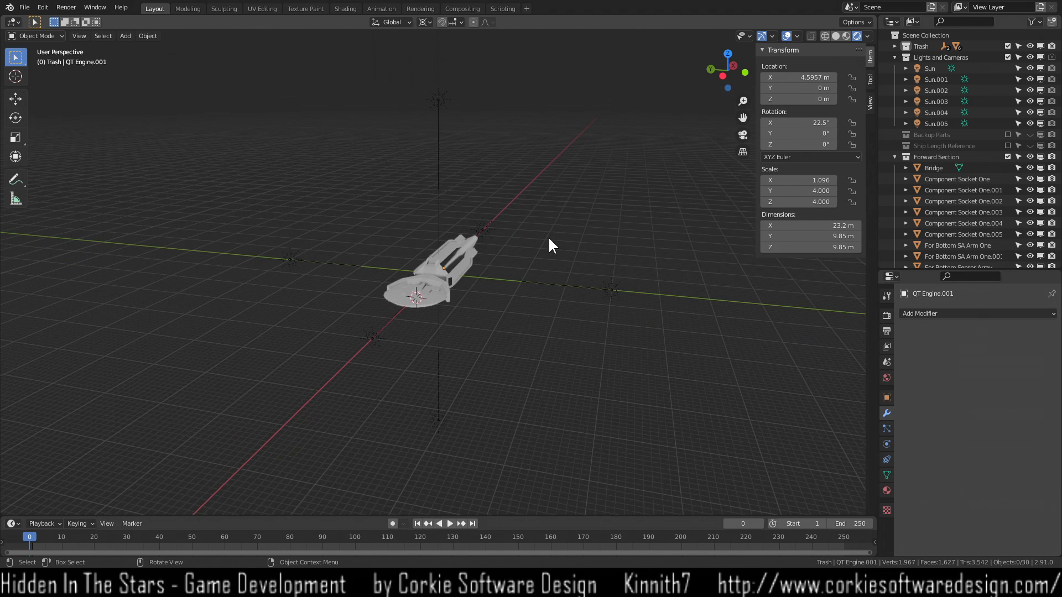
pyautogui.scroll(8, 468, 306)
pyautogui.moveTo(484, 383); pyautogui.dragTo(486, 369, button='middle')
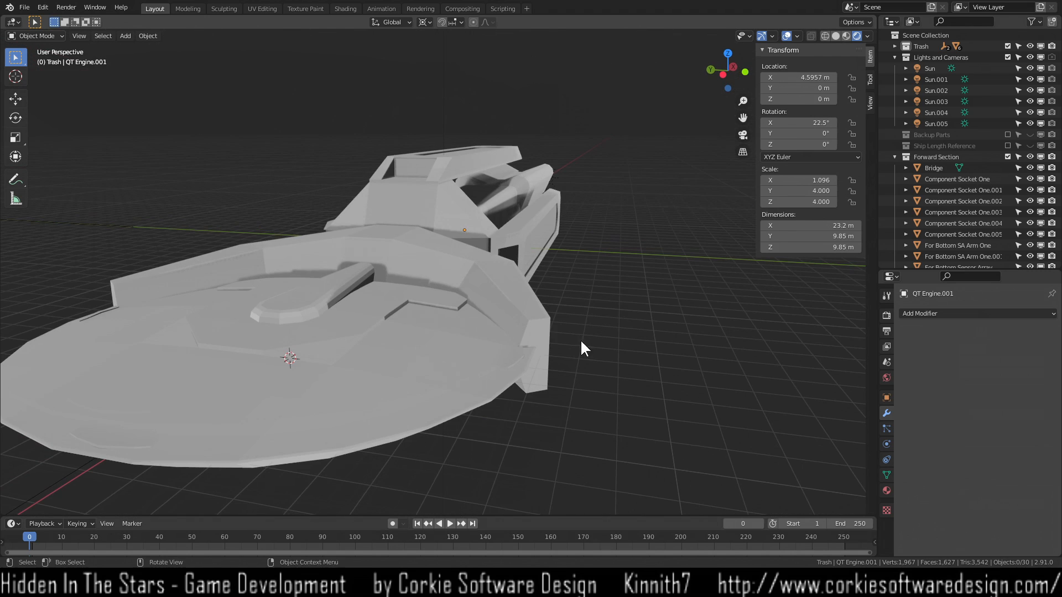
# Exclude the Lights and Cameras collection from the view layer and switch the viewport to solid shading.
pyautogui.click(1008, 56)
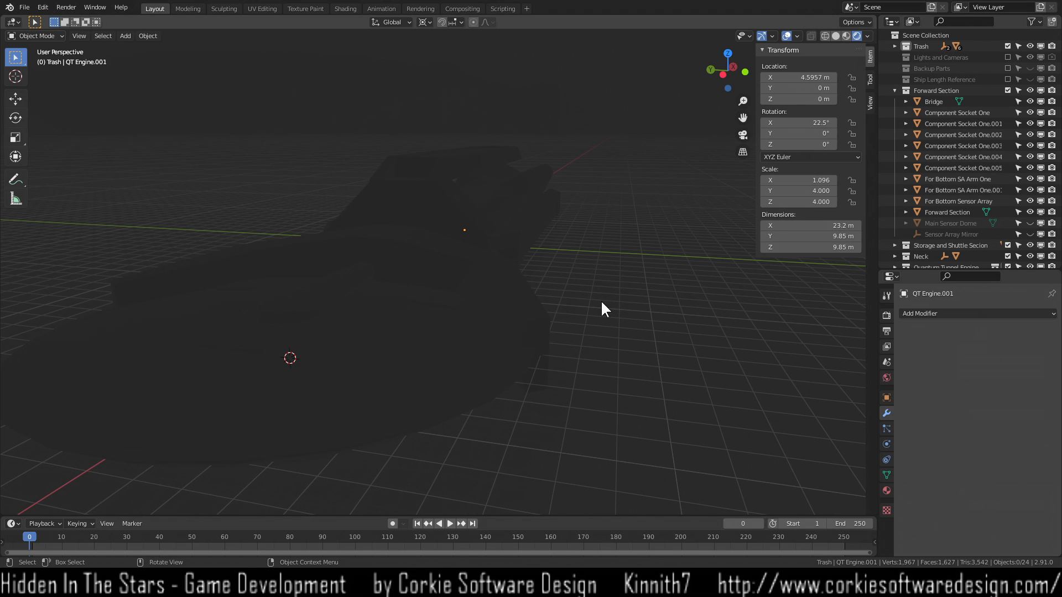
pyautogui.press('z')
pyautogui.click(715, 382)
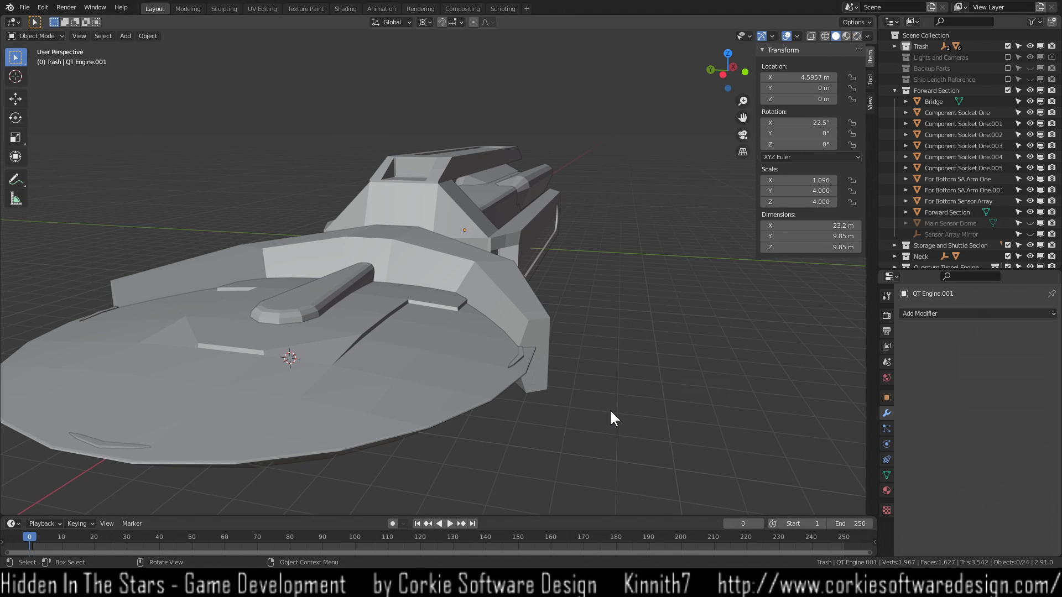
# Examine the ship from above, focusing on the forward section's disc and its top rim sockets.
pyautogui.moveTo(577, 419); pyautogui.dragTo(497, 431, button='middle')
pyautogui.press('KP_7')
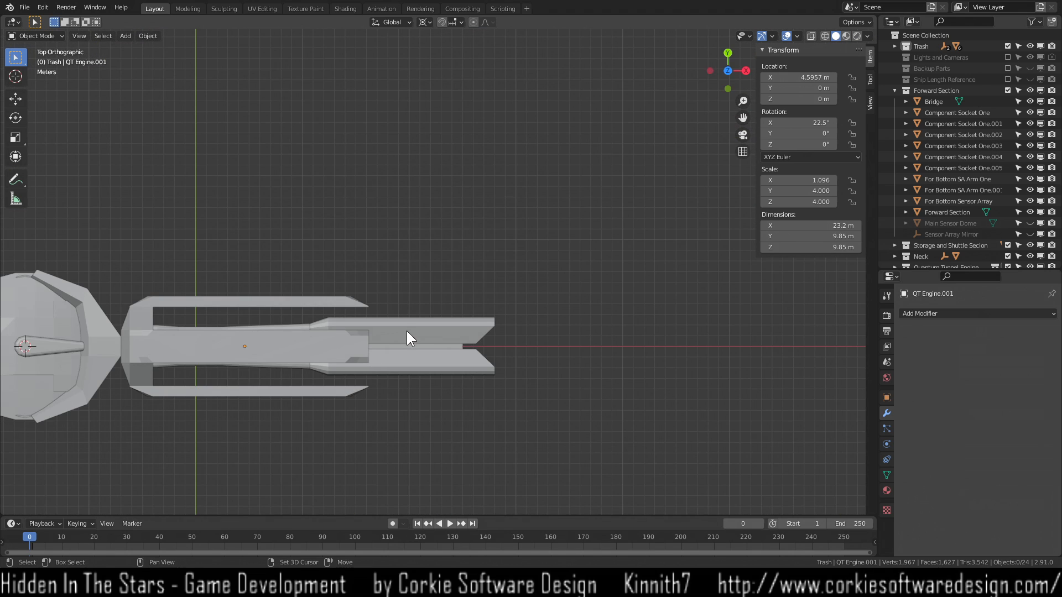
pyautogui.keyDown('shift'); pyautogui.moveTo(102, 359); pyautogui.dragTo(442, 299, button='middle'); pyautogui.keyUp('shift')
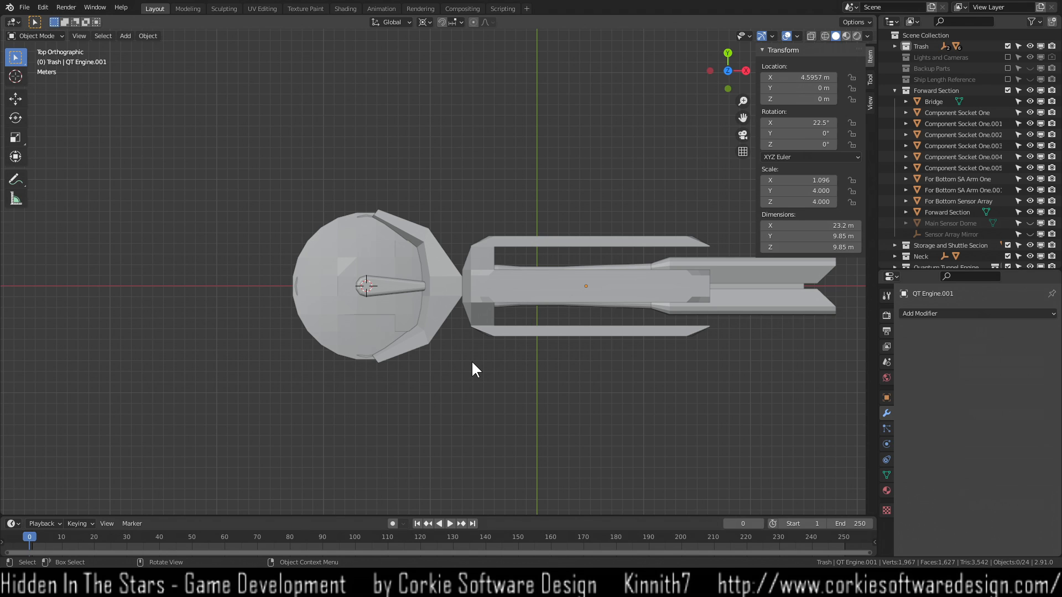
pyautogui.scroll(5, 467, 332)
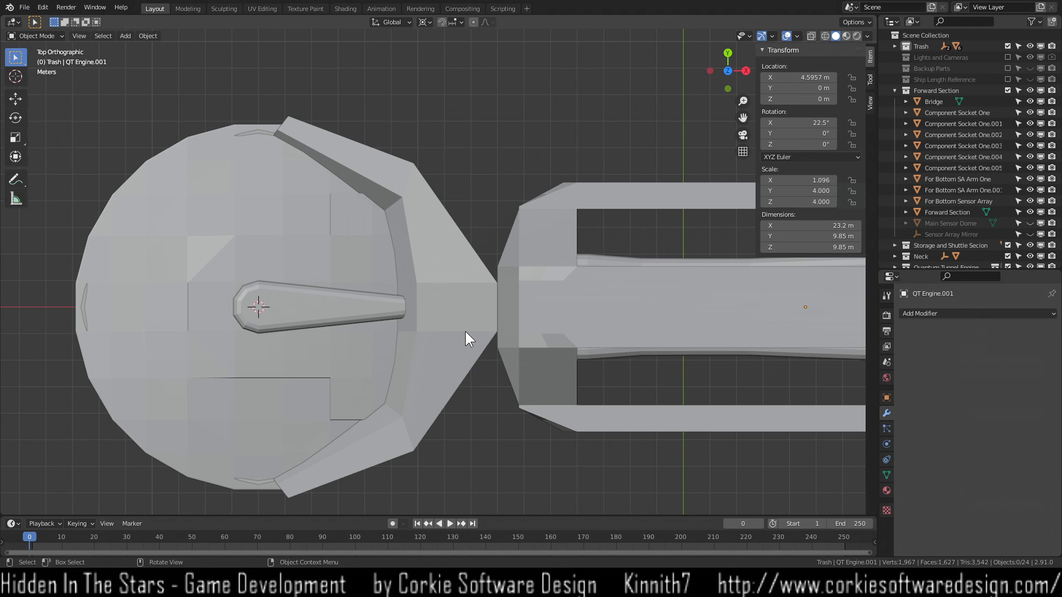
pyautogui.moveTo(490, 373); pyautogui.dragTo(485, 331, button='middle')
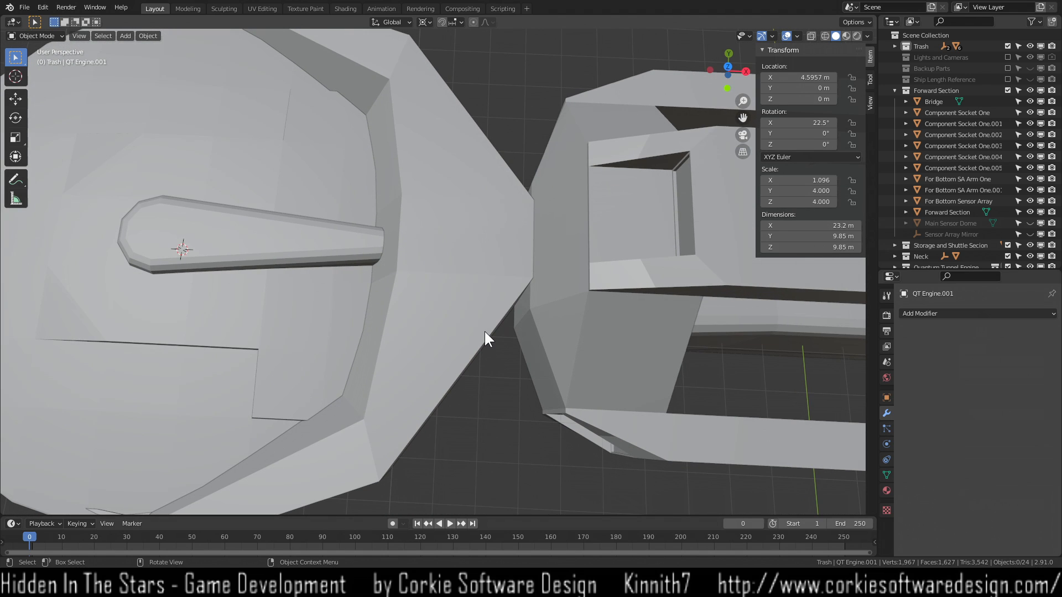
pyautogui.press('KP_7')
pyautogui.scroll(-5, 376, 301)
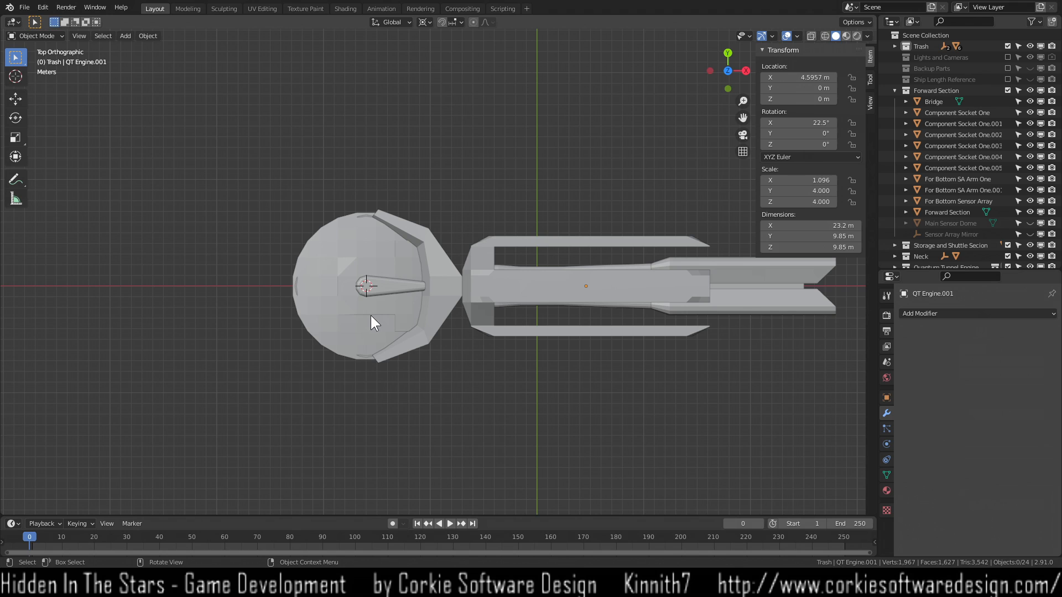
pyautogui.scroll(4, 363, 315)
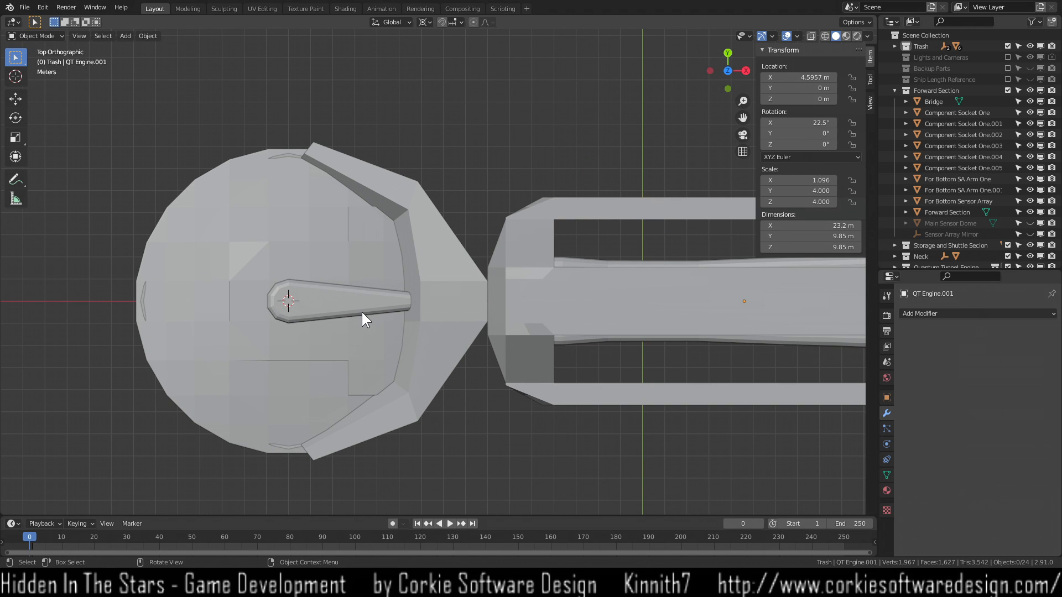
pyautogui.scroll(2, 291, 249)
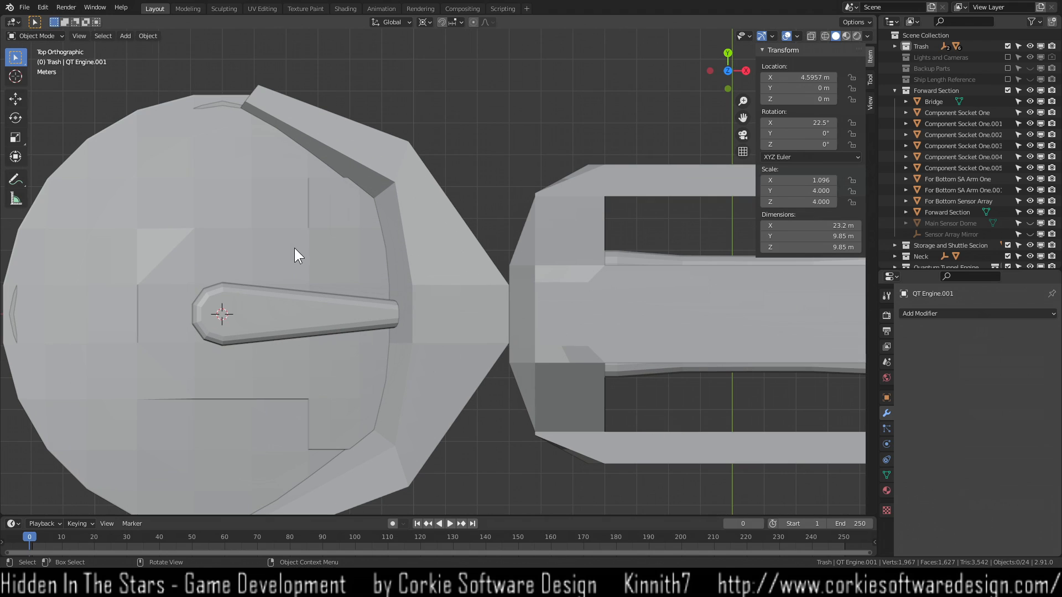
pyautogui.scroll(-2, 234, 184)
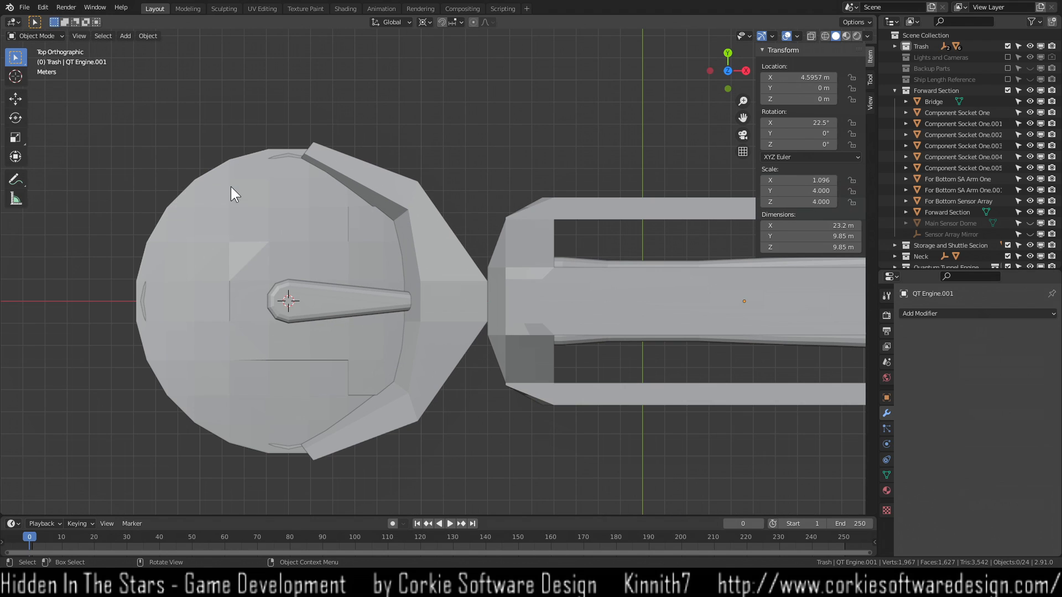
pyautogui.click(277, 158)
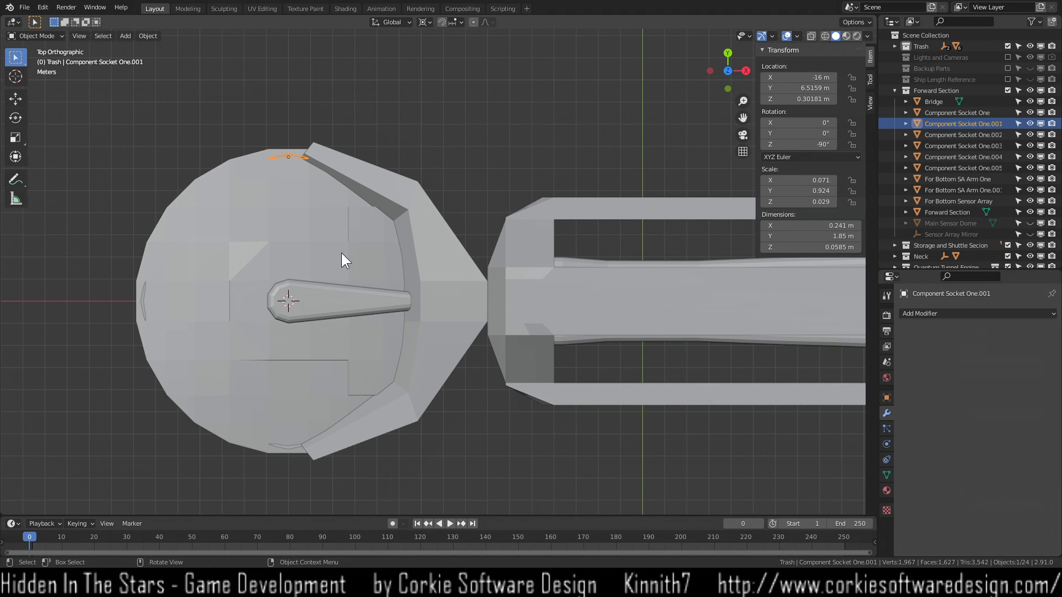
pyautogui.press('r')
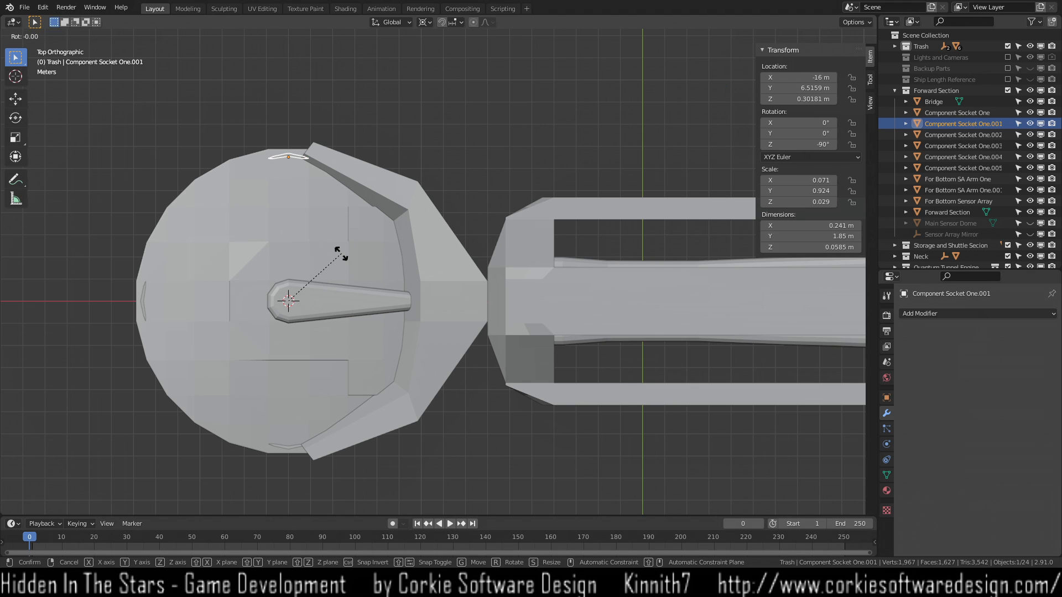
pyautogui.write('-45')
pyautogui.press('BackSpace')
pyautogui.press('-')
pyautogui.write('45')
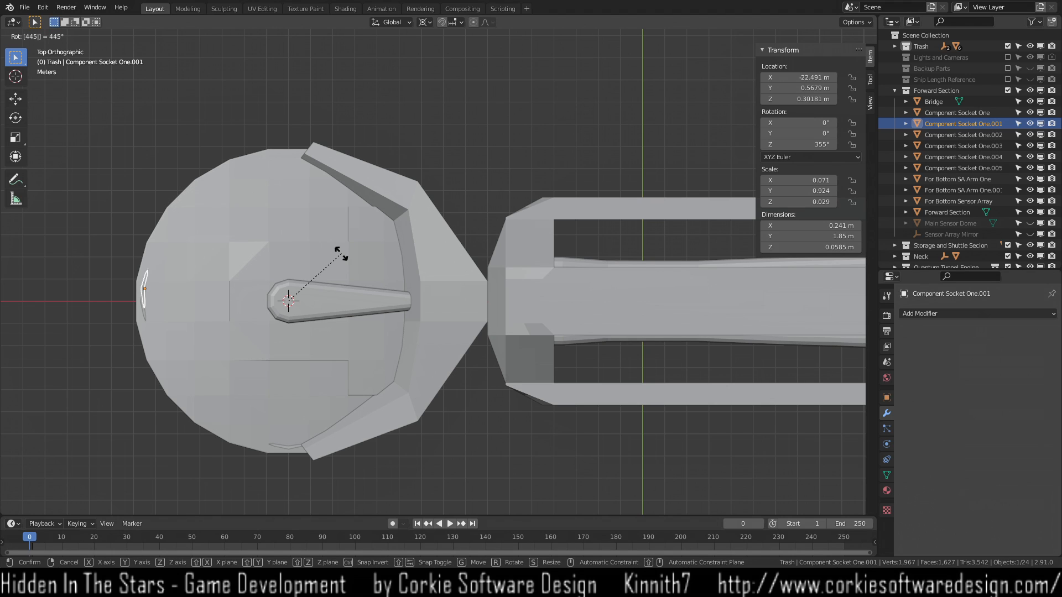
pyautogui.press('Escape')
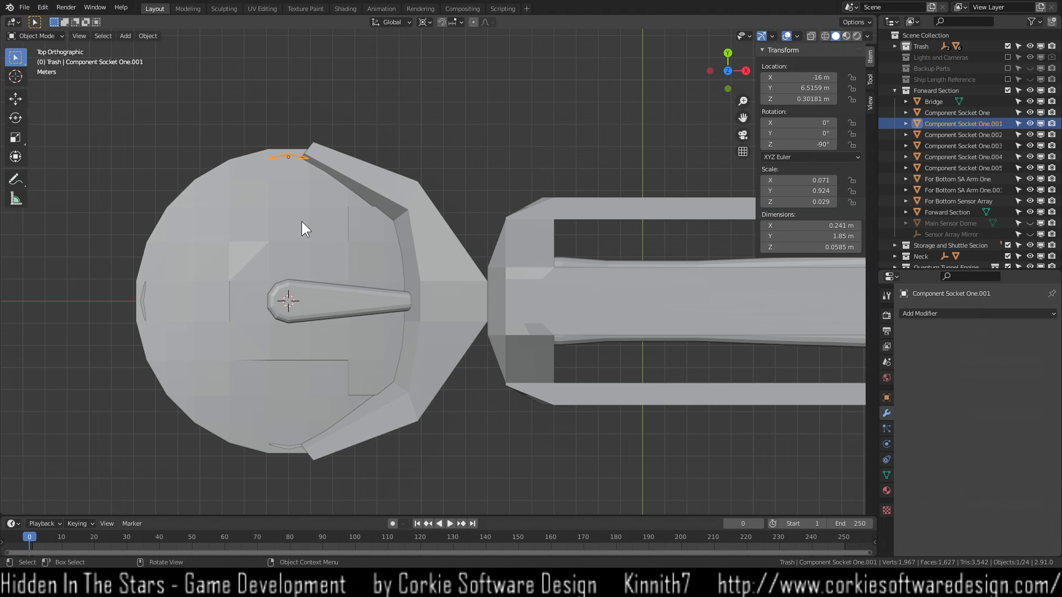
# Rotate Component Socket One.001 by 45° around the 3D cursor in top view, towards the front socket.
pyautogui.press('r')
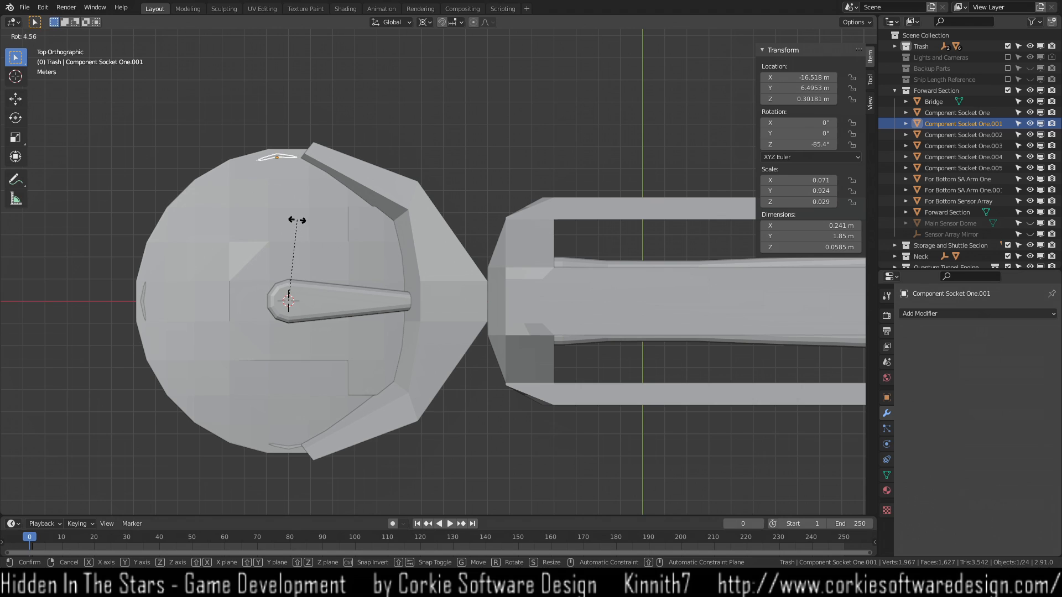
pyautogui.write('45')
pyautogui.press('Return')
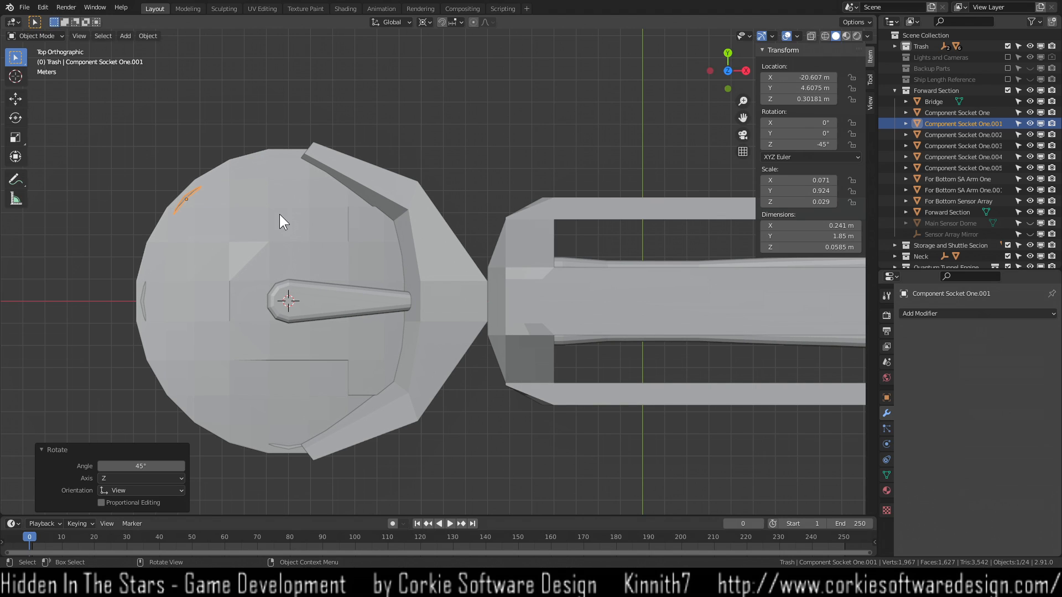
pyautogui.moveTo(142, 170); pyautogui.dragTo(157, 233, button='middle')
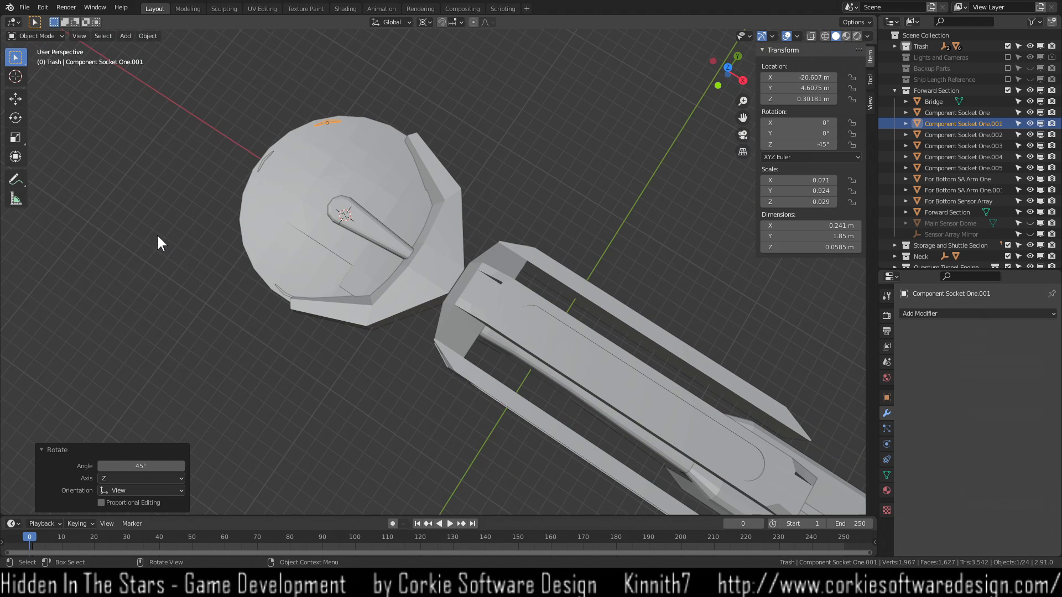
pyautogui.press('KP_7')
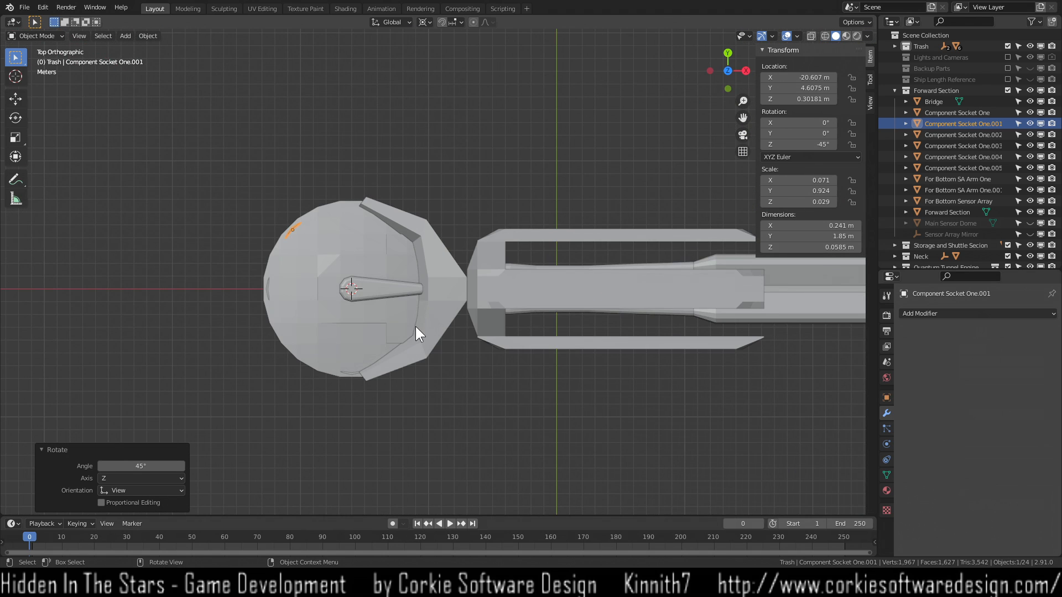
# Rotate Component Socket One.002 on the opposite rim by -45° around the 3D cursor and deselect it.
pyautogui.scroll(5, 371, 368)
pyautogui.keyDown('shift'); pyautogui.moveTo(340, 369); pyautogui.dragTo(396, 318, button='middle'); pyautogui.keyUp('shift')
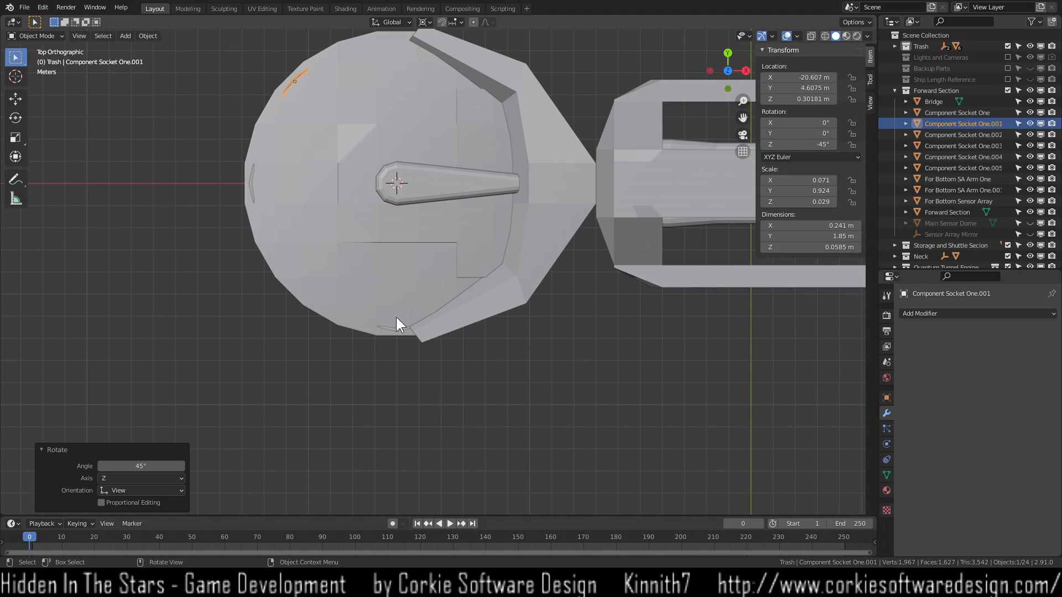
pyautogui.click(393, 328)
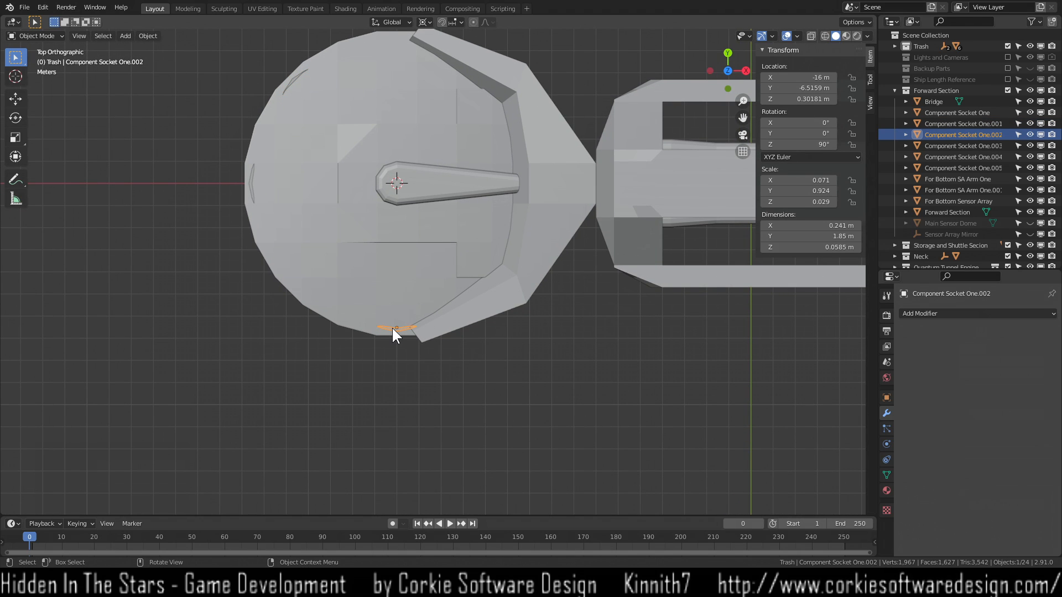
pyautogui.write('r-45')
pyautogui.press('Return')
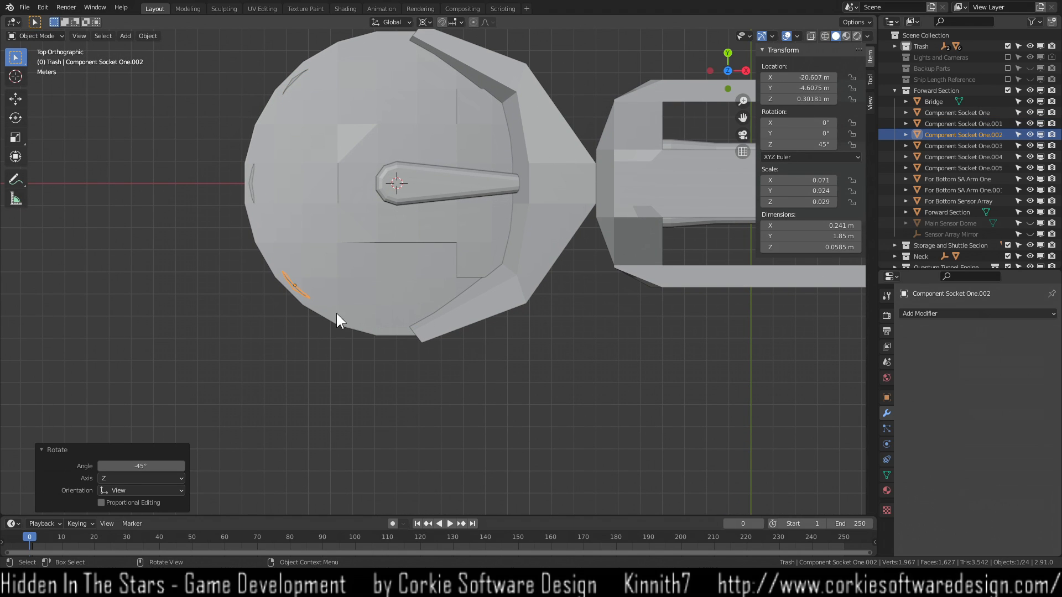
pyautogui.click(308, 373)
# Examine from below and above how the rotated sockets sit on the forward section's rim surface.
pyautogui.moveTo(307, 372); pyautogui.dragTo(491, 168, button='middle')
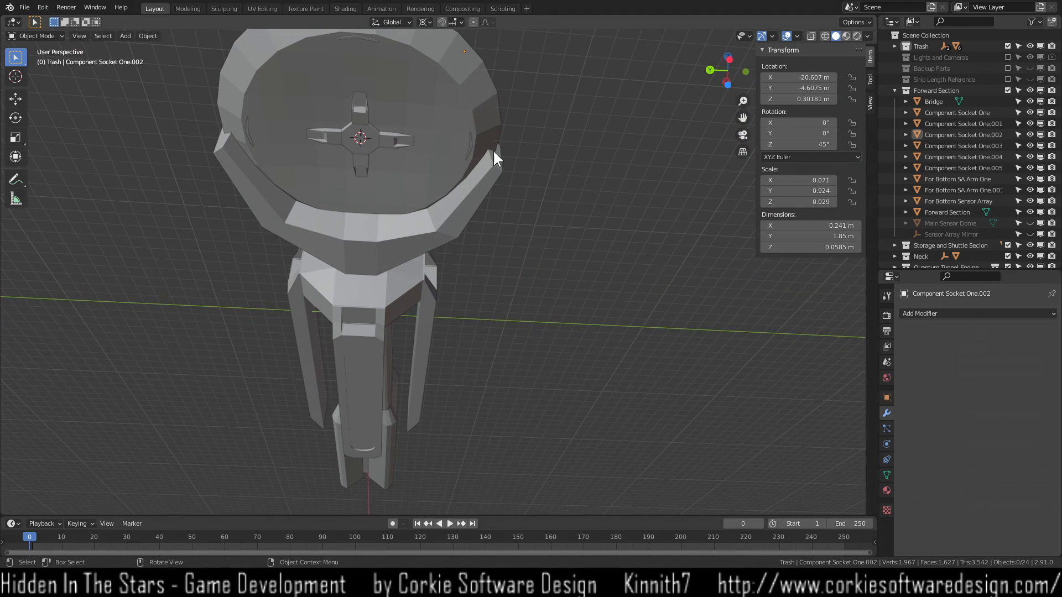
pyautogui.moveTo(378, 191); pyautogui.dragTo(322, 308, button='middle')
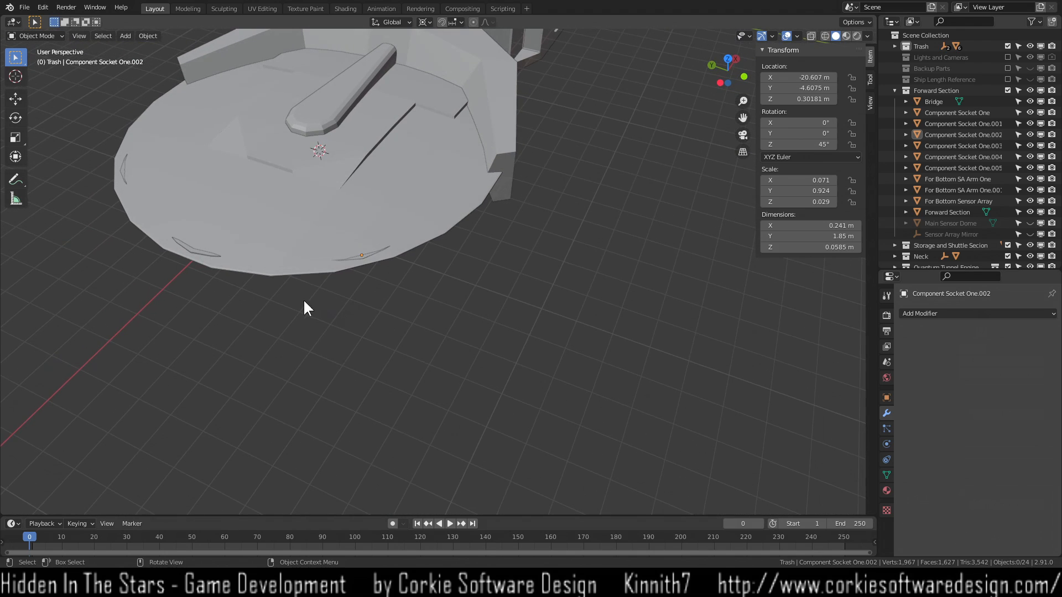
pyautogui.moveTo(256, 280); pyautogui.dragTo(467, 408, button='middle')
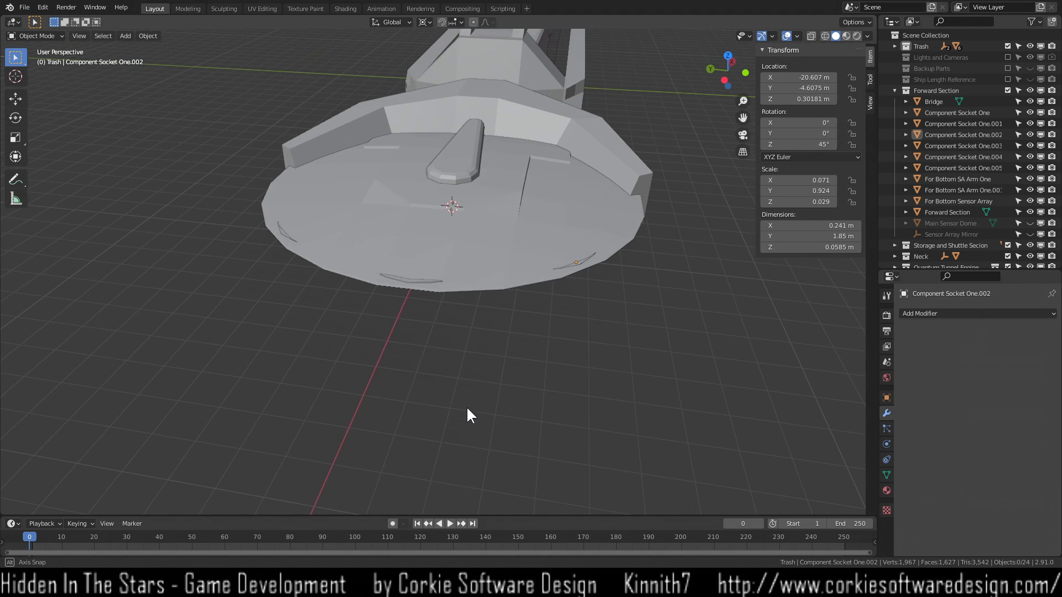
pyautogui.scroll(3, 664, 279)
pyautogui.scroll(2, 672, 304)
pyautogui.scroll(3, 593, 367)
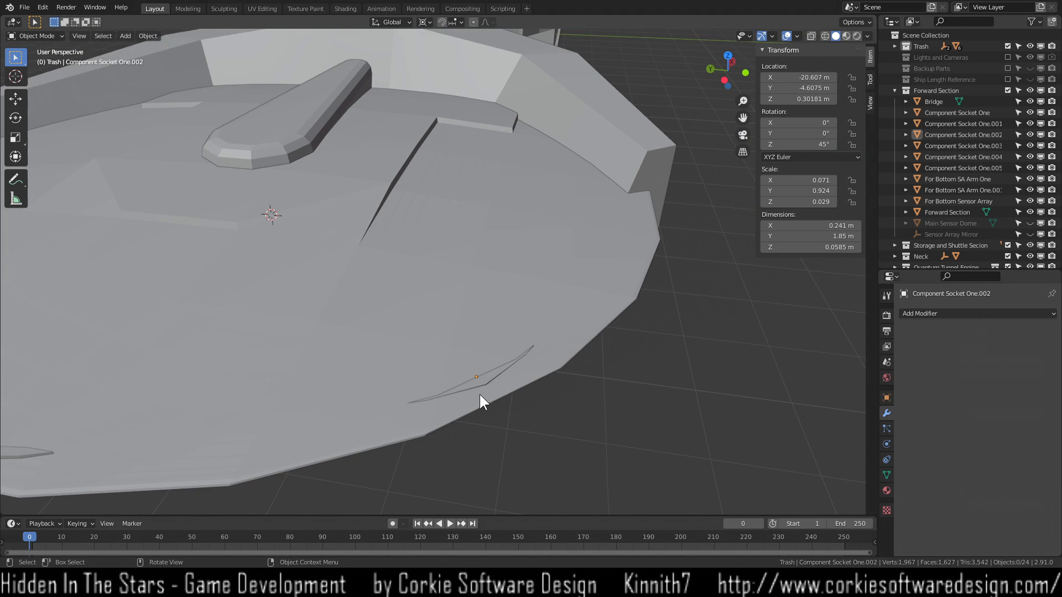
pyautogui.scroll(2, 480, 409)
pyautogui.scroll(-2, 476, 461)
pyautogui.moveTo(362, 443); pyautogui.dragTo(351, 420, button='middle')
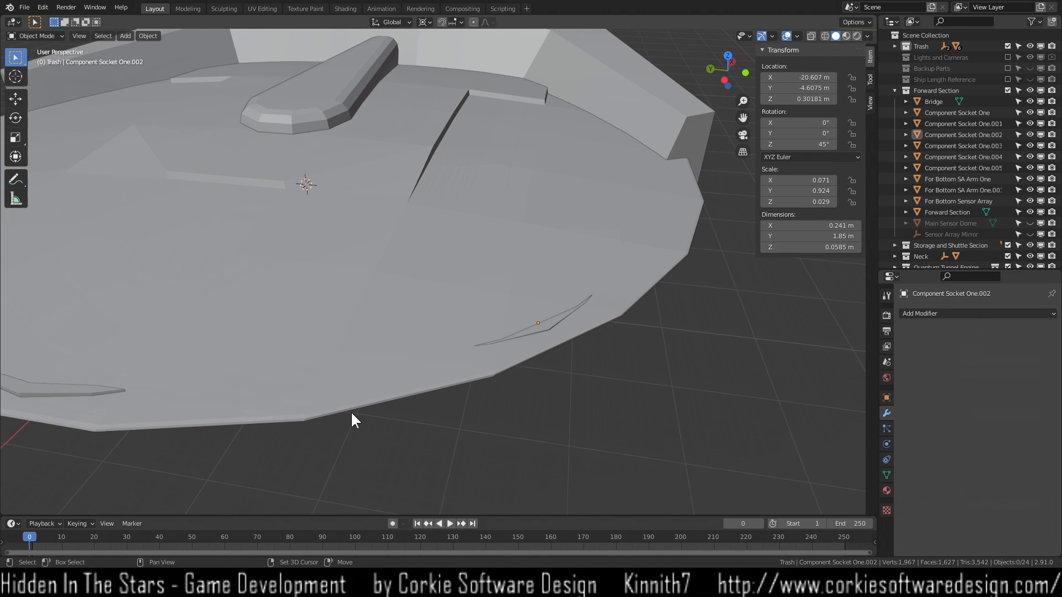
pyautogui.click(546, 331)
pyautogui.click(544, 326)
pyautogui.moveTo(573, 383); pyautogui.dragTo(565, 370, button='middle')
pyautogui.moveTo(549, 306); pyautogui.dragTo(563, 324, button='middle')
pyautogui.press('g')
pyautogui.press('z')
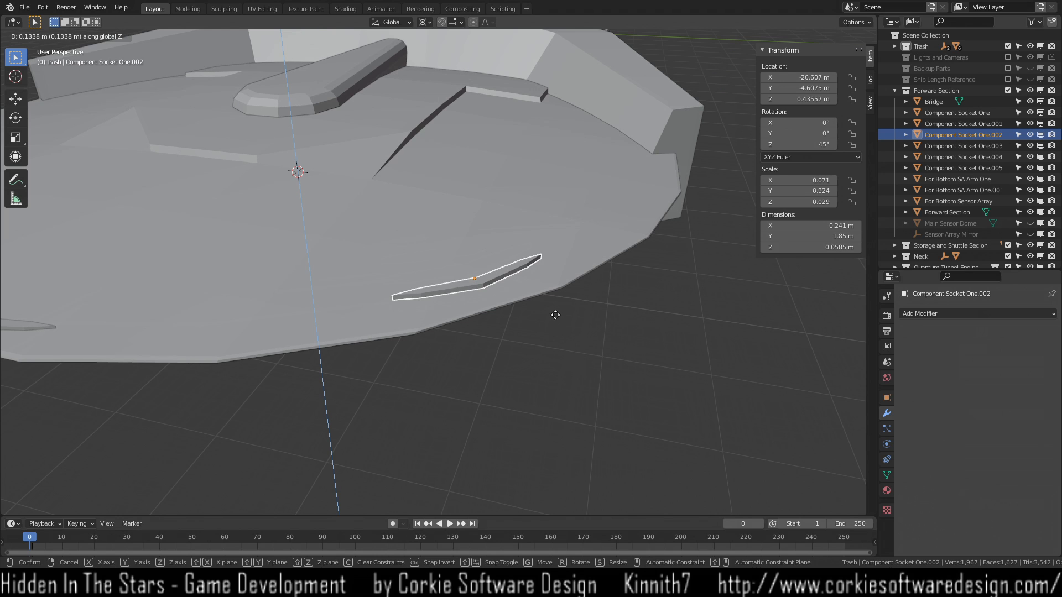
pyautogui.press('Escape')
# Undo the 45° rotations of Component Socket One.001 and Component Socket One.002.
pyautogui.moveTo(512, 339); pyautogui.dragTo(515, 366, button='middle')
pyautogui.hotkey('ctrl', 'z')
pyautogui.hotkey('ctrl', 'z')
pyautogui.hotkey('ctrl', 'z')
pyautogui.hotkey('ctrl', 'z')
pyautogui.hotkey('ctrl', 'z')
pyautogui.moveTo(395, 374); pyautogui.dragTo(476, 350, button='middle')
pyautogui.hotkey('ctrl', 'z')
pyautogui.hotkey('ctrl', 'z')
# Rotate Component Socket One.001 by 20° around the 3D cursor in top view, along the rim towards the front.
pyautogui.moveTo(530, 316); pyautogui.dragTo(436, 206, button='middle')
pyautogui.press('KP_7')
pyautogui.scroll(-2, 359, 221)
pyautogui.click(345, 46)
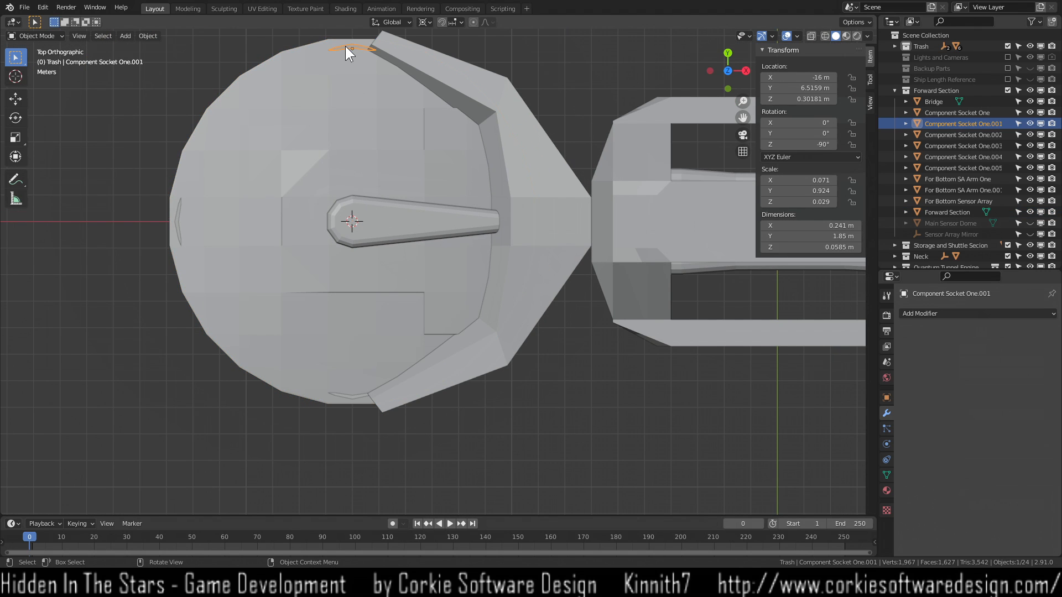
pyautogui.press('r')
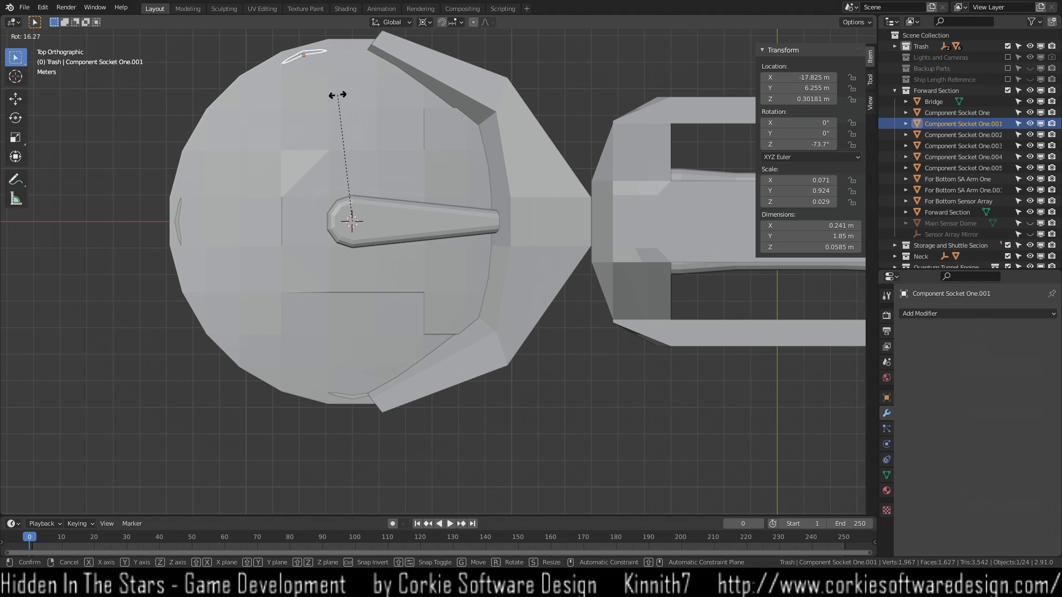
pyautogui.write('20')
pyautogui.press('Return')
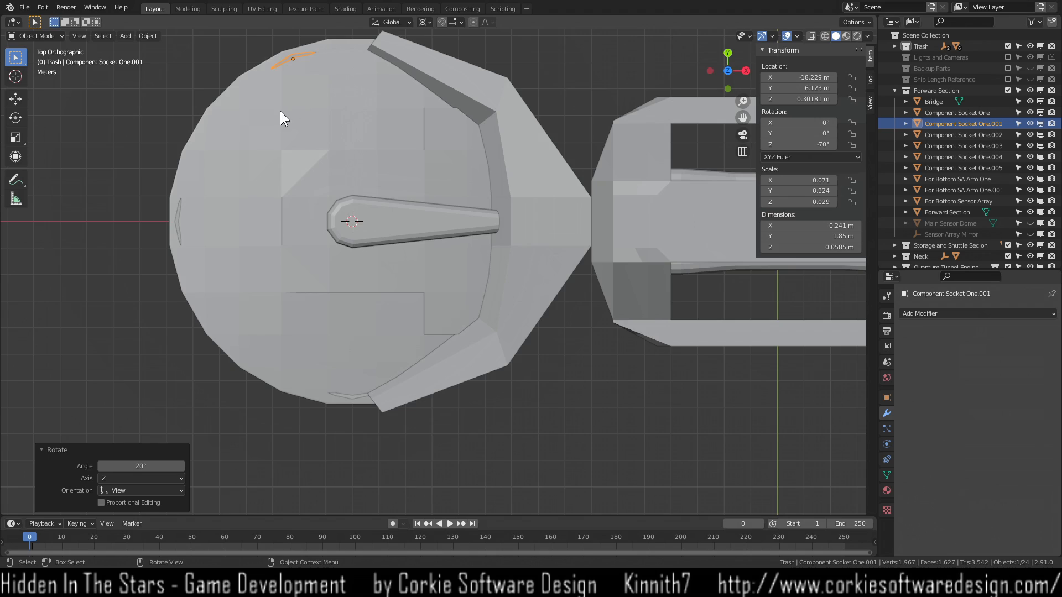
# Raise Component Socket One.001 by about 0.028 m along global Z so it protrudes from the forward section's rim.
pyautogui.scroll(5, 273, 127)
pyautogui.scroll(-3, 266, 132)
pyautogui.moveTo(222, 115); pyautogui.dragTo(416, 486, button='middle')
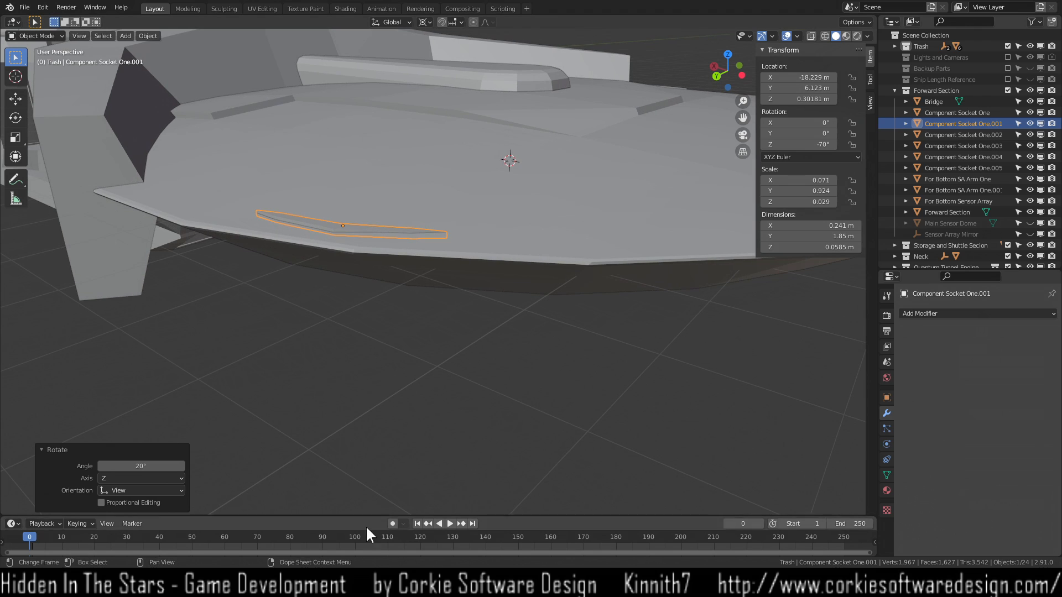
pyautogui.scroll(4, 362, 370)
pyautogui.scroll(-2, 364, 366)
pyautogui.moveTo(308, 299); pyautogui.dragTo(318, 299, button='middle')
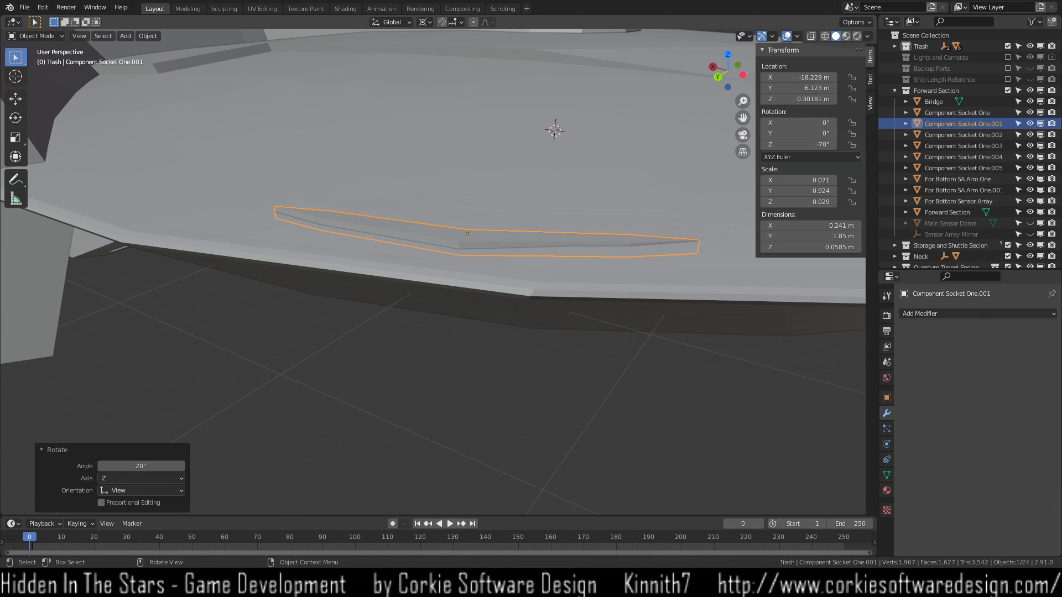
pyautogui.click(489, 242)
pyautogui.click(489, 242)
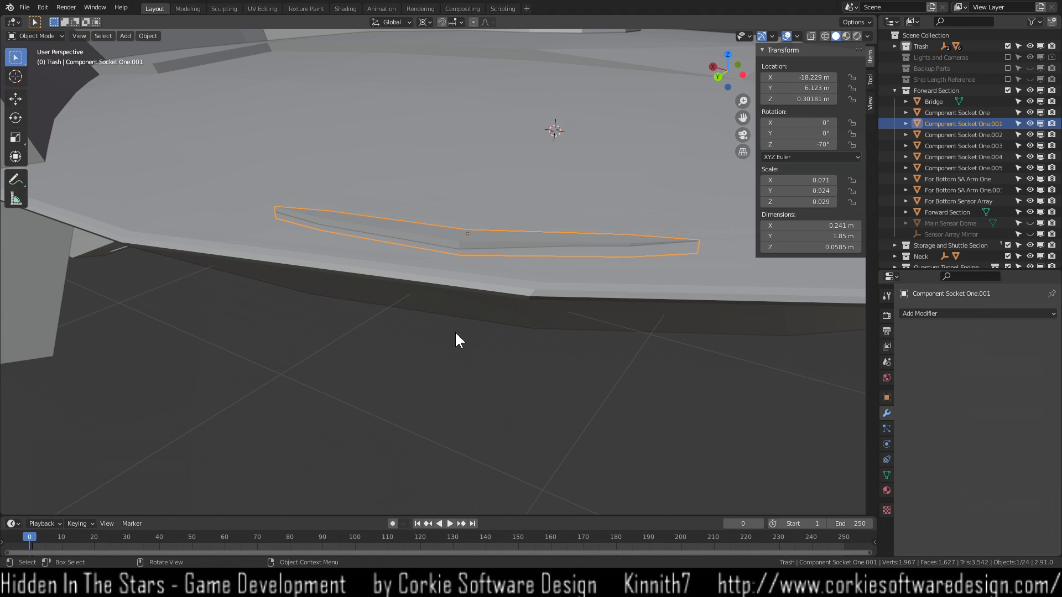
pyautogui.press('g')
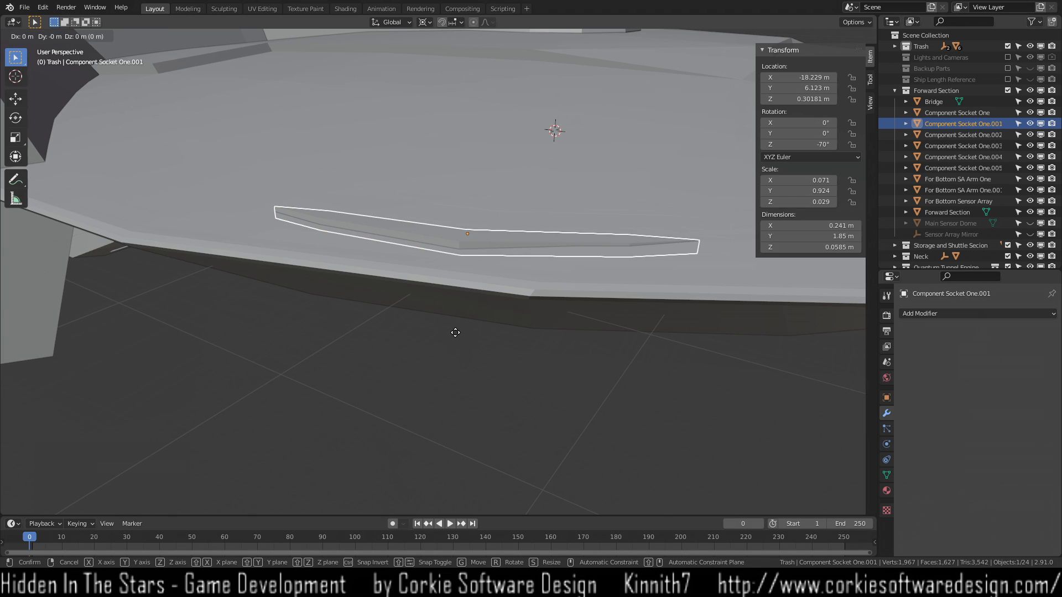
pyautogui.press('z')
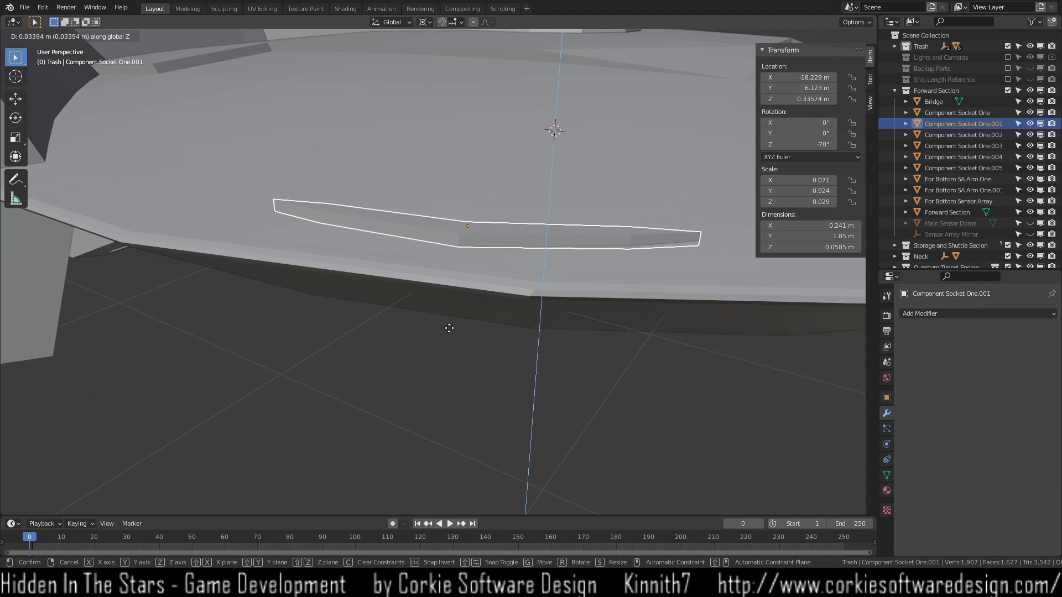
pyautogui.click(448, 333)
# Examine from several angles and distances how the raised Component Socket One.001 sits on the rim surface.
pyautogui.moveTo(447, 338); pyautogui.dragTo(459, 269, button='middle')
pyautogui.moveTo(479, 222); pyautogui.dragTo(496, 339, button='middle')
pyautogui.scroll(1, 491, 314)
pyautogui.scroll(-1, 490, 314)
pyautogui.moveTo(480, 304); pyautogui.dragTo(423, 310, button='middle')
pyautogui.scroll(1, 423, 303)
pyautogui.scroll(-2, 420, 312)
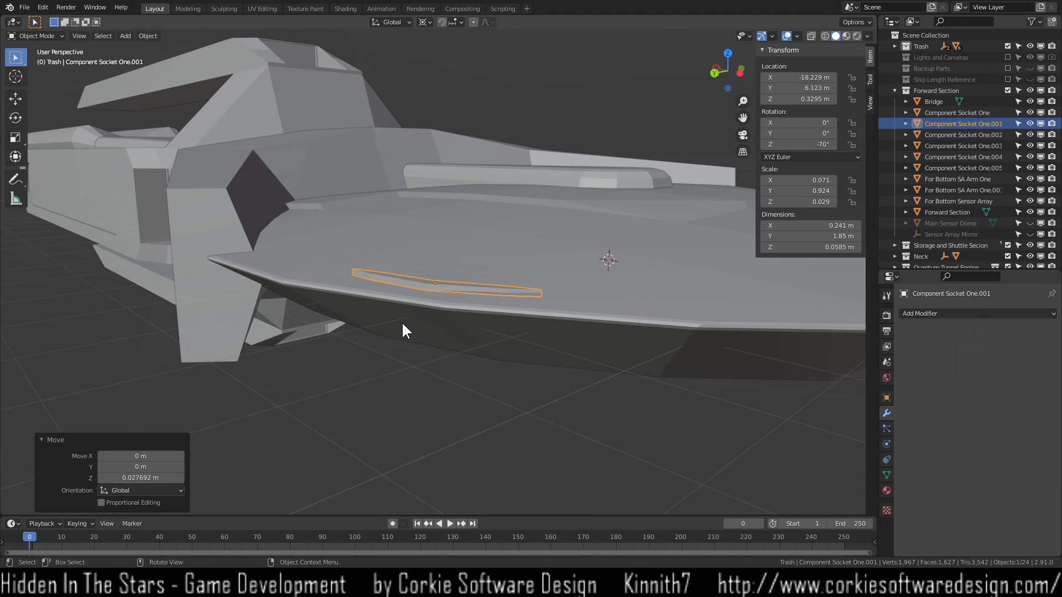
pyautogui.scroll(-2, 409, 320)
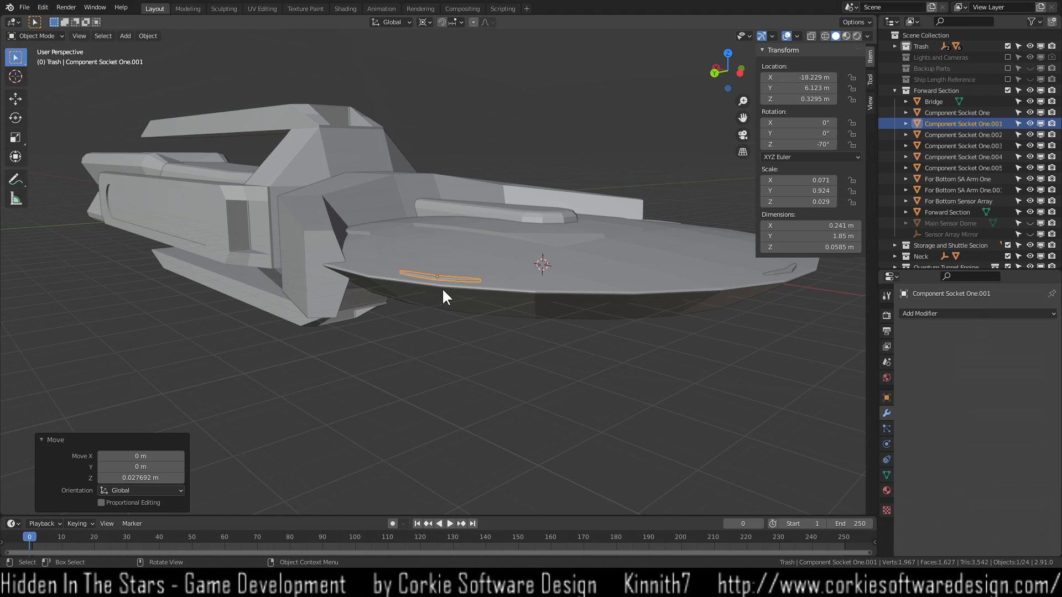
pyautogui.scroll(5, 454, 296)
pyautogui.scroll(-3, 463, 309)
pyautogui.moveTo(459, 307); pyautogui.dragTo(459, 300, button='middle')
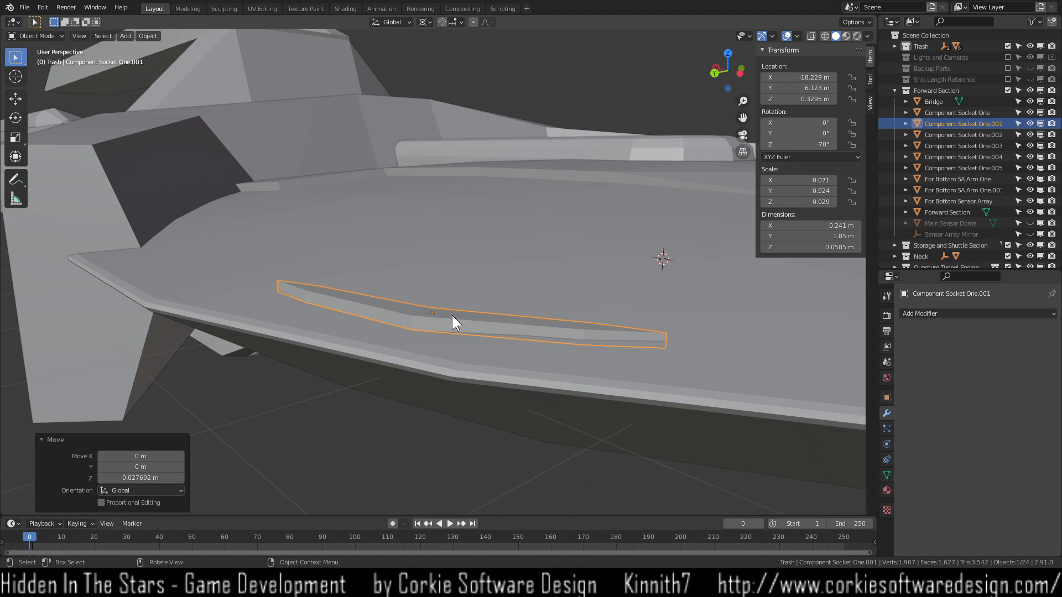
pyautogui.moveTo(454, 352); pyautogui.dragTo(416, 241, button='middle')
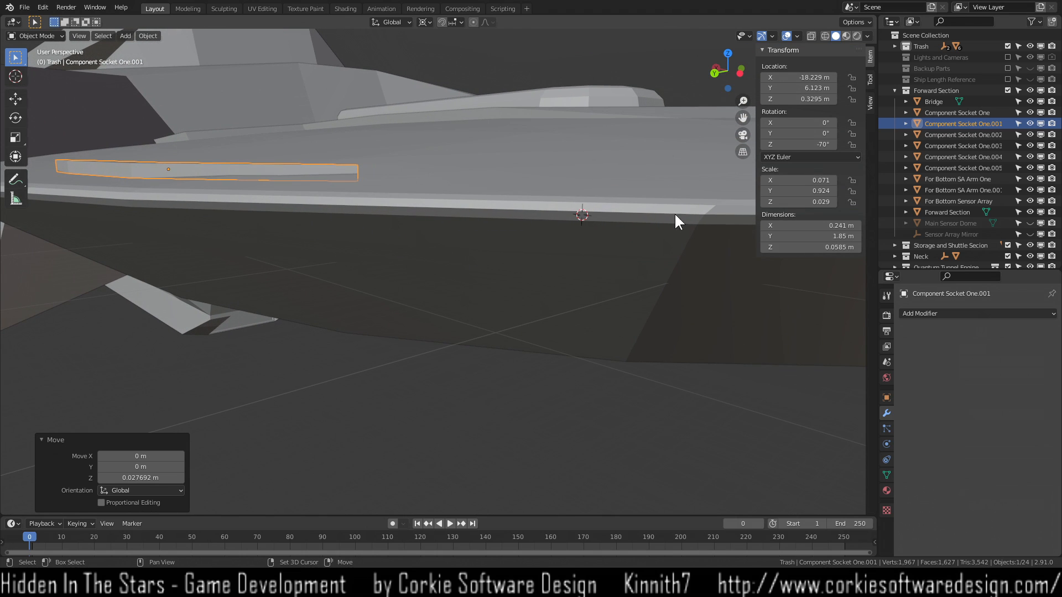
pyautogui.keyDown('shift'); pyautogui.moveTo(224, 201); pyautogui.dragTo(272, 210, button='middle'); pyautogui.keyUp('shift')
pyautogui.scroll(1, 379, 190)
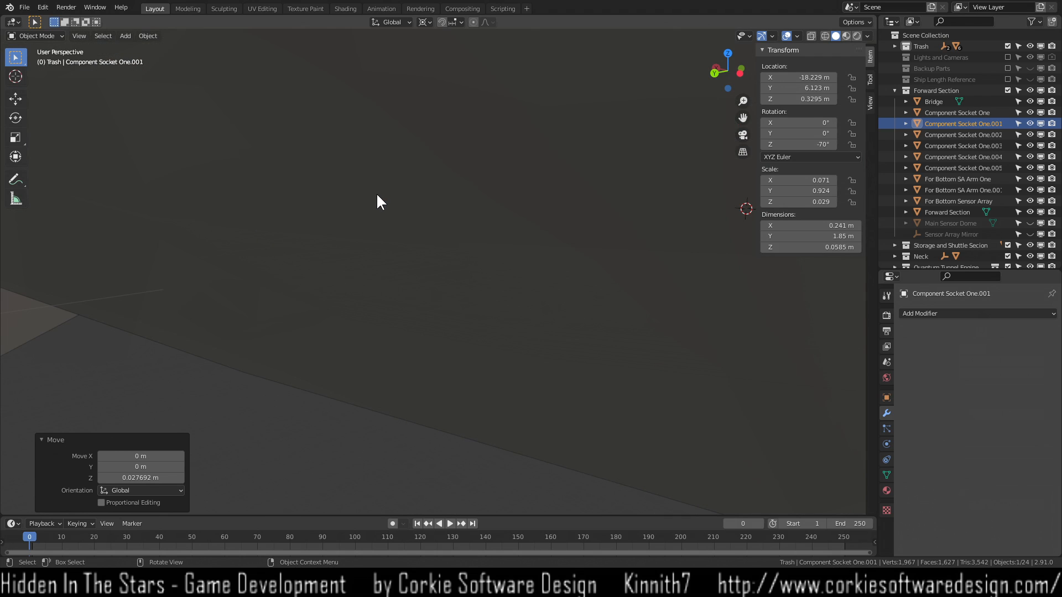
pyautogui.scroll(-1, 376, 194)
pyautogui.keyDown('shift'); pyautogui.moveTo(356, 195); pyautogui.dragTo(364, 219, button='middle'); pyautogui.keyUp('shift')
pyautogui.scroll(1, 397, 229)
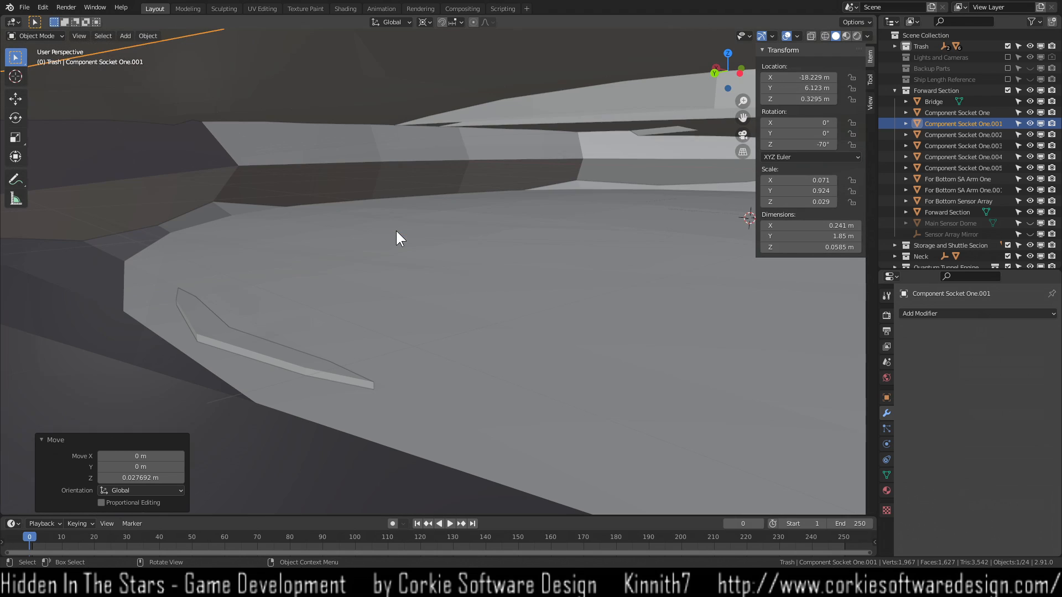
pyautogui.scroll(-2, 388, 223)
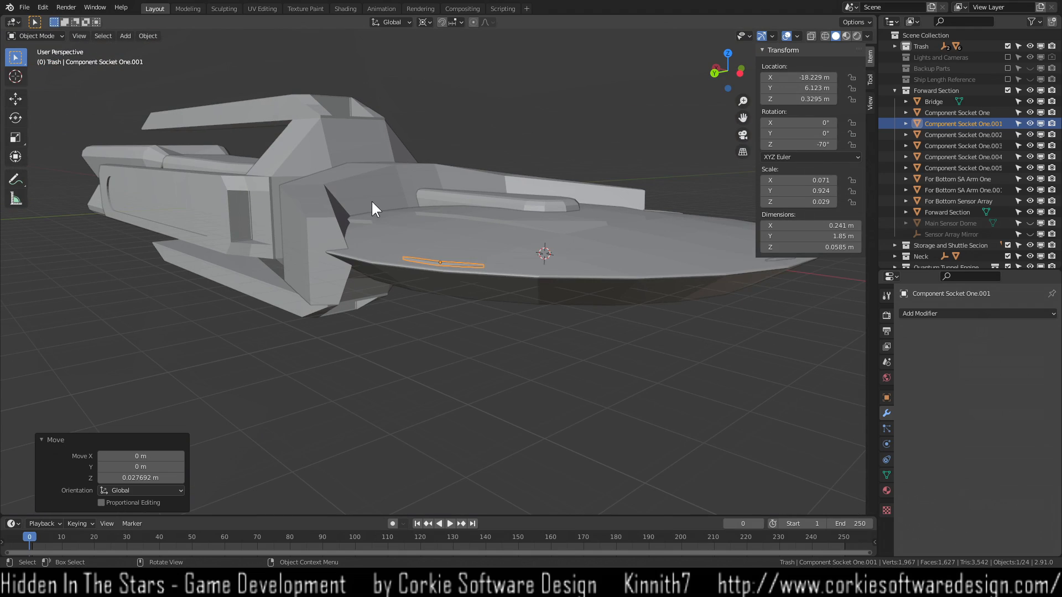
# Try rotating Component Socket One.002 on the opposite rim freehand by about -19.6° around the 3D cursor in top view.
pyautogui.click(477, 305)
pyautogui.moveTo(341, 277); pyautogui.dragTo(719, 335, button='middle')
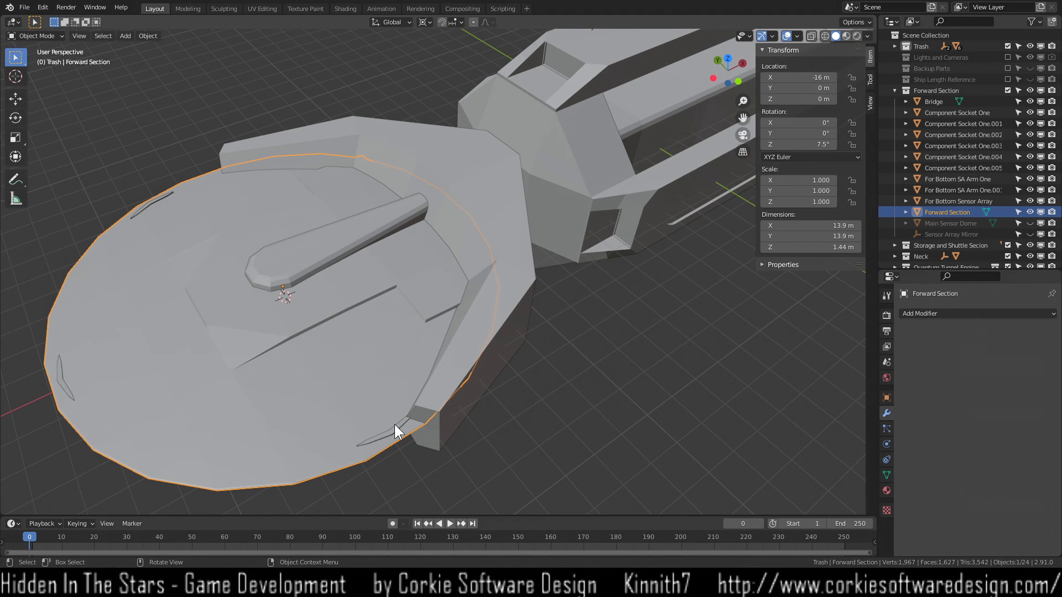
pyautogui.moveTo(396, 431); pyautogui.dragTo(632, 297, button='middle')
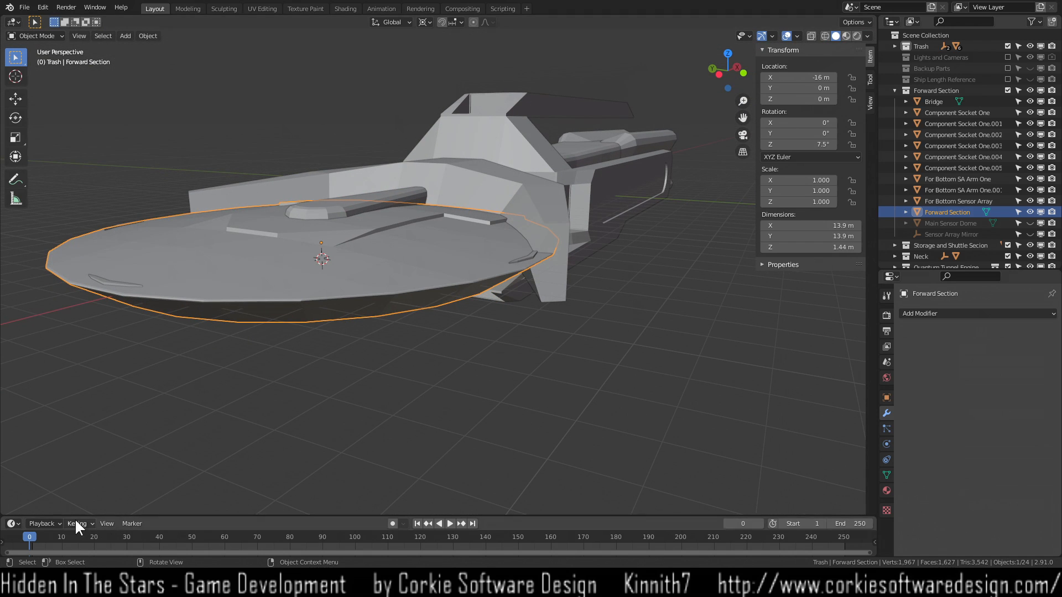
pyautogui.moveTo(597, 144); pyautogui.dragTo(457, 292, button='middle')
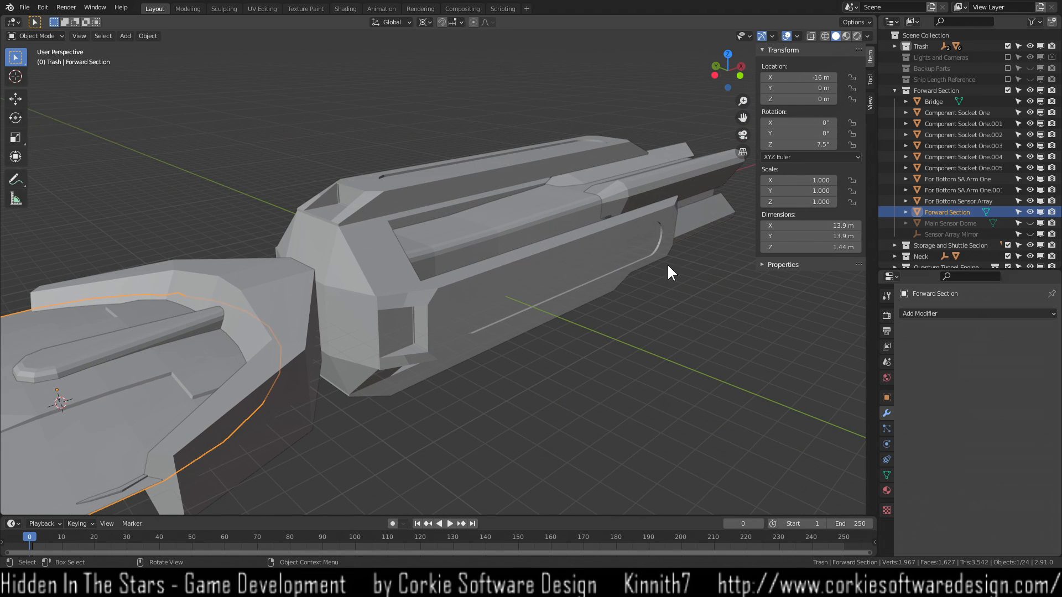
pyautogui.keyDown('shift'); pyautogui.moveTo(148, 363); pyautogui.dragTo(386, 307, button='middle'); pyautogui.keyUp('shift')
pyautogui.click(487, 362)
pyautogui.moveTo(484, 361); pyautogui.dragTo(245, 407, button='middle')
pyautogui.moveTo(377, 204); pyautogui.dragTo(487, 314, button='middle')
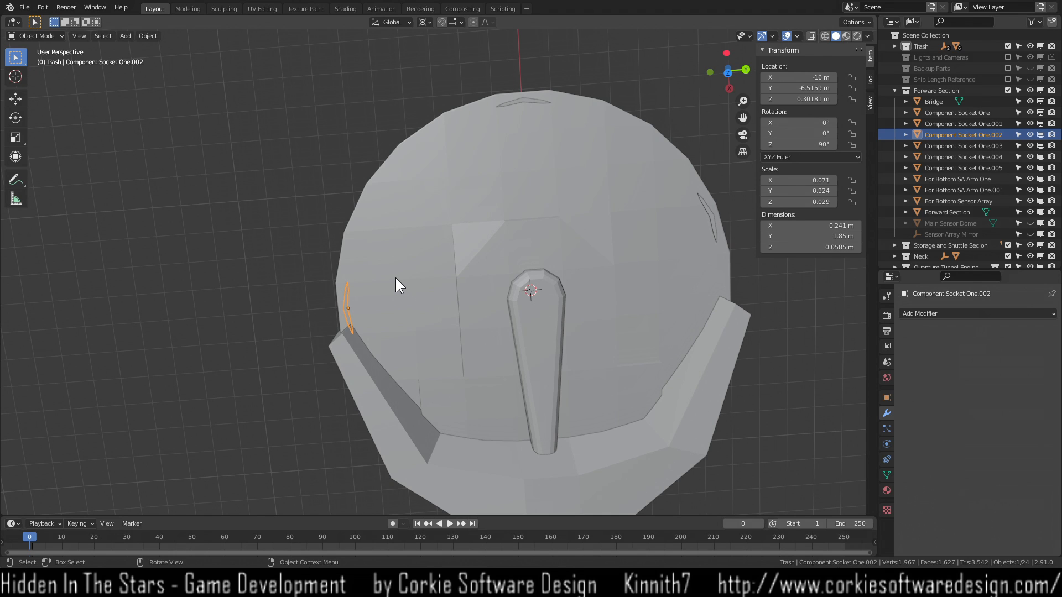
pyautogui.press('KP_7')
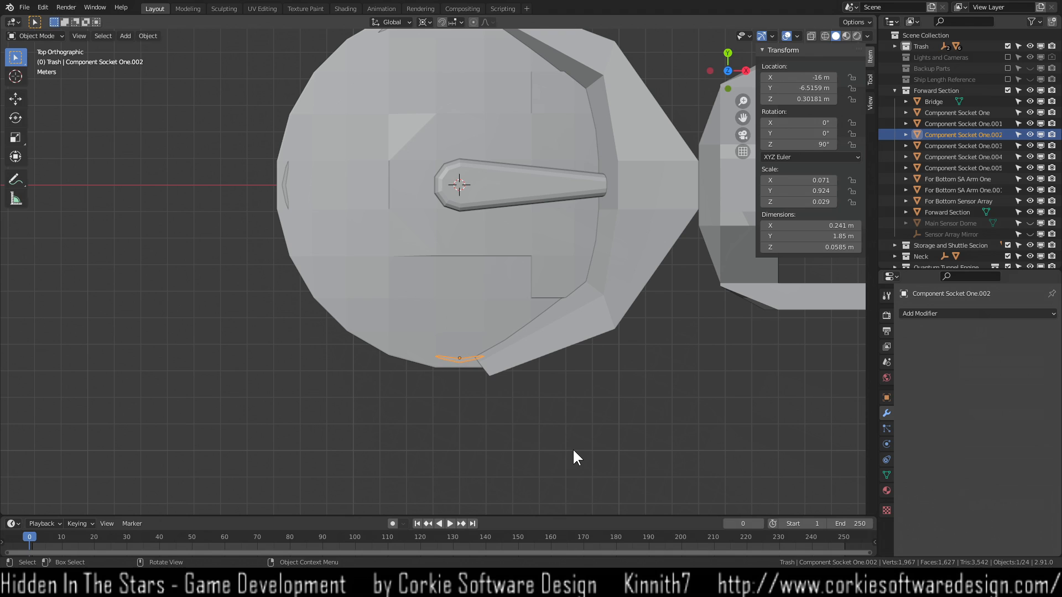
pyautogui.press('r')
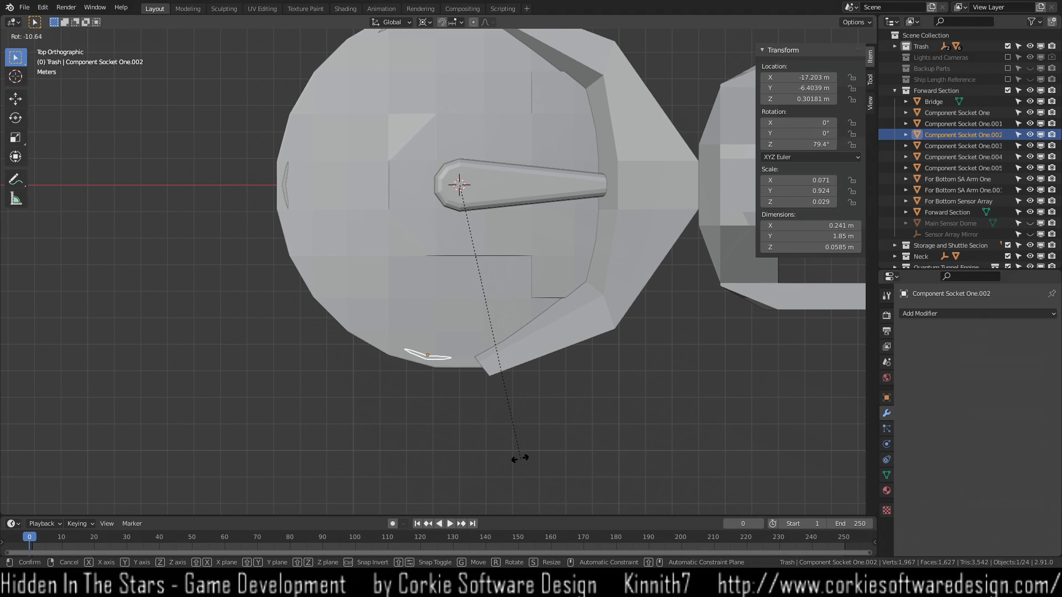
pyautogui.click(470, 449)
pyautogui.scroll(-1, 469, 447)
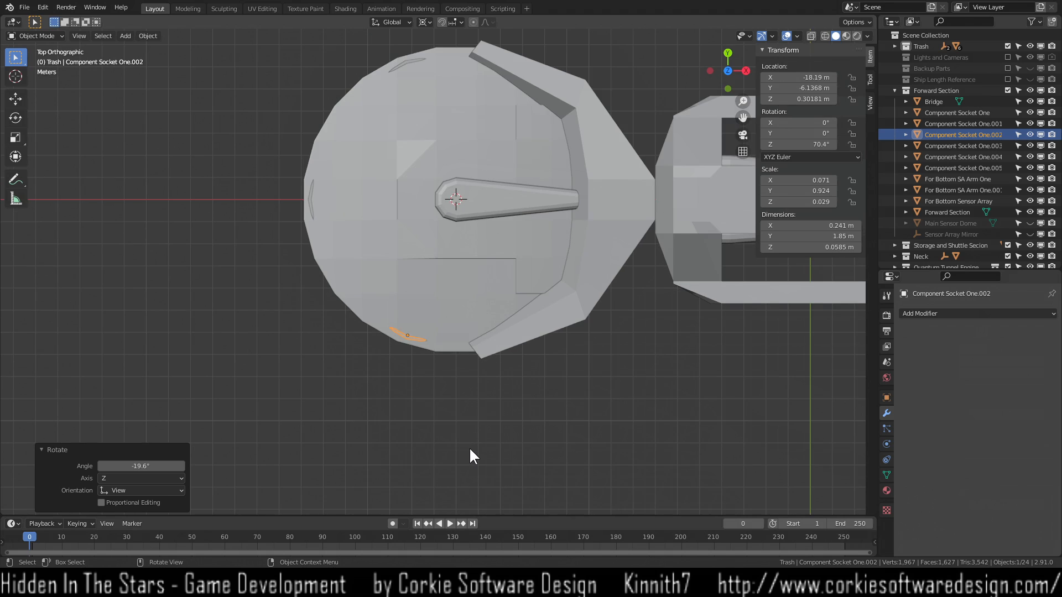
# Undo the freehand rotation of Component Socket One.002, keeping that socket selected.
pyautogui.press('KP_2')
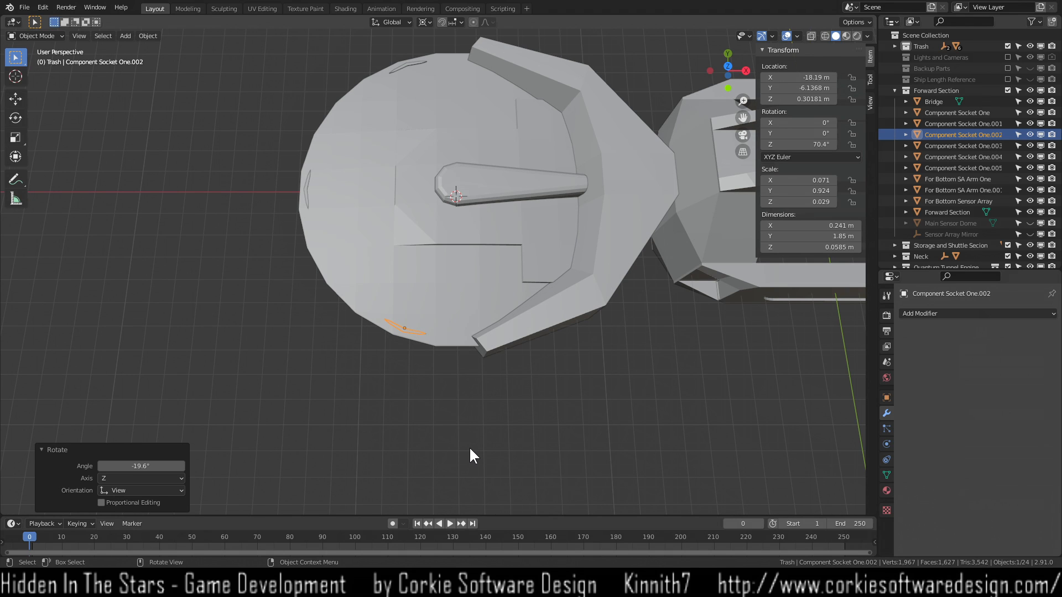
pyautogui.click(416, 334)
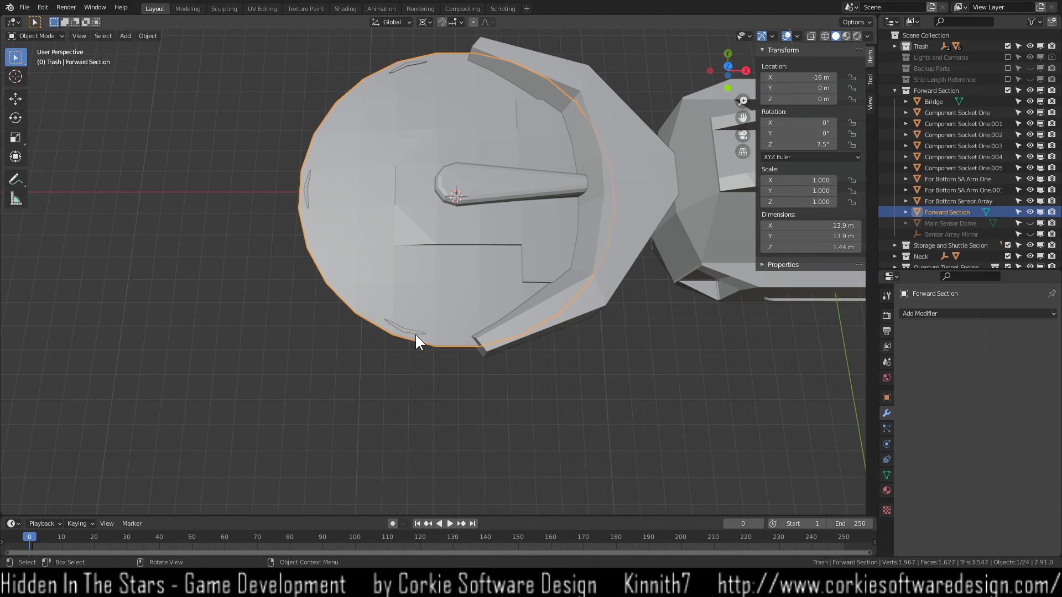
pyautogui.click(416, 334)
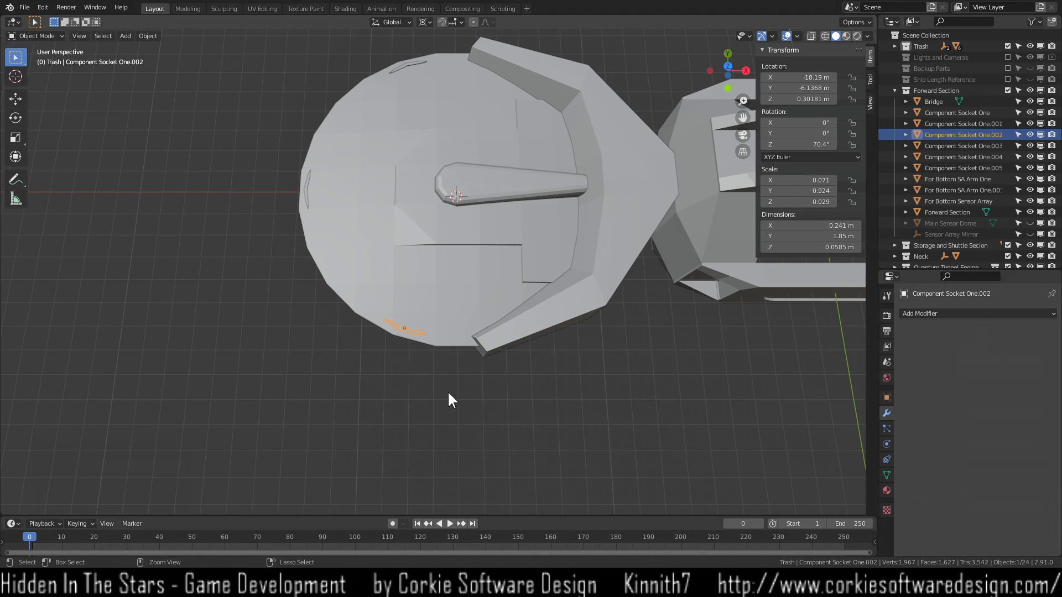
pyautogui.hotkey('ctrl', 'z')
pyautogui.hotkey('ctrl', 'shift', 'z')
# Try rotating Component Socket One.002 by -20° around the 3D cursor in the tilted perspective view, and deselect it.
pyautogui.press('r')
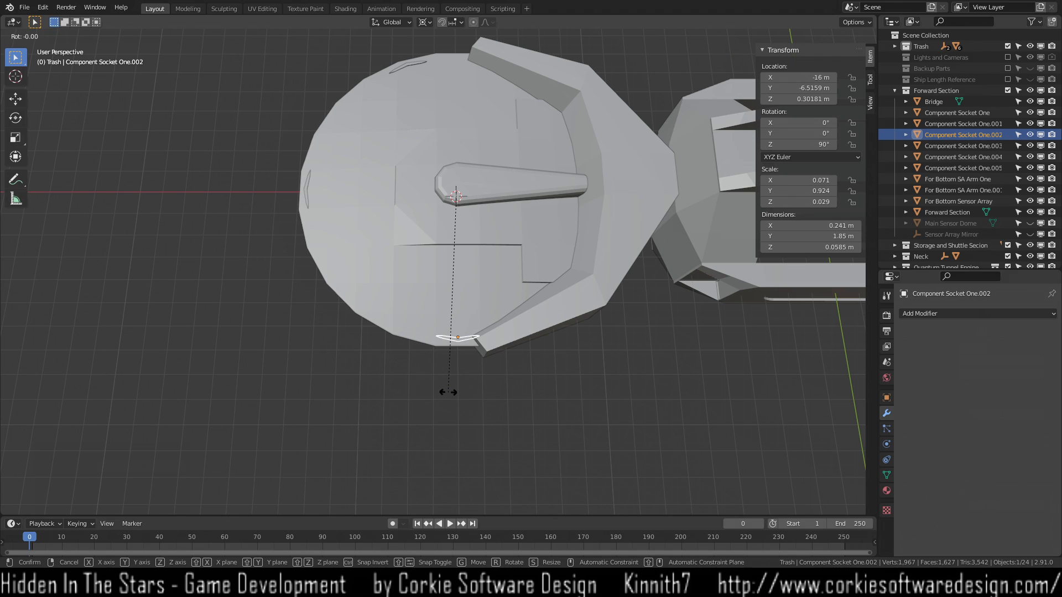
pyautogui.write('-20')
pyautogui.press('Return')
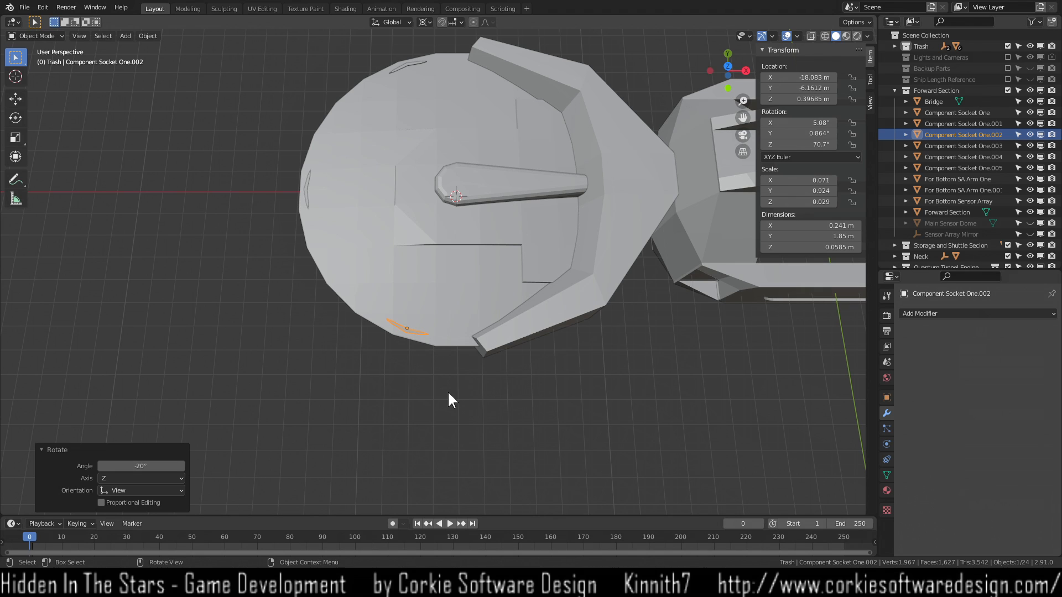
pyautogui.click(410, 391)
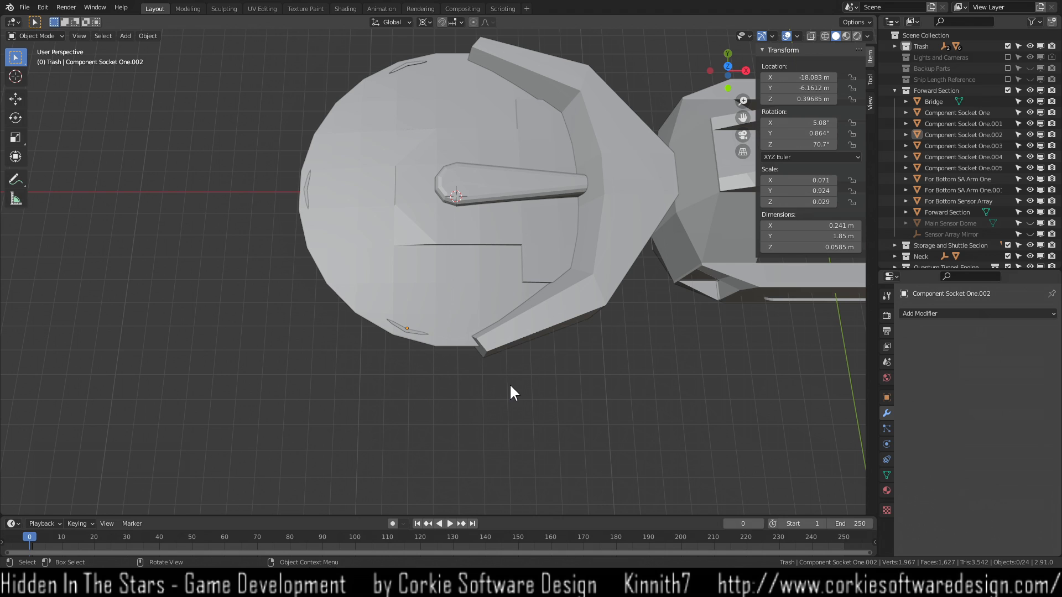
# Check the rotated Component Socket One.002 against the rim from the side and undo its -20° rotation.
pyautogui.moveTo(482, 390); pyautogui.dragTo(465, 253, button='middle')
pyautogui.scroll(5, 476, 268)
pyautogui.moveTo(589, 231); pyautogui.dragTo(389, 185, button='middle')
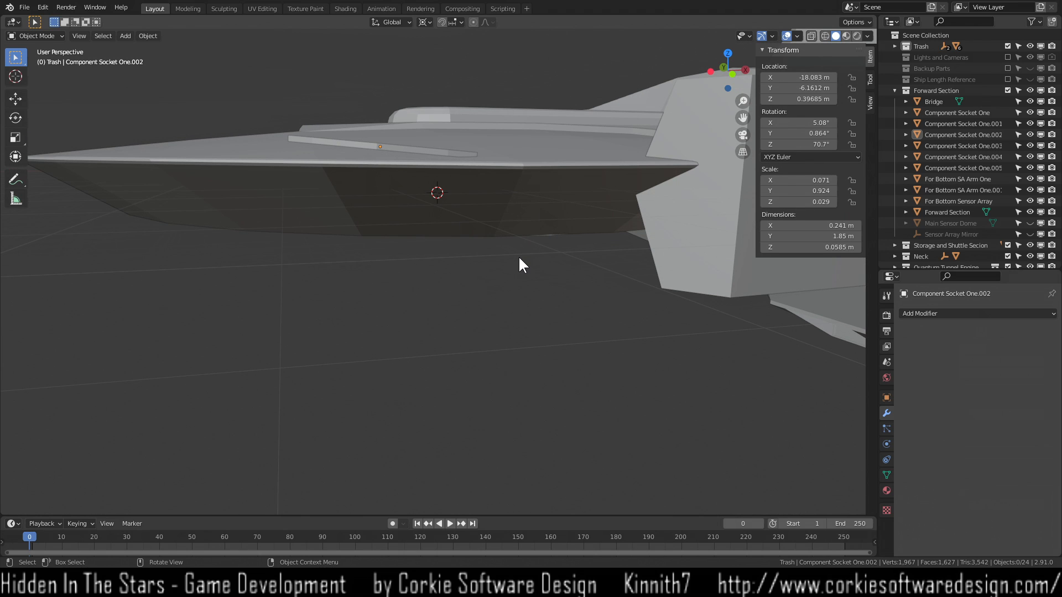
pyautogui.hotkey('ctrl', 'z')
pyautogui.hotkey('ctrl', 'z')
pyautogui.moveTo(519, 255); pyautogui.dragTo(497, 284, button='middle')
pyautogui.click(576, 254)
pyautogui.scroll(3, 577, 232)
pyautogui.keyDown('shift'); pyautogui.moveTo(591, 221); pyautogui.dragTo(435, 384, button='middle'); pyautogui.keyUp('shift')
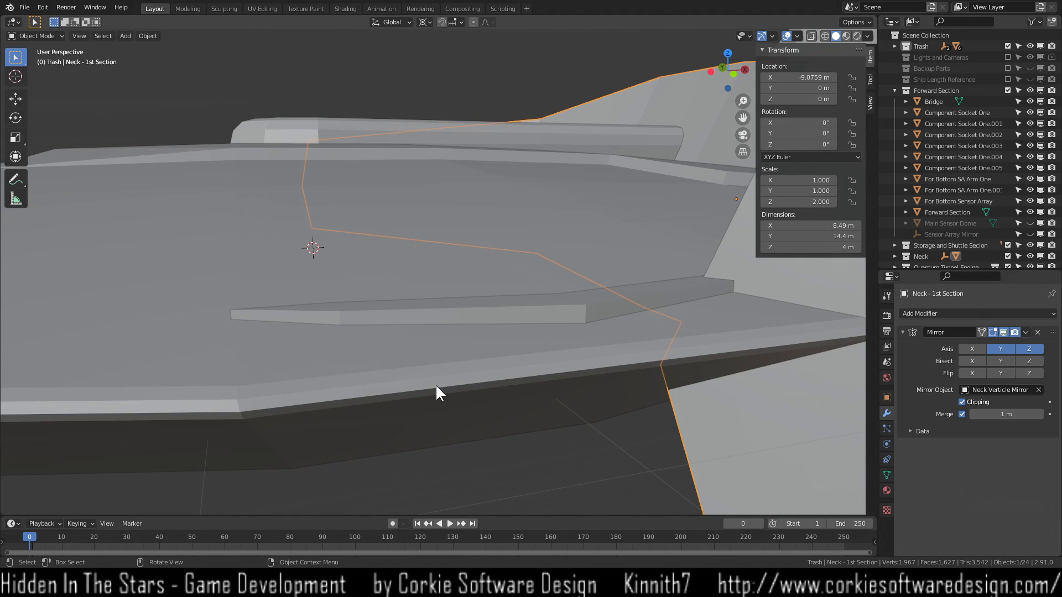
# Rotate Component Socket One.002 by -20° around the 3D cursor in top view, along the rim towards the front.
pyautogui.press('KP_7')
pyautogui.scroll(-4, 435, 384)
pyautogui.keyDown('shift'); pyautogui.moveTo(340, 352); pyautogui.dragTo(337, 398, button='middle'); pyautogui.keyUp('shift')
pyautogui.scroll(-2, 464, 369)
pyautogui.scroll(-1, 498, 370)
pyautogui.keyDown('shift'); pyautogui.moveTo(418, 313); pyautogui.dragTo(494, 311, button='middle'); pyautogui.keyUp('shift')
pyautogui.click(486, 434)
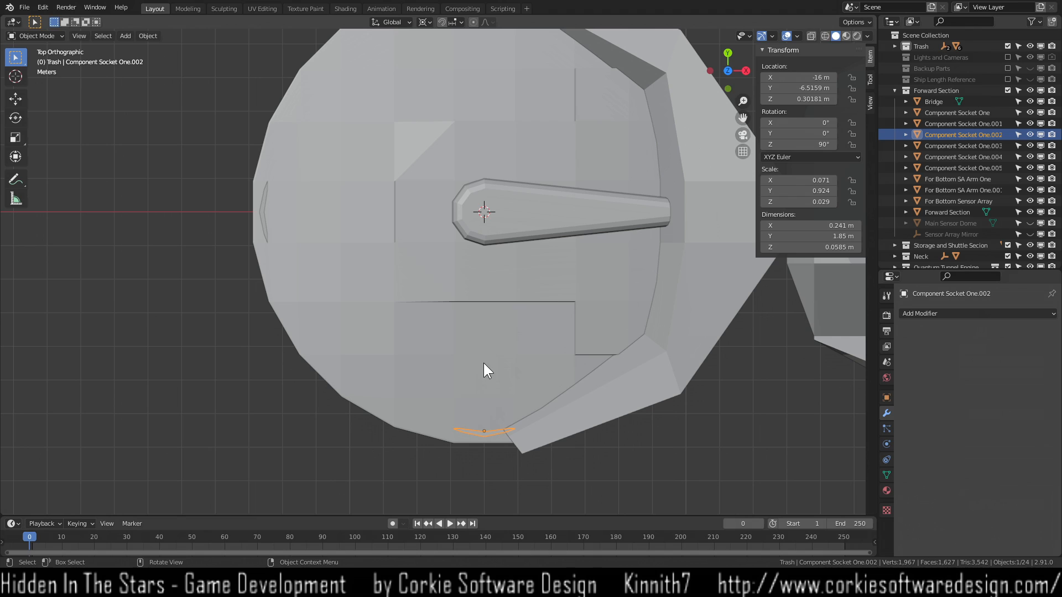
pyautogui.press('r')
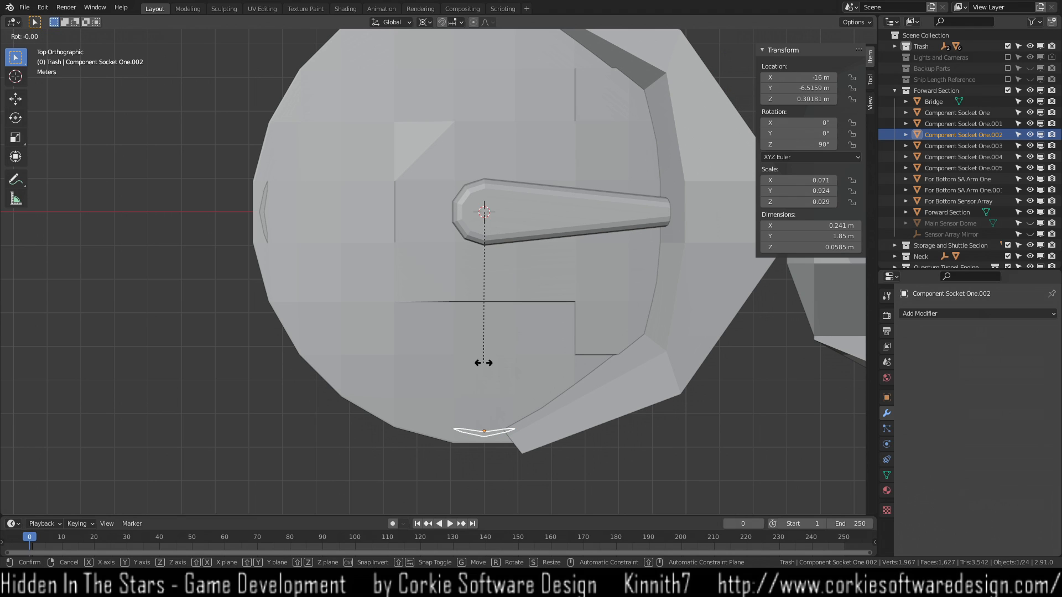
pyautogui.write('-20')
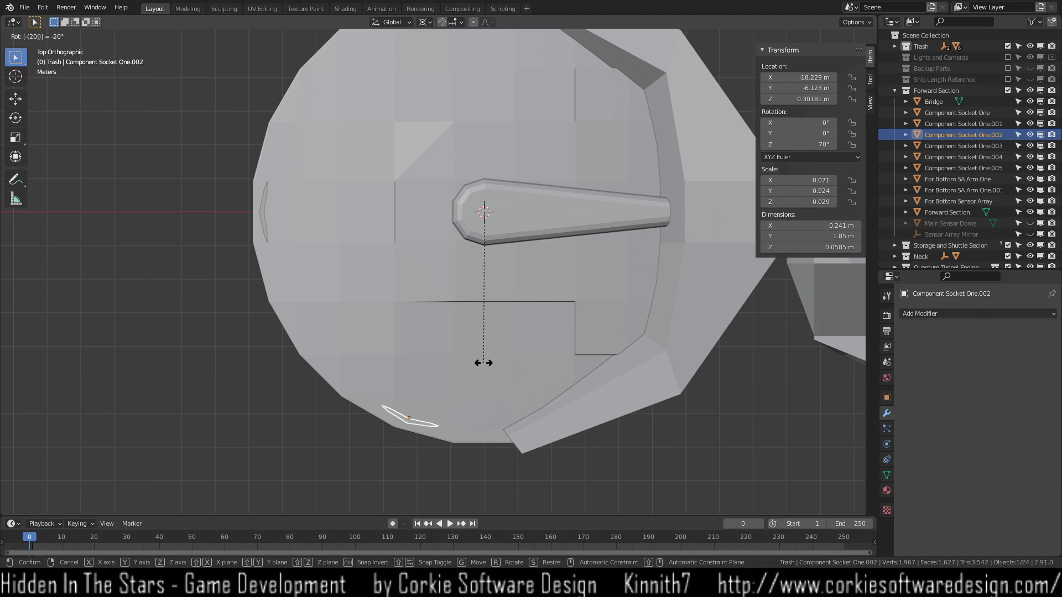
pyautogui.press('Return')
# Raise Component Socket One.002 by about 0.026 m along global Z so it protrudes from the rim surface.
pyautogui.scroll(-3, 454, 326)
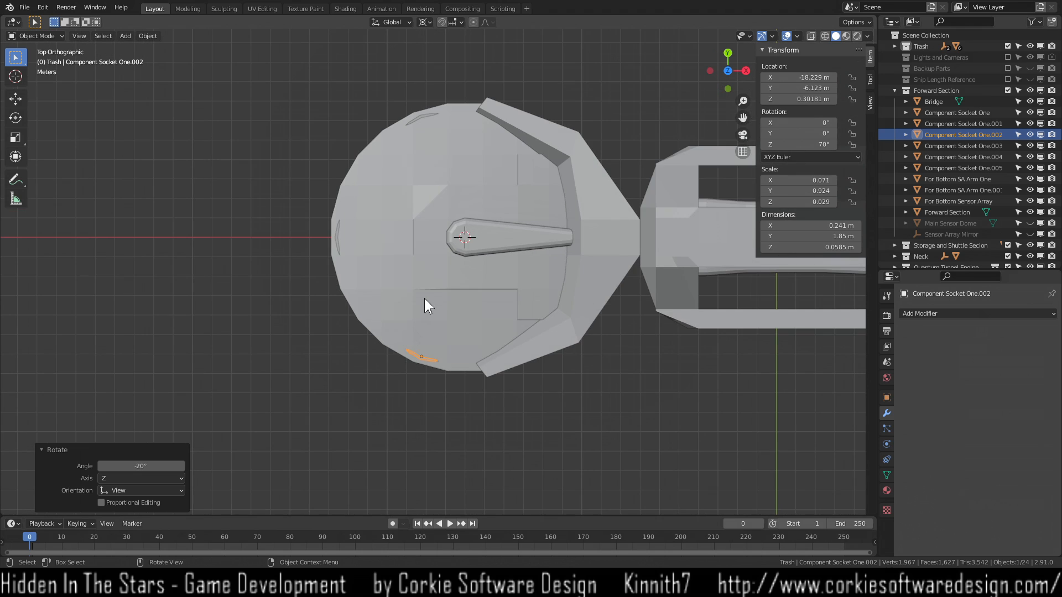
pyautogui.scroll(2, 423, 293)
pyautogui.moveTo(469, 416); pyautogui.dragTo(457, 327, button='middle')
pyautogui.scroll(5, 479, 291)
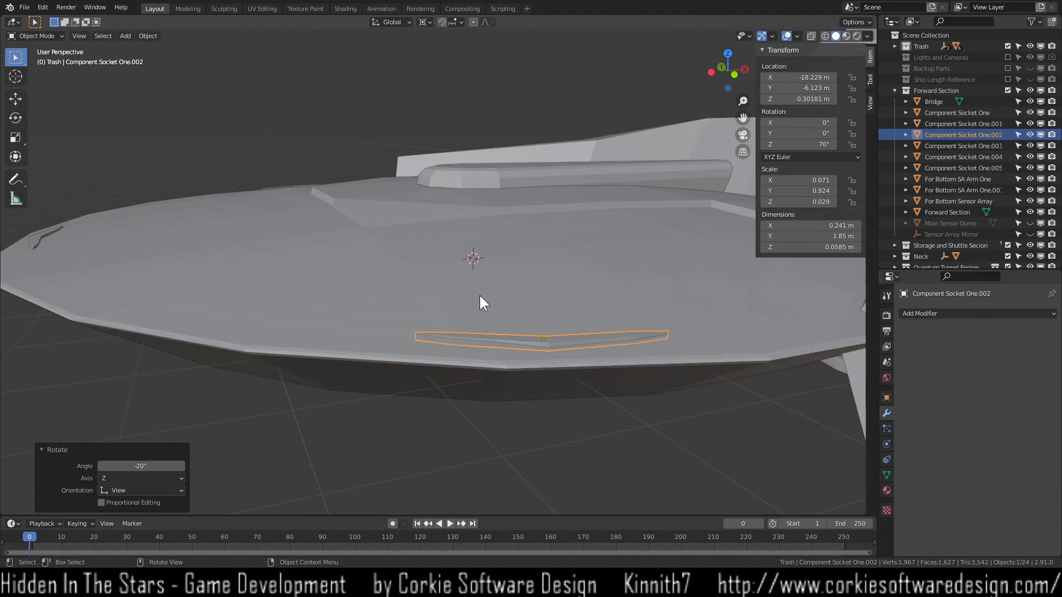
pyautogui.scroll(2, 479, 295)
pyautogui.keyDown('shift'); pyautogui.moveTo(532, 405); pyautogui.dragTo(505, 392, button='middle'); pyautogui.keyUp('shift')
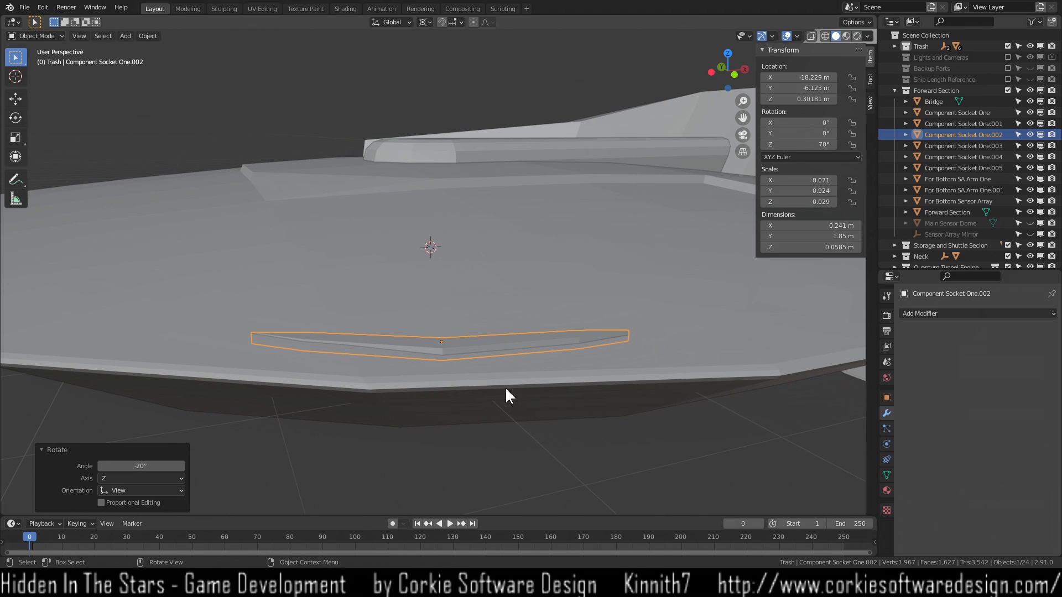
pyautogui.press('g')
pyautogui.press('z')
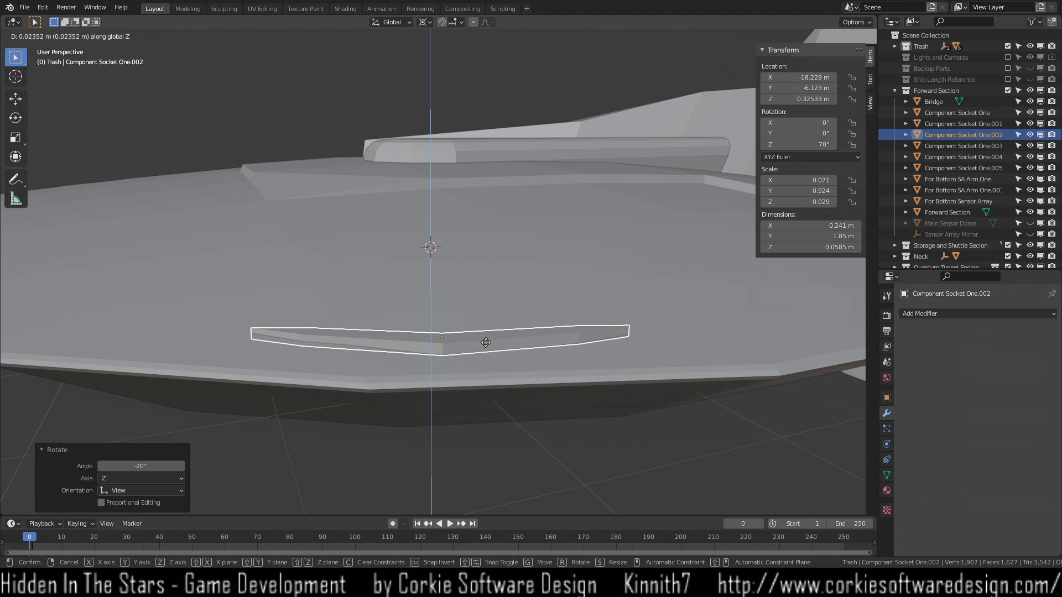
pyautogui.click(486, 340)
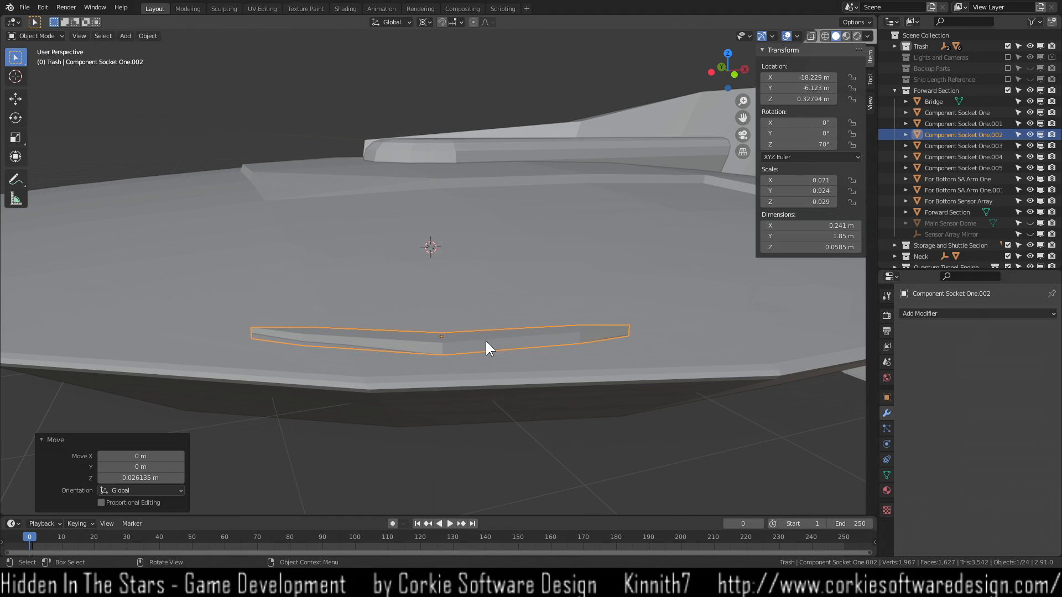
# Deselect Component Socket One.002 and inspect how the sockets are placed around the forward section's top rim.
pyautogui.click(438, 412)
pyautogui.moveTo(400, 447); pyautogui.dragTo(629, 412, button='middle')
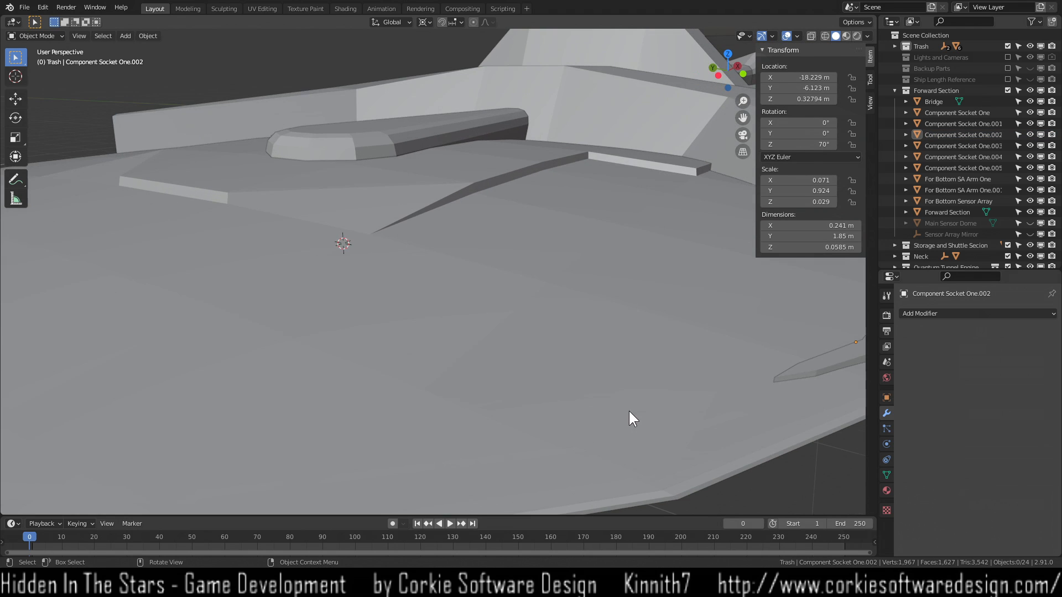
pyautogui.scroll(-4, 636, 399)
pyautogui.keyDown('shift'); pyautogui.moveTo(601, 372); pyautogui.dragTo(536, 417, button='middle'); pyautogui.keyUp('shift')
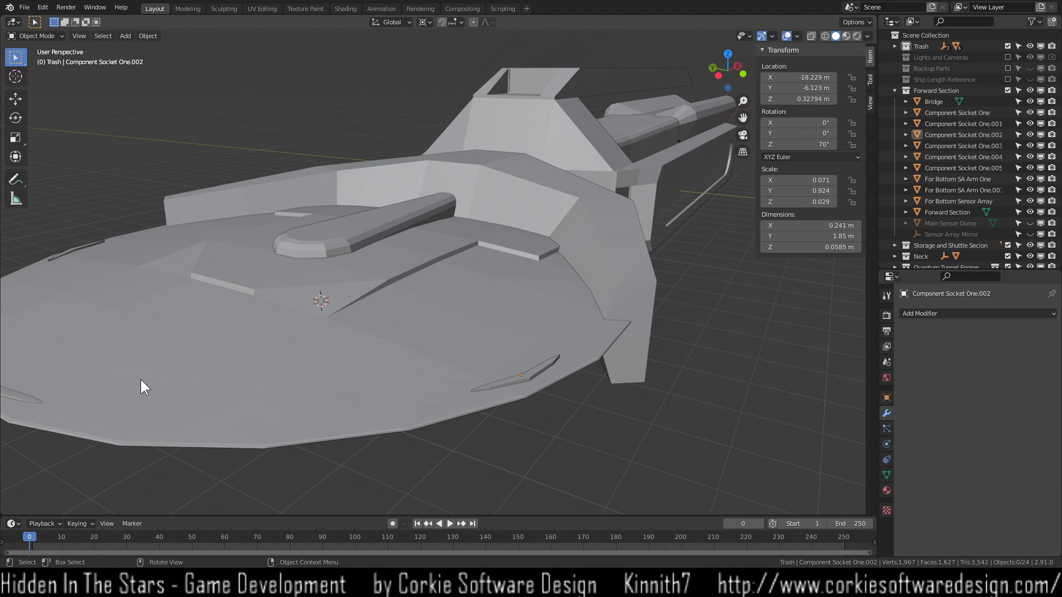
pyautogui.moveTo(135, 384); pyautogui.dragTo(324, 370, button='middle')
pyautogui.scroll(-4, 316, 350)
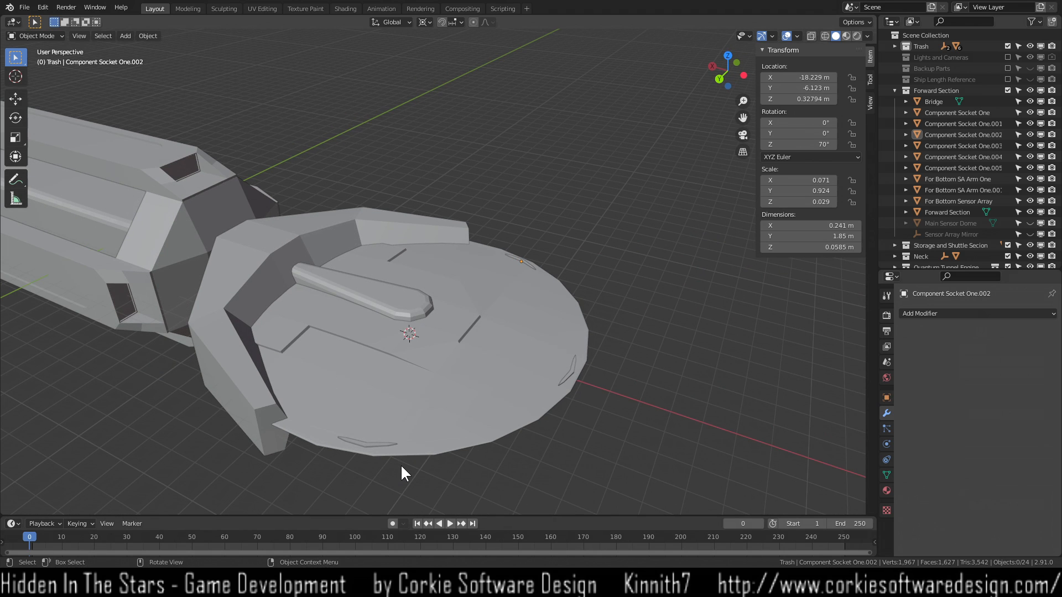
# Lower Component Socket One.001 by about 0.0035 m along global Z so it sits on the rim surface.
pyautogui.click(363, 442)
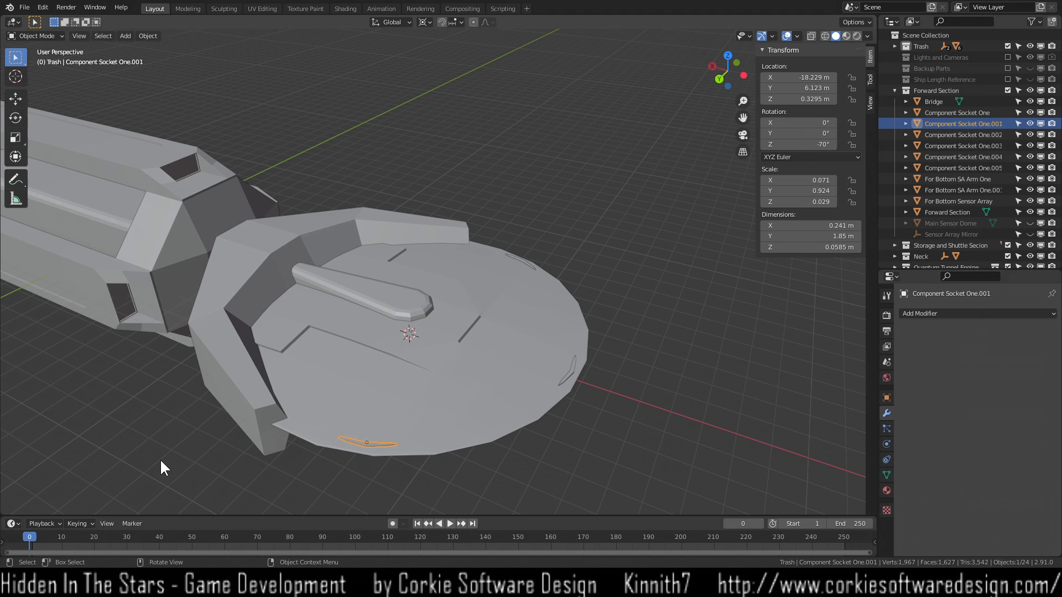
pyautogui.scroll(2, 387, 459)
pyautogui.scroll(-2, 371, 433)
pyautogui.moveTo(370, 433); pyautogui.dragTo(389, 264, button='middle')
pyautogui.scroll(3, 389, 264)
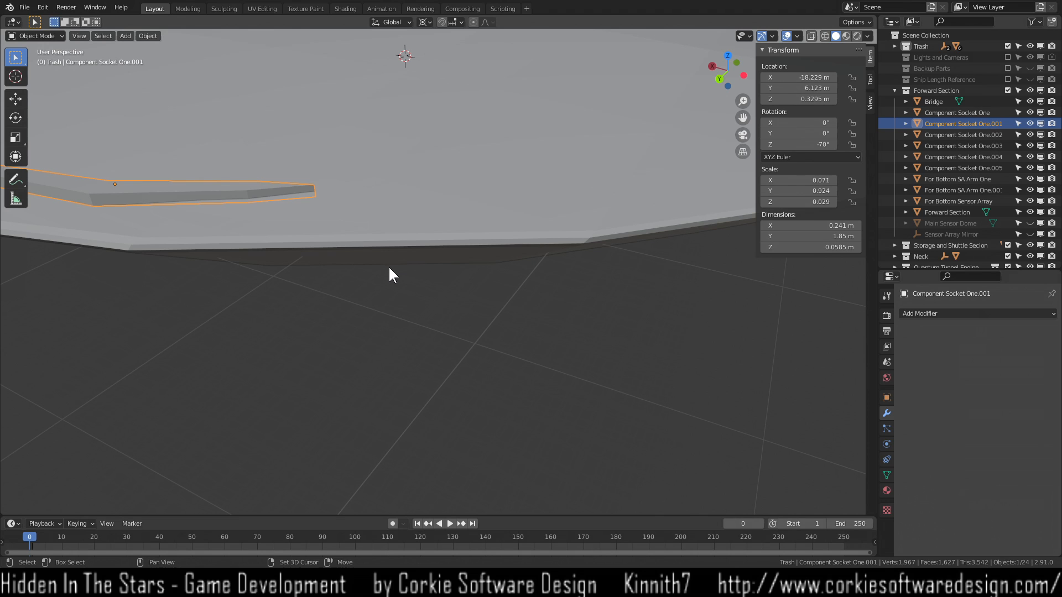
pyautogui.keyDown('shift'); pyautogui.moveTo(200, 249); pyautogui.dragTo(569, 247, button='middle'); pyautogui.keyUp('shift')
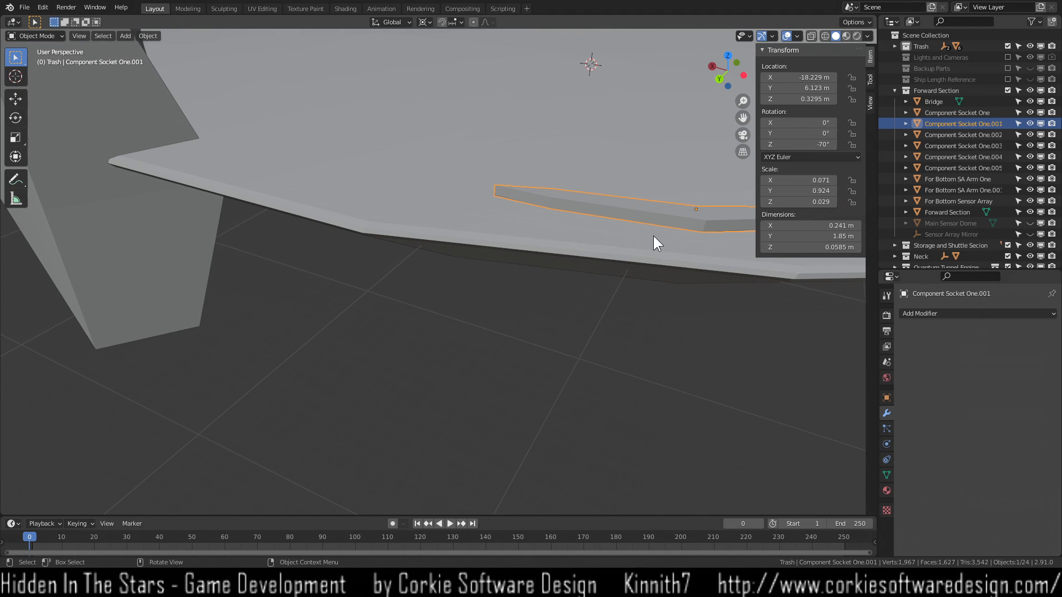
pyautogui.keyDown('shift'); pyautogui.moveTo(674, 271); pyautogui.dragTo(513, 290, button='middle'); pyautogui.keyUp('shift')
pyautogui.scroll(3, 403, 319)
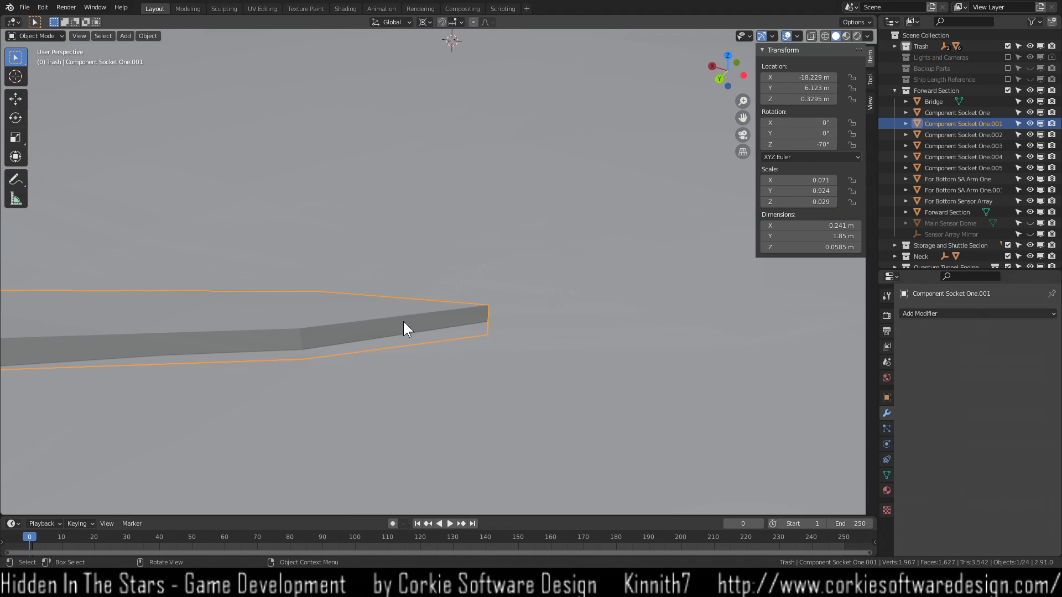
pyautogui.keyDown('shift'); pyautogui.moveTo(302, 367); pyautogui.dragTo(389, 330, button='middle'); pyautogui.keyUp('shift')
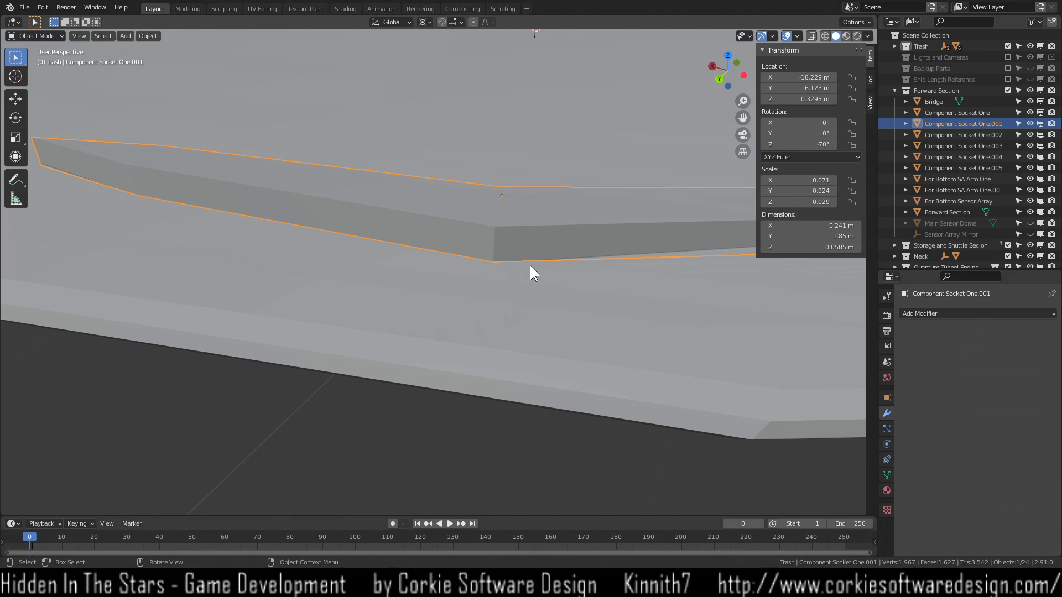
pyautogui.press('g')
pyautogui.press('z')
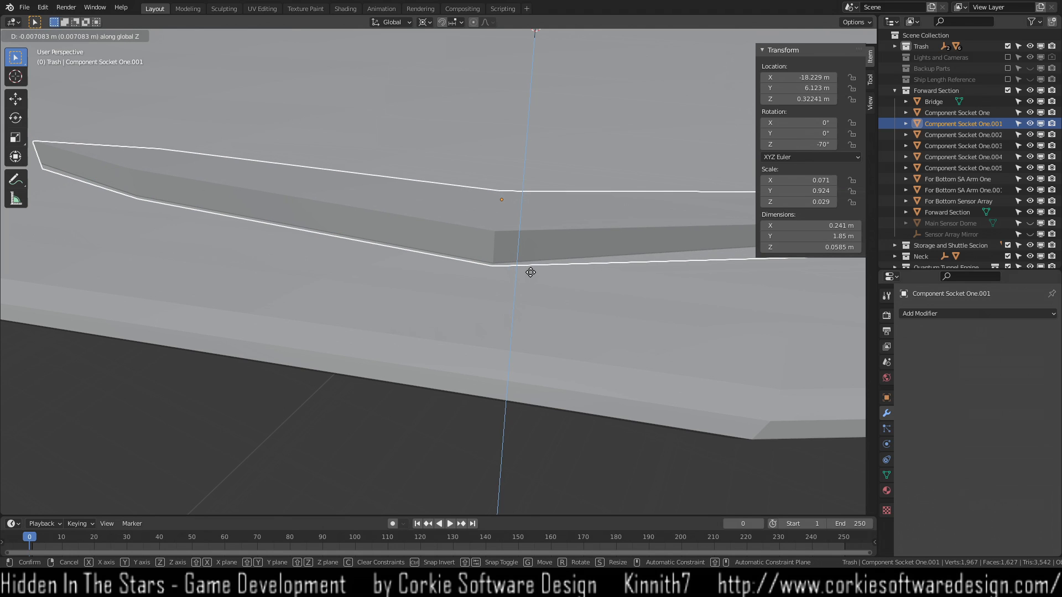
pyautogui.click(530, 268)
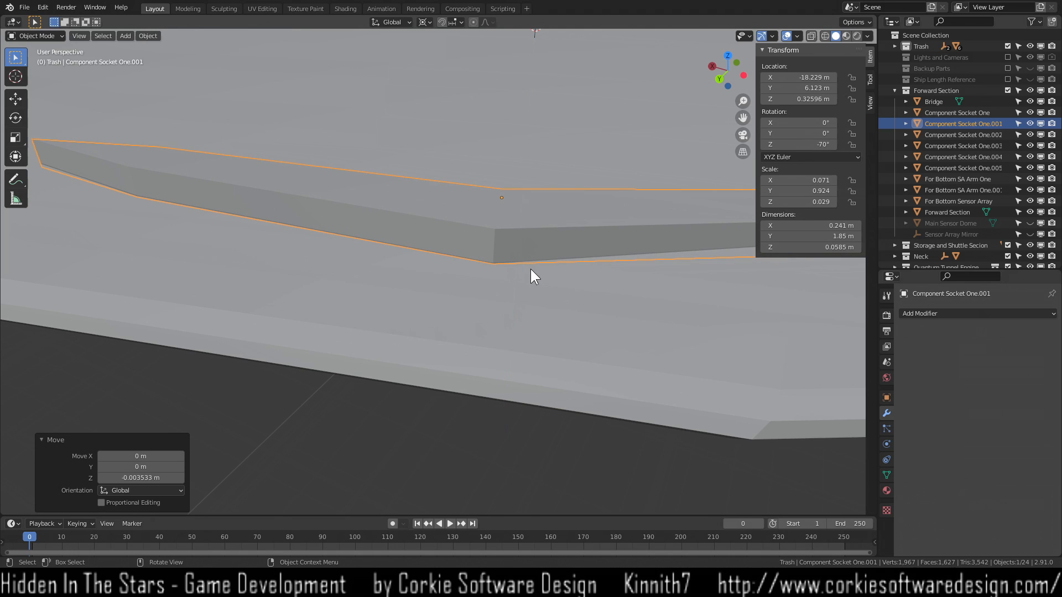
# Review the sockets from above and below the forward section, and select Component Socket One.004 in bottom view.
pyautogui.click(438, 426)
pyautogui.scroll(-5, 438, 426)
pyautogui.moveTo(438, 426); pyautogui.dragTo(443, 330, button='middle')
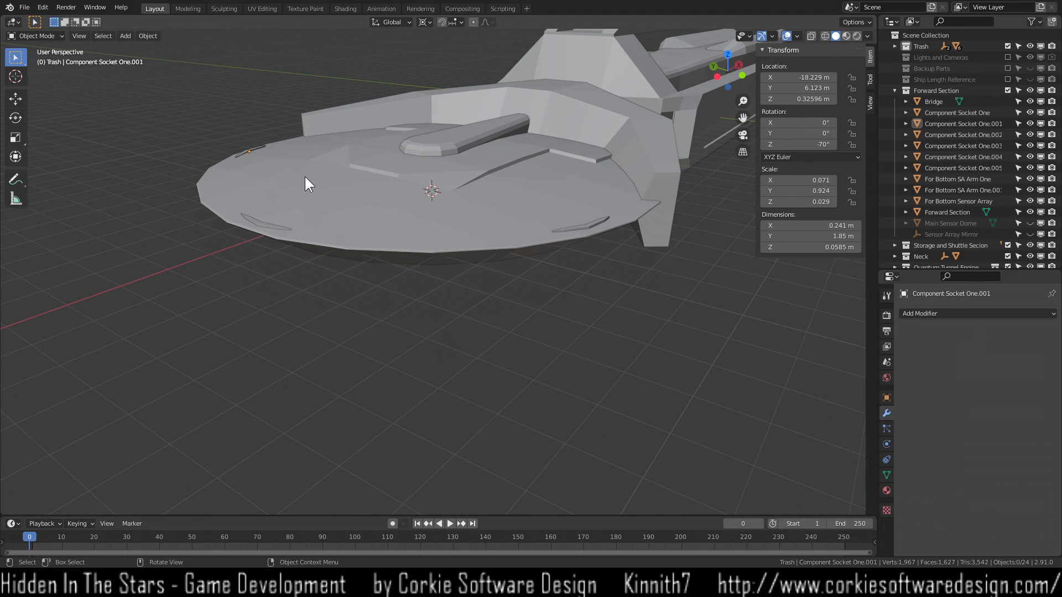
pyautogui.moveTo(306, 177); pyautogui.dragTo(327, 194, button='middle')
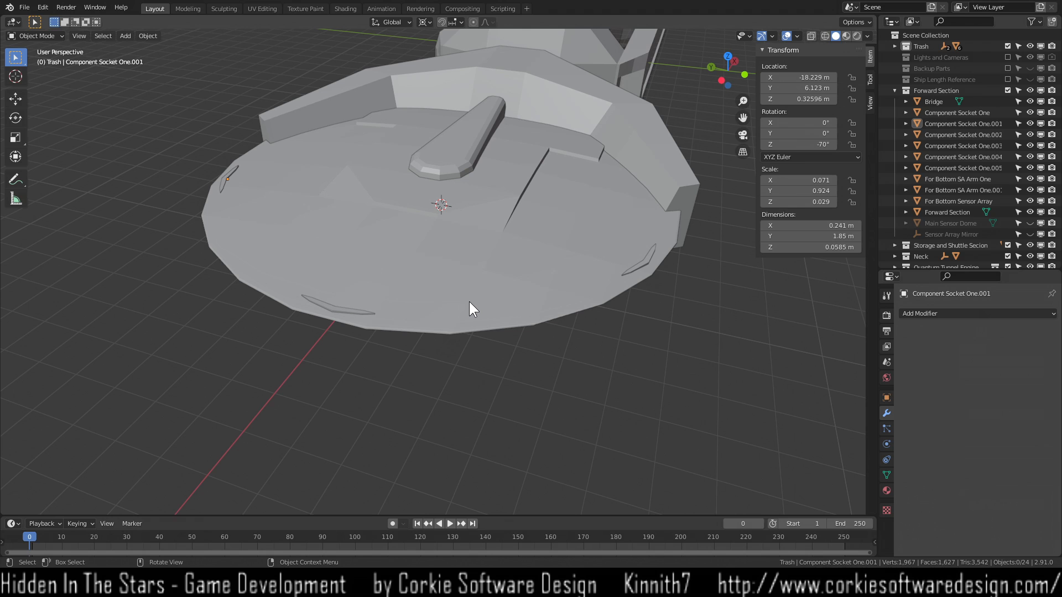
pyautogui.moveTo(469, 300); pyautogui.dragTo(437, 151, button='middle')
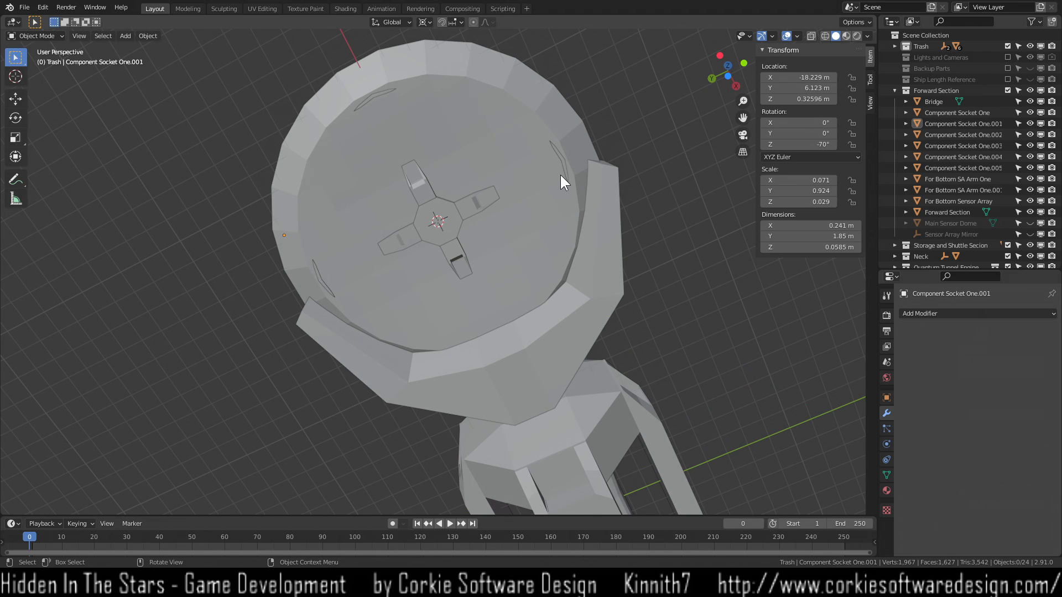
pyautogui.press('KP_7')
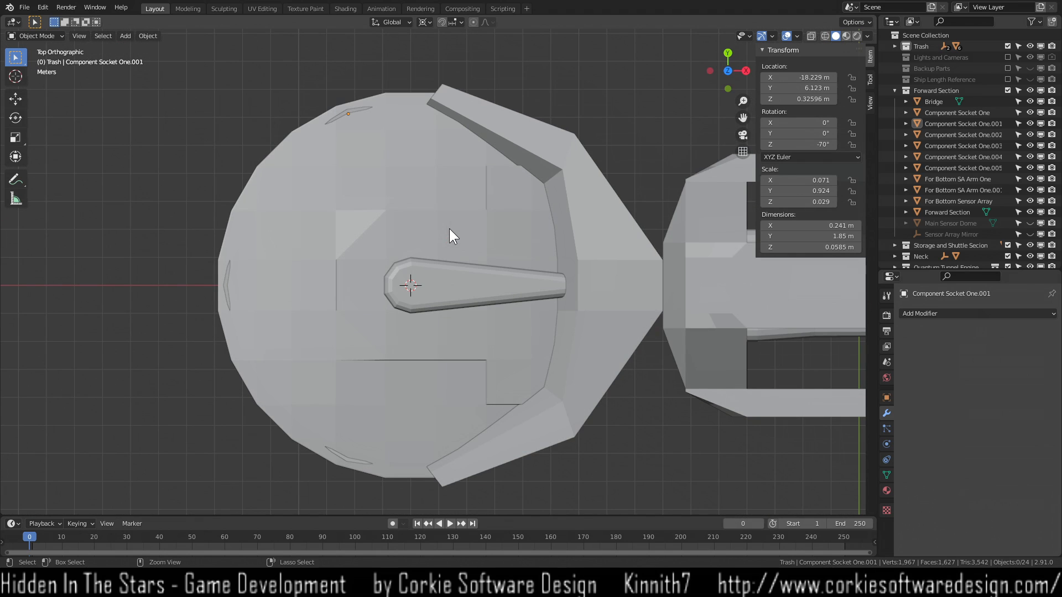
pyautogui.press('ctrl+KP_7')
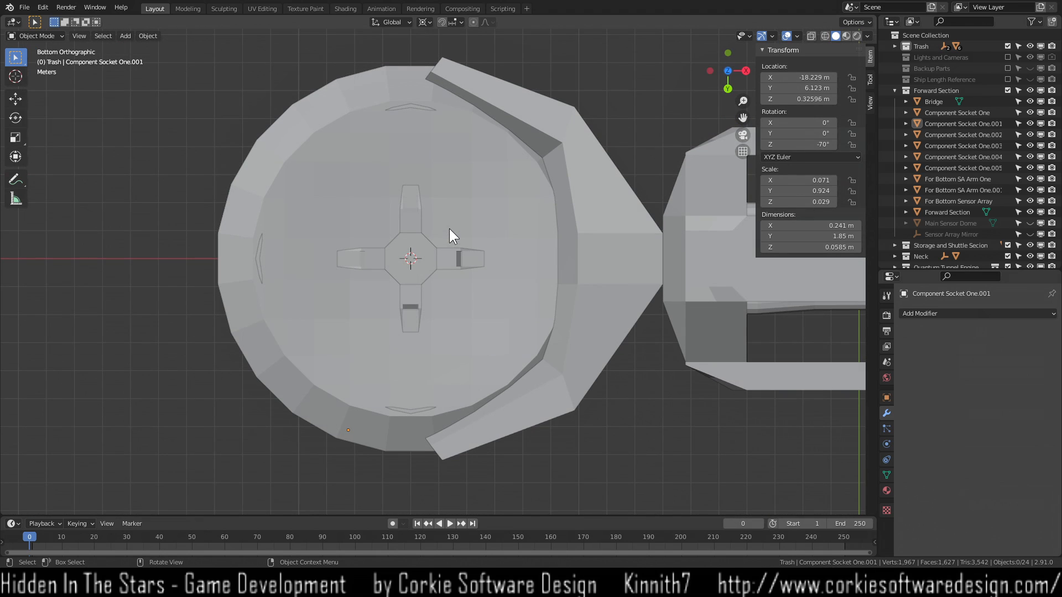
pyautogui.click(412, 106)
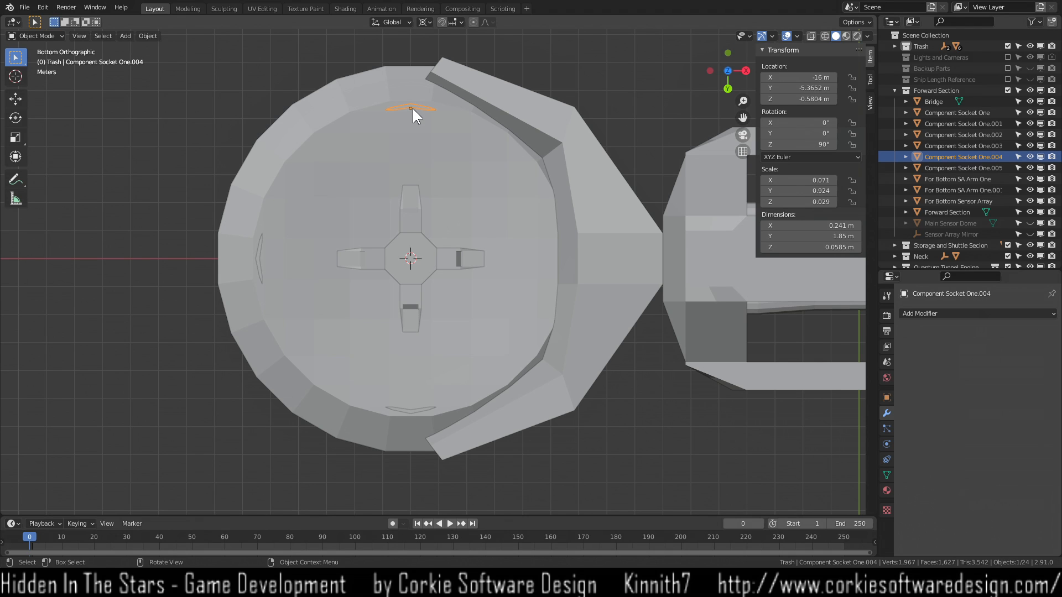
# Try rotating Component Socket One.004 by -20° around the 3D cursor in bottom view, and undo the rotation.
pyautogui.write('r-20')
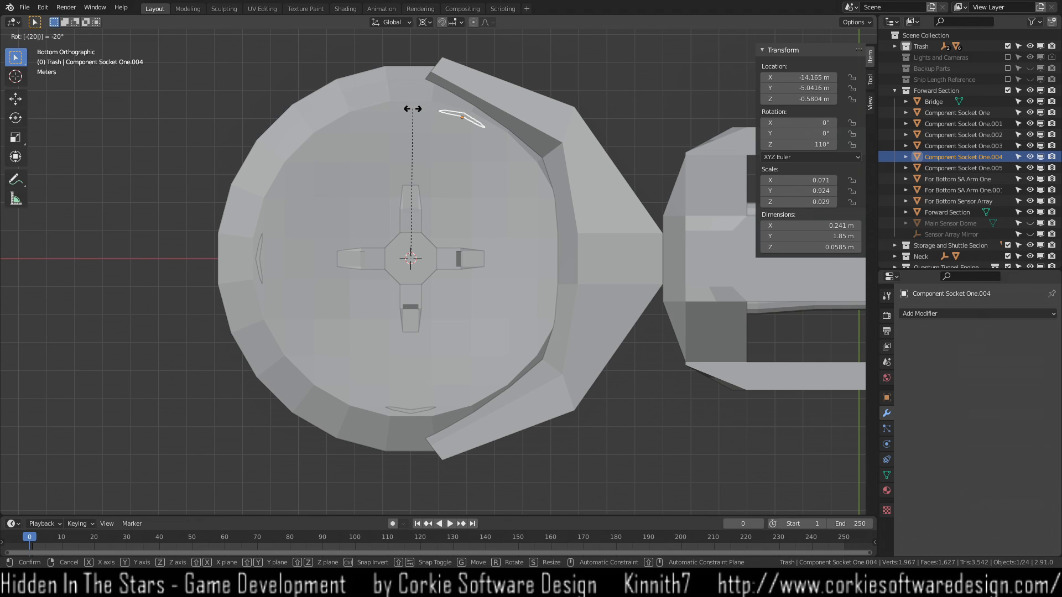
pyautogui.press('BackSpace')
pyautogui.press('BackSpace')
pyautogui.press('BackSpace')
pyautogui.write('-20')
pyautogui.press('Return')
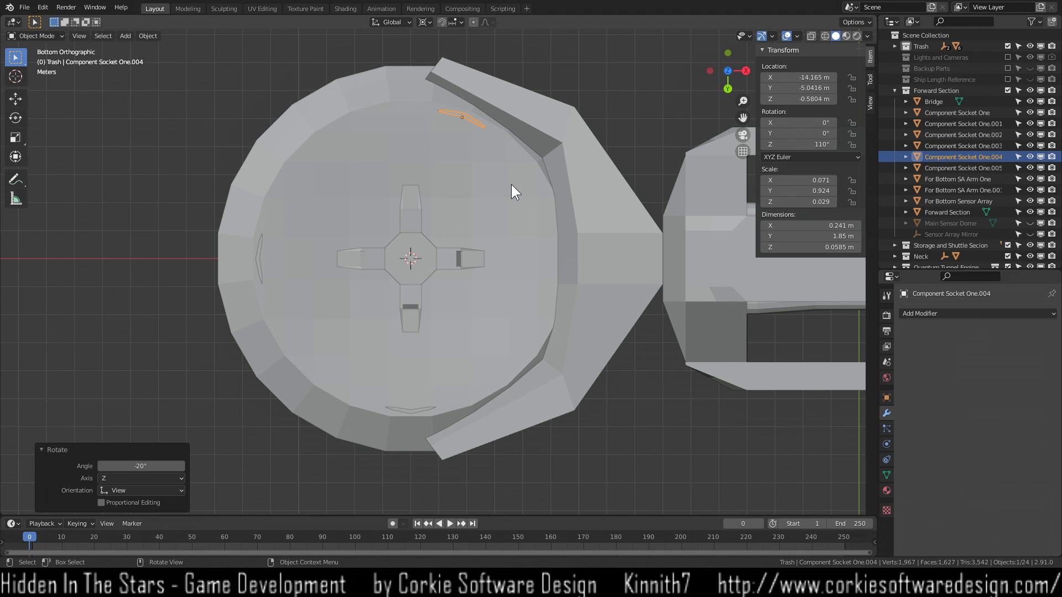
pyautogui.hotkey('ctrl', 'z')
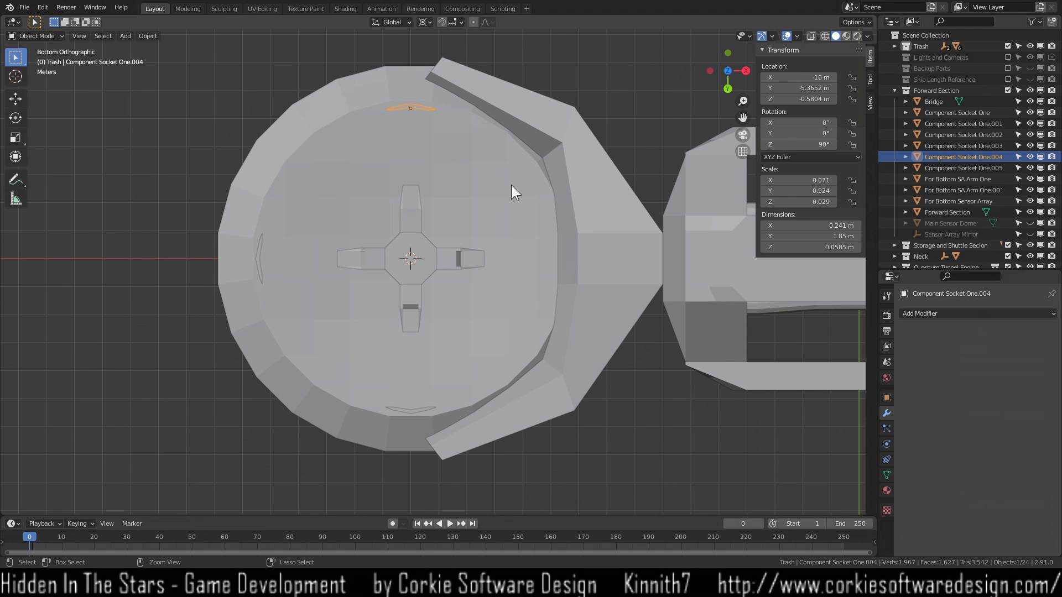
# In bottom view, rotate Component Socket One.004 by 20° and Component Socket One.005 by -20° around the 3D cursor, towards the front.
pyautogui.write('r20')
pyautogui.press('Return')
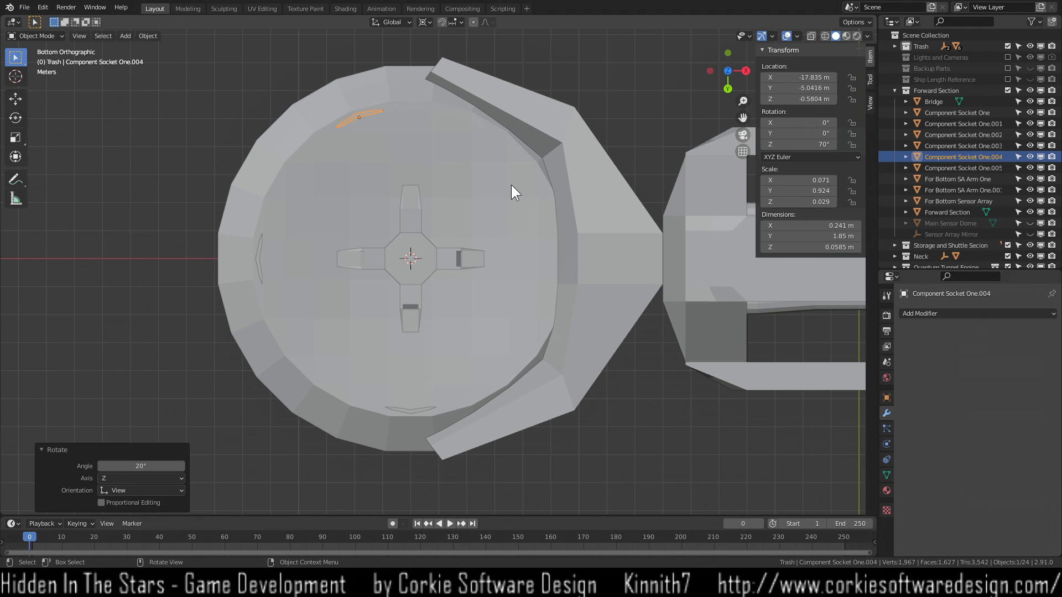
pyautogui.click(411, 412)
pyautogui.write('r-20')
pyautogui.press('Return')
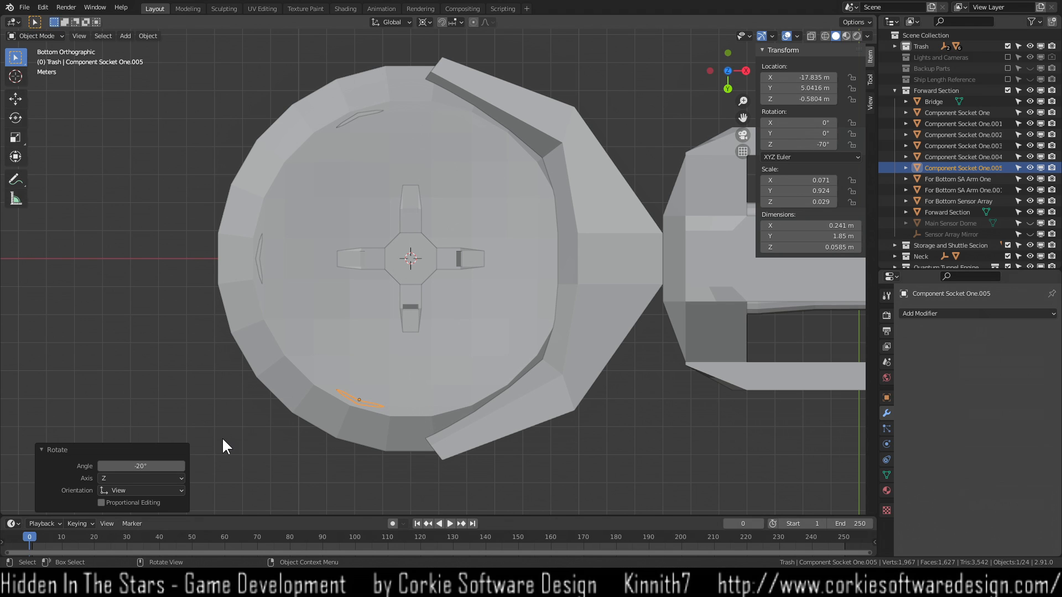
# Examine up close how the rotated Component Socket One.005 sits on the underside surface.
pyautogui.moveTo(508, 446); pyautogui.dragTo(494, 282, button='middle')
pyautogui.moveTo(432, 353); pyautogui.dragTo(509, 210, button='middle')
pyautogui.scroll(6, 463, 236)
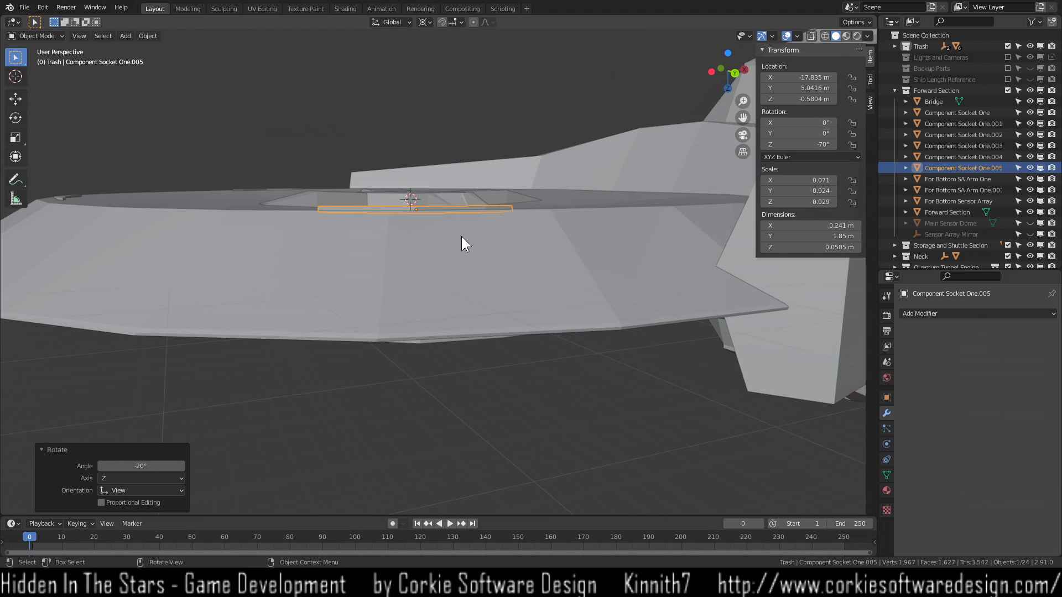
pyautogui.scroll(-3, 456, 263)
pyautogui.keyDown('shift'); pyautogui.moveTo(459, 300); pyautogui.dragTo(459, 307, button='middle'); pyautogui.keyUp('shift')
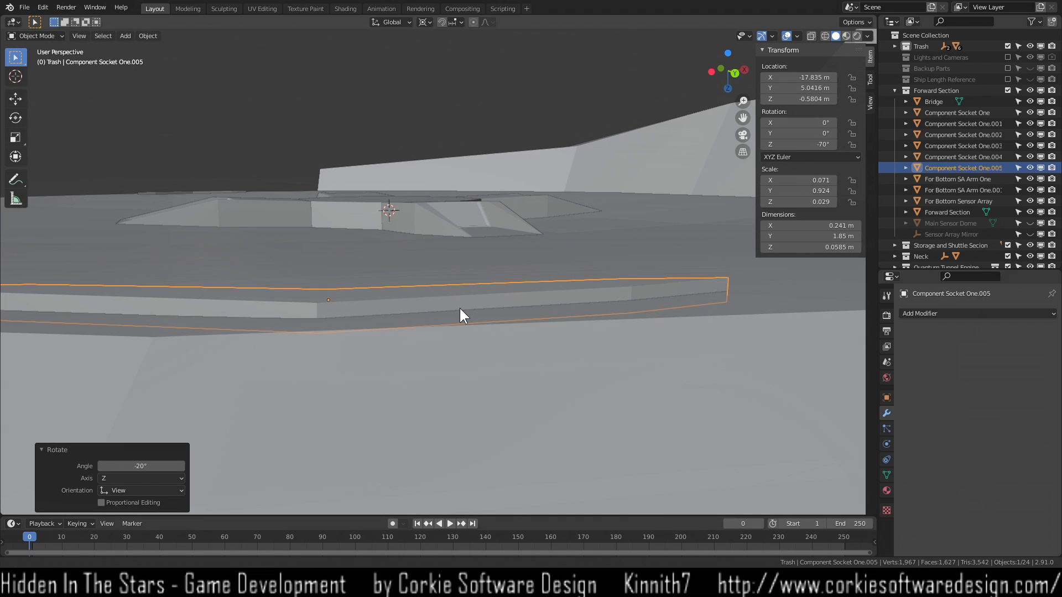
pyautogui.moveTo(350, 361)
pyautogui.keyDown('shift'); pyautogui.mouseDown(button='middle')
pyautogui.moveTo(429, 357)
pyautogui.moveTo(334, 352)
pyautogui.mouseUp(button='middle'); pyautogui.keyUp('shift')
pyautogui.scroll(-5, 340, 300)
pyautogui.moveTo(340, 300); pyautogui.dragTo(335, 345, button='middle')
# Examine Component Socket One.004 on the underside, deselect it, and review the forward section from the side.
pyautogui.click(195, 84)
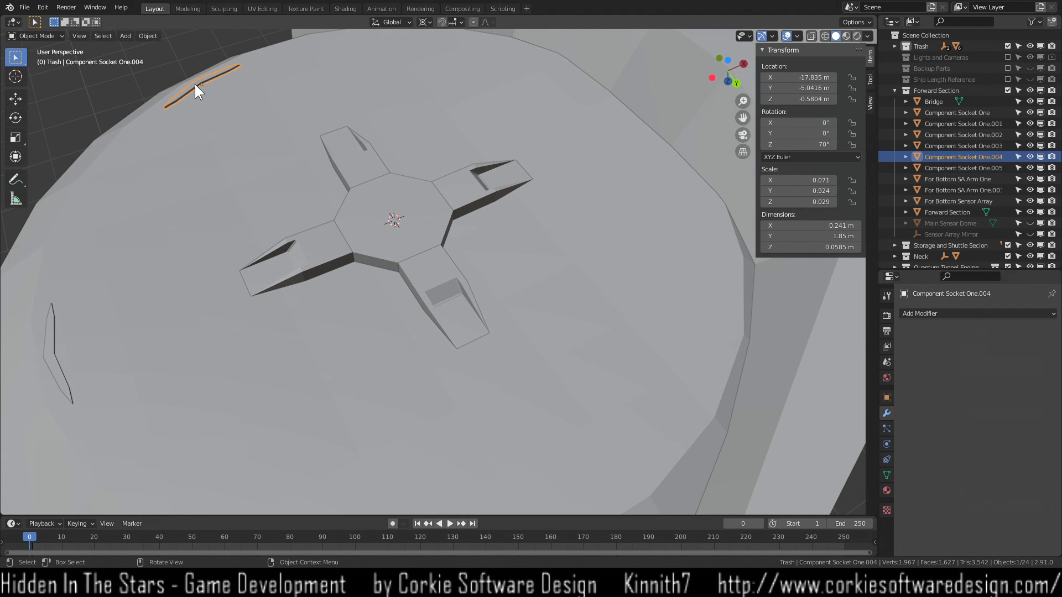
pyautogui.press('KP_Decimal')
pyautogui.moveTo(194, 83); pyautogui.dragTo(357, 330, button='middle')
pyautogui.scroll(-12, 386, 311)
pyautogui.moveTo(446, 306); pyautogui.dragTo(371, 308, button='middle')
pyautogui.hotkey('alt', 'a')
pyautogui.scroll(6, 450, 298)
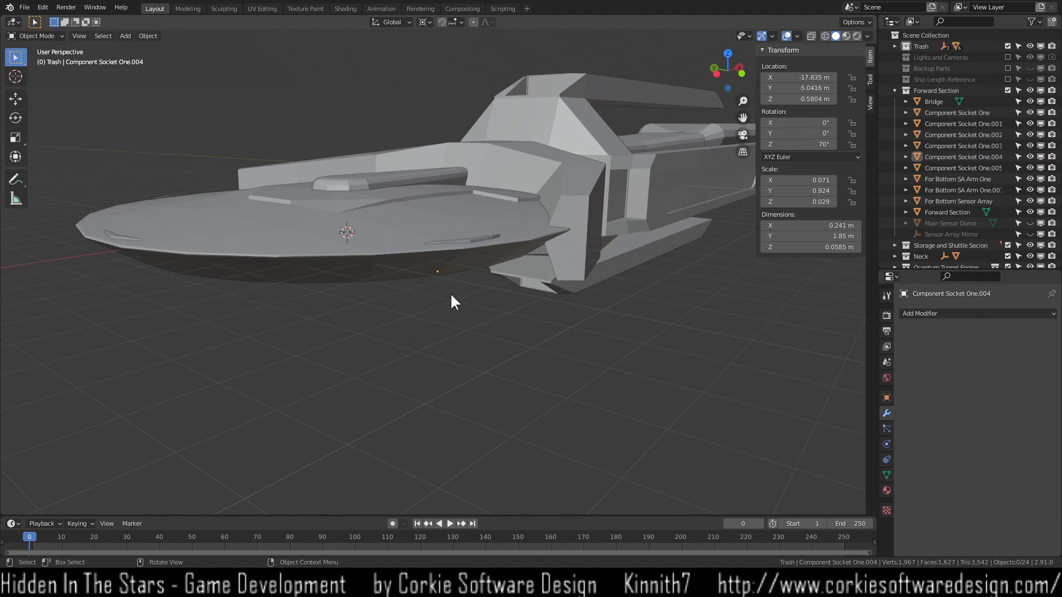
pyautogui.scroll(3, 398, 365)
pyautogui.scroll(-4, 401, 360)
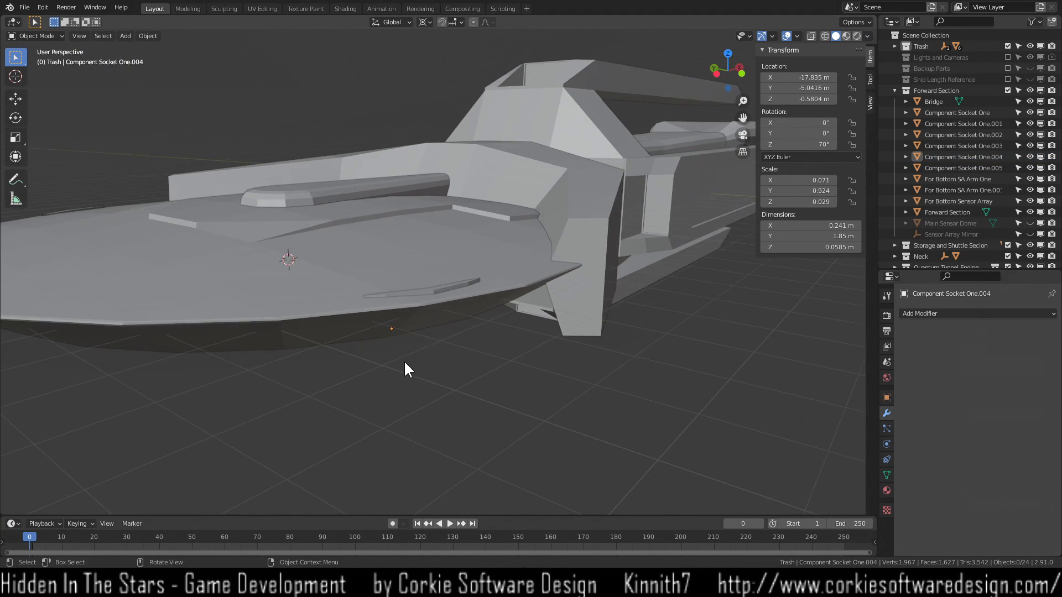
pyautogui.scroll(-2, 386, 375)
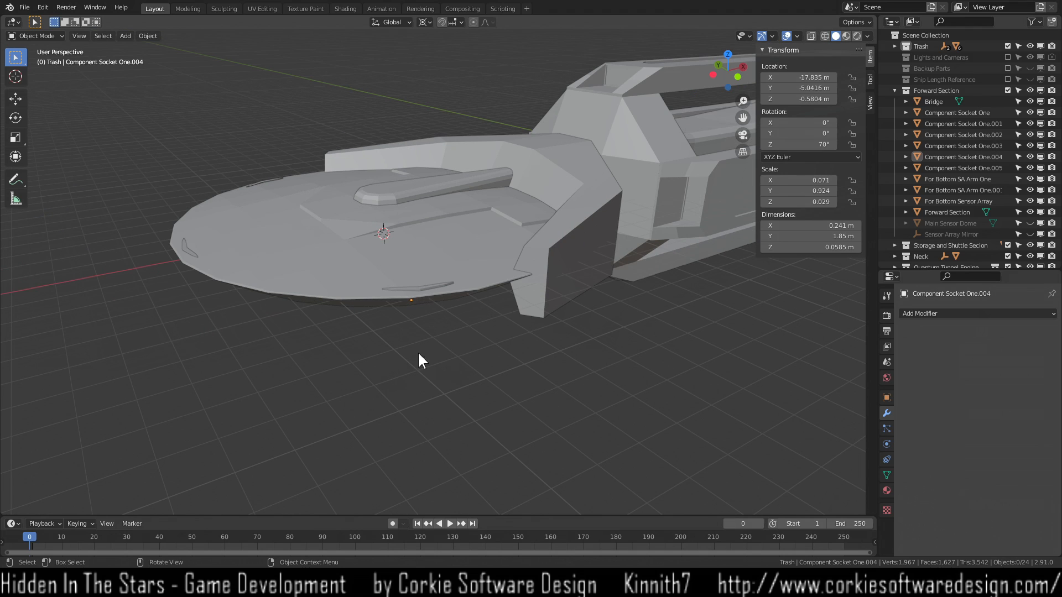
# Save the starship design file.
pyautogui.click(24, 7)
pyautogui.hotkey('ctrl', 's')
pyautogui.scroll(-1, 658, 325)
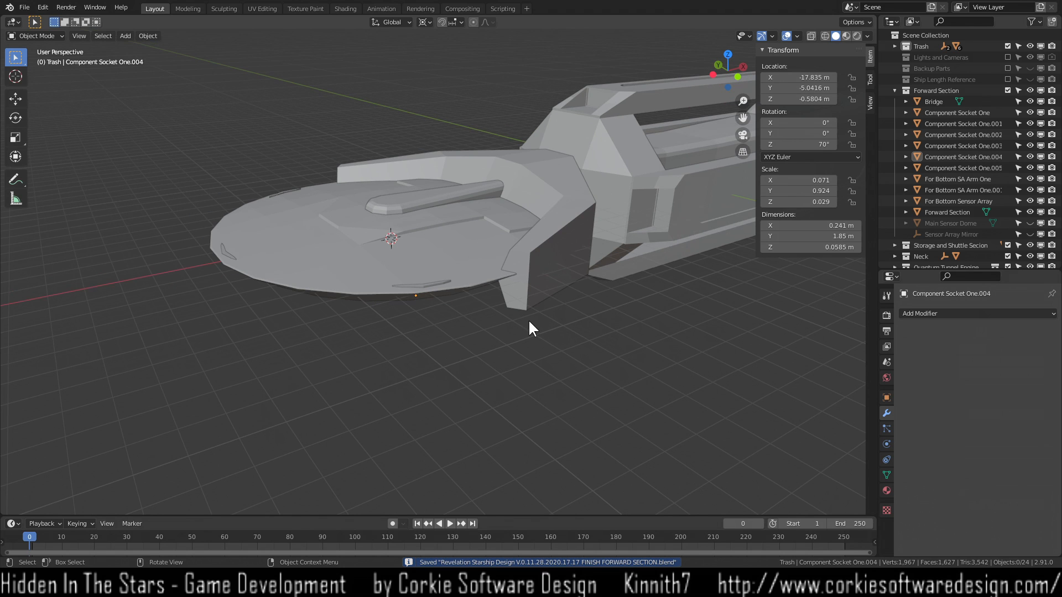
# Duplicate the front Component Socket One and place the copy just ahead of the rim, offset about -0.97 m X, 0.30 m Y and -0.33 m Z.
pyautogui.moveTo(515, 307); pyautogui.dragTo(515, 329, button='middle')
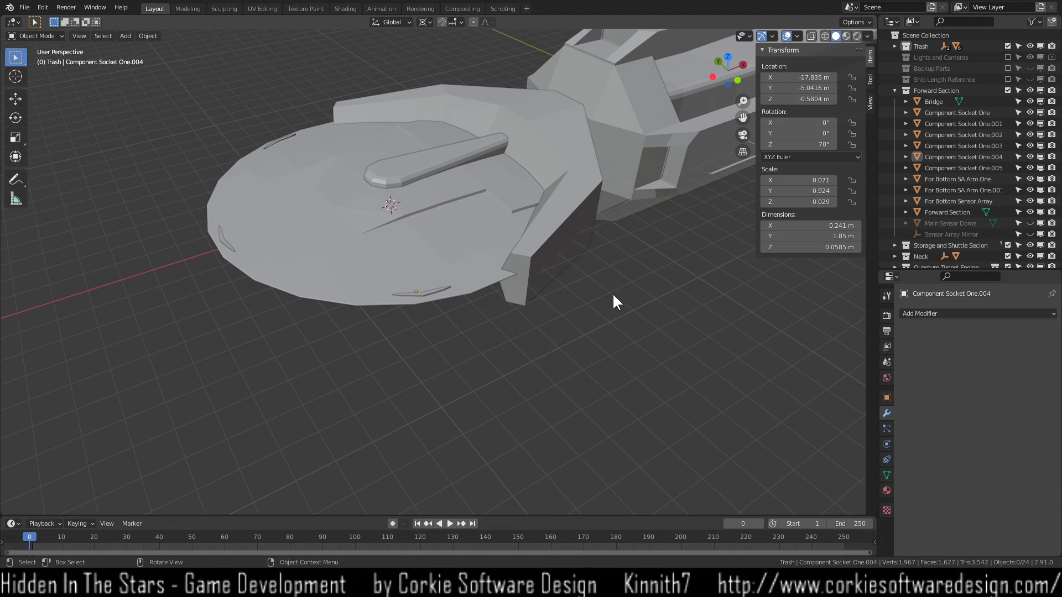
pyautogui.scroll(-3, 612, 293)
pyautogui.scroll(8, 460, 334)
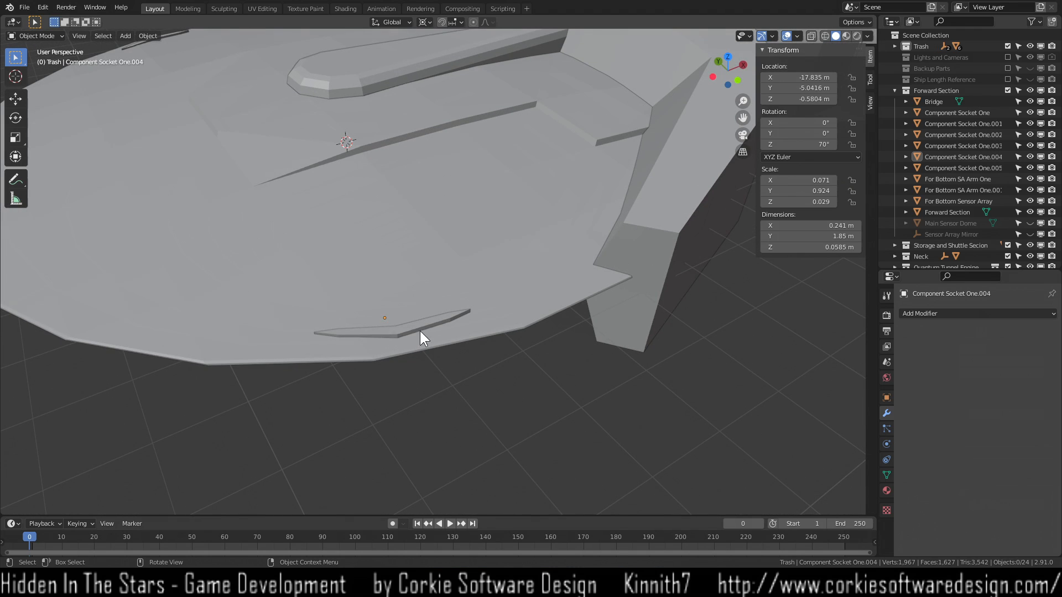
pyautogui.scroll(-2, 420, 331)
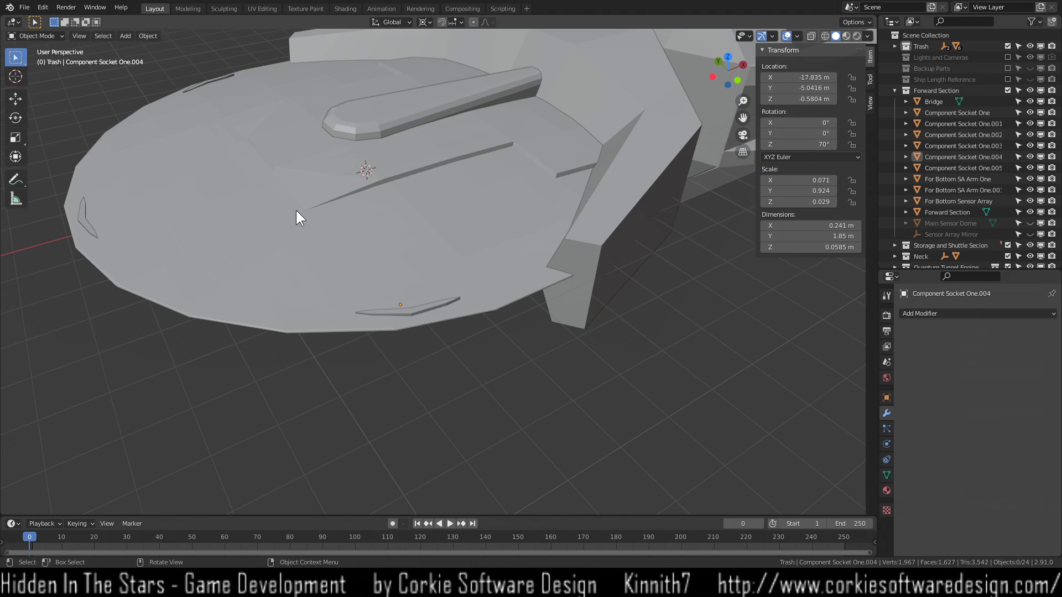
pyautogui.click(80, 219)
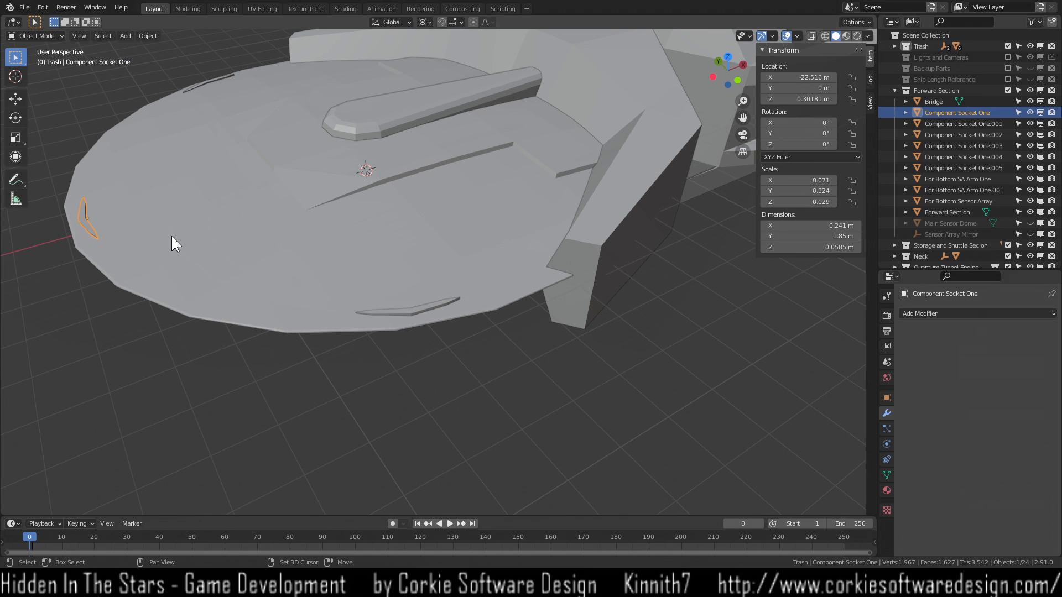
pyautogui.hotkey('shift', 'd')
pyautogui.click(126, 255)
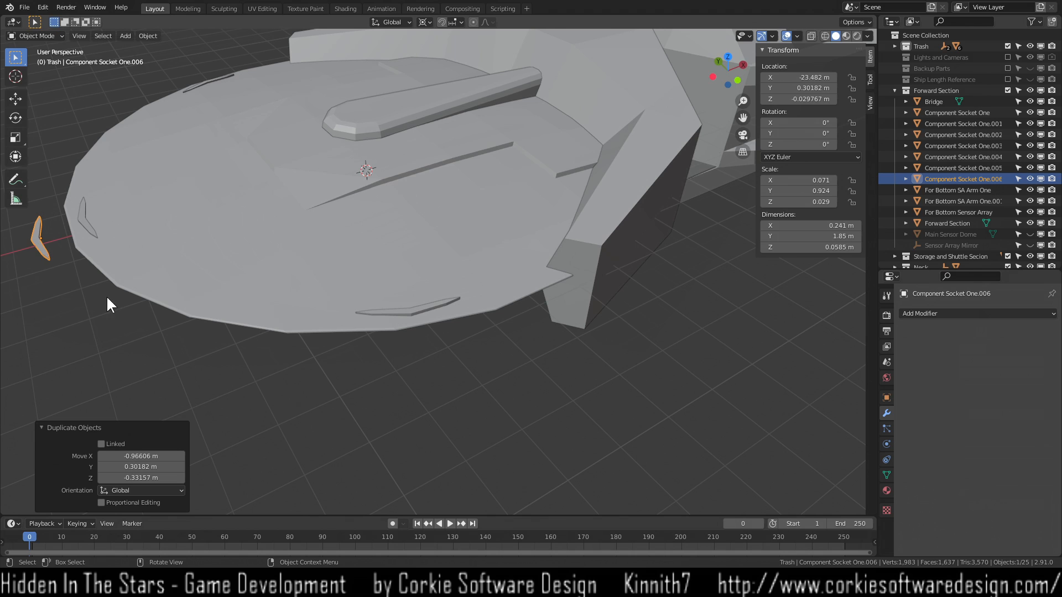
# Open the duplicated socket's mesh for editing from the top view in wireframe shading.
pyautogui.press('KP_7')
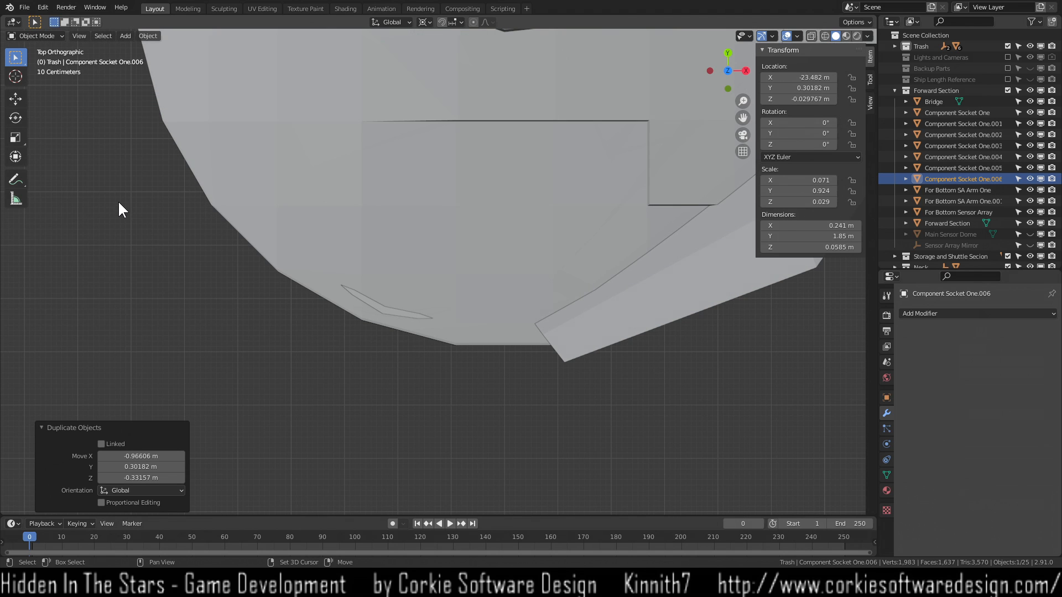
pyautogui.scroll(2, 295, 306)
pyautogui.keyDown('shift'); pyautogui.moveTo(245, 184); pyautogui.dragTo(385, 256, button='middle'); pyautogui.keyUp('shift')
pyautogui.scroll(3, 386, 254)
pyautogui.keyDown('shift'); pyautogui.moveTo(347, 116); pyautogui.dragTo(353, 370, button='middle'); pyautogui.keyUp('shift')
pyautogui.scroll(3, 429, 332)
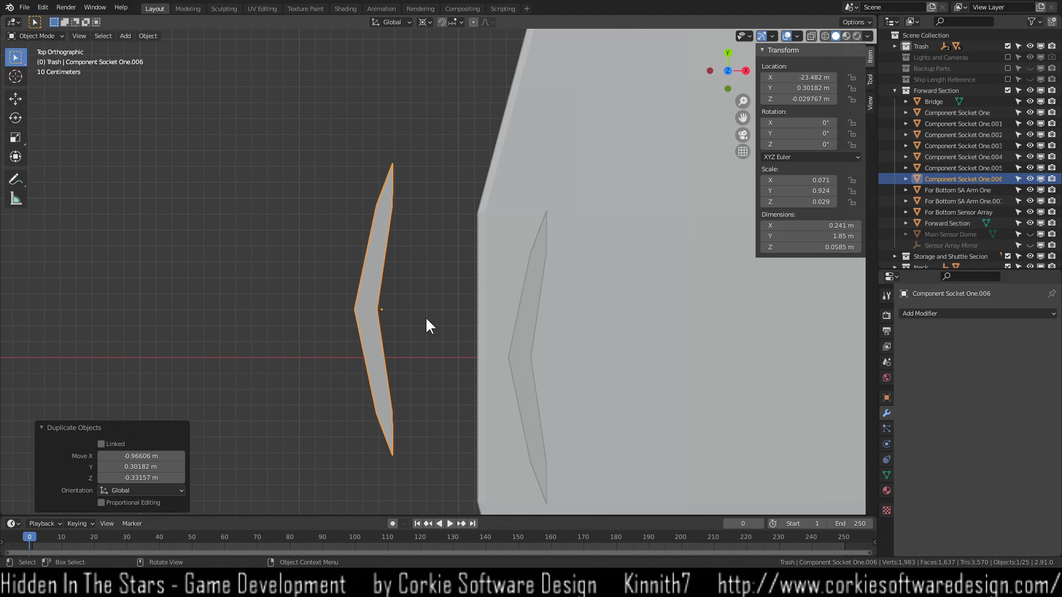
pyautogui.press('Tab')
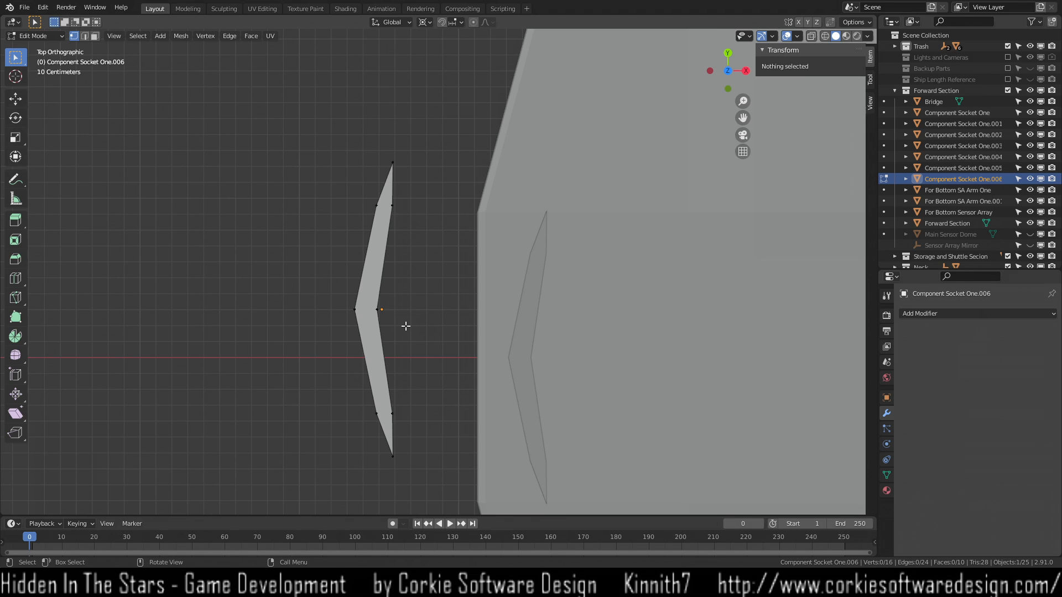
pyautogui.moveTo(351, 144); pyautogui.dragTo(408, 216)
pyautogui.press('z')
pyautogui.click(253, 177)
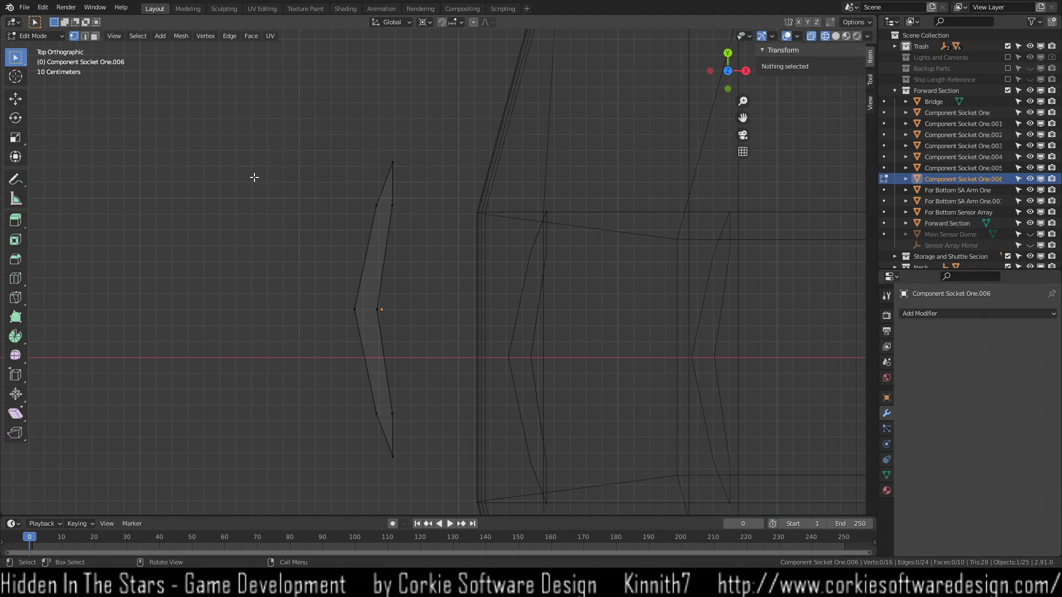
# Straighten the socket's +Y half by moving its end vertices about -0.12 m along X and the tip a further -0.049 m.
pyautogui.moveTo(320, 155); pyautogui.dragTo(419, 242)
pyautogui.press('g')
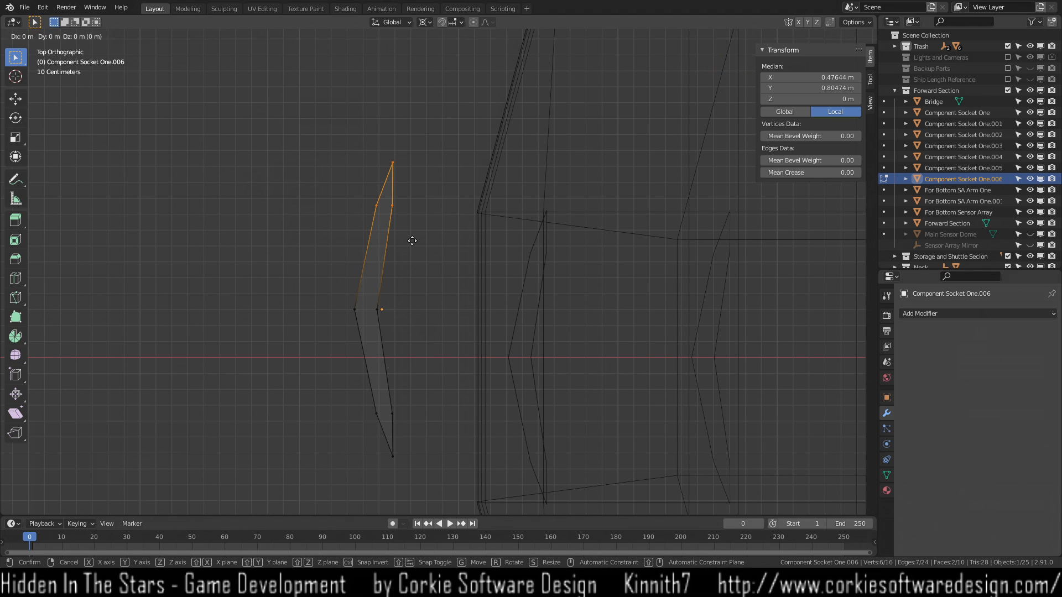
pyautogui.press('x')
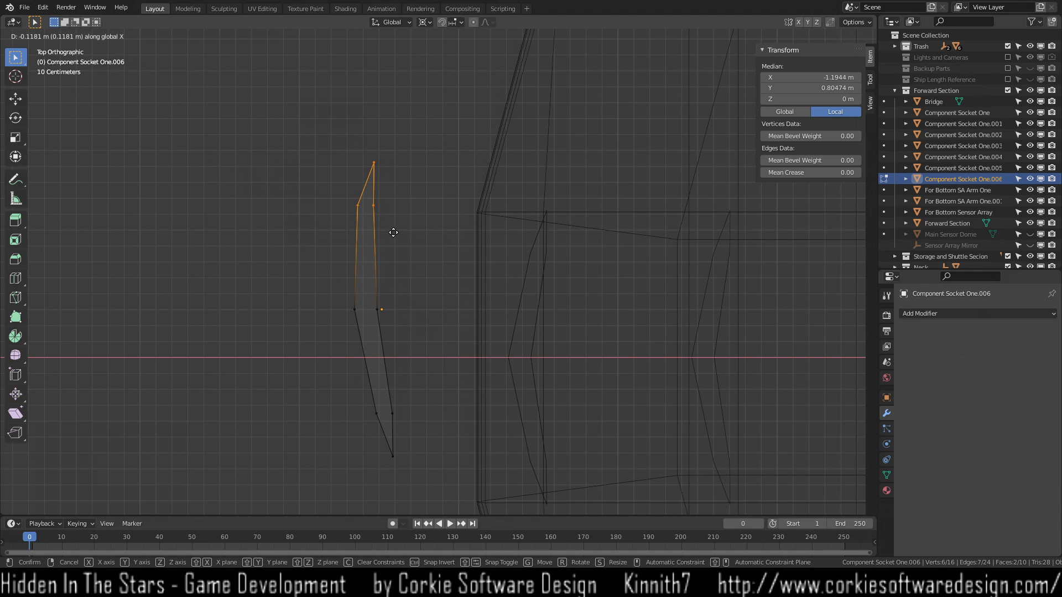
pyautogui.click(393, 232)
pyautogui.click(413, 198)
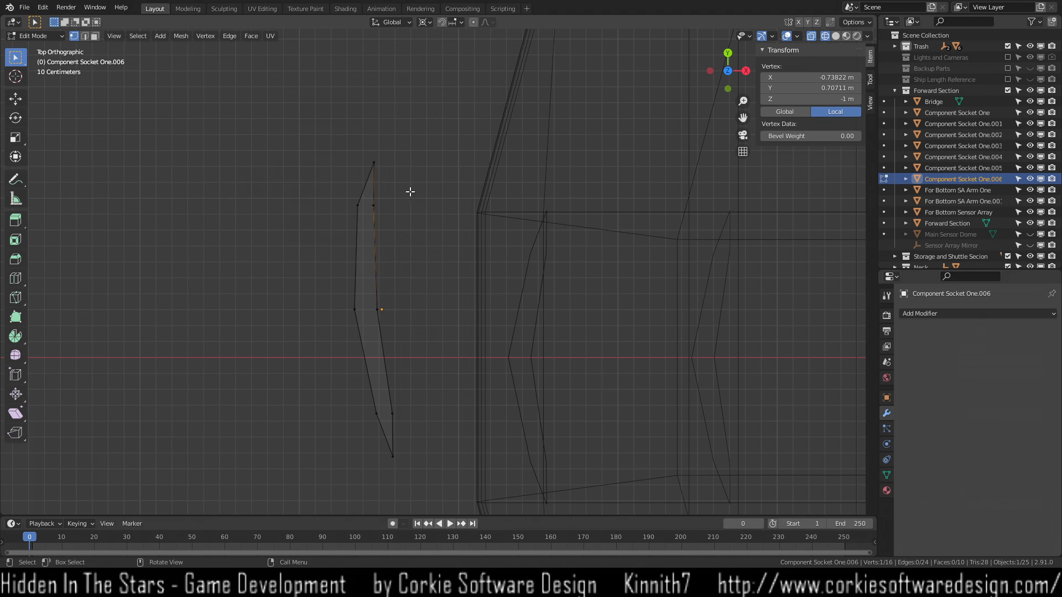
pyautogui.moveTo(351, 131); pyautogui.dragTo(414, 178)
pyautogui.press('g')
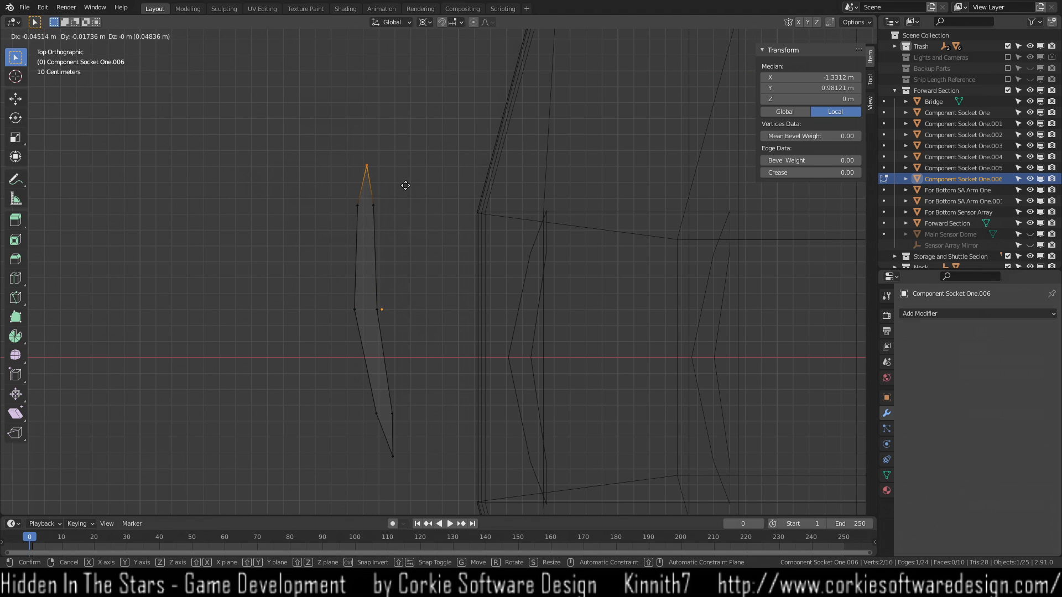
pyautogui.press('x')
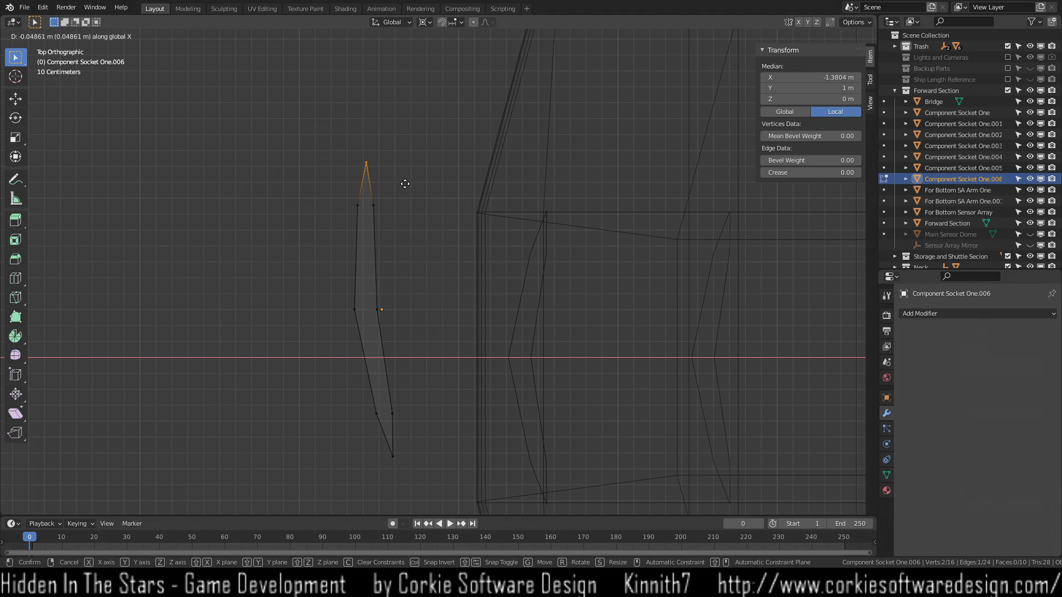
pyautogui.click(405, 183)
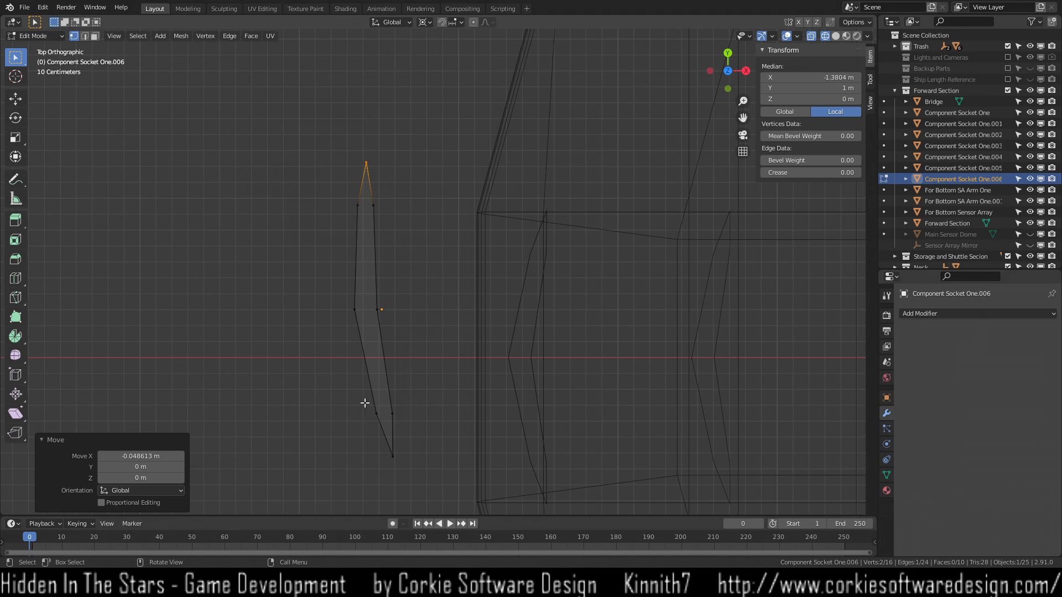
# Straighten the socket's -Y half by moving its corner vertices in -X and its tip about -0.156 m along X.
pyautogui.moveTo(358, 397); pyautogui.dragTo(422, 423)
pyautogui.press('g')
pyautogui.press('x')
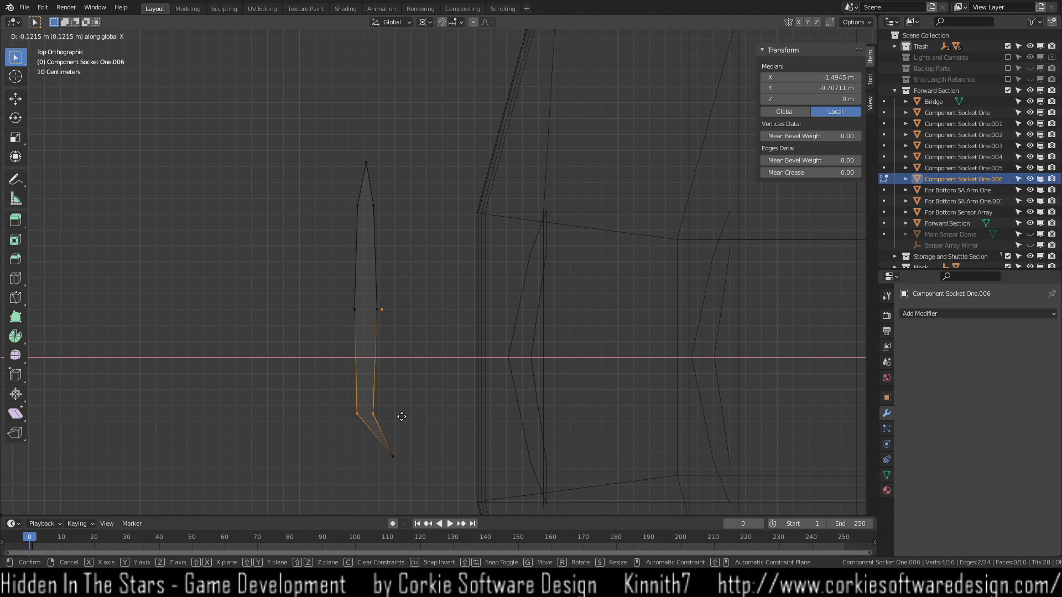
pyautogui.click(404, 417)
pyautogui.click(415, 454)
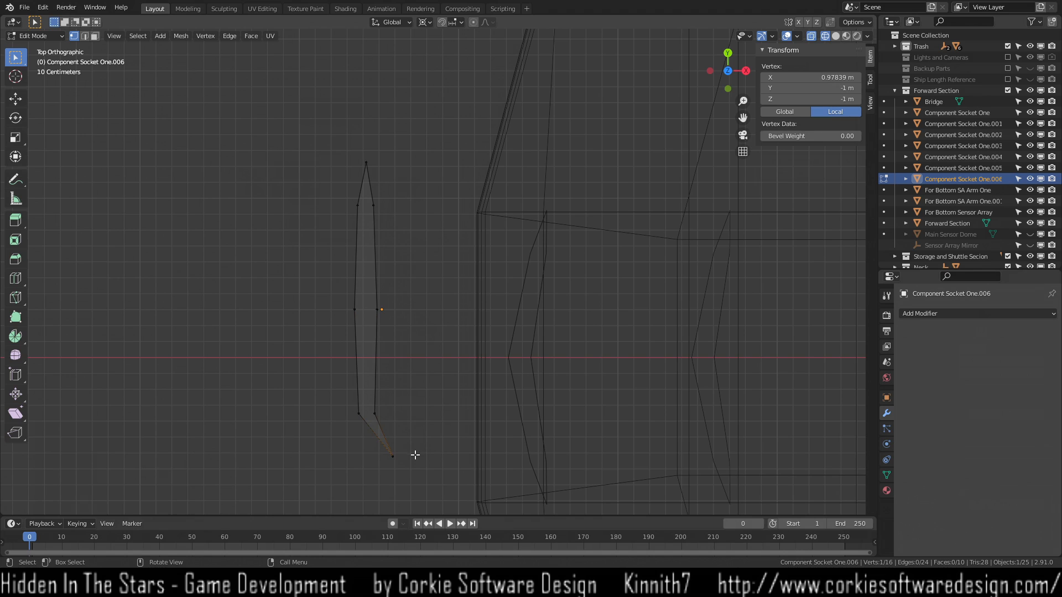
pyautogui.moveTo(338, 436); pyautogui.dragTo(426, 459)
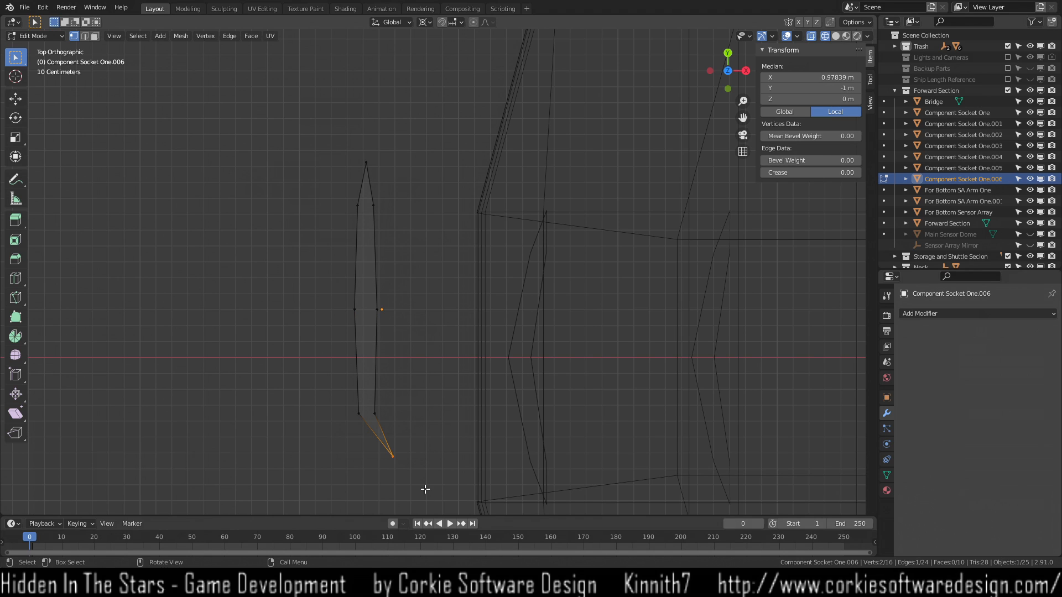
pyautogui.press('g')
pyautogui.press('x')
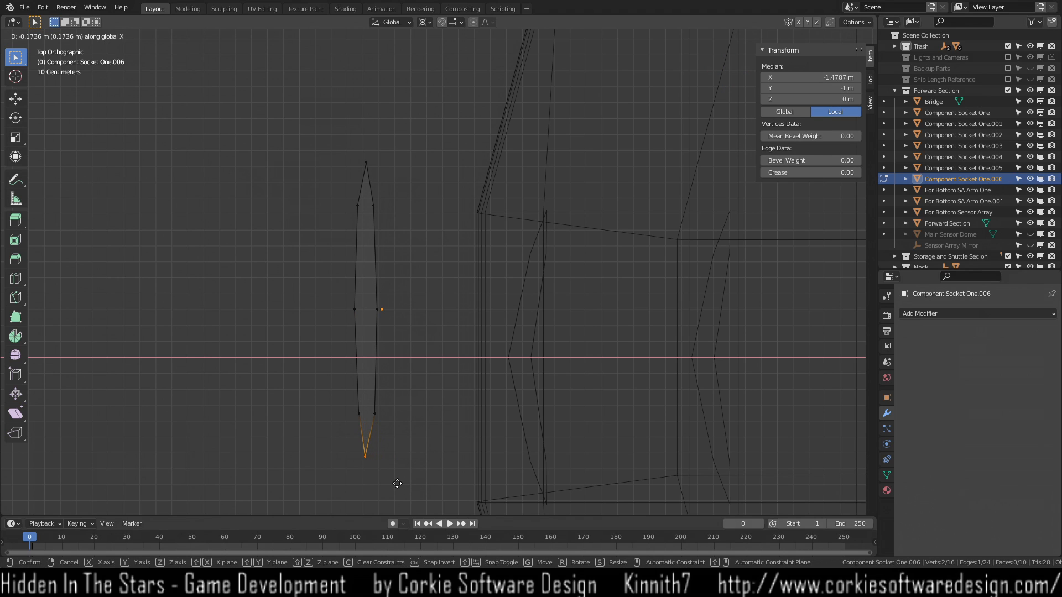
pyautogui.click(401, 484)
pyautogui.scroll(-1, 409, 395)
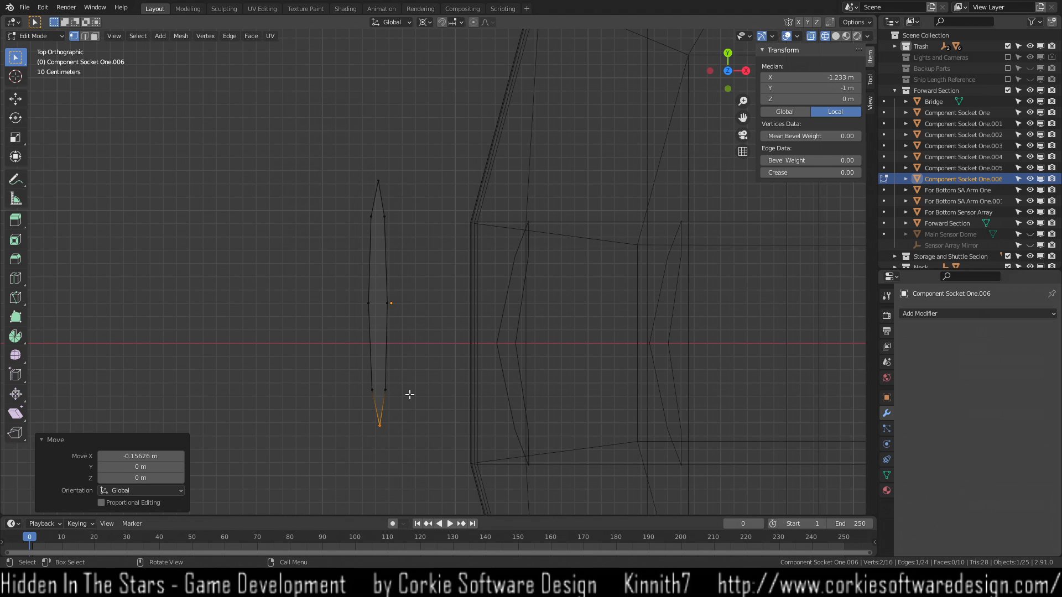
# Select the duplicated socket's entire mesh and delete all its vertices.
pyautogui.scroll(3, 409, 393)
pyautogui.scroll(-4, 411, 387)
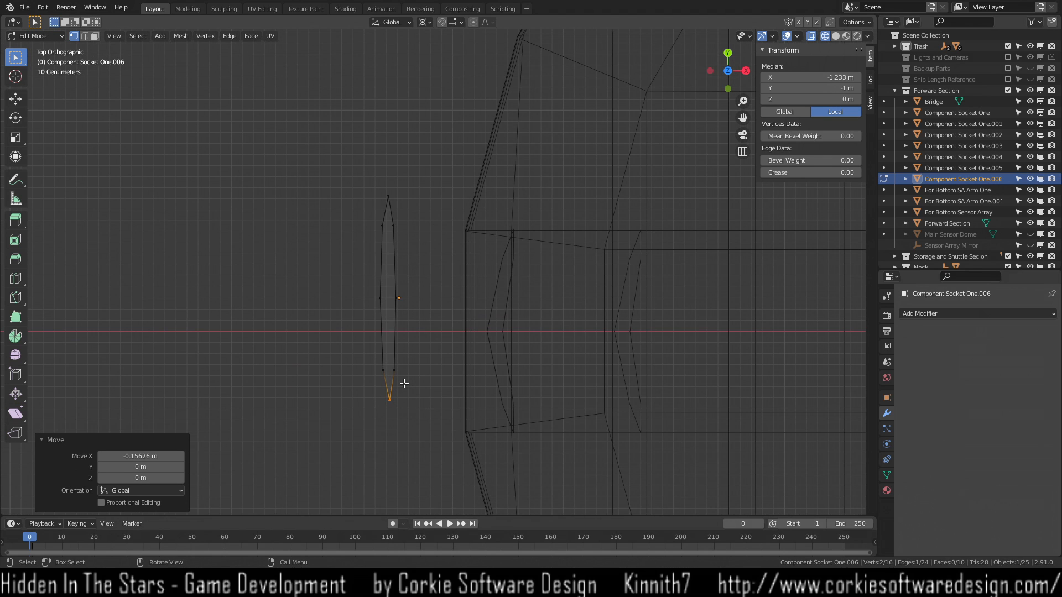
pyautogui.scroll(-2, 392, 385)
pyautogui.moveTo(313, 199); pyautogui.dragTo(292, 308)
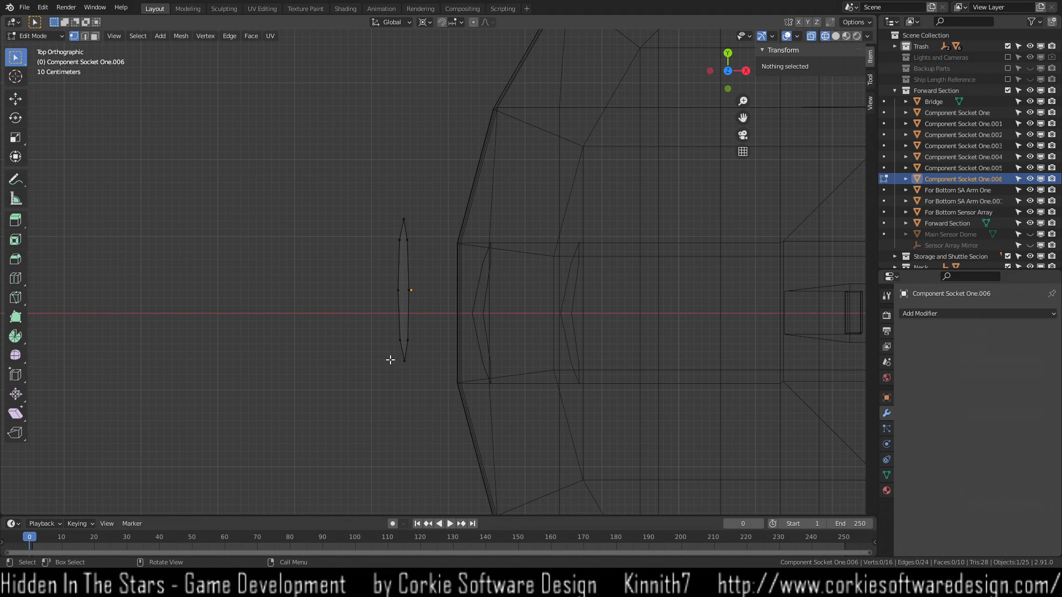
pyautogui.moveTo(397, 181); pyautogui.dragTo(417, 412)
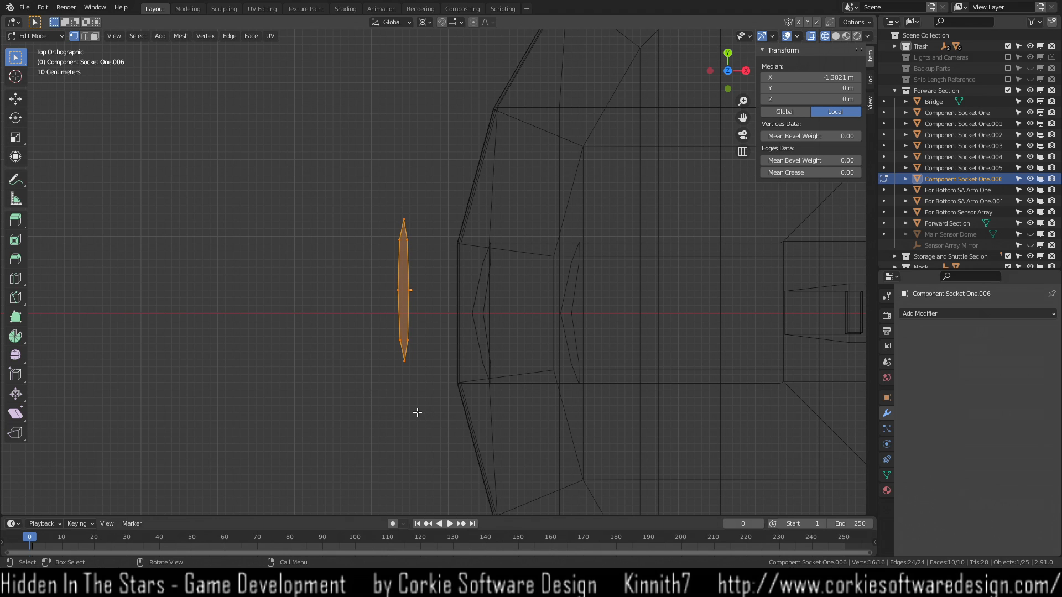
pyautogui.press('x')
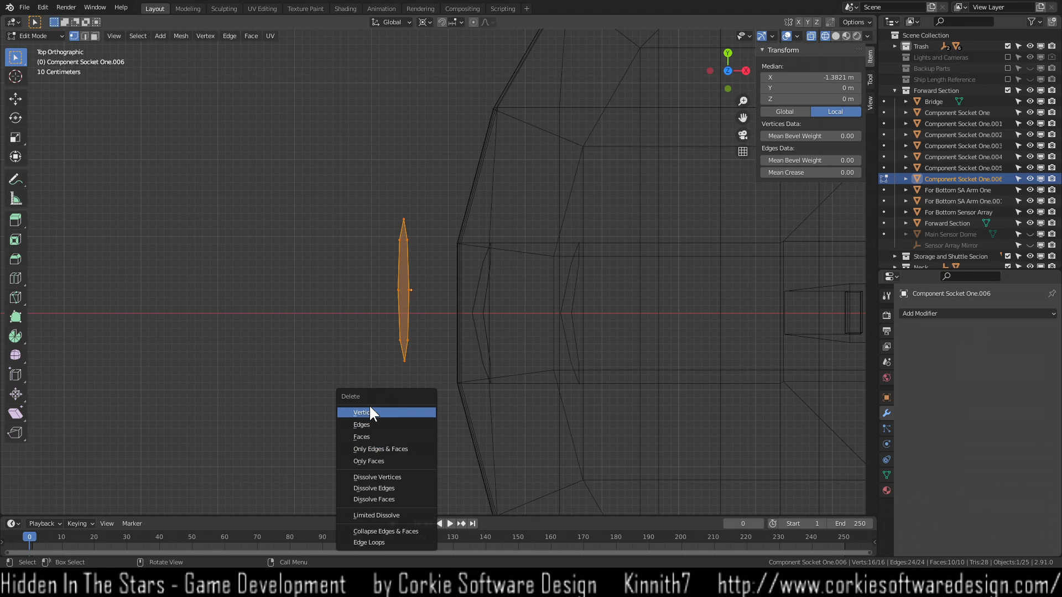
pyautogui.click(370, 412)
# Reset the 3D cursor to the world origin and add an 8-vertex cylinder there, 1 m radius and 2 m deep.
pyautogui.scroll(-5, 384, 396)
pyautogui.keyDown('shift'); pyautogui.moveTo(742, 381); pyautogui.dragTo(277, 365, button='middle'); pyautogui.keyUp('shift')
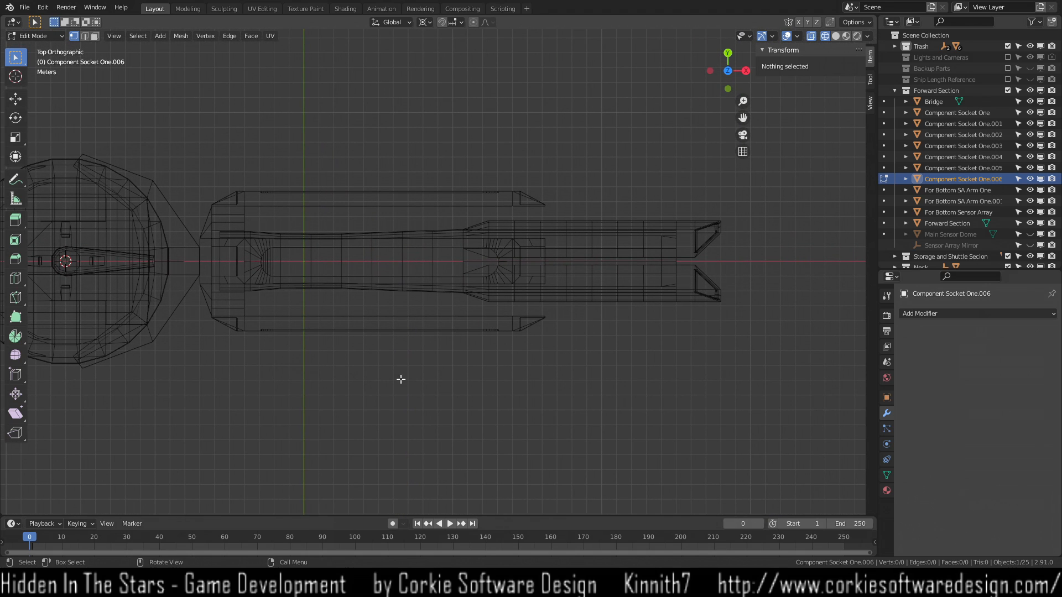
pyautogui.hotkey('shift', 's')
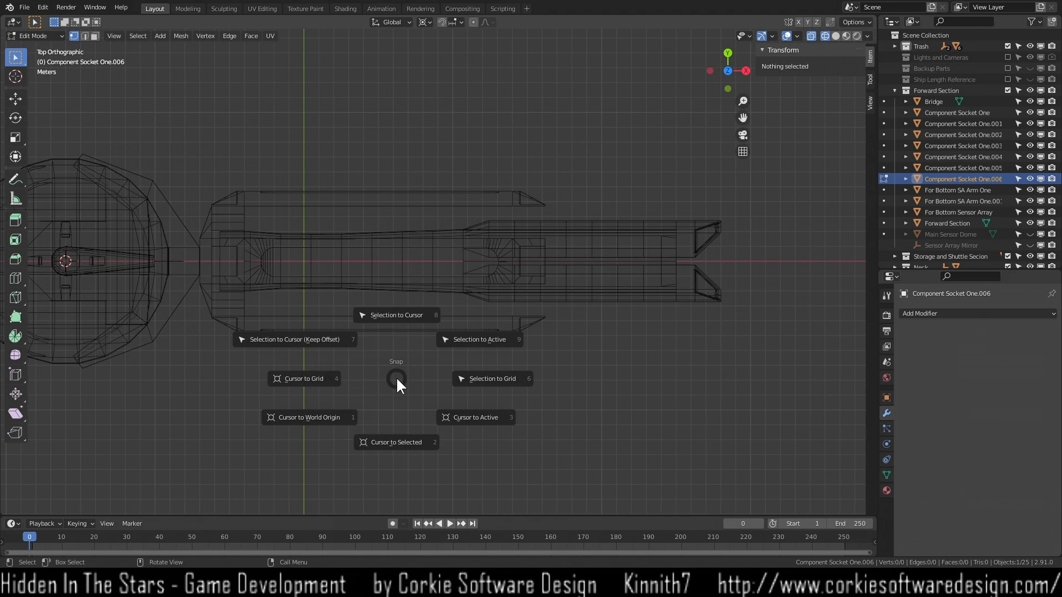
pyautogui.click(331, 414)
pyautogui.hotkey('shift', 'a')
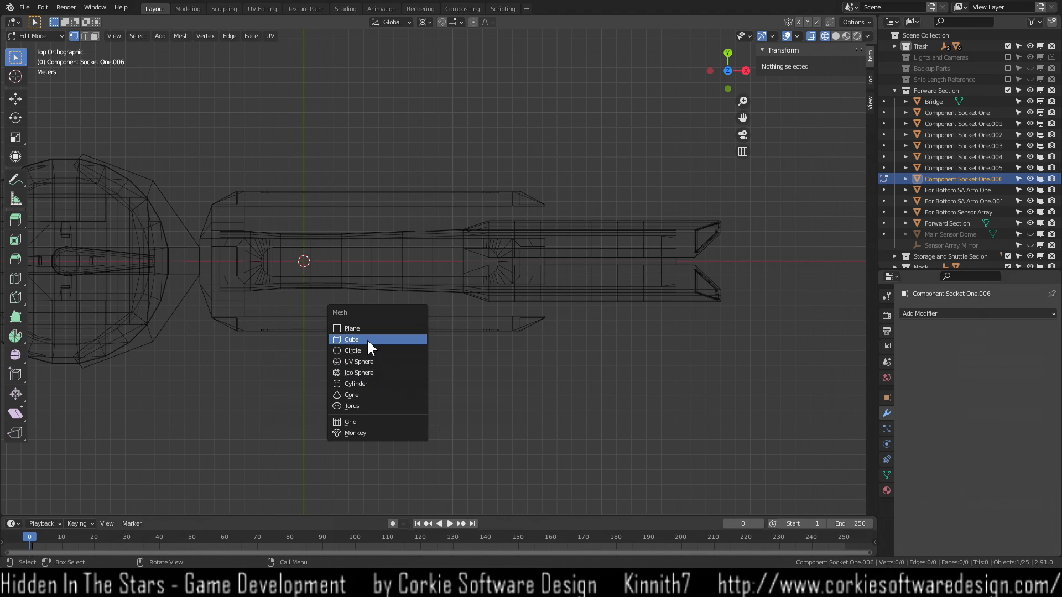
pyautogui.click(387, 383)
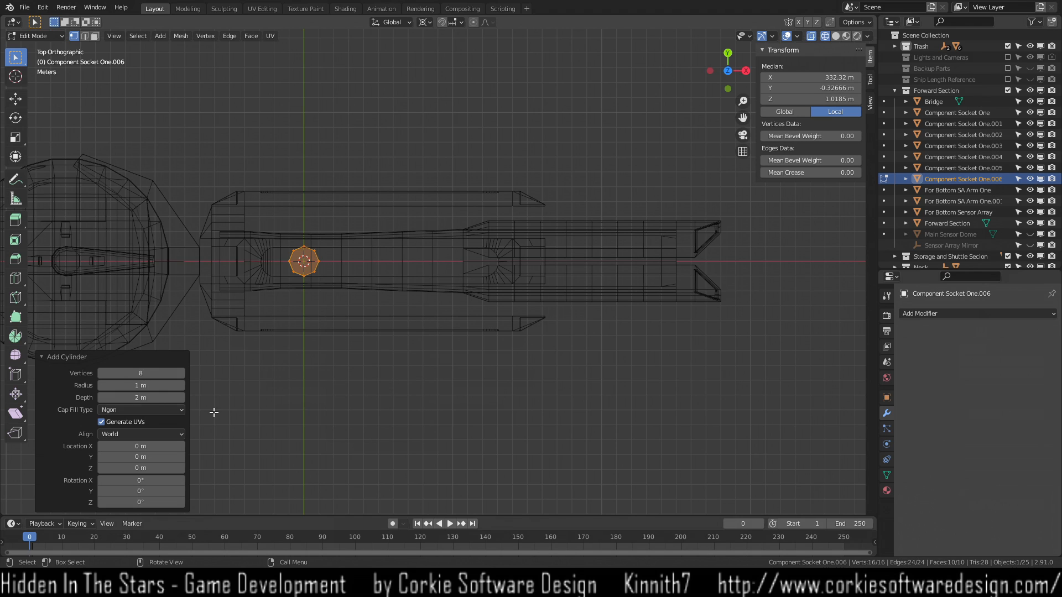
# Select the whole cylinder and move it about 25 m along X to the ship's rear end.
pyautogui.click(320, 357)
pyautogui.moveTo(268, 235); pyautogui.dragTo(375, 325)
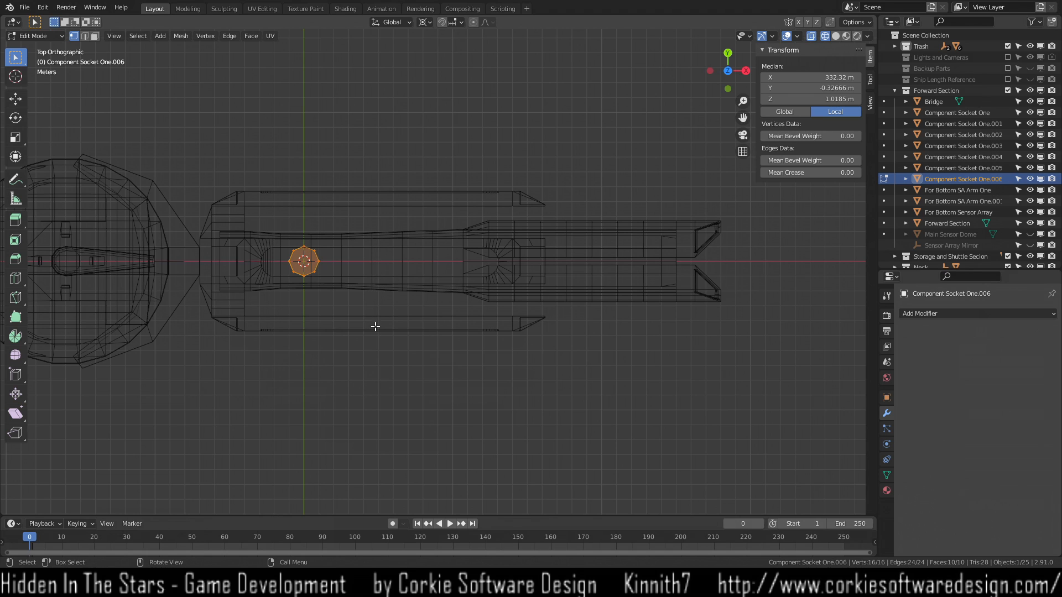
pyautogui.press('g')
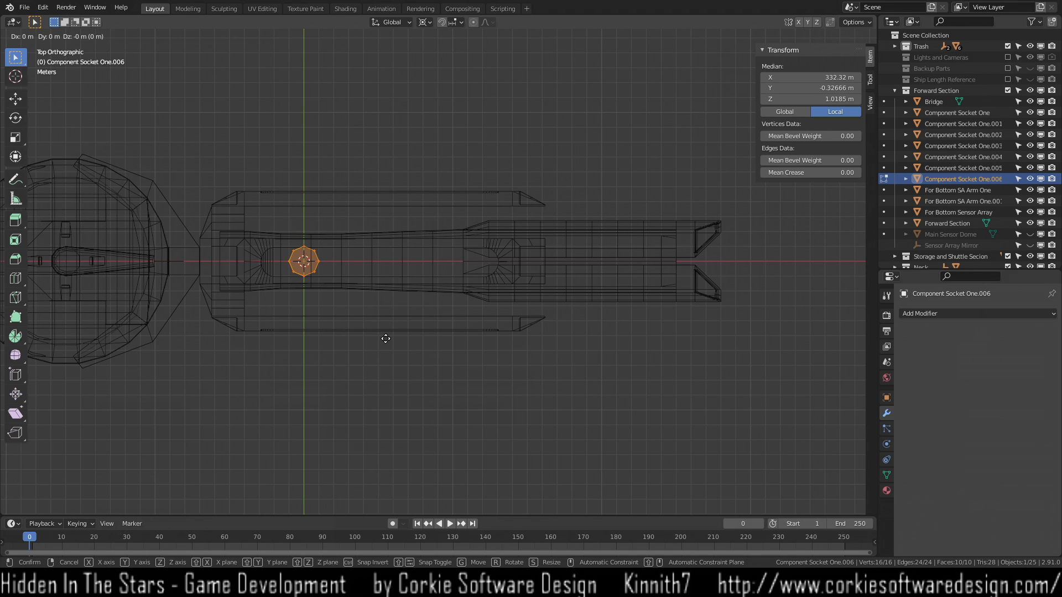
pyautogui.click(760, 328)
pyautogui.scroll(1, 721, 278)
pyautogui.scroll(3, 721, 278)
pyautogui.keyDown('shift'); pyautogui.moveTo(726, 289); pyautogui.dragTo(228, 324, button='middle'); pyautogui.keyUp('shift')
pyautogui.scroll(5, 360, 330)
pyautogui.scroll(2, 504, 273)
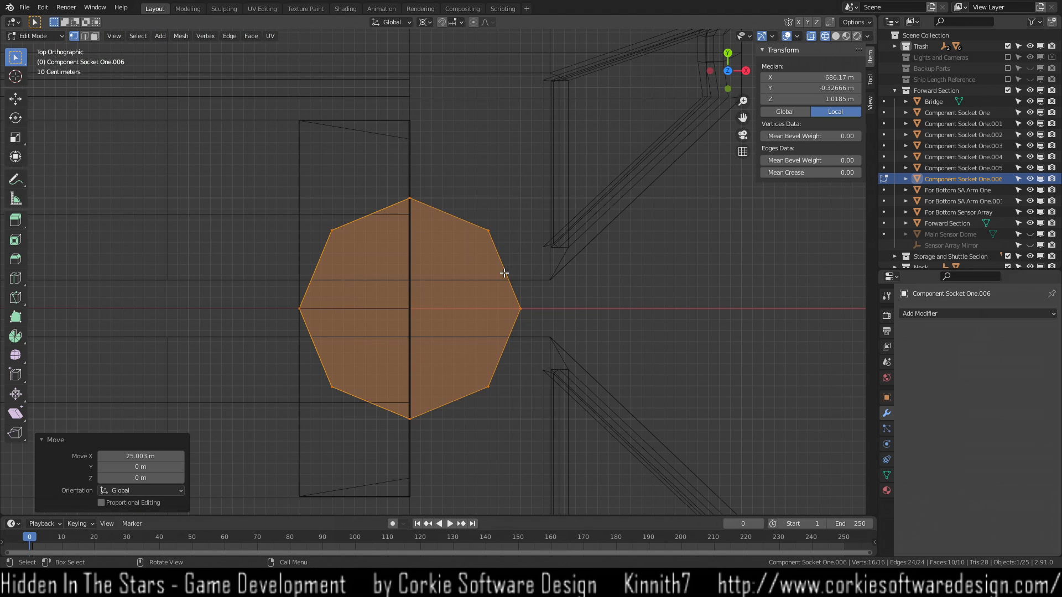
# Return to solid shading and raise the cylinder about 2.52 m along Z onto the rear hull.
pyautogui.press('z')
pyautogui.click(686, 325)
pyautogui.moveTo(680, 350)
pyautogui.mouseDown(button='middle')
pyautogui.moveTo(604, 319)
pyautogui.moveTo(600, 268)
pyautogui.mouseUp(button='middle')
pyautogui.scroll(-6, 601, 268)
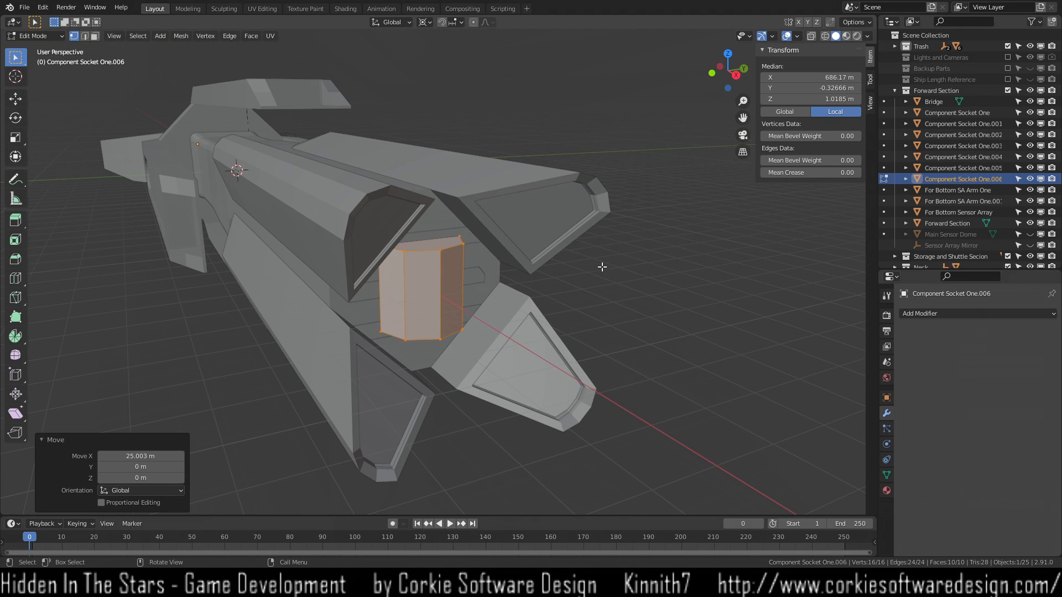
pyautogui.press('g')
pyautogui.press('z')
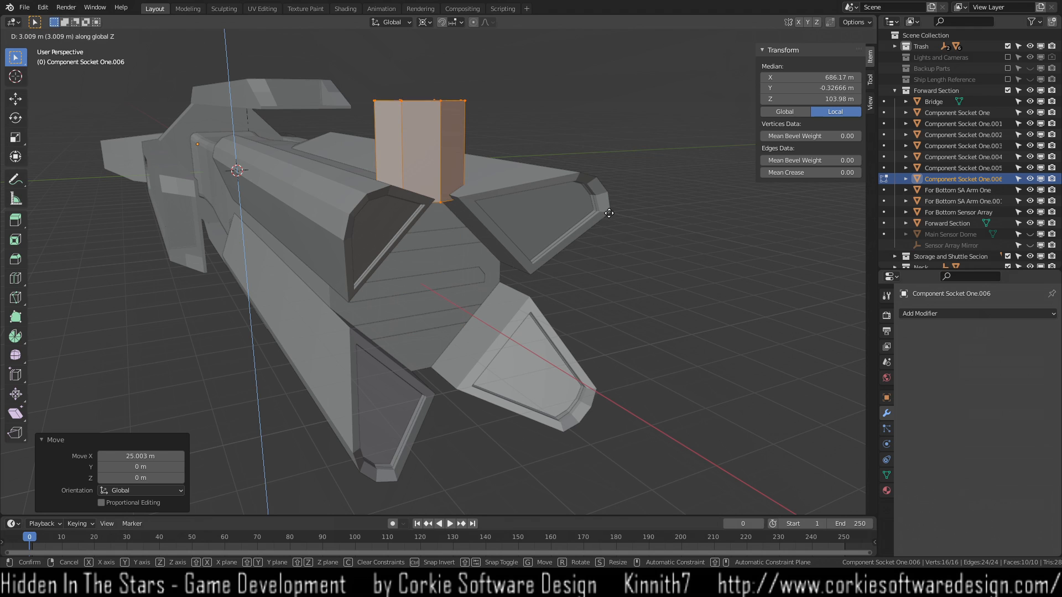
pyautogui.click(609, 222)
pyautogui.moveTo(609, 222); pyautogui.dragTo(643, 229, button='middle')
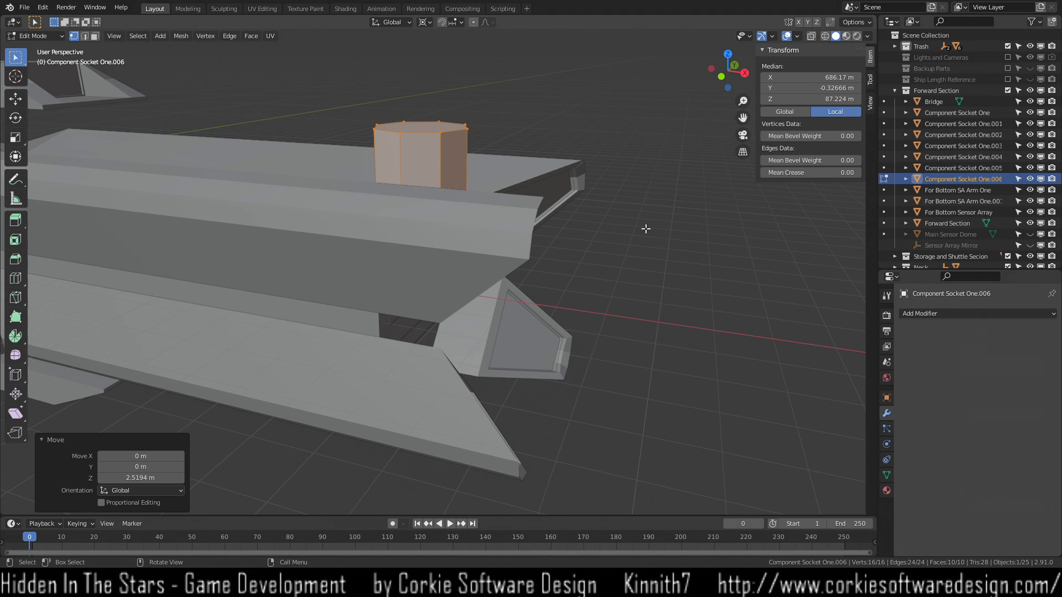
# Change the pivot point to the selection's own centre and scale the cylinder to about 0.385 along Y.
pyautogui.moveTo(547, 220); pyautogui.dragTo(549, 315, button='middle')
pyautogui.press('s')
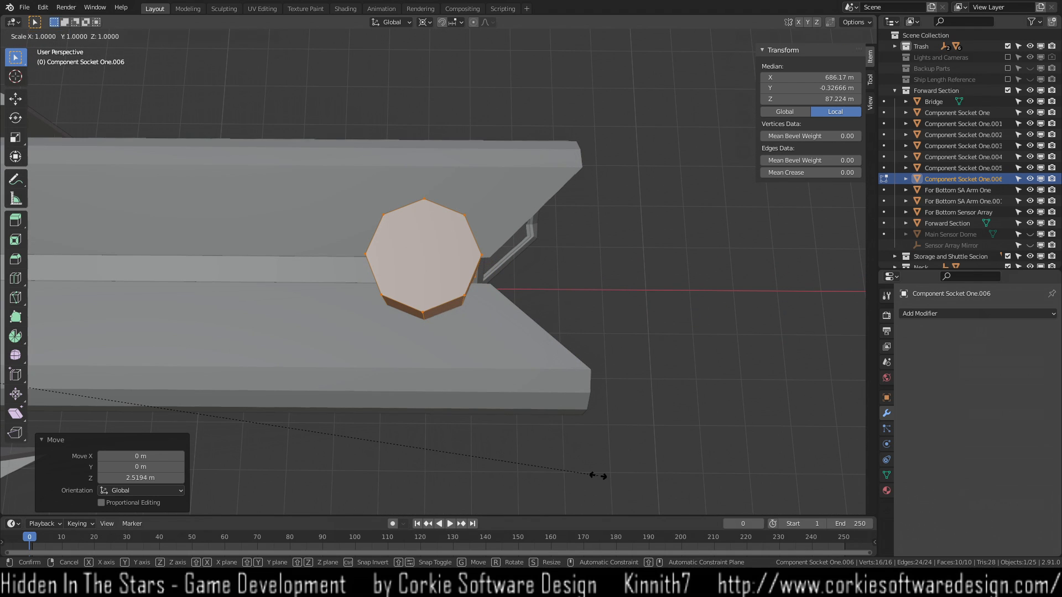
pyautogui.press('Escape')
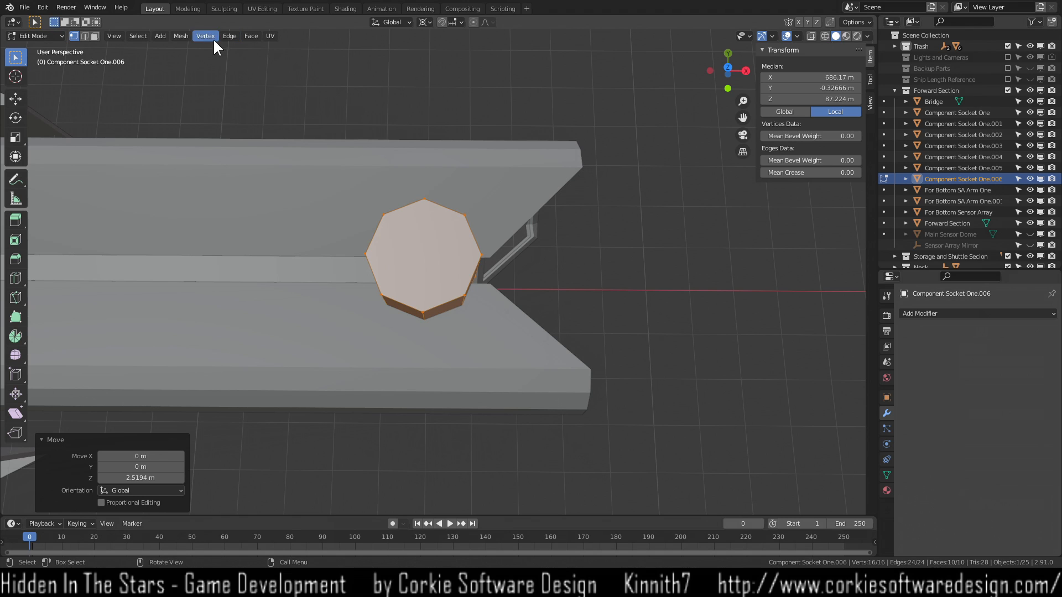
pyautogui.click(423, 22)
pyautogui.click(425, 36)
pyautogui.press('s')
pyautogui.press('y')
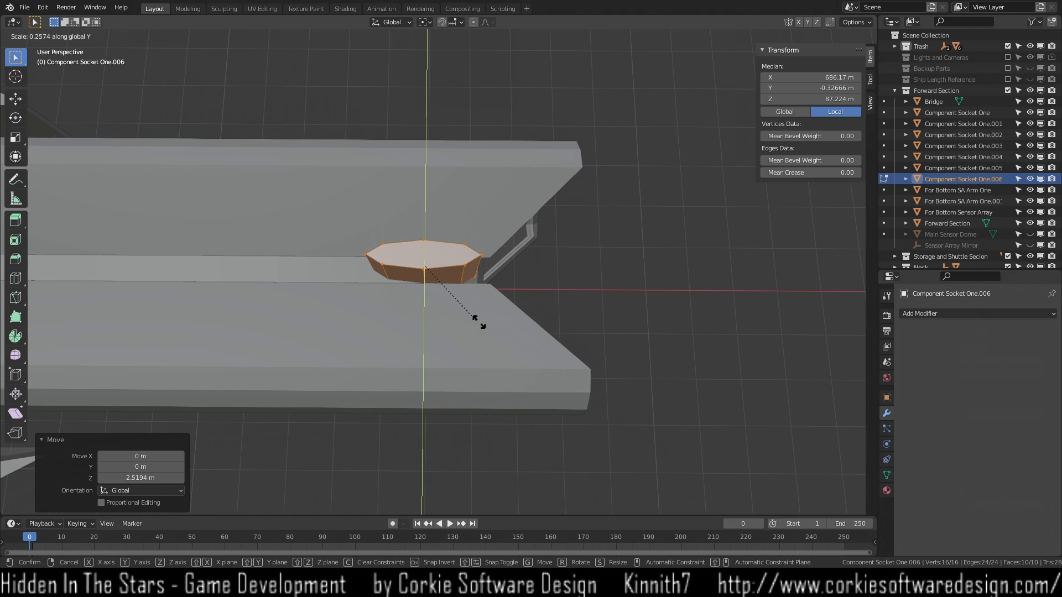
pyautogui.click(509, 338)
# Move the narrowed cylinder about 2.32 m along Y over the side of the rear hull and check its placement from behind.
pyautogui.press('g')
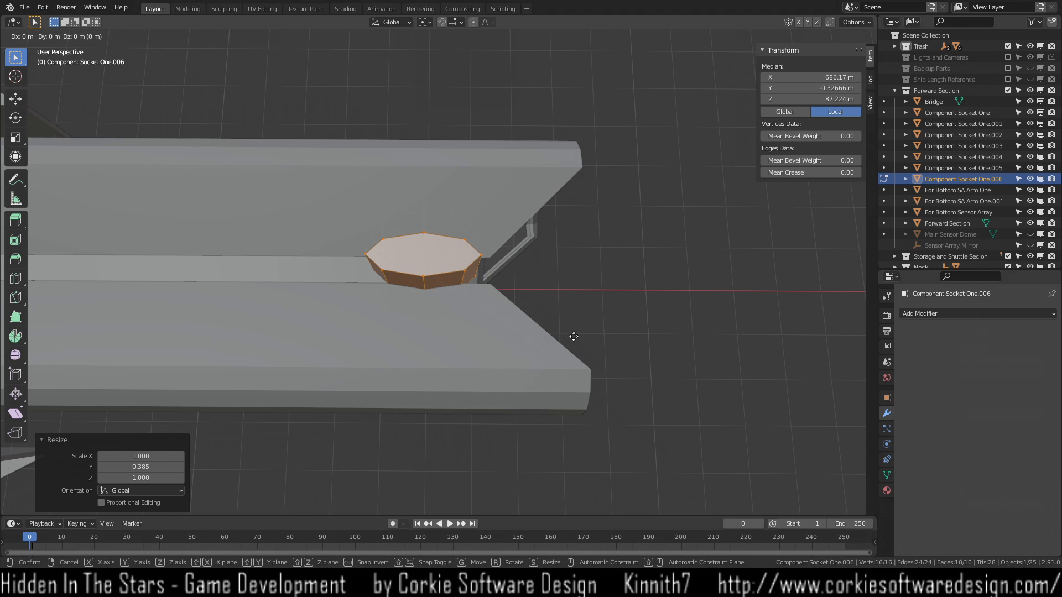
pyautogui.press('y')
pyautogui.click(581, 224)
pyautogui.scroll(5, 539, 198)
pyautogui.moveTo(538, 194); pyautogui.dragTo(432, 248, button='middle')
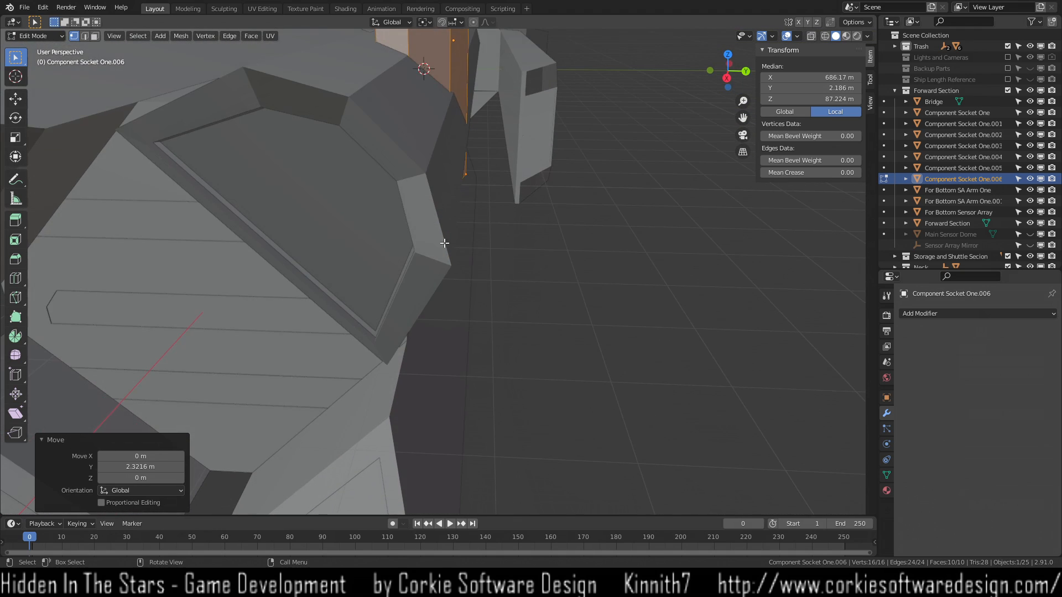
pyautogui.scroll(-3, 443, 245)
pyautogui.moveTo(494, 178)
pyautogui.mouseDown(button='middle')
pyautogui.moveTo(478, 188)
pyautogui.moveTo(498, 176)
pyautogui.mouseUp(button='middle')
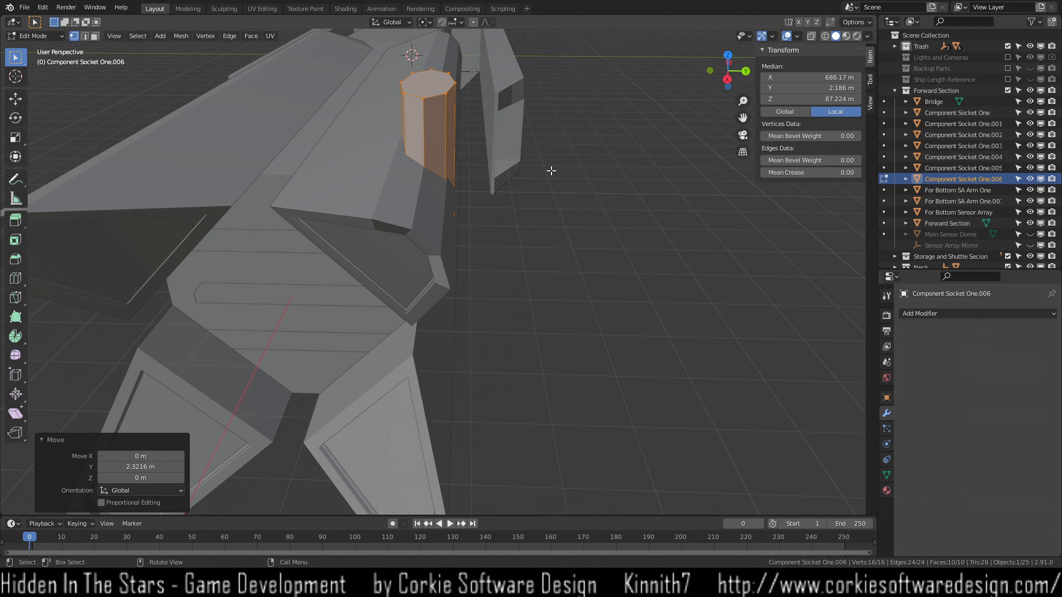
# Narrow the cylinder to about 0.642 along Y and move it about -0.21 m along Y.
pyautogui.press('s')
pyautogui.press('y')
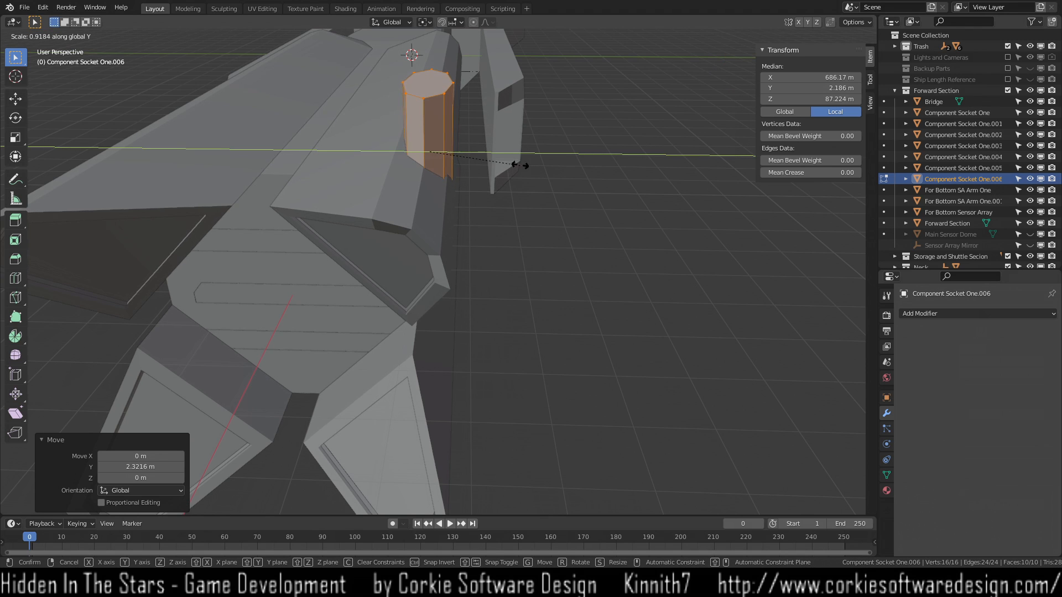
pyautogui.click(486, 159)
pyautogui.press('g')
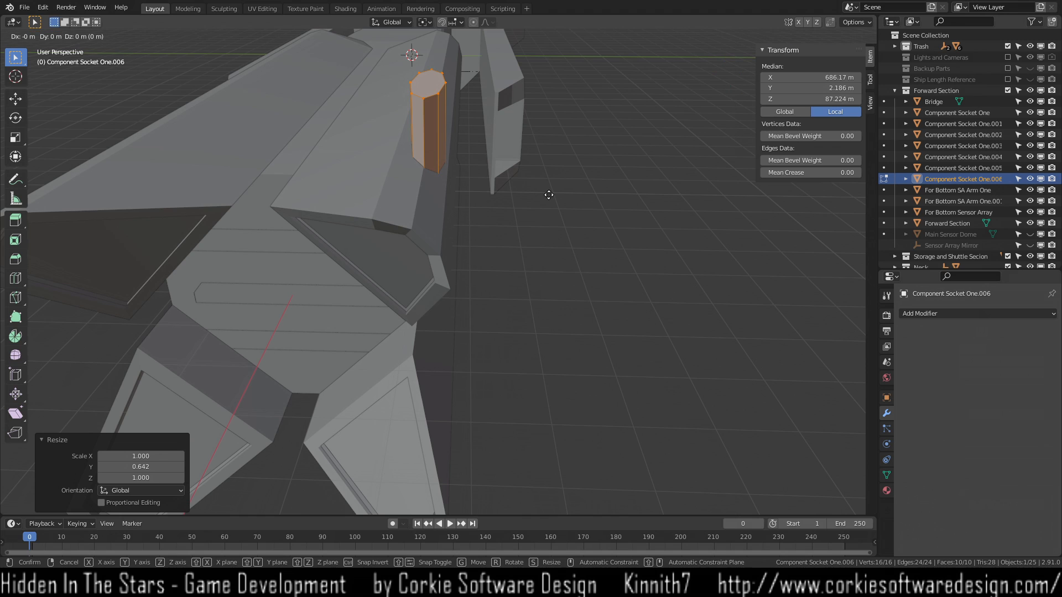
pyautogui.press('y')
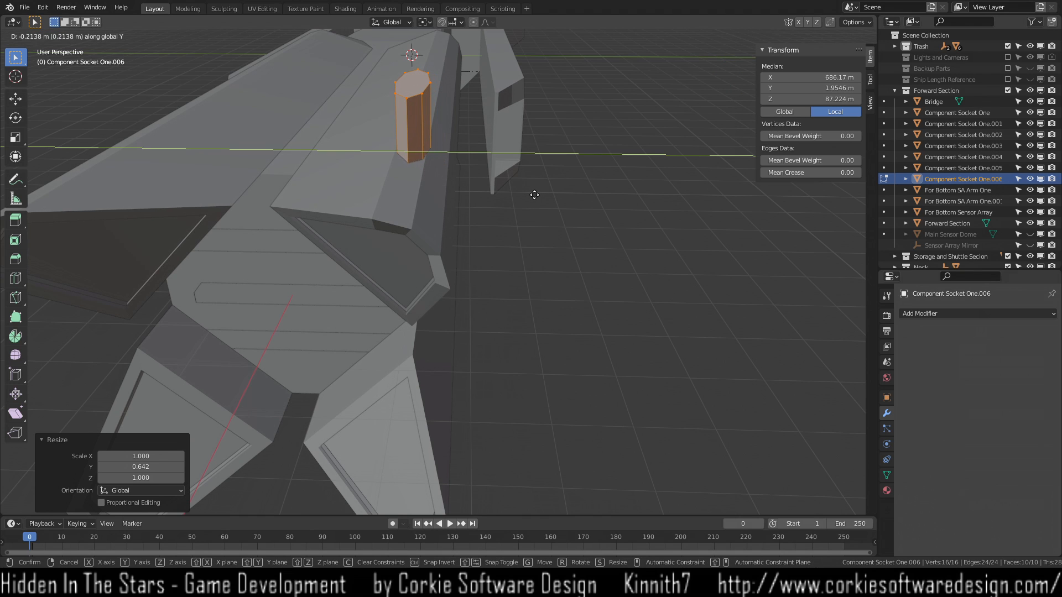
pyautogui.click(534, 197)
# Move the cylinder about 1.96 m along X toward the hull's rear edge and scale it to about 0.705 along Y.
pyautogui.press('g')
pyautogui.press('x')
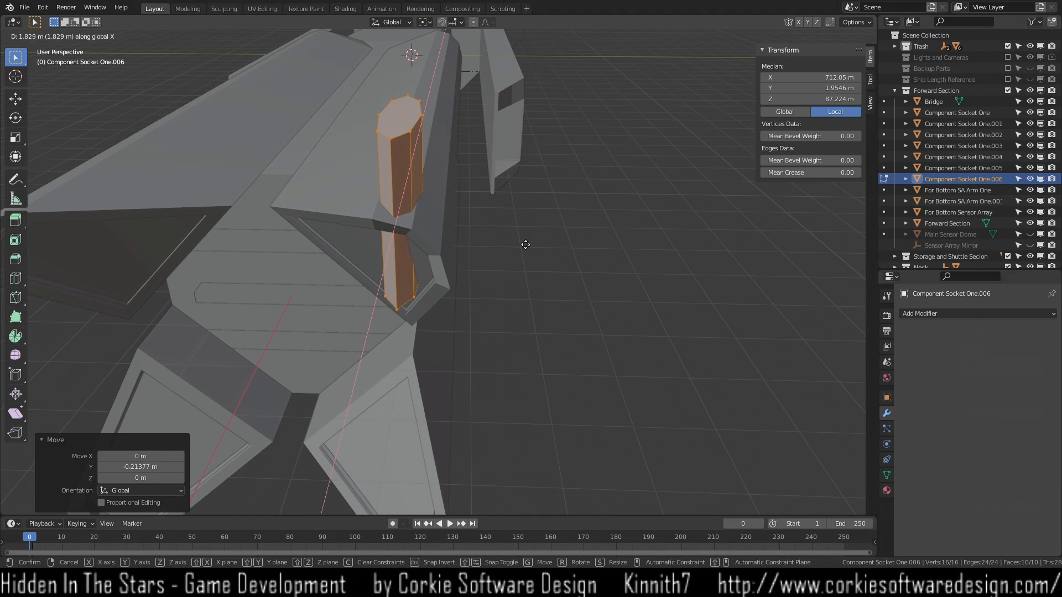
pyautogui.click(530, 250)
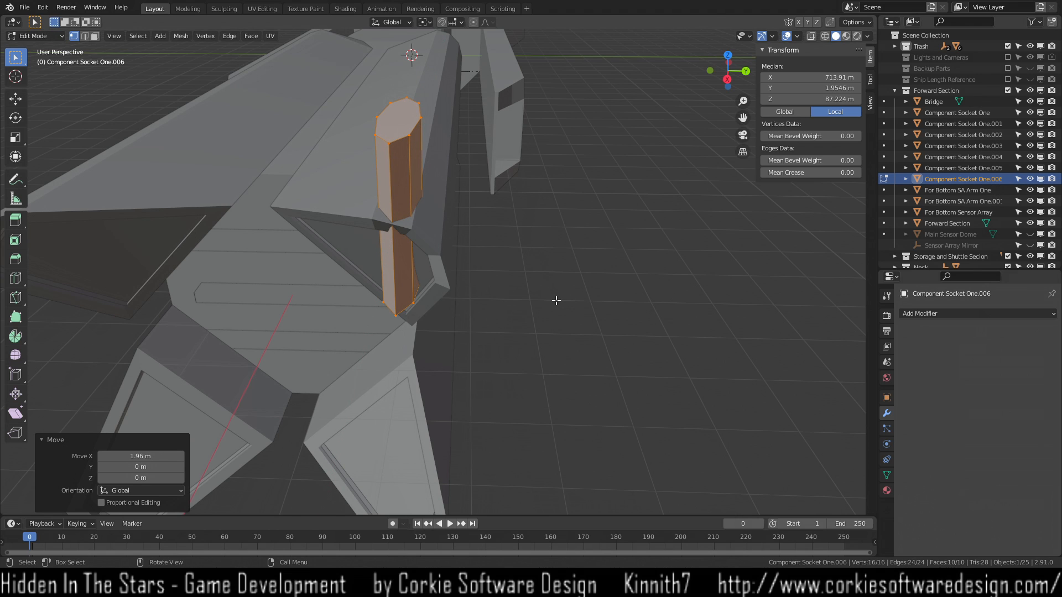
pyautogui.press('s')
pyautogui.press('y')
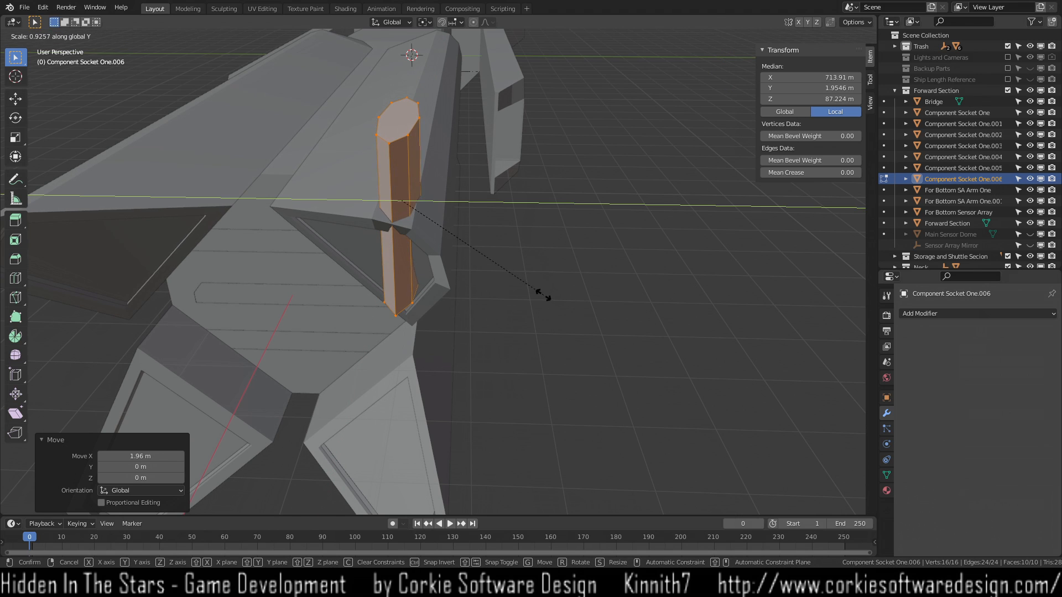
pyautogui.click(504, 281)
# Check the cylinder's width against the narrow hull face and scale it to about 0.927 along Y.
pyautogui.moveTo(489, 285)
pyautogui.mouseDown(button='middle')
pyautogui.moveTo(500, 280)
pyautogui.moveTo(492, 274)
pyautogui.mouseUp(button='middle')
pyautogui.scroll(1, 476, 243)
pyautogui.scroll(2, 474, 249)
pyautogui.scroll(-1, 473, 250)
pyautogui.moveTo(466, 235); pyautogui.dragTo(509, 319, button='middle')
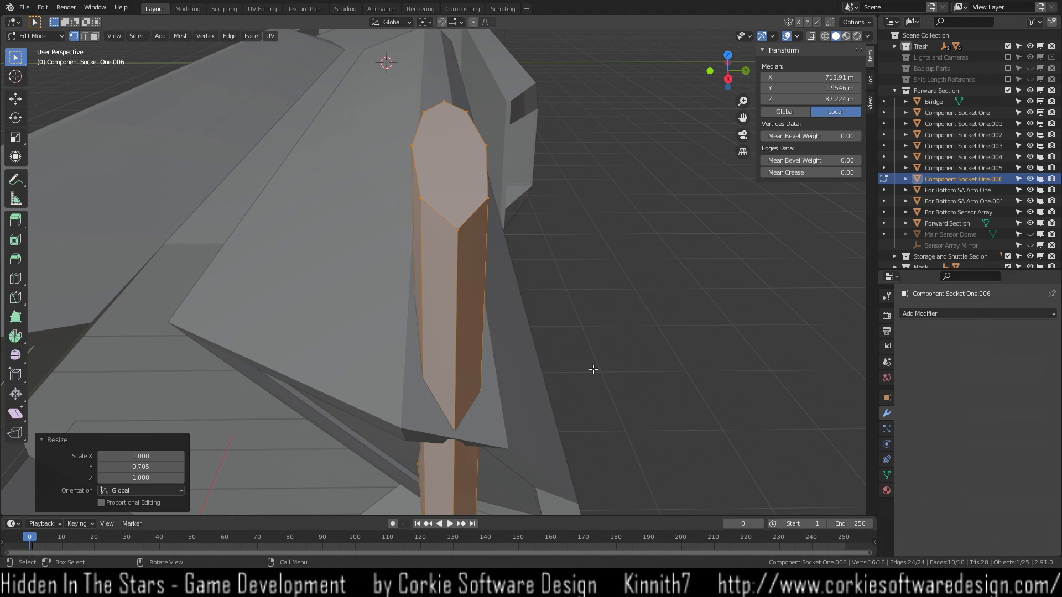
pyautogui.press('s')
pyautogui.press('y')
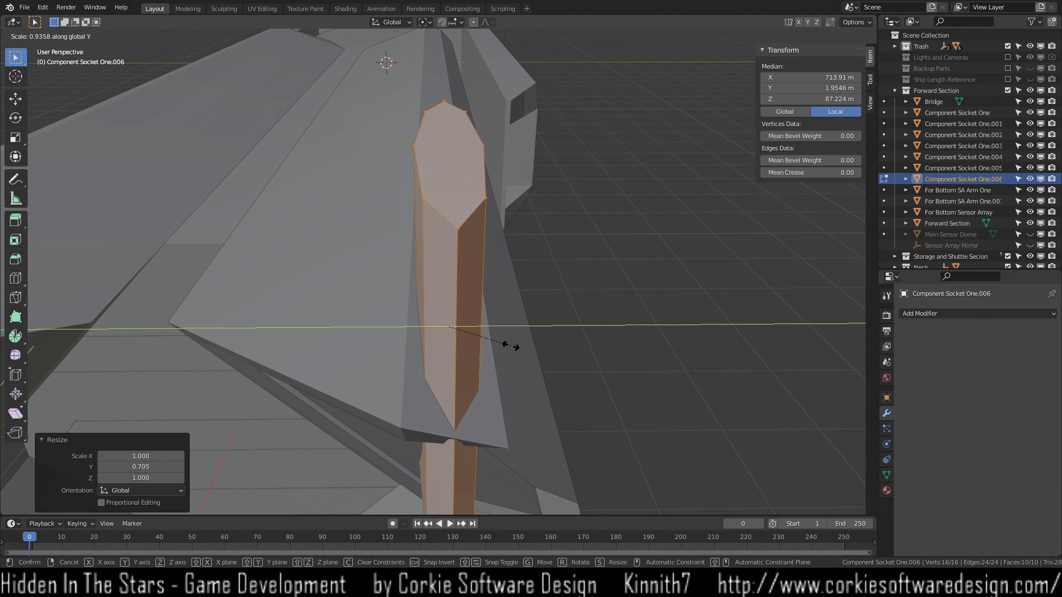
pyautogui.click(489, 338)
# Flatten the cylinder to about 0.066 along Z and raise it about 0.117 m along Z.
pyautogui.moveTo(540, 363); pyautogui.dragTo(514, 350, button='middle')
pyautogui.press('s')
pyautogui.press('z')
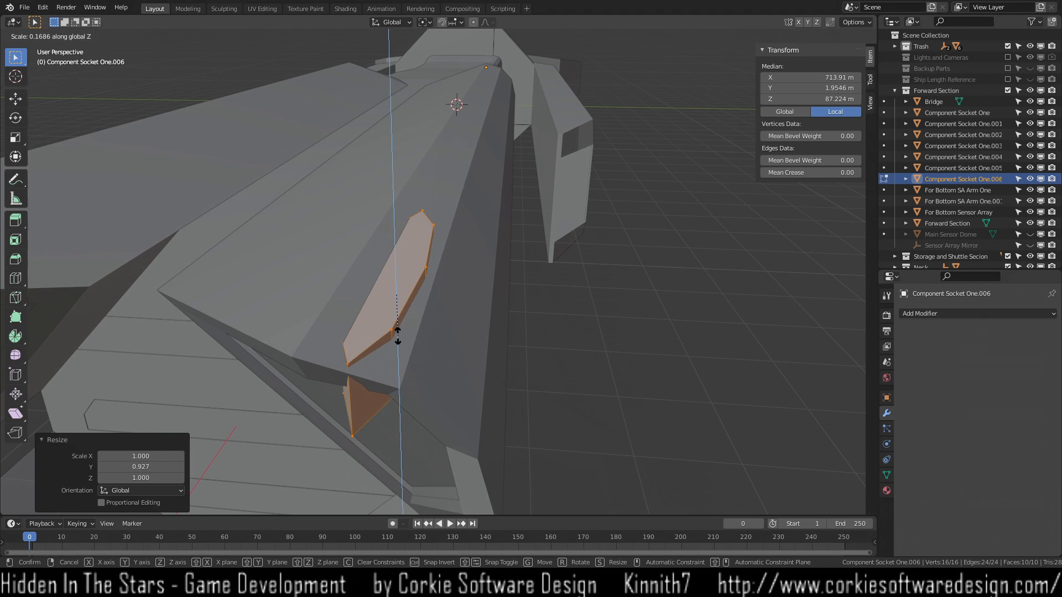
pyautogui.click(400, 311)
pyautogui.press('g')
pyautogui.press('z')
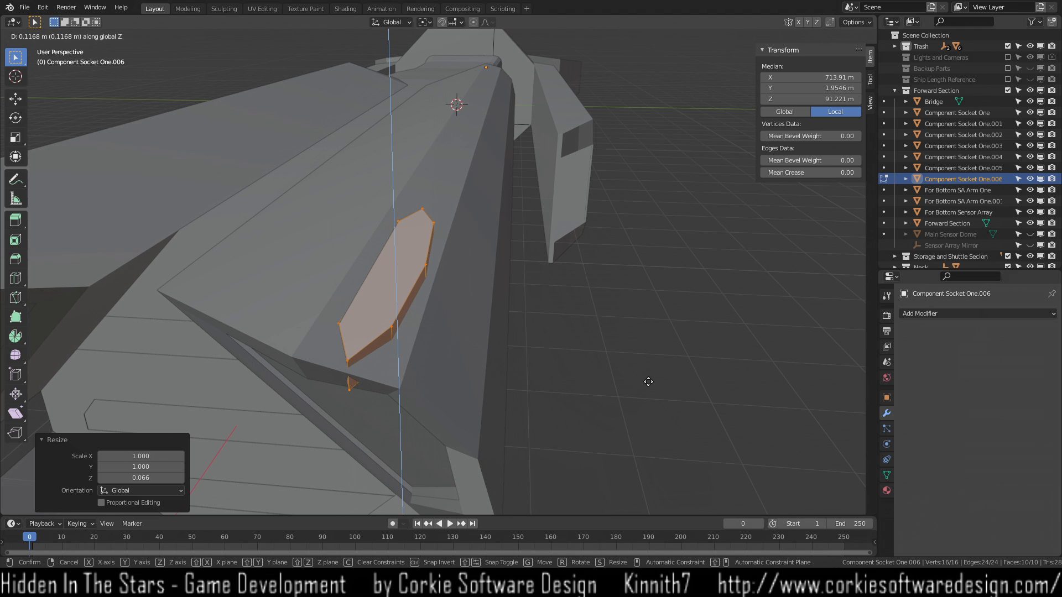
pyautogui.click(648, 382)
# Check the flattened shape from behind and raise it about 0.044 m along Z.
pyautogui.moveTo(433, 331); pyautogui.dragTo(462, 304, button='middle')
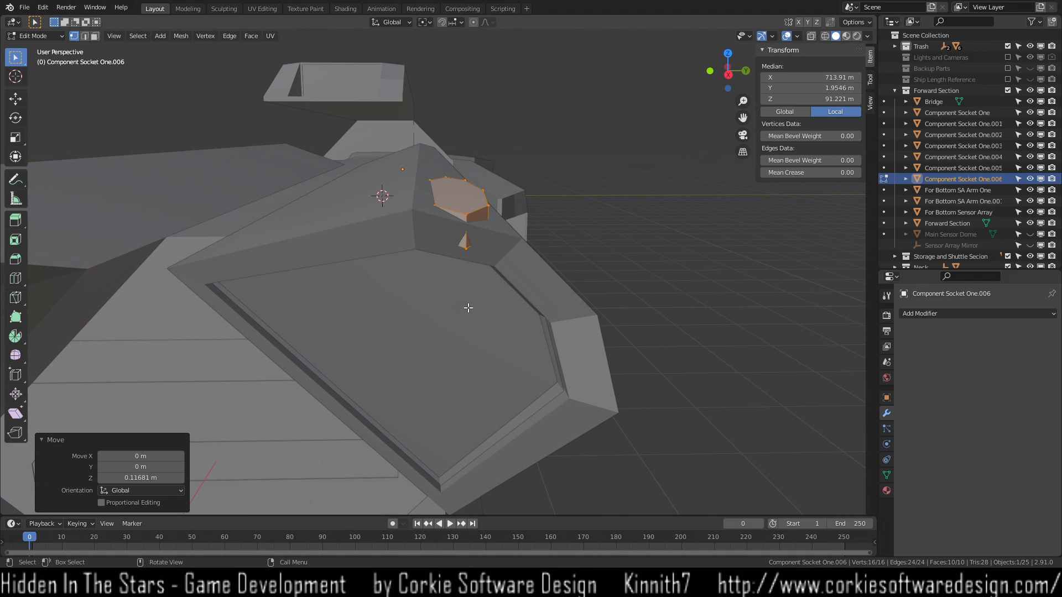
pyautogui.scroll(-1, 468, 308)
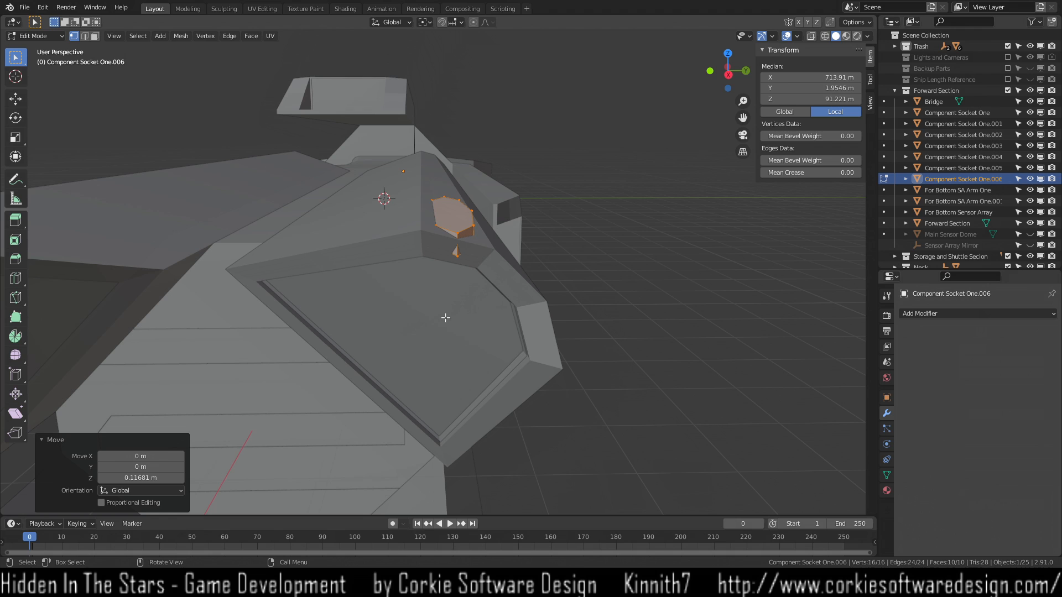
pyautogui.moveTo(488, 294); pyautogui.dragTo(484, 291, button='middle')
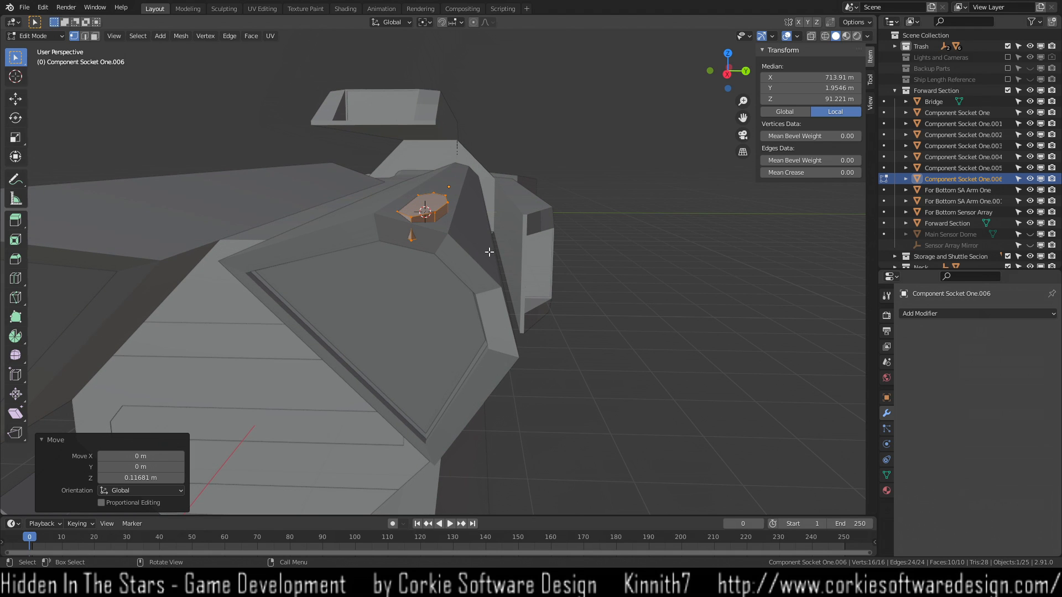
pyautogui.press('g')
pyautogui.press('z')
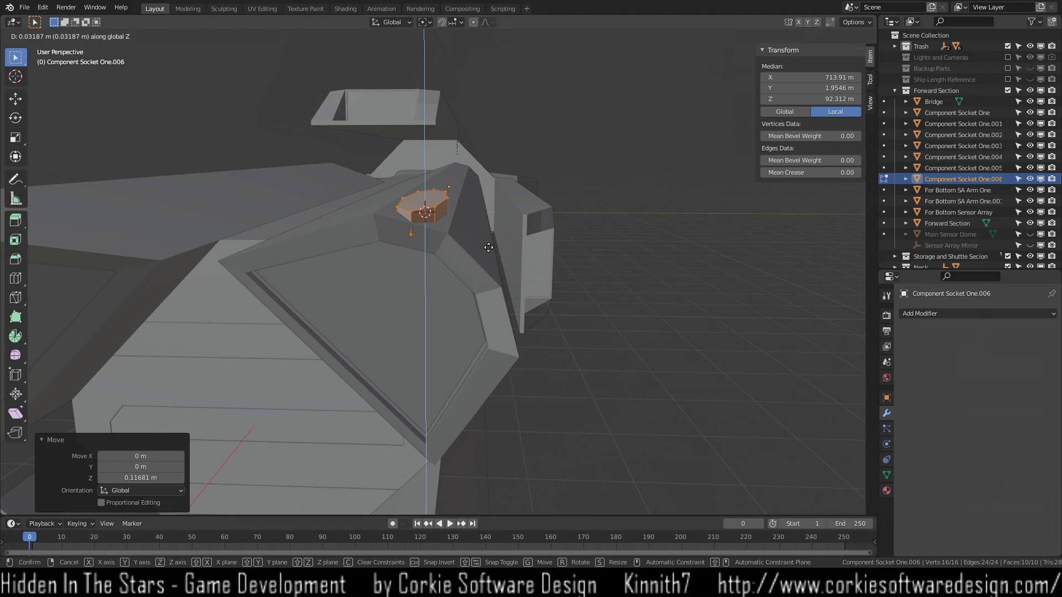
pyautogui.click(488, 245)
# Scale the flattened shape to about 0.481 along Y so it is slimmer than the hull face.
pyautogui.moveTo(494, 226); pyautogui.dragTo(498, 267, button='middle')
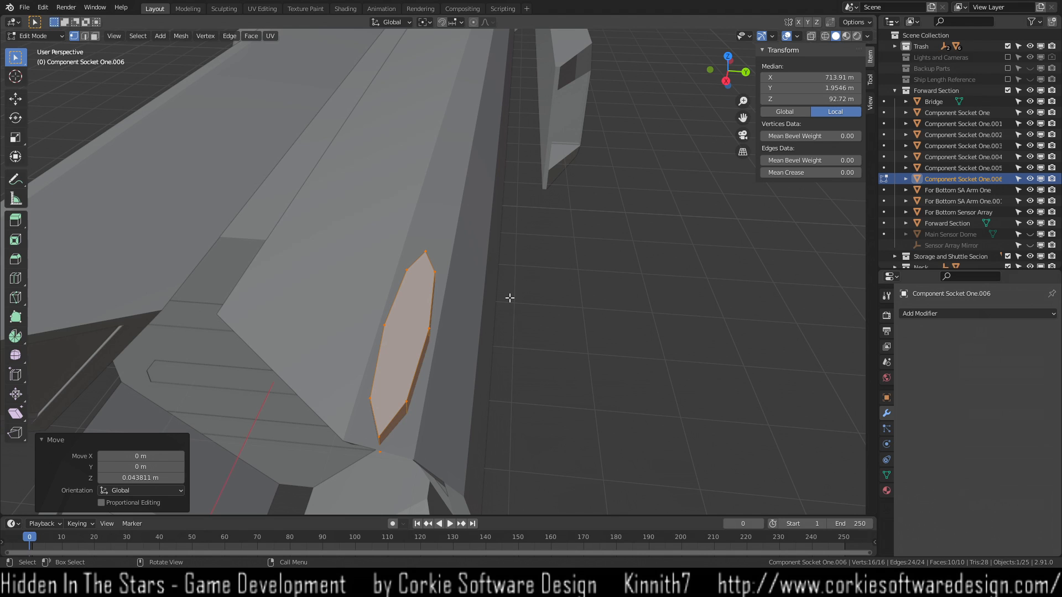
pyautogui.press('s')
pyautogui.press('y')
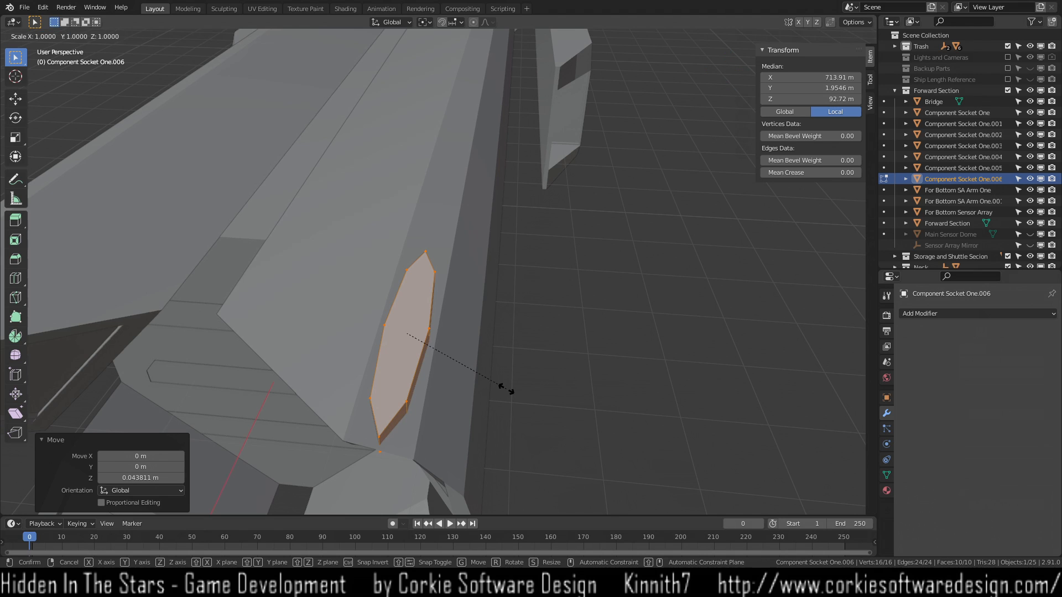
pyautogui.click(445, 373)
pyautogui.scroll(-6, 444, 373)
pyautogui.moveTo(493, 365)
pyautogui.mouseDown(button='middle')
pyautogui.moveTo(445, 356)
pyautogui.moveTo(490, 351)
pyautogui.mouseUp(button='middle')
pyautogui.press('KP_Decimal')
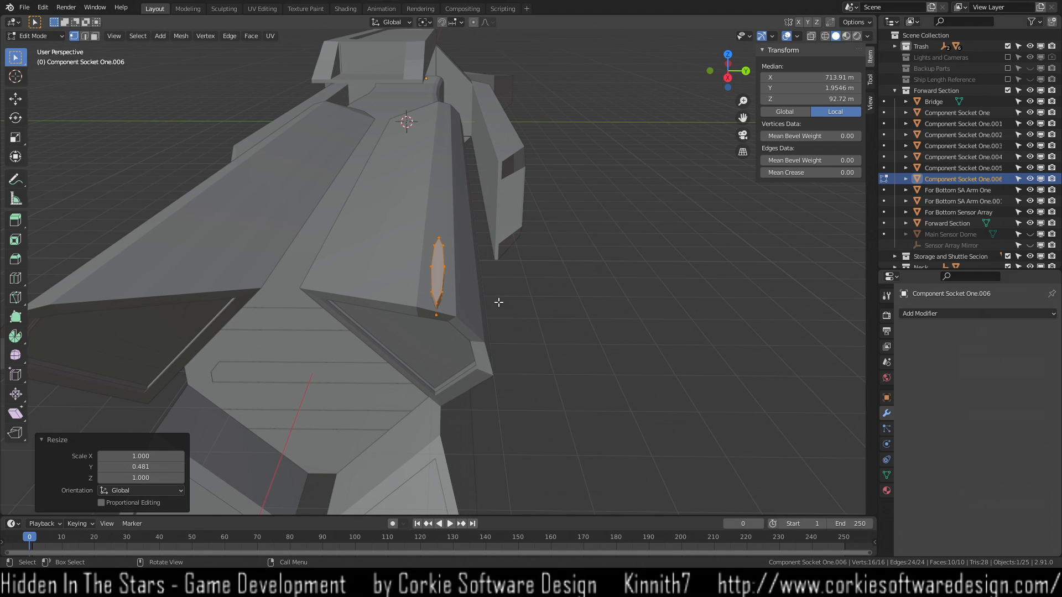
# Set the median Y position of the selected shape to 0 m.
pyautogui.press('s')
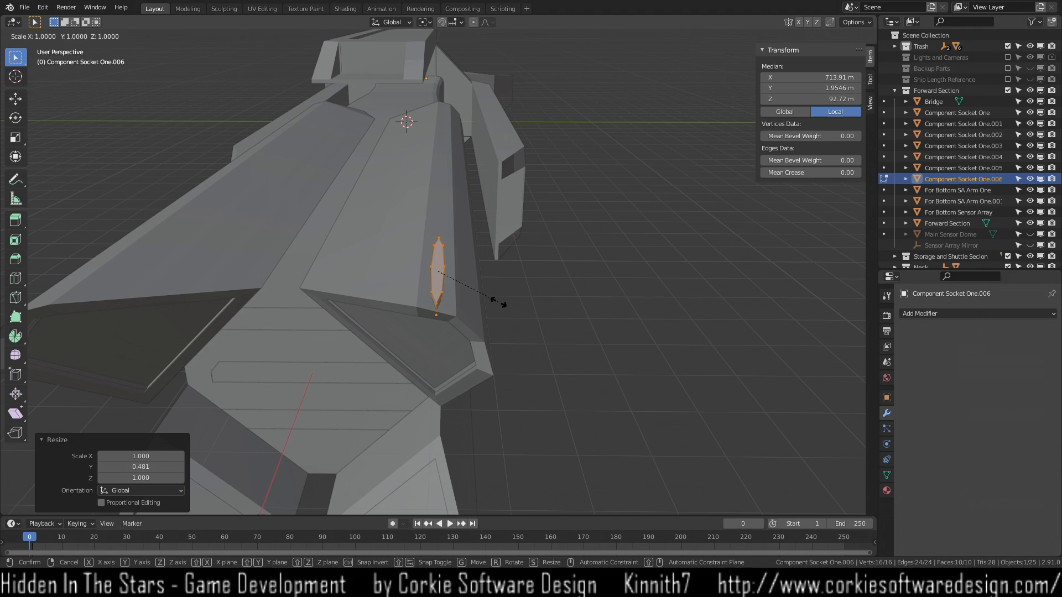
pyautogui.press('Escape')
pyautogui.click(805, 77)
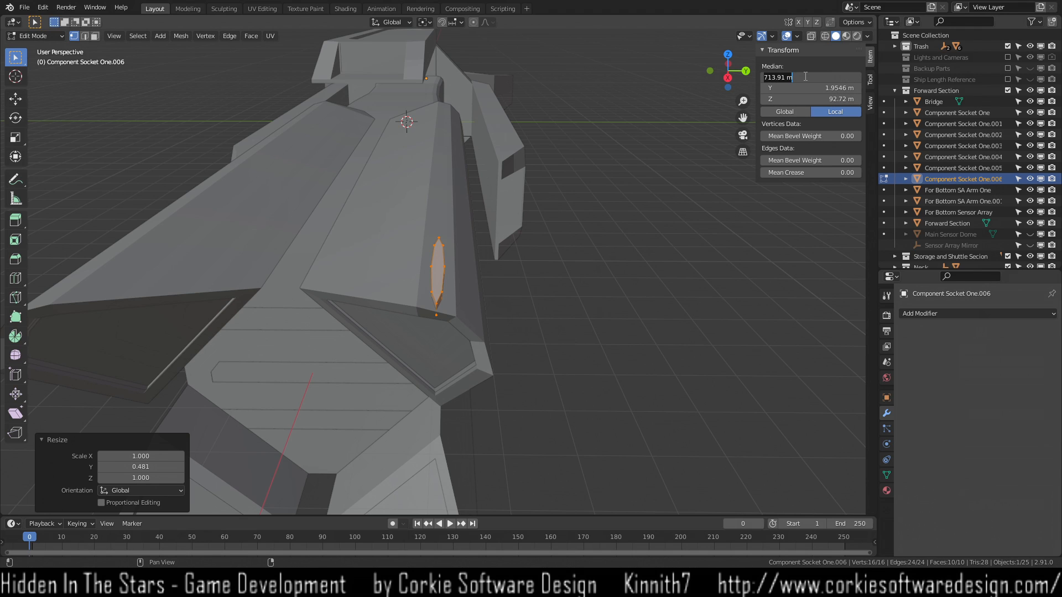
pyautogui.press('Return')
pyautogui.click(807, 88)
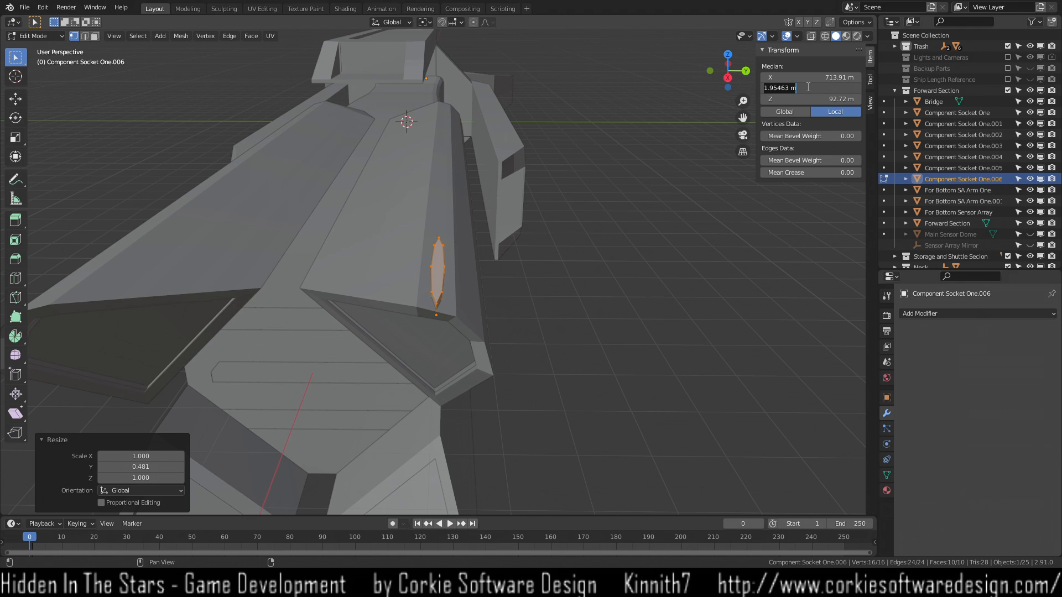
pyautogui.press('Return')
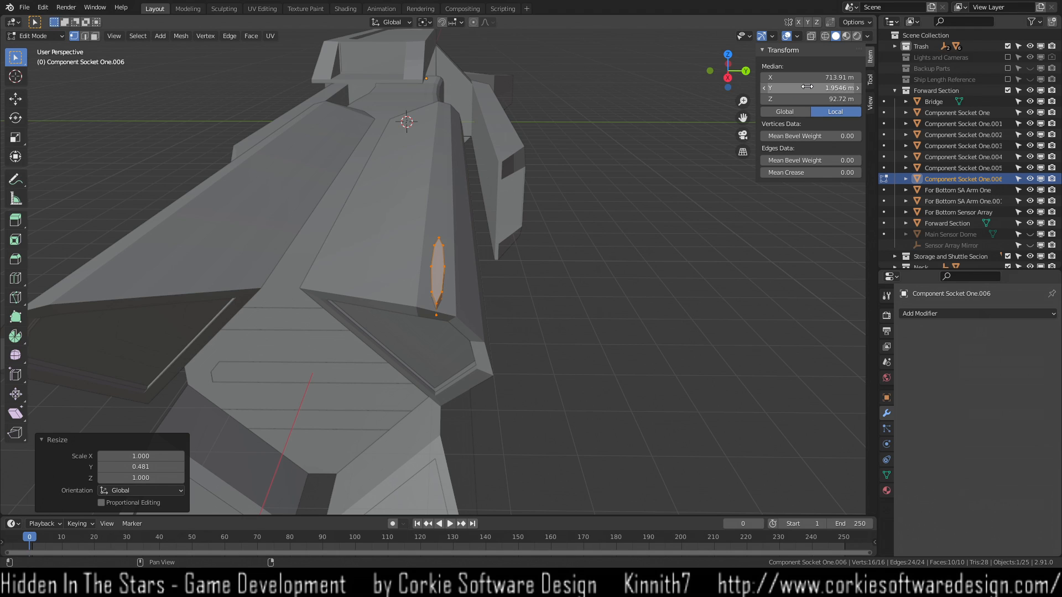
pyautogui.click(807, 87)
pyautogui.write('0')
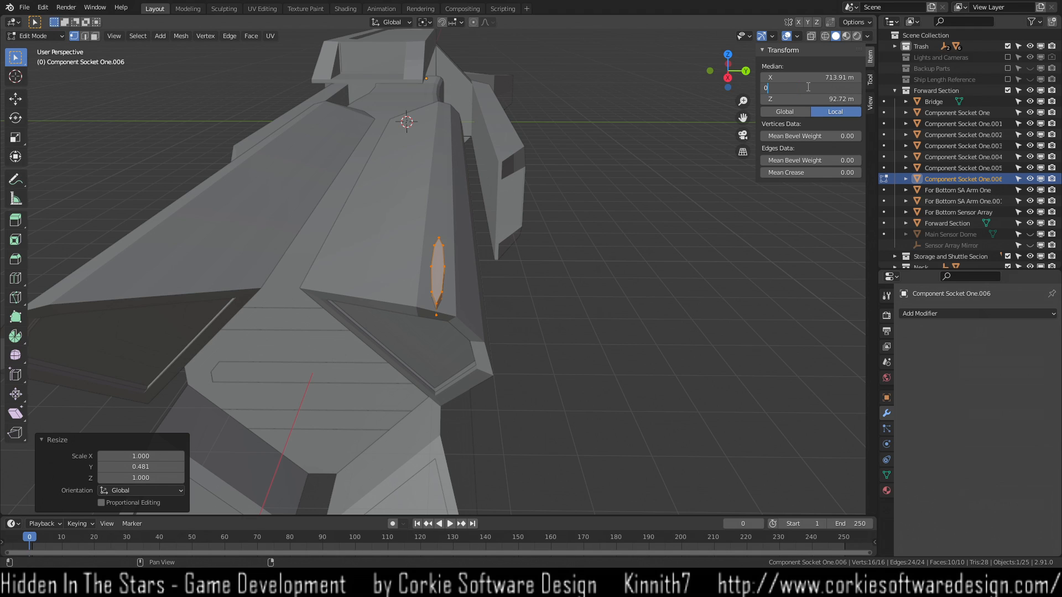
pyautogui.press('Return')
# Try to rotate the shape 45° about the global X axis and undo the rotation.
pyautogui.moveTo(355, 257); pyautogui.dragTo(425, 247, button='middle')
pyautogui.moveTo(366, 366)
pyautogui.mouseDown(button='middle')
pyautogui.moveTo(343, 359)
pyautogui.moveTo(369, 362)
pyautogui.mouseUp(button='middle')
pyautogui.write('x')
pyautogui.write('45')
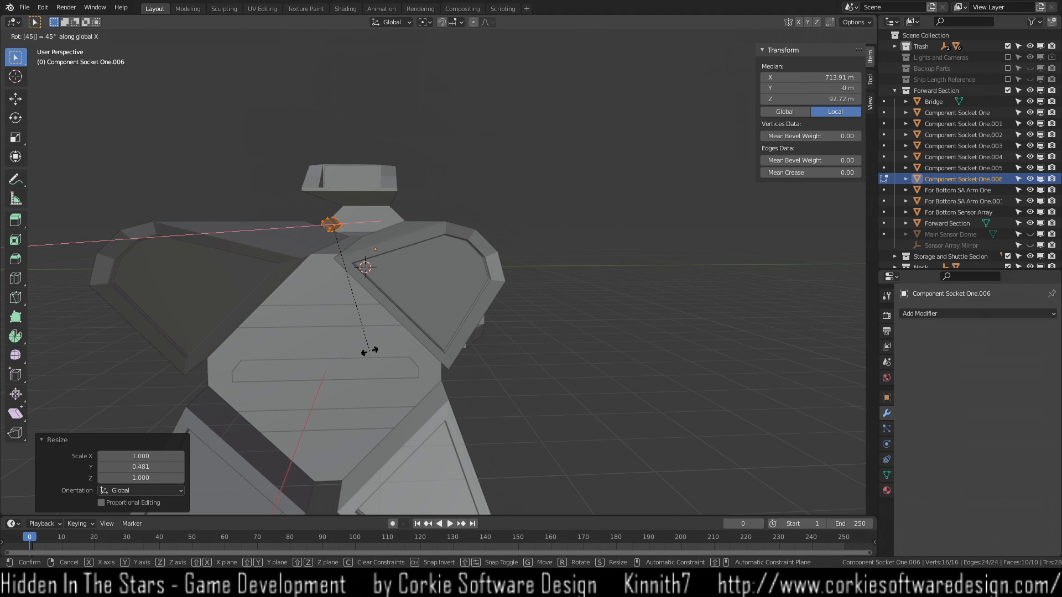
pyautogui.press('Return')
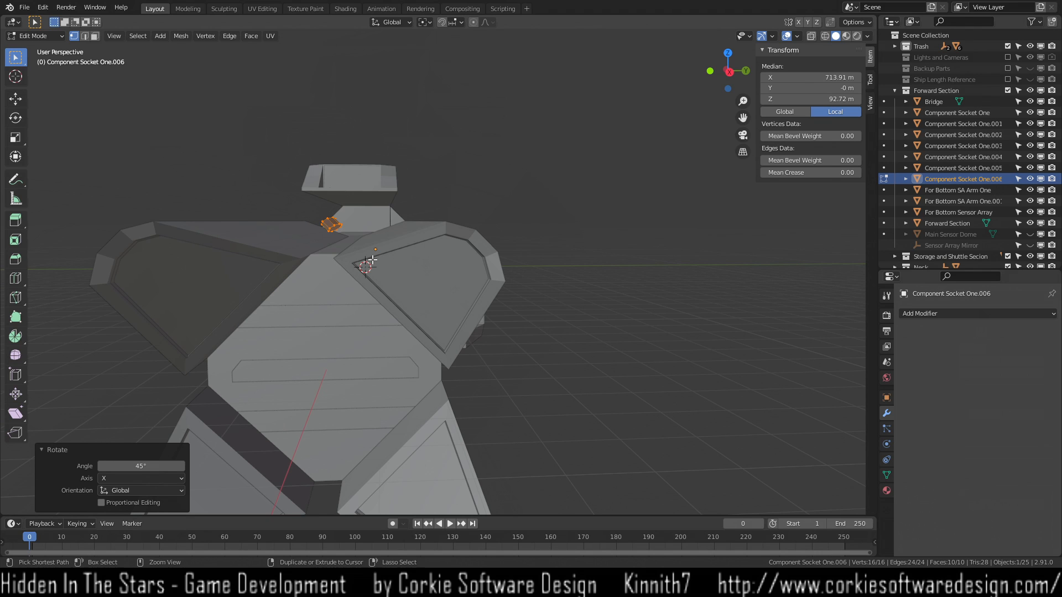
pyautogui.hotkey('ctrl', 'z')
# Rotate the shape -45° about the global X axis and move it about 2.44 m along Y.
pyautogui.write('rx-45')
pyautogui.press('Return')
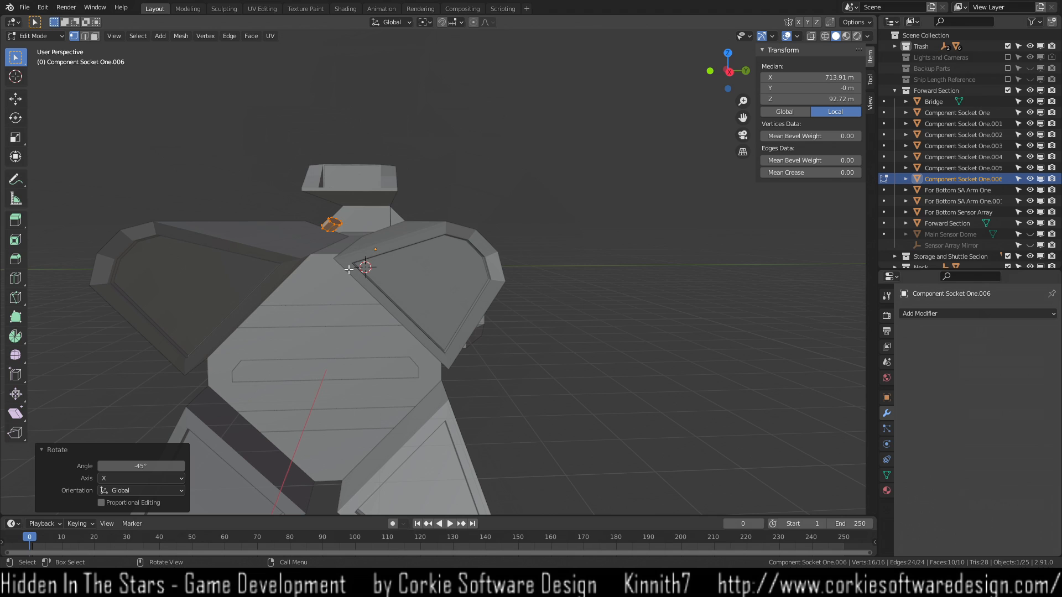
pyautogui.press('g')
pyautogui.scroll(1, 349, 270)
pyautogui.press('y')
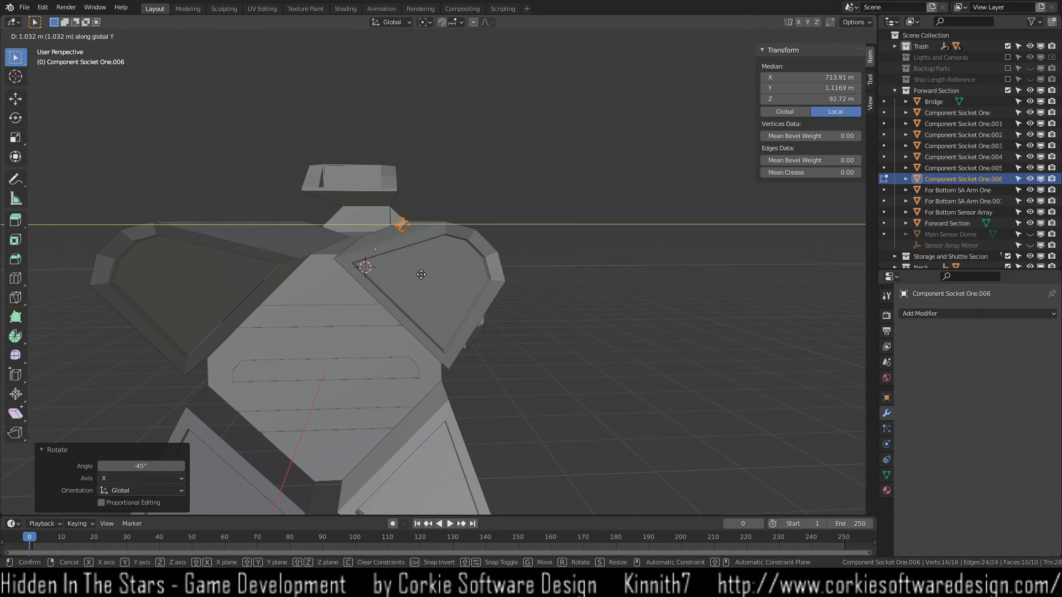
pyautogui.click(525, 268)
# Lower the tilted shape about 0.193 m along Z and move it about -0.27 m along Y onto the sloped hull face.
pyautogui.scroll(3, 526, 270)
pyautogui.keyDown('shift'); pyautogui.moveTo(576, 245); pyautogui.dragTo(449, 284, button='middle'); pyautogui.keyUp('shift')
pyautogui.scroll(1, 477, 276)
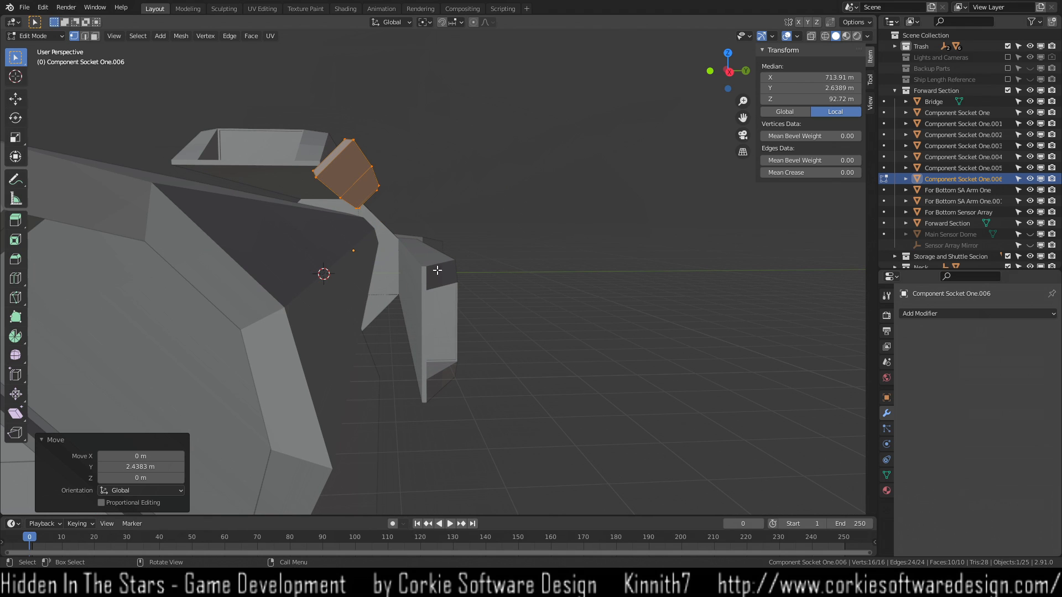
pyautogui.scroll(-3, 451, 242)
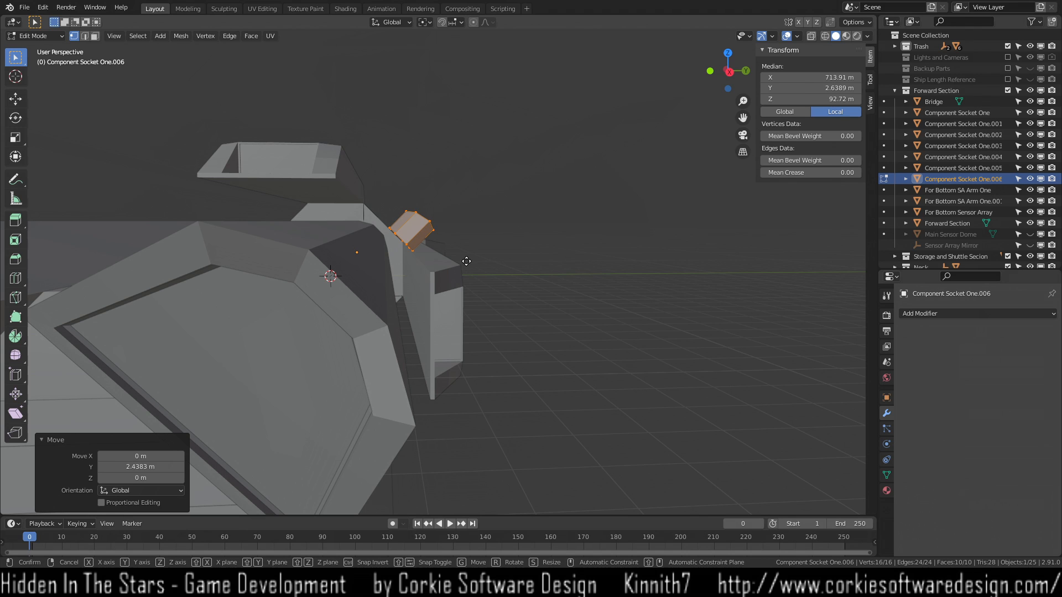
pyautogui.press('g')
pyautogui.press('z')
pyautogui.click(477, 293)
pyautogui.press('g')
pyautogui.press('y')
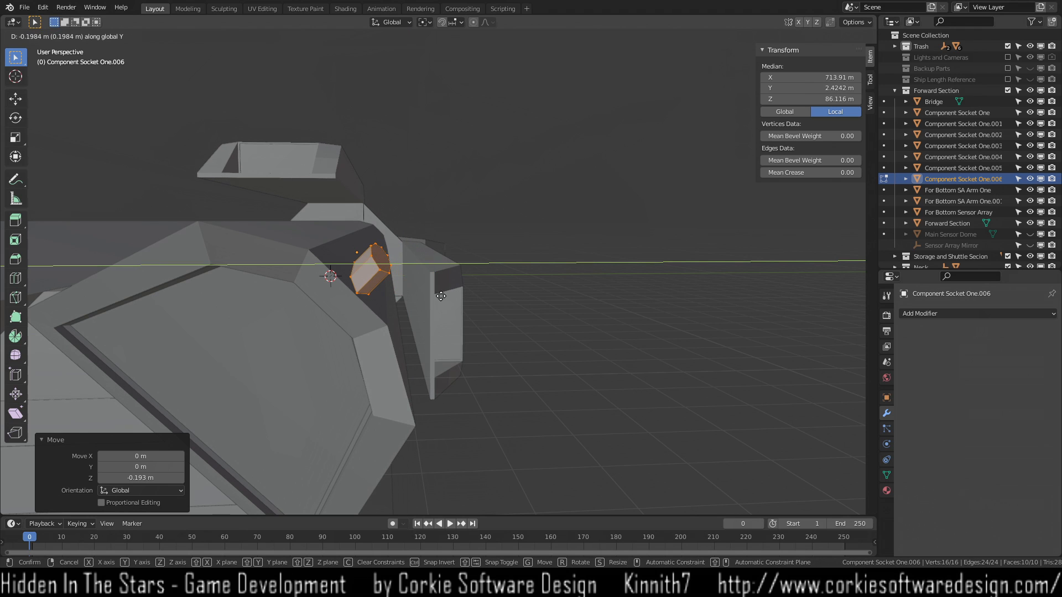
pyautogui.click(429, 298)
# Lower the tilted shape about 0.085 m along Z and shift it about -0.036 m along Y against the hull slope.
pyautogui.scroll(2, 348, 322)
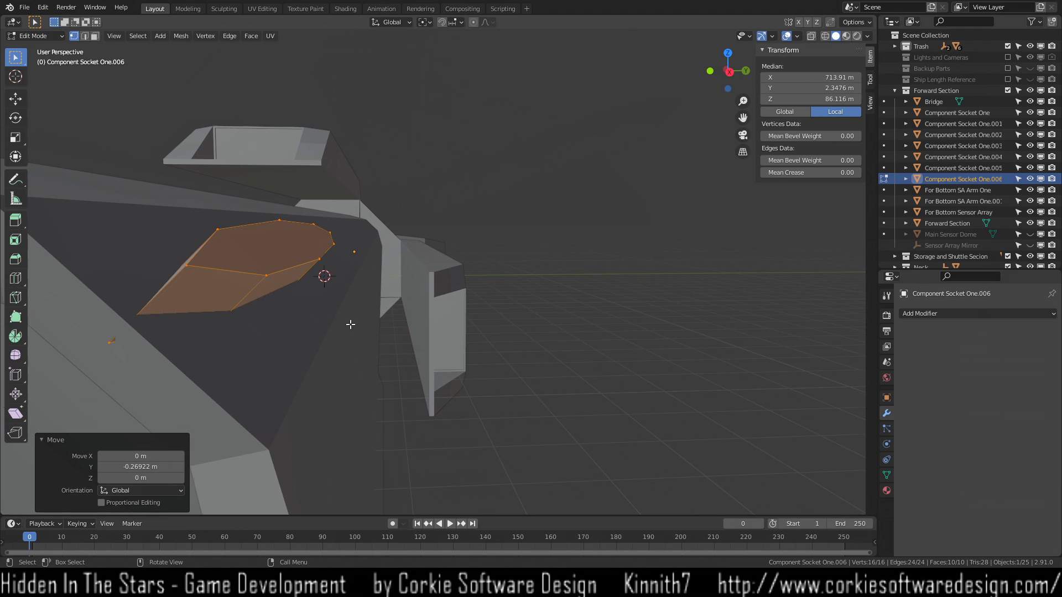
pyautogui.keyDown('shift'); pyautogui.moveTo(349, 327); pyautogui.dragTo(393, 314, button='middle'); pyautogui.keyUp('shift')
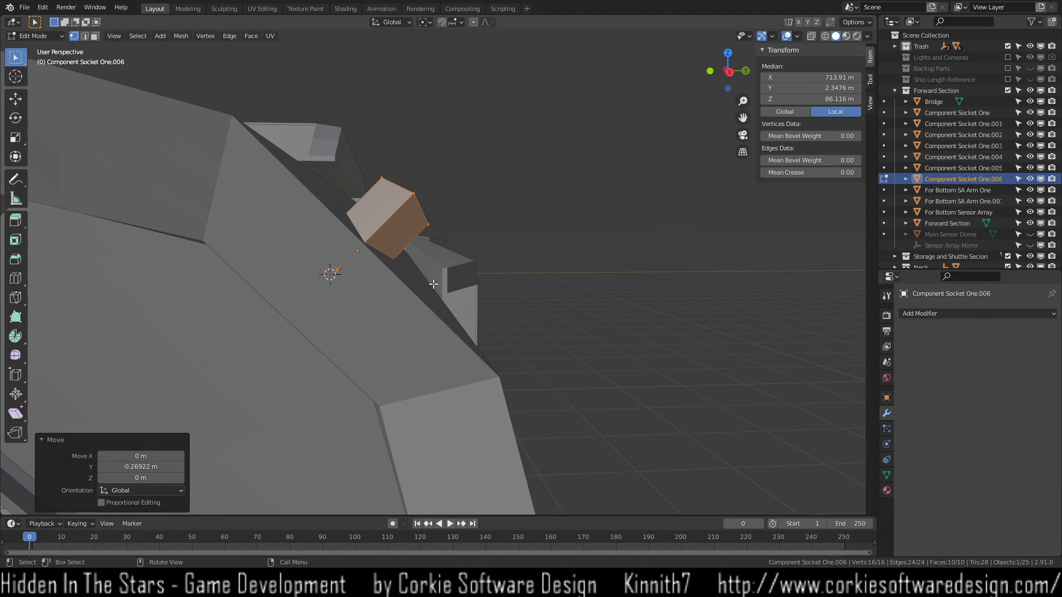
pyautogui.press('g')
pyautogui.press('z')
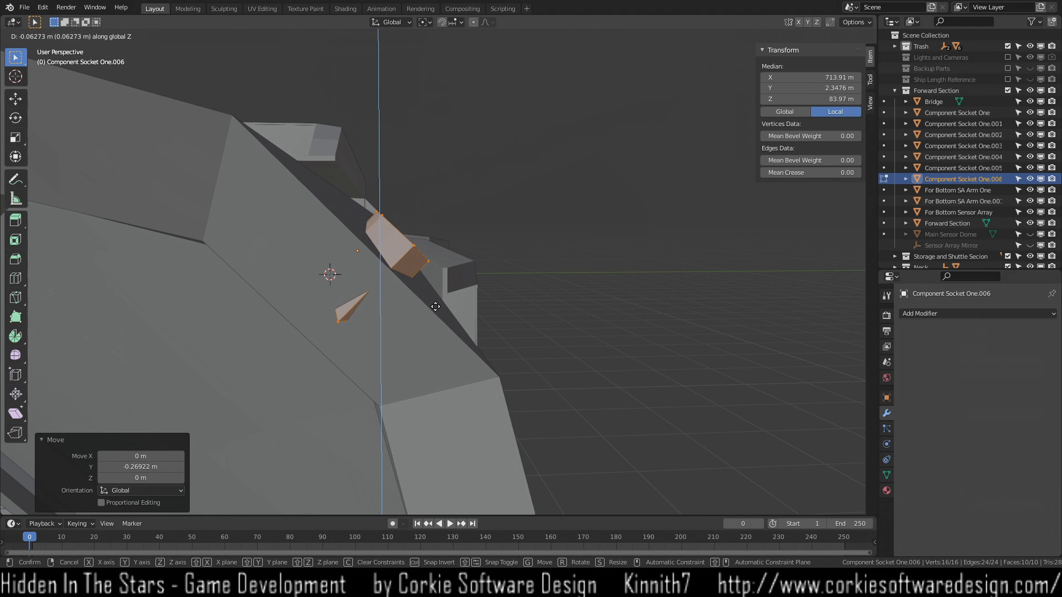
pyautogui.click(438, 313)
pyautogui.press('g')
pyautogui.press('y')
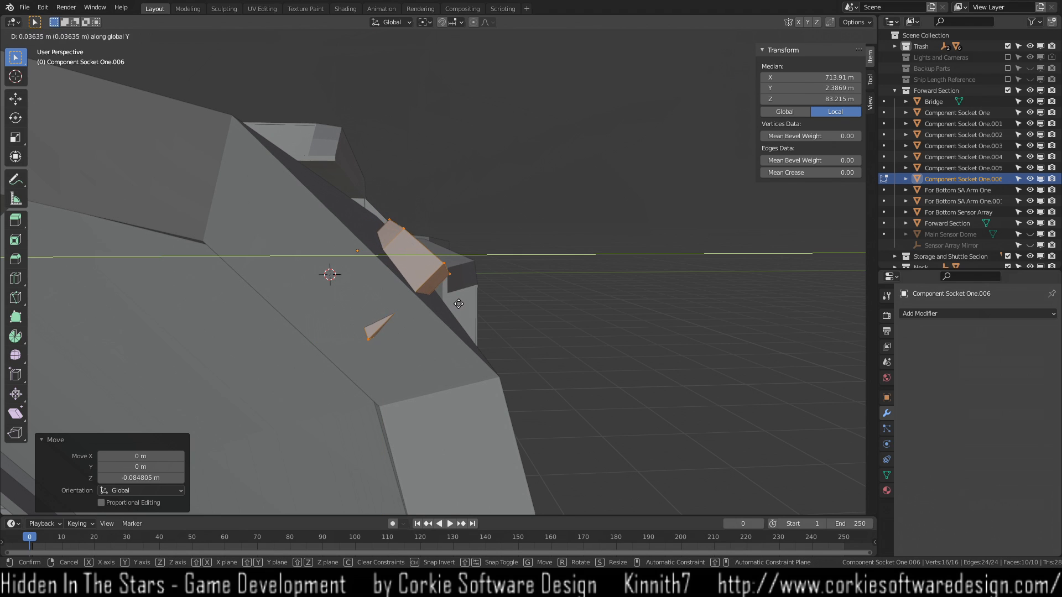
pyautogui.click(432, 304)
# Raise the tilted shape about 0.036 m along Z to adjust its depth in the sloped face.
pyautogui.press('g')
pyautogui.press('z')
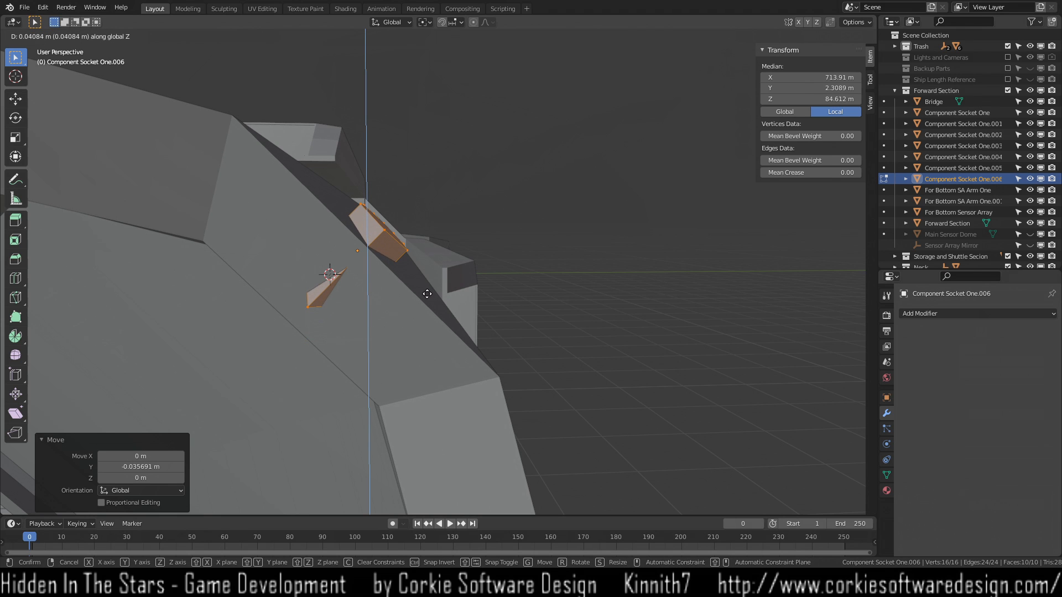
pyautogui.click(426, 295)
# Move the tilted shape about -1.85 m along X on the sloped hull face and deselect its geometry.
pyautogui.moveTo(442, 296); pyautogui.dragTo(282, 345, button='middle')
pyautogui.press('g')
pyautogui.press('x')
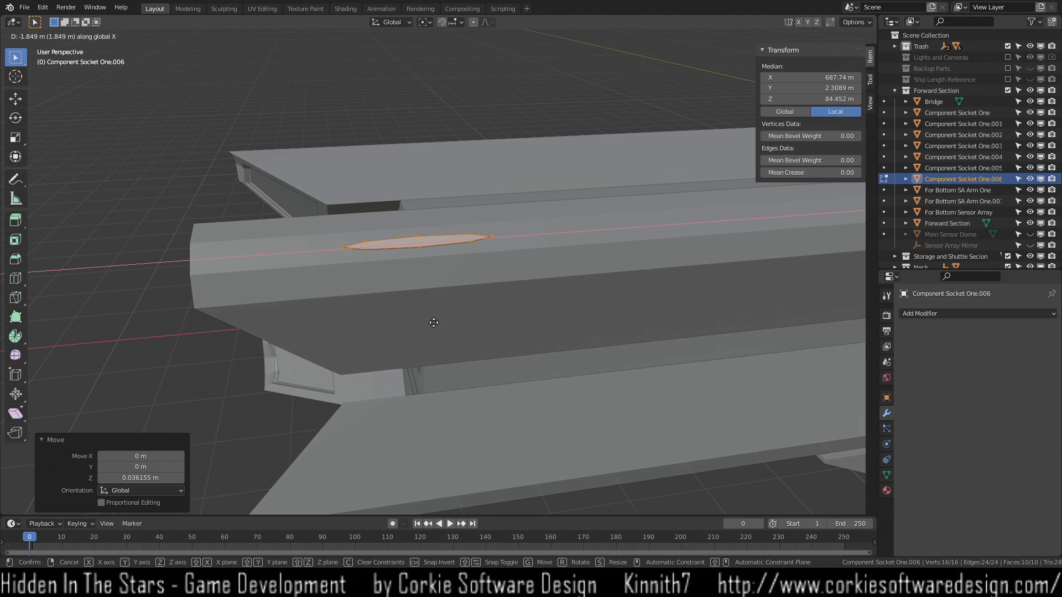
pyautogui.click(433, 322)
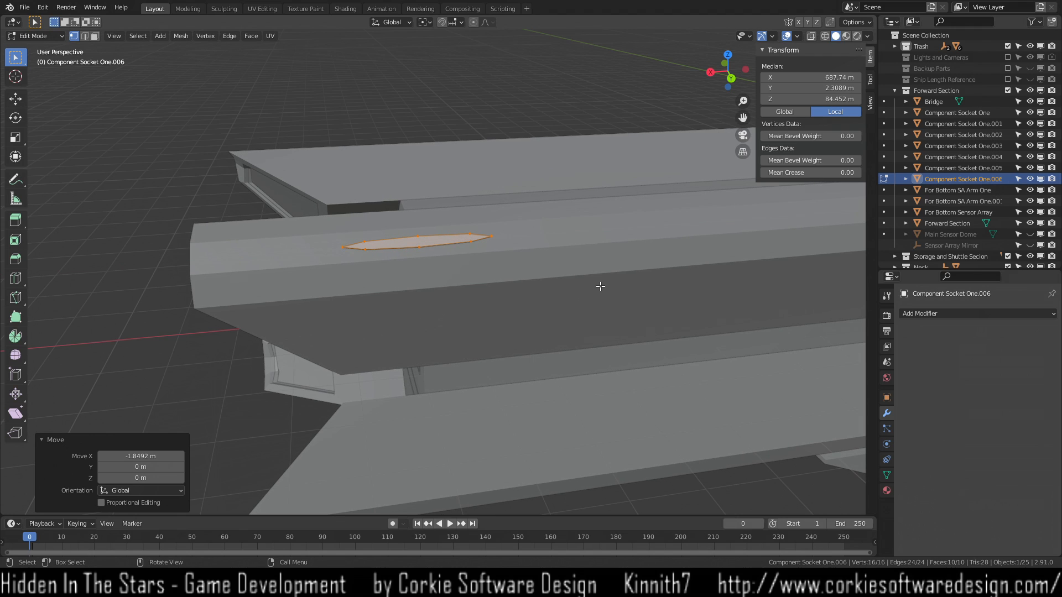
pyautogui.scroll(-2, 585, 297)
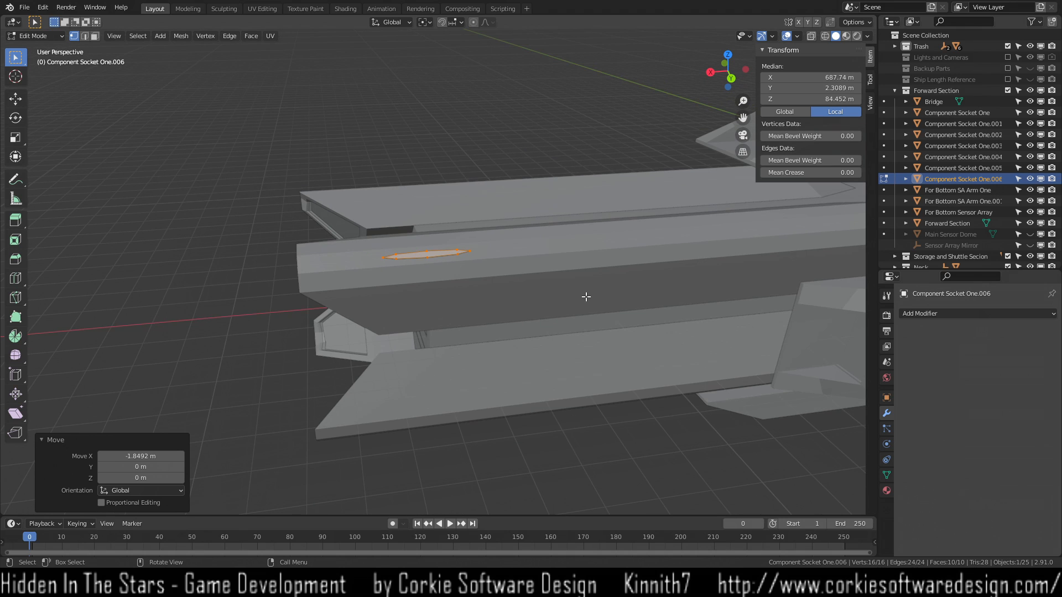
pyautogui.keyDown('shift'); pyautogui.moveTo(605, 325); pyautogui.dragTo(496, 380, button='middle'); pyautogui.keyUp('shift')
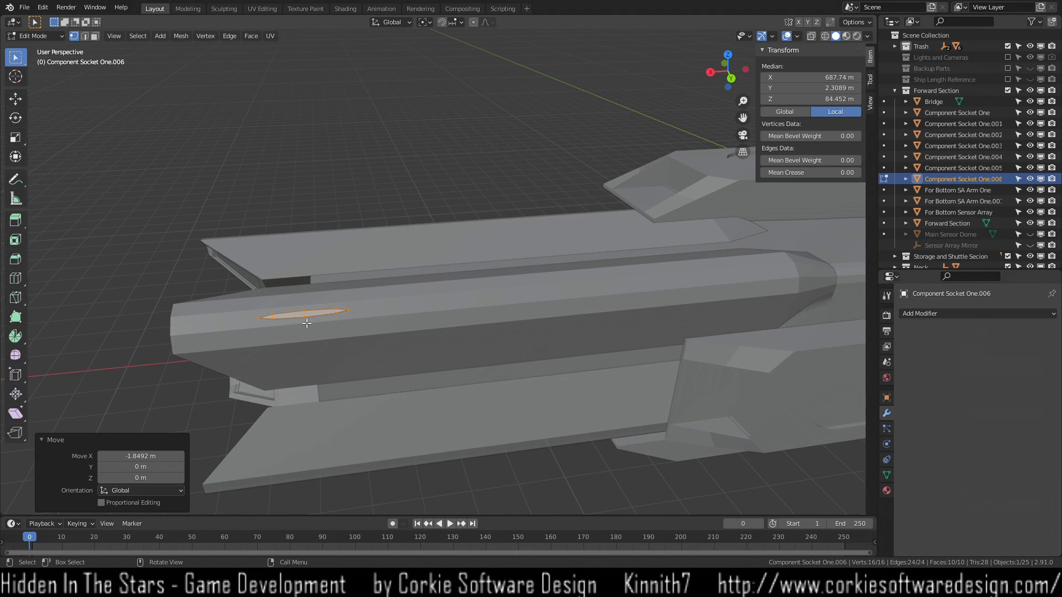
pyautogui.click(369, 400)
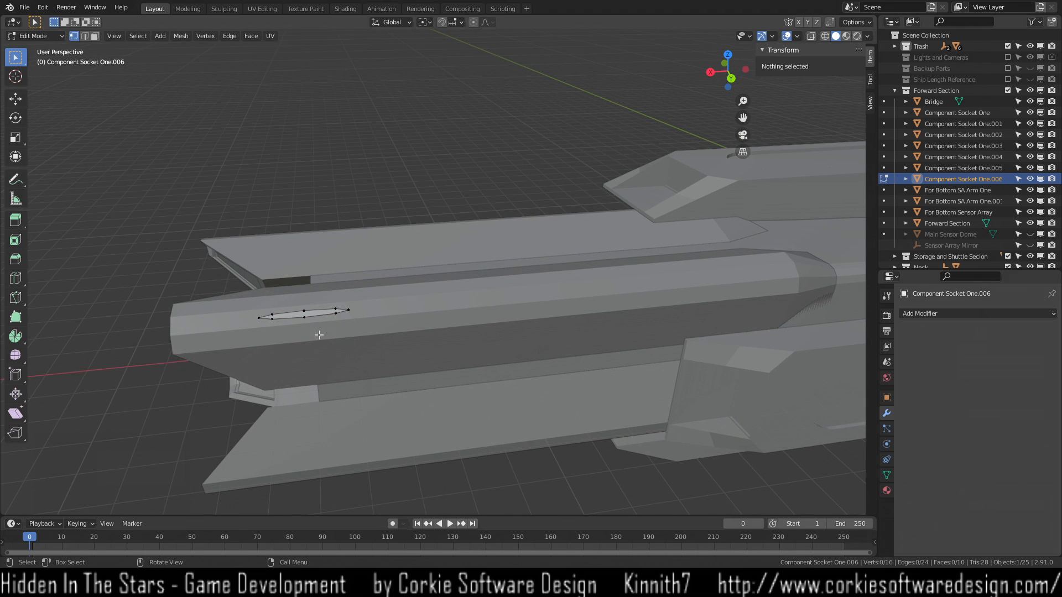
# Return to Object Mode and set the X location of Component Socket One.006 to -24 m.
pyautogui.press('Tab')
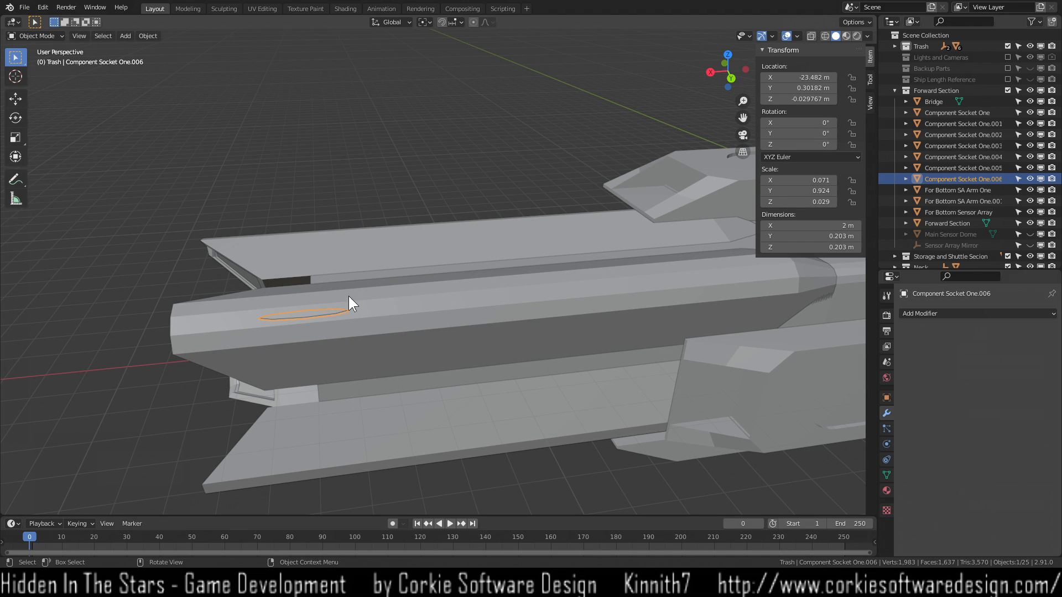
pyautogui.click(815, 77)
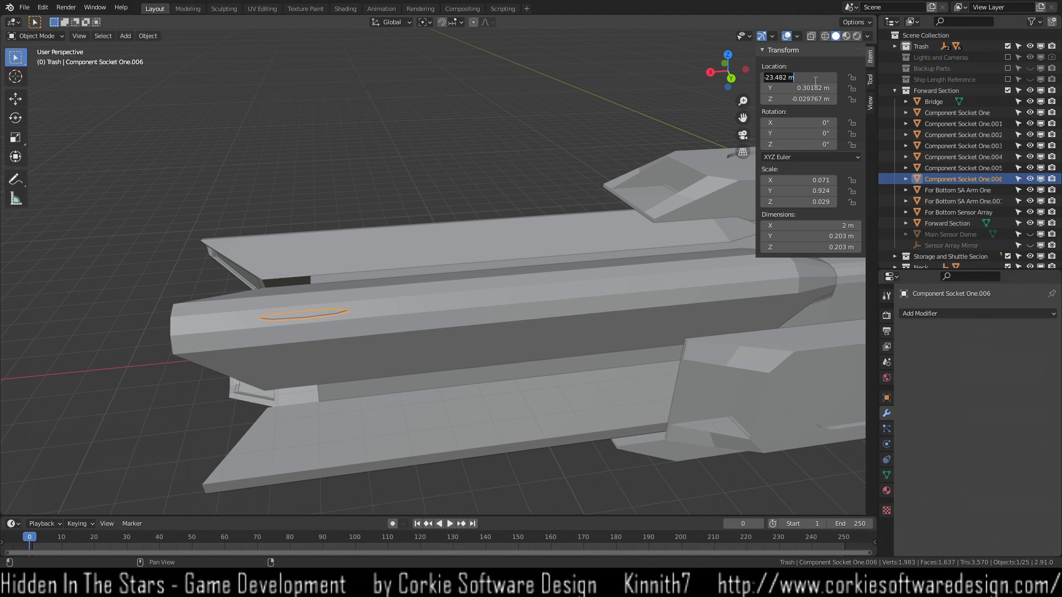
pyautogui.hotkey('ctrl', 'a')
pyautogui.write('-24')
pyautogui.press('Return')
pyautogui.click(579, 463)
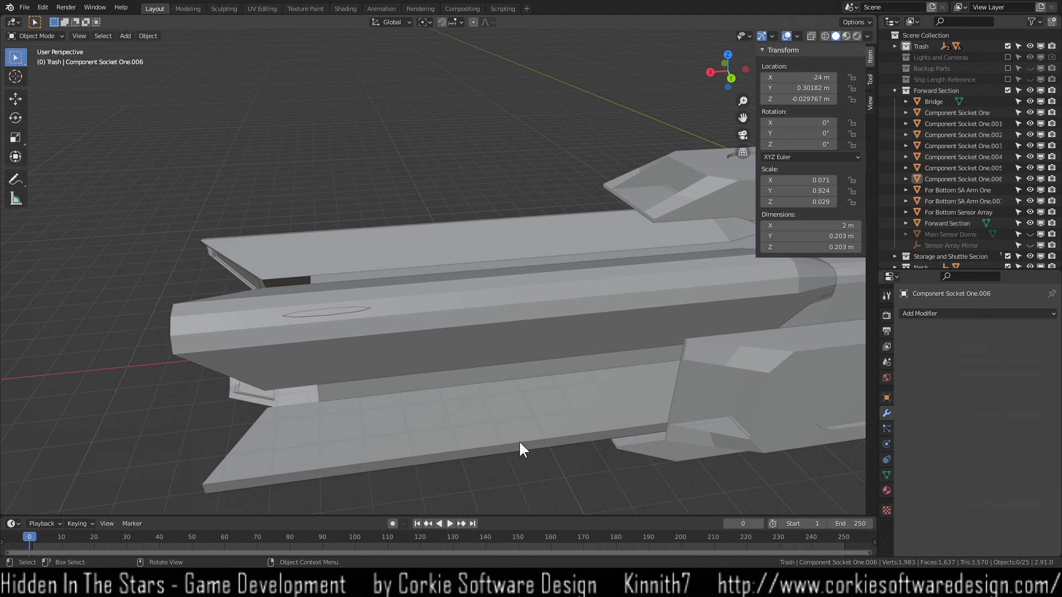
# Move Component Socket One.006 about 0.11 m along Y and raise it about 0.128 m along Z on the hull slope.
pyautogui.moveTo(364, 407); pyautogui.dragTo(480, 387, button='middle')
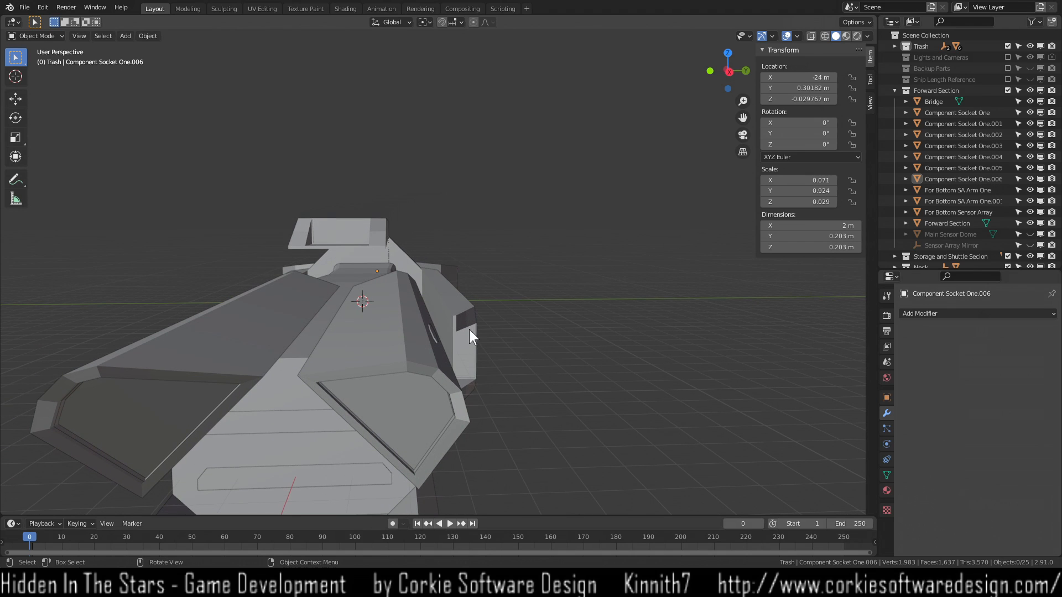
pyautogui.scroll(2, 460, 339)
pyautogui.moveTo(467, 411)
pyautogui.mouseDown(button='middle')
pyautogui.moveTo(463, 397)
pyautogui.moveTo(488, 411)
pyautogui.mouseUp(button='middle')
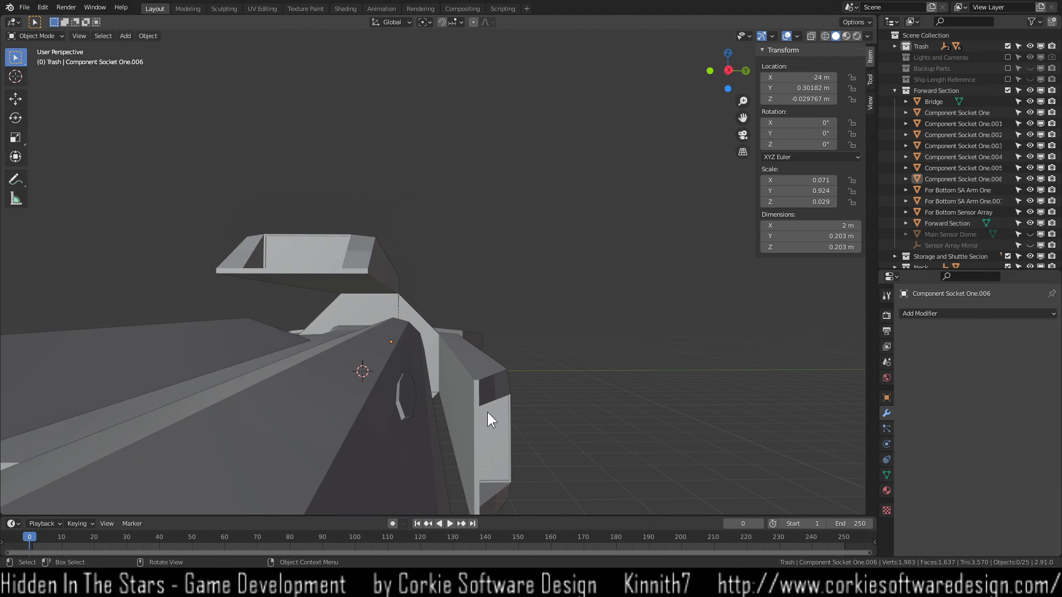
pyautogui.click(412, 406)
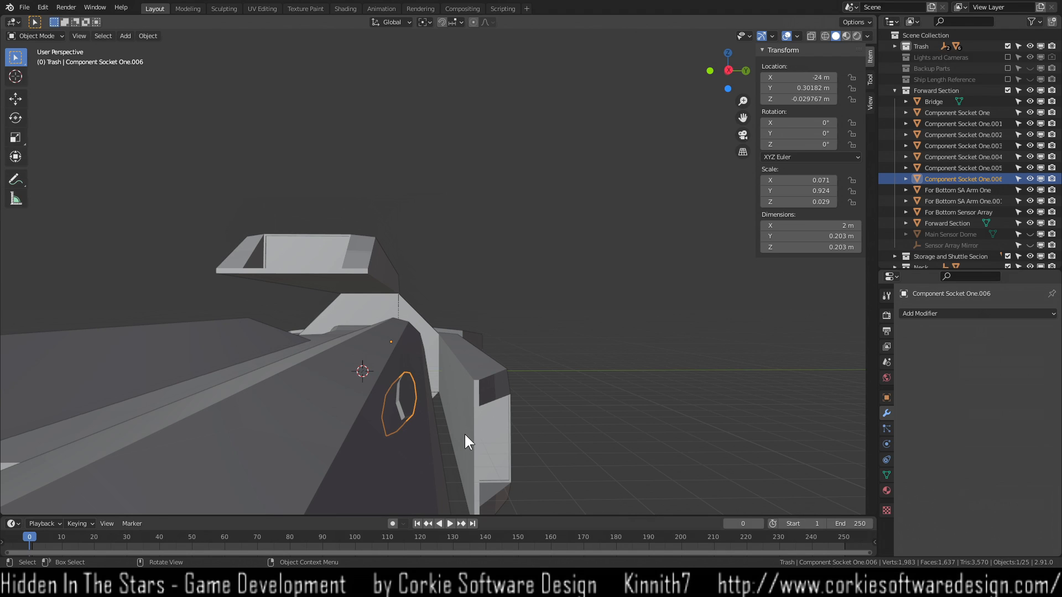
pyautogui.press('g')
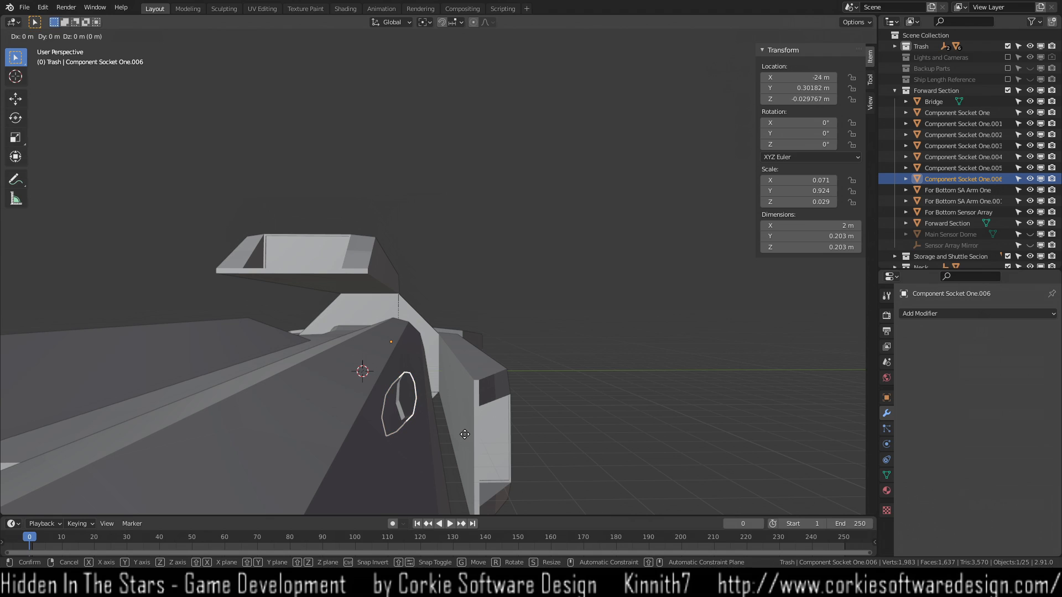
pyautogui.press('y')
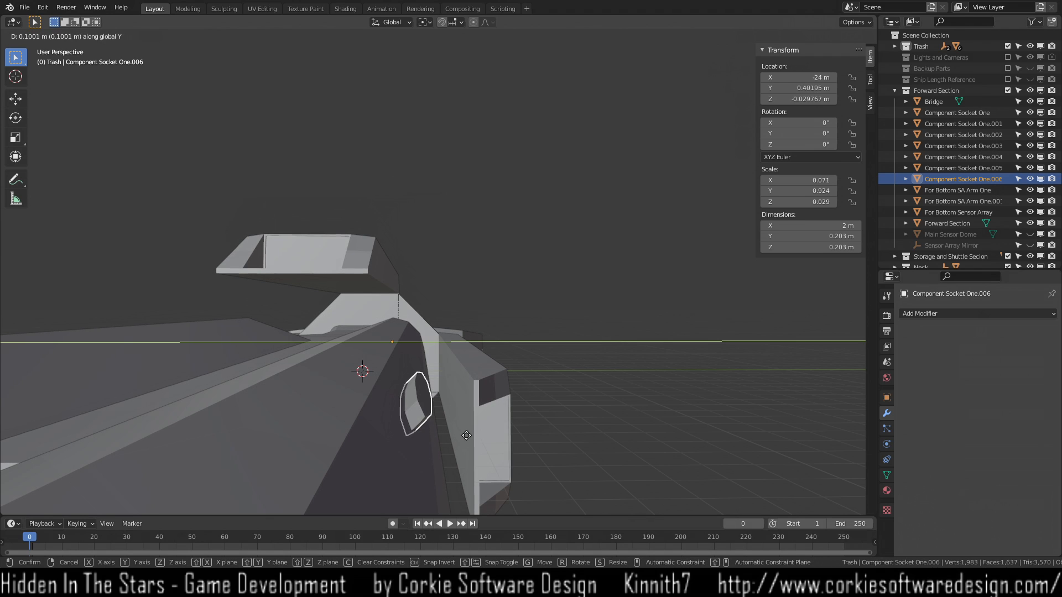
pyautogui.click(468, 435)
pyautogui.press('g')
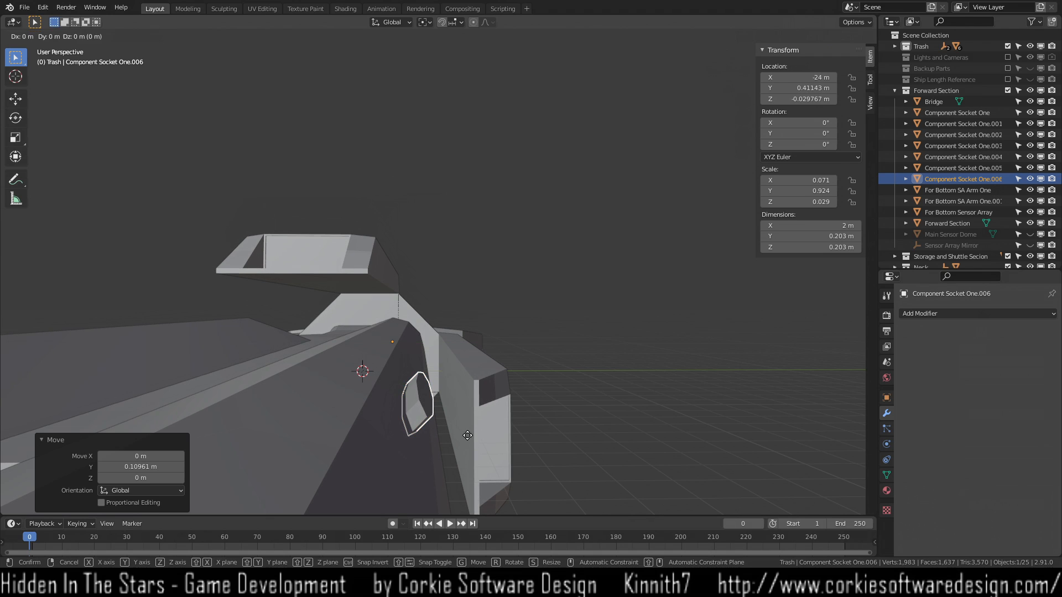
pyautogui.press('z')
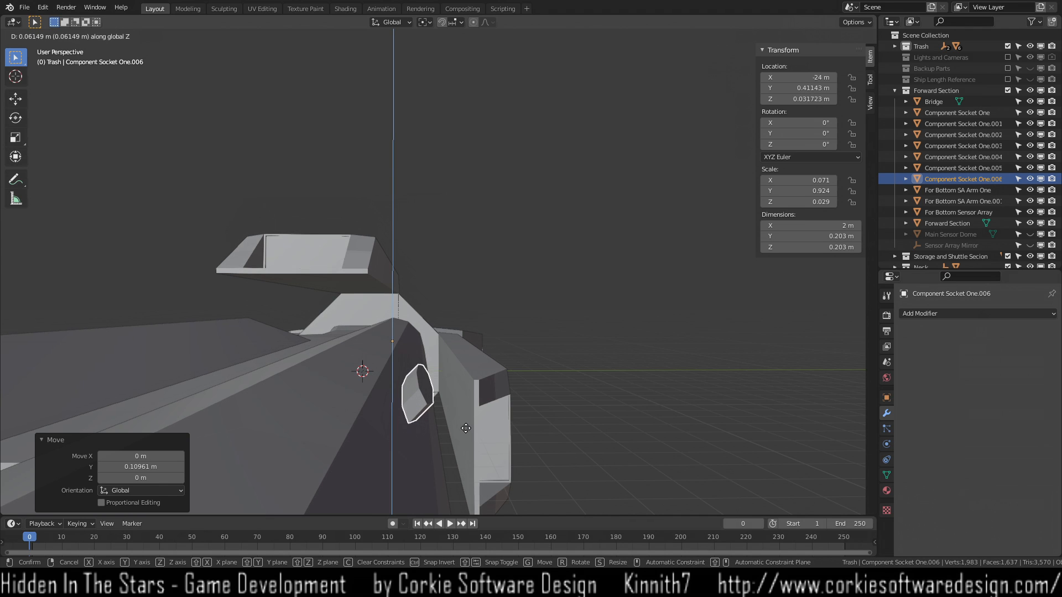
pyautogui.click(464, 427)
pyautogui.moveTo(464, 428)
pyautogui.mouseDown(button='middle')
pyautogui.moveTo(425, 444)
pyautogui.moveTo(447, 432)
pyautogui.mouseUp(button='middle')
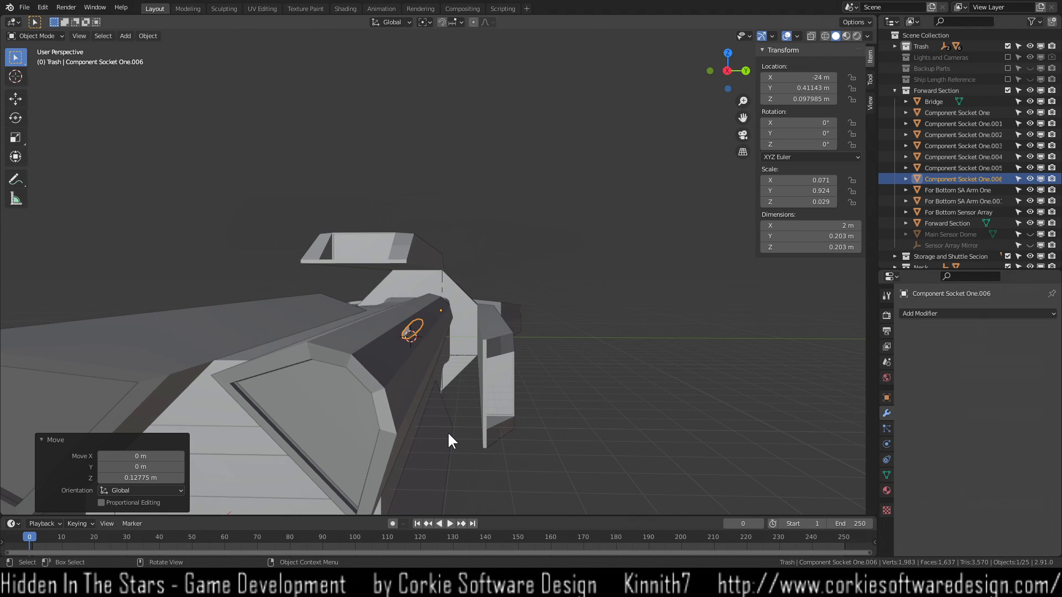
pyautogui.press('s')
pyautogui.press('z')
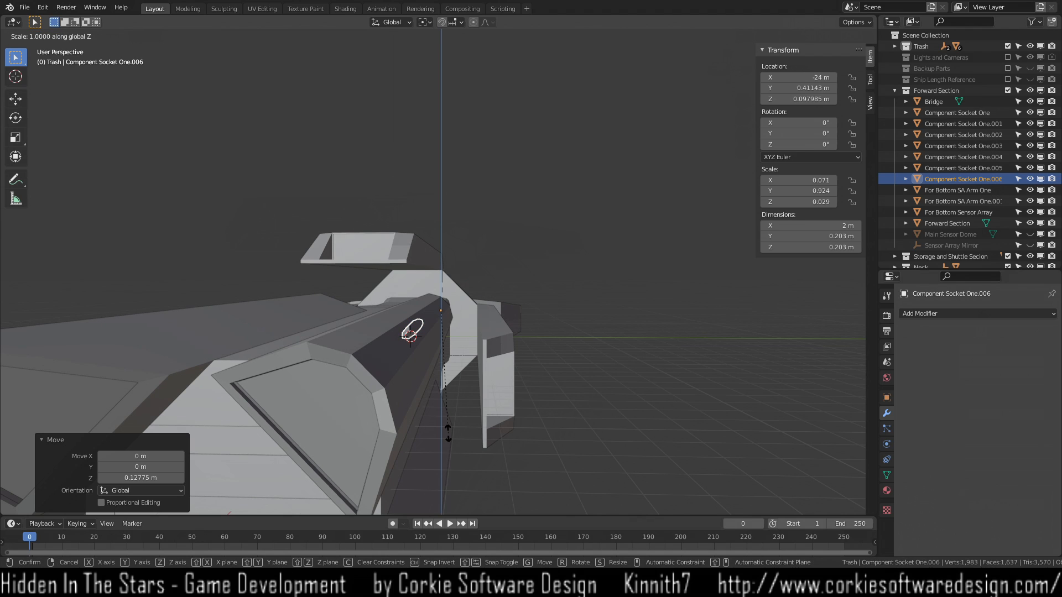
pyautogui.press('Escape')
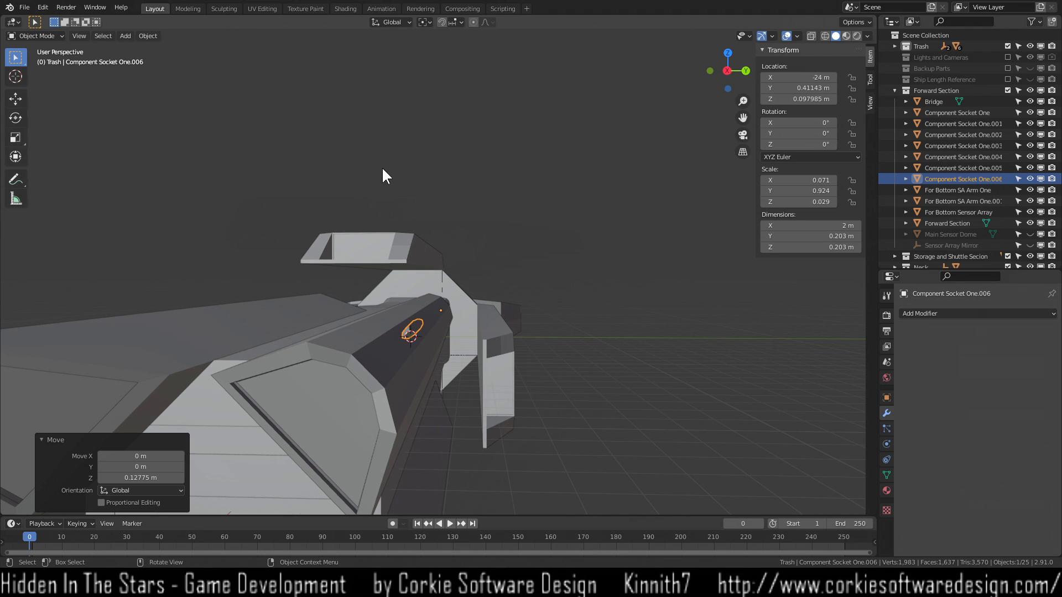
# Switch the transform orientation to Local and try scaling the socket along its local Z axis.
pyautogui.click(391, 22)
pyautogui.click(384, 60)
pyautogui.press('s')
pyautogui.press('z')
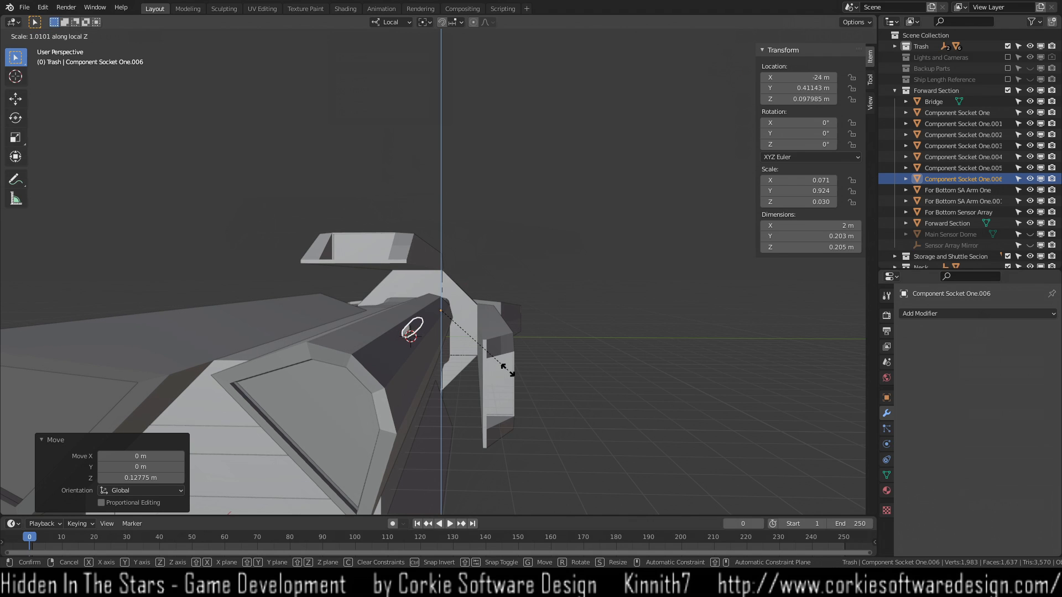
pyautogui.press('Escape')
pyautogui.moveTo(482, 366); pyautogui.dragTo(479, 333, button='middle')
pyautogui.press('s')
pyautogui.press('z')
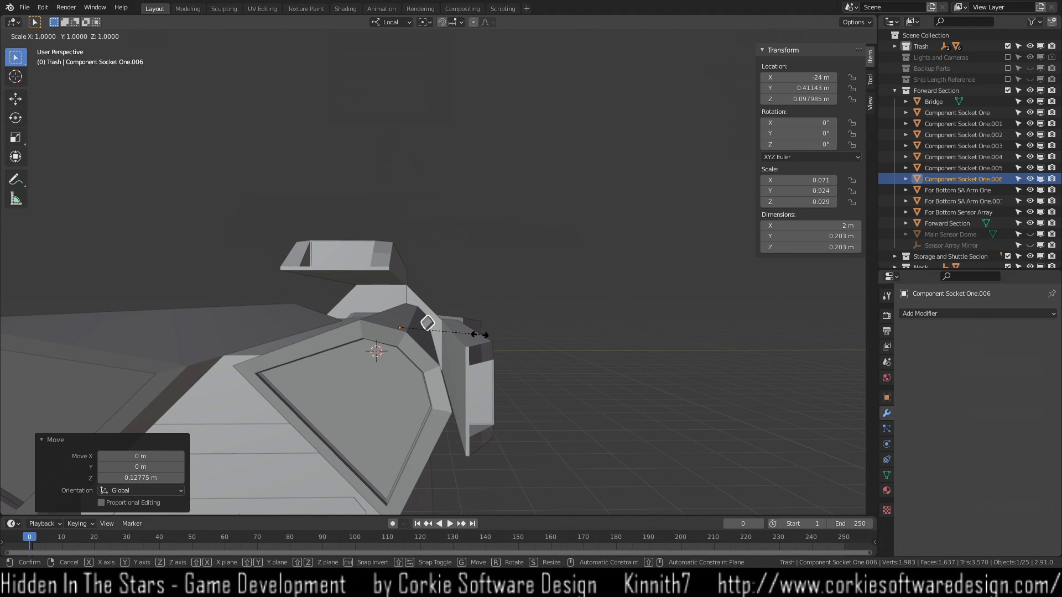
pyautogui.press('Escape')
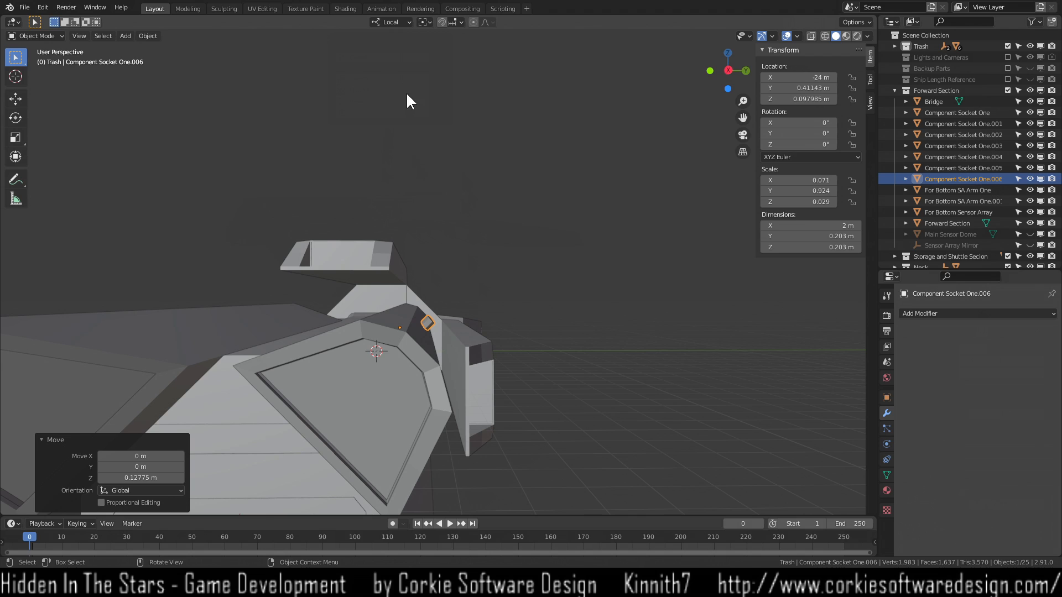
pyautogui.click(401, 24)
pyautogui.click(397, 68)
pyautogui.click(869, 79)
pyautogui.click(868, 57)
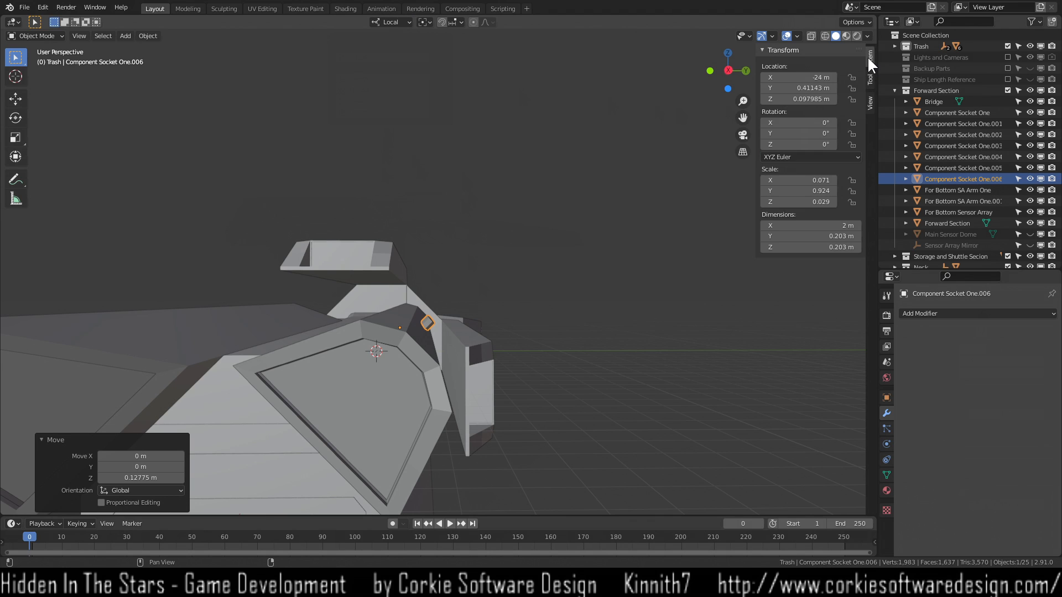
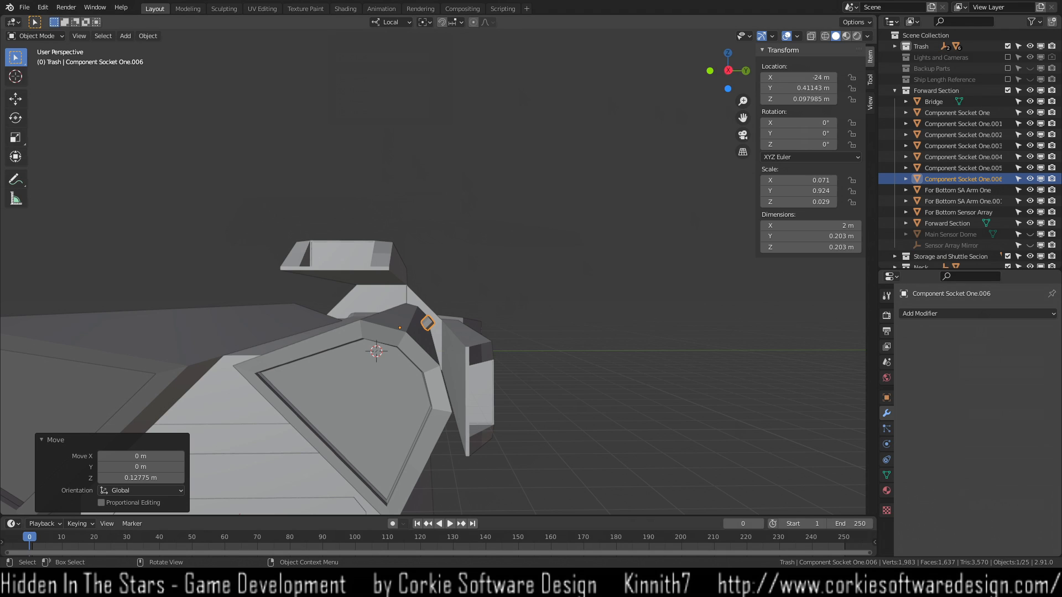
# Try to scale Component Socket One.006 by about 1.32 along its local Z axis.
pyautogui.click(426, 325)
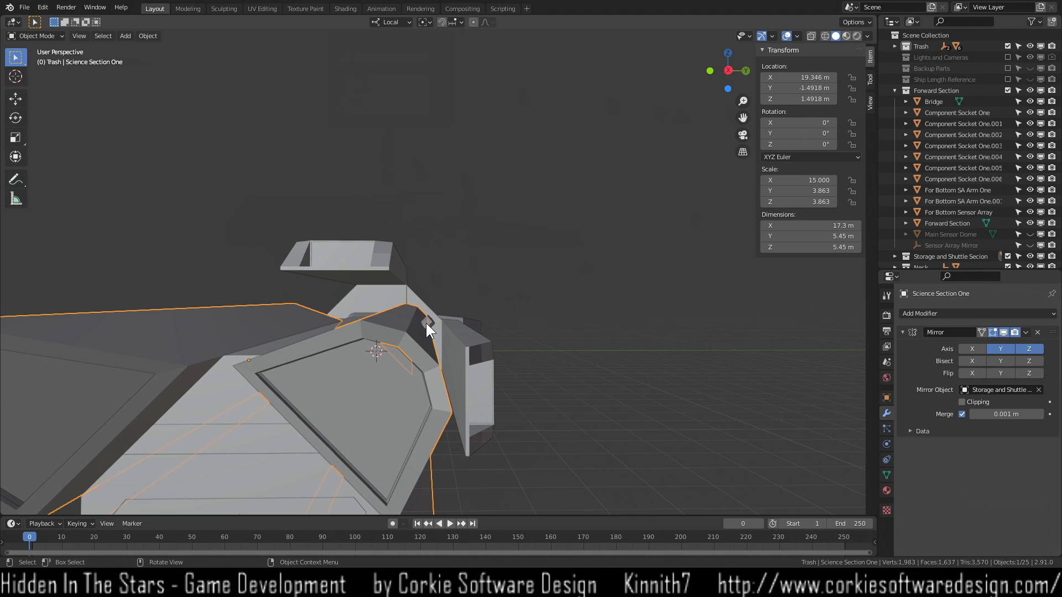
pyautogui.click(428, 323)
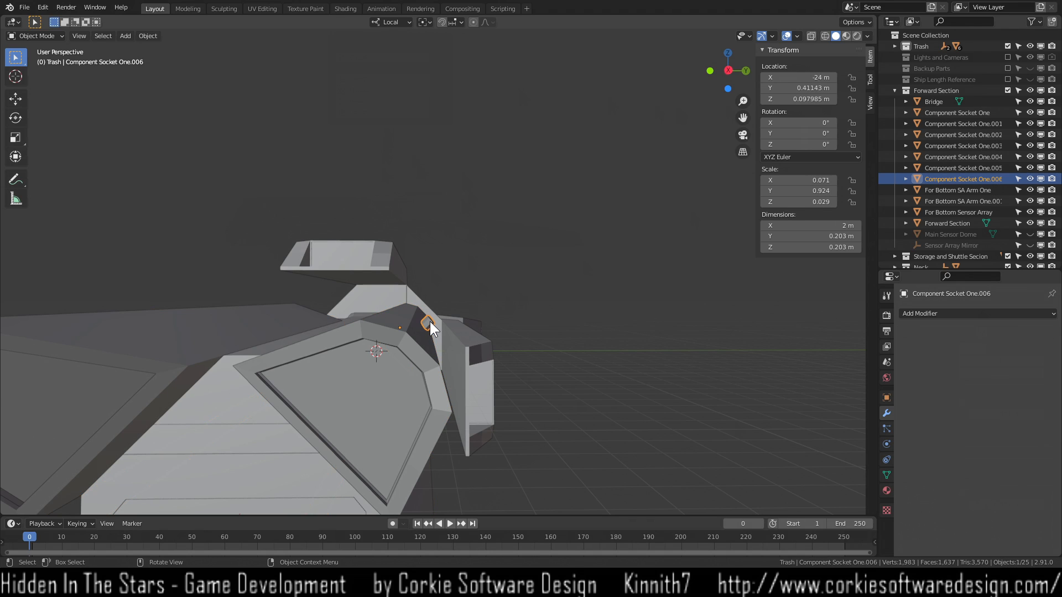
pyautogui.press('s')
pyautogui.press('z')
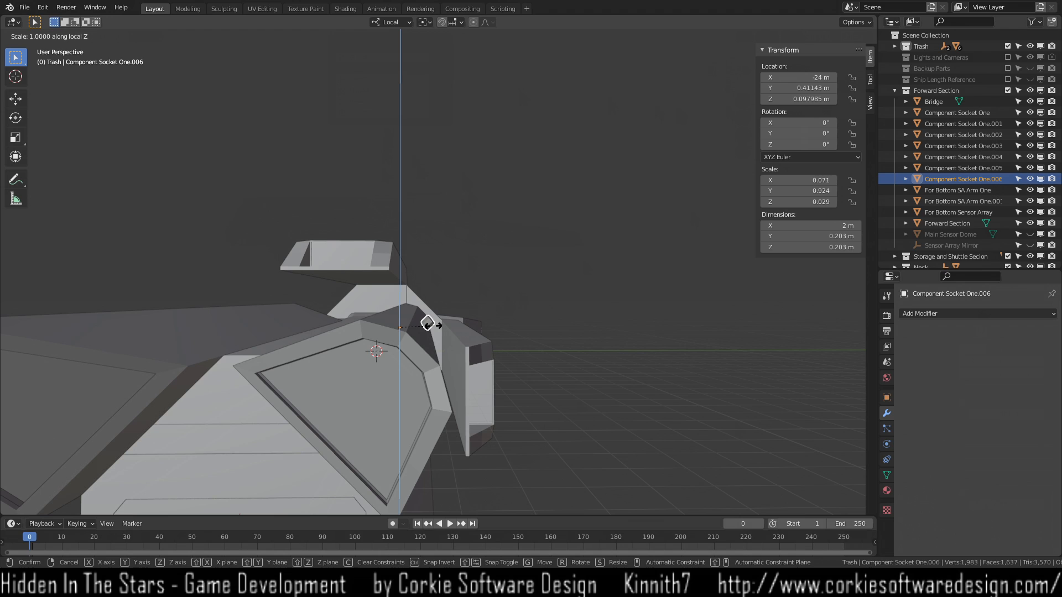
pyautogui.press('z')
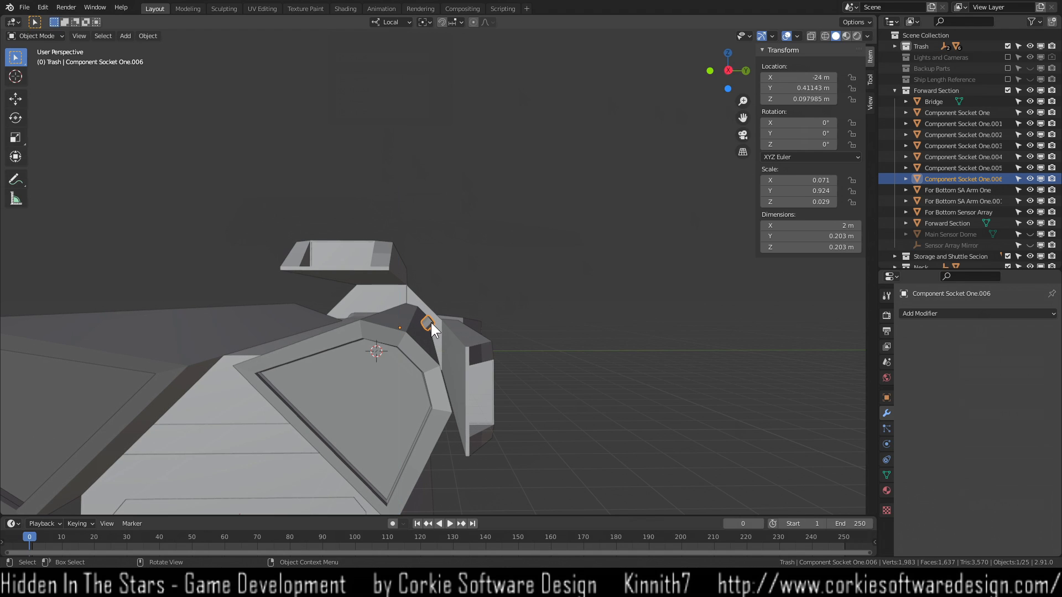
pyautogui.press('z')
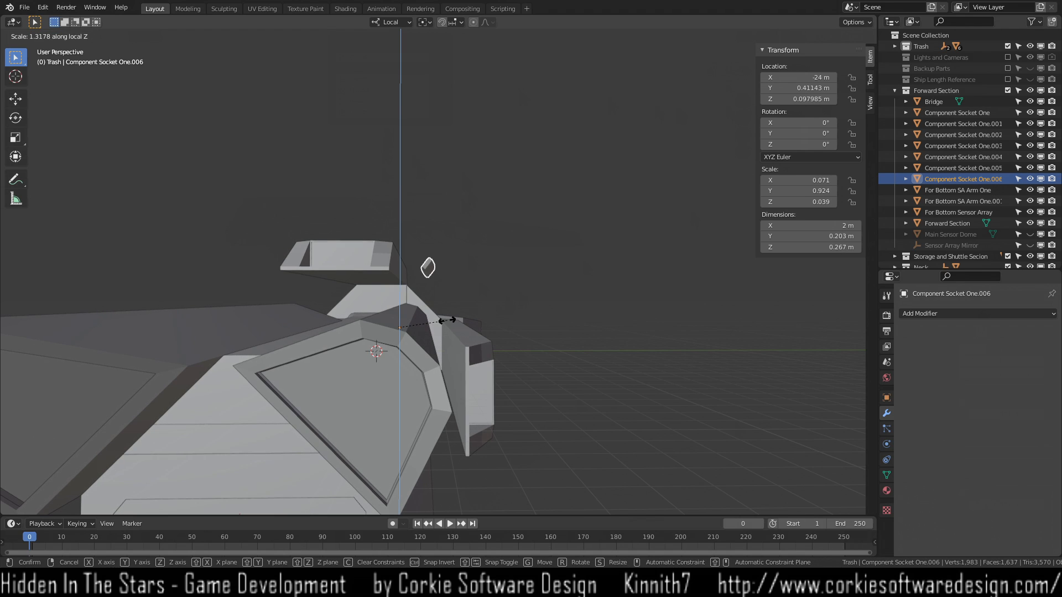
pyautogui.click(443, 320)
pyautogui.moveTo(456, 305)
pyautogui.mouseDown(button='middle')
pyautogui.moveTo(409, 314)
pyautogui.moveTo(406, 280)
pyautogui.moveTo(431, 327)
pyautogui.moveTo(459, 313)
pyautogui.moveTo(451, 320)
pyautogui.mouseUp(button='middle')
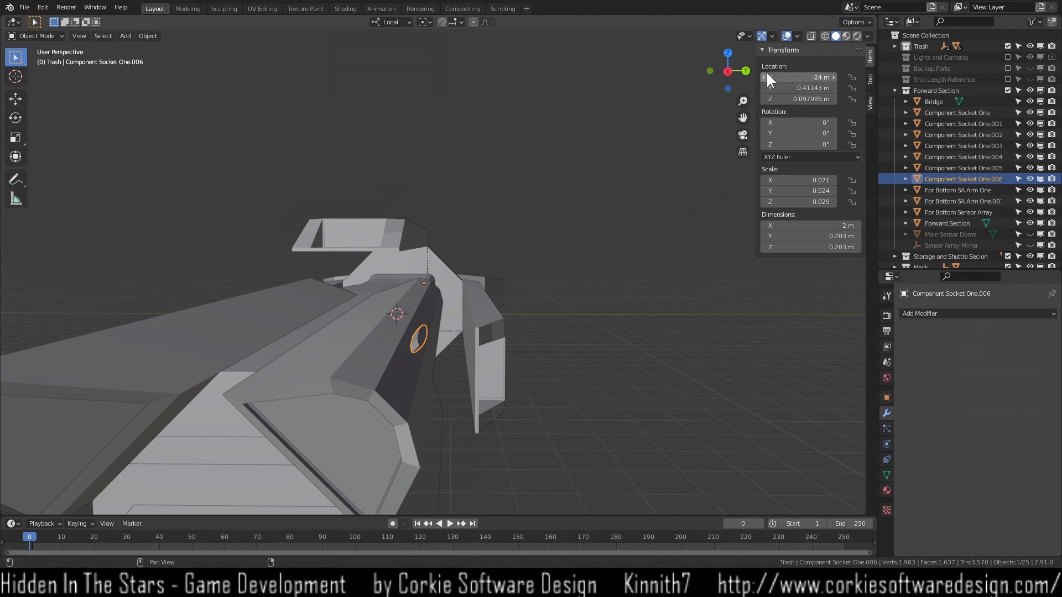
pyautogui.click(797, 35)
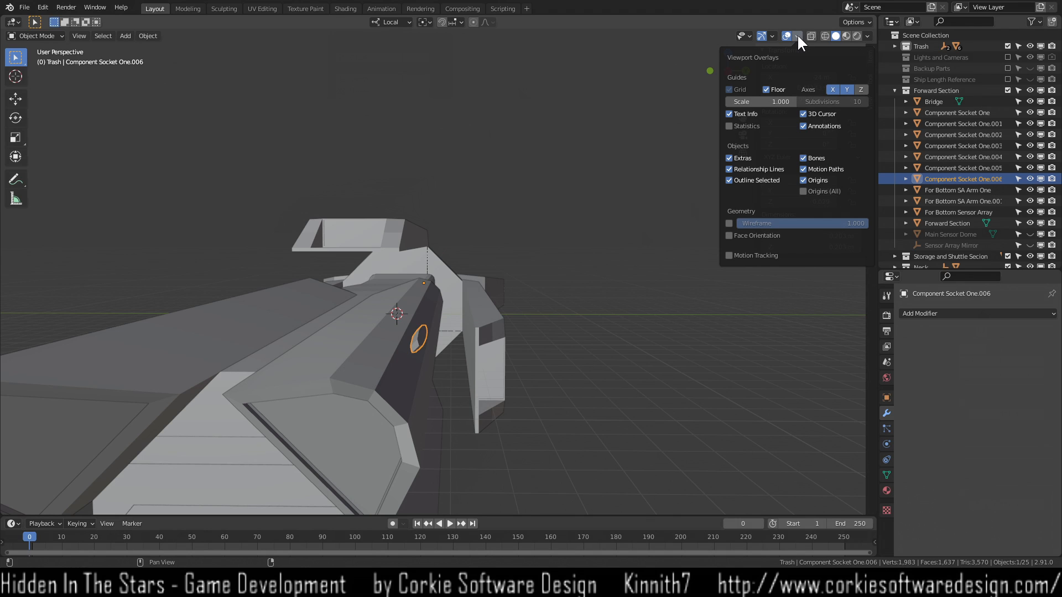
pyautogui.click(798, 35)
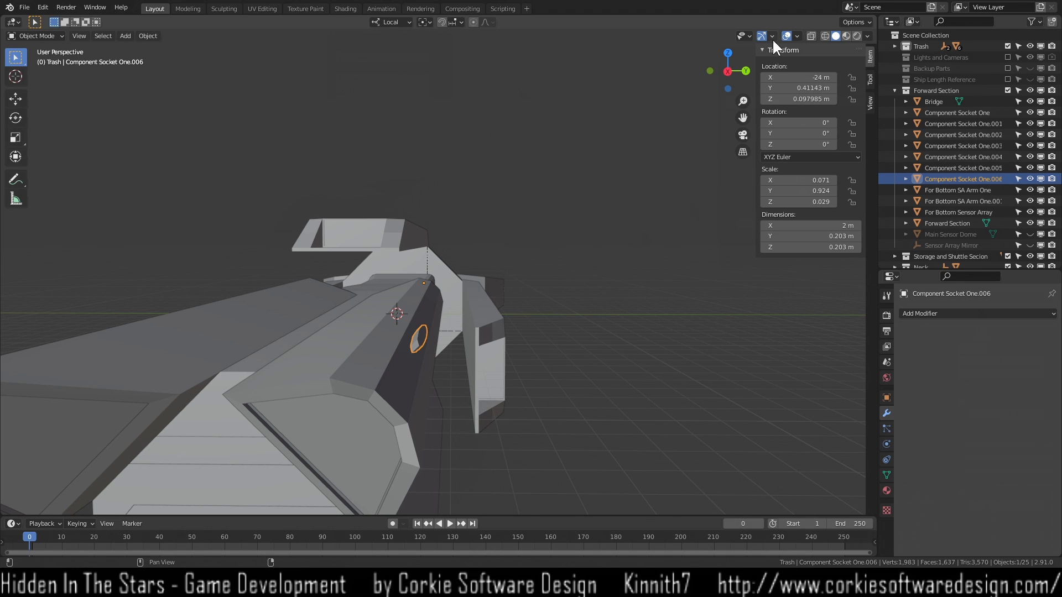
# Set the object gizmo orientation to Local and turn on the Move gizmo.
pyautogui.click(772, 36)
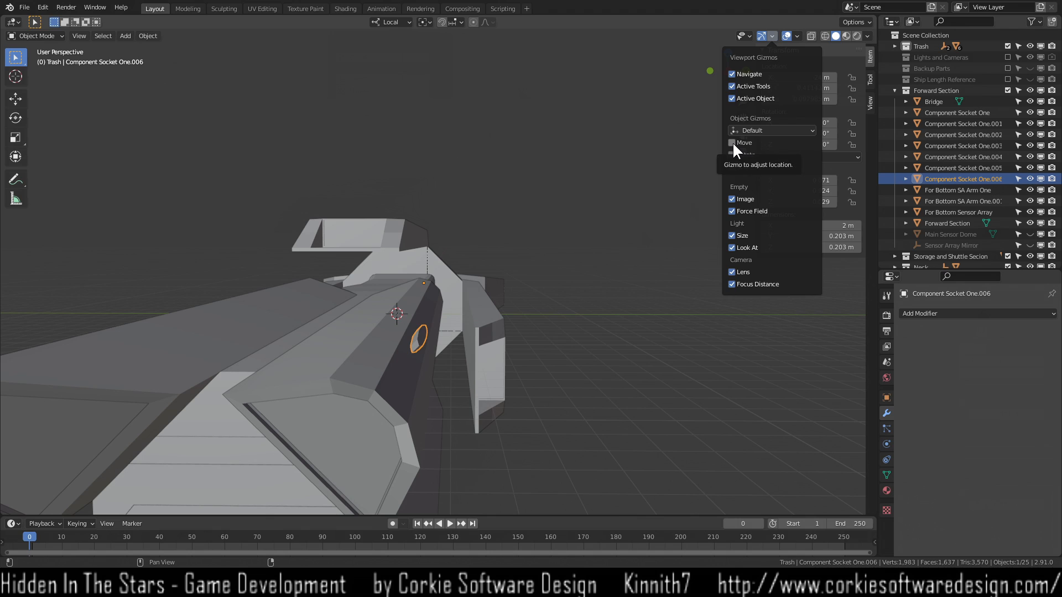
pyautogui.click(773, 130)
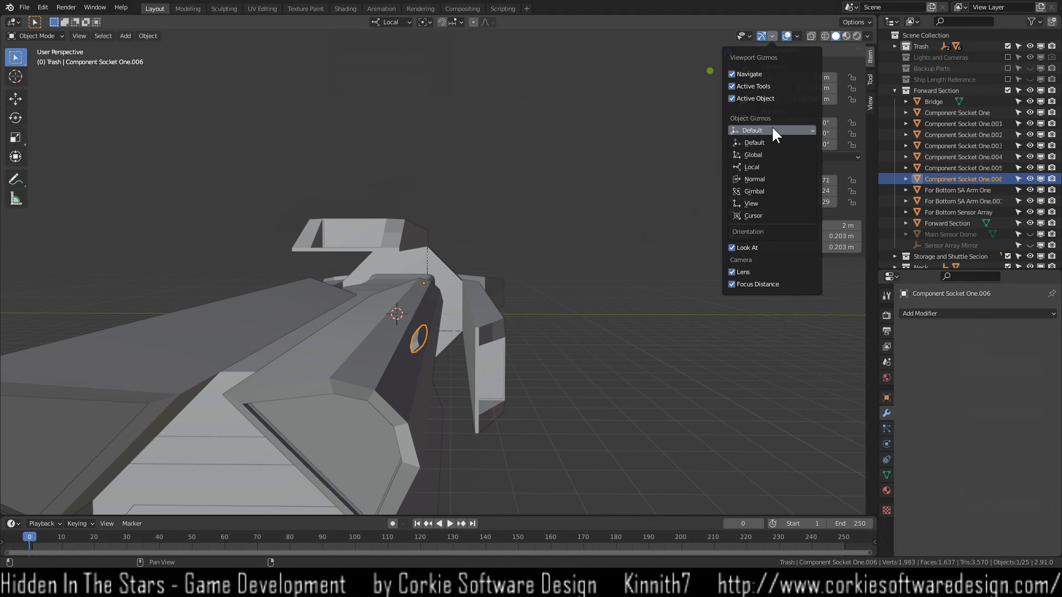
pyautogui.click(770, 167)
pyautogui.click(732, 142)
# Reselect Component Socket One.006 on the hull slope and reopen the viewport gizmo settings.
pyautogui.moveTo(482, 311)
pyautogui.mouseDown(button='middle')
pyautogui.moveTo(479, 300)
pyautogui.moveTo(474, 325)
pyautogui.moveTo(482, 317)
pyautogui.mouseUp(button='middle')
pyautogui.click(418, 345)
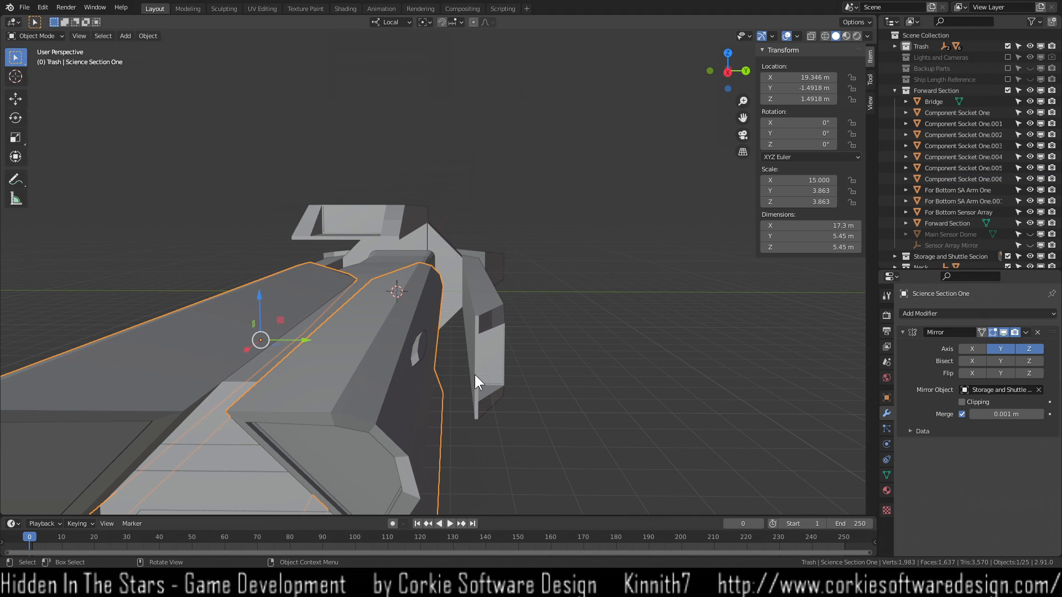
pyautogui.click(420, 349)
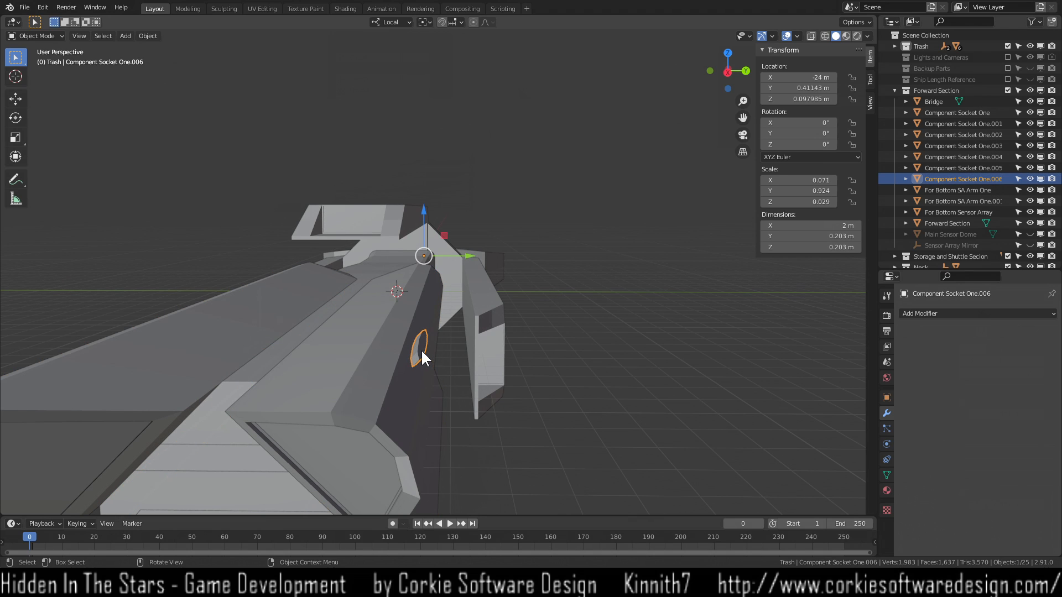
pyautogui.click(772, 36)
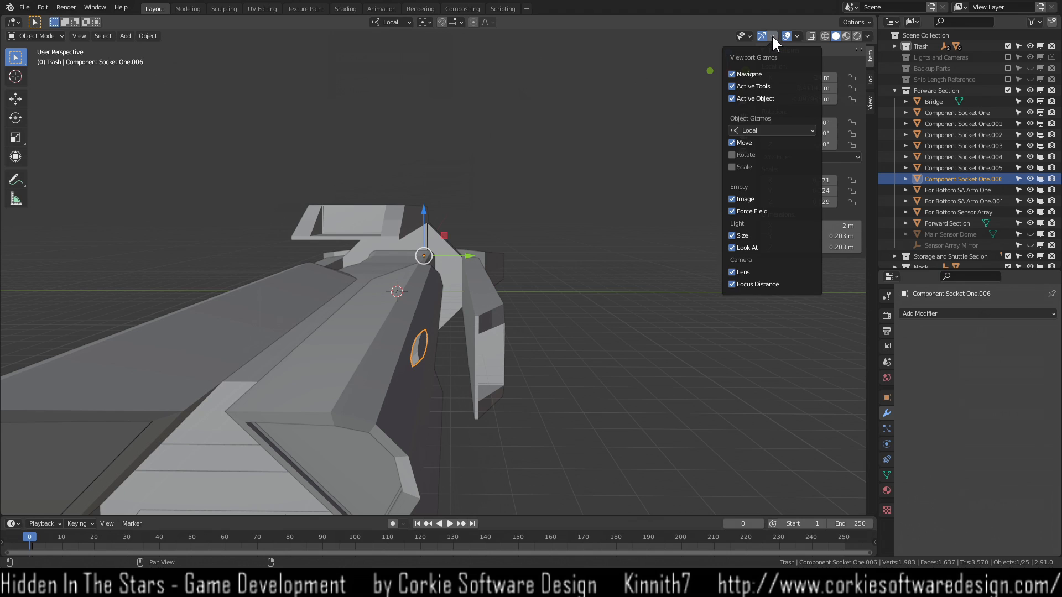
# Turn off the Move object gizmo in the viewport.
pyautogui.click(732, 143)
pyautogui.click(797, 36)
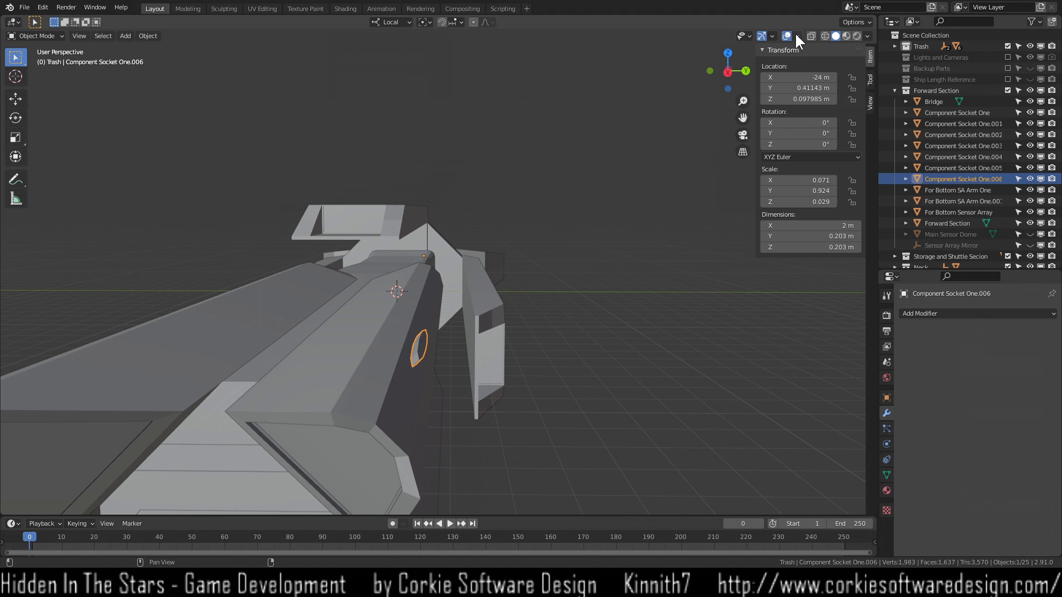
# Try to move the outer-face vertices of Component Socket One.006 along its local axes in wireframe Edit Mode.
pyautogui.moveTo(559, 409); pyautogui.dragTo(510, 387, button='middle')
pyautogui.press('Tab')
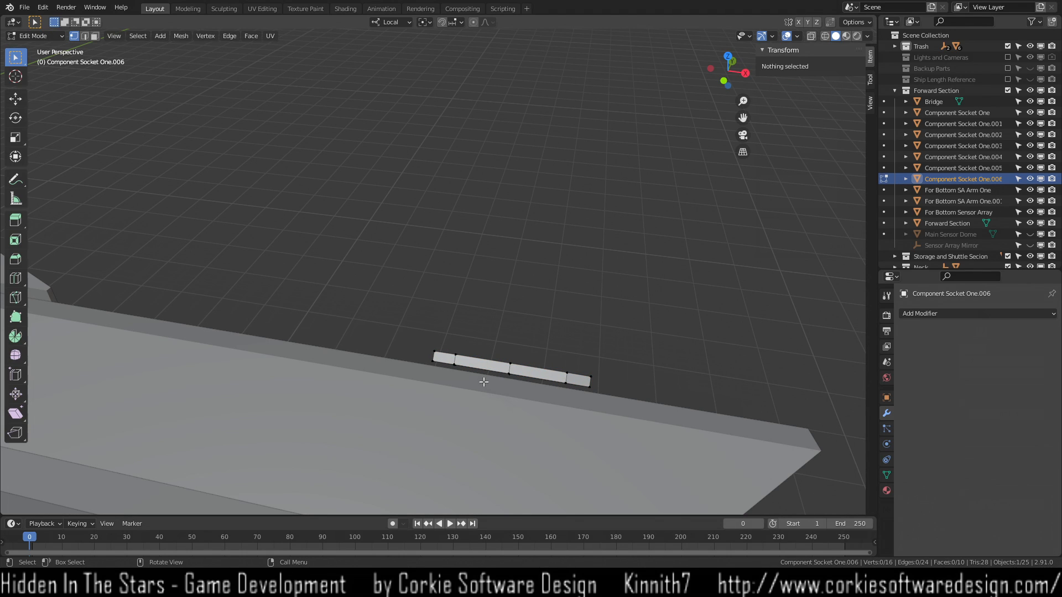
pyautogui.press('z')
pyautogui.moveTo(417, 354); pyautogui.dragTo(517, 377)
pyautogui.moveTo(592, 375); pyautogui.dragTo(583, 384, button='middle')
pyautogui.keyDown('shift'); pyautogui.moveTo(510, 378); pyautogui.dragTo(610, 416); pyautogui.keyUp('shift')
pyautogui.moveTo(647, 417); pyautogui.dragTo(548, 352, button='middle')
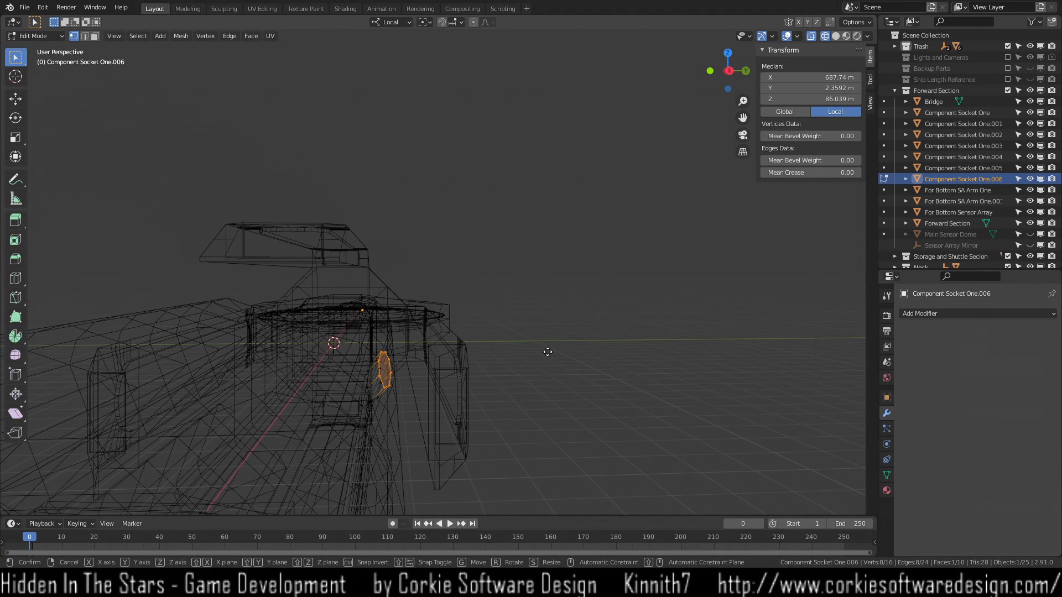
pyautogui.press('g')
pyautogui.press('z')
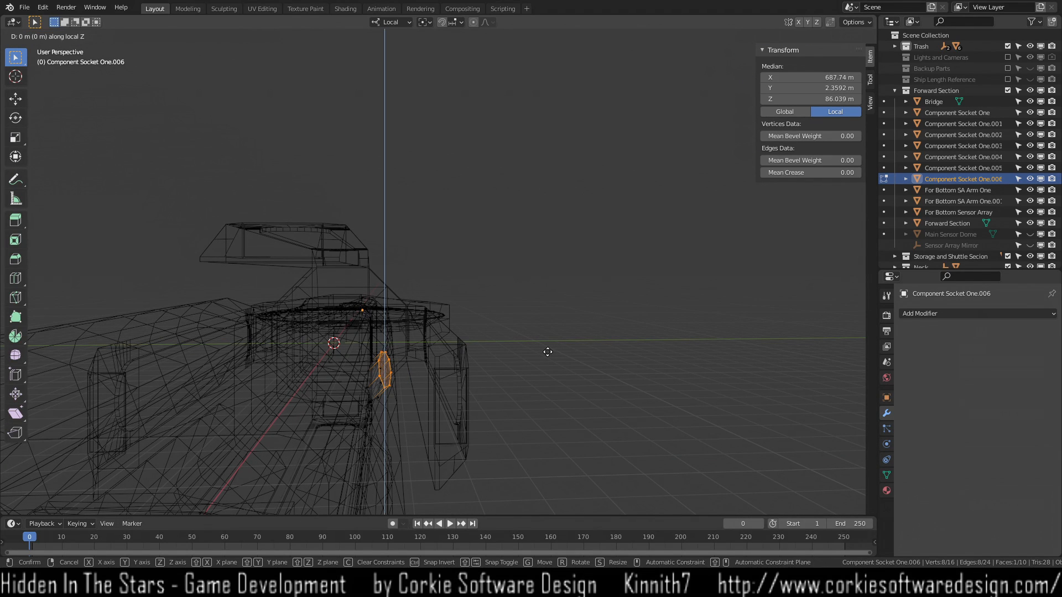
pyautogui.press('y')
pyautogui.press('x')
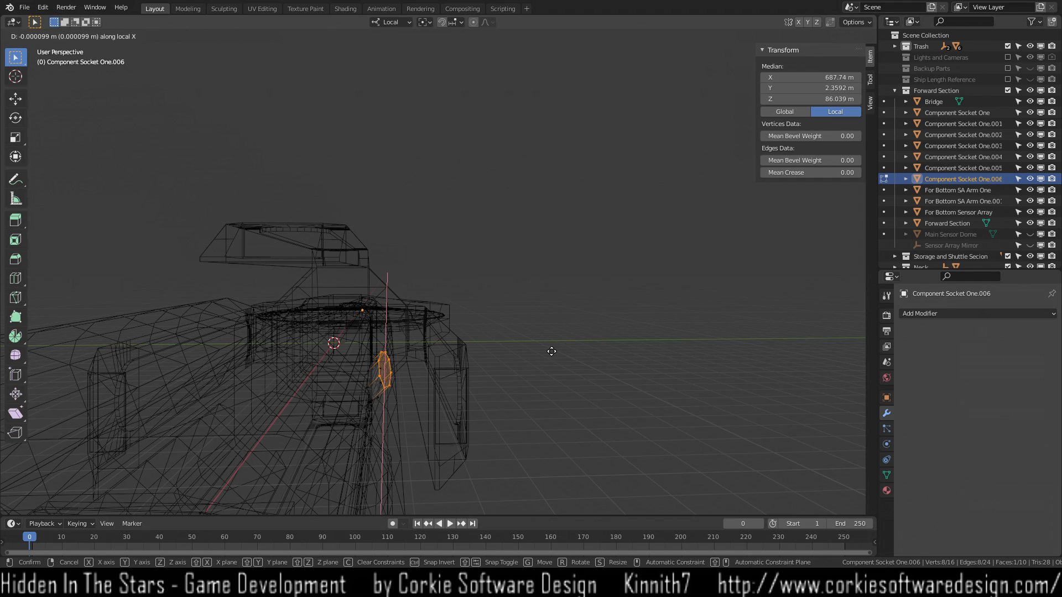
pyautogui.press('Escape')
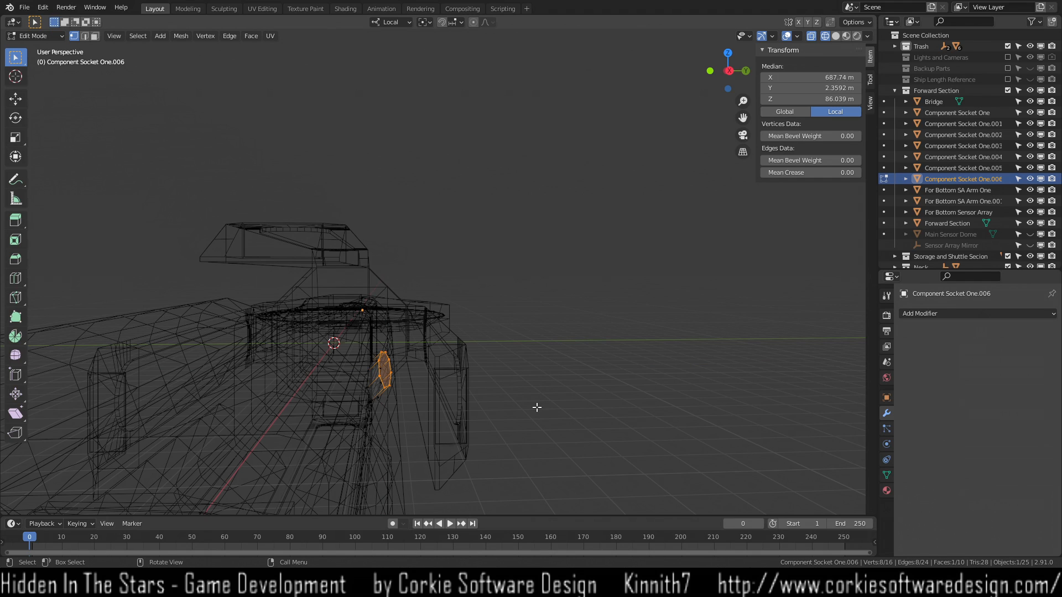
# Return the viewport to solid shading and leave Edit Mode on the socket.
pyautogui.moveTo(496, 411)
pyautogui.mouseDown(button='middle')
pyautogui.moveTo(455, 405)
pyautogui.moveTo(448, 320)
pyautogui.moveTo(409, 330)
pyautogui.moveTo(413, 367)
pyautogui.moveTo(467, 417)
pyautogui.moveTo(486, 429)
pyautogui.moveTo(496, 422)
pyautogui.mouseUp(button='middle')
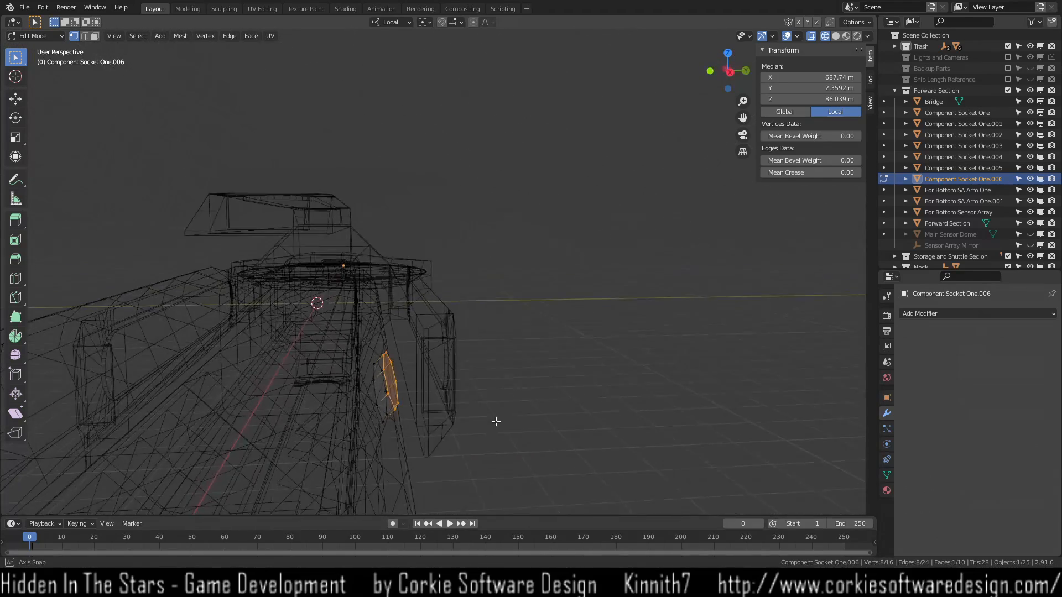
pyautogui.press('z')
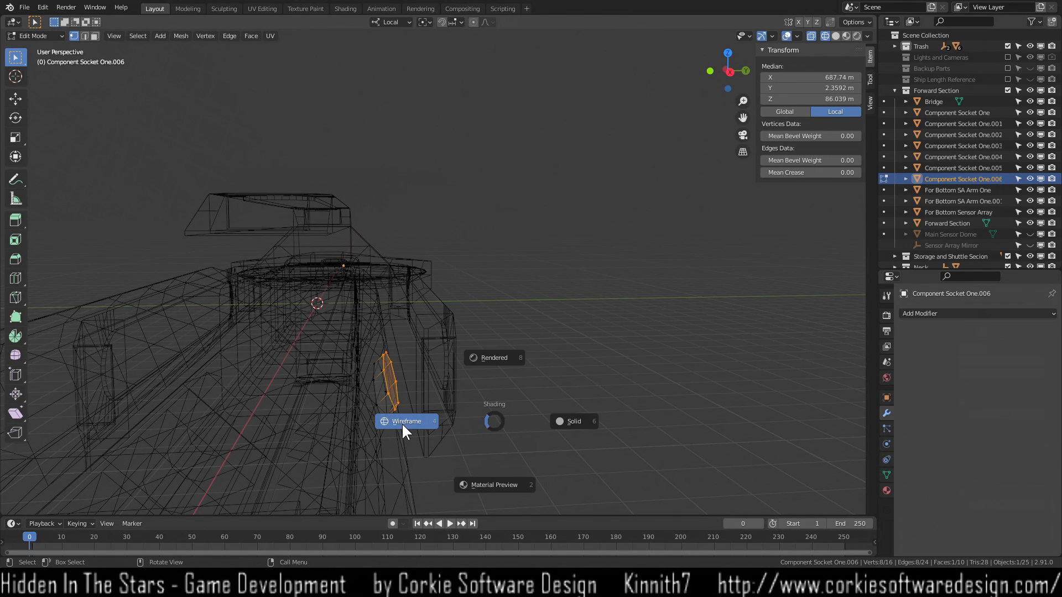
pyautogui.click(614, 417)
pyautogui.click(545, 446)
pyautogui.moveTo(545, 447)
pyautogui.mouseDown(button='middle')
pyautogui.moveTo(489, 461)
pyautogui.moveTo(399, 429)
pyautogui.moveTo(396, 385)
pyautogui.moveTo(408, 374)
pyautogui.moveTo(416, 389)
pyautogui.mouseUp(button='middle')
pyautogui.moveTo(312, 264); pyautogui.dragTo(422, 380, button='middle')
pyautogui.press('Tab')
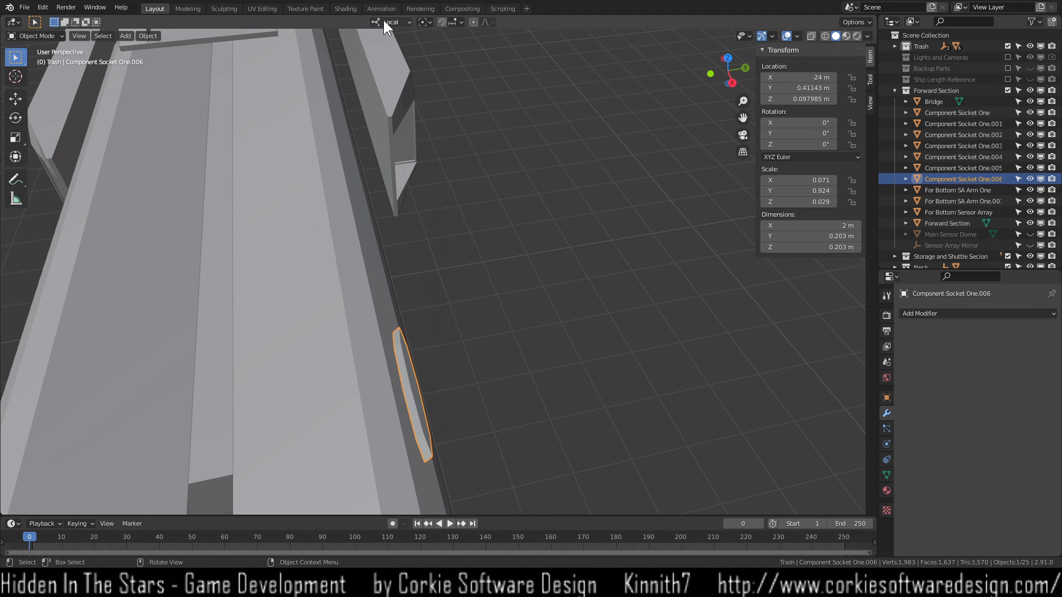
# Set the transform orientation to Normal and try scaling the socket uniformly and along Z.
pyautogui.moveTo(449, 334); pyautogui.dragTo(446, 265, button='middle')
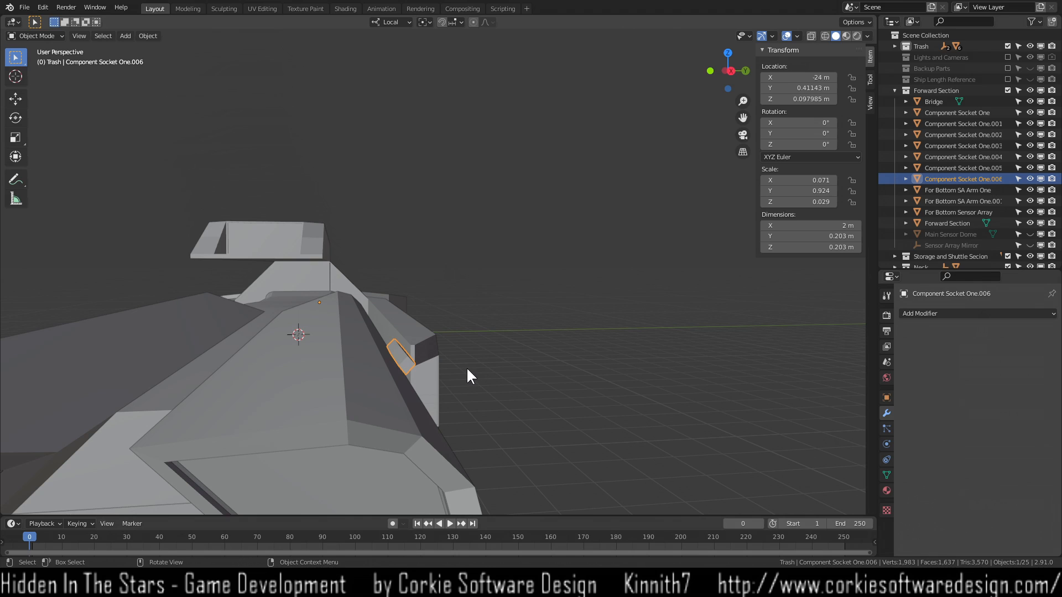
pyautogui.click(404, 21)
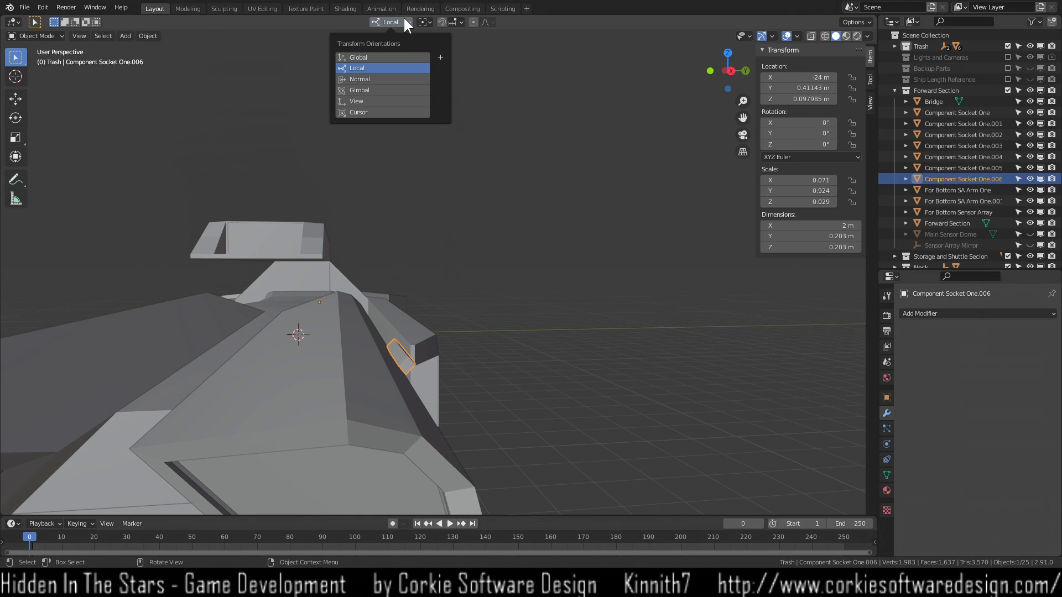
pyautogui.click(400, 77)
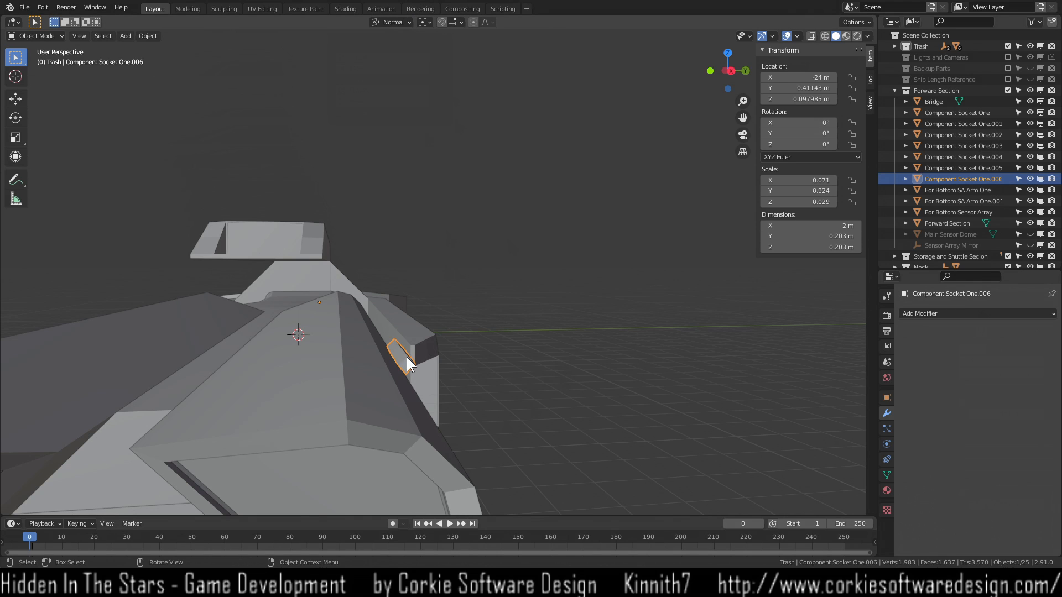
pyautogui.press('s')
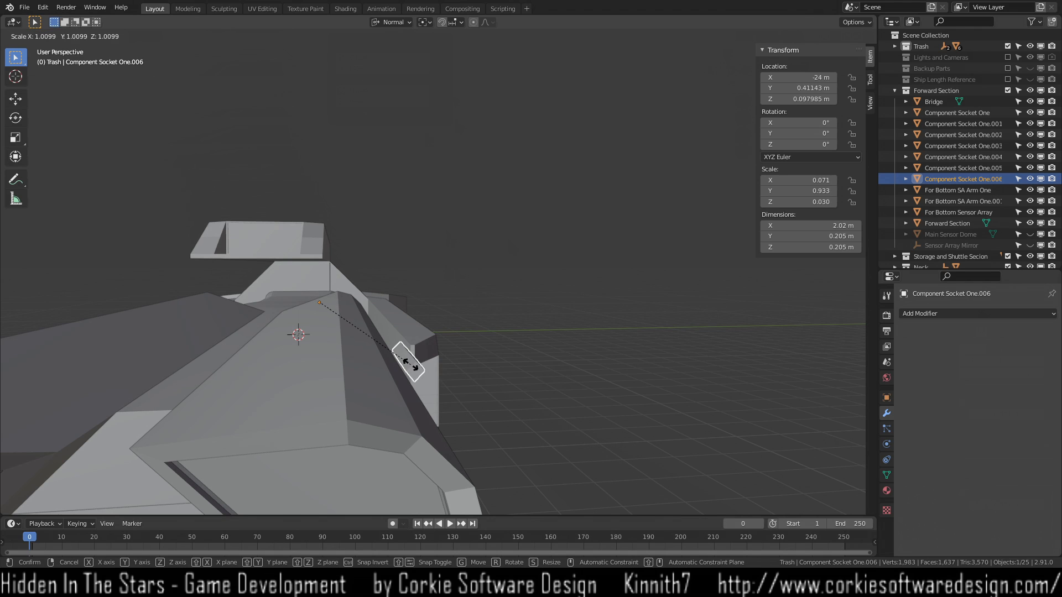
pyautogui.click(413, 366)
pyautogui.press('s')
pyautogui.press('z')
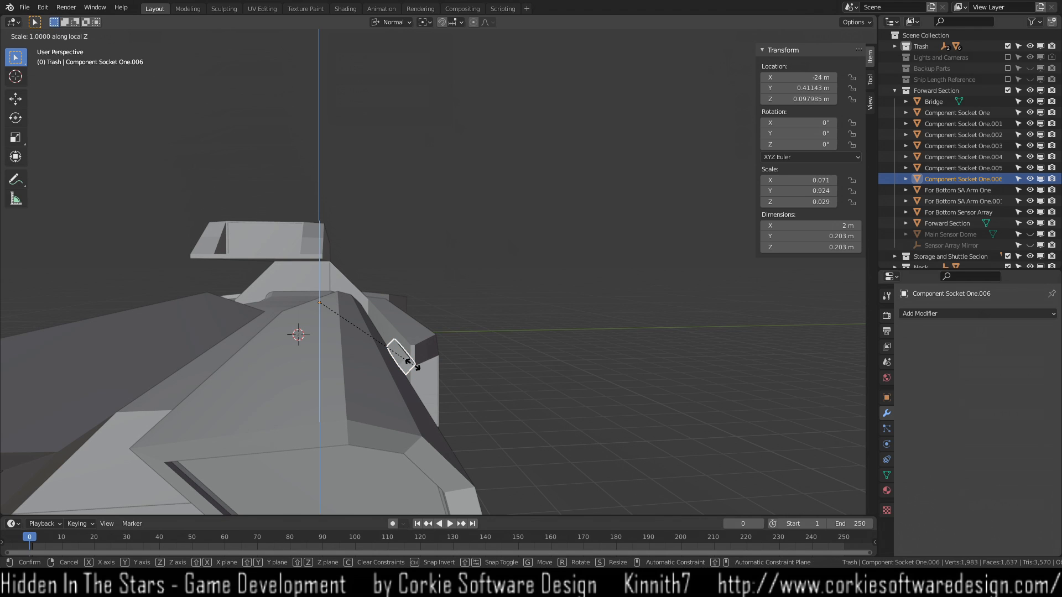
pyautogui.rightClick(416, 364)
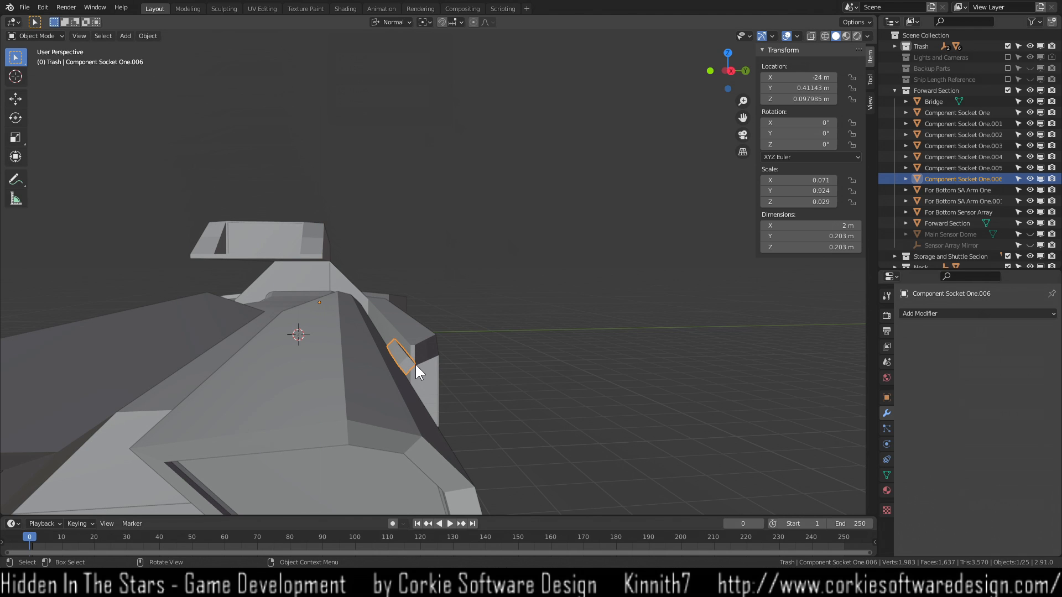
# Examine how the socket's edge sits against the side of the hull.
pyautogui.scroll(-2, 415, 364)
pyautogui.keyDown('shift'); pyautogui.moveTo(456, 377); pyautogui.dragTo(472, 417, button='middle'); pyautogui.keyUp('shift')
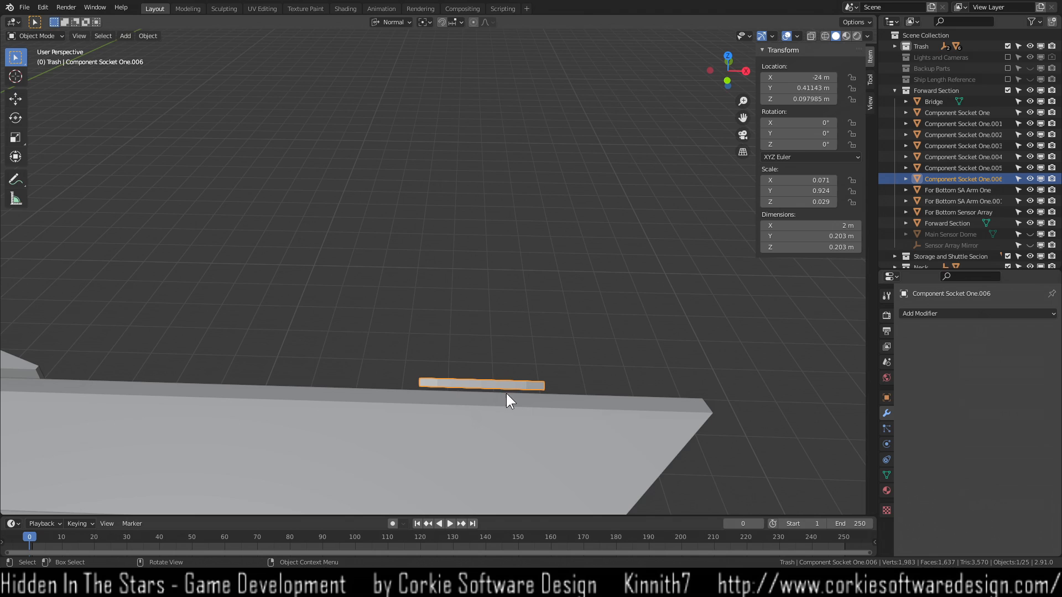
pyautogui.scroll(1, 507, 399)
pyautogui.keyDown('shift'); pyautogui.moveTo(549, 453); pyautogui.dragTo(456, 338, button='middle'); pyautogui.keyUp('shift')
pyautogui.scroll(5, 462, 318)
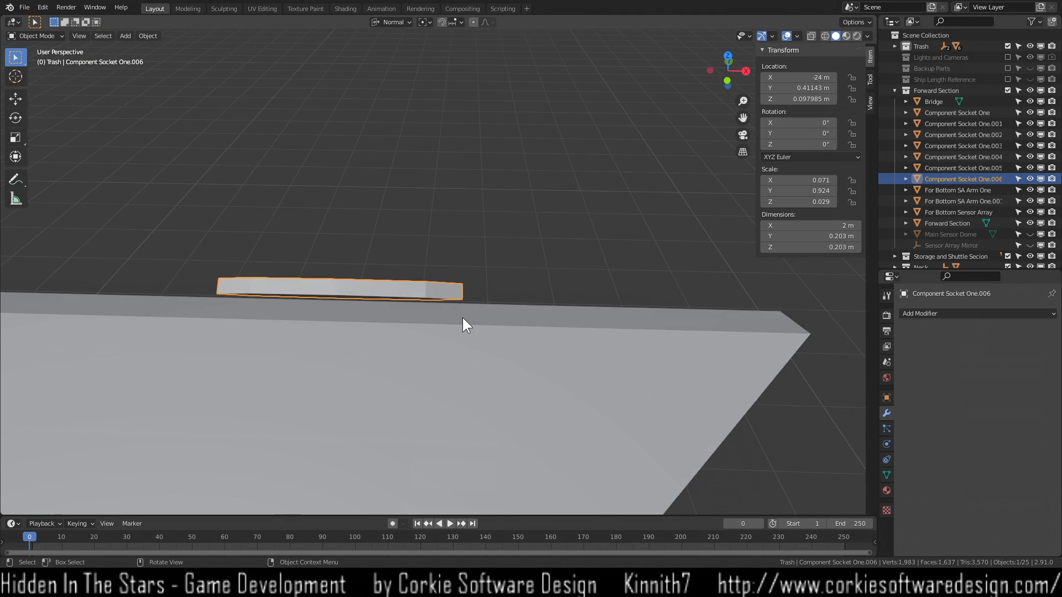
pyautogui.keyDown('shift'); pyautogui.moveTo(284, 338); pyautogui.dragTo(487, 377, button='middle'); pyautogui.keyUp('shift')
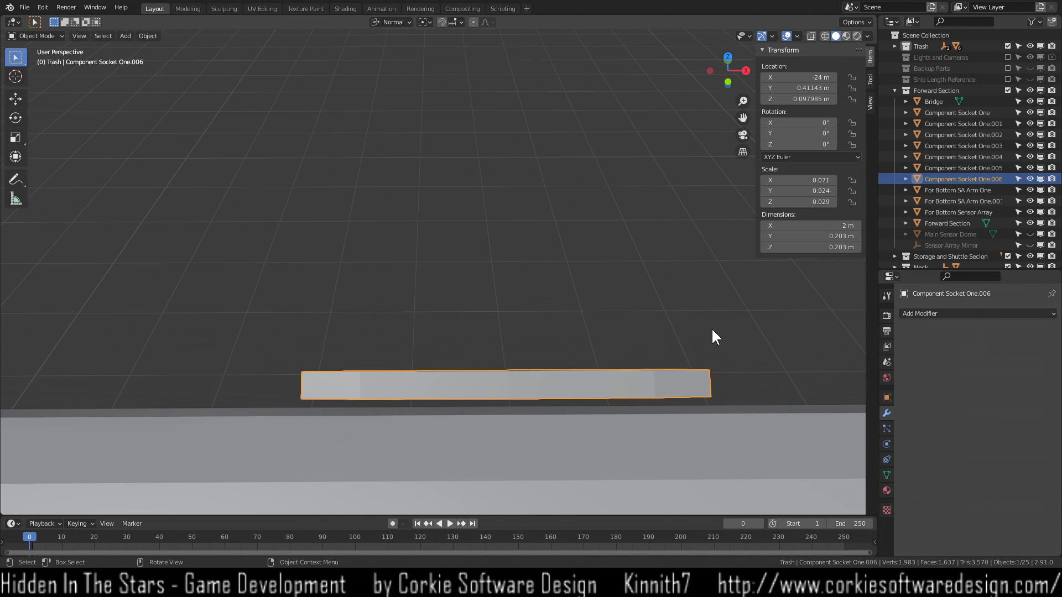
pyautogui.moveTo(710, 335); pyautogui.dragTo(711, 336, button='middle')
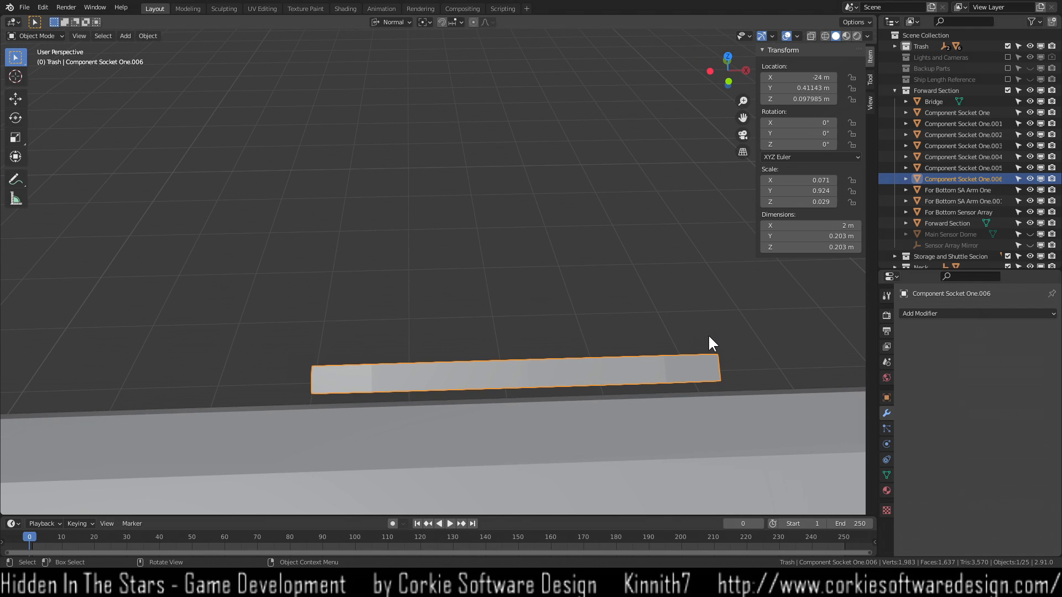
# Make the Forward Section and the other hidden ship collections visible again.
pyautogui.press('1')
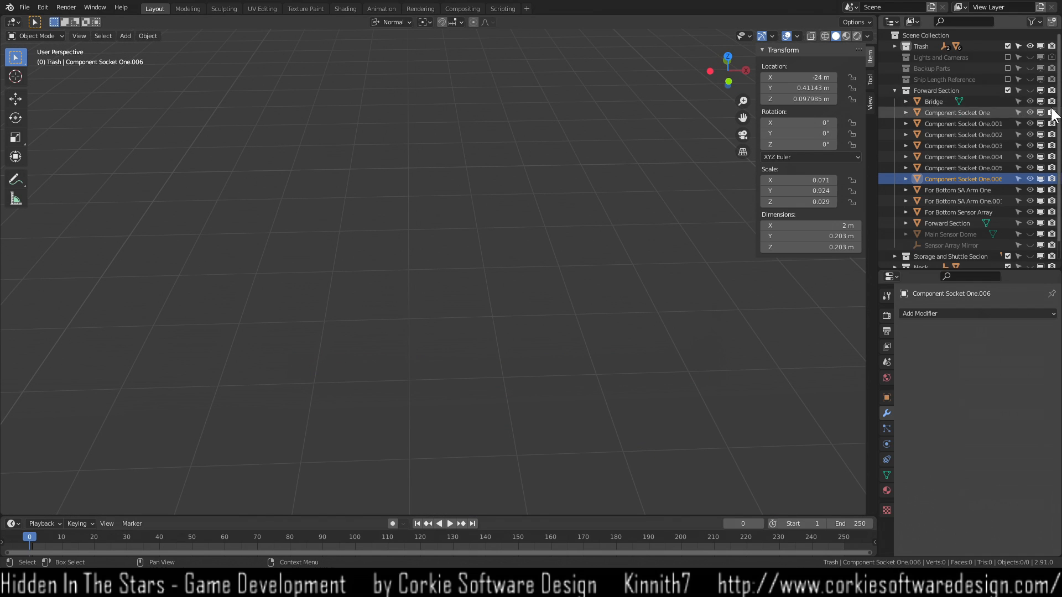
pyautogui.click(1029, 90)
pyautogui.scroll(-1, 998, 227)
pyautogui.moveTo(1029, 258); pyautogui.dragTo(1029, 236)
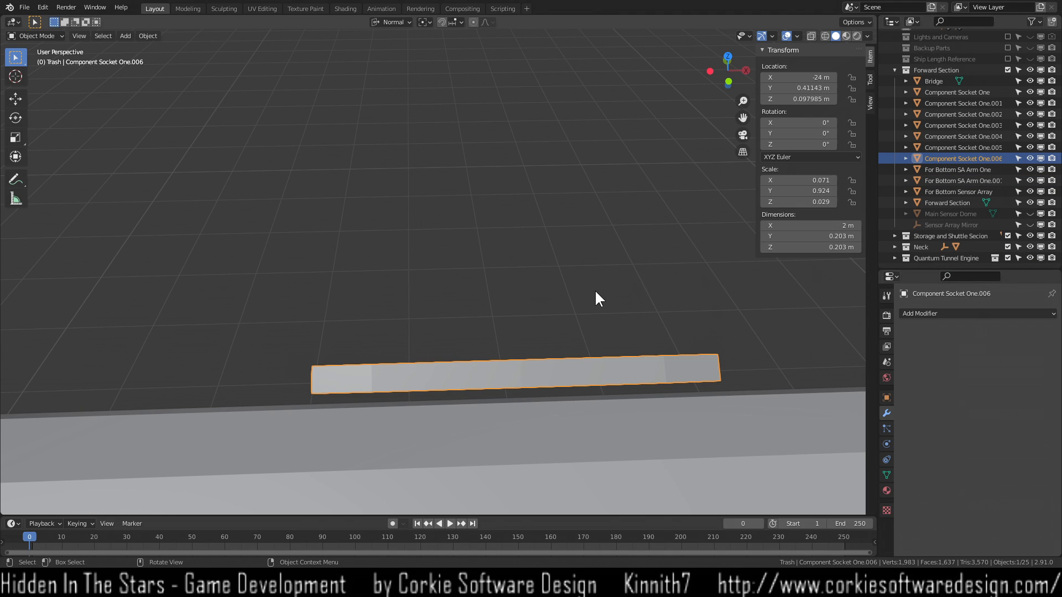
pyautogui.scroll(-2, 595, 290)
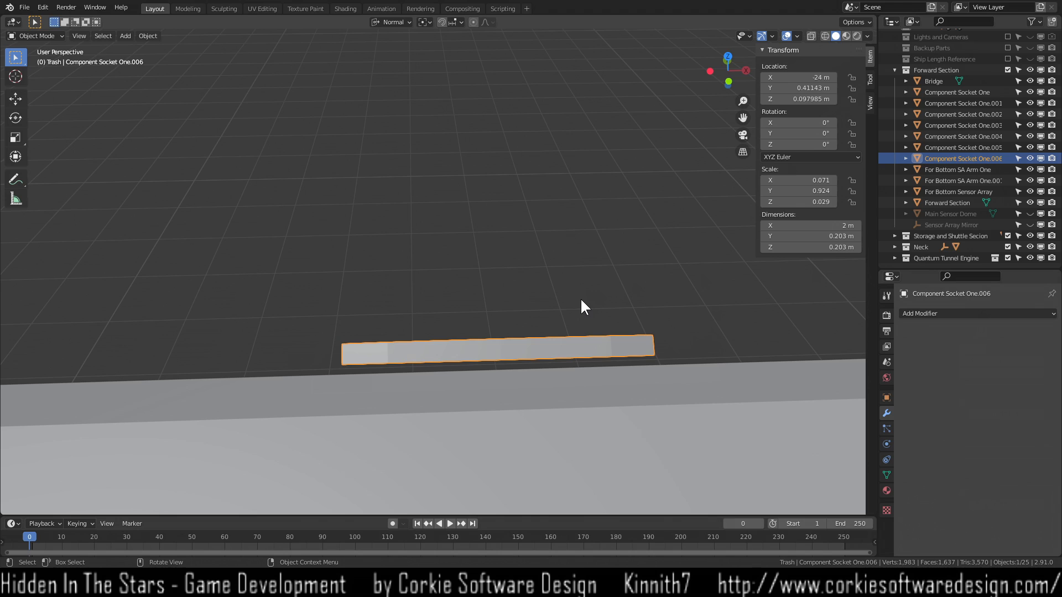
pyautogui.click(796, 36)
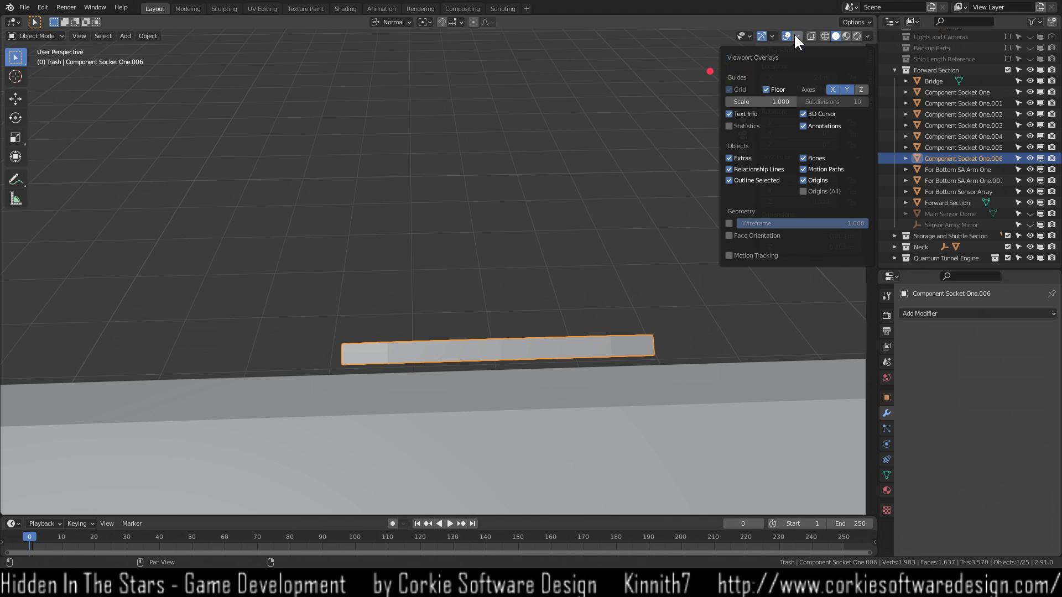
pyautogui.click(772, 35)
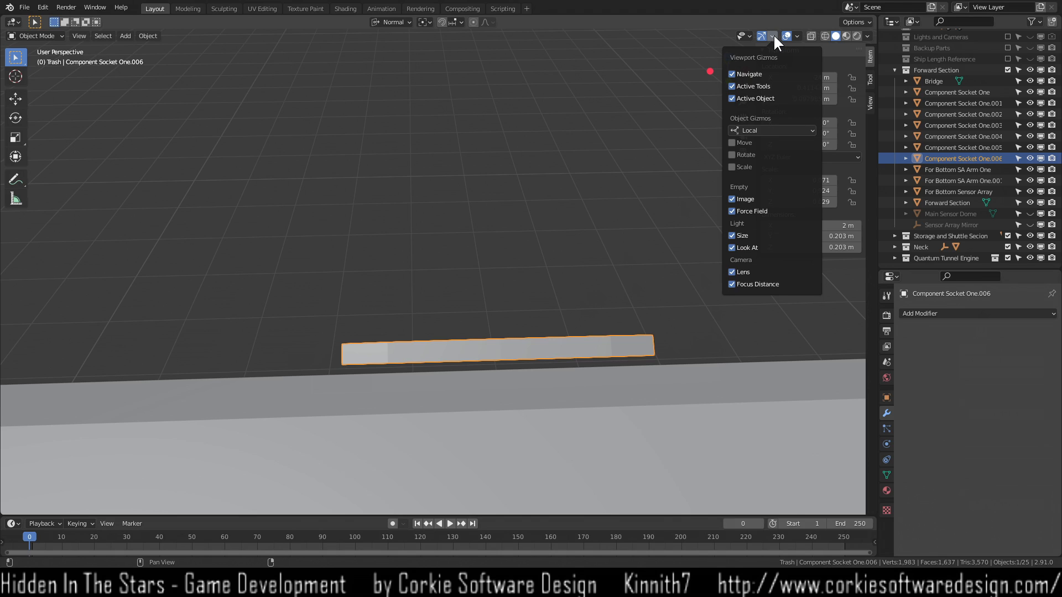
pyautogui.click(773, 34)
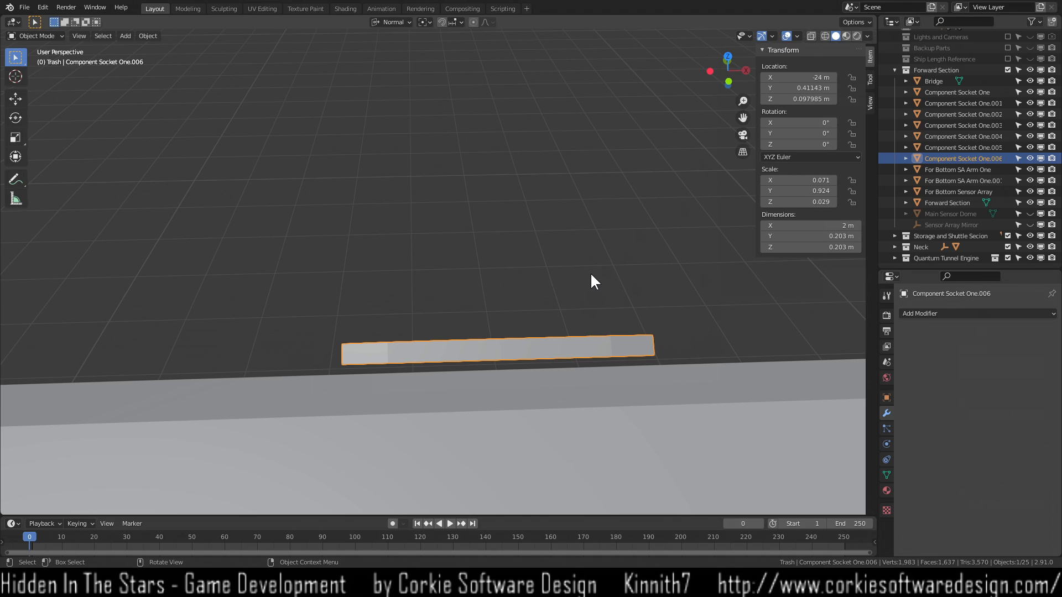
# Set the transform orientation to Global and the transform pivot point to Bounding Box Center.
pyautogui.click(392, 23)
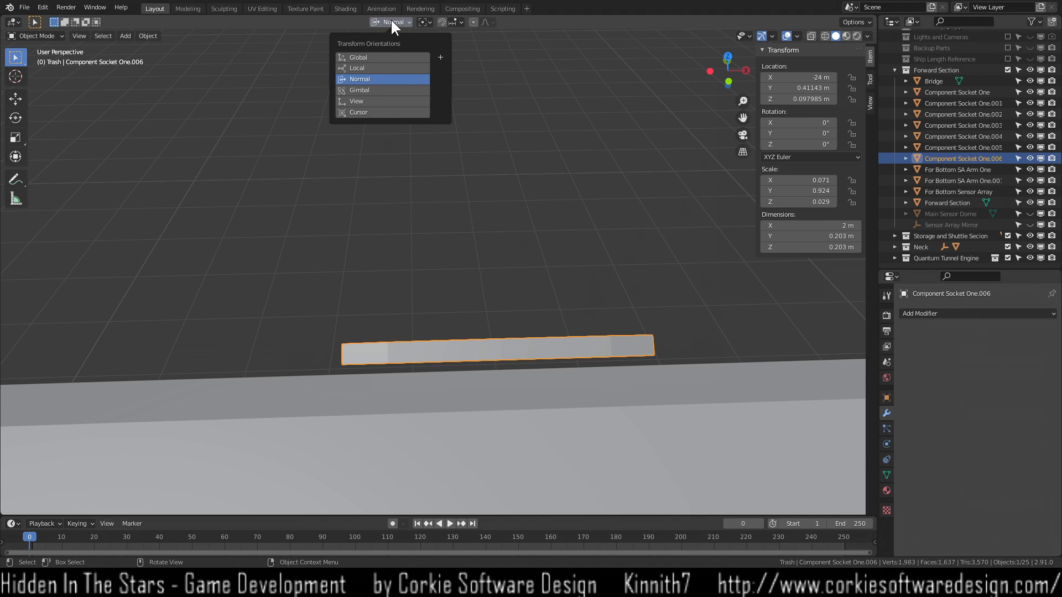
pyautogui.click(404, 55)
pyautogui.click(425, 24)
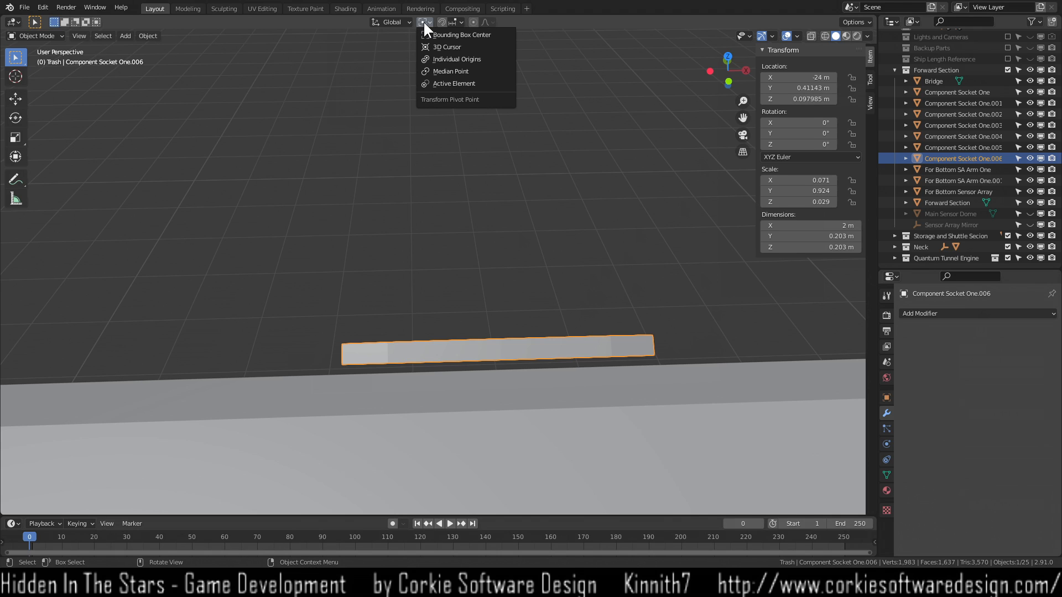
pyautogui.click(426, 32)
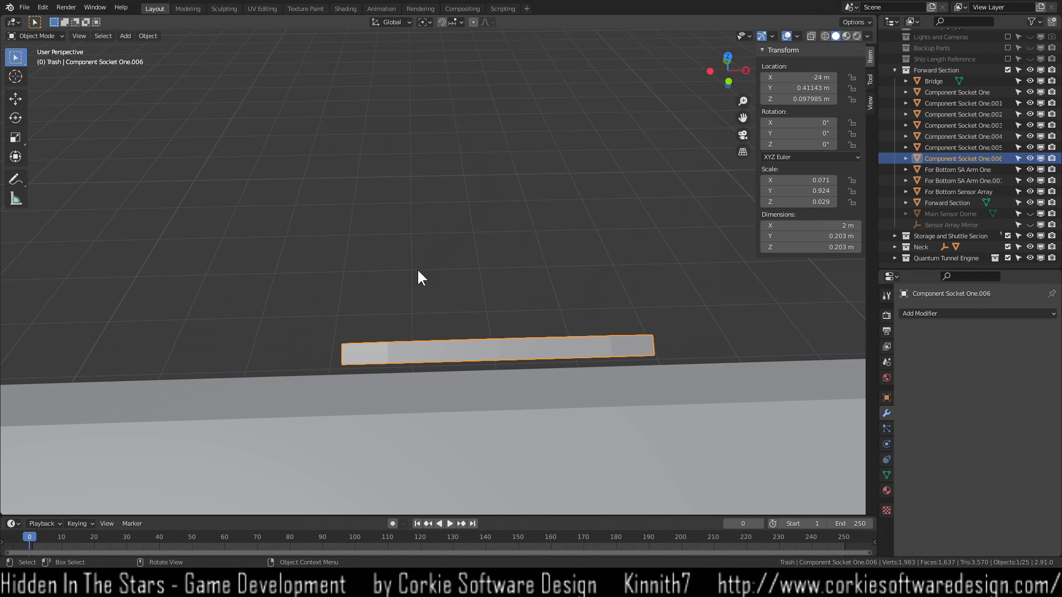
pyautogui.moveTo(375, 264); pyautogui.dragTo(250, 234, button='middle')
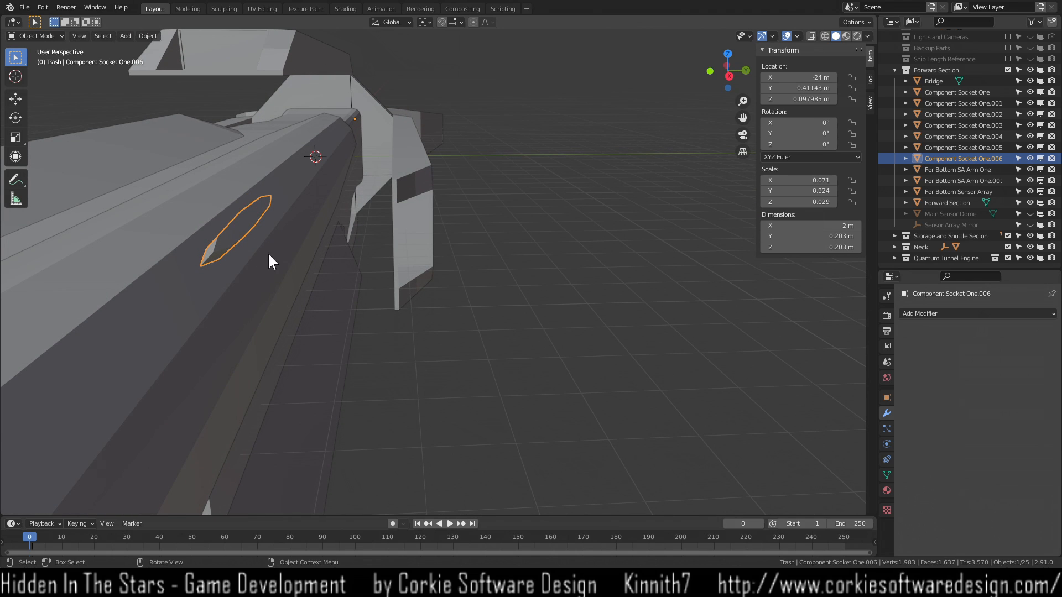
pyautogui.press('s')
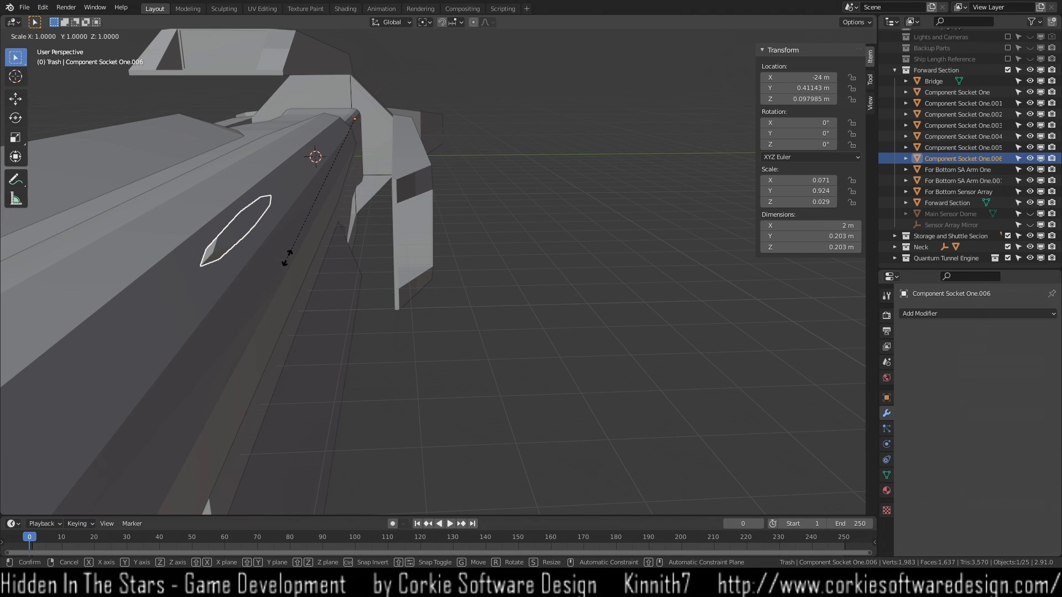
pyautogui.press('Escape')
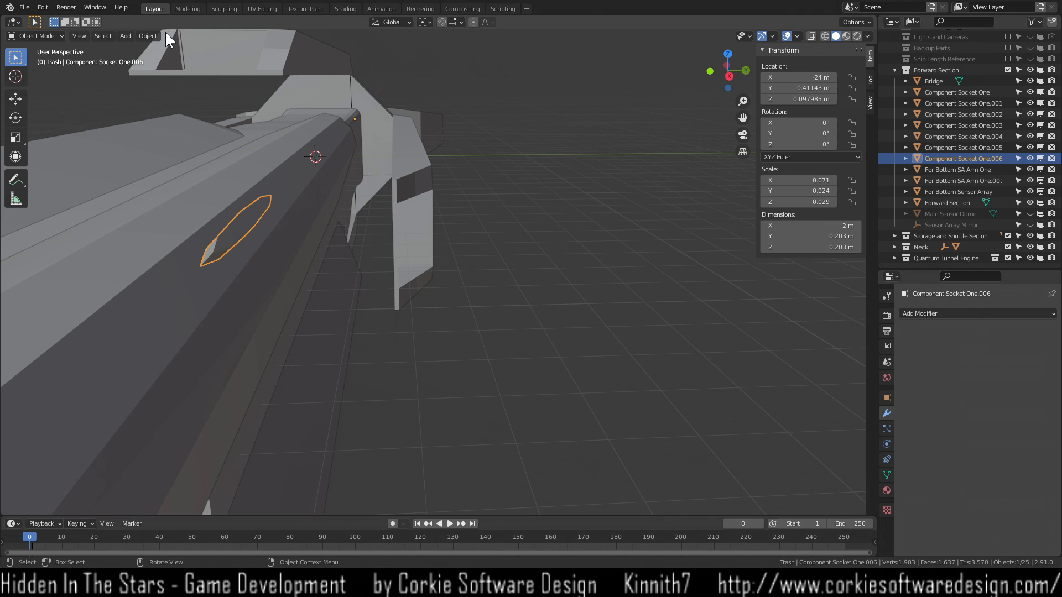
# Set the origin of Component Socket One.006 to its geometry, using the bounds center.
pyautogui.click(149, 36)
pyautogui.moveTo(201, 61)
pyautogui.click(344, 72)
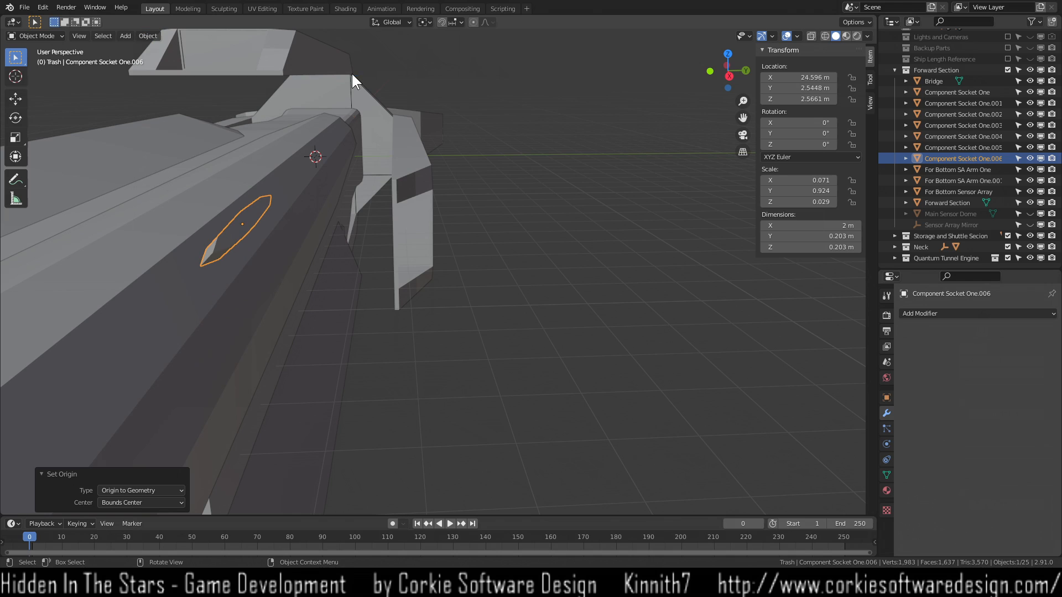
# Try to scale Component Socket One.006 along the global Z axis.
pyautogui.press('s')
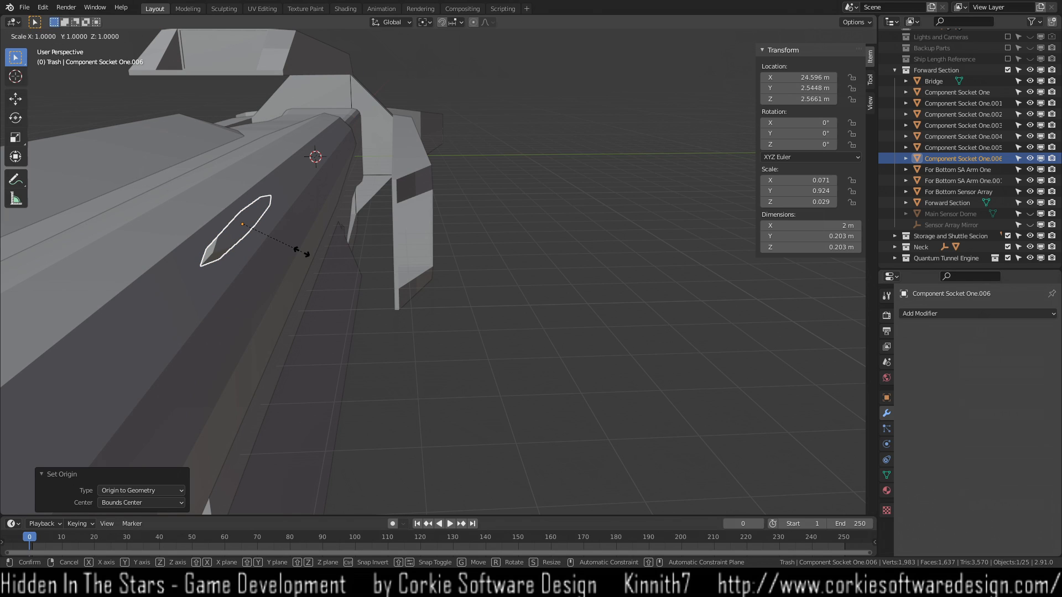
pyautogui.press('z')
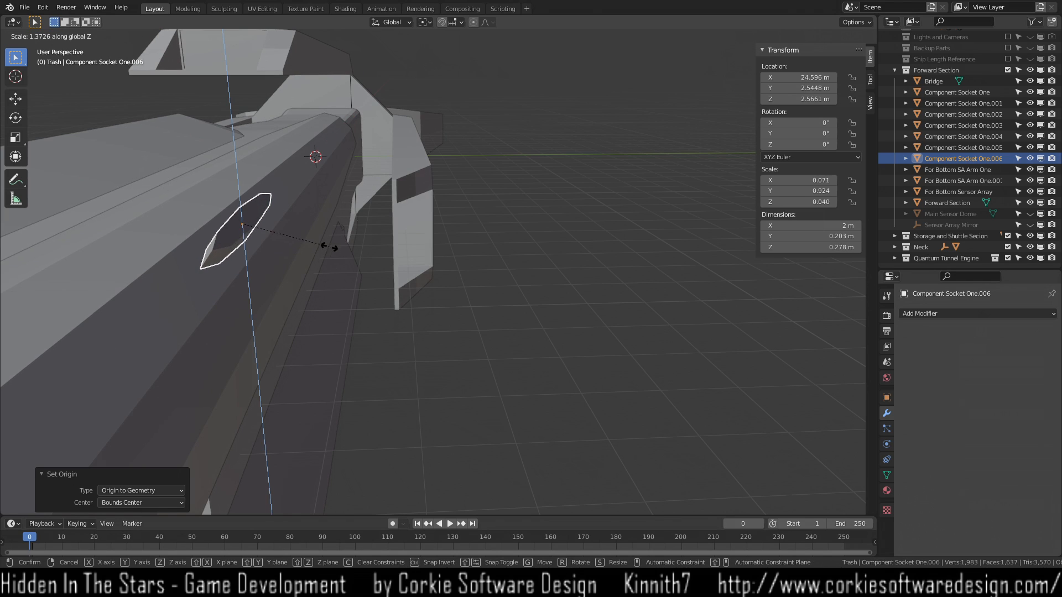
pyautogui.click(305, 264)
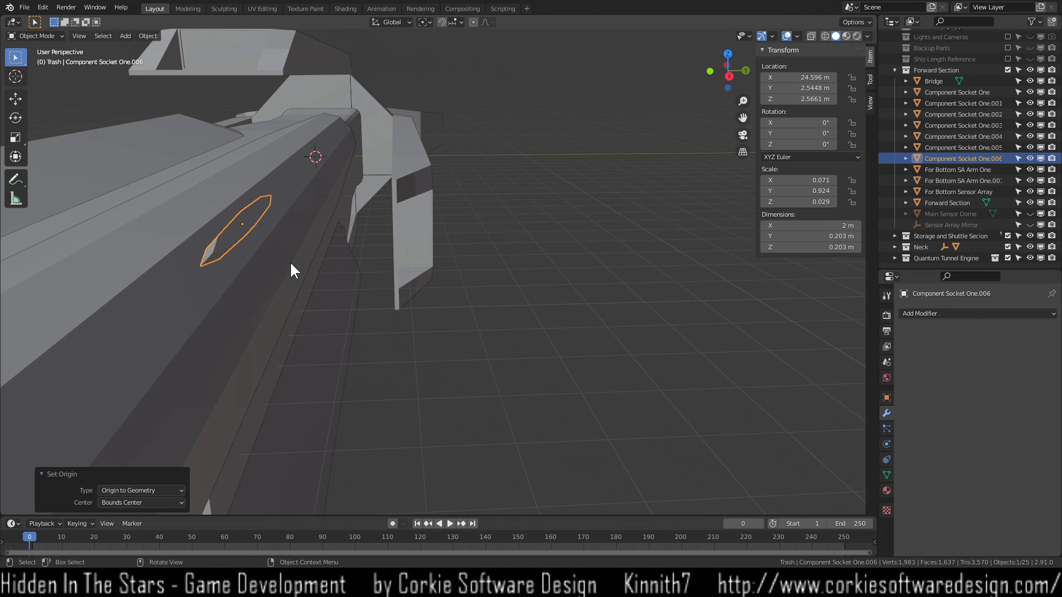
# Try to scale Component Socket One.006 along its local Z axis by about 2.5.
pyautogui.moveTo(291, 254); pyautogui.dragTo(313, 242, button='middle')
pyautogui.click(391, 22)
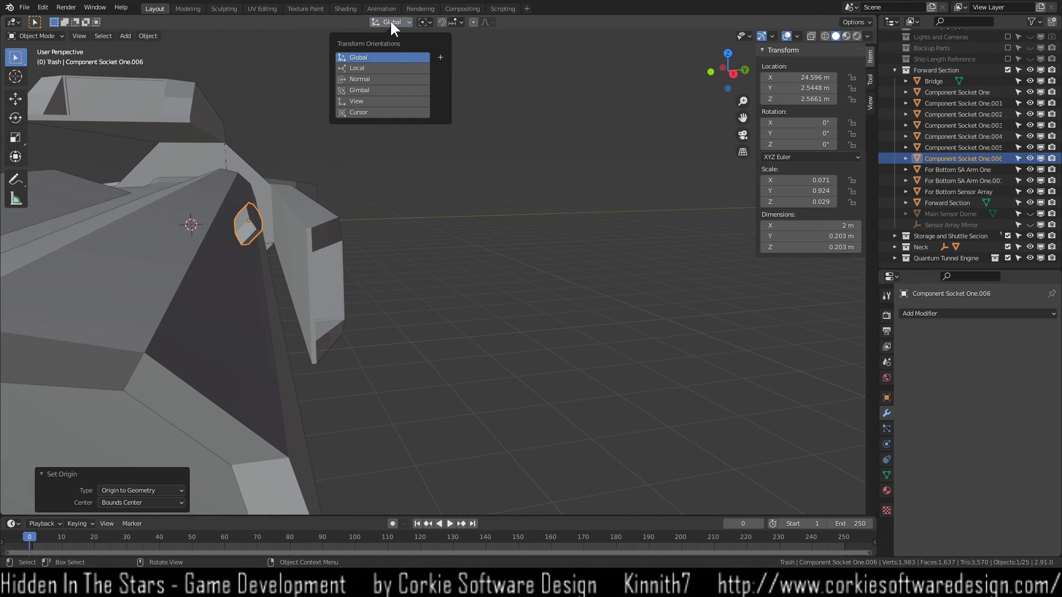
pyautogui.click(389, 68)
pyautogui.press('s')
pyautogui.press('z')
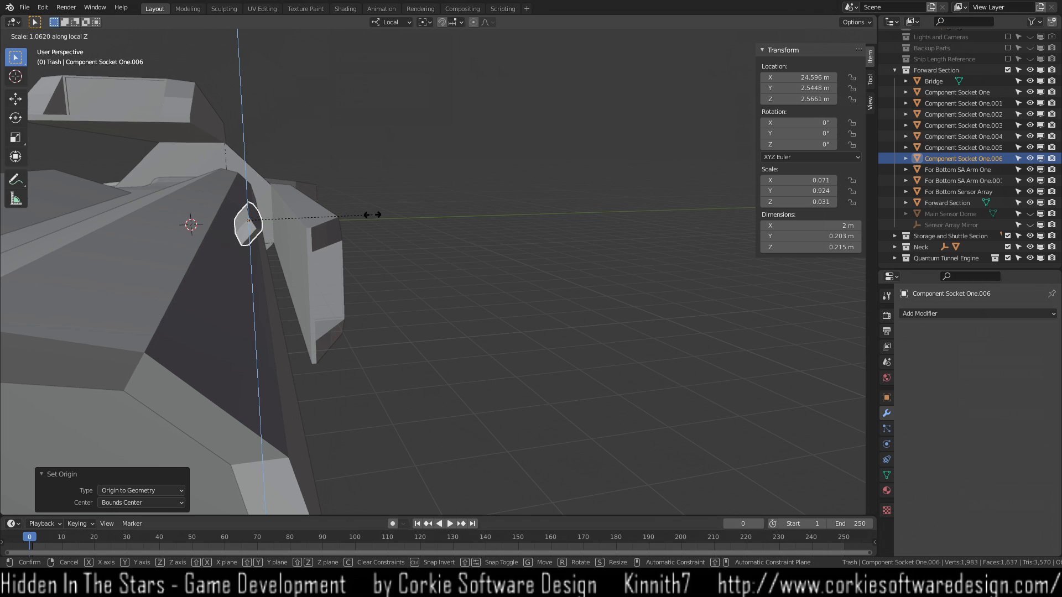
pyautogui.click(534, 136)
pyautogui.moveTo(457, 192); pyautogui.dragTo(411, 220, button='middle')
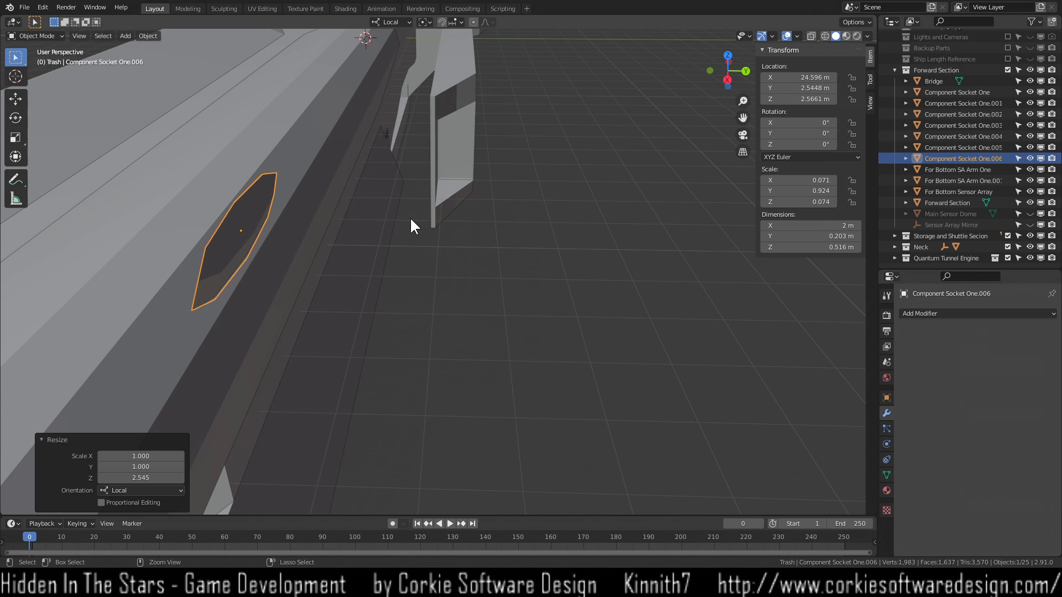
pyautogui.hotkey('ctrl', 'z')
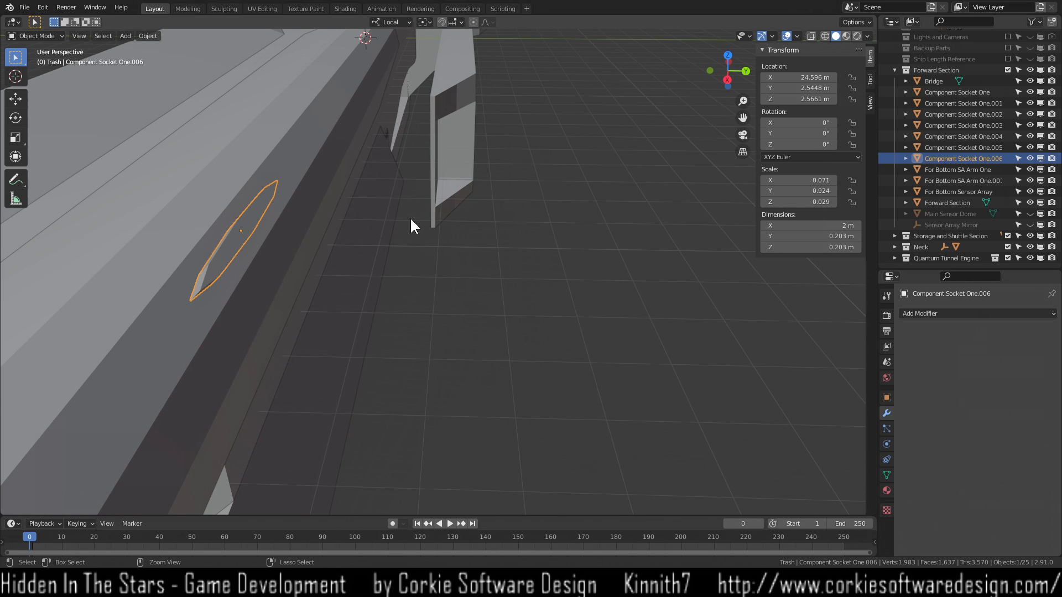
# Set the transform orientation to View while facing Component Socket One.006 side-on above the hull edge.
pyautogui.moveTo(390, 218); pyautogui.dragTo(425, 206, button='middle')
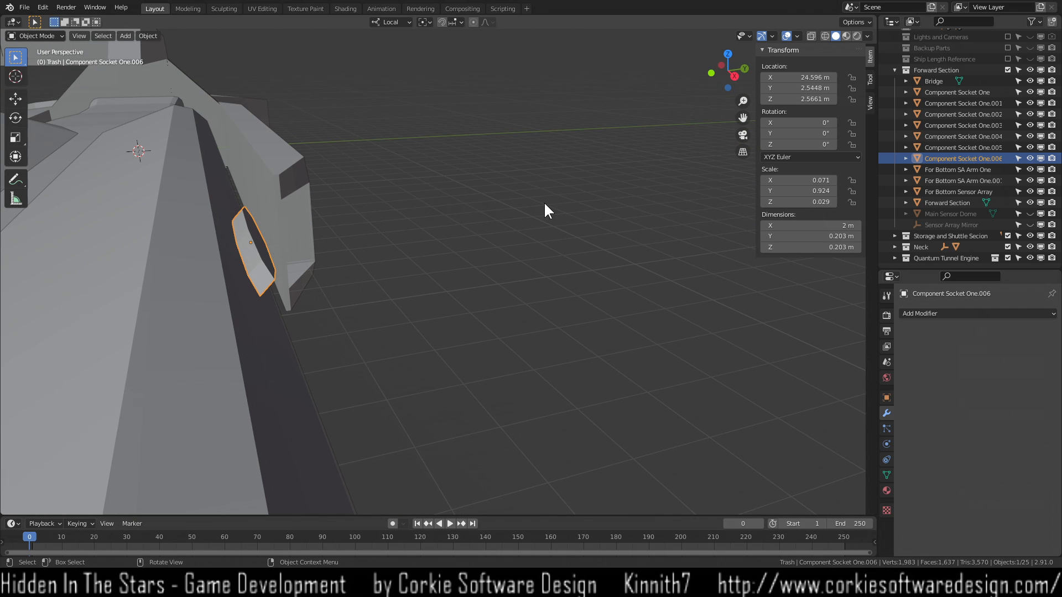
pyautogui.click(256, 257)
pyautogui.click(250, 265)
pyautogui.moveTo(361, 312); pyautogui.dragTo(449, 328, button='middle')
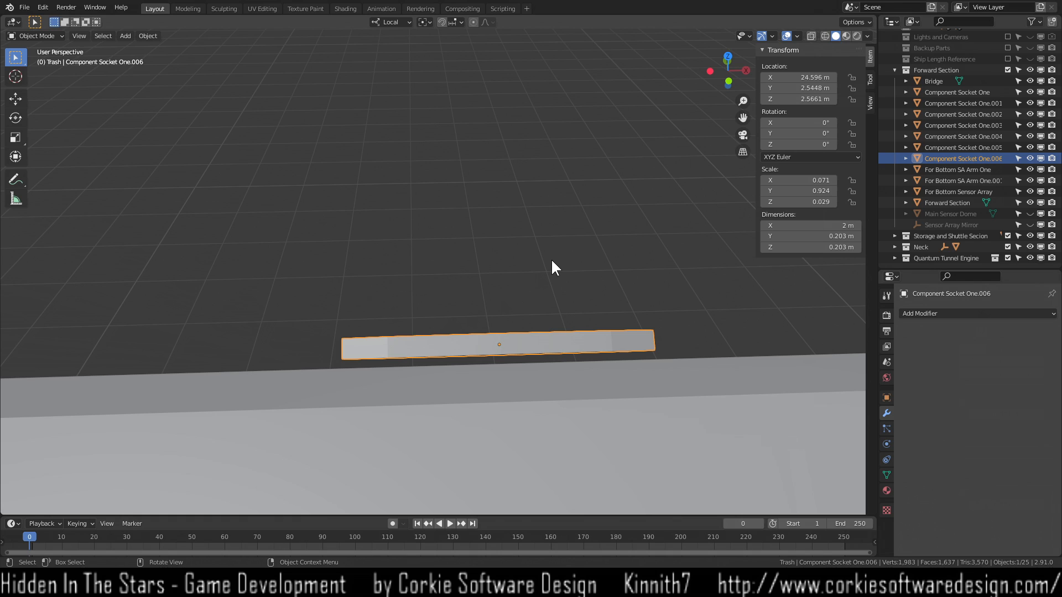
pyautogui.moveTo(549, 278); pyautogui.dragTo(544, 287, button='middle')
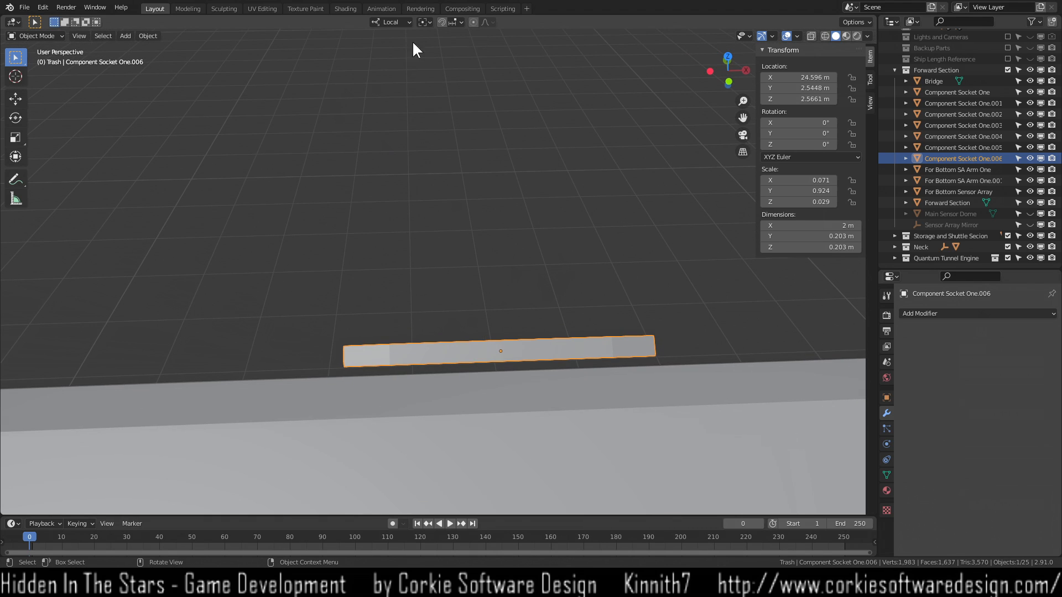
pyautogui.click(392, 22)
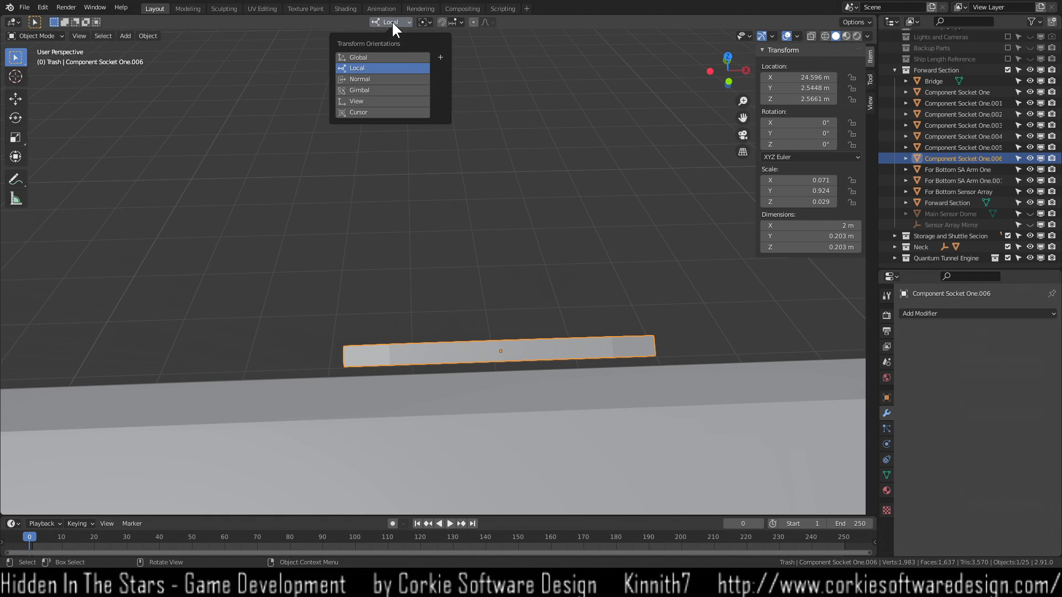
pyautogui.click(392, 102)
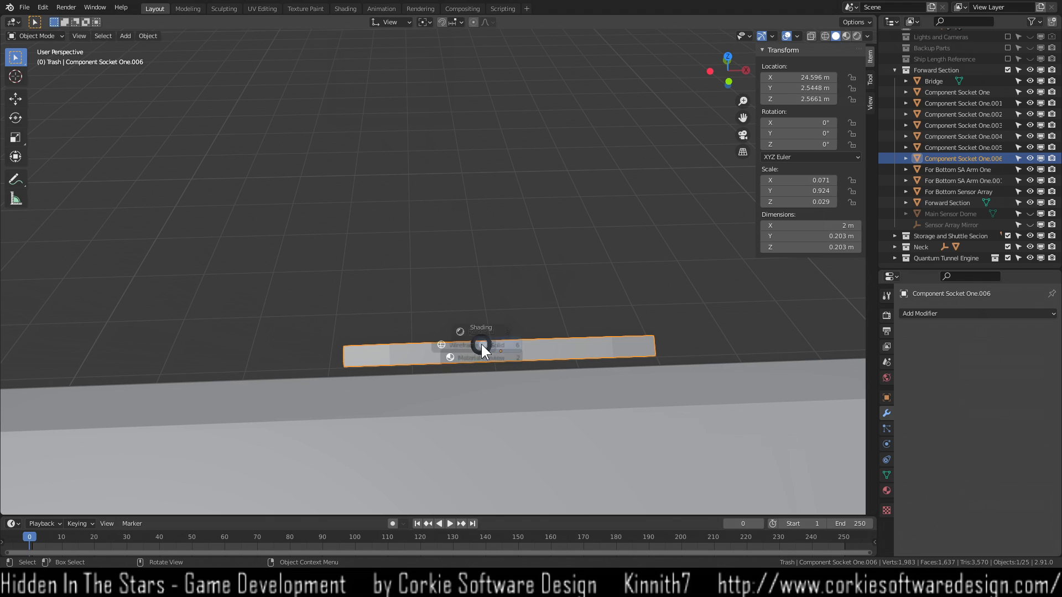
# Switch the viewport to wireframe shading and make the Forward Section, Storage and Shuttle, Neck and Quantum Tunnel Engine collections visible.
pyautogui.press('z')
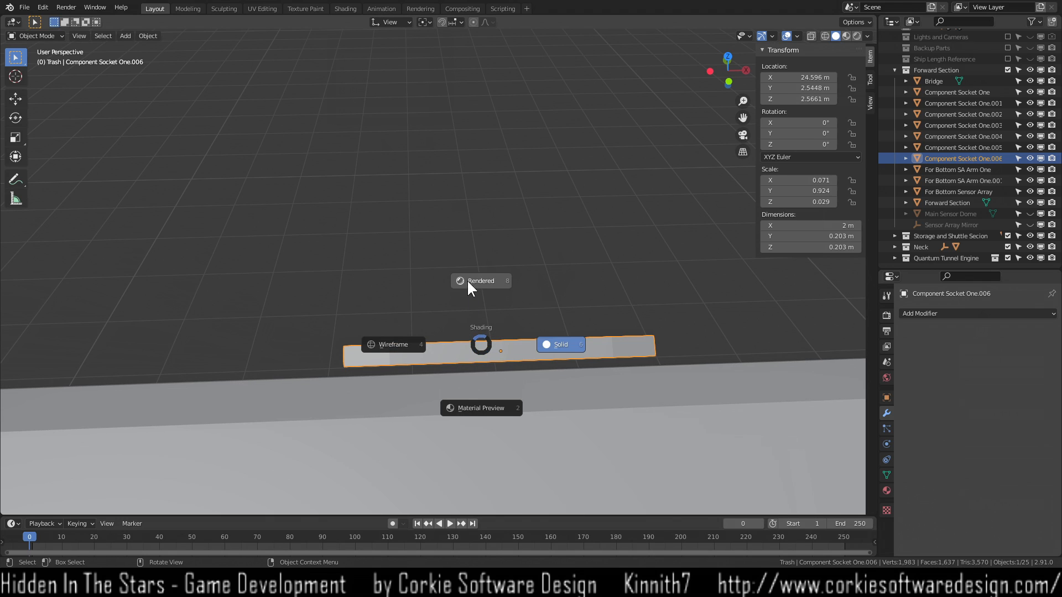
pyautogui.click(371, 346)
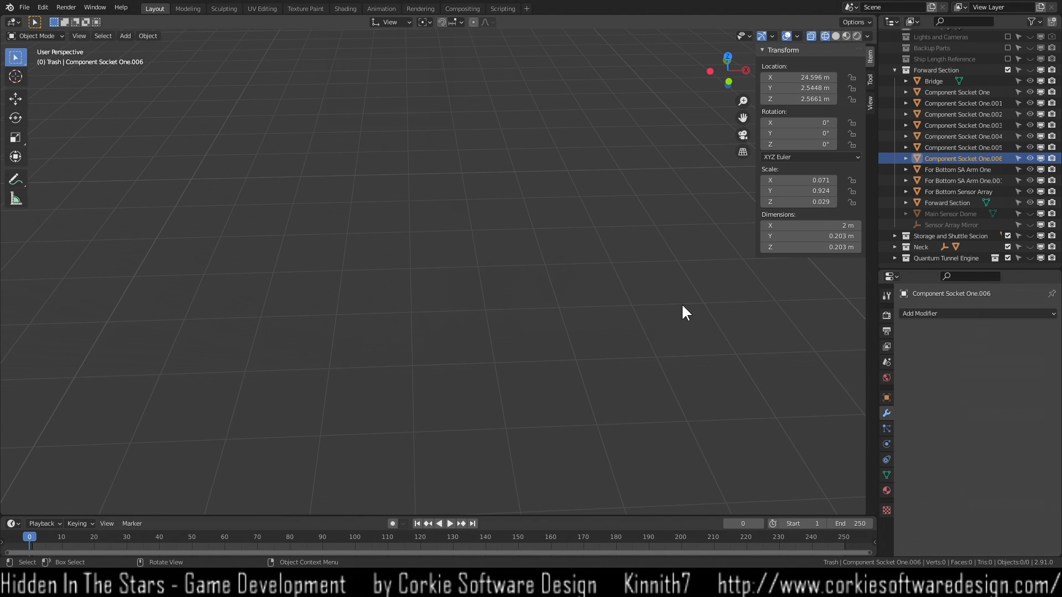
pyautogui.click(1028, 68)
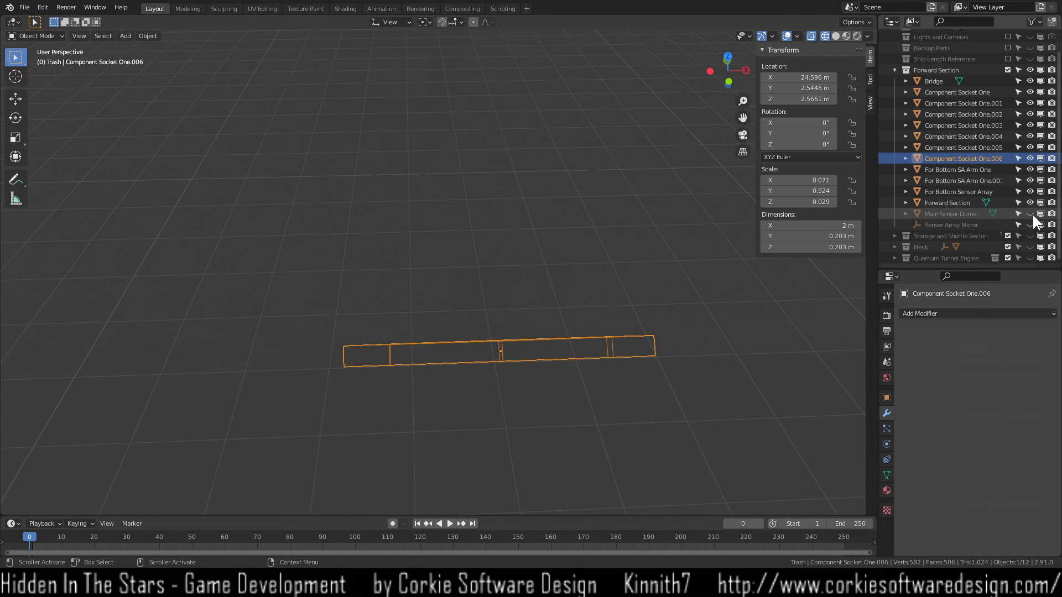
pyautogui.click(1030, 235)
pyautogui.click(1030, 247)
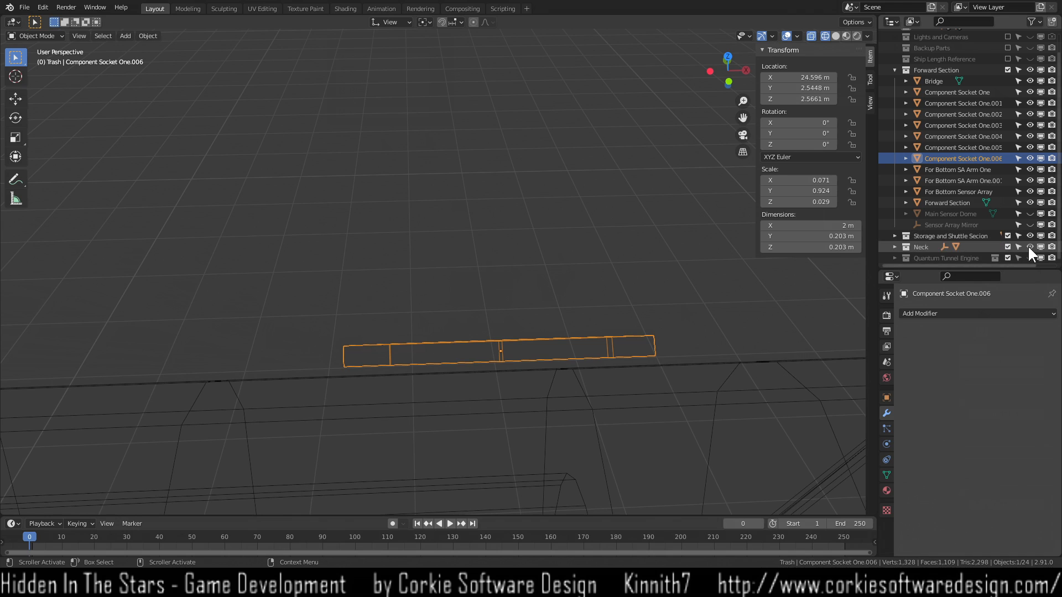
pyautogui.click(1030, 258)
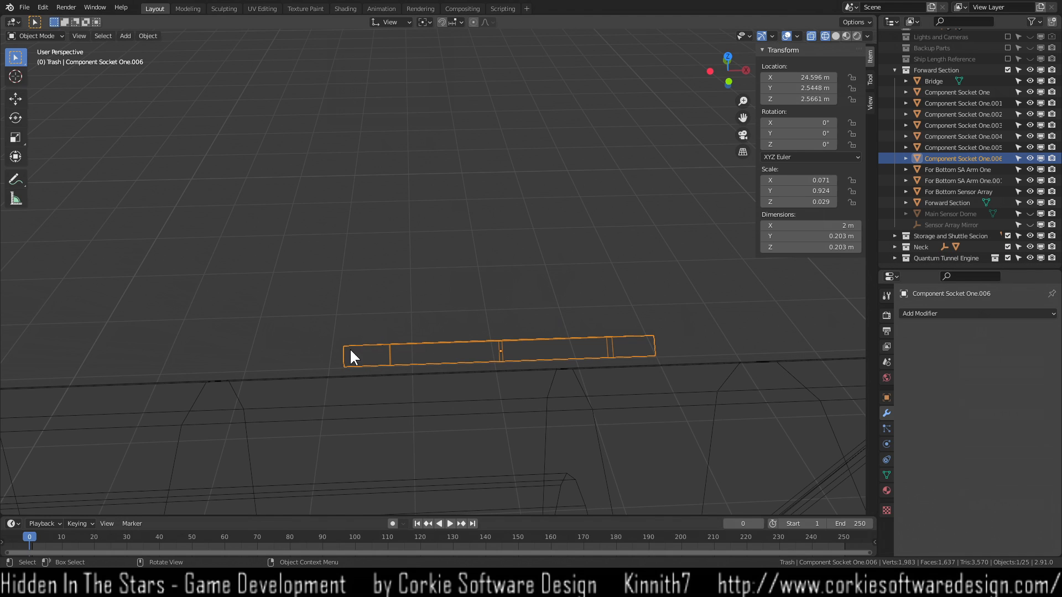
# In Edit Mode, select the outer-face vertices of Component Socket One.006 and move them about 0.25 m along the view Y axis.
pyautogui.press('Tab')
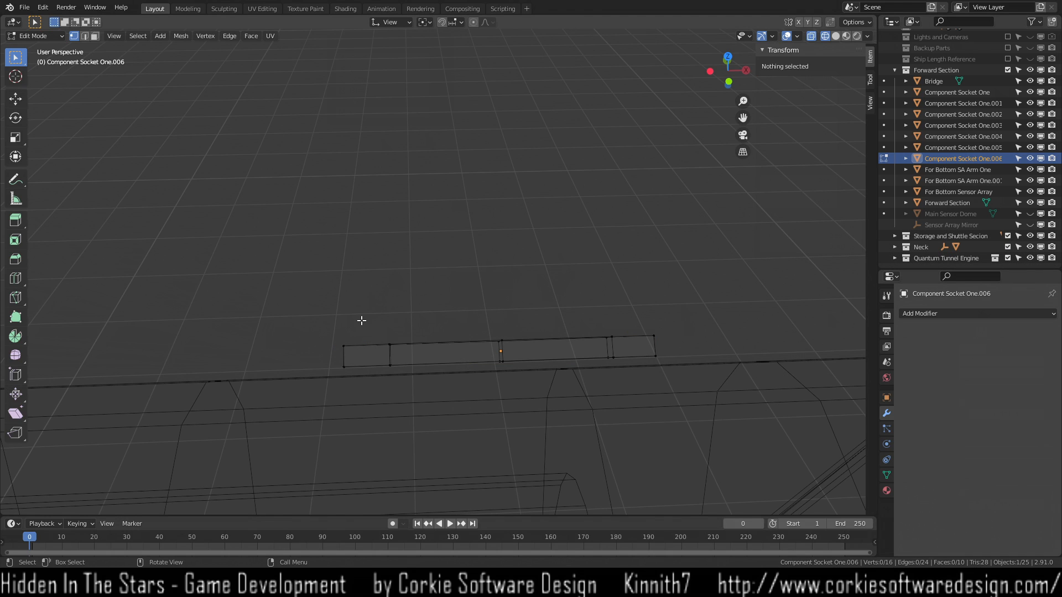
pyautogui.moveTo(303, 333); pyautogui.dragTo(703, 349)
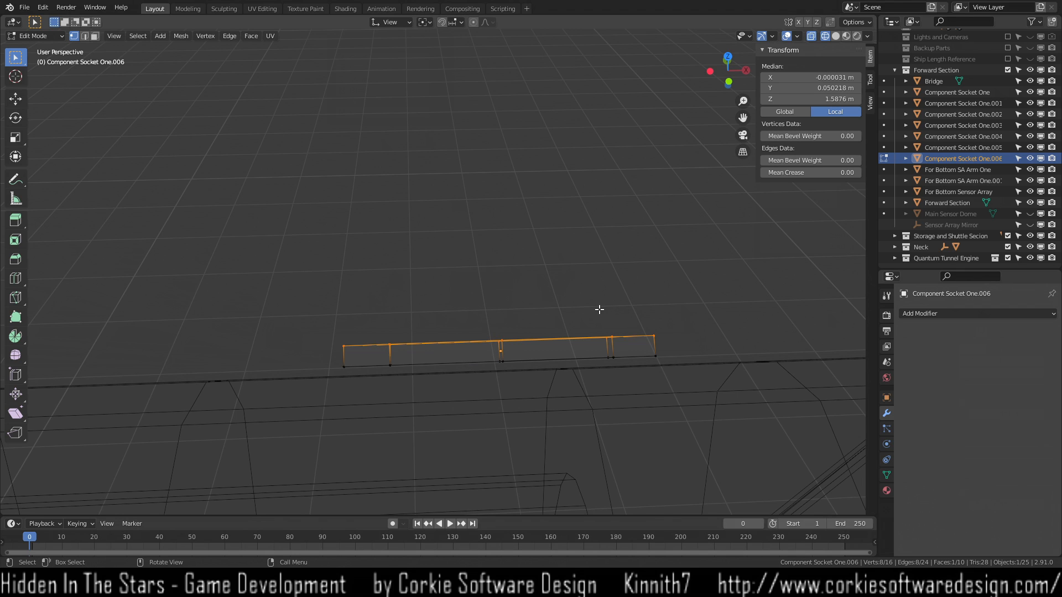
pyautogui.moveTo(596, 313); pyautogui.dragTo(579, 311, button='middle')
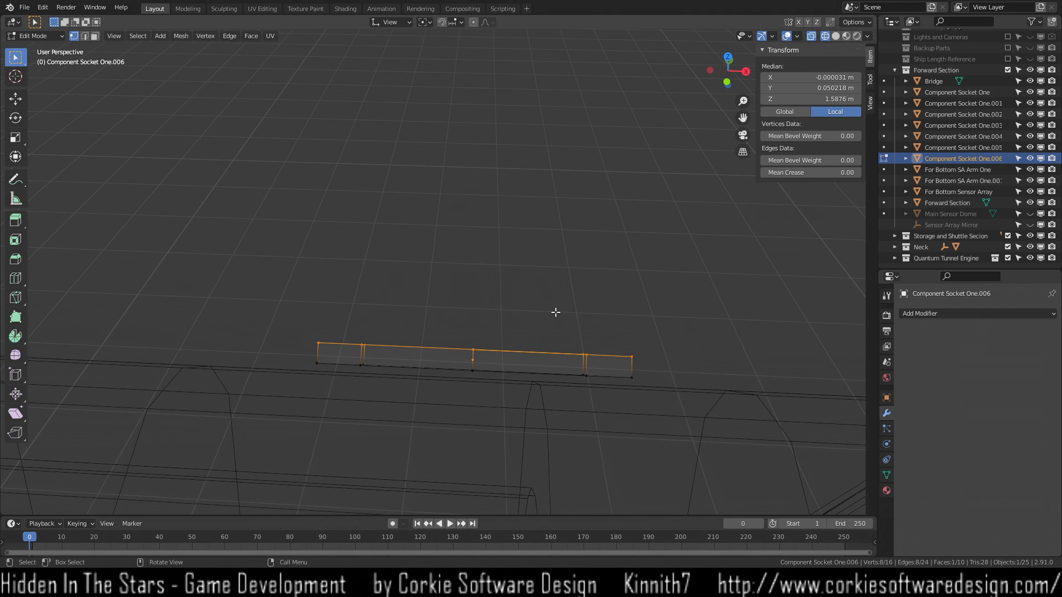
pyautogui.press('g')
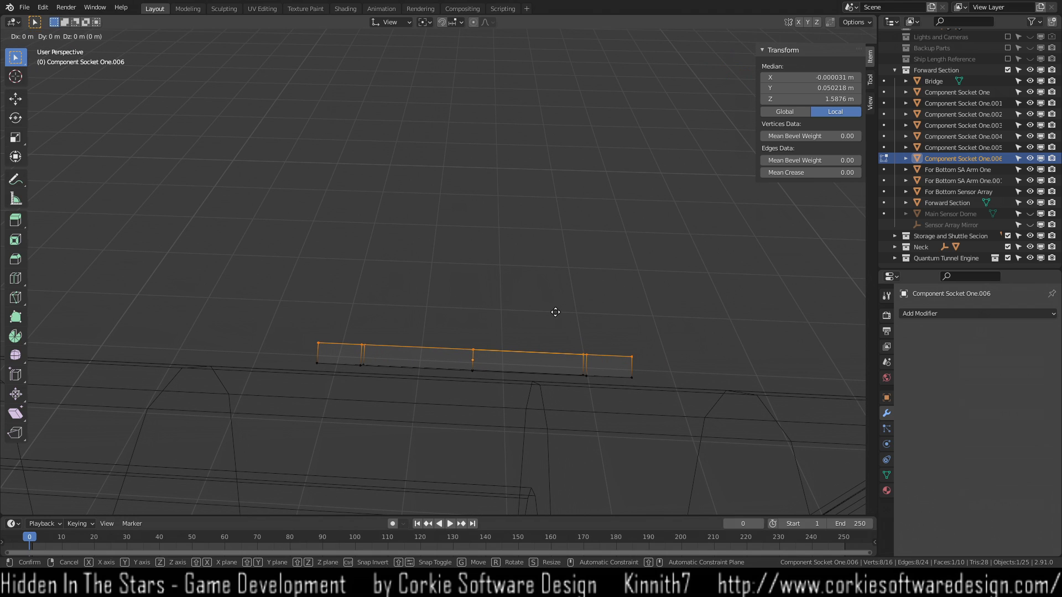
pyautogui.press('z')
pyautogui.press('x')
pyautogui.press('y')
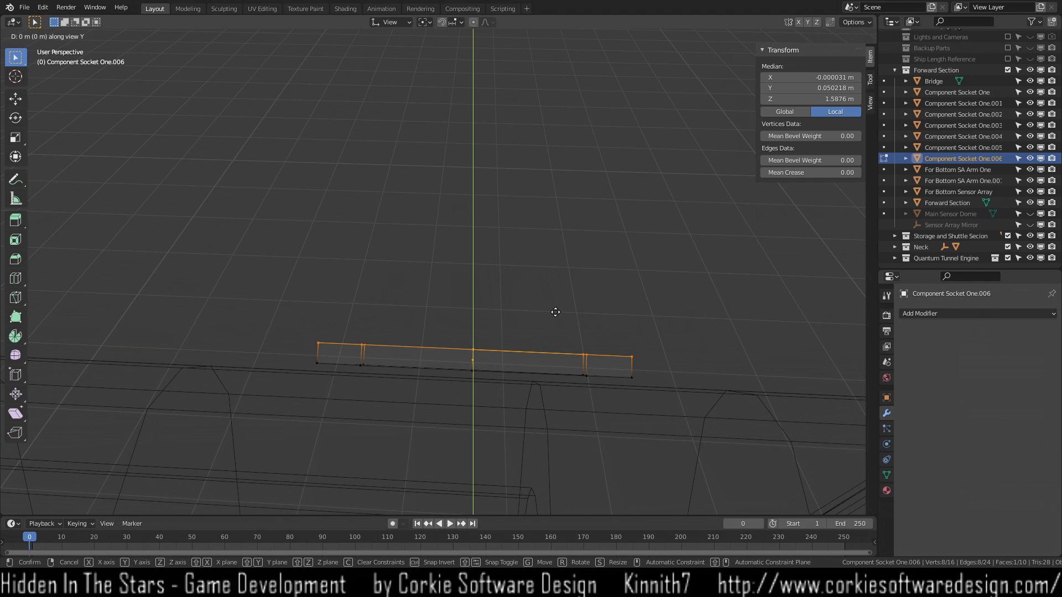
pyautogui.click(644, 326)
# Return the viewport to solid shading, deselect the socket's vertices and go back to Object Mode.
pyautogui.moveTo(643, 325)
pyautogui.mouseDown(button='middle')
pyautogui.moveTo(524, 308)
pyautogui.moveTo(514, 283)
pyautogui.moveTo(527, 284)
pyautogui.moveTo(496, 305)
pyautogui.mouseUp(button='middle')
pyautogui.press('z')
pyautogui.click(614, 284)
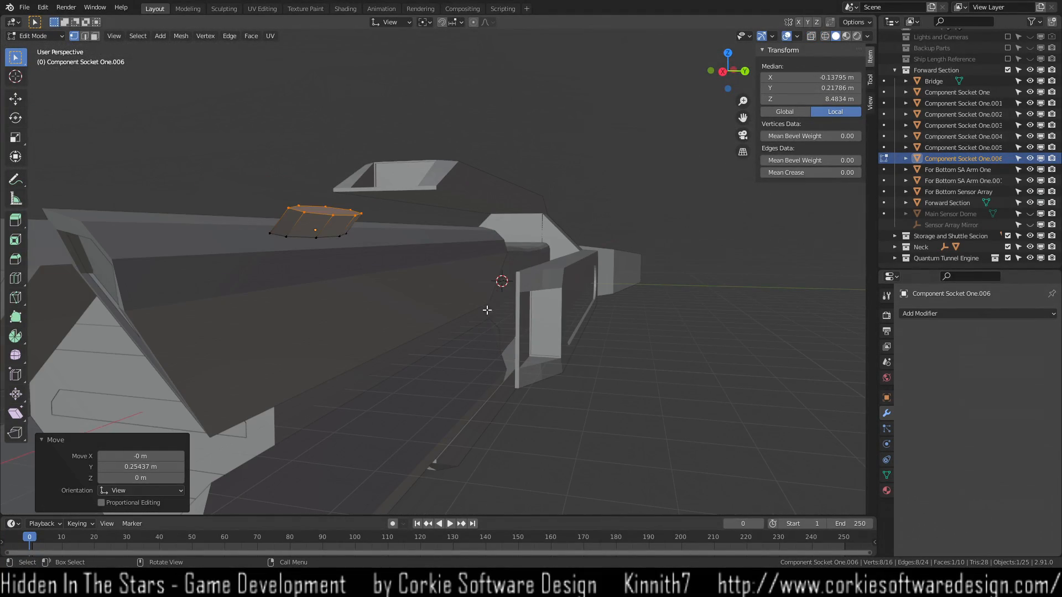
pyautogui.click(592, 360)
pyautogui.moveTo(417, 361); pyautogui.dragTo(433, 362, button='middle')
pyautogui.moveTo(469, 370); pyautogui.dragTo(441, 386, button='middle')
pyautogui.press('Tab')
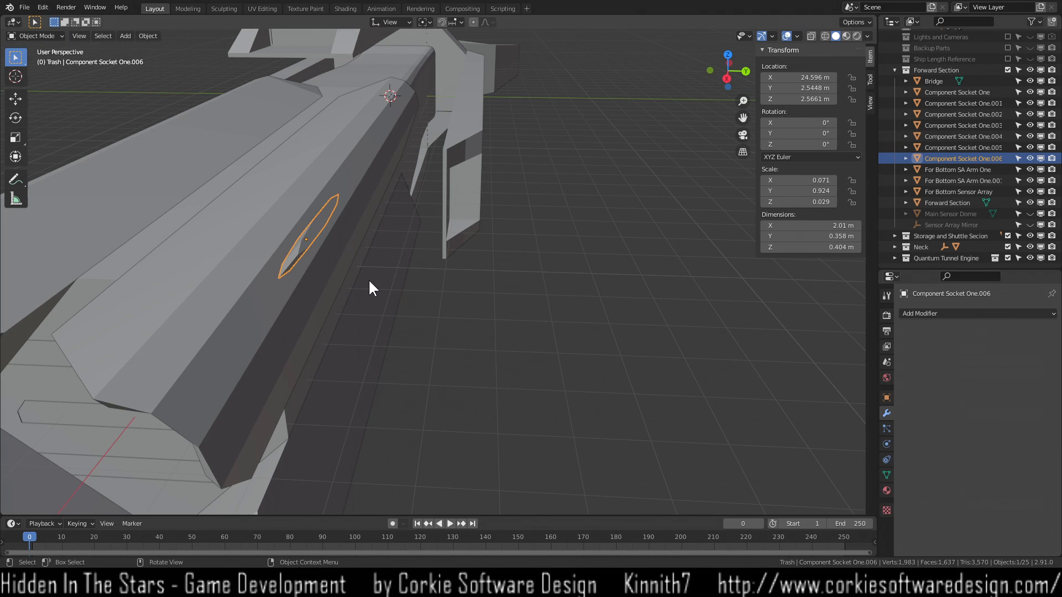
# Move Component Socket One.006 about -0.13 m along the view Y axis, toward the hull surface.
pyautogui.press('g')
pyautogui.press('y')
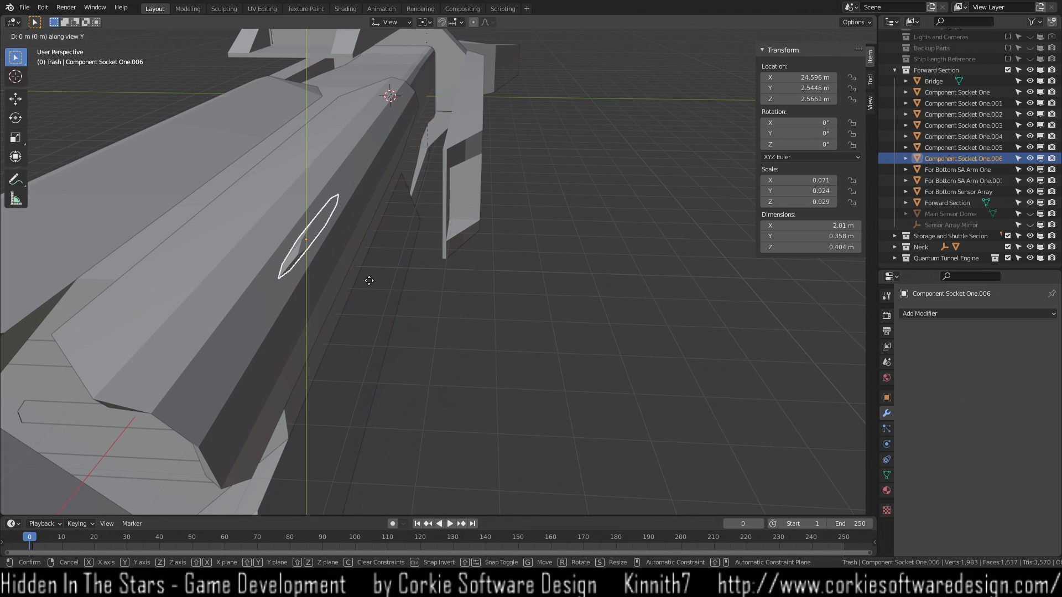
pyautogui.click(332, 290)
pyautogui.moveTo(505, 173); pyautogui.dragTo(442, 138, button='middle')
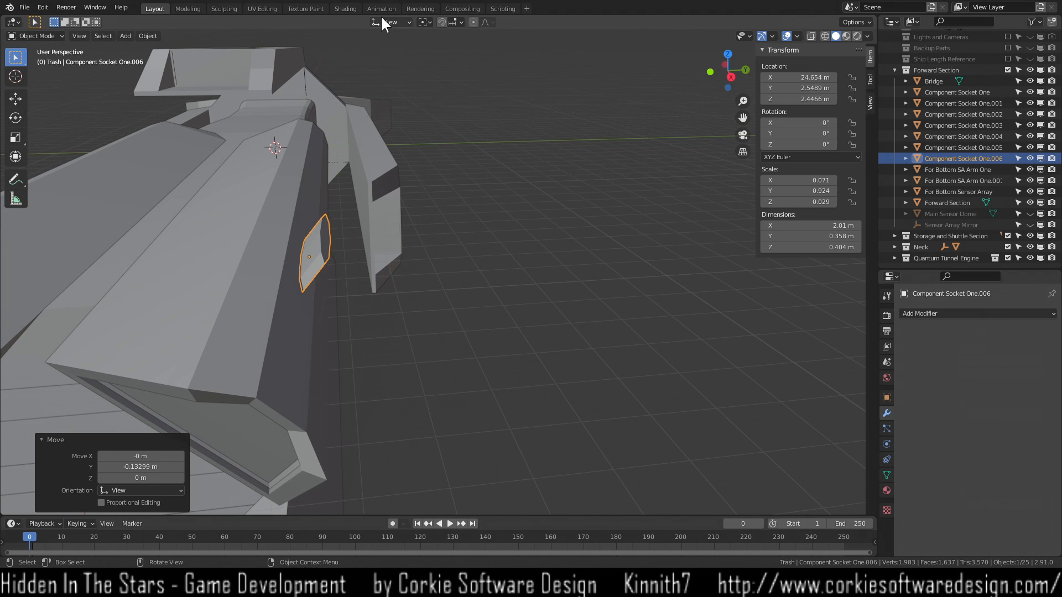
# Set the transform orientation to Global and move Component Socket One.006 about -0.19 m along the Y axis.
pyautogui.click(382, 17)
pyautogui.click(393, 55)
pyautogui.press('g')
pyautogui.press('y')
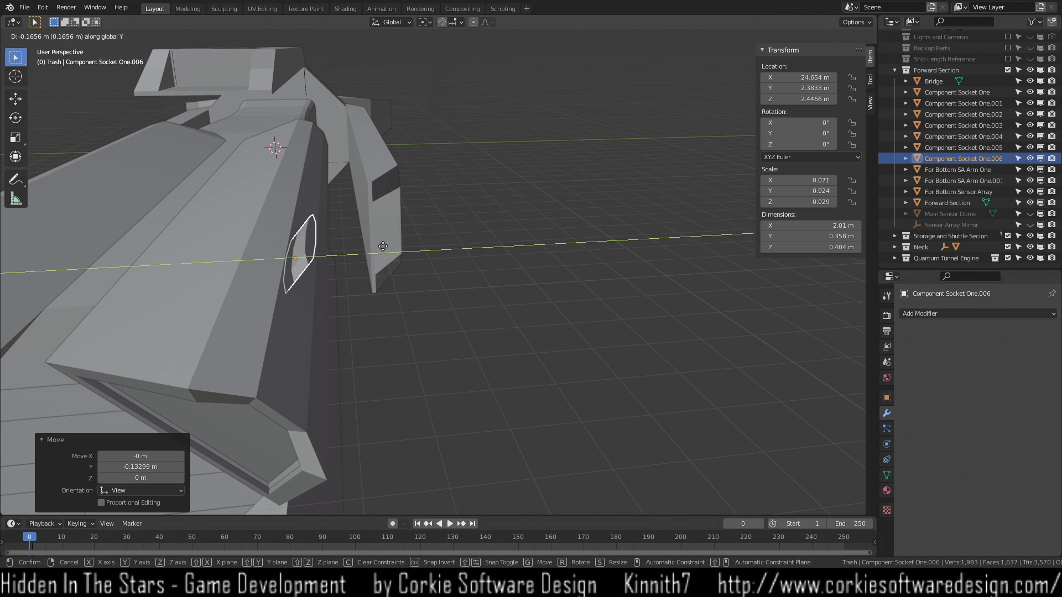
pyautogui.click(383, 287)
pyautogui.moveTo(384, 287); pyautogui.dragTo(407, 281, button='middle')
pyautogui.press('g')
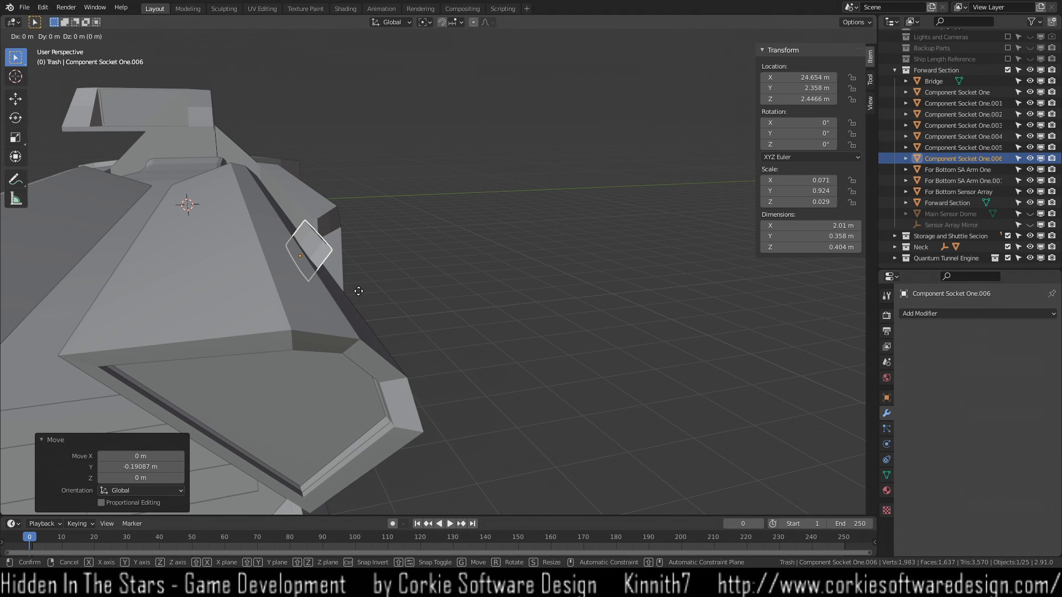
pyautogui.click(359, 291)
pyautogui.moveTo(357, 289); pyautogui.dragTo(336, 296, button='middle')
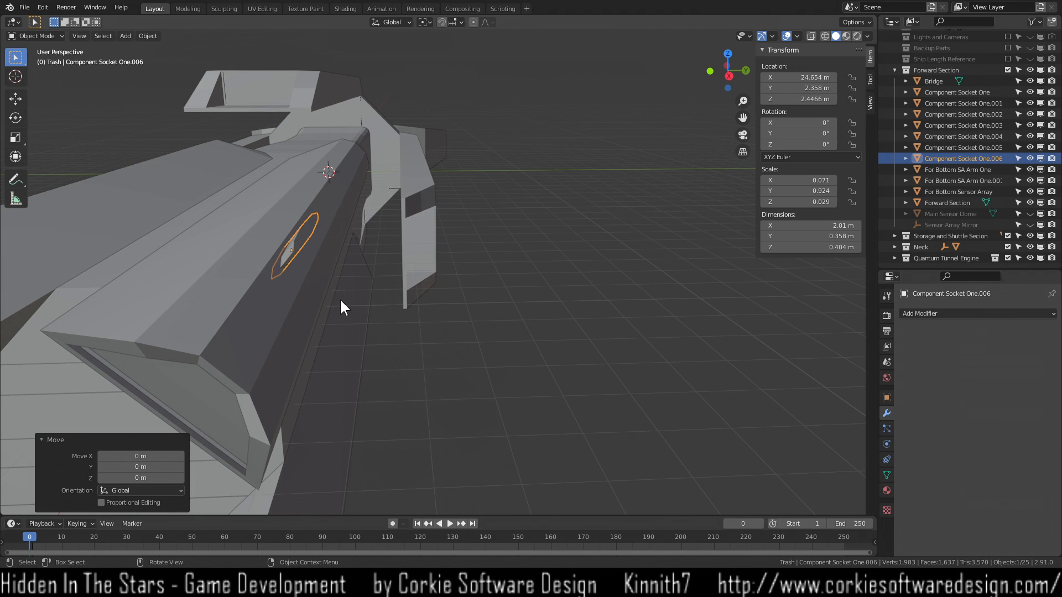
# Lower Component Socket One.006 by about 0.18 m along the global Z axis.
pyautogui.press('g')
pyautogui.press('z')
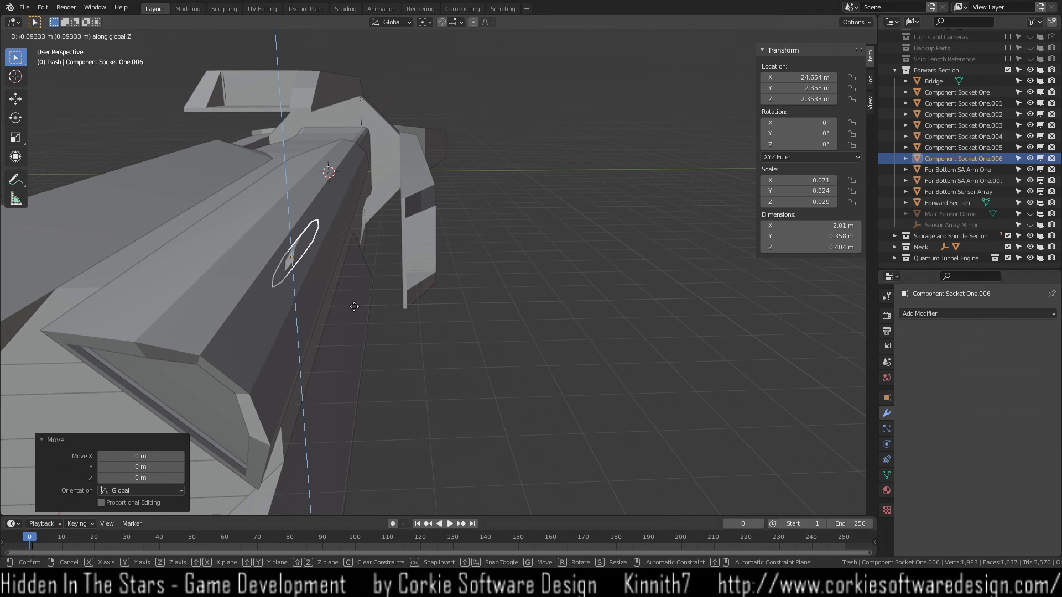
pyautogui.click(372, 312)
pyautogui.moveTo(281, 346)
pyautogui.mouseDown(button='middle')
pyautogui.moveTo(274, 340)
pyautogui.moveTo(284, 354)
pyautogui.moveTo(207, 401)
pyautogui.moveTo(178, 379)
pyautogui.moveTo(208, 385)
pyautogui.moveTo(262, 365)
pyautogui.moveTo(289, 336)
pyautogui.mouseUp(button='middle')
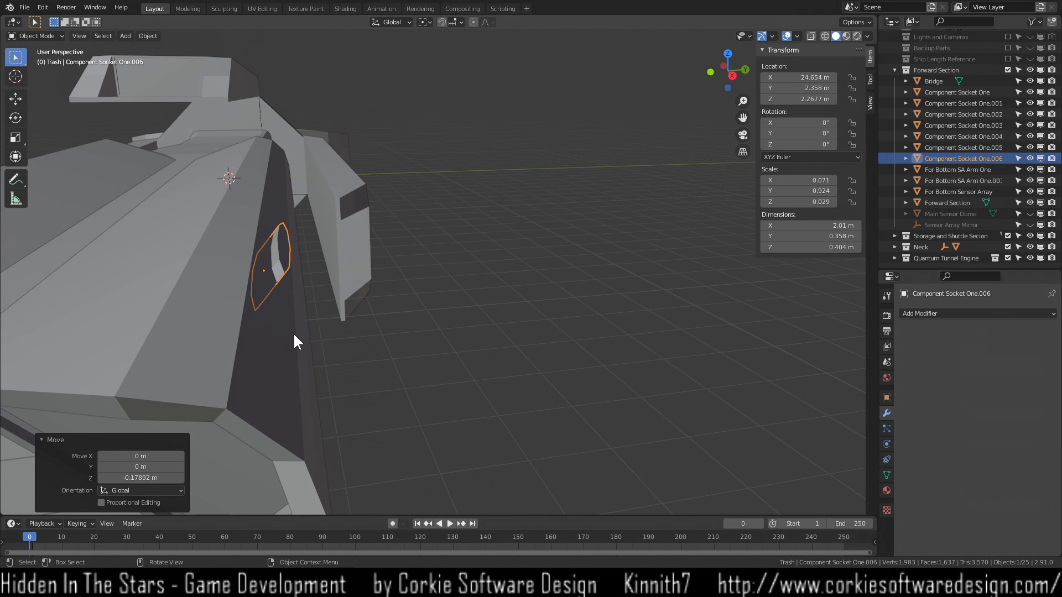
# Raise Component Socket One.006 about 0.07 m along global Z and move it about -0.125 m along global Y.
pyautogui.press('g')
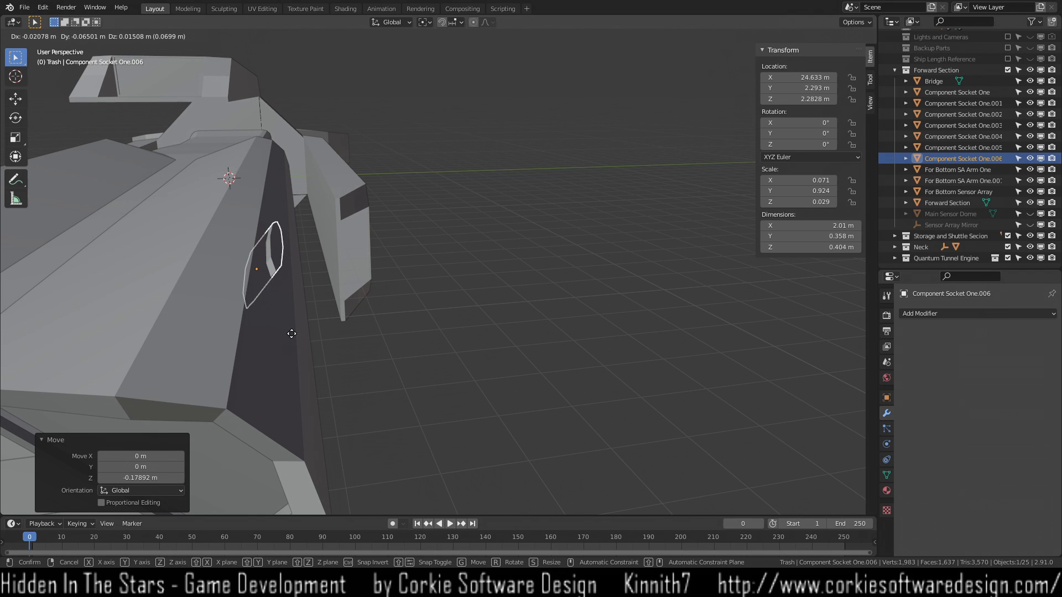
pyautogui.press('z')
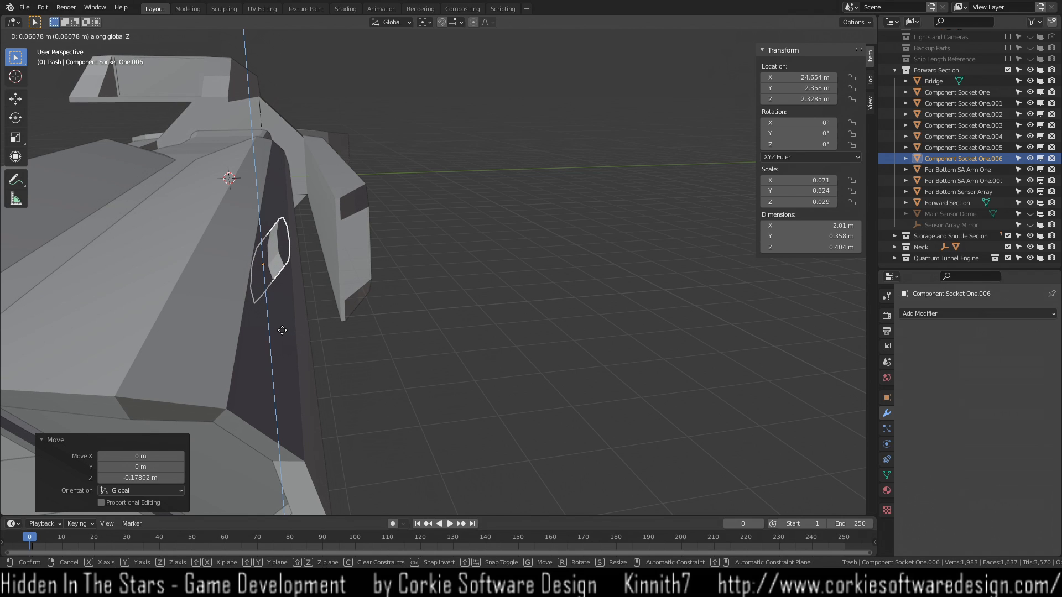
pyautogui.click(282, 330)
pyautogui.press('g')
pyautogui.press('y')
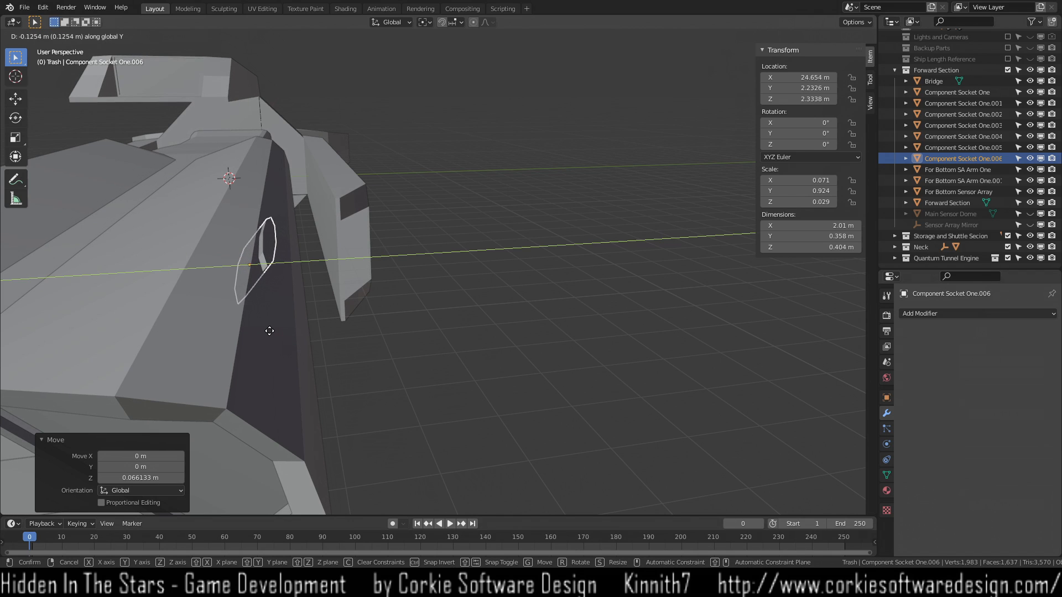
pyautogui.click(271, 333)
# Raise Component Socket One.006 about 0.075 m along global Z and shift it about 0.185 m along global Y.
pyautogui.press('g')
pyautogui.press('z')
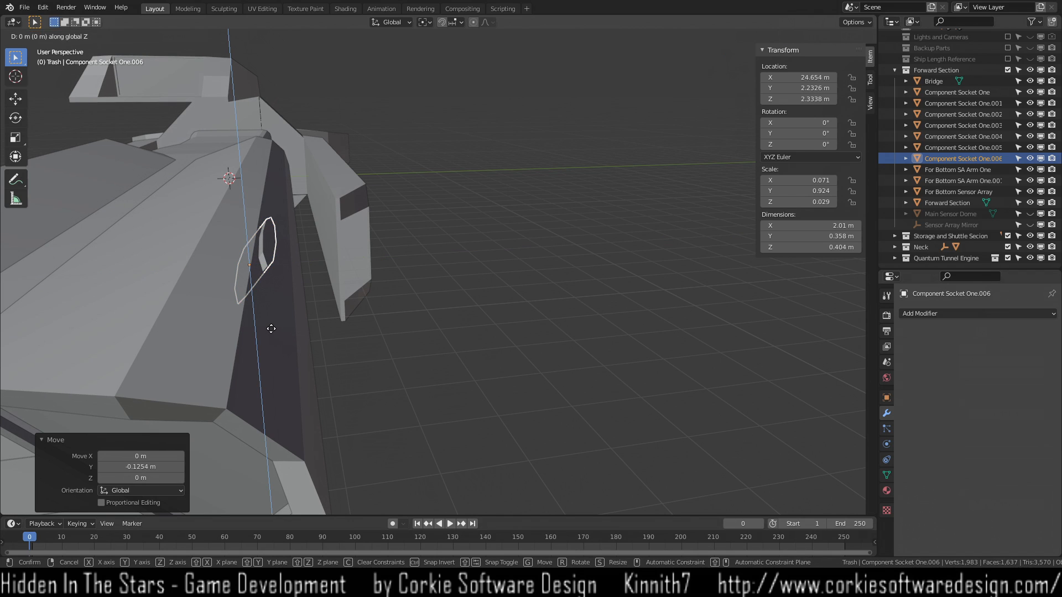
pyautogui.click(279, 325)
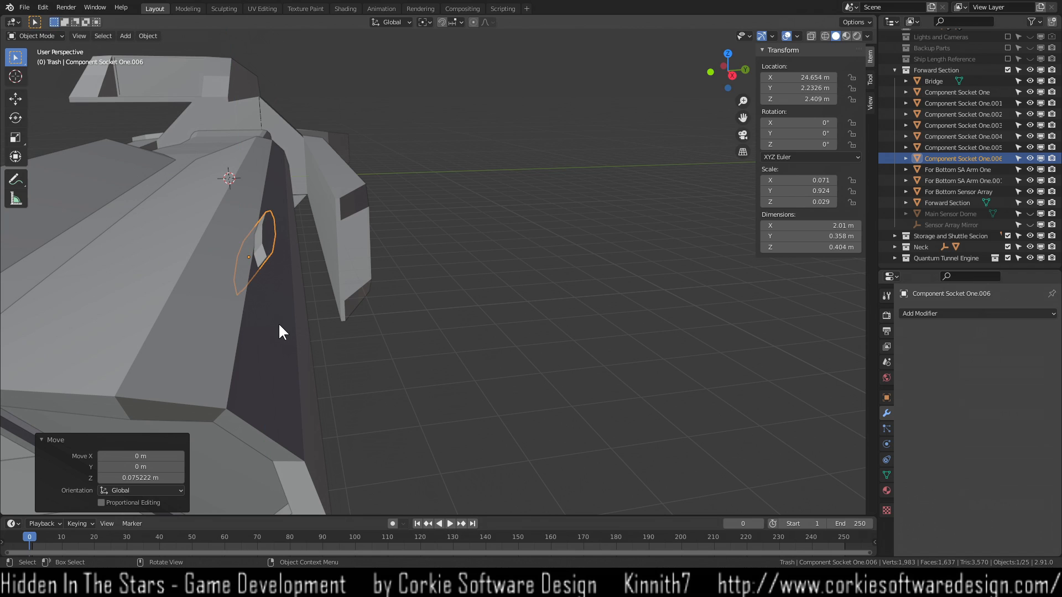
pyautogui.press('g')
pyautogui.press('y')
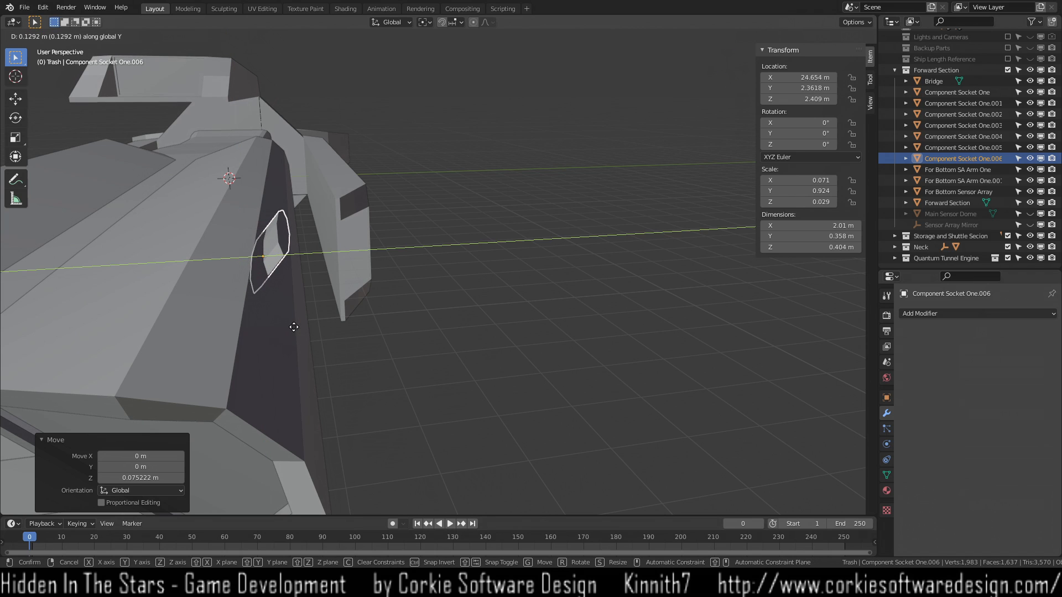
pyautogui.click(300, 326)
pyautogui.moveTo(356, 337); pyautogui.dragTo(118, 338, button='middle')
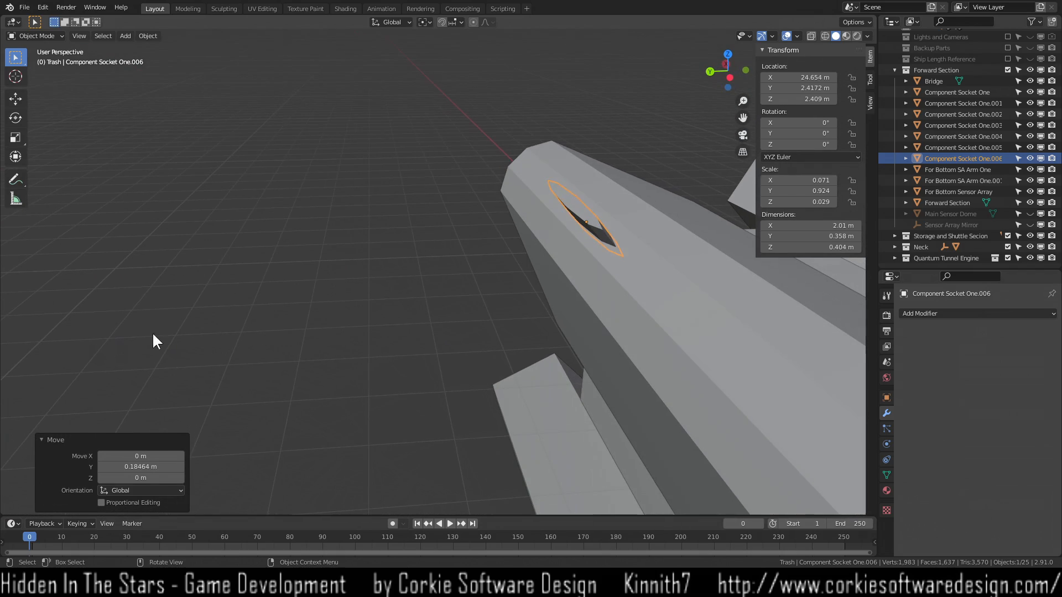
# Examine how Component Socket One.006 sits in the angled hull face from the front, the side and the back.
pyautogui.click(182, 345)
pyautogui.moveTo(182, 345); pyautogui.dragTo(470, 299, button='middle')
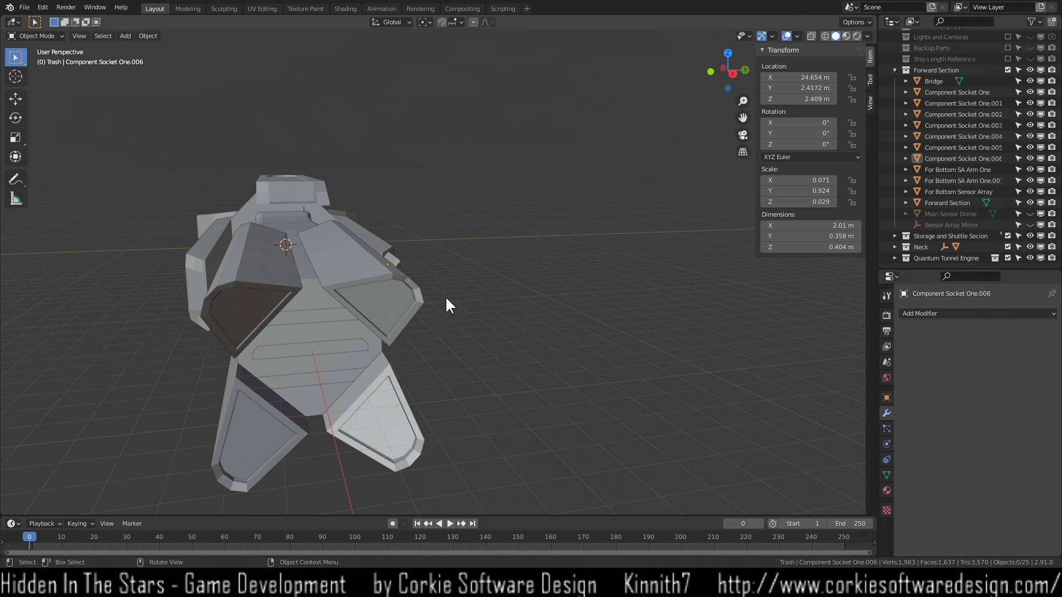
pyautogui.scroll(3, 387, 306)
pyautogui.scroll(-3, 359, 257)
pyautogui.moveTo(360, 258); pyautogui.dragTo(261, 329, button='middle')
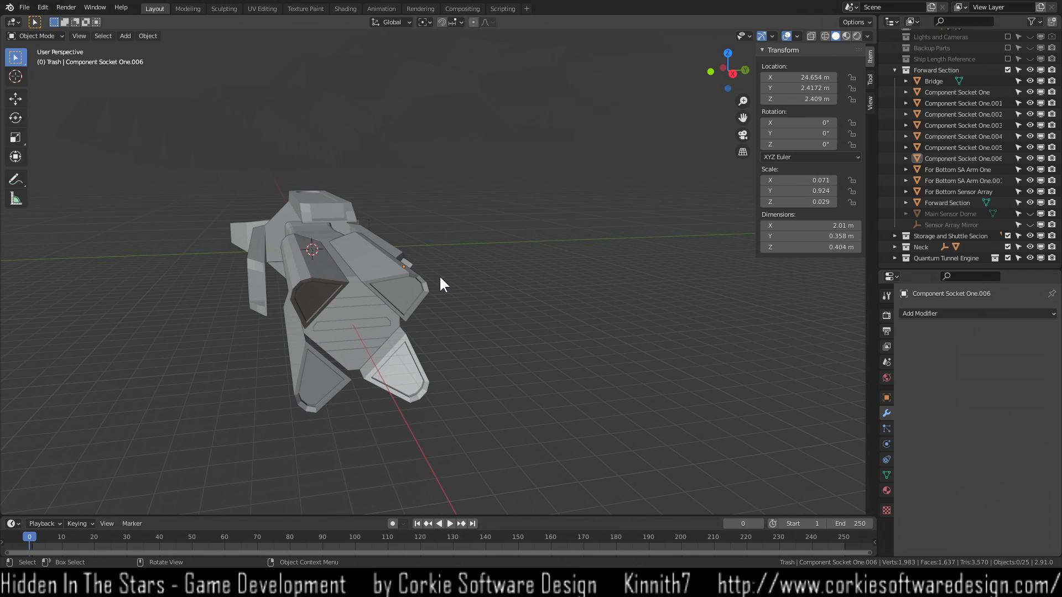
pyautogui.scroll(3, 440, 277)
pyautogui.moveTo(412, 280); pyautogui.dragTo(381, 272, button='middle')
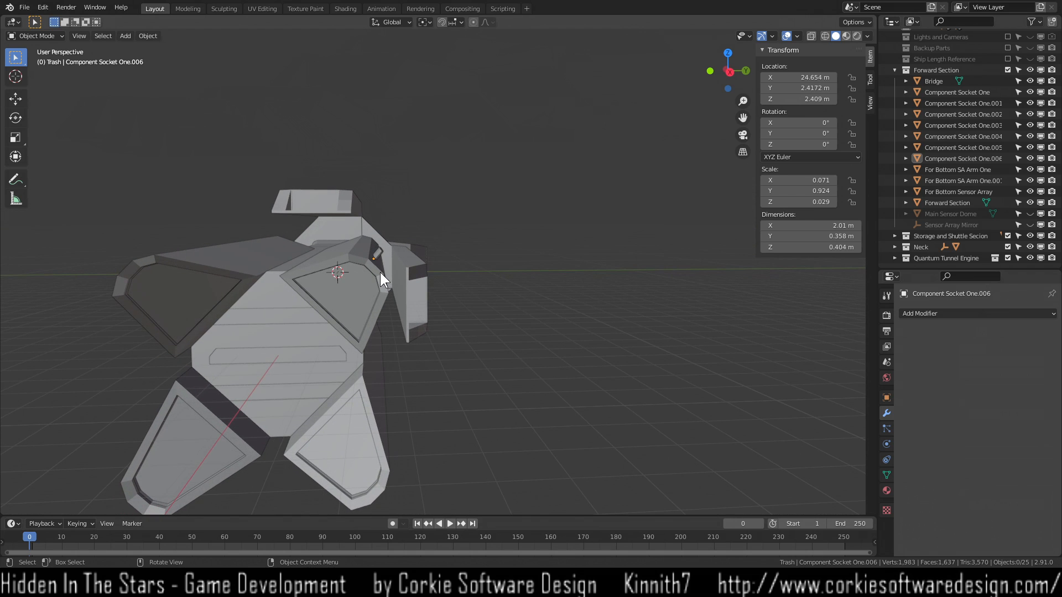
pyautogui.scroll(4, 380, 272)
pyautogui.moveTo(321, 244); pyautogui.dragTo(277, 275, button='middle')
pyautogui.press('ctrl+KP_1')
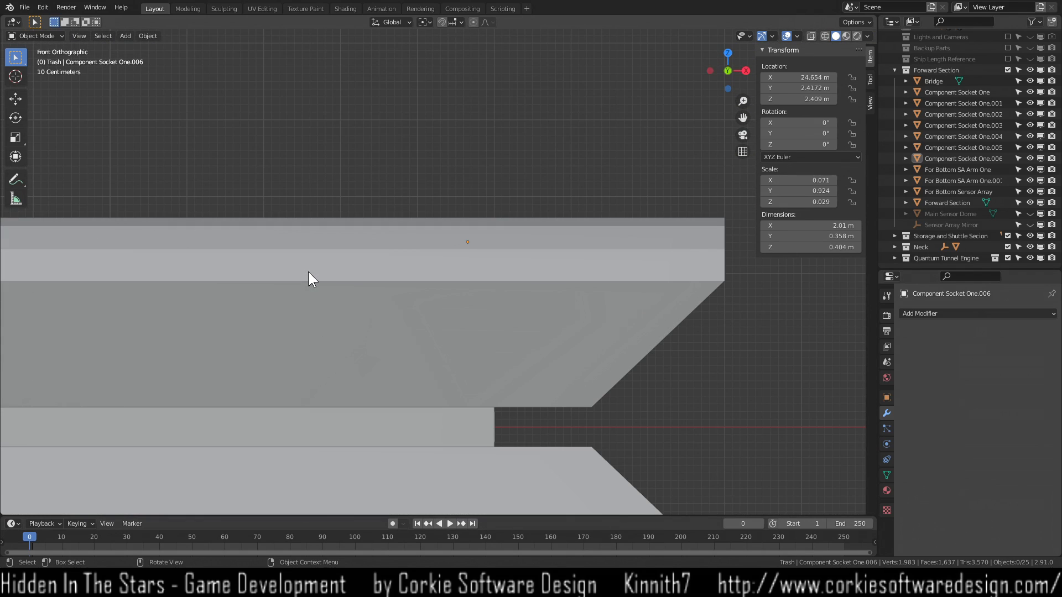
pyautogui.scroll(4, 286, 287)
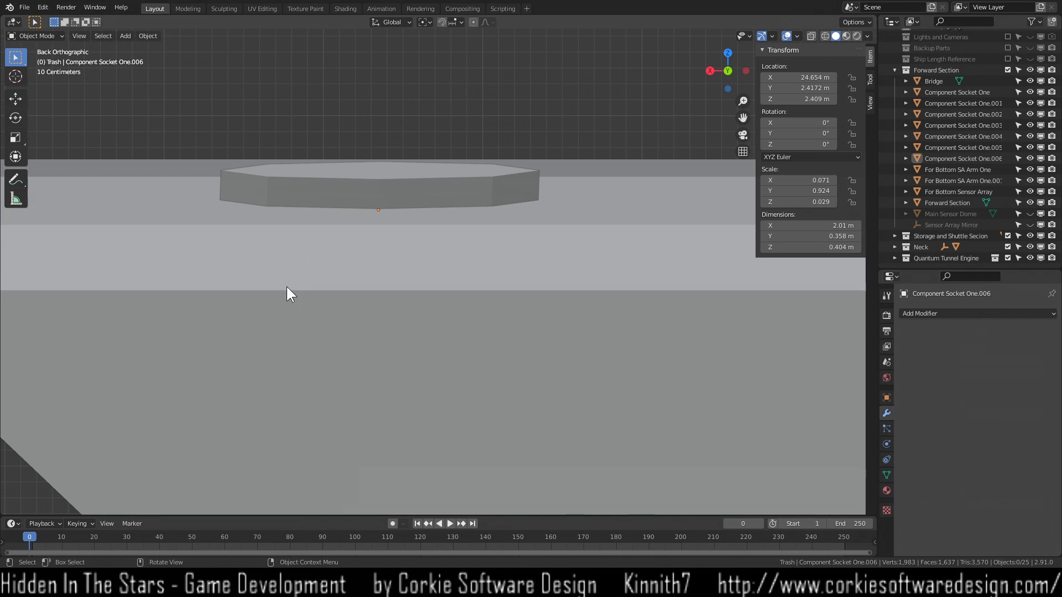
pyautogui.moveTo(398, 166); pyautogui.dragTo(434, 239, button='middle')
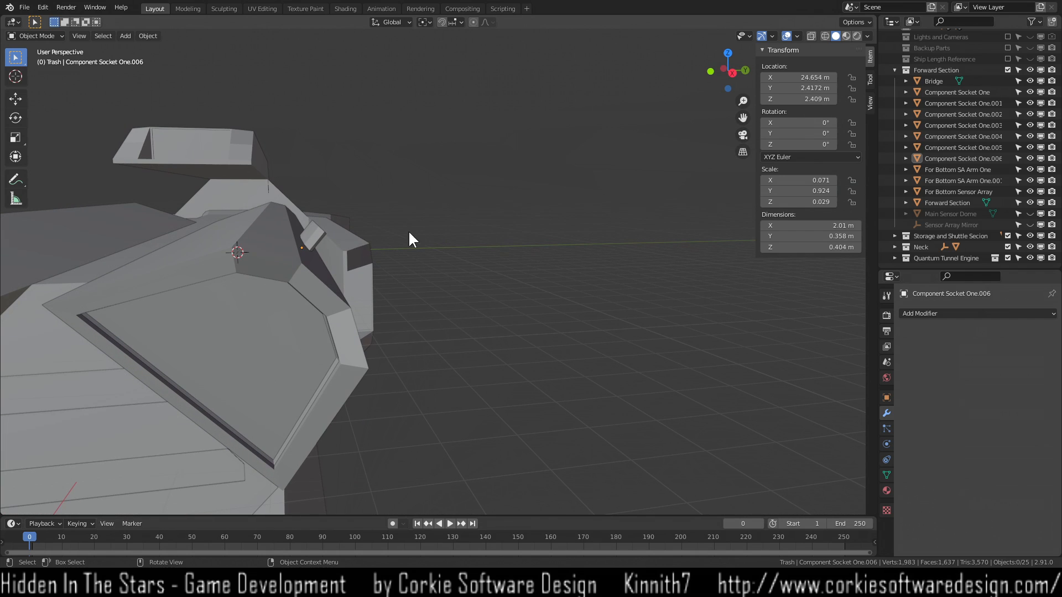
# Select Component Socket One.006 and raise it about 0.13 m along the global Z axis.
pyautogui.click(310, 243)
pyautogui.press('g')
pyautogui.press('y')
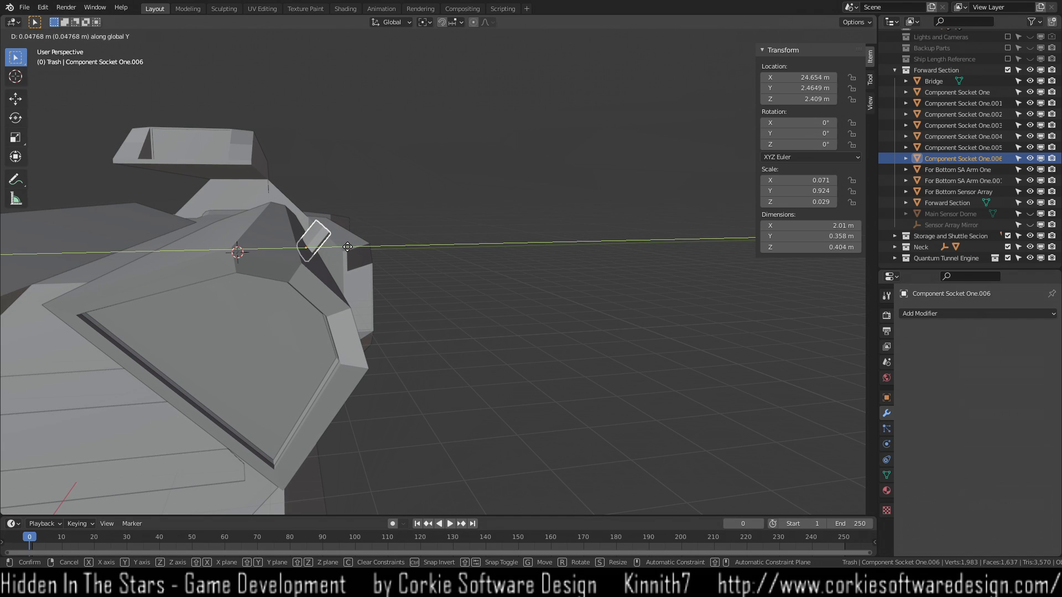
pyautogui.press('Escape')
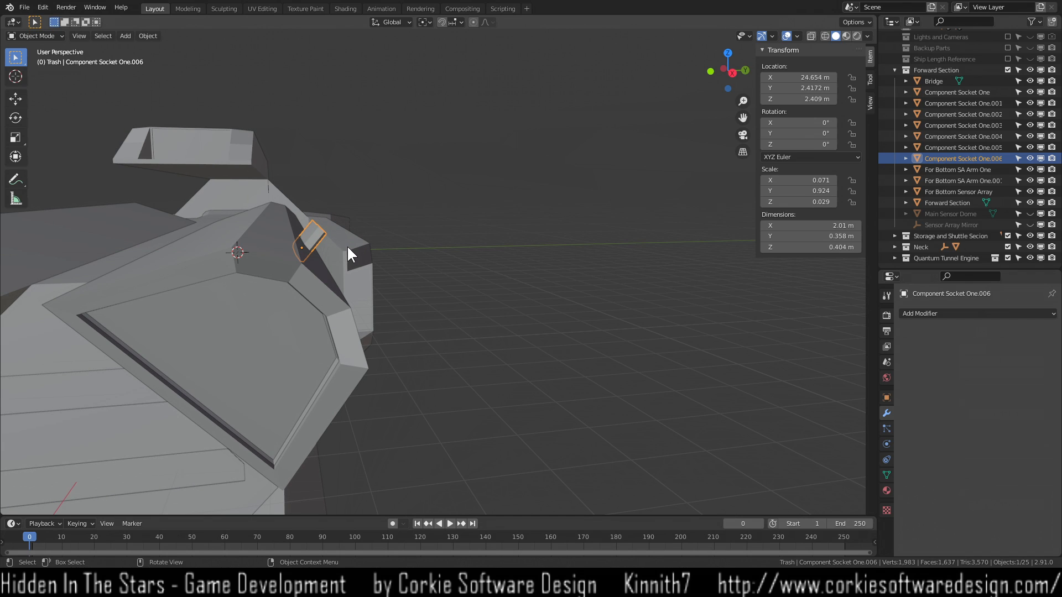
pyautogui.press('g')
pyautogui.press('z')
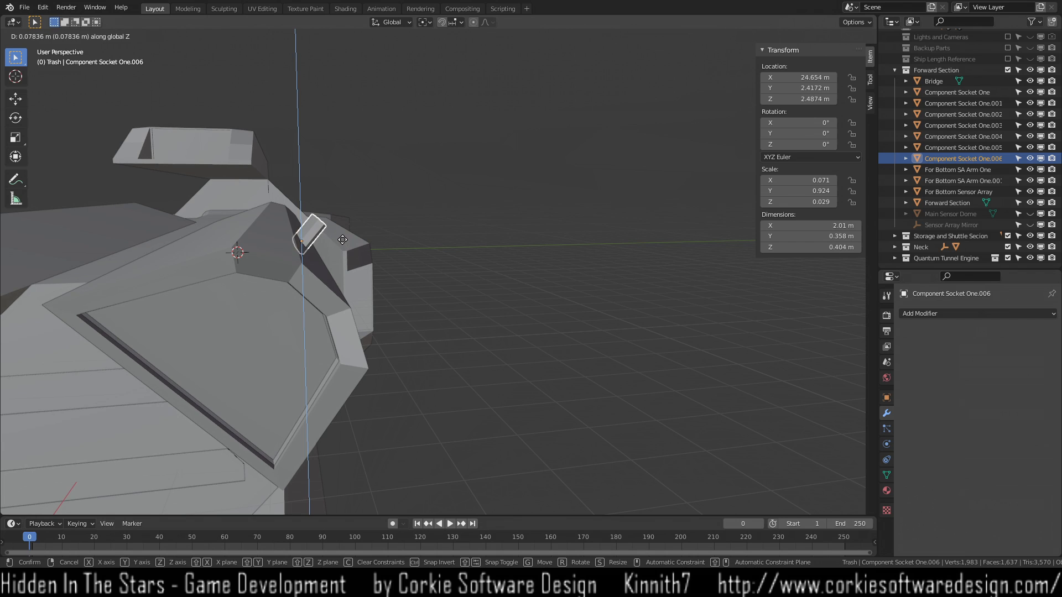
pyautogui.click(349, 240)
# Enter Edit Mode on Component Socket One.006 and switch the viewport to wireframe shading.
pyautogui.moveTo(350, 240); pyautogui.dragTo(335, 263, button='middle')
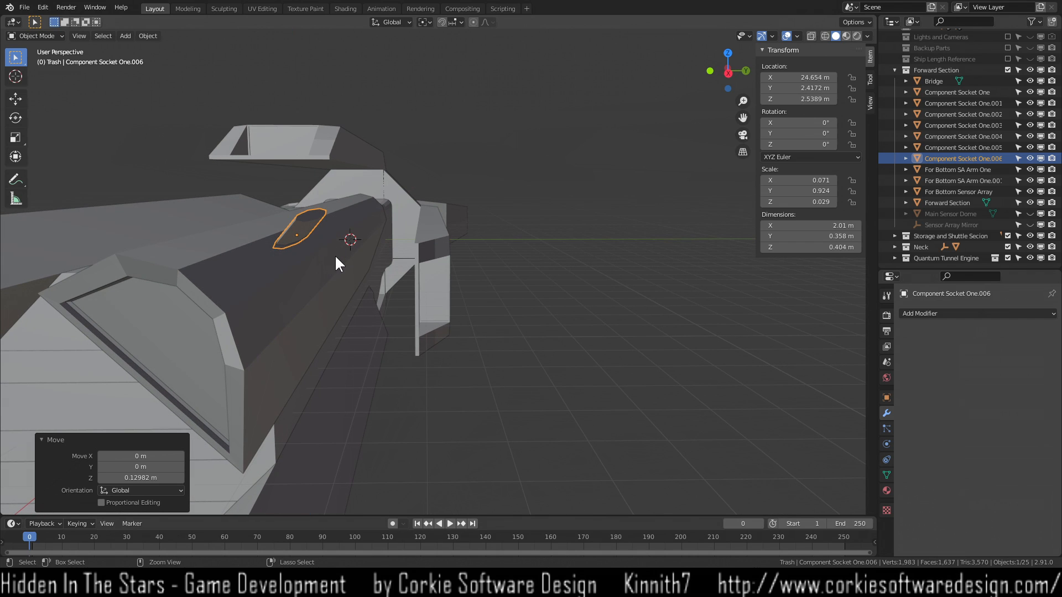
pyautogui.press('ctrl+KP_1')
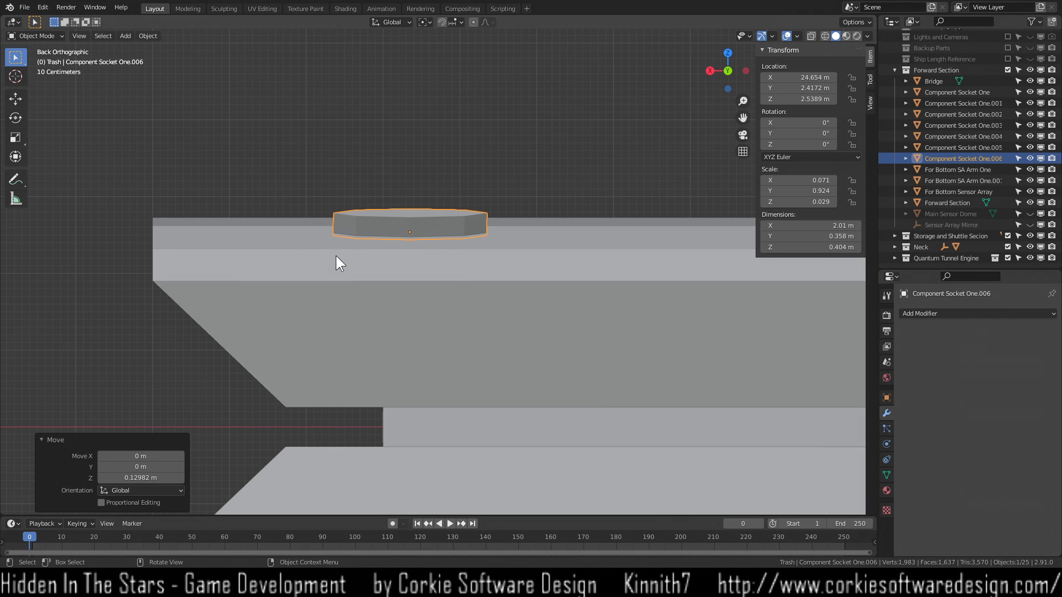
pyautogui.moveTo(296, 214); pyautogui.dragTo(435, 230, button='middle')
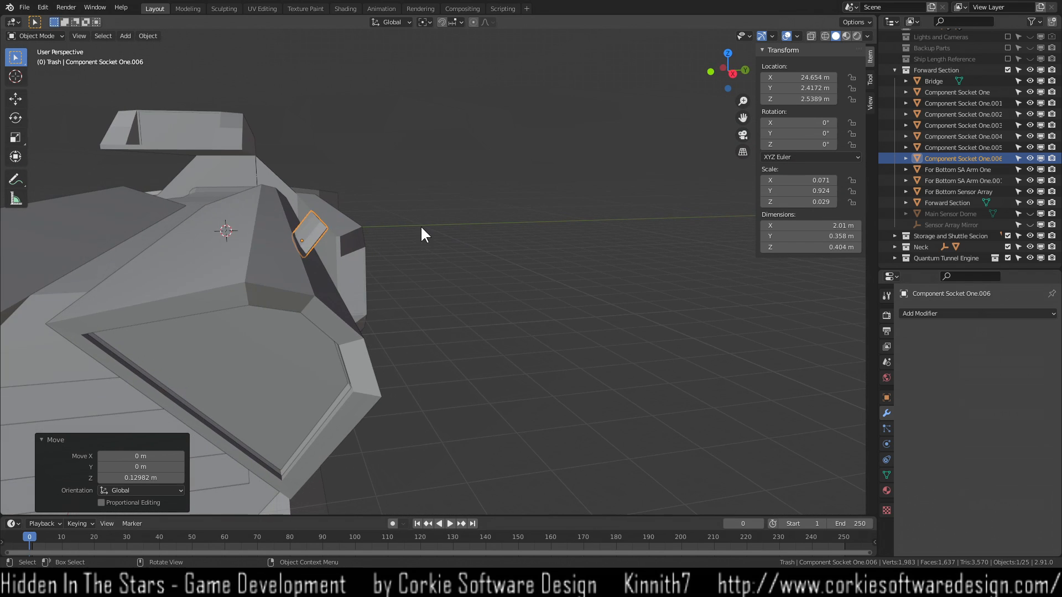
pyautogui.moveTo(277, 255); pyautogui.dragTo(305, 257, button='middle')
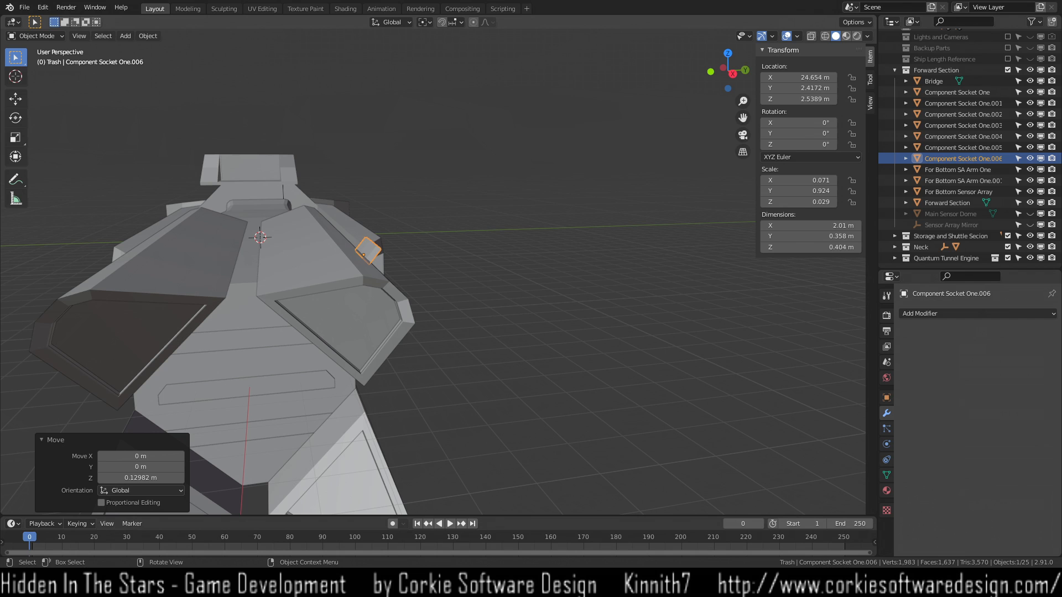
pyautogui.moveTo(497, 251); pyautogui.dragTo(445, 273, button='middle')
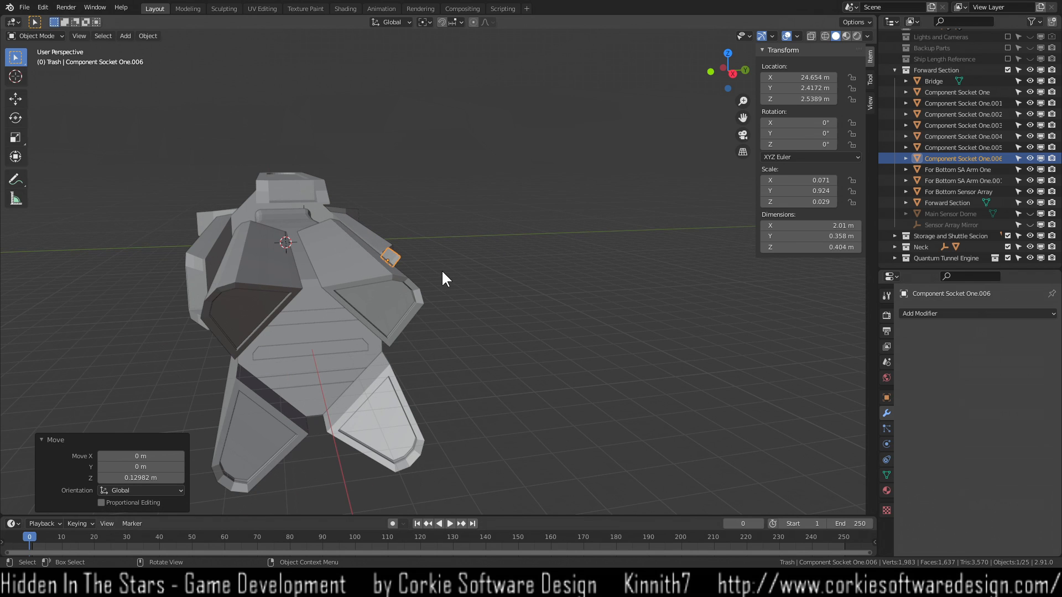
pyautogui.moveTo(354, 304); pyautogui.dragTo(298, 304, button='middle')
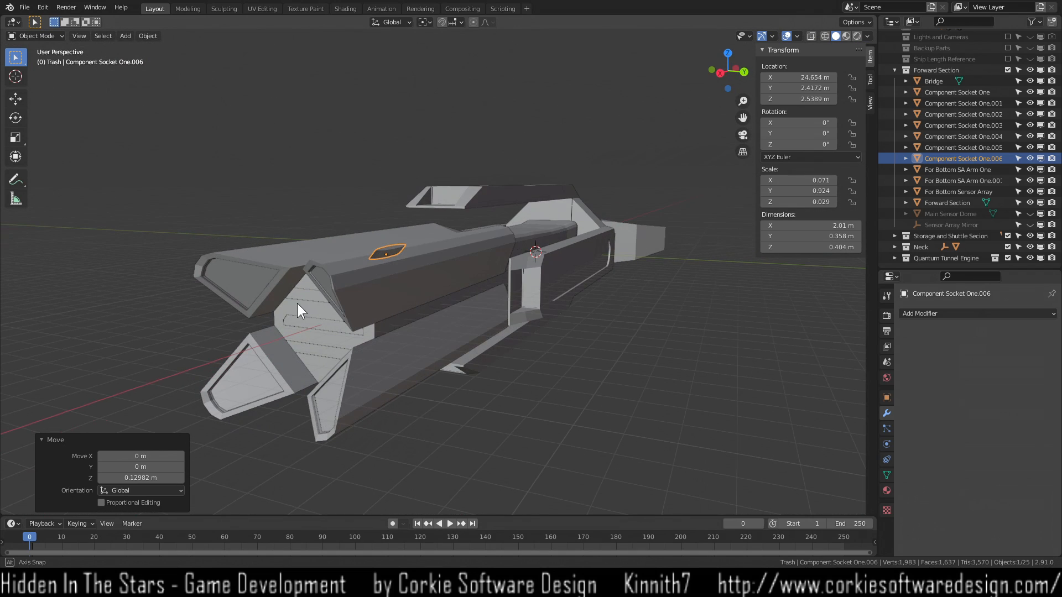
pyautogui.press('Tab')
pyautogui.scroll(5, 423, 279)
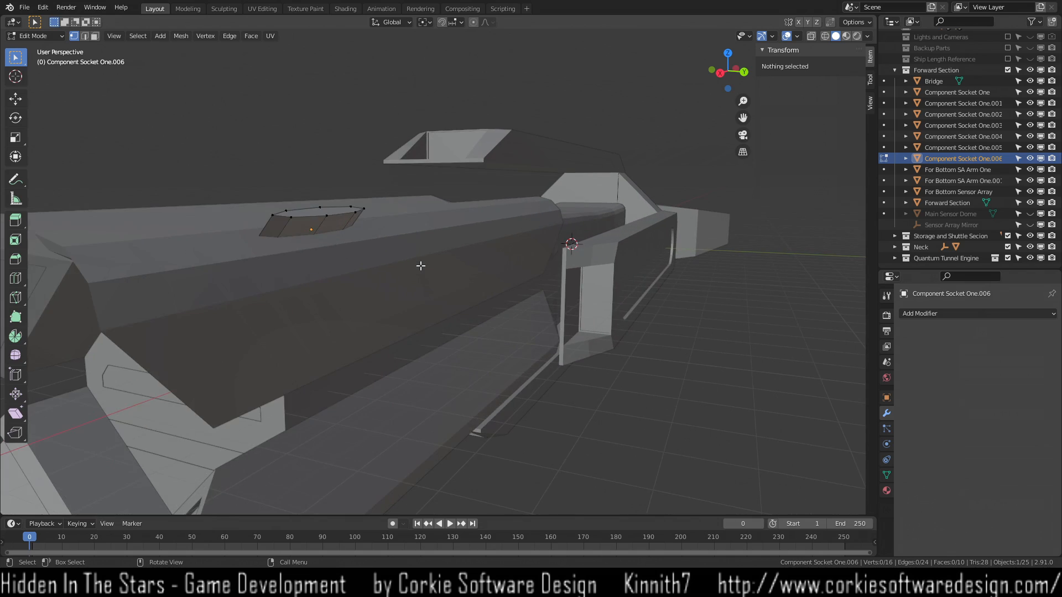
pyautogui.press('z')
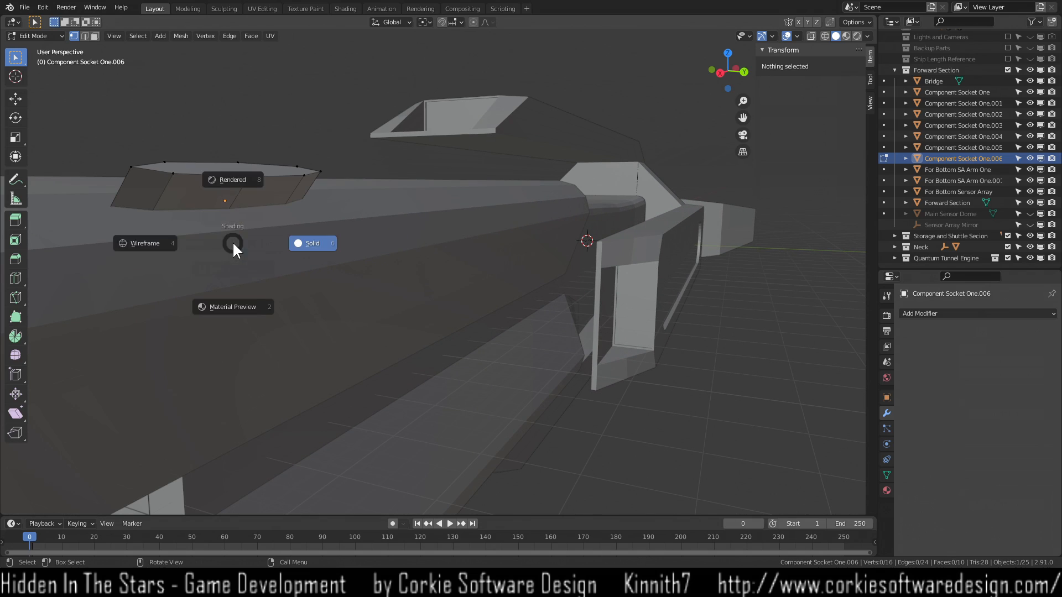
pyautogui.click(173, 251)
pyautogui.moveTo(222, 239); pyautogui.dragTo(191, 257, button='middle')
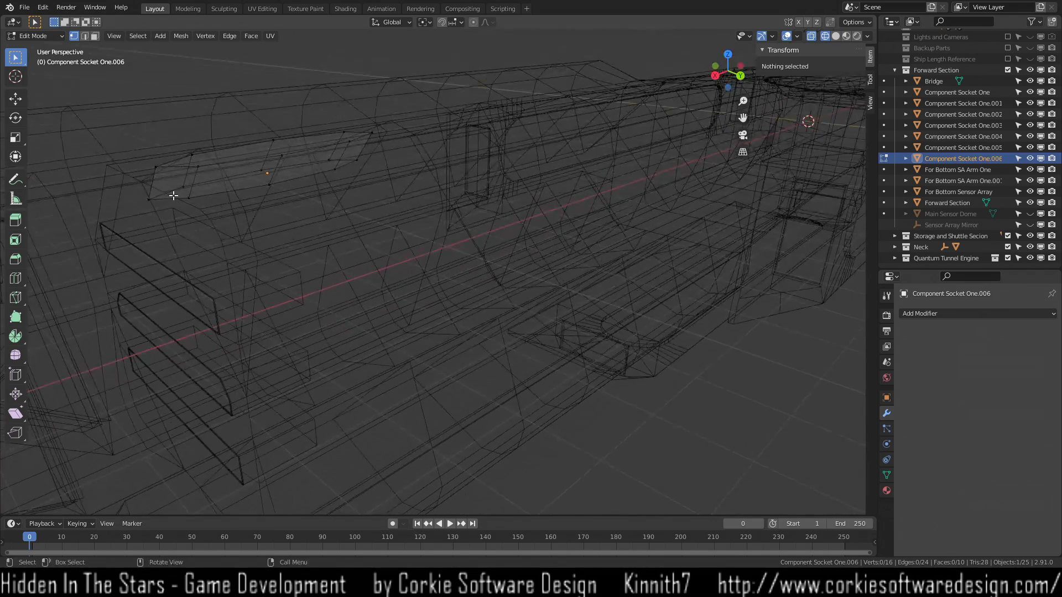
# Merge the upper vertex at the socket's forward tip into the lower one using Merge At Last.
pyautogui.click(157, 171)
pyautogui.keyDown('shift'); pyautogui.click(153, 201); pyautogui.keyUp('shift')
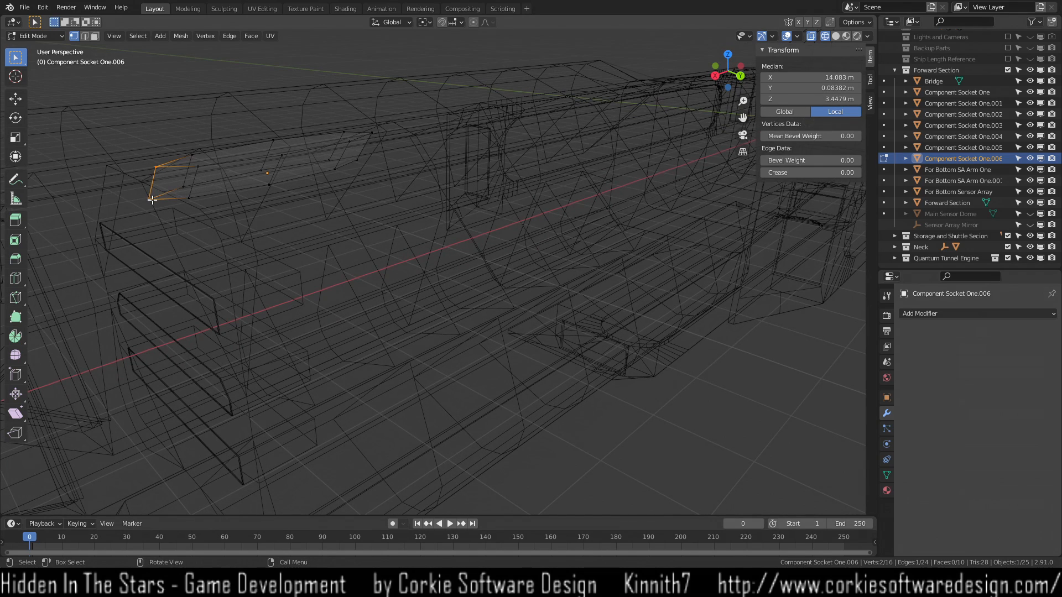
pyautogui.press('m')
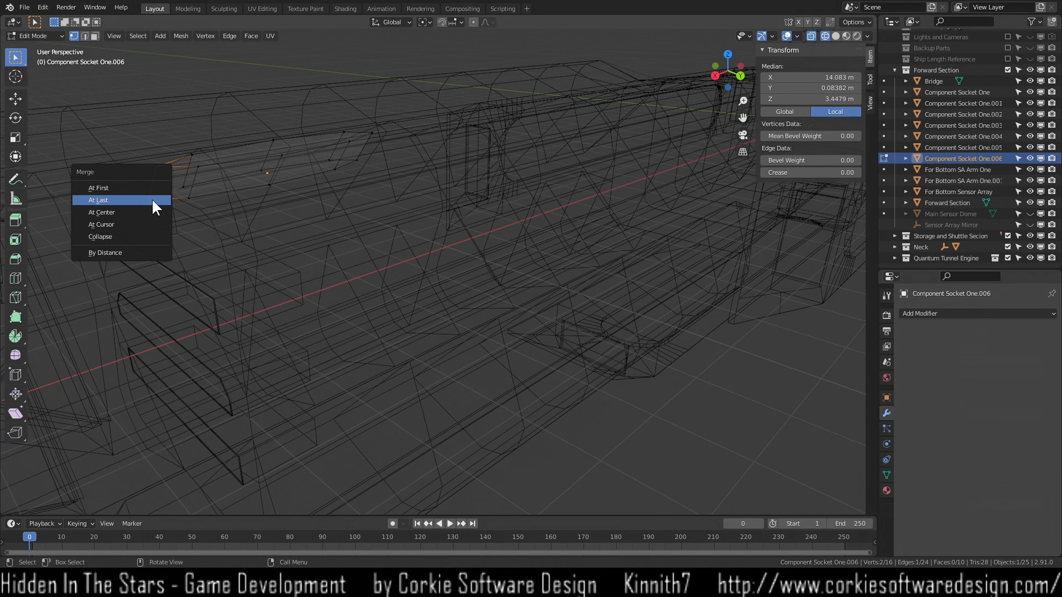
pyautogui.click(154, 200)
# Merge the upper vertex at the socket's rear tip into the lower one using Merge At Last.
pyautogui.moveTo(297, 224); pyautogui.dragTo(321, 226, button='middle')
pyautogui.click(497, 130)
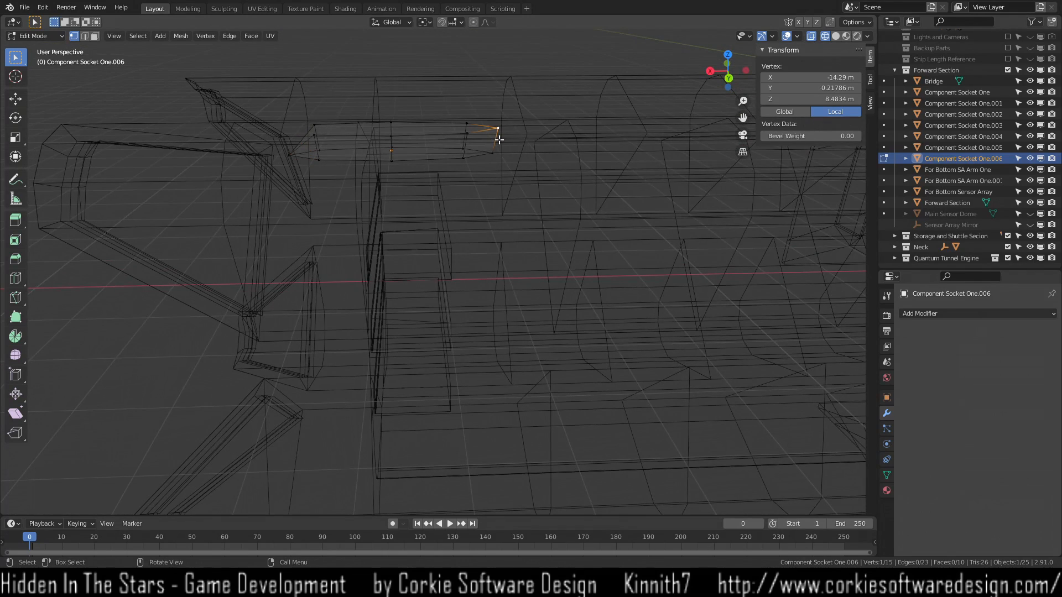
pyautogui.keyDown('shift'); pyautogui.click(498, 150); pyautogui.keyUp('shift')
pyautogui.press('m')
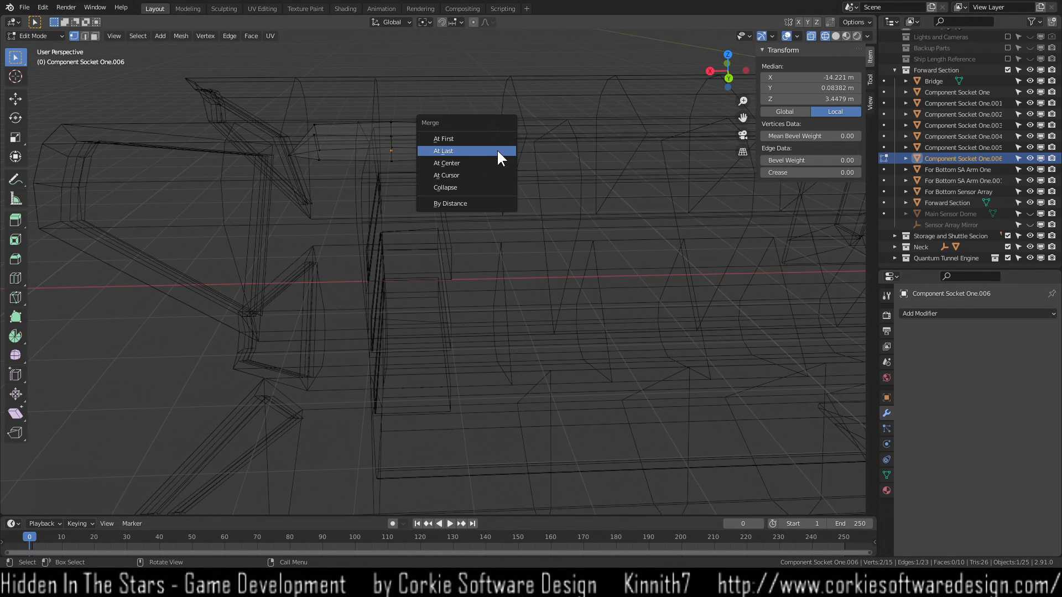
pyautogui.click(497, 148)
# Select the four upper corner vertices of the socket, leaving out the two middle ones.
pyautogui.click(318, 135)
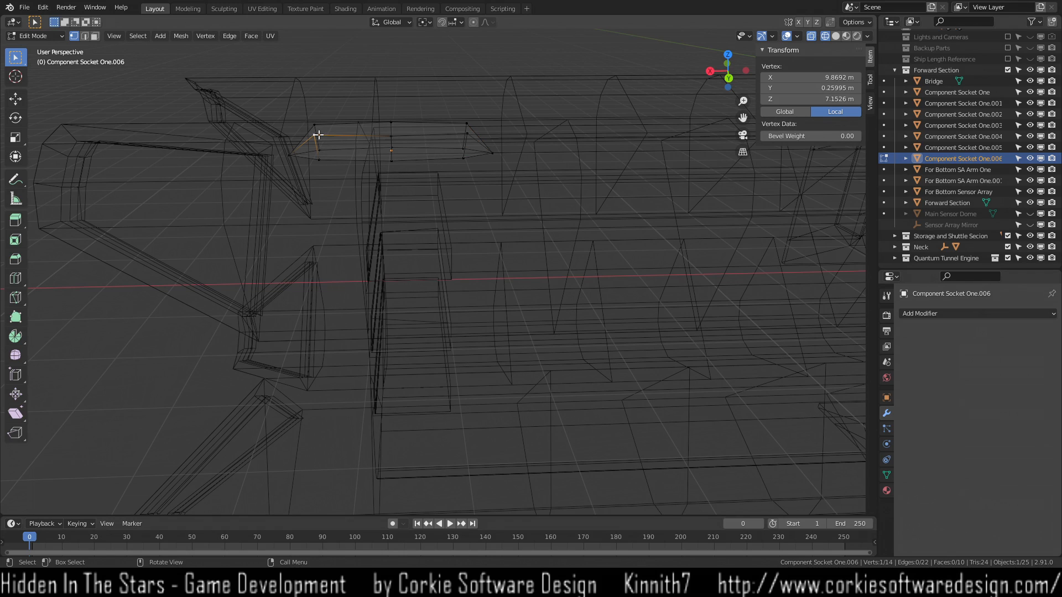
pyautogui.keyDown('shift'); pyautogui.click(315, 124); pyautogui.keyUp('shift')
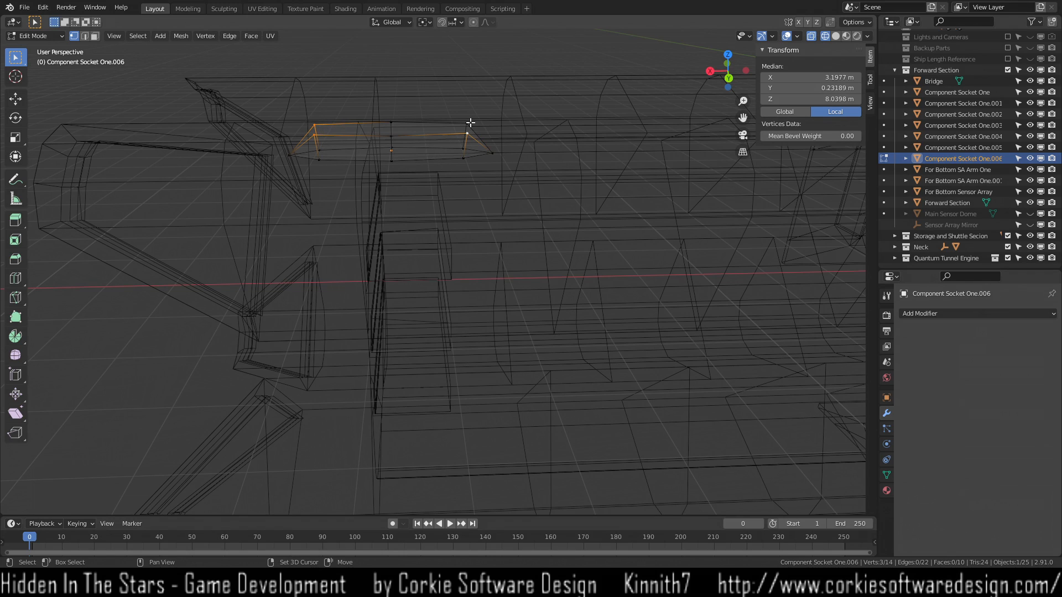
pyautogui.moveTo(391, 172); pyautogui.dragTo(509, 179, button='middle')
pyautogui.moveTo(395, 212); pyautogui.dragTo(260, 183, button='middle')
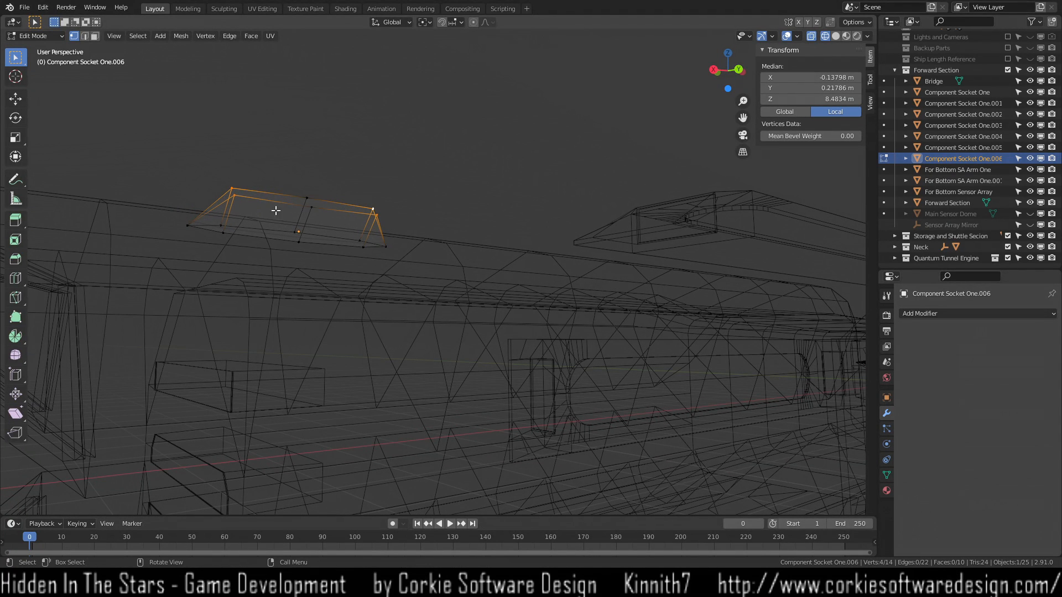
pyautogui.moveTo(257, 258); pyautogui.dragTo(172, 255, button='middle')
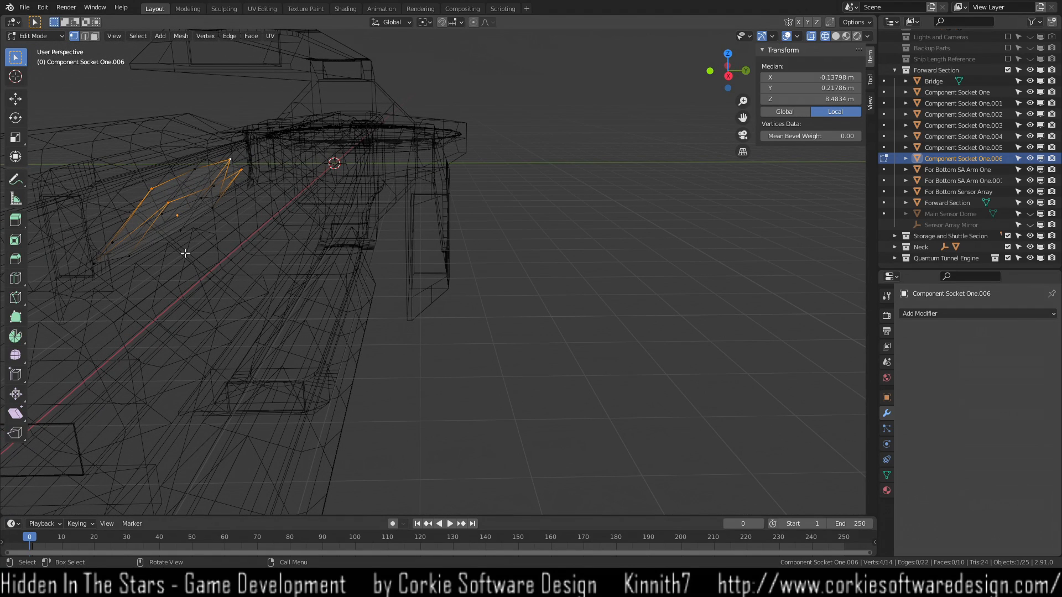
pyautogui.press('m')
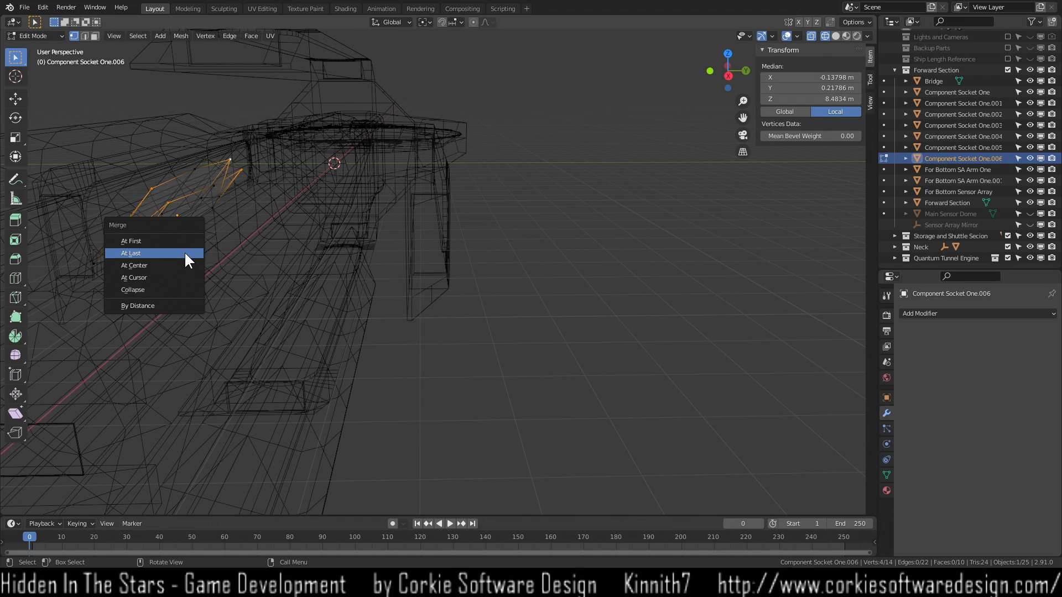
pyautogui.press('Escape')
pyautogui.press('g')
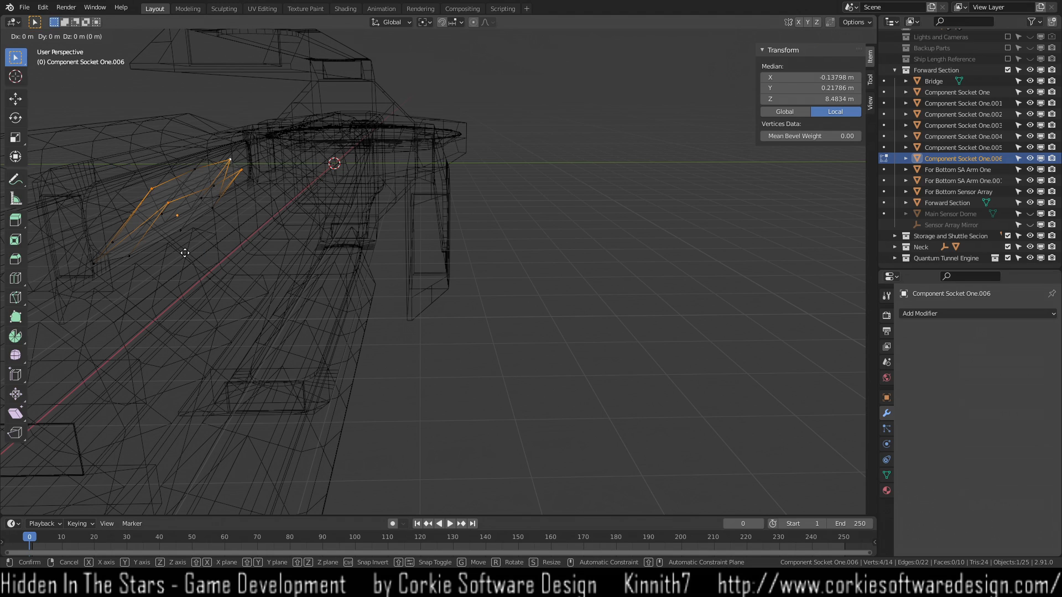
pyautogui.press('y')
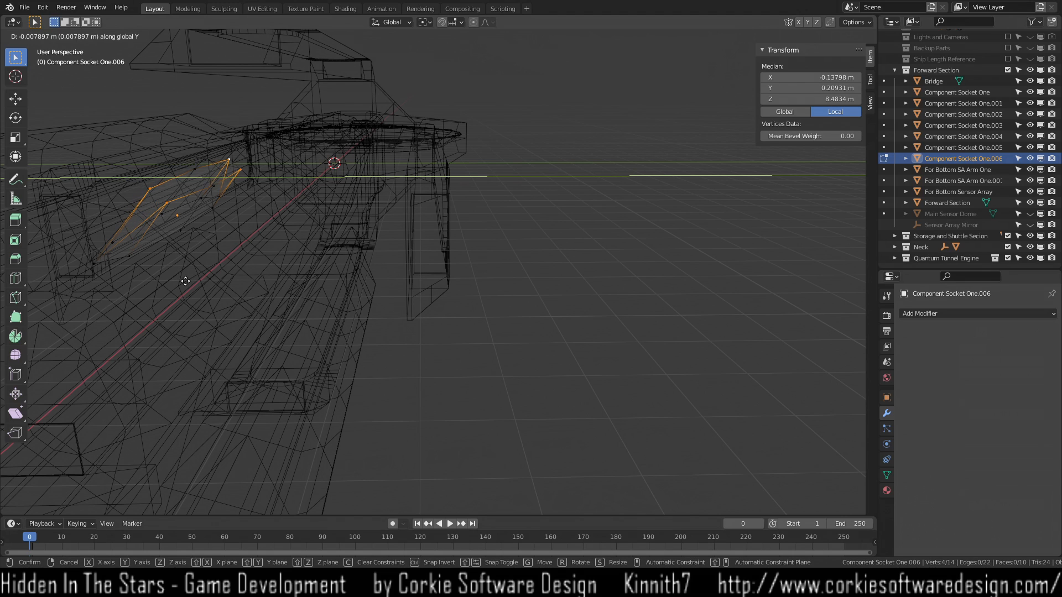
pyautogui.press('Escape')
# Set the transform orientation to Local for the selected socket vertices.
pyautogui.click(391, 22)
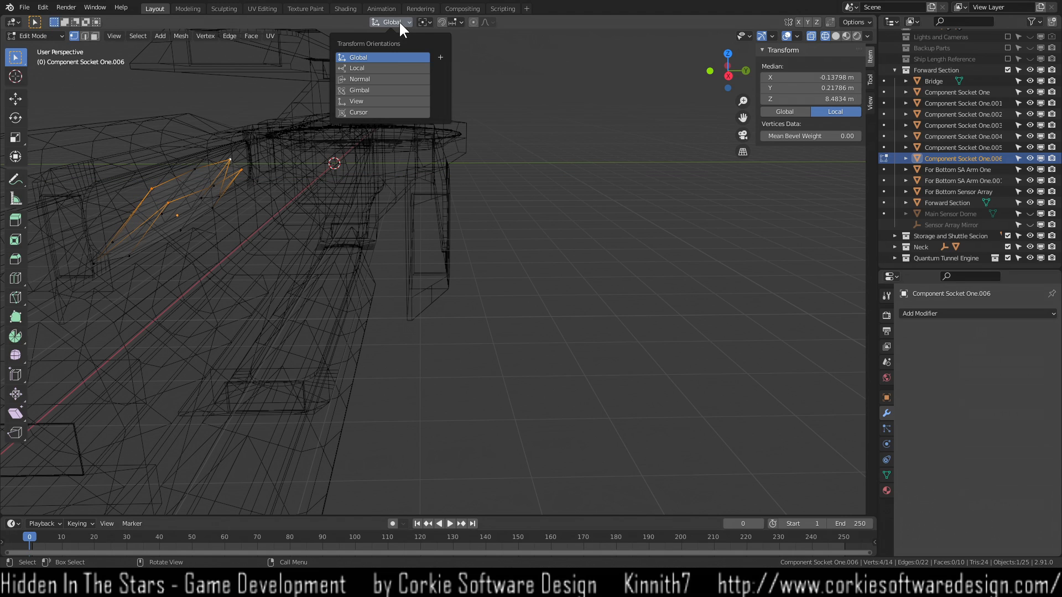
pyautogui.click(392, 68)
pyautogui.moveTo(247, 252); pyautogui.dragTo(260, 222, button='middle')
pyautogui.press('g')
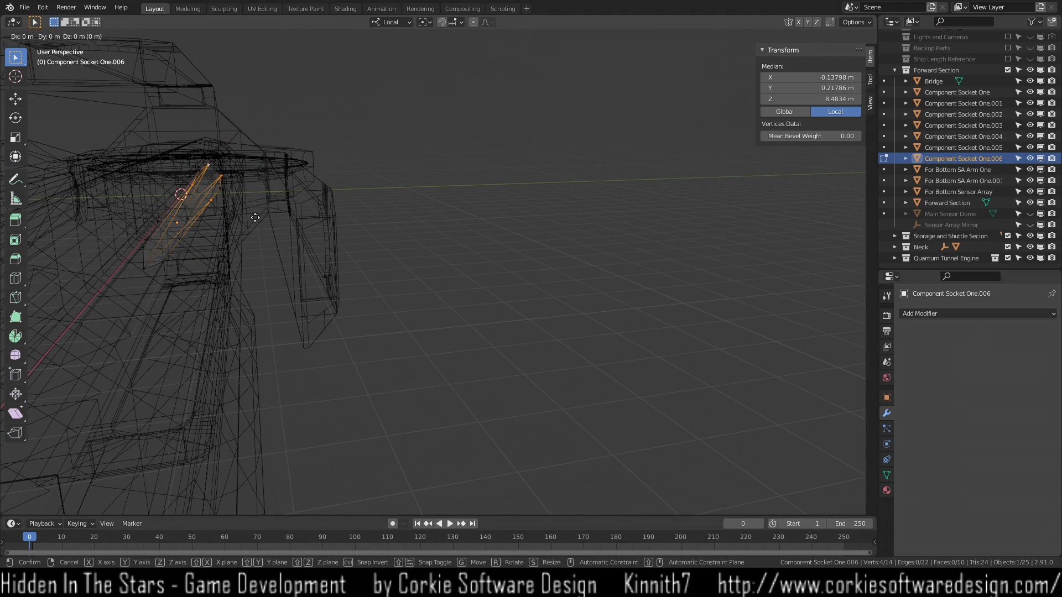
pyautogui.press('z')
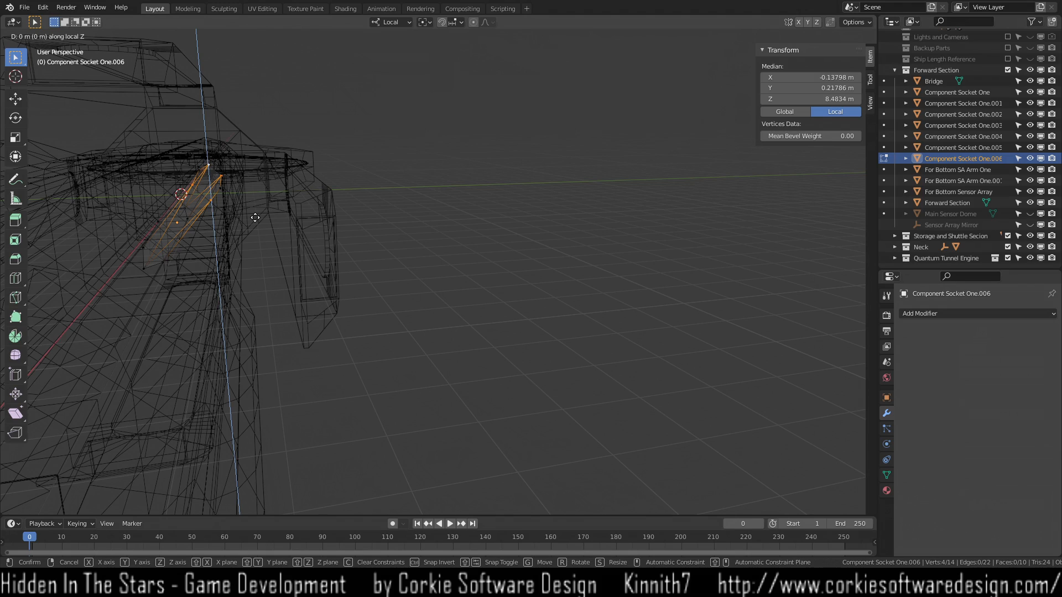
pyautogui.rightClick(252, 217)
# Set the transform orientation to View for the four selected upper corner vertices of the socket.
pyautogui.moveTo(244, 213); pyautogui.dragTo(131, 153, button='middle')
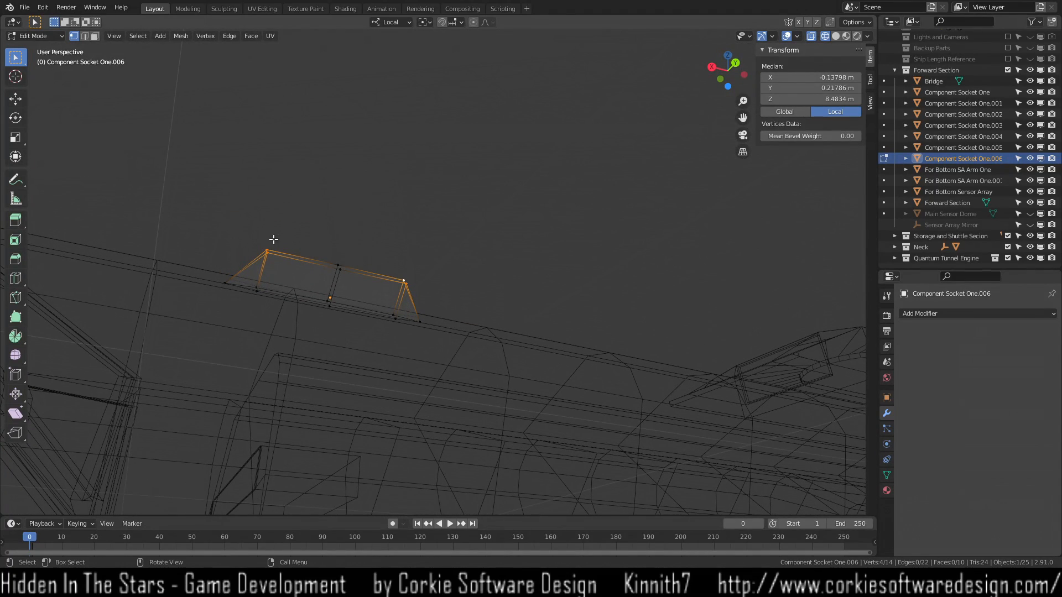
pyautogui.moveTo(327, 267); pyautogui.dragTo(301, 235, button='middle')
pyautogui.scroll(3, 343, 381)
pyautogui.moveTo(348, 469); pyautogui.dragTo(303, 412, button='middle')
pyautogui.moveTo(491, 407); pyautogui.dragTo(460, 392, button='middle')
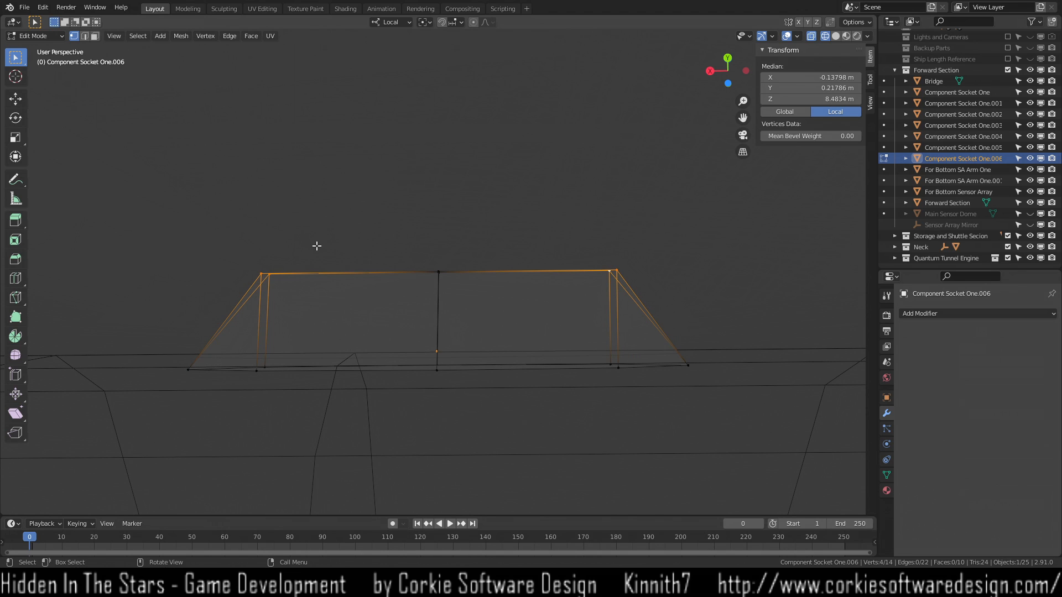
pyautogui.press('g')
pyautogui.press('Escape')
pyautogui.click(388, 22)
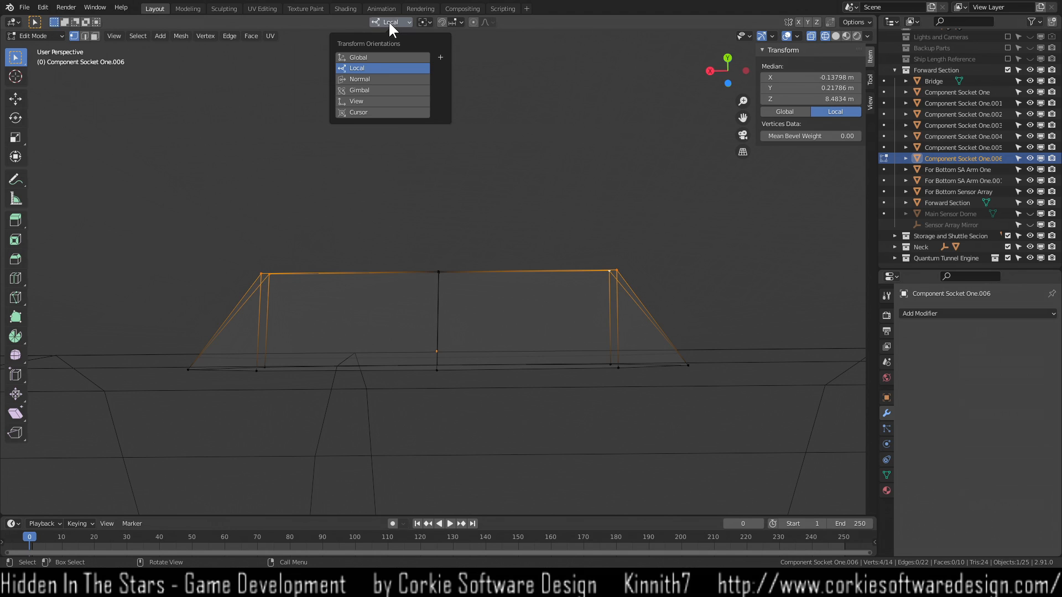
pyautogui.click(380, 101)
# Lower the four selected socket vertices about 0.16 m along the view's Y axis and return to solid shading.
pyautogui.press('g')
pyautogui.press('z')
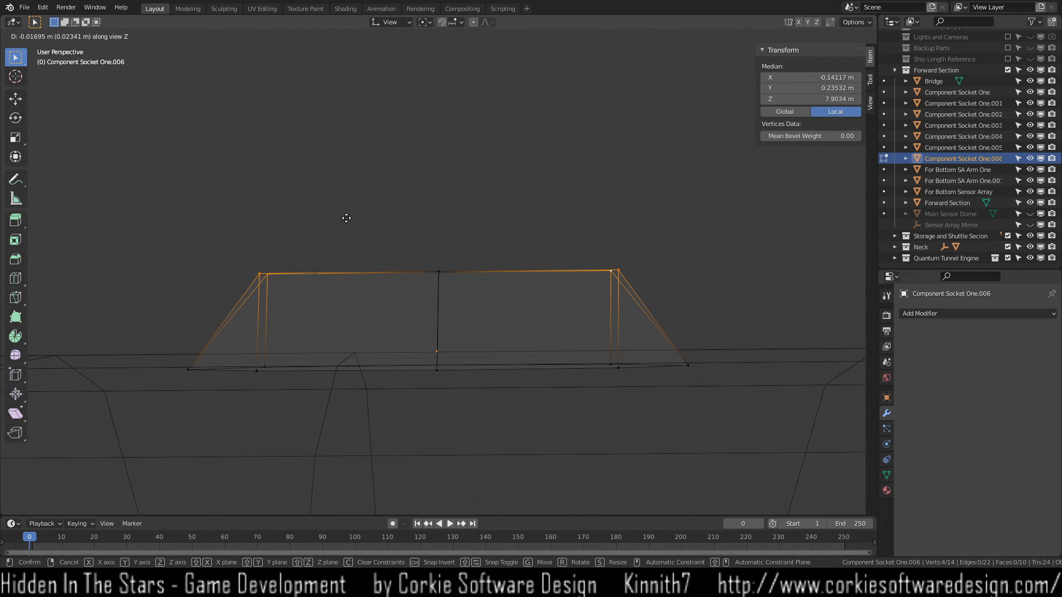
pyautogui.press('y')
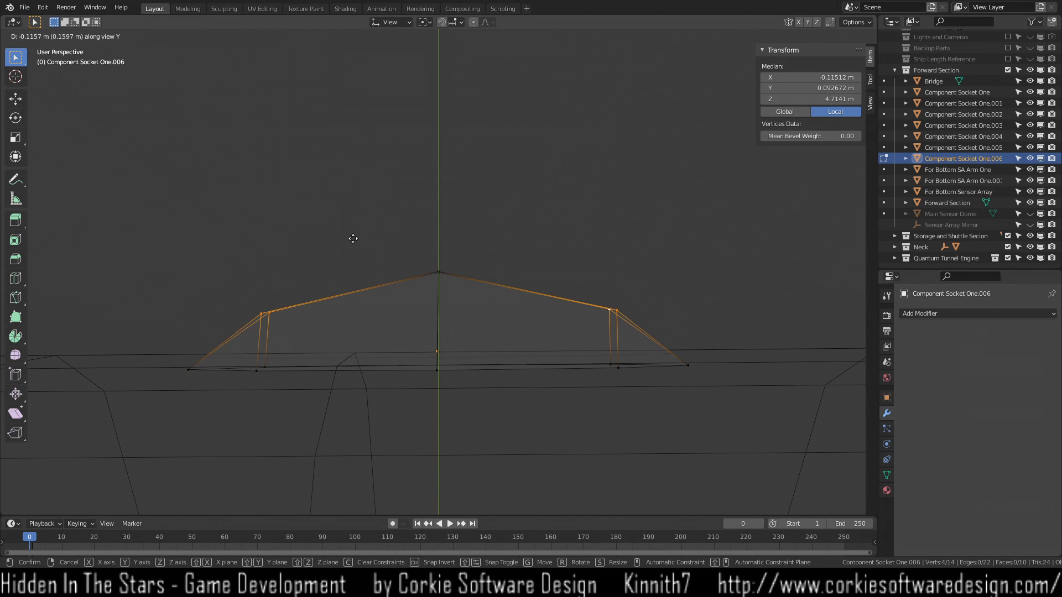
pyautogui.click(353, 238)
pyautogui.moveTo(305, 257)
pyautogui.mouseDown(button='middle')
pyautogui.moveTo(339, 282)
pyautogui.moveTo(398, 361)
pyautogui.moveTo(417, 354)
pyautogui.mouseUp(button='middle')
pyautogui.press('z')
pyautogui.click(512, 356)
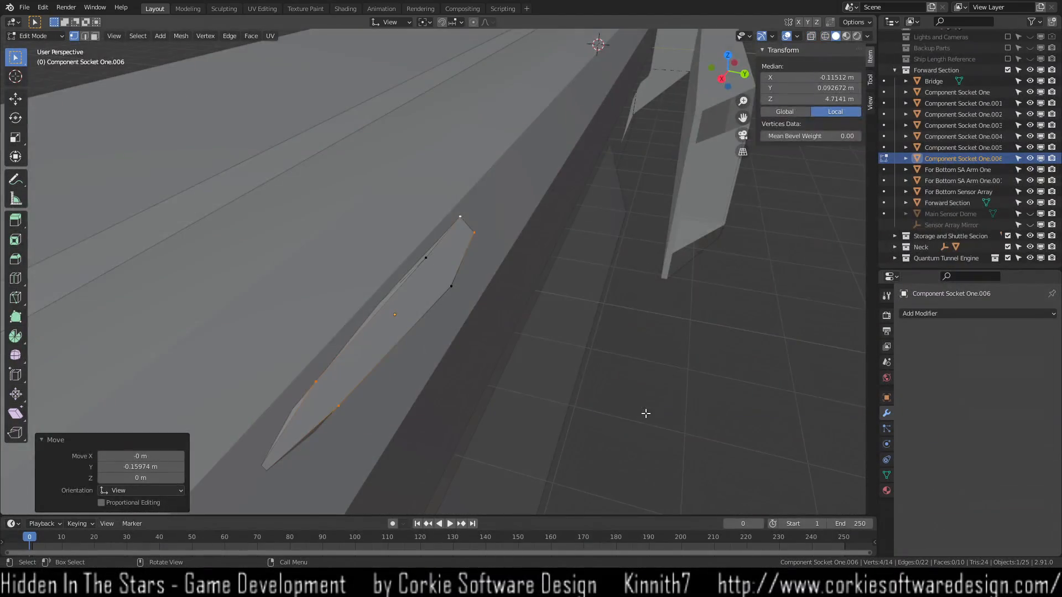
# Clear the vertex selection, return to Object Mode and deselect the socket.
pyautogui.click(640, 429)
pyautogui.moveTo(639, 429)
pyautogui.mouseDown(button='middle')
pyautogui.moveTo(543, 387)
pyautogui.moveTo(330, 405)
pyautogui.moveTo(690, 422)
pyautogui.moveTo(633, 389)
pyautogui.moveTo(619, 405)
pyautogui.moveTo(649, 402)
pyautogui.mouseUp(button='middle')
pyautogui.press('Tab')
pyautogui.click(580, 418)
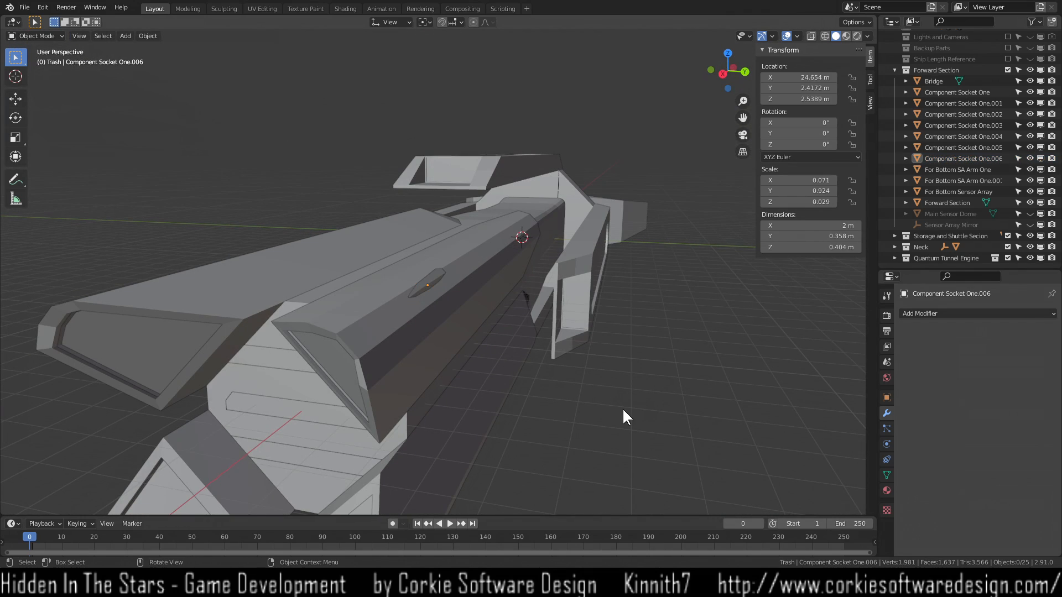
# Select Component Socket One.006 in the right orthographic view.
pyautogui.moveTo(528, 431); pyautogui.dragTo(572, 428, button='middle')
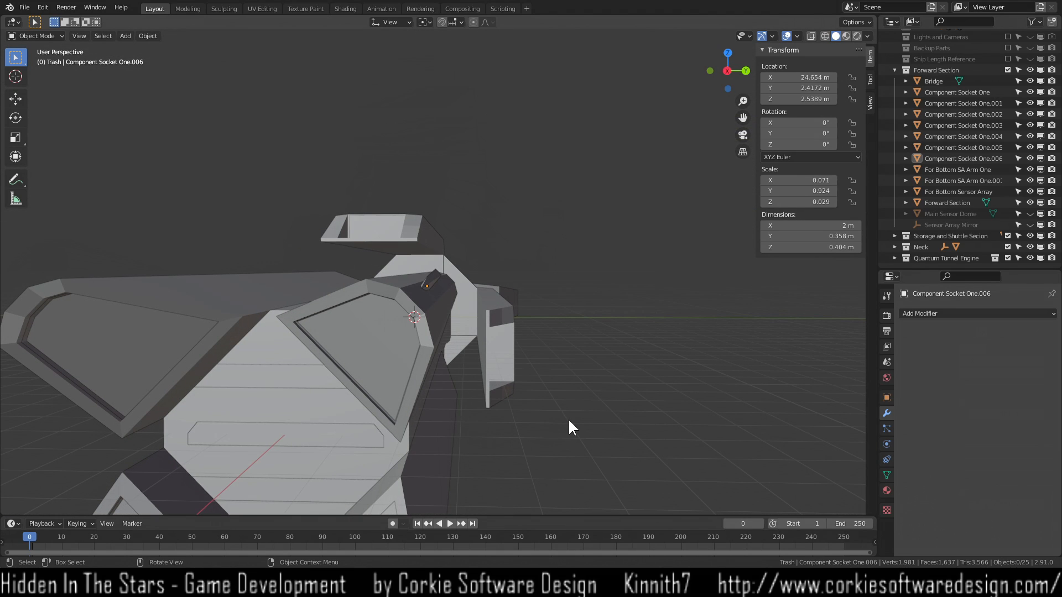
pyautogui.press('KP_3')
pyautogui.scroll(8, 387, 276)
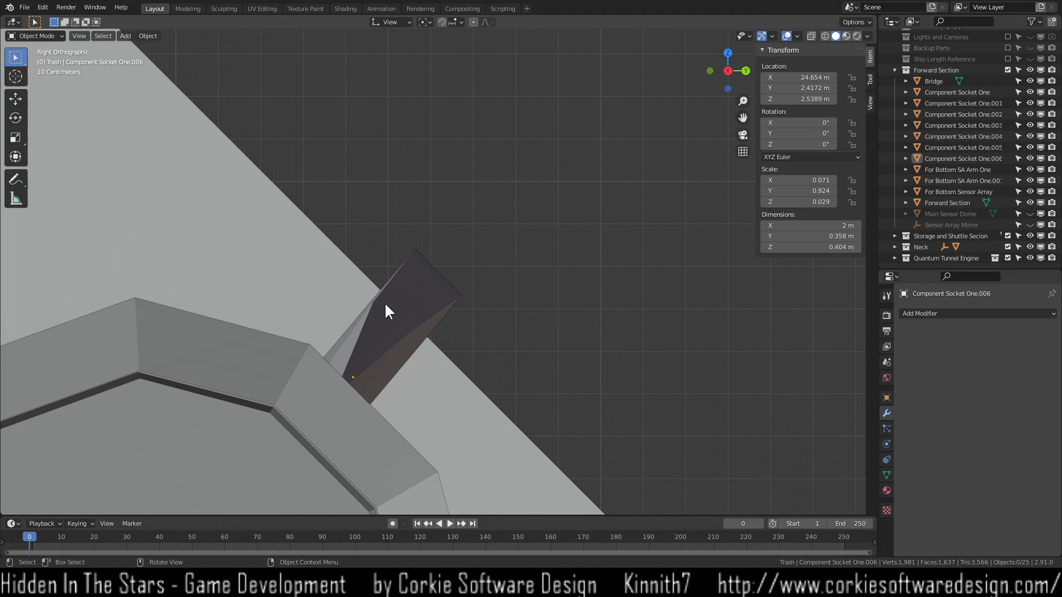
pyautogui.moveTo(393, 381); pyautogui.dragTo(385, 334, button='middle')
pyautogui.click(386, 335)
pyautogui.moveTo(453, 406)
pyautogui.mouseDown(button='middle')
pyautogui.moveTo(398, 398)
pyautogui.moveTo(436, 396)
pyautogui.mouseUp(button='middle')
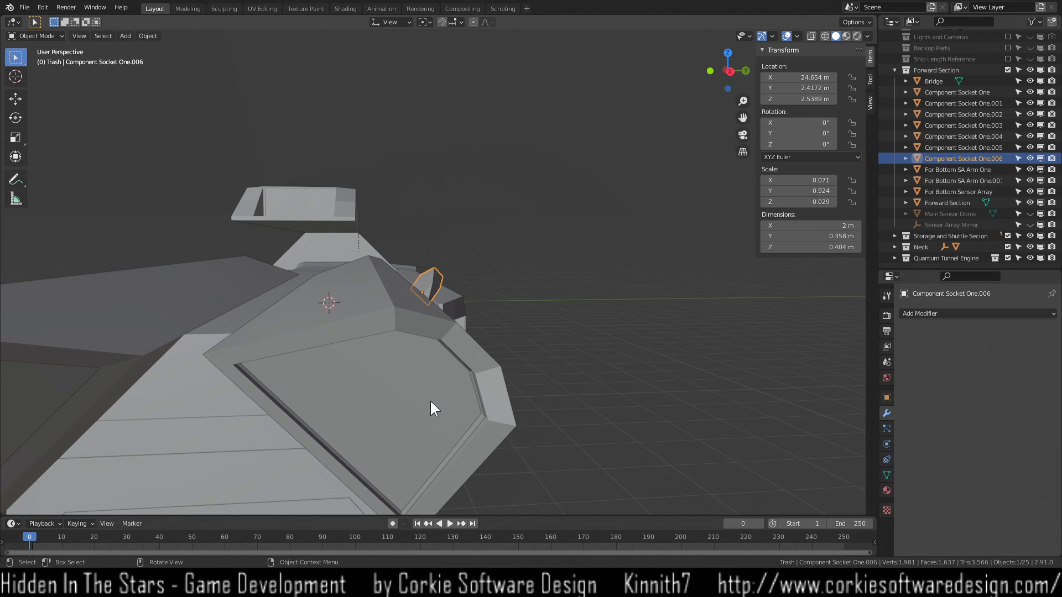
pyautogui.press('g')
pyautogui.press('y')
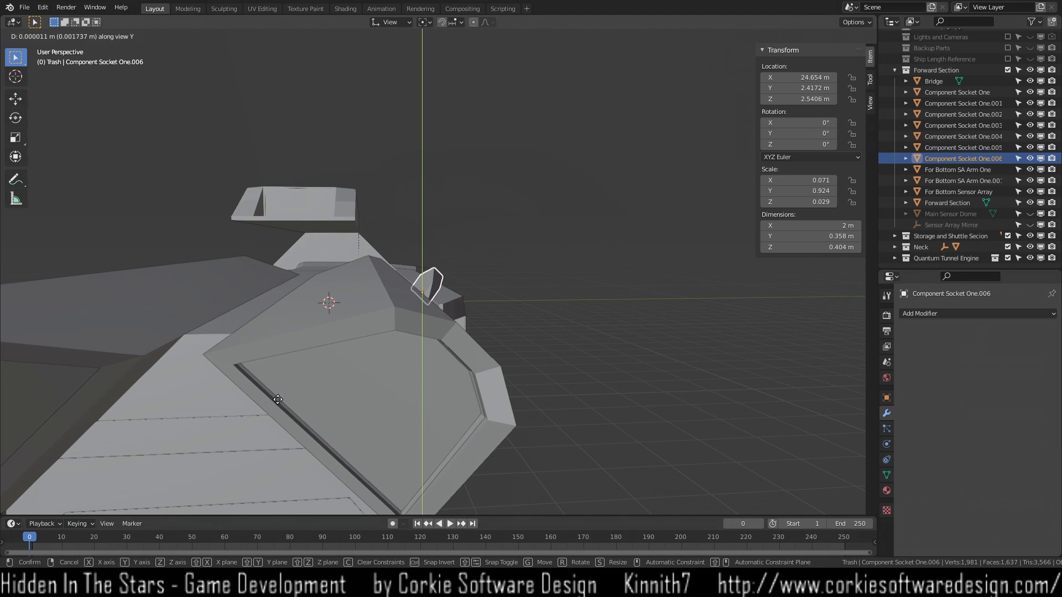
pyautogui.press('z')
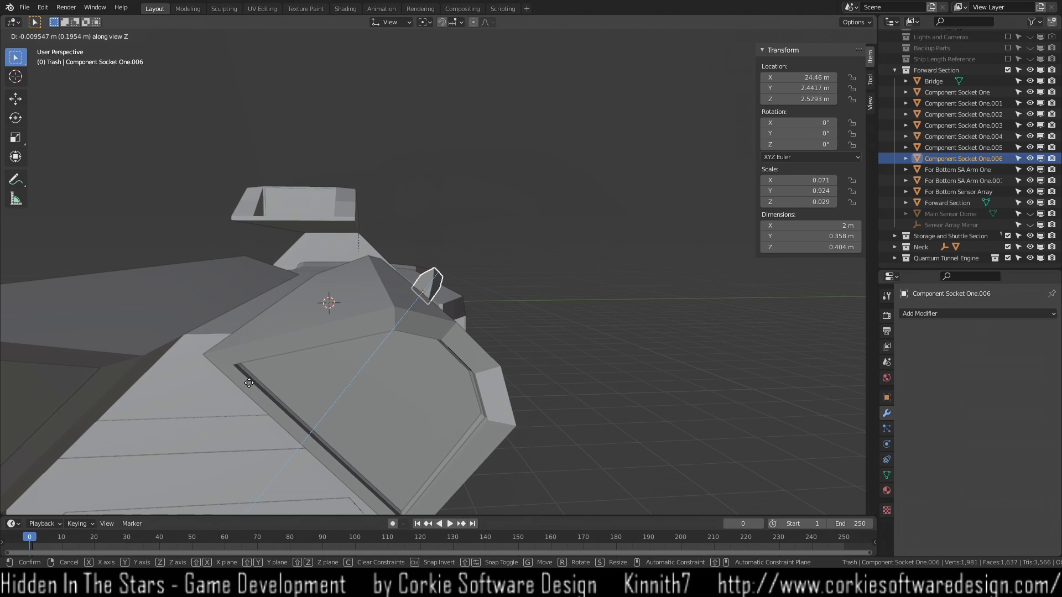
pyautogui.click(260, 386)
# Set the transform orientation to Global and move the socket about -2.88 m along Y, towards the hull's centerline.
pyautogui.click(390, 22)
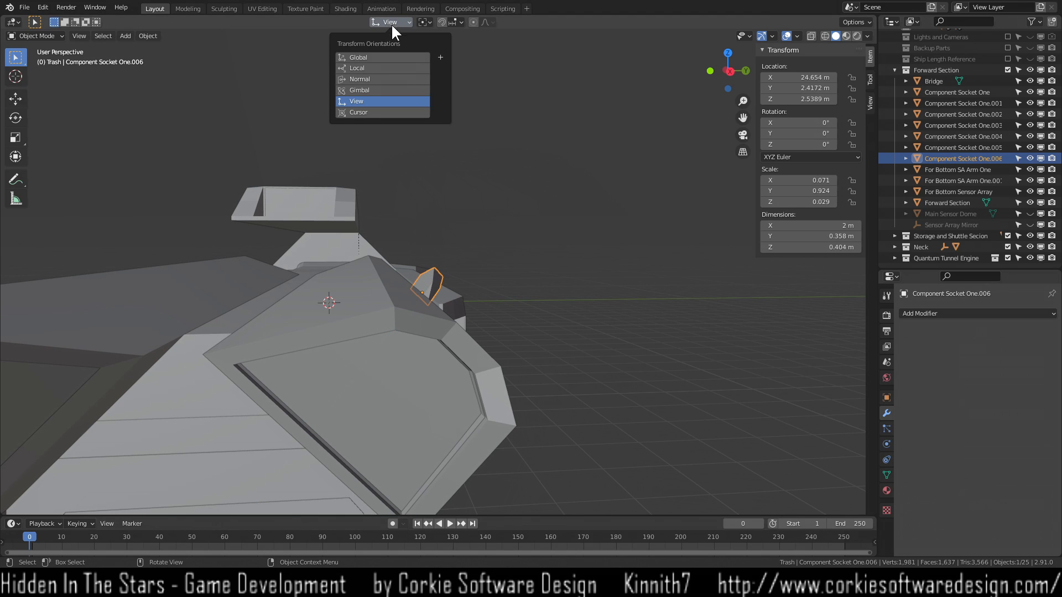
pyautogui.click(386, 55)
pyautogui.press('g')
pyautogui.press('y')
pyautogui.click(226, 299)
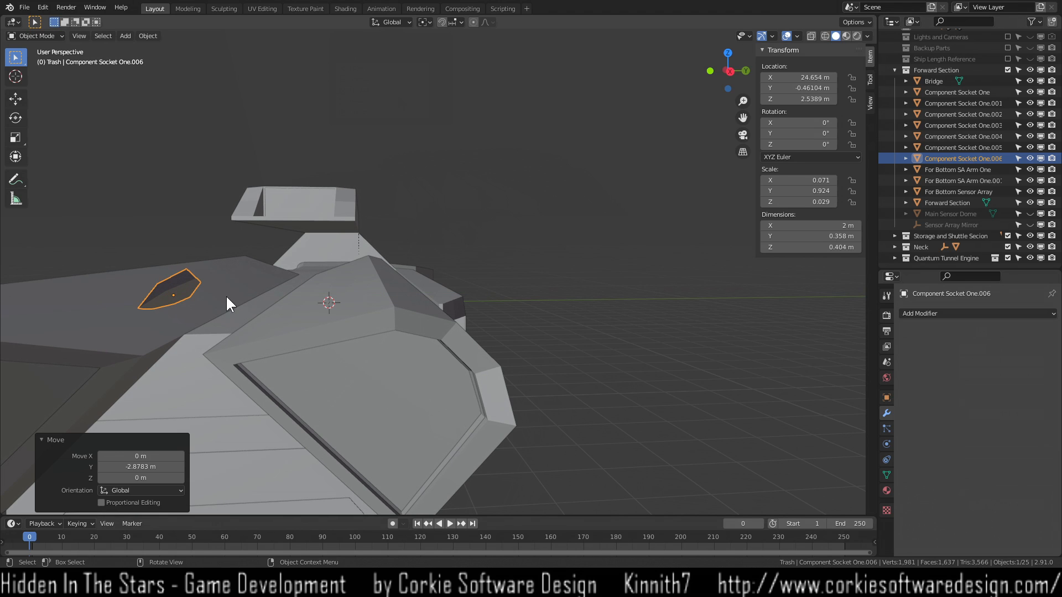
# Rotate the socket about 41.7° in the right orthographic view so that it stands upright.
pyautogui.moveTo(237, 289)
pyautogui.mouseDown(button='middle')
pyautogui.moveTo(265, 293)
pyautogui.moveTo(254, 284)
pyautogui.mouseUp(button='middle')
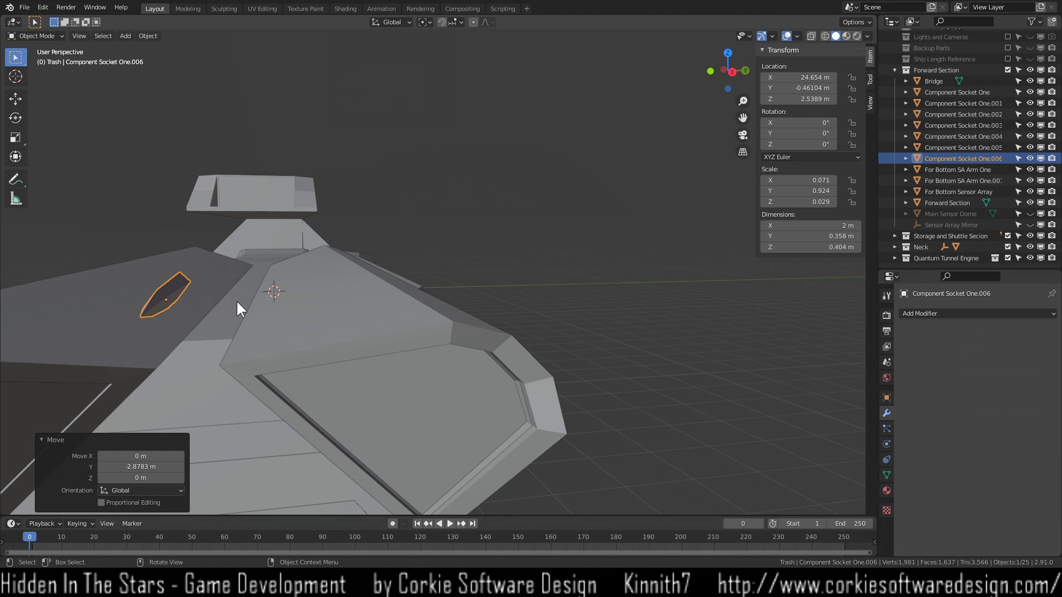
pyautogui.press('KP_3')
pyautogui.press('ctrl+KP_3')
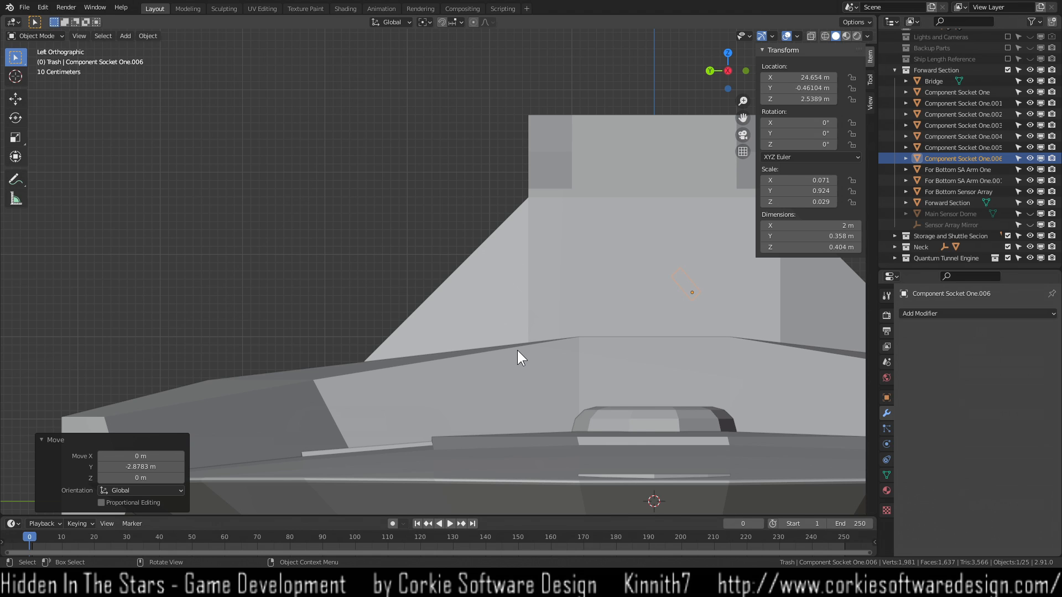
pyautogui.press('KP_7')
pyautogui.press('KP_3')
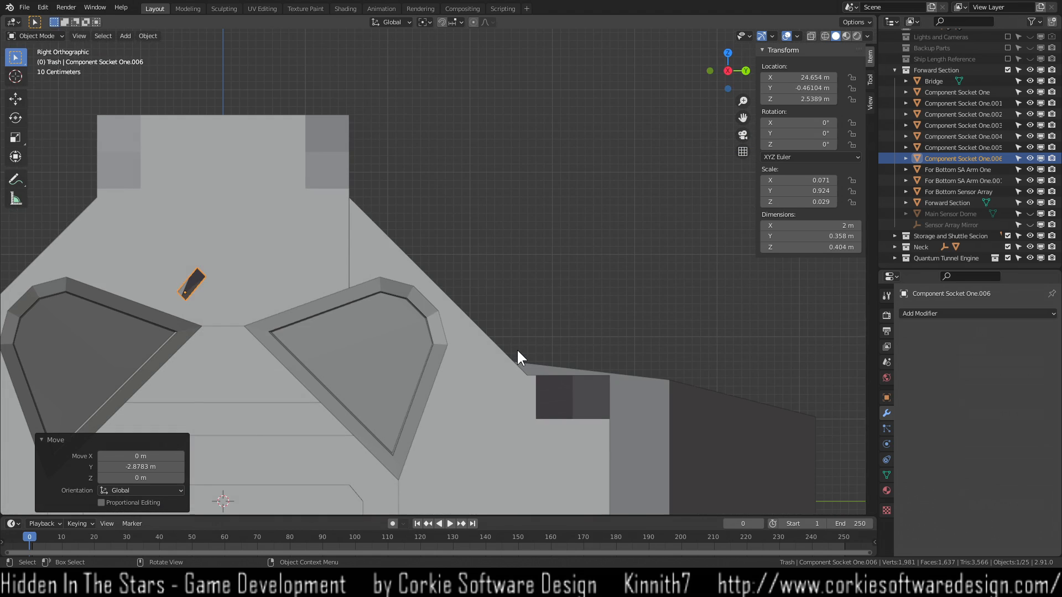
pyautogui.press('ctrl+KP_3')
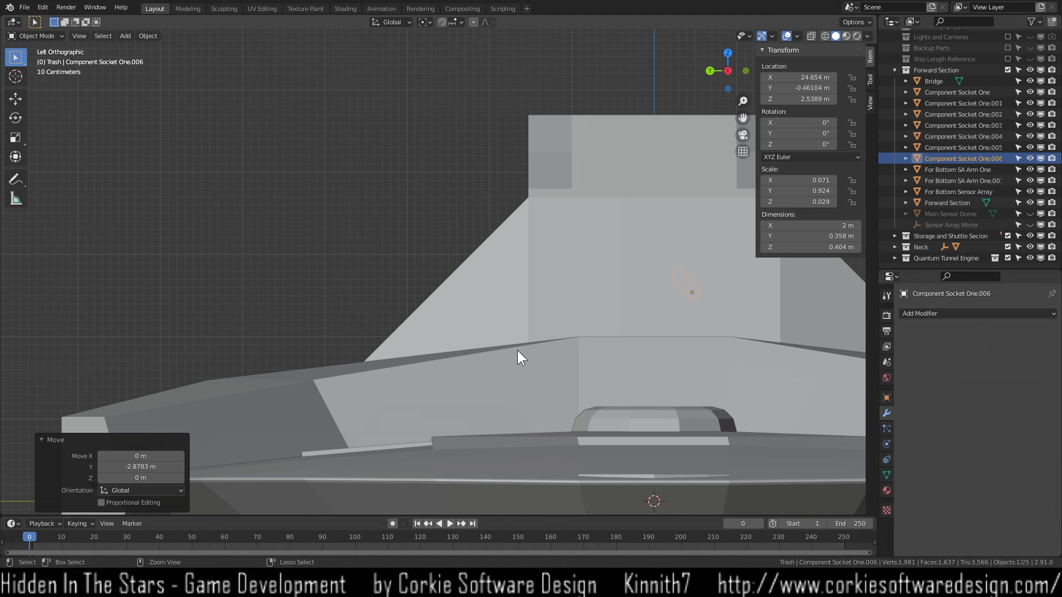
pyautogui.press('KP_3')
pyautogui.scroll(2, 182, 299)
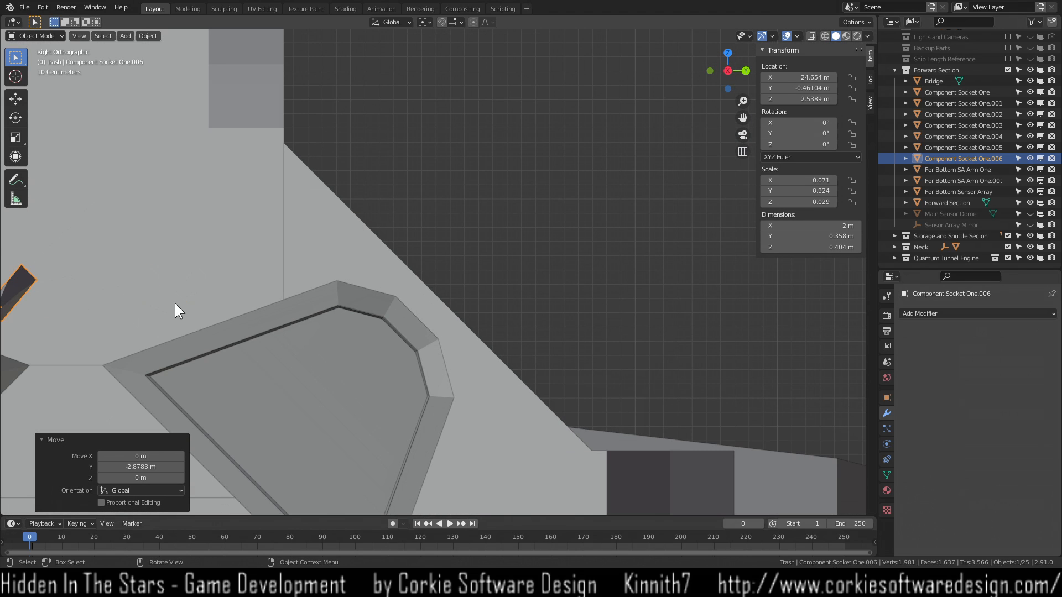
pyautogui.keyDown('shift'); pyautogui.moveTo(145, 301); pyautogui.dragTo(526, 303, button='middle'); pyautogui.keyUp('shift')
pyautogui.scroll(3, 474, 332)
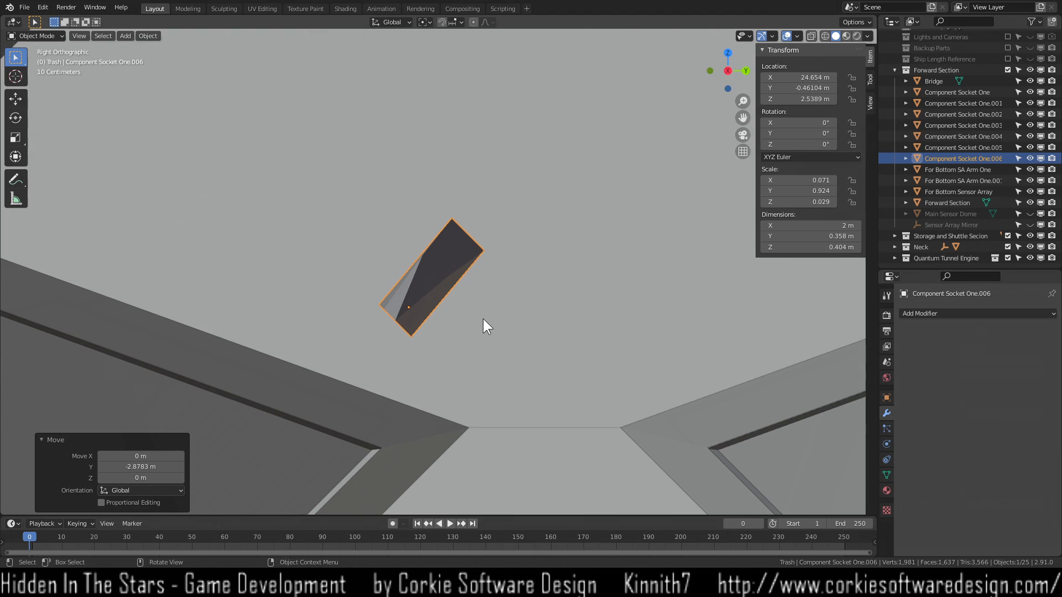
pyautogui.press('r')
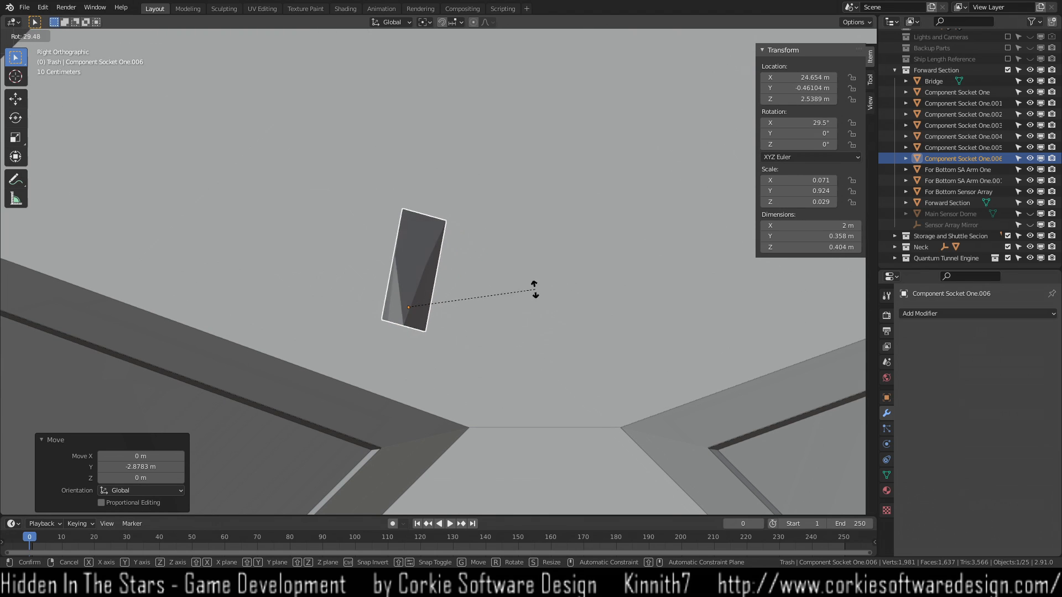
pyautogui.click(527, 264)
# Add an ico sphere with 2 subdivisions and a 1 m radius at the world origin.
pyautogui.scroll(-5, 629, 316)
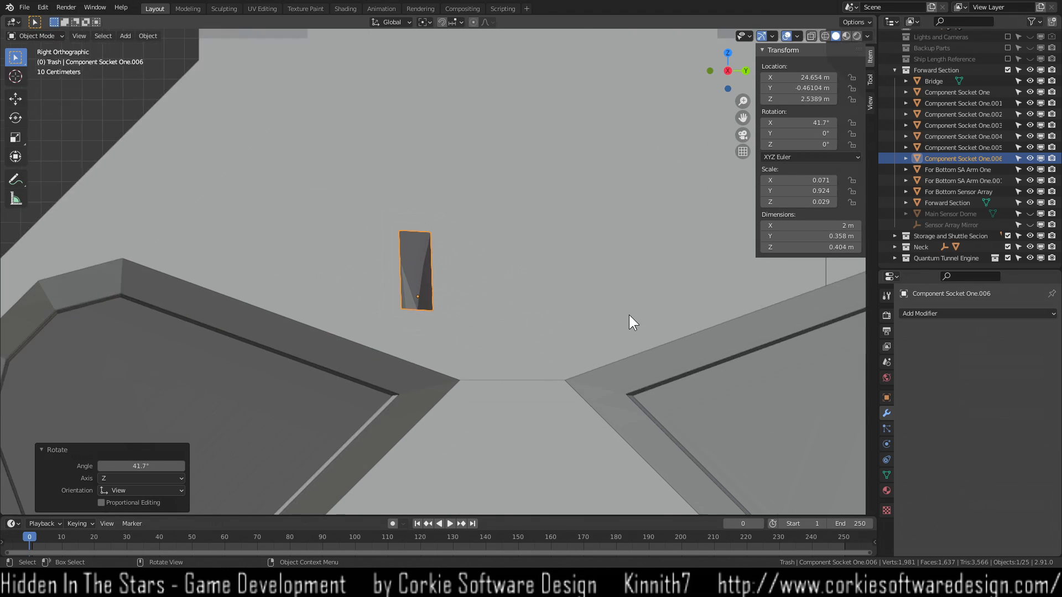
pyautogui.scroll(3, 523, 278)
pyautogui.moveTo(507, 288); pyautogui.dragTo(590, 308, button='middle')
pyautogui.scroll(-6, 591, 307)
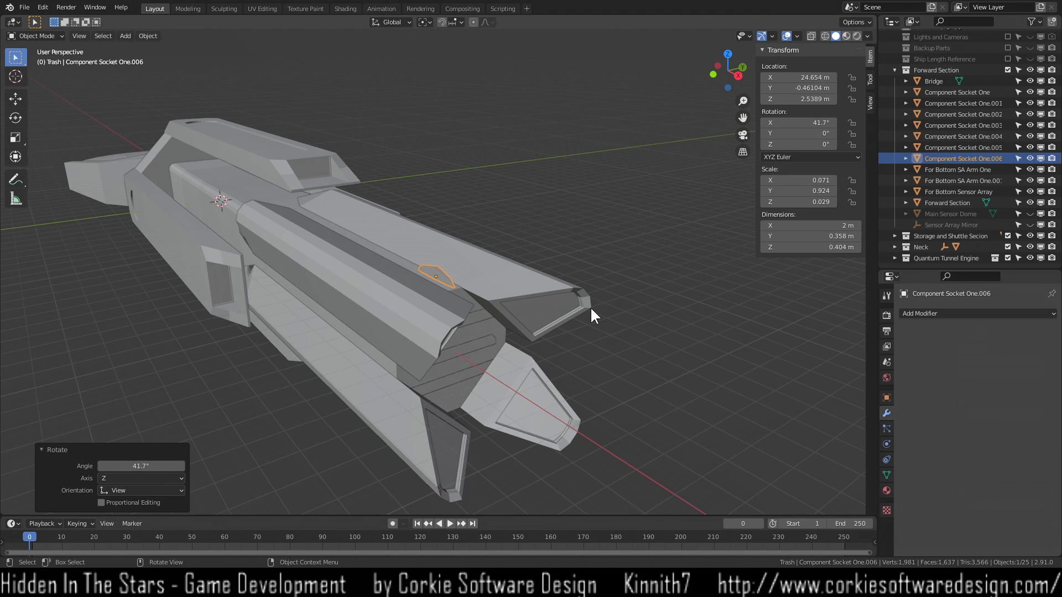
pyautogui.hotkey('shift', 'a')
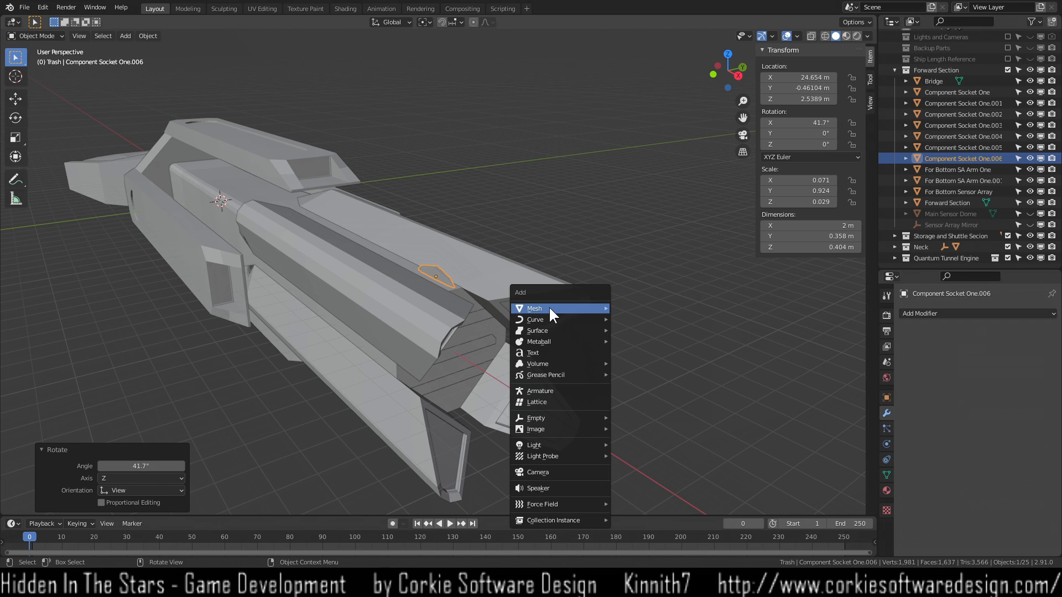
pyautogui.moveTo(548, 306)
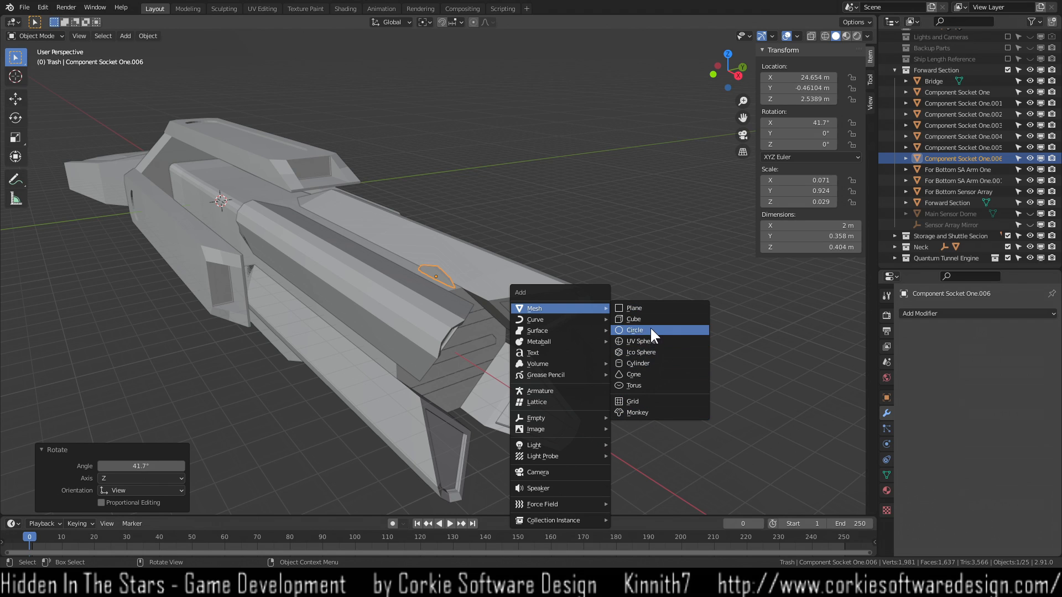
pyautogui.click(652, 354)
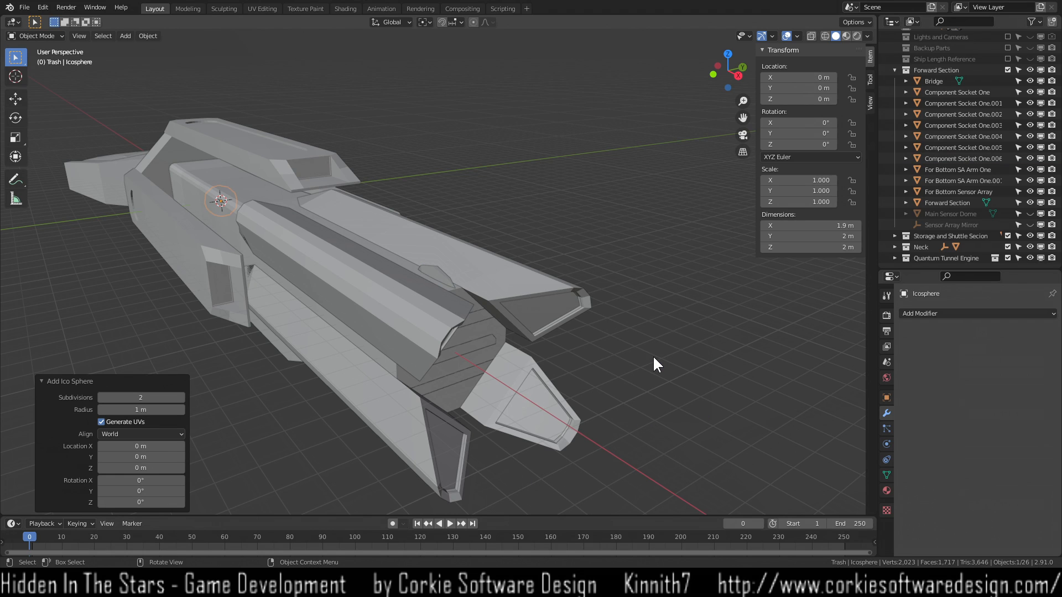
# Find the ico sphere inside the hull in wireframe shading and delete it.
pyautogui.click(326, 417)
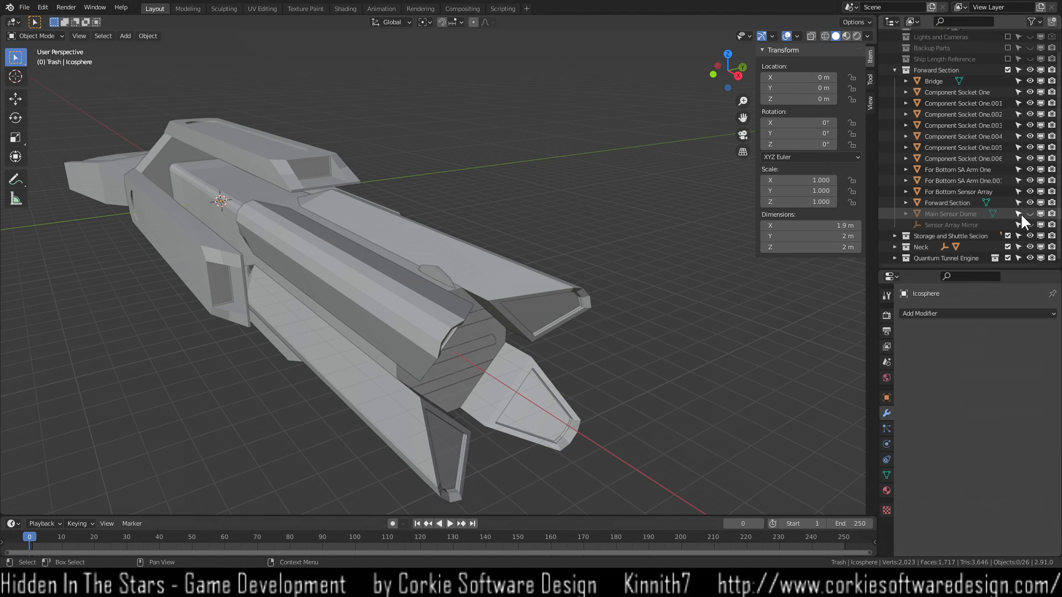
pyautogui.scroll(-1, 408, 312)
pyautogui.moveTo(142, 250); pyautogui.dragTo(224, 276, button='middle')
pyautogui.moveTo(93, 317); pyautogui.dragTo(836, 238, button='middle')
pyautogui.scroll(4, 482, 293)
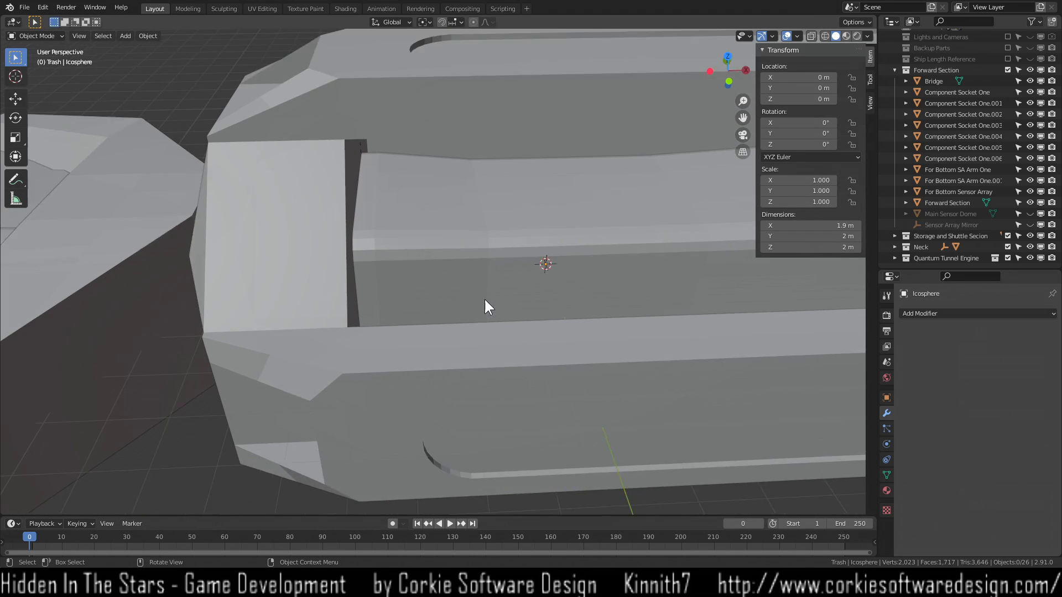
pyautogui.press('z')
pyautogui.click(390, 313)
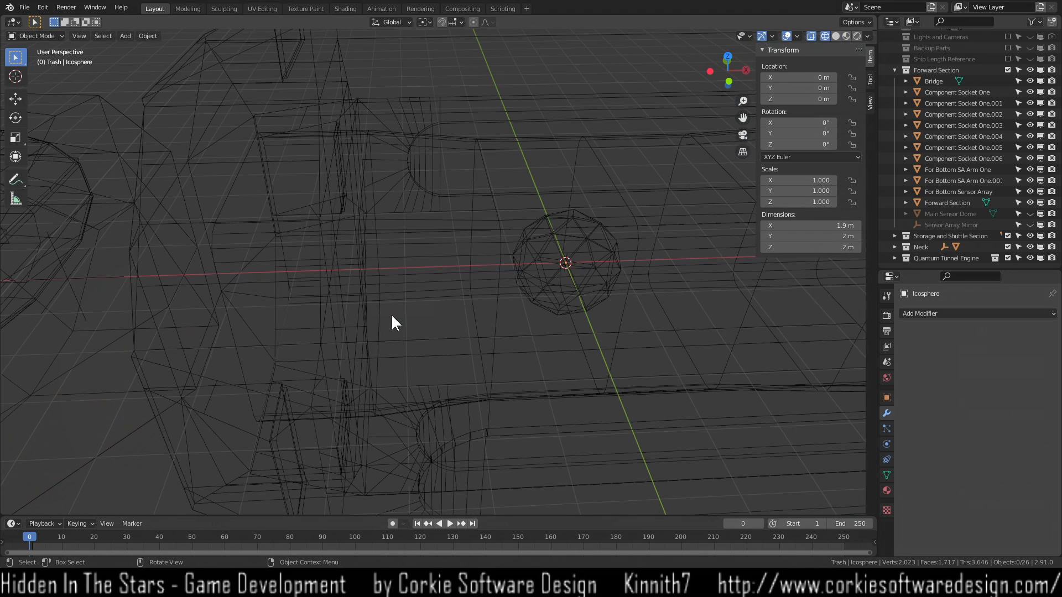
pyautogui.click(572, 272)
pyautogui.press('x')
pyautogui.click(569, 271)
pyautogui.scroll(-3, 607, 320)
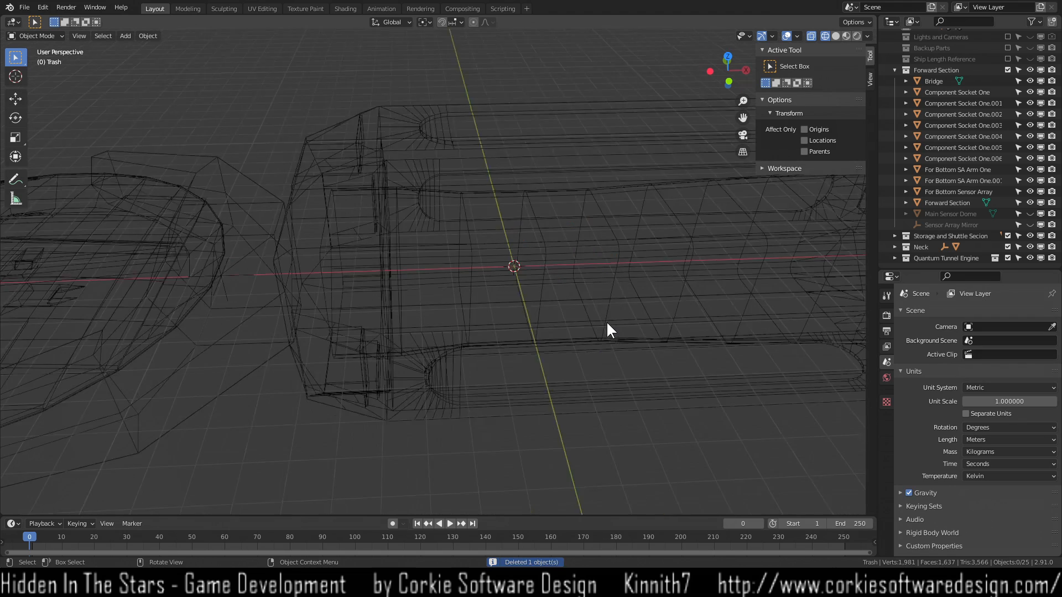
# Add an 8-vertex cylinder with a 1 m radius and 2 m depth at the world origin.
pyautogui.hotkey('shift', 'a')
pyautogui.moveTo(598, 357)
pyautogui.moveTo(594, 321)
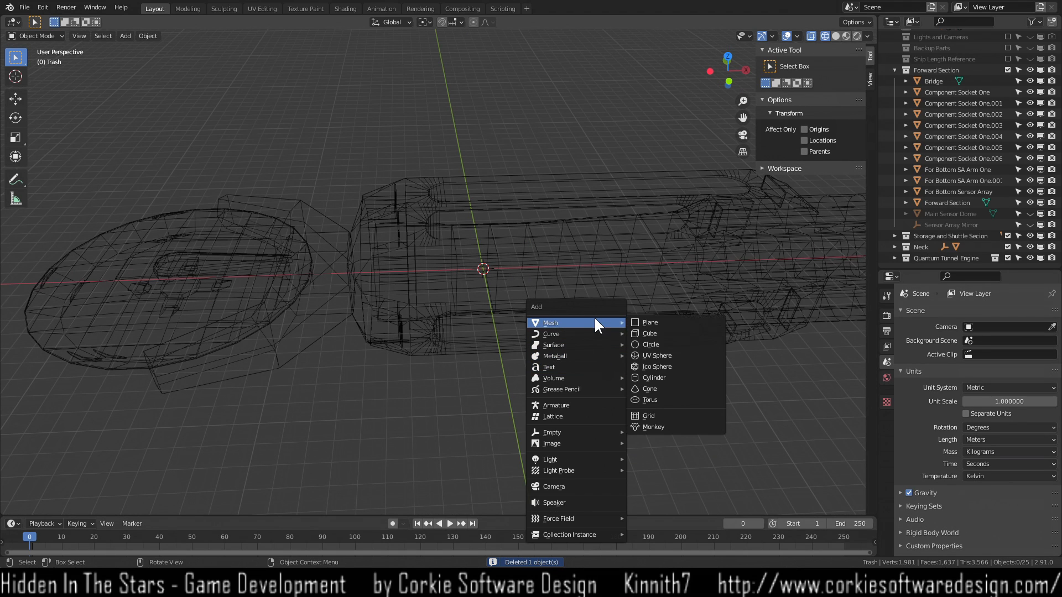
pyautogui.click(668, 376)
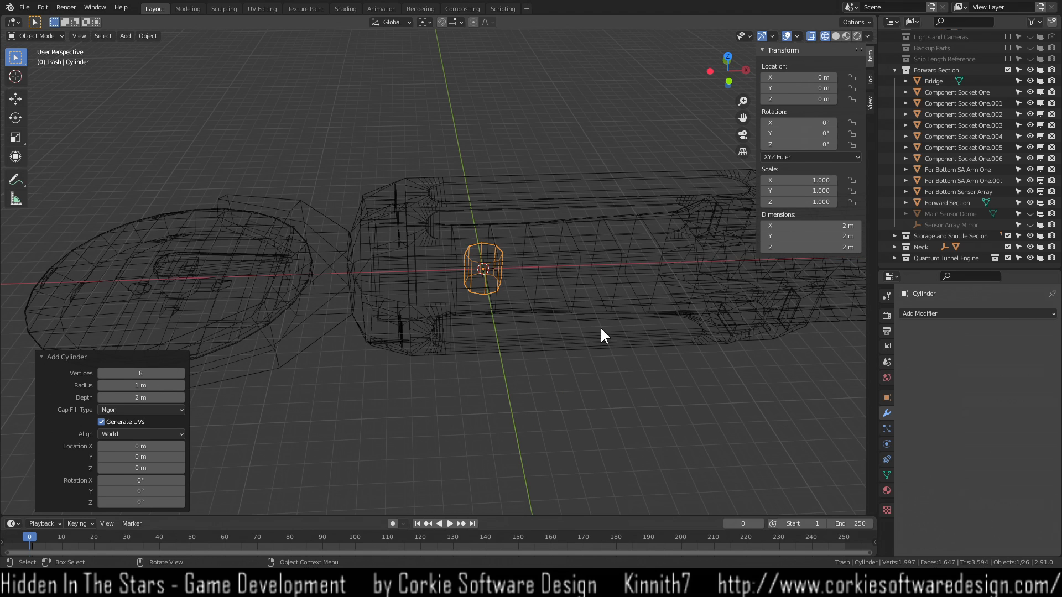
# Move the cylinder about 26.18 m along X to the front end of the ship's forward section.
pyautogui.scroll(-4, 571, 321)
pyautogui.moveTo(609, 334); pyautogui.dragTo(470, 373, button='middle')
pyautogui.press('g')
pyautogui.press('x')
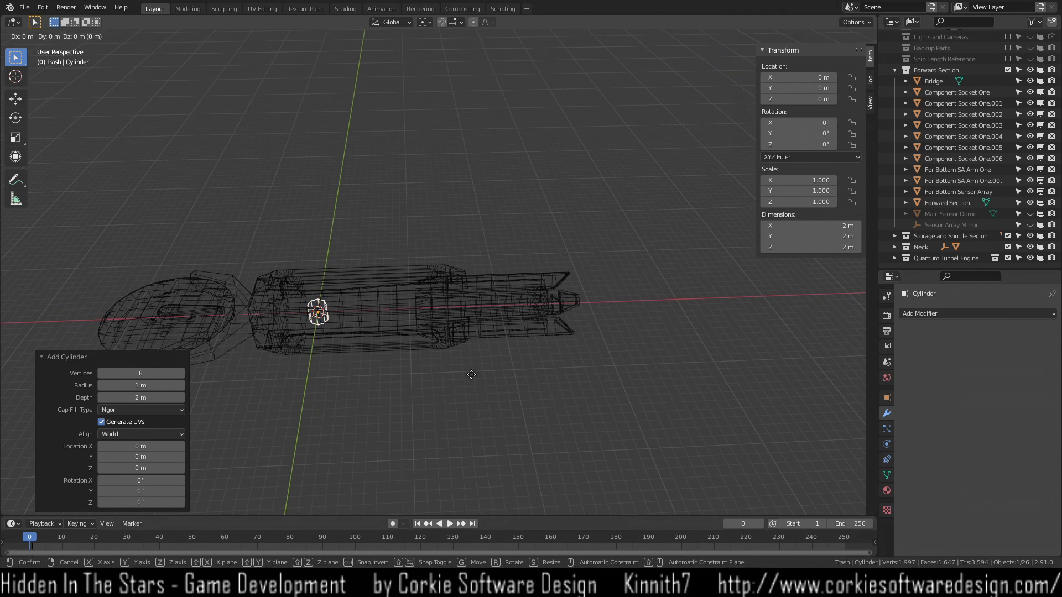
pyautogui.click(708, 366)
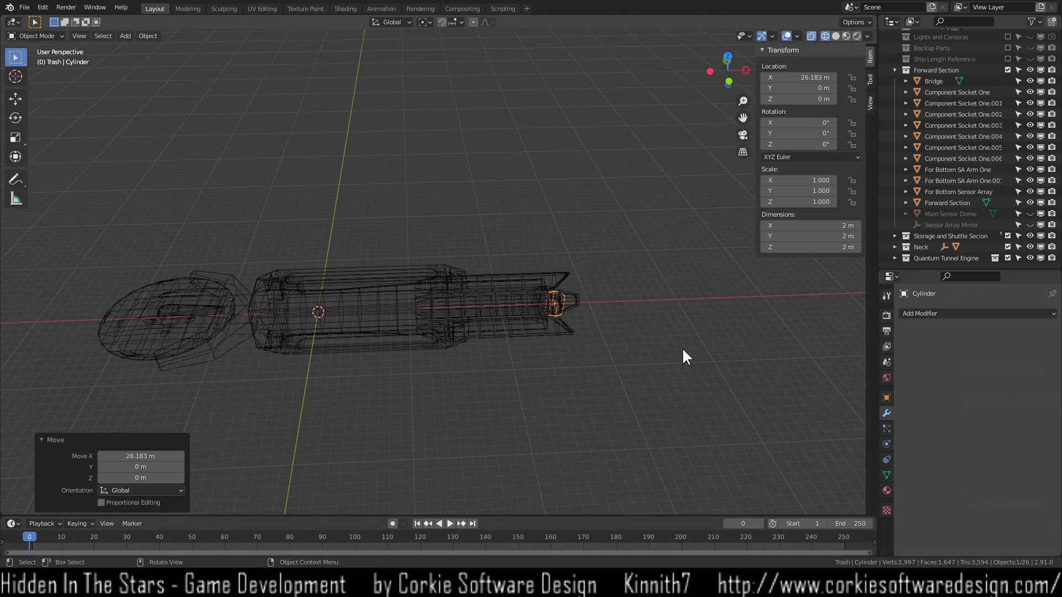
# Switch to solid shading and raise the cylinder about 3.5 m along Z above the forward section's hull.
pyautogui.scroll(7, 671, 337)
pyautogui.moveTo(708, 338)
pyautogui.keyDown('shift'); pyautogui.mouseDown(button='middle')
pyautogui.moveTo(326, 398)
pyautogui.moveTo(530, 353)
pyautogui.moveTo(431, 339)
pyautogui.mouseUp(button='middle'); pyautogui.keyUp('shift')
pyautogui.press('z')
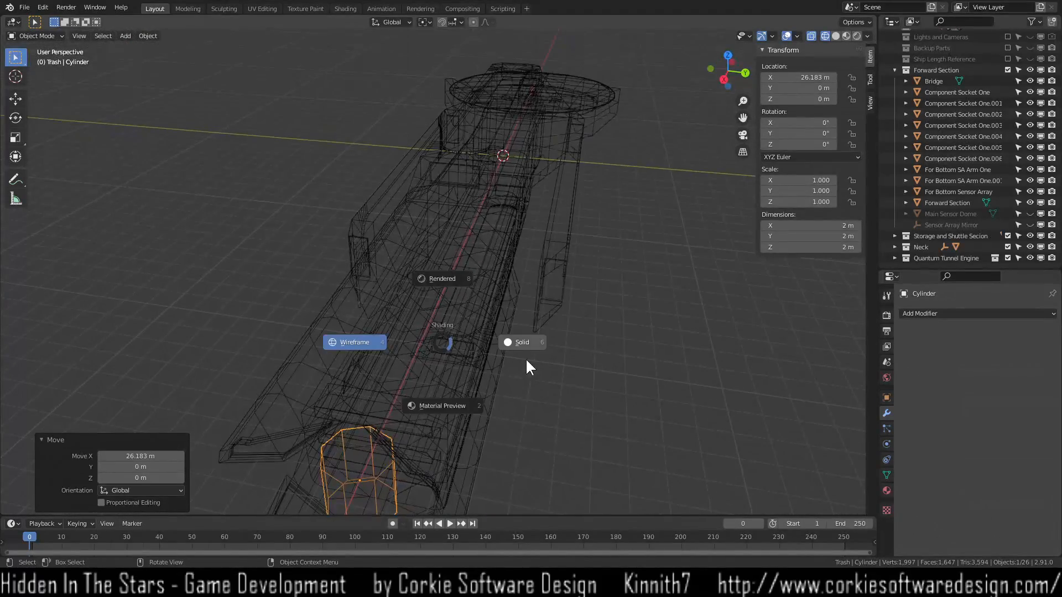
pyautogui.click(526, 363)
pyautogui.press('g')
pyautogui.press('z')
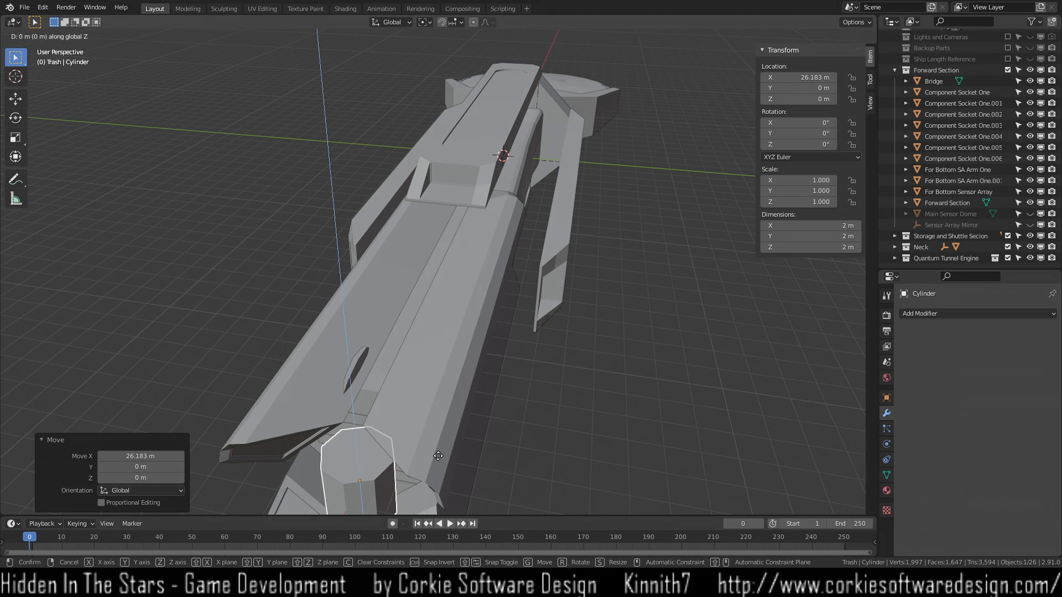
pyautogui.click(436, 354)
# Move the cylinder back about 1.5 m along X over the small raised part near the hull's front edge.
pyautogui.moveTo(336, 457); pyautogui.dragTo(499, 414, button='middle')
pyautogui.press('g')
pyautogui.press('x')
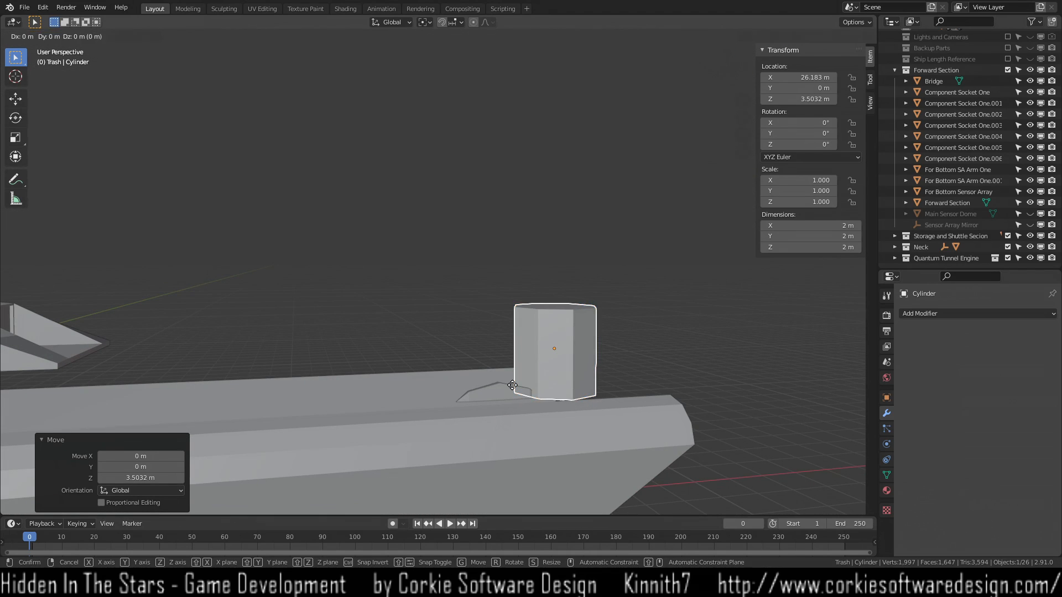
pyautogui.click(453, 399)
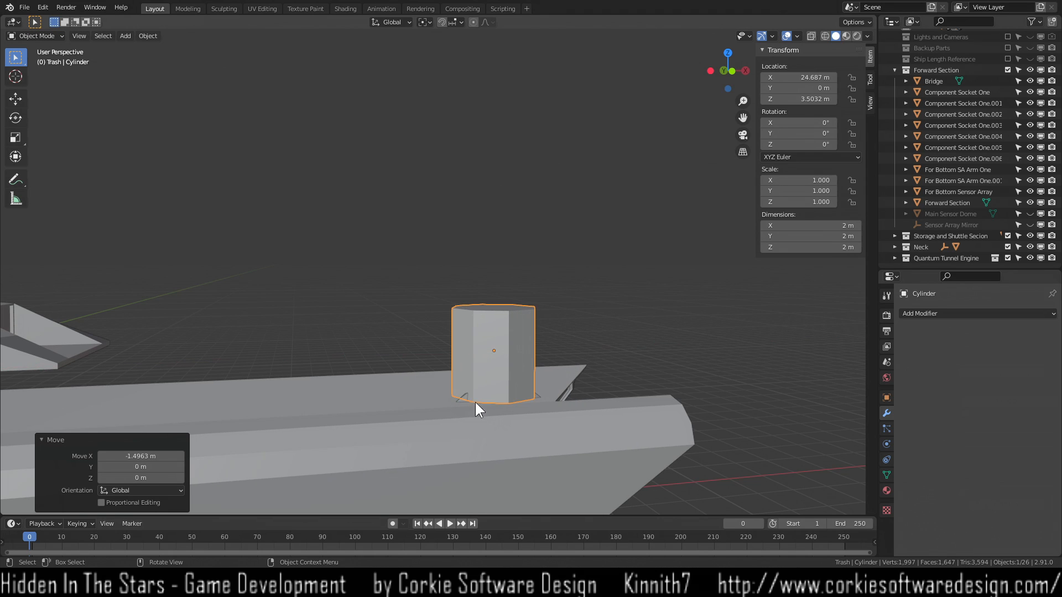
# Lower the cylinder about 0.03 m along Z so its base fits the small raised part on the hull.
pyautogui.scroll(-3, 530, 391)
pyautogui.scroll(5, 529, 398)
pyautogui.moveTo(597, 403); pyautogui.dragTo(463, 371, button='middle')
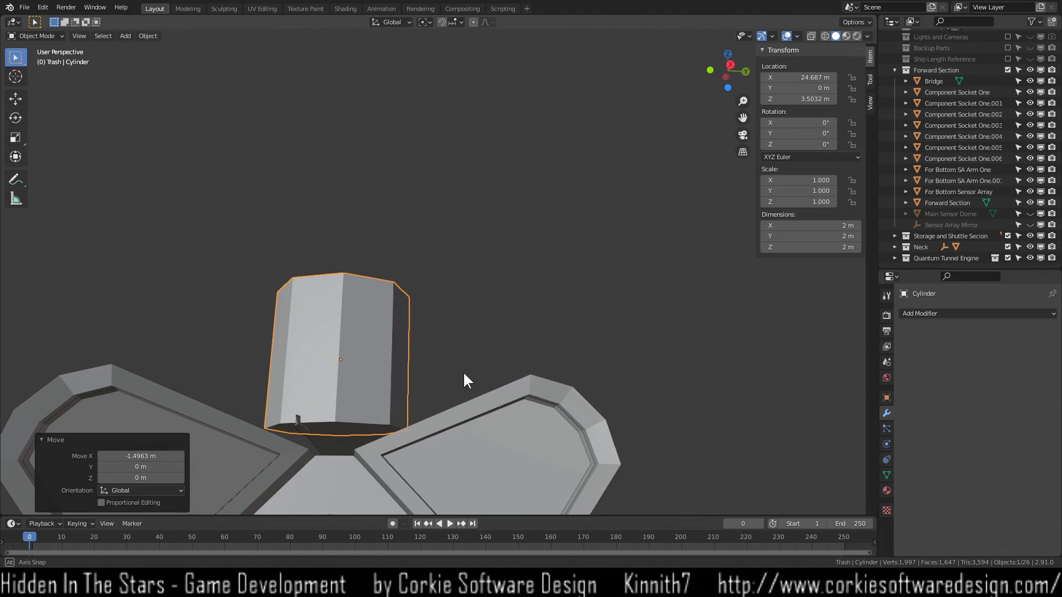
pyautogui.scroll(5, 464, 370)
pyautogui.keyDown('shift'); pyautogui.moveTo(353, 477); pyautogui.dragTo(438, 308, button='middle'); pyautogui.keyUp('shift')
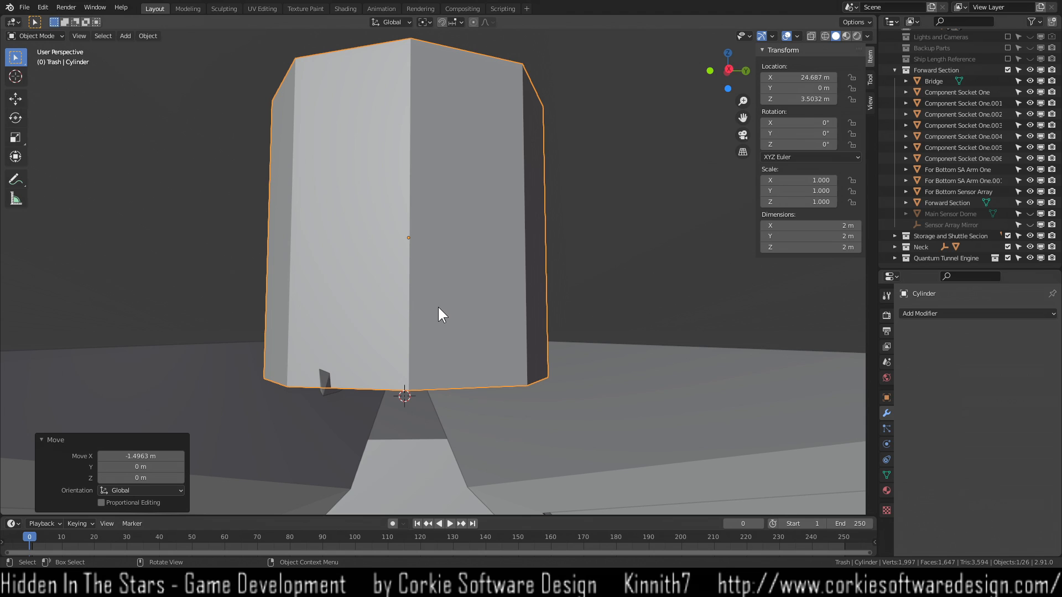
pyautogui.keyDown('shift'); pyautogui.moveTo(399, 336); pyautogui.dragTo(391, 297, button='middle'); pyautogui.keyUp('shift')
pyautogui.scroll(2, 436, 287)
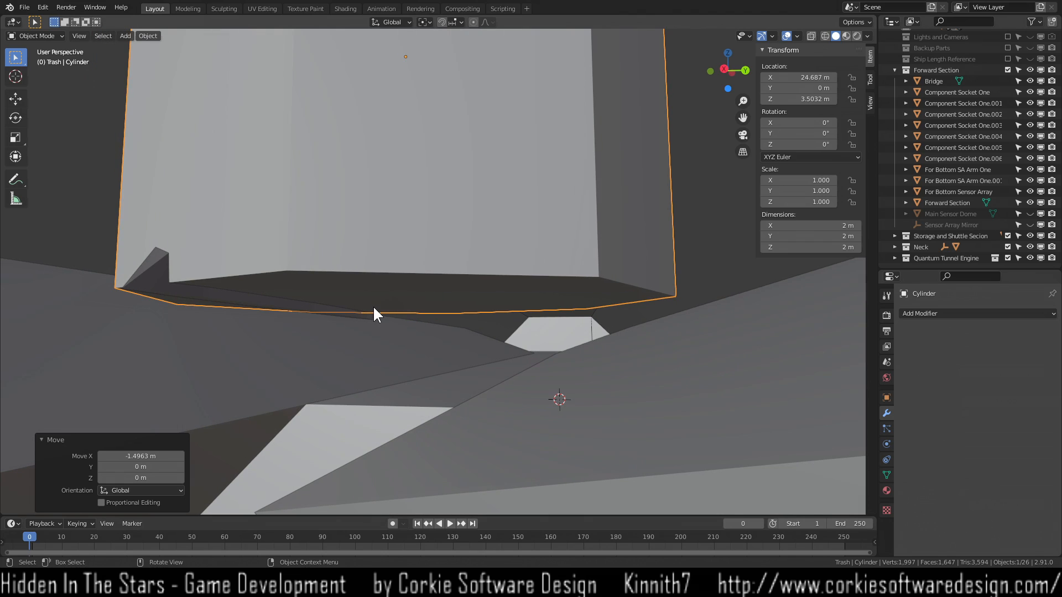
pyautogui.press('g')
pyautogui.press('z')
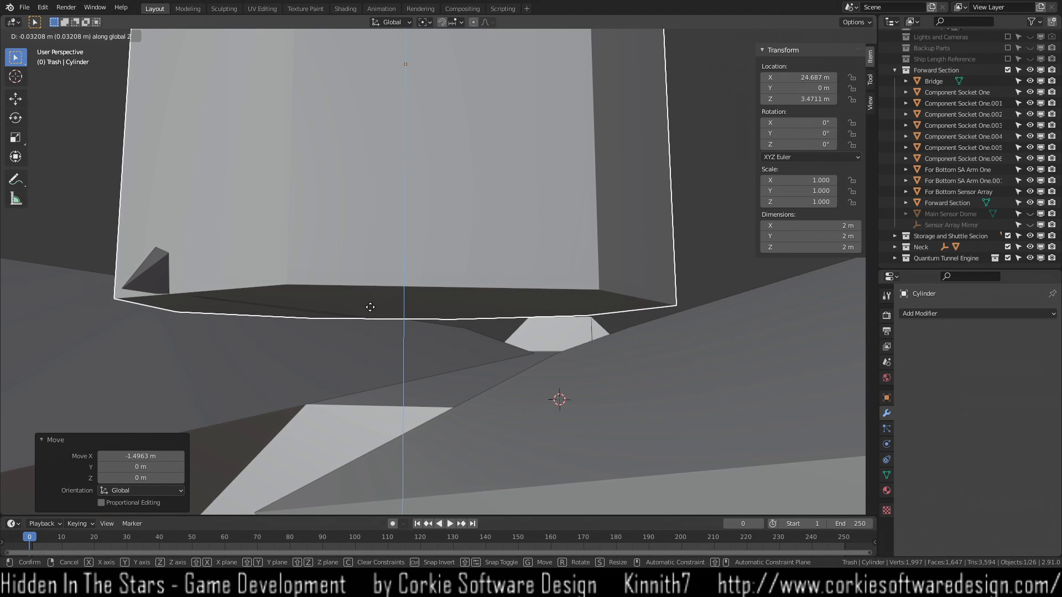
pyautogui.click(370, 306)
# In wireframe shading, edit the cylinder's mesh and lower its top vertices about 1.84 m along Z.
pyautogui.scroll(-4, 389, 323)
pyautogui.scroll(-4, 388, 323)
pyautogui.press('z')
pyautogui.click(336, 301)
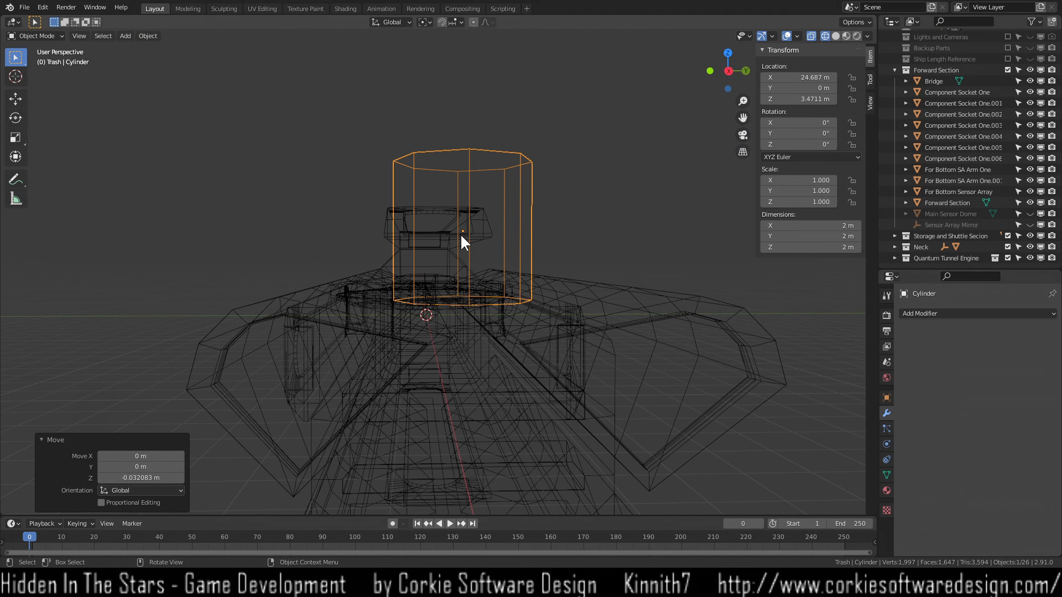
pyautogui.press('Tab')
pyautogui.moveTo(349, 137); pyautogui.dragTo(601, 191)
pyautogui.press('g')
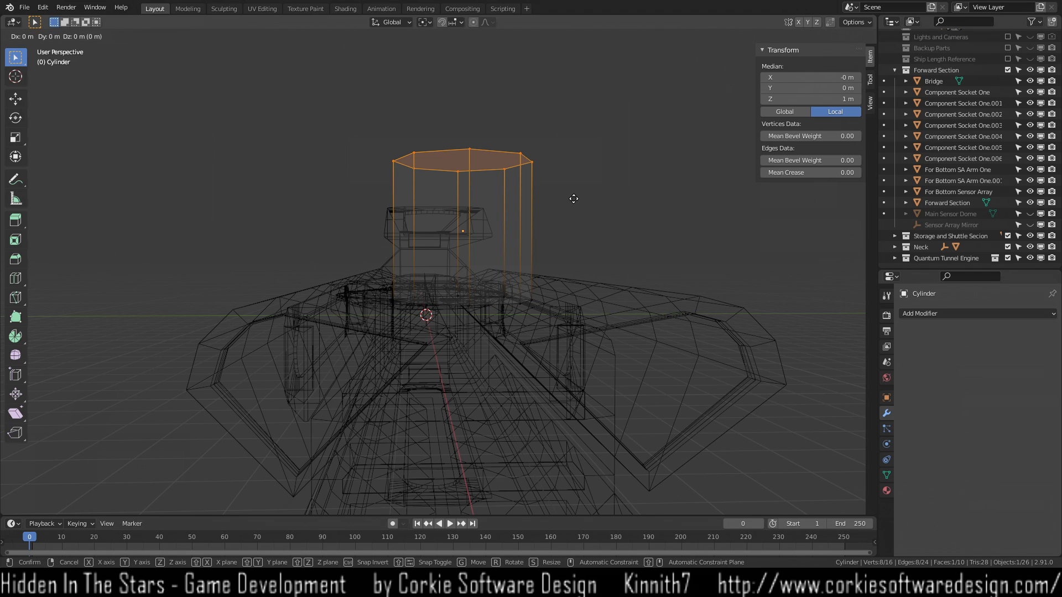
pyautogui.press('z')
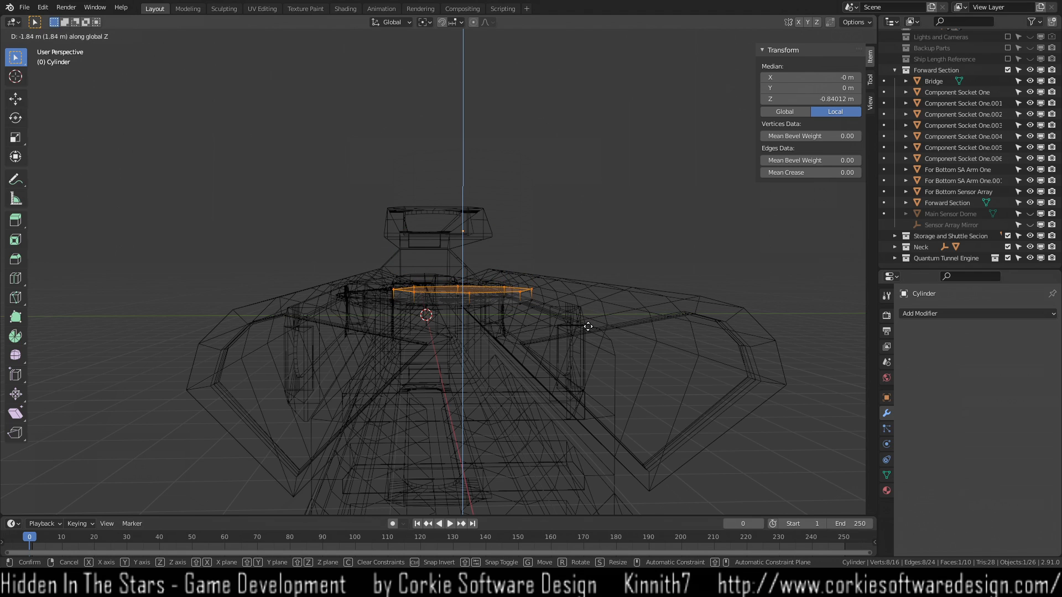
pyautogui.click(483, 316)
# Raise the cylinder's top vertices about 0.22 m along Z.
pyautogui.scroll(2, 482, 316)
pyautogui.scroll(3, 430, 429)
pyautogui.scroll(-5, 437, 445)
pyautogui.scroll(2, 432, 420)
pyautogui.moveTo(431, 421); pyautogui.dragTo(431, 418, button='middle')
pyautogui.press('g')
pyautogui.press('z')
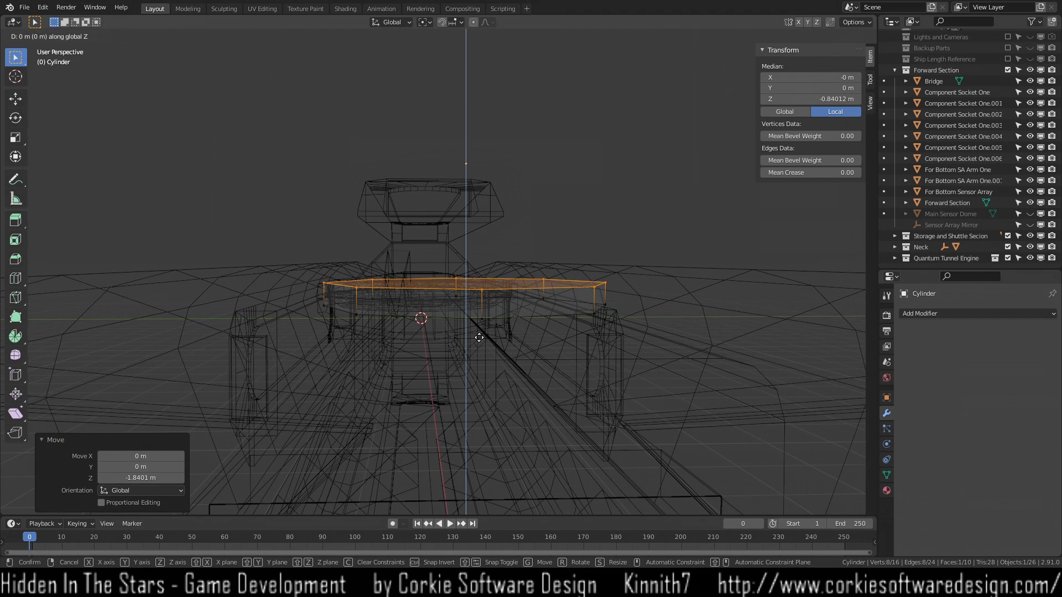
pyautogui.click(481, 307)
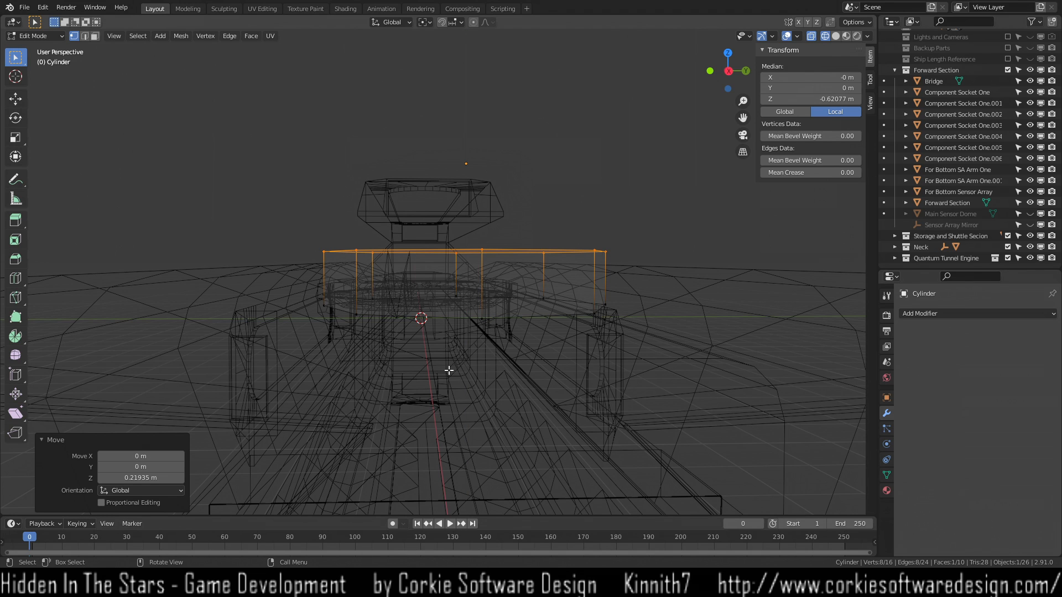
# View the cylinder from directly above in top orthographic projection.
pyautogui.moveTo(338, 362); pyautogui.dragTo(465, 443, button='middle')
pyautogui.moveTo(625, 372); pyautogui.dragTo(499, 355, button='middle')
pyautogui.press('KP_7')
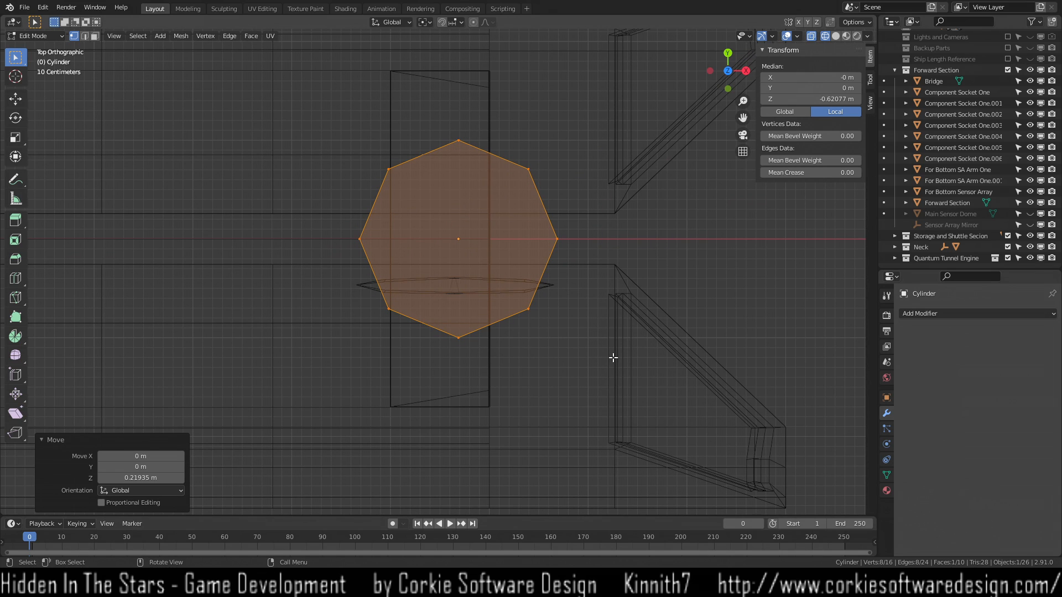
pyautogui.press('g')
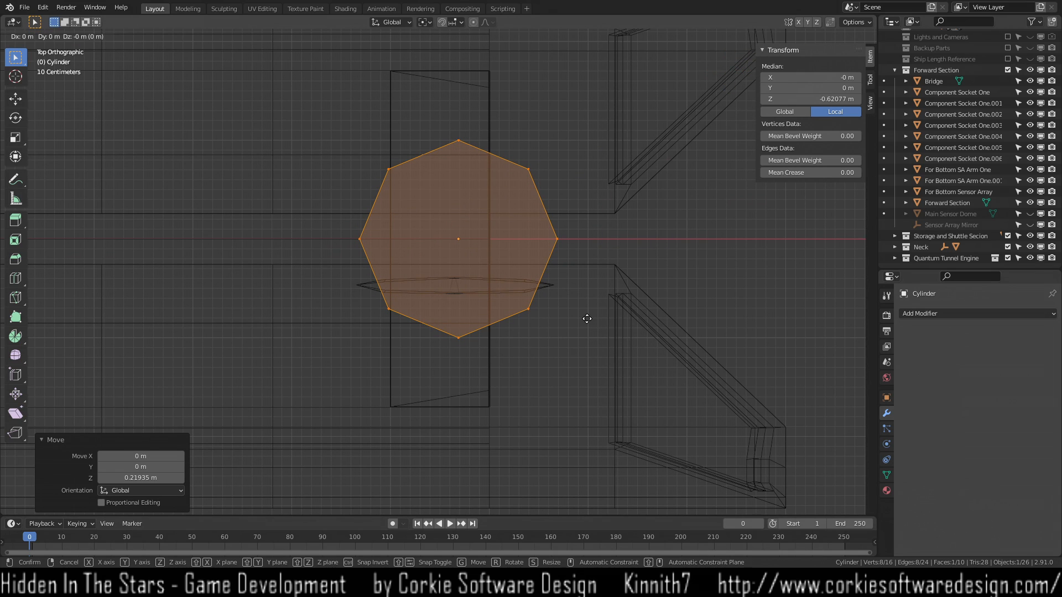
pyautogui.press('y')
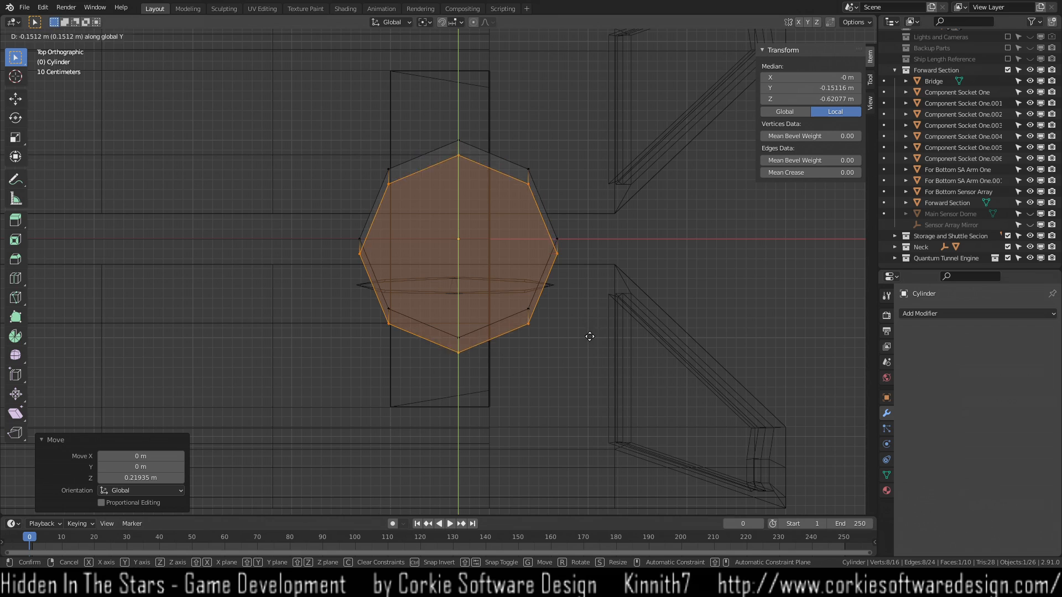
pyautogui.rightClick(592, 381)
# Select the whole cylinder mesh and move it about -0.47 m along Y, centring it over the thin lens-shaped part.
pyautogui.moveTo(266, 106); pyautogui.dragTo(712, 439)
pyautogui.press('g')
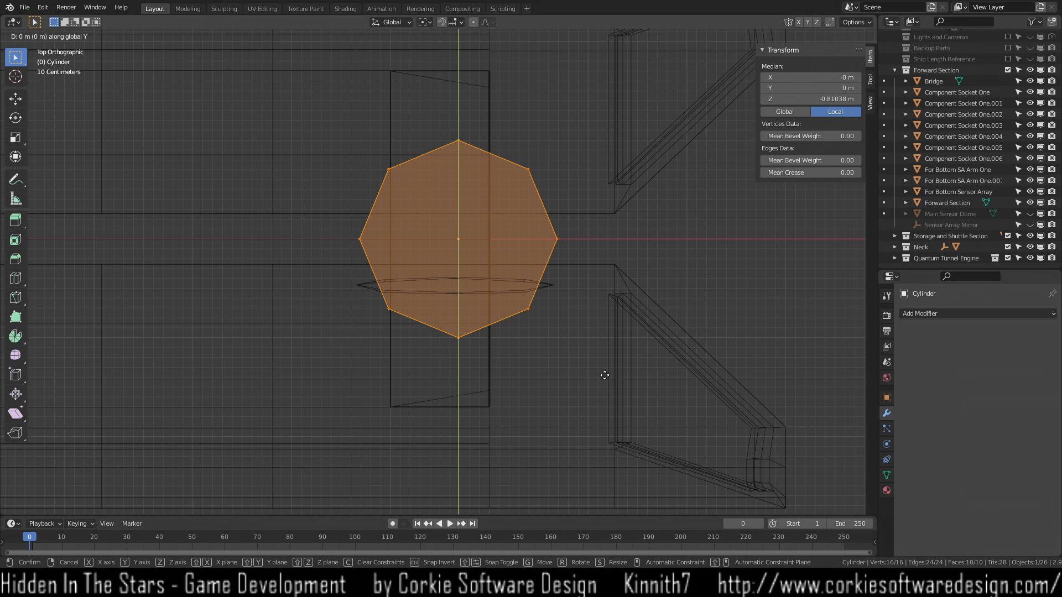
pyautogui.press('y')
pyautogui.rightClick(623, 383)
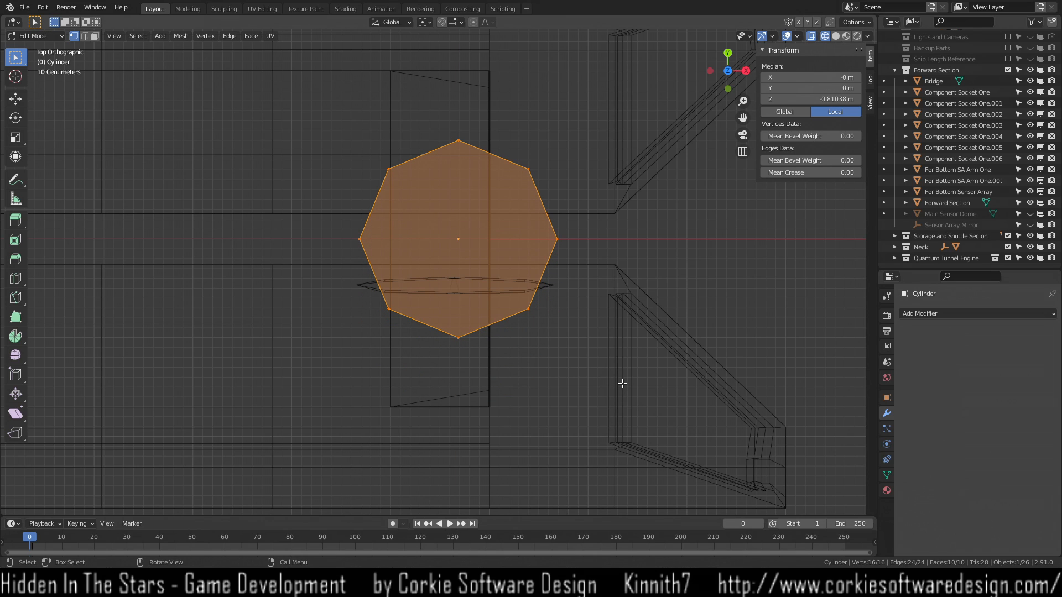
pyautogui.press('g')
pyautogui.press('y')
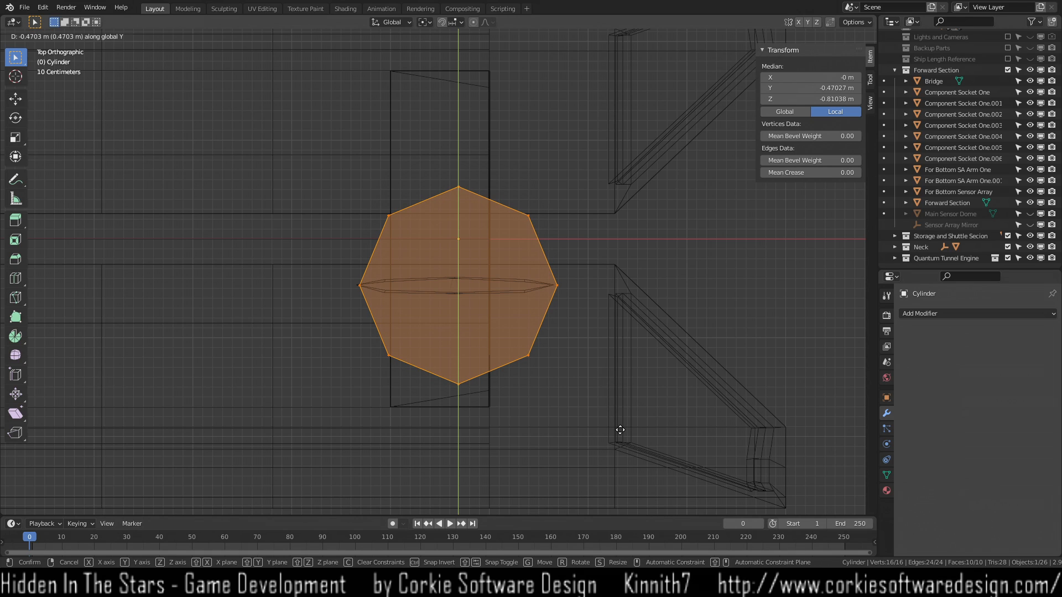
pyautogui.click(620, 430)
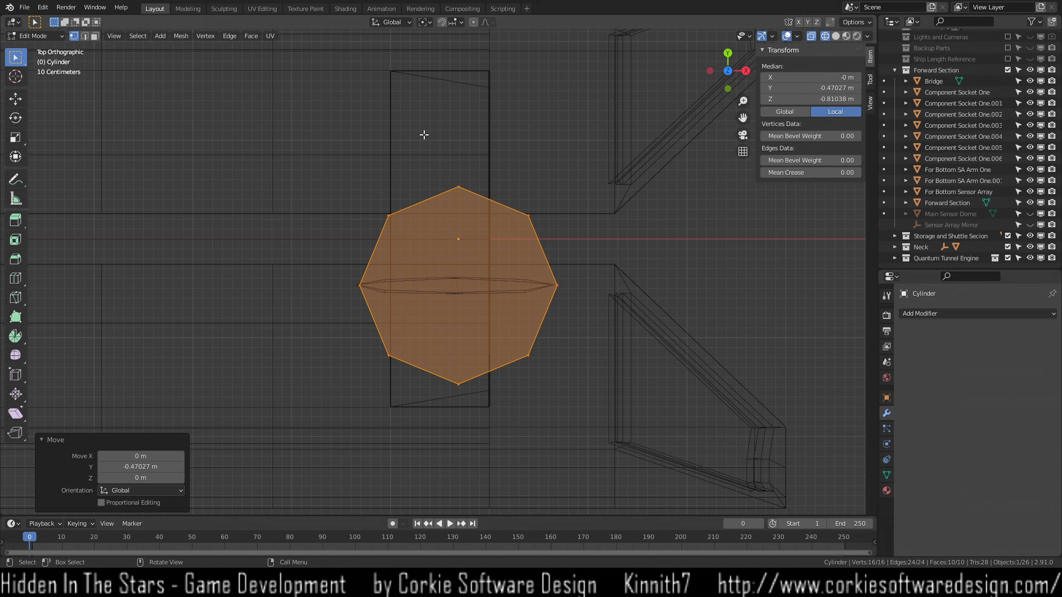
# Return to Object Mode and set the cylinder's origin to its geometry.
pyautogui.press('Tab')
pyautogui.click(147, 36)
pyautogui.moveTo(238, 60)
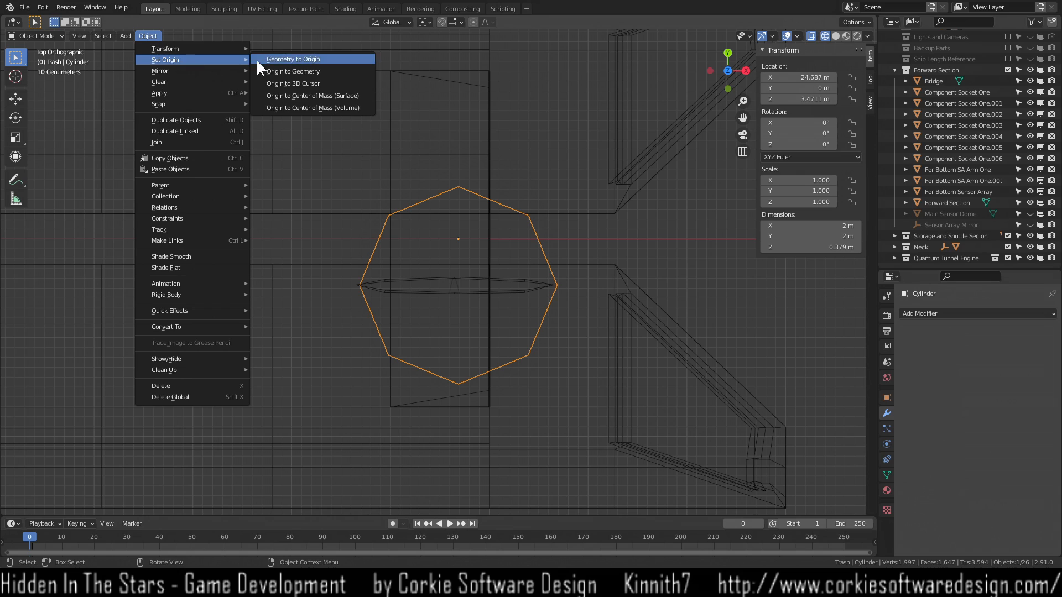
pyautogui.click(291, 71)
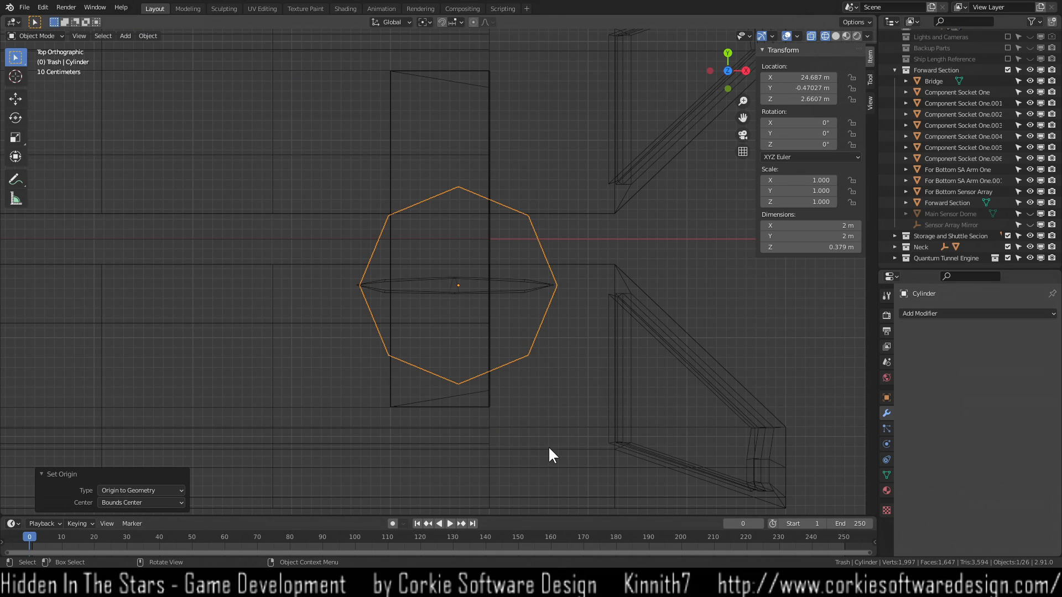
# Scale the cylinder along Y by about 0.084 to match the thin part's width.
pyautogui.press('s')
pyautogui.press('y')
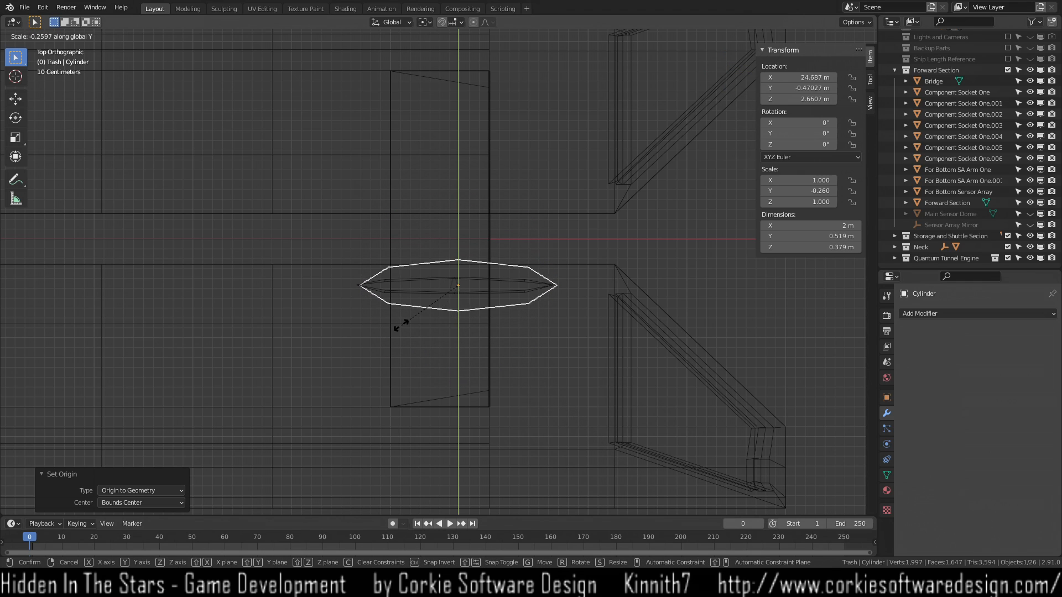
pyautogui.click(454, 309)
# In Edit Mode, lower the upper vertex at the flattened cylinder's positive X end about 0.32 m along Z.
pyautogui.moveTo(550, 371); pyautogui.dragTo(294, 265, button='middle')
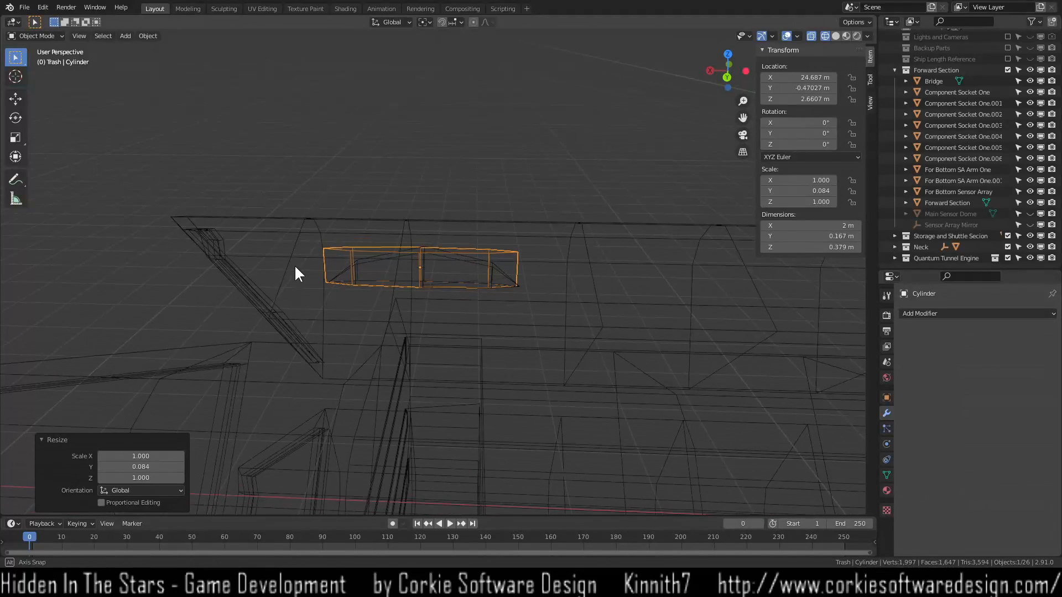
pyautogui.press('Tab')
pyautogui.scroll(6, 374, 310)
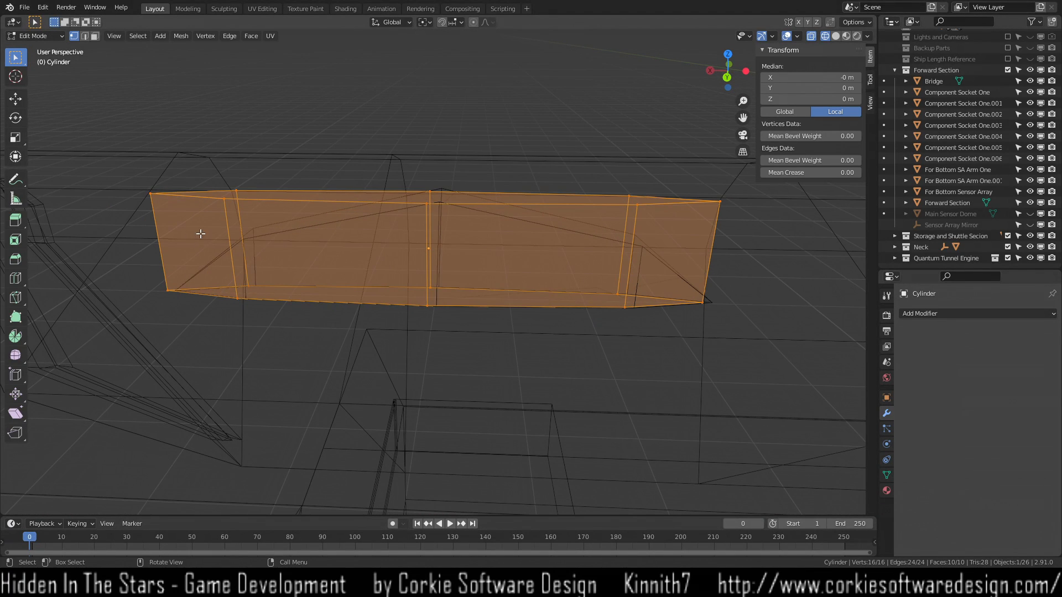
pyautogui.click(151, 194)
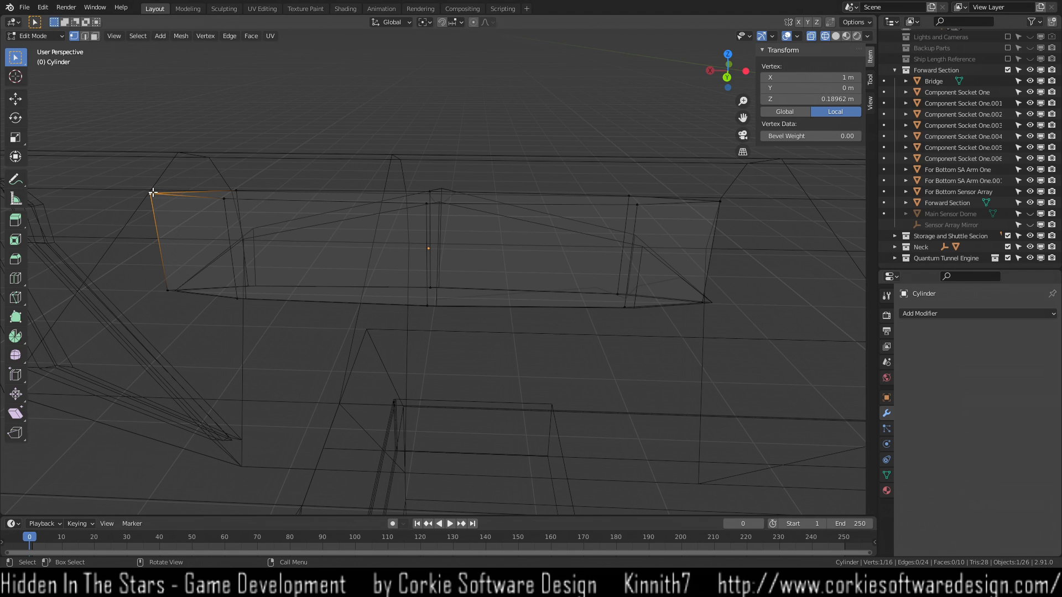
pyautogui.press('g')
pyautogui.press('z')
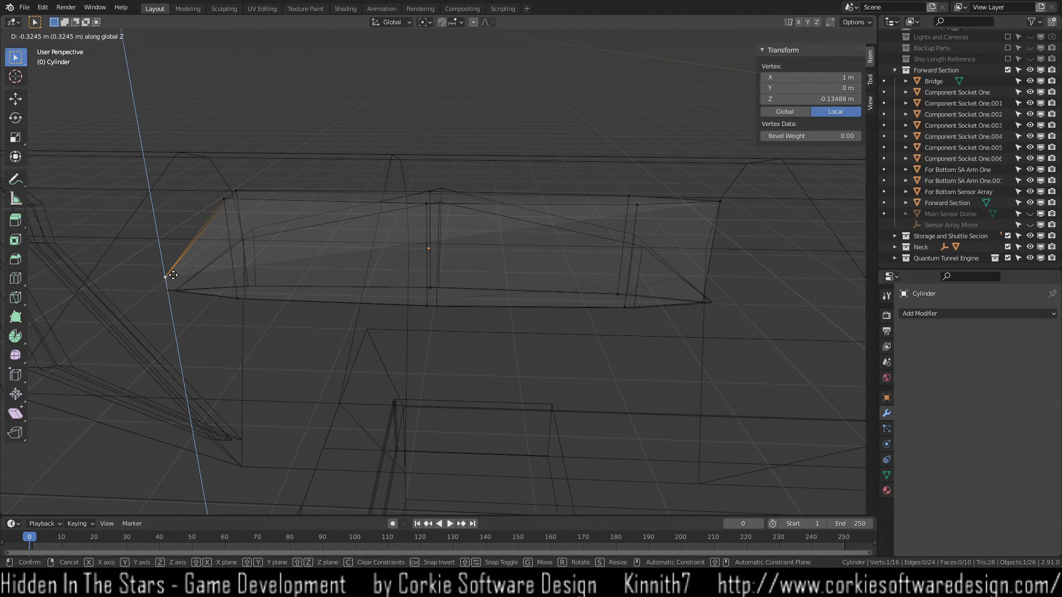
pyautogui.click(173, 275)
# Set the local Z of the upper vertex at the cylinder's negative X end to -0.13488 m.
pyautogui.moveTo(111, 287); pyautogui.dragTo(156, 261, button='middle')
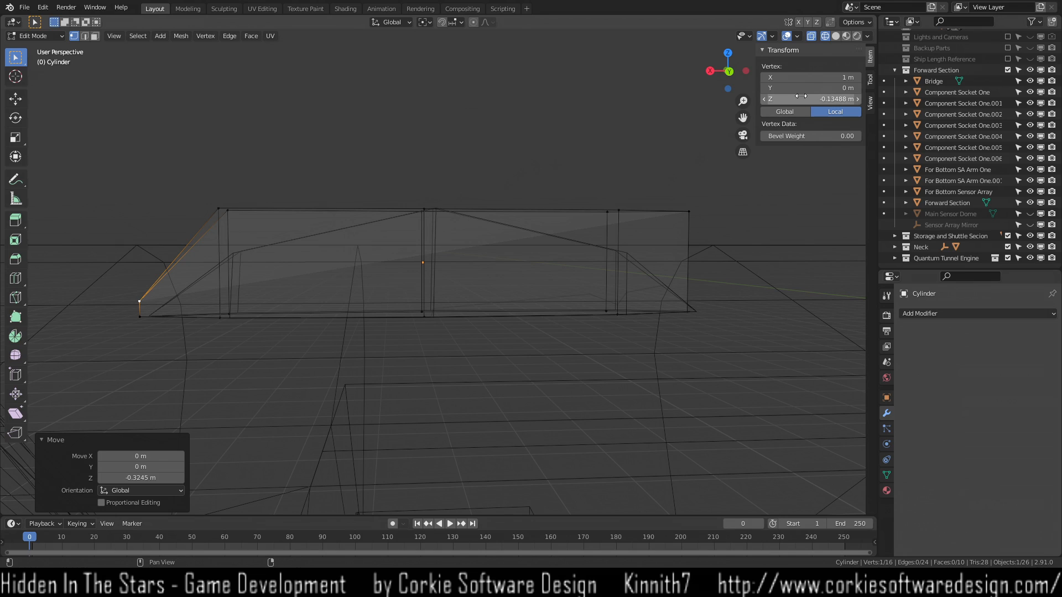
pyautogui.click(689, 211)
pyautogui.write('-0.13488 m')
pyautogui.click(574, 353)
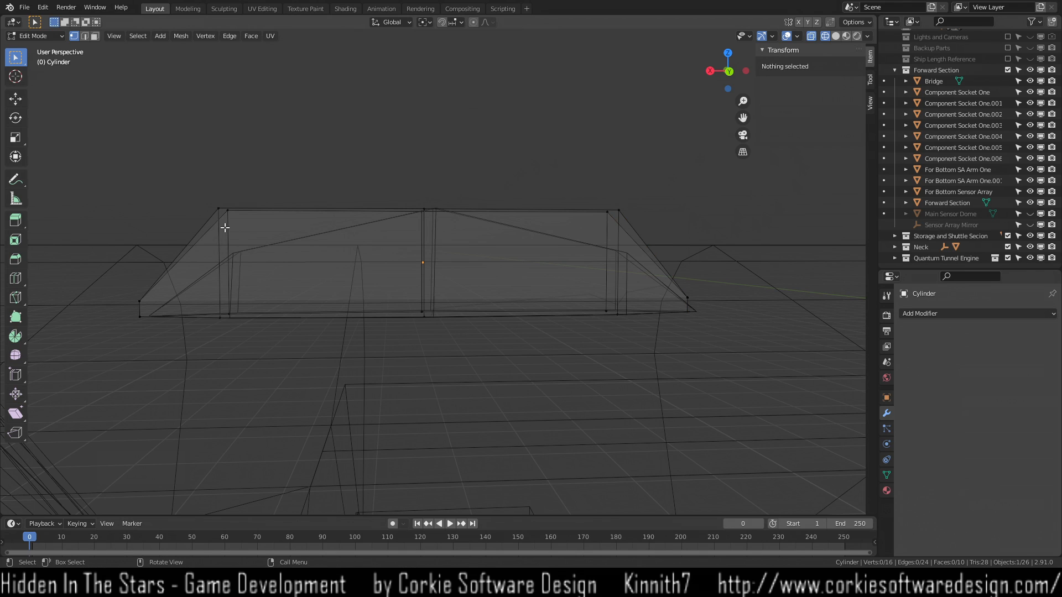
# Lower the pair of upper vertices next to the cylinder's positive X end about 0.157 m along Z.
pyautogui.press('b')
pyautogui.moveTo(189, 178); pyautogui.dragTo(255, 222)
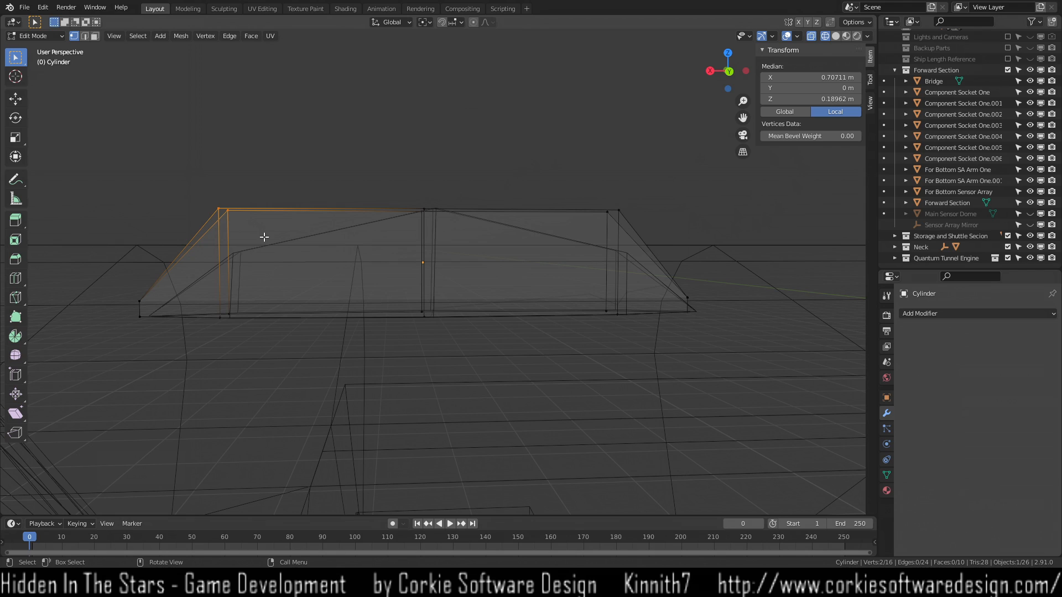
pyautogui.press('g')
pyautogui.press('z')
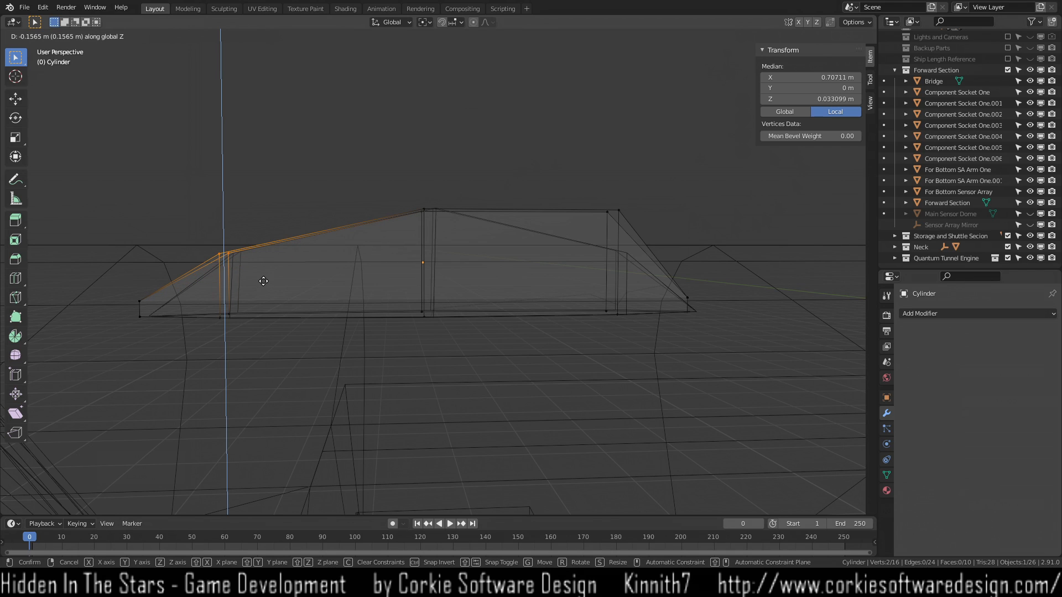
pyautogui.click(264, 281)
# Copy the lowered vertices' local Z value of 0.033099 m to the two upper vertices near the negative X end.
pyautogui.moveTo(261, 293); pyautogui.dragTo(207, 287, button='middle')
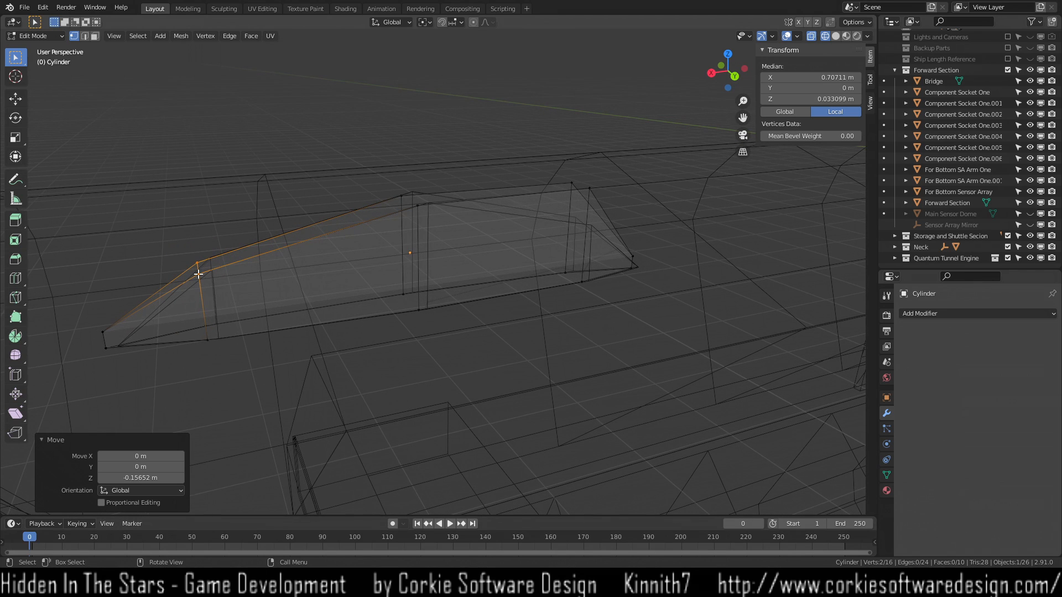
pyautogui.click(198, 270)
pyautogui.click(197, 262)
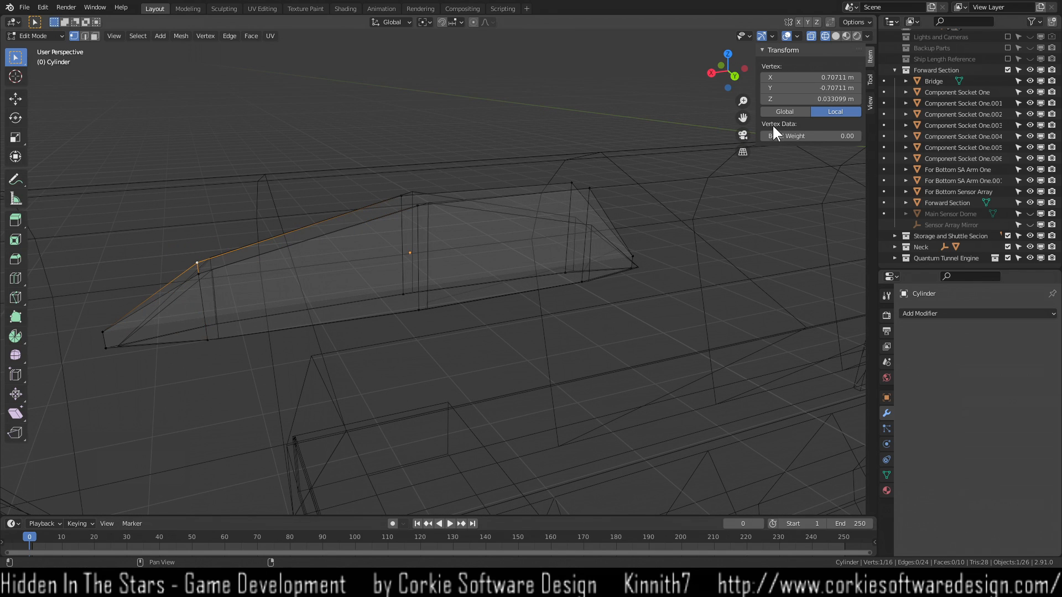
pyautogui.click(590, 189)
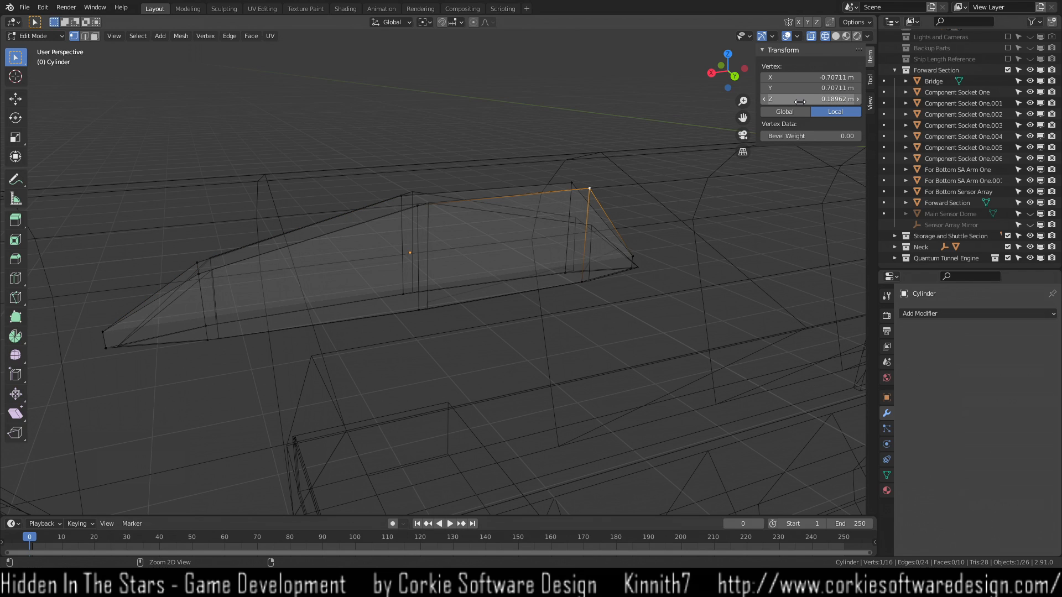
pyautogui.hotkey('ctrl', 'v')
pyautogui.click(576, 189)
pyautogui.hotkey('ctrl', 'v')
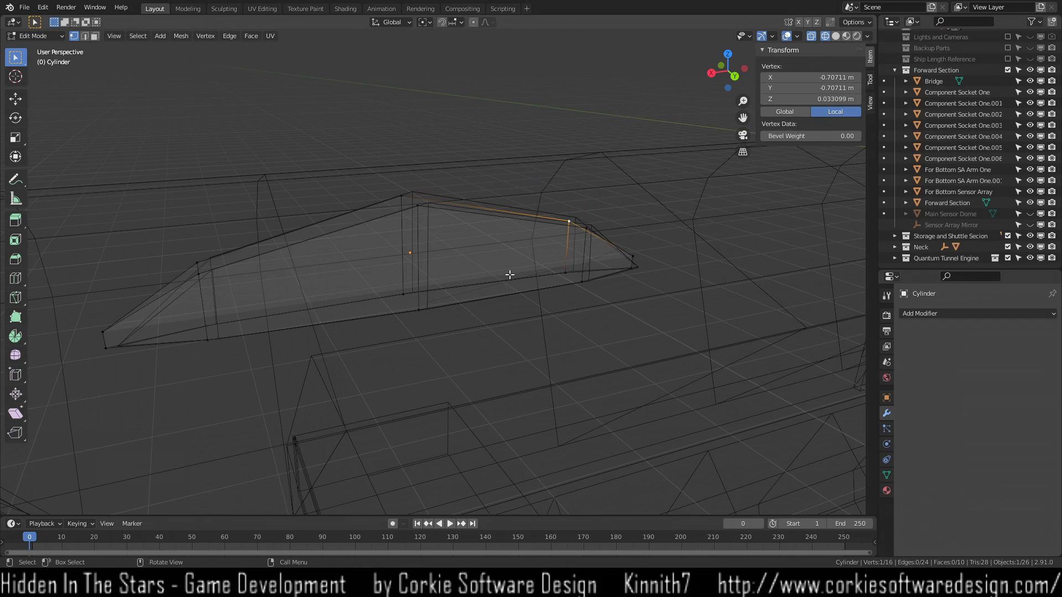
# Move the Cylinder object from the Trash collection into the Storage and Shuttle Secion collection and expand that collection.
pyautogui.click(507, 293)
pyautogui.moveTo(439, 352); pyautogui.dragTo(536, 332, button='middle')
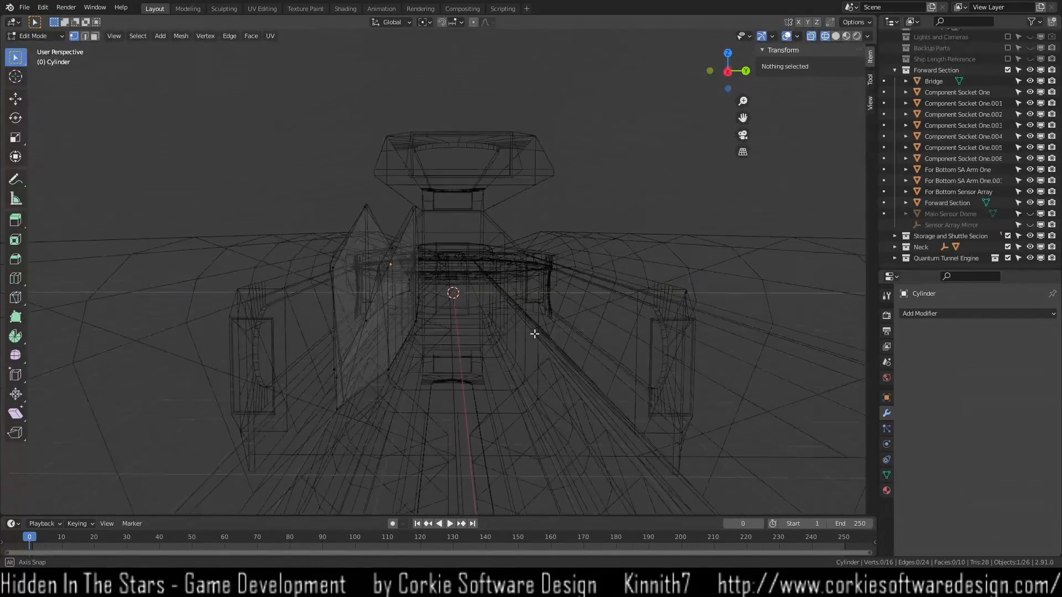
pyautogui.scroll(2, 915, 151)
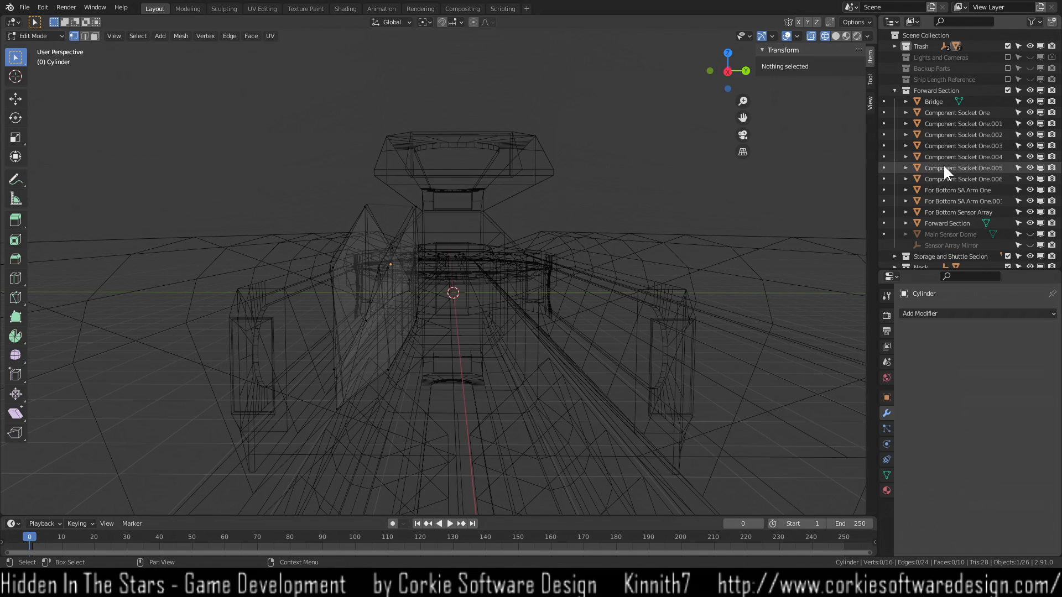
pyautogui.click(894, 46)
pyautogui.click(935, 92)
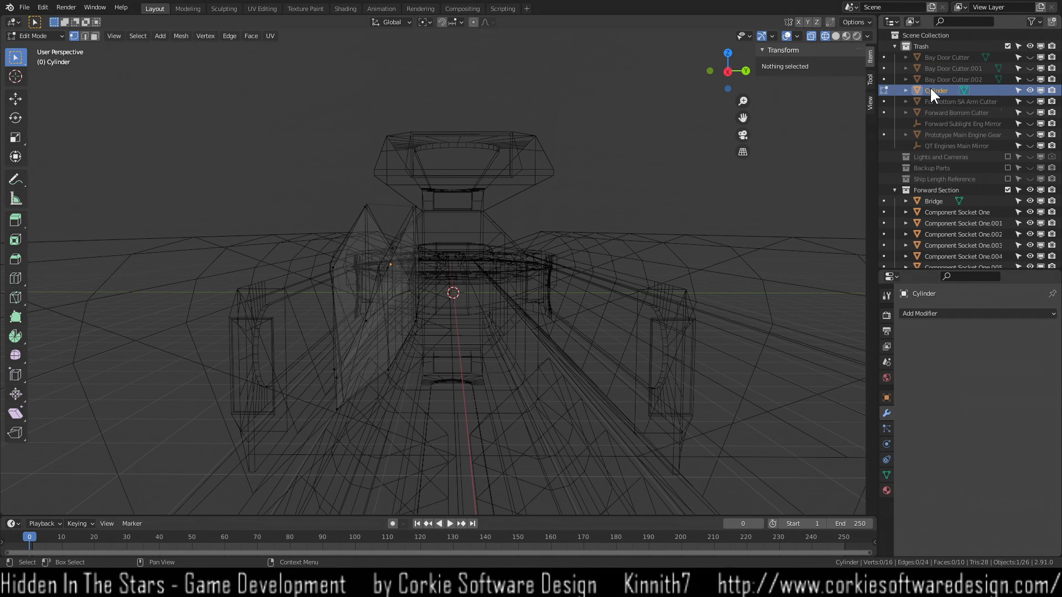
pyautogui.moveTo(931, 92); pyautogui.dragTo(979, 260)
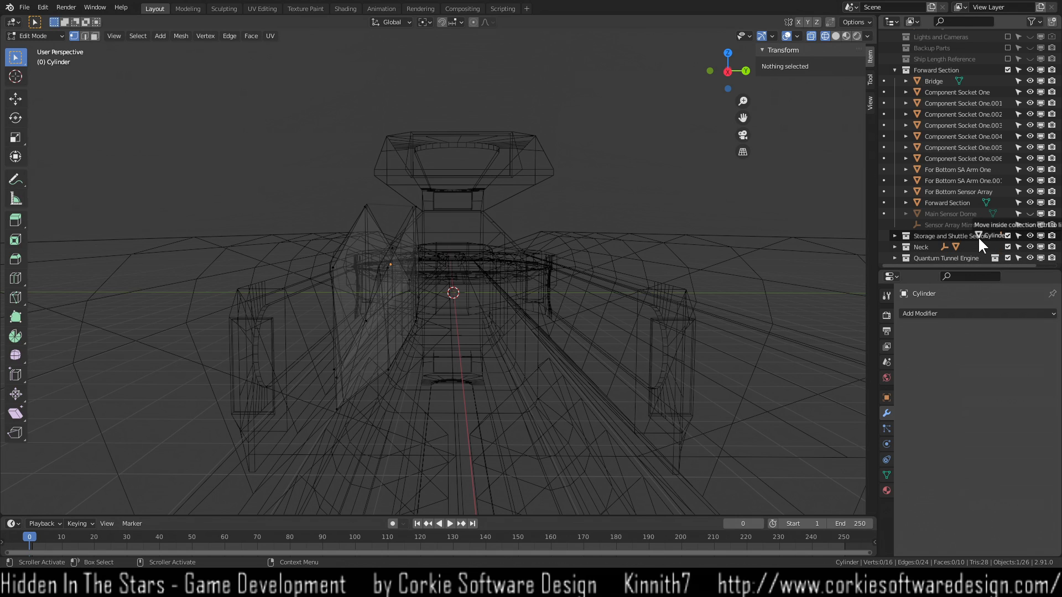
pyautogui.click(894, 236)
# Rename the Cylinder object as Rear Component Sockets.
pyautogui.scroll(-5, 928, 217)
pyautogui.doubleClick(946, 136)
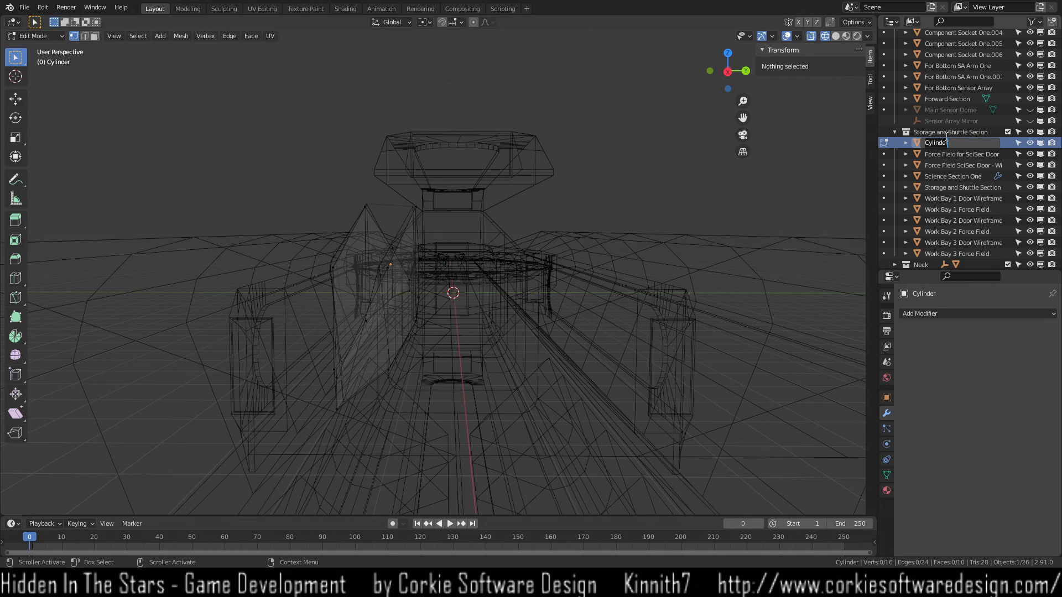
pyautogui.write('Rear Comp')
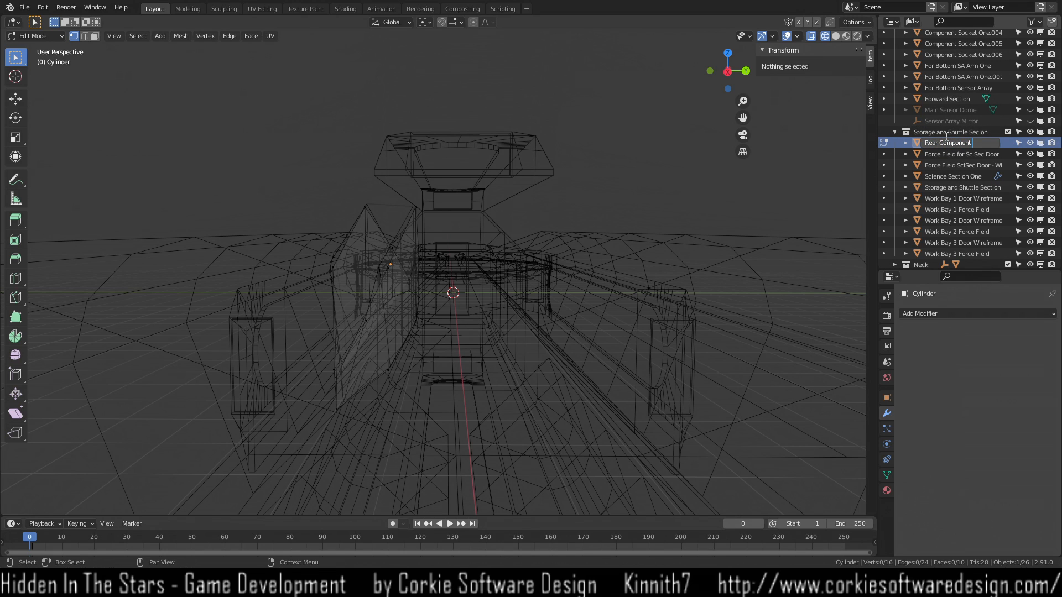
pyautogui.write('onent Sock')
pyautogui.press('Return')
pyautogui.scroll(3, 997, 77)
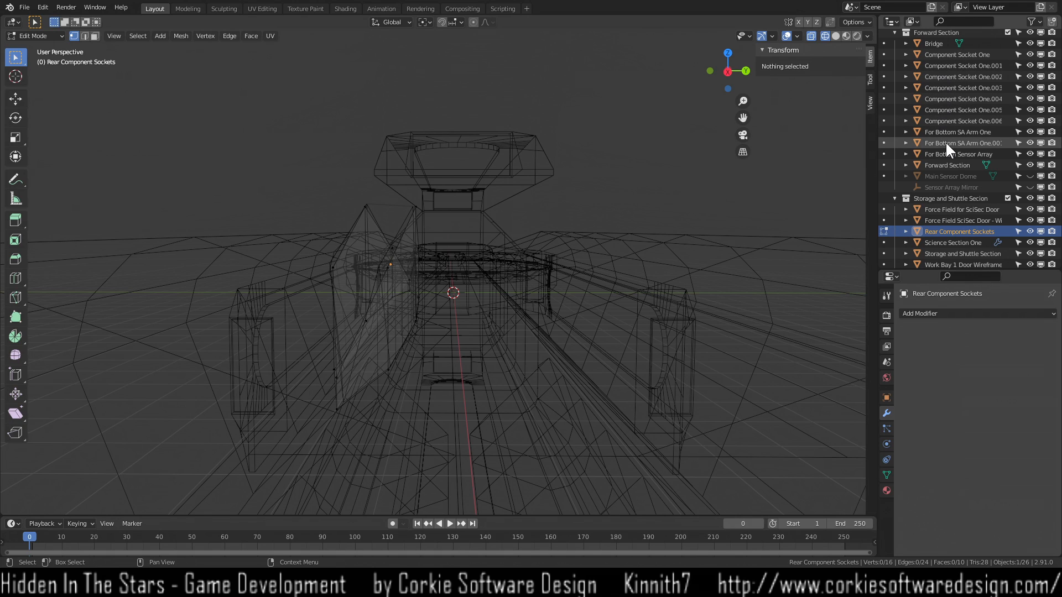
pyautogui.scroll(-5, 945, 141)
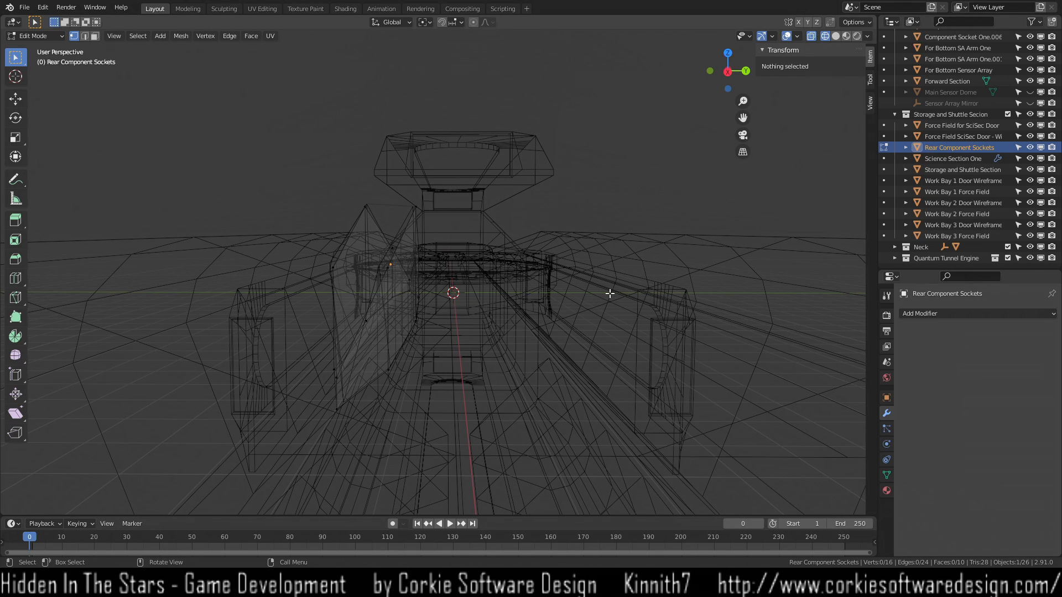
pyautogui.scroll(2, 954, 172)
pyautogui.scroll(-2, 952, 174)
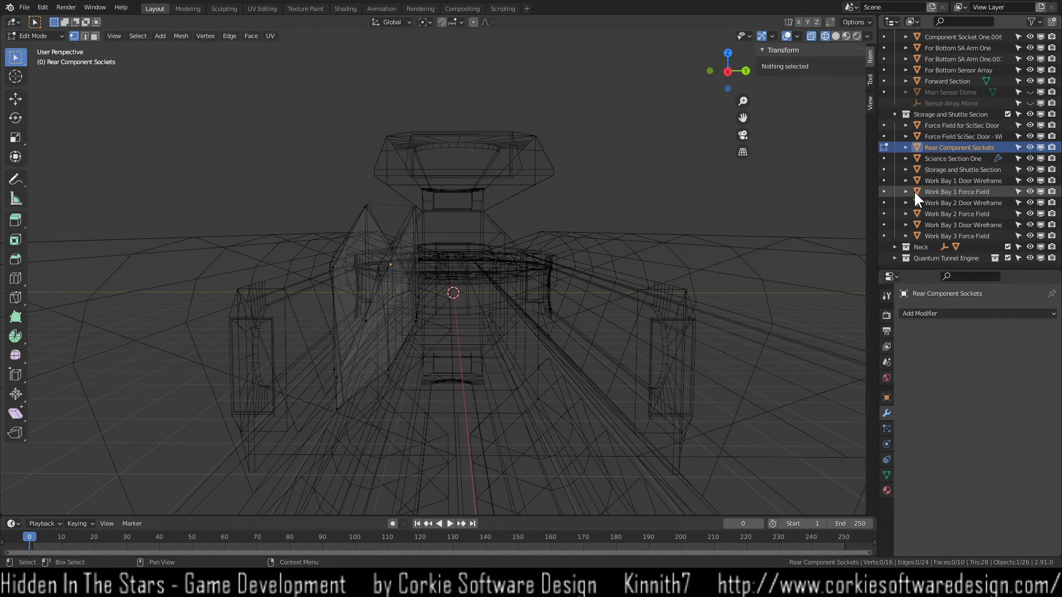
pyautogui.moveTo(445, 307)
pyautogui.mouseDown(button='middle')
pyautogui.moveTo(462, 317)
pyautogui.moveTo(447, 323)
pyautogui.mouseUp(button='middle')
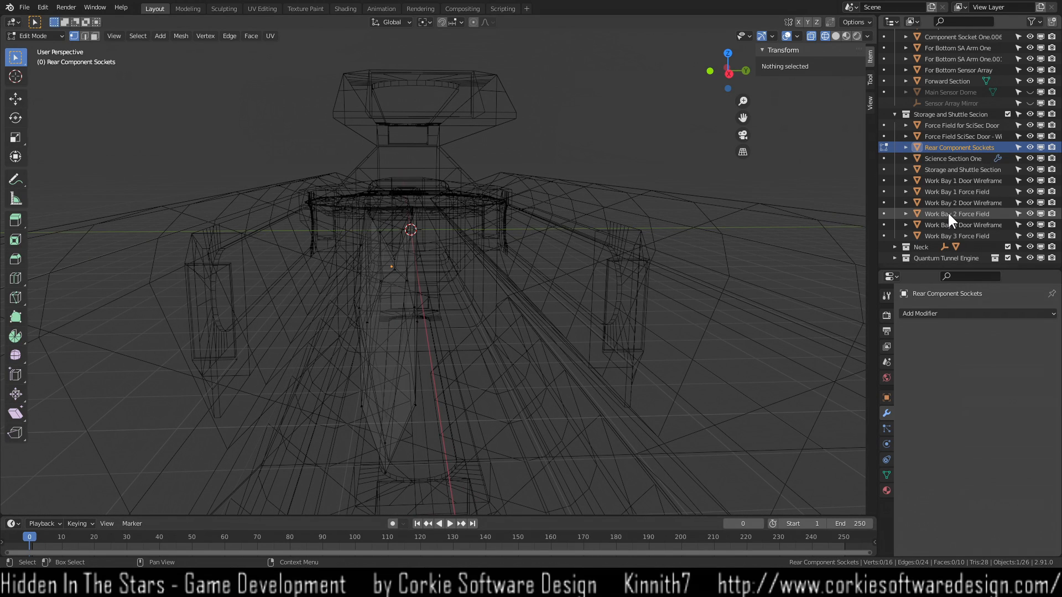
pyautogui.scroll(5, 948, 211)
pyautogui.scroll(5, 955, 168)
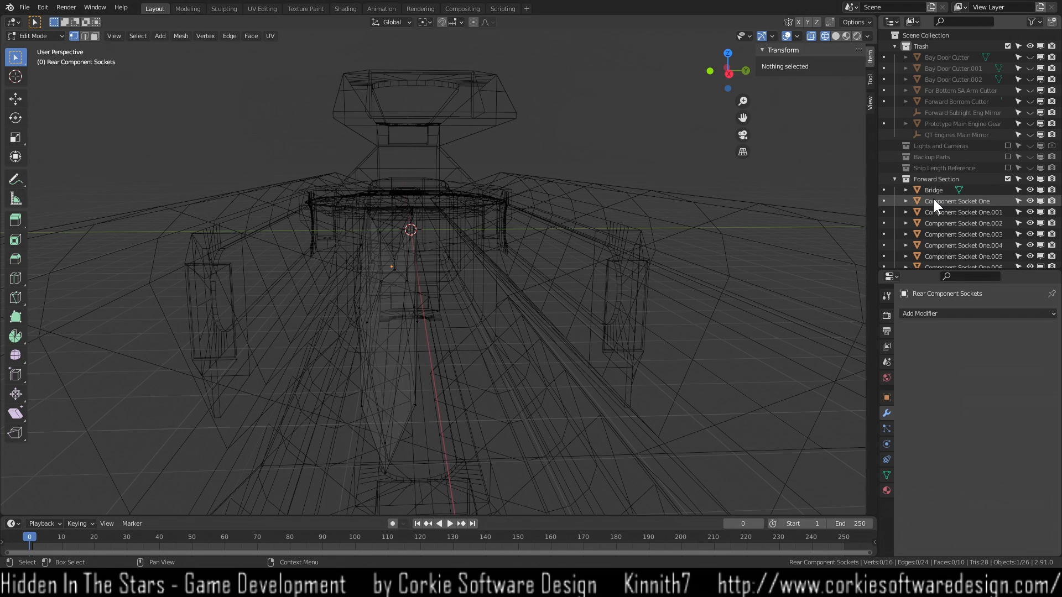
pyautogui.scroll(-5, 932, 196)
# In solid shading and Object Mode, move Rear Component Sockets about 0.36 m along the global Y axis.
pyautogui.press('z')
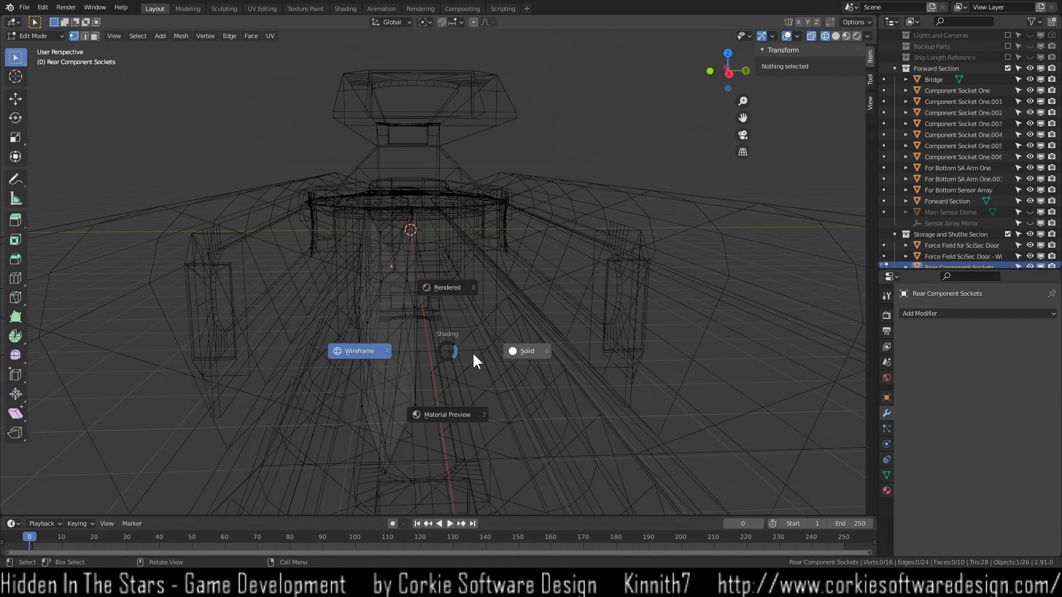
pyautogui.click(529, 349)
pyautogui.scroll(-2, 421, 358)
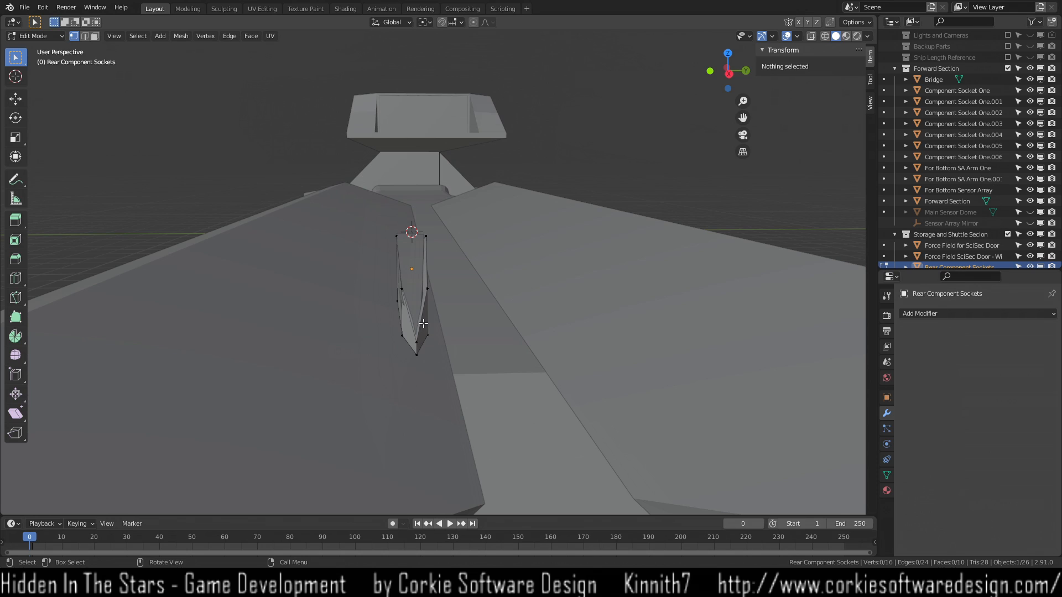
pyautogui.click(424, 324)
pyautogui.scroll(4, 432, 318)
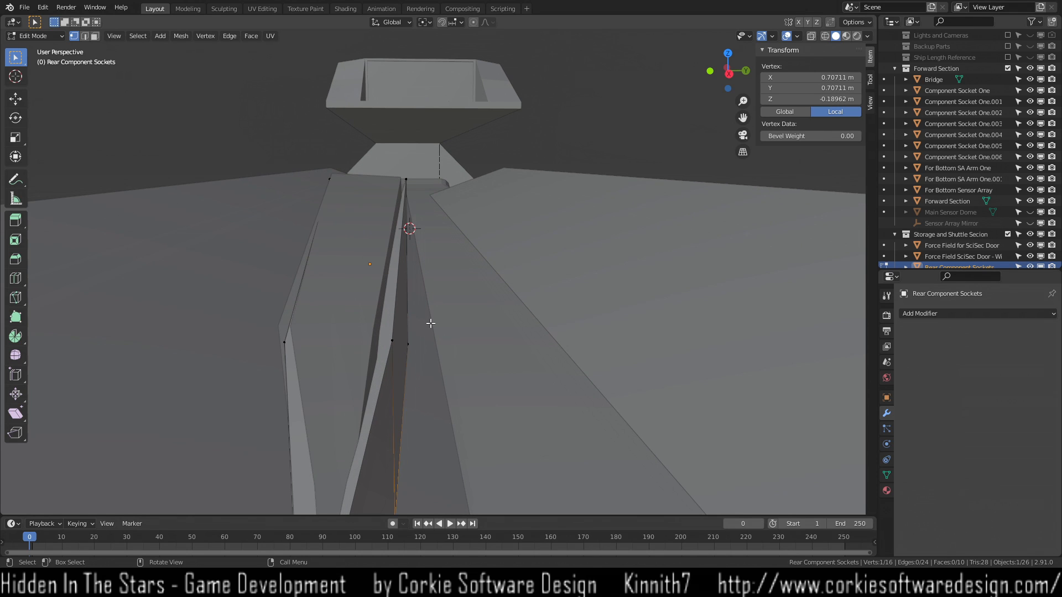
pyautogui.press('Tab')
pyautogui.scroll(-2, 417, 358)
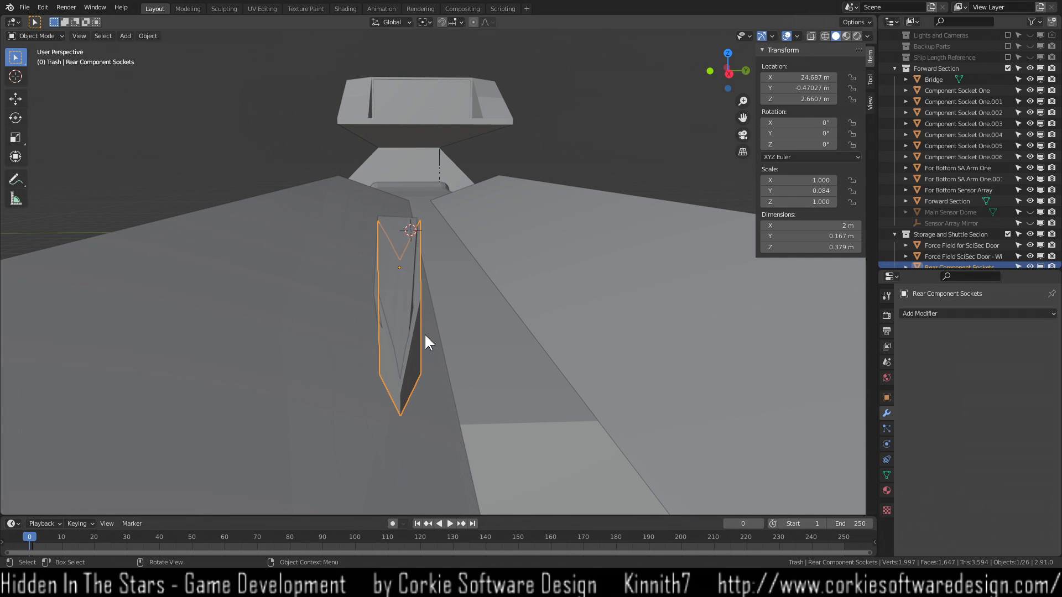
pyautogui.press('g')
pyautogui.press('y')
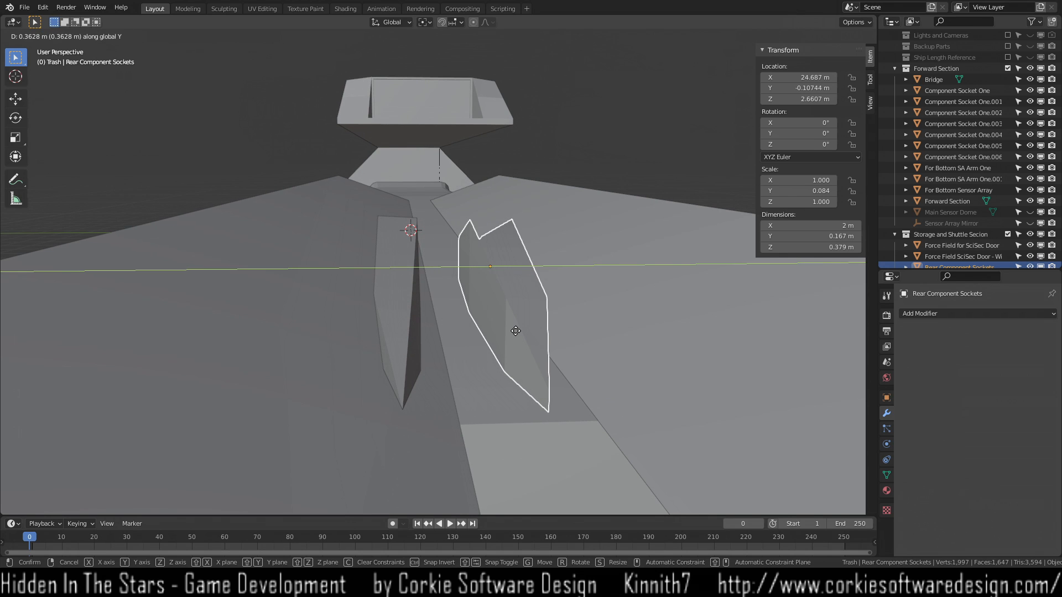
pyautogui.click(515, 331)
# Delete the old raised part, Component Socket One.006, beside the new fin.
pyautogui.moveTo(442, 337); pyautogui.dragTo(417, 360, button='middle')
pyautogui.moveTo(450, 315); pyautogui.dragTo(442, 346, button='middle')
pyautogui.click(389, 275)
pyautogui.press('x')
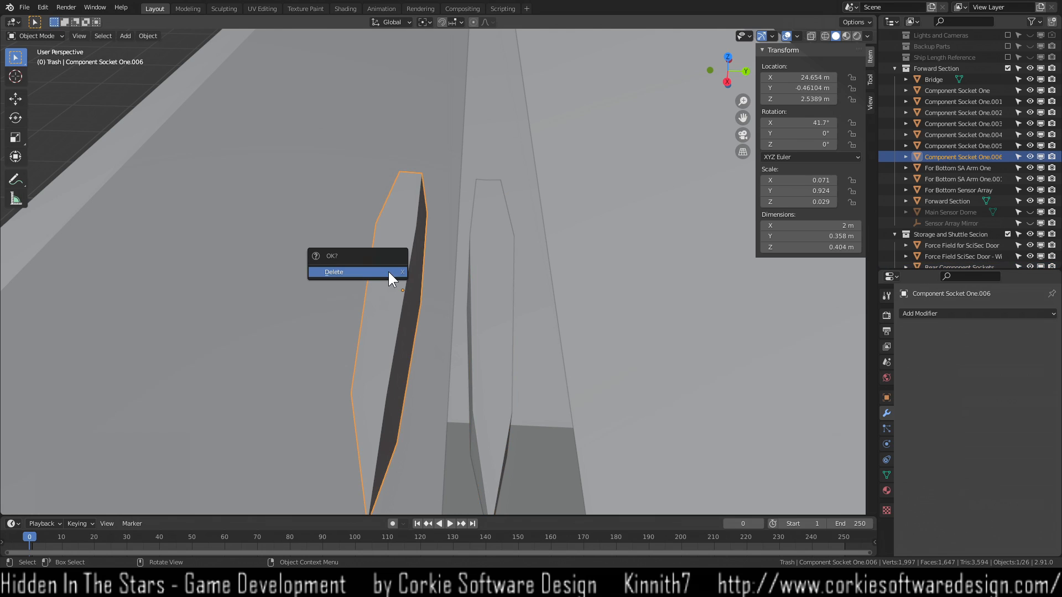
pyautogui.click(389, 272)
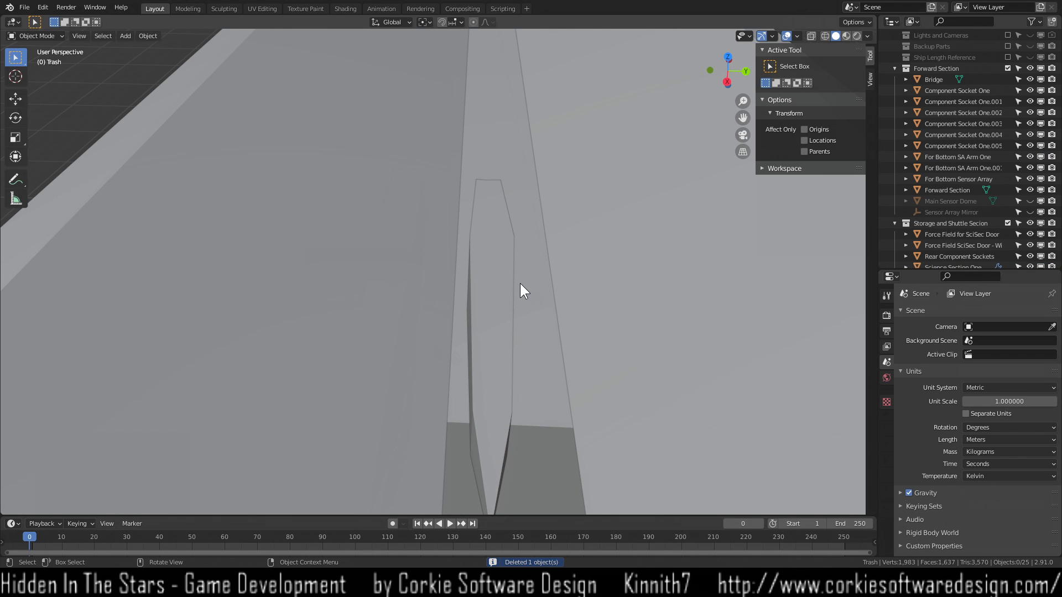
# In Edit Mode on Rear Component Sockets, connect the two upper vertices near the negative X end with an edge across the top face.
pyautogui.click(488, 283)
pyautogui.press('Tab')
pyautogui.moveTo(488, 285); pyautogui.dragTo(592, 380, button='middle')
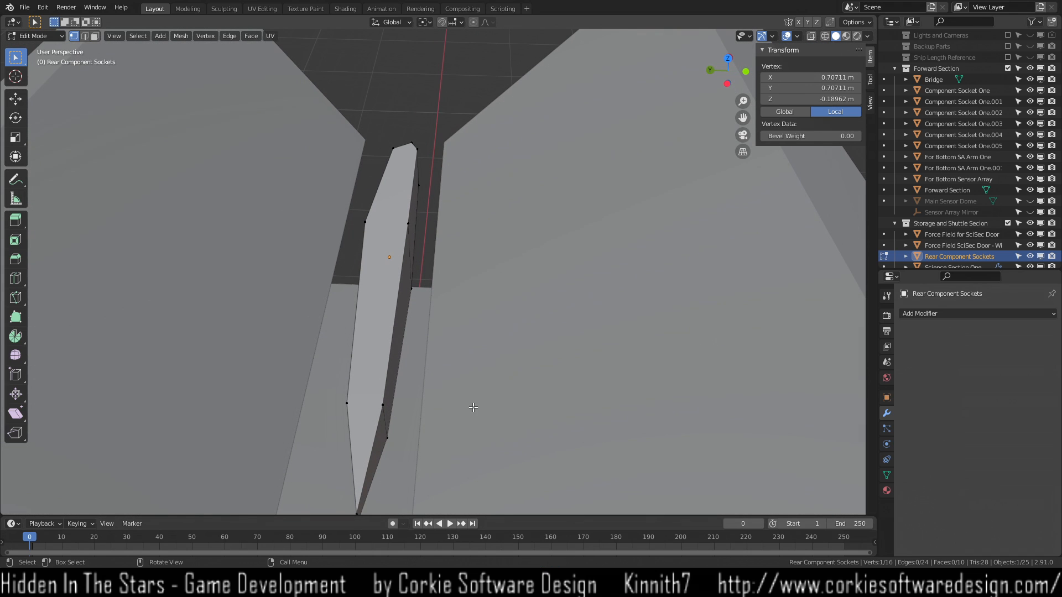
pyautogui.moveTo(472, 320); pyautogui.dragTo(360, 383, button='middle')
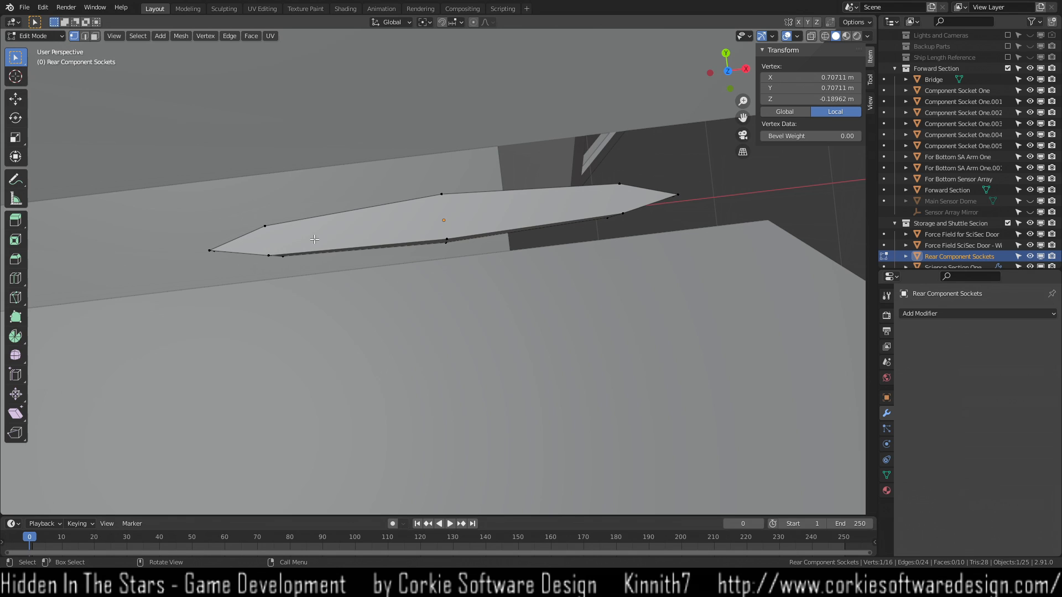
pyautogui.click(331, 214)
pyautogui.moveTo(347, 280); pyautogui.dragTo(365, 211, button='middle')
pyautogui.moveTo(359, 190); pyautogui.dragTo(287, 199, button='middle')
pyautogui.click(286, 319)
pyautogui.keyDown('shift'); pyautogui.click(278, 319); pyautogui.keyUp('shift')
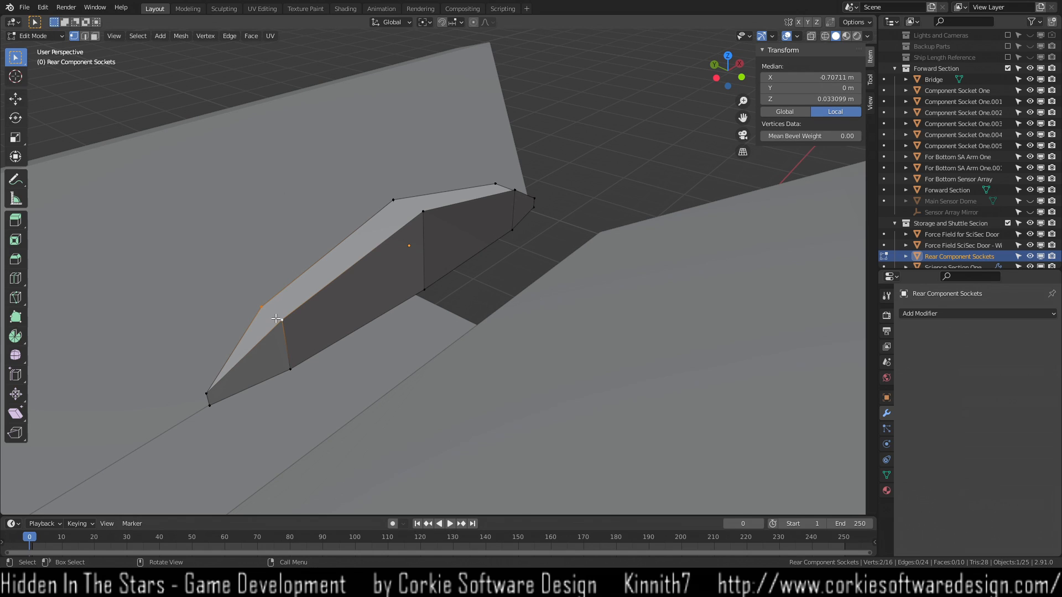
pyautogui.press('j')
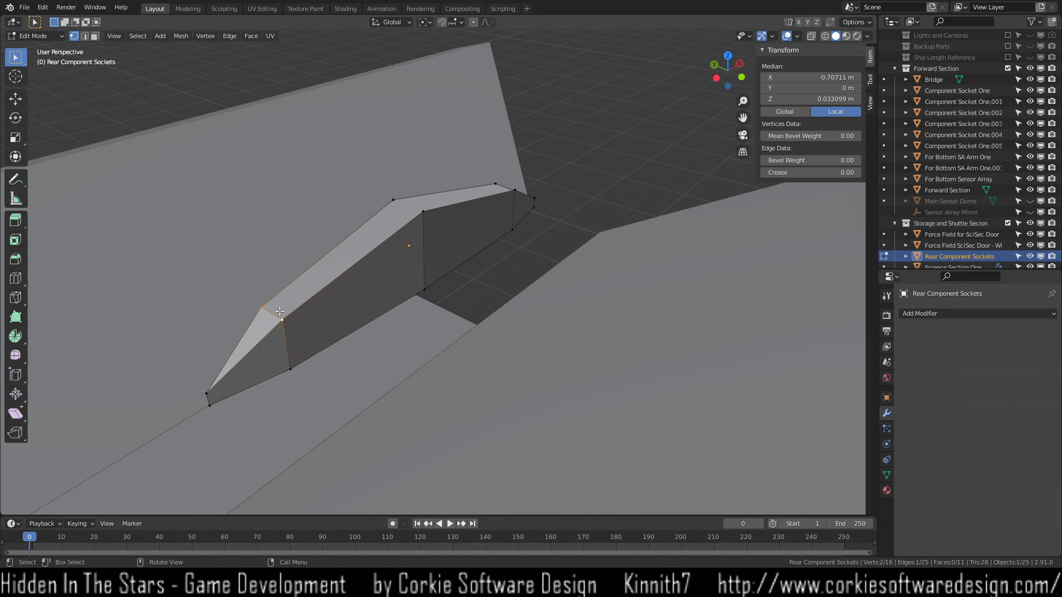
pyautogui.hotkey('alt', 'a')
# Connect the middle pair of upper vertices and the pair near the positive X end with edges across the top.
pyautogui.moveTo(434, 275); pyautogui.dragTo(416, 251, button='middle')
pyautogui.click(425, 187)
pyautogui.keyDown('shift'); pyautogui.click(438, 215); pyautogui.keyUp('shift')
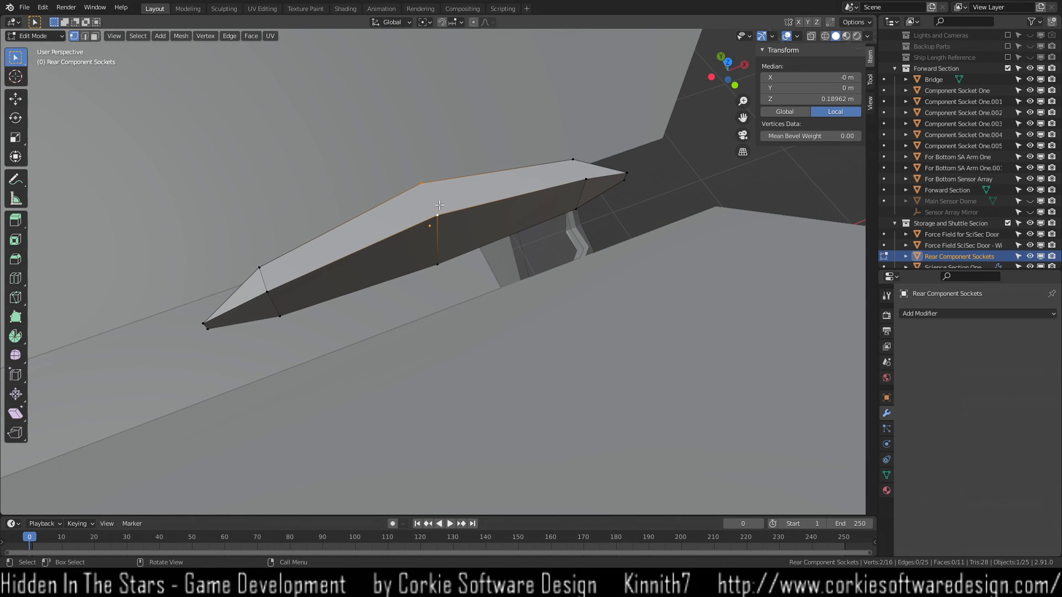
pyautogui.press('j')
pyautogui.click(574, 161)
pyautogui.keyDown('shift'); pyautogui.click(586, 181); pyautogui.keyUp('shift')
pyautogui.press('j')
pyautogui.click(585, 244)
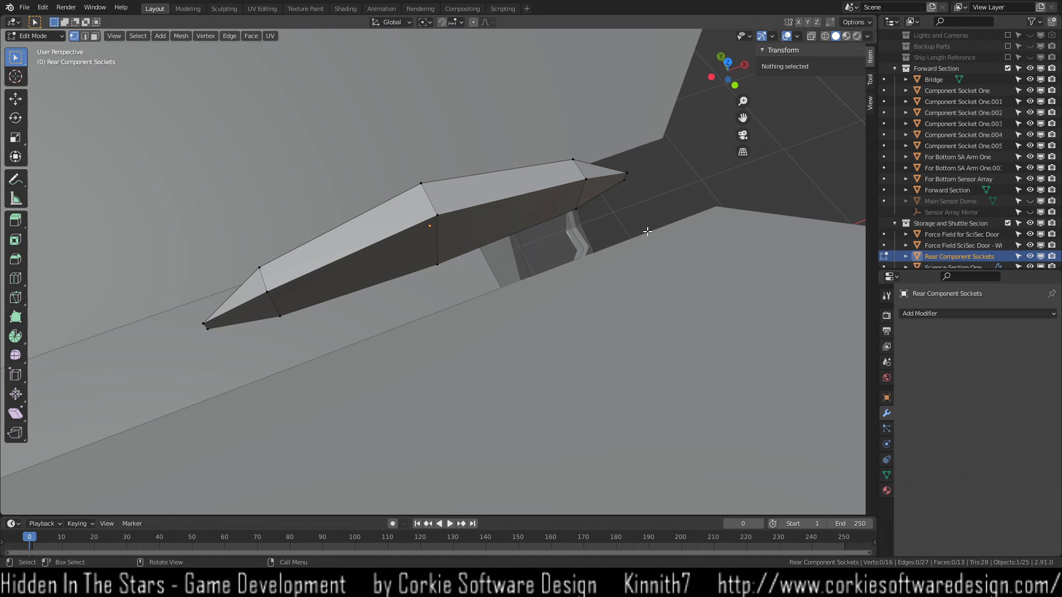
# Select all faces with exactly three vertices and examine the fin's triangles from several angles in wireframe.
pyautogui.moveTo(638, 233); pyautogui.dragTo(503, 160, button='middle')
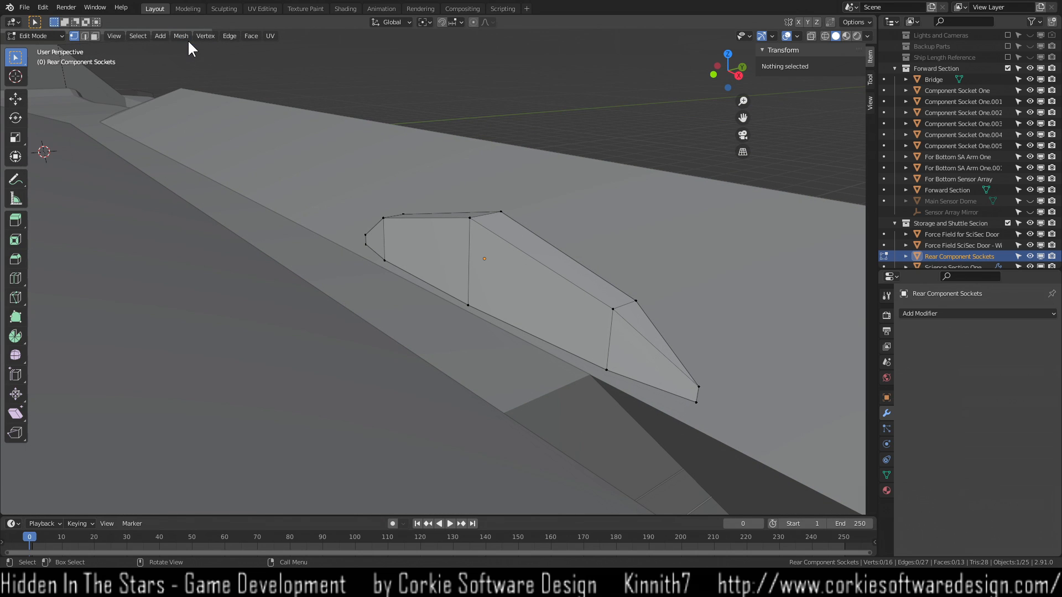
pyautogui.click(182, 38)
pyautogui.moveTo(145, 36)
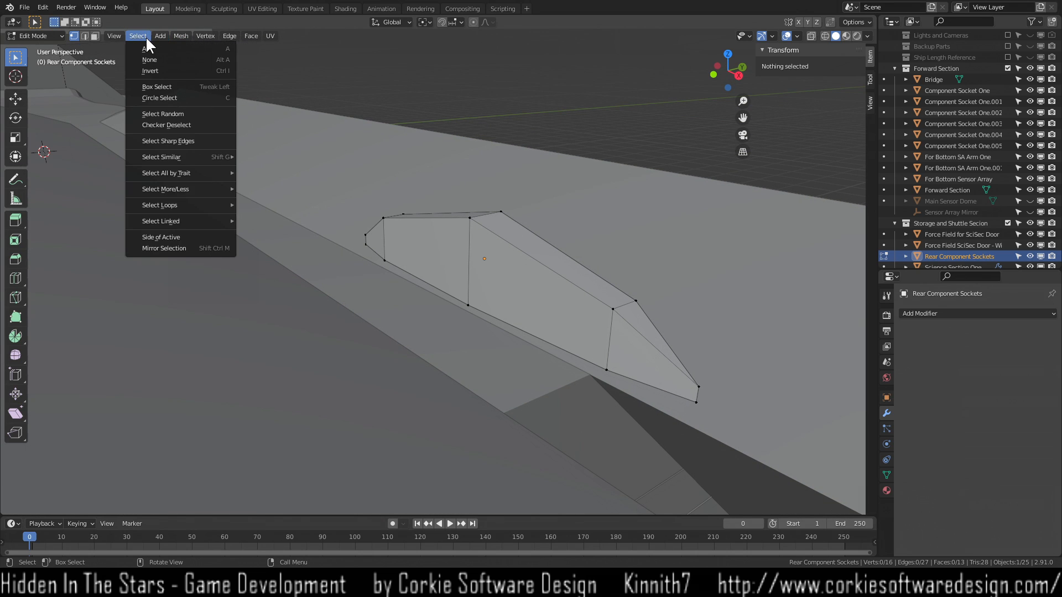
pyautogui.moveTo(170, 173)
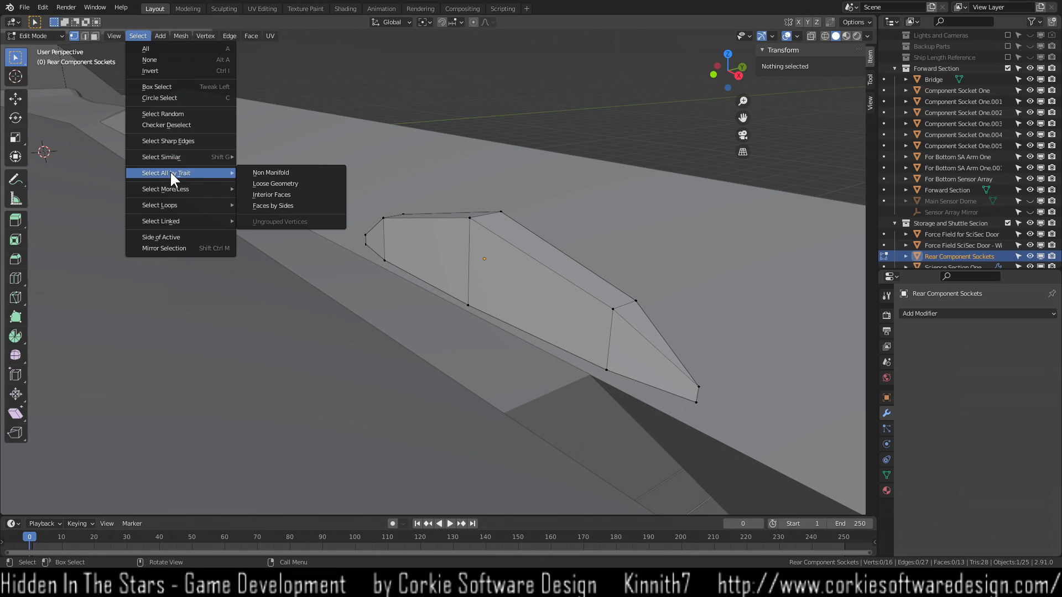
pyautogui.click(274, 205)
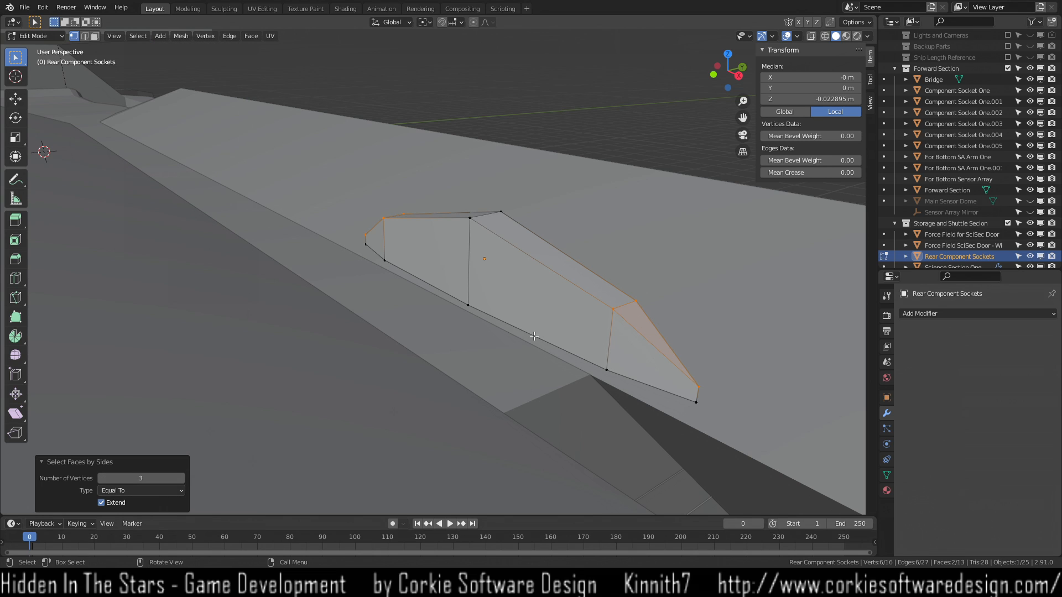
pyautogui.press('z')
pyautogui.click(449, 339)
pyautogui.moveTo(479, 370)
pyautogui.mouseDown(button='middle')
pyautogui.moveTo(457, 356)
pyautogui.moveTo(447, 404)
pyautogui.moveTo(671, 293)
pyautogui.moveTo(656, 315)
pyautogui.moveTo(526, 370)
pyautogui.moveTo(476, 374)
pyautogui.mouseUp(button='middle')
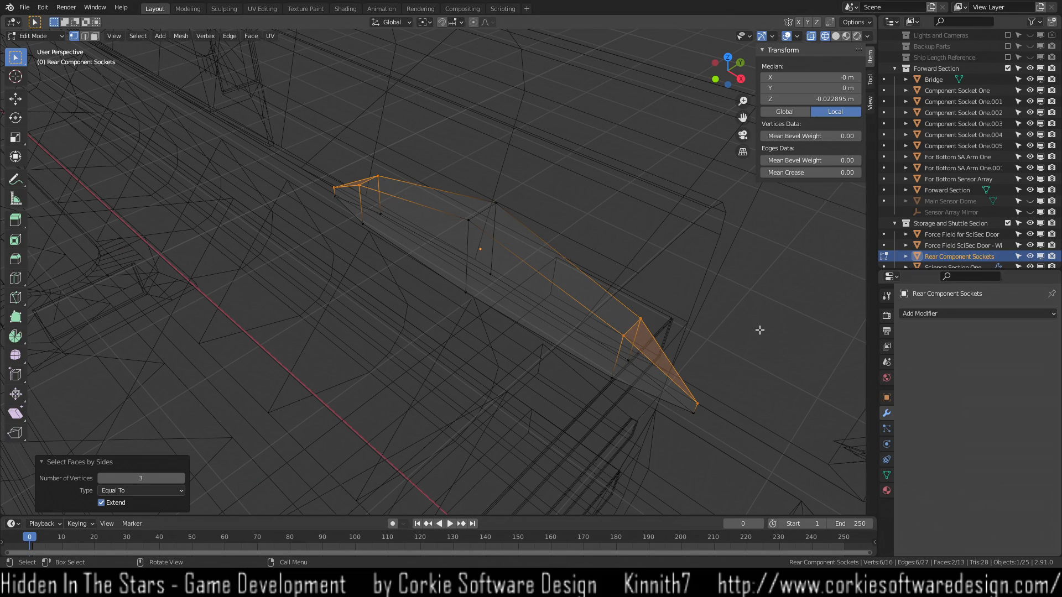
pyautogui.moveTo(784, 319); pyautogui.dragTo(724, 310, button='middle')
pyautogui.moveTo(668, 291); pyautogui.dragTo(518, 401, button='middle')
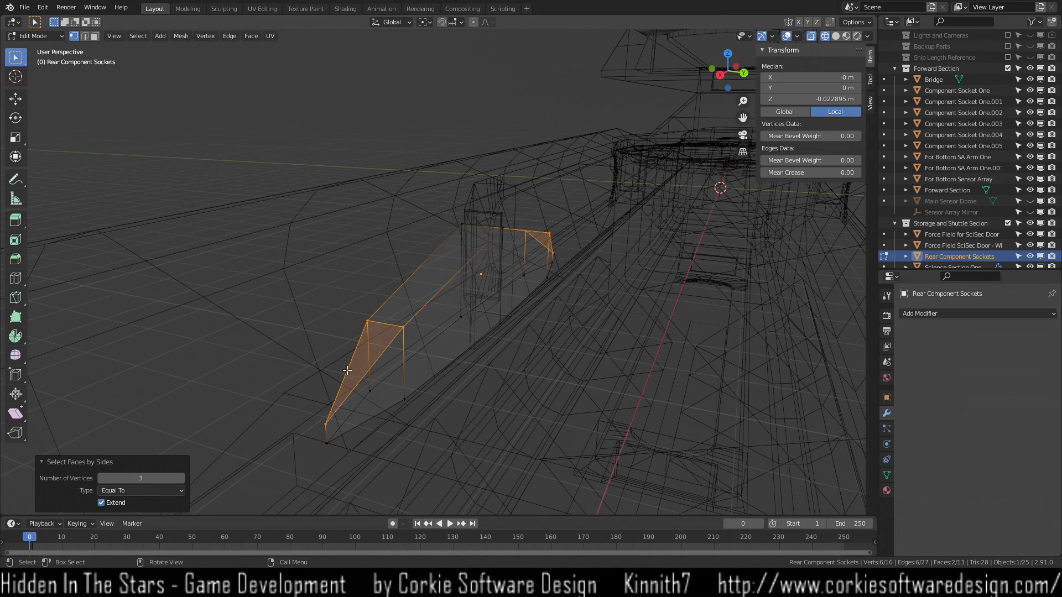
pyautogui.moveTo(422, 434); pyautogui.dragTo(477, 435, button='middle')
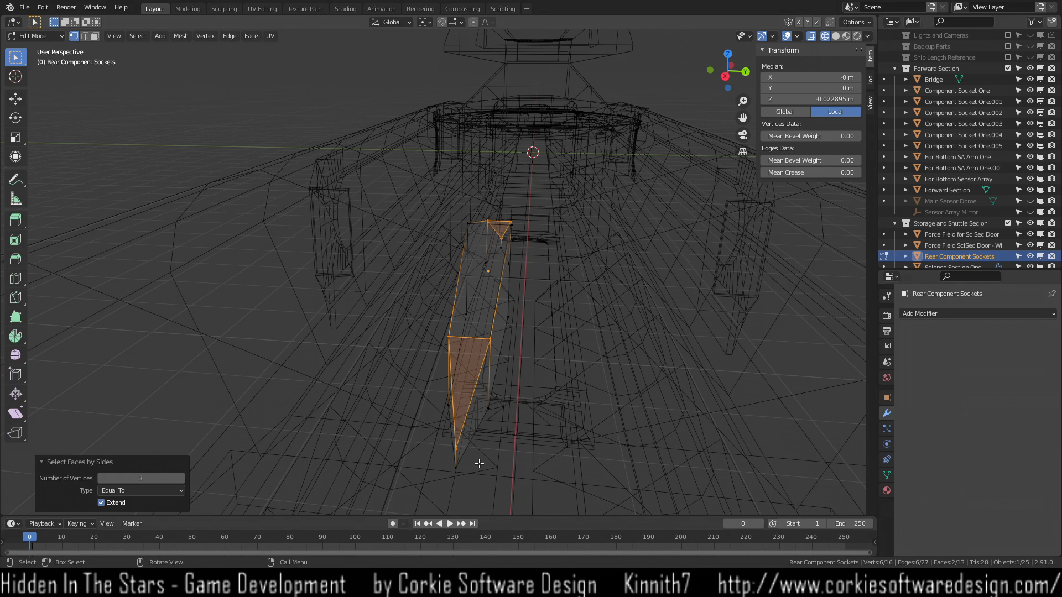
# In solid shading, subdivide the sloping upper edge at the positive X tip on the fin's positive Y side, then return to vertex selection.
pyautogui.click(497, 424)
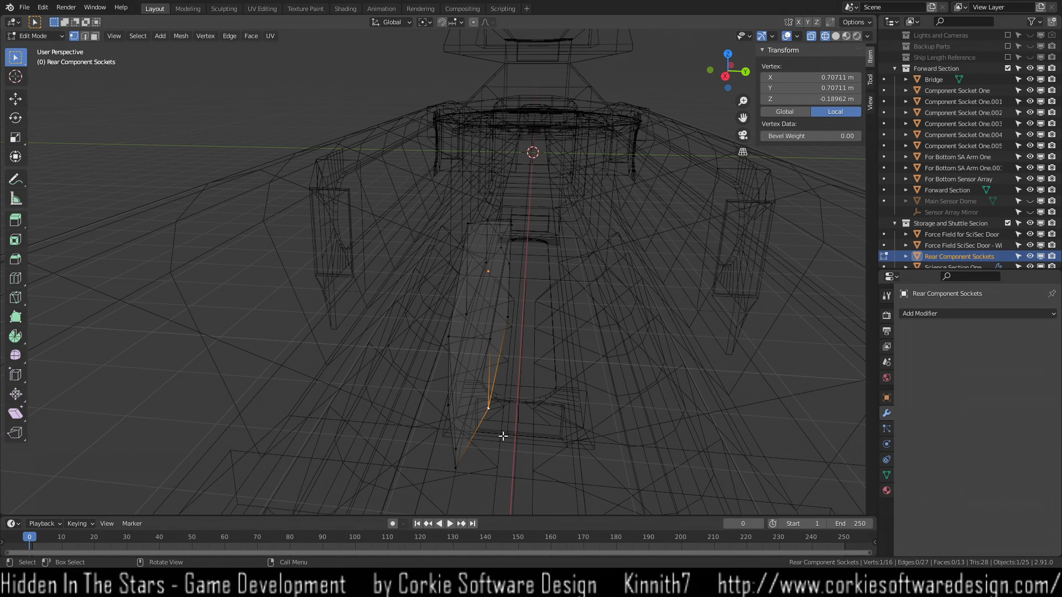
pyautogui.press('z')
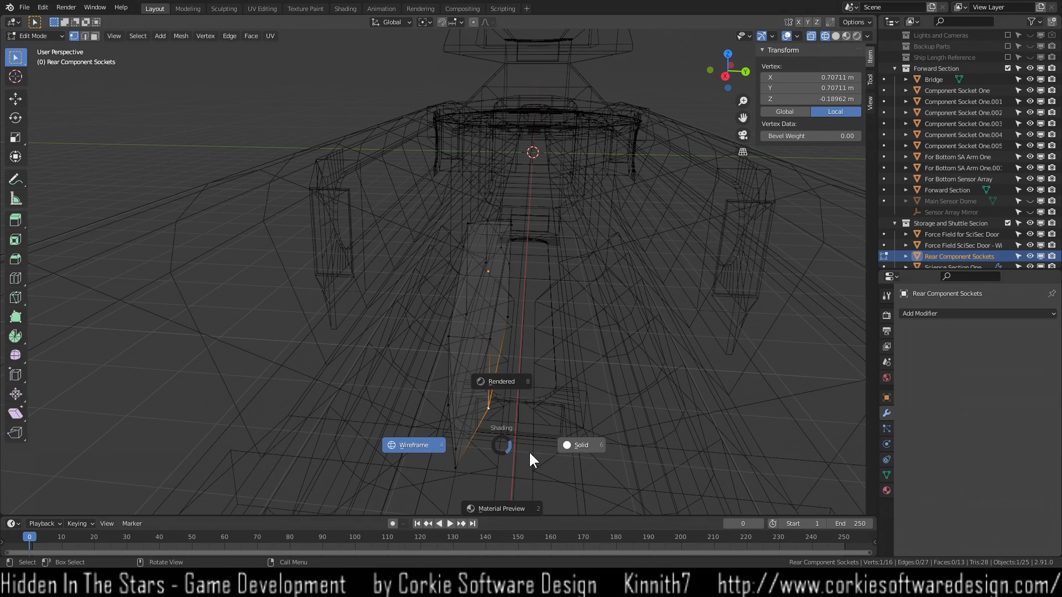
pyautogui.click(572, 441)
pyautogui.press('2')
pyautogui.click(479, 382)
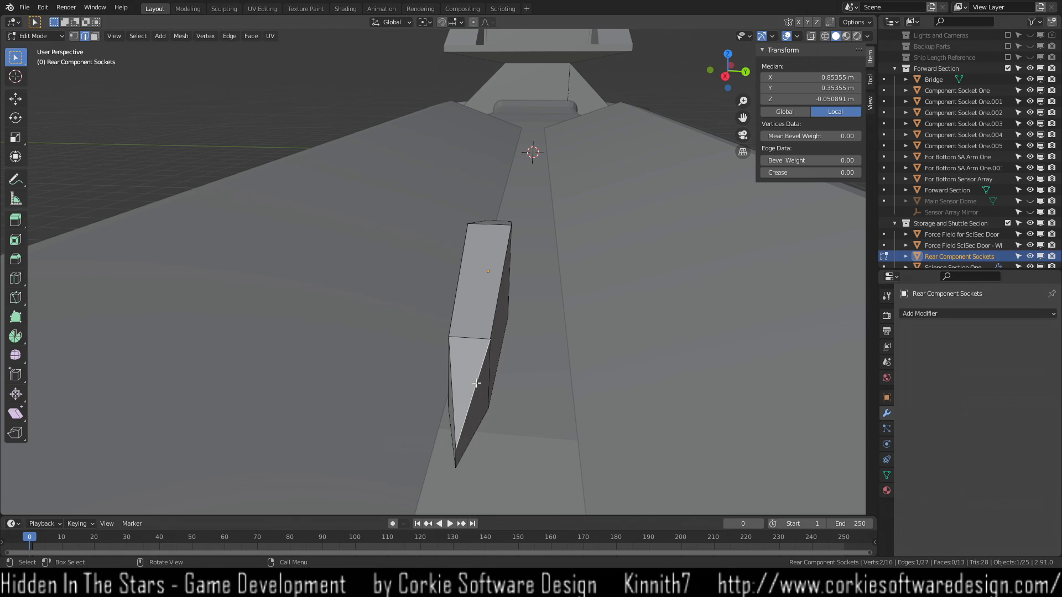
pyautogui.rightClick(476, 381)
pyautogui.click(425, 282)
pyautogui.press('1')
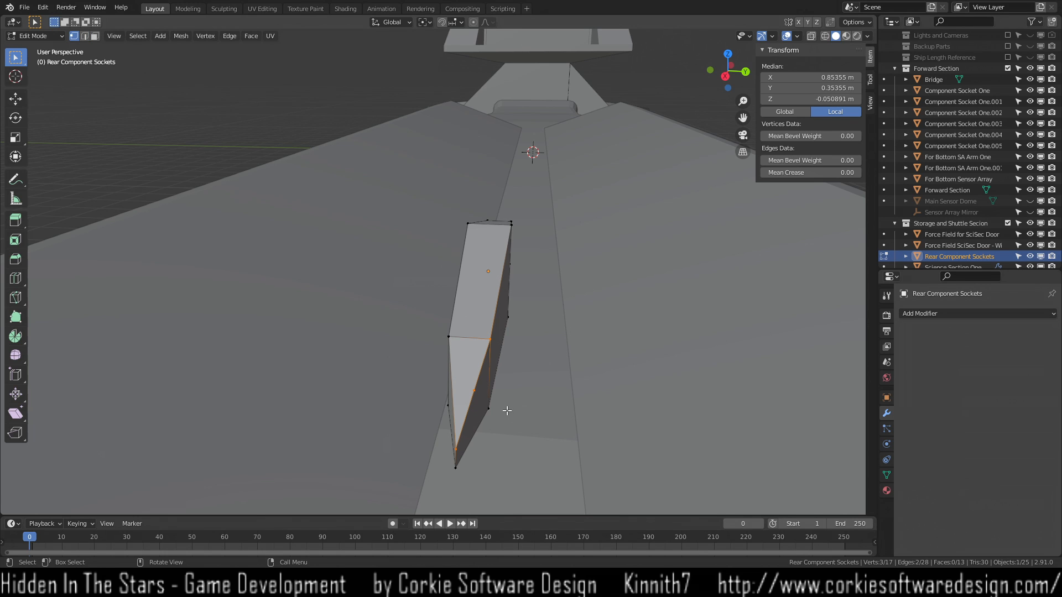
# Subdivide the bottom edge at the fin's positive X tip on its positive Y side.
pyautogui.moveTo(502, 384); pyautogui.dragTo(494, 406, button='middle')
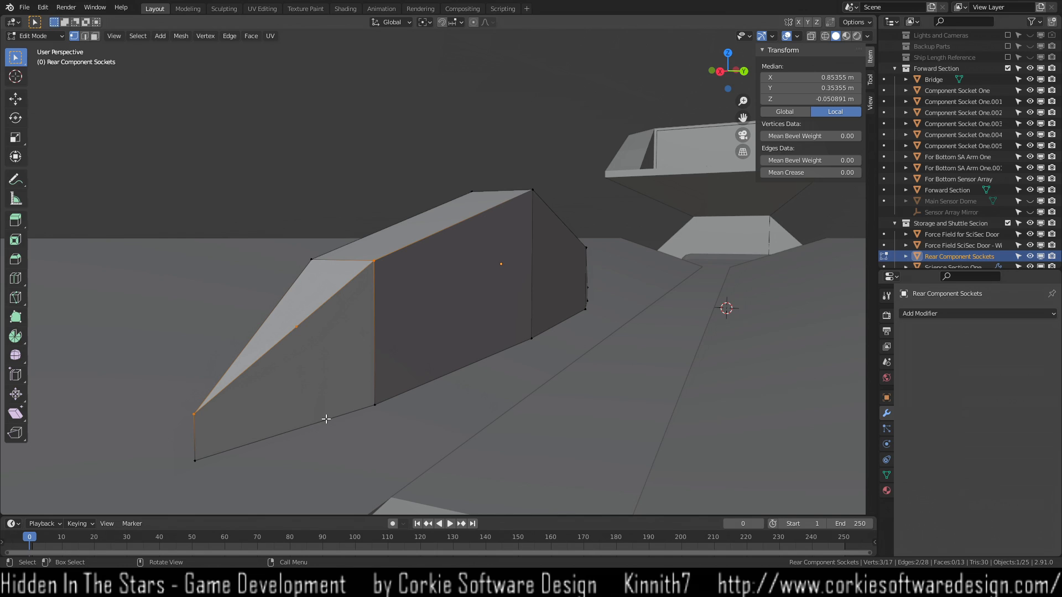
pyautogui.press('2')
pyautogui.click(301, 428)
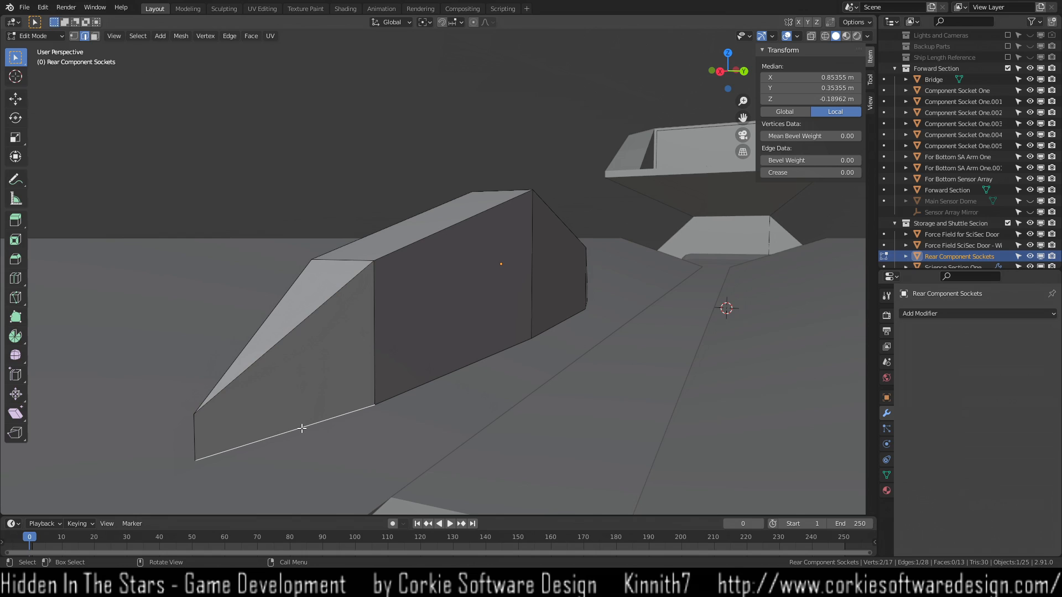
pyautogui.rightClick(301, 427)
pyautogui.click(267, 284)
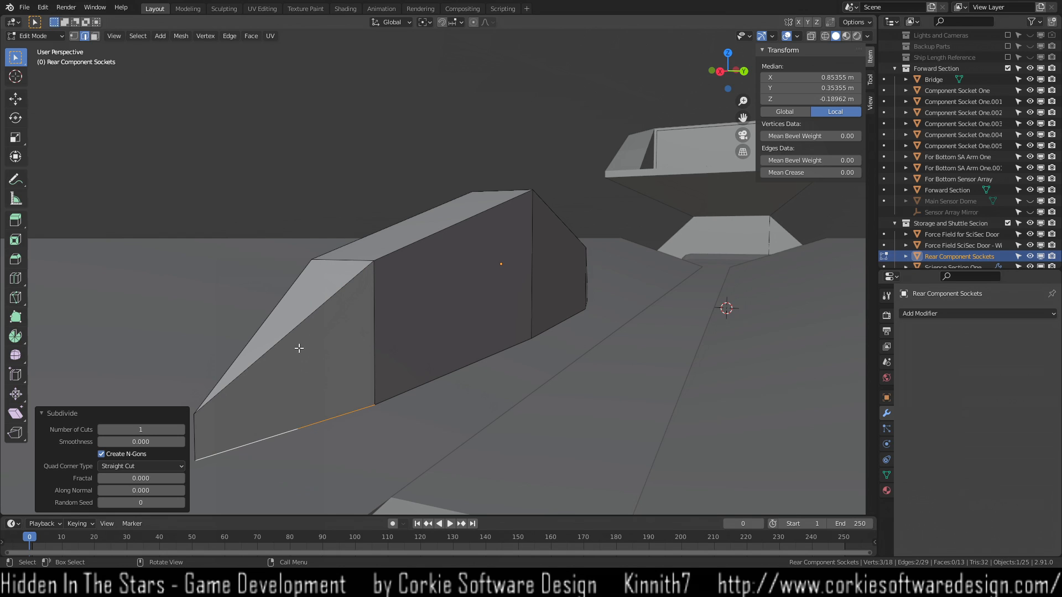
# Connect the midpoints of the sloping upper edge and bottom edge at the positive X tip with a vertical edge on the positive Y side.
pyautogui.press('1')
pyautogui.click(297, 327)
pyautogui.keyDown('shift'); pyautogui.click(298, 428); pyautogui.keyUp('shift')
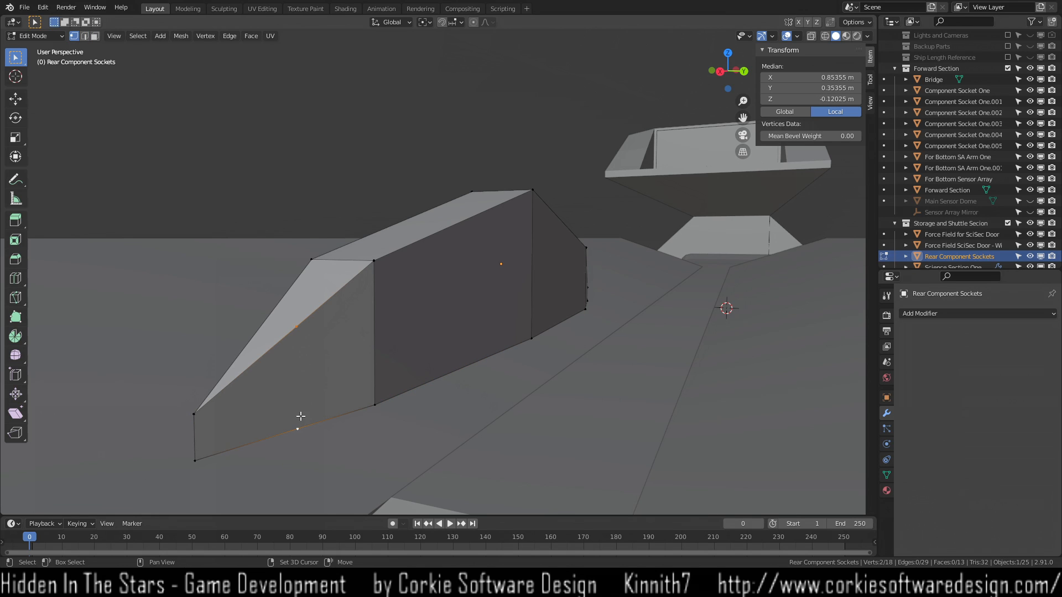
pyautogui.press('j')
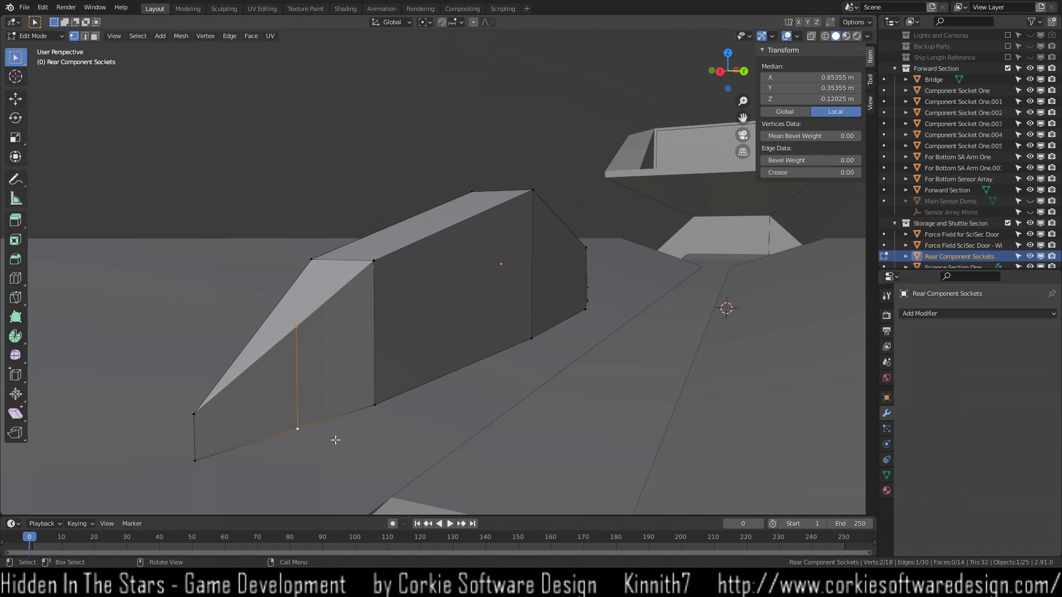
pyautogui.click(313, 445)
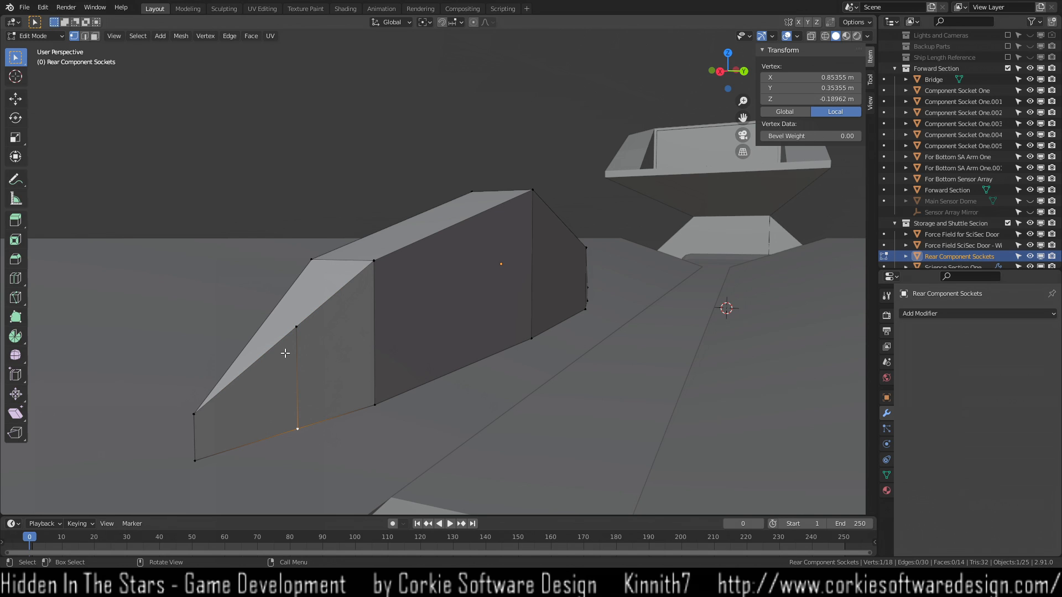
# Subdivide the sloping upper edge at the negative X tip on the fin's negative Y side, ending in vertex selection.
pyautogui.moveTo(284, 351); pyautogui.dragTo(311, 360, button='middle')
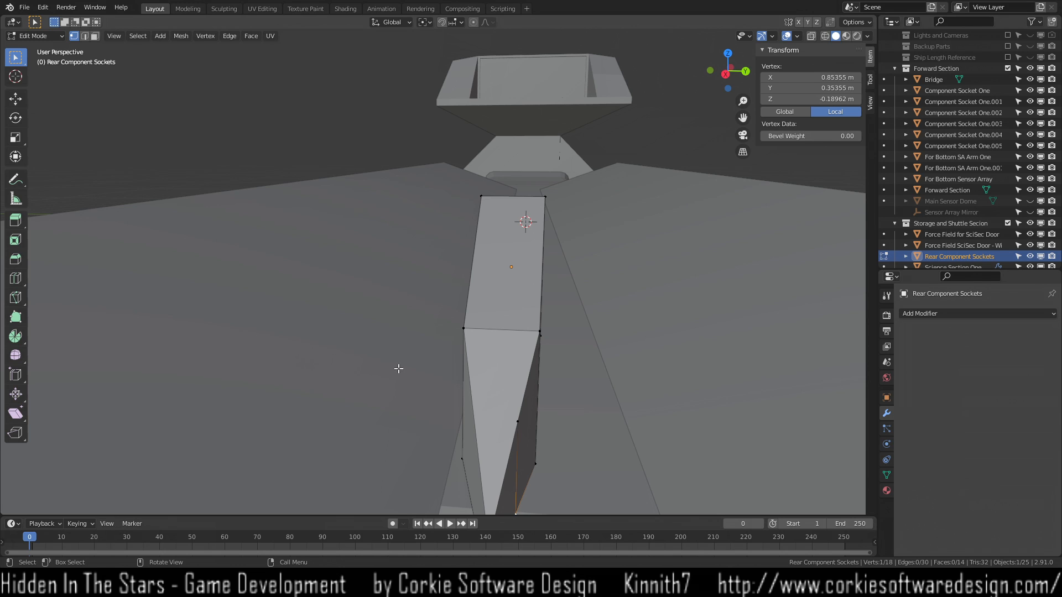
pyautogui.moveTo(556, 382); pyautogui.dragTo(509, 359, button='middle')
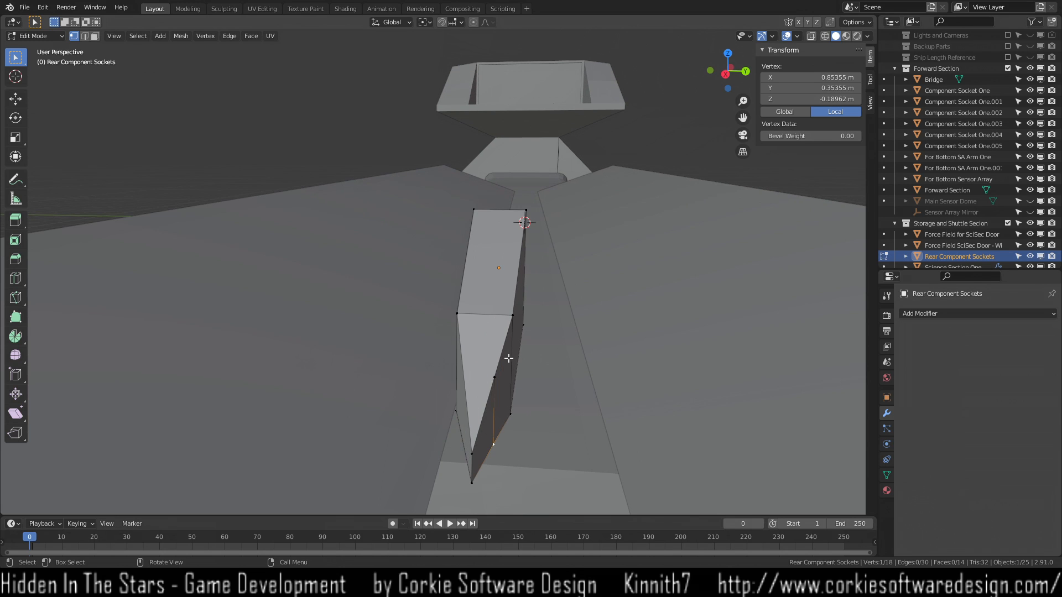
pyautogui.moveTo(463, 430); pyautogui.dragTo(725, 440, button='middle')
pyautogui.press('2')
pyautogui.click(335, 402)
pyautogui.rightClick(335, 401)
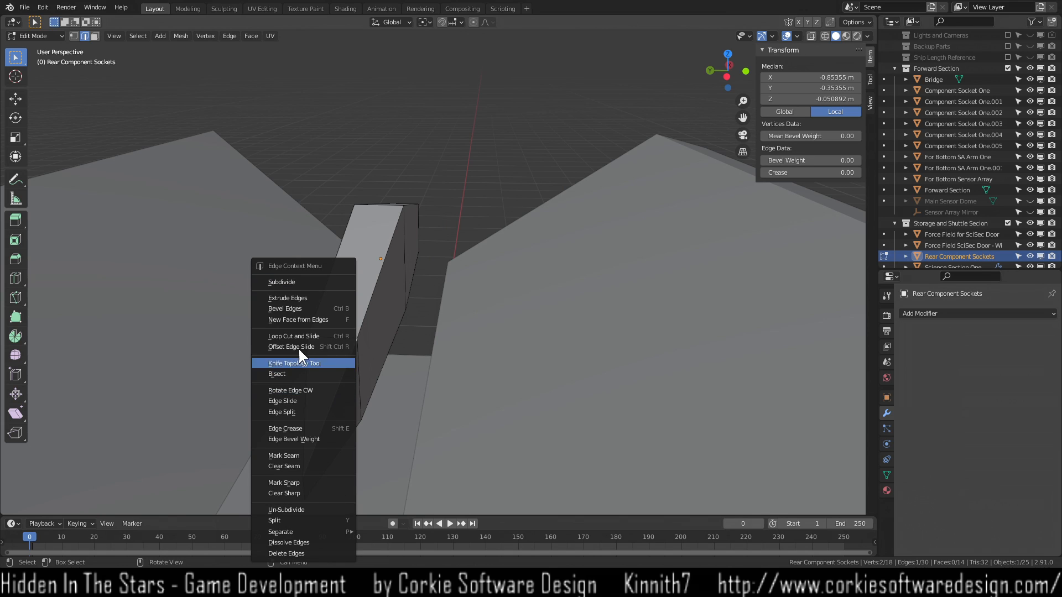
pyautogui.click(312, 282)
pyautogui.press('1')
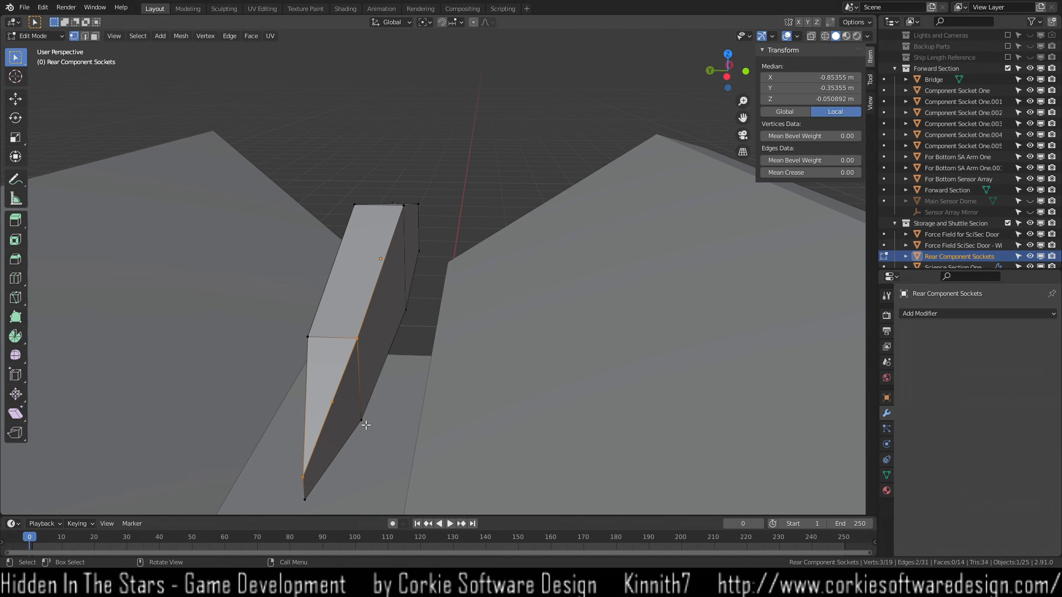
# Subdivide the bottom edge at the negative X tip on the negative Y side, ending in vertex selection.
pyautogui.click(343, 447)
pyautogui.press('2')
pyautogui.click(342, 448)
pyautogui.rightClick(342, 449)
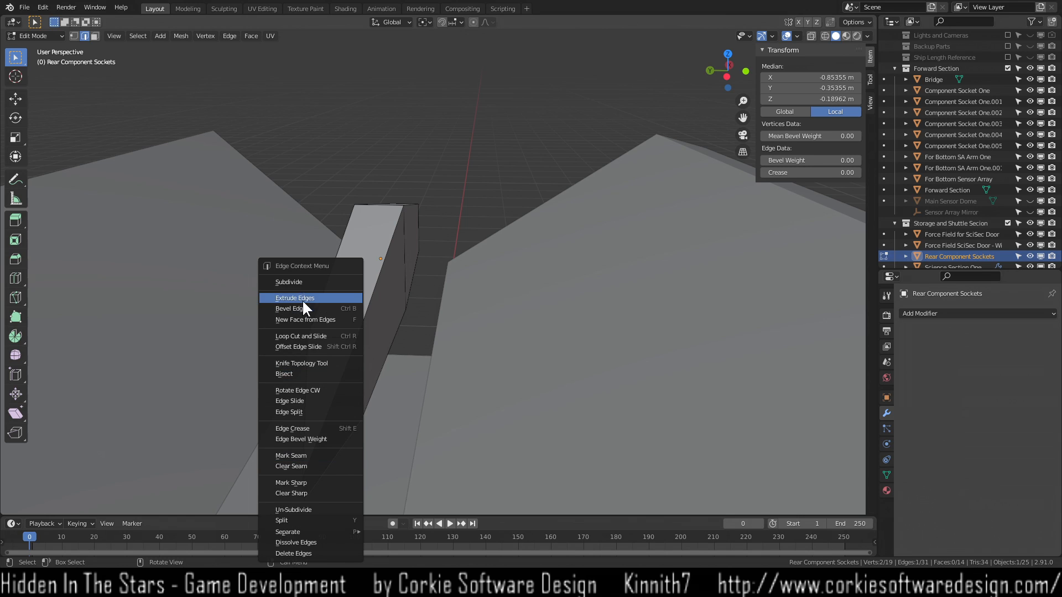
pyautogui.click(301, 282)
pyautogui.press('1')
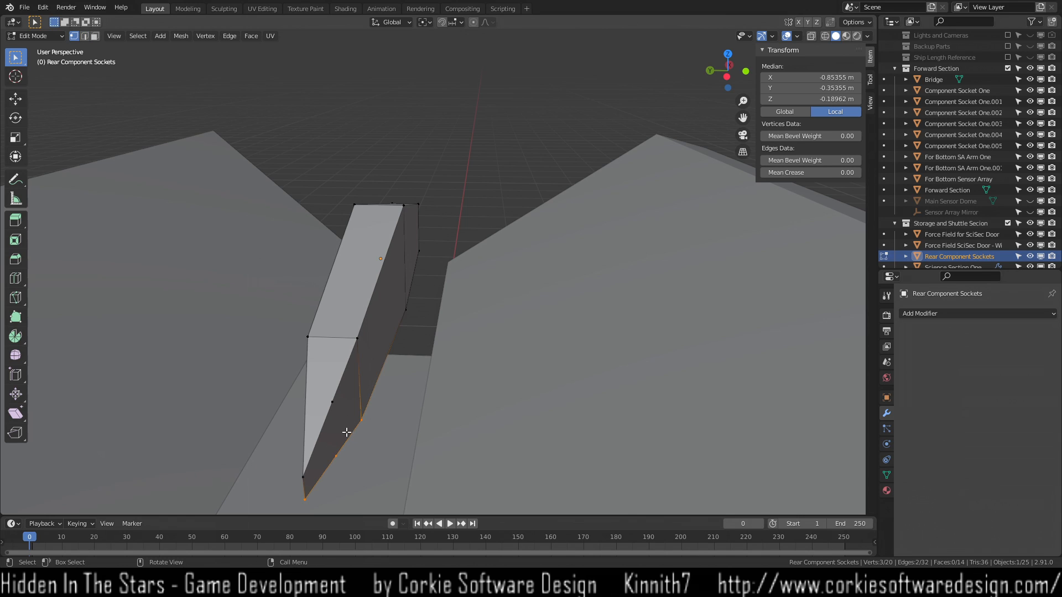
# Connect the upper and lower midpoints at the negative X tip with a vertical edge on the negative Y side.
pyautogui.click(332, 402)
pyautogui.keyDown('shift'); pyautogui.click(336, 456); pyautogui.keyUp('shift')
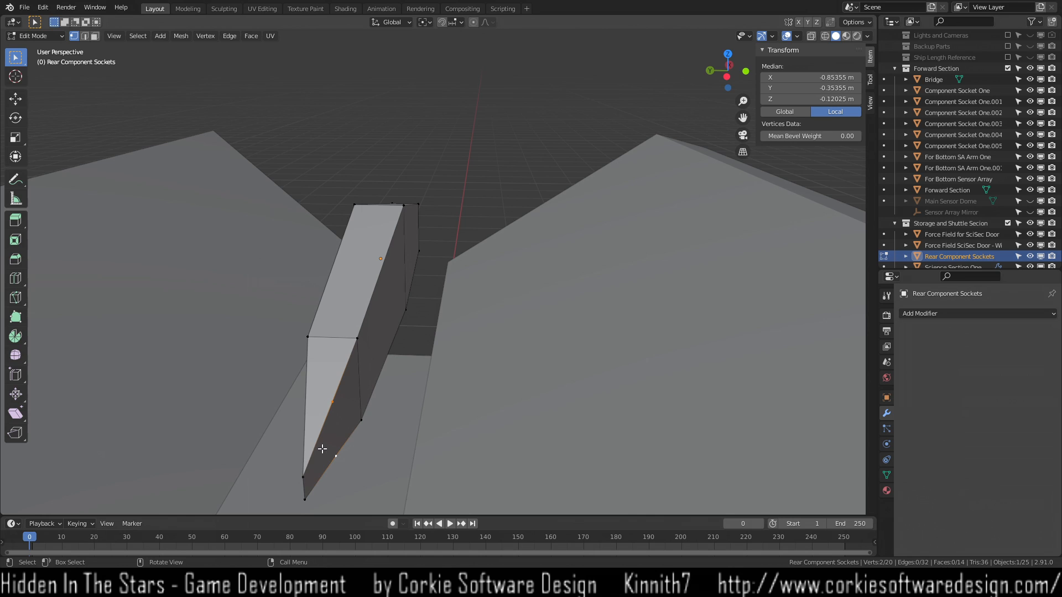
pyautogui.press('j')
pyautogui.moveTo(360, 464); pyautogui.dragTo(410, 384, button='middle')
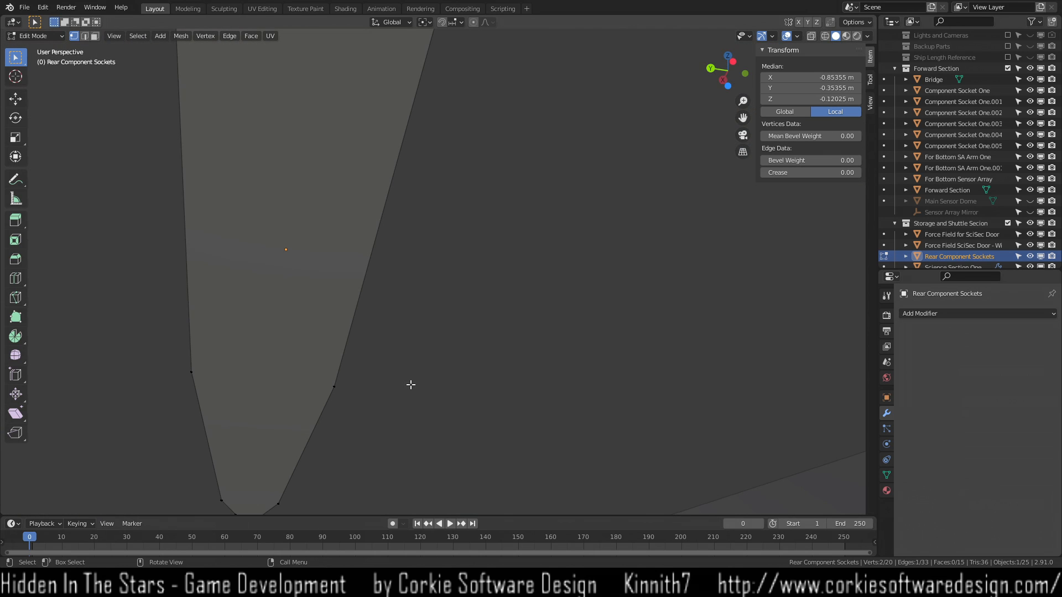
pyautogui.moveTo(408, 349); pyautogui.dragTo(393, 276, button='middle')
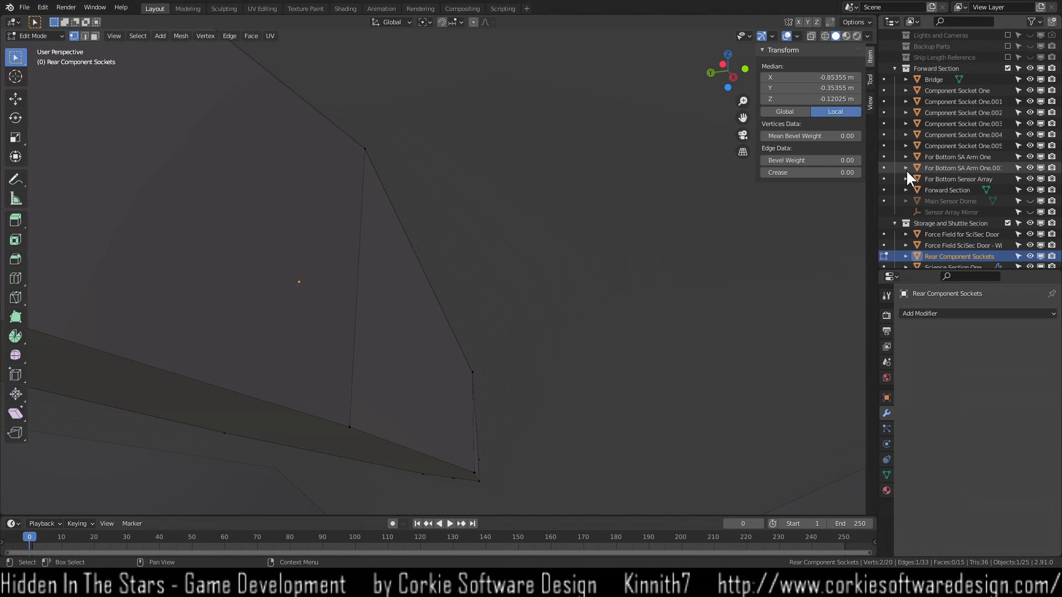
pyautogui.scroll(-2, 954, 239)
pyautogui.click(1030, 178)
pyautogui.click(1030, 179)
pyautogui.scroll(-2, 380, 410)
# Delete the large many-sided face on the underside of the fin.
pyautogui.keyDown('shift'); pyautogui.moveTo(232, 371); pyautogui.dragTo(477, 458, button='middle'); pyautogui.keyUp('shift')
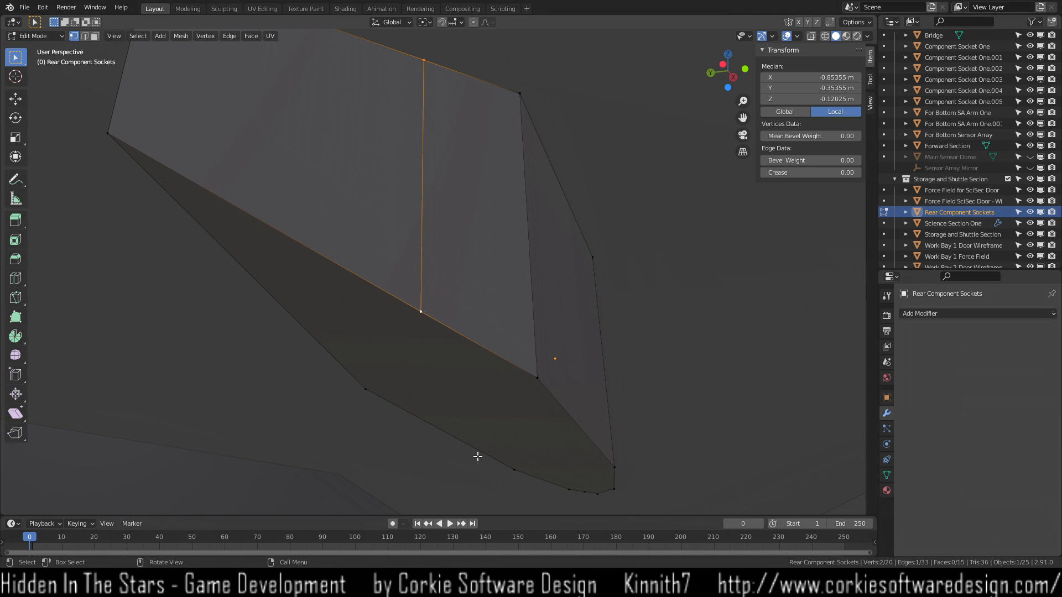
pyautogui.moveTo(481, 443)
pyautogui.mouseDown(button='middle')
pyautogui.moveTo(441, 443)
pyautogui.moveTo(453, 427)
pyautogui.moveTo(481, 445)
pyautogui.moveTo(496, 439)
pyautogui.mouseUp(button='middle')
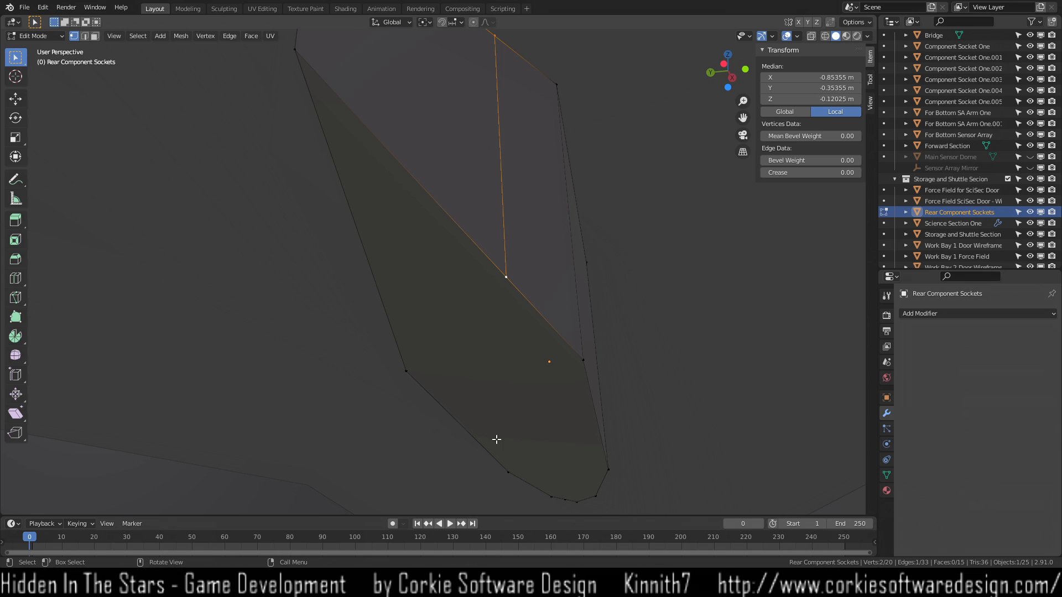
pyautogui.click(406, 371)
pyautogui.keyDown('shift'); pyautogui.click(584, 361); pyautogui.keyUp('shift')
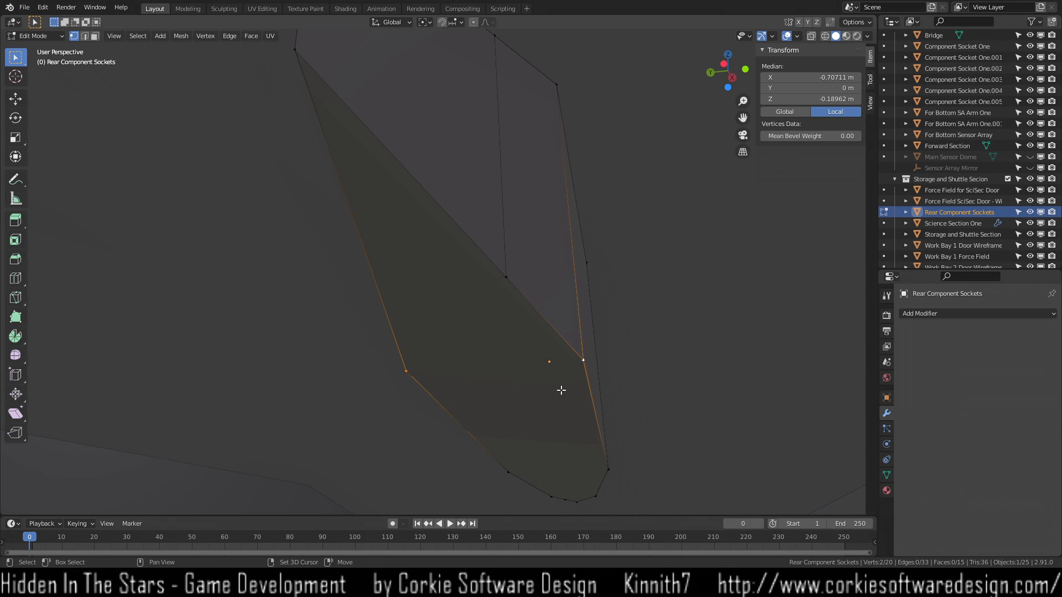
pyautogui.press('3')
pyautogui.click(494, 368)
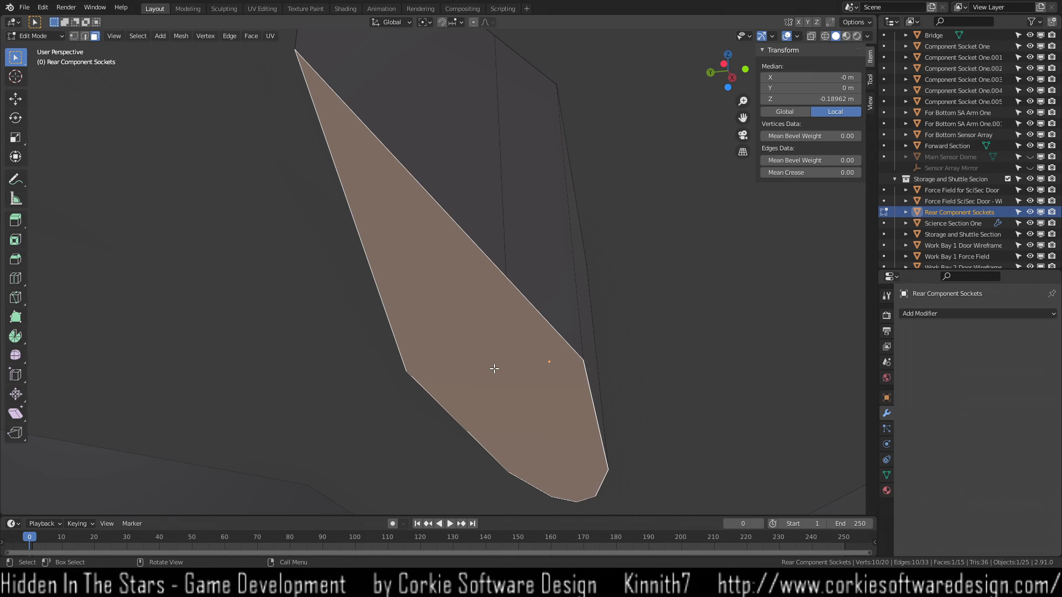
pyautogui.press('x')
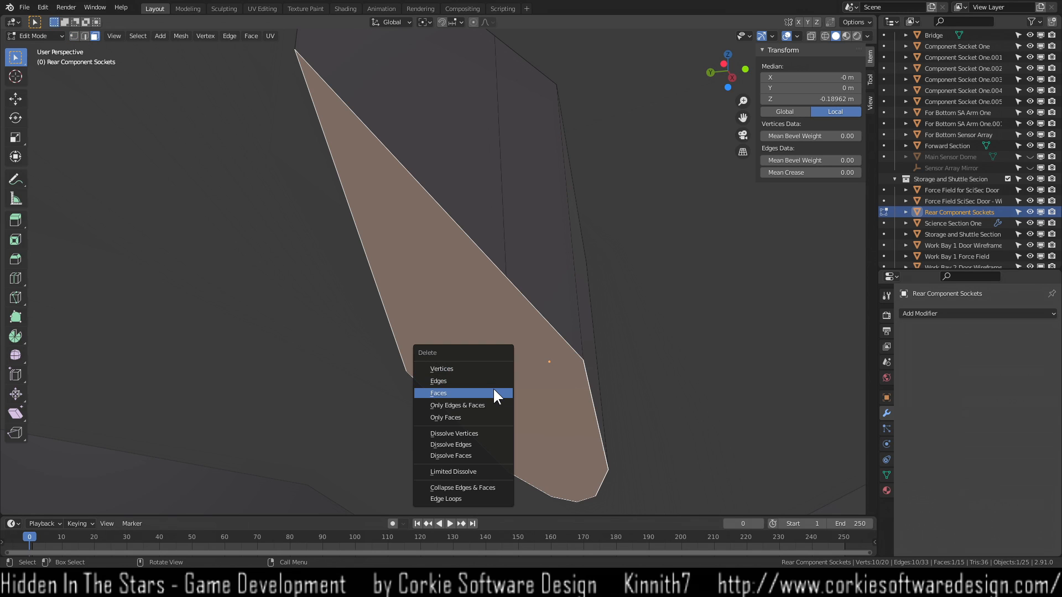
pyautogui.click(493, 388)
# Select all faces with exactly three vertices and check the fin for remaining triangles in wireframe.
pyautogui.moveTo(660, 363); pyautogui.dragTo(486, 341, button='middle')
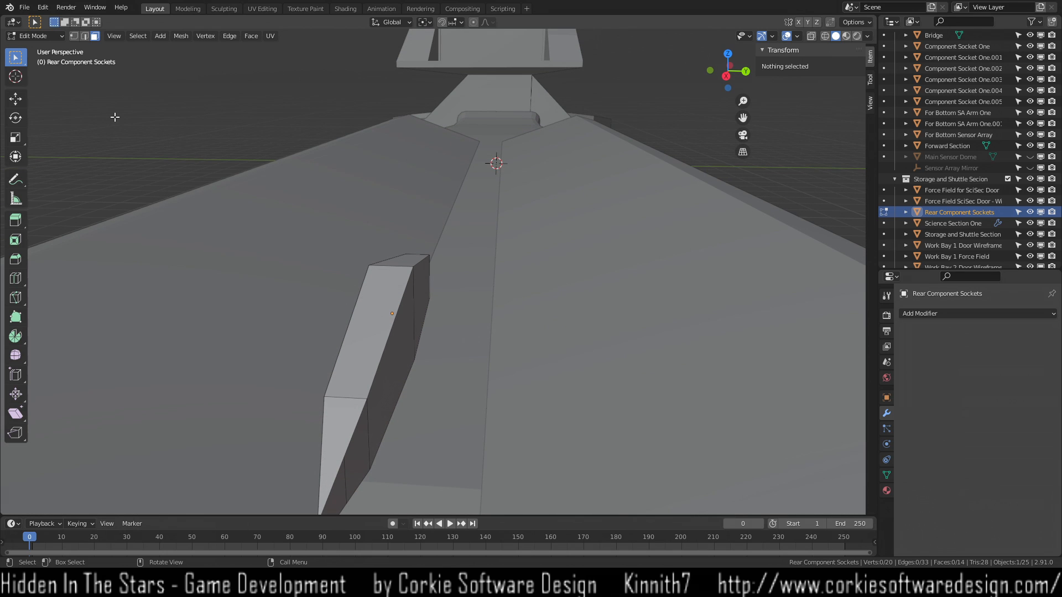
pyautogui.click(146, 37)
pyautogui.moveTo(166, 173)
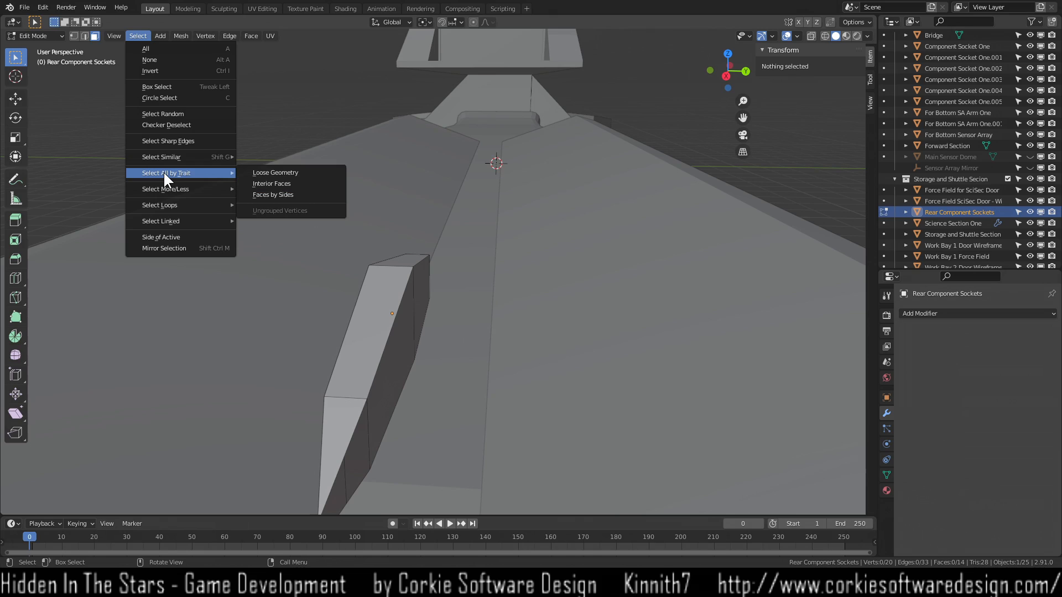
pyautogui.click(280, 194)
pyautogui.press('z')
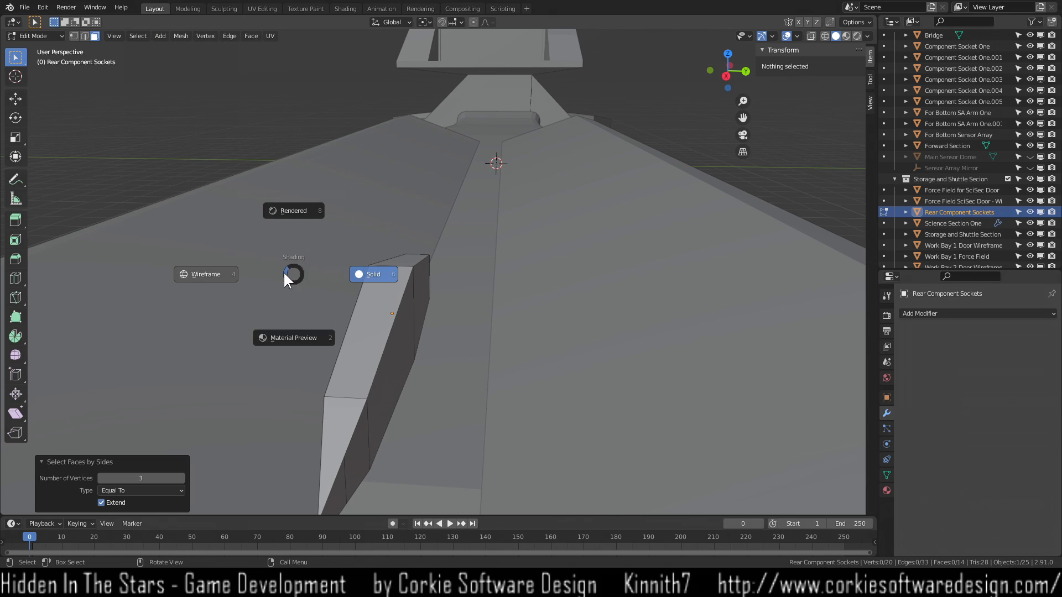
pyautogui.click(182, 275)
pyautogui.moveTo(234, 287); pyautogui.dragTo(263, 303, button='middle')
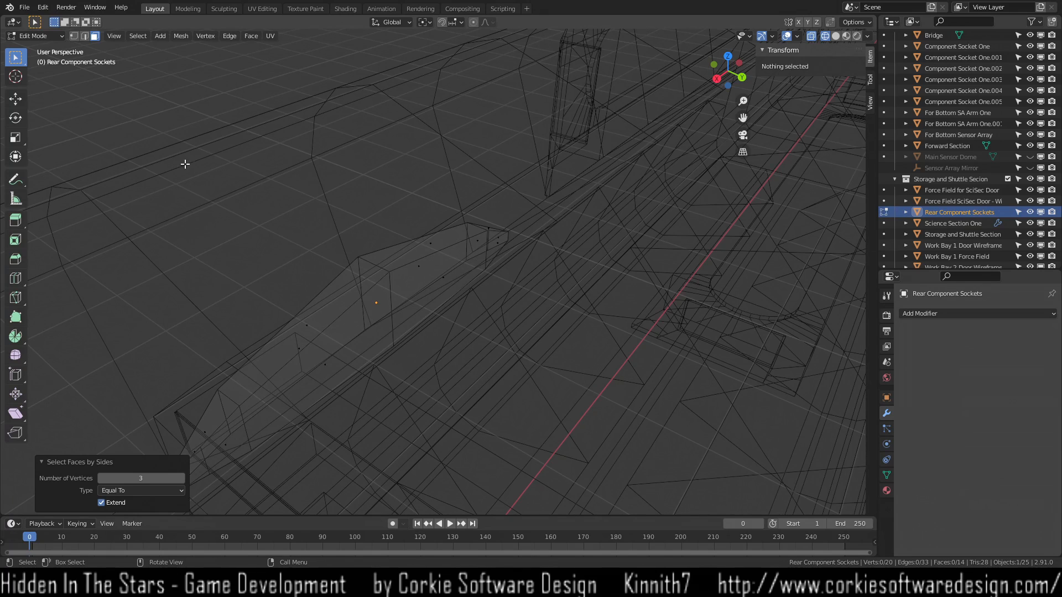
# Select the fin's entire mesh and return to solid shading with the surrounding ship in view.
pyautogui.press('a')
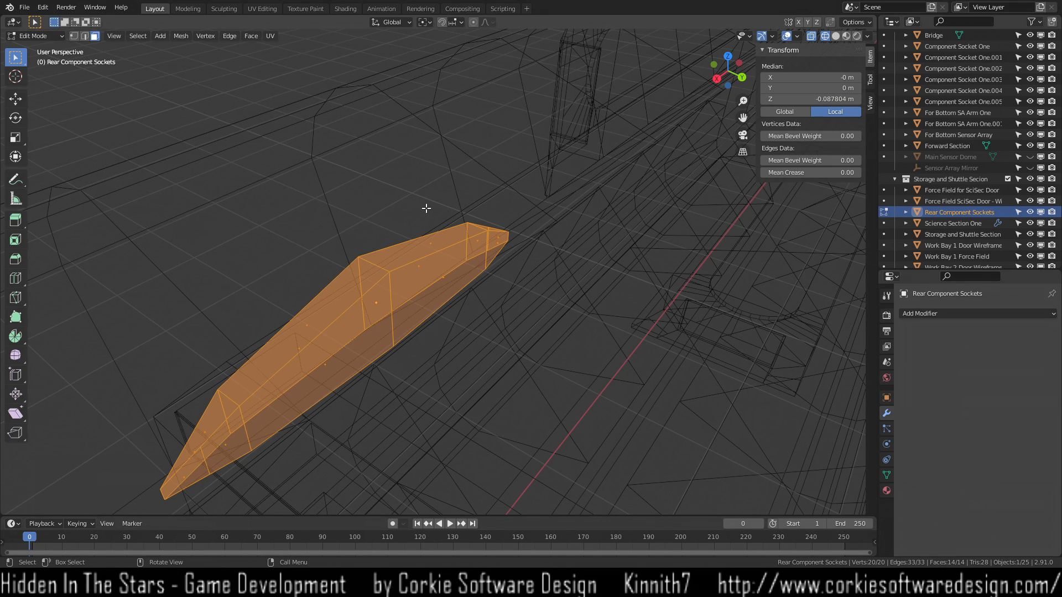
pyautogui.press('z')
pyautogui.click(527, 205)
pyautogui.scroll(-5, 529, 270)
pyautogui.scroll(-3, 529, 270)
pyautogui.moveTo(590, 389); pyautogui.dragTo(640, 327, button='middle')
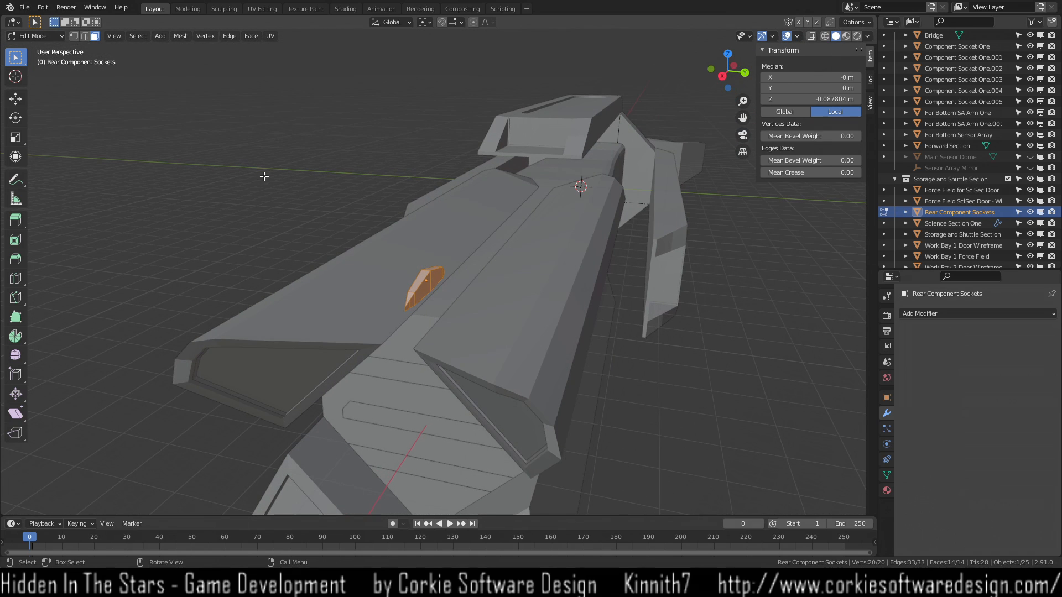
# Save the project as "Revelation Starship Design V.0.11.28.2020.17.43 WORKING ON REAR COMPONENT SOCKETS.blend".
pyautogui.click(25, 8)
pyautogui.hotkey('ctrl', 's')
pyautogui.moveTo(534, 311); pyautogui.dragTo(541, 296, button='middle')
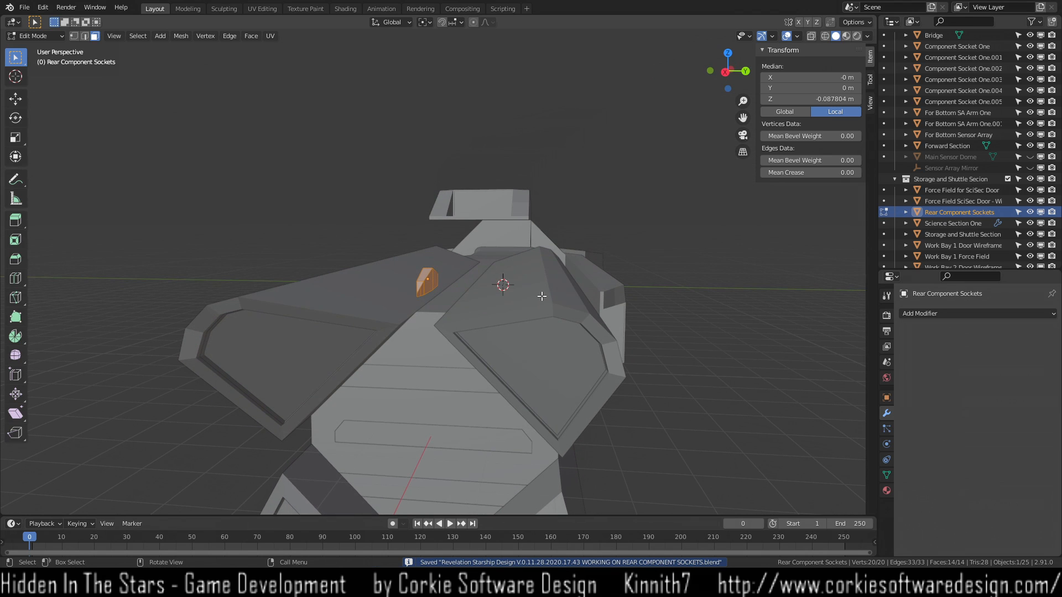
# In Object Mode, select only Rear Component Sockets and move it about 2.67 m along the positive Y axis.
pyautogui.press('Tab')
pyautogui.click(519, 213)
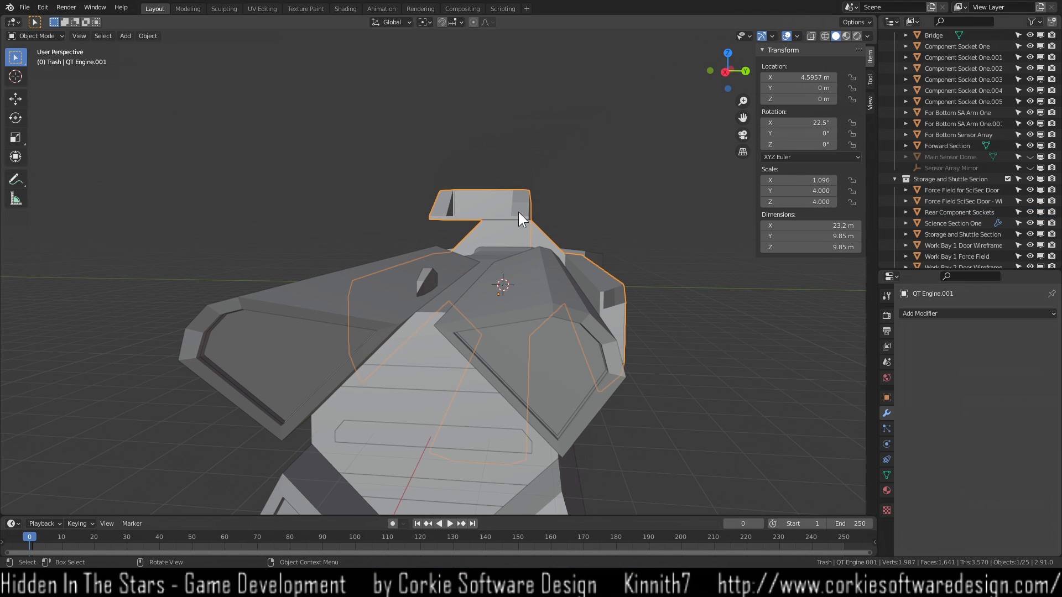
pyautogui.click(675, 473)
pyautogui.moveTo(431, 277); pyautogui.dragTo(425, 296)
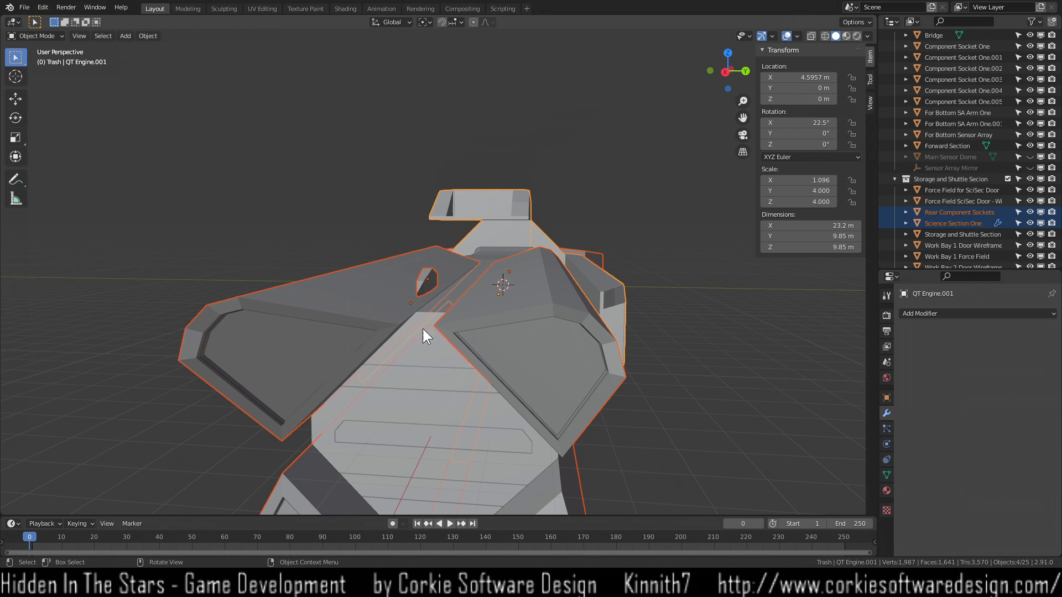
pyautogui.click(422, 278)
pyautogui.moveTo(431, 316)
pyautogui.mouseDown(button='middle')
pyautogui.moveTo(460, 321)
pyautogui.moveTo(443, 317)
pyautogui.mouseUp(button='middle')
pyautogui.press('g')
pyautogui.press('y')
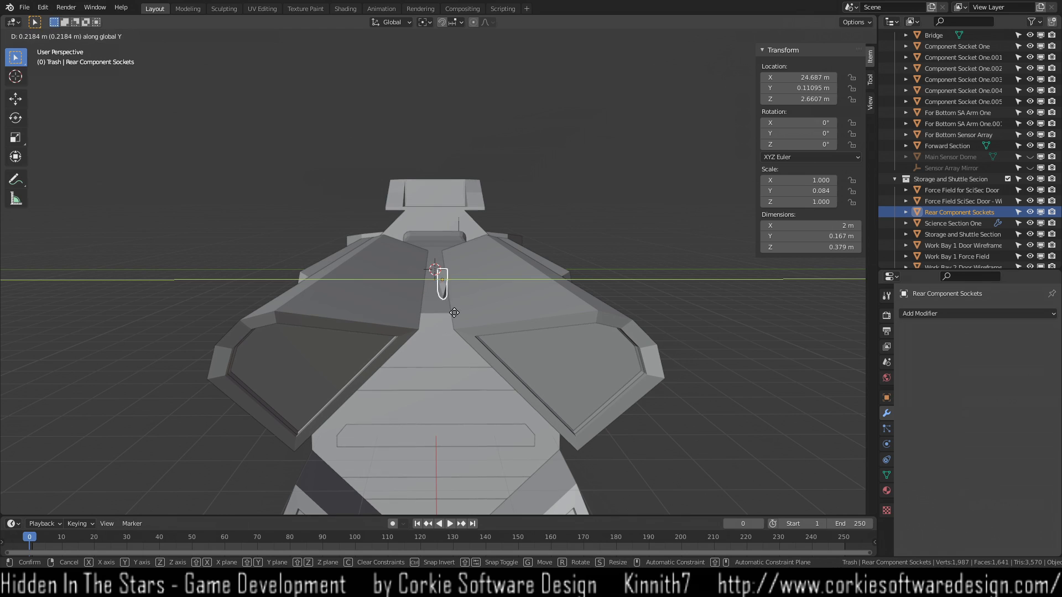
pyautogui.click(586, 301)
# Rotate Rear Component Sockets -45° about the global X axis.
pyautogui.moveTo(626, 305); pyautogui.dragTo(609, 319, button='middle')
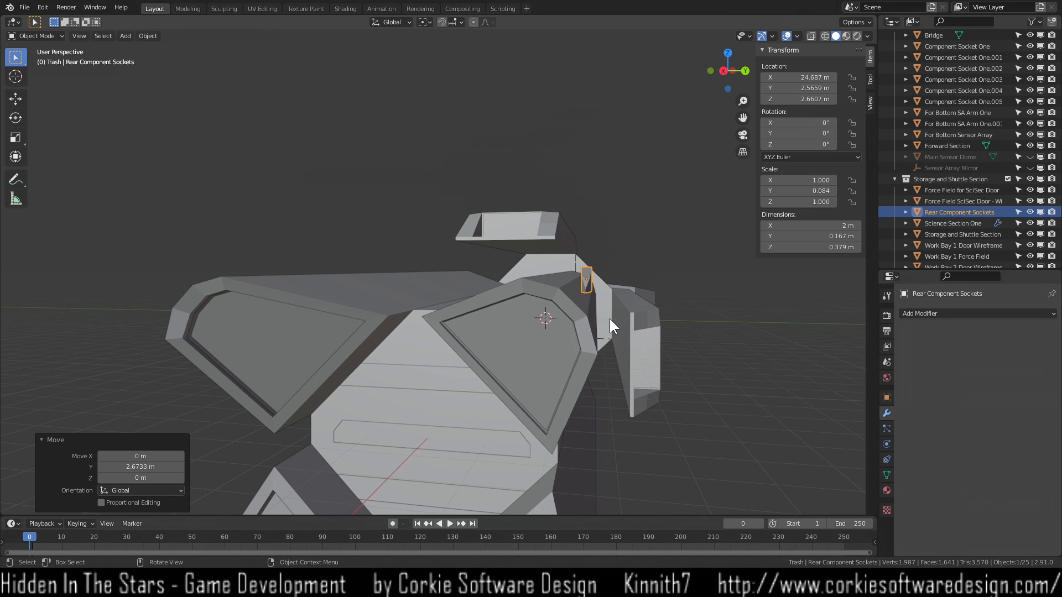
pyautogui.press('r')
pyautogui.press('x')
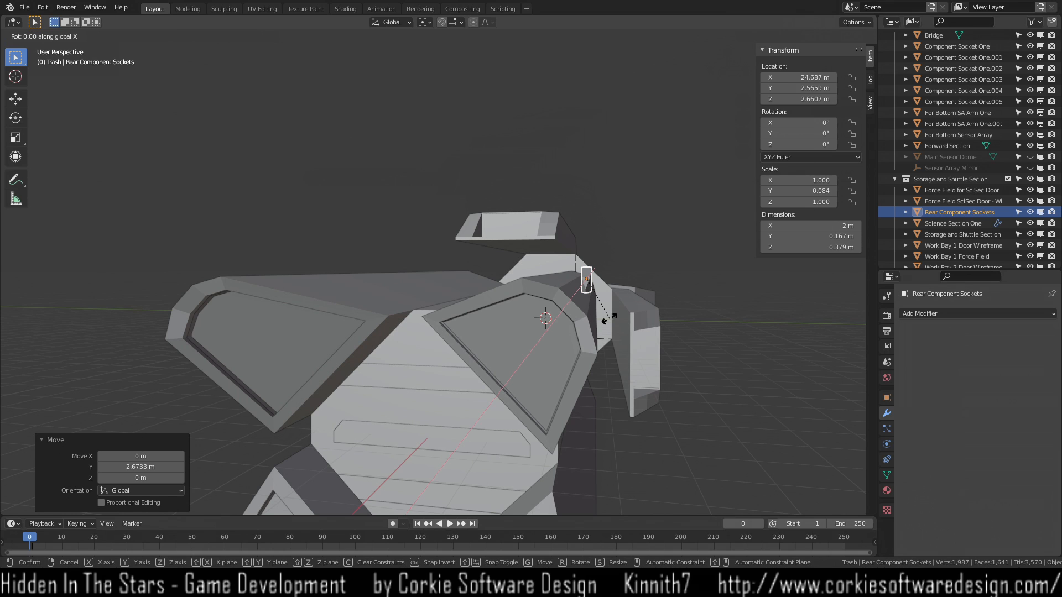
pyautogui.write('-45')
pyautogui.press('Return')
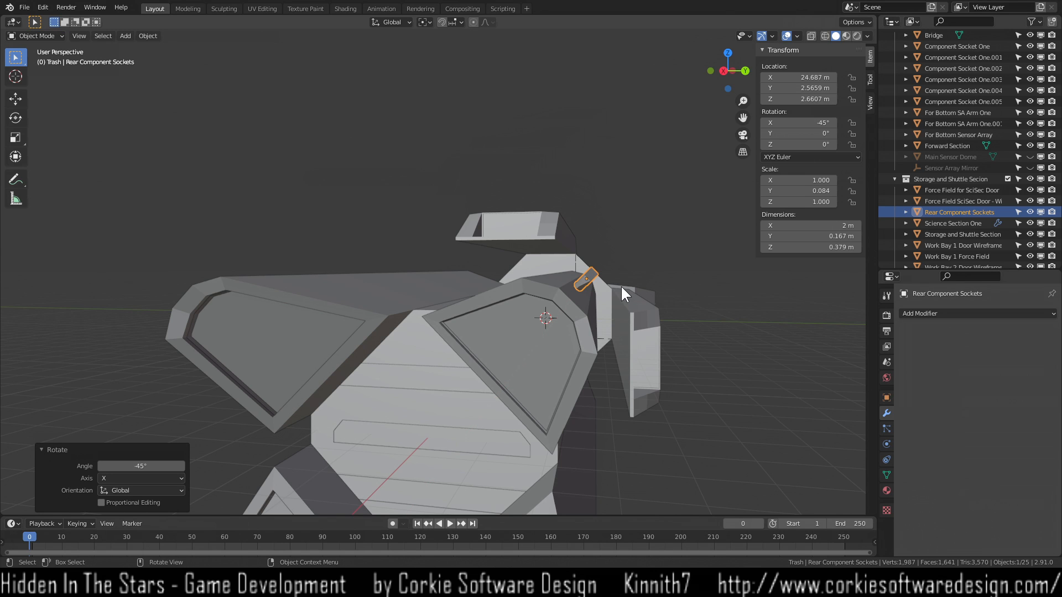
# Lower Rear Component Sockets about 0.14 m along the global Z axis toward the hull.
pyautogui.scroll(3, 623, 282)
pyautogui.moveTo(708, 311); pyautogui.dragTo(453, 431, button='middle')
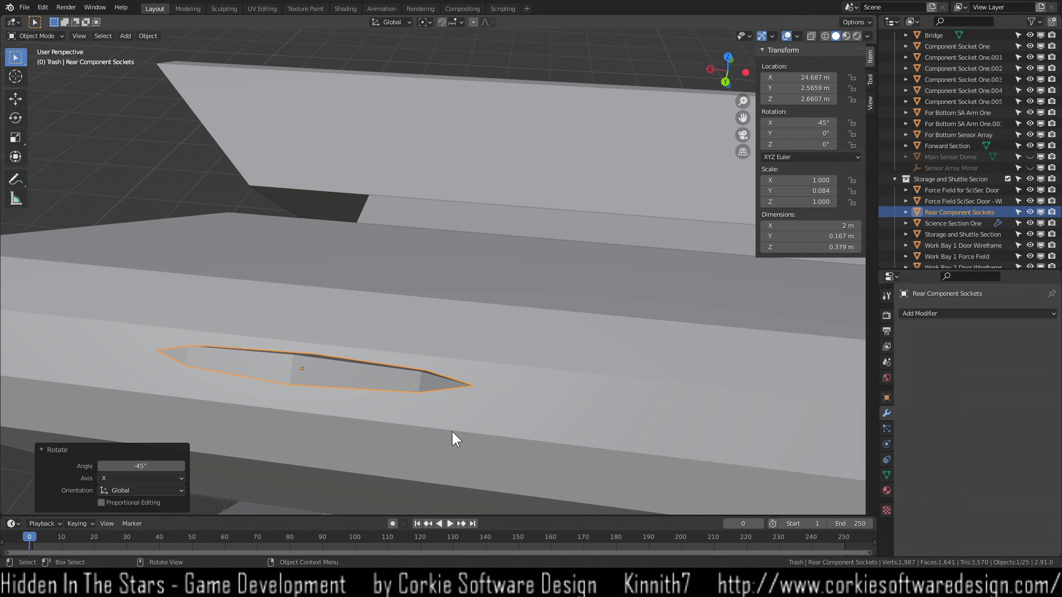
pyautogui.press('g')
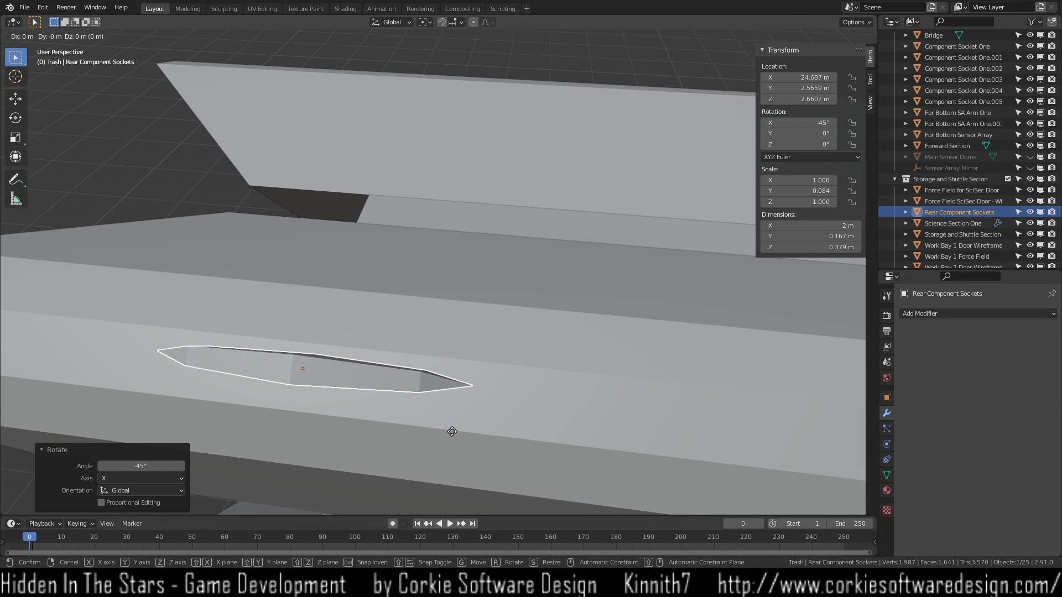
pyautogui.press('z')
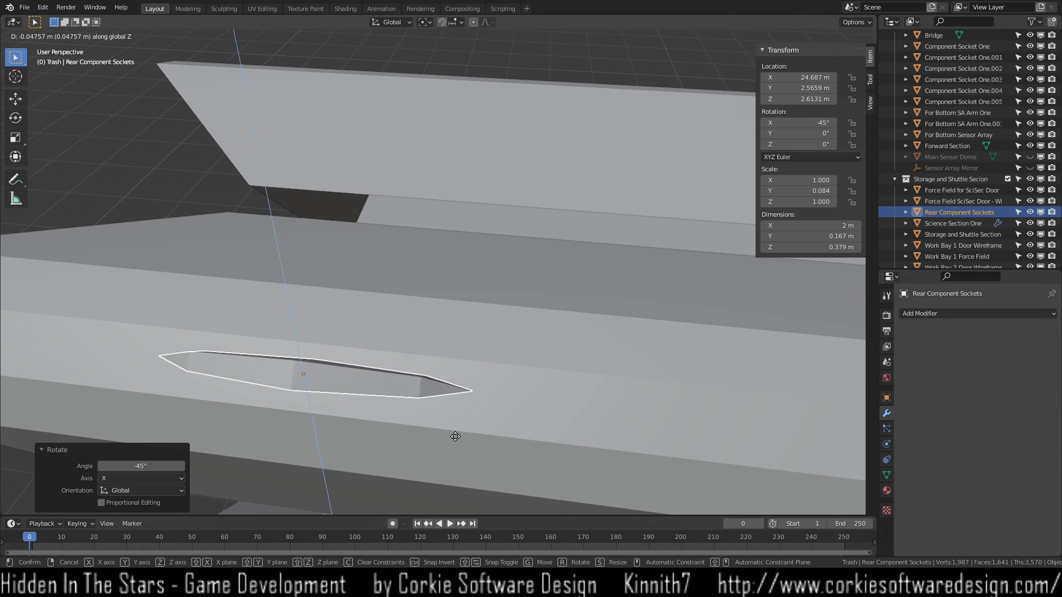
pyautogui.click(464, 446)
pyautogui.moveTo(386, 382); pyautogui.dragTo(552, 366, button='middle')
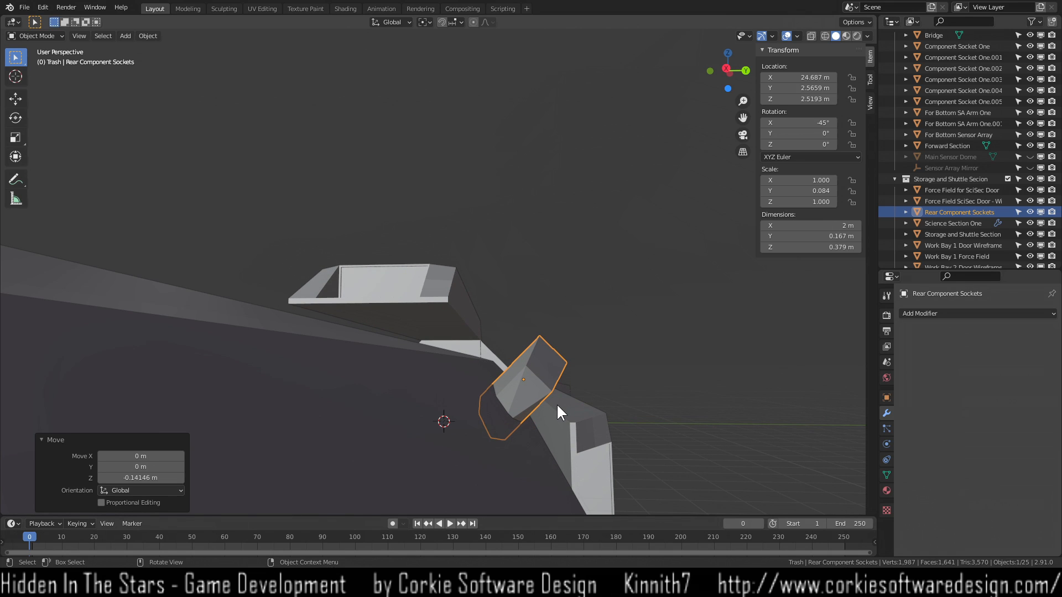
# Reselect Rear Component Sockets, then move it about -0.113 m along global Y and 0.181 m along global Z.
pyautogui.click(526, 393)
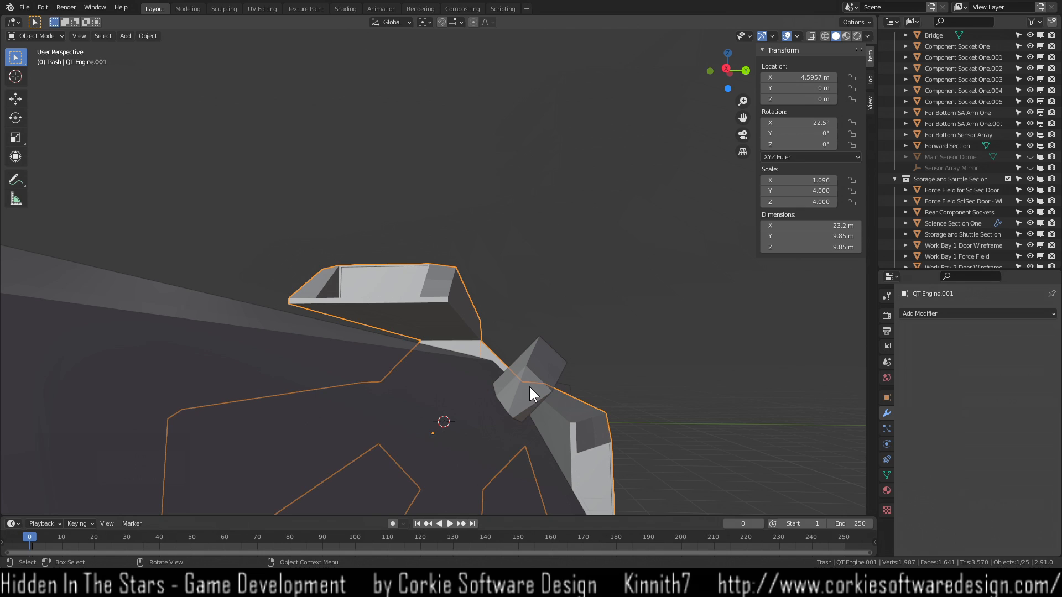
pyautogui.click(544, 363)
pyautogui.press('g')
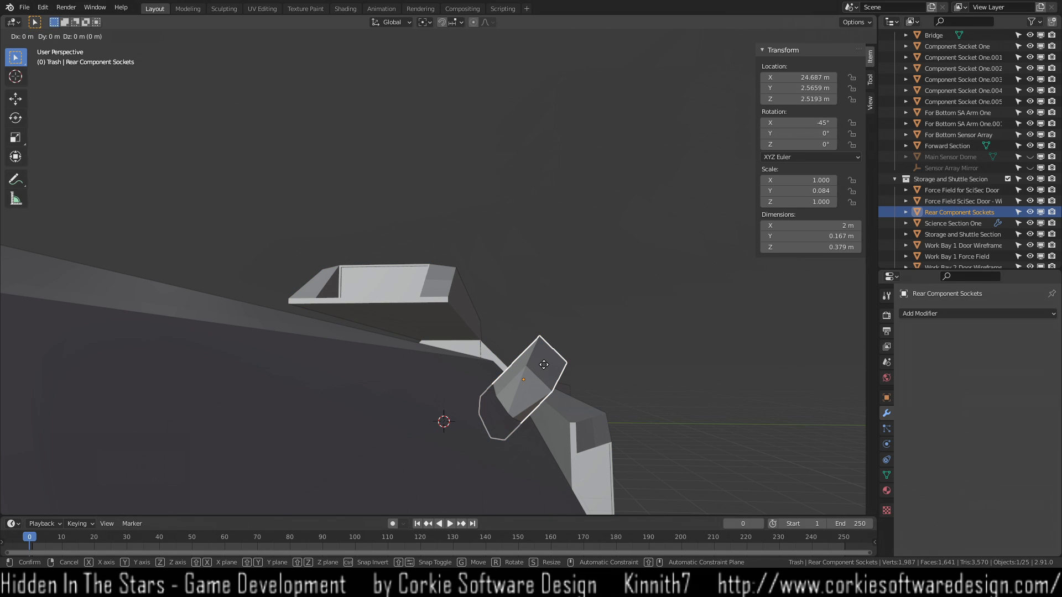
pyautogui.press('y')
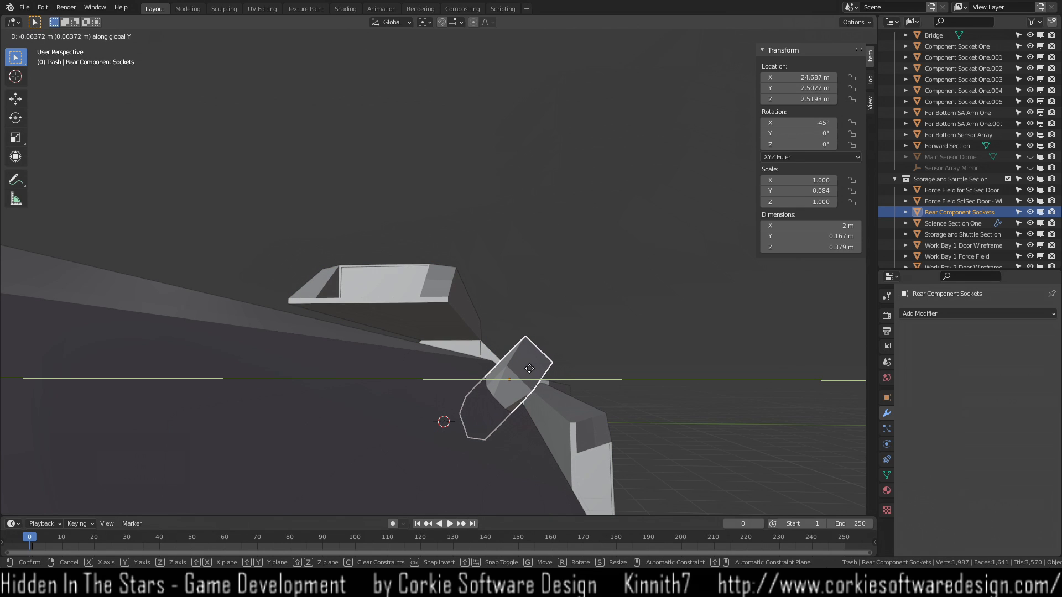
pyautogui.click(516, 372)
pyautogui.press('g')
pyautogui.press('z')
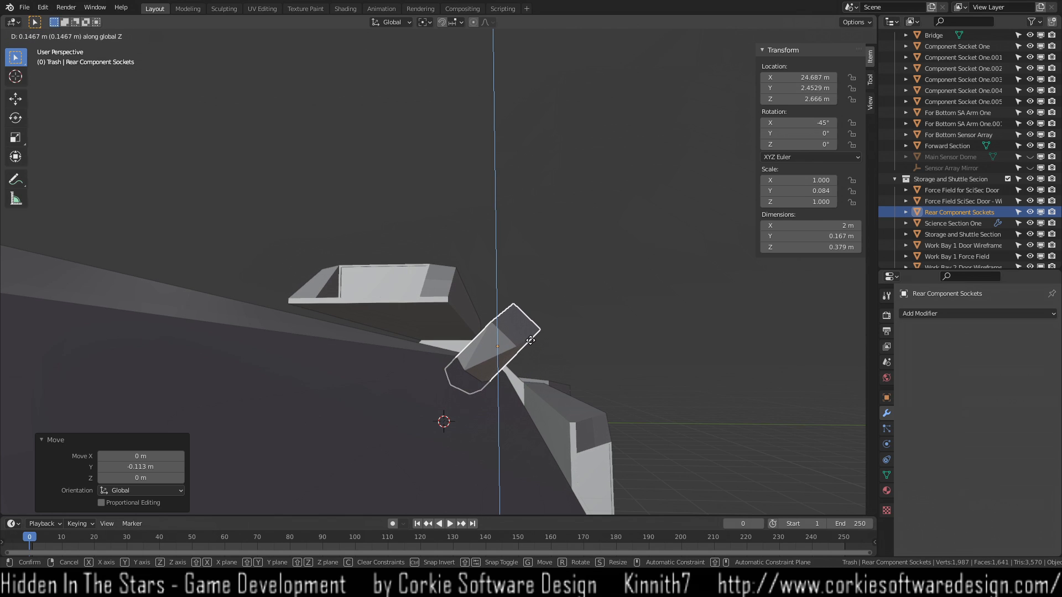
pyautogui.click(532, 333)
pyautogui.moveTo(533, 334); pyautogui.dragTo(526, 368, button='middle')
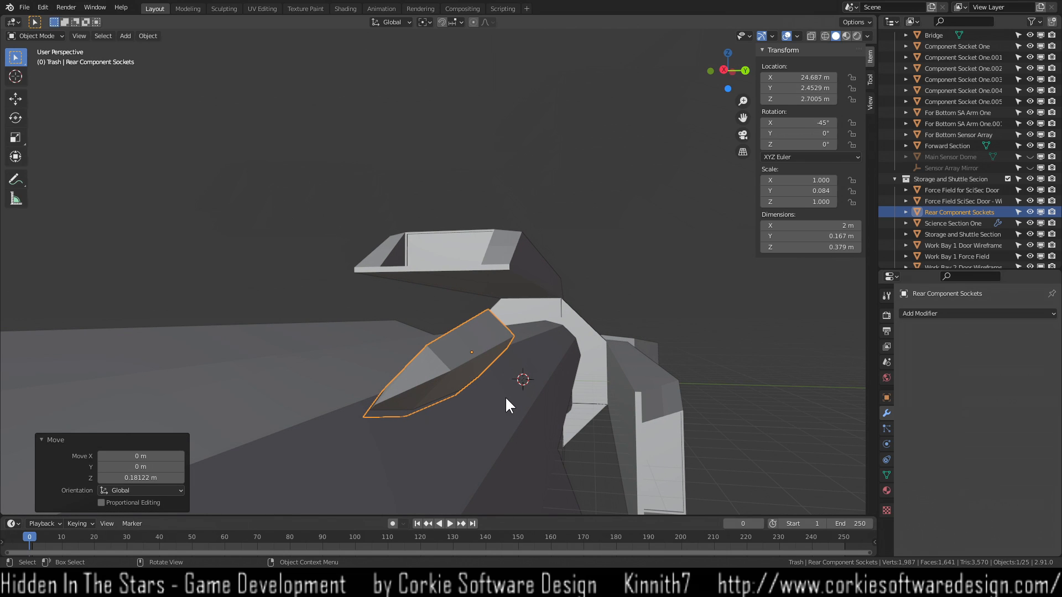
# Shift Rear Component Sockets about 0.088 m along global Y and -0.084 m along global Z.
pyautogui.press('g')
pyautogui.press('y')
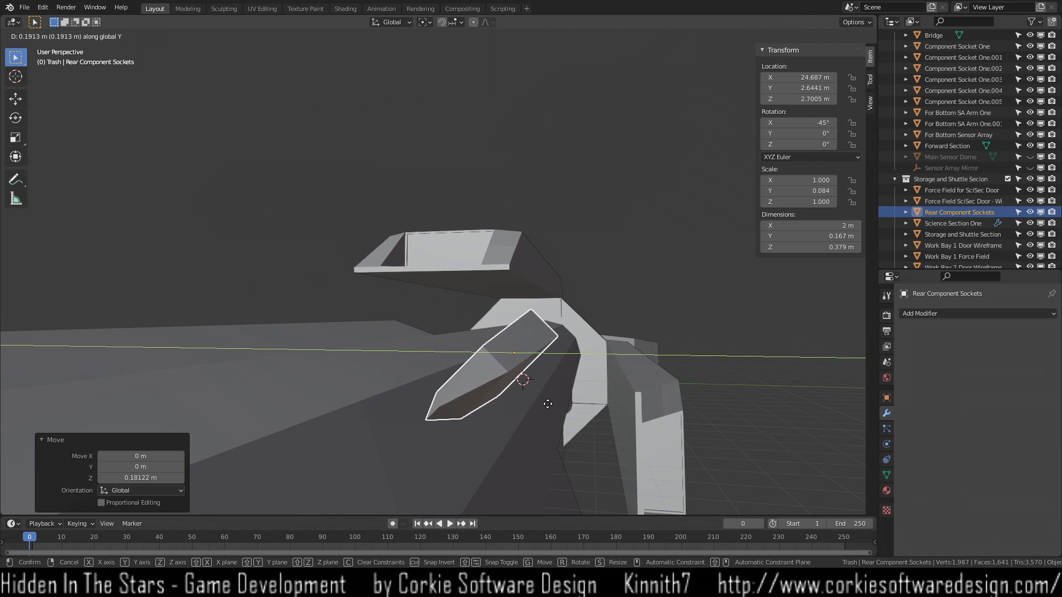
pyautogui.click(526, 401)
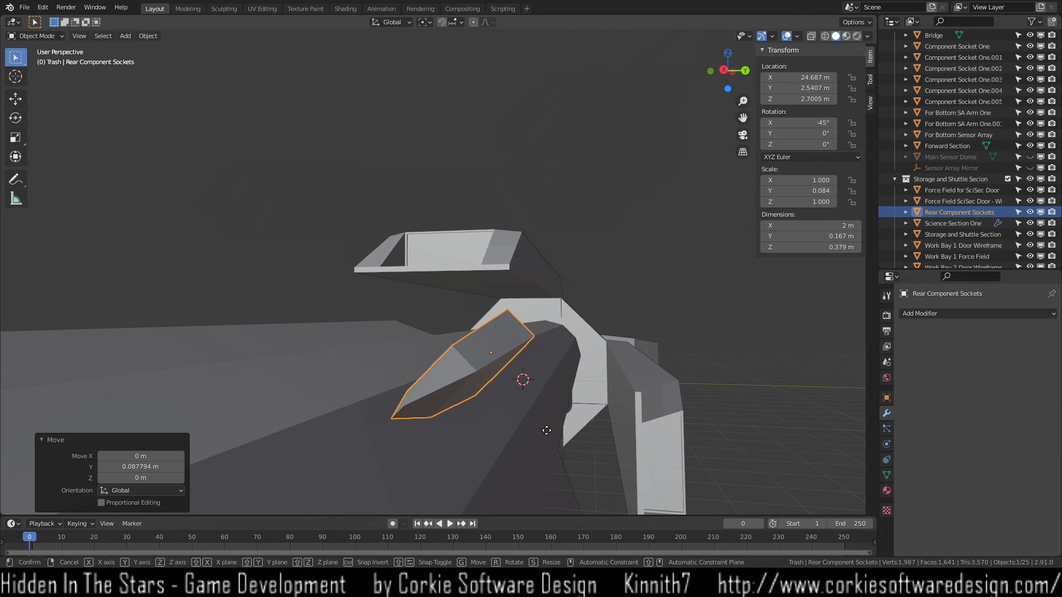
pyautogui.press('g')
pyautogui.press('z')
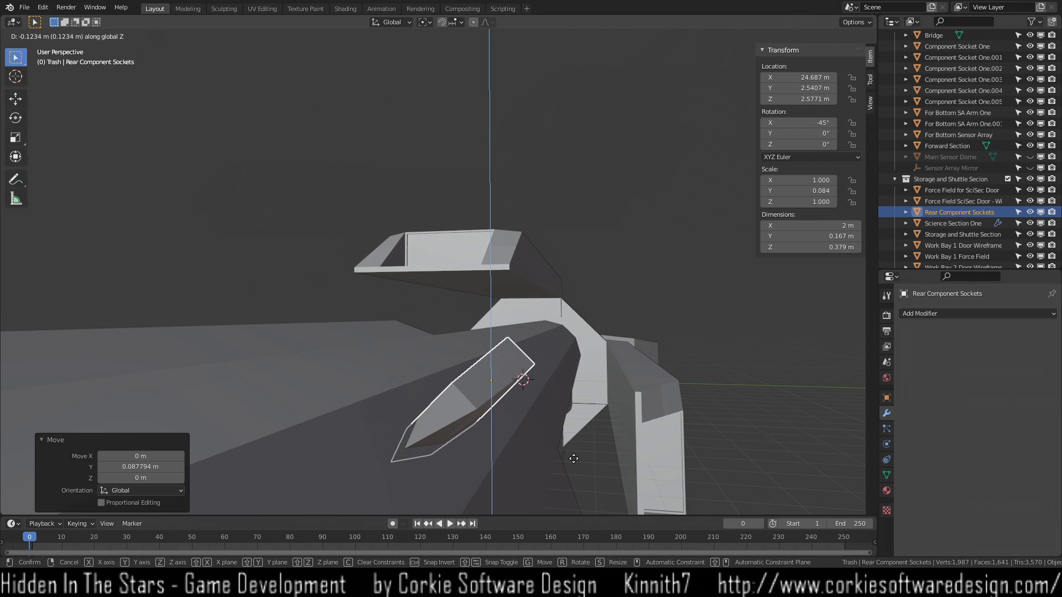
pyautogui.click(565, 437)
pyautogui.moveTo(565, 436)
pyautogui.mouseDown(button='middle')
pyautogui.moveTo(433, 489)
pyautogui.moveTo(577, 446)
pyautogui.mouseUp(button='middle')
pyautogui.scroll(-2, 577, 445)
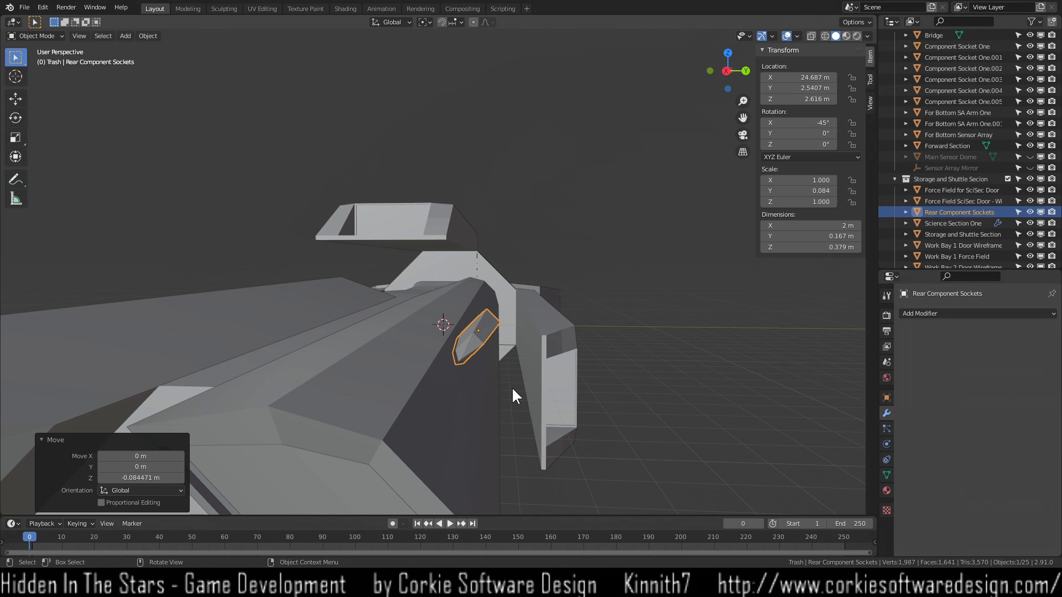
# Move Rear Component Sockets about 0.083 m along global Y and -0.087 m along global Z.
pyautogui.press('g')
pyautogui.press('y')
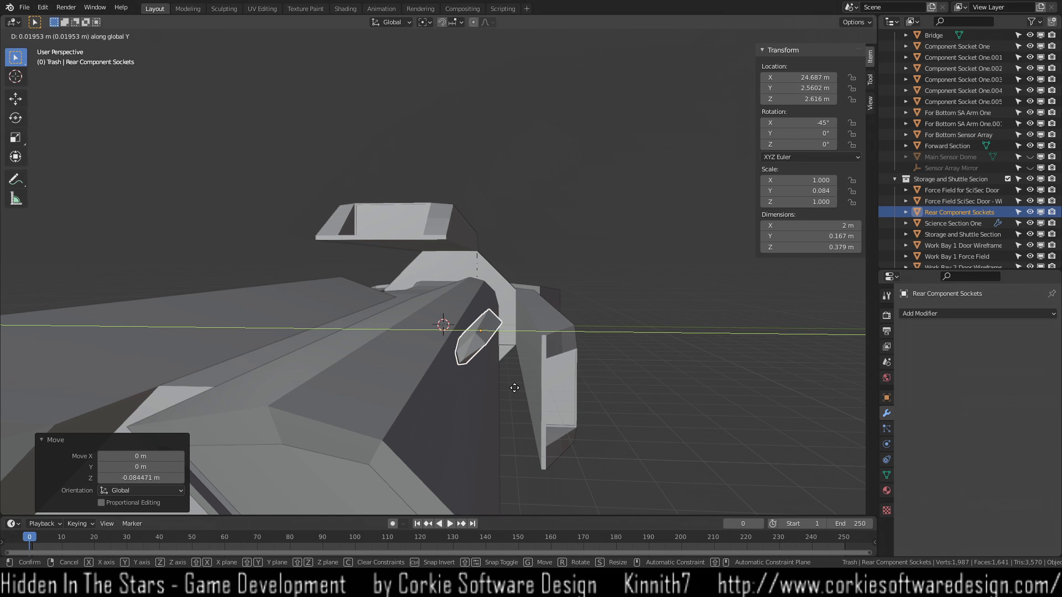
pyautogui.click(521, 383)
pyautogui.press('g')
pyautogui.press('x')
pyautogui.press('z')
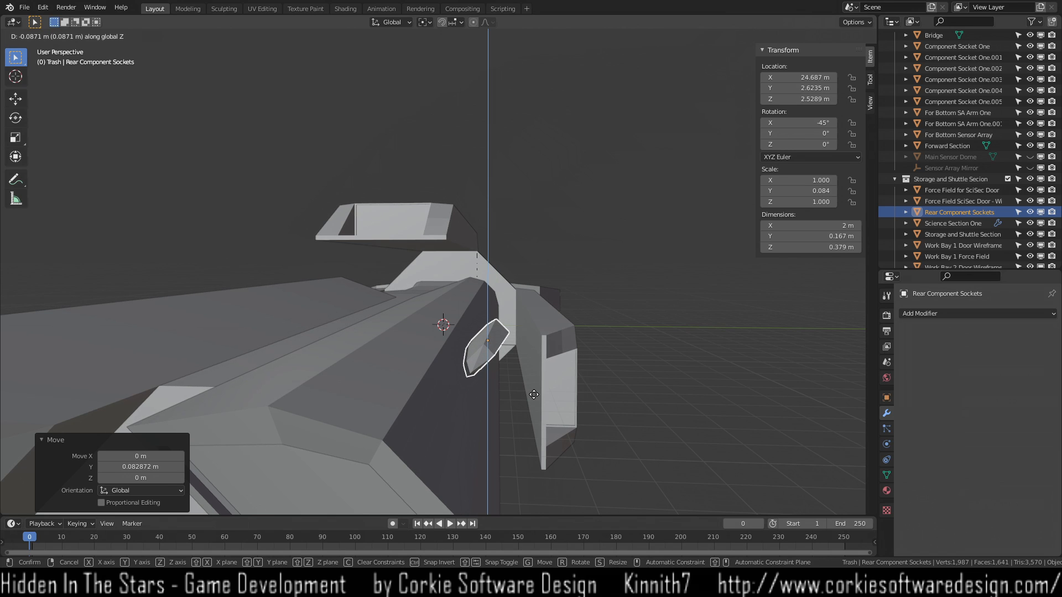
pyautogui.click(534, 394)
pyautogui.moveTo(543, 386); pyautogui.dragTo(526, 430, button='middle')
# Raise Rear Component Sockets about 0.065 m along global Z and move it about -0.076 m along global Y.
pyautogui.press('g')
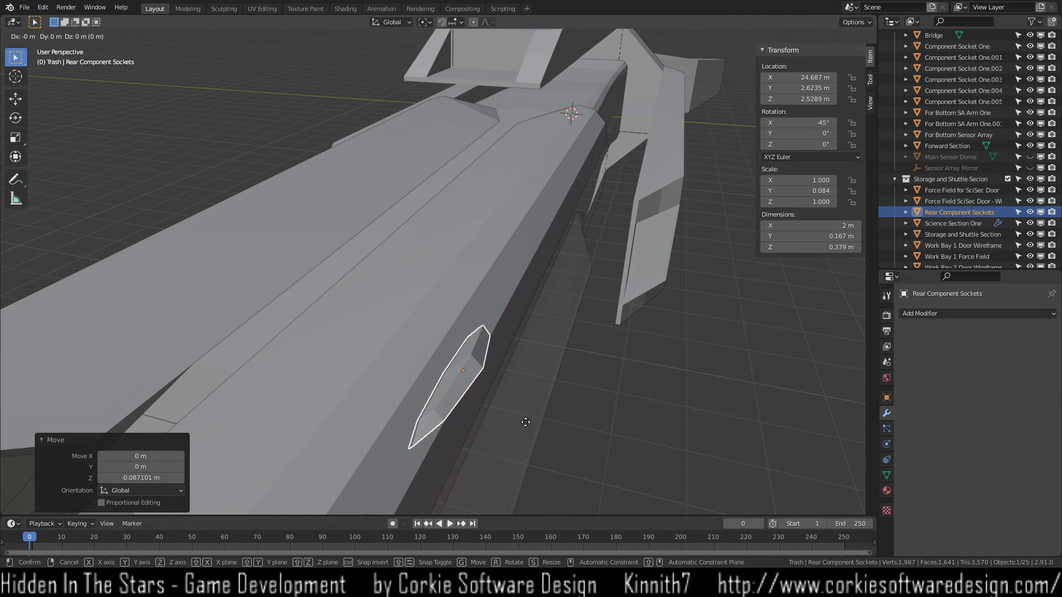
pyautogui.press('z')
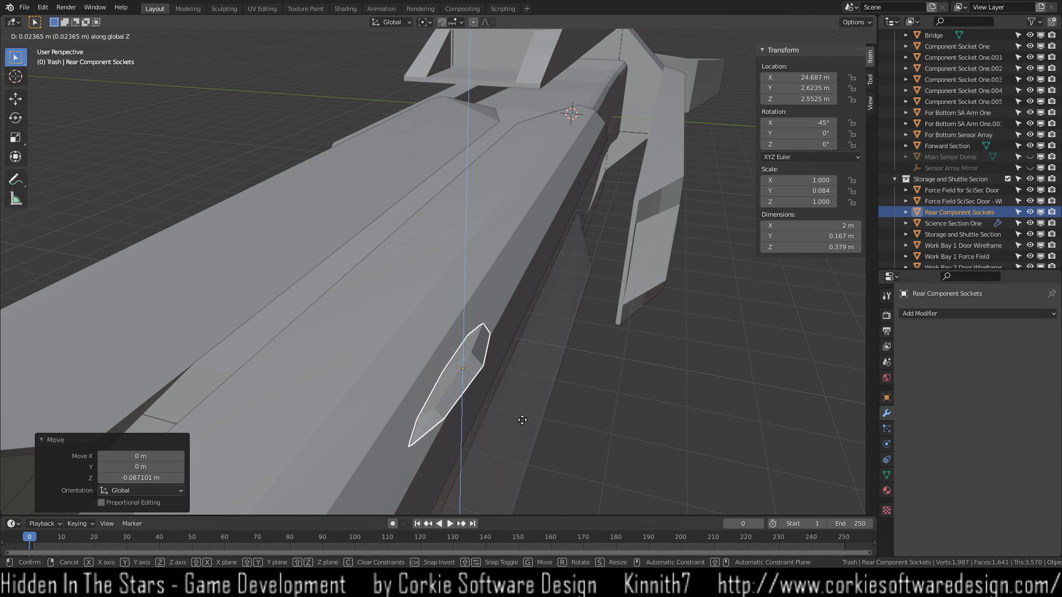
pyautogui.click(521, 420)
pyautogui.press('g')
pyautogui.press('y')
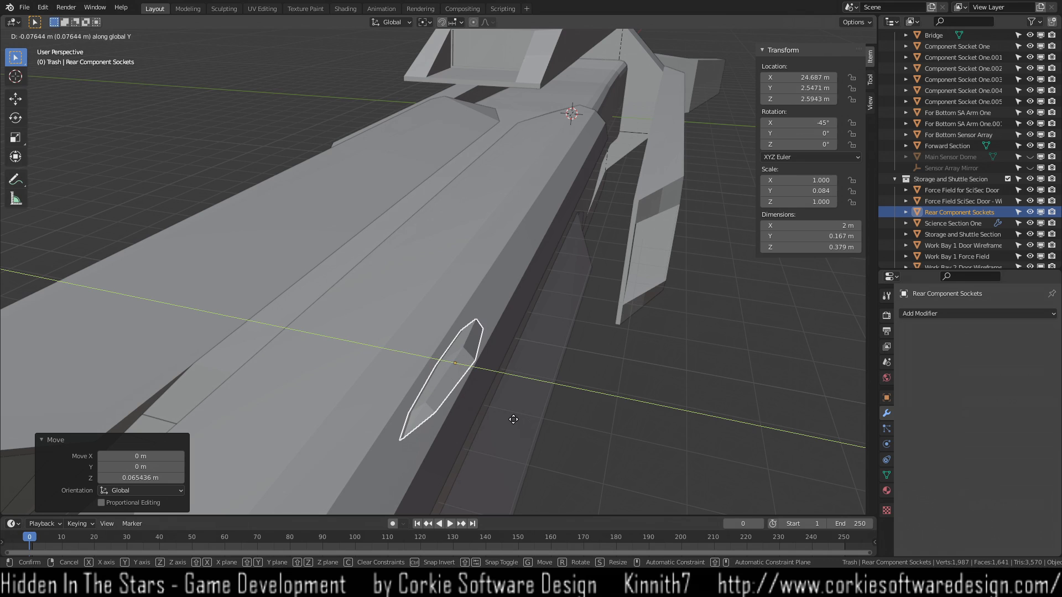
pyautogui.click(513, 420)
pyautogui.moveTo(506, 418); pyautogui.dragTo(410, 437, button='middle')
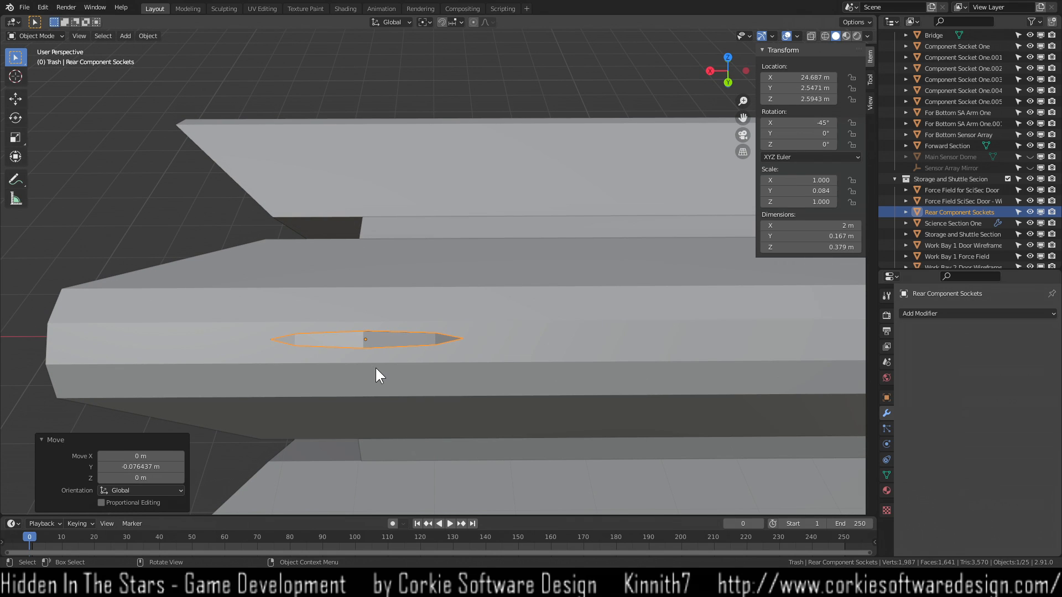
# Lower Rear Component Sockets about 0.069 m along global Z and move it about -0.062 m along global Y.
pyautogui.press('g')
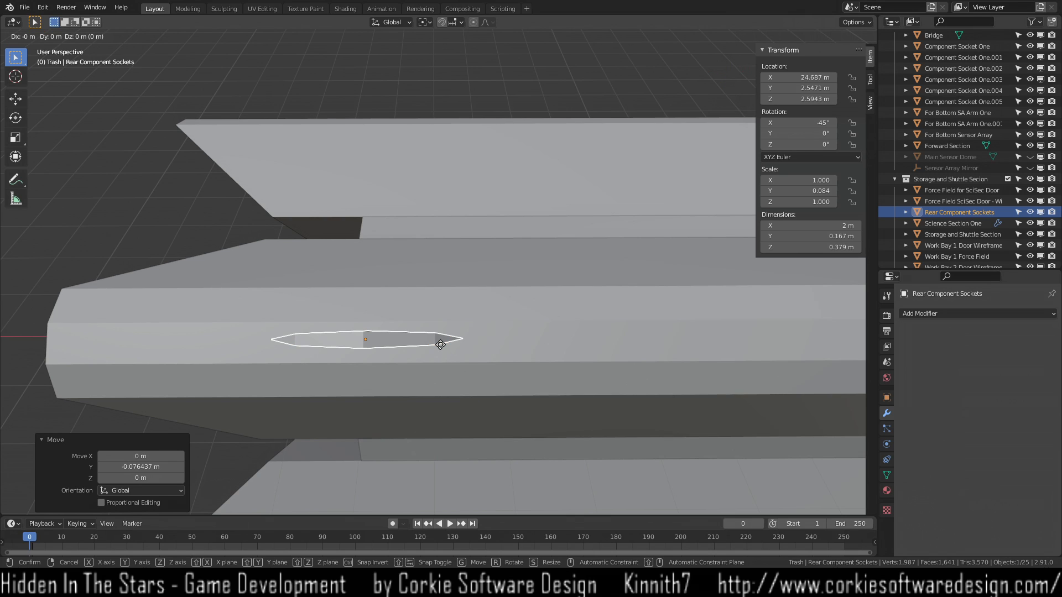
pyautogui.press('z')
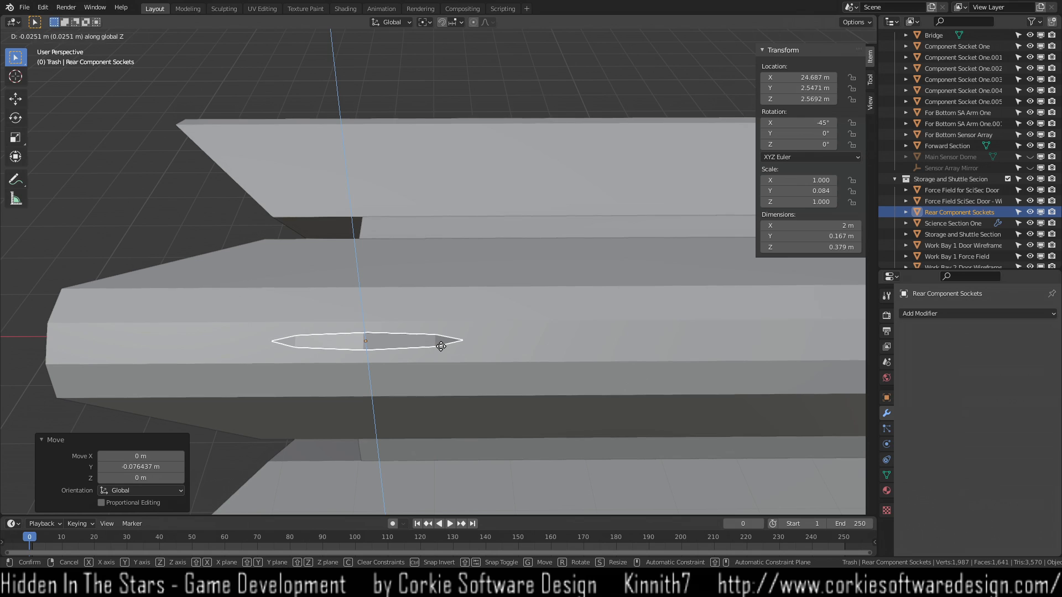
pyautogui.click(443, 349)
pyautogui.press('g')
pyautogui.press('y')
pyautogui.click(444, 344)
pyautogui.moveTo(444, 344); pyautogui.dragTo(502, 387, button='middle')
# Move Rear Component Sockets outward about 0.123 m along the global Y axis.
pyautogui.press('g')
pyautogui.press('y')
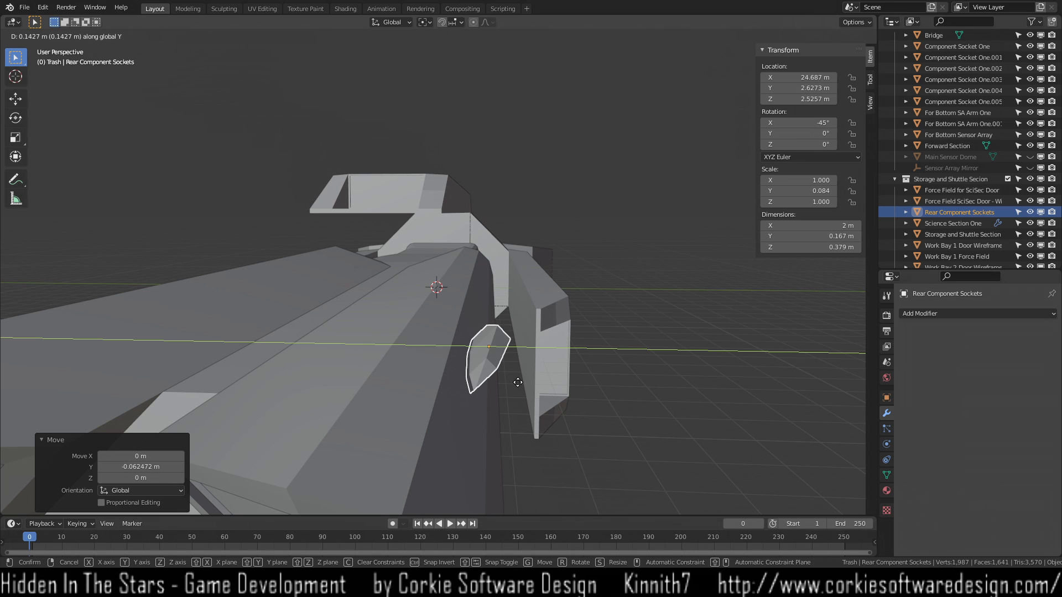
pyautogui.click(516, 381)
pyautogui.moveTo(516, 379); pyautogui.dragTo(479, 381, button='middle')
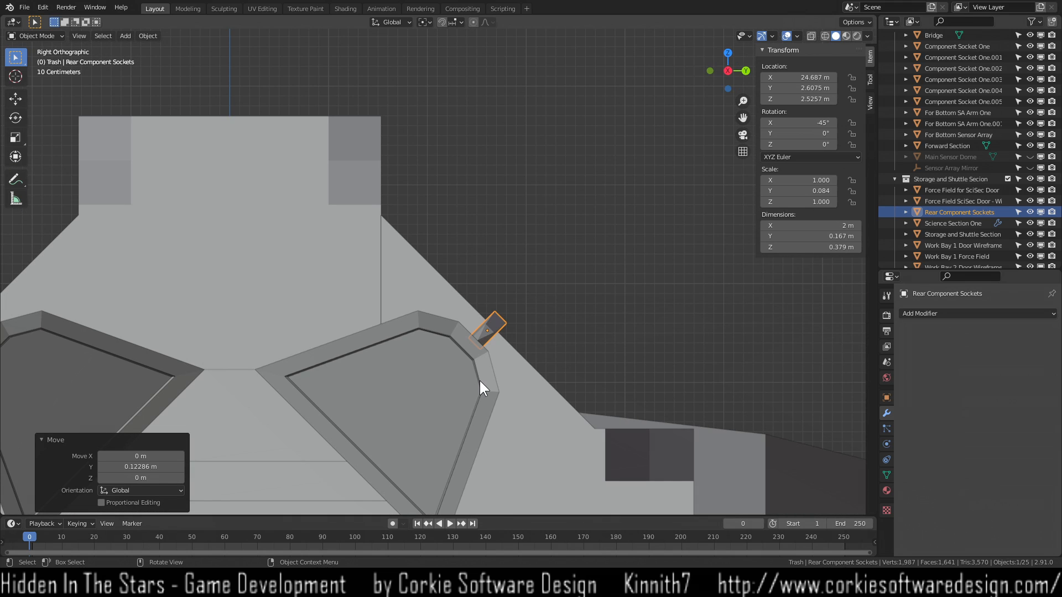
# In the right orthographic view, move Rear Component Sockets freely by about -0.013 m in Y and 0.062 m in Z onto the hull facet.
pyautogui.scroll(5, 472, 362)
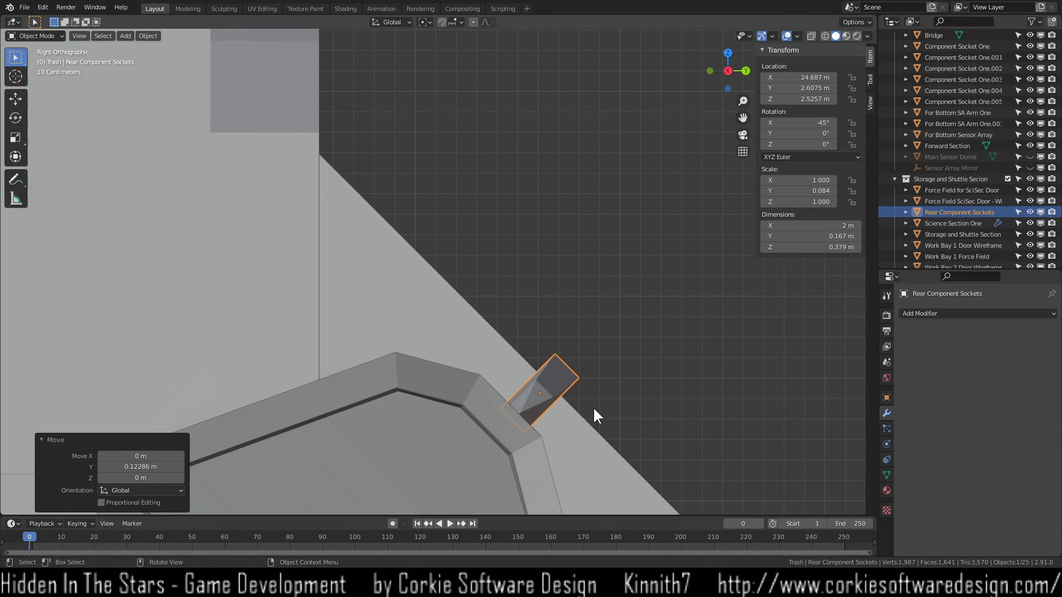
pyautogui.scroll(2, 536, 386)
pyautogui.scroll(2, 465, 304)
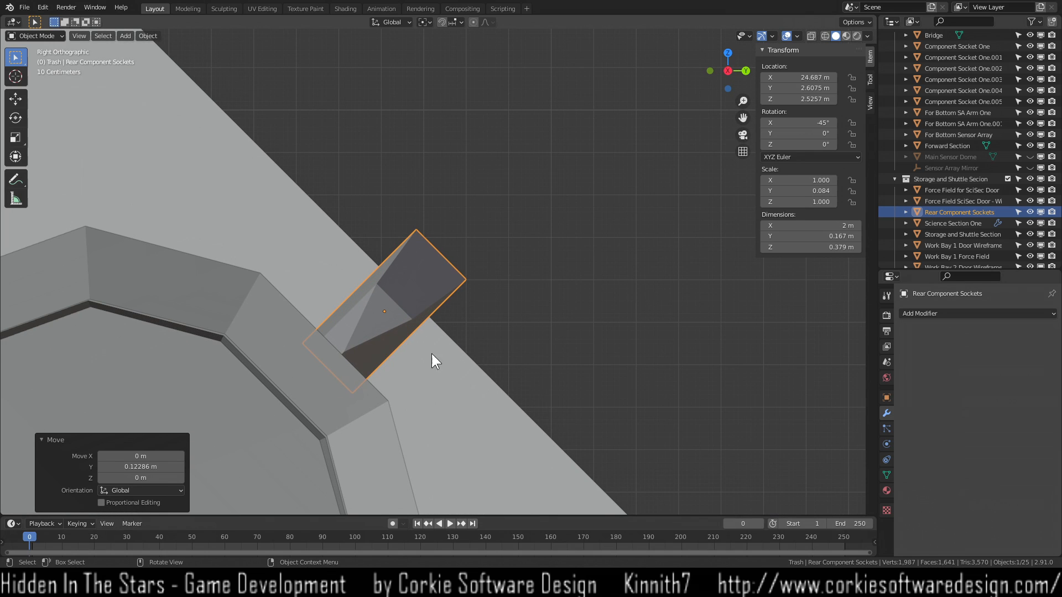
pyautogui.press('g')
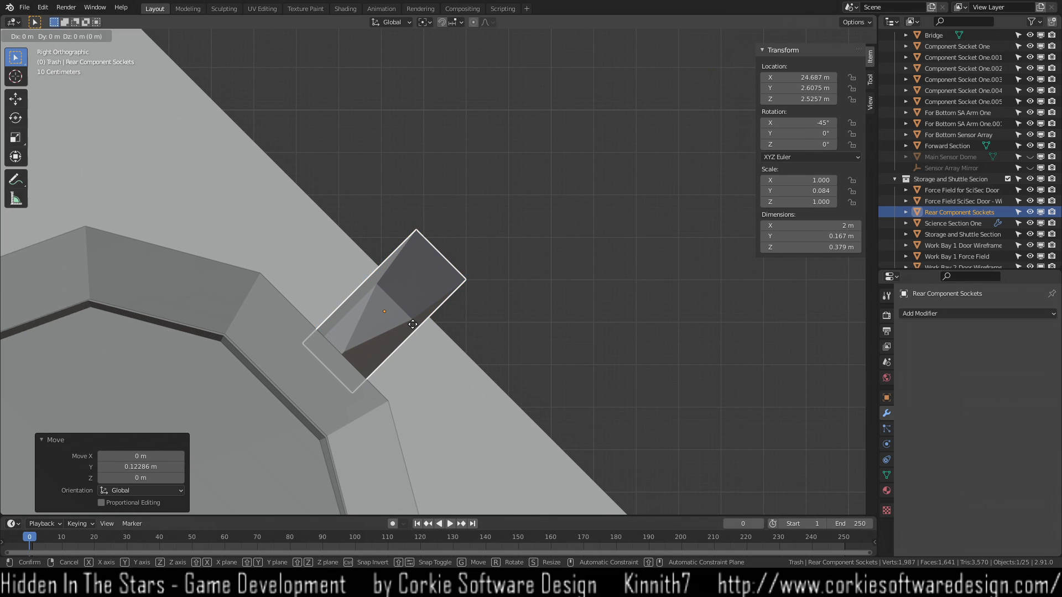
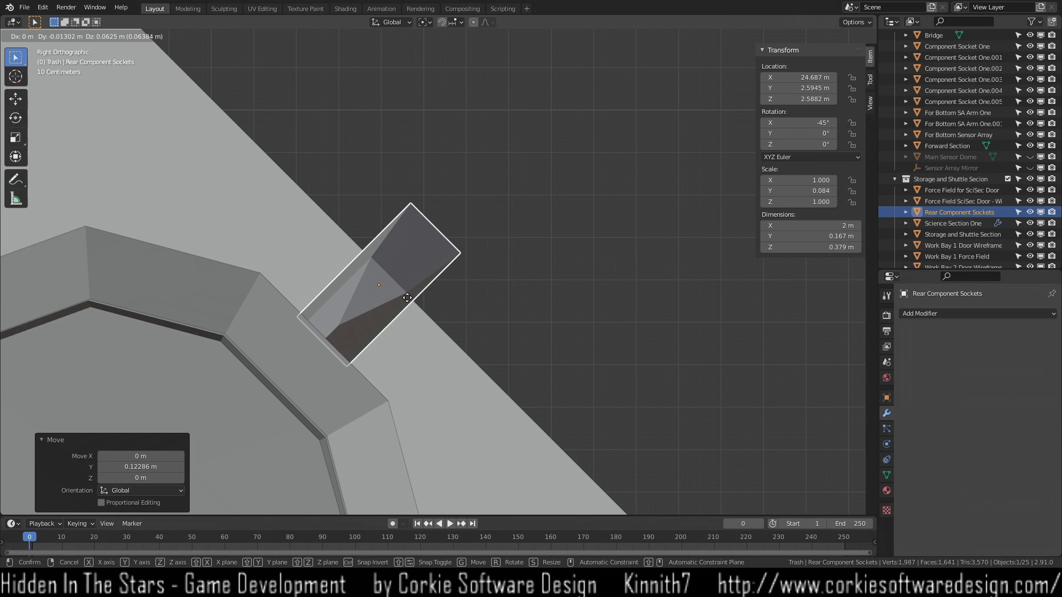
pyautogui.click(407, 298)
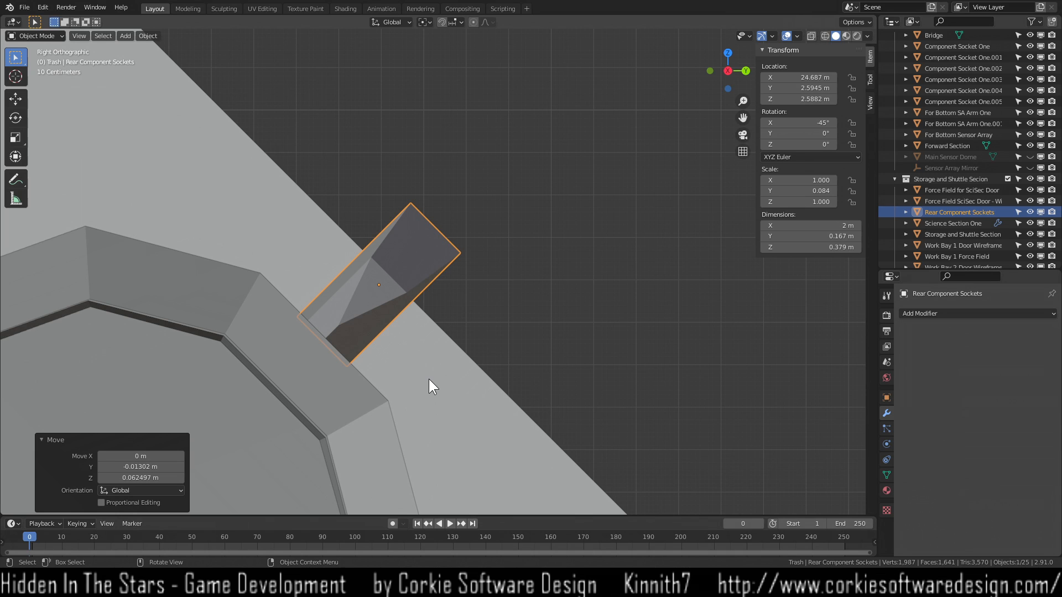
# Examine how Rear Component Sockets sits on the hull, deselect it, and view the whole ship.
pyautogui.scroll(3, 429, 380)
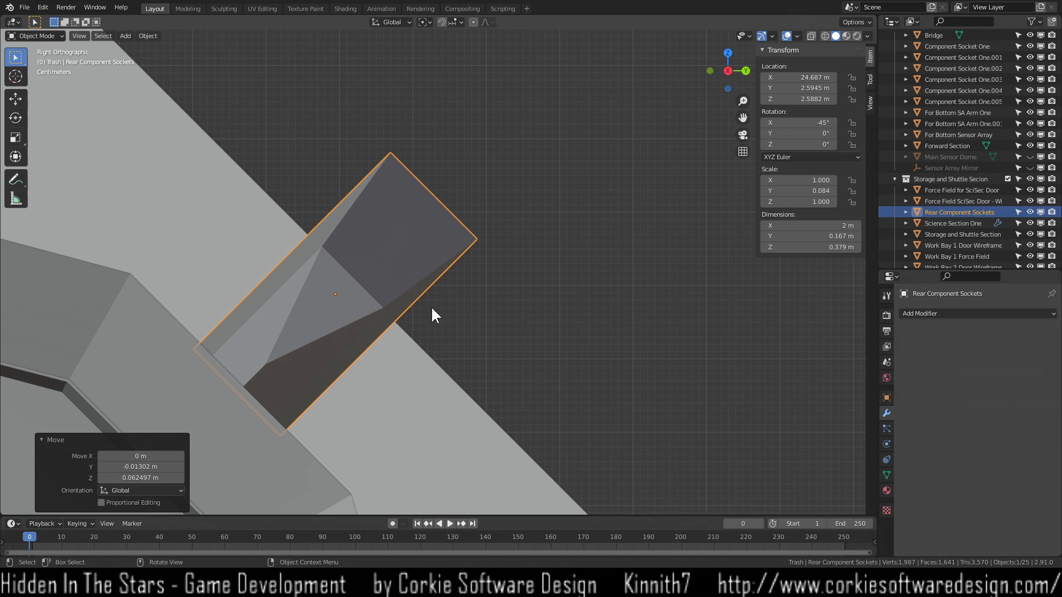
pyautogui.scroll(1, 351, 429)
pyautogui.scroll(-12, 352, 430)
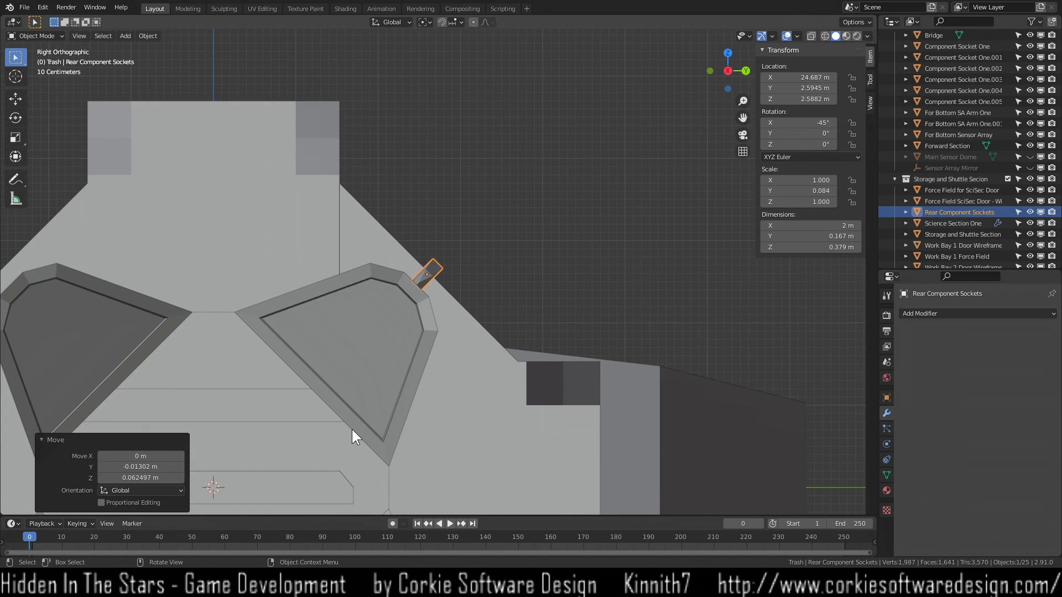
pyautogui.scroll(-2, 351, 429)
pyautogui.click(510, 241)
pyautogui.scroll(8, 424, 304)
pyautogui.moveTo(433, 304); pyautogui.dragTo(479, 355, button='middle')
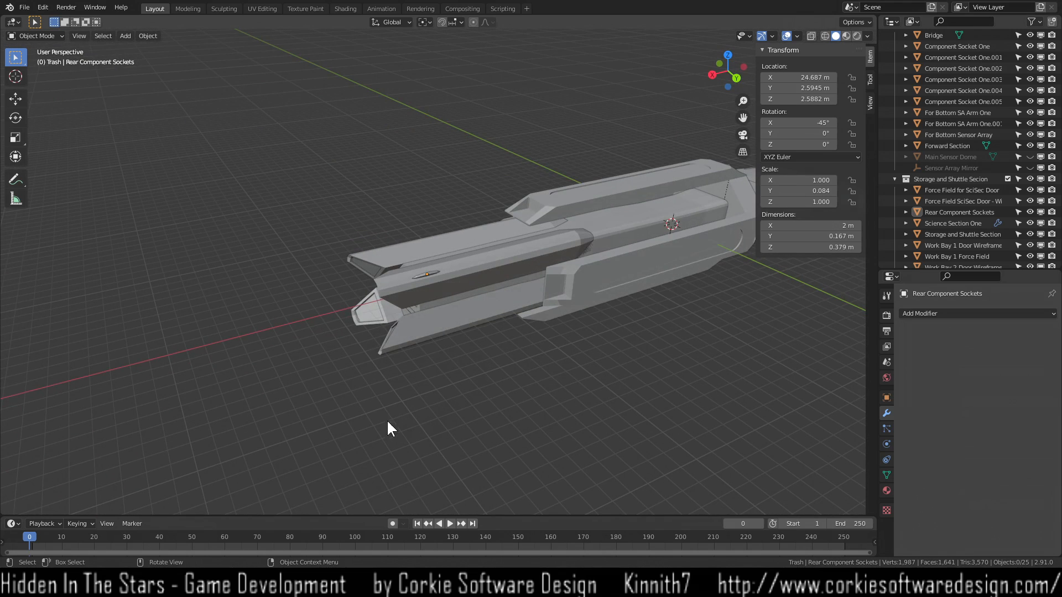
# Select QT Engine.001 and open its mesh in Edit Mode with the rear hull in view.
pyautogui.press('Tab')
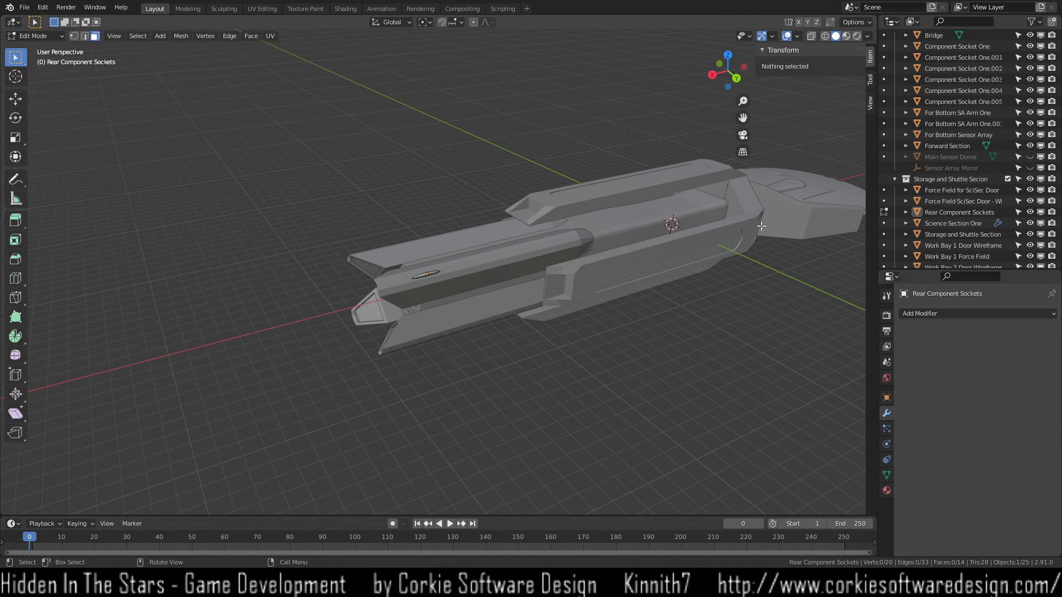
pyautogui.press('Tab')
pyautogui.click(670, 258)
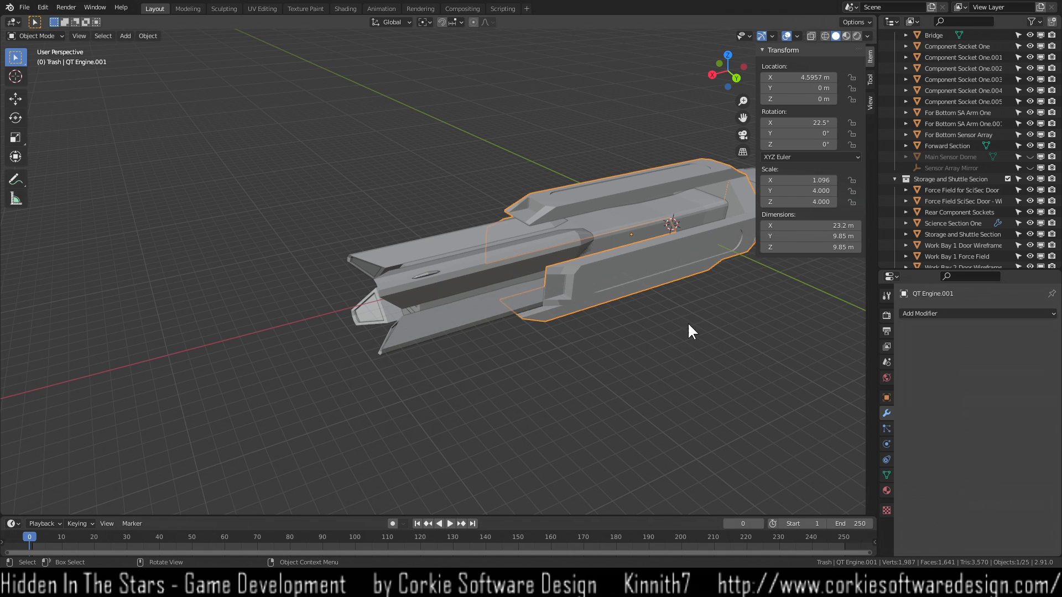
pyautogui.press('Tab')
pyautogui.moveTo(564, 417); pyautogui.dragTo(542, 409, button='middle')
pyautogui.scroll(5, 491, 304)
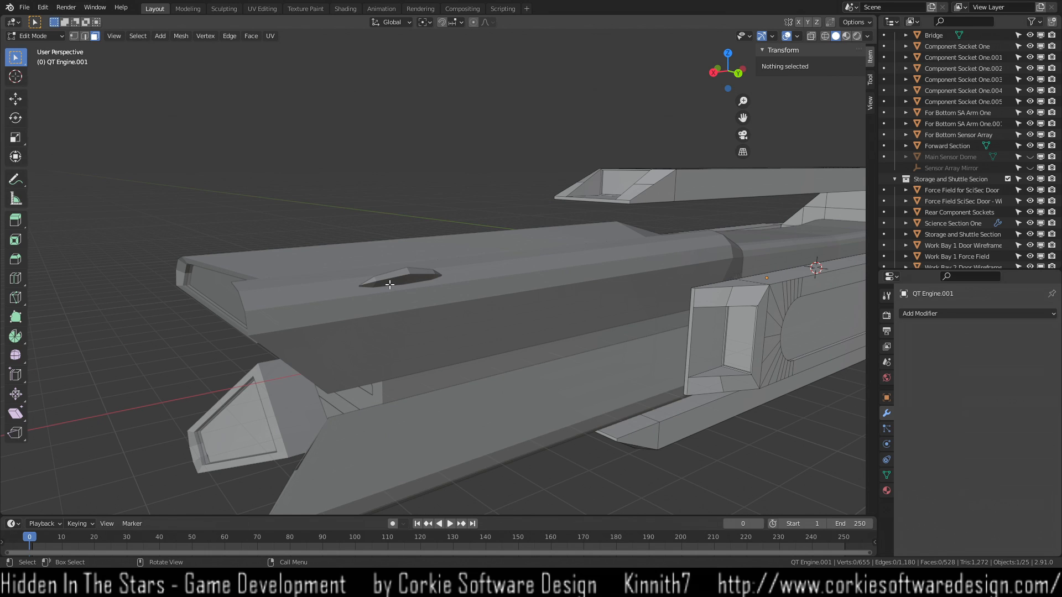
pyautogui.moveTo(314, 322); pyautogui.dragTo(346, 335, button='middle')
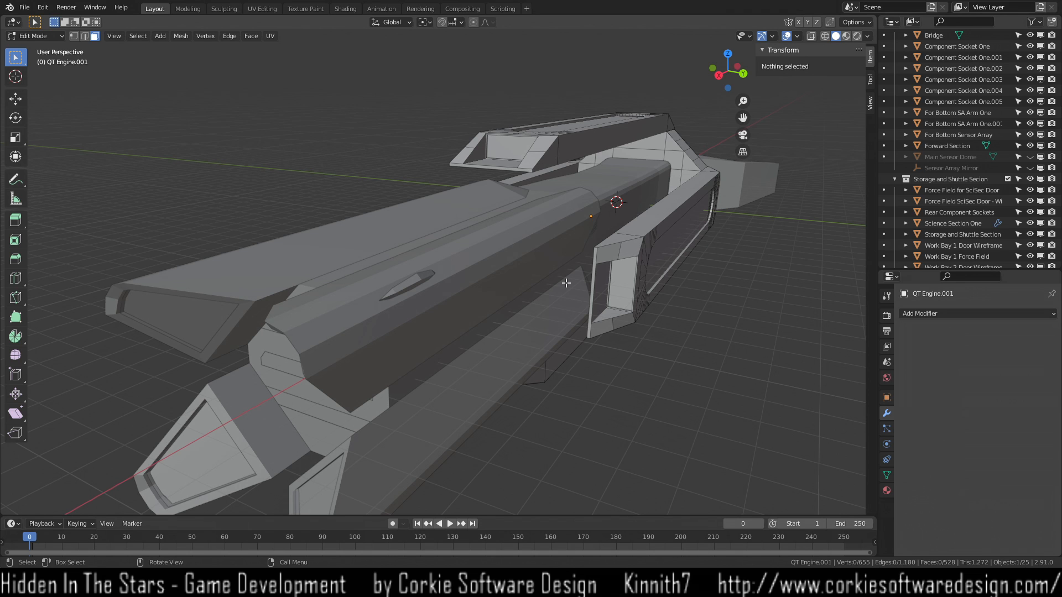
# Examine the ship from the rear engine fins along the hull to the forward saucer, and leave Edit Mode.
pyautogui.moveTo(573, 308); pyautogui.dragTo(503, 278, button='middle')
pyautogui.moveTo(368, 309); pyautogui.dragTo(449, 302, button='middle')
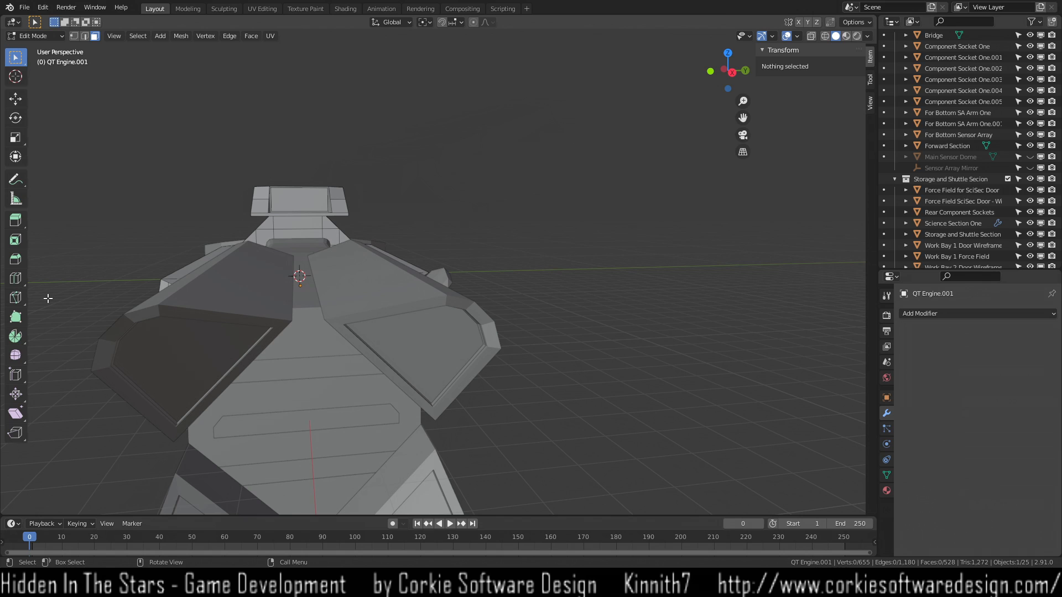
pyautogui.scroll(-2, 304, 296)
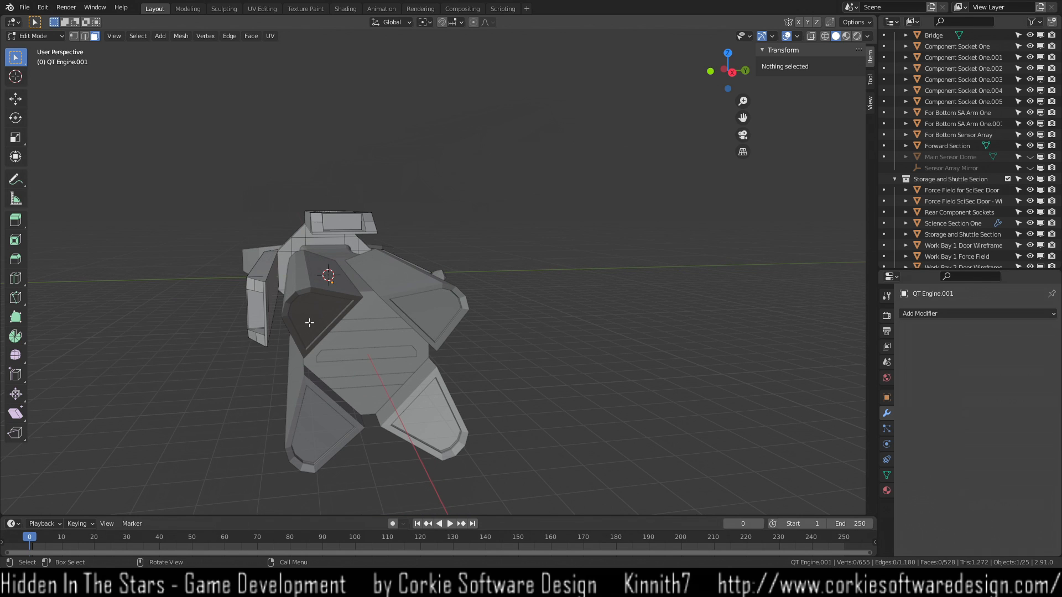
pyautogui.scroll(5, 418, 260)
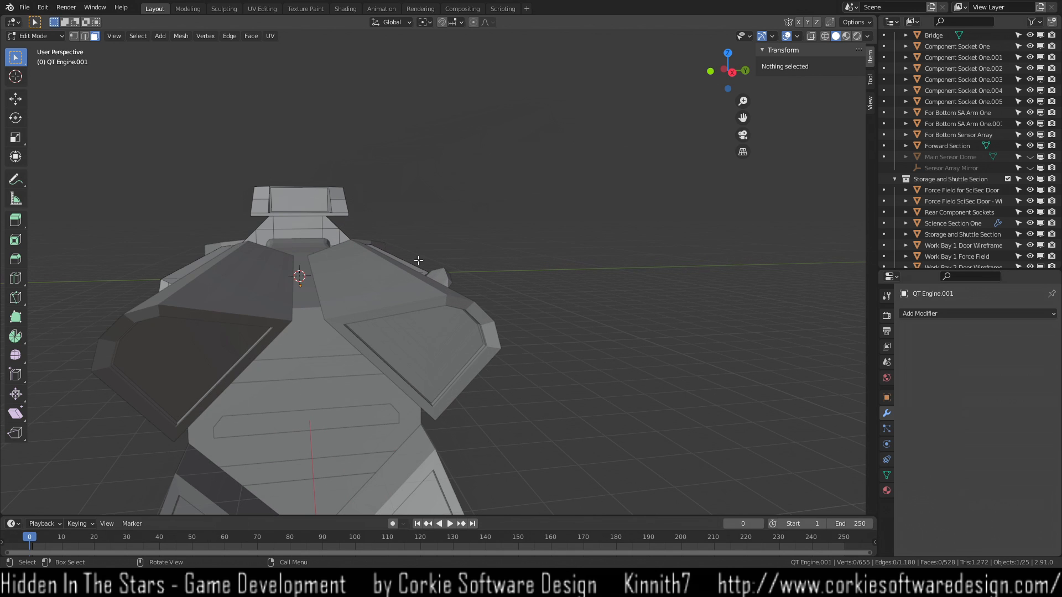
pyautogui.scroll(-4, 402, 302)
pyautogui.moveTo(405, 302); pyautogui.dragTo(430, 279, button='middle')
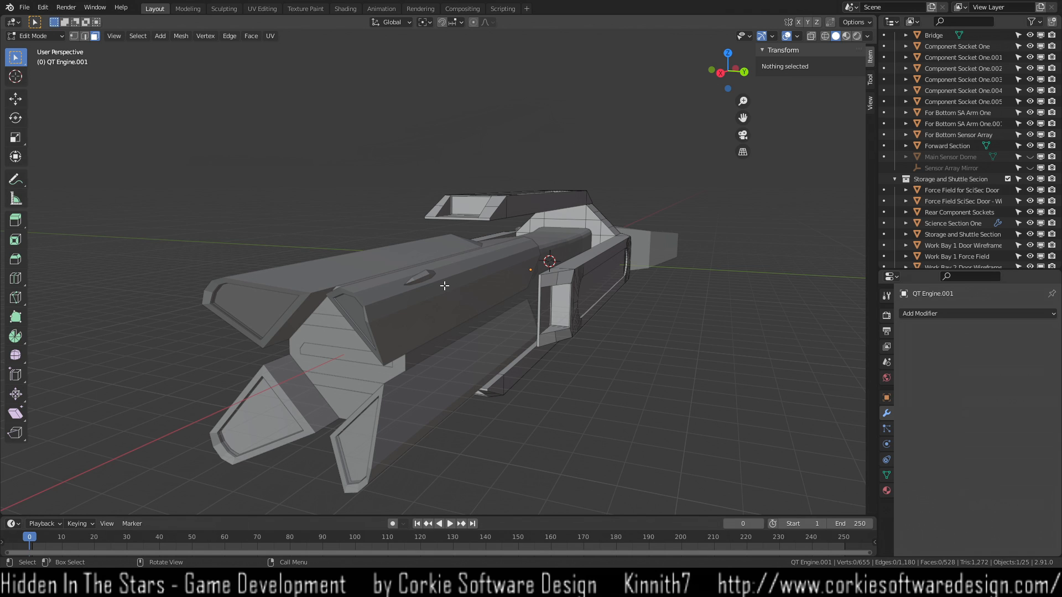
pyautogui.moveTo(518, 280); pyautogui.dragTo(486, 324, button='middle')
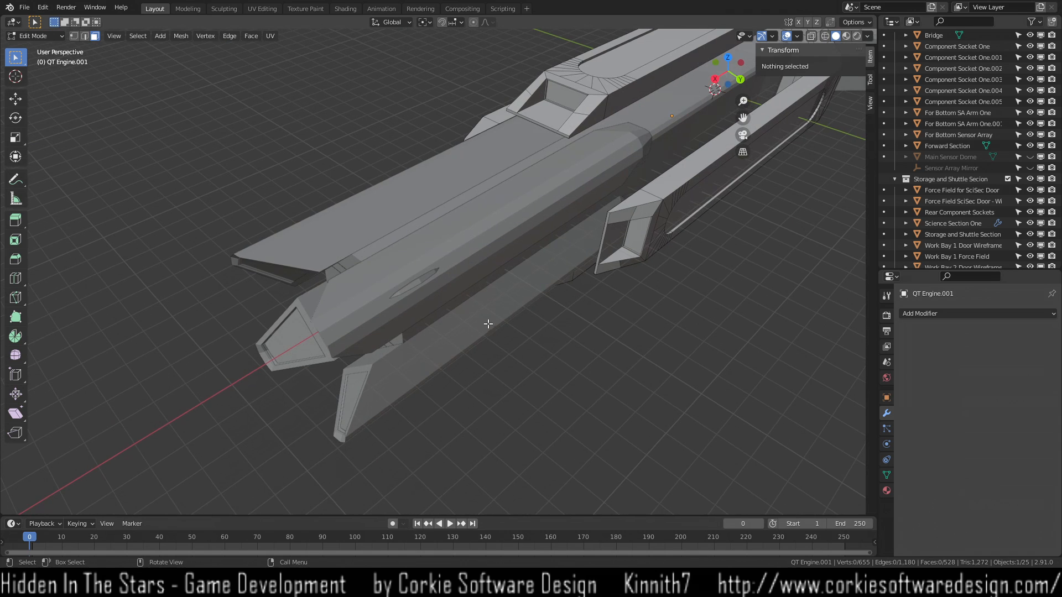
pyautogui.scroll(-4, 672, 217)
pyautogui.keyDown('shift'); pyautogui.moveTo(684, 207); pyautogui.dragTo(509, 434, button='middle'); pyautogui.keyUp('shift')
pyautogui.scroll(5, 586, 267)
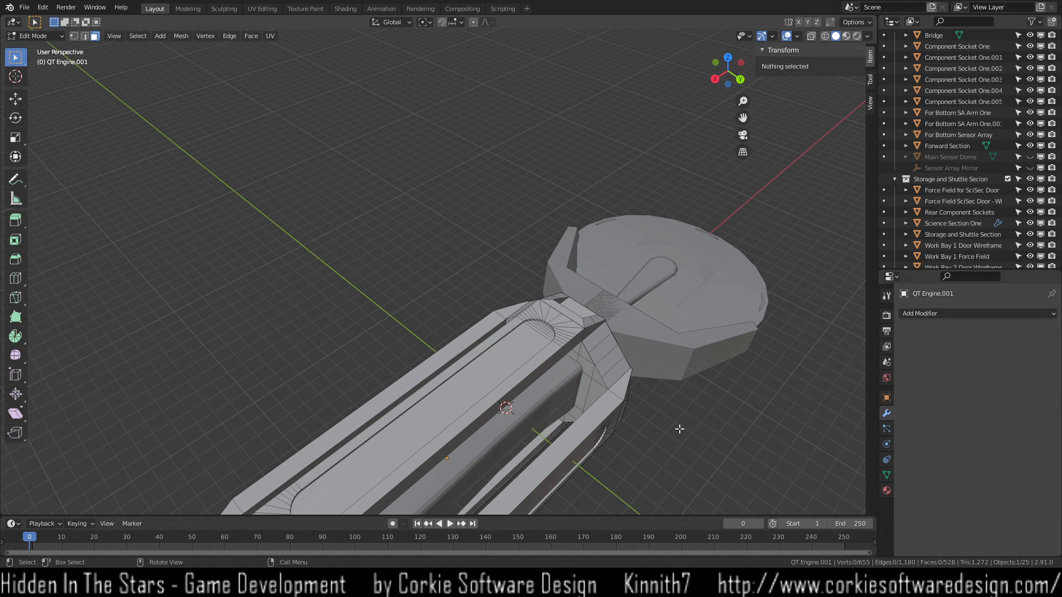
pyautogui.scroll(-1, 679, 429)
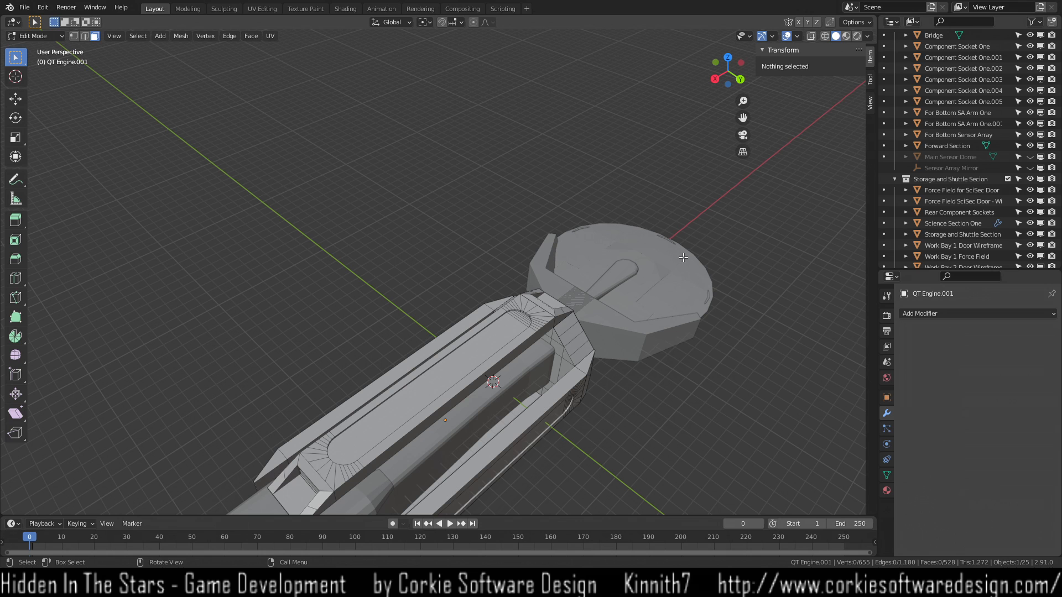
pyautogui.keyDown('shift'); pyautogui.moveTo(527, 399); pyautogui.dragTo(599, 208, button='middle'); pyautogui.keyUp('shift')
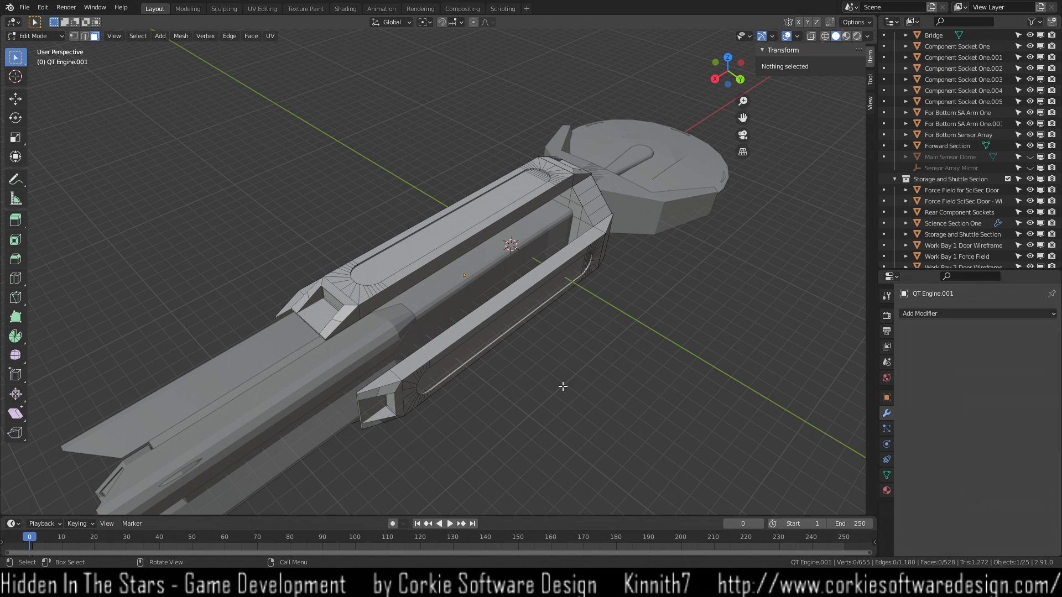
pyautogui.press('Tab')
# Inspect the rear hull and its small socket fin in perspective, back and front orthographic views.
pyautogui.moveTo(517, 419); pyautogui.dragTo(592, 304, button='middle')
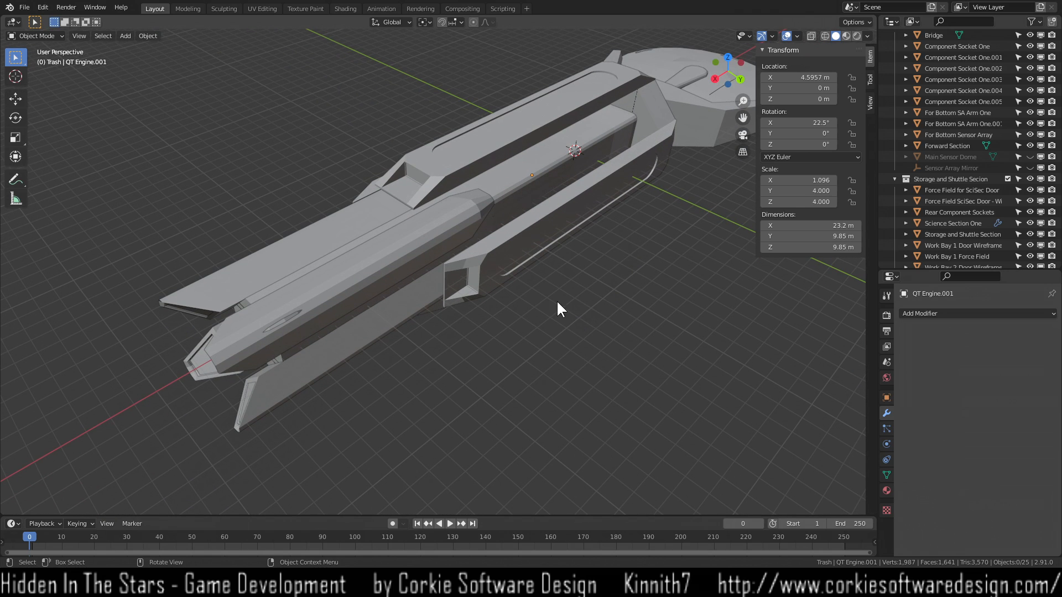
pyautogui.moveTo(329, 408); pyautogui.dragTo(378, 336, button='middle')
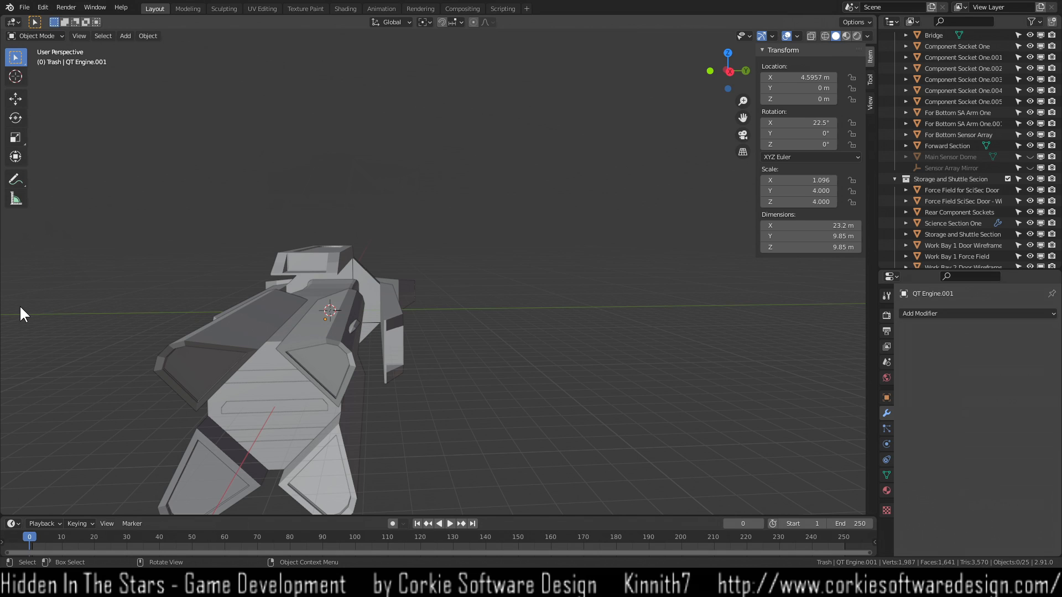
pyautogui.moveTo(151, 350); pyautogui.dragTo(112, 343, button='middle')
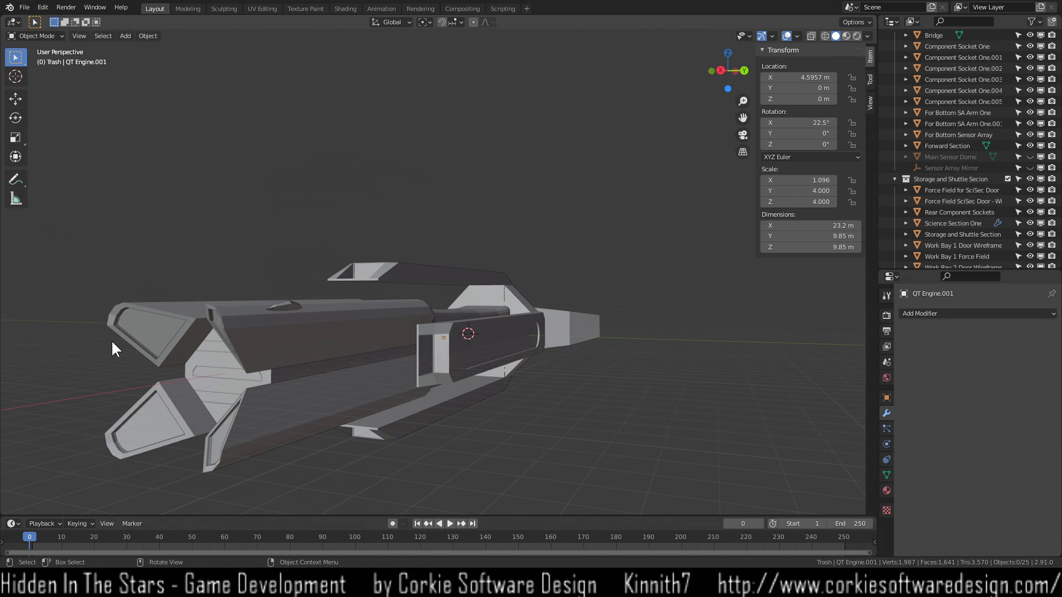
pyautogui.press('KP_3')
pyautogui.press('ctrl+KP_1')
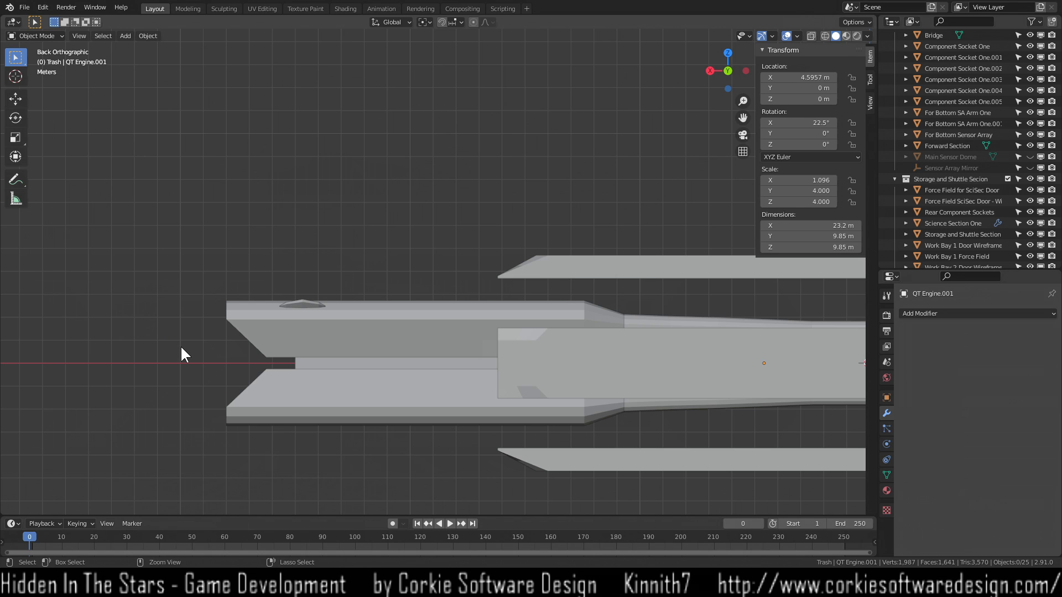
pyautogui.press('KP_1')
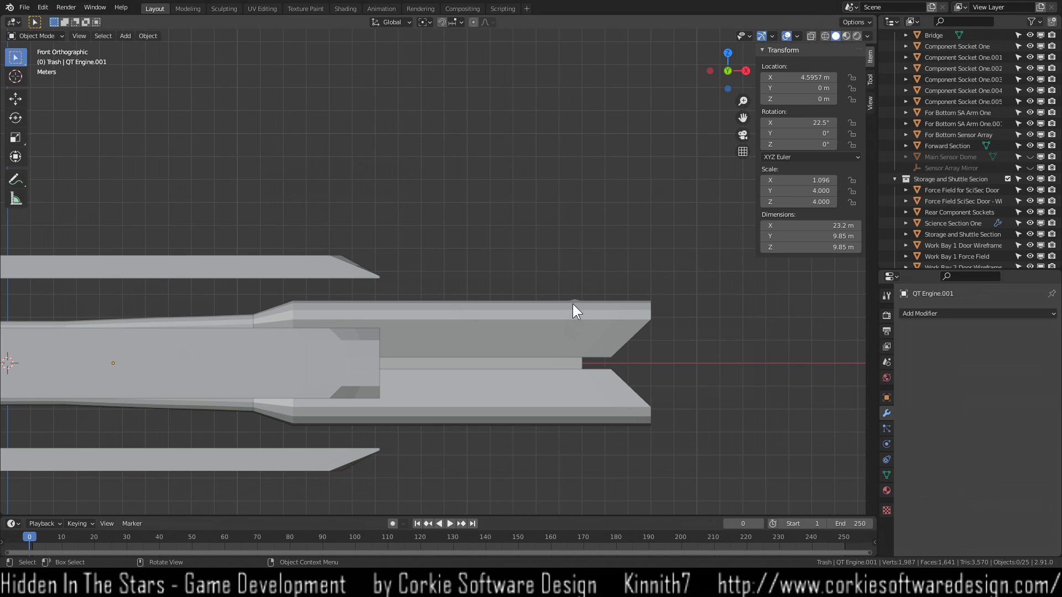
pyautogui.scroll(4, 573, 303)
pyautogui.scroll(-4, 611, 363)
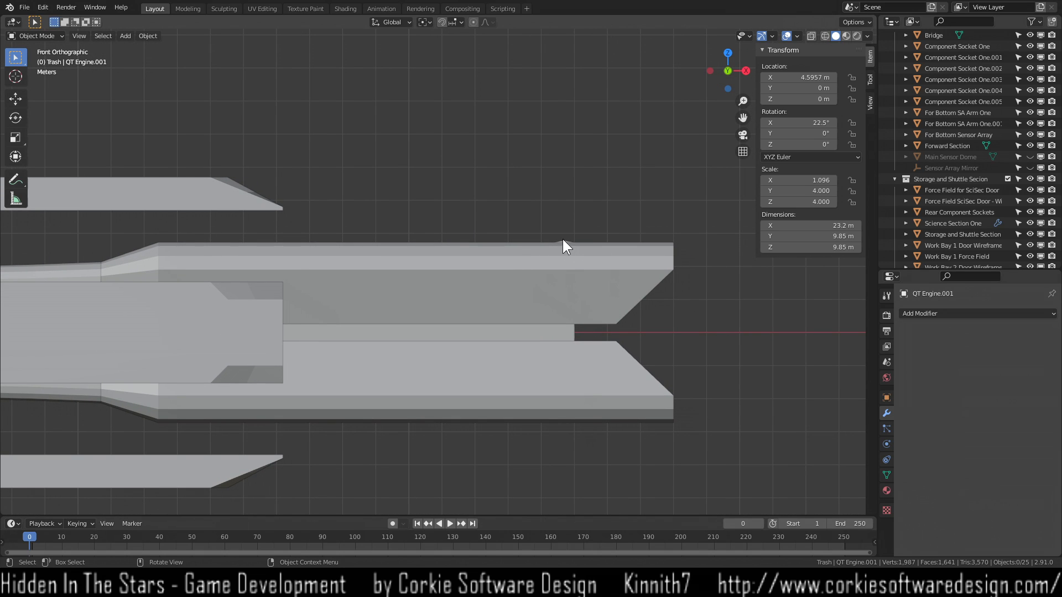
pyautogui.moveTo(566, 419); pyautogui.dragTo(463, 417, button='middle')
pyautogui.scroll(-2, 346, 430)
pyautogui.keyDown('shift'); pyautogui.moveTo(293, 419); pyautogui.dragTo(364, 395, button='middle'); pyautogui.keyUp('shift')
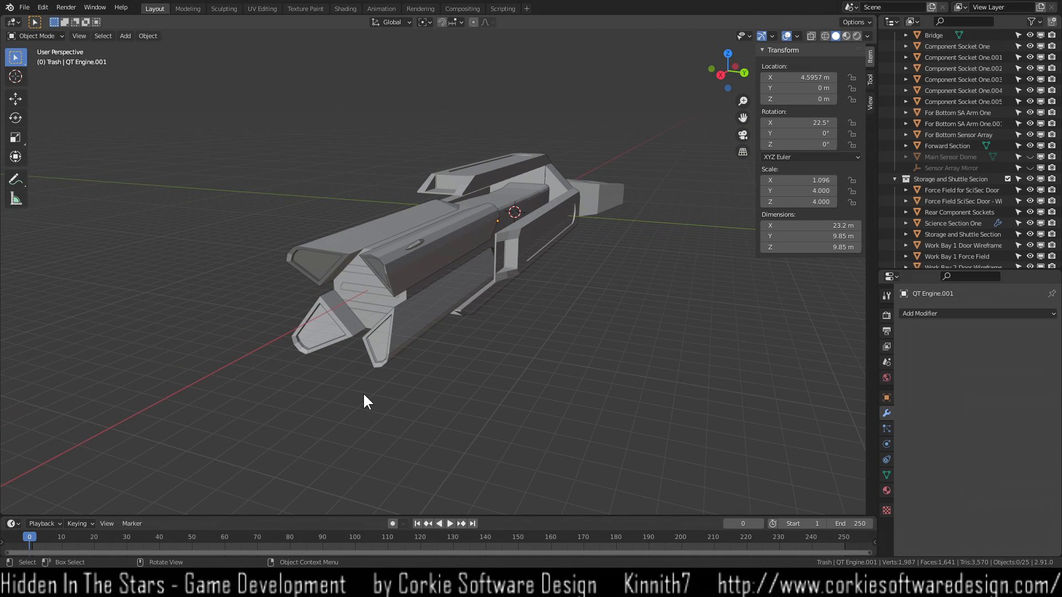
# In the right orthographic view, select Rear Component Sockets on the upper hull facet and duplicate it in place.
pyautogui.press('KP_3')
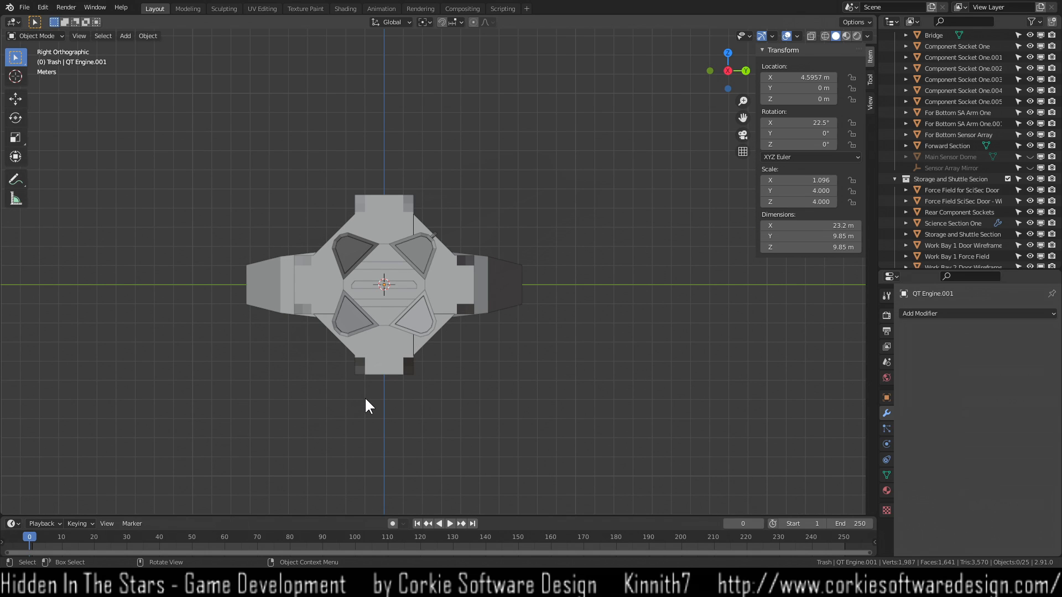
pyautogui.scroll(8, 365, 400)
pyautogui.keyDown('shift'); pyautogui.moveTo(272, 305); pyautogui.dragTo(406, 316, button='middle'); pyautogui.keyUp('shift')
pyautogui.scroll(-1, 394, 317)
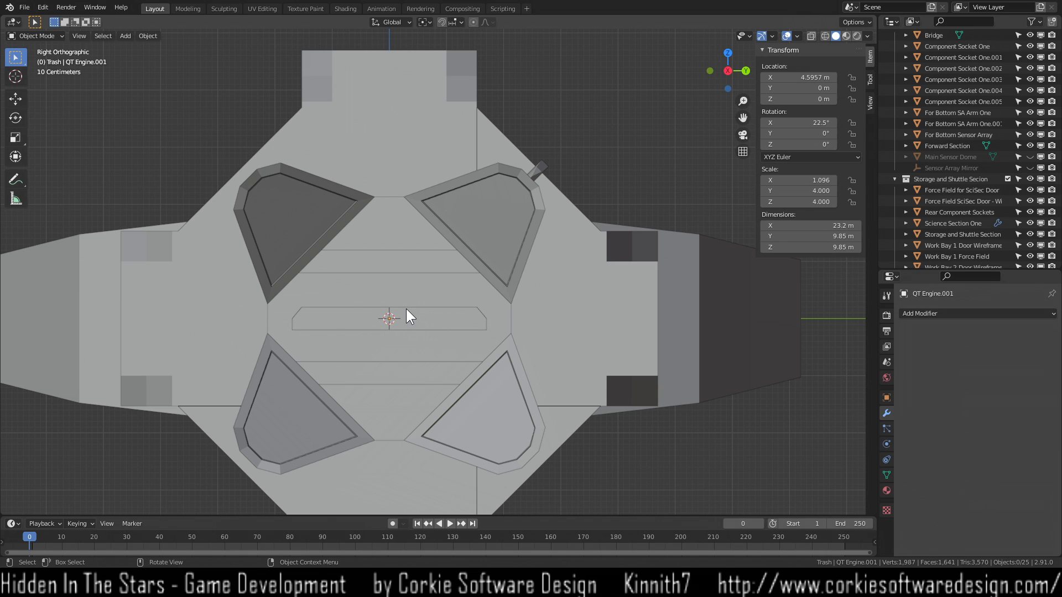
pyautogui.click(538, 169)
pyautogui.scroll(-2, 481, 277)
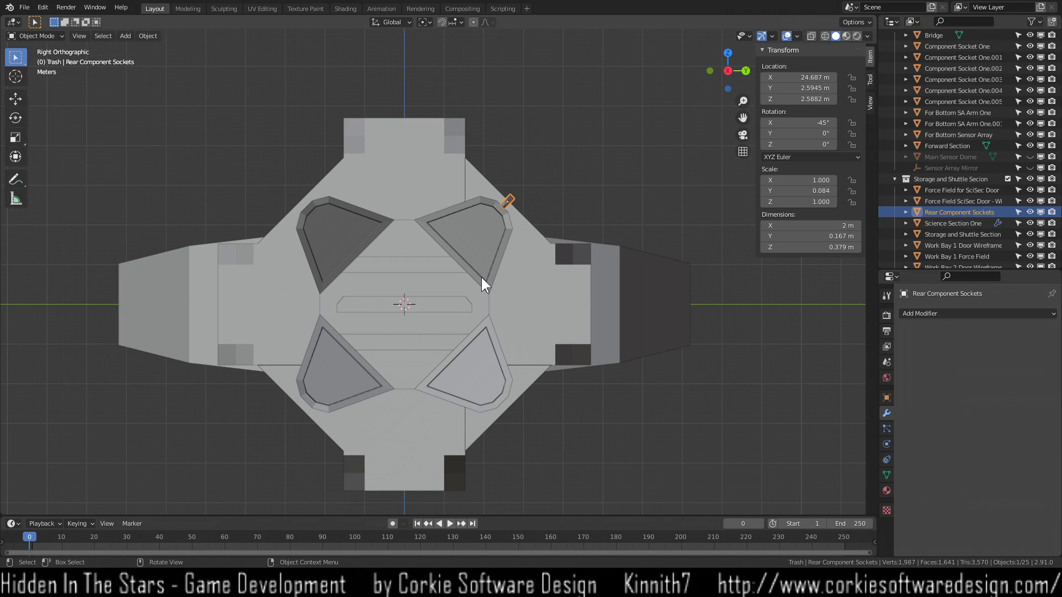
pyautogui.hotkey('shift', 'd')
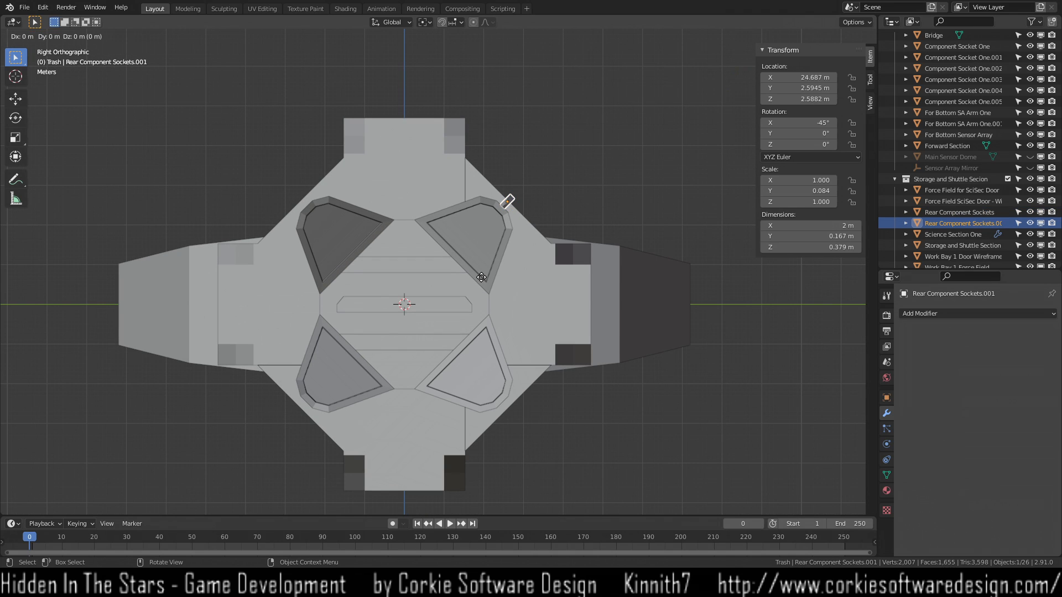
pyautogui.rightClick(481, 277)
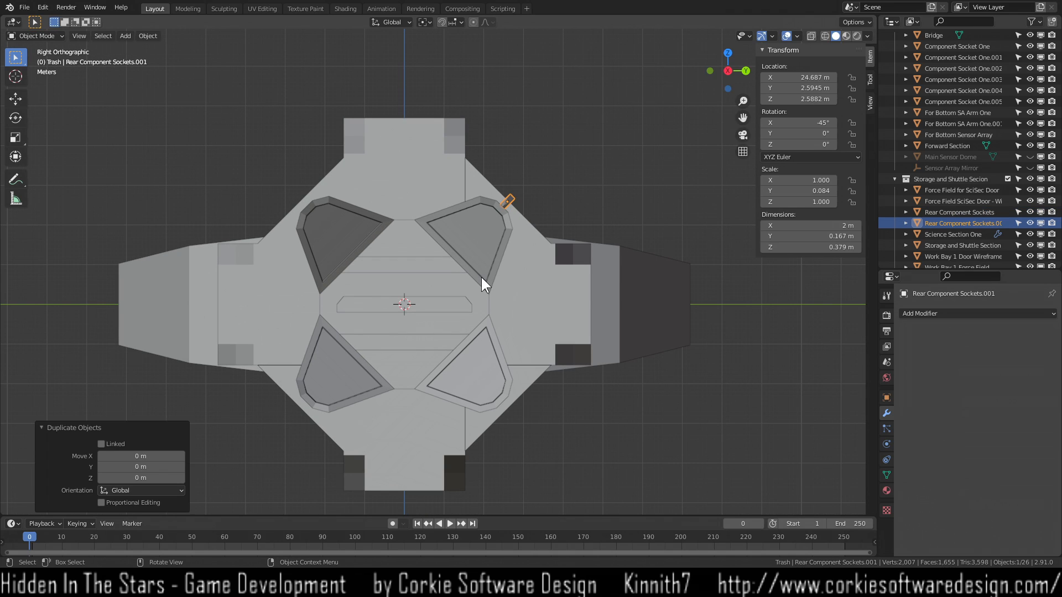
# Set the pivot point to the 3D Cursor, then duplicate the socket part and rotate the copy 90° around it.
pyautogui.click(426, 22)
pyautogui.click(441, 47)
pyautogui.hotkey('shift', 'd')
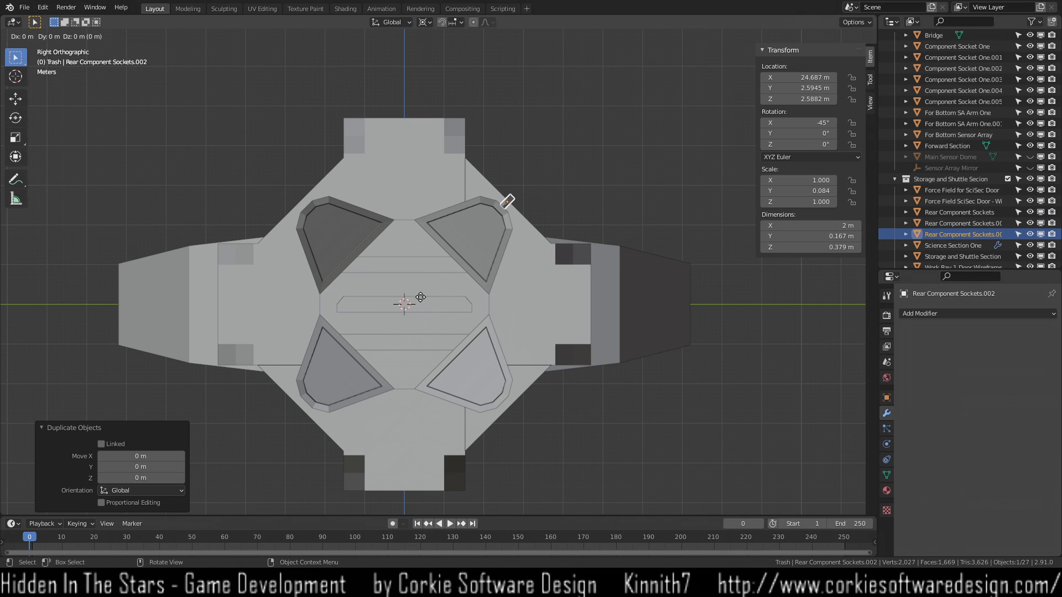
pyautogui.press('r')
pyautogui.write('90')
pyautogui.press('Return')
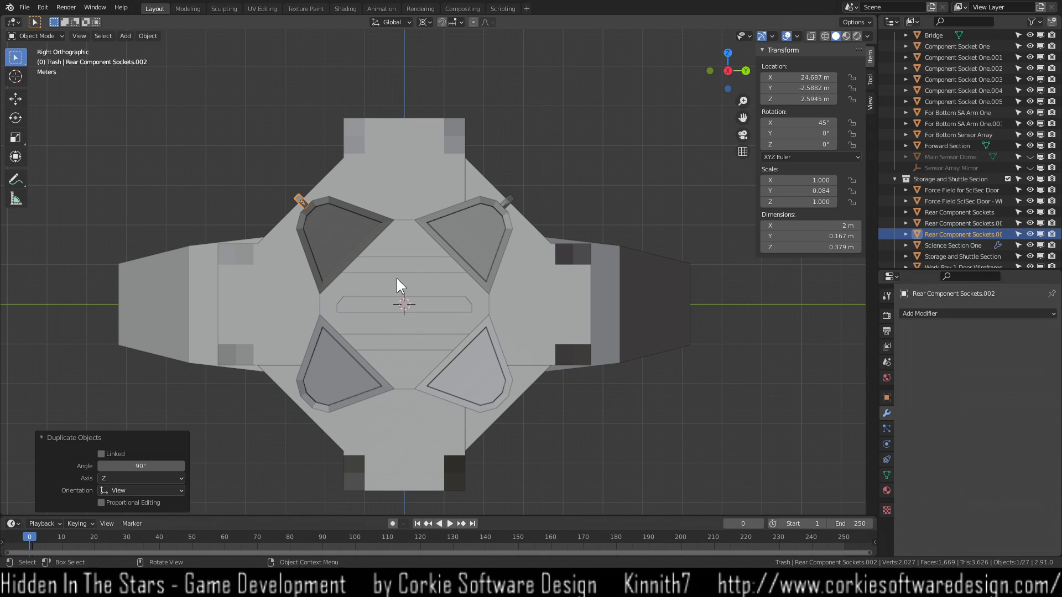
# Duplicate the rotated socket part and turn the new copy 180° around the 3D cursor onto the opposite lower facet.
pyautogui.hotkey('shift', 'd')
pyautogui.write('r')
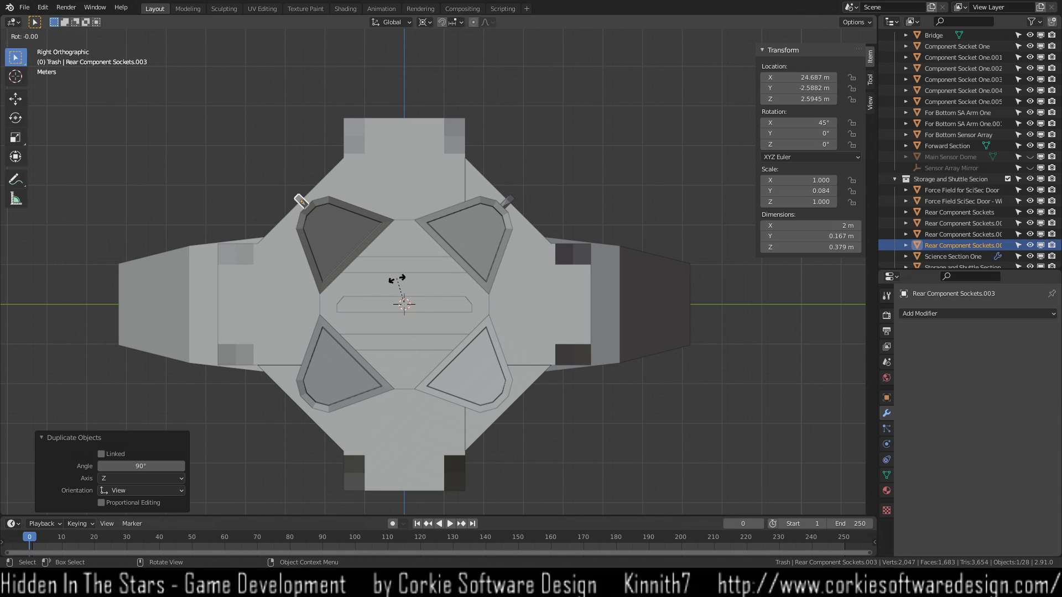
pyautogui.write('180')
pyautogui.press('Return')
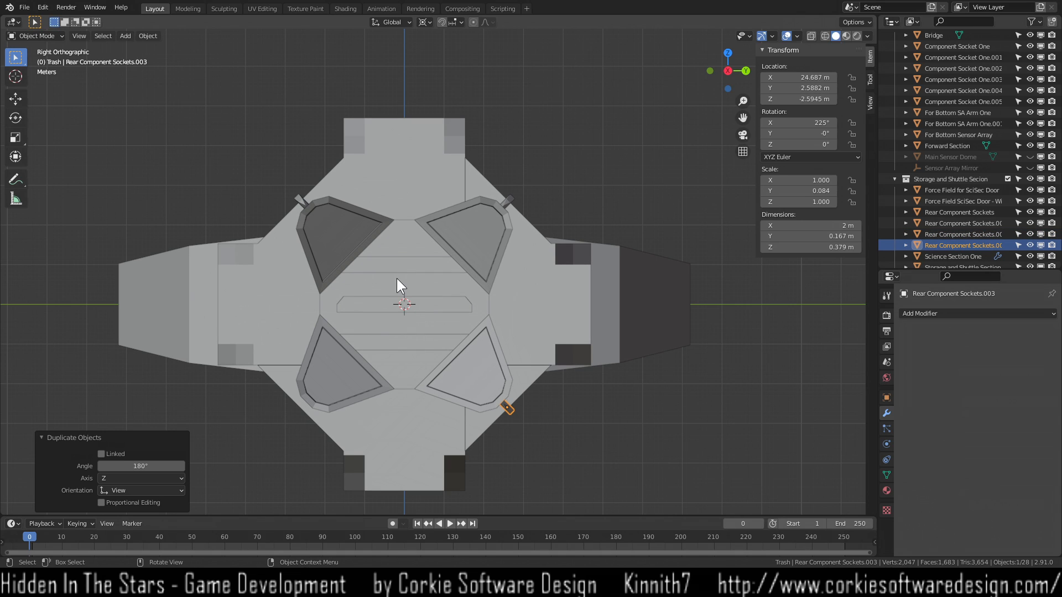
# Duplicate the lower socket part, rotate the copy -90° onto the remaining lower facet, and deselect it.
pyautogui.hotkey('shift', 'd')
pyautogui.write('r-90')
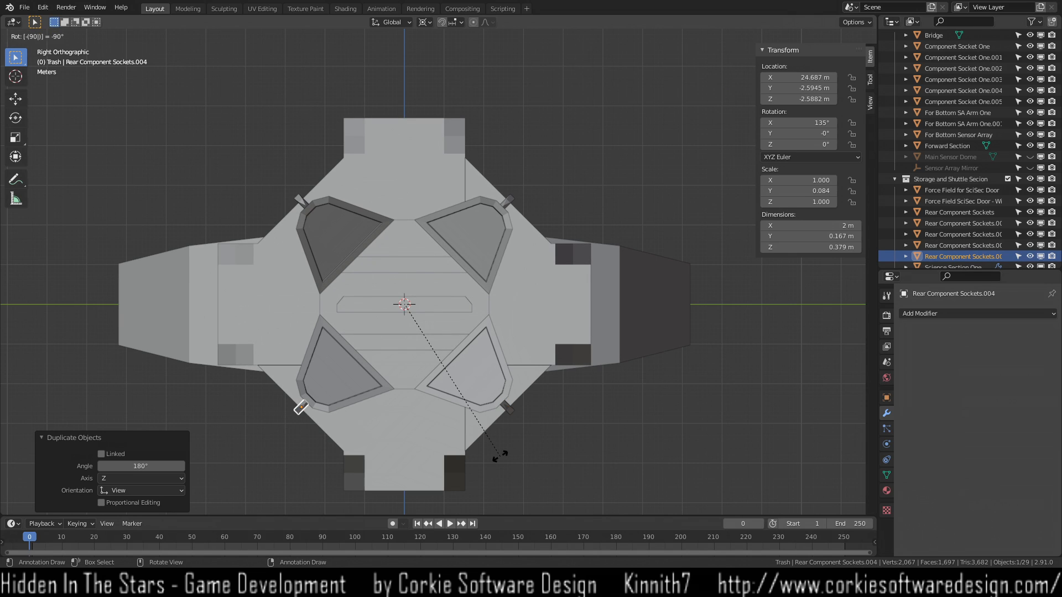
pyautogui.press('Return')
pyautogui.click(663, 430)
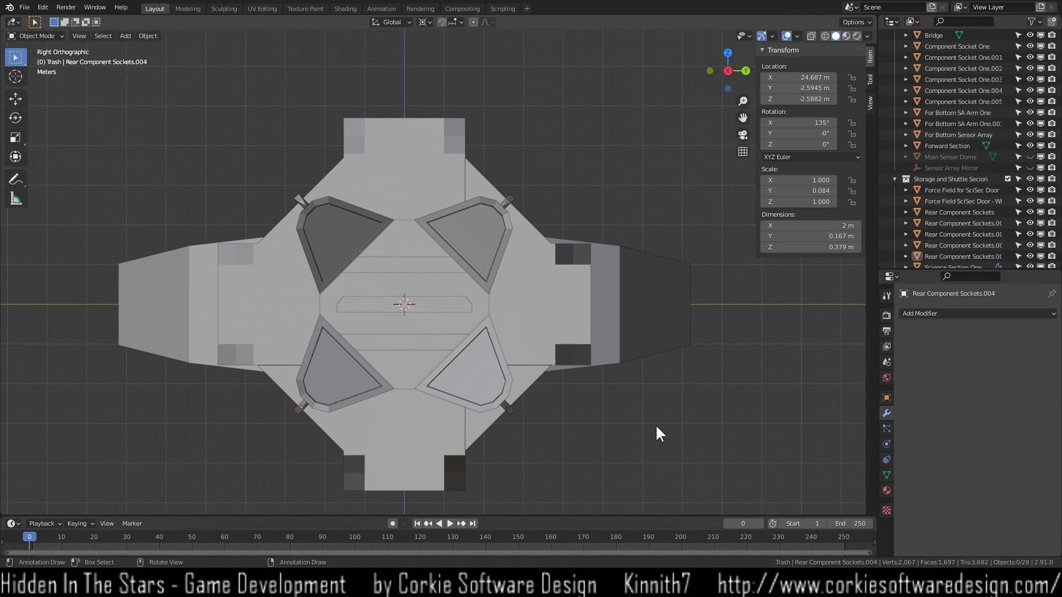
# Examine the ship with its socket copies, from the rear hull past the mid-hull junction to the forward saucer.
pyautogui.moveTo(652, 439); pyautogui.dragTo(131, 331, button='middle')
pyautogui.scroll(-6, 544, 452)
pyautogui.scroll(3, 393, 382)
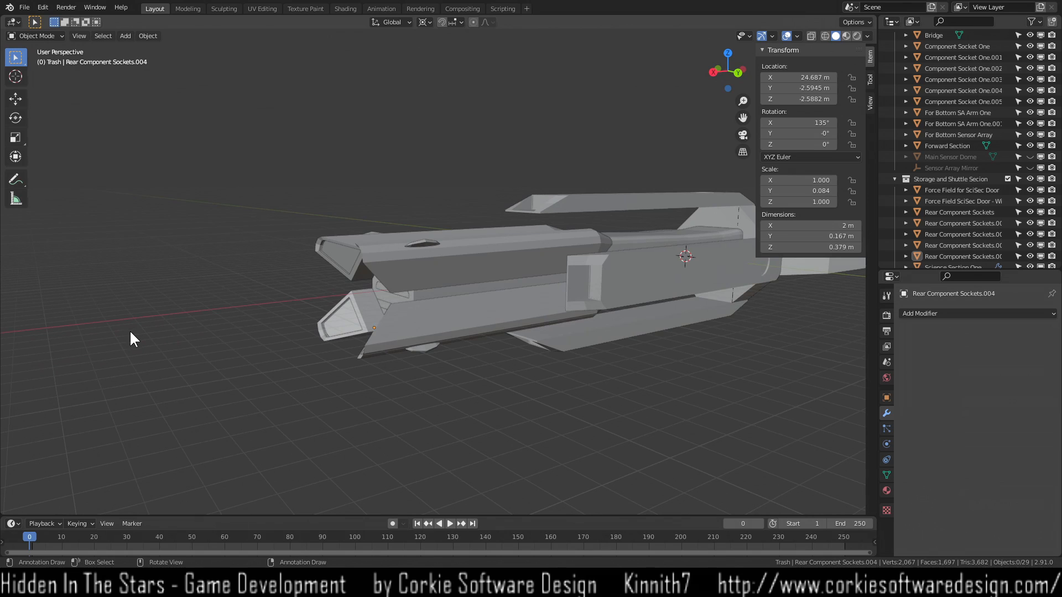
pyautogui.moveTo(614, 327); pyautogui.dragTo(669, 321, button='middle')
pyautogui.scroll(-3, 668, 321)
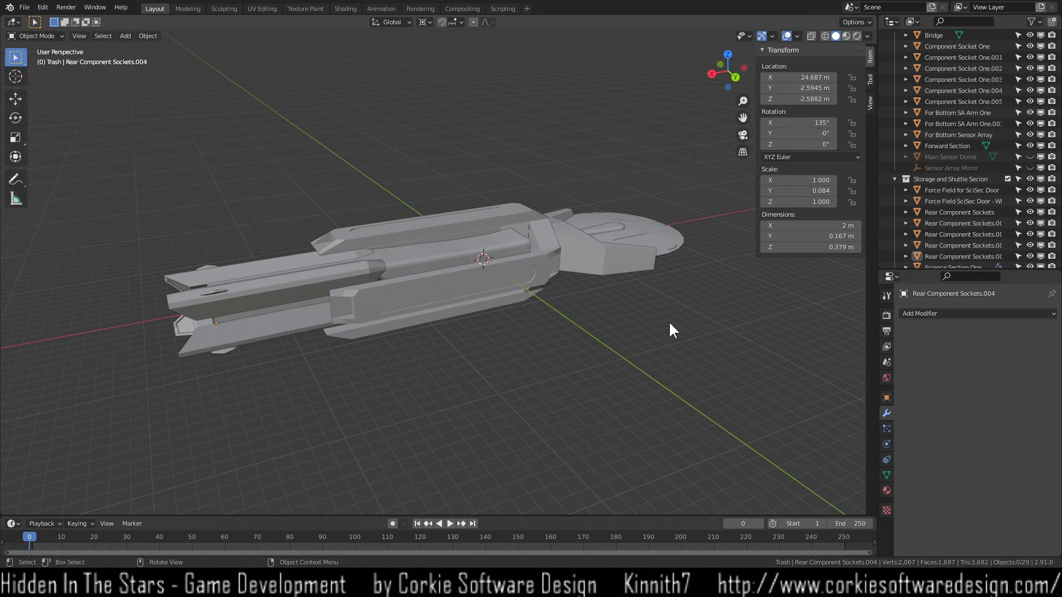
pyautogui.scroll(2, 667, 294)
pyautogui.keyDown('shift'); pyautogui.moveTo(671, 282); pyautogui.dragTo(392, 356, button='middle'); pyautogui.keyUp('shift')
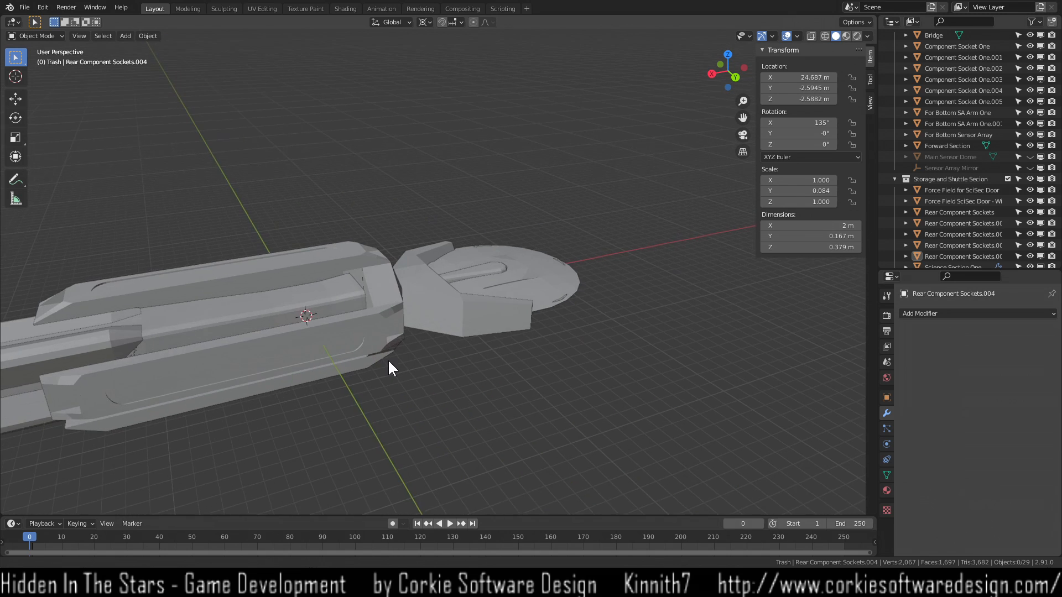
pyautogui.scroll(2, 575, 299)
pyautogui.scroll(3, 576, 302)
pyautogui.keyDown('shift'); pyautogui.moveTo(586, 389); pyautogui.dragTo(549, 398, button='middle'); pyautogui.keyUp('shift')
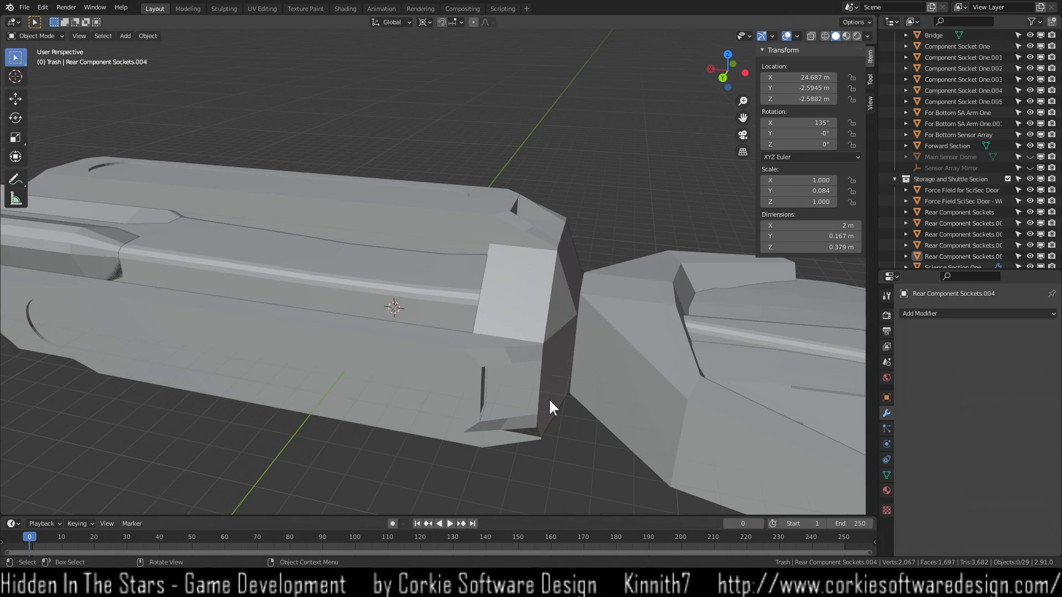
pyautogui.scroll(-5, 551, 409)
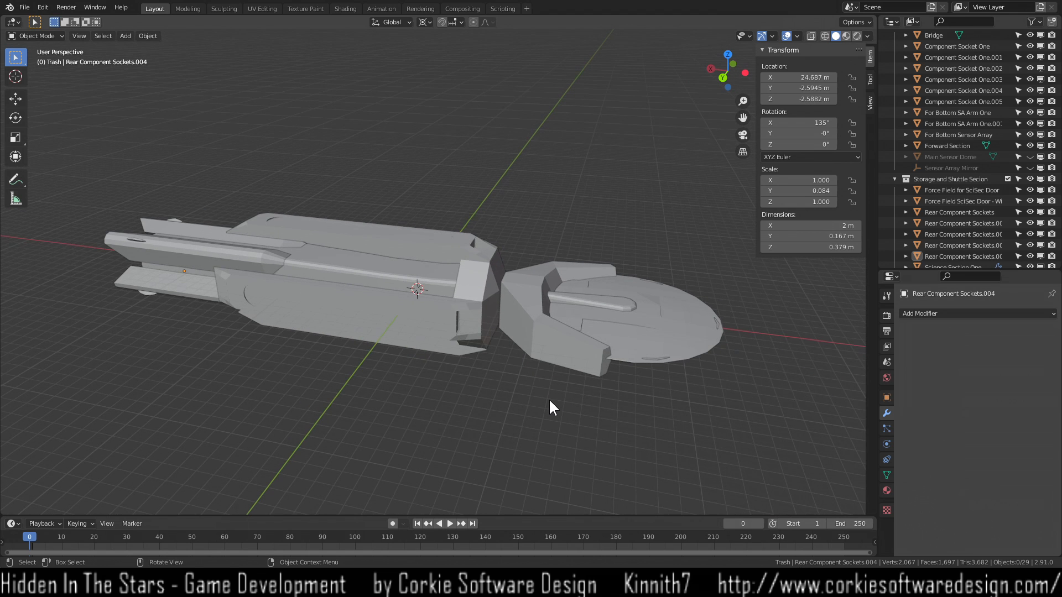
pyautogui.keyDown('shift'); pyautogui.moveTo(621, 389); pyautogui.dragTo(435, 396, button='middle'); pyautogui.keyUp('shift')
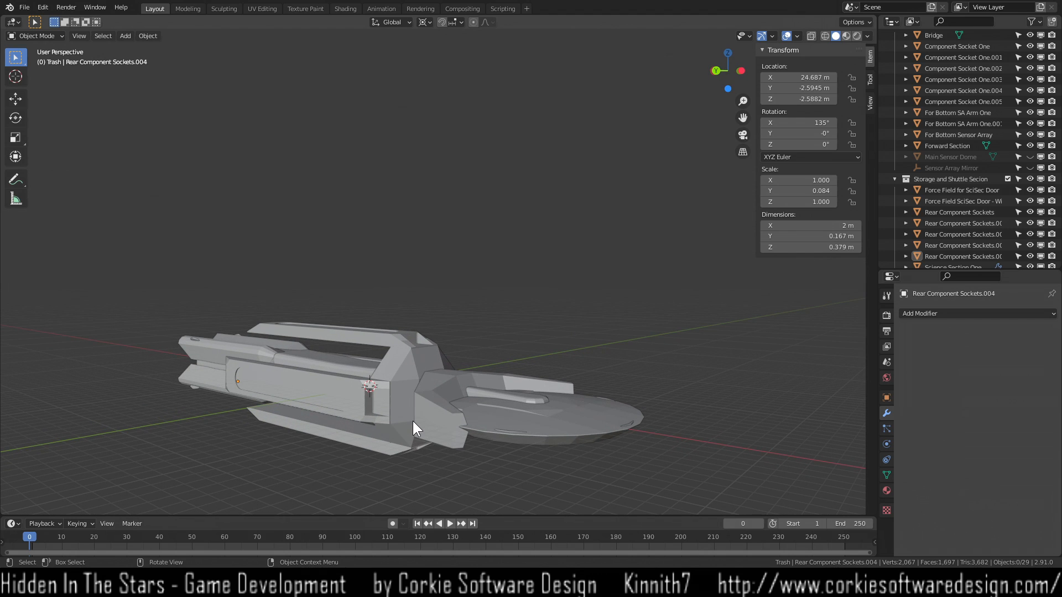
pyautogui.scroll(3, 525, 427)
pyautogui.keyDown('shift'); pyautogui.moveTo(518, 375); pyautogui.dragTo(471, 100, button='middle'); pyautogui.keyUp('shift')
pyautogui.keyDown('shift'); pyautogui.moveTo(572, 390); pyautogui.dragTo(355, 402, button='middle'); pyautogui.keyUp('shift')
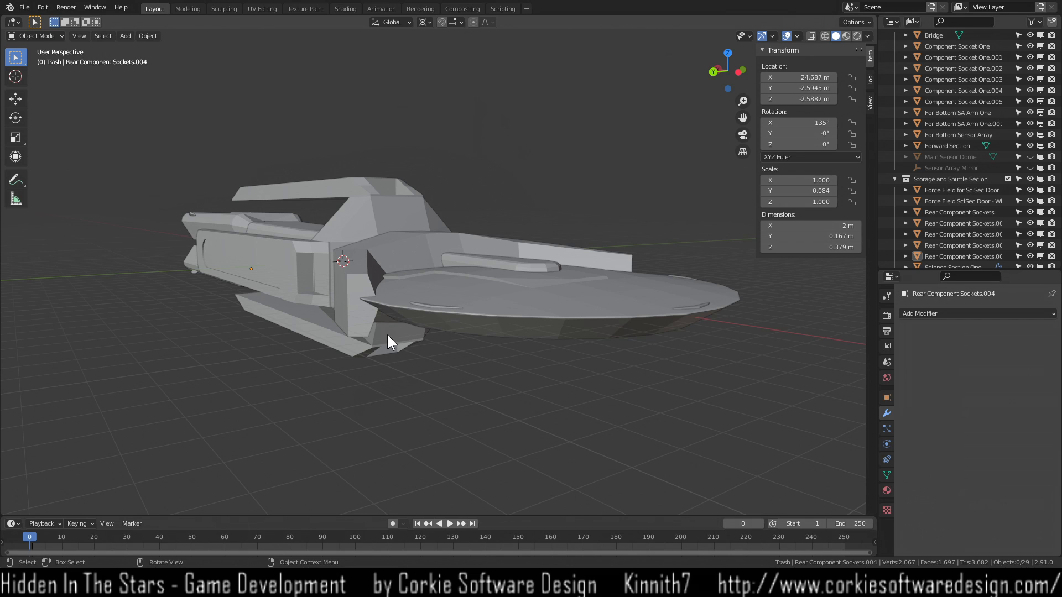
pyautogui.moveTo(408, 315); pyautogui.dragTo(326, 380, button='middle')
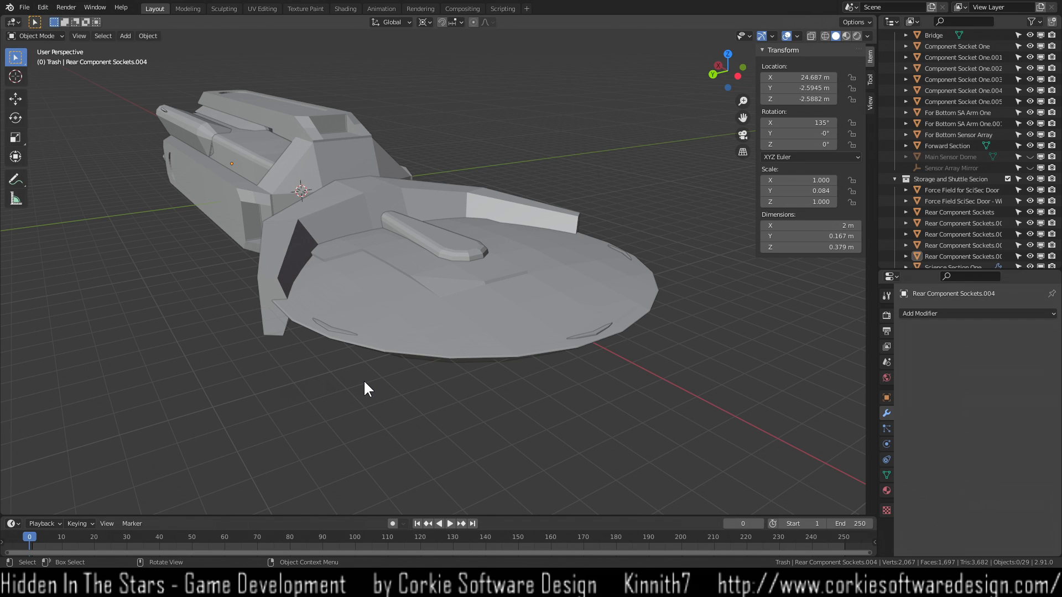
pyautogui.moveTo(434, 291); pyautogui.dragTo(490, 278, button='middle')
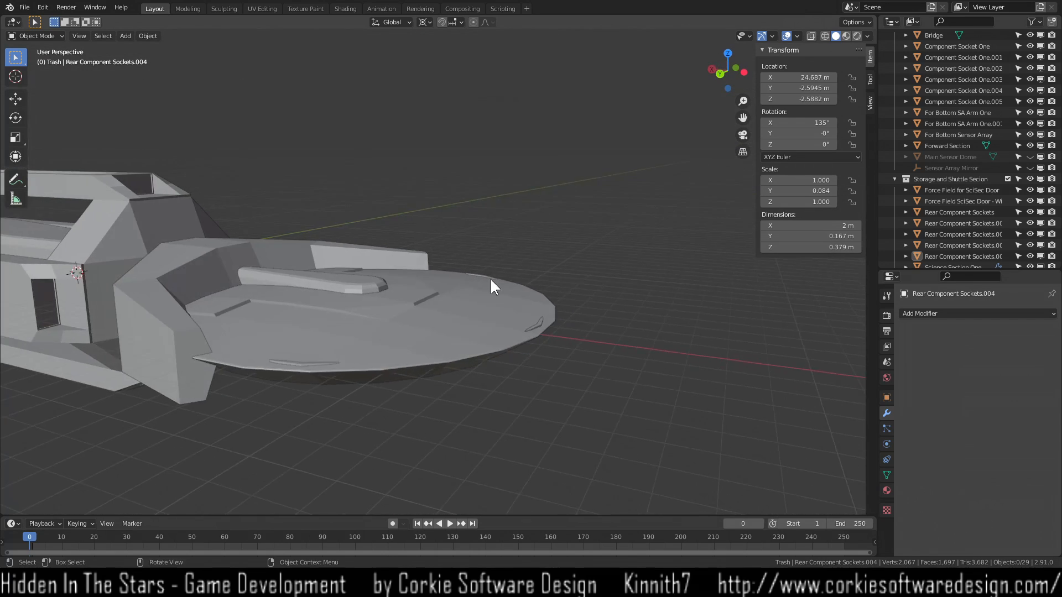
# Open the sensor array arm beneath the saucer for mesh editing and select its small recessed end face.
pyautogui.scroll(-5, 490, 277)
pyautogui.moveTo(337, 366); pyautogui.dragTo(371, 368, button='middle')
pyautogui.scroll(3, 572, 355)
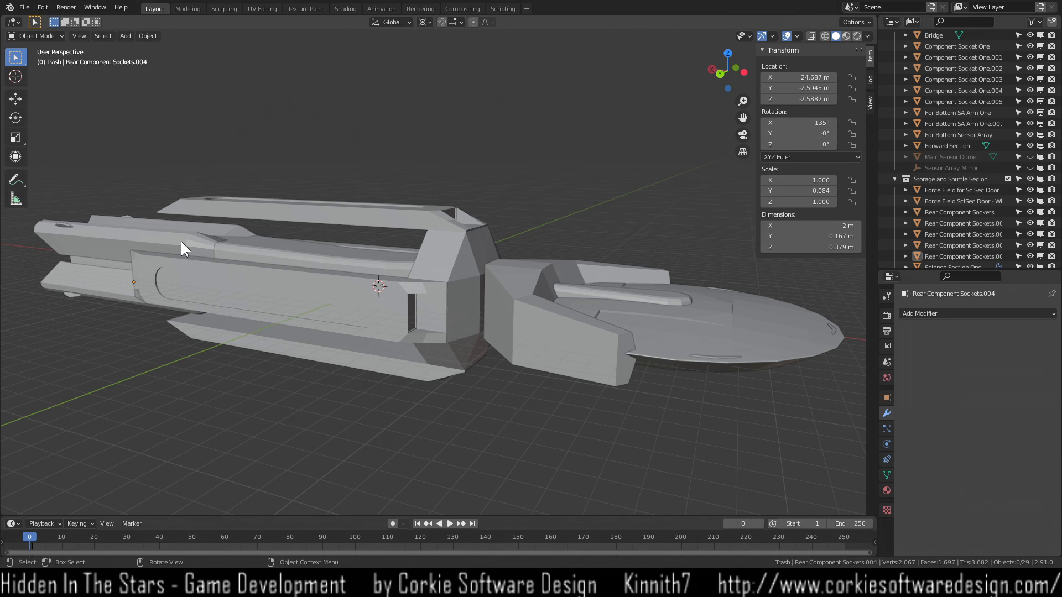
pyautogui.moveTo(375, 364); pyautogui.dragTo(365, 284, button='middle')
pyautogui.scroll(2, 365, 288)
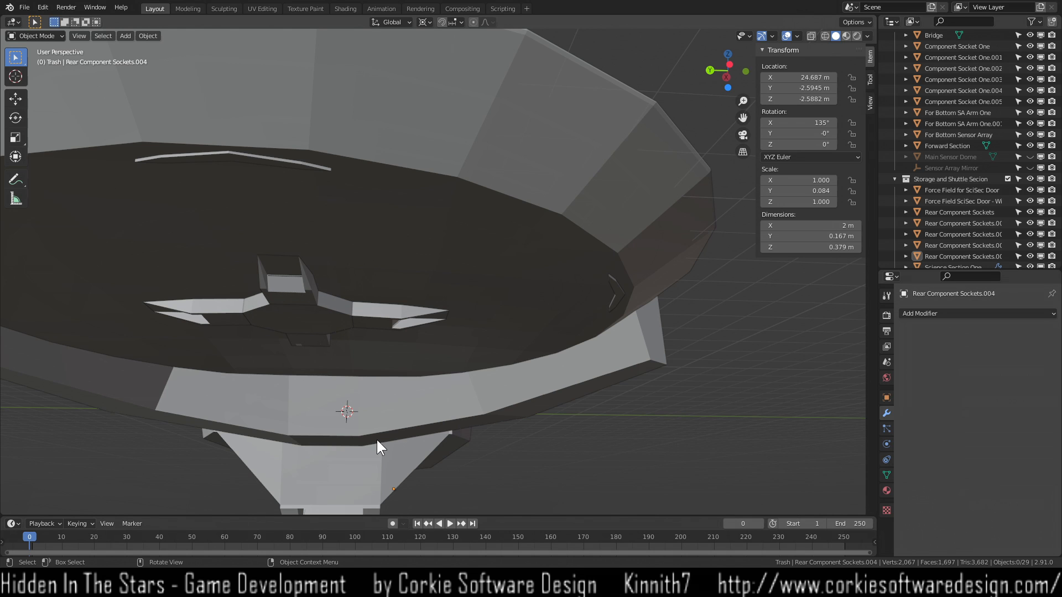
pyautogui.moveTo(354, 411); pyautogui.dragTo(343, 318, button='middle')
pyautogui.click(378, 260)
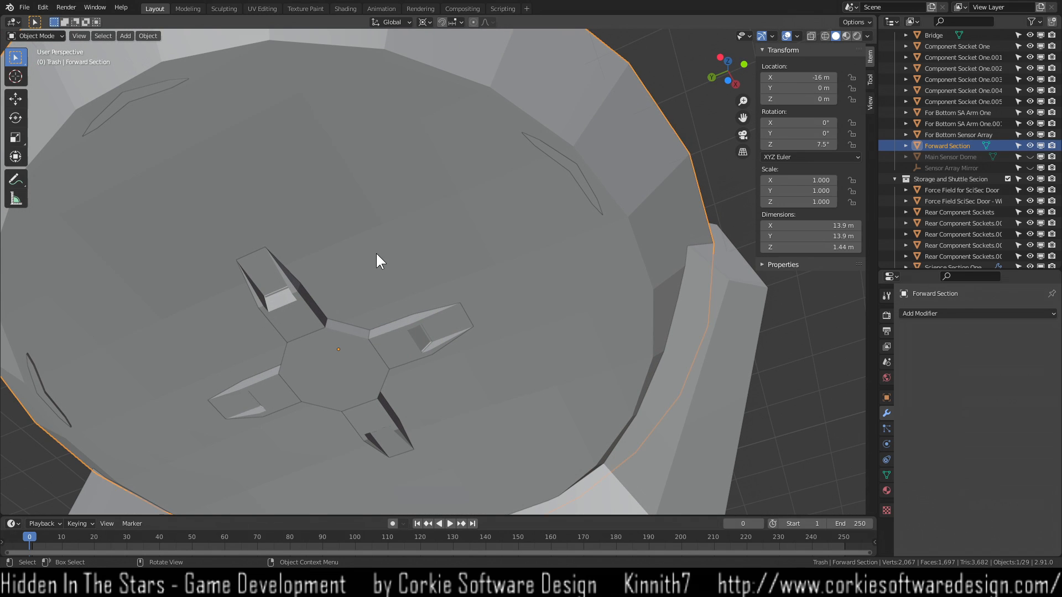
pyautogui.click(283, 298)
pyautogui.press('Tab')
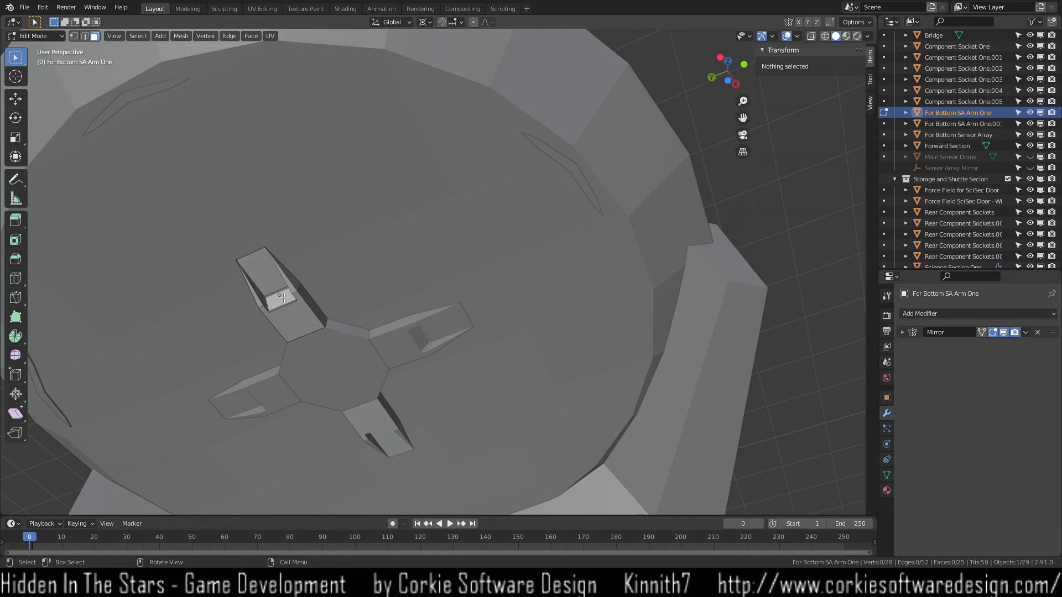
pyautogui.click(283, 299)
pyautogui.scroll(3, 300, 313)
pyautogui.keyDown('shift'); pyautogui.moveTo(329, 301); pyautogui.dragTo(550, 230, button='middle'); pyautogui.keyUp('shift')
# Give the sensor arm the existing Force Field Main Area material and make it an independent single-user copy.
pyautogui.click(886, 491)
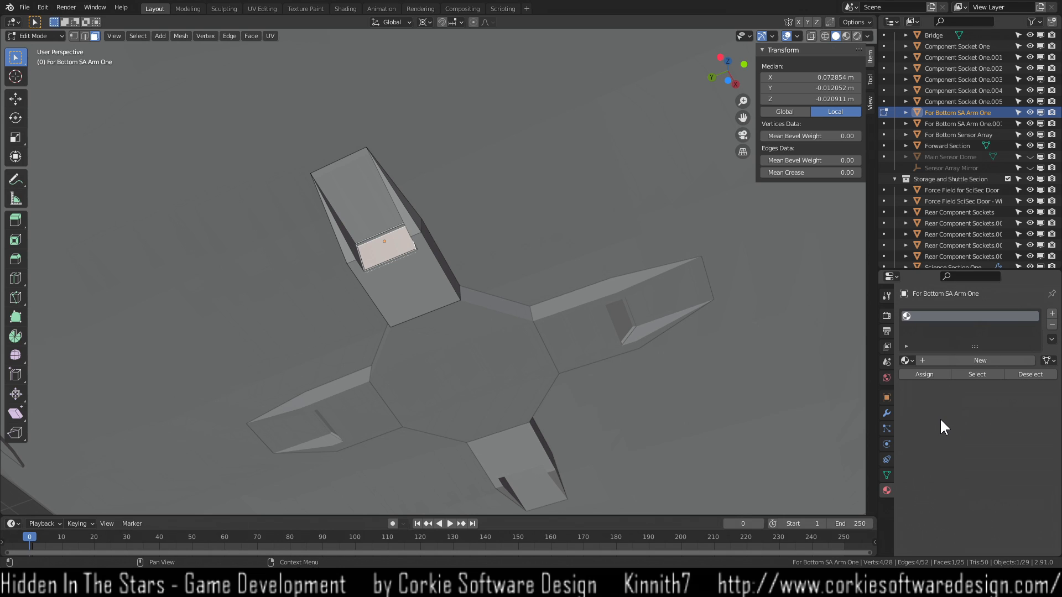
pyautogui.click(907, 360)
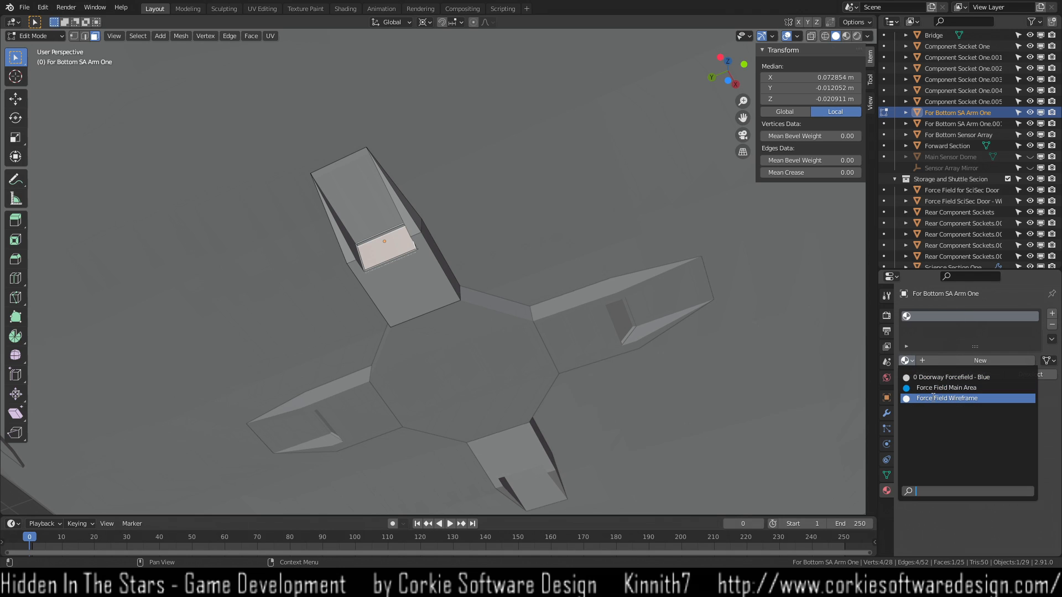
pyautogui.click(970, 538)
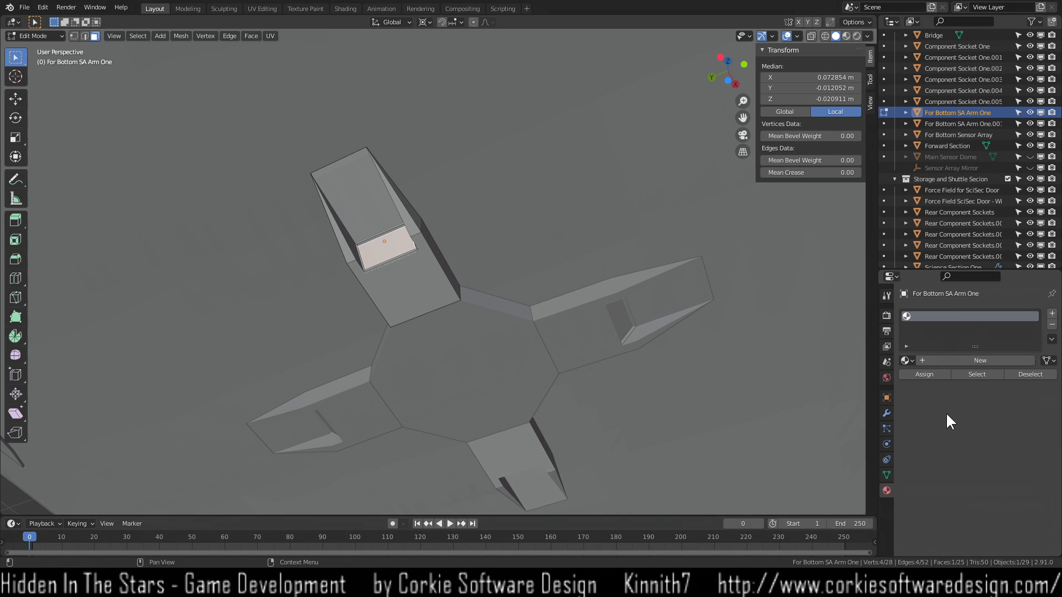
pyautogui.click(911, 360)
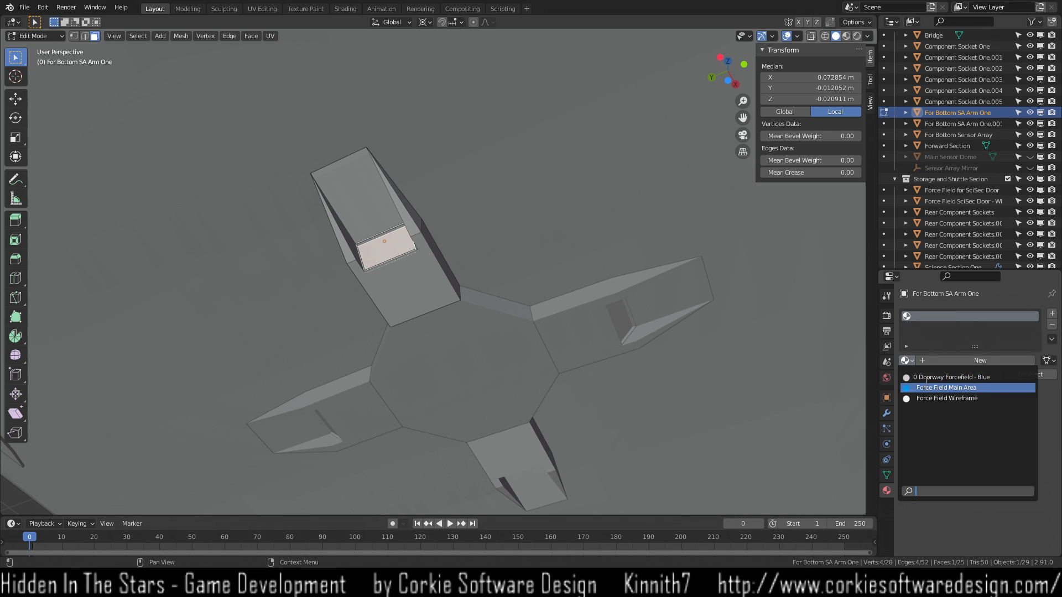
pyautogui.click(926, 387)
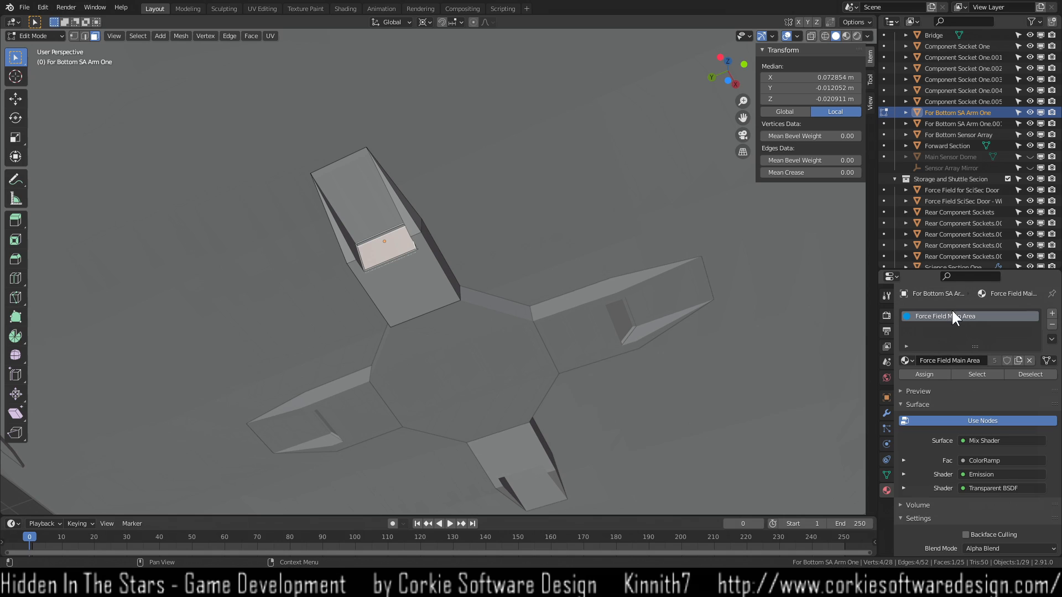
pyautogui.click(1020, 360)
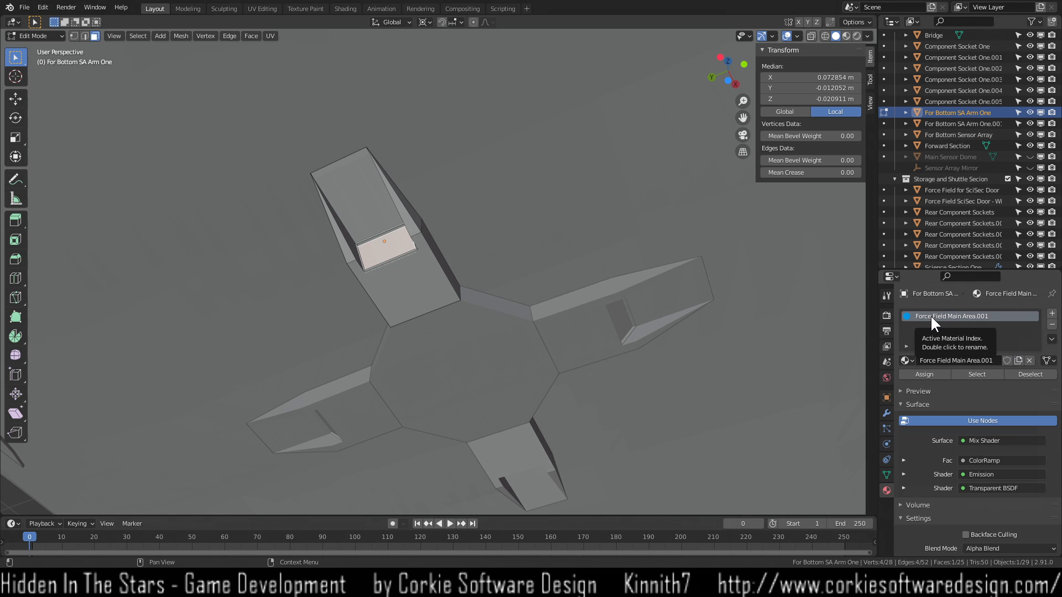
# Rename the sensor arm object as Main Sensor Emission.
pyautogui.press('F2')
pyautogui.press('BackSpace')
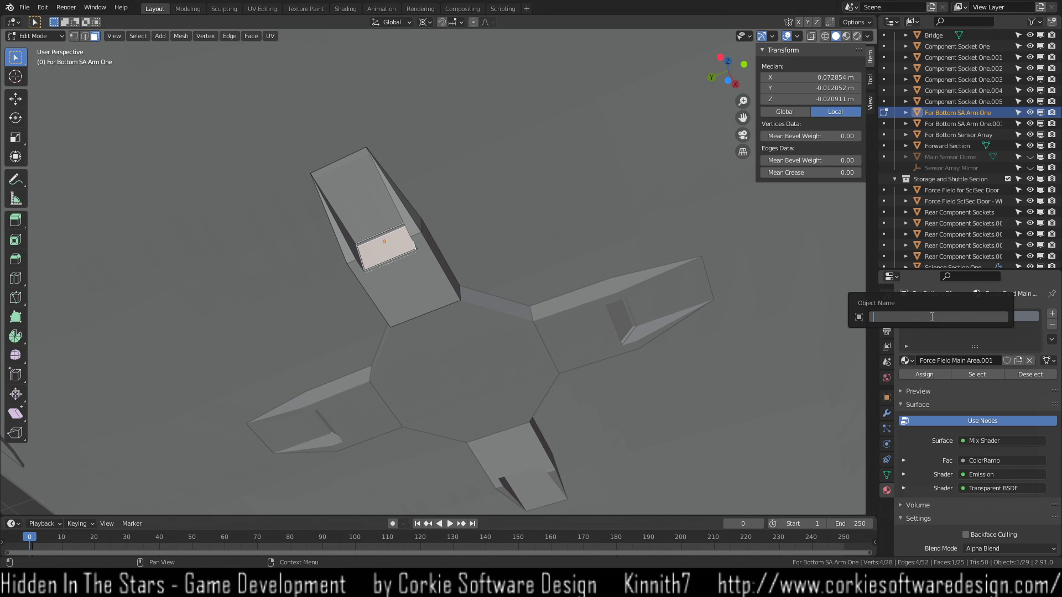
pyautogui.write('Main So')
pyautogui.write('nsor Emission')
pyautogui.press('Return')
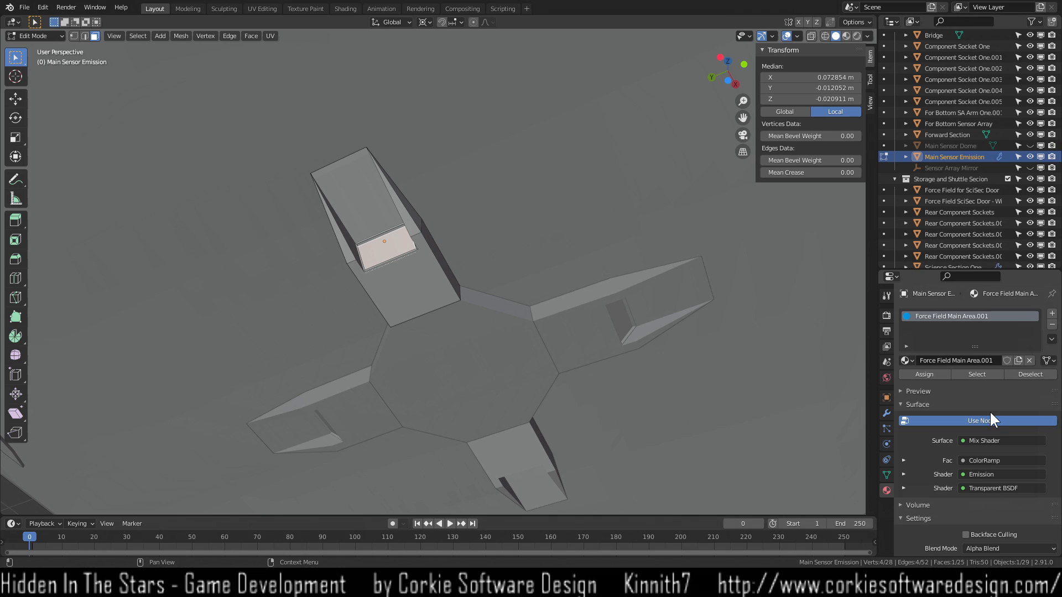
# In the Shading workspace, change the Emission node's color to saturated red in the copied force field material.
pyautogui.scroll(-5, 974, 473)
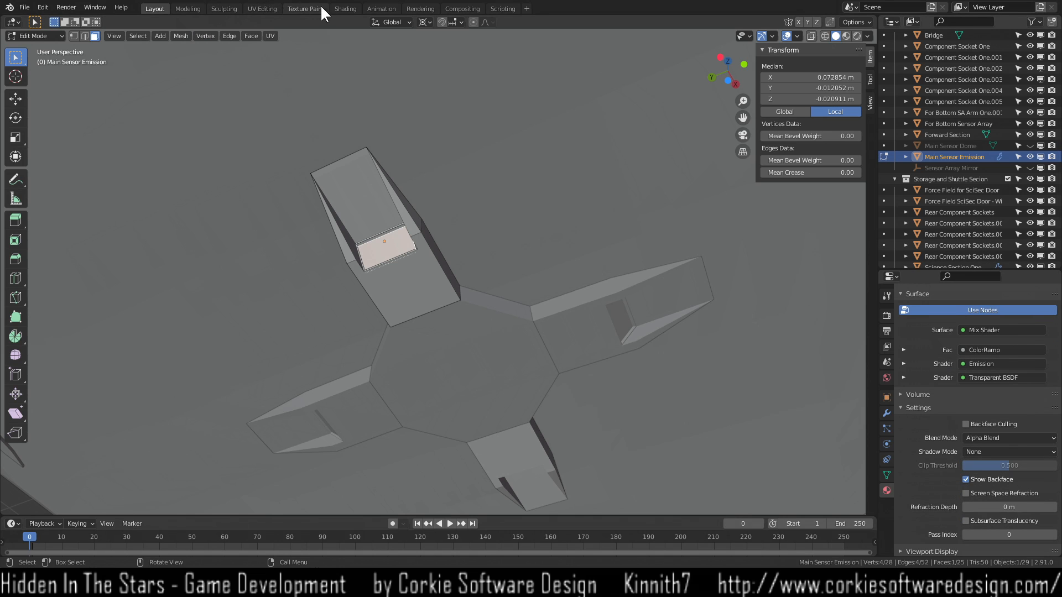
pyautogui.click(345, 9)
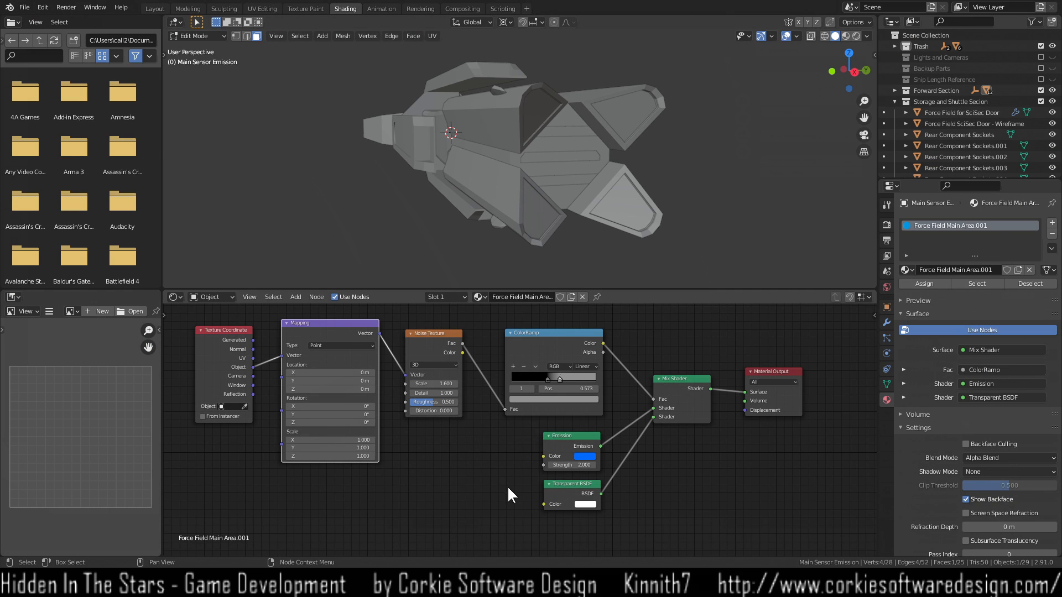
pyautogui.click(585, 457)
pyautogui.moveTo(612, 386); pyautogui.dragTo(610, 400)
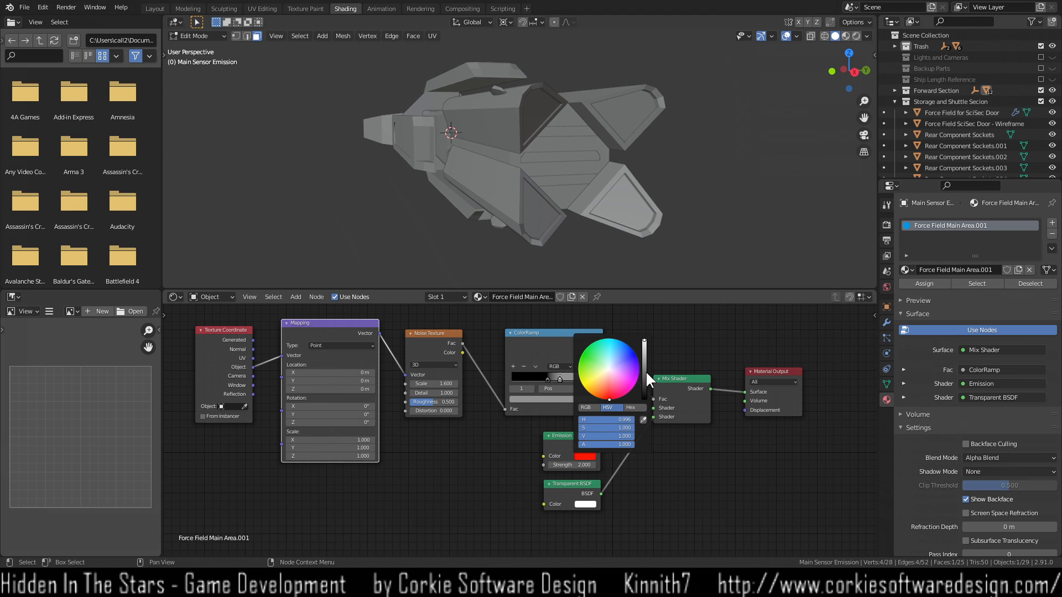
pyautogui.click(681, 509)
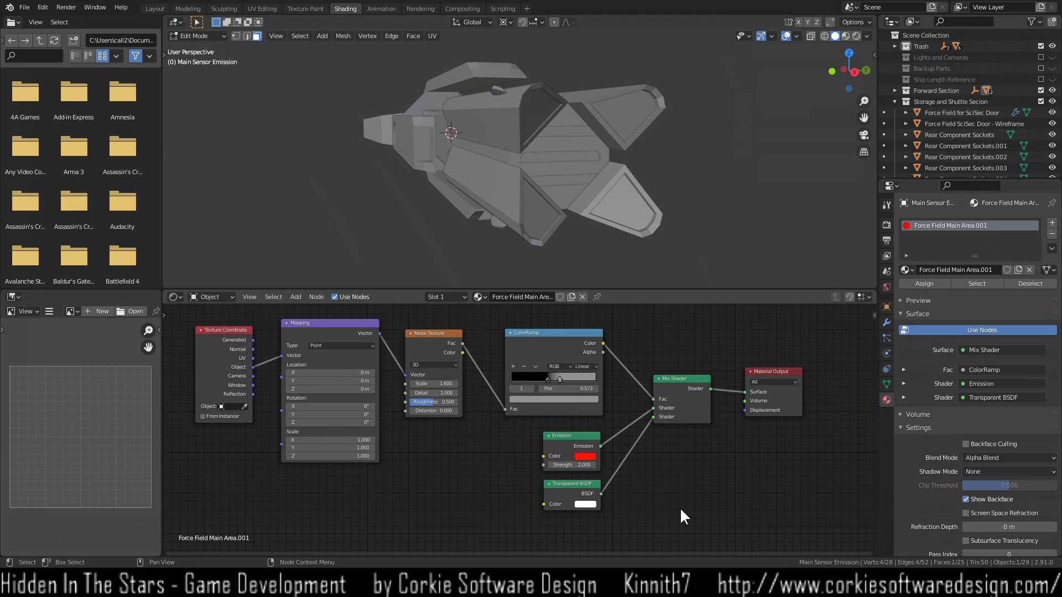
# Switch the viewport to Rendered shading and make the Lights and Cameras collection active and visible.
pyautogui.press('z')
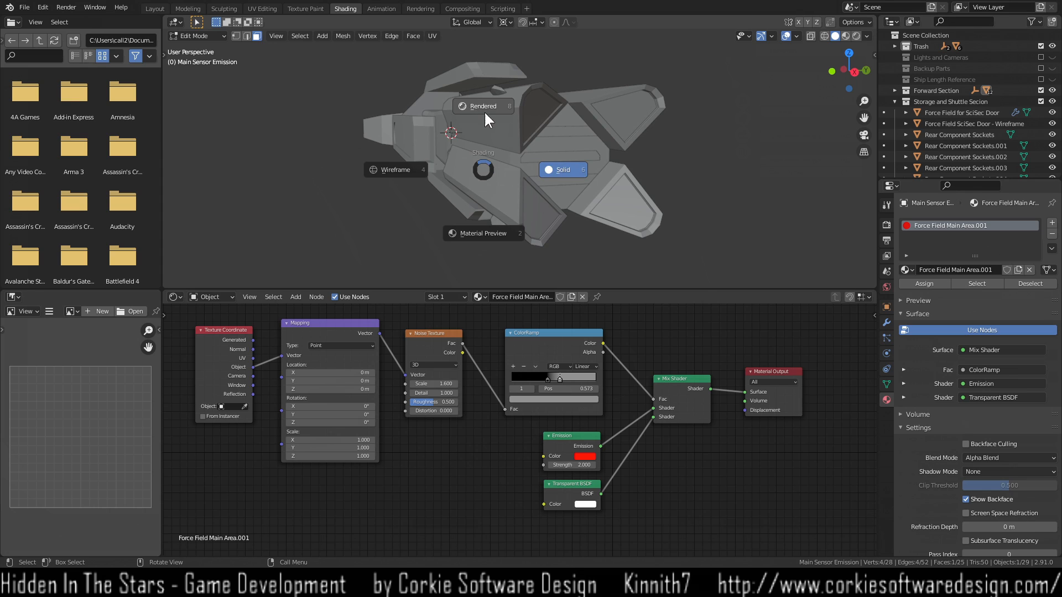
pyautogui.click(512, 130)
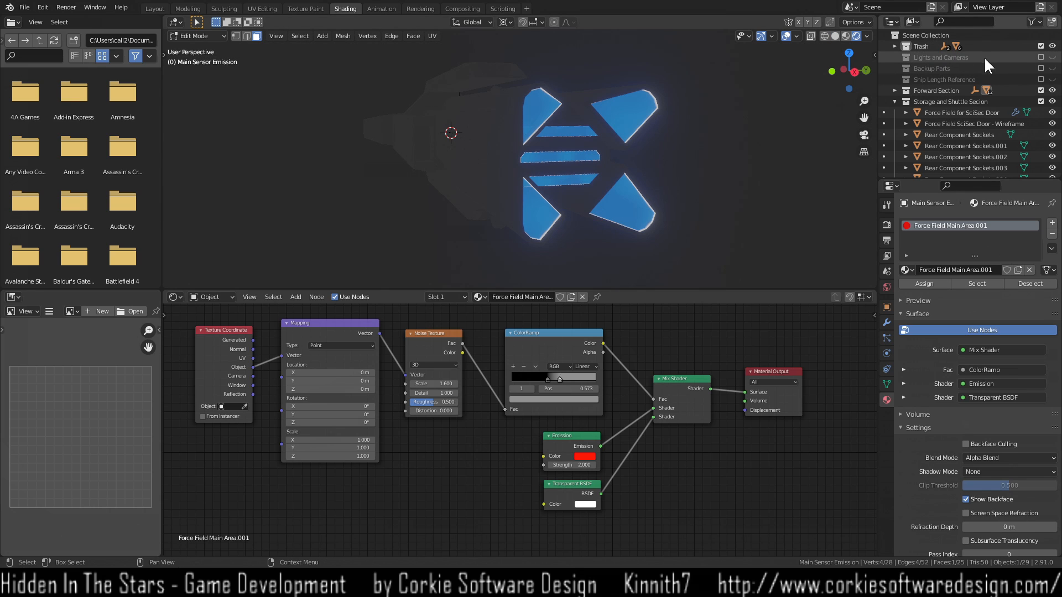
pyautogui.click(1040, 57)
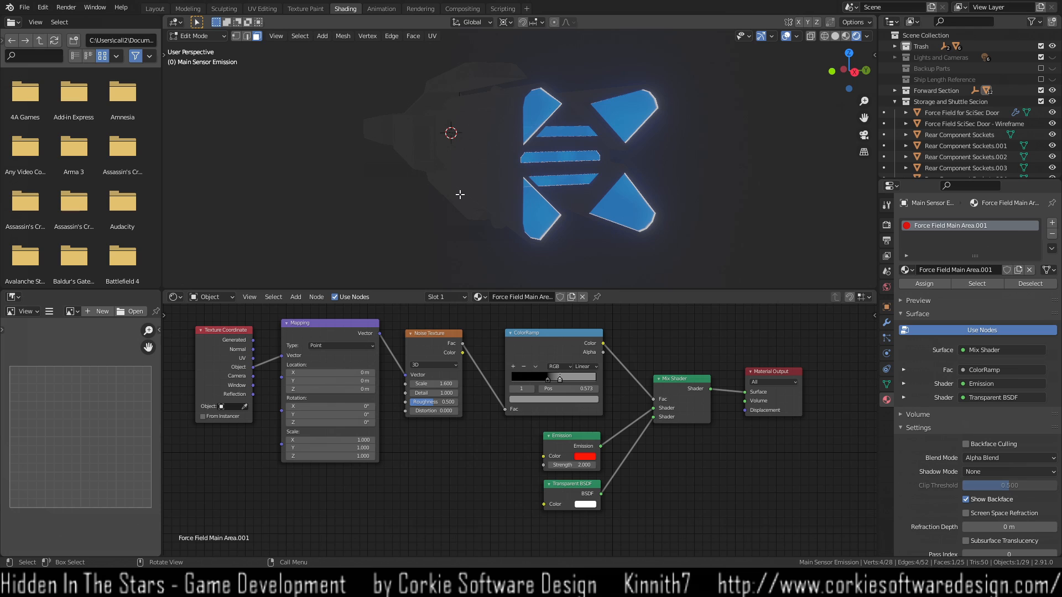
pyautogui.moveTo(357, 171); pyautogui.dragTo(530, 133, button='middle')
pyautogui.scroll(-5, 530, 133)
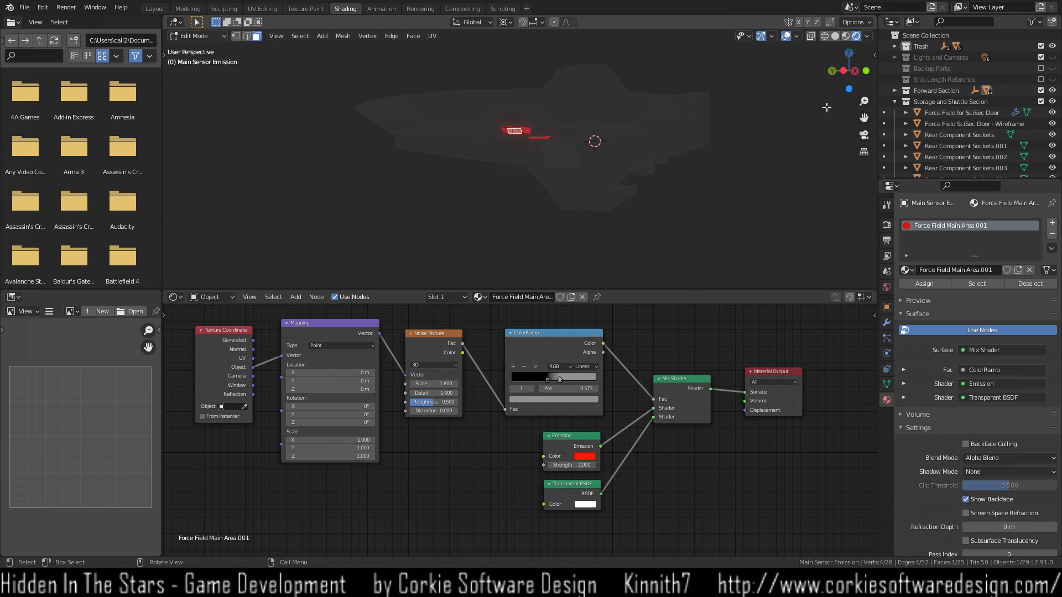
pyautogui.click(1053, 58)
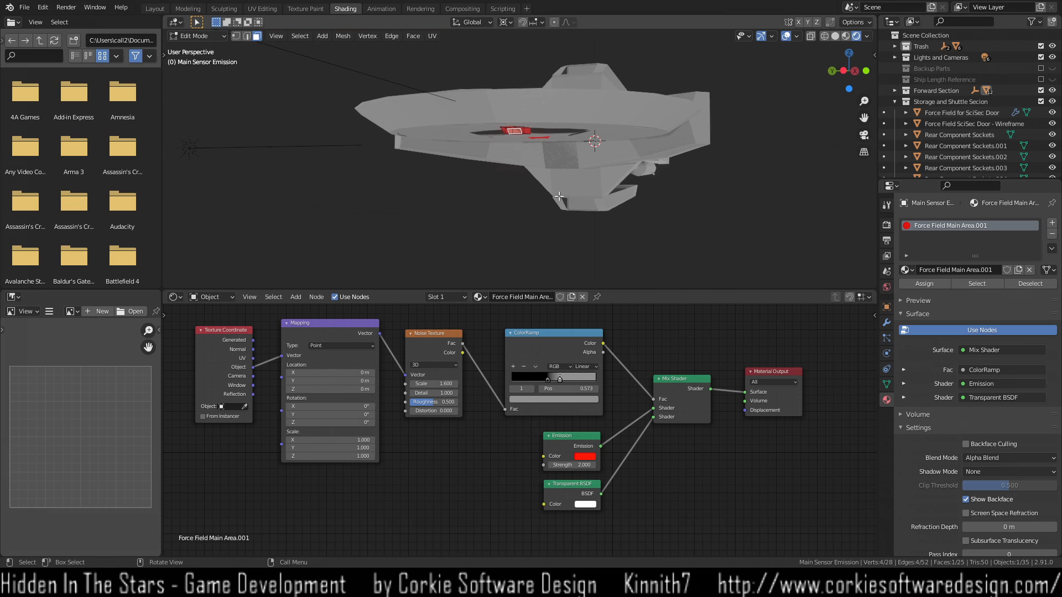
# Examine the red emission material on the sensor arms beneath the lit saucer.
pyautogui.scroll(6, 556, 188)
pyautogui.moveTo(555, 185); pyautogui.dragTo(408, 129, button='middle')
pyautogui.scroll(-5, 532, 174)
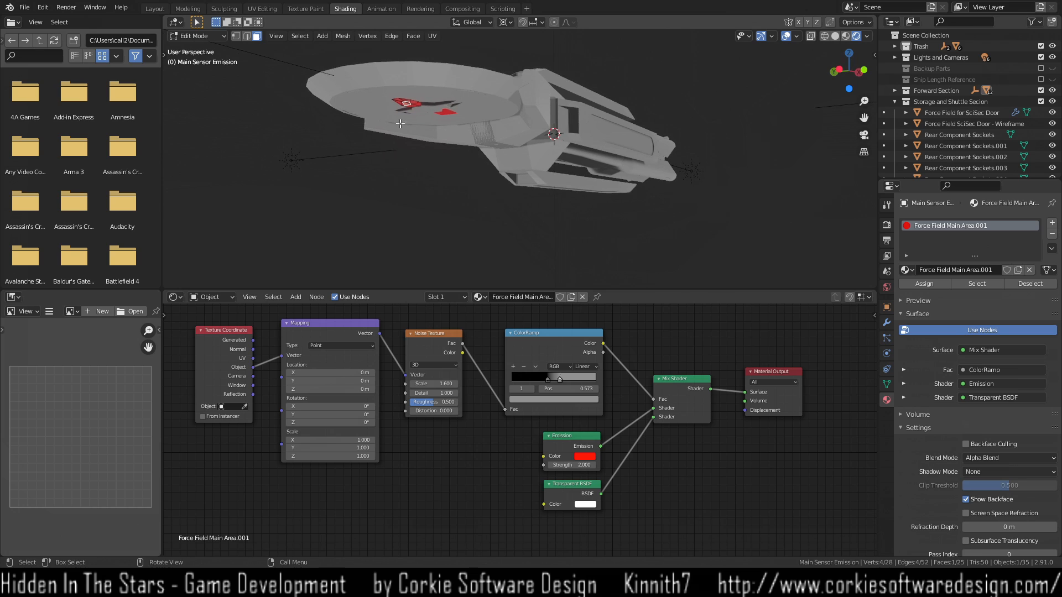
pyautogui.scroll(5, 407, 129)
pyautogui.press('Tab')
pyautogui.scroll(-5, 408, 129)
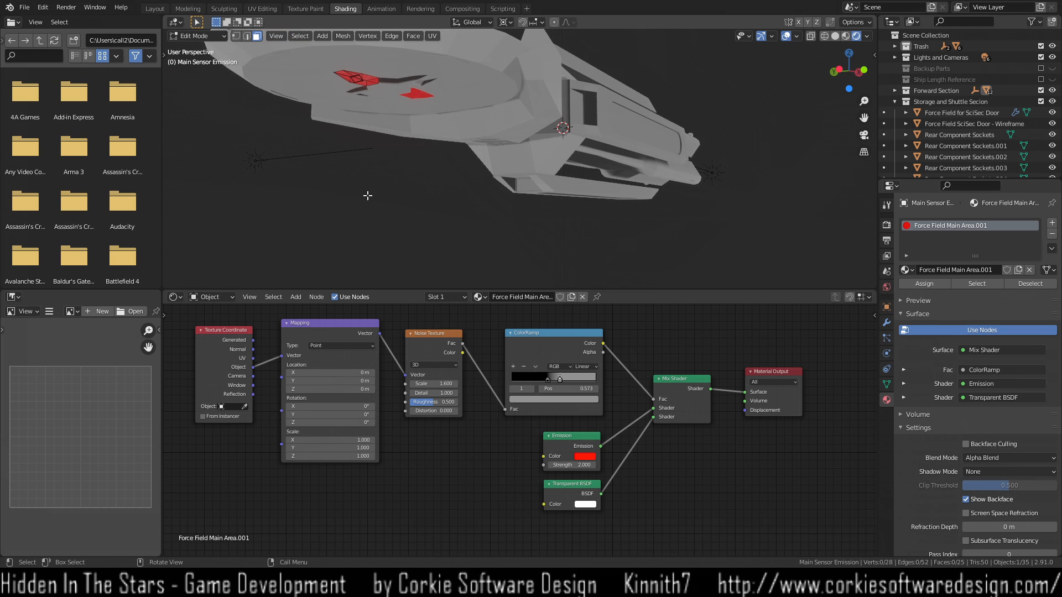
pyautogui.scroll(1, 367, 194)
pyautogui.moveTo(344, 180); pyautogui.dragTo(357, 180, button='middle')
pyautogui.click(434, 92)
pyautogui.press('Tab')
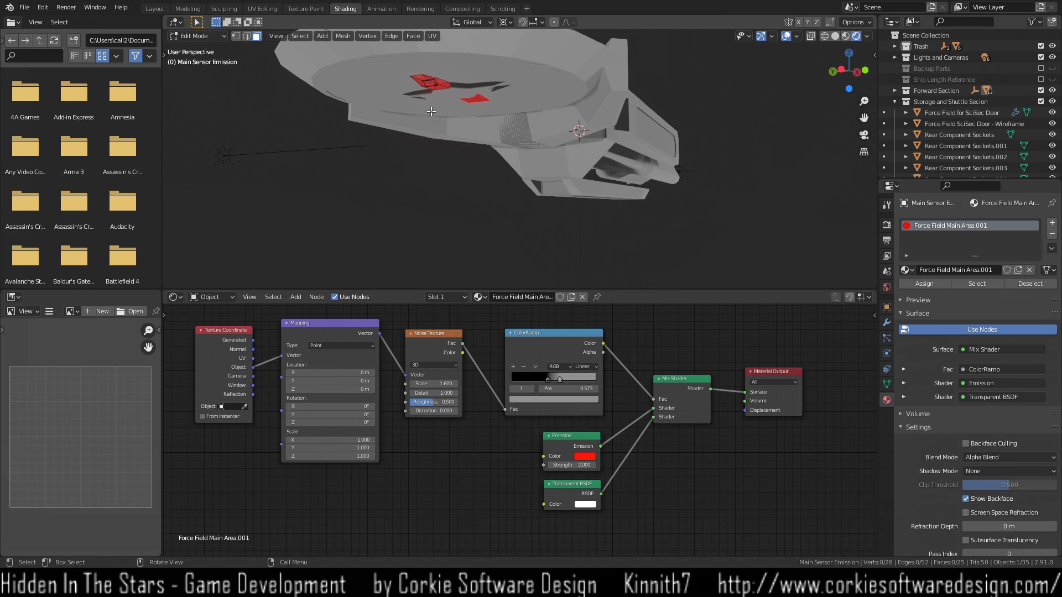
# Back in the Layout workspace, duplicate the sensor arm's recessed face in place and separate the copy into its own object.
pyautogui.click(153, 8)
pyautogui.click(385, 246)
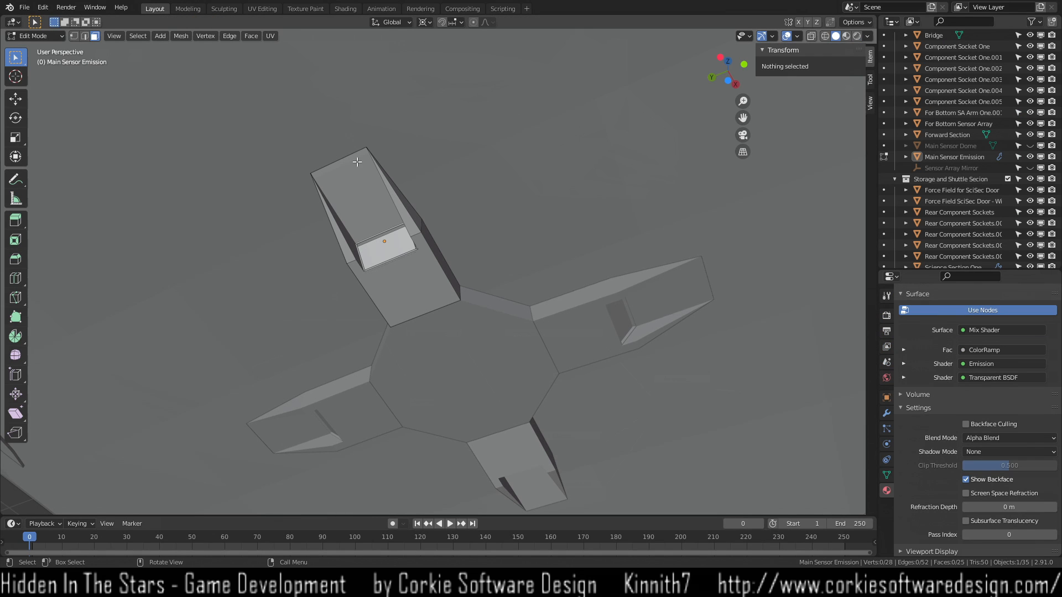
pyautogui.press('n')
pyautogui.moveTo(450, 219); pyautogui.dragTo(406, 275, button='middle')
pyautogui.scroll(6, 402, 292)
pyautogui.moveTo(341, 284); pyautogui.dragTo(254, 289, button='middle')
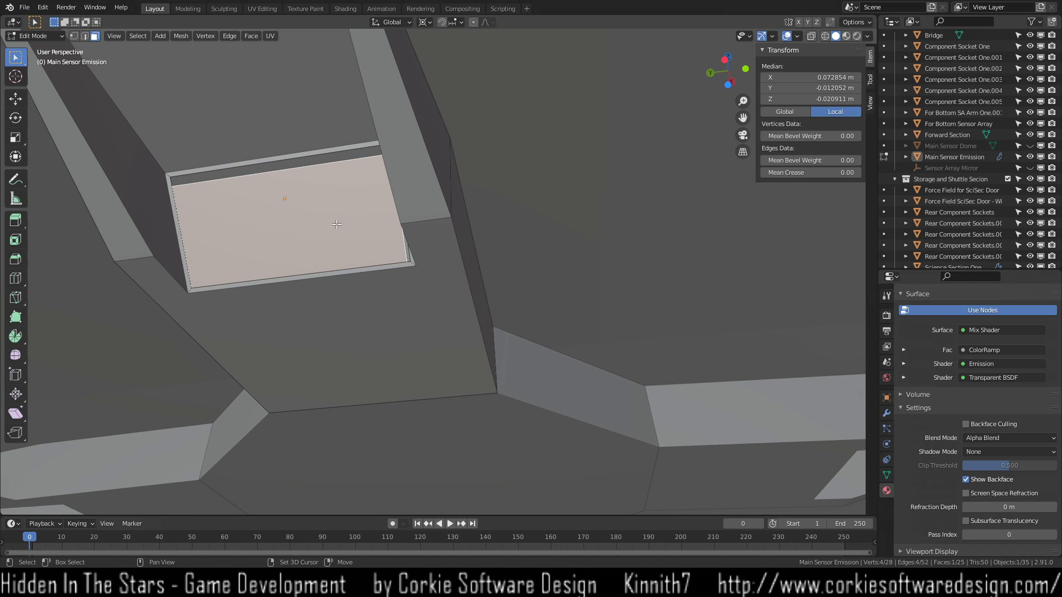
pyautogui.hotkey('shift', 'd')
pyautogui.press('Escape')
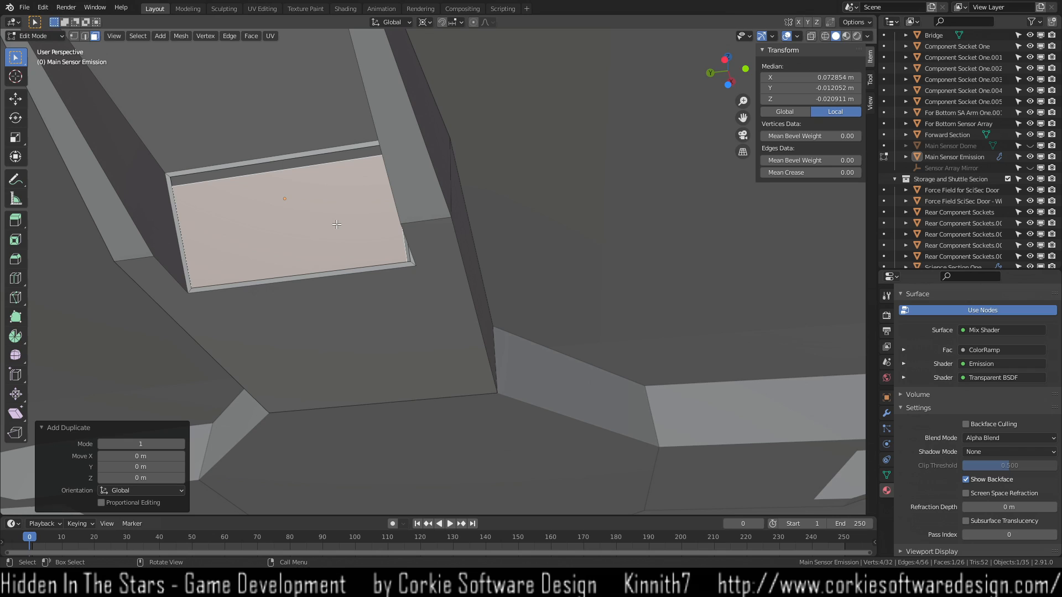
pyautogui.press('p')
pyautogui.click(336, 224)
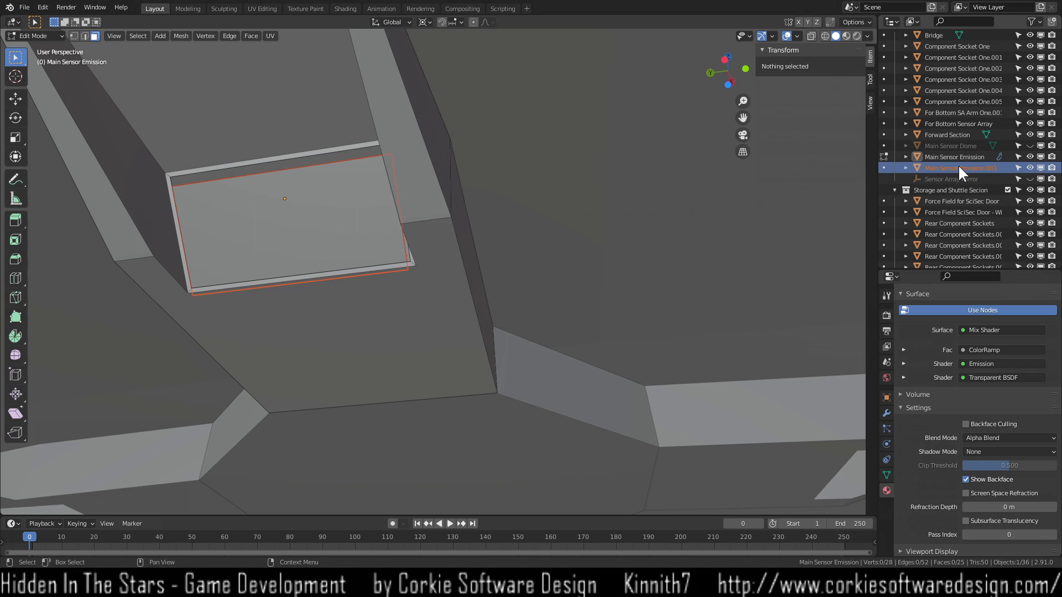
# Leave mesh editing and remove the Force Field Main Area.001 material slot from the Main Sensor Emission arm object.
pyautogui.click(1027, 166)
pyautogui.click(1028, 166)
pyautogui.click(943, 160)
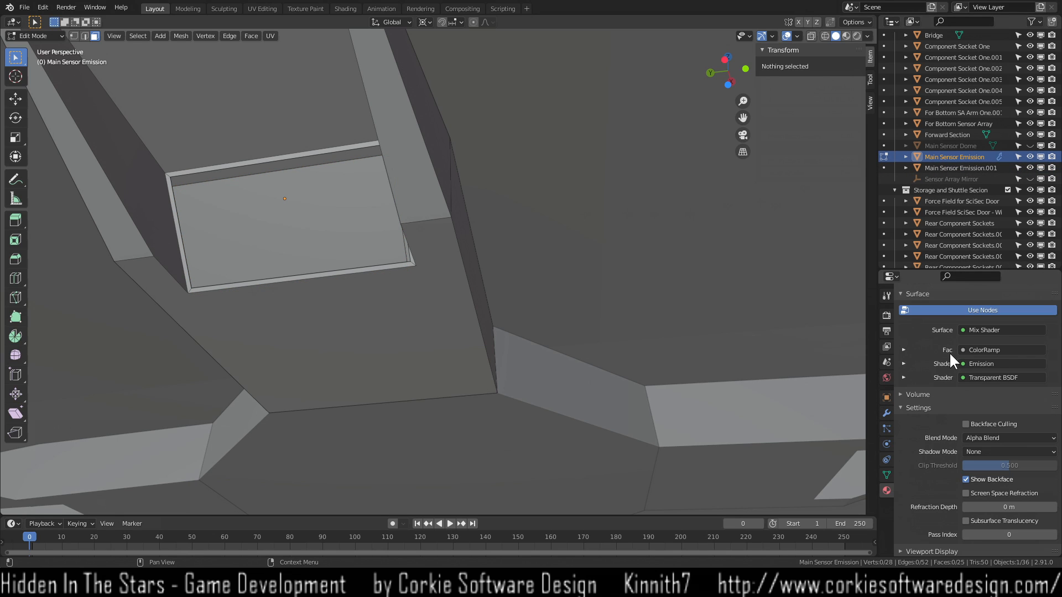
pyautogui.scroll(5, 949, 352)
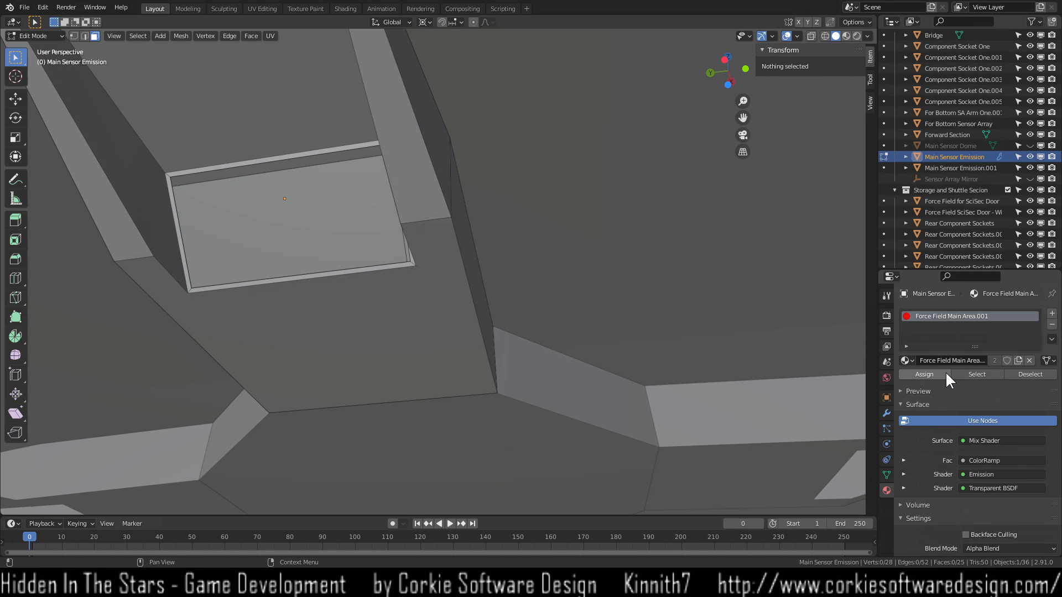
pyautogui.click(1053, 327)
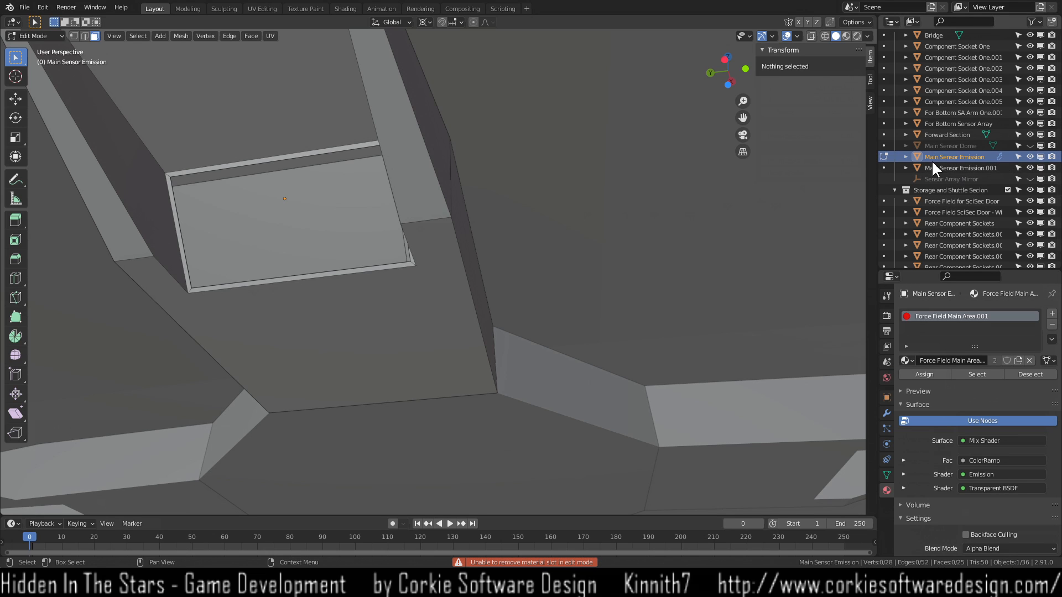
pyautogui.click(1050, 324)
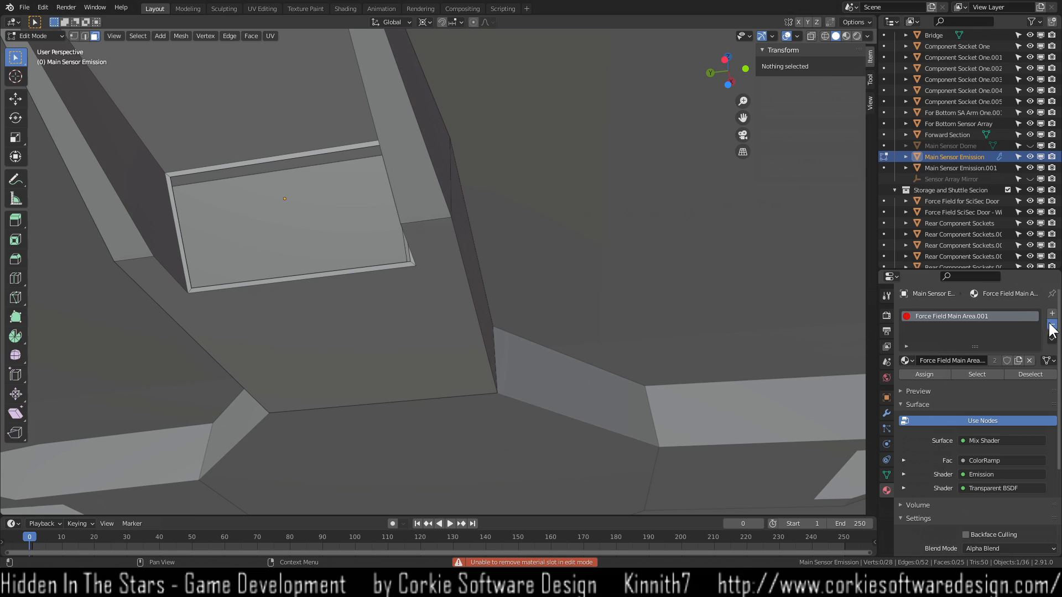
pyautogui.press('Tab')
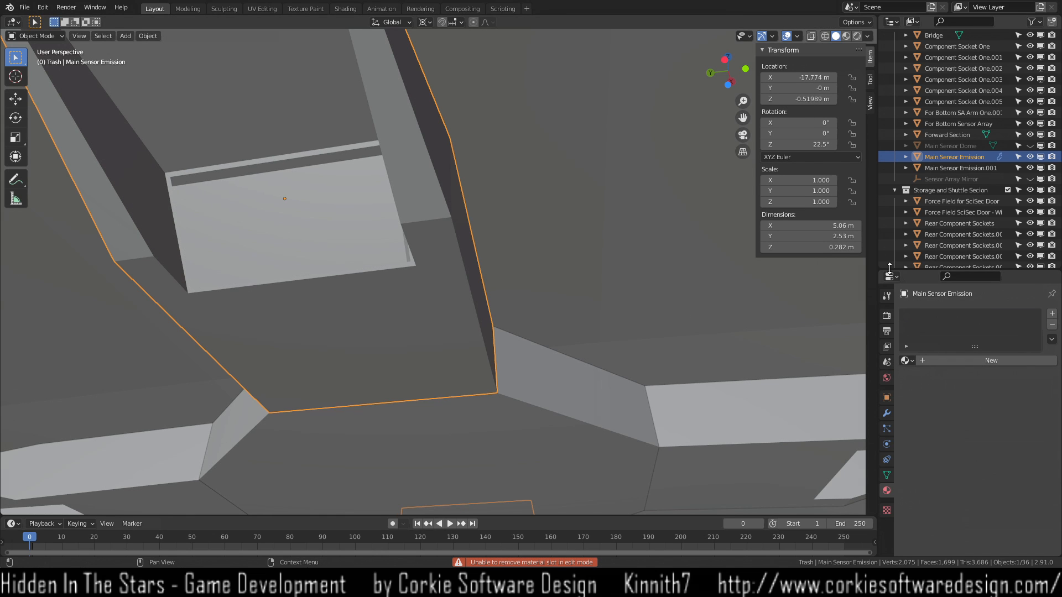
# Select the separated sensor emission panel and inspect its red material beneath the saucer in Rendered shading.
pyautogui.click(245, 229)
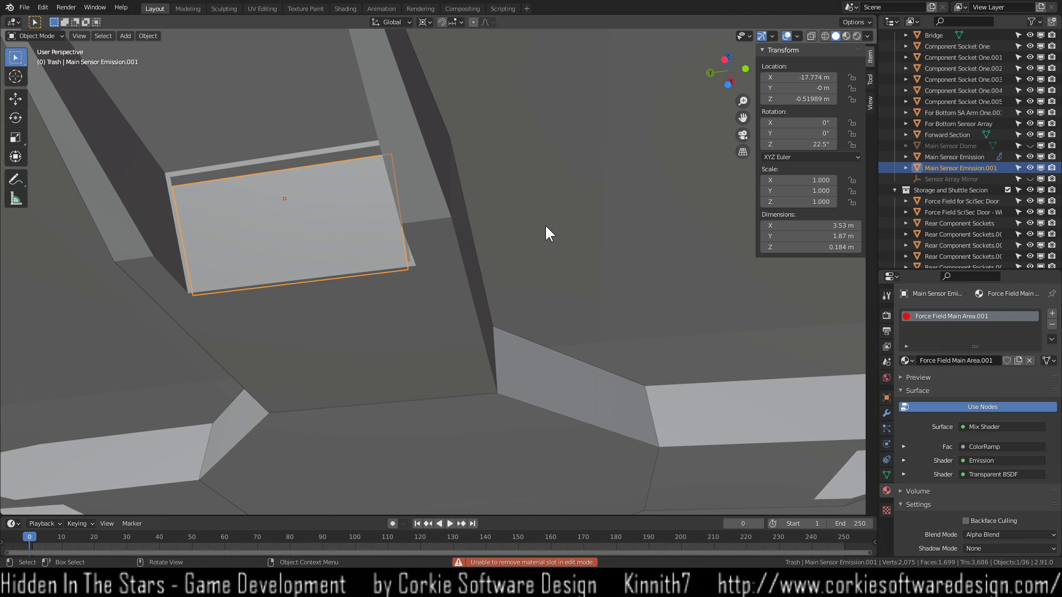
pyautogui.scroll(-8, 546, 223)
pyautogui.press('z')
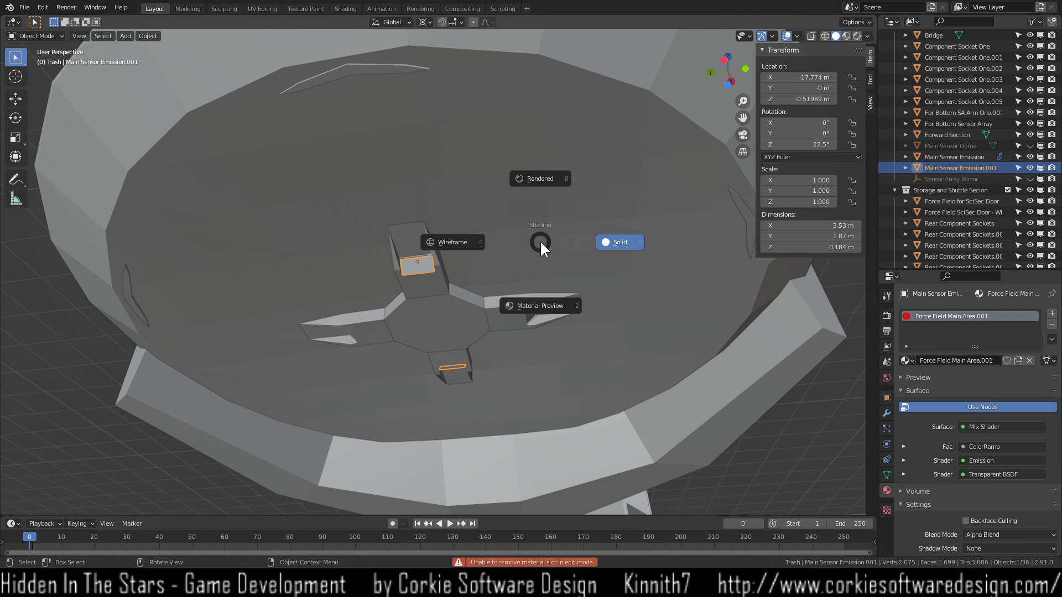
pyautogui.click(546, 185)
pyautogui.scroll(5, 952, 131)
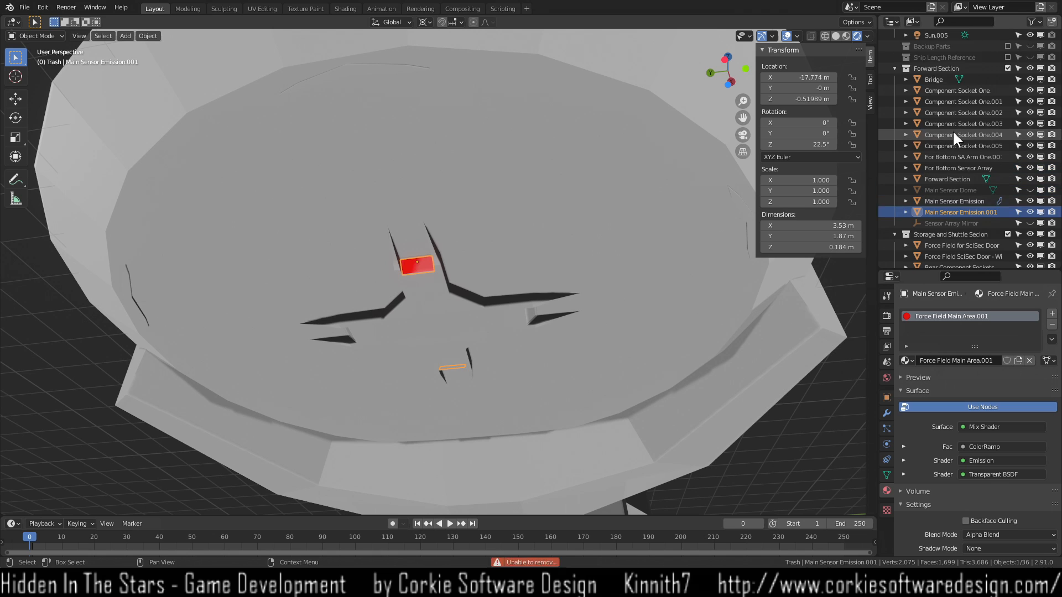
pyautogui.scroll(-2, 579, 291)
pyautogui.moveTo(579, 290); pyautogui.dragTo(578, 331, button='middle')
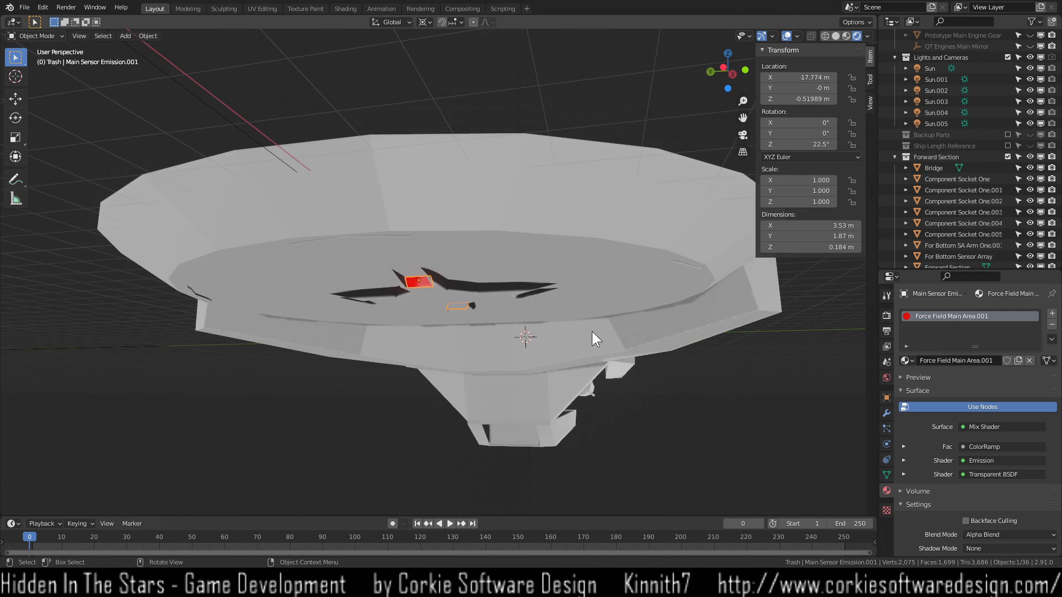
pyautogui.moveTo(681, 394); pyautogui.dragTo(664, 343, button='middle')
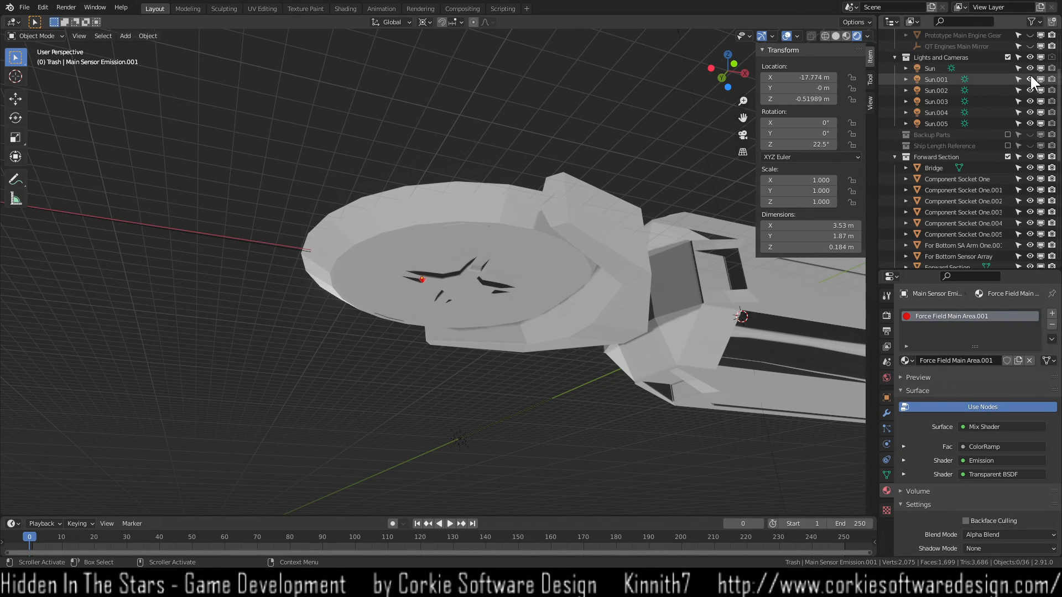
# Set the light strength of Sun and Sun.001 to 0.5.
pyautogui.click(974, 65)
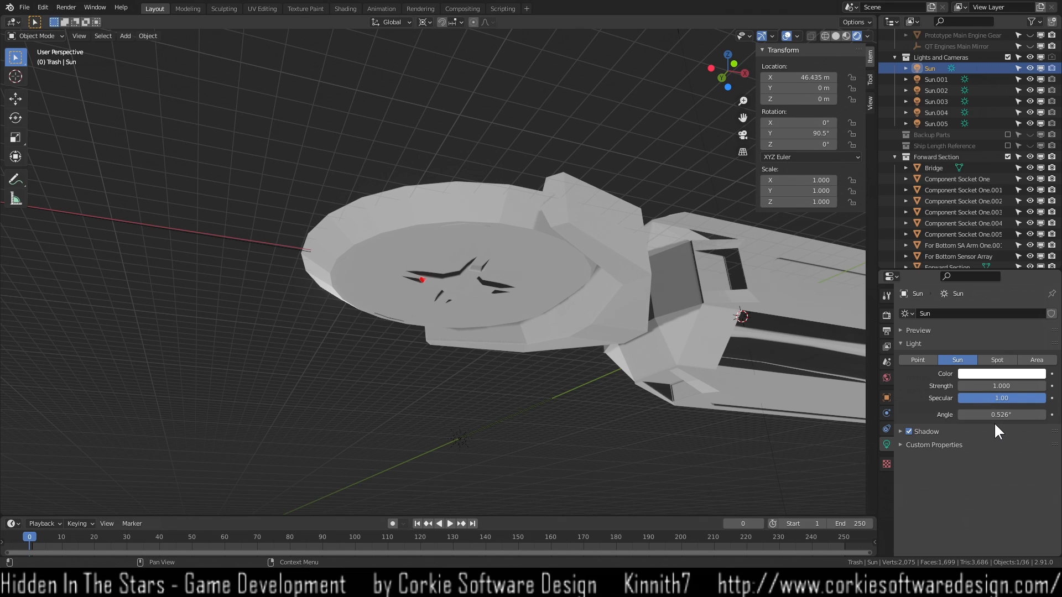
pyautogui.click(993, 386)
pyautogui.write('.5')
pyautogui.press('Return')
pyautogui.click(958, 80)
pyautogui.click(1002, 386)
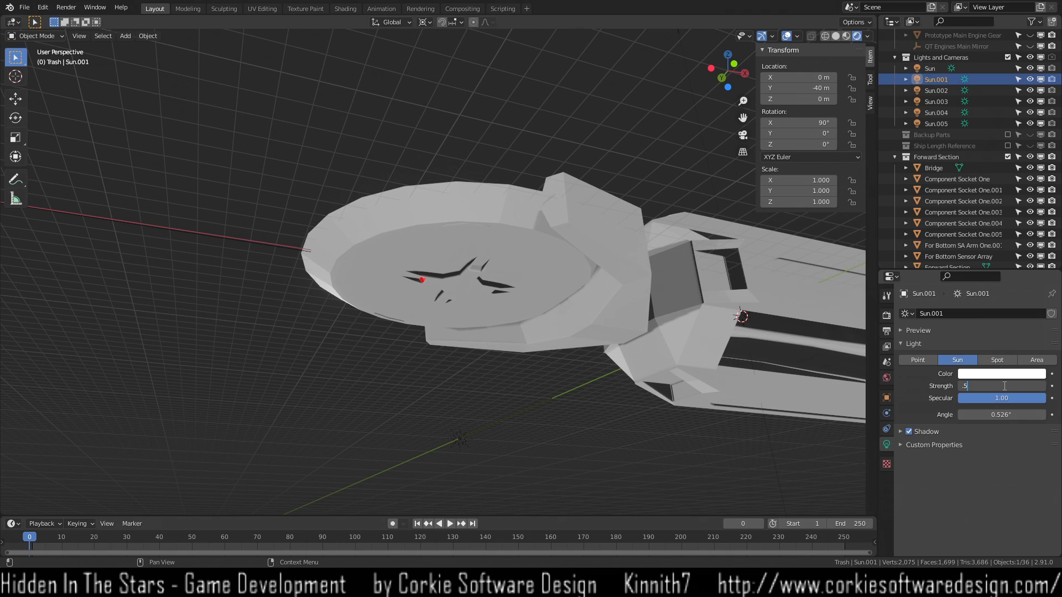
pyautogui.write('.5')
pyautogui.press('Return')
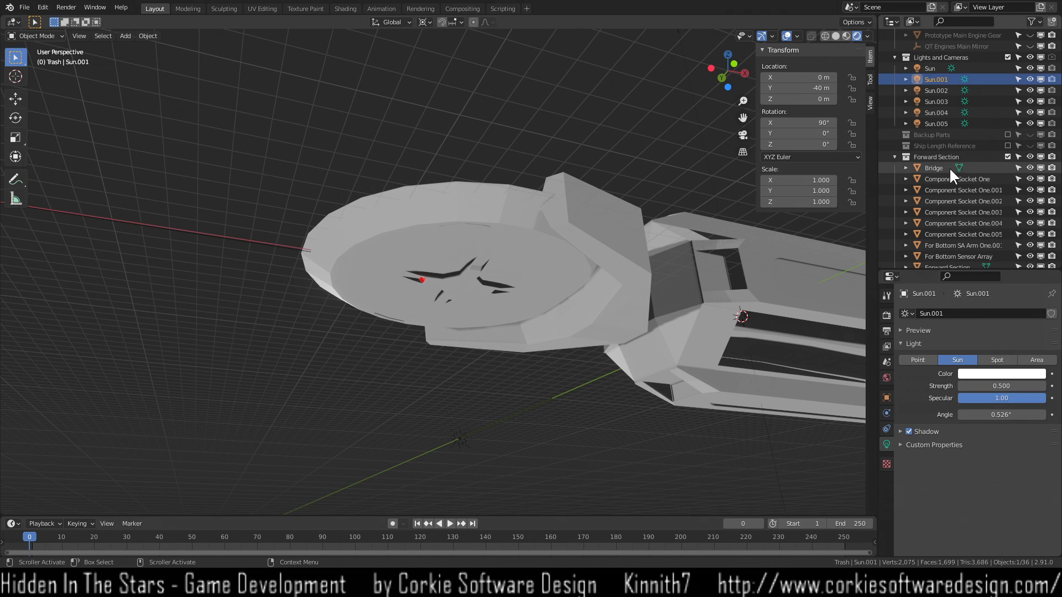
# Reduce the strength of the Sun.002 and Sun.003 lights to 0.5.
pyautogui.click(940, 90)
pyautogui.click(989, 386)
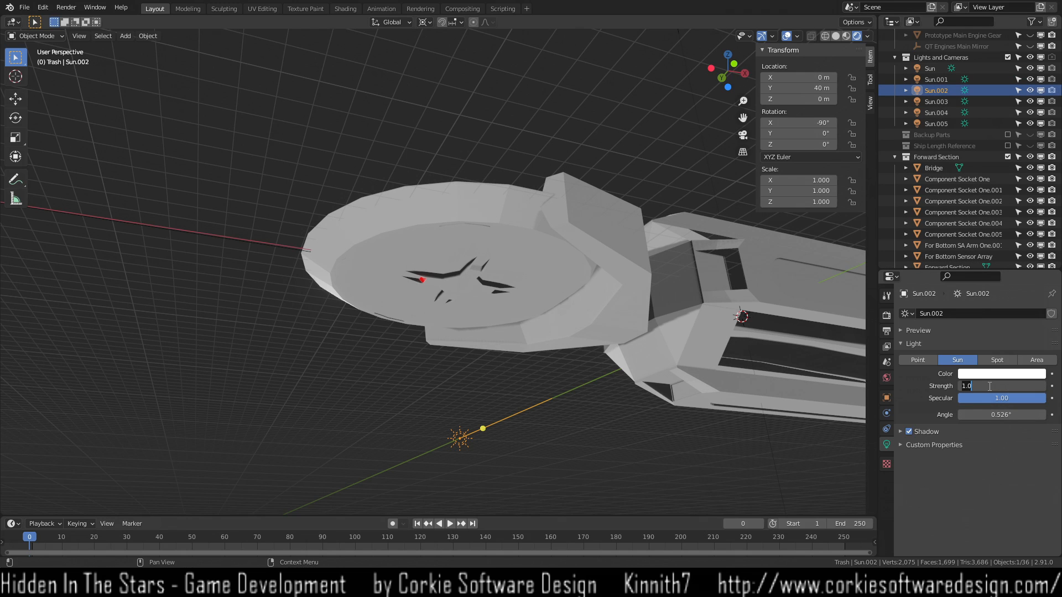
pyautogui.write('.5')
pyautogui.press('Return')
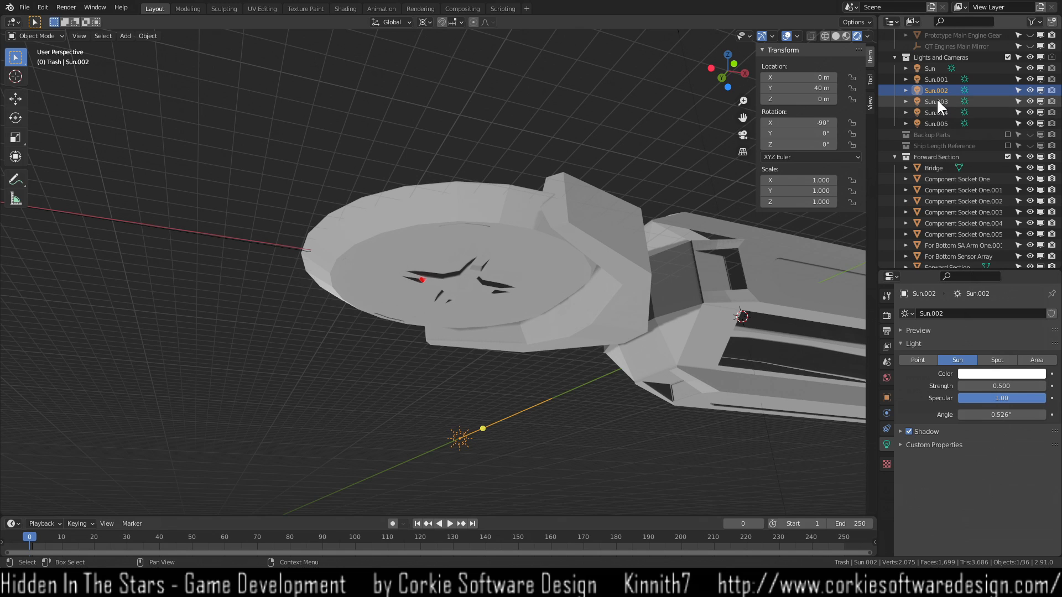
pyautogui.click(937, 100)
pyautogui.click(982, 386)
pyautogui.write('.')
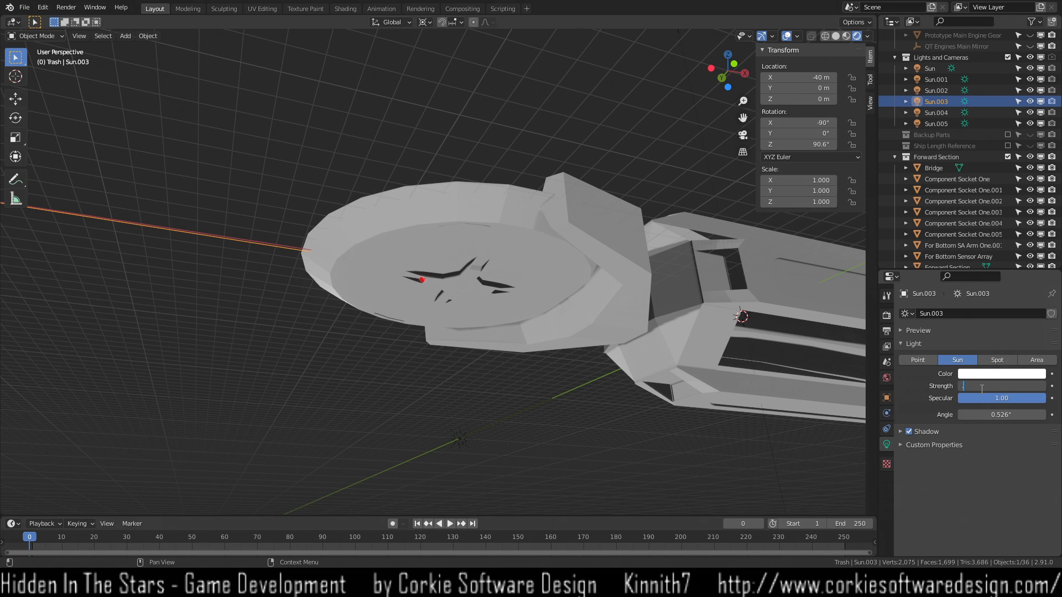
pyautogui.write('5')
pyautogui.press('Return')
# Lower the Sun.004 and Sun.005 light strengths to 0.5 as well.
pyautogui.click(951, 110)
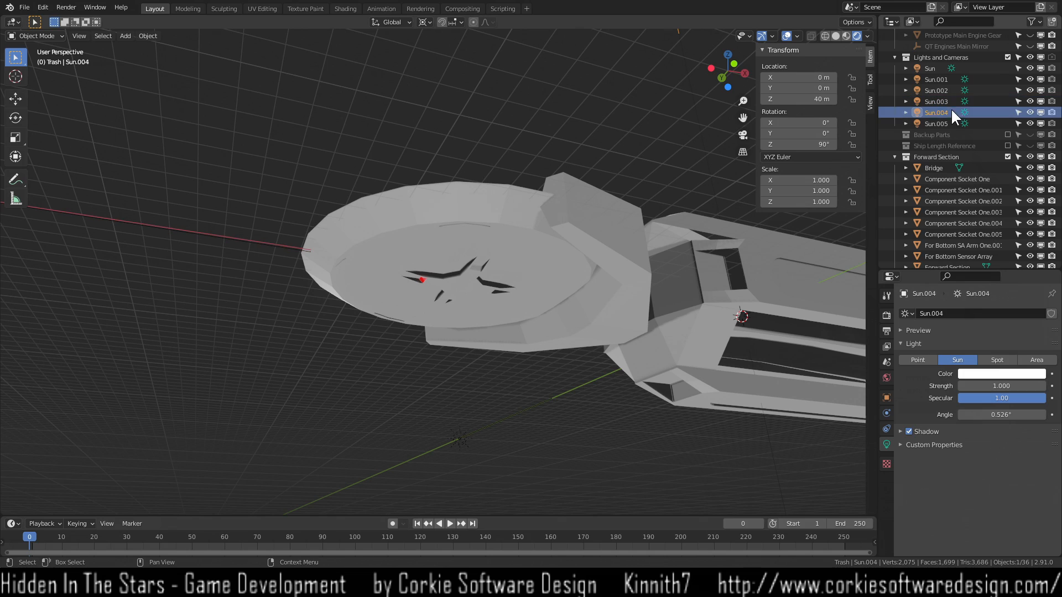
pyautogui.click(985, 386)
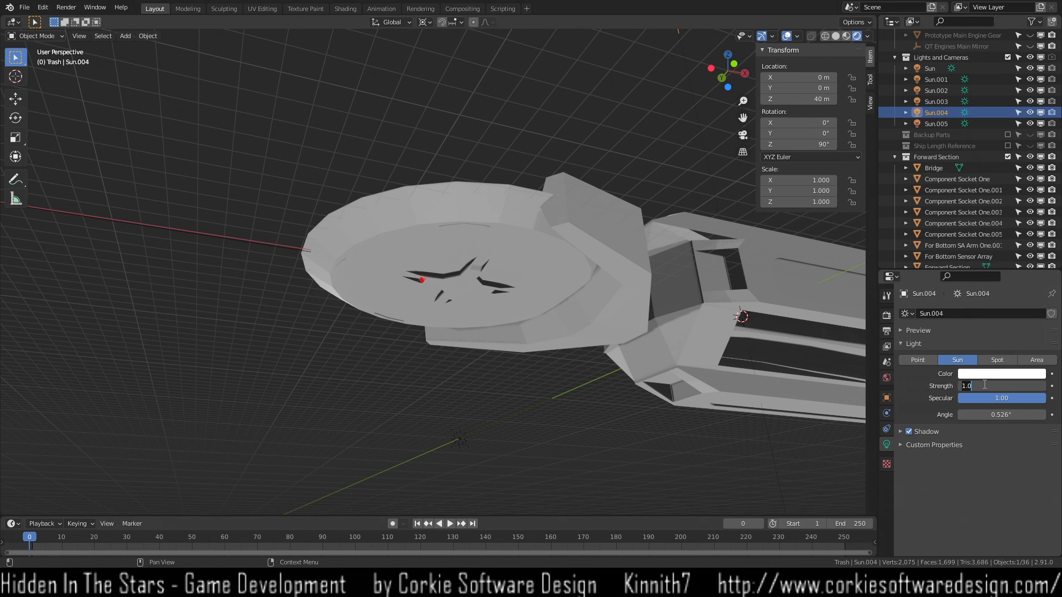
pyautogui.press('Return')
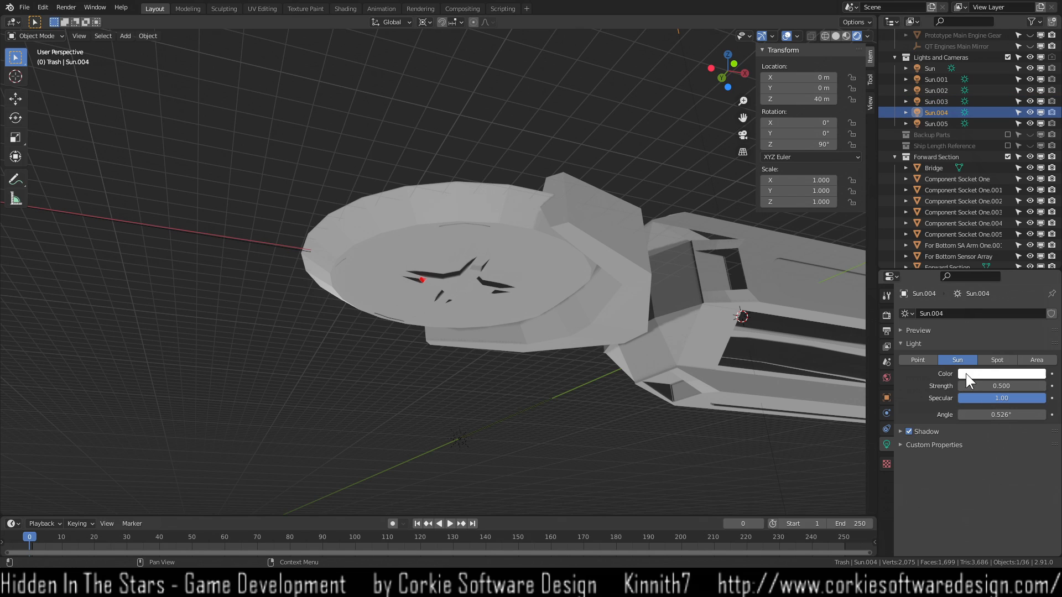
pyautogui.click(924, 124)
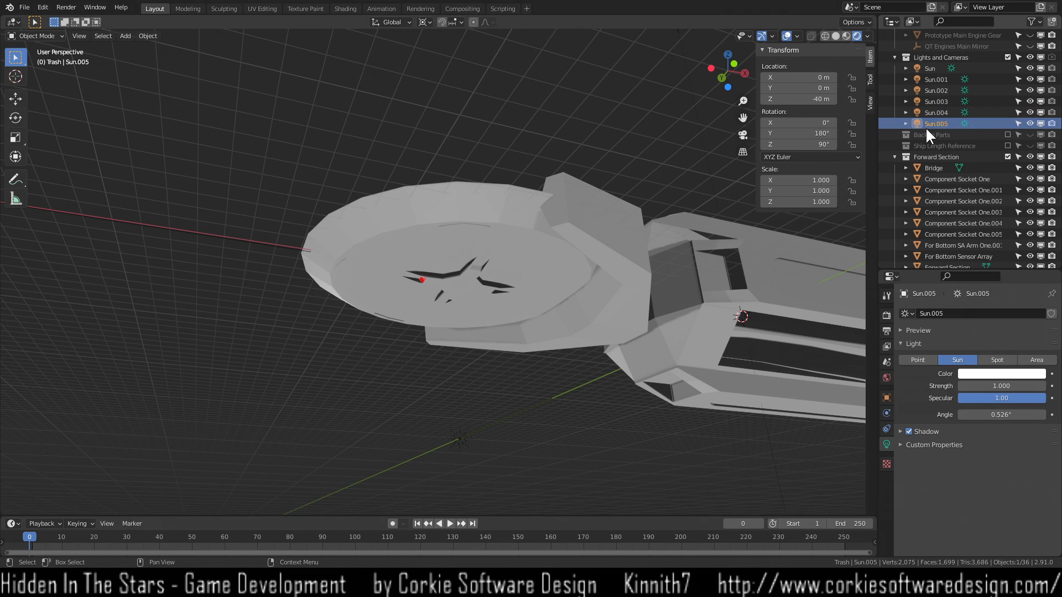
pyautogui.click(988, 385)
pyautogui.write('.5')
pyautogui.press('Return')
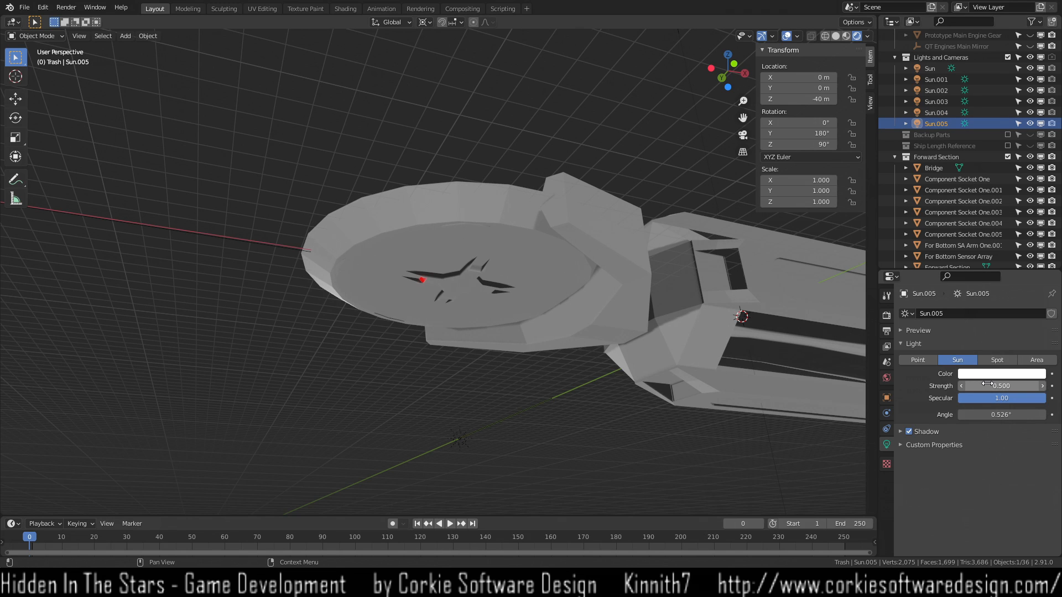
# Select the red emission panel beneath the saucer and darken its Emission node's red colour in the Shading workspace.
pyautogui.click(507, 404)
pyautogui.moveTo(507, 404); pyautogui.dragTo(492, 365, button='middle')
pyautogui.scroll(8, 581, 367)
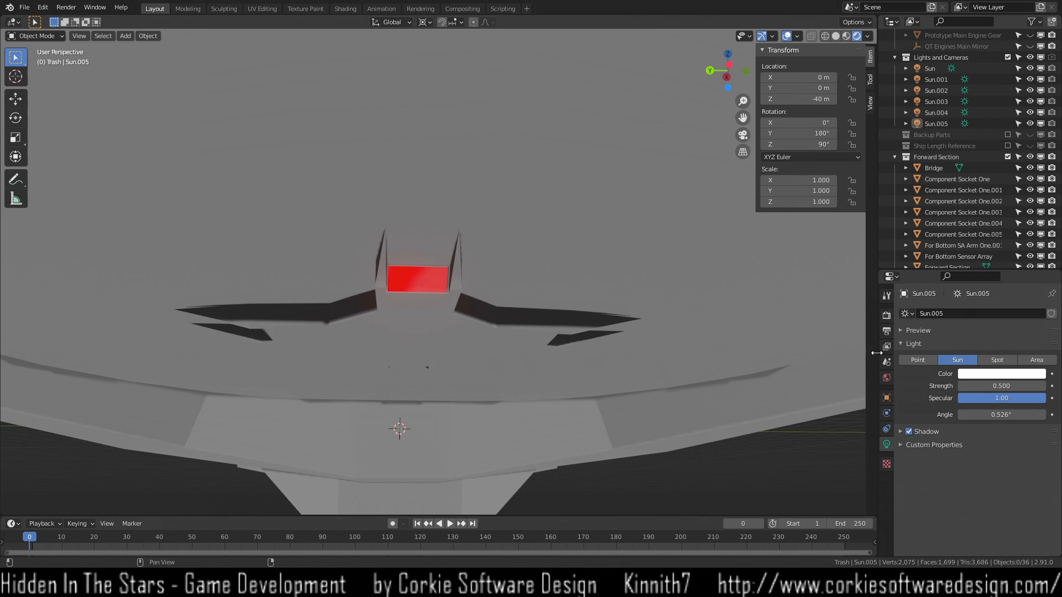
pyautogui.click(421, 285)
pyautogui.click(422, 278)
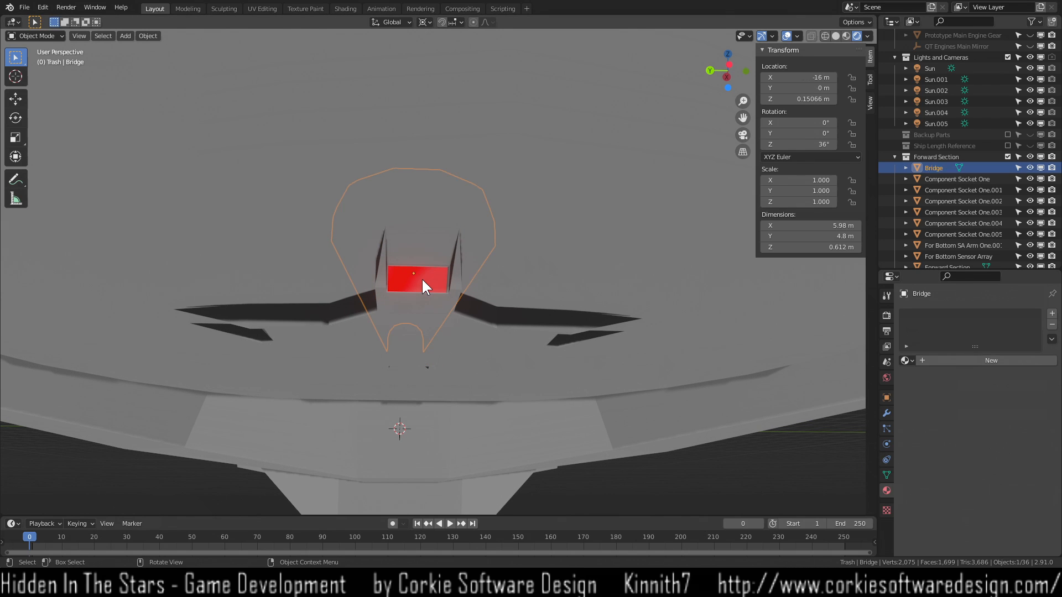
pyautogui.click(421, 279)
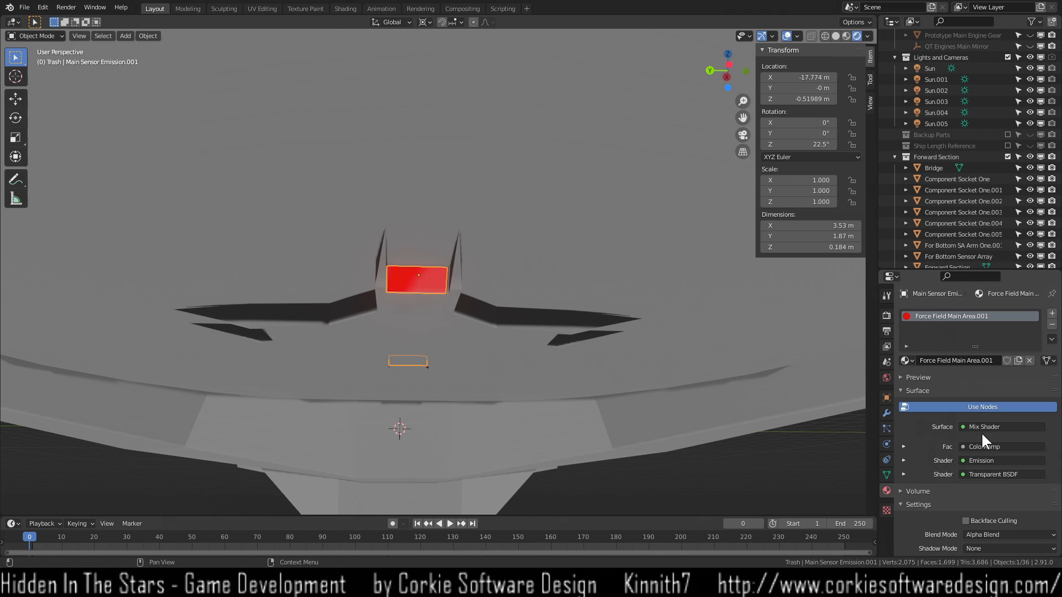
pyautogui.click(343, 10)
pyautogui.click(581, 458)
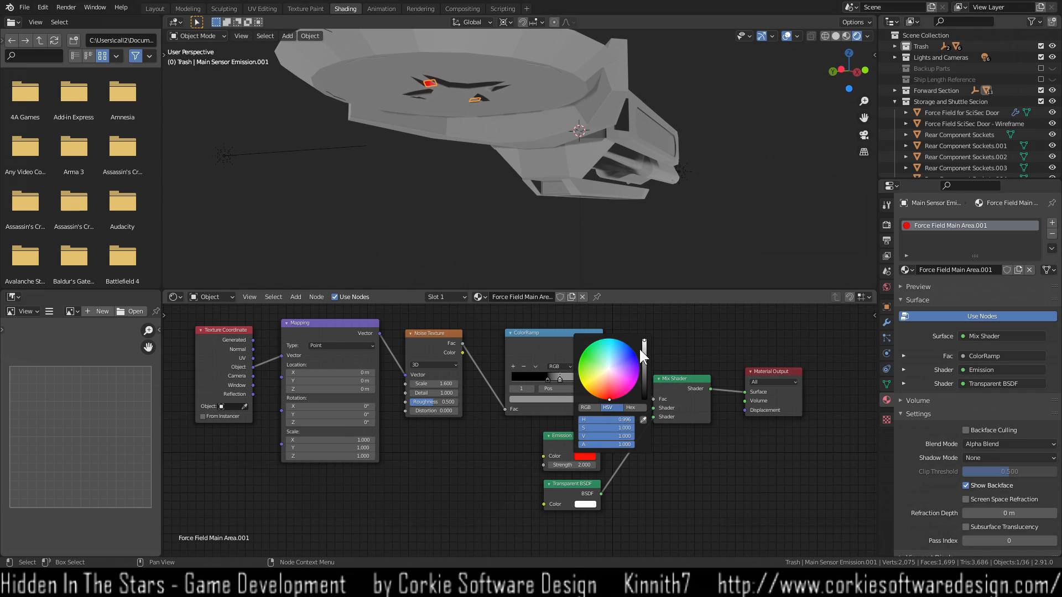
pyautogui.moveTo(645, 342); pyautogui.dragTo(644, 358)
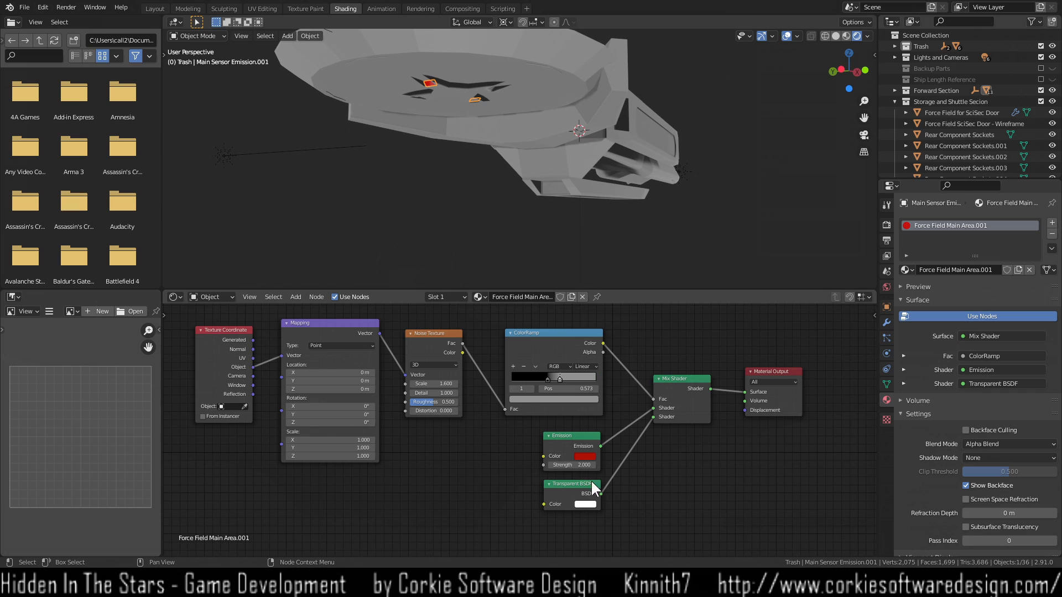
# Set the Emission node's strength to 10 and return to the Layout workspace.
pyautogui.moveTo(579, 466); pyautogui.dragTo(592, 465)
pyautogui.press('Return')
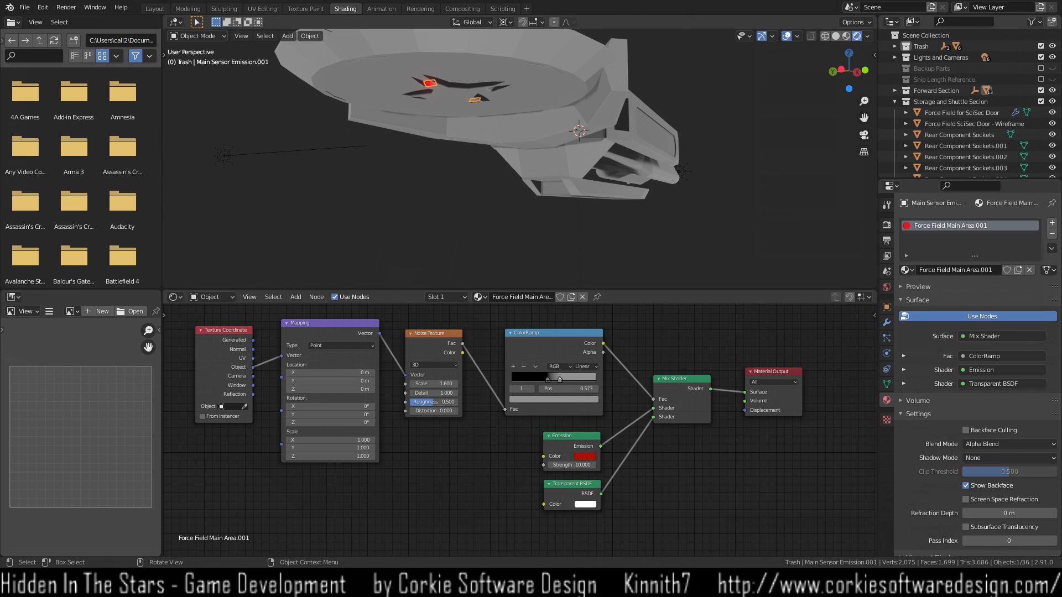
pyautogui.scroll(3, 464, 198)
pyautogui.click(155, 8)
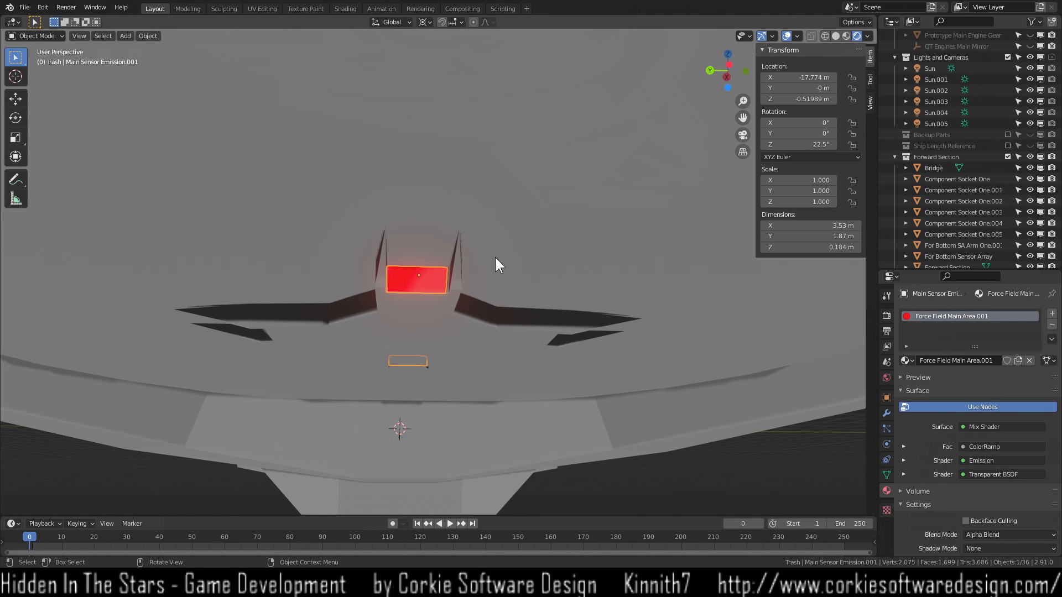
# Examine the emission panel's red glow on the sensor arm from several angles beneath the ship.
pyautogui.moveTo(697, 430); pyautogui.dragTo(744, 394, button='middle')
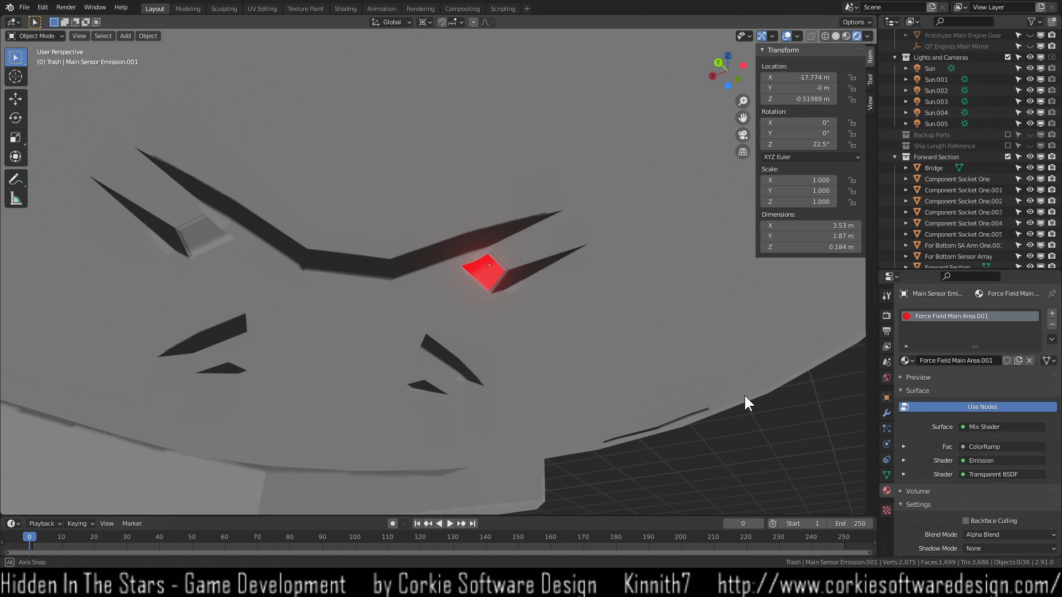
pyautogui.scroll(-6, 608, 309)
pyautogui.moveTo(605, 321); pyautogui.dragTo(482, 372, button='middle')
pyautogui.click(517, 378)
pyautogui.click(439, 423)
pyautogui.moveTo(440, 423)
pyautogui.mouseDown(button='middle')
pyautogui.moveTo(417, 442)
pyautogui.moveTo(480, 437)
pyautogui.moveTo(512, 422)
pyautogui.moveTo(524, 351)
pyautogui.moveTo(513, 430)
pyautogui.moveTo(476, 467)
pyautogui.moveTo(444, 466)
pyautogui.moveTo(385, 418)
pyautogui.moveTo(469, 433)
pyautogui.moveTo(486, 450)
pyautogui.moveTo(593, 356)
pyautogui.moveTo(574, 387)
pyautogui.moveTo(597, 413)
pyautogui.moveTo(536, 384)
pyautogui.moveTo(295, 320)
pyautogui.moveTo(403, 398)
pyautogui.moveTo(337, 399)
pyautogui.moveTo(254, 374)
pyautogui.mouseUp(button='middle')
# Compare the whole ship in Solid and Material Preview shading, leaving the viewport in Solid.
pyautogui.press('z')
pyautogui.click(556, 318)
pyautogui.moveTo(556, 319)
pyautogui.mouseDown(button='middle')
pyautogui.moveTo(366, 374)
pyautogui.moveTo(419, 316)
pyautogui.mouseUp(button='middle')
pyautogui.press('z')
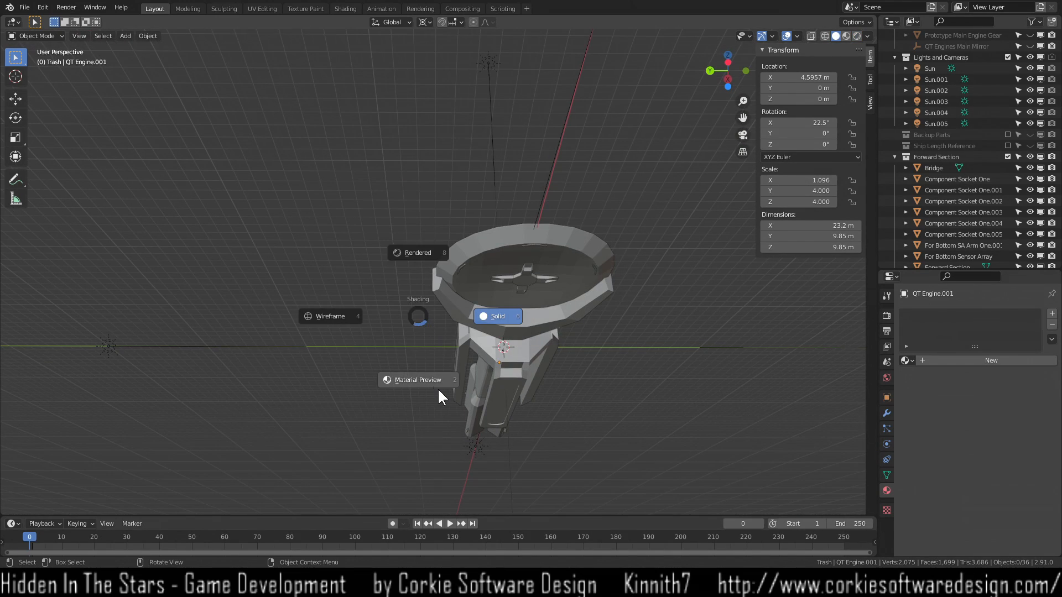
pyautogui.click(436, 388)
pyautogui.moveTo(534, 372)
pyautogui.mouseDown(button='middle')
pyautogui.moveTo(469, 432)
pyautogui.moveTo(445, 432)
pyautogui.moveTo(433, 349)
pyautogui.moveTo(522, 405)
pyautogui.mouseUp(button='middle')
pyautogui.press('z')
pyautogui.click(606, 400)
pyautogui.moveTo(614, 365)
pyautogui.mouseDown(button='middle')
pyautogui.moveTo(617, 347)
pyautogui.moveTo(593, 372)
pyautogui.moveTo(614, 382)
pyautogui.mouseUp(button='middle')
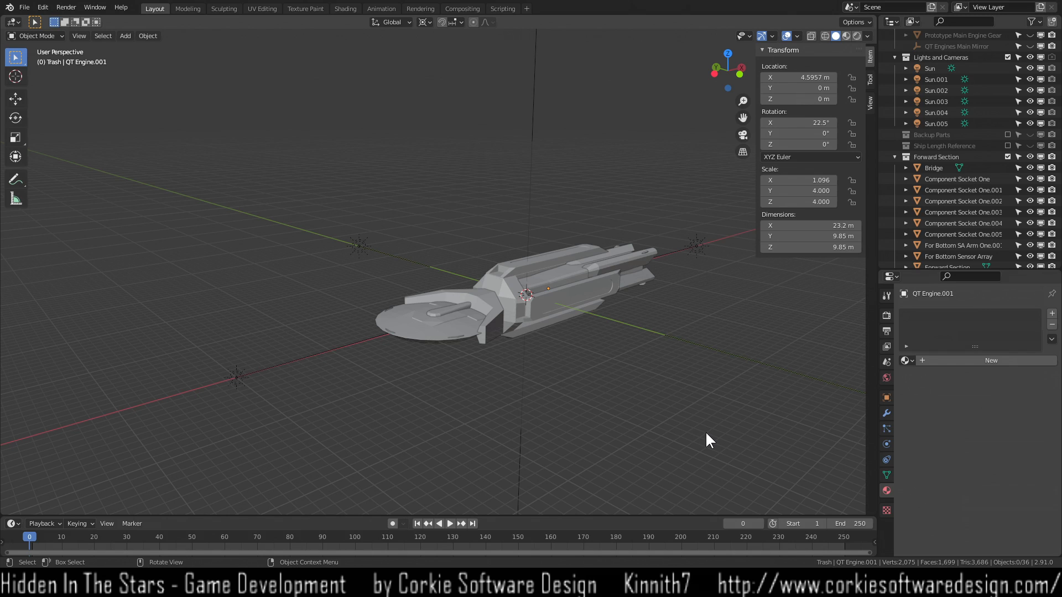
pyautogui.scroll(5, 575, 310)
pyautogui.moveTo(710, 369); pyautogui.dragTo(699, 337, button='middle')
pyautogui.moveTo(662, 372); pyautogui.dragTo(608, 314, button='middle')
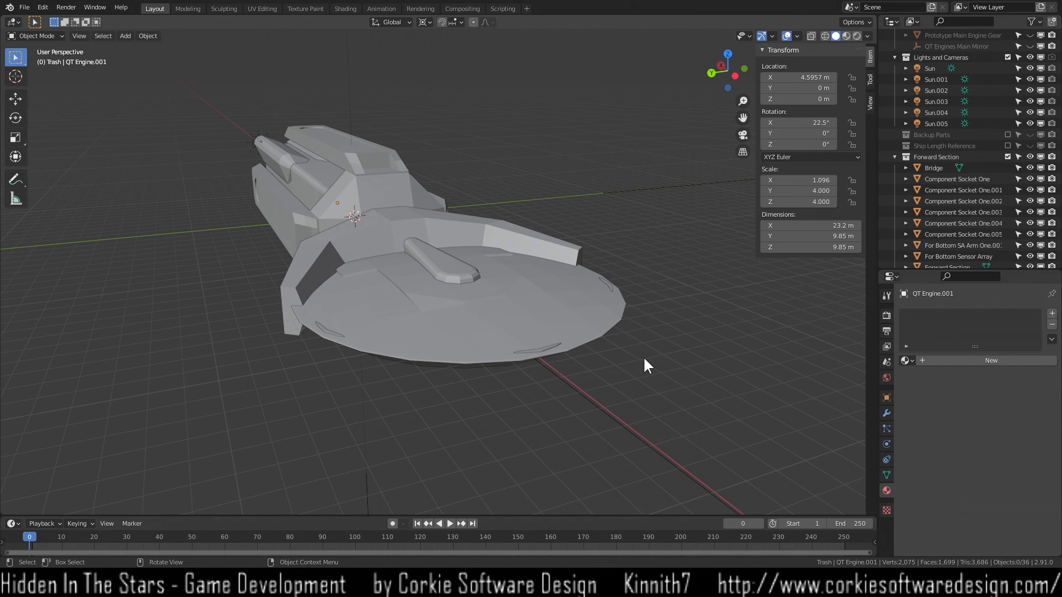